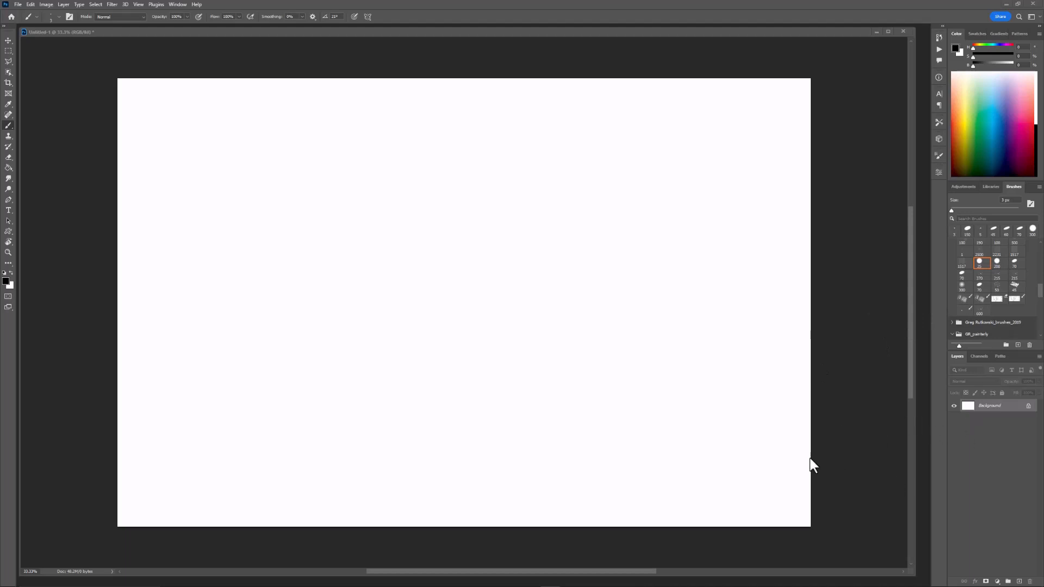
# Step: Choose the hard round brush, enlarge it to 200 px and dab four black dots across the upper half of the canvas
pyautogui.click(979, 263)
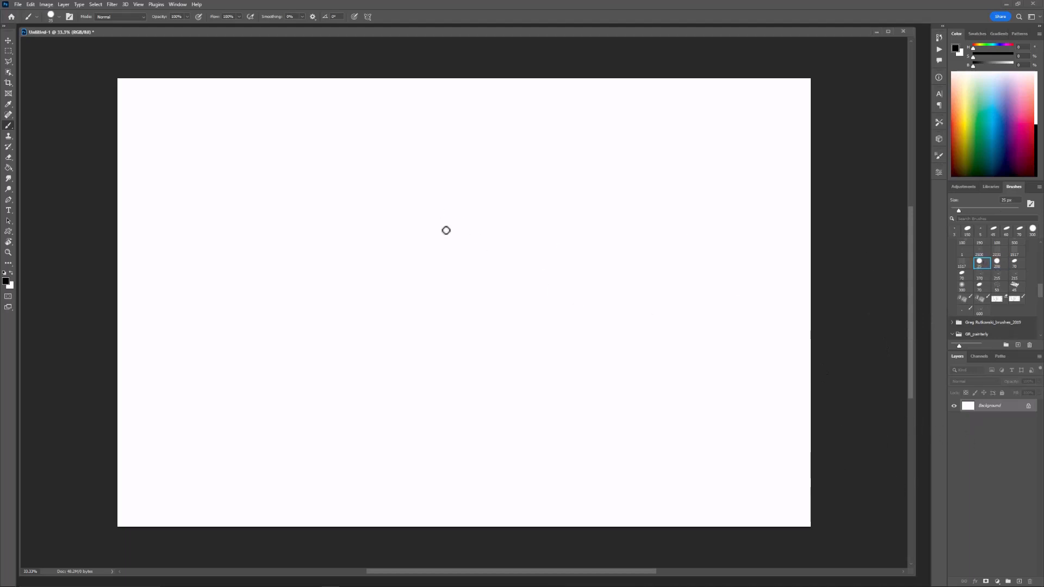
pyautogui.press(']')
pyautogui.press(']')
pyautogui.press(']')
pyautogui.press(']')
pyautogui.press(']')
pyautogui.press(']')
pyautogui.press(']')
pyautogui.press(']')
pyautogui.press(']')
pyautogui.press(']')
pyautogui.press(']')
pyautogui.press(']')
pyautogui.press(']')
pyautogui.press(']')
pyautogui.moveTo(455, 238); pyautogui.dragTo(462, 232)
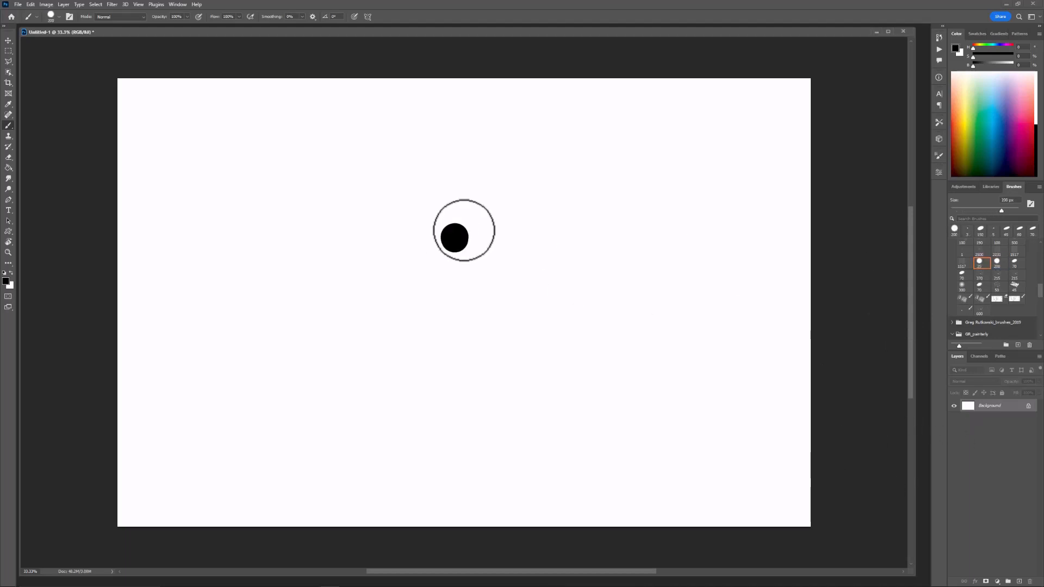
pyautogui.click(494, 244)
pyautogui.click(527, 235)
pyautogui.click(578, 228)
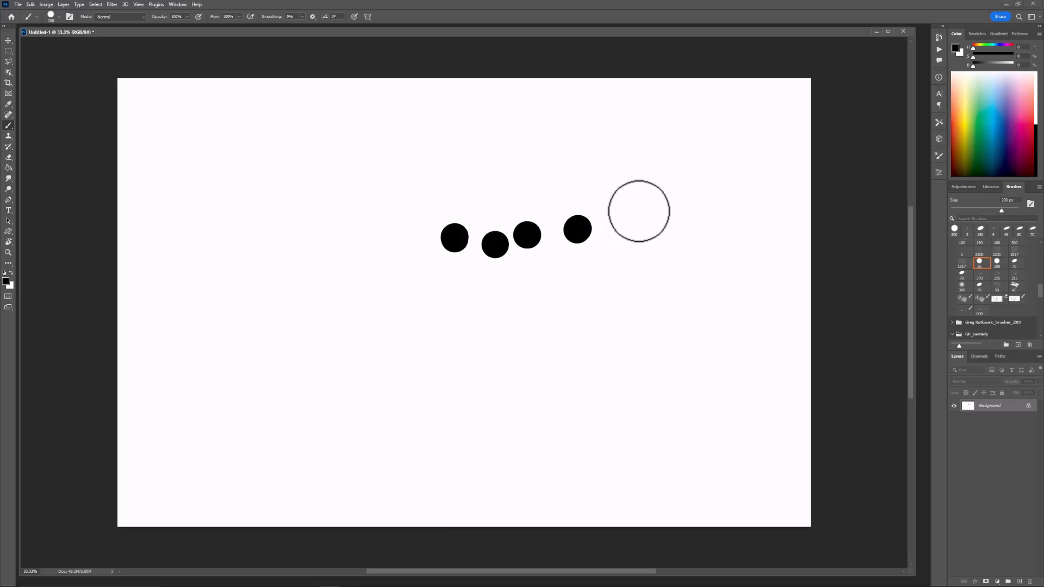
# Step: Flatten the brush tip into a narrow ellipse angled at 17°, reduce its size and draw a straight horizontal line beneath the dots
pyautogui.click(939, 155)
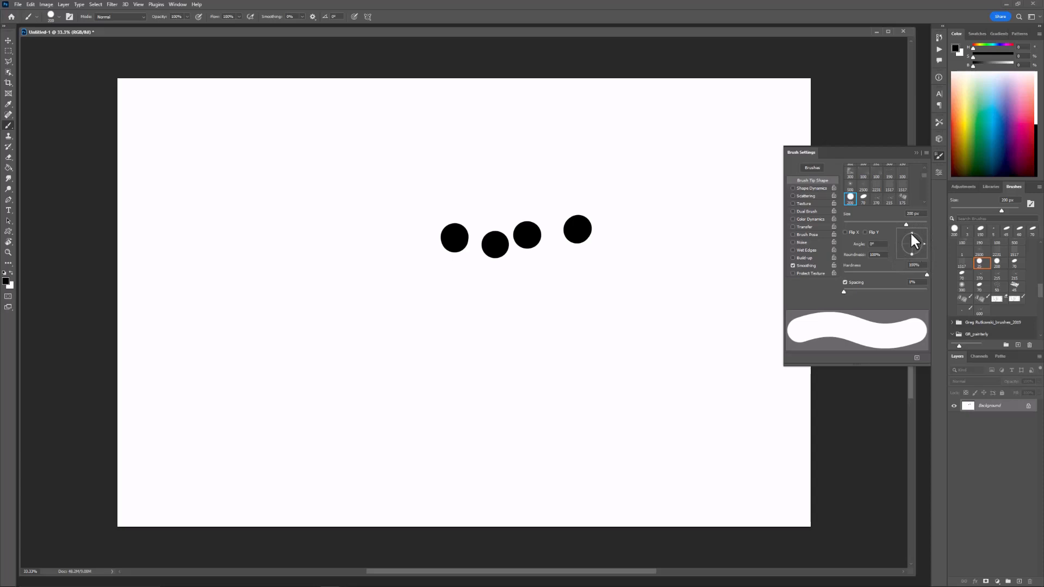
pyautogui.moveTo(910, 233); pyautogui.dragTo(925, 239)
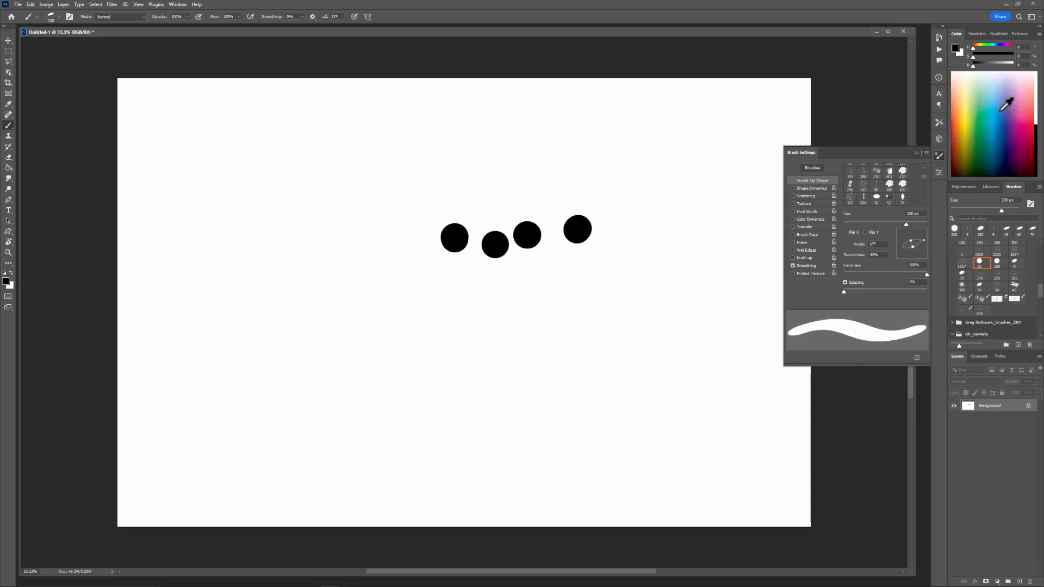
pyautogui.press('[')
pyautogui.press('[')
pyautogui.press('[')
pyautogui.press('[')
pyautogui.press('[')
pyautogui.press('[')
pyautogui.keyDown('shift'); pyautogui.moveTo(362, 301); pyautogui.dragTo(581, 300); pyautogui.keyUp('shift')
# Step: Reduce the brush further and draw four more test lines above and below the first, mixing straight and freehand strokes
pyautogui.press('[')
pyautogui.press('[')
pyautogui.press('[')
pyautogui.press('[')
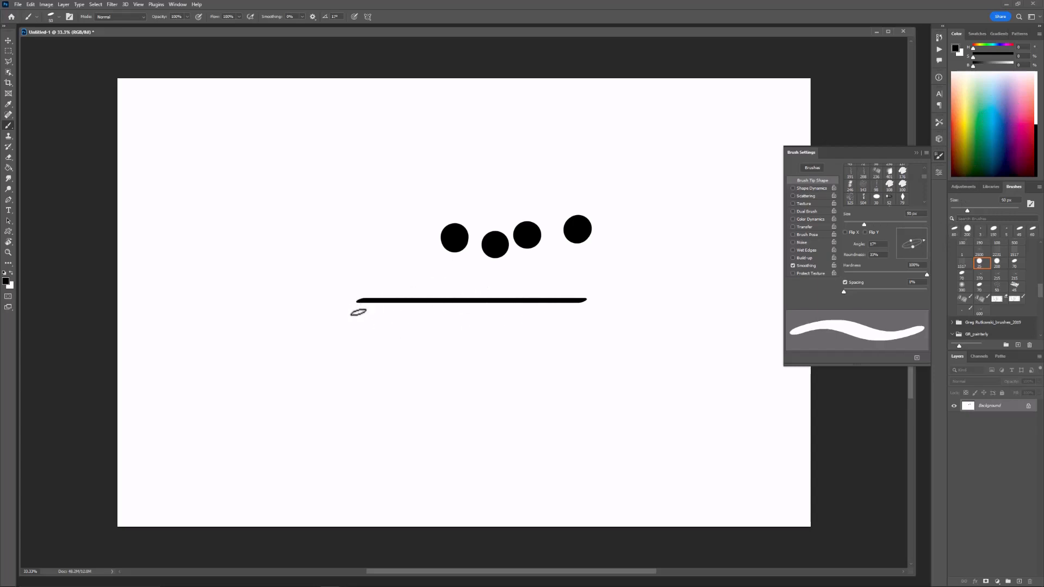
pyautogui.moveTo(357, 313); pyautogui.dragTo(581, 320)
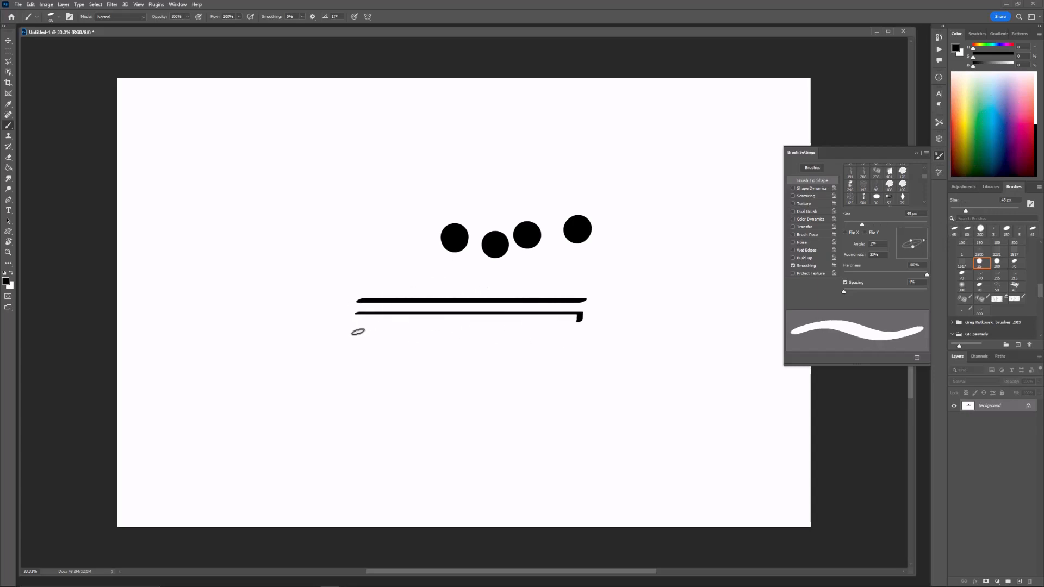
pyautogui.keyDown('shift'); pyautogui.moveTo(354, 332); pyautogui.dragTo(591, 342); pyautogui.keyUp('shift')
pyautogui.moveTo(356, 290); pyautogui.dragTo(615, 276)
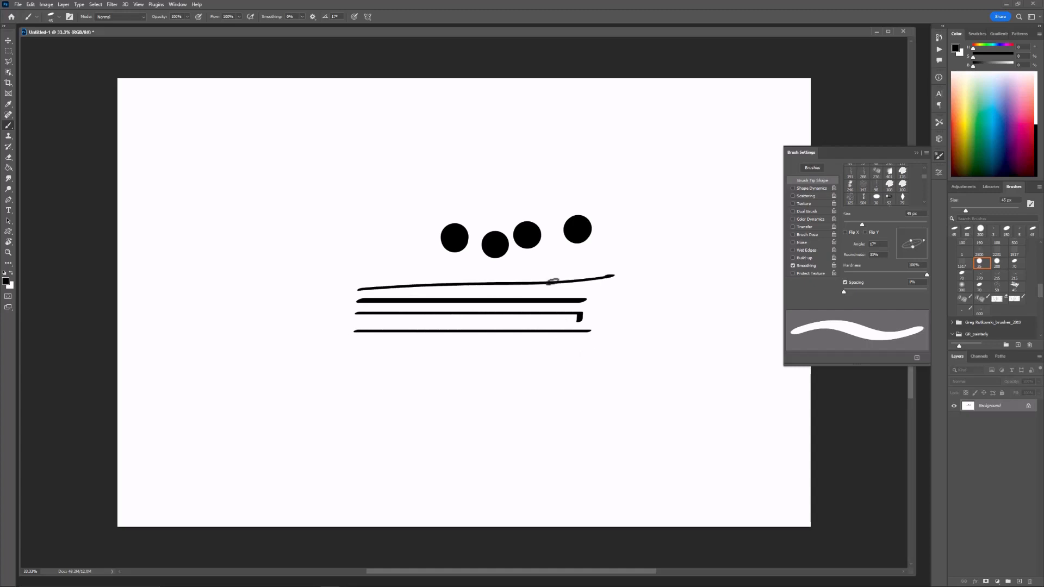
pyautogui.keyDown('shift'); pyautogui.moveTo(364, 294); pyautogui.dragTo(598, 294); pyautogui.keyUp('shift')
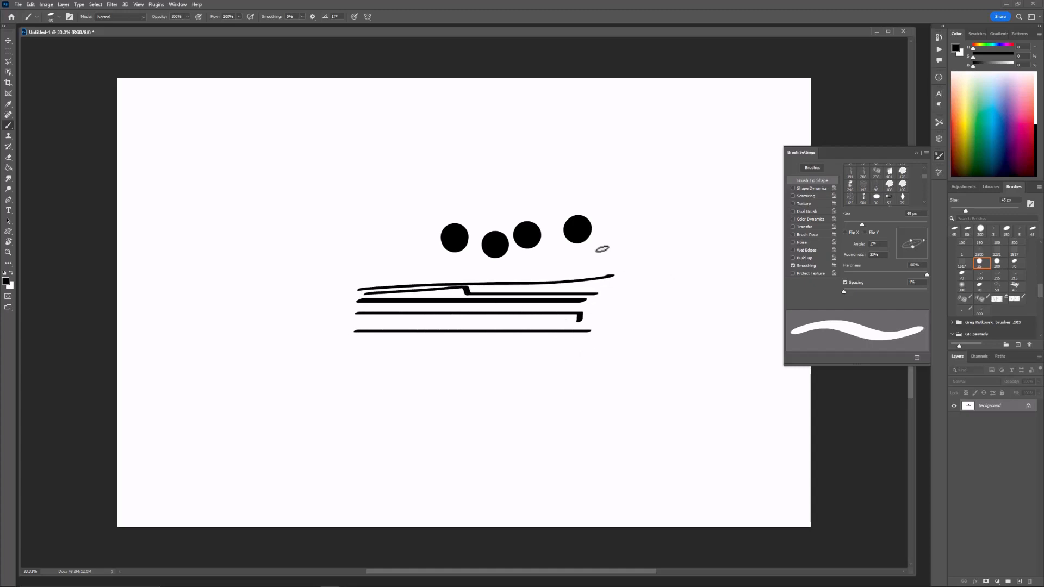
# Step: Add a new layer, shrink the brush to a fine line width and draw thin, nearly horizontal lines above the dots
pyautogui.click(1019, 581)
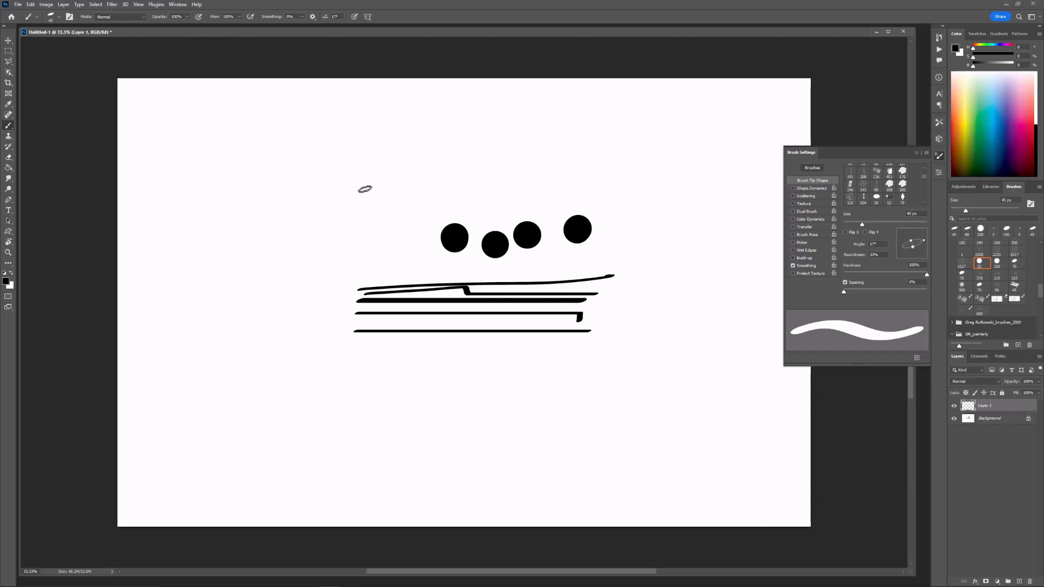
pyautogui.press('[')
pyautogui.press('[')
pyautogui.press('[')
pyautogui.press('[')
pyautogui.press('[')
pyautogui.press('[')
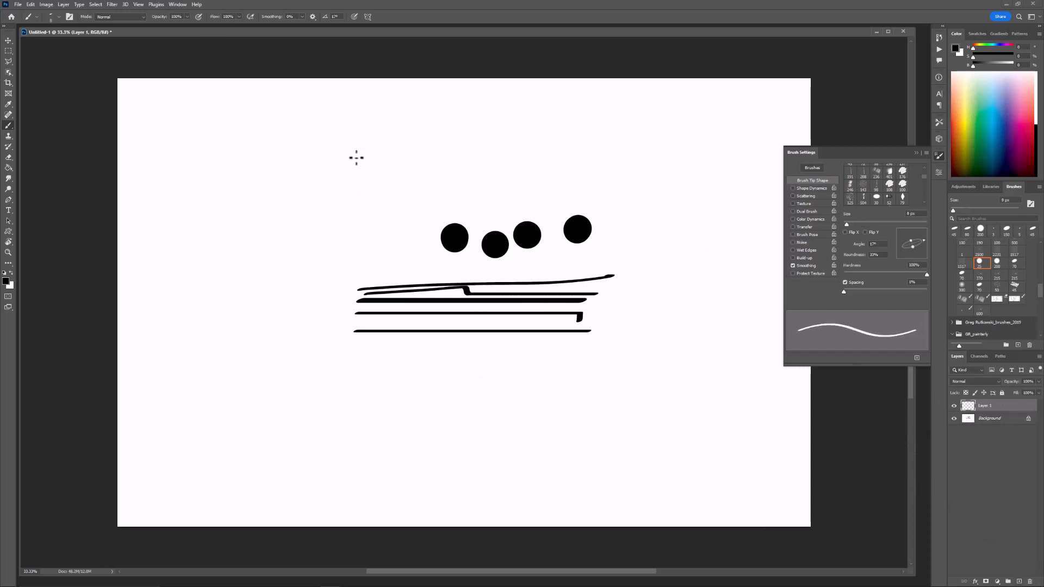
pyautogui.press('[')
pyautogui.press('[')
pyautogui.press('[')
pyautogui.press('[')
pyautogui.press('[')
pyautogui.press('[')
pyautogui.moveTo(335, 147); pyautogui.dragTo(530, 149)
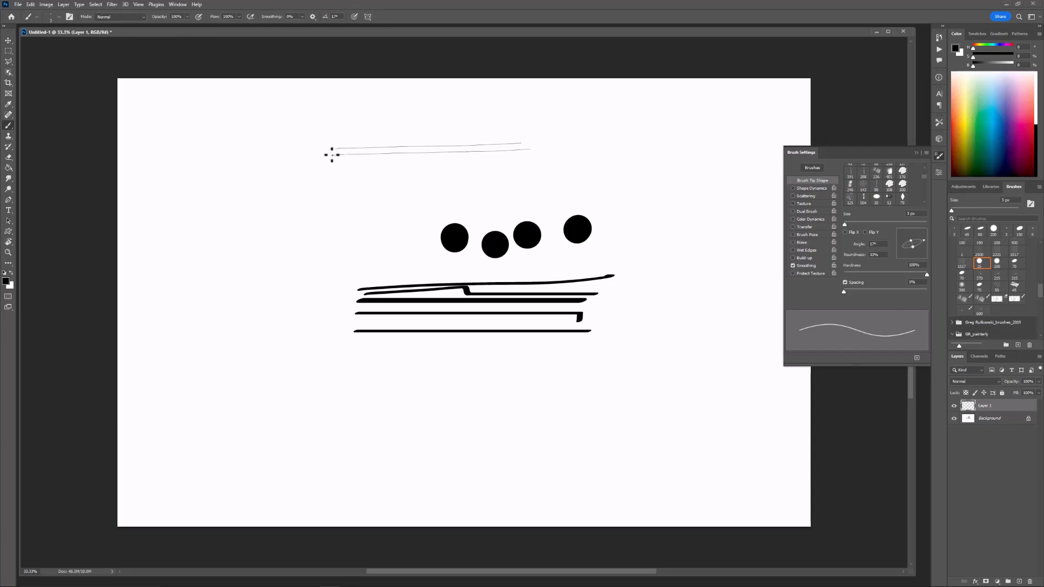
# Step: Adjust the brush size slightly and draw further thin horizontal strokes just under the existing fine lines
pyautogui.moveTo(330, 158); pyautogui.dragTo(333, 155)
pyautogui.press(']')
pyautogui.press(']')
pyautogui.moveTo(332, 155); pyautogui.dragTo(537, 155)
pyautogui.moveTo(331, 155); pyautogui.dragTo(538, 154)
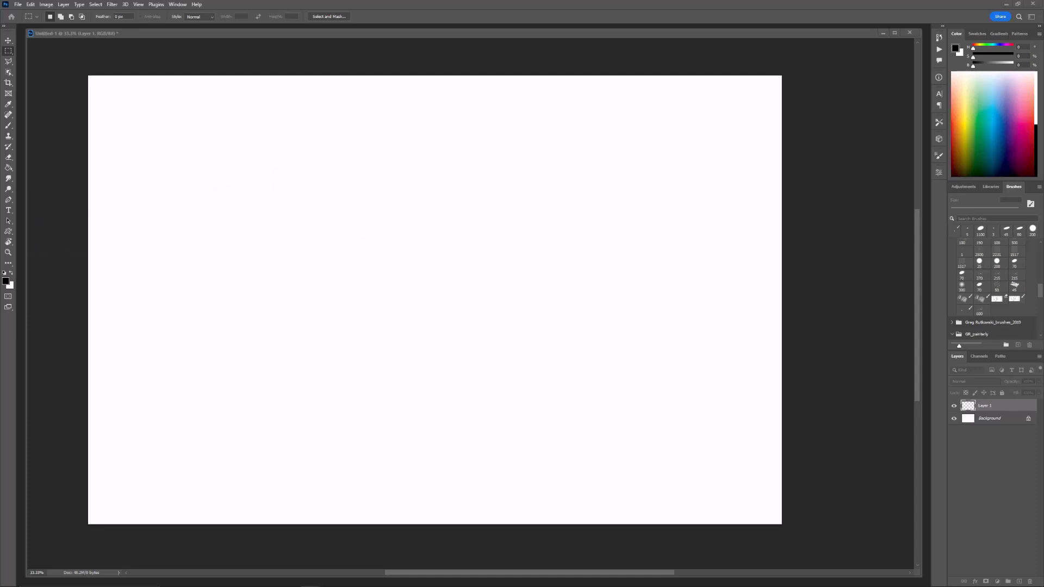
# Step: Place the rear, three-quarter and front photos of the Milwaukee compressor as separate layers and select all three
pyautogui.moveTo(248, 400); pyautogui.dragTo(432, 247)
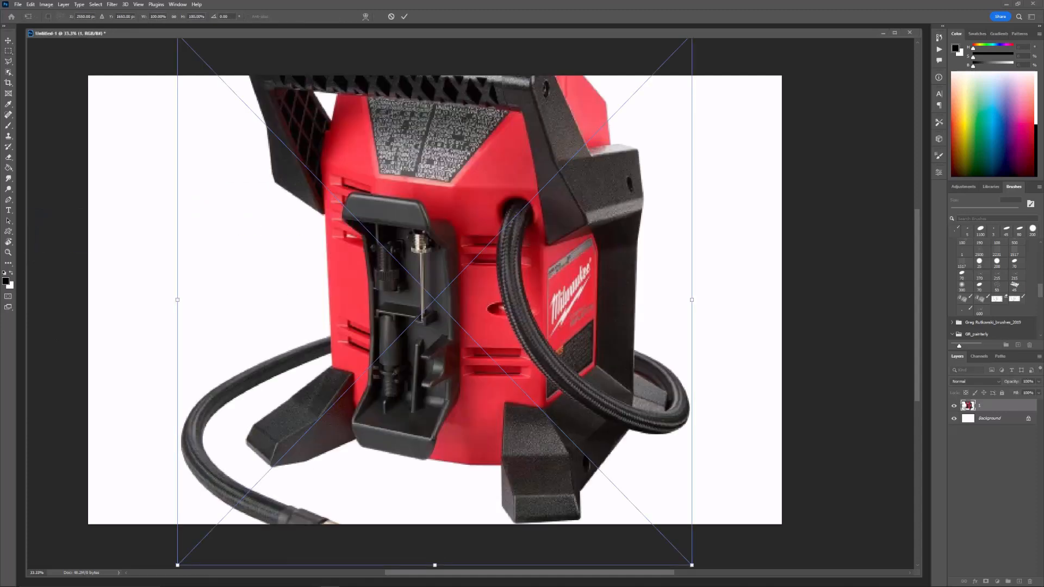
pyautogui.press('Return')
pyautogui.press('m')
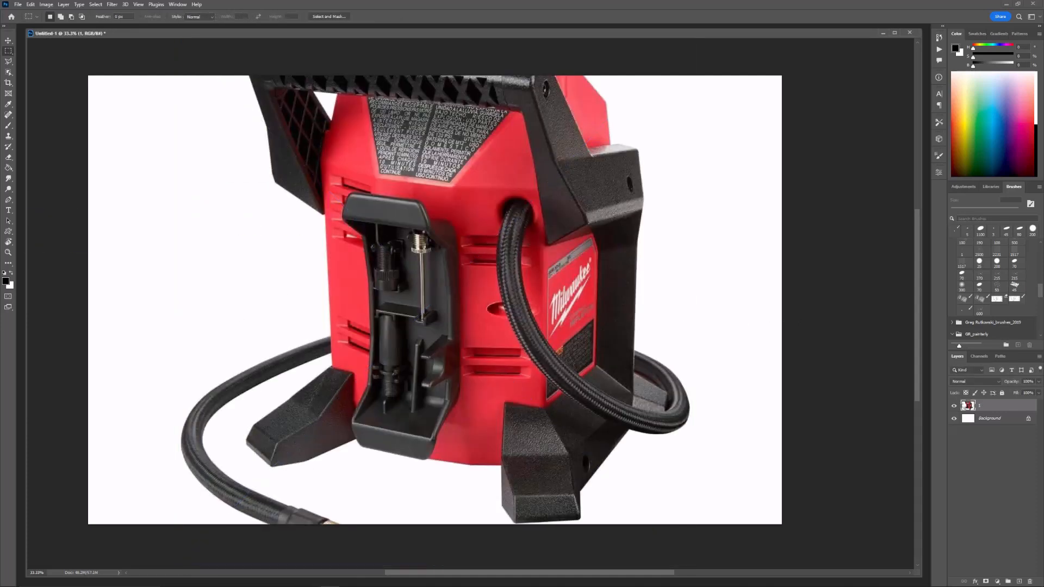
pyautogui.moveTo(248, 400); pyautogui.dragTo(476, 291)
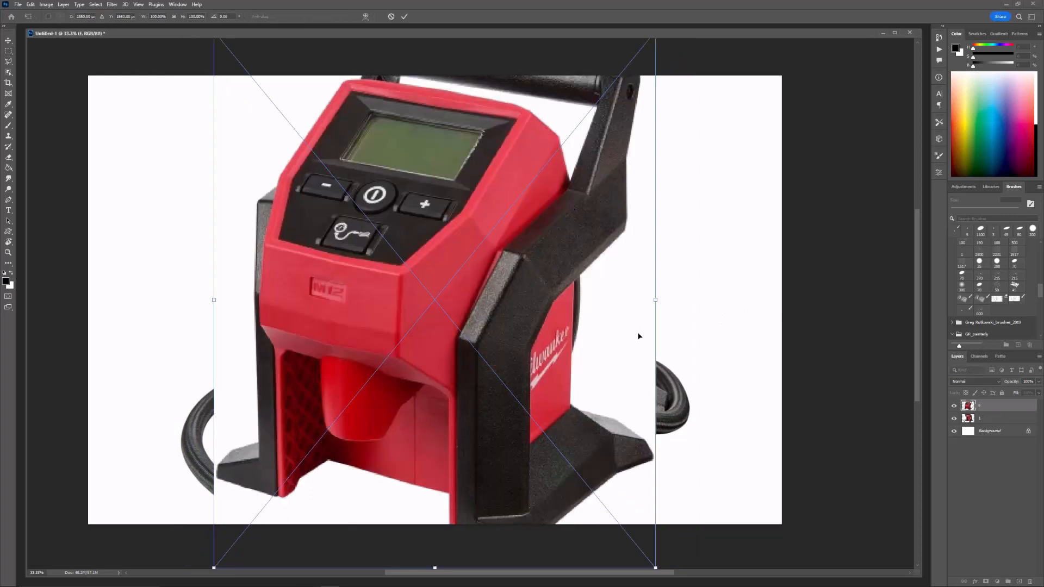
pyautogui.press('Return')
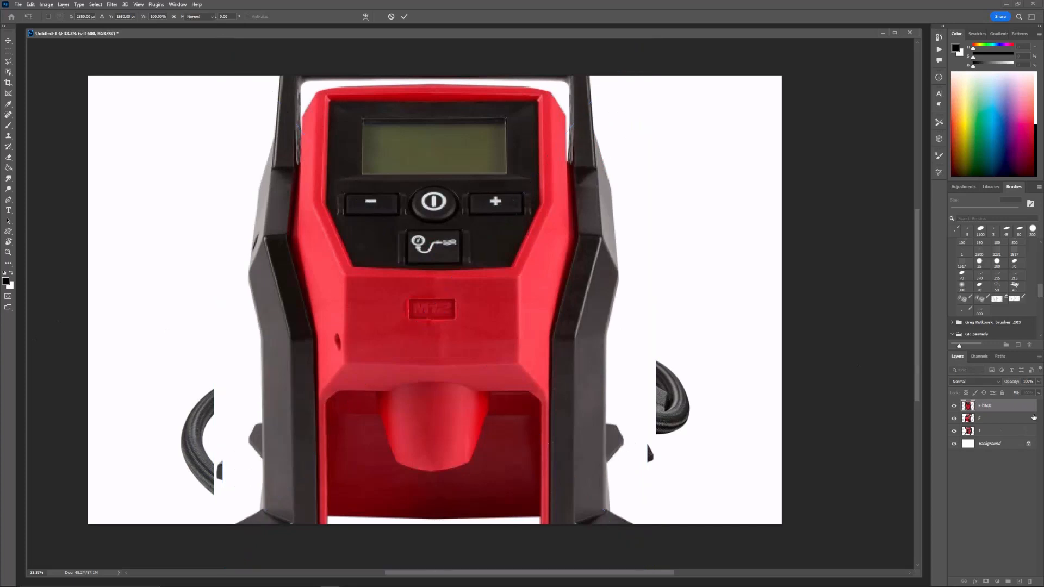
pyautogui.keyDown('shift'); pyautogui.click(995, 429); pyautogui.keyUp('shift')
pyautogui.hotkey('ctrl', 't')
pyautogui.hotkey('ctrl', '-')
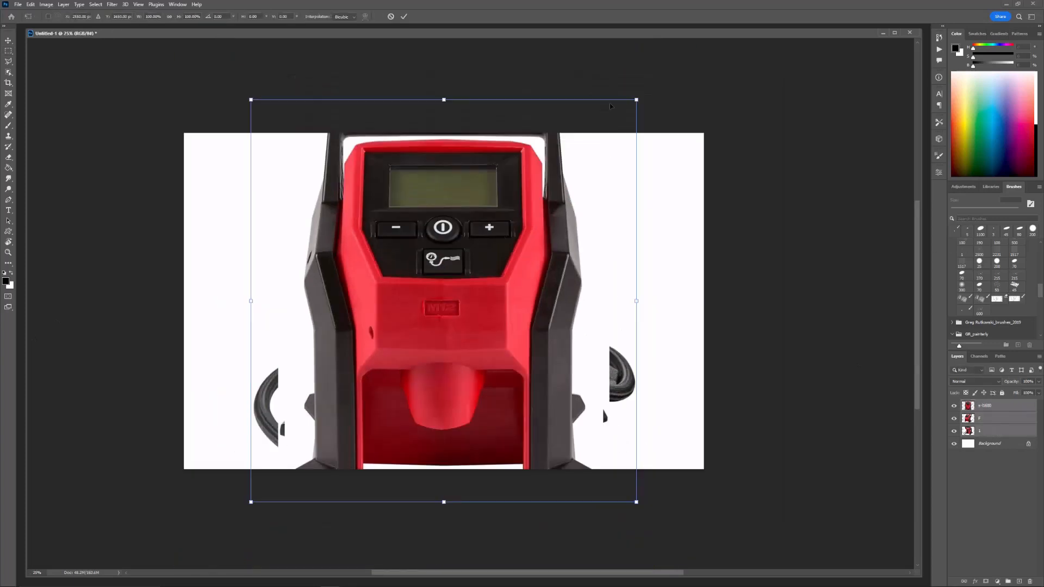
pyautogui.moveTo(639, 96); pyautogui.dragTo(549, 209)
pyautogui.press('Escape')
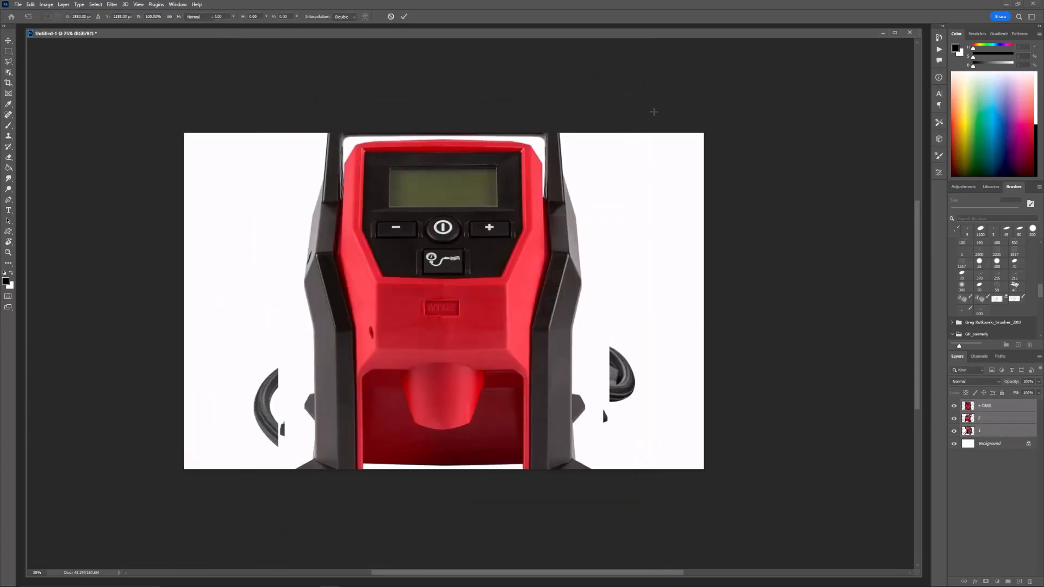
# Step: Scale the three compressor photos down together and reposition them on the canvas
pyautogui.hotkey('ctrl', 't')
pyautogui.moveTo(640, 100); pyautogui.dragTo(367, 379)
pyautogui.moveTo(324, 445); pyautogui.dragTo(445, 279)
pyautogui.press('Return')
# Step: Arrange the photos in a row with the three-quarter view in the middle and the front view on the right
pyautogui.click(995, 418)
pyautogui.hotkey('ctrl', 't')
pyautogui.press('Return')
pyautogui.click(995, 406)
pyautogui.hotkey('ctrl', 't')
pyautogui.moveTo(282, 260); pyautogui.dragTo(600, 291)
pyautogui.press('Return')
# Step: Merge the three photo layers into one and lower its opacity to about 20%
pyautogui.keyDown('shift'); pyautogui.click(995, 431); pyautogui.keyUp('shift')
pyautogui.hotkey('ctrl', 't')
pyautogui.press('Return')
pyautogui.hotkey('ctrl', 'e')
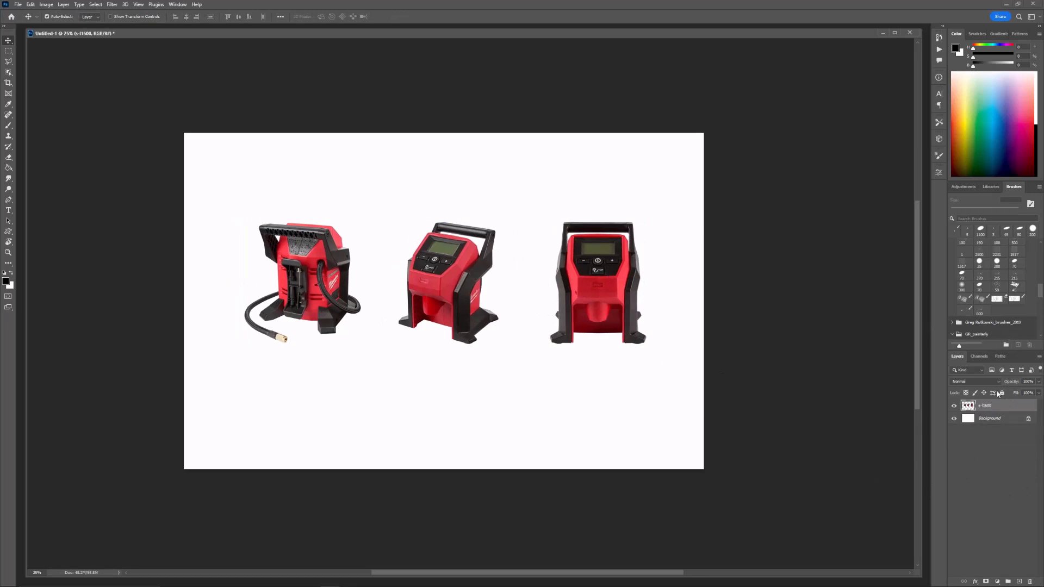
pyautogui.moveTo(1012, 382); pyautogui.dragTo(989, 385)
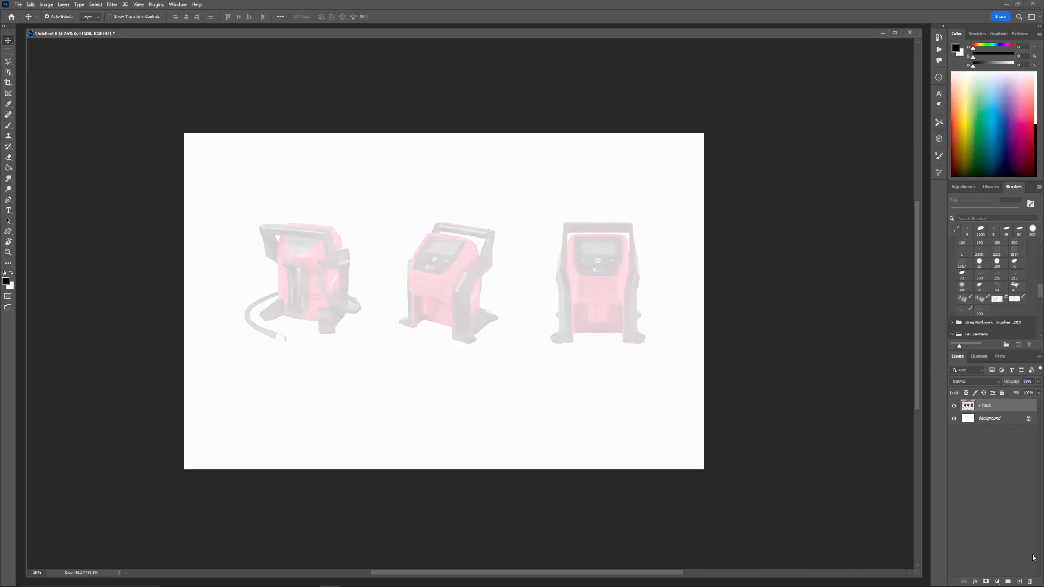
# Step: Add a layer above the faded photos and trace the rear view's handle along its top edge and left arm with the brush
pyautogui.click(1019, 581)
pyautogui.hotkey('ctrl', '+')
pyautogui.moveTo(268, 233); pyautogui.dragTo(526, 296)
pyautogui.hotkey('ctrl', '+')
pyautogui.moveTo(463, 271); pyautogui.dragTo(487, 298)
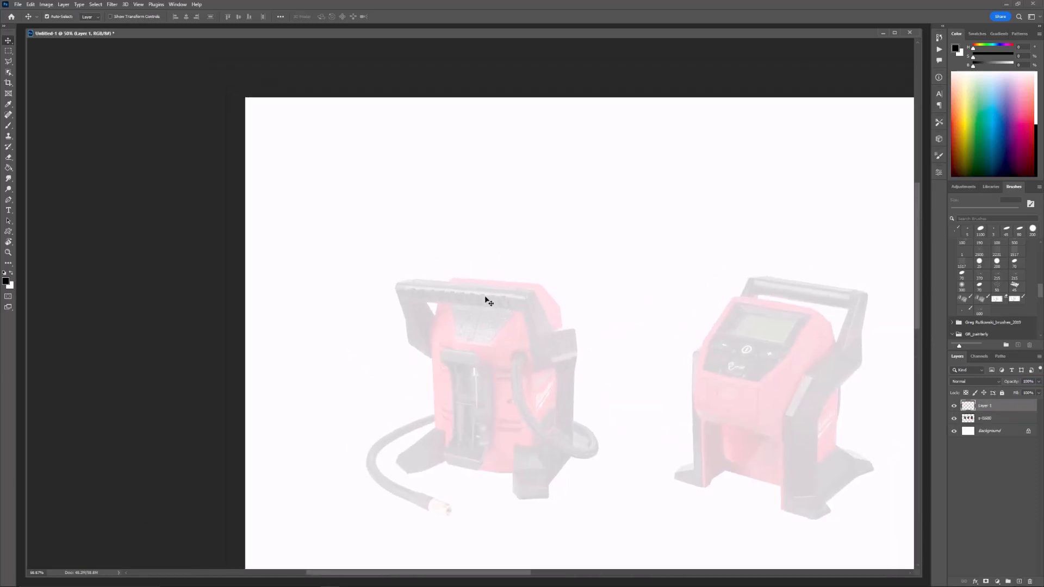
pyautogui.hotkey('ctrl', '+')
pyautogui.press('b')
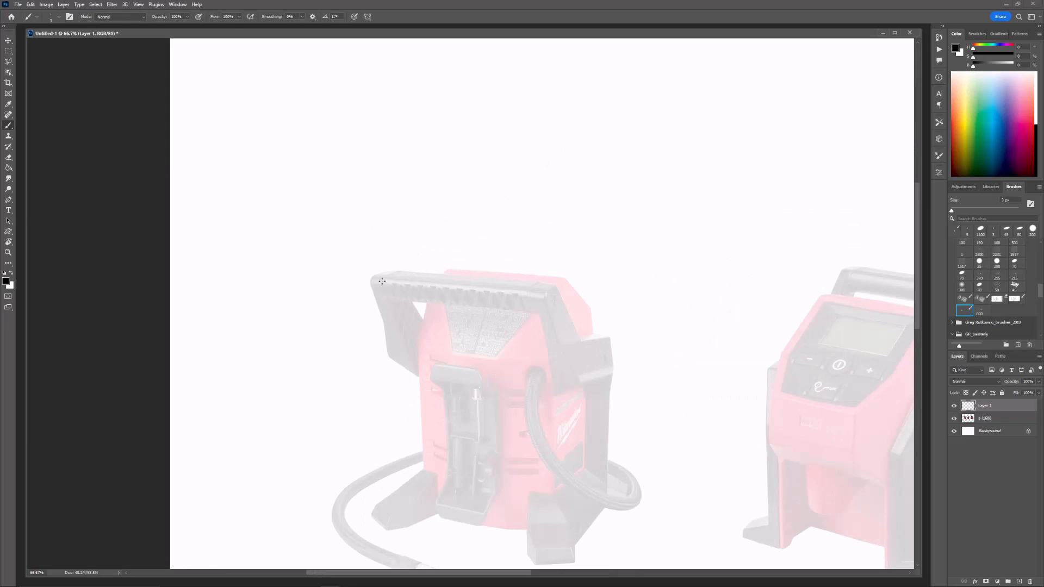
pyautogui.moveTo(370, 281)
pyautogui.mouseDown()
pyautogui.moveTo(374, 292)
pyautogui.moveTo(394, 266)
pyautogui.mouseUp()
pyautogui.moveTo(390, 270); pyautogui.dragTo(391, 355)
pyautogui.keyDown('shift'); pyautogui.click(550, 279); pyautogui.keyUp('shift')
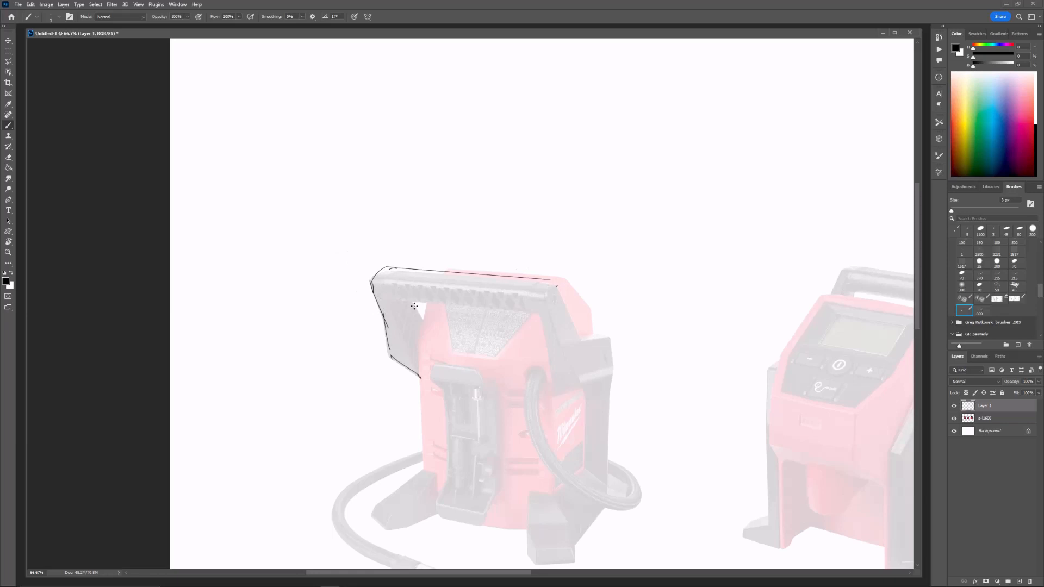
# Step: Trace the handle's underside, the inner edge of its left arm, and its right arm down to the shoulder bracket
pyautogui.moveTo(413, 298); pyautogui.dragTo(422, 316)
pyautogui.moveTo(374, 280); pyautogui.dragTo(386, 303)
pyautogui.keyDown('shift'); pyautogui.click(540, 314); pyautogui.keyUp('shift')
pyautogui.moveTo(574, 301)
pyautogui.mouseDown()
pyautogui.moveTo(445, 295)
pyautogui.moveTo(468, 361)
pyautogui.mouseUp()
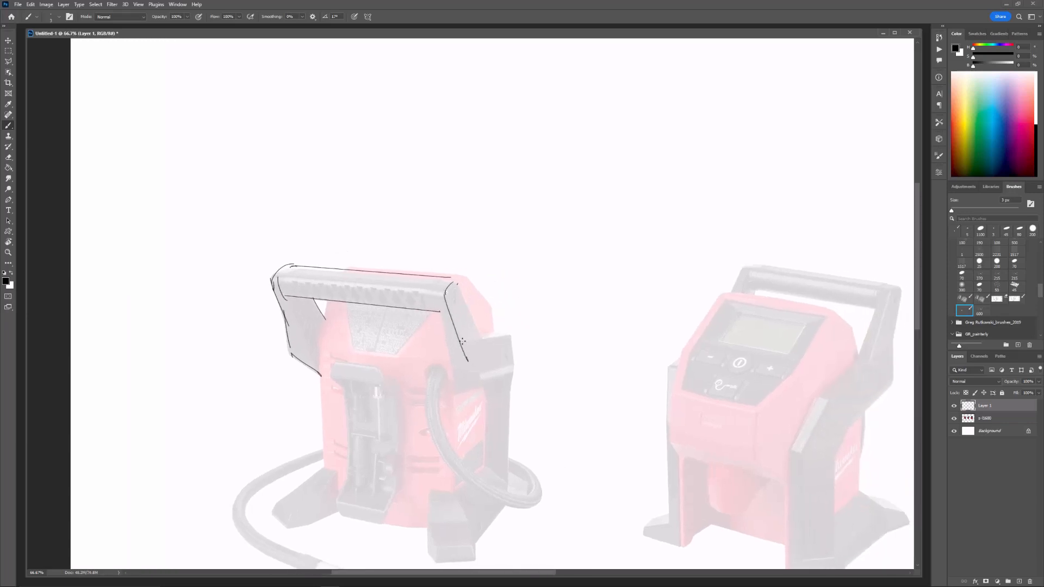
pyautogui.moveTo(457, 281)
pyautogui.mouseDown()
pyautogui.moveTo(483, 334)
pyautogui.moveTo(509, 337)
pyautogui.mouseUp()
pyautogui.moveTo(444, 337)
pyautogui.mouseDown()
pyautogui.moveTo(437, 311)
pyautogui.moveTo(459, 391)
pyautogui.moveTo(523, 370)
pyautogui.mouseUp()
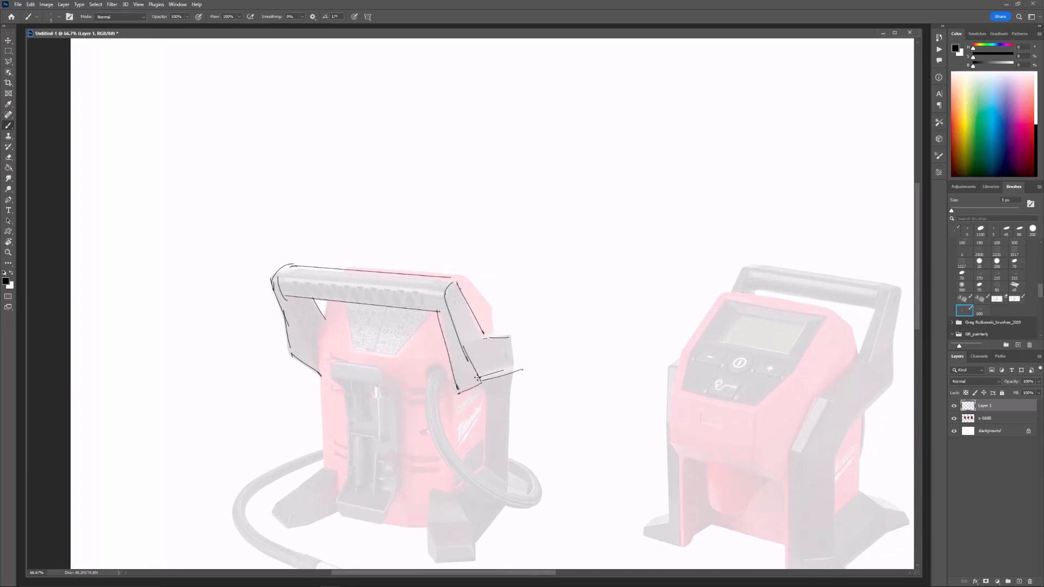
# Step: Erase the overshooting line end beside the right shoulder bracket with a reduced eraser and return to the brush
pyautogui.press('e')
pyautogui.click(548, 353)
pyautogui.hotkey('ctrl', 'z')
pyautogui.press('[')
pyautogui.press('[')
pyautogui.press('[')
pyautogui.press('[')
pyautogui.press('[')
pyautogui.press('[')
pyautogui.press('[')
pyautogui.press('[')
pyautogui.press('[')
pyautogui.press('[')
pyautogui.press('[')
pyautogui.press('[')
pyautogui.press('[')
pyautogui.press('[')
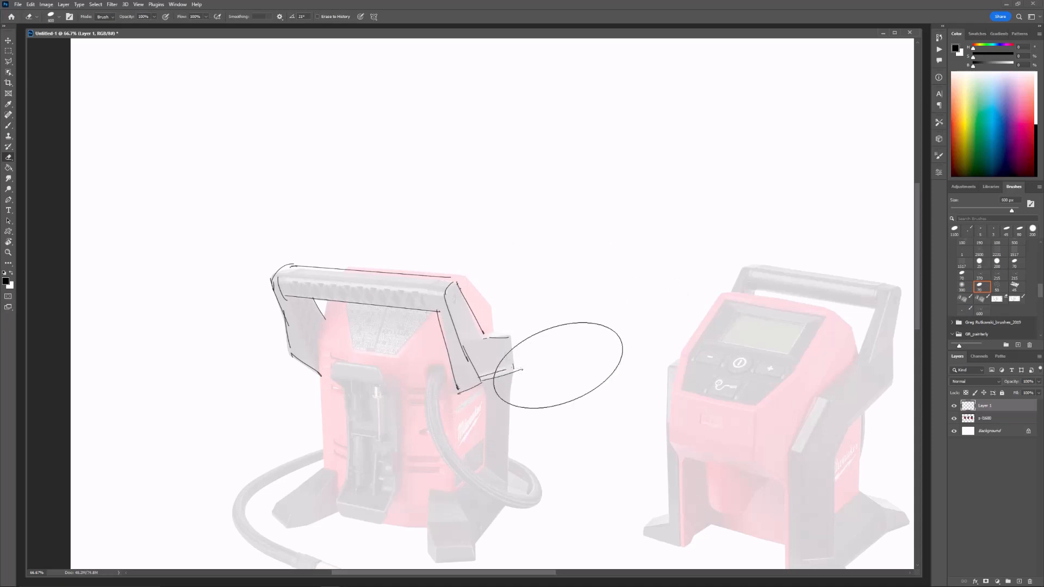
pyautogui.click(525, 370)
pyautogui.press('b')
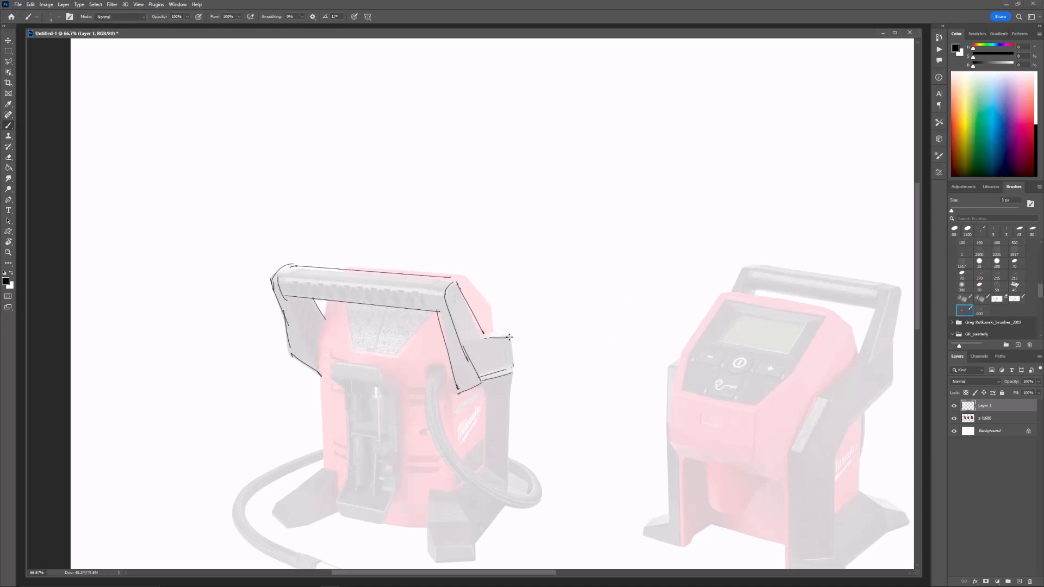
# Step: Trace the outer edges of the right shoulder bracket and the red body's top and right corner behind the handle
pyautogui.moveTo(510, 336); pyautogui.dragTo(514, 367)
pyautogui.moveTo(487, 335); pyautogui.dragTo(510, 333)
pyautogui.moveTo(464, 276); pyautogui.dragTo(465, 300)
pyautogui.moveTo(468, 281)
pyautogui.mouseDown()
pyautogui.moveTo(468, 301)
pyautogui.moveTo(491, 305)
pyautogui.mouseUp()
pyautogui.moveTo(491, 308); pyautogui.dragTo(495, 338)
pyautogui.moveTo(407, 280); pyautogui.dragTo(476, 294)
pyautogui.moveTo(418, 280); pyautogui.dragTo(522, 288)
# Step: Trace the body's left side edge and the outline and facets of the left foot
pyautogui.moveTo(402, 313)
pyautogui.mouseDown()
pyautogui.moveTo(386, 363)
pyautogui.moveTo(387, 294)
pyautogui.mouseUp()
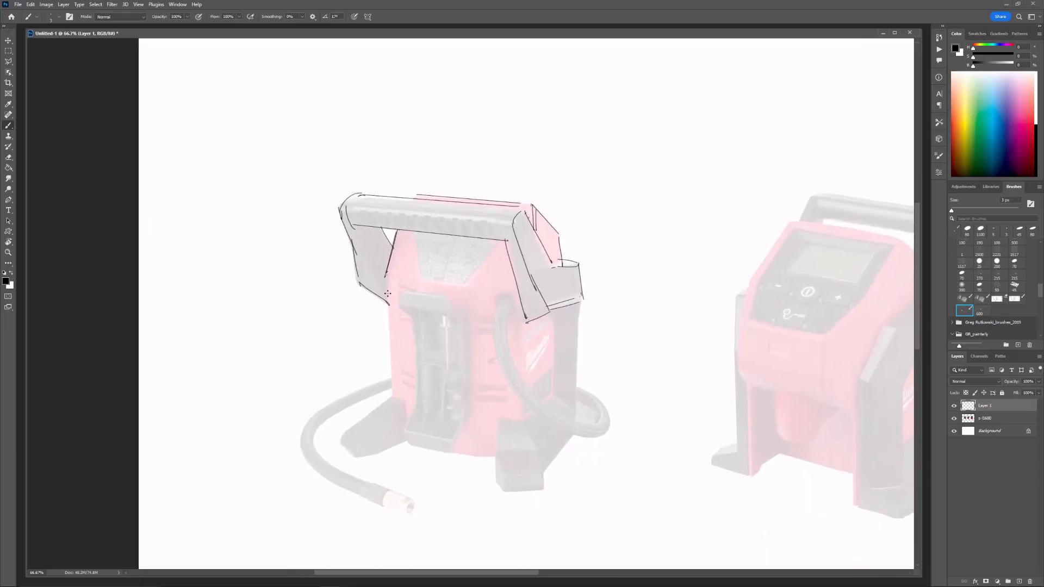
pyautogui.keyDown('shift'); pyautogui.click(390, 398); pyautogui.keyUp('shift')
pyautogui.moveTo(405, 403); pyautogui.dragTo(406, 420)
pyautogui.click(388, 398)
pyautogui.keyDown('shift'); pyautogui.click(341, 435); pyautogui.keyUp('shift')
pyautogui.moveTo(339, 446)
pyautogui.mouseDown()
pyautogui.moveTo(357, 461)
pyautogui.moveTo(383, 453)
pyautogui.mouseUp()
pyautogui.moveTo(383, 453)
pyautogui.mouseDown()
pyautogui.moveTo(407, 436)
pyautogui.moveTo(385, 426)
pyautogui.moveTo(359, 443)
pyautogui.mouseUp()
pyautogui.moveTo(359, 444)
pyautogui.mouseDown()
pyautogui.moveTo(356, 461)
pyautogui.moveTo(355, 442)
pyautogui.moveTo(385, 421)
pyautogui.mouseUp()
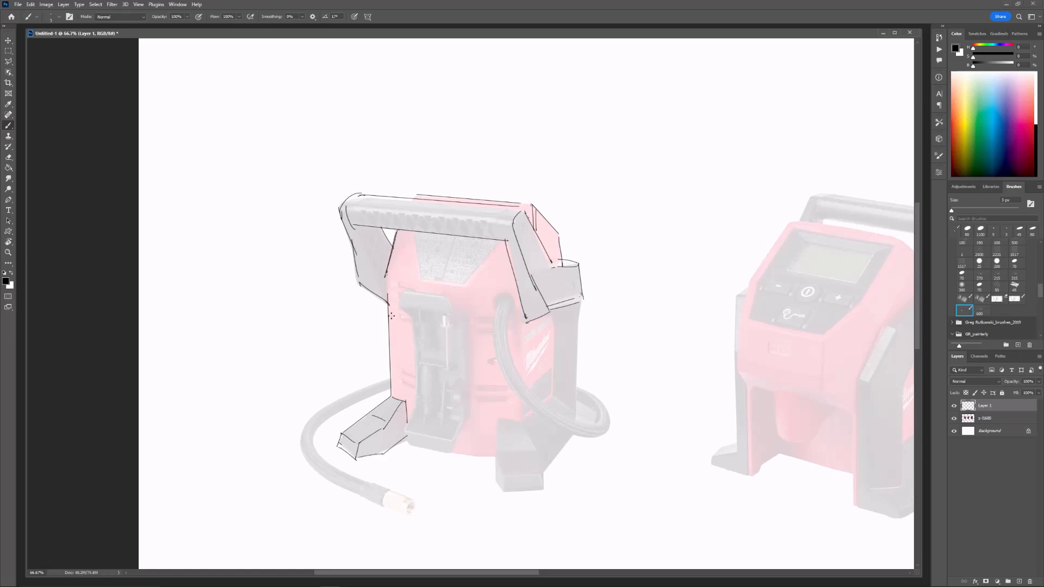
# Step: Trace the accessory compartment on the rear, including its top cap, side edges and bottom tray
pyautogui.moveTo(399, 293); pyautogui.dragTo(412, 322)
pyautogui.hotkey('ctrl', 'z')
pyautogui.moveTo(417, 400); pyautogui.dragTo(403, 442)
pyautogui.moveTo(452, 448); pyautogui.dragTo(404, 444)
pyautogui.moveTo(399, 292)
pyautogui.mouseDown()
pyautogui.moveTo(447, 296)
pyautogui.moveTo(464, 310)
pyautogui.moveTo(472, 407)
pyautogui.moveTo(411, 314)
pyautogui.mouseUp()
pyautogui.moveTo(454, 452); pyautogui.dragTo(472, 405)
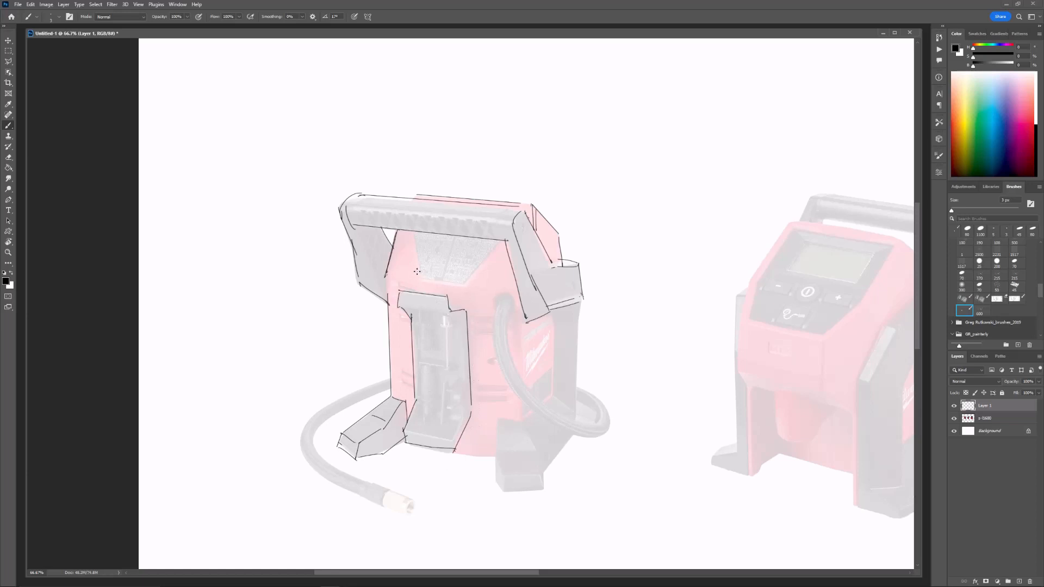
pyautogui.moveTo(452, 313); pyautogui.dragTo(396, 308)
pyautogui.moveTo(415, 403); pyautogui.dragTo(407, 430)
pyautogui.moveTo(409, 428)
pyautogui.mouseDown()
pyautogui.moveTo(453, 443)
pyautogui.moveTo(471, 411)
pyautogui.moveTo(451, 406)
pyautogui.mouseUp()
# Step: Trace the body's bottom edge and the outline and front facets of the right foot
pyautogui.moveTo(453, 452); pyautogui.dragTo(496, 458)
pyautogui.hotkey('ctrl', 'z')
pyautogui.moveTo(498, 422); pyautogui.dragTo(501, 492)
pyautogui.moveTo(539, 489)
pyautogui.mouseDown()
pyautogui.moveTo(507, 491)
pyautogui.moveTo(544, 494)
pyautogui.mouseUp()
pyautogui.hotkey('ctrl', 'z')
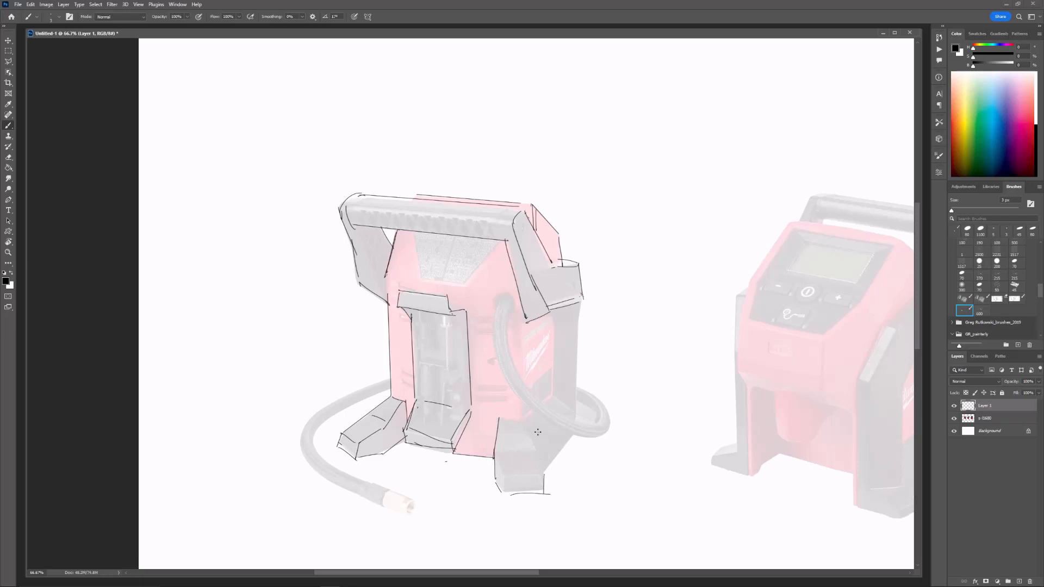
pyautogui.moveTo(496, 417); pyautogui.dragTo(524, 421)
pyautogui.moveTo(523, 421)
pyautogui.mouseDown()
pyautogui.moveTo(542, 455)
pyautogui.moveTo(499, 475)
pyautogui.mouseUp()
pyautogui.moveTo(500, 475); pyautogui.dragTo(534, 473)
# Step: Trace the right leg from the shoulder bracket down to the foot, including its inner edge and lower rear corner
pyautogui.moveTo(535, 451)
pyautogui.mouseDown()
pyautogui.moveTo(537, 478)
pyautogui.moveTo(502, 492)
pyautogui.moveTo(536, 491)
pyautogui.moveTo(541, 452)
pyautogui.moveTo(575, 437)
pyautogui.mouseUp()
pyautogui.moveTo(579, 320); pyautogui.dragTo(575, 406)
pyautogui.hotkey('ctrl', 'z')
pyautogui.moveTo(552, 317)
pyautogui.mouseDown()
pyautogui.moveTo(556, 403)
pyautogui.moveTo(575, 416)
pyautogui.moveTo(525, 420)
pyautogui.mouseUp()
pyautogui.moveTo(576, 442); pyautogui.dragTo(577, 414)
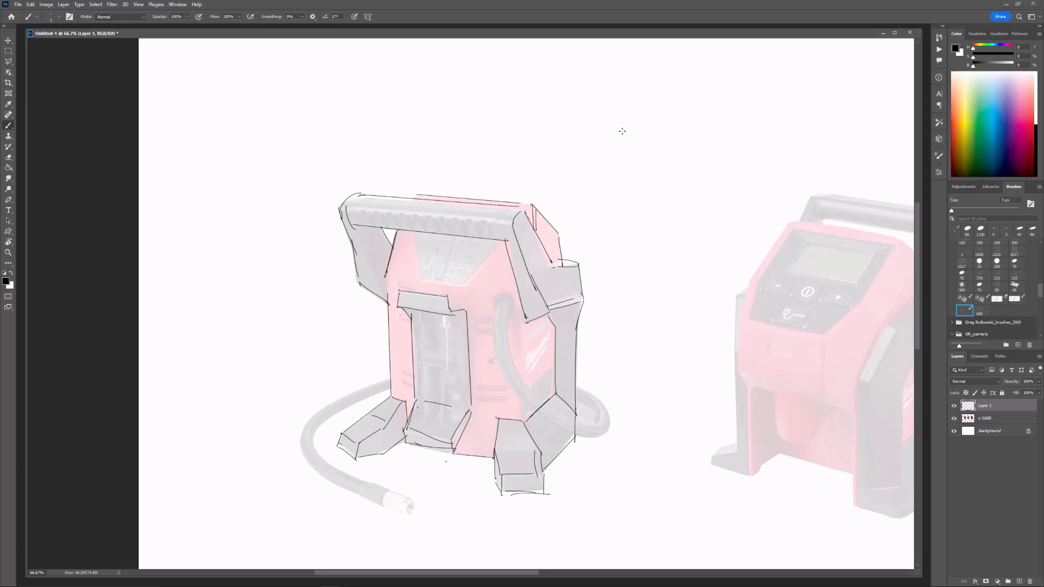
# Step: Sketch a small boxy thumbnail of the compressor with handle, side face and feet in the empty area above the references
pyautogui.moveTo(578, 194)
pyautogui.mouseDown()
pyautogui.moveTo(580, 168)
pyautogui.moveTo(596, 203)
pyautogui.mouseUp()
pyautogui.hotkey('ctrl', 'z')
pyautogui.moveTo(579, 163)
pyautogui.mouseDown()
pyautogui.moveTo(602, 163)
pyautogui.moveTo(602, 198)
pyautogui.moveTo(581, 161)
pyautogui.moveTo(605, 157)
pyautogui.moveTo(601, 198)
pyautogui.mouseUp()
pyautogui.moveTo(579, 155)
pyautogui.mouseDown()
pyautogui.moveTo(605, 157)
pyautogui.moveTo(581, 155)
pyautogui.moveTo(578, 171)
pyautogui.moveTo(607, 175)
pyautogui.mouseUp()
pyautogui.moveTo(606, 158); pyautogui.dragTo(611, 174)
pyautogui.moveTo(607, 175)
pyautogui.mouseDown()
pyautogui.moveTo(618, 163)
pyautogui.moveTo(609, 191)
pyautogui.mouseUp()
pyautogui.moveTo(608, 192); pyautogui.dragTo(576, 193)
pyautogui.hotkey('ctrl', 'z')
pyautogui.moveTo(577, 193); pyautogui.dragTo(603, 202)
pyautogui.hotkey('ctrl', 'z')
pyautogui.moveTo(603, 203); pyautogui.dragTo(605, 195)
pyautogui.moveTo(580, 152)
pyautogui.mouseDown()
pyautogui.moveTo(608, 153)
pyautogui.moveTo(611, 195)
pyautogui.moveTo(608, 163)
pyautogui.moveTo(619, 163)
pyautogui.moveTo(609, 196)
pyautogui.mouseUp()
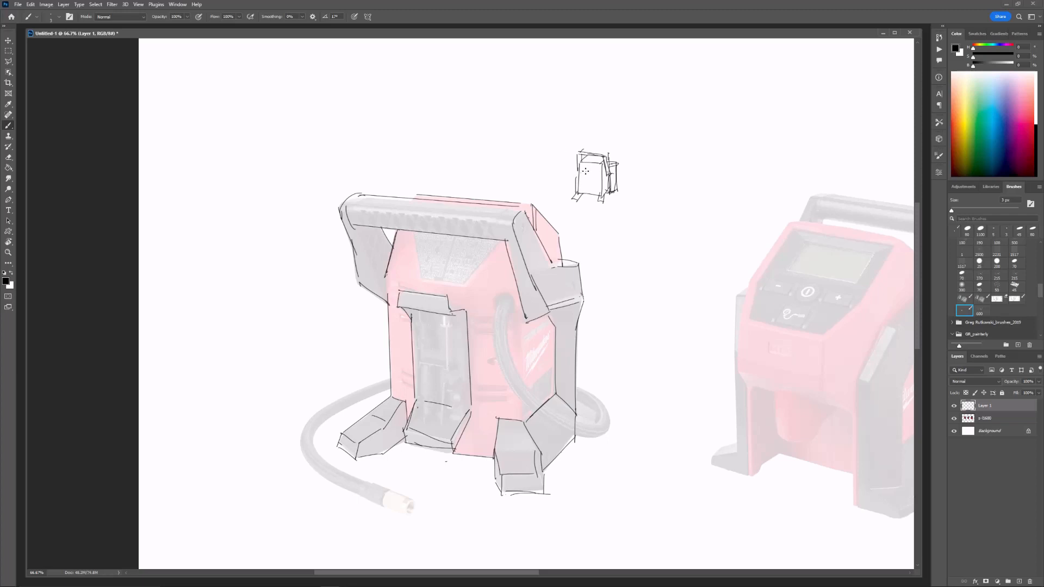
pyautogui.moveTo(585, 170); pyautogui.dragTo(546, 178)
pyautogui.moveTo(597, 151); pyautogui.dragTo(608, 124)
pyautogui.moveTo(585, 175)
pyautogui.mouseDown()
pyautogui.moveTo(592, 193)
pyautogui.moveTo(593, 174)
pyautogui.moveTo(590, 230)
pyautogui.mouseUp()
# Step: Erase the small thumbnail sketch with an enlarged eraser and return to the brush
pyautogui.press('e')
pyautogui.press(']')
pyautogui.press(']')
pyautogui.press(']')
pyautogui.press(']')
pyautogui.press(']')
pyautogui.press(']')
pyautogui.moveTo(603, 143)
pyautogui.mouseDown()
pyautogui.moveTo(642, 214)
pyautogui.moveTo(625, 214)
pyautogui.mouseUp()
pyautogui.press(']')
pyautogui.press(']')
pyautogui.hotkey('ctrl', 'z')
pyautogui.press('[')
pyautogui.press('[')
pyautogui.press('[')
pyautogui.press('b')
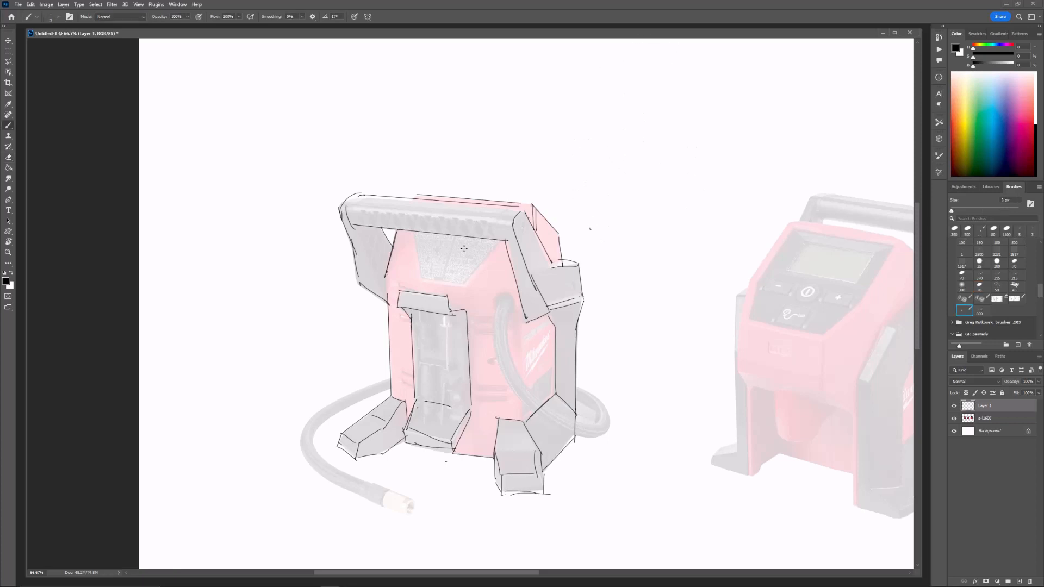
# Step: Add the inner vertical edge and a bottom tray line to the accessory compartment on the rear view
pyautogui.moveTo(450, 312); pyautogui.dragTo(451, 409)
pyautogui.hotkey('ctrl', '-')
pyautogui.moveTo(544, 327); pyautogui.dragTo(541, 341)
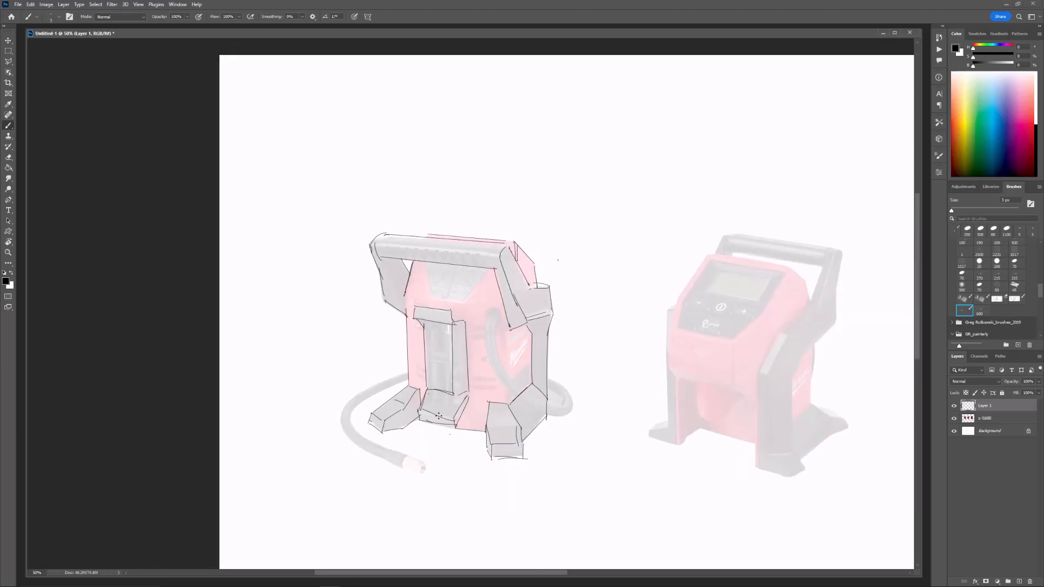
pyautogui.moveTo(435, 410); pyautogui.dragTo(418, 413)
# Step: Reinforce the rear view's left and right body edges, the right leg edge and the right foot
pyautogui.moveTo(570, 294); pyautogui.dragTo(551, 332)
pyautogui.moveTo(487, 371); pyautogui.dragTo(492, 442)
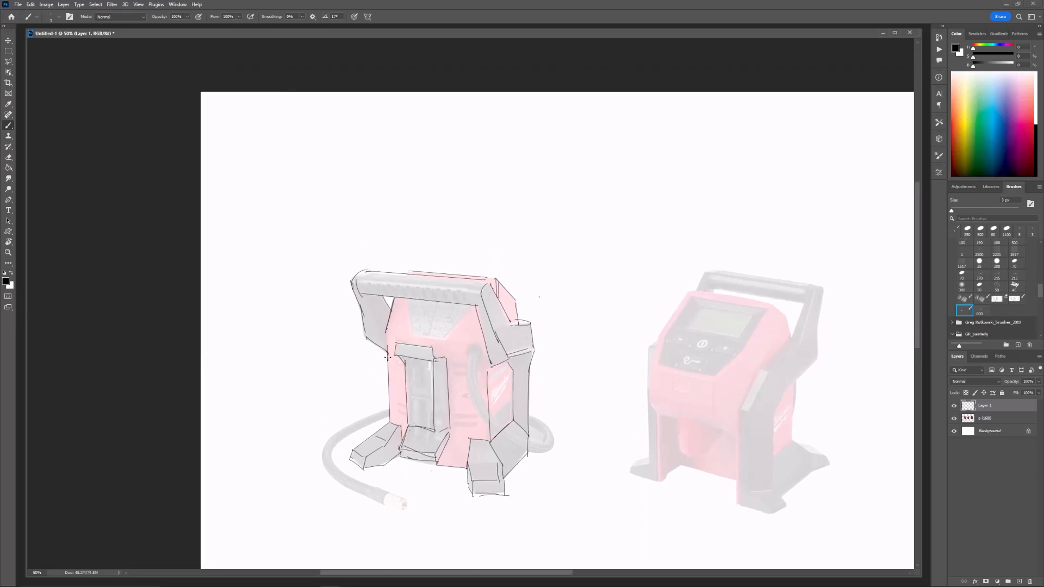
pyautogui.moveTo(387, 358); pyautogui.dragTo(389, 415)
pyautogui.moveTo(604, 384); pyautogui.dragTo(534, 375)
pyautogui.moveTo(452, 374); pyautogui.dragTo(454, 433)
pyautogui.moveTo(428, 471); pyautogui.dragTo(453, 449)
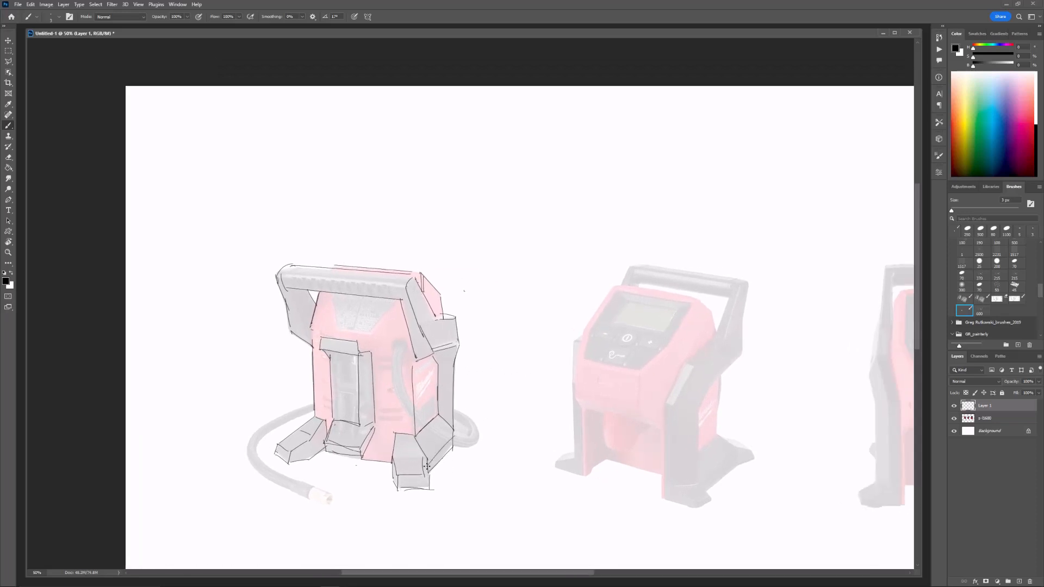
# Step: Trace the handle's outer edge, the right arm and the front edges of the right leg on the middle view
pyautogui.moveTo(704, 310); pyautogui.dragTo(563, 299)
pyautogui.moveTo(488, 254)
pyautogui.mouseDown()
pyautogui.moveTo(481, 271)
pyautogui.moveTo(497, 252)
pyautogui.moveTo(608, 269)
pyautogui.moveTo(622, 282)
pyautogui.moveTo(565, 267)
pyautogui.moveTo(540, 325)
pyautogui.mouseUp()
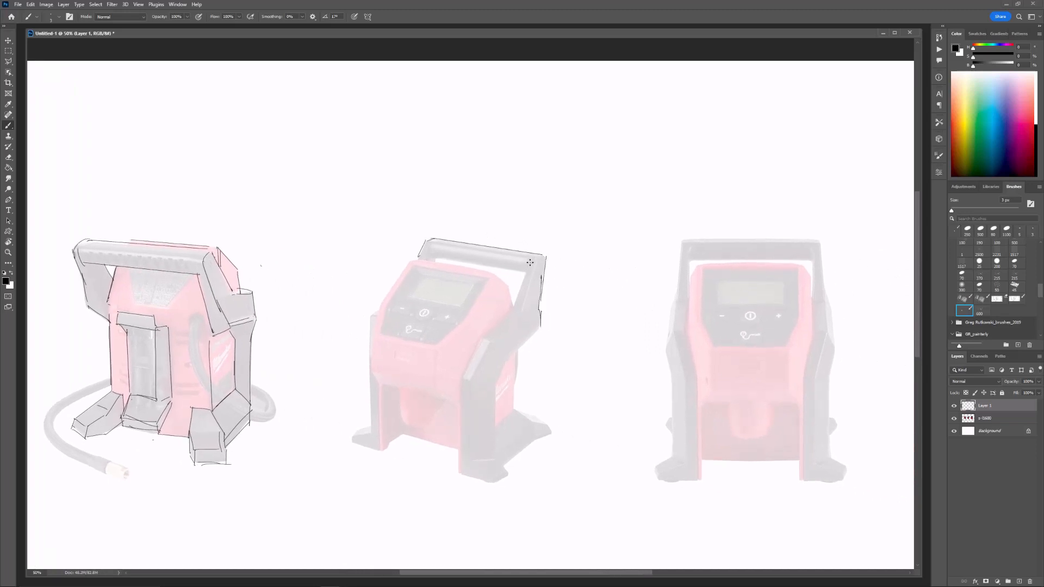
pyautogui.moveTo(527, 274); pyautogui.dragTo(517, 307)
pyautogui.moveTo(463, 381); pyautogui.dragTo(484, 336)
pyautogui.moveTo(468, 382); pyautogui.dragTo(522, 313)
pyautogui.moveTo(463, 381)
pyautogui.mouseDown()
pyautogui.moveTo(461, 467)
pyautogui.moveTo(497, 379)
pyautogui.mouseUp()
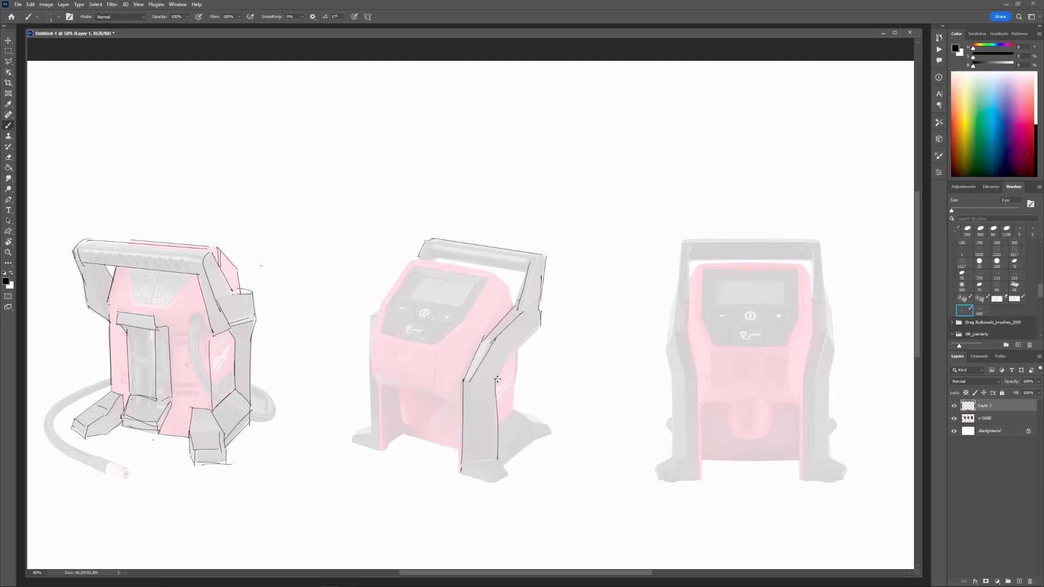
# Step: Trace the right foot's outline and facets and the right leg's bevel and rear edges on the middle view
pyautogui.moveTo(505, 461)
pyautogui.mouseDown()
pyautogui.moveTo(514, 476)
pyautogui.moveTo(489, 483)
pyautogui.mouseUp()
pyautogui.moveTo(470, 386)
pyautogui.mouseDown()
pyautogui.moveTo(471, 463)
pyautogui.moveTo(488, 467)
pyautogui.moveTo(493, 487)
pyautogui.moveTo(500, 461)
pyautogui.moveTo(510, 473)
pyautogui.moveTo(484, 459)
pyautogui.moveTo(500, 457)
pyautogui.mouseUp()
pyautogui.click(502, 373)
pyautogui.moveTo(506, 361); pyautogui.dragTo(494, 388)
pyautogui.moveTo(543, 325); pyautogui.dragTo(466, 388)
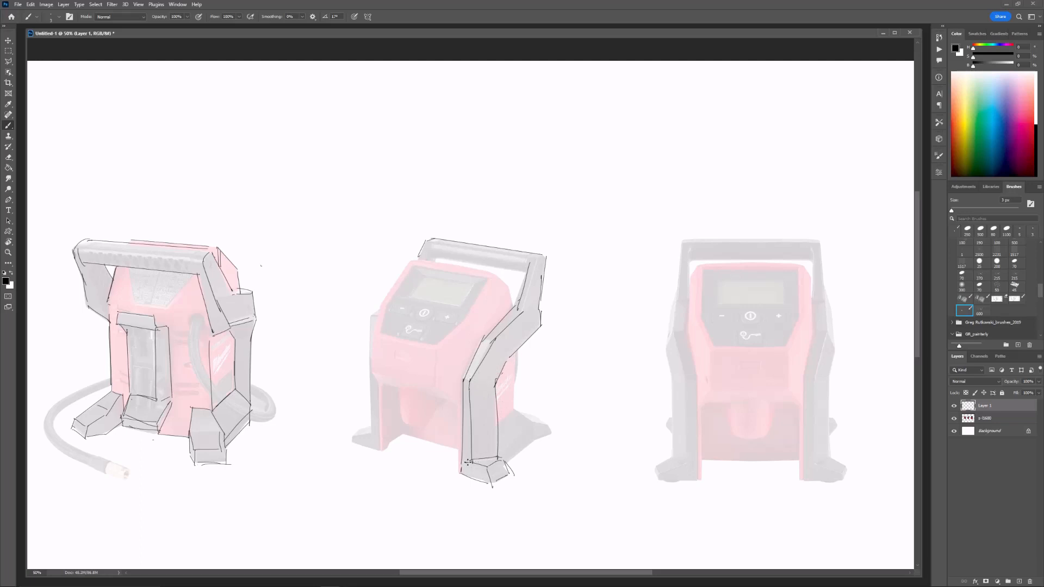
pyautogui.moveTo(469, 462); pyautogui.dragTo(494, 459)
pyautogui.moveTo(440, 370); pyautogui.dragTo(500, 315)
pyautogui.hotkey('ctrl', 'z')
pyautogui.moveTo(442, 369); pyautogui.dragTo(503, 319)
pyautogui.hotkey('ctrl', 'z')
# Step: Trace the grip bar's end edges and lower edge within the middle view's handle
pyautogui.moveTo(431, 243); pyautogui.dragTo(435, 263)
pyautogui.keyDown('shift'); pyautogui.click(524, 271); pyautogui.keyUp('shift')
pyautogui.keyDown('shift'); pyautogui.click(528, 256); pyautogui.keyUp('shift')
pyautogui.moveTo(527, 255)
pyautogui.mouseDown()
pyautogui.moveTo(525, 271)
pyautogui.moveTo(539, 252)
pyautogui.mouseUp()
# Step: Trace the left leg and foot outline and the adjoining left body edge on the middle view
pyautogui.moveTo(381, 309); pyautogui.dragTo(372, 314)
pyautogui.keyDown('shift'); pyautogui.click(370, 365); pyautogui.keyUp('shift')
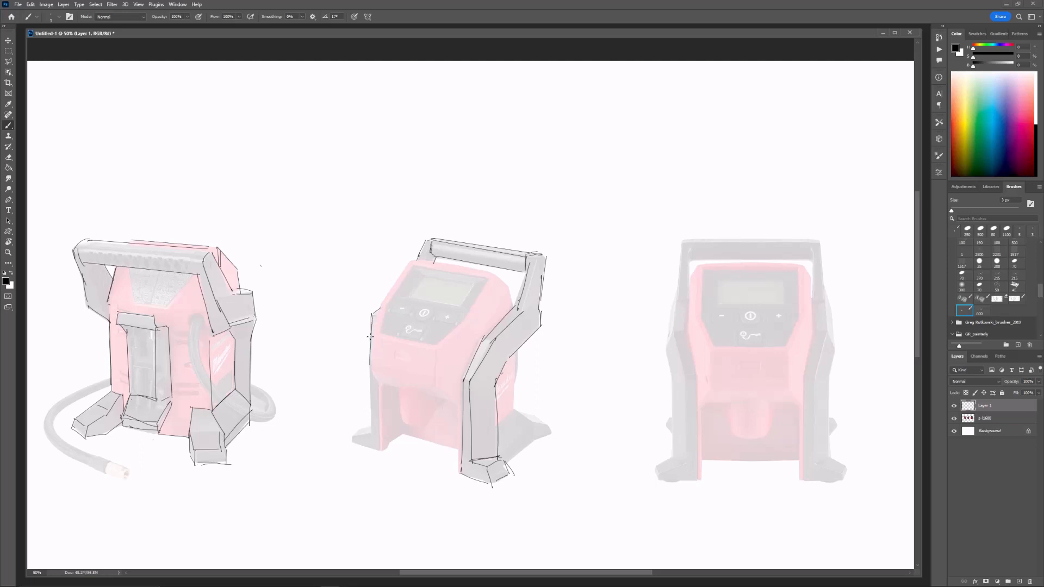
pyautogui.keyDown('shift'); pyautogui.click(369, 429); pyautogui.keyUp('shift')
pyautogui.moveTo(360, 429); pyautogui.dragTo(354, 437)
pyautogui.moveTo(353, 437)
pyautogui.mouseDown()
pyautogui.moveTo(372, 425)
pyautogui.moveTo(353, 444)
pyautogui.moveTo(381, 450)
pyautogui.mouseUp()
pyautogui.keyDown('shift'); pyautogui.click(380, 384); pyautogui.keyUp('shift')
pyautogui.moveTo(379, 386); pyautogui.dragTo(375, 375)
pyautogui.keyDown('shift'); pyautogui.click(379, 310); pyautogui.keyUp('shift')
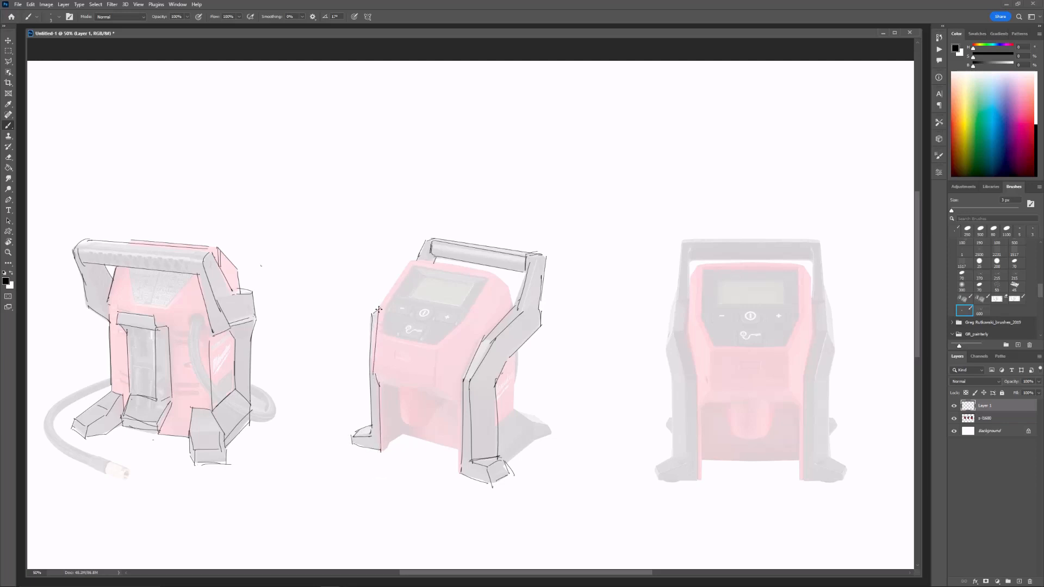
# Step: Outline the middle view's upper body and control panel with straight lines along the top, right and lower edges
pyautogui.keyDown('shift'); pyautogui.click(414, 260); pyautogui.keyUp('shift')
pyautogui.keyDown('shift'); pyautogui.click(491, 271); pyautogui.keyUp('shift')
pyautogui.keyDown('shift'); pyautogui.click(510, 288); pyautogui.keyUp('shift')
pyautogui.moveTo(492, 277); pyautogui.dragTo(469, 324)
pyautogui.keyDown('shift'); pyautogui.click(430, 351); pyautogui.keyUp('shift')
pyautogui.moveTo(379, 338); pyautogui.dragTo(436, 351)
# Step: Trace the control panel's inner border, the display screen and the short corner lines on the middle view
pyautogui.click(412, 264)
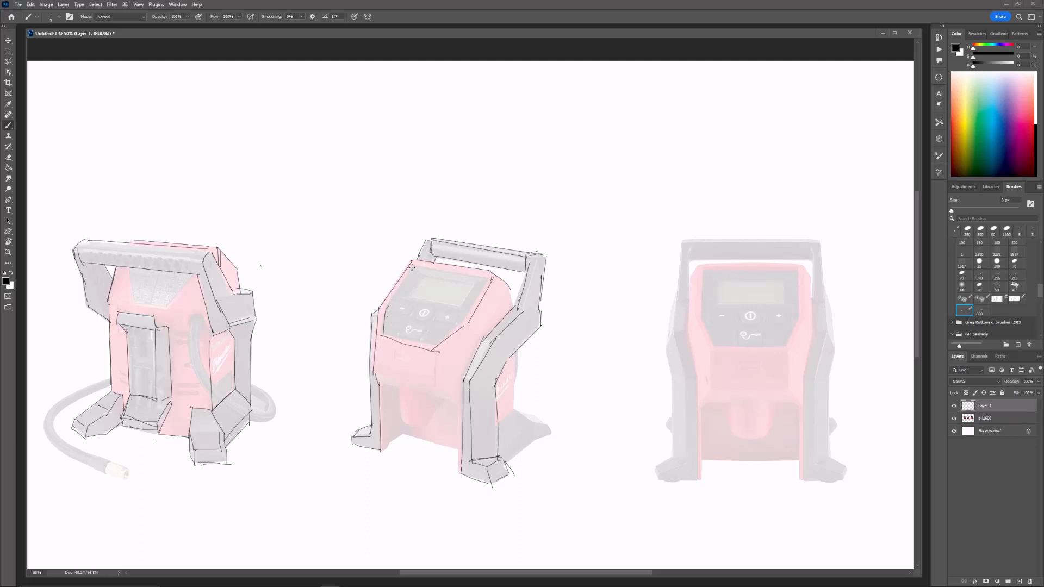
pyautogui.keyDown('shift'); pyautogui.click(489, 277); pyautogui.keyUp('shift')
pyautogui.hotkey('ctrl', 'alt', 'z')
pyautogui.moveTo(387, 310)
pyautogui.mouseDown()
pyautogui.moveTo(414, 266)
pyautogui.moveTo(408, 299)
pyautogui.moveTo(431, 274)
pyautogui.moveTo(473, 285)
pyautogui.moveTo(426, 276)
pyautogui.mouseUp()
pyautogui.click(410, 295)
pyautogui.keyDown('shift'); pyautogui.click(462, 305); pyautogui.keyUp('shift')
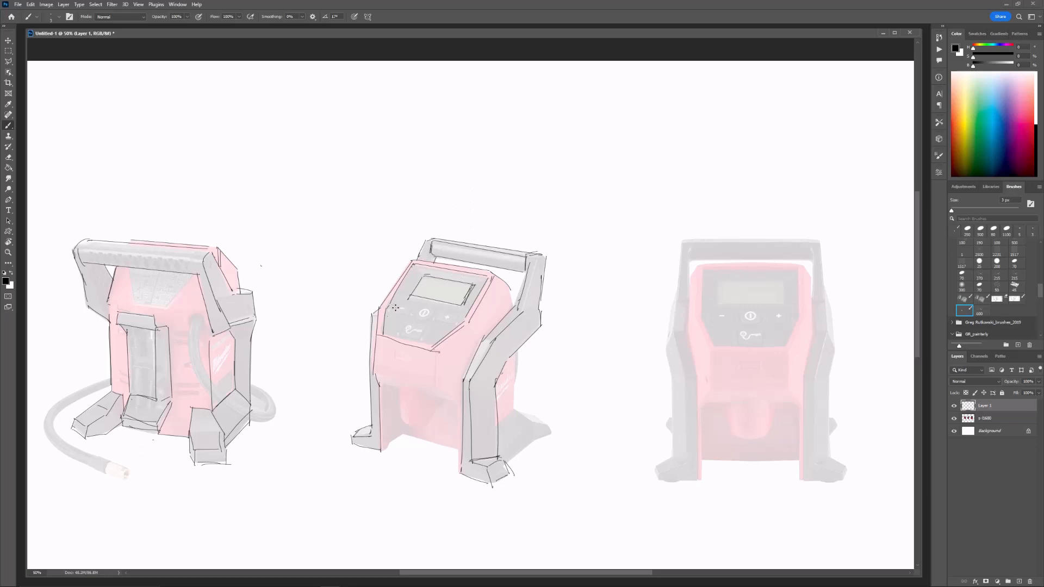
pyautogui.click(393, 296)
pyautogui.keyDown('shift'); pyautogui.click(467, 310); pyautogui.keyUp('shift')
pyautogui.moveTo(472, 286); pyautogui.dragTo(489, 279)
pyautogui.moveTo(419, 263); pyautogui.dragTo(426, 270)
# Step: Trace the front panel below the controls and the edges of the lower front opening on the middle view
pyautogui.moveTo(435, 351); pyautogui.dragTo(434, 388)
pyautogui.moveTo(374, 375)
pyautogui.mouseDown()
pyautogui.moveTo(457, 402)
pyautogui.moveTo(458, 470)
pyautogui.mouseUp()
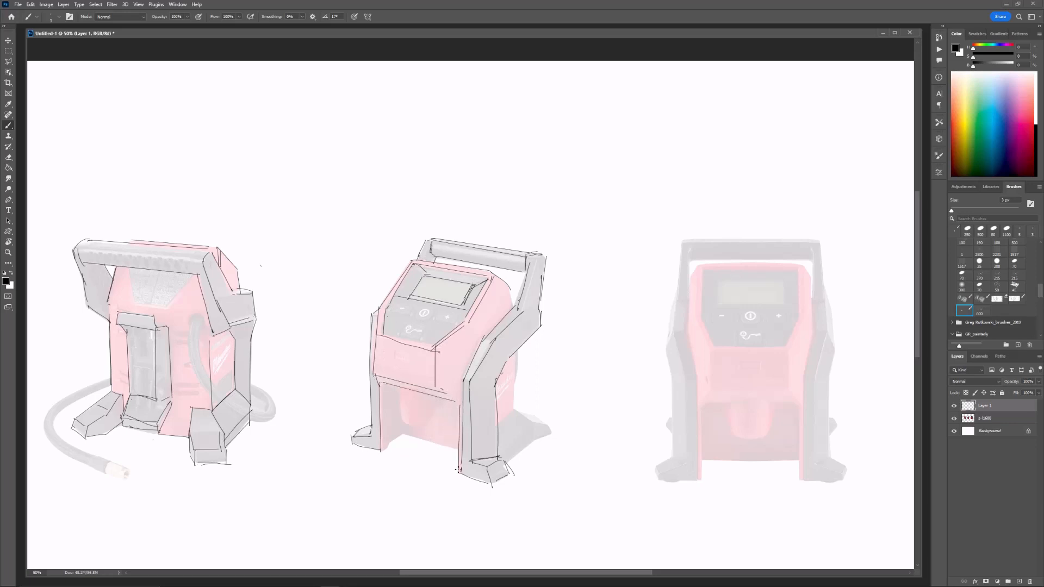
pyautogui.moveTo(382, 450)
pyautogui.mouseDown()
pyautogui.moveTo(405, 434)
pyautogui.moveTo(460, 452)
pyautogui.mouseUp()
pyautogui.hotkey('ctrl', 'z')
# Step: Trace the body's right side edge and the rear foot on the middle view
pyautogui.moveTo(589, 306); pyautogui.dragTo(557, 328)
pyautogui.moveTo(507, 389); pyautogui.dragTo(457, 390)
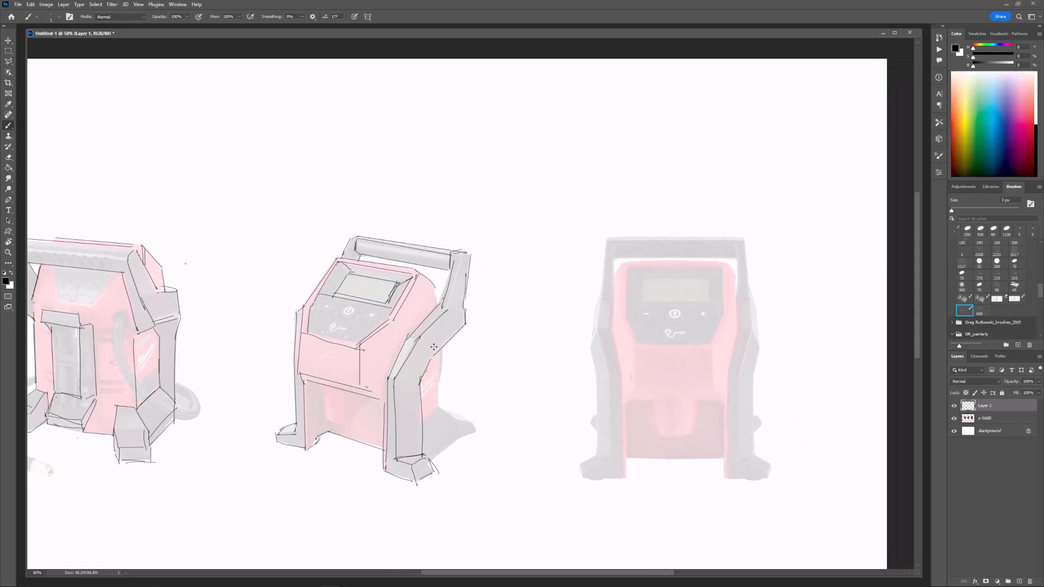
pyautogui.moveTo(435, 350)
pyautogui.mouseDown()
pyautogui.moveTo(439, 407)
pyautogui.moveTo(425, 420)
pyautogui.moveTo(440, 405)
pyautogui.moveTo(474, 422)
pyautogui.moveTo(452, 445)
pyautogui.moveTo(459, 420)
pyautogui.mouseUp()
pyautogui.hotkey('ctrl', 'z')
# Step: Trace the left arm, leg and foot and the handle's inner and top edges on the front view
pyautogui.moveTo(582, 314); pyautogui.dragTo(433, 309)
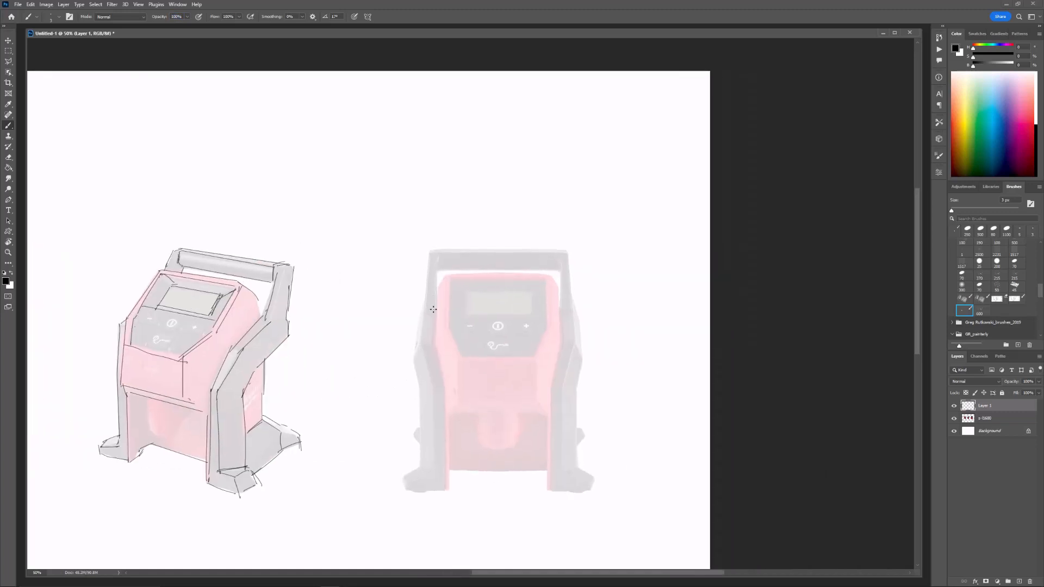
pyautogui.moveTo(429, 253); pyautogui.dragTo(420, 342)
pyautogui.moveTo(428, 253)
pyautogui.mouseDown()
pyautogui.moveTo(414, 359)
pyautogui.moveTo(419, 465)
pyautogui.moveTo(403, 490)
pyautogui.moveTo(443, 491)
pyautogui.moveTo(438, 257)
pyautogui.mouseUp()
pyautogui.keyDown('shift'); pyautogui.click(561, 258); pyautogui.keyUp('shift')
pyautogui.keyDown('shift'); pyautogui.moveTo(561, 260); pyautogui.dragTo(559, 308); pyautogui.keyUp('shift')
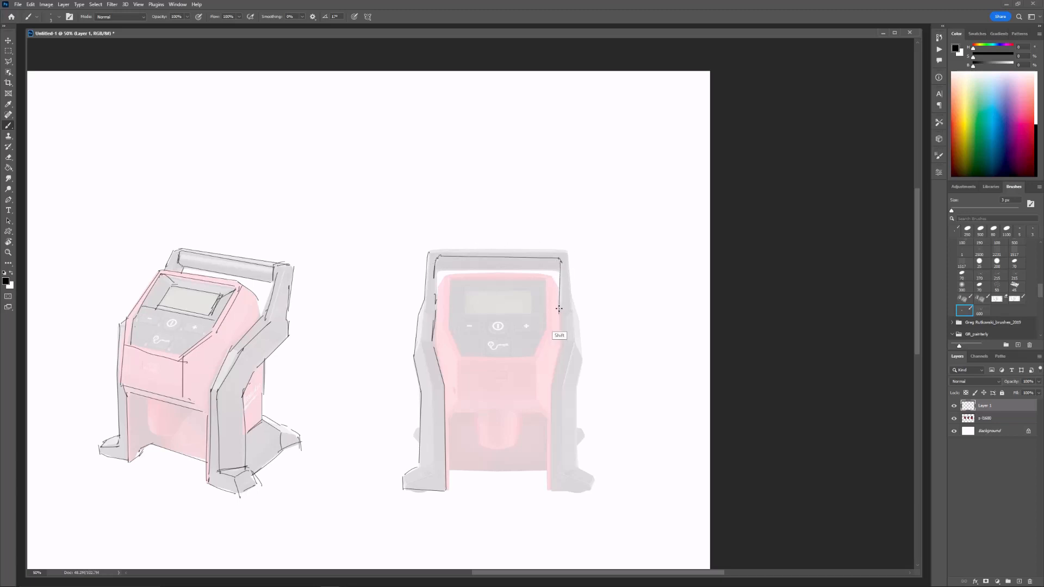
pyautogui.moveTo(429, 253); pyautogui.dragTo(435, 249)
pyautogui.keyDown('shift'); pyautogui.click(566, 250); pyautogui.keyUp('shift')
# Step: Trace the outer edge of the right arm and leg down to the foot on the front view
pyautogui.moveTo(569, 251); pyautogui.dragTo(570, 263)
pyautogui.hotkey('ctrl', 'z')
pyautogui.moveTo(580, 318); pyautogui.dragTo(574, 402)
pyautogui.hotkey('ctrl', 'z')
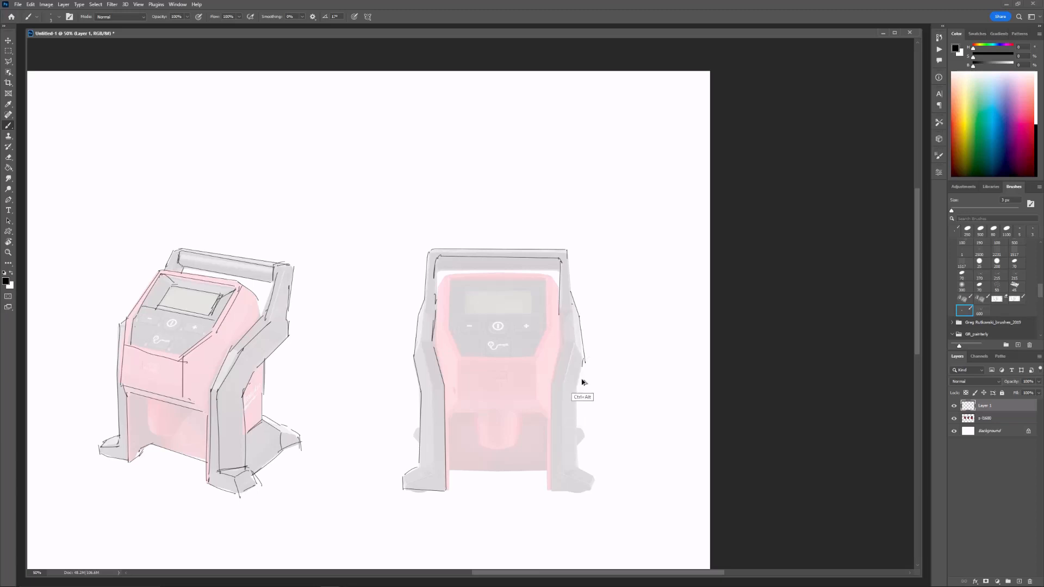
pyautogui.moveTo(585, 357); pyautogui.dragTo(575, 395)
pyautogui.click(577, 388)
pyautogui.keyDown('shift'); pyautogui.click(580, 466); pyautogui.keyUp('shift')
# Step: Sketch example strokes in the blank space beside the front view and erase them
pyautogui.moveTo(599, 279); pyautogui.dragTo(615, 298)
pyautogui.moveTo(619, 337); pyautogui.dragTo(615, 298)
pyautogui.moveTo(620, 340); pyautogui.dragTo(606, 372)
pyautogui.moveTo(617, 277)
pyautogui.mouseDown()
pyautogui.moveTo(601, 286)
pyautogui.moveTo(633, 310)
pyautogui.mouseUp()
pyautogui.moveTo(623, 355)
pyautogui.mouseDown()
pyautogui.moveTo(611, 358)
pyautogui.moveTo(621, 369)
pyautogui.mouseUp()
pyautogui.press('e')
pyautogui.press('b')
# Step: Trace the right leg's inner and bevel edges and its foot on the front view
pyautogui.moveTo(570, 304)
pyautogui.mouseDown()
pyautogui.moveTo(575, 344)
pyautogui.moveTo(563, 385)
pyautogui.mouseUp()
pyautogui.moveTo(564, 342)
pyautogui.mouseDown()
pyautogui.moveTo(584, 359)
pyautogui.moveTo(551, 389)
pyautogui.moveTo(552, 493)
pyautogui.moveTo(592, 491)
pyautogui.moveTo(564, 473)
pyautogui.mouseUp()
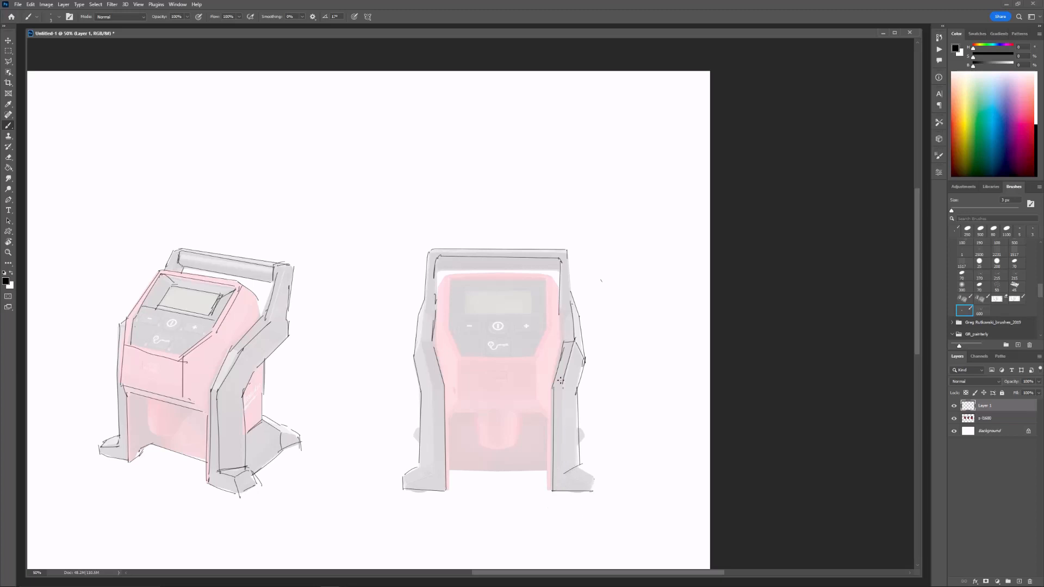
pyautogui.moveTo(561, 389)
pyautogui.mouseDown()
pyautogui.moveTo(564, 472)
pyautogui.moveTo(608, 487)
pyautogui.mouseUp()
# Step: Add the facet lines on both legs and feet and the handle's lower inner edge on the front view
pyautogui.press('e')
pyautogui.press('[')
pyautogui.press('[')
pyautogui.press('b')
pyautogui.moveTo(412, 473)
pyautogui.mouseDown()
pyautogui.moveTo(407, 484)
pyautogui.moveTo(430, 469)
pyautogui.moveTo(437, 273)
pyautogui.moveTo(560, 268)
pyautogui.mouseUp()
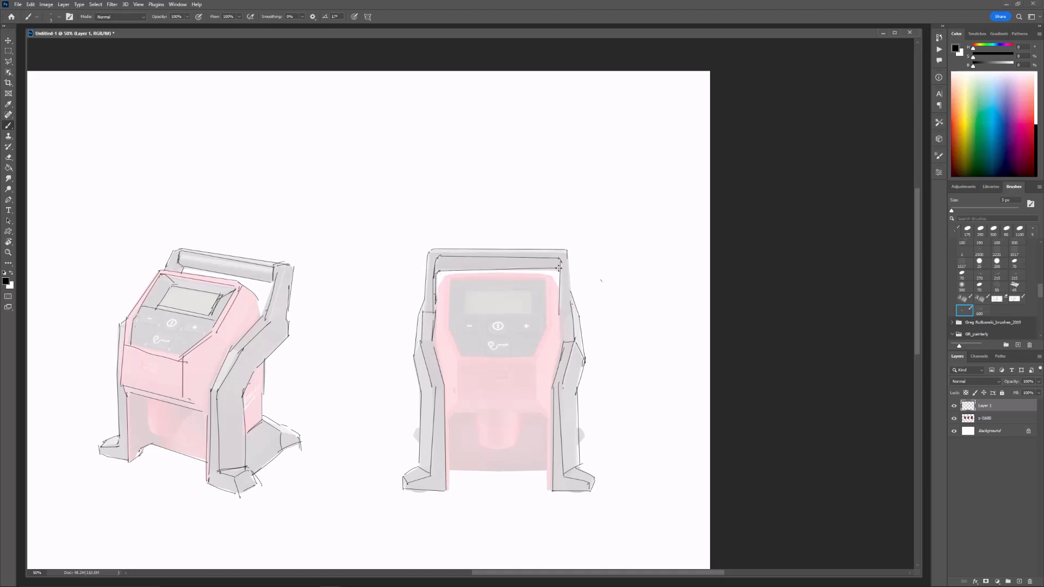
pyautogui.moveTo(560, 339); pyautogui.dragTo(568, 310)
pyautogui.moveTo(594, 312); pyautogui.dragTo(580, 324)
pyautogui.moveTo(580, 373); pyautogui.dragTo(606, 393)
pyautogui.hotkey('ctrl', 'z')
pyautogui.hotkey('ctrl', 'z')
pyautogui.moveTo(476, 213); pyautogui.dragTo(478, 250)
pyautogui.hotkey('ctrl', 'z')
# Step: Outline the body's top edge and the outer border of the control panel on the front view with straight lines
pyautogui.moveTo(446, 277)
pyautogui.mouseDown()
pyautogui.moveTo(437, 291)
pyautogui.moveTo(547, 274)
pyautogui.moveTo(558, 284)
pyautogui.mouseUp()
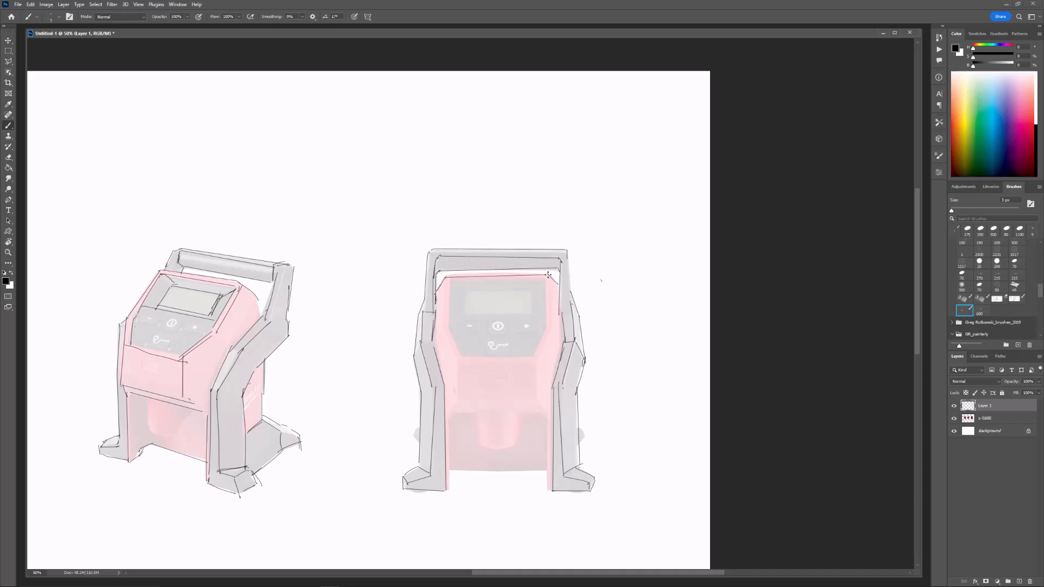
pyautogui.keyDown('shift'); pyautogui.click(444, 327); pyautogui.keyUp('shift')
pyautogui.keyDown('shift'); pyautogui.click(458, 360); pyautogui.keyUp('shift')
pyautogui.keyDown('shift'); pyautogui.click(539, 361); pyautogui.keyUp('shift')
pyautogui.keyDown('shift'); pyautogui.click(551, 330); pyautogui.keyUp('shift')
pyautogui.keyDown('shift'); pyautogui.click(557, 283); pyautogui.keyUp('shift')
# Step: Trace the inner border of the front view's control panel with connected straight lines
pyautogui.click(451, 281)
pyautogui.keyDown('shift'); pyautogui.click(449, 327); pyautogui.keyUp('shift')
pyautogui.keyDown('shift'); pyautogui.click(460, 356); pyautogui.keyUp('shift')
pyautogui.keyDown('shift'); pyautogui.click(538, 354); pyautogui.keyUp('shift')
pyautogui.keyDown('shift'); pyautogui.click(552, 325); pyautogui.keyUp('shift')
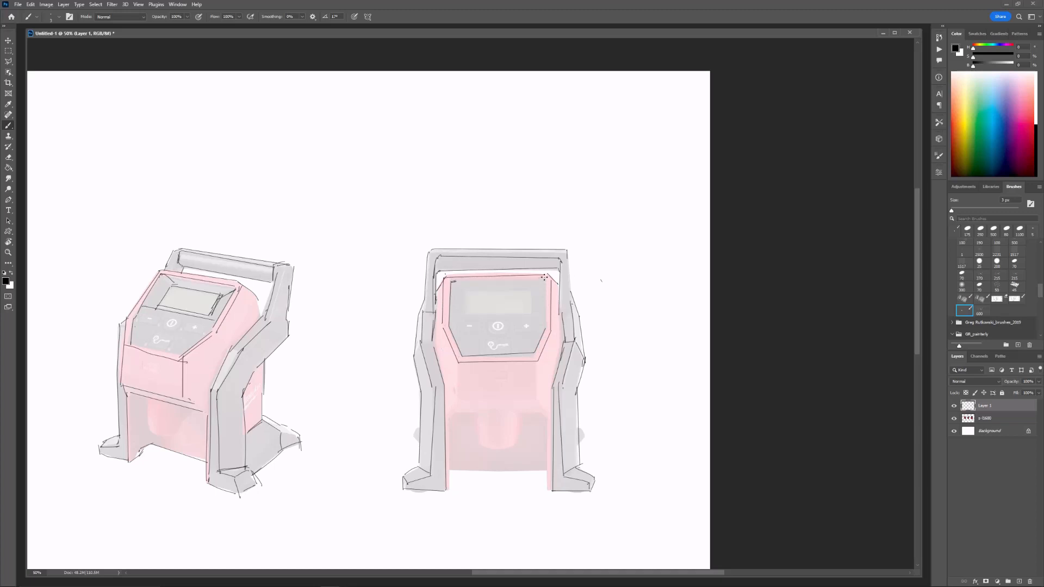
pyautogui.keyDown('shift'); pyautogui.click(546, 279); pyautogui.keyUp('shift')
pyautogui.keyDown('shift'); pyautogui.click(546, 323); pyautogui.keyUp('shift')
# Step: Trace the rectangular front panel directly below the control panel on the front view
pyautogui.moveTo(458, 390); pyautogui.dragTo(459, 359)
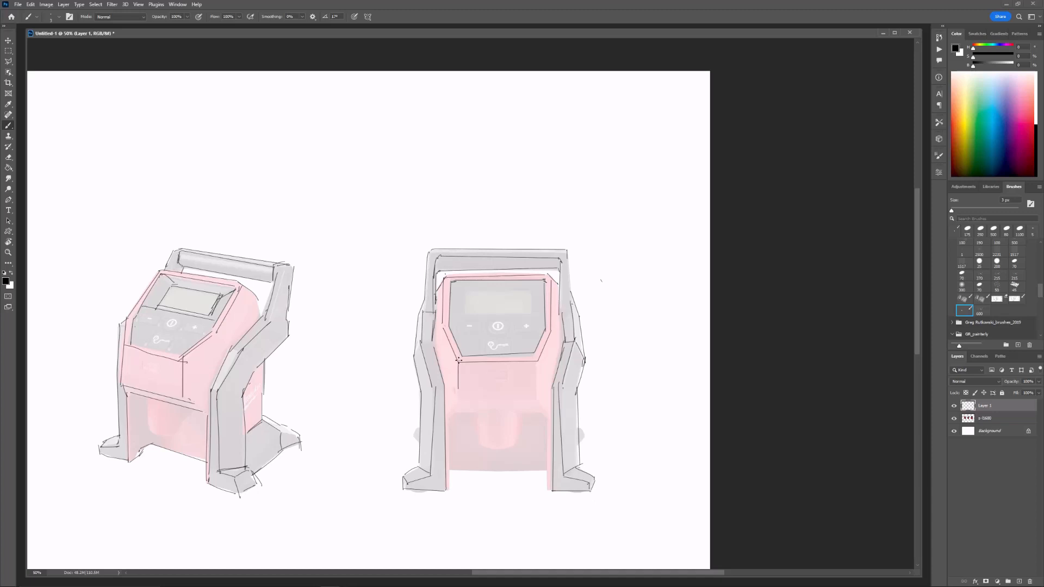
pyautogui.click(537, 401)
pyautogui.keyDown('shift'); pyautogui.click(535, 363); pyautogui.keyUp('shift')
pyautogui.click(459, 396)
pyautogui.keyDown('shift'); pyautogui.click(536, 396); pyautogui.keyUp('shift')
# Step: Add the angled corner lines beneath the front panel and the top edge of the lower opening
pyautogui.moveTo(451, 406); pyautogui.dragTo(460, 396)
pyautogui.moveTo(535, 397); pyautogui.dragTo(545, 412)
pyautogui.moveTo(450, 423); pyautogui.dragTo(458, 413)
pyautogui.click(460, 412)
pyautogui.keyDown('shift'); pyautogui.click(538, 413); pyautogui.keyUp('shift')
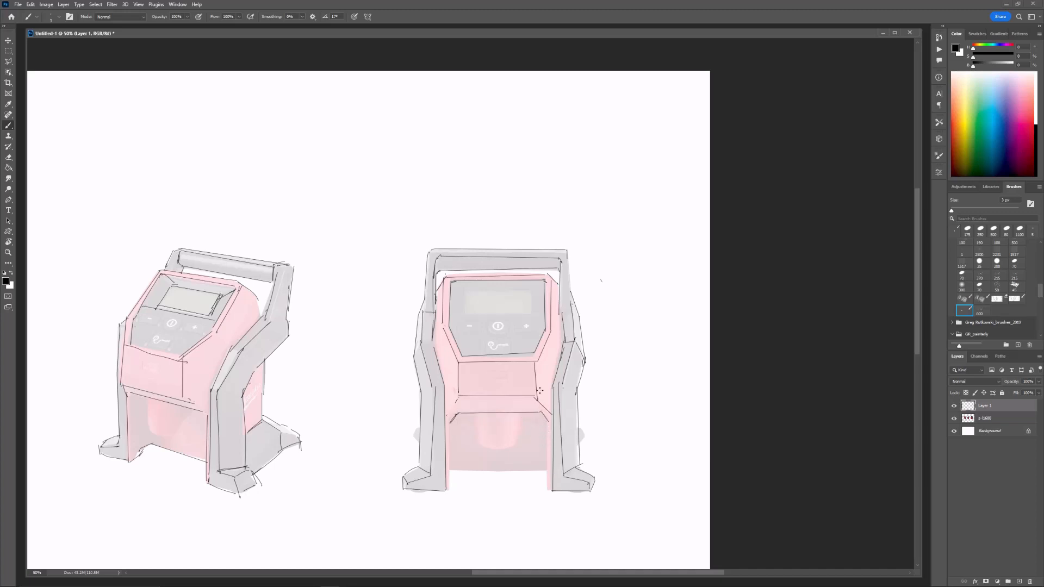
# Step: Trace the sides and bottom edge of the lower front opening and the rear foot behind the left leg
pyautogui.keyDown('shift'); pyautogui.click(451, 486); pyautogui.keyUp('shift')
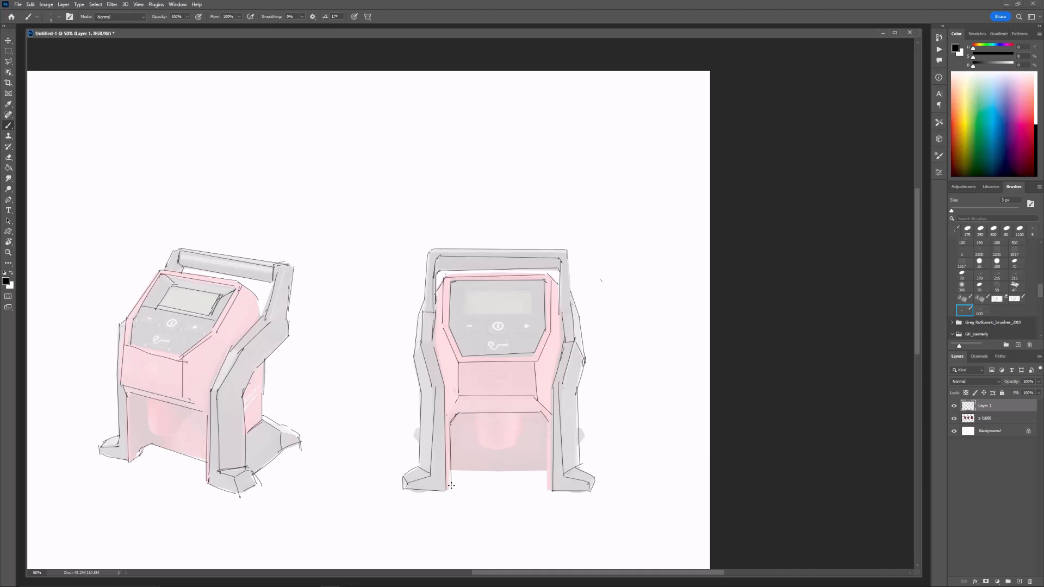
pyautogui.keyDown('shift'); pyautogui.click(547, 485); pyautogui.keyUp('shift')
pyautogui.click(457, 471)
pyautogui.keyDown('shift'); pyautogui.click(547, 470); pyautogui.keyUp('shift')
pyautogui.moveTo(420, 425); pyautogui.dragTo(415, 440)
# Step: Scale down the line drawing and reference photo layers together and move them to the top of the canvas
pyautogui.hotkey('ctrl', '-')
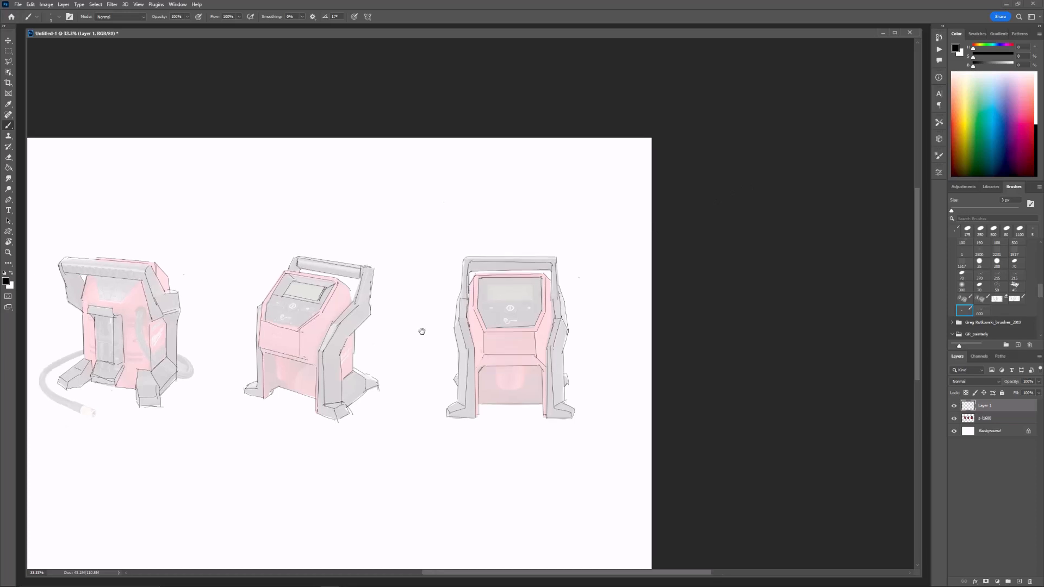
pyautogui.moveTo(465, 353); pyautogui.dragTo(624, 294)
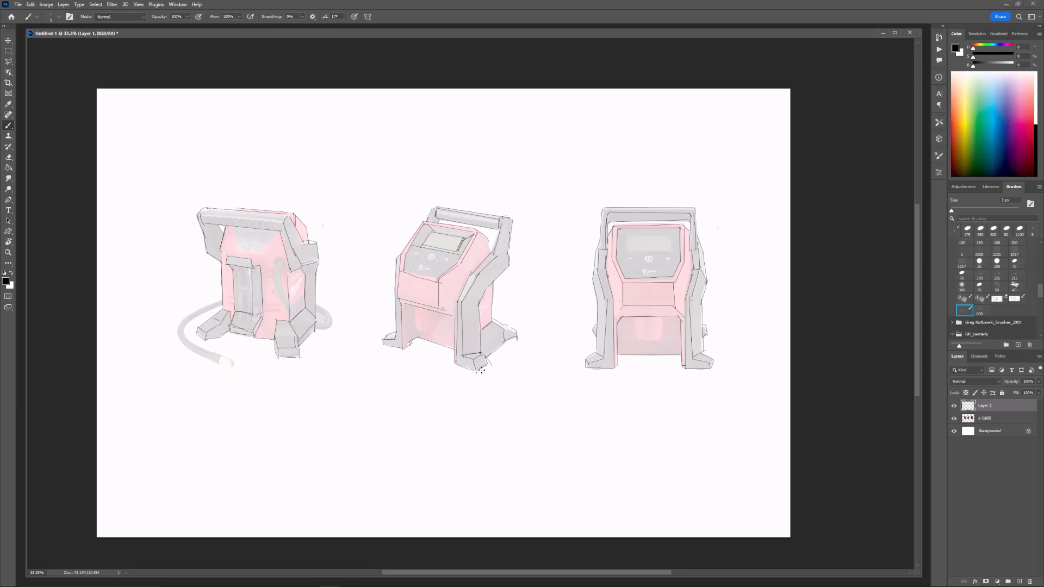
pyautogui.keyDown('shift'); pyautogui.click(995, 418); pyautogui.keyUp('shift')
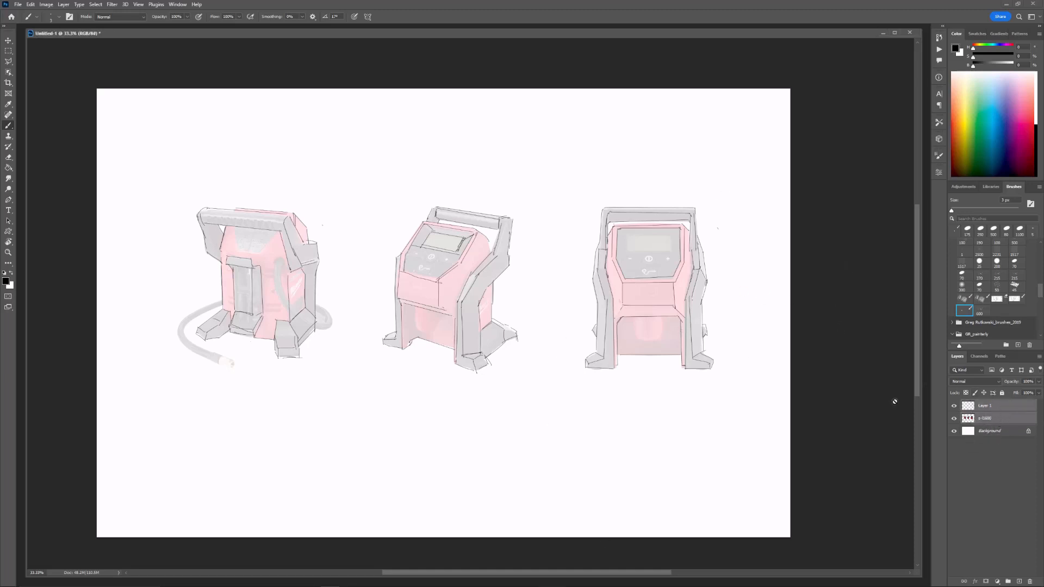
pyautogui.hotkey('ctrl', 't')
pyautogui.moveTo(718, 368)
pyautogui.mouseDown()
pyautogui.moveTo(641, 350)
pyautogui.moveTo(647, 252)
pyautogui.moveTo(660, 261)
pyautogui.moveTo(560, 231)
pyautogui.moveTo(573, 201)
pyautogui.moveTo(557, 191)
pyautogui.mouseUp()
pyautogui.press('Return')
pyautogui.press('b')
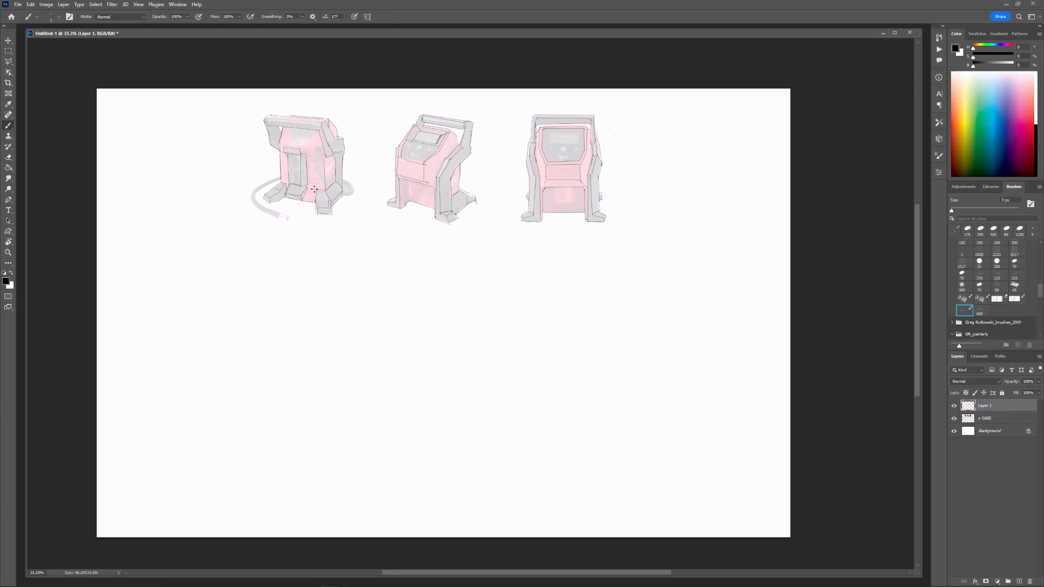
# Step: Copy the rear view's line drawing to a new layer and place it below the reference row
pyautogui.press('m')
pyautogui.moveTo(244, 101); pyautogui.dragTo(365, 259)
pyautogui.hotkey('ctrl', 'j')
pyautogui.hotkey('ctrl', 't')
pyautogui.moveTo(326, 154)
pyautogui.mouseDown()
pyautogui.moveTo(257, 285)
pyautogui.moveTo(293, 255)
pyautogui.moveTo(312, 254)
pyautogui.moveTo(291, 286)
pyautogui.mouseUp()
pyautogui.press('Return')
# Step: Scale down the copied rear-view sketch around its centre
pyautogui.hotkey('ctrl', 't')
pyautogui.press('Return')
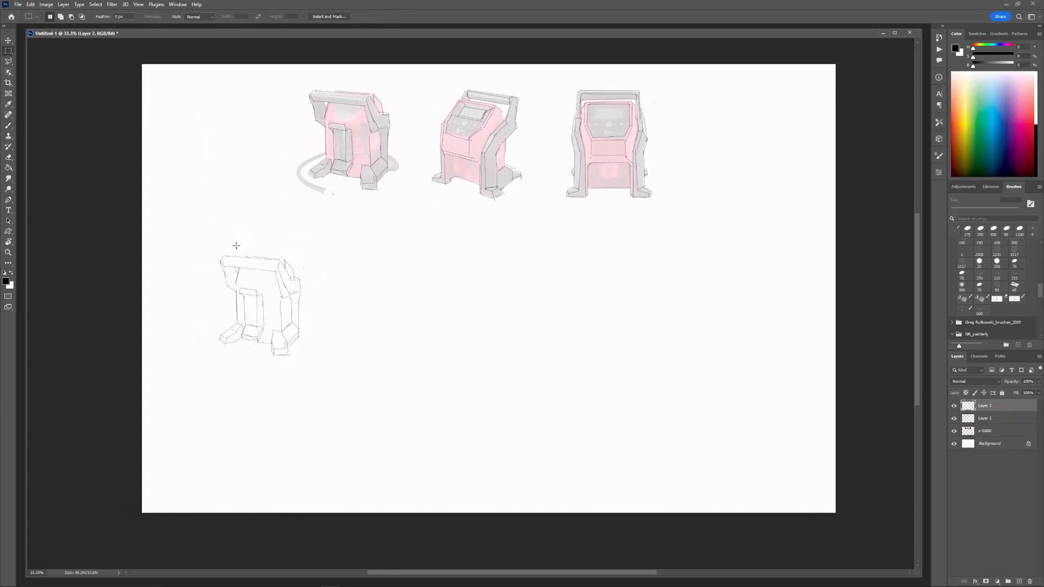
pyautogui.hotkey('ctrl', 't')
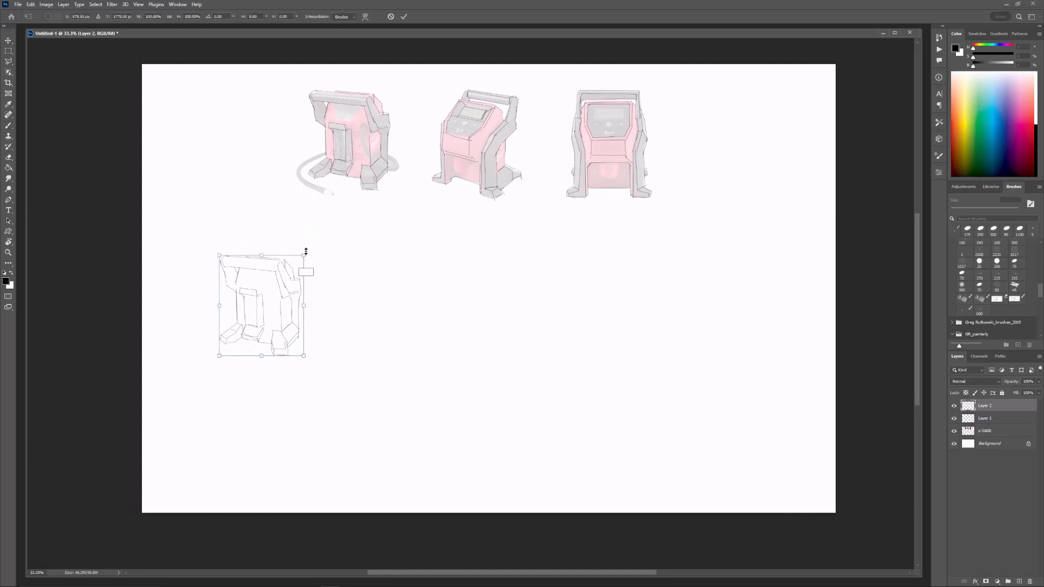
pyautogui.keyDown('alt'); pyautogui.moveTo(305, 251); pyautogui.dragTo(289, 264); pyautogui.keyUp('alt')
pyautogui.press('Return')
pyautogui.press('b')
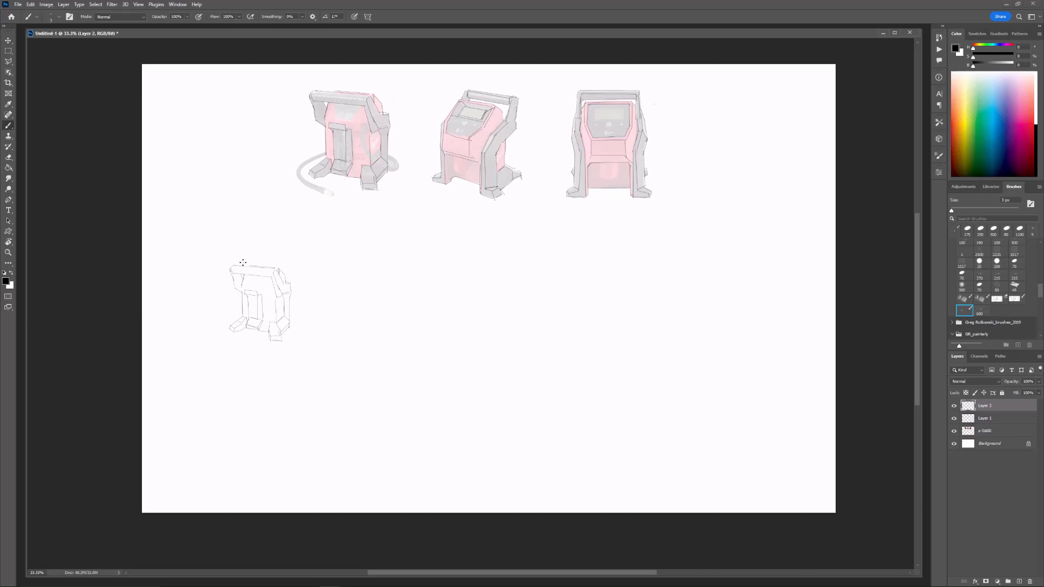
# Step: Draw a tall box with a visible top face above the handle of the copied rear-view sketch
pyautogui.keyDown('shift'); pyautogui.click(236, 243); pyautogui.keyUp('shift')
pyautogui.click(236, 236)
pyautogui.keyDown('shift'); pyautogui.click(276, 238); pyautogui.keyUp('shift')
pyautogui.hotkey('ctrl', 'z')
pyautogui.moveTo(235, 234)
pyautogui.mouseDown()
pyautogui.moveTo(274, 267)
pyautogui.moveTo(270, 244)
pyautogui.moveTo(289, 233)
pyautogui.moveTo(291, 280)
pyautogui.mouseUp()
pyautogui.click(238, 236)
pyautogui.keyDown('shift'); pyautogui.click(271, 241); pyautogui.keyUp('shift')
pyautogui.moveTo(290, 238); pyautogui.dragTo(292, 285)
# Step: Add long vertical lines and short detail strokes along both sides of the rear-view sketch's body
pyautogui.moveTo(233, 237)
pyautogui.mouseDown()
pyautogui.moveTo(258, 228)
pyautogui.moveTo(235, 268)
pyautogui.moveTo(294, 325)
pyautogui.mouseUp()
pyautogui.moveTo(293, 267); pyautogui.dragTo(294, 291)
pyautogui.moveTo(295, 291); pyautogui.dragTo(295, 320)
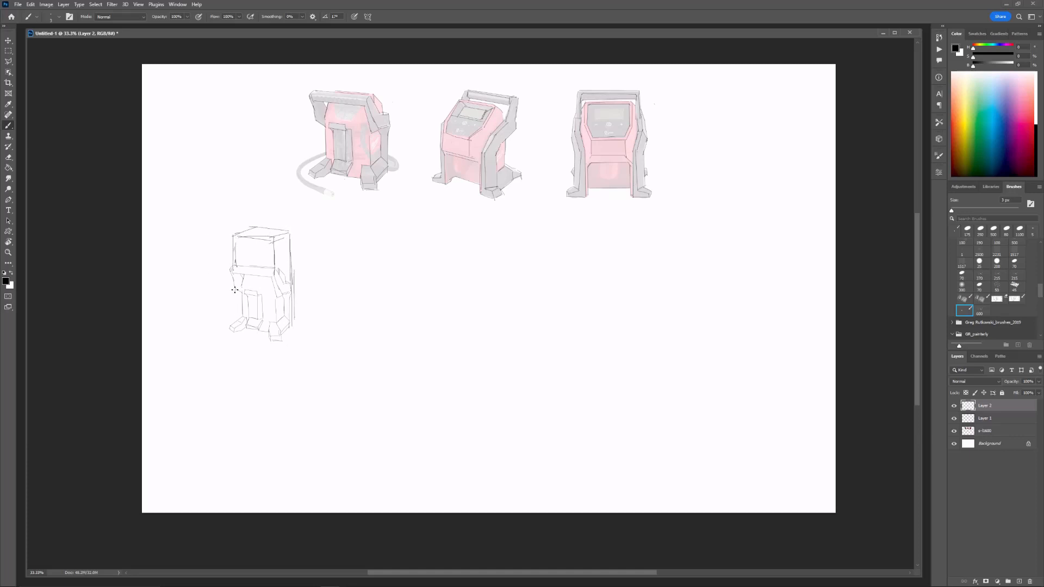
pyautogui.moveTo(237, 293)
pyautogui.mouseDown()
pyautogui.moveTo(238, 319)
pyautogui.moveTo(267, 334)
pyautogui.mouseUp()
pyautogui.moveTo(295, 302); pyautogui.dragTo(297, 323)
# Step: Copy the handle bar area of the rear-view sketch to a new layer and place it across the added box
pyautogui.press('m')
pyautogui.moveTo(221, 261)
pyautogui.mouseDown()
pyautogui.moveTo(301, 310)
pyautogui.moveTo(282, 270)
pyautogui.moveTo(242, 275)
pyautogui.mouseUp()
pyautogui.hotkey('ctrl', 'j')
pyautogui.hotkey('ctrl', 't')
pyautogui.press('Return')
# Step: Erase overlapping lines around the copied handle bar with a smaller eraser and merge its layer into the sketch layer
pyautogui.press('e')
pyautogui.press('[')
pyautogui.press('[')
pyautogui.press('[')
pyautogui.press('[')
pyautogui.press('[')
pyautogui.moveTo(294, 246); pyautogui.dragTo(292, 266)
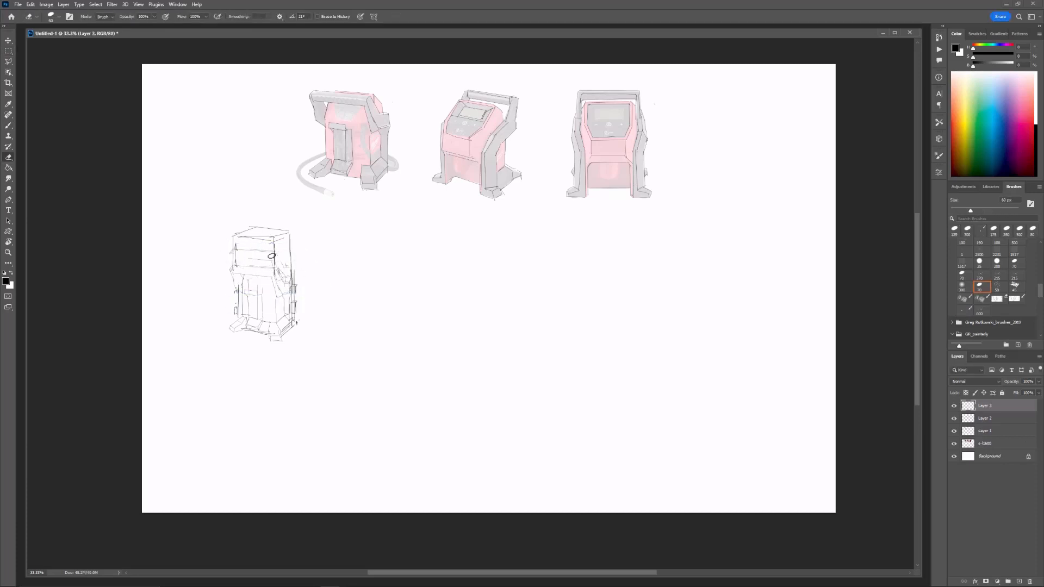
pyautogui.press('[')
pyautogui.press('[')
pyautogui.press('[')
pyautogui.press('[')
pyautogui.press('[')
pyautogui.press('Delete')
pyautogui.press('[')
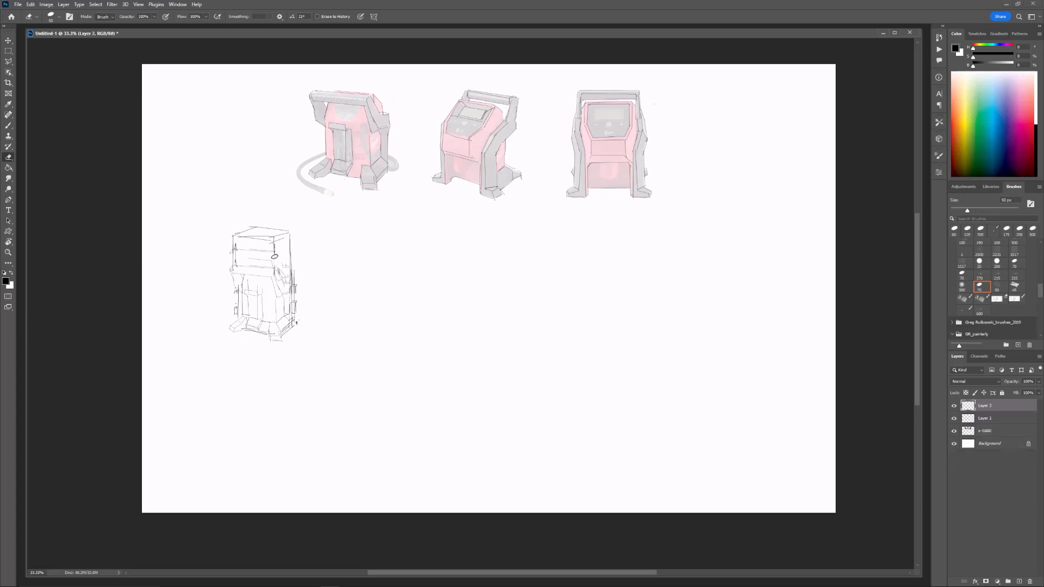
# Step: Draw a handle and upright fitting on top of the box, and define the bar and angled edge beneath it
pyautogui.press('b')
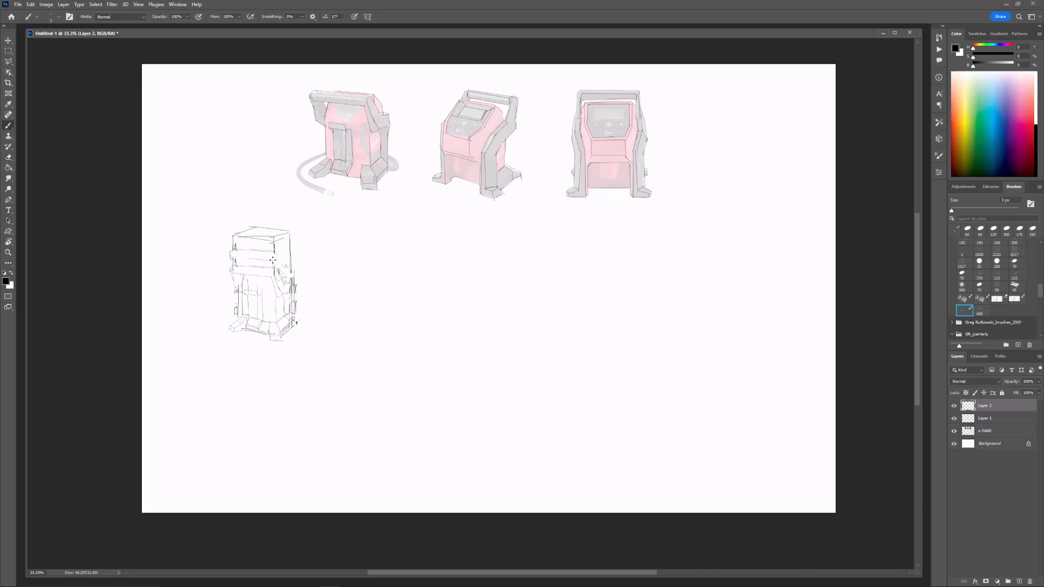
pyautogui.moveTo(233, 255); pyautogui.dragTo(274, 253)
pyautogui.moveTo(280, 224); pyautogui.dragTo(273, 234)
pyautogui.moveTo(251, 231); pyautogui.dragTo(259, 228)
pyautogui.moveTo(260, 226); pyautogui.dragTo(261, 225)
pyautogui.moveTo(278, 233); pyautogui.dragTo(282, 221)
pyautogui.moveTo(277, 255)
pyautogui.mouseDown()
pyautogui.moveTo(287, 280)
pyautogui.moveTo(291, 269)
pyautogui.mouseUp()
pyautogui.moveTo(231, 254); pyautogui.dragTo(274, 253)
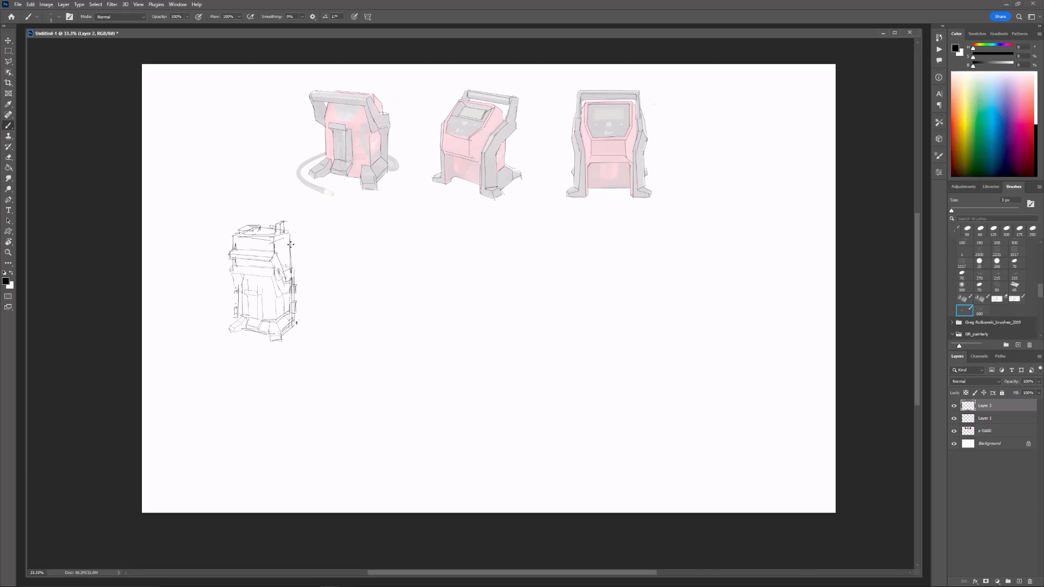
# Step: Reinforce the rear-view sketch's side, foot, tapered centre panel and top handle with additional strokes
pyautogui.moveTo(295, 234); pyautogui.dragTo(288, 269)
pyautogui.moveTo(240, 330); pyautogui.dragTo(235, 324)
pyautogui.moveTo(236, 273); pyautogui.dragTo(269, 276)
pyautogui.moveTo(243, 281)
pyautogui.mouseDown()
pyautogui.moveTo(265, 282)
pyautogui.moveTo(262, 320)
pyautogui.mouseUp()
pyautogui.hotkey('ctrl', 'z')
pyautogui.moveTo(260, 227); pyautogui.dragTo(251, 233)
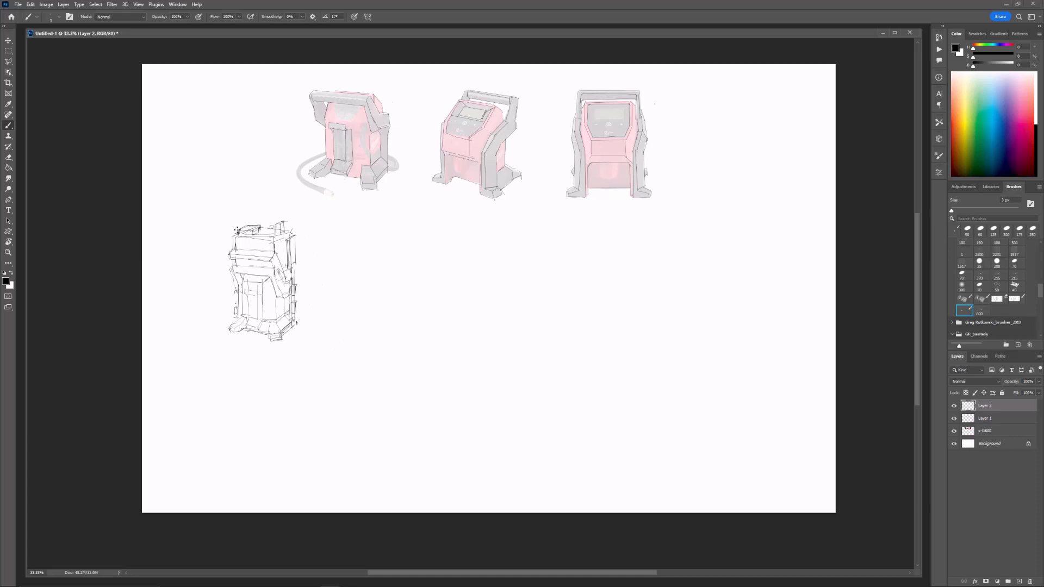
# Step: Move the reworked rear-view sketch slightly to the left on the canvas
pyautogui.press('e')
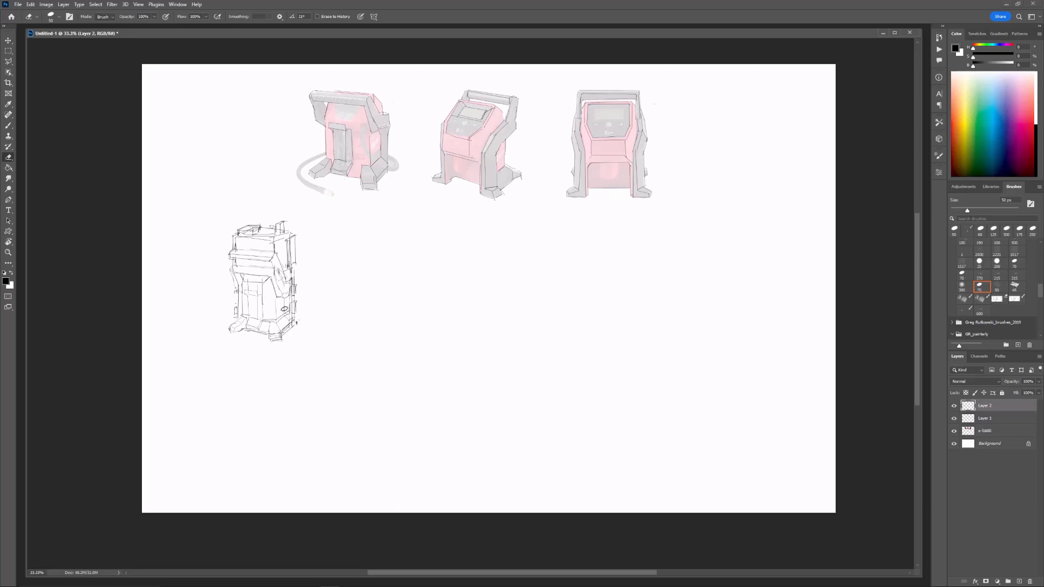
pyautogui.press('b')
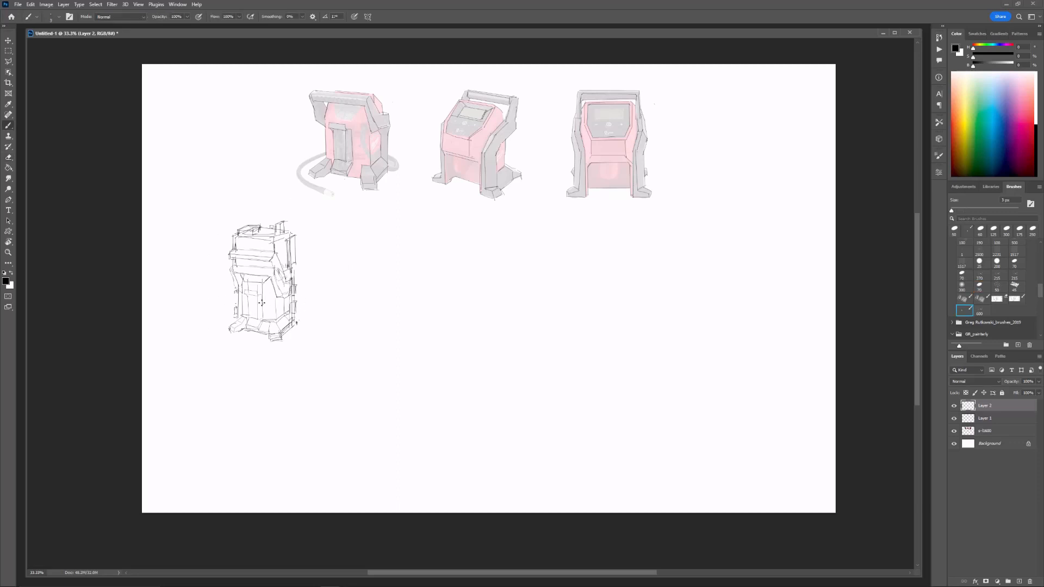
pyautogui.hotkey('ctrl', 't')
pyautogui.moveTo(282, 275); pyautogui.dragTo(256, 276)
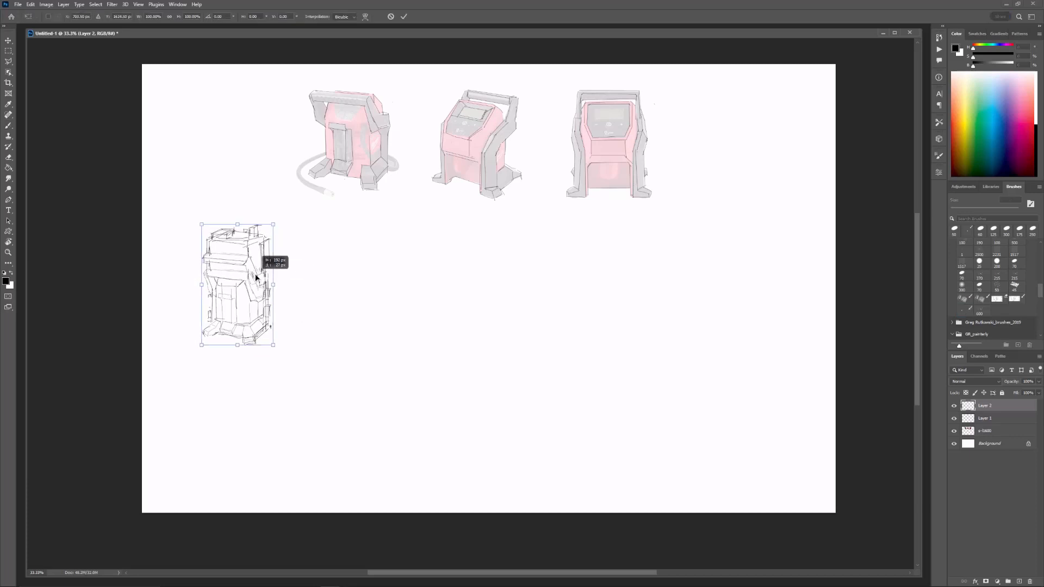
pyautogui.press('Return')
# Step: Copy the three-quarter view's line drawing from Layer 1 to a new layer and place it beside the reworked sketch
pyautogui.click(982, 419)
pyautogui.press('m')
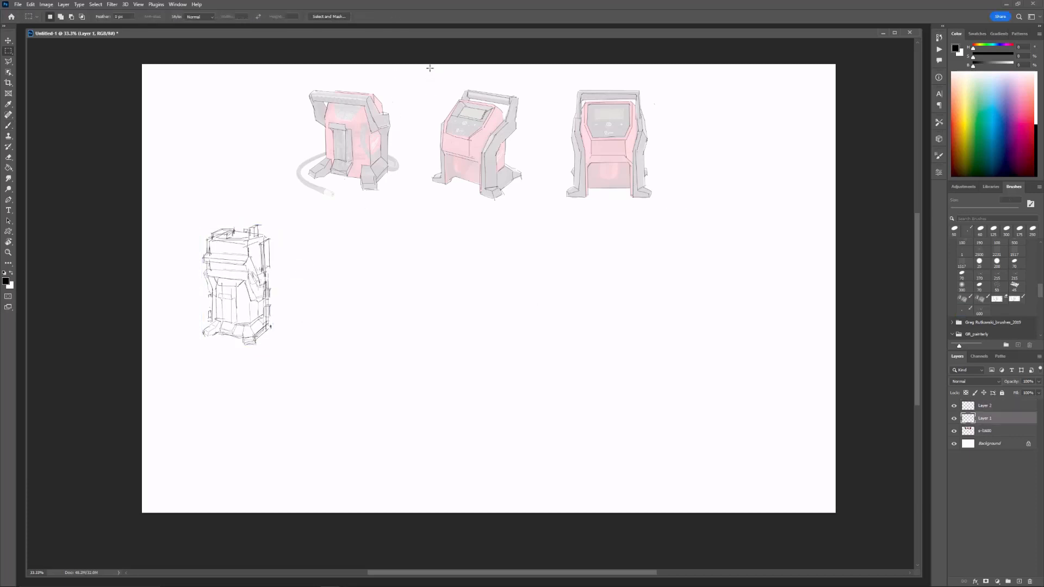
pyautogui.moveTo(426, 68); pyautogui.dragTo(546, 229)
pyautogui.hotkey('ctrl', 'j')
pyautogui.hotkey('ctrl', 't')
pyautogui.moveTo(509, 133); pyautogui.dragTo(440, 280)
pyautogui.press('Return')
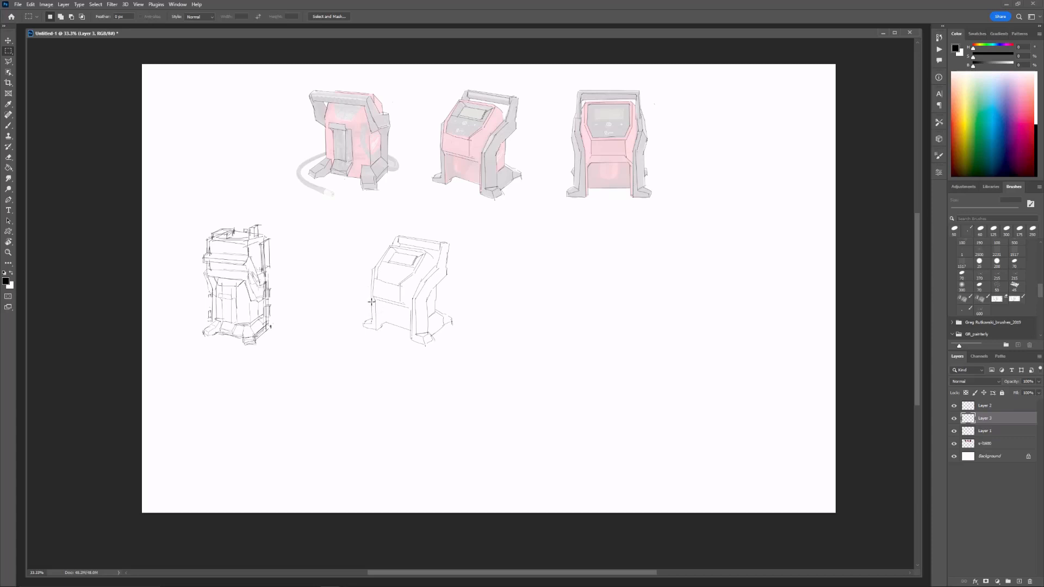
# Step: Draw the lower opening's inner frame and add short upright posts at both sides of the three-quarter sketch
pyautogui.press('b')
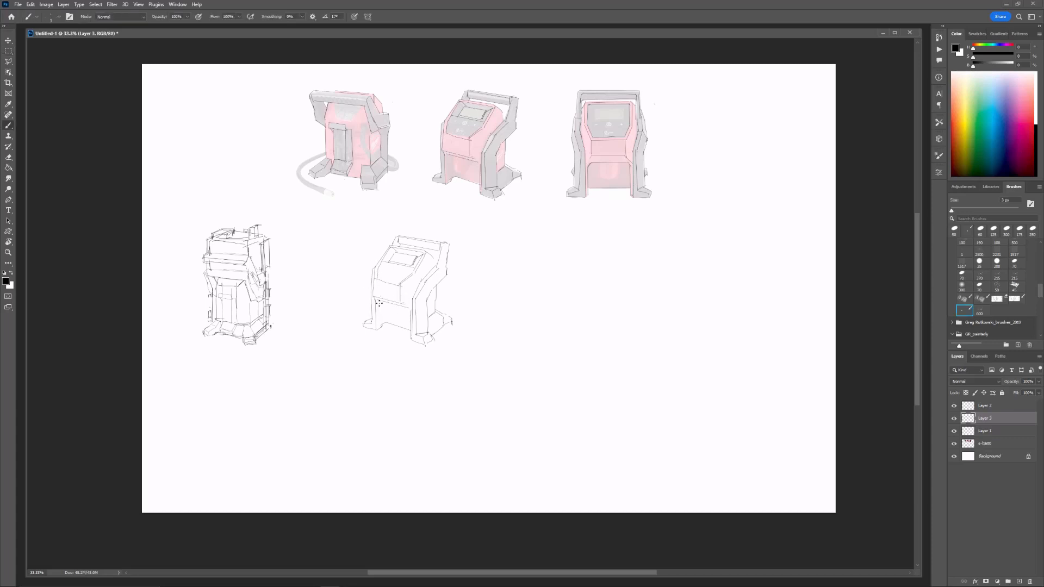
pyautogui.moveTo(376, 298)
pyautogui.mouseDown()
pyautogui.moveTo(376, 325)
pyautogui.moveTo(409, 308)
pyautogui.moveTo(387, 325)
pyautogui.mouseUp()
pyautogui.moveTo(392, 316)
pyautogui.mouseDown()
pyautogui.moveTo(407, 320)
pyautogui.moveTo(365, 315)
pyautogui.mouseUp()
pyautogui.hotkey('ctrl', 'z')
pyautogui.moveTo(359, 306); pyautogui.dragTo(363, 303)
pyautogui.moveTo(457, 305)
pyautogui.mouseDown()
pyautogui.moveTo(457, 318)
pyautogui.moveTo(460, 305)
pyautogui.mouseUp()
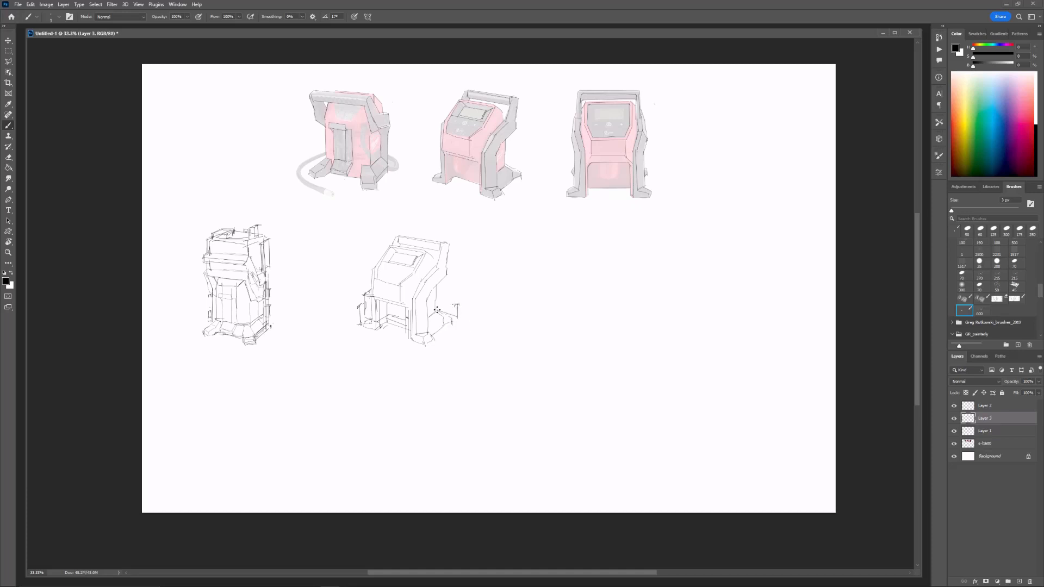
# Step: Draw a flat base platform beneath the feet of the three-quarter sketch
pyautogui.moveTo(427, 347)
pyautogui.mouseDown()
pyautogui.moveTo(456, 327)
pyautogui.moveTo(441, 337)
pyautogui.moveTo(454, 327)
pyautogui.moveTo(357, 325)
pyautogui.mouseUp()
pyautogui.hotkey('ctrl', 'z')
pyautogui.moveTo(359, 328)
pyautogui.mouseDown()
pyautogui.moveTo(429, 354)
pyautogui.moveTo(461, 325)
pyautogui.mouseUp()
pyautogui.hotkey('ctrl', 't')
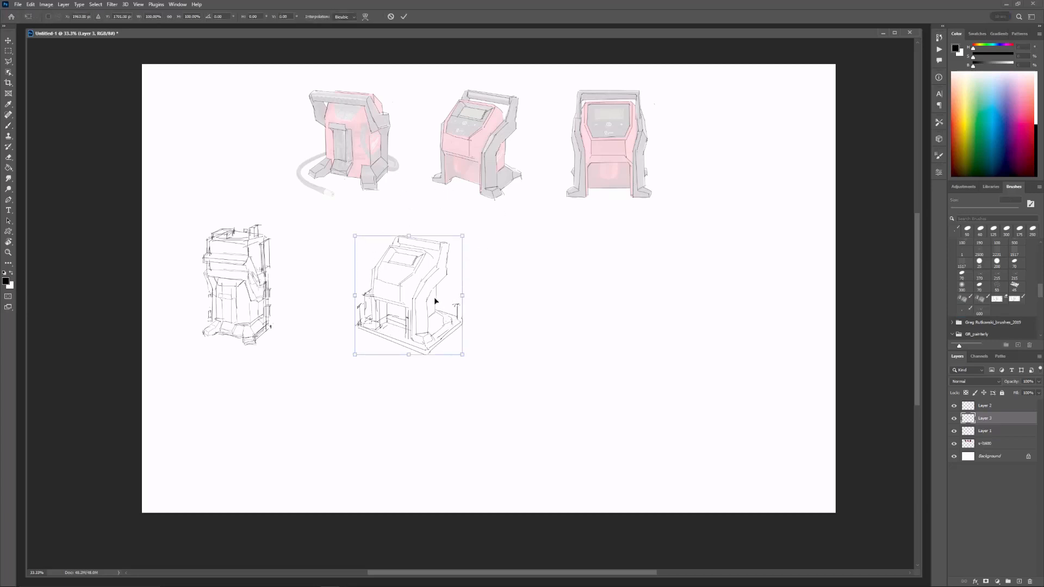
pyautogui.moveTo(434, 297); pyautogui.dragTo(435, 326)
pyautogui.moveTo(338, 233); pyautogui.dragTo(485, 274)
pyautogui.press('Escape')
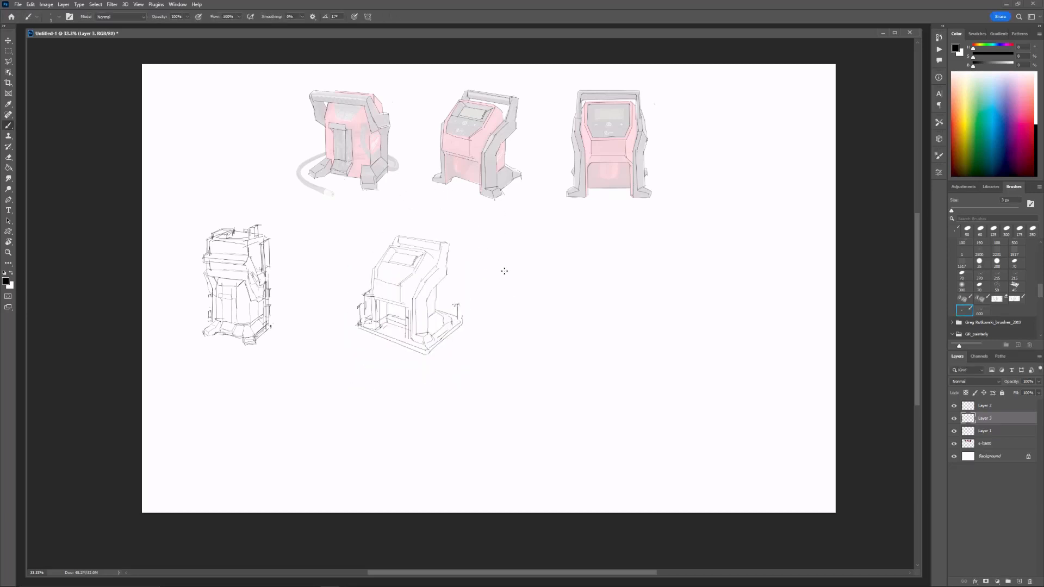
# Step: Move the three-quarter sketch down to free space above it
pyautogui.hotkey('ctrl', 't')
pyautogui.moveTo(404, 265); pyautogui.dragTo(399, 308)
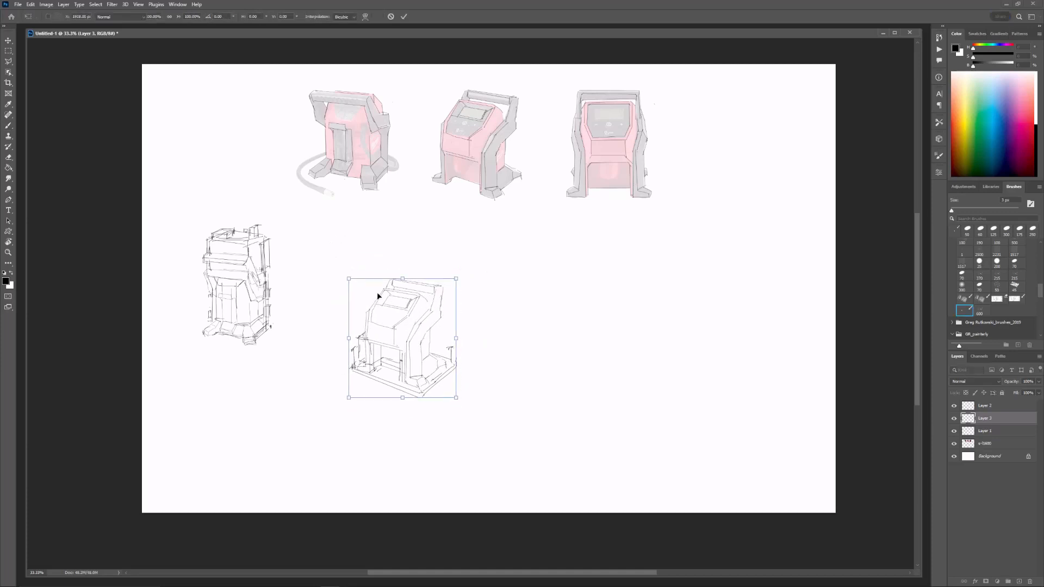
pyautogui.press('Return')
# Step: Copy the upper part of the three-quarter sketch to a new layer and stack it above the original
pyautogui.press('m')
pyautogui.moveTo(340, 273); pyautogui.dragTo(475, 354)
pyautogui.hotkey('ctrl', 't')
pyautogui.moveTo(425, 322)
pyautogui.mouseDown()
pyautogui.moveTo(428, 242)
pyautogui.moveTo(458, 228)
pyautogui.moveTo(445, 277)
pyautogui.mouseUp()
pyautogui.press('Escape')
pyautogui.hotkey('ctrl', 'j')
pyautogui.hotkey('ctrl', 't')
pyautogui.press('Return')
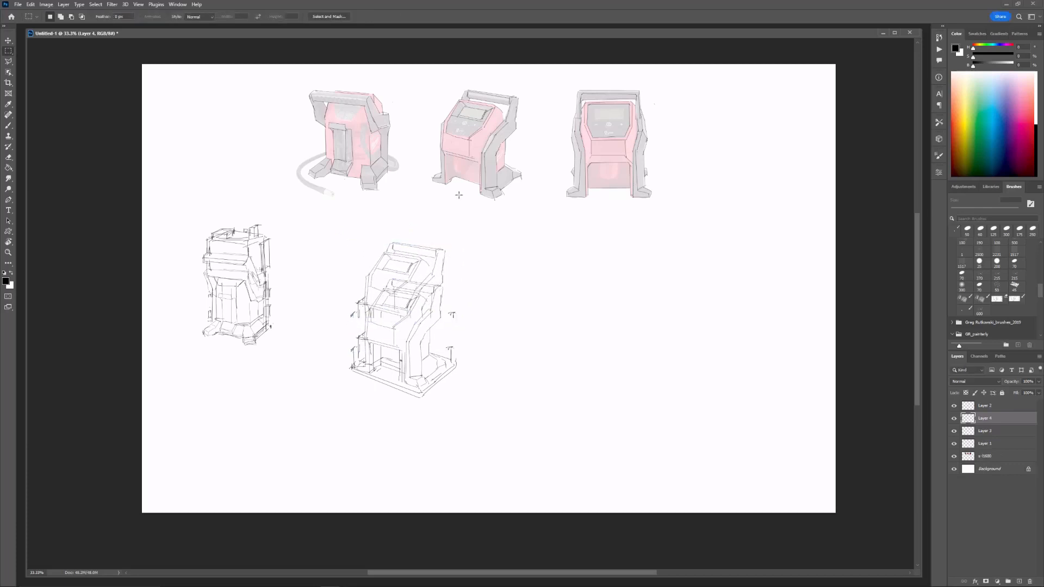
# Step: Duplicate the stacked upper section and move the duplicate straight up as a third tier
pyautogui.hotkey('ctrl', 'j')
pyautogui.hotkey('ctrl', 't')
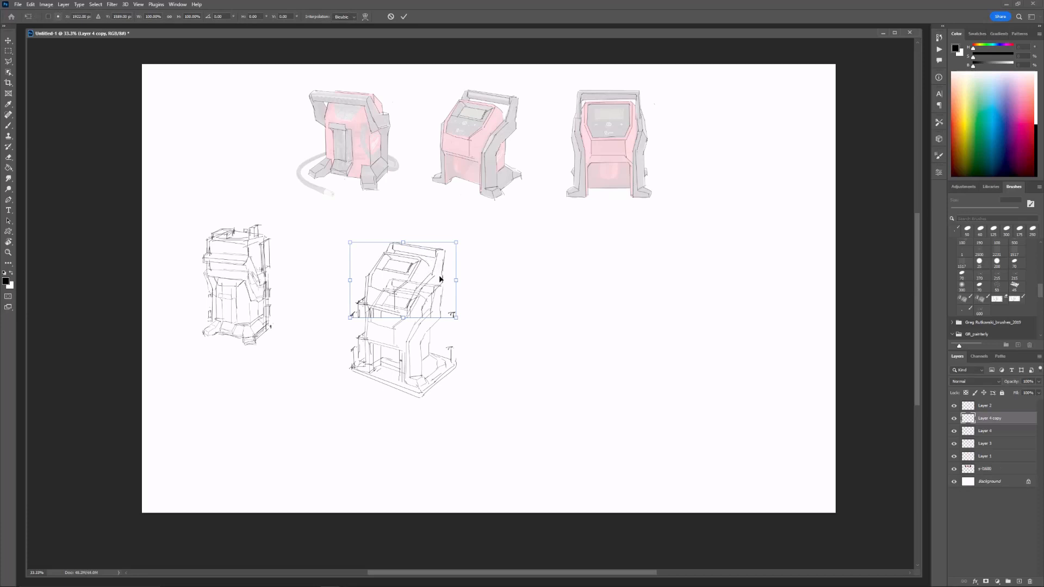
pyautogui.keyDown('shift'); pyautogui.moveTo(440, 278); pyautogui.dragTo(436, 240); pyautogui.keyUp('shift')
pyautogui.press('Return')
# Step: Enlarge the eraser and remove the middle tier's handle and screen lines on Layer 4 that overlap the top tier
pyautogui.press('e')
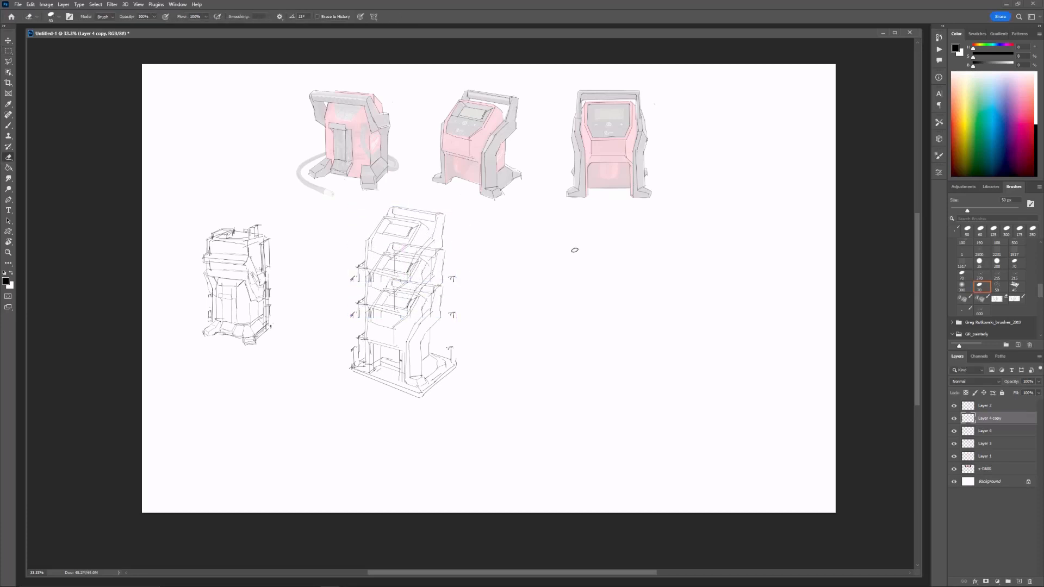
pyautogui.click(1011, 433)
pyautogui.press(']')
pyautogui.press(']')
pyautogui.press(']')
pyautogui.press(']')
pyautogui.press(']')
pyautogui.press(']')
pyautogui.press(']')
pyautogui.moveTo(388, 249)
pyautogui.mouseDown()
pyautogui.moveTo(406, 265)
pyautogui.moveTo(421, 254)
pyautogui.mouseUp()
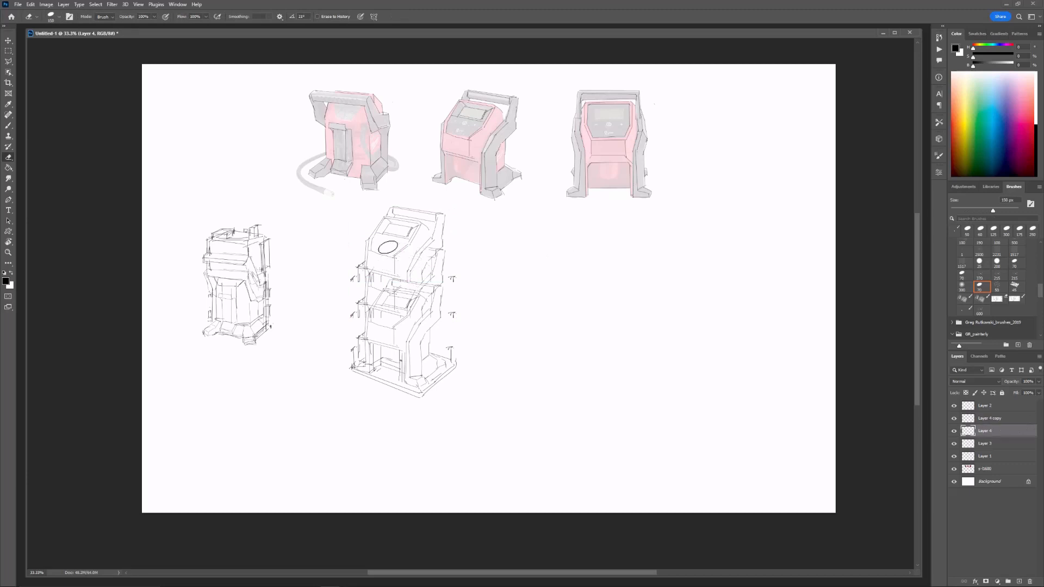
# Step: Erase the overlapping handle and screen lines of the lowest tier on Layer 3 with a larger eraser
pyautogui.hotkey('ctrl', '-')
pyautogui.click(988, 420)
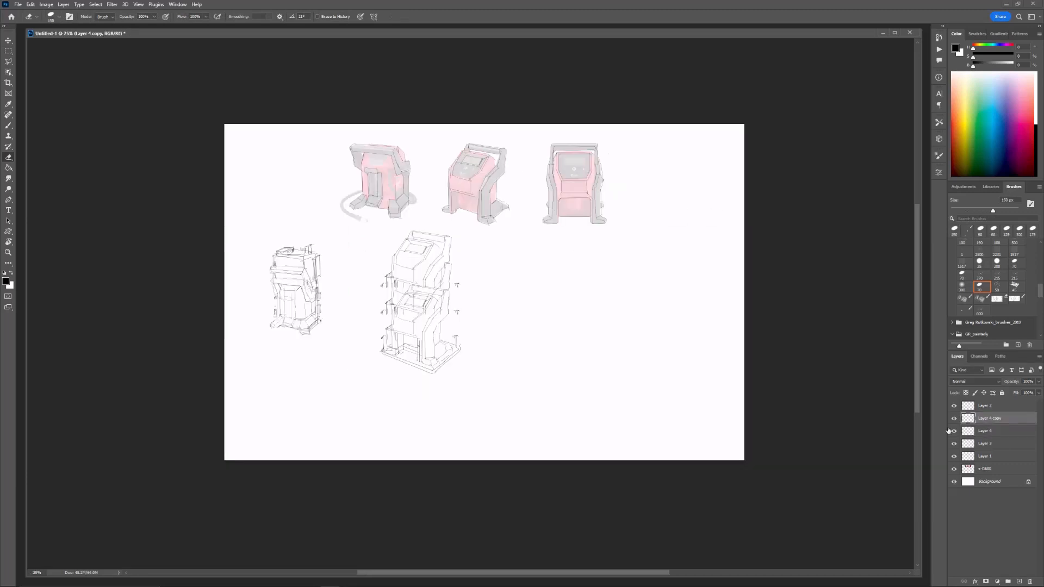
pyautogui.click(983, 444)
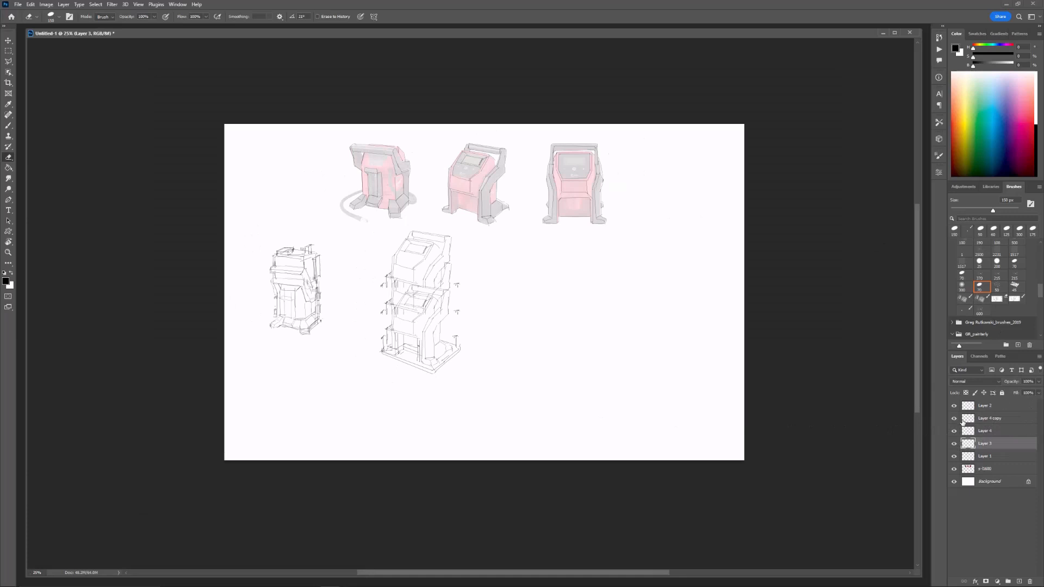
pyautogui.click(986, 421)
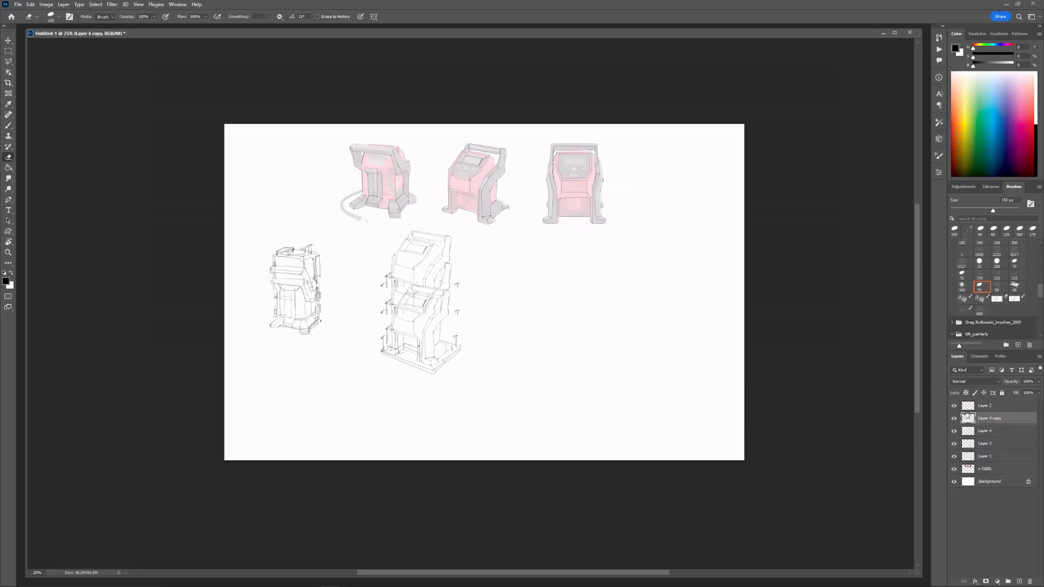
pyautogui.click(956, 447)
pyautogui.click(973, 446)
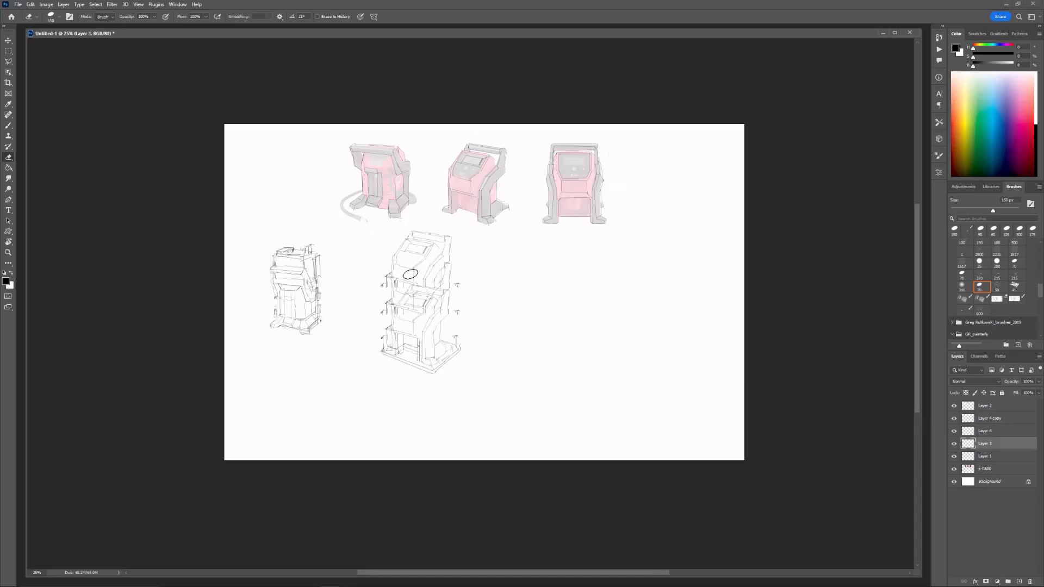
pyautogui.press(']')
pyautogui.moveTo(409, 286); pyautogui.dragTo(410, 284)
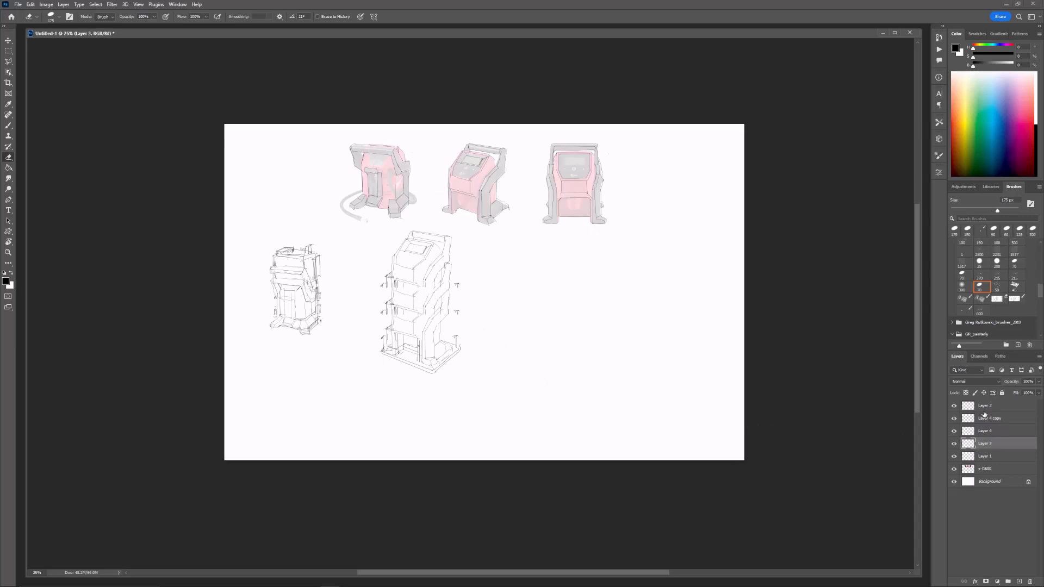
# Step: Merge all sketch layers from Layer 3 up to Layer 2 into one layer
pyautogui.click(954, 445)
pyautogui.click(954, 444)
pyautogui.keyDown('shift'); pyautogui.click(986, 406); pyautogui.keyUp('shift')
pyautogui.hotkey('ctrl', 'e')
pyautogui.hotkey('ctrl', 't')
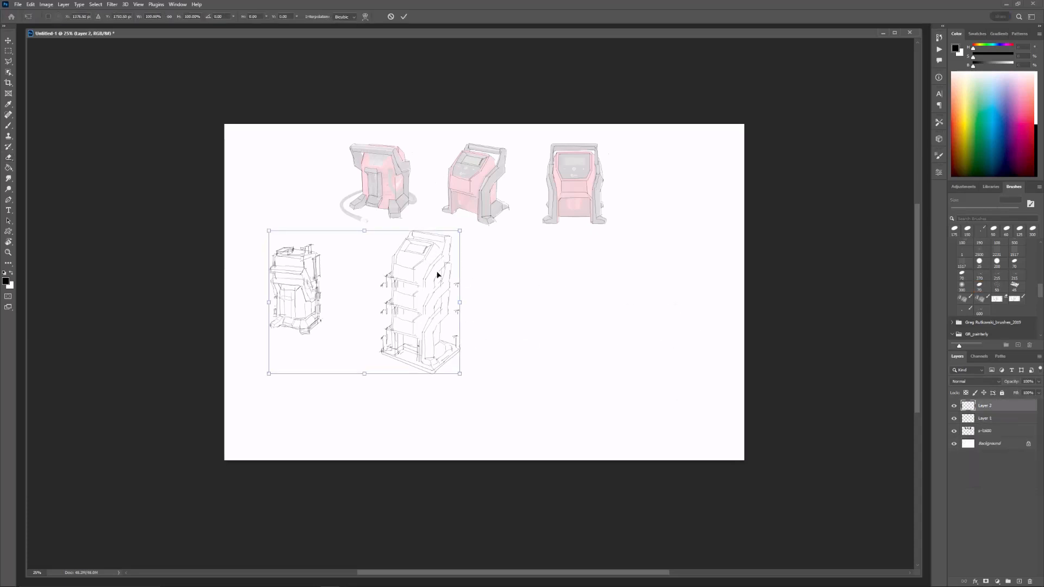
pyautogui.press('Return')
# Step: Erase the stray fragments beside the three-tier tower and draw straight vertical lines joining the tiers along its outer side
pyautogui.press('b')
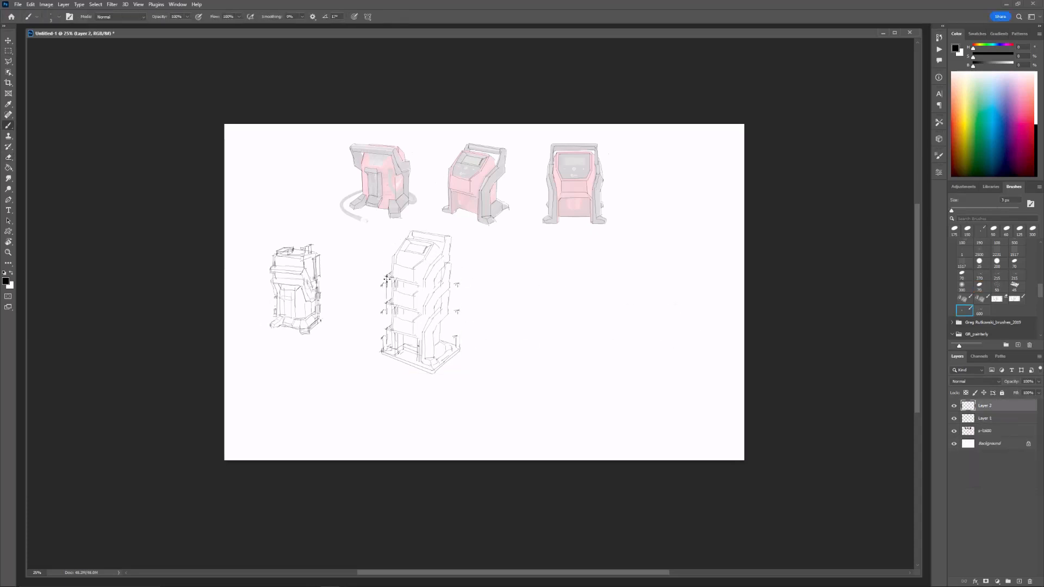
pyautogui.press('e')
pyautogui.moveTo(378, 292); pyautogui.dragTo(377, 282)
pyautogui.moveTo(454, 288)
pyautogui.mouseDown()
pyautogui.moveTo(464, 280)
pyautogui.moveTo(453, 314)
pyautogui.mouseUp()
pyautogui.press('b')
pyautogui.moveTo(387, 313); pyautogui.dragTo(386, 329)
pyautogui.press('e')
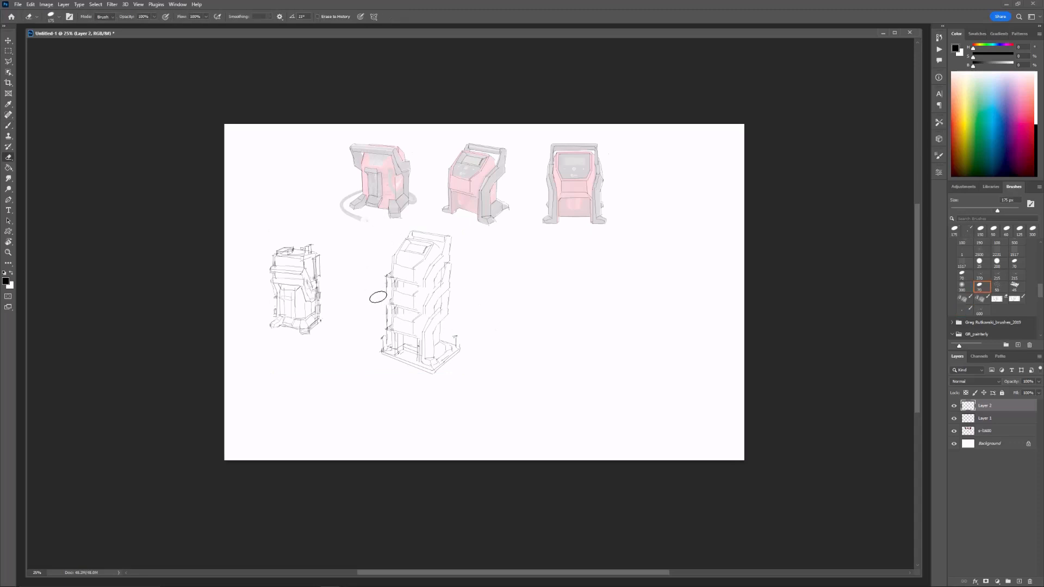
pyautogui.press('b')
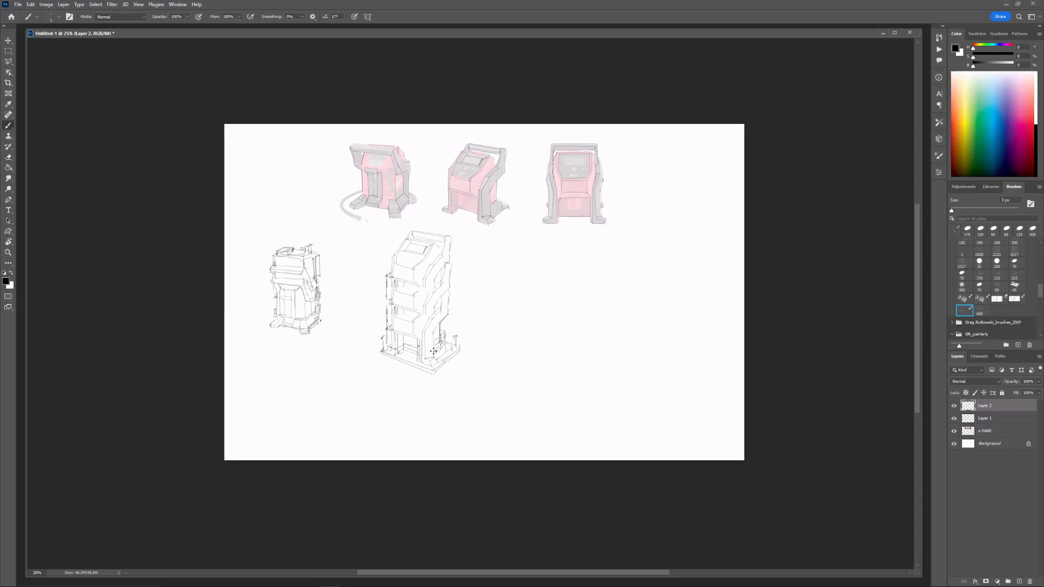
# Step: Extend the three-tier tower's base outline outward and sketch a narrow vertical panel on its outer side
pyautogui.moveTo(436, 359)
pyautogui.mouseDown()
pyautogui.moveTo(446, 351)
pyautogui.moveTo(404, 351)
pyautogui.moveTo(414, 357)
pyautogui.moveTo(370, 343)
pyautogui.mouseUp()
pyautogui.moveTo(380, 286); pyautogui.dragTo(381, 320)
pyautogui.hotkey('ctrl', 'z')
pyautogui.moveTo(380, 297); pyautogui.dragTo(380, 318)
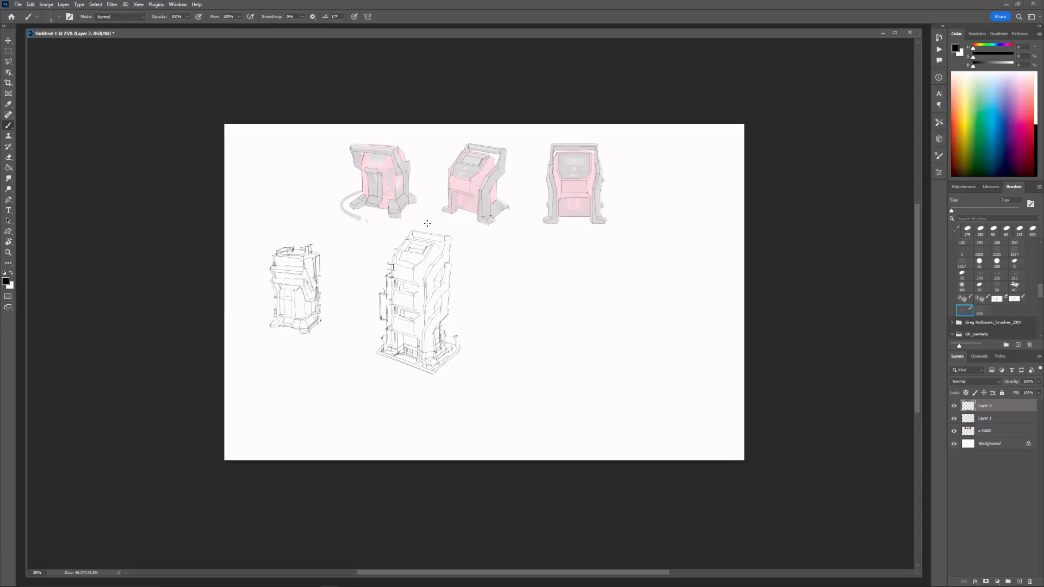
# Step: Add small detail lines to the tower's top screen, side wall and lower front opening
pyautogui.moveTo(431, 250)
pyautogui.mouseDown()
pyautogui.moveTo(407, 253)
pyautogui.moveTo(426, 251)
pyautogui.mouseUp()
pyautogui.moveTo(420, 247); pyautogui.dragTo(420, 251)
pyautogui.moveTo(445, 333); pyautogui.dragTo(445, 338)
pyautogui.moveTo(416, 336); pyautogui.dragTo(416, 348)
pyautogui.moveTo(416, 341); pyautogui.dragTo(419, 361)
# Step: Select the three-tier tower with a rectangular marquee and scale it to about 72%, beside the first variation
pyautogui.hotkey('ctrl', 't')
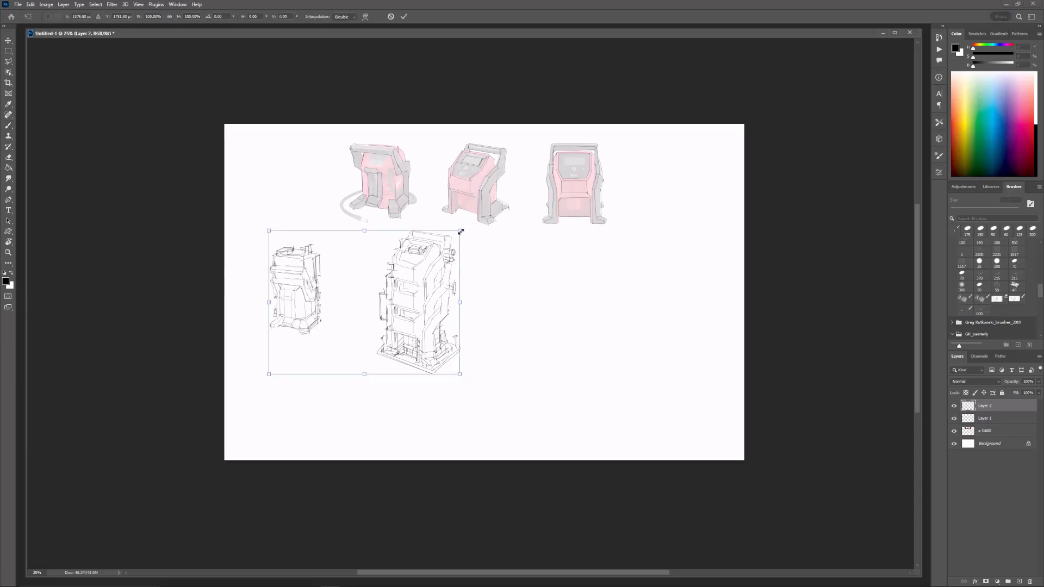
pyautogui.press('Escape')
pyautogui.press('m')
pyautogui.moveTo(364, 213); pyautogui.dragTo(503, 394)
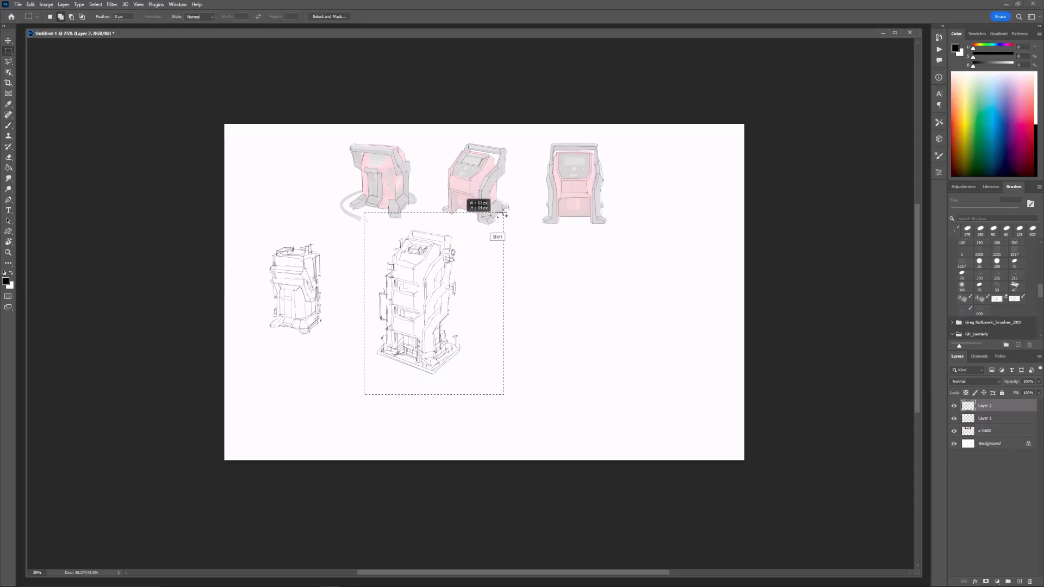
pyautogui.hotkey('ctrl', 't')
pyautogui.moveTo(504, 213)
pyautogui.mouseDown()
pyautogui.moveTo(464, 263)
pyautogui.moveTo(435, 271)
pyautogui.moveTo(443, 267)
pyautogui.mouseUp()
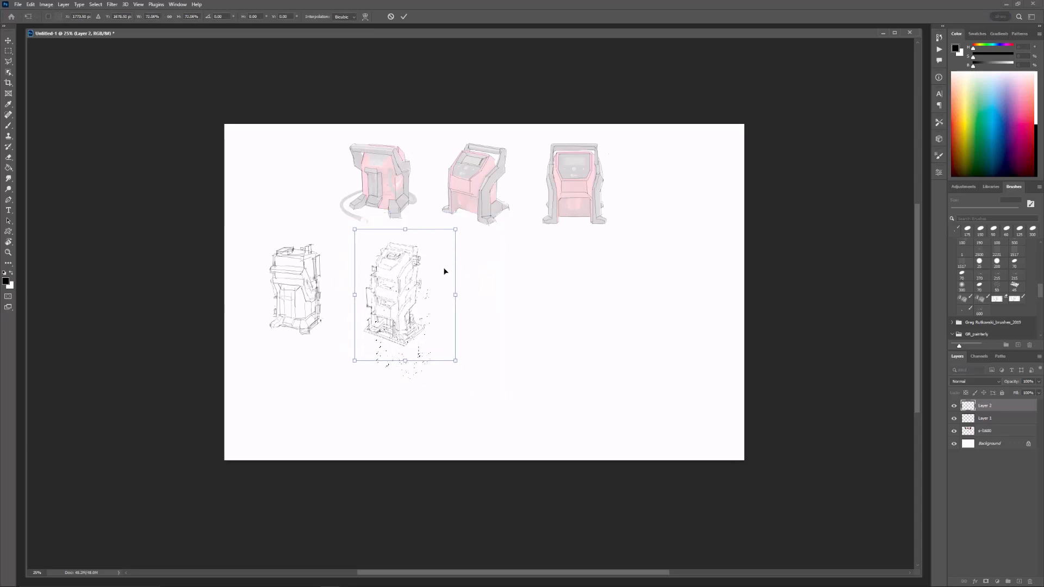
pyautogui.press('Return')
# Step: Copy the front-view line drawing from Layer 1 onto a new layer and place it below the references
pyautogui.click(999, 418)
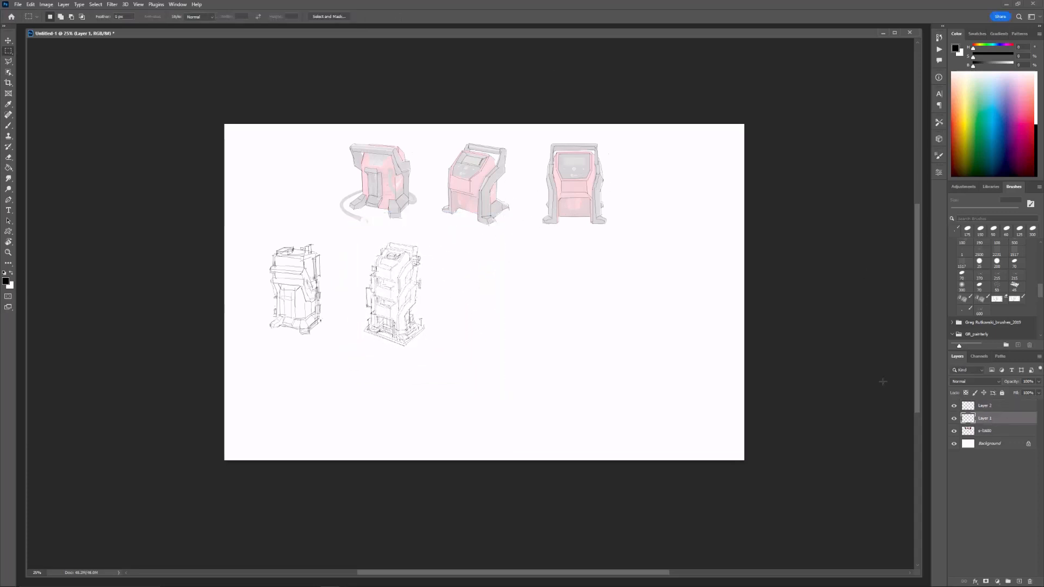
pyautogui.moveTo(540, 128); pyautogui.dragTo(644, 260)
pyautogui.hotkey('ctrl', 'j')
pyautogui.hotkey('ctrl', 't')
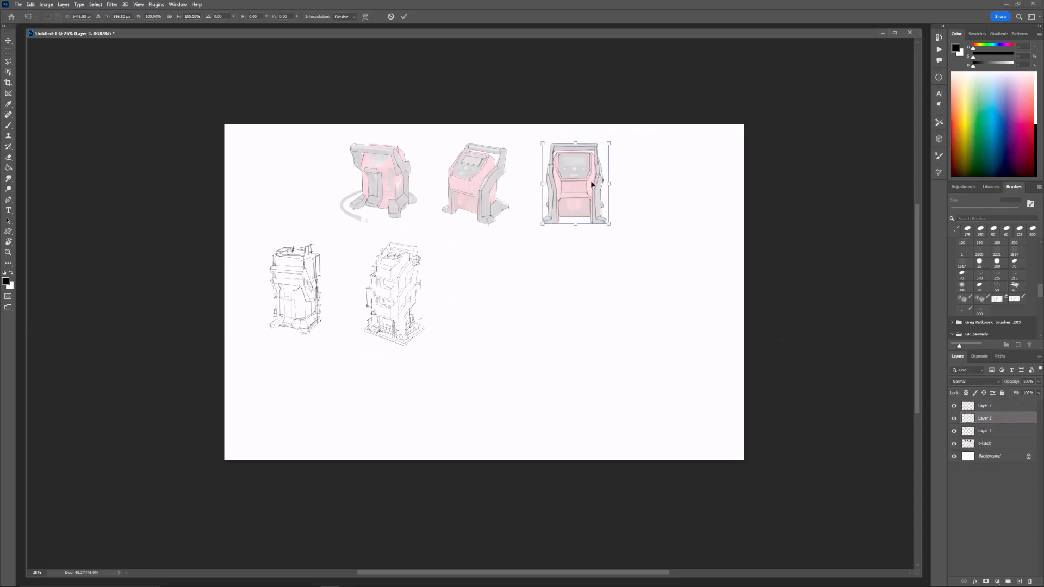
pyautogui.moveTo(587, 185)
pyautogui.mouseDown()
pyautogui.moveTo(542, 325)
pyautogui.moveTo(526, 321)
pyautogui.moveTo(585, 312)
pyautogui.moveTo(570, 309)
pyautogui.moveTo(536, 355)
pyautogui.mouseUp()
pyautogui.press('Return')
# Step: Duplicate the copied front-view drawing and place the duplicate directly beside the original
pyautogui.hotkey('ctrl', 'j')
pyautogui.hotkey('ctrl', 't')
pyautogui.press('Return')
pyautogui.press('e')
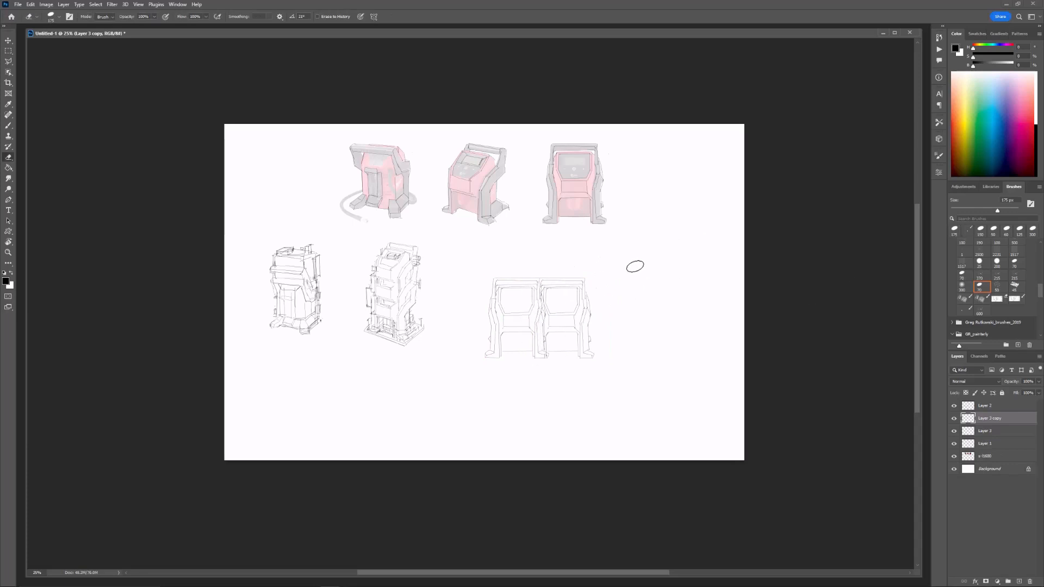
# Step: Shift the duplicated front view horizontally farther from the original to reduce their overlap
pyautogui.press('Return')
pyautogui.hotkey('ctrl', 'z')
pyautogui.hotkey('ctrl', 't')
pyautogui.keyDown('shift'); pyautogui.moveTo(573, 299); pyautogui.dragTo(584, 298); pyautogui.keyUp('shift')
pyautogui.press('Return')
pyautogui.press('b')
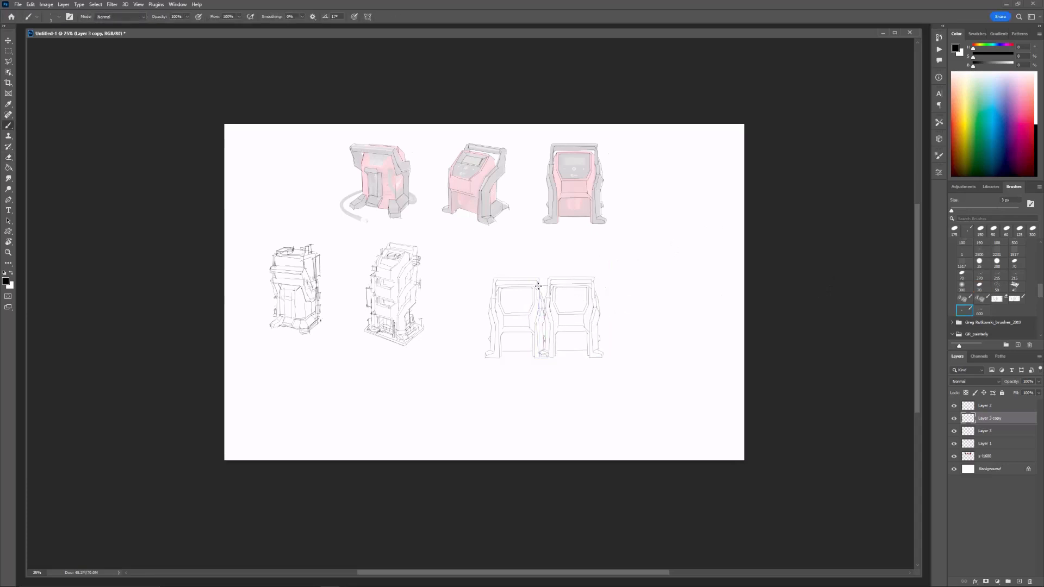
# Step: Erase the duplicate's side lines that overlap the original where the two front views meet
pyautogui.press('e')
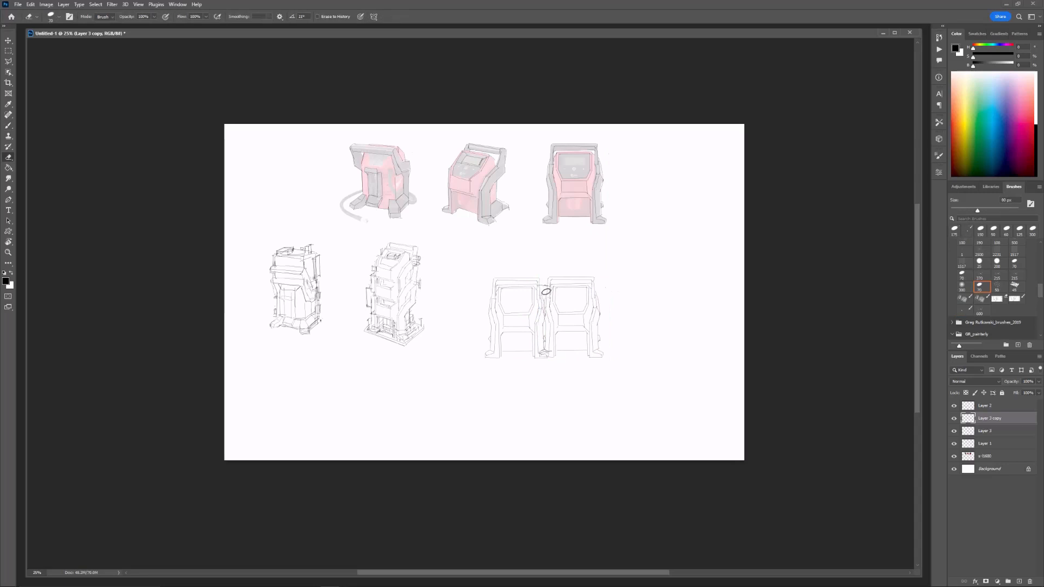
pyautogui.hotkey('ctrl', 'z')
pyautogui.press('Return')
pyautogui.moveTo(544, 293); pyautogui.dragTo(541, 287)
# Step: Check which layers hold the two front views by toggling visibility, and merge the duplicate down into Layer 3
pyautogui.click(954, 418)
pyautogui.click(955, 419)
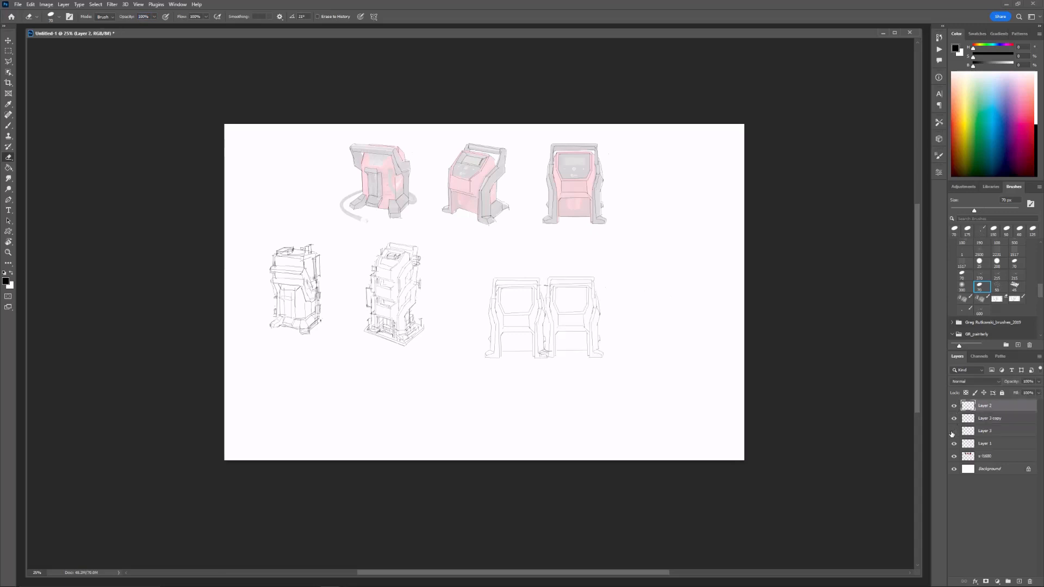
pyautogui.click(953, 419)
pyautogui.click(954, 418)
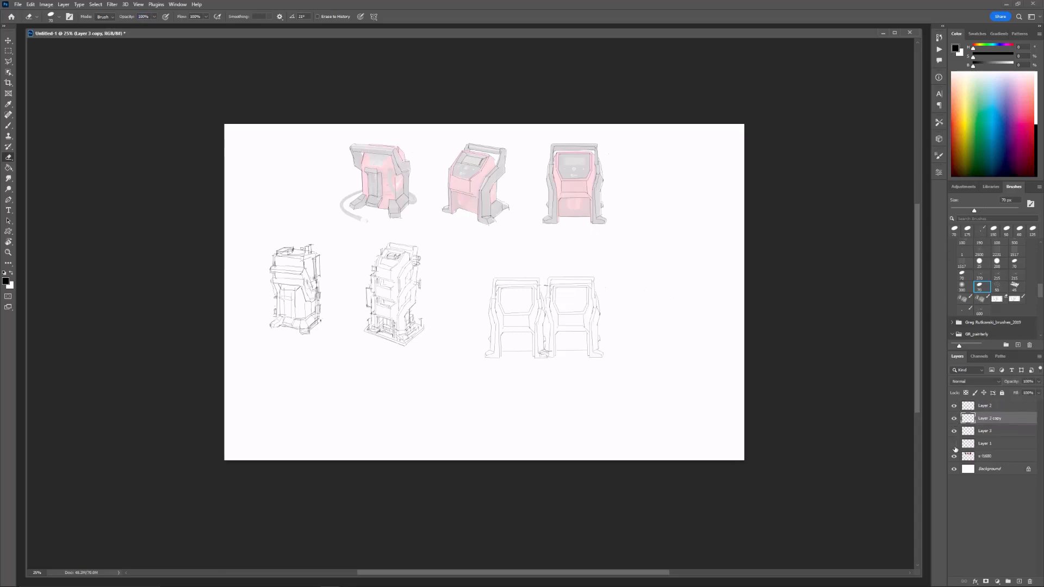
pyautogui.click(954, 432)
pyautogui.click(954, 431)
pyautogui.hotkey('ctrl', 'e')
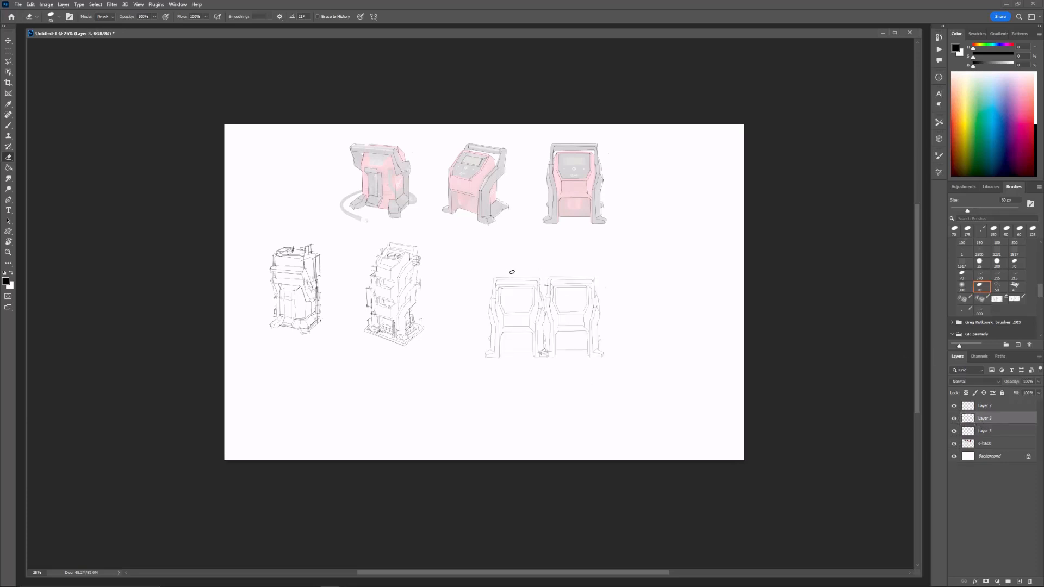
# Step: Scale down the joined pair of front views and reposition it slightly in the empty area
pyautogui.press('b')
pyautogui.hotkey('ctrl', 't')
pyautogui.moveTo(605, 278); pyautogui.dragTo(563, 305)
pyautogui.moveTo(554, 330)
pyautogui.mouseDown()
pyautogui.moveTo(560, 311)
pyautogui.moveTo(560, 328)
pyautogui.mouseUp()
pyautogui.press('Return')
pyautogui.hotkey('ctrl', 't')
pyautogui.press('Return')
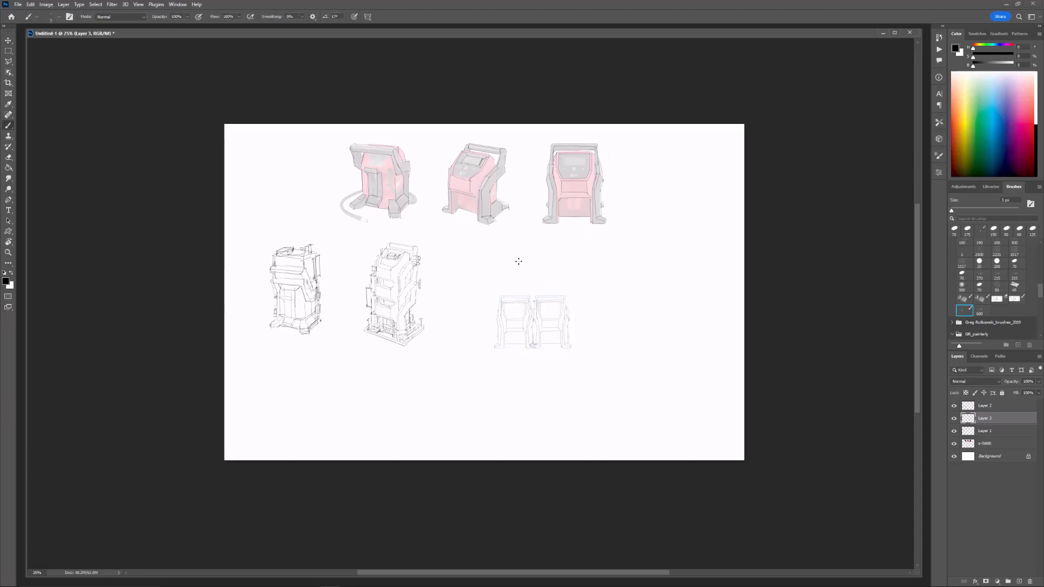
# Step: Copy the upper part of the paired front views onto a new layer and stack it above the pair with a tall vertical line
pyautogui.press('m')
pyautogui.moveTo(486, 301)
pyautogui.mouseDown()
pyautogui.moveTo(604, 338)
pyautogui.moveTo(508, 248)
pyautogui.mouseUp()
pyautogui.hotkey('ctrl', 'j')
pyautogui.hotkey('ctrl', 't')
pyautogui.press('Return')
pyautogui.press('b')
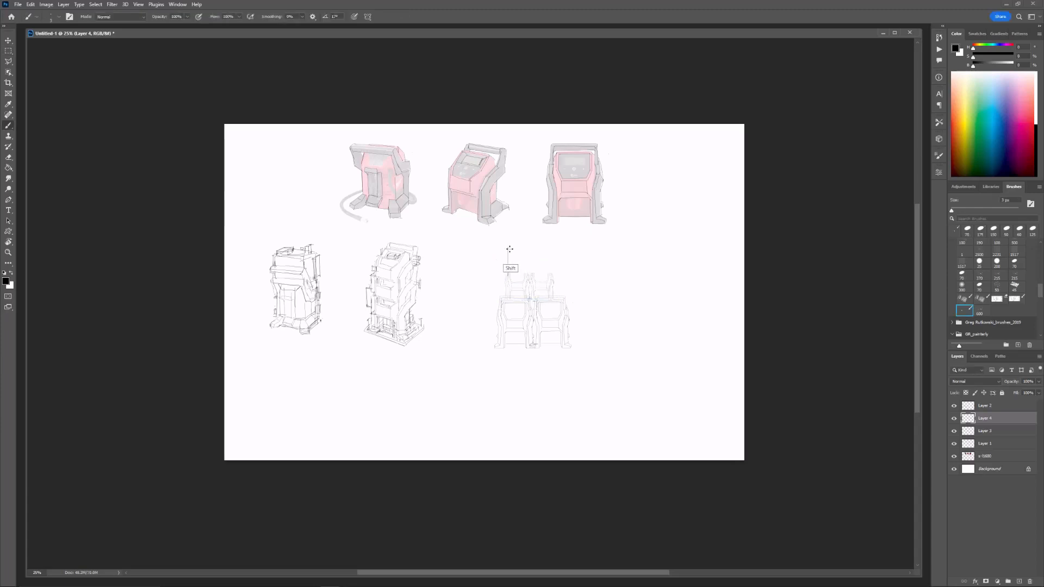
# Step: Shift the stacked upper copy sideways so it overhangs the outer edge of the lower pair
pyautogui.hotkey('ctrl', 't')
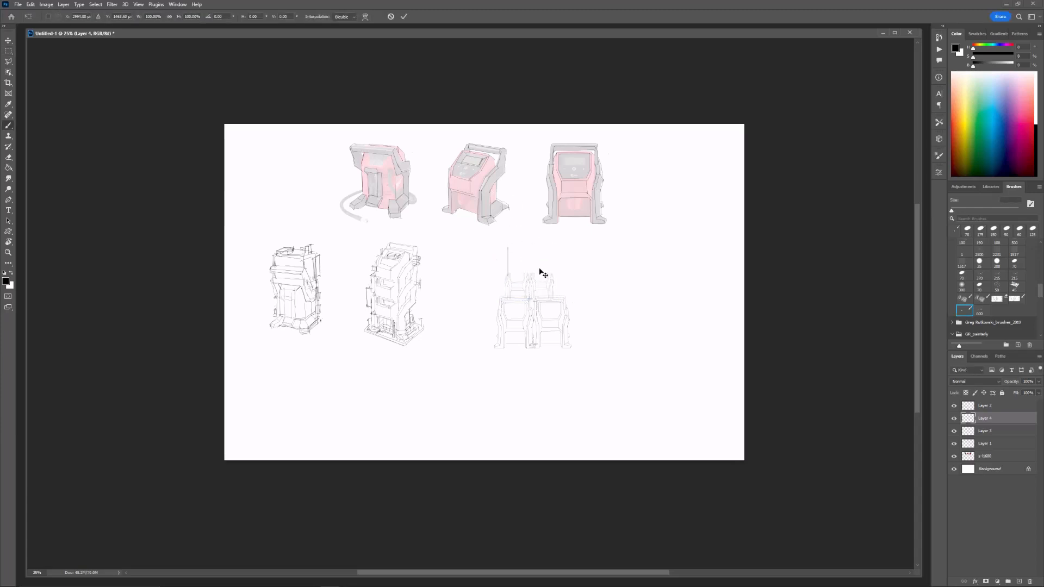
pyautogui.keyDown('shift'); pyautogui.moveTo(550, 277); pyautogui.dragTo(524, 275); pyautogui.keyUp('shift')
pyautogui.hotkey('ctrl', 'z')
pyautogui.press('Escape')
pyautogui.hotkey('ctrl', 't')
pyautogui.press('Return')
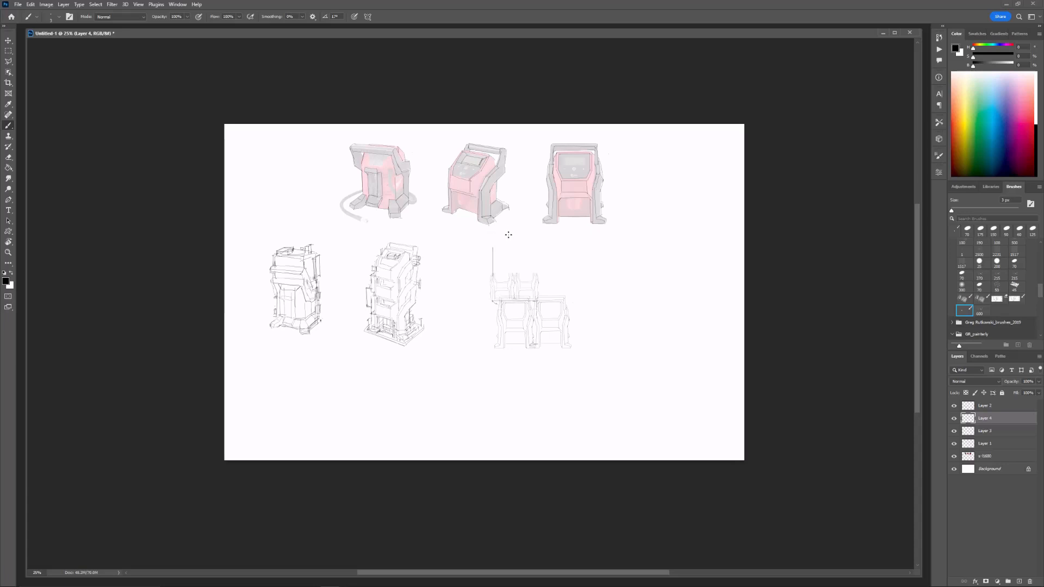
# Step: Draw the tall upper block's roofline and vertical edges, and add straight ground lines beneath the lower pair
pyautogui.moveTo(493, 247)
pyautogui.mouseDown()
pyautogui.moveTo(493, 236)
pyautogui.moveTo(525, 237)
pyautogui.moveTo(536, 296)
pyautogui.moveTo(512, 238)
pyautogui.mouseUp()
pyautogui.moveTo(516, 275)
pyautogui.keyDown('shift'); pyautogui.mouseDown()
pyautogui.moveTo(517, 235)
pyautogui.moveTo(535, 239)
pyautogui.mouseUp(); pyautogui.keyUp('shift')
pyautogui.moveTo(497, 304)
pyautogui.keyDown('shift'); pyautogui.mouseDown()
pyautogui.moveTo(496, 344)
pyautogui.moveTo(589, 349)
pyautogui.mouseUp(); pyautogui.keyUp('shift')
pyautogui.keyDown('shift'); pyautogui.moveTo(501, 345); pyautogui.dragTo(584, 345); pyautogui.keyUp('shift')
pyautogui.hotkey('ctrl', 'z')
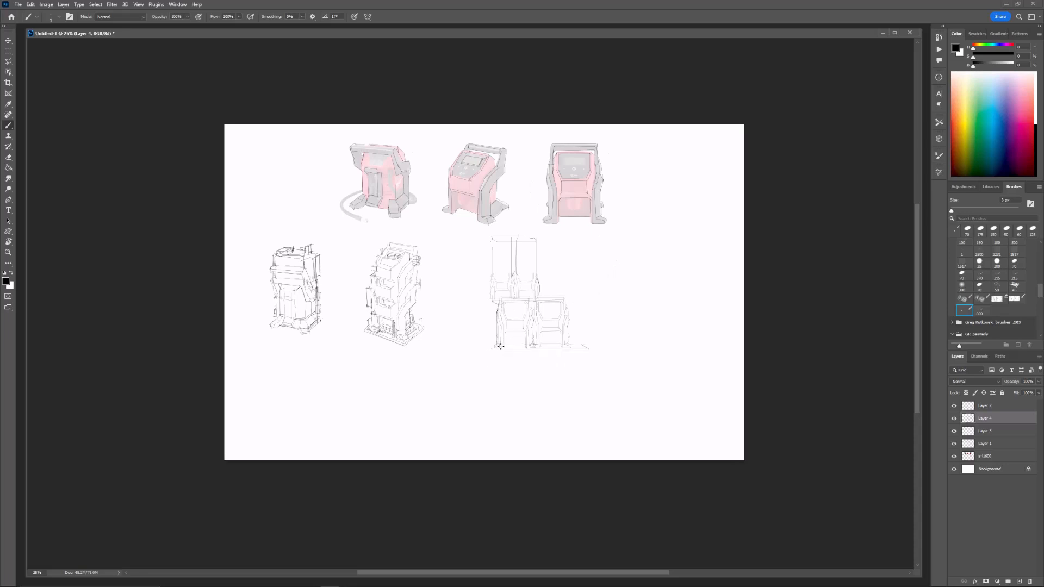
pyautogui.keyDown('shift'); pyautogui.moveTo(500, 346); pyautogui.dragTo(572, 347); pyautogui.keyUp('shift')
# Step: Merge the tower's upper block layer down into Layer 3
pyautogui.press('e')
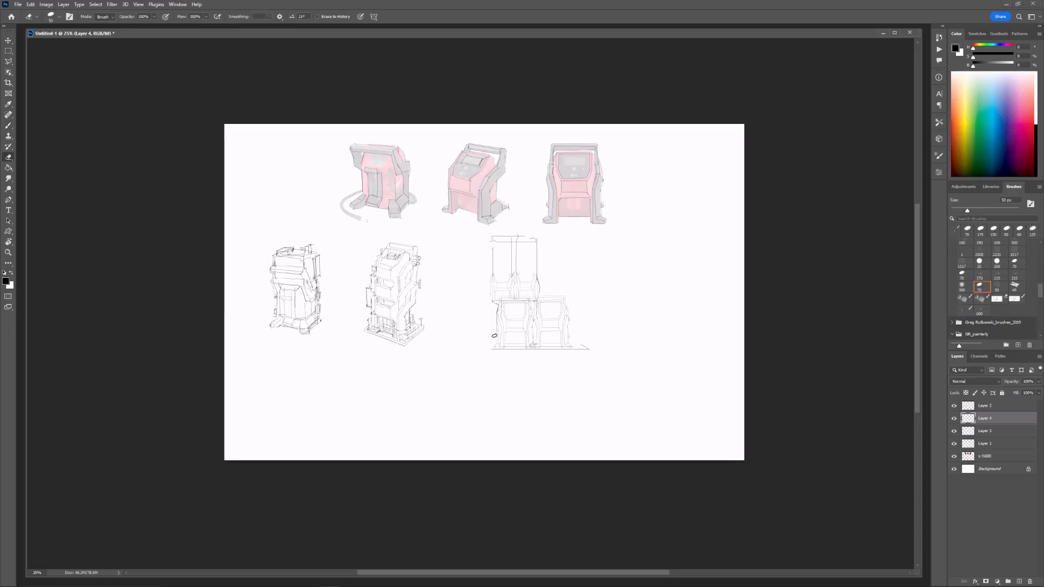
pyautogui.press('Delete')
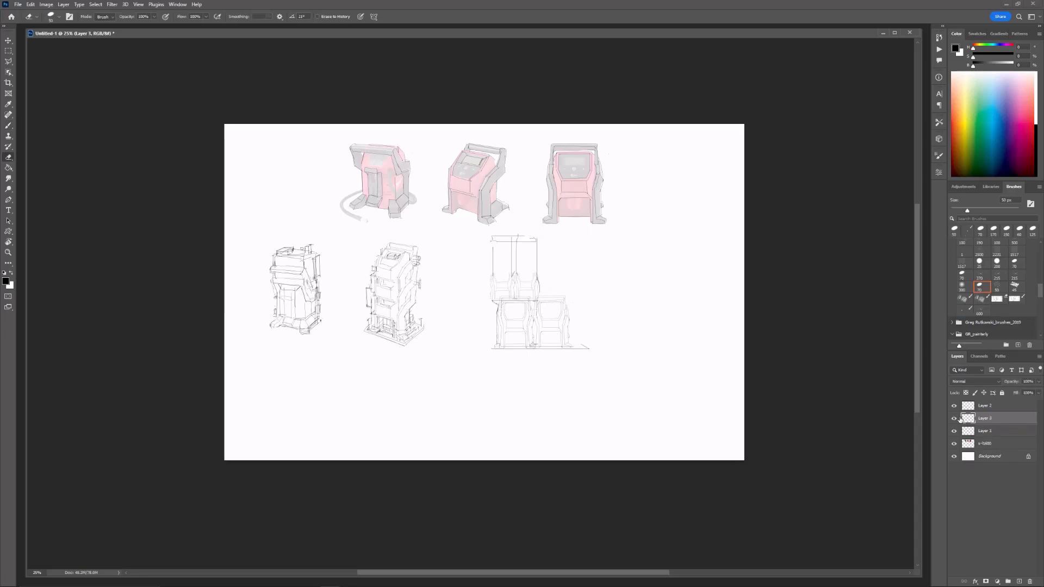
pyautogui.click(982, 407)
pyautogui.hotkey('ctrl', 't')
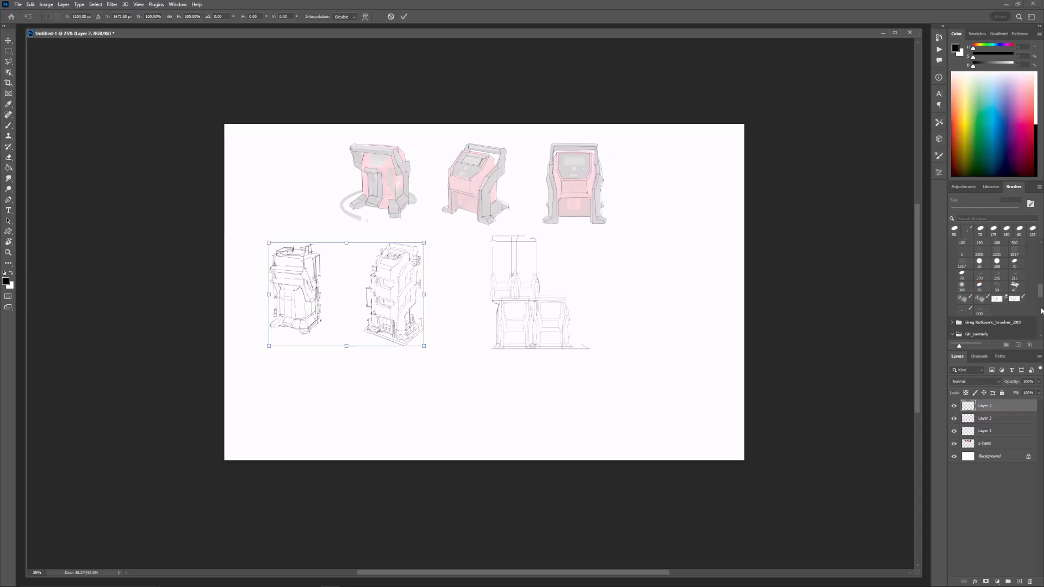
pyautogui.press('Escape')
# Step: Place Layer 3 above Layer 2 in the layer order and move its tower sketch down the canvas
pyautogui.moveTo(982, 420); pyautogui.dragTo(990, 401)
pyautogui.hotkey('ctrl', 't')
pyautogui.moveTo(552, 295); pyautogui.dragTo(549, 327)
pyautogui.press('Return')
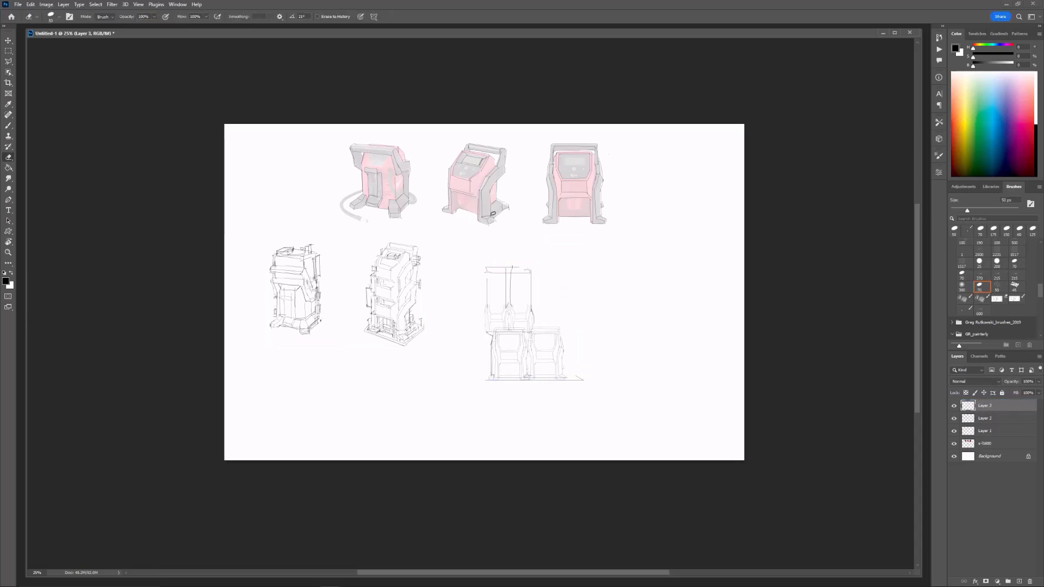
# Step: Draw a small box on the upper block's roof and a ledge line across its facade
pyautogui.press('b')
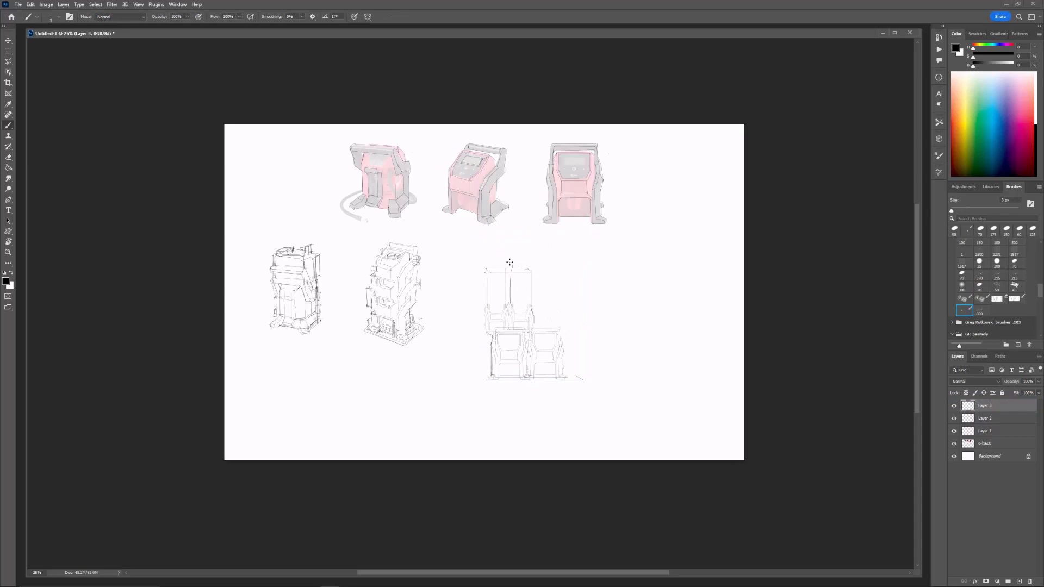
pyautogui.moveTo(510, 265); pyautogui.dragTo(525, 267)
pyautogui.moveTo(487, 303)
pyautogui.mouseDown()
pyautogui.moveTo(534, 316)
pyautogui.moveTo(522, 296)
pyautogui.mouseUp()
# Step: Copy a section of the upper block's facade detail, position the copy on the block and merge it down
pyautogui.press('m')
pyautogui.hotkey('ctrl', 'j')
pyautogui.hotkey('ctrl', 't')
pyautogui.press('Return')
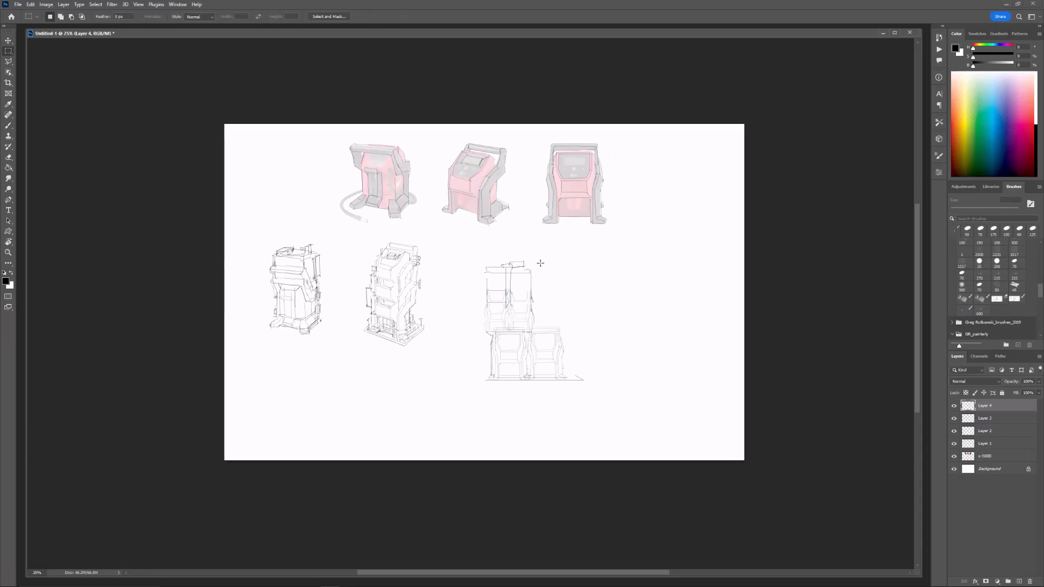
pyautogui.hotkey('ctrl', 'e')
# Step: Copy the facade strip again, place it up near the roofline and merge the copy into Layer 3
pyautogui.moveTo(480, 287)
pyautogui.mouseDown()
pyautogui.moveTo(542, 297)
pyautogui.moveTo(544, 317)
pyautogui.moveTo(525, 281)
pyautogui.moveTo(532, 268)
pyautogui.moveTo(530, 280)
pyautogui.mouseUp()
pyautogui.hotkey('ctrl', 'j')
pyautogui.hotkey('ctrl', 't')
pyautogui.press('Return')
pyautogui.press('e')
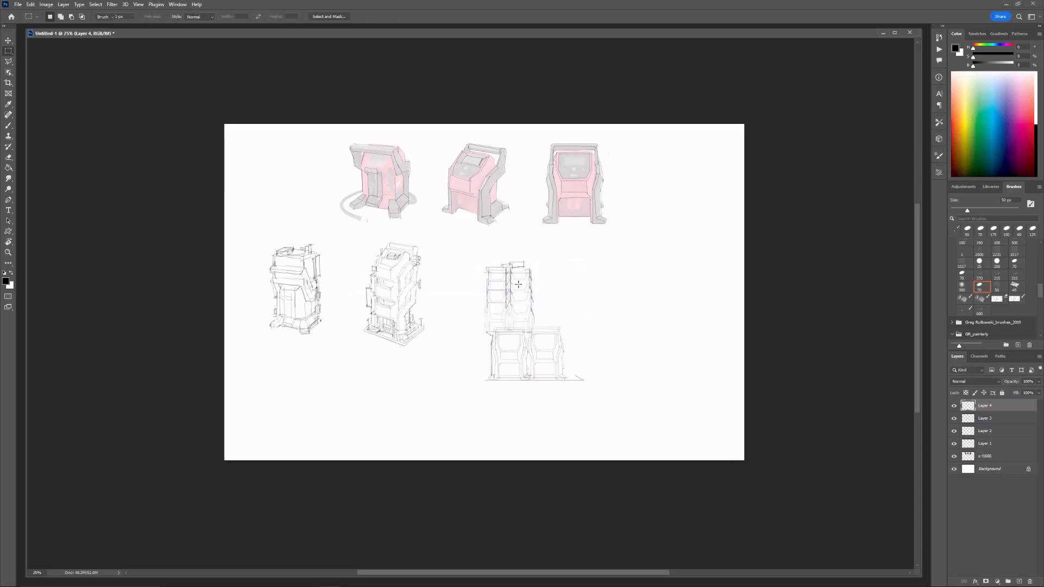
pyautogui.press('Delete')
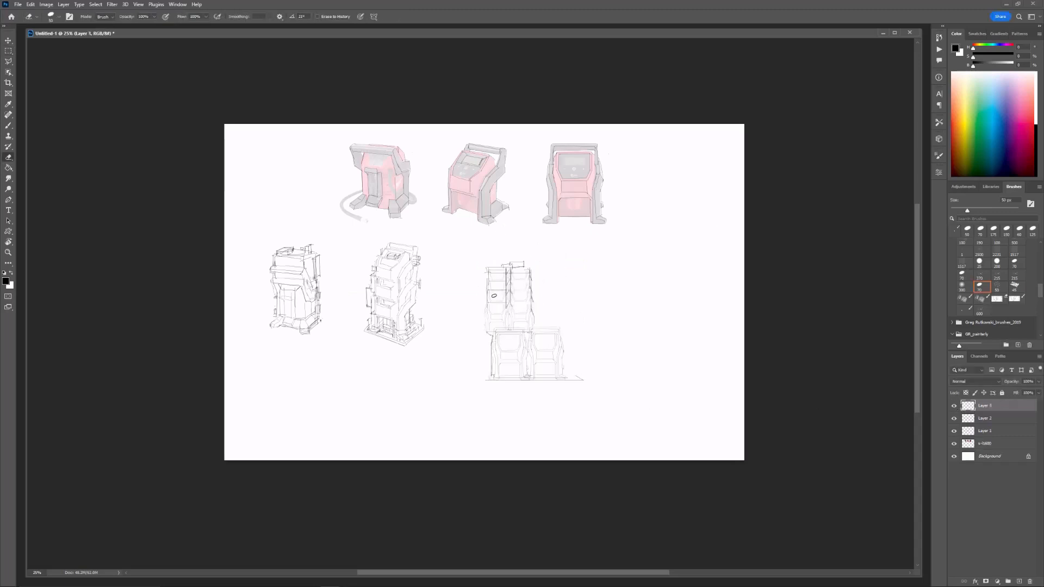
# Step: Draw horizontal floor ledges across the upper block and small details along the tower's sides and base
pyautogui.press('b')
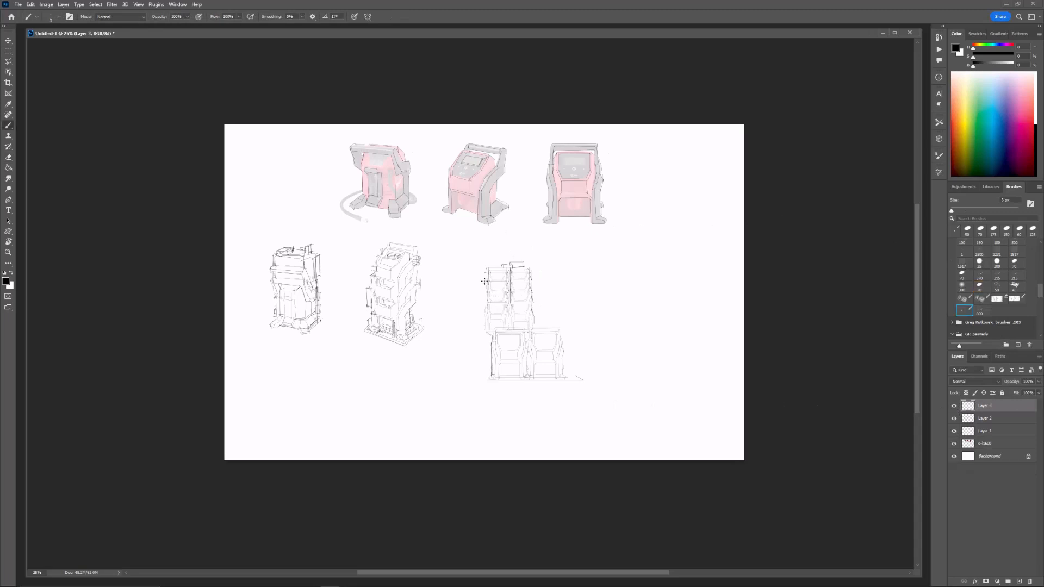
pyautogui.moveTo(485, 281)
pyautogui.keyDown('shift'); pyautogui.mouseDown()
pyautogui.moveTo(531, 281)
pyautogui.moveTo(528, 290)
pyautogui.moveTo(496, 272)
pyautogui.moveTo(527, 271)
pyautogui.mouseUp(); pyautogui.keyUp('shift')
pyautogui.moveTo(484, 302); pyautogui.dragTo(532, 302)
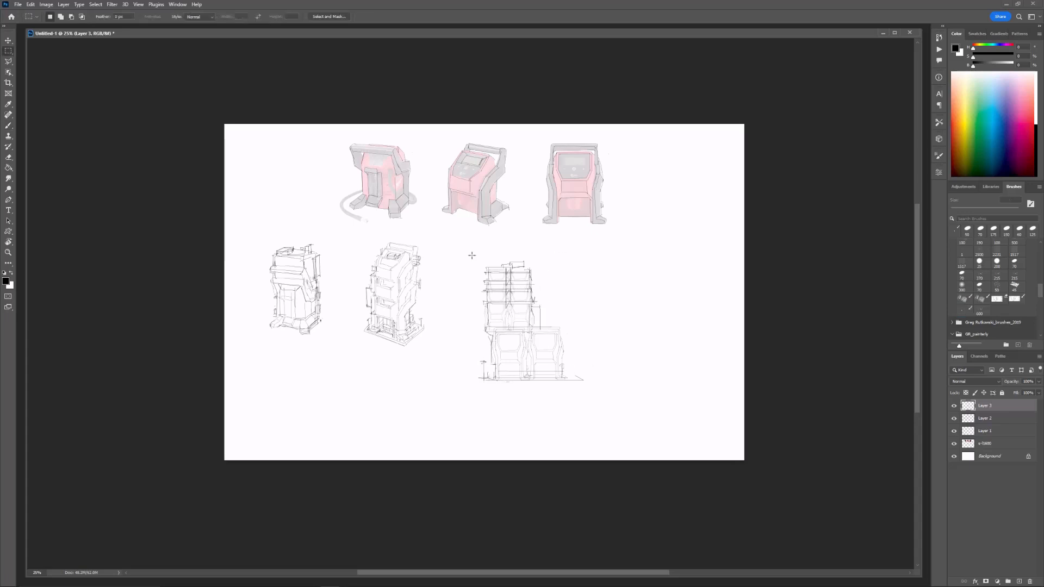
# Step: Select the tower's upper block above the lower pair with a rectangular marquee
pyautogui.press('m')
pyautogui.moveTo(458, 254); pyautogui.dragTo(577, 320)
pyautogui.hotkey('ctrl', 'j')
pyautogui.hotkey('ctrl', 't')
pyautogui.press('Escape')
pyautogui.hotkey('ctrl', 'z')
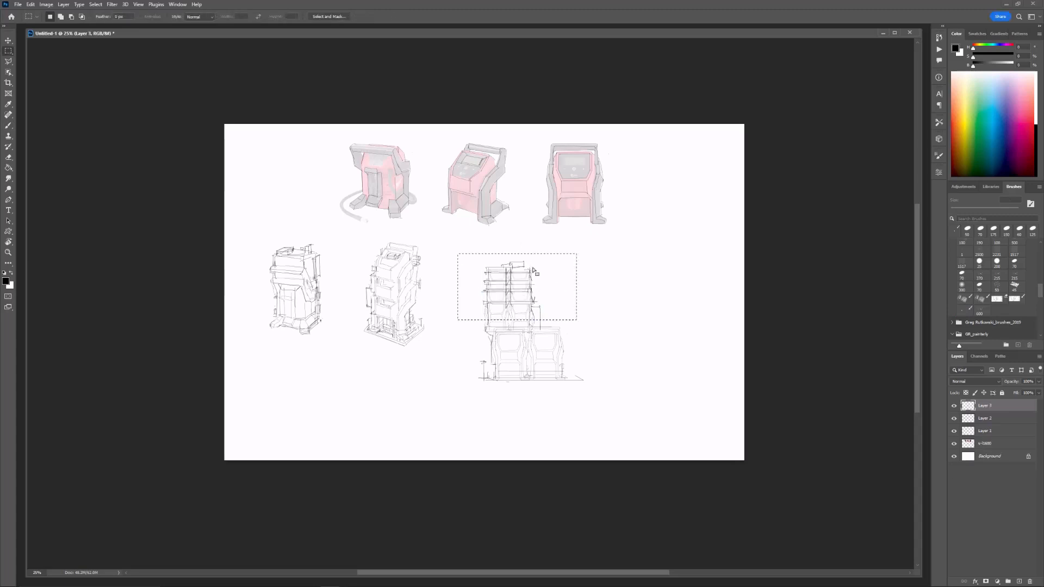
# Step: Move the selected upper block straight up to open a gap above the lower pair, and deselect it
pyautogui.hotkey('ctrl', 't')
pyautogui.keyDown('shift'); pyautogui.moveTo(533, 290); pyautogui.dragTo(535, 263); pyautogui.keyUp('shift')
pyautogui.press('Return')
pyautogui.hotkey('ctrl', 'd')
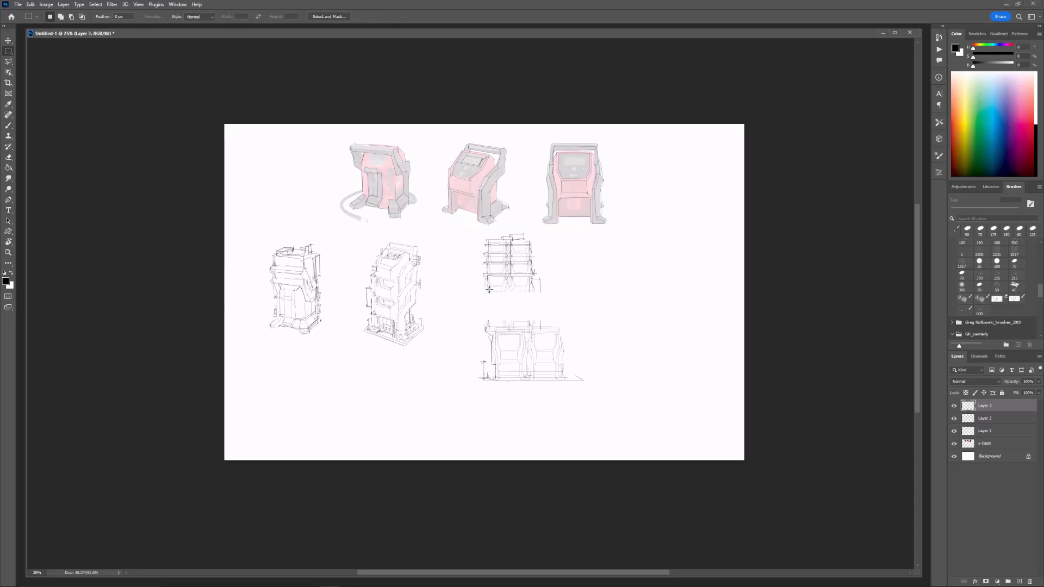
# Step: Draw vertical lines bridging the gap between the raised upper block and the lower pair
pyautogui.moveTo(481, 287)
pyautogui.mouseDown()
pyautogui.moveTo(546, 298)
pyautogui.moveTo(508, 323)
pyautogui.mouseUp()
pyautogui.hotkey('ctrl', 't')
pyautogui.press('Escape')
pyautogui.hotkey('ctrl', 'd')
pyautogui.press('b')
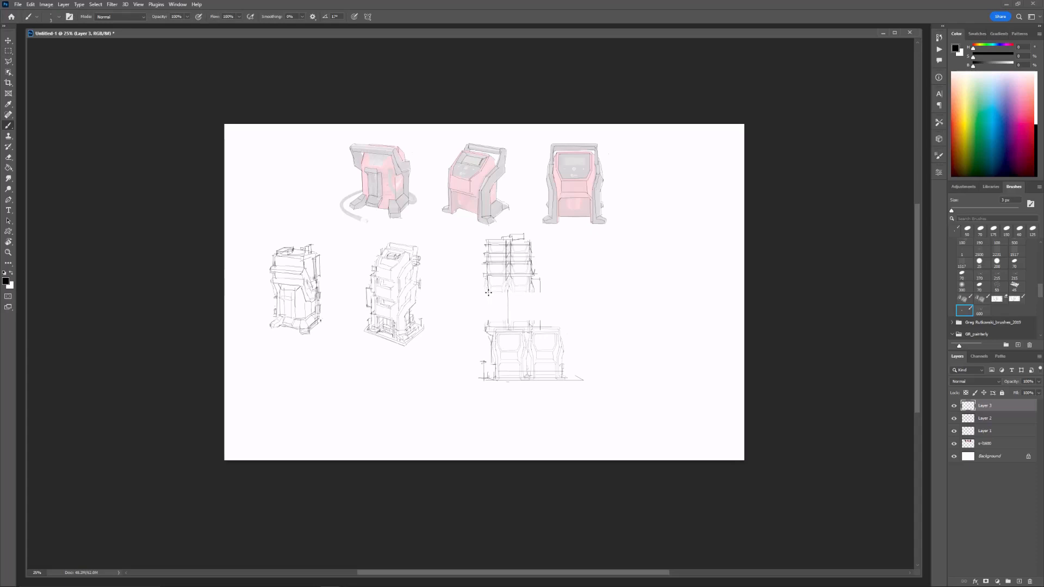
pyautogui.moveTo(531, 295)
pyautogui.mouseDown()
pyautogui.moveTo(534, 327)
pyautogui.moveTo(513, 331)
pyautogui.mouseUp()
pyautogui.hotkey('ctrl', 'z')
pyautogui.moveTo(516, 292); pyautogui.dragTo(517, 333)
pyautogui.hotkey('ctrl', 'z')
pyautogui.moveTo(513, 290); pyautogui.dragTo(513, 328)
pyautogui.moveTo(529, 287); pyautogui.dragTo(529, 322)
# Step: Copy the raised block's floors onto a new layer and place the copy lower to fill the gap
pyautogui.press('m')
pyautogui.moveTo(478, 231)
pyautogui.mouseDown()
pyautogui.moveTo(548, 278)
pyautogui.moveTo(538, 272)
pyautogui.moveTo(533, 303)
pyautogui.mouseUp()
pyautogui.hotkey('ctrl', 'j')
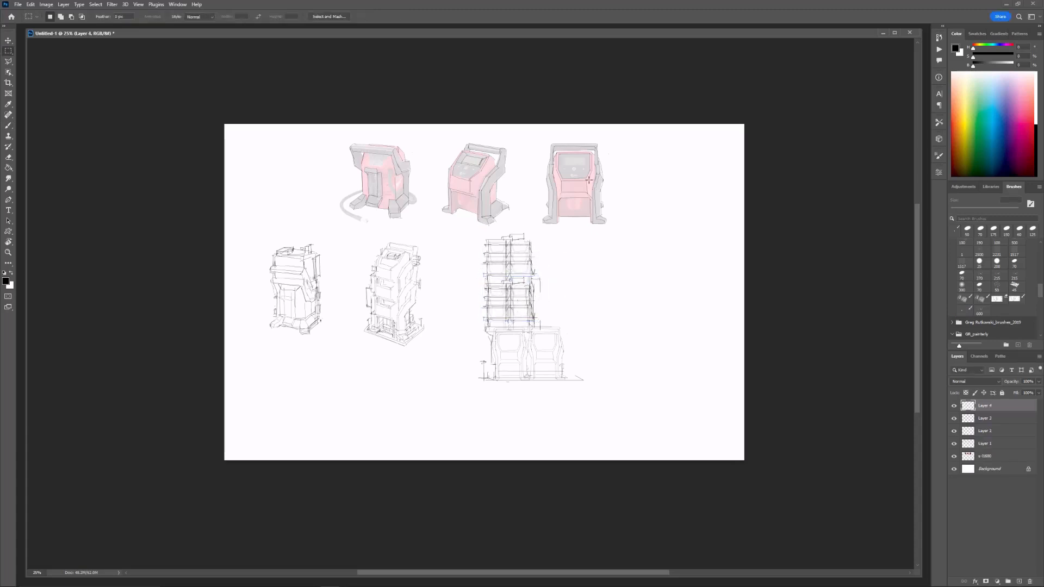
pyautogui.press('e')
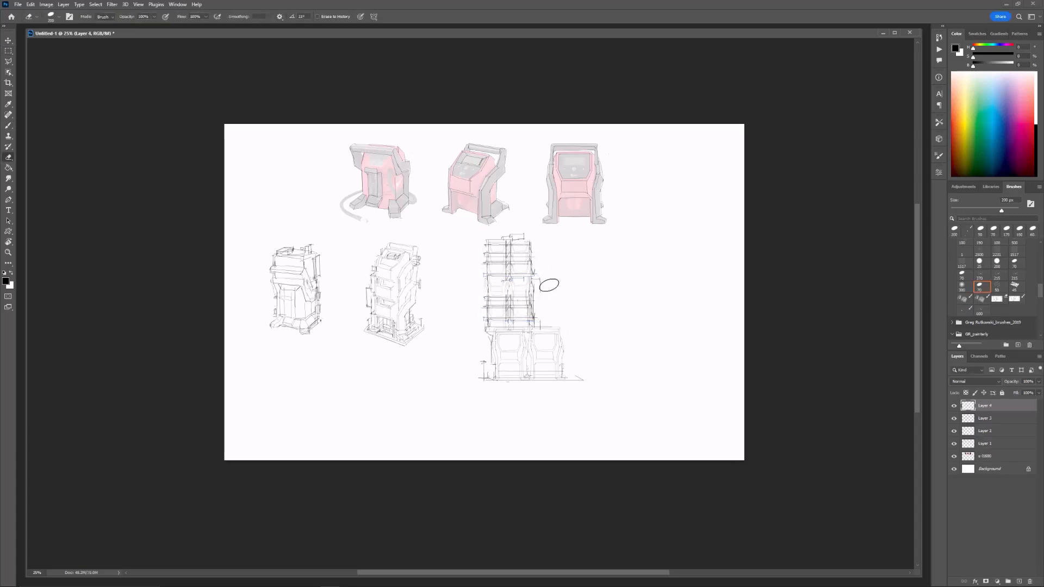
# Step: Erase the overlapping lines of the copied floors with a smaller eraser and merge them into the tower's layer
pyautogui.hotkey('ctrl', 'z')
pyautogui.press('[')
pyautogui.press('[')
pyautogui.press('[')
pyautogui.moveTo(486, 292); pyautogui.dragTo(532, 289)
pyautogui.moveTo(533, 290); pyautogui.dragTo(489, 285)
pyautogui.press('Delete')
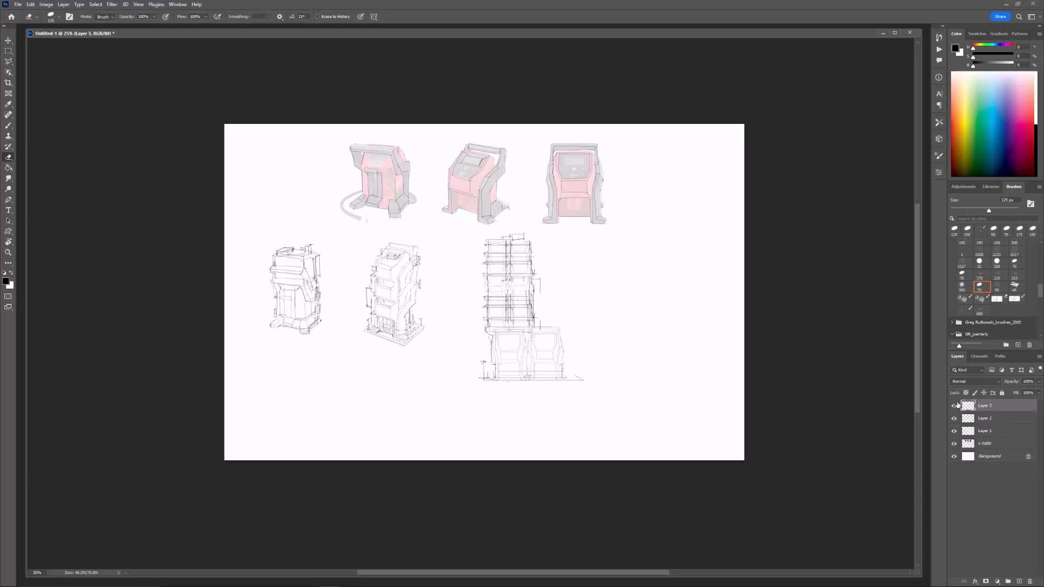
# Step: Draw small window details on the lower-right unit and erase the inner lines across the upper half of the lower pair
pyautogui.press('b')
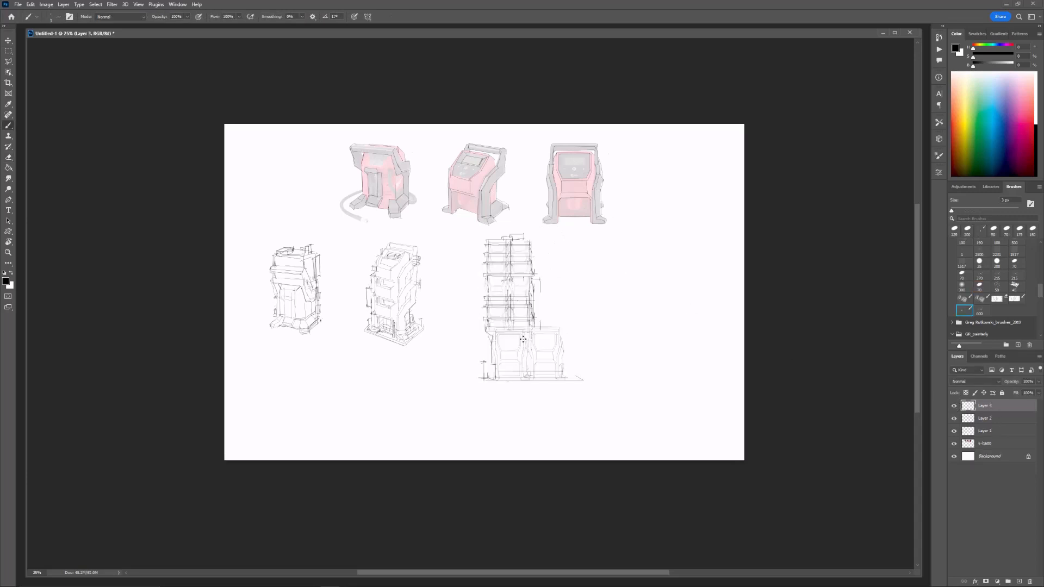
pyautogui.moveTo(539, 365); pyautogui.dragTo(542, 370)
pyautogui.press('e')
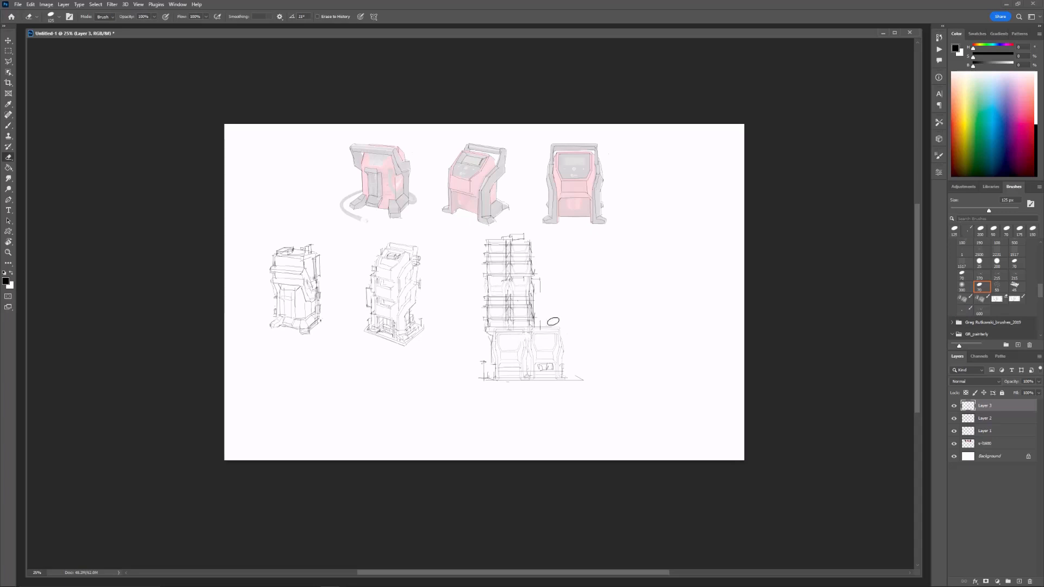
pyautogui.moveTo(509, 343)
pyautogui.mouseDown()
pyautogui.moveTo(537, 350)
pyautogui.moveTo(557, 334)
pyautogui.mouseUp()
pyautogui.press('b')
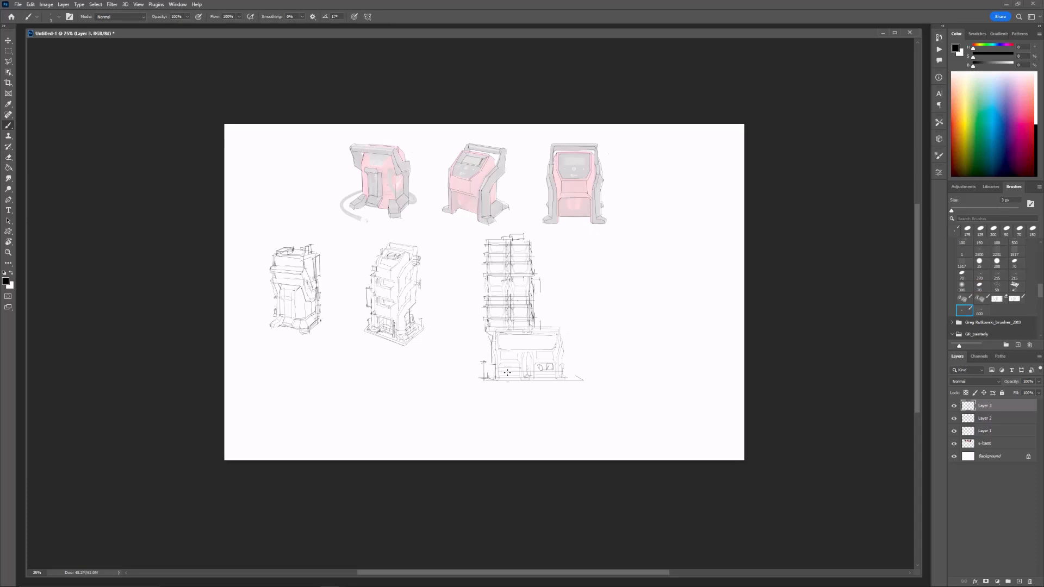
# Step: Copy a section of the tower's floors onto new layers twice and place the copies side by side along the lower block's base
pyautogui.press('m')
pyautogui.moveTo(477, 294)
pyautogui.mouseDown()
pyautogui.moveTo(555, 318)
pyautogui.moveTo(533, 372)
pyautogui.moveTo(517, 360)
pyautogui.moveTo(582, 361)
pyautogui.moveTo(564, 361)
pyautogui.moveTo(583, 369)
pyautogui.moveTo(580, 360)
pyautogui.mouseUp()
pyautogui.hotkey('ctrl', 'j')
pyautogui.hotkey('ctrl', 't')
pyautogui.press('Return')
pyautogui.hotkey('ctrl', 'j')
pyautogui.hotkey('ctrl', 't')
pyautogui.press('Return')
# Step: Clean up the copied base floors with the eraser and merge both floor copies into Layer 3
pyautogui.press('e')
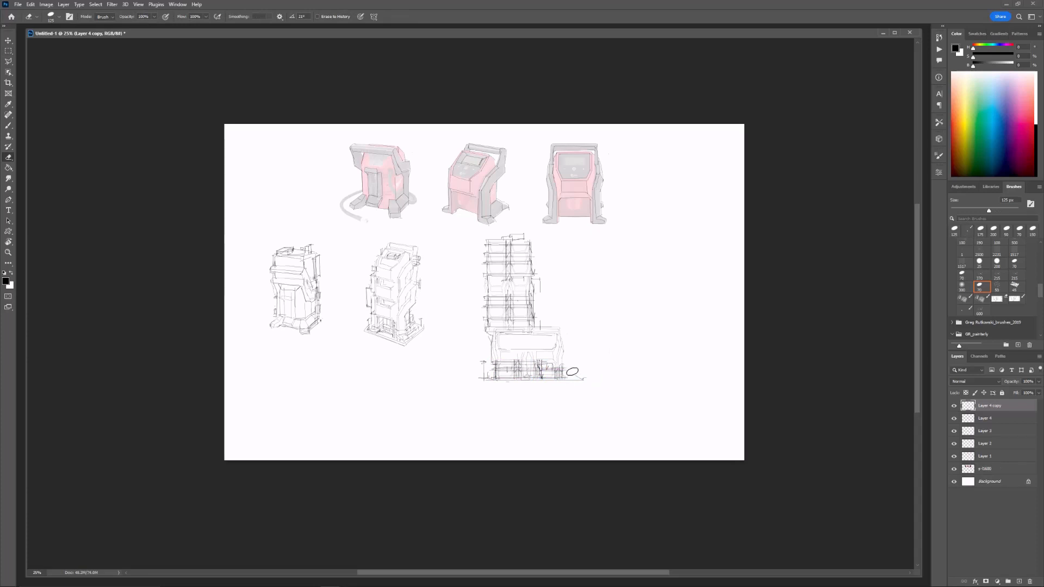
pyautogui.press('b')
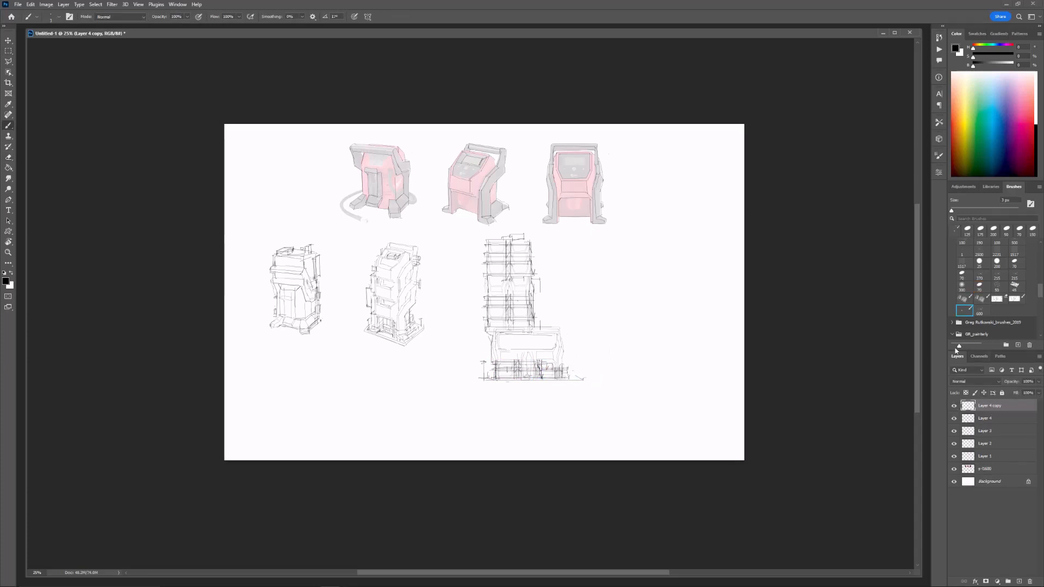
pyautogui.press('e')
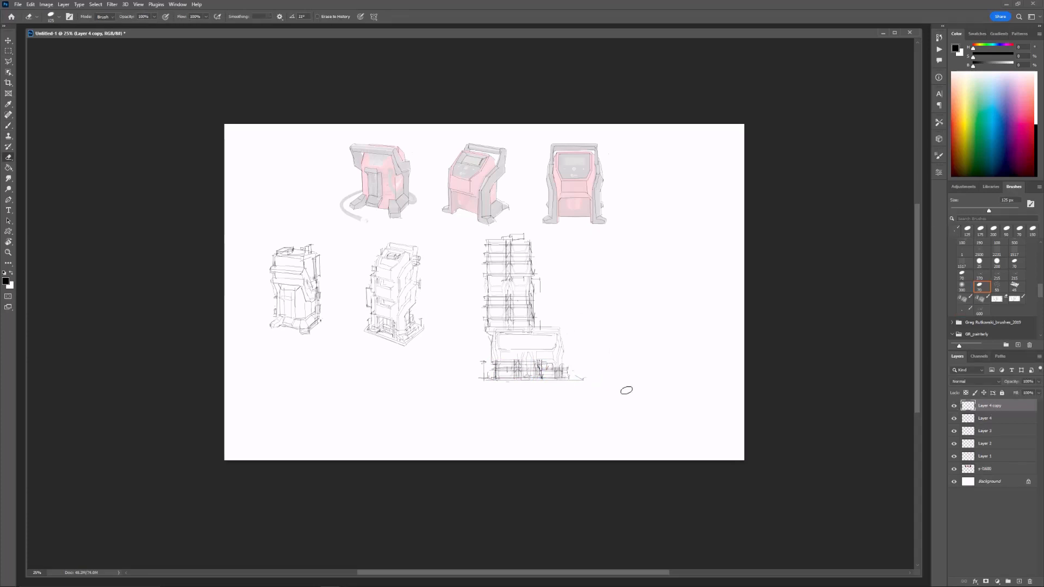
pyautogui.click(989, 419)
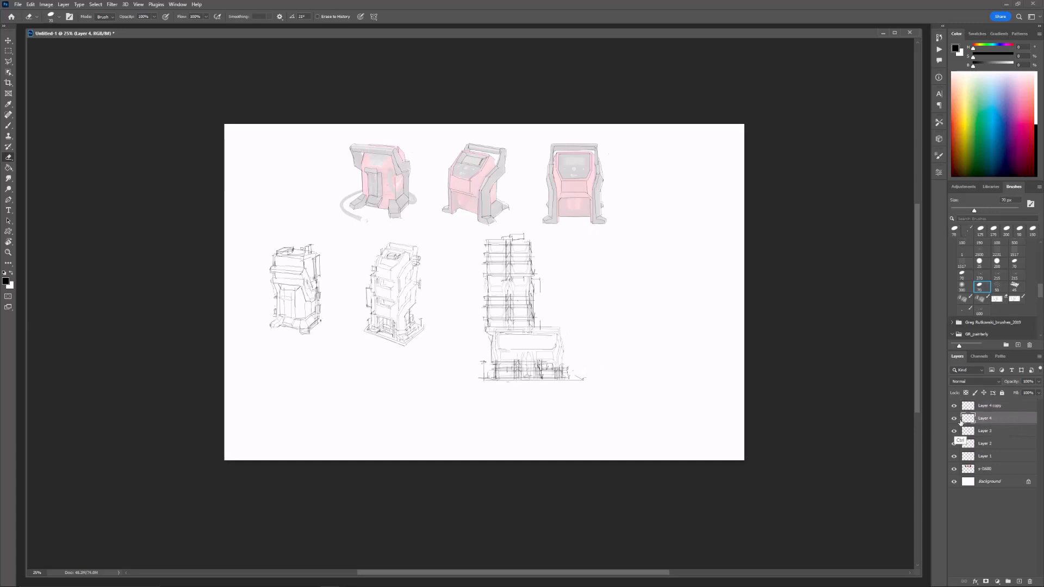
pyautogui.press('Delete')
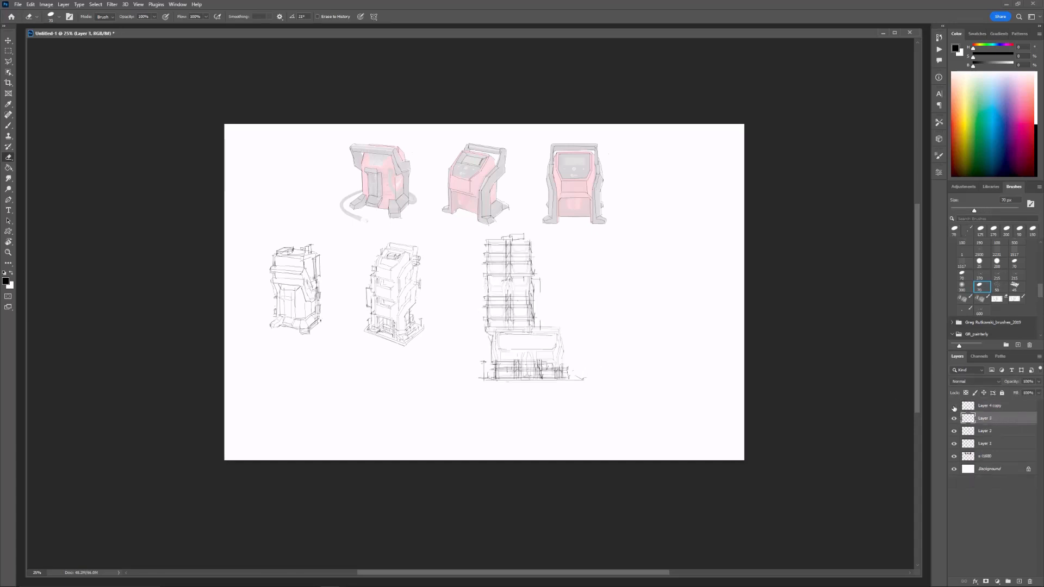
pyautogui.click(954, 407)
pyautogui.click(973, 409)
pyautogui.hotkey('ctrl', 'e')
# Step: Erase stray lines running horizontally through the base floors with a progressively smaller eraser
pyautogui.press('[')
pyautogui.press('[')
pyautogui.press('[')
pyautogui.keyDown('shift'); pyautogui.moveTo(496, 369); pyautogui.dragTo(528, 369); pyautogui.keyUp('shift')
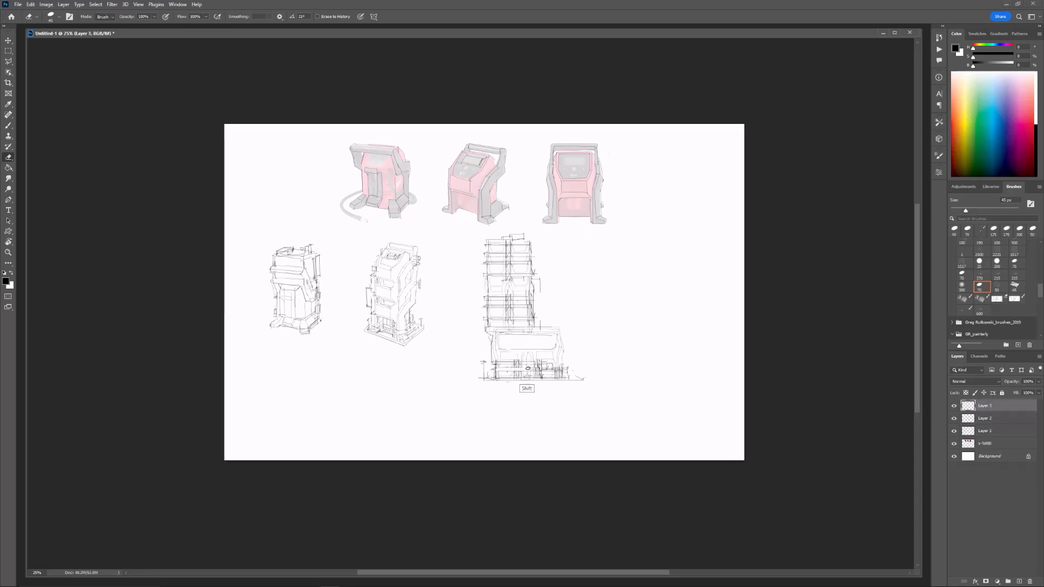
pyautogui.press('[')
pyautogui.press('[')
# Step: Extend the ground line beyond the lower block and sketch a round shape above its roof
pyautogui.press('b')
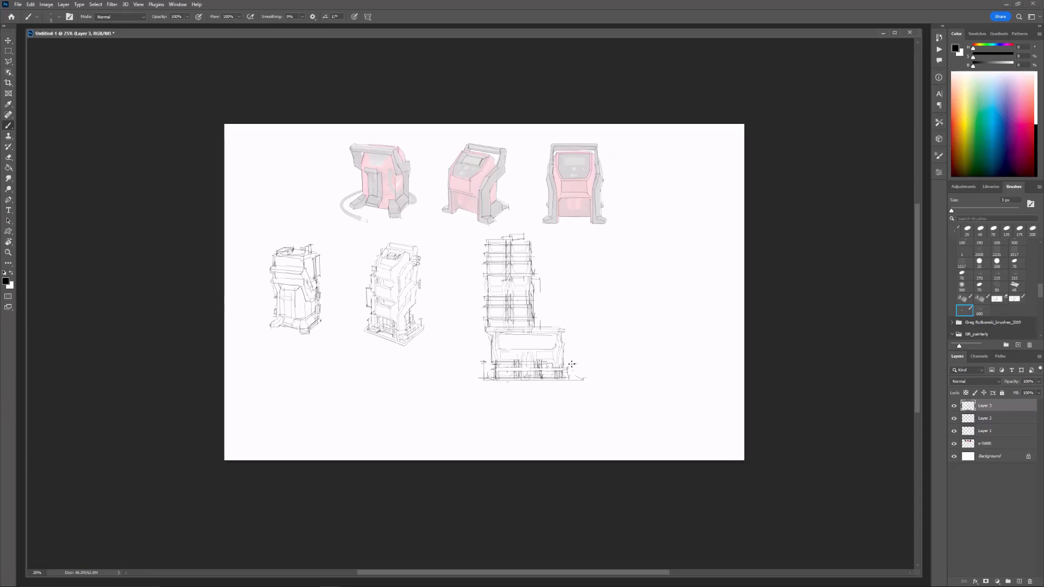
pyautogui.moveTo(558, 379); pyautogui.dragTo(588, 373)
pyautogui.moveTo(540, 279)
pyautogui.mouseDown()
pyautogui.moveTo(539, 328)
pyautogui.moveTo(566, 311)
pyautogui.moveTo(558, 302)
pyautogui.moveTo(551, 321)
pyautogui.mouseUp()
pyautogui.hotkey('ctrl', 'z')
pyautogui.hotkey('ctrl', 'z')
# Step: Draw a straight horizontal line across the lower block's upper part, and add roof-edge lines and vertical details at its outer side
pyautogui.click(495, 346)
pyautogui.keyDown('shift'); pyautogui.click(575, 344); pyautogui.keyUp('shift')
pyautogui.hotkey('ctrl', 'z')
pyautogui.click(494, 346)
pyautogui.keyDown('shift'); pyautogui.click(569, 346); pyautogui.keyUp('shift')
pyautogui.moveTo(546, 335); pyautogui.dragTo(494, 341)
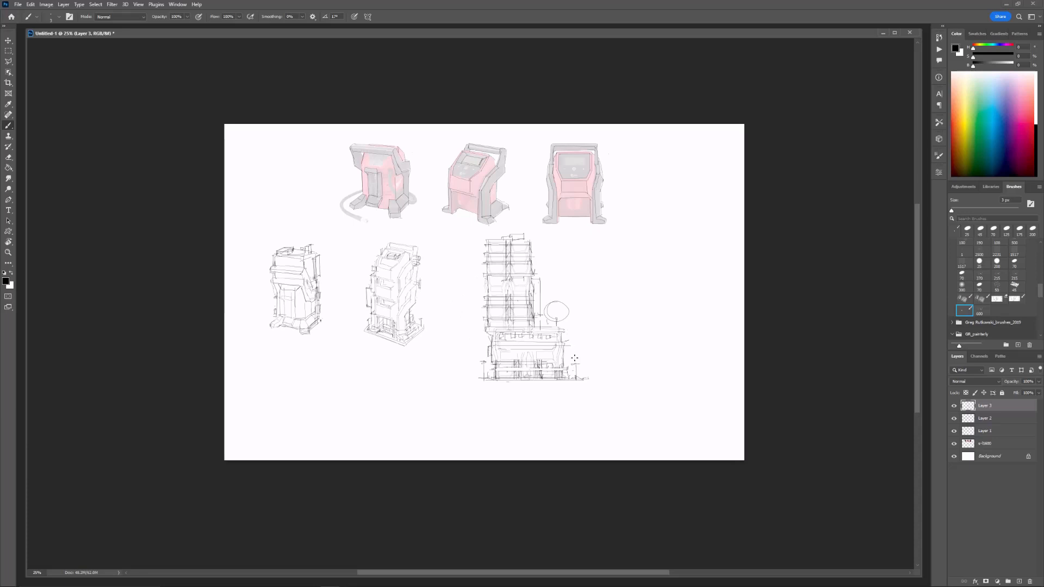
pyautogui.moveTo(572, 338)
pyautogui.mouseDown()
pyautogui.moveTo(564, 363)
pyautogui.moveTo(572, 358)
pyautogui.mouseUp()
# Step: Scale the finished front-view tower drawing down proportionally to about 63%
pyautogui.hotkey('ctrl', 't')
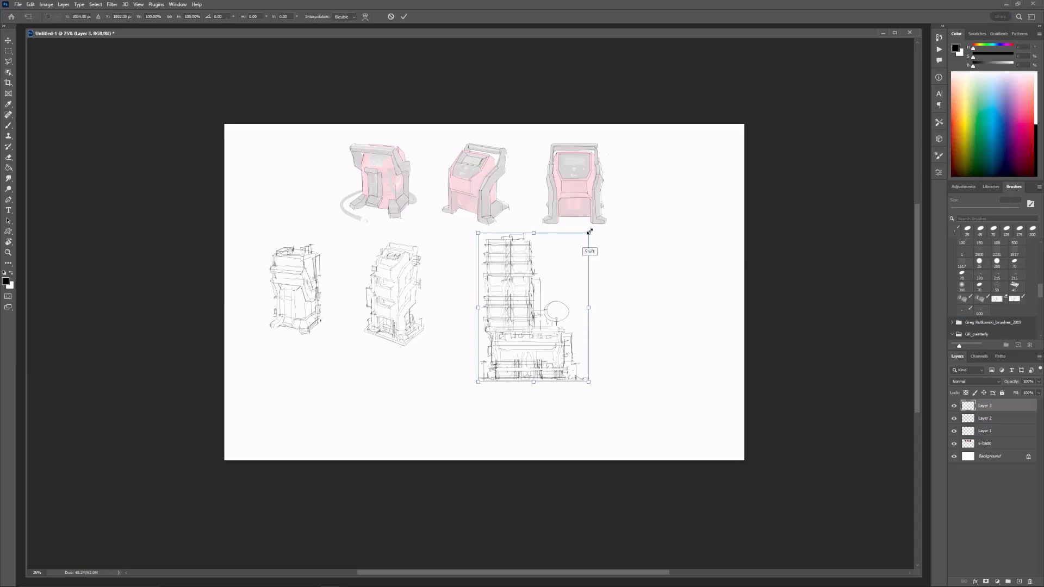
pyautogui.moveTo(595, 234)
pyautogui.mouseDown()
pyautogui.moveTo(560, 285)
pyautogui.moveTo(527, 295)
pyautogui.mouseUp()
pyautogui.press('Return')
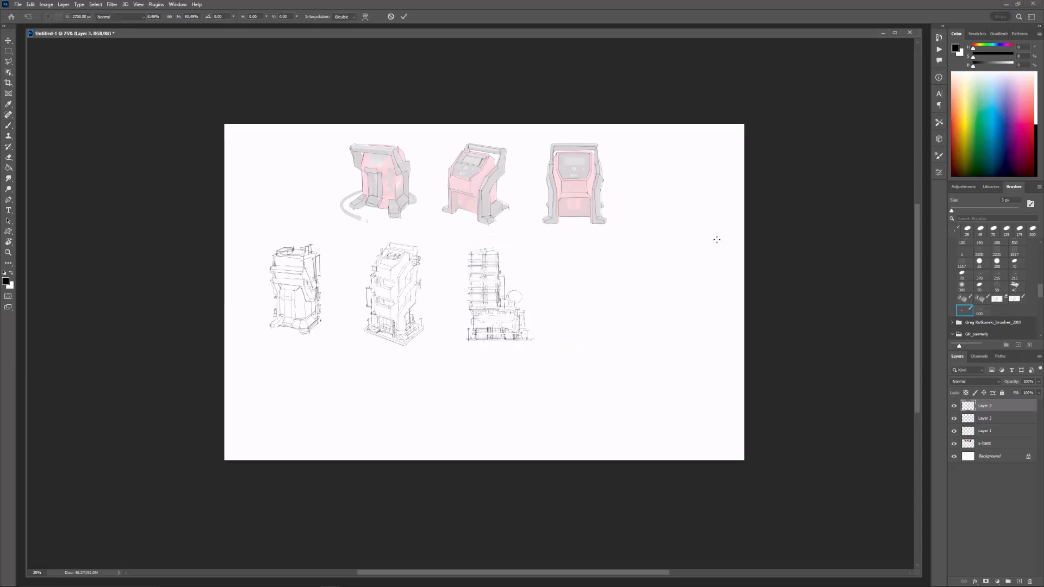
# Step: Copy the first compressor's traced lines from Layer 1 onto a new layer and place the copy below the finished variations
pyautogui.click(996, 433)
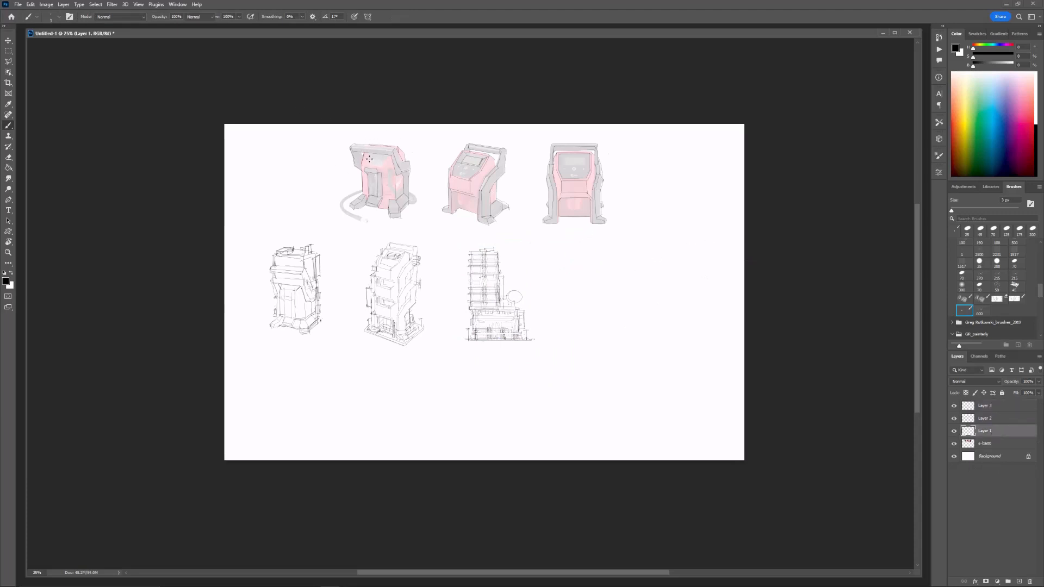
pyautogui.press('m')
pyautogui.moveTo(341, 128); pyautogui.dragTo(426, 233)
pyautogui.hotkey('ctrl', 'j')
pyautogui.hotkey('ctrl', 't')
pyautogui.moveTo(397, 183)
pyautogui.mouseDown()
pyautogui.moveTo(352, 389)
pyautogui.moveTo(479, 386)
pyautogui.moveTo(468, 397)
pyautogui.moveTo(482, 388)
pyautogui.mouseUp()
pyautogui.press('Return')
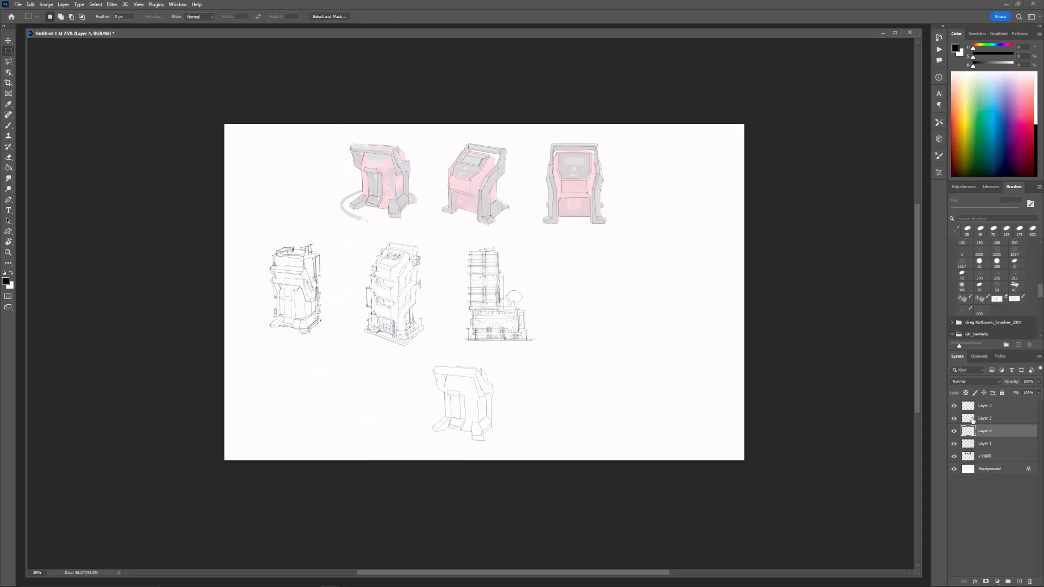
# Step: Merge Layer 3 into Layer 2 and scale the three finished variations down together toward their upper-left corner
pyautogui.click(958, 419)
pyautogui.click(997, 410)
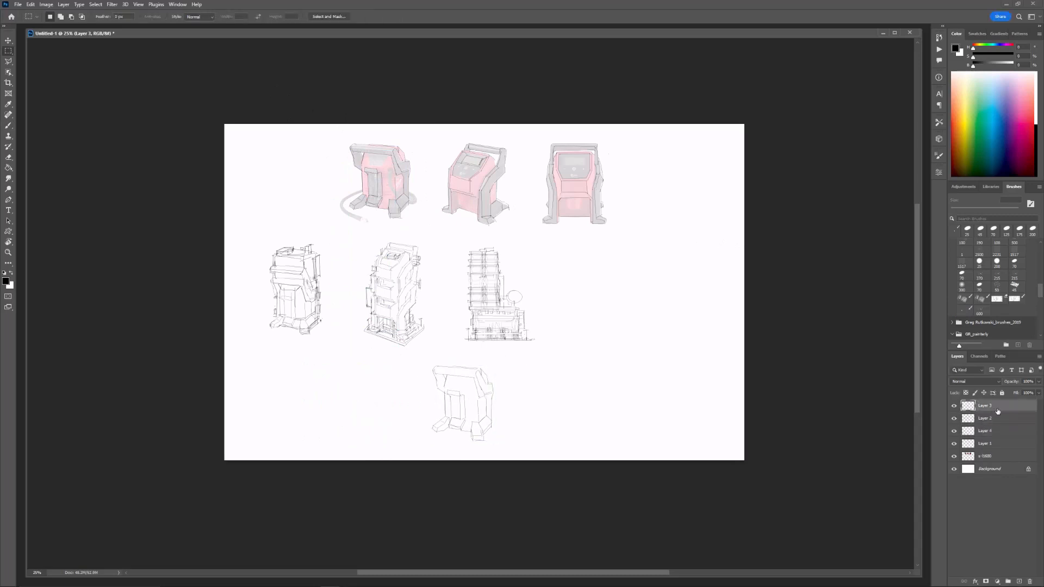
pyautogui.hotkey('ctrl', 'e')
pyautogui.click(955, 407)
pyautogui.click(955, 408)
pyautogui.hotkey('ctrl', 't')
pyautogui.moveTo(535, 347); pyautogui.dragTo(470, 290)
pyautogui.press('Return')
# Step: Duplicate the copied compressor on Layer 4 and move the duplicate straight up so it overlaps the original as a stack
pyautogui.click(972, 421)
pyautogui.click(955, 419)
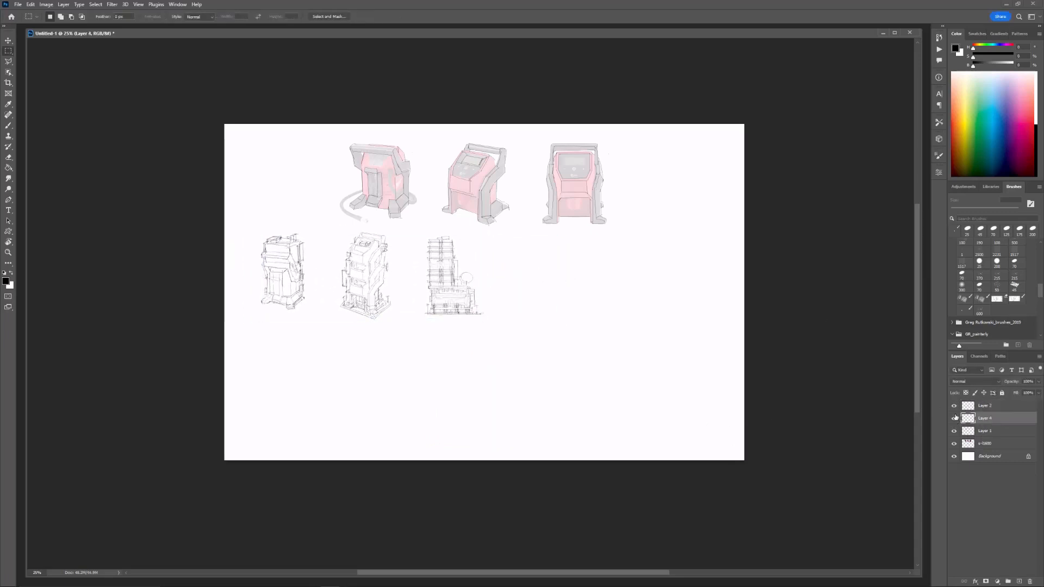
pyautogui.click(954, 418)
pyautogui.press('e')
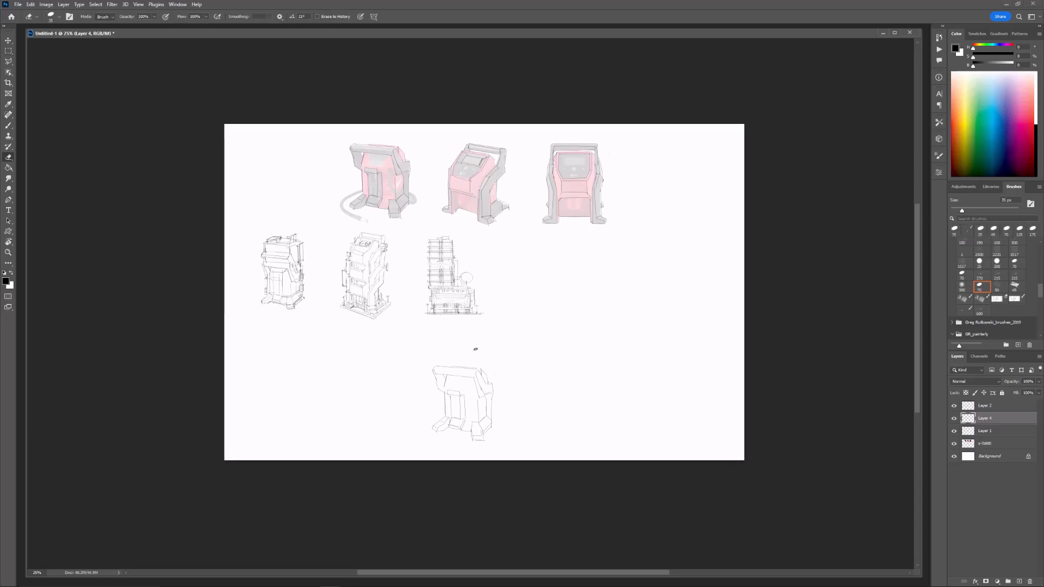
pyautogui.press('b')
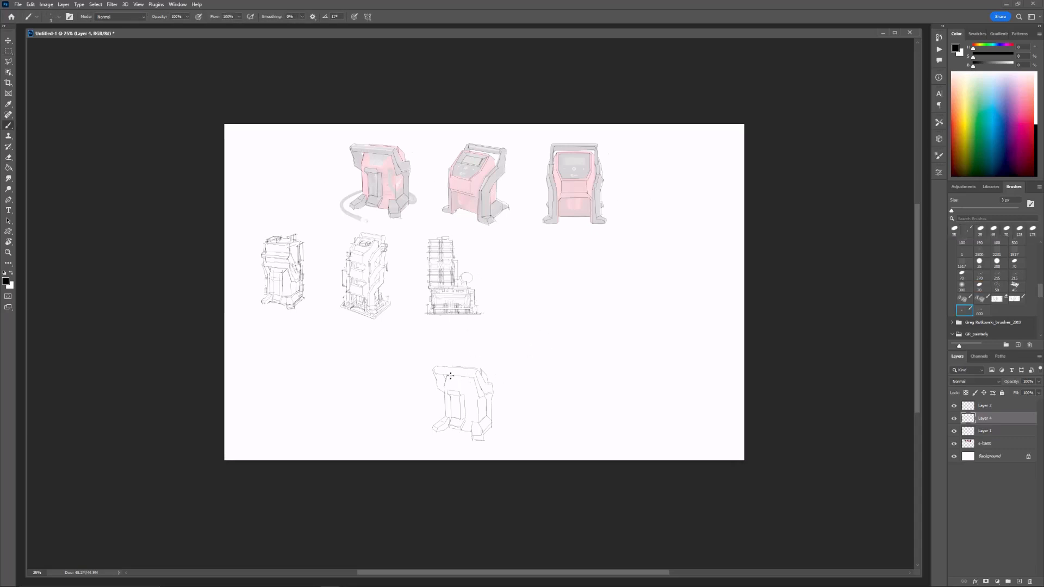
pyautogui.press('m')
pyautogui.hotkey('ctrl', 'j')
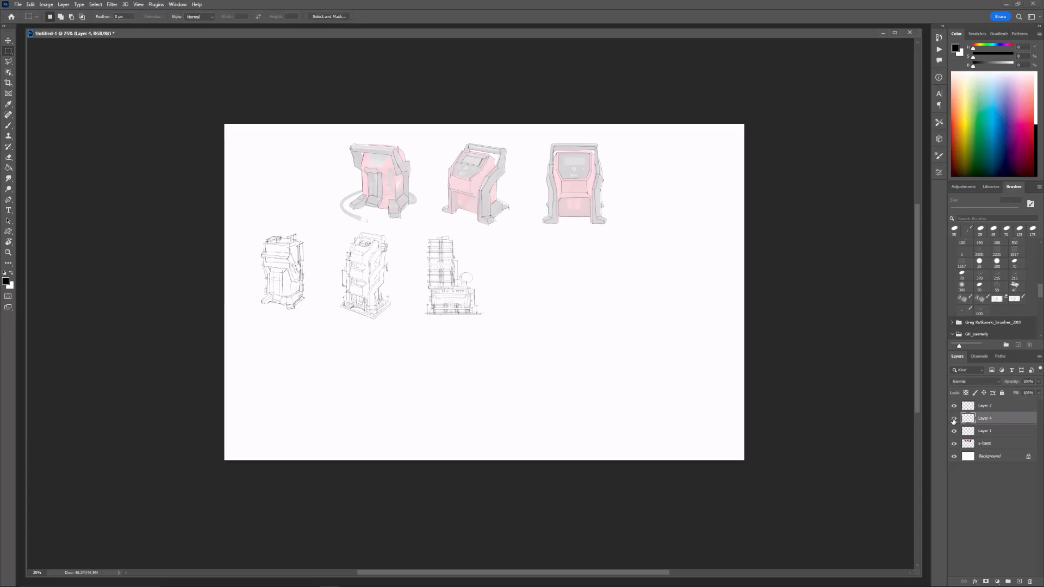
pyautogui.hotkey('ctrl', 't')
pyautogui.keyDown('shift'); pyautogui.moveTo(482, 420); pyautogui.dragTo(483, 374); pyautogui.keyUp('shift')
pyautogui.press('Return')
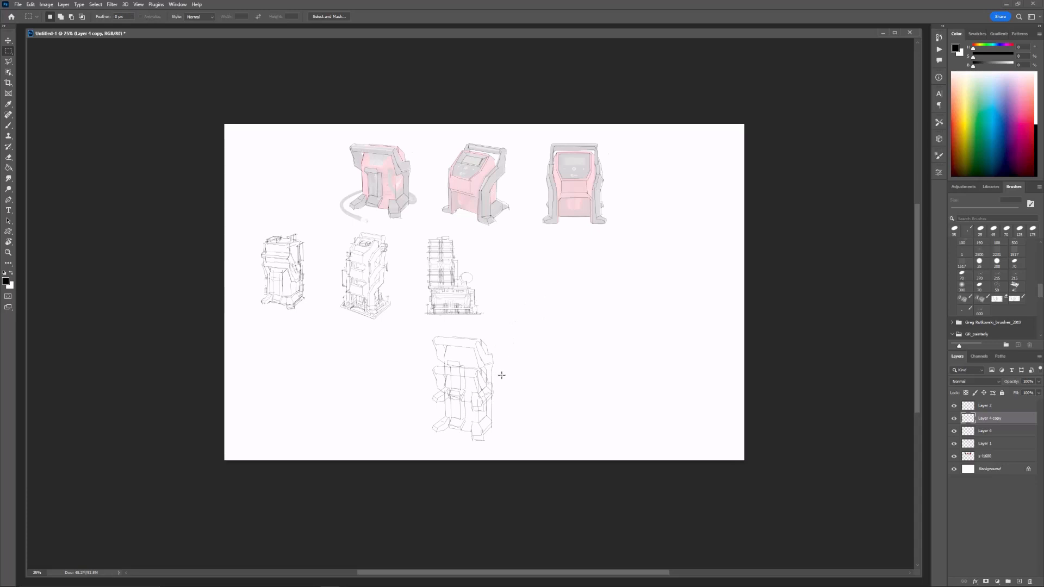
# Step: Duplicate the stacked compressor again, shrink the duplicate and place it beside the stack's lower-right side, with a larger eraser ready
pyautogui.hotkey('ctrl', 'j')
pyautogui.hotkey('ctrl', 't')
pyautogui.moveTo(480, 371)
pyautogui.mouseDown()
pyautogui.moveTo(511, 392)
pyautogui.moveTo(506, 426)
pyautogui.mouseUp()
pyautogui.press('Return')
pyautogui.press('e')
pyautogui.press(']')
pyautogui.press(']')
pyautogui.press(']')
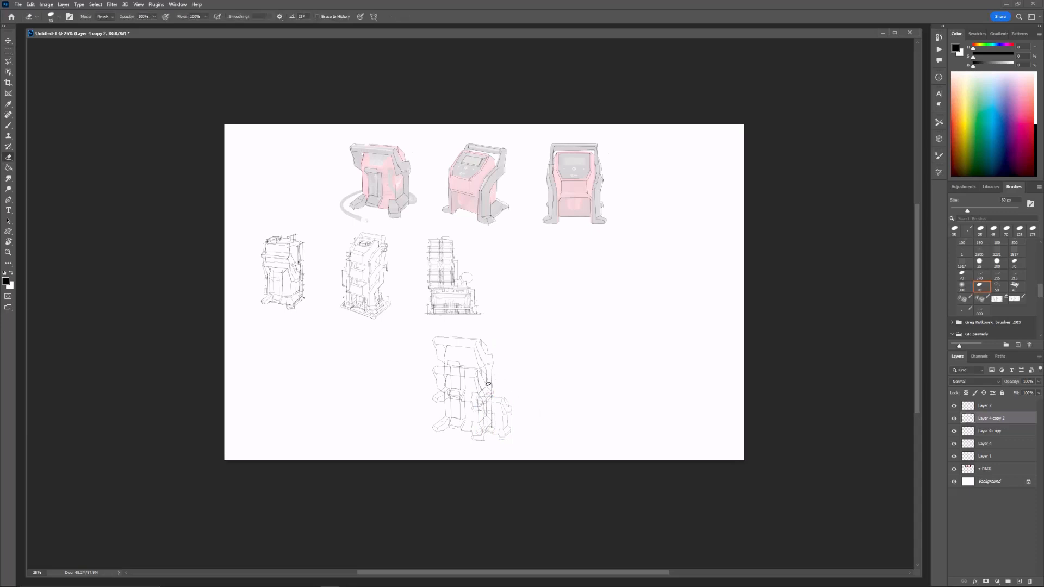
# Step: Select a horizontal band across the middle of Layer 4 copy, duplicate it as repeated floor lines, and merge the duplicates
pyautogui.click(958, 433)
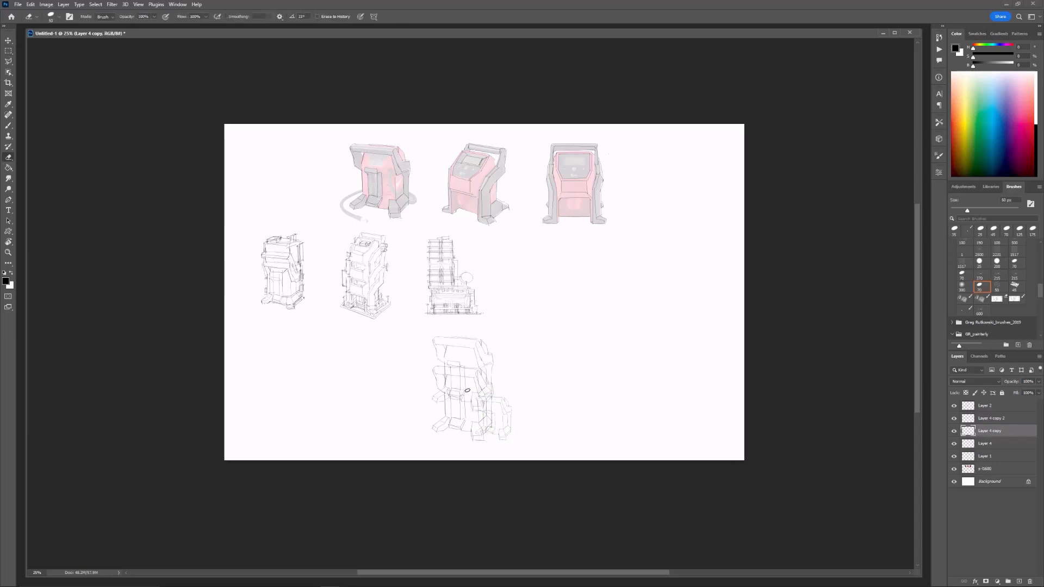
pyautogui.press('m')
pyautogui.moveTo(425, 381)
pyautogui.mouseDown()
pyautogui.moveTo(504, 394)
pyautogui.moveTo(506, 417)
pyautogui.moveTo(480, 392)
pyautogui.moveTo(475, 409)
pyautogui.moveTo(469, 388)
pyautogui.moveTo(473, 380)
pyautogui.moveTo(483, 431)
pyautogui.moveTo(473, 387)
pyautogui.mouseUp()
pyautogui.hotkey('ctrl', 't')
pyautogui.press('Return')
pyautogui.hotkey('ctrl', 'j')
pyautogui.hotkey('ctrl', 't')
pyautogui.press('Return')
pyautogui.hotkey('ctrl', 'e')
# Step: Duplicate the repeated floor lines once more to fill the stack's middle, and merge the result into Layer 4 copy
pyautogui.hotkey('ctrl', 't')
pyautogui.press('Escape')
pyautogui.hotkey('ctrl', 'j')
pyautogui.hotkey('ctrl', 't')
pyautogui.press('Return')
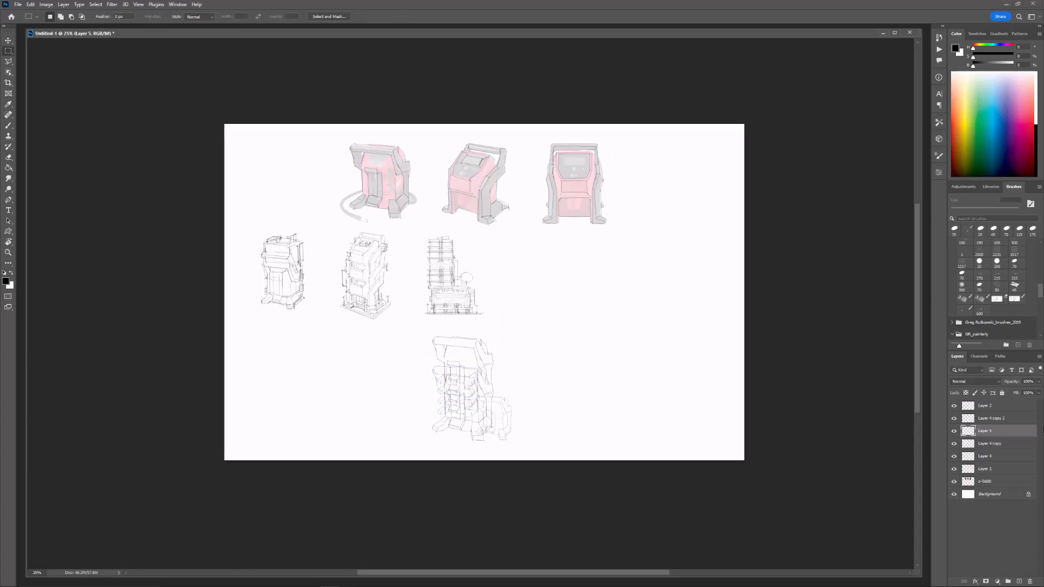
pyautogui.hotkey('ctrl', 'e')
pyautogui.click(953, 431)
pyautogui.click(953, 431)
# Step: Enclose the repeated floors below the second handle with a polygonal selection and shrink them toward the base
pyautogui.moveTo(423, 366); pyautogui.dragTo(502, 418)
pyautogui.hotkey('ctrl', 't')
pyautogui.press('l')
pyautogui.click(486, 371)
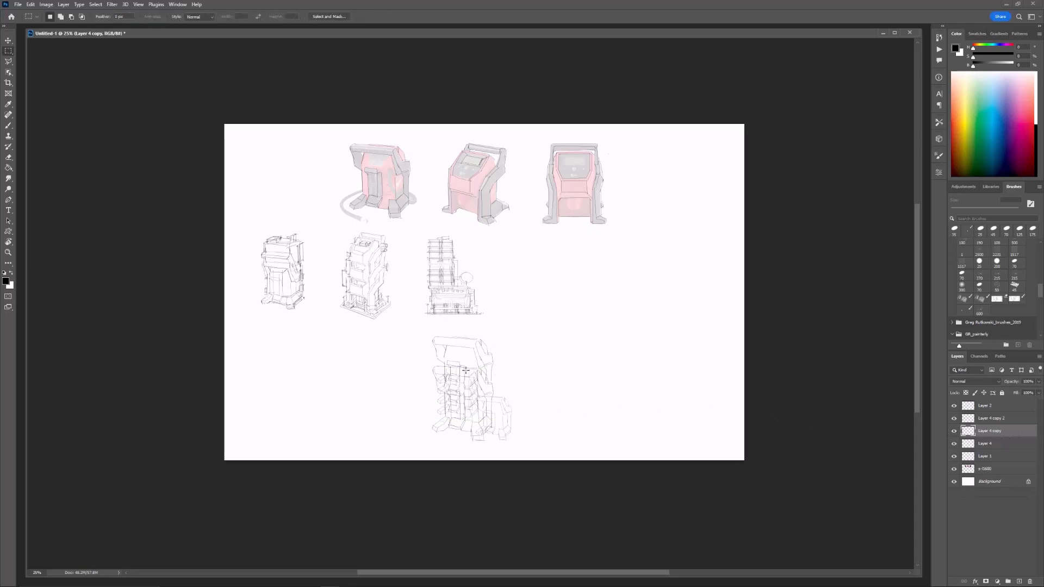
pyautogui.click(494, 422)
pyautogui.click(462, 426)
pyautogui.click(423, 414)
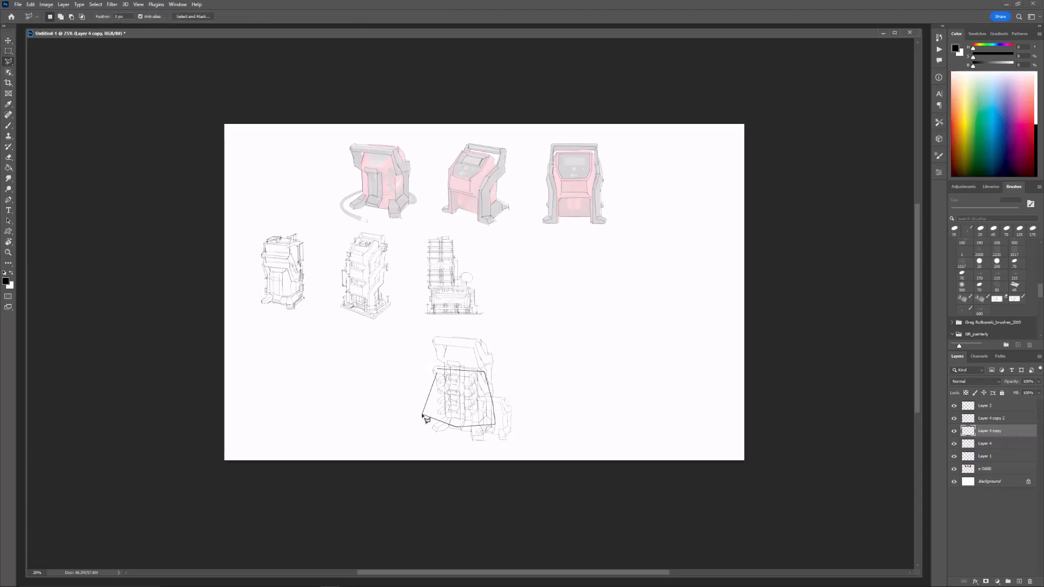
pyautogui.doubleClick(436, 370)
pyautogui.hotkey('ctrl', 't')
pyautogui.moveTo(492, 368)
pyautogui.mouseDown()
pyautogui.moveTo(480, 399)
pyautogui.moveTo(495, 380)
pyautogui.moveTo(462, 384)
pyautogui.moveTo(471, 408)
pyautogui.mouseUp()
pyautogui.press('Return')
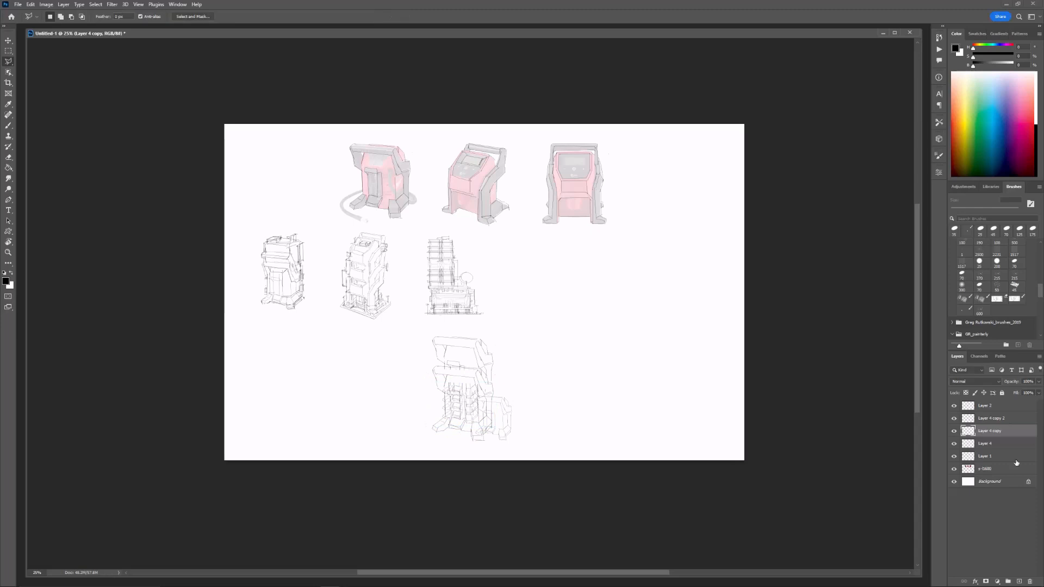
# Step: Hide the traced lines on Layer 1, check what the other layers contain, and make Layer 4 active
pyautogui.click(953, 456)
pyautogui.hotkey('alt', '[')
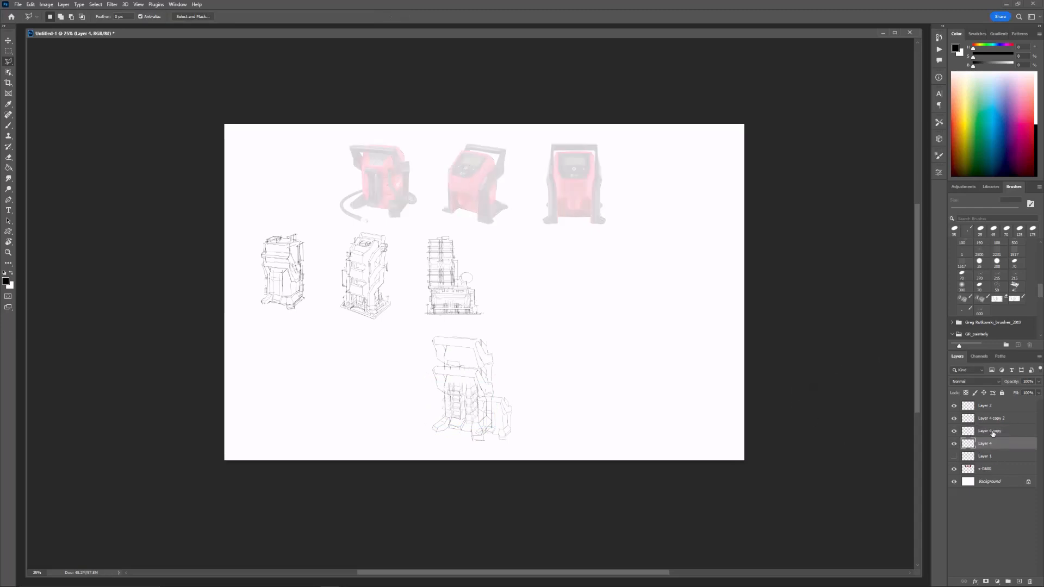
pyautogui.click(966, 432)
pyautogui.click(984, 420)
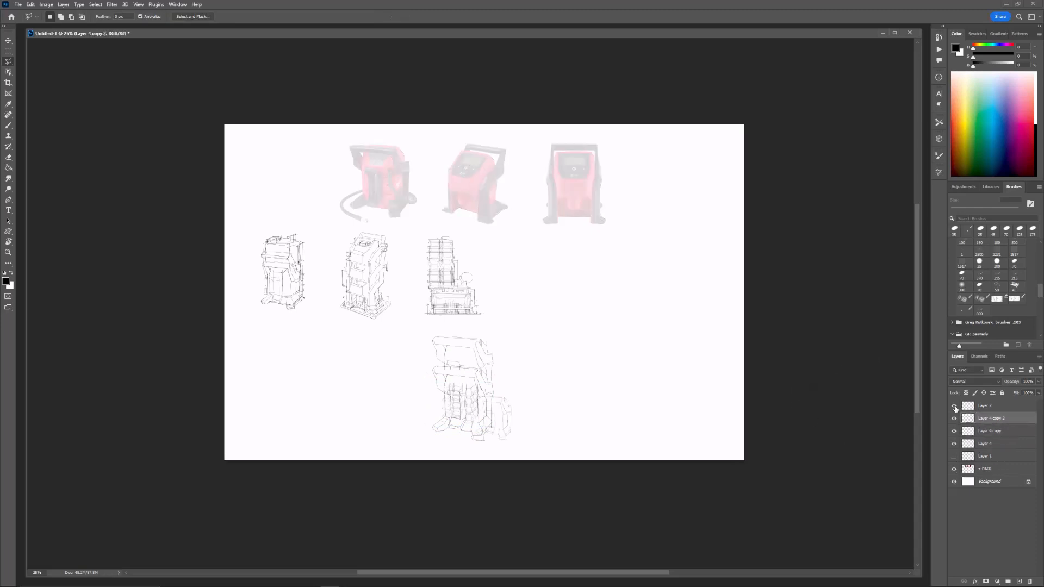
pyautogui.click(954, 406)
pyautogui.click(955, 406)
pyautogui.click(955, 445)
pyautogui.click(955, 444)
pyautogui.click(987, 444)
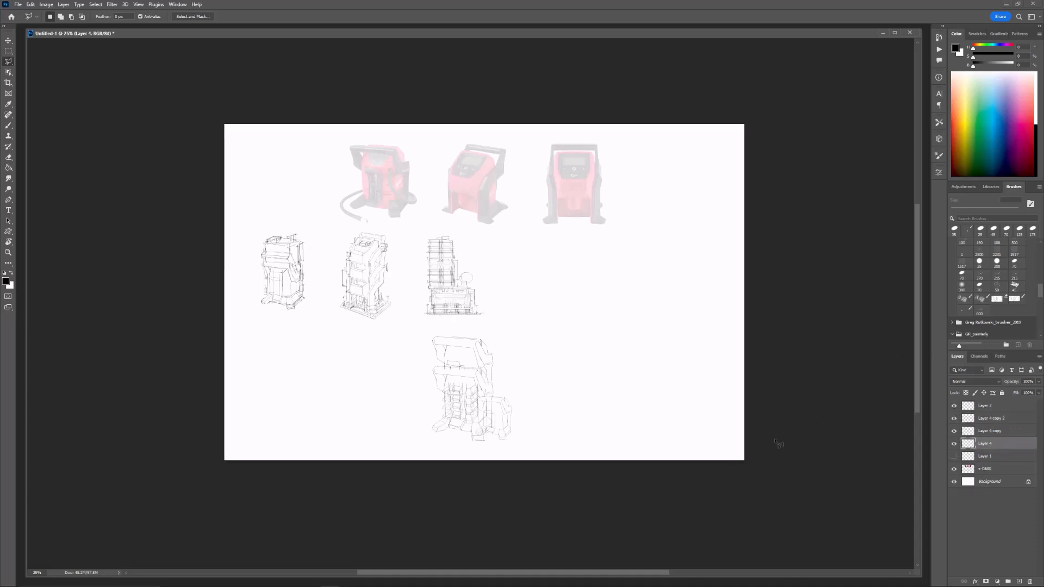
# Step: Erase overlapping lines around the stack's base and the small side unit with a larger eraser
pyautogui.press('e')
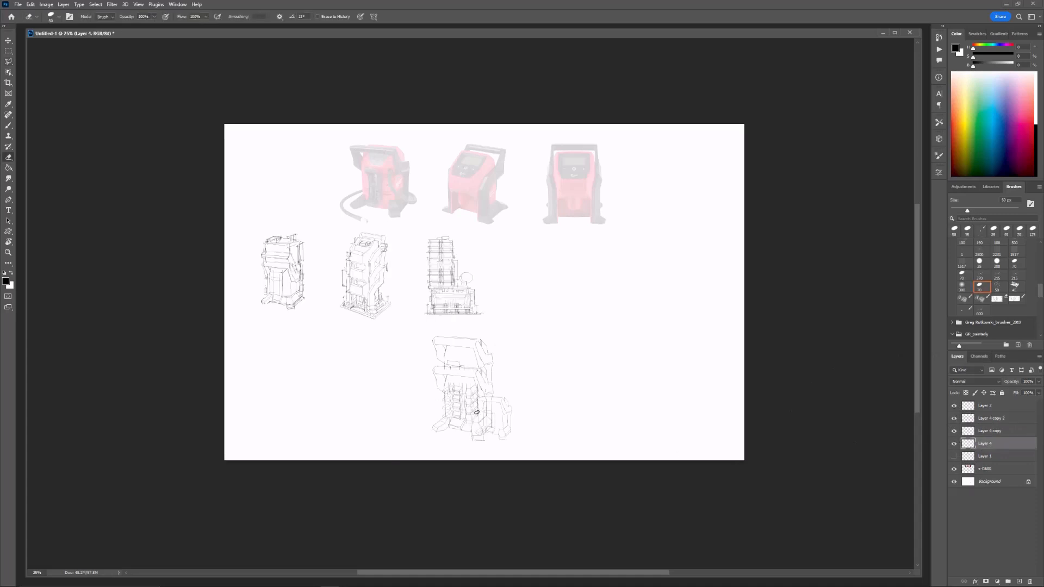
pyautogui.press(']')
pyautogui.press(']')
pyautogui.press(']')
pyautogui.click(955, 419)
pyautogui.click(954, 419)
# Step: On Layer 4 copy, outline the opening between the stack's two handles with straight brush lines
pyautogui.click(978, 406)
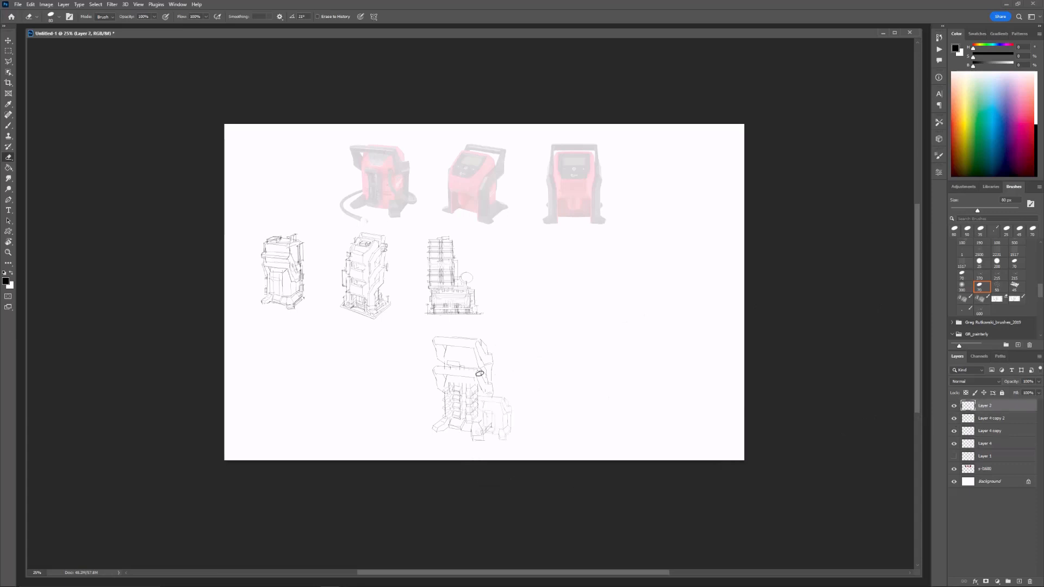
pyautogui.hotkey('ctrl', '+')
pyautogui.keyDown('ctrl'); pyautogui.click(438, 363); pyautogui.keyUp('ctrl')
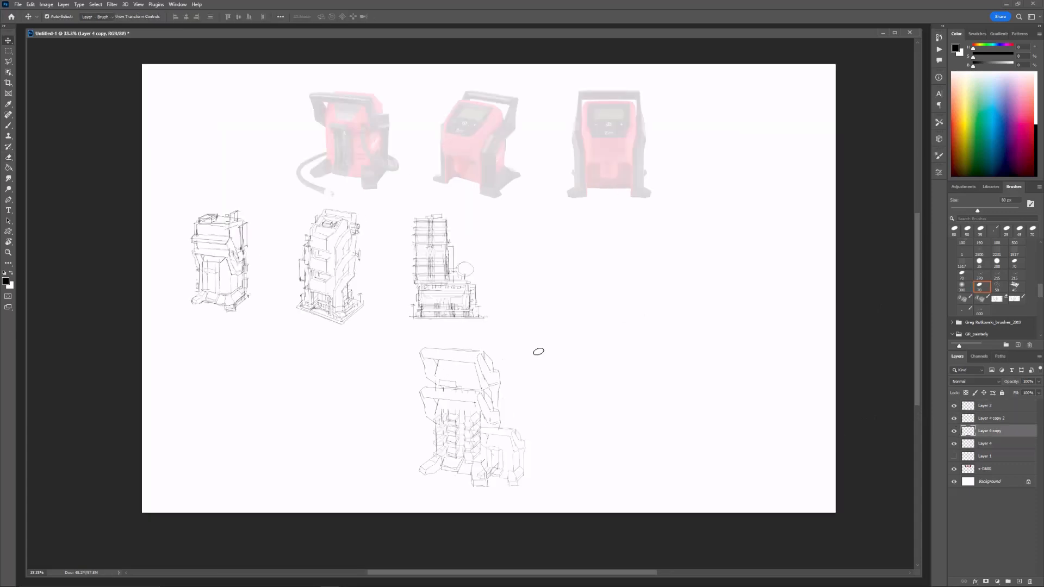
pyautogui.click(955, 431)
pyautogui.click(954, 431)
pyautogui.press('b')
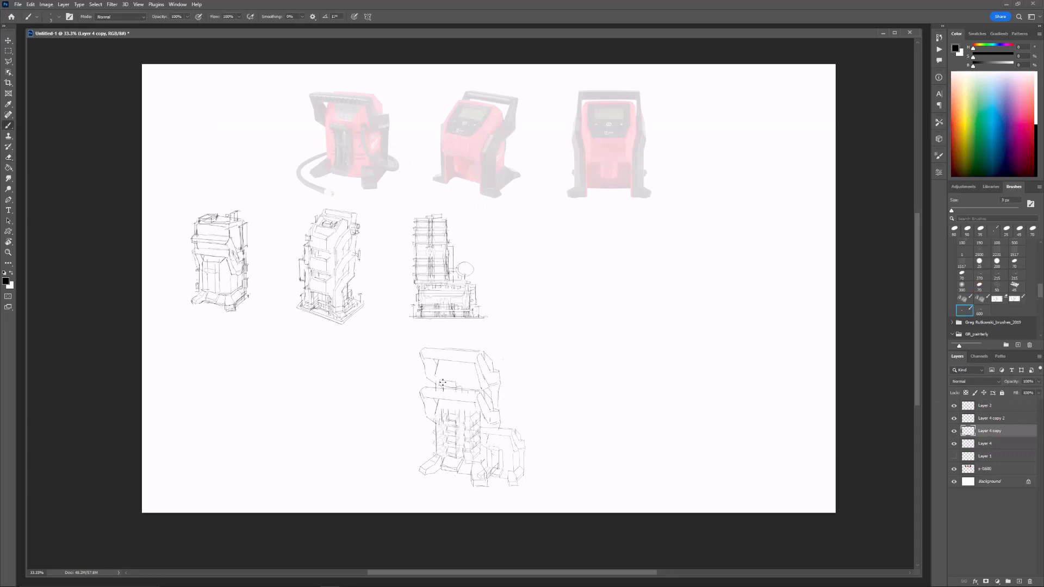
pyautogui.keyDown('shift'); pyautogui.click(474, 363); pyautogui.keyUp('shift')
pyautogui.click(436, 379)
pyautogui.keyDown('shift'); pyautogui.click(479, 384); pyautogui.keyUp('shift')
# Step: Draw a tall box rising above the upper handle, with vertical edges, a roof line and a receding side face
pyautogui.click(438, 349)
pyautogui.keyDown('shift'); pyautogui.click(438, 319); pyautogui.keyUp('shift')
pyautogui.click(476, 315)
pyautogui.keyDown('shift'); pyautogui.click(476, 351); pyautogui.keyUp('shift')
pyautogui.keyDown('shift'); pyautogui.click(469, 297); pyautogui.keyUp('shift')
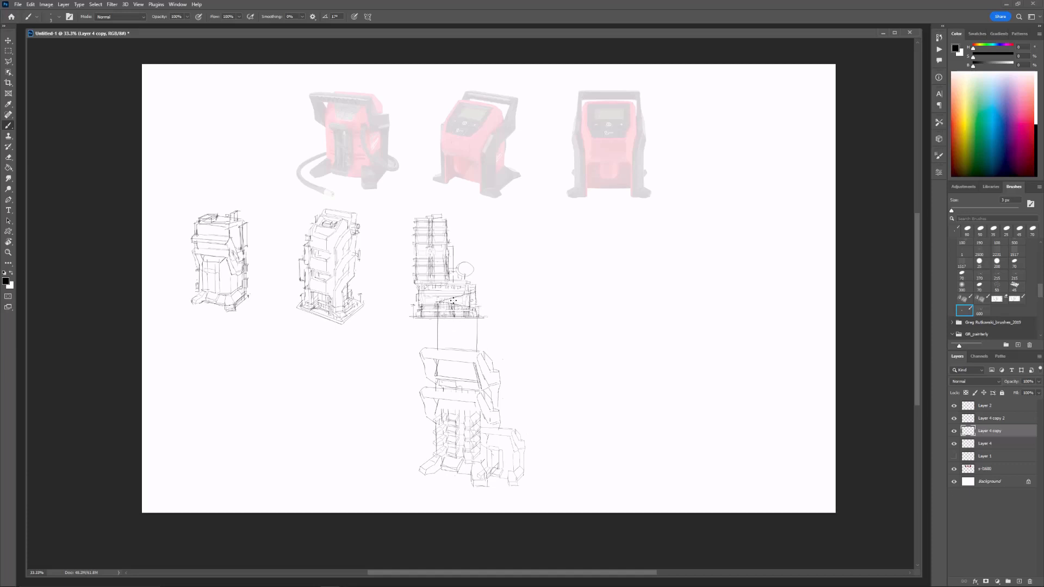
pyautogui.moveTo(438, 302)
pyautogui.mouseDown()
pyautogui.moveTo(479, 305)
pyautogui.moveTo(508, 291)
pyautogui.mouseUp()
pyautogui.moveTo(494, 310); pyautogui.dragTo(494, 364)
# Step: Erase the overshooting roof line and redraw the side face's top and outer vertical edge
pyautogui.press('e')
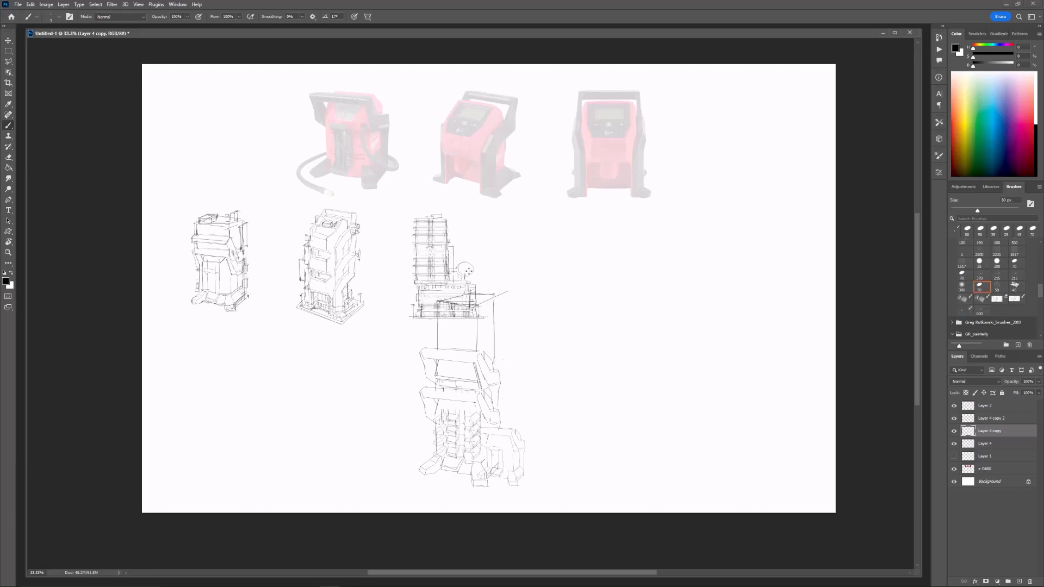
pyautogui.press('b')
pyautogui.moveTo(471, 306); pyautogui.dragTo(495, 302)
pyautogui.moveTo(494, 351); pyautogui.dragTo(491, 300)
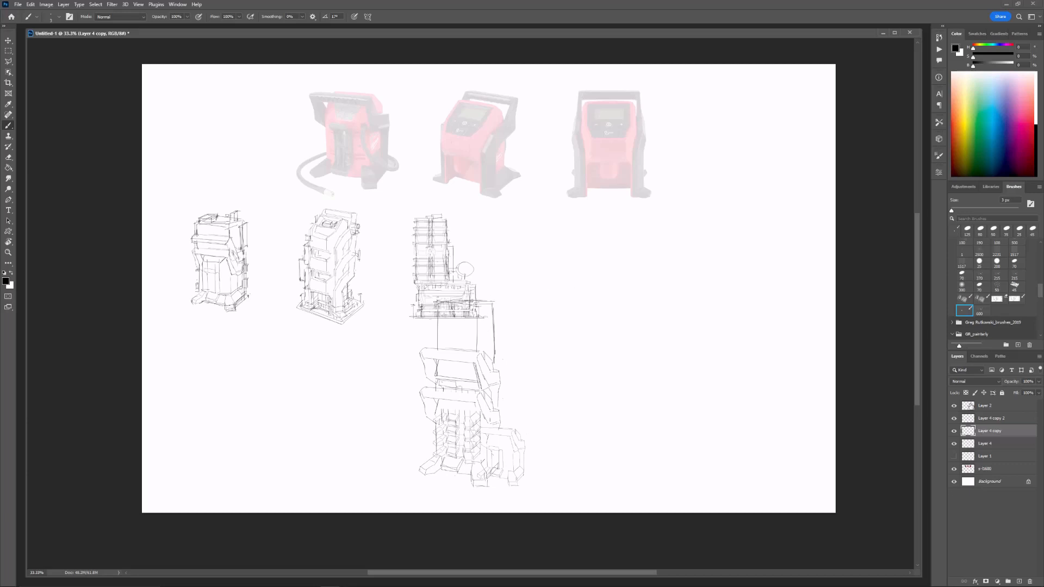
pyautogui.hotkey('alt', ']')
pyautogui.hotkey('ctrl', 't')
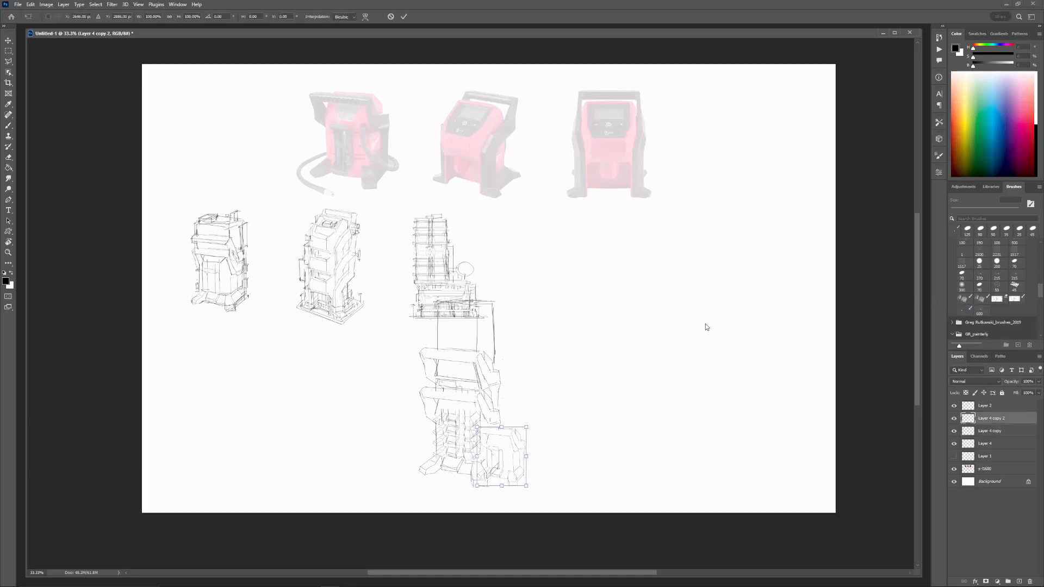
pyautogui.press('Return')
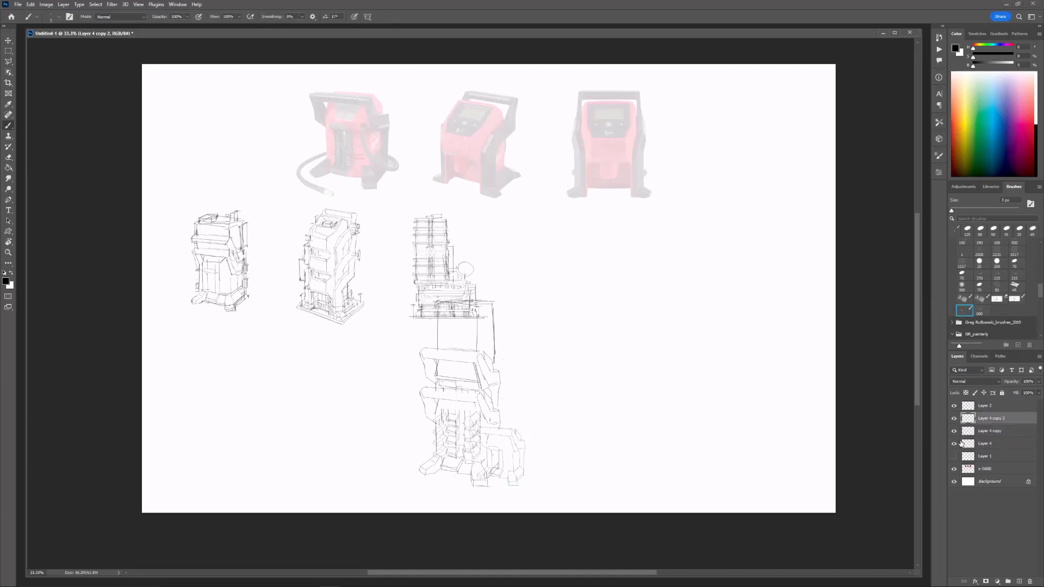
# Step: Scale down the row of three finished sketches on Layer 2 and move it toward the canvas's left edge
pyautogui.click(963, 407)
pyautogui.hotkey('ctrl', 't')
pyautogui.moveTo(426, 254)
pyautogui.mouseDown()
pyautogui.moveTo(532, 189)
pyautogui.moveTo(468, 220)
pyautogui.moveTo(396, 214)
pyautogui.mouseUp()
pyautogui.keyDown('shift'); pyautogui.moveTo(455, 284); pyautogui.dragTo(407, 255); pyautogui.keyUp('shift')
pyautogui.moveTo(392, 221)
pyautogui.mouseDown()
pyautogui.moveTo(384, 259)
pyautogui.moveTo(391, 253)
pyautogui.mouseUp()
pyautogui.press('Return')
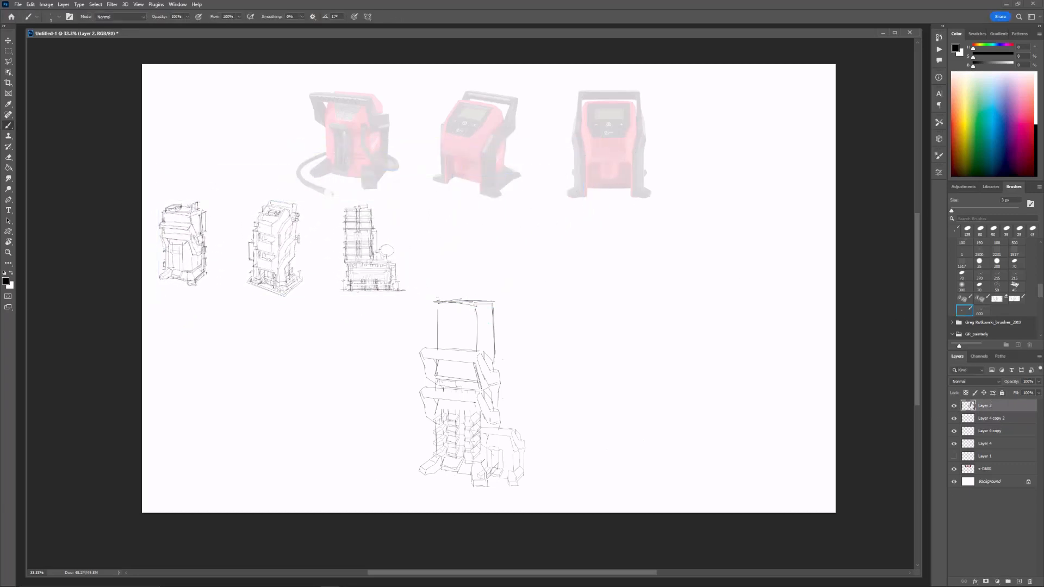
# Step: Show the traced lines on Layer 1 again and make Layer 4 copy the active layer
pyautogui.click(966, 419)
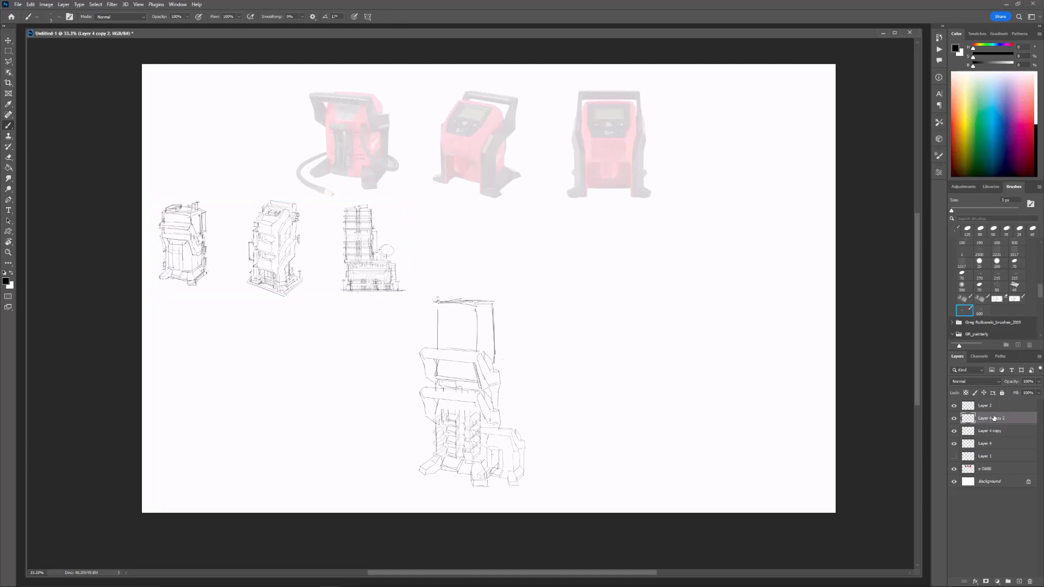
pyautogui.click(968, 456)
pyautogui.click(954, 456)
pyautogui.rightClick(970, 456)
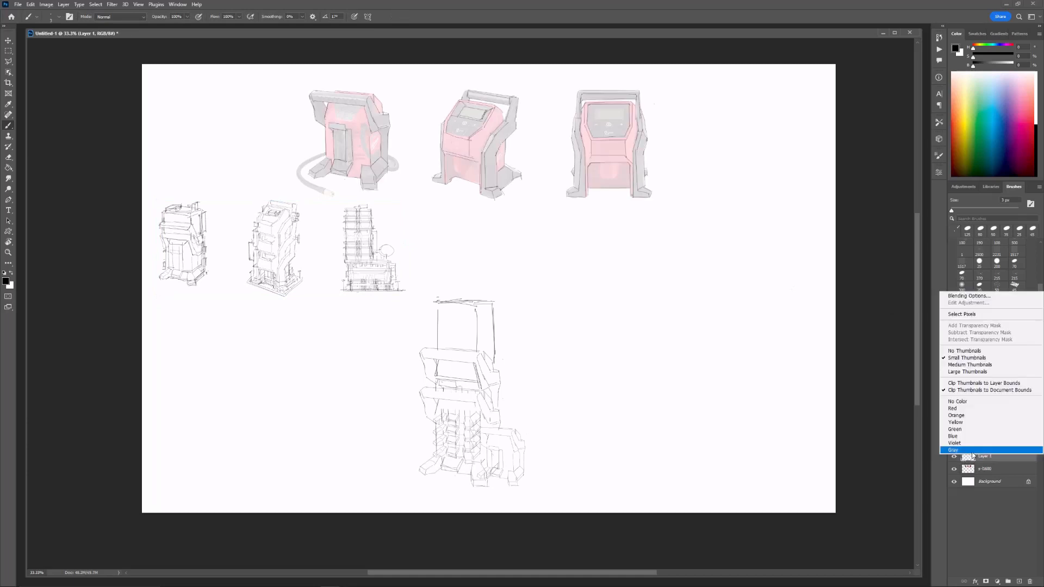
pyautogui.click(936, 437)
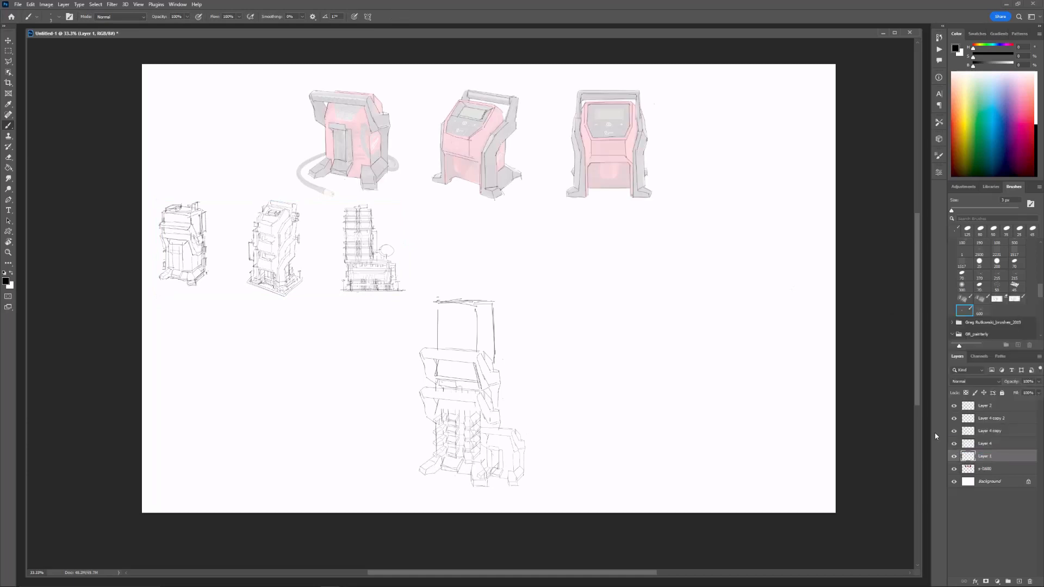
pyautogui.keyDown('ctrl'); pyautogui.click(496, 354); pyautogui.keyUp('ctrl')
# Step: Draw horizontal band lines across the top box and erase the upper handle's lines in front of the stack
pyautogui.hotkey('ctrl', '-')
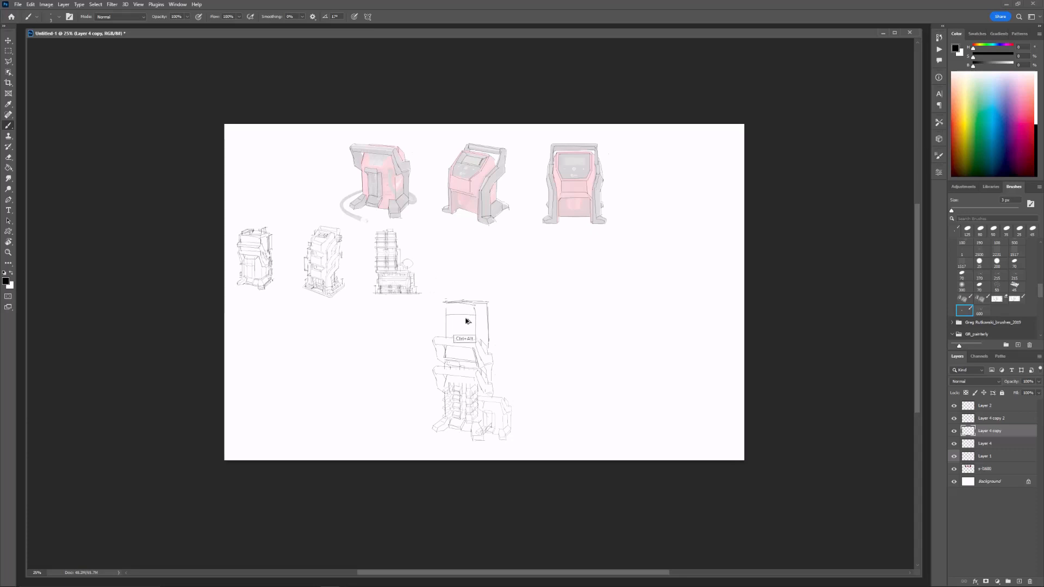
pyautogui.moveTo(475, 317); pyautogui.dragTo(446, 317)
pyautogui.moveTo(436, 343)
pyautogui.mouseDown()
pyautogui.moveTo(441, 362)
pyautogui.moveTo(440, 347)
pyautogui.mouseUp()
pyautogui.press('e')
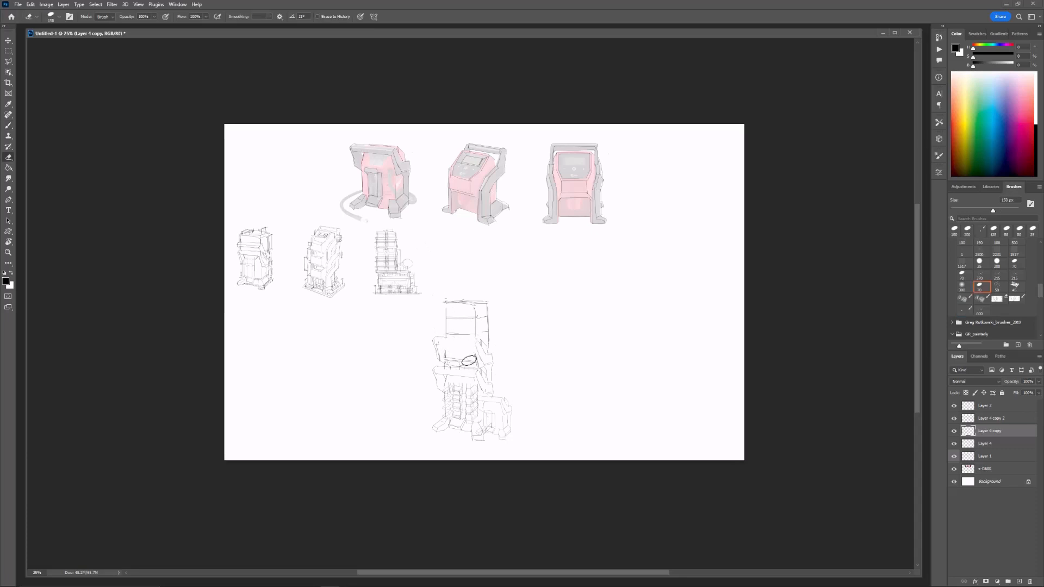
pyautogui.press('b')
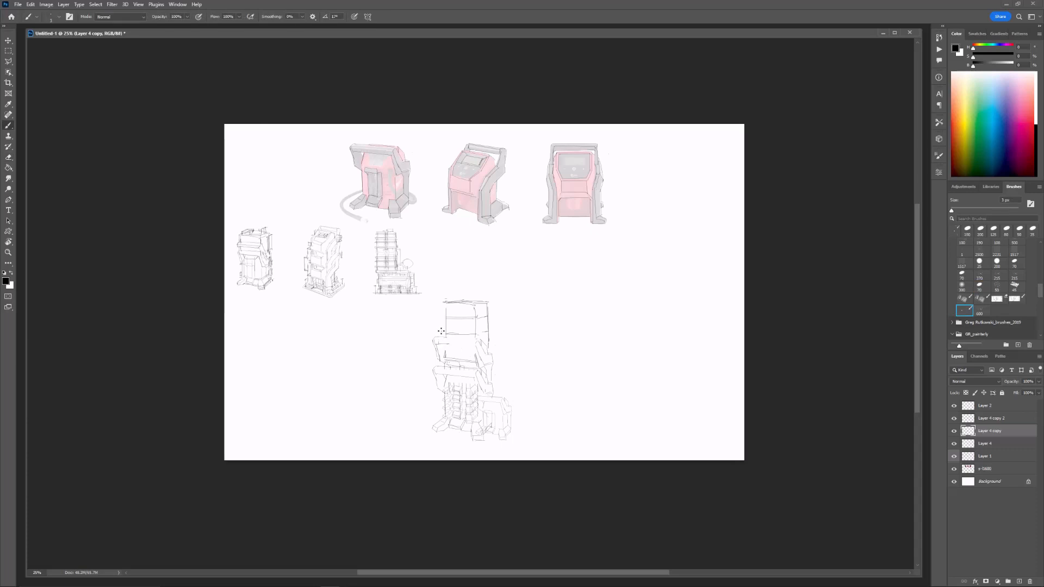
# Step: Add outer side strips and roof details to the top box, then trim its right edge with a smaller eraser
pyautogui.moveTo(438, 302); pyautogui.dragTo(438, 336)
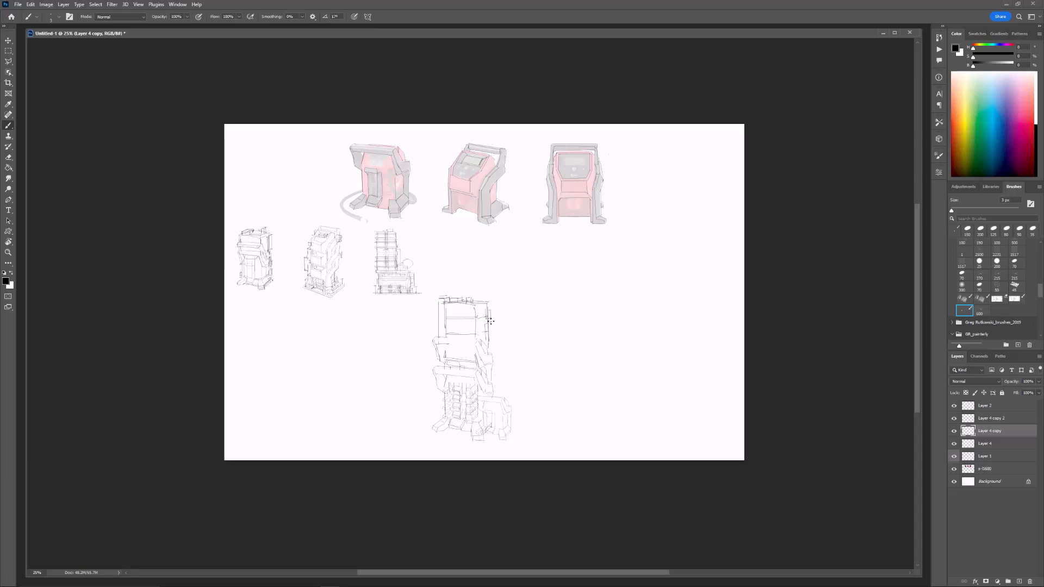
pyautogui.moveTo(492, 343); pyautogui.dragTo(492, 323)
pyautogui.press('e')
pyautogui.press('[')
pyautogui.press('[')
pyautogui.press('[')
pyautogui.press('[')
pyautogui.press('[')
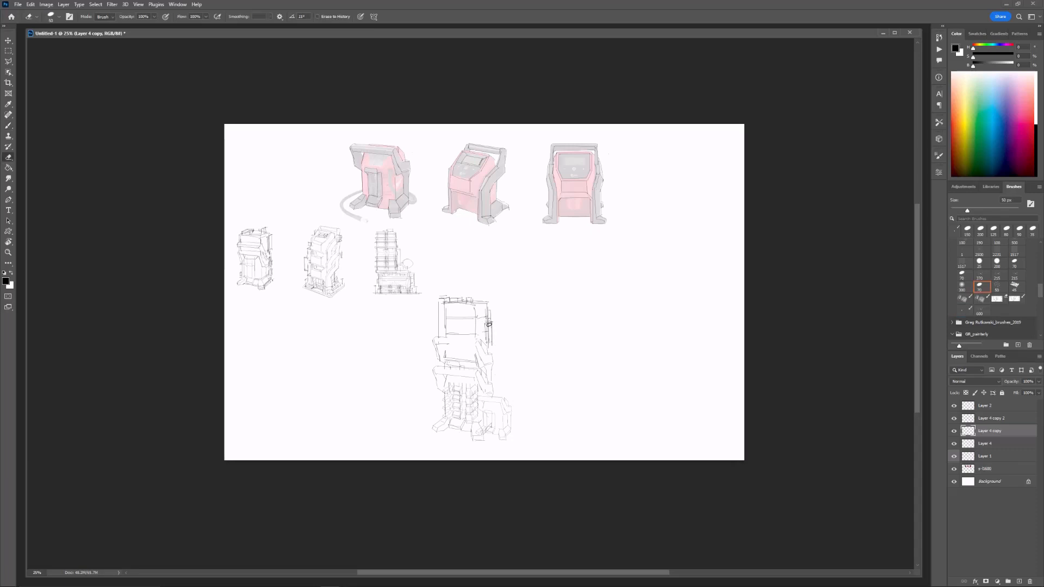
pyautogui.moveTo(489, 324); pyautogui.dragTo(490, 341)
pyautogui.press('b')
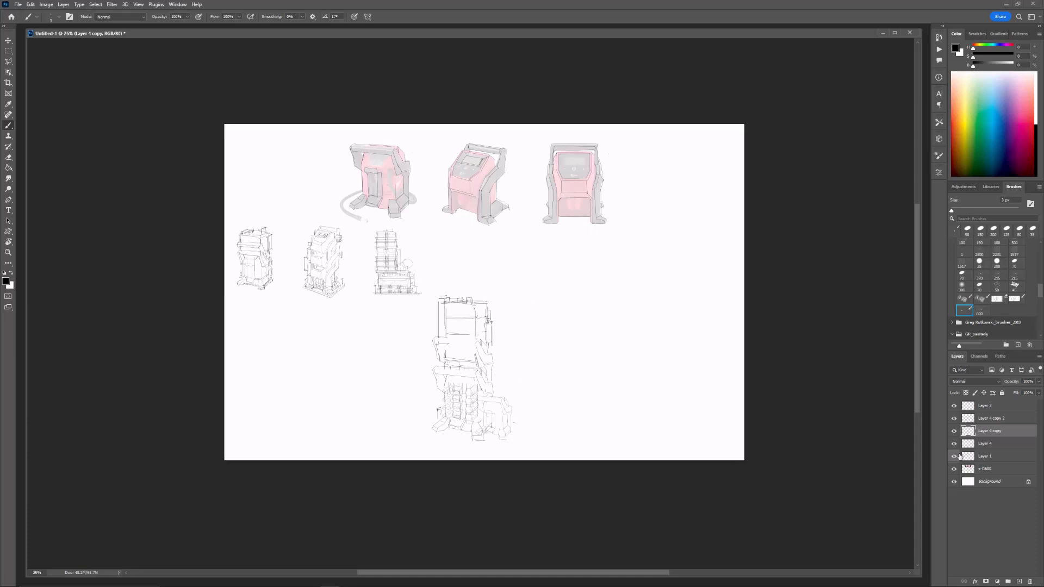
# Step: Rename Layer 4 copy 2 as e and erase the side unit's lines where it meets the stack, using a larger eraser
pyautogui.click(985, 444)
pyautogui.press('e')
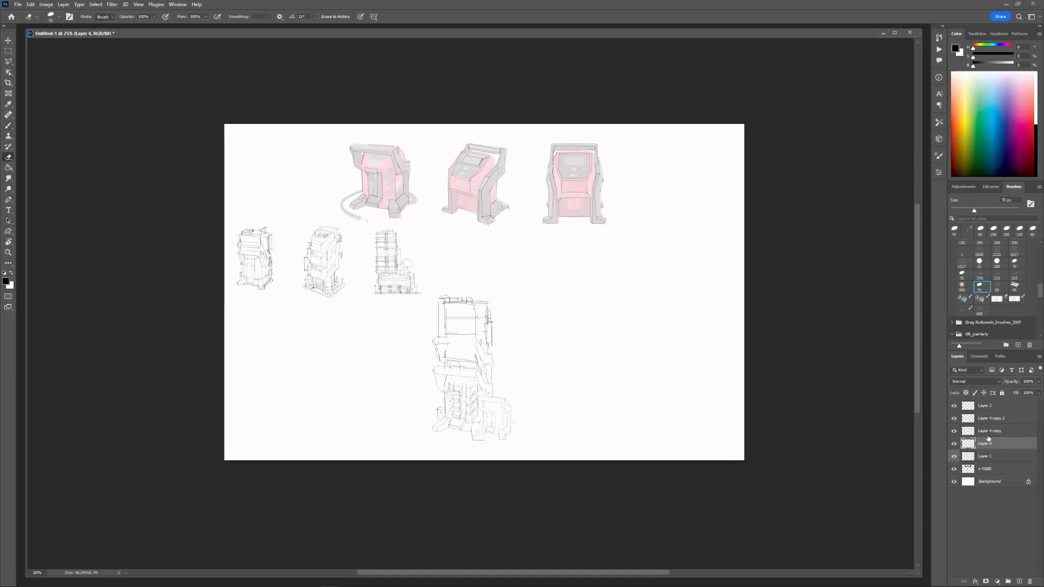
pyautogui.click(965, 433)
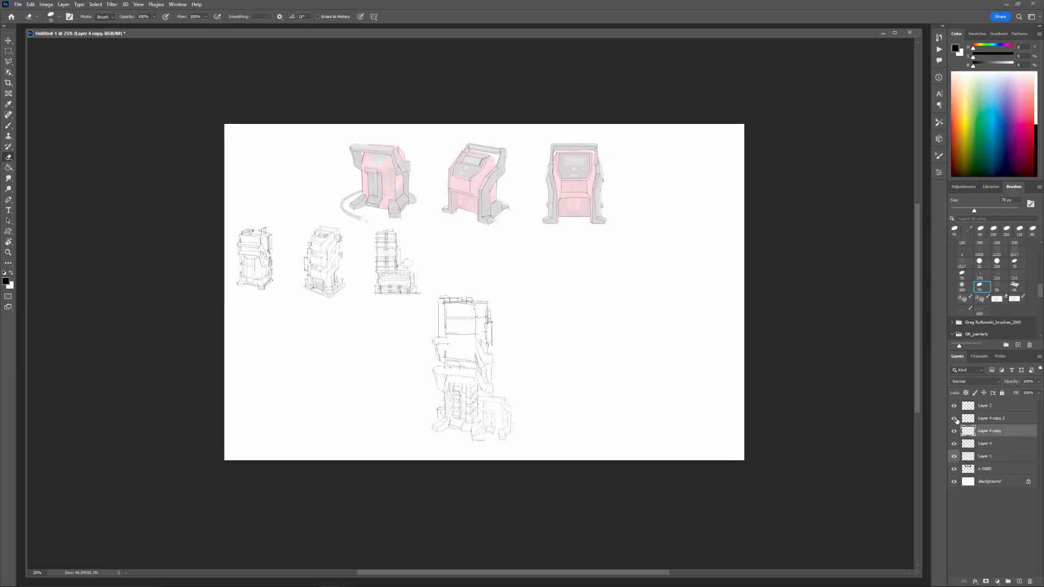
pyautogui.click(956, 419)
pyautogui.click(956, 420)
pyautogui.doubleClick(982, 419)
pyautogui.write('e')
pyautogui.click(477, 430)
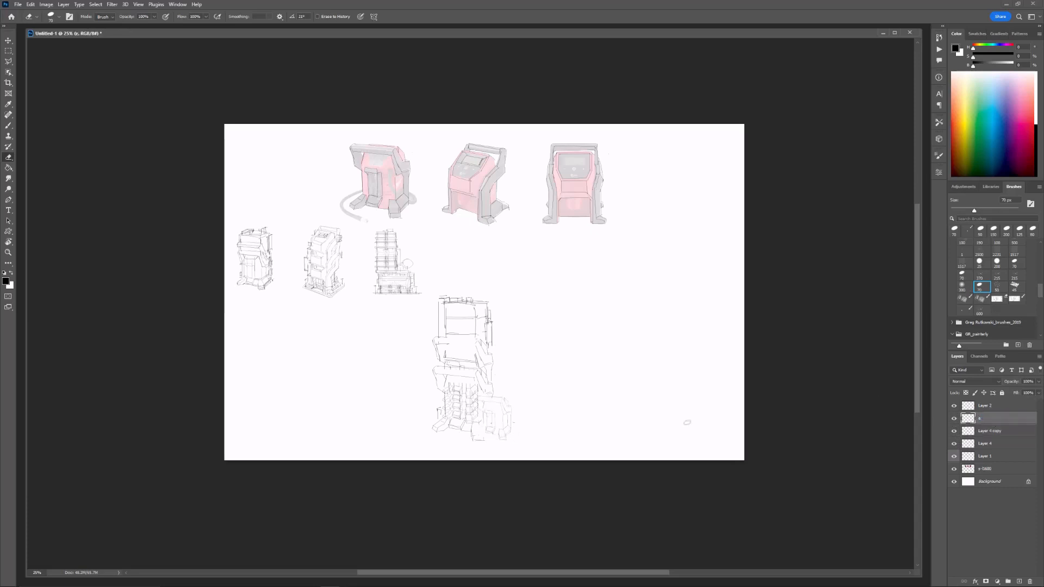
pyautogui.press(']')
pyautogui.press(']')
pyautogui.press(']')
pyautogui.press(']')
# Step: Check the separate drawing layers' visibility and merge layer e and Layer 4 copy down into Layer 4
pyautogui.click(955, 430)
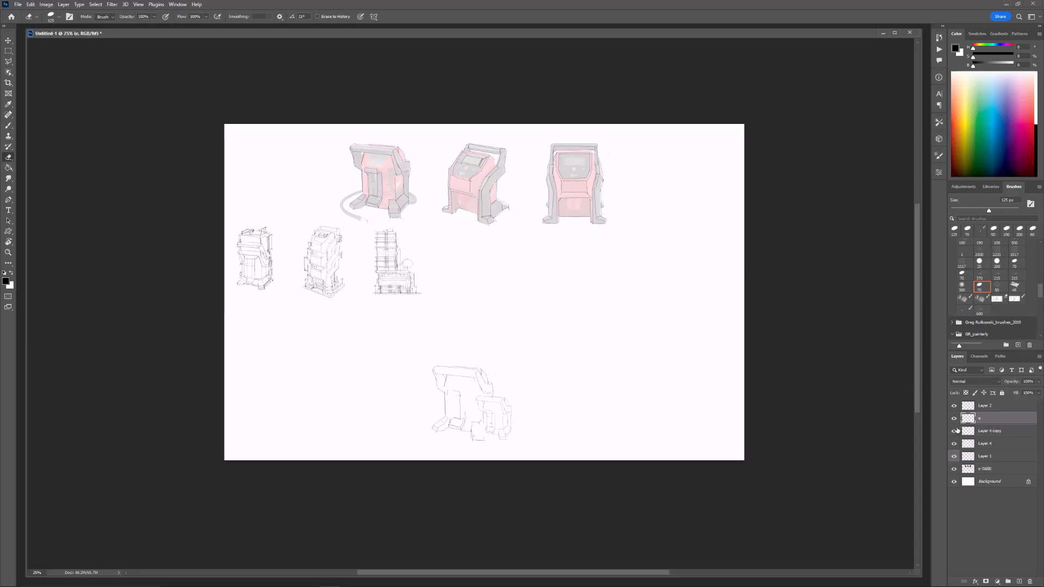
pyautogui.click(956, 430)
pyautogui.hotkey('ctrl', 'e')
pyautogui.click(955, 419)
pyautogui.click(955, 419)
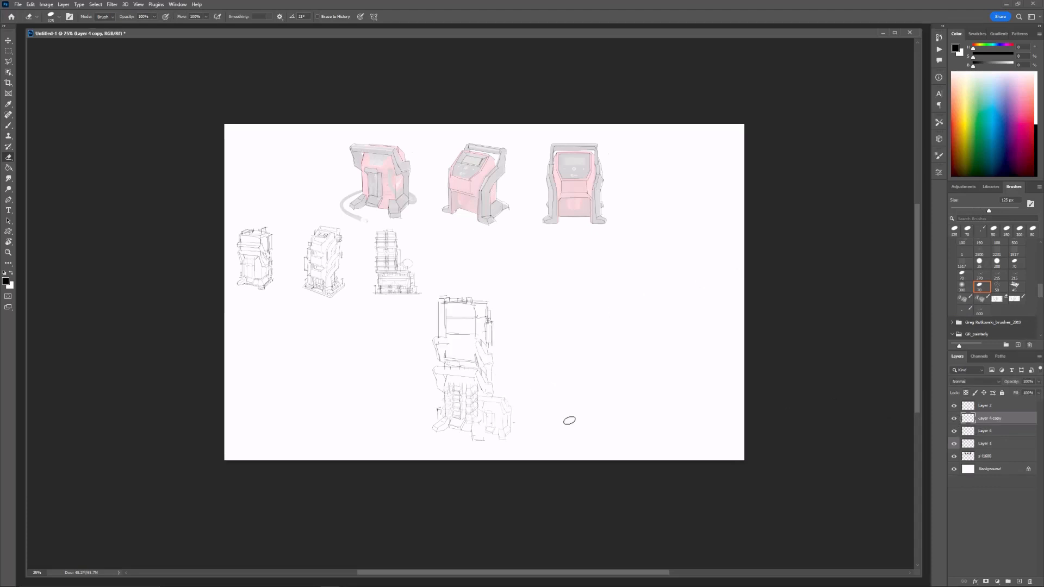
pyautogui.hotkey('ctrl', 'e')
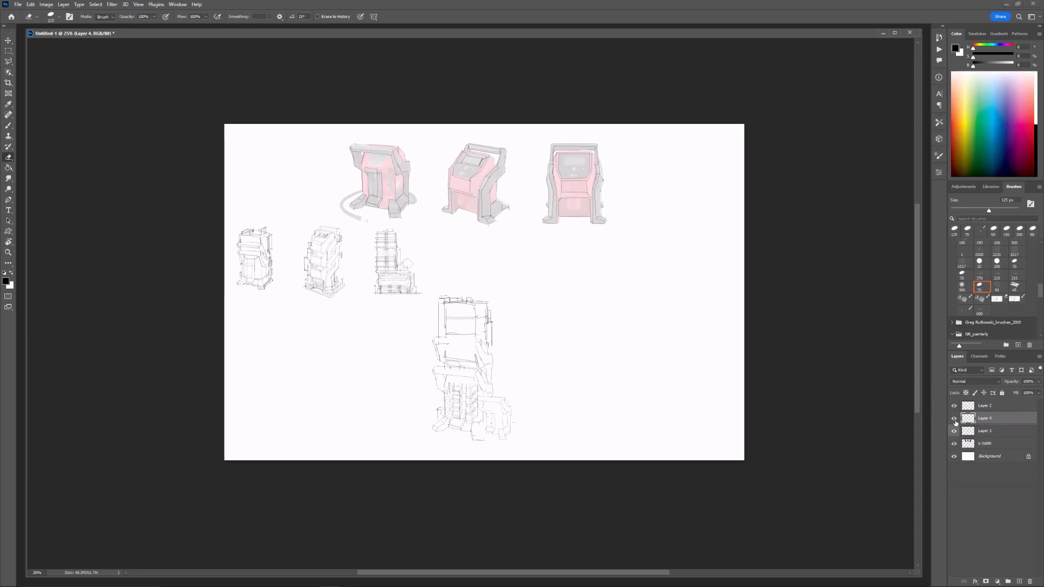
# Step: Sketch structural details on the side unit and base foot, and panel lines in the stack's upper opening
pyautogui.press(']')
pyautogui.press('b')
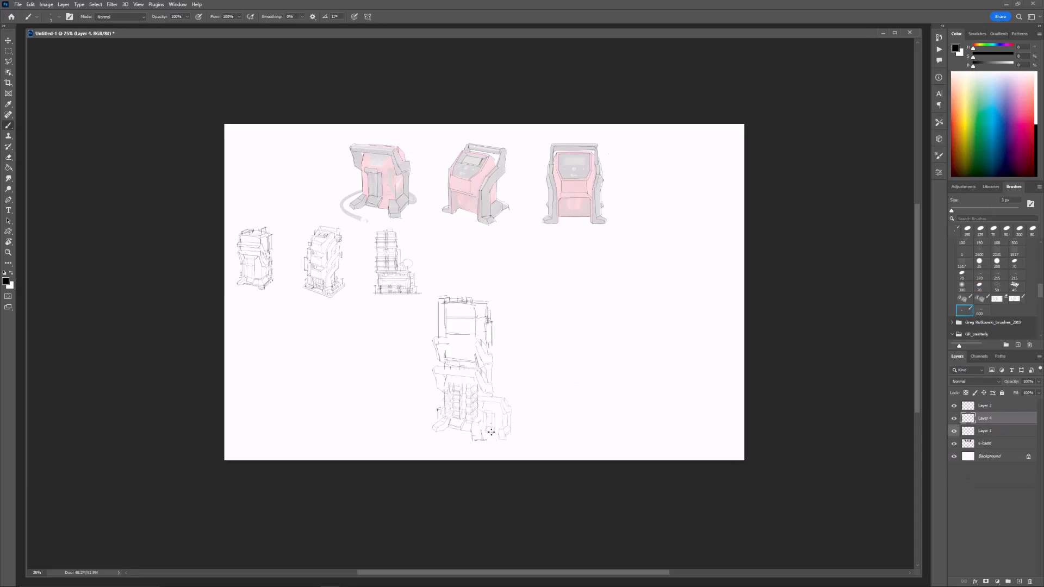
pyautogui.moveTo(481, 433); pyautogui.dragTo(502, 437)
pyautogui.moveTo(516, 400); pyautogui.dragTo(516, 414)
pyautogui.moveTo(429, 426); pyautogui.dragTo(434, 423)
pyautogui.moveTo(478, 346)
pyautogui.mouseDown()
pyautogui.moveTo(439, 345)
pyautogui.moveTo(451, 337)
pyautogui.mouseUp()
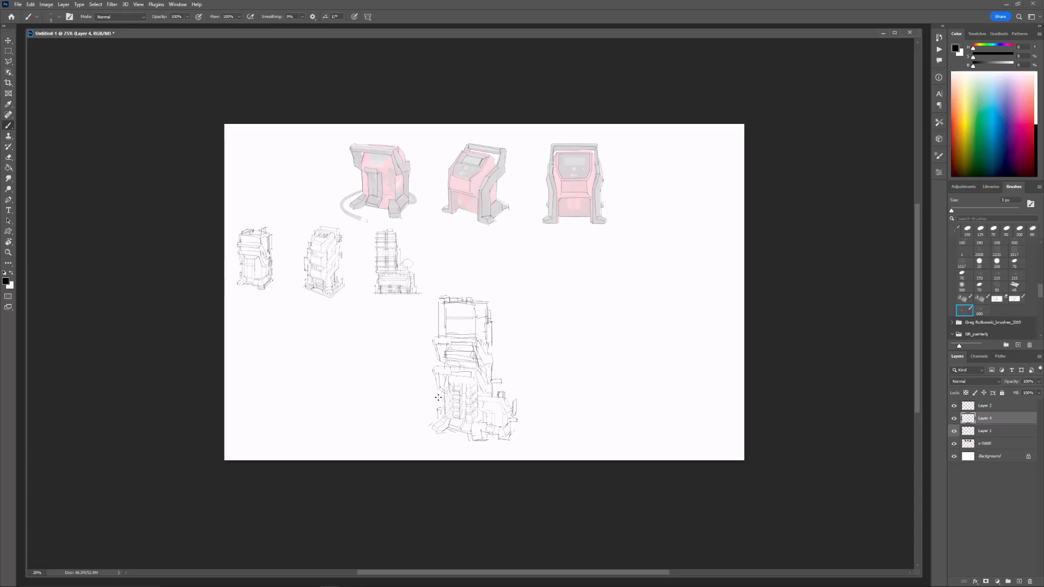
# Step: Add vertical and base lines around the stack's feet and a freestanding vertical line beside the side unit
pyautogui.moveTo(439, 410); pyautogui.dragTo(440, 428)
pyautogui.moveTo(451, 432); pyautogui.dragTo(465, 434)
pyautogui.moveTo(515, 431); pyautogui.dragTo(510, 439)
pyautogui.moveTo(522, 415); pyautogui.dragTo(522, 429)
# Step: Trim the lines beside the stack's left foot with a smaller eraser and draw another horizontal line across the top box
pyautogui.press('e')
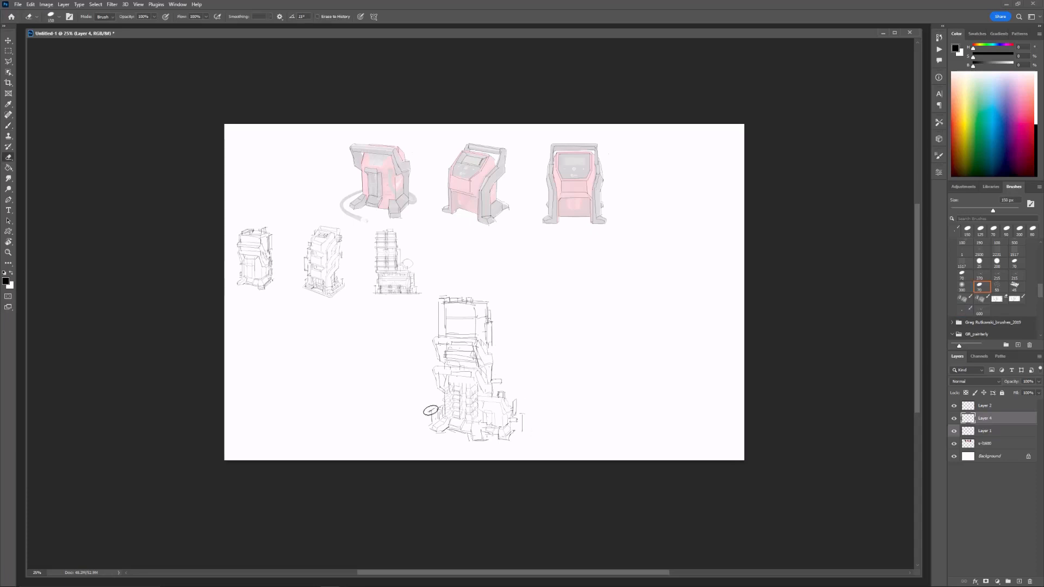
pyautogui.press('[')
pyautogui.press('[')
pyautogui.moveTo(433, 409); pyautogui.dragTo(430, 409)
pyautogui.press('b')
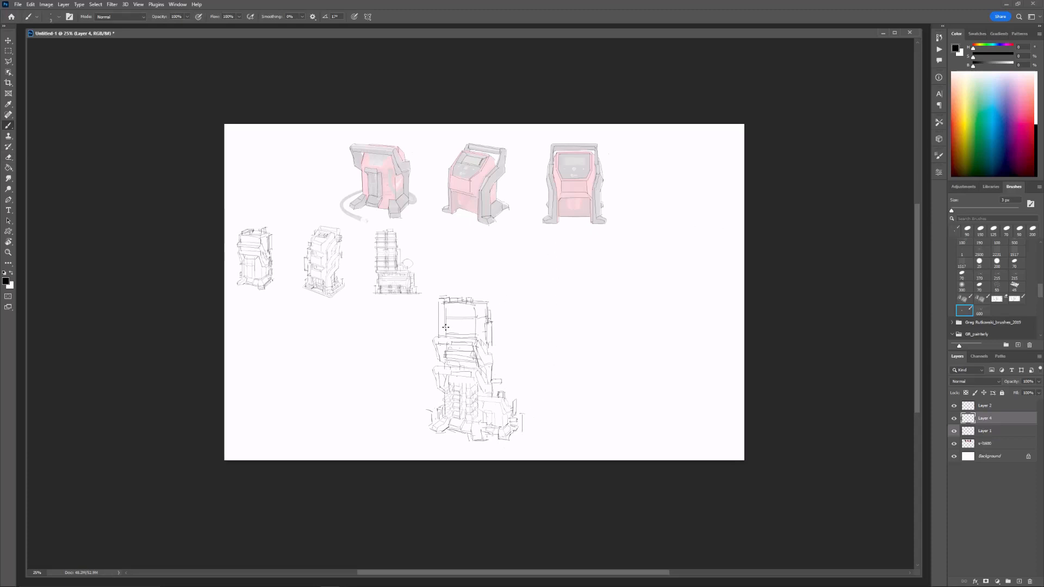
pyautogui.moveTo(446, 328); pyautogui.dragTo(475, 327)
# Step: Shrink the finished stack on Layer 4 and place it beneath the first sketch of the upper row
pyautogui.click(954, 418)
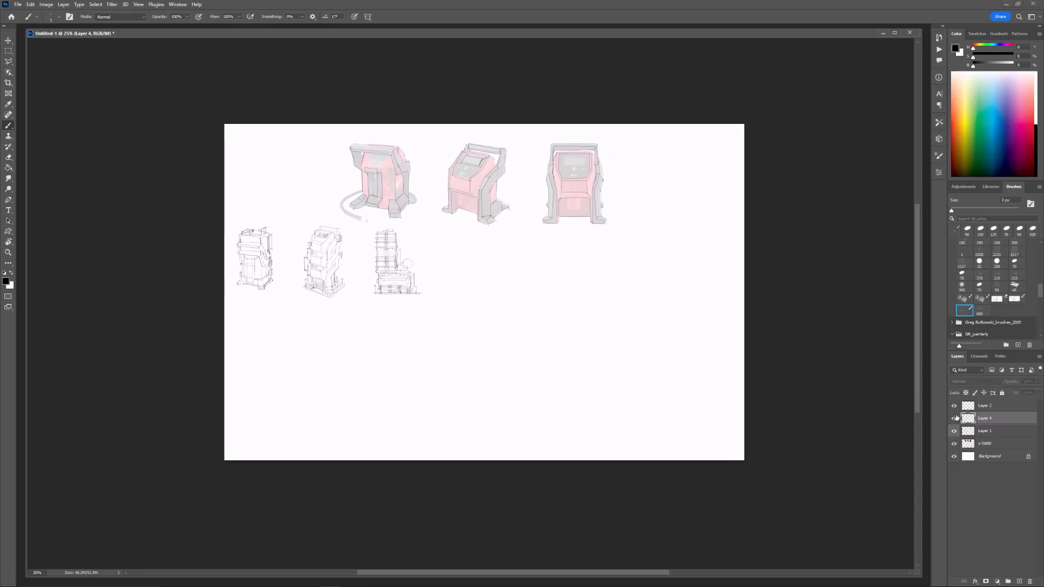
pyautogui.click(954, 418)
pyautogui.hotkey('ctrl', 't')
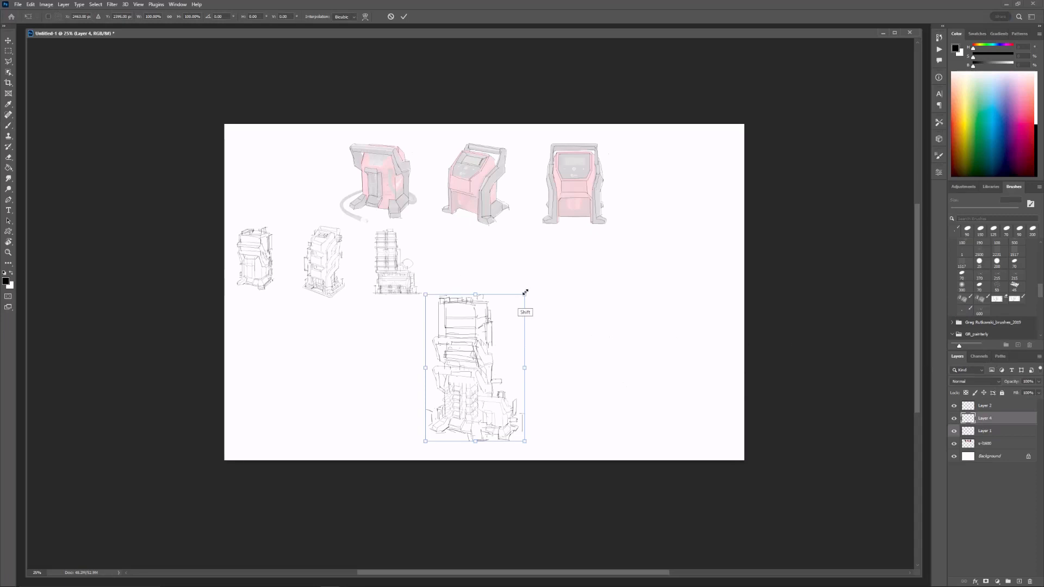
pyautogui.moveTo(526, 294); pyautogui.dragTo(499, 333)
pyautogui.moveTo(486, 400)
pyautogui.mouseDown()
pyautogui.moveTo(498, 279)
pyautogui.moveTo(316, 373)
pyautogui.moveTo(293, 371)
pyautogui.mouseUp()
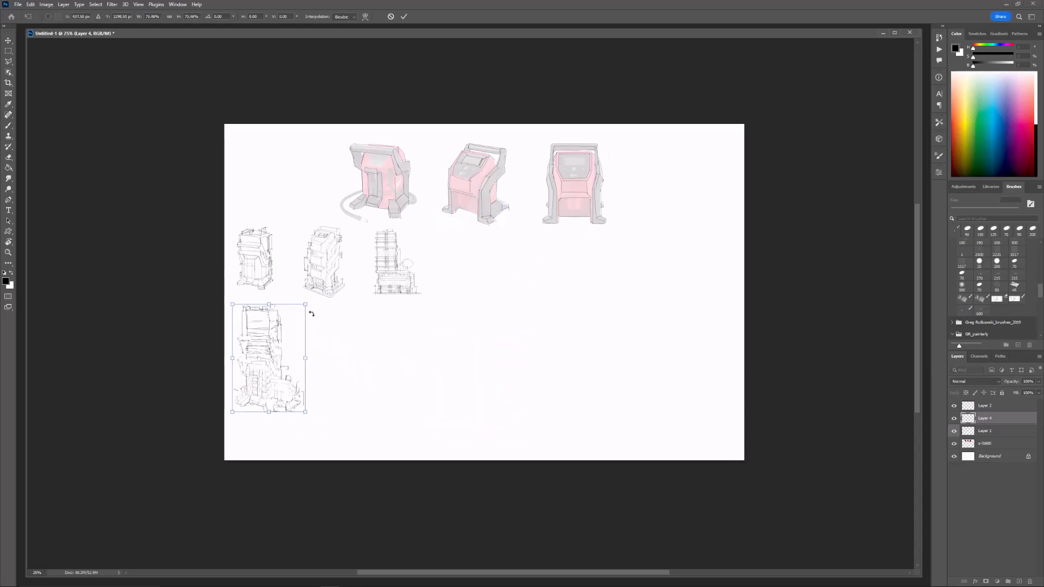
pyautogui.moveTo(306, 304); pyautogui.dragTo(290, 338)
pyautogui.press('Return')
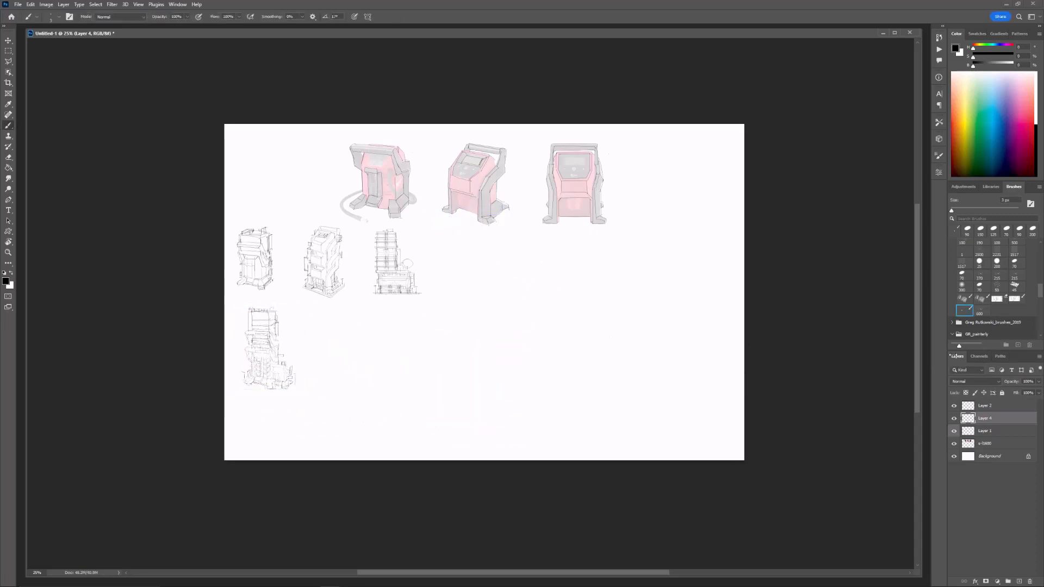
# Step: Copy the second compressor view's traced lines from Layer 1 to a new layer and place them in the empty lower canvas
pyautogui.click(995, 432)
pyautogui.press('m')
pyautogui.moveTo(440, 134)
pyautogui.mouseDown()
pyautogui.moveTo(518, 240)
pyautogui.moveTo(533, 324)
pyautogui.moveTo(509, 392)
pyautogui.mouseUp()
pyautogui.hotkey('ctrl', 'j')
pyautogui.hotkey('ctrl', 't')
pyautogui.press('Return')
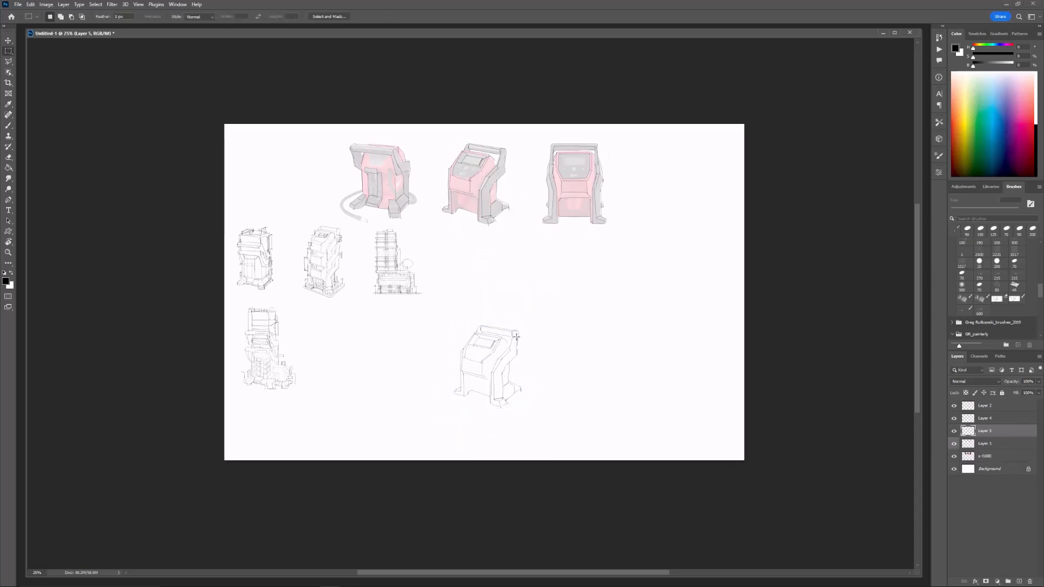
# Step: Duplicate the traced second-view unit on Layer 5 and place the copy beside it, stepped slightly lower and overlapping its side
pyautogui.hotkey('ctrl', 'j')
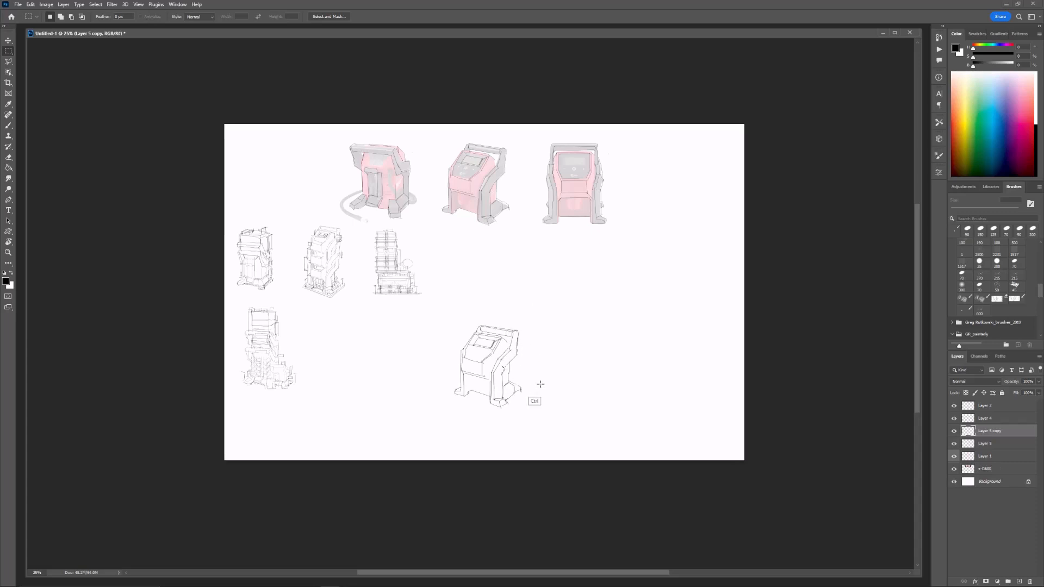
pyautogui.hotkey('ctrl', 't')
pyautogui.press('Return')
pyautogui.hotkey('ctrl', 't')
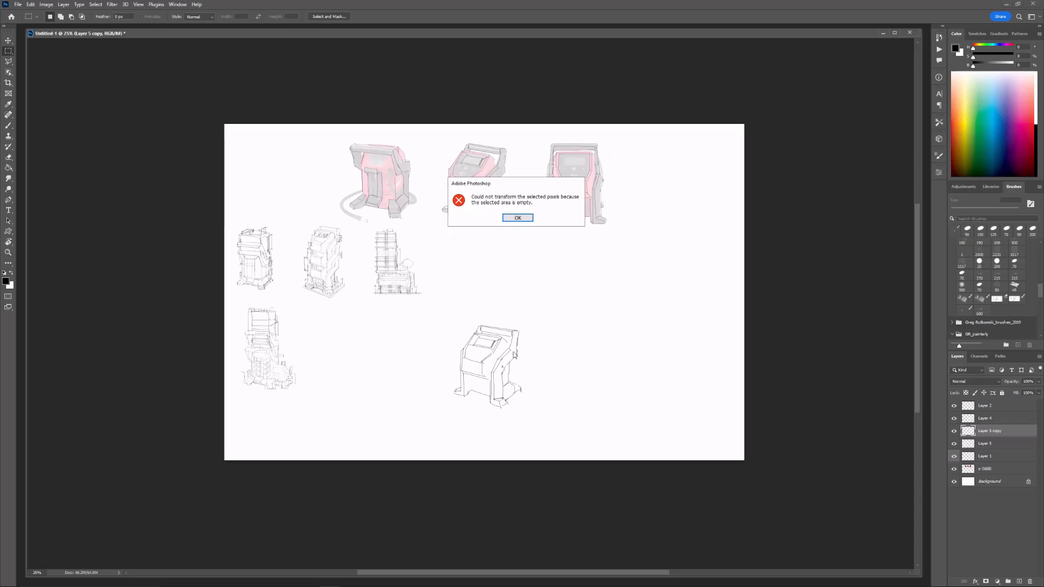
pyautogui.press('Return')
pyautogui.hotkey('ctrl', 't')
pyautogui.moveTo(506, 358)
pyautogui.keyDown('shift'); pyautogui.mouseDown()
pyautogui.moveTo(507, 389)
pyautogui.moveTo(543, 360)
pyautogui.moveTo(543, 375)
pyautogui.mouseUp(); pyautogui.keyUp('shift')
pyautogui.keyDown('shift'); pyautogui.moveTo(560, 331); pyautogui.dragTo(559, 334); pyautogui.keyUp('shift')
pyautogui.press('Return')
pyautogui.press('m')
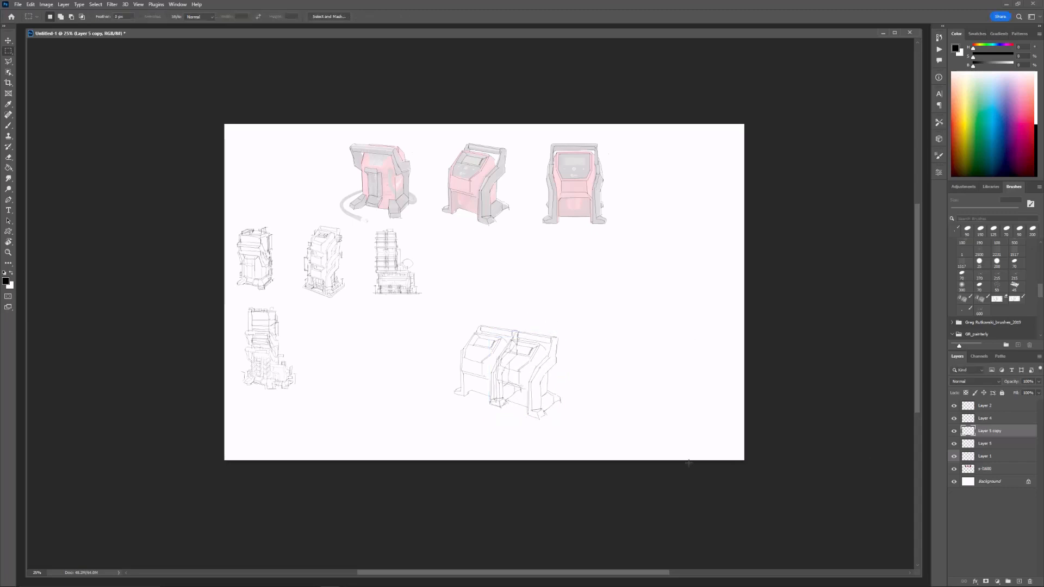
# Step: Erase the original unit's lines overlapped by the copy on Layer 5 and merge the two layers
pyautogui.click(988, 443)
pyautogui.press('e')
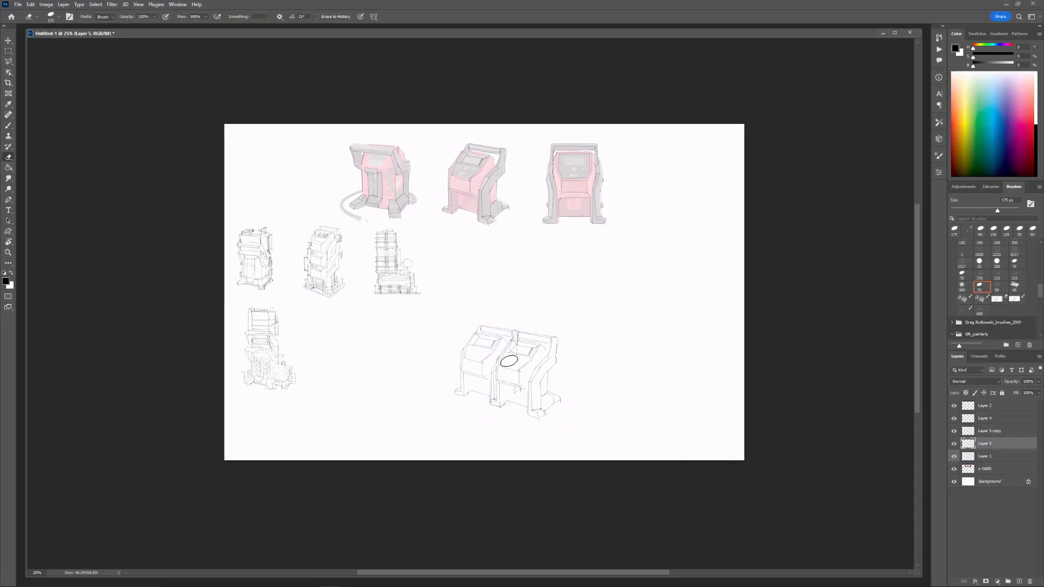
pyautogui.click(989, 430)
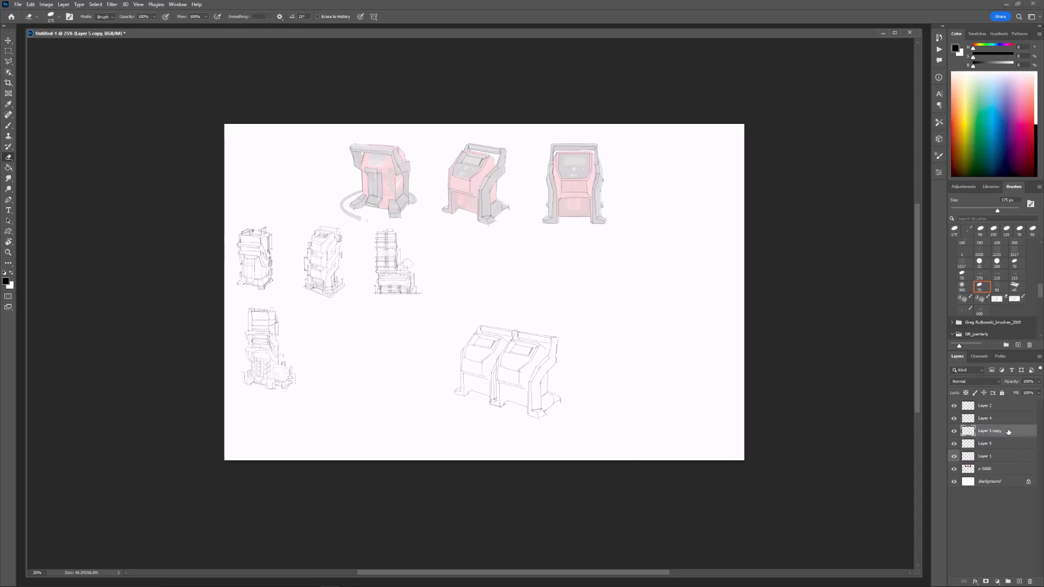
pyautogui.hotkey('ctrl', 'e')
# Step: Shrink the merged pair of units toward its lower-left corner
pyautogui.hotkey('ctrl', 't')
pyautogui.moveTo(557, 327)
pyautogui.mouseDown()
pyautogui.moveTo(522, 366)
pyautogui.moveTo(510, 360)
pyautogui.mouseUp()
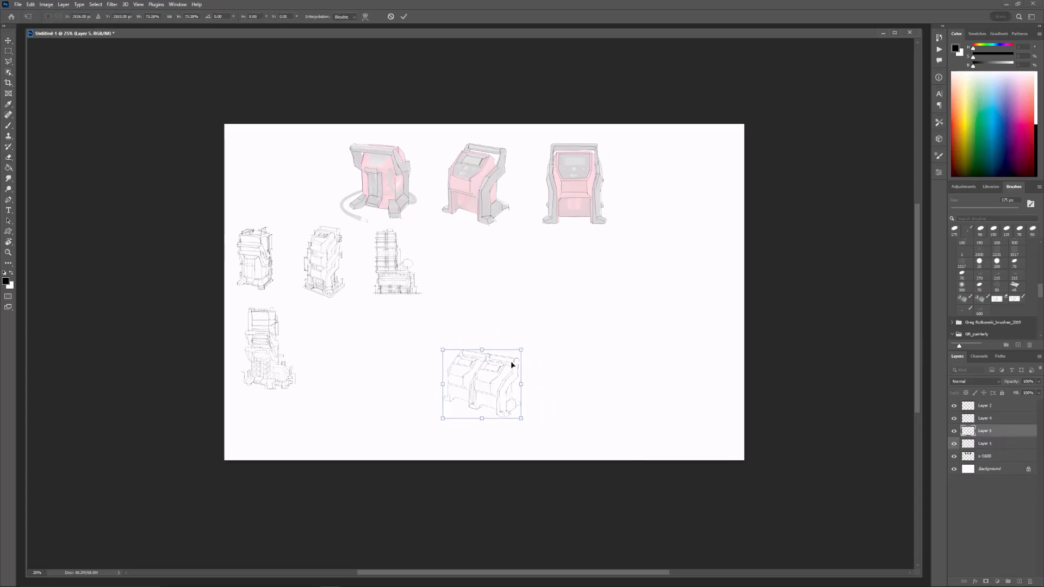
pyautogui.press('Return')
# Step: Try to extend the pair into a row of four units with a second copy of the pair
pyautogui.press('b')
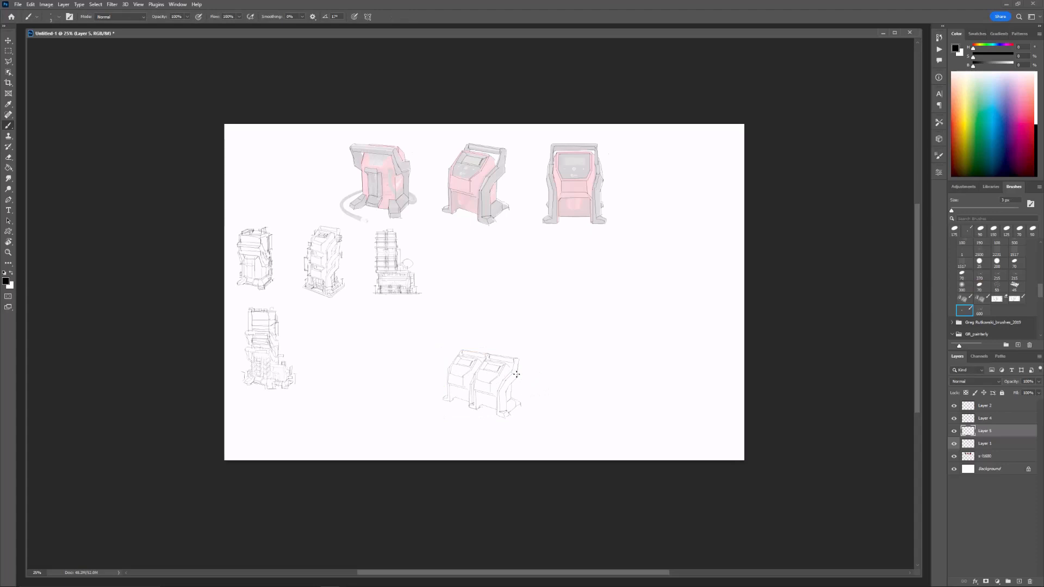
pyautogui.hotkey('ctrl', 'j')
pyautogui.hotkey('ctrl', 't')
pyautogui.moveTo(498, 387); pyautogui.dragTo(553, 406)
pyautogui.moveTo(576, 368)
pyautogui.mouseDown()
pyautogui.moveTo(591, 354)
pyautogui.moveTo(563, 377)
pyautogui.mouseUp()
pyautogui.press('Return')
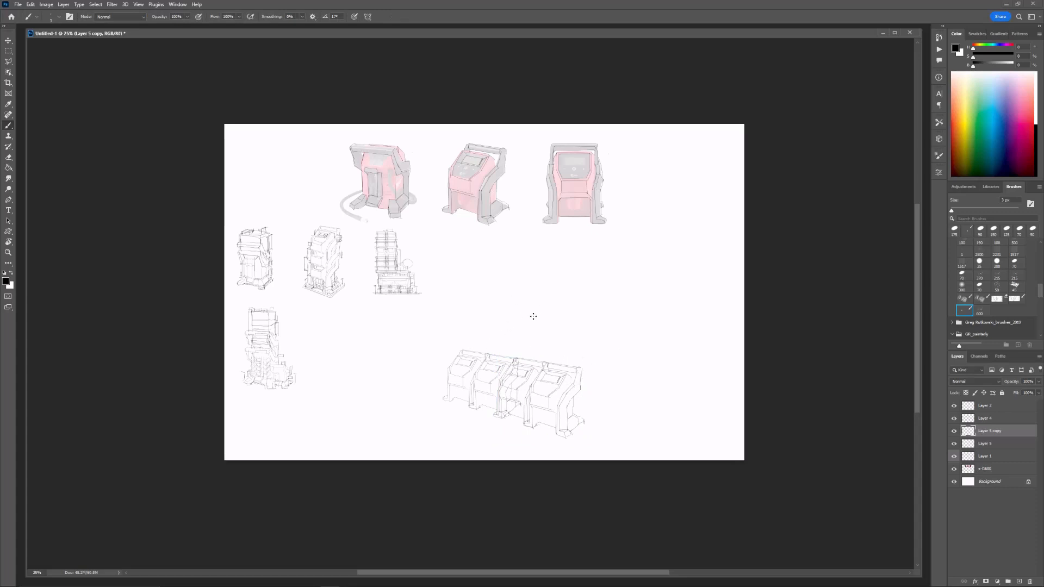
pyautogui.hotkey('ctrl', 'z')
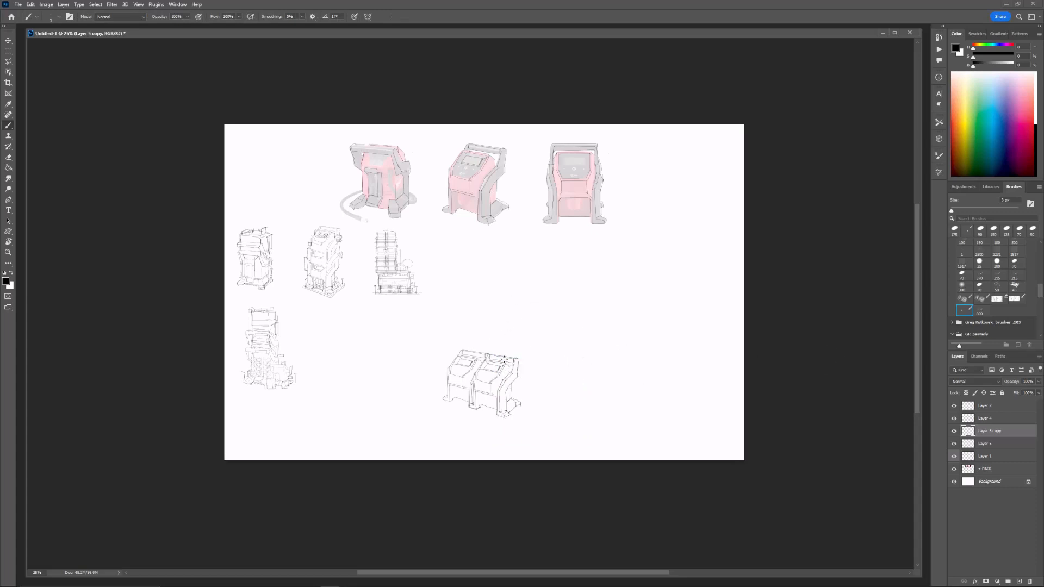
pyautogui.press('Delete')
pyautogui.click(955, 430)
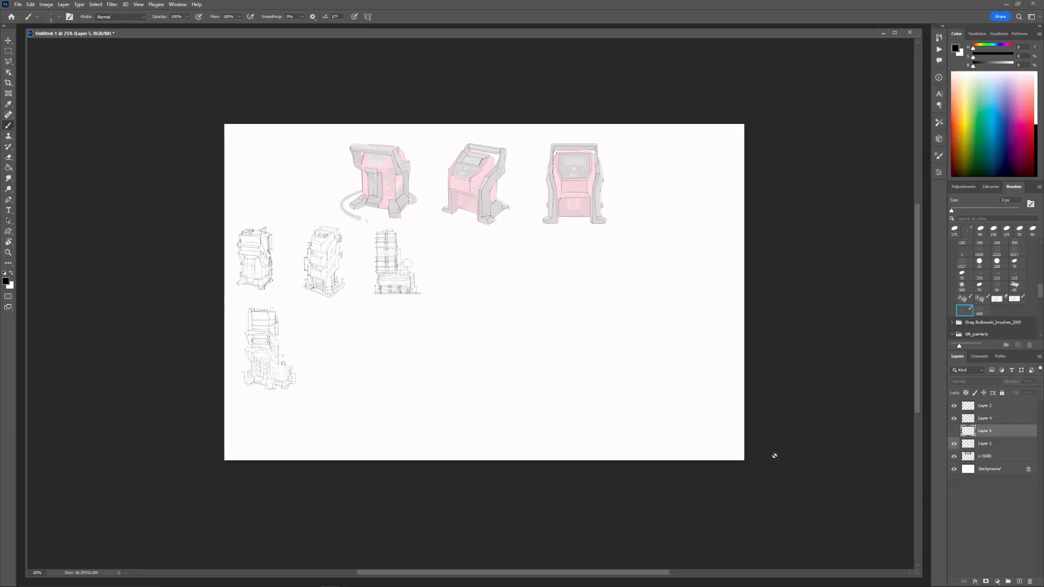
pyautogui.click(954, 431)
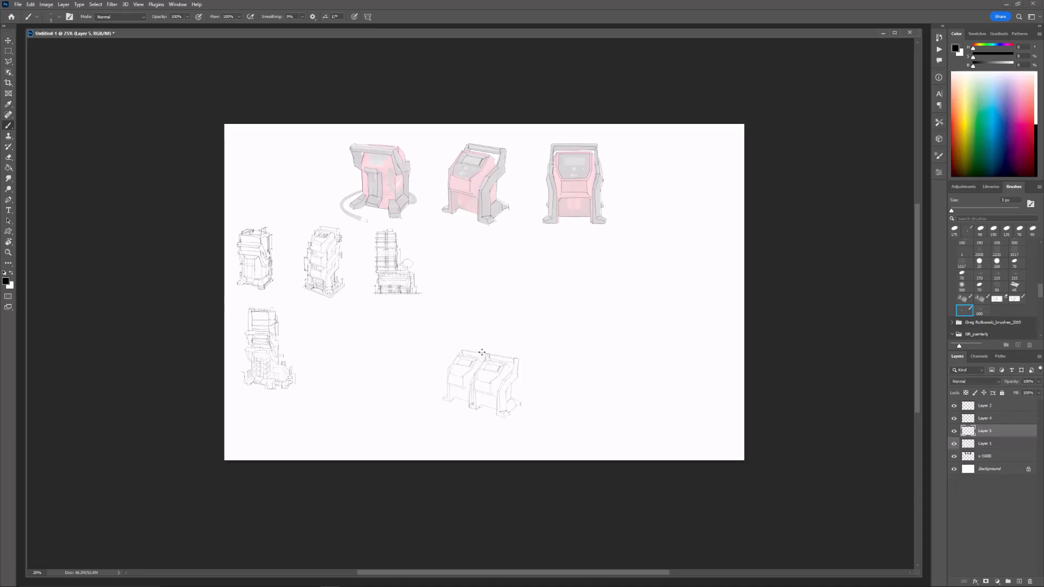
# Step: Copy the pair of units to a new layer, enlarge it and stack it above the original pair
pyautogui.write('m')
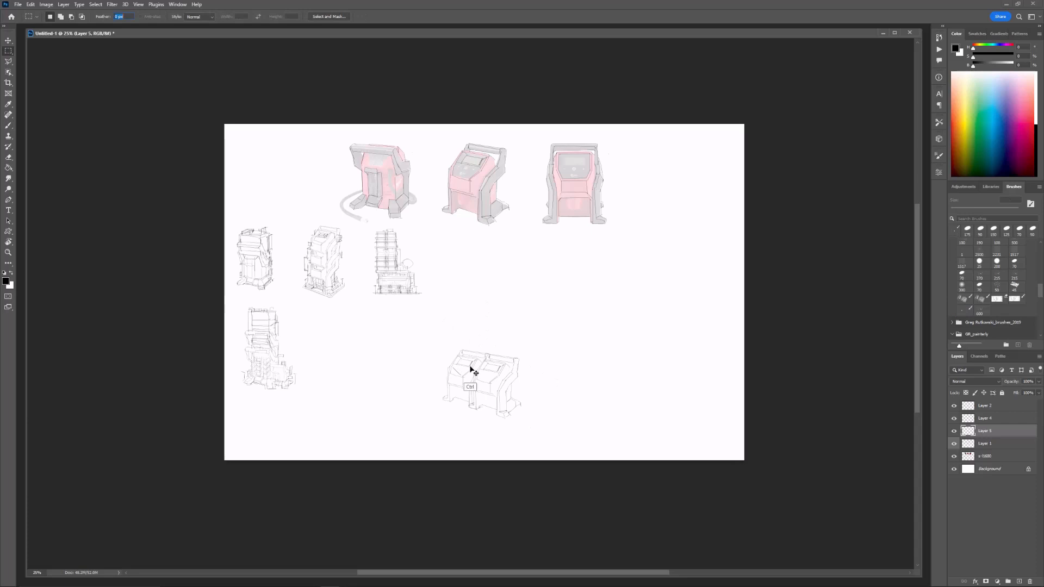
pyautogui.write('m')
pyautogui.press('Return')
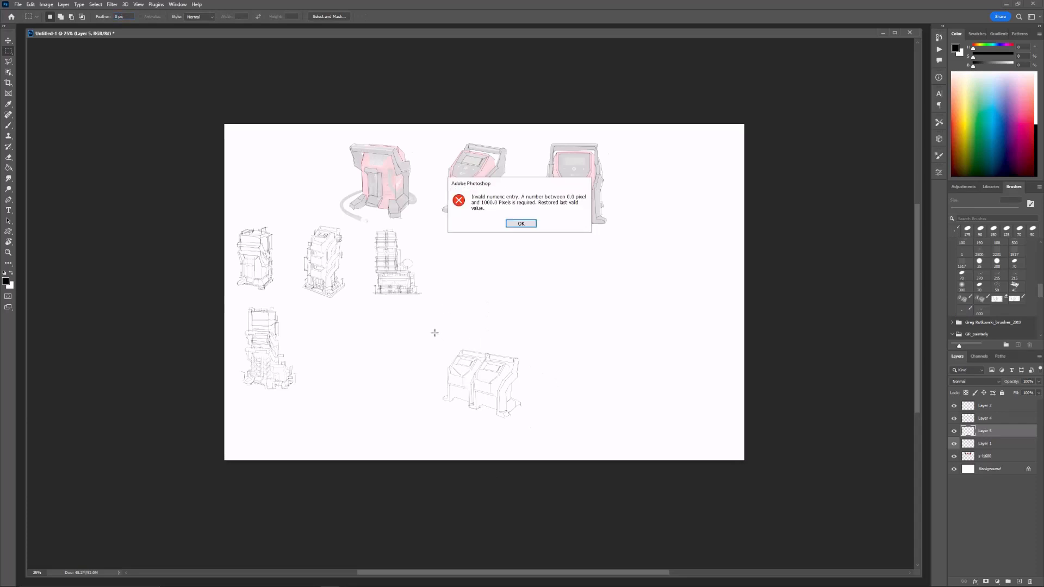
pyautogui.press('Return')
pyautogui.click(557, 327)
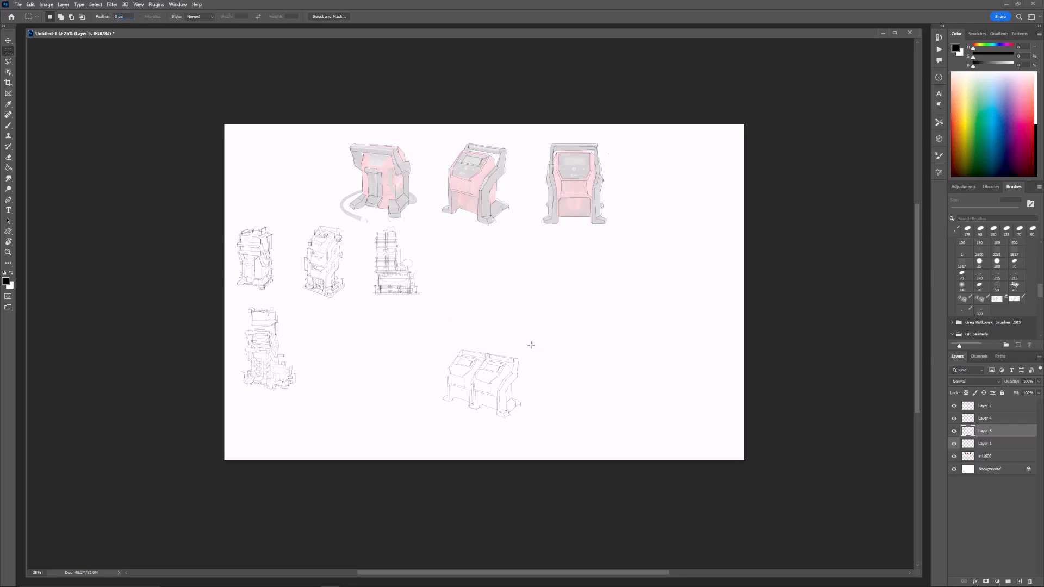
pyautogui.moveTo(439, 354); pyautogui.dragTo(520, 404)
pyautogui.hotkey('ctrl', 'j')
pyautogui.hotkey('ctrl', 't')
pyautogui.moveTo(481, 373); pyautogui.dragTo(531, 308)
pyautogui.press('Return')
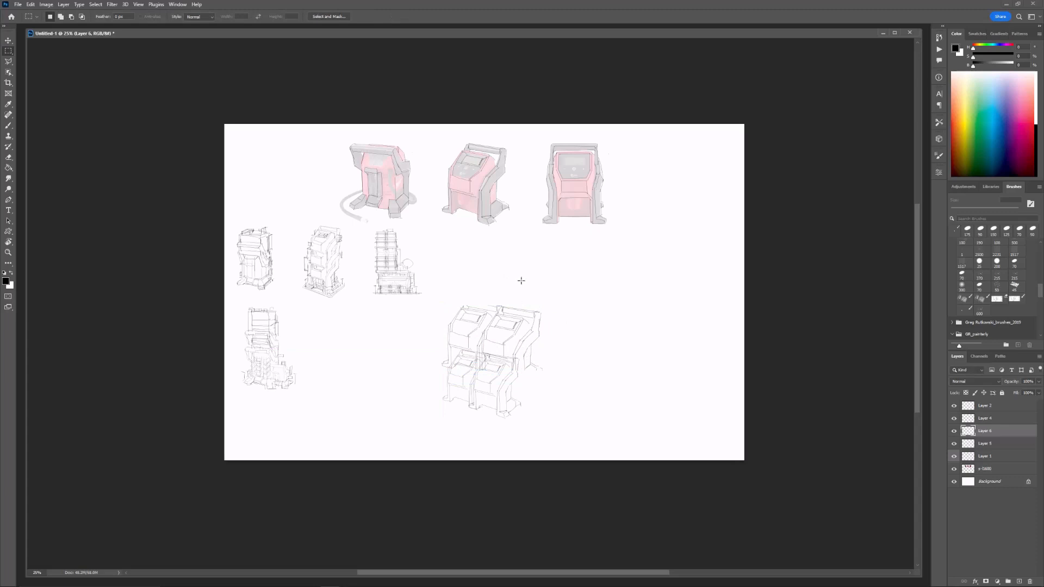
# Step: Trim the upper pair's overlapping foot lines and draw a side outline from its right edge down to the base
pyautogui.press('e')
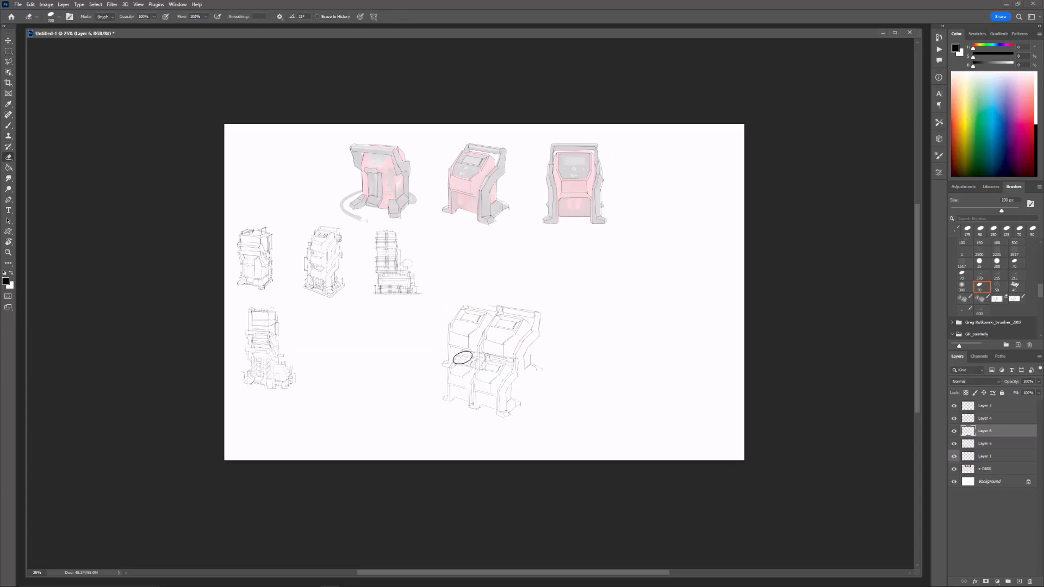
pyautogui.press('b')
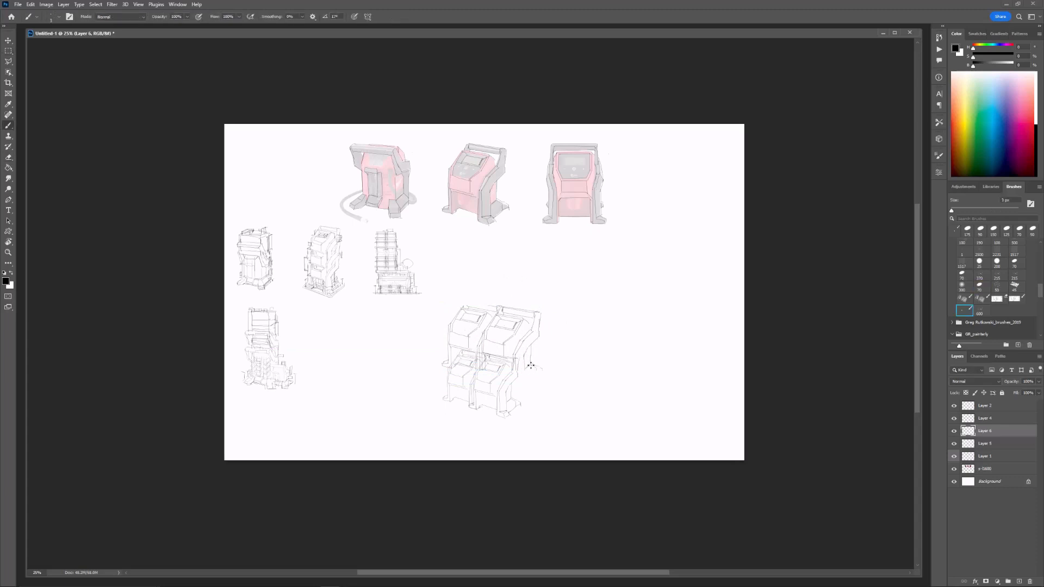
pyautogui.moveTo(532, 349)
pyautogui.mouseDown()
pyautogui.moveTo(522, 405)
pyautogui.moveTo(533, 397)
pyautogui.moveTo(511, 384)
pyautogui.moveTo(481, 406)
pyautogui.moveTo(507, 418)
pyautogui.mouseUp()
pyautogui.moveTo(506, 418); pyautogui.dragTo(531, 399)
# Step: Erase the lower pair's top handle lines on Layer 5 and trim the upper pair's left foot on Layer 6
pyautogui.press('e')
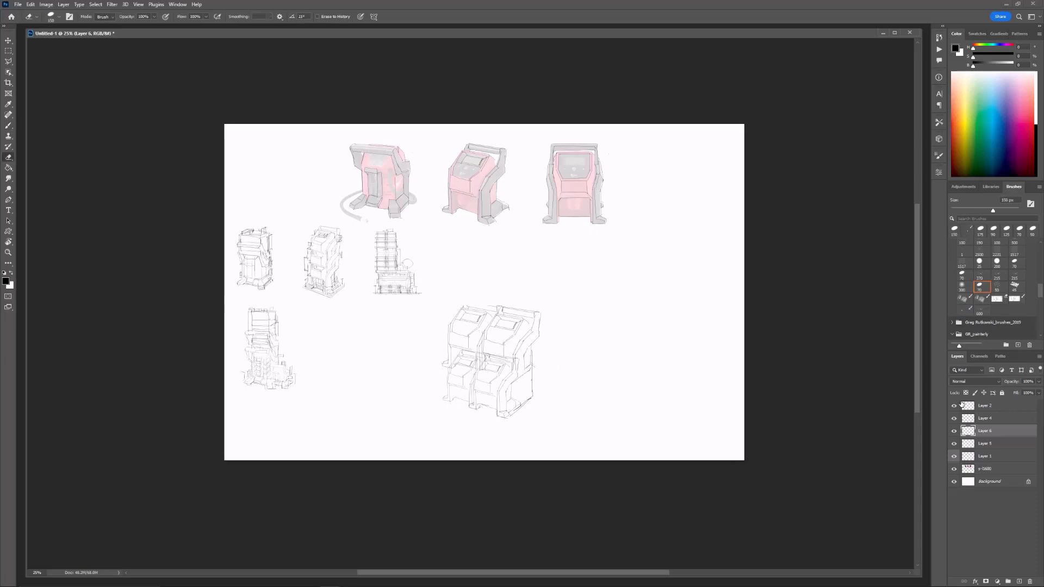
pyautogui.click(984, 444)
pyautogui.press('[')
pyautogui.press('[')
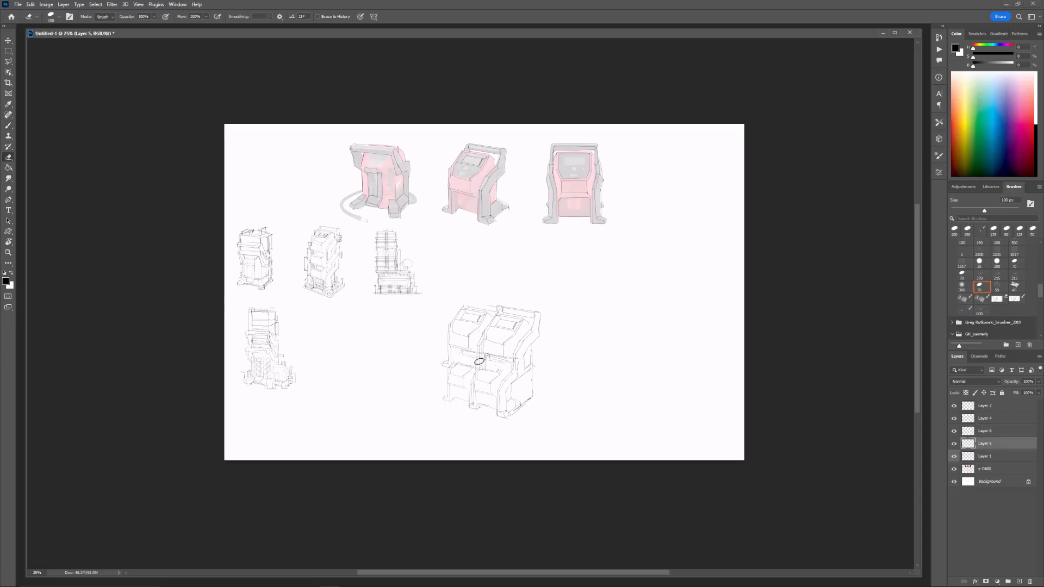
pyautogui.press(']')
pyautogui.press(']')
pyautogui.click(987, 431)
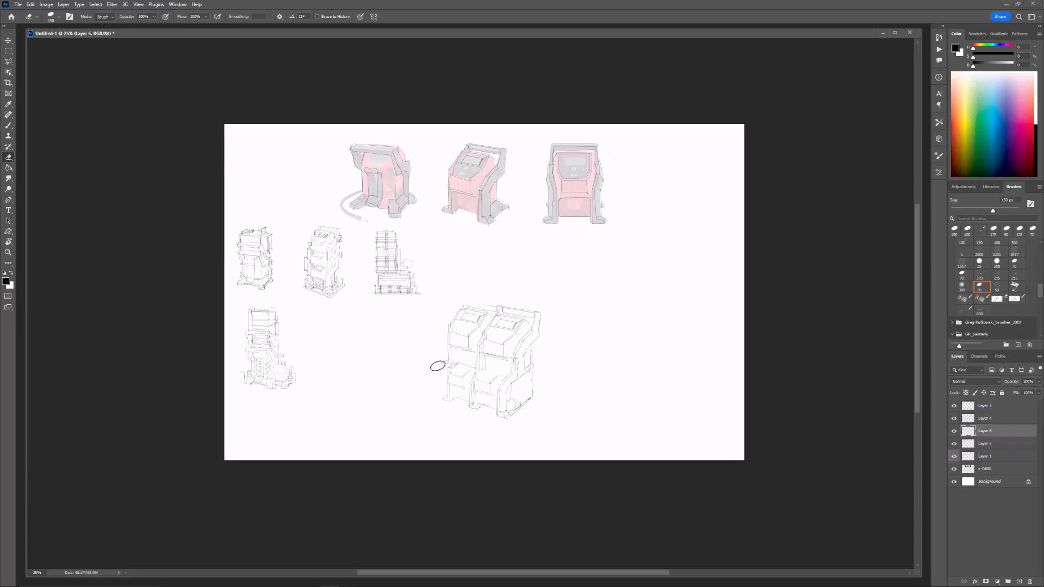
# Step: Sketch boxy volumes and foot details around the lower units on Layer 6, trimming stray lines with the eraser
pyautogui.press('b')
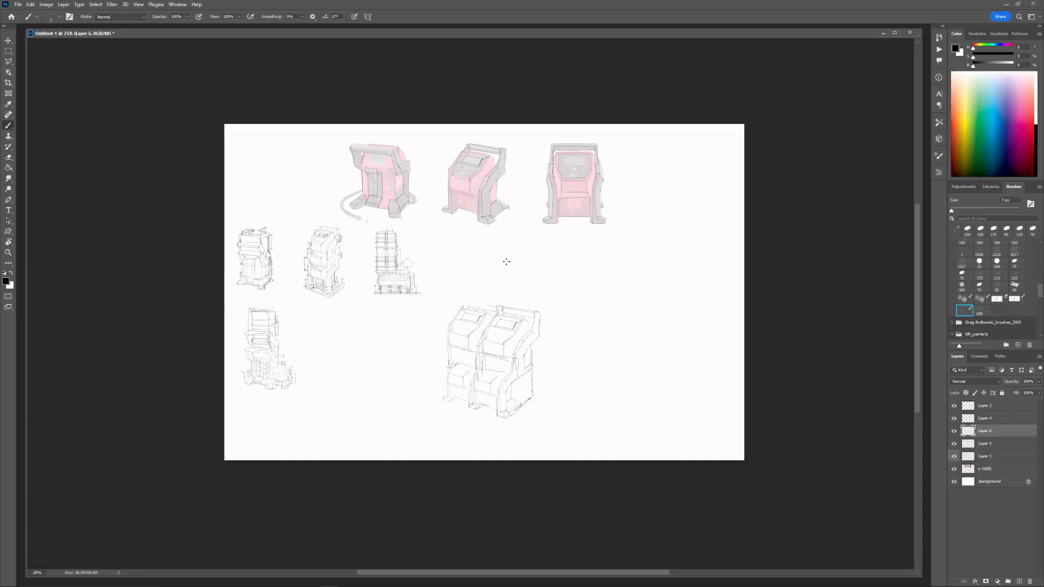
pyautogui.moveTo(501, 277); pyautogui.dragTo(514, 325)
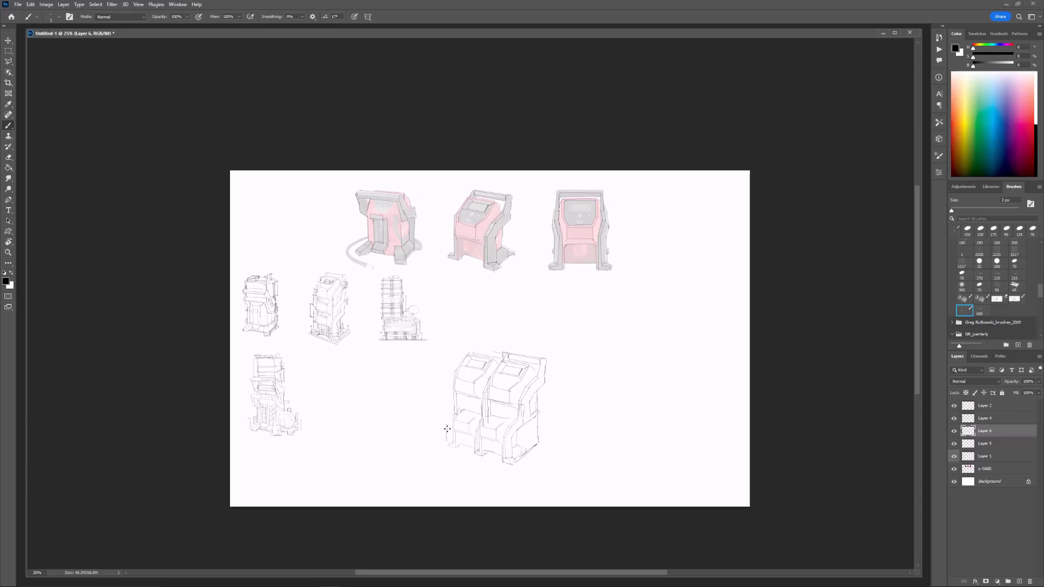
pyautogui.moveTo(445, 423)
pyautogui.mouseDown()
pyautogui.moveTo(445, 442)
pyautogui.moveTo(455, 442)
pyautogui.moveTo(454, 426)
pyautogui.moveTo(445, 435)
pyautogui.mouseUp()
pyautogui.press('e')
pyautogui.moveTo(537, 445); pyautogui.dragTo(540, 433)
pyautogui.press('b')
pyautogui.press('e')
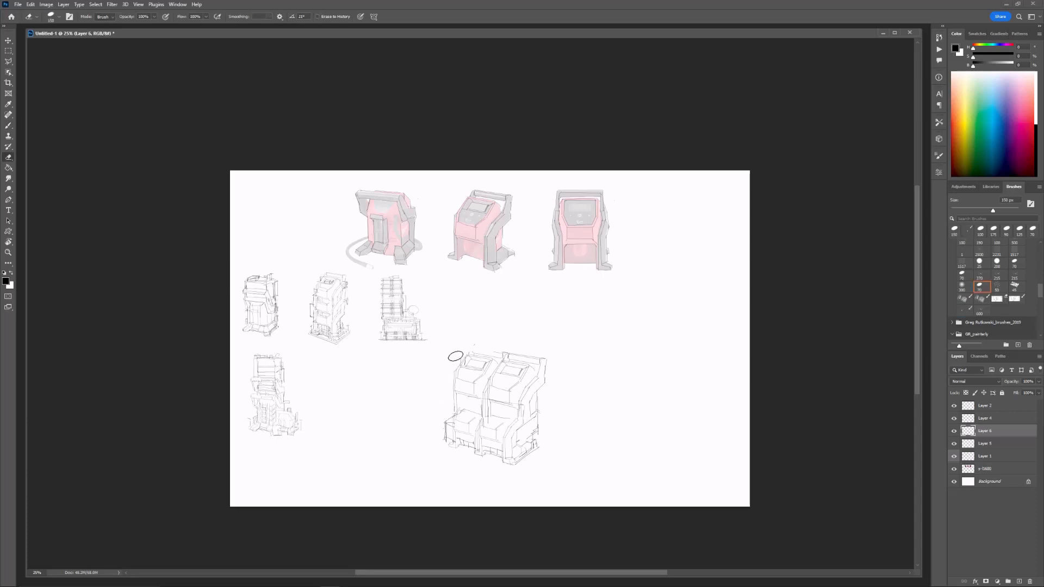
# Step: Add small protruding line details along the left and right sides of the stack, cleaning them with a smaller eraser
pyautogui.press('b')
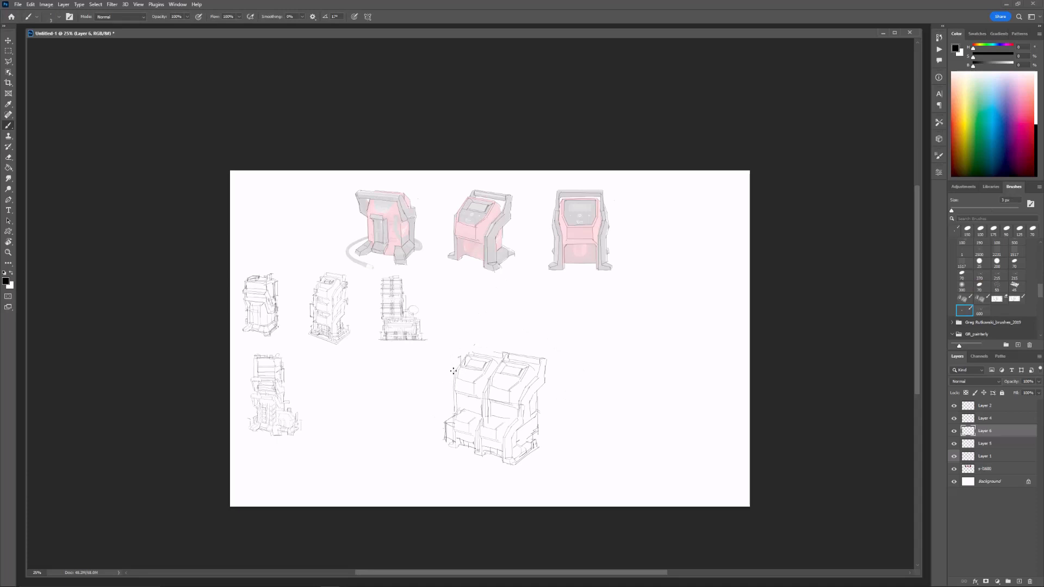
pyautogui.press('e')
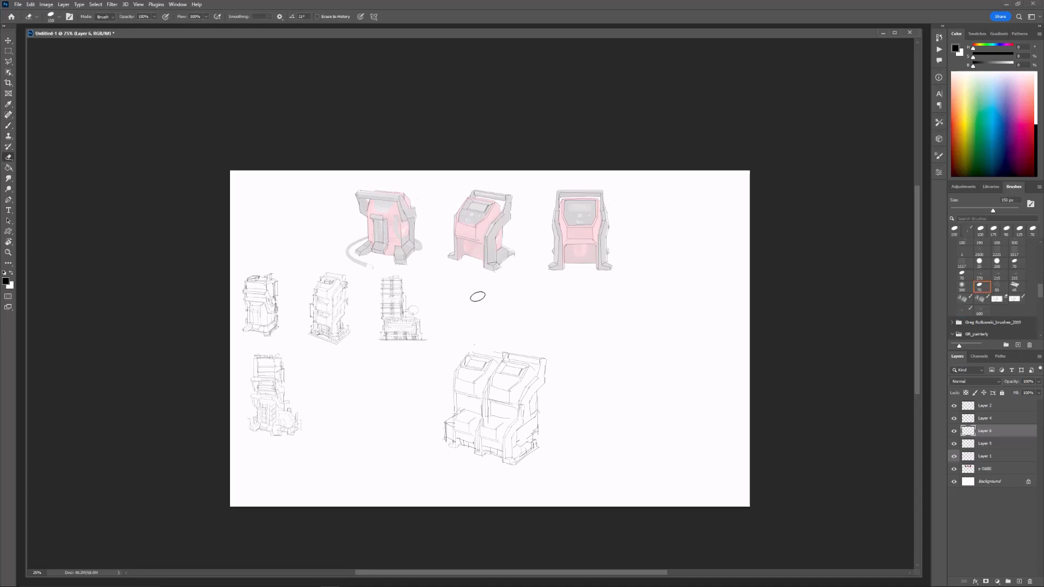
pyautogui.press('b')
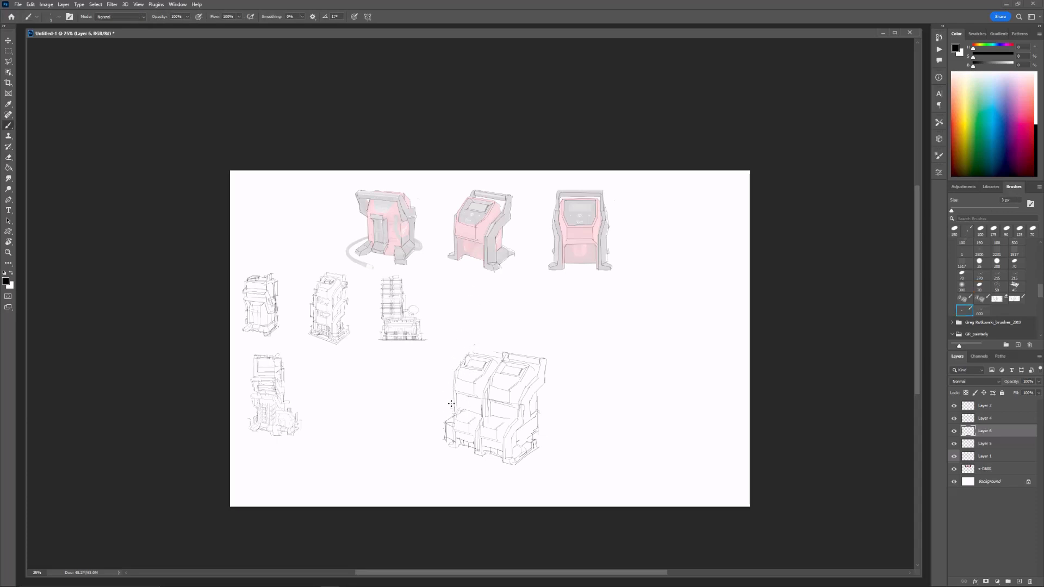
pyautogui.moveTo(450, 406); pyautogui.dragTo(451, 416)
pyautogui.moveTo(444, 433); pyautogui.dragTo(445, 442)
pyautogui.press('e')
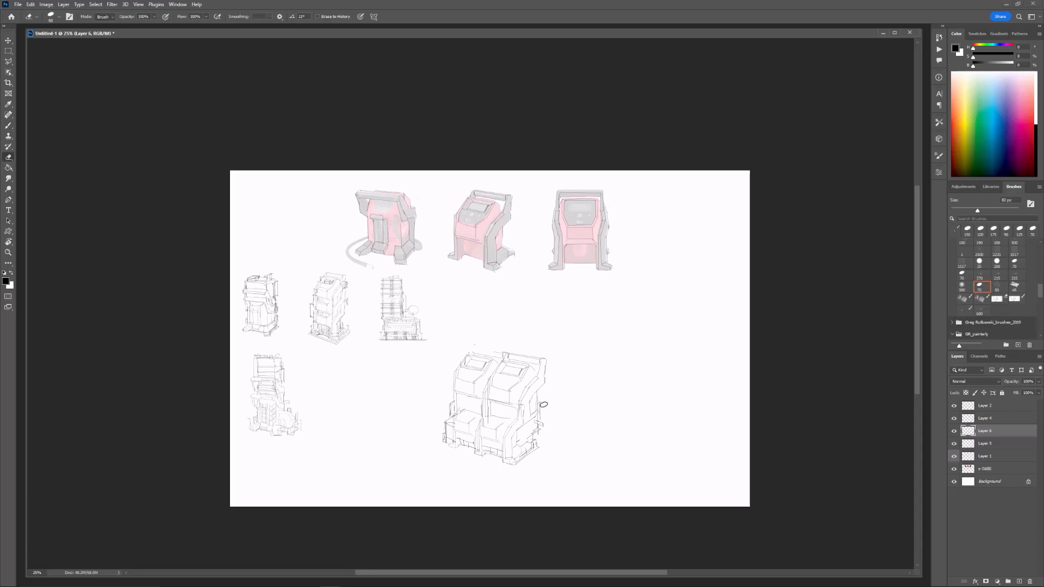
pyautogui.press('b')
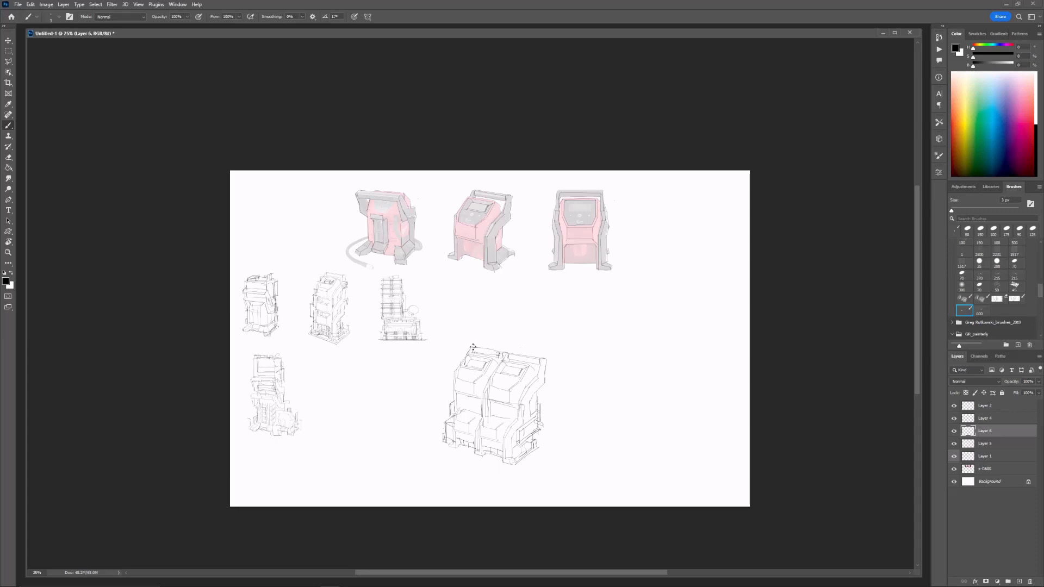
# Step: Rework the stack's roof edge with beam lines across both upper units and short vertical antenna lines
pyautogui.press('e')
pyautogui.moveTo(476, 352); pyautogui.dragTo(477, 355)
pyautogui.press('b')
pyautogui.moveTo(544, 359); pyautogui.dragTo(513, 355)
pyautogui.moveTo(525, 352); pyautogui.dragTo(541, 358)
pyautogui.moveTo(501, 354)
pyautogui.mouseDown()
pyautogui.moveTo(475, 351)
pyautogui.moveTo(489, 354)
pyautogui.mouseUp()
# Step: Draw a ground platform outline around the stack's base with short upright lines beside its left foot
pyautogui.moveTo(496, 464); pyautogui.dragTo(512, 470)
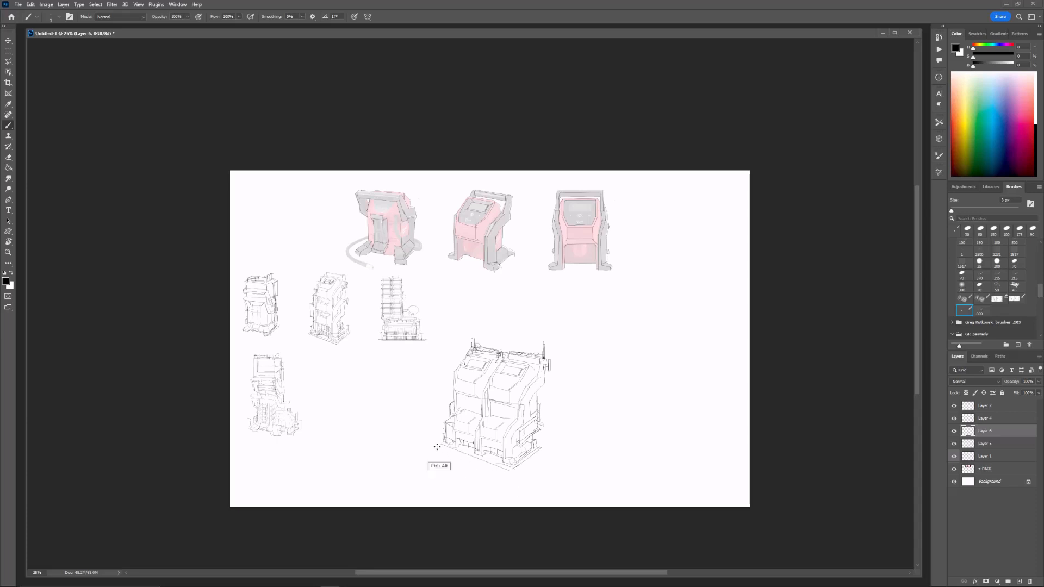
pyautogui.moveTo(513, 471)
pyautogui.mouseDown()
pyautogui.moveTo(436, 445)
pyautogui.moveTo(450, 439)
pyautogui.moveTo(517, 469)
pyautogui.mouseUp()
pyautogui.moveTo(441, 441); pyautogui.dragTo(440, 425)
pyautogui.moveTo(547, 446); pyautogui.dragTo(523, 463)
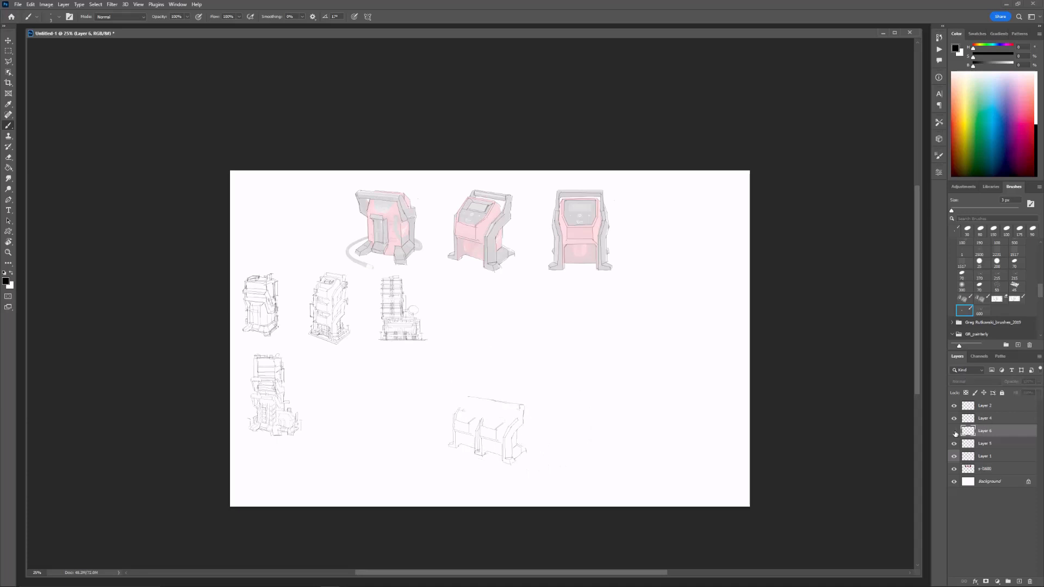
# Step: Merge the stack's upper drawing on Layer 6 into Layer 5
pyautogui.click(973, 420)
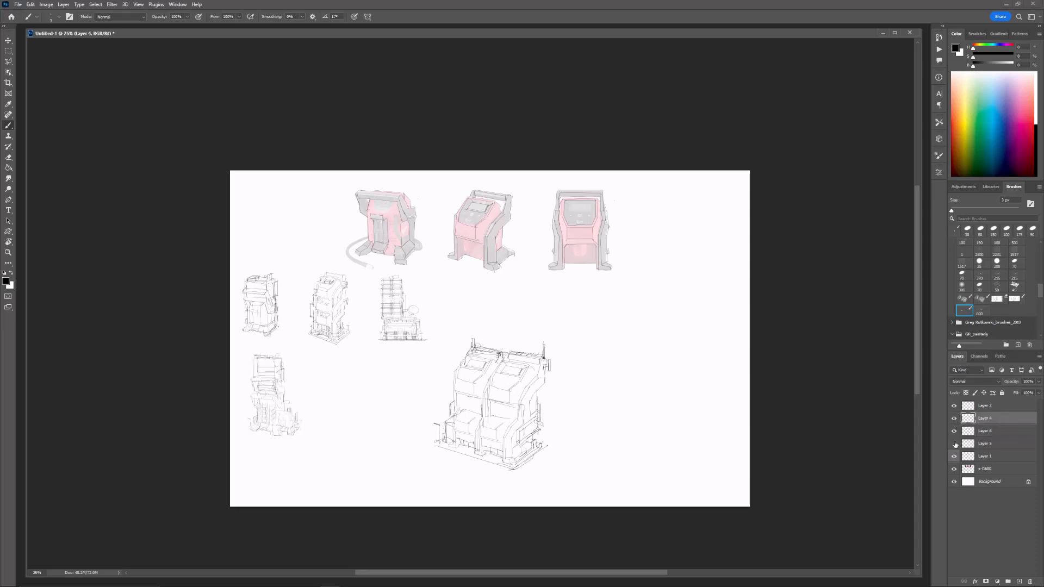
pyautogui.click(991, 436)
pyautogui.hotkey('ctrl', 'e')
pyautogui.click(955, 432)
pyautogui.click(955, 432)
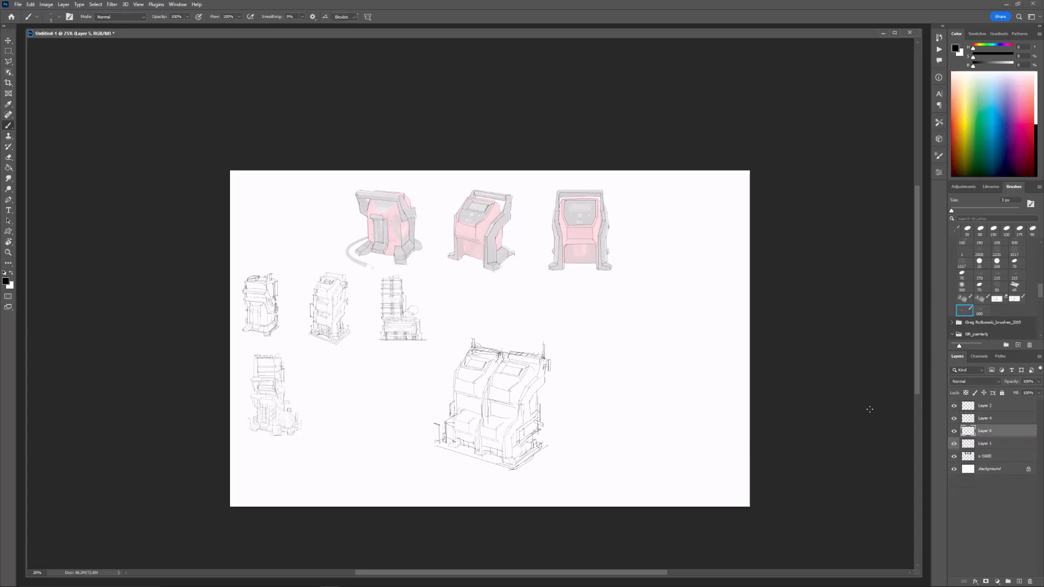
# Step: Shrink the finished double stack and place it in the lower row beneath the second sketch of the upper row
pyautogui.hotkey('ctrl', 't')
pyautogui.moveTo(548, 340); pyautogui.dragTo(507, 386)
pyautogui.moveTo(500, 426); pyautogui.dragTo(381, 398)
pyautogui.moveTo(388, 359); pyautogui.dragTo(384, 364)
pyautogui.moveTo(376, 391); pyautogui.dragTo(380, 386)
pyautogui.press('Return')
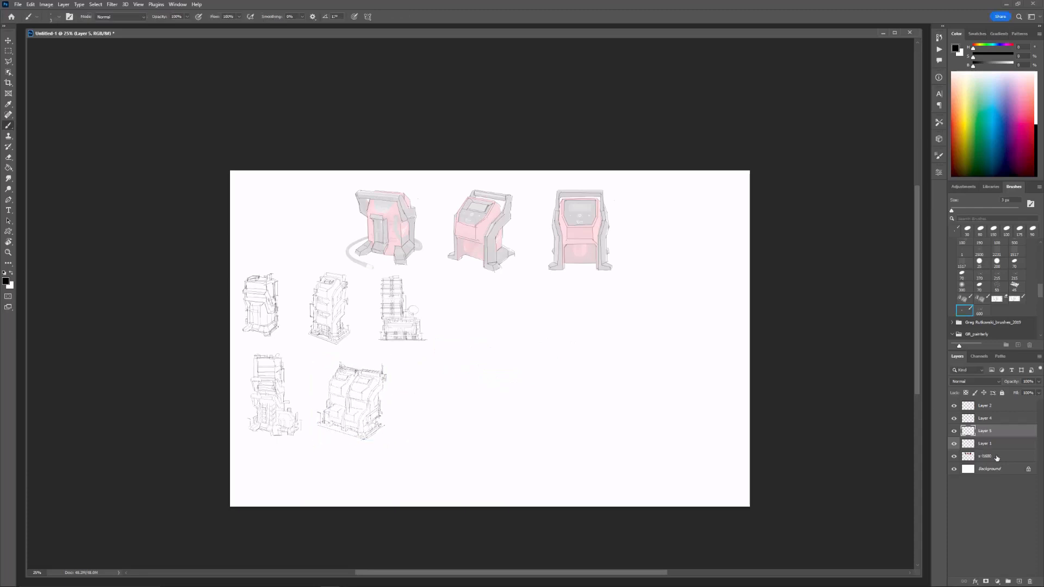
# Step: Copy the third compressor view's traced lines from Layer 1 to a new layer and place them in the empty lower canvas
pyautogui.click(997, 447)
pyautogui.press('m')
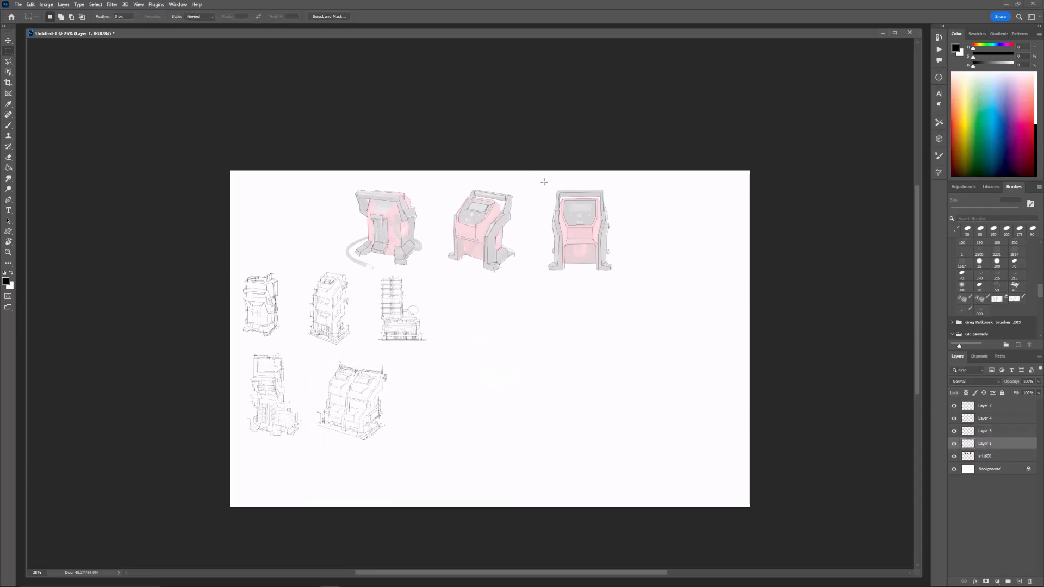
pyautogui.hotkey('ctrl', 'j')
pyautogui.hotkey('ctrl', 't')
pyautogui.moveTo(585, 214)
pyautogui.mouseDown()
pyautogui.moveTo(571, 356)
pyautogui.moveTo(543, 401)
pyautogui.mouseUp()
pyautogui.press('Return')
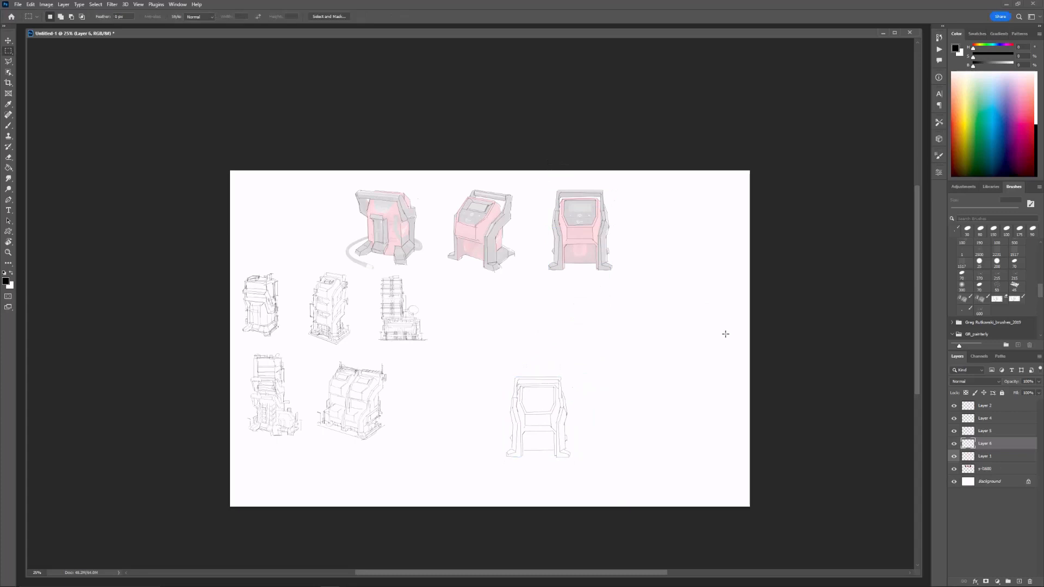
# Step: Enlarge the upper body of the copied front view and raise it away from the legs
pyautogui.moveTo(484, 349)
pyautogui.mouseDown()
pyautogui.moveTo(594, 428)
pyautogui.moveTo(560, 379)
pyautogui.moveTo(608, 368)
pyautogui.moveTo(596, 368)
pyautogui.mouseUp()
pyautogui.hotkey('ctrl', 't')
pyautogui.press('Return')
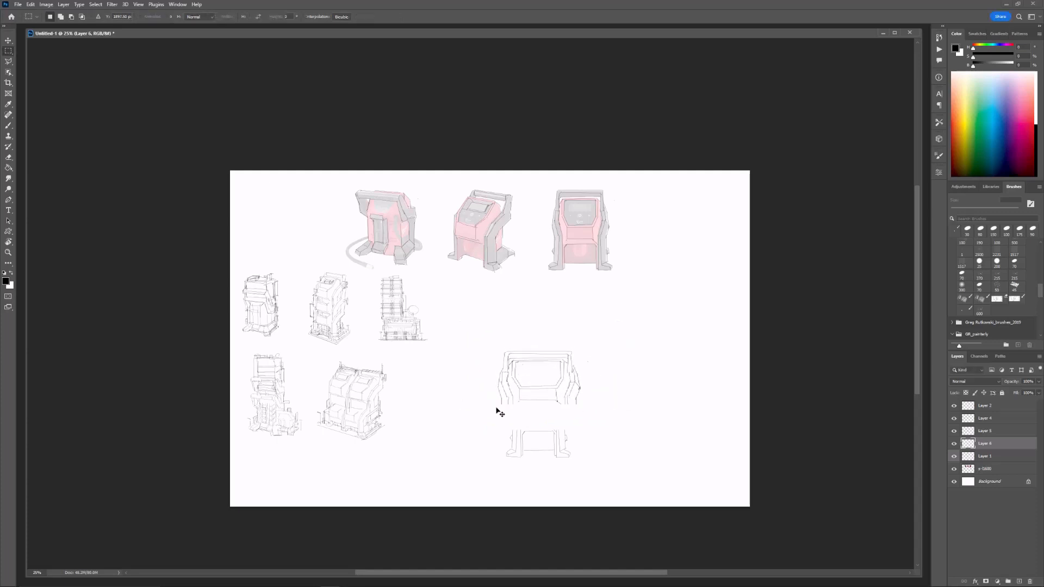
# Step: Draw a horizontal base line and upright lines joining the enlarged body to the legs below, with a frame inside the opening
pyautogui.press('b')
pyautogui.moveTo(508, 409); pyautogui.dragTo(566, 408)
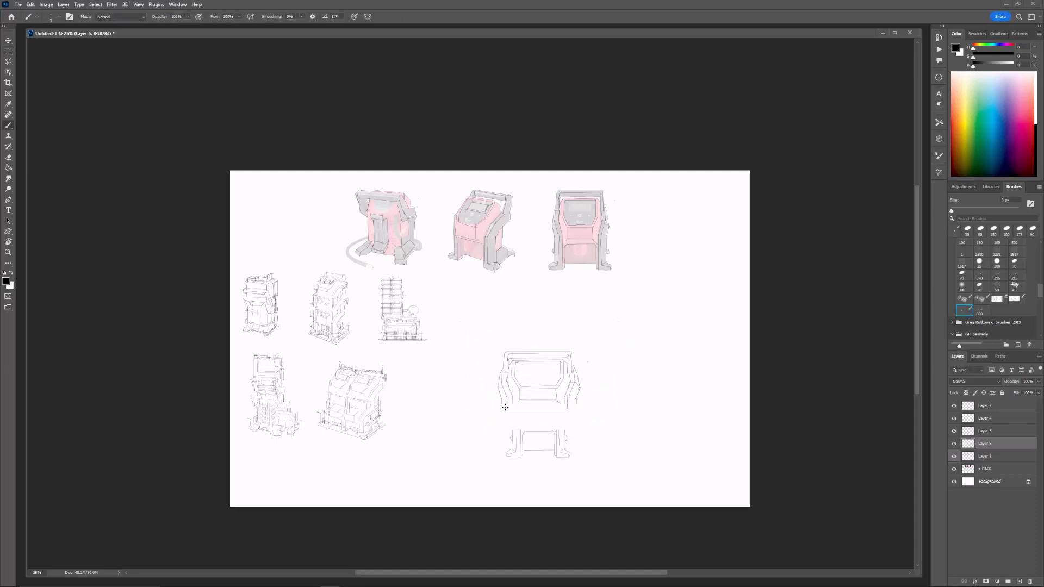
pyautogui.moveTo(501, 407)
pyautogui.mouseDown()
pyautogui.moveTo(571, 407)
pyautogui.moveTo(512, 448)
pyautogui.mouseUp()
pyautogui.moveTo(506, 409); pyautogui.dragTo(506, 455)
pyautogui.moveTo(566, 407); pyautogui.dragTo(566, 452)
pyautogui.keyDown('shift'); pyautogui.moveTo(575, 406); pyautogui.dragTo(575, 453); pyautogui.keyUp('shift')
pyautogui.moveTo(518, 421)
pyautogui.keyDown('shift'); pyautogui.mouseDown()
pyautogui.moveTo(563, 421)
pyautogui.moveTo(574, 450)
pyautogui.moveTo(556, 445)
pyautogui.mouseUp(); pyautogui.keyUp('shift')
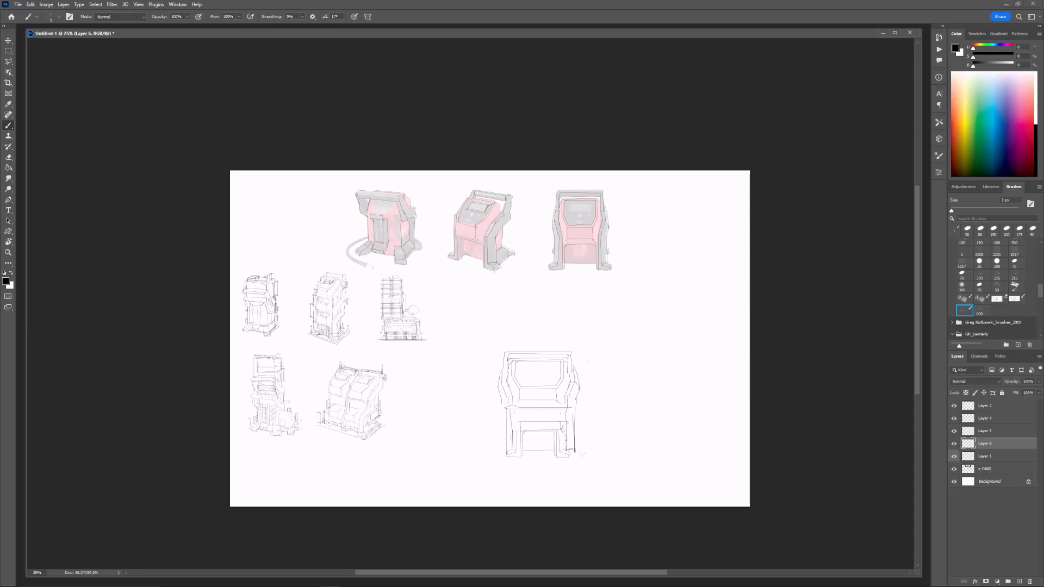
# Step: Add small detail lines in the doorway and beside the legs, and a low box on the roof
pyautogui.moveTo(523, 444)
pyautogui.mouseDown()
pyautogui.moveTo(555, 444)
pyautogui.moveTo(529, 450)
pyautogui.mouseUp()
pyautogui.moveTo(555, 452); pyautogui.dragTo(523, 453)
pyautogui.moveTo(569, 436)
pyautogui.mouseDown()
pyautogui.moveTo(581, 435)
pyautogui.moveTo(568, 440)
pyautogui.mouseUp()
pyautogui.moveTo(516, 345); pyautogui.dragTo(535, 349)
# Step: Shrink and reposition the reworked front view on Layer 6, and add a small block outline beside its right leg
pyautogui.hotkey('ctrl', 't')
pyautogui.moveTo(590, 344)
pyautogui.keyDown('shift'); pyautogui.mouseDown()
pyautogui.moveTo(550, 396)
pyautogui.moveTo(547, 380)
pyautogui.mouseUp(); pyautogui.keyUp('shift')
pyautogui.moveTo(534, 410); pyautogui.dragTo(539, 400)
pyautogui.press('Return')
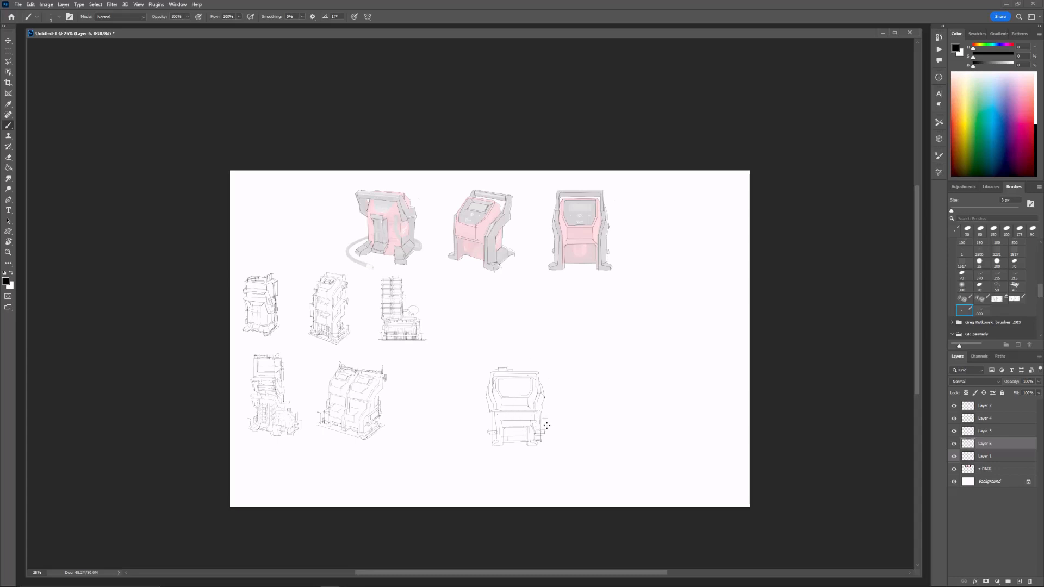
pyautogui.moveTo(541, 418); pyautogui.dragTo(542, 433)
# Step: Copy part of the drawing to a new layer, fit it as an inner frame within the upper window, and erase stray edges
pyautogui.press('m')
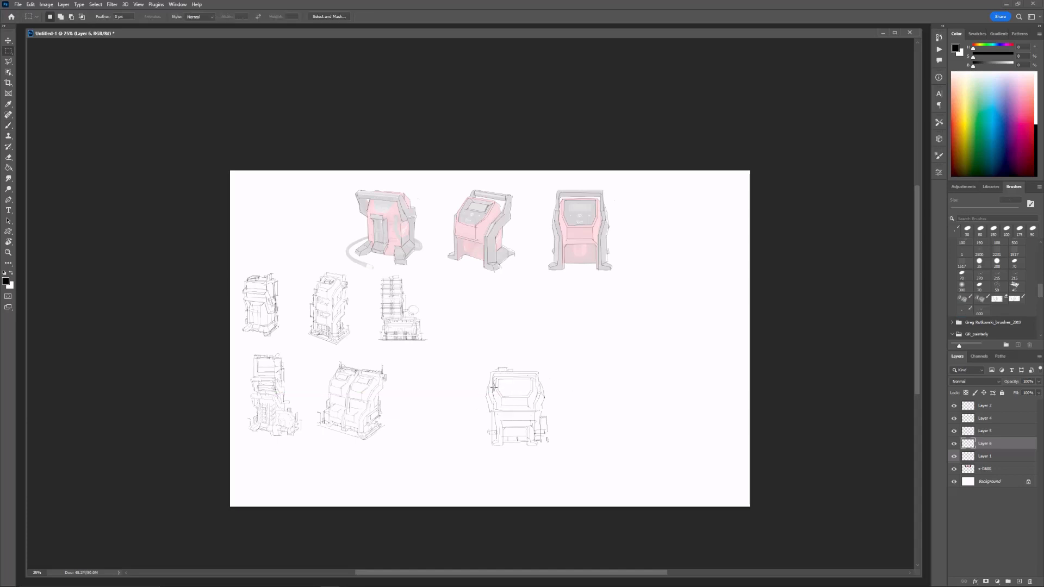
pyautogui.hotkey('ctrl', 'shift', 'alt', 'n')
pyautogui.hotkey('ctrl', 't')
pyautogui.moveTo(526, 400); pyautogui.dragTo(536, 374)
pyautogui.moveTo(530, 381); pyautogui.dragTo(533, 387)
pyautogui.press('Return')
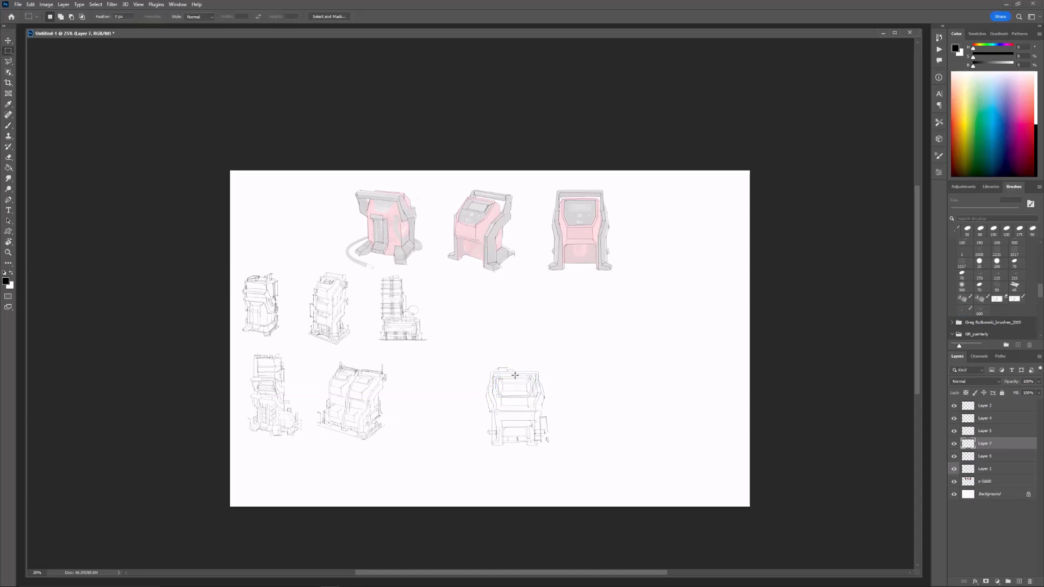
pyautogui.press('e')
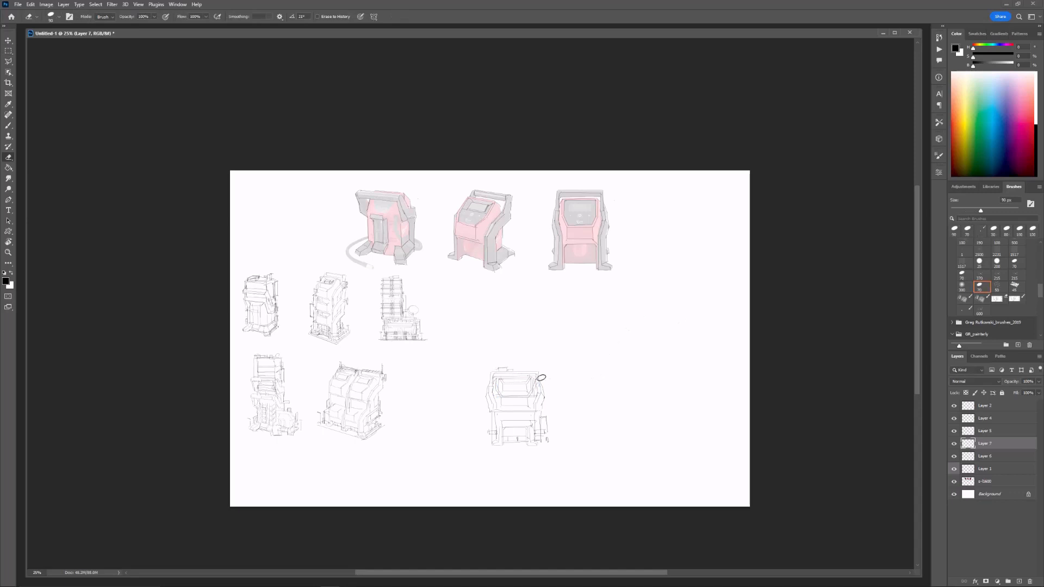
pyautogui.hotkey('ctrl', 'j')
pyautogui.hotkey('ctrl', 't')
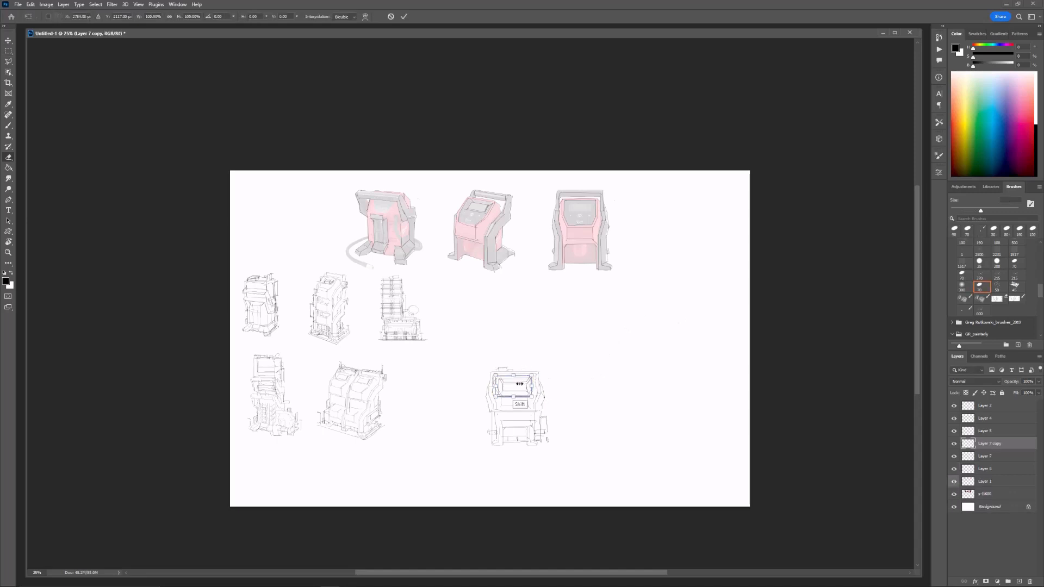
pyautogui.moveTo(519, 384)
pyautogui.keyDown('shift'); pyautogui.mouseDown()
pyautogui.moveTo(538, 353)
pyautogui.moveTo(532, 373)
pyautogui.mouseUp(); pyautogui.keyUp('shift')
pyautogui.press('Return')
pyautogui.hotkey('ctrl', 'e')
pyautogui.hotkey('ctrl', 't')
pyautogui.press('Return')
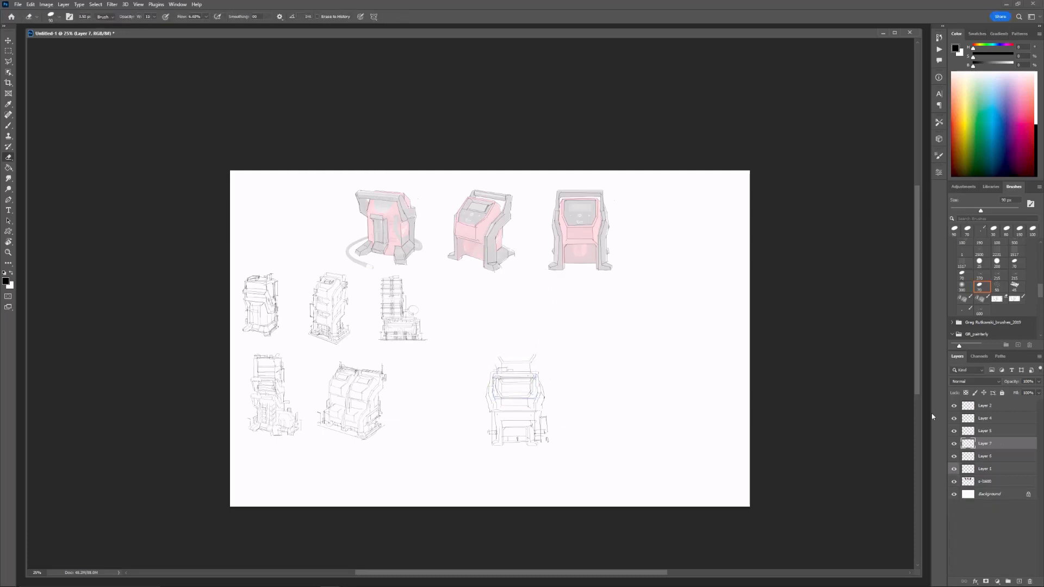
pyautogui.click(980, 457)
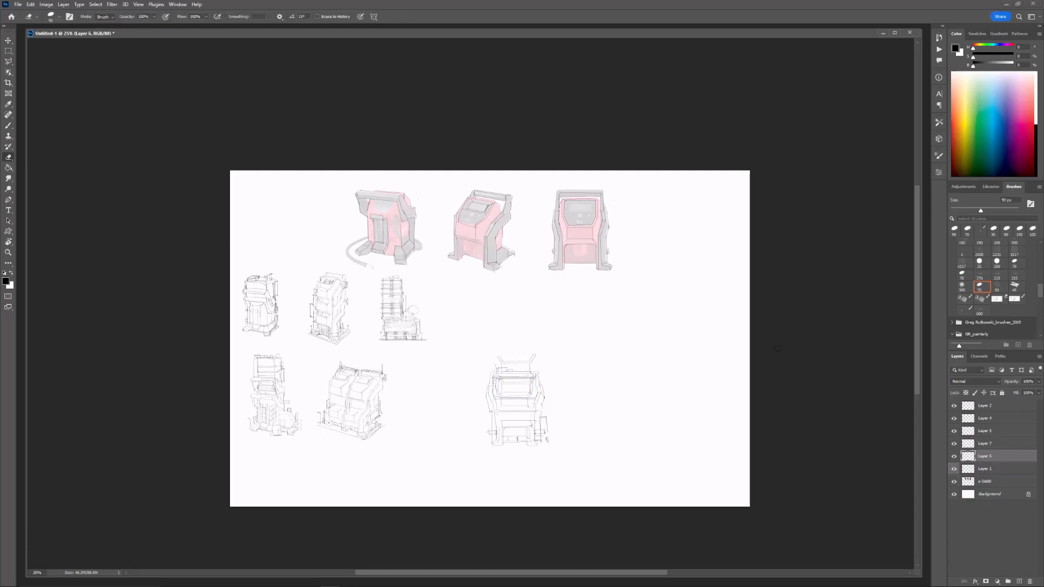
pyautogui.click(978, 442)
pyautogui.hotkey('ctrl', 'j')
pyautogui.hotkey('ctrl', 't')
pyautogui.moveTo(515, 369)
pyautogui.mouseDown()
pyautogui.moveTo(522, 409)
pyautogui.moveTo(517, 392)
pyautogui.mouseUp()
pyautogui.press('Return')
pyautogui.hotkey('ctrl', 'e')
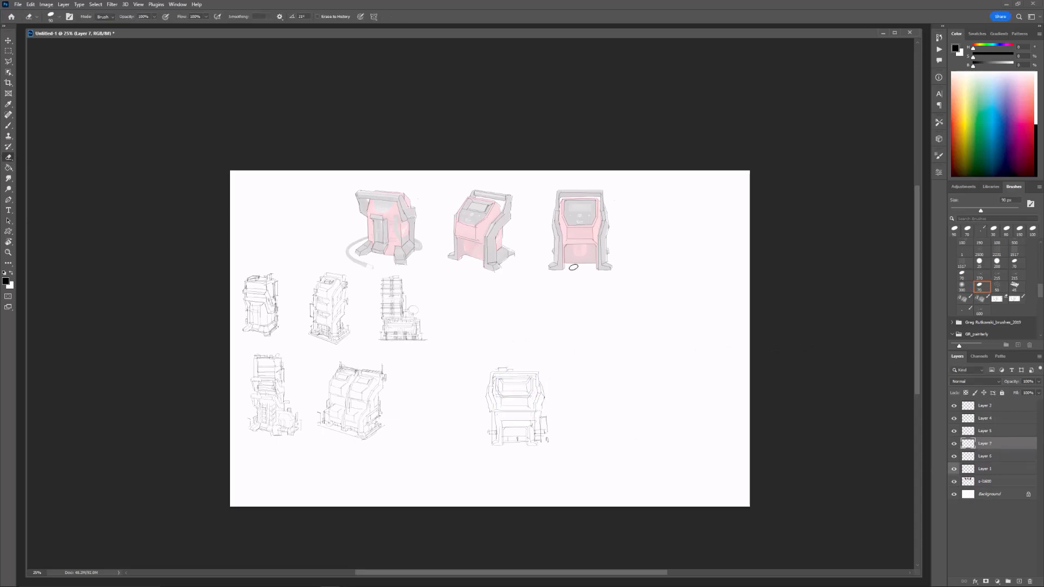
# Step: Merge the inner frame into Layer 6 and draw a tall boxy outline above and around the upper body
pyautogui.press('b')
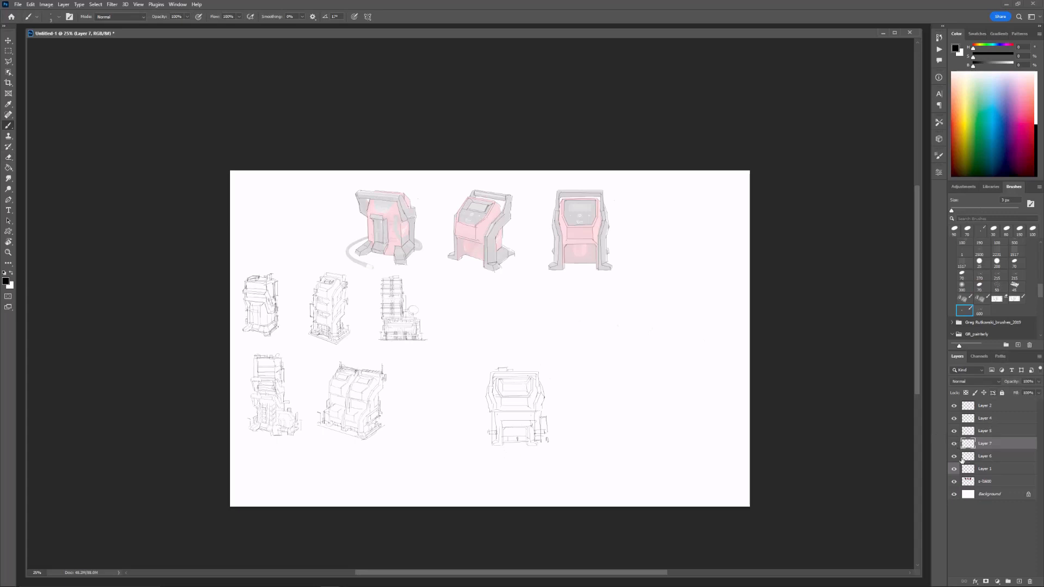
pyautogui.hotkey('ctrl', 'e')
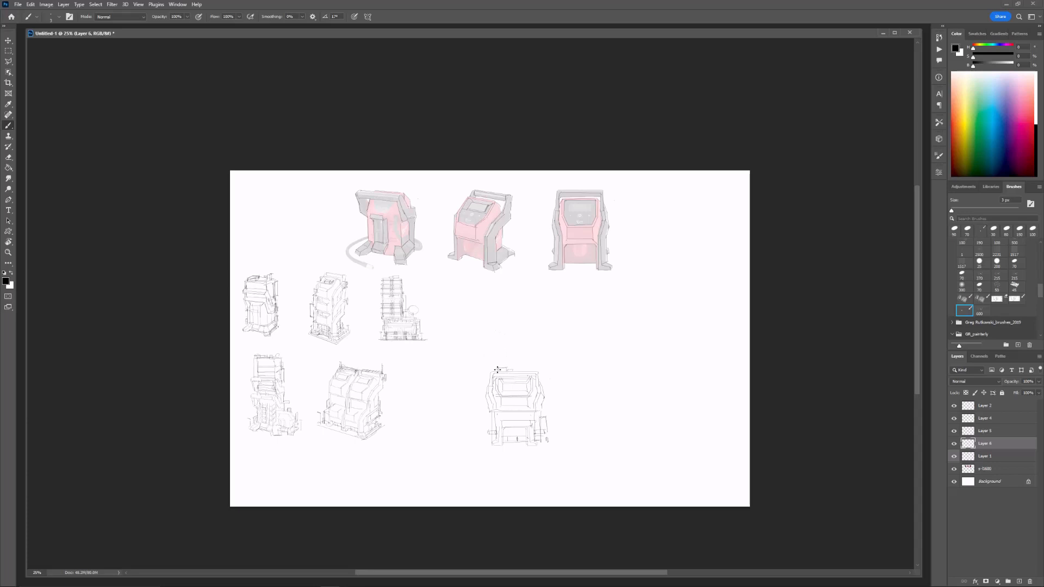
pyautogui.press('shift')
pyautogui.keyDown('shift'); pyautogui.moveTo(492, 371); pyautogui.dragTo(492, 335); pyautogui.keyUp('shift')
pyautogui.hotkey('ctrl', 'z')
pyautogui.keyDown('shift'); pyautogui.moveTo(477, 346); pyautogui.dragTo(477, 396); pyautogui.keyUp('shift')
pyautogui.moveTo(479, 344)
pyautogui.keyDown('shift'); pyautogui.mouseDown()
pyautogui.moveTo(549, 360)
pyautogui.moveTo(555, 395)
pyautogui.mouseUp(); pyautogui.keyUp('shift')
pyautogui.moveTo(548, 345)
pyautogui.mouseDown()
pyautogui.moveTo(546, 403)
pyautogui.moveTo(557, 368)
pyautogui.moveTo(548, 362)
pyautogui.moveTo(557, 374)
pyautogui.moveTo(550, 403)
pyautogui.moveTo(562, 374)
pyautogui.mouseUp()
# Step: Add horizontal bands and roof details to the tall outline, plus hanging shapes at its lower sides
pyautogui.press('e')
pyautogui.press('b')
pyautogui.press('e')
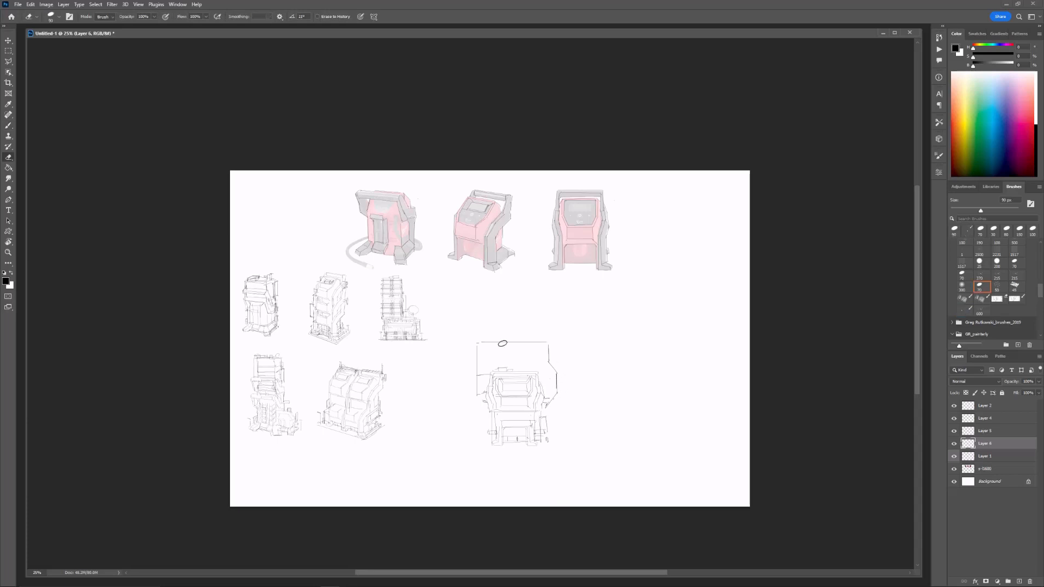
pyautogui.press('b')
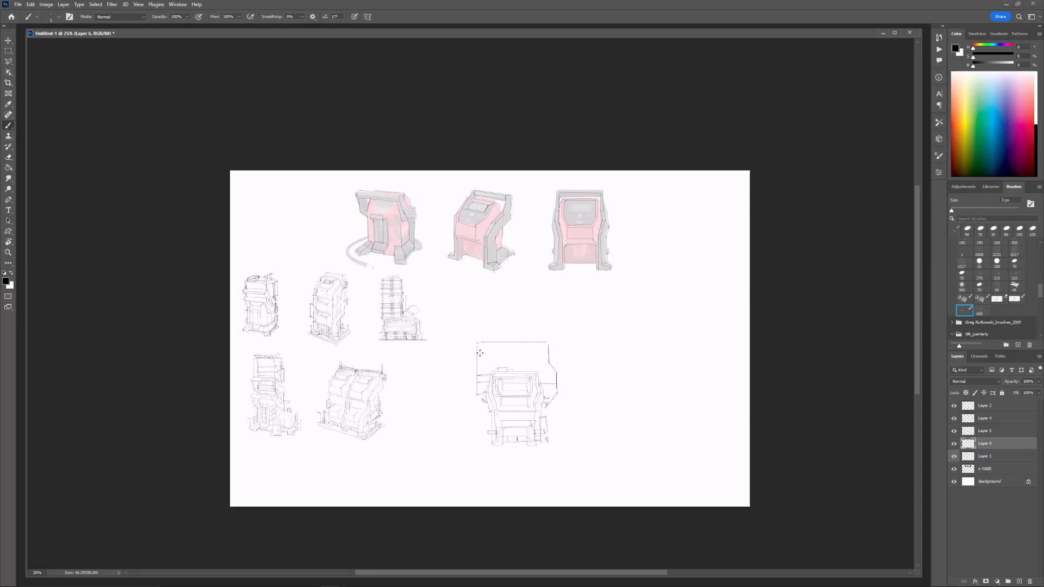
pyautogui.moveTo(484, 341); pyautogui.dragTo(495, 339)
pyautogui.moveTo(477, 360); pyautogui.dragTo(548, 359)
pyautogui.moveTo(475, 345); pyautogui.dragTo(554, 348)
pyautogui.moveTo(479, 414); pyautogui.dragTo(480, 399)
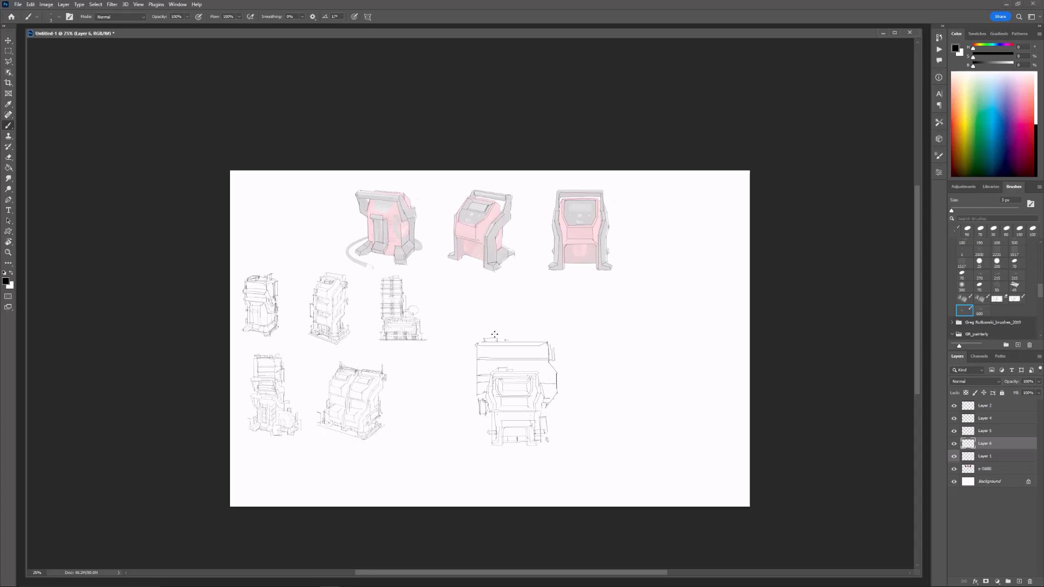
pyautogui.moveTo(482, 354); pyautogui.dragTo(548, 353)
# Step: Draw a ground line with small posts around the base and a little box on the roof's left end
pyautogui.moveTo(478, 444); pyautogui.dragTo(554, 444)
pyautogui.moveTo(479, 428)
pyautogui.mouseDown()
pyautogui.moveTo(479, 443)
pyautogui.moveTo(484, 427)
pyautogui.mouseUp()
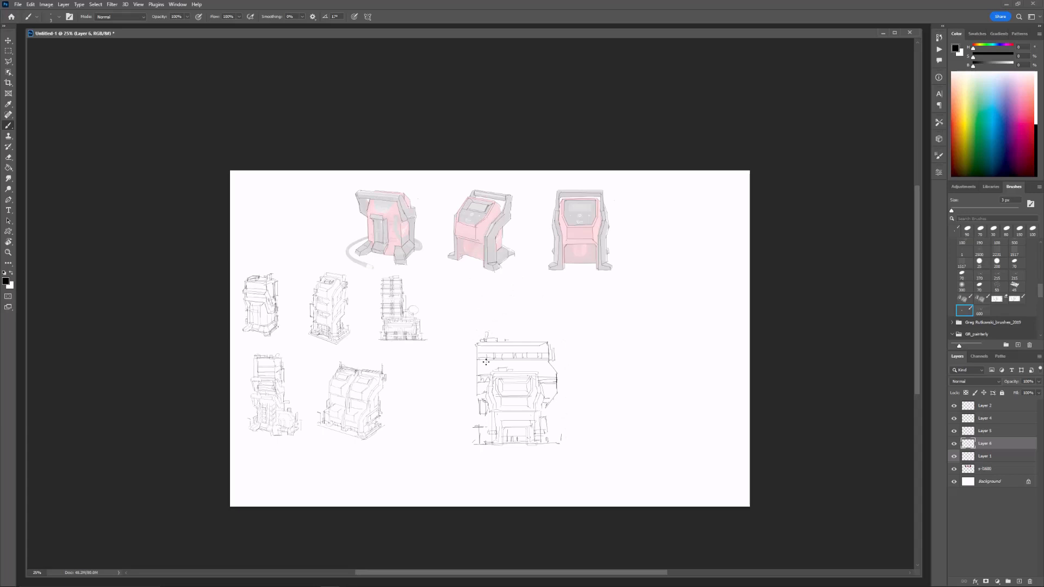
pyautogui.moveTo(481, 332); pyautogui.dragTo(493, 333)
# Step: Erase and redraw the outline's left side with an inset edge, and add more small details around the doorway and base
pyautogui.press('e')
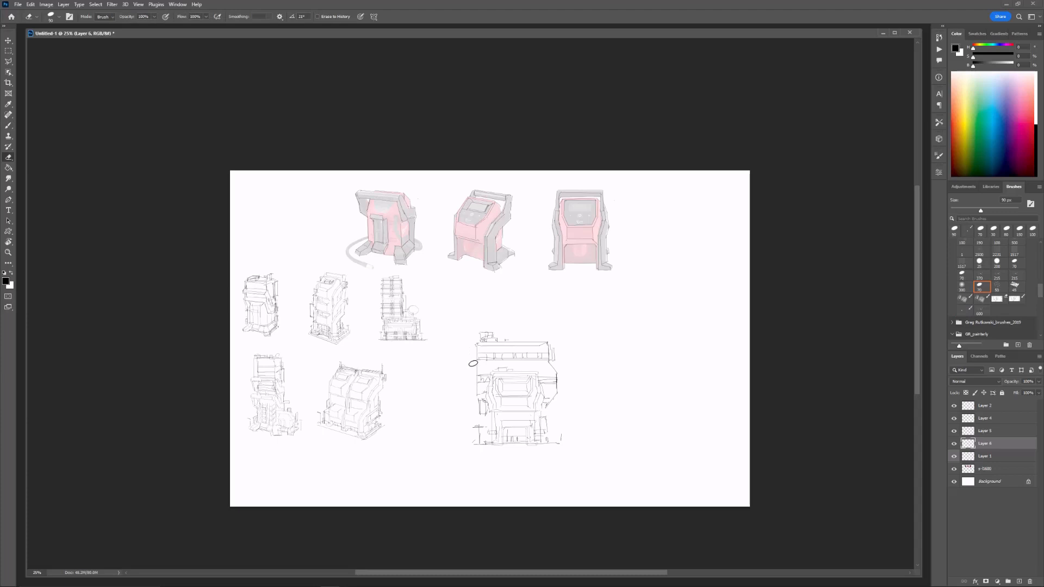
pyautogui.press('b')
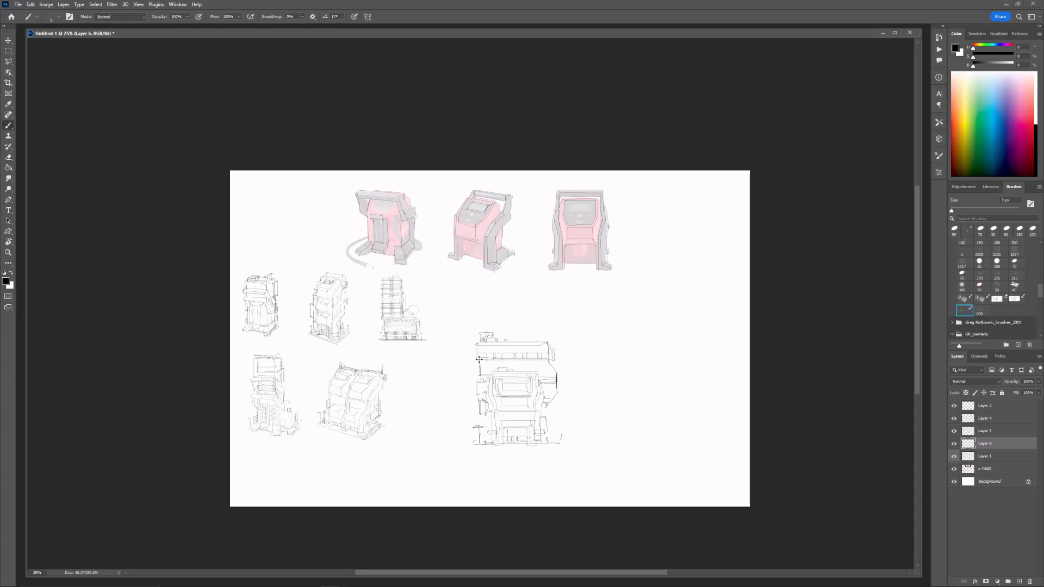
pyautogui.press('e')
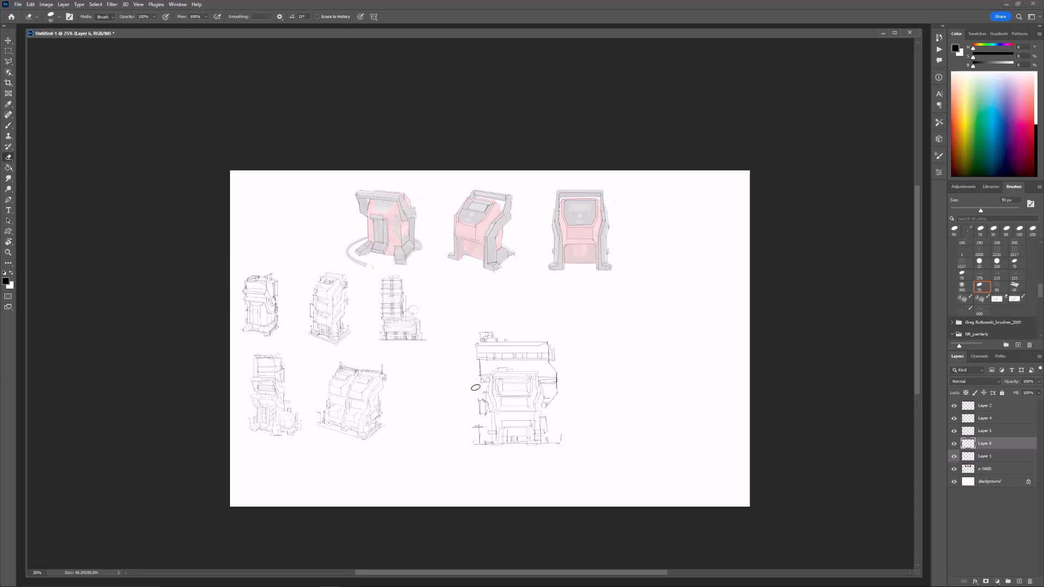
pyautogui.press('b')
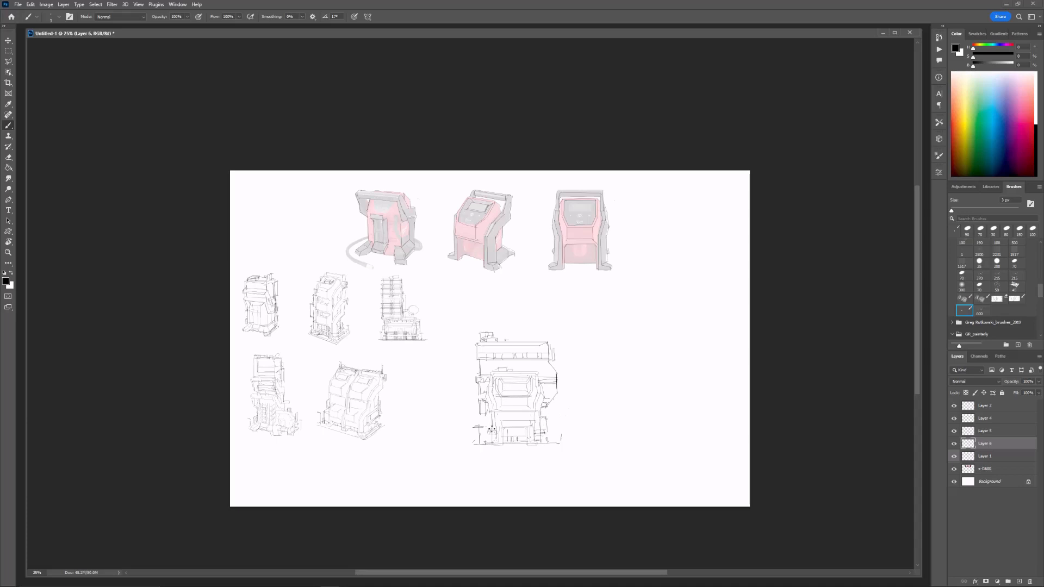
pyautogui.moveTo(527, 430); pyautogui.dragTo(528, 443)
pyautogui.moveTo(550, 447); pyautogui.dragTo(493, 443)
# Step: Duplicate the top banded section, stack the copy above the building, and merge it into Layer 6
pyautogui.press('m')
pyautogui.moveTo(450, 311); pyautogui.dragTo(600, 373)
pyautogui.hotkey('ctrl', 'j')
pyautogui.hotkey('ctrl', 't')
pyautogui.keyDown('shift'); pyautogui.moveTo(539, 352); pyautogui.dragTo(522, 272); pyautogui.keyUp('shift')
pyautogui.press('Return')
pyautogui.hotkey('ctrl', 'e')
pyautogui.hotkey('ctrl', 'j')
pyautogui.hotkey('ctrl', 't')
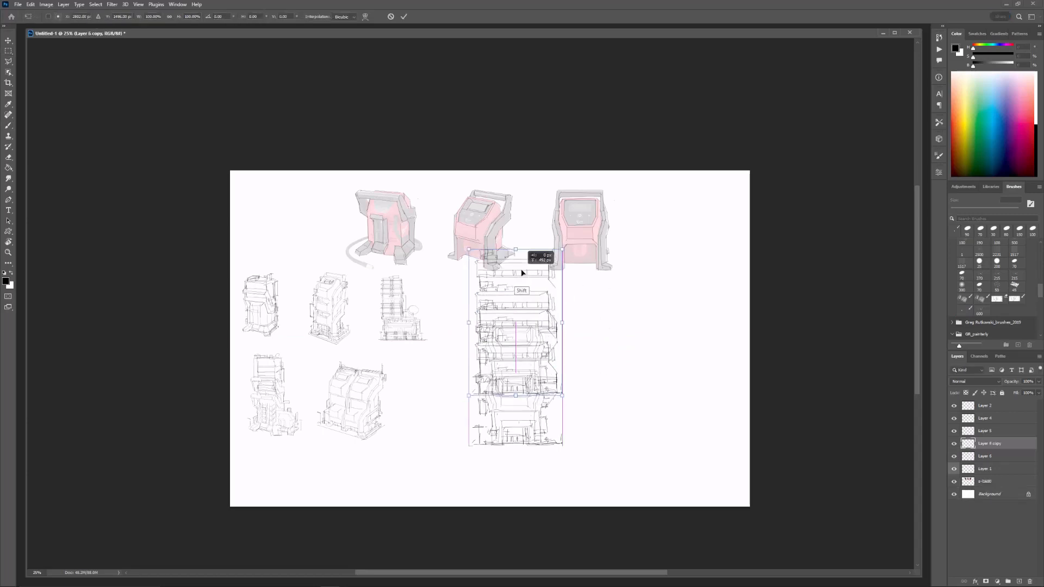
pyautogui.press('Return')
pyautogui.hotkey('ctrl', 'z')
pyautogui.hotkey('ctrl', 'z')
# Step: Copy the banded roof section as another storey on top of the tower and merge it into Layer 6
pyautogui.moveTo(455, 278)
pyautogui.mouseDown()
pyautogui.moveTo(586, 336)
pyautogui.moveTo(555, 310)
pyautogui.moveTo(557, 284)
pyautogui.mouseUp()
pyautogui.hotkey('ctrl', 'j')
pyautogui.hotkey('ctrl', 't')
pyautogui.press('Return')
pyautogui.press('b')
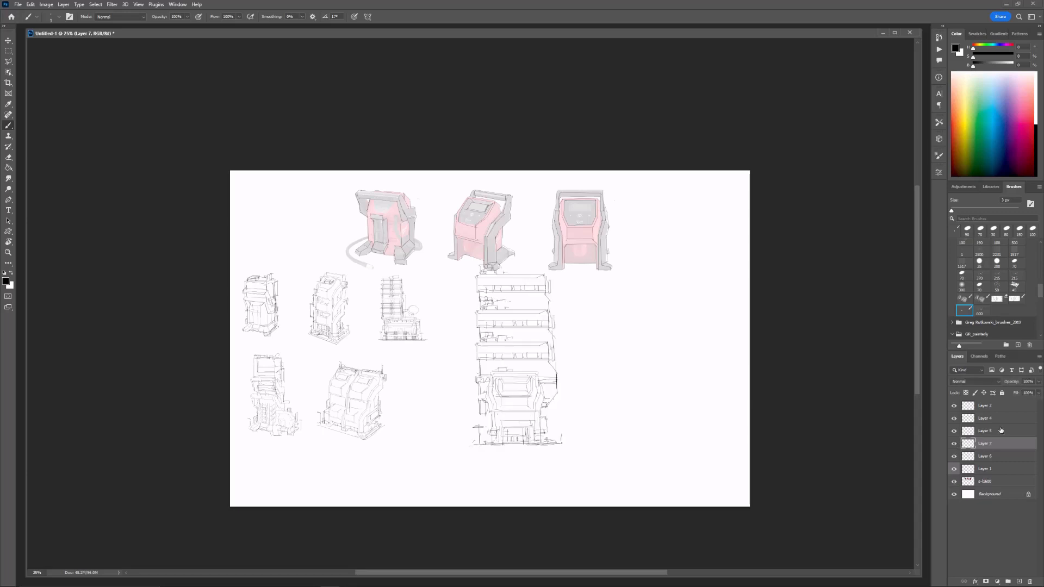
pyautogui.hotkey('ctrl', 'e')
# Step: Shrink the banded tower and place it as the third sketch of the lower row
pyautogui.hotkey('ctrl', 't')
pyautogui.moveTo(558, 269); pyautogui.dragTo(520, 346)
pyautogui.moveTo(509, 390); pyautogui.dragTo(449, 394)
pyautogui.moveTo(461, 350)
pyautogui.mouseDown()
pyautogui.moveTo(439, 392)
pyautogui.moveTo(446, 360)
pyautogui.mouseUp()
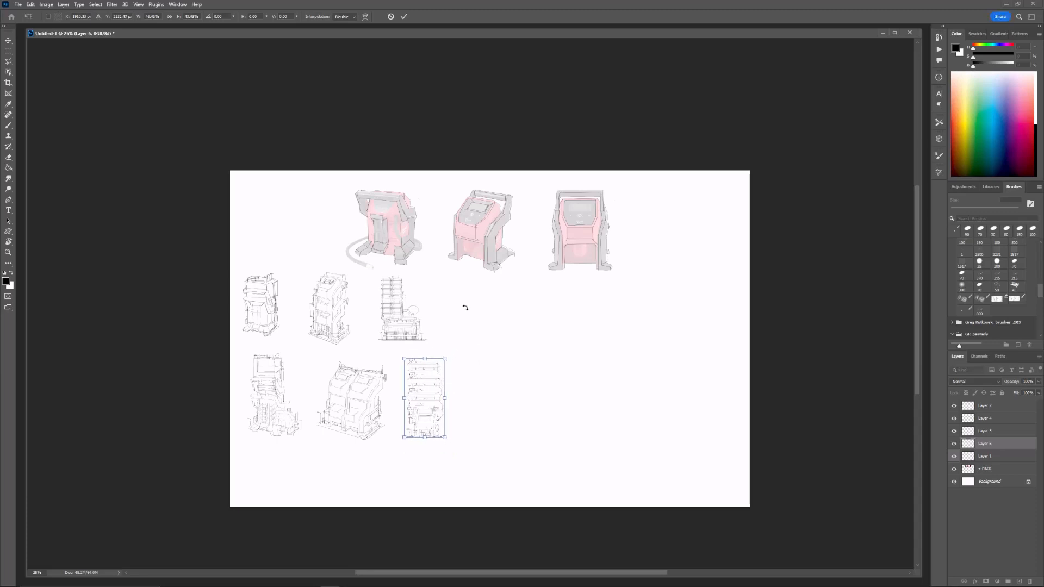
pyautogui.press('Return')
# Step: Merge the four building sketch layers into one, then enlarge both rows and centre them beneath the compressor references
pyautogui.keyDown('shift'); pyautogui.click(991, 407); pyautogui.keyUp('shift')
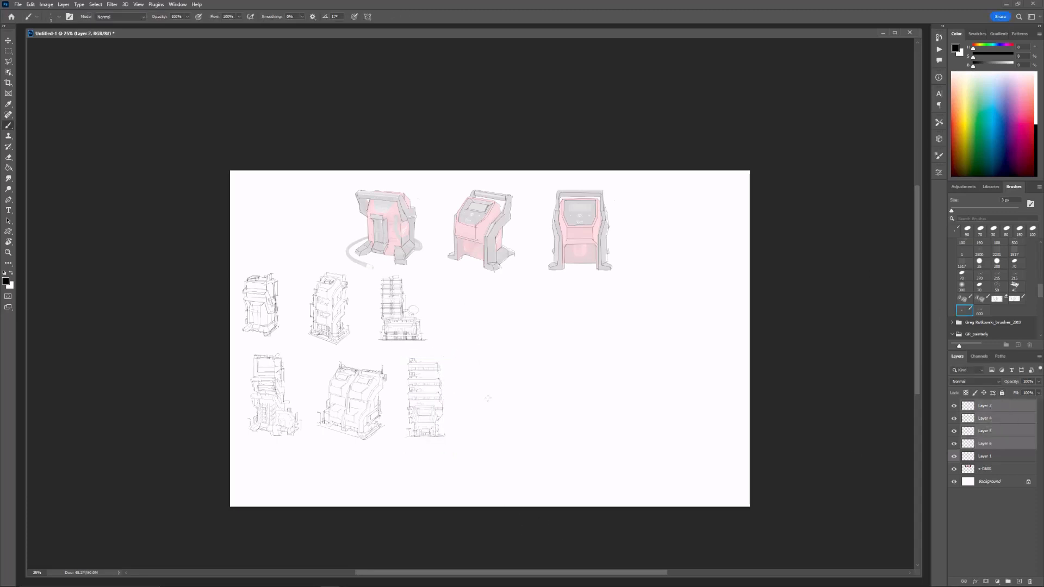
pyautogui.hotkey('ctrl', 'e')
pyautogui.hotkey('ctrl', 't')
pyautogui.moveTo(416, 310); pyautogui.dragTo(549, 332)
pyautogui.moveTo(591, 314)
pyautogui.mouseDown()
pyautogui.moveTo(642, 286)
pyautogui.moveTo(605, 324)
pyautogui.moveTo(638, 321)
pyautogui.mouseUp()
pyautogui.press('Return')
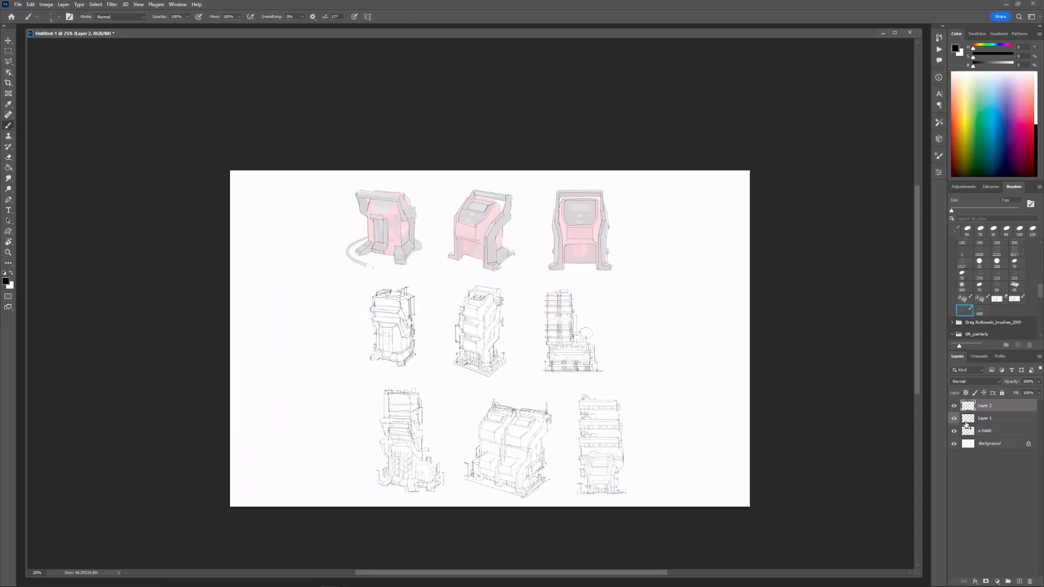
# Step: Shrink the compressor references together with their traced lines on Layer 1 and align them above the sketches
pyautogui.click(986, 418)
pyautogui.keyDown('shift'); pyautogui.click(993, 432); pyautogui.keyUp('shift')
pyautogui.hotkey('ctrl', 't')
pyautogui.moveTo(631, 250)
pyautogui.mouseDown()
pyautogui.moveTo(612, 272)
pyautogui.moveTo(571, 237)
pyautogui.moveTo(585, 237)
pyautogui.mouseUp()
pyautogui.press('Return')
pyautogui.press('b')
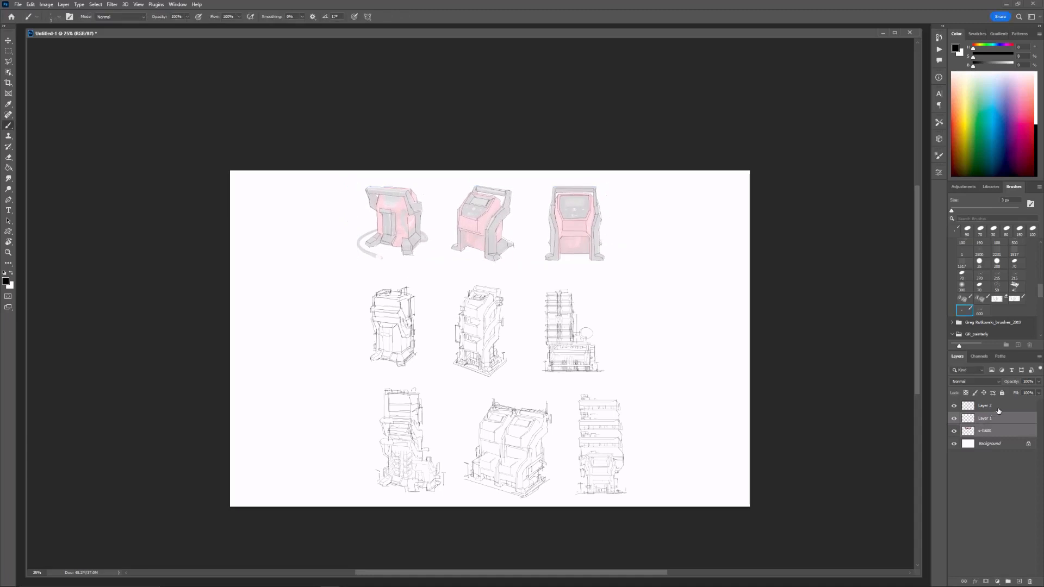
# Step: Shift the upper row of three building sketches on Layer 2 slightly to the right and deselect it
pyautogui.click(982, 405)
pyautogui.press('m')
pyautogui.moveTo(344, 277); pyautogui.dragTo(648, 381)
pyautogui.hotkey('ctrl', 't')
pyautogui.moveTo(604, 326); pyautogui.dragTo(632, 331)
pyautogui.press('Return')
pyautogui.hotkey('ctrl', 'd')
# Step: Move both rows of building sketches slightly up and to the left beneath the references
pyautogui.hotkey('ctrl', 't')
pyautogui.moveTo(608, 382); pyautogui.dragTo(598, 371)
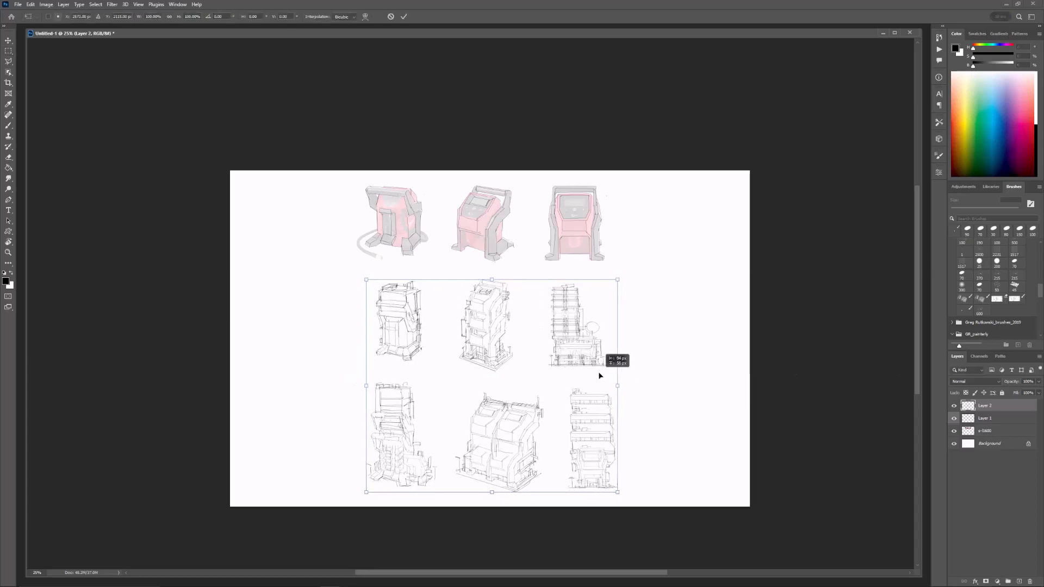
pyautogui.press('Return')
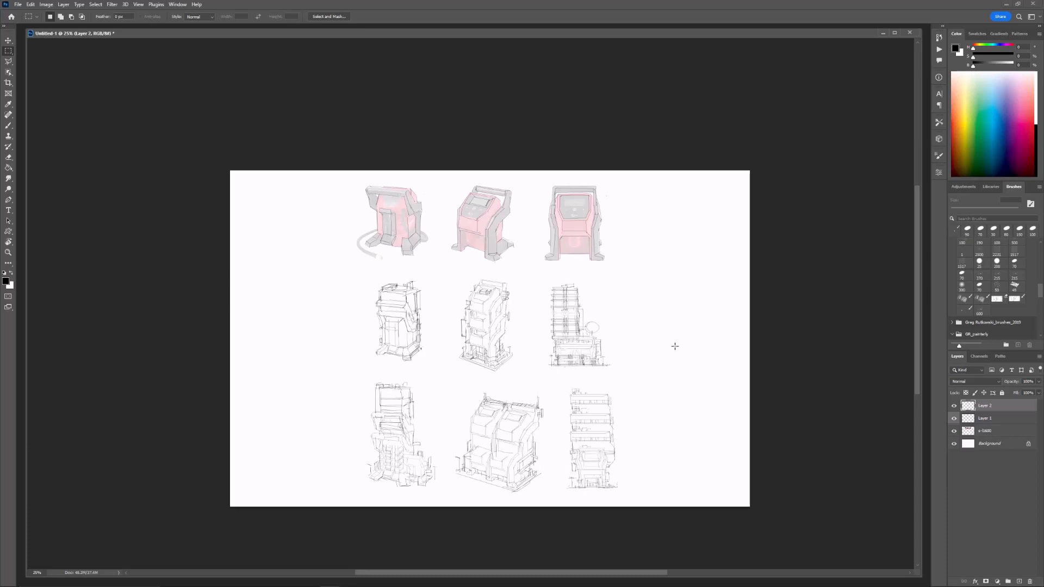
# Step: Create an empty layer above the building sketches and enlarge the brush tip
pyautogui.click(1019, 582)
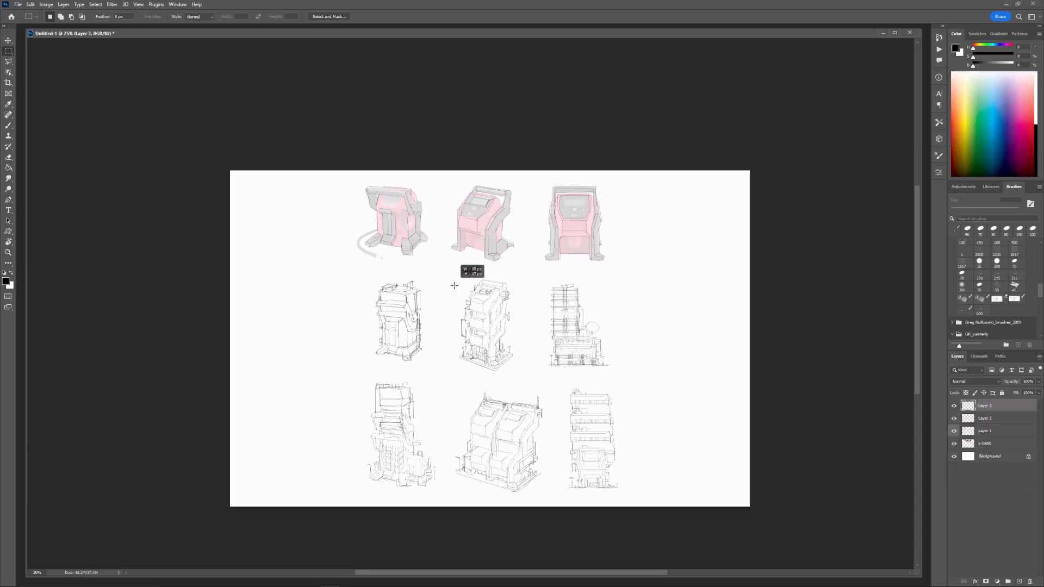
pyautogui.press('b')
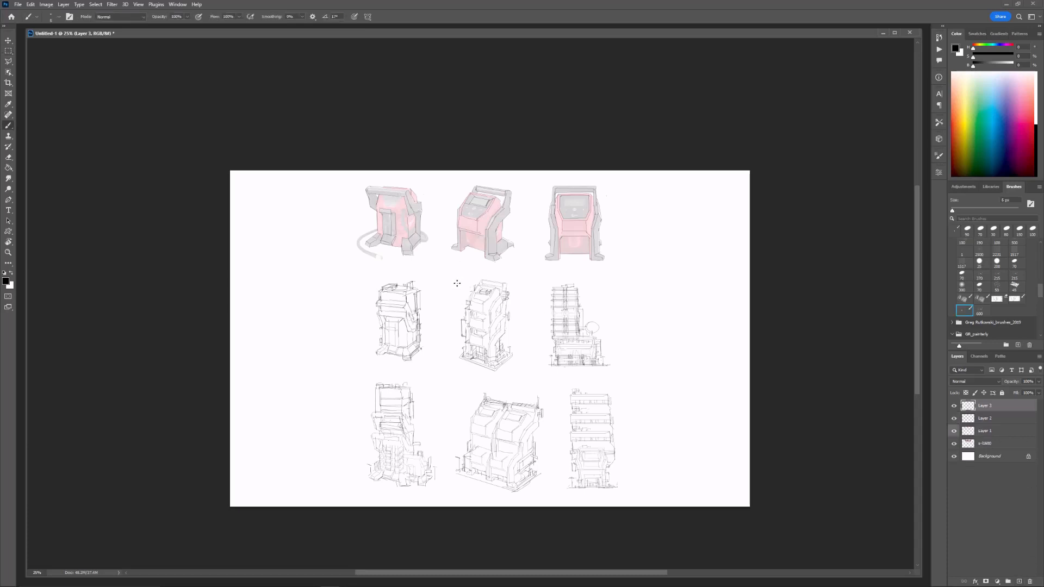
pyautogui.press(']')
pyautogui.press(']')
pyautogui.press(']')
pyautogui.press(']')
pyautogui.press(']')
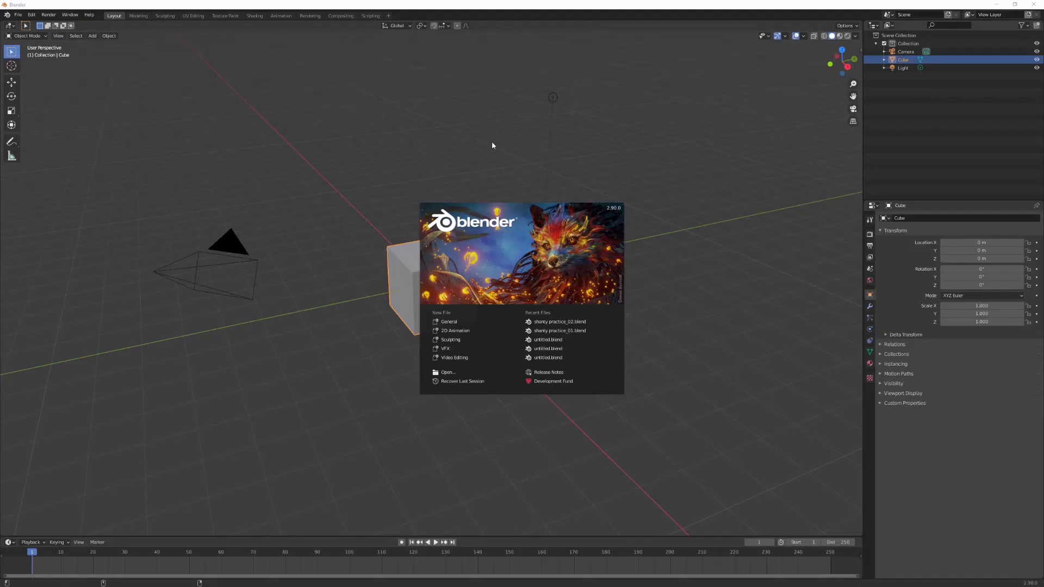
# Step: Switch to Blender, dismiss the splash screen, and hide the default camera and light
pyautogui.click(470, 106)
pyautogui.moveTo(187, 211); pyautogui.dragTo(271, 288)
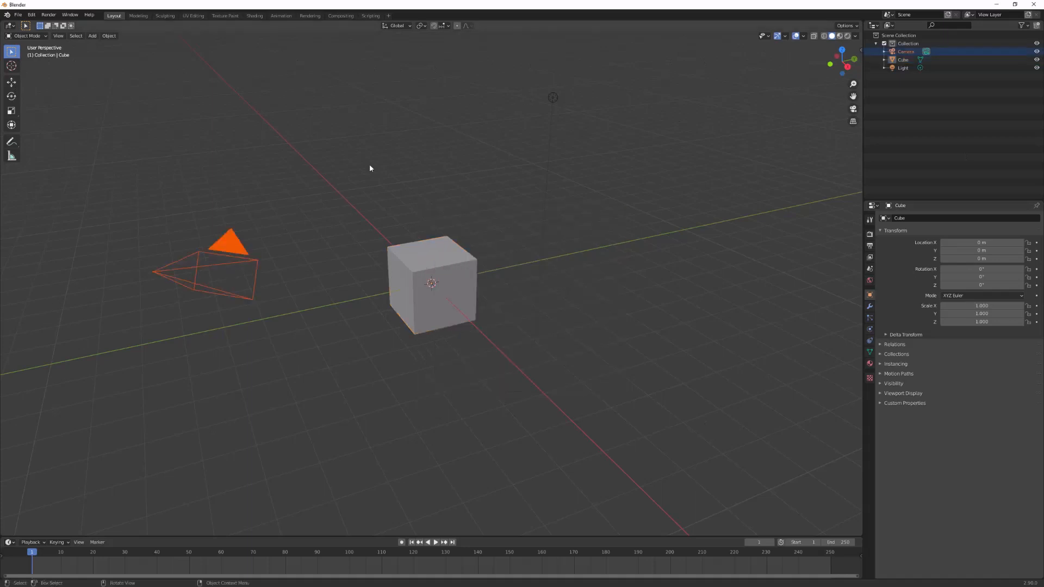
pyautogui.click(1036, 52)
pyautogui.click(553, 98)
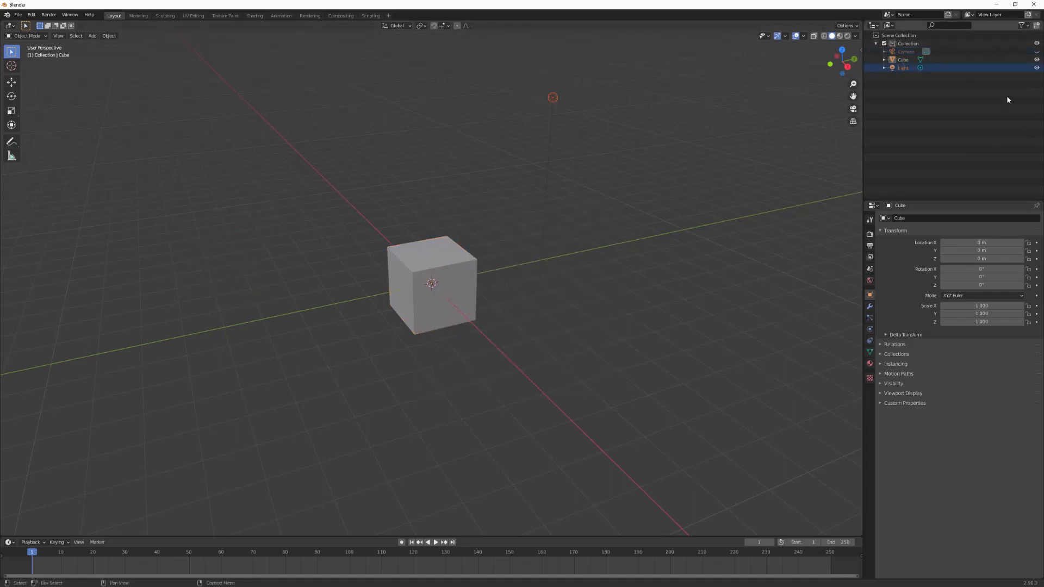
pyautogui.click(1036, 68)
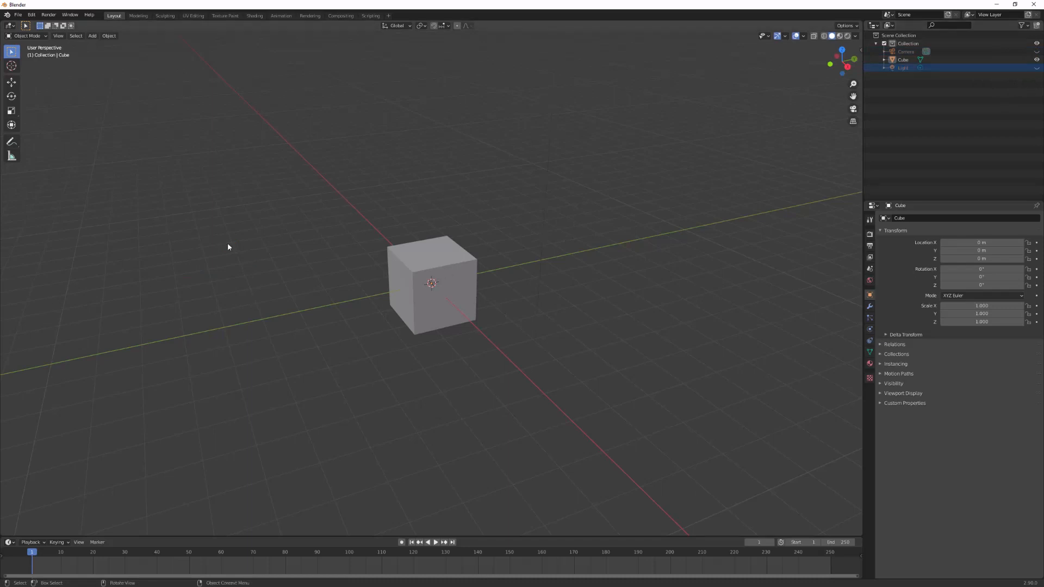
# Step: Delete the default cube from the scene
pyautogui.click(456, 249)
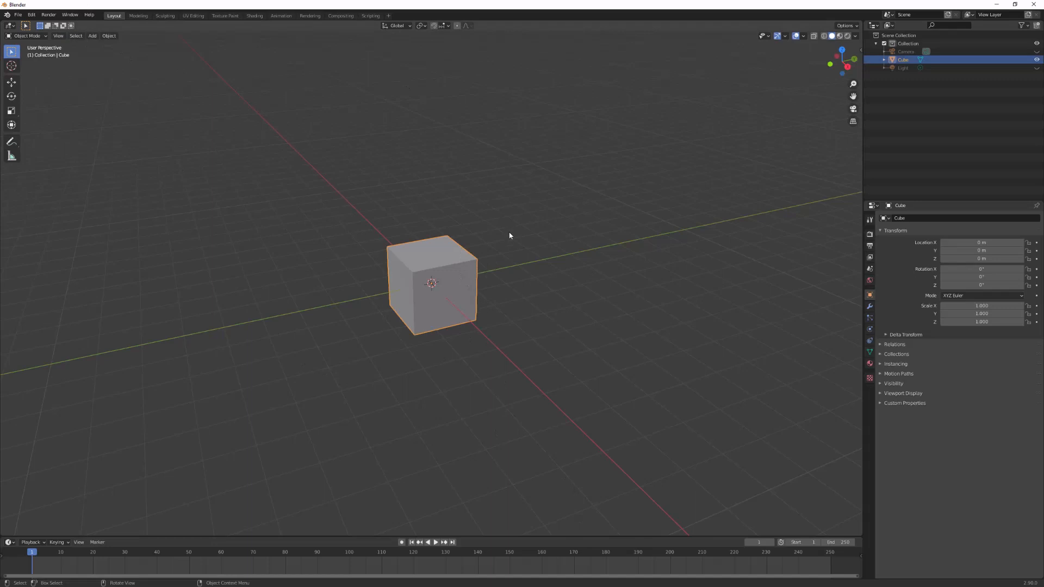
pyautogui.press('Delete')
pyautogui.moveTo(357, 182); pyautogui.dragTo(390, 217, button='middle')
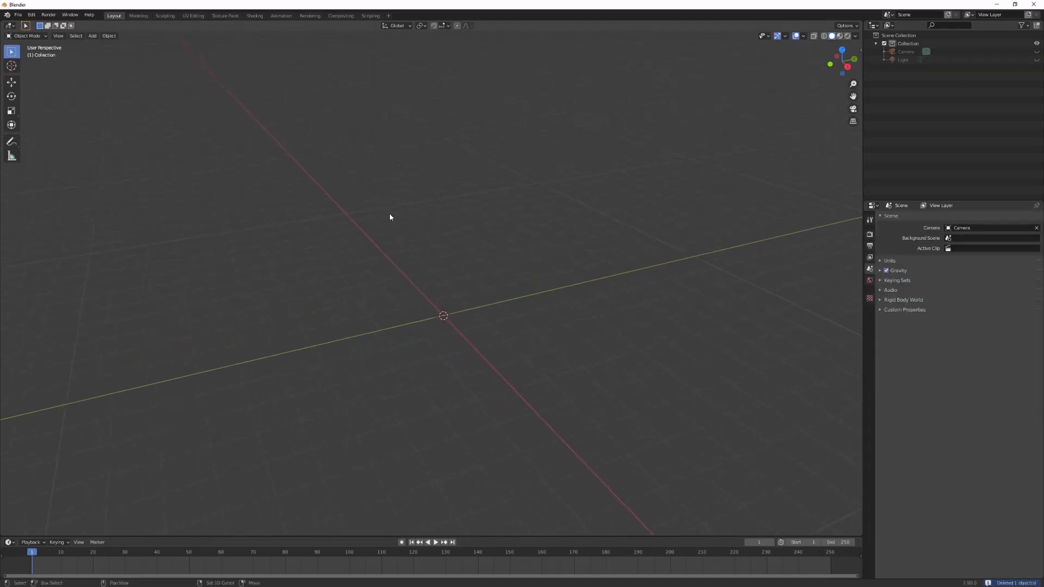
# Step: Check in the add-on preferences whether Add Mesh: Extra Objects is enabled, and leave the preferences
pyautogui.click(34, 17)
pyautogui.click(34, 17)
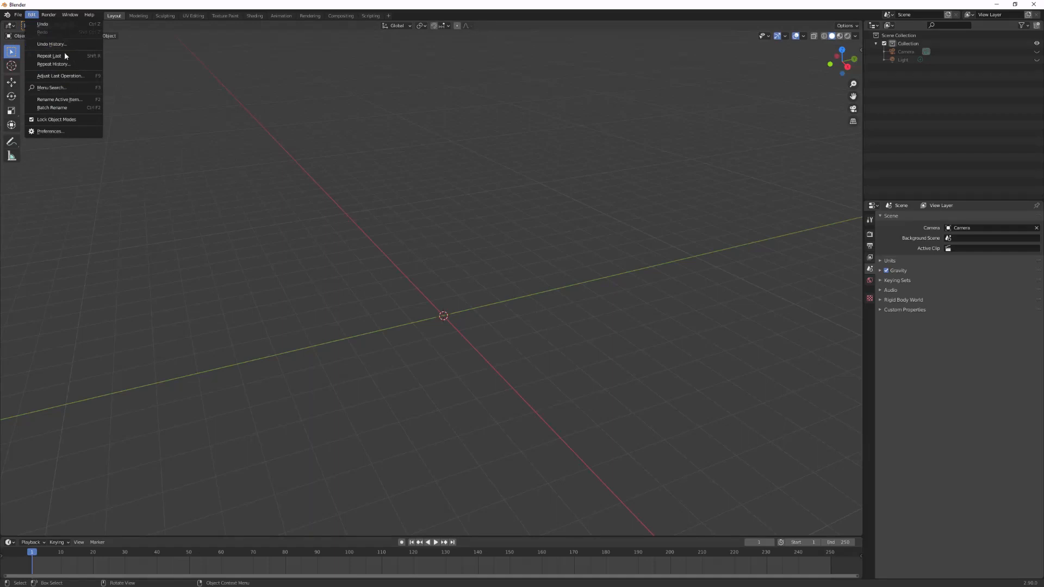
pyautogui.click(60, 131)
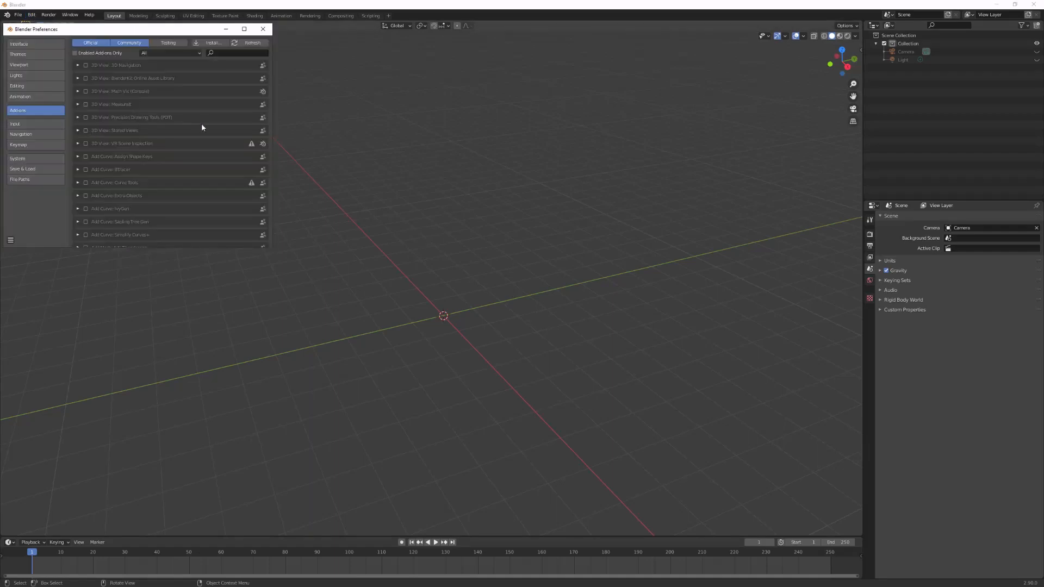
pyautogui.scroll(-2, 182, 105)
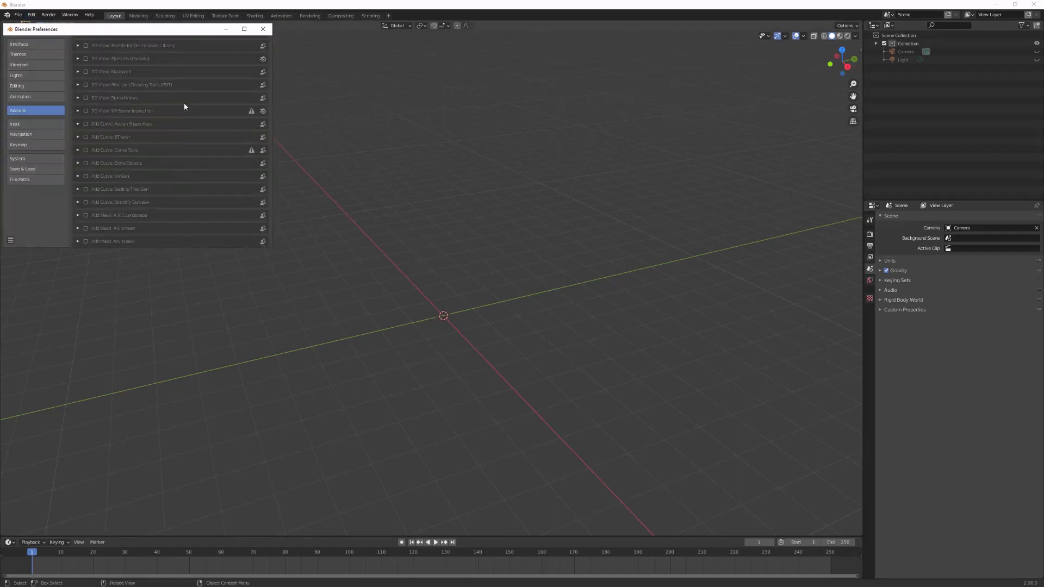
pyautogui.scroll(-4, 153, 188)
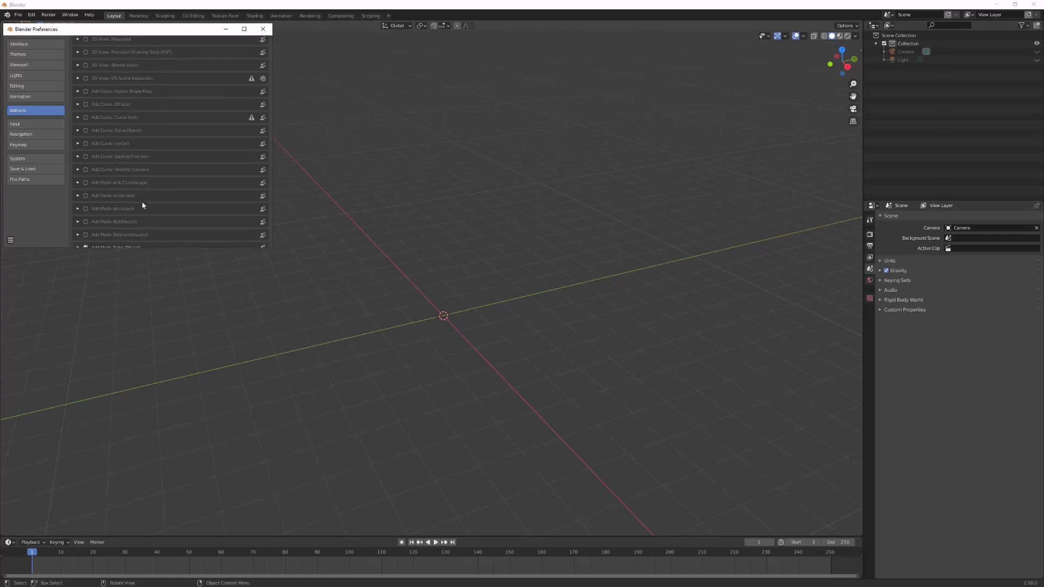
pyautogui.click(143, 214)
pyautogui.scroll(-1, 158, 206)
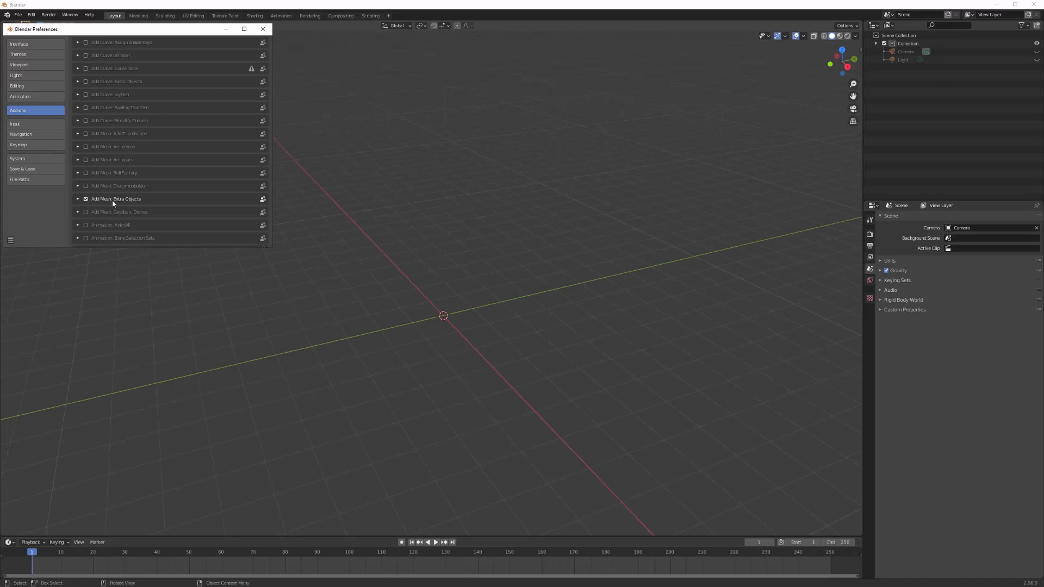
pyautogui.click(466, 279)
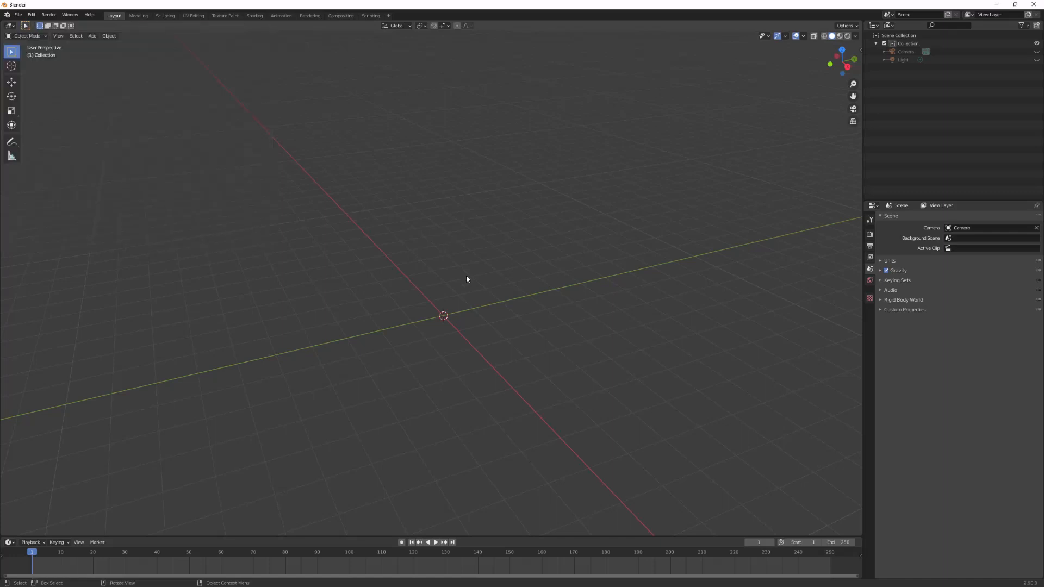
# Step: Add a single-vertex mesh object at the world origin
pyautogui.hotkey('shift', 'a')
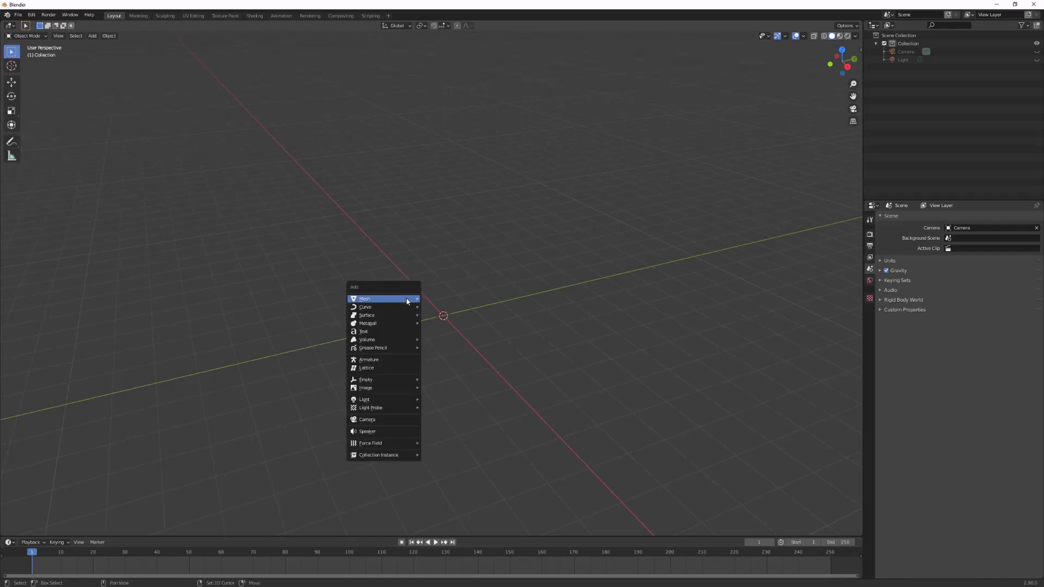
pyautogui.moveTo(407, 299)
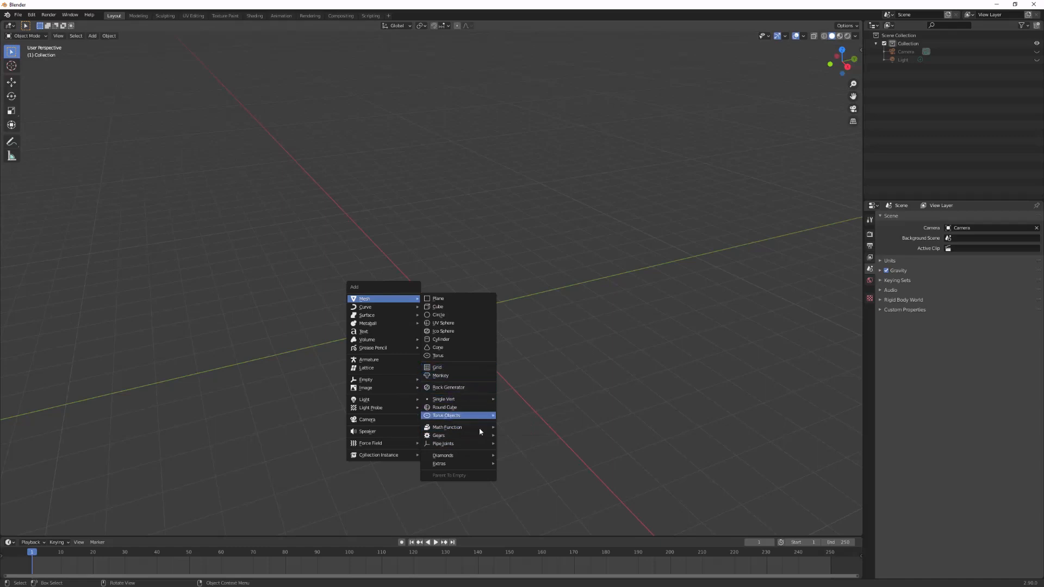
pyautogui.moveTo(457, 411)
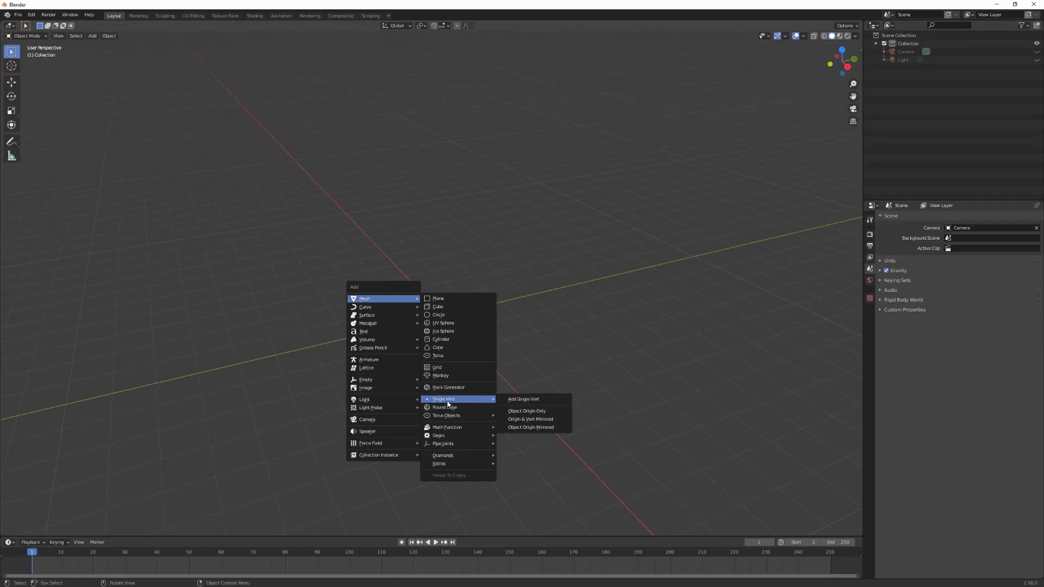
pyautogui.click(525, 401)
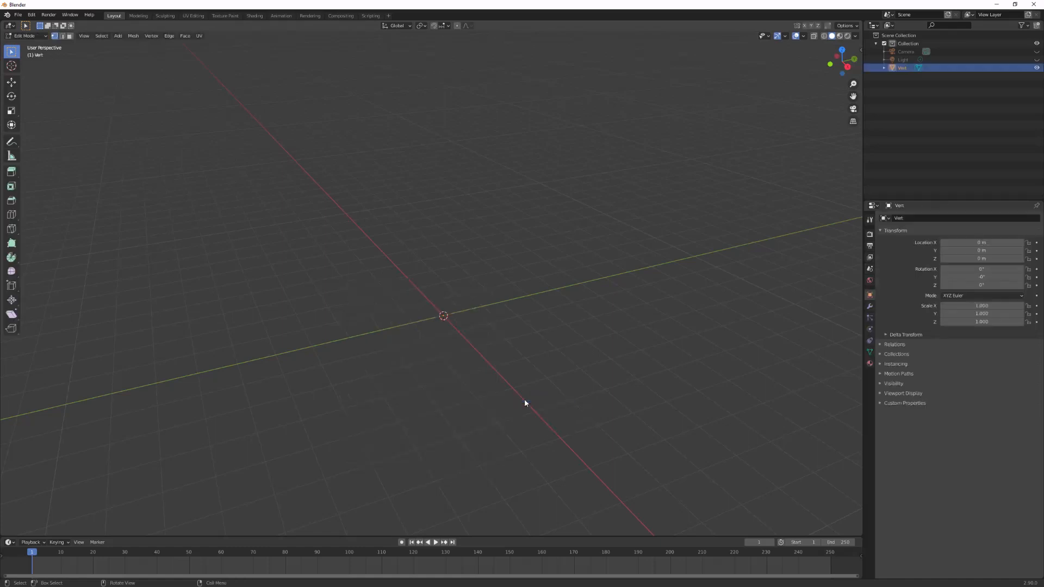
# Step: Extrude the vertex about 1.27 m in the positive Y direction to form the first edge of the building footprint
pyautogui.moveTo(495, 278); pyautogui.dragTo(467, 329, button='middle')
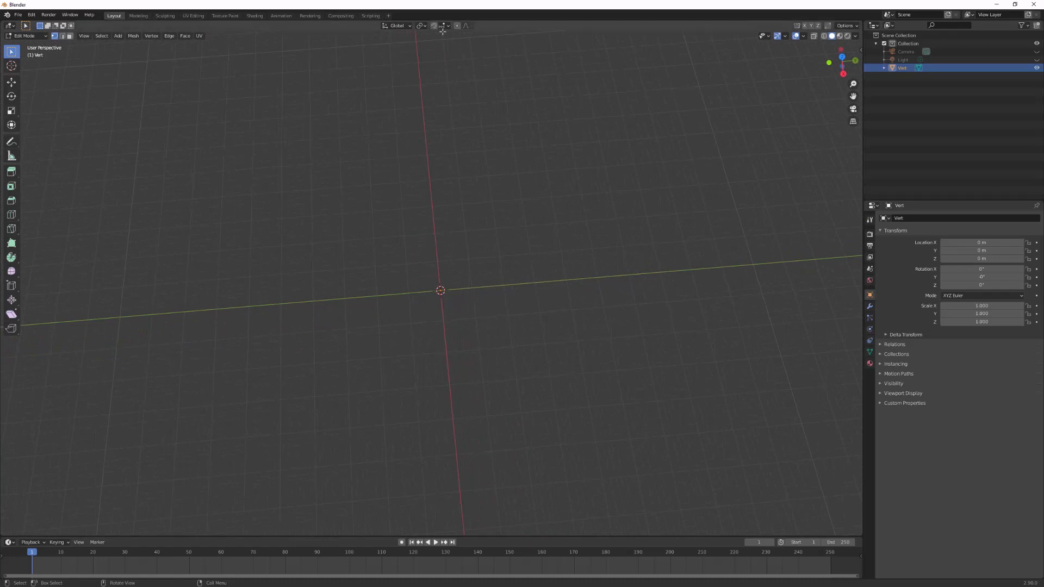
pyautogui.keyDown('alt'); pyautogui.moveTo(465, 264); pyautogui.dragTo(493, 433, button='middle'); pyautogui.keyUp('alt')
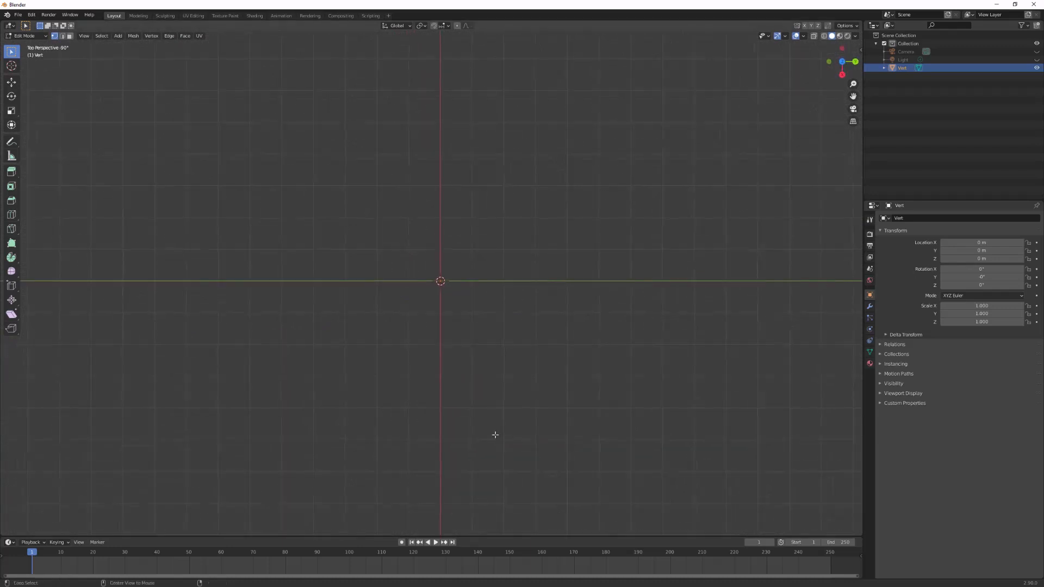
pyautogui.scroll(3, 522, 273)
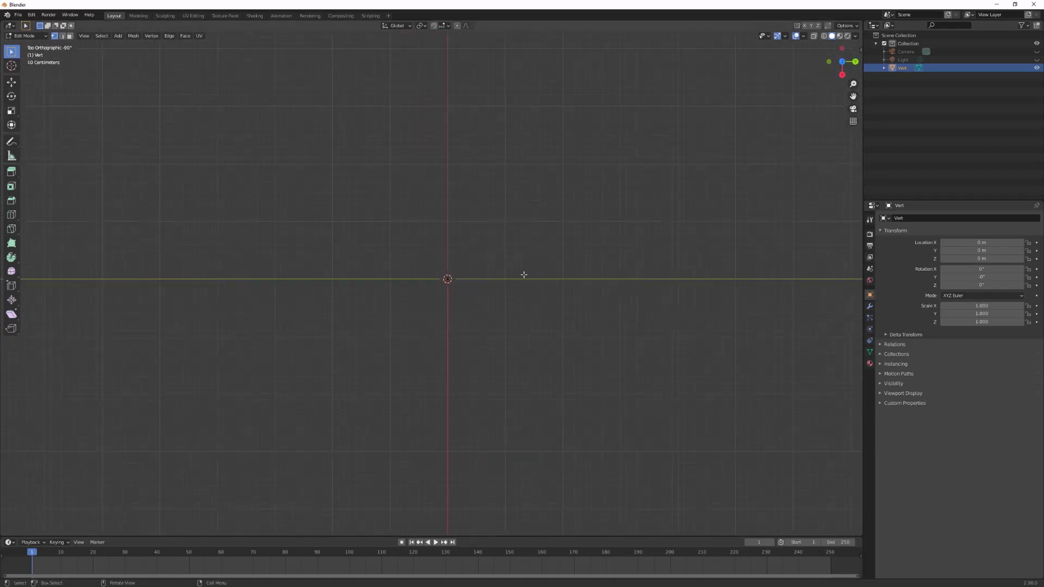
pyautogui.keyDown('shift'); pyautogui.moveTo(531, 253); pyautogui.dragTo(492, 305, button='middle'); pyautogui.keyUp('shift')
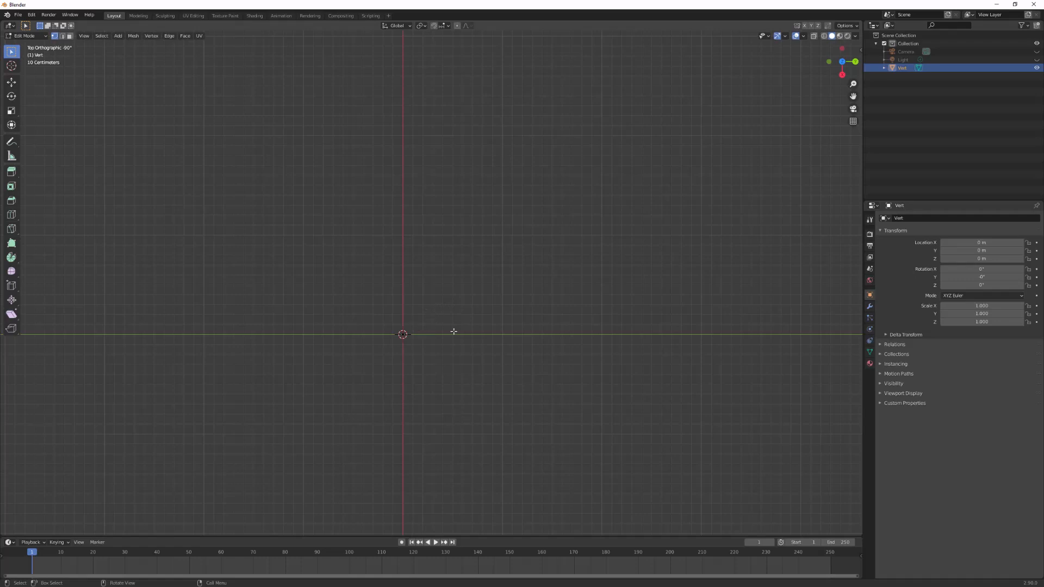
pyautogui.press('e')
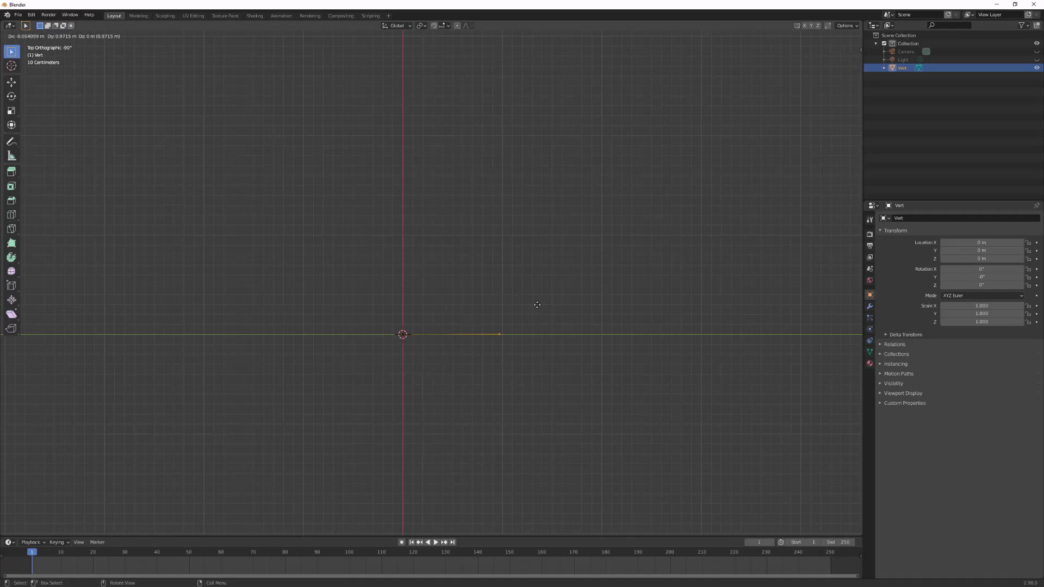
pyautogui.press('y')
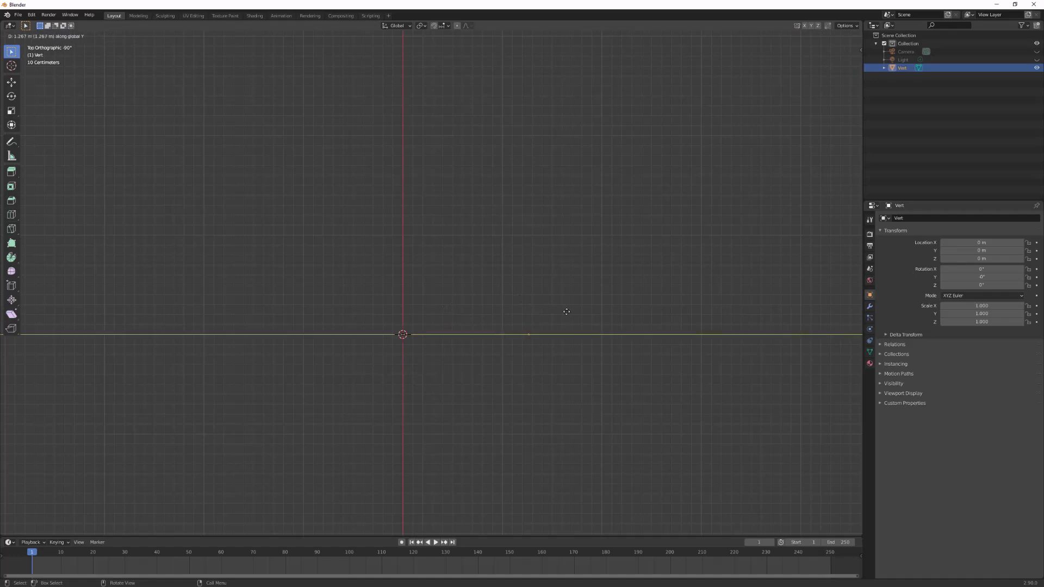
pyautogui.click(566, 312)
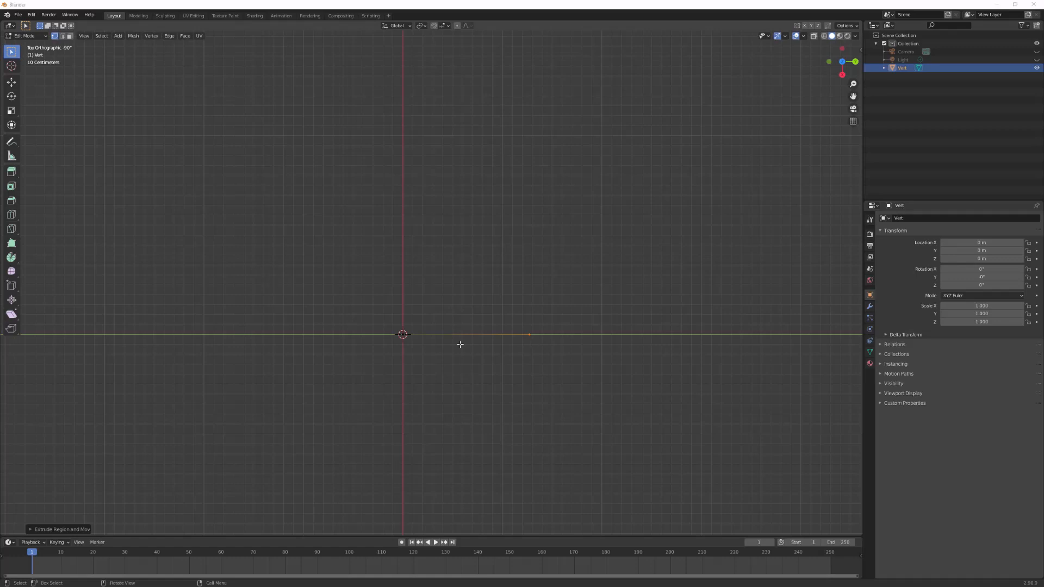
# Step: Extrude the end vertex about 0.9 m along positive X, and add a diagonal edge about 0.3 m in X and -0.27 m in Y
pyautogui.click(520, 359)
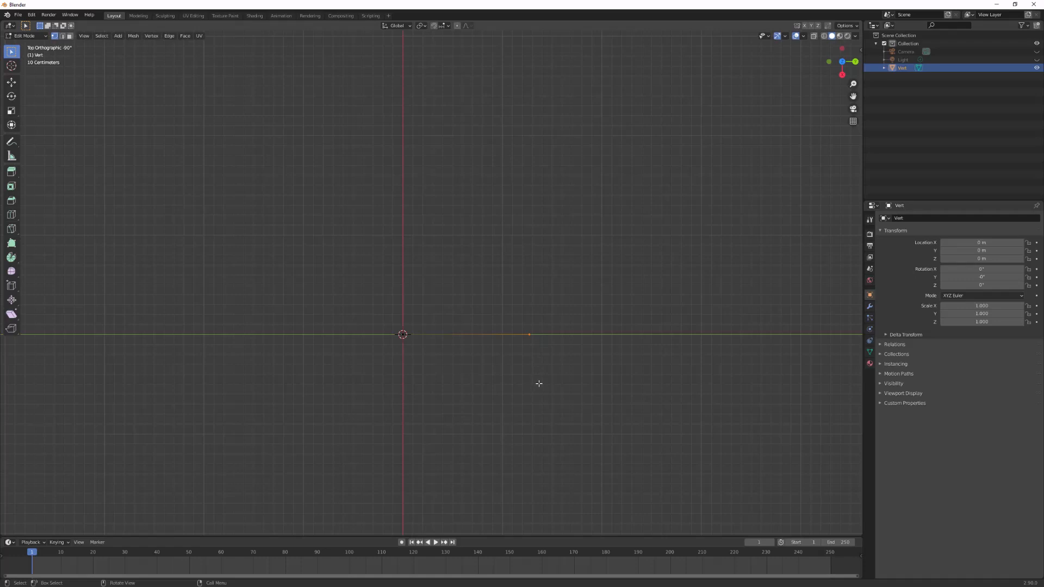
pyautogui.press('e')
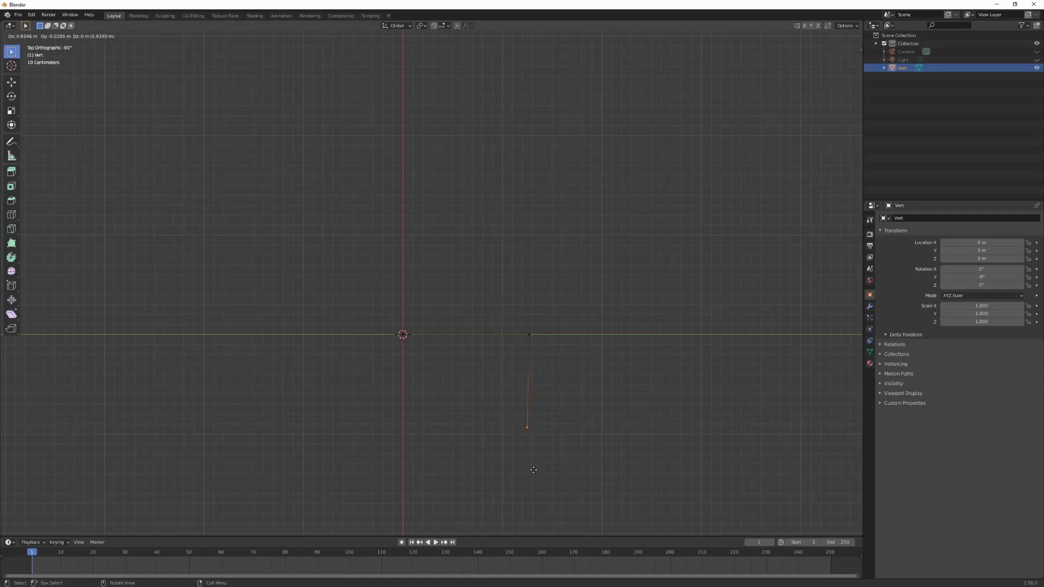
pyautogui.press('x')
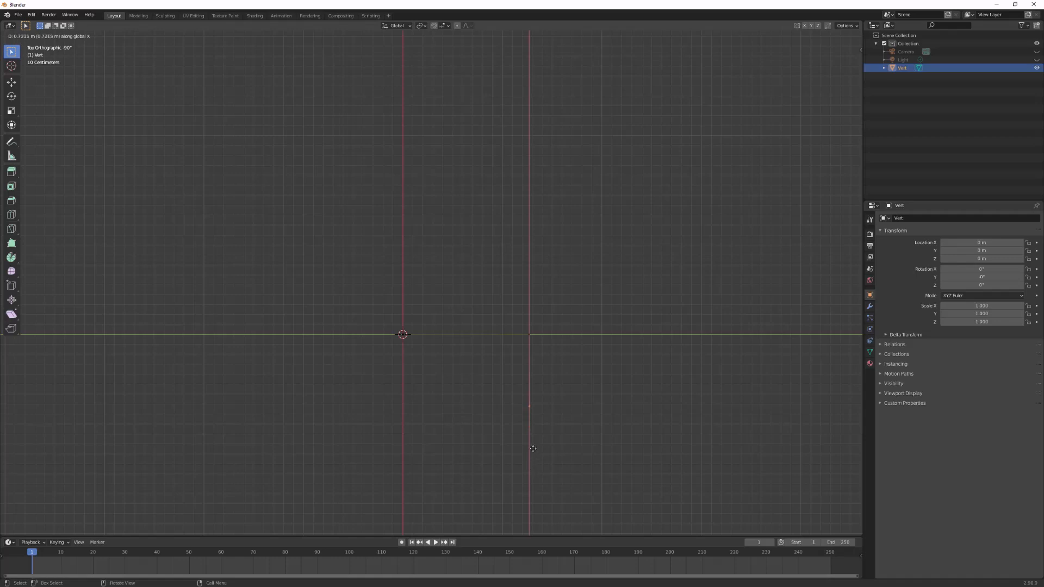
pyautogui.click(536, 464)
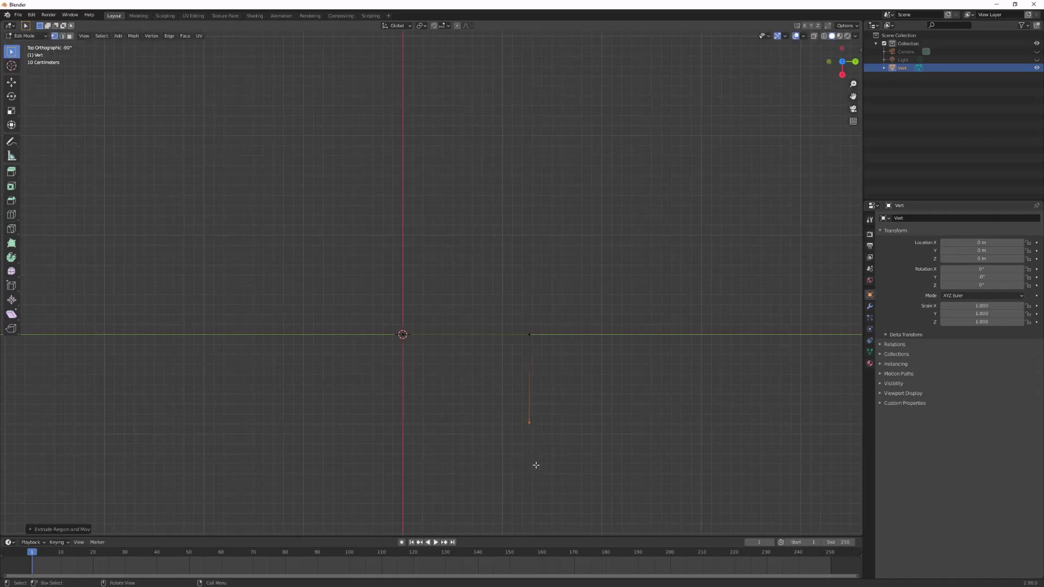
pyautogui.press('e')
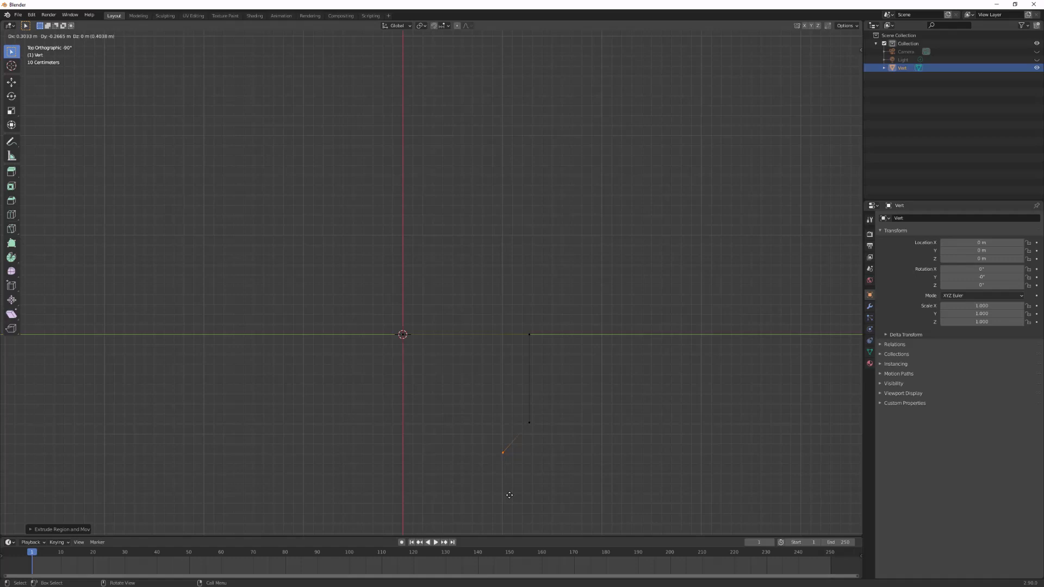
pyautogui.click(509, 496)
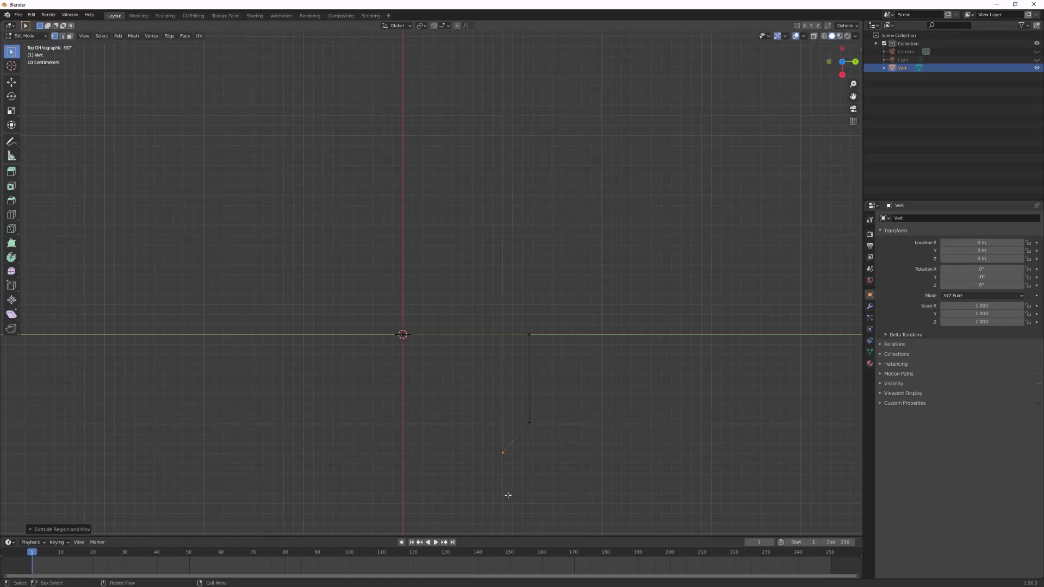
# Step: Extrude the outline about 0.7 m in negative Y and add a diagonal corner edge about 0.4 m long back to the X axis
pyautogui.press('e')
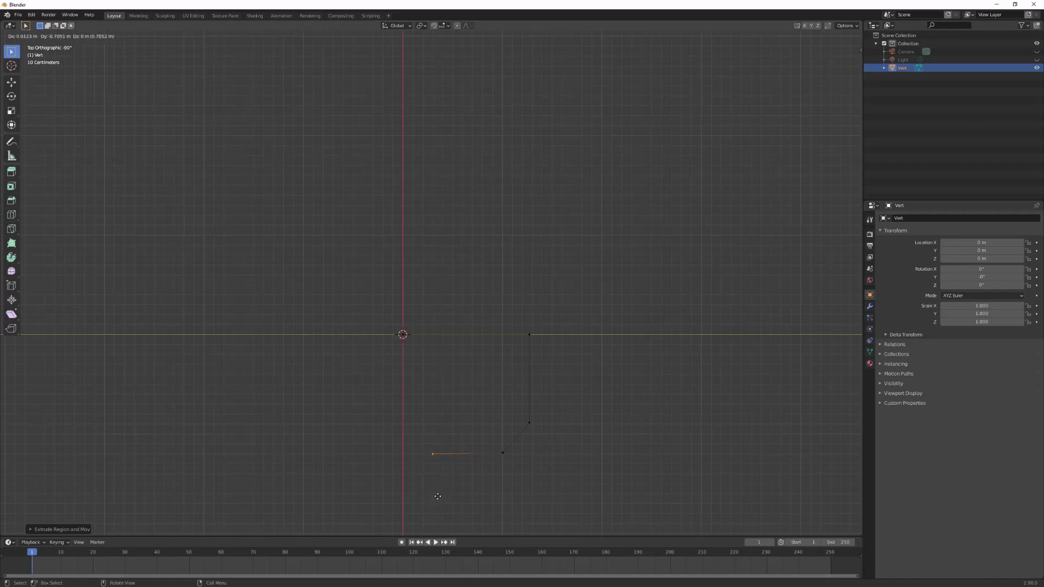
pyautogui.click(438, 497)
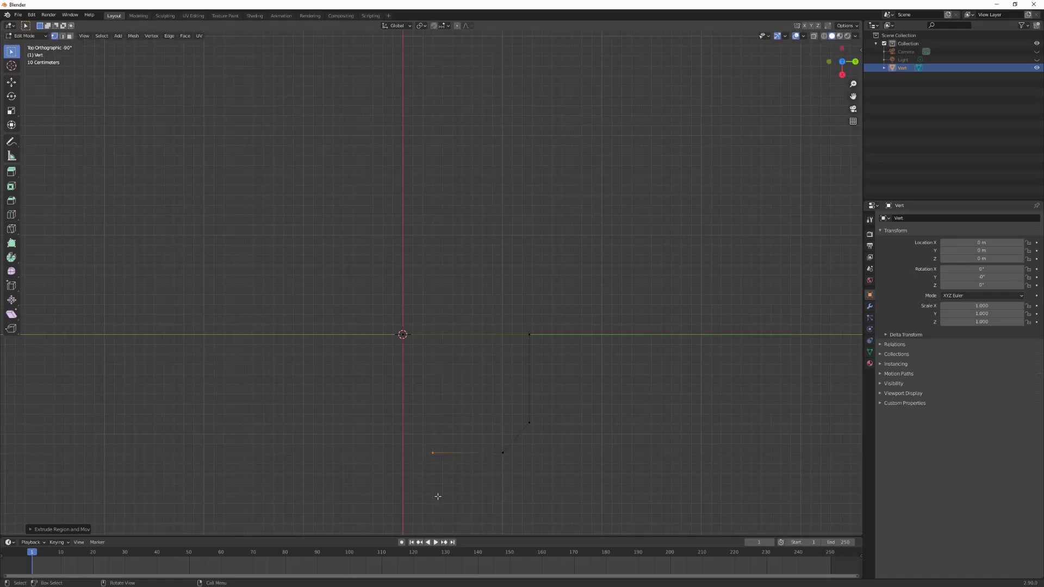
pyautogui.press('e')
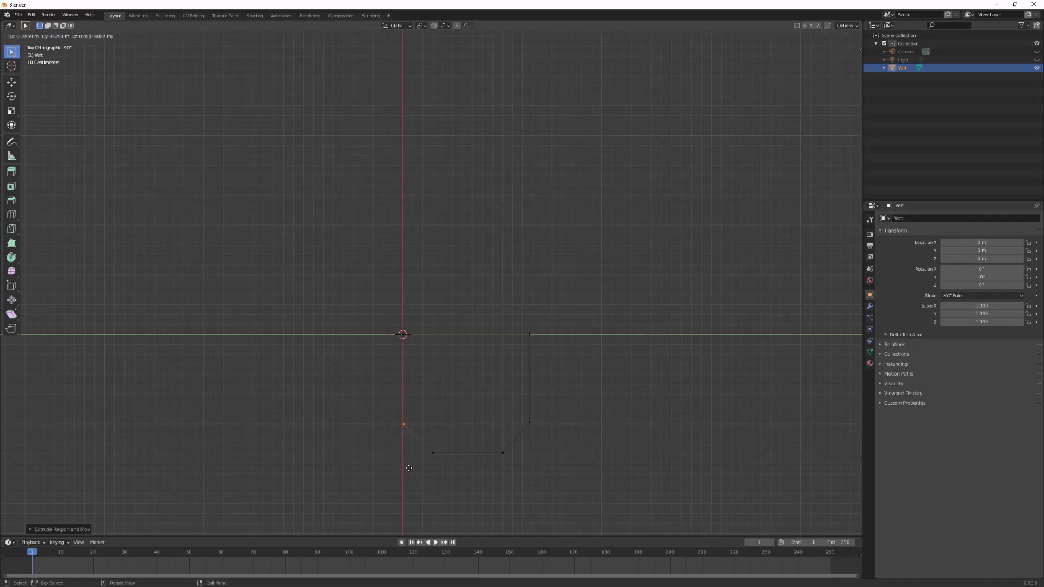
pyautogui.click(408, 468)
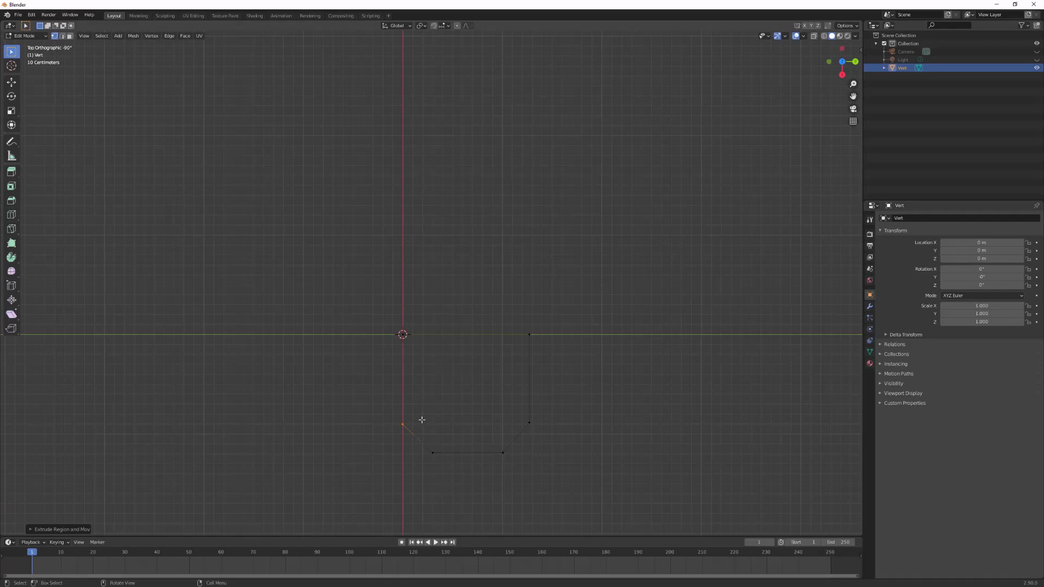
pyautogui.press('e')
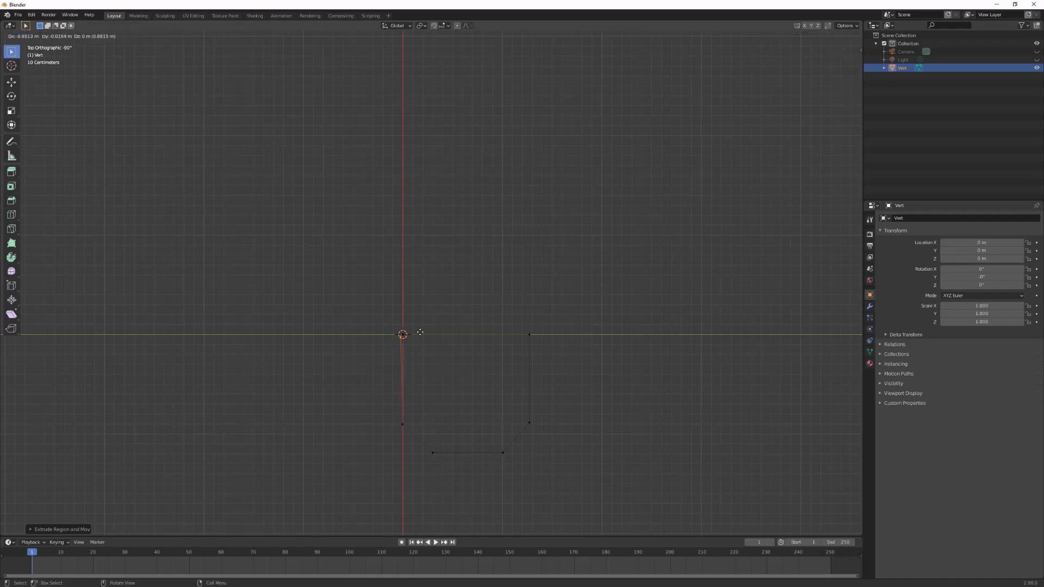
pyautogui.click(421, 337)
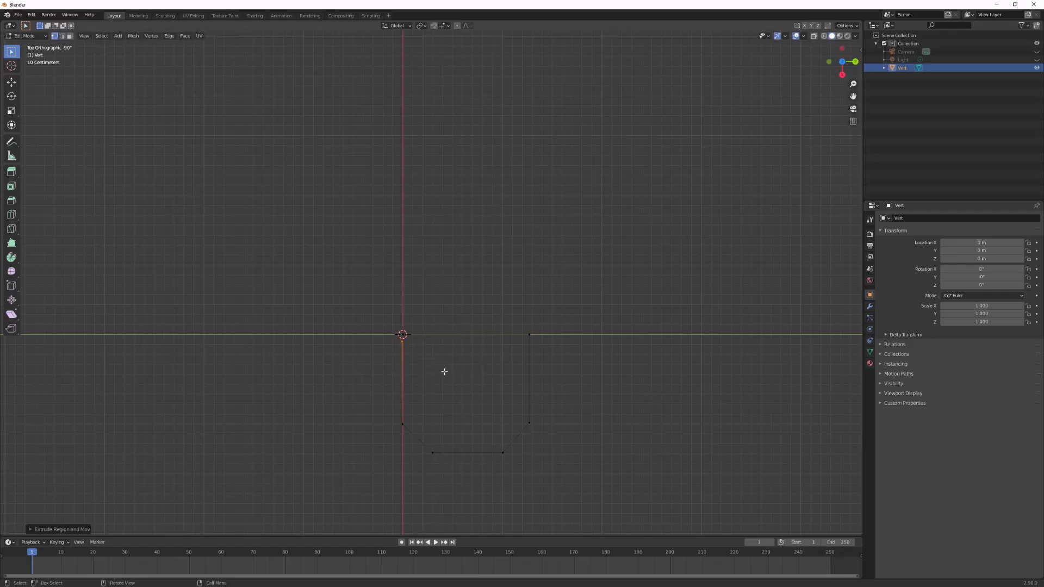
pyautogui.press('x')
pyautogui.click(405, 391)
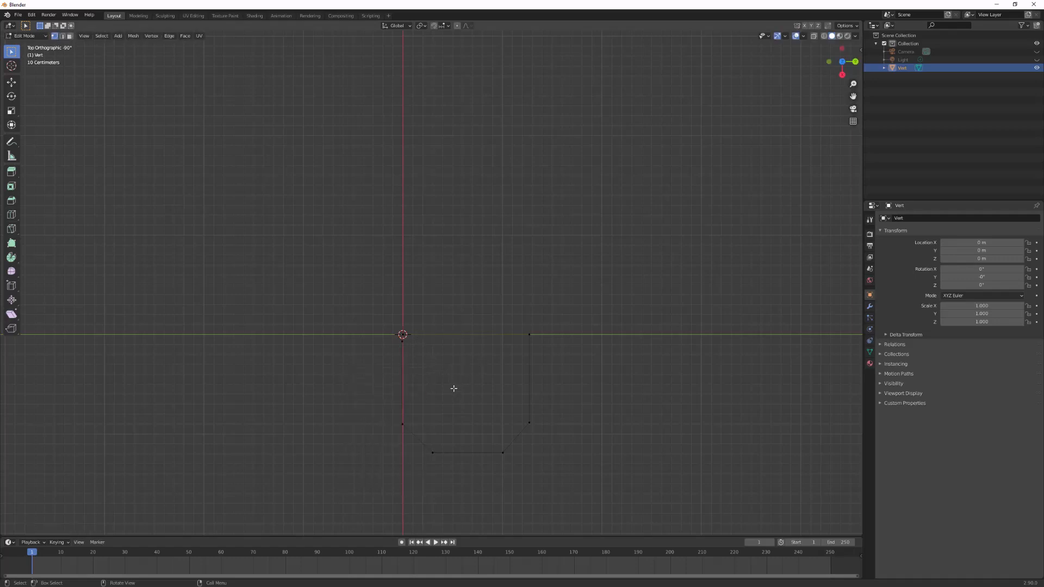
pyautogui.hotkey('ctrl', 'z')
pyautogui.hotkey('ctrl', 'z')
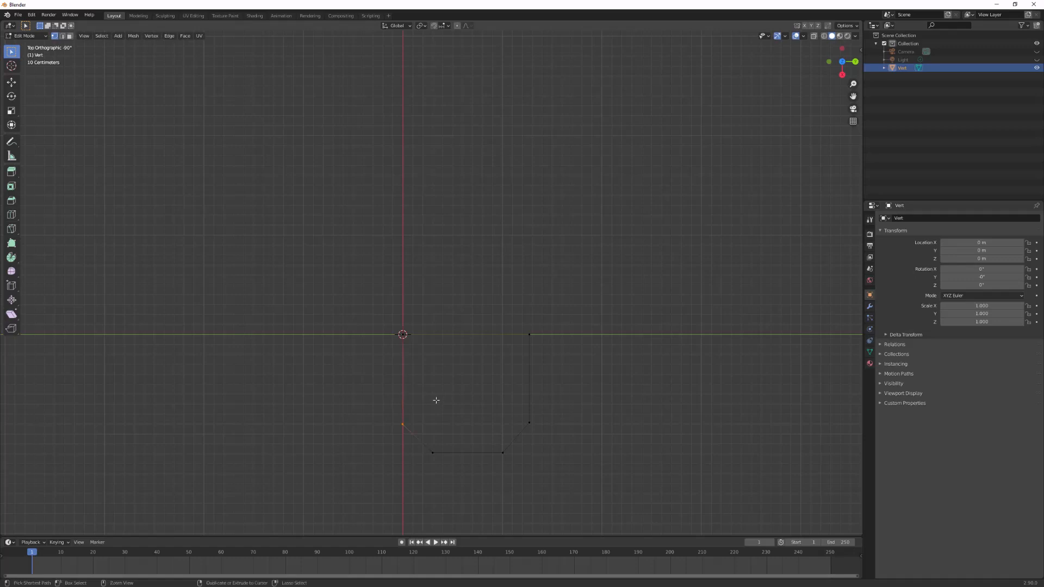
pyautogui.scroll(3, 401, 327)
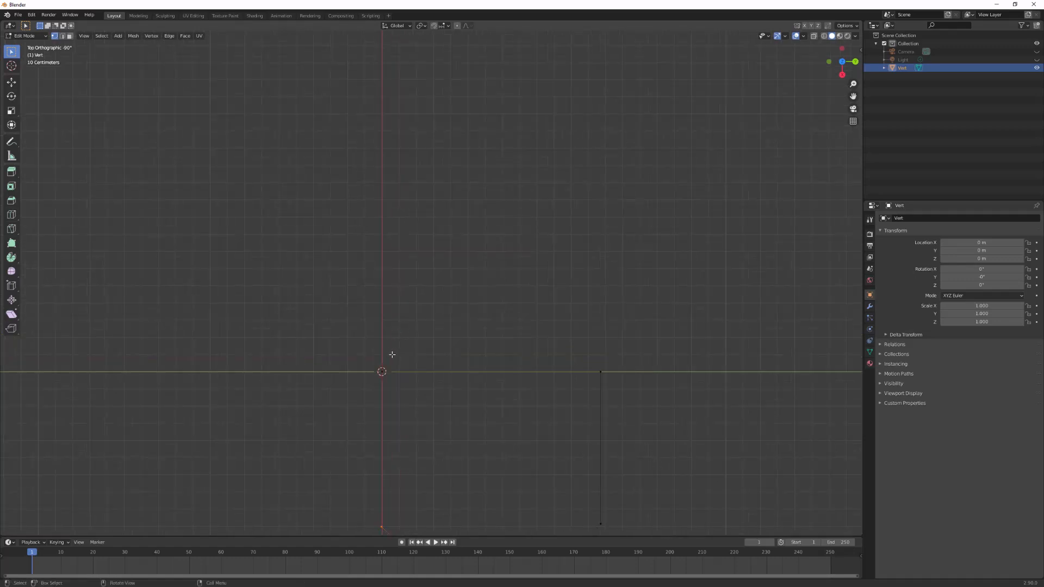
pyautogui.scroll(-1, 393, 354)
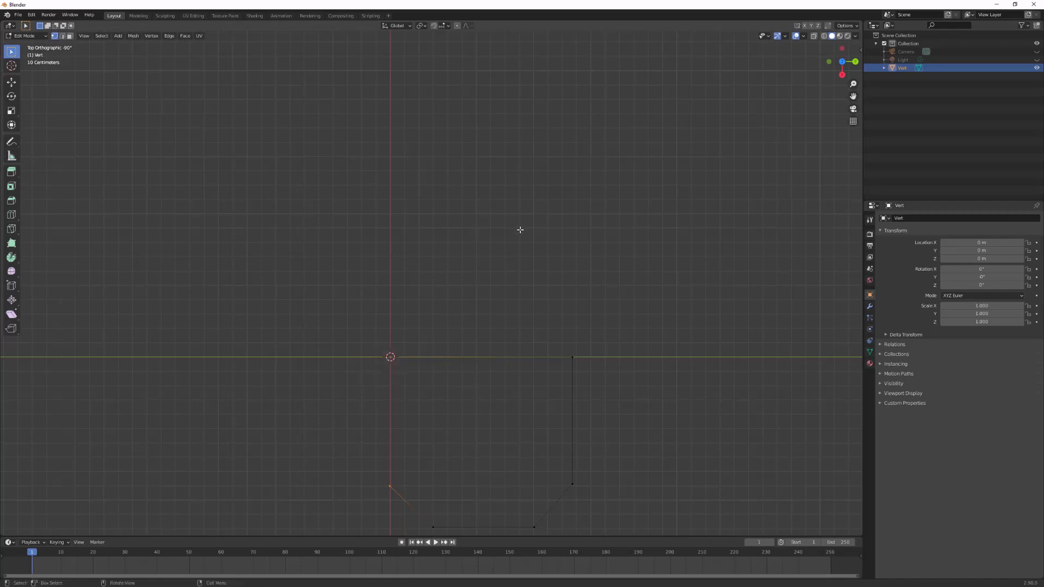
# Step: Close the footprint outline with an edge along the X axis and fill the whole outline with a face
pyautogui.press('f')
pyautogui.keyDown('shift'); pyautogui.moveTo(640, 379); pyautogui.dragTo(622, 309, button='middle'); pyautogui.keyUp('shift')
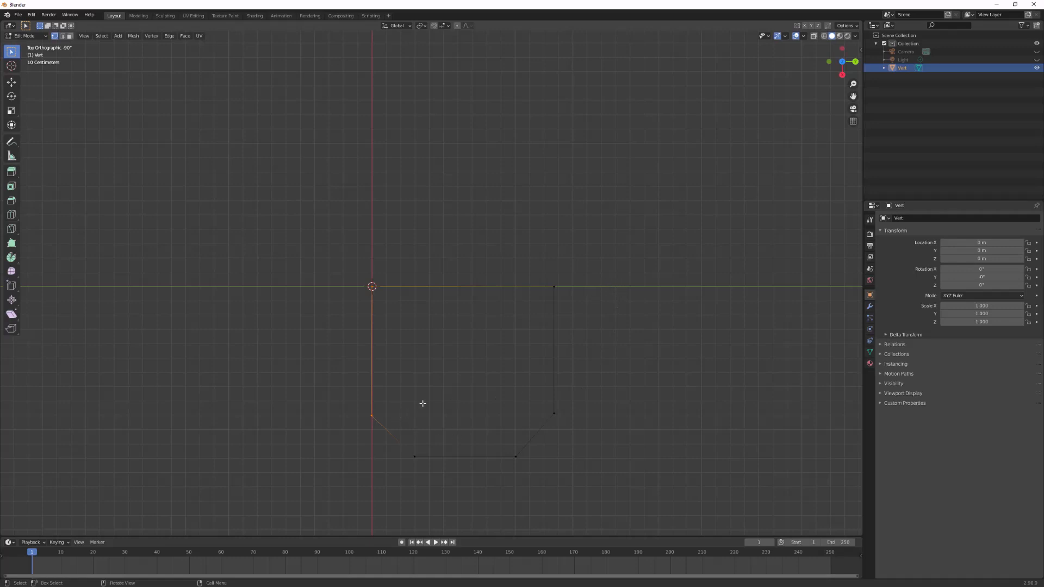
pyautogui.hotkey('alt', 'a')
pyautogui.moveTo(610, 237); pyautogui.dragTo(301, 493)
pyautogui.press('2')
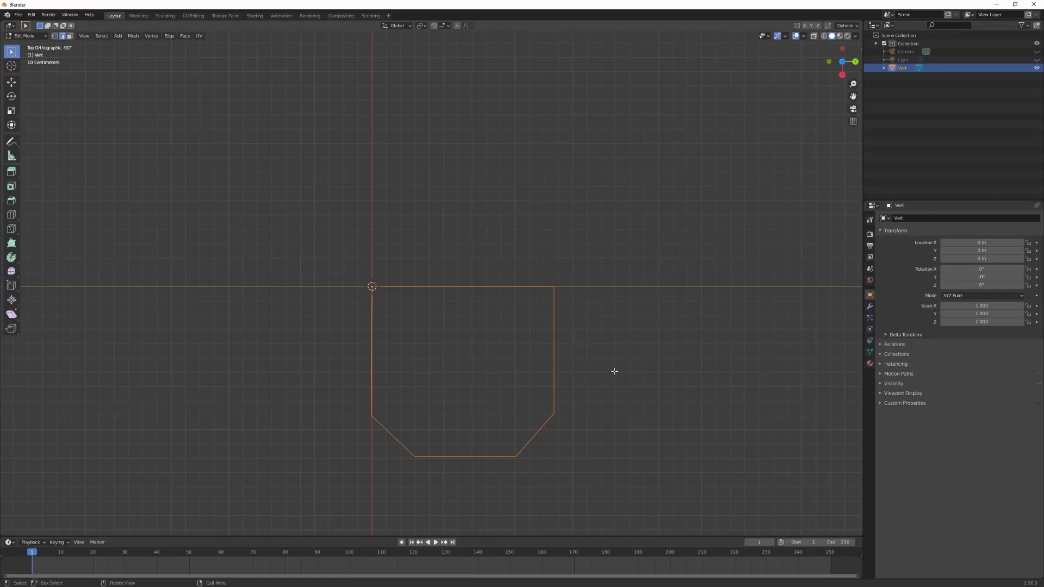
pyautogui.press('f')
pyautogui.hotkey('alt', 'a')
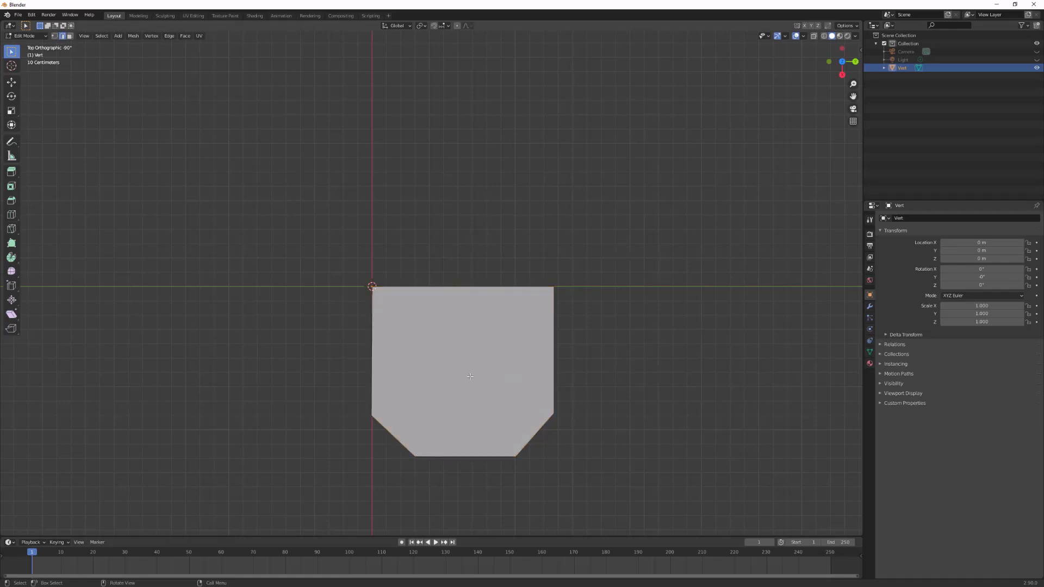
# Step: Extrude the footprint face upward about 1.2 m to form the building volume
pyautogui.moveTo(470, 377); pyautogui.dragTo(556, 334, button='middle')
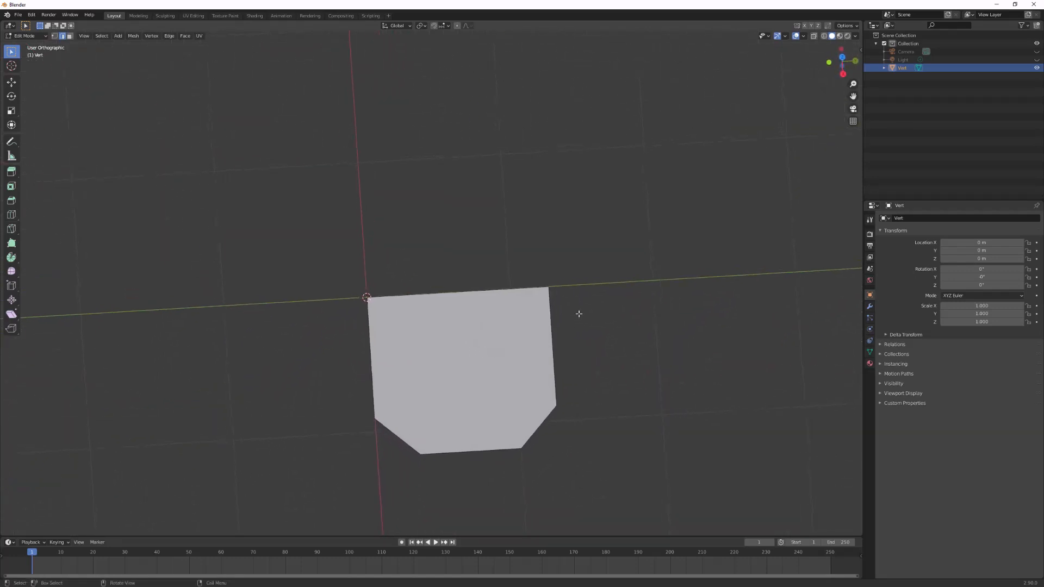
pyautogui.press('3')
pyautogui.click(450, 345)
pyautogui.moveTo(522, 310); pyautogui.dragTo(559, 296, button='middle')
pyautogui.press('e')
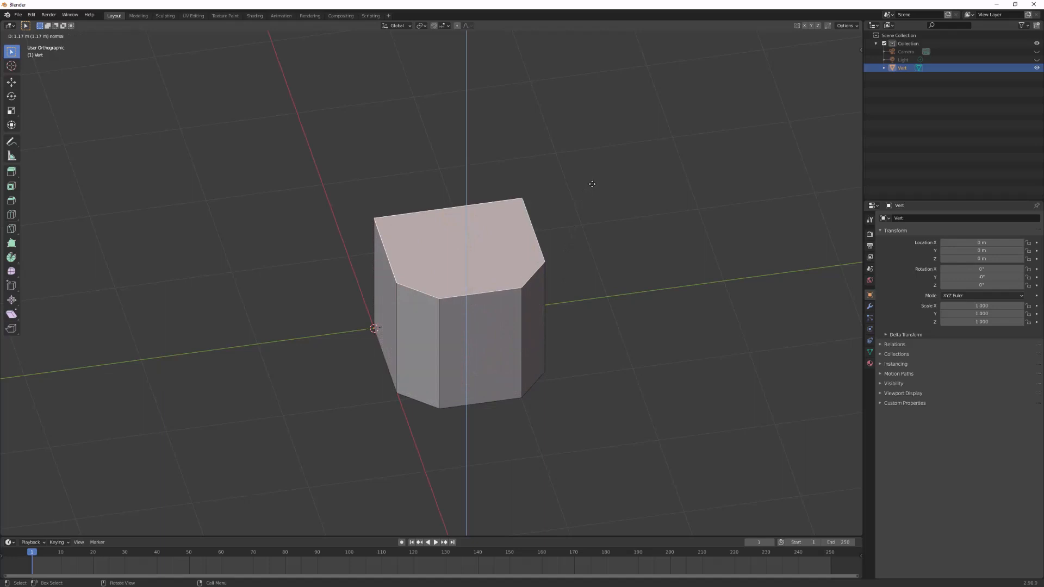
pyautogui.click(593, 174)
pyautogui.click(593, 175)
pyautogui.moveTo(601, 329); pyautogui.dragTo(562, 306, button='middle')
pyautogui.moveTo(438, 299); pyautogui.dragTo(508, 354, button='middle')
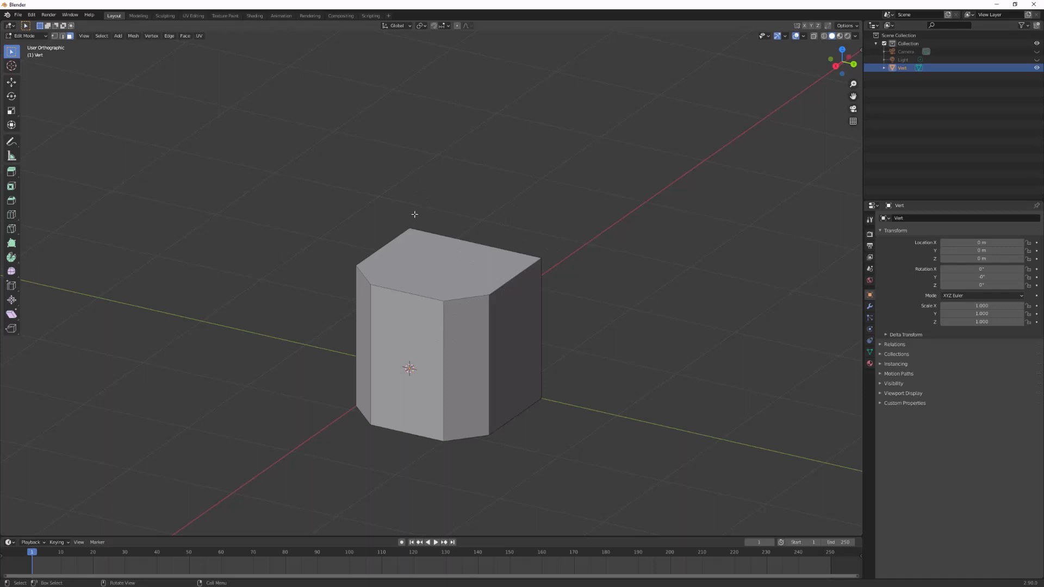
pyautogui.moveTo(415, 214); pyautogui.dragTo(484, 396, button='middle')
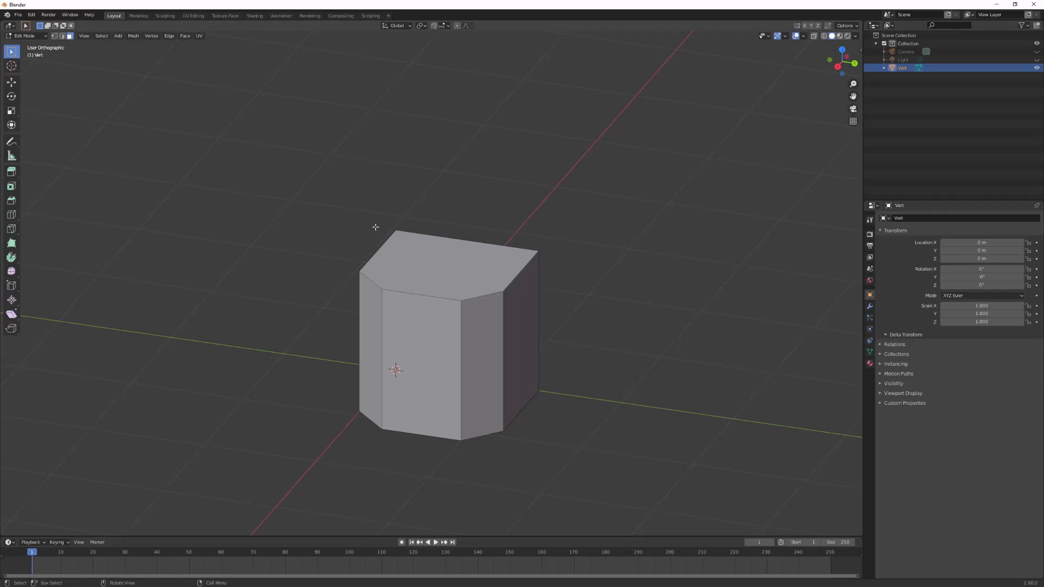
pyautogui.moveTo(345, 182); pyautogui.dragTo(570, 346)
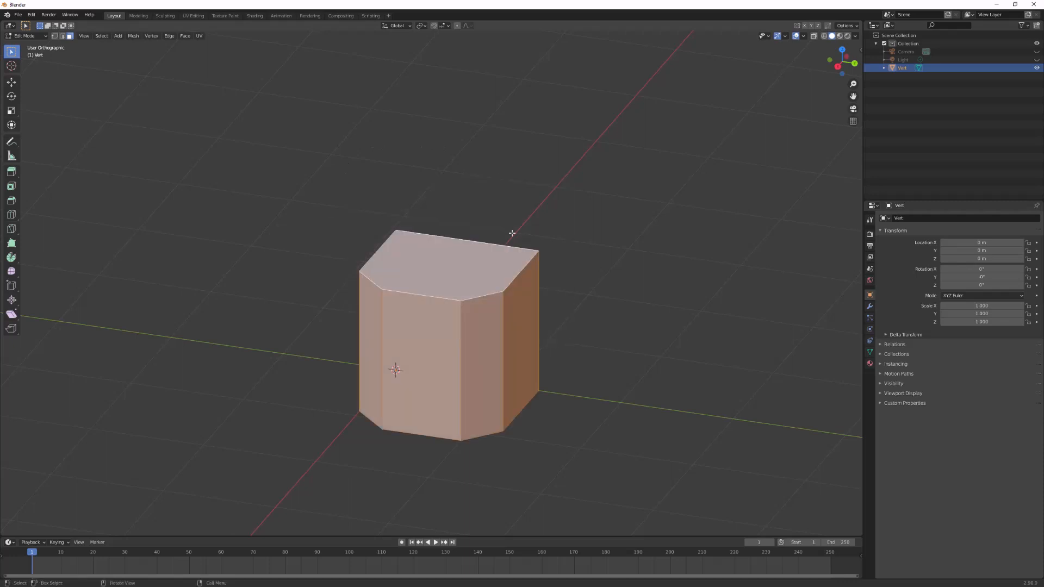
pyautogui.click(627, 207)
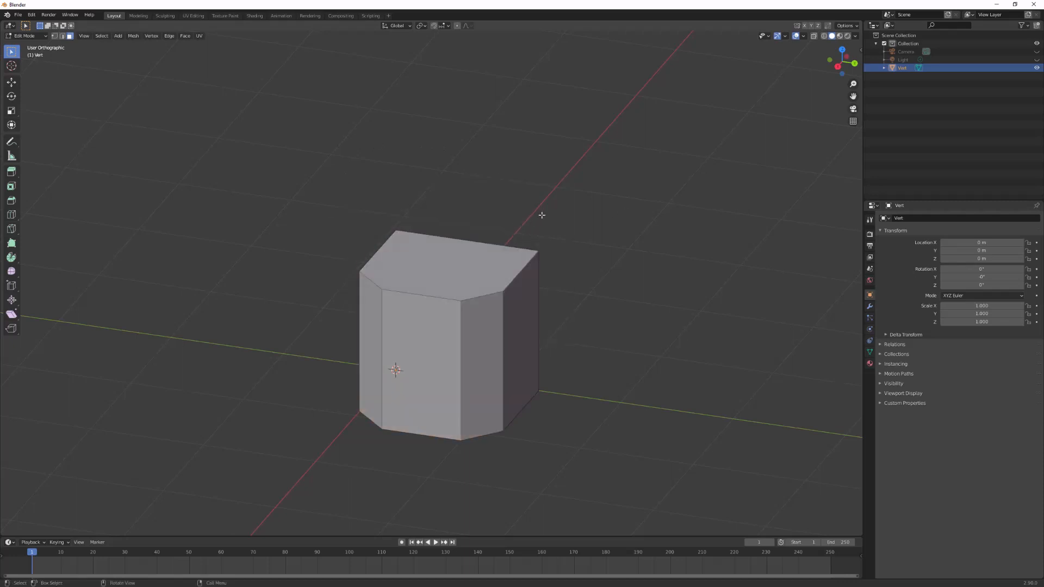
pyautogui.moveTo(596, 188); pyautogui.dragTo(249, 478)
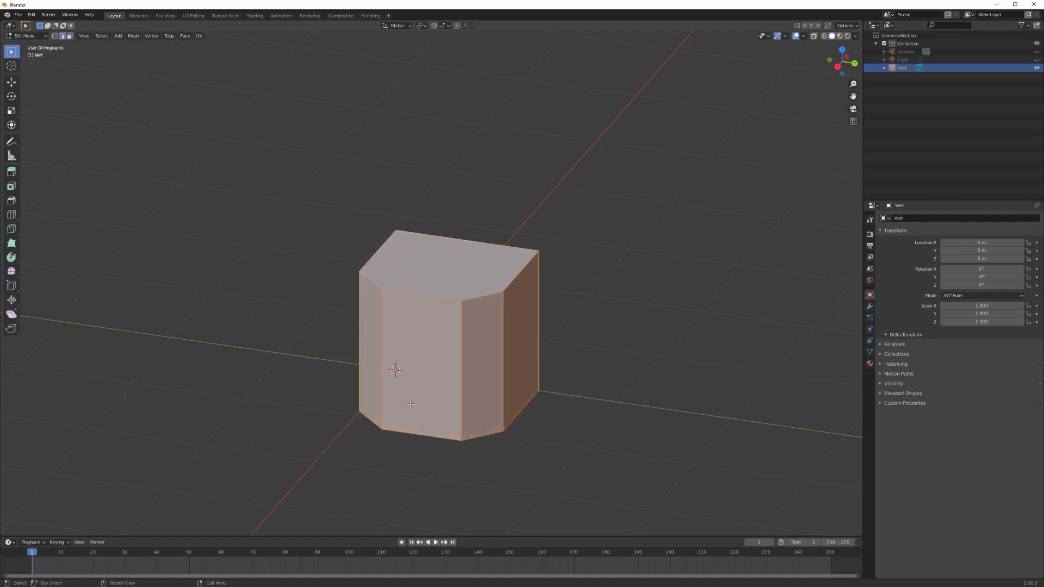
# Step: Add a horizontal loop cut around the building and slide it toward the base by a factor of about 0.31
pyautogui.hotkey('ctrl', 'r')
pyautogui.click(386, 390)
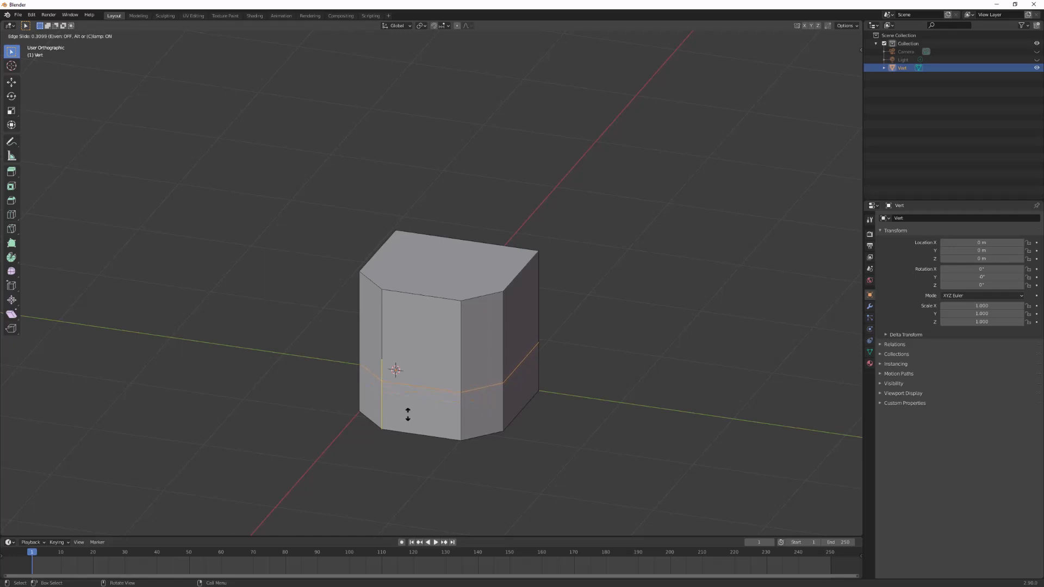
pyautogui.click(408, 415)
pyautogui.moveTo(408, 415); pyautogui.dragTo(547, 429, button='middle')
pyautogui.moveTo(616, 315); pyautogui.dragTo(640, 328)
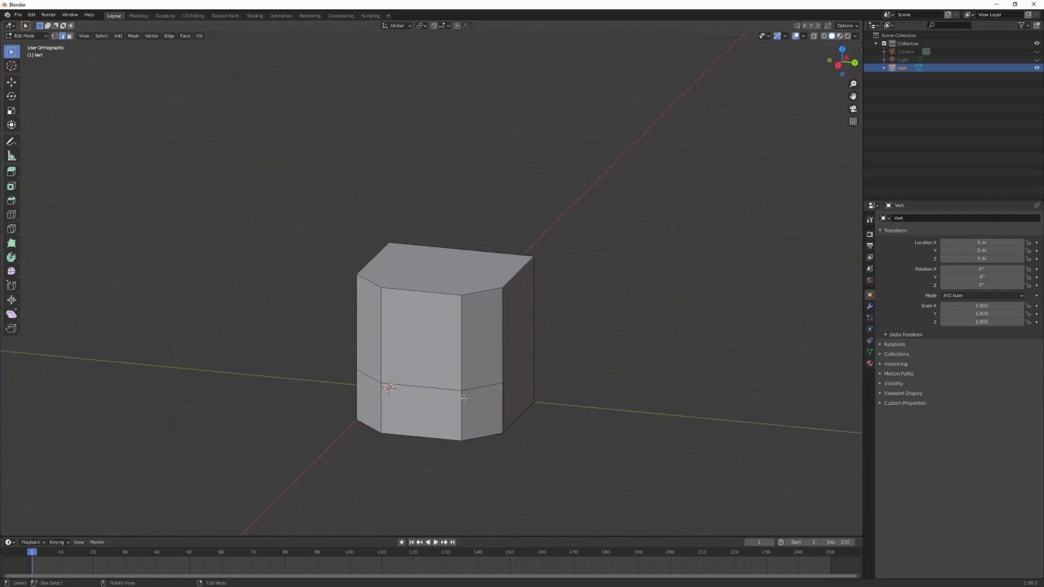
pyautogui.keyDown('shift'); pyautogui.moveTo(465, 399); pyautogui.dragTo(491, 363, button='middle'); pyautogui.keyUp('shift')
pyautogui.scroll(1, 461, 375)
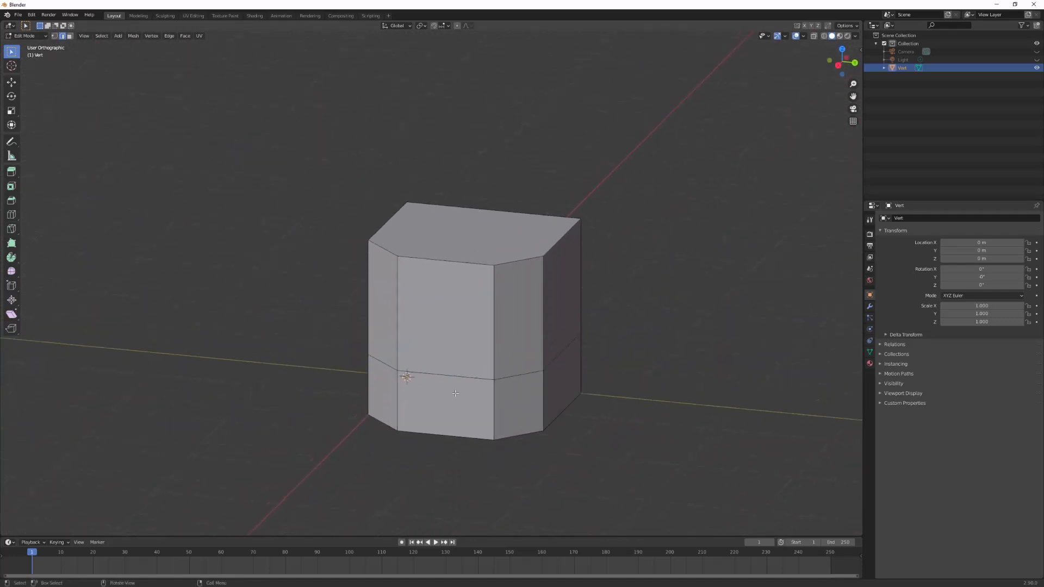
# Step: Place the 3D cursor on the upper front face and set the building's origin to its geometry
pyautogui.keyDown('shift'); pyautogui.rightClick(480, 295); pyautogui.keyUp('shift')
pyautogui.moveTo(430, 401); pyautogui.dragTo(458, 371, button='middle')
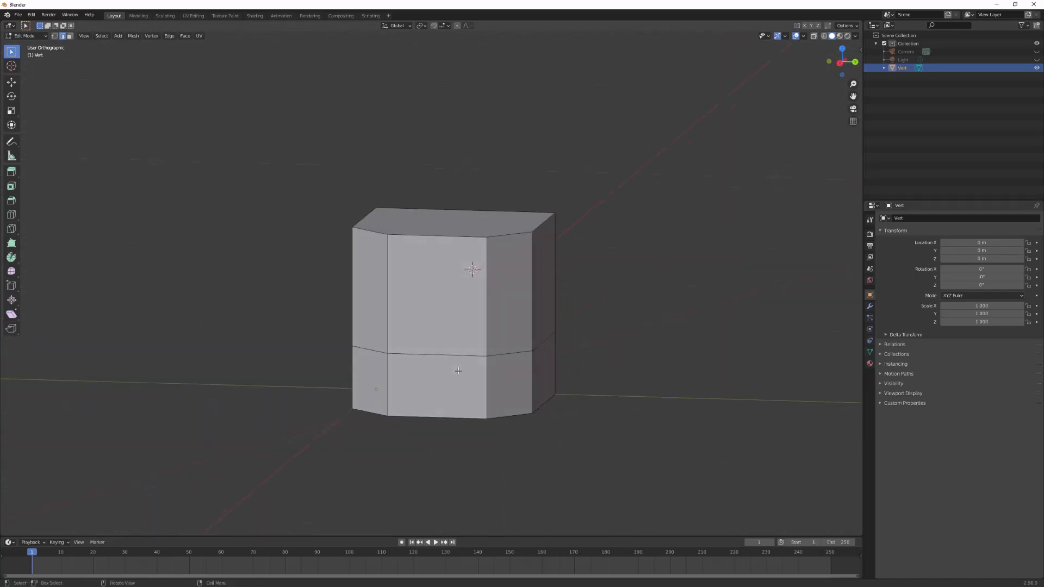
pyautogui.press('Tab')
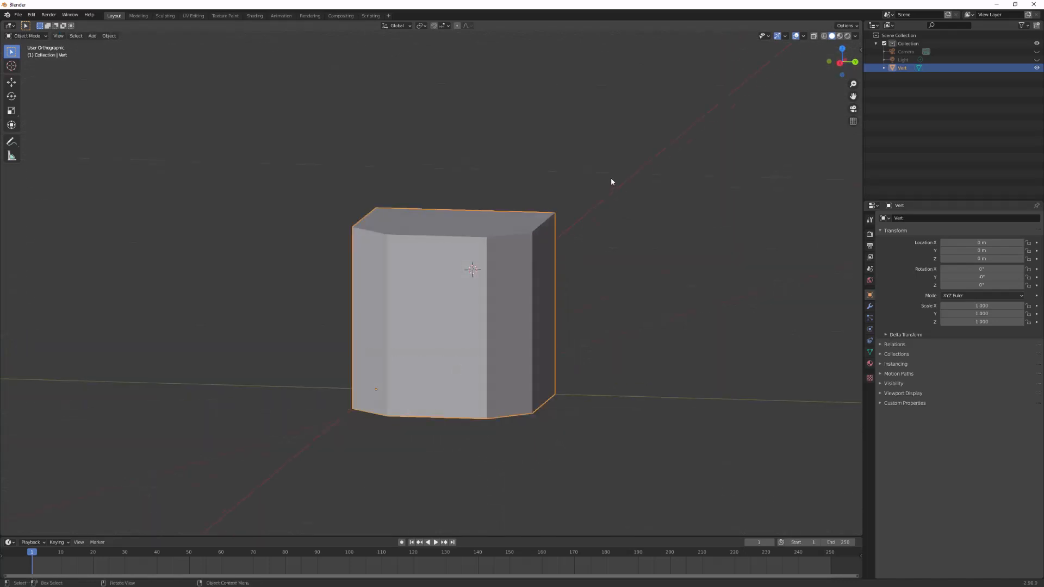
pyautogui.rightClick(472, 344)
pyautogui.moveTo(473, 366)
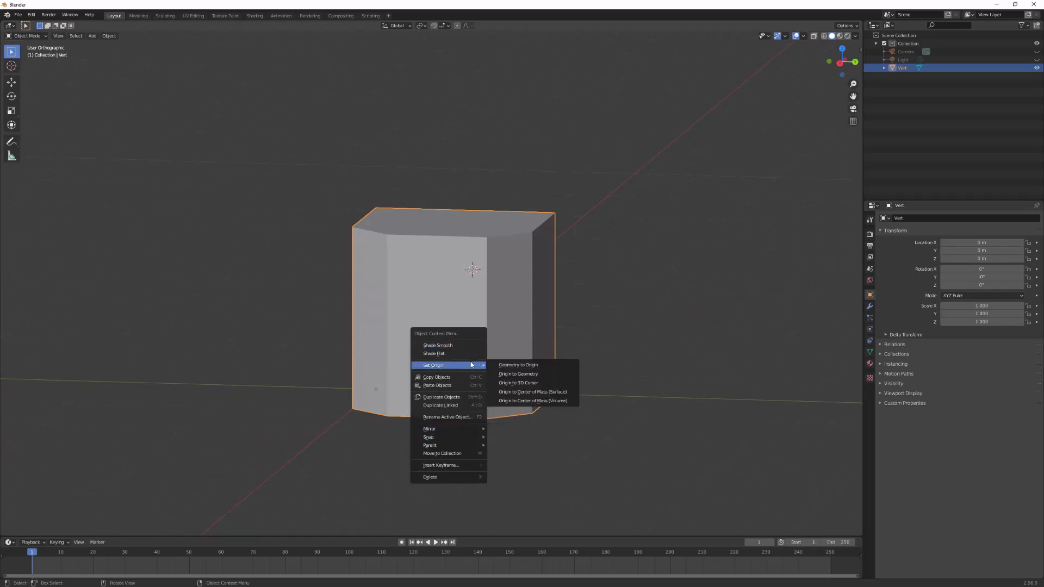
pyautogui.click(534, 375)
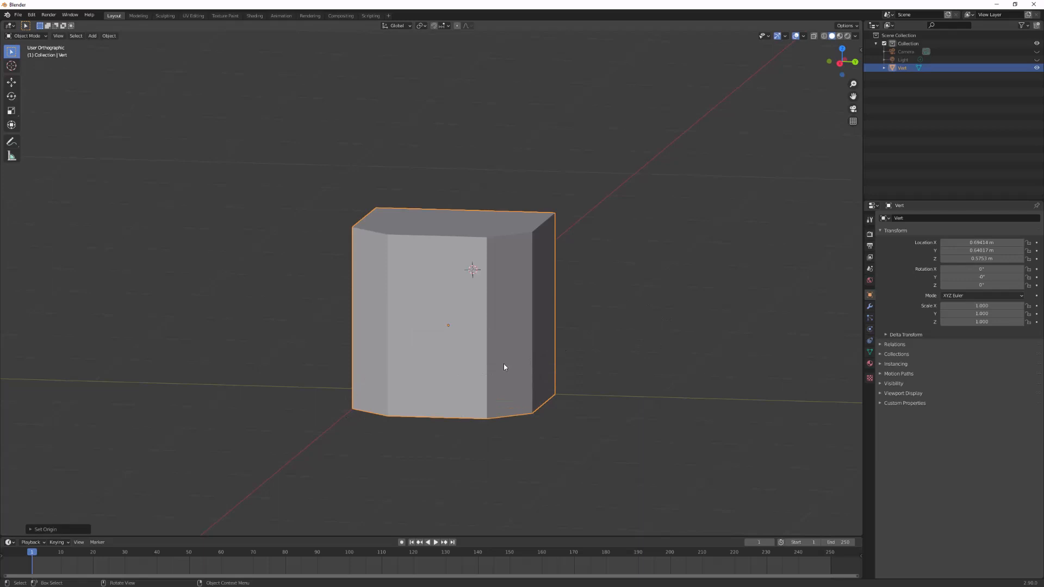
pyautogui.moveTo(504, 363); pyautogui.dragTo(492, 378, button='middle')
# Step: Extrude the lower front face in place and scale the new face to about 0.85 along Y
pyautogui.press('Tab')
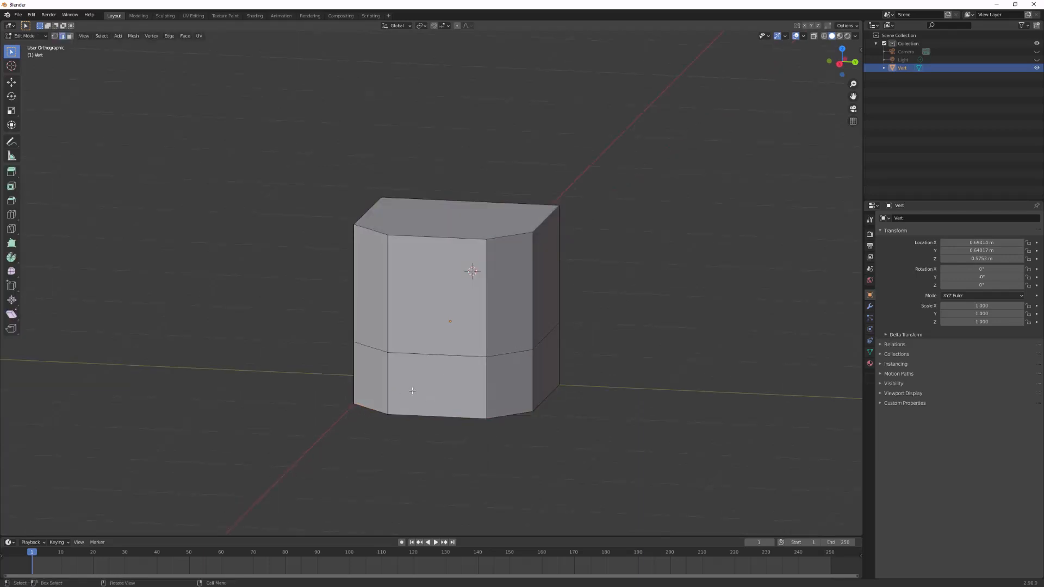
pyautogui.press('3')
pyautogui.click(414, 387)
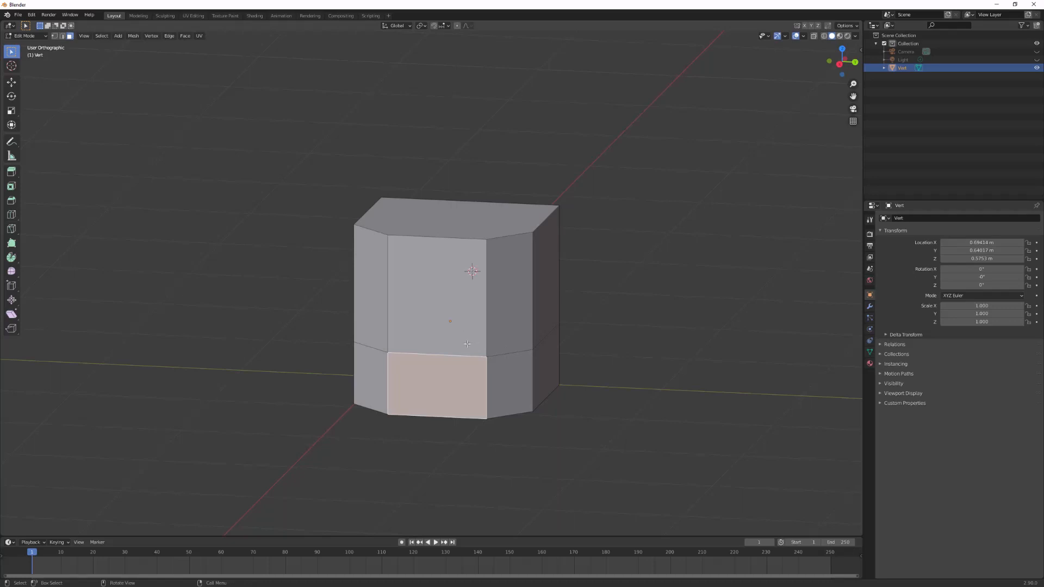
pyautogui.scroll(1, 467, 343)
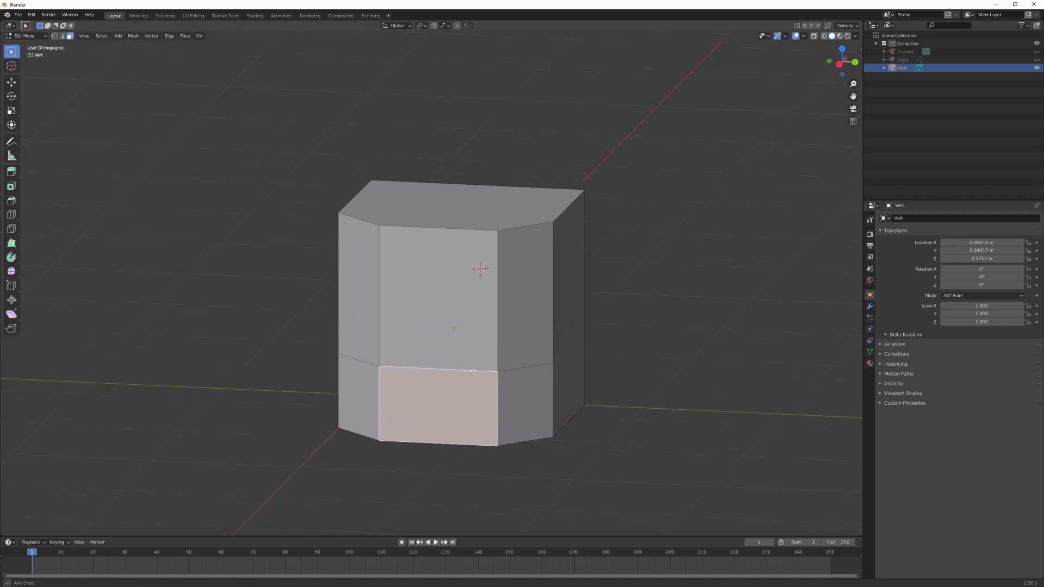
pyautogui.moveTo(476, 409); pyautogui.dragTo(560, 386, button='middle')
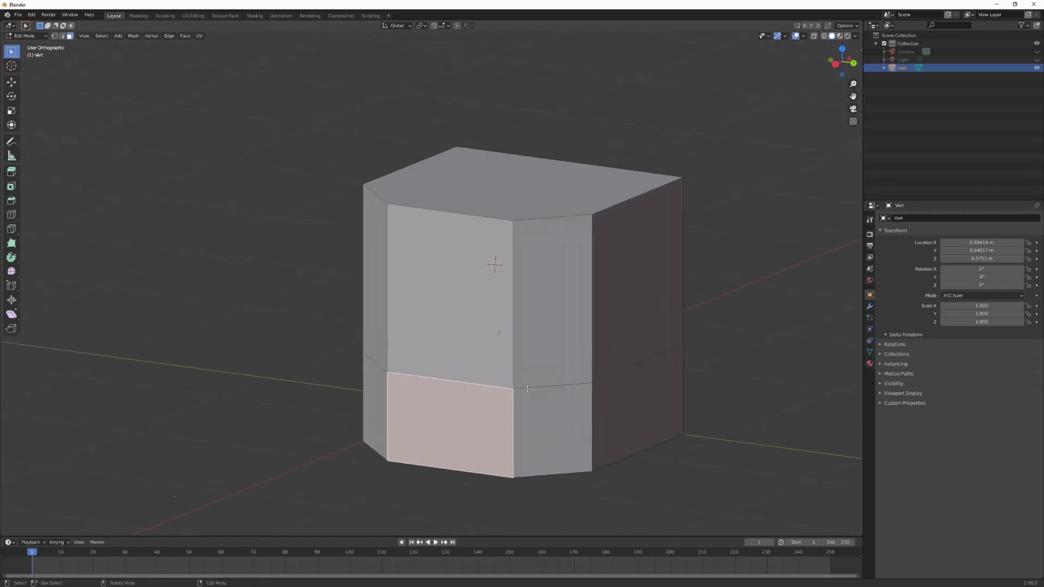
pyautogui.press('e')
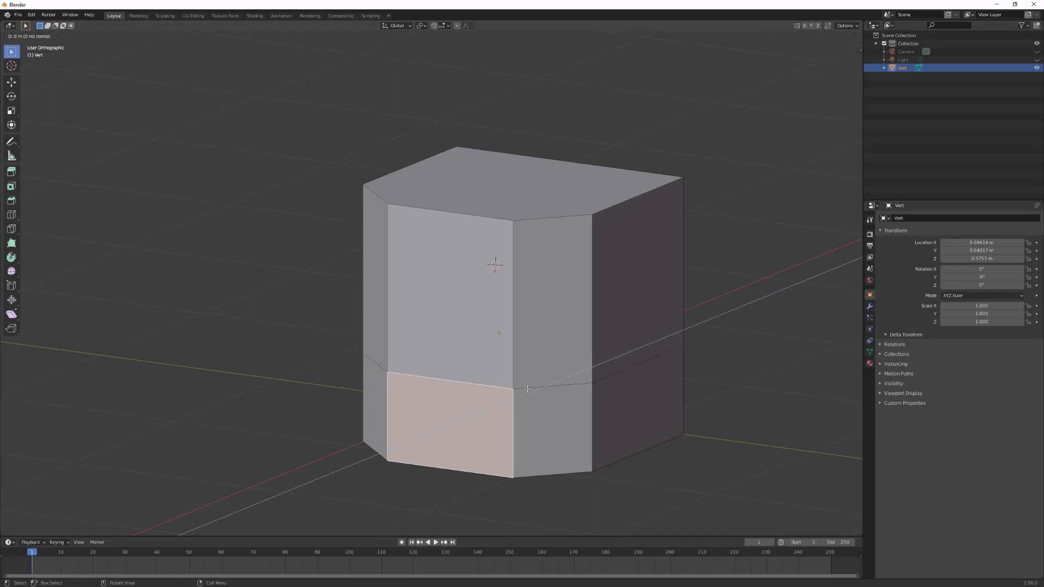
pyautogui.press('s')
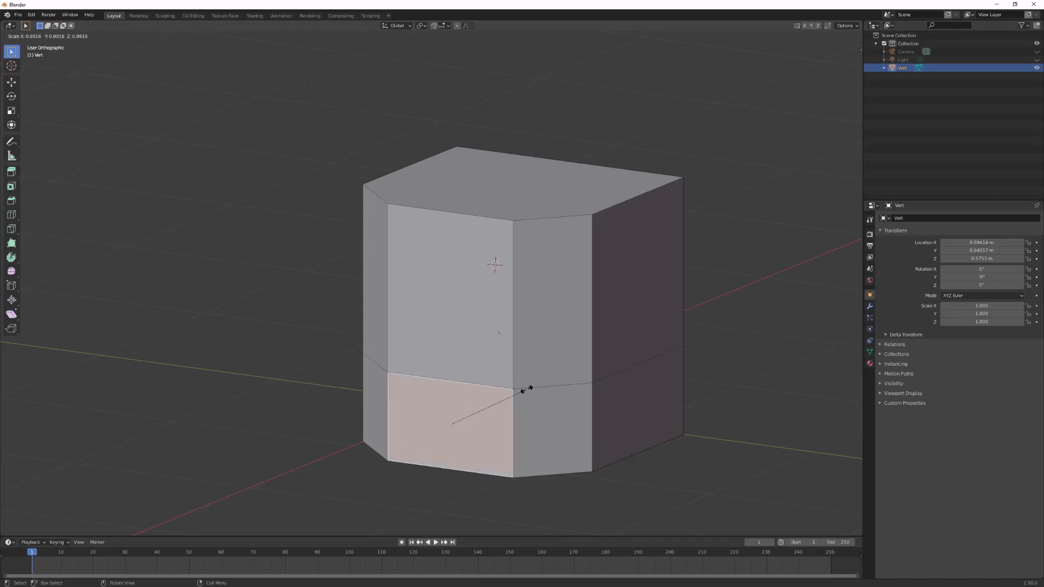
pyautogui.press('y')
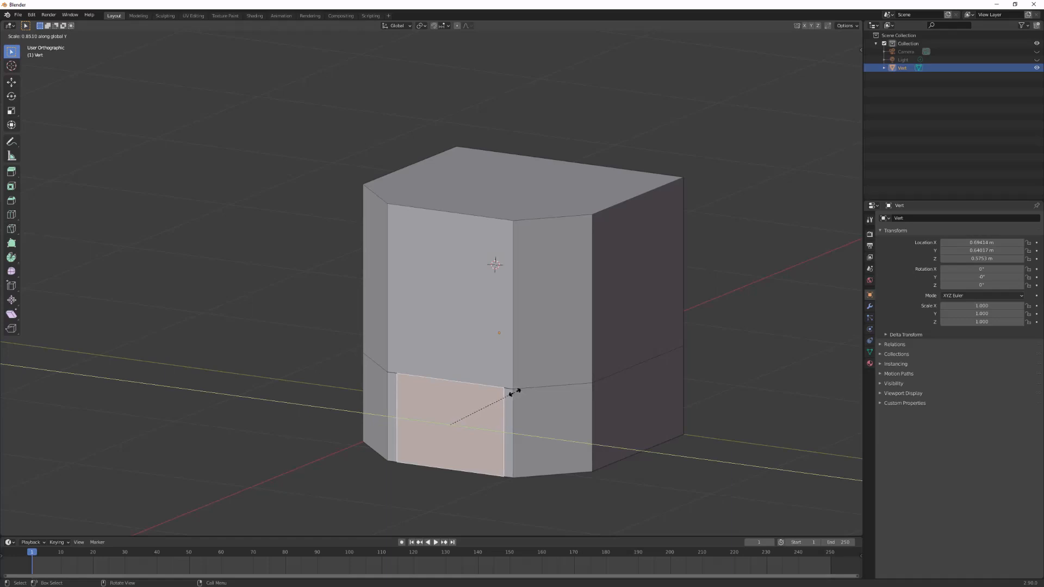
pyautogui.click(515, 392)
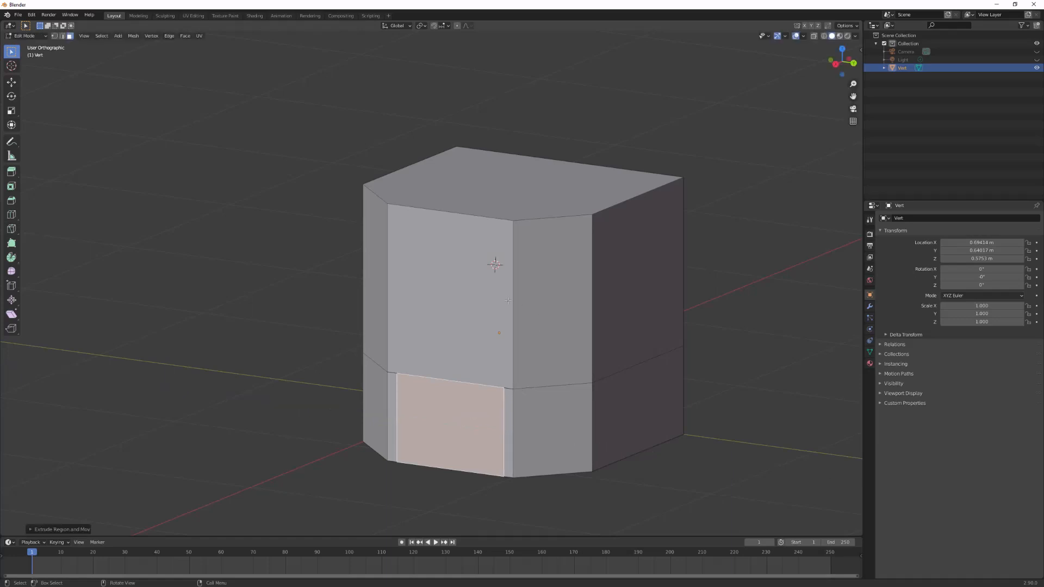
# Step: Extrude the narrowed lower front face about 0.34 m inward along negative X to form a recessed entrance
pyautogui.press('e')
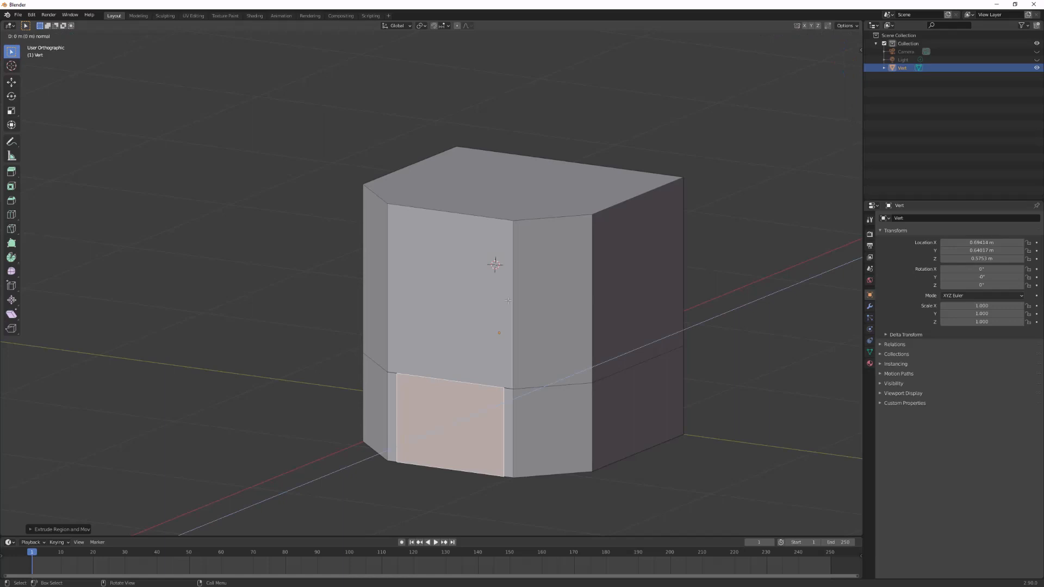
pyautogui.press('x')
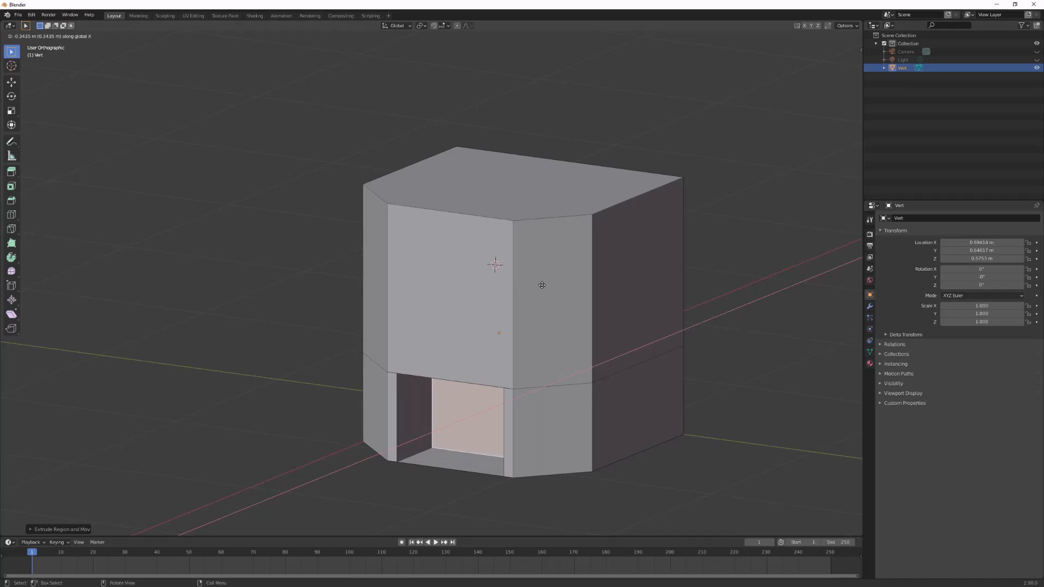
pyautogui.click(543, 284)
pyautogui.click(704, 450)
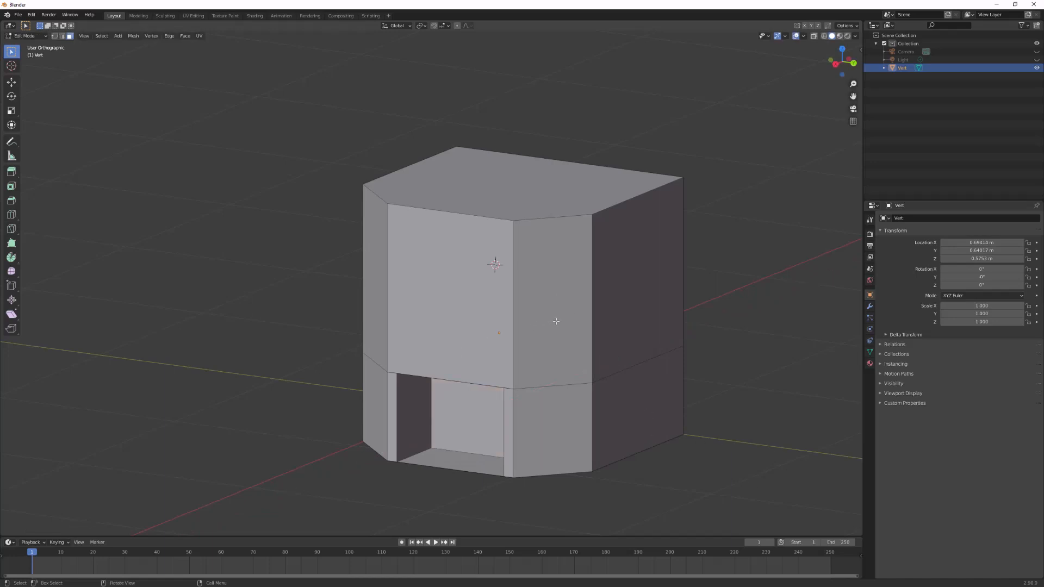
pyautogui.keyDown('shift'); pyautogui.moveTo(728, 298); pyautogui.dragTo(689, 303, button='middle'); pyautogui.keyUp('shift')
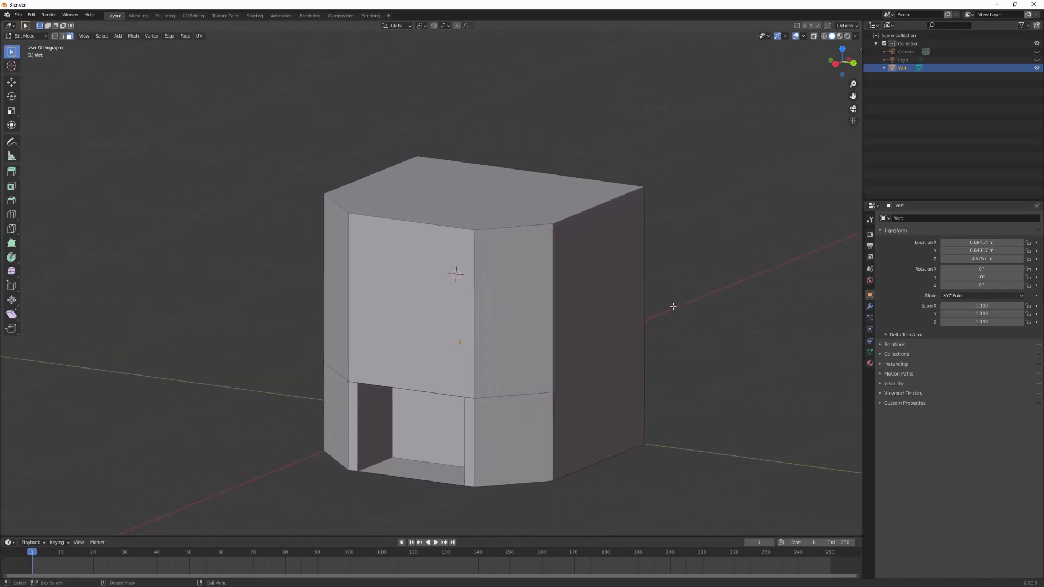
pyautogui.moveTo(634, 279)
pyautogui.mouseDown(button='middle')
pyautogui.moveTo(602, 282)
pyautogui.moveTo(632, 278)
pyautogui.mouseUp(button='middle')
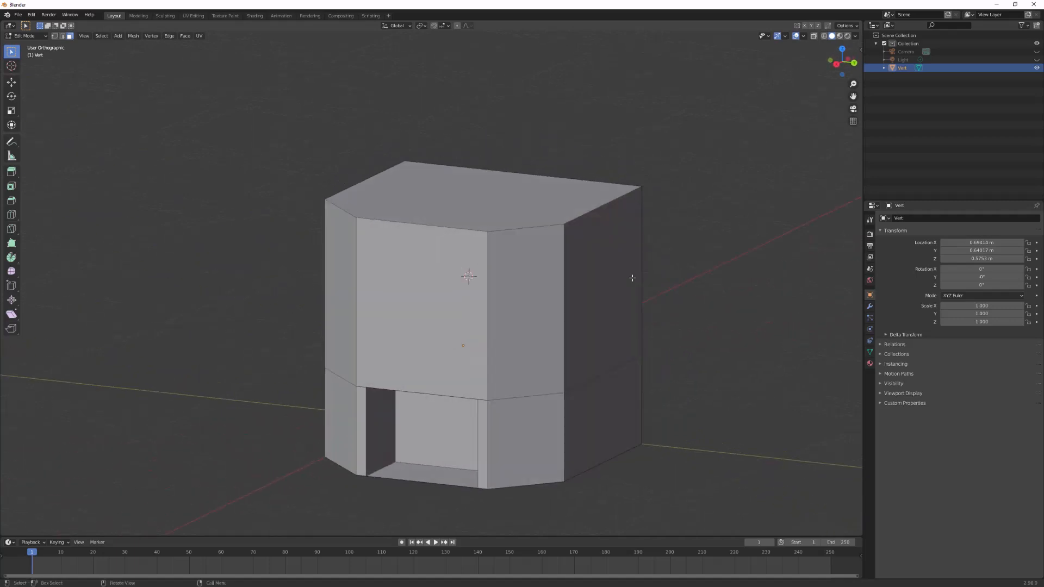
pyautogui.scroll(-2, 652, 263)
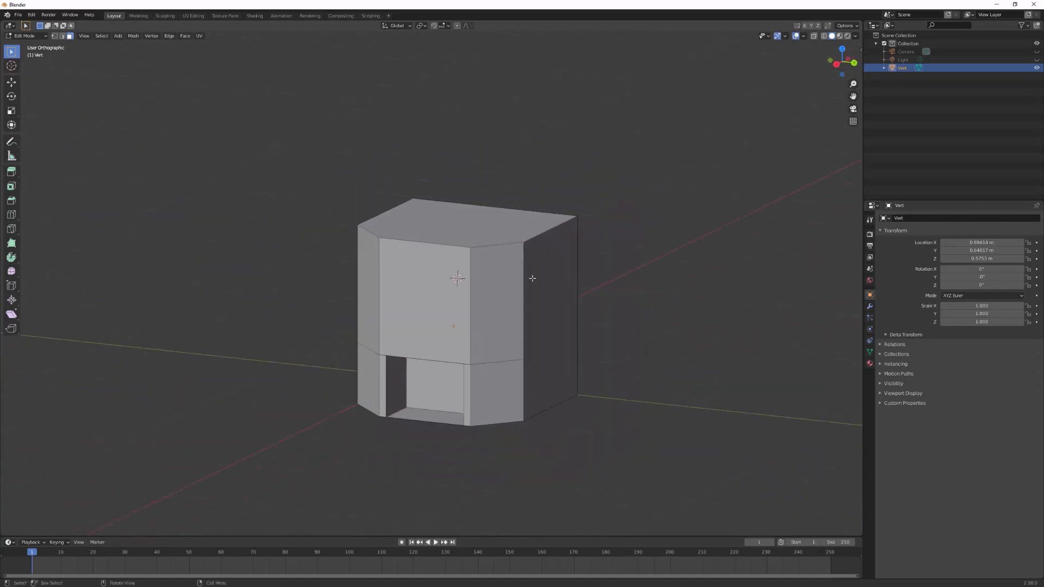
# Step: Set up the front orthographic view with vertex selection, X-ray enabled and wireframe shading
pyautogui.keyDown('alt'); pyautogui.moveTo(532, 278); pyautogui.dragTo(522, 376, button='middle'); pyautogui.keyUp('alt')
pyautogui.keyDown('alt'); pyautogui.moveTo(468, 214); pyautogui.dragTo(489, 303, button='middle'); pyautogui.keyUp('alt')
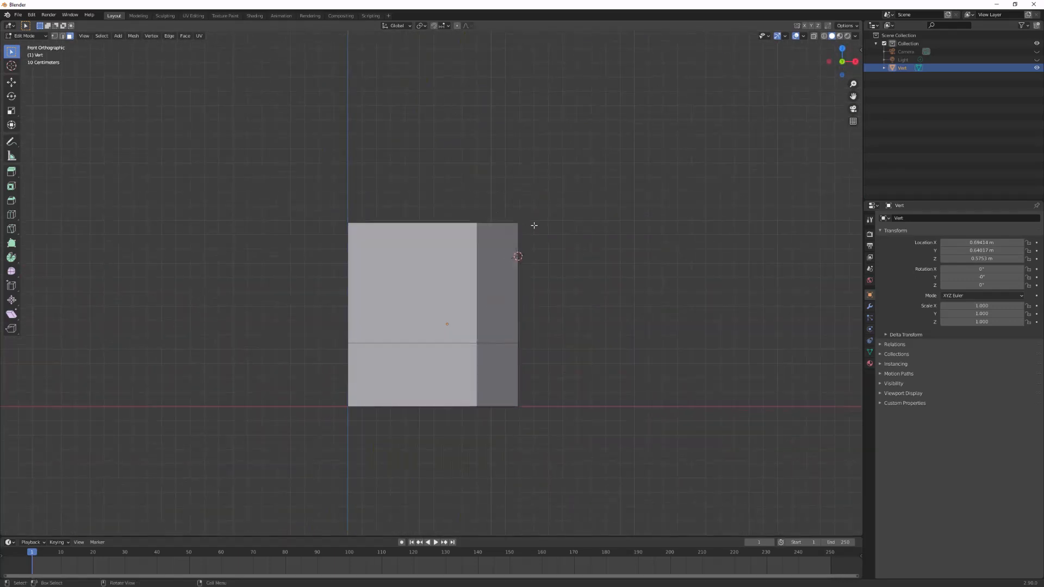
pyautogui.press('Tab')
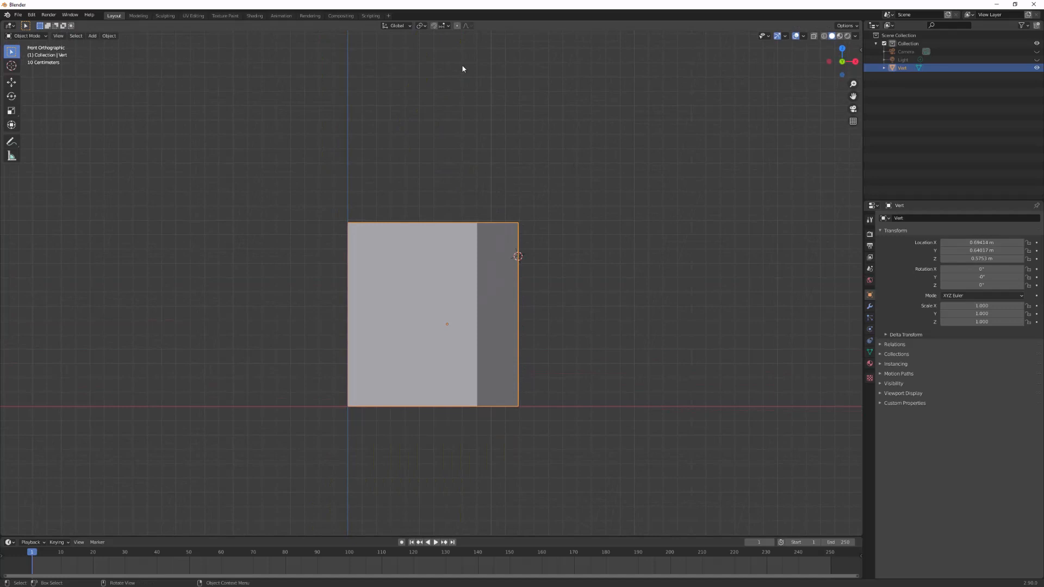
pyautogui.press('Tab')
pyautogui.press('1')
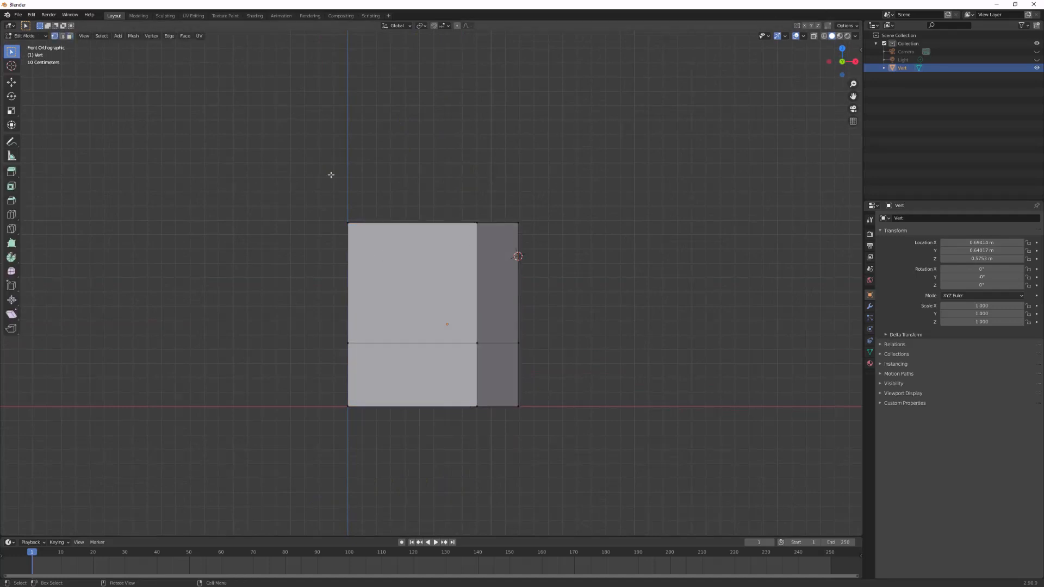
pyautogui.moveTo(635, 246); pyautogui.dragTo(413, 170)
pyautogui.click(781, 156)
pyautogui.click(814, 37)
pyautogui.click(825, 36)
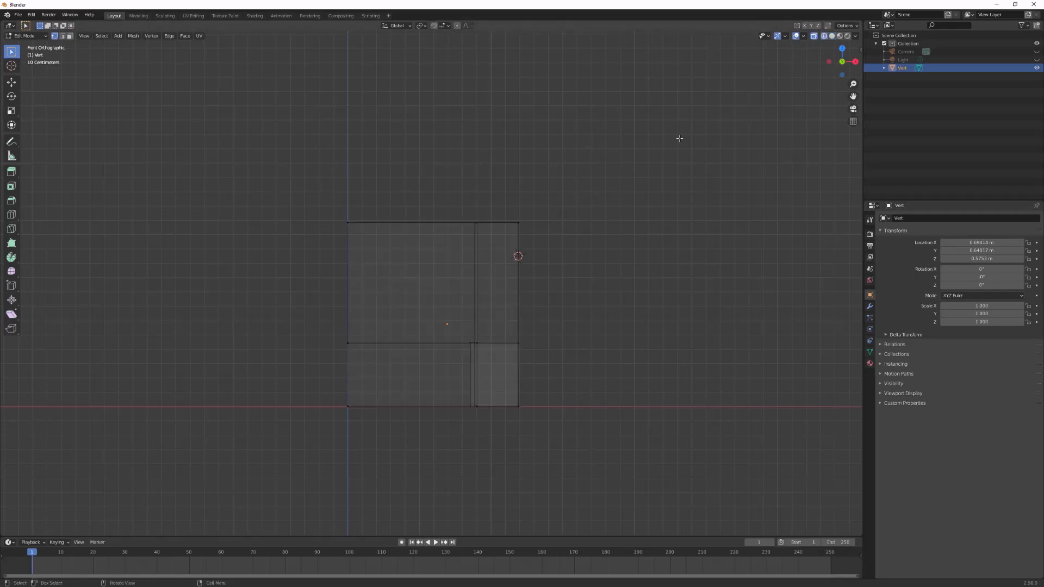
# Step: Select the front top vertices of the building, leaving the rear ones, and lower them along Z to slope the roof
pyautogui.scroll(4, 572, 206)
pyautogui.keyDown('shift'); pyautogui.moveTo(633, 190); pyautogui.dragTo(629, 239, button='middle'); pyautogui.keyUp('shift')
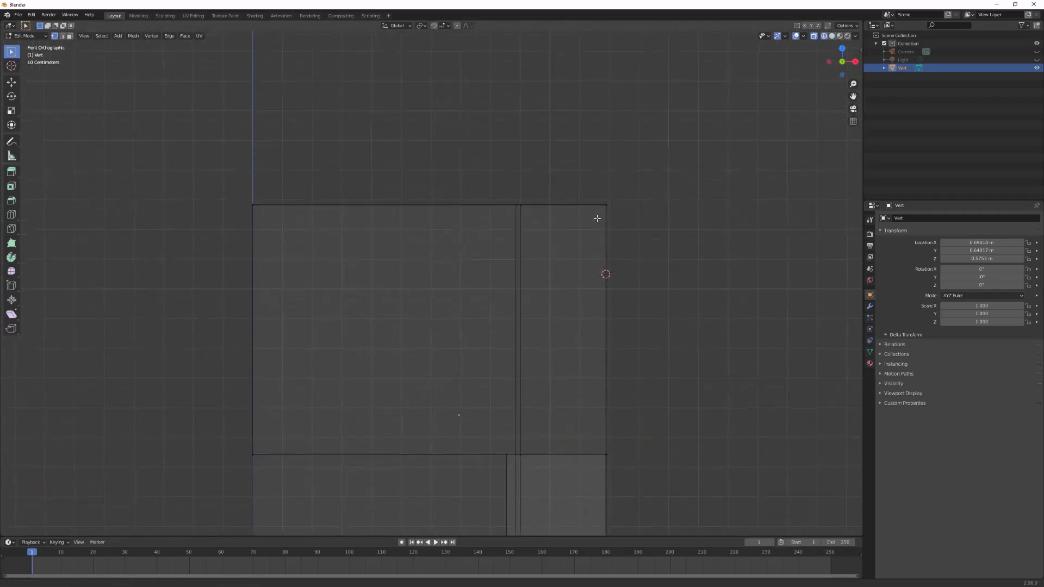
pyautogui.moveTo(714, 124); pyautogui.dragTo(67, 256)
pyautogui.scroll(-1, 516, 190)
pyautogui.scroll(-1, 516, 191)
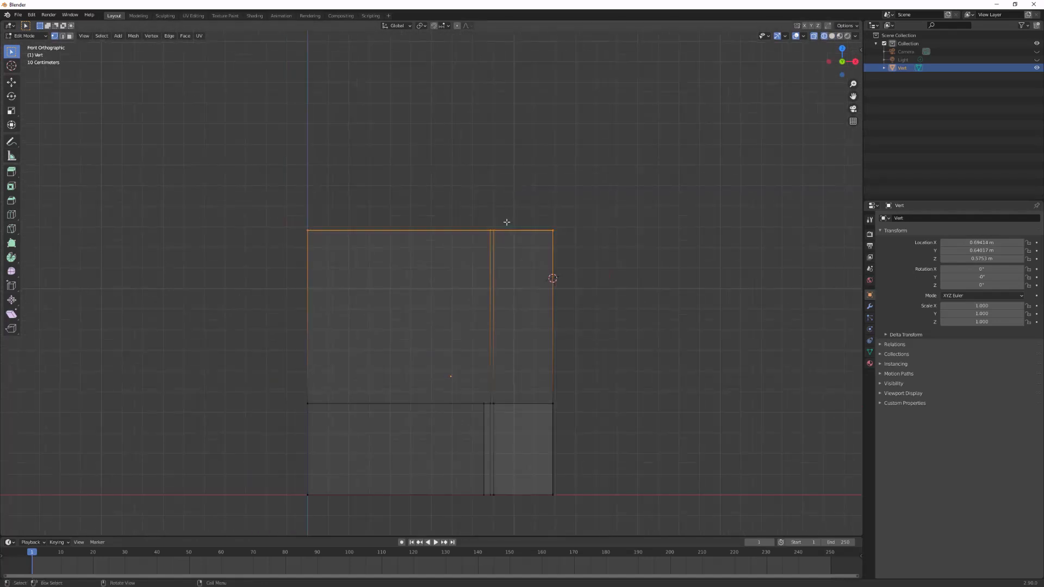
pyautogui.click(592, 175)
pyautogui.moveTo(604, 195); pyautogui.dragTo(462, 247)
pyautogui.press('g')
pyautogui.press('z')
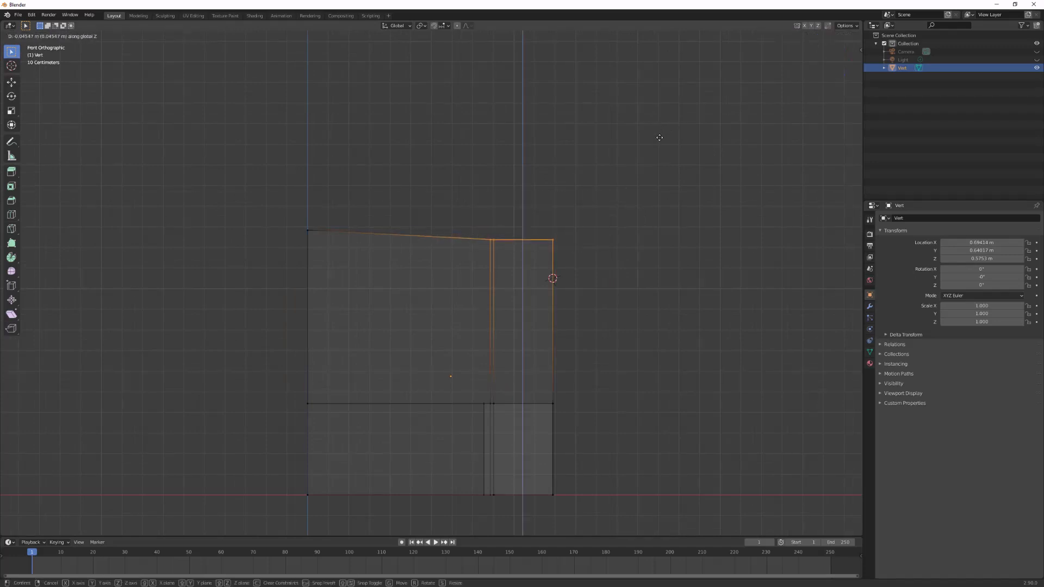
pyautogui.click(660, 146)
# Step: Lower only the outermost front top vertices about 0.03 m along Z to continue the roof slope
pyautogui.moveTo(661, 155); pyautogui.dragTo(541, 280)
pyautogui.press('g')
pyautogui.press('z')
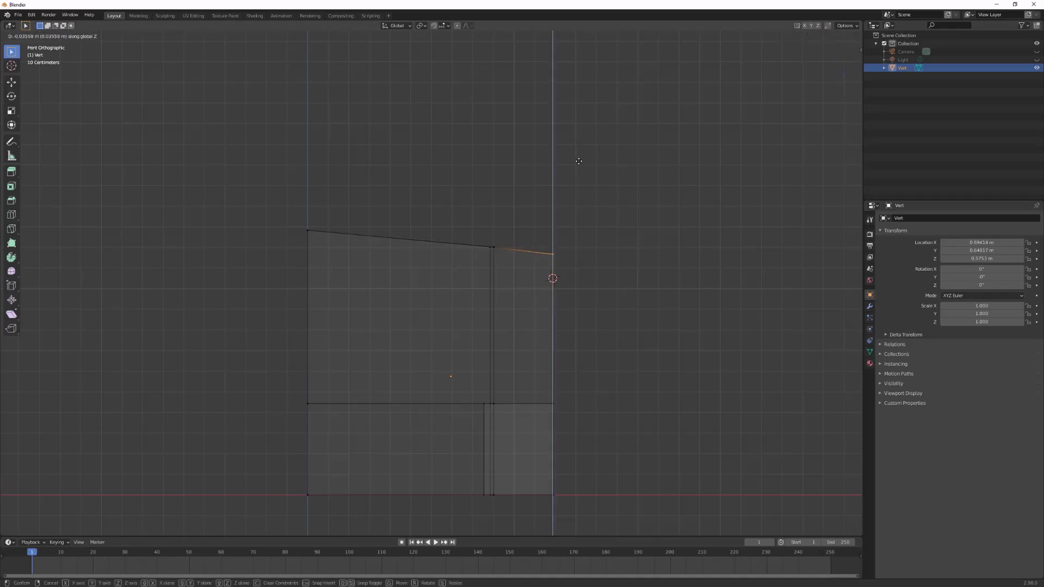
pyautogui.click(578, 160)
pyautogui.click(657, 291)
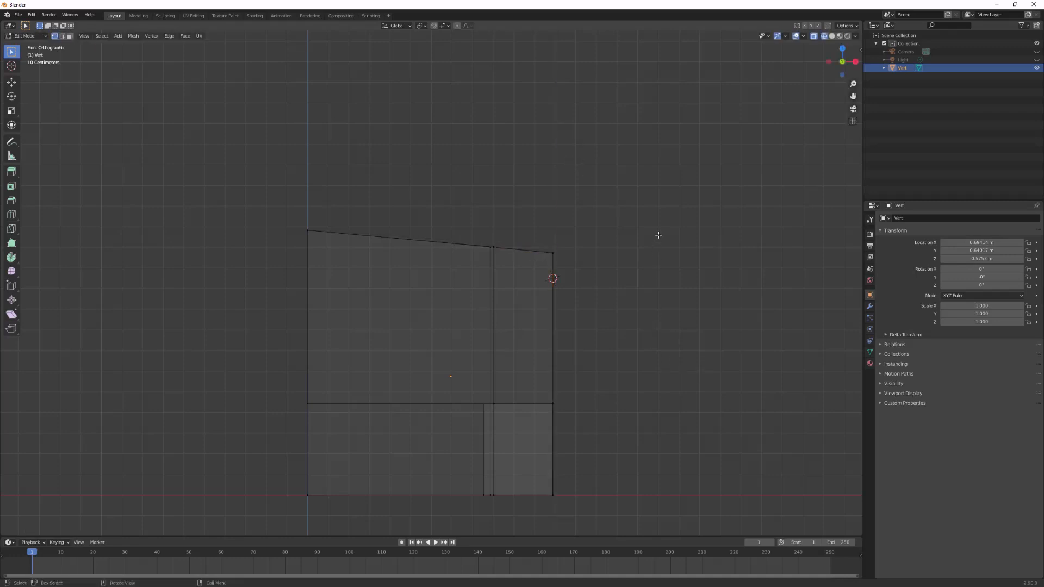
# Step: Reselect all top vertices except the rear ones and lower them further along Z to steepen the roof
pyautogui.moveTo(627, 251); pyautogui.dragTo(634, 291, button='middle')
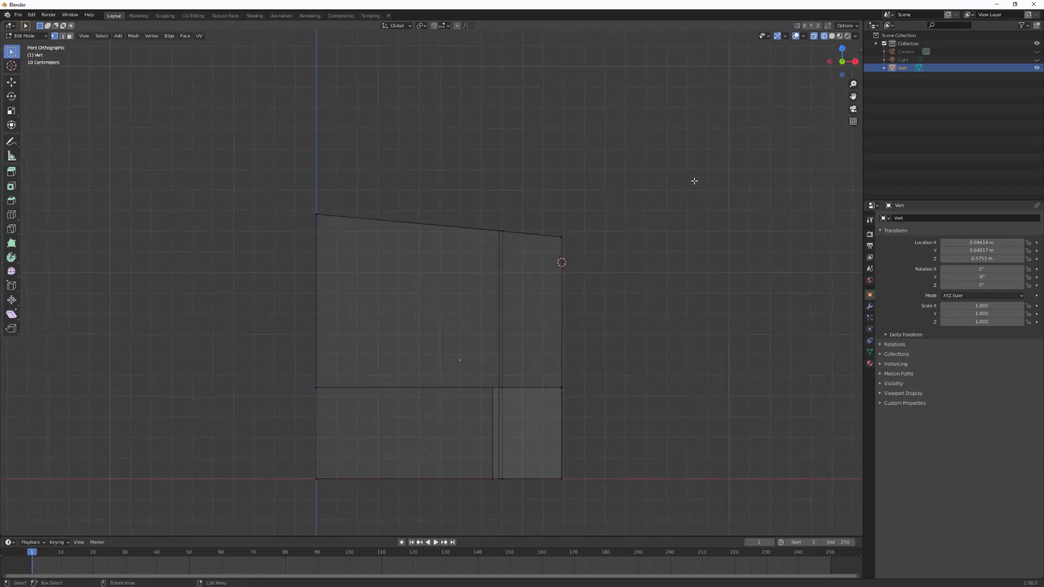
pyautogui.moveTo(691, 179); pyautogui.dragTo(338, 372)
pyautogui.press('g')
pyautogui.press('z')
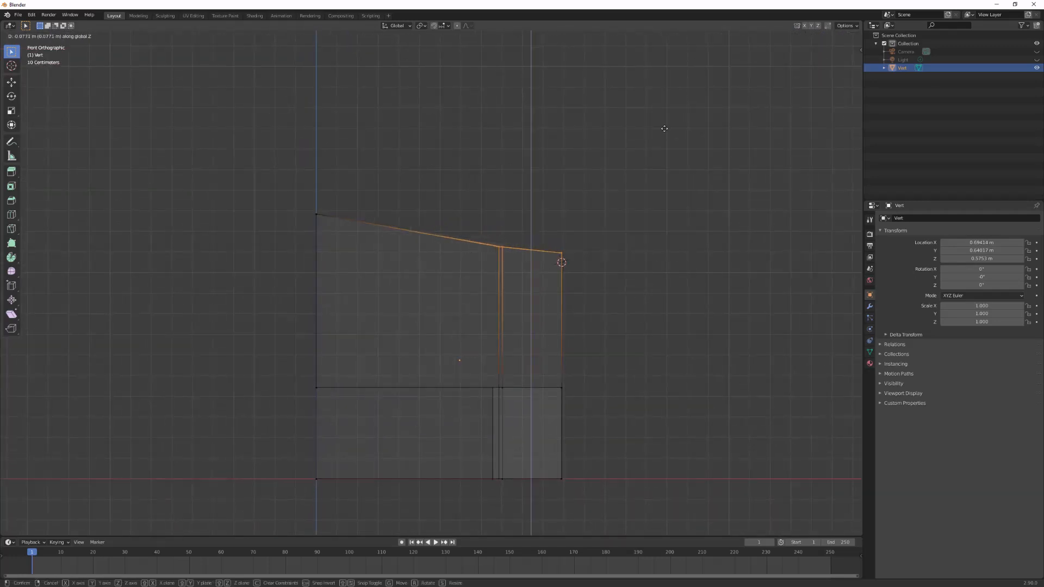
pyautogui.click(668, 143)
# Step: Lower the outermost front top vertices about 0.01 m more along Z and clear the selection
pyautogui.moveTo(664, 152); pyautogui.dragTo(546, 272)
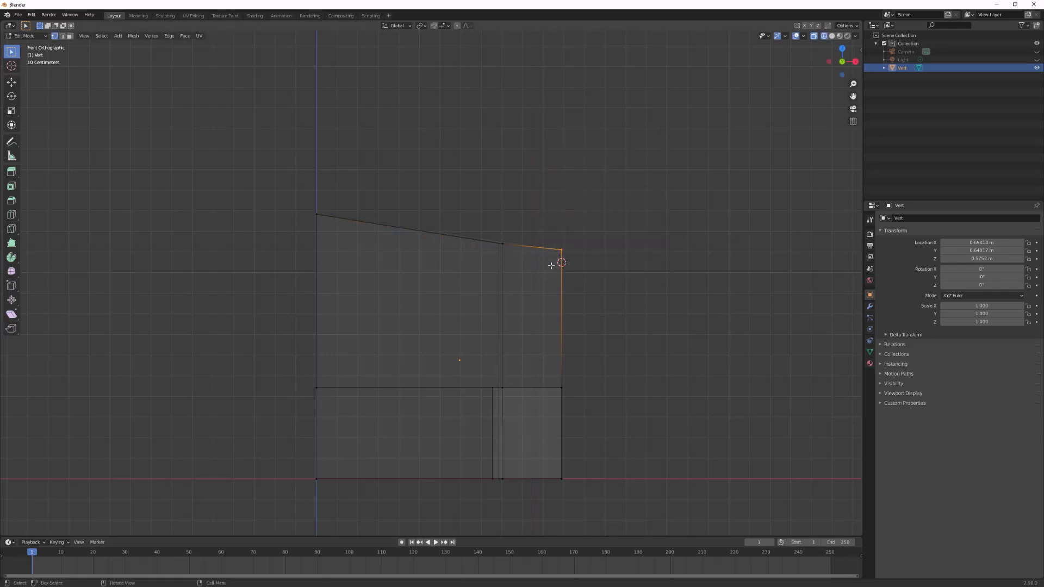
pyautogui.press('g')
pyautogui.press('z')
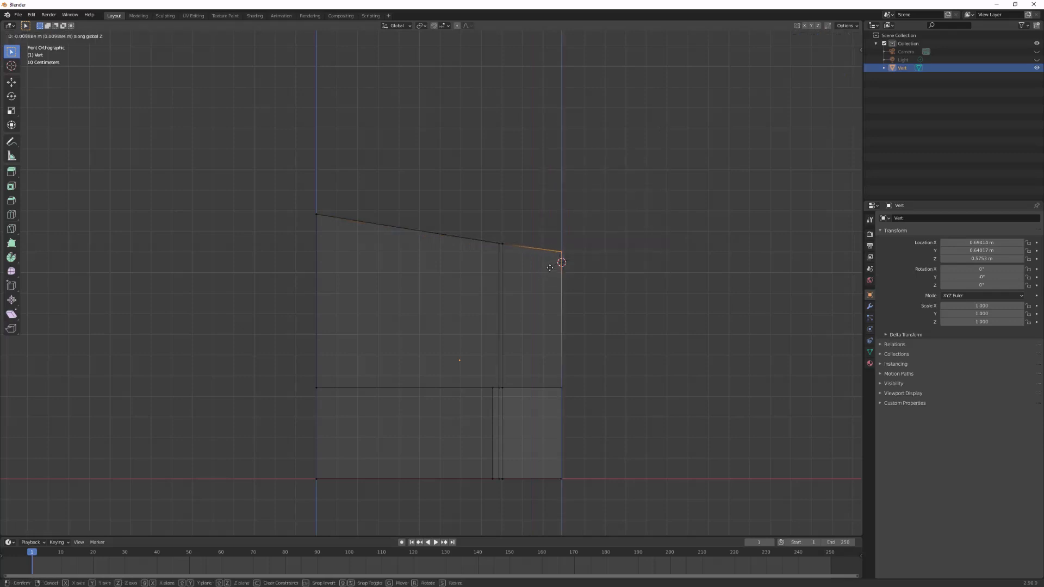
pyautogui.click(562, 259)
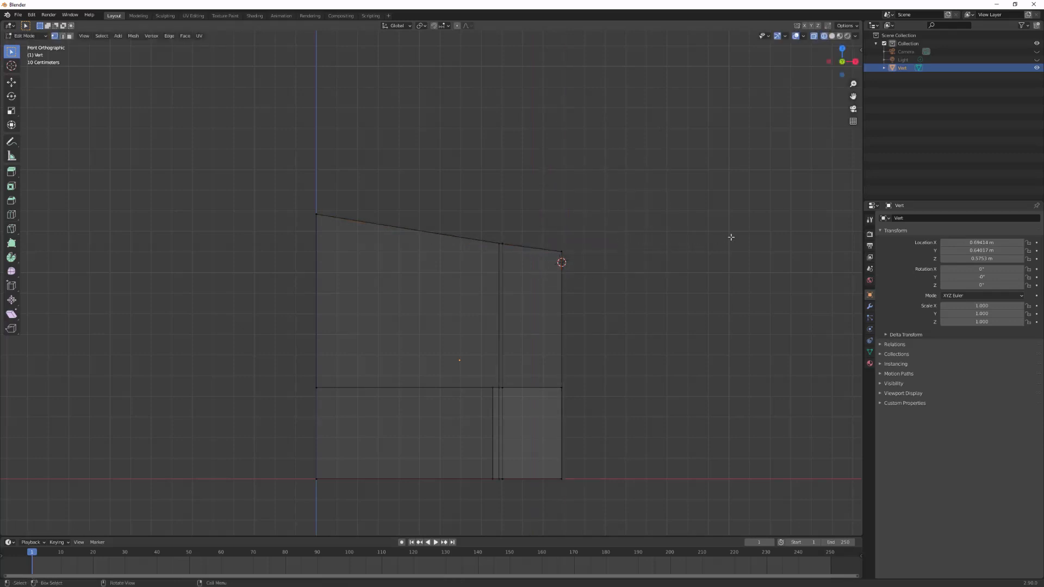
# Step: Switch to solid shading with X-ray off and return to Object Mode to view the sloped-roof building
pyautogui.moveTo(732, 234); pyautogui.dragTo(607, 241, button='middle')
pyautogui.click(831, 36)
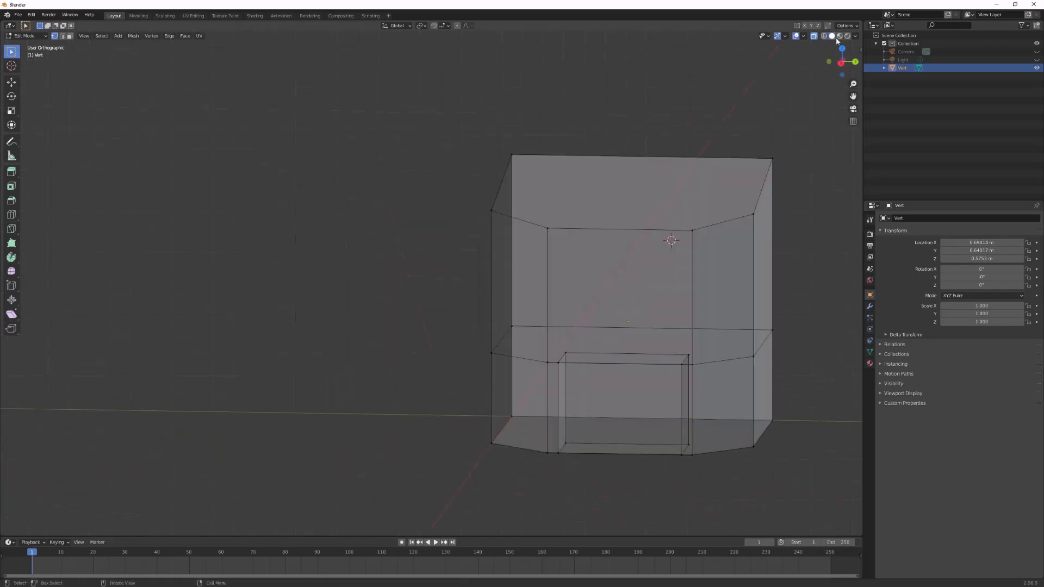
pyautogui.keyDown('shift'); pyautogui.moveTo(764, 97); pyautogui.dragTo(642, 111, button='middle'); pyautogui.keyUp('shift')
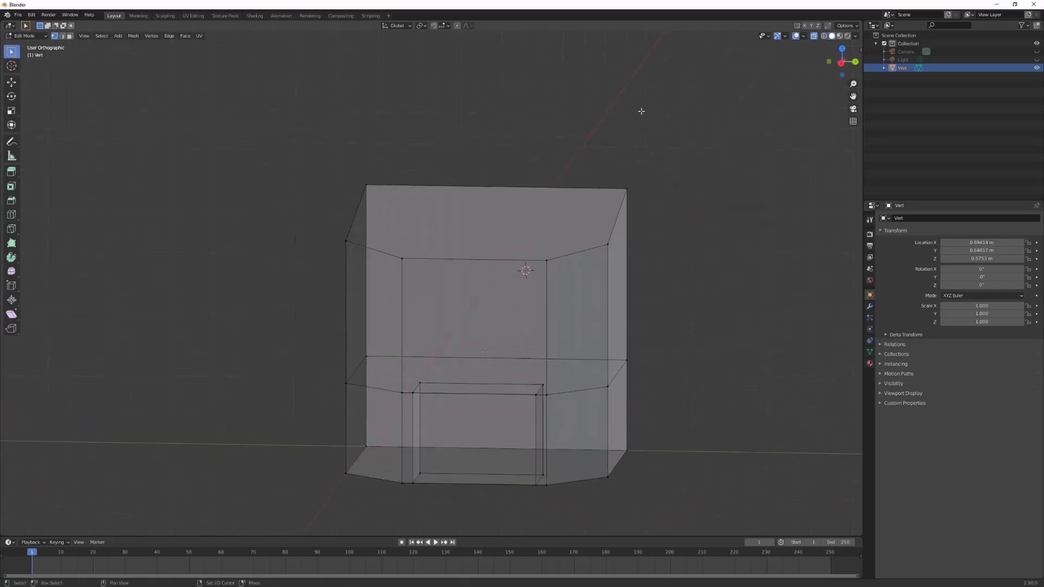
pyautogui.click(815, 35)
pyautogui.moveTo(642, 182); pyautogui.dragTo(604, 161, button='middle')
pyautogui.press('Tab')
pyautogui.click(590, 216)
pyautogui.moveTo(590, 218); pyautogui.dragTo(574, 256, button='middle')
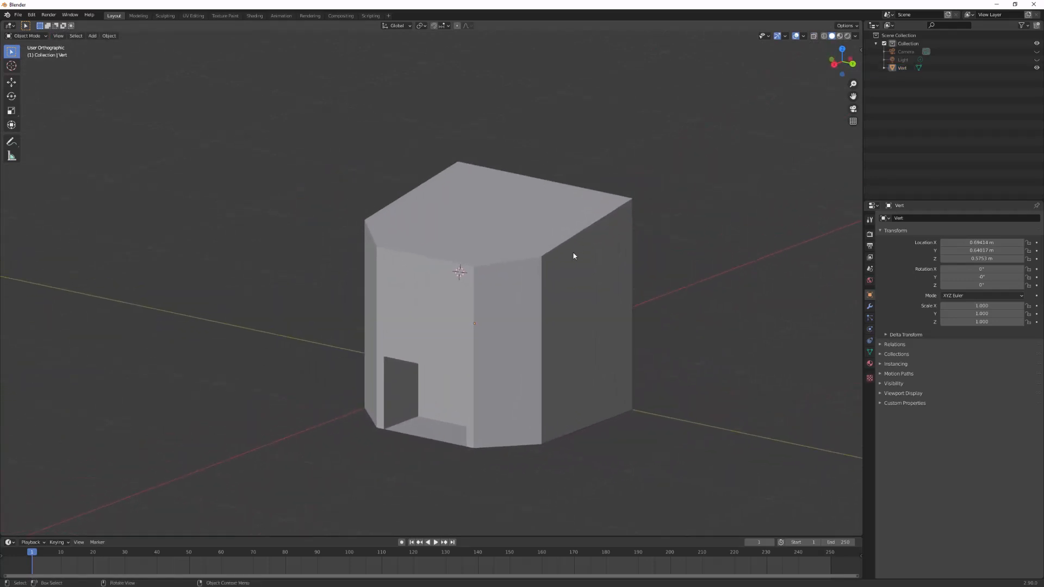
# Step: Select the building and move it about 0.56 m along negative X in the front orthographic view
pyautogui.click(560, 302)
pyautogui.scroll(-2, 583, 176)
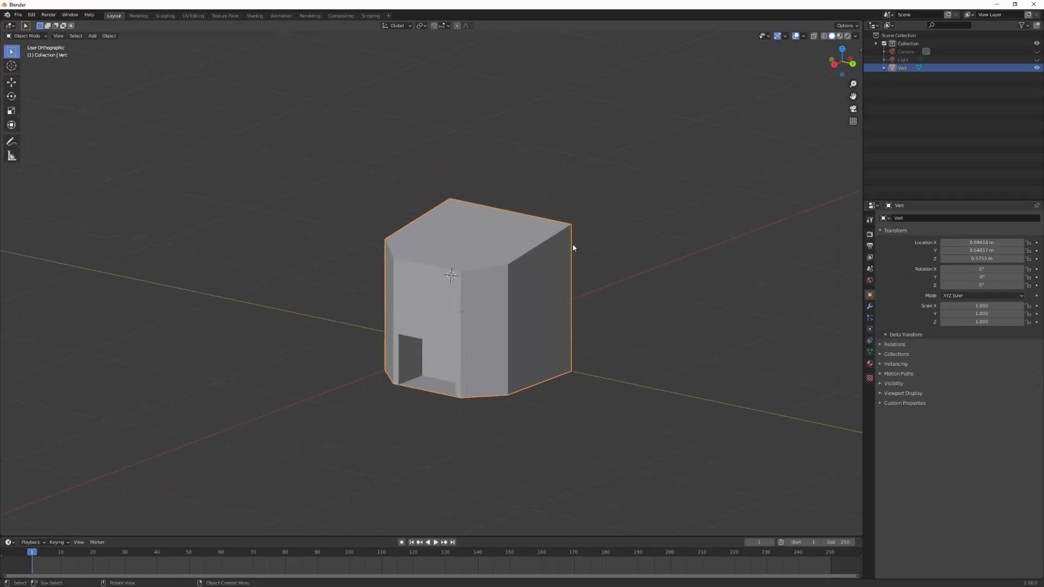
pyautogui.moveTo(571, 233); pyautogui.dragTo(607, 265, button='middle')
pyautogui.moveTo(680, 248); pyautogui.dragTo(600, 277, button='middle')
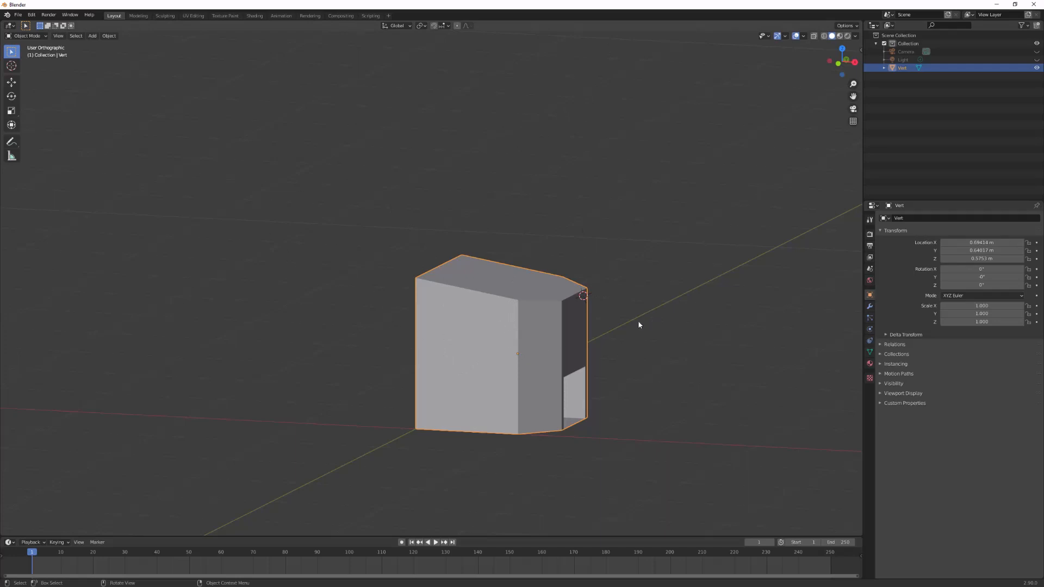
pyautogui.moveTo(639, 325); pyautogui.dragTo(584, 308, button='middle')
pyautogui.press('KP_7')
pyautogui.press('KP_1')
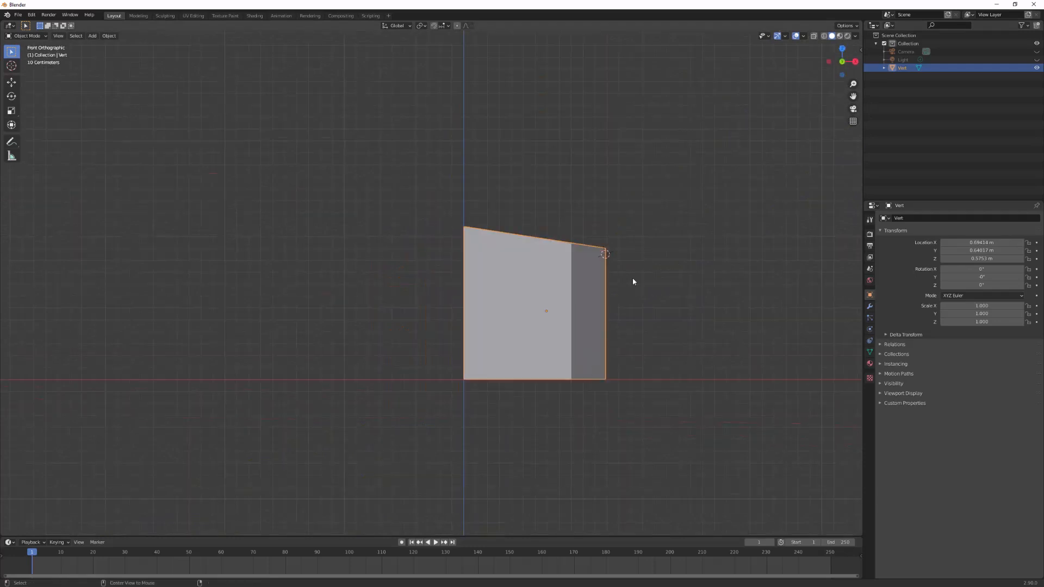
pyautogui.scroll(2, 647, 275)
pyautogui.keyDown('shift'); pyautogui.moveTo(691, 265); pyautogui.dragTo(589, 275, button='middle'); pyautogui.keyUp('shift')
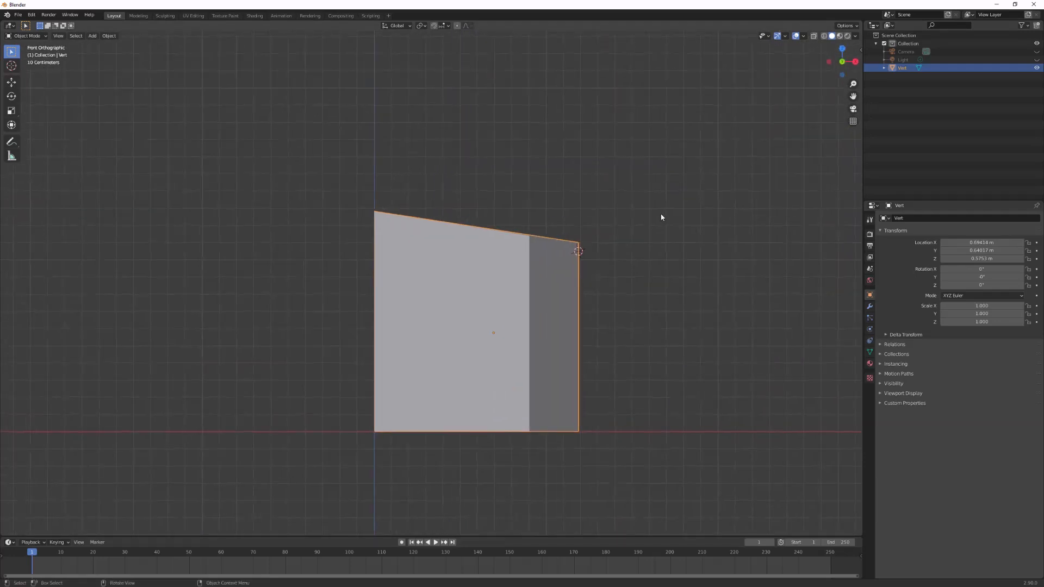
pyautogui.press('g')
pyautogui.press('z')
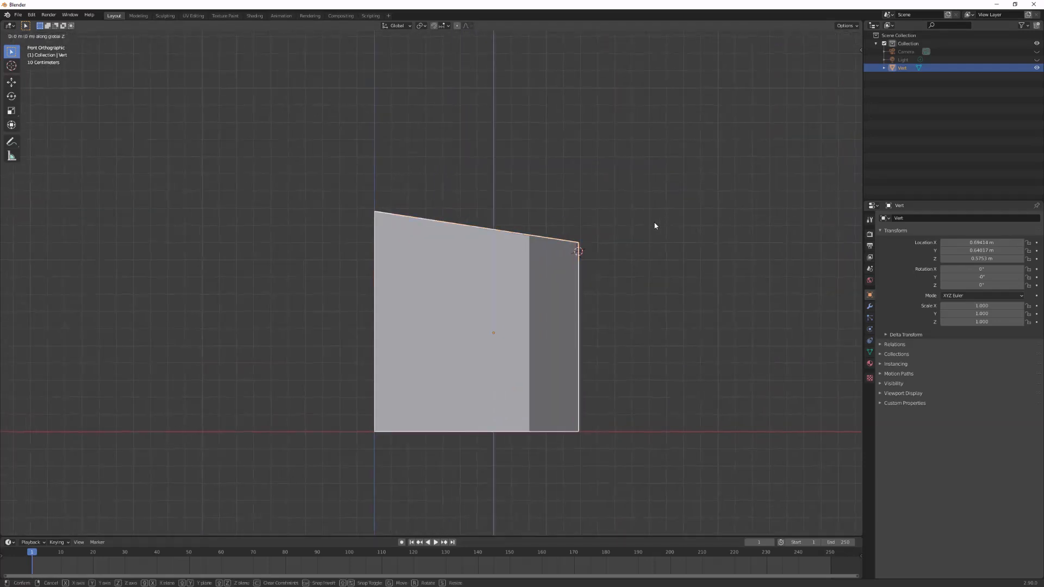
pyautogui.press('x')
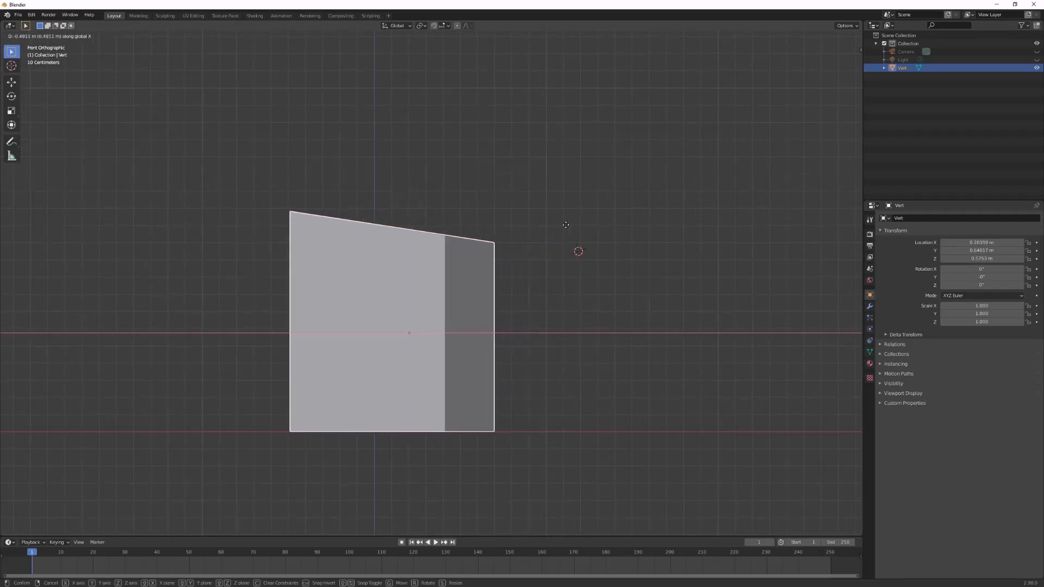
pyautogui.click(558, 221)
pyautogui.keyDown('shift'); pyautogui.moveTo(473, 227); pyautogui.dragTo(598, 219, button='middle'); pyautogui.keyUp('shift')
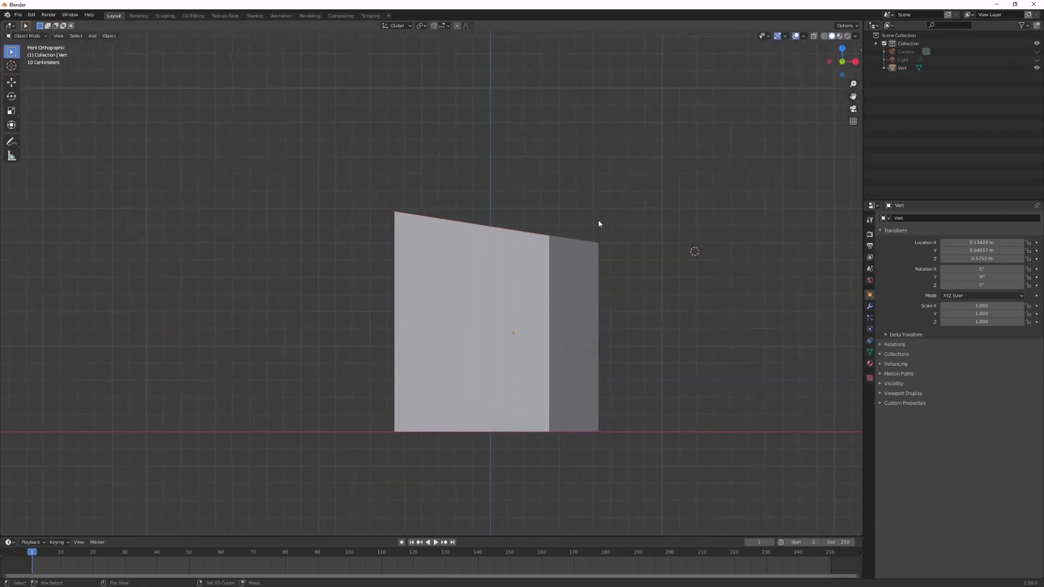
# Step: Enable X-ray and wireframe shading and place the 3D cursor just outside the upper part of the building's rear wall
pyautogui.hotkey('alt', 'z')
pyautogui.click(824, 36)
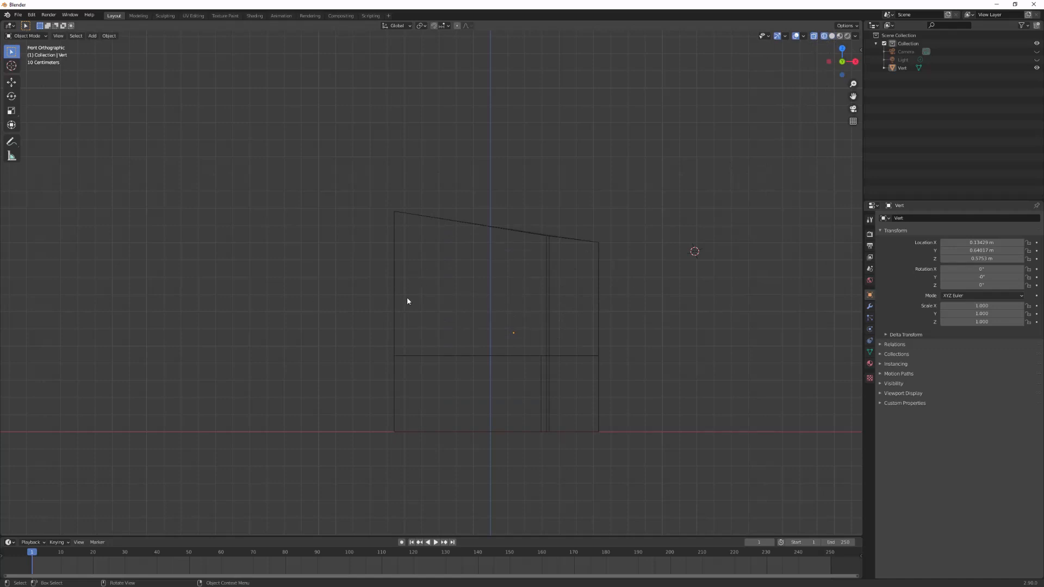
pyautogui.keyDown('shift'); pyautogui.rightClick(442, 311); pyautogui.keyUp('shift')
pyautogui.keyDown('shift'); pyautogui.rightClick(380, 254); pyautogui.keyUp('shift')
# Step: Add a Single Vert mesh at the 3D cursor
pyautogui.hotkey('shift', 'a')
pyautogui.moveTo(371, 242)
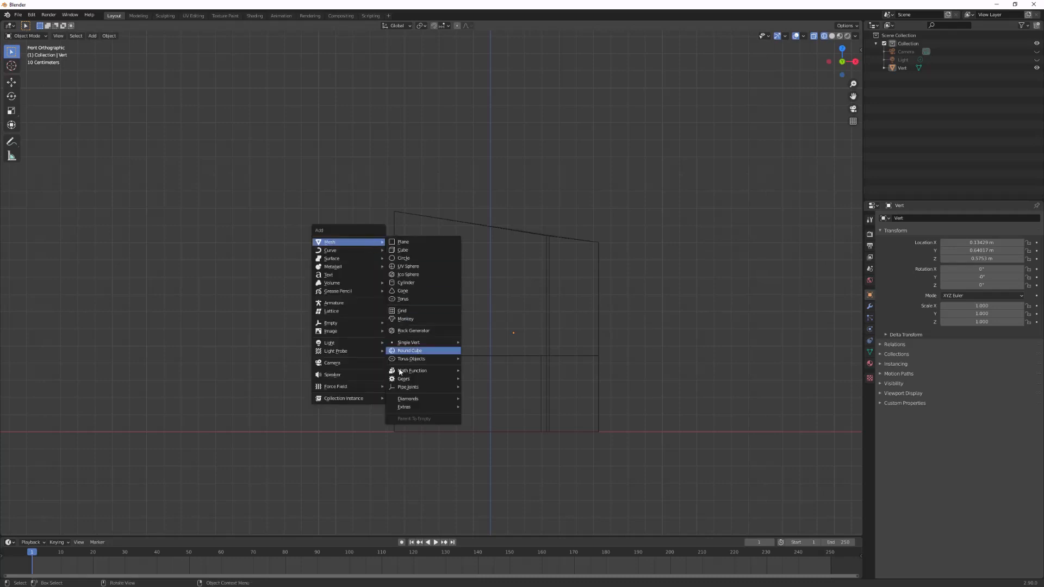
pyautogui.moveTo(408, 343)
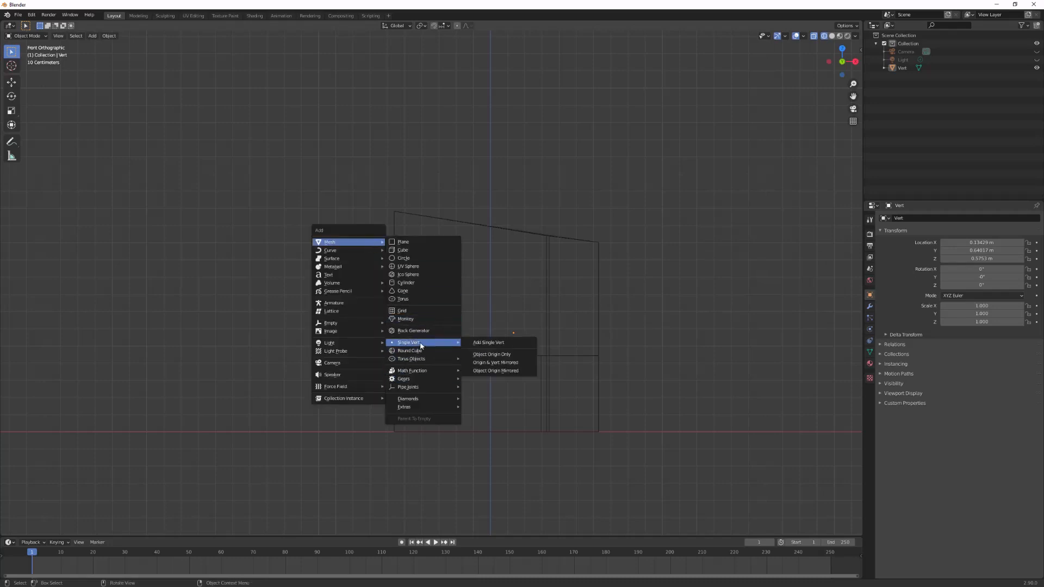
pyautogui.click(492, 343)
pyautogui.scroll(2, 436, 224)
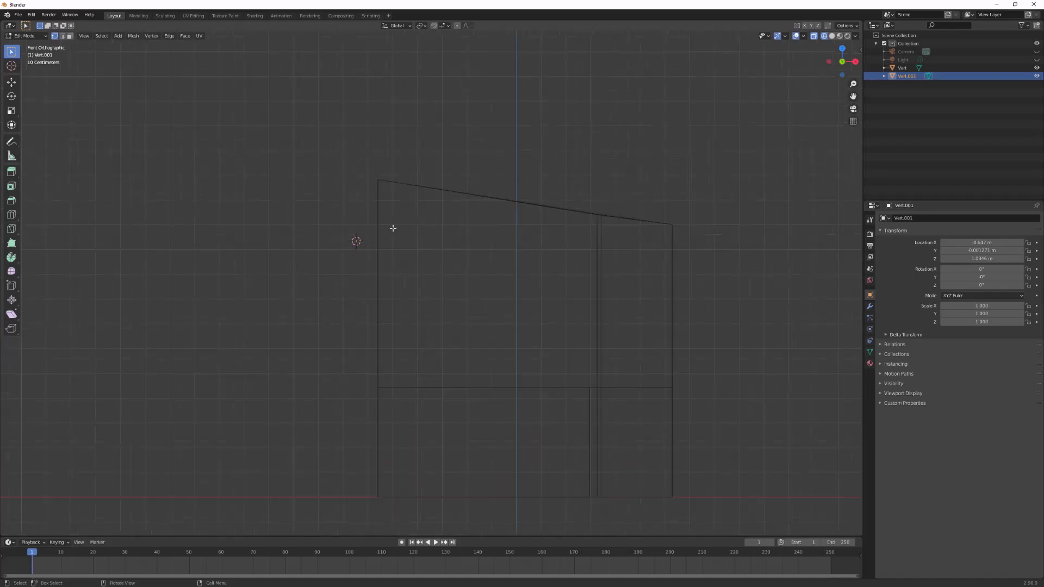
# Step: Extrude the vertex about 0.11 m horizontally into the building, and extrude again about 0.33 m diagonally downward toward the front
pyautogui.keyDown('shift'); pyautogui.moveTo(421, 229); pyautogui.dragTo(443, 292, button='middle'); pyautogui.keyUp('shift')
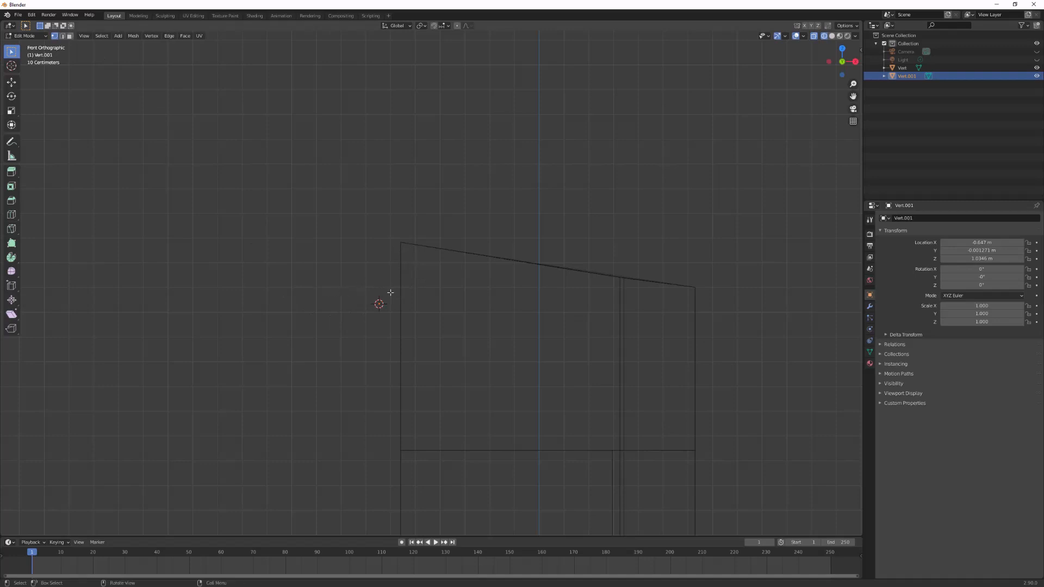
pyautogui.press('e')
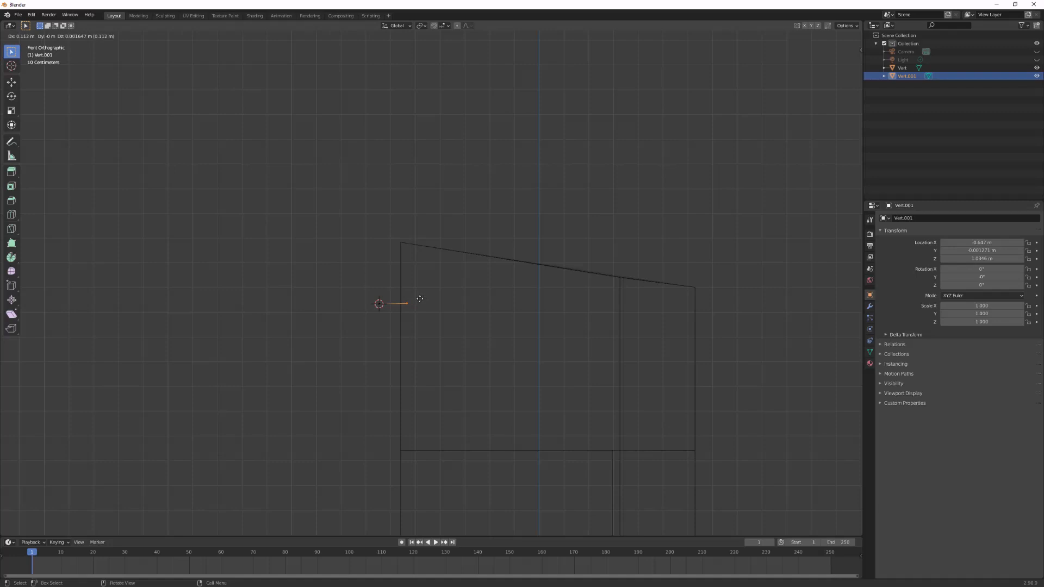
pyautogui.click(420, 298)
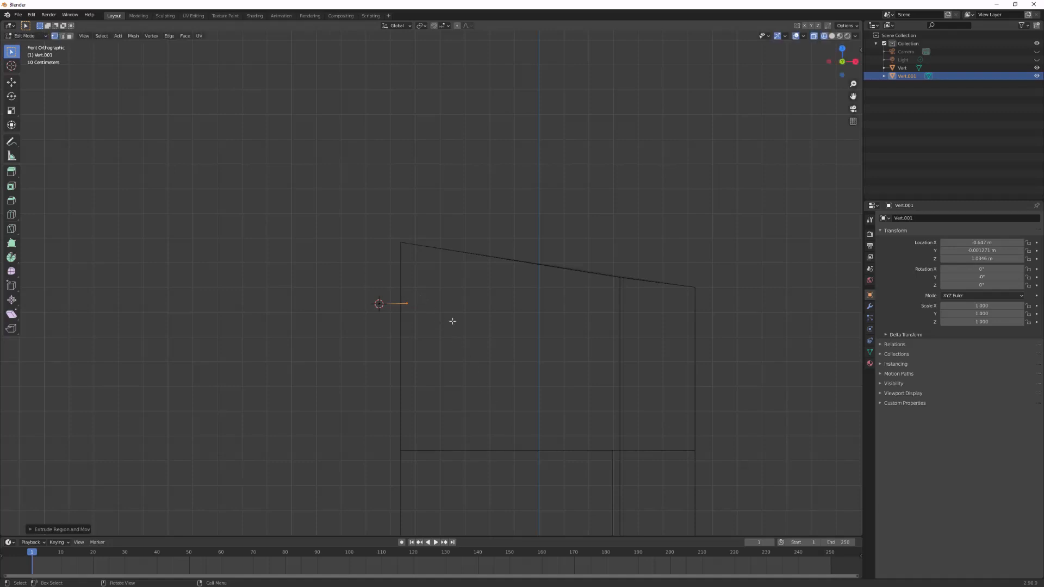
pyautogui.press('e')
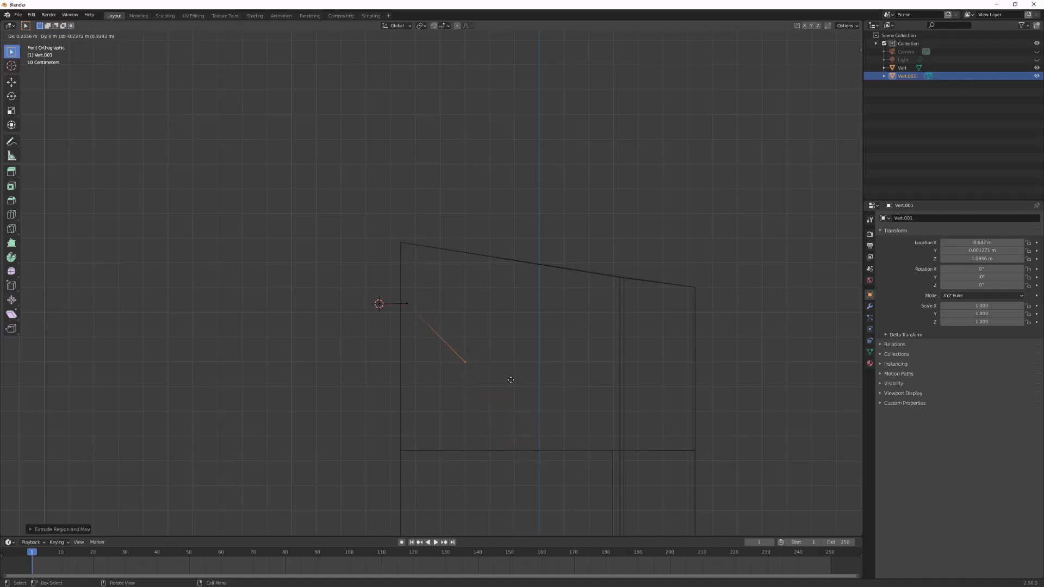
pyautogui.click(510, 380)
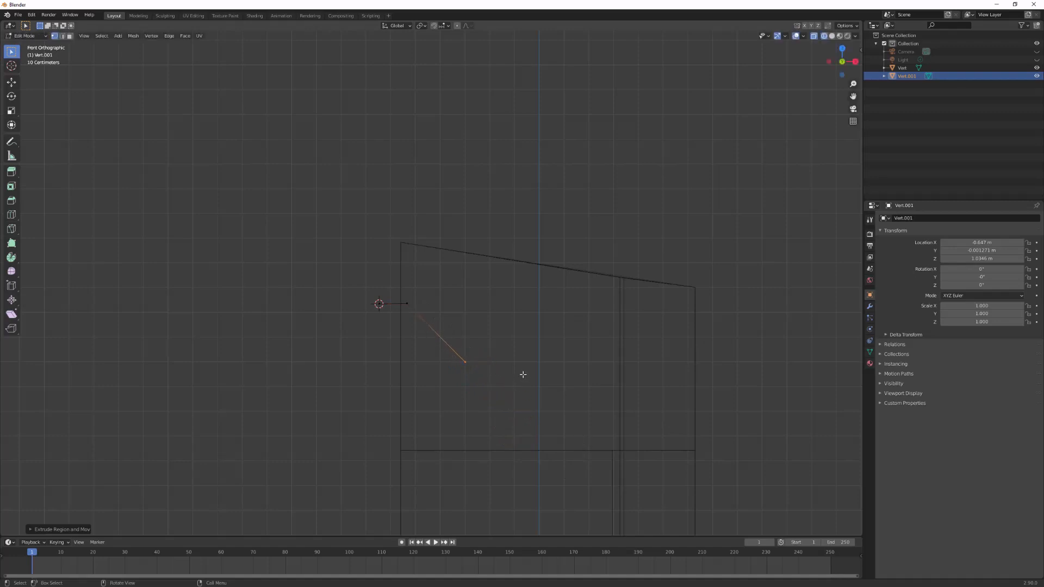
# Step: Extrude the end vertex about 0.69 m along X toward the building's front
pyautogui.press('e')
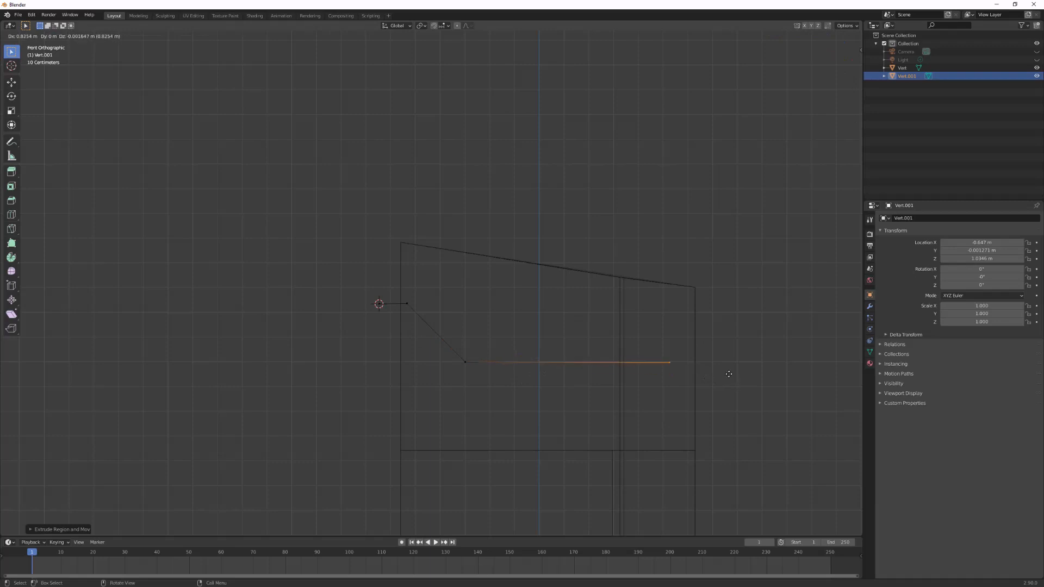
pyautogui.press('y')
pyautogui.press('y')
pyautogui.press('y')
pyautogui.press('Escape')
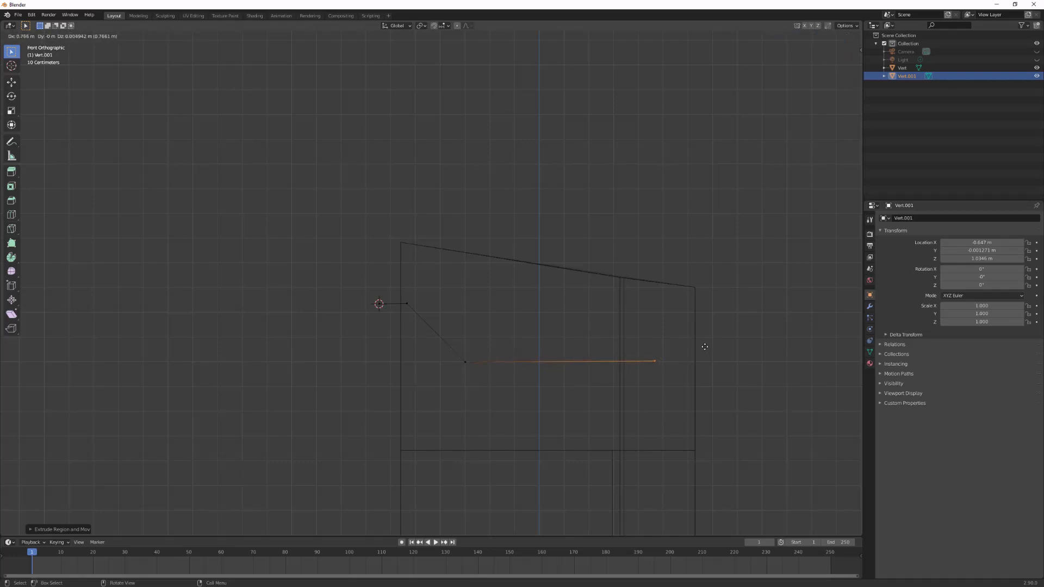
pyautogui.press('x')
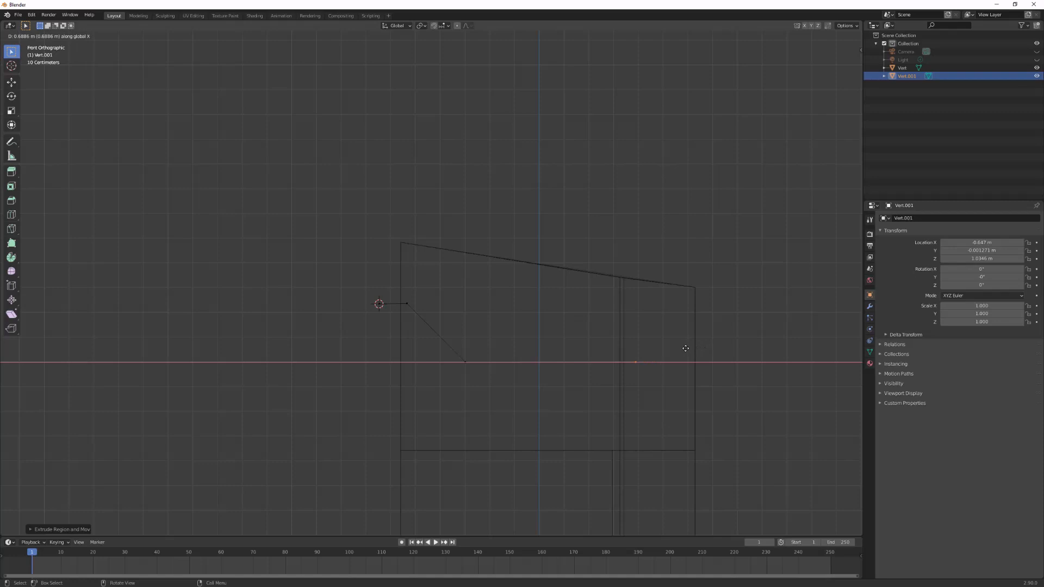
pyautogui.click(685, 349)
# Step: Extrude the profile's end vertex about 0.22 m diagonally down toward the front, and extrude again about 0.64 m straight down to ground level
pyautogui.scroll(-1, 674, 441)
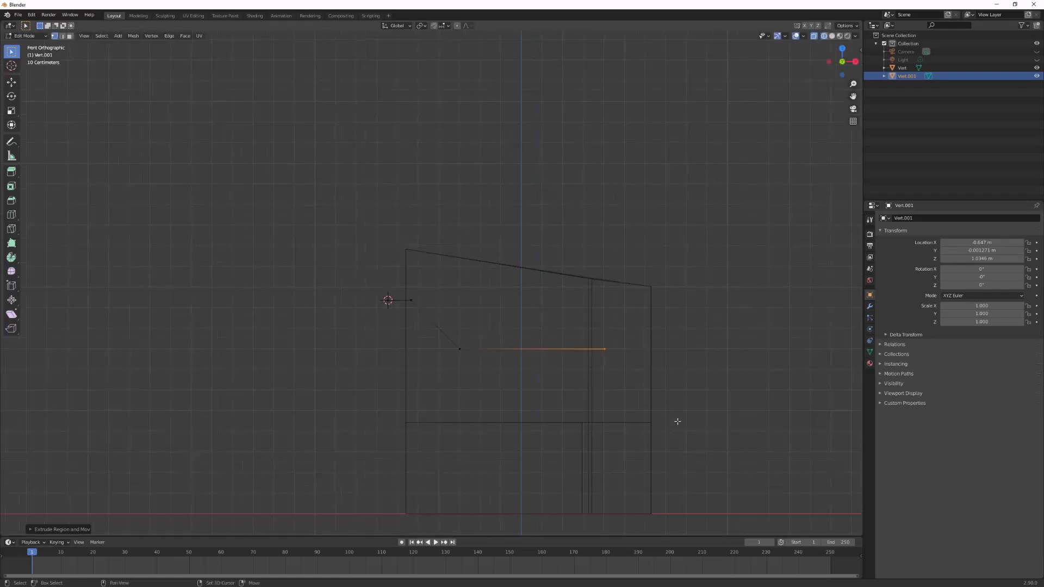
pyautogui.keyDown('shift'); pyautogui.moveTo(677, 422); pyautogui.dragTo(650, 384, button='middle'); pyautogui.keyUp('shift')
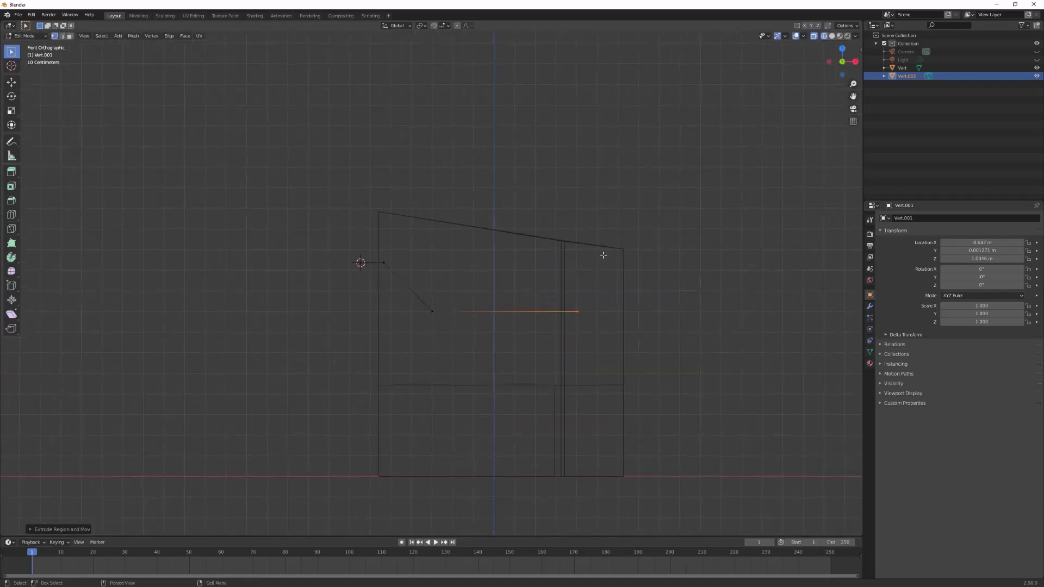
pyautogui.press('e')
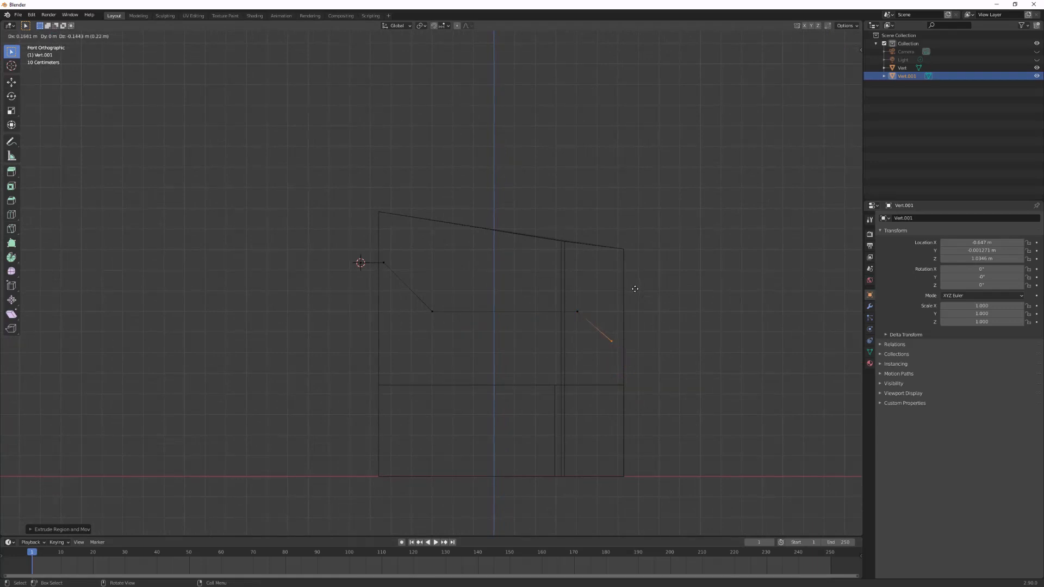
pyautogui.press('z')
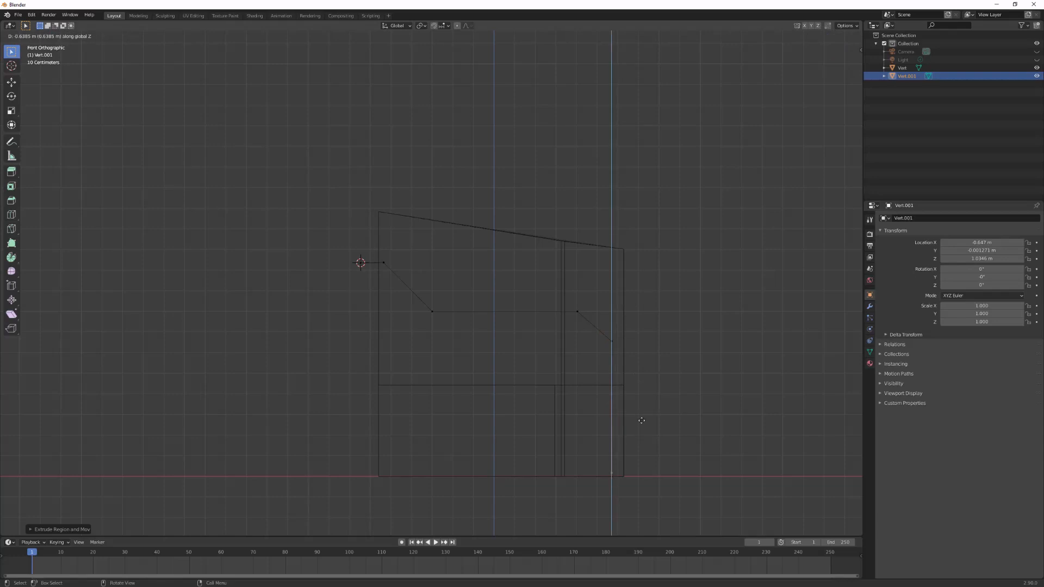
pyautogui.click(642, 423)
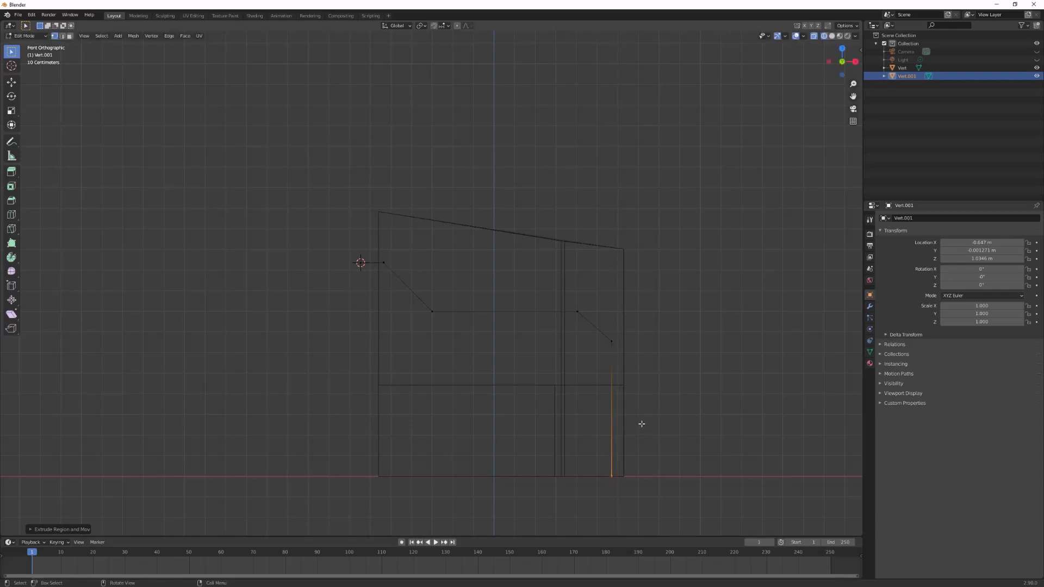
# Step: Extrude the ground vertex about 0.22 m toward the rear along X, and extrude again about 0.5 m straight up along Z
pyautogui.press('e')
pyautogui.press('x')
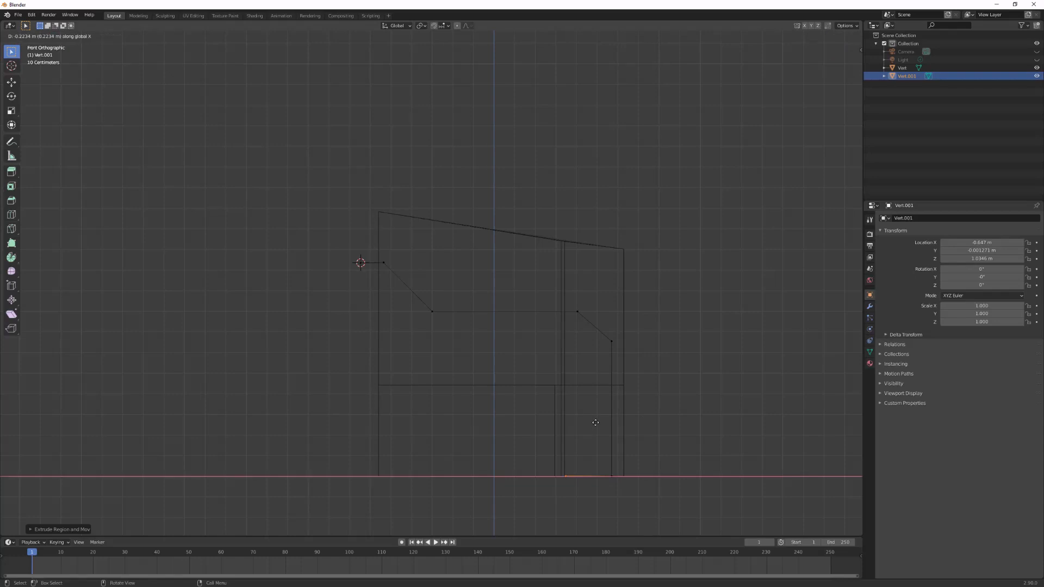
pyautogui.click(595, 422)
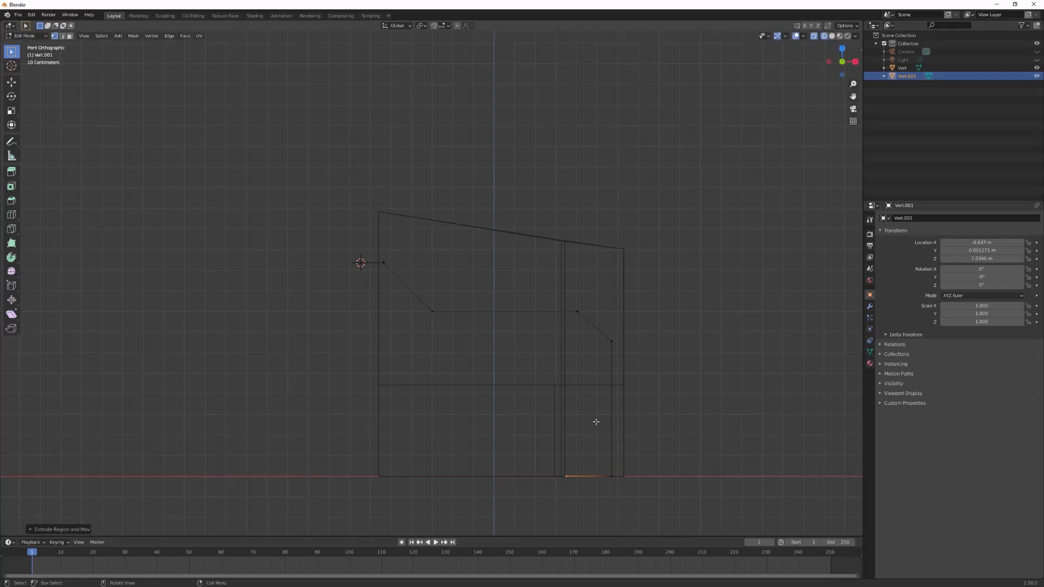
pyautogui.press('e')
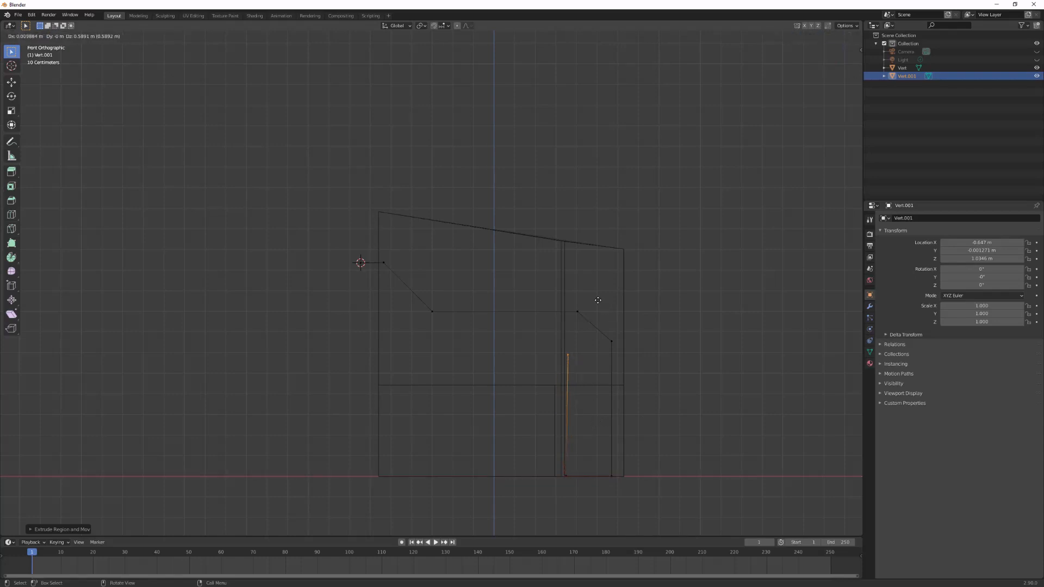
pyautogui.press('z')
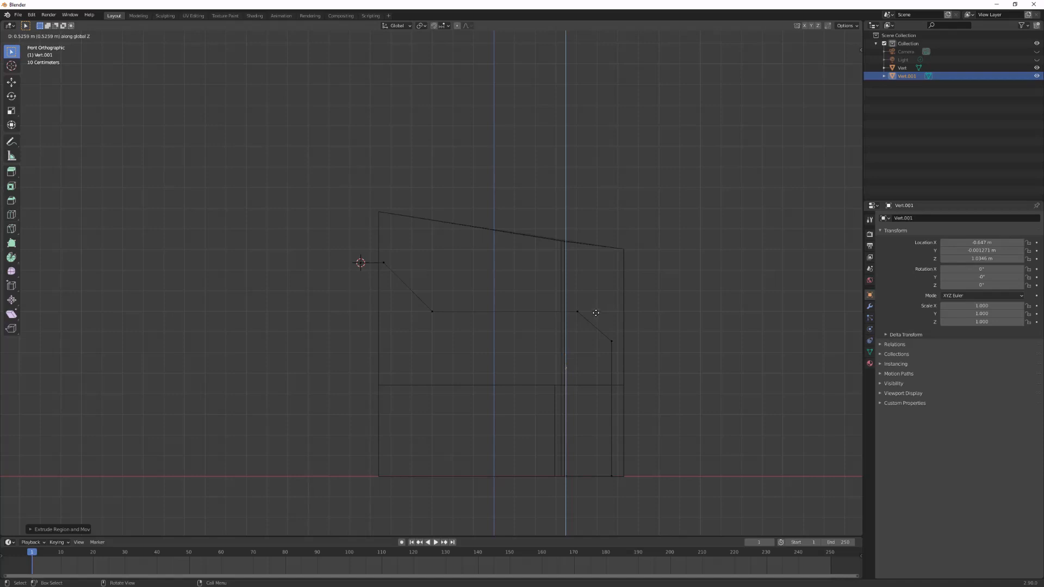
pyautogui.click(597, 310)
# Step: Extrude the end vertex about 0.16 m diagonally up toward the rear, and extrude again about 0.66 m rearward along X
pyautogui.press('e')
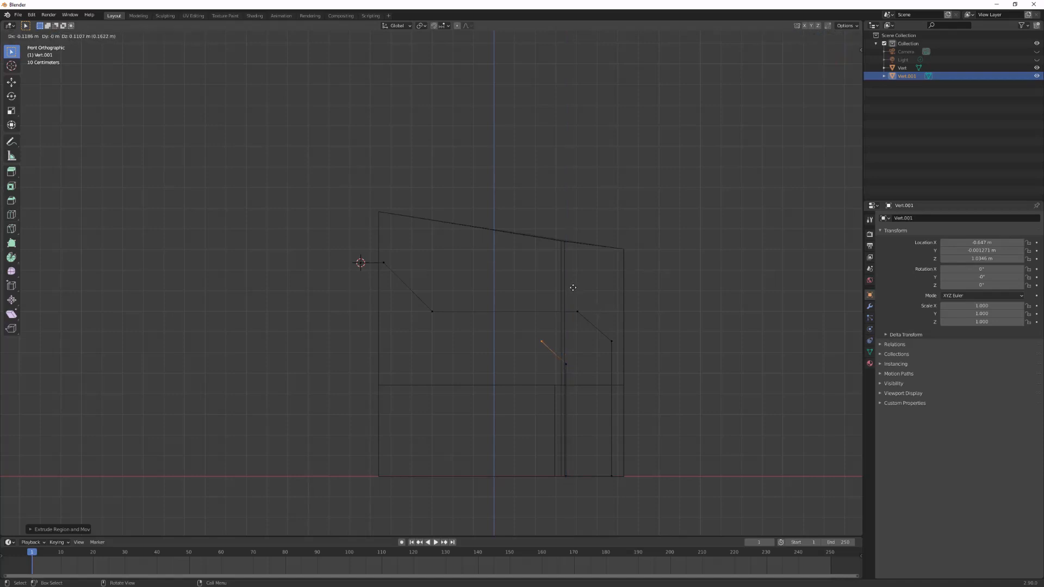
pyautogui.click(574, 290)
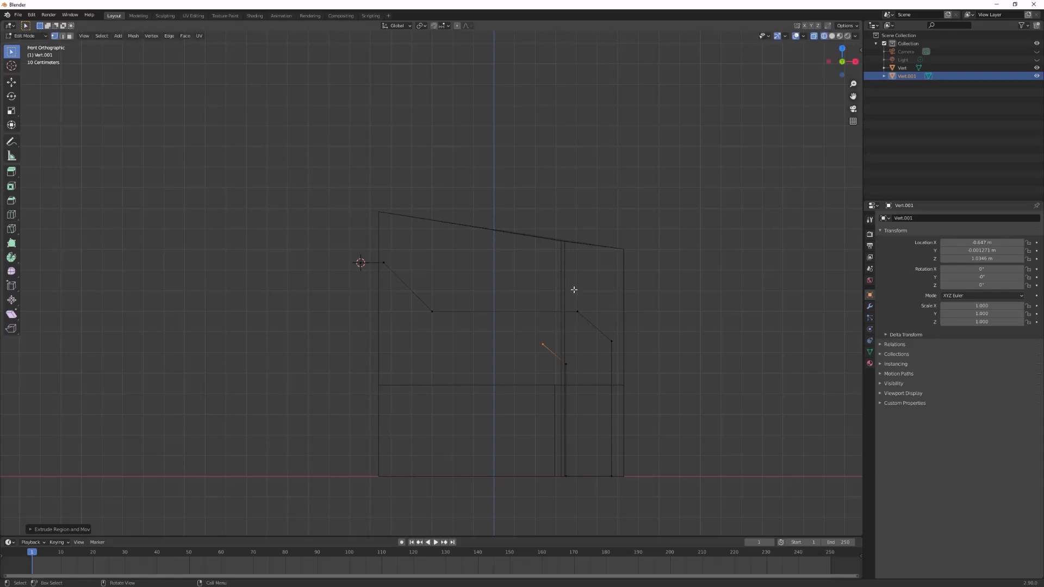
pyautogui.press('e')
pyautogui.press('x')
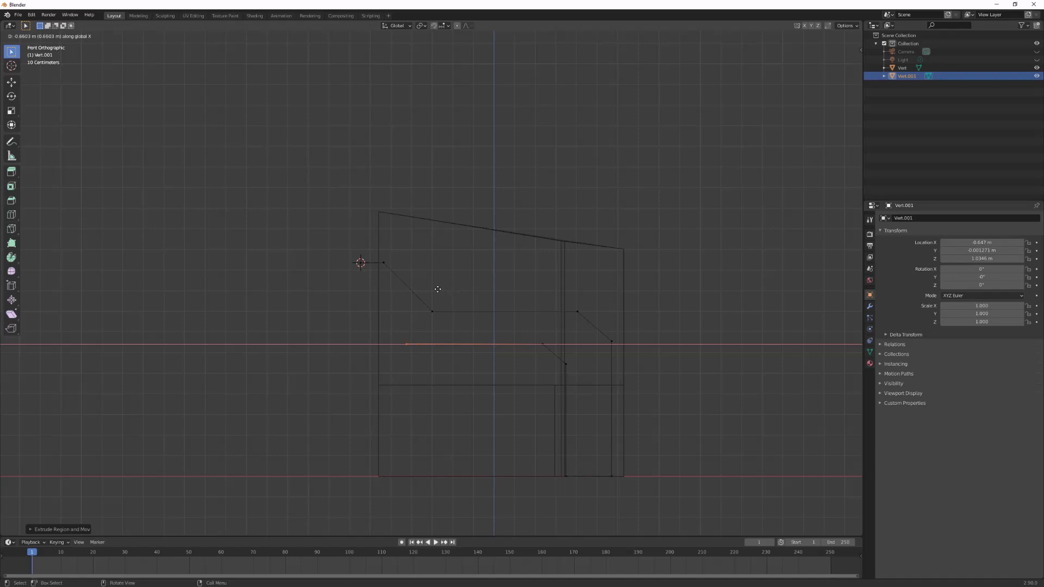
pyautogui.click(436, 290)
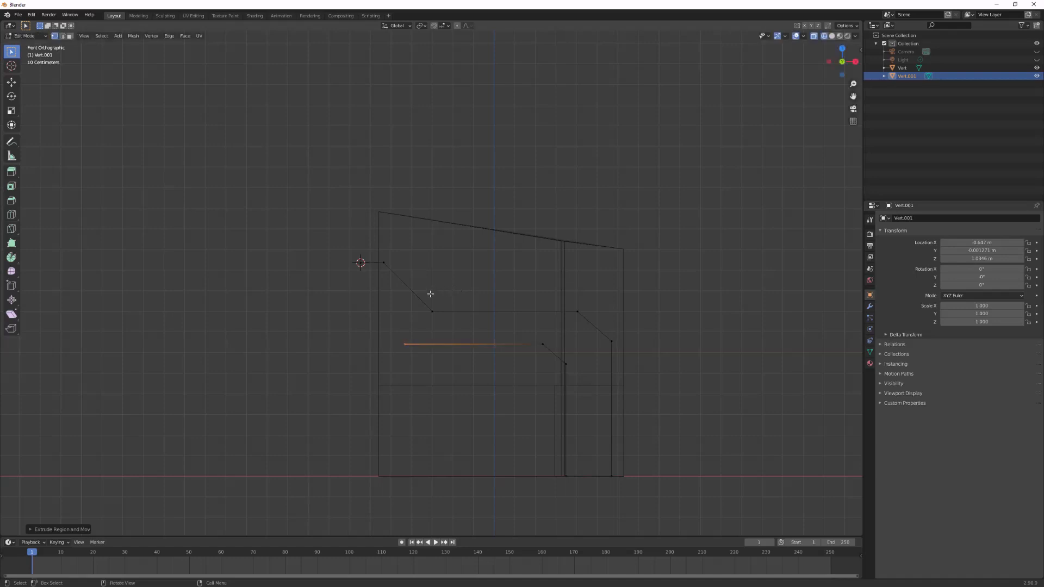
# Step: Extrude the end vertex about 0.5 m diagonally up past the rear wall and nudge it level with the profile's start vertex
pyautogui.press('e')
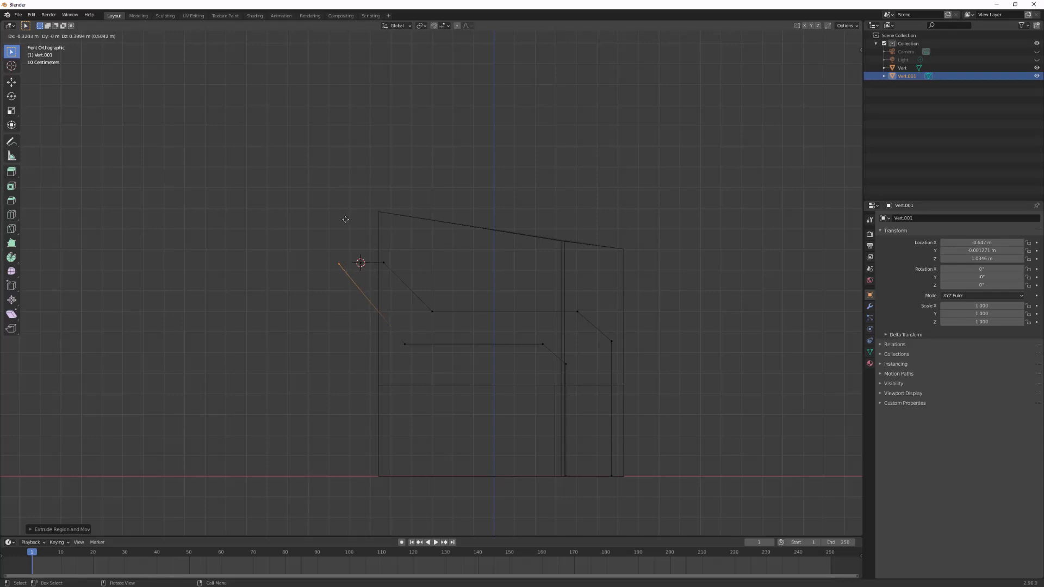
pyautogui.click(345, 219)
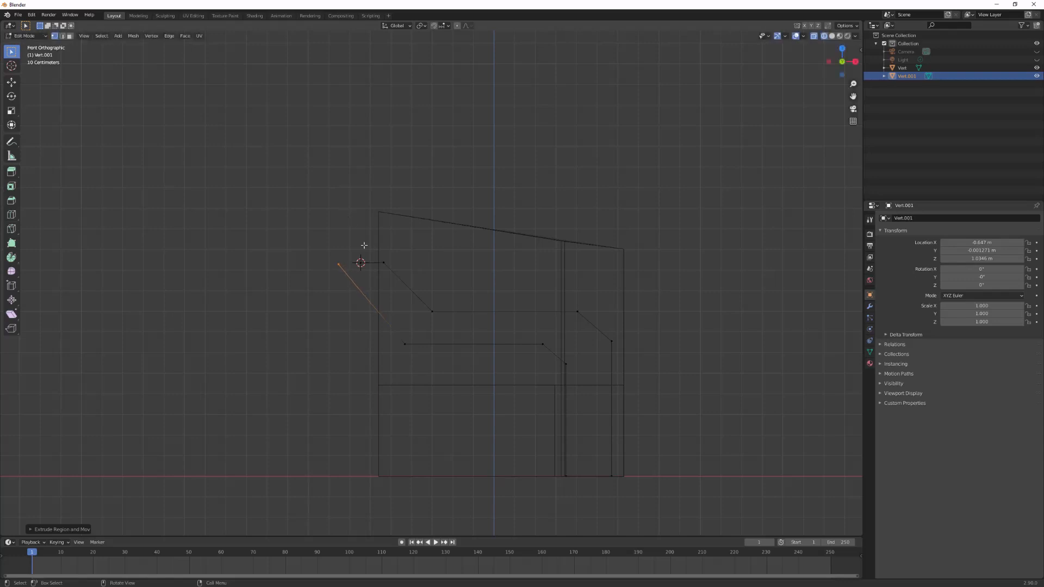
pyautogui.scroll(5, 348, 244)
pyautogui.keyDown('shift'); pyautogui.moveTo(333, 242); pyautogui.dragTo(485, 279, button='middle'); pyautogui.keyUp('shift')
pyautogui.scroll(3, 620, 356)
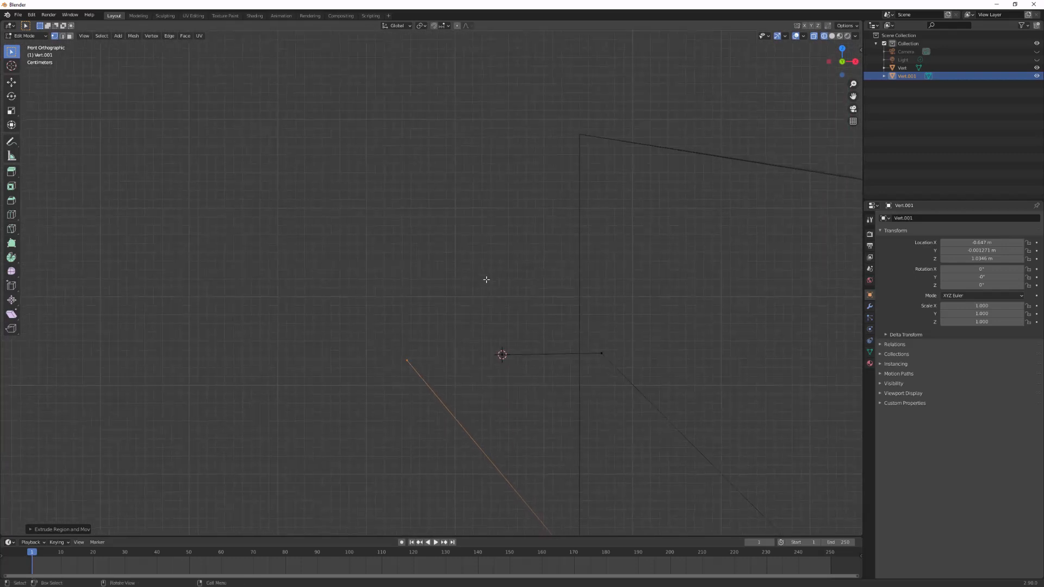
pyautogui.press('g')
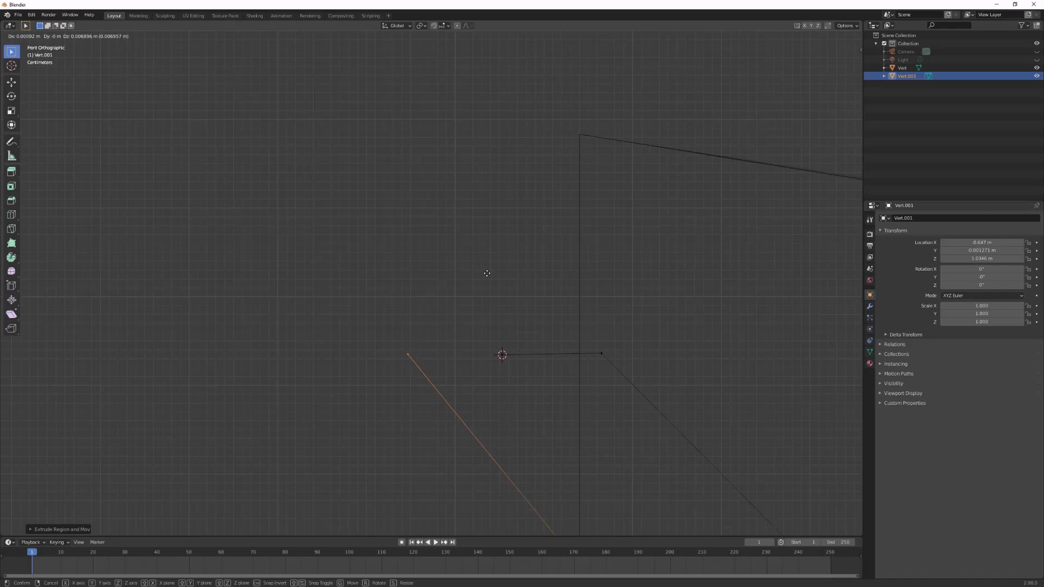
pyautogui.click(486, 273)
# Step: Connect the end vertex to the start vertex at the 3D cursor, and delete that start vertex
pyautogui.keyDown('shift'); pyautogui.click(487, 358); pyautogui.keyUp('shift')
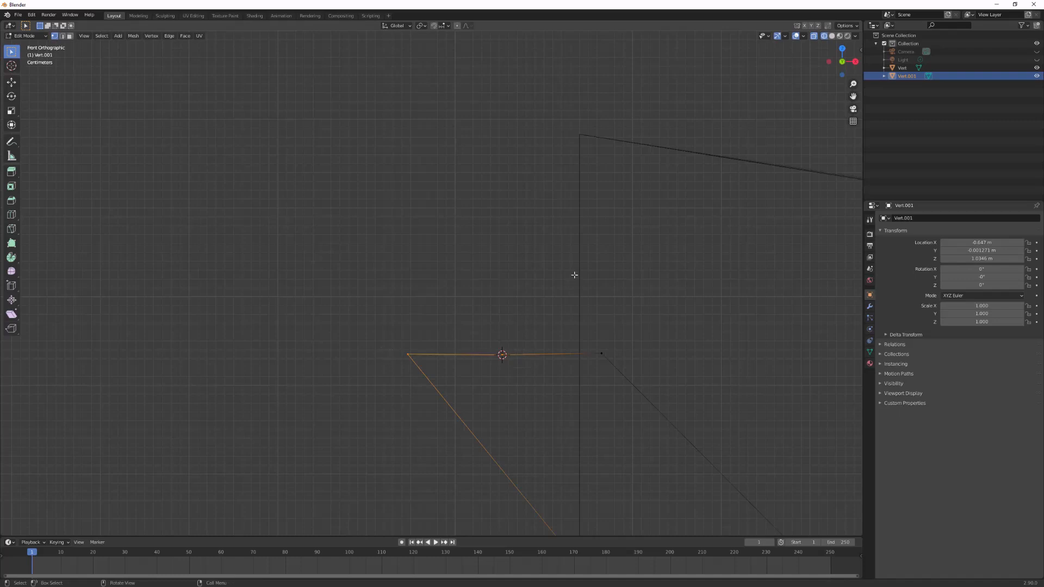
pyautogui.click(750, 254)
pyautogui.click(547, 349)
pyautogui.press('x')
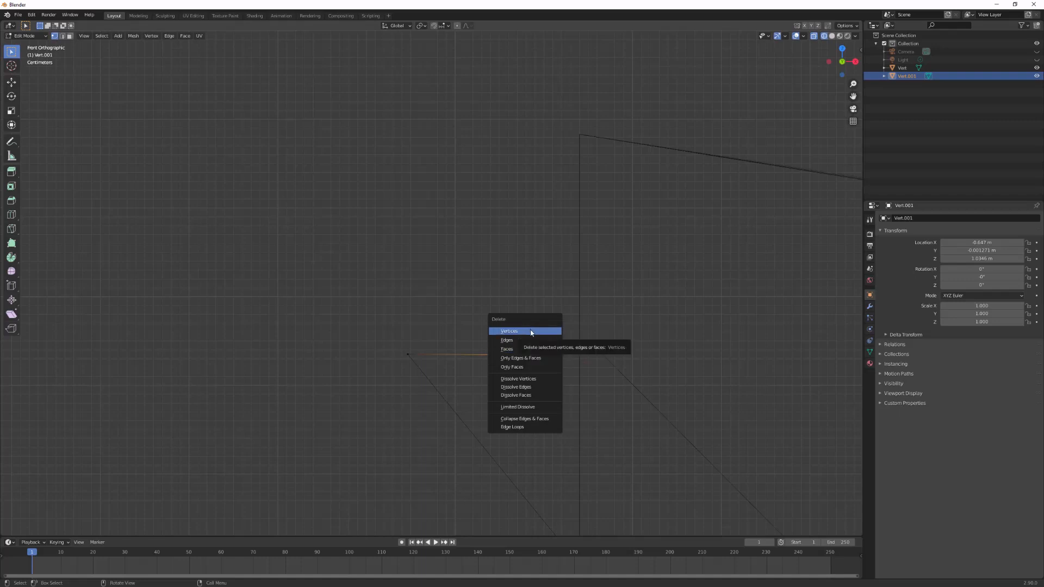
pyautogui.click(532, 332)
# Step: Close the profile outline with an edge between its two open upper end vertices
pyautogui.moveTo(543, 337); pyautogui.dragTo(429, 411)
pyautogui.moveTo(609, 342); pyautogui.dragTo(576, 369)
pyautogui.keyDown('shift'); pyautogui.click(414, 352); pyautogui.keyUp('shift')
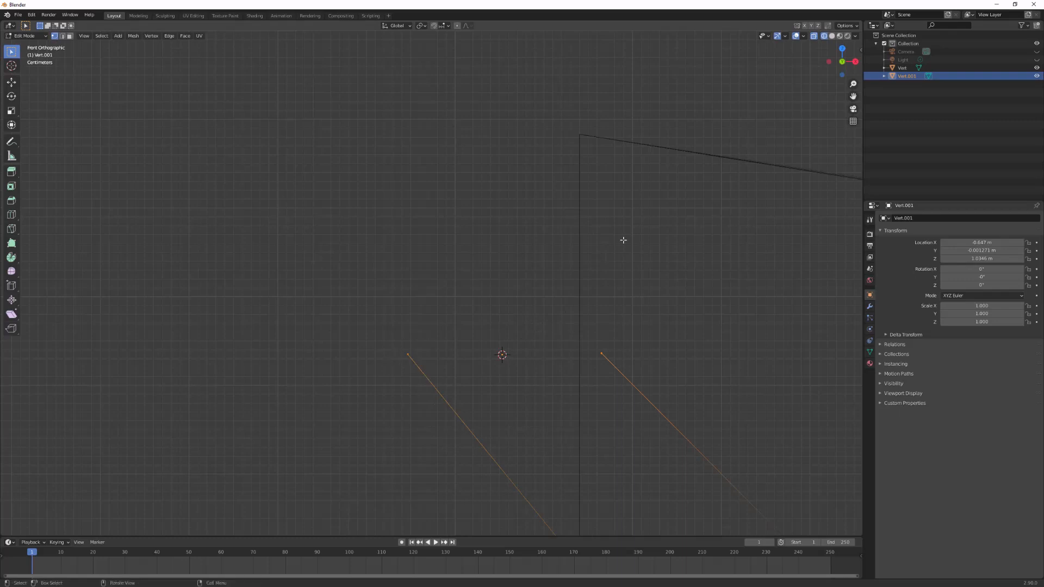
pyautogui.press('f')
pyautogui.click(695, 362)
# Step: Leave Edit Mode and set the profile object's origin to its geometry
pyautogui.scroll(-5, 598, 323)
pyautogui.press('Tab')
pyautogui.rightClick(570, 390)
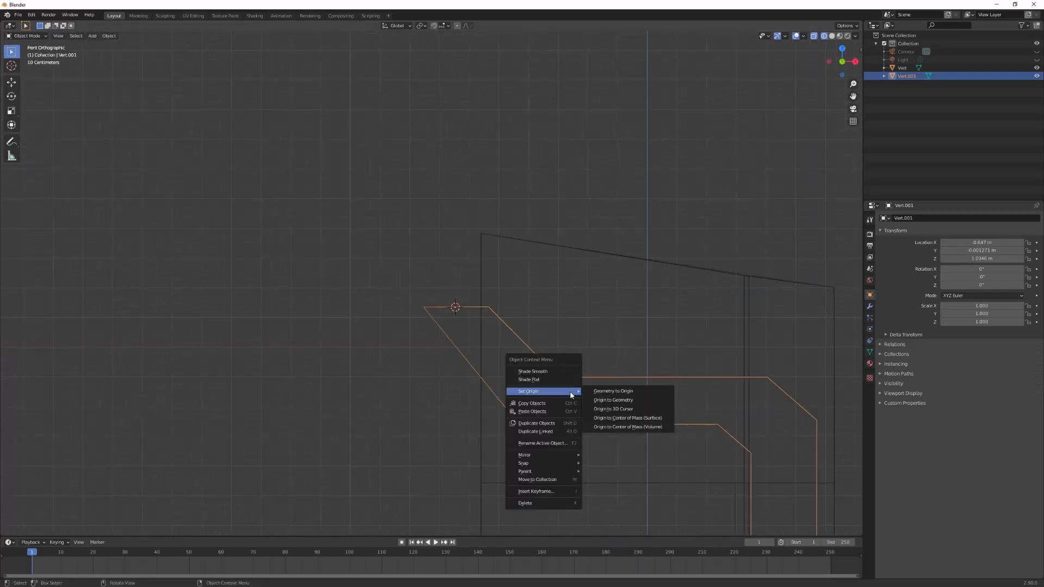
pyautogui.click(617, 400)
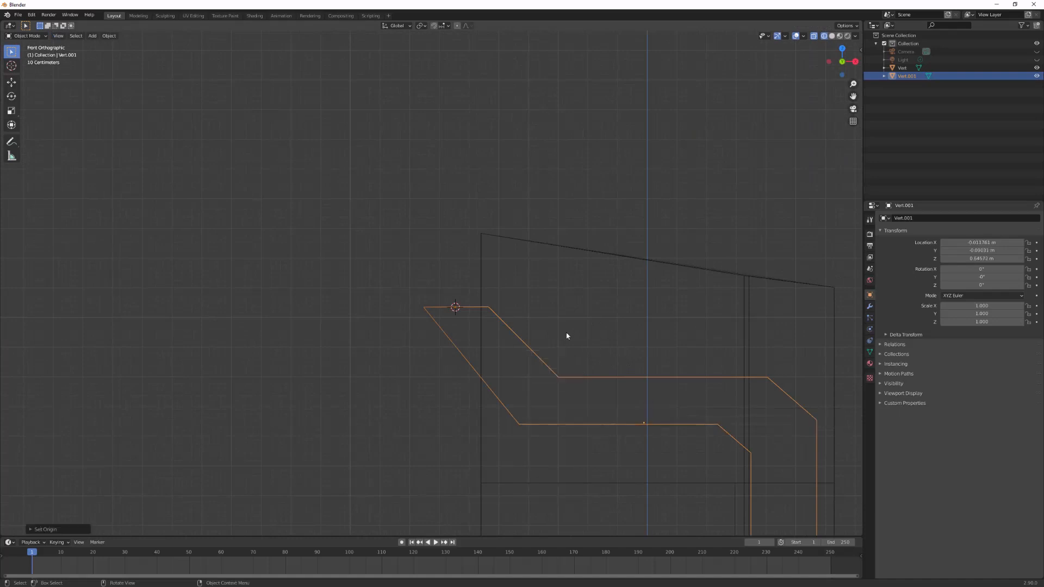
# Step: Inspect how the closed profile sits against the building from an angled view, the front and the left side
pyautogui.keyDown('shift'); pyautogui.moveTo(525, 282); pyautogui.dragTo(393, 262, button='middle'); pyautogui.keyUp('shift')
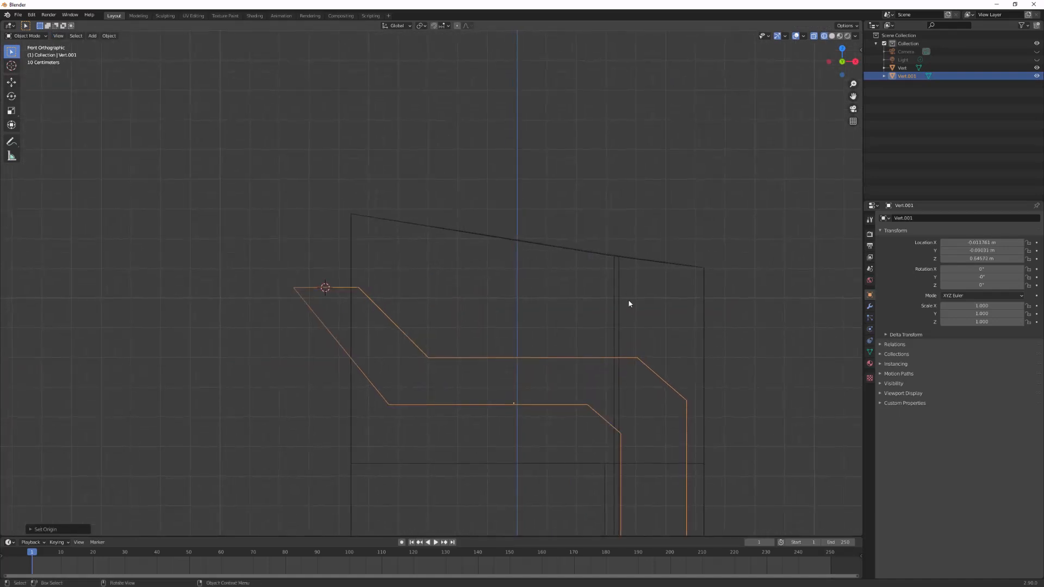
pyautogui.scroll(-1, 625, 324)
pyautogui.moveTo(624, 328); pyautogui.dragTo(558, 349, button='middle')
pyautogui.keyDown('alt'); pyautogui.moveTo(406, 363); pyautogui.dragTo(496, 384, button='middle'); pyautogui.keyUp('alt')
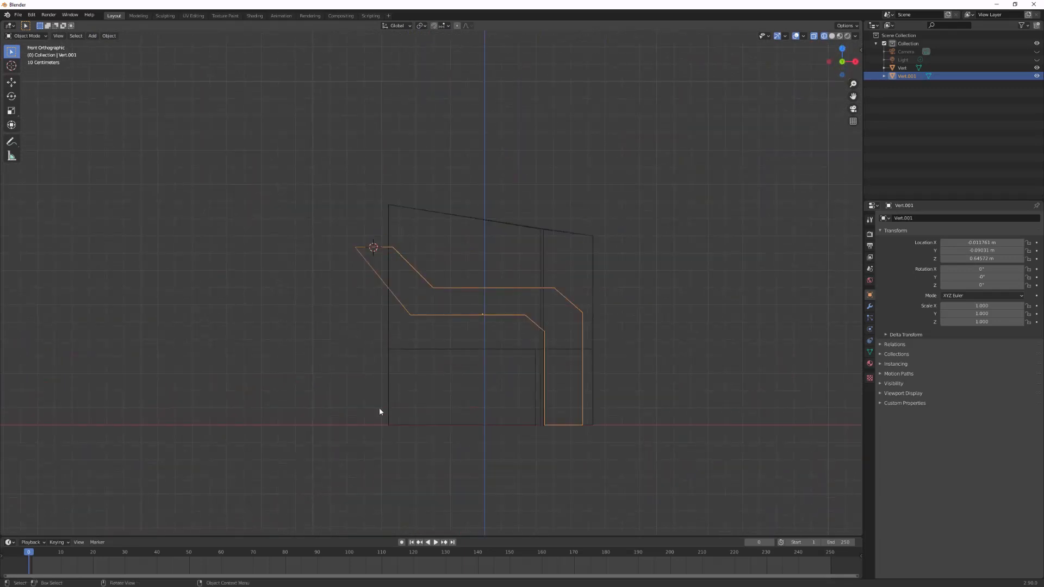
pyautogui.click(674, 338)
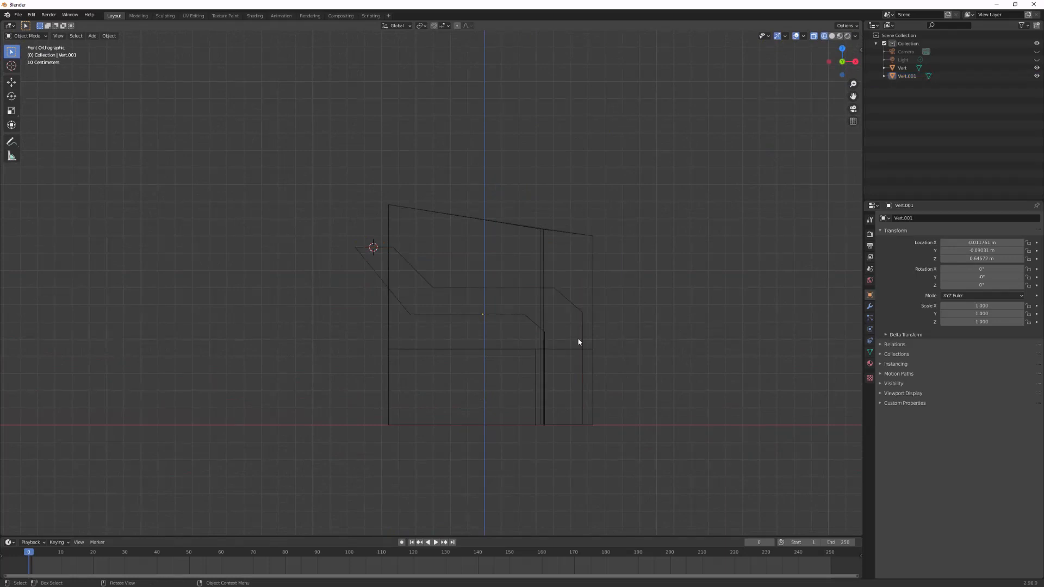
pyautogui.keyDown('alt'); pyautogui.moveTo(452, 303); pyautogui.dragTo(547, 327, button='middle'); pyautogui.keyUp('alt')
pyautogui.scroll(4, 507, 291)
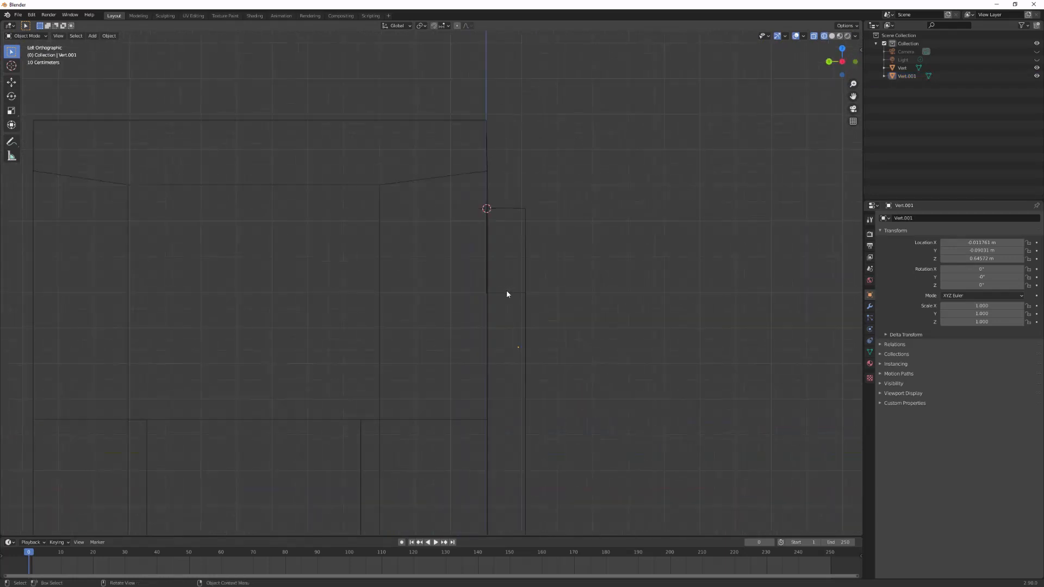
# Step: Select the profile vertices lying on the building's side wall plane and move them about 0.11 m outward along Y, level with the others
pyautogui.click(531, 231)
pyautogui.keyDown('shift'); pyautogui.moveTo(574, 270); pyautogui.dragTo(542, 319, button='middle'); pyautogui.keyUp('shift')
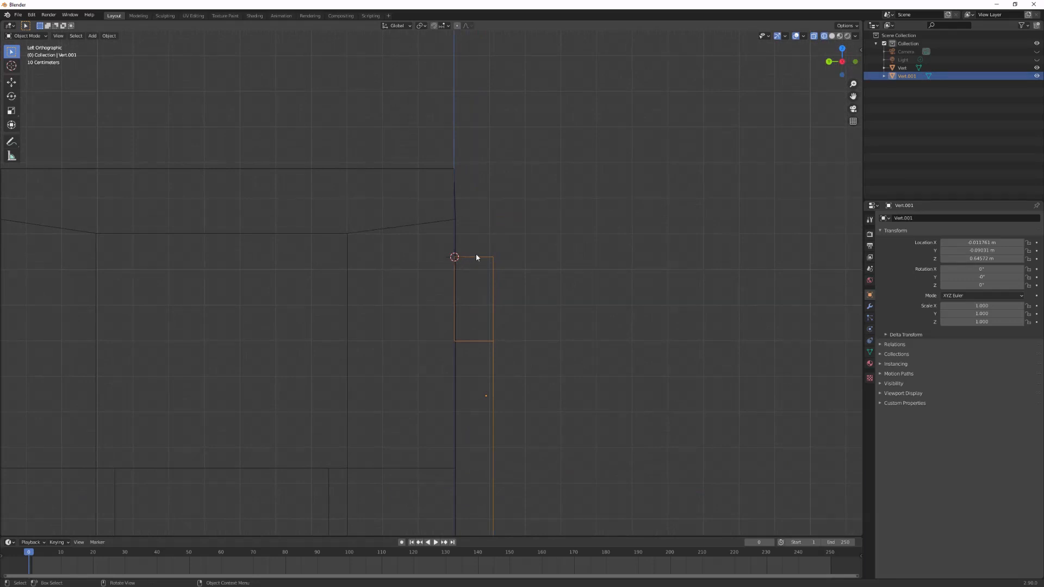
pyautogui.scroll(1, 477, 260)
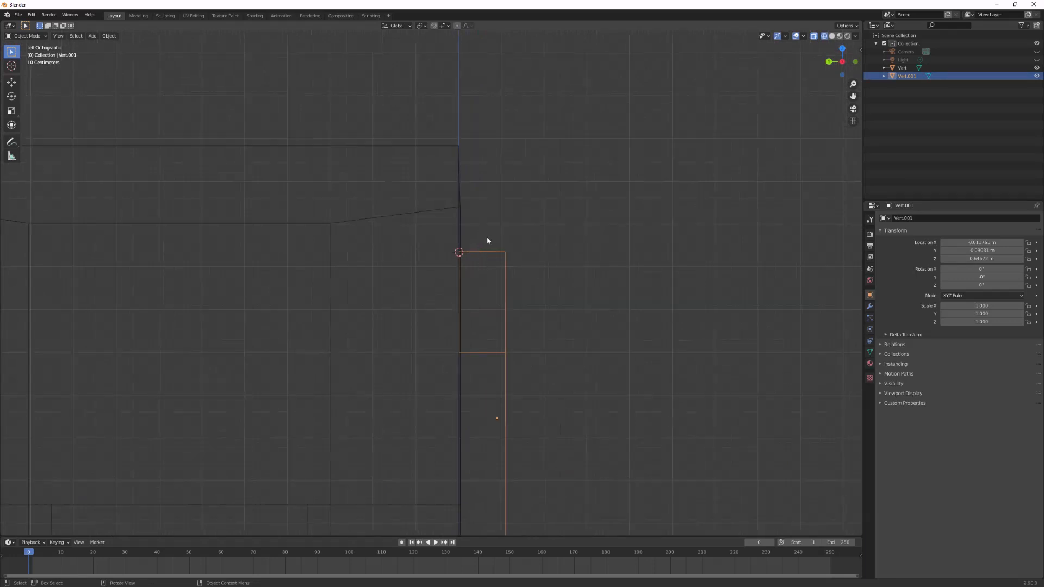
pyautogui.click(596, 301)
pyautogui.press('Tab')
pyautogui.moveTo(540, 233); pyautogui.dragTo(487, 380)
pyautogui.moveTo(470, 214); pyautogui.dragTo(412, 359)
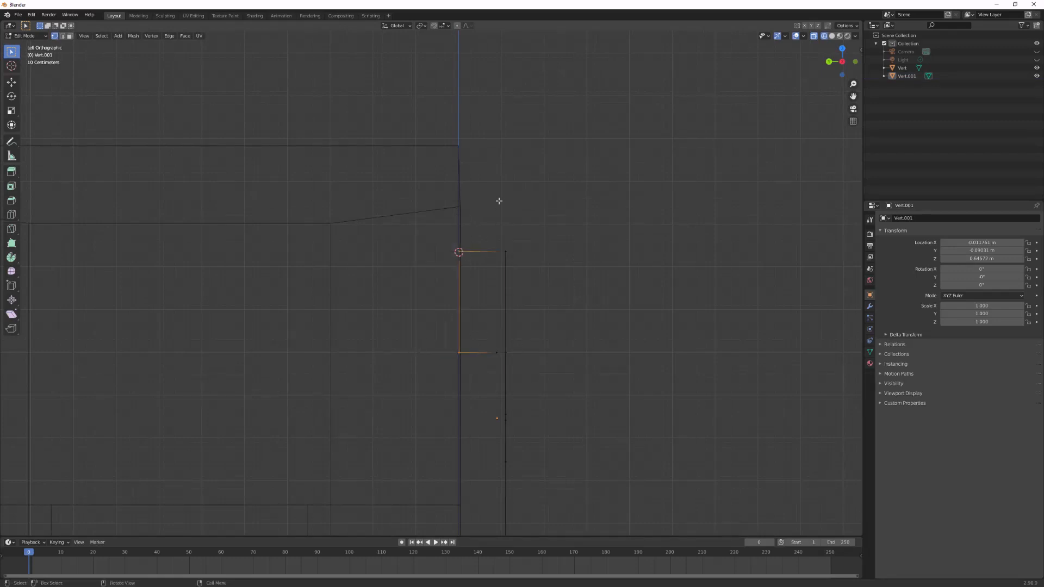
pyautogui.scroll(-3, 502, 201)
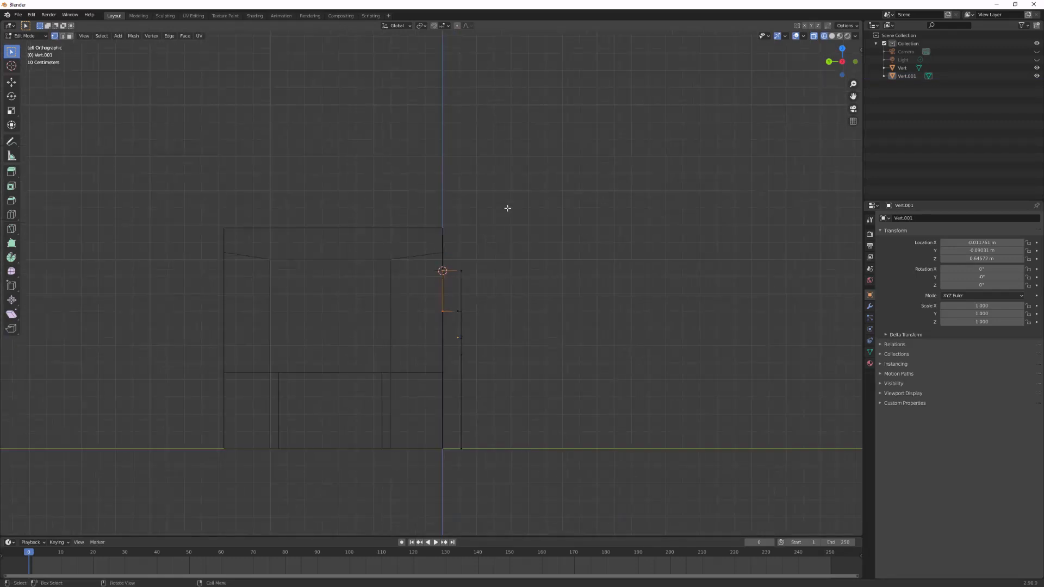
pyautogui.press('g')
pyautogui.press('y')
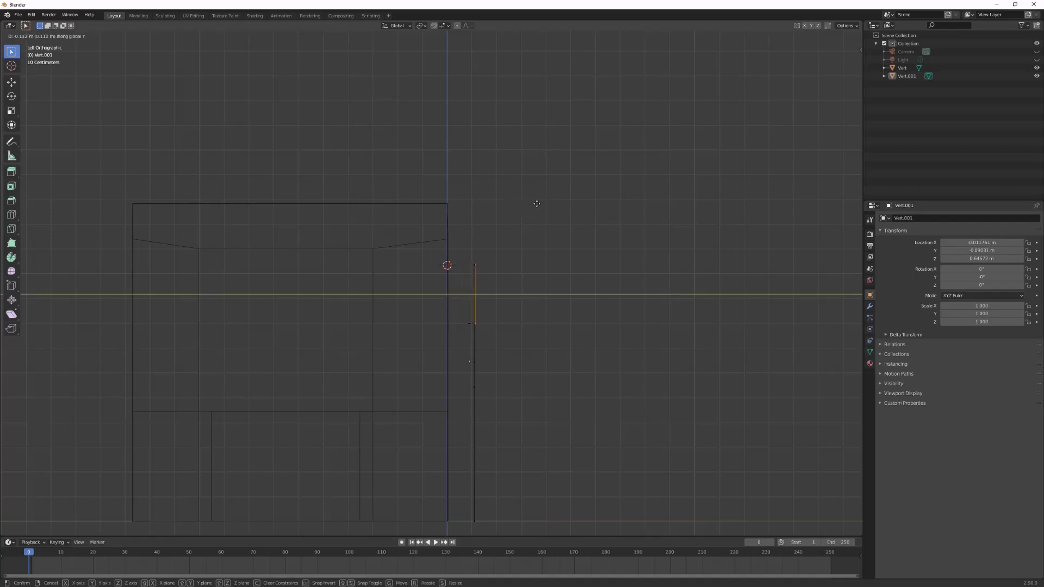
pyautogui.click(534, 202)
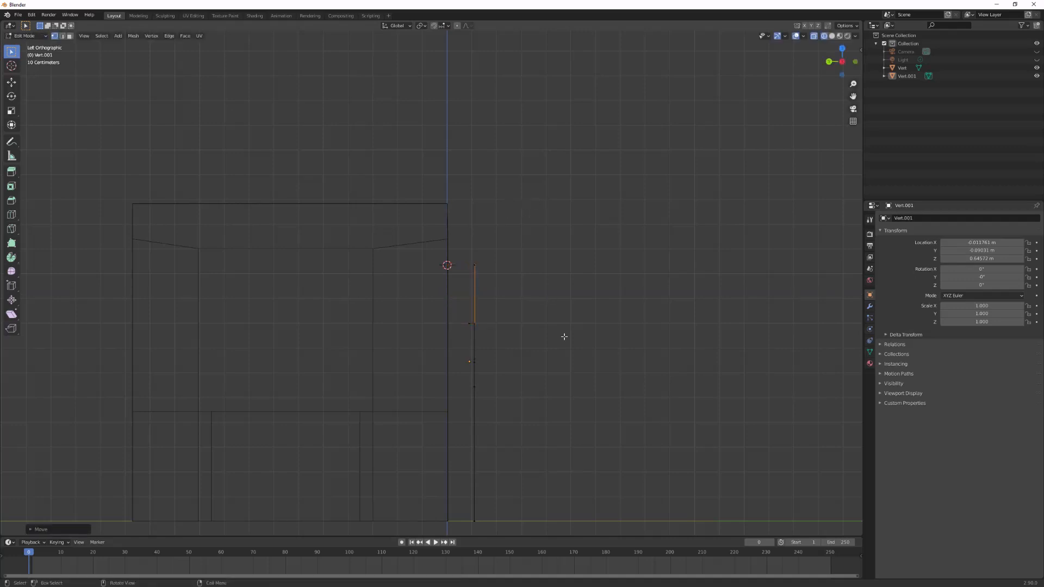
# Step: Move the off-plane vertex of the bent outline about -0.0215 m along Y into line with the other vertices
pyautogui.scroll(6, 564, 335)
pyautogui.click(551, 396)
pyautogui.press('g')
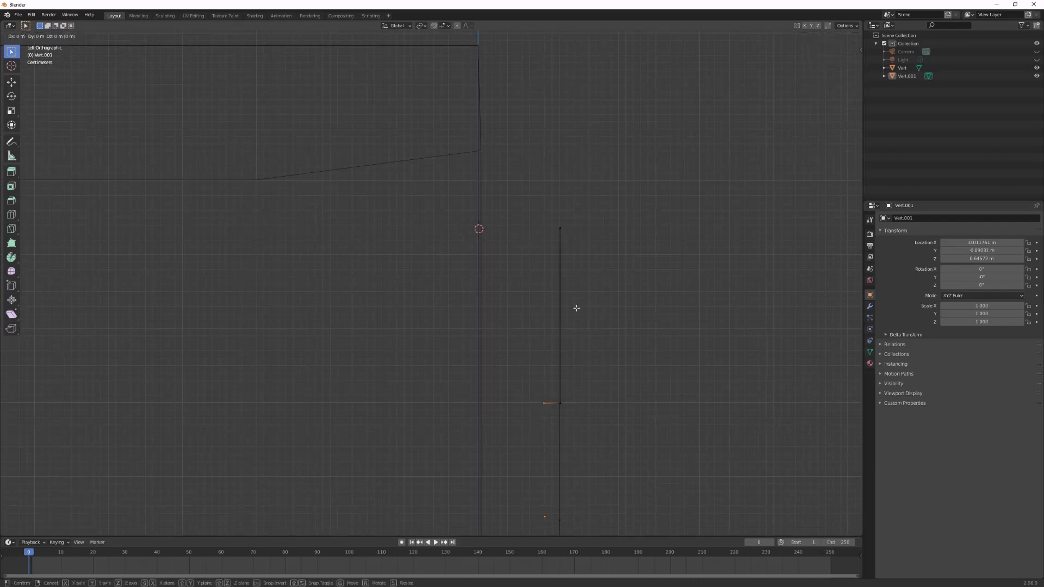
pyautogui.press('y')
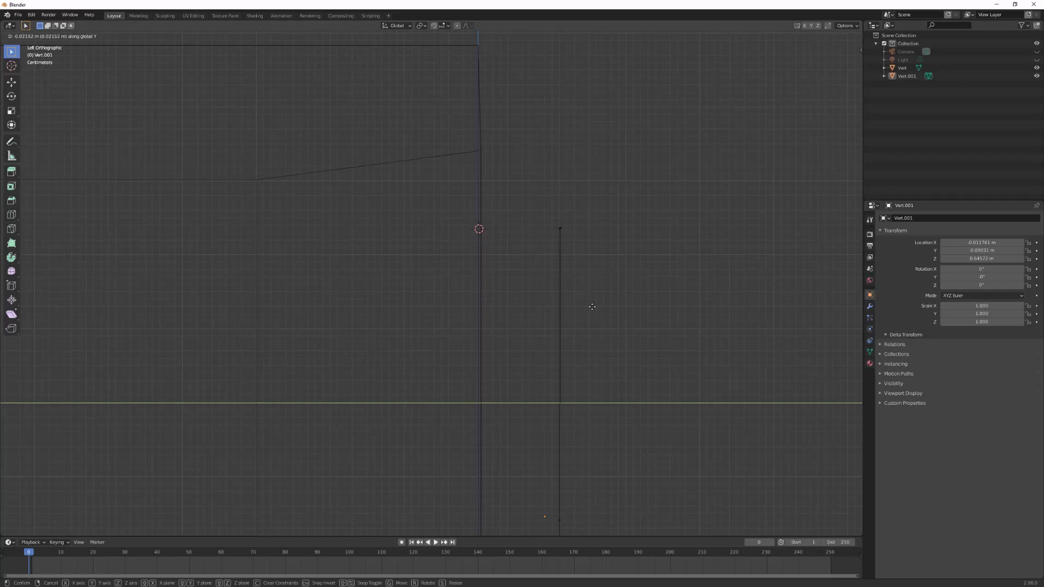
pyautogui.click(592, 307)
# Step: Select the upper vertices of the outline and nudge them along Y into line with the vertical edge below
pyautogui.moveTo(611, 197); pyautogui.dragTo(553, 425)
pyautogui.press('g')
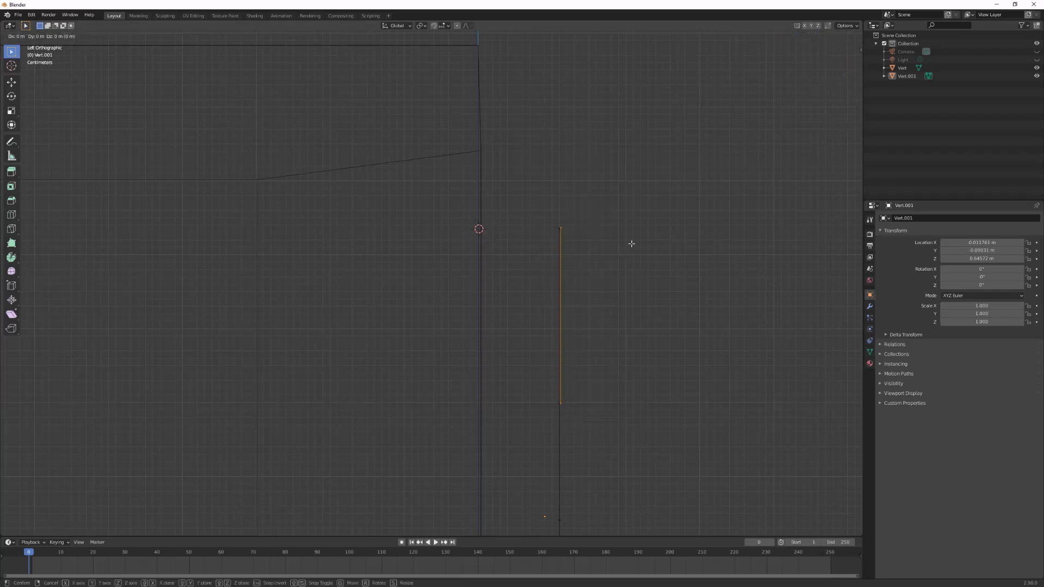
pyautogui.press('y')
pyautogui.click(648, 248)
pyautogui.click(648, 248)
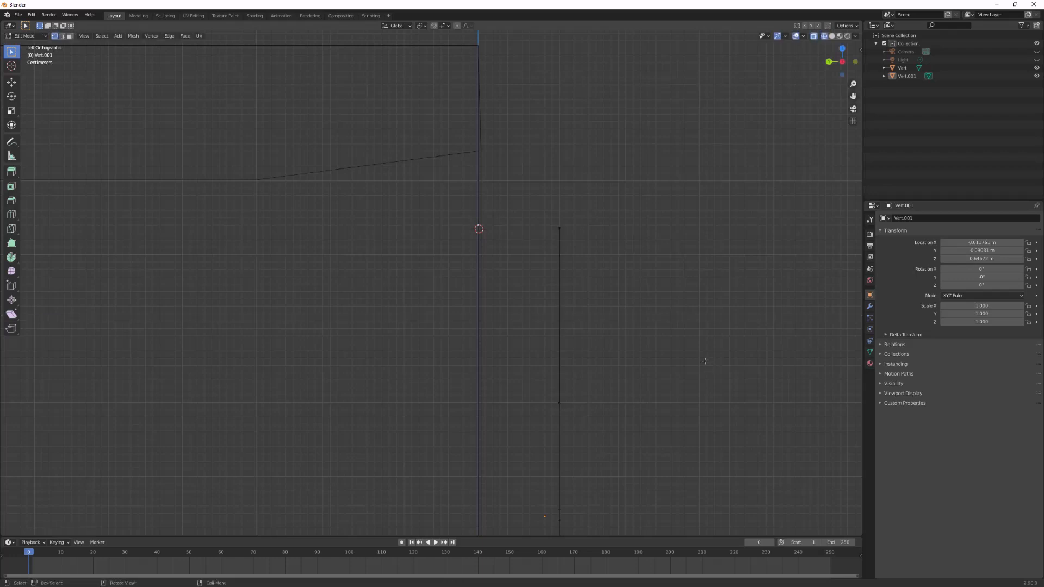
pyautogui.moveTo(704, 361); pyautogui.dragTo(516, 336, button='middle')
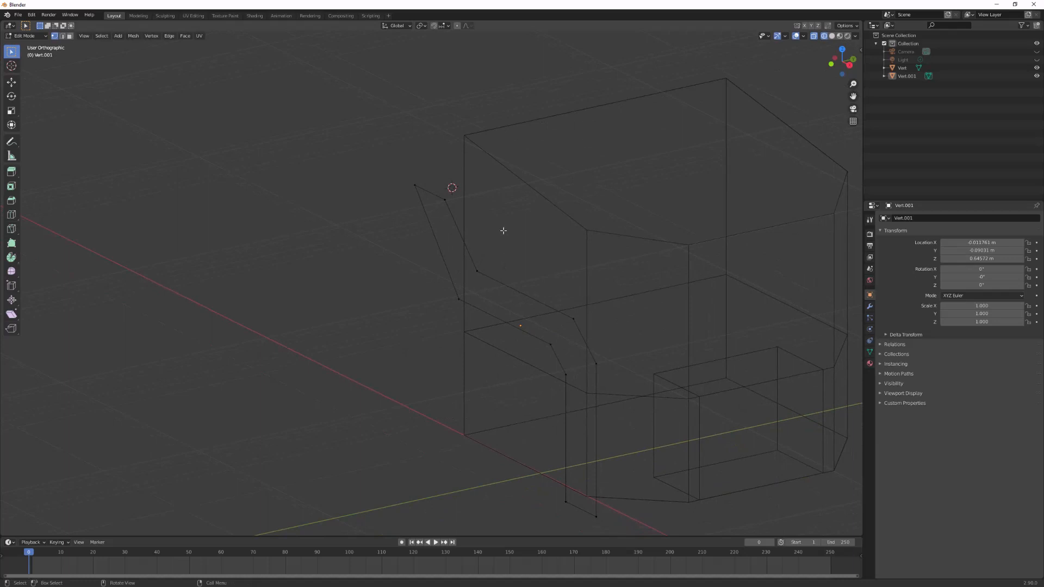
pyautogui.press('Tab')
pyautogui.press('a')
pyautogui.click(434, 152)
pyautogui.click(391, 264)
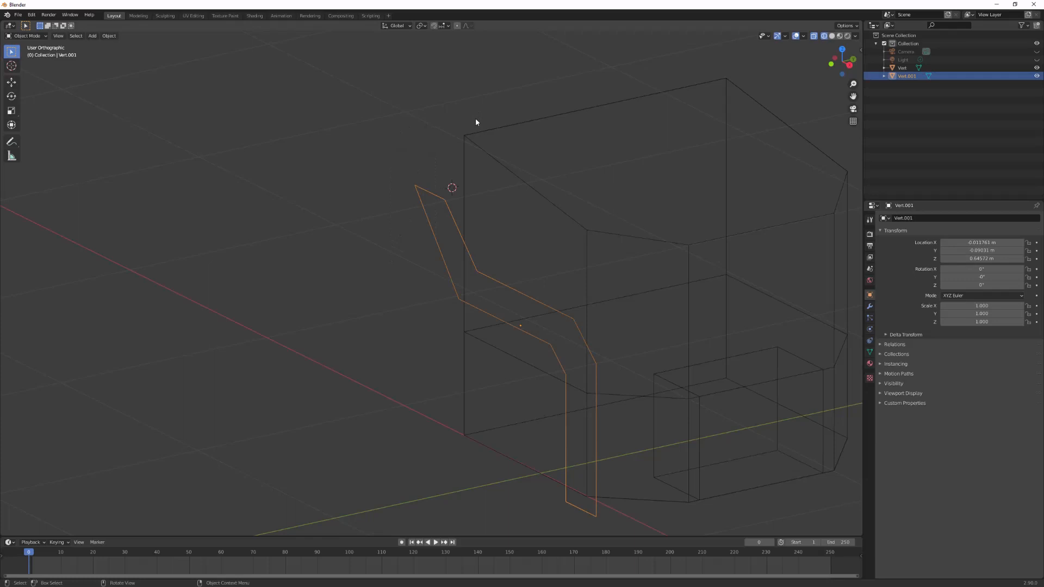
pyautogui.click(389, 254)
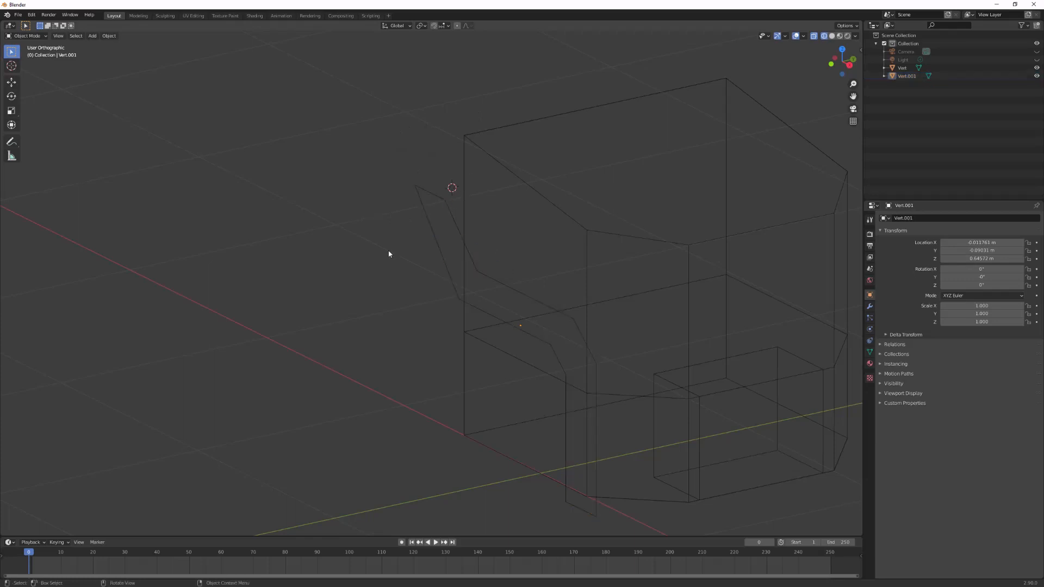
pyautogui.press('`')
pyautogui.press('Tab')
# Step: Select all edges of the closed bent outline in edge mode and fill them with a face
pyautogui.press('2')
pyautogui.moveTo(406, 162); pyautogui.dragTo(455, 254)
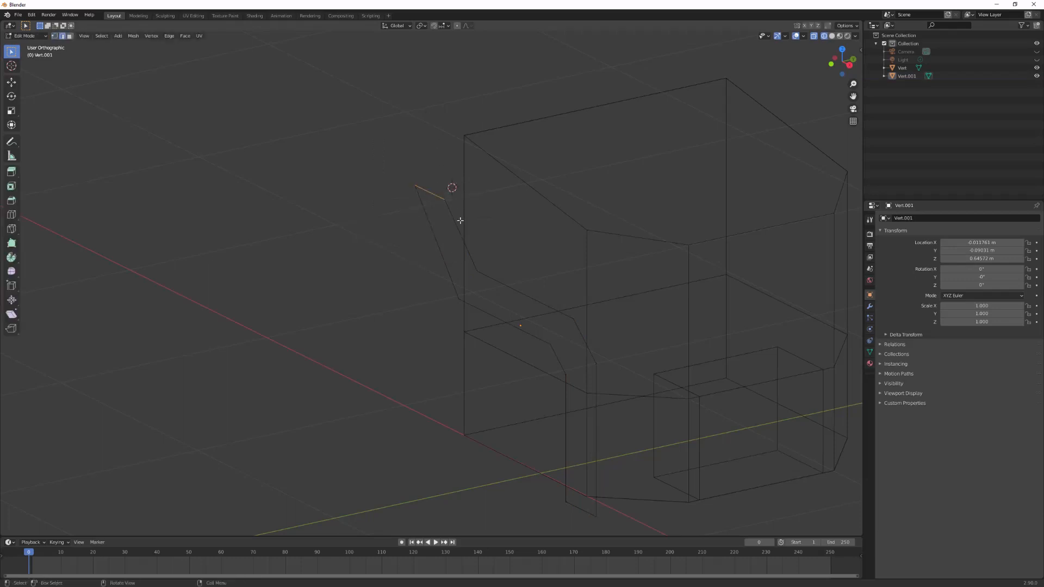
pyautogui.moveTo(605, 199); pyautogui.dragTo(671, 261, button='middle')
pyautogui.moveTo(674, 211); pyautogui.dragTo(298, 529)
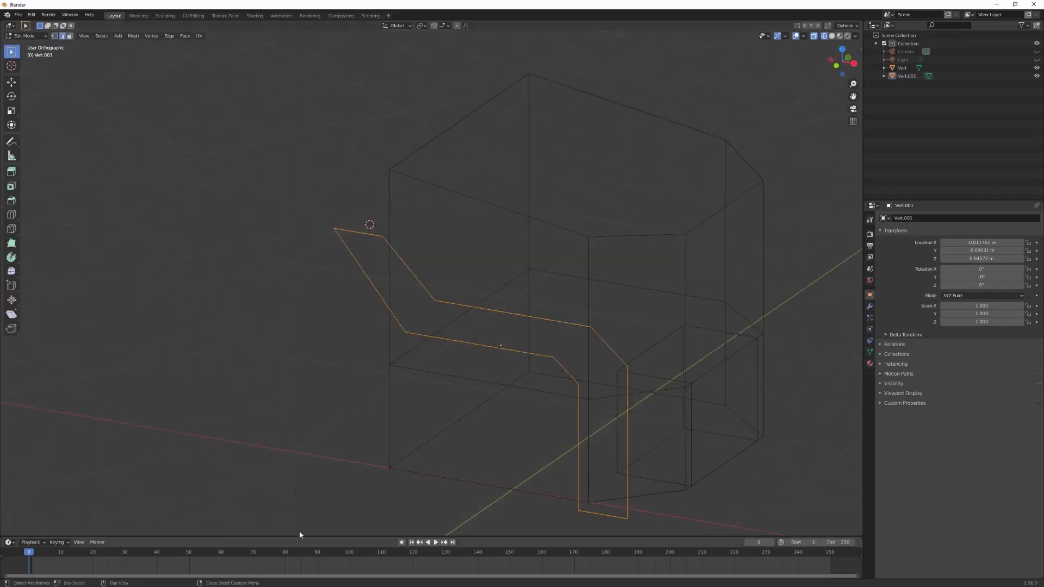
pyautogui.moveTo(634, 361); pyautogui.dragTo(580, 357, button='middle')
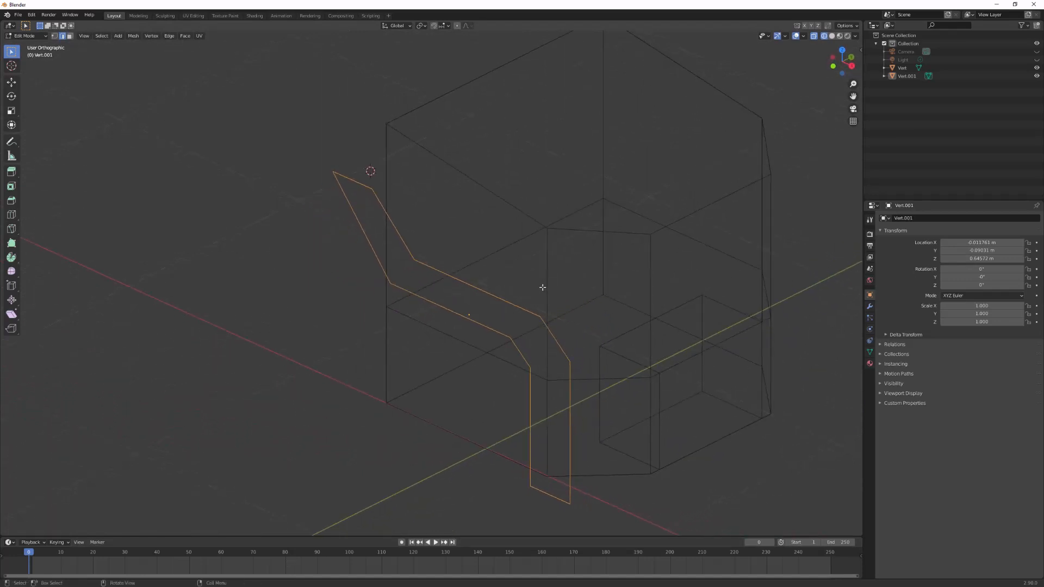
pyautogui.press('f')
pyautogui.hotkey('alt', 'a')
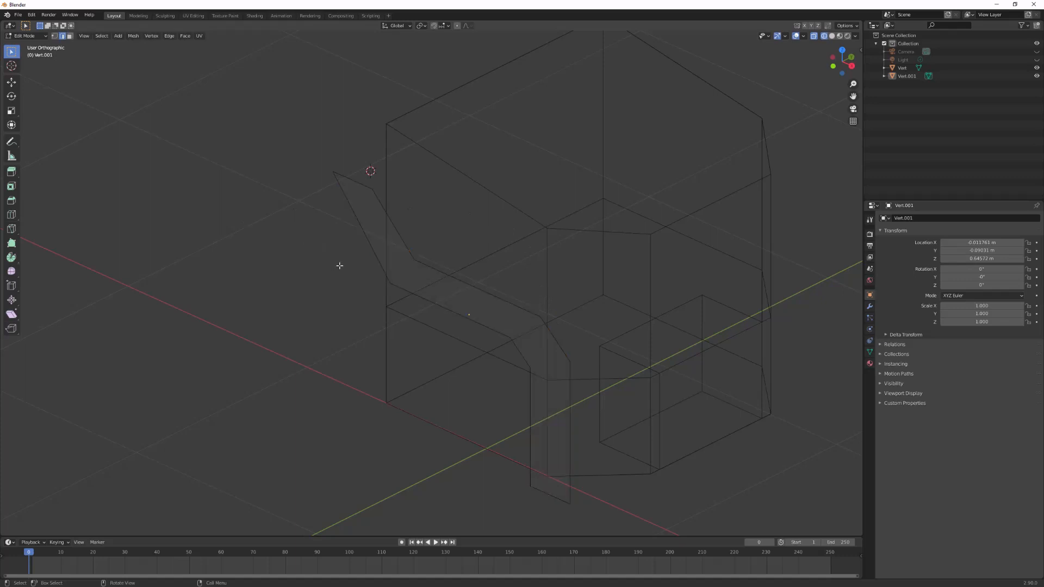
# Step: Select the new bent face in face mode and extrude it about -0.061 m along global Y
pyautogui.click(416, 287)
pyautogui.press('3')
pyautogui.moveTo(606, 136); pyautogui.dragTo(277, 486)
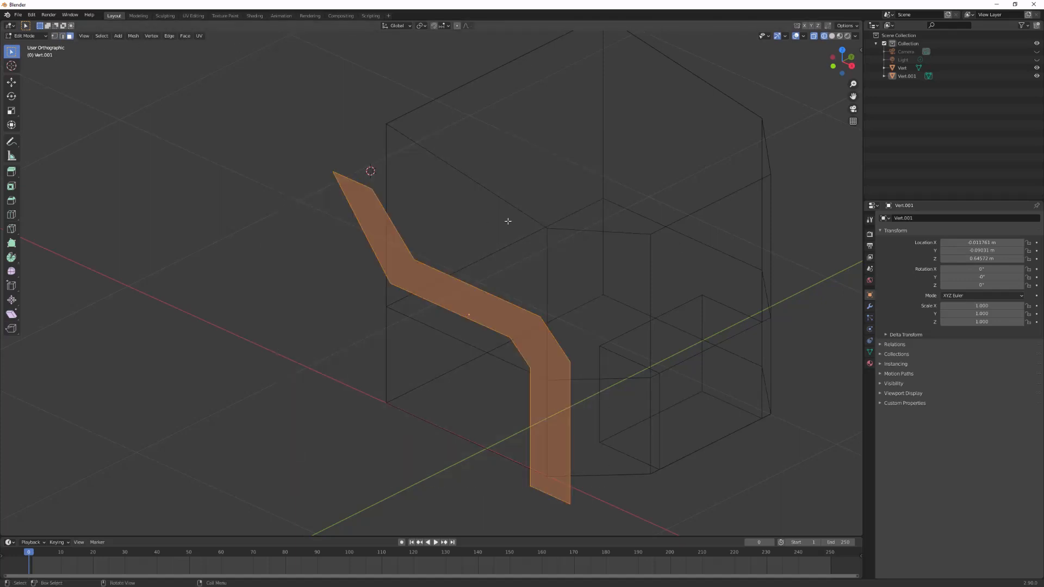
pyautogui.press('e')
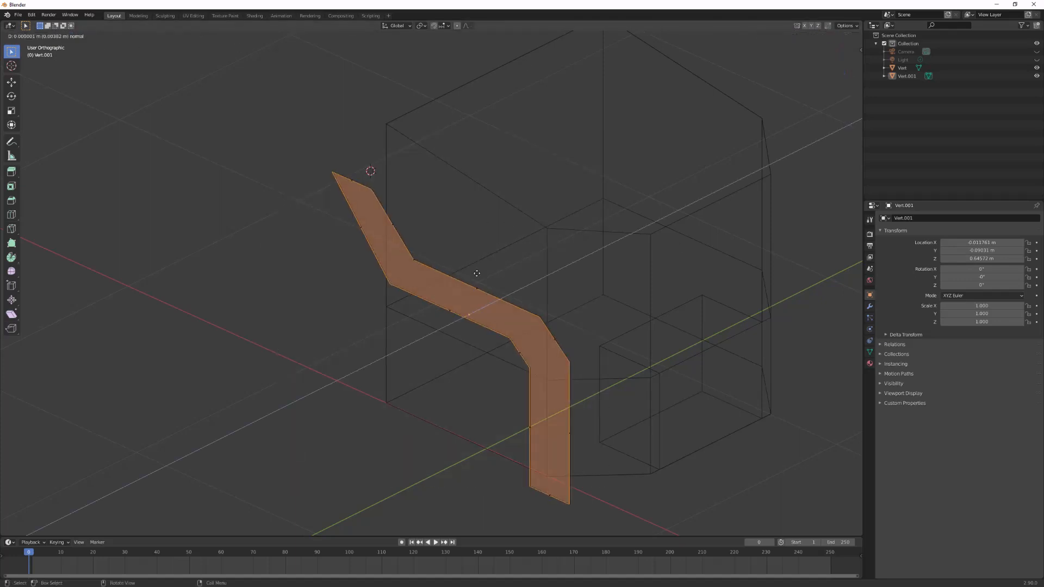
pyautogui.press('y')
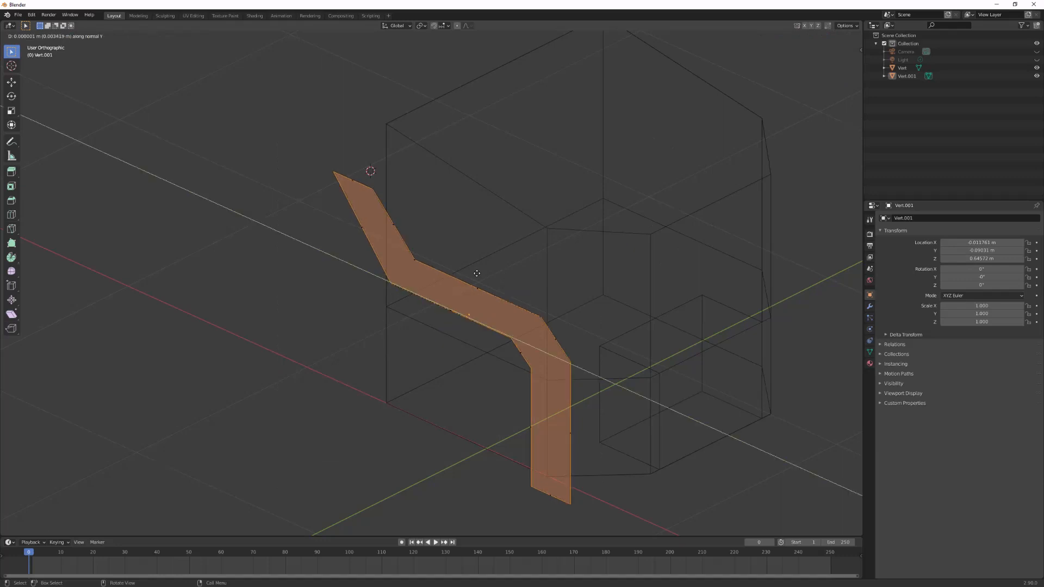
pyautogui.press('y')
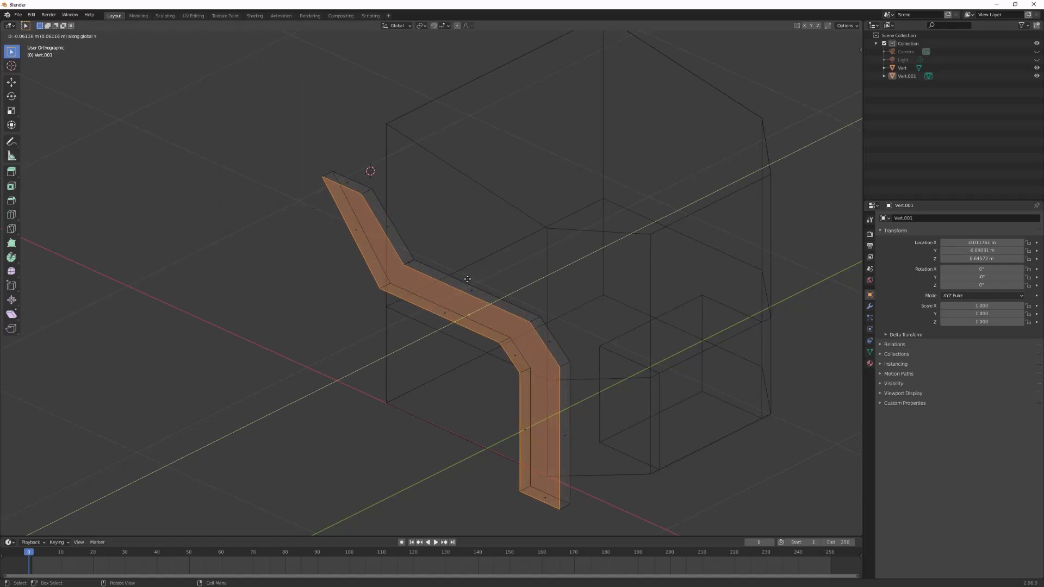
pyautogui.click(467, 279)
# Step: Show the model in solid shading with X-ray off, seen in the right orthographic view
pyautogui.moveTo(692, 401); pyautogui.dragTo(582, 431, button='middle')
pyautogui.keyDown('shift'); pyautogui.moveTo(692, 347); pyautogui.dragTo(538, 345, button='middle'); pyautogui.keyUp('shift')
pyautogui.keyDown('shift'); pyautogui.moveTo(597, 329); pyautogui.dragTo(554, 315, button='middle'); pyautogui.keyUp('shift')
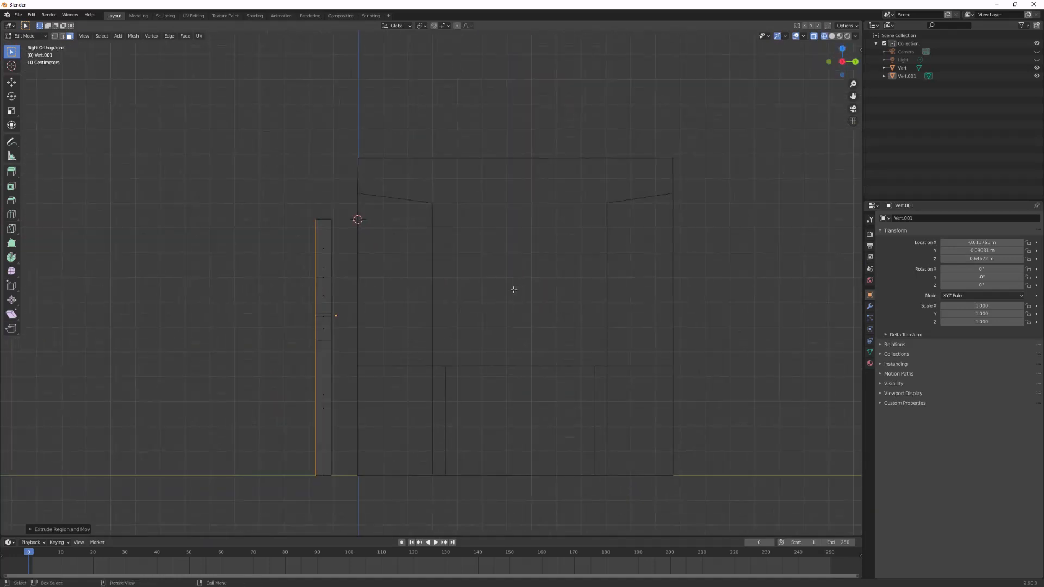
pyautogui.click(834, 36)
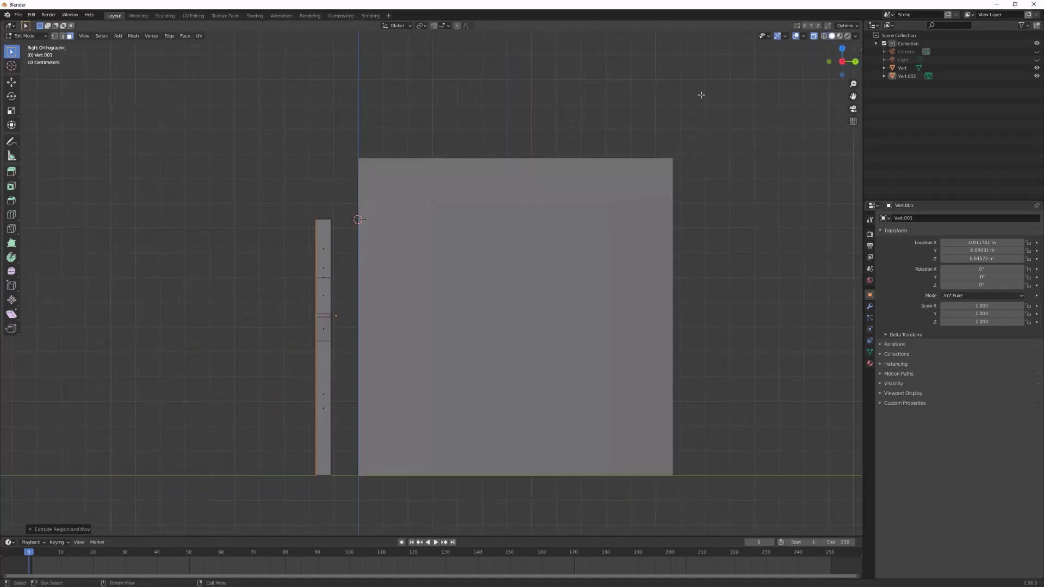
pyautogui.click(627, 131)
pyautogui.moveTo(441, 128); pyautogui.dragTo(342, 162, button='middle')
pyautogui.moveTo(322, 197); pyautogui.dragTo(426, 193, button='middle')
pyautogui.click(814, 36)
pyautogui.keyDown('shift'); pyautogui.moveTo(539, 144); pyautogui.dragTo(557, 261, button='middle'); pyautogui.keyUp('shift')
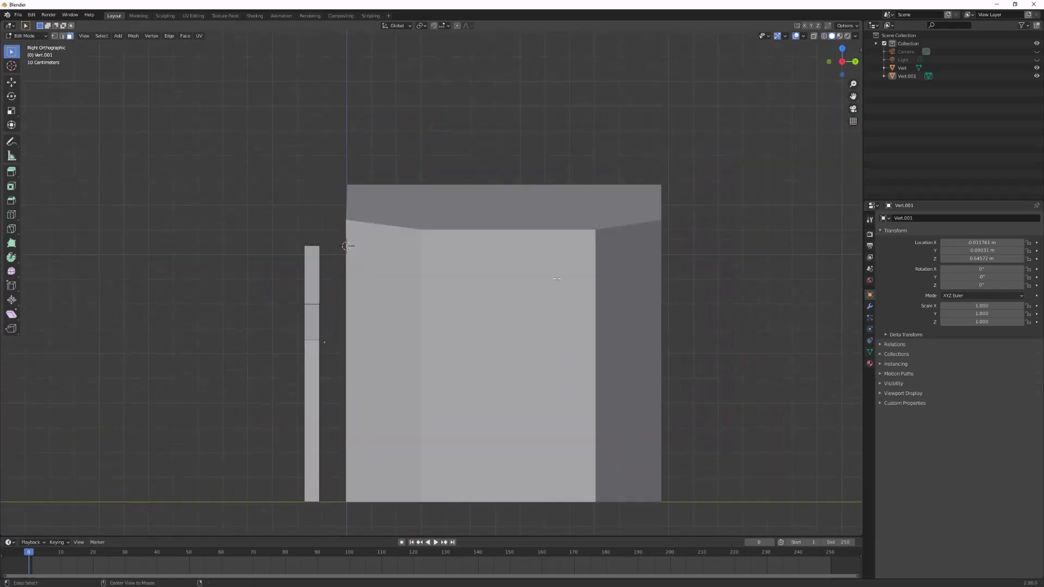
# Step: Return to Object Mode, apply Geometry to Origin to the bent side piece and leave that piece selected
pyautogui.press('Tab')
pyautogui.rightClick(304, 348)
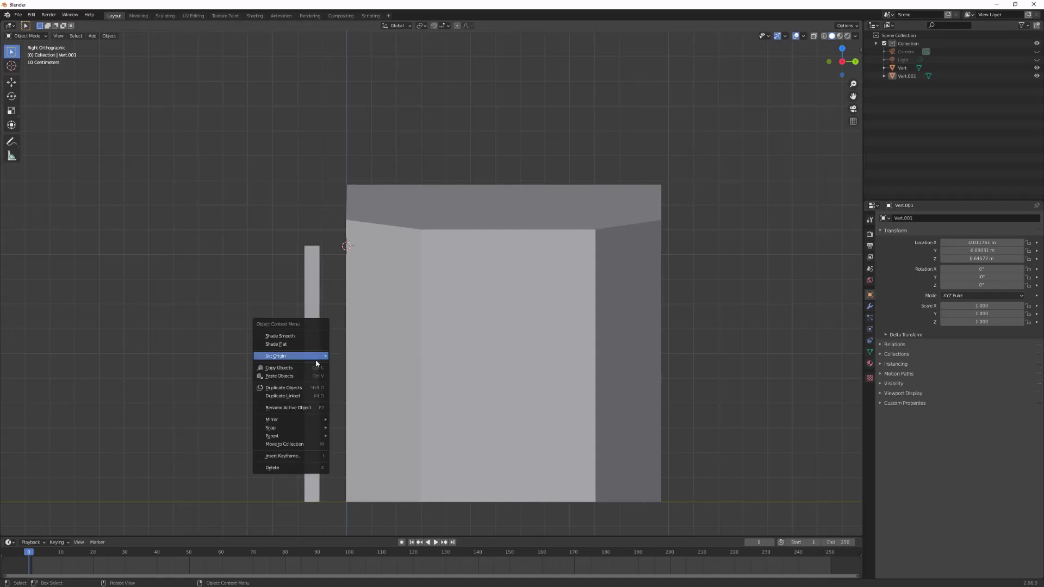
pyautogui.moveTo(316, 356)
pyautogui.click(352, 366)
pyautogui.click(307, 277)
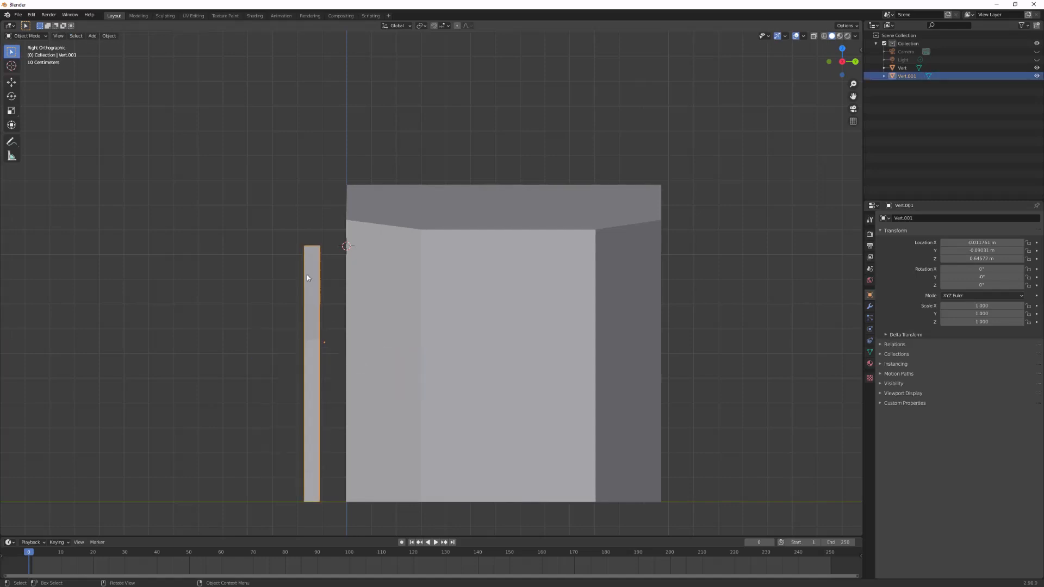
pyautogui.rightClick(315, 334)
pyautogui.moveTo(316, 331)
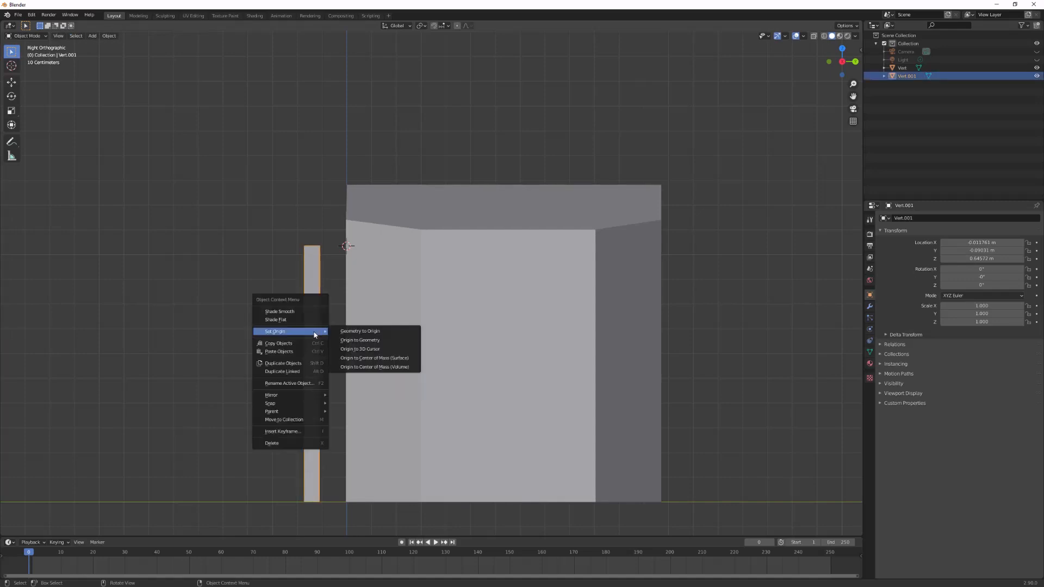
pyautogui.click(350, 331)
pyautogui.click(303, 223)
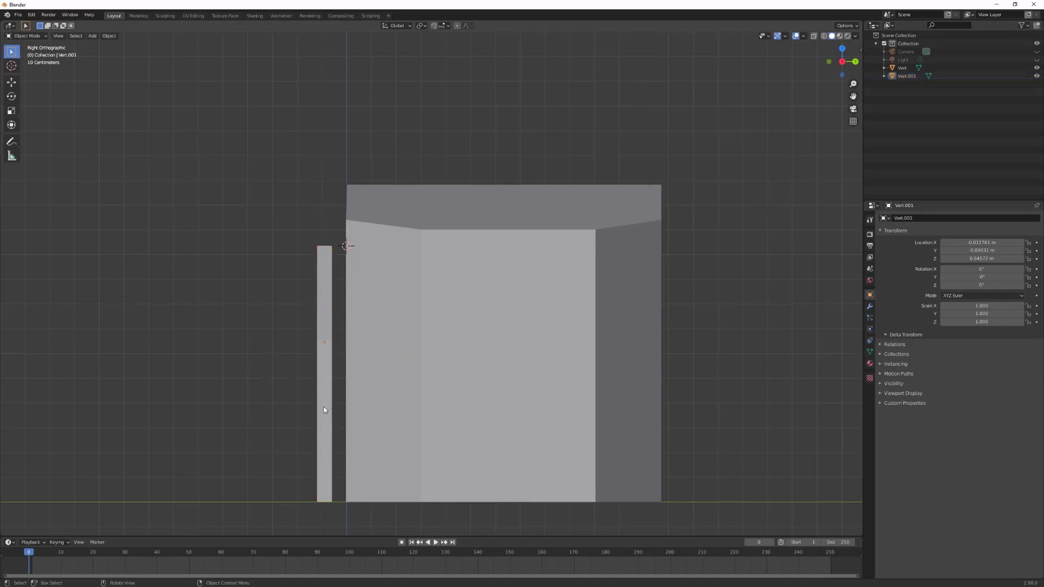
pyautogui.click(329, 323)
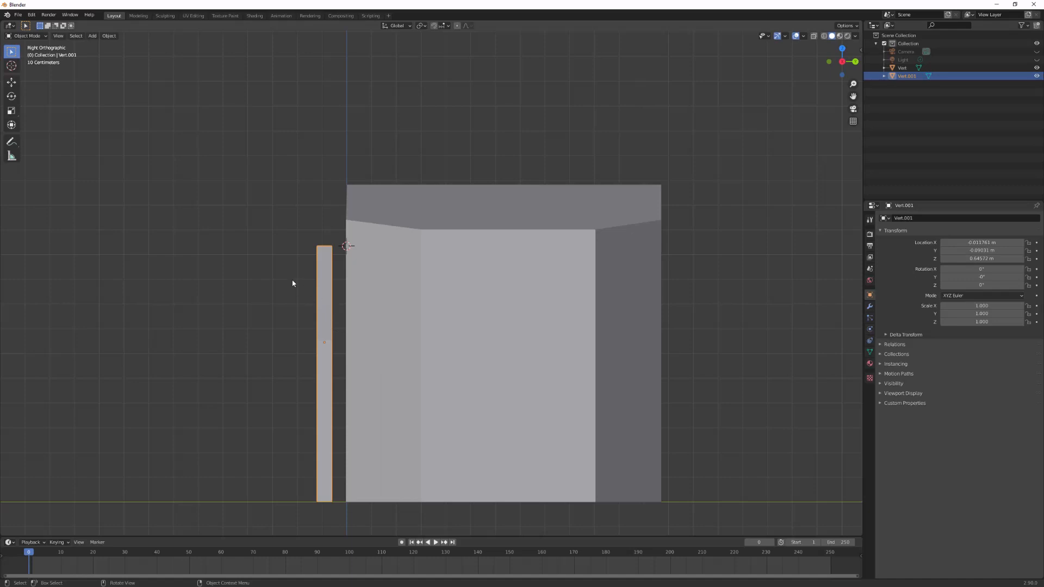
pyautogui.hotkey('shift', 'd')
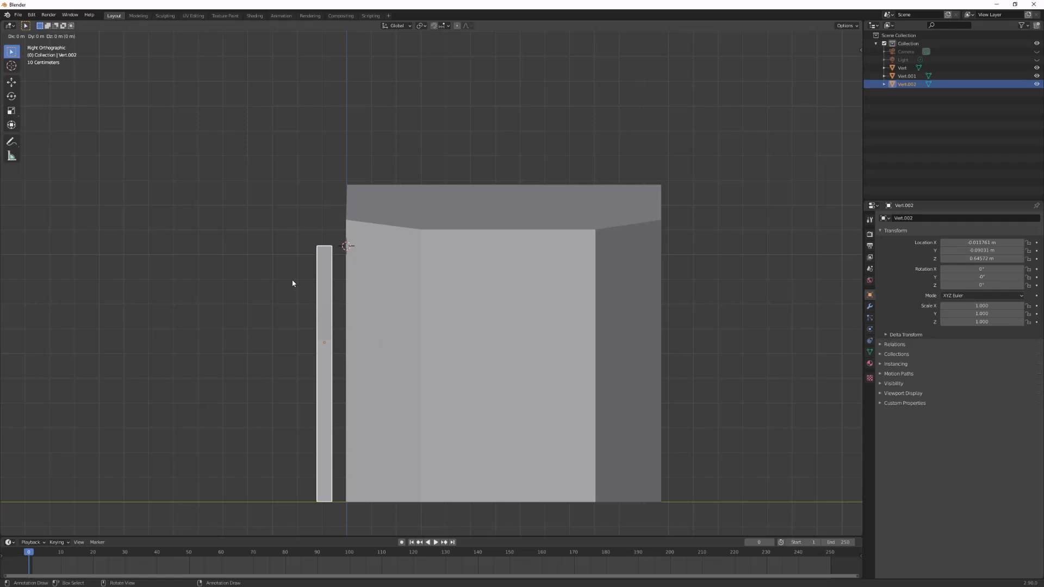
pyautogui.press('Escape')
pyautogui.hotkey('ctrl', 'z')
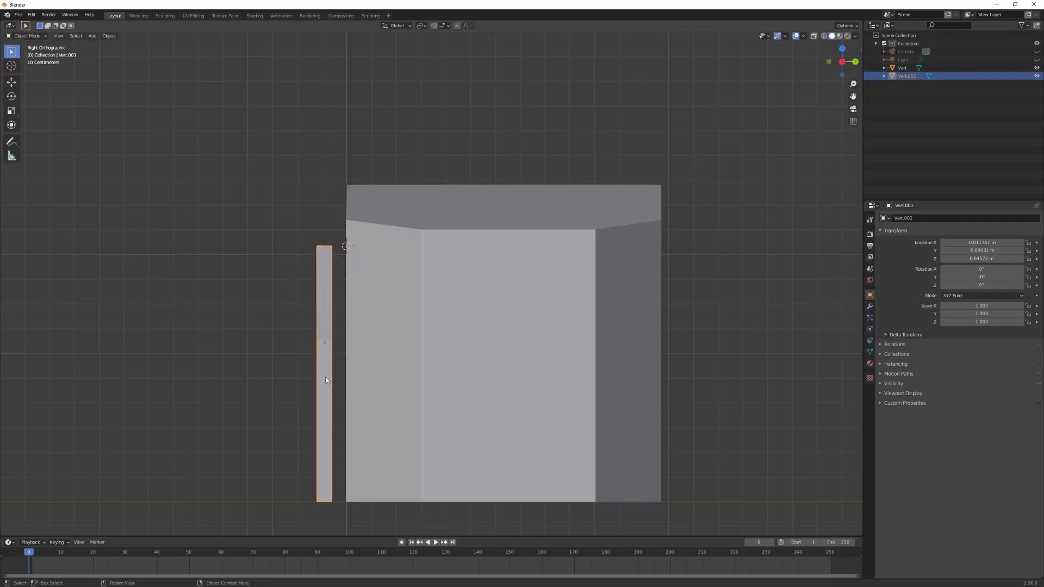
pyautogui.press('g')
pyautogui.press('y')
pyautogui.click(633, 380)
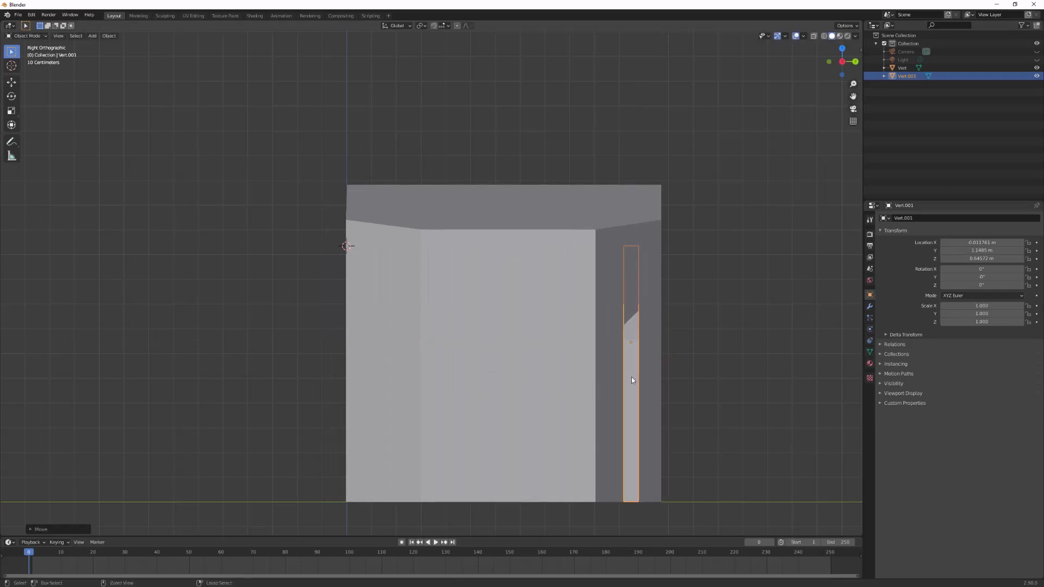
pyautogui.hotkey('ctrl', 'z')
# Step: Duplicate the bent side piece and place the copy about 1.46 m along Y, beyond the opposite side of the box
pyautogui.hotkey('shift', 'd')
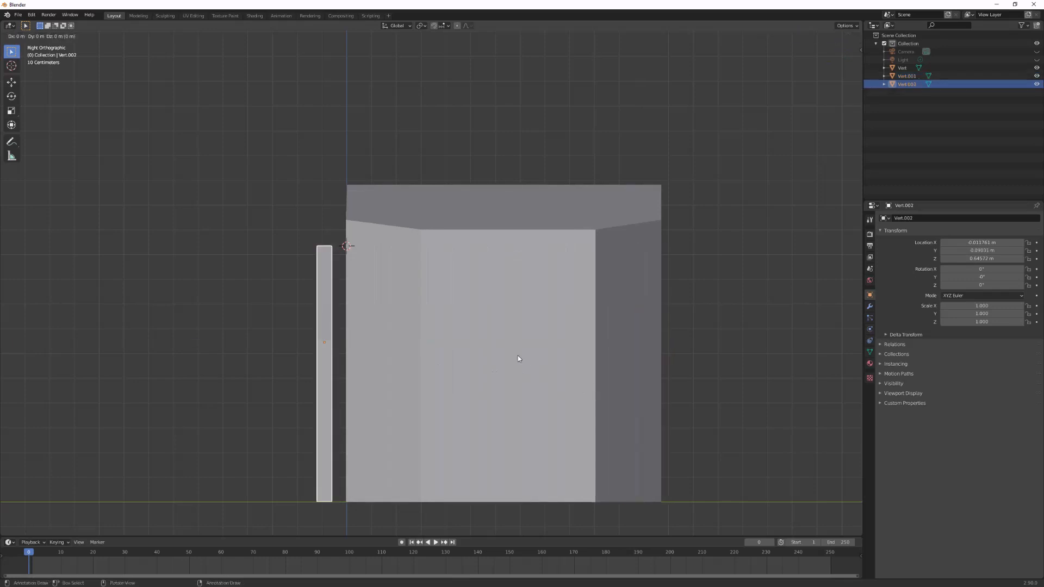
pyautogui.press('y')
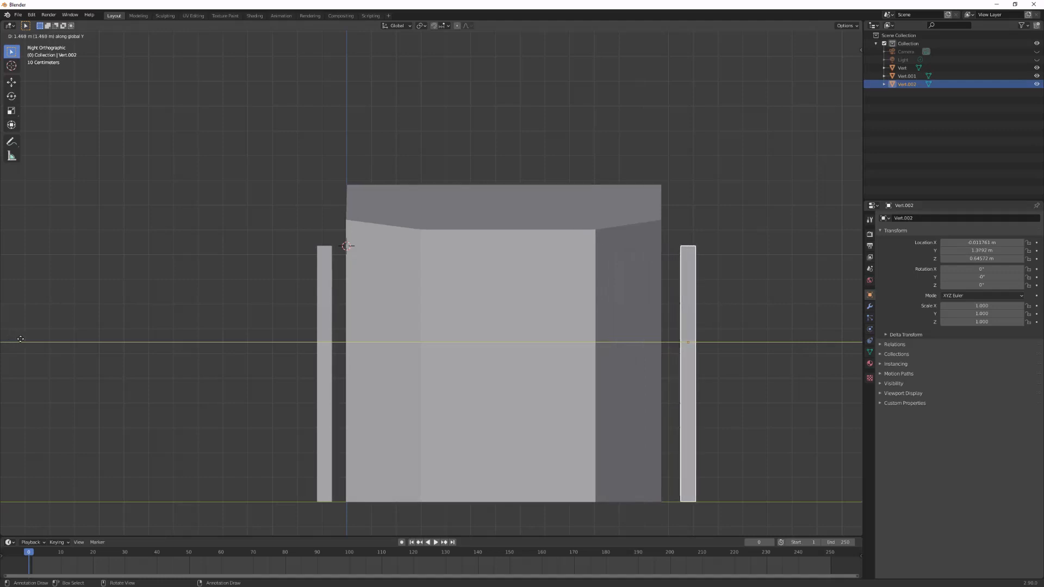
pyautogui.click(18, 340)
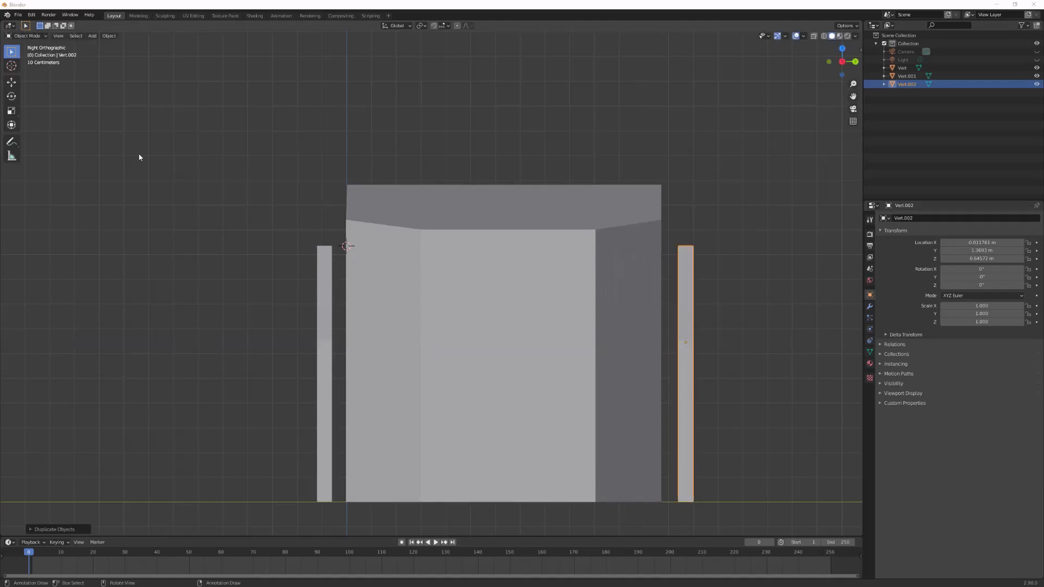
pyautogui.click(298, 187)
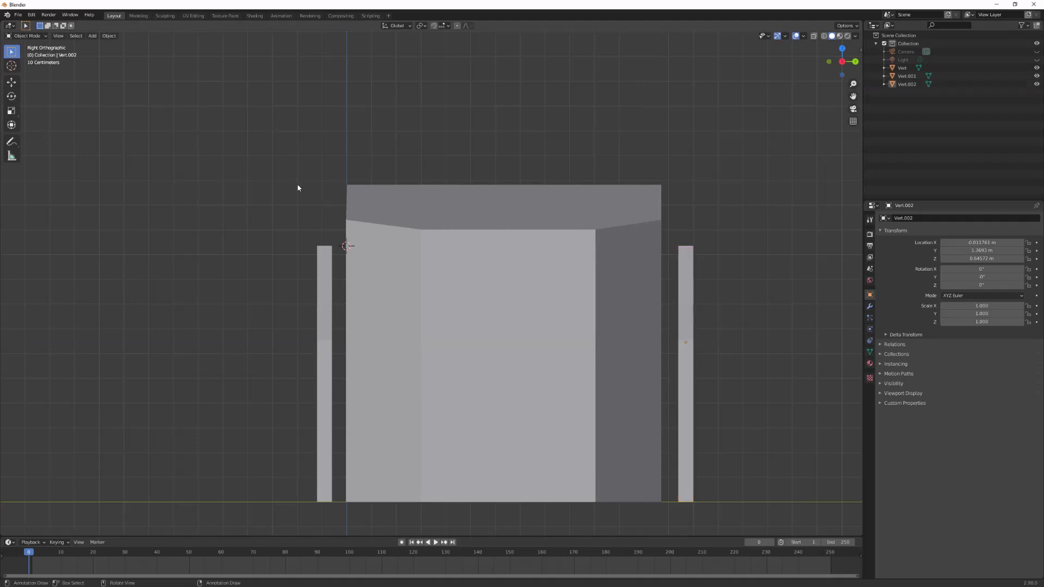
# Step: Delete the duplicated bent piece on the far side of the box
pyautogui.moveTo(292, 188); pyautogui.dragTo(497, 234, button='middle')
pyautogui.moveTo(314, 266); pyautogui.dragTo(352, 275, button='middle')
pyautogui.press('KP_1')
pyautogui.scroll(-1, 331, 278)
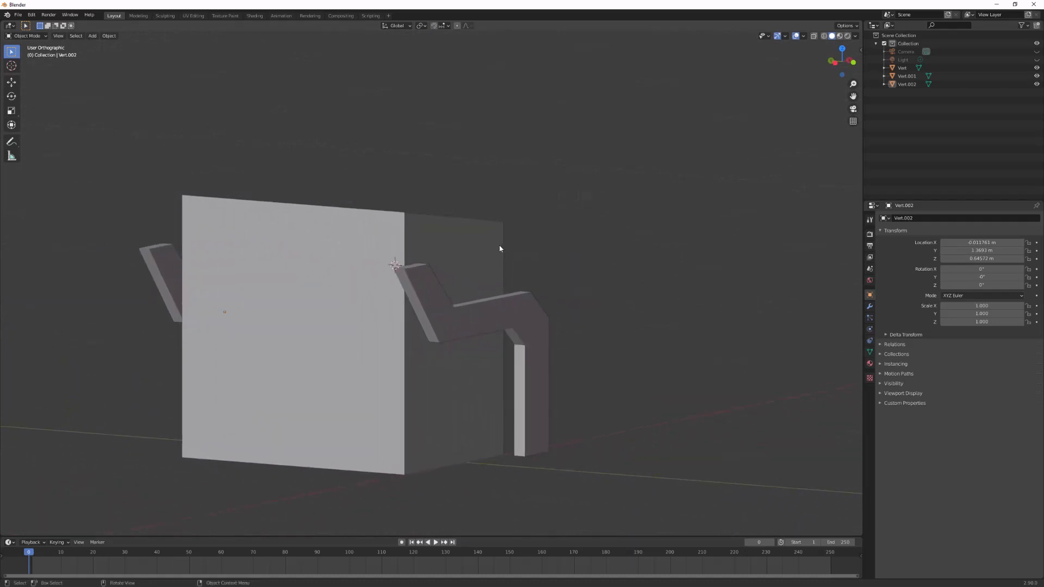
pyautogui.moveTo(501, 248); pyautogui.dragTo(452, 338, button='middle')
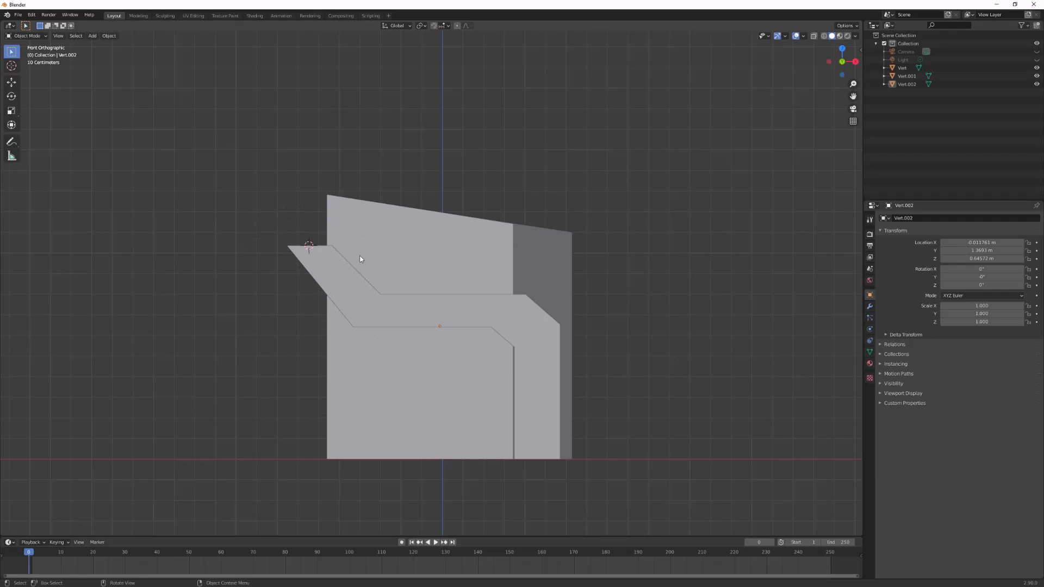
pyautogui.moveTo(275, 247); pyautogui.dragTo(346, 261, button='middle')
pyautogui.click(264, 252)
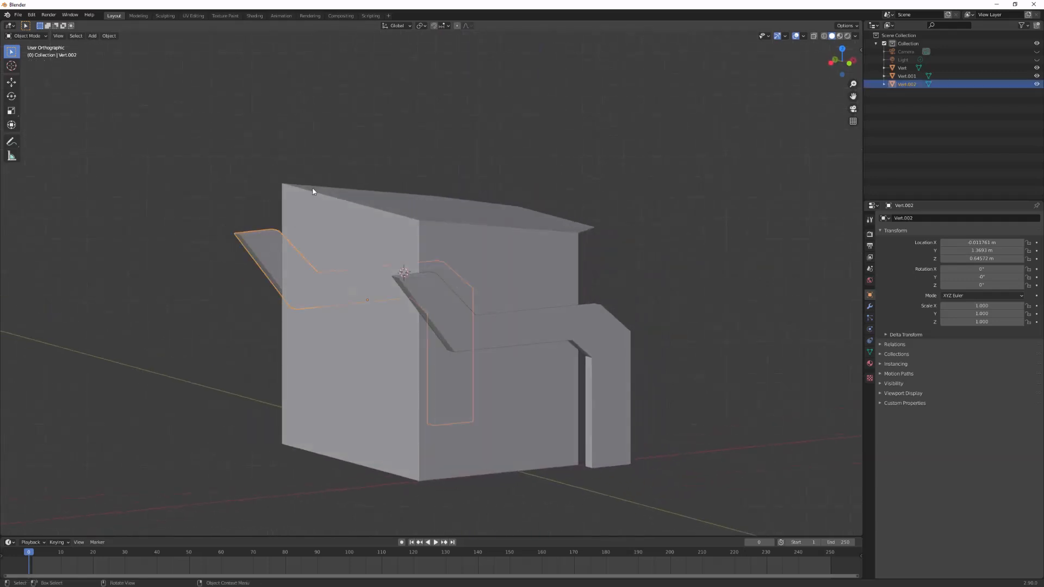
pyautogui.press('Delete')
# Step: Select the remaining bent side piece and show it in wireframe in the front orthographic view
pyautogui.press('a')
pyautogui.click(611, 330)
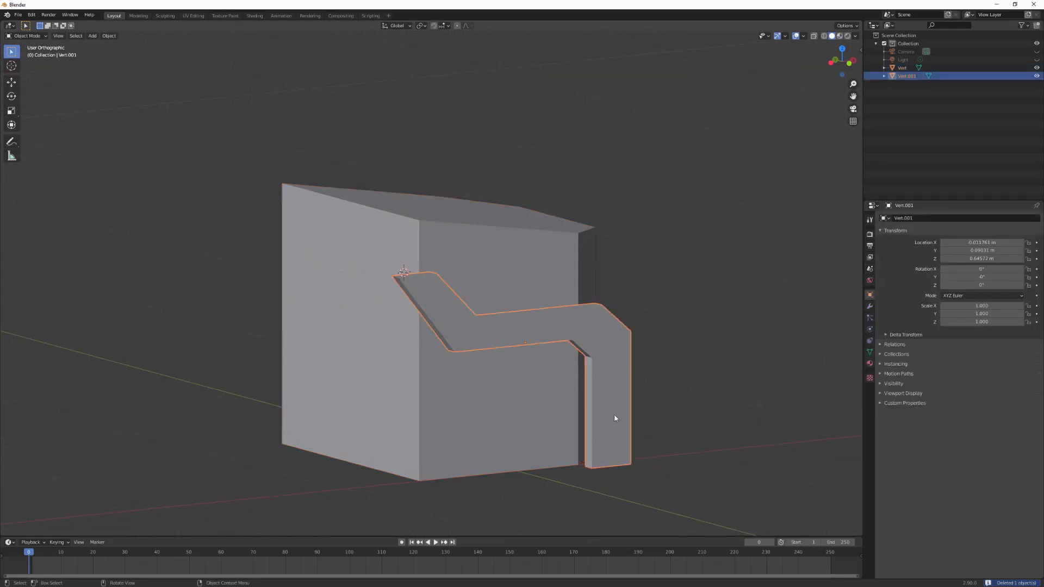
pyautogui.press('KP_1')
pyautogui.click(824, 36)
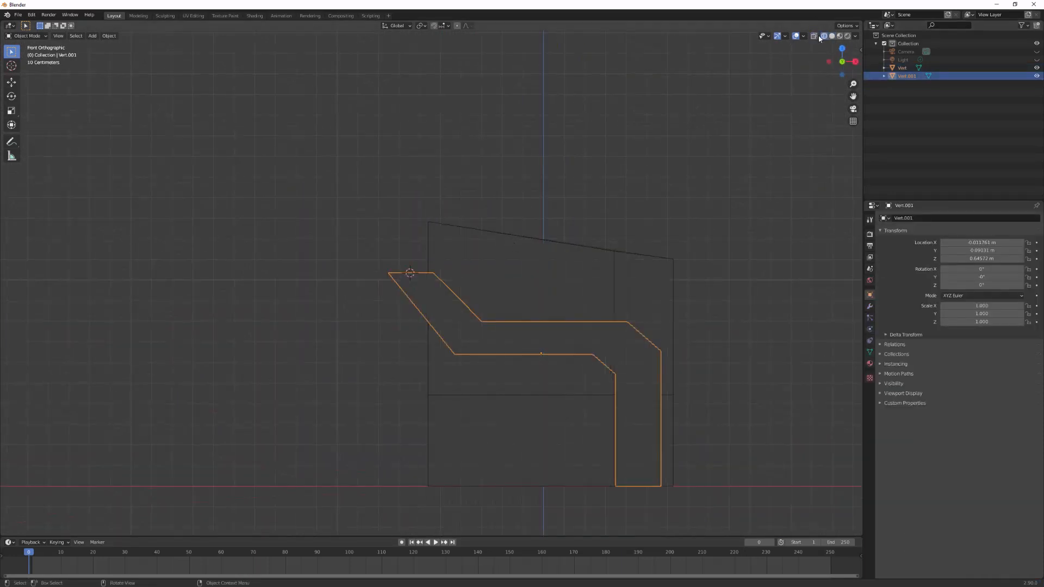
# Step: With see-through display on, edit the bent side piece and shift its upper tip vertices outward along X, away from the box
pyautogui.click(815, 37)
pyautogui.press('Tab')
pyautogui.press('1')
pyautogui.moveTo(569, 223); pyautogui.dragTo(298, 279)
pyautogui.scroll(1, 447, 185)
pyautogui.scroll(1, 447, 185)
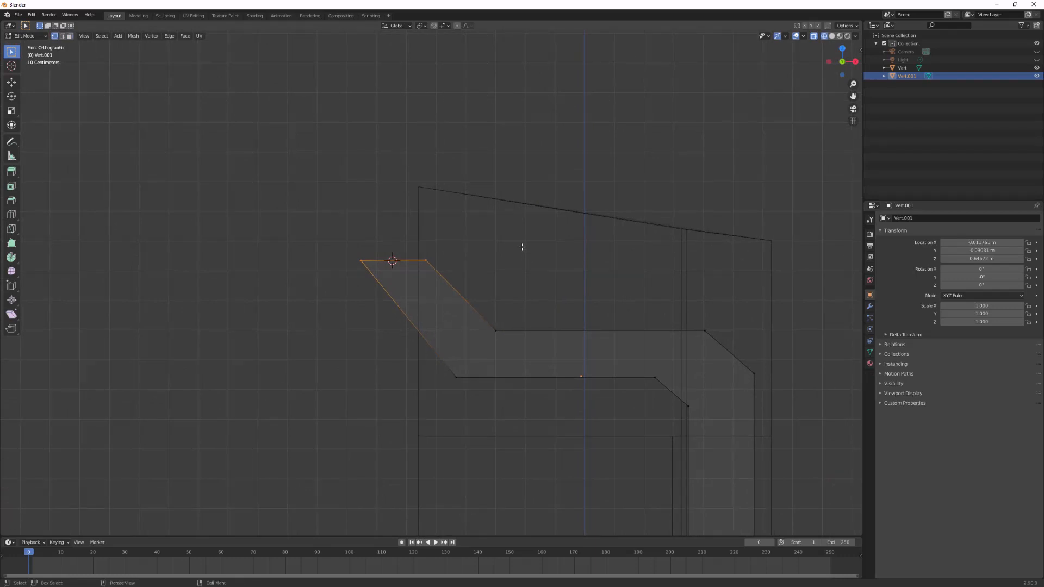
pyautogui.press('g')
pyautogui.press('x')
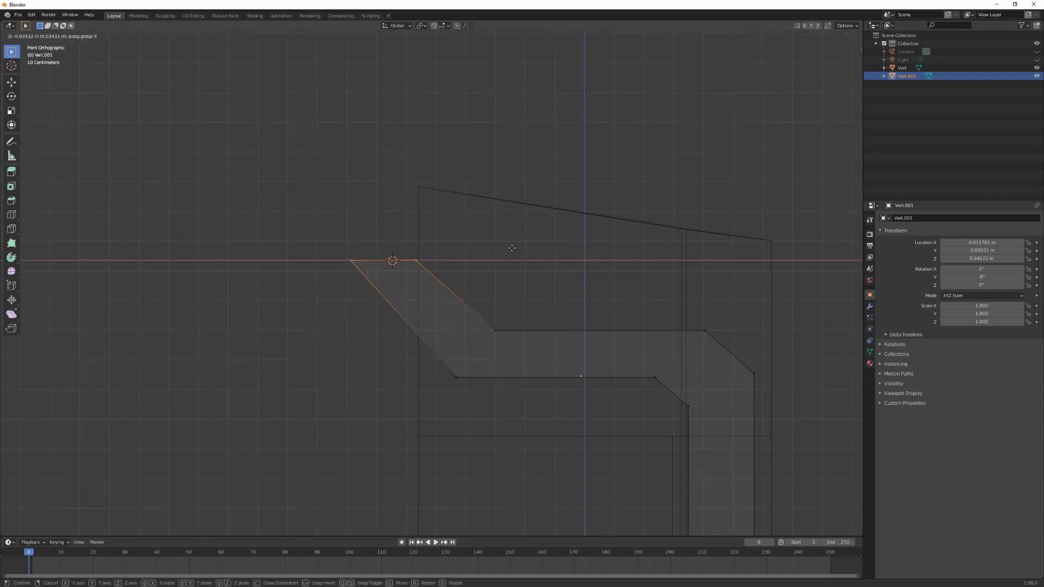
pyautogui.click(486, 244)
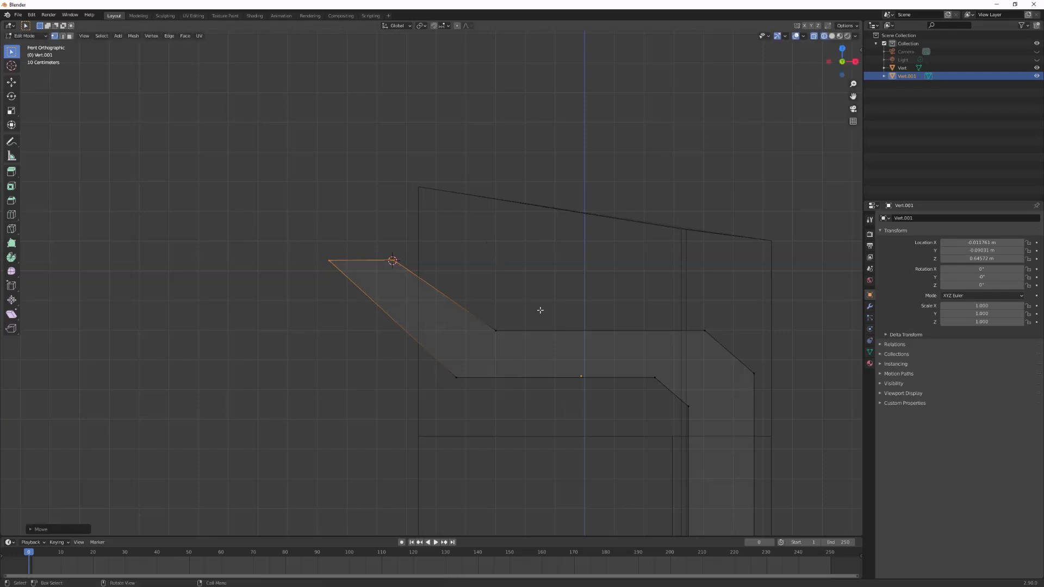
# Step: Move the vertices where the slanted arm meets the horizontal arm outward along X, just beyond the box's edge
pyautogui.moveTo(519, 211); pyautogui.dragTo(457, 433)
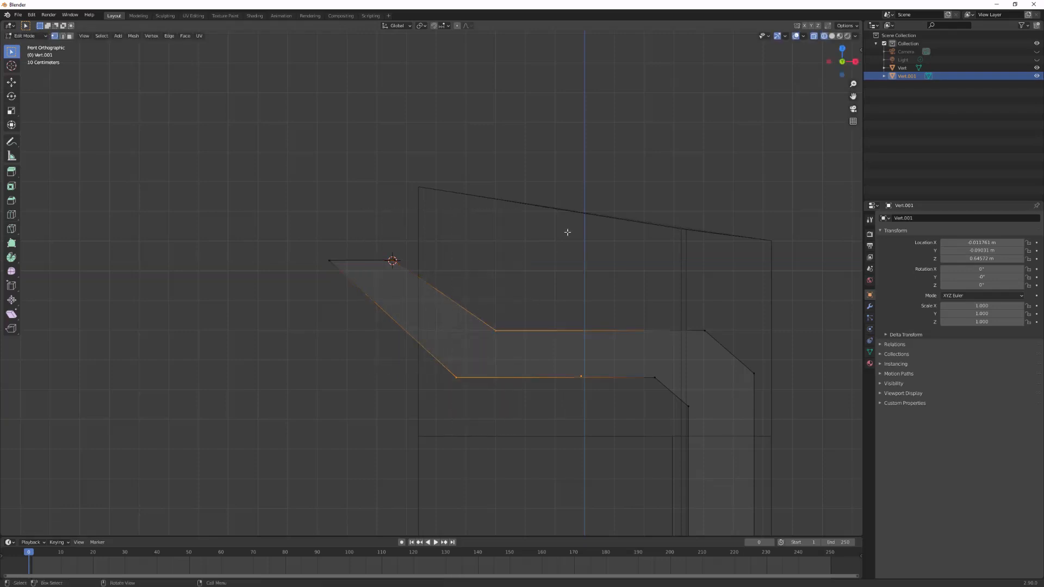
pyautogui.press('g')
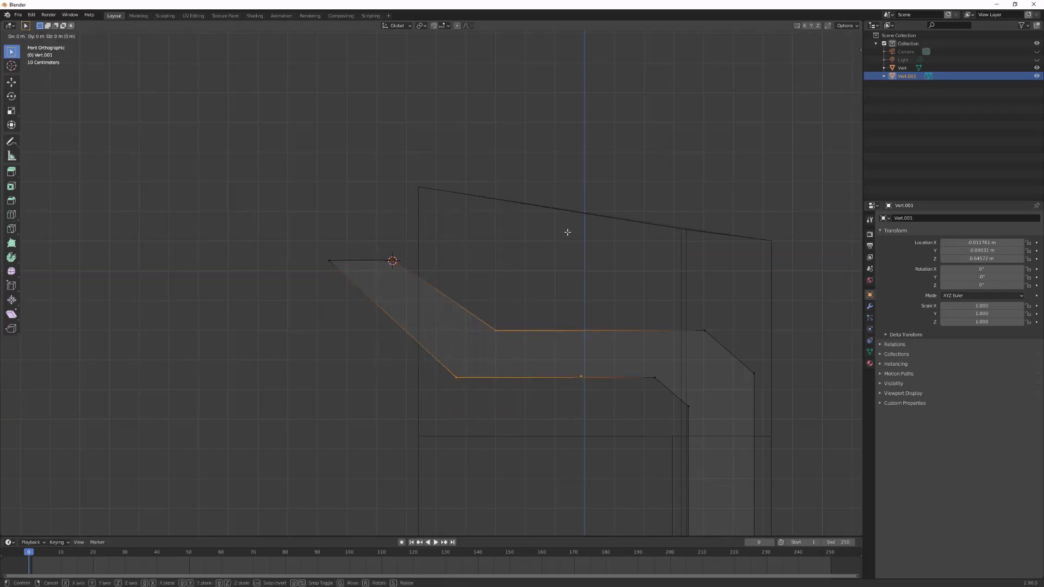
pyautogui.press('x')
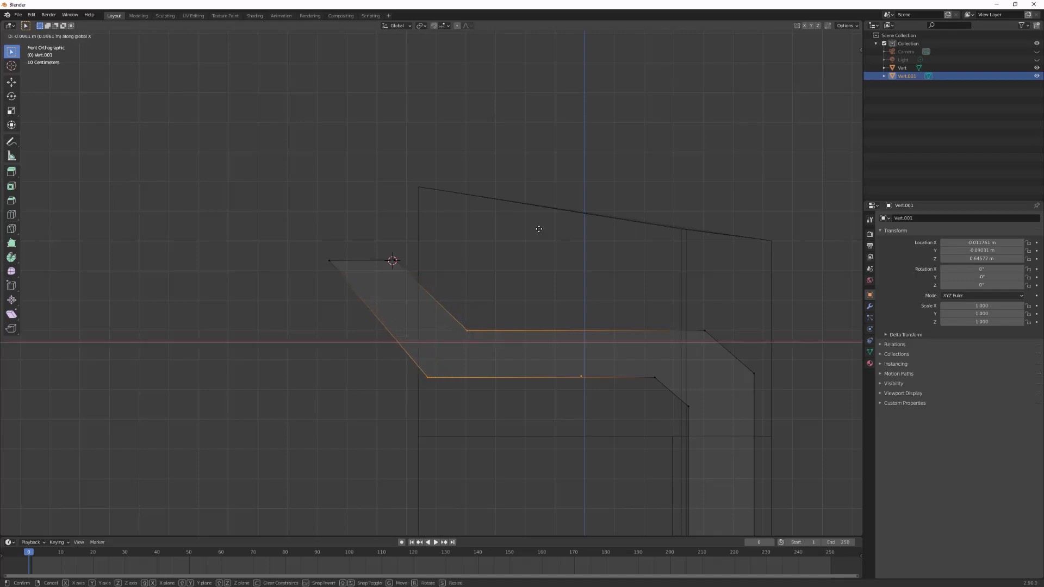
pyautogui.click(477, 214)
# Step: Shift the upper tip vertices of the slanted arm about 0.17 m farther outward along X
pyautogui.moveTo(477, 214); pyautogui.dragTo(256, 280)
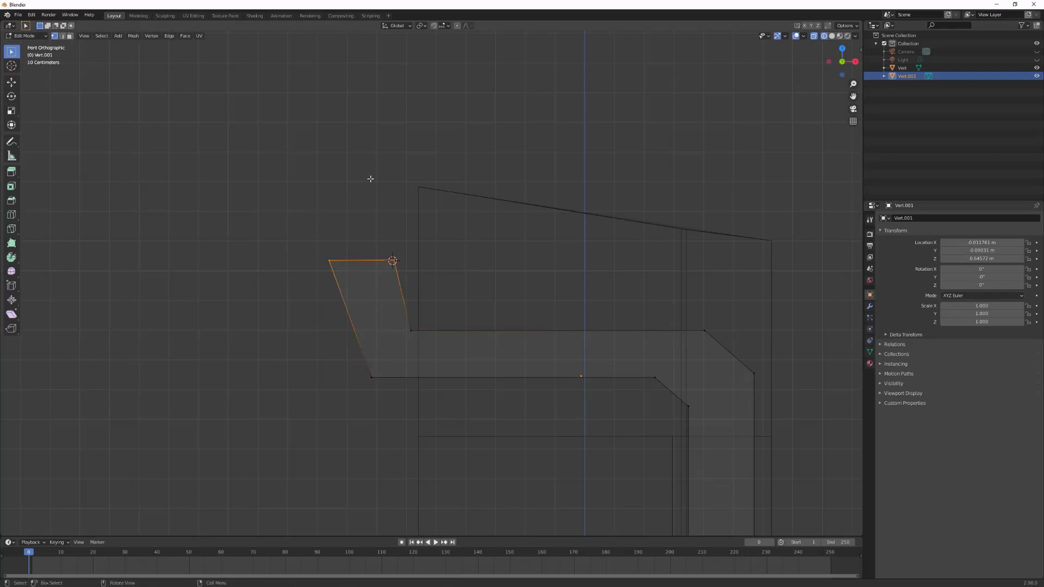
pyautogui.press('g')
pyautogui.press('x')
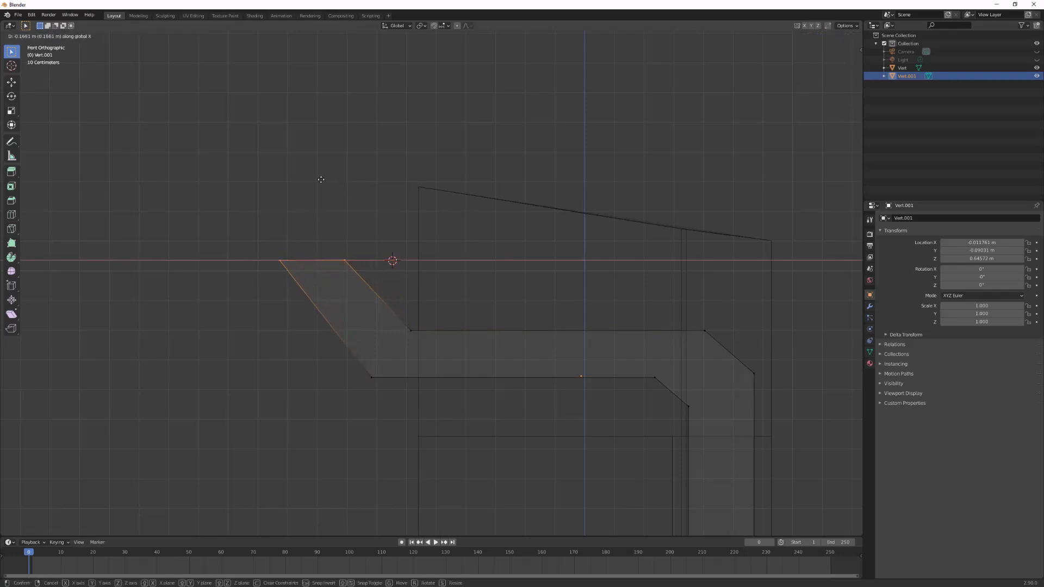
pyautogui.click(320, 180)
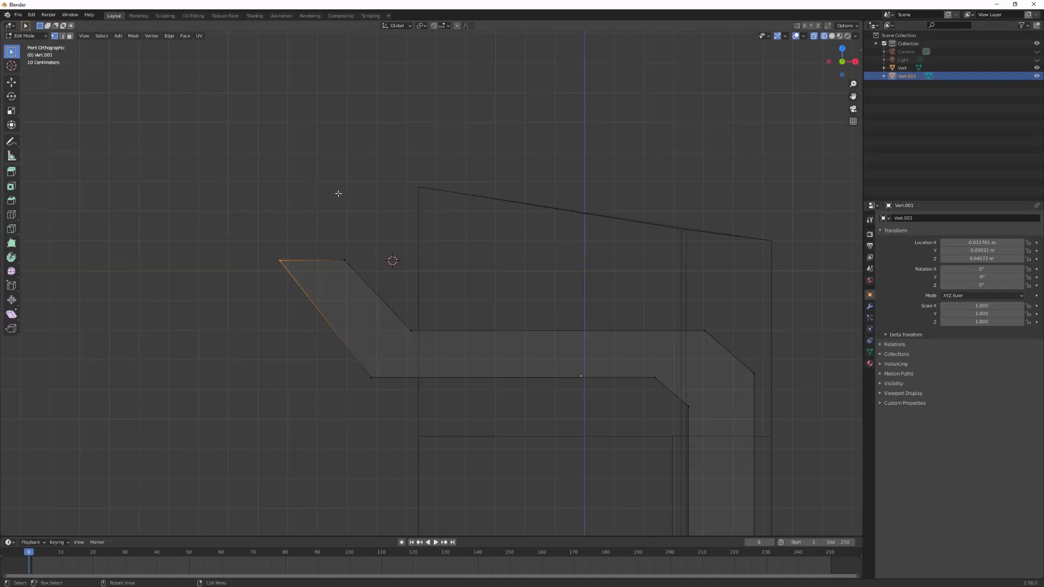
# Step: Narrow the slanted arm's tip by moving its outermost corner about 0.05 m inward along X
pyautogui.press('g')
pyautogui.press('z')
pyautogui.press('x')
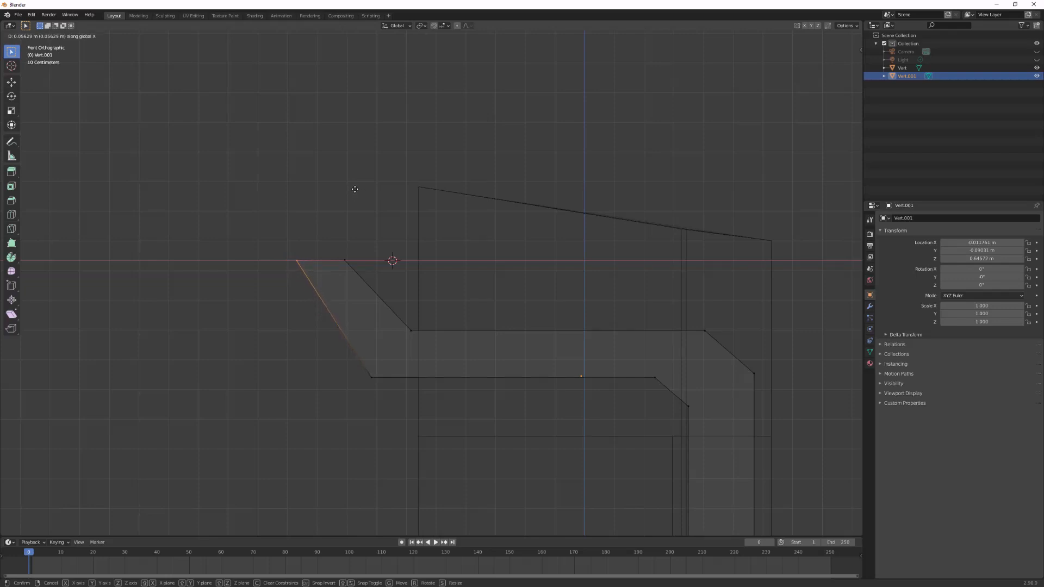
pyautogui.click(352, 190)
# Step: Try lowering the horizontal arm's underside along Z without its inner bend corner, and undo the move
pyautogui.keyDown('shift'); pyautogui.moveTo(712, 366); pyautogui.dragTo(356, 384); pyautogui.keyUp('shift')
pyautogui.press('g')
pyautogui.press('z')
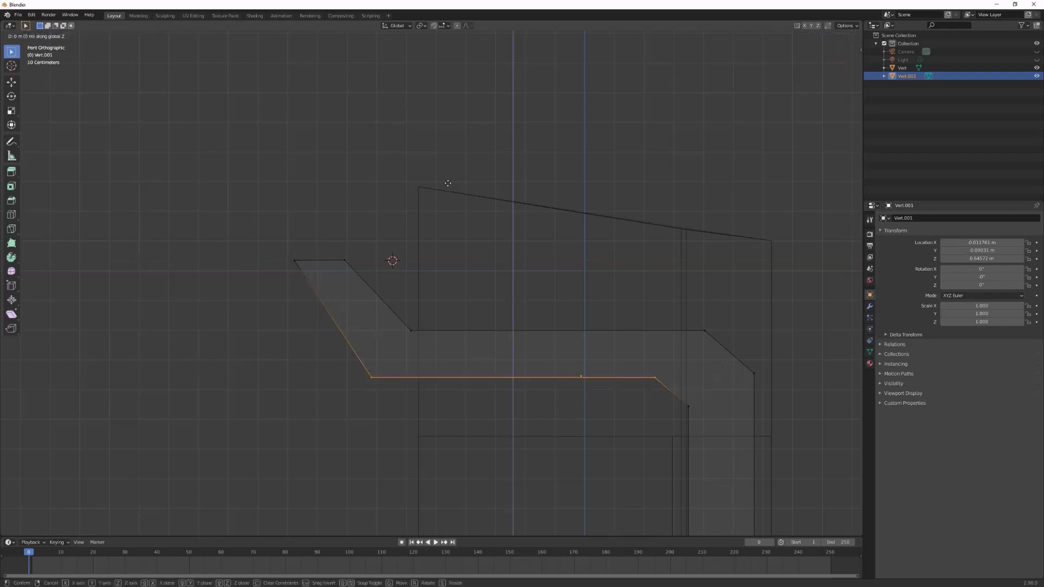
pyautogui.click(452, 186)
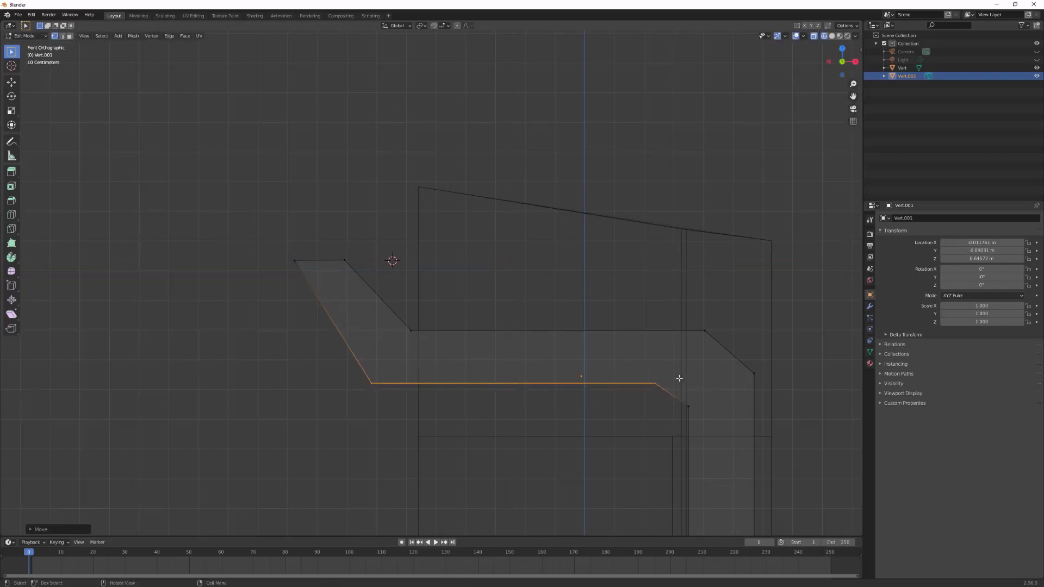
pyautogui.click(688, 399)
pyautogui.hotkey('ctrl', 'z')
pyautogui.hotkey('ctrl', 'z')
# Step: Lower the horizontal arm's underside vertices, including the inner bend corner, slightly along Z to thicken the arm
pyautogui.moveTo(709, 364); pyautogui.dragTo(354, 434)
pyautogui.press('g')
pyautogui.press('z')
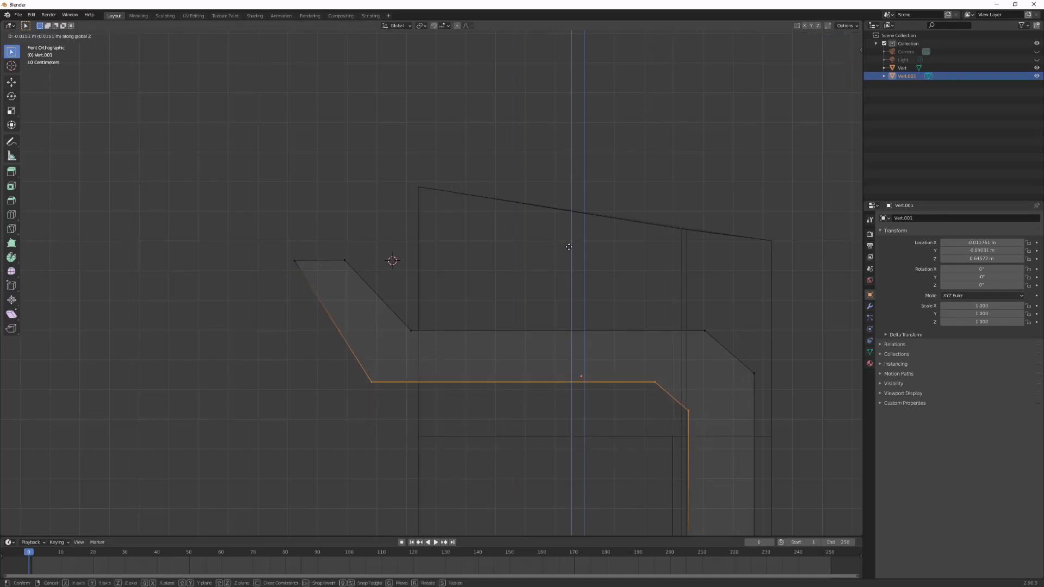
pyautogui.click(570, 250)
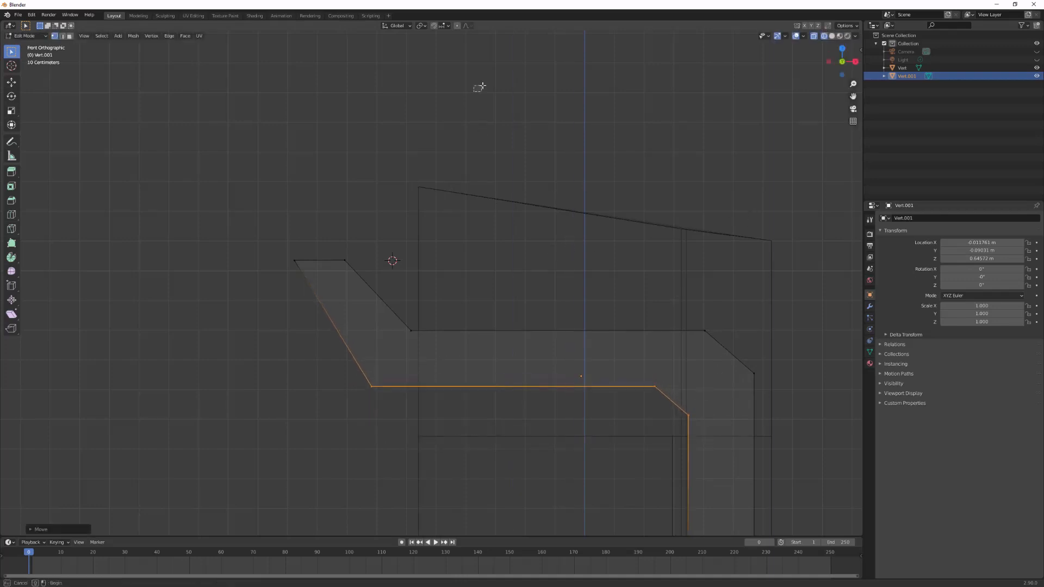
pyautogui.hotkey('alt', 'a')
pyautogui.scroll(-2, 586, 267)
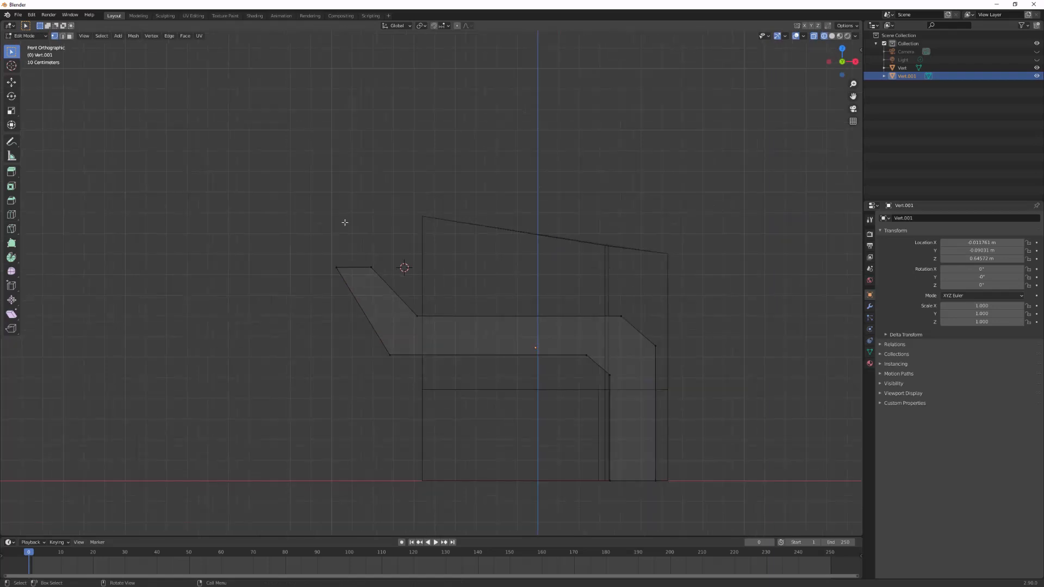
# Step: Raise all vertices of the bent piece except those at its foot by about 0.24 m along Z
pyautogui.moveTo(687, 462); pyautogui.dragTo(570, 306, button='middle')
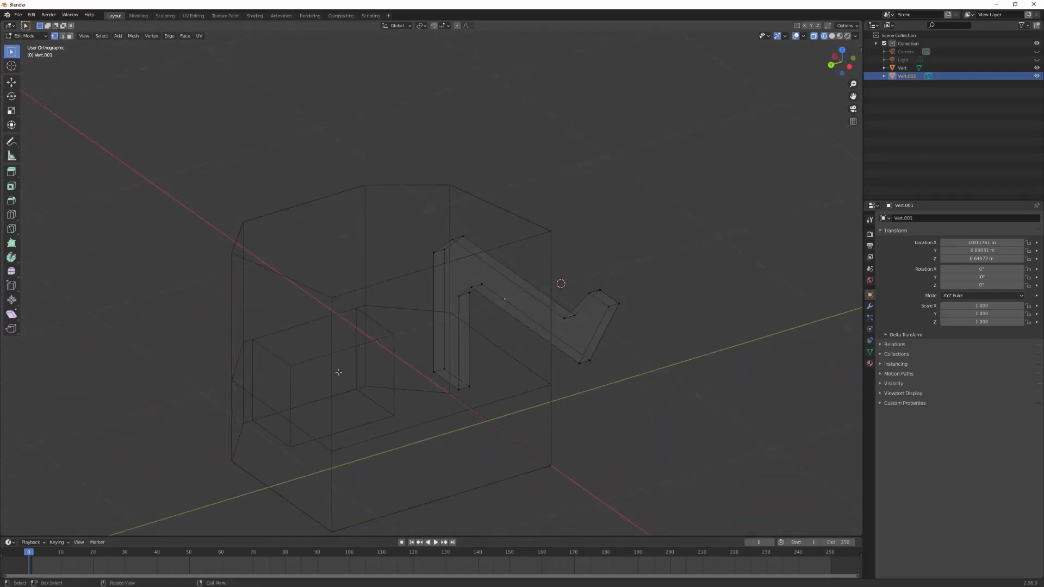
pyautogui.moveTo(735, 257); pyautogui.dragTo(560, 324, button='middle')
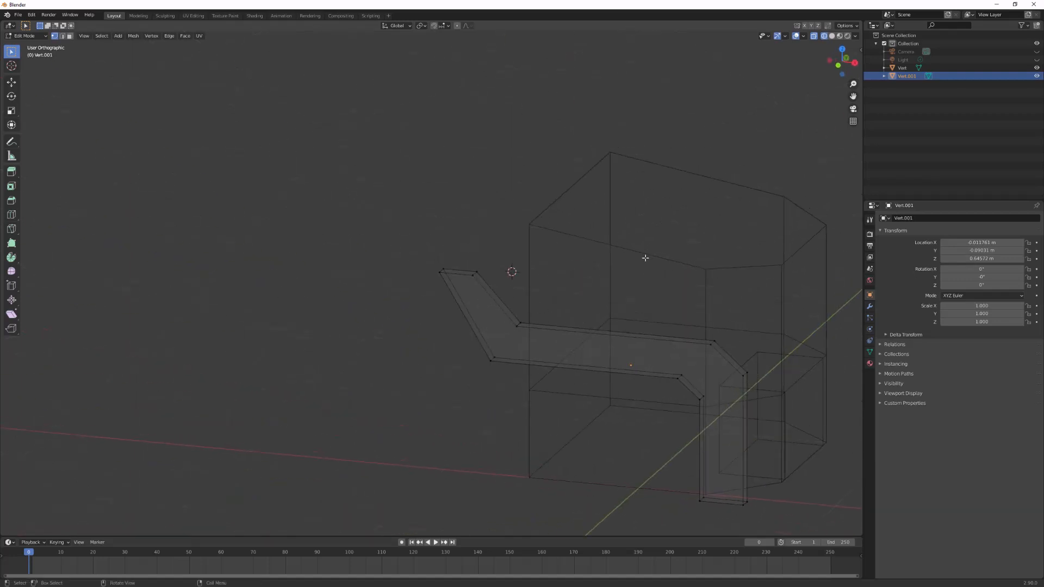
pyautogui.moveTo(709, 216); pyautogui.dragTo(658, 277, button='middle')
pyautogui.moveTo(279, 193); pyautogui.dragTo(713, 475)
pyautogui.press('g')
pyautogui.press('z')
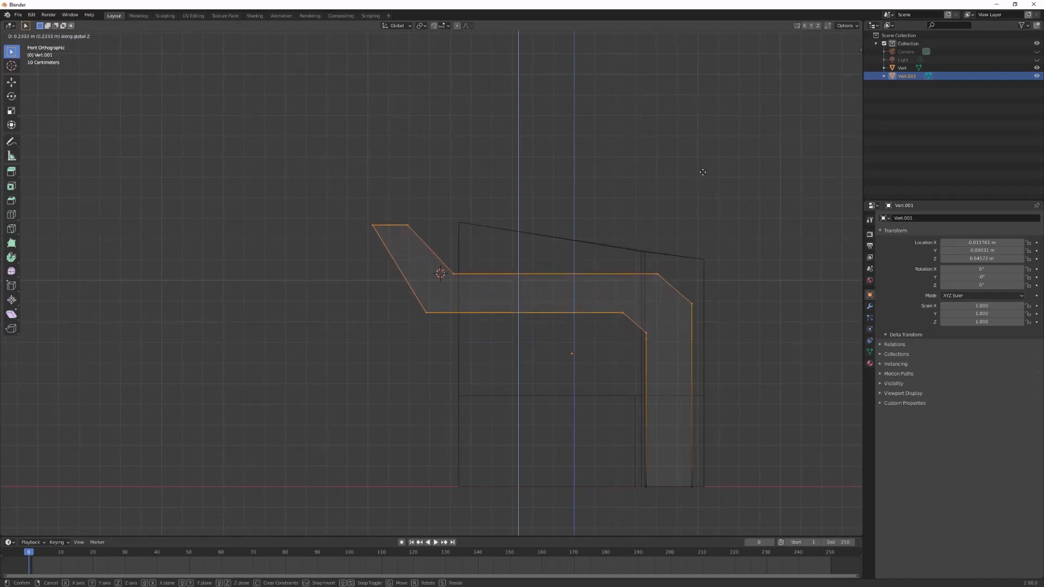
pyautogui.click(704, 169)
# Step: Raise the slanted arm's tip vertices about 0.08 m along Z
pyautogui.moveTo(563, 189); pyautogui.dragTo(364, 253)
pyautogui.press('g')
pyautogui.press('z')
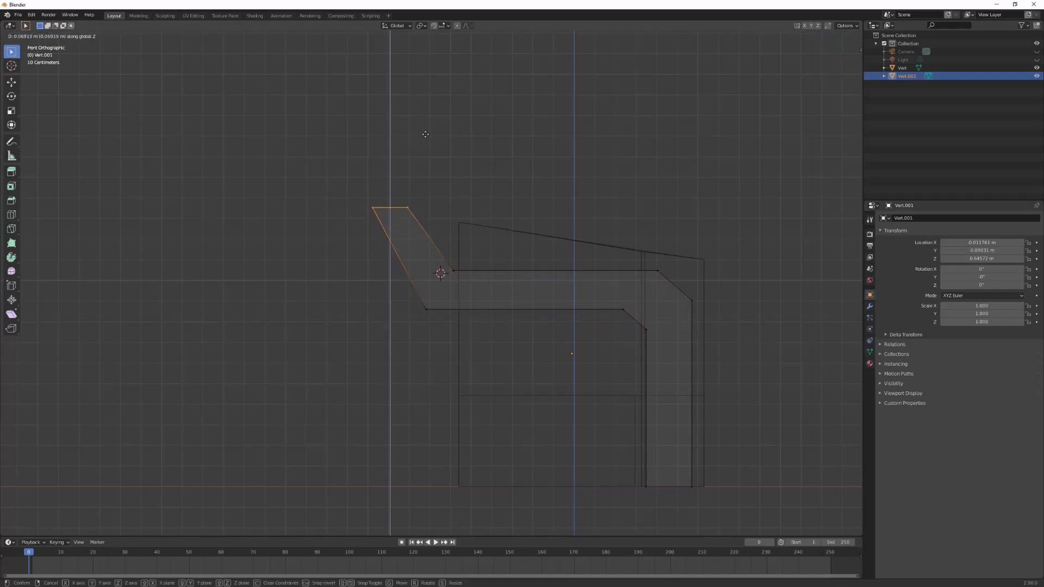
pyautogui.click(426, 133)
pyautogui.click(735, 185)
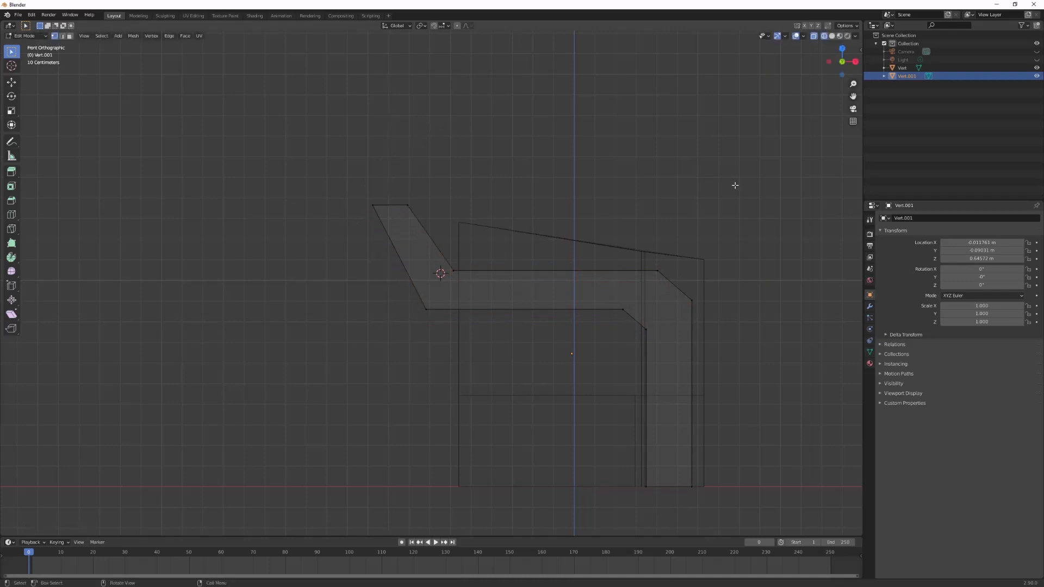
# Step: Raise the vertices along the horizontal arm's top edge about 0.05 m along Z
pyautogui.moveTo(670, 255); pyautogui.dragTo(435, 294)
pyautogui.press('g')
pyautogui.press('z')
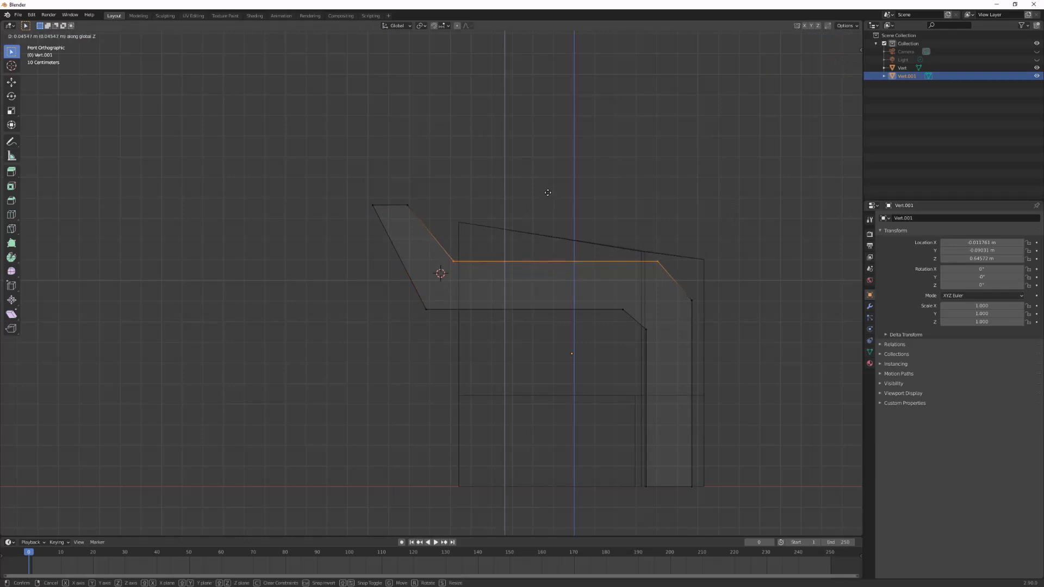
pyautogui.click(547, 194)
pyautogui.click(731, 150)
# Step: In Object Mode, duplicate the bent side piece and place the copy about 1.47 m along Y, beyond the box's opposite side
pyautogui.keyDown('shift'); pyautogui.moveTo(717, 203); pyautogui.dragTo(696, 213, button='middle'); pyautogui.keyUp('shift')
pyautogui.moveTo(514, 161); pyautogui.dragTo(520, 317, button='middle')
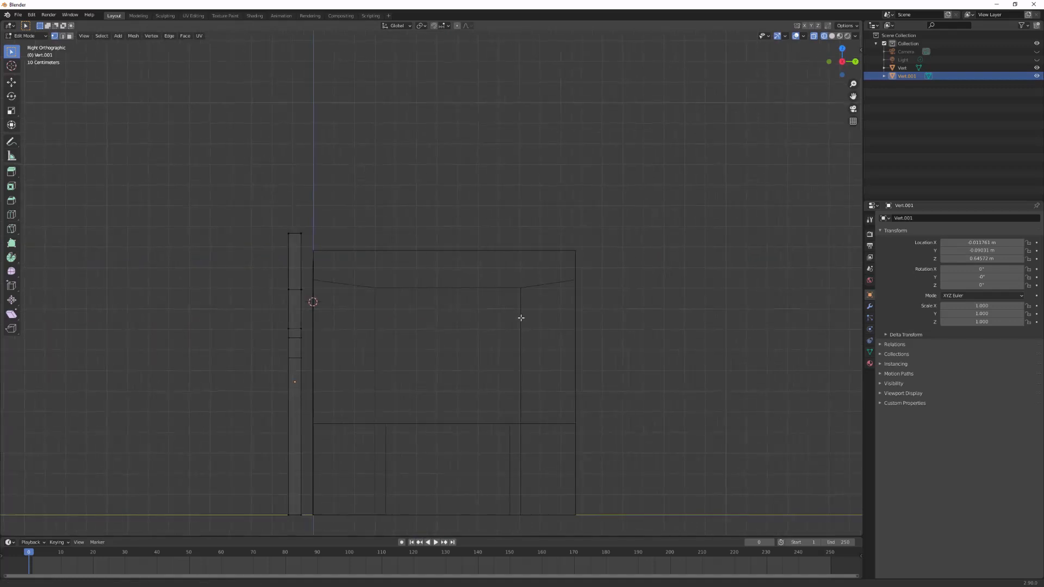
pyautogui.press('Tab')
pyautogui.press('Tab')
pyautogui.press('Tab')
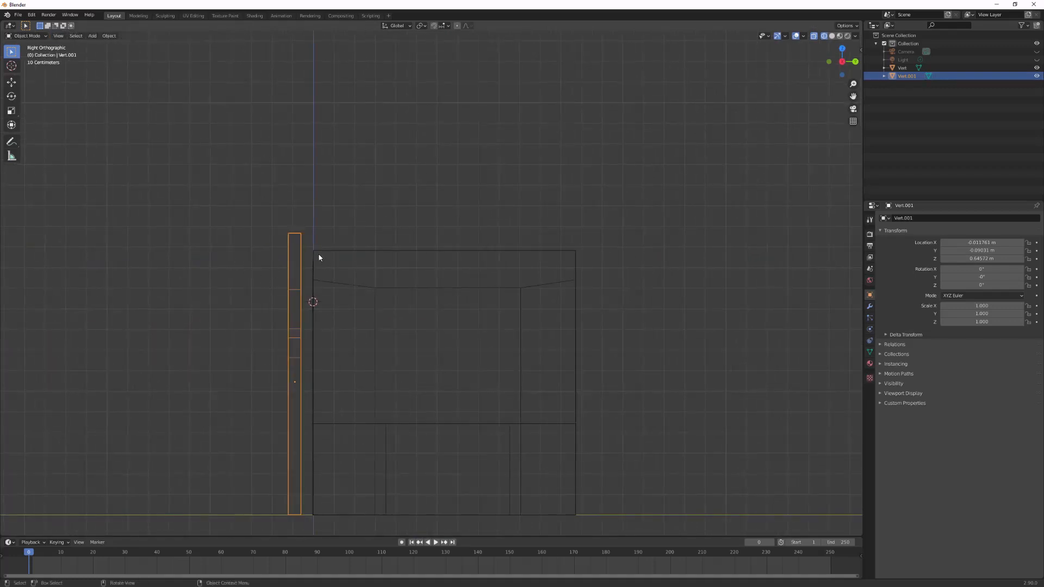
pyautogui.hotkey('shift', 'd')
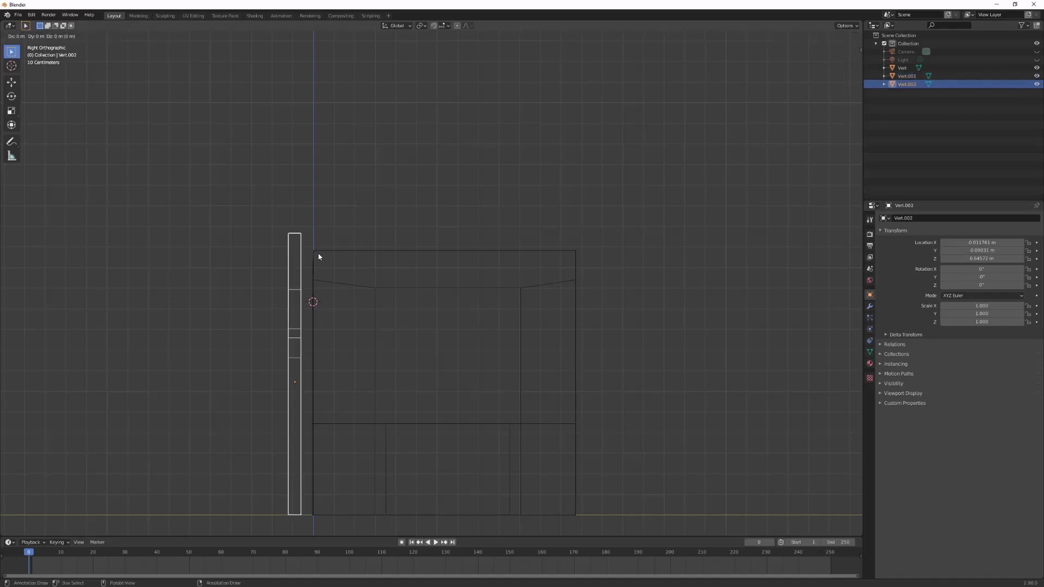
pyautogui.press('y')
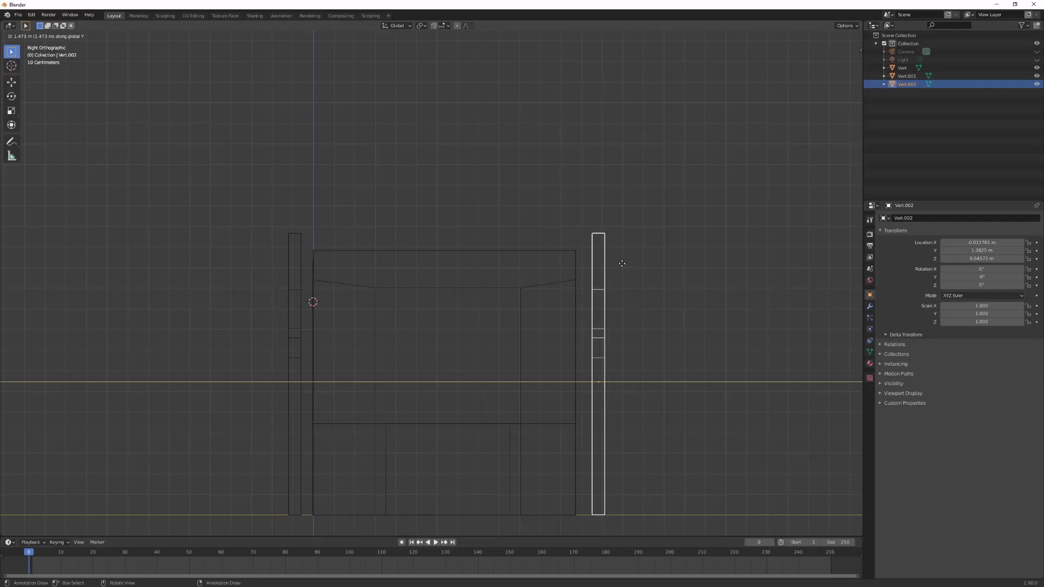
pyautogui.click(621, 265)
pyautogui.click(730, 191)
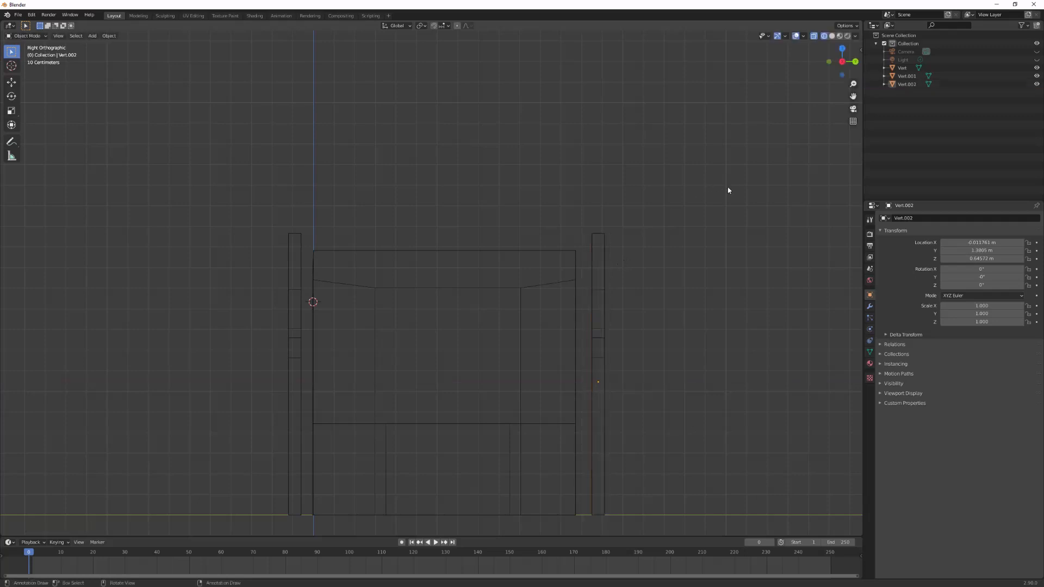
# Step: Edit the original bent side piece and knife-cut a roughly horizontal edge across its slanted arm below the tip
pyautogui.moveTo(730, 191); pyautogui.dragTo(571, 272, button='middle')
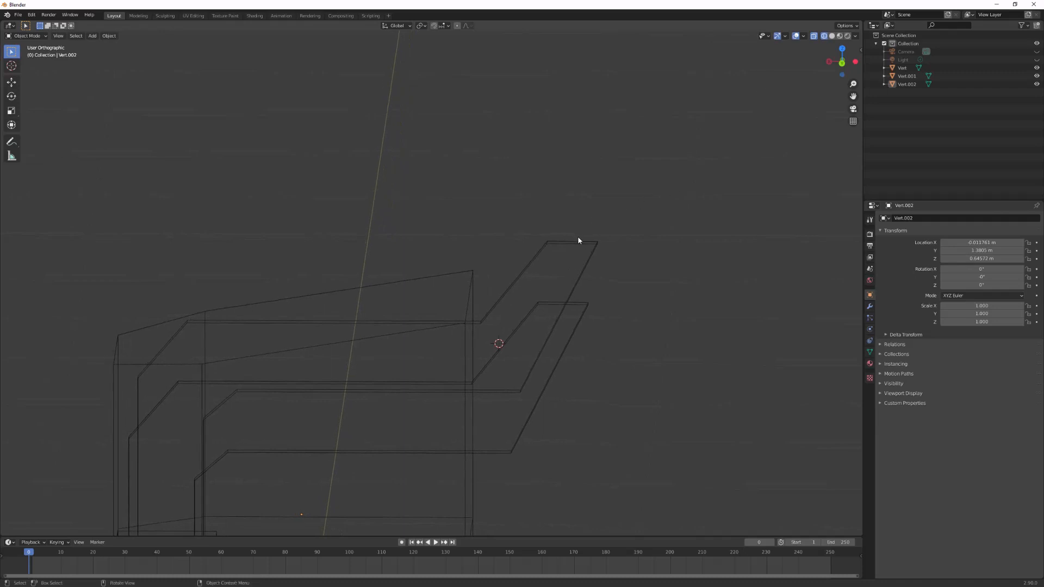
pyautogui.click(537, 259)
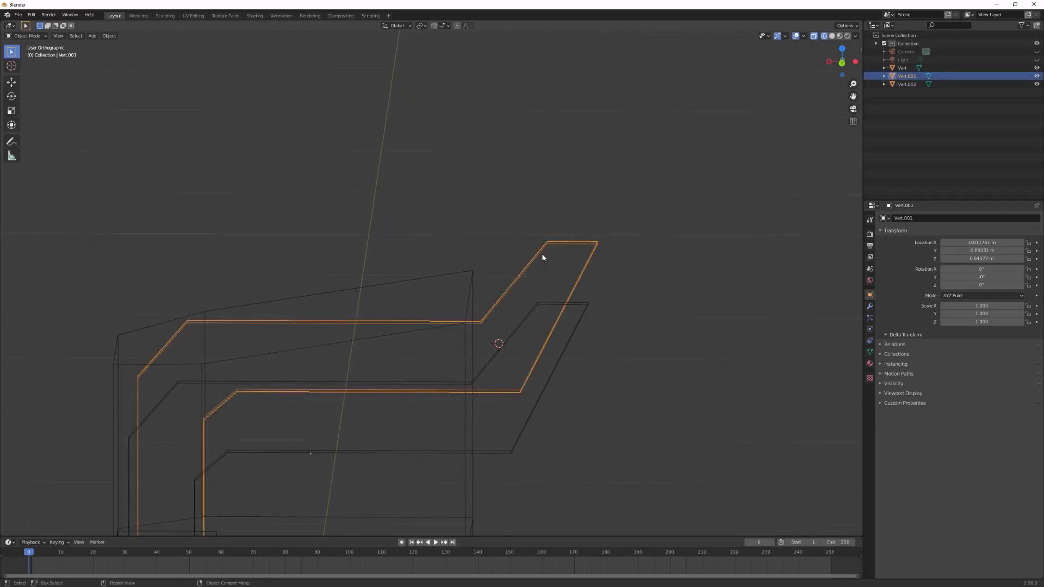
pyautogui.press('Tab')
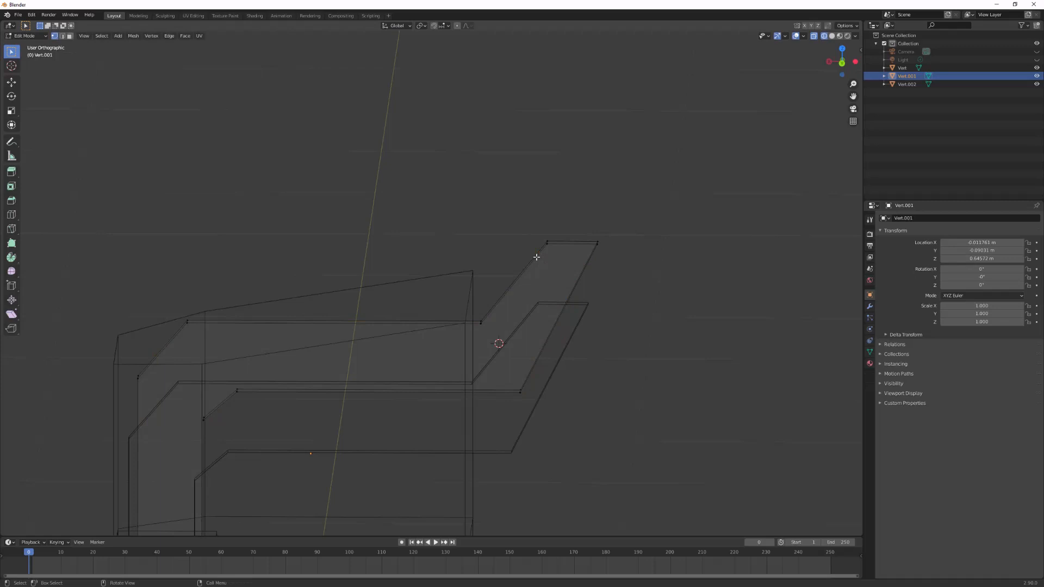
pyautogui.press('k')
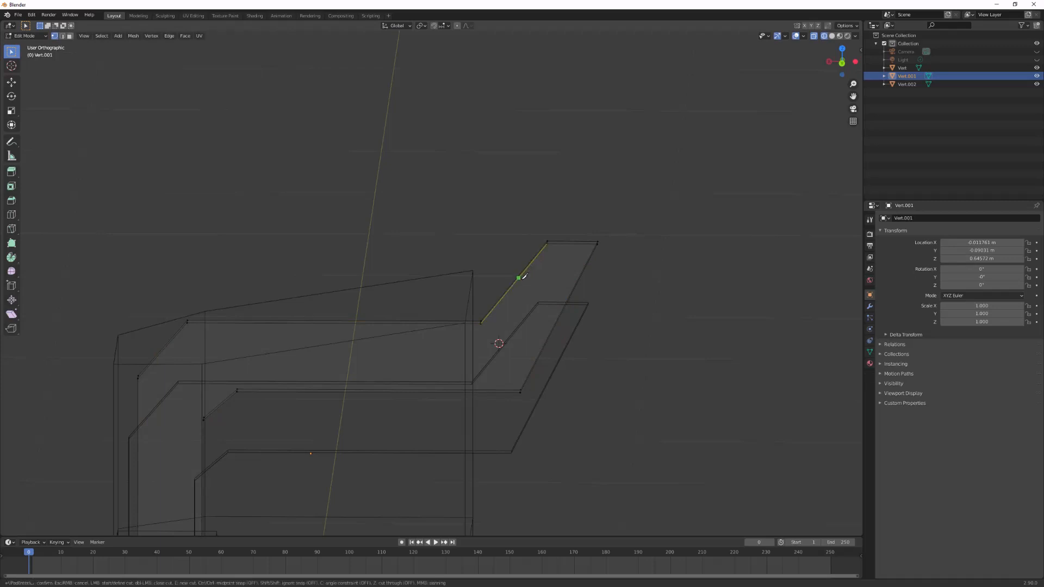
pyautogui.click(520, 278)
pyautogui.click(649, 275)
pyautogui.press('Return')
# Step: In the back orthographic view, move the new cut's outer vertex slightly down along the arm's edge to level the cut
pyautogui.press('ctrl+KP_1')
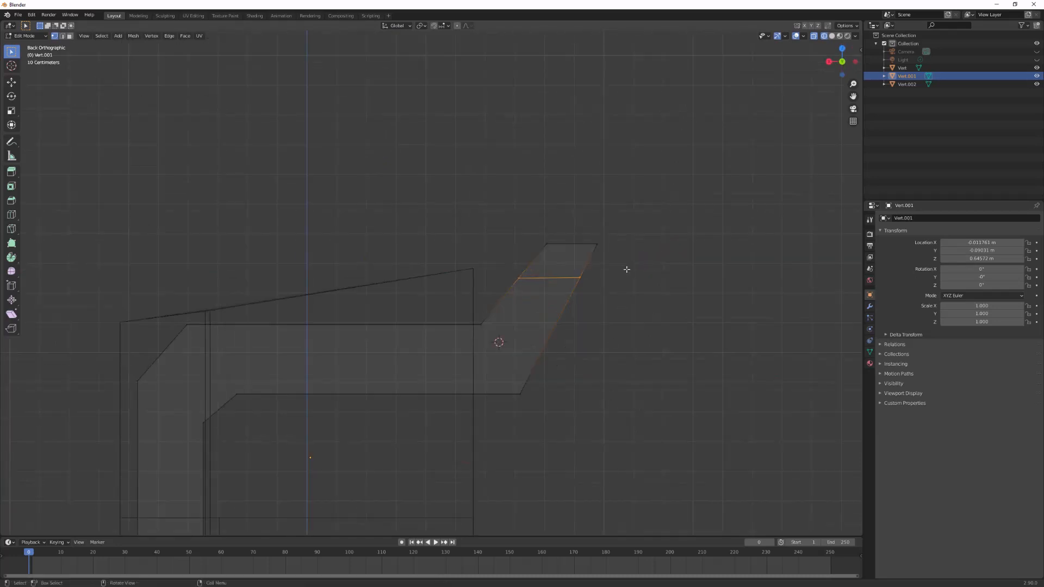
pyautogui.scroll(5, 627, 269)
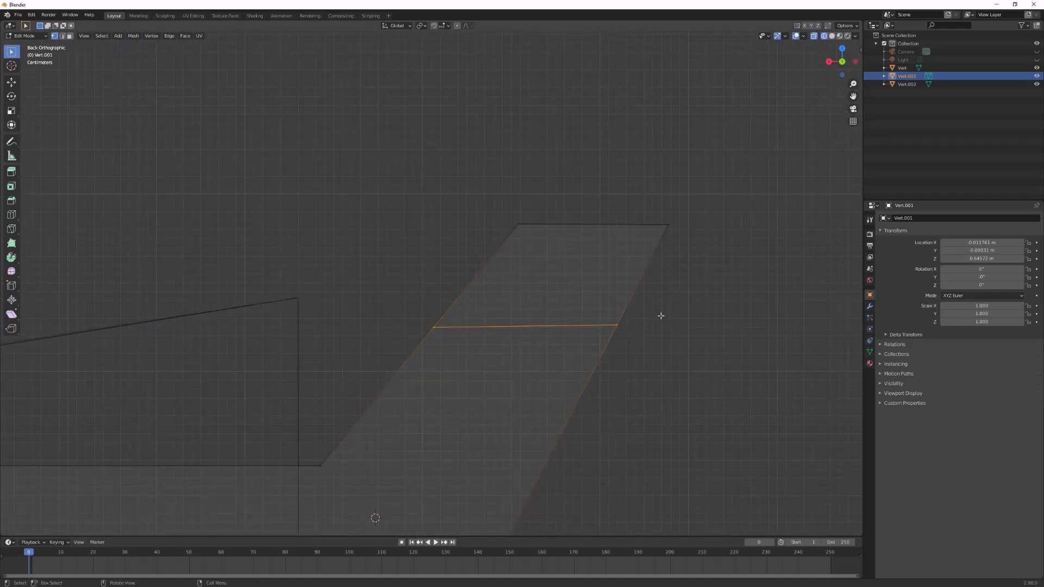
pyautogui.scroll(4, 660, 315)
pyautogui.scroll(-5, 675, 323)
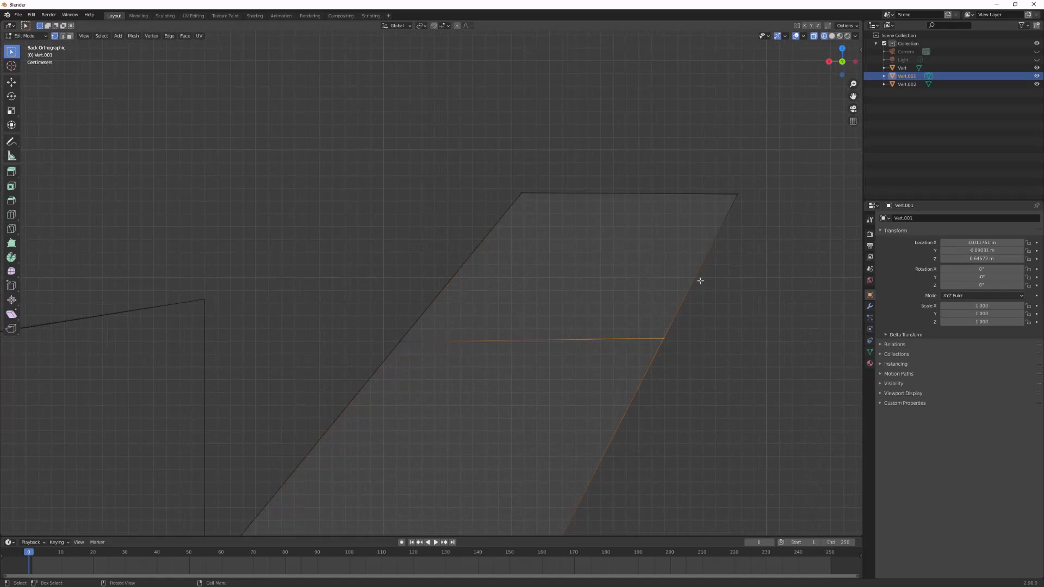
pyautogui.press('g')
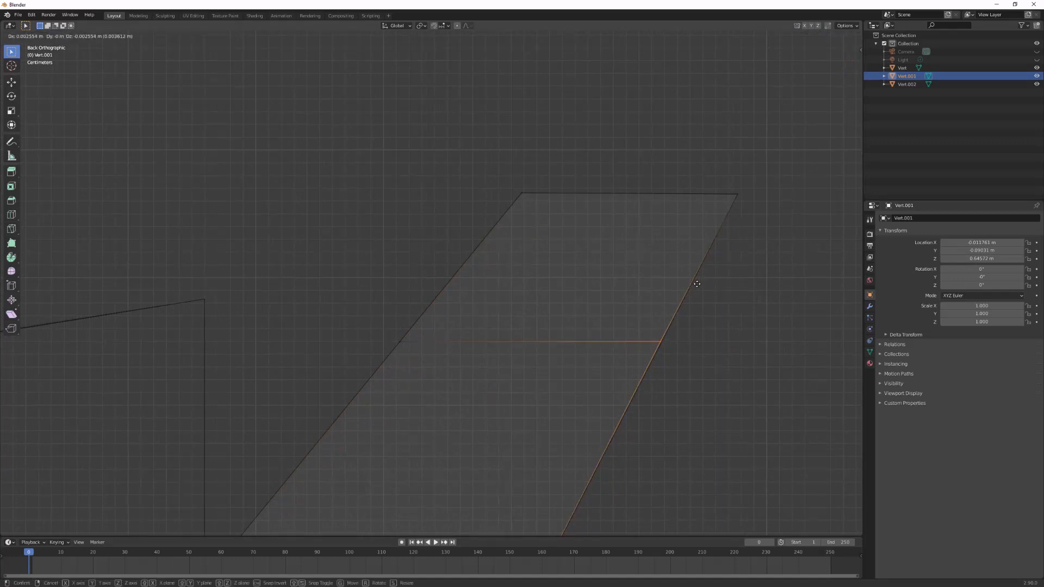
pyautogui.click(698, 285)
pyautogui.click(776, 425)
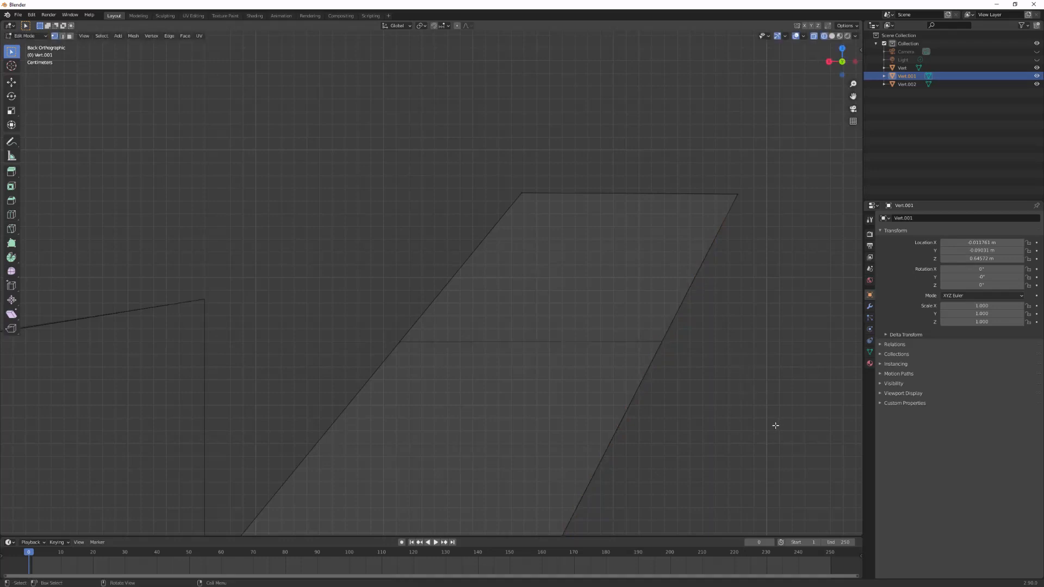
# Step: Extrude the inner face of the slanted arm's upper section about 1.41 m along Y to reach the opposite side piece
pyautogui.moveTo(776, 426); pyautogui.dragTo(621, 266, button='middle')
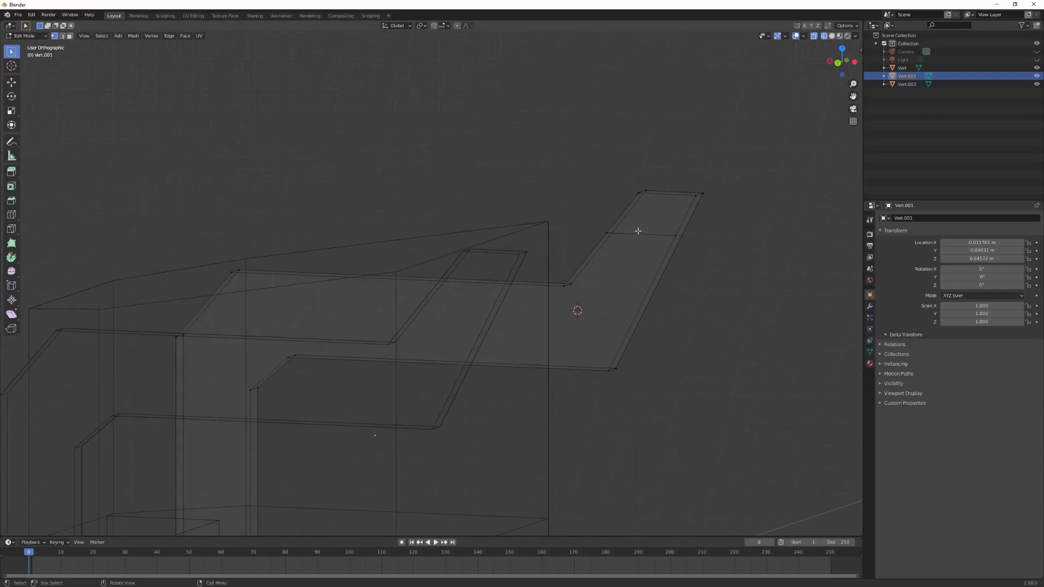
pyautogui.press('2')
pyautogui.press('3')
pyautogui.click(663, 216)
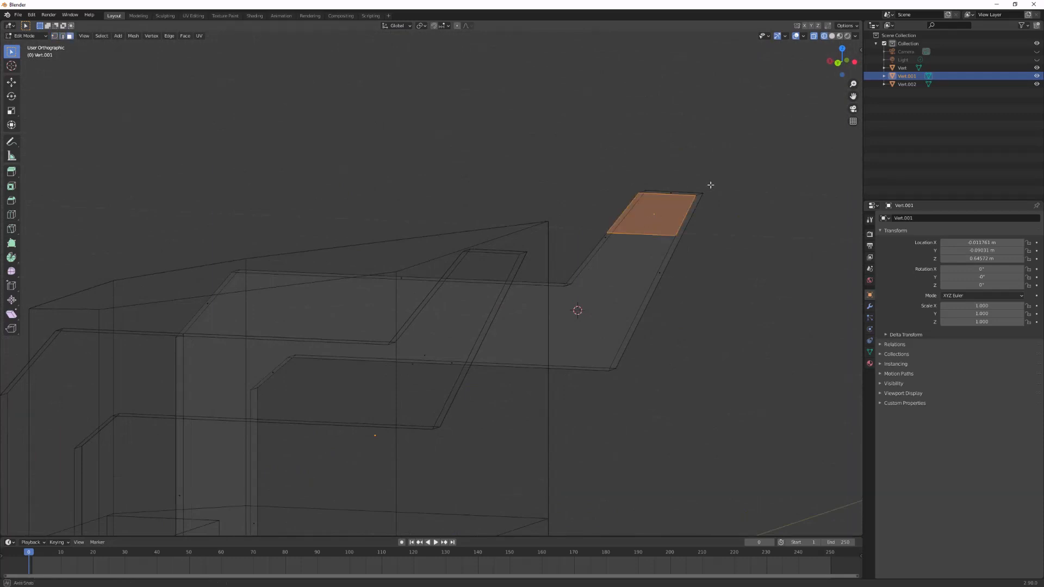
pyautogui.moveTo(709, 184); pyautogui.dragTo(530, 292, button='middle')
pyautogui.scroll(-3, 658, 253)
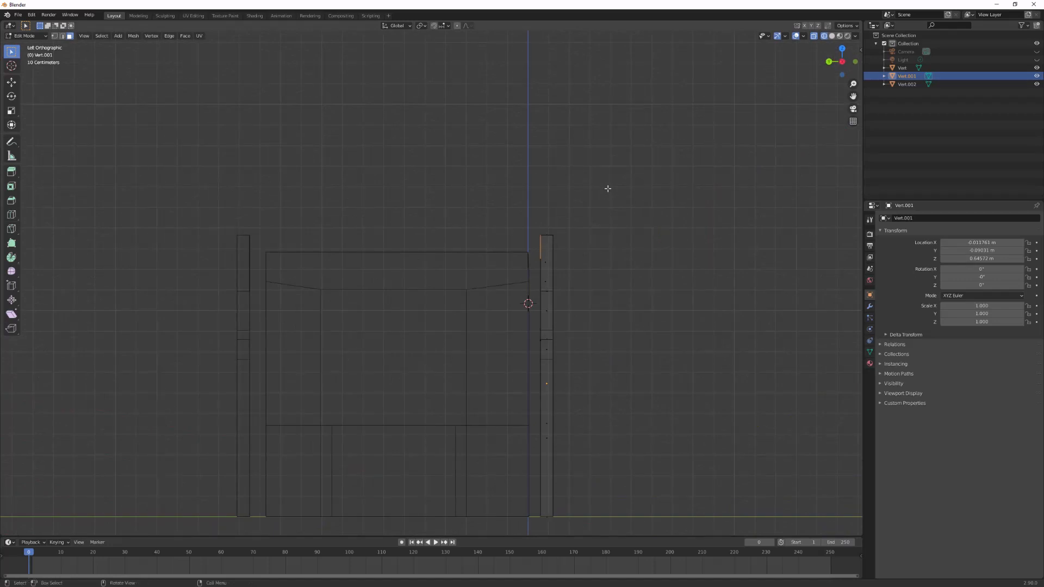
pyautogui.press('e')
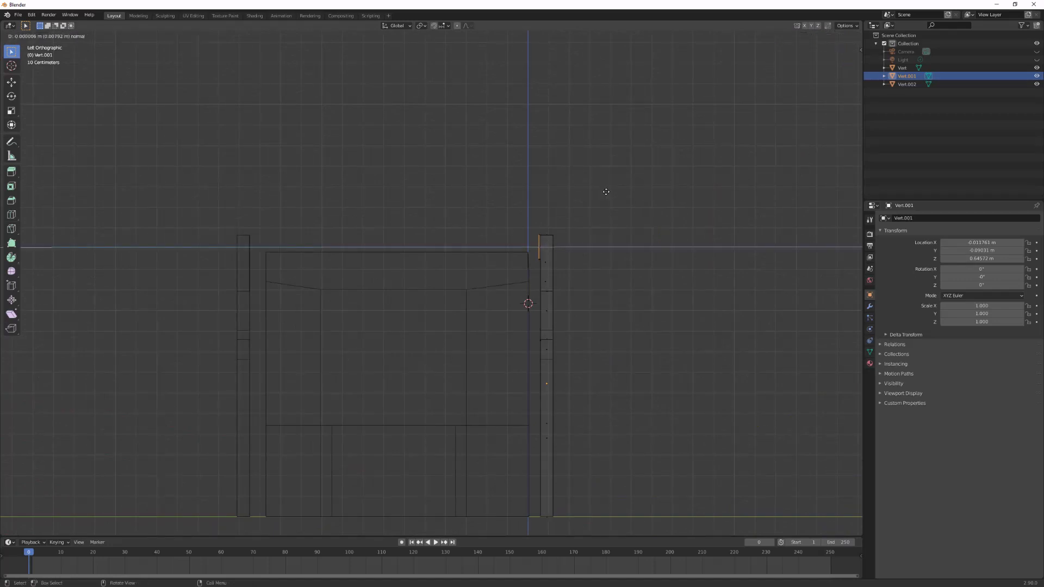
pyautogui.press('y')
pyautogui.press('y')
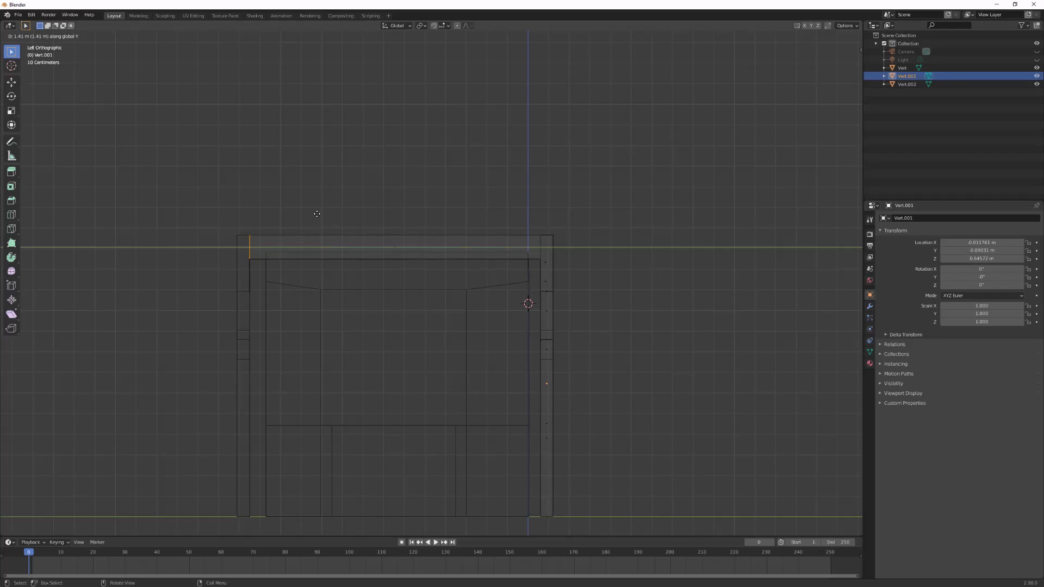
pyautogui.click(317, 213)
pyautogui.click(552, 187)
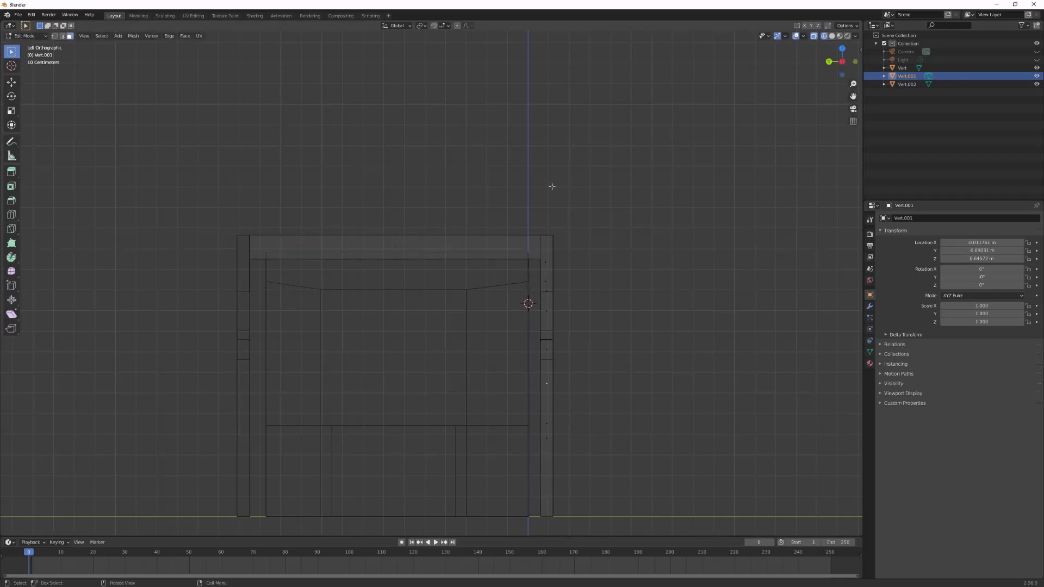
# Step: Return to Object Mode and examine the new crossbar between the two side pieces in solid shading
pyautogui.moveTo(451, 203); pyautogui.dragTo(768, 352, button='middle')
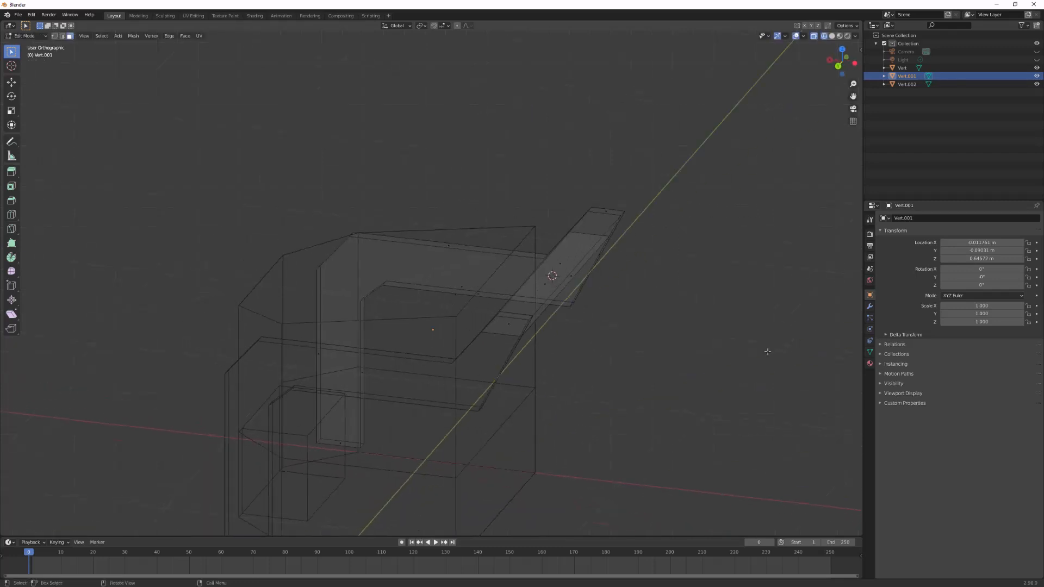
pyautogui.moveTo(530, 350); pyautogui.dragTo(699, 208, button='middle')
pyautogui.press('Tab')
pyautogui.click(811, 272)
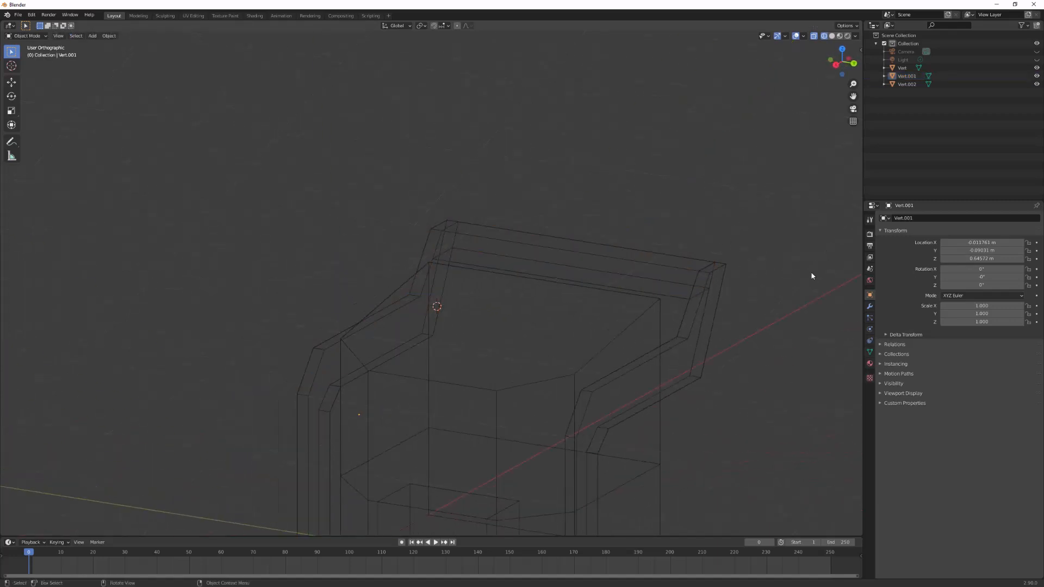
pyautogui.scroll(-4, 733, 267)
pyautogui.scroll(1, 638, 237)
pyautogui.scroll(2, 639, 242)
pyautogui.keyDown('shift'); pyautogui.moveTo(651, 233); pyautogui.dragTo(663, 198, button='middle'); pyautogui.keyUp('shift')
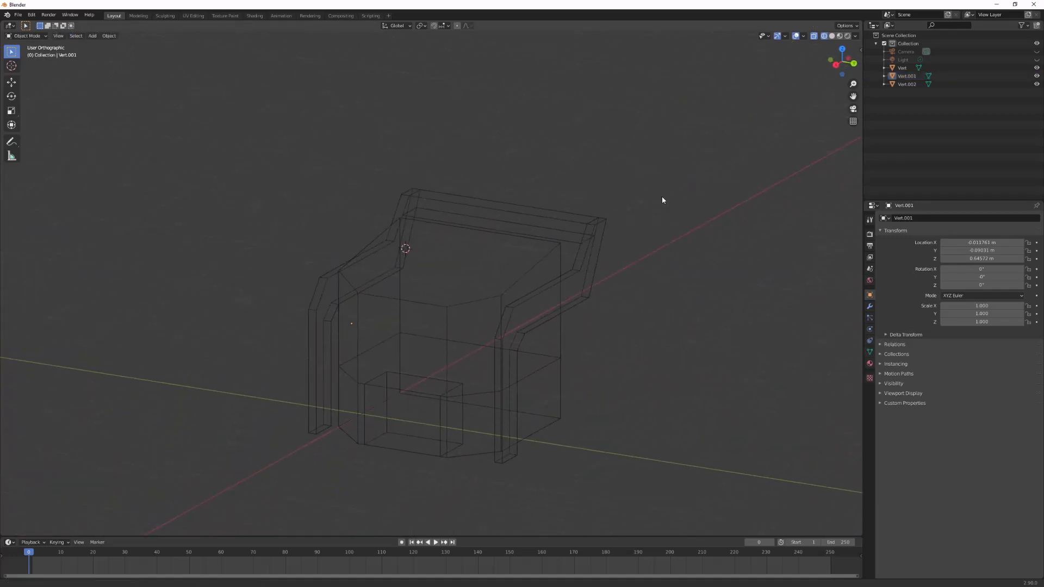
pyautogui.click(832, 36)
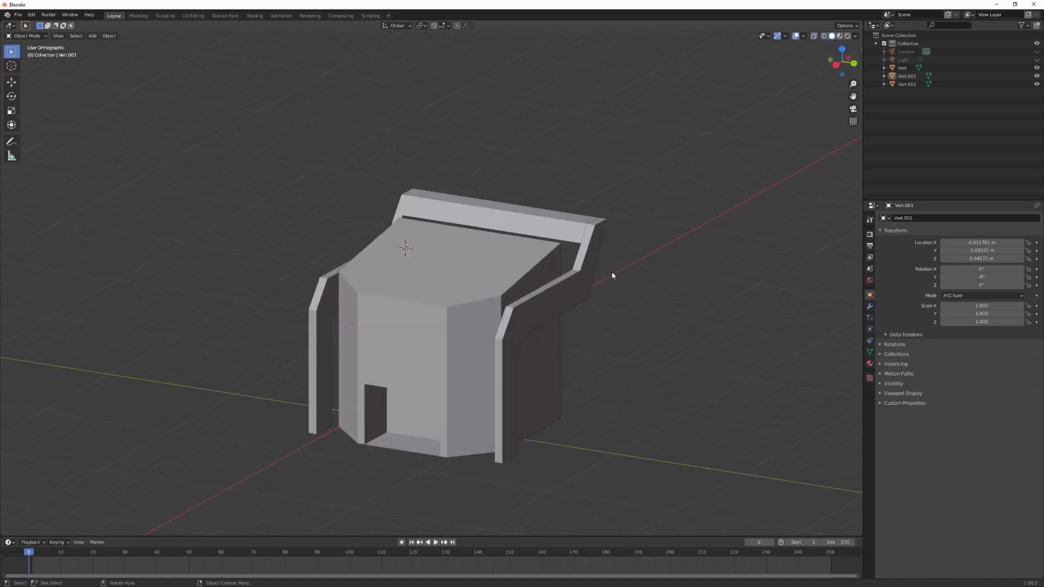
pyautogui.moveTo(612, 276); pyautogui.dragTo(464, 239, button='middle')
pyautogui.scroll(3, 574, 232)
pyautogui.keyDown('shift'); pyautogui.moveTo(551, 230); pyautogui.dragTo(515, 349, button='middle'); pyautogui.keyUp('shift')
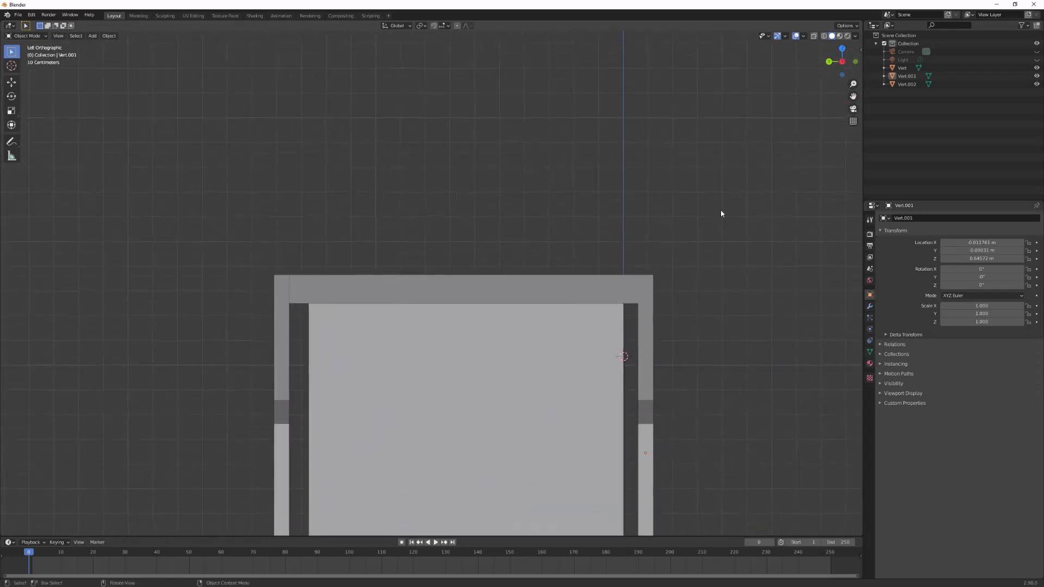
# Step: In see-through wireframe, raise the vertices along the crossbar's lower edge about 0.029 m along Z
pyautogui.hotkey('shift', 'z')
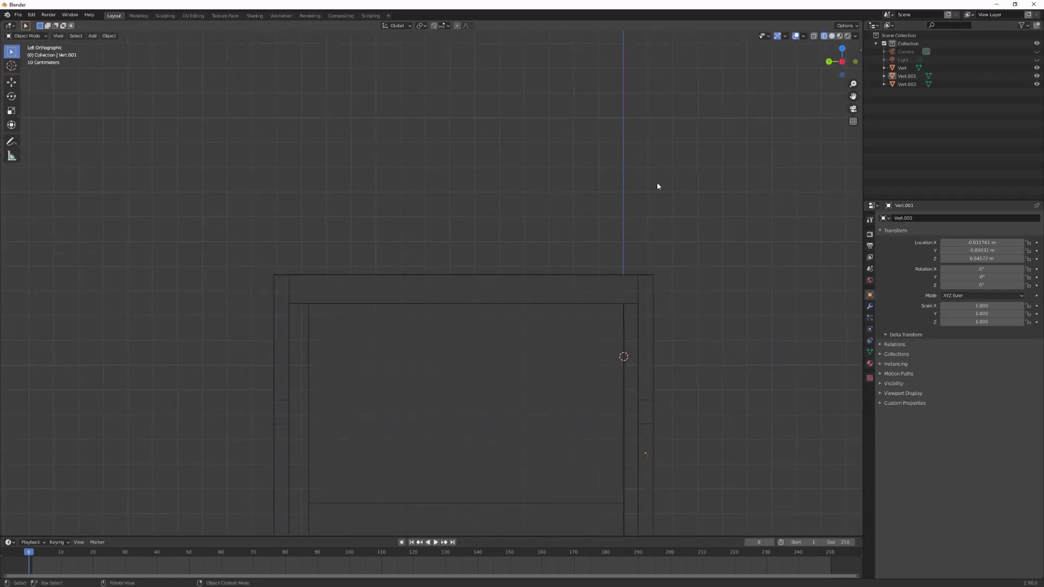
pyautogui.click(832, 36)
pyautogui.scroll(1, 740, 217)
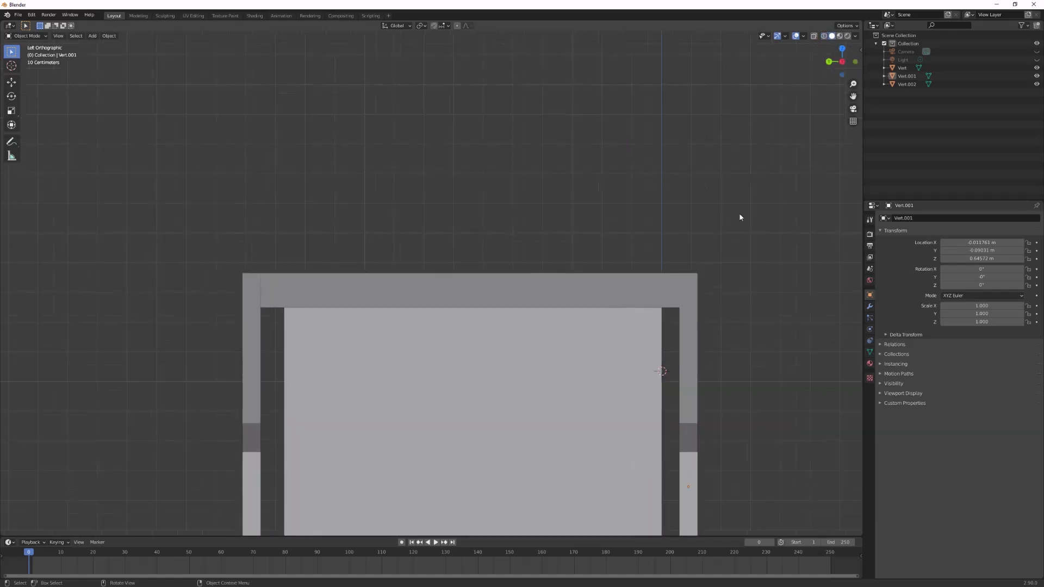
pyautogui.click(813, 36)
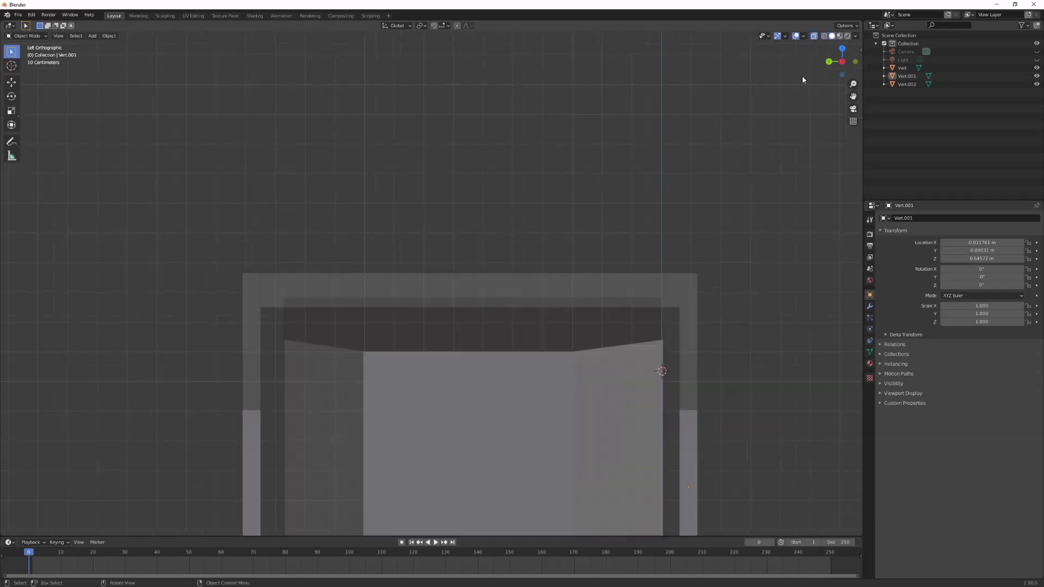
pyautogui.click(824, 36)
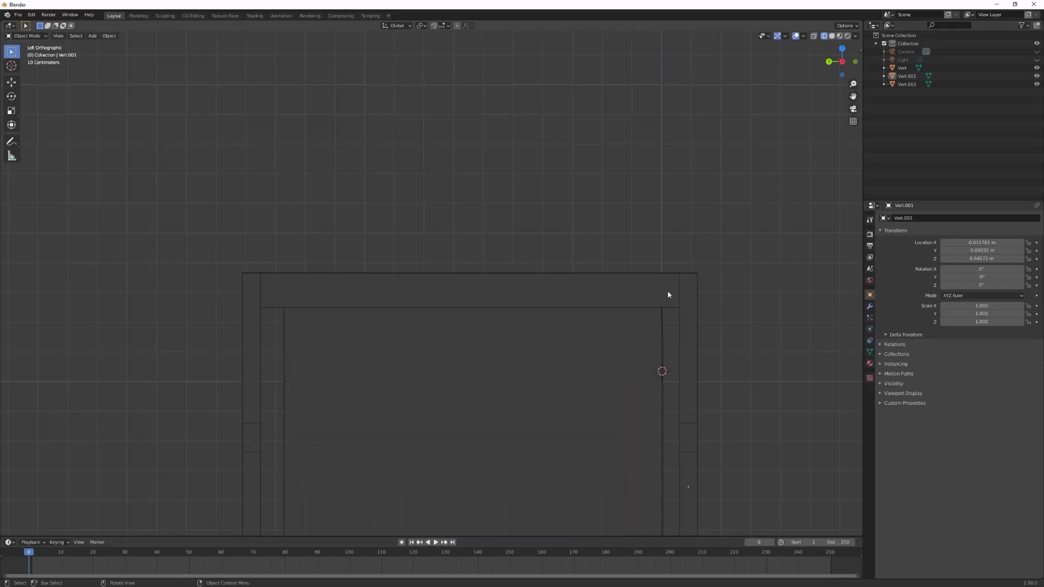
pyautogui.click(682, 284)
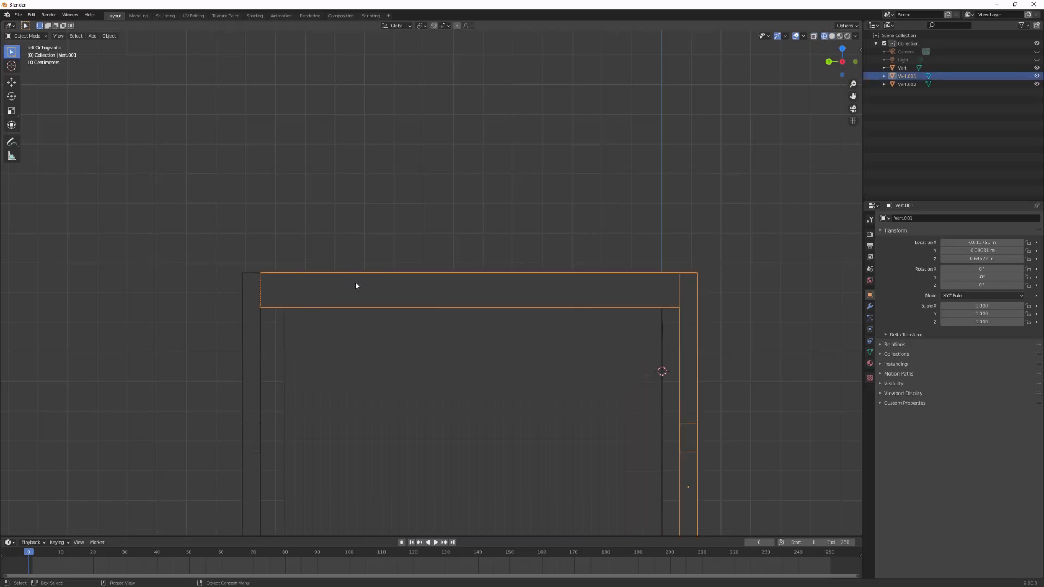
pyautogui.click(814, 36)
pyautogui.press('Tab')
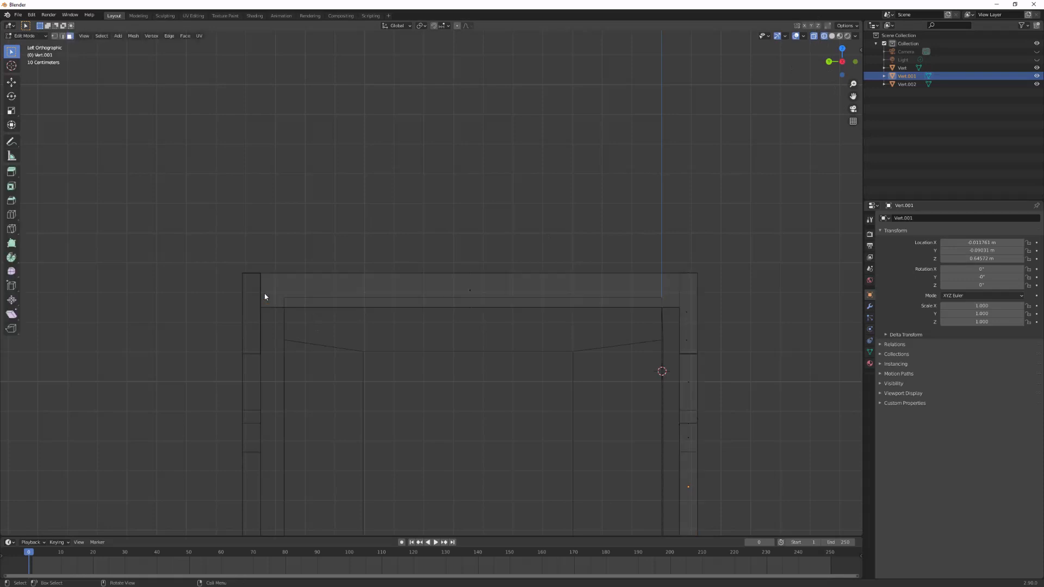
pyautogui.press('1')
pyautogui.moveTo(247, 295); pyautogui.dragTo(696, 315)
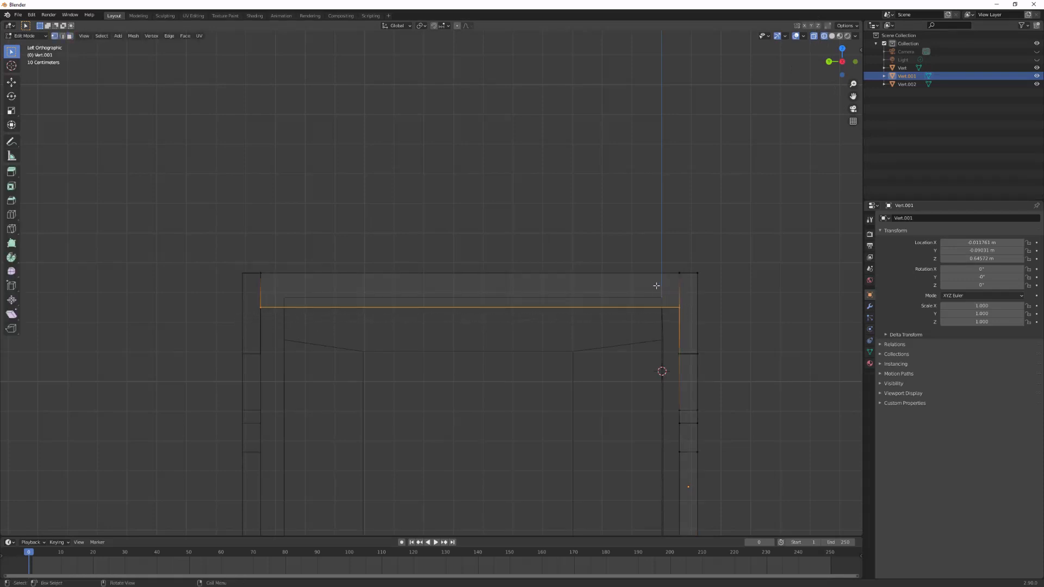
pyautogui.press('g')
pyautogui.press('z')
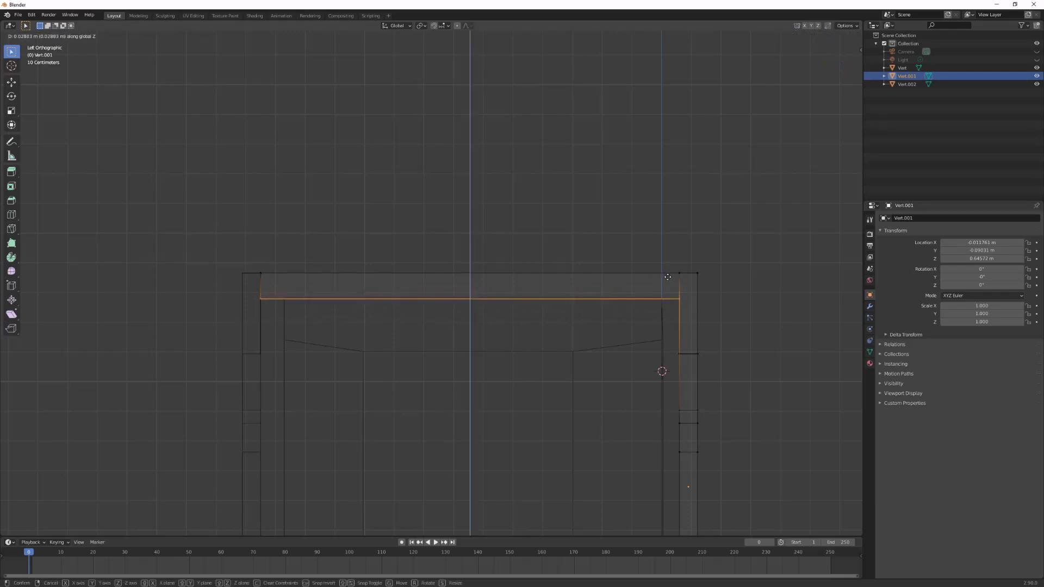
pyautogui.click(668, 277)
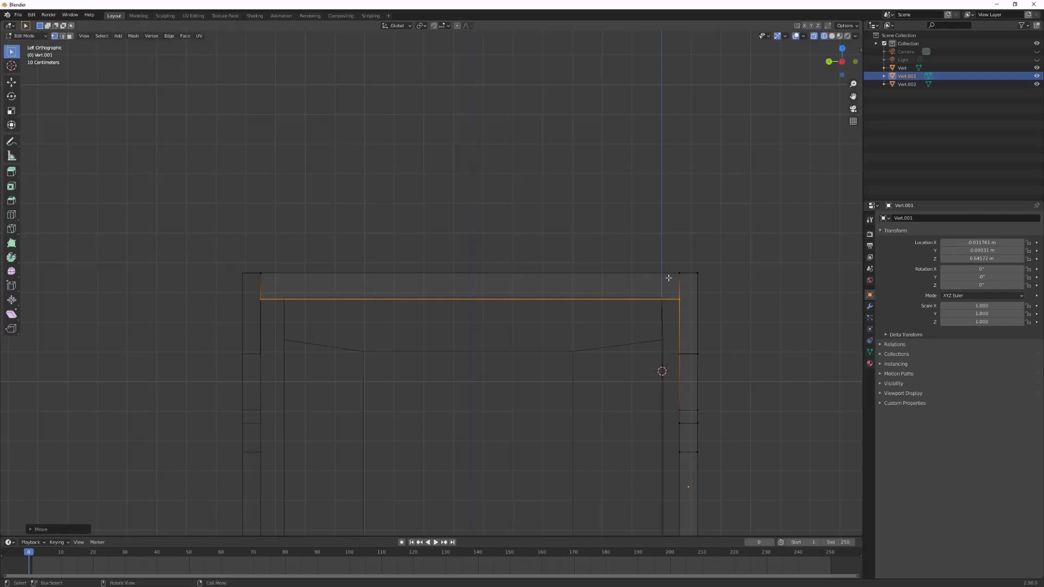
pyautogui.click(449, 236)
# Step: Leave Edit Mode and examine the raised crossbar and the slanted arms in solid shading from several angles
pyautogui.moveTo(450, 235); pyautogui.dragTo(604, 242, button='middle')
pyautogui.scroll(-5, 604, 243)
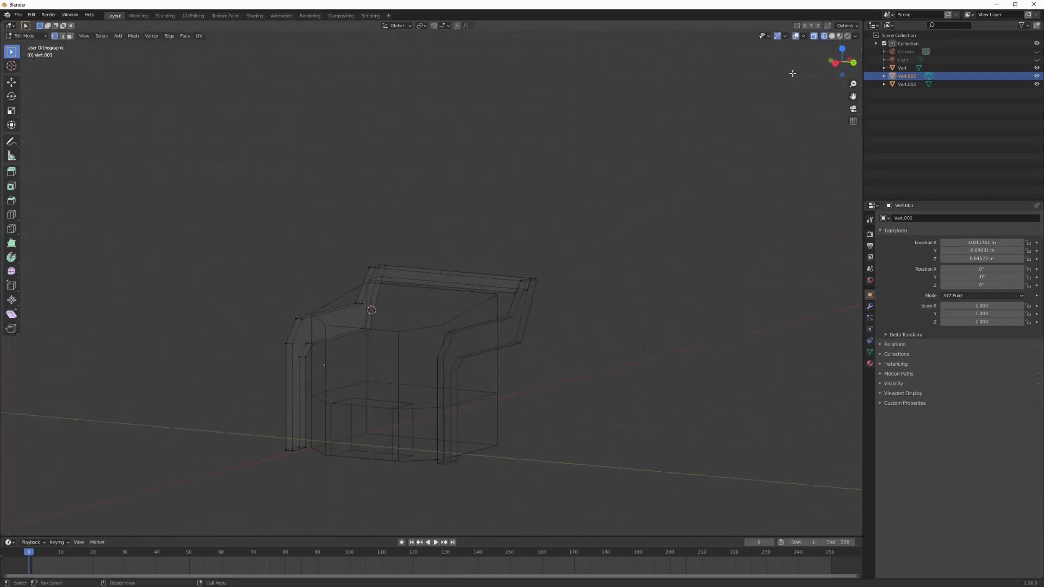
pyautogui.press('Tab')
pyautogui.click(832, 35)
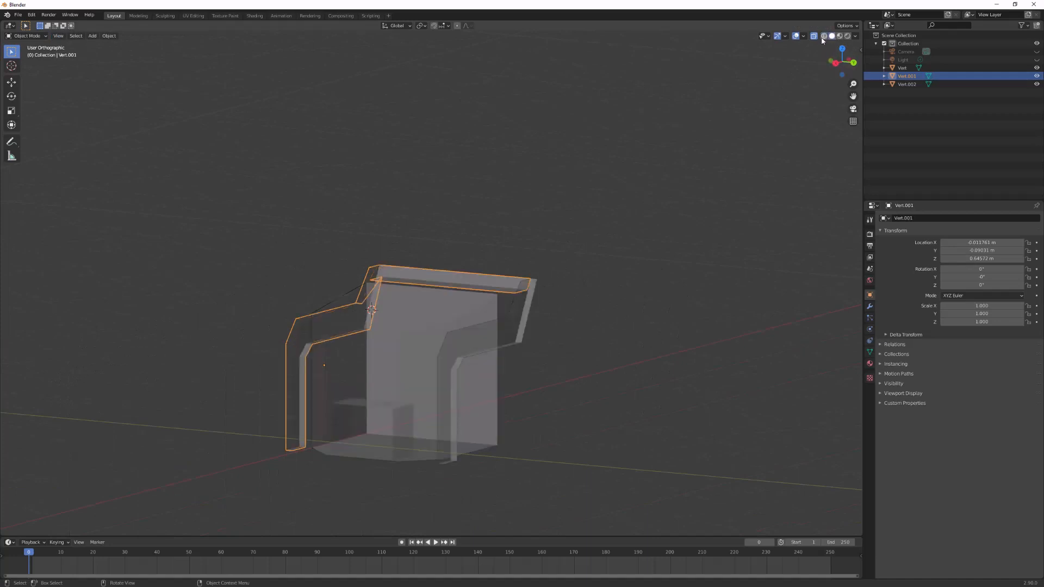
pyautogui.click(824, 35)
pyautogui.click(815, 36)
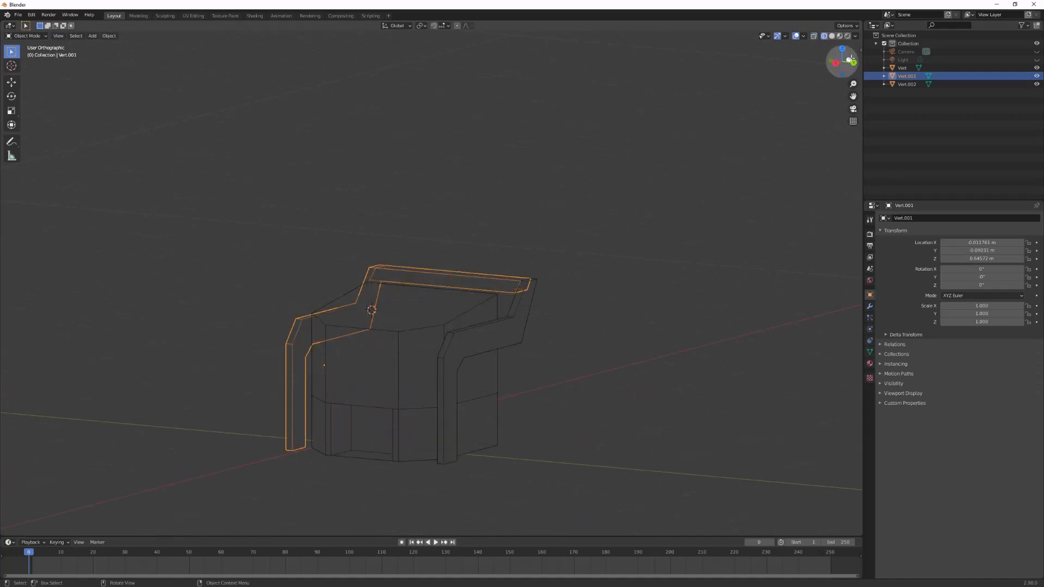
pyautogui.click(833, 36)
pyautogui.scroll(1, 595, 276)
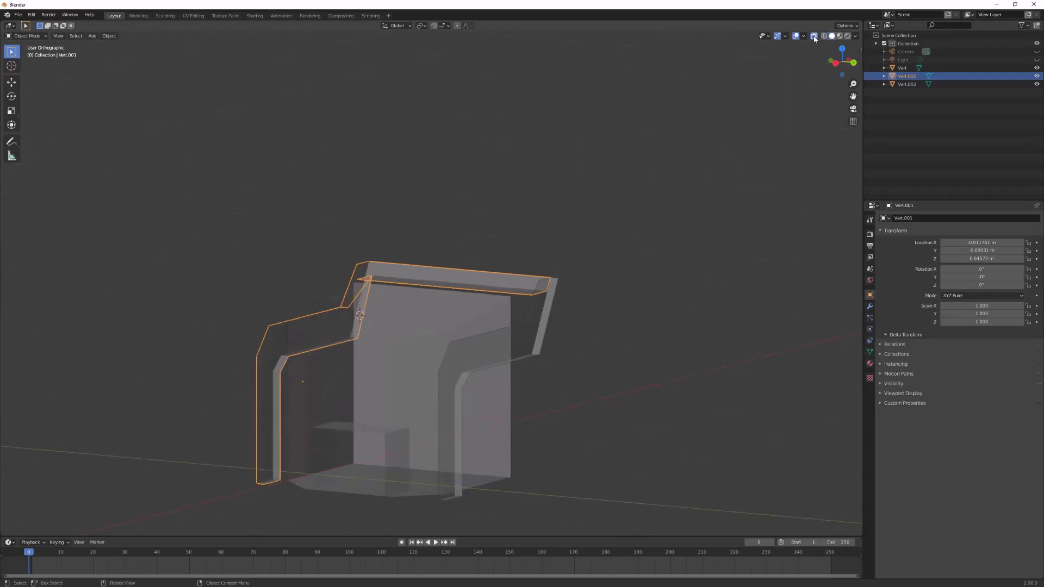
pyautogui.click(815, 36)
pyautogui.keyDown('shift'); pyautogui.moveTo(621, 271); pyautogui.dragTo(638, 255, button='middle'); pyautogui.keyUp('shift')
pyautogui.click(638, 258)
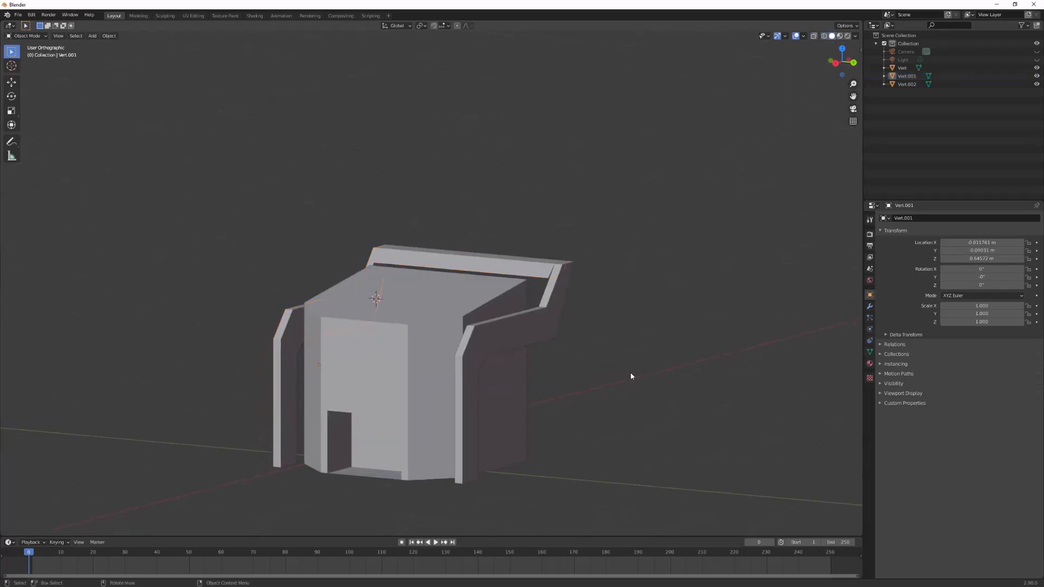
pyautogui.moveTo(631, 372); pyautogui.dragTo(503, 351, button='middle')
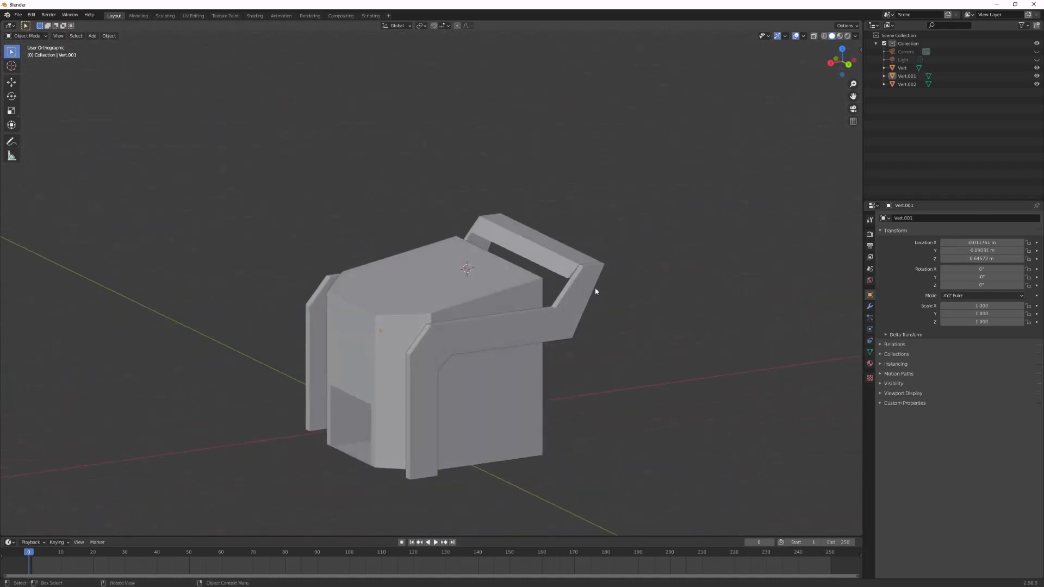
pyautogui.scroll(3, 595, 287)
pyautogui.moveTo(595, 286); pyautogui.dragTo(603, 347, button='middle')
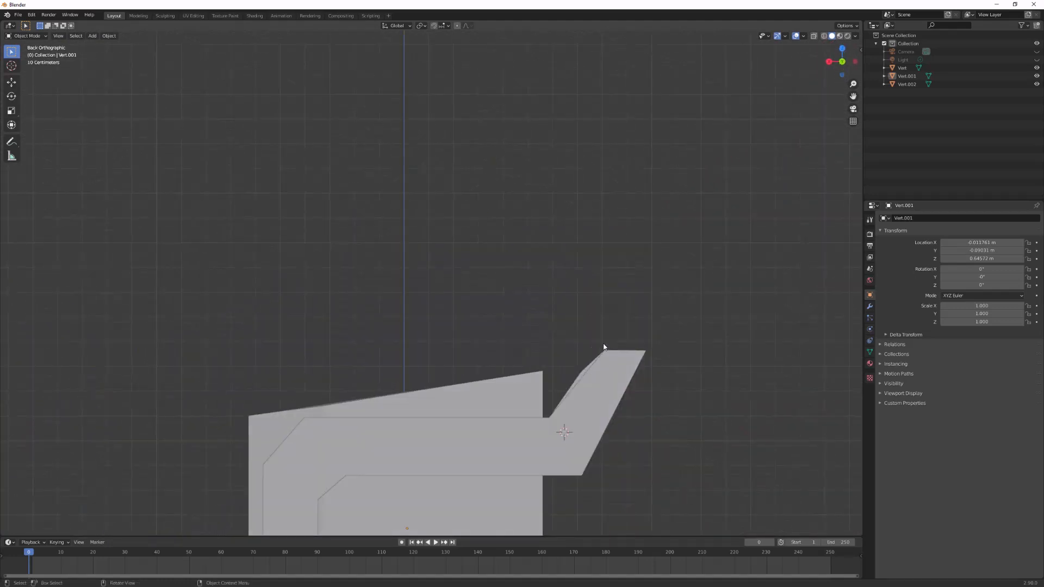
# Step: Show the model in see-through wireframe and open the side piece carrying the crossbar in Edit Mode
pyautogui.click(825, 35)
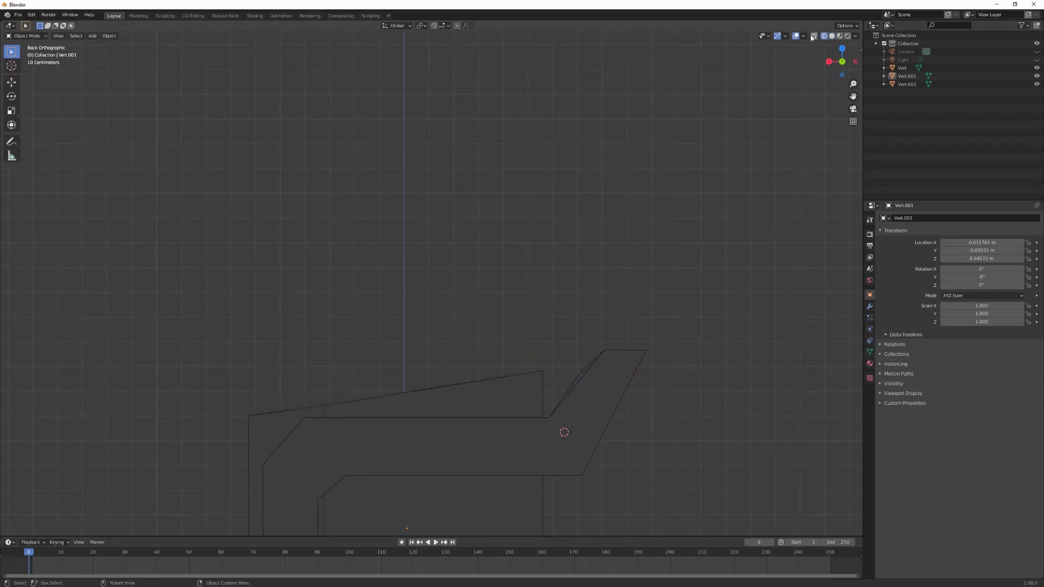
pyautogui.click(814, 36)
pyautogui.moveTo(591, 374); pyautogui.dragTo(564, 400)
pyautogui.moveTo(592, 361); pyautogui.dragTo(609, 360, button='middle')
pyautogui.click(576, 357)
pyautogui.click(580, 360)
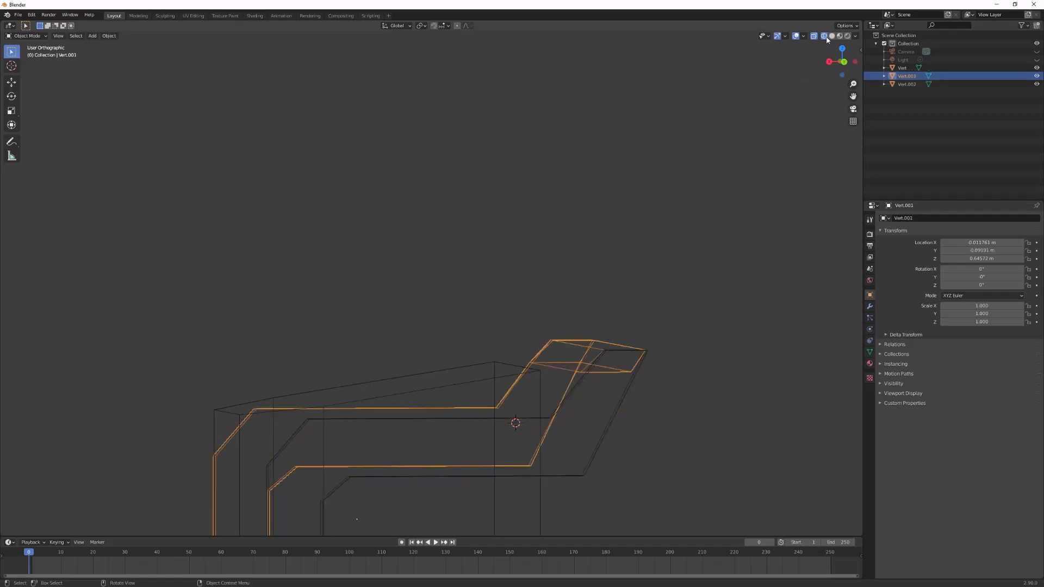
pyautogui.press('Tab')
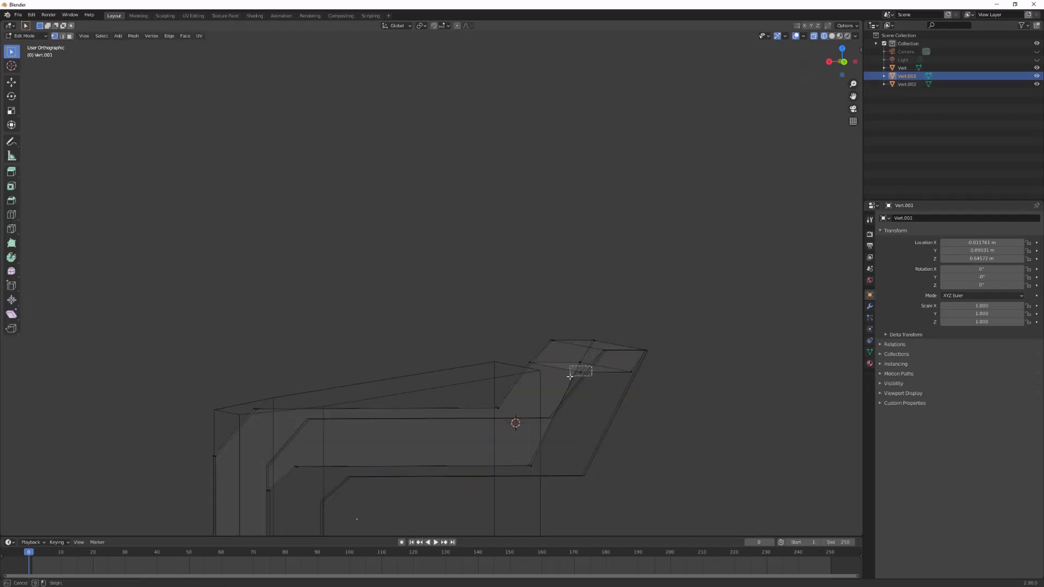
# Step: Try to shift the crossbar's lower inner vertices along X onto the slanted arm's edge
pyautogui.keyDown('alt'); pyautogui.click(604, 372); pyautogui.keyUp('alt')
pyautogui.moveTo(579, 358); pyautogui.dragTo(588, 327, button='middle')
pyautogui.press('g')
pyautogui.press('x')
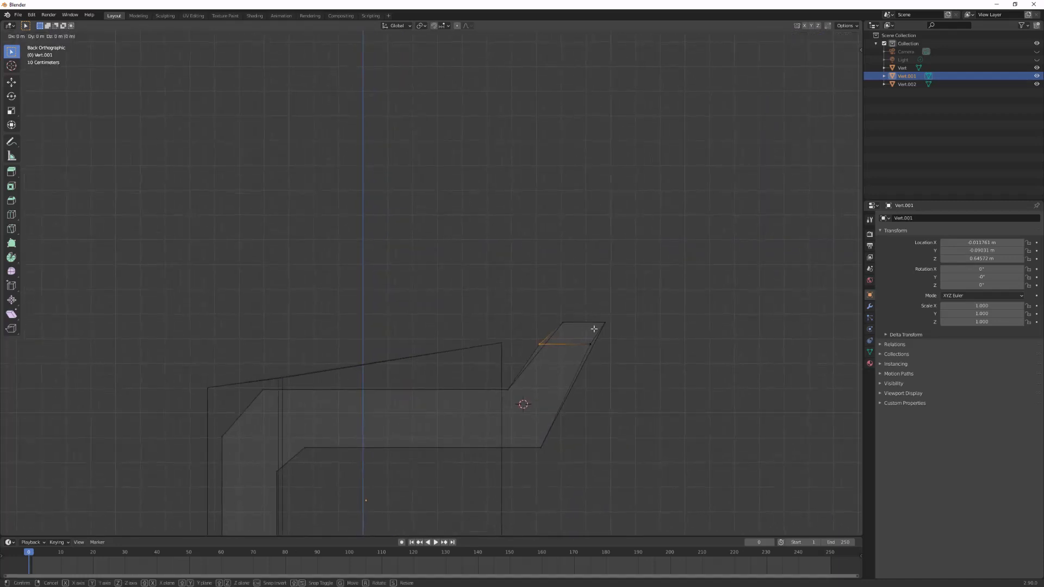
pyautogui.click(597, 327)
pyautogui.hotkey('ctrl', 'z')
# Step: In the front orthographic view, move the crossbar's lower inner vertices about 0.025 m toward the arm, aligning them with its slanted edge
pyautogui.moveTo(554, 328); pyautogui.dragTo(532, 361)
pyautogui.moveTo(590, 324); pyautogui.dragTo(611, 279, button='middle')
pyautogui.press('KP_1')
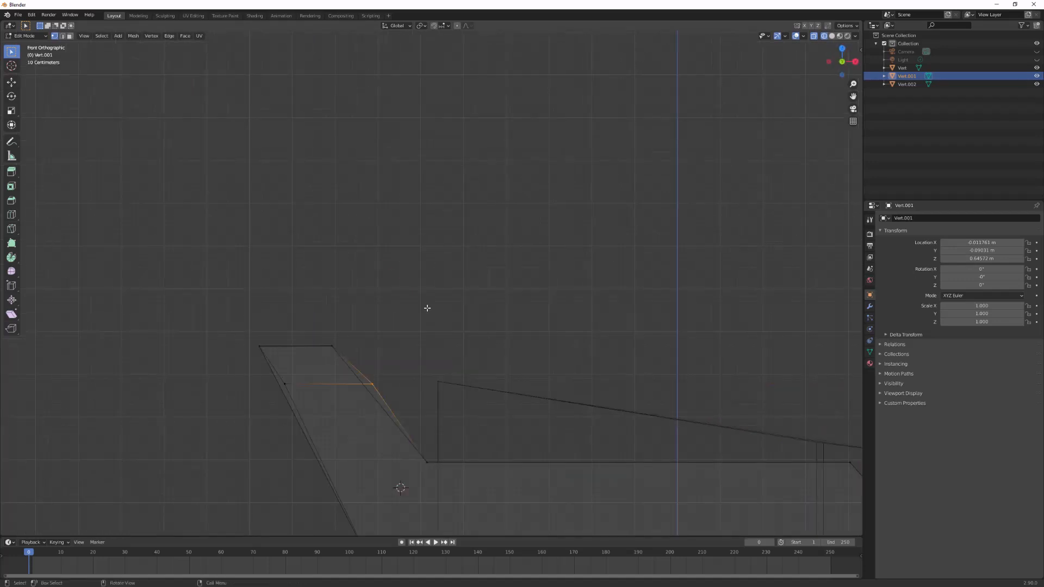
pyautogui.press('g')
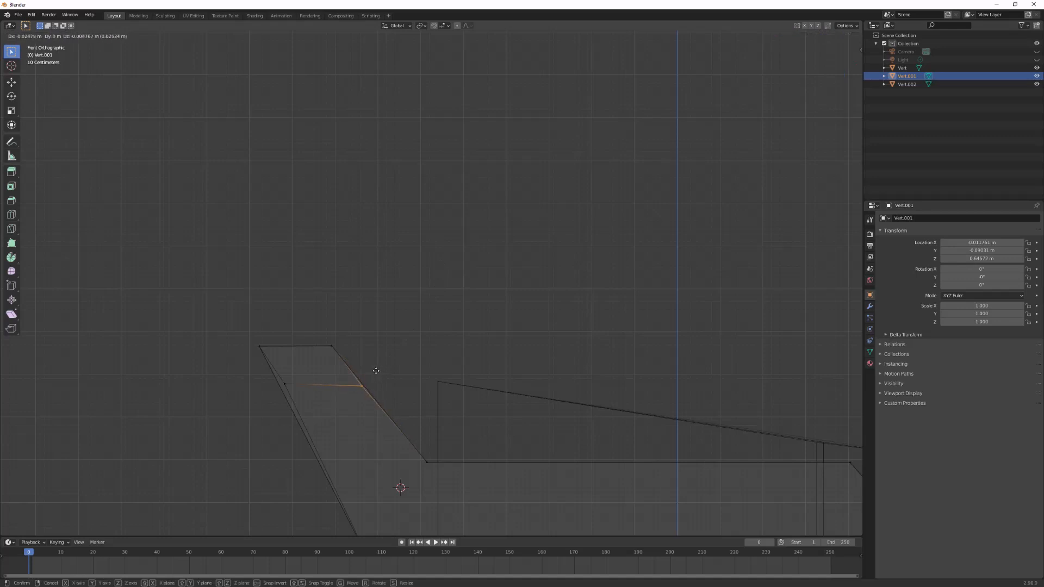
pyautogui.click(376, 369)
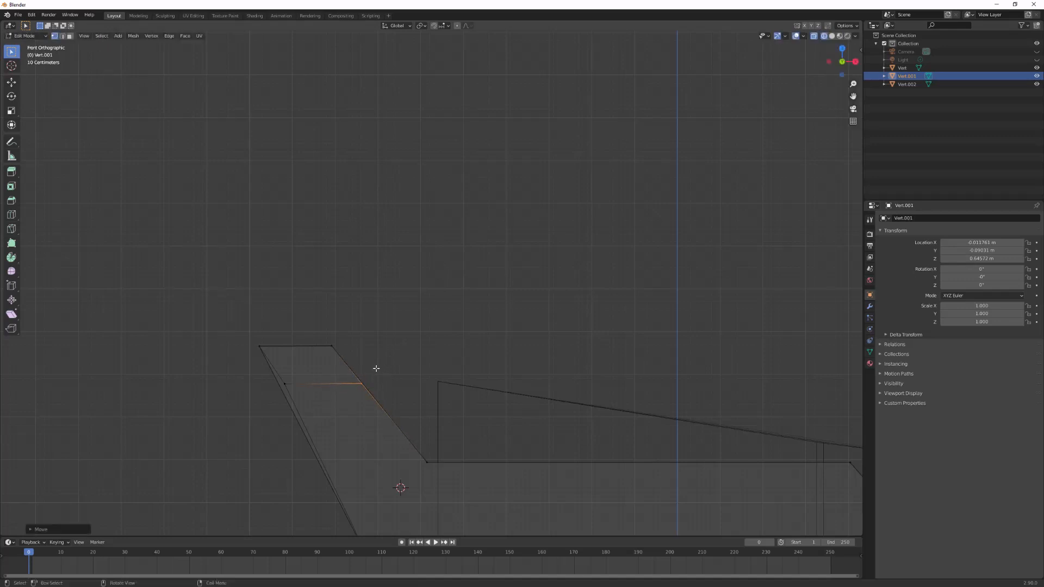
pyautogui.scroll(5, 375, 381)
pyautogui.keyDown('shift'); pyautogui.moveTo(375, 408); pyautogui.dragTo(634, 215, button='middle'); pyautogui.keyUp('shift')
pyautogui.scroll(1, 598, 286)
pyautogui.scroll(1, 598, 286)
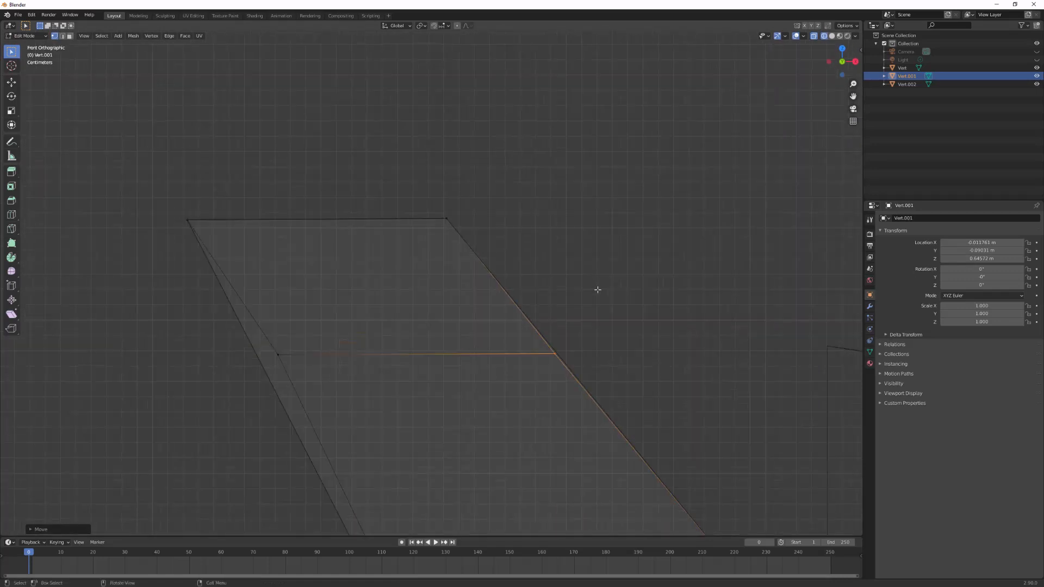
# Step: Nudge the crossbar's lower inner vertices about 0.002 m along the slanted edge, and return to Object Mode in solid shading
pyautogui.press('g')
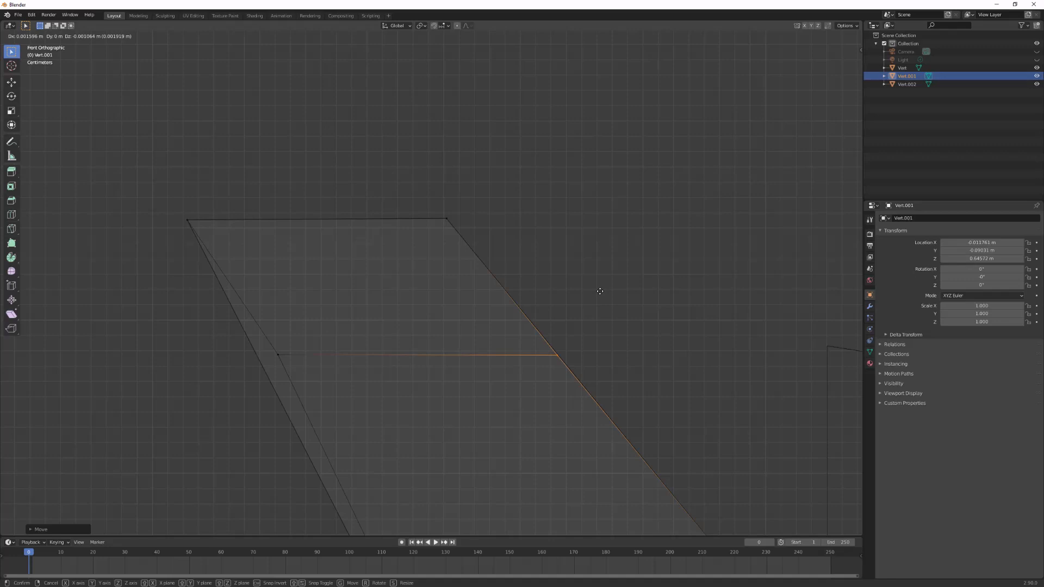
pyautogui.click(600, 292)
pyautogui.scroll(-5, 669, 384)
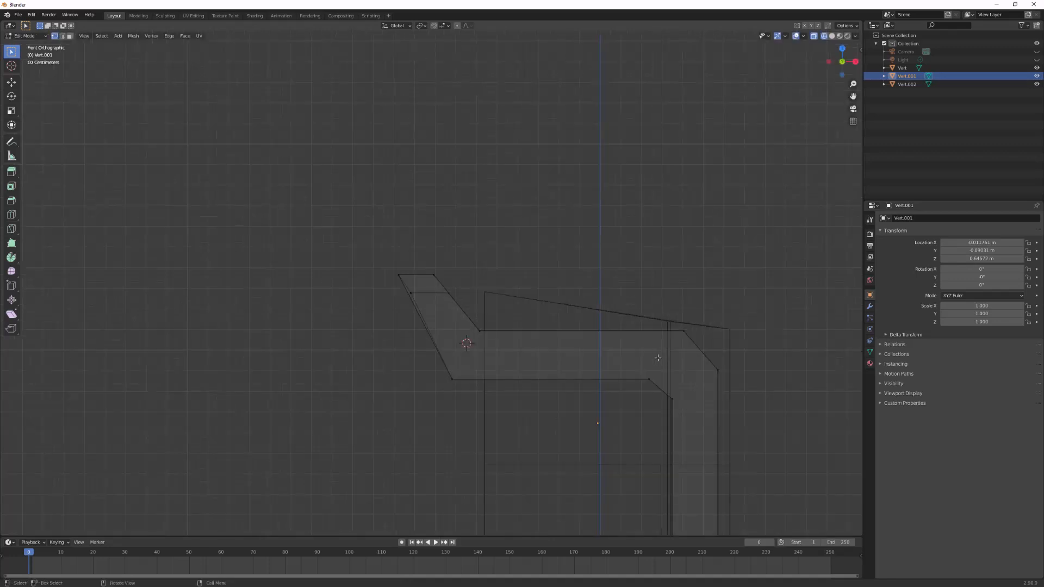
pyautogui.moveTo(655, 357); pyautogui.dragTo(406, 241, button='middle')
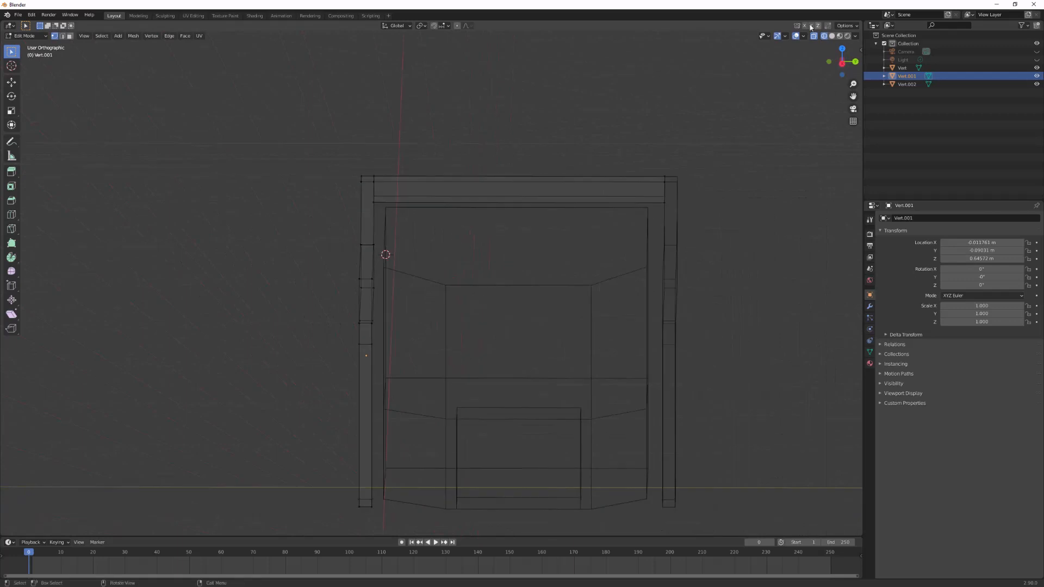
pyautogui.click(832, 36)
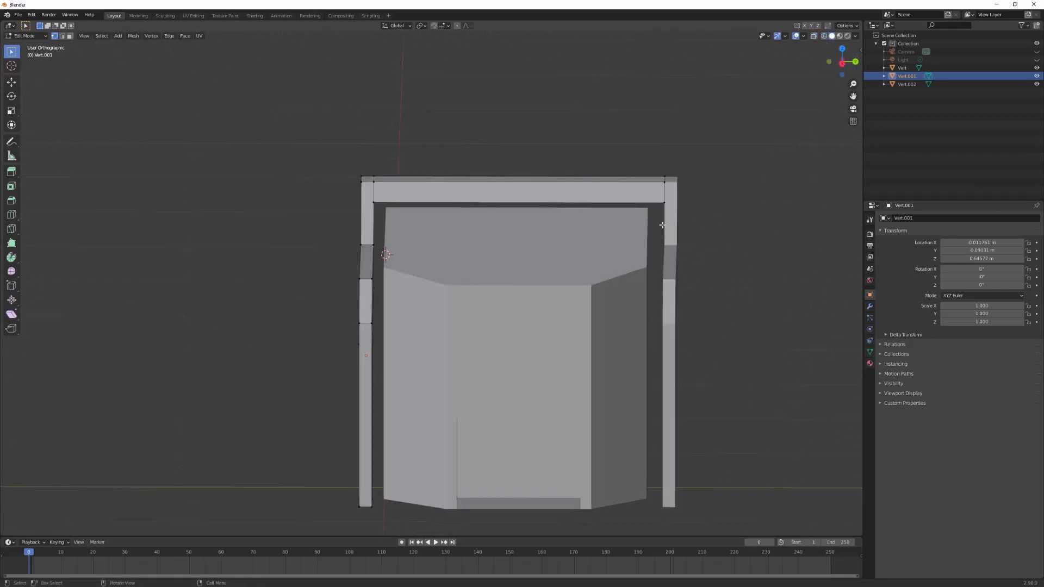
pyautogui.moveTo(663, 225); pyautogui.dragTo(691, 261, button='middle')
pyautogui.press('Tab')
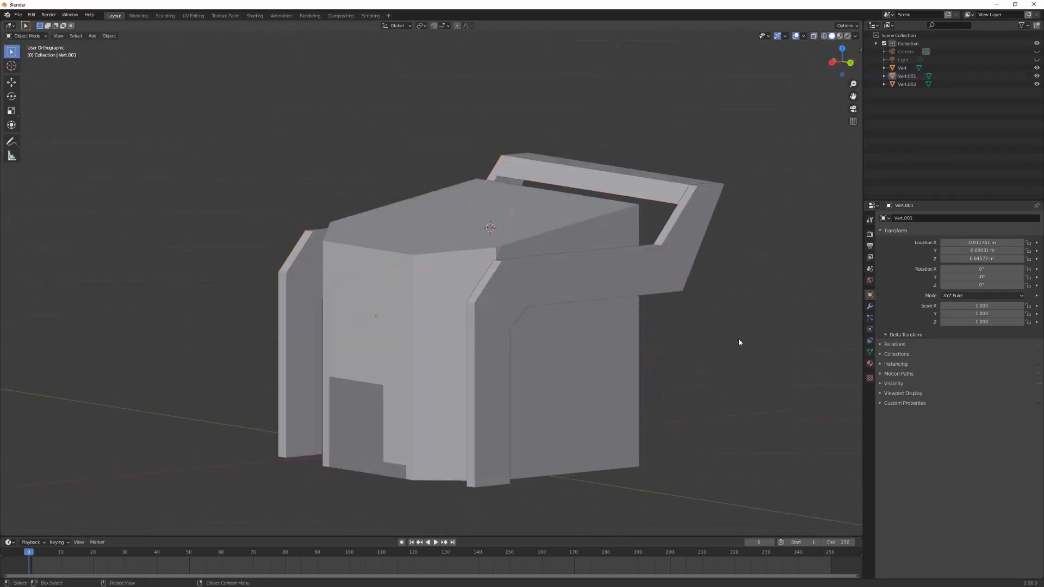
# Step: Join the two bent side pieces, including the crossbar, into one object and clear the selection
pyautogui.moveTo(589, 312); pyautogui.dragTo(619, 187, button='middle')
pyautogui.moveTo(623, 167); pyautogui.dragTo(539, 196)
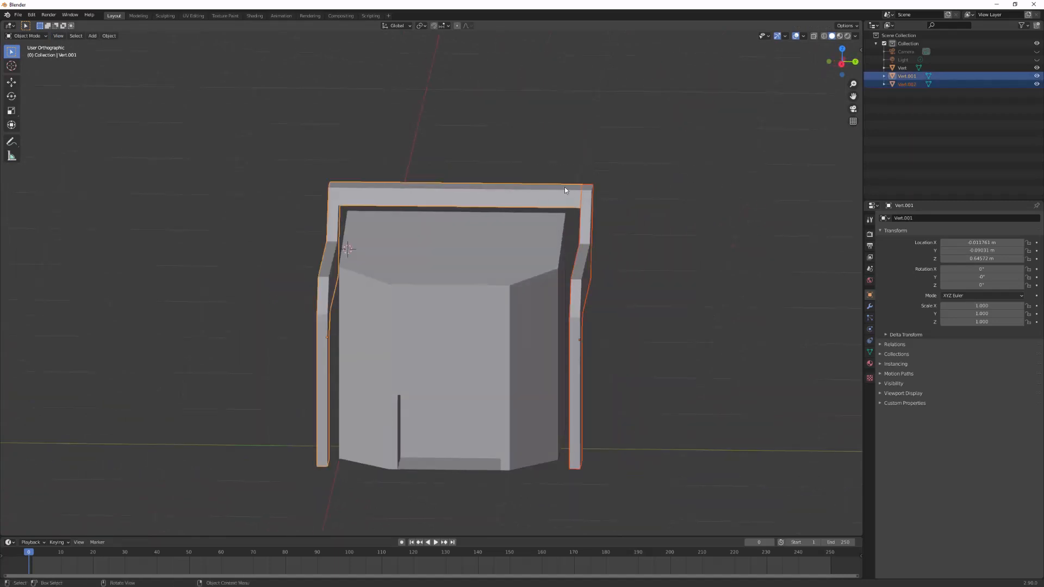
pyautogui.hotkey('ctrl', 'j')
pyautogui.click(615, 306)
# Step: Duplicate the body and its side frame together and raise the copy about 0.875 m along Z to form a second storey
pyautogui.moveTo(615, 310); pyautogui.dragTo(583, 215, button='middle')
pyautogui.press('a')
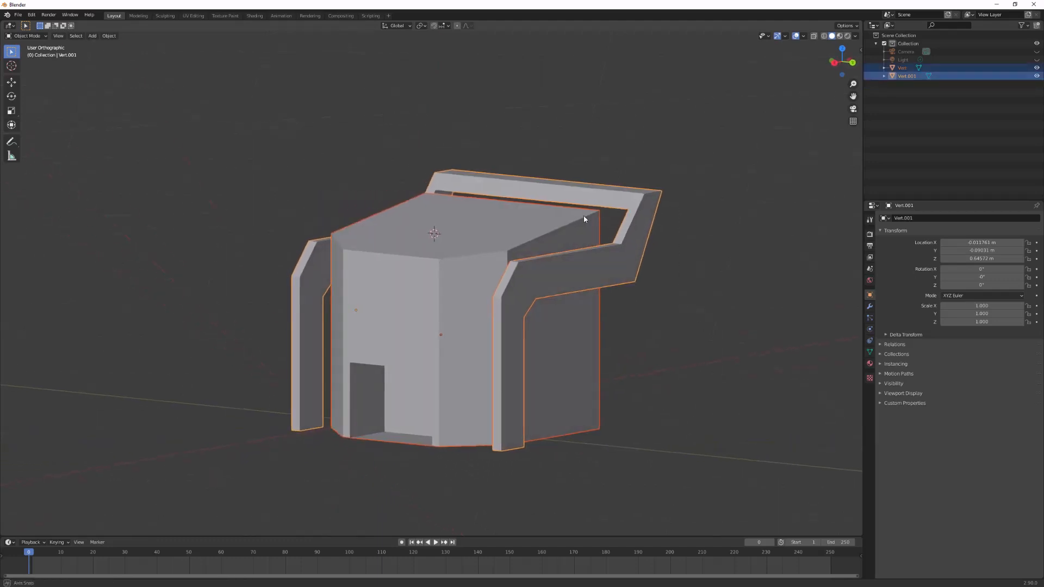
pyautogui.scroll(-1, 623, 185)
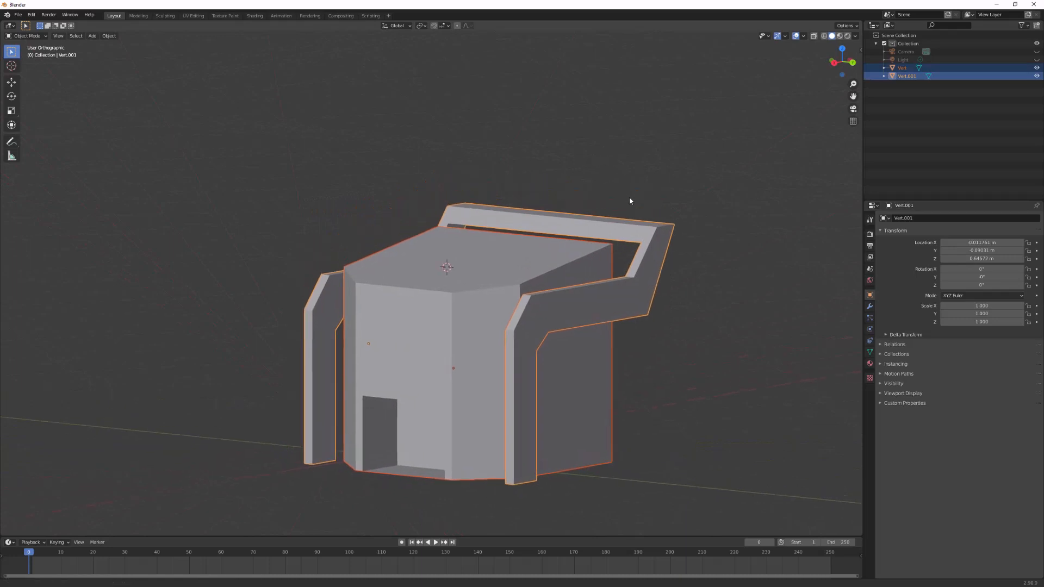
pyautogui.scroll(-1, 620, 180)
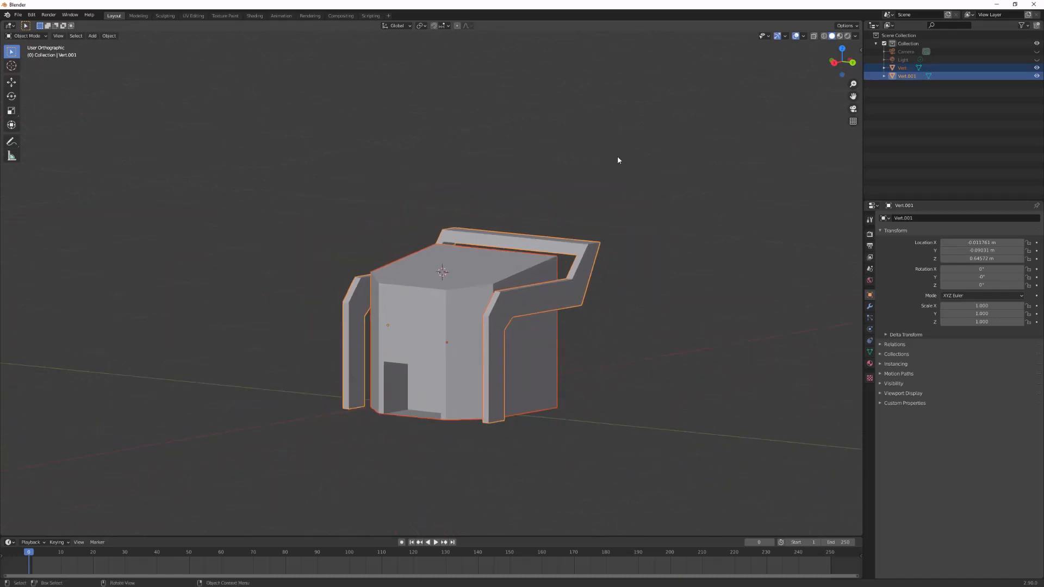
pyautogui.hotkey('shift', 'd')
pyautogui.press('z')
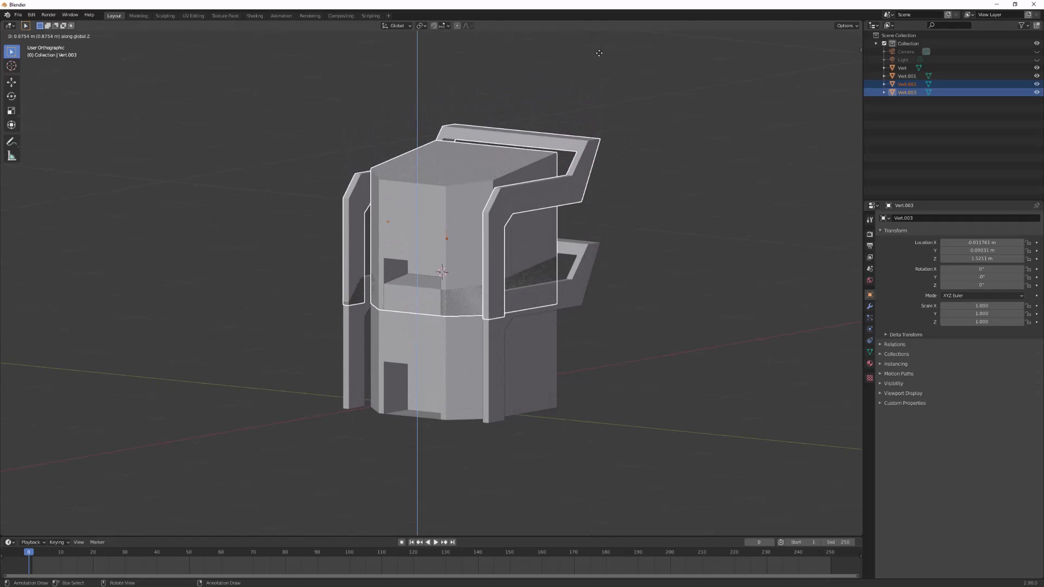
pyautogui.click(599, 53)
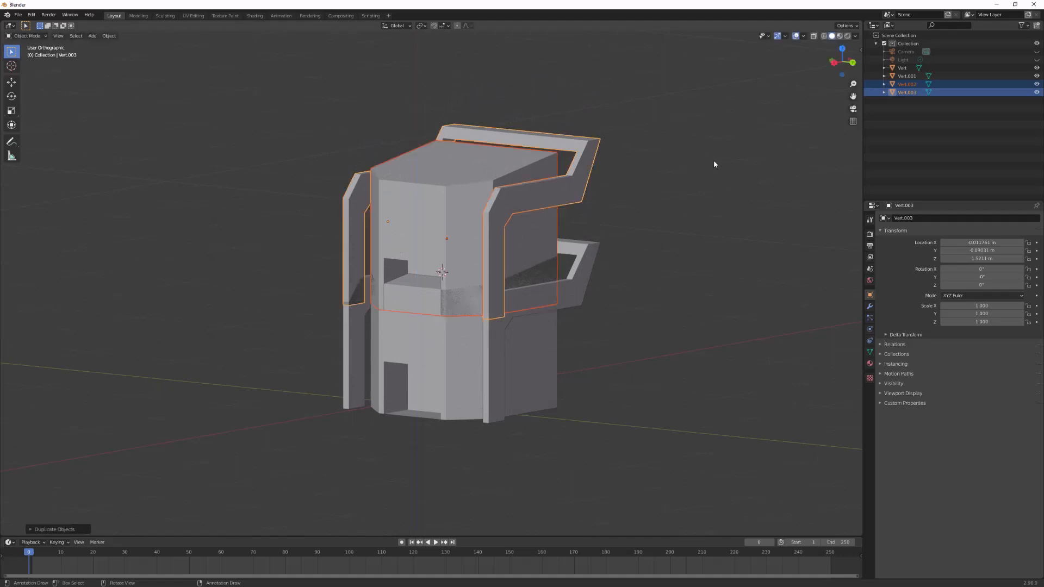
# Step: Join the duplicated body and side frame into a single upper-storey object and keep it selected
pyautogui.hotkey('ctrl', 'j')
pyautogui.click(741, 276)
pyautogui.moveTo(610, 286)
pyautogui.mouseDown(button='middle')
pyautogui.moveTo(636, 288)
pyautogui.moveTo(612, 289)
pyautogui.moveTo(665, 356)
pyautogui.moveTo(651, 349)
pyautogui.moveTo(634, 259)
pyautogui.moveTo(618, 271)
pyautogui.mouseUp(button='middle')
pyautogui.click(586, 229)
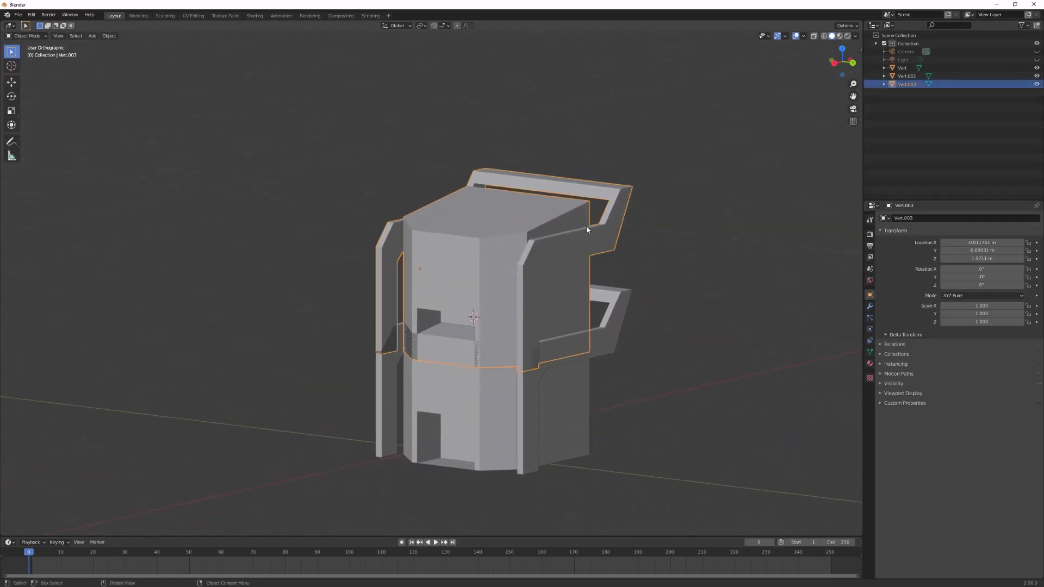
# Step: Duplicate the joined upper storey, raise the copy about 0.877 m along Z as a third storey, and clear the selection
pyautogui.hotkey('shift', 'g')
pyautogui.rightClick(635, 138)
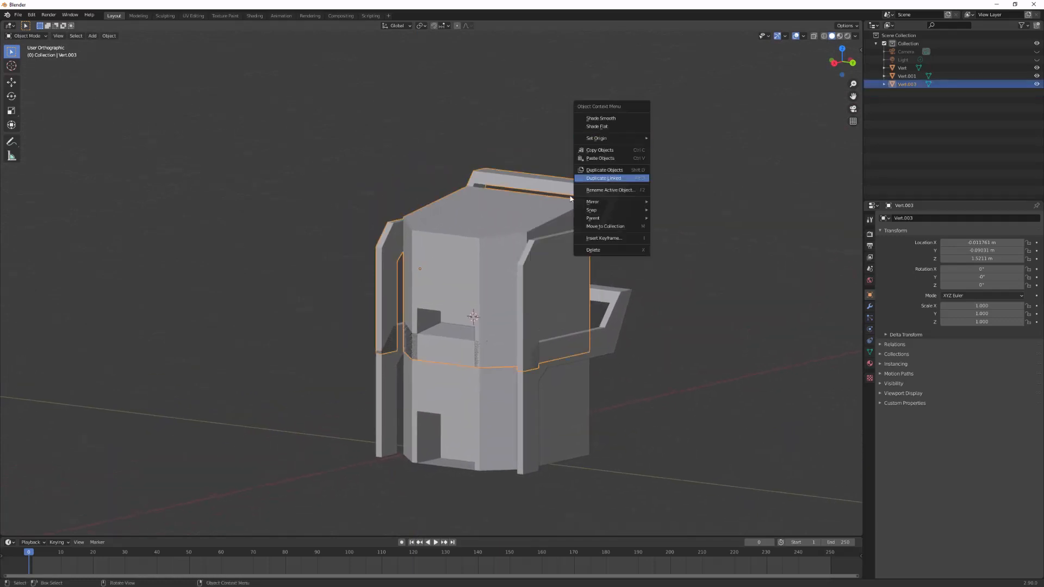
pyautogui.hotkey('shift', 'd')
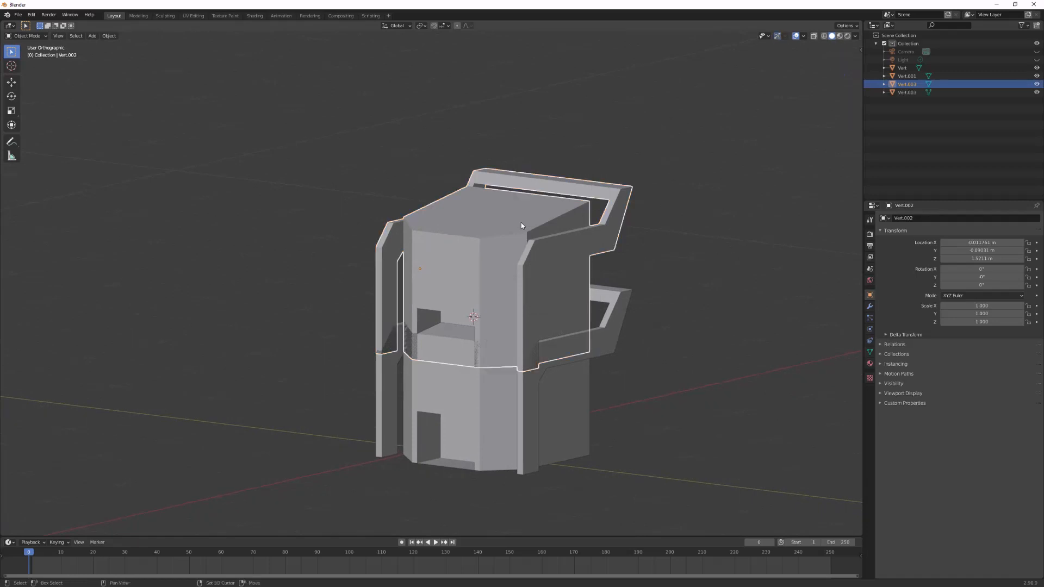
pyautogui.press('z')
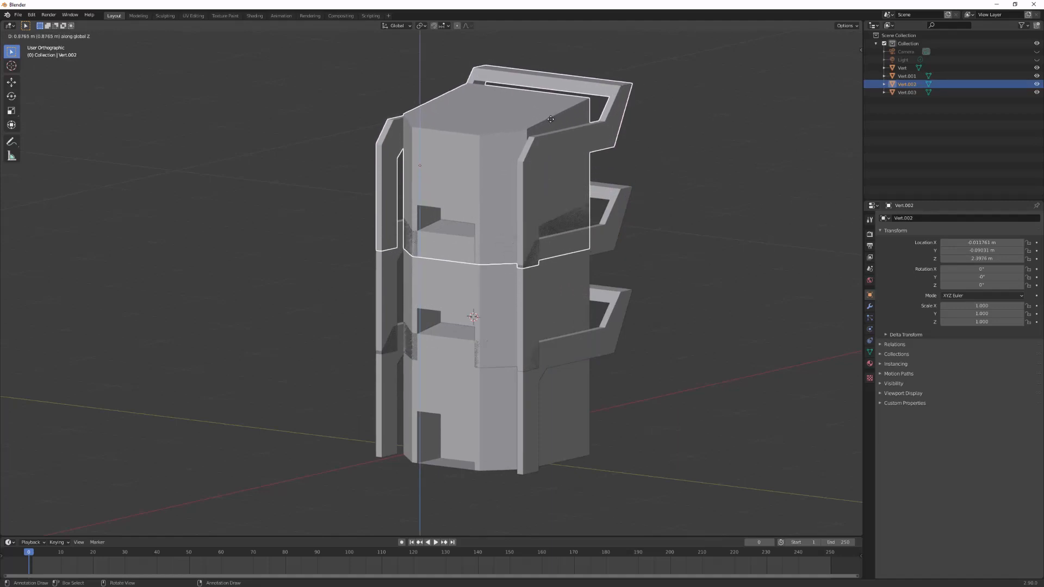
pyautogui.click(550, 118)
pyautogui.moveTo(550, 118); pyautogui.dragTo(591, 262, button='middle')
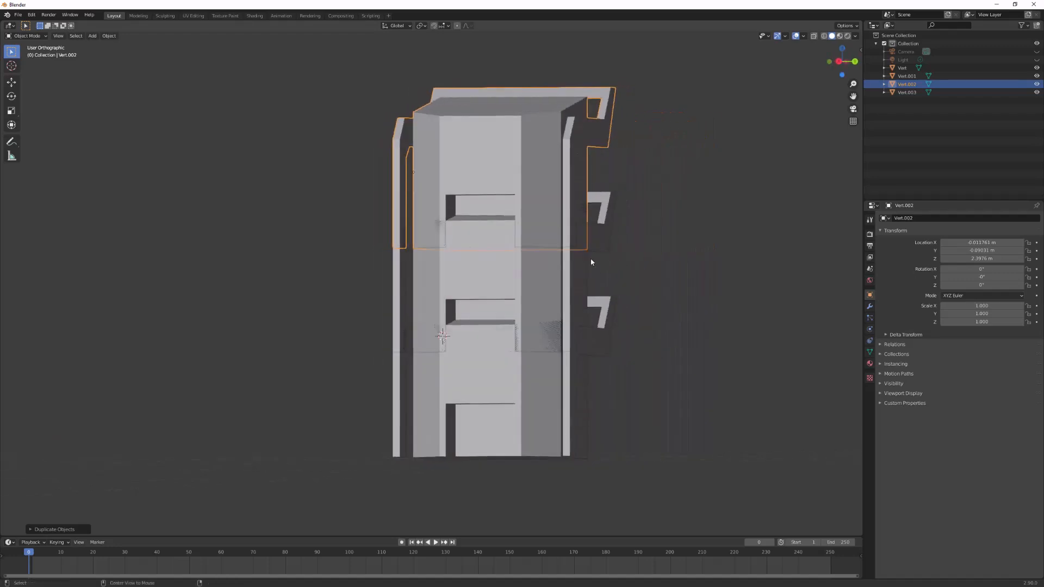
pyautogui.keyDown('alt'); pyautogui.moveTo(619, 144); pyautogui.dragTo(652, 154, button='middle'); pyautogui.keyUp('alt')
pyautogui.click(668, 158)
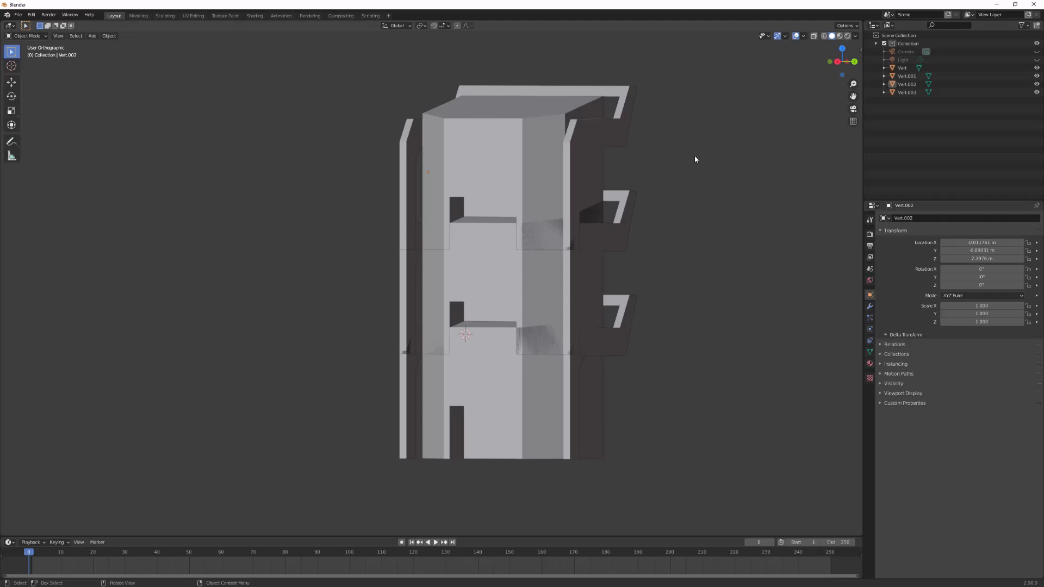
pyautogui.moveTo(695, 156)
pyautogui.mouseDown(button='middle')
pyautogui.moveTo(677, 158)
pyautogui.moveTo(687, 161)
pyautogui.mouseUp(button='middle')
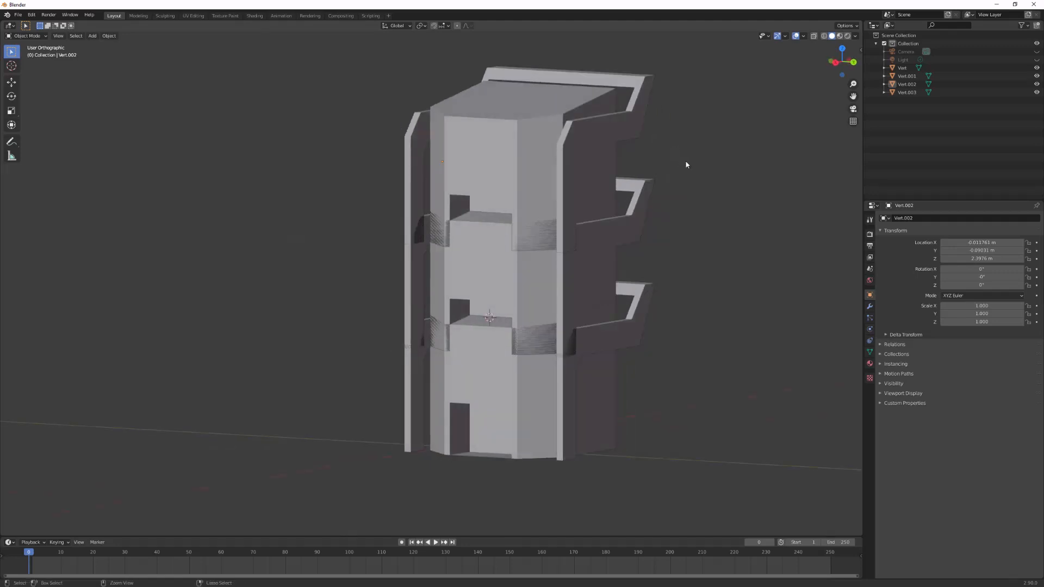
# Step: Hide the gizmos in the 3D viewport
pyautogui.hotkey('ctrl', '`')
pyautogui.hotkey('ctrl', '`')
pyautogui.press('b')
pyautogui.moveTo(712, 194); pyautogui.dragTo(734, 215)
pyautogui.hotkey('ctrl', '`')
pyautogui.moveTo(733, 218)
pyautogui.mouseDown(button='middle')
pyautogui.moveTo(756, 218)
pyautogui.moveTo(729, 214)
pyautogui.mouseUp(button='middle')
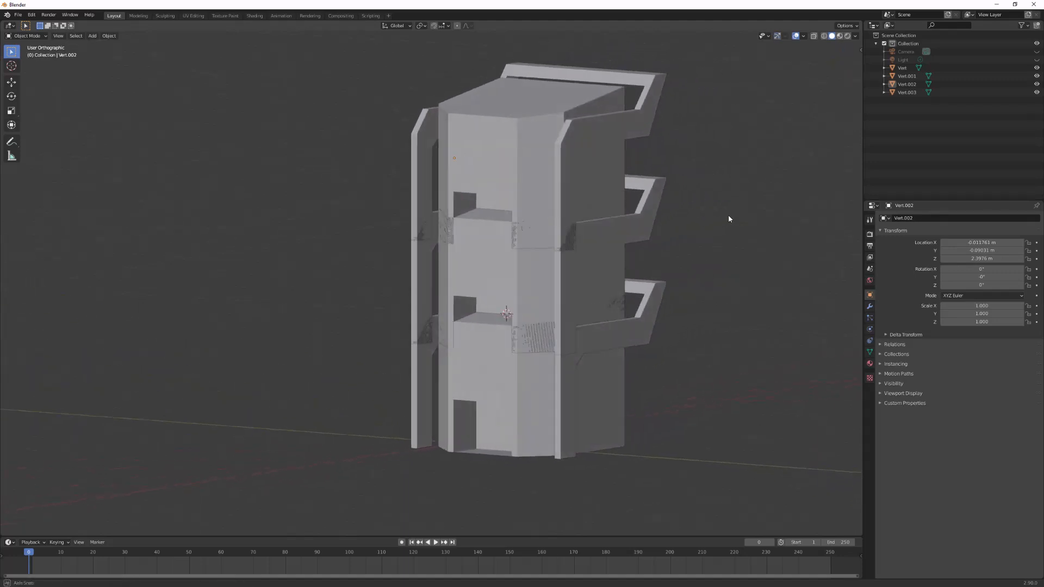
# Step: Walk around the three-storey tower in perspective and examine its front openings, side pieces and overlapping storeys
pyautogui.hotkey('shift', '`')
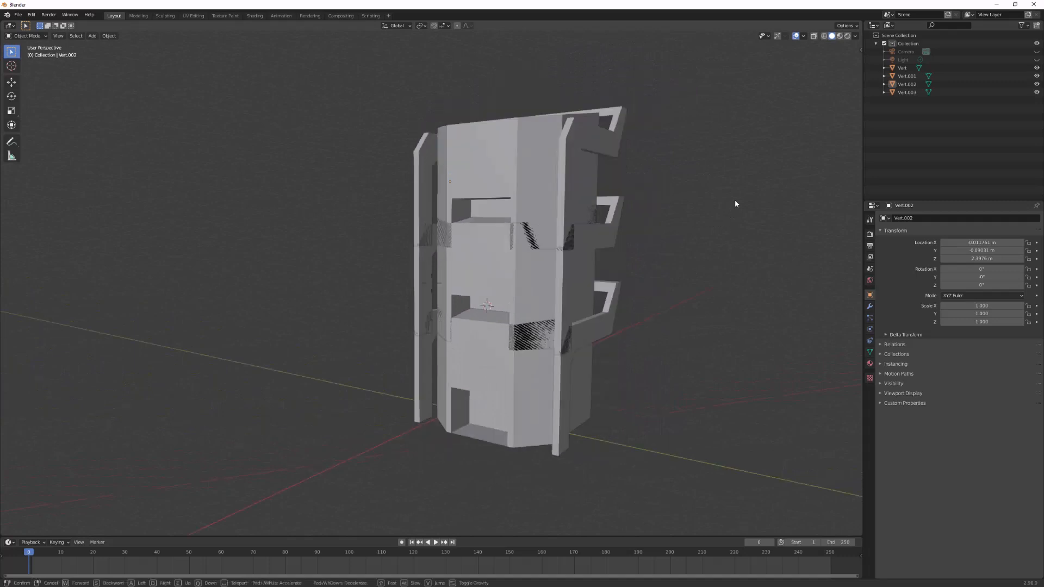
pyautogui.press('d')
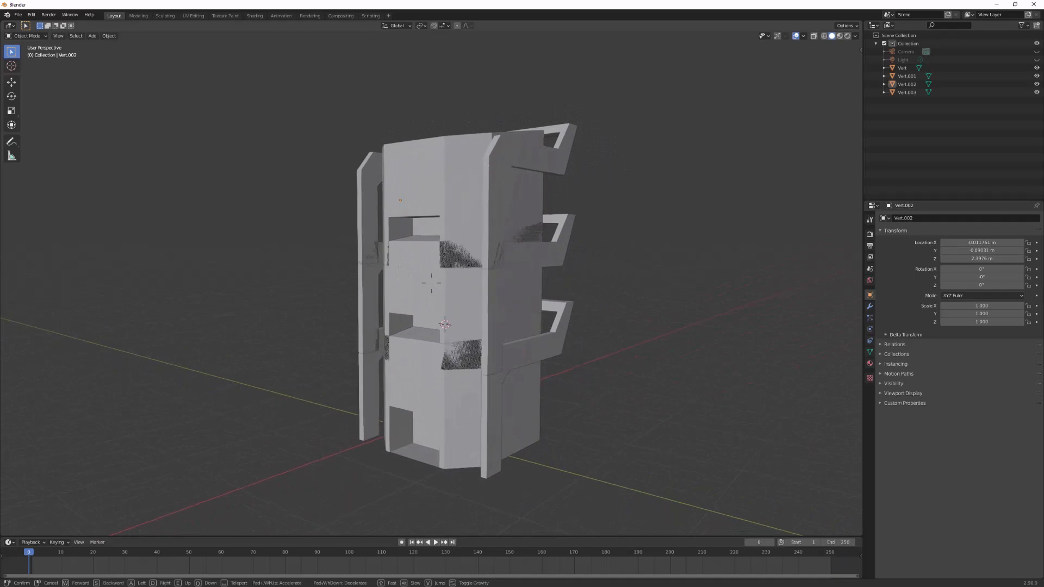
pyautogui.press('a')
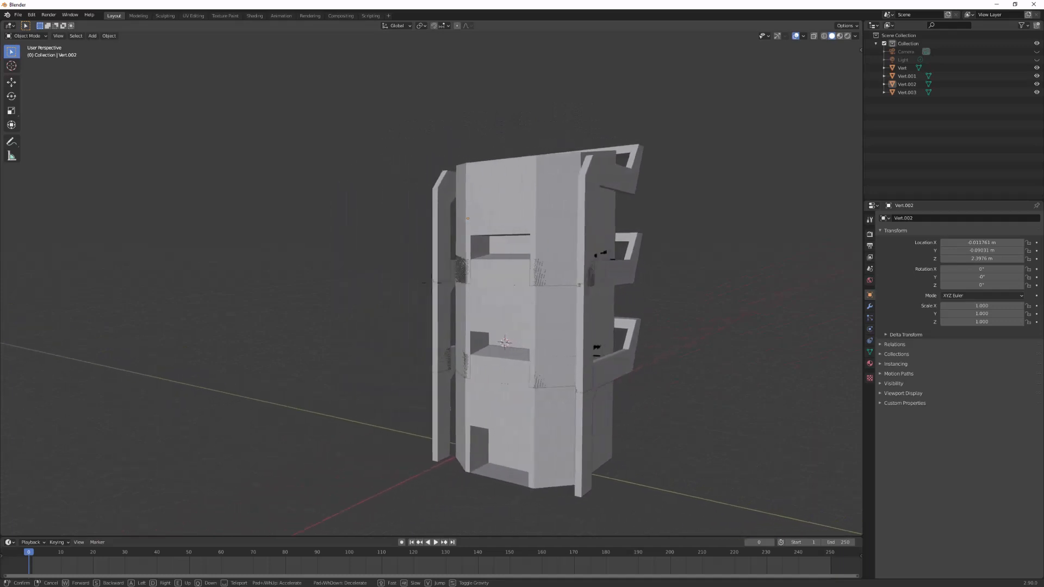
pyautogui.press('q')
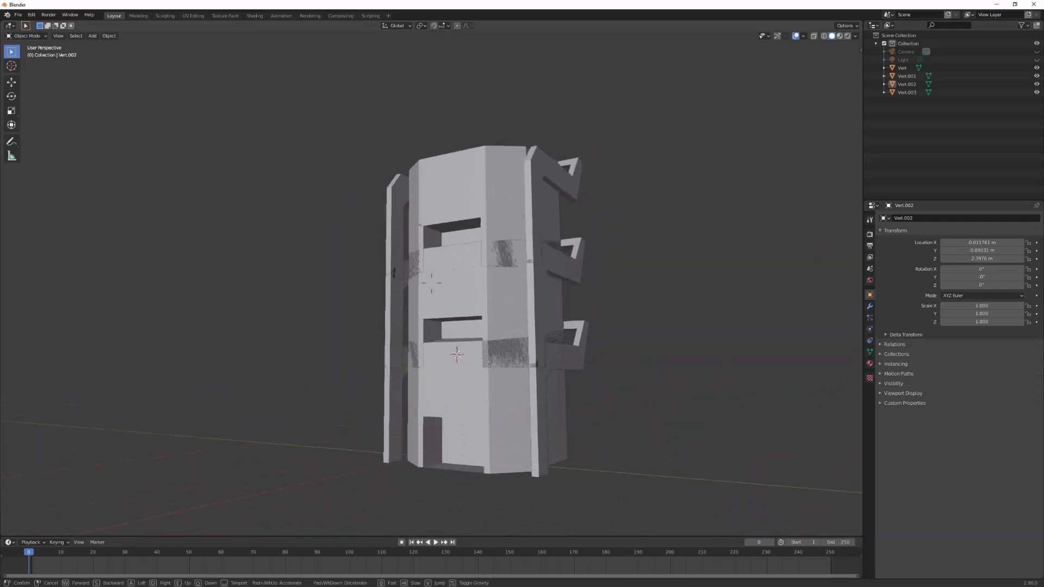
pyautogui.press('a')
pyautogui.press('w')
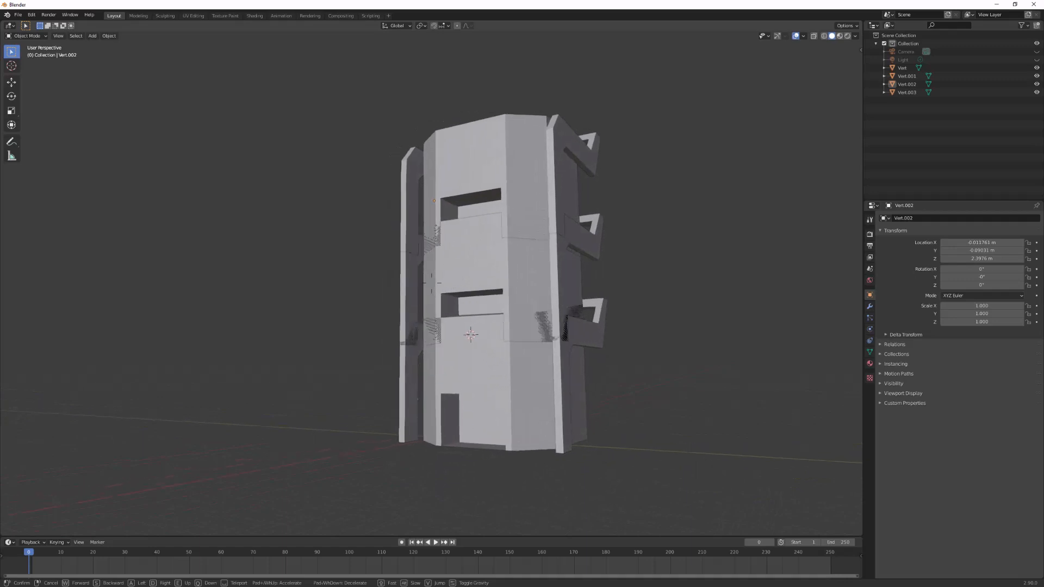
pyautogui.press('s')
pyautogui.press('a')
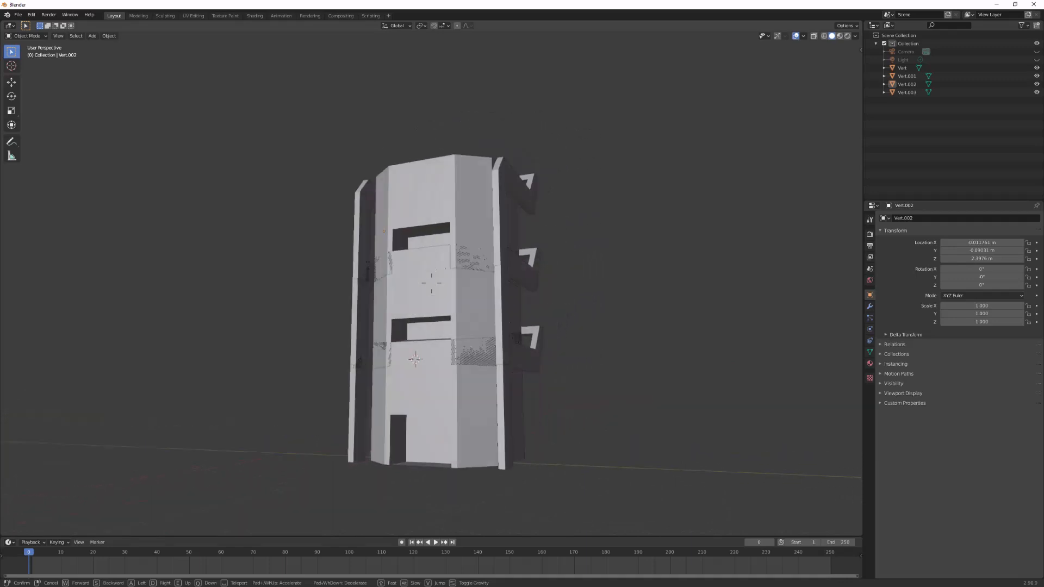
pyautogui.press('a')
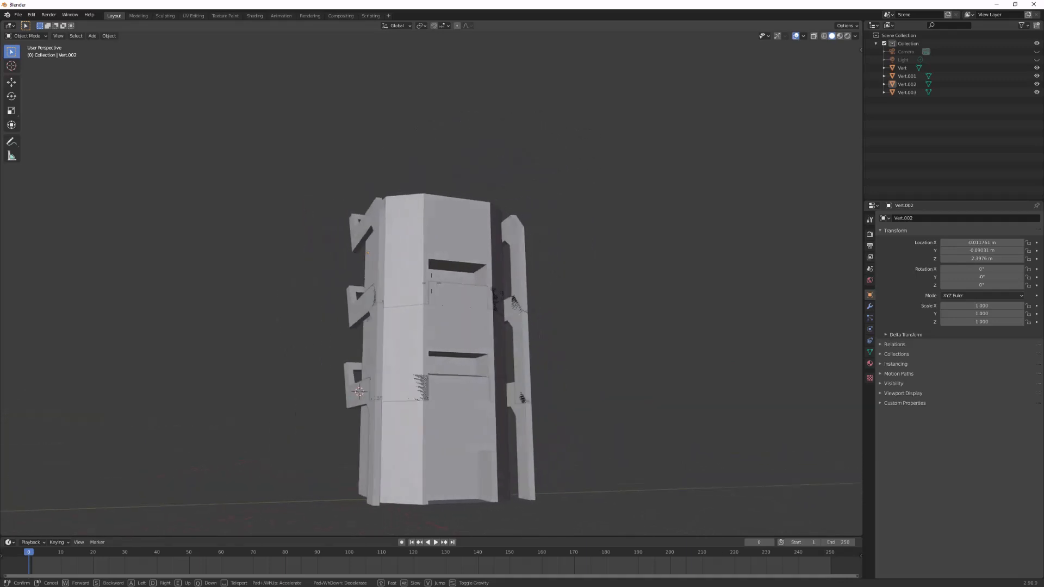
pyautogui.press('w')
pyautogui.press('d')
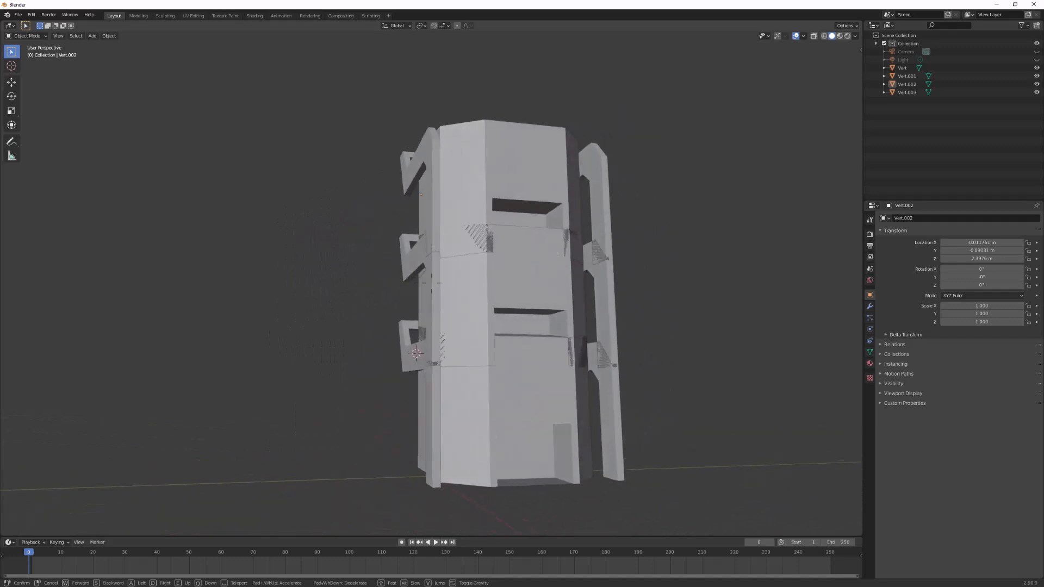
pyautogui.press('a')
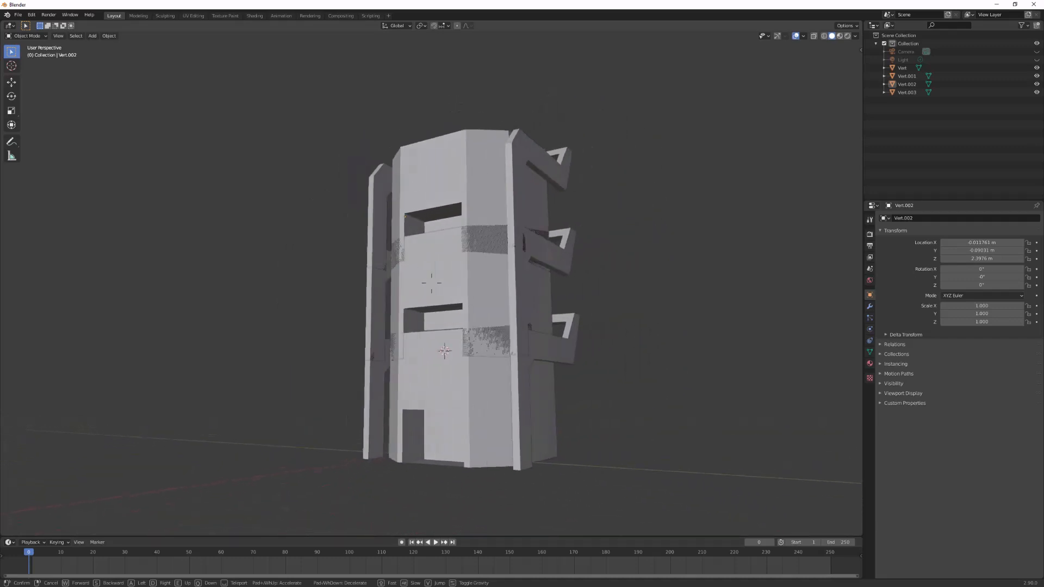
pyautogui.click(507, 313)
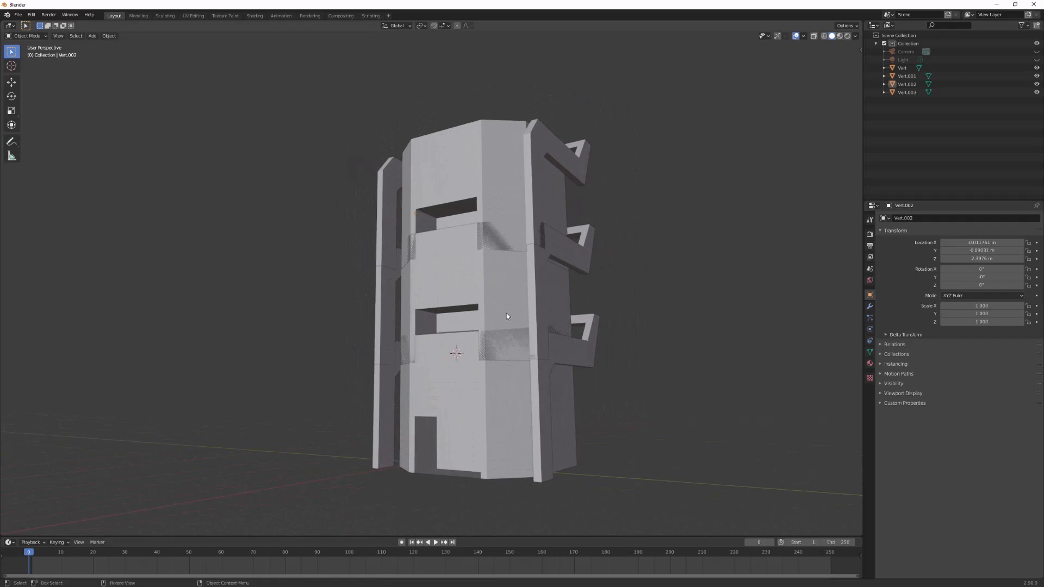
# Step: Join all of the tower's parts into one object, clear the selection, and check the merged tower from above
pyautogui.press('a')
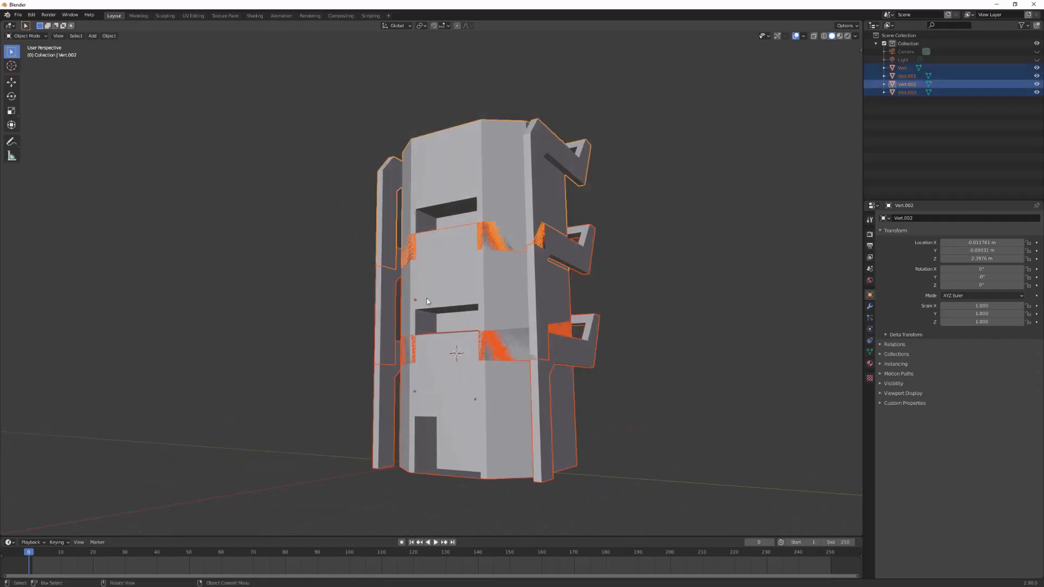
pyautogui.hotkey('ctrl', 'j')
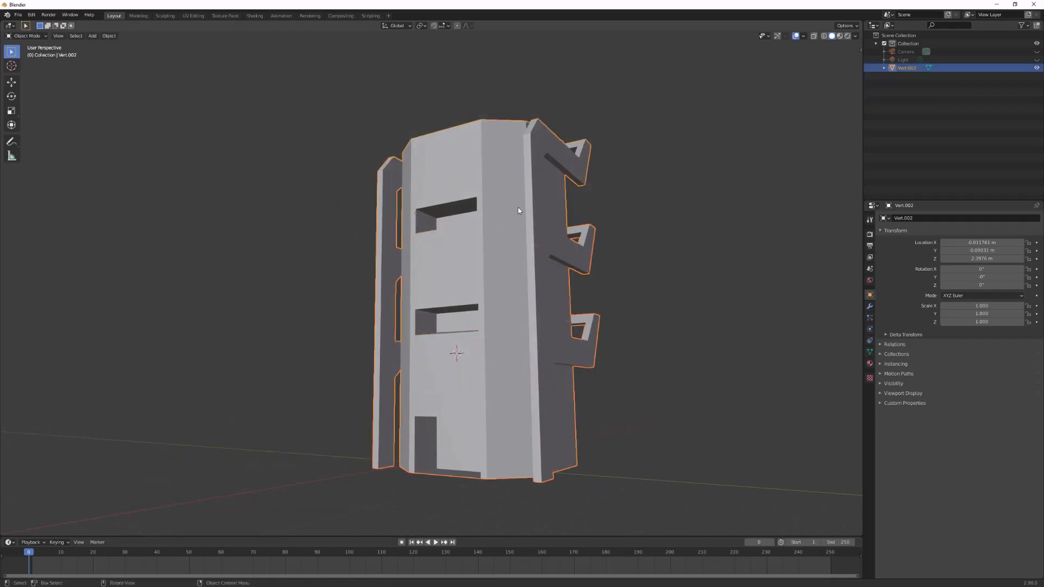
pyautogui.click(730, 445)
pyautogui.moveTo(520, 393); pyautogui.dragTo(467, 379, button='middle')
pyautogui.moveTo(645, 262)
pyautogui.mouseDown(button='middle')
pyautogui.moveTo(646, 275)
pyautogui.moveTo(703, 293)
pyautogui.moveTo(639, 264)
pyautogui.mouseUp(button='middle')
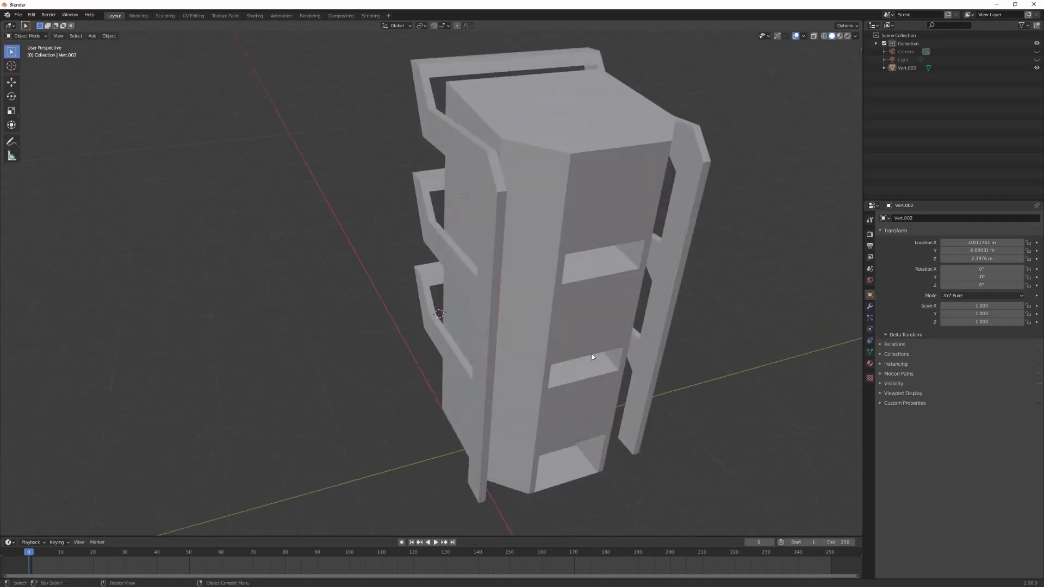
# Step: Preview the joined tower in rendered viewport shading, look at its shading options, and return to solid shading
pyautogui.moveTo(645, 338); pyautogui.dragTo(561, 225, button='middle')
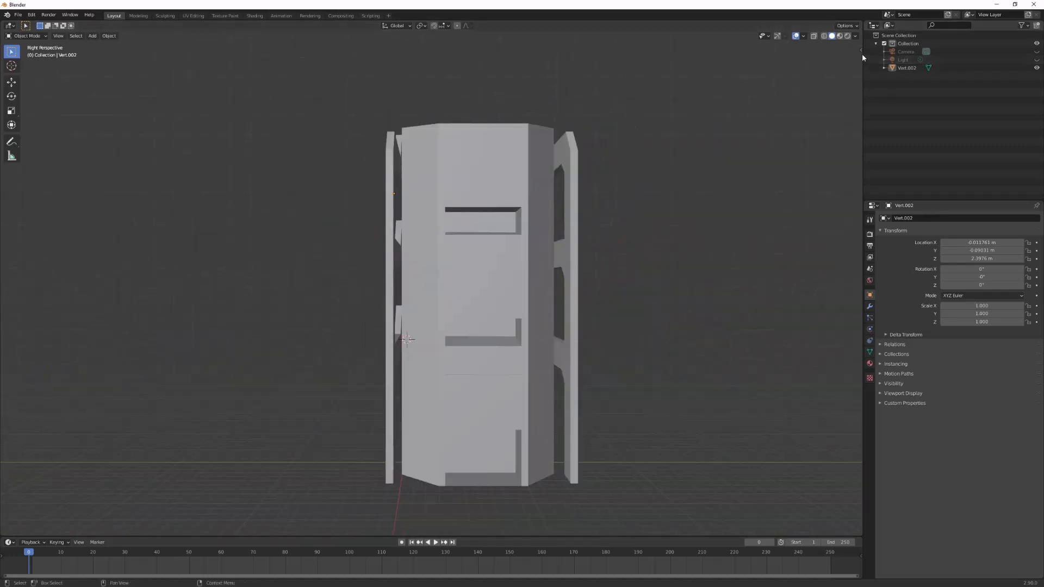
pyautogui.press('n')
pyautogui.press('n')
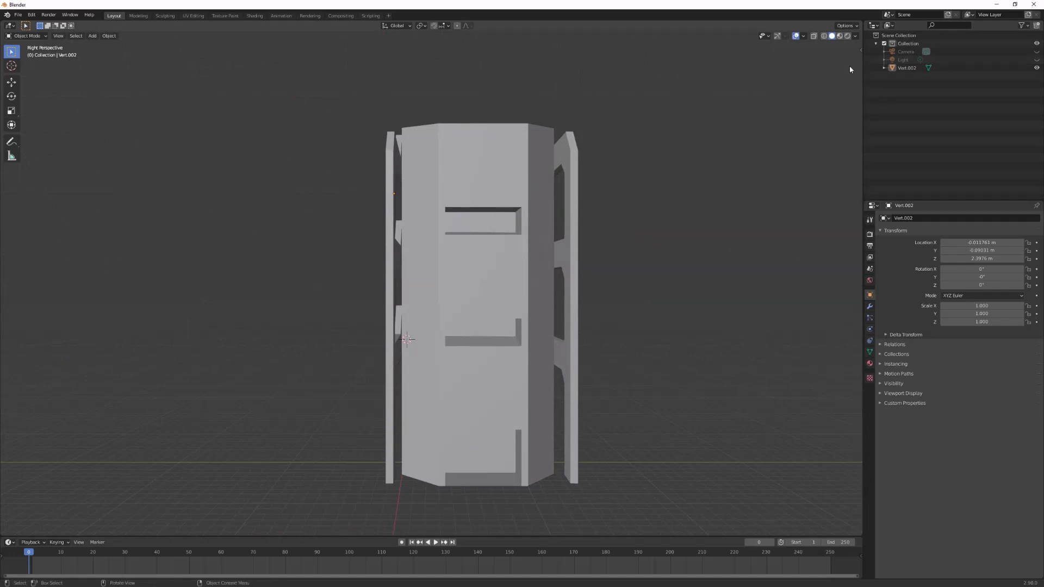
pyautogui.click(850, 36)
pyautogui.click(855, 36)
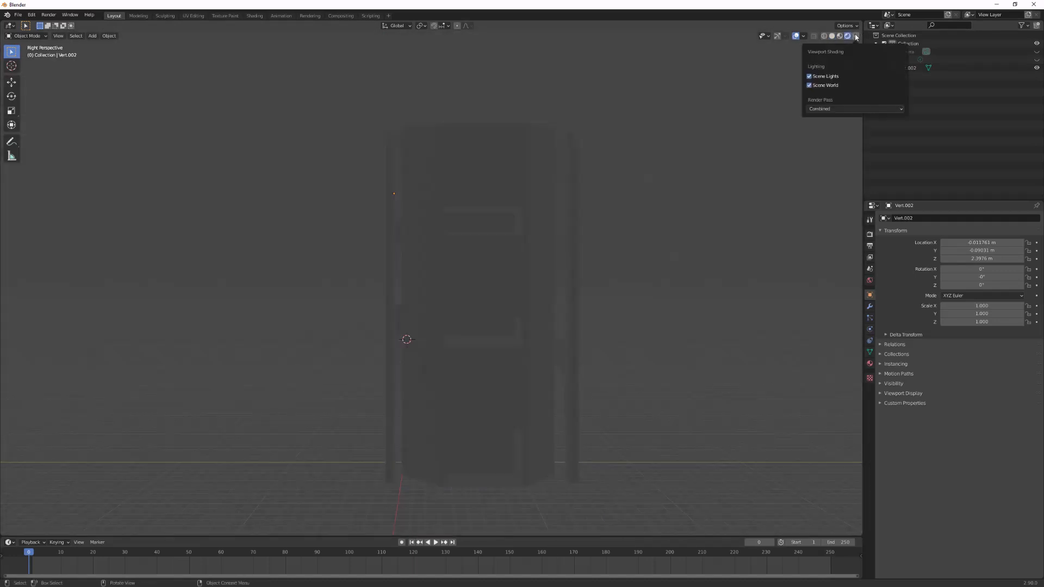
pyautogui.click(832, 36)
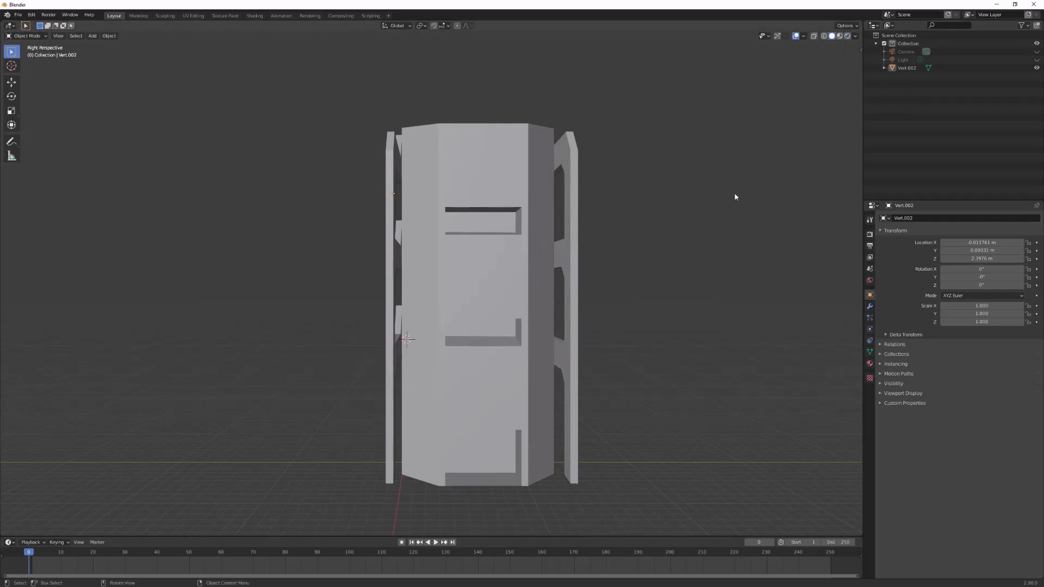
# Step: Show the viewport gizmos again, switch to orthographic projection, and inspect the tower from several sides
pyautogui.hotkey('ctrl', '`')
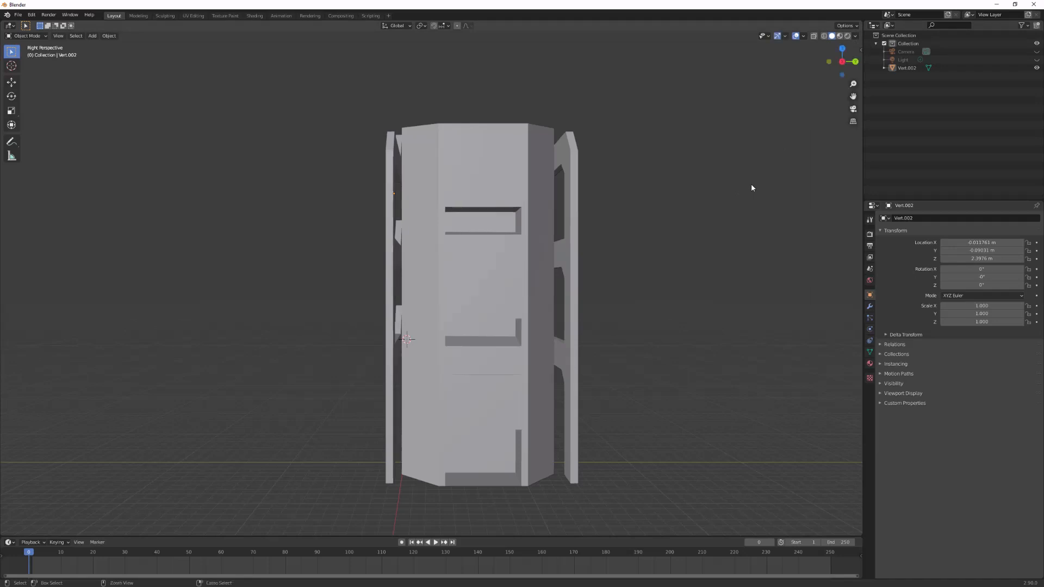
pyautogui.click(854, 121)
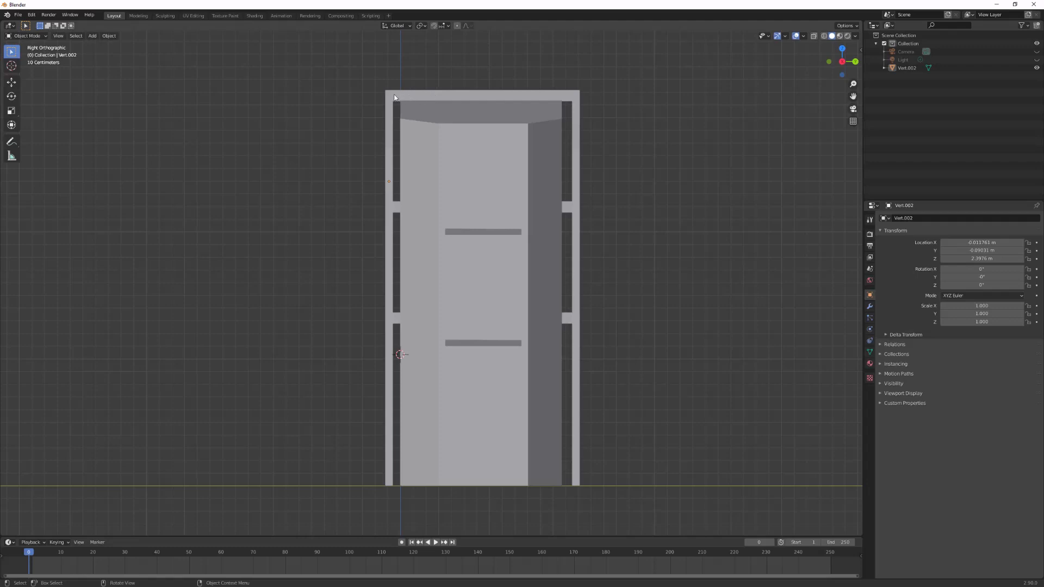
pyautogui.moveTo(632, 168)
pyautogui.mouseDown(button='middle')
pyautogui.moveTo(540, 170)
pyautogui.moveTo(618, 168)
pyautogui.mouseUp(button='middle')
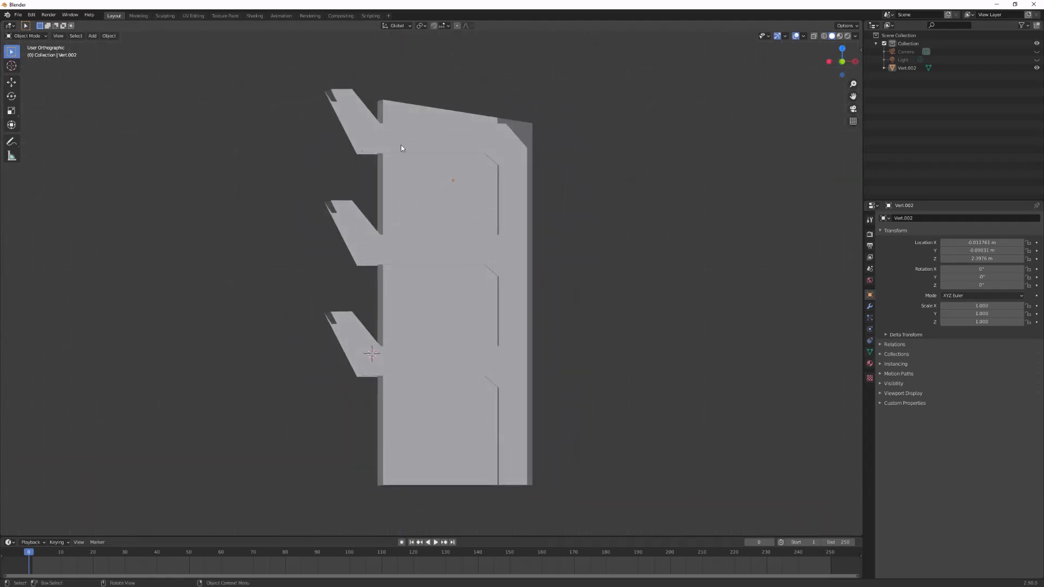
pyautogui.moveTo(590, 209); pyautogui.dragTo(500, 184, button='middle')
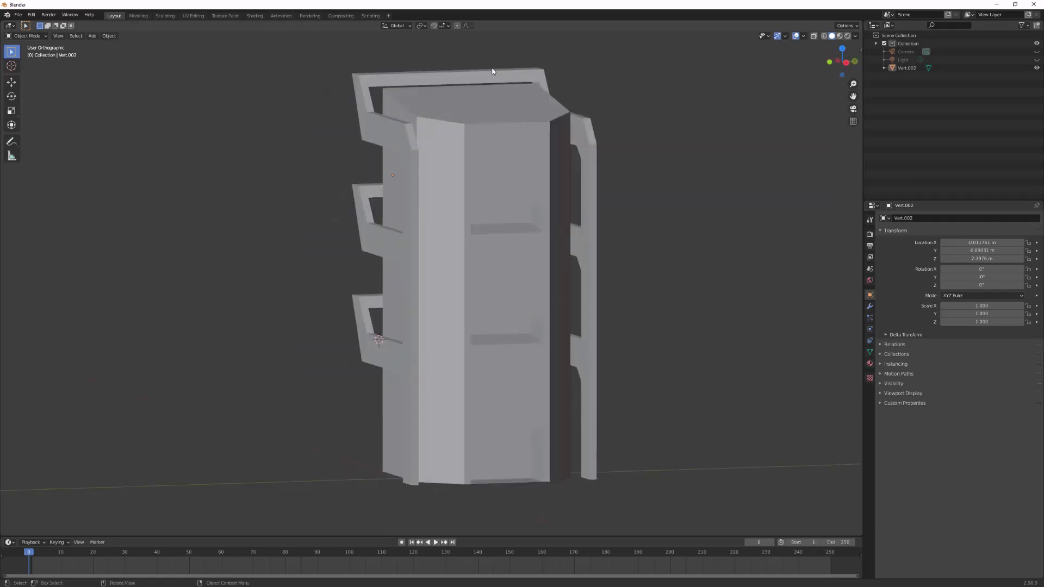
pyautogui.moveTo(493, 71); pyautogui.dragTo(615, 154, button='middle')
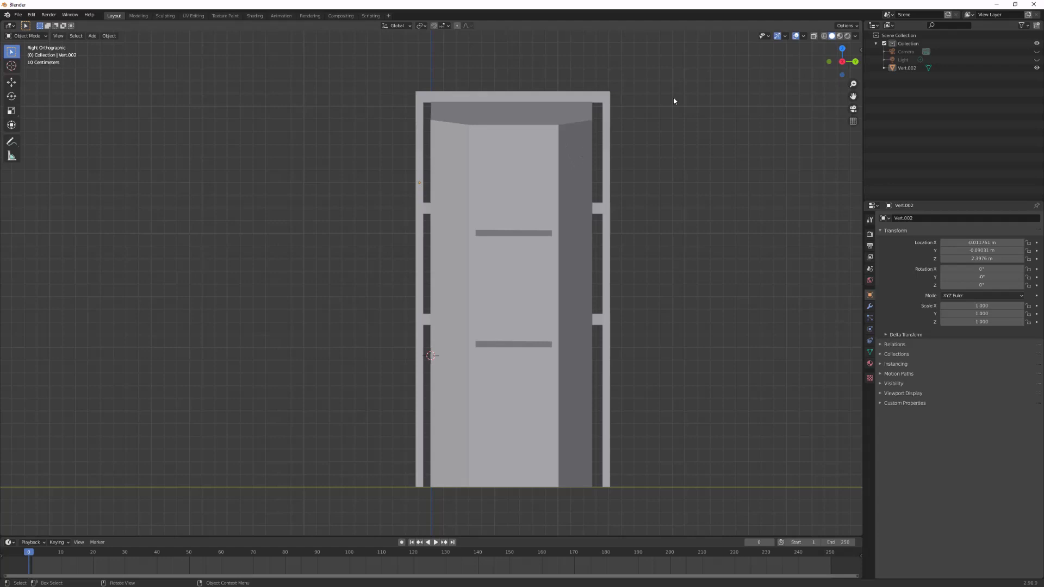
# Step: Display the tower in wireframe shading and enter Edit Mode on its mesh
pyautogui.click(824, 36)
pyautogui.keyDown('shift'); pyautogui.moveTo(548, 103); pyautogui.dragTo(481, 139, button='middle'); pyautogui.keyUp('shift')
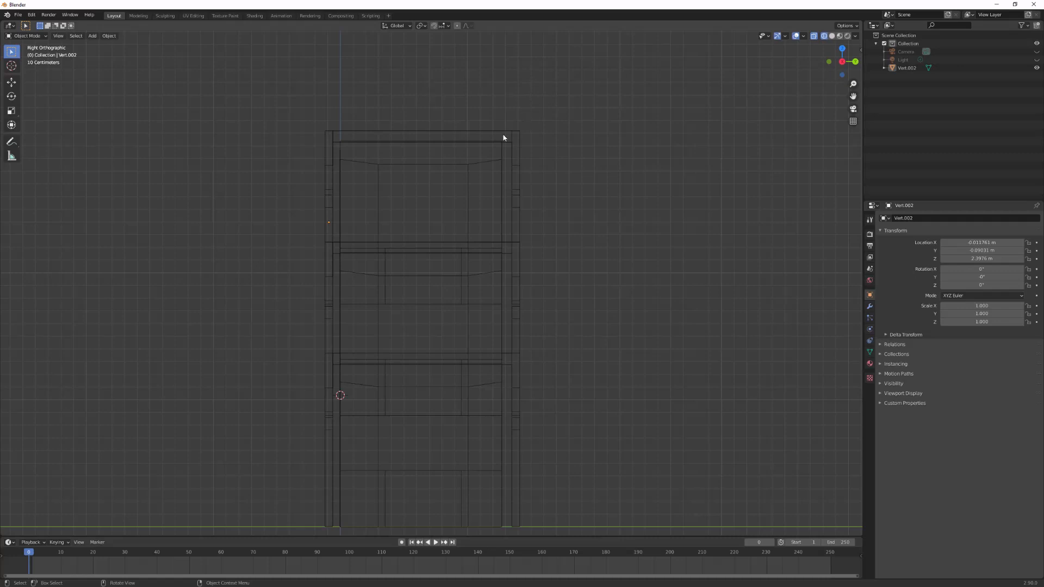
pyautogui.moveTo(503, 138)
pyautogui.mouseDown(button='middle')
pyautogui.moveTo(475, 155)
pyautogui.moveTo(498, 155)
pyautogui.moveTo(485, 150)
pyautogui.moveTo(516, 121)
pyautogui.mouseUp(button='middle')
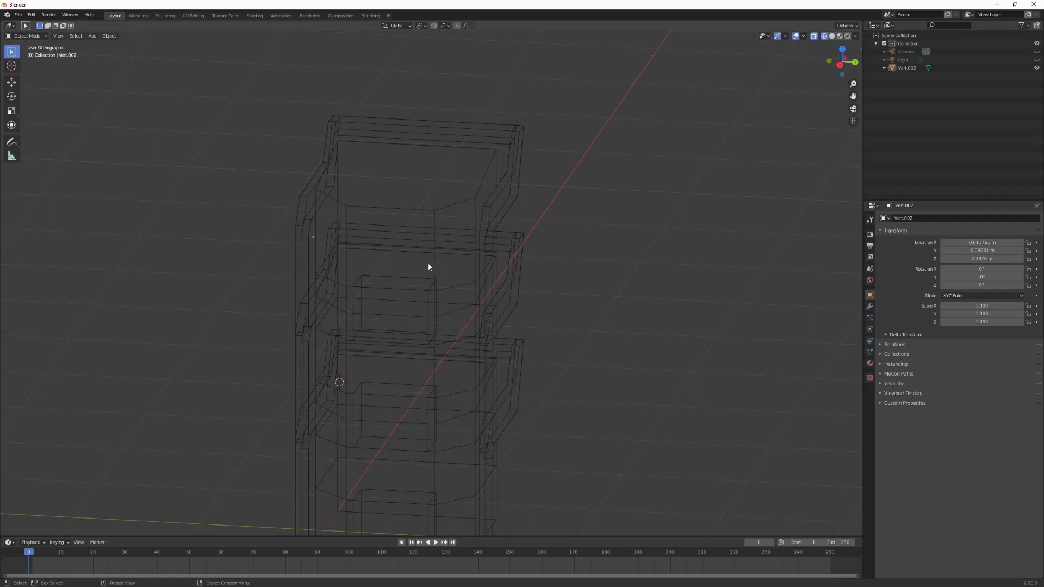
pyautogui.press('Tab')
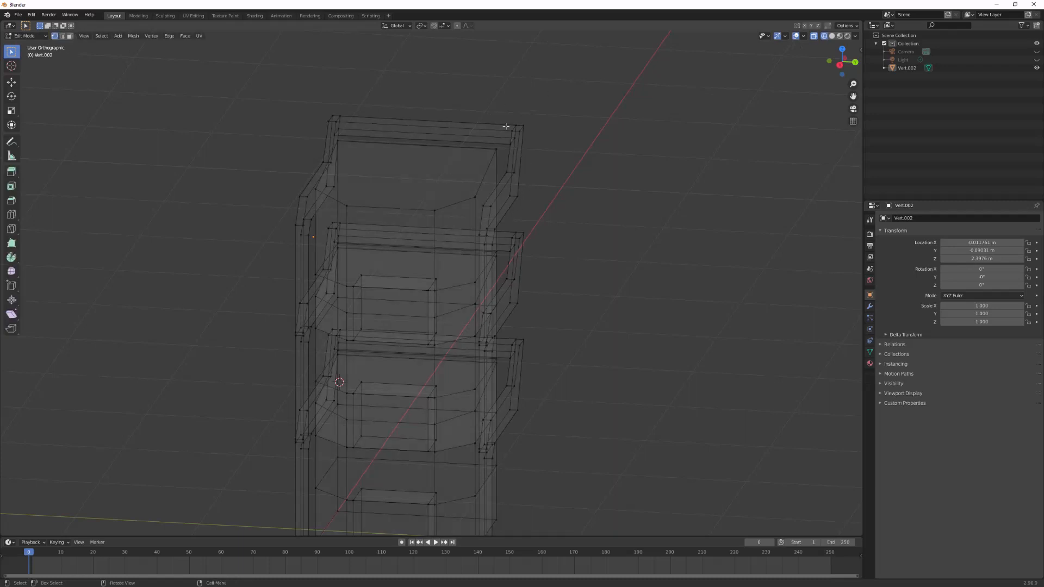
# Step: Select the top storey's crossbar together with the roof edge beside it and raise them along Z
pyautogui.keyDown('shift'); pyautogui.moveTo(504, 165); pyautogui.dragTo(611, 156, button='middle'); pyautogui.keyUp('shift')
pyautogui.moveTo(657, 68); pyautogui.dragTo(402, 158)
pyautogui.moveTo(676, 136); pyautogui.dragTo(668, 87, button='middle')
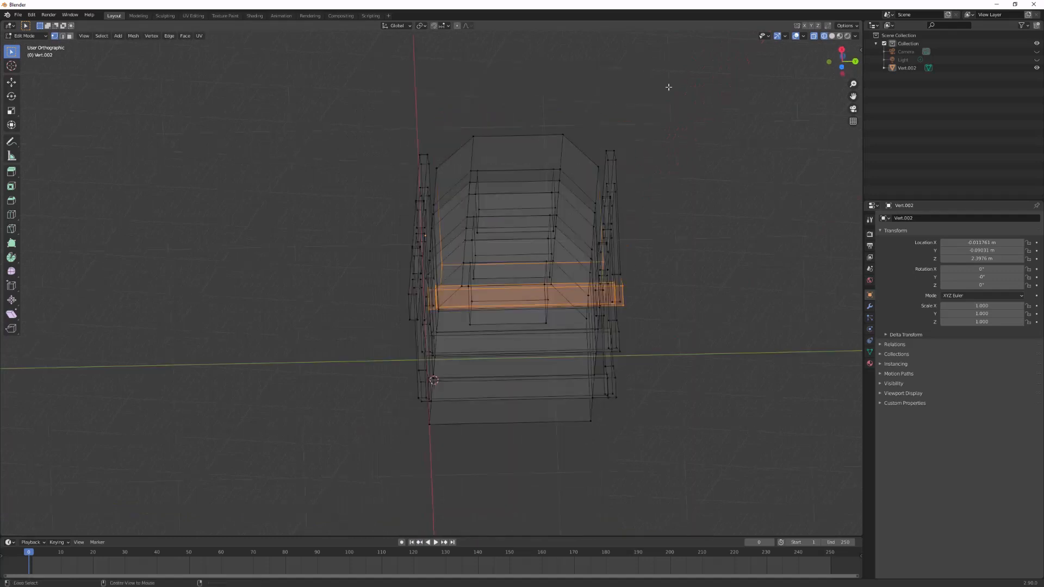
pyautogui.press('KP_3')
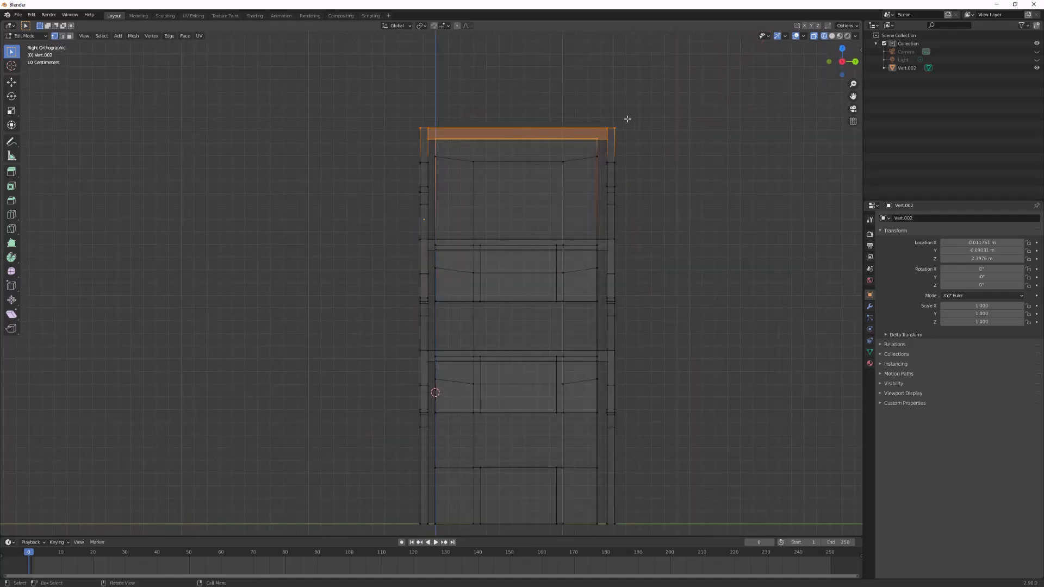
pyautogui.press('g')
pyautogui.press('z')
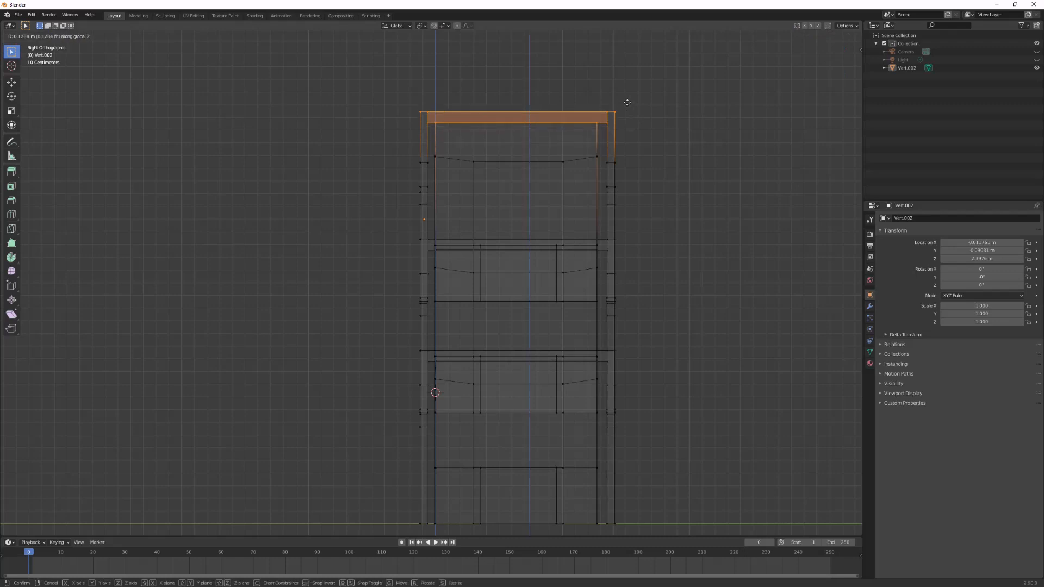
pyautogui.click(625, 98)
# Step: In front view, lower the outermost roof corner vertices opposite the crossbar about 0.083 m along Z and clear the selection
pyautogui.moveTo(626, 98); pyautogui.dragTo(723, 135, button='middle')
pyautogui.moveTo(806, 147); pyautogui.dragTo(746, 382, button='middle')
pyautogui.press('KP_1')
pyautogui.moveTo(646, 144); pyautogui.dragTo(691, 193)
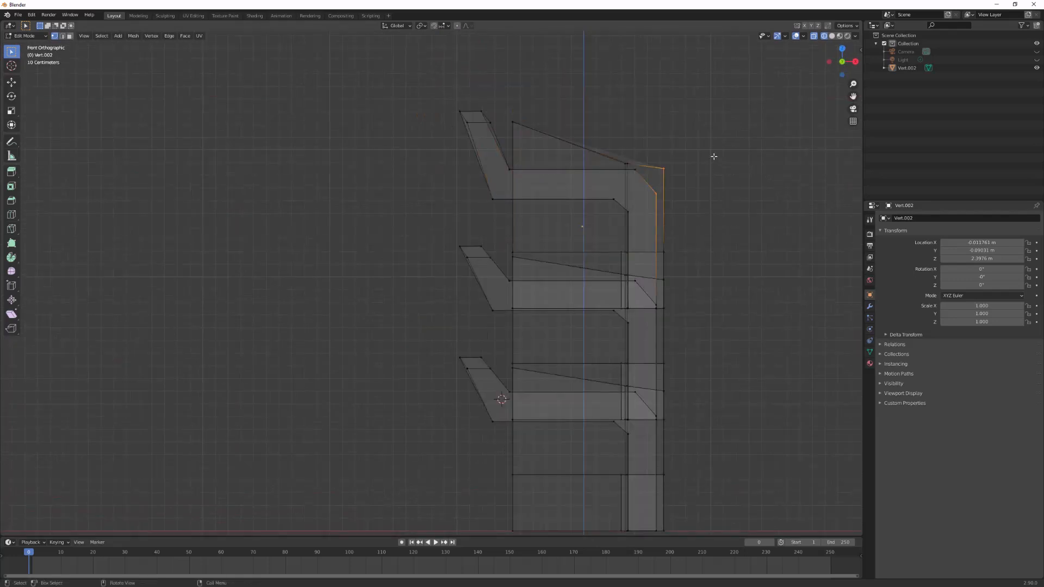
pyautogui.moveTo(733, 127); pyautogui.dragTo(654, 183)
pyautogui.keyDown('shift'); pyautogui.moveTo(765, 145); pyautogui.dragTo(704, 163, button='middle'); pyautogui.keyUp('shift')
pyautogui.press('g')
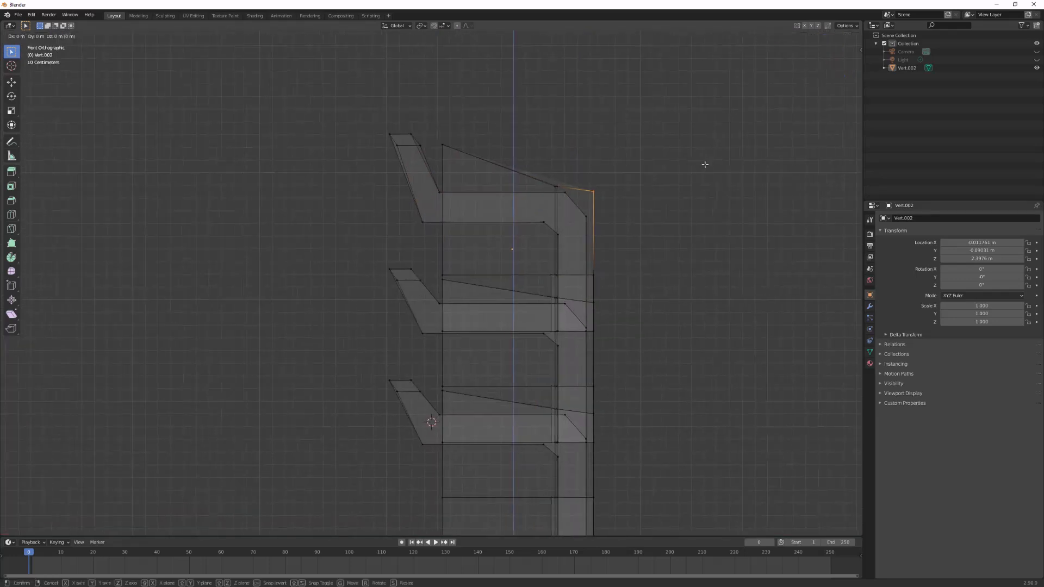
pyautogui.press('z')
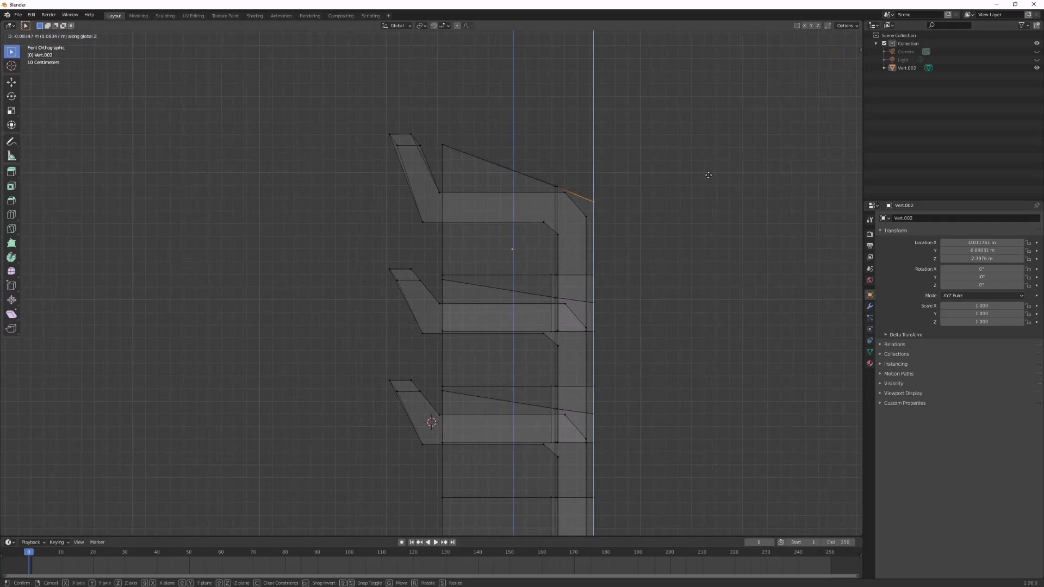
pyautogui.click(709, 175)
pyautogui.click(644, 170)
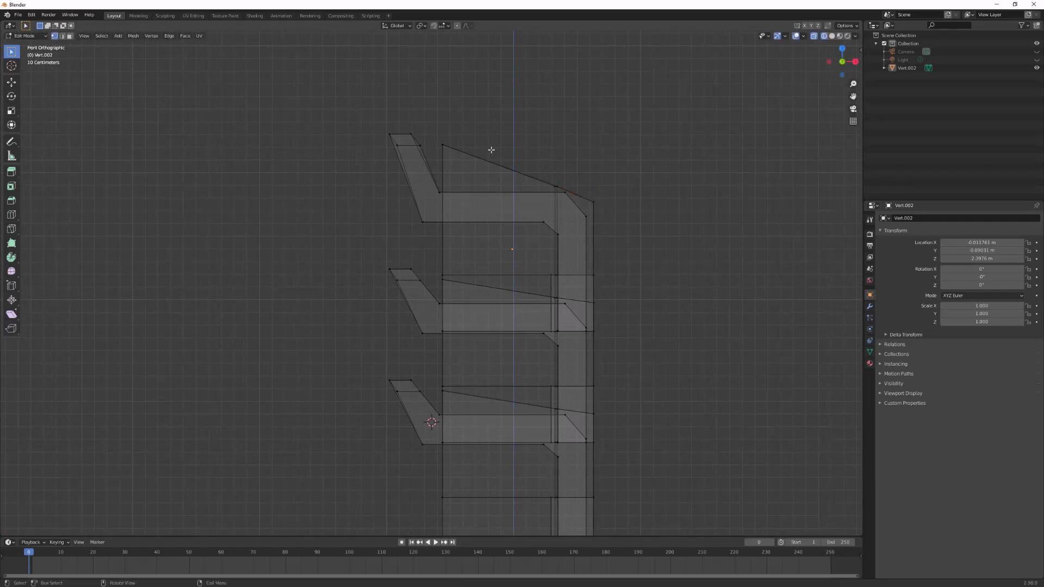
# Step: Shift the top crossbar's lower vertices on the roof side about 0.028 m toward negative X and clear the selection
pyautogui.scroll(-2, 498, 187)
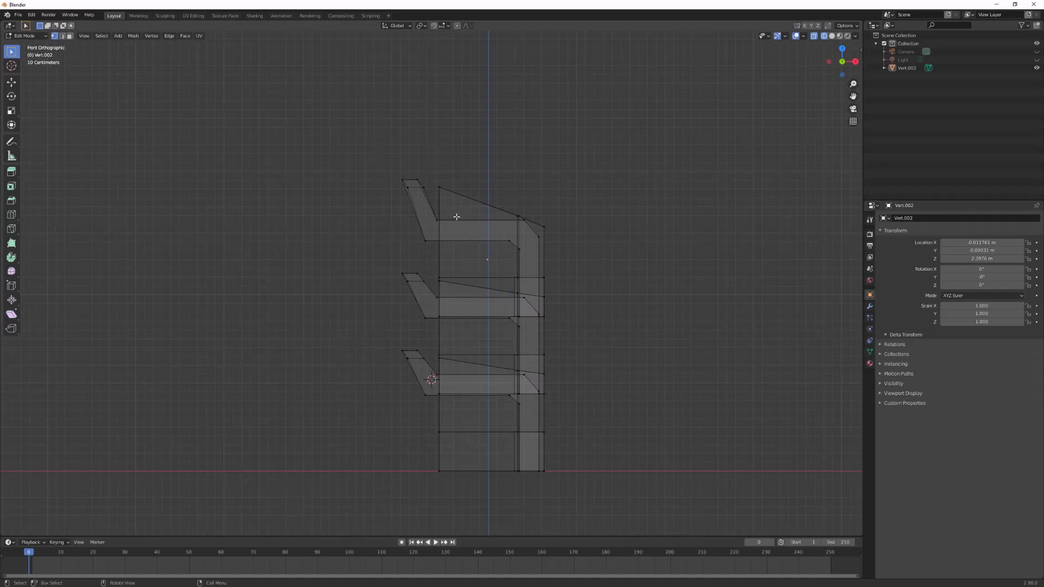
pyautogui.scroll(2, 489, 144)
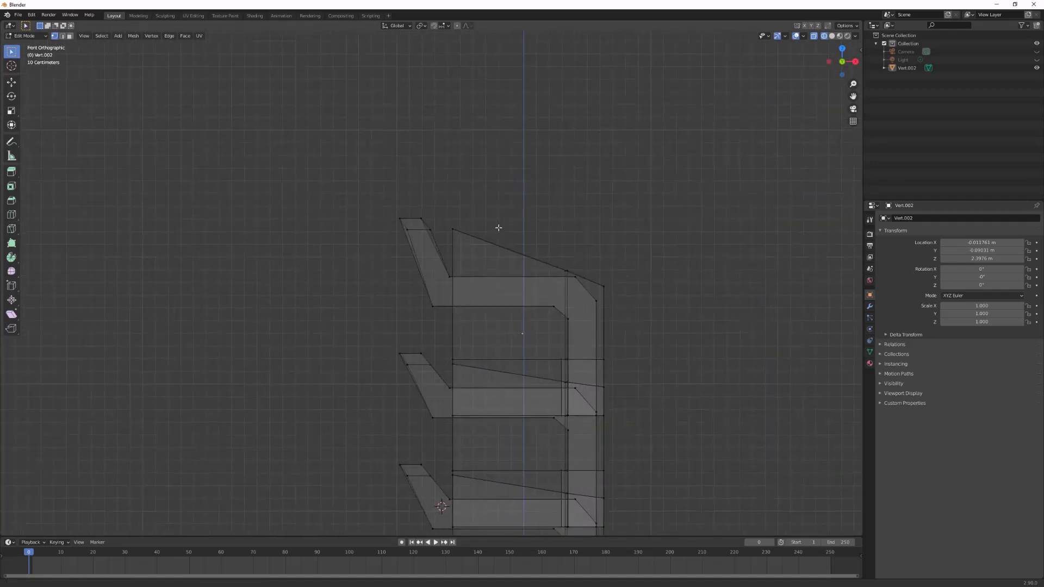
pyautogui.moveTo(435, 199); pyautogui.dragTo(362, 251)
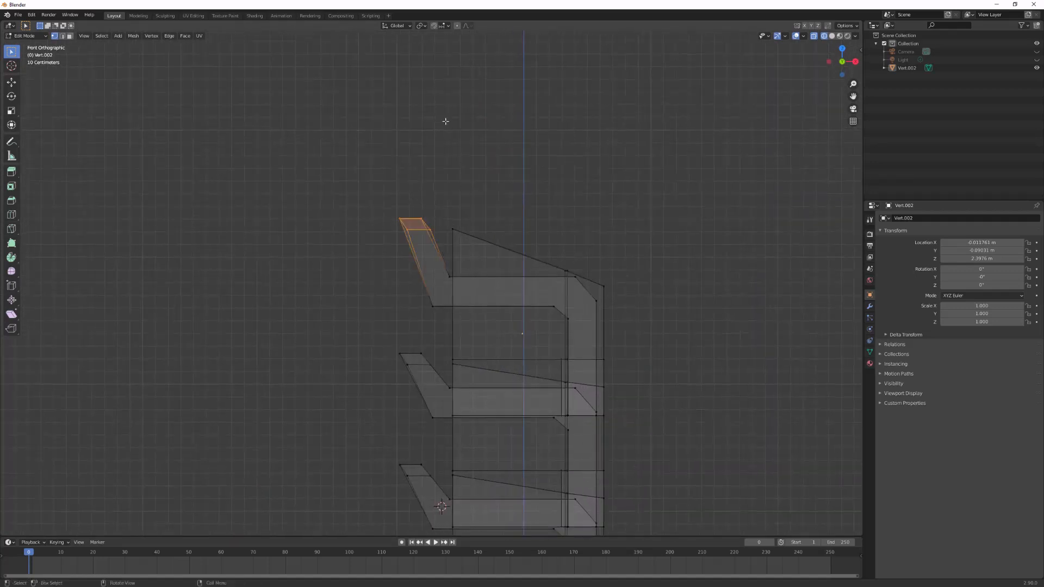
pyautogui.scroll(5, 436, 211)
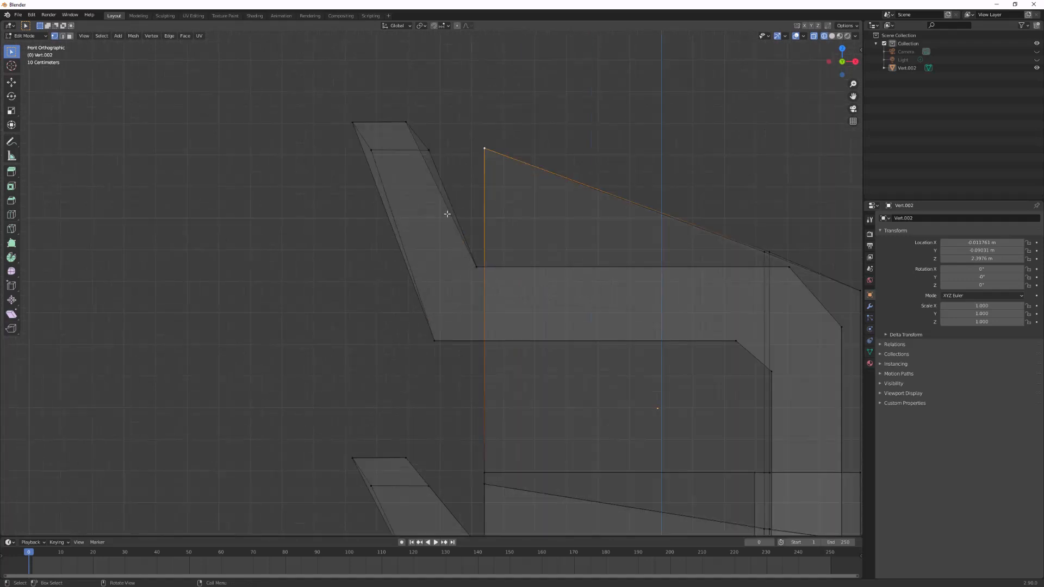
pyautogui.click(430, 154)
pyautogui.press('g')
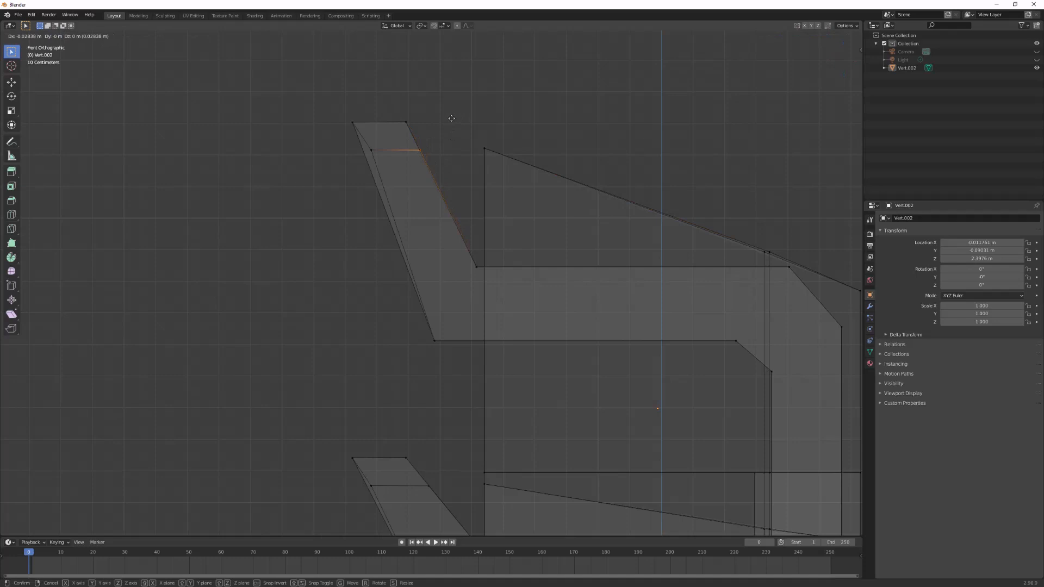
pyautogui.click(451, 118)
pyautogui.click(456, 107)
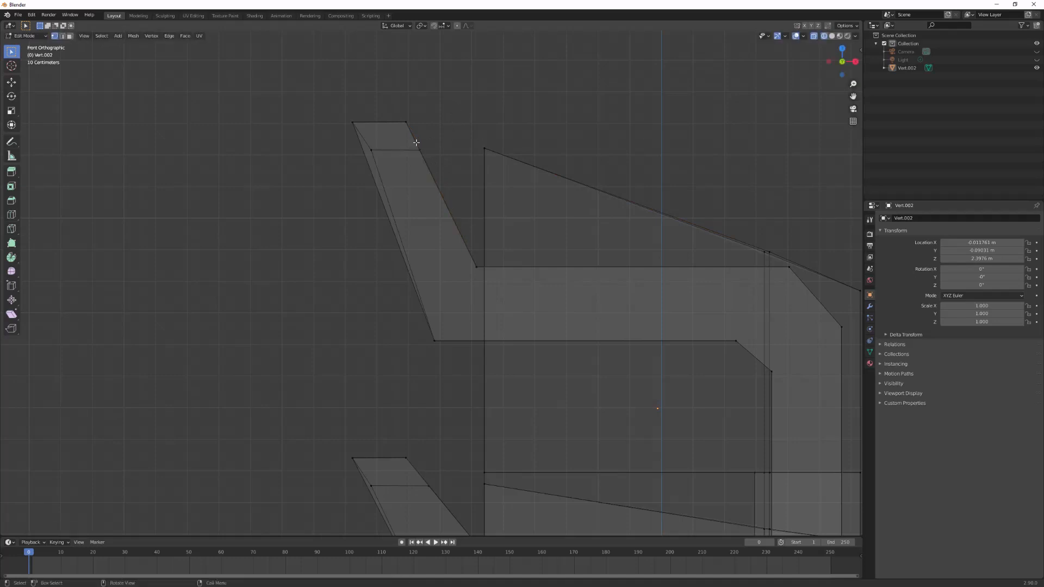
# Step: Move the top crossbar's lower outer vertices about 0.015 m toward negative X to line up with the slanted arm
pyautogui.click(371, 150)
pyautogui.press('g')
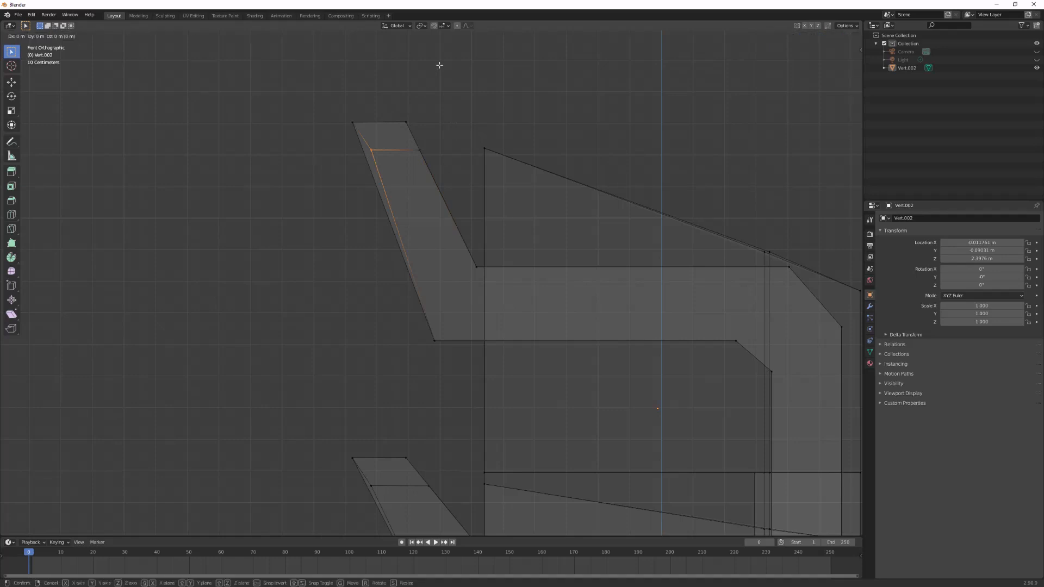
pyautogui.press('x')
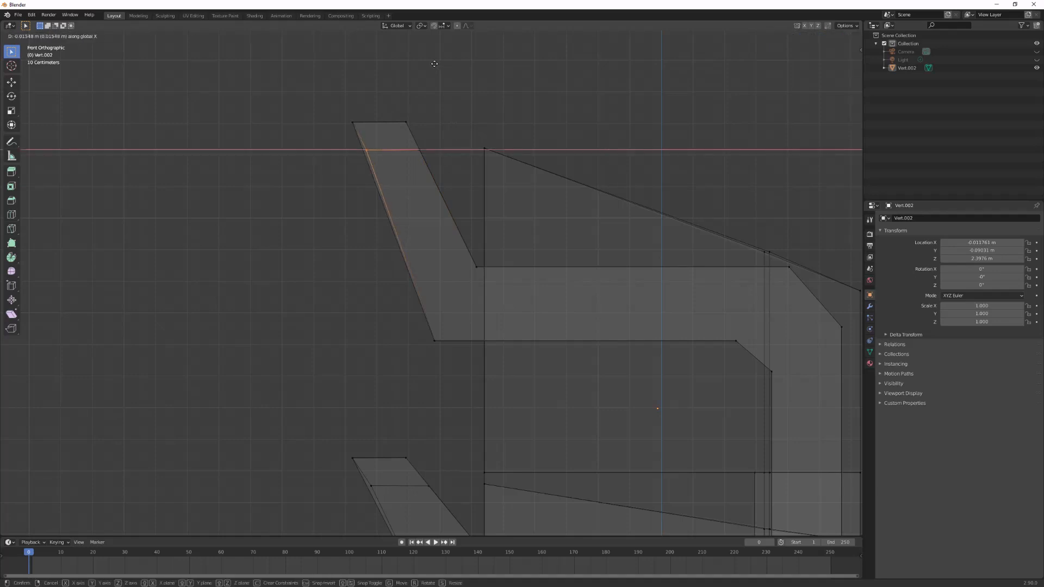
pyautogui.click(434, 63)
# Step: Select the whole end section of the top crossbar, raise it further along Z, and clear the selection
pyautogui.click(373, 141)
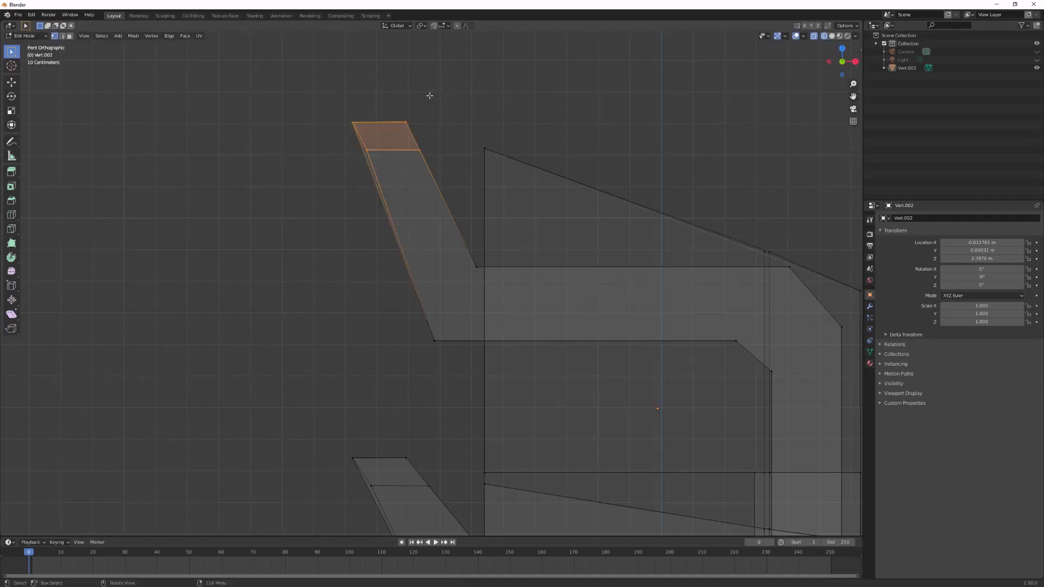
pyautogui.press('g')
pyautogui.press('z')
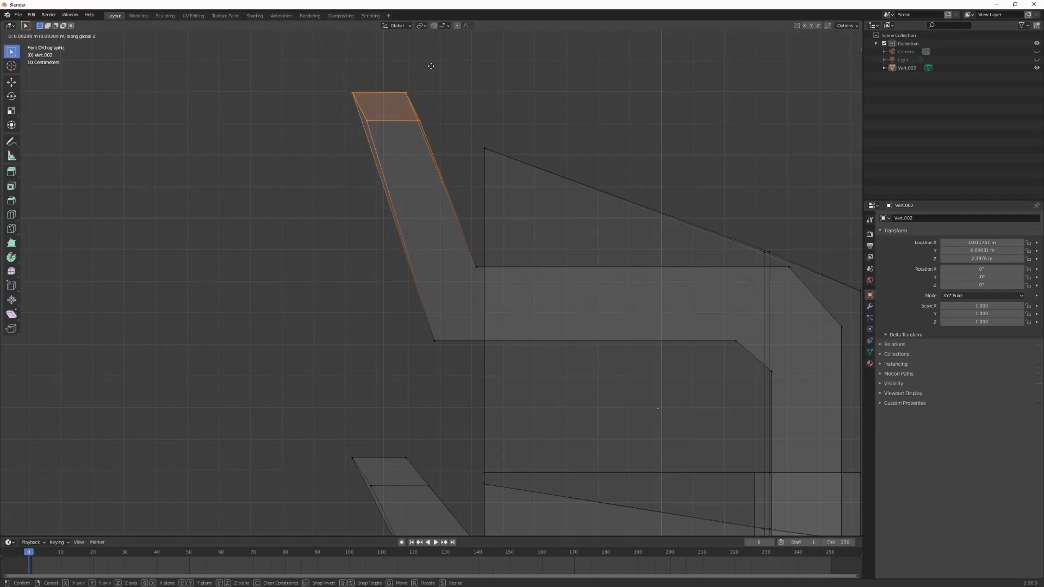
pyautogui.click(437, 51)
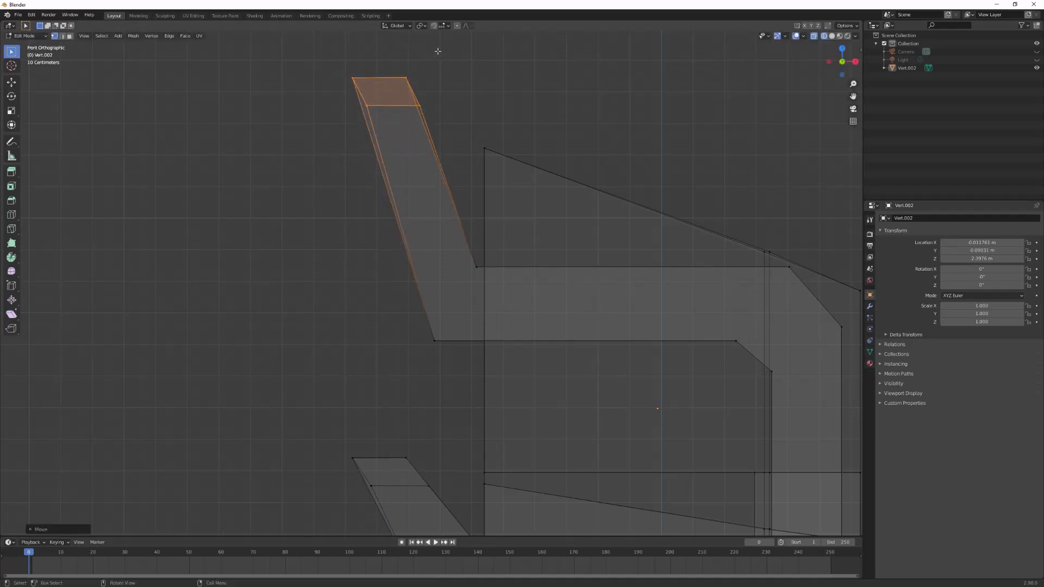
pyautogui.click(591, 156)
# Step: Select the roof's low-side vertices, both the end and chamfer corners, and lower them about 0.068 m along Z
pyautogui.scroll(-2, 720, 156)
pyautogui.keyDown('shift'); pyautogui.moveTo(746, 177); pyautogui.dragTo(659, 169, button='middle'); pyautogui.keyUp('shift')
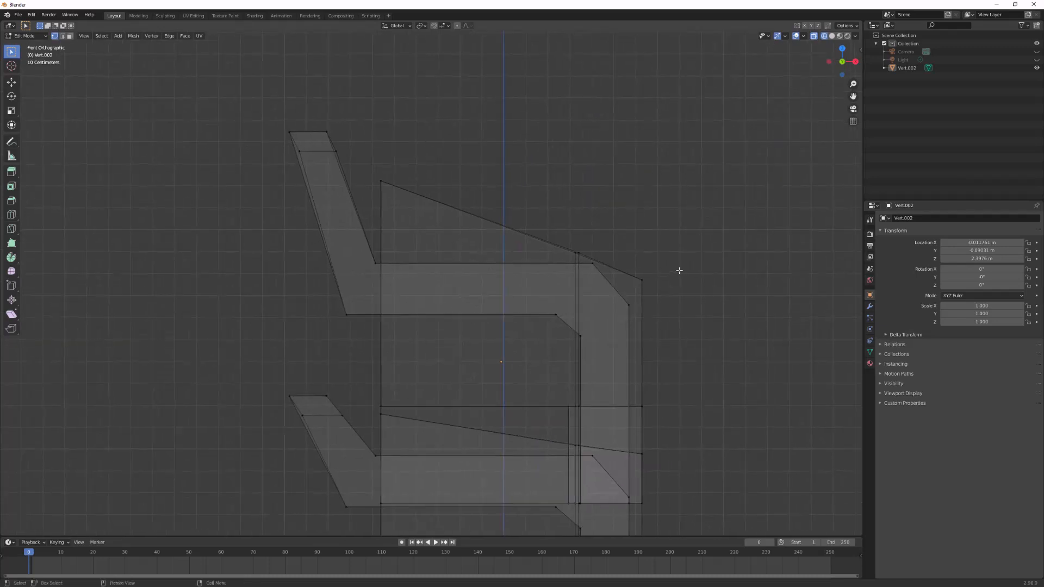
pyautogui.scroll(1, 702, 246)
pyautogui.keyDown('shift'); pyautogui.moveTo(743, 260); pyautogui.dragTo(610, 260, button='middle'); pyautogui.keyUp('shift')
pyautogui.moveTo(599, 243); pyautogui.dragTo(544, 299)
pyautogui.keyDown('shift'); pyautogui.moveTo(521, 236); pyautogui.dragTo(452, 260); pyautogui.keyUp('shift')
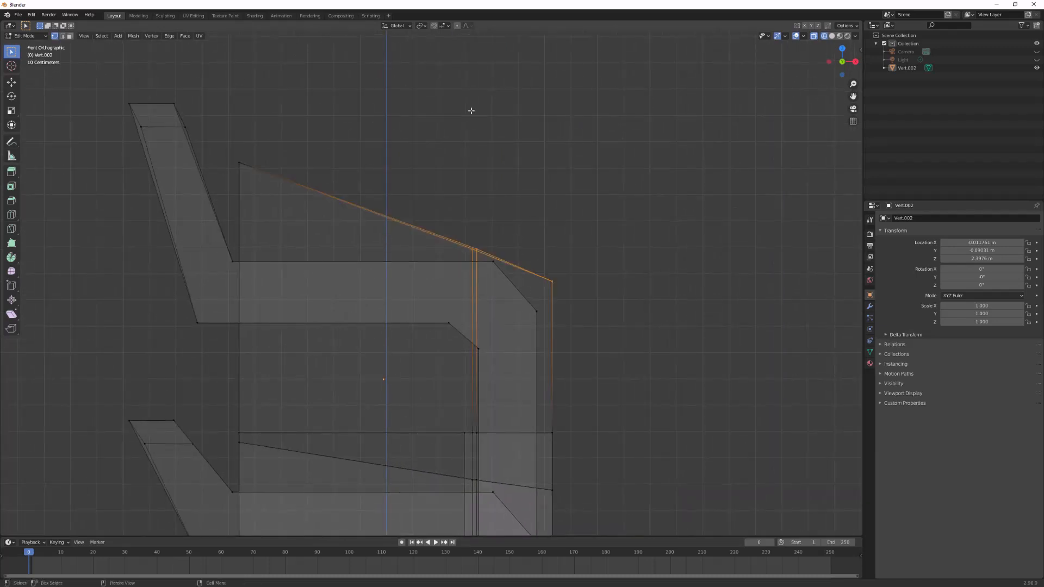
pyautogui.press('g')
pyautogui.press('z')
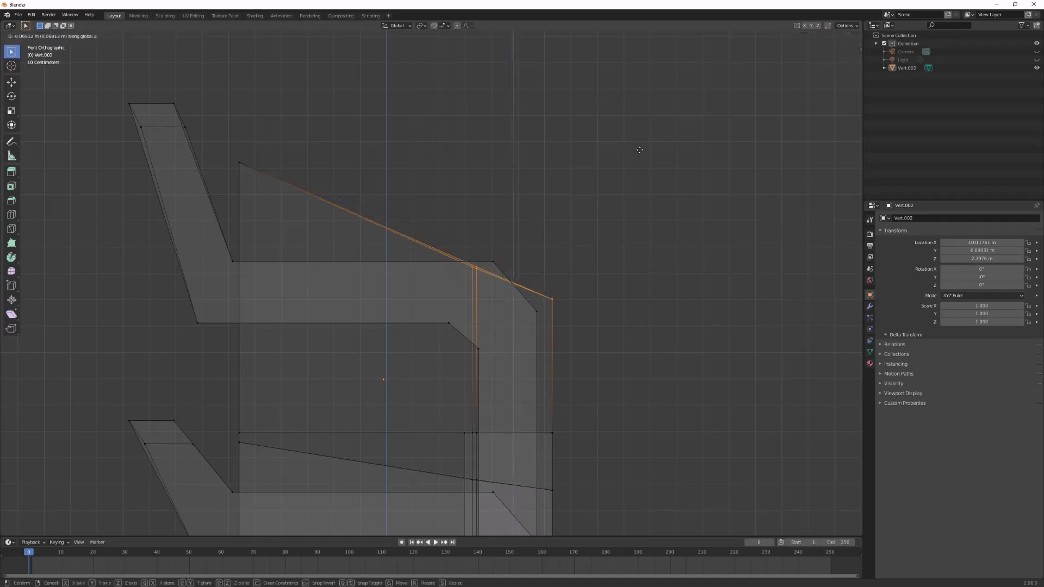
pyautogui.click(640, 149)
# Step: Inspect the whole wireframe tower from several sides, checking the lowered roof and the crossbar frames
pyautogui.moveTo(716, 213); pyautogui.dragTo(576, 242, button='middle')
pyautogui.hotkey('shift', '`')
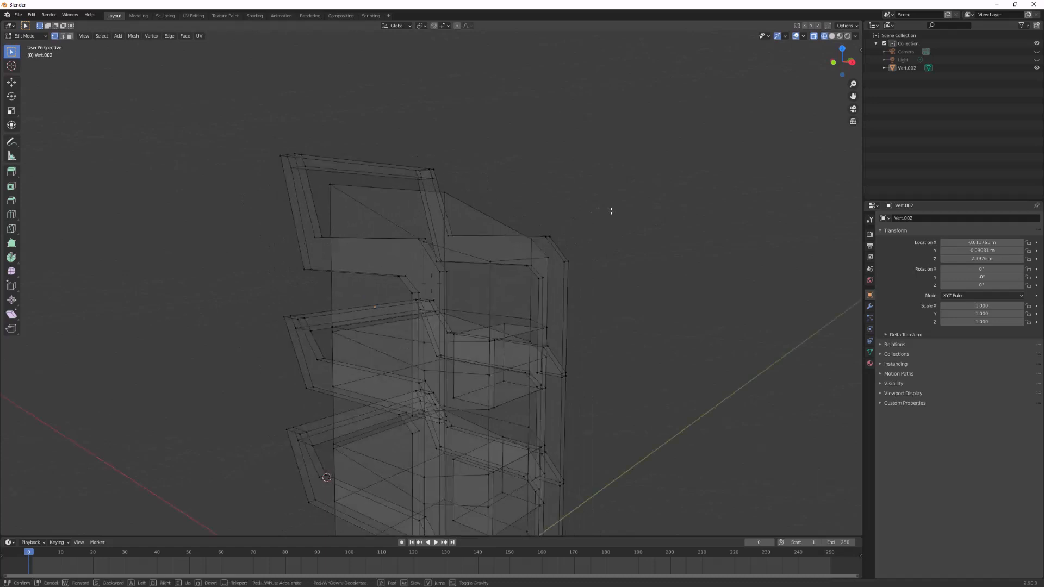
pyautogui.press('d')
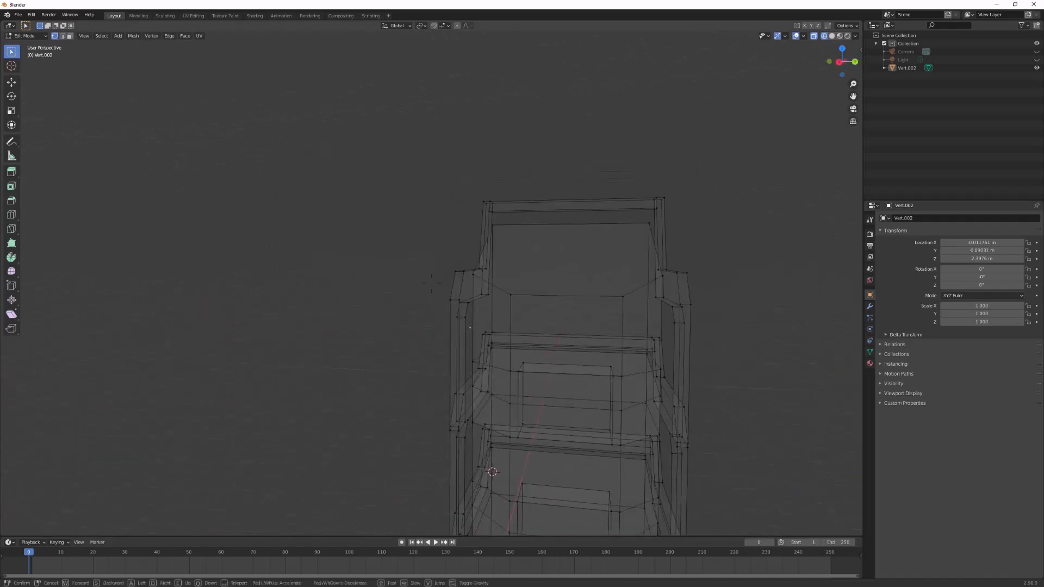
pyautogui.press('q')
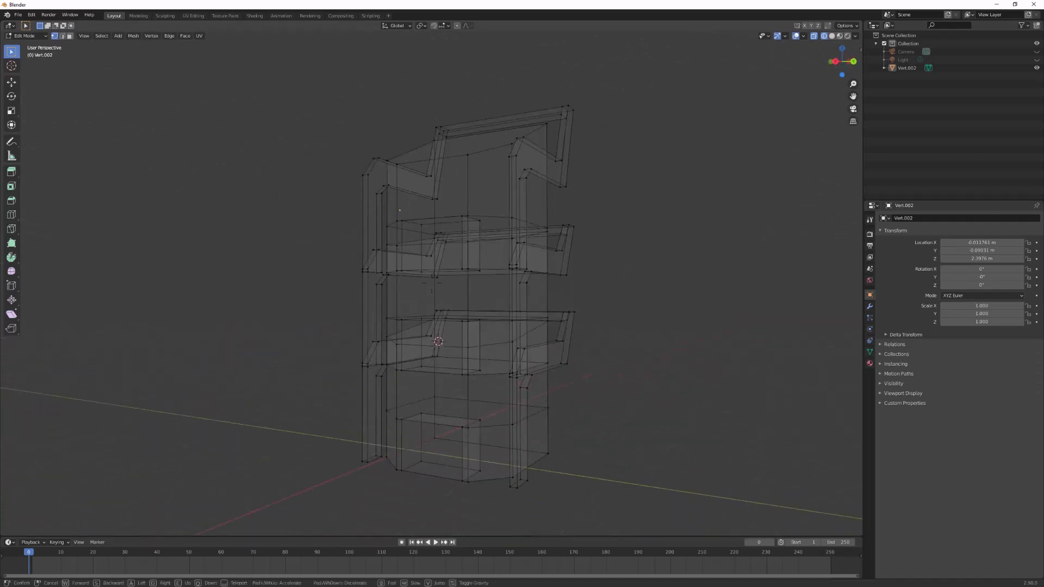
pyautogui.press('a')
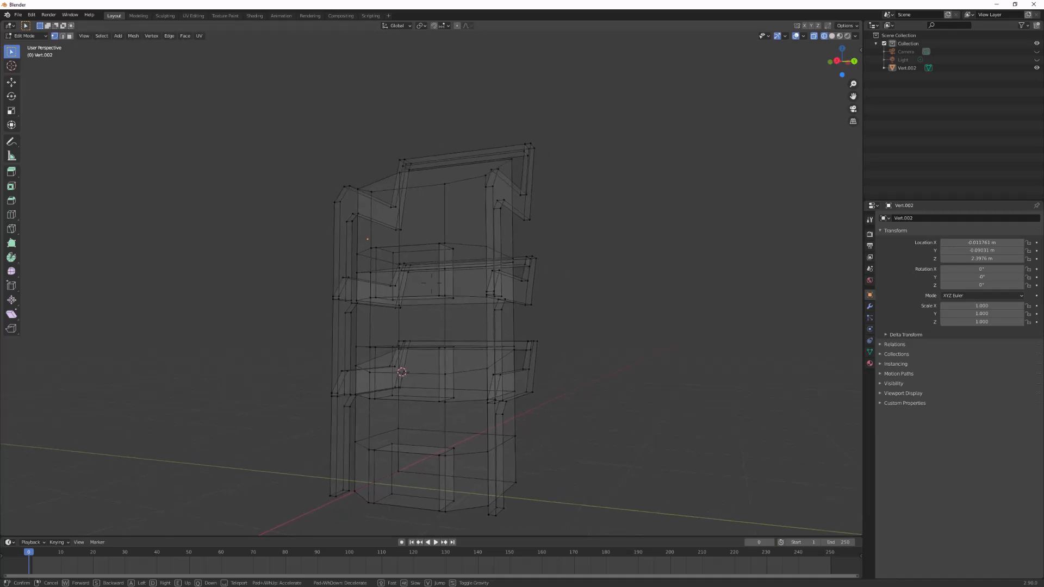
pyautogui.press('q')
pyautogui.press('a')
pyautogui.click(432, 283)
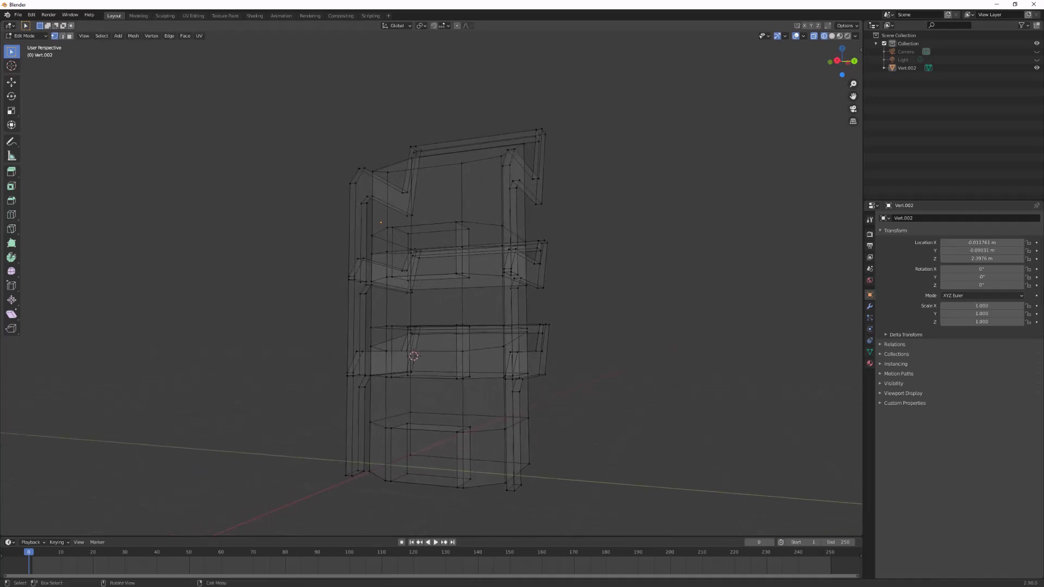
# Step: Show the tower in solid shading, activate edge selection, and view its window side at an angle
pyautogui.click(832, 36)
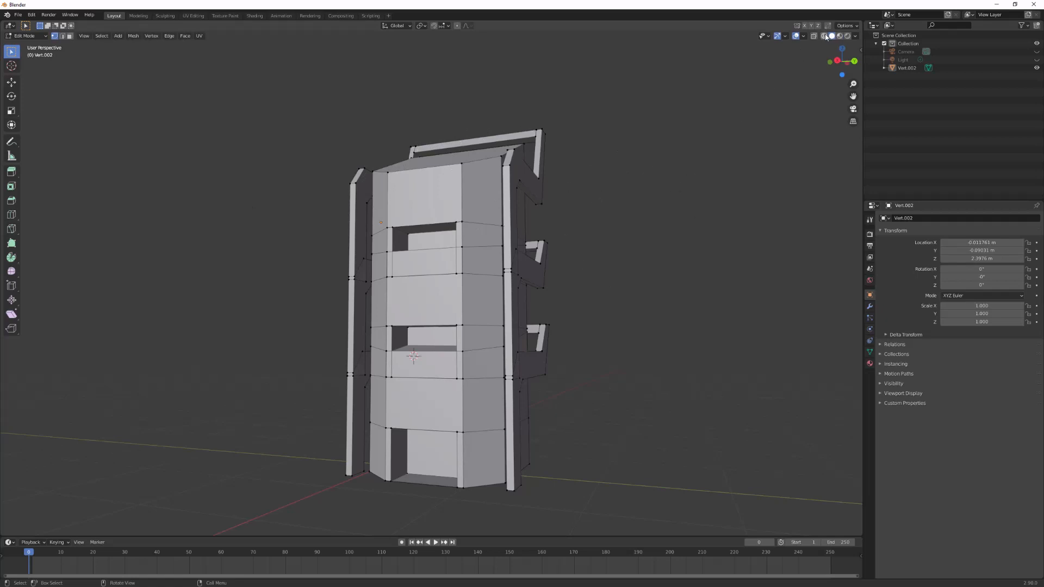
pyautogui.press('2')
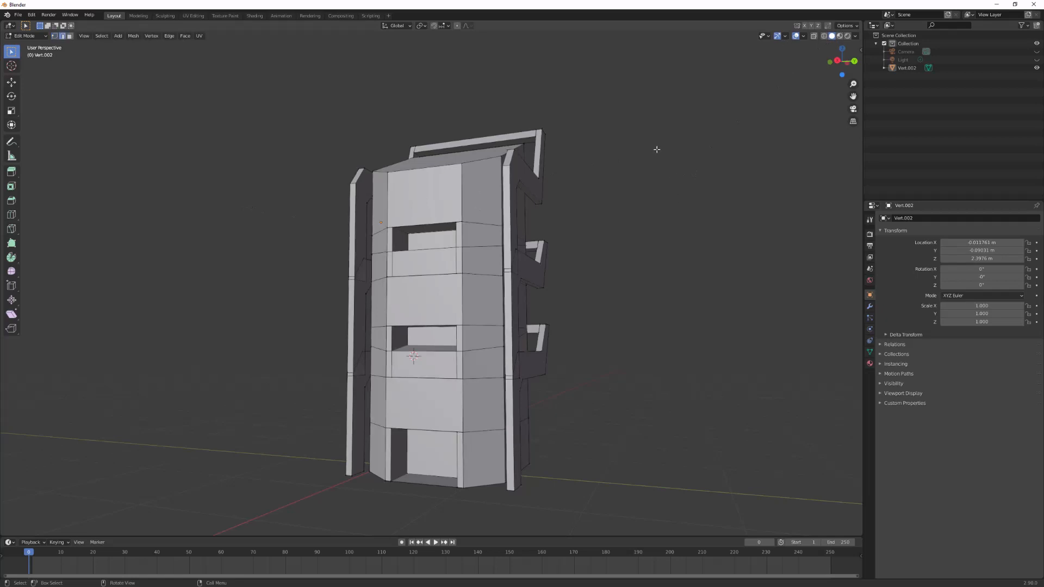
pyautogui.hotkey('shift', '`')
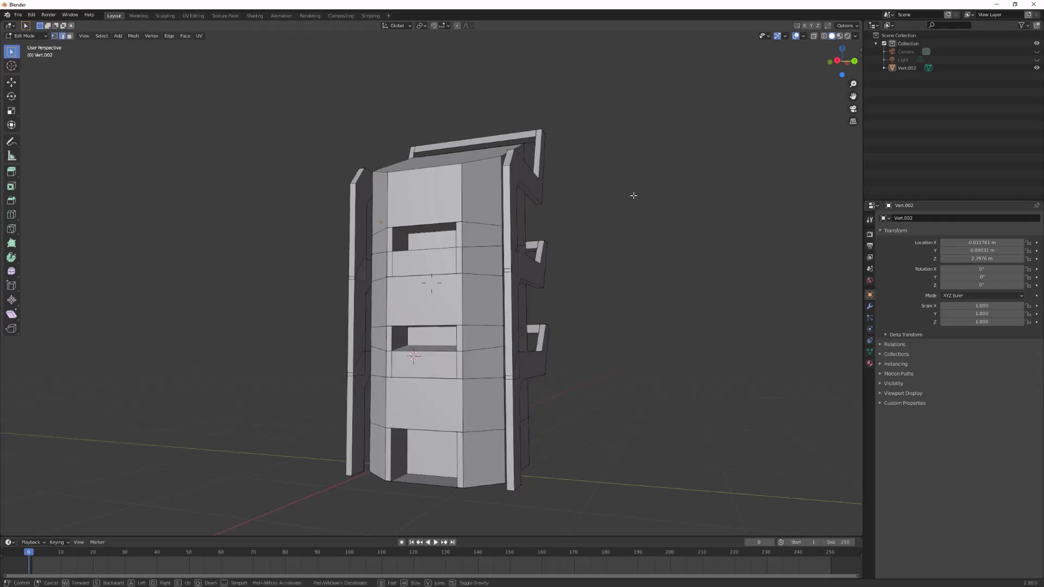
pyautogui.press('d')
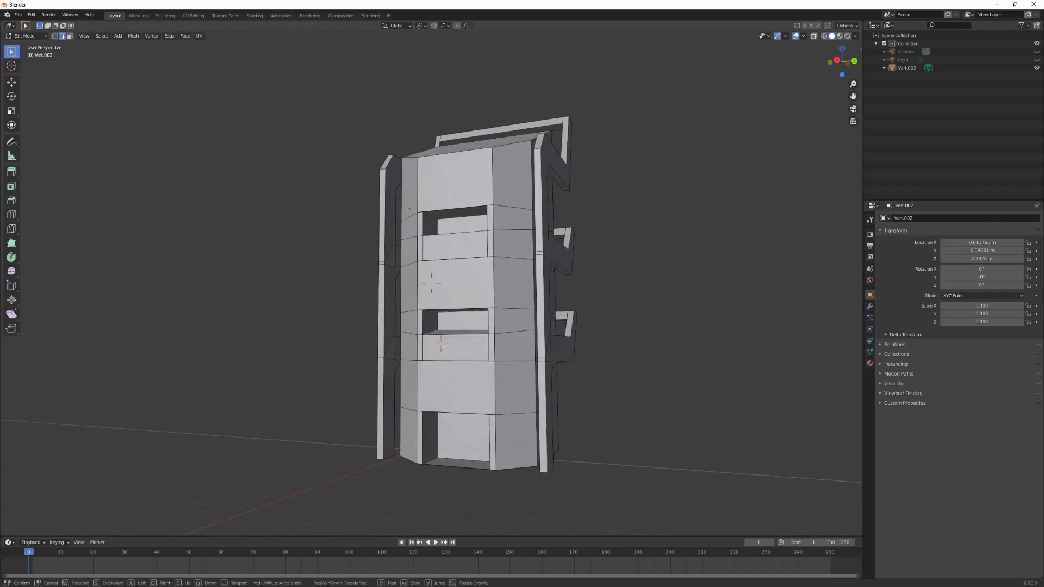
pyautogui.press('d')
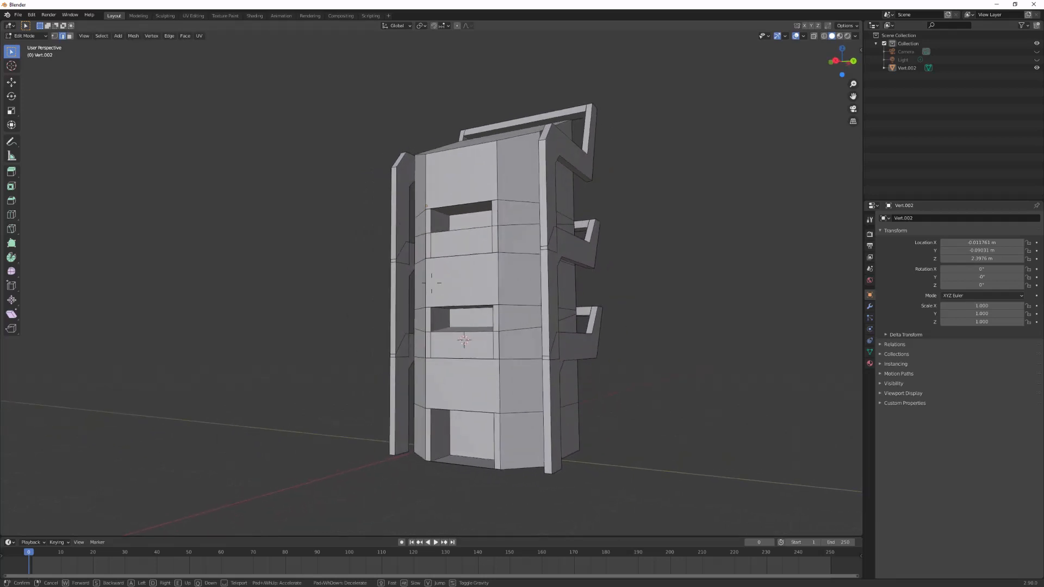
pyautogui.press('d')
pyautogui.click(491, 246)
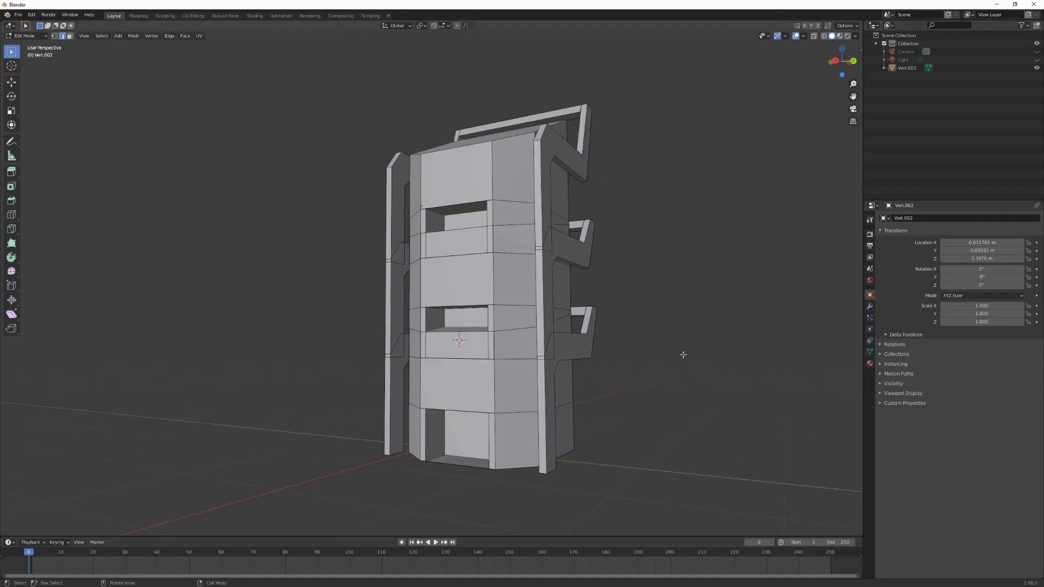
# Step: Set the viewport's focal length to about 36.8 mm for a wider perspective
pyautogui.press('n')
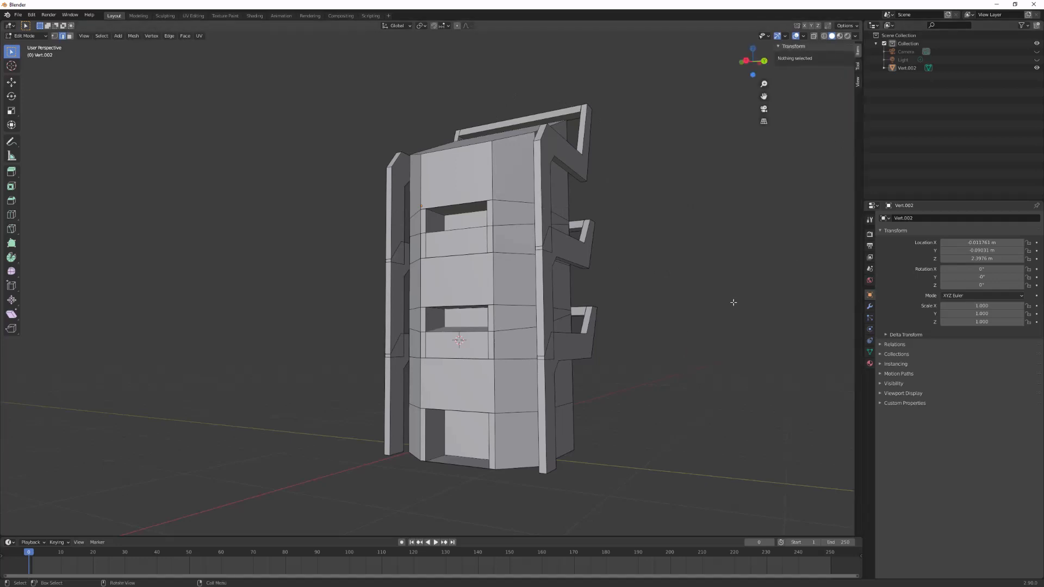
pyautogui.click(858, 82)
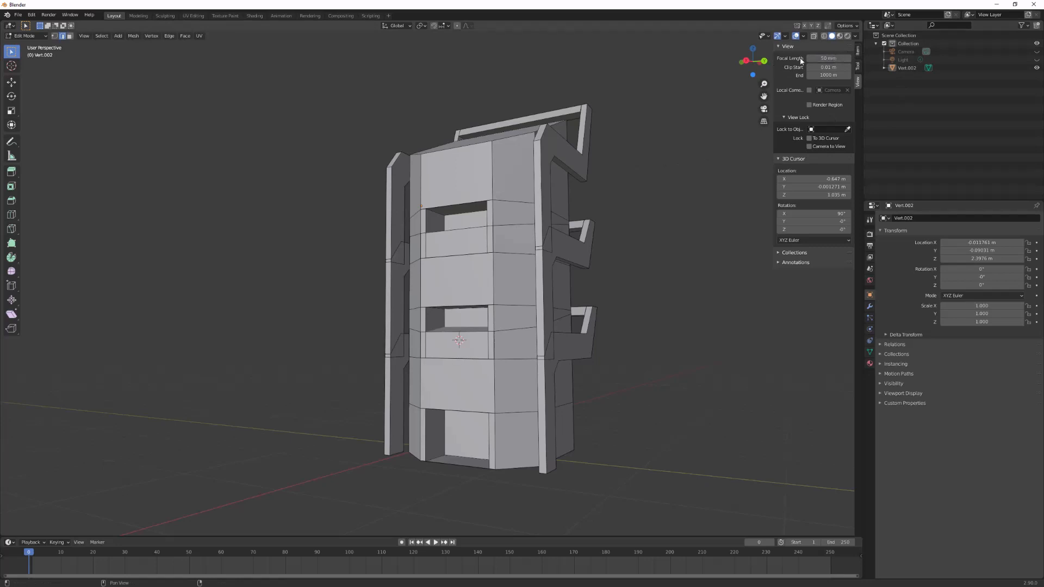
pyautogui.moveTo(827, 58); pyautogui.dragTo(762, 58)
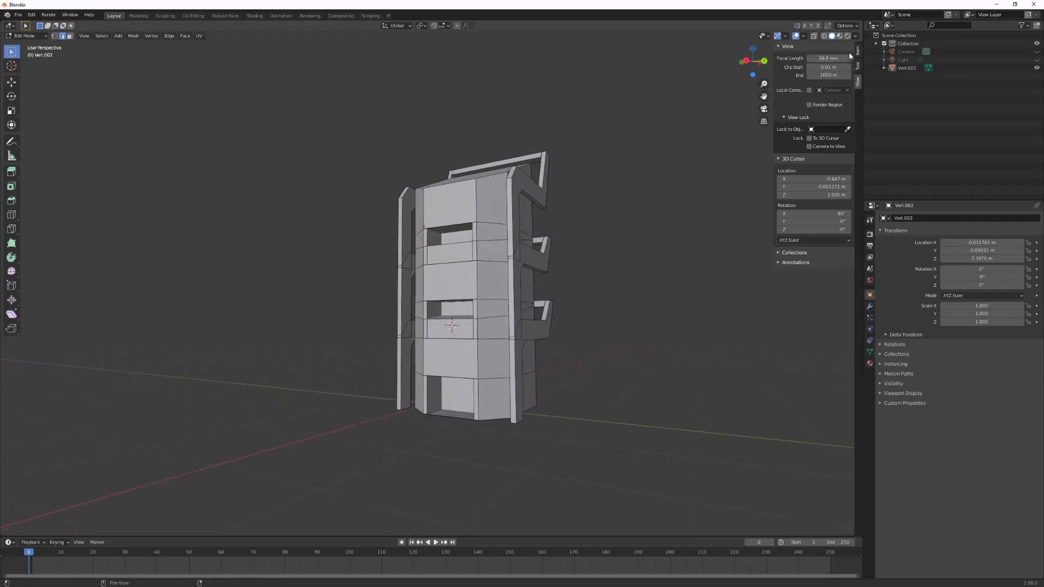
# Step: Examine the shaded tower from both sides and the front at low angles, ending on an angled view of the window side
pyautogui.hotkey('shift', '`')
pyautogui.press('w')
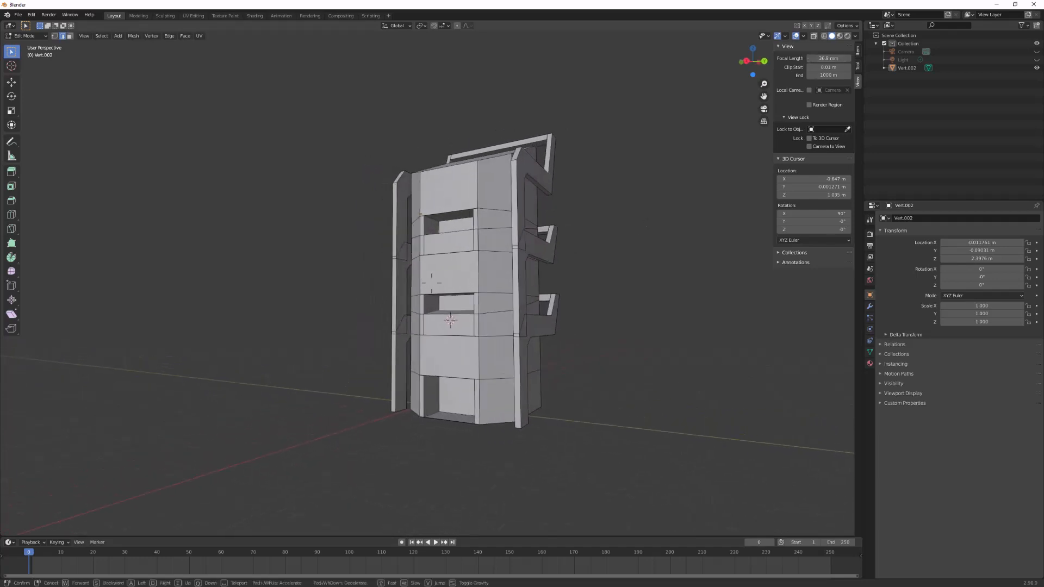
pyautogui.press('q')
pyautogui.press('w')
pyautogui.press('e')
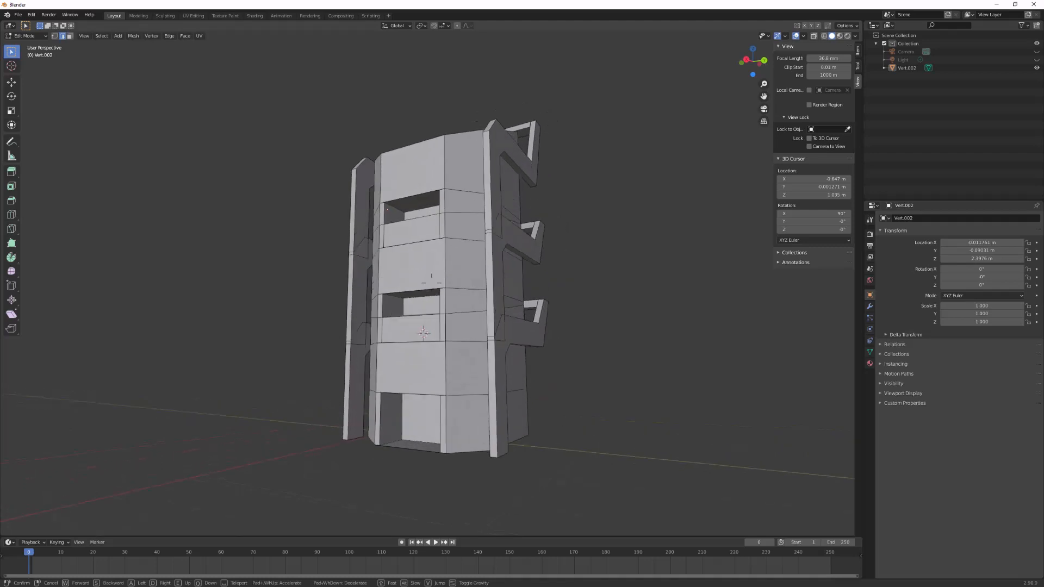
pyautogui.press('s')
pyautogui.press('a')
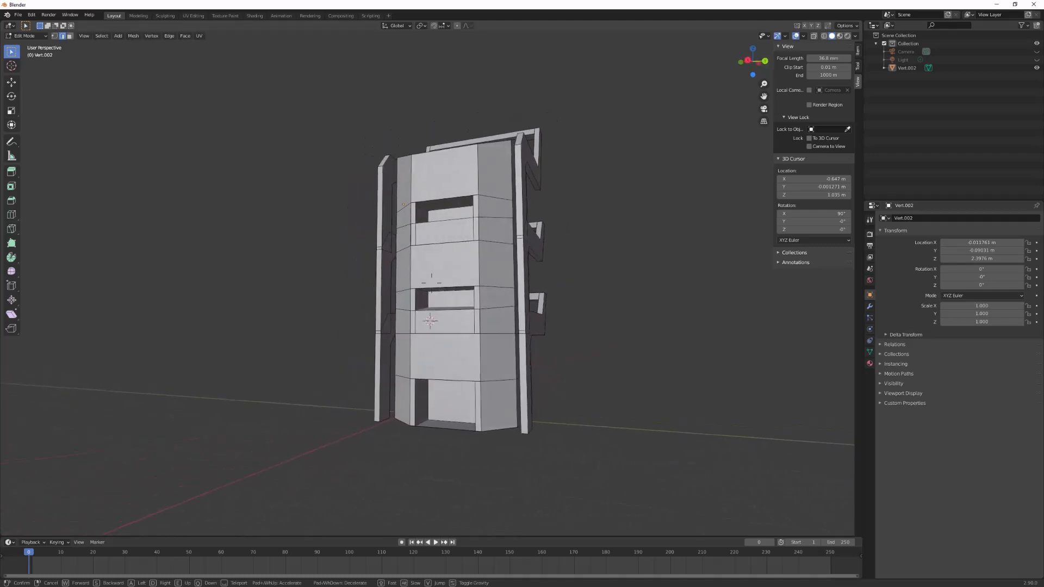
pyautogui.press('d')
pyautogui.press('e')
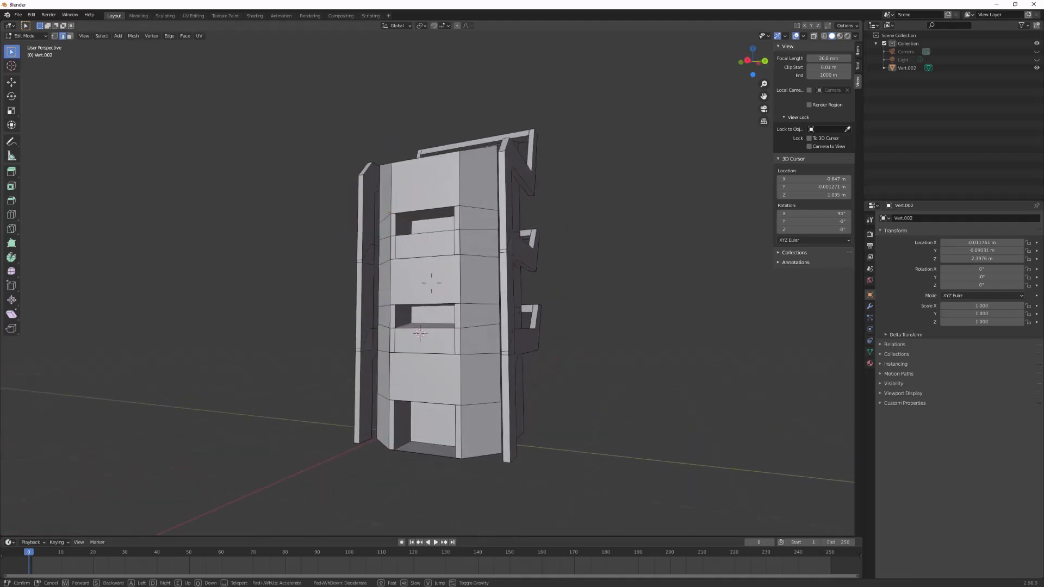
pyautogui.press('q')
pyautogui.press('q')
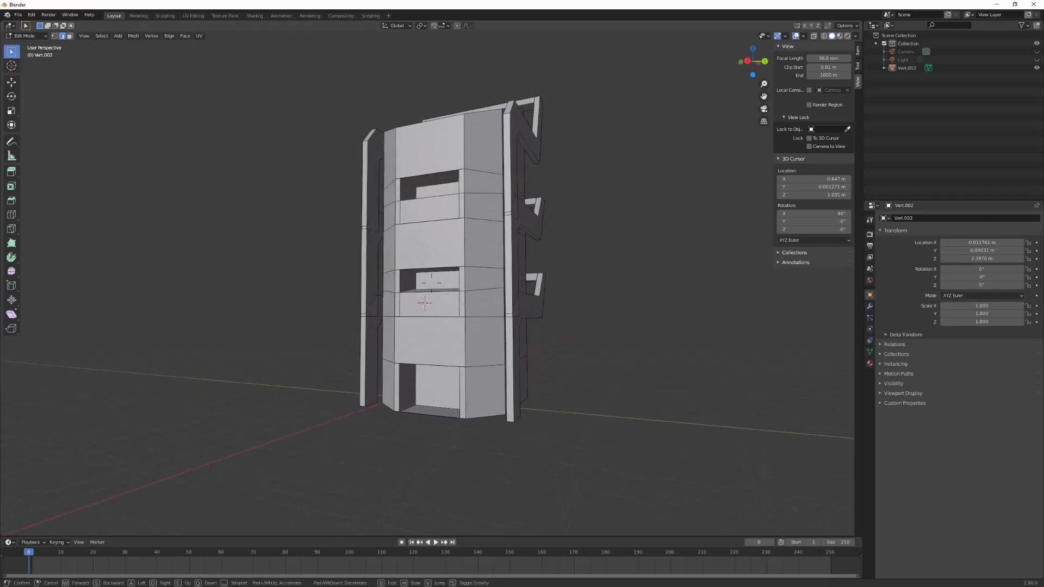
pyautogui.press('w')
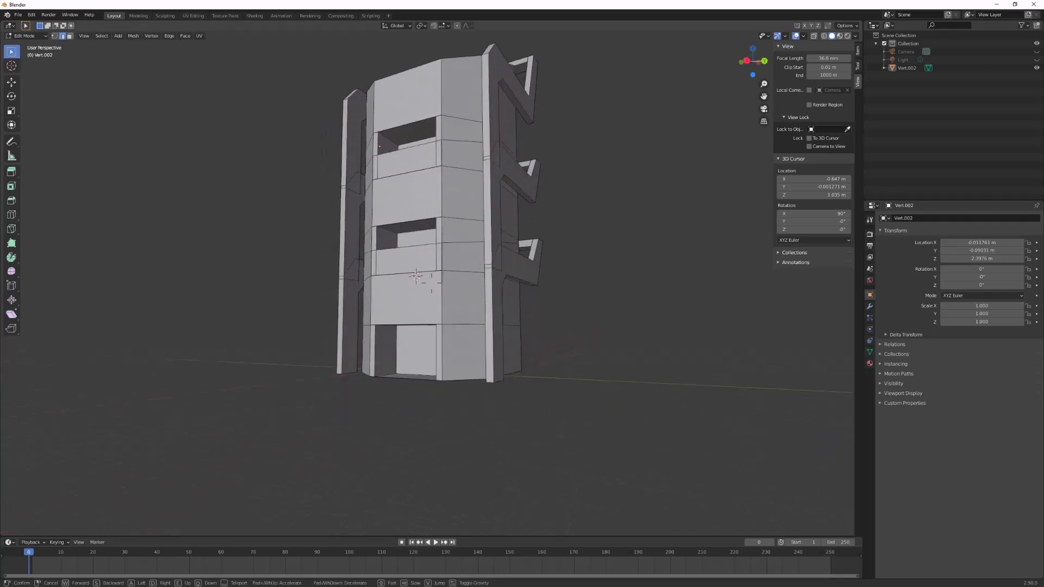
pyautogui.press('w')
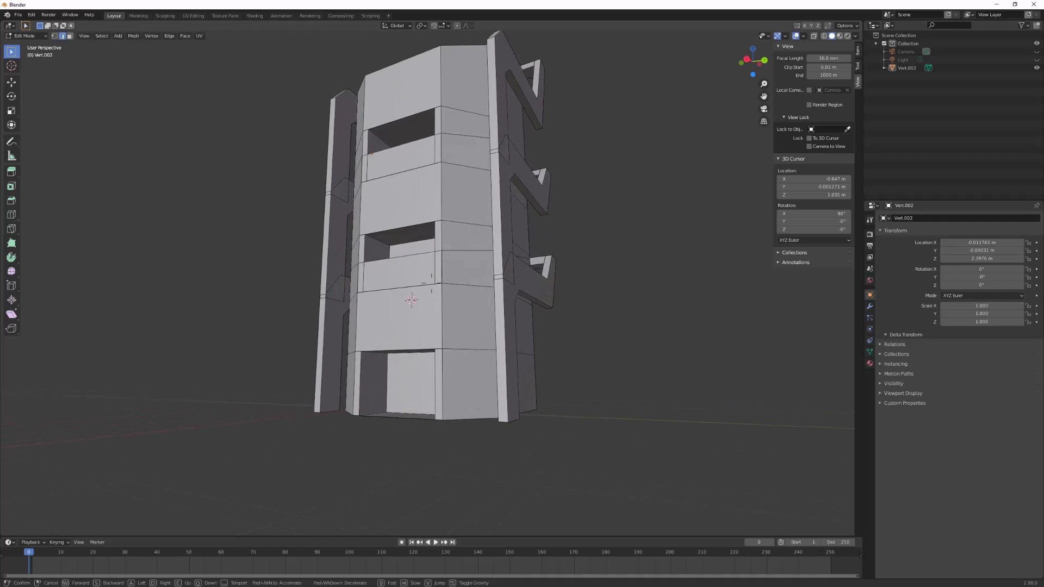
pyautogui.press('s')
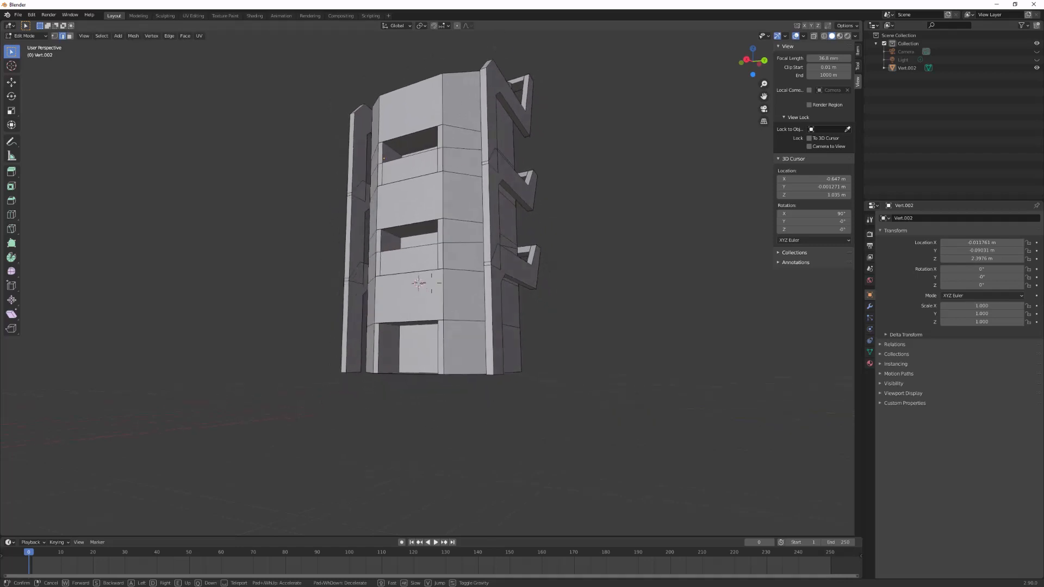
pyautogui.press('s')
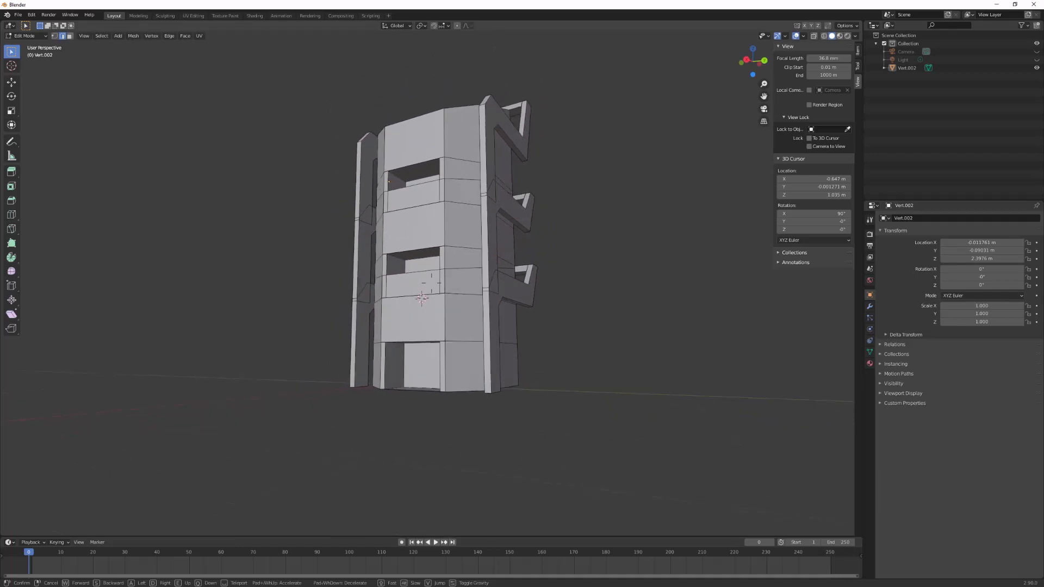
pyautogui.press('a')
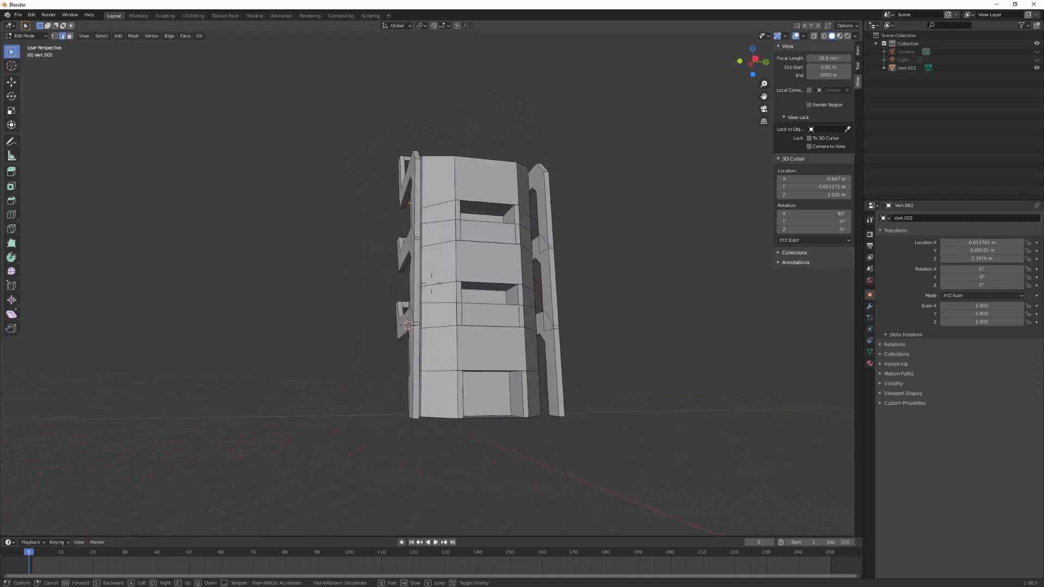
pyautogui.press('a')
pyautogui.press('w')
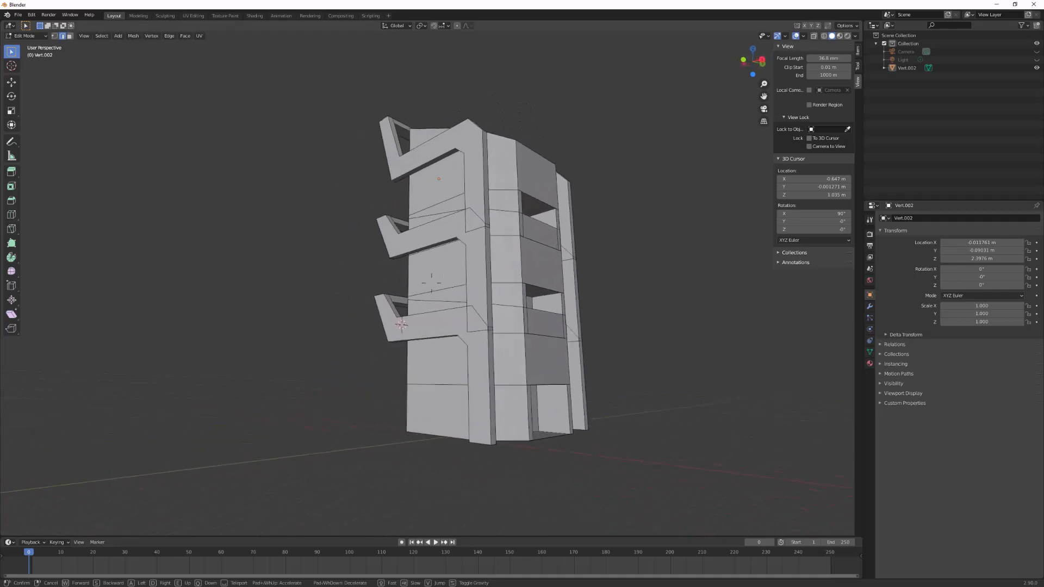
pyautogui.press('a')
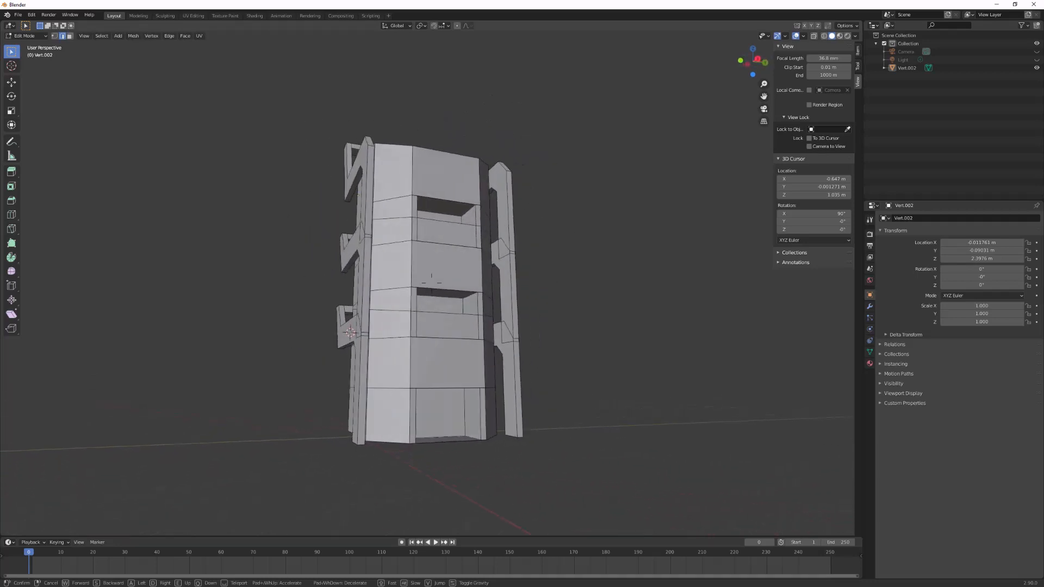
pyautogui.press('d')
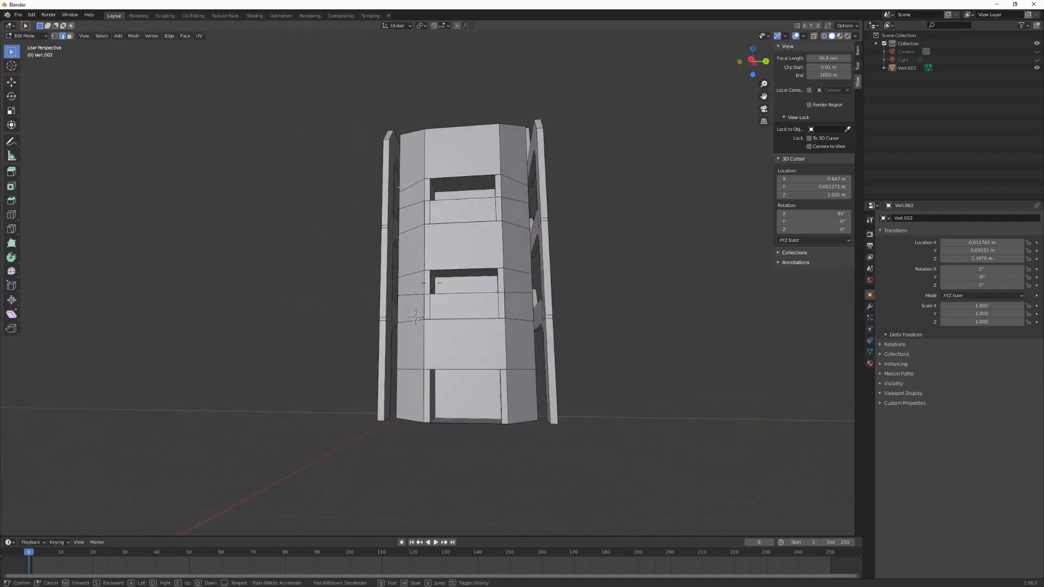
pyautogui.press('d')
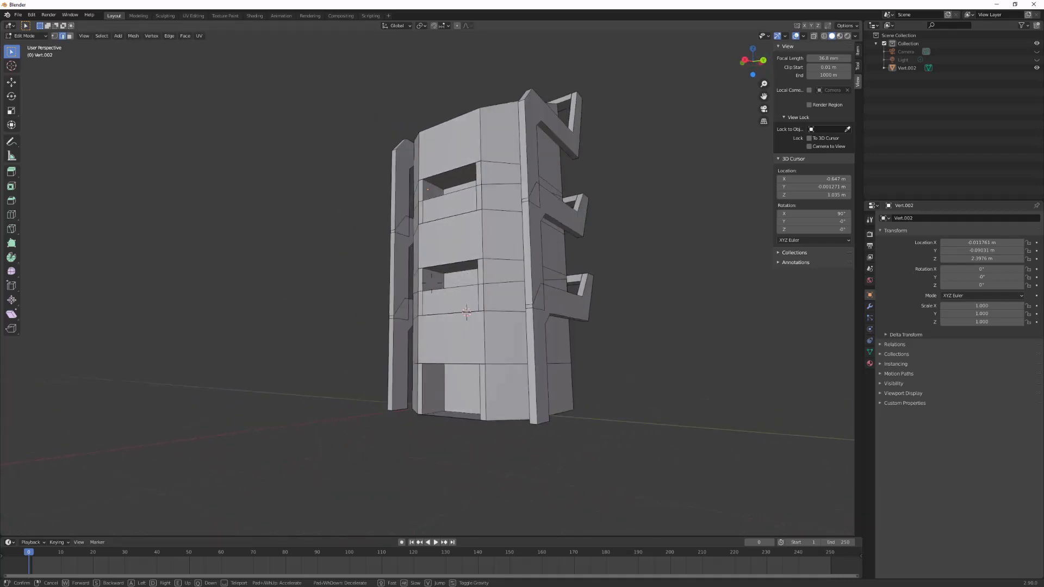
pyautogui.press('d')
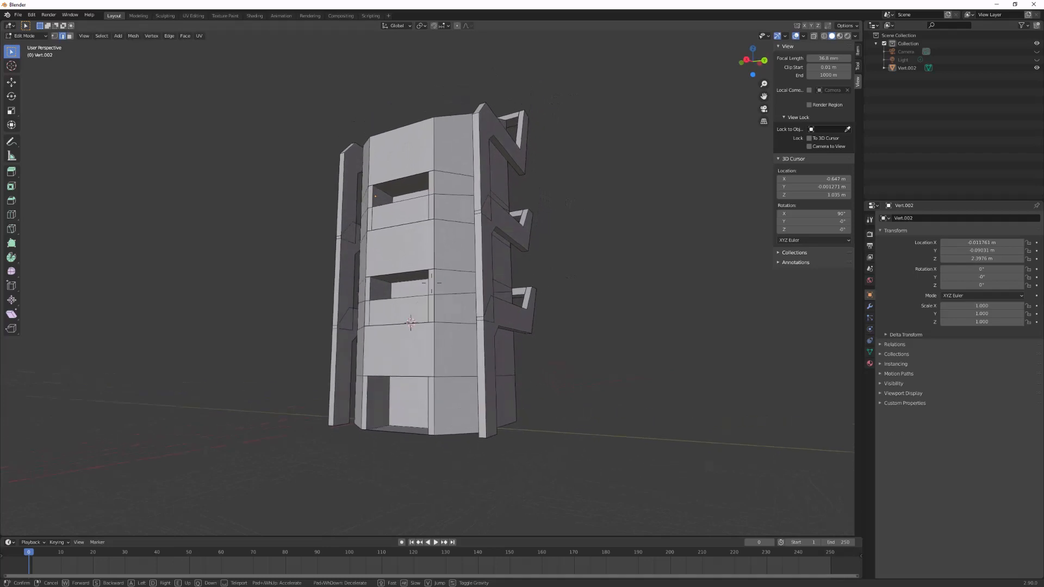
pyautogui.press('a')
pyautogui.press('w')
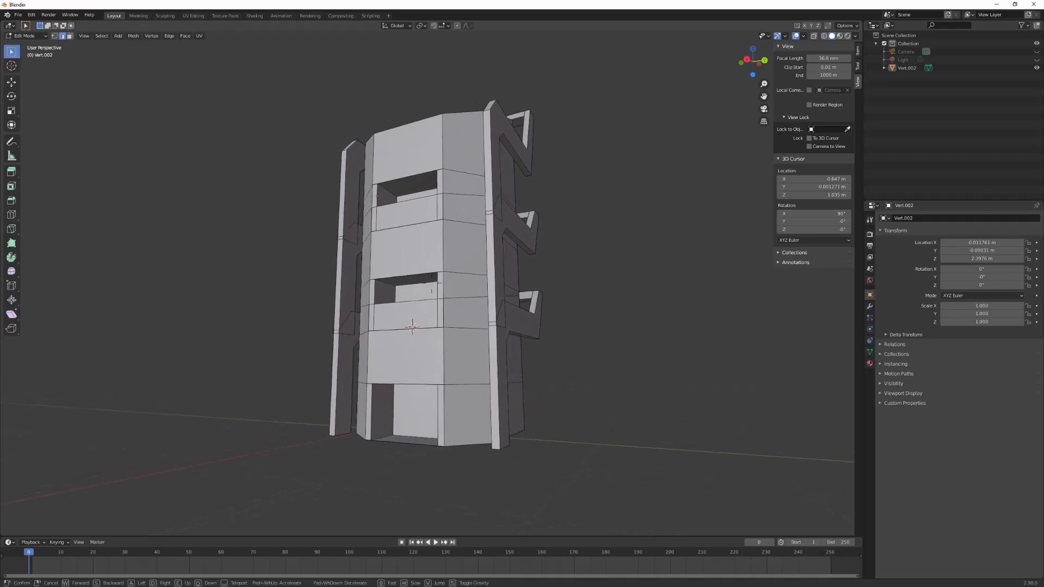
pyautogui.click(431, 284)
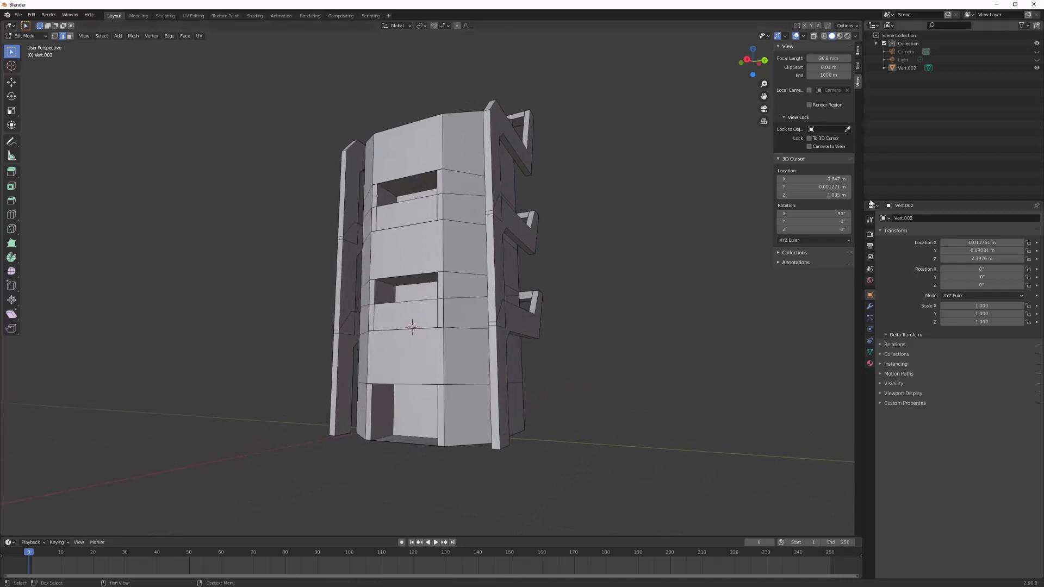
# Step: Switch to Snipping Tool and capture a new snip of the viewport area showing the entire tower
pyautogui.press('n')
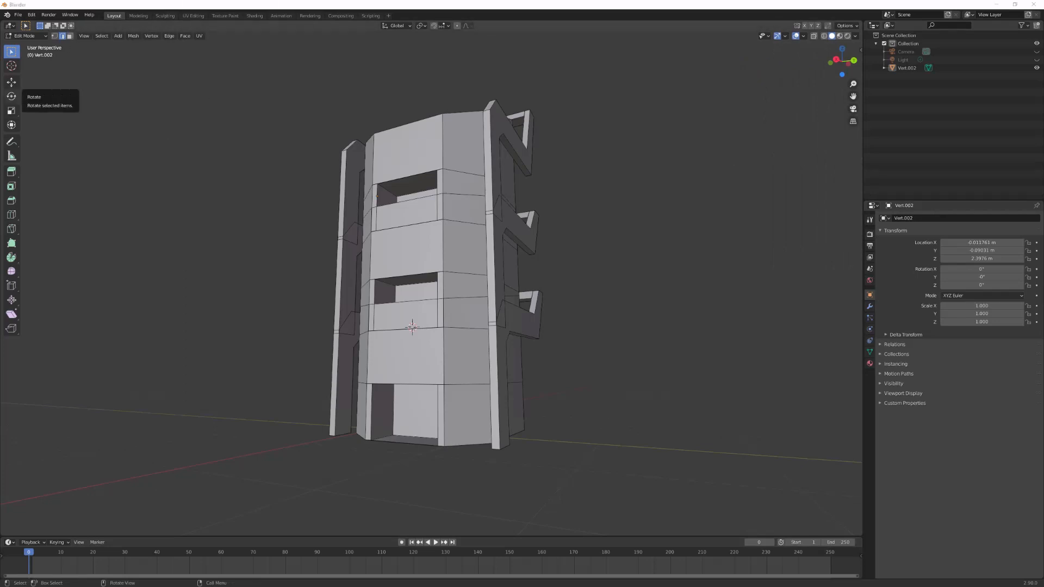
pyautogui.click(93, 27)
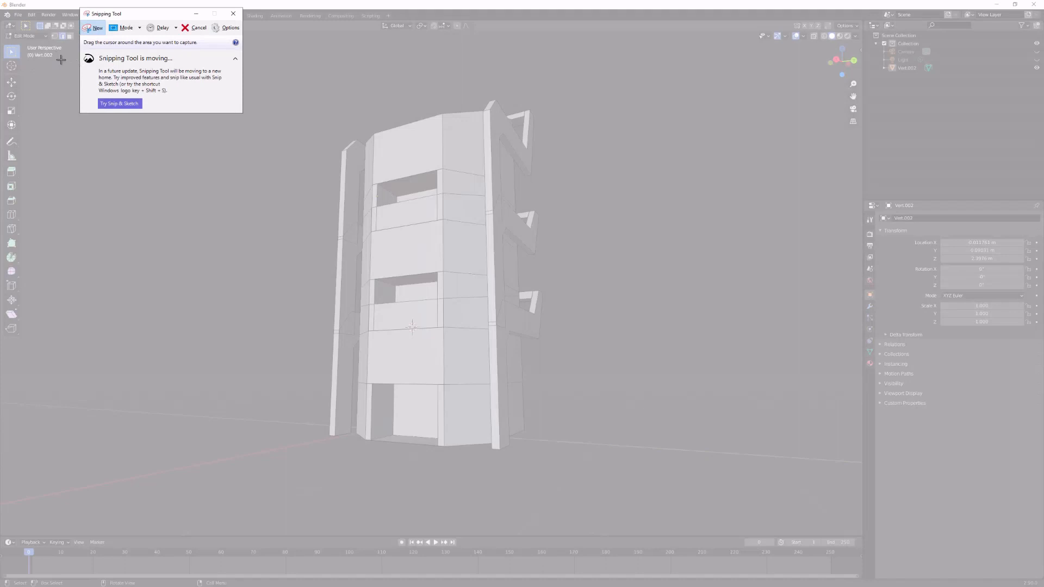
pyautogui.moveTo(69, 52); pyautogui.dragTo(834, 530)
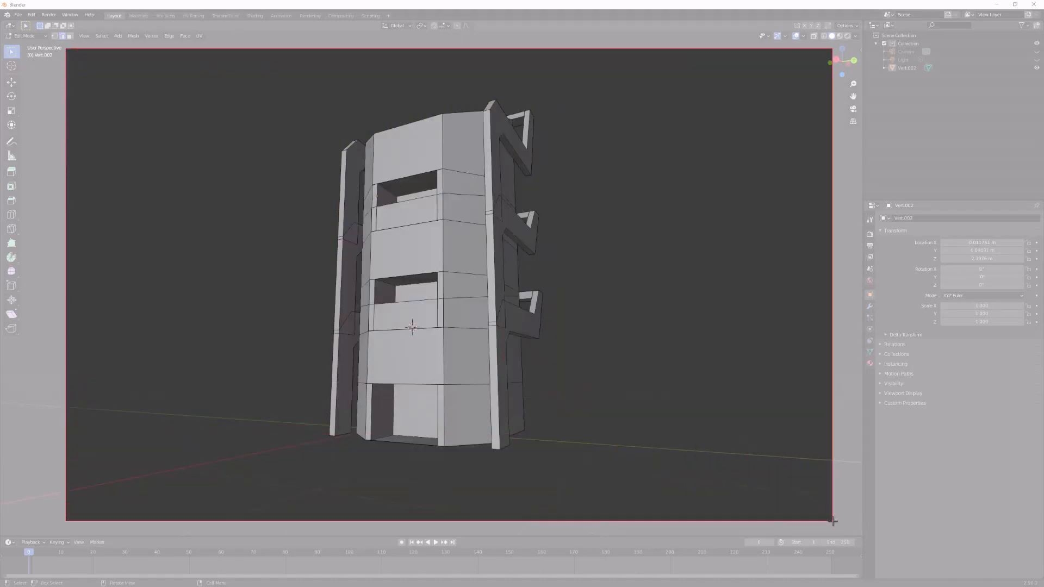
pyautogui.moveTo(833, 531); pyautogui.dragTo(843, 533)
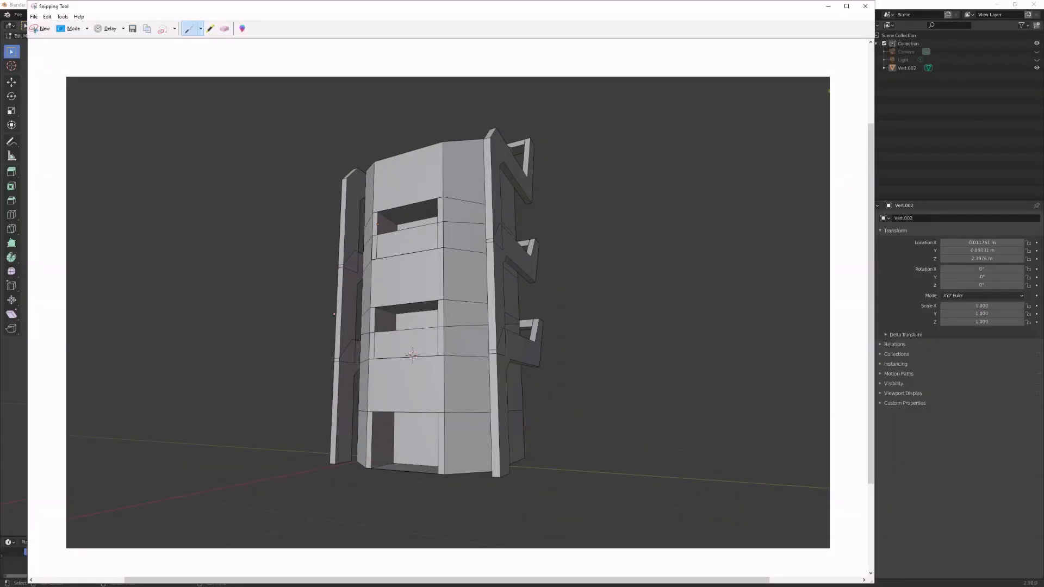
# Step: Save the current snip of the tower as a JPEG file named Capture and switch back to Blender
pyautogui.rightClick(312, 305)
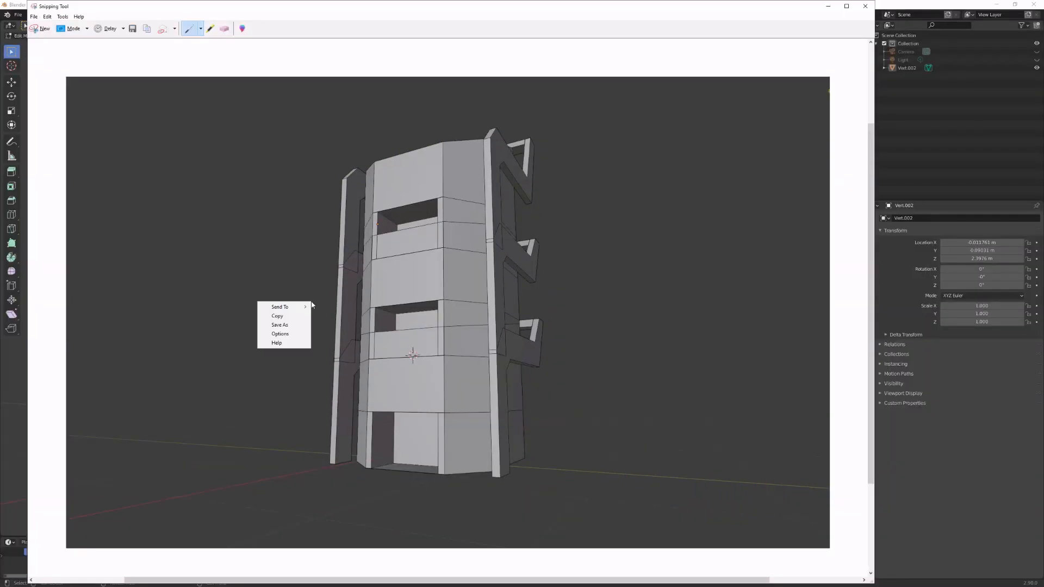
pyautogui.click(611, 242)
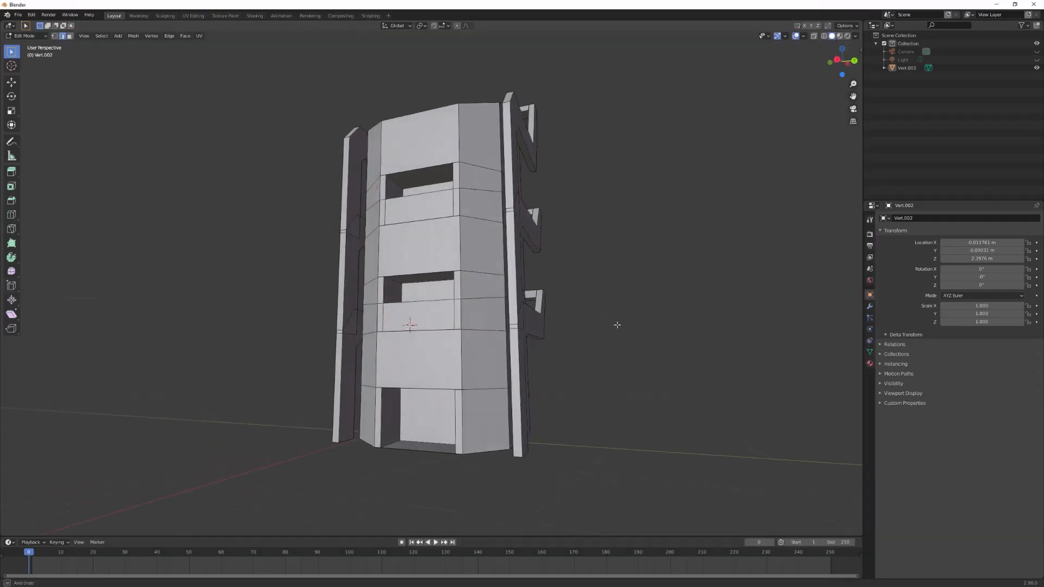
# Step: Fly around the tower to frame its window side from a raised angle, and place the 3D cursor on empty ground away from the model
pyautogui.hotkey('shift', '`')
pyautogui.press('a')
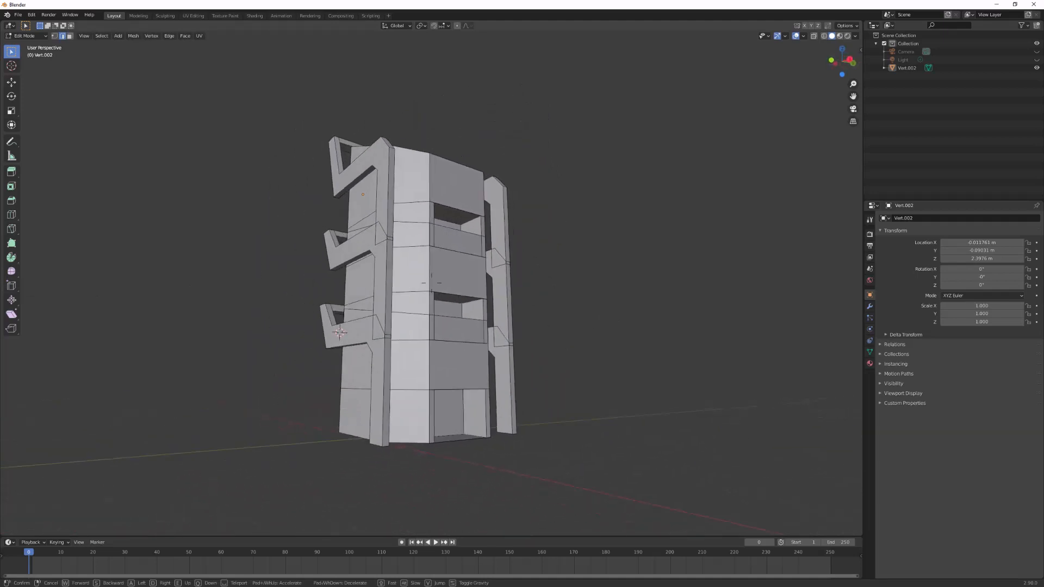
pyautogui.press('e')
pyautogui.press('d')
pyautogui.press('s')
pyautogui.press('e')
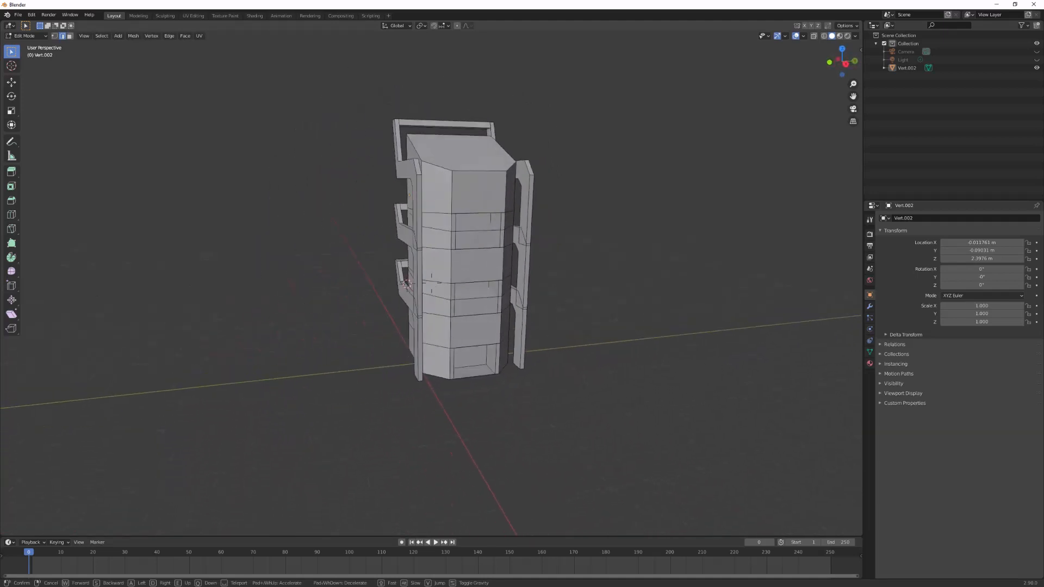
pyautogui.press('w')
pyautogui.press('w')
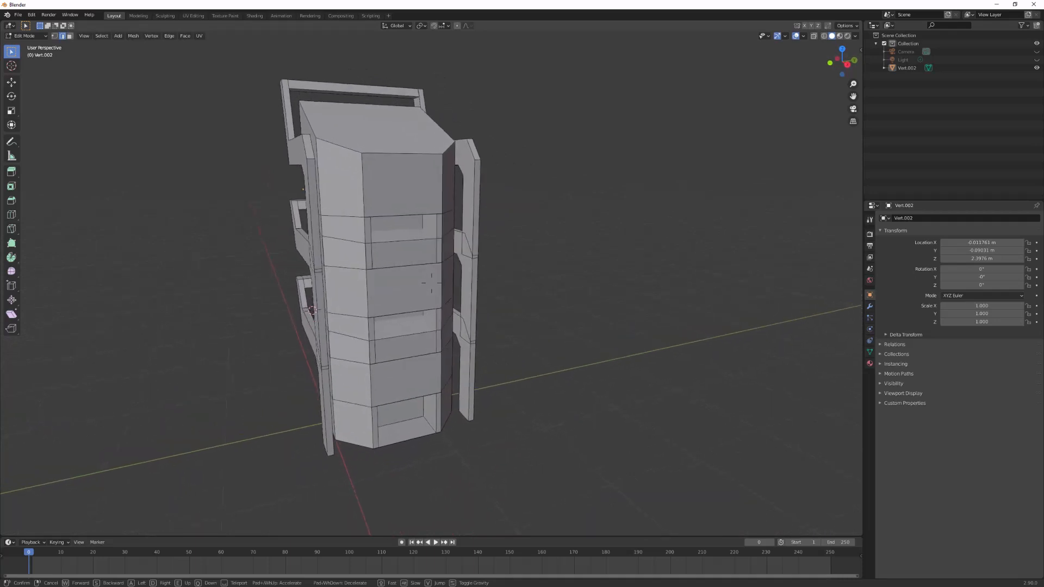
pyautogui.press('d')
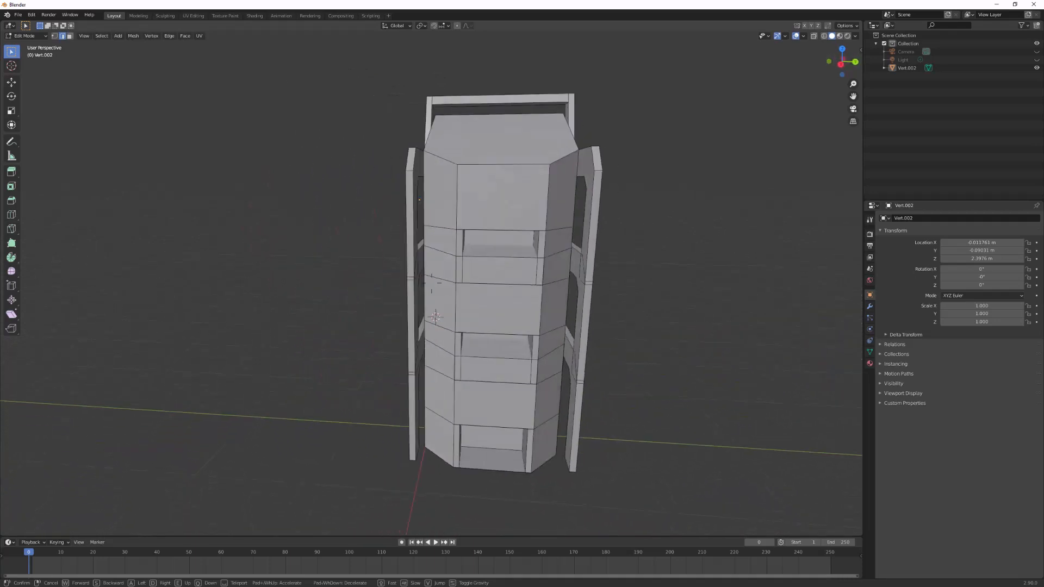
pyautogui.press('e')
pyautogui.press('a')
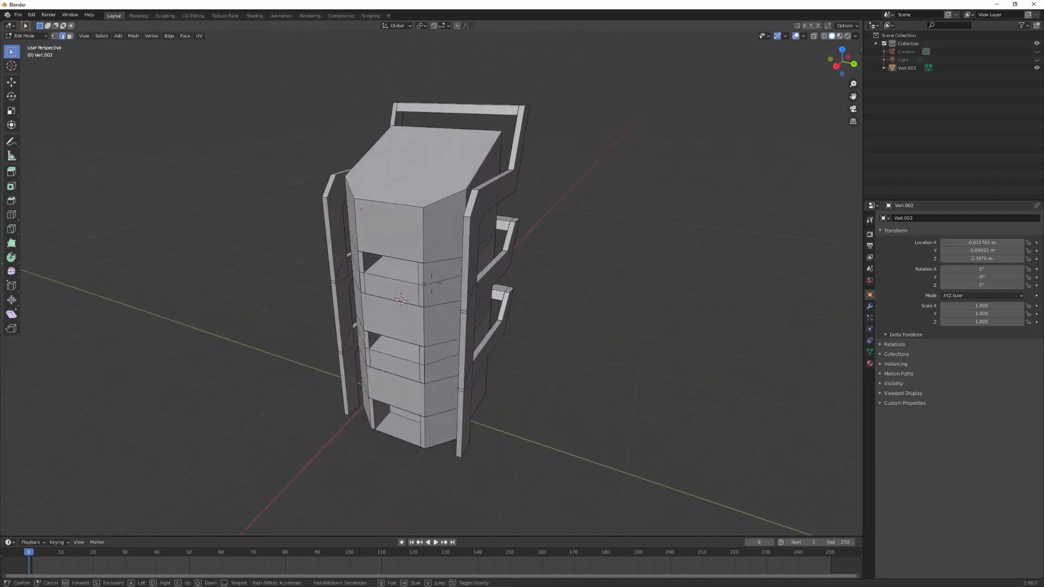
pyautogui.press('q')
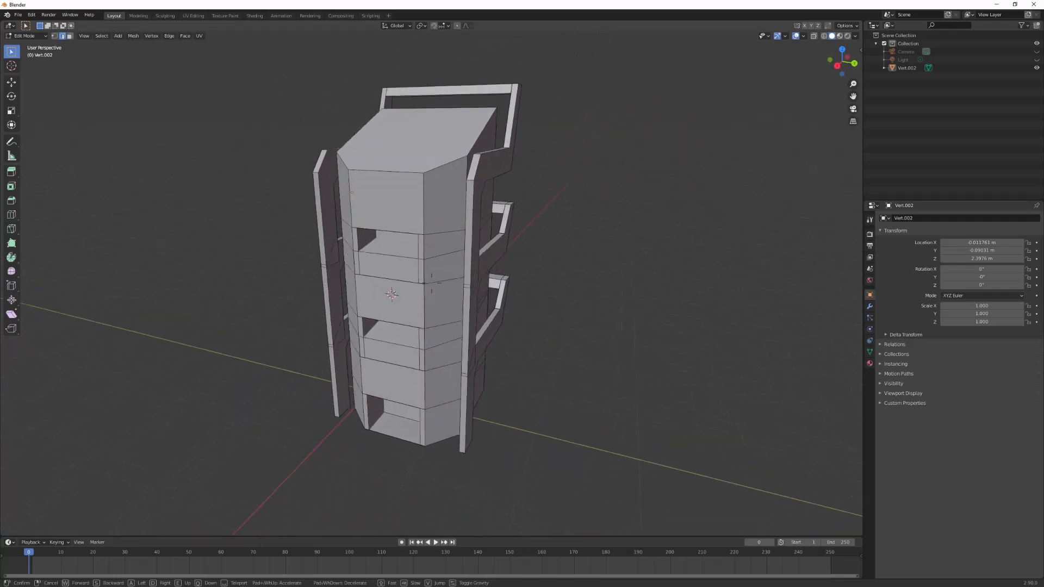
pyautogui.press('a')
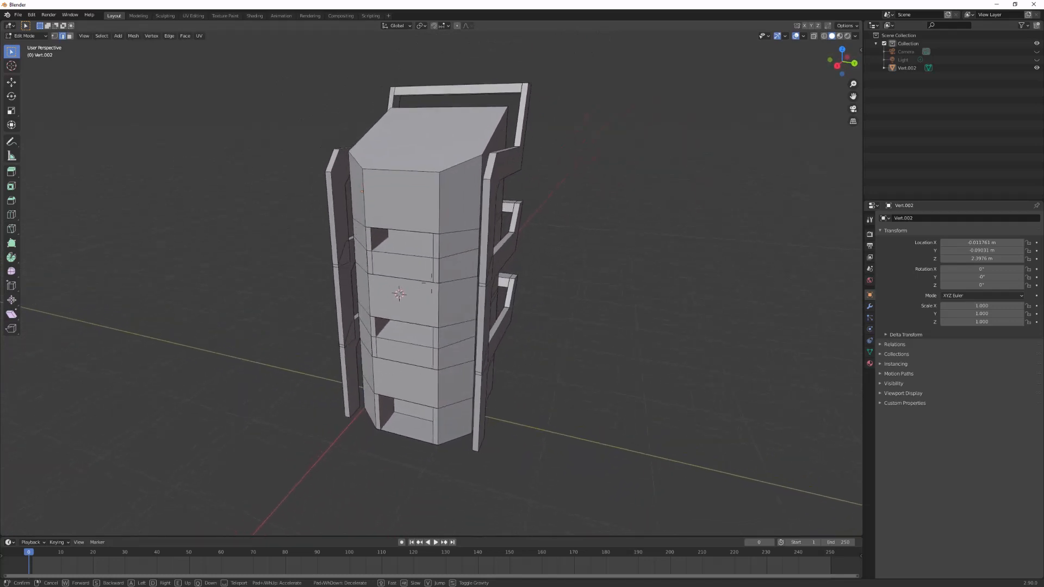
pyautogui.press('Return')
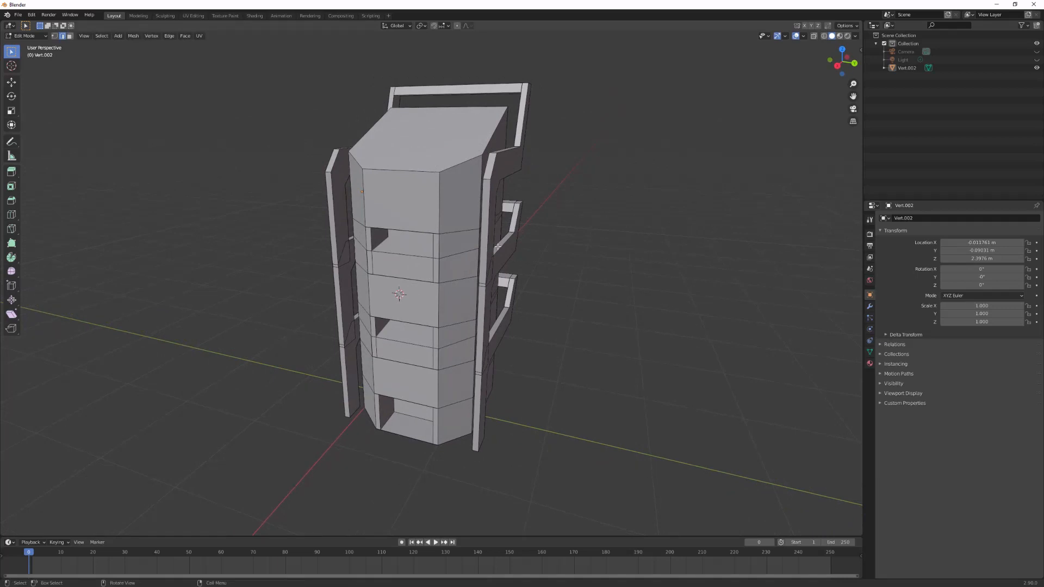
pyautogui.keyDown('shift'); pyautogui.moveTo(672, 402); pyautogui.dragTo(798, 477, button='right'); pyautogui.keyUp('shift')
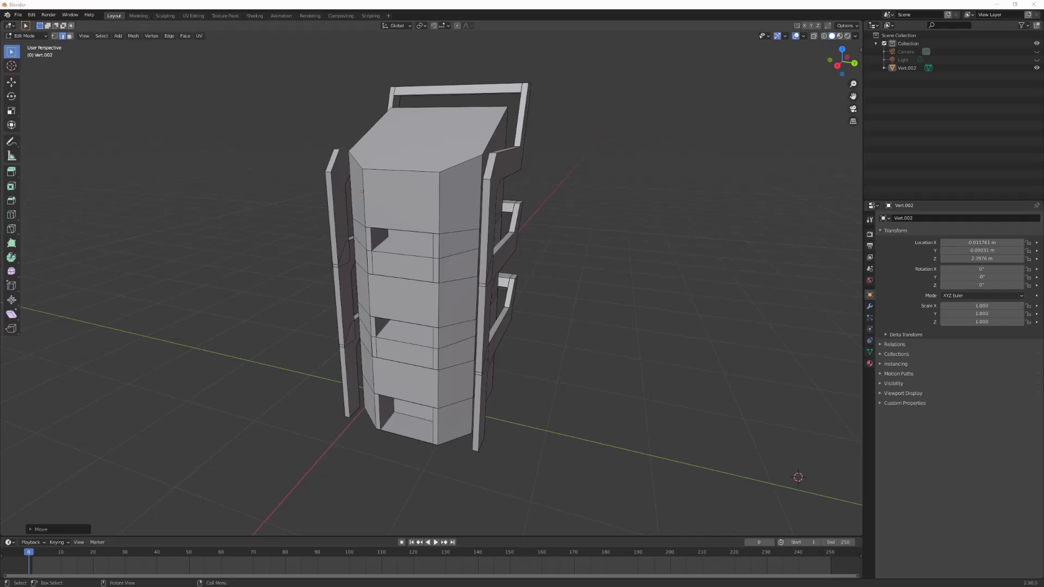
# Step: Switch to Snipping Tool, snip the raised view of the whole tower, and save it as a JPEG named Capture_02
pyautogui.click(94, 28)
pyautogui.moveTo(743, 43); pyautogui.dragTo(90, 519)
pyautogui.rightClick(505, 236)
pyautogui.click(474, 257)
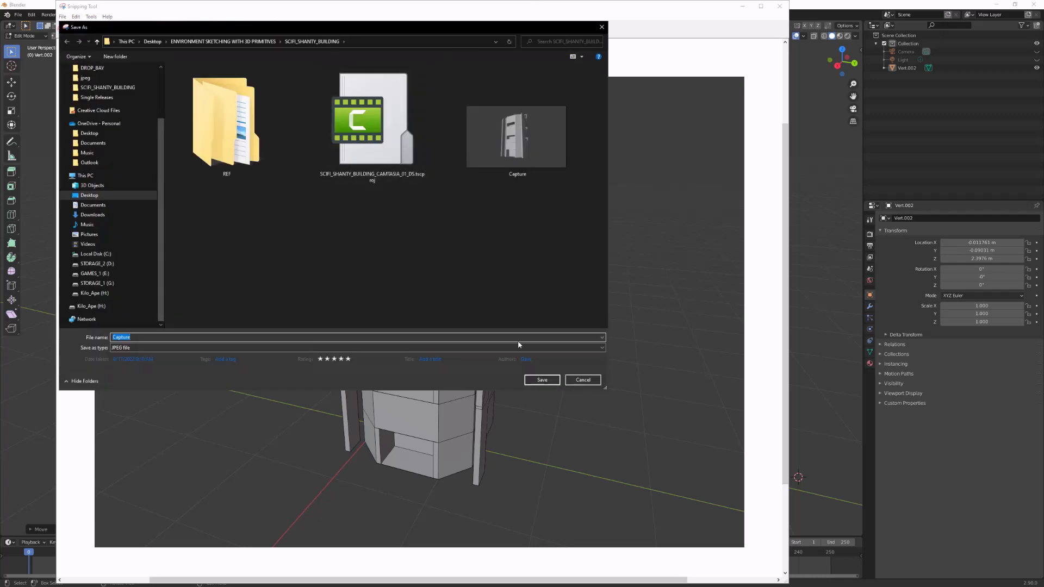
pyautogui.click(517, 137)
pyautogui.click(185, 338)
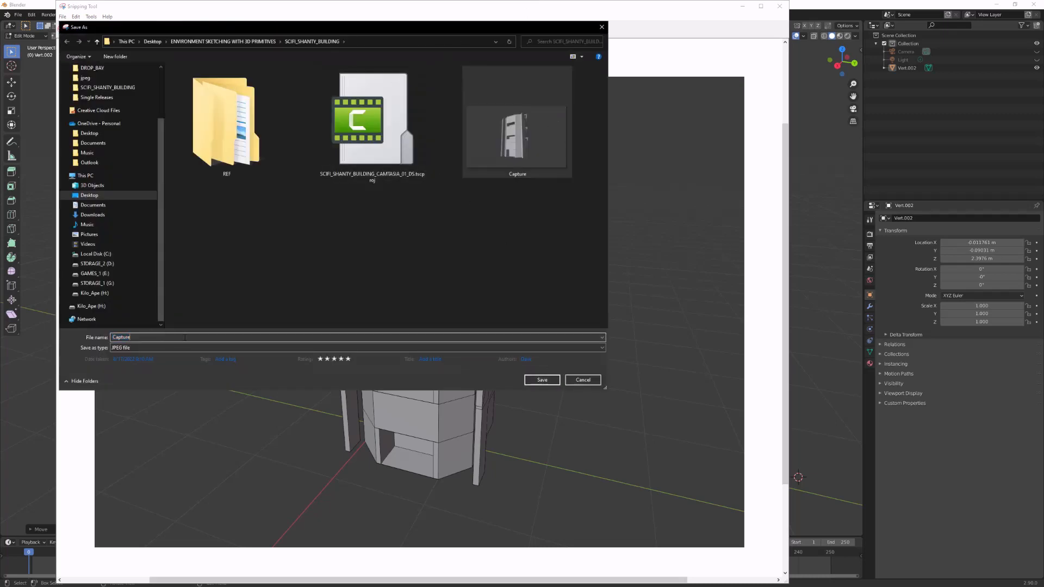
pyautogui.write('_02')
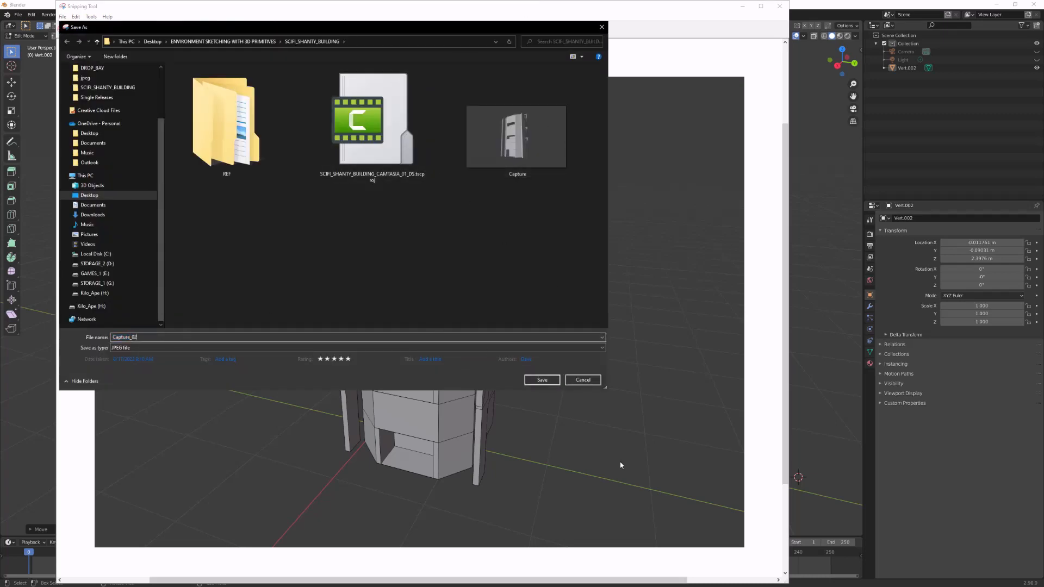
pyautogui.click(542, 379)
pyautogui.click(832, 309)
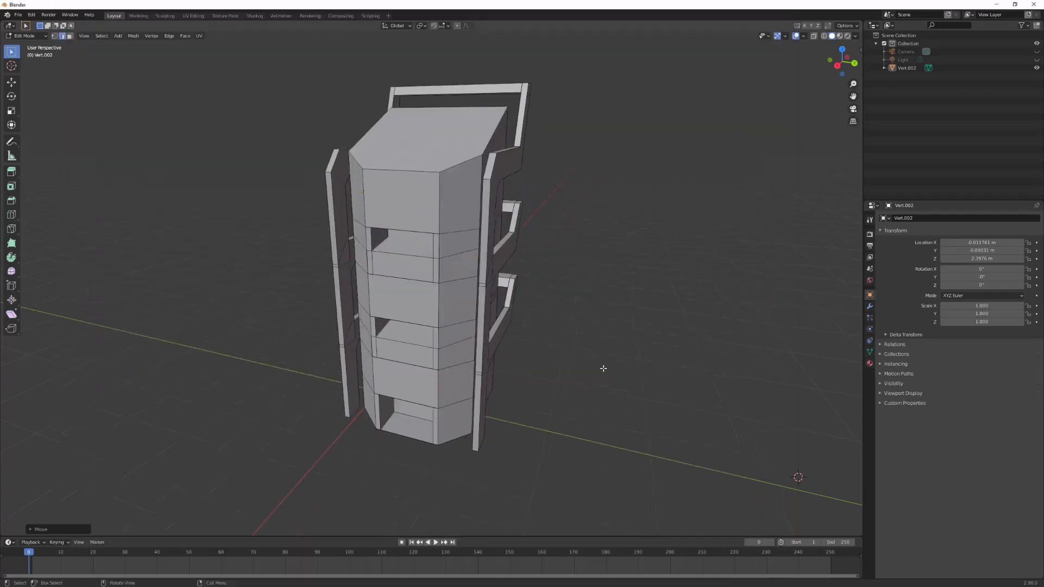
# Step: In Blender, fly around the tower to frame a low-angle view showing the window side and the crossbar frames along one flank
pyautogui.hotkey('shift', '`')
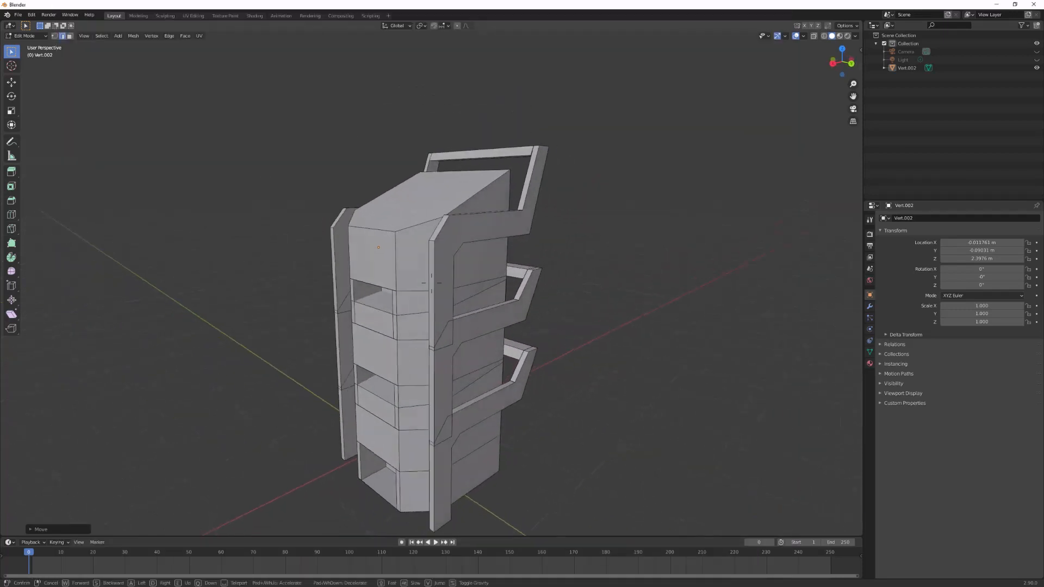
pyautogui.press('d')
pyautogui.press('q')
pyautogui.press('w')
pyautogui.press('a')
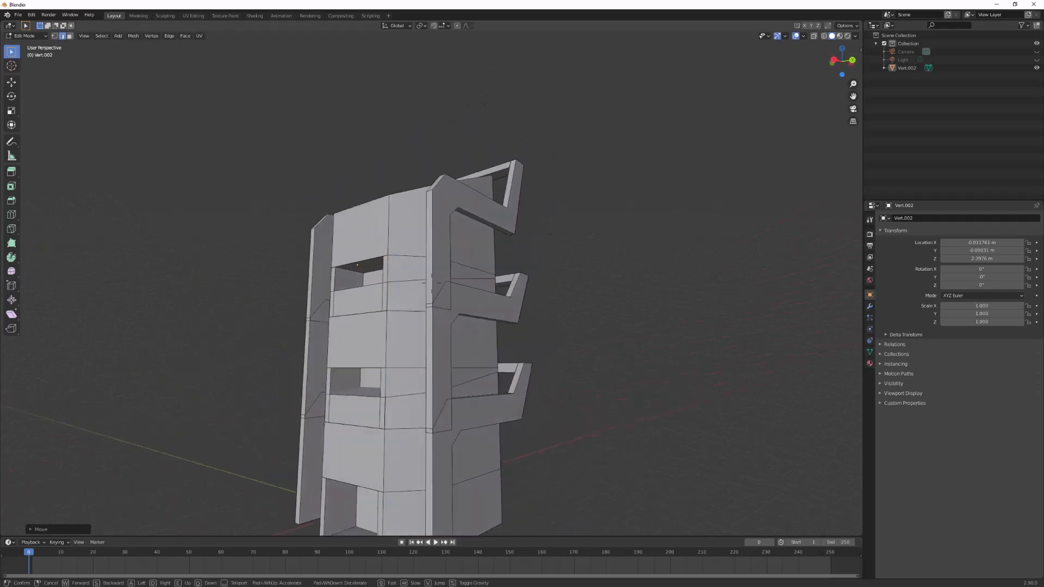
pyautogui.press('s')
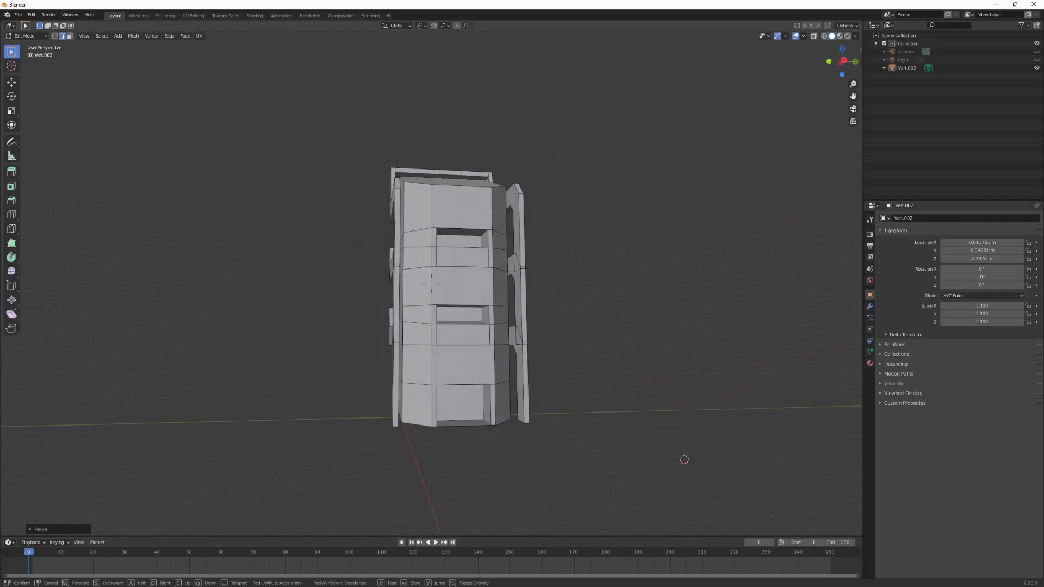
pyautogui.press('a')
pyautogui.press('w')
pyautogui.press('a')
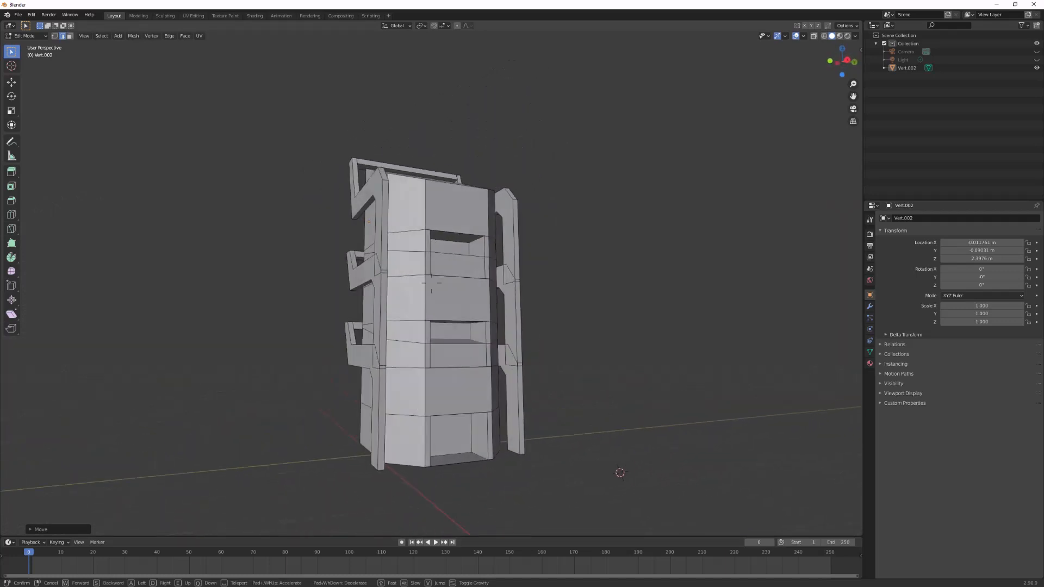
pyautogui.press('d')
pyautogui.press('q')
pyautogui.press('s')
pyautogui.press('a')
pyautogui.press('e')
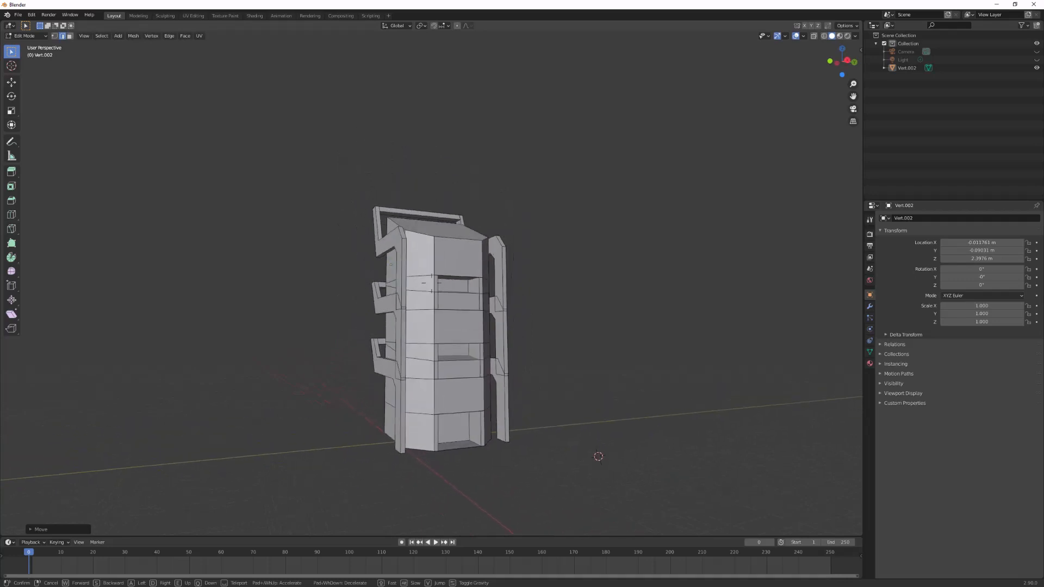
pyautogui.press('s')
pyautogui.press('d')
pyautogui.press('w')
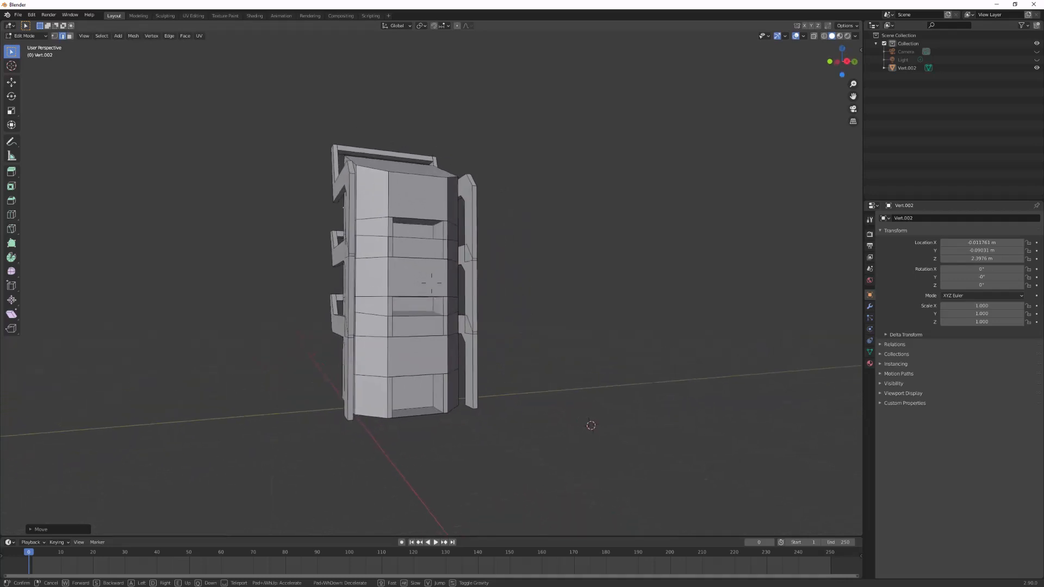
pyautogui.press('a')
pyautogui.press('w')
pyautogui.press('d')
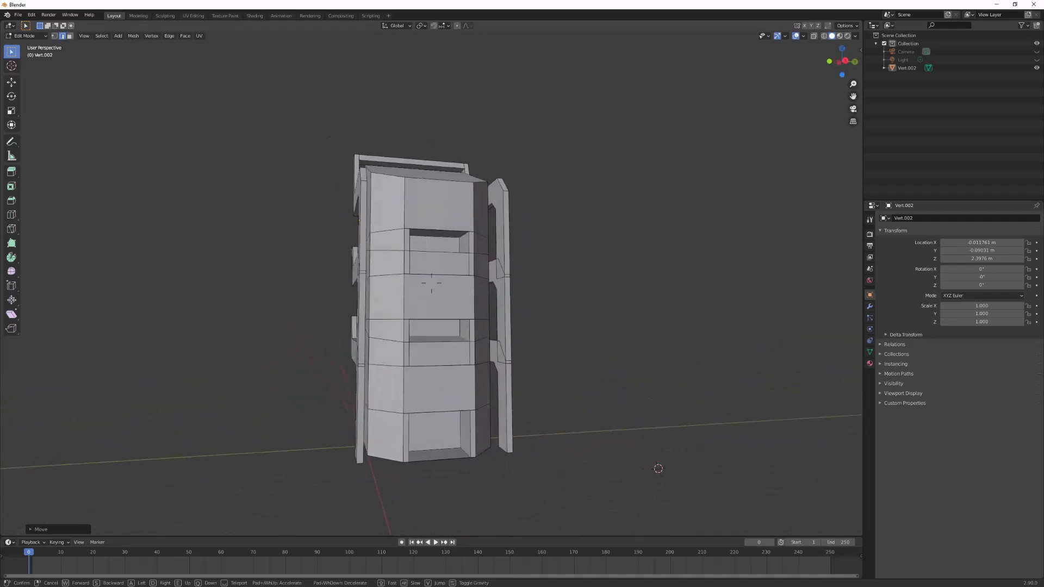
pyautogui.press('a')
pyautogui.press('e')
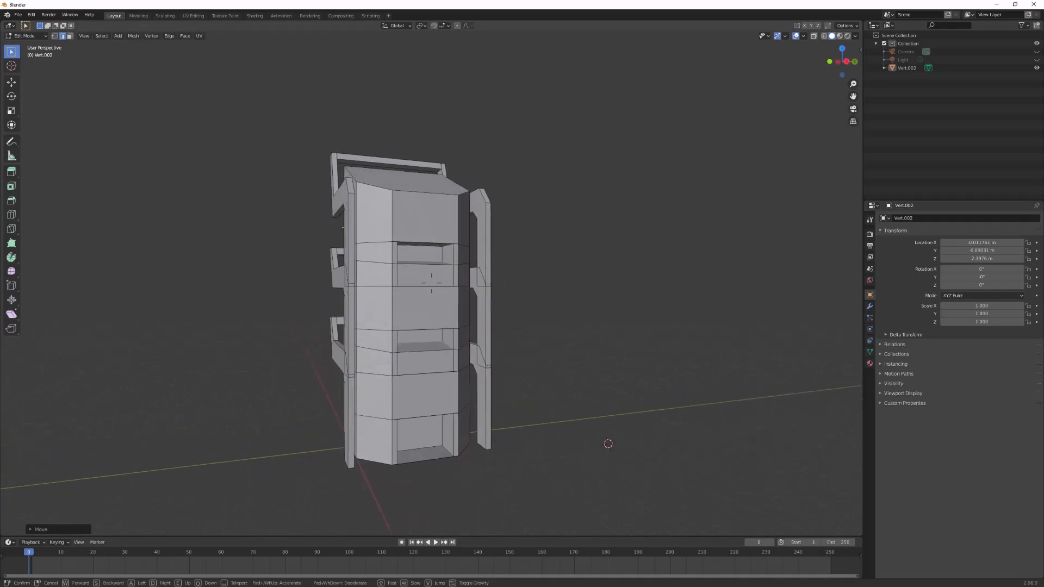
pyautogui.press('s')
pyautogui.press('q')
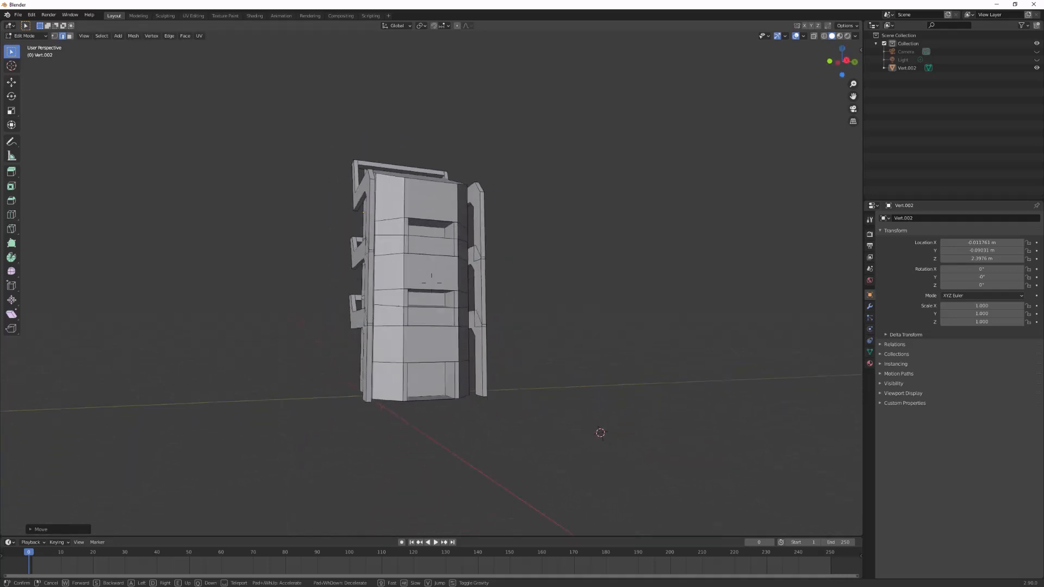
pyautogui.press('q')
pyautogui.press('w')
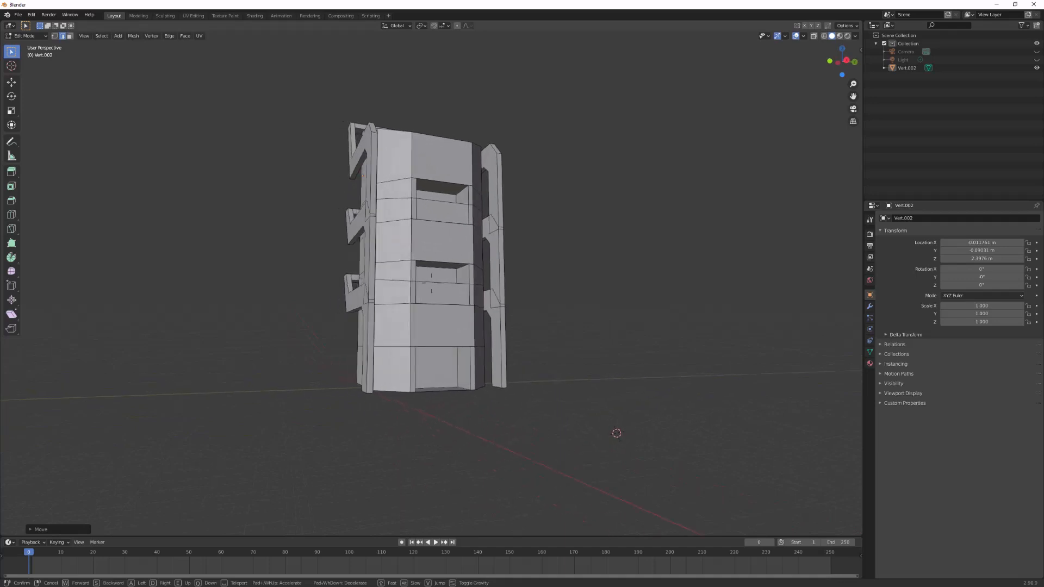
pyautogui.press('w')
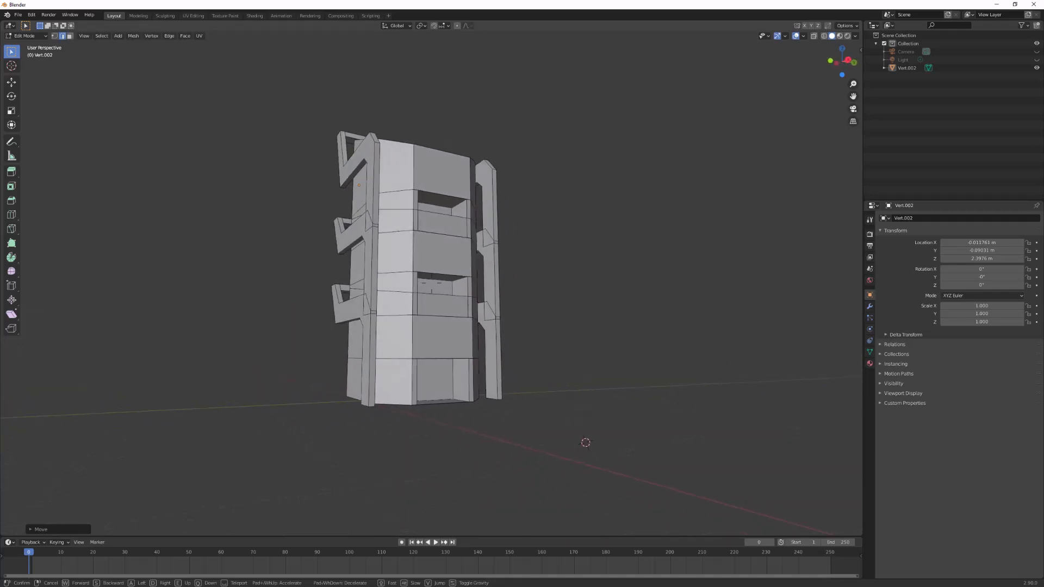
pyautogui.press('w')
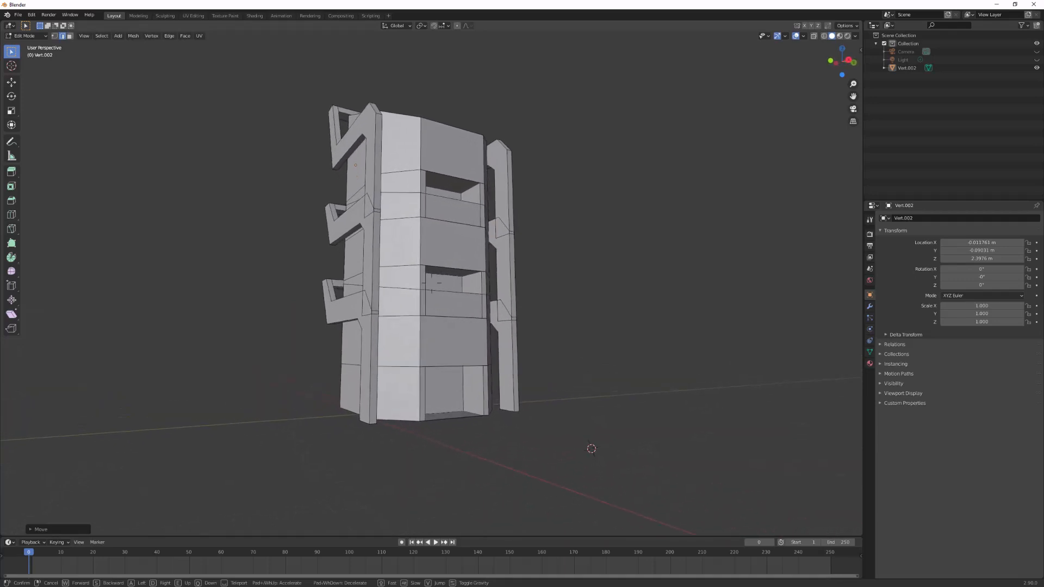
pyautogui.press('s')
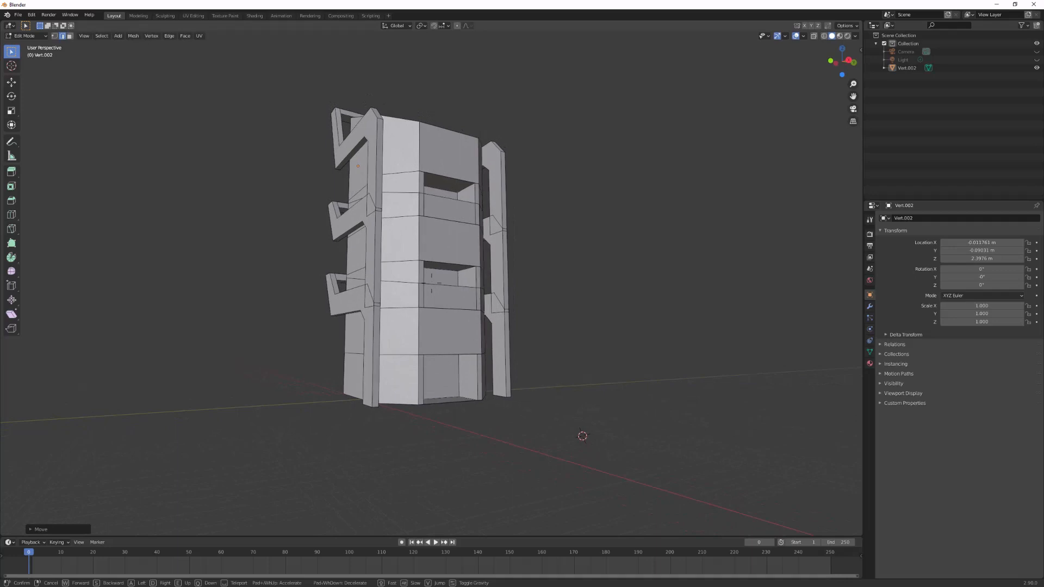
pyautogui.click(431, 283)
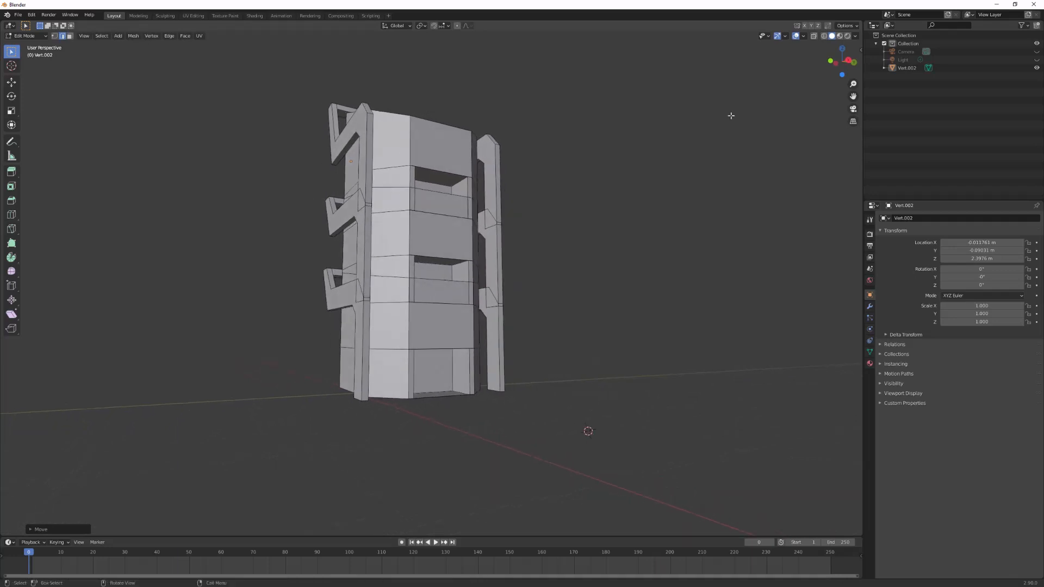
# Step: Set the viewport's focal length to about 61.4 mm and move the view back until the entire tower fits in frame
pyautogui.click(861, 50)
pyautogui.moveTo(843, 58); pyautogui.dragTo(886, 58)
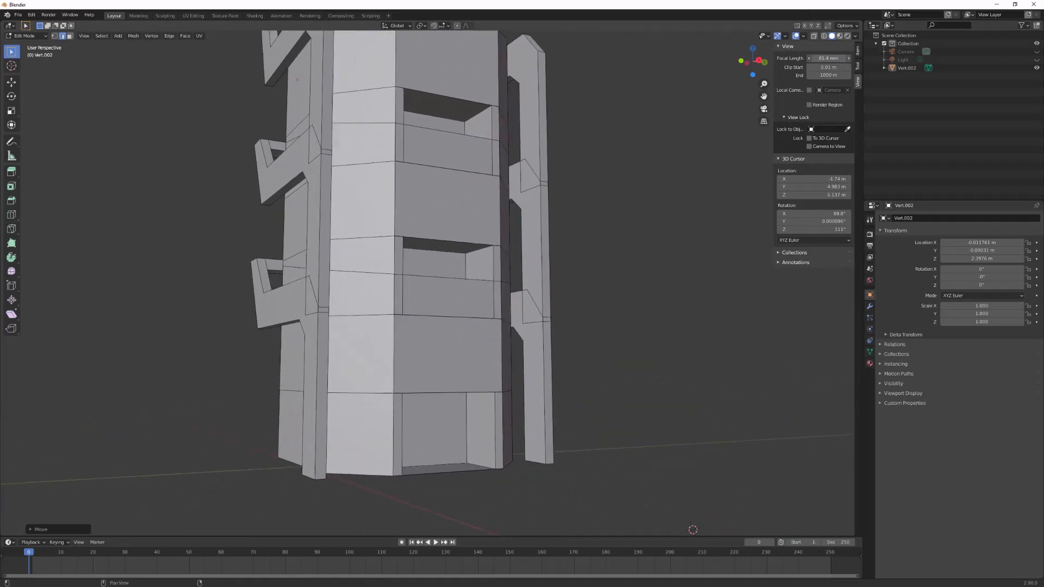
pyautogui.hotkey('shift', '`')
pyautogui.press('s')
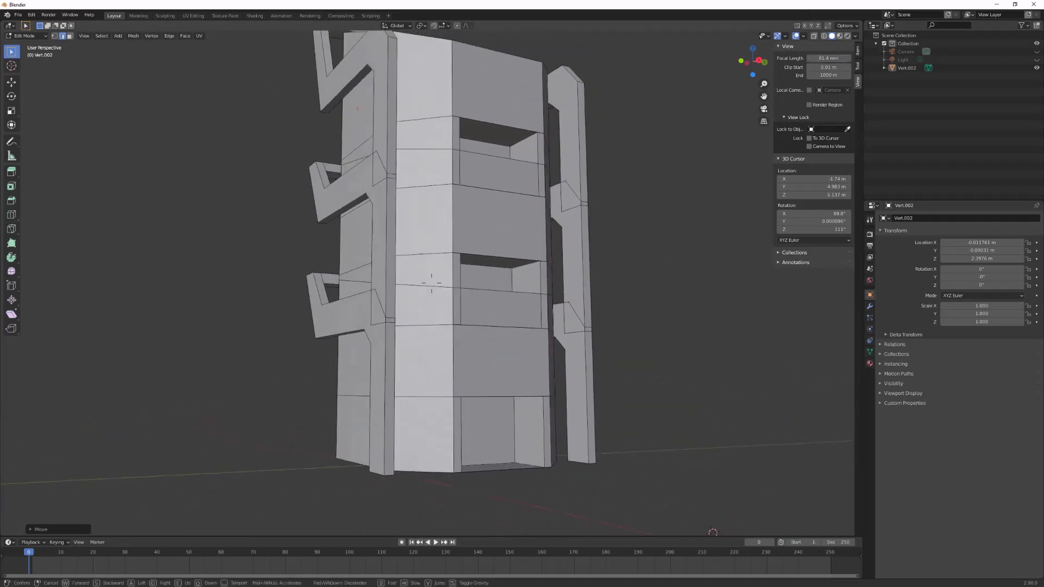
pyautogui.press('s')
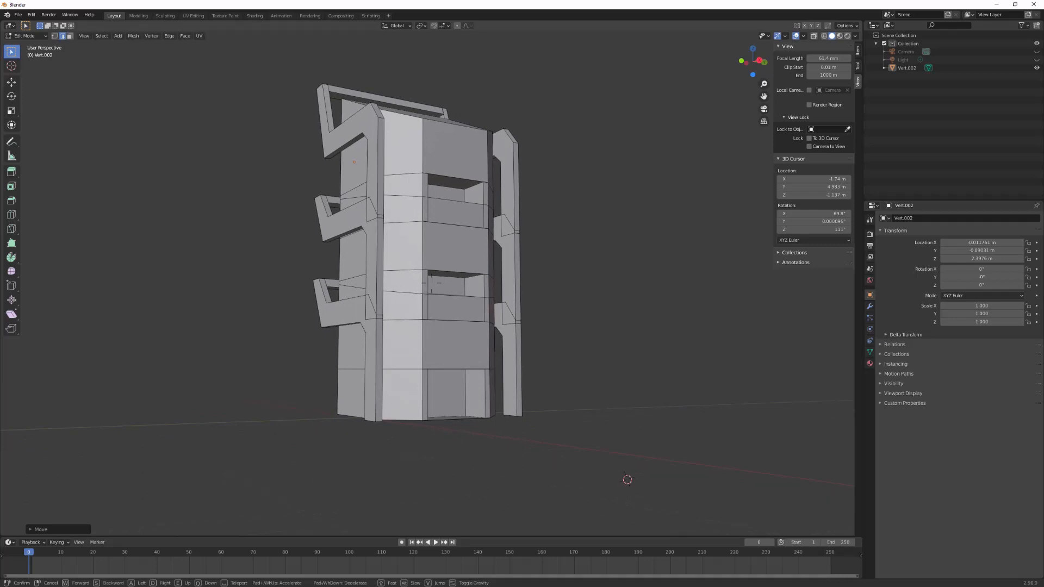
pyautogui.click(645, 97)
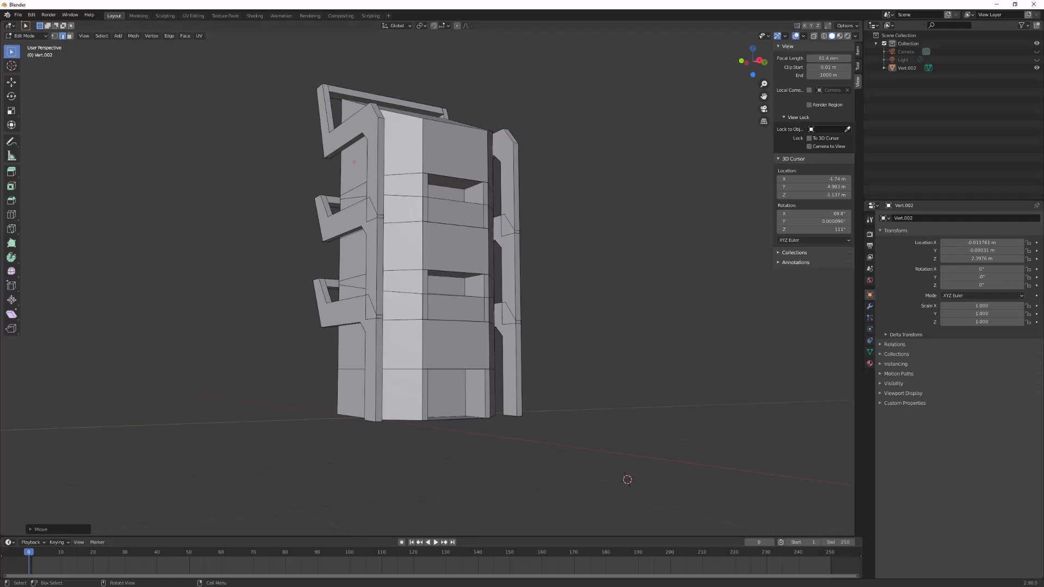
# Step: Switch to Snipping Tool, snip the low-angle view of the whole tower, save the capture, and close it
pyautogui.hotkey('alt', 'Tab')
pyautogui.click(69, 29)
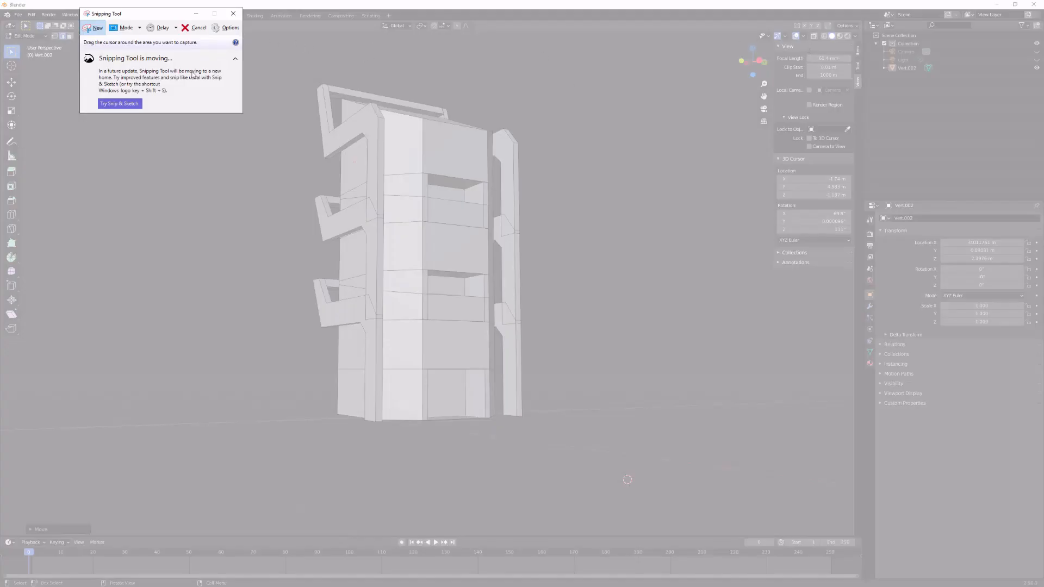
pyautogui.moveTo(73, 45); pyautogui.dragTo(784, 501)
pyautogui.rightClick(475, 342)
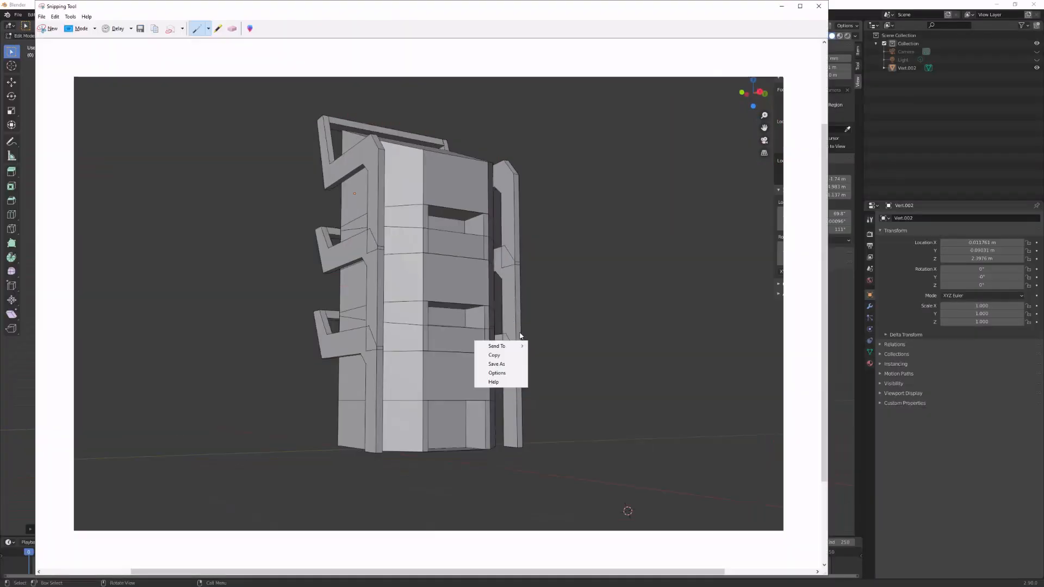
pyautogui.click(511, 370)
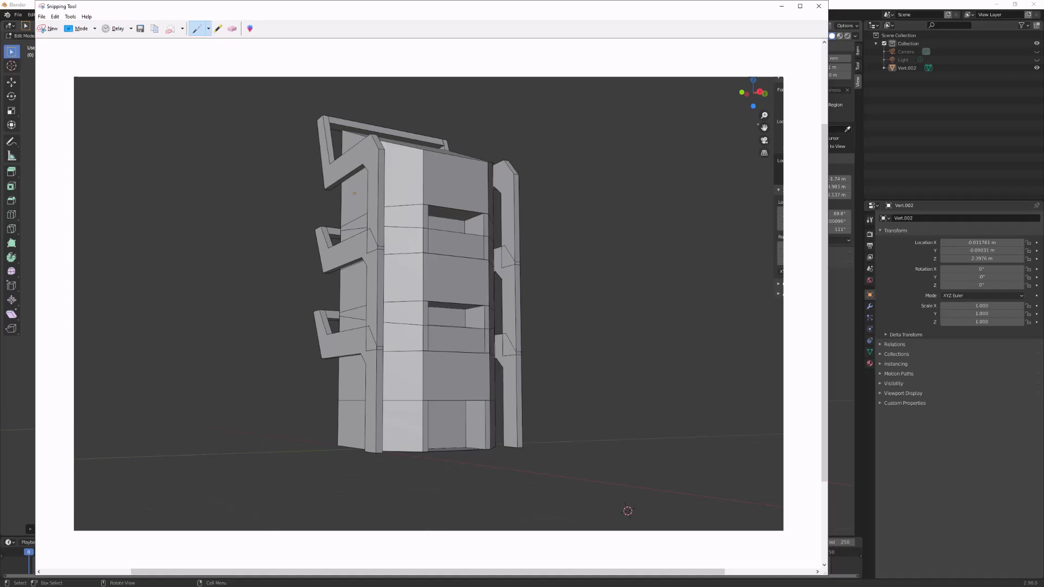
pyautogui.click(818, 6)
# Step: In Blender, fly around to frame the whole tower from a low angle with the crossbar frames projecting on the opposite side of the view
pyautogui.hotkey('shift', '`')
pyautogui.press('d')
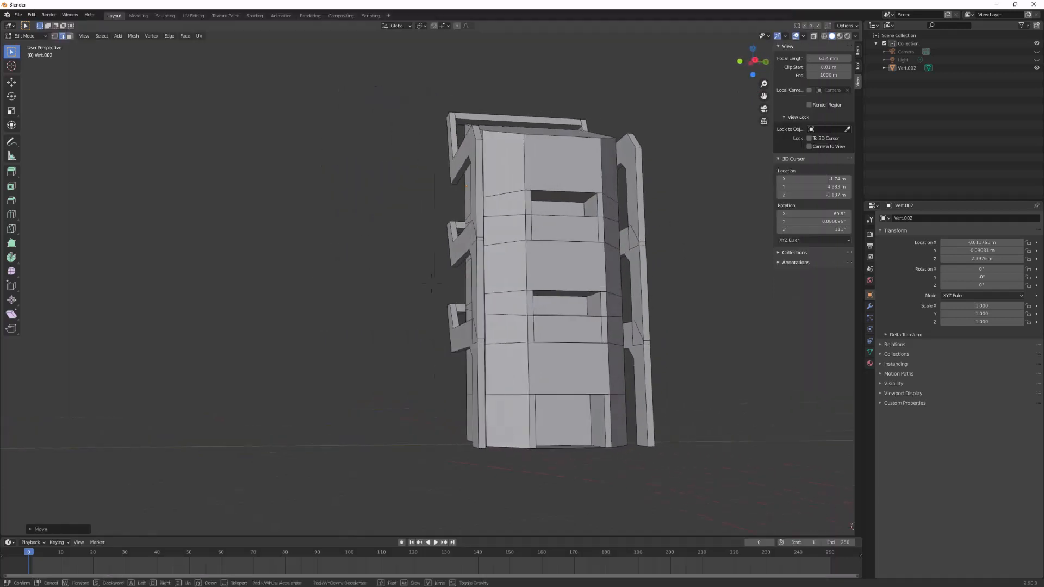
pyautogui.press('d')
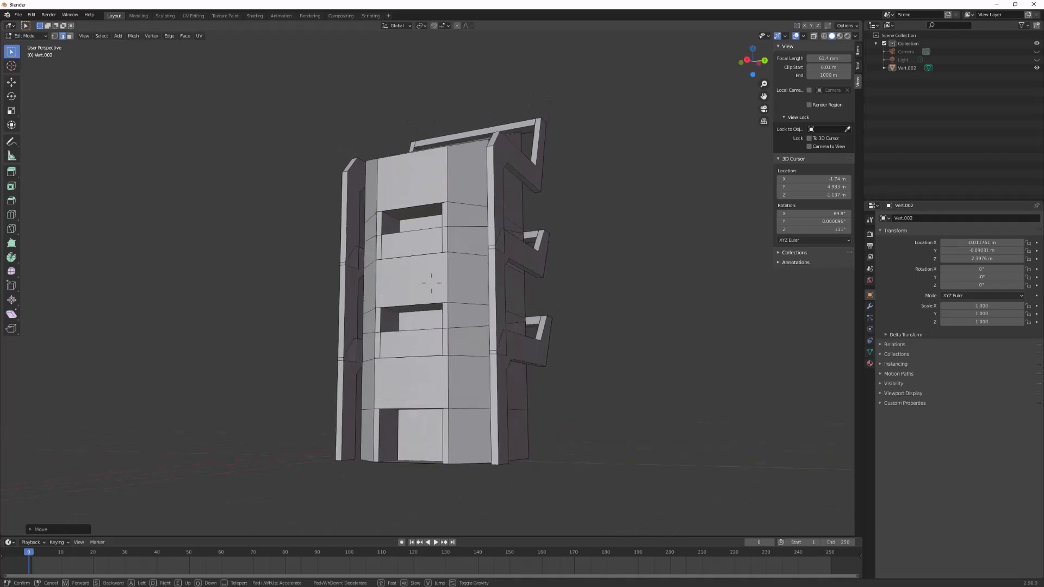
pyautogui.press('w')
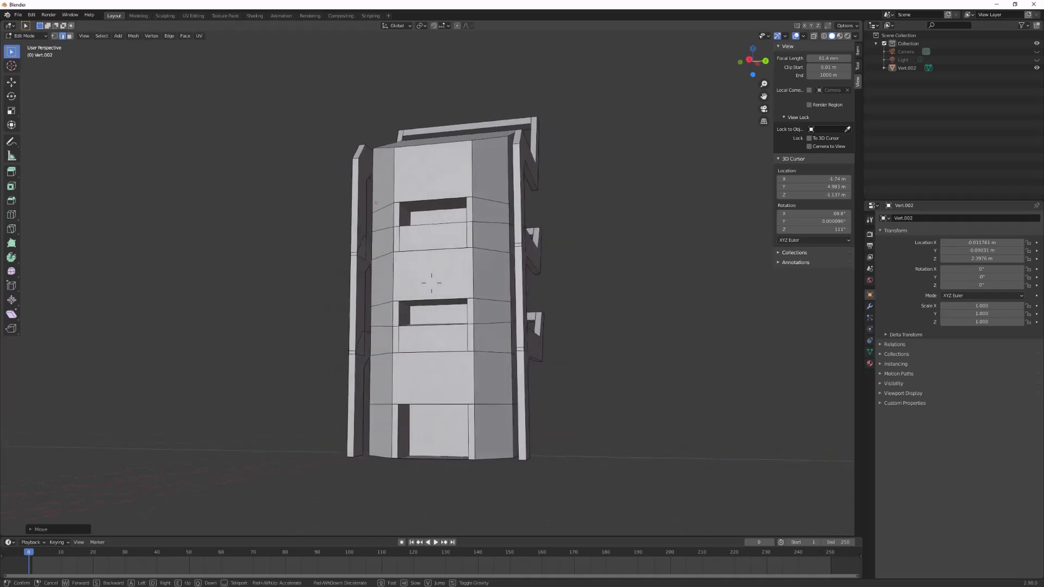
pyautogui.press('a')
pyautogui.press('d')
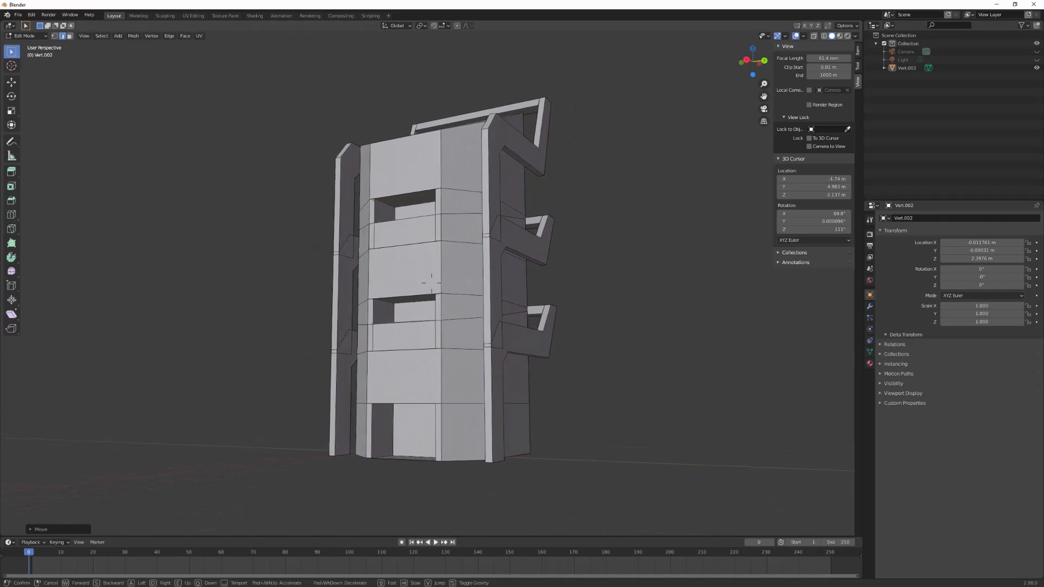
pyautogui.press('q')
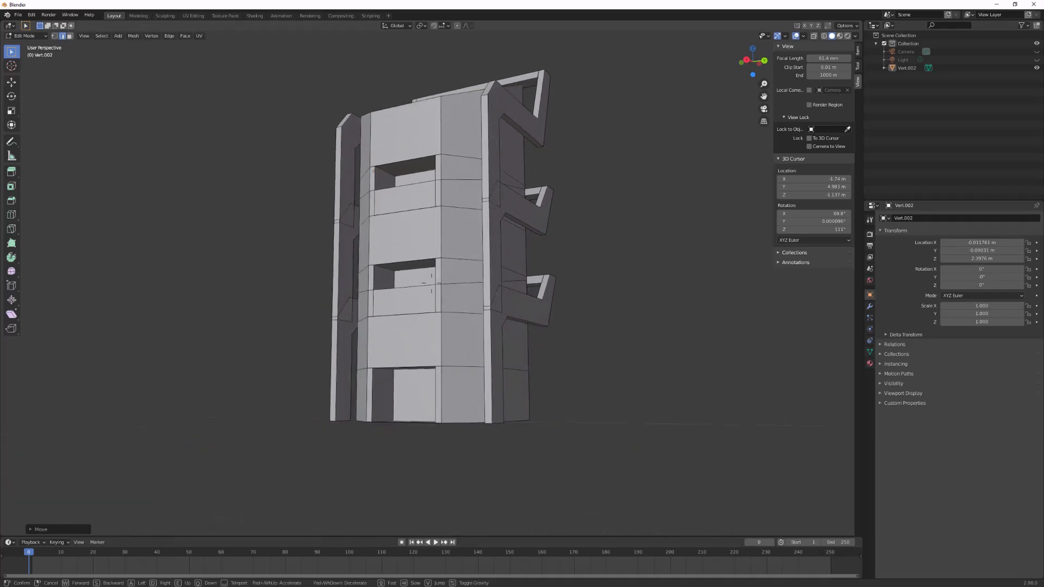
pyautogui.press('e')
pyautogui.press('s')
pyautogui.press('e')
pyautogui.press('s')
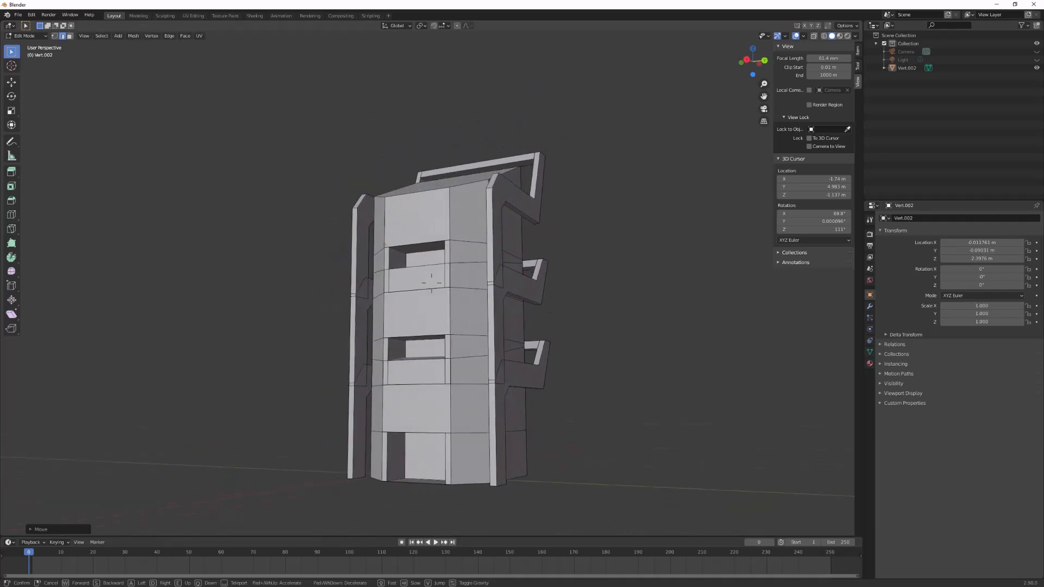
pyautogui.press('q')
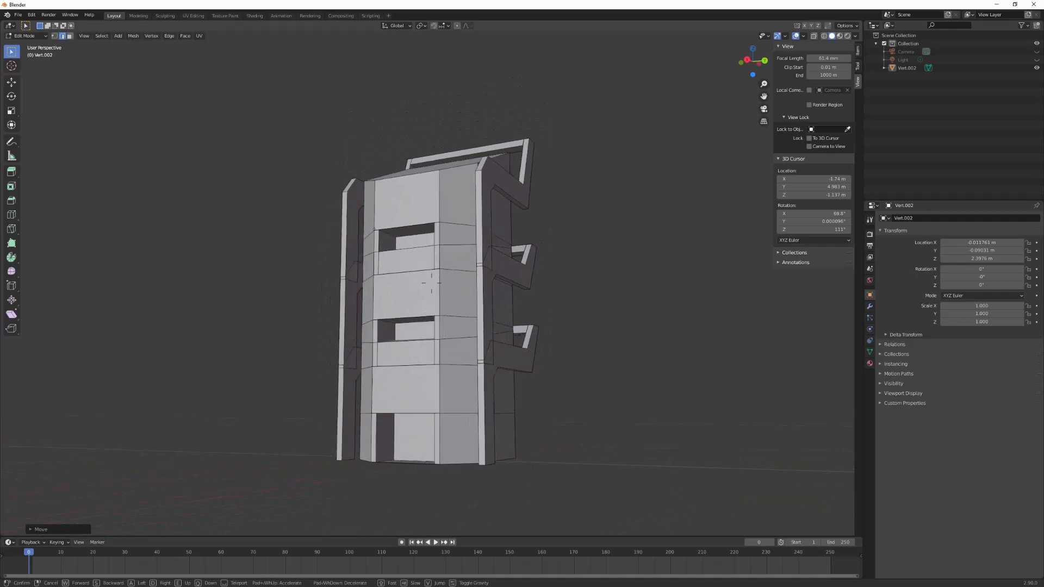
pyautogui.click(303, 391)
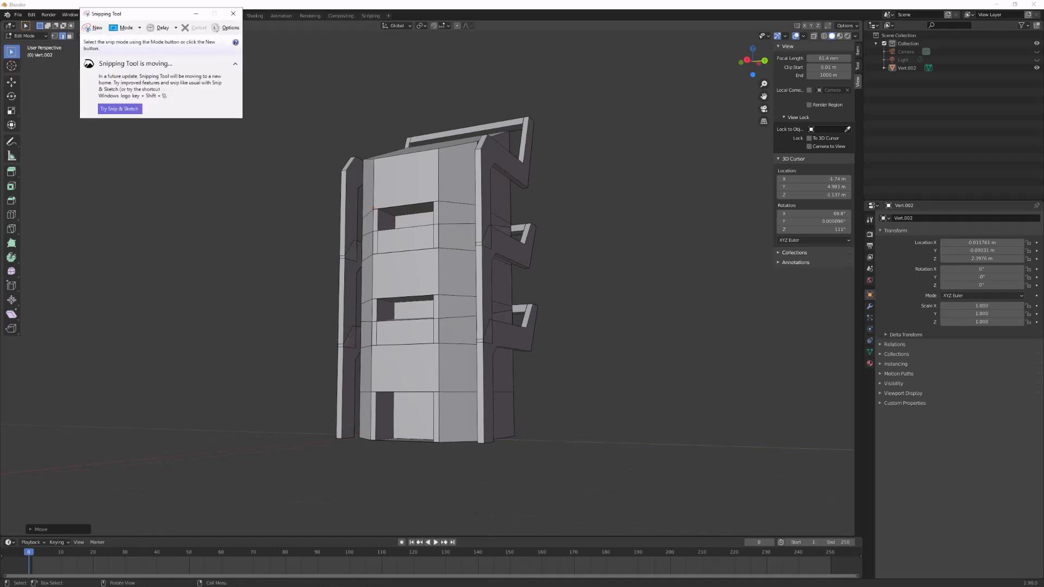
# Step: In Snipping Tool, snip the new low-angle view of the whole tower and close the capture window
pyautogui.click(94, 27)
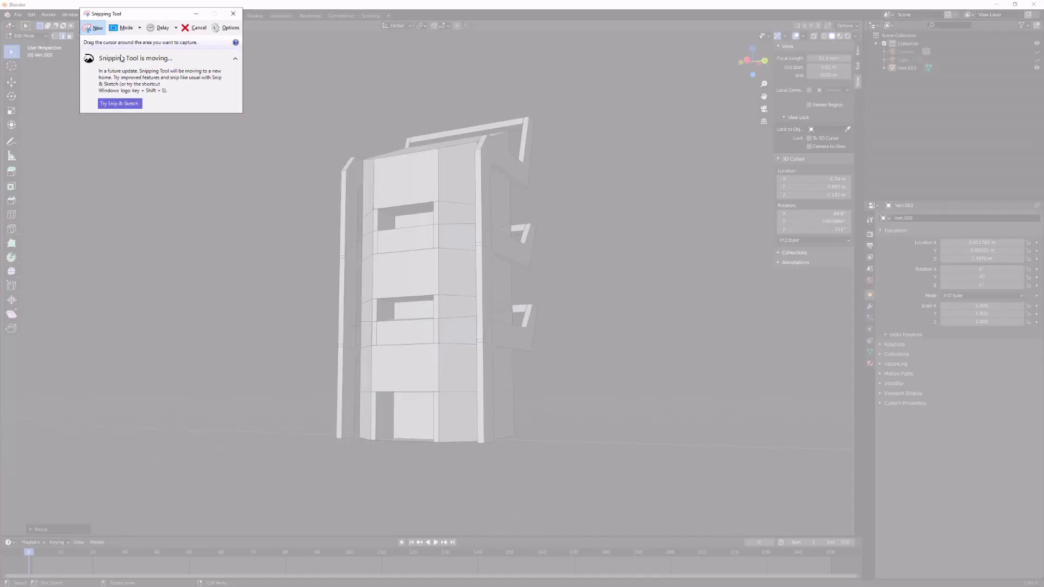
pyautogui.moveTo(72, 49); pyautogui.dragTo(752, 501)
pyautogui.click(788, 9)
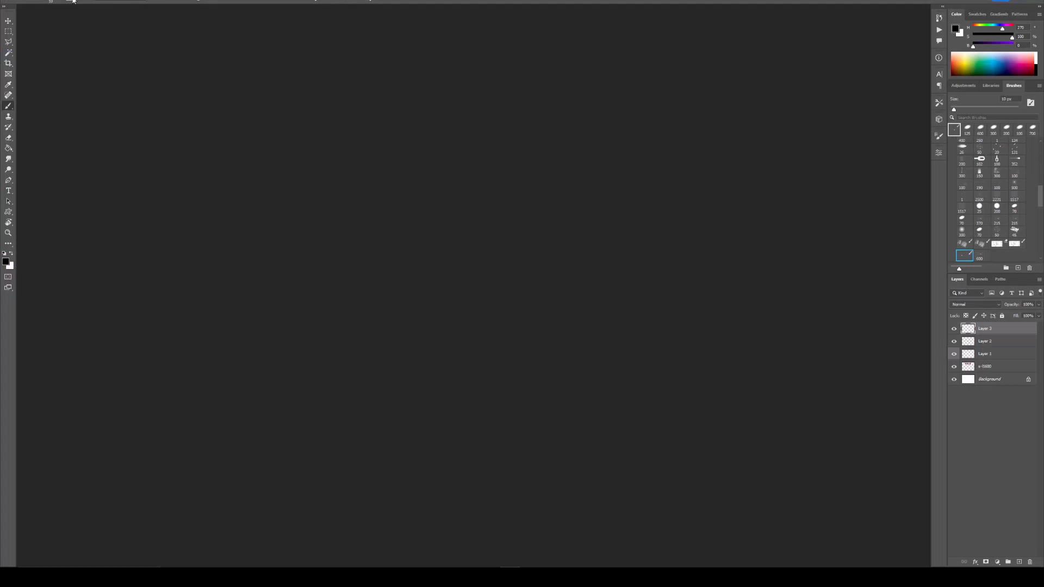
# Step: Switch to Photoshop and create a 17 x 11 in, 300 ppi RGB document with a white background, placing its window in the workspace
pyautogui.click(17, 0)
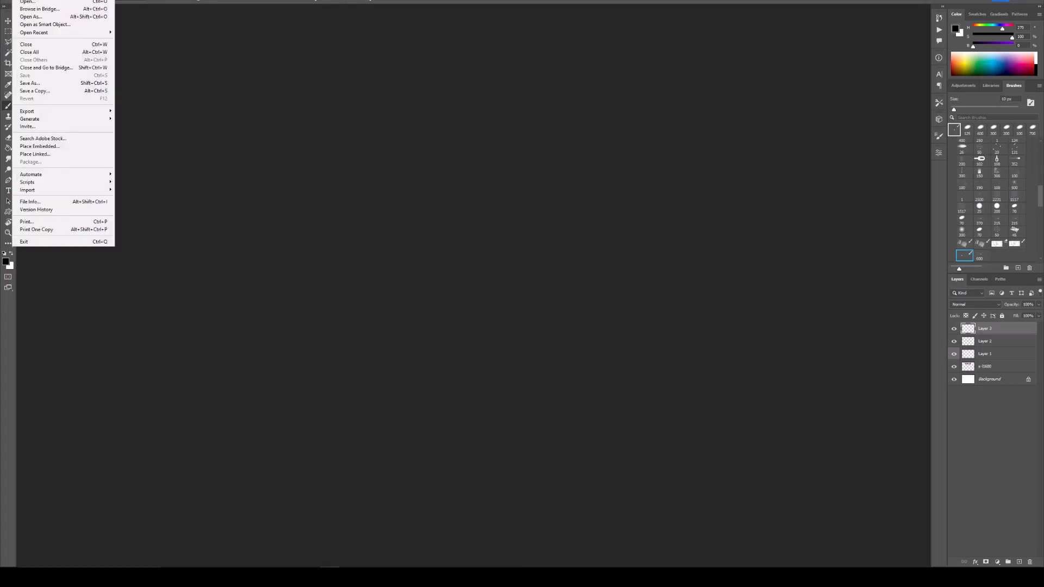
pyautogui.click(26, 0)
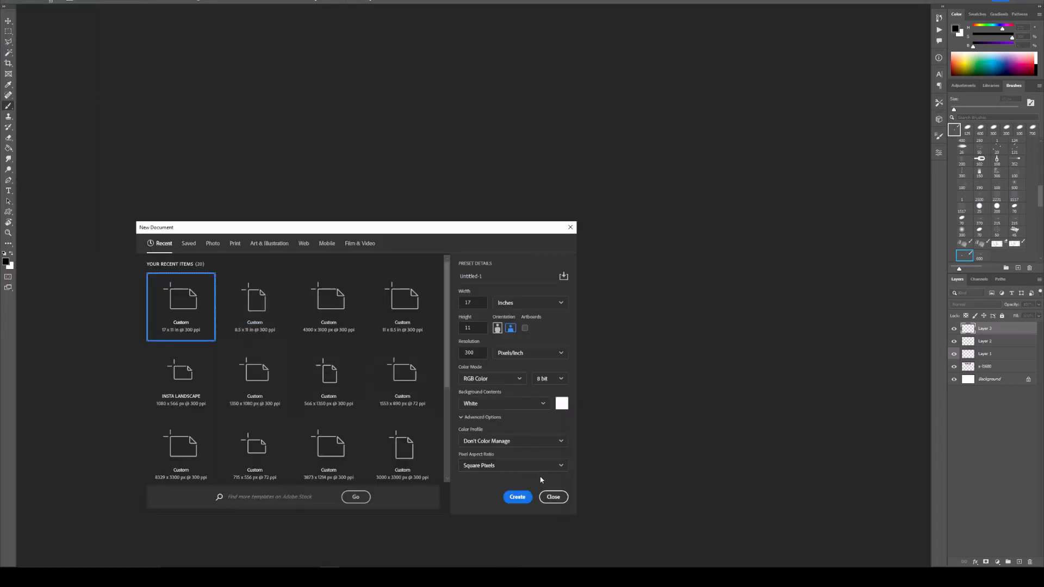
pyautogui.click(518, 497)
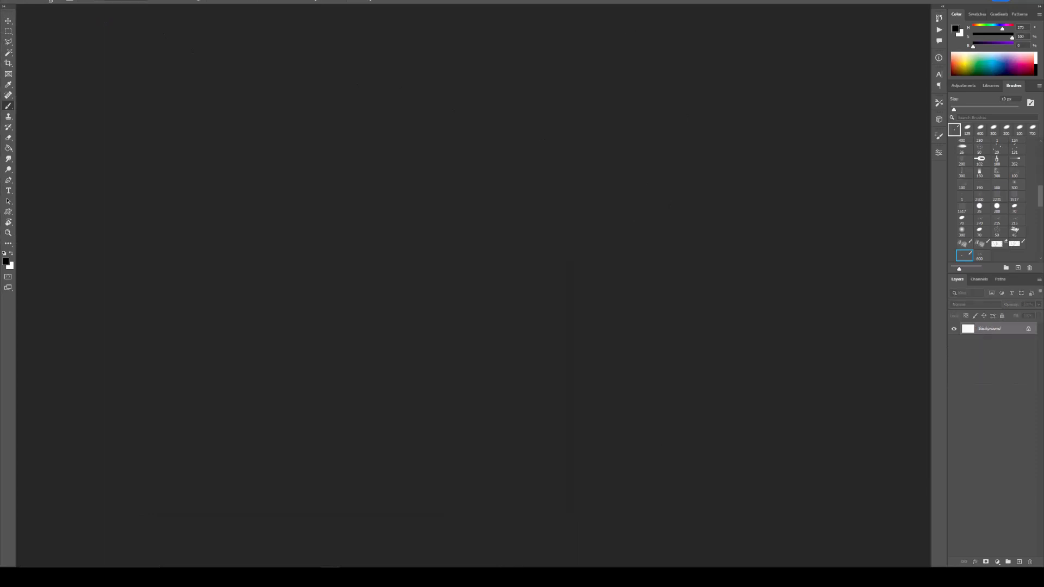
pyautogui.moveTo(0, 71); pyautogui.dragTo(466, 43)
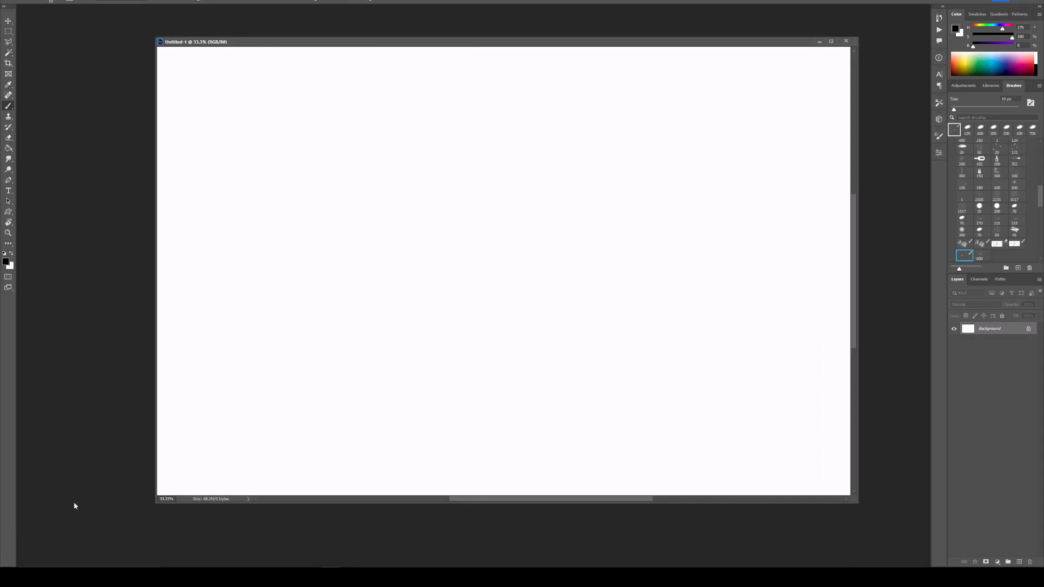
# Step: Bring CHAPTER_01_PLAN.psd forward, read its checklist for the shanty building and supporting props, and move it out of the way
pyautogui.hotkey('ctrl', 'Tab')
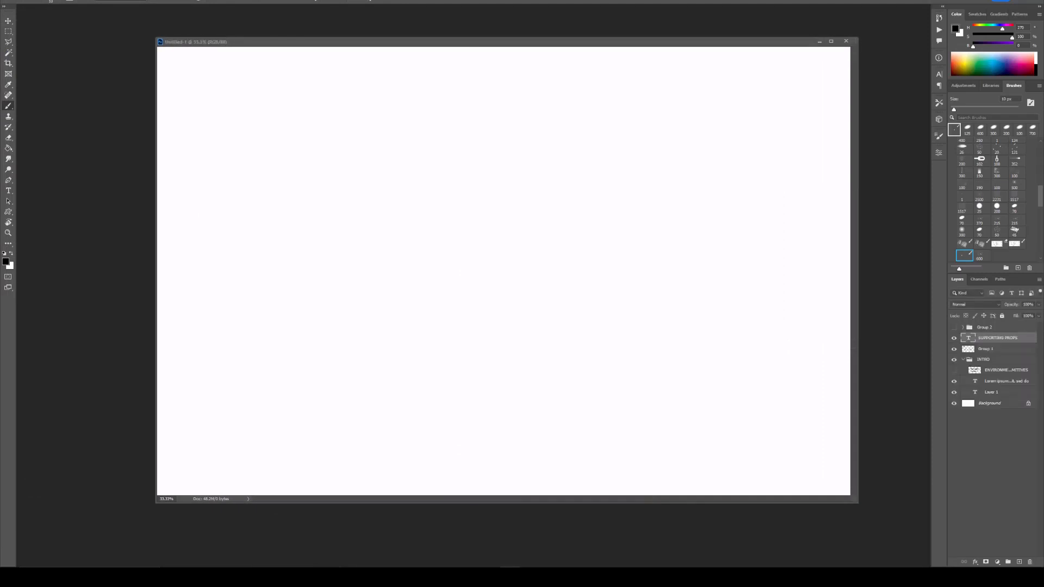
pyautogui.moveTo(0, 132); pyautogui.dragTo(441, 111)
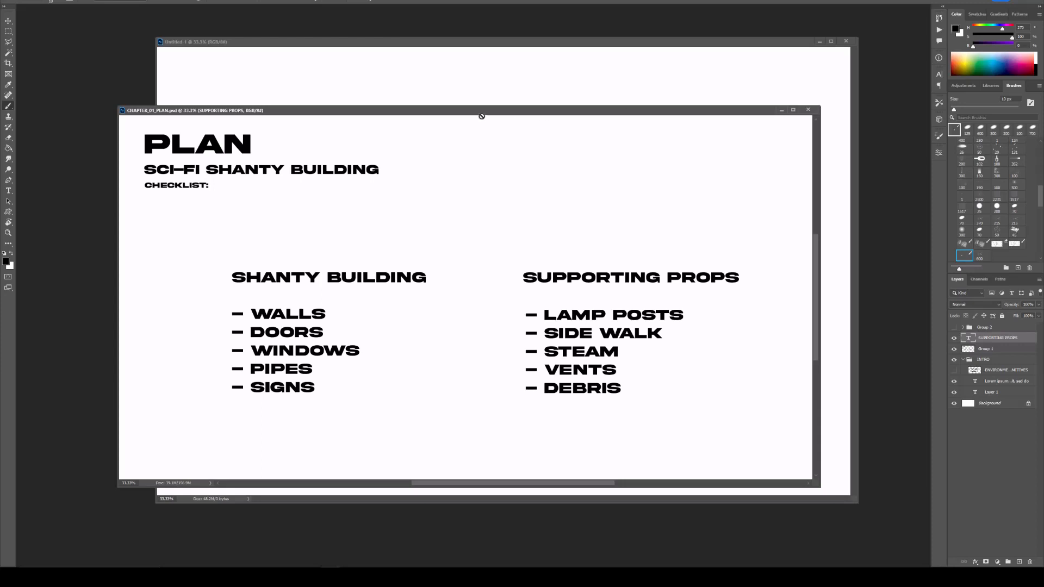
pyautogui.moveTo(482, 115); pyautogui.dragTo(0, 228)
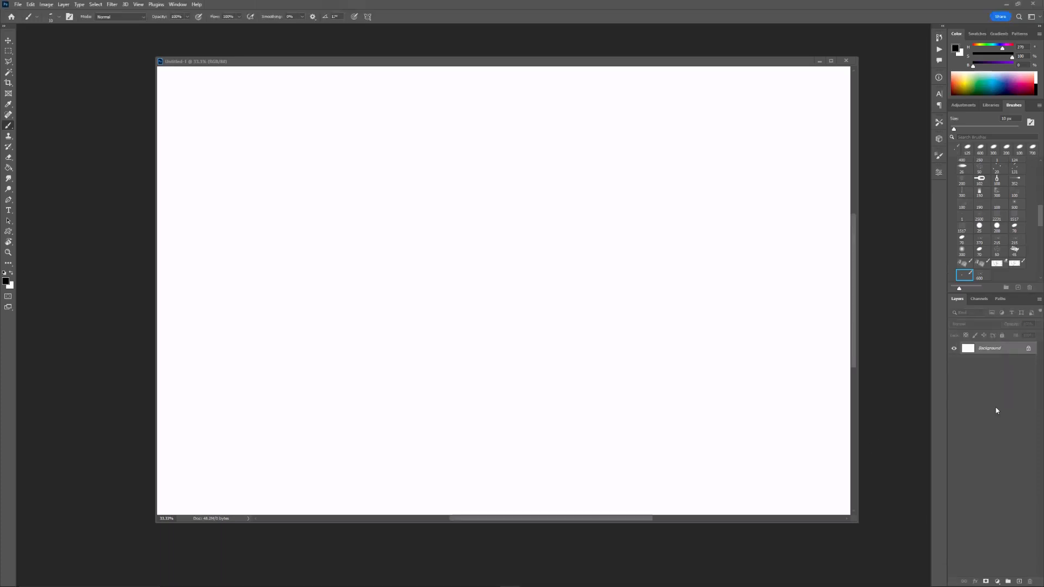
# Step: Add a new layer to the blank document and enlarge its window to give more room for drawing
pyautogui.click(1020, 582)
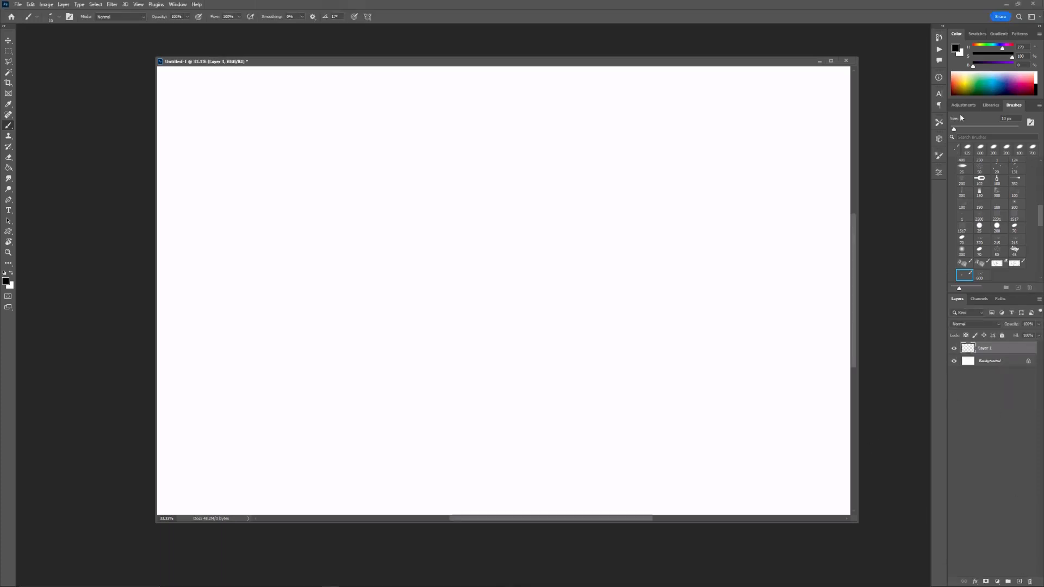
pyautogui.moveTo(244, 60); pyautogui.dragTo(195, 48)
pyautogui.moveTo(809, 512); pyautogui.dragTo(906, 563)
pyautogui.moveTo(271, 136); pyautogui.dragTo(310, 158)
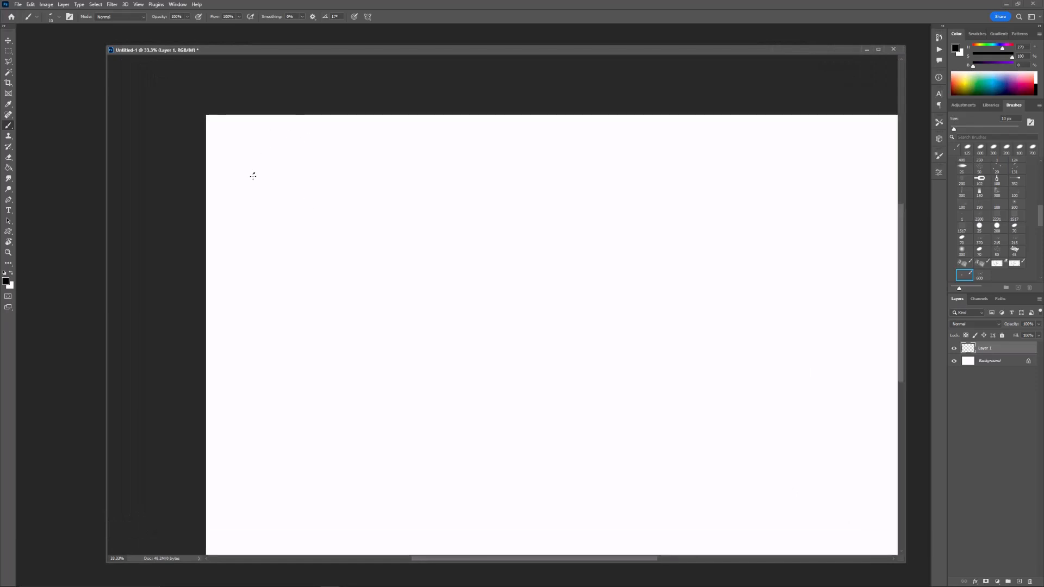
# Step: Reduce the brush to 3 px and draw a wide rectangle outline with straight strokes near the canvas's upper-left corner
pyautogui.press('[')
pyautogui.press('[')
pyautogui.press('[')
pyautogui.press('[')
pyautogui.press('[')
pyautogui.press('[')
pyautogui.press('[')
pyautogui.keyDown('shift'); pyautogui.click(253, 262); pyautogui.keyUp('shift')
pyautogui.keyDown('shift'); pyautogui.click(492, 167); pyautogui.keyUp('shift')
pyautogui.keyDown('shift'); pyautogui.click(492, 270); pyautogui.keyUp('shift')
pyautogui.click(254, 271)
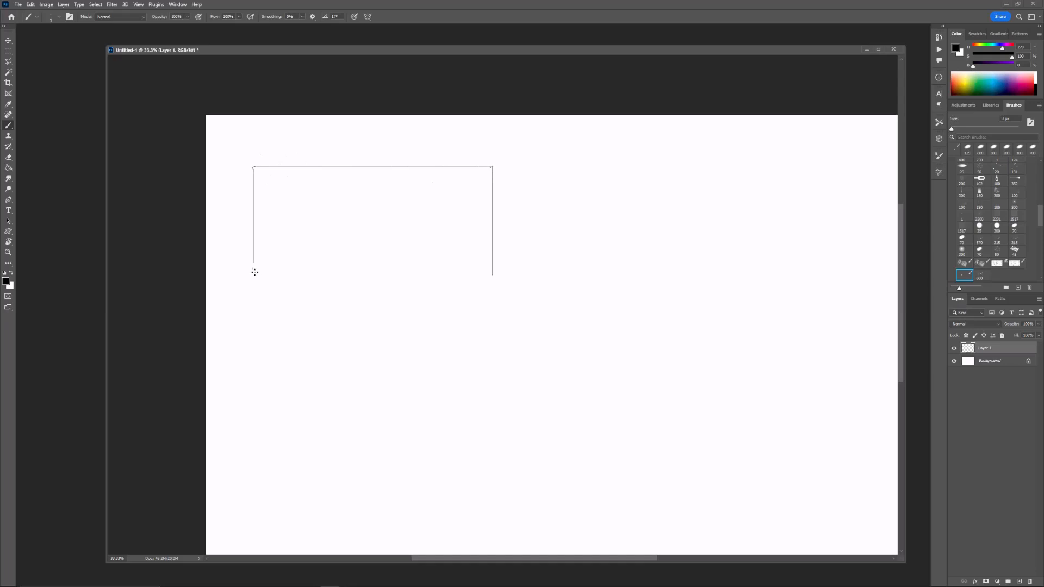
pyautogui.keyDown('shift'); pyautogui.click(493, 270); pyautogui.keyUp('shift')
# Step: Draw an inner line along the rectangle's left and bottom edges with a step down near the middle, and erase the stray ends
pyautogui.click(259, 171)
pyautogui.keyDown('shift'); pyautogui.click(260, 257); pyautogui.keyUp('shift')
pyautogui.keyDown('shift'); pyautogui.click(354, 257); pyautogui.keyUp('shift')
pyautogui.keyDown('shift'); pyautogui.moveTo(354, 257); pyautogui.dragTo(369, 264); pyautogui.keyUp('shift')
pyautogui.keyDown('shift'); pyautogui.moveTo(369, 264); pyautogui.dragTo(490, 264); pyautogui.keyUp('shift')
pyautogui.moveTo(533, 171); pyautogui.dragTo(531, 213)
pyautogui.press('e')
pyautogui.click(490, 320)
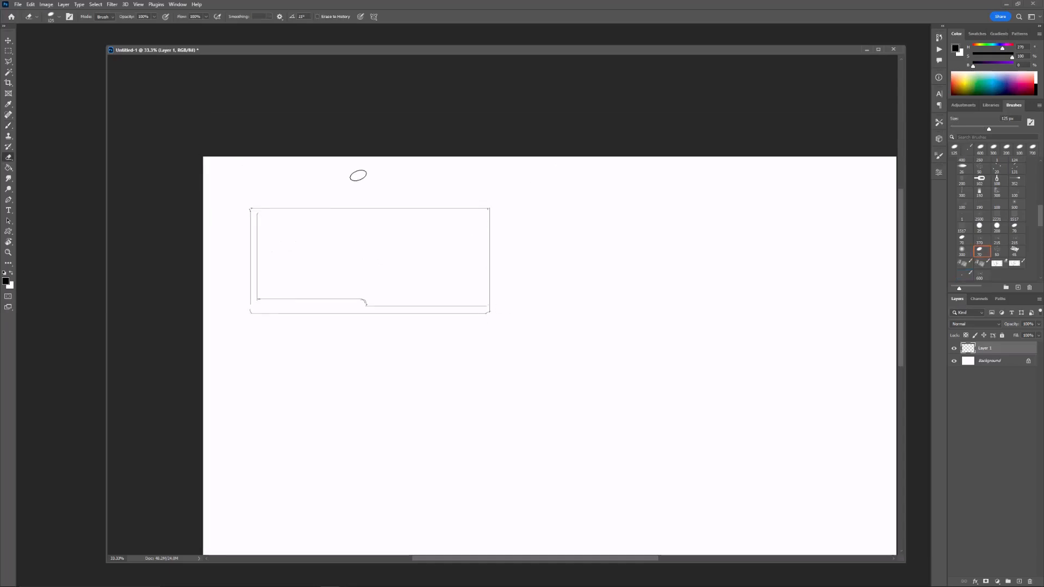
# Step: Complete the inner frame with a notched top line, a right edge and a lower ledge strip, and double the rectangle's bottom edge
pyautogui.press('b')
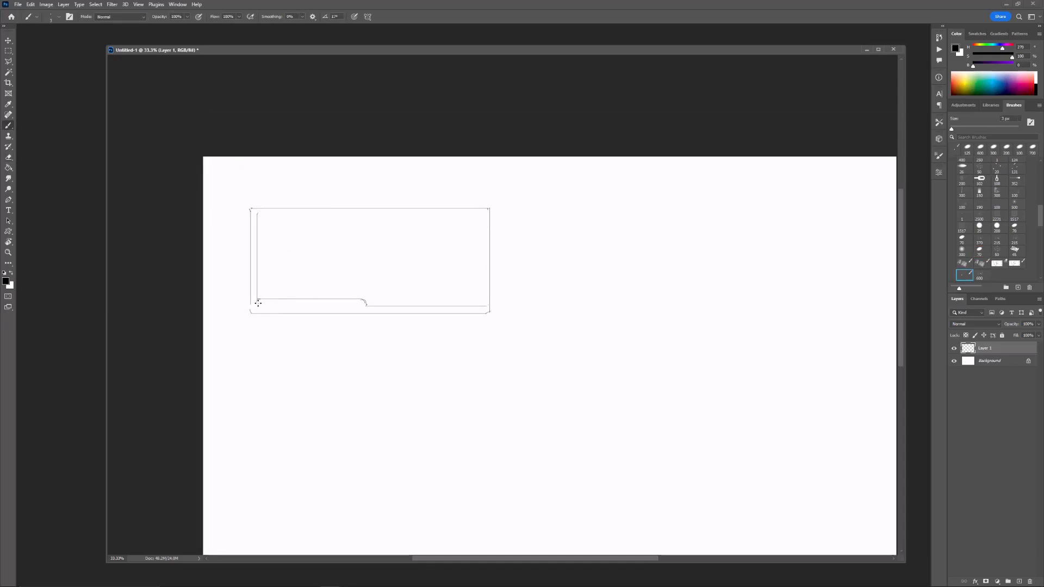
pyautogui.moveTo(256, 299)
pyautogui.keyDown('shift'); pyautogui.mouseDown()
pyautogui.moveTo(256, 312)
pyautogui.moveTo(367, 307)
pyautogui.mouseUp(); pyautogui.keyUp('shift')
pyautogui.moveTo(258, 213)
pyautogui.keyDown('shift'); pyautogui.mouseDown()
pyautogui.moveTo(485, 218)
pyautogui.moveTo(483, 298)
pyautogui.mouseUp(); pyautogui.keyUp('shift')
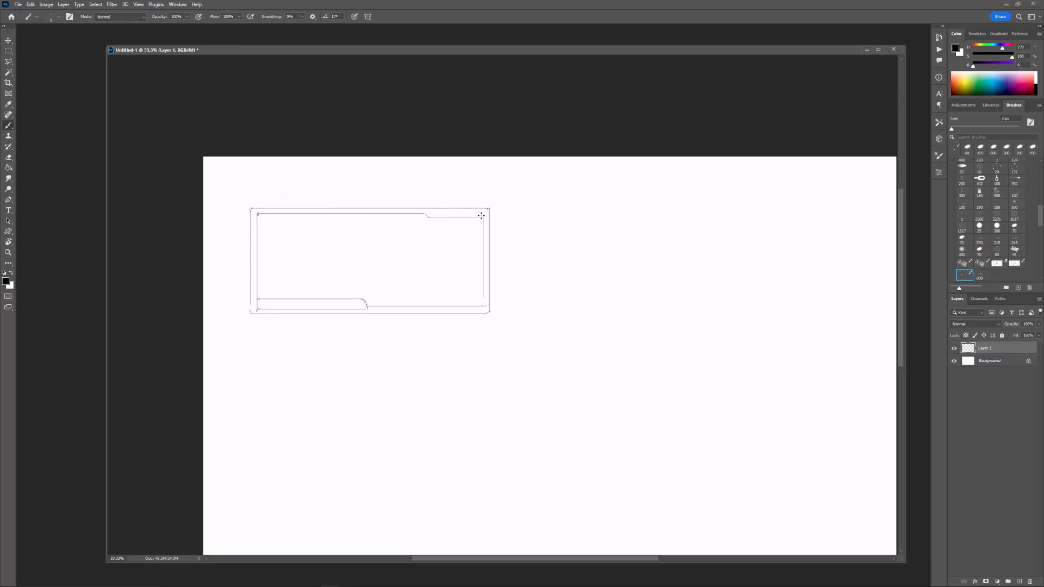
pyautogui.keyDown('shift'); pyautogui.moveTo(481, 216); pyautogui.dragTo(483, 306); pyautogui.keyUp('shift')
pyautogui.keyDown('shift'); pyautogui.moveTo(251, 315); pyautogui.dragTo(489, 331); pyautogui.keyUp('shift')
# Step: Add detail lines and tick marks along the lower ledge strip, and double the ledge's stepped upper edge
pyautogui.keyDown('shift'); pyautogui.moveTo(258, 308); pyautogui.dragTo(363, 308); pyautogui.keyUp('shift')
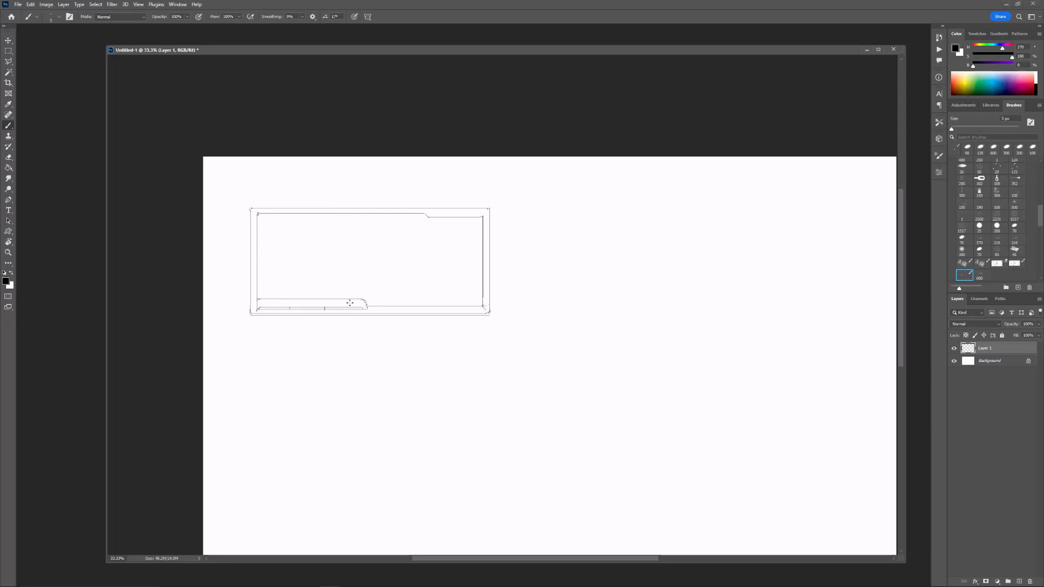
pyautogui.press('e')
pyautogui.press('b')
pyautogui.keyDown('shift'); pyautogui.moveTo(259, 300); pyautogui.dragTo(368, 308); pyautogui.keyUp('shift')
pyautogui.moveTo(428, 273); pyautogui.dragTo(429, 265)
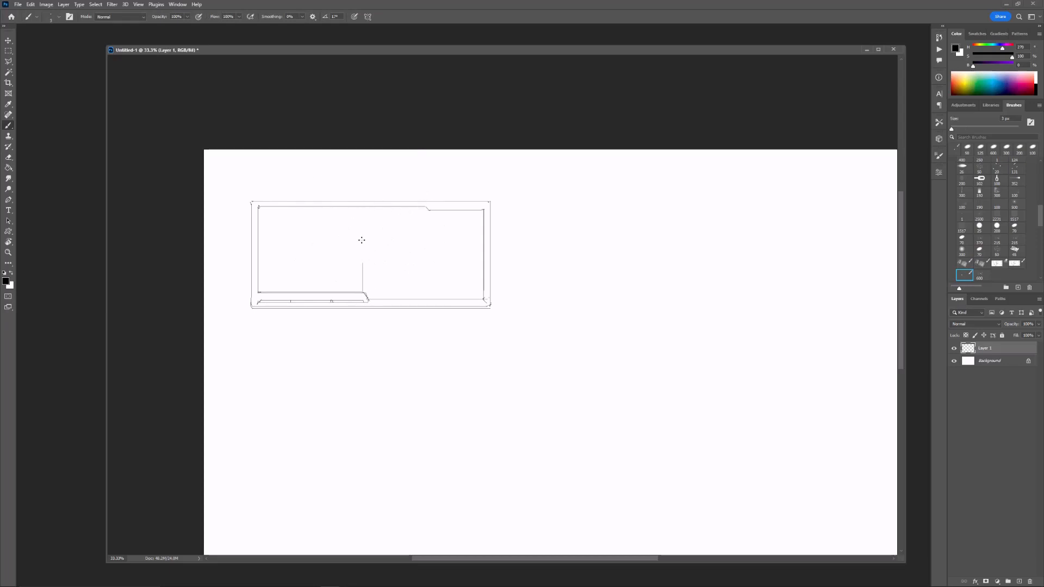
# Step: Draw a panel with cut corners in the left part of the inner frame, and a parallel line beside its right edge
pyautogui.moveTo(264, 213)
pyautogui.mouseDown()
pyautogui.moveTo(265, 287)
pyautogui.moveTo(360, 288)
pyautogui.mouseUp()
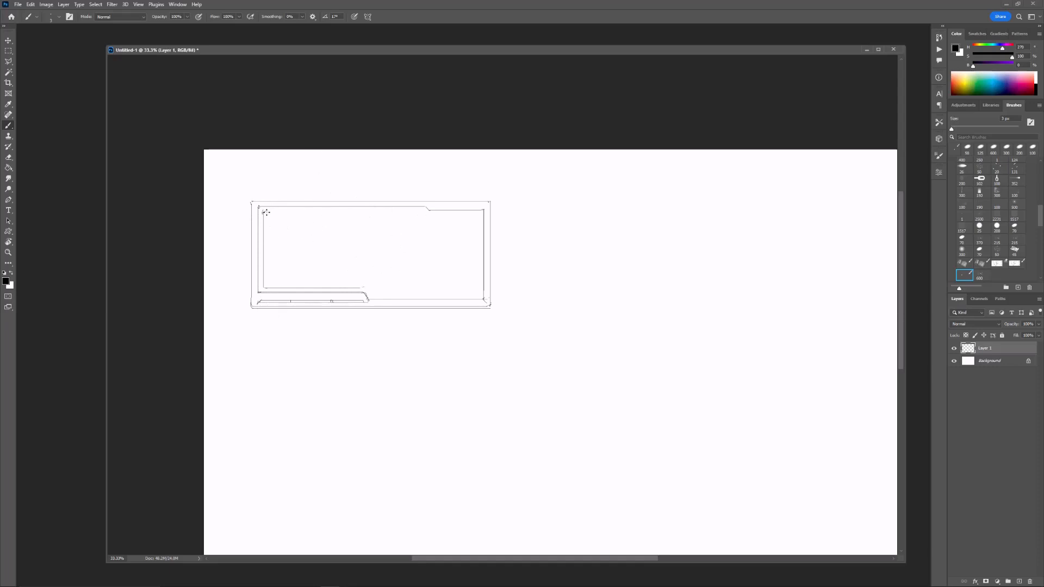
pyautogui.moveTo(263, 211)
pyautogui.mouseDown()
pyautogui.moveTo(346, 212)
pyautogui.moveTo(349, 287)
pyautogui.mouseUp()
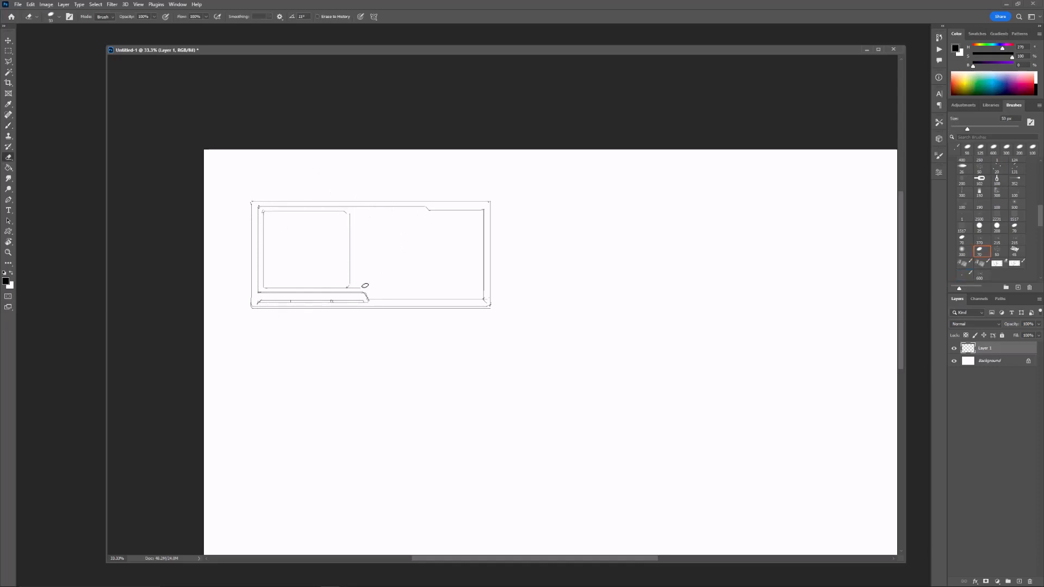
pyautogui.moveTo(354, 212); pyautogui.dragTo(353, 287)
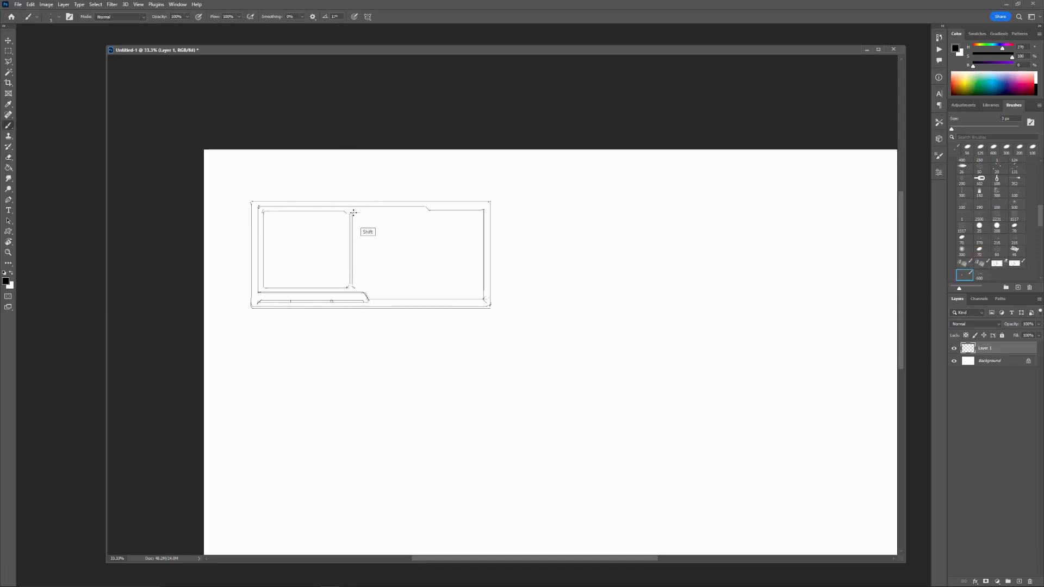
# Step: Outline a larger panel in the right part of the inner frame, following the stepped top and bottom edges
pyautogui.moveTo(354, 212); pyautogui.dragTo(426, 212)
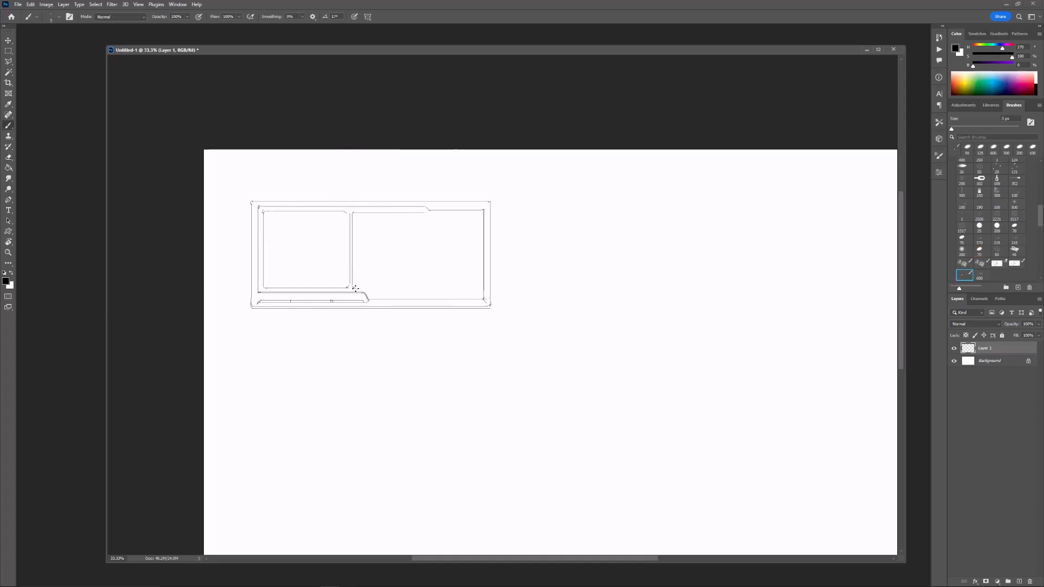
pyautogui.moveTo(353, 287); pyautogui.dragTo(477, 296)
pyautogui.hotkey('ctrl', 'z')
pyautogui.moveTo(477, 296)
pyautogui.mouseDown()
pyautogui.moveTo(480, 217)
pyautogui.moveTo(428, 216)
pyautogui.moveTo(479, 220)
pyautogui.mouseUp()
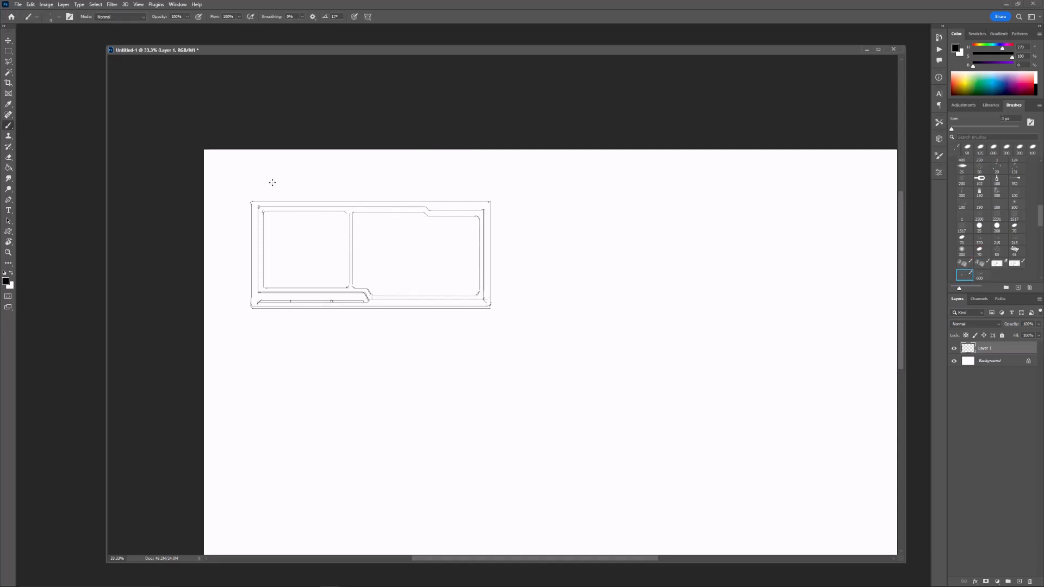
# Step: Draw a double horizontal dividing line across the lower part of the left panel
pyautogui.keyDown('shift'); pyautogui.moveTo(263, 267); pyautogui.dragTo(350, 268); pyautogui.keyUp('shift')
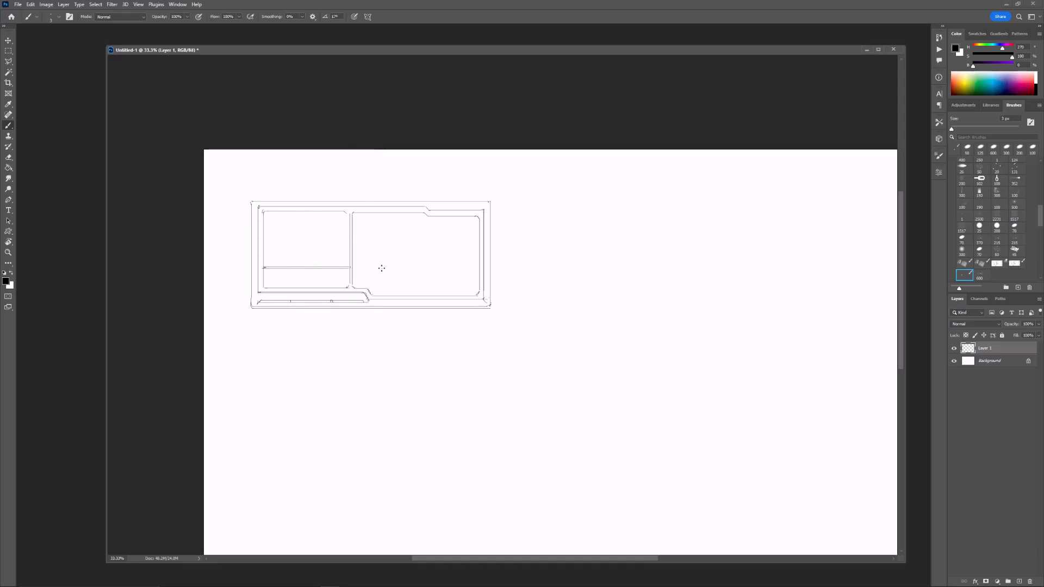
pyautogui.hotkey('ctrl', '+')
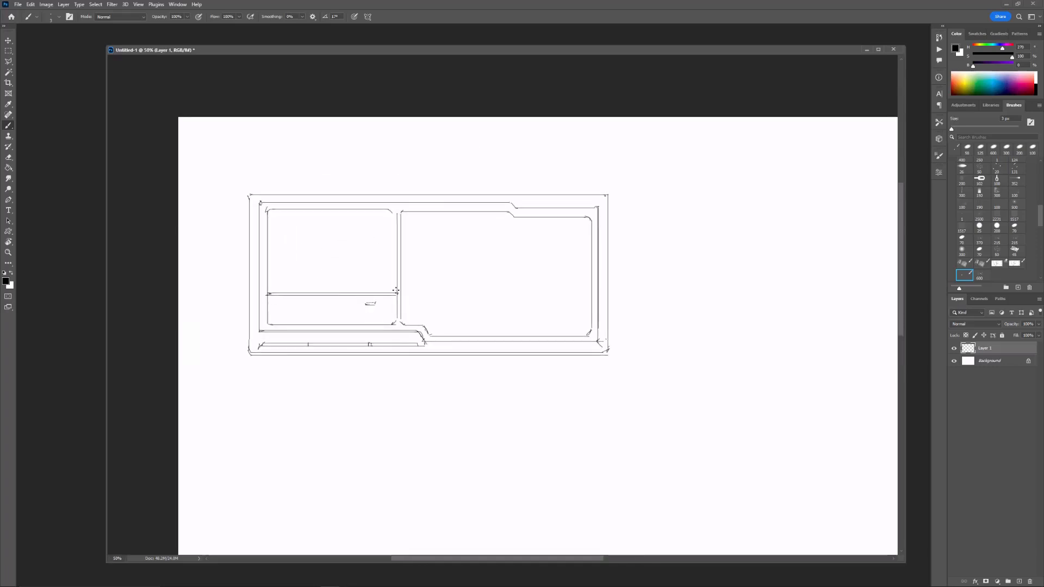
# Step: Draw a small vent detail in the left panel's lower compartment and place a duplicate of it directly below
pyautogui.hotkey('ctrl', 'z')
pyautogui.moveTo(360, 303); pyautogui.dragTo(391, 301)
pyautogui.moveTo(391, 301)
pyautogui.mouseDown()
pyautogui.moveTo(357, 305)
pyautogui.moveTo(392, 305)
pyautogui.mouseUp()
pyautogui.press('m')
pyautogui.hotkey('ctrl', 'j')
pyautogui.hotkey('ctrl', 't')
pyautogui.moveTo(353, 297); pyautogui.dragTo(386, 317)
pyautogui.press('Return')
pyautogui.hotkey('ctrl', '-')
# Step: Place another copy of the vent detail on the frame's lower strip near its right corner
pyautogui.hotkey('ctrl', '+')
pyautogui.moveTo(394, 265); pyautogui.dragTo(407, 283)
pyautogui.hotkey('ctrl', 't')
pyautogui.moveTo(393, 332); pyautogui.dragTo(596, 339)
pyautogui.press('Return')
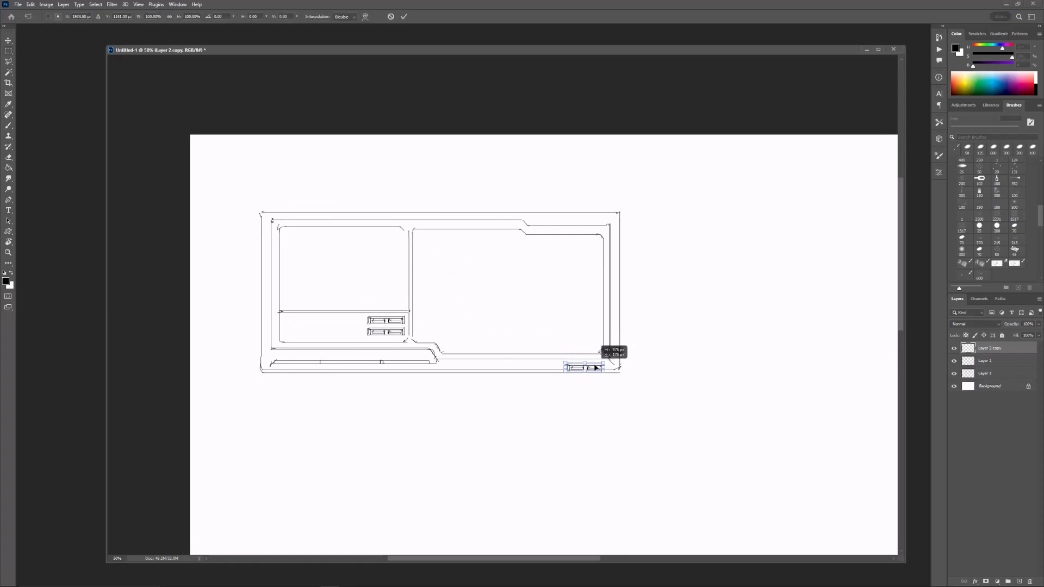
pyautogui.hotkey('ctrl', '-')
pyautogui.moveTo(641, 276); pyautogui.dragTo(635, 278)
pyautogui.hotkey('ctrl', '+')
pyautogui.hotkey('ctrl', 't')
pyautogui.moveTo(553, 371); pyautogui.dragTo(554, 372)
pyautogui.press('Return')
pyautogui.hotkey('ctrl', '-')
pyautogui.moveTo(666, 252); pyautogui.dragTo(672, 283)
# Step: Draw a small slot mark in the upper left corner of the left panel
pyautogui.press('b')
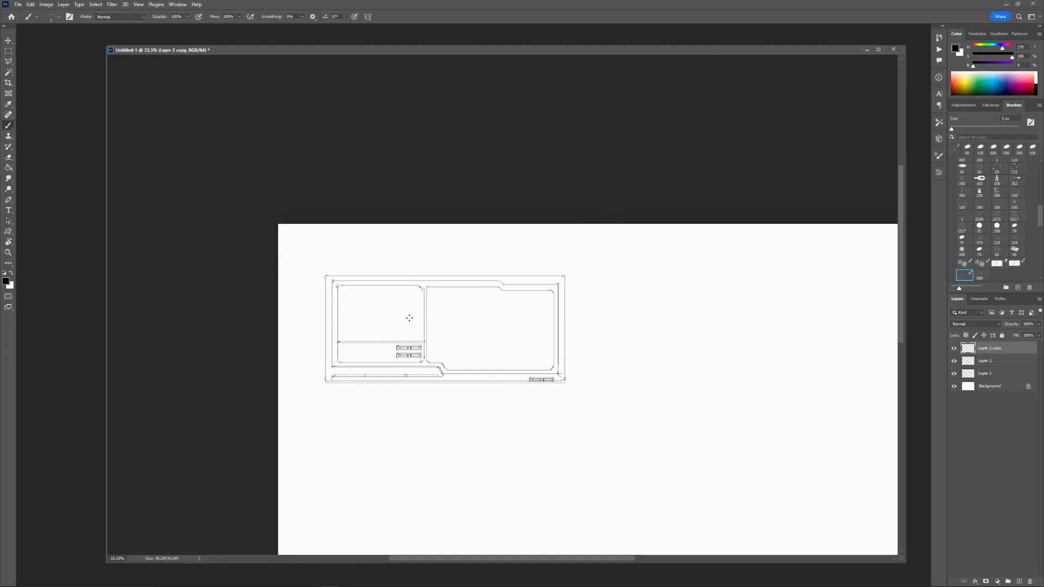
pyautogui.hotkey('ctrl', '+')
pyautogui.moveTo(342, 261); pyautogui.dragTo(441, 273)
pyautogui.moveTo(358, 293); pyautogui.dragTo(472, 293)
pyautogui.press('m')
pyautogui.hotkey('ctrl', 'j')
pyautogui.hotkey('ctrl', 't')
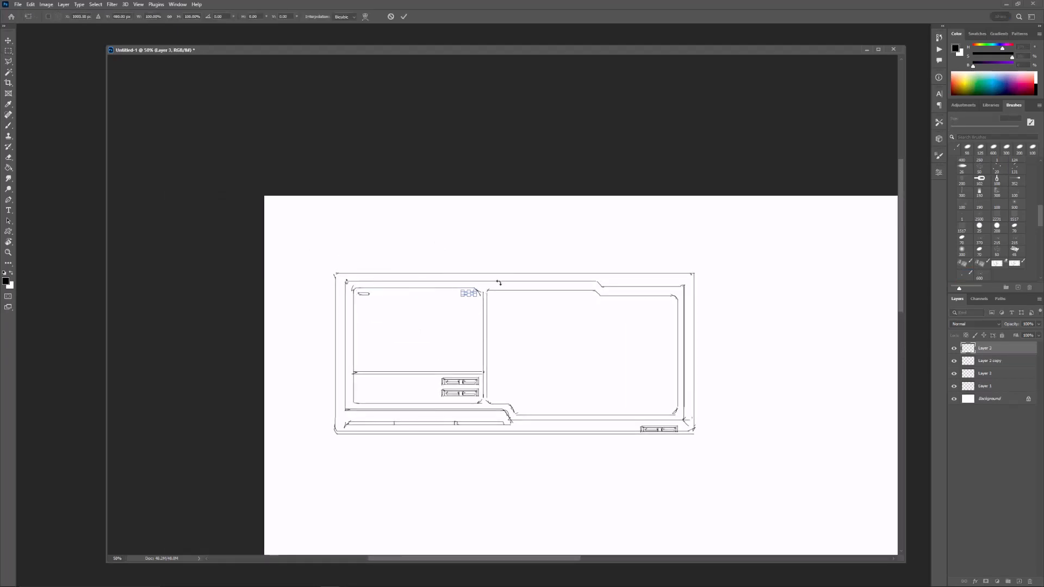
pyautogui.press('Return')
pyautogui.hotkey('ctrl', 'z')
pyautogui.hotkey('ctrl', 'z')
# Step: Nudge the slot mark into place and draw a matching slot in the left panel's upper right corner
pyautogui.hotkey('ctrl', '+')
pyautogui.moveTo(336, 262); pyautogui.dragTo(422, 296)
pyautogui.hotkey('ctrl', 't')
pyautogui.moveTo(404, 328); pyautogui.dragTo(405, 324)
pyautogui.press('Return')
pyautogui.hotkey('ctrl', 'd')
pyautogui.press('b')
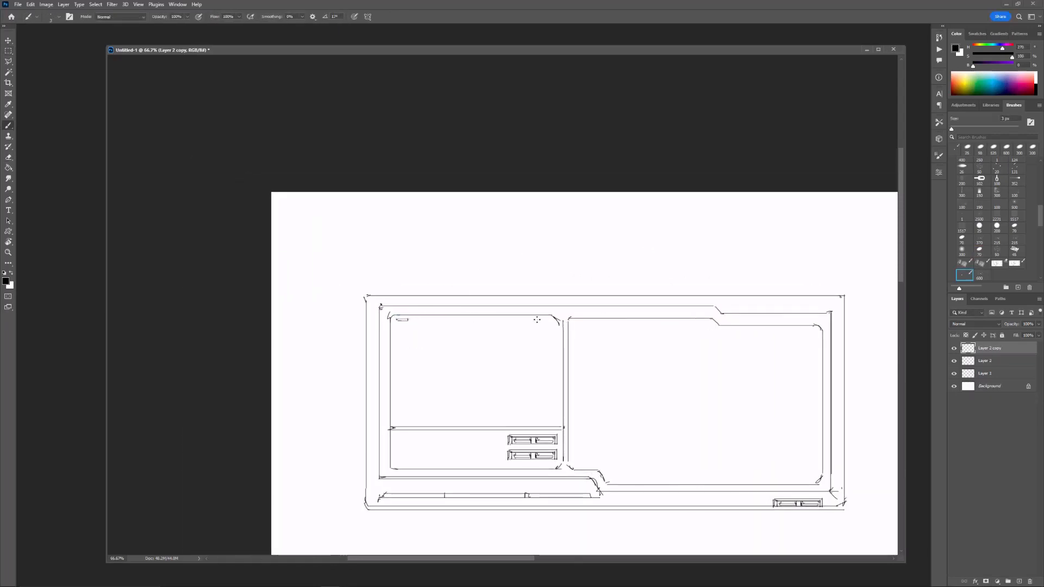
pyautogui.keyDown('shift'); pyautogui.moveTo(537, 319); pyautogui.dragTo(549, 320); pyautogui.keyUp('shift')
# Step: Duplicate the left panel's two slot marks and position the copies in the lower corners of the right panel
pyautogui.hotkey('ctrl', '-')
pyautogui.moveTo(683, 332); pyautogui.dragTo(641, 320)
pyautogui.press('m')
pyautogui.moveTo(380, 306)
pyautogui.mouseDown()
pyautogui.moveTo(498, 311)
pyautogui.moveTo(664, 411)
pyautogui.moveTo(649, 423)
pyautogui.mouseUp()
pyautogui.hotkey('ctrl', 'j')
pyautogui.hotkey('ctrl', 't')
pyautogui.press('Return')
pyautogui.moveTo(642, 383); pyautogui.dragTo(489, 357)
pyautogui.hotkey('ctrl', 't')
pyautogui.moveTo(479, 382)
pyautogui.mouseDown()
pyautogui.moveTo(550, 404)
pyautogui.moveTo(564, 393)
pyautogui.mouseUp()
pyautogui.press('Return')
pyautogui.hotkey('ctrl', 'd')
# Step: Draw a straight line with small tick marks along the frame edge beneath the right panel
pyautogui.moveTo(416, 362); pyautogui.dragTo(433, 338)
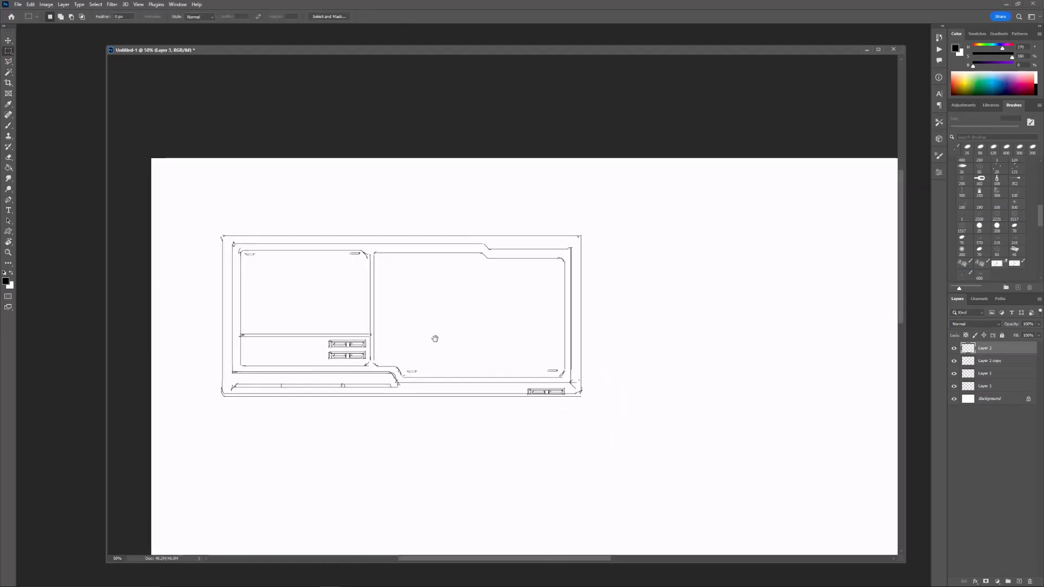
pyautogui.press('b')
pyautogui.keyDown('shift'); pyautogui.moveTo(399, 384); pyautogui.dragTo(567, 384); pyautogui.keyUp('shift')
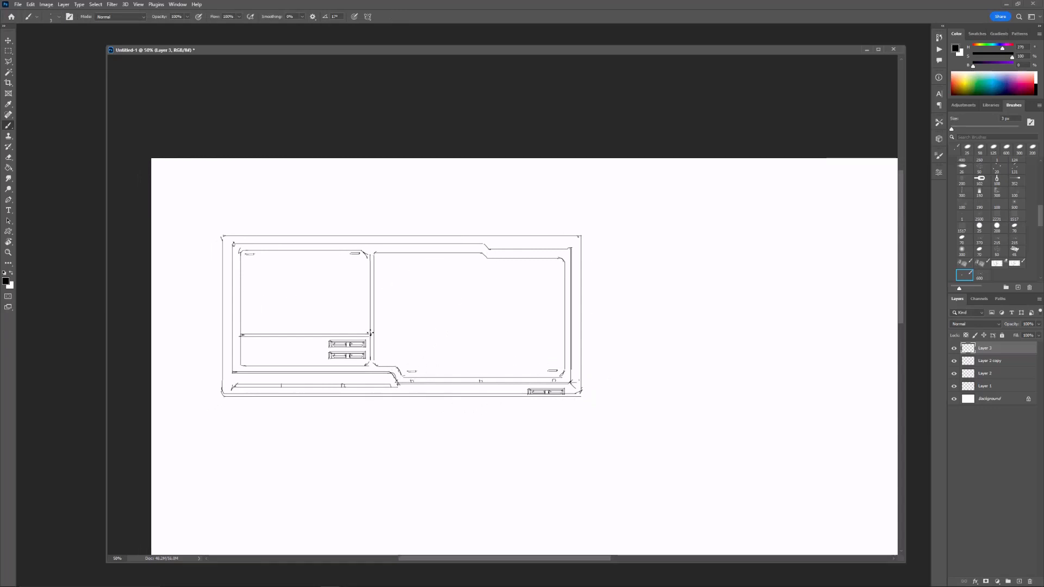
# Step: Merge all line-art layers into one, keeping the Background layer separate and visible
pyautogui.moveTo(266, 211); pyautogui.dragTo(302, 231)
pyautogui.press('e')
pyautogui.click(954, 399)
pyautogui.hotkey('ctrl', 'shift', 'e')
pyautogui.click(954, 361)
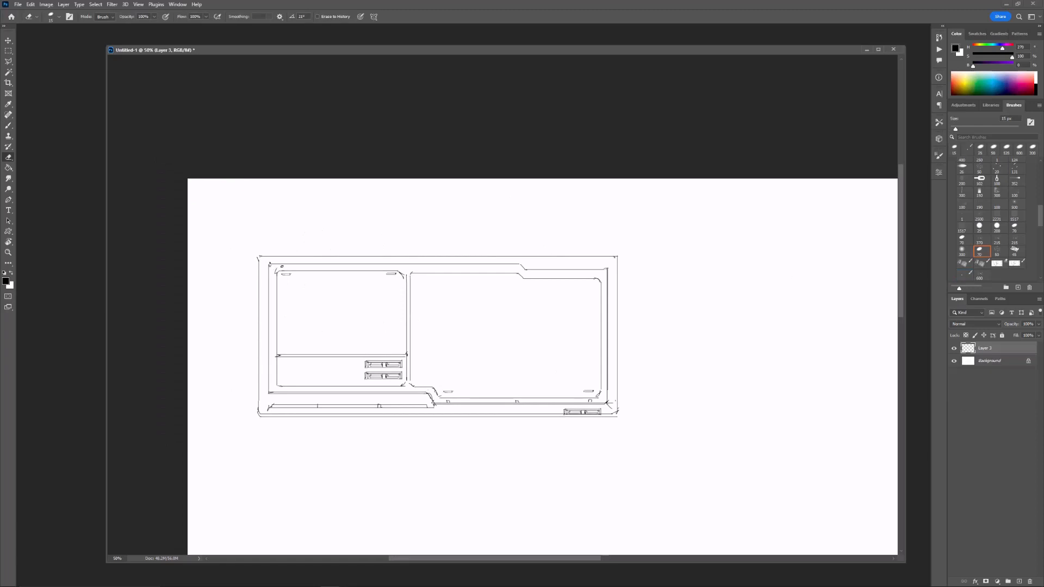
# Step: Redraw the outer frame's left, right and lower edges with darker straight lines
pyautogui.press('b')
pyautogui.keyDown('shift'); pyautogui.moveTo(258, 261); pyautogui.dragTo(258, 409); pyautogui.keyUp('shift')
pyautogui.press('e')
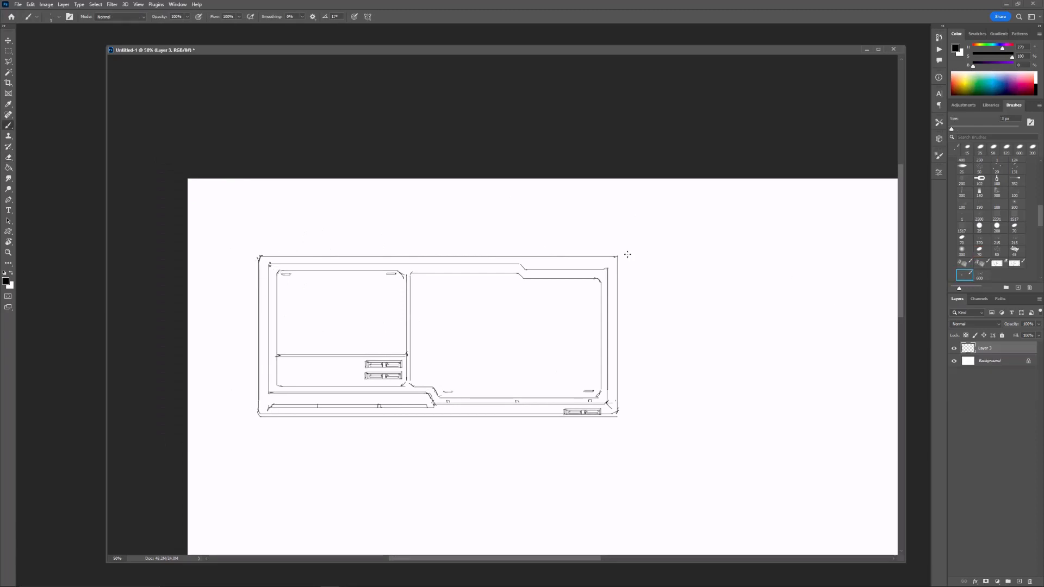
pyautogui.press('b')
pyautogui.moveTo(621, 253); pyautogui.dragTo(617, 411)
pyautogui.keyDown('shift'); pyautogui.moveTo(261, 417); pyautogui.dragTo(618, 417); pyautogui.keyUp('shift')
# Step: Draw a small box at the left end of the lower ledge and a thin strip above the right panel's stepped top edge
pyautogui.keyDown('shift'); pyautogui.moveTo(268, 393); pyautogui.dragTo(269, 409); pyautogui.keyUp('shift')
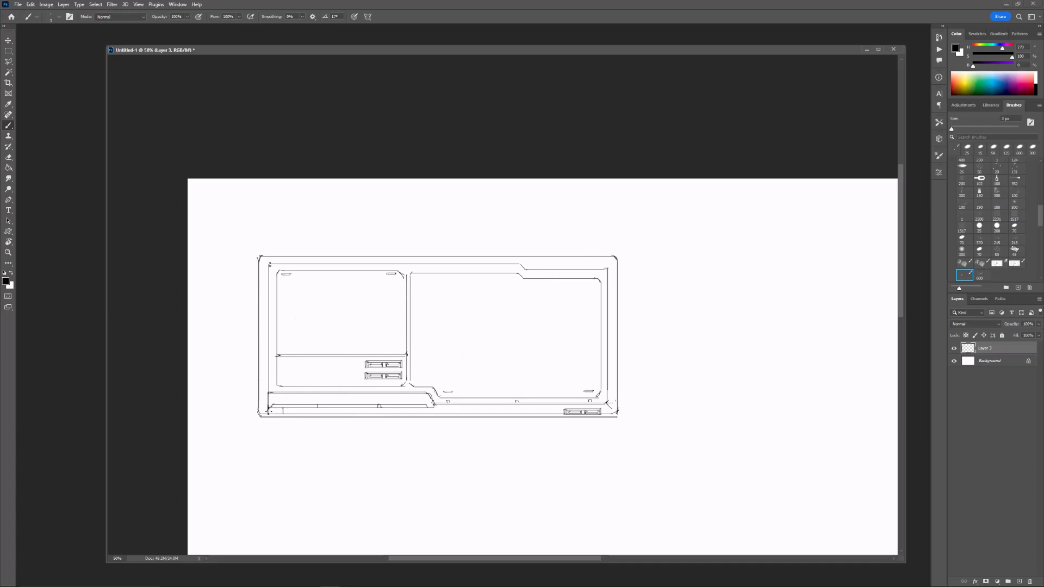
pyautogui.moveTo(269, 411); pyautogui.dragTo(283, 412)
pyautogui.moveTo(640, 297); pyautogui.dragTo(575, 247)
pyautogui.moveTo(526, 157)
pyautogui.mouseDown()
pyautogui.moveTo(495, 231)
pyautogui.moveTo(526, 235)
pyautogui.mouseUp()
pyautogui.moveTo(460, 236); pyautogui.dragTo(535, 236)
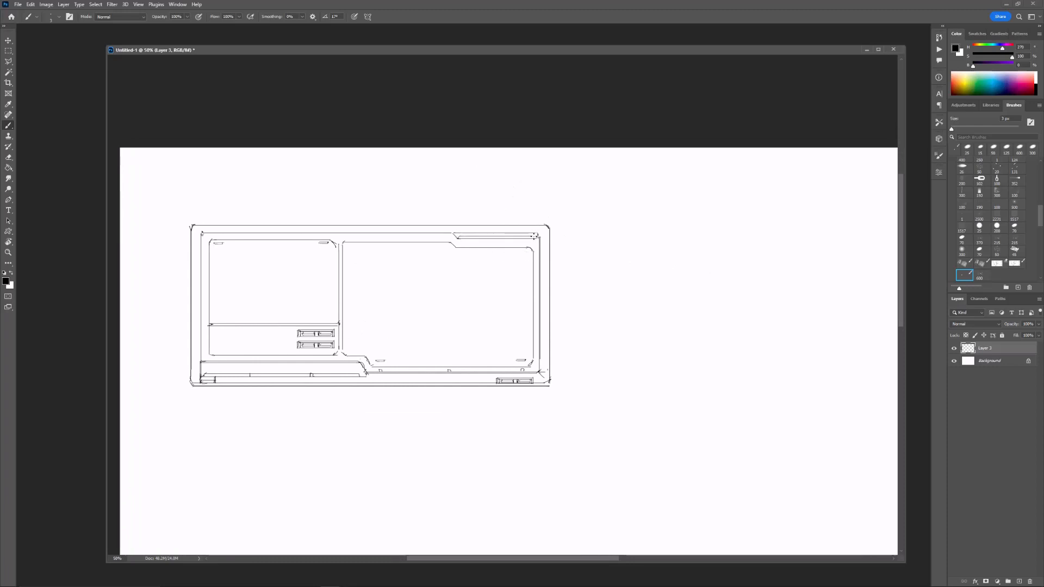
# Step: Duplicate the right panel's lower slot marks to its top edge and shift the left copy into the upper left corner
pyautogui.press('m')
pyautogui.moveTo(371, 346); pyautogui.dragTo(529, 366)
pyautogui.hotkey('ctrl', 'j')
pyautogui.hotkey('ctrl', 't')
pyautogui.keyDown('shift'); pyautogui.moveTo(490, 360); pyautogui.dragTo(490, 257); pyautogui.keyUp('shift')
pyautogui.press('Return')
pyautogui.hotkey('ctrl', 't')
pyautogui.moveTo(361, 249)
pyautogui.mouseDown()
pyautogui.moveTo(422, 278)
pyautogui.moveTo(370, 247)
pyautogui.mouseUp()
pyautogui.press('Return')
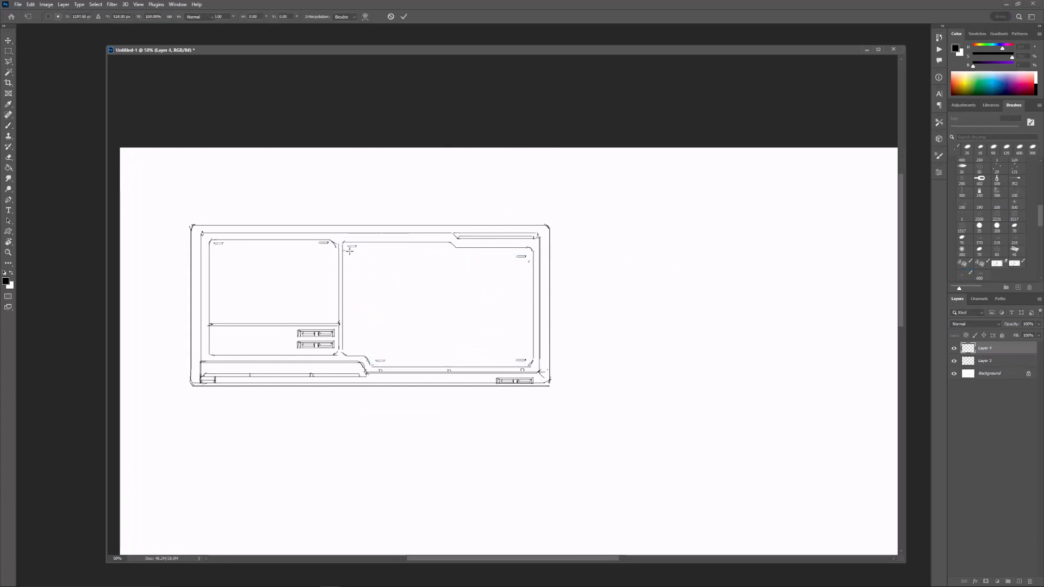
# Step: Duplicate the upper left slot mark and place the copy just before the step in the right panel's top edge
pyautogui.press('e')
pyautogui.hotkey('ctrl', 'j')
pyautogui.hotkey('ctrl', 't')
pyautogui.hotkey('ctrl', '+')
pyautogui.keyDown('shift'); pyautogui.moveTo(305, 229); pyautogui.dragTo(424, 228); pyautogui.keyUp('shift')
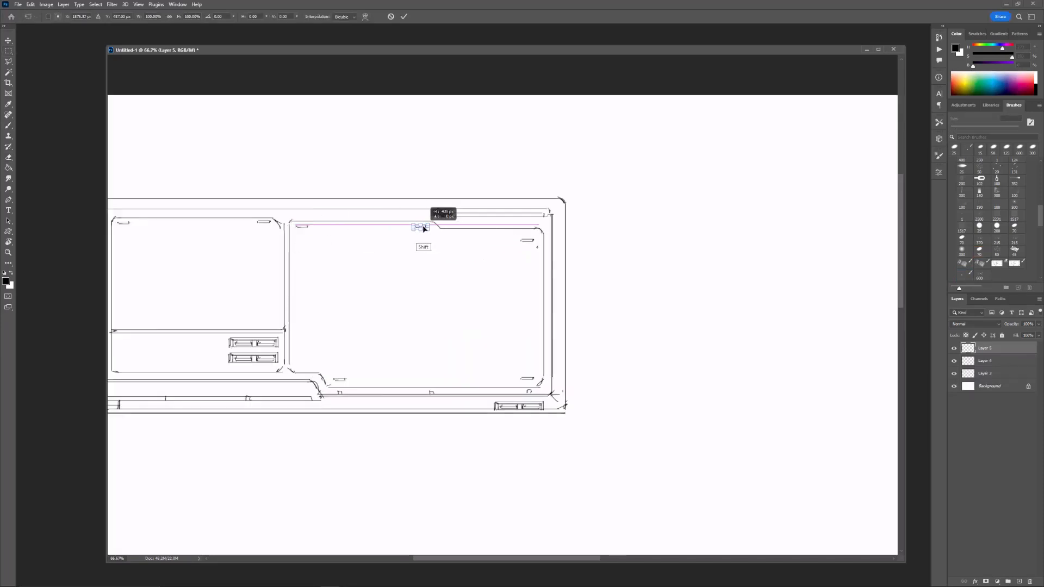
pyautogui.press('Return')
# Step: Merge the copied slot mark layers down into the panel line-art layer
pyautogui.hotkey('ctrl', '-')
pyautogui.hotkey('ctrl', '-')
pyautogui.hotkey('ctrl', 'e')
pyautogui.hotkey('ctrl', 'e')
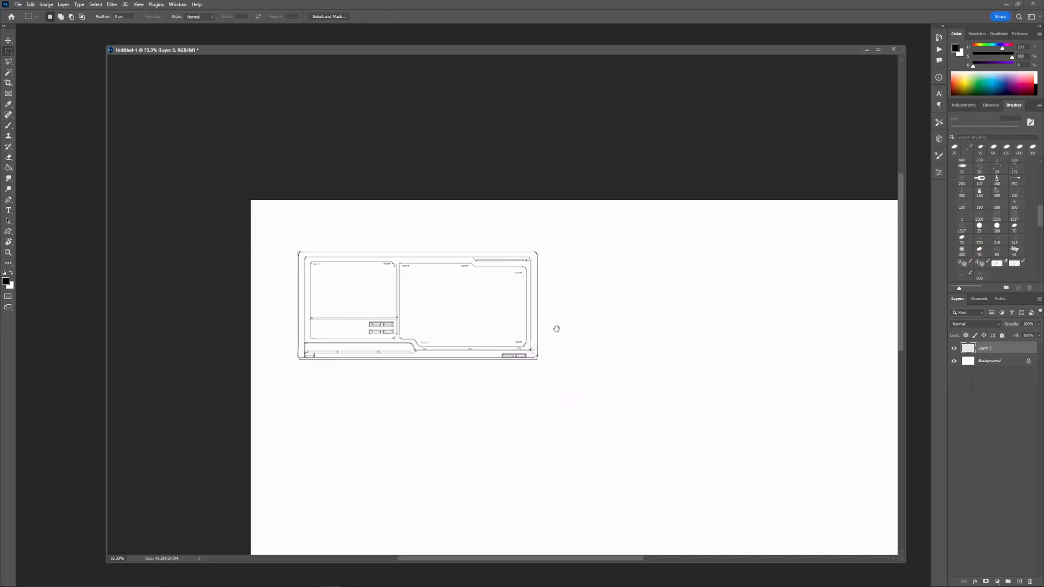
# Step: Duplicate the finished panel layer and place the copy directly below the original drawing
pyautogui.hotkey('ctrl', 'j')
pyautogui.hotkey('ctrl', 't')
pyautogui.moveTo(557, 329)
pyautogui.mouseDown()
pyautogui.moveTo(544, 254)
pyautogui.moveTo(487, 412)
pyautogui.mouseUp()
pyautogui.press('Return')
pyautogui.moveTo(548, 334); pyautogui.dragTo(555, 308)
# Step: Delete the upper interior linework of the lower panel copy, keeping its outer frame and bottom ledge
pyautogui.press('e')
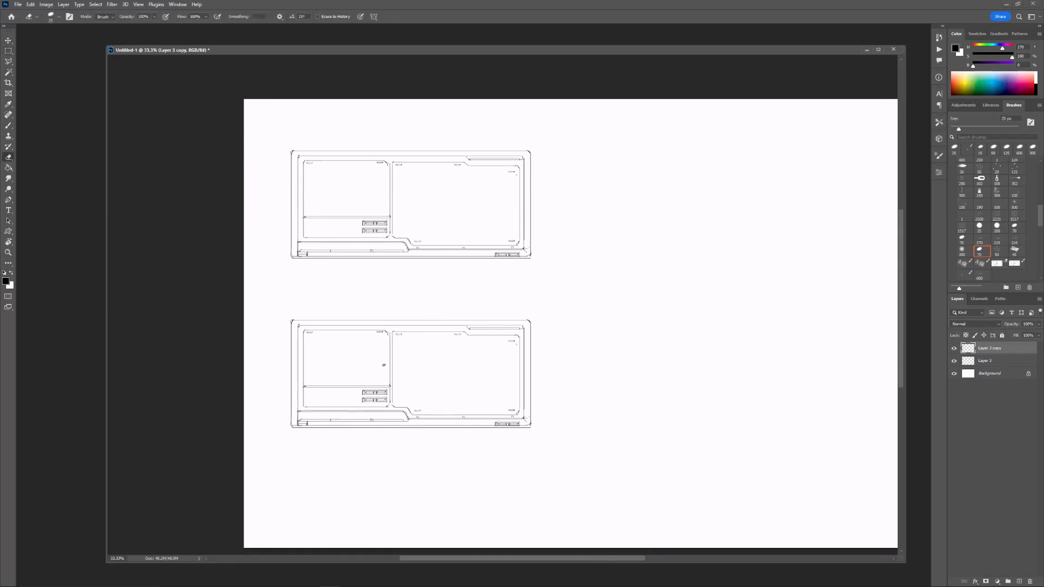
pyautogui.press('m')
pyautogui.moveTo(300, 325)
pyautogui.mouseDown()
pyautogui.moveTo(525, 400)
pyautogui.moveTo(522, 409)
pyautogui.mouseUp()
pyautogui.press('Delete')
pyautogui.hotkey('ctrl', 'd')
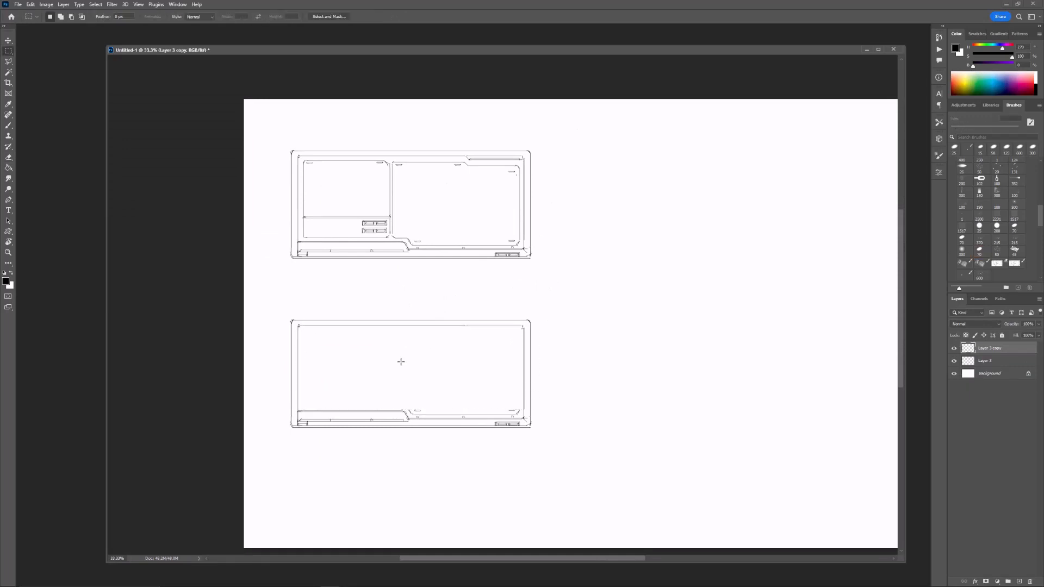
pyautogui.press('b')
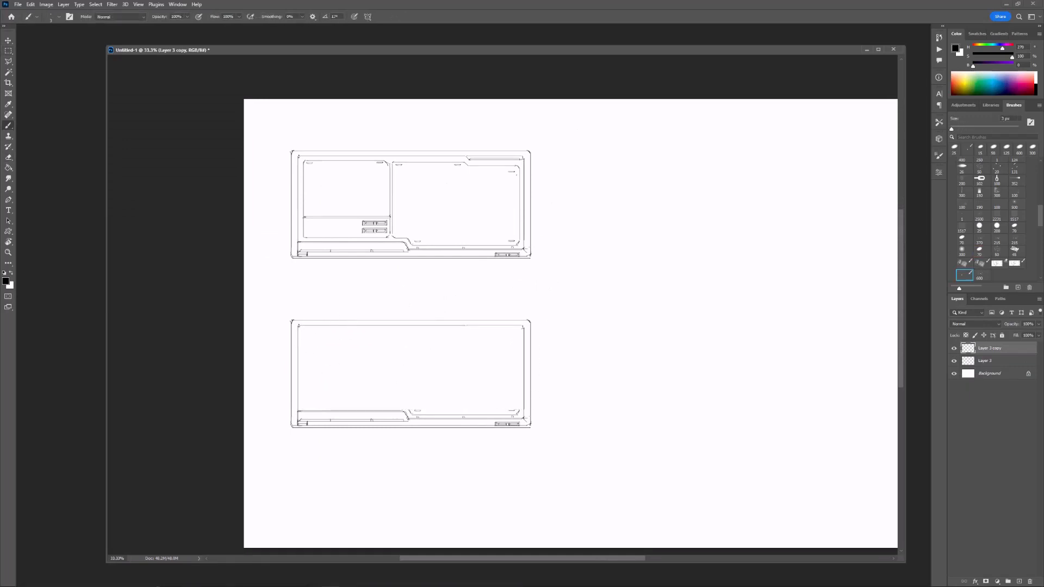
pyautogui.hotkey('ctrl', 'Tab')
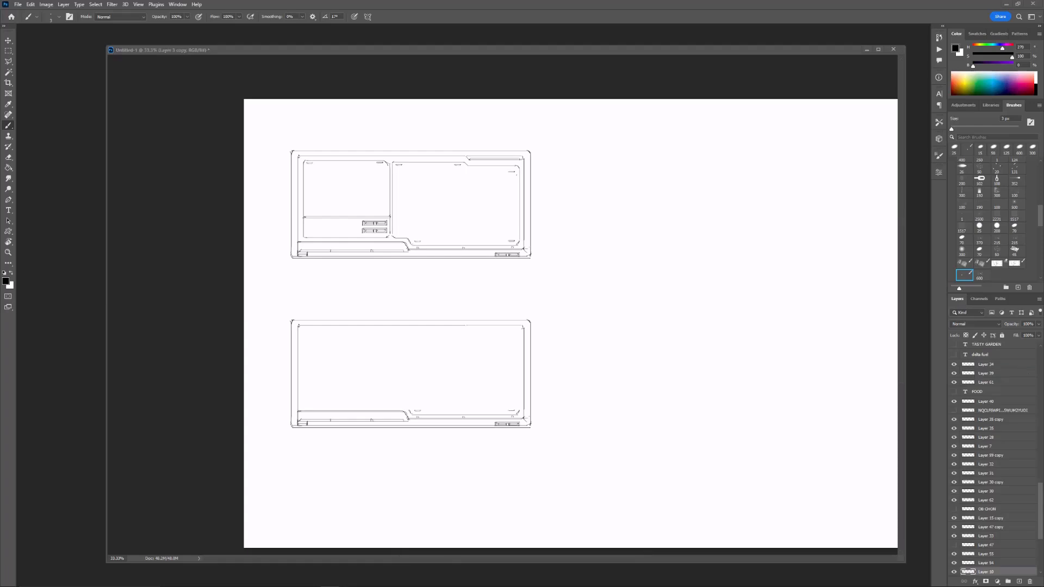
pyautogui.hotkey('ctrl', 'Tab')
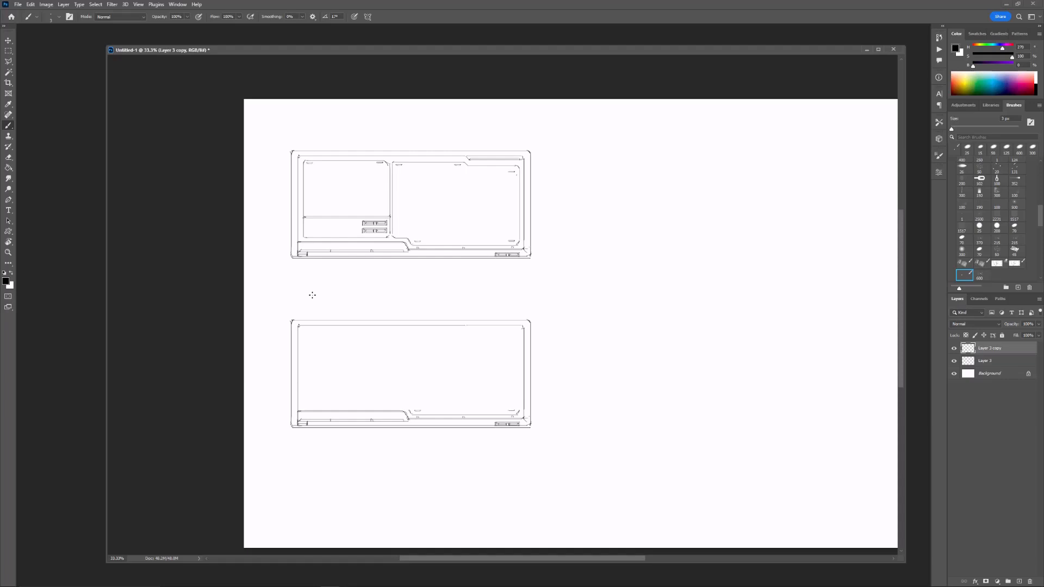
# Step: Erase the leftover slot marks along the lower right interior of the panel copy
pyautogui.moveTo(505, 360); pyautogui.dragTo(532, 354)
pyautogui.press('e')
pyautogui.click(443, 402)
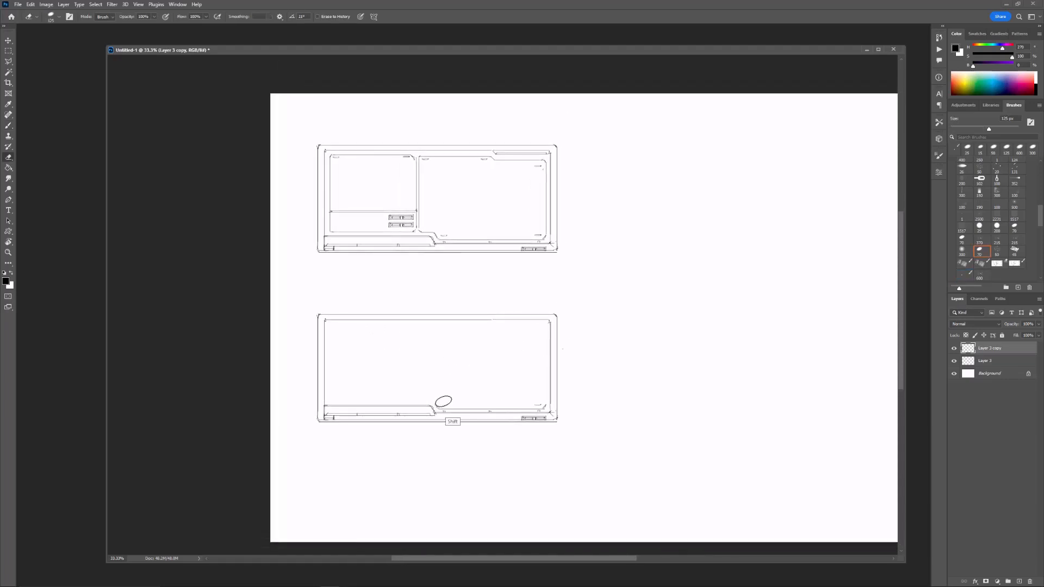
pyautogui.moveTo(536, 402); pyautogui.dragTo(544, 402)
# Step: Draw a double vertical divider through the right part of the lower panel's interior
pyautogui.press('b')
pyautogui.moveTo(490, 323); pyautogui.dragTo(491, 409)
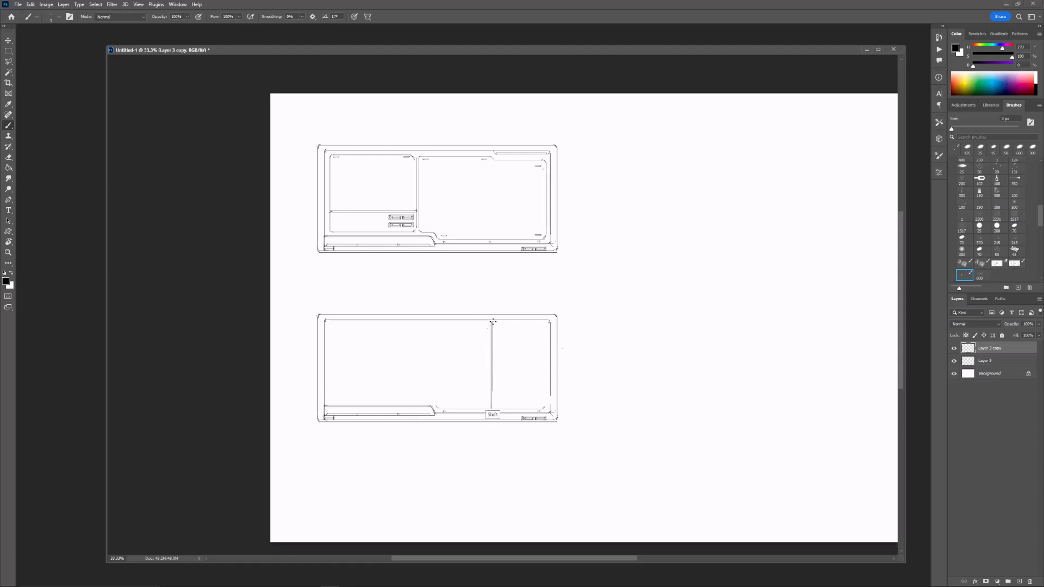
pyautogui.moveTo(601, 261); pyautogui.dragTo(592, 261)
# Step: Outline a smaller panel right of the divider and add a crossbar over the narrow column between them
pyautogui.keyDown('shift'); pyautogui.moveTo(500, 320); pyautogui.dragTo(502, 396); pyautogui.keyUp('shift')
pyautogui.keyDown('shift'); pyautogui.moveTo(502, 396); pyautogui.dragTo(547, 397); pyautogui.keyUp('shift')
pyautogui.hotkey('ctrl', 'z')
pyautogui.moveTo(566, 325); pyautogui.dragTo(571, 325)
pyautogui.keyDown('shift'); pyautogui.moveTo(505, 380); pyautogui.dragTo(490, 380); pyautogui.keyUp('shift')
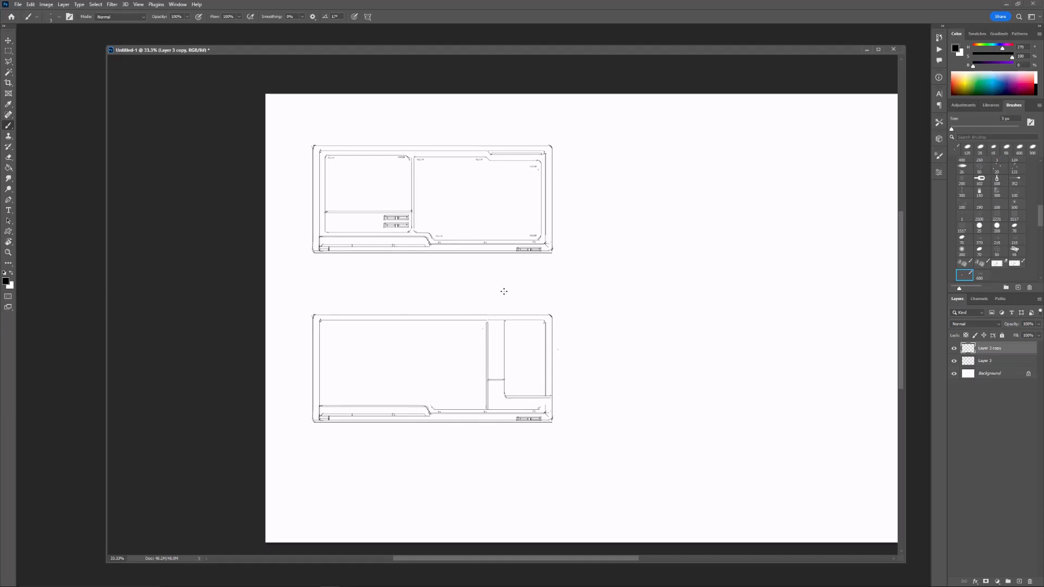
# Step: Smudge the bottom ledge's stepped end and edge lines to the right so the ledge reaches the vertical column
pyautogui.press('e')
pyautogui.click(8, 178)
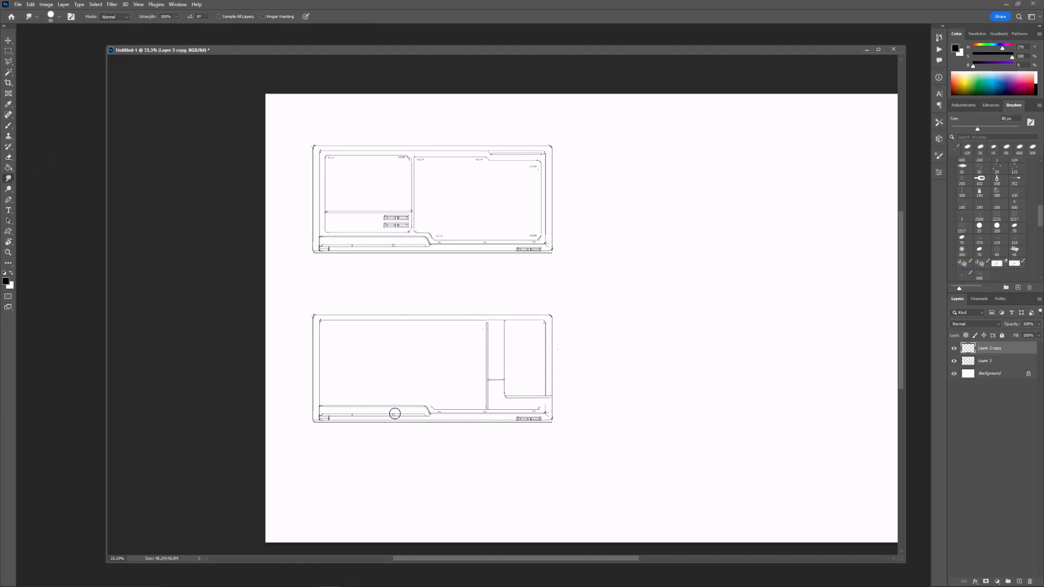
pyautogui.keyDown('shift'); pyautogui.moveTo(395, 414); pyautogui.dragTo(500, 414); pyautogui.keyUp('shift')
pyautogui.press('[')
pyautogui.press('[')
pyautogui.press('[')
pyautogui.press('[')
pyautogui.keyDown('shift'); pyautogui.moveTo(419, 406); pyautogui.dragTo(486, 407); pyautogui.keyUp('shift')
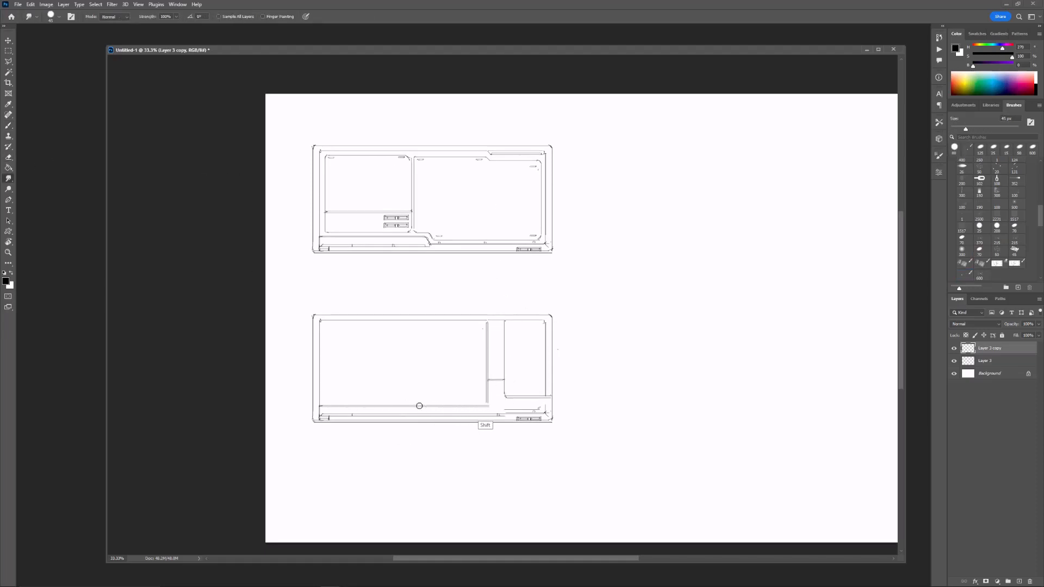
# Step: Draw two vertical lines down from the crossbar through the lower part of the narrow column
pyautogui.press('e')
pyautogui.press('b')
pyautogui.press(']')
pyautogui.press(']')
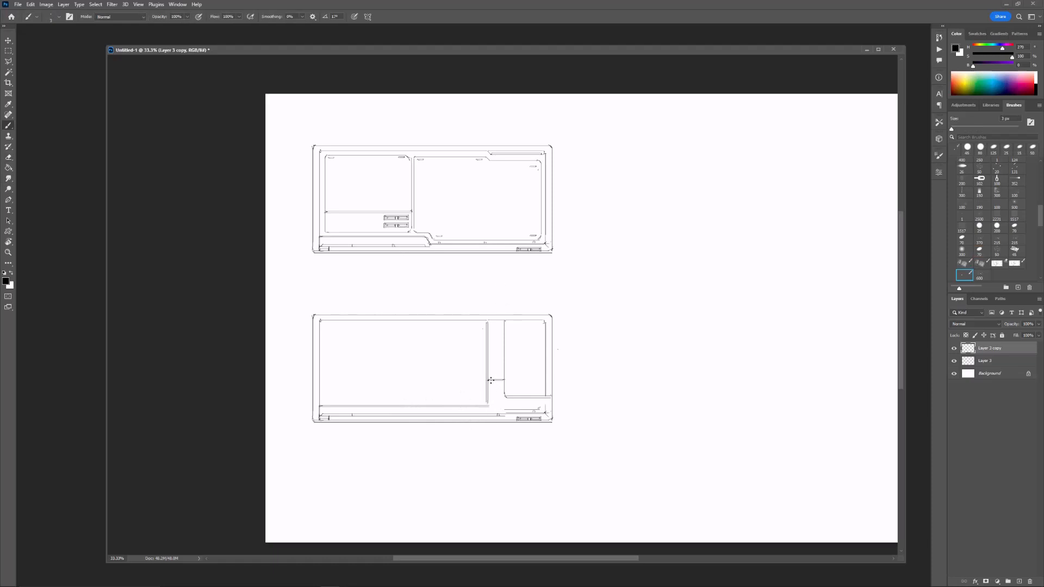
pyautogui.moveTo(491, 382)
pyautogui.keyDown('shift'); pyautogui.mouseDown()
pyautogui.moveTo(491, 411)
pyautogui.moveTo(500, 411)
pyautogui.mouseUp(); pyautogui.keyUp('shift')
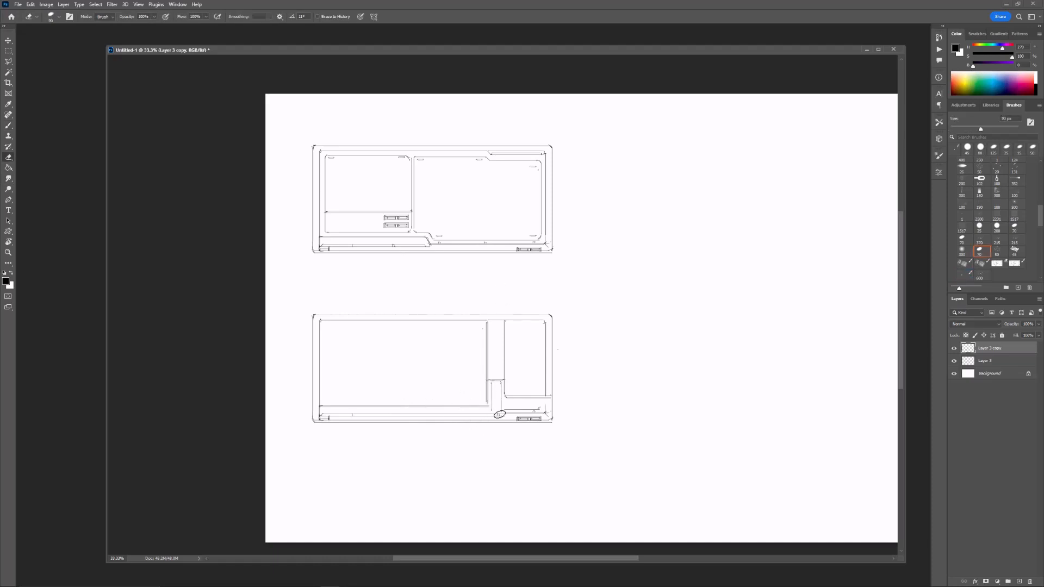
# Step: Divide the lower panel's ledge strip into segments with short vertical marks, redoing the marks toward its right end
pyautogui.moveTo(323, 407); pyautogui.dragTo(324, 415)
pyautogui.hotkey('ctrl', '+')
pyautogui.moveTo(380, 356); pyautogui.dragTo(402, 354)
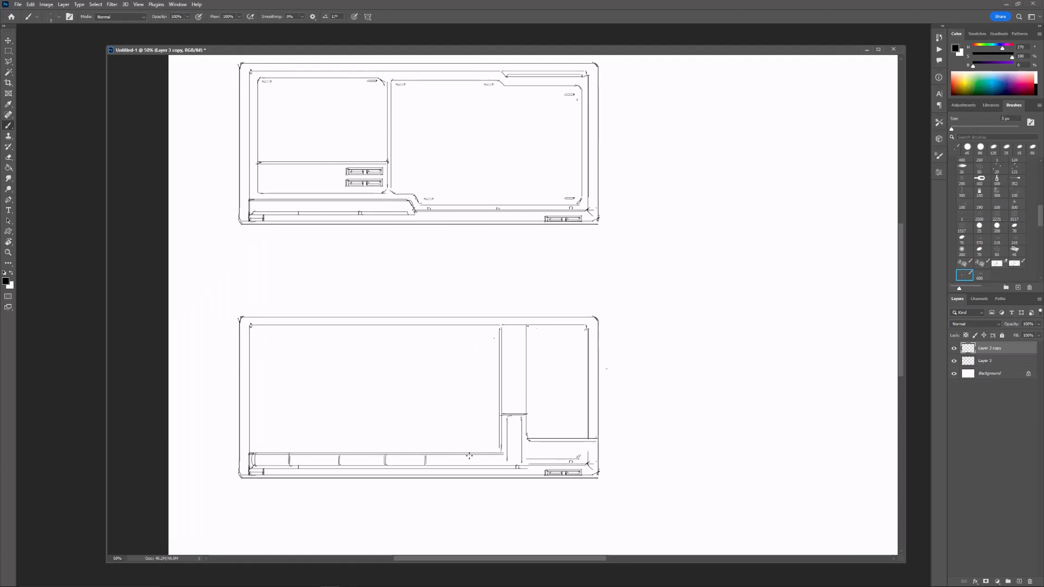
pyautogui.press('e')
pyautogui.moveTo(473, 454)
pyautogui.mouseDown()
pyautogui.moveTo(473, 464)
pyautogui.moveTo(424, 465)
pyautogui.mouseUp()
pyautogui.press('b')
pyautogui.moveTo(427, 455); pyautogui.dragTo(426, 464)
pyautogui.moveTo(564, 389); pyautogui.dragTo(614, 389)
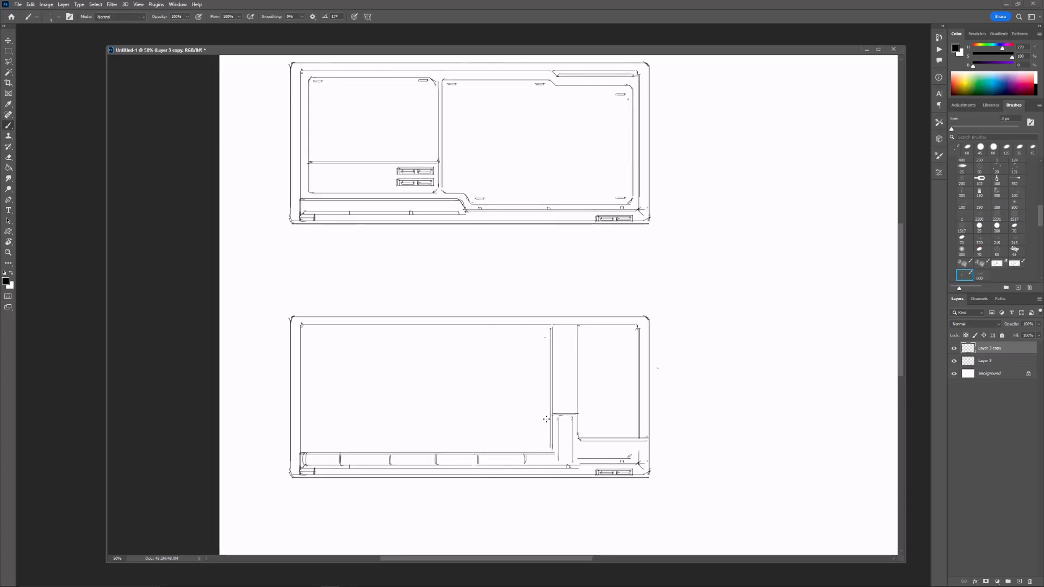
# Step: Duplicate the column's crossbar detail three times and stack the copies up the narrow column
pyautogui.moveTo(510, 365); pyautogui.dragTo(483, 387)
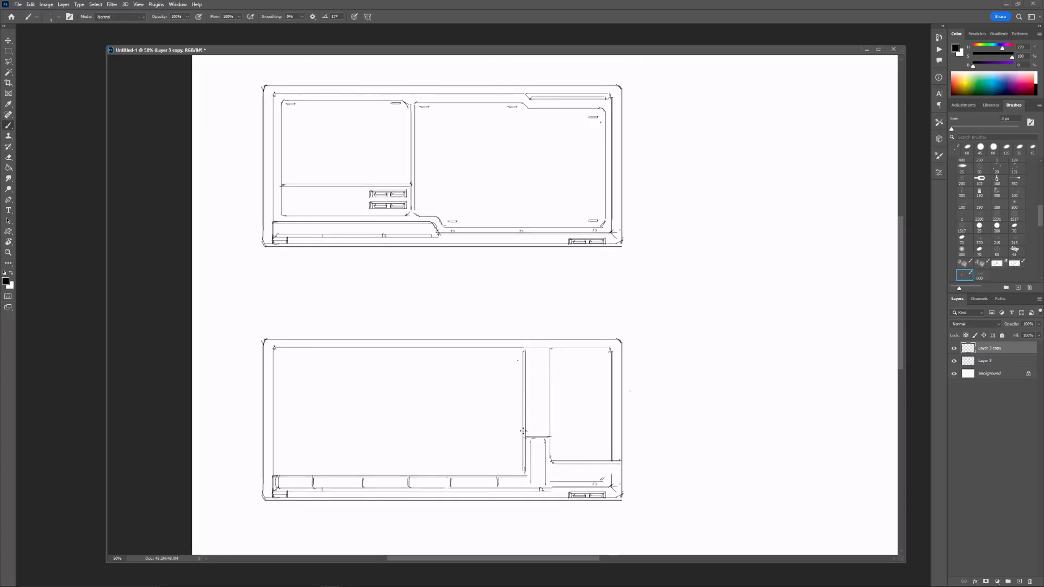
pyautogui.press('m')
pyautogui.moveTo(520, 424); pyautogui.dragTo(547, 355)
pyautogui.hotkey('ctrl', 'j')
pyautogui.hotkey('ctrl', 't')
pyautogui.press('Return')
pyautogui.hotkey('ctrl', 'j')
pyautogui.hotkey('ctrl', 't')
pyautogui.press('Return')
pyautogui.hotkey('ctrl', 'j')
pyautogui.hotkey('ctrl', 't')
pyautogui.press('Return')
# Step: Merge the crossbar copies into one layer and toggle its visibility to check them
pyautogui.hotkey('ctrl', 'e')
pyautogui.hotkey('ctrl', 'e')
pyautogui.click(954, 350)
pyautogui.click(954, 349)
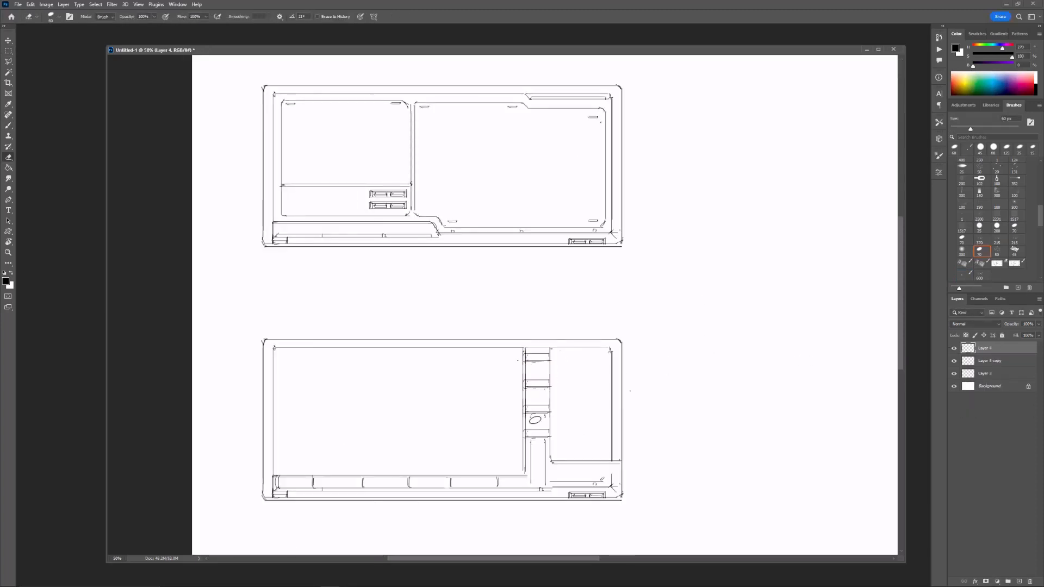
pyautogui.hotkey('ctrl', '-')
pyautogui.press('e')
# Step: On a new layer, draw a vertical line down the lower panel's narrow column and angle its foot into the ledge strip
pyautogui.press('b')
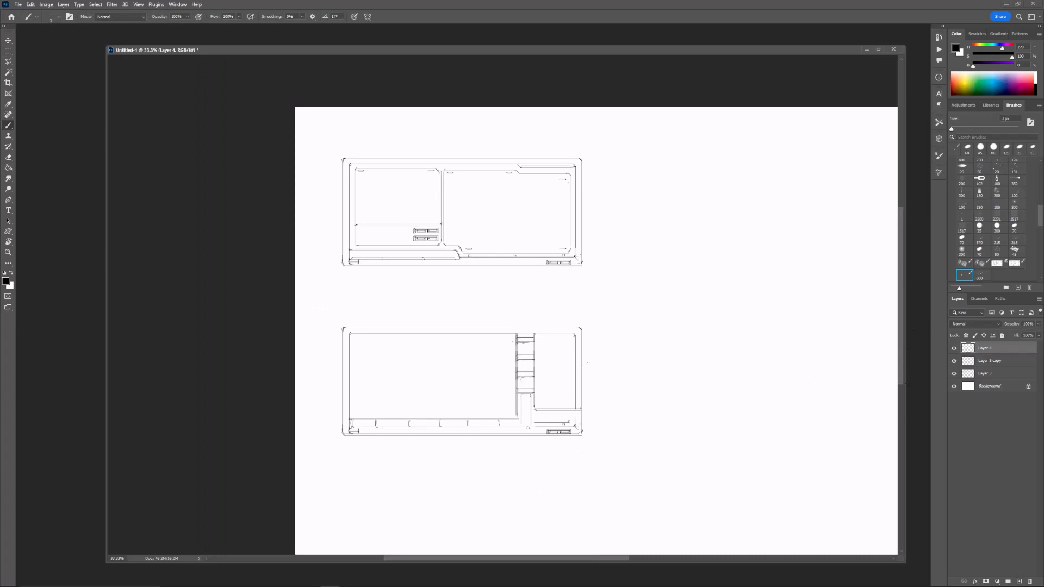
pyautogui.hotkey('ctrl', 'shift', 'alt', 'n')
pyautogui.moveTo(522, 394)
pyautogui.keyDown('shift'); pyautogui.mouseDown()
pyautogui.moveTo(522, 334)
pyautogui.moveTo(530, 392)
pyautogui.mouseUp(); pyautogui.keyUp('shift')
pyautogui.hotkey('ctrl', 'z')
pyautogui.moveTo(531, 334)
pyautogui.keyDown('shift'); pyautogui.mouseDown()
pyautogui.moveTo(530, 395)
pyautogui.moveTo(520, 395)
pyautogui.moveTo(531, 427)
pyautogui.mouseUp(); pyautogui.keyUp('shift')
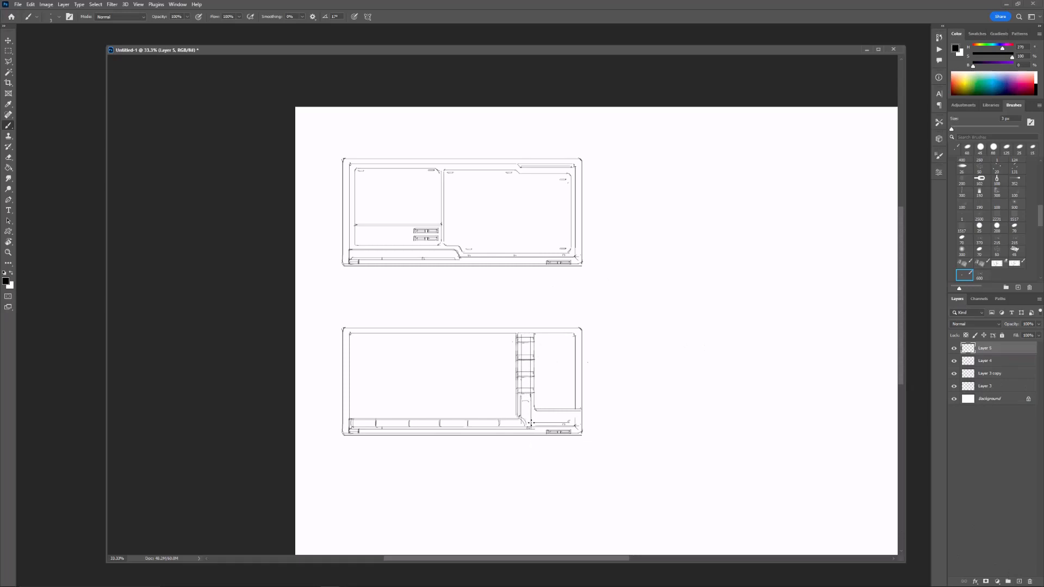
# Step: Add short lines inside the small box beside the column's foot and erase the column lines that cross the crossbars
pyautogui.press('e')
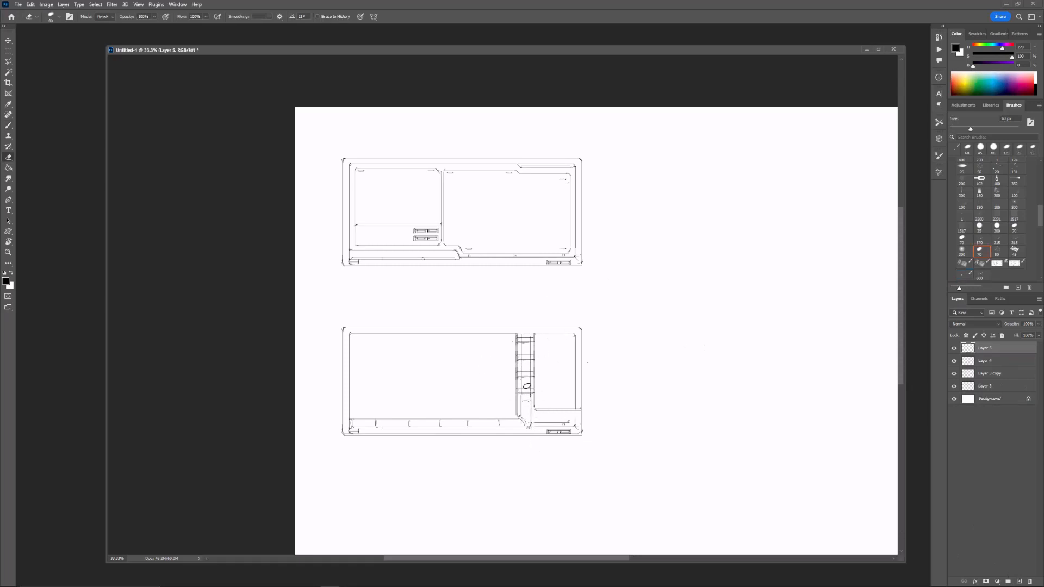
pyautogui.press('b')
pyautogui.moveTo(536, 410)
pyautogui.keyDown('shift'); pyautogui.mouseDown()
pyautogui.moveTo(535, 422)
pyautogui.moveTo(575, 425)
pyautogui.mouseUp(); pyautogui.keyUp('shift')
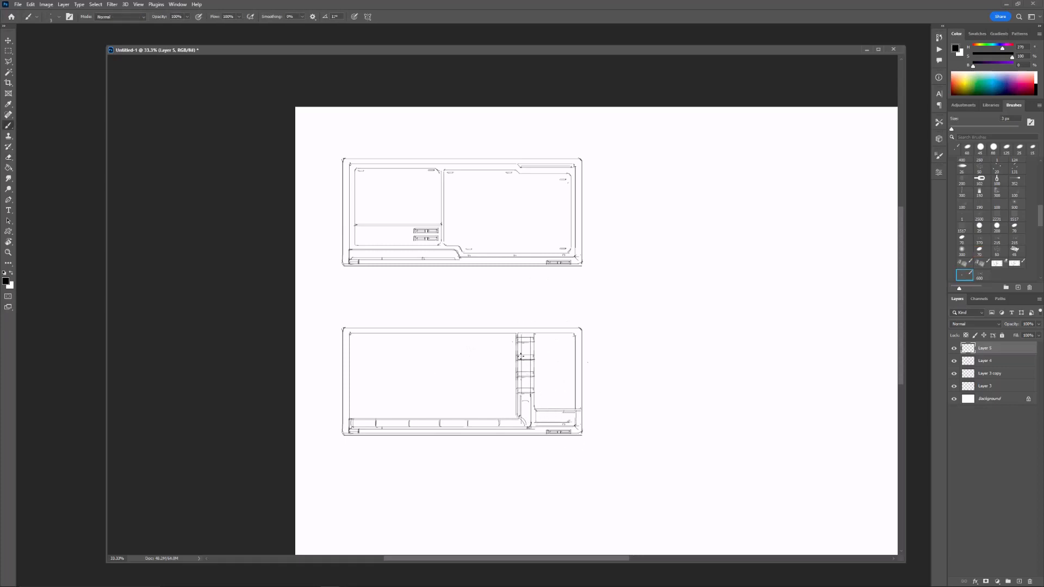
pyautogui.press('e')
pyautogui.moveTo(522, 357); pyautogui.dragTo(530, 340)
pyautogui.moveTo(522, 374); pyautogui.dragTo(531, 391)
pyautogui.moveTo(403, 342); pyautogui.dragTo(429, 352)
# Step: Draw a doubled stepped line above the segmented ledge strip, sloping up to a higher level that runs to the column
pyautogui.press('b')
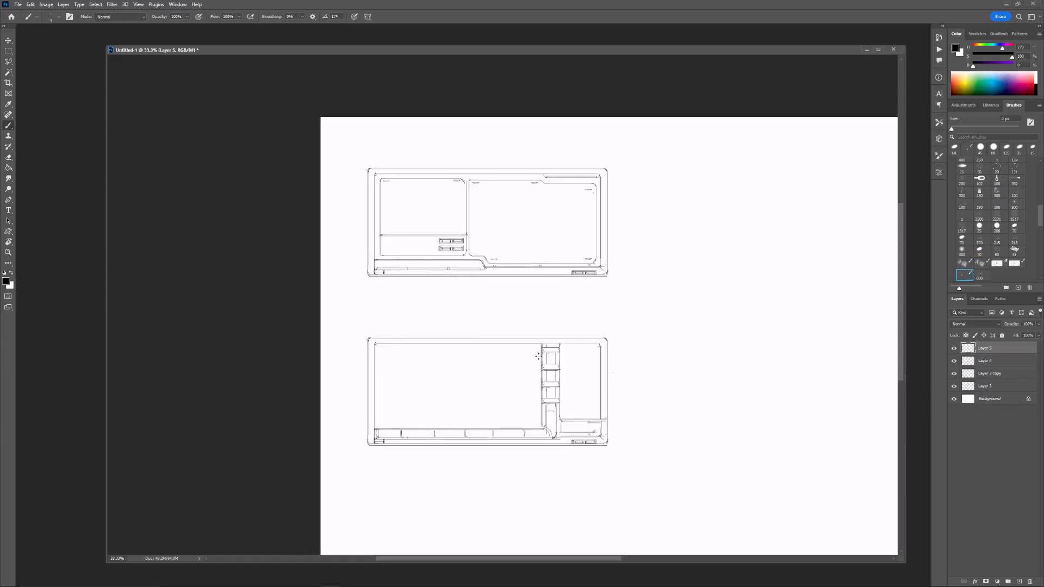
pyautogui.keyDown('shift'); pyautogui.moveTo(540, 410); pyautogui.dragTo(449, 410); pyautogui.keyUp('shift')
pyautogui.keyDown('shift'); pyautogui.click(428, 424); pyautogui.keyUp('shift')
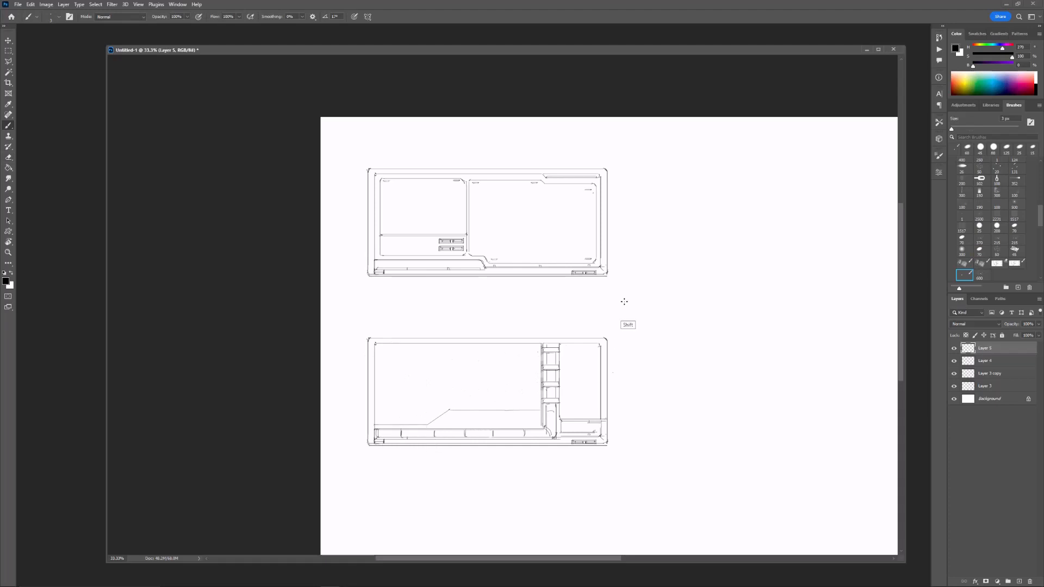
pyautogui.keyDown('shift'); pyautogui.click(376, 423); pyautogui.keyUp('shift')
pyautogui.hotkey('ctrl', 'z')
pyautogui.keyDown('shift'); pyautogui.click(450, 407); pyautogui.keyUp('shift')
pyautogui.keyDown('shift'); pyautogui.moveTo(450, 408); pyautogui.dragTo(540, 429); pyautogui.keyUp('shift')
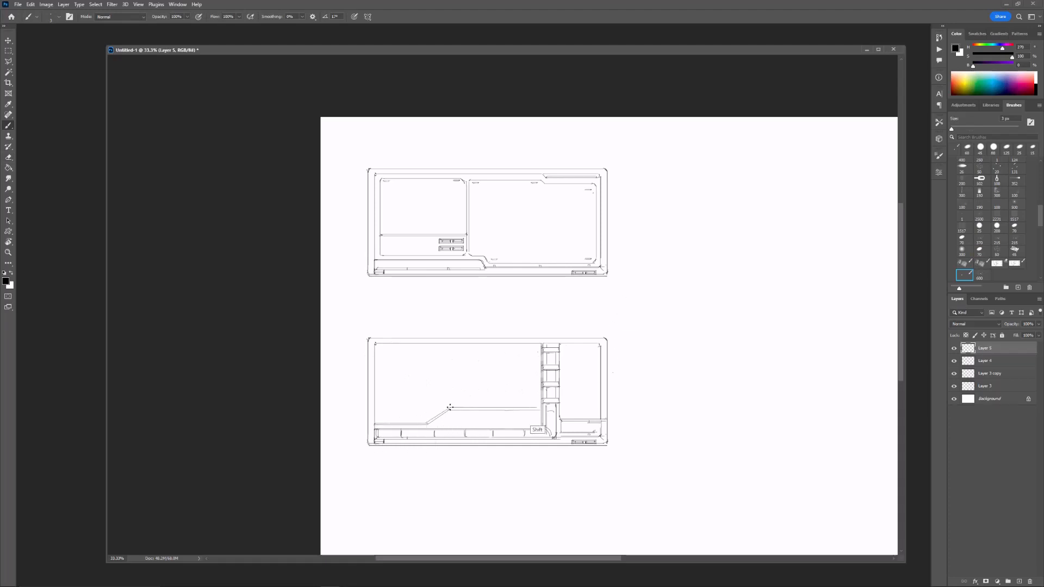
# Step: Draw a doubled vertical divider from the lower panel's inner top edge down to the raised part of the stepped line
pyautogui.click(503, 408)
pyautogui.keyDown('shift'); pyautogui.click(503, 344); pyautogui.keyUp('shift')
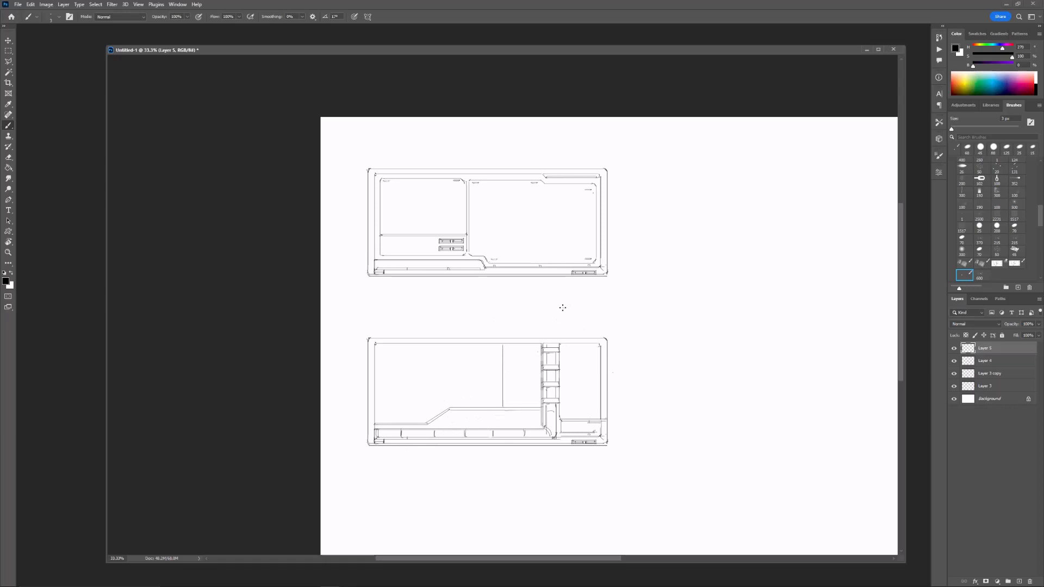
pyautogui.click(505, 344)
pyautogui.keyDown('shift'); pyautogui.click(505, 408); pyautogui.keyUp('shift')
# Step: Draw a small rectangular vent above the ledge strip, just left of the column's foot
pyautogui.click(538, 425)
pyautogui.keyDown('shift'); pyautogui.click(521, 425); pyautogui.keyUp('shift')
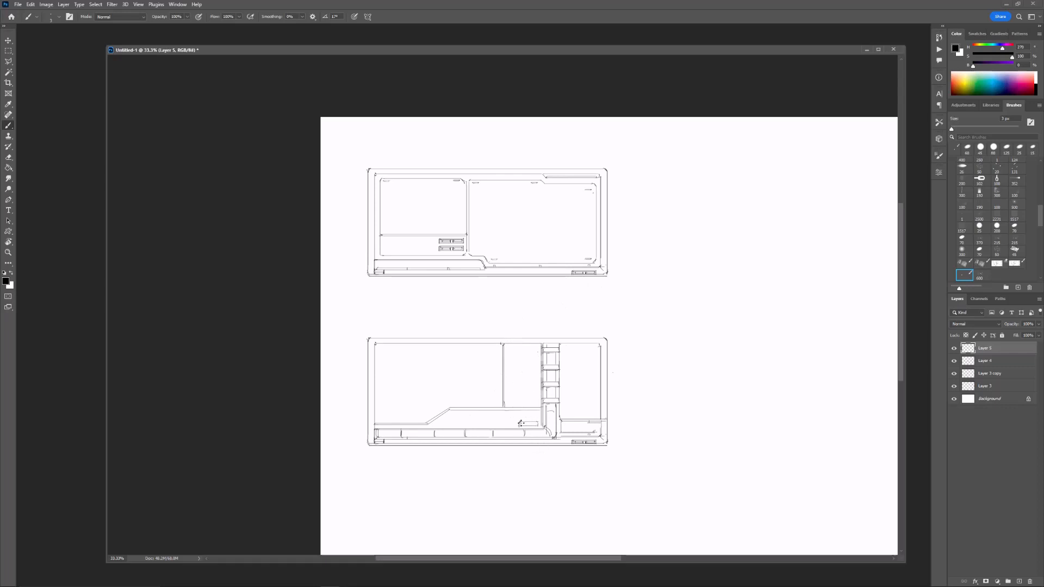
pyautogui.keyDown('shift'); pyautogui.click(522, 425); pyautogui.keyUp('shift')
pyautogui.hotkey('ctrl', '+')
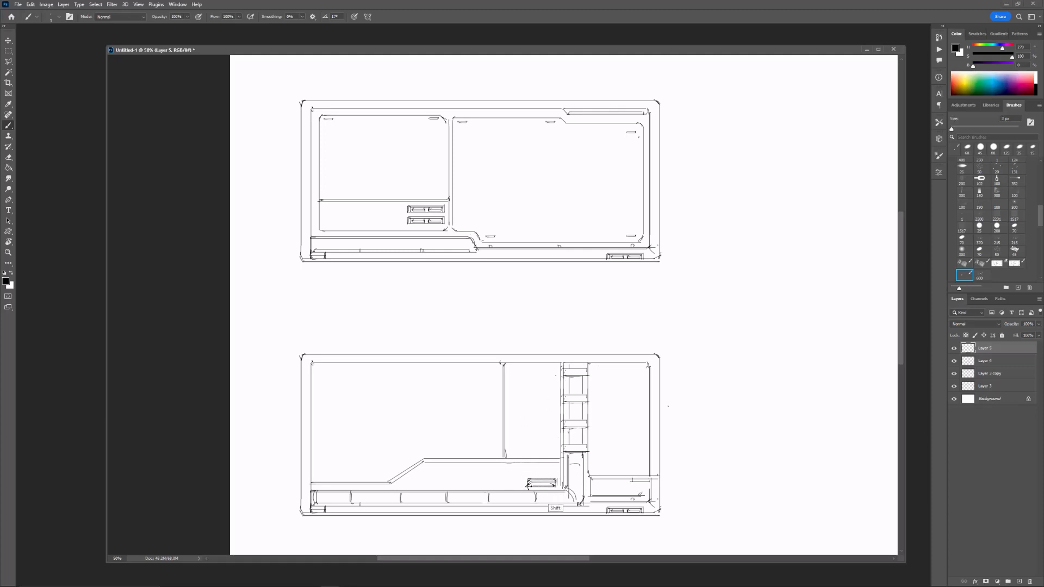
pyautogui.press('e')
pyautogui.press('b')
# Step: Draw an inset outline inside the large left section, following its sloped lower edge and redoing the slanted top line
pyautogui.moveTo(342, 362)
pyautogui.mouseDown()
pyautogui.moveTo(384, 352)
pyautogui.moveTo(357, 464)
pyautogui.moveTo(431, 466)
pyautogui.mouseUp()
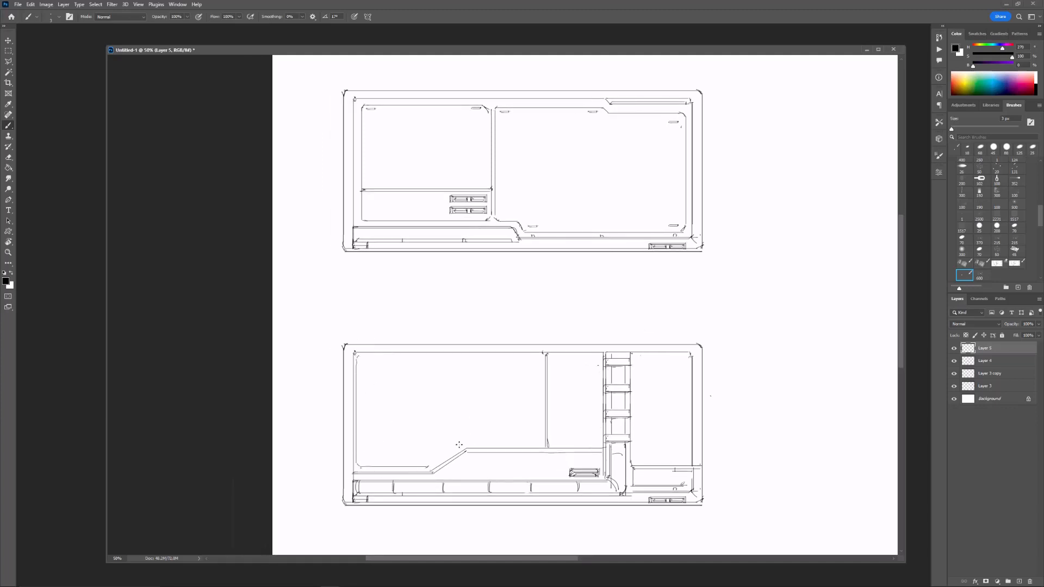
pyautogui.keyDown('shift'); pyautogui.click(466, 445); pyautogui.keyUp('shift')
pyautogui.keyDown('shift'); pyautogui.click(539, 444); pyautogui.keyUp('shift')
pyautogui.keyDown('shift'); pyautogui.click(543, 354); pyautogui.keyUp('shift')
pyautogui.keyDown('shift'); pyautogui.click(357, 357); pyautogui.keyUp('shift')
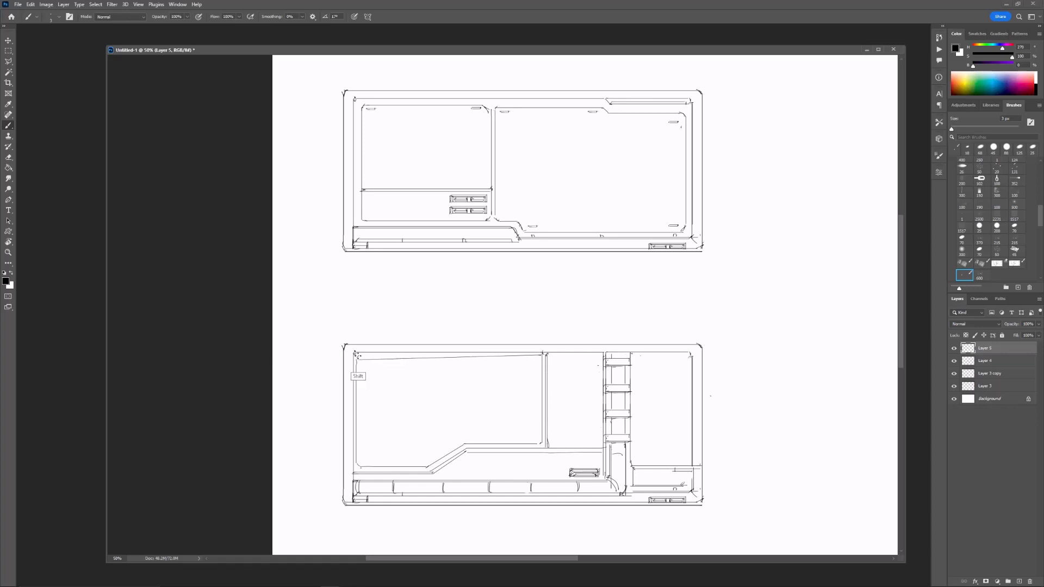
pyautogui.hotkey('ctrl', 'z')
pyautogui.keyDown('shift'); pyautogui.moveTo(358, 357); pyautogui.dragTo(539, 356); pyautogui.keyUp('shift')
# Step: Draw a small slot mark in the left section's upper-left corner, duplicate it to the upper-right corner, and merge the copy
pyautogui.keyDown('shift'); pyautogui.moveTo(363, 362); pyautogui.dragTo(532, 364); pyautogui.keyUp('shift')
pyautogui.press('m')
pyautogui.hotkey('ctrl', 'j')
pyautogui.hotkey('ctrl', 't')
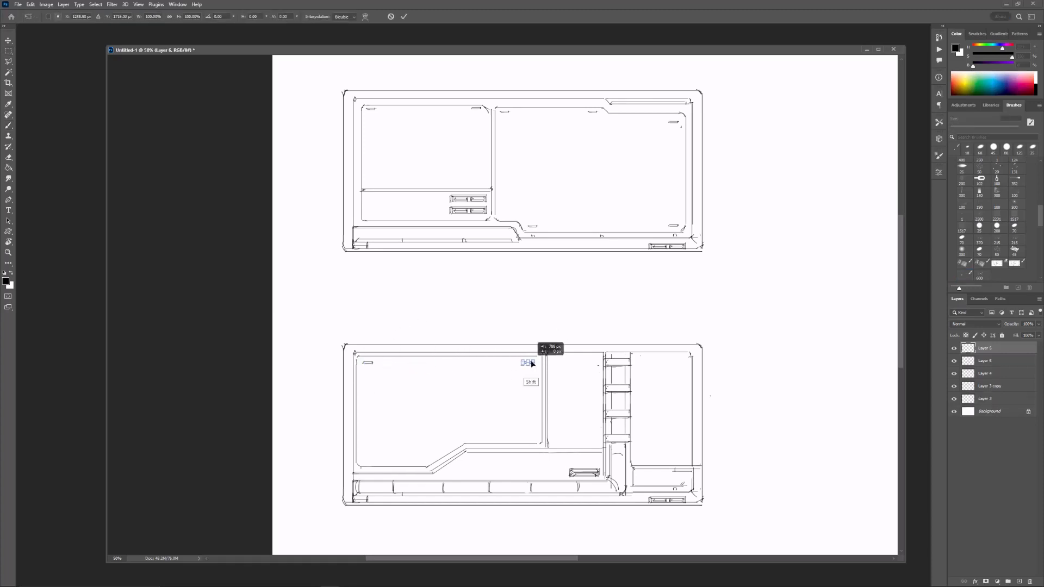
pyautogui.press('Return')
pyautogui.hotkey('ctrl', 'e')
# Step: Duplicate the slot marks and place the copies in the left section's two lower corners
pyautogui.moveTo(357, 358); pyautogui.dragTo(498, 437)
pyautogui.hotkey('ctrl', 'j')
pyautogui.hotkey('ctrl', 't')
pyautogui.press('Return')
pyautogui.hotkey('ctrl', 't')
pyautogui.moveTo(356, 422); pyautogui.dragTo(379, 457)
pyautogui.press('Return')
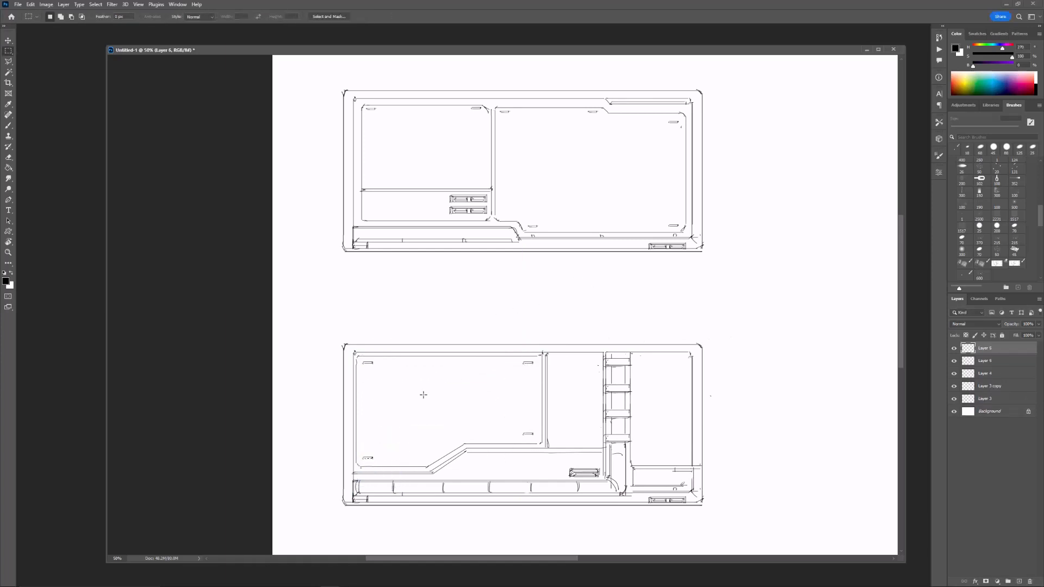
# Step: Duplicate the corner slot marks and move copies across into the sections on either side of the column
pyautogui.hotkey('ctrl', '-')
pyautogui.hotkey('ctrl', '-')
pyautogui.hotkey('ctrl', '+')
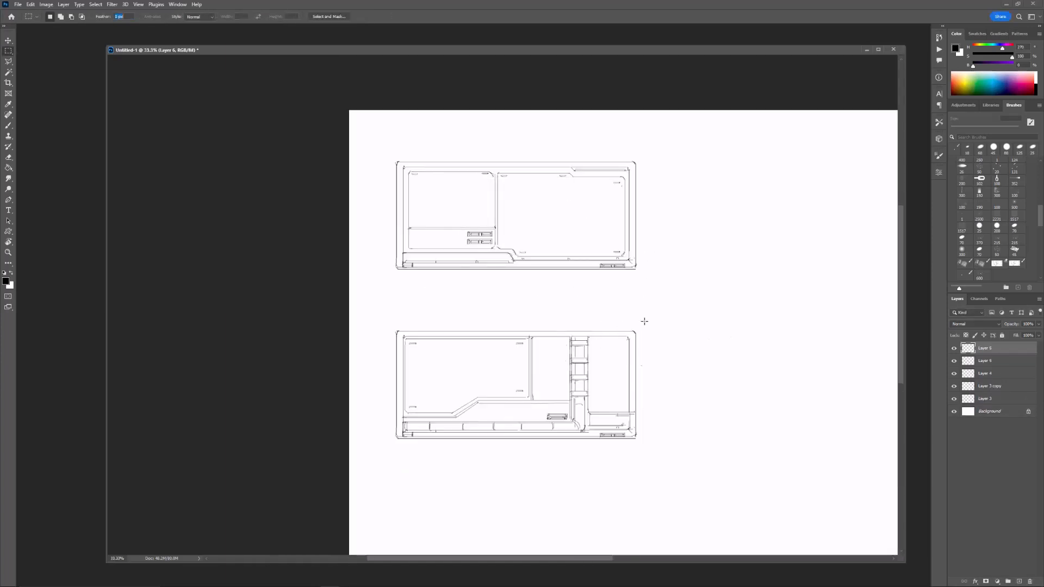
pyautogui.moveTo(500, 397); pyautogui.dragTo(444, 382)
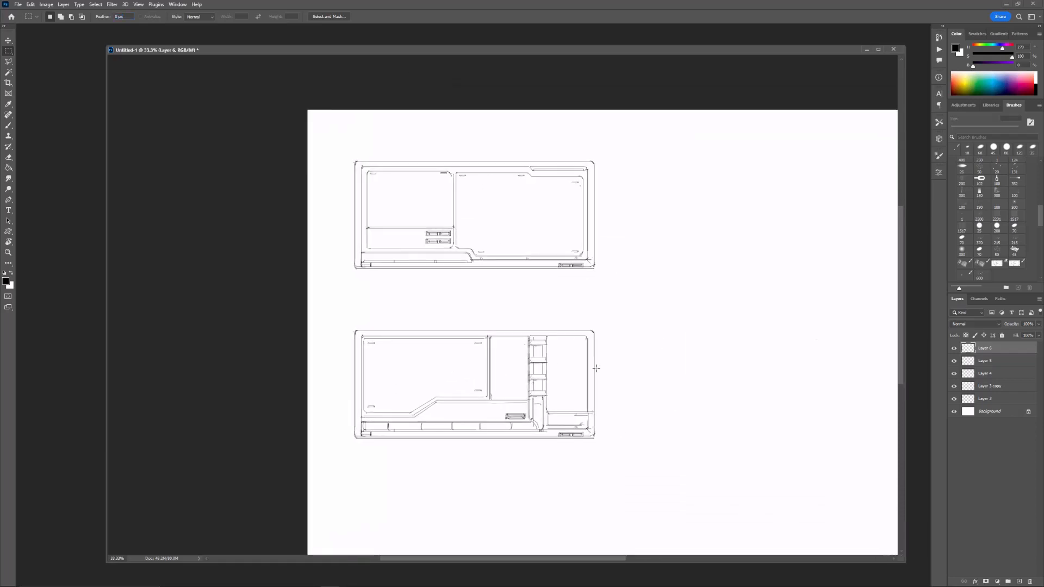
pyautogui.hotkey('ctrl', 't')
pyautogui.hotkey('ctrl', '+')
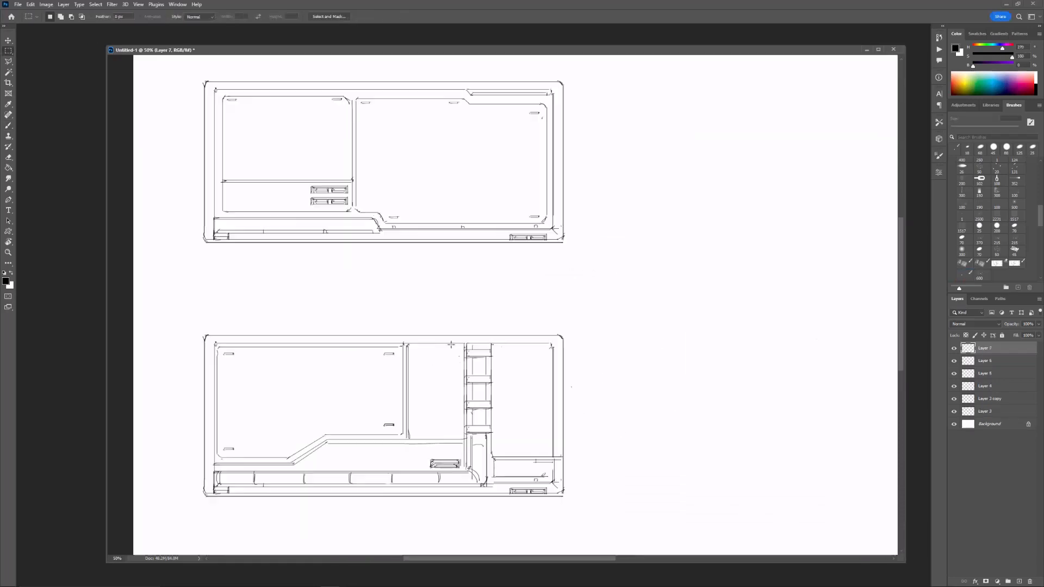
pyautogui.keyDown('shift'); pyautogui.moveTo(385, 366); pyautogui.dragTo(542, 364); pyautogui.keyUp('shift')
pyautogui.press('Return')
# Step: Align the right section's slot marks with its corners, erase the stray copied lines, and merge the copies down
pyautogui.moveTo(522, 405); pyautogui.dragTo(566, 451)
pyautogui.hotkey('ctrl', 't')
pyautogui.moveTo(552, 430); pyautogui.dragTo(548, 453)
pyautogui.hotkey('ctrl', 'z')
pyautogui.press('Return')
pyautogui.hotkey('ctrl', 'd')
pyautogui.hotkey('ctrl', 't')
pyautogui.keyDown('shift'); pyautogui.moveTo(544, 371); pyautogui.dragTo(552, 371); pyautogui.keyUp('shift')
pyautogui.press('Return')
pyautogui.press('e')
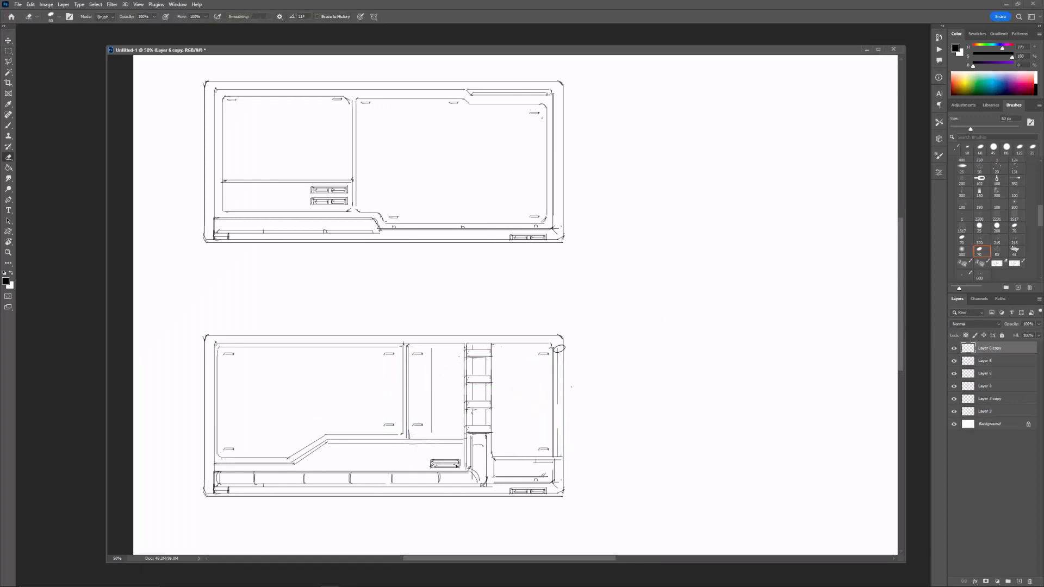
pyautogui.hotkey('ctrl', 'e')
# Step: Draw curved marks between the column's crossbars and on its lower part to suggest a round pipe
pyautogui.hotkey('ctrl', '-')
pyautogui.hotkey('ctrl', '+')
pyautogui.hotkey('ctrl', '+')
pyautogui.press('b')
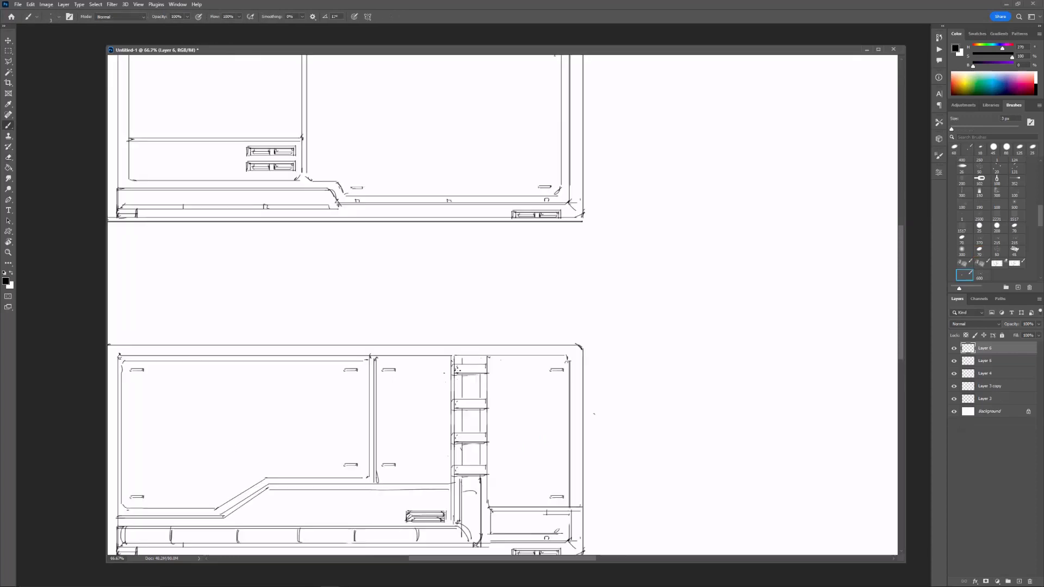
pyautogui.hotkey('ctrl', '-')
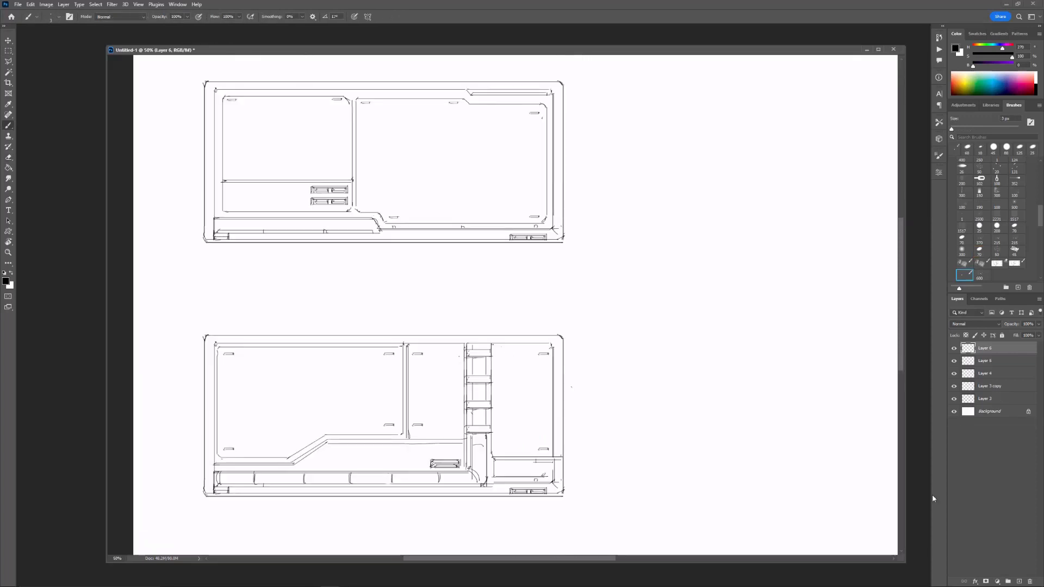
pyautogui.hotkey('ctrl', '+')
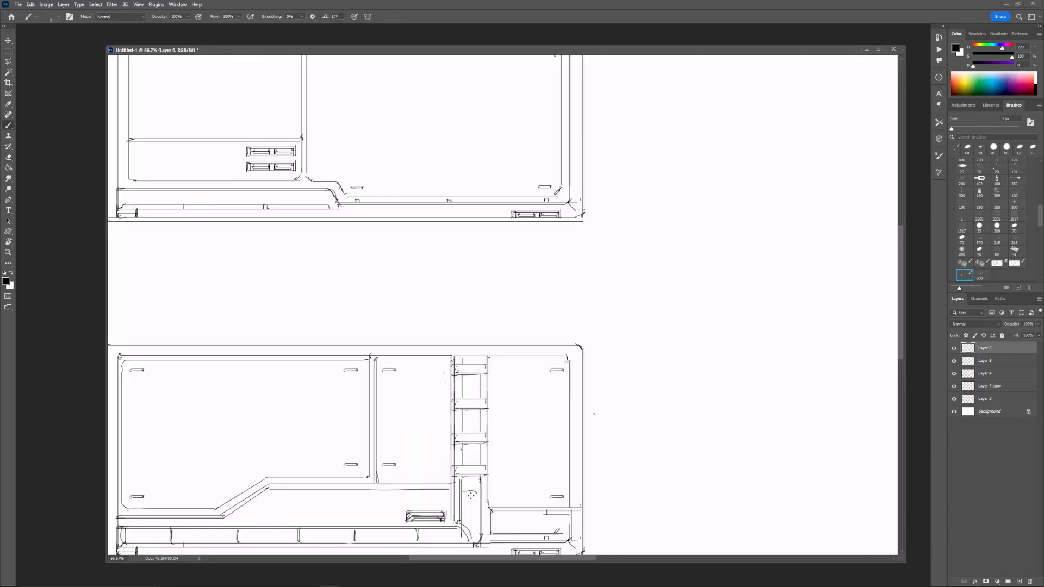
pyautogui.moveTo(460, 472)
pyautogui.mouseDown()
pyautogui.moveTo(460, 367)
pyautogui.moveTo(483, 478)
pyautogui.mouseUp()
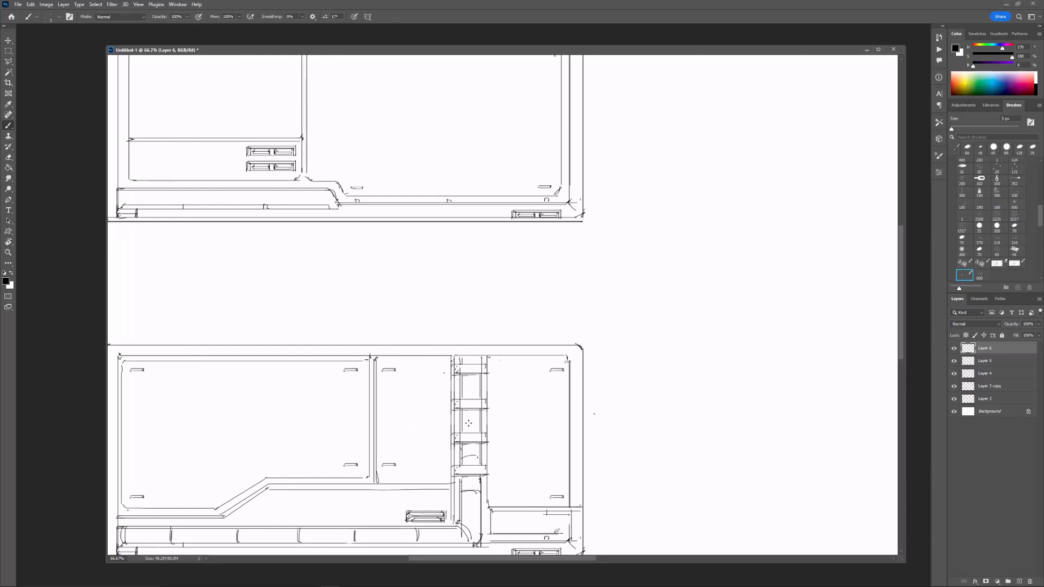
pyautogui.hotkey('ctrl', '-')
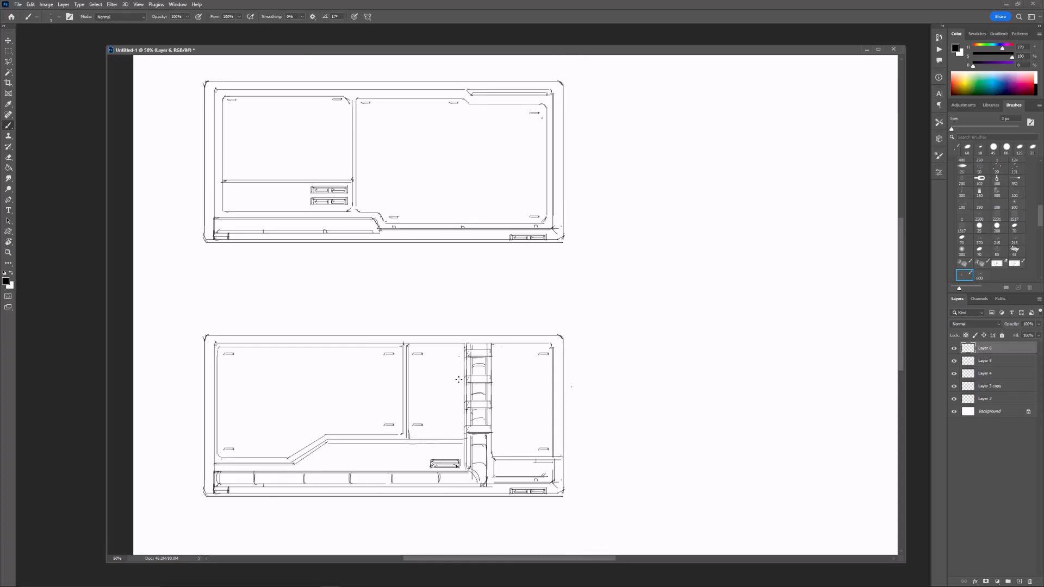
# Step: Merge the lower panel's detail layers into its base layer, toggling their visibility as a check
pyautogui.press('e')
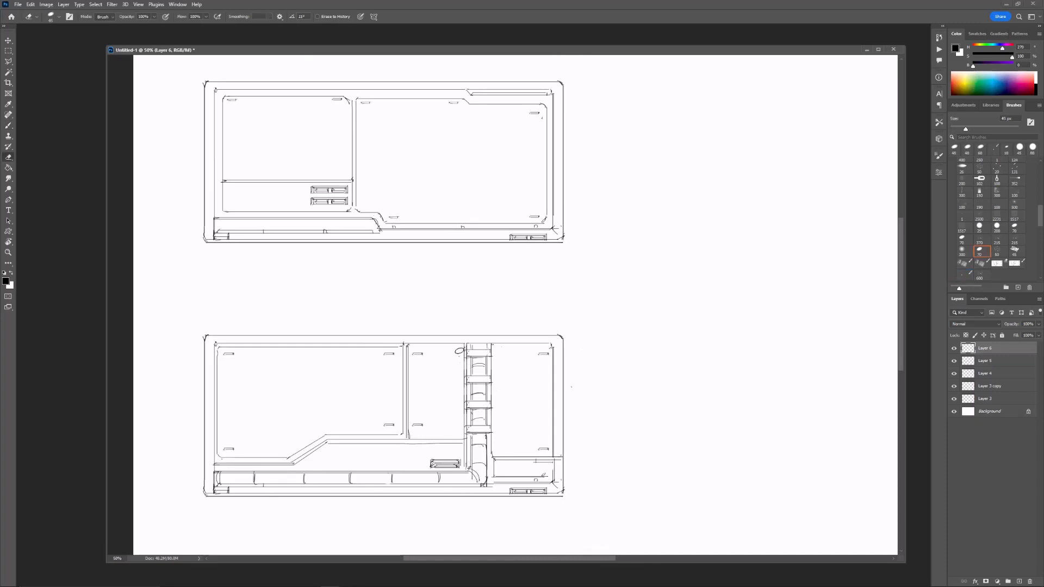
pyautogui.hotkey('ctrl', 'e')
pyautogui.hotkey('ctrl', 'e')
pyautogui.click(953, 351)
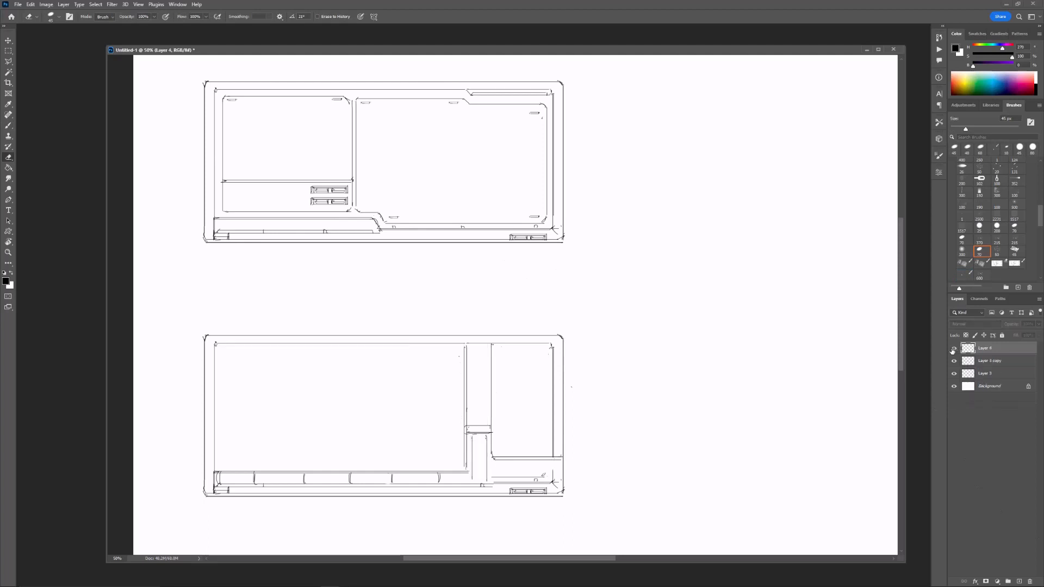
pyautogui.click(953, 349)
pyautogui.click(982, 362)
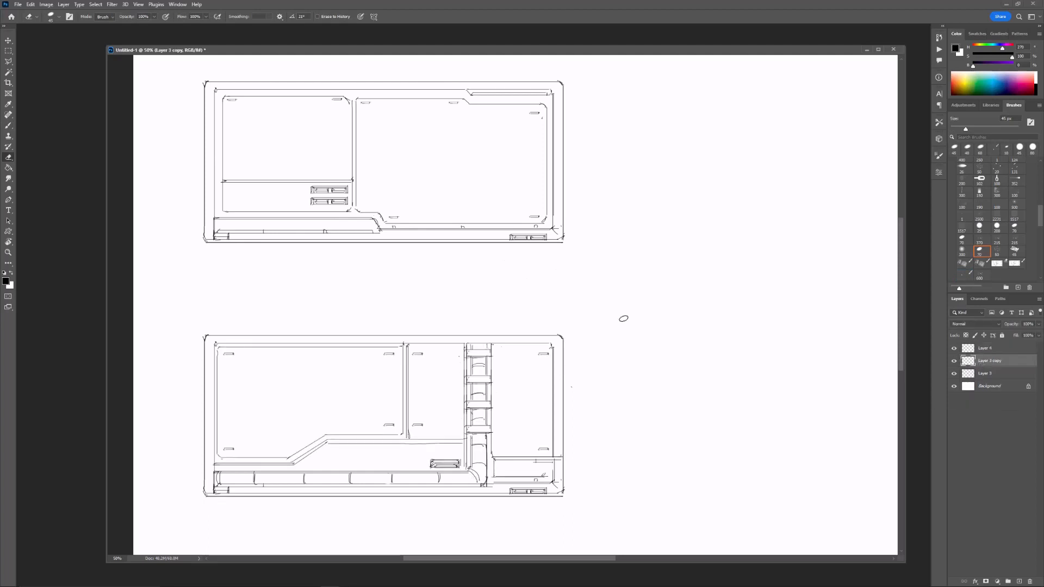
pyautogui.click(965, 350)
pyautogui.hotkey('ctrl', 'e')
# Step: Reduce the eraser size and erase the stray mark inside the small box right of the column's foot
pyautogui.press('[')
pyautogui.press('[')
pyautogui.press('[')
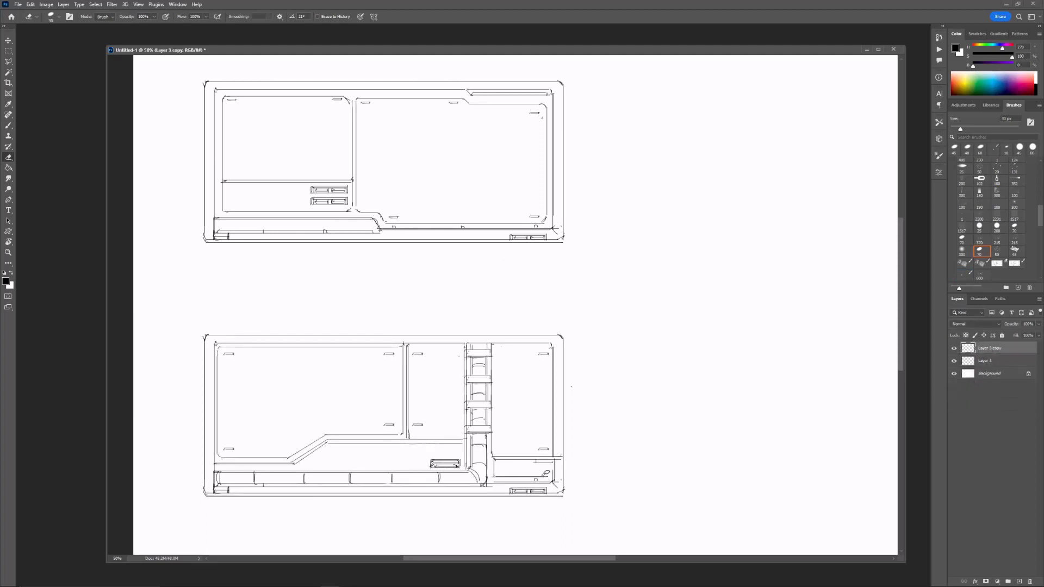
pyautogui.moveTo(542, 474); pyautogui.dragTo(546, 470)
pyautogui.hotkey('alt', 'Tab')
pyautogui.hotkey('alt', 'Tab')
# Step: Draw a narrow stepped bracket along the left side of the column and double its vertical line
pyautogui.press('b')
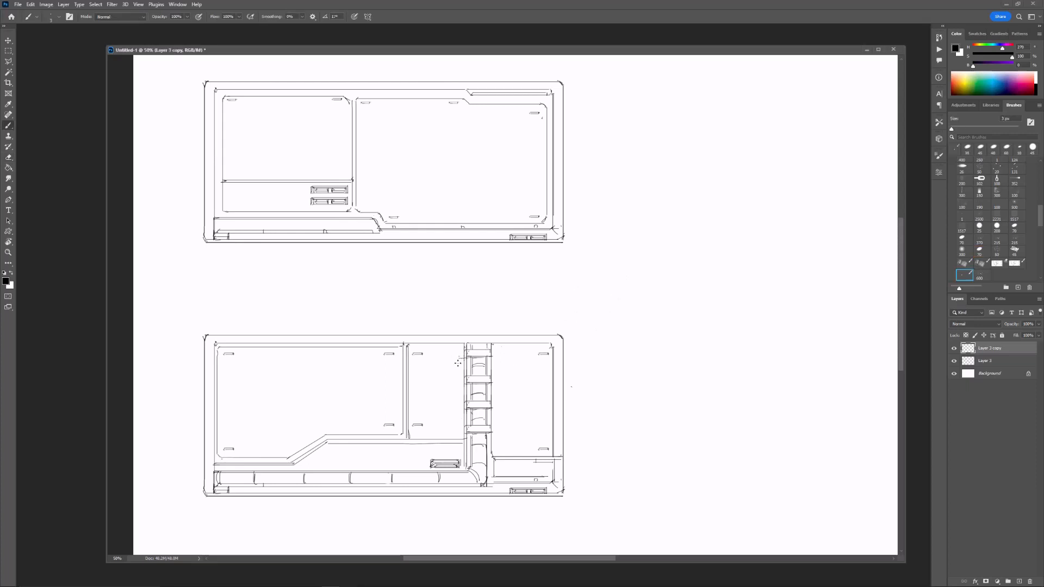
pyautogui.moveTo(456, 358); pyautogui.dragTo(460, 425)
pyautogui.hotkey('ctrl', '-')
pyautogui.hotkey('ctrl', '-')
pyautogui.hotkey('ctrl', '+')
pyautogui.hotkey('ctrl', '+')
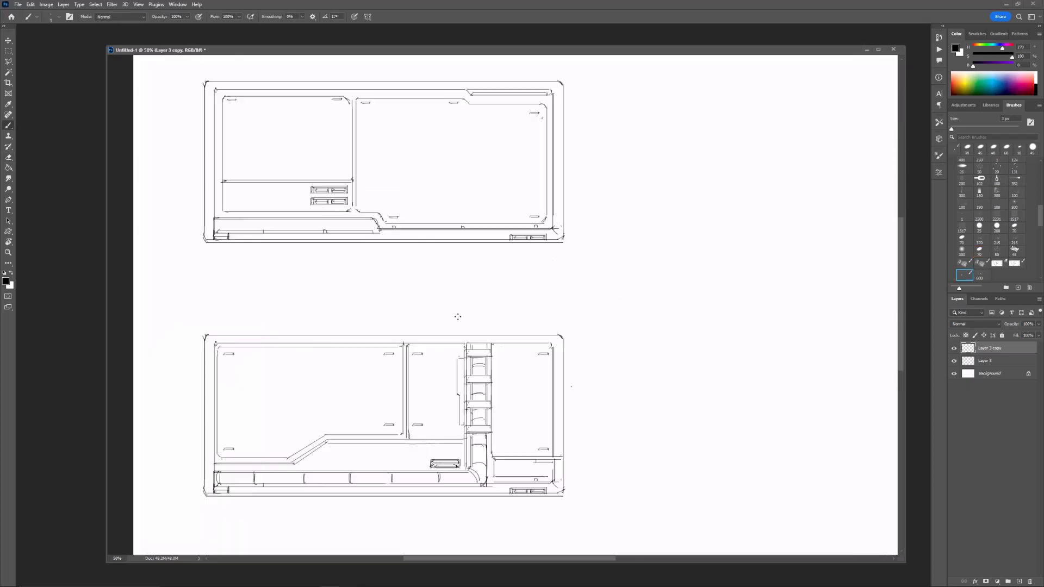
pyautogui.moveTo(458, 358); pyautogui.dragTo(461, 426)
pyautogui.hotkey('ctrl', '-')
pyautogui.hotkey('ctrl', '-')
pyautogui.hotkey('ctrl', '+')
pyautogui.hotkey('ctrl', '+')
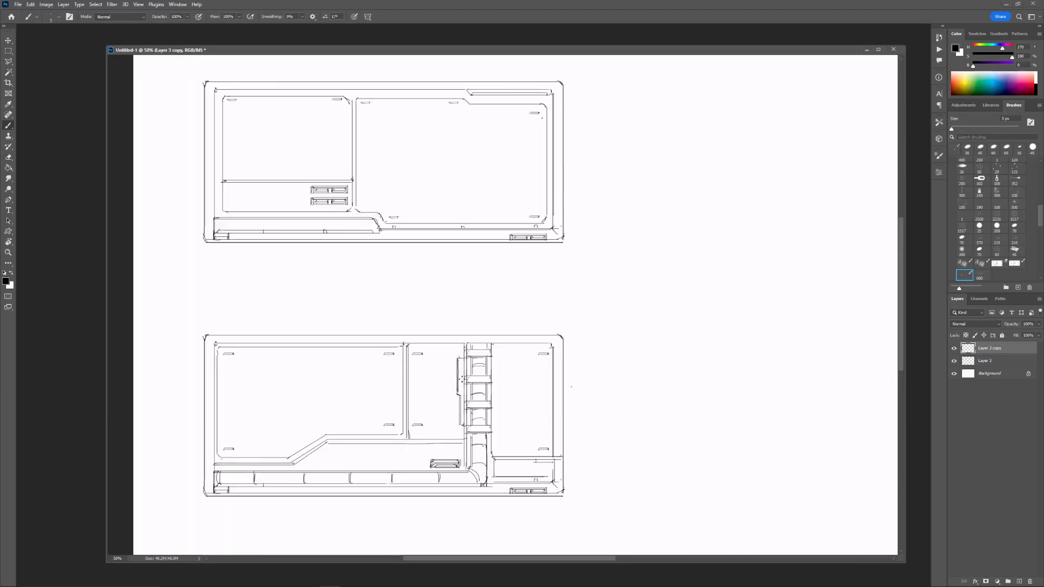
# Step: Add an inner vertical line and short closing edges to the bracket beside the column
pyautogui.hotkey('alt', 'Tab')
pyautogui.hotkey('ctrl', '+')
pyautogui.moveTo(445, 382); pyautogui.dragTo(445, 416)
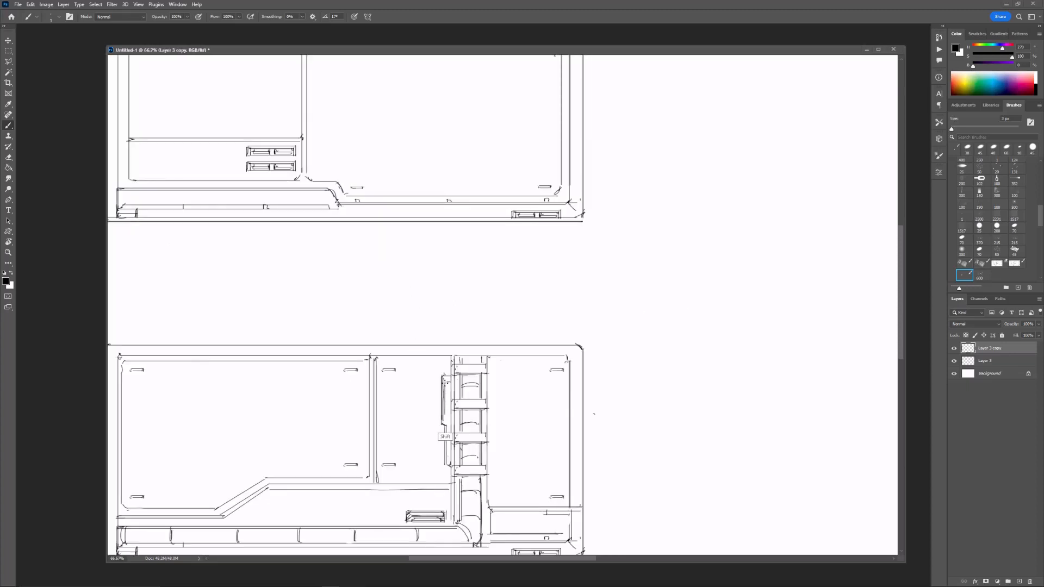
pyautogui.scroll(-2, 503, 304)
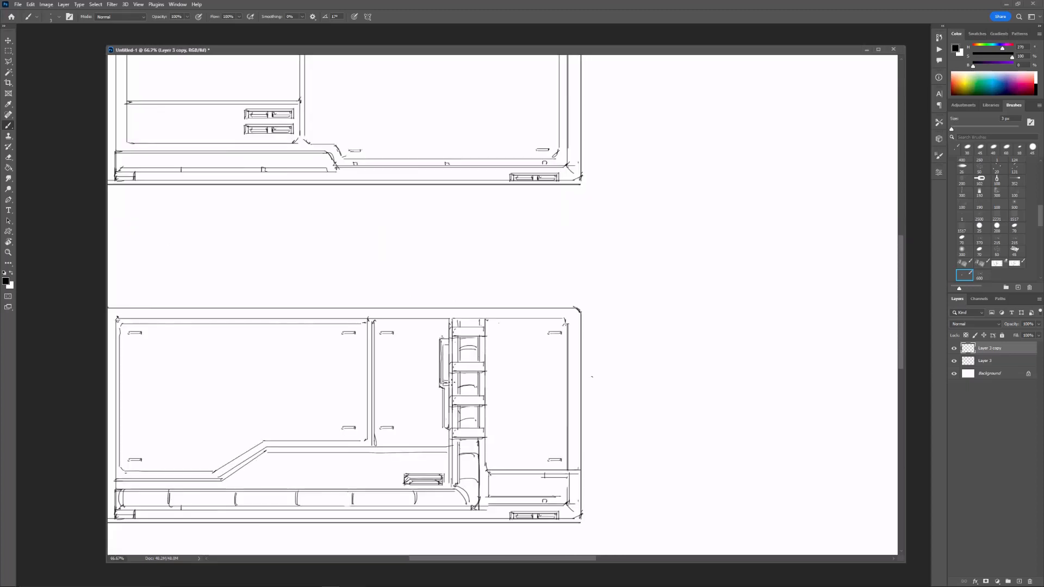
pyautogui.moveTo(442, 338); pyautogui.dragTo(449, 338)
pyautogui.hotkey('ctrl', '-')
pyautogui.hotkey('ctrl', '-')
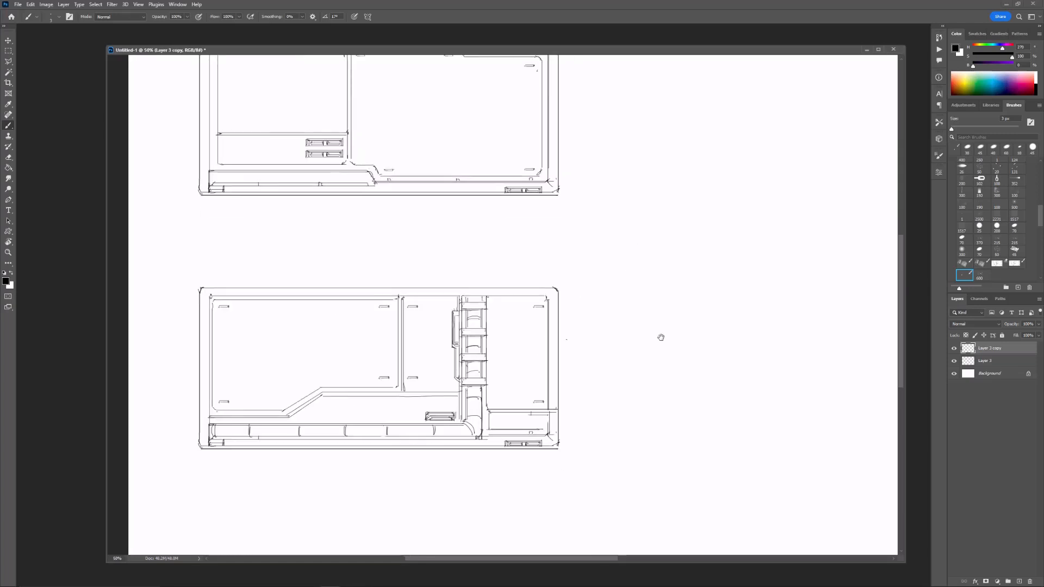
# Step: Move the second panel up beside the first one and erase the small vent in its lower-right corner
pyautogui.hotkey('ctrl', 't')
pyautogui.moveTo(474, 370); pyautogui.dragTo(730, 204)
pyautogui.moveTo(806, 240)
pyautogui.mouseDown()
pyautogui.moveTo(643, 286)
pyautogui.moveTo(524, 355)
pyautogui.moveTo(559, 353)
pyautogui.mouseUp()
pyautogui.hotkey('ctrl', '+')
pyautogui.hotkey('ctrl', '+')
pyautogui.press('Return')
pyautogui.press('e')
pyautogui.hotkey('ctrl', '-')
pyautogui.hotkey('ctrl', '-')
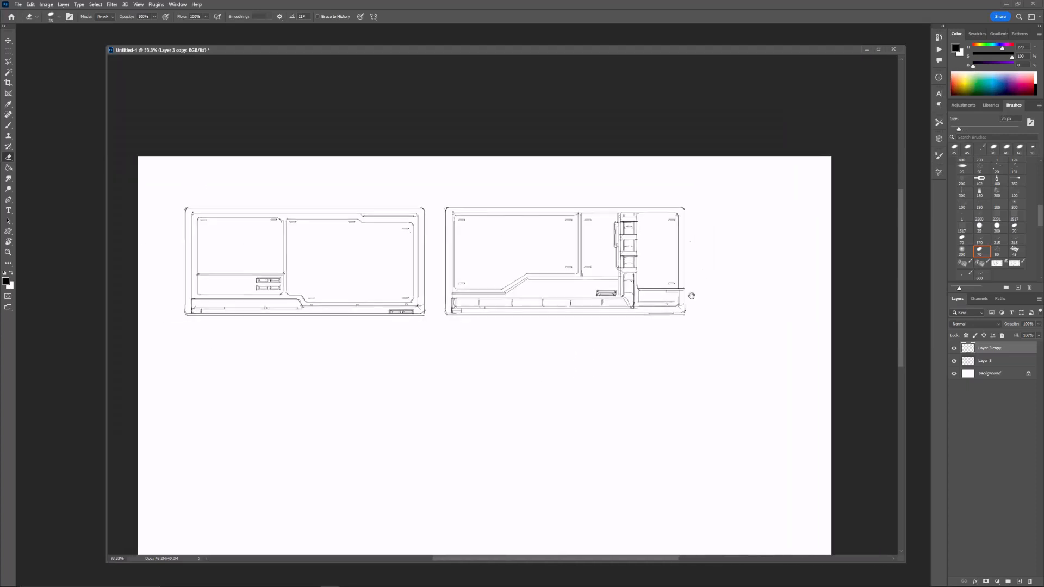
# Step: Duplicate the first panel's layer and place the copy directly below the original
pyautogui.click(954, 361)
pyautogui.click(954, 361)
pyautogui.click(986, 361)
pyautogui.hotkey('ctrl', 'j')
pyautogui.hotkey('ctrl', 't')
pyautogui.moveTo(394, 280); pyautogui.dragTo(394, 461)
pyautogui.press('Return')
pyautogui.moveTo(470, 342); pyautogui.dragTo(564, 290)
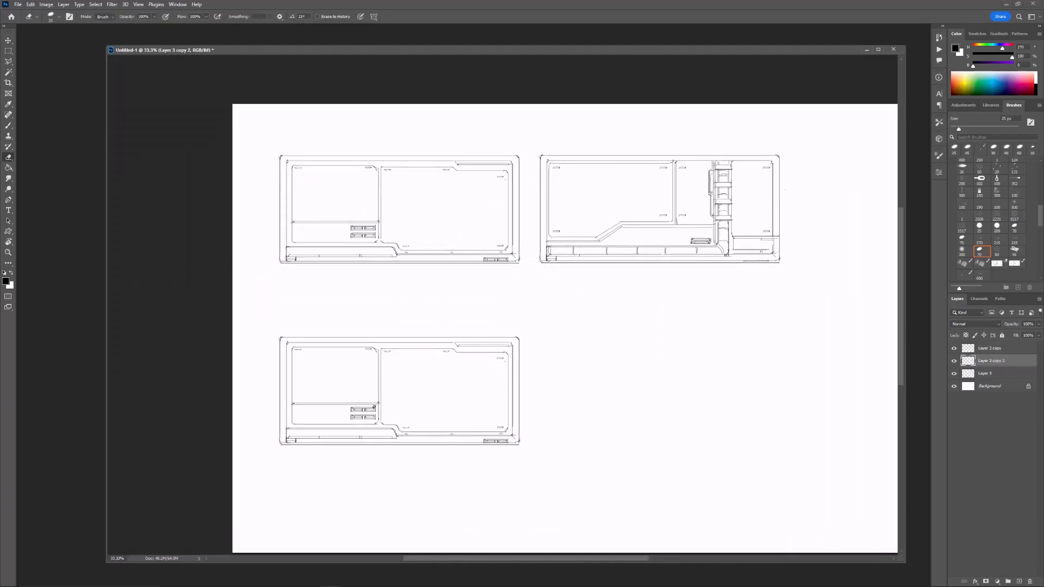
# Step: Enlarge the eraser and remove the inner dividers and both vents from the duplicated panel
pyautogui.press(']')
pyautogui.press(']')
pyautogui.press(']')
pyautogui.press(']')
pyautogui.press(']')
pyautogui.press(']')
pyautogui.press(']')
pyautogui.press(']')
pyautogui.press(']')
pyautogui.press(']')
pyautogui.press(']')
pyautogui.press(']')
pyautogui.press(']')
pyautogui.moveTo(363, 414)
pyautogui.mouseDown()
pyautogui.moveTo(375, 398)
pyautogui.moveTo(305, 404)
pyautogui.moveTo(379, 356)
pyautogui.mouseUp()
pyautogui.press(']')
pyautogui.moveTo(541, 365); pyautogui.dragTo(563, 363)
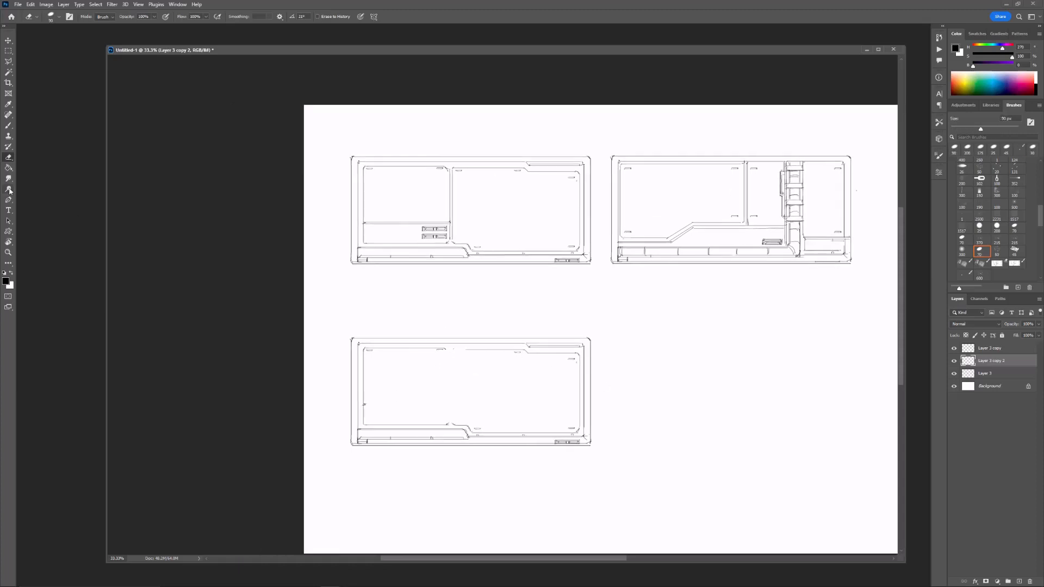
# Step: Smudge the angled step in the third panel's lower trim further toward its right end
pyautogui.hotkey('shift', 'r')
pyautogui.hotkey('ctrl', 'z')
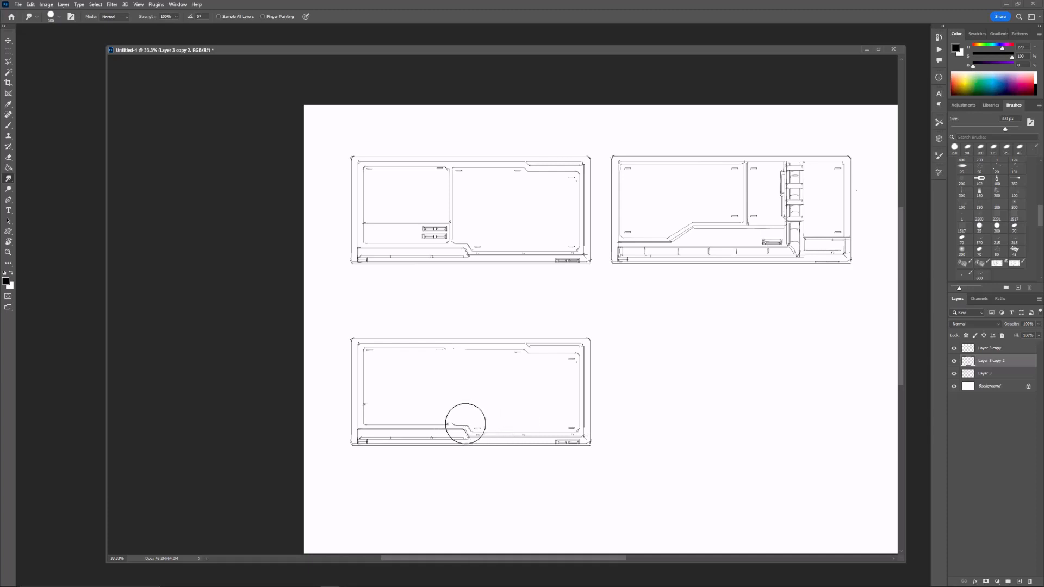
pyautogui.keyDown('shift'); pyautogui.moveTo(463, 426); pyautogui.dragTo(527, 426); pyautogui.keyUp('shift')
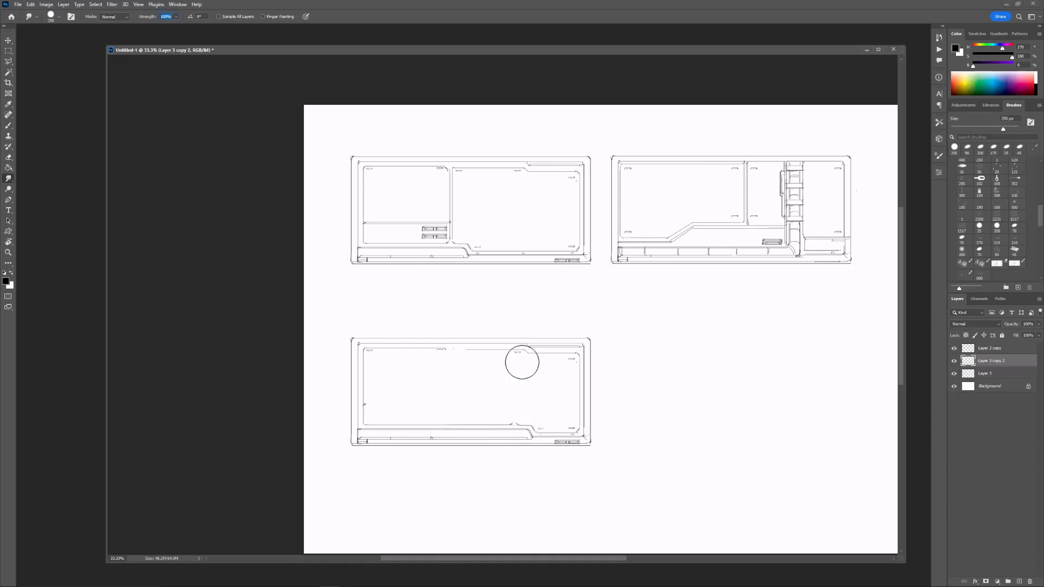
pyautogui.press('e')
pyautogui.hotkey('ctrl', '-')
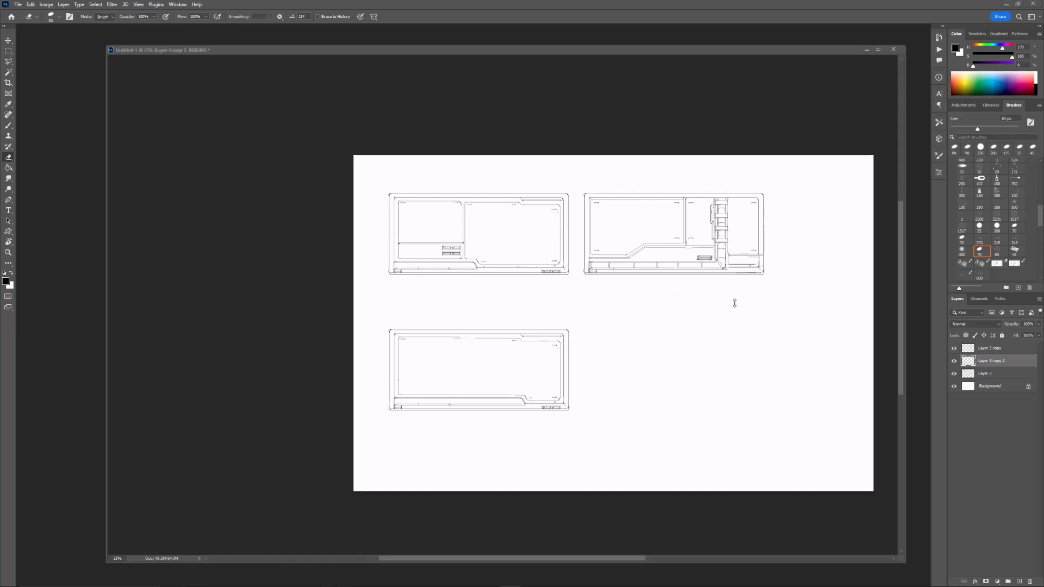
pyautogui.moveTo(715, 292); pyautogui.dragTo(601, 288)
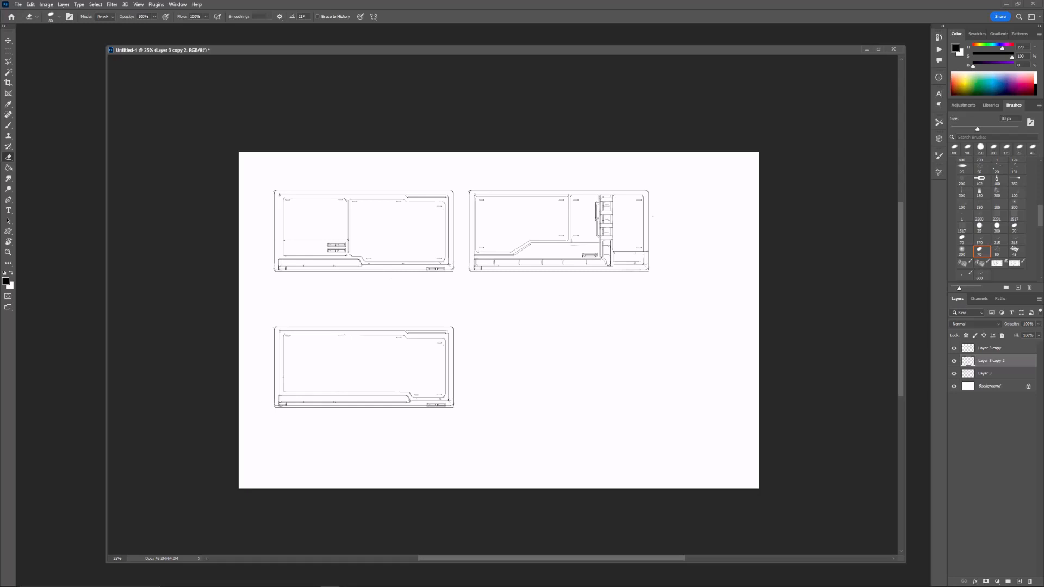
pyautogui.hotkey('ctrl', 'Tab')
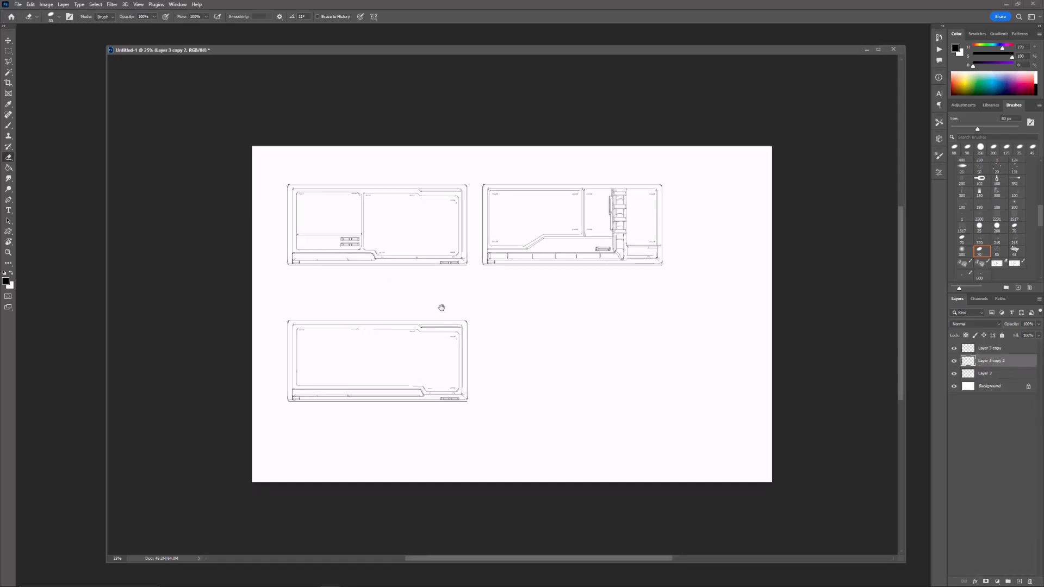
pyautogui.moveTo(443, 305); pyautogui.dragTo(526, 296)
# Step: On a new layer, draw the left corner triangle and central triangle of a truss in the third panel's lower-left area
pyautogui.press('b')
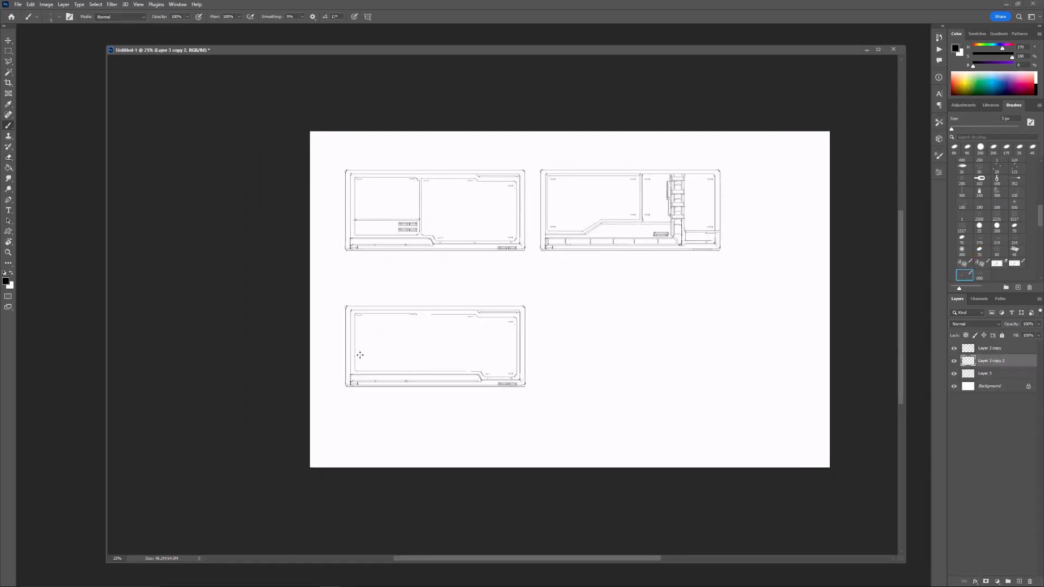
pyautogui.keyDown('alt'); pyautogui.scroll(1, 360, 356); pyautogui.keyUp('alt')
pyautogui.hotkey('ctrl', 'shift', 'alt', 'n')
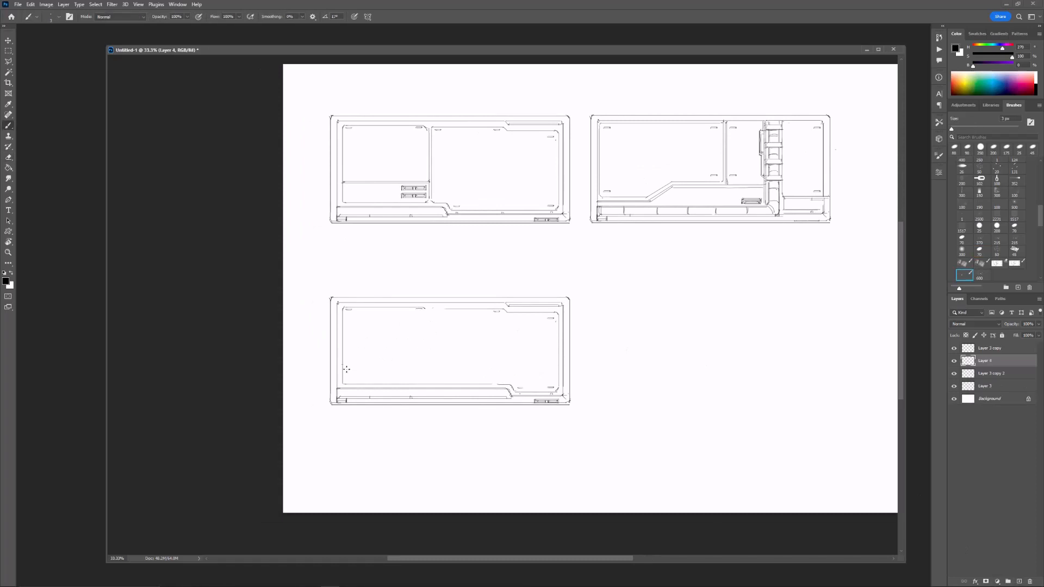
pyautogui.moveTo(349, 377); pyautogui.dragTo(349, 364)
pyautogui.click(381, 364)
pyautogui.keyDown('shift'); pyautogui.click(359, 379); pyautogui.keyUp('shift')
pyautogui.keyDown('shift'); pyautogui.click(392, 379); pyautogui.keyUp('shift')
pyautogui.moveTo(381, 366); pyautogui.dragTo(402, 351)
pyautogui.click(402, 351)
pyautogui.keyDown('shift'); pyautogui.click(417, 363); pyautogui.keyUp('shift')
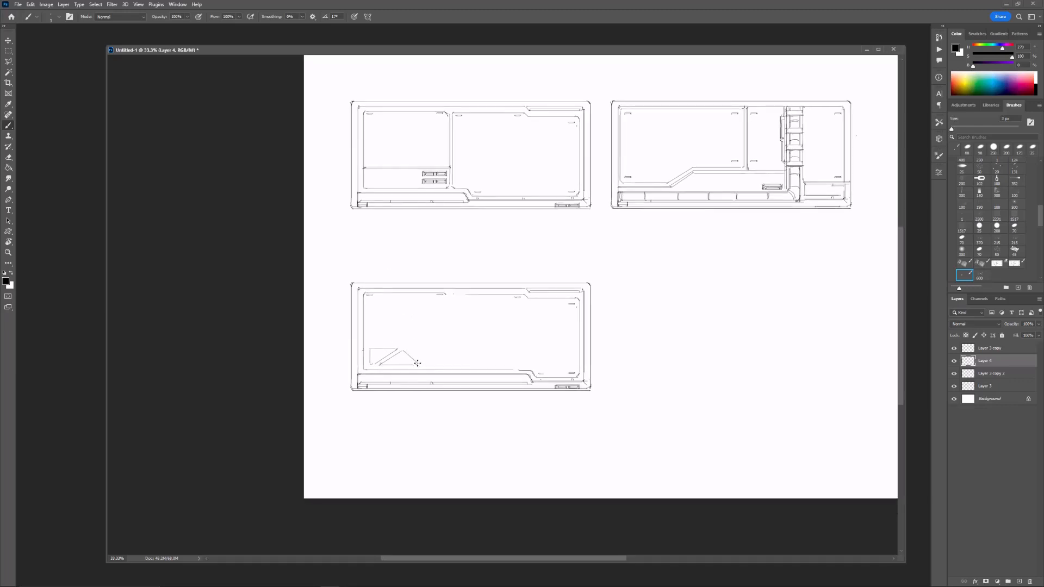
# Step: Draw the truss's right corner triangle and clean up and redraw its right-hand diagonals
pyautogui.click(423, 363)
pyautogui.keyDown('shift'); pyautogui.click(410, 347); pyautogui.keyUp('shift')
pyautogui.keyDown('shift'); pyautogui.click(432, 366); pyautogui.keyUp('shift')
pyautogui.press('e')
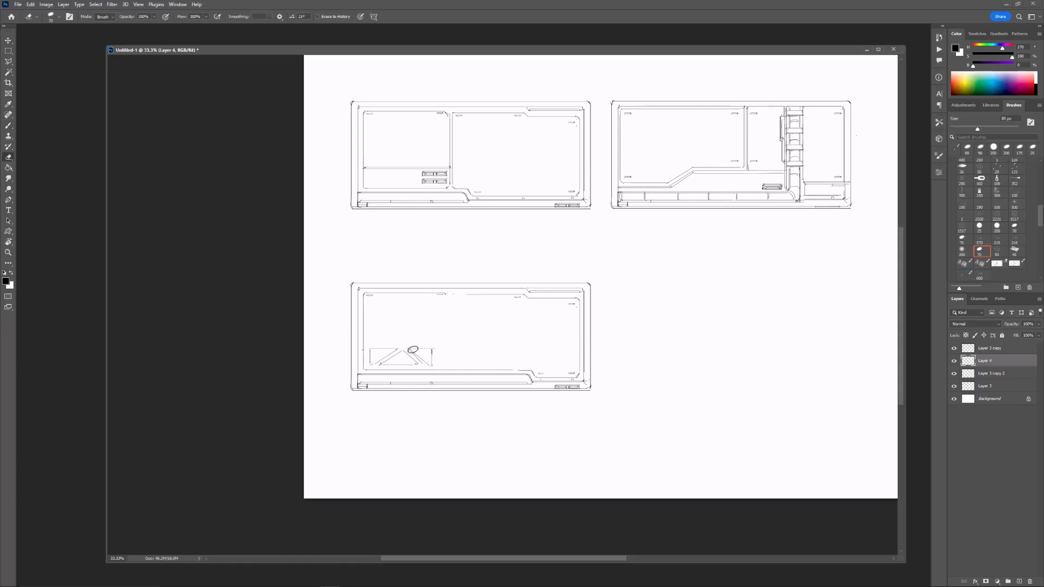
pyautogui.moveTo(415, 349)
pyautogui.mouseDown()
pyautogui.moveTo(418, 363)
pyautogui.moveTo(406, 352)
pyautogui.moveTo(431, 366)
pyautogui.moveTo(434, 351)
pyautogui.mouseUp()
pyautogui.press('b')
pyautogui.click(404, 351)
pyautogui.keyDown('shift'); pyautogui.click(420, 364); pyautogui.keyUp('shift')
pyautogui.press('e')
pyautogui.press('b')
pyautogui.click(408, 348)
pyautogui.keyDown('shift'); pyautogui.click(431, 365); pyautogui.keyUp('shift')
pyautogui.press('e')
pyautogui.press('b')
# Step: Duplicate the truss onto its own layer and place the copy directly to the right of the original
pyautogui.press('m')
pyautogui.moveTo(365, 343); pyautogui.dragTo(488, 366)
pyautogui.hotkey('ctrl', 'j')
pyautogui.hotkey('ctrl', 't')
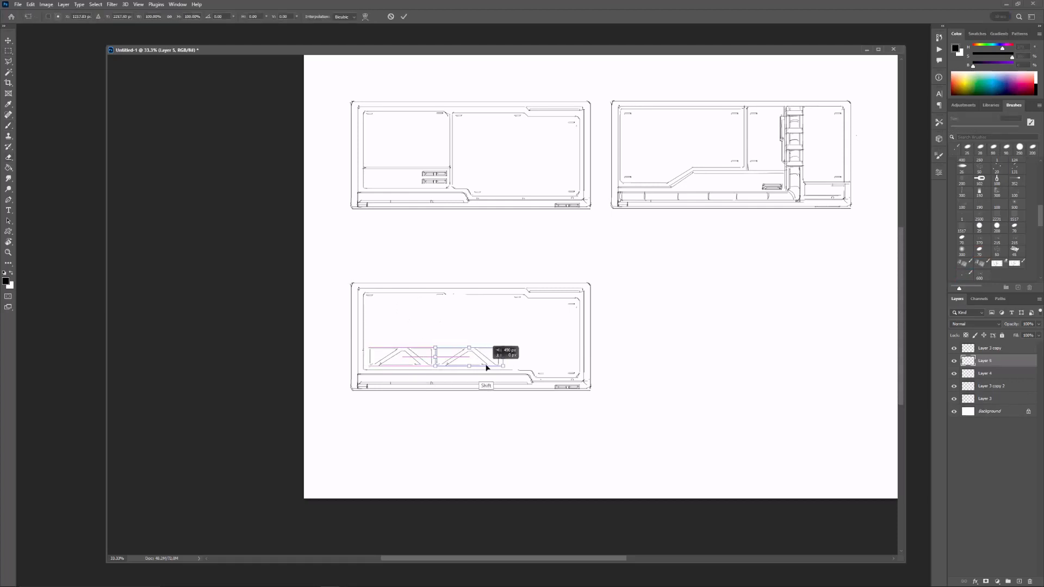
pyautogui.press('Return')
pyautogui.moveTo(557, 328); pyautogui.dragTo(480, 329)
pyautogui.moveTo(362, 353); pyautogui.dragTo(424, 348)
# Step: Reinforce the straight outlines of the two trusses' corner triangles
pyautogui.press('b')
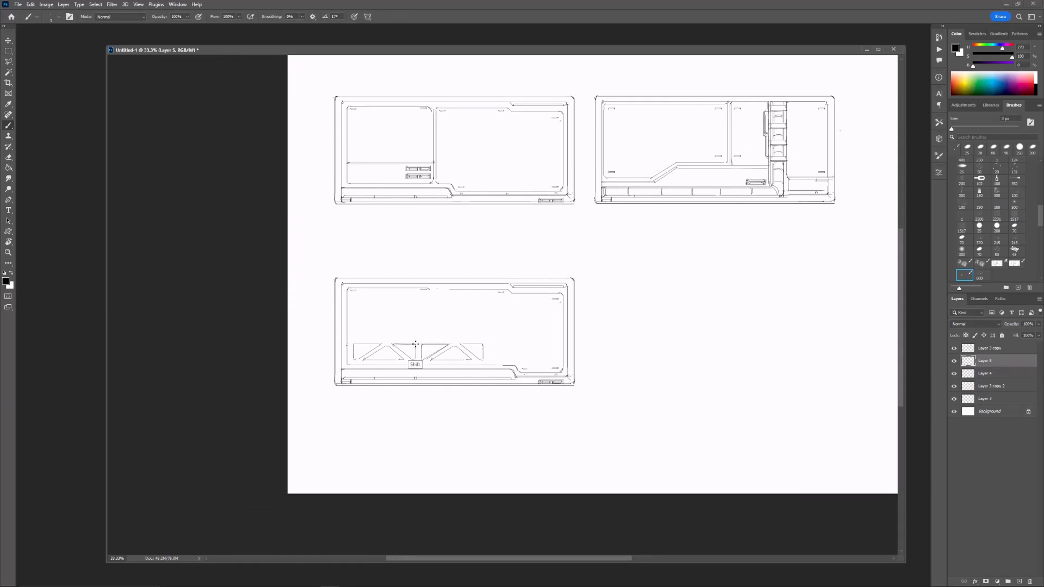
pyautogui.keyDown('shift'); pyautogui.moveTo(460, 344); pyautogui.dragTo(483, 344); pyautogui.keyUp('shift')
pyautogui.moveTo(578, 290); pyautogui.dragTo(554, 263)
pyautogui.moveTo(330, 332)
pyautogui.keyDown('shift'); pyautogui.mouseDown()
pyautogui.moveTo(329, 316)
pyautogui.moveTo(357, 317)
pyautogui.mouseUp(); pyautogui.keyUp('shift')
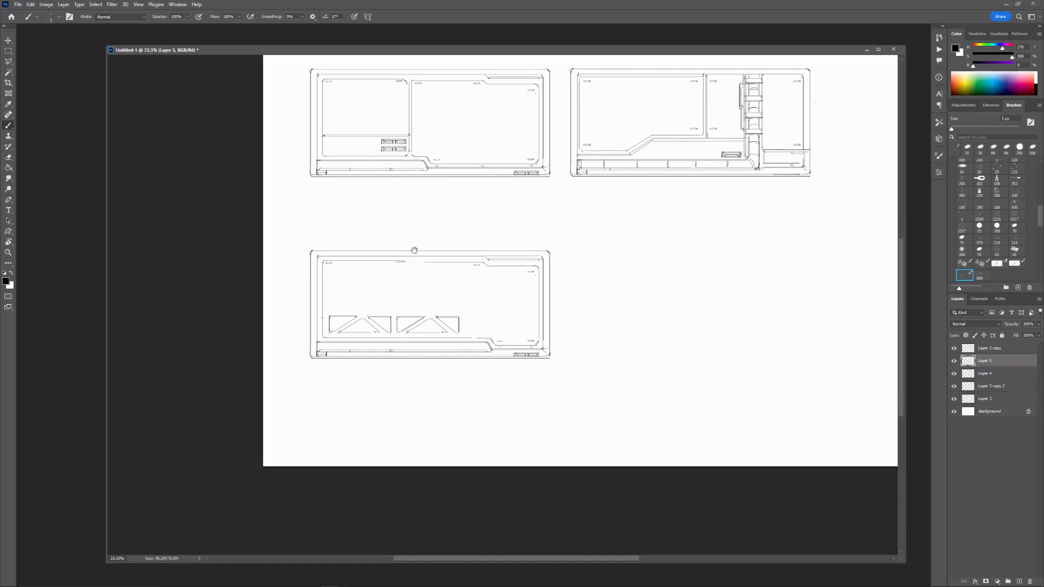
pyautogui.moveTo(373, 282)
pyautogui.mouseDown()
pyautogui.moveTo(532, 321)
pyautogui.moveTo(475, 292)
pyautogui.mouseUp()
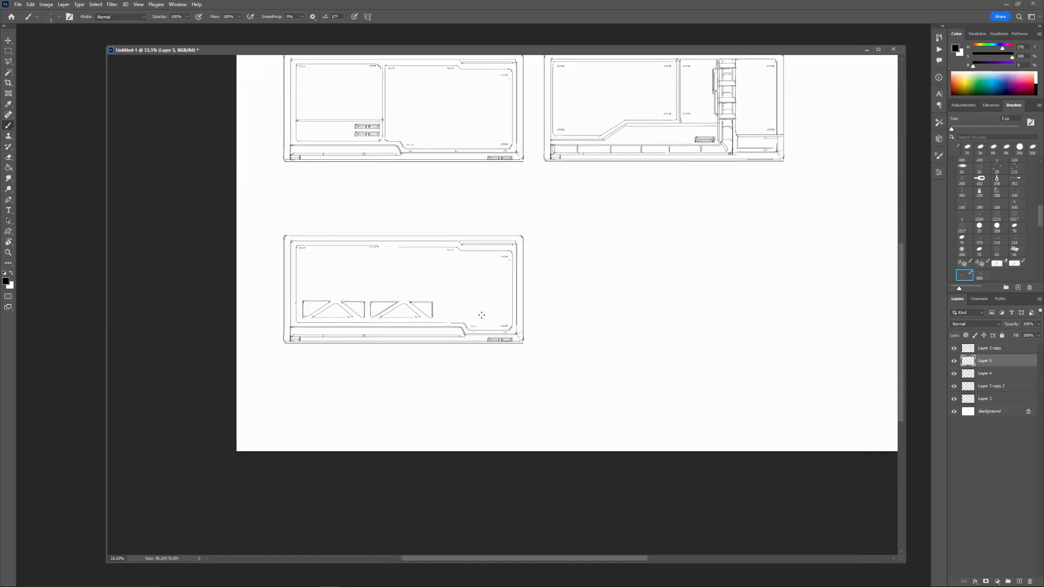
# Step: Draw a thin horizontal vent slot in the third panel's lower-right corner area
pyautogui.keyDown('alt'); pyautogui.scroll(2, 469, 314); pyautogui.keyUp('alt')
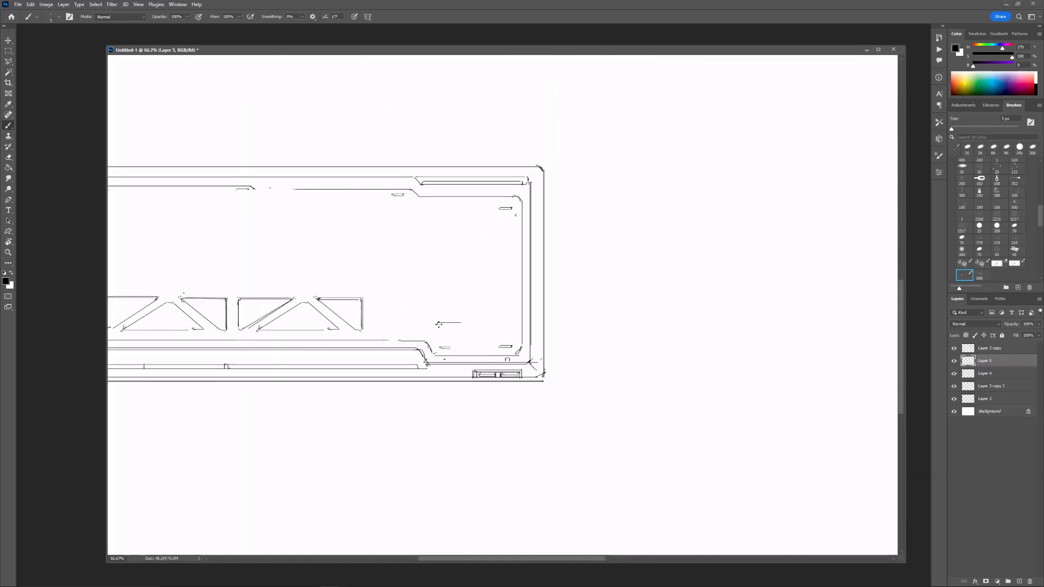
pyautogui.keyDown('shift'); pyautogui.moveTo(437, 323); pyautogui.dragTo(438, 326); pyautogui.keyUp('shift')
pyautogui.moveTo(438, 325)
pyautogui.keyDown('shift'); pyautogui.mouseDown()
pyautogui.moveTo(463, 329)
pyautogui.moveTo(439, 332)
pyautogui.mouseUp(); pyautogui.keyUp('shift')
pyautogui.moveTo(438, 333)
pyautogui.keyDown('shift'); pyautogui.mouseDown()
pyautogui.moveTo(462, 326)
pyautogui.moveTo(467, 336)
pyautogui.mouseUp(); pyautogui.keyUp('shift')
# Step: Duplicate the vent slot to build a grid of stacked slots in two columns
pyautogui.press('m')
pyautogui.hotkey('ctrl', 'alt', 't')
pyautogui.moveTo(456, 328); pyautogui.dragTo(497, 320)
pyautogui.press('Return')
pyautogui.hotkey('ctrl', 'j')
pyautogui.hotkey('ctrl', 't')
pyautogui.press('Return')
# Step: Merge the vent copies and shift the slot grid into the third panel's lower-right corner
pyautogui.hotkey('ctrl', '-')
pyautogui.hotkey('ctrl', '-')
pyautogui.hotkey('ctrl', '+')
pyautogui.hotkey('ctrl', 't')
pyautogui.press('Escape')
pyautogui.hotkey('ctrl', 'e')
pyautogui.hotkey('ctrl', 't')
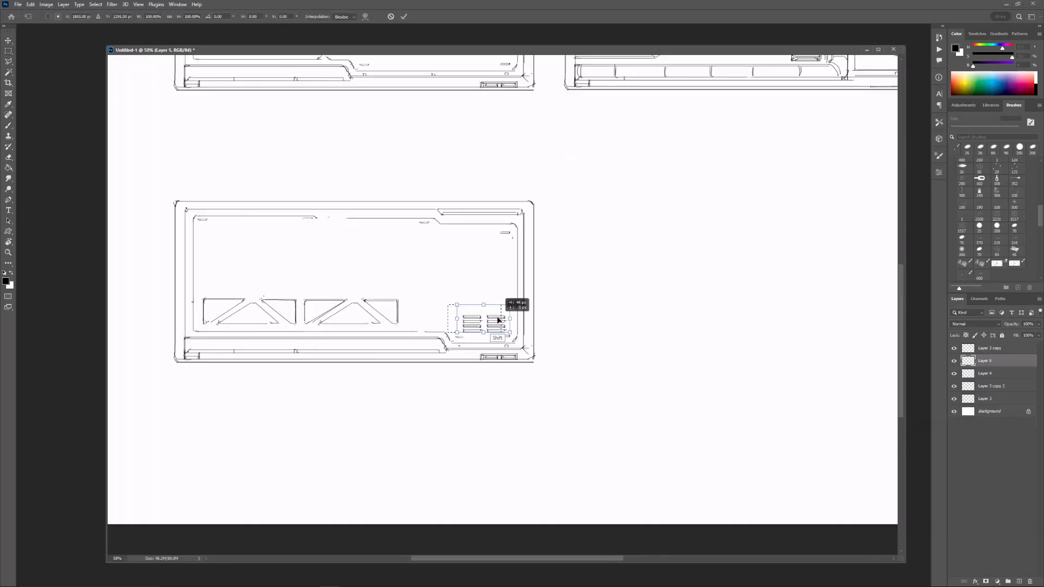
pyautogui.press('Return')
pyautogui.hotkey('ctrl', '-')
# Step: Draw a small latch detail of two short vertical strokes just below the vent grid
pyautogui.press('b')
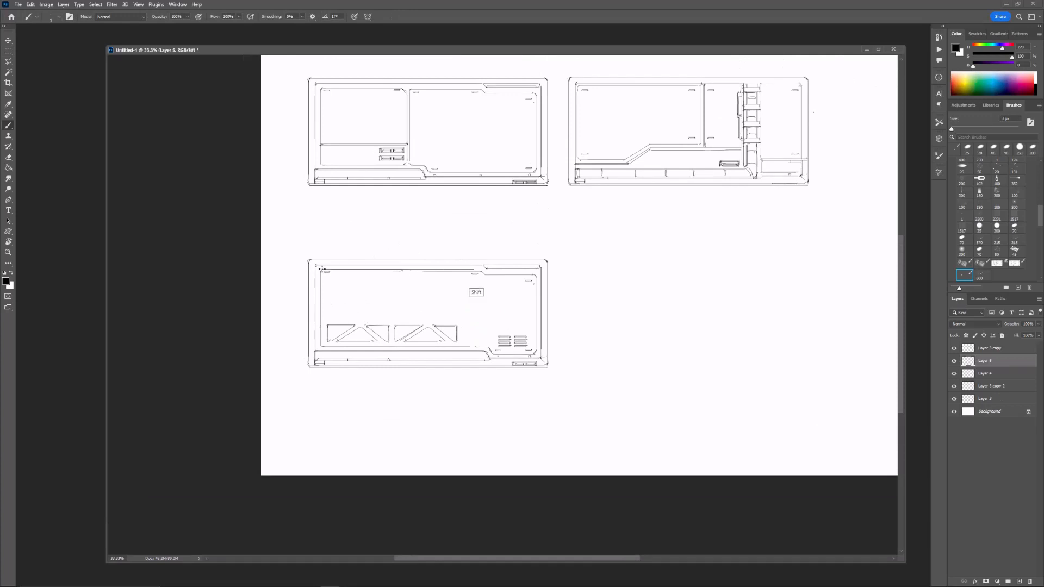
pyautogui.hotkey('ctrl', '+')
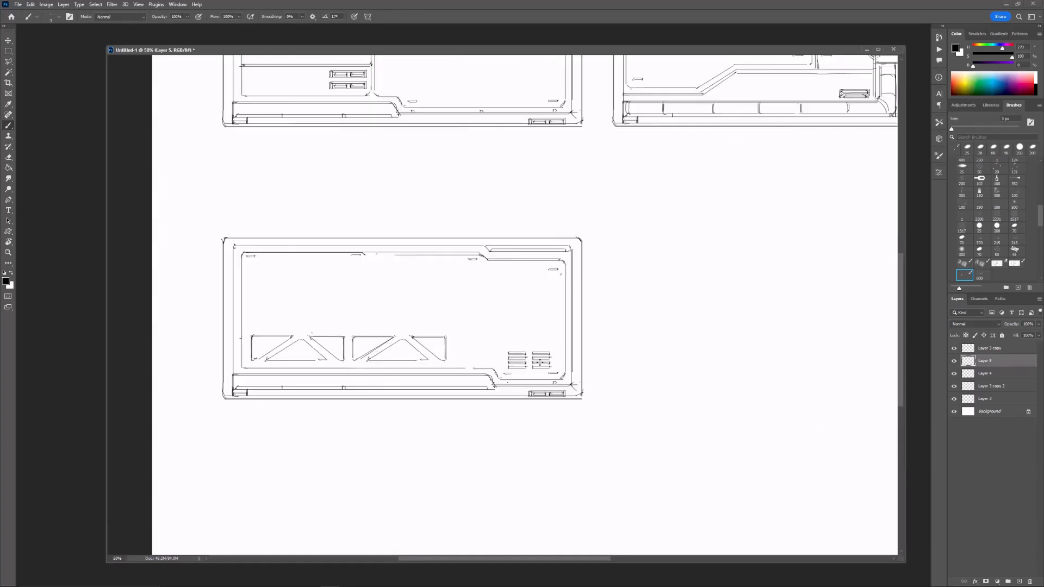
pyautogui.moveTo(531, 373); pyautogui.dragTo(531, 378)
pyautogui.moveTo(527, 375); pyautogui.dragTo(527, 379)
pyautogui.moveTo(423, 283); pyautogui.dragTo(469, 297)
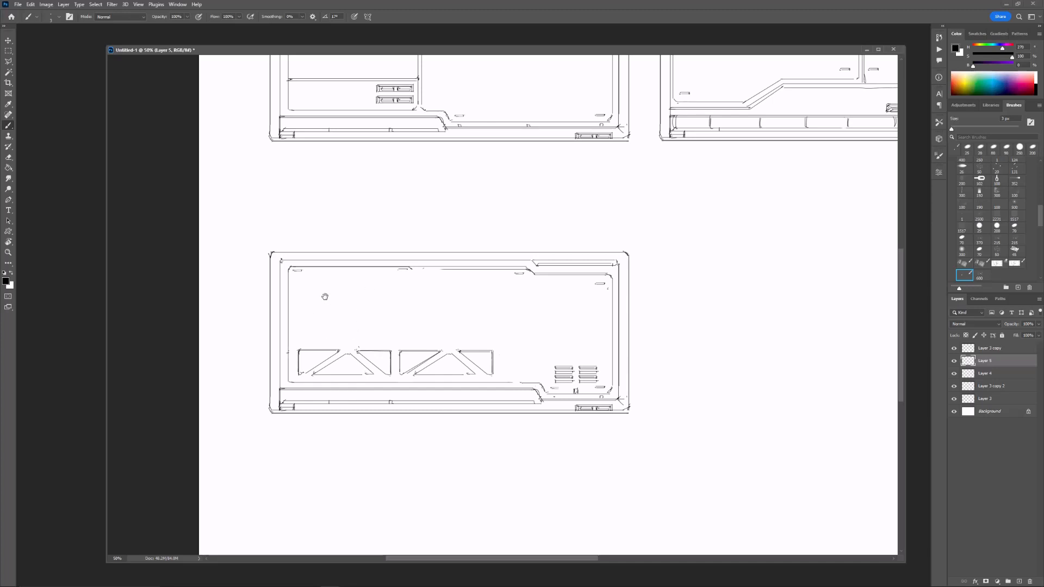
# Step: Draw a horizontal dividing line above the trusses that steps down and continues above the vent grid
pyautogui.moveTo(337, 284); pyautogui.dragTo(360, 302)
pyautogui.keyDown('shift'); pyautogui.moveTo(313, 362); pyautogui.dragTo(565, 362); pyautogui.keyUp('shift')
pyautogui.moveTo(568, 326); pyautogui.dragTo(505, 320)
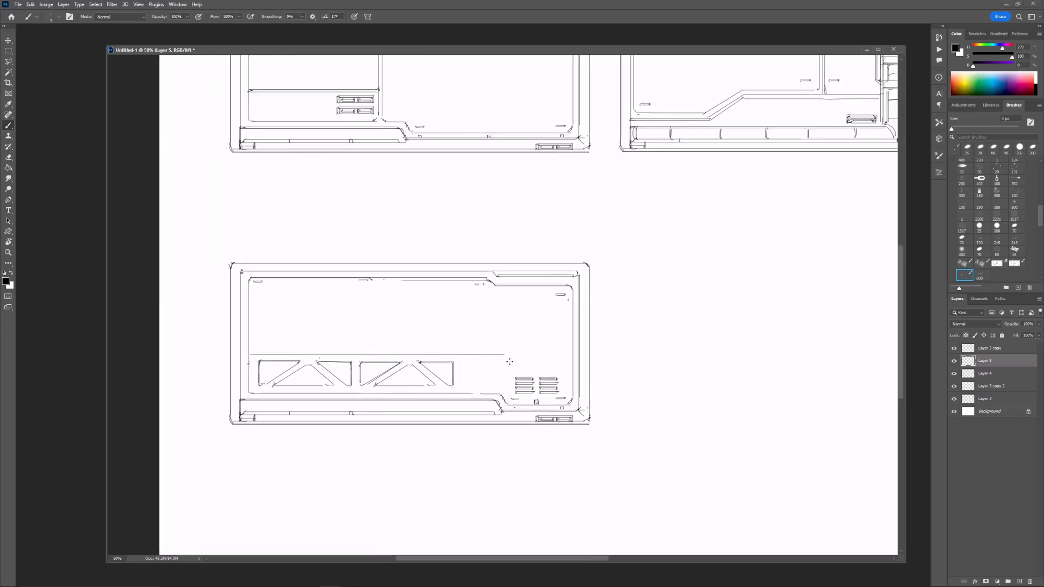
pyautogui.keyDown('shift'); pyautogui.moveTo(509, 362); pyautogui.dragTo(570, 362); pyautogui.keyUp('shift')
pyautogui.keyDown('shift'); pyautogui.moveTo(248, 353); pyautogui.dragTo(511, 361); pyautogui.keyUp('shift')
pyautogui.keyDown('shift'); pyautogui.moveTo(511, 361); pyautogui.dragTo(571, 361); pyautogui.keyUp('shift')
pyautogui.moveTo(564, 309); pyautogui.dragTo(515, 282)
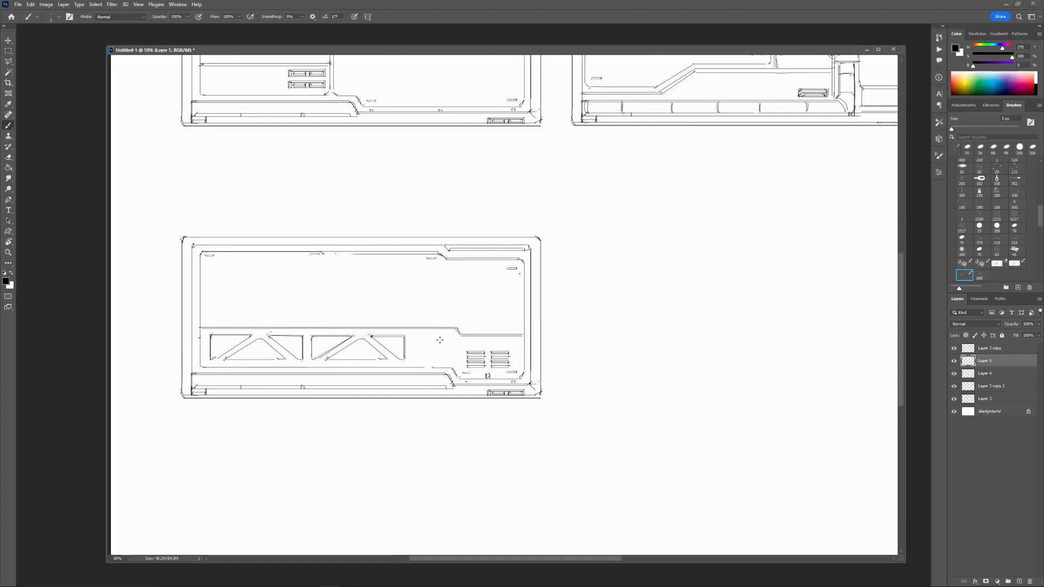
# Step: Draw a vertical divider between the trusses and the vent grid
pyautogui.moveTo(442, 328)
pyautogui.keyDown('shift'); pyautogui.mouseDown()
pyautogui.moveTo(442, 362)
pyautogui.moveTo(401, 370)
pyautogui.mouseUp(); pyautogui.keyUp('shift')
pyautogui.hotkey('ctrl', 'z')
pyautogui.moveTo(266, 297); pyautogui.dragTo(462, 312)
pyautogui.moveTo(578, 270); pyautogui.dragTo(439, 244)
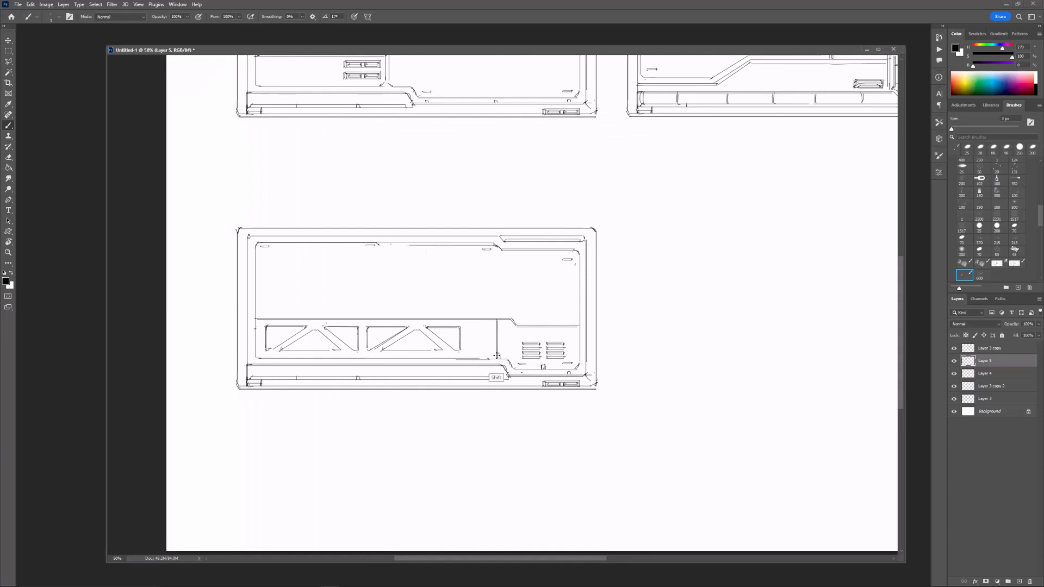
# Step: Retrace the third panel's top outer edge and merge its detail layers with the panel layer
pyautogui.moveTo(307, 187)
pyautogui.mouseDown()
pyautogui.moveTo(364, 219)
pyautogui.moveTo(364, 266)
pyautogui.moveTo(353, 258)
pyautogui.moveTo(615, 271)
pyautogui.mouseUp()
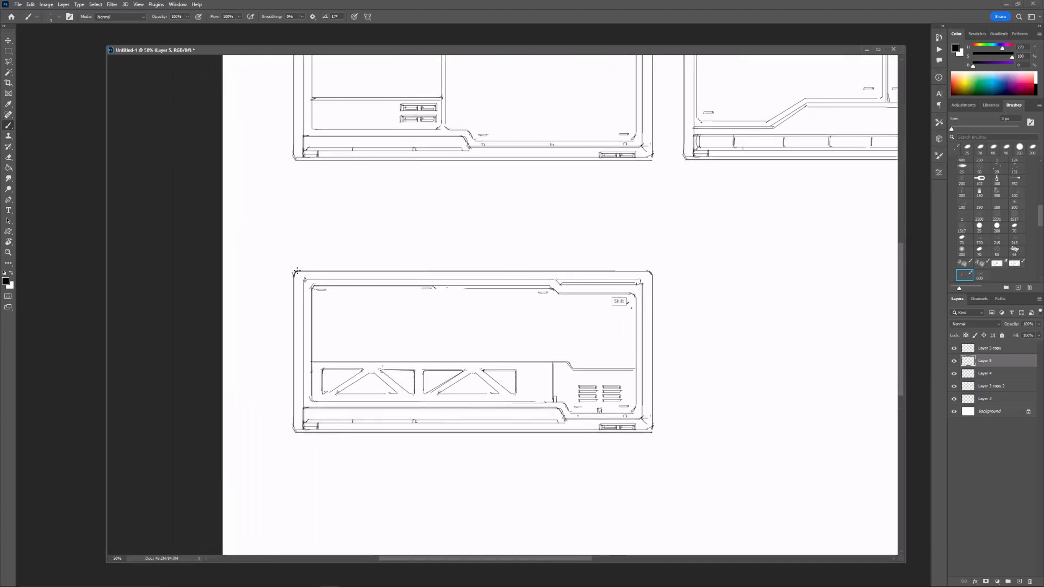
pyautogui.hotkey('ctrl', '-')
pyautogui.moveTo(711, 237); pyautogui.dragTo(625, 259)
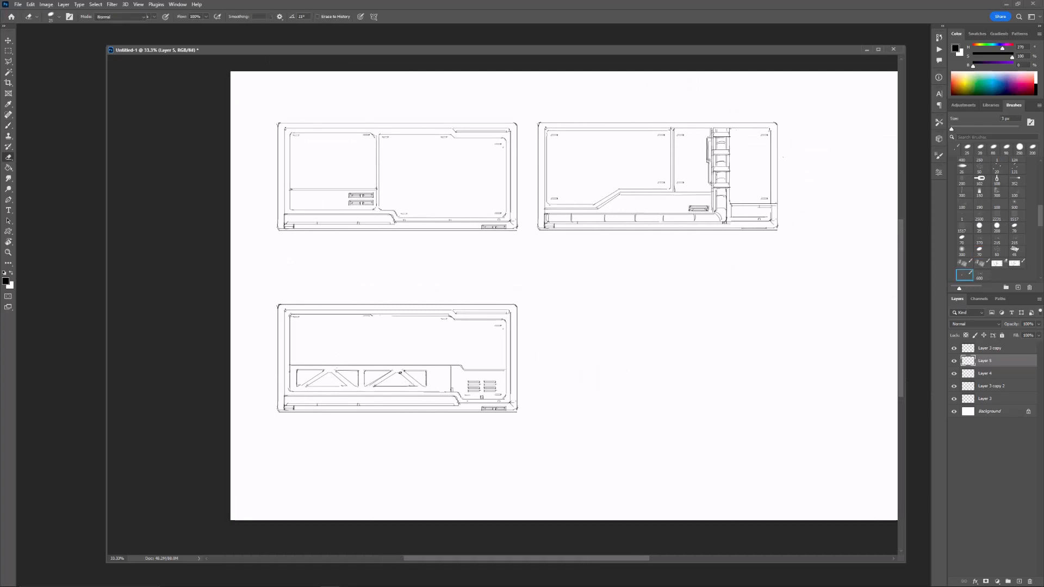
pyautogui.press('e')
pyautogui.keyDown('shift'); pyautogui.click(986, 385); pyautogui.keyUp('shift')
pyautogui.hotkey('ctrl', 'e')
pyautogui.moveTo(701, 279); pyautogui.dragTo(578, 282)
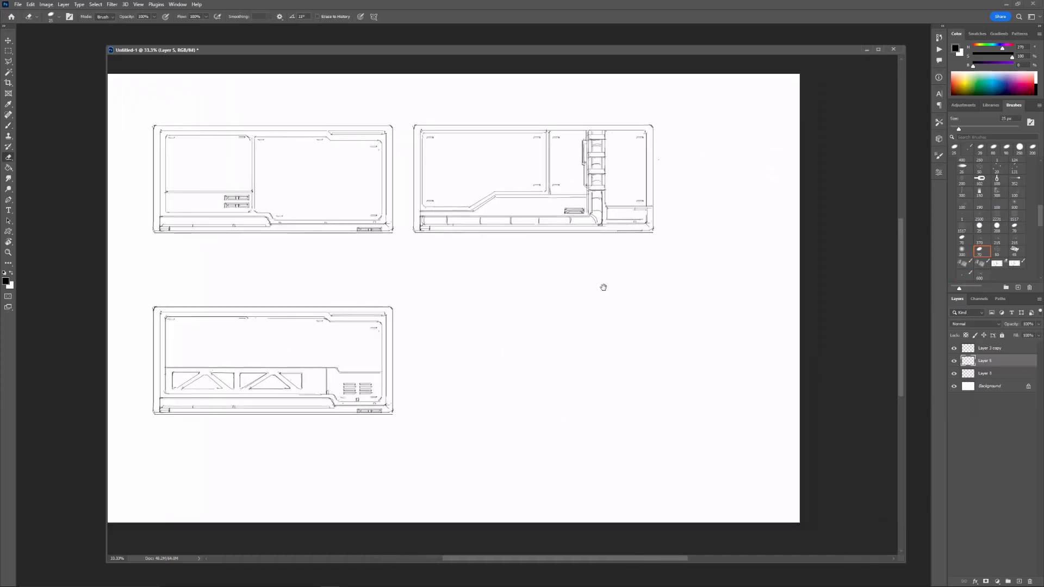
pyautogui.hotkey('ctrl', 'shift', 'alt', 'n')
pyautogui.press('b')
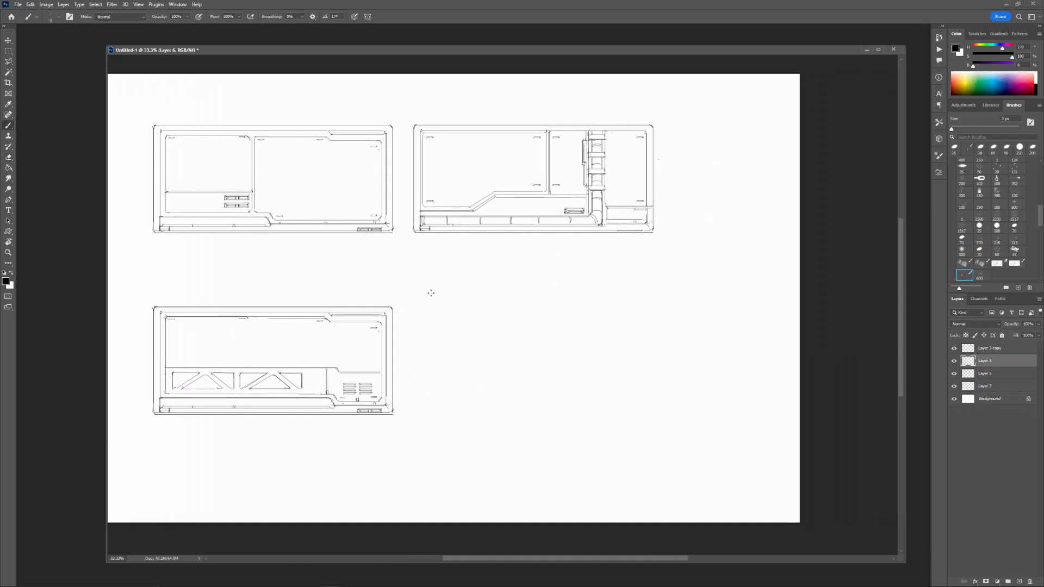
pyautogui.click(433, 294)
pyautogui.keyDown('shift'); pyautogui.moveTo(433, 294); pyautogui.dragTo(576, 294); pyautogui.keyUp('shift')
pyautogui.hotkey('ctrl', 'z')
# Step: Copy the third panel's bottom strip to a new layer and place it in the empty area below the second panel
pyautogui.click(986, 374)
pyautogui.press('m')
pyautogui.moveTo(136, 395)
pyautogui.mouseDown()
pyautogui.moveTo(400, 421)
pyautogui.moveTo(644, 300)
pyautogui.moveTo(664, 327)
pyautogui.moveTo(631, 357)
pyautogui.moveTo(642, 421)
pyautogui.mouseUp()
pyautogui.hotkey('ctrl', 'j')
pyautogui.hotkey('ctrl', 't')
pyautogui.press('Return')
# Step: Duplicate and merge the strip repeatedly to build a vertical stack of eight strips
pyautogui.press('e')
pyautogui.hotkey('ctrl', 'j')
pyautogui.hotkey('ctrl', 't')
pyautogui.press('Return')
pyautogui.hotkey('ctrl', 'e')
pyautogui.hotkey('ctrl', 'j')
pyautogui.hotkey('ctrl', 't')
pyautogui.press('Return')
pyautogui.hotkey('ctrl', 'e')
pyautogui.hotkey('ctrl', 'j')
pyautogui.hotkey('ctrl', 't')
pyautogui.press('Return')
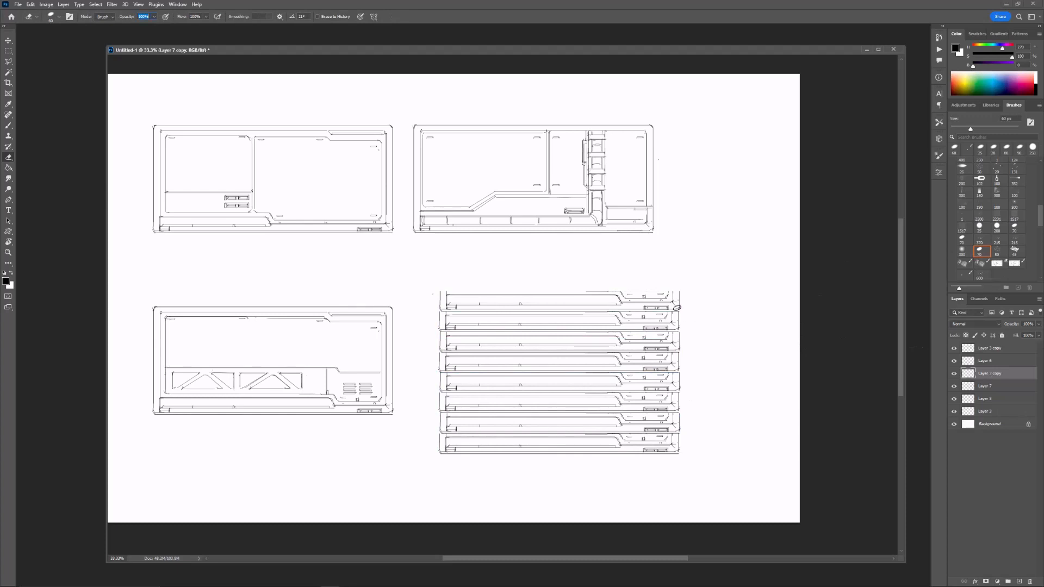
# Step: Draw connecting lines along the left, right and top edges of the strip stack
pyautogui.press('b')
pyautogui.moveTo(679, 308); pyautogui.dragTo(679, 449)
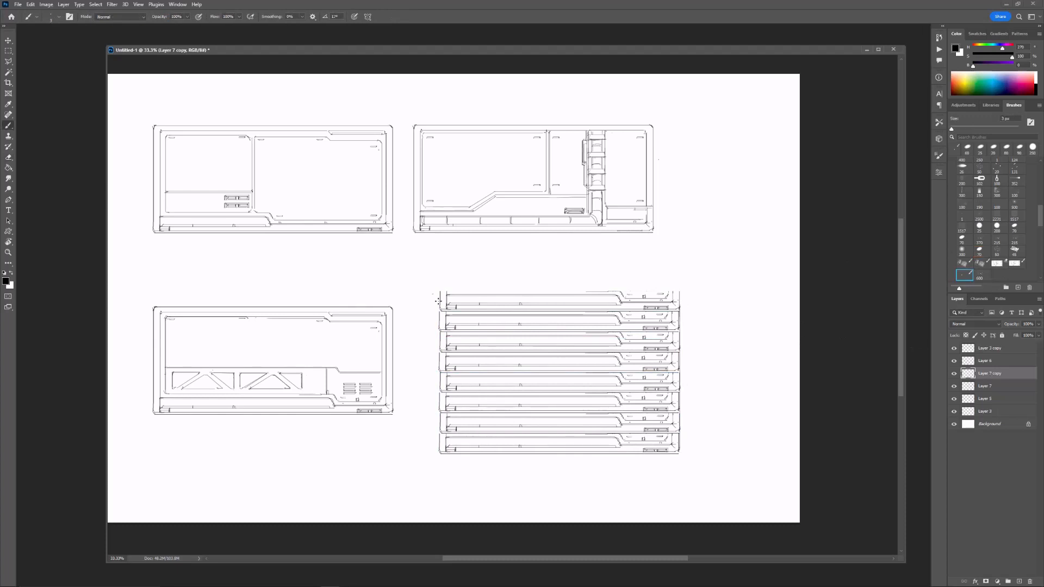
pyautogui.moveTo(438, 301); pyautogui.dragTo(439, 451)
pyautogui.moveTo(443, 290); pyautogui.dragTo(680, 291)
pyautogui.moveTo(680, 291); pyautogui.dragTo(440, 295)
pyautogui.moveTo(601, 326); pyautogui.dragTo(578, 315)
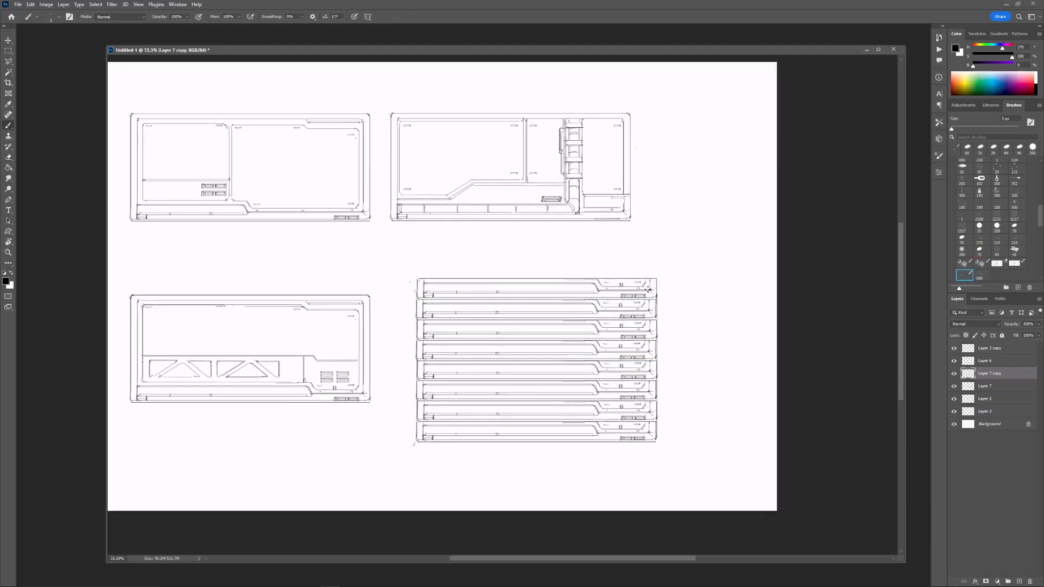
# Step: Merge the strip stack into one layer, scale it down slightly and move it closer beneath the second panel
pyautogui.hotkey('ctrl', 't')
pyautogui.moveTo(657, 278); pyautogui.dragTo(610, 314)
pyautogui.press('Escape')
pyautogui.hotkey('ctrl', 'e')
pyautogui.hotkey('ctrl', 't')
pyautogui.moveTo(657, 278); pyautogui.dragTo(557, 279)
pyautogui.moveTo(599, 392); pyautogui.dragTo(609, 399)
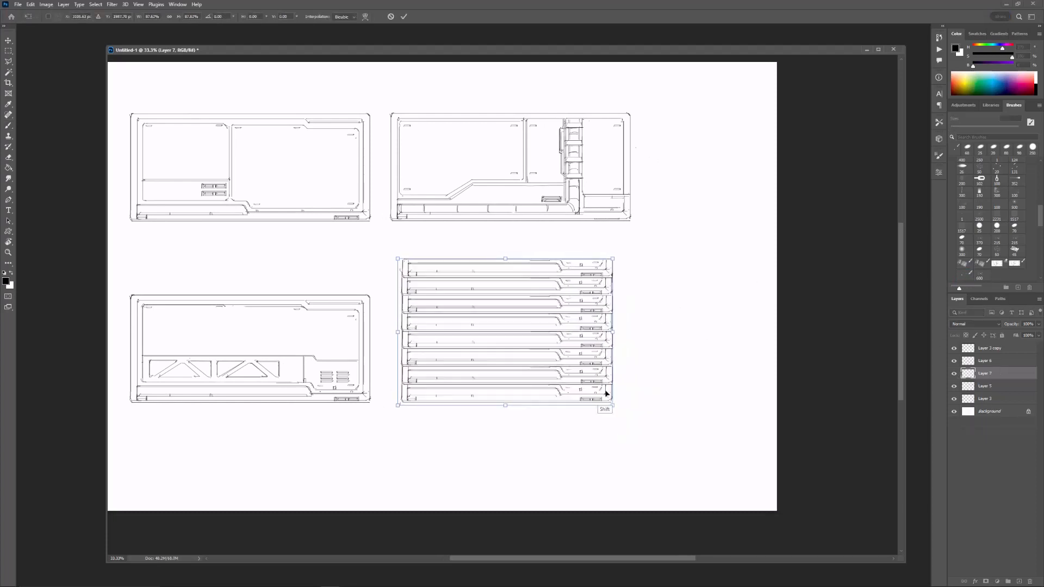
pyautogui.press('Return')
# Step: Extend the canvas well to the right with the Crop tool
pyautogui.hotkey('ctrl', '-')
pyautogui.press('c')
pyautogui.moveTo(669, 317); pyautogui.dragTo(889, 303)
pyautogui.press('Return')
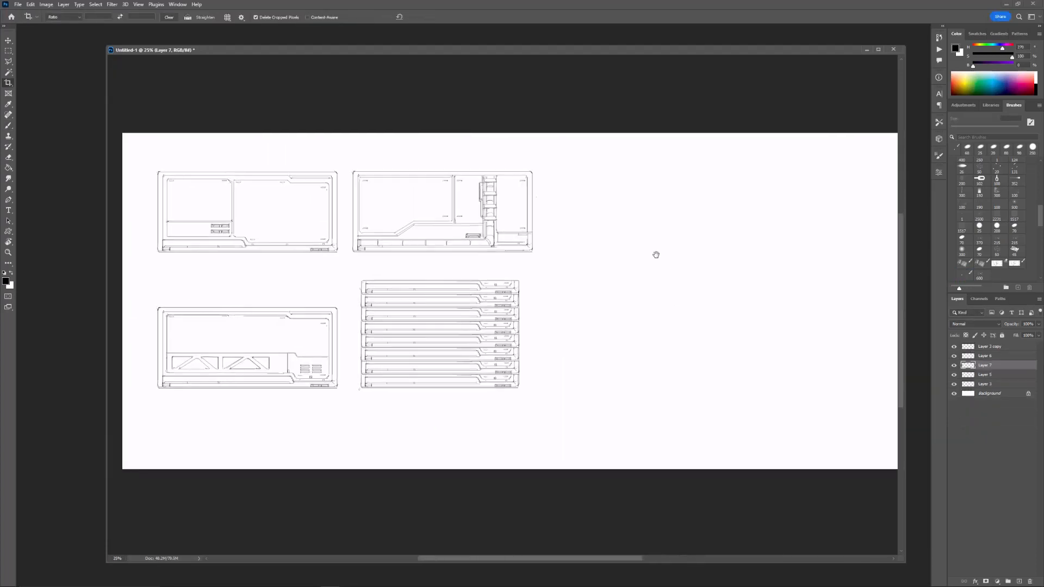
pyautogui.click(982, 382)
pyautogui.click(954, 374)
pyautogui.click(954, 375)
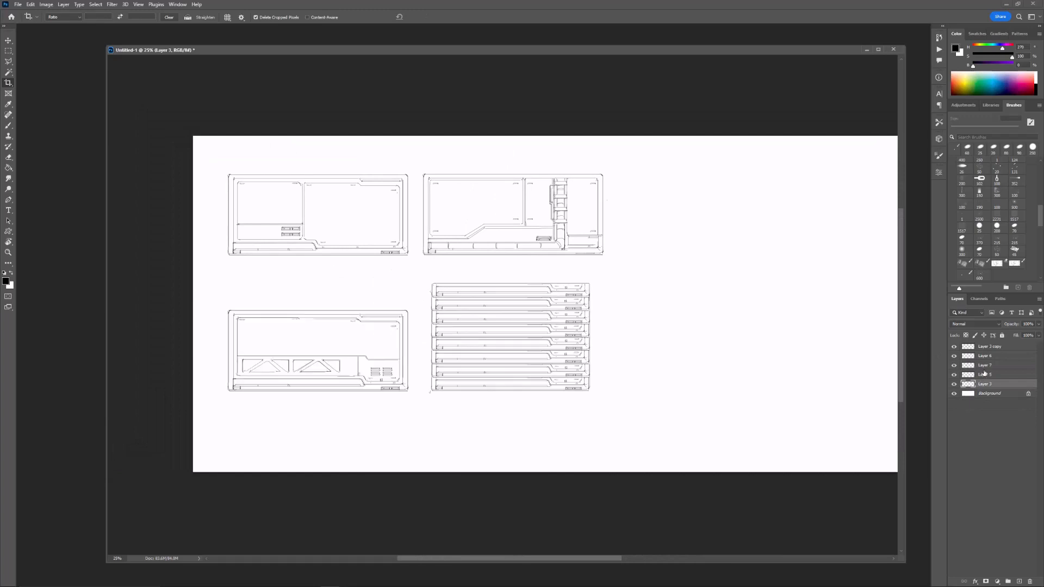
pyautogui.doubleClick(954, 348)
pyautogui.click(987, 347)
pyautogui.keyDown('shift'); pyautogui.click(984, 375); pyautogui.keyUp('shift')
pyautogui.hotkey('ctrl', 't')
pyautogui.moveTo(544, 291); pyautogui.dragTo(510, 254)
pyautogui.press('Escape')
# Step: Move all five drawing layers together closer to the canvas's upper-left corner
pyautogui.click(992, 384)
pyautogui.keyDown('shift'); pyautogui.click(995, 348); pyautogui.keyUp('shift')
pyautogui.hotkey('ctrl', 't')
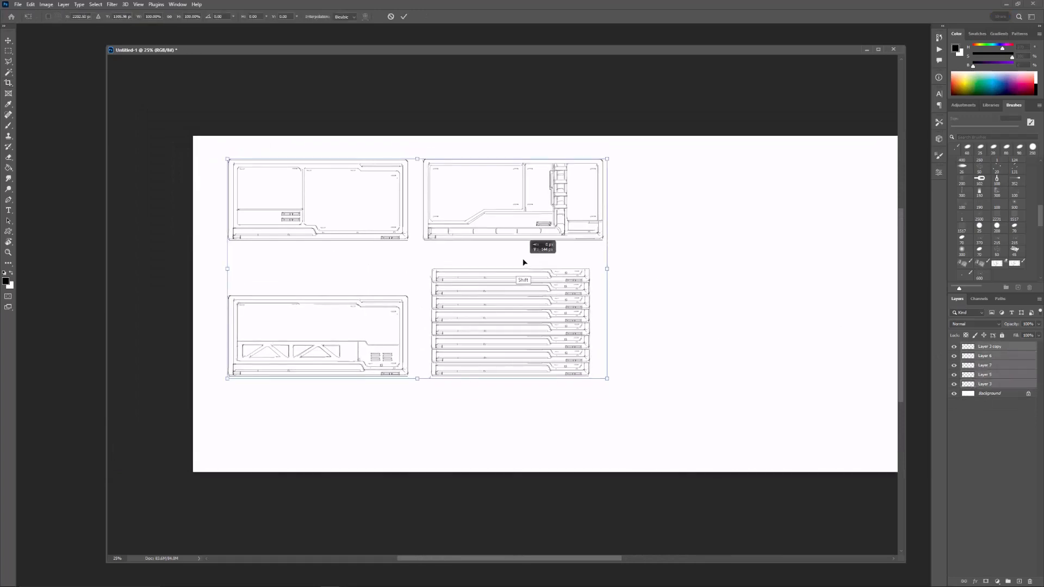
pyautogui.press('Return')
# Step: On Layer 6, draw a long thin tube with a rounded left end below the truss panel
pyautogui.click(988, 347)
pyautogui.click(955, 348)
pyautogui.click(954, 347)
pyautogui.click(985, 355)
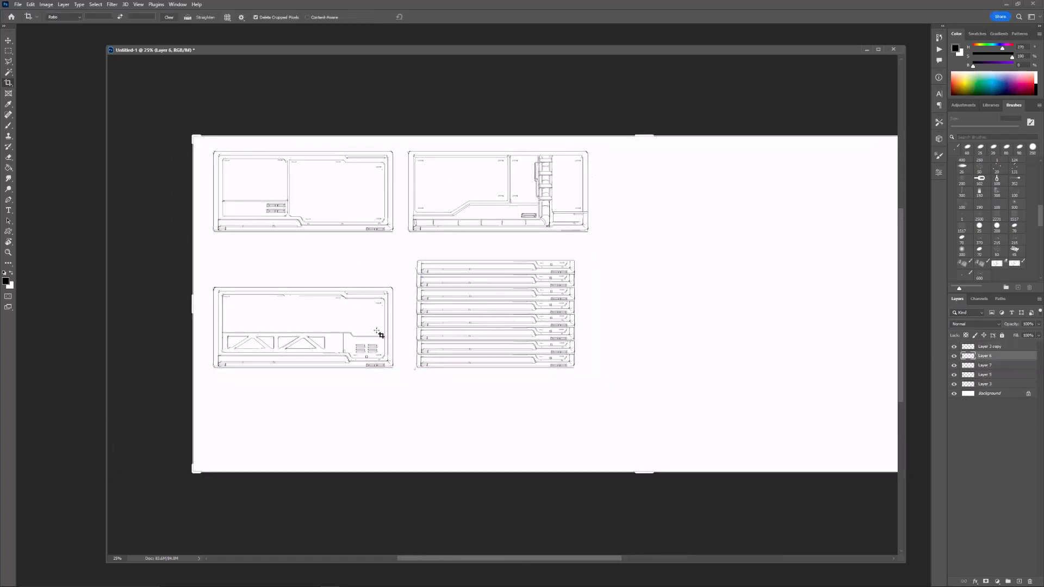
pyautogui.press('e')
pyautogui.moveTo(388, 384); pyautogui.dragTo(433, 336)
pyautogui.hotkey('ctrl', '+')
pyautogui.press('b')
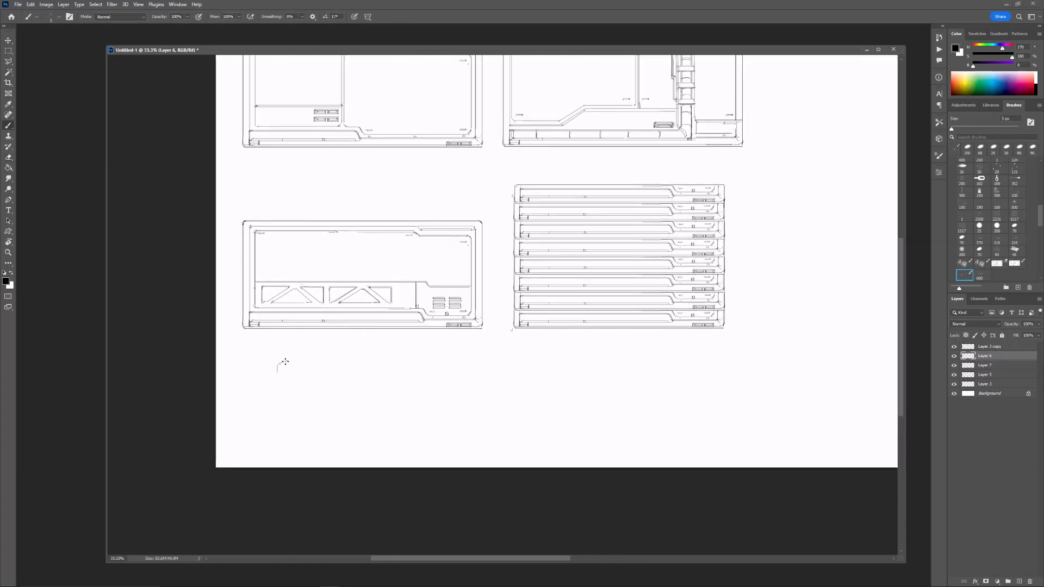
pyautogui.moveTo(286, 362)
pyautogui.keyDown('shift'); pyautogui.mouseDown()
pyautogui.moveTo(404, 361)
pyautogui.moveTo(279, 376)
pyautogui.mouseUp(); pyautogui.keyUp('shift')
pyautogui.moveTo(279, 376)
pyautogui.keyDown('shift'); pyautogui.mouseDown()
pyautogui.moveTo(411, 376)
pyautogui.moveTo(286, 379)
pyautogui.mouseUp(); pyautogui.keyUp('shift')
pyautogui.hotkey('ctrl', 'z')
pyautogui.keyDown('shift'); pyautogui.moveTo(286, 380); pyautogui.dragTo(418, 379); pyautogui.keyUp('shift')
pyautogui.keyDown('shift'); pyautogui.moveTo(288, 359); pyautogui.dragTo(413, 352); pyautogui.keyUp('shift')
# Step: Draw a thicker cylindrical section onto the right end of the thin tube
pyautogui.keyDown('shift'); pyautogui.moveTo(412, 352); pyautogui.dragTo(505, 352); pyautogui.keyUp('shift')
pyautogui.moveTo(407, 380); pyautogui.dragTo(410, 383)
pyautogui.moveTo(410, 384)
pyautogui.keyDown('shift'); pyautogui.mouseDown()
pyautogui.moveTo(512, 384)
pyautogui.moveTo(512, 357)
pyautogui.mouseUp(); pyautogui.keyUp('shift')
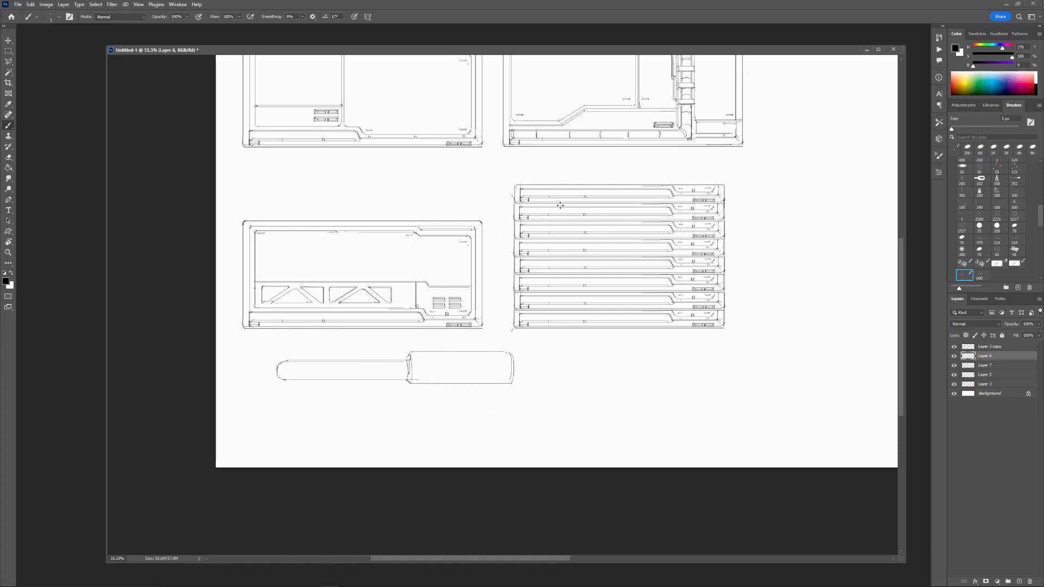
# Step: Draw a narrow collar around the tube just before the thick section and refine the joint between them
pyautogui.hotkey('ctrl', 'Tab')
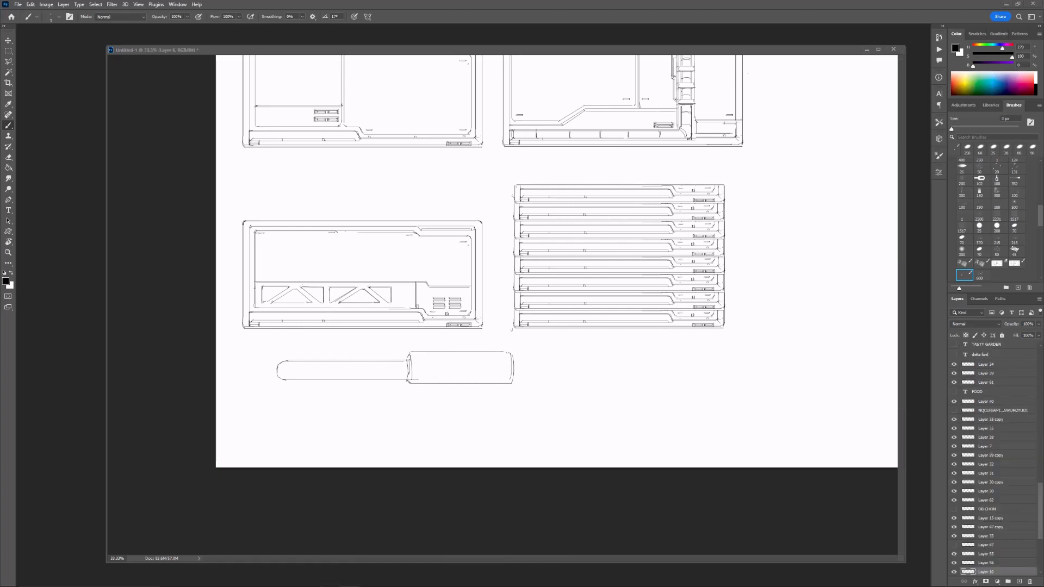
pyautogui.hotkey('ctrl', 'Tab')
pyautogui.moveTo(390, 381)
pyautogui.mouseDown()
pyautogui.moveTo(390, 359)
pyautogui.moveTo(396, 381)
pyautogui.mouseUp()
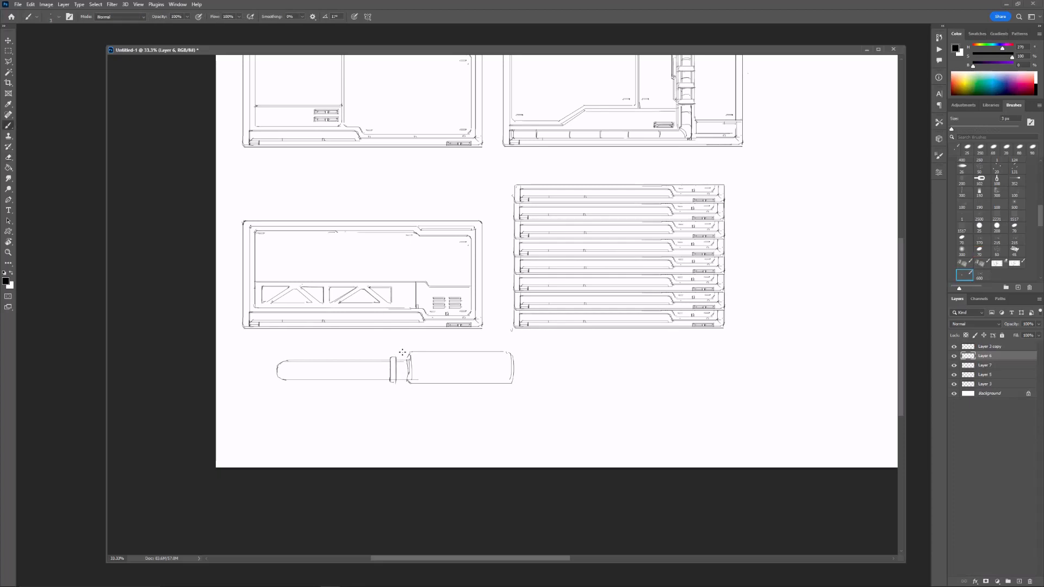
pyautogui.press('e')
pyautogui.press('b')
pyautogui.moveTo(412, 353); pyautogui.dragTo(413, 381)
# Step: Add a short end cap to the thick section and detail lines along the cylinder and tube
pyautogui.moveTo(572, 363); pyautogui.dragTo(519, 340)
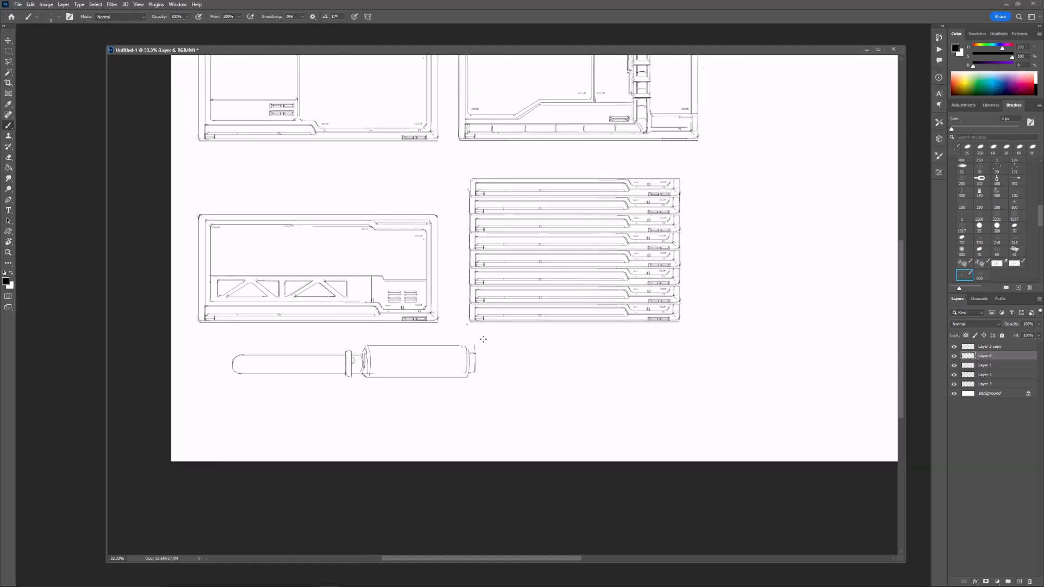
pyautogui.moveTo(473, 346)
pyautogui.mouseDown()
pyautogui.moveTo(475, 371)
pyautogui.moveTo(501, 348)
pyautogui.mouseUp()
pyautogui.moveTo(454, 376); pyautogui.dragTo(442, 376)
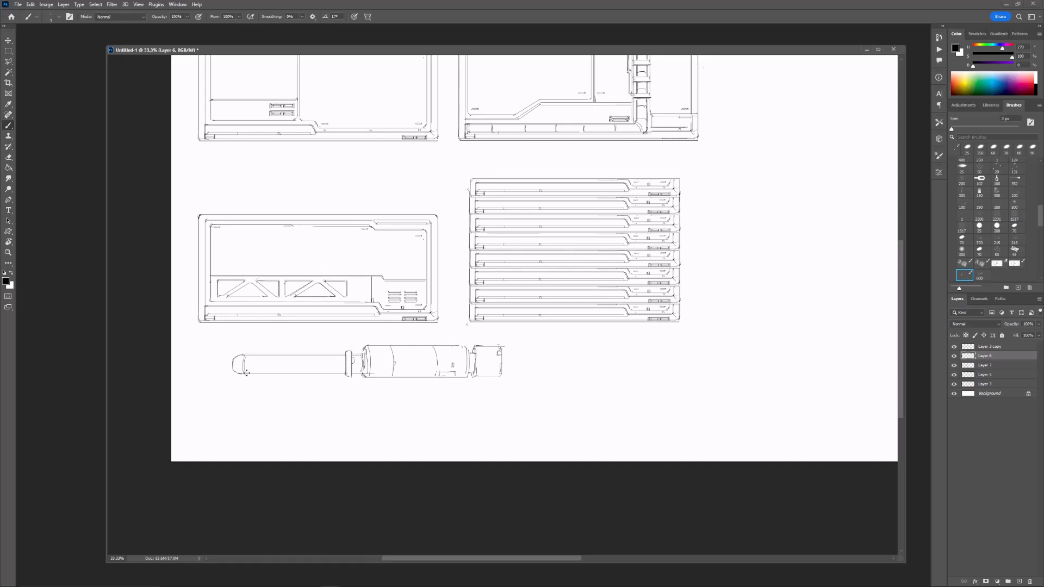
pyautogui.moveTo(248, 372); pyautogui.dragTo(329, 371)
pyautogui.moveTo(502, 359); pyautogui.dragTo(514, 366)
pyautogui.hotkey('ctrl', 'z')
# Step: Move the whole cylinder drawing slightly down and to the right
pyautogui.moveTo(593, 340); pyautogui.dragTo(583, 349)
pyautogui.press('e')
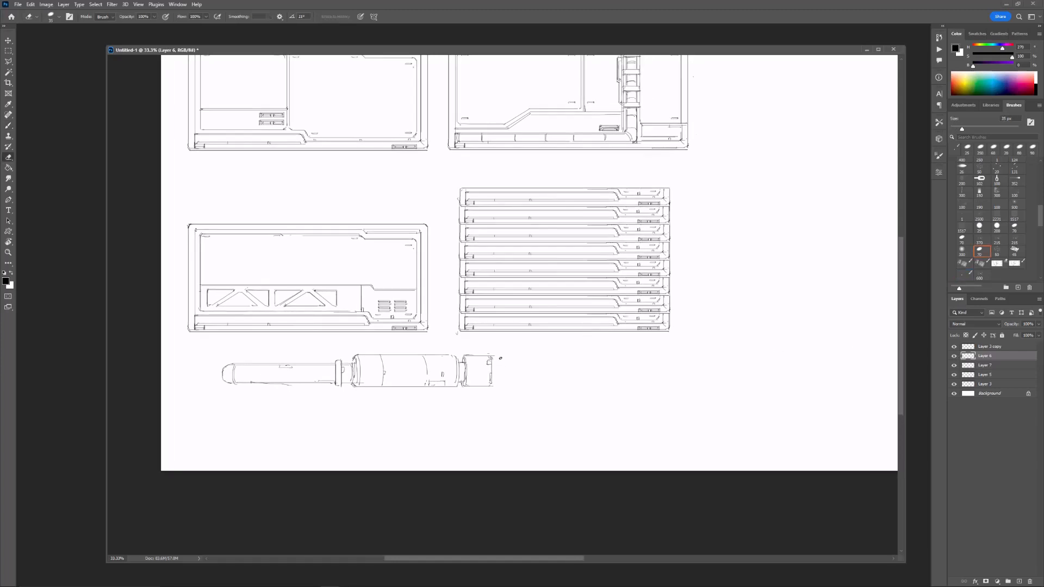
pyautogui.hotkey('ctrl', 't')
pyautogui.moveTo(466, 375)
pyautogui.mouseDown()
pyautogui.moveTo(455, 376)
pyautogui.moveTo(472, 385)
pyautogui.mouseUp()
pyautogui.press('Return')
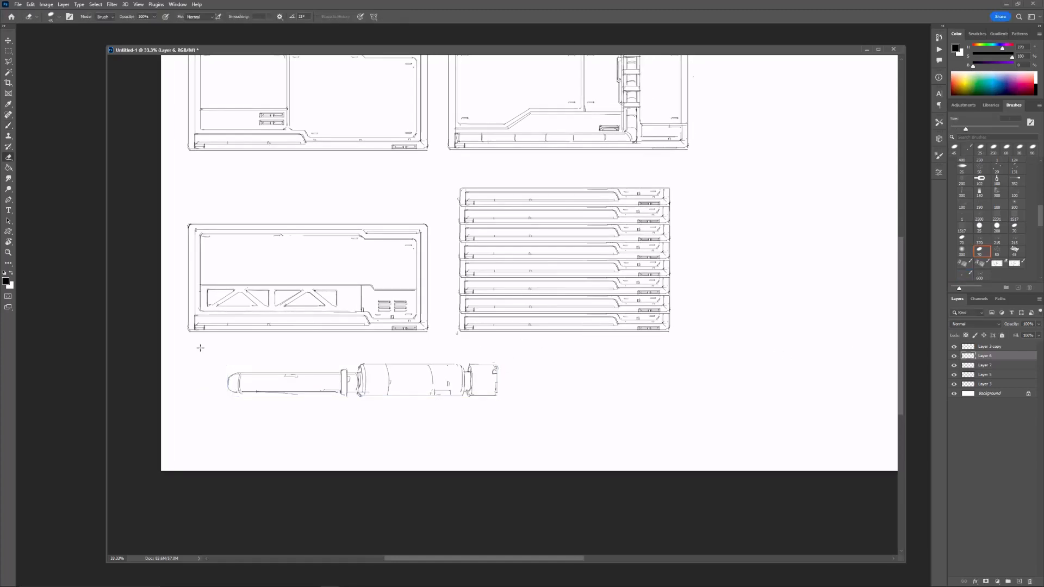
# Step: Lengthen the tube by transforming selected parts of it, and reposition the whole cylinder drawing beneath the panels
pyautogui.press('m')
pyautogui.moveTo(214, 345)
pyautogui.mouseDown()
pyautogui.moveTo(316, 415)
pyautogui.moveTo(258, 386)
pyautogui.mouseUp()
pyautogui.hotkey('ctrl', 't')
pyautogui.press('Return')
pyautogui.moveTo(268, 366)
pyautogui.mouseDown()
pyautogui.moveTo(288, 405)
pyautogui.moveTo(473, 376)
pyautogui.mouseUp()
pyautogui.hotkey('ctrl', 't')
pyautogui.press('Return')
pyautogui.hotkey('ctrl', 'd')
pyautogui.hotkey('ctrl', 't')
pyautogui.press('Return')
# Step: Select the 3 px brush and add a new layer above the cylinder layer
pyautogui.moveTo(709, 301)
pyautogui.mouseDown()
pyautogui.moveTo(622, 314)
pyautogui.moveTo(618, 326)
pyautogui.mouseUp()
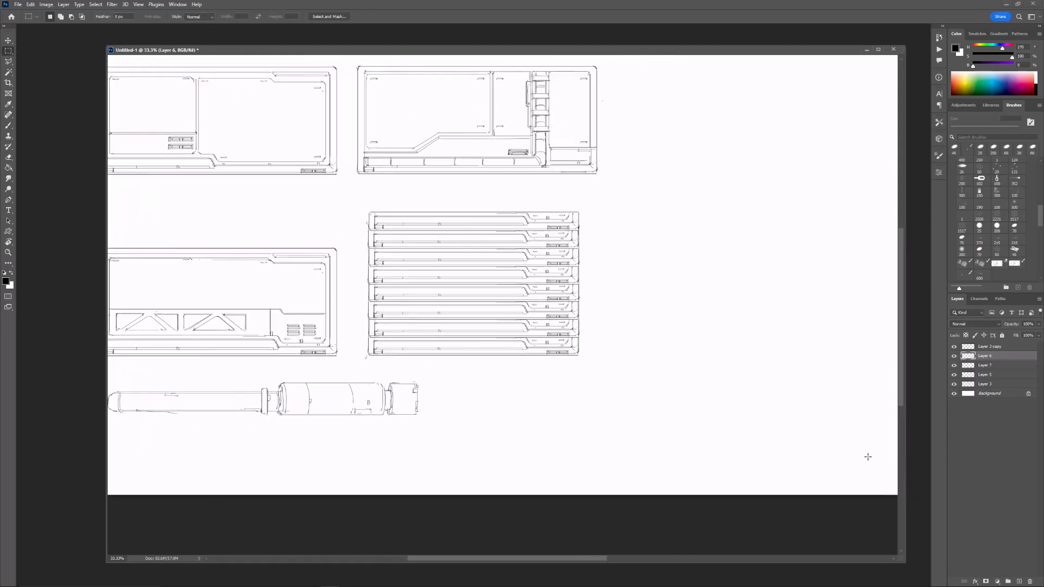
pyautogui.click(964, 275)
pyautogui.hotkey('ctrl', '-')
pyautogui.click(1019, 582)
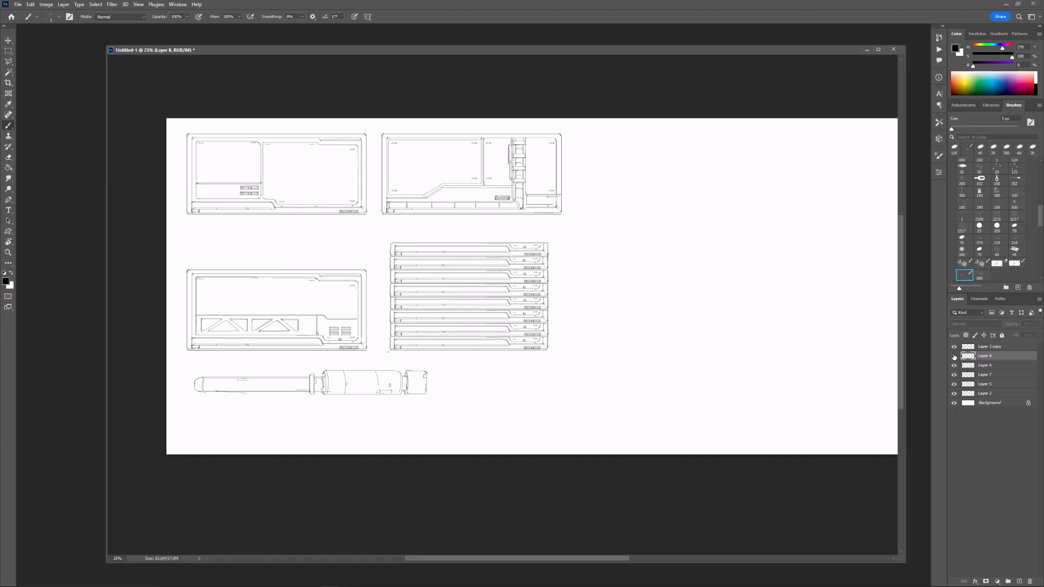
# Step: Toggle the lower drawing layers' visibility one by one to identify their contents, and select Layer 6
pyautogui.click(956, 394)
pyautogui.click(955, 395)
pyautogui.click(956, 385)
pyautogui.click(955, 385)
pyautogui.click(956, 376)
pyautogui.click(955, 375)
pyautogui.click(955, 367)
pyautogui.click(956, 367)
pyautogui.click(984, 366)
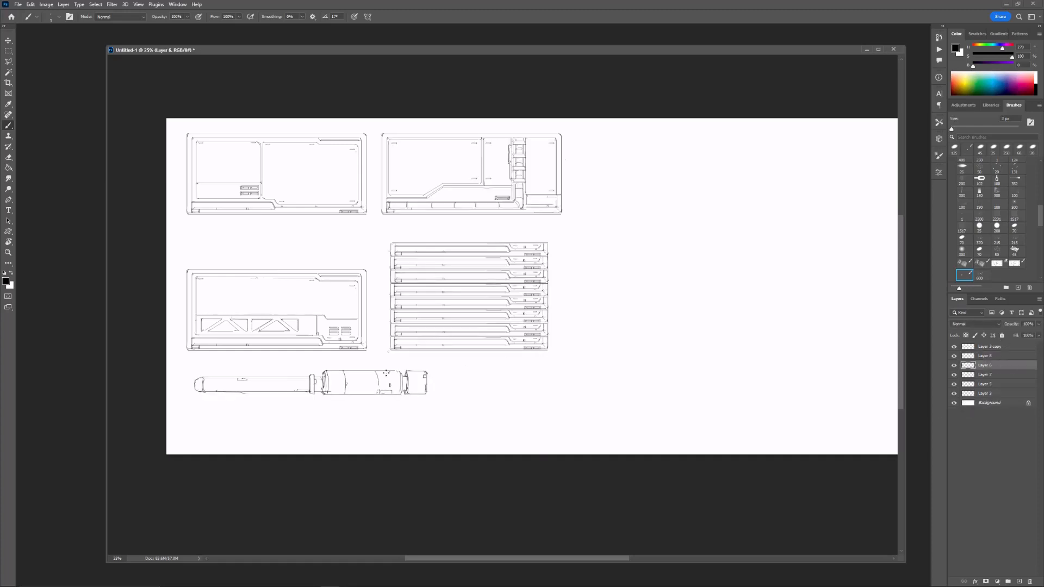
# Step: On a new layer above Layer 6, draw a panel outline with a slanted lower-right edge beside the strip stack
pyautogui.hotkey('ctrl', '=')
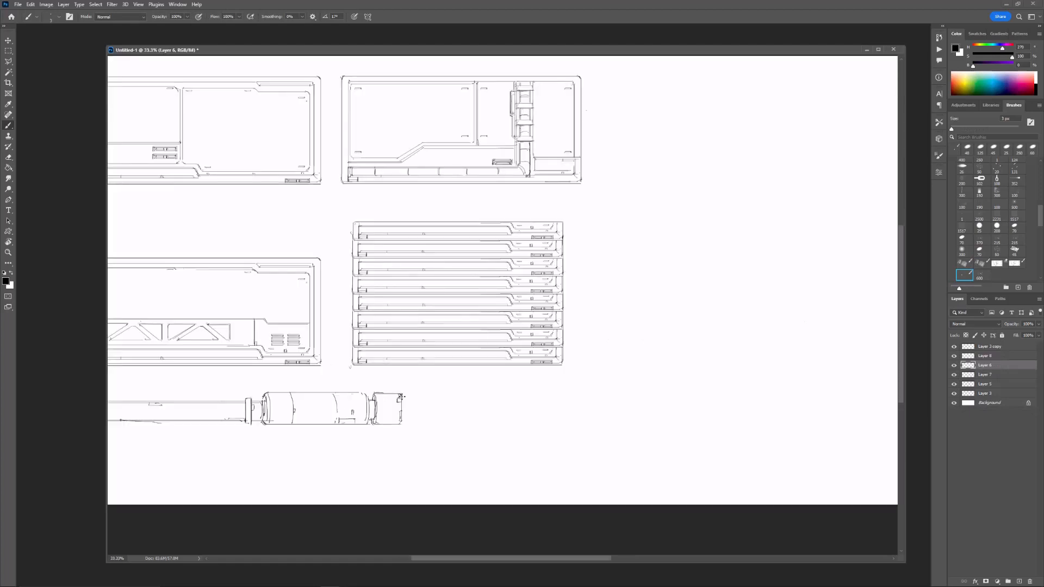
pyautogui.moveTo(733, 315); pyautogui.dragTo(630, 315)
pyautogui.press('e')
pyautogui.press('[')
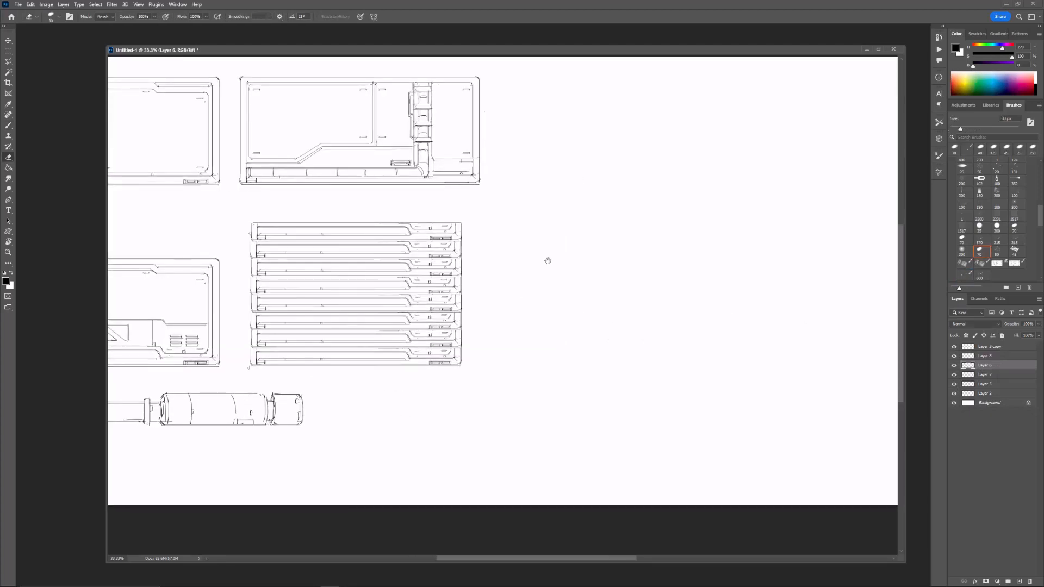
pyautogui.moveTo(652, 245); pyautogui.dragTo(629, 252)
pyautogui.click(1020, 583)
pyautogui.moveTo(497, 319); pyautogui.dragTo(470, 372)
pyautogui.press('b')
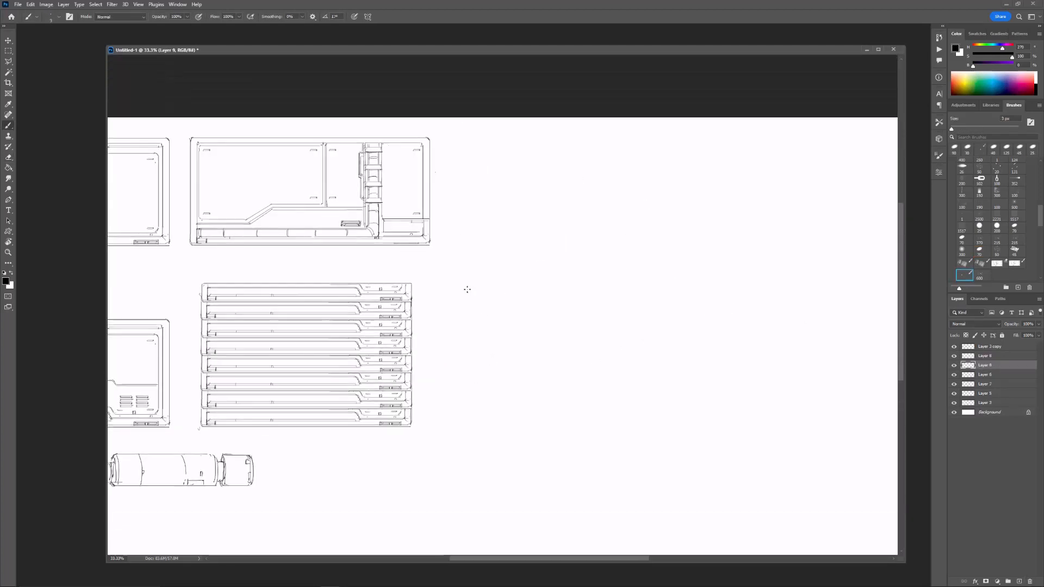
pyautogui.moveTo(450, 283); pyautogui.dragTo(446, 331)
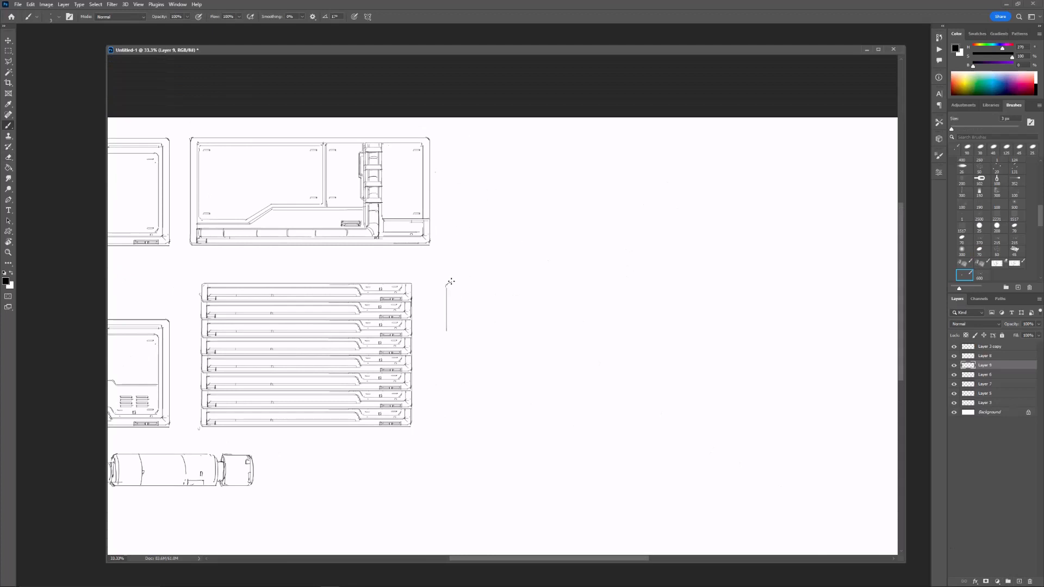
pyautogui.moveTo(450, 282)
pyautogui.keyDown('shift'); pyautogui.mouseDown()
pyautogui.moveTo(601, 282)
pyautogui.moveTo(603, 314)
pyautogui.mouseUp(); pyautogui.keyUp('shift')
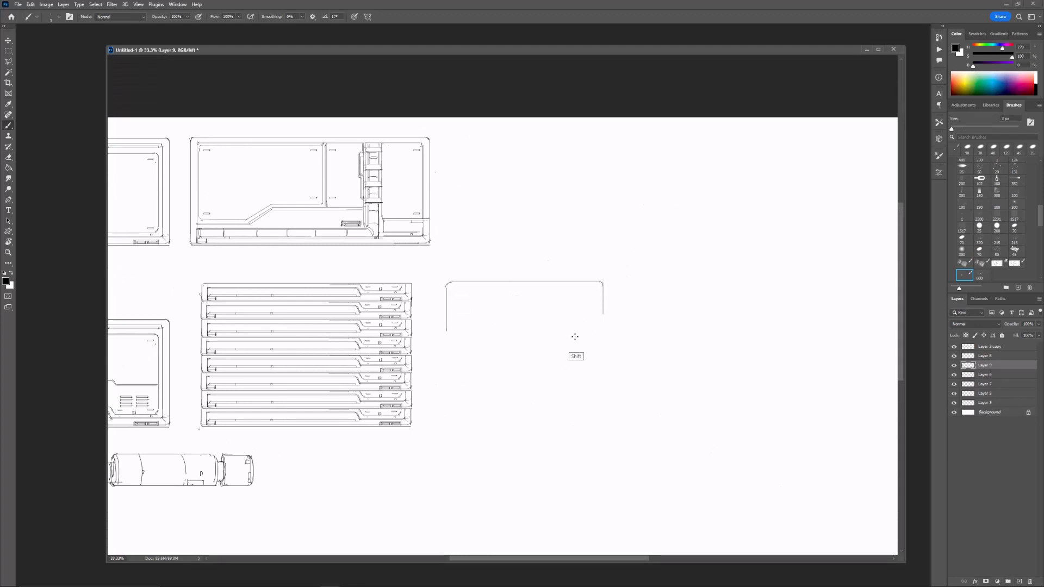
pyautogui.keyDown('shift'); pyautogui.click(551, 340); pyautogui.keyUp('shift')
pyautogui.moveTo(446, 331); pyautogui.dragTo(451, 341)
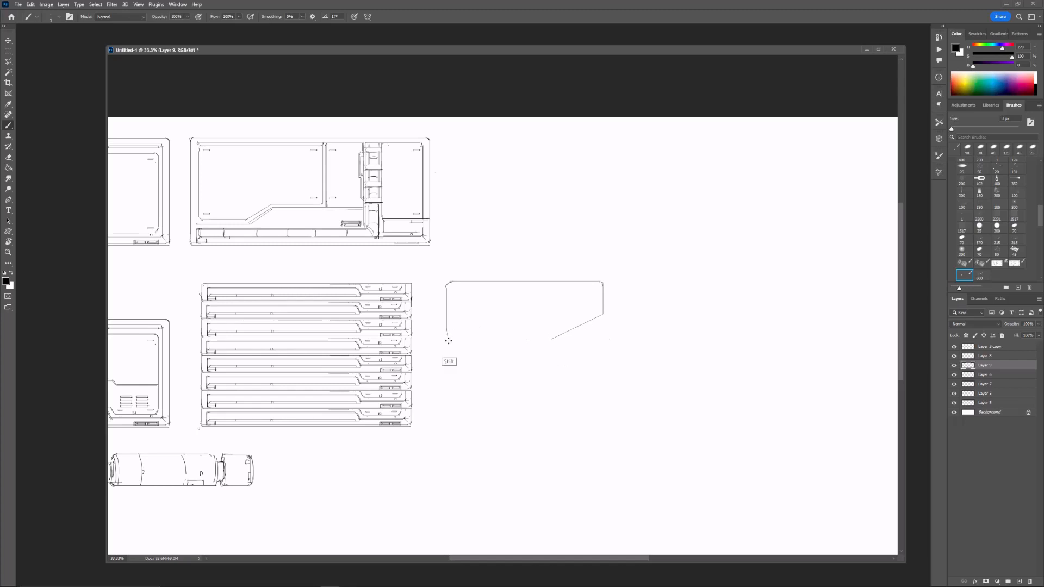
pyautogui.keyDown('shift'); pyautogui.click(551, 340); pyautogui.keyUp('shift')
# Step: Draw an inset rectangle with softened corners inside the wide left part of the tapered panel
pyautogui.moveTo(623, 282); pyautogui.dragTo(599, 296)
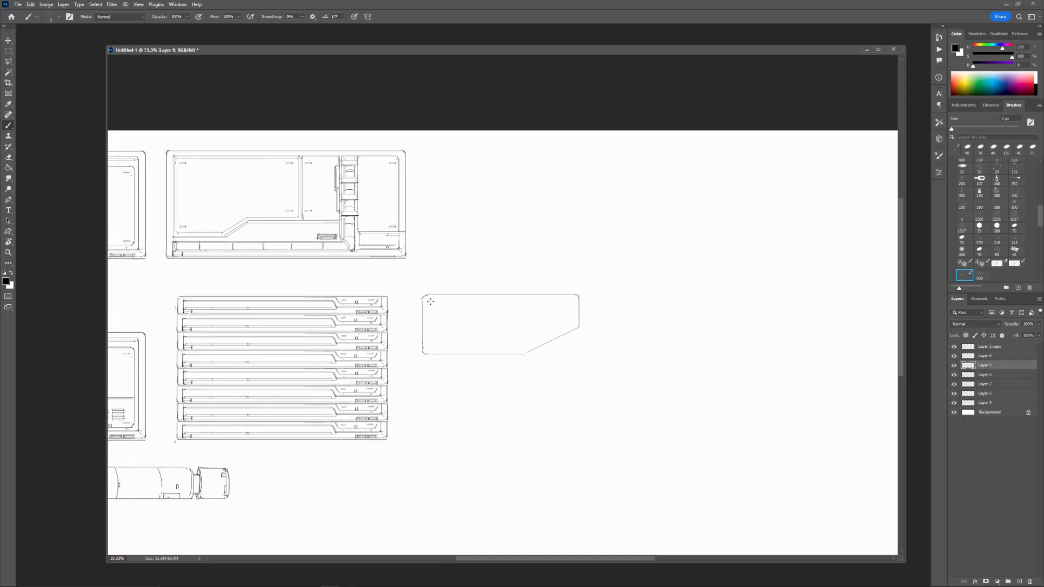
pyautogui.keyDown('shift'); pyautogui.click(532, 299); pyautogui.keyUp('shift')
pyautogui.hotkey('ctrl', 'z')
pyautogui.keyDown('shift'); pyautogui.click(522, 298); pyautogui.keyUp('shift')
pyautogui.moveTo(522, 298); pyautogui.dragTo(527, 303)
pyautogui.keyDown('shift'); pyautogui.click(527, 346); pyautogui.keyUp('shift')
pyautogui.moveTo(429, 299); pyautogui.dragTo(432, 350)
pyautogui.keyDown('shift'); pyautogui.click(520, 350); pyautogui.keyUp('shift')
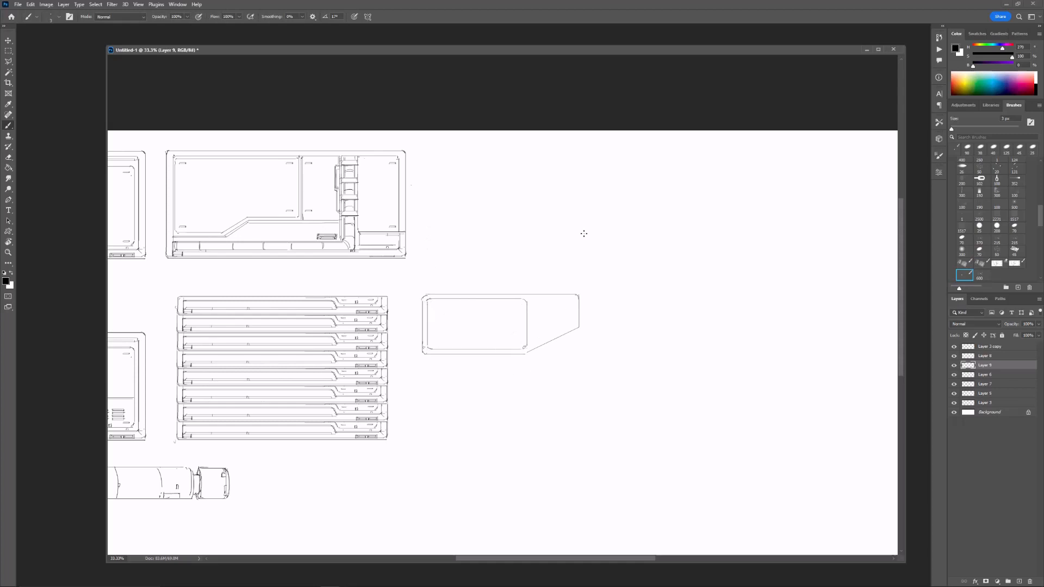
# Step: Draw a second frame line inside the inset rectangle and two angular cutouts in the panel's tapered end
pyautogui.click(432, 303)
pyautogui.keyDown('shift'); pyautogui.click(432, 343); pyautogui.keyUp('shift')
pyautogui.hotkey('ctrl', 'z')
pyautogui.moveTo(430, 303)
pyautogui.keyDown('shift'); pyautogui.mouseDown()
pyautogui.moveTo(429, 344)
pyautogui.moveTo(521, 347)
pyautogui.moveTo(505, 301)
pyautogui.moveTo(521, 301)
pyautogui.mouseUp(); pyautogui.keyUp('shift')
pyautogui.keyDown('shift'); pyautogui.moveTo(523, 303); pyautogui.dragTo(522, 344); pyautogui.keyUp('shift')
pyautogui.hscroll(1, 522, 342)
pyautogui.moveTo(526, 301)
pyautogui.mouseDown()
pyautogui.moveTo(538, 328)
pyautogui.moveTo(511, 343)
pyautogui.moveTo(536, 326)
pyautogui.moveTo(532, 301)
pyautogui.moveTo(550, 327)
pyautogui.moveTo(530, 338)
pyautogui.mouseUp()
pyautogui.hotkey('ctrl', 'z')
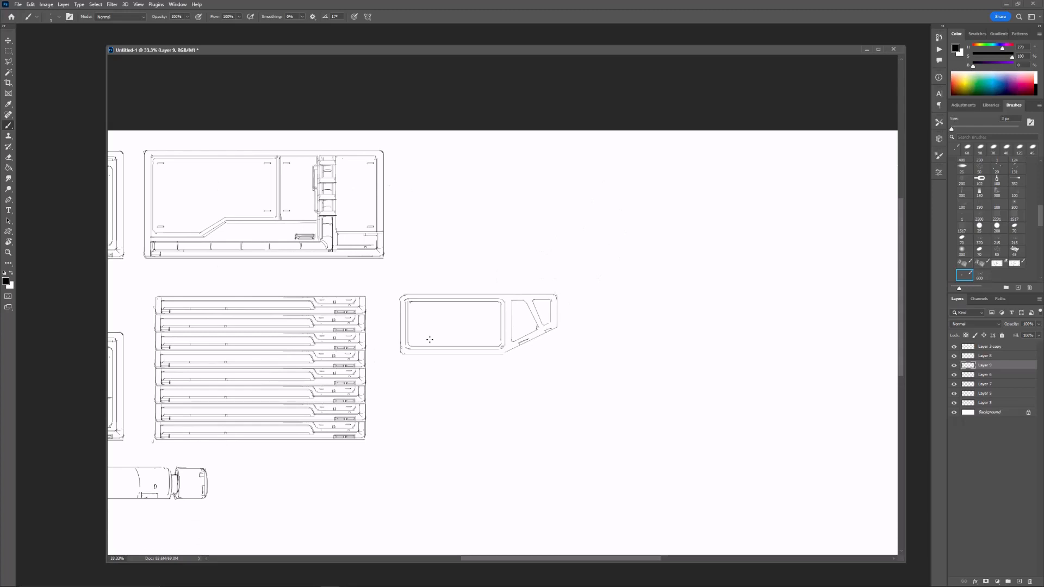
# Step: Add a bracket detail in the inset frame's lower-right corner and a small connector tab on the panel's left edge
pyautogui.moveTo(507, 303)
pyautogui.mouseDown()
pyautogui.moveTo(507, 344)
pyautogui.moveTo(480, 346)
pyautogui.mouseUp()
pyautogui.moveTo(501, 337); pyautogui.dragTo(495, 341)
pyautogui.moveTo(392, 302)
pyautogui.mouseDown()
pyautogui.moveTo(402, 351)
pyautogui.moveTo(503, 356)
pyautogui.moveTo(558, 329)
pyautogui.moveTo(559, 295)
pyautogui.mouseUp()
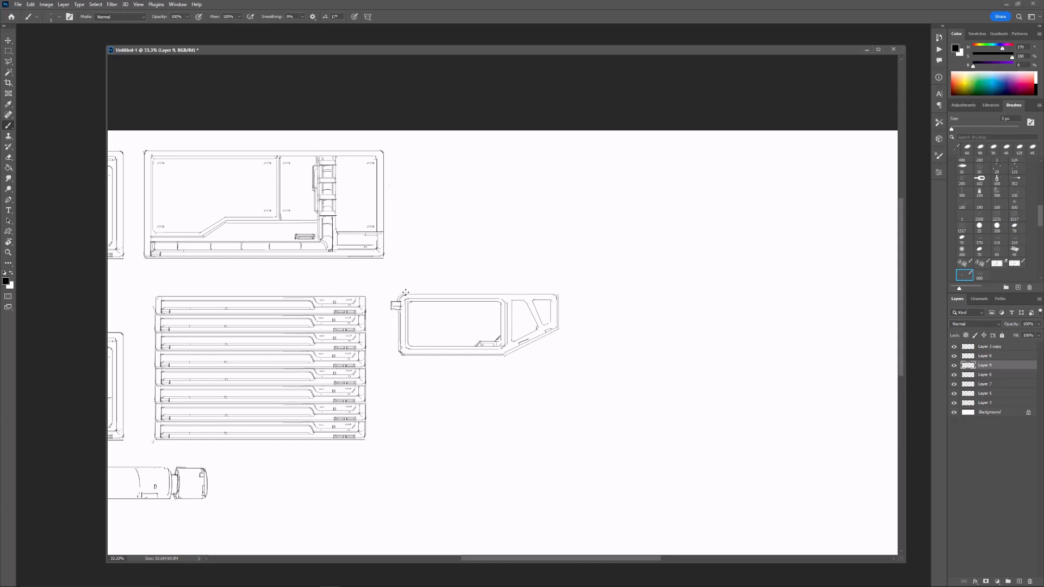
pyautogui.moveTo(406, 292)
pyautogui.mouseDown()
pyautogui.moveTo(555, 294)
pyautogui.moveTo(511, 306)
pyautogui.moveTo(510, 341)
pyautogui.mouseUp()
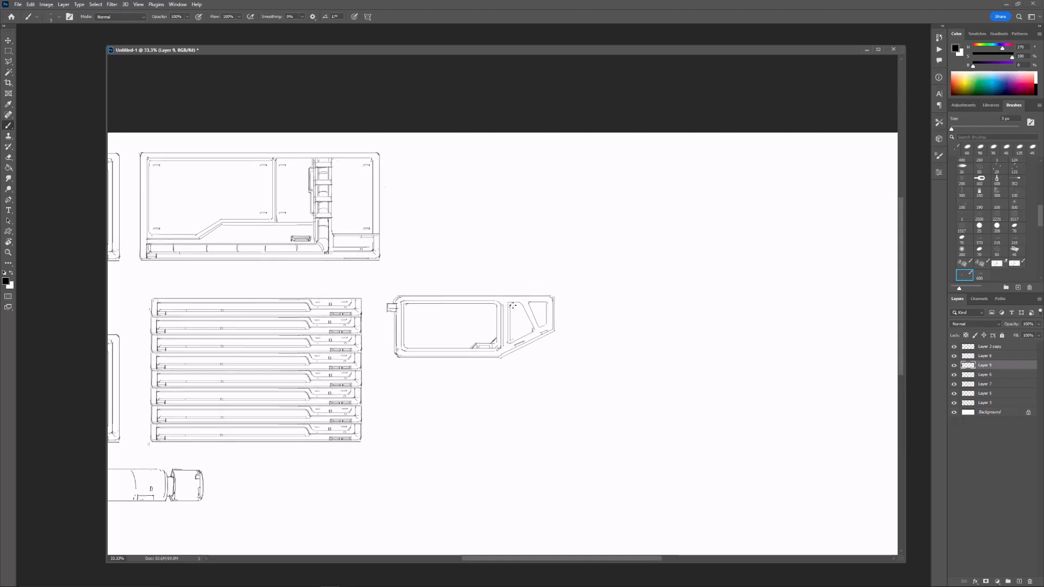
# Step: Draw inner contour lines inside the left angular cutout of the tapered panel
pyautogui.moveTo(521, 305); pyautogui.dragTo(532, 329)
pyautogui.hotkey('ctrl', 'z')
pyautogui.click(514, 340)
pyautogui.keyDown('shift'); pyautogui.click(532, 331); pyautogui.keyUp('shift')
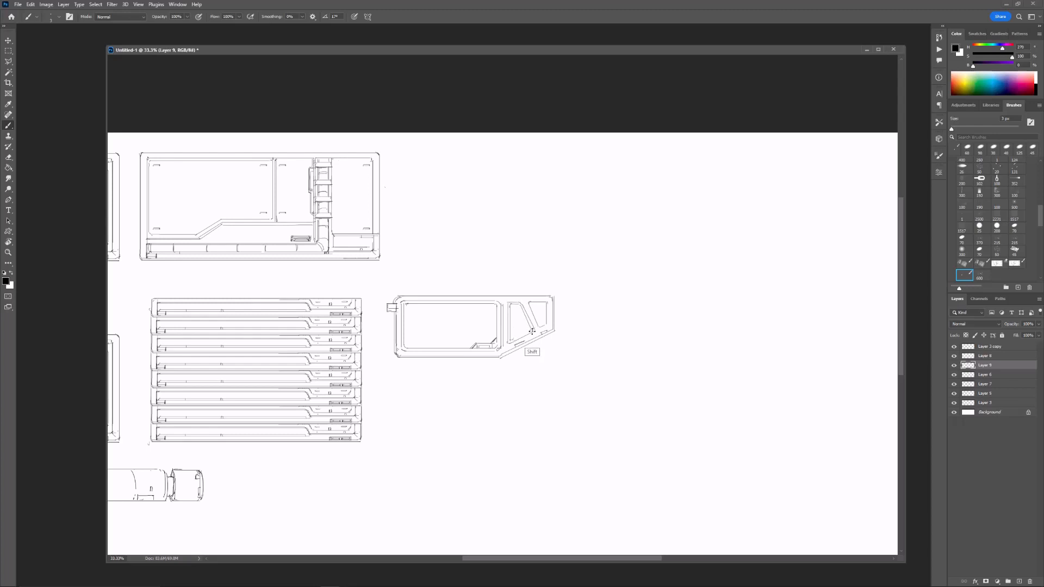
# Step: Add straight inner contour lines to the two angled cutouts at the tapered end of the small panel on Layer 9
pyautogui.press('e')
pyautogui.click(510, 302)
pyautogui.press('b')
pyautogui.click(509, 304)
pyautogui.keyDown('shift'); pyautogui.click(508, 336); pyautogui.keyUp('shift')
pyautogui.hotkey('ctrl', '+')
pyautogui.keyDown('shift'); pyautogui.click(570, 302); pyautogui.keyUp('shift')
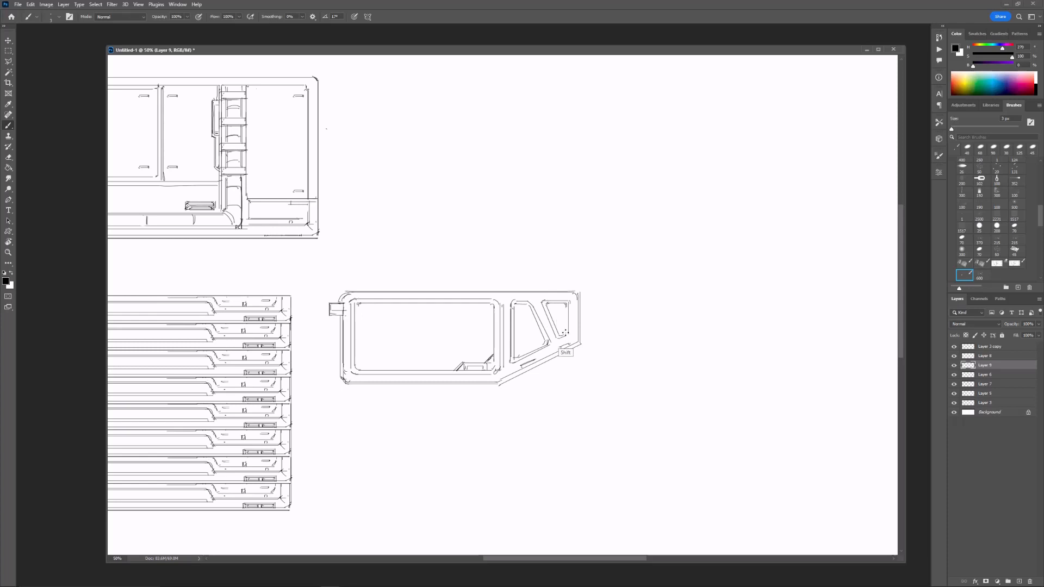
pyautogui.keyDown('shift'); pyautogui.click(568, 336); pyautogui.keyUp('shift')
pyautogui.moveTo(507, 222); pyautogui.dragTo(523, 224)
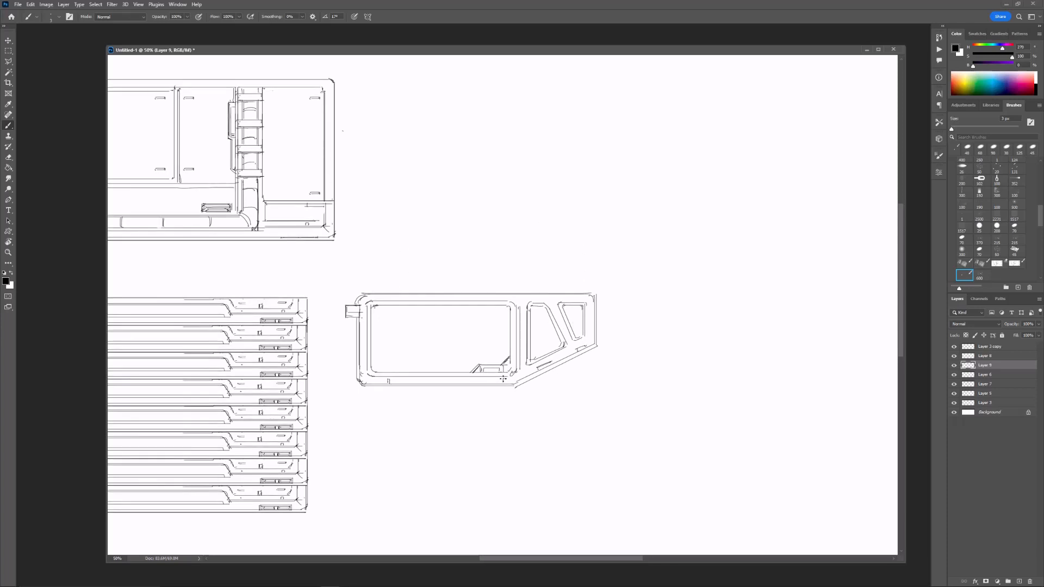
# Step: Draw small bolt marks along the lower and upper frame edges of the tapered panel
pyautogui.moveTo(496, 378); pyautogui.dragTo(443, 383)
pyautogui.hotkey('ctrl', '-')
pyautogui.hotkey('ctrl', '-')
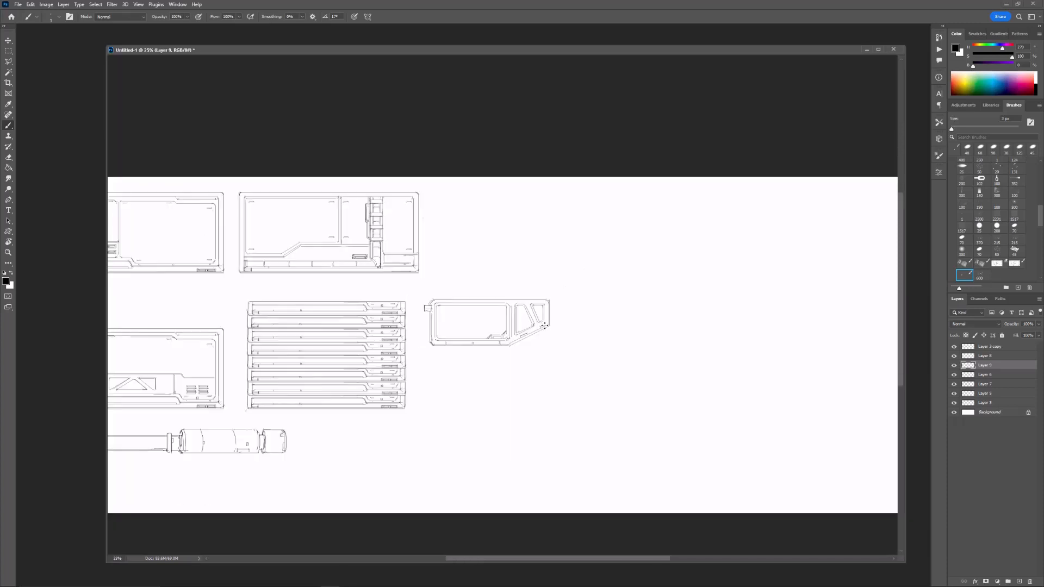
pyautogui.hotkey('ctrl', '+')
pyautogui.hotkey('ctrl', '+')
pyautogui.moveTo(442, 294); pyautogui.dragTo(443, 298)
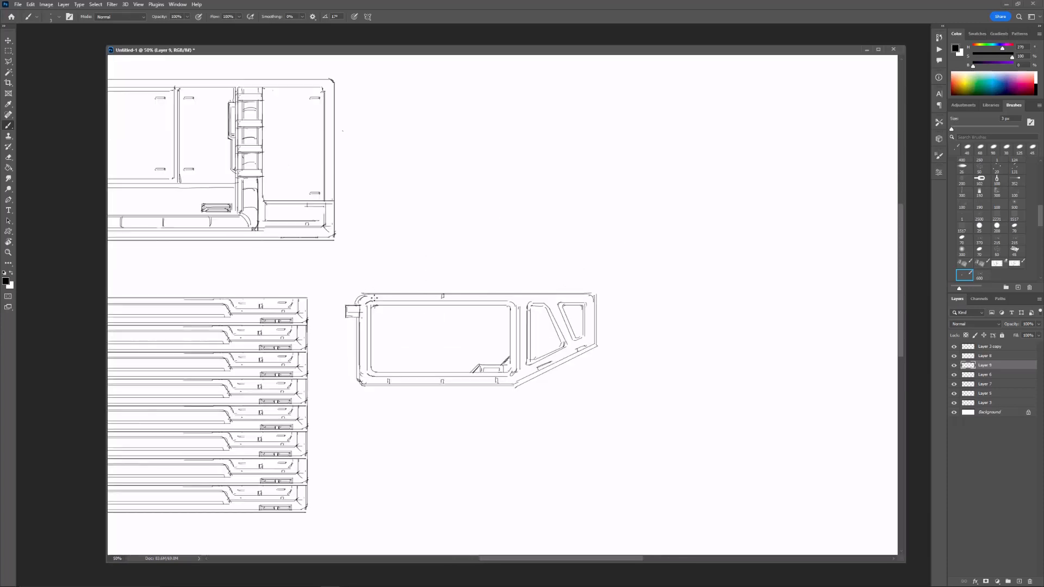
pyautogui.hotkey('ctrl', '-')
pyautogui.hotkey('ctrl', '+')
pyautogui.hotkey('ctrl', '-')
pyautogui.hotkey('ctrl', '-')
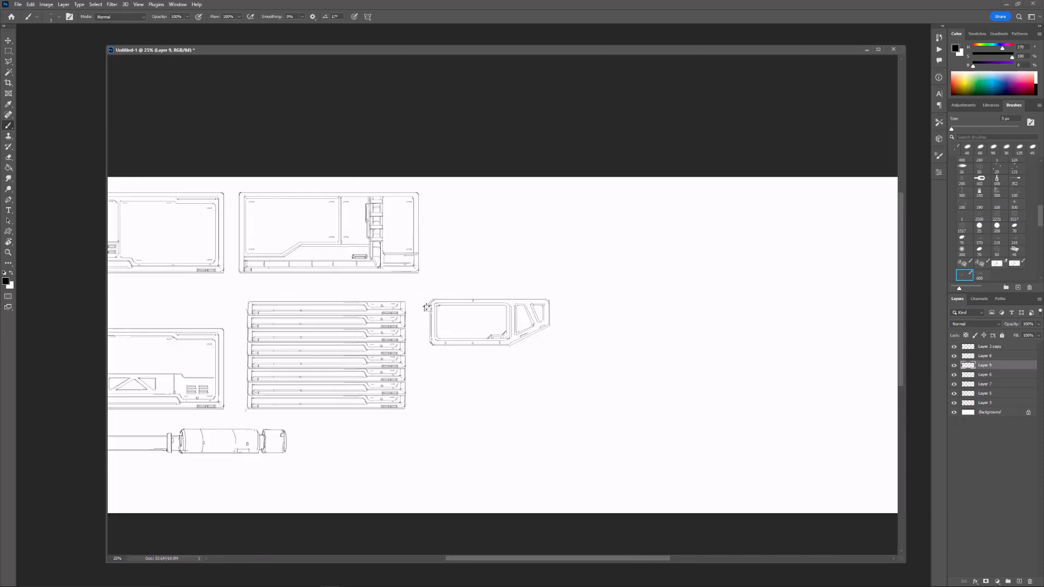
pyautogui.moveTo(585, 258); pyautogui.dragTo(569, 269)
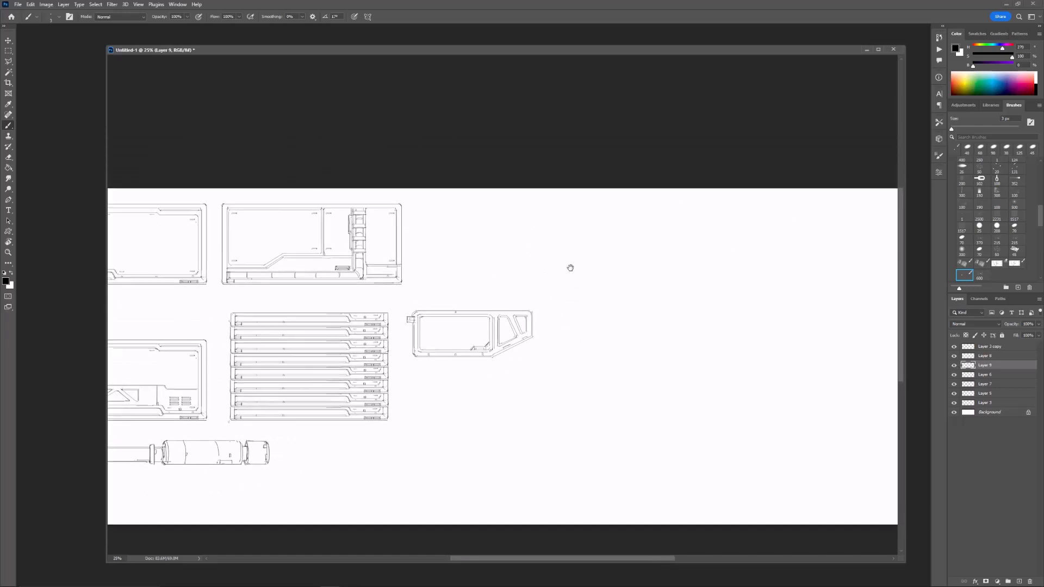
pyautogui.moveTo(370, 200)
pyautogui.mouseDown()
pyautogui.moveTo(438, 197)
pyautogui.moveTo(473, 233)
pyautogui.mouseUp()
pyautogui.hotkey('alt', 'Tab')
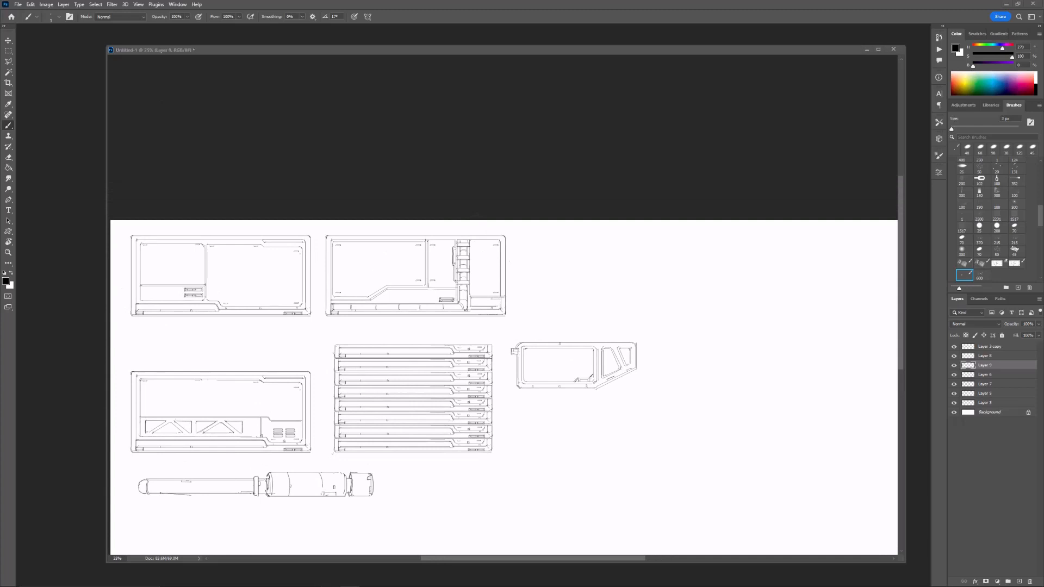
pyautogui.hotkey('ctrl', 'Tab')
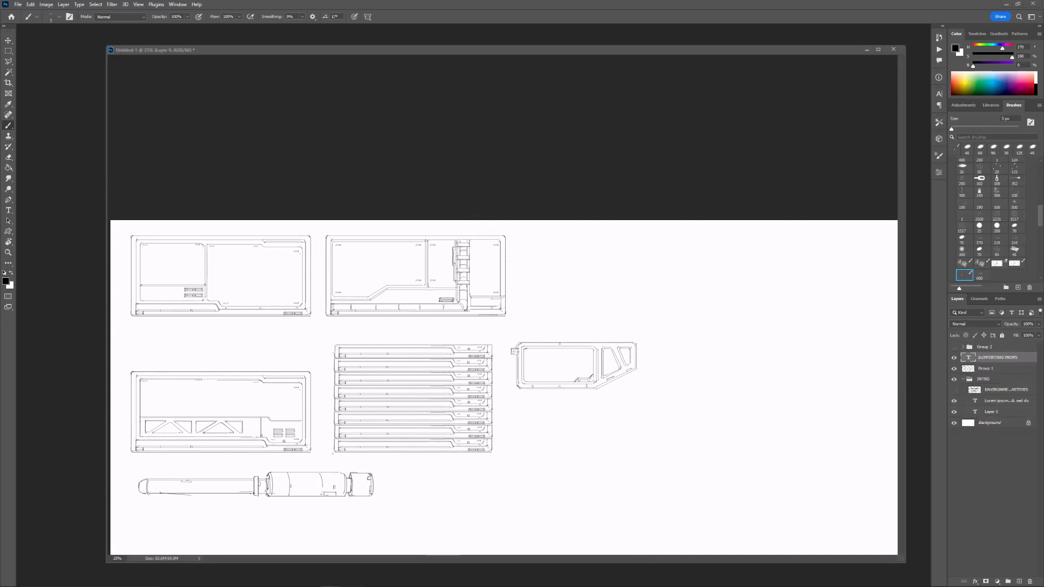
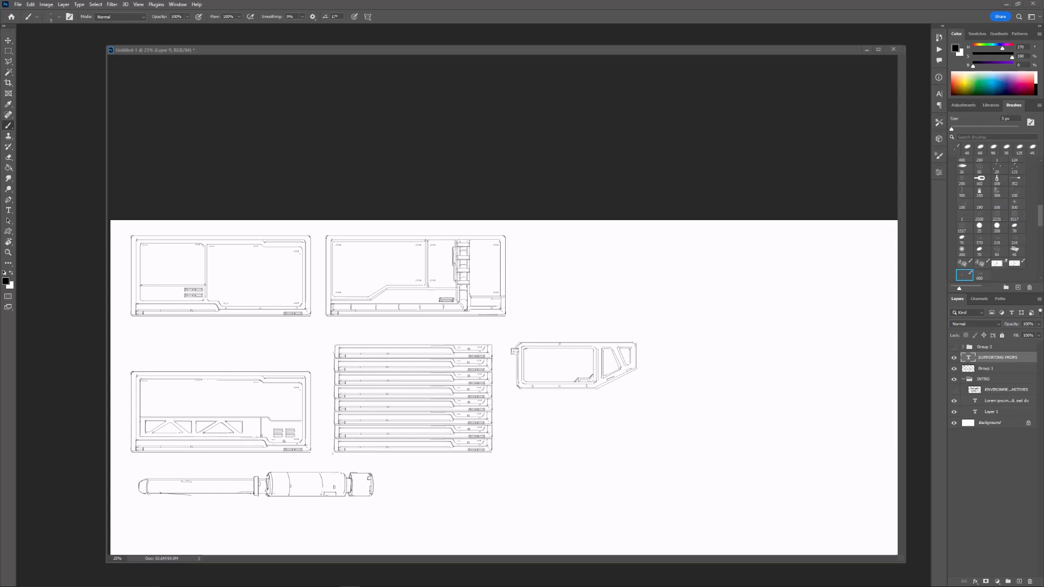
pyautogui.click(167, 368)
# Step: Duplicate Layer 5 with the truss panel and shift the copy horizontally into the empty canvas area beyond the slat stack
pyautogui.press('m')
pyautogui.click(985, 393)
pyautogui.hotkey('ctrl', 'j')
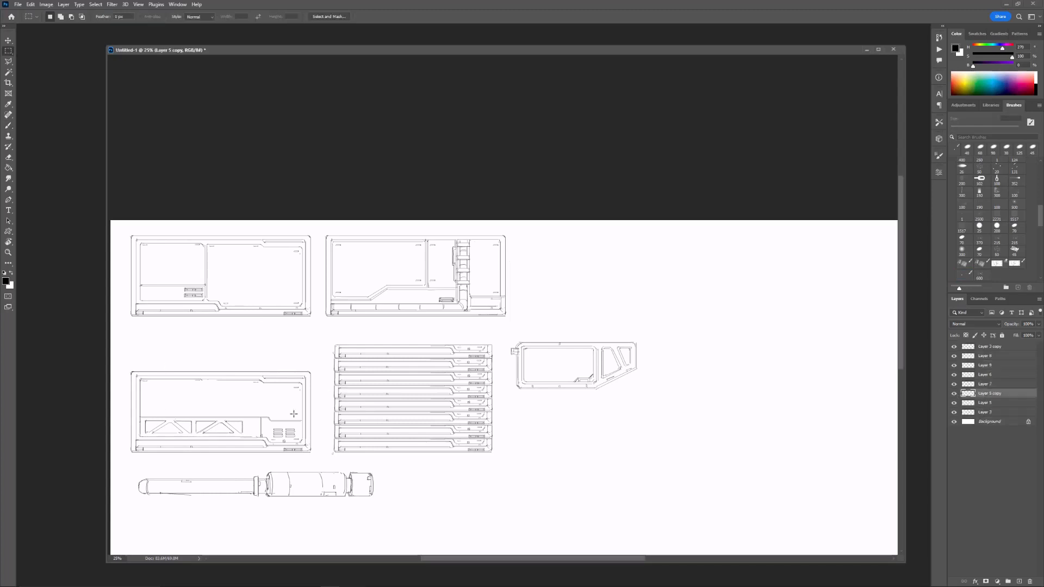
pyautogui.hotkey('ctrl', 't')
pyautogui.keyDown('shift'); pyautogui.moveTo(293, 415); pyautogui.dragTo(667, 415); pyautogui.keyUp('shift')
pyautogui.moveTo(693, 428); pyautogui.dragTo(633, 375)
pyautogui.press('Return')
# Step: Copy the truss strip onto its own layer, hide the Layer 5 copy, then enlarge the strip and place it lower
pyautogui.moveTo(452, 360); pyautogui.dragTo(435, 375)
pyautogui.hotkey('ctrl', 'j')
pyautogui.click(953, 403)
pyautogui.hotkey('ctrl', 't')
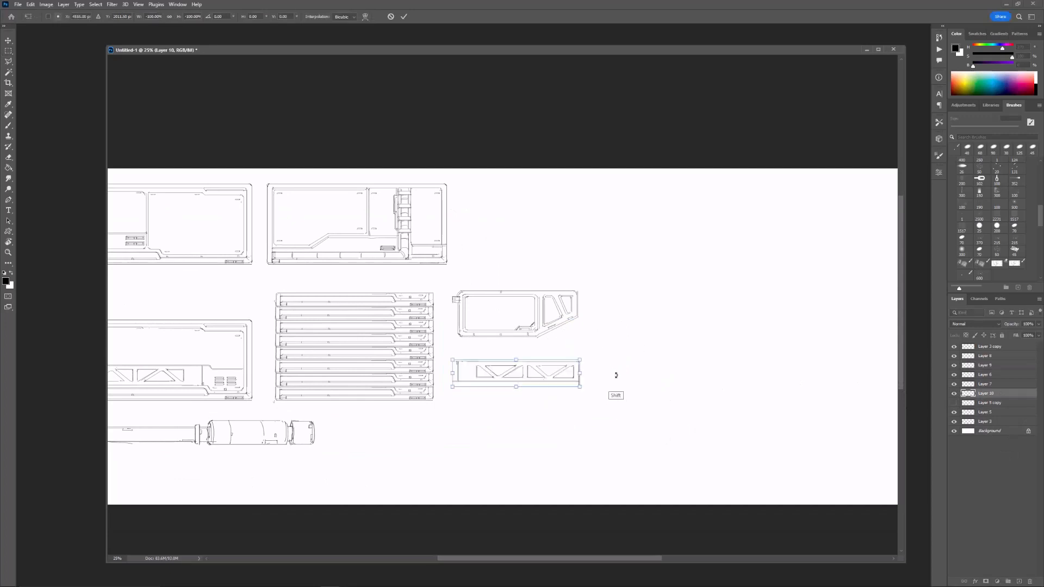
pyautogui.keyDown('shift'); pyautogui.moveTo(580, 360); pyautogui.dragTo(652, 345); pyautogui.keyUp('shift')
pyautogui.moveTo(552, 365); pyautogui.dragTo(537, 417)
pyautogui.press('Return')
# Step: Erase the leftover frame lines around the two copied trusses with a large eraser
pyautogui.press('e')
pyautogui.moveTo(453, 400)
pyautogui.mouseDown()
pyautogui.moveTo(453, 431)
pyautogui.moveTo(470, 432)
pyautogui.mouseUp()
pyautogui.press('b')
pyautogui.hotkey('ctrl', 't')
pyautogui.press('Escape')
pyautogui.press('e')
pyautogui.press(']')
pyautogui.press(']')
pyautogui.press(']')
pyautogui.press(']')
pyautogui.moveTo(430, 394); pyautogui.dragTo(443, 461)
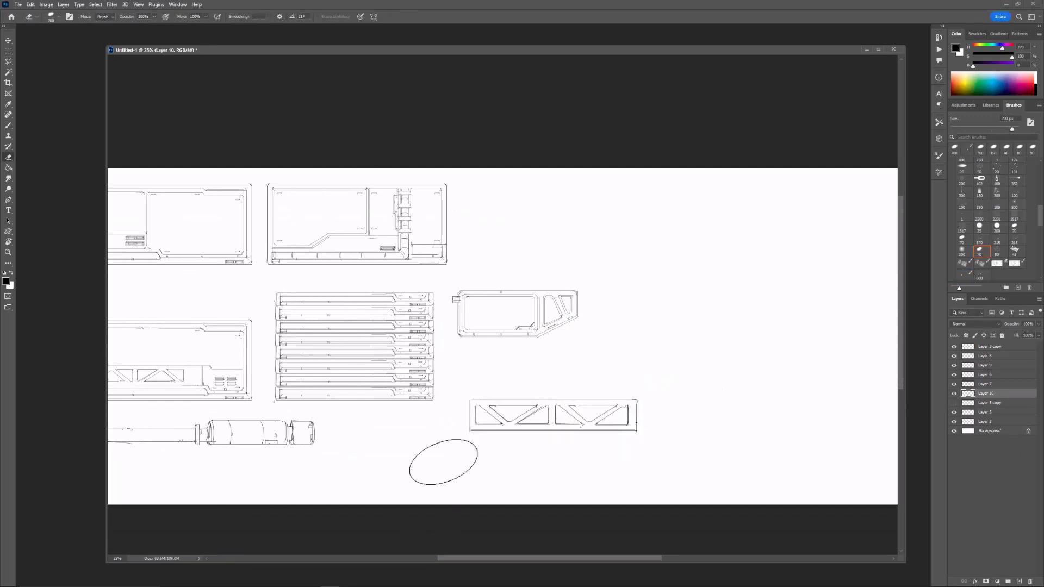
pyautogui.moveTo(687, 363); pyautogui.dragTo(518, 363)
pyautogui.hotkey('ctrl', 't')
pyautogui.press('Escape')
# Step: Delete the left truss and enlarge the remaining one, placing it below the tapered panel
pyautogui.press('m')
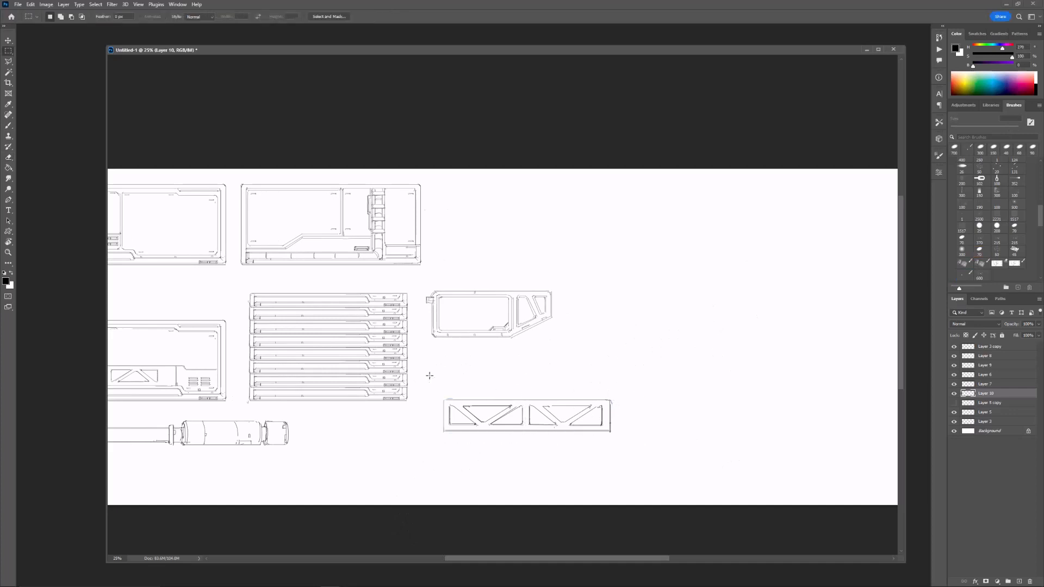
pyautogui.moveTo(428, 376); pyautogui.dragTo(526, 456)
pyautogui.press('Delete')
pyautogui.hotkey('ctrl', 'd')
pyautogui.hotkey('ctrl', 't')
pyautogui.keyDown('shift'); pyautogui.moveTo(613, 400); pyautogui.dragTo(661, 382); pyautogui.keyUp('shift')
pyautogui.moveTo(609, 399); pyautogui.dragTo(520, 407)
pyautogui.press('Return')
pyautogui.press('b')
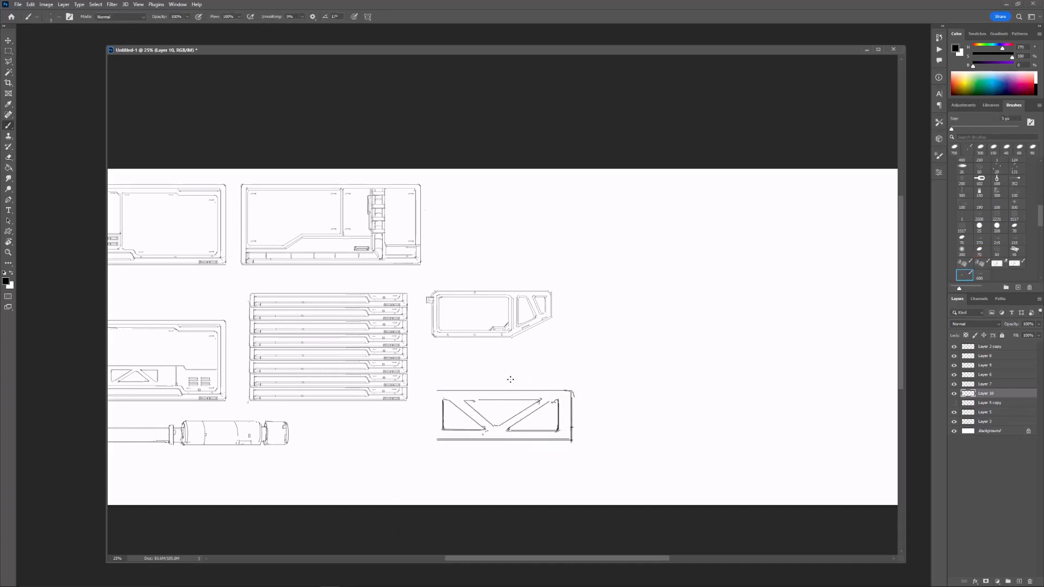
# Step: Copy the right half of the truss onto a new layer, delete the original truss layer and activate the half
pyautogui.press('m')
pyautogui.moveTo(496, 370); pyautogui.dragTo(638, 454)
pyautogui.hotkey('ctrl', 'j')
pyautogui.click(981, 403)
pyautogui.press('Delete')
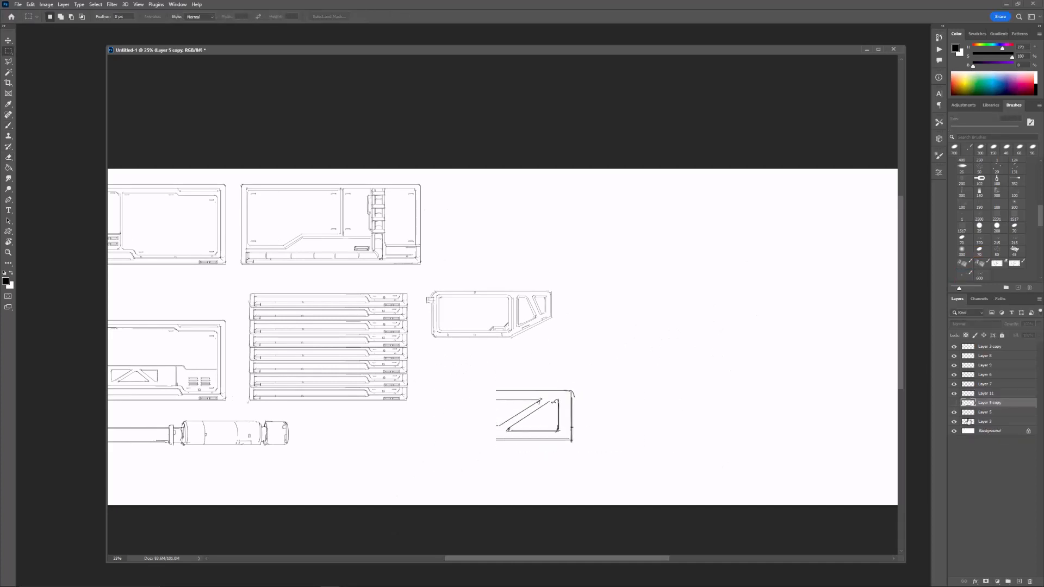
pyautogui.click(986, 393)
# Step: Draw a narrow slot along the lower beam of the half truss with a 4 px brush
pyautogui.hotkey('ctrl', '+')
pyautogui.press('e')
pyautogui.moveTo(488, 429); pyautogui.dragTo(437, 407)
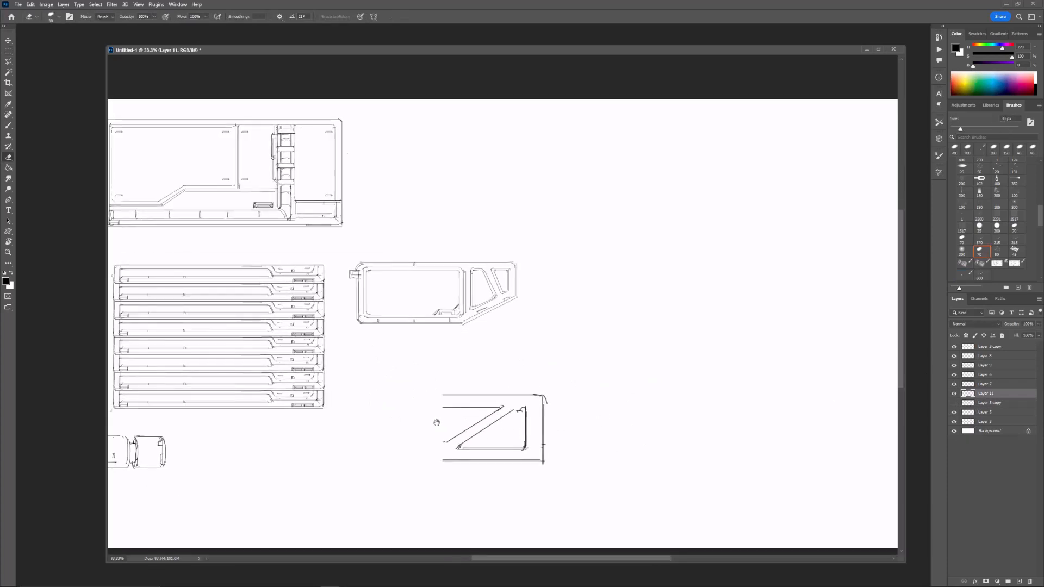
pyautogui.press('b')
pyautogui.hotkey('ctrl', 'alt', 'z')
pyautogui.keyDown('shift'); pyautogui.moveTo(455, 452); pyautogui.dragTo(528, 455); pyautogui.keyUp('shift')
pyautogui.press(']')
pyautogui.hotkey('ctrl', 'alt', 'z')
pyautogui.hotkey('ctrl', 'alt', 'z')
pyautogui.hotkey('ctrl', 'alt', 'z')
pyautogui.moveTo(528, 454); pyautogui.dragTo(528, 456)
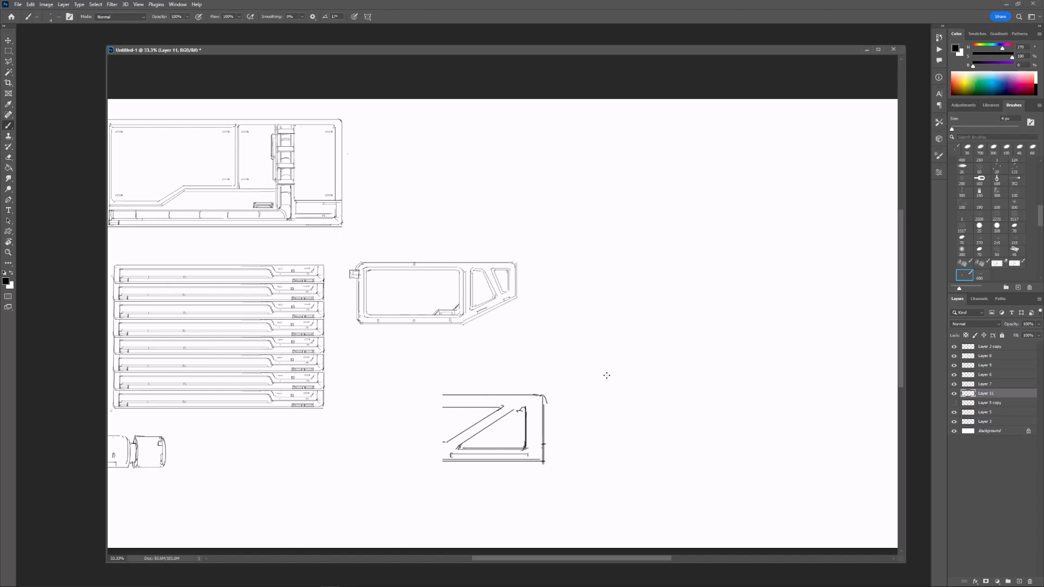
# Step: Draw a narrow vertical slot in the side beam of the half truss
pyautogui.moveTo(532, 411); pyautogui.dragTo(538, 411)
pyautogui.keyDown('shift'); pyautogui.moveTo(531, 411); pyautogui.dragTo(539, 449); pyautogui.keyUp('shift')
pyautogui.moveTo(534, 411); pyautogui.dragTo(530, 414)
pyautogui.keyDown('shift'); pyautogui.moveTo(531, 414); pyautogui.dragTo(531, 447); pyautogui.keyUp('shift')
# Step: Draw straight inner contour lines along the diagonal, vertical and upper edges of the half truss's triangular openings
pyautogui.click(497, 409)
pyautogui.keyDown('shift'); pyautogui.click(445, 441); pyautogui.keyUp('shift')
pyautogui.hotkey('ctrl', 'z')
pyautogui.click(497, 410)
pyautogui.keyDown('shift'); pyautogui.click(446, 441); pyautogui.keyUp('shift')
pyautogui.click(460, 447)
pyautogui.keyDown('shift'); pyautogui.click(516, 411); pyautogui.keyUp('shift')
pyautogui.click(524, 409)
pyautogui.keyDown('shift'); pyautogui.click(524, 448); pyautogui.keyUp('shift')
pyautogui.click(445, 410)
pyautogui.keyDown('shift'); pyautogui.click(499, 410); pyautogui.keyUp('shift')
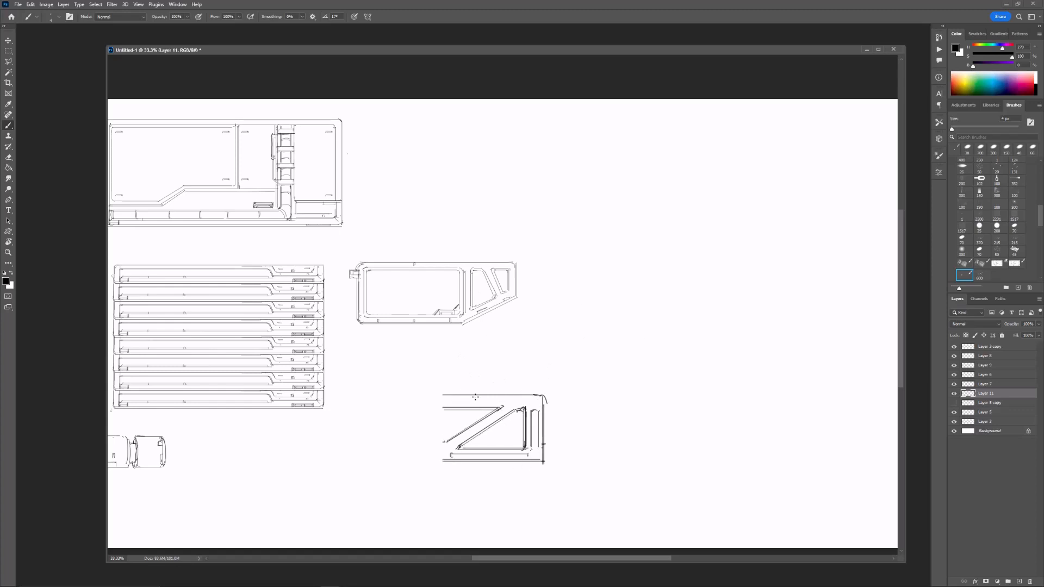
# Step: Draw a recess line along the half truss's upper beam and clean up its outer corners
pyautogui.click(445, 401)
pyautogui.keyDown('shift'); pyautogui.click(493, 400); pyautogui.keyUp('shift')
pyautogui.keyDown('shift'); pyautogui.click(450, 401); pyautogui.keyUp('shift')
pyautogui.press('e')
pyautogui.moveTo(550, 396); pyautogui.dragTo(547, 404)
pyautogui.press('b')
pyautogui.moveTo(539, 468); pyautogui.dragTo(541, 461)
# Step: Duplicate the half truss, flip the copy horizontally, join it to the original's left edge and merge both layers
pyautogui.hotkey('ctrl', 'j')
pyautogui.hotkey('ctrl', 't')
pyautogui.rightClick(495, 411)
pyautogui.click(519, 571)
pyautogui.moveTo(532, 417); pyautogui.dragTo(432, 417)
pyautogui.press('Return')
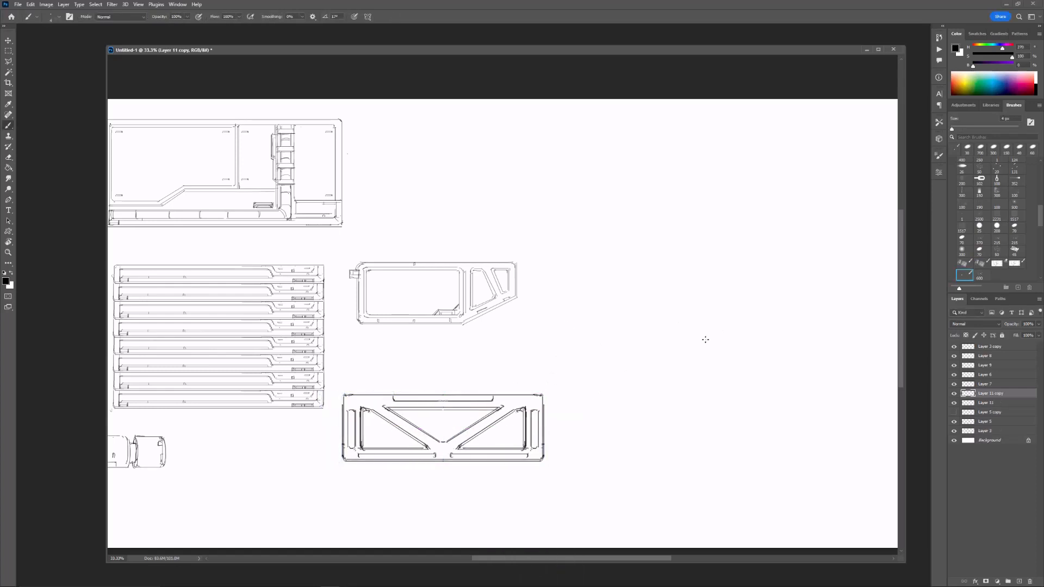
pyautogui.hotkey('ctrl', 'e')
# Step: Scale down the complete truss panel and place it below the slat stack, beside the cylinder
pyautogui.keyDown('ctrl'); pyautogui.moveTo(533, 398); pyautogui.dragTo(564, 372); pyautogui.keyUp('ctrl')
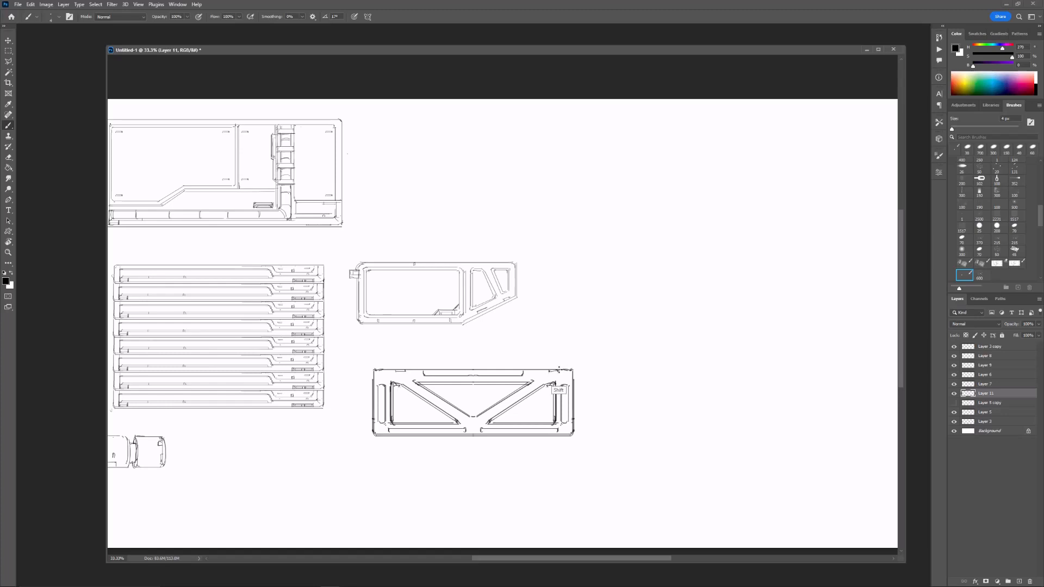
pyautogui.hotkey('ctrl', '-')
pyautogui.hotkey('ctrl', 't')
pyautogui.moveTo(556, 353); pyautogui.dragTo(377, 421)
pyautogui.press('Return')
pyautogui.press('b')
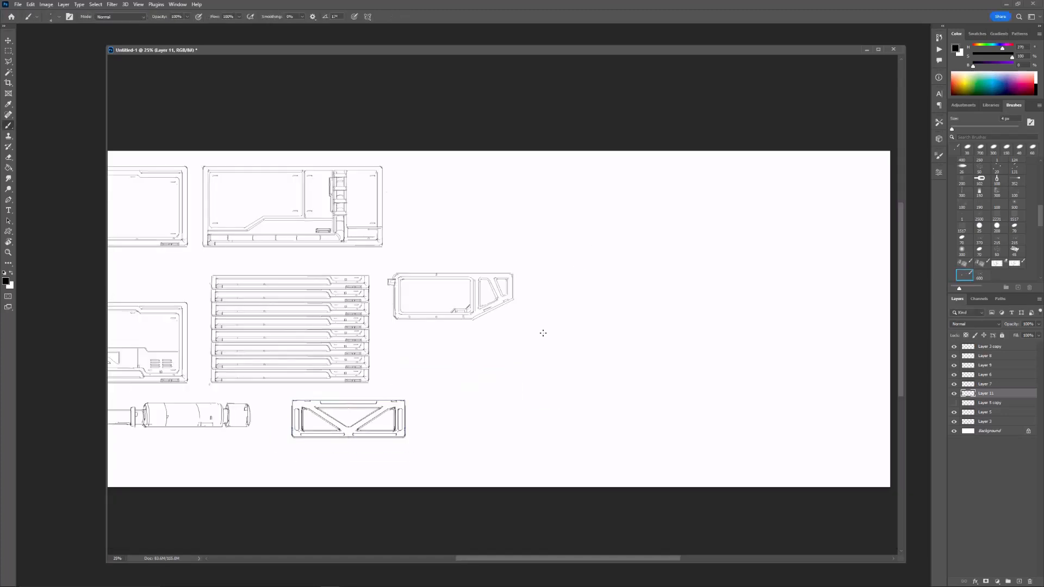
# Step: Move the tapered panel on Layer 9 to the free space below the cylinder
pyautogui.moveTo(496, 279); pyautogui.dragTo(578, 329)
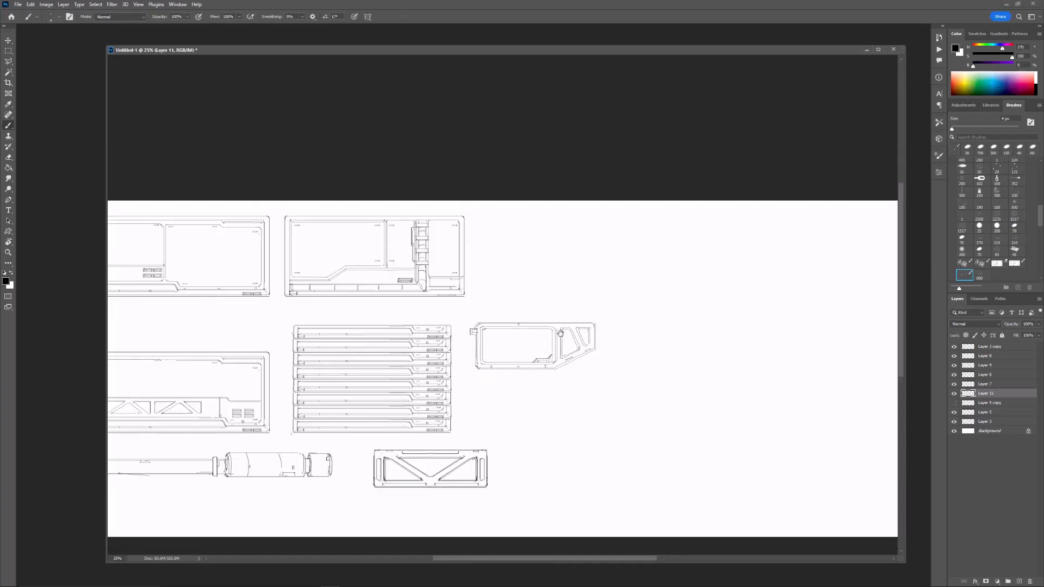
pyautogui.moveTo(521, 365); pyautogui.dragTo(605, 345)
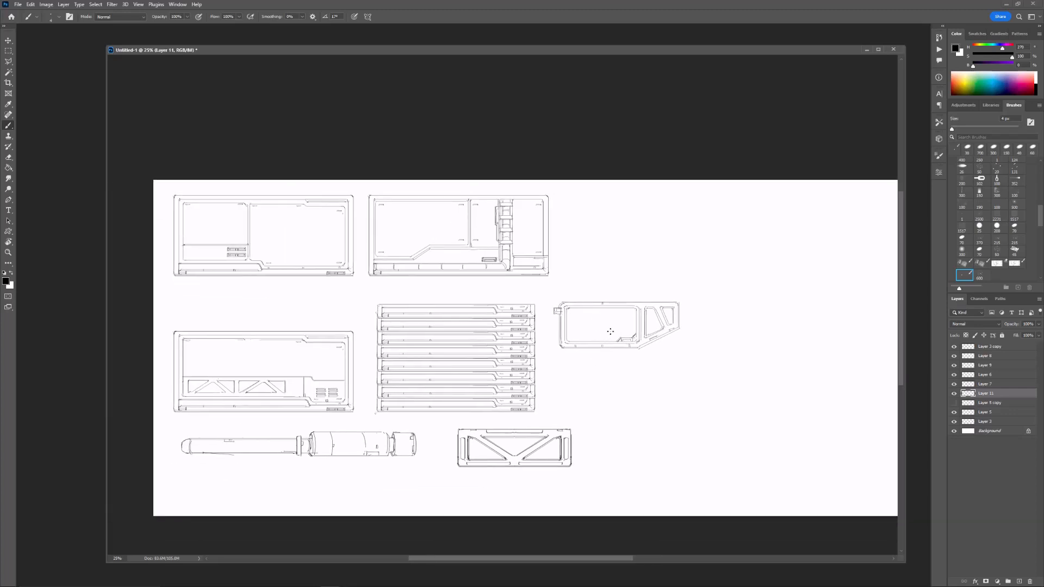
pyautogui.moveTo(543, 375); pyautogui.dragTo(505, 331)
pyautogui.press('v')
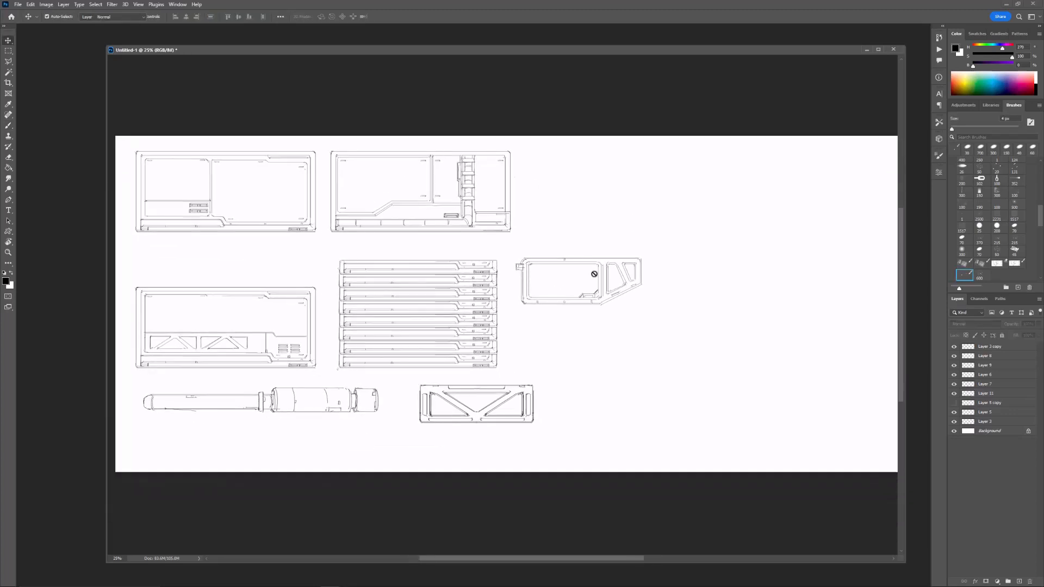
pyautogui.click(599, 297)
pyautogui.hotkey('ctrl', 't')
pyautogui.moveTo(600, 296); pyautogui.dragTo(333, 456)
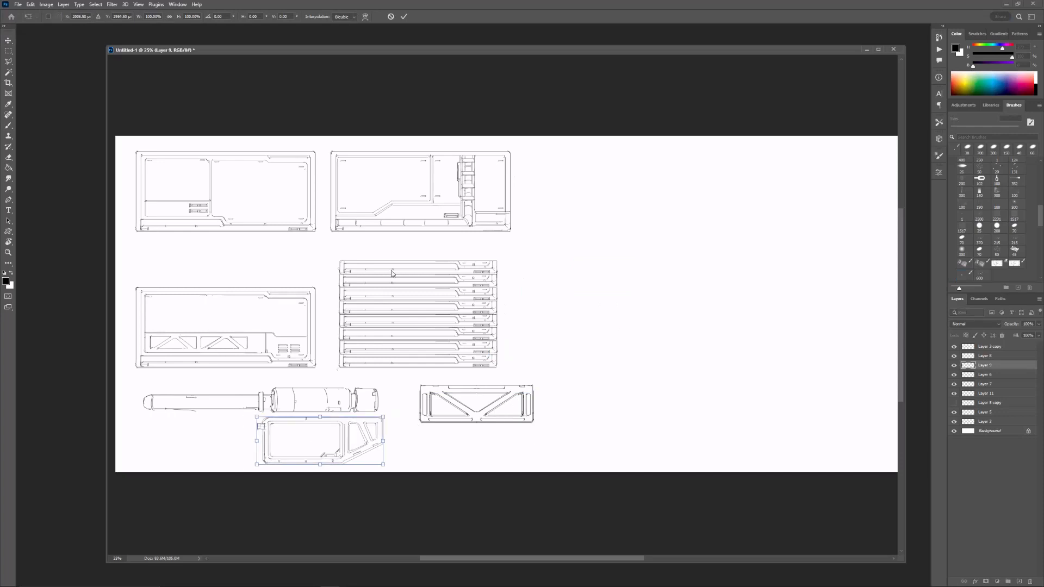
pyautogui.press('Return')
# Step: Reposition the cylinder and the tapered panel toward the canvas's lower left
pyautogui.keyDown('ctrl'); pyautogui.click(259, 412); pyautogui.keyUp('ctrl')
pyautogui.hotkey('ctrl', 't')
pyautogui.moveTo(322, 406)
pyautogui.mouseDown()
pyautogui.moveTo(312, 396)
pyautogui.moveTo(167, 419)
pyautogui.mouseUp()
pyautogui.press('Return')
pyautogui.keyDown('ctrl'); pyautogui.click(285, 424); pyautogui.keyUp('ctrl')
pyautogui.hotkey('ctrl', 't')
# Step: Move the truss panel down and to the left so it sits below the end of the cylinder
pyautogui.keyDown('ctrl'); pyautogui.click(435, 414); pyautogui.keyUp('ctrl')
pyautogui.hotkey('ctrl', 't')
pyautogui.moveTo(478, 402); pyautogui.dragTo(354, 432)
pyautogui.press('Return')
pyautogui.moveTo(664, 291); pyautogui.dragTo(497, 283)
pyautogui.hotkey('ctrl', 'Tab')
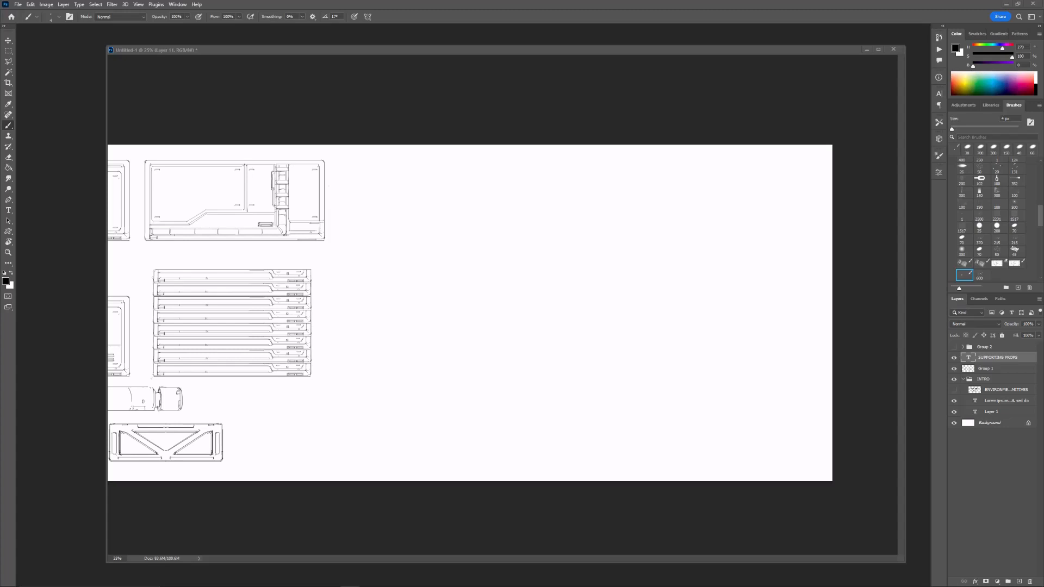
pyautogui.click(459, 293)
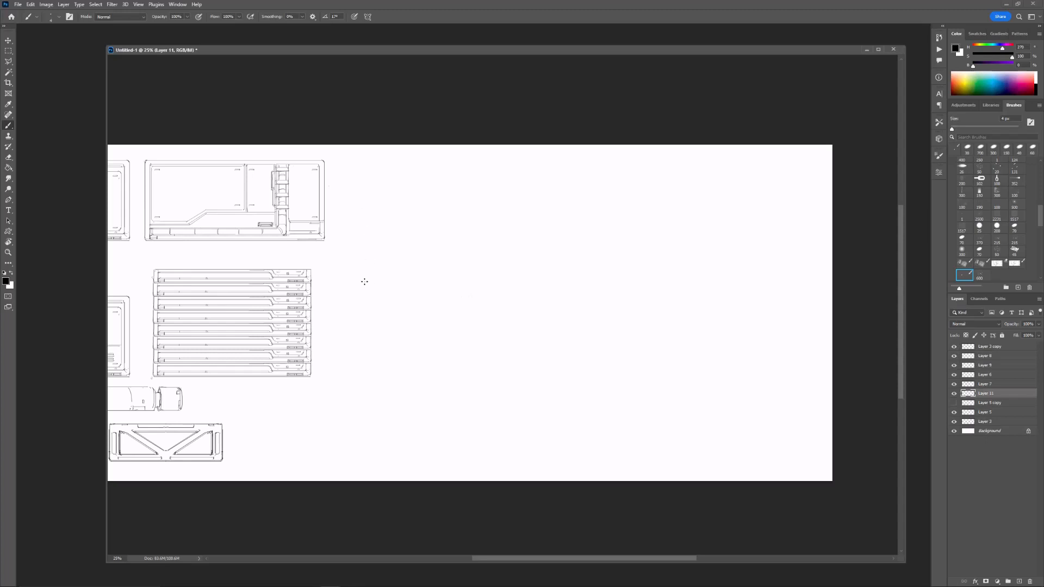
# Step: Sketch a tall rounded frame with an adjoining vertical pipe that bends inward, in the empty area beside the slat stack
pyautogui.moveTo(364, 282); pyautogui.dragTo(363, 323)
pyautogui.moveTo(371, 284)
pyautogui.mouseDown()
pyautogui.moveTo(370, 328)
pyautogui.moveTo(379, 327)
pyautogui.mouseUp()
pyautogui.moveTo(370, 283); pyautogui.dragTo(388, 293)
pyautogui.keyDown('shift'); pyautogui.moveTo(388, 290); pyautogui.dragTo(381, 403); pyautogui.keyUp('shift')
pyautogui.click(382, 351)
pyautogui.keyDown('shift'); pyautogui.click(376, 363); pyautogui.keyUp('shift')
pyautogui.click(388, 354)
pyautogui.keyDown('shift'); pyautogui.click(382, 366); pyautogui.keyUp('shift')
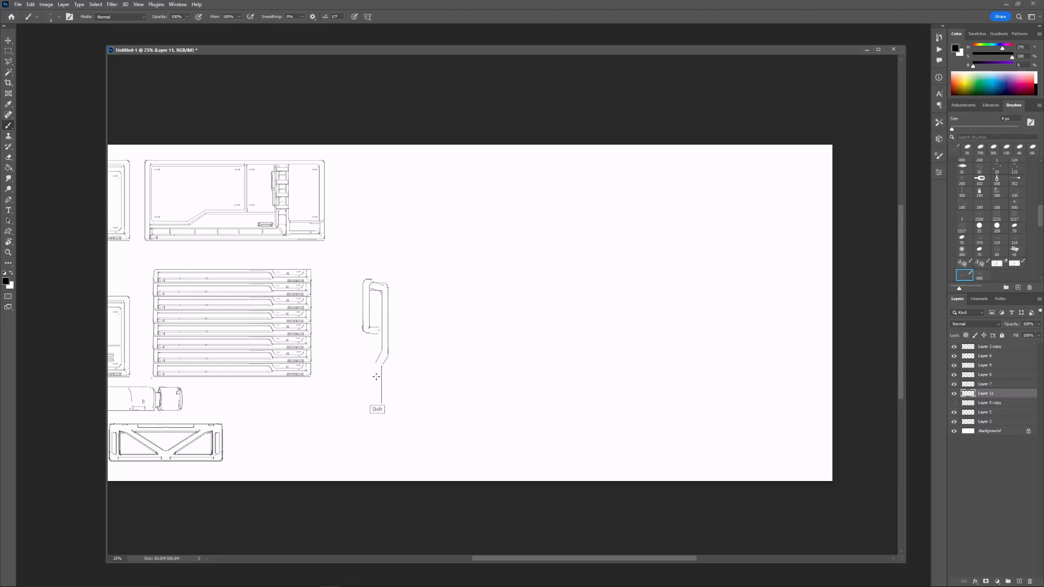
# Step: Add parallel pipes running down from the bend and inner detail lines inside the rounded frame
pyautogui.keyDown('shift'); pyautogui.moveTo(374, 364); pyautogui.dragTo(374, 410); pyautogui.keyUp('shift')
pyautogui.keyDown('shift'); pyautogui.moveTo(370, 303); pyautogui.dragTo(381, 297); pyautogui.keyUp('shift')
pyautogui.moveTo(377, 302)
pyautogui.keyDown('shift'); pyautogui.mouseDown()
pyautogui.moveTo(378, 328)
pyautogui.moveTo(393, 328)
pyautogui.moveTo(393, 342)
pyautogui.moveTo(365, 352)
pyautogui.moveTo(371, 389)
pyautogui.mouseUp(); pyautogui.keyUp('shift')
pyautogui.press('e')
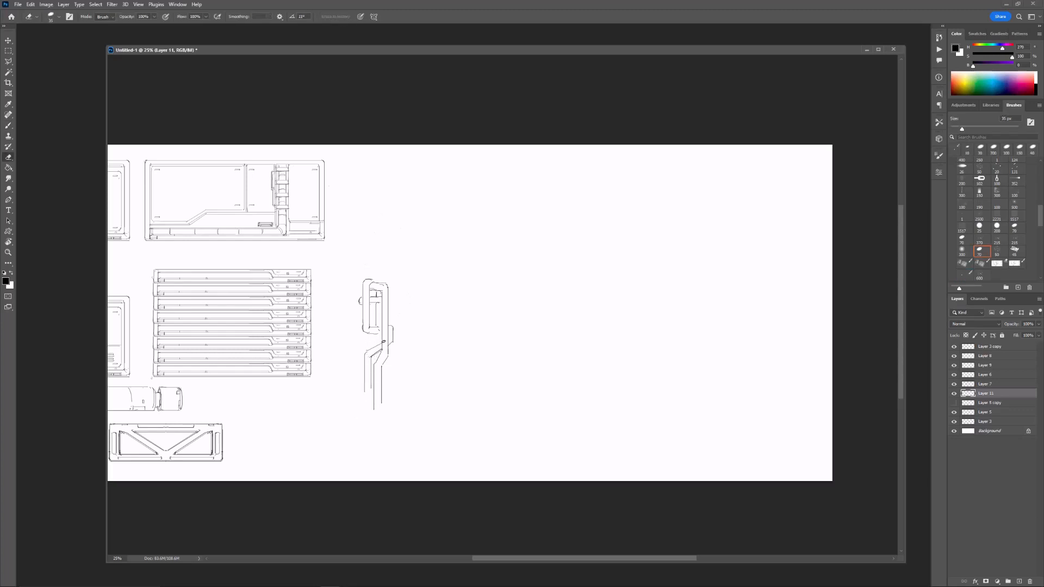
pyautogui.press('b')
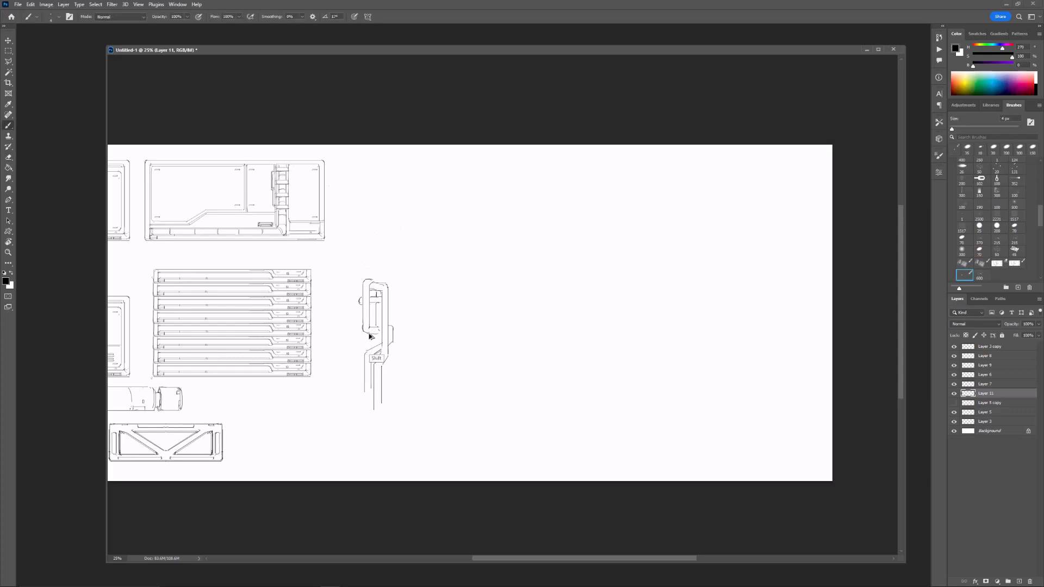
pyautogui.moveTo(379, 304); pyautogui.dragTo(379, 328)
# Step: Extend the pipe assembly upward with thin vertical pipe lines above the rounded frame
pyautogui.moveTo(375, 264)
pyautogui.mouseDown()
pyautogui.moveTo(383, 283)
pyautogui.moveTo(382, 252)
pyautogui.mouseUp()
pyautogui.moveTo(387, 242); pyautogui.dragTo(384, 283)
pyautogui.hotkey('ctrl', 'z')
pyautogui.moveTo(391, 344)
pyautogui.mouseDown()
pyautogui.moveTo(395, 332)
pyautogui.moveTo(374, 315)
pyautogui.mouseUp()
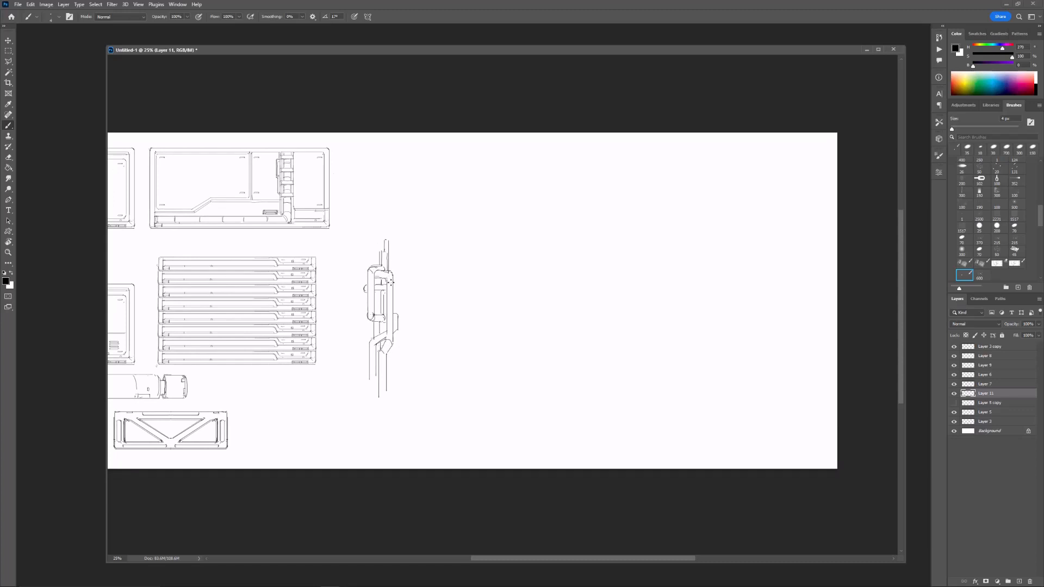
# Step: Draw a tall rounded canister beside the lower pipes and a curved cable along the assembly's opposite side
pyautogui.moveTo(392, 276); pyautogui.dragTo(386, 278)
pyautogui.click(397, 336)
pyautogui.moveTo(387, 354)
pyautogui.mouseDown()
pyautogui.moveTo(397, 356)
pyautogui.moveTo(402, 402)
pyautogui.mouseUp()
pyautogui.moveTo(387, 355); pyautogui.dragTo(401, 403)
pyautogui.moveTo(364, 364)
pyautogui.mouseDown()
pyautogui.moveTo(374, 320)
pyautogui.moveTo(369, 361)
pyautogui.mouseUp()
pyautogui.moveTo(374, 325); pyautogui.dragTo(367, 338)
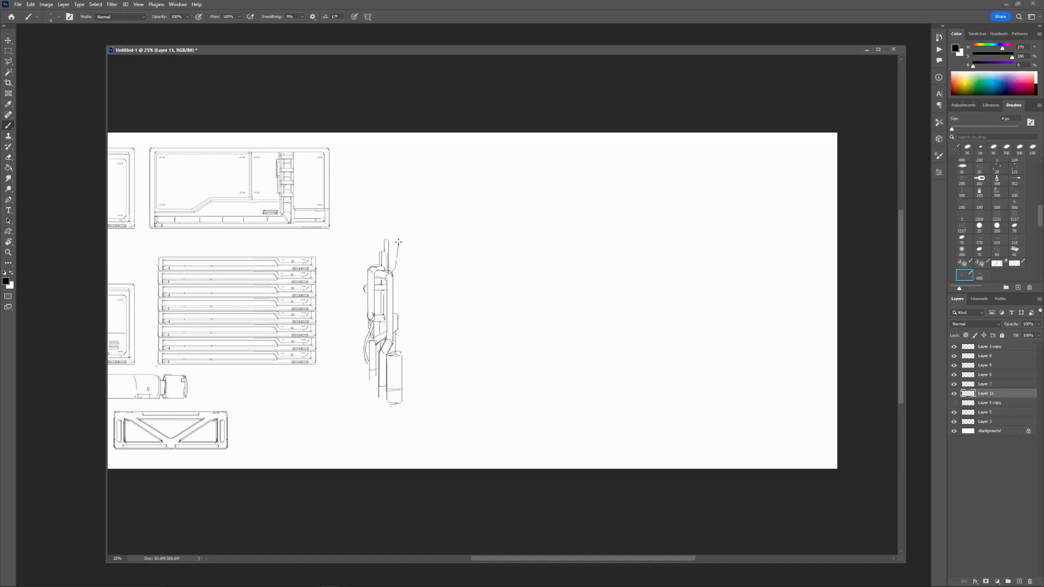
# Step: Draw a second line for the angled pipe at the assembly's upper end and undo the last two strokes
pyautogui.moveTo(395, 244); pyautogui.dragTo(393, 274)
pyautogui.moveTo(398, 329); pyautogui.dragTo(397, 389)
pyautogui.hotkey('ctrl', 'z')
pyautogui.hotkey('ctrl', 'z')
pyautogui.moveTo(529, 251); pyautogui.dragTo(560, 252)
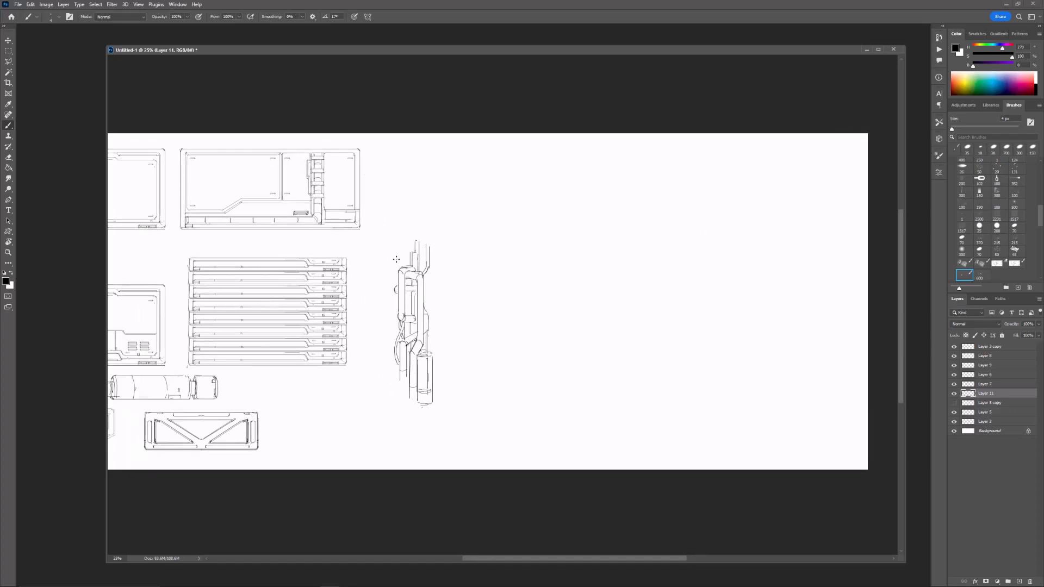
# Step: Put the selected pipe assembly on its own layer and move it down beside the slat stack
pyautogui.press('m')
pyautogui.hotkey('ctrl', 'j')
pyautogui.moveTo(380, 231)
pyautogui.mouseDown()
pyautogui.moveTo(455, 423)
pyautogui.moveTo(452, 391)
pyautogui.moveTo(476, 428)
pyautogui.mouseUp()
pyautogui.click(1002, 403)
pyautogui.click(1002, 394)
pyautogui.hotkey('ctrl', 't')
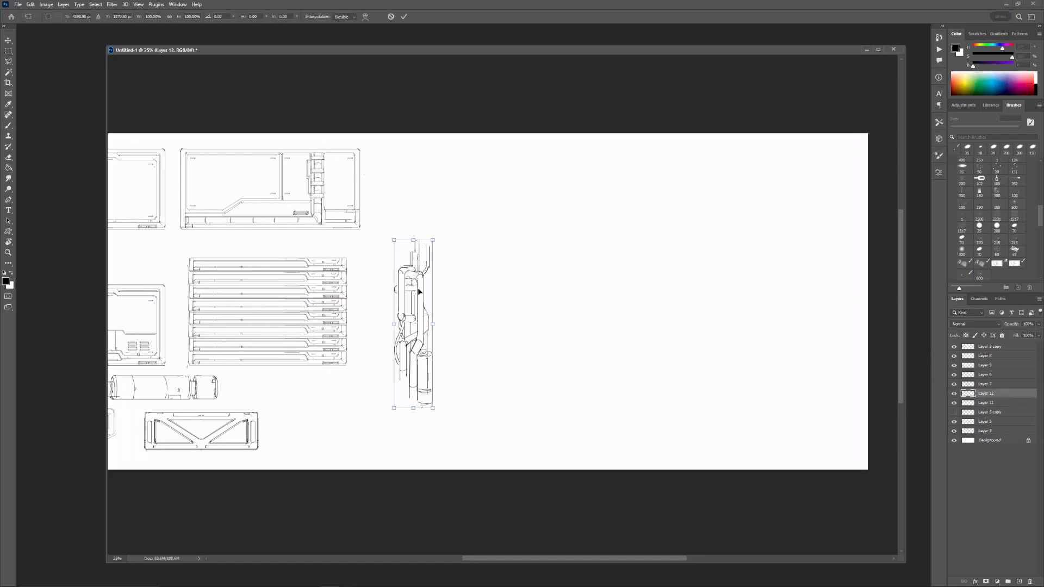
pyautogui.moveTo(419, 292); pyautogui.dragTo(388, 328)
pyautogui.press('Return')
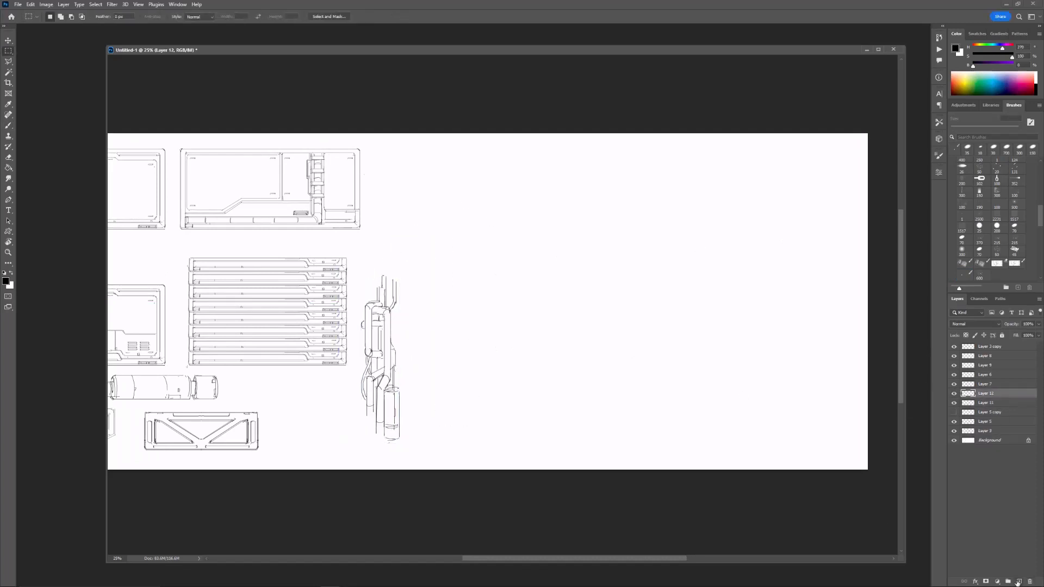
# Step: Sketch a tall lamp post with two angled lamp arms on a new layer beyond the pipe assembly
pyautogui.press('b')
pyautogui.hotkey('ctrl', 'shift', 'alt', 'n')
pyautogui.moveTo(457, 234)
pyautogui.mouseDown()
pyautogui.moveTo(473, 241)
pyautogui.moveTo(509, 231)
pyautogui.moveTo(489, 241)
pyautogui.moveTo(478, 275)
pyautogui.moveTo(478, 388)
pyautogui.mouseUp()
pyautogui.hotkey('ctrl', 'z')
pyautogui.moveTo(479, 243)
pyautogui.mouseDown()
pyautogui.moveTo(479, 391)
pyautogui.moveTo(467, 394)
pyautogui.mouseUp()
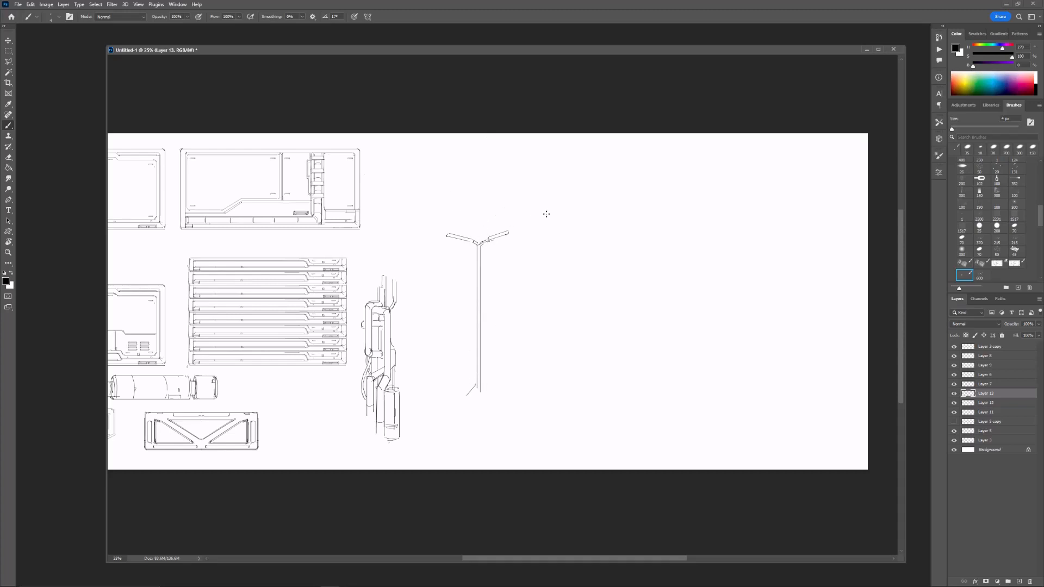
# Step: Clean up the lamp arm tip and pole end, and draw a small flared base under the pole
pyautogui.moveTo(547, 214); pyautogui.dragTo(533, 214)
pyautogui.press('e')
pyautogui.moveTo(434, 233); pyautogui.dragTo(432, 239)
pyautogui.press('b')
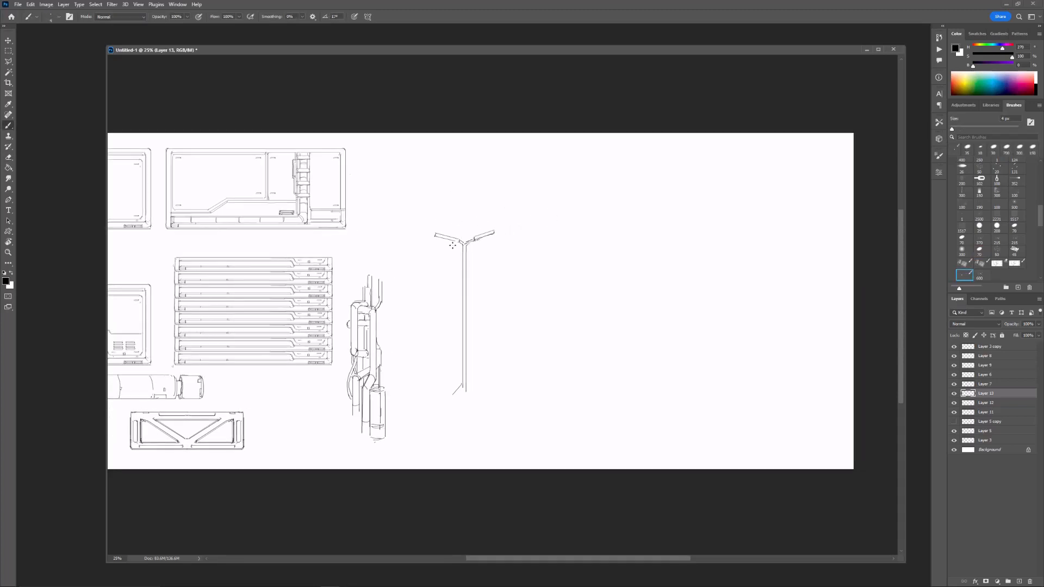
pyautogui.press('e')
pyautogui.moveTo(466, 394); pyautogui.dragTo(466, 390)
pyautogui.press('b')
pyautogui.moveTo(466, 384)
pyautogui.mouseDown()
pyautogui.moveTo(475, 396)
pyautogui.moveTo(474, 385)
pyautogui.mouseUp()
pyautogui.press('e')
pyautogui.press('b')
pyautogui.hotkey('ctrl', 'Tab')
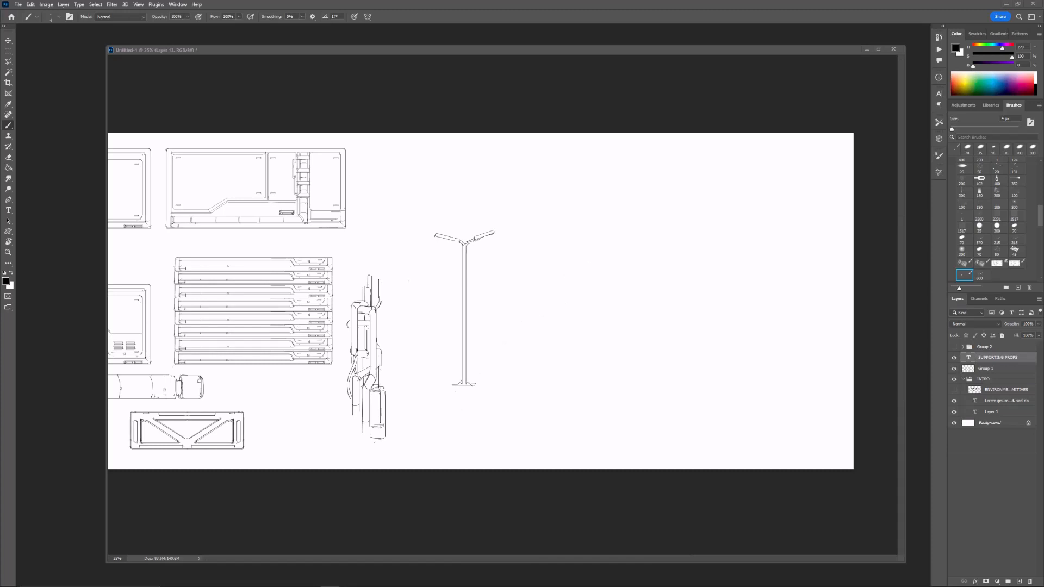
pyautogui.hotkey('ctrl', 'Tab')
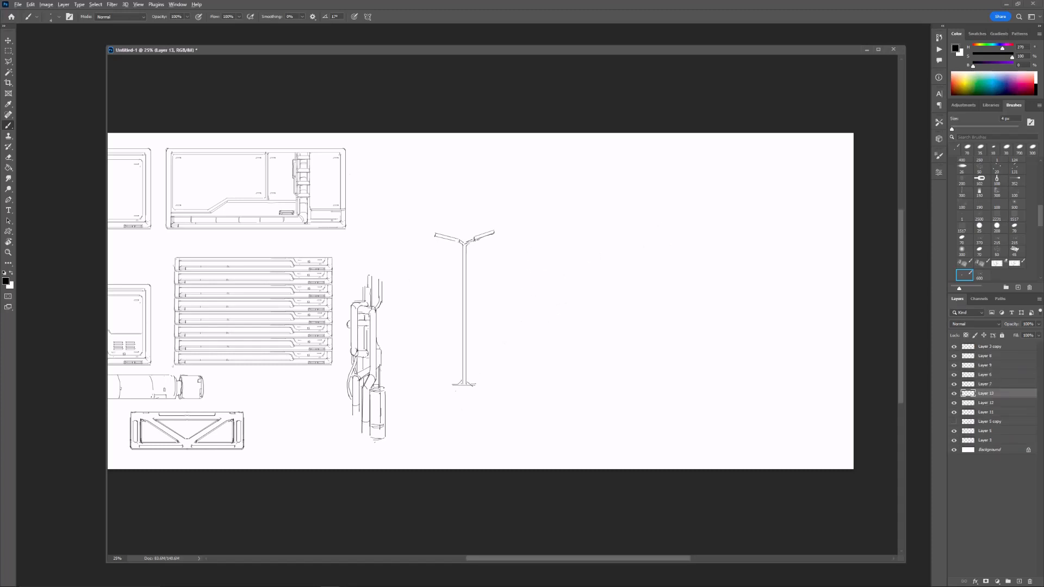
pyautogui.hotkey('alt', 'Tab')
pyautogui.click(596, 304)
# Step: Copy the plain end portion of the slat stack onto a new layer
pyautogui.moveTo(571, 259); pyautogui.dragTo(531, 261)
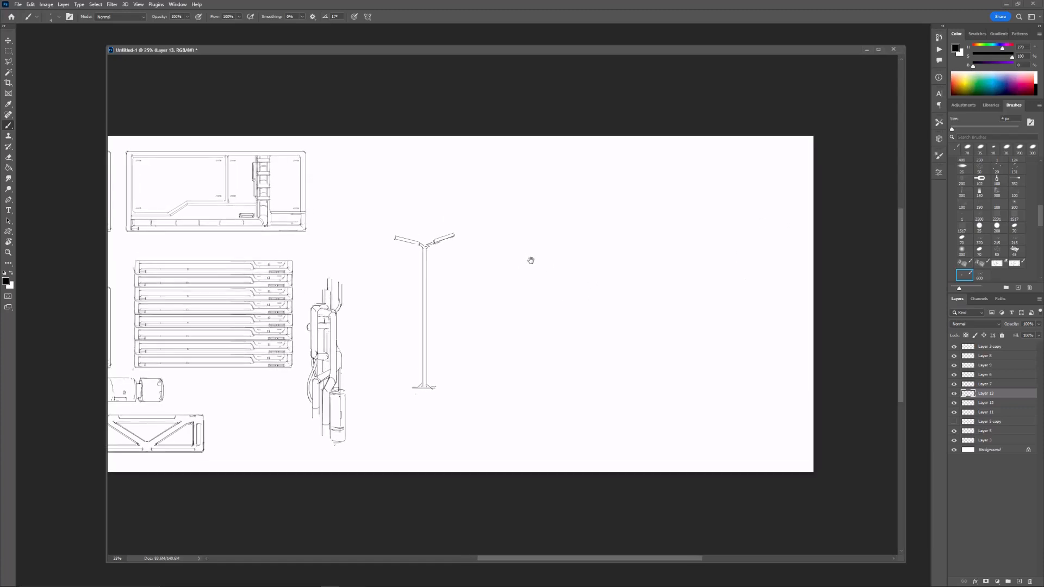
pyautogui.press('v')
pyautogui.moveTo(140, 274)
pyautogui.mouseDown()
pyautogui.moveTo(194, 276)
pyautogui.moveTo(270, 376)
pyautogui.mouseUp()
pyautogui.click(181, 257)
pyautogui.press('m')
pyautogui.click(954, 412)
pyautogui.click(954, 412)
pyautogui.hotkey('ctrl', 'd')
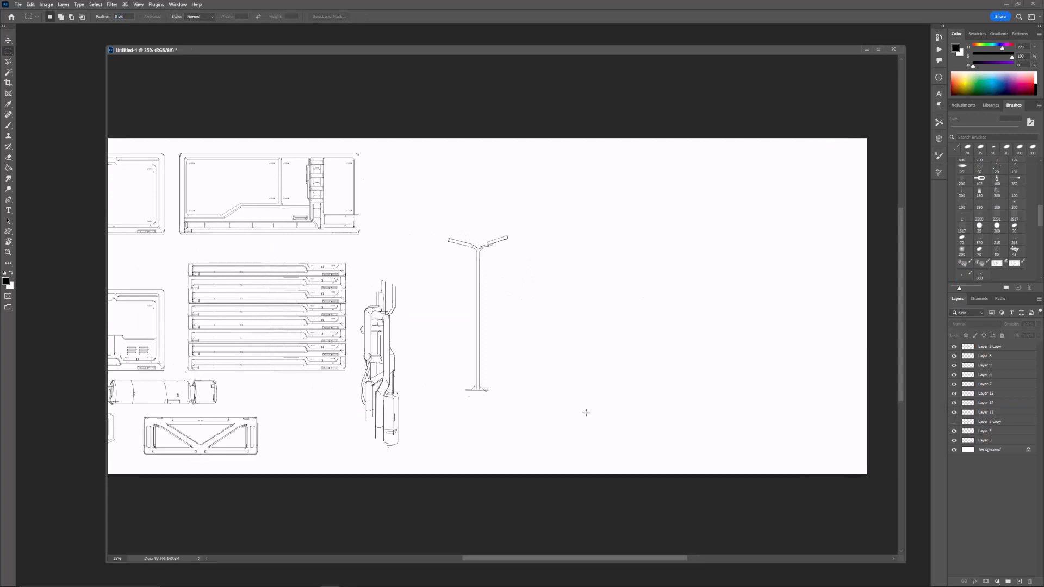
pyautogui.press('v')
pyautogui.click(344, 355)
pyautogui.press('m')
pyautogui.moveTo(179, 255); pyautogui.dragTo(270, 379)
pyautogui.hotkey('ctrl', 'j')
# Step: Rotate the copied slats upright, scale them down and place them in the empty area beyond the lamp post
pyautogui.hotkey('ctrl', 't')
pyautogui.keyDown('shift'); pyautogui.moveTo(231, 295); pyautogui.dragTo(569, 294); pyautogui.keyUp('shift')
pyautogui.keyDown('shift'); pyautogui.moveTo(514, 250); pyautogui.dragTo(521, 270); pyautogui.keyUp('shift')
pyautogui.keyDown('shift'); pyautogui.moveTo(473, 303); pyautogui.dragTo(567, 302); pyautogui.keyUp('shift')
pyautogui.keyDown('shift'); pyautogui.moveTo(551, 375); pyautogui.dragTo(556, 347); pyautogui.keyUp('shift')
pyautogui.keyDown('shift'); pyautogui.moveTo(605, 318); pyautogui.dragTo(550, 320); pyautogui.keyUp('shift')
pyautogui.press('Return')
# Step: Add frame lines along the upper edge and outer side of the upright slats
pyautogui.moveTo(541, 252); pyautogui.dragTo(515, 263)
pyautogui.press('e')
pyautogui.press('b')
pyautogui.moveTo(475, 302)
pyautogui.keyDown('shift'); pyautogui.mouseDown()
pyautogui.moveTo(526, 302)
pyautogui.moveTo(465, 354)
pyautogui.mouseUp(); pyautogui.keyUp('shift')
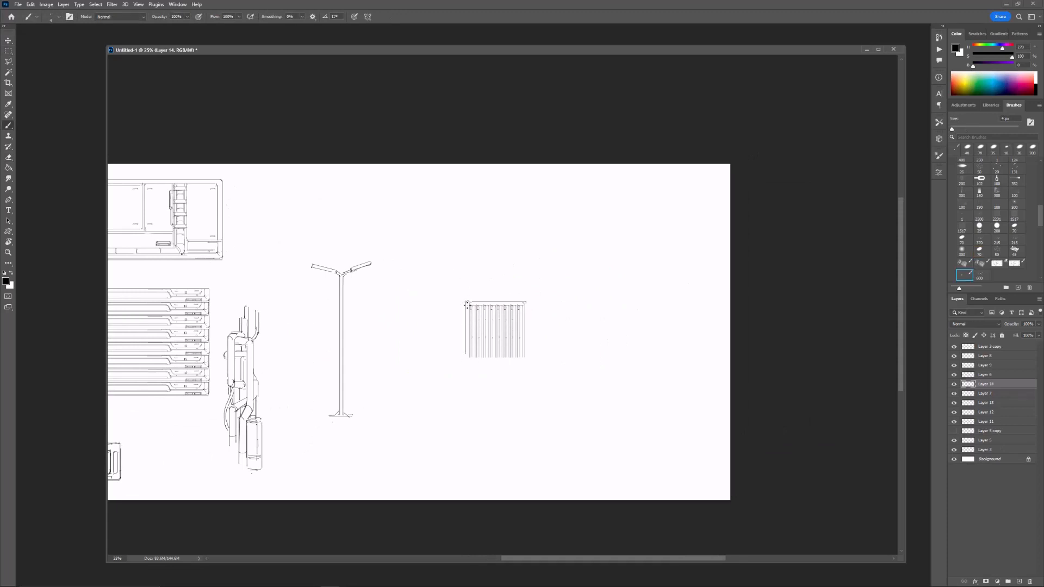
# Step: Duplicate the slat section, mirror the copy horizontally beside the original and merge both layers
pyautogui.hotkey('ctrl', 'j')
pyautogui.hotkey('ctrl', 't')
pyautogui.keyDown('shift'); pyautogui.moveTo(510, 318); pyautogui.dragTo(559, 321); pyautogui.keyUp('shift')
pyautogui.rightClick(533, 314)
pyautogui.click(557, 478)
pyautogui.press('Return')
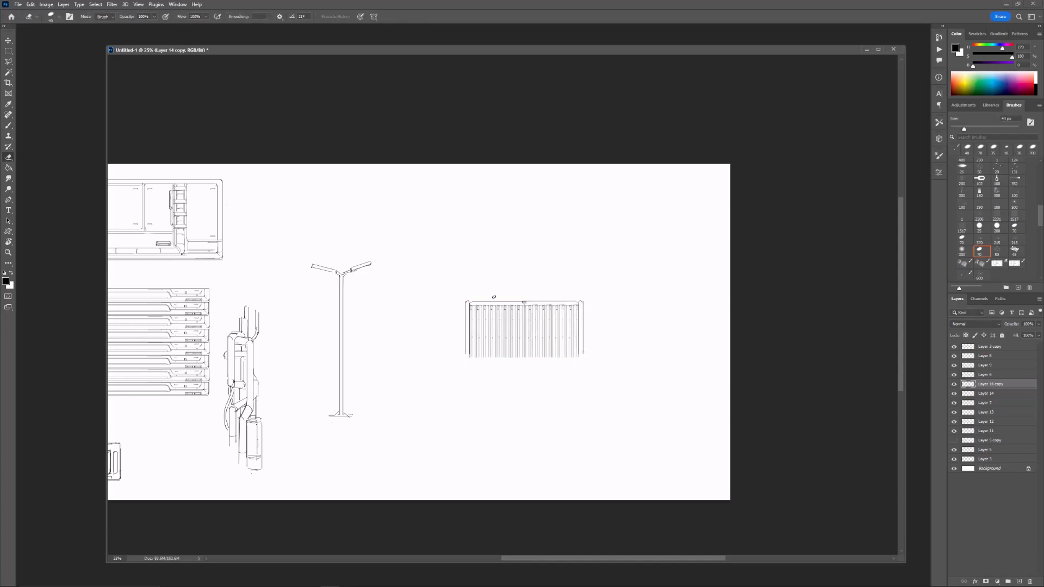
pyautogui.hotkey('ctrl', 'e')
# Step: Close the slatted panel with a lower edge, outline its frame all around and add a wider cap bar on top
pyautogui.press('b')
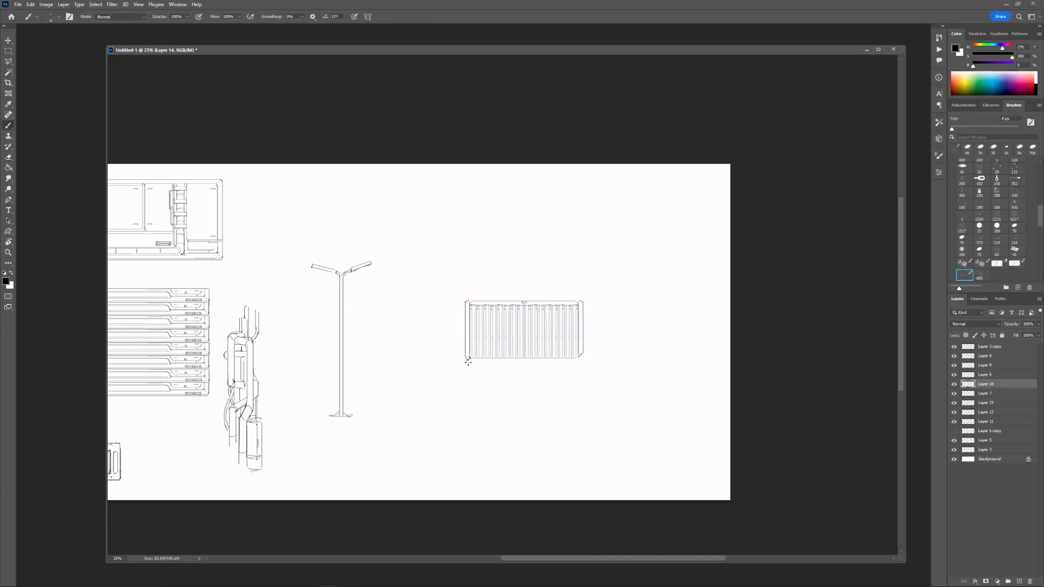
pyautogui.keyDown('shift'); pyautogui.moveTo(466, 360); pyautogui.dragTo(583, 359); pyautogui.keyUp('shift')
pyautogui.keyDown('shift'); pyautogui.moveTo(468, 300); pyautogui.dragTo(581, 300); pyautogui.keyUp('shift')
pyautogui.keyDown('shift'); pyautogui.moveTo(585, 301); pyautogui.dragTo(585, 358); pyautogui.keyUp('shift')
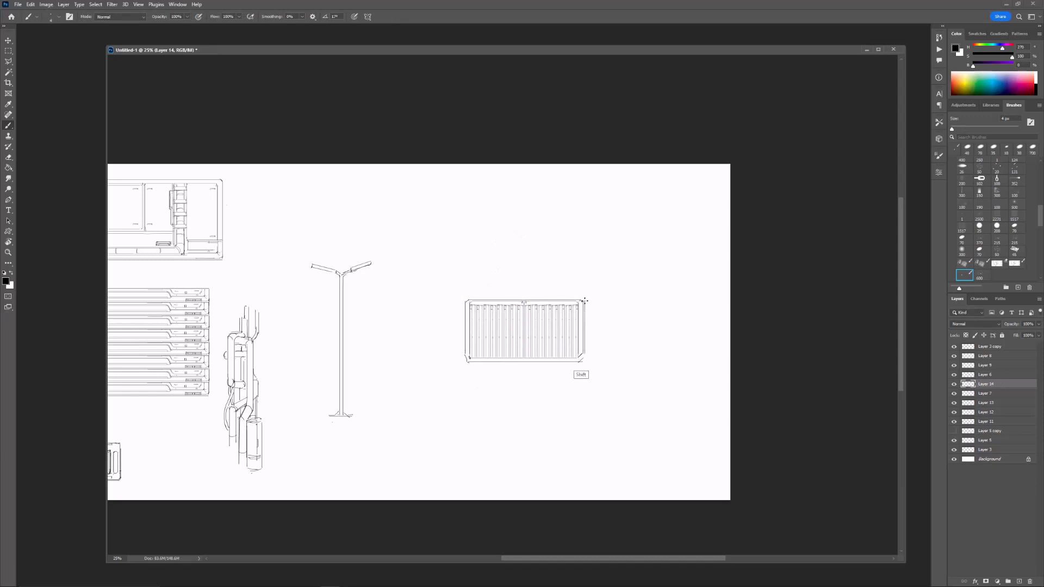
pyautogui.keyDown('shift'); pyautogui.moveTo(464, 302); pyautogui.dragTo(464, 360); pyautogui.keyUp('shift')
pyautogui.moveTo(593, 242); pyautogui.dragTo(570, 240)
pyautogui.moveTo(438, 297)
pyautogui.keyDown('shift'); pyautogui.mouseDown()
pyautogui.moveTo(565, 297)
pyautogui.moveTo(565, 307)
pyautogui.mouseUp(); pyautogui.keyUp('shift')
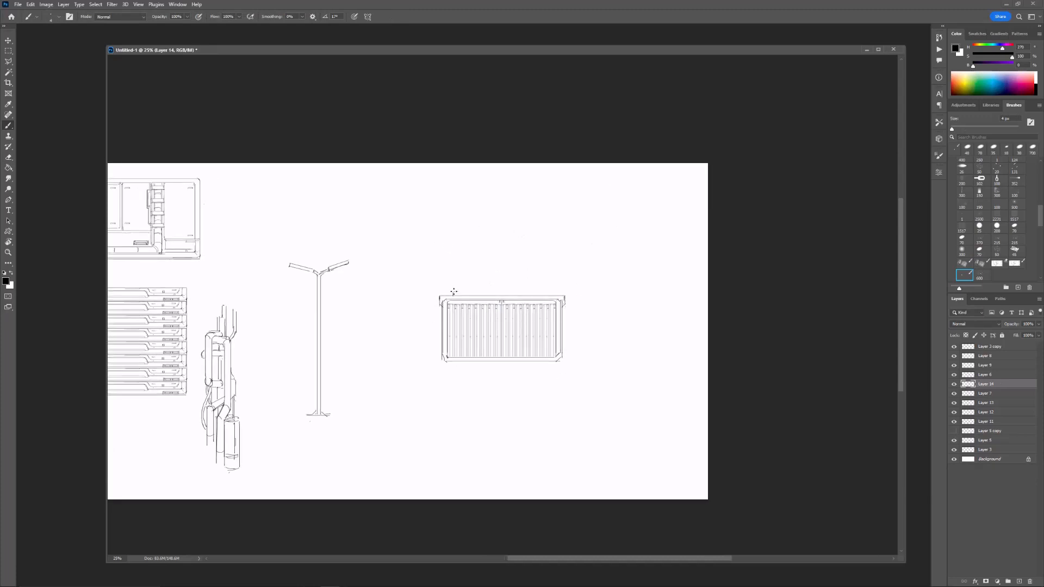
# Step: Add two small mounting tabs above the cap bar and clean up the panel's lower edge
pyautogui.moveTo(547, 296); pyautogui.dragTo(551, 297)
pyautogui.keyDown('shift'); pyautogui.click(555, 357); pyautogui.keyUp('shift')
pyautogui.press('e')
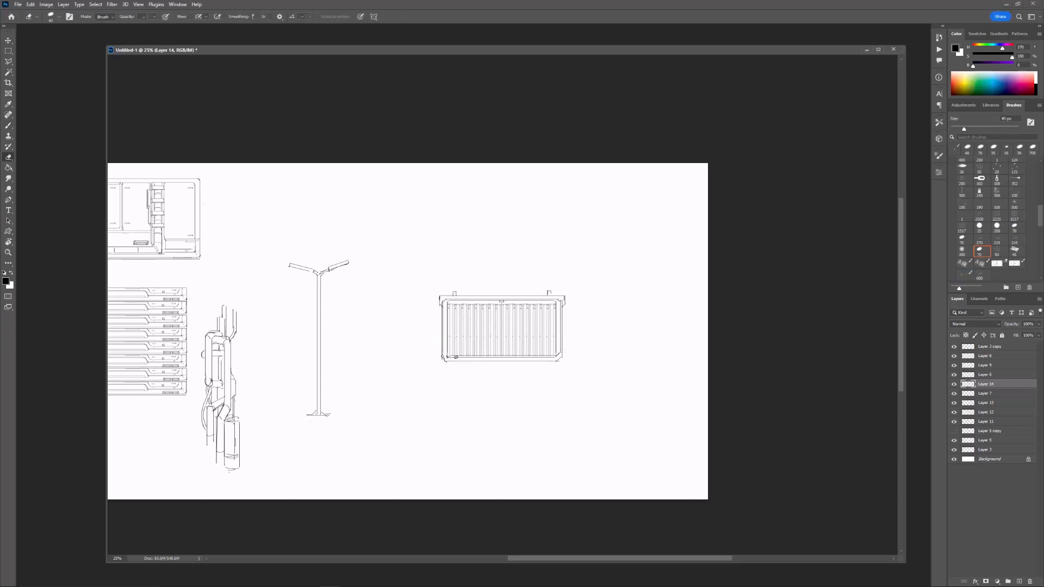
pyautogui.keyDown('shift'); pyautogui.moveTo(450, 356); pyautogui.dragTo(554, 357); pyautogui.keyUp('shift')
# Step: Move the slatted panel above the lamp post, in line with the large panels
pyautogui.hotkey('ctrl', '-')
pyautogui.hotkey('ctrl', 't')
pyautogui.moveTo(536, 316); pyautogui.dragTo(421, 383)
pyautogui.moveTo(405, 399); pyautogui.dragTo(412, 232)
pyautogui.press('Return')
pyautogui.hotkey('ctrl', '+')
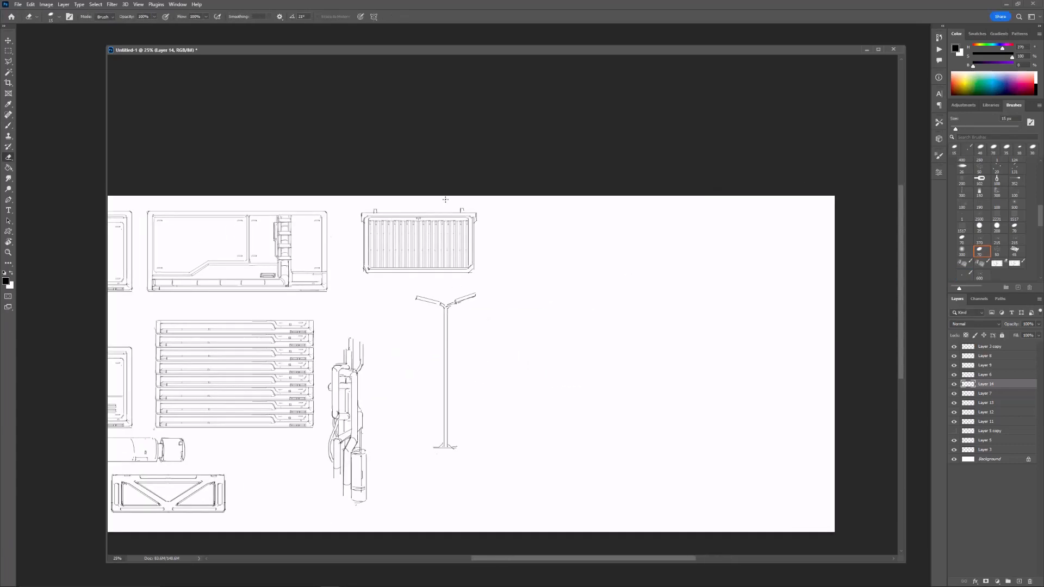
pyautogui.hotkey('alt', 'Tab')
pyautogui.click(629, 289)
# Step: Draw a tall, narrow double-line rectangular frame on a new layer in the empty area beyond the slatted panel
pyautogui.moveTo(629, 289); pyautogui.dragTo(603, 279)
pyautogui.hotkey('ctrl', 'alt', 'shift', 'n')
pyautogui.press('b')
pyautogui.moveTo(489, 314)
pyautogui.keyDown('shift'); pyautogui.mouseDown()
pyautogui.moveTo(492, 242)
pyautogui.moveTo(492, 314)
pyautogui.mouseUp(); pyautogui.keyUp('shift')
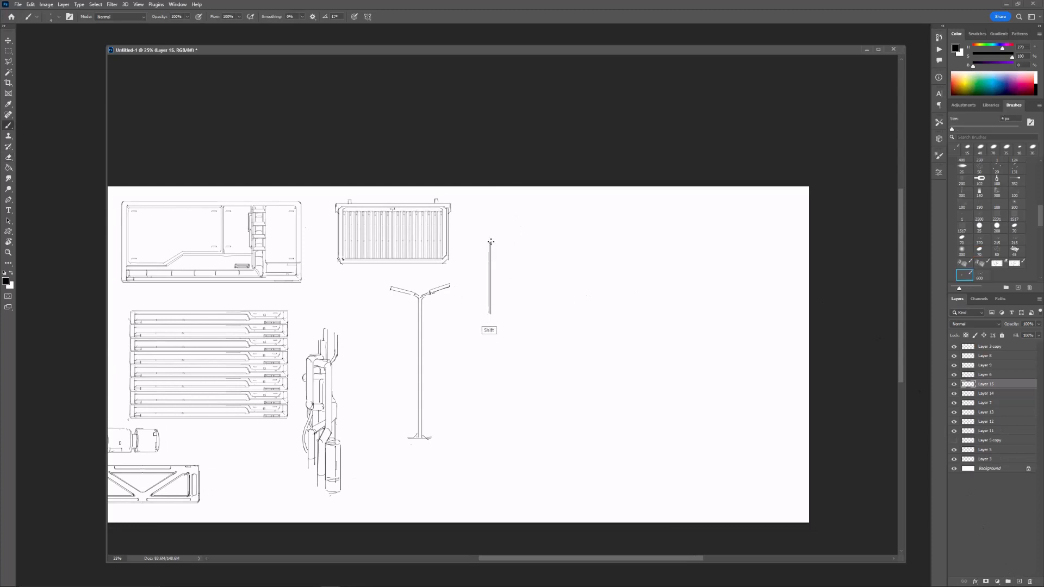
pyautogui.moveTo(507, 271)
pyautogui.mouseDown()
pyautogui.moveTo(480, 285)
pyautogui.moveTo(482, 256)
pyautogui.moveTo(495, 255)
pyautogui.mouseUp()
pyautogui.moveTo(464, 257)
pyautogui.keyDown('shift'); pyautogui.mouseDown()
pyautogui.moveTo(497, 258)
pyautogui.moveTo(495, 325)
pyautogui.mouseUp(); pyautogui.keyUp('shift')
pyautogui.keyDown('shift'); pyautogui.moveTo(495, 254); pyautogui.dragTo(495, 328); pyautogui.keyUp('shift')
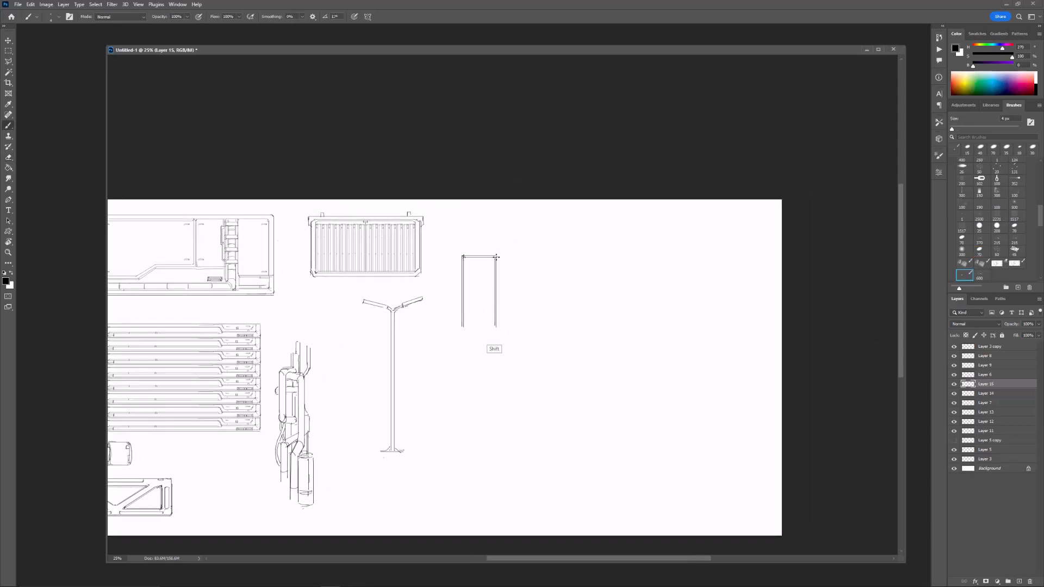
pyautogui.click(463, 327)
pyautogui.keyDown('shift'); pyautogui.click(496, 327); pyautogui.keyUp('shift')
pyautogui.click(463, 329)
pyautogui.keyDown('shift'); pyautogui.click(494, 329); pyautogui.keyUp('shift')
# Step: Draw two splayed double-line legs below the frame and join their feet with a base bar
pyautogui.click(462, 330)
pyautogui.keyDown('shift'); pyautogui.click(453, 348); pyautogui.keyUp('shift')
pyautogui.click(497, 329)
pyautogui.keyDown('shift'); pyautogui.click(503, 345); pyautogui.keyUp('shift')
pyautogui.click(464, 331)
pyautogui.keyDown('shift'); pyautogui.click(455, 349); pyautogui.keyUp('shift')
pyautogui.hotkey('ctrl', 'z')
pyautogui.hotkey('ctrl', 'z')
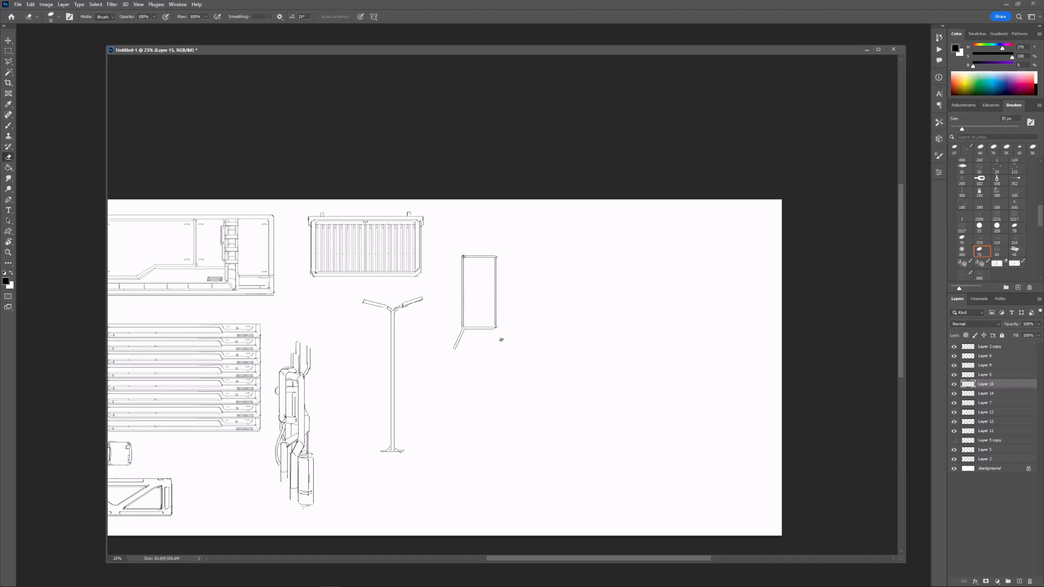
pyautogui.keyDown('shift'); pyautogui.click(505, 350); pyautogui.keyUp('shift')
pyautogui.click(495, 330)
pyautogui.keyDown('shift'); pyautogui.click(503, 349); pyautogui.keyUp('shift')
pyautogui.keyDown('shift'); pyautogui.moveTo(455, 349); pyautogui.dragTo(506, 351); pyautogui.keyUp('shift')
# Step: Add two diagonal braces meeting at the centre of the stand's base bar and clean up their joints
pyautogui.click(465, 330)
pyautogui.keyDown('shift'); pyautogui.click(483, 351); pyautogui.keyUp('shift')
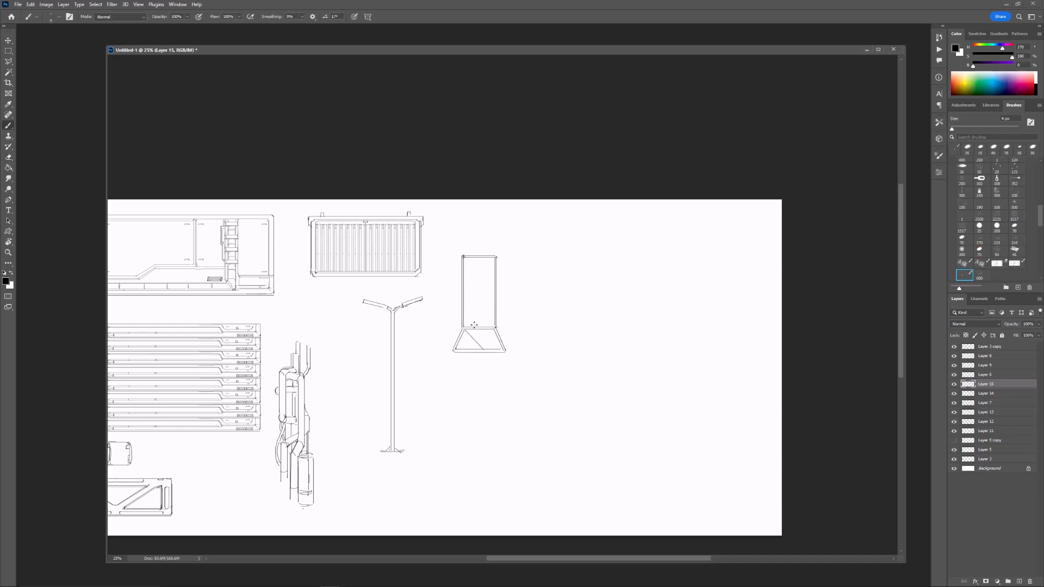
pyautogui.hotkey('ctrl', 'z')
pyautogui.click(465, 331)
pyautogui.keyDown('shift'); pyautogui.click(478, 348); pyautogui.keyUp('shift')
pyautogui.click(494, 329)
pyautogui.keyDown('shift'); pyautogui.click(480, 348); pyautogui.keyUp('shift')
pyautogui.press('e')
pyautogui.press('b')
pyautogui.press('e')
pyautogui.press('b')
# Step: Add a narrow angled side bracket along the frame's lower outer edge and erase the excess lines
pyautogui.moveTo(540, 266); pyautogui.dragTo(539, 273)
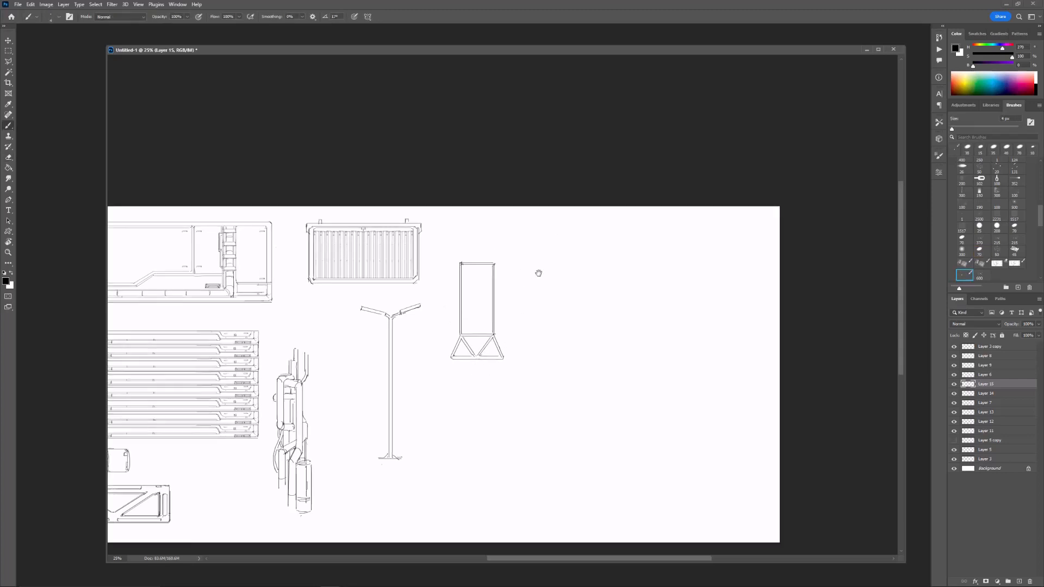
pyautogui.moveTo(461, 229); pyautogui.dragTo(458, 221)
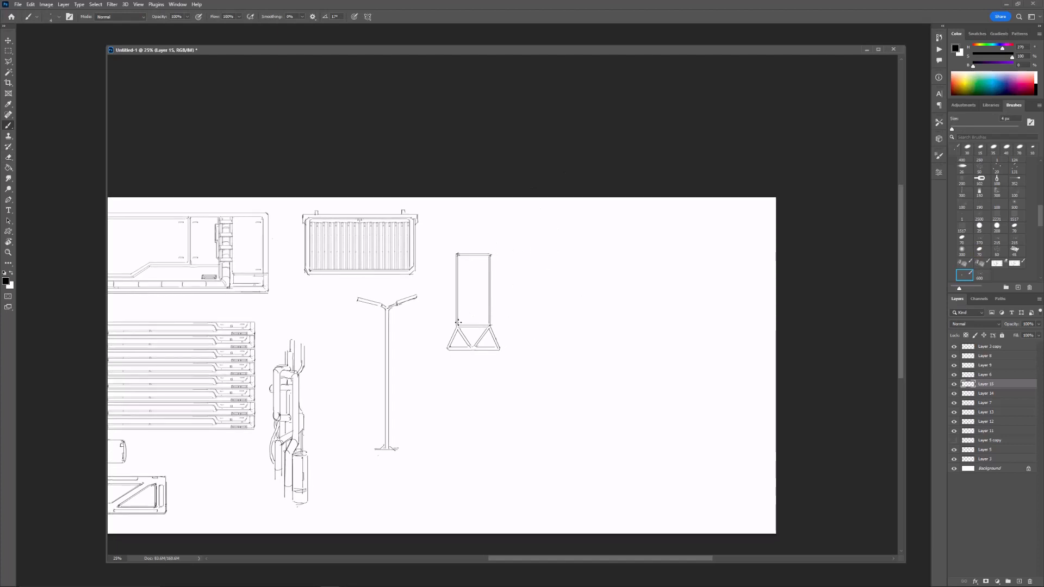
pyautogui.click(454, 305)
pyautogui.moveTo(456, 279); pyautogui.dragTo(447, 337)
pyautogui.hotkey('ctrl', 'z')
pyautogui.moveTo(454, 297); pyautogui.dragTo(452, 336)
pyautogui.hotkey('ctrl', '+')
pyautogui.press('e')
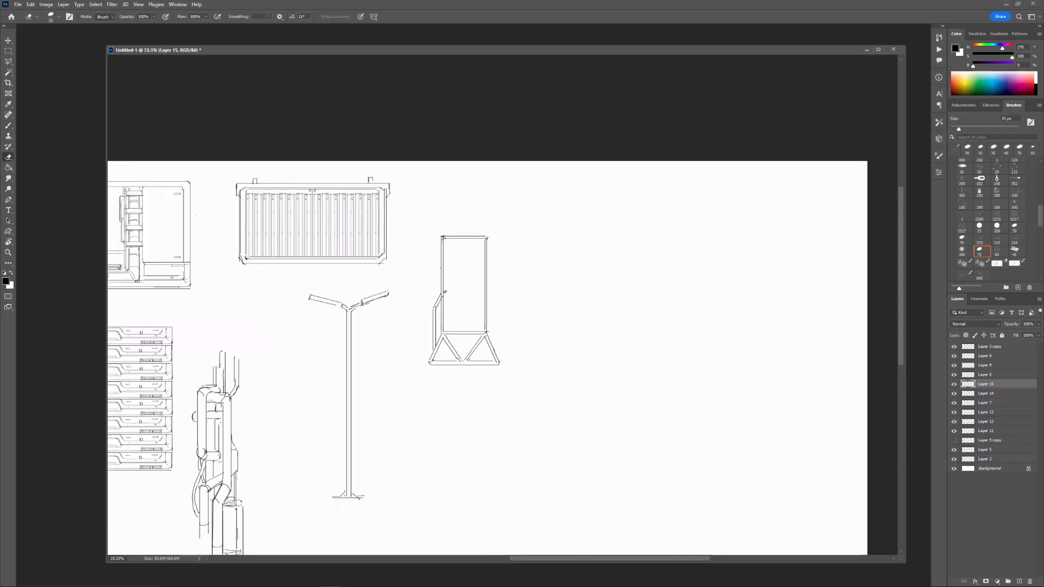
pyautogui.hotkey('ctrl', '-')
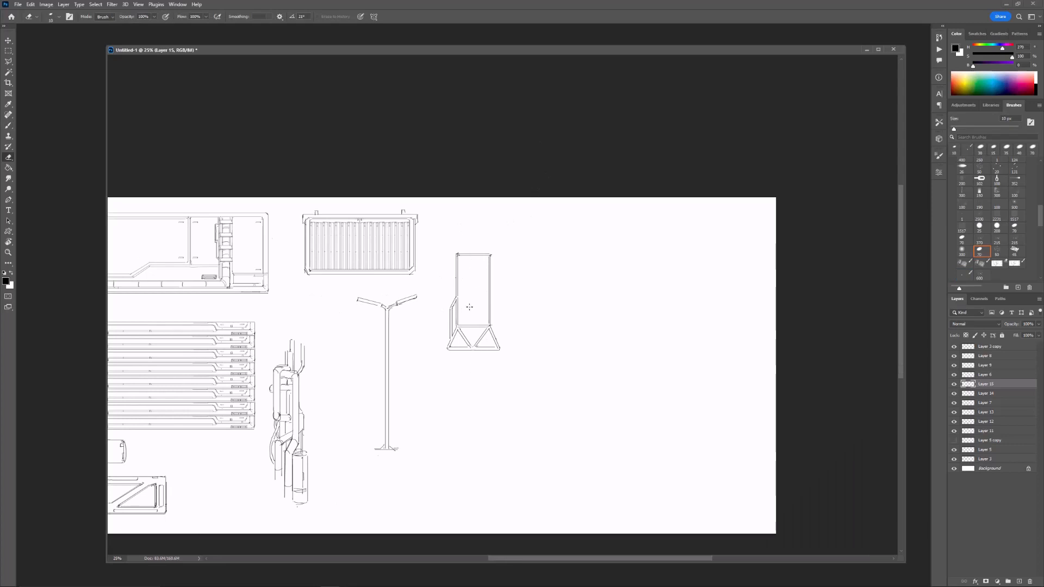
# Step: Add a new layer, then move the stand's layer down between the pipe assembly and the lamp post
pyautogui.click(1020, 583)
pyautogui.click(983, 394)
pyautogui.hotkey('ctrl', 't')
pyautogui.moveTo(479, 283); pyautogui.dragTo(354, 447)
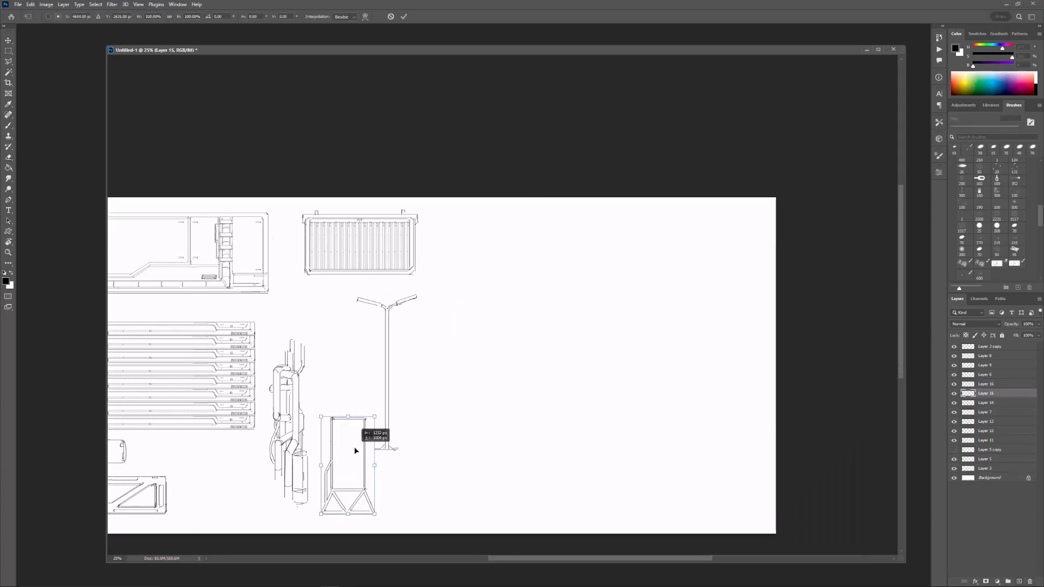
pyautogui.press('Return')
# Step: Draw a slim vertical mast with a thinner upper section on a new layer beside the lamp post and adjust its sections
pyautogui.click(1019, 582)
pyautogui.press('b')
pyautogui.moveTo(428, 339)
pyautogui.mouseDown()
pyautogui.moveTo(429, 288)
pyautogui.moveTo(430, 335)
pyautogui.mouseUp()
pyautogui.moveTo(431, 286)
pyautogui.keyDown('shift'); pyautogui.mouseDown()
pyautogui.moveTo(431, 245)
pyautogui.moveTo(450, 348)
pyautogui.mouseUp(); pyautogui.keyUp('shift')
pyautogui.press('m')
pyautogui.hotkey('ctrl', 't')
pyautogui.moveTo(434, 349); pyautogui.dragTo(434, 399)
pyautogui.press('Return')
pyautogui.hotkey('ctrl', 'd')
# Step: Sketch a small stepped base with a side block at the foot of the mast
pyautogui.press('b')
pyautogui.moveTo(427, 358); pyautogui.dragTo(427, 367)
pyautogui.moveTo(427, 359)
pyautogui.mouseDown()
pyautogui.moveTo(428, 382)
pyautogui.moveTo(437, 370)
pyautogui.mouseUp()
pyautogui.press('e')
pyautogui.press('b')
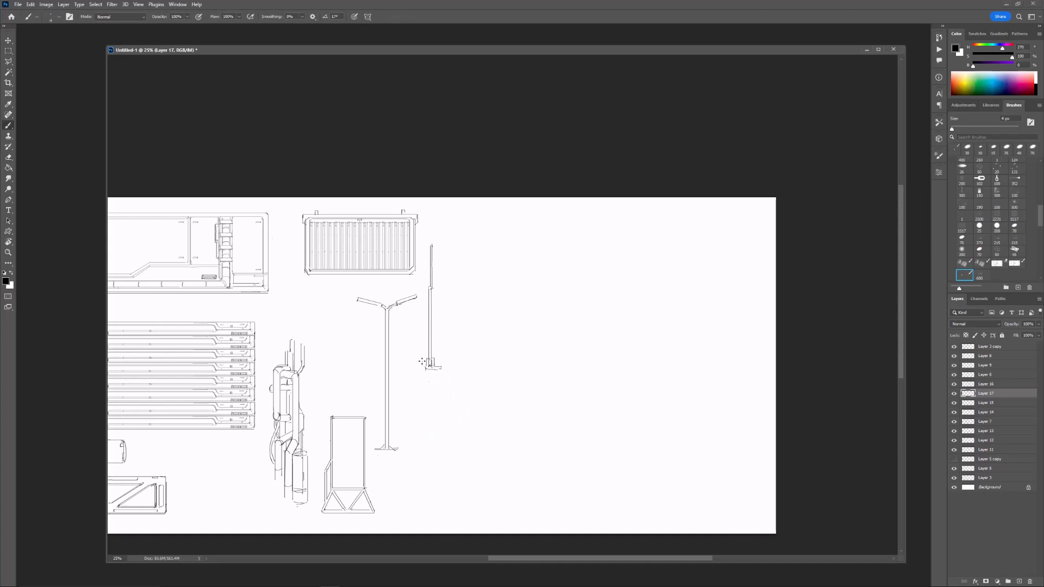
pyautogui.moveTo(420, 351)
pyautogui.mouseDown()
pyautogui.moveTo(420, 368)
pyautogui.moveTo(431, 367)
pyautogui.mouseUp()
# Step: Clean up the mast's base lines and add another vertical line along its lower section
pyautogui.press('e')
pyautogui.press('b')
pyautogui.press('e')
pyautogui.press('b')
pyautogui.moveTo(432, 284); pyautogui.dragTo(432, 341)
pyautogui.press('e')
# Step: Move the mast down so that it stands beside the lower part of the lamp post
pyautogui.hotkey('ctrl', '-')
pyautogui.hotkey('ctrl', 't')
pyautogui.moveTo(459, 291); pyautogui.dragTo(455, 369)
pyautogui.click(662, 182)
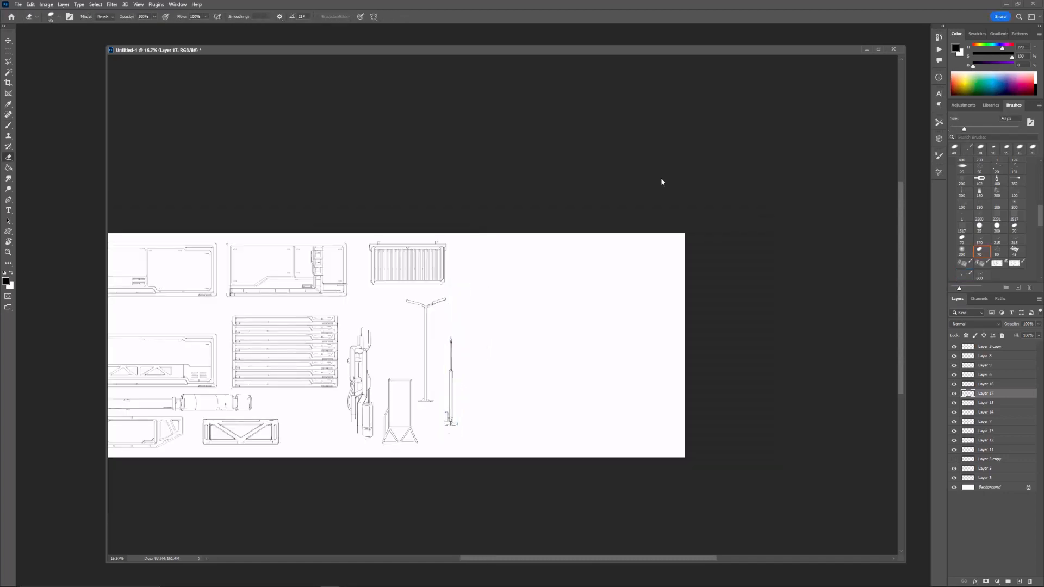
# Step: On a new layer, sketch the wavy upper outline of a smoke plume in the empty area beside the lamp post
pyautogui.press('b')
pyautogui.hotkey('ctrl', '+')
pyautogui.hotkey('ctrl', '+')
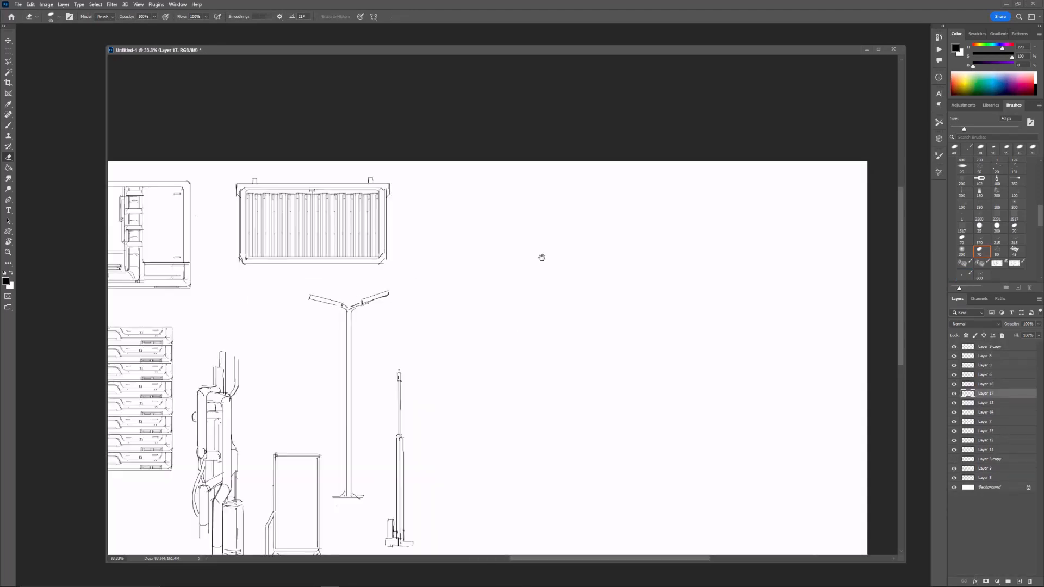
pyautogui.press('e')
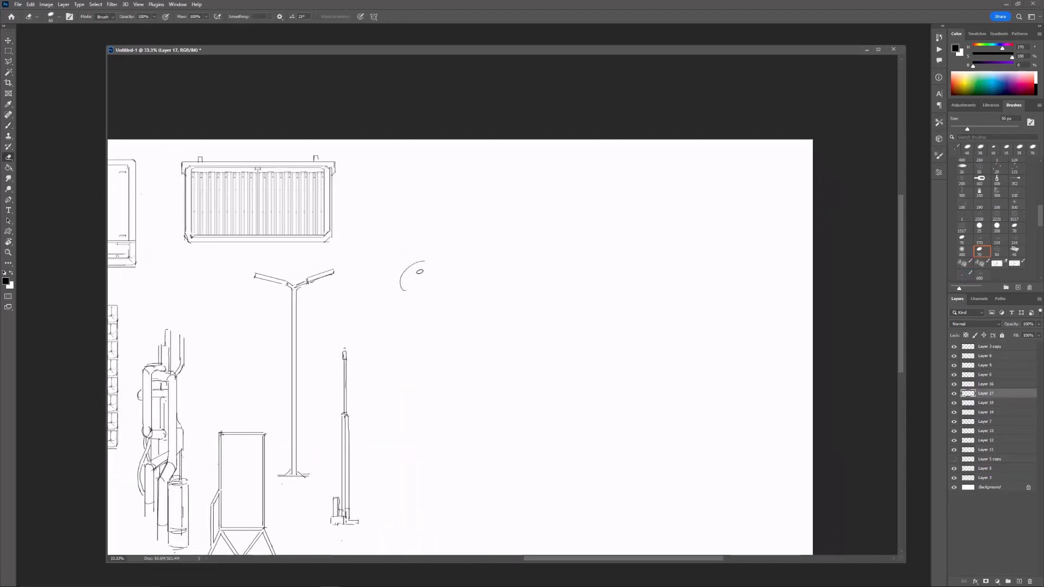
pyautogui.hotkey('ctrl', 'shift', 'alt', 'n')
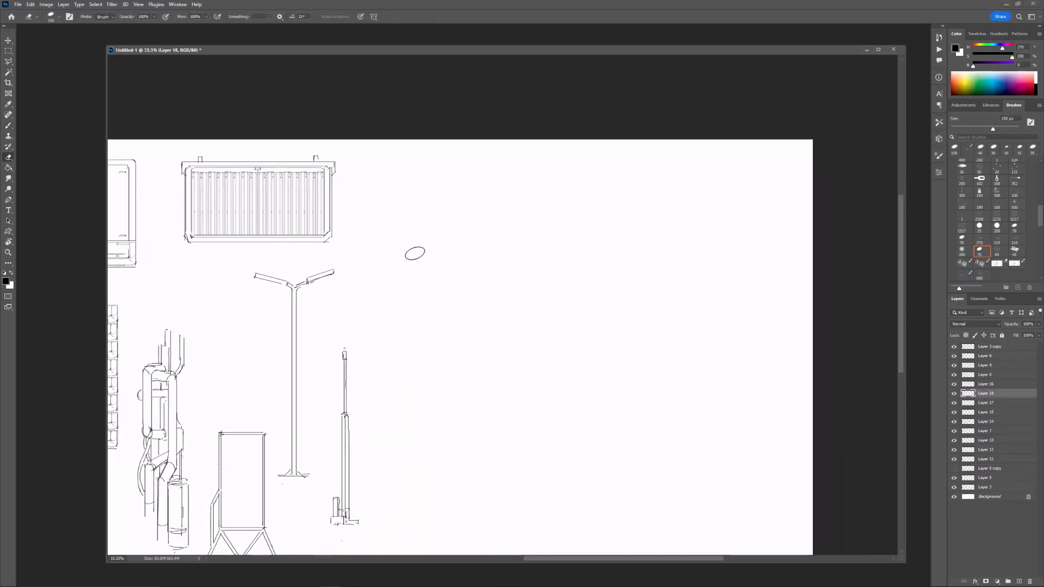
pyautogui.press('b')
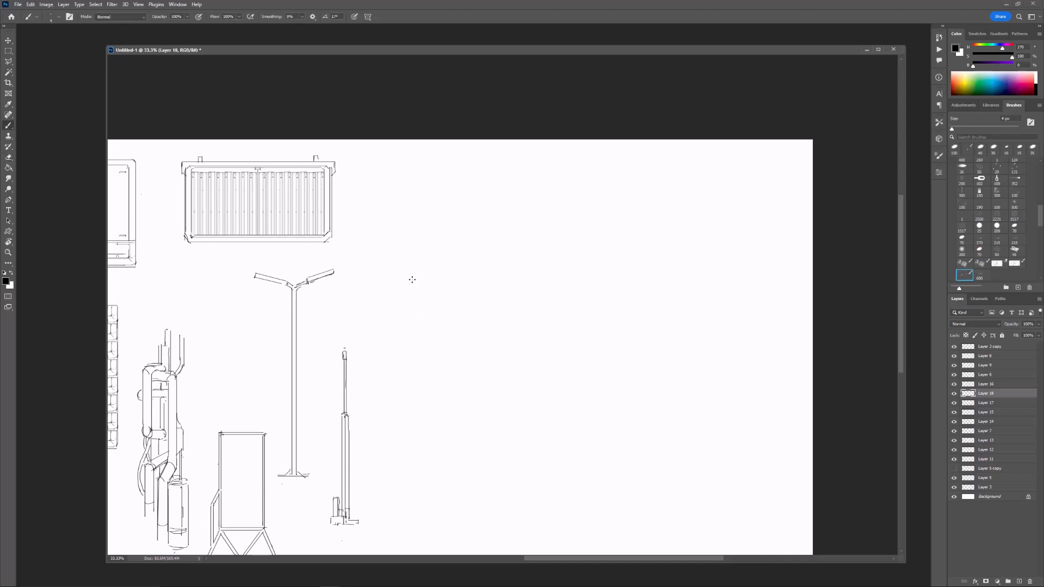
pyautogui.moveTo(410, 331)
pyautogui.mouseDown()
pyautogui.moveTo(476, 278)
pyautogui.moveTo(508, 281)
pyautogui.mouseUp()
pyautogui.moveTo(540, 261)
pyautogui.mouseDown()
pyautogui.moveTo(498, 295)
pyautogui.moveTo(559, 261)
pyautogui.mouseUp()
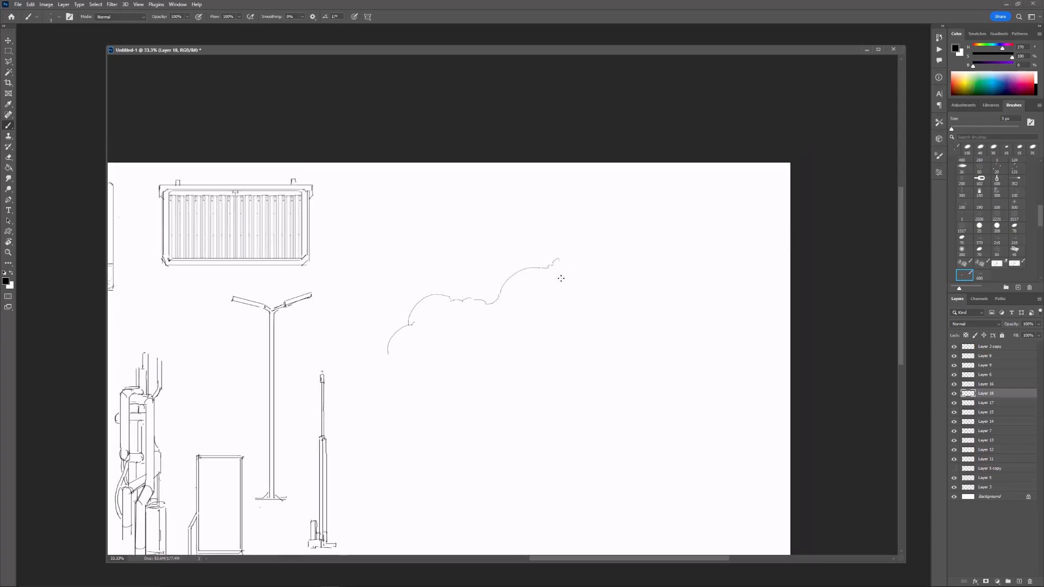
# Step: Draw the plume's lower edge with a curled tip and add rounded puffs inside its front end
pyautogui.moveTo(391, 369)
pyautogui.mouseDown()
pyautogui.moveTo(422, 343)
pyautogui.moveTo(390, 370)
pyautogui.moveTo(514, 345)
pyautogui.mouseUp()
pyautogui.hotkey('ctrl', 'z')
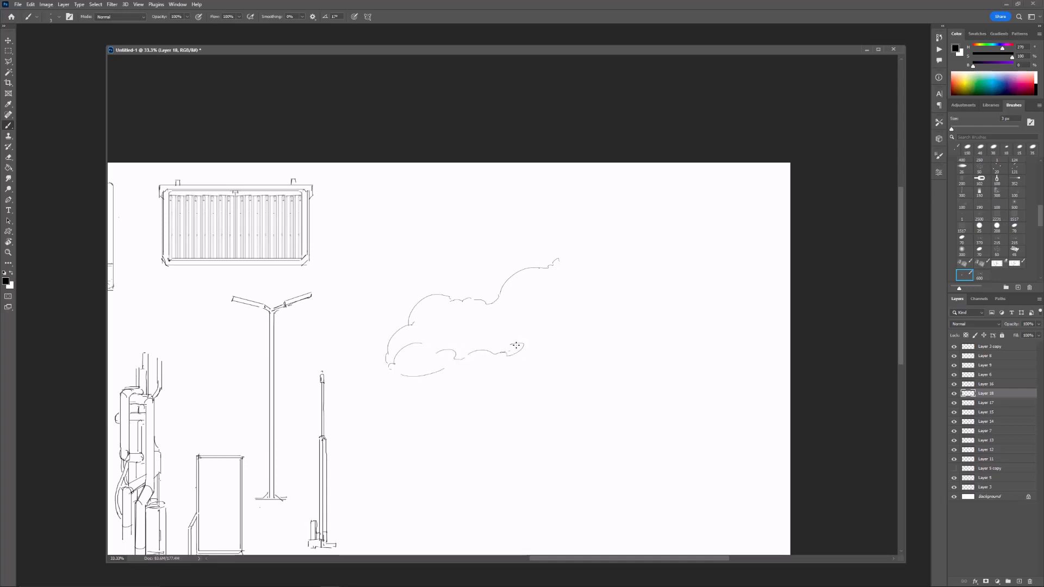
pyautogui.moveTo(445, 369); pyautogui.dragTo(519, 356)
pyautogui.press('e')
pyautogui.moveTo(515, 356); pyautogui.dragTo(463, 359)
pyautogui.press('b')
pyautogui.moveTo(441, 348); pyautogui.dragTo(452, 367)
pyautogui.moveTo(491, 328); pyautogui.dragTo(469, 346)
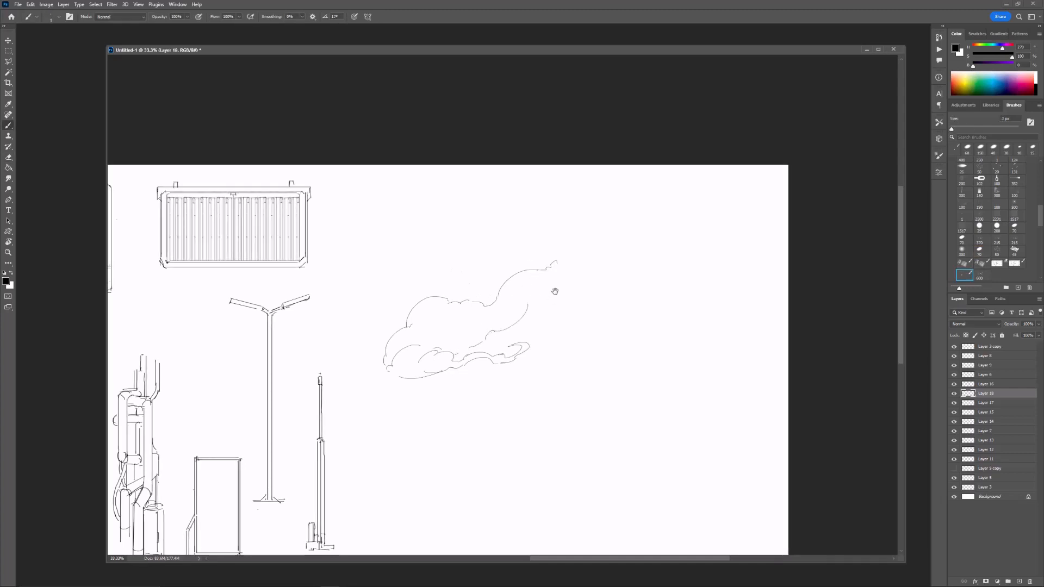
# Step: Redraw the plume's inner contour with a small curl between the upper body and the lower wisp
pyautogui.moveTo(556, 291); pyautogui.dragTo(539, 306)
pyautogui.hotkey('ctrl', 'z')
pyautogui.moveTo(466, 356); pyautogui.dragTo(507, 332)
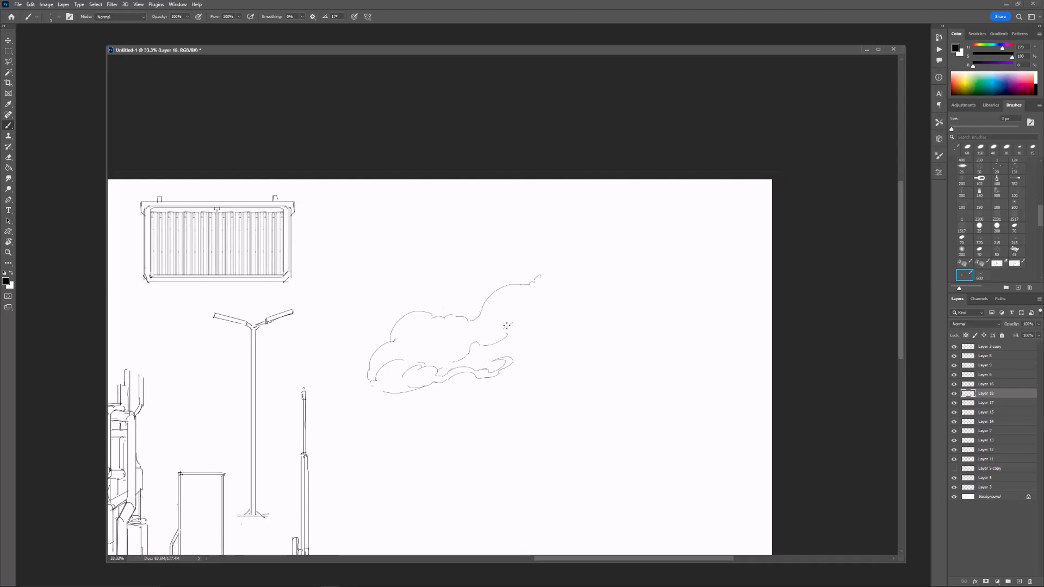
pyautogui.moveTo(540, 275)
pyautogui.mouseDown()
pyautogui.moveTo(559, 284)
pyautogui.moveTo(515, 285)
pyautogui.moveTo(543, 292)
pyautogui.mouseUp()
pyautogui.press('e')
pyautogui.press('b')
# Step: Extend the plume into a long tail that narrows diagonally upward to a thin curled tip
pyautogui.moveTo(496, 318); pyautogui.dragTo(571, 277)
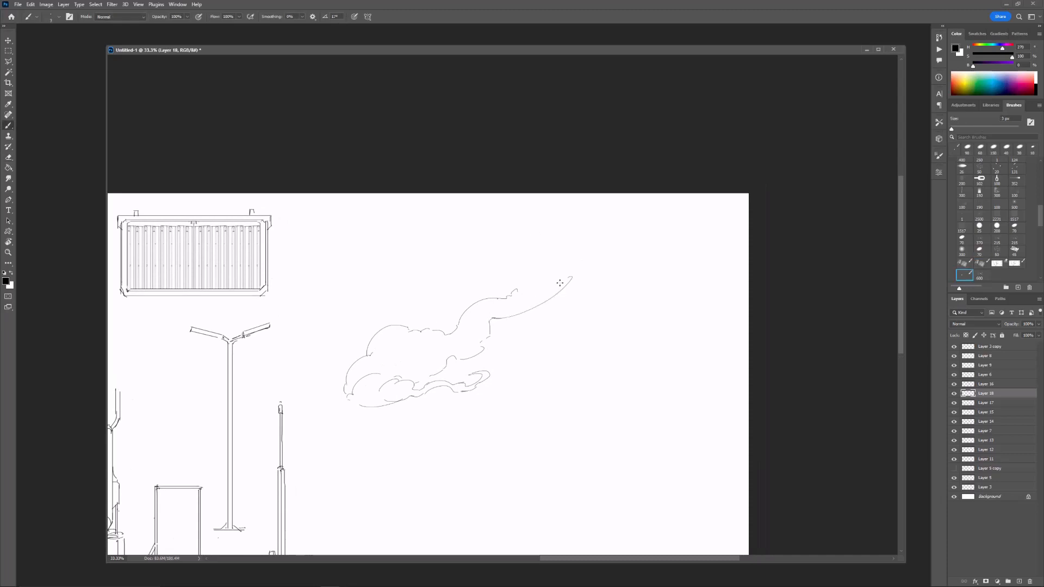
pyautogui.hotkey('ctrl', 'z')
pyautogui.moveTo(492, 317); pyautogui.dragTo(611, 254)
pyautogui.hotkey('ctrl', 'z')
pyautogui.moveTo(562, 287)
pyautogui.mouseDown()
pyautogui.moveTo(609, 246)
pyautogui.moveTo(577, 254)
pyautogui.moveTo(573, 267)
pyautogui.mouseUp()
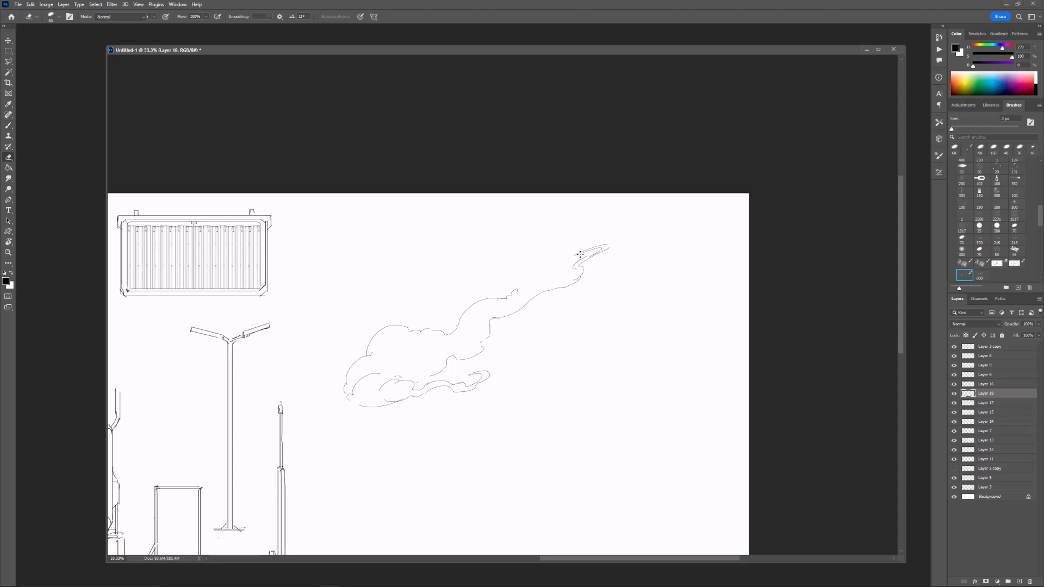
pyautogui.moveTo(516, 293)
pyautogui.mouseDown()
pyautogui.moveTo(568, 265)
pyautogui.moveTo(552, 274)
pyautogui.mouseUp()
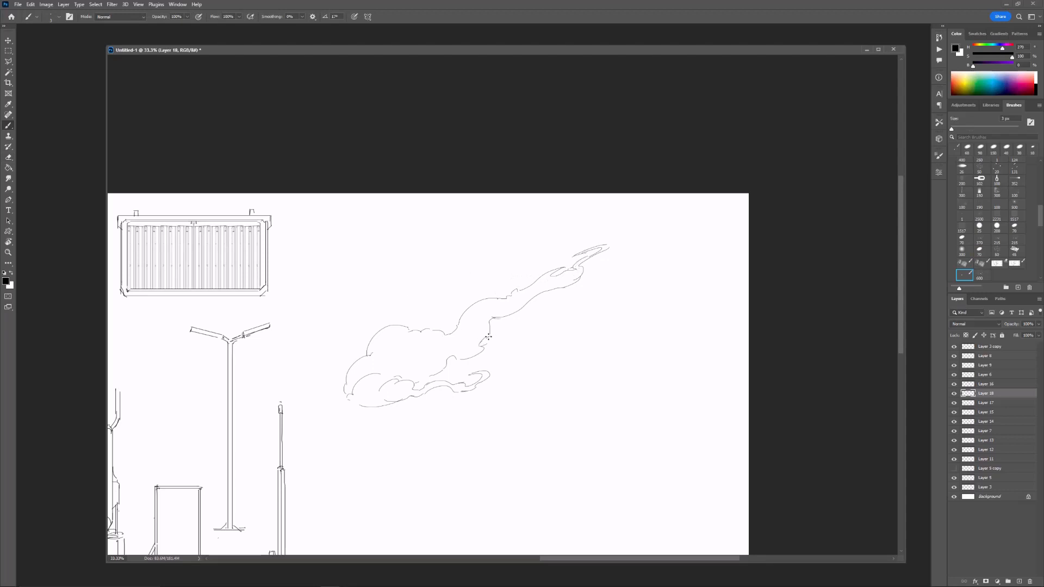
# Step: Clean up the plume's edge below the tail and redraw its rounded front outline and inner fold lines
pyautogui.press('e')
pyautogui.moveTo(483, 349); pyautogui.dragTo(467, 357)
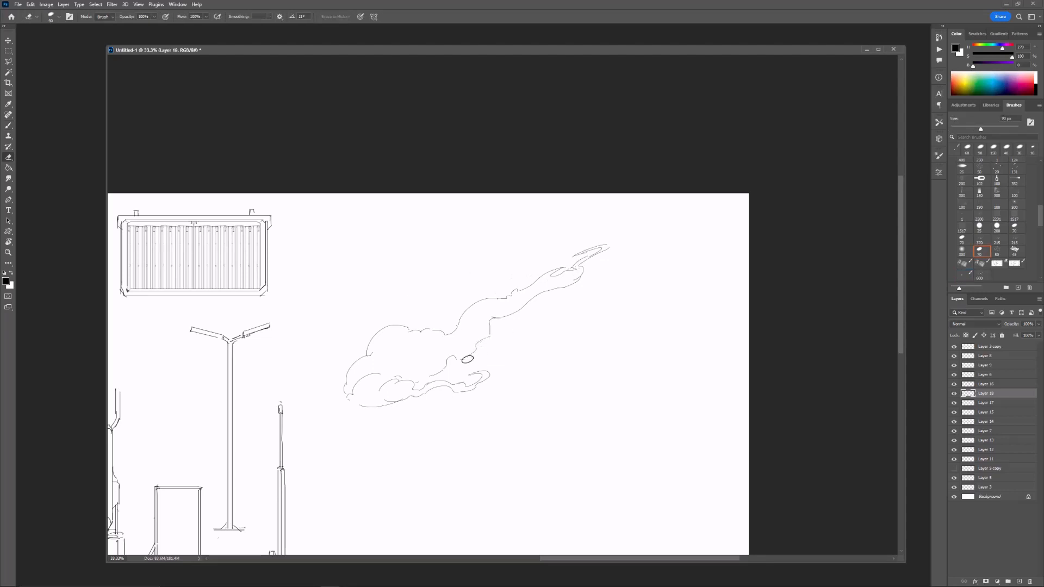
pyautogui.press('b')
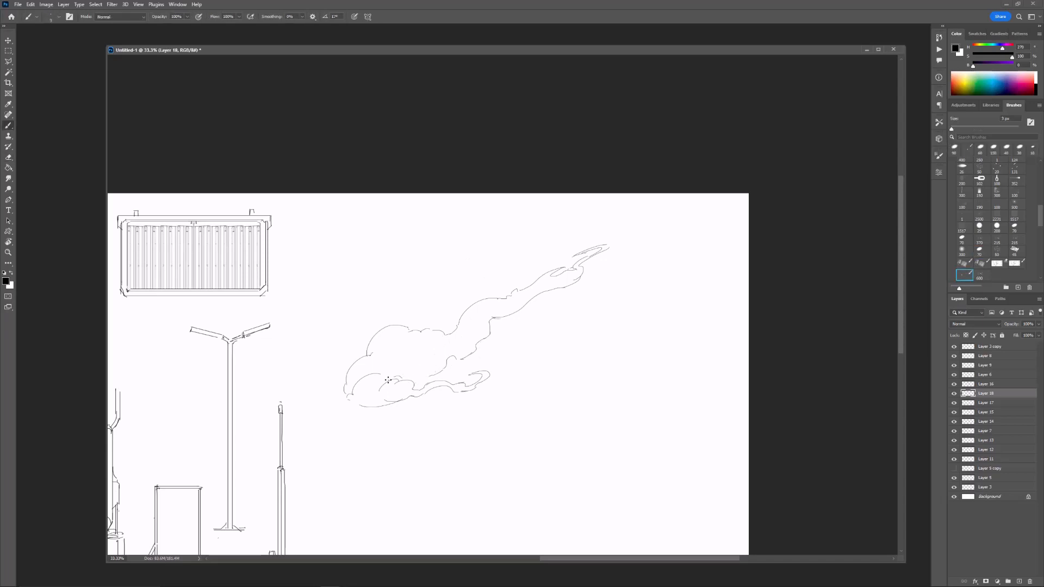
pyautogui.moveTo(392, 379)
pyautogui.mouseDown()
pyautogui.moveTo(428, 374)
pyautogui.moveTo(406, 399)
pyautogui.moveTo(428, 375)
pyautogui.mouseUp()
pyautogui.hotkey('ctrl', 'z')
pyautogui.hotkey('ctrl', 'z')
pyautogui.press('e')
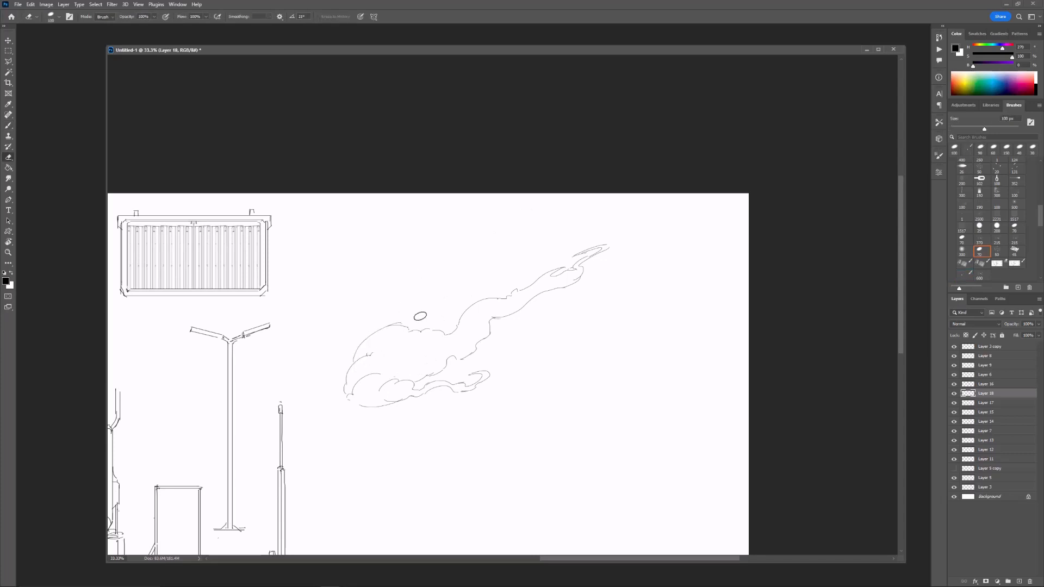
pyautogui.press('b')
pyautogui.moveTo(438, 355); pyautogui.dragTo(427, 375)
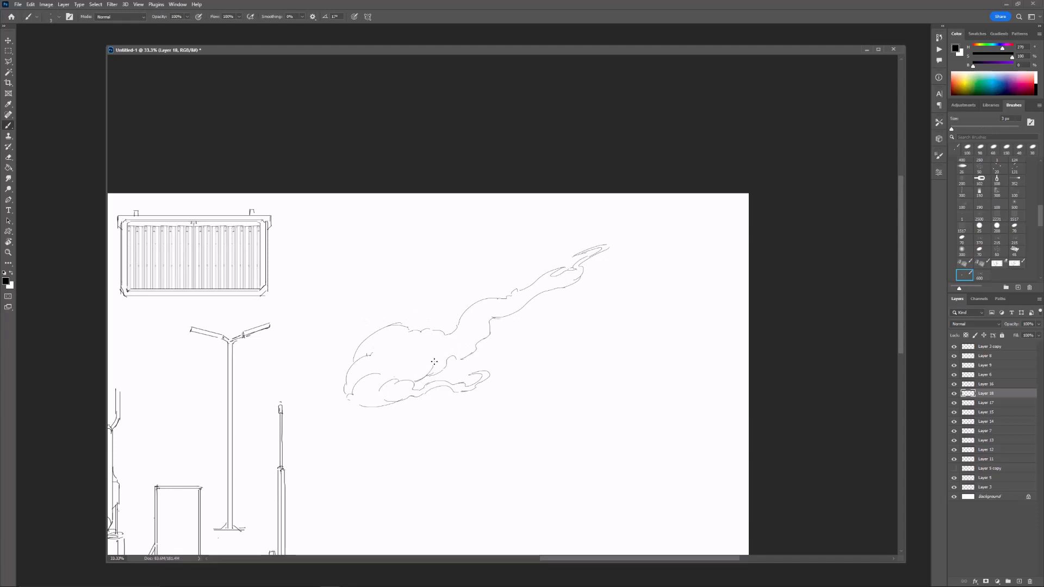
pyautogui.moveTo(374, 372); pyautogui.dragTo(358, 382)
# Step: Add a small curling wisp rising from the top of the plume's rounded front, erasing overlapping outline
pyautogui.press('e')
pyautogui.moveTo(414, 321)
pyautogui.mouseDown()
pyautogui.moveTo(422, 320)
pyautogui.moveTo(404, 321)
pyautogui.mouseUp()
pyautogui.press('b')
pyautogui.press('e')
pyautogui.press('b')
pyautogui.moveTo(418, 317); pyautogui.dragTo(397, 324)
pyautogui.press('e')
pyautogui.press('[')
pyautogui.press('b')
pyautogui.press('e')
pyautogui.moveTo(426, 319); pyautogui.dragTo(410, 321)
pyautogui.press('b')
pyautogui.press('e')
pyautogui.press('b')
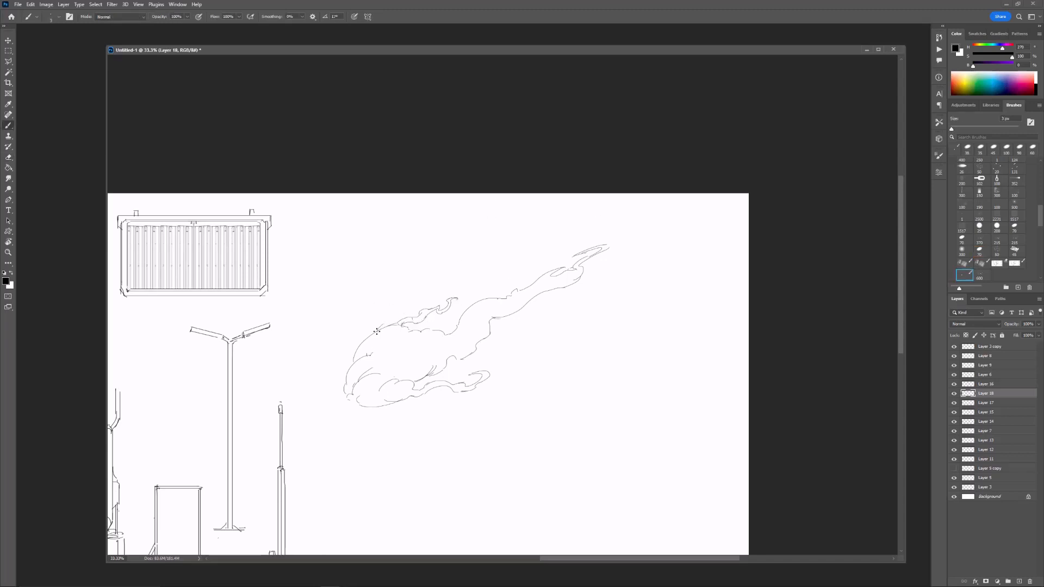
# Step: Tidy the lines under the upper wisp and reshape the plume's lower edge where the tail begins
pyautogui.press('e')
pyautogui.press('b')
pyautogui.press('e')
pyautogui.moveTo(411, 333); pyautogui.dragTo(422, 331)
pyautogui.press('b')
pyautogui.press('e')
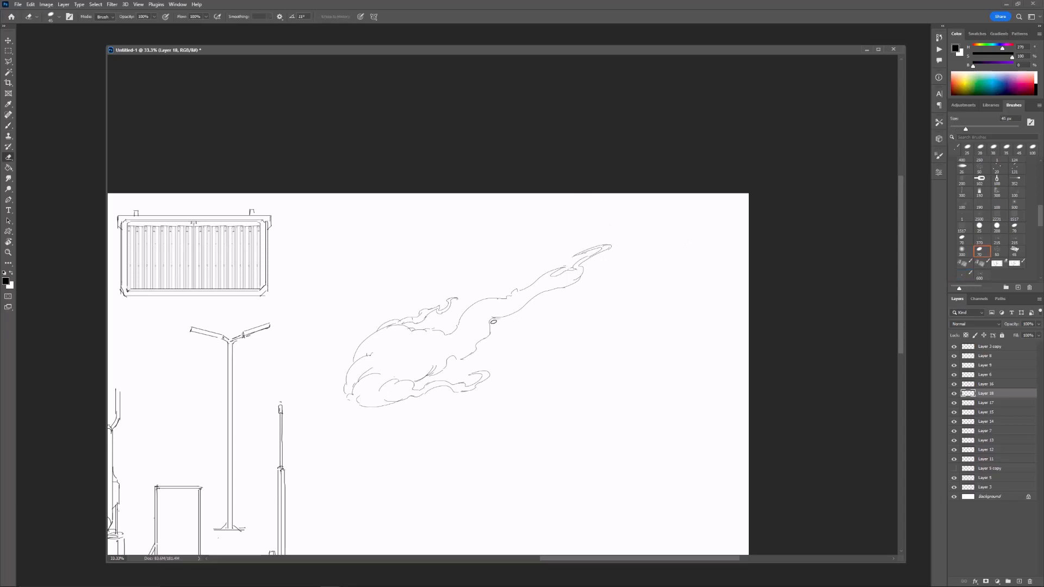
pyautogui.moveTo(498, 315); pyautogui.dragTo(493, 322)
pyautogui.press('b')
pyautogui.moveTo(442, 362); pyautogui.dragTo(494, 324)
pyautogui.press('e')
pyautogui.press('b')
pyautogui.press('e')
pyautogui.press('b')
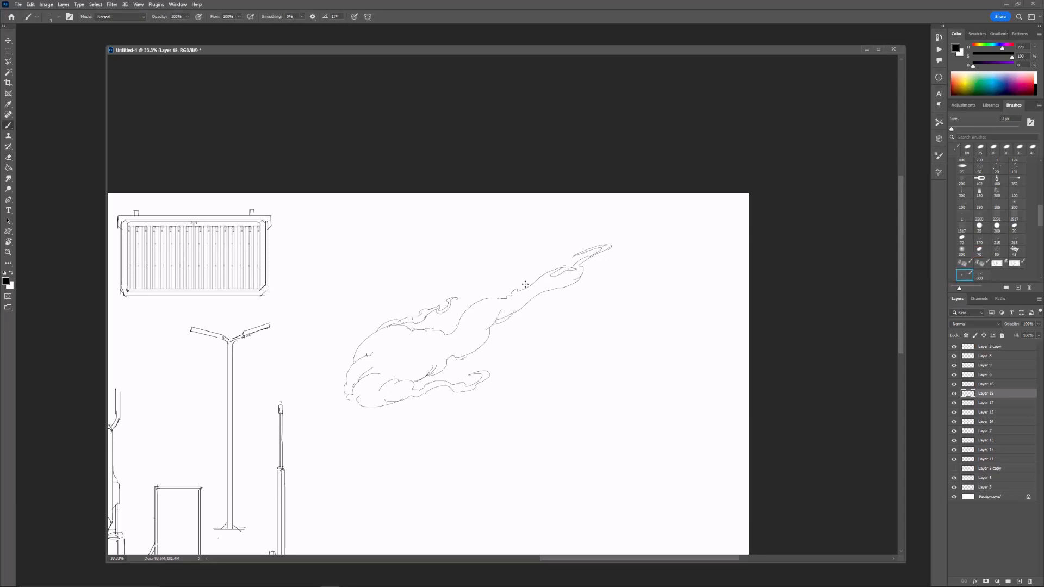
# Step: Scale the smoke plume down slightly and move it up, closer to the corrugated panel
pyautogui.hotkey('ctrl', '-')
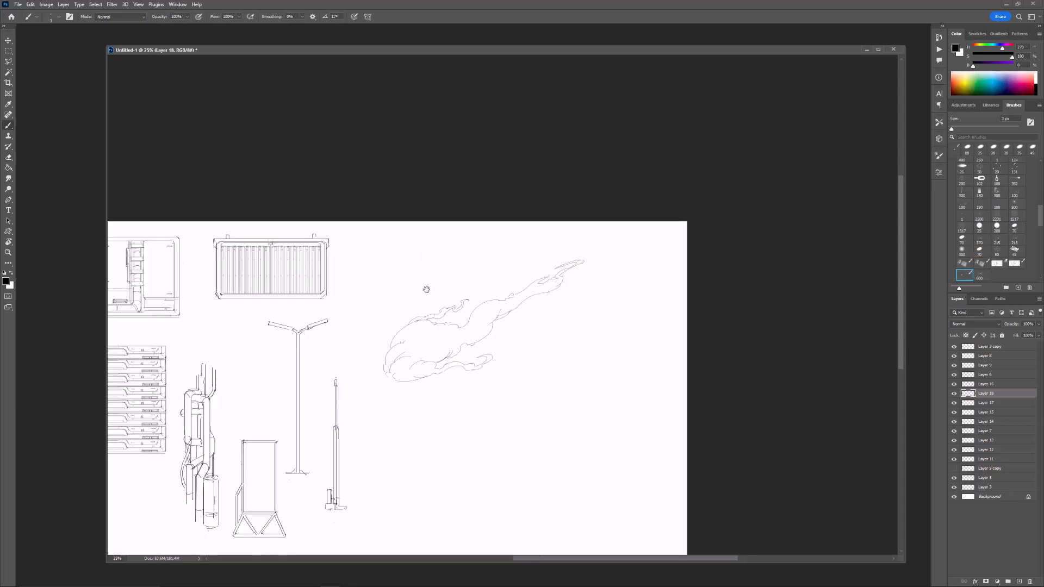
pyautogui.moveTo(427, 290); pyautogui.dragTo(473, 289)
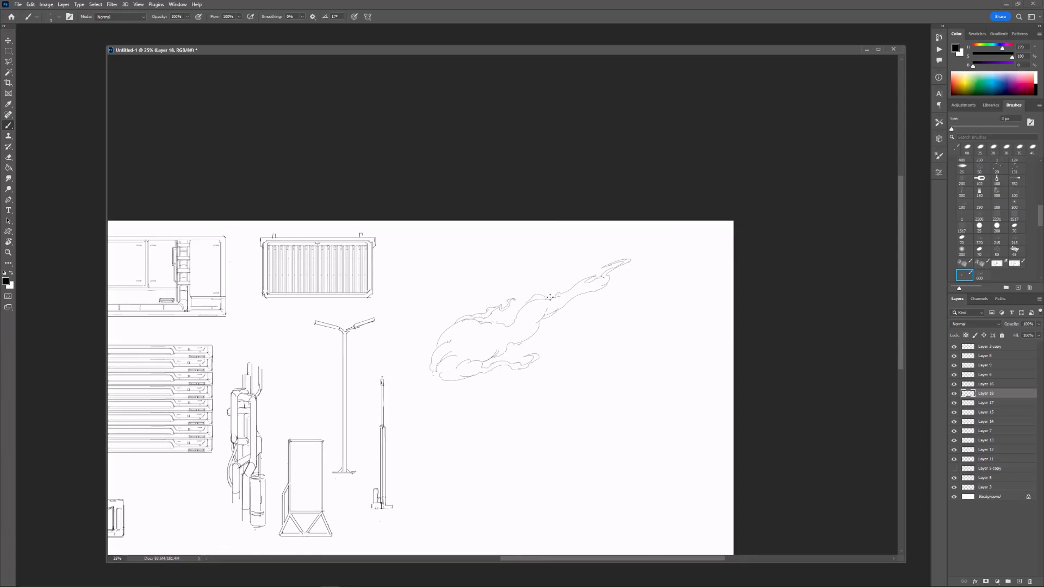
pyautogui.press('e')
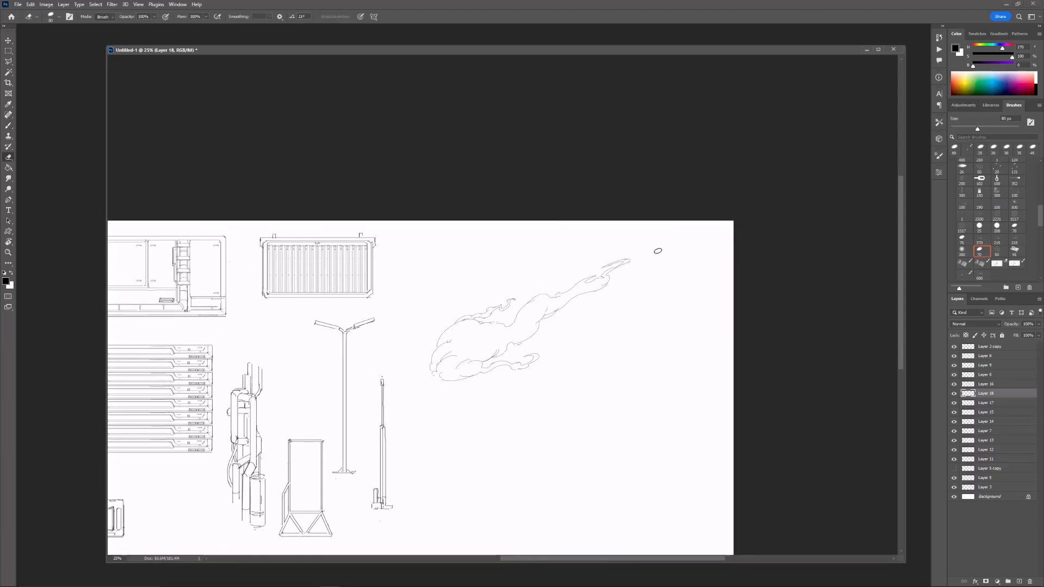
pyautogui.hotkey('ctrl', 't')
pyautogui.moveTo(631, 259); pyautogui.dragTo(598, 281)
pyautogui.moveTo(563, 305); pyautogui.dragTo(550, 272)
pyautogui.press('Return')
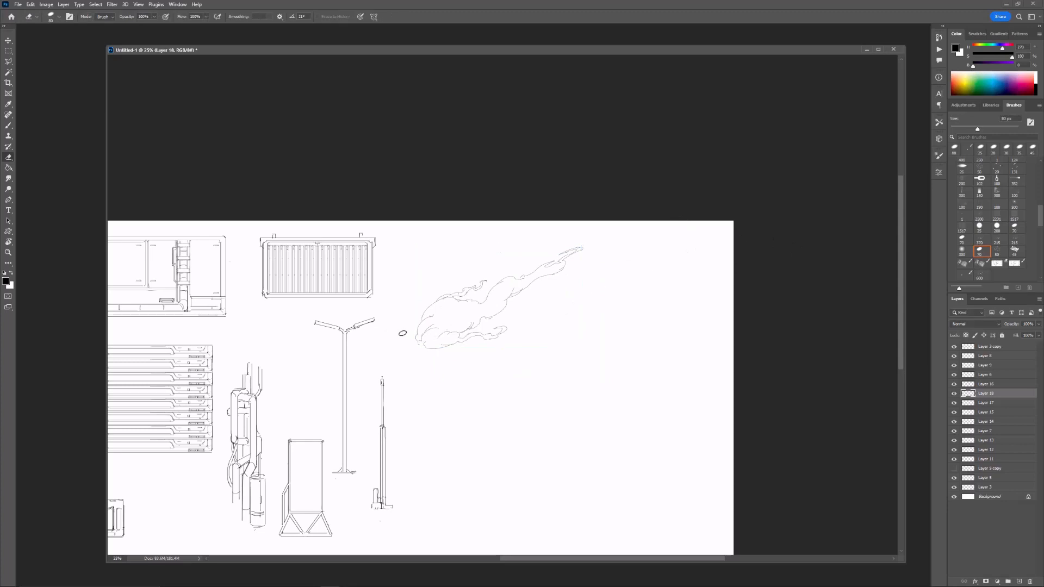
# Step: Make a circular selection below the plume and stroke it in black, 4 px wide and centred, on a new layer
pyautogui.moveTo(378, 332); pyautogui.dragTo(434, 284)
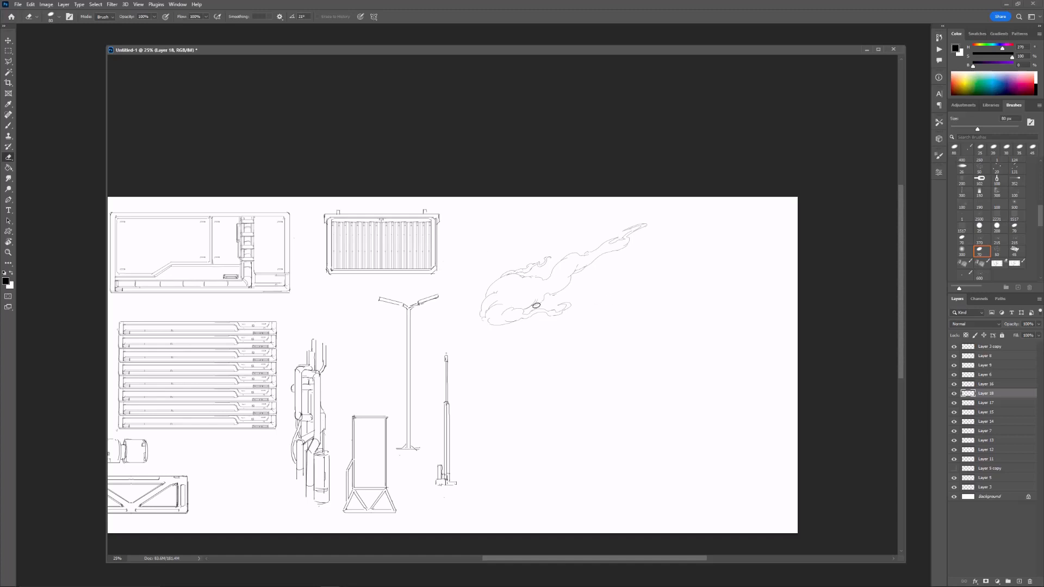
pyautogui.moveTo(232, 284); pyautogui.dragTo(425, 341)
pyautogui.moveTo(357, 300); pyautogui.dragTo(513, 269)
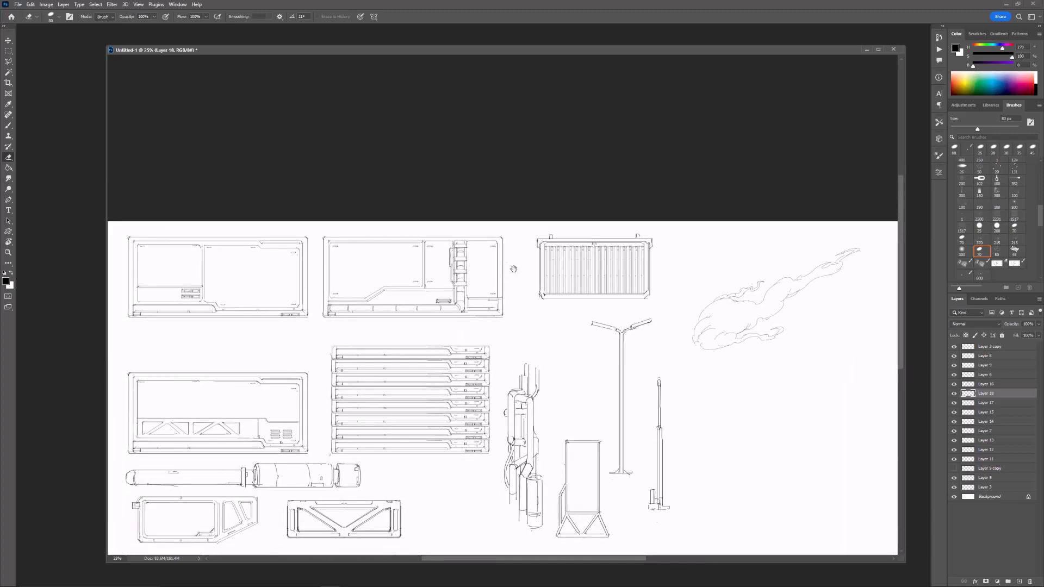
pyautogui.moveTo(630, 294)
pyautogui.mouseDown()
pyautogui.moveTo(482, 285)
pyautogui.moveTo(404, 263)
pyautogui.mouseUp()
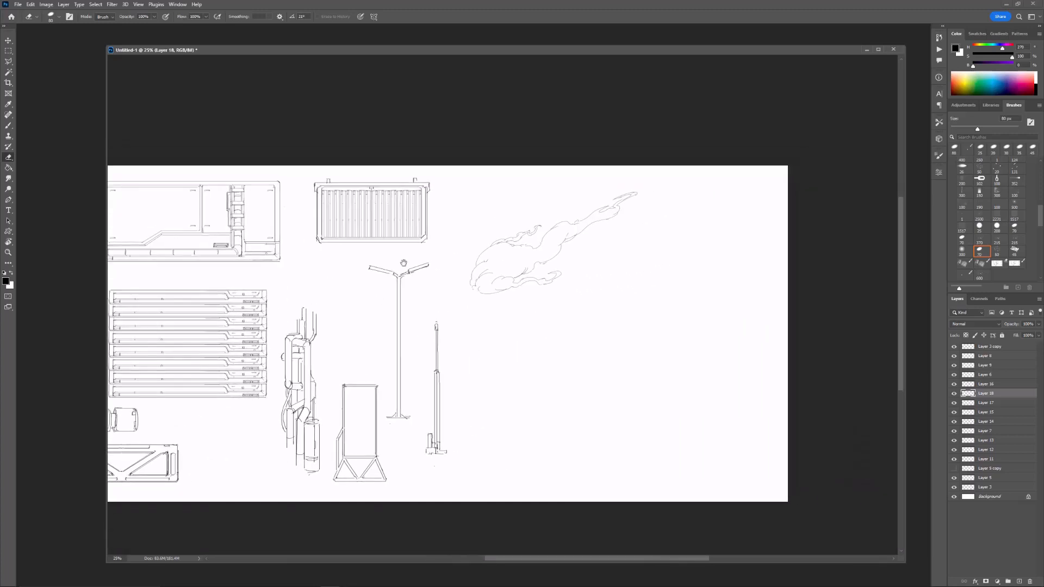
pyautogui.rightClick(8, 51)
pyautogui.click(49, 58)
pyautogui.keyDown('shift'); pyautogui.moveTo(501, 329); pyautogui.dragTo(588, 416); pyautogui.keyUp('shift')
pyautogui.hotkey('ctrl', 'shift', 'alt', 'n')
pyautogui.rightClick(531, 352)
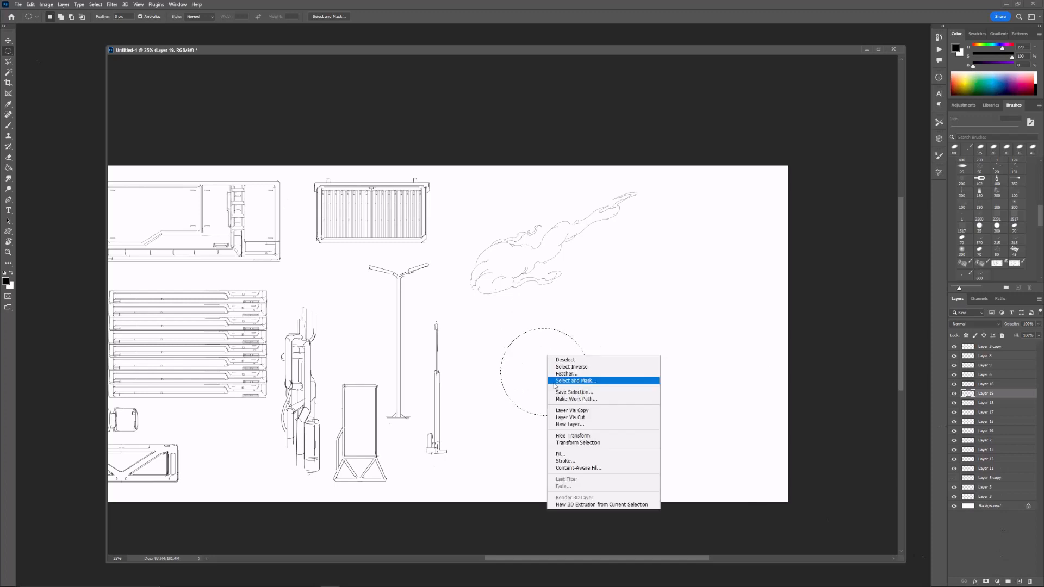
pyautogui.click(582, 378)
pyautogui.write('5')
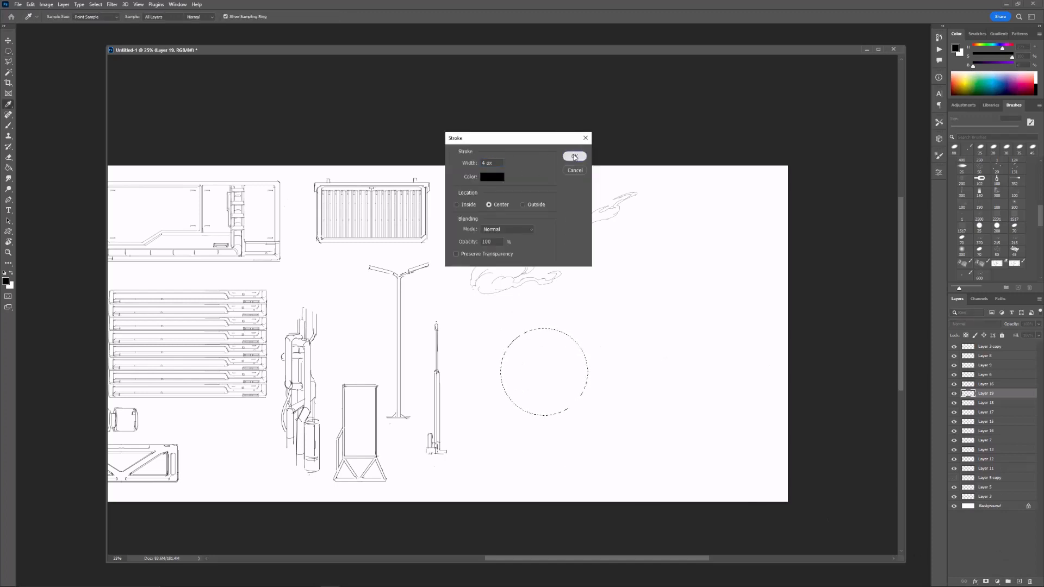
pyautogui.click(575, 155)
pyautogui.hotkey('ctrl', 'd')
# Step: Duplicate the circle and resize and position the copy to form a thin double-lined ring
pyautogui.hotkey('ctrl', 'j')
pyautogui.hotkey('ctrl', 't')
pyautogui.moveTo(589, 328); pyautogui.dragTo(584, 345)
pyautogui.press('Return')
pyautogui.hotkey('ctrl', '-')
pyautogui.hotkey('ctrl', '+')
pyautogui.hotkey('ctrl', '+')
pyautogui.moveTo(693, 335); pyautogui.dragTo(661, 324)
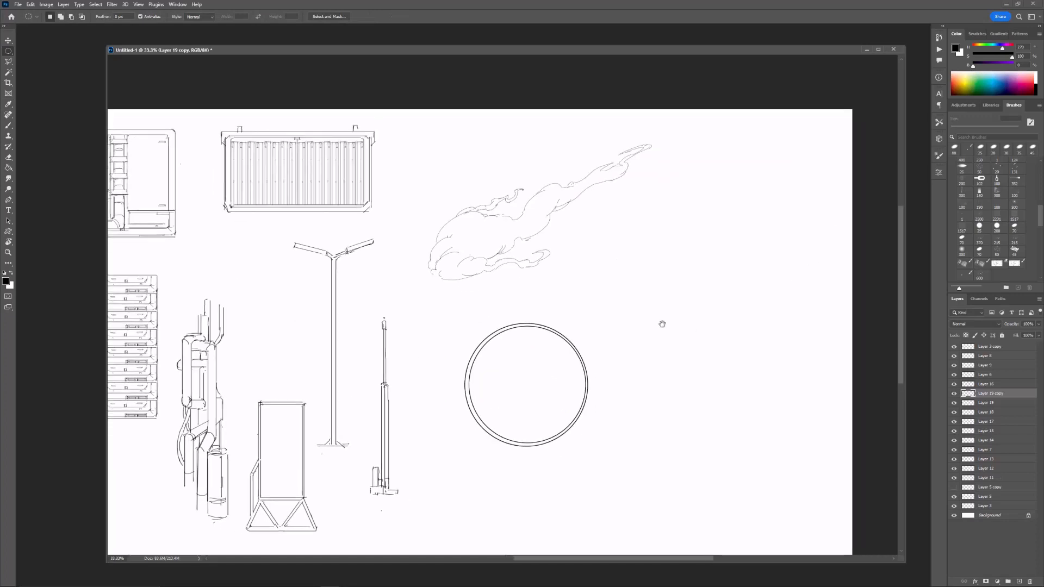
pyautogui.hotkey('ctrl', 't')
pyautogui.moveTo(588, 445); pyautogui.dragTo(590, 447)
pyautogui.moveTo(574, 408); pyautogui.dragTo(577, 407)
pyautogui.press('Return')
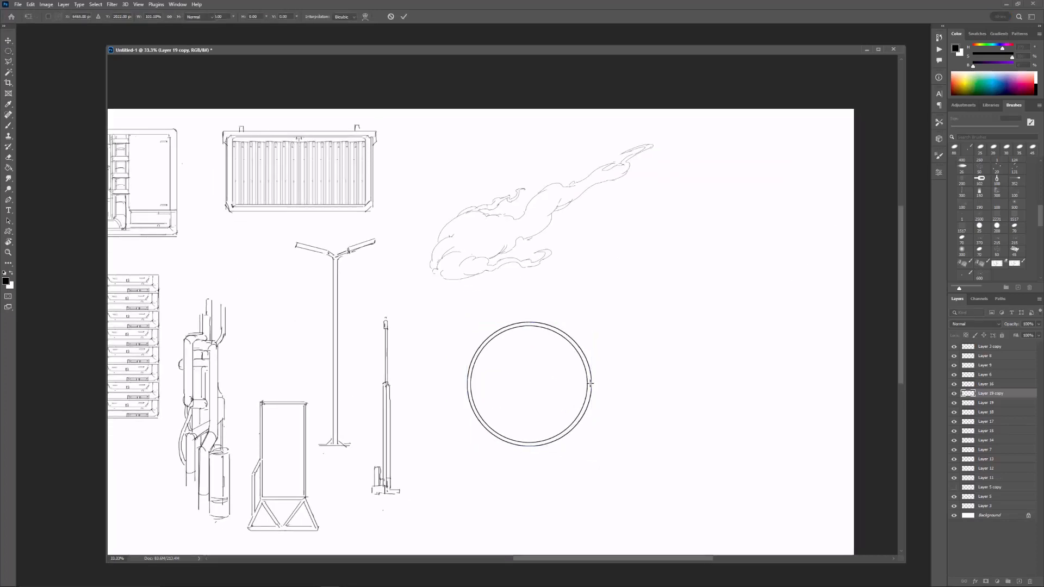
# Step: Fine-tune the size of the circle copy and merge both circles into one layer
pyautogui.hotkey('ctrl', '-')
pyautogui.hotkey('ctrl', '+')
pyautogui.hotkey('ctrl', 't')
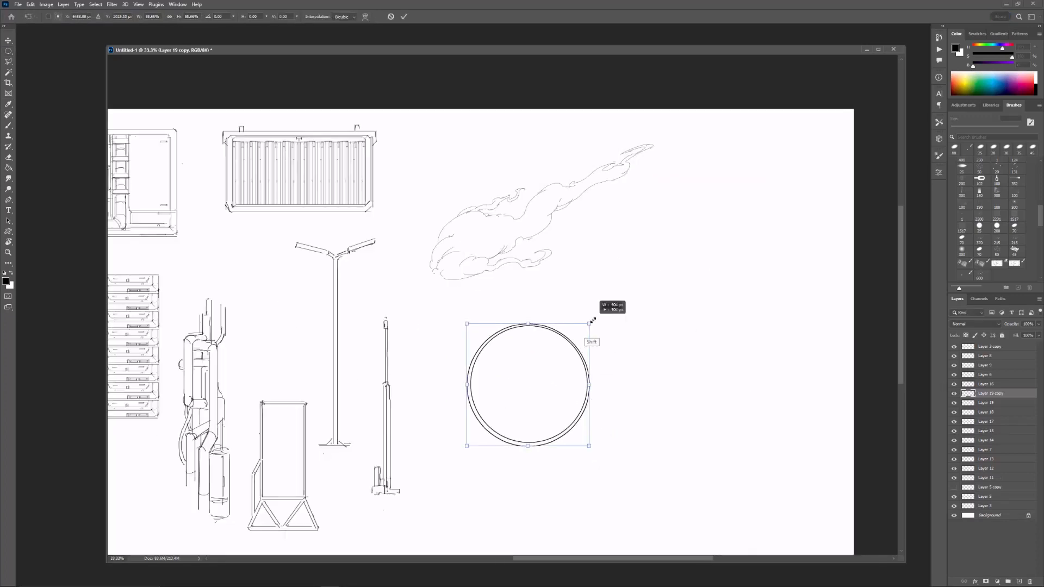
pyautogui.press('Return')
pyautogui.press('Delete')
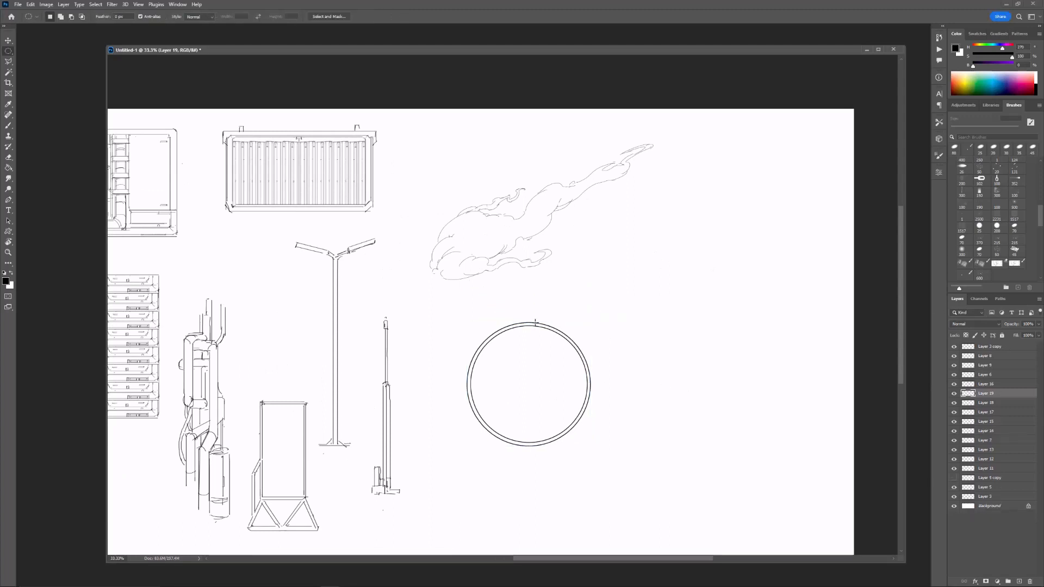
# Step: Move the ring up and left so that it sits directly below the smoke plume
pyautogui.hotkey('ctrl', 't')
pyautogui.moveTo(561, 368); pyautogui.dragTo(533, 359)
pyautogui.press('Return')
pyautogui.hotkey('ctrl', '-')
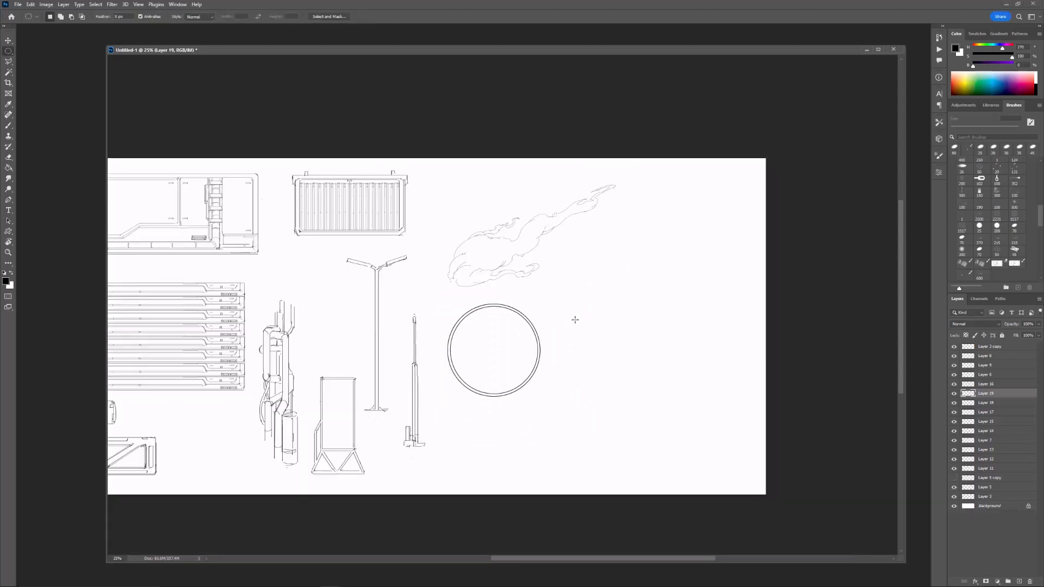
# Step: Copy an elliptical area of the corrugated panel's slats to a new layer and fit it inside the ring
pyautogui.keyDown('ctrl'); pyautogui.click(351, 186); pyautogui.keyUp('ctrl')
pyautogui.moveTo(309, 180); pyautogui.dragTo(393, 235)
pyautogui.hotkey('ctrl', 'j')
pyautogui.hotkey('ctrl', 't')
pyautogui.moveTo(360, 188); pyautogui.dragTo(500, 343)
pyautogui.moveTo(490, 334)
pyautogui.keyDown('shift'); pyautogui.mouseDown()
pyautogui.moveTo(490, 305)
pyautogui.moveTo(502, 326)
pyautogui.mouseUp(); pyautogui.keyUp('shift')
pyautogui.keyDown('shift'); pyautogui.moveTo(496, 314); pyautogui.dragTo(497, 302); pyautogui.keyUp('shift')
pyautogui.keyDown('shift'); pyautogui.moveTo(495, 398); pyautogui.dragTo(516, 391); pyautogui.keyUp('shift')
pyautogui.press('Return')
# Step: Erase a horizontal strip across the ring's slats and draw straight horizontal lines to form two crossbars
pyautogui.press('e')
pyautogui.moveTo(452, 363); pyautogui.dragTo(514, 362)
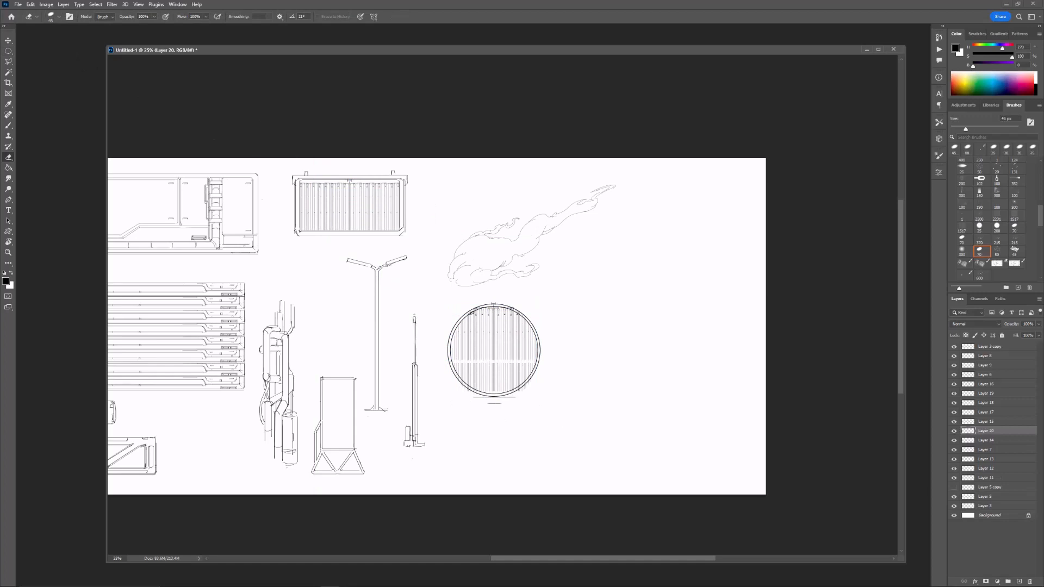
pyautogui.hotkey('ctrl', '+')
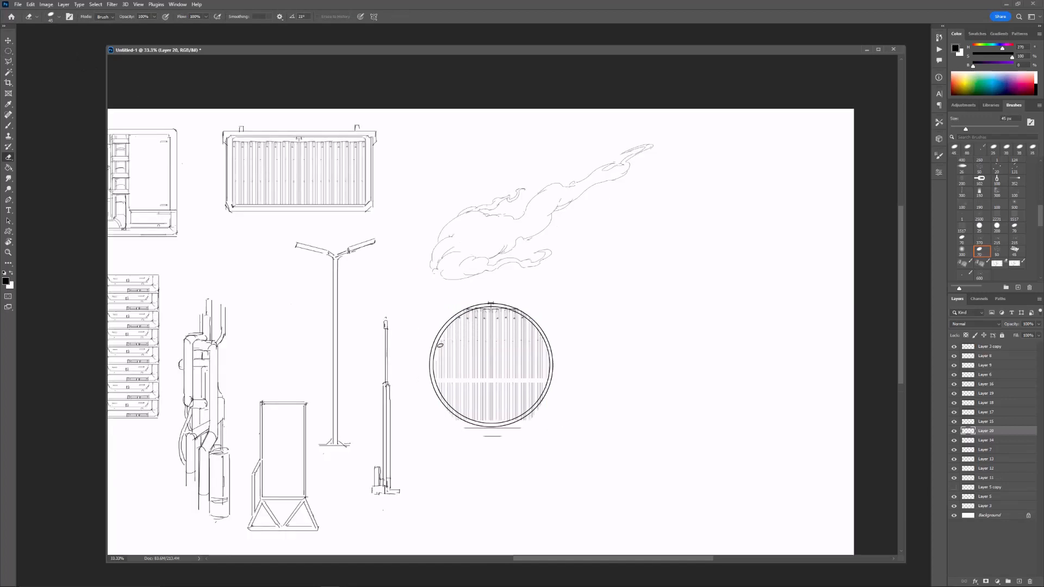
pyautogui.press('b')
pyautogui.keyDown('shift'); pyautogui.moveTo(439, 341); pyautogui.dragTo(544, 341); pyautogui.keyUp('shift')
pyautogui.hotkey('ctrl', 'z')
pyautogui.press(']')
pyautogui.press(']')
pyautogui.keyDown('shift'); pyautogui.moveTo(438, 341); pyautogui.dragTo(544, 345); pyautogui.keyUp('shift')
pyautogui.keyDown('shift'); pyautogui.moveTo(435, 377); pyautogui.dragTo(549, 382); pyautogui.keyUp('shift')
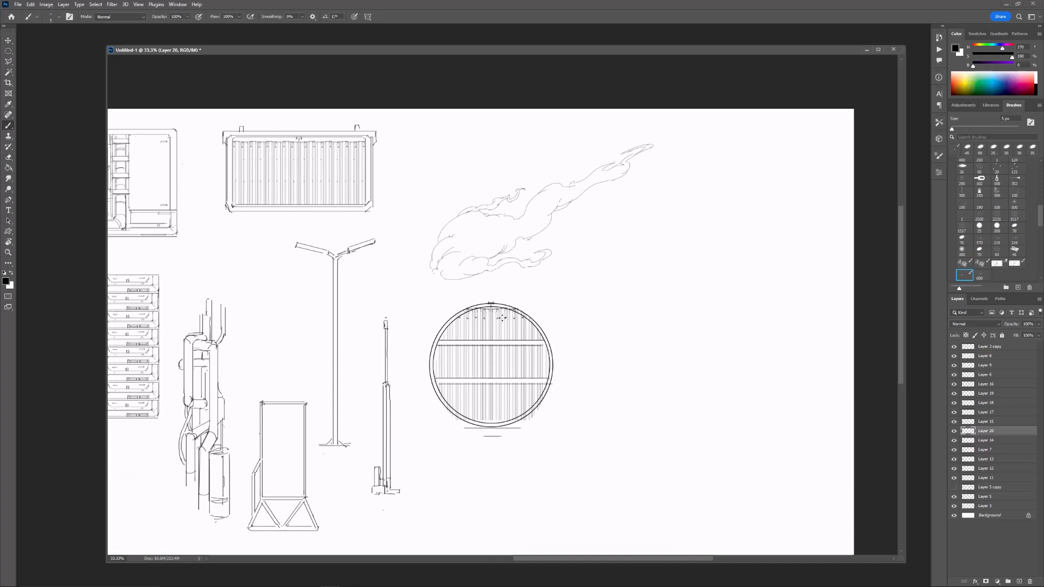
# Step: Erase the stray lines that stick out around the outside of the slatted ring
pyautogui.press('e')
pyautogui.press(']')
pyautogui.press(']')
pyautogui.press(']')
pyautogui.press(']')
pyautogui.press(']')
pyautogui.press(']')
pyautogui.press(']')
pyautogui.press(']')
pyautogui.press(']')
pyautogui.moveTo(460, 427); pyautogui.dragTo(518, 433)
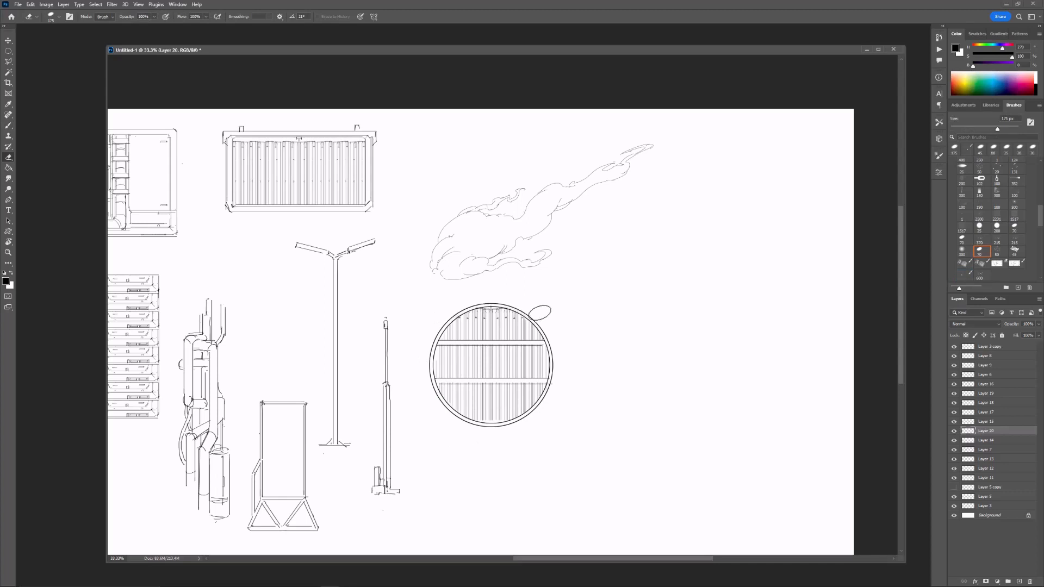
# Step: Toggle the visibility of individual layers to identify which ones hold the round vent's parts
pyautogui.press('[')
pyautogui.press('[')
pyautogui.press('[')
pyautogui.press('[')
pyautogui.press('[')
pyautogui.click(954, 441)
pyautogui.click(953, 441)
pyautogui.click(977, 443)
pyautogui.click(954, 424)
pyautogui.click(954, 424)
pyautogui.click(953, 444)
pyautogui.click(953, 443)
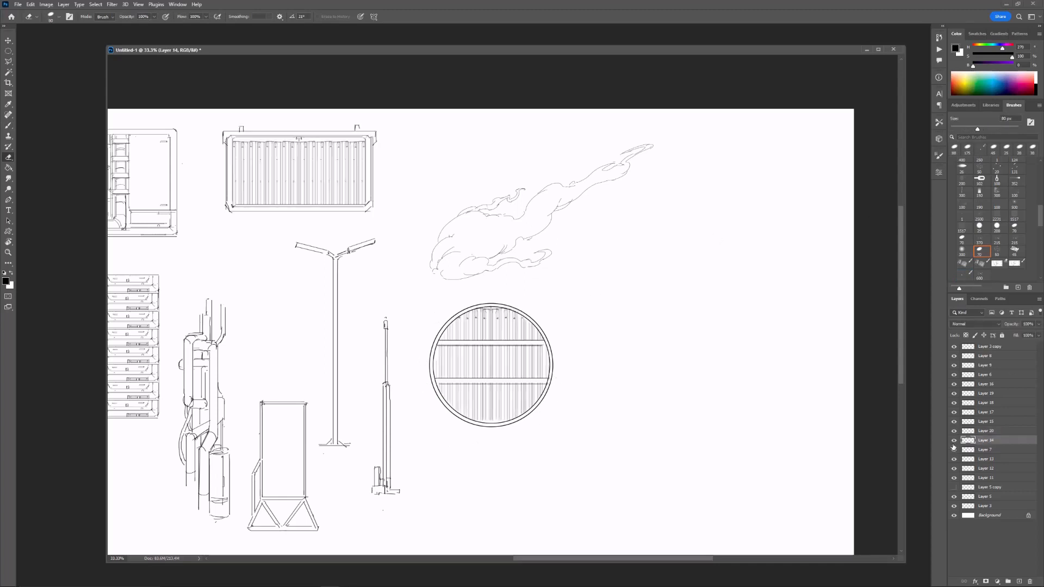
pyautogui.click(953, 442)
pyautogui.click(953, 442)
# Step: Duplicate the ring's layer and move the copy up and to the right of the slatted vent
pyautogui.hotkey('ctrl', '+')
pyautogui.keyDown('ctrl'); pyautogui.click(565, 446); pyautogui.keyUp('ctrl')
pyautogui.hotkey('ctrl', 'j')
pyautogui.hotkey('ctrl', '-')
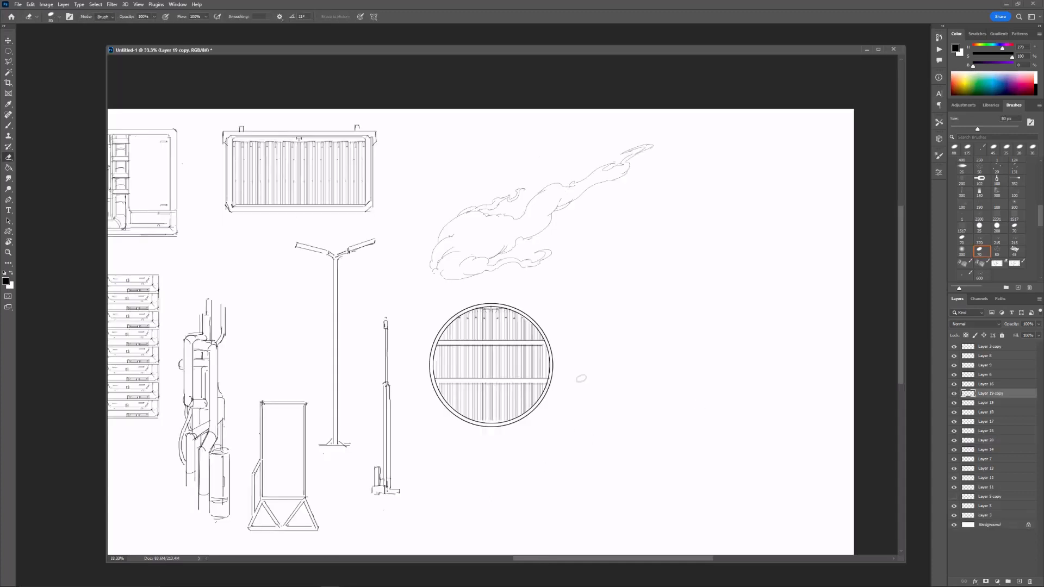
pyautogui.hotkey('ctrl', 't')
pyautogui.moveTo(444, 381); pyautogui.dragTo(648, 303)
pyautogui.press('Return')
# Step: Merge the slats with the surrounding ring and move the finished vent down, close to the mast's base
pyautogui.hotkey('ctrl', '+')
pyautogui.keyDown('ctrl'); pyautogui.click(569, 424); pyautogui.keyUp('ctrl')
pyautogui.keyDown('ctrl'); pyautogui.click(569, 425); pyautogui.keyUp('ctrl')
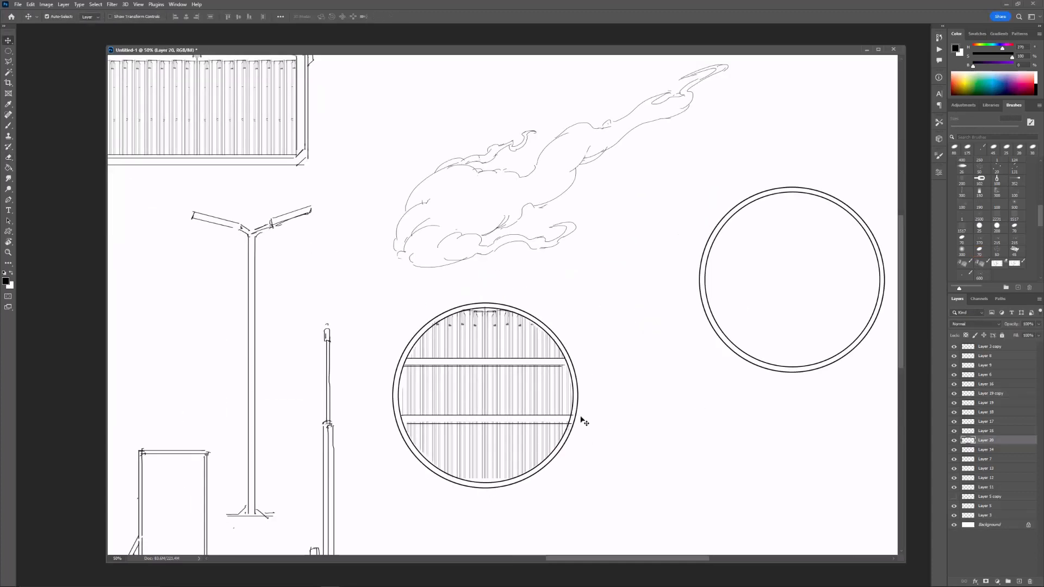
pyautogui.keyDown('ctrl'); pyautogui.keyDown('shift'); pyautogui.click(577, 406); pyautogui.keyUp('shift'); pyautogui.keyUp('ctrl')
pyautogui.hotkey('ctrl', 'e')
pyautogui.hotkey('ctrl', '-')
pyautogui.hotkey('ctrl', '-')
pyautogui.hotkey('ctrl', 't')
pyautogui.moveTo(508, 359); pyautogui.dragTo(494, 421)
pyautogui.press('Return')
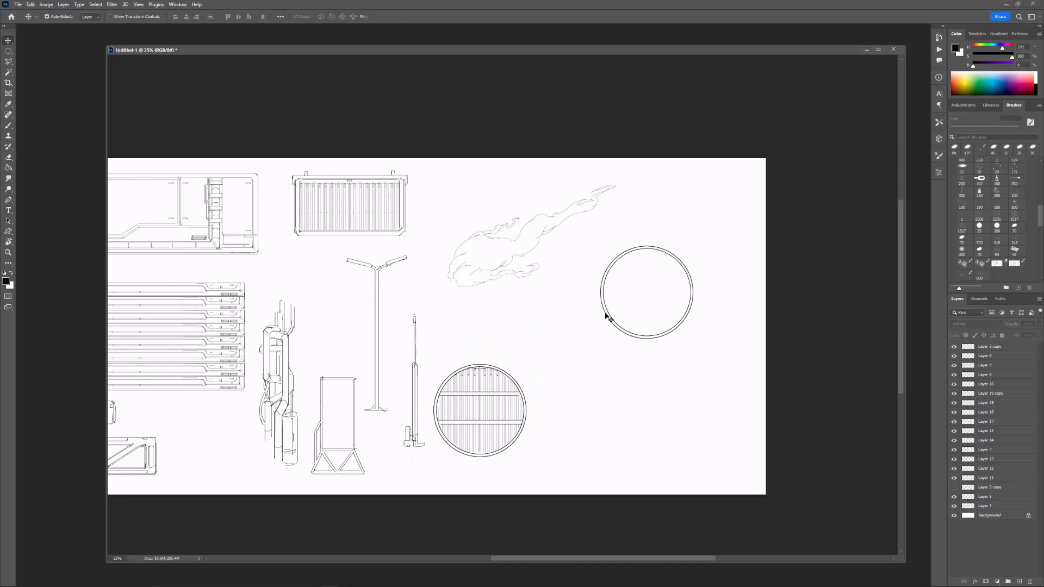
# Step: Move the empty ring down and left so that it sits directly beside the slatted vent
pyautogui.hotkey('ctrl', '+')
pyautogui.hotkey('ctrl', '+')
pyautogui.keyDown('ctrl'); pyautogui.click(506, 333); pyautogui.keyUp('ctrl')
pyautogui.hotkey('ctrl', '-')
pyautogui.hotkey('ctrl', 't')
pyautogui.moveTo(541, 340)
pyautogui.mouseDown()
pyautogui.moveTo(465, 461)
pyautogui.moveTo(513, 355)
pyautogui.mouseUp()
pyautogui.moveTo(514, 356); pyautogui.dragTo(518, 385)
pyautogui.press('Return')
pyautogui.moveTo(490, 279); pyautogui.dragTo(529, 301)
# Step: On a new layer, draw a short double vertical line with a diagonal foot below the smoke plume
pyautogui.click(1019, 581)
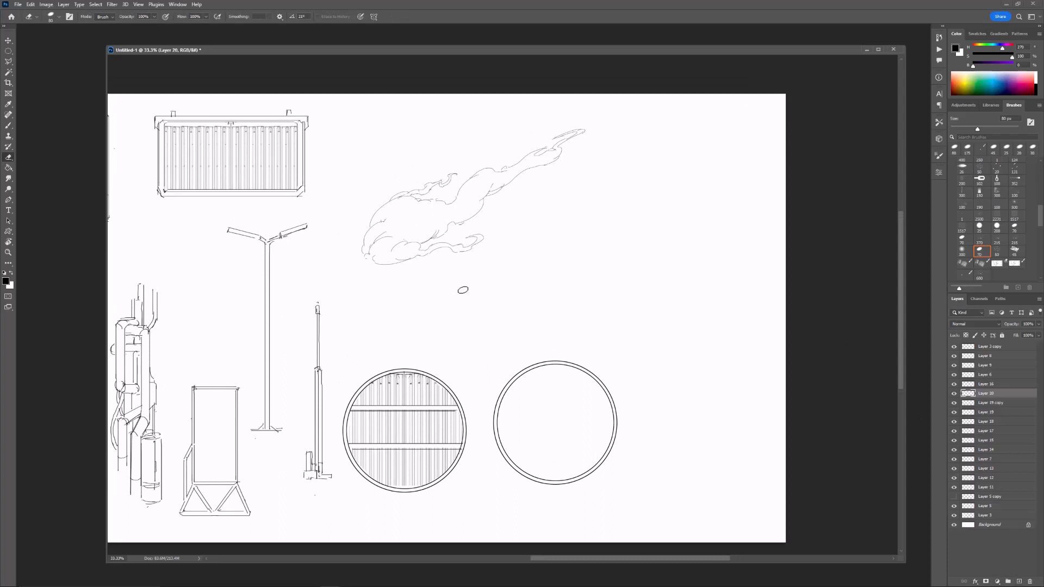
pyautogui.hotkey('ctrl', '+')
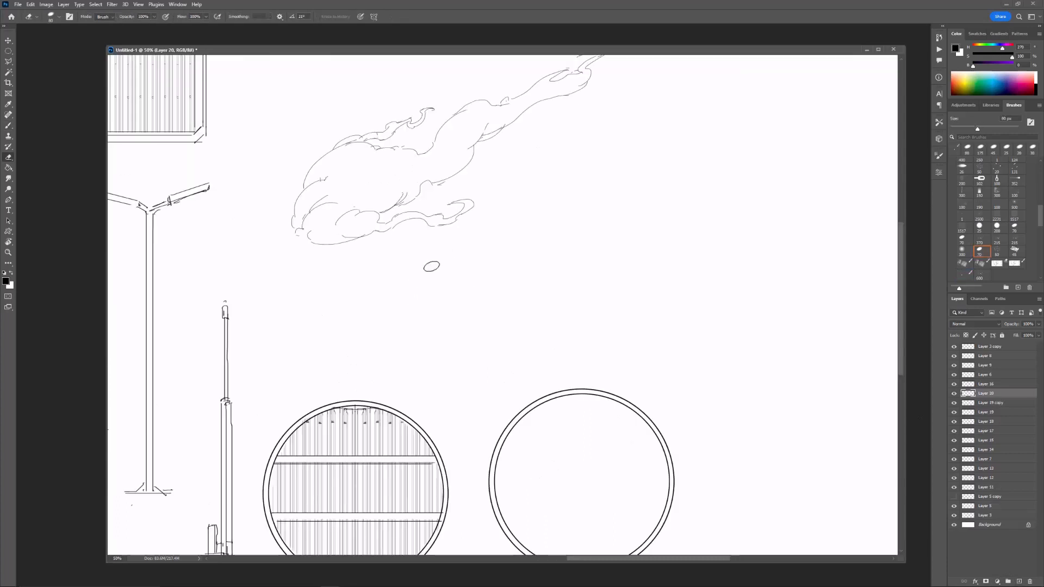
pyautogui.press('b')
pyautogui.moveTo(435, 263)
pyautogui.mouseDown()
pyautogui.moveTo(435, 312)
pyautogui.moveTo(412, 331)
pyautogui.mouseUp()
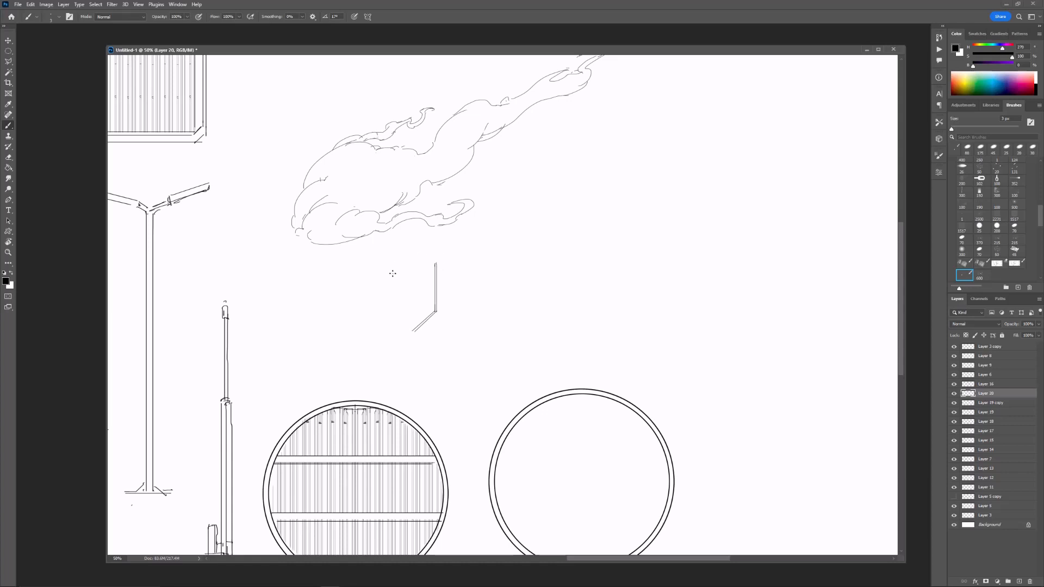
# Step: Duplicate the angled line piece, shift the copy horizontally to the right, and merge both into one layer
pyautogui.hotkey('ctrl', '-')
pyautogui.hotkey('ctrl', 'j')
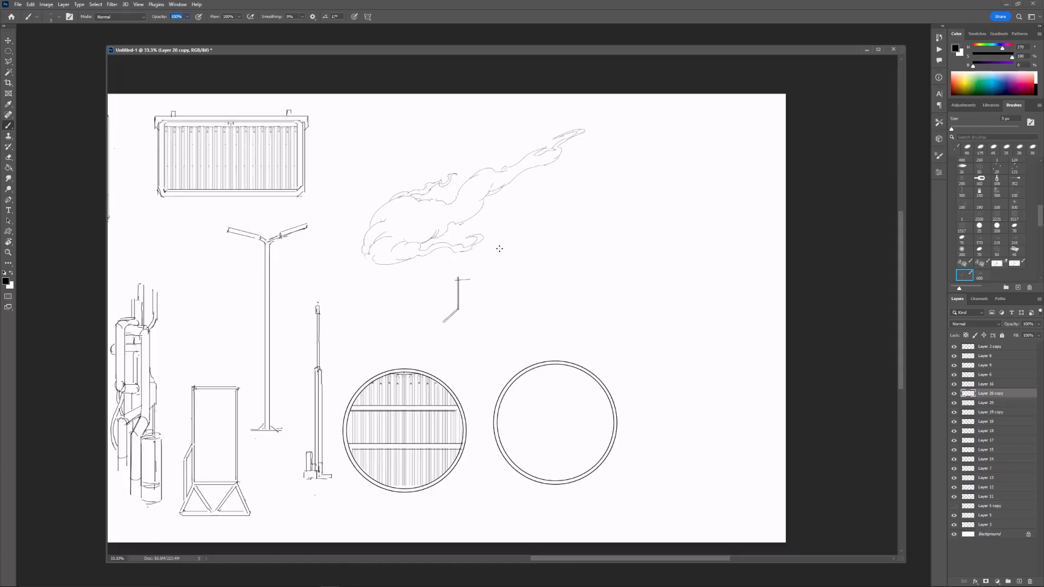
pyautogui.hotkey('ctrl', 't')
pyautogui.keyDown('shift'); pyautogui.moveTo(457, 288); pyautogui.dragTo(629, 288); pyautogui.keyUp('shift')
pyautogui.press('Return')
pyautogui.hotkey('ctrl', 'e')
# Step: Duplicate, offset and merge the angled pieces until they form a row of eight, and position the row
pyautogui.hotkey('ctrl', 'j')
pyautogui.hotkey('ctrl', 't')
pyautogui.press('Return')
pyautogui.hotkey('ctrl', 'e')
pyautogui.hotkey('ctrl', 'j')
pyautogui.hotkey('ctrl', 't')
pyautogui.press('Return')
pyautogui.hotkey('ctrl', 'e')
pyautogui.hotkey('ctrl', 't')
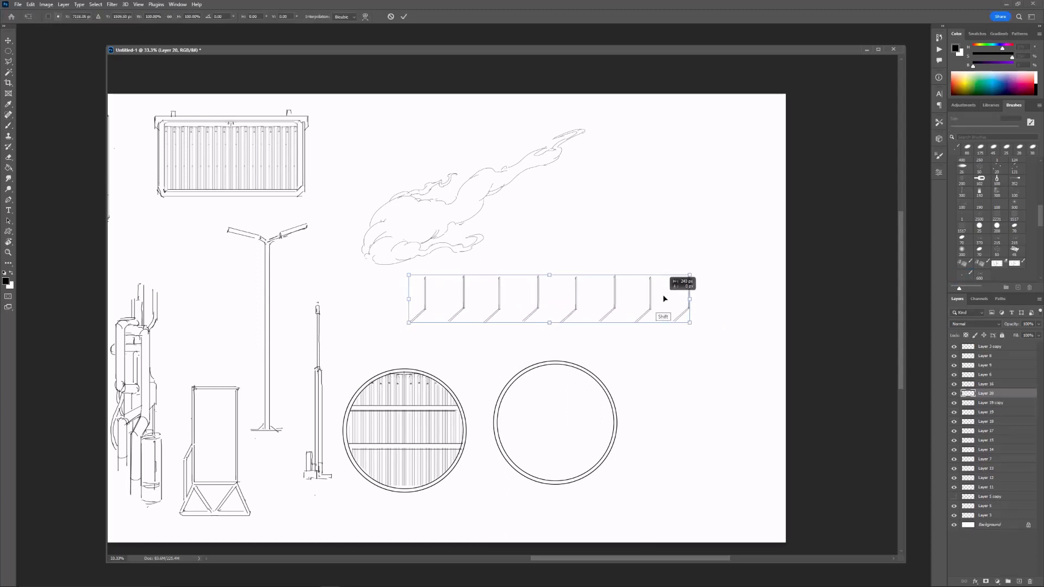
pyautogui.press('Return')
# Step: On a new layer, frame the row of angled pieces with straight lines and erase the overhanging ends
pyautogui.click(1018, 581)
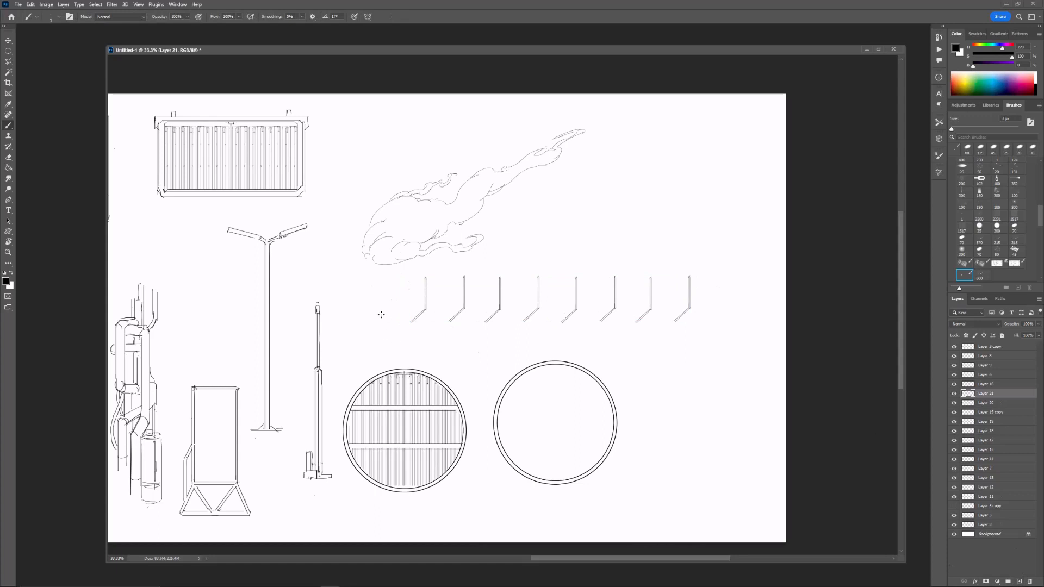
pyautogui.moveTo(381, 321)
pyautogui.keyDown('shift'); pyautogui.mouseDown()
pyautogui.moveTo(381, 275)
pyautogui.moveTo(696, 278)
pyautogui.mouseUp(); pyautogui.keyUp('shift')
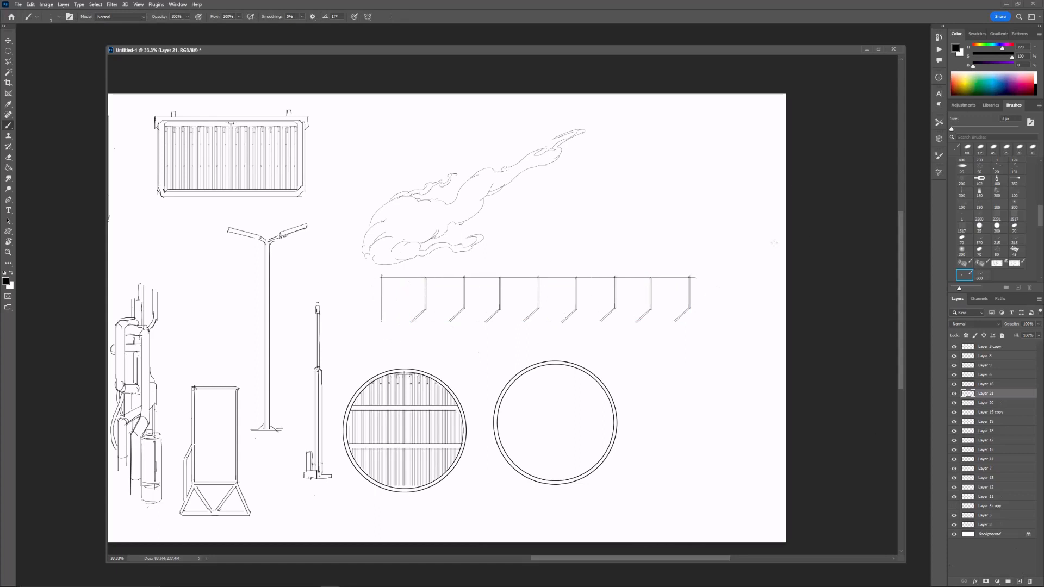
pyautogui.keyDown('shift'); pyautogui.moveTo(383, 321); pyautogui.dragTo(691, 321); pyautogui.keyUp('shift')
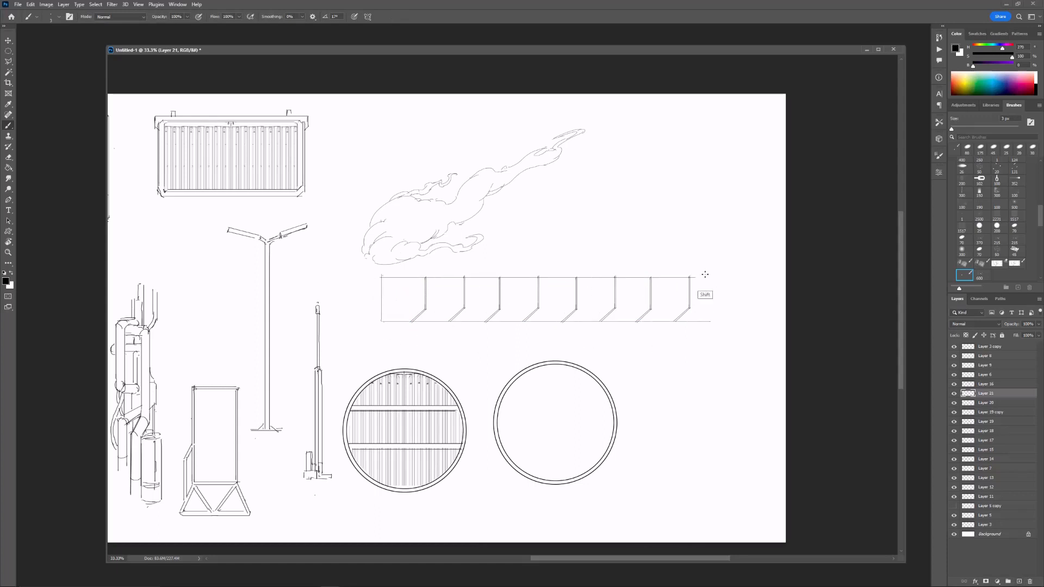
pyautogui.press('e')
pyautogui.moveTo(739, 181); pyautogui.dragTo(738, 186)
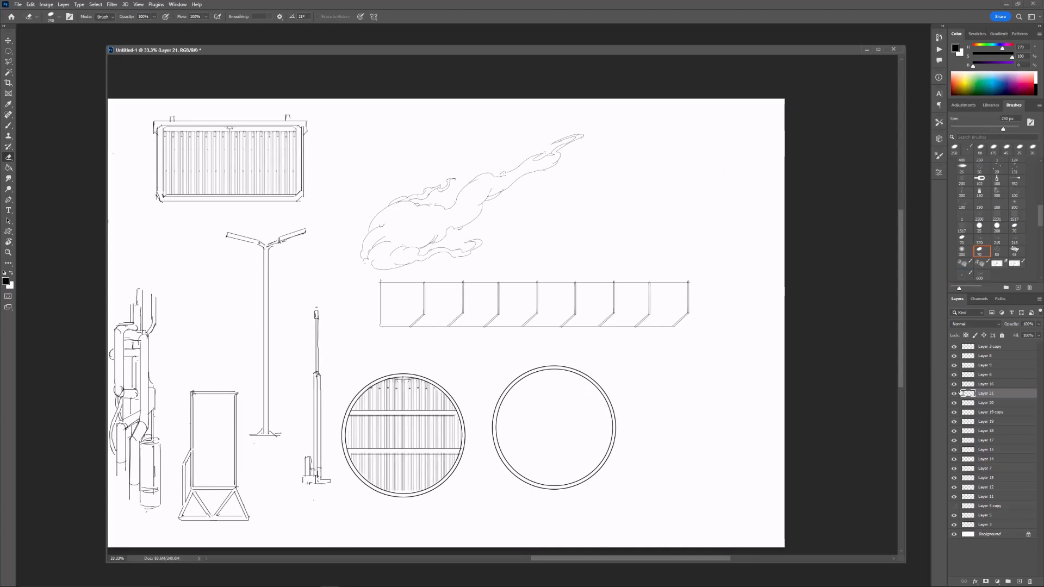
# Step: Merge the straight outline with the layer of eight angled pieces
pyautogui.click(955, 394)
pyautogui.click(955, 394)
pyautogui.hotkey('ctrl', 'e')
pyautogui.click(955, 403)
pyautogui.click(955, 403)
pyautogui.click(987, 395)
pyautogui.hotkey('ctrl', 'e')
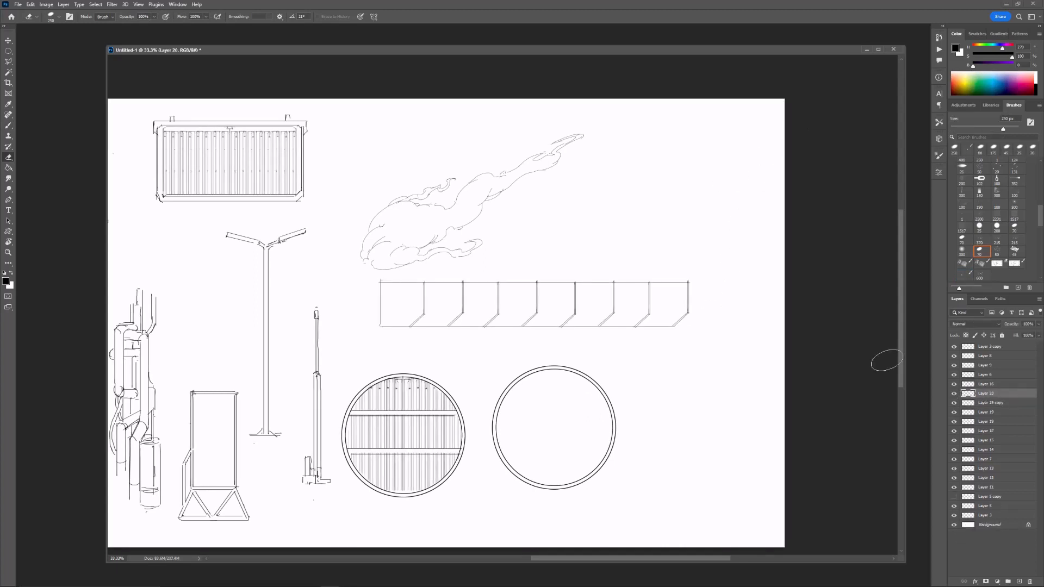
# Step: Scale the angled strip down and centre it above the slatted vent and the empty ring
pyautogui.hotkey('ctrl', '-')
pyautogui.hotkey('ctrl', 't')
pyautogui.moveTo(594, 305); pyautogui.dragTo(587, 315)
pyautogui.keyDown('shift'); pyautogui.moveTo(635, 296); pyautogui.dragTo(576, 303); pyautogui.keyUp('shift')
pyautogui.press('Return')
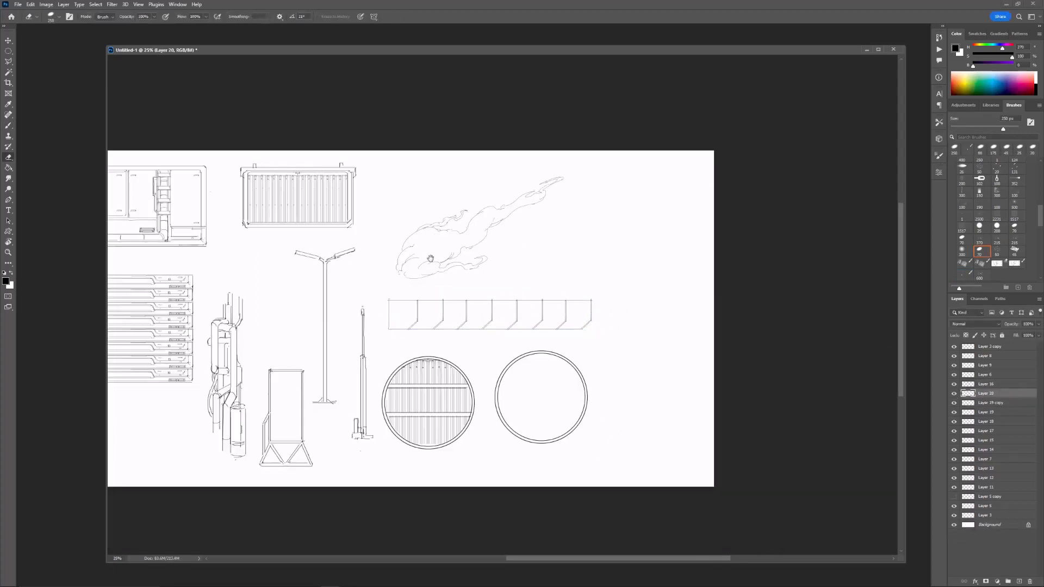
# Step: Widen the document window and bring the whole parts sheet into view for review
pyautogui.moveTo(267, 274); pyautogui.dragTo(435, 280)
pyautogui.moveTo(382, 300); pyautogui.dragTo(754, 255)
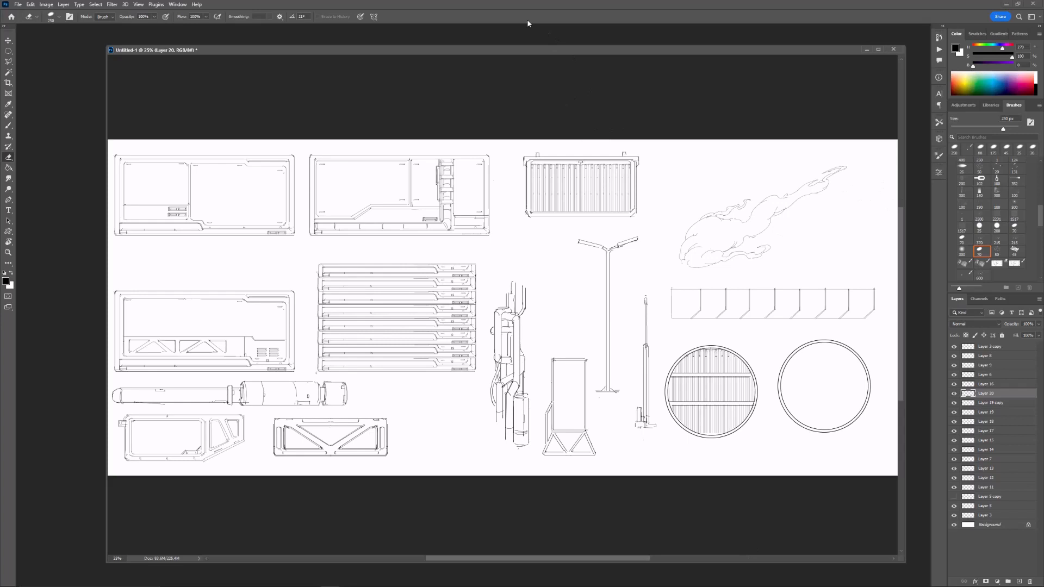
pyautogui.moveTo(106, 103); pyautogui.dragTo(33, 96)
pyautogui.moveTo(352, 177); pyautogui.dragTo(393, 173)
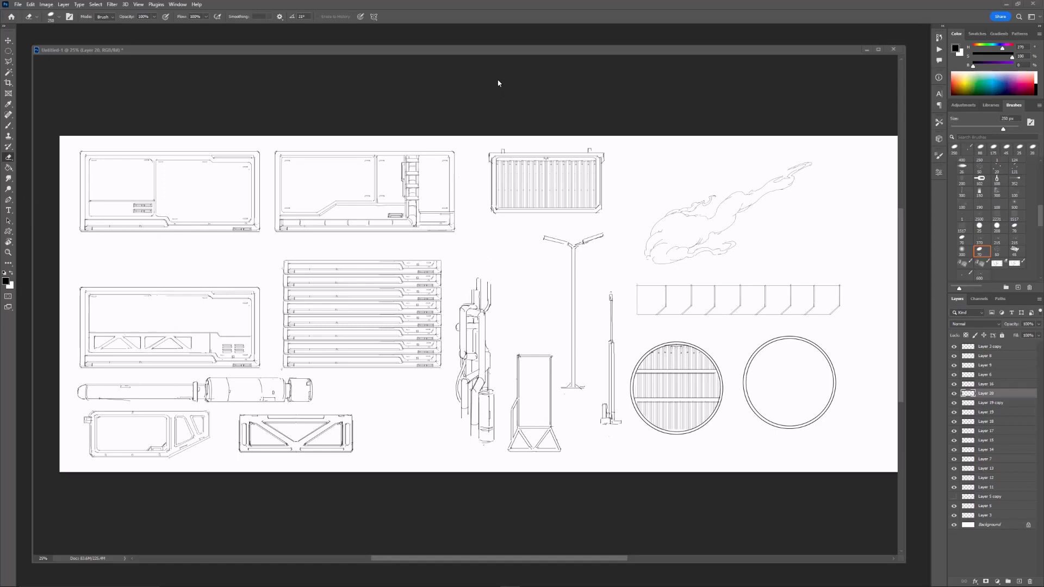
# Step: Create a new document from the recent custom preset of 17 x 11 in at 300 ppi
pyautogui.click(18, 4)
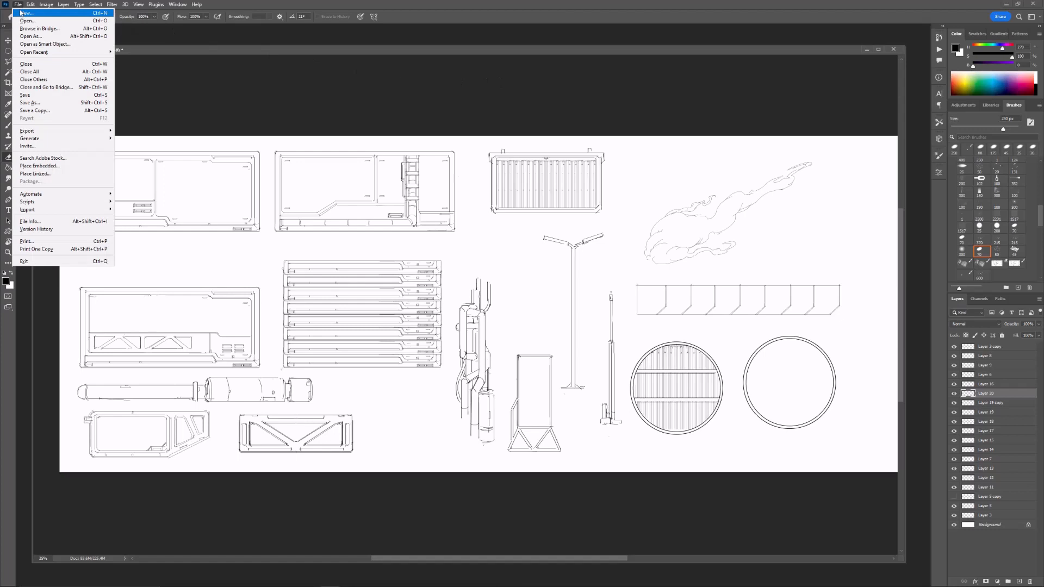
pyautogui.click(24, 12)
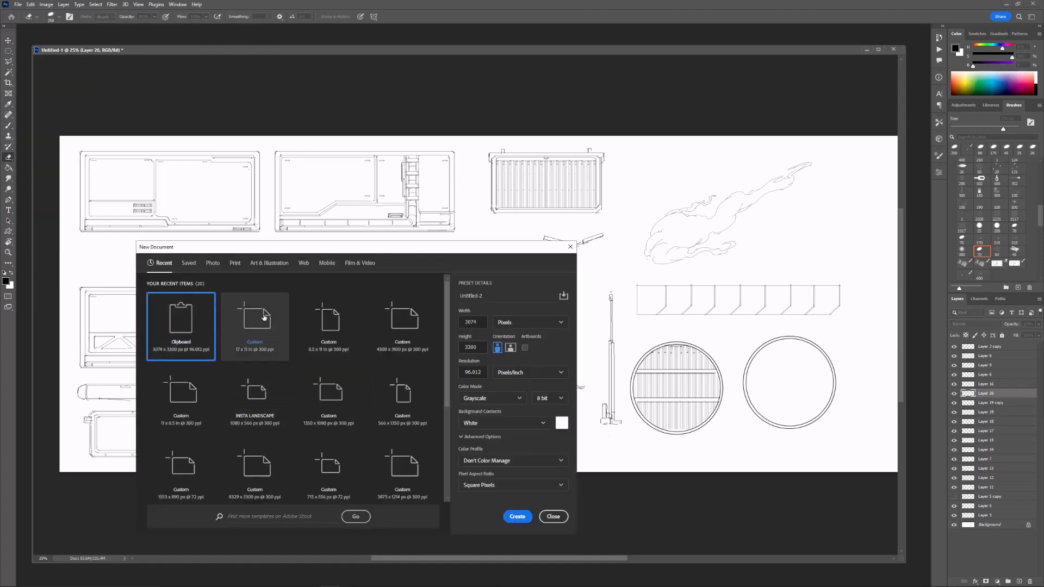
pyautogui.click(265, 318)
pyautogui.click(517, 516)
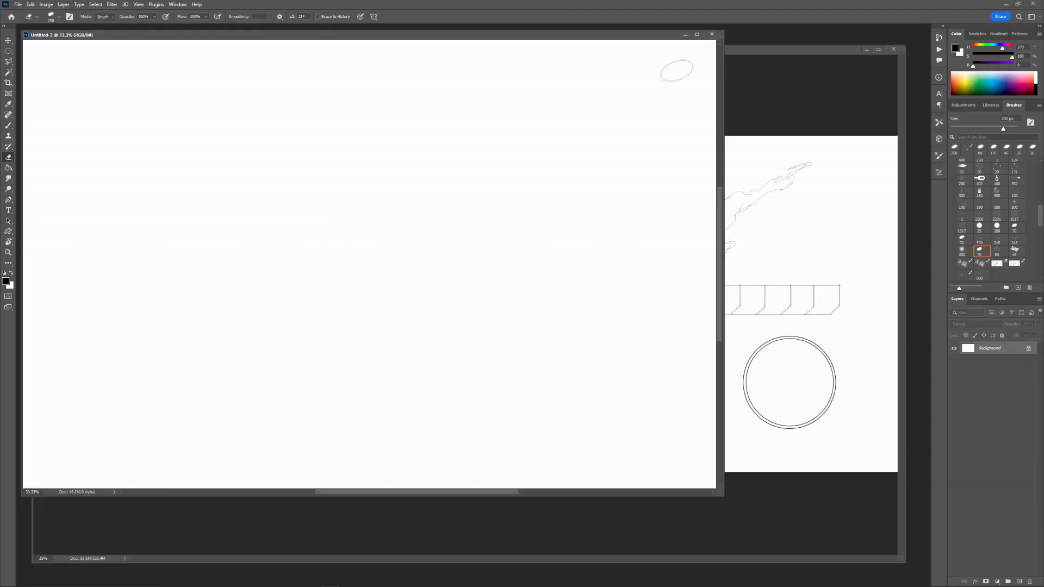
# Step: Minimize the parts sheet and reposition and enlarge the new blank document's window
pyautogui.doubleClick(846, 50)
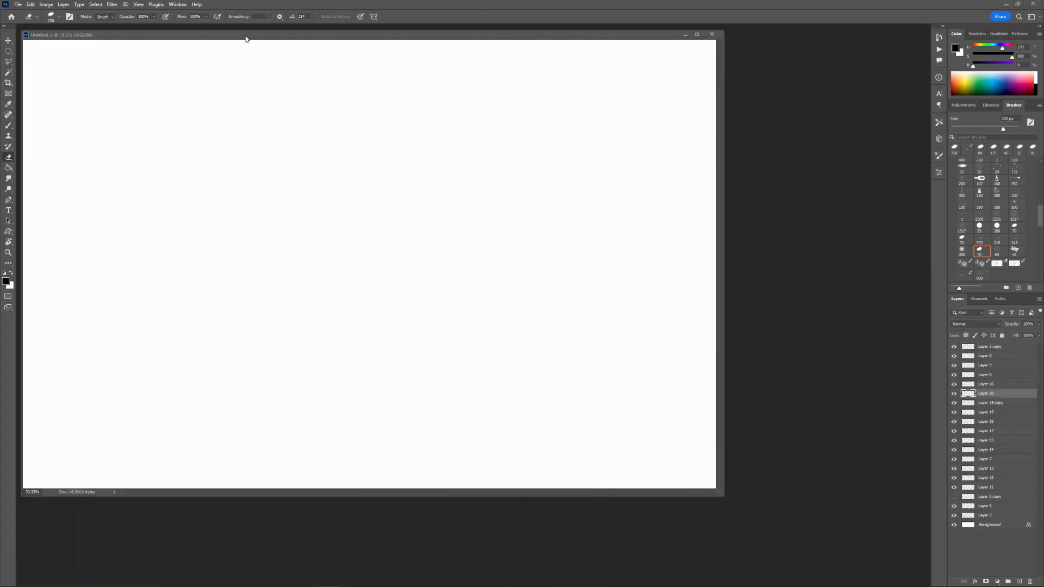
pyautogui.moveTo(245, 39); pyautogui.dragTo(311, 70)
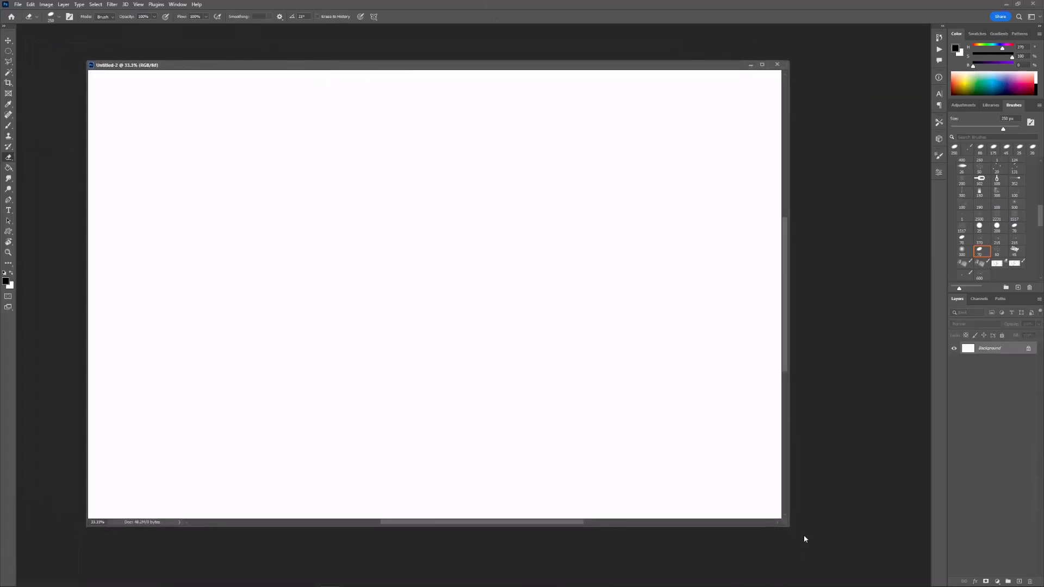
pyautogui.moveTo(790, 525); pyautogui.dragTo(915, 572)
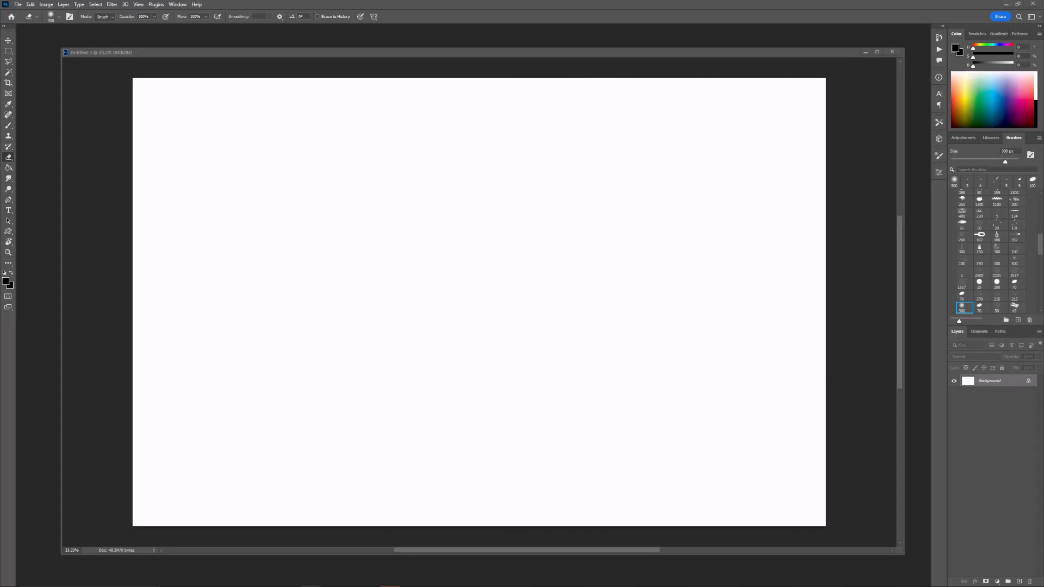
# Step: Place the capture of the 3D tower model in the blank document and scale it down slightly
pyautogui.moveTo(1043, 272); pyautogui.dragTo(385, 272)
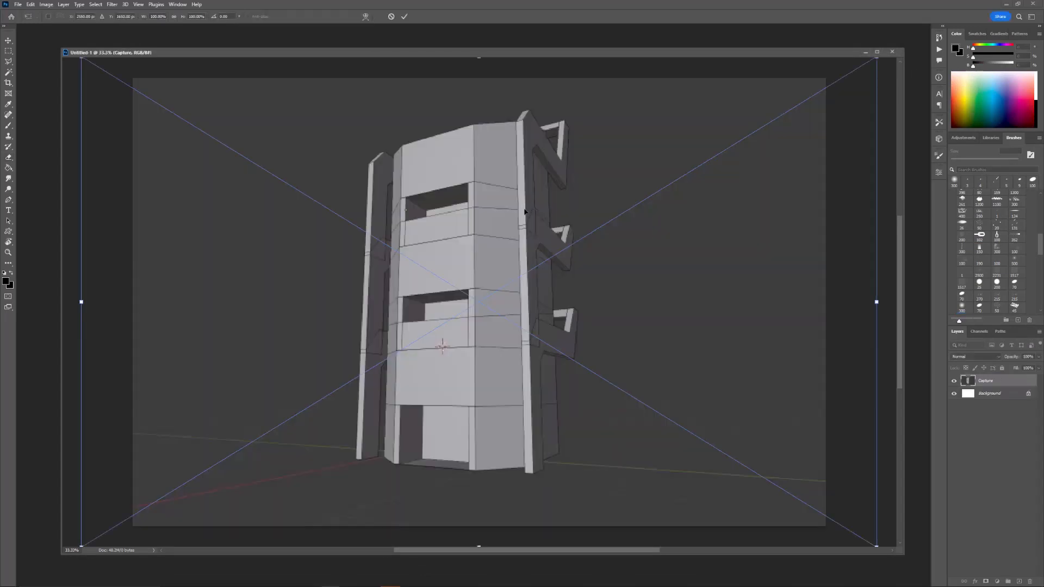
pyautogui.press('Return')
pyautogui.hotkey('ctrl', '-')
pyautogui.hotkey('ctrl', 't')
pyautogui.hotkey('ctrl', '-')
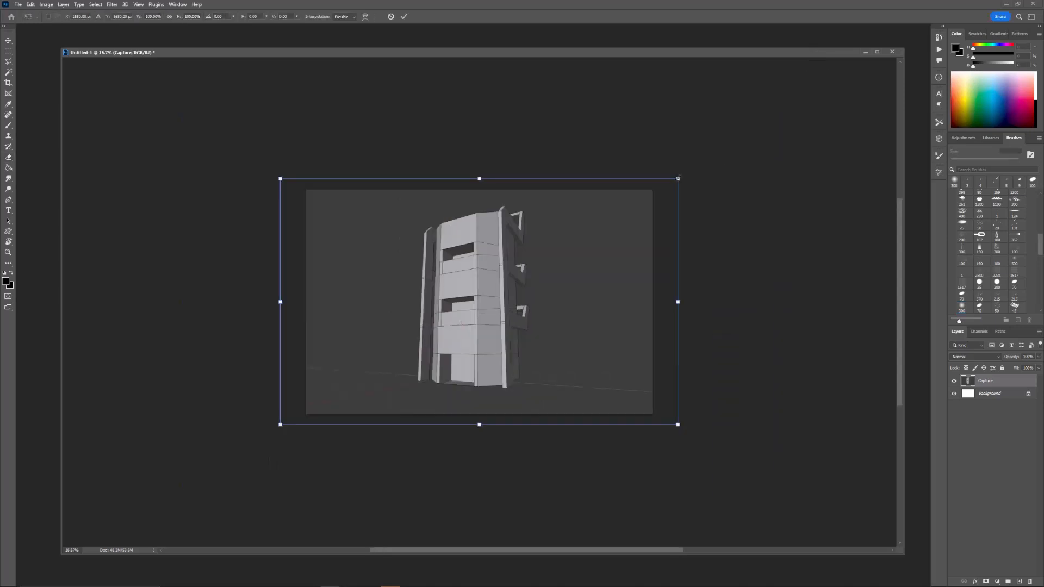
pyautogui.press('Return')
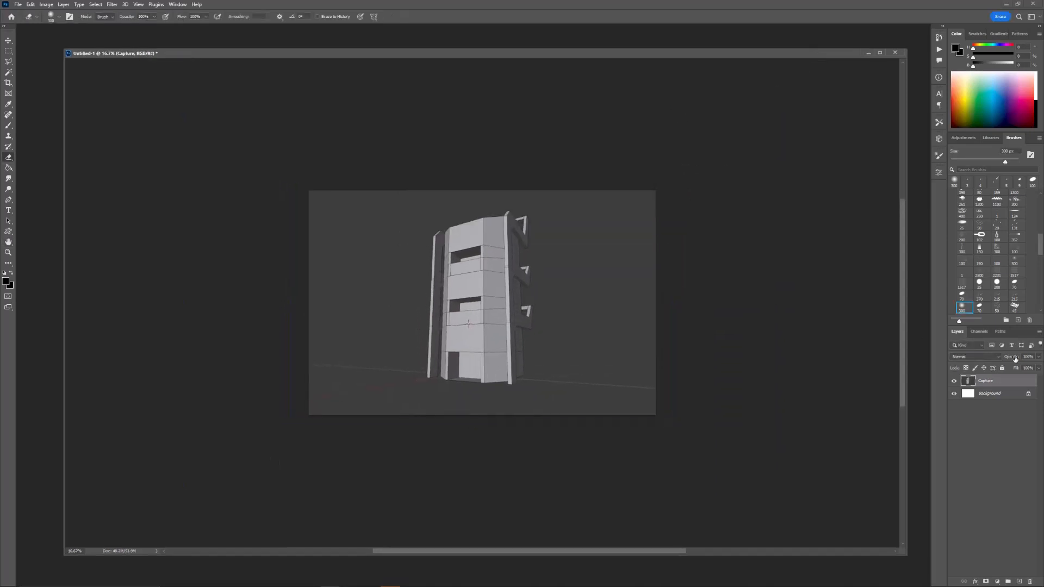
# Step: Try a lower opacity on the capture, undo it, set the foreground colour to red and add a new layer
pyautogui.moveTo(1016, 359); pyautogui.dragTo(997, 359)
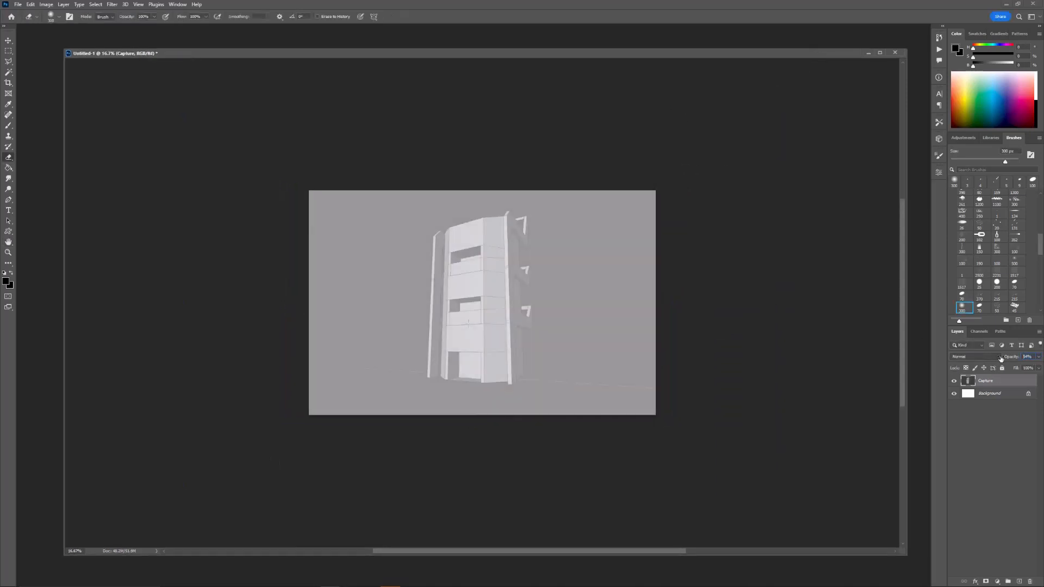
pyautogui.hotkey('ctrl', 'z')
pyautogui.click(965, 271)
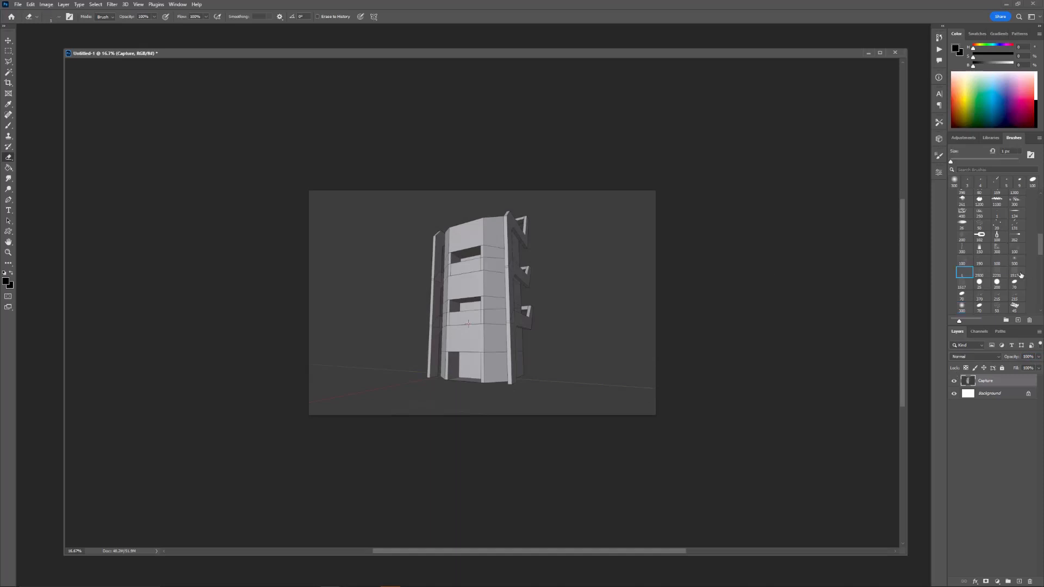
pyautogui.click(983, 273)
pyautogui.click(1014, 64)
pyautogui.click(1014, 56)
pyautogui.click(1019, 581)
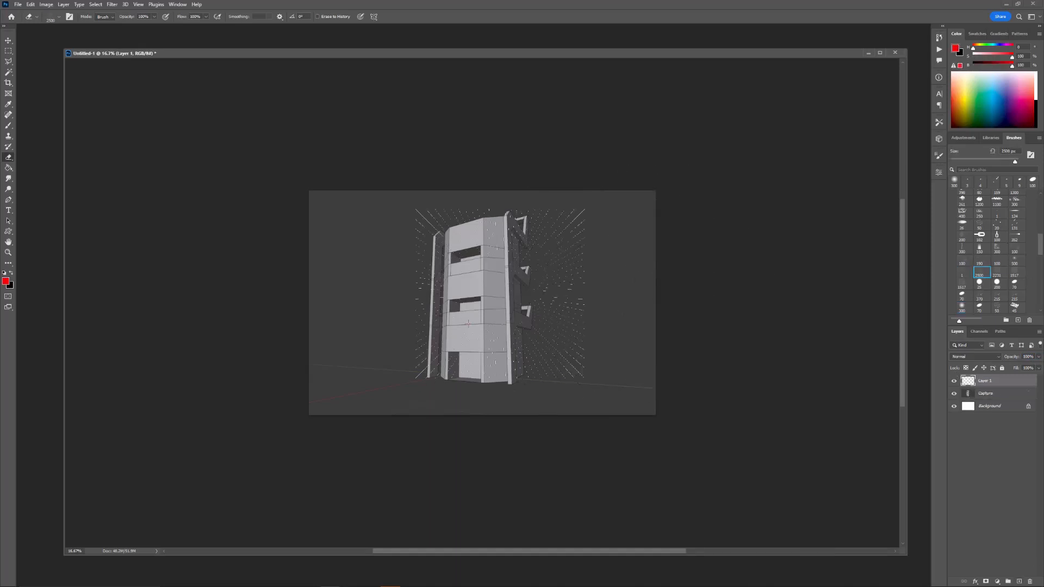
# Step: Stamp the radial perspective-line brush once in red over the tower on the new layer
pyautogui.hotkey('alt', 'Tab')
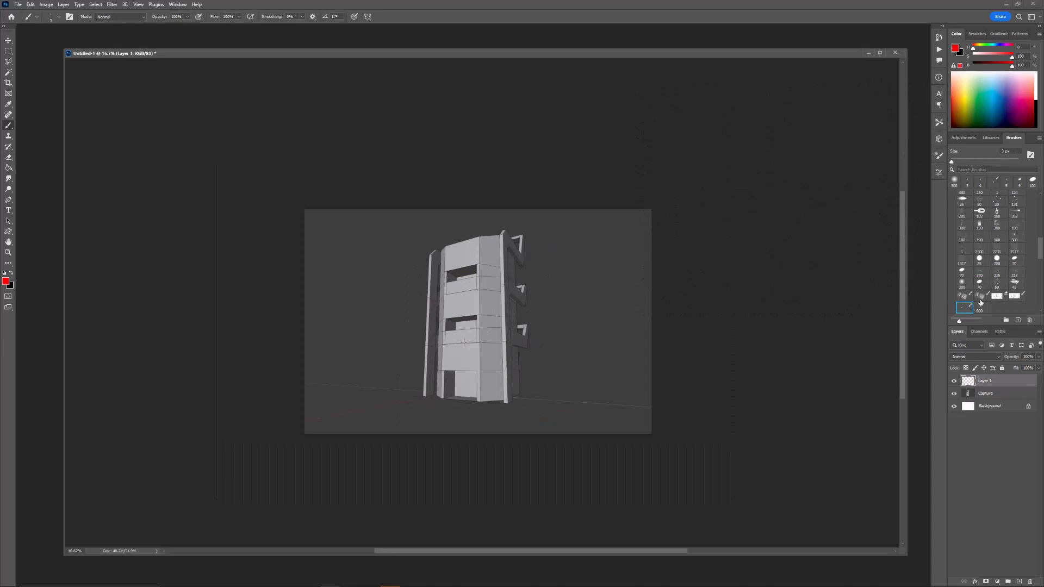
pyautogui.click(980, 248)
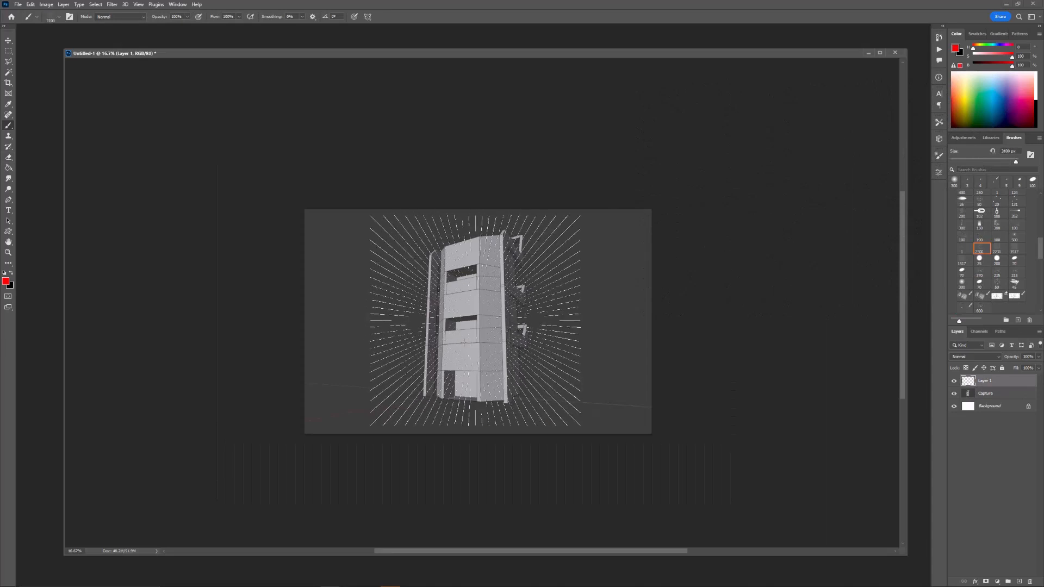
pyautogui.click(476, 321)
# Step: Enlarge the radial line stamp to about 300% and move its centre towards the left of the tower
pyautogui.hotkey('ctrl', 't')
pyautogui.hotkey('ctrl', '-')
pyautogui.hotkey('ctrl', '-')
pyautogui.hotkey('ctrl', '-')
pyautogui.keyDown('shift'); pyautogui.moveTo(519, 270); pyautogui.dragTo(677, 113); pyautogui.keyUp('shift')
pyautogui.moveTo(627, 175); pyautogui.dragTo(583, 257)
pyautogui.hotkey('ctrl', '+')
pyautogui.hotkey('ctrl', '+')
pyautogui.hotkey('ctrl', '+')
pyautogui.hotkey('ctrl', '+')
pyautogui.hotkey('ctrl', '+')
pyautogui.moveTo(622, 315); pyautogui.dragTo(391, 374)
pyautogui.hotkey('ctrl', '-')
pyautogui.hotkey('ctrl', '-')
pyautogui.hotkey('ctrl', '-')
pyautogui.hotkey('ctrl', '-')
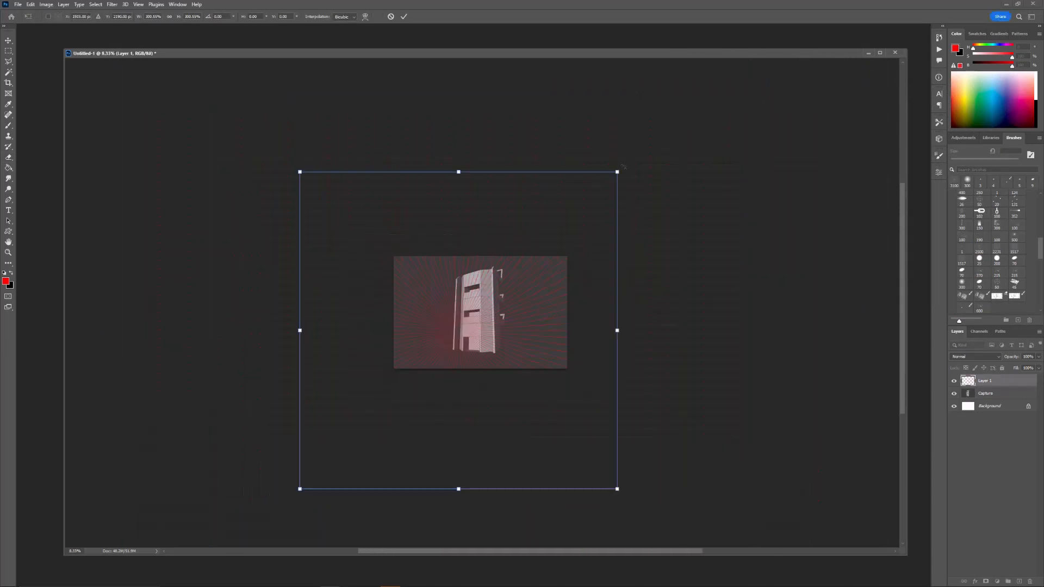
# Step: Enlarge the radial line stamp to about 399%, check its centre beside the tower and apply the transform
pyautogui.moveTo(618, 170); pyautogui.dragTo(723, 66)
pyautogui.hotkey('ctrl', '+')
pyautogui.hotkey('ctrl', '+')
pyautogui.hotkey('ctrl', '+')
pyautogui.moveTo(584, 264); pyautogui.dragTo(371, 380)
pyautogui.hotkey('ctrl', '+')
pyautogui.hotkey('ctrl', '+')
pyautogui.hotkey('ctrl', '+')
pyautogui.hotkey('ctrl', '+')
pyautogui.moveTo(329, 348); pyautogui.dragTo(519, 447)
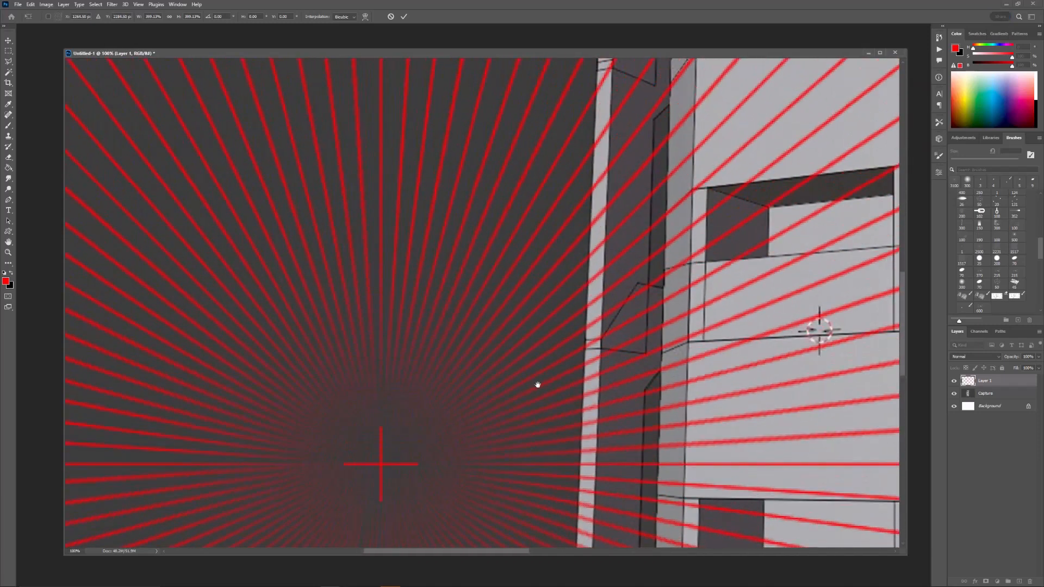
pyautogui.moveTo(538, 385); pyautogui.dragTo(558, 276)
pyautogui.hotkey('ctrl', '+')
pyautogui.hotkey('ctrl', '+')
pyautogui.moveTo(436, 412); pyautogui.dragTo(538, 357)
pyautogui.moveTo(491, 394); pyautogui.dragTo(493, 382)
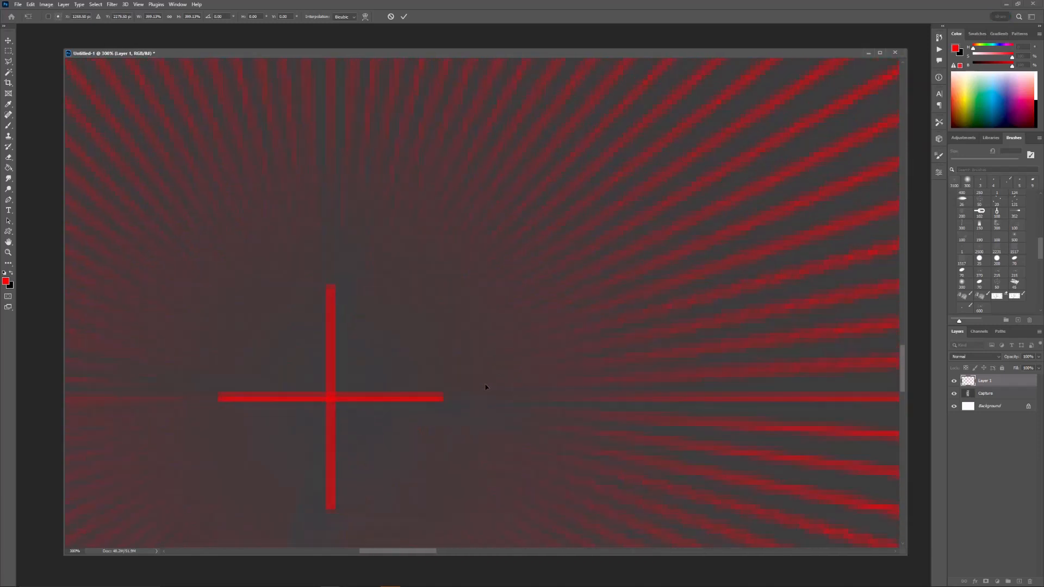
pyautogui.press('Return')
# Step: Transform the radial lines again, scaling them up proportionally to about 175%
pyautogui.hotkey('ctrl', '-')
pyautogui.hotkey('ctrl', '-')
pyautogui.hotkey('ctrl', '-')
pyautogui.hotkey('ctrl', '-')
pyautogui.hotkey('ctrl', '-')
pyautogui.hotkey('ctrl', '-')
pyautogui.hotkey('ctrl', '-')
pyautogui.hotkey('ctrl', '-')
pyautogui.hotkey('ctrl', '-')
pyautogui.hotkey('ctrl', 't')
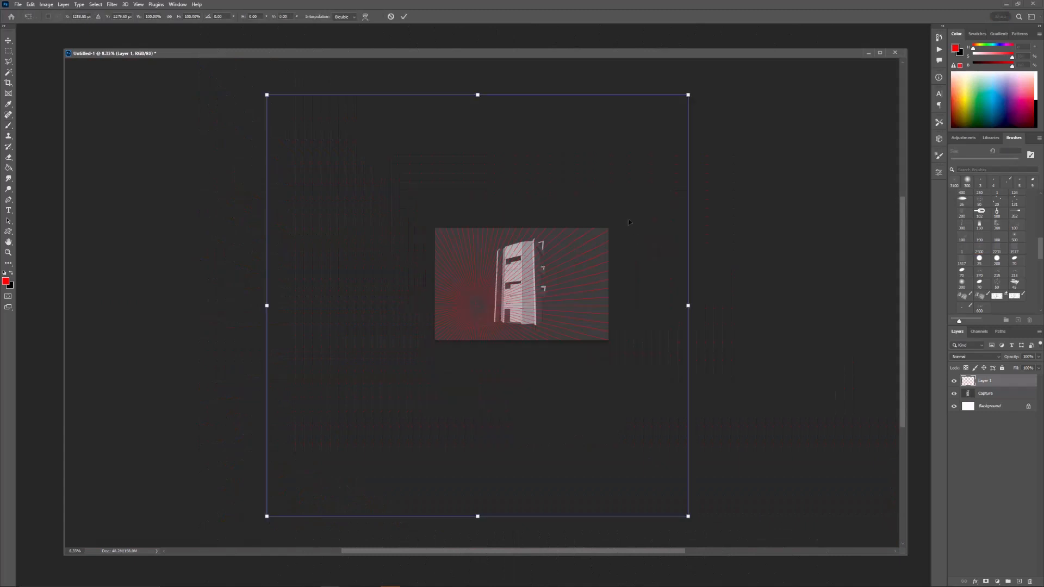
pyautogui.hotkey('ctrl', '+')
pyautogui.hotkey('ctrl', '+')
pyautogui.moveTo(748, 250); pyautogui.dragTo(542, 250)
pyautogui.hotkey('ctrl', '-')
pyautogui.hotkey('ctrl', '-')
pyautogui.hotkey('ctrl', '-')
pyautogui.hotkey('ctrl', '-')
pyautogui.moveTo(545, 177); pyautogui.dragTo(733, 3)
pyautogui.hotkey('ctrl', '+')
pyautogui.hotkey('ctrl', '+')
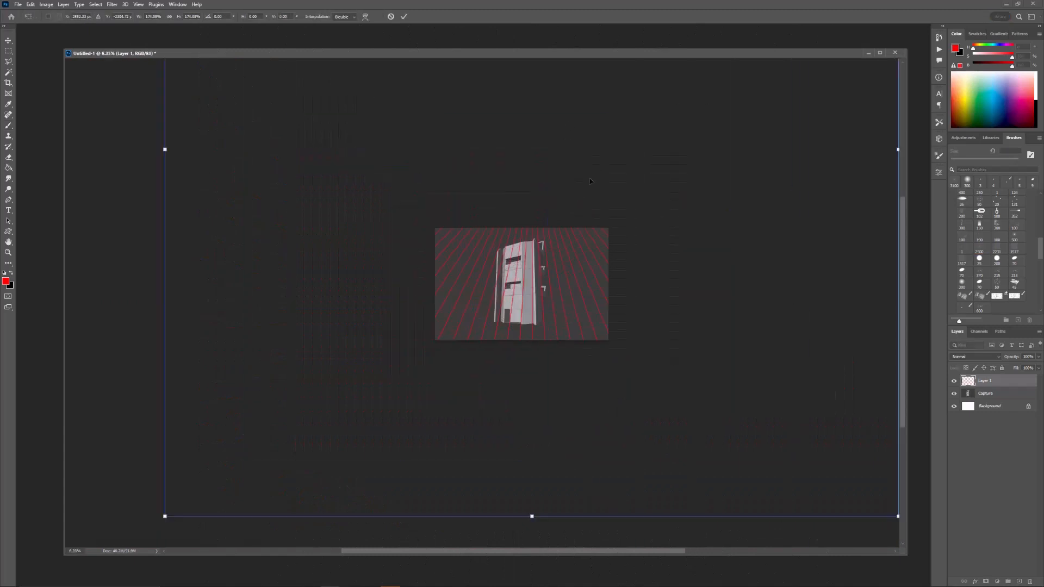
# Step: Move the enlarged radial lines so their centre sits just to the left of the tower and apply the transform
pyautogui.moveTo(590, 179); pyautogui.dragTo(537, 336)
pyautogui.hotkey('ctrl', '+')
pyautogui.hotkey('ctrl', '+')
pyautogui.hotkey('ctrl', '+')
pyautogui.hotkey('ctrl', '+')
pyautogui.moveTo(593, 282); pyautogui.dragTo(600, 290)
pyautogui.hotkey('ctrl', '+')
pyautogui.hotkey('ctrl', '+')
pyautogui.hotkey('ctrl', '+')
pyautogui.moveTo(545, 322); pyautogui.dragTo(544, 291)
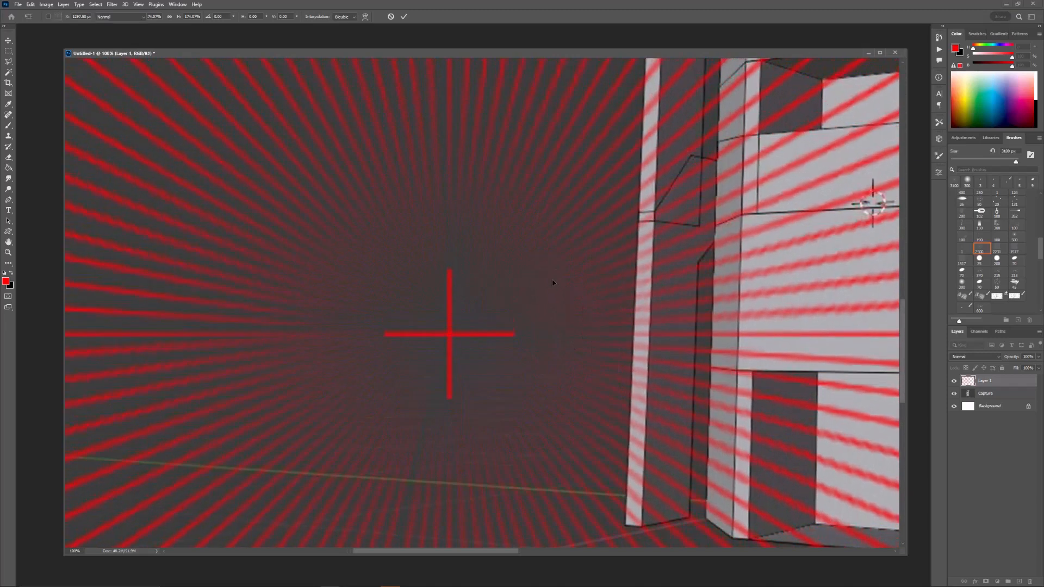
# Step: Shift the radial lines' centre beyond the left edge of the image and stretch them to about 130% width at unchanged height
pyautogui.hotkey('ctrl', '-')
pyautogui.hotkey('ctrl', '-')
pyautogui.hotkey('ctrl', '-')
pyautogui.hotkey('ctrl', '-')
pyautogui.hotkey('ctrl', '-')
pyautogui.hotkey('ctrl', 't')
pyautogui.keyDown('shift'); pyautogui.moveTo(672, 286); pyautogui.dragTo(22, 285); pyautogui.keyUp('shift')
pyautogui.keyDown('shift'); pyautogui.moveTo(498, 361); pyautogui.dragTo(801, 361); pyautogui.keyUp('shift')
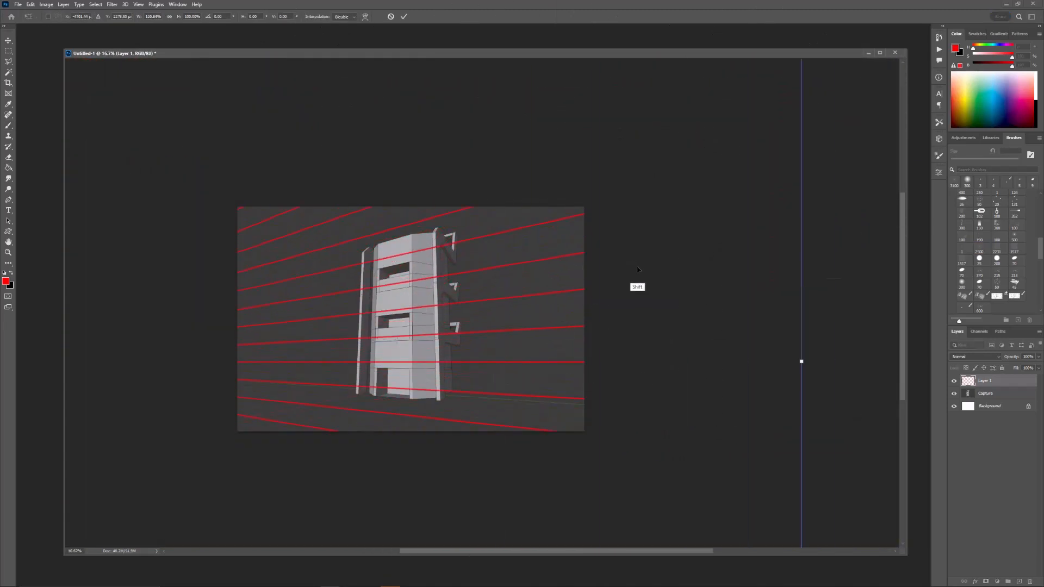
pyautogui.keyDown('shift'); pyautogui.scroll(-3, 660, 352); pyautogui.keyUp('shift')
pyautogui.keyDown('shift'); pyautogui.moveTo(660, 351); pyautogui.dragTo(800, 339); pyautogui.keyUp('shift')
pyautogui.moveTo(444, 245); pyautogui.dragTo(622, 259)
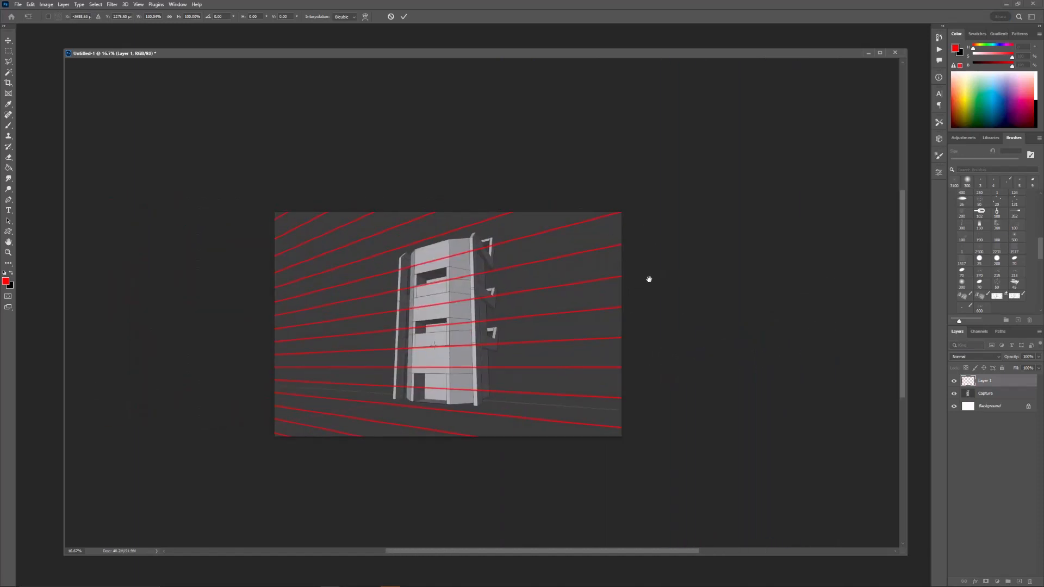
pyautogui.hotkey('ctrl', '+')
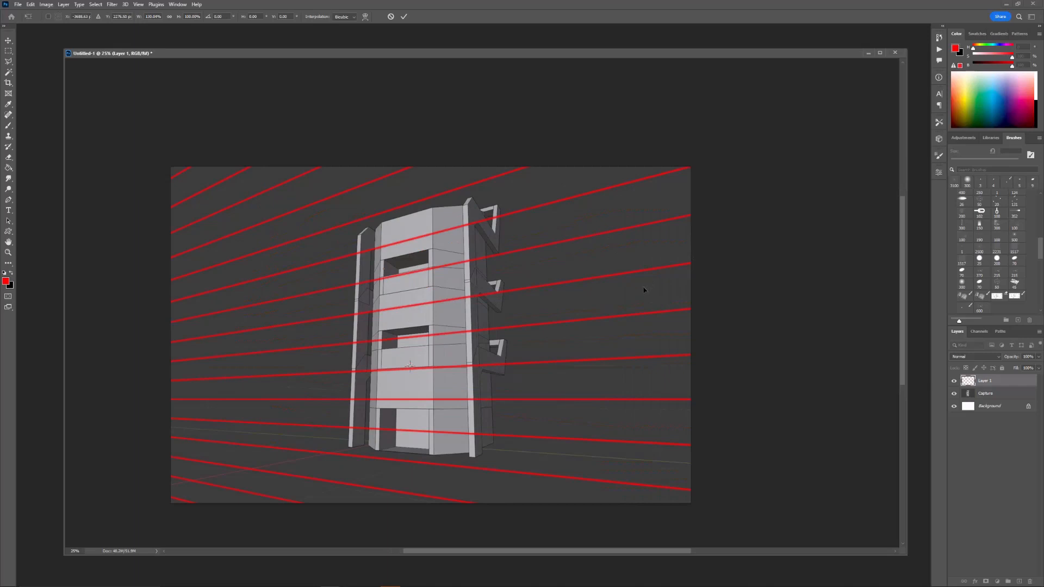
pyautogui.hotkey('ctrl', '-')
pyautogui.hotkey('ctrl', '-')
pyautogui.press('Return')
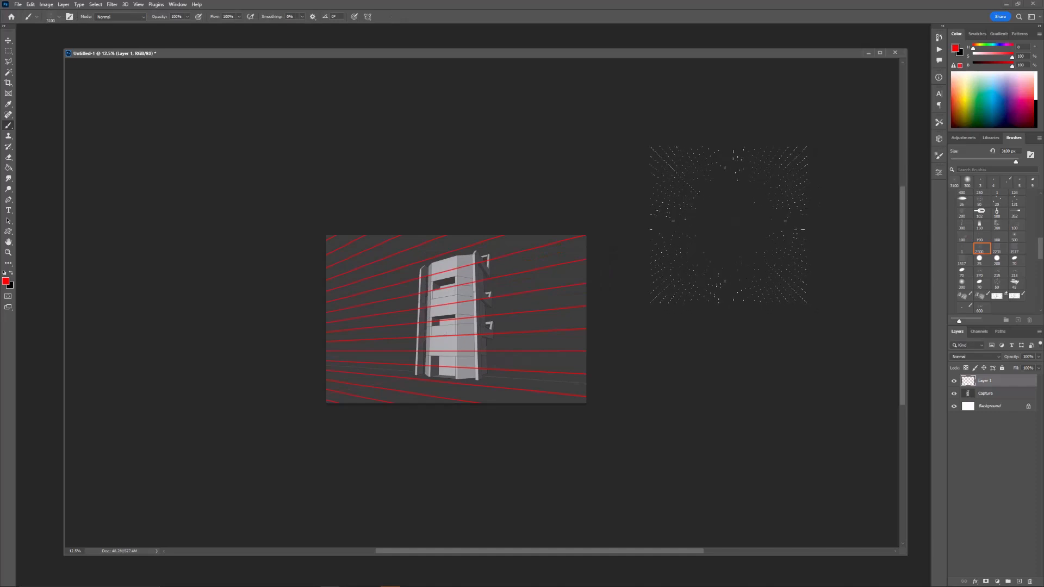
# Step: Duplicate the radial line layer and move the copy horizontally so its centre lies to the right of the tower
pyautogui.hotkey('ctrl', '+')
pyautogui.hotkey('ctrl', '+')
pyautogui.hotkey('ctrl', '+')
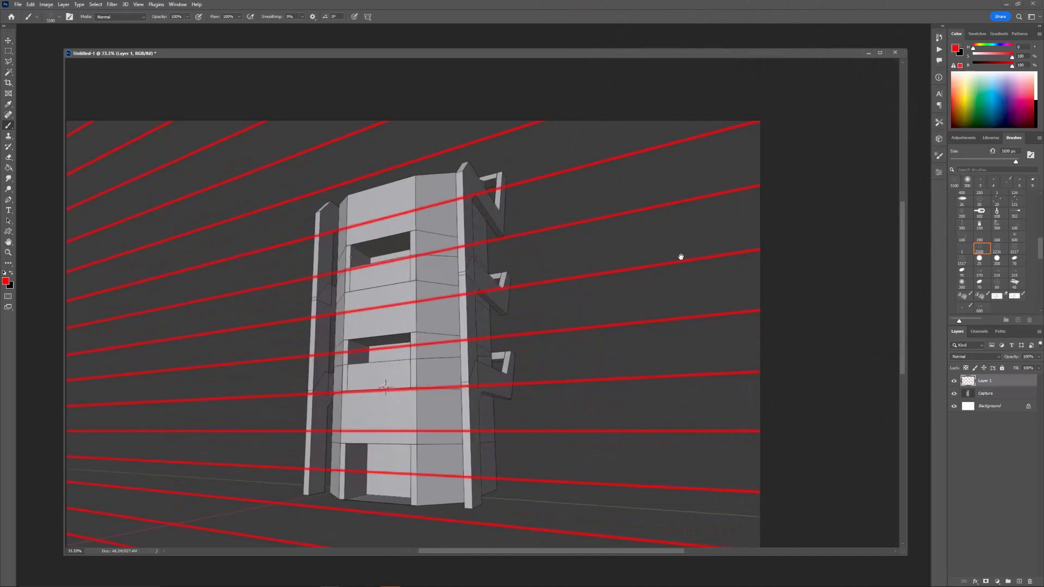
pyautogui.moveTo(681, 256); pyautogui.dragTo(713, 238)
pyautogui.hotkey('ctrl', '-')
pyautogui.hotkey('ctrl', '-')
pyautogui.hotkey('ctrl', 'j')
pyautogui.hotkey('ctrl', 't')
pyautogui.keyDown('shift'); pyautogui.moveTo(484, 286); pyautogui.dragTo(795, 270); pyautogui.keyUp('shift')
pyautogui.keyDown('shift'); pyautogui.moveTo(615, 268); pyautogui.dragTo(455, 242); pyautogui.keyUp('shift')
pyautogui.hotkey('ctrl', '+')
pyautogui.hotkey('ctrl', '+')
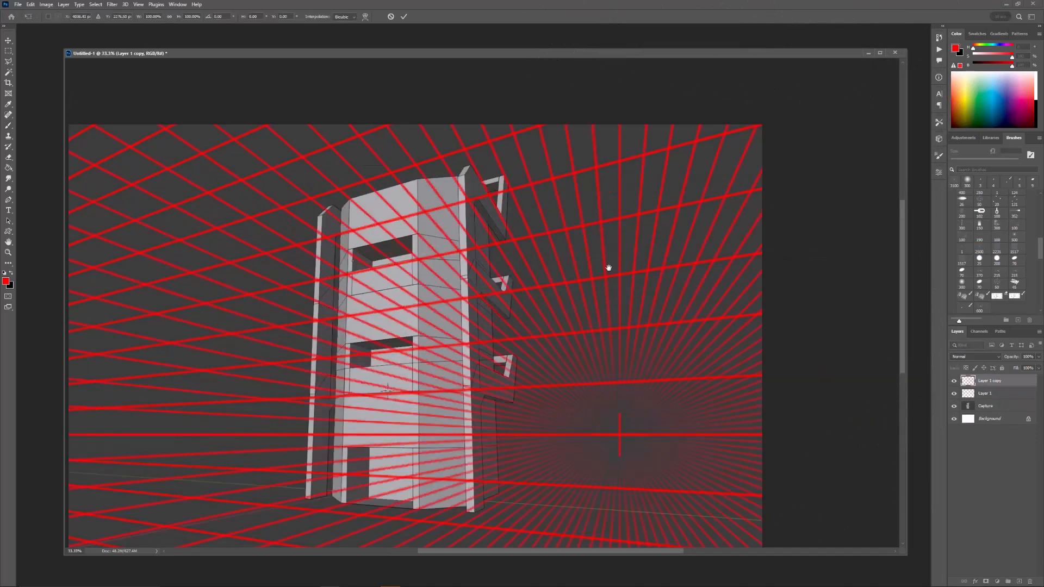
# Step: Nudge the copied radial lines slightly further right to match the tower's right-hand edges and apply the transform
pyautogui.moveTo(609, 268); pyautogui.dragTo(607, 274)
pyautogui.keyDown('shift'); pyautogui.moveTo(576, 292); pyautogui.dragTo(596, 292); pyautogui.keyUp('shift')
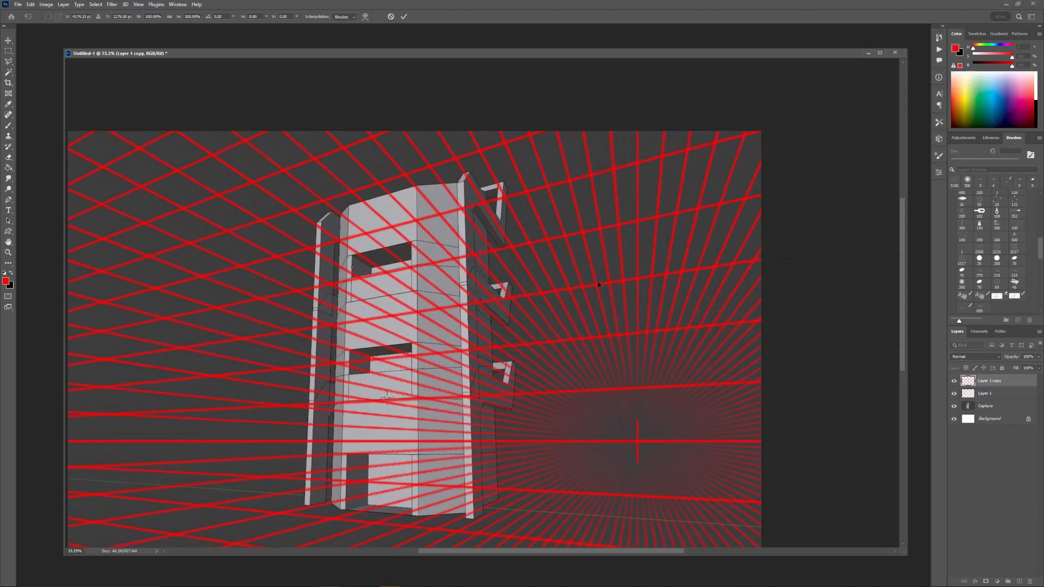
pyautogui.moveTo(525, 269); pyautogui.dragTo(574, 288)
pyautogui.hotkey('ctrl', '+')
pyautogui.moveTo(568, 240); pyautogui.dragTo(578, 266)
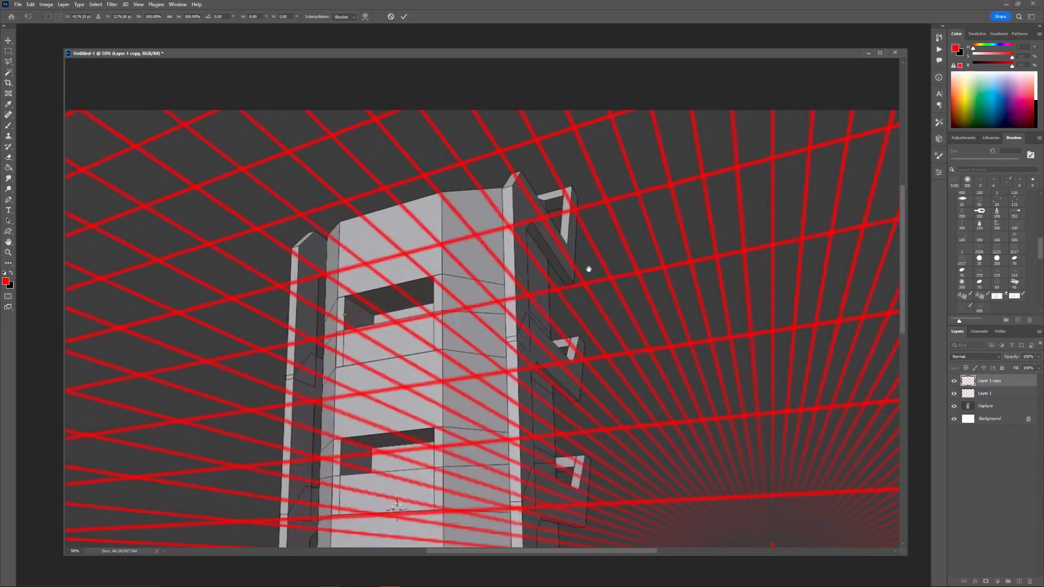
pyautogui.press('Return')
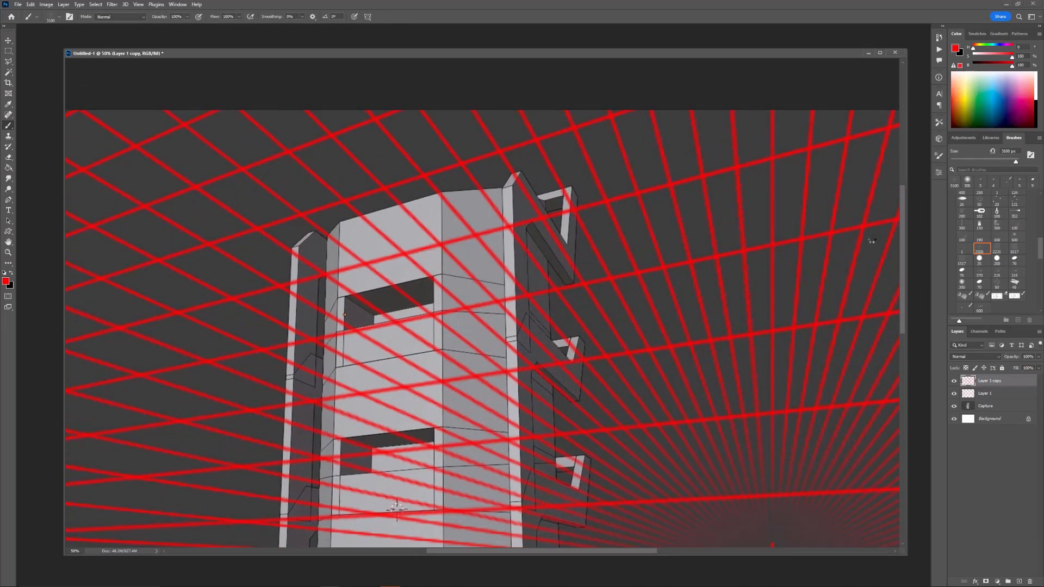
# Step: Reduce the radial line brush size to 2000 px
pyautogui.hotkey('ctrl', '-')
pyautogui.press('[')
pyautogui.press('[')
pyautogui.press('[')
pyautogui.press('[')
pyautogui.press('[')
pyautogui.press('[')
pyautogui.press('[')
pyautogui.press('[')
pyautogui.press('[')
pyautogui.press('[')
pyautogui.press('[')
pyautogui.hotkey('ctrl', '-')
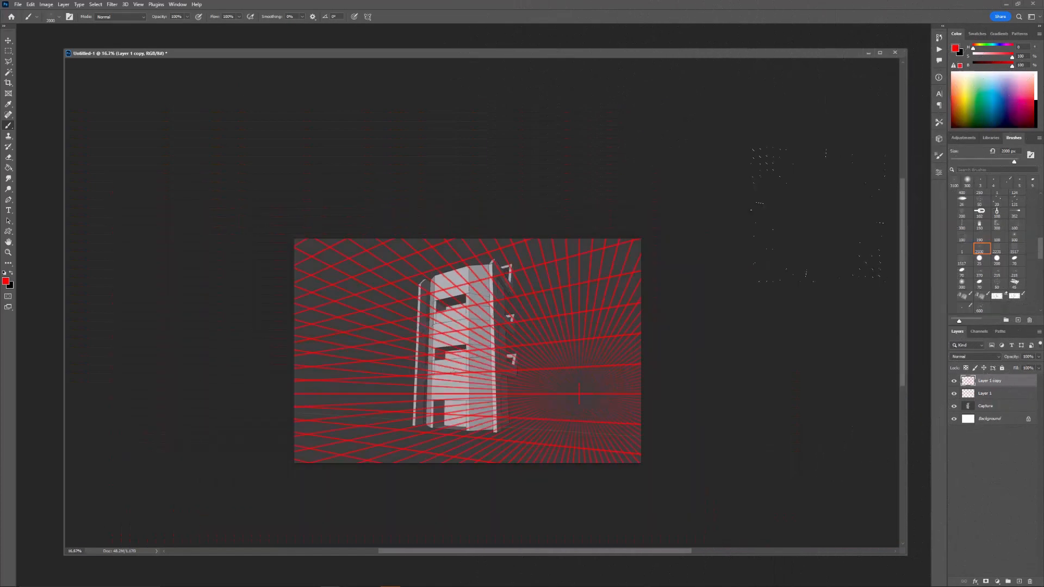
# Step: Invert the copied radial lines to cyan and group both line layers
pyautogui.hotkey('ctrl', 'i')
pyautogui.moveTo(990, 381); pyautogui.dragTo(989, 397)
pyautogui.keyDown('shift'); pyautogui.click(990, 383); pyautogui.keyUp('shift')
pyautogui.click(1008, 581)
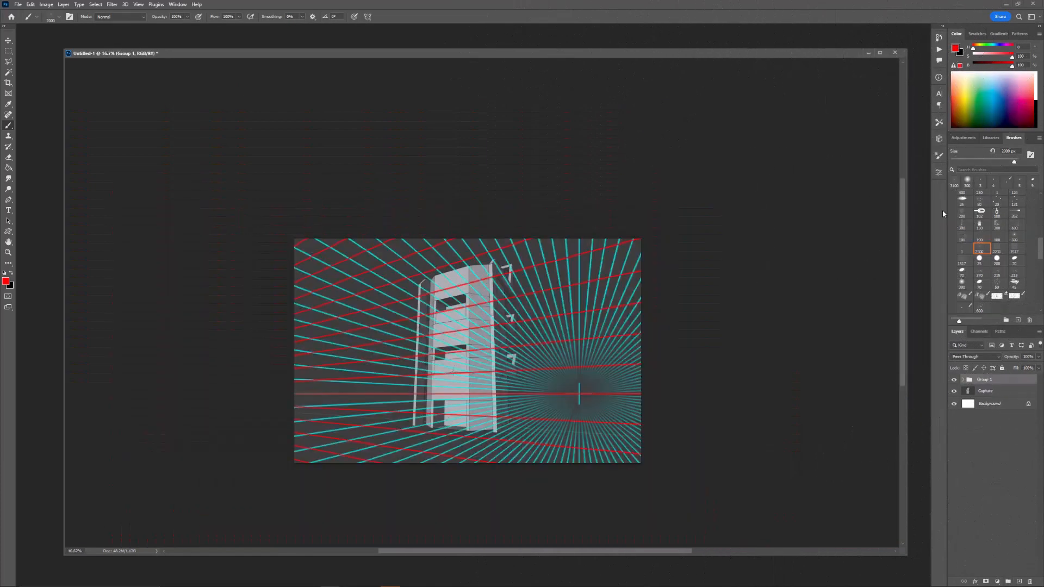
# Step: Lower the opacity of the perspective line group and of the tower capture so both serve as faint guides
pyautogui.moveTo(1015, 358); pyautogui.dragTo(992, 358)
pyautogui.hotkey('ctrl', '+')
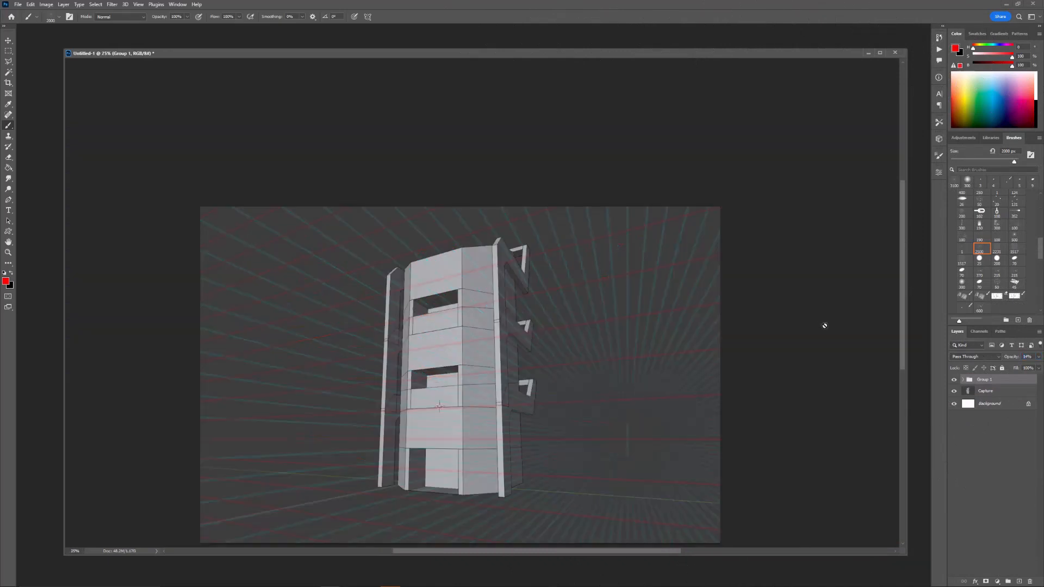
pyautogui.moveTo(706, 289); pyautogui.dragTo(751, 279)
pyautogui.click(1010, 395)
pyautogui.moveTo(1016, 358)
pyautogui.mouseDown()
pyautogui.moveTo(996, 358)
pyautogui.moveTo(1019, 358)
pyautogui.mouseUp()
pyautogui.click(989, 383)
pyautogui.moveTo(824, 350); pyautogui.dragTo(823, 347)
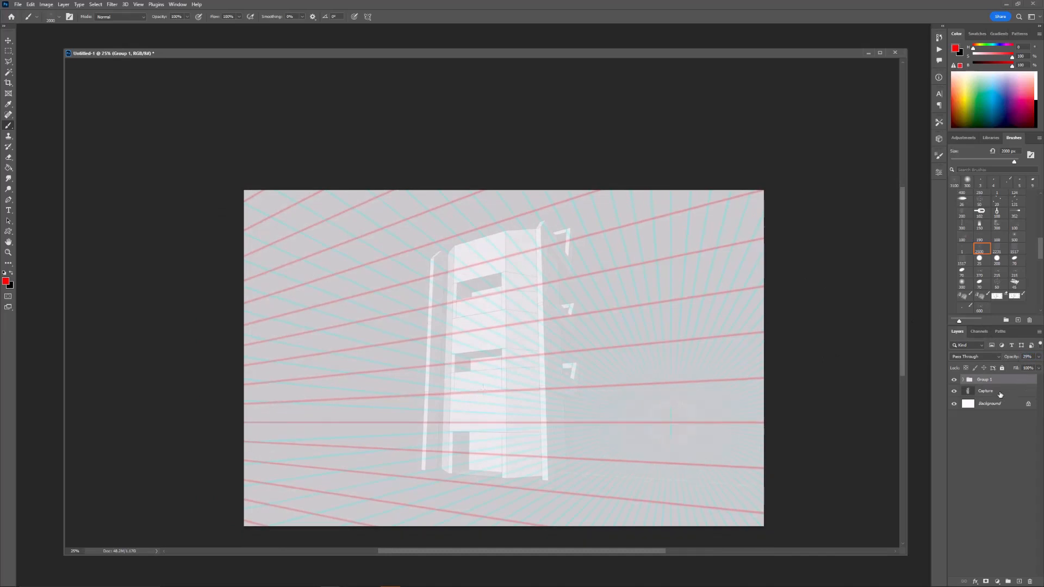
pyautogui.click(1002, 394)
pyautogui.moveTo(1018, 359); pyautogui.dragTo(1015, 359)
# Step: Add a new layer above the capture and set up a hard line brush in black at 3 px
pyautogui.click(1020, 580)
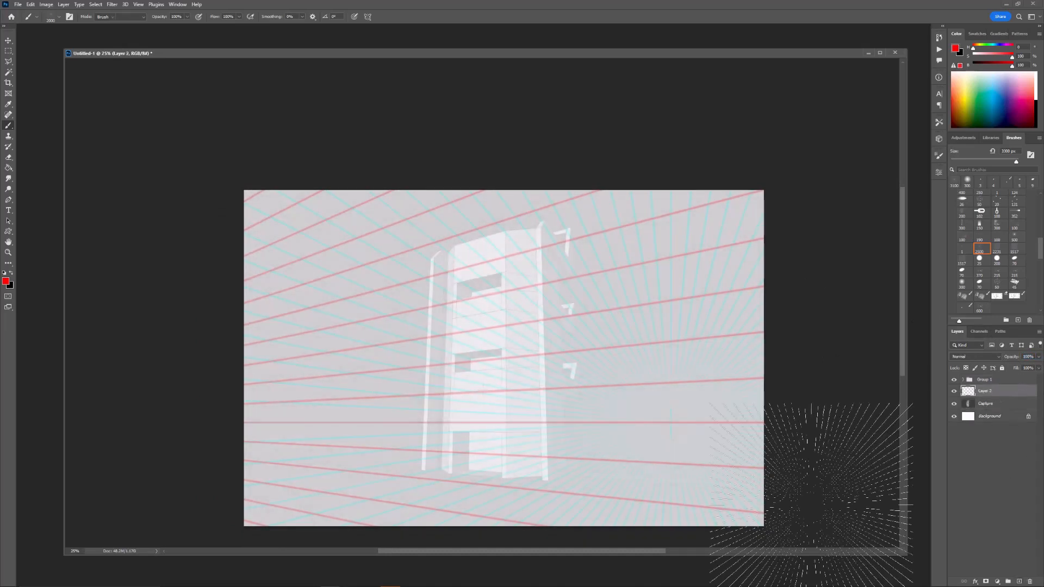
pyautogui.press('e')
pyautogui.press('b')
pyautogui.moveTo(1012, 65); pyautogui.dragTo(830, 107)
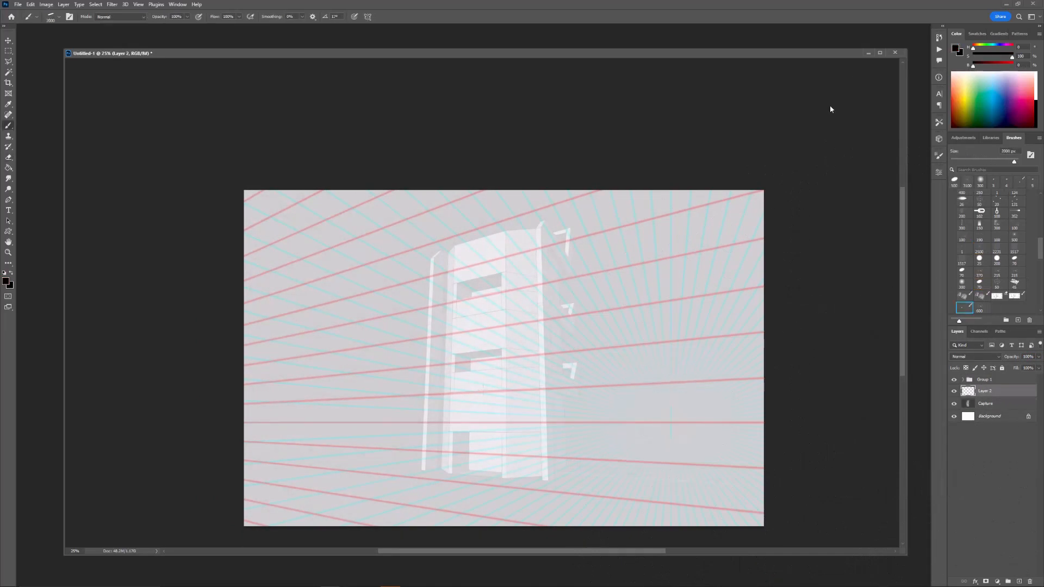
pyautogui.press('[')
pyautogui.press('[')
pyautogui.press('[')
pyautogui.press('[')
pyautogui.press('[')
pyautogui.press('[')
pyautogui.press('[')
pyautogui.press('[')
pyautogui.press('[')
pyautogui.press('[')
pyautogui.press('[')
pyautogui.press('[')
pyautogui.press('[')
pyautogui.press('[')
pyautogui.press('[')
pyautogui.press('[')
pyautogui.press('[')
pyautogui.press('[')
pyautogui.press('[')
pyautogui.press('[')
pyautogui.keyDown('alt'); pyautogui.scroll(1, 494, 299); pyautogui.keyUp('alt')
pyautogui.keyDown('alt'); pyautogui.scroll(1, 443, 244); pyautogui.keyUp('alt')
pyautogui.press('e')
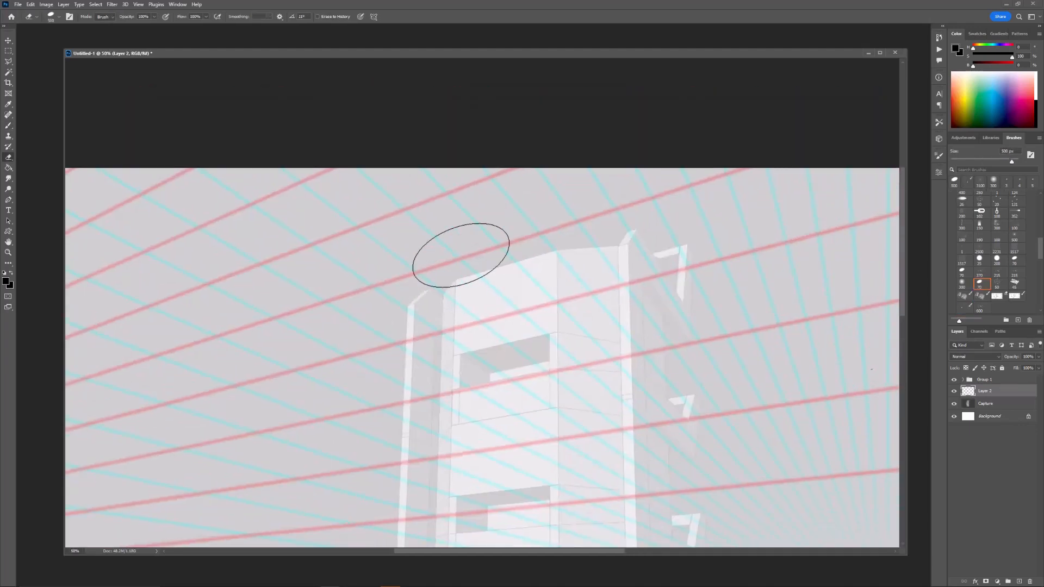
pyautogui.press('b')
# Step: Trace the tower's top edge with connected straight black lines from its left bevel across the front corner to the right pillar
pyautogui.moveTo(443, 295); pyautogui.dragTo(455, 280)
pyautogui.keyDown('shift'); pyautogui.click(558, 251); pyautogui.keyUp('shift')
pyautogui.keyDown('shift'); pyautogui.click(619, 247); pyautogui.keyUp('shift')
# Step: Try a long straight line down the tower's front corner from roof to base, and undo it
pyautogui.click(557, 251)
pyautogui.moveTo(560, 435); pyautogui.dragTo(487, 365)
pyautogui.moveTo(498, 508); pyautogui.dragTo(477, 345)
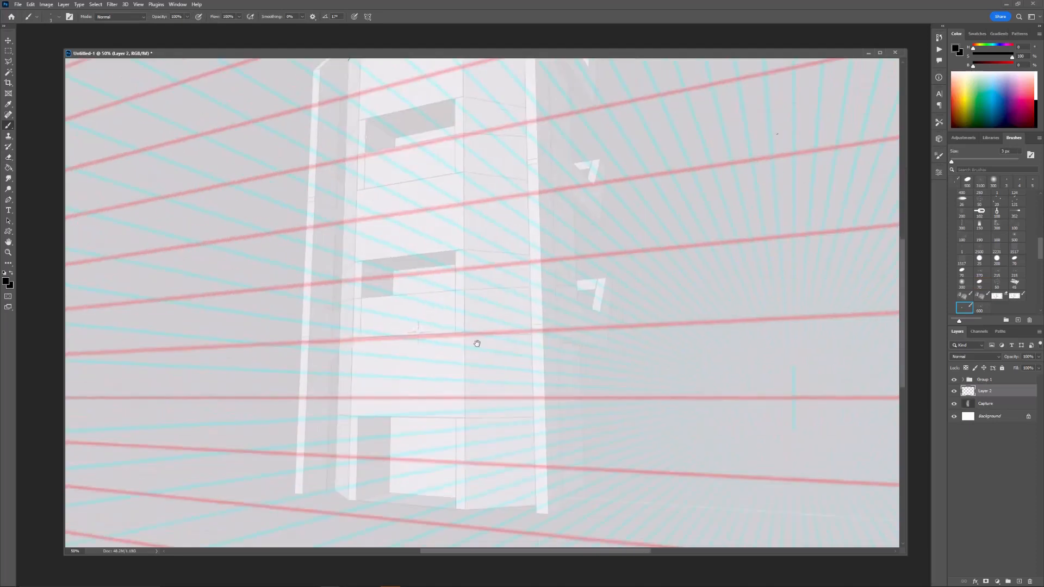
pyautogui.keyDown('shift'); pyautogui.click(465, 506); pyautogui.keyUp('shift')
pyautogui.moveTo(457, 237); pyautogui.dragTo(472, 391)
pyautogui.hotkey('ctrl', 'z')
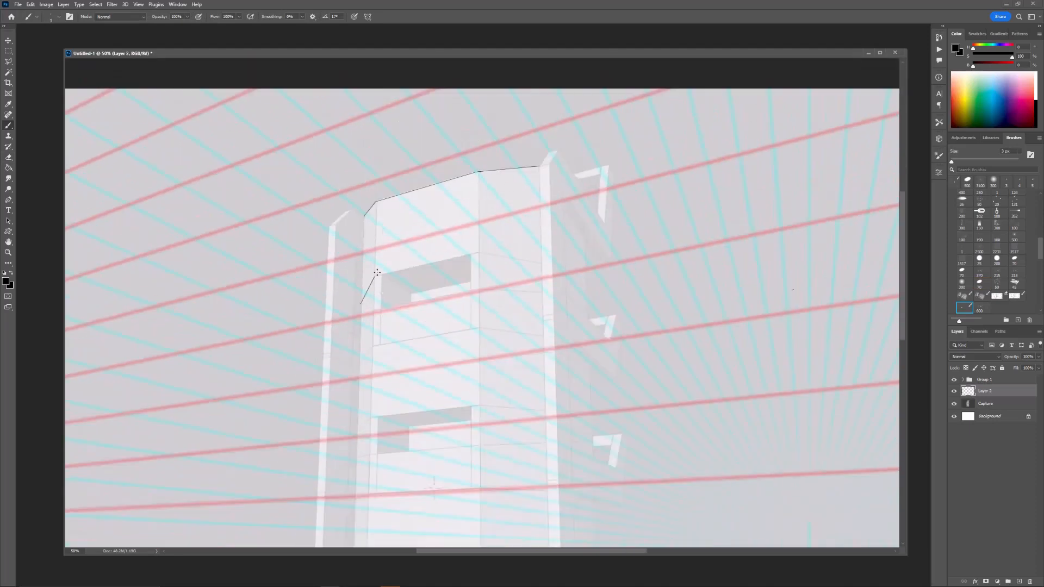
# Step: Outline the tower's uppermost band with straight lines along its lower edge, left vertical edge and front corner
pyautogui.keyDown('shift'); pyautogui.click(478, 252); pyautogui.keyUp('shift')
pyautogui.click(378, 203)
pyautogui.keyDown('shift'); pyautogui.click(375, 278); pyautogui.keyUp('shift')
pyautogui.keyDown('shift'); pyautogui.click(478, 252); pyautogui.keyUp('shift')
pyautogui.click(480, 173)
pyautogui.keyDown('shift'); pyautogui.click(480, 253); pyautogui.keyUp('shift')
pyautogui.keyDown('shift'); pyautogui.click(542, 263); pyautogui.keyUp('shift')
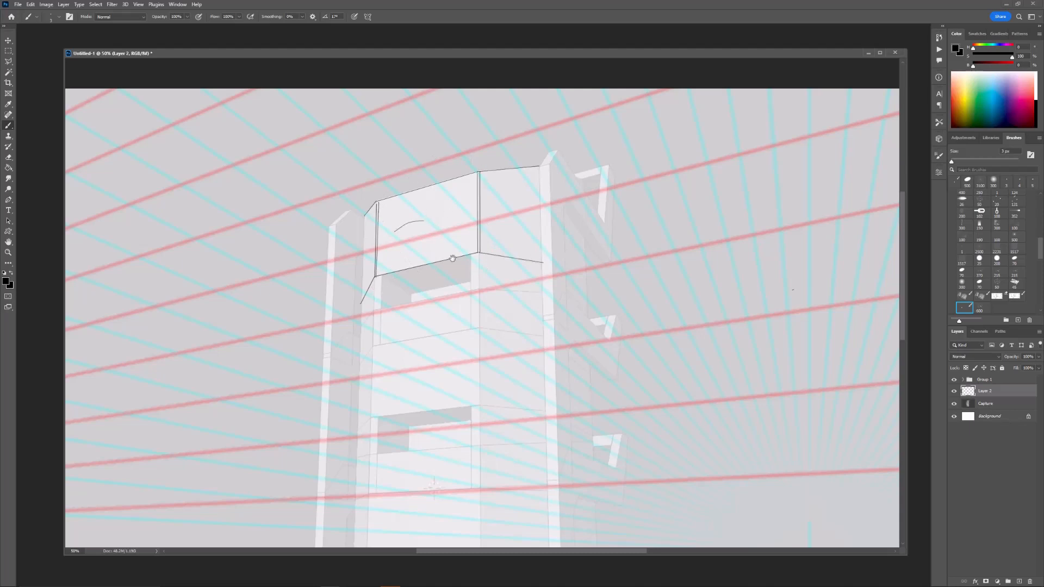
# Step: Erase the stray curved stroke inside the tower's uppermost band
pyautogui.moveTo(453, 258); pyautogui.dragTo(455, 245)
pyautogui.press('e')
pyautogui.press('[')
pyautogui.press('[')
pyautogui.press('[')
pyautogui.press('[')
pyautogui.press('[')
pyautogui.press('[')
pyautogui.moveTo(413, 218); pyautogui.dragTo(407, 214)
# Step: Trace the outer vertical edge of the uppermost band's left bevel with a straight black line
pyautogui.press('b')
pyautogui.click(368, 203)
pyautogui.keyDown('shift'); pyautogui.click(364, 290); pyautogui.keyUp('shift')
pyautogui.moveTo(579, 180); pyautogui.dragTo(480, 235)
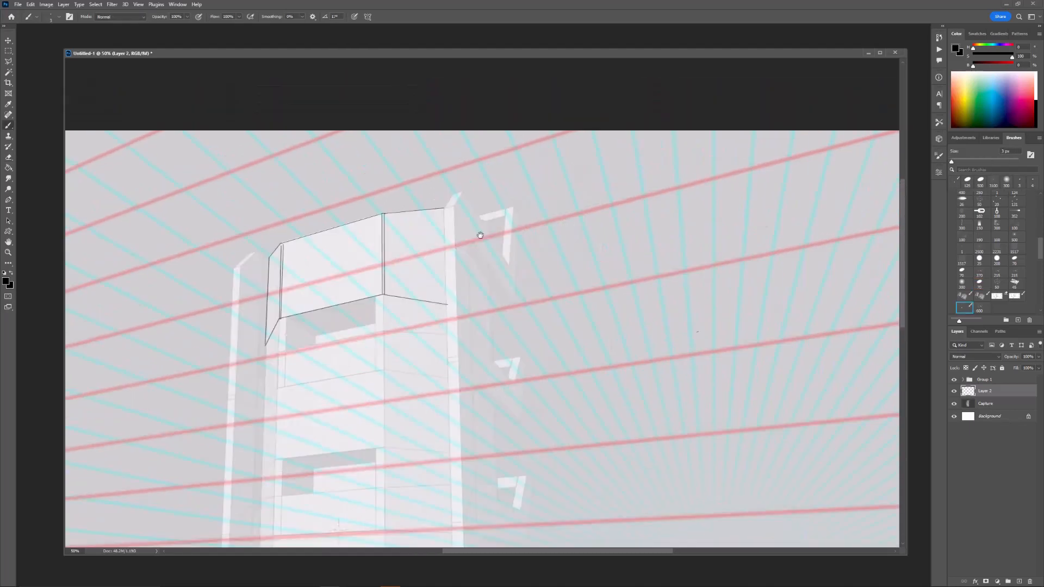
pyautogui.moveTo(400, 148); pyautogui.dragTo(461, 139)
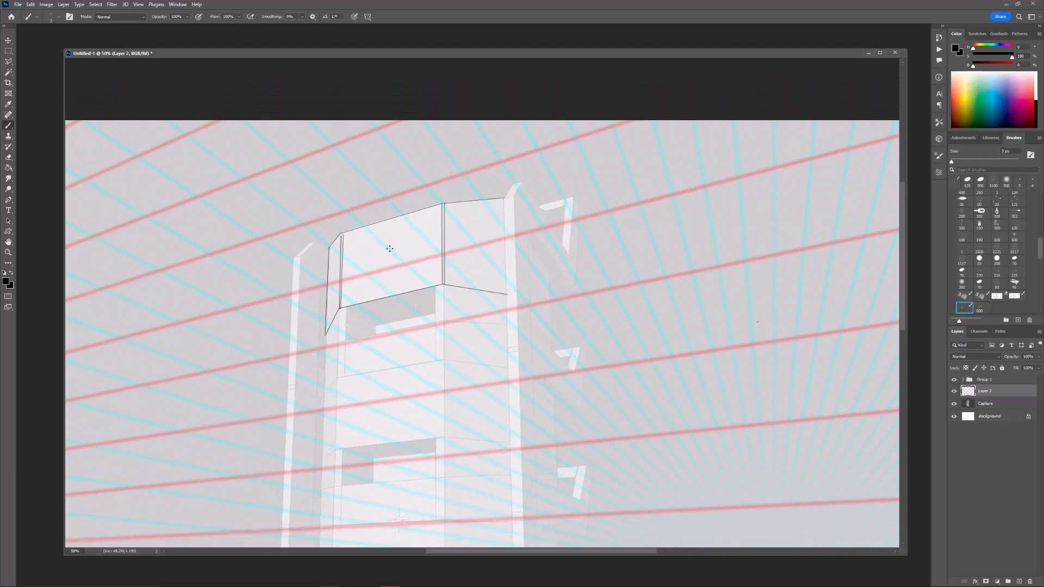
# Step: Trace the underside of the recess below the uppermost band with connected straight lines from its front-left corner along the inner back edge
pyautogui.keyDown('shift'); pyautogui.click(377, 326); pyautogui.keyUp('shift')
pyautogui.hotkey('ctrl', '+')
pyautogui.moveTo(386, 279); pyautogui.dragTo(437, 292)
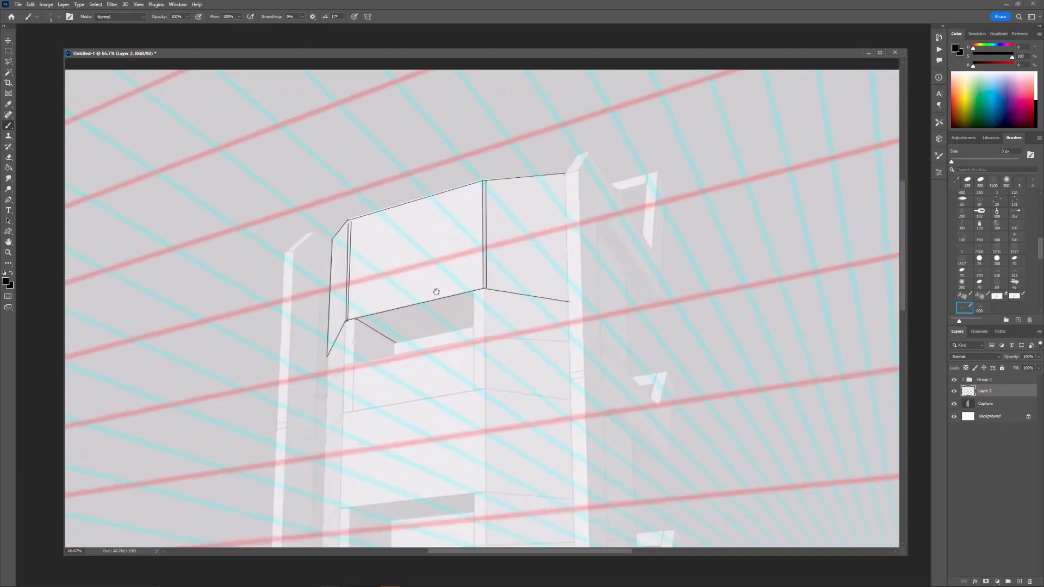
pyautogui.keyDown('shift'); pyautogui.click(473, 327); pyautogui.keyUp('shift')
pyautogui.moveTo(480, 253); pyautogui.dragTo(490, 273)
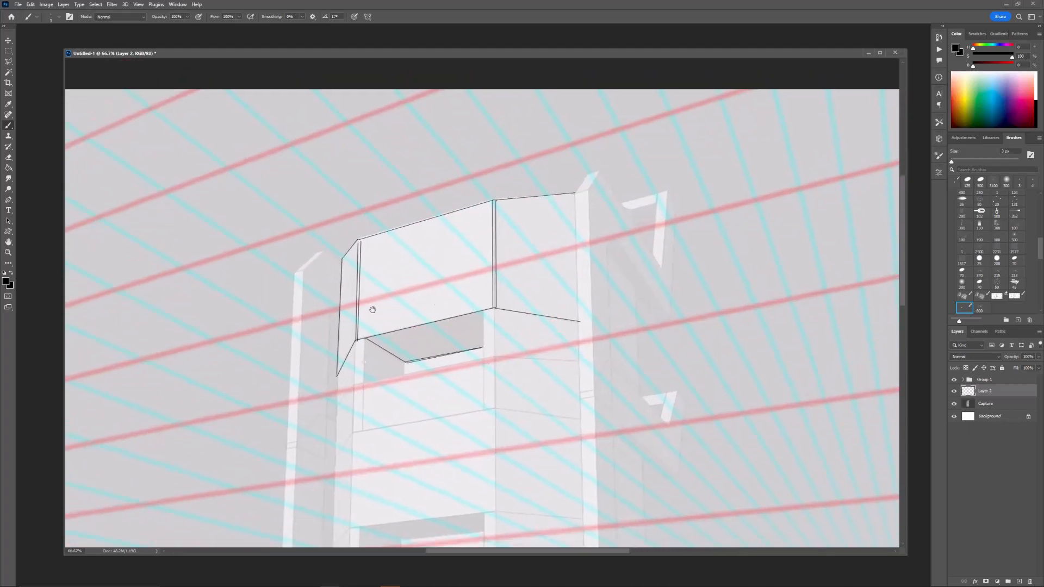
pyautogui.moveTo(555, 185); pyautogui.dragTo(502, 197)
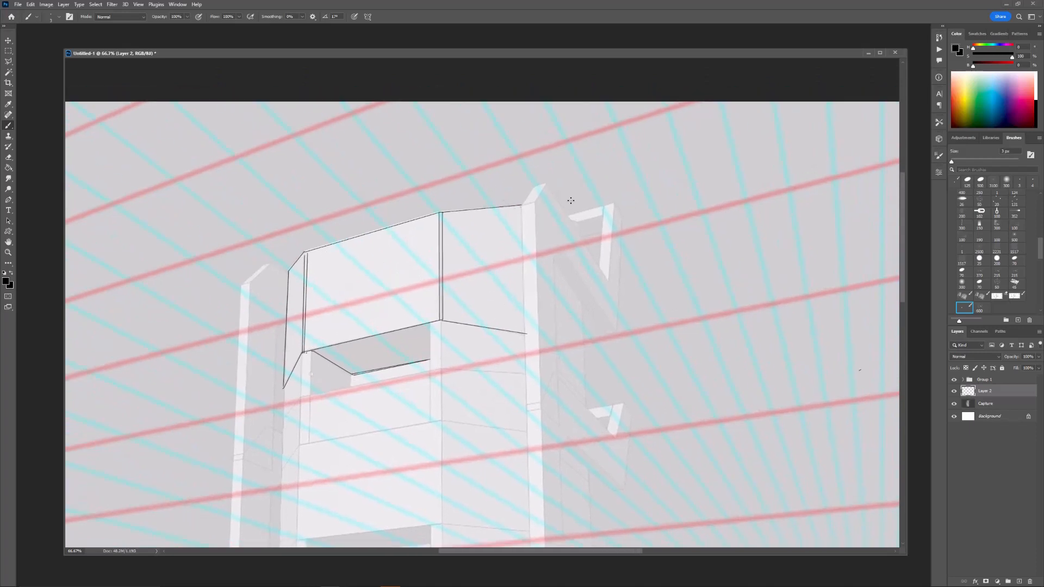
pyautogui.moveTo(305, 351); pyautogui.dragTo(364, 344)
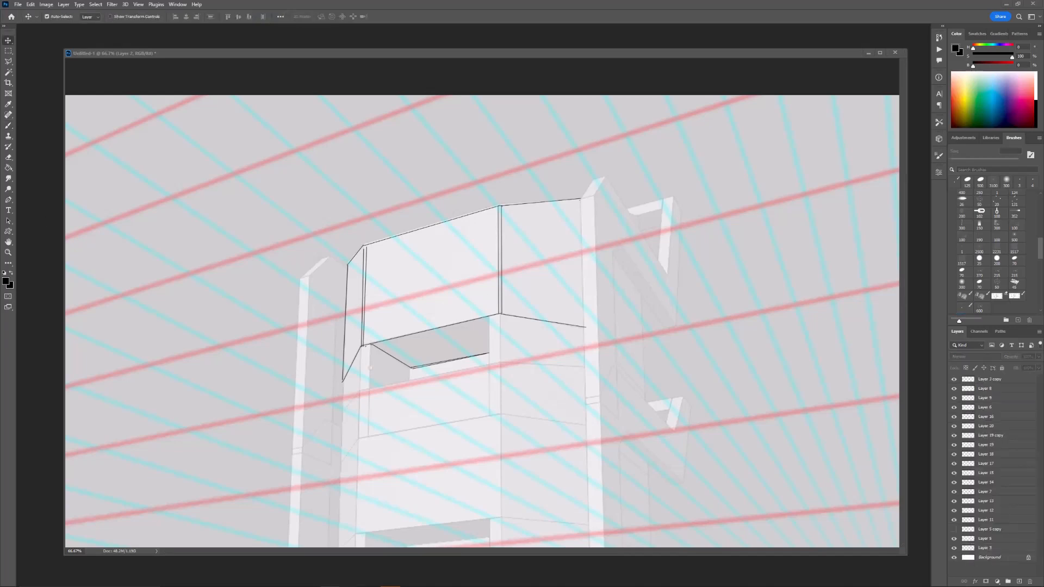
# Step: Try bringing the detailed panel drawing in from the other document, distorting it to fit the front face below the upper recess
pyautogui.moveTo(986, 549); pyautogui.dragTo(495, 295)
pyautogui.hotkey('ctrl', 't')
pyautogui.moveTo(736, 188); pyautogui.dragTo(466, 309)
pyautogui.moveTo(394, 389); pyautogui.dragTo(518, 424)
pyautogui.keyDown('ctrl'); pyautogui.moveTo(518, 377); pyautogui.dragTo(517, 369); pyautogui.keyUp('ctrl')
pyautogui.keyDown('ctrl'); pyautogui.moveTo(372, 386); pyautogui.dragTo(372, 394); pyautogui.keyUp('ctrl')
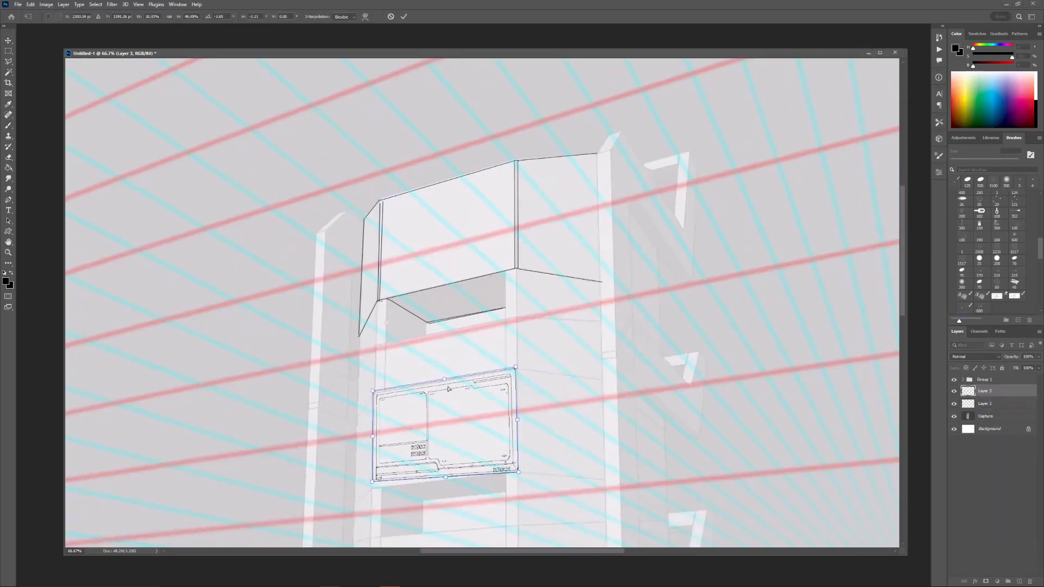
pyautogui.keyDown('ctrl'); pyautogui.moveTo(518, 369); pyautogui.dragTo(515, 370); pyautogui.keyUp('ctrl')
pyautogui.keyDown('ctrl'); pyautogui.moveTo(373, 483); pyautogui.dragTo(373, 487); pyautogui.keyUp('ctrl')
pyautogui.keyDown('ctrl'); pyautogui.moveTo(519, 472); pyautogui.dragTo(517, 472); pyautogui.keyUp('ctrl')
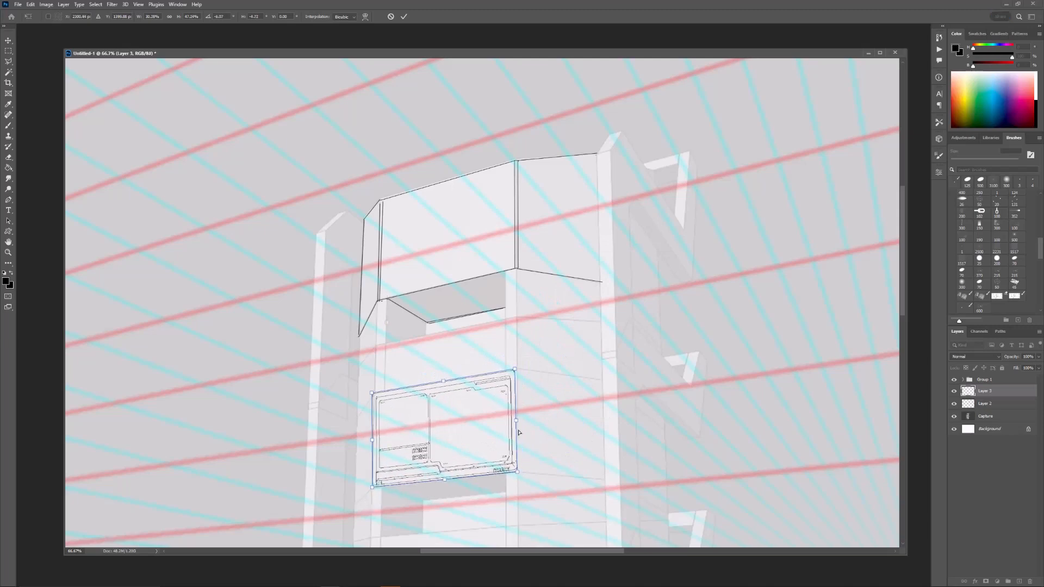
pyautogui.keyDown('ctrl'); pyautogui.moveTo(515, 370); pyautogui.dragTo(518, 367); pyautogui.keyUp('ctrl')
pyautogui.keyDown('ctrl'); pyautogui.moveTo(373, 487); pyautogui.dragTo(373, 488); pyautogui.keyUp('ctrl')
pyautogui.press('Return')
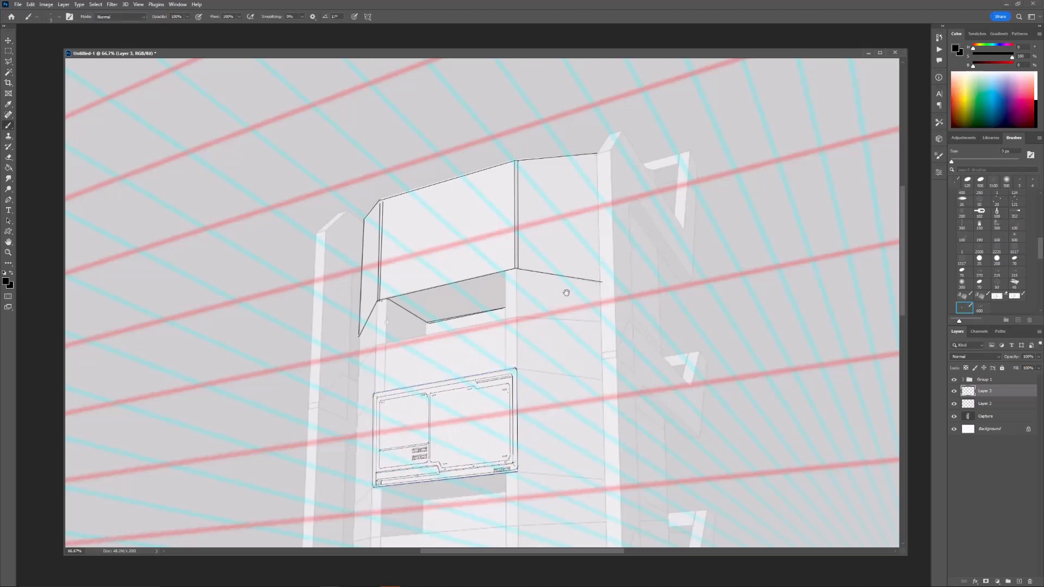
# Step: Try duplicating the panel drawing and skewing the copy to fit the uppermost band's front face
pyautogui.moveTo(566, 291); pyautogui.dragTo(548, 317)
pyautogui.hotkey('ctrl', 'j')
pyautogui.hotkey('ctrl', 't')
pyautogui.moveTo(443, 453)
pyautogui.mouseDown()
pyautogui.moveTo(446, 248)
pyautogui.moveTo(458, 260)
pyautogui.moveTo(499, 249)
pyautogui.mouseUp()
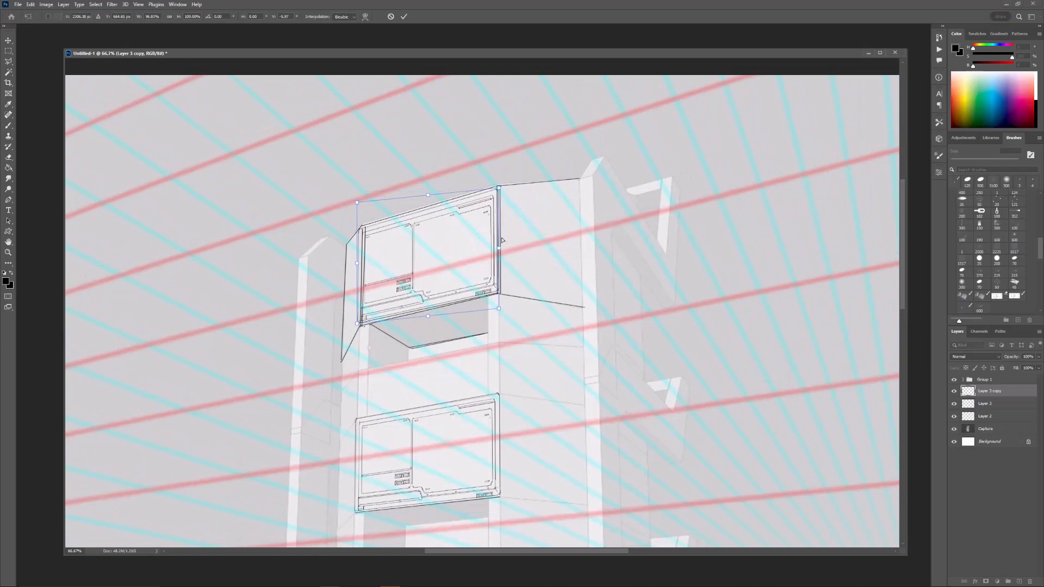
pyautogui.keyDown('ctrl'); pyautogui.moveTo(428, 197); pyautogui.dragTo(429, 192); pyautogui.keyUp('ctrl')
pyautogui.press('Return')
# Step: Check the panels at a smaller zoom and delete both panel layers
pyautogui.hotkey('ctrl', '-')
pyautogui.hotkey('ctrl', '-')
pyautogui.press('r')
pyautogui.moveTo(506, 236); pyautogui.dragTo(555, 209)
pyautogui.press('Escape')
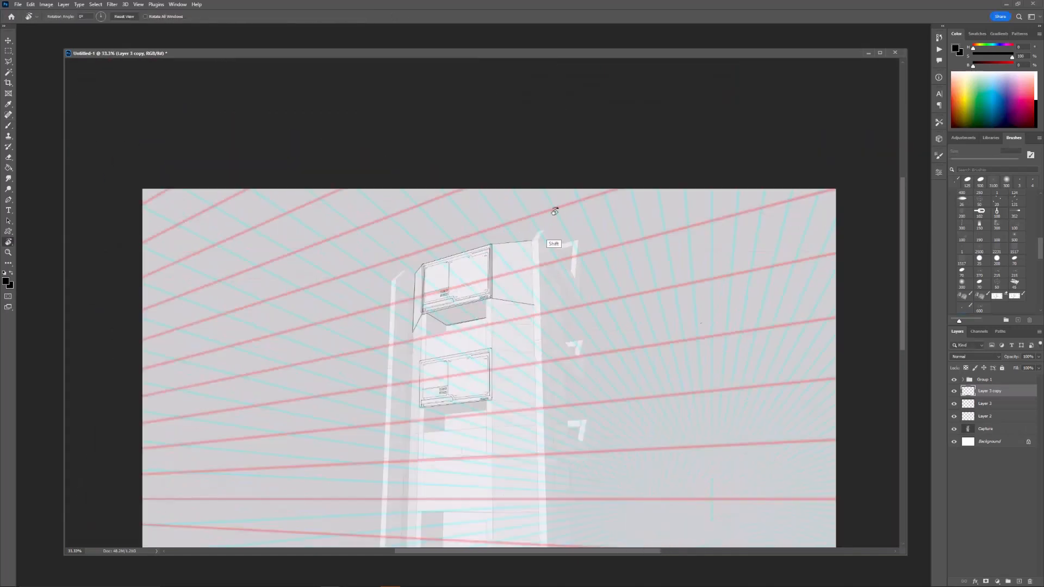
pyautogui.hotkey('ctrl', '+')
pyautogui.hotkey('ctrl', '+')
pyautogui.hotkey('ctrl', 't')
pyautogui.press('Return')
pyautogui.press('Return')
pyautogui.press('Delete')
pyautogui.press('Return')
pyautogui.press('Return')
pyautogui.press('Delete')
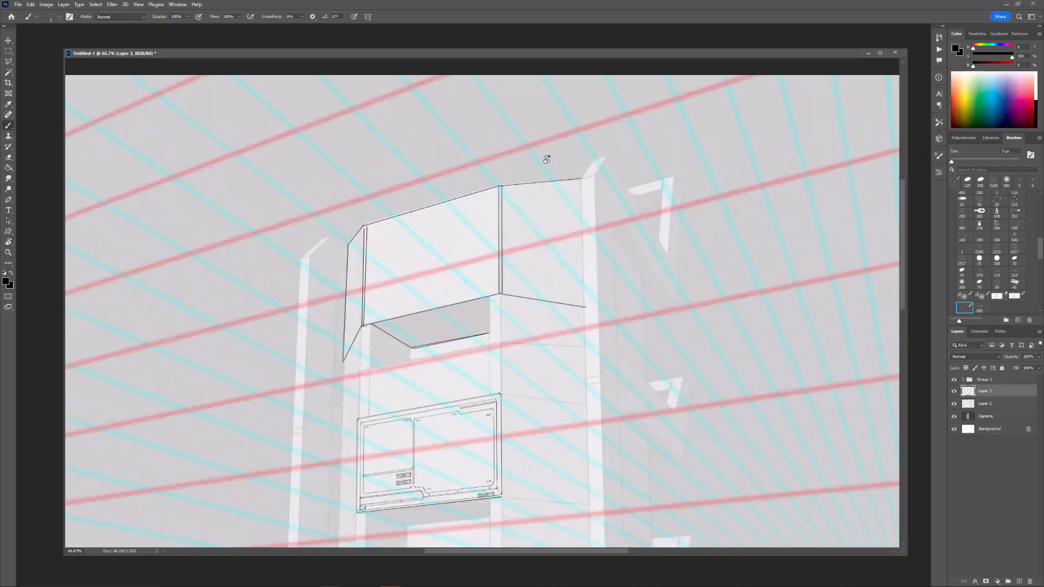
pyautogui.press('Delete')
# Step: Outline the upper recess's left, lower and right edges, and trace the tower's left corner below the band with straight lines
pyautogui.moveTo(490, 348); pyautogui.dragTo(493, 338)
pyautogui.moveTo(381, 252); pyautogui.dragTo(395, 256)
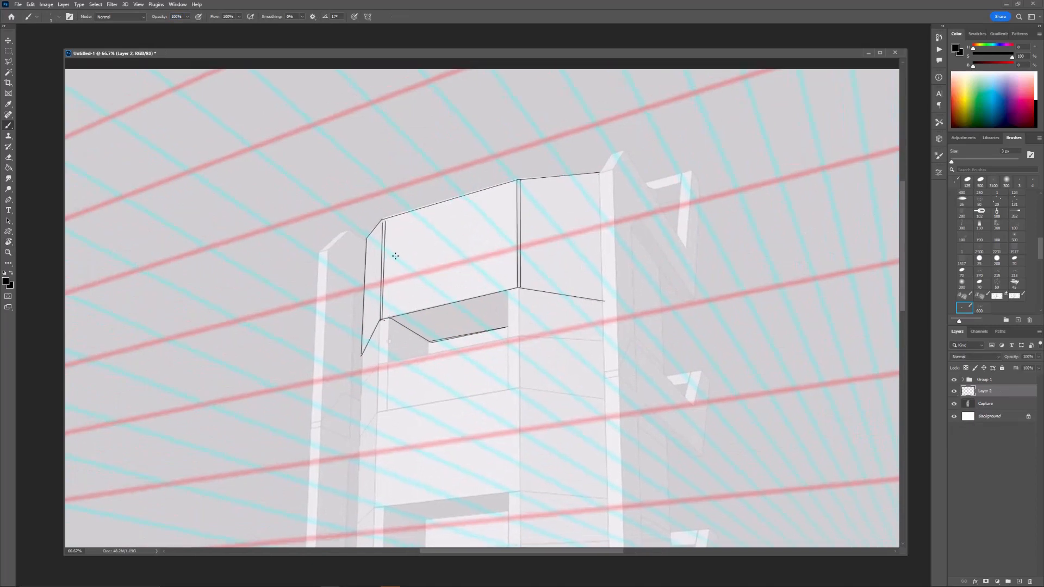
pyautogui.hotkey('alt', 'Tab')
pyautogui.moveTo(380, 320); pyautogui.dragTo(377, 414)
pyautogui.moveTo(389, 319)
pyautogui.mouseDown()
pyautogui.moveTo(390, 363)
pyautogui.moveTo(508, 340)
pyautogui.mouseUp()
pyautogui.moveTo(508, 294); pyautogui.dragTo(509, 336)
pyautogui.moveTo(541, 293); pyautogui.dragTo(523, 272)
pyautogui.hotkey('alt', 'Tab')
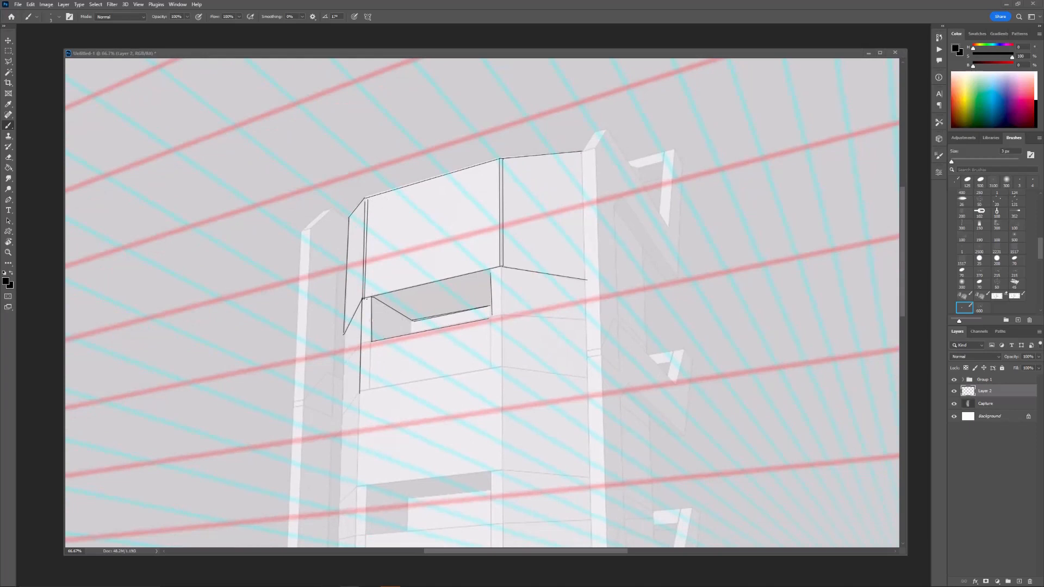
pyautogui.click(539, 223)
pyautogui.moveTo(442, 246)
pyautogui.mouseDown()
pyautogui.moveTo(438, 284)
pyautogui.moveTo(429, 286)
pyautogui.mouseUp()
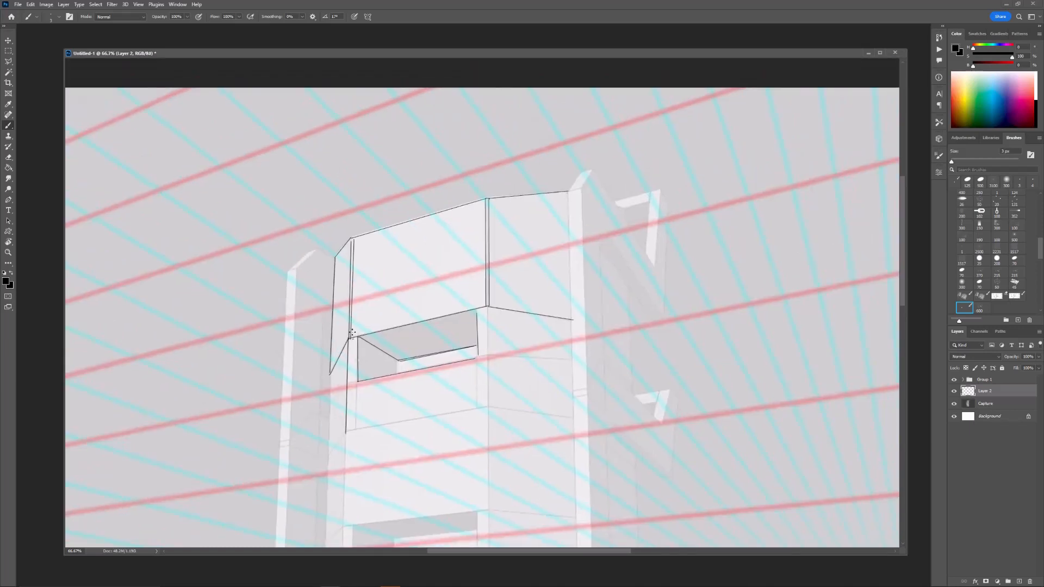
# Step: Add a second line parallel to the uppermost band's lower edge, running from the left bevel around the front corner to the right pillar
pyautogui.click(351, 334)
pyautogui.keyDown('shift'); pyautogui.click(485, 301); pyautogui.keyUp('shift')
pyautogui.keyDown('shift'); pyautogui.click(569, 314); pyautogui.keyUp('shift')
pyautogui.keyDown('shift'); pyautogui.click(571, 313); pyautogui.keyUp('shift')
pyautogui.click(349, 333)
pyautogui.keyDown('shift'); pyautogui.click(331, 365); pyautogui.keyUp('shift')
pyautogui.keyDown('shift'); pyautogui.click(347, 333); pyautogui.keyUp('shift')
pyautogui.moveTo(456, 319)
pyautogui.mouseDown()
pyautogui.moveTo(514, 245)
pyautogui.moveTo(398, 284)
pyautogui.moveTo(395, 303)
pyautogui.moveTo(410, 280)
pyautogui.mouseUp()
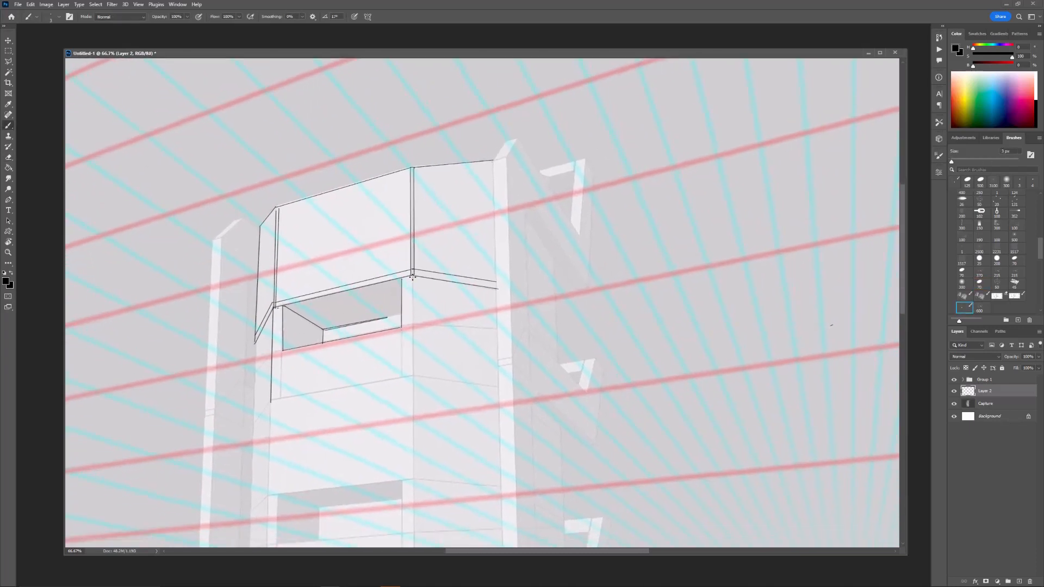
# Step: Draw two close straight lines down the tower's front corner from the band's lower edge to the base
pyautogui.moveTo(411, 386); pyautogui.dragTo(410, 187)
pyautogui.hotkey('ctrl', '-')
pyautogui.click(431, 544)
pyautogui.keyDown('shift'); pyautogui.click(429, 135); pyautogui.keyUp('shift')
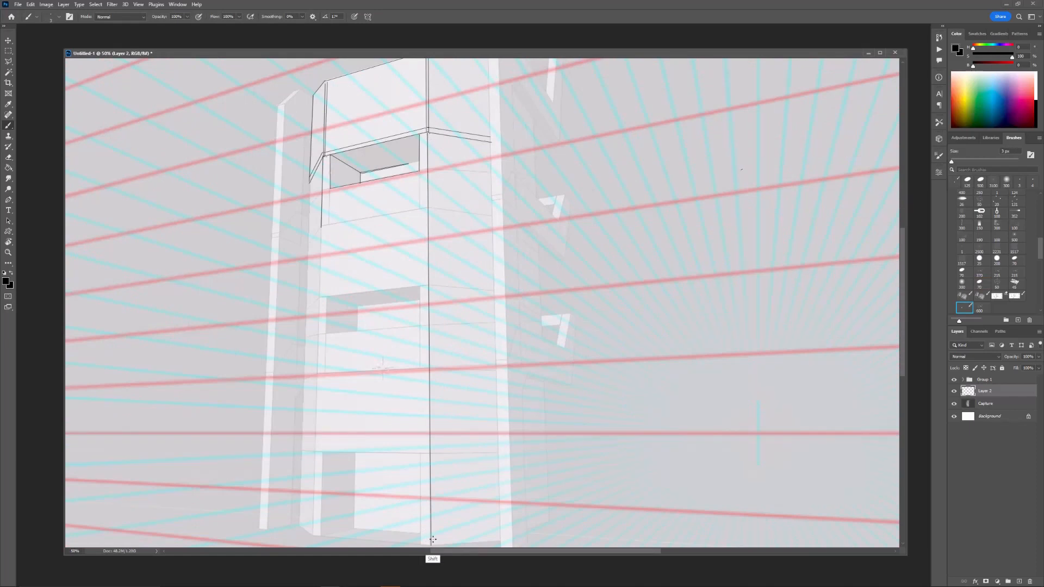
pyautogui.keyDown('shift'); pyautogui.click(432, 540); pyautogui.keyUp('shift')
pyautogui.moveTo(493, 133); pyautogui.dragTo(471, 281)
pyautogui.hotkey('ctrl', '+')
pyautogui.moveTo(415, 233); pyautogui.dragTo(477, 217)
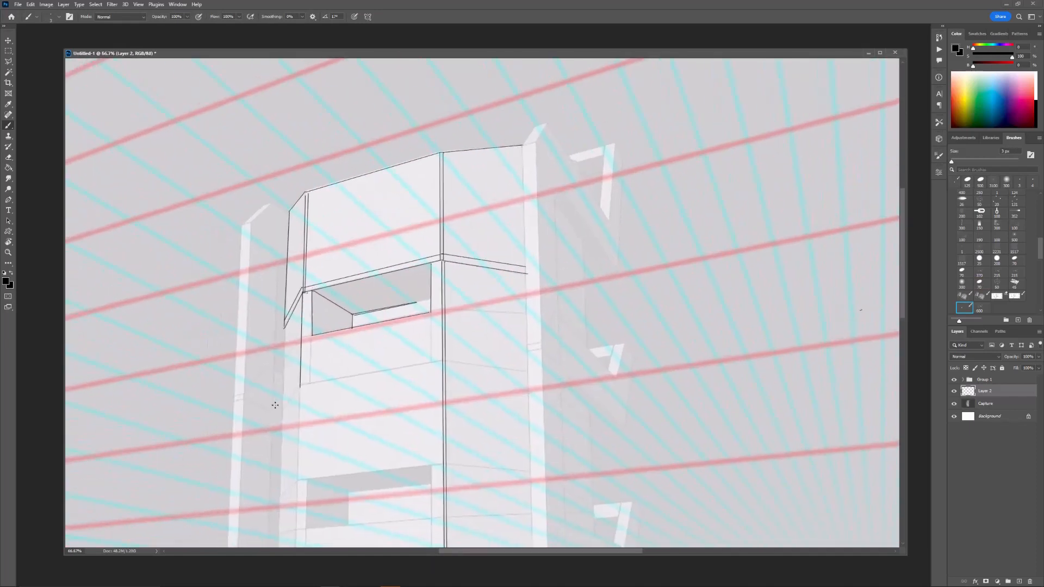
# Step: Add a third parallel ledge line beneath the band from the left bevel to the right pillar, and clean up the bevel linework
pyautogui.moveTo(286, 386); pyautogui.dragTo(294, 424)
pyautogui.press('e')
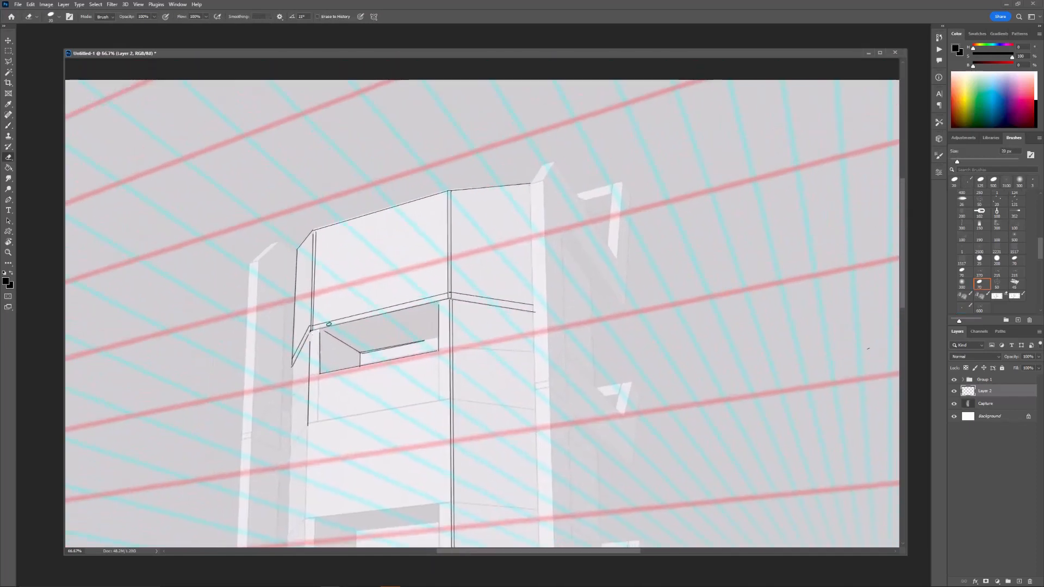
pyautogui.press('b')
pyautogui.keyDown('shift'); pyautogui.click(311, 333); pyautogui.keyUp('shift')
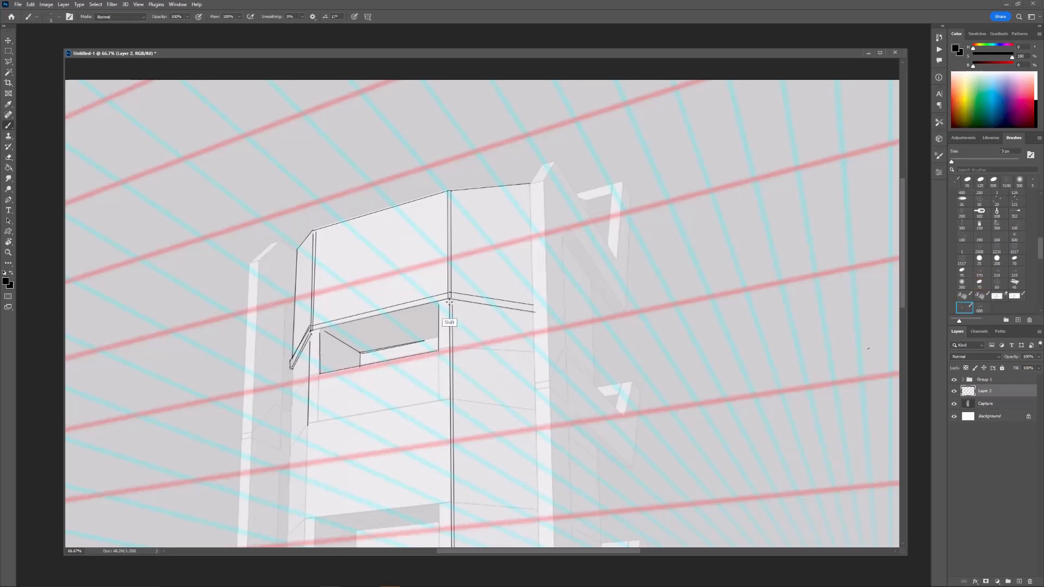
pyautogui.keyDown('shift'); pyautogui.click(450, 303); pyautogui.keyUp('shift')
pyautogui.keyDown('shift'); pyautogui.click(534, 314); pyautogui.keyUp('shift')
pyautogui.hotkey('ctrl', '-')
pyautogui.hotkey('ctrl', '+')
pyautogui.press('l')
pyautogui.press('e')
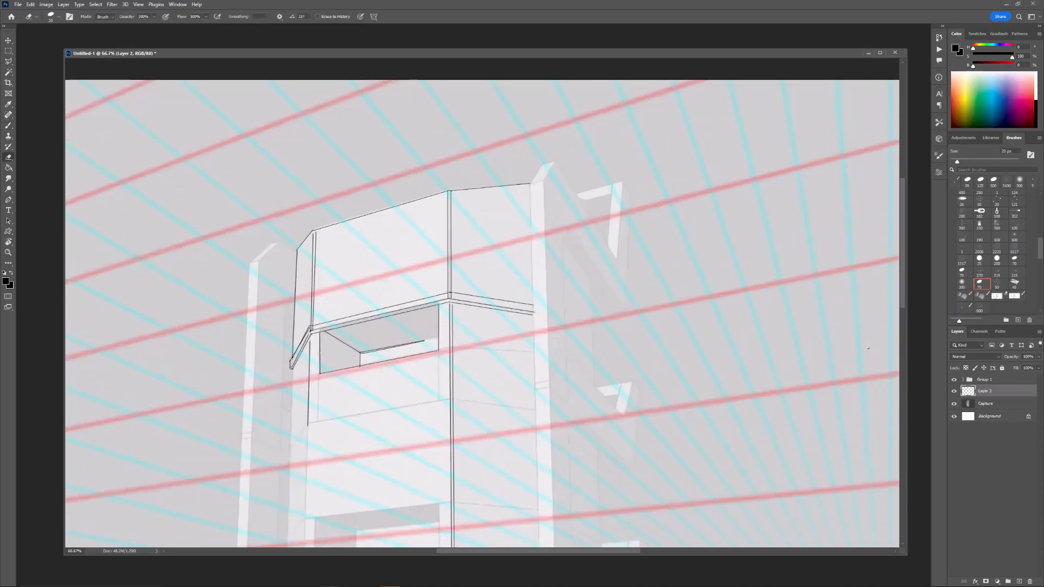
pyautogui.moveTo(309, 326); pyautogui.dragTo(292, 359)
# Step: Lasso the ledge lines under the uppermost band, copy them to a new layer and fit the copy to the floor line below the recess
pyautogui.press('b')
pyautogui.press('l')
pyautogui.click(284, 365)
pyautogui.click(311, 323)
pyautogui.click(450, 294)
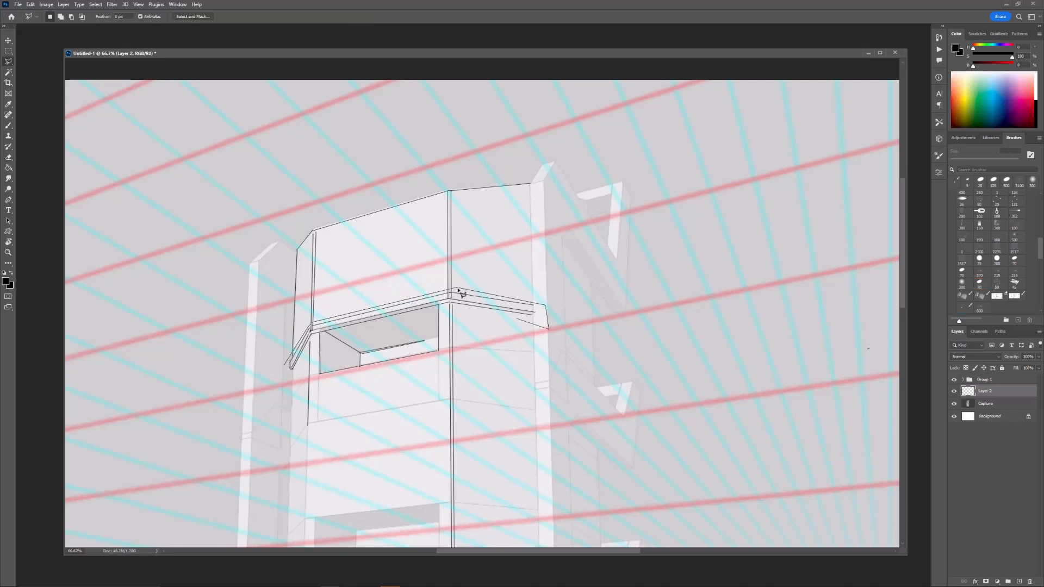
pyautogui.click(546, 305)
pyautogui.click(548, 328)
pyautogui.click(284, 365)
pyautogui.hotkey('ctrl', 'j')
pyautogui.hotkey('ctrl', 't')
pyautogui.moveTo(481, 306); pyautogui.dragTo(476, 402)
pyautogui.moveTo(507, 351); pyautogui.dragTo(516, 352)
pyautogui.press('Return')
# Step: Lasso the copied ledge's left bevel section and transform it to match the tower's bevel
pyautogui.click(307, 406)
pyautogui.click(297, 472)
pyautogui.click(266, 441)
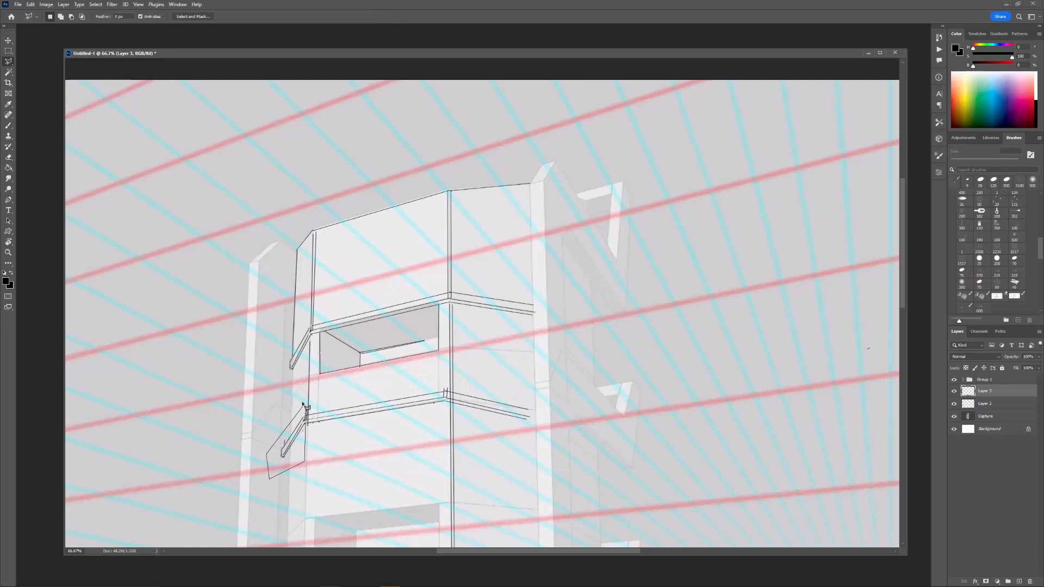
pyautogui.hotkey('ctrl', 't')
pyautogui.moveTo(267, 440); pyautogui.dragTo(271, 439)
pyautogui.press('Return')
# Step: Lasso the copied ledge's section right of the front corner and stretch it to reach the right pillar
pyautogui.click(445, 386)
pyautogui.click(560, 429)
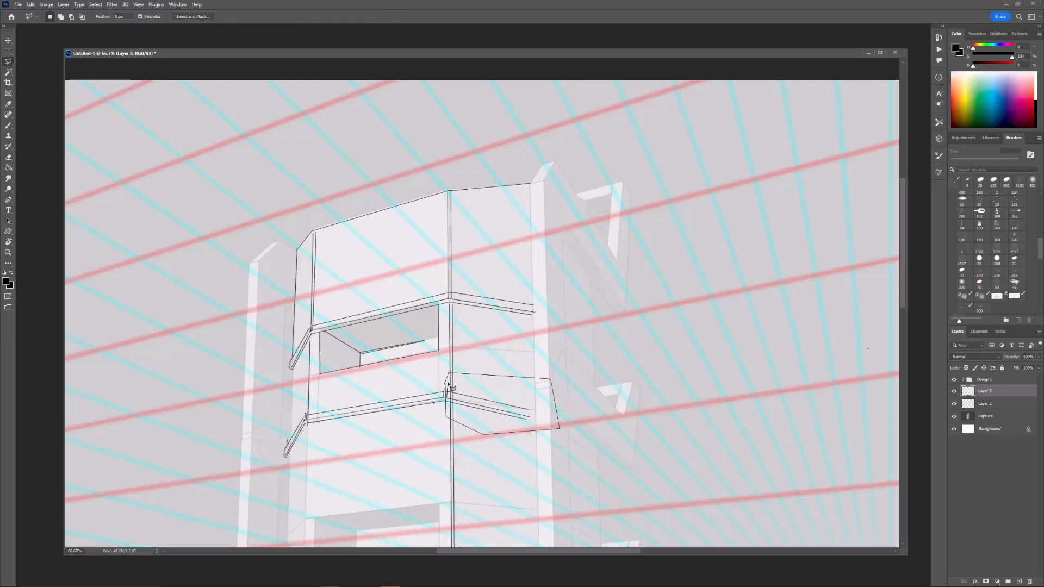
pyautogui.click(447, 384)
pyautogui.hotkey('ctrl', 't')
pyautogui.moveTo(559, 405); pyautogui.dragTo(571, 401)
pyautogui.press('Return')
# Step: Examine the two ledges and the tower's upper linework at several zoom levels
pyautogui.press('e')
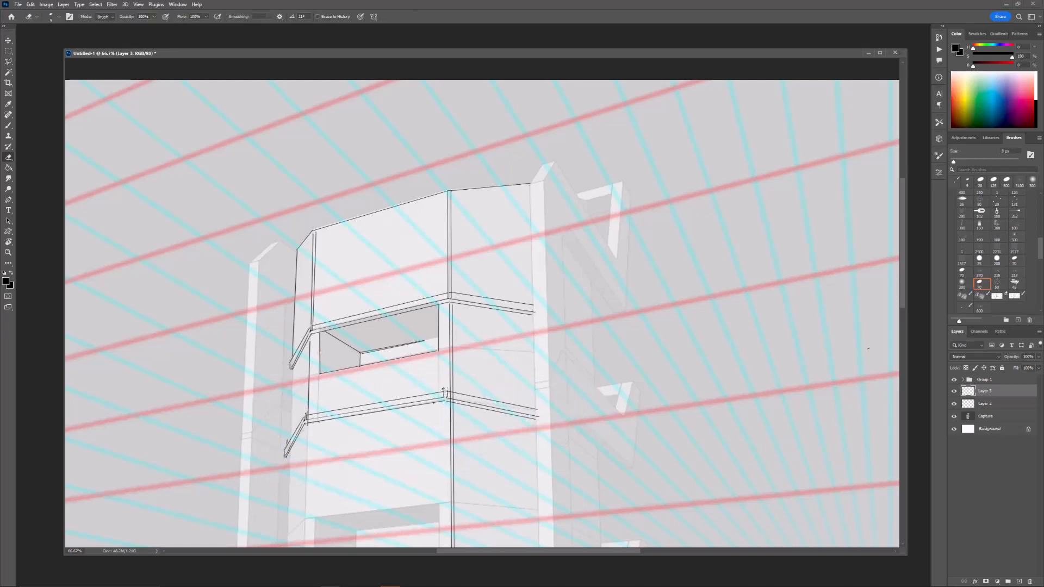
pyautogui.press(']')
pyautogui.hotkey('ctrl', '-')
pyautogui.hotkey('ctrl', '-')
pyautogui.hotkey('ctrl', '+')
pyautogui.moveTo(444, 268); pyautogui.dragTo(455, 280)
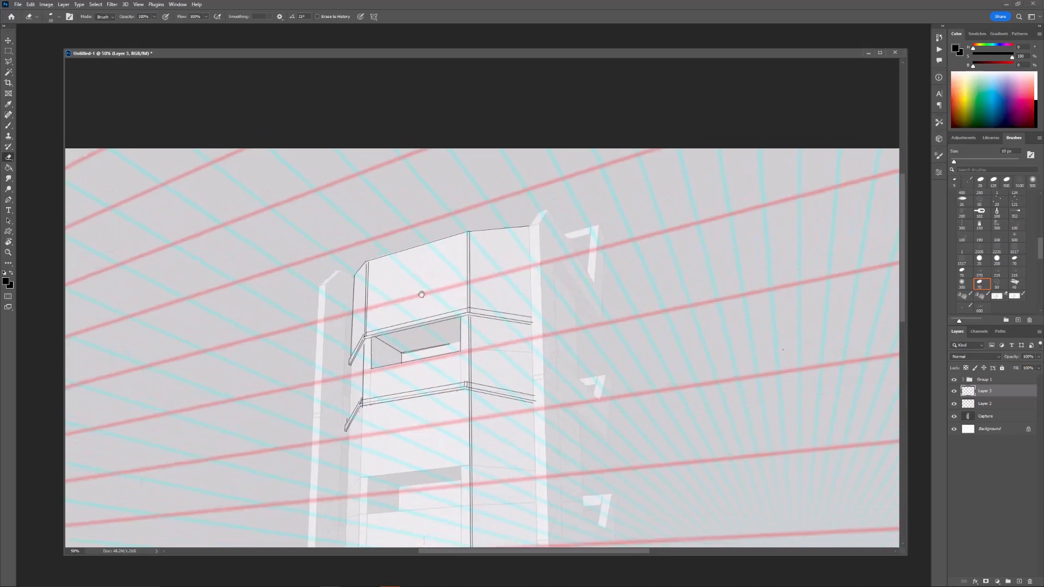
pyautogui.hotkey('ctrl', '+')
pyautogui.hotkey('ctrl', '-')
pyautogui.hotkey('ctrl', '-')
pyautogui.moveTo(529, 392); pyautogui.dragTo(531, 353)
pyautogui.moveTo(418, 256); pyautogui.dragTo(407, 291)
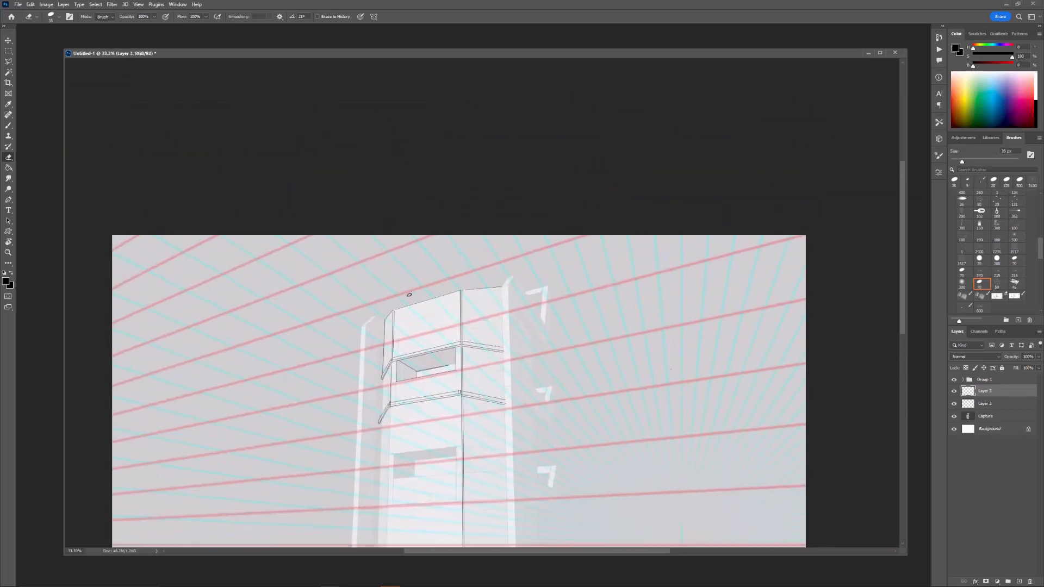
pyautogui.hotkey('ctrl', '+')
# Step: Draw extra straight lines along the upper recess's inner back edge and short verticals at its inner corner
pyautogui.press('b')
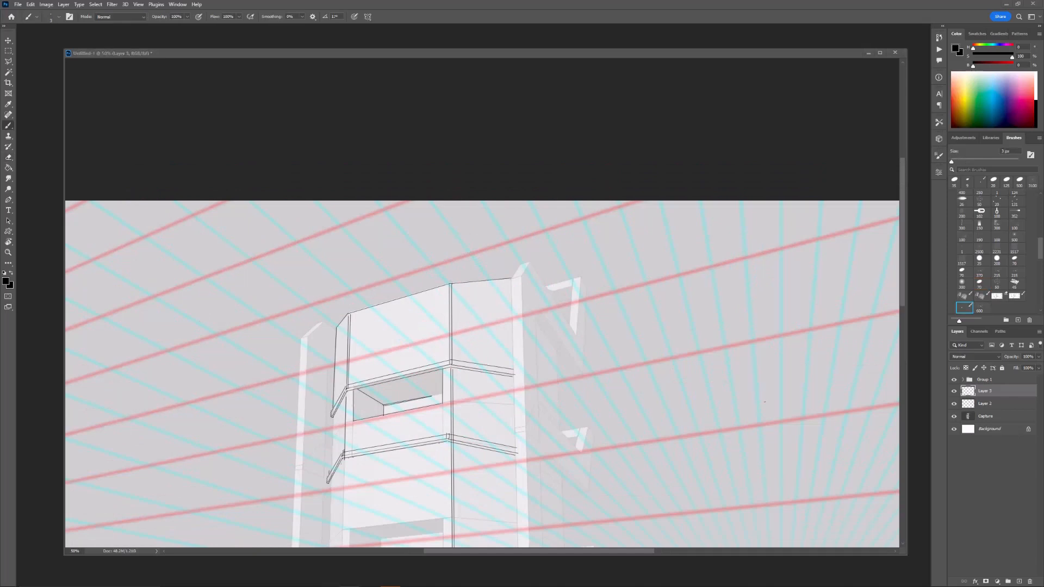
pyautogui.hotkey('ctrl', '+')
pyautogui.hotkey('ctrl', '+')
pyautogui.moveTo(342, 450); pyautogui.dragTo(401, 349)
pyautogui.hotkey('ctrl', 'z')
pyautogui.moveTo(461, 374); pyautogui.dragTo(338, 398)
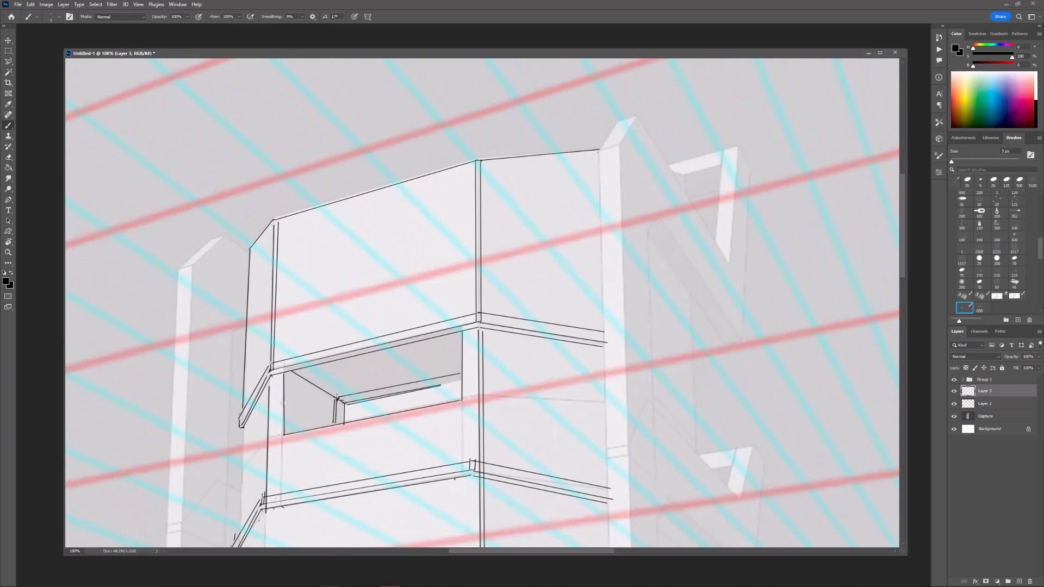
# Step: Add a new layer above the linework and draw a small standing figure for scale
pyautogui.hotkey('ctrl', '-')
pyautogui.hotkey('ctrl', '-')
pyautogui.hotkey('ctrl', '-')
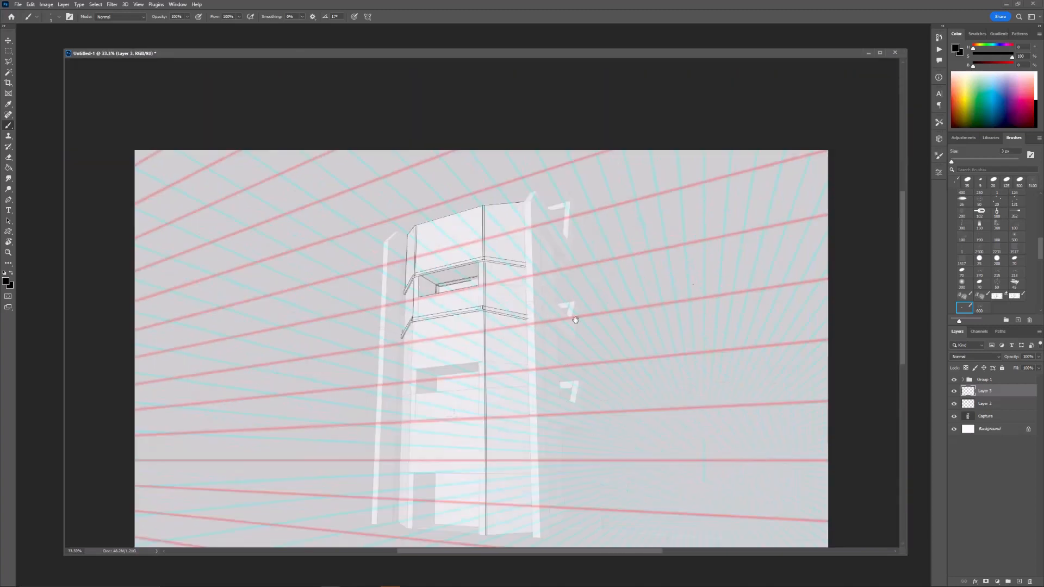
pyautogui.moveTo(575, 320); pyautogui.dragTo(509, 266)
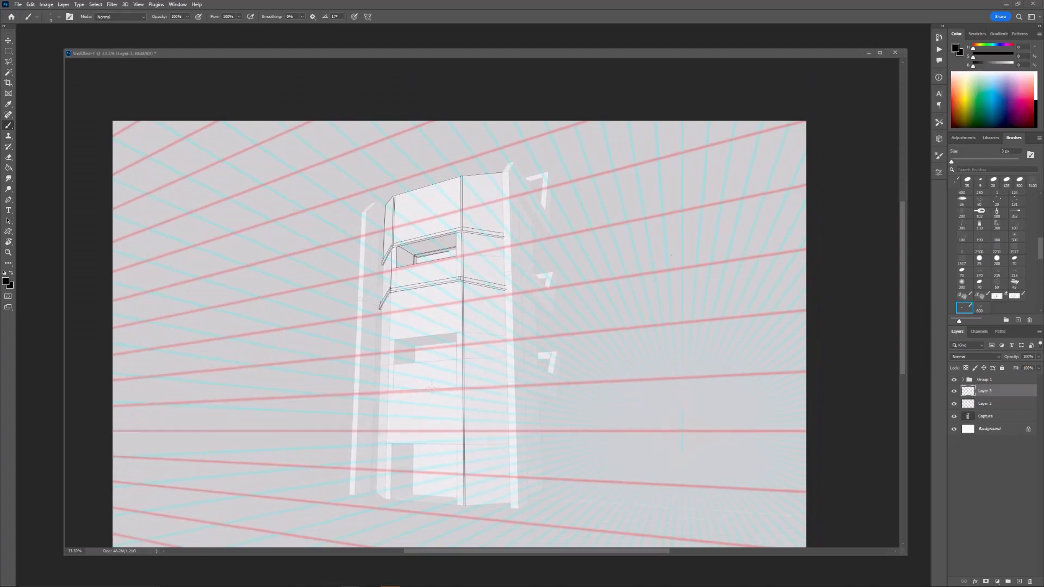
pyautogui.moveTo(524, 439); pyautogui.dragTo(512, 390)
pyautogui.click(1019, 582)
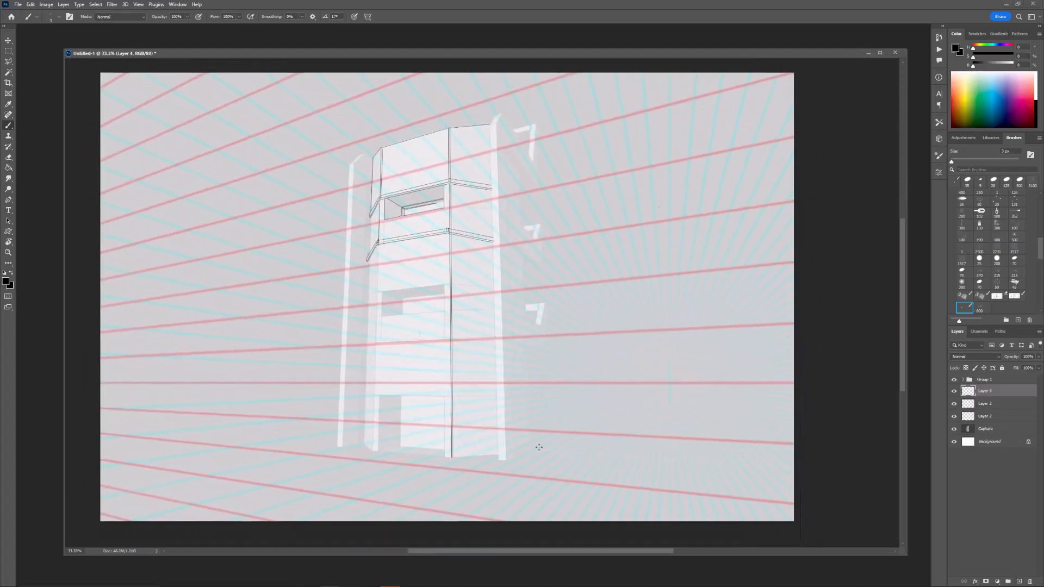
pyautogui.press('e')
pyautogui.press('b')
pyautogui.moveTo(439, 290); pyautogui.dragTo(498, 265)
# Step: Select the small figure and transform it to stand on the ground beside the left of the tower's base
pyautogui.press('m')
pyautogui.moveTo(422, 397)
pyautogui.mouseDown()
pyautogui.moveTo(468, 448)
pyautogui.moveTo(327, 480)
pyautogui.mouseUp()
pyautogui.hotkey('ctrl', '+')
pyautogui.hotkey('ctrl', 't')
pyautogui.press('Return')
pyautogui.hotkey('ctrl', 'd')
pyautogui.press('b')
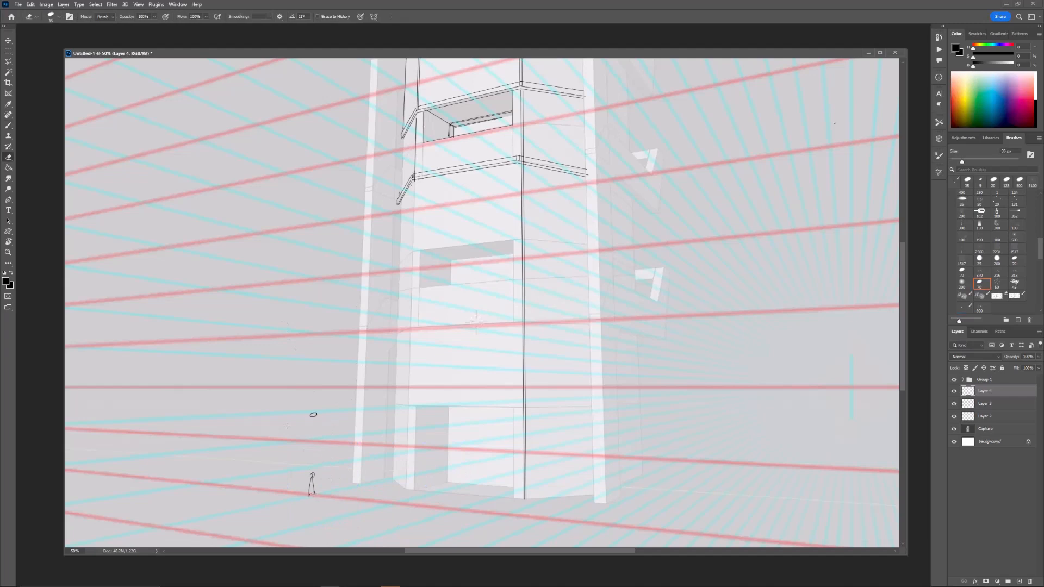
pyautogui.hotkey('ctrl', '-')
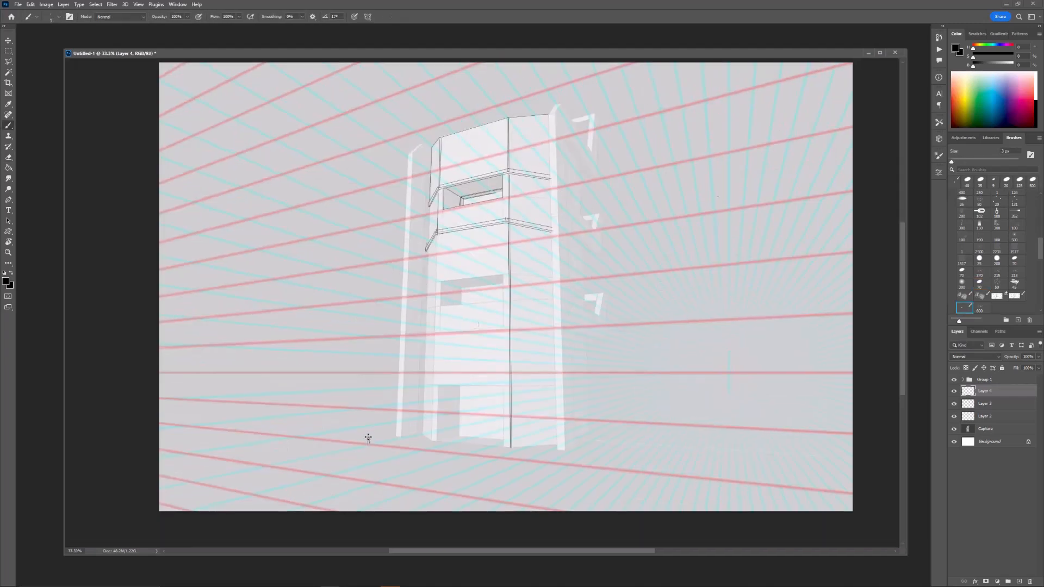
pyautogui.hotkey('ctrl', '+')
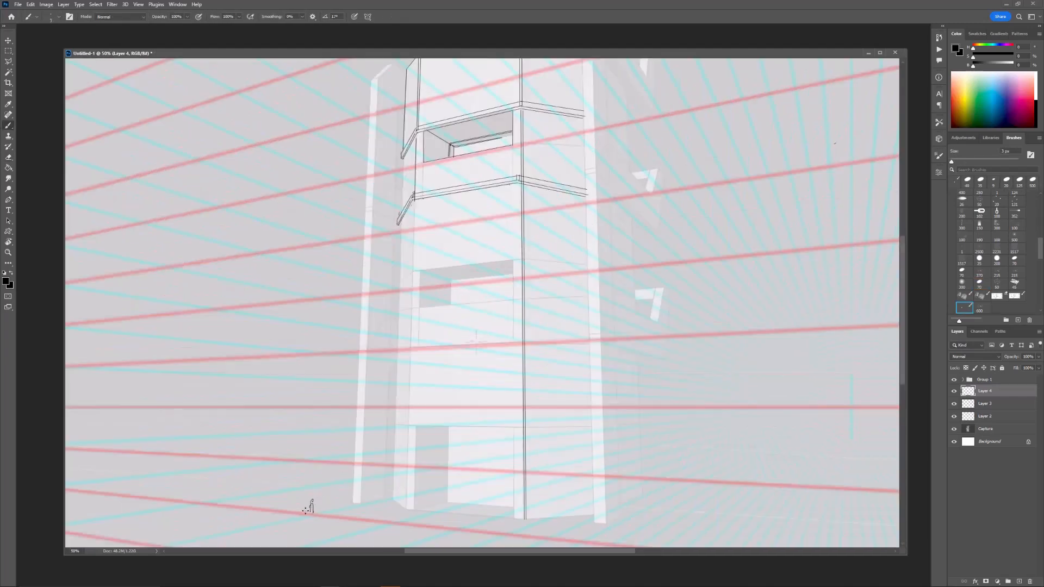
# Step: Draw straight lines parallel to the upper ledge, just above it, across the tower's front, right and left faces
pyautogui.moveTo(637, 174); pyautogui.dragTo(622, 263)
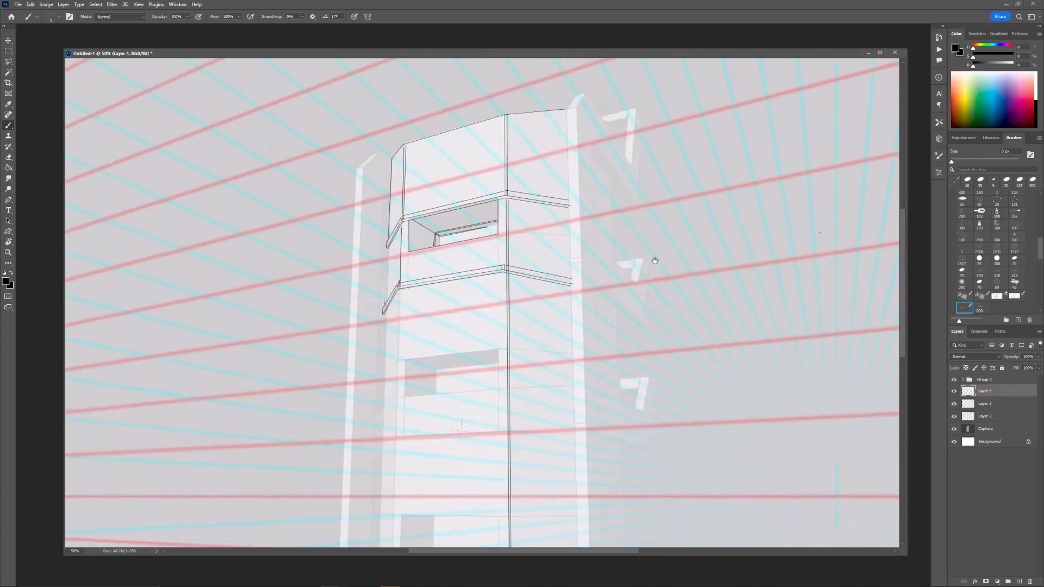
pyautogui.hotkey('alt', 'Tab')
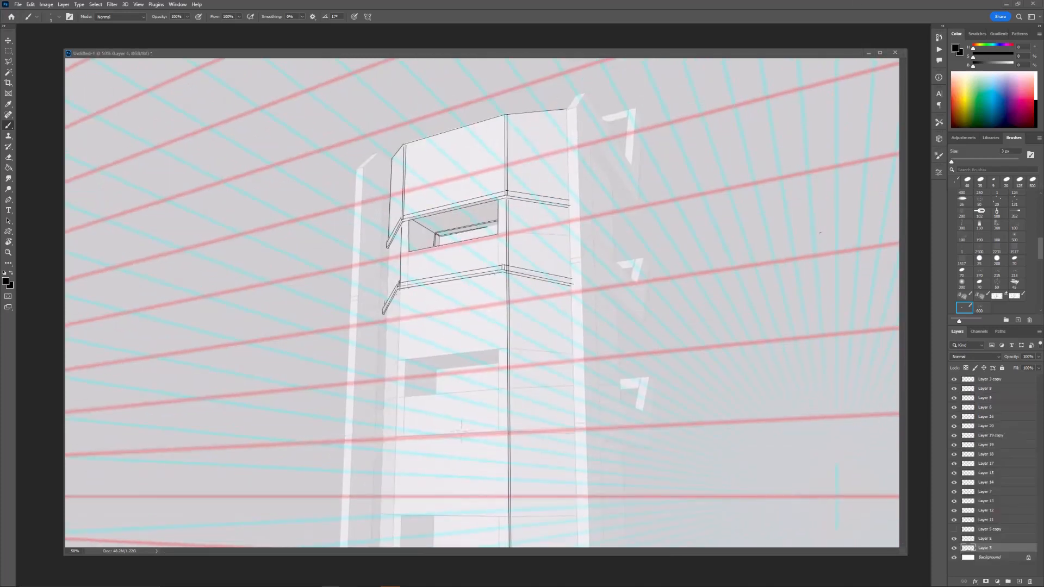
pyautogui.click(108, 97)
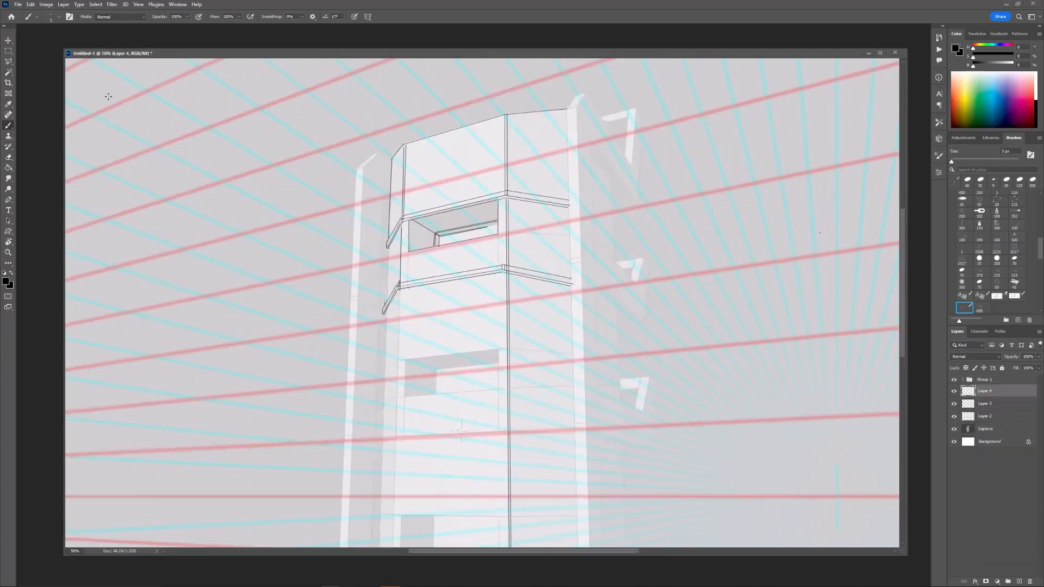
pyautogui.moveTo(515, 193); pyautogui.dragTo(497, 317)
pyautogui.hotkey('ctrl', '+')
pyautogui.hotkey('ctrl', '+')
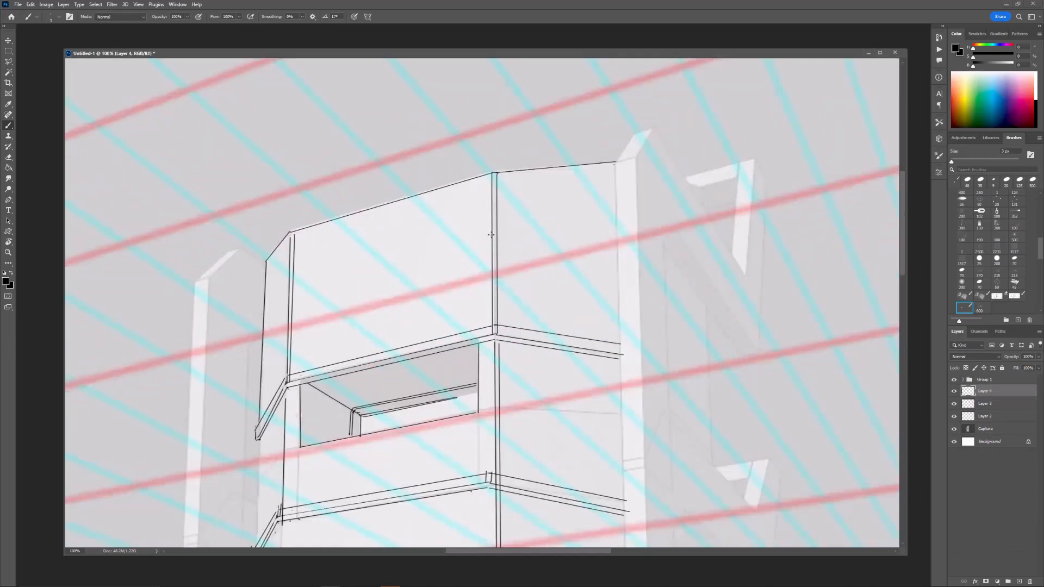
pyautogui.moveTo(491, 235); pyautogui.dragTo(585, 222)
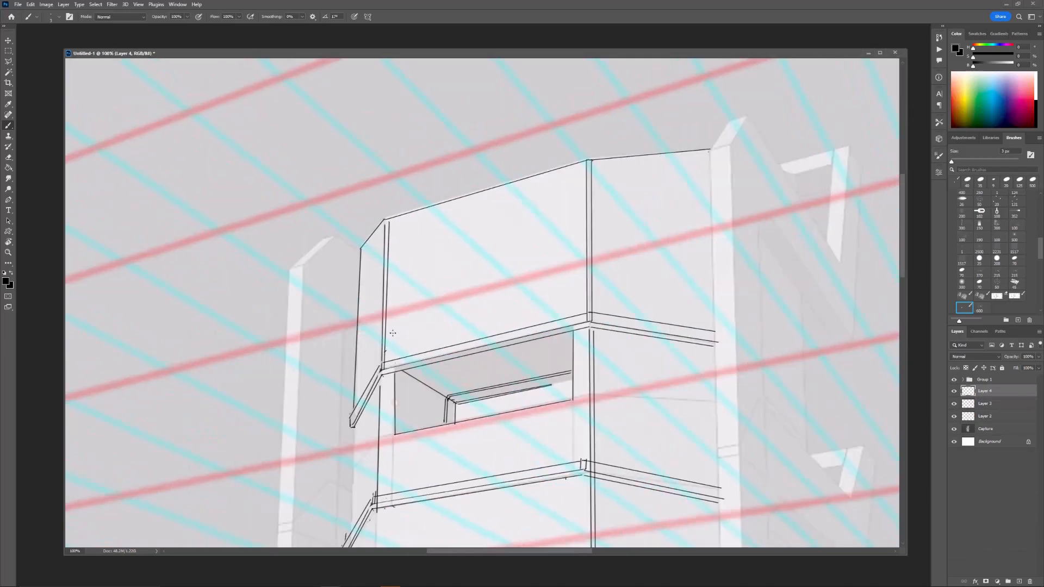
pyautogui.keyDown('shift'); pyautogui.click(588, 293); pyautogui.keyUp('shift')
pyautogui.keyDown('shift'); pyautogui.click(715, 310); pyautogui.keyUp('shift')
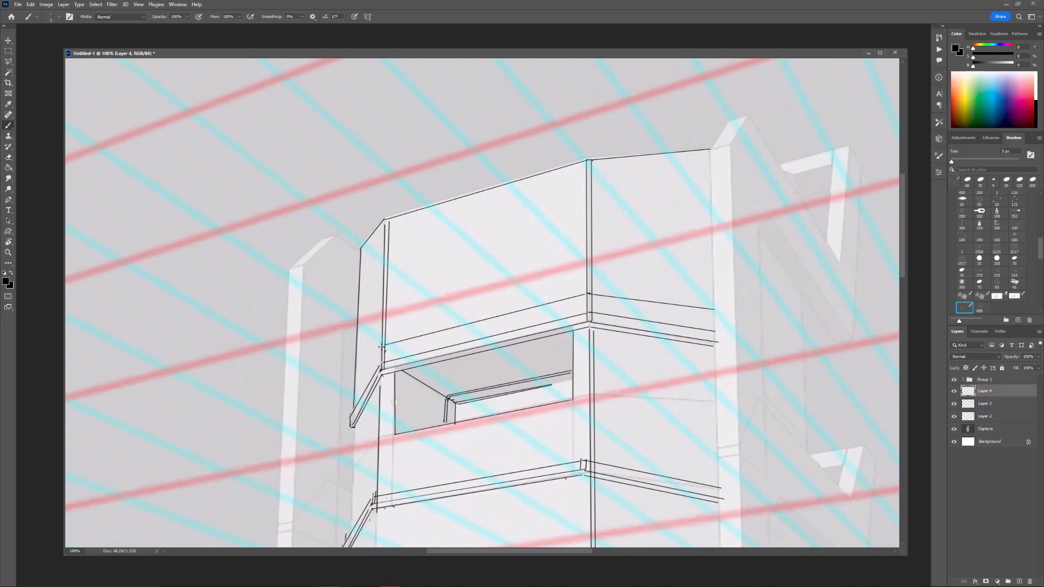
pyautogui.click(385, 346)
pyautogui.keyDown('shift'); pyautogui.click(354, 390); pyautogui.keyUp('shift')
pyautogui.keyDown('shift'); pyautogui.click(382, 345); pyautogui.keyUp('shift')
# Step: Draw a vertical line along the upper recess's left edge and a row of short vertical bars beneath its inner back edge
pyautogui.hotkey('ctrl', '-')
pyautogui.hotkey('ctrl', '-')
pyautogui.hotkey('ctrl', '+')
pyautogui.hotkey('ctrl', '+')
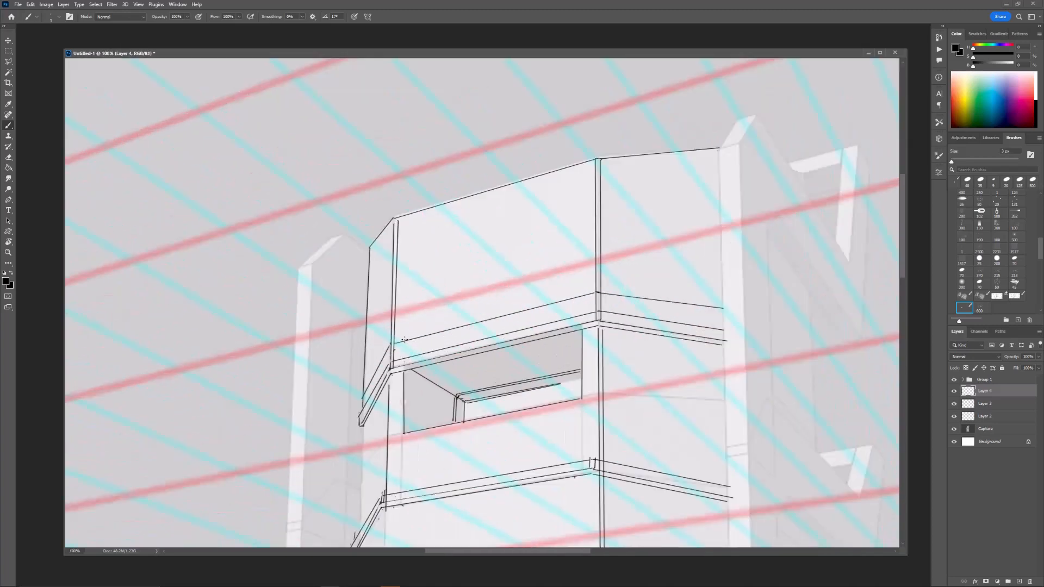
pyautogui.moveTo(458, 179); pyautogui.dragTo(423, 164)
pyautogui.hotkey('ctrl', '-')
pyautogui.hotkey('ctrl', '-')
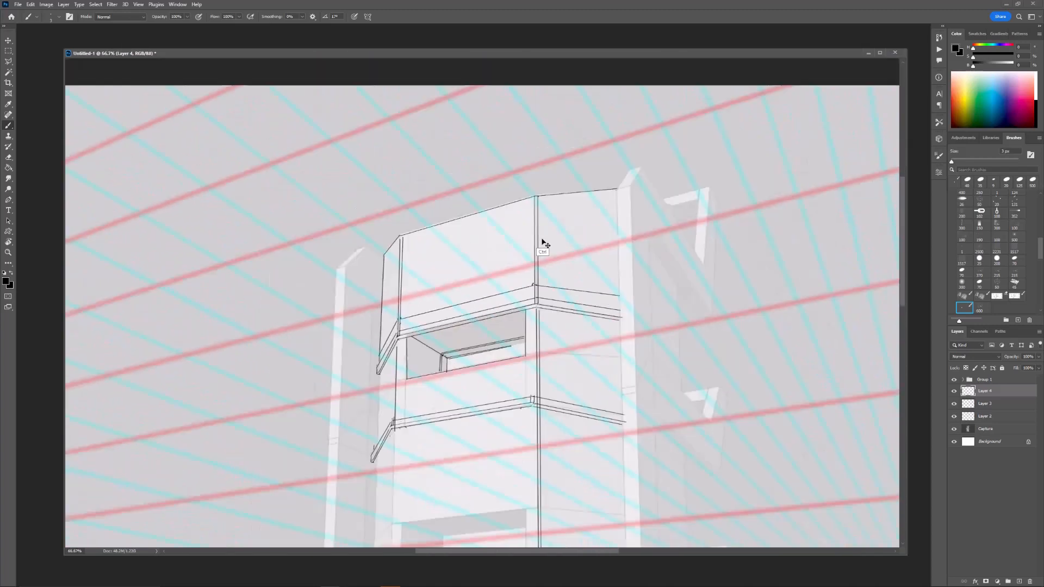
pyautogui.moveTo(547, 329); pyautogui.dragTo(552, 332)
pyautogui.hotkey('ctrl', '+')
pyautogui.click(413, 341)
pyautogui.keyDown('shift'); pyautogui.click(413, 383); pyautogui.keyUp('shift')
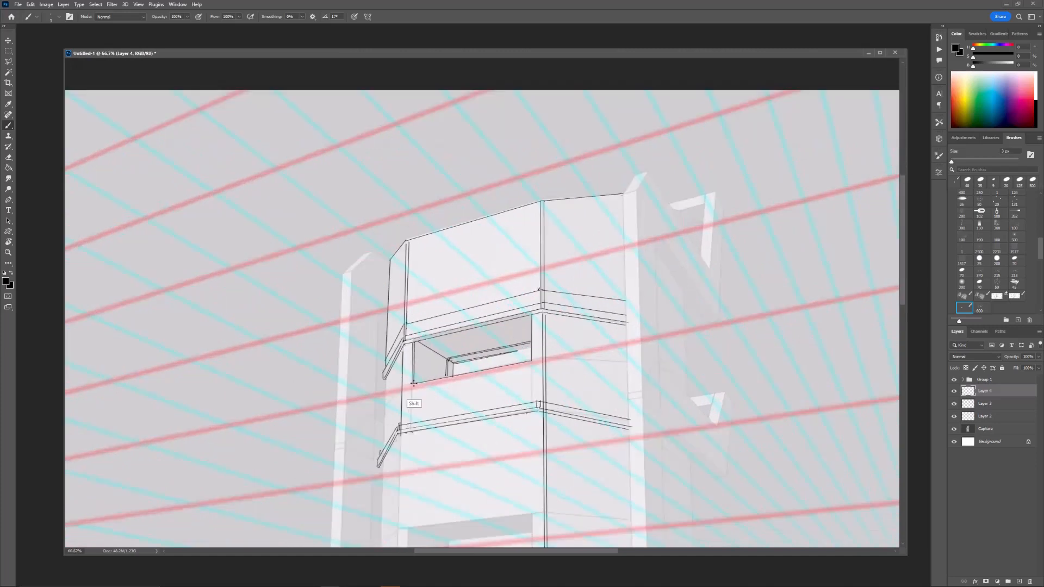
pyautogui.moveTo(437, 330); pyautogui.dragTo(428, 369)
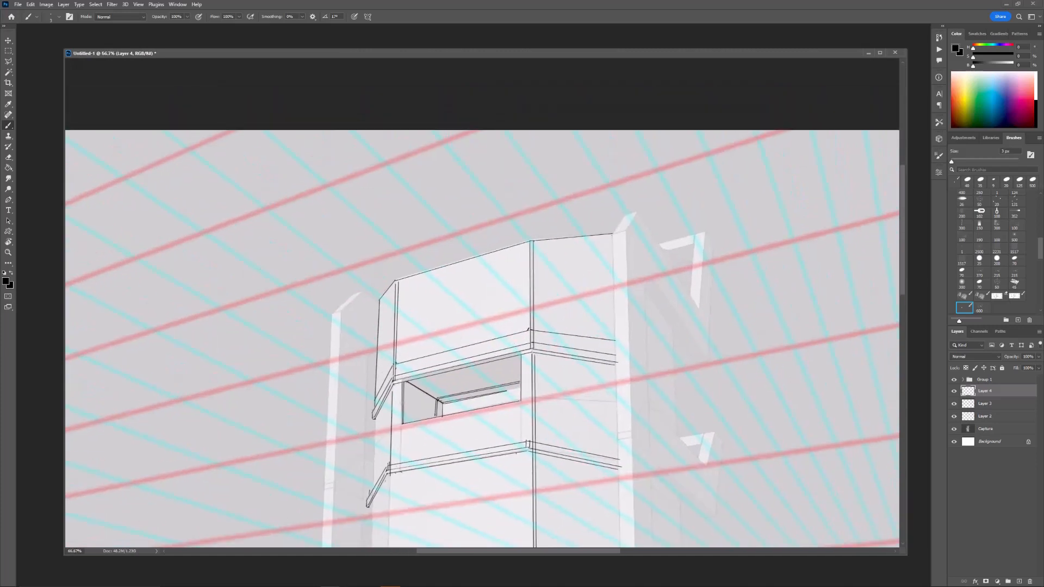
pyautogui.hotkey('alt', 'Tab')
pyautogui.moveTo(397, 387); pyautogui.dragTo(377, 340)
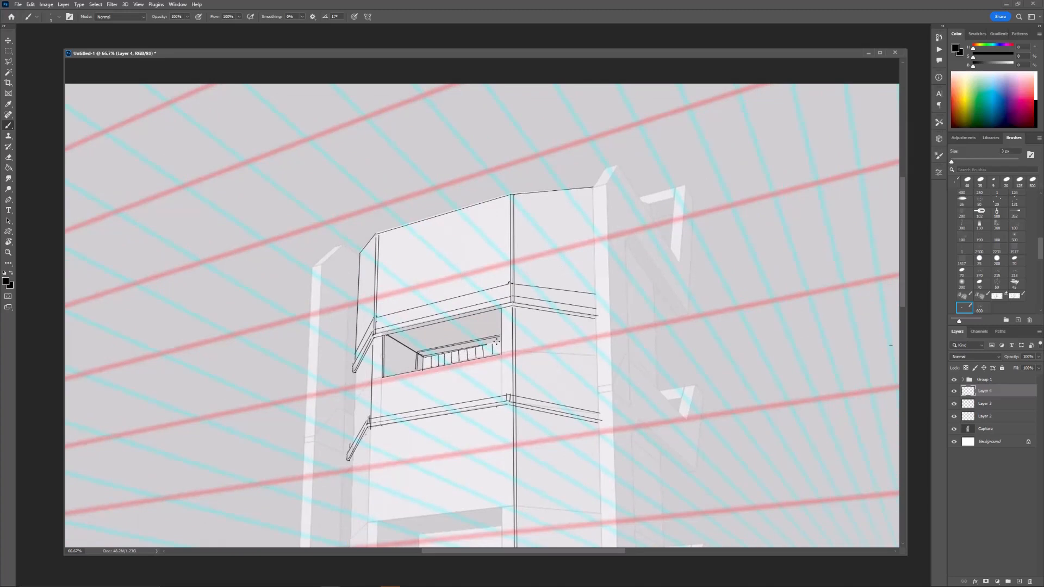
# Step: Draw a thin parallel line just below the tower's top edge across its faces
pyautogui.hotkey('ctrl', '-')
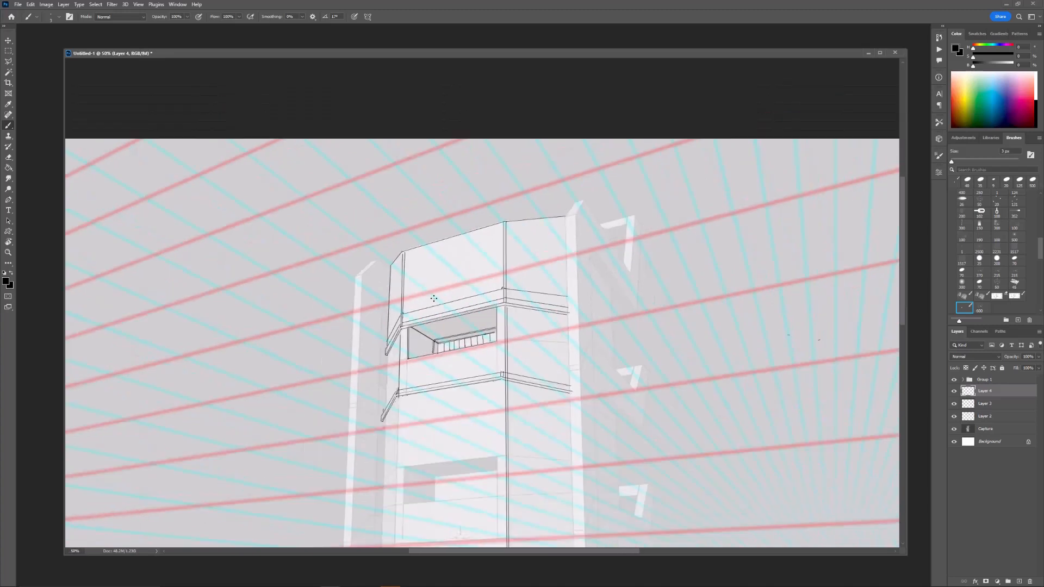
pyautogui.scroll(2, 506, 270)
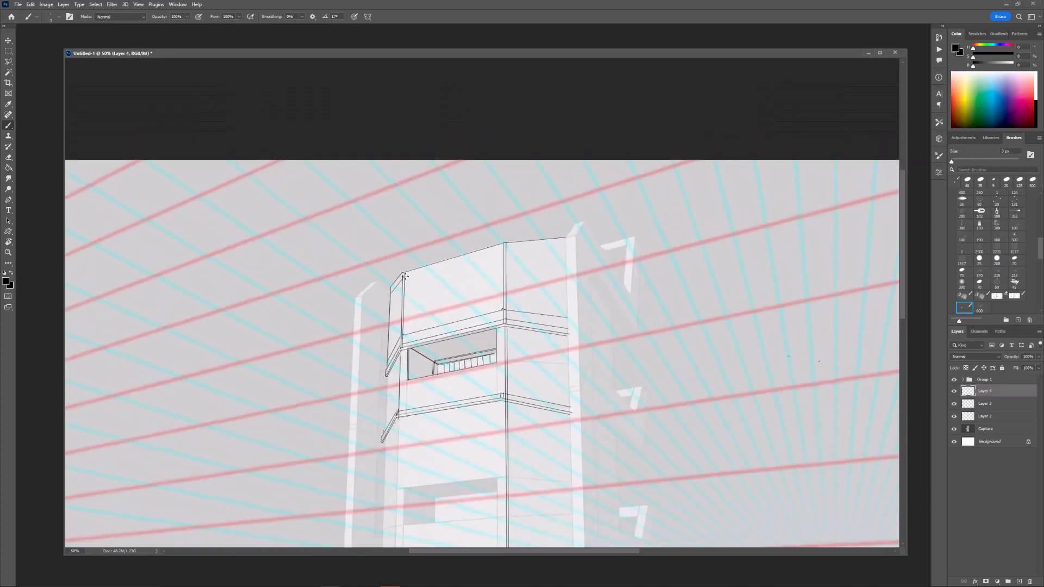
pyautogui.keyDown('shift'); pyautogui.click(504, 247); pyautogui.keyUp('shift')
pyautogui.keyDown('shift'); pyautogui.click(564, 242); pyautogui.keyUp('shift')
pyautogui.moveTo(522, 358); pyautogui.dragTo(528, 308)
pyautogui.moveTo(466, 236); pyautogui.dragTo(462, 252)
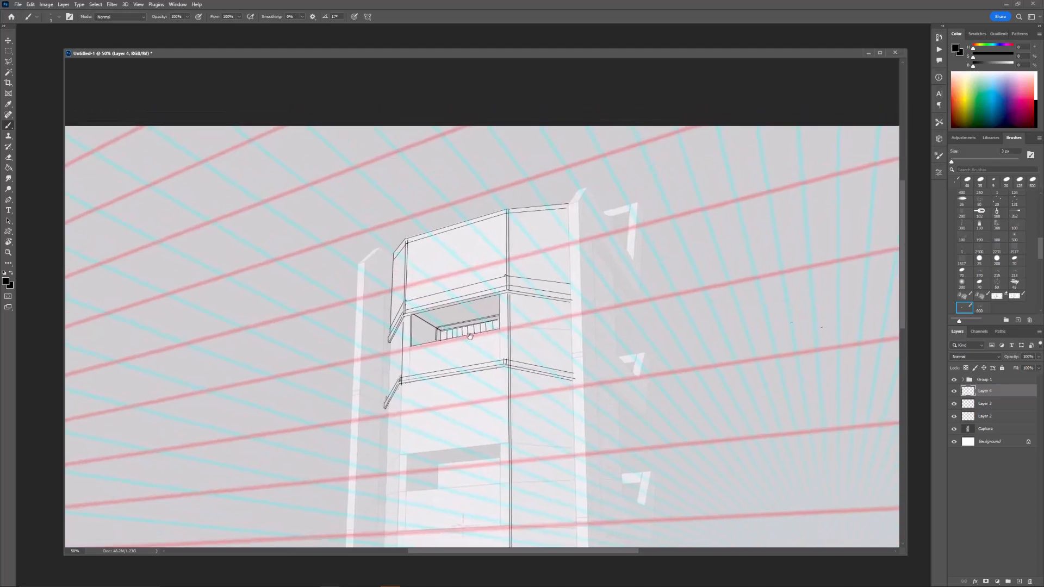
# Step: Select the second ledge on Layer 3 with the lasso and duplicate it onto a new layer
pyautogui.moveTo(440, 287); pyautogui.dragTo(442, 256)
pyautogui.moveTo(419, 401); pyautogui.dragTo(425, 349)
pyautogui.press('l')
pyautogui.click(385, 327)
pyautogui.click(396, 290)
pyautogui.click(531, 273)
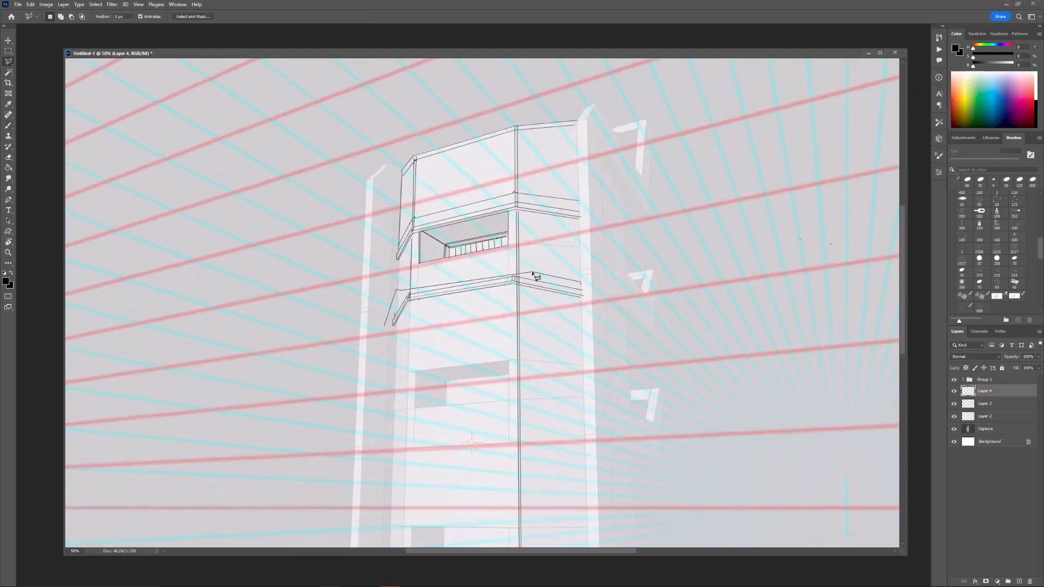
pyautogui.click(585, 301)
pyautogui.doubleClick(388, 337)
pyautogui.click(956, 392)
pyautogui.click(956, 391)
pyautogui.click(979, 404)
pyautogui.hotkey('ctrl', 'j')
# Step: Move the ledge copy down to just above the lower recess and skew it to follow the perspective
pyautogui.hotkey('ctrl', 't')
pyautogui.moveTo(519, 286); pyautogui.dragTo(517, 357)
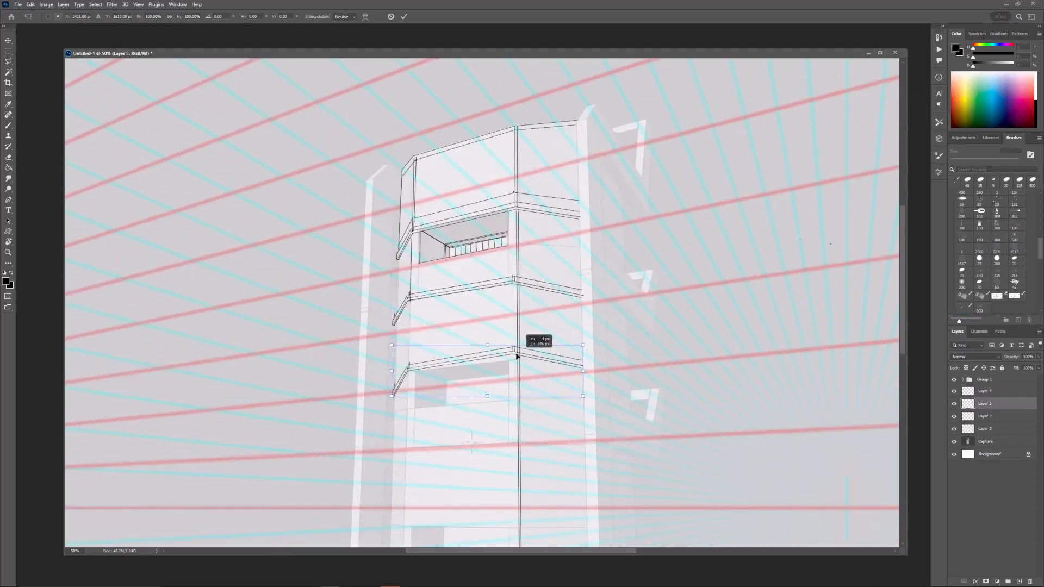
pyautogui.keyDown('ctrl'); pyautogui.moveTo(586, 372); pyautogui.dragTo(586, 386); pyautogui.keyUp('ctrl')
pyautogui.moveTo(565, 379); pyautogui.dragTo(566, 375)
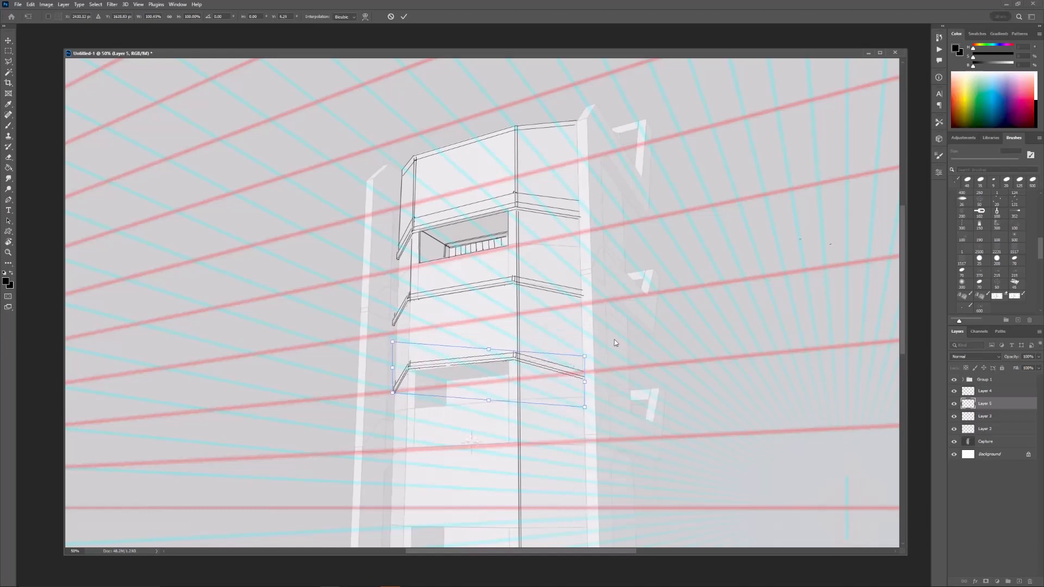
pyautogui.press('Return')
pyautogui.moveTo(363, 343); pyautogui.dragTo(403, 327)
pyautogui.hotkey('ctrl', '+')
pyautogui.click(438, 350)
pyautogui.click(439, 405)
pyautogui.click(425, 422)
pyautogui.click(396, 415)
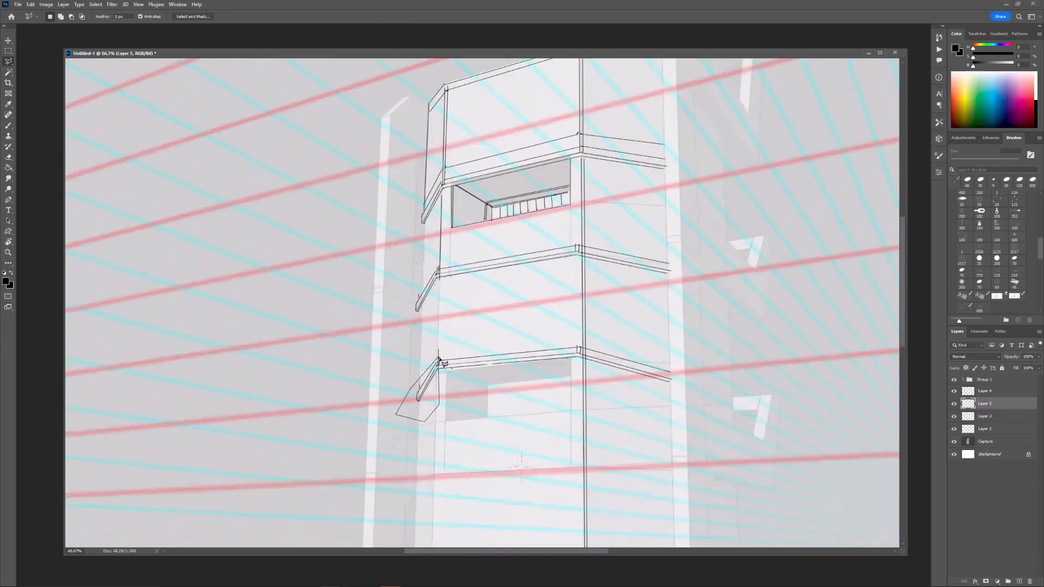
pyautogui.click(439, 351)
pyautogui.hotkey('ctrl', 'd')
pyautogui.press('e')
# Step: Select the left segment of the third ledge and skew its outer end upward to a shallower angle
pyautogui.press('l')
pyautogui.click(437, 342)
pyautogui.click(438, 394)
pyautogui.click(421, 427)
pyautogui.click(391, 422)
pyautogui.click(437, 342)
pyautogui.hotkey('ctrl', 't')
pyautogui.keyDown('ctrl'); pyautogui.moveTo(391, 384); pyautogui.dragTo(391, 357); pyautogui.keyUp('ctrl')
pyautogui.press('Return')
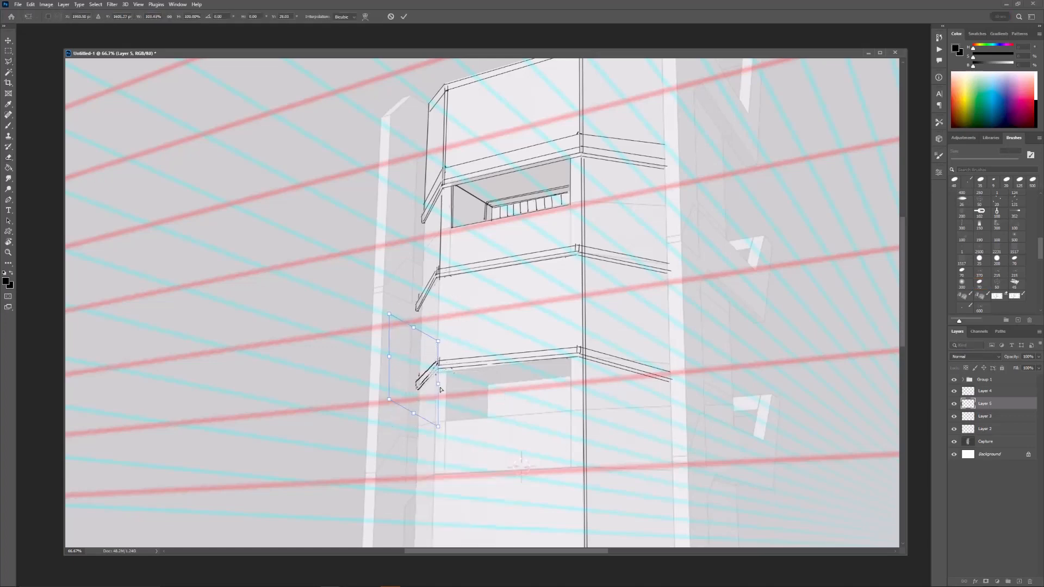
pyautogui.hotkey('ctrl', 'd')
# Step: Select the right segment of the third ledge and raise its outer end to match the perspective grid
pyautogui.press('e')
pyautogui.press('b')
pyautogui.scroll(-1, 418, 344)
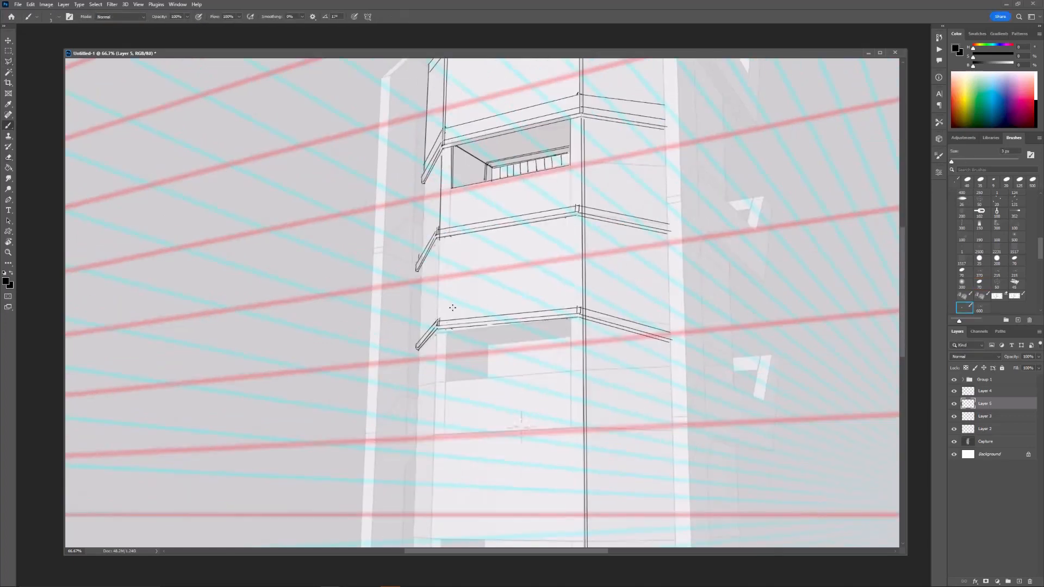
pyautogui.press('e')
pyautogui.press('l')
pyautogui.moveTo(683, 316)
pyautogui.mouseDown()
pyautogui.moveTo(598, 367)
pyautogui.moveTo(606, 359)
pyautogui.mouseUp()
pyautogui.click(495, 349)
pyautogui.click(493, 387)
pyautogui.click(540, 406)
pyautogui.click(598, 402)
pyautogui.click(603, 359)
pyautogui.hotkey('ctrl', 't')
pyautogui.hotkey('ctrl', 'z')
pyautogui.press('Return')
pyautogui.hotkey('ctrl', 'd')
# Step: Duplicate the third ledge onto a new layer, place the copy below the lower recess and stretch it to the tower's width
pyautogui.moveTo(504, 319); pyautogui.dragTo(523, 281)
pyautogui.click(328, 360)
pyautogui.click(516, 286)
pyautogui.click(644, 346)
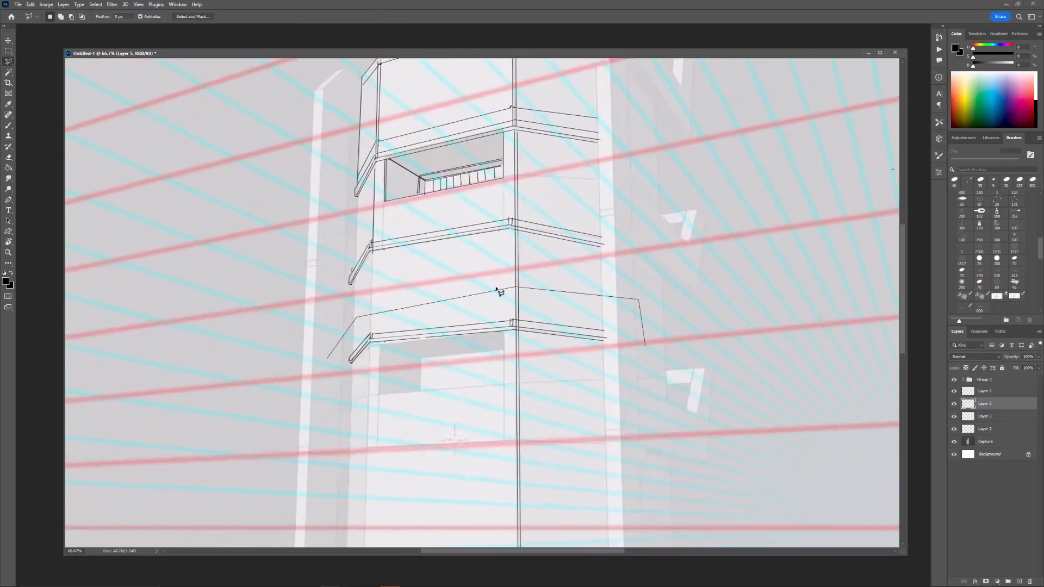
pyautogui.click(330, 359)
pyautogui.hotkey('ctrl', 'j')
pyautogui.hotkey('ctrl', 't')
pyautogui.moveTo(531, 347)
pyautogui.mouseDown()
pyautogui.moveTo(529, 471)
pyautogui.moveTo(526, 452)
pyautogui.mouseUp()
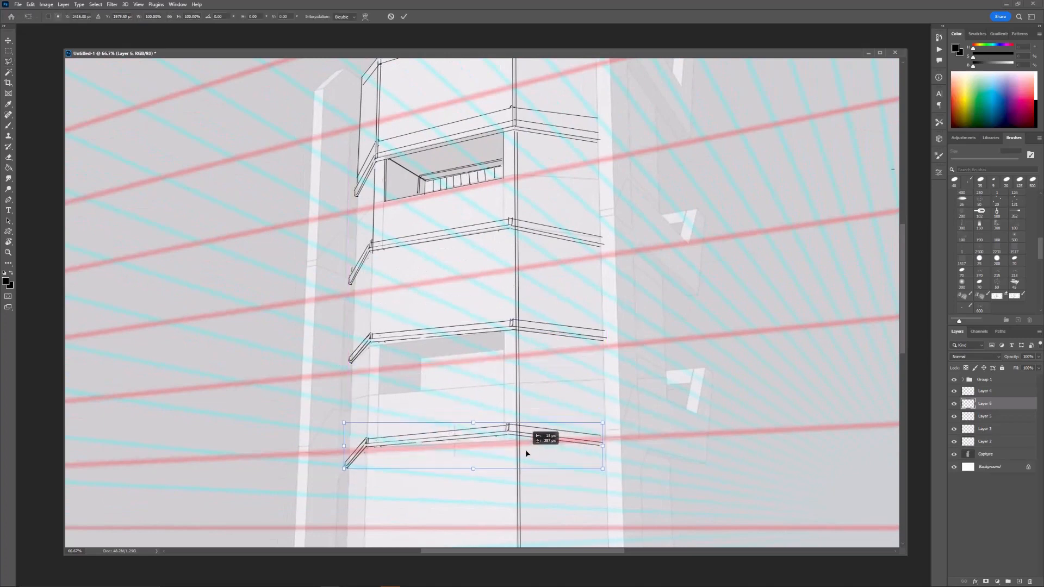
pyautogui.rightClick(489, 432)
pyautogui.click(529, 290)
pyautogui.moveTo(602, 447)
pyautogui.mouseDown()
pyautogui.moveTo(607, 468)
pyautogui.moveTo(615, 459)
pyautogui.mouseUp()
pyautogui.press('Return')
# Step: Select the left segment of the lowest ledge and skew its outer end upward to flatten its slope
pyautogui.moveTo(393, 377); pyautogui.dragTo(465, 305)
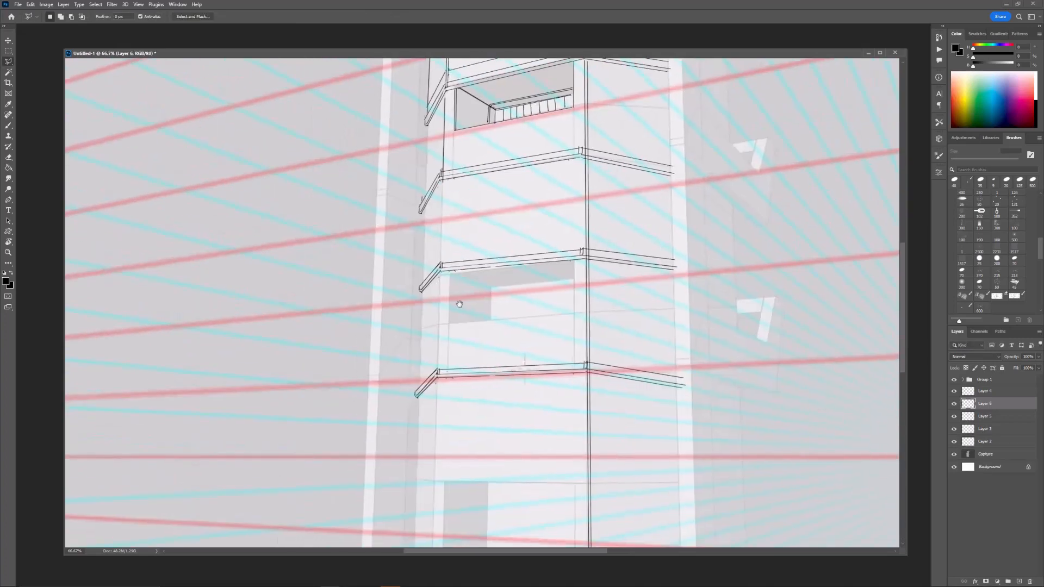
pyautogui.click(439, 371)
pyautogui.click(392, 429)
pyautogui.click(415, 366)
pyautogui.click(441, 351)
pyautogui.hotkey('ctrl', 't')
pyautogui.rightClick(430, 373)
pyautogui.click(445, 402)
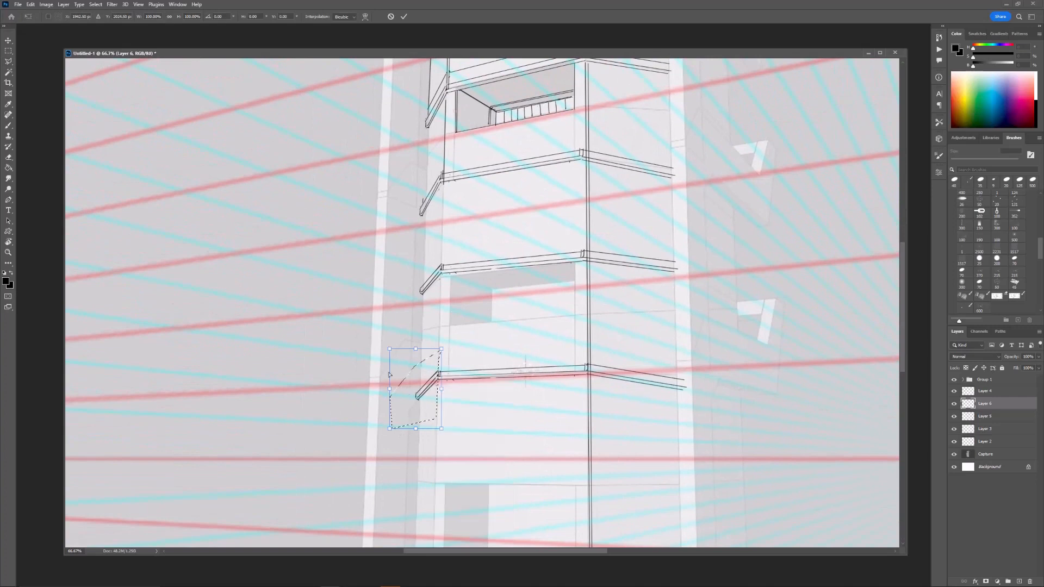
pyautogui.moveTo(390, 389); pyautogui.dragTo(391, 363)
pyautogui.press('Return')
pyautogui.hotkey('ctrl', 'd')
# Step: Select the right segment of the lowest ledge and skew its outer end upward toward the horizon
pyautogui.click(587, 345)
pyautogui.click(592, 407)
pyautogui.click(700, 403)
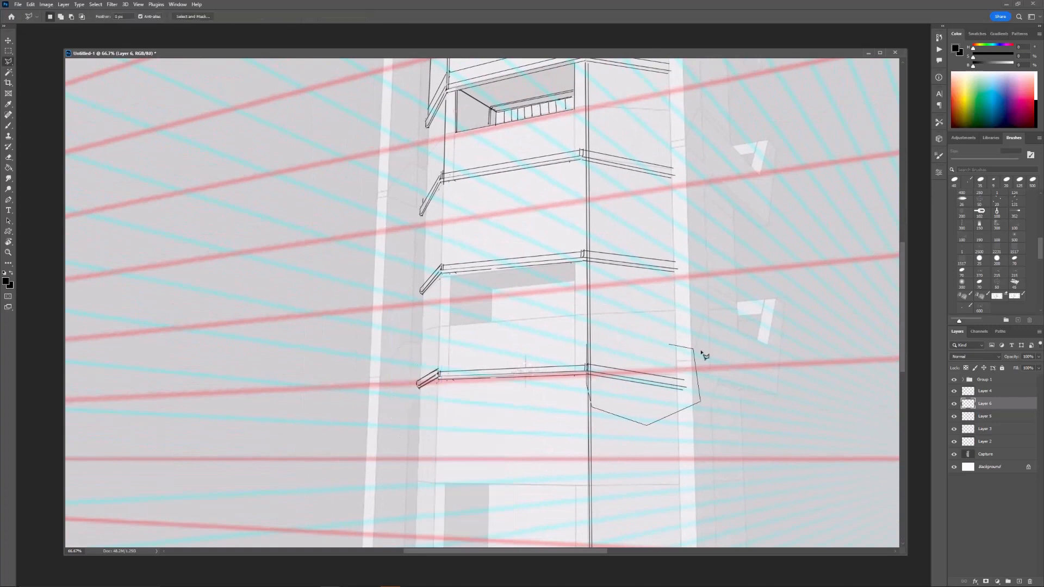
pyautogui.doubleClick(693, 349)
pyautogui.hotkey('ctrl', 't')
pyautogui.rightClick(659, 374)
pyautogui.click(674, 404)
pyautogui.moveTo(700, 389); pyautogui.dragTo(699, 374)
pyautogui.press('Return')
pyautogui.hotkey('ctrl', 'd')
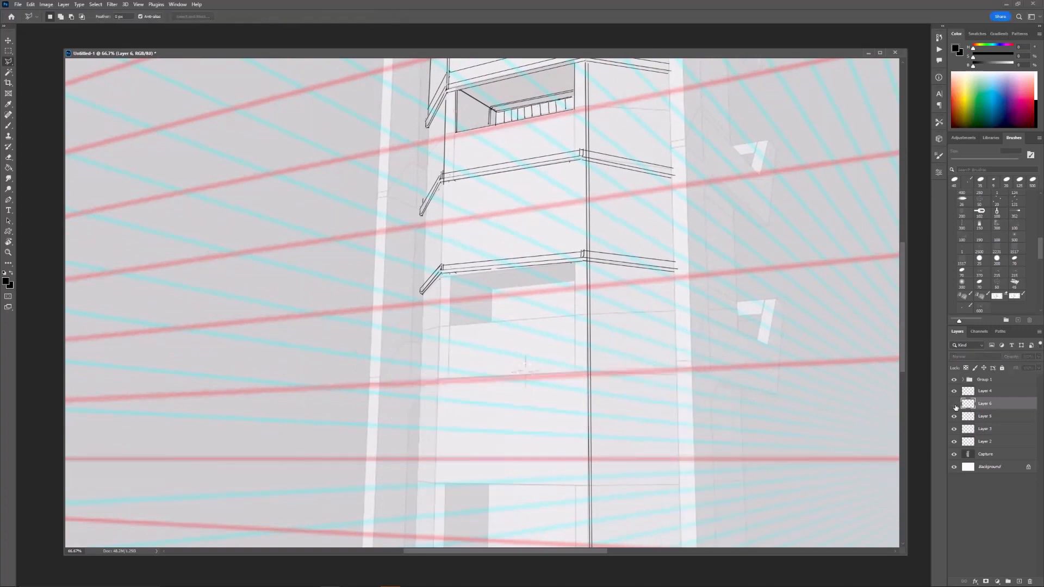
# Step: Nudge the lowest ledge's left segment slightly downward to meet the front segment
pyautogui.hotkey('ctrl', 't')
pyautogui.moveTo(432, 370); pyautogui.dragTo(431, 373)
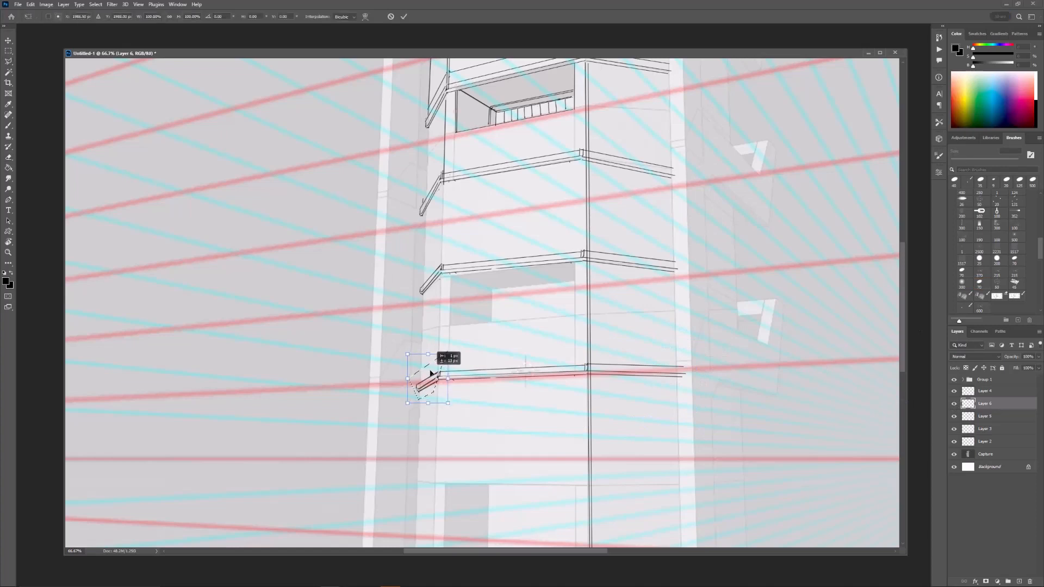
pyautogui.press('Return')
pyautogui.hotkey('ctrl', 'd')
# Step: Duplicate the central vertical corner lines from Layer 2 onto a new layer and move the copy to the tower's left corner
pyautogui.moveTo(619, 295); pyautogui.dragTo(625, 319)
pyautogui.keyDown('ctrl'); pyautogui.click(597, 329); pyautogui.keyUp('ctrl')
pyautogui.hotkey('ctrl', '-')
pyautogui.hotkey('ctrl', '-')
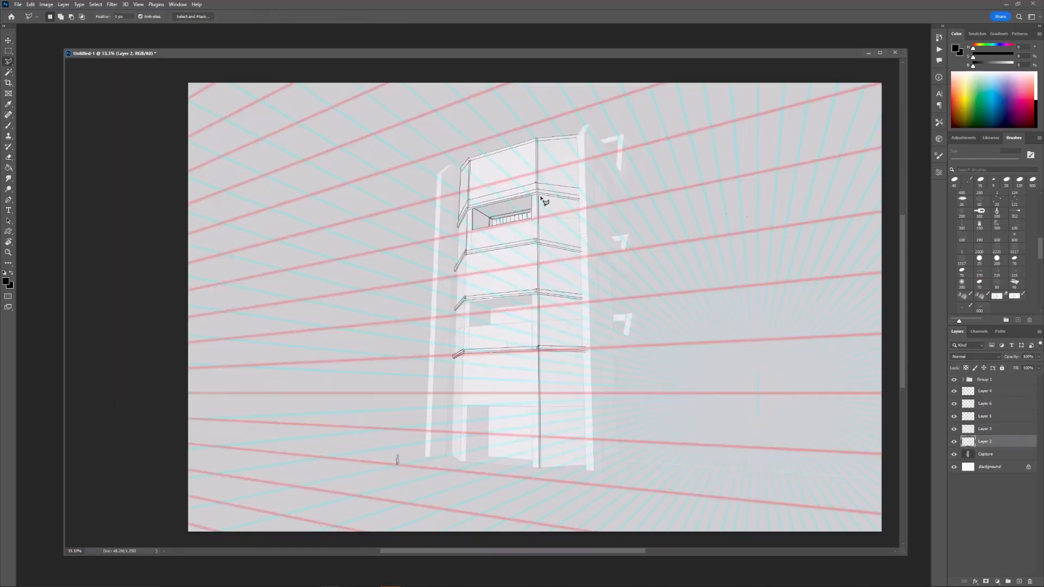
pyautogui.click(540, 197)
pyautogui.click(567, 476)
pyautogui.click(506, 475)
pyautogui.click(536, 200)
pyautogui.hotkey('ctrl', 'j')
pyautogui.hotkey('ctrl', 't')
pyautogui.moveTo(538, 273)
pyautogui.mouseDown()
pyautogui.moveTo(533, 241)
pyautogui.moveTo(459, 223)
pyautogui.mouseUp()
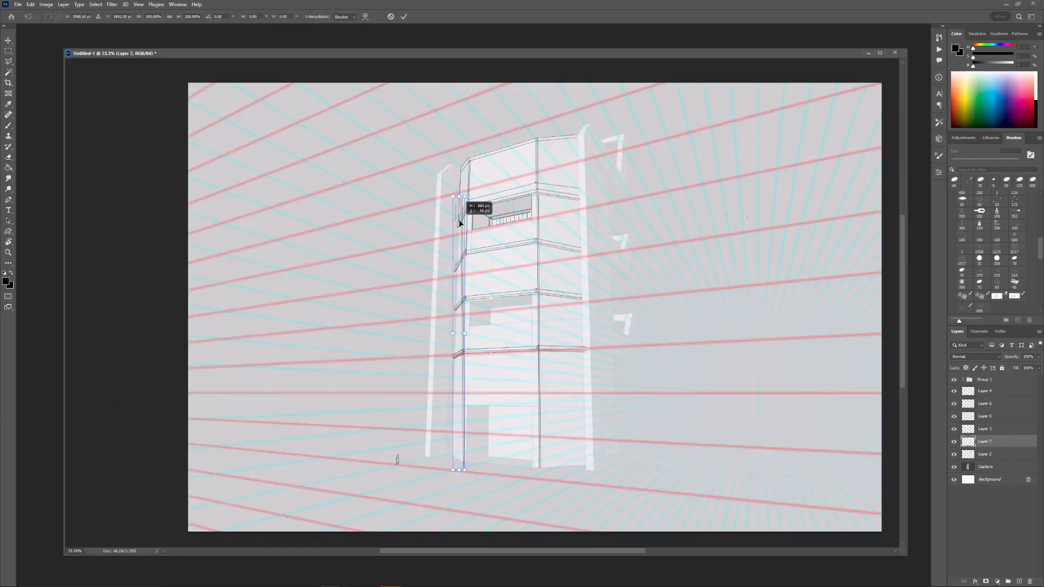
pyautogui.moveTo(489, 183); pyautogui.dragTo(497, 185)
# Step: Transform the copied vertical lines to follow the slant of the tower's left corner below the upper ledge
pyautogui.hotkey('ctrl', '+')
pyautogui.moveTo(452, 373); pyautogui.dragTo(454, 332)
pyautogui.rightClick(446, 332)
pyautogui.click(480, 371)
pyautogui.moveTo(440, 513); pyautogui.dragTo(446, 503)
pyautogui.hotkey('ctrl', '+')
pyautogui.moveTo(453, 131); pyautogui.dragTo(468, 383)
pyautogui.moveTo(468, 288); pyautogui.dragTo(468, 293)
pyautogui.press('Return')
# Step: Try to merge the linework layers from Layer 4 down to Layer 2
pyautogui.press('e')
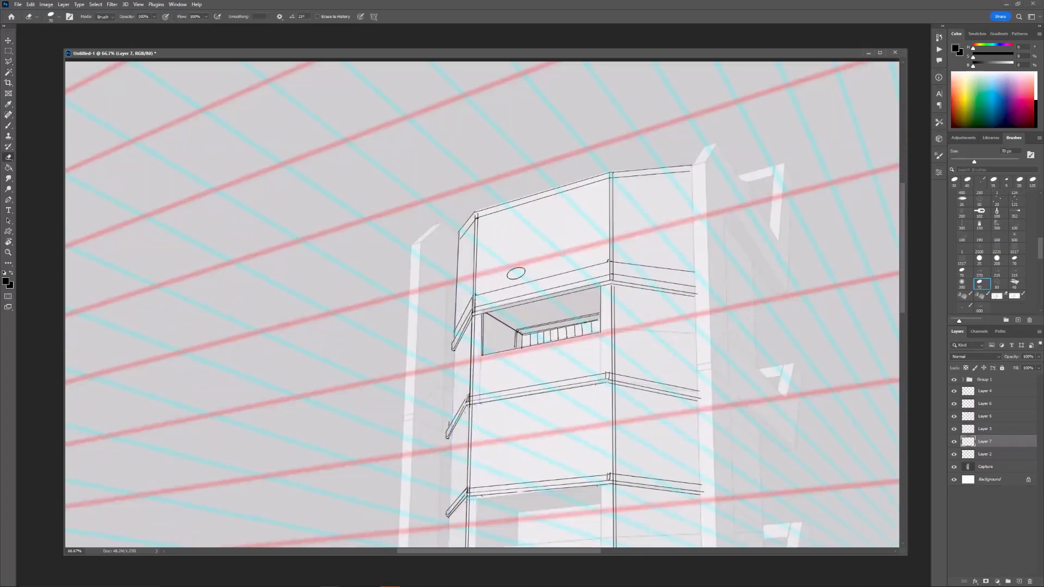
pyautogui.moveTo(558, 274)
pyautogui.mouseDown()
pyautogui.moveTo(552, 182)
pyautogui.moveTo(551, 218)
pyautogui.mouseUp()
pyautogui.moveTo(511, 272)
pyautogui.mouseDown()
pyautogui.moveTo(511, 212)
pyautogui.moveTo(498, 256)
pyautogui.mouseUp()
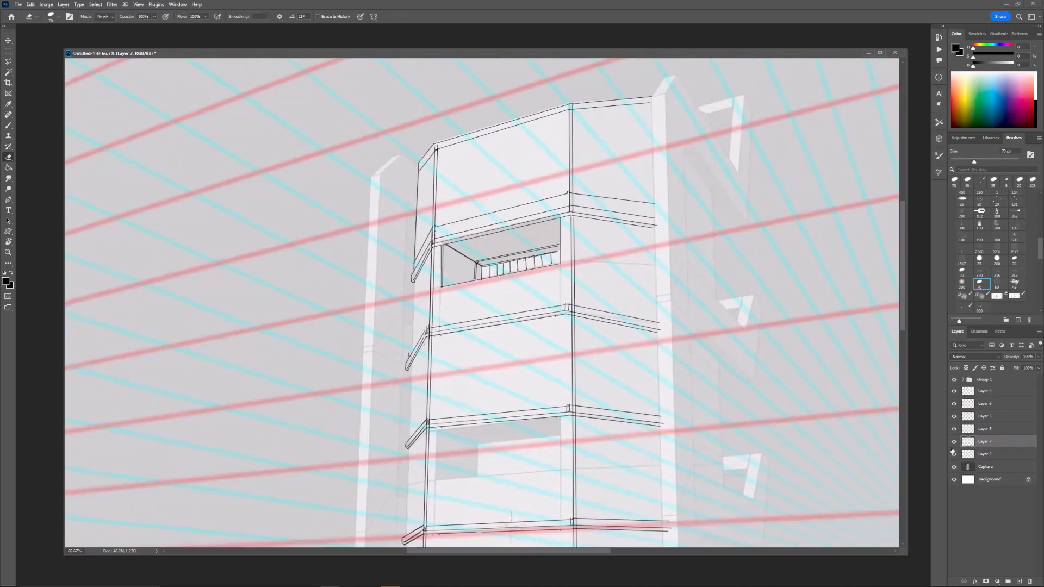
pyautogui.click(982, 391)
pyautogui.keyDown('shift'); pyautogui.click(982, 454); pyautogui.keyUp('shift')
pyautogui.hotkey('ctrl', 'e')
pyautogui.hotkey('ctrl', 'z')
pyautogui.moveTo(948, 457); pyautogui.dragTo(989, 441)
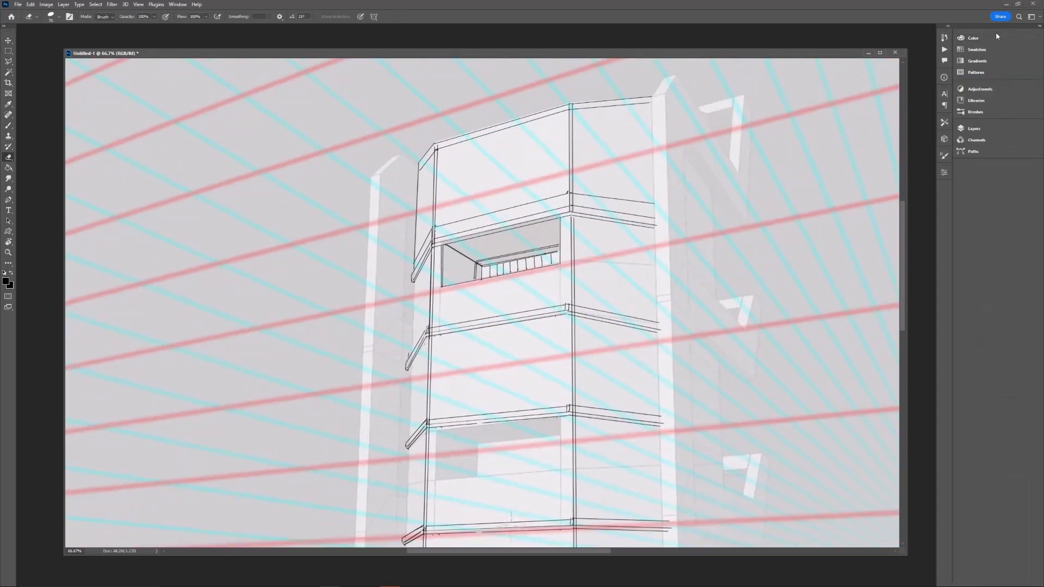
pyautogui.click(996, 27)
# Step: Erase the vertical corner lines where they cross the ledges with a smaller eraser, and merge the linework into Layer 4
pyautogui.click(984, 442)
pyautogui.click(983, 455)
pyautogui.press('[')
pyautogui.press('[')
pyautogui.press('[')
pyautogui.moveTo(576, 372)
pyautogui.mouseDown()
pyautogui.moveTo(560, 351)
pyautogui.moveTo(556, 274)
pyautogui.moveTo(578, 348)
pyautogui.mouseUp()
pyautogui.click(981, 442)
pyautogui.moveTo(448, 334); pyautogui.dragTo(463, 404)
pyautogui.hotkey('ctrl', '-')
pyautogui.moveTo(701, 344); pyautogui.dragTo(641, 241)
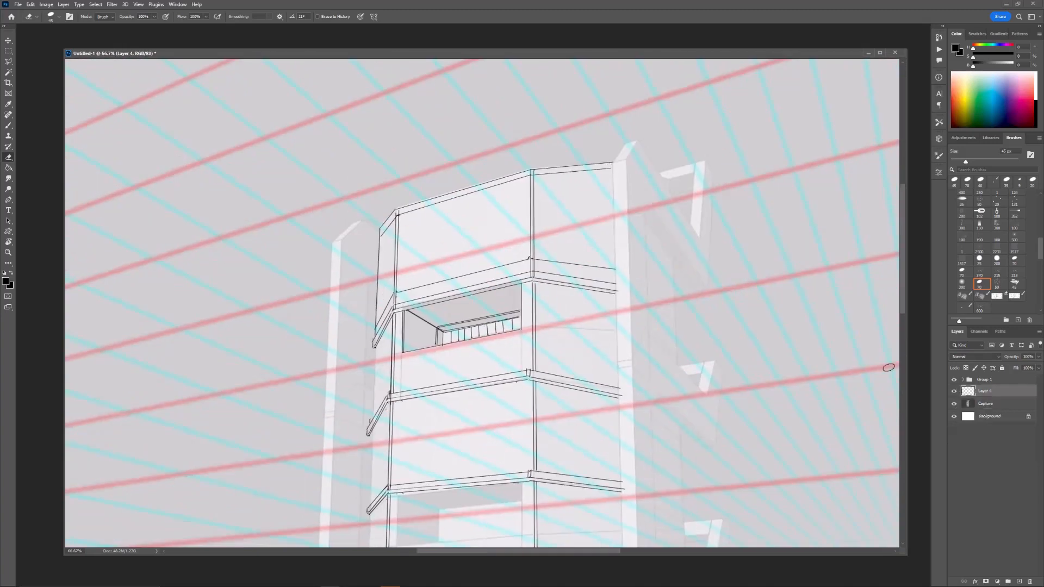
# Step: Duplicate the upper window recess with its railing onto a new layer and move the copy down under the third ledge
pyautogui.hotkey('ctrl', '+')
pyautogui.click(383, 335)
pyautogui.click(568, 293)
pyautogui.click(571, 318)
pyautogui.click(570, 376)
pyautogui.click(520, 401)
pyautogui.click(379, 415)
pyautogui.doubleClick(375, 387)
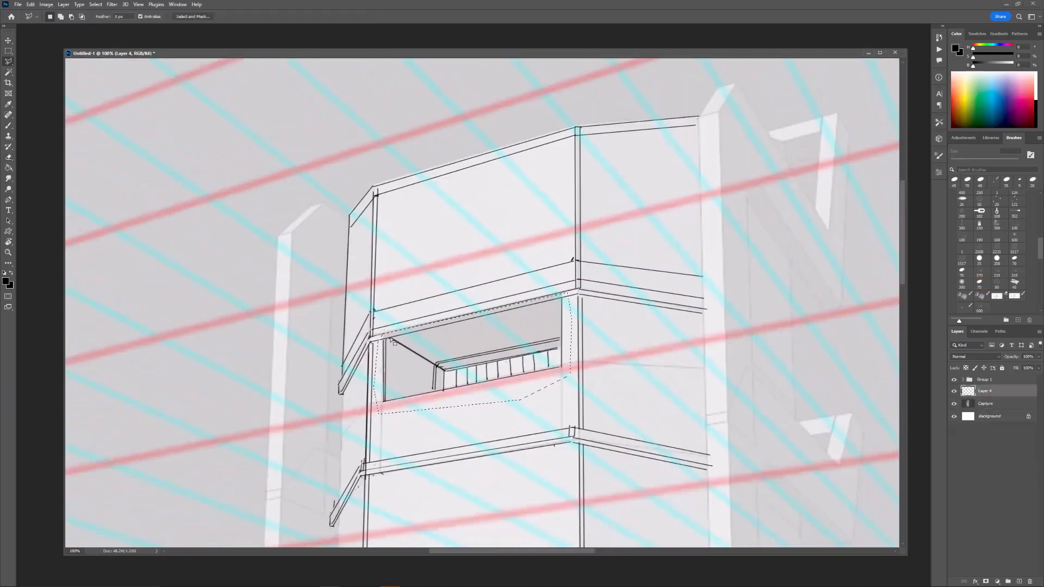
pyautogui.click(956, 392)
pyautogui.click(954, 391)
pyautogui.hotkey('ctrl', 'j')
pyautogui.hotkey('ctrl', '-')
pyautogui.hotkey('ctrl', 't')
pyautogui.moveTo(505, 305); pyautogui.dragTo(523, 152)
pyautogui.moveTo(523, 152); pyautogui.dragTo(519, 330)
# Step: Distort the copied recess to match the perspective and outline of the lower window opening
pyautogui.rightClick(537, 354)
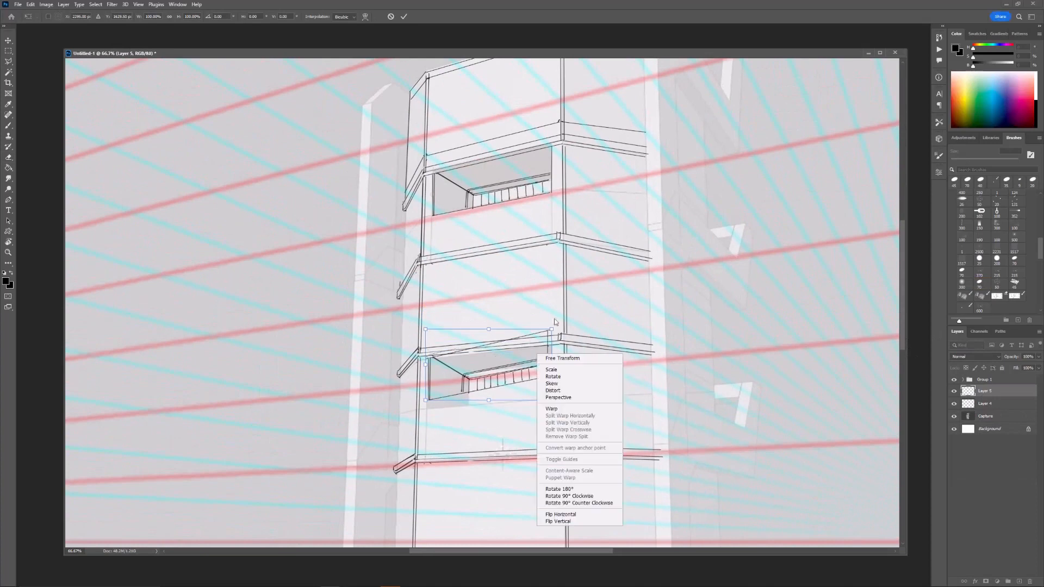
pyautogui.click(562, 392)
pyautogui.moveTo(552, 365); pyautogui.dragTo(557, 381)
pyautogui.moveTo(490, 410); pyautogui.dragTo(493, 418)
pyautogui.moveTo(490, 336)
pyautogui.mouseDown()
pyautogui.moveTo(494, 315)
pyautogui.moveTo(490, 333)
pyautogui.mouseUp()
pyautogui.moveTo(491, 416); pyautogui.dragTo(482, 415)
pyautogui.moveTo(556, 384); pyautogui.dragTo(556, 383)
pyautogui.press('Return')
# Step: Erase the copied recess's diagonal ceiling line and shift its railing section up slightly
pyautogui.press('e')
pyautogui.moveTo(462, 382); pyautogui.dragTo(440, 363)
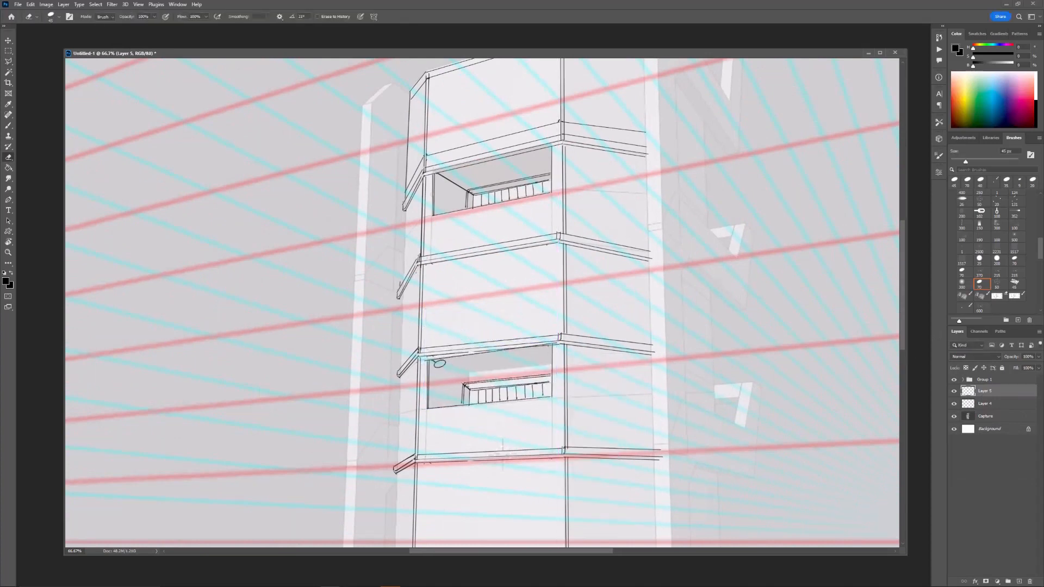
pyautogui.press('m')
pyautogui.press('Return')
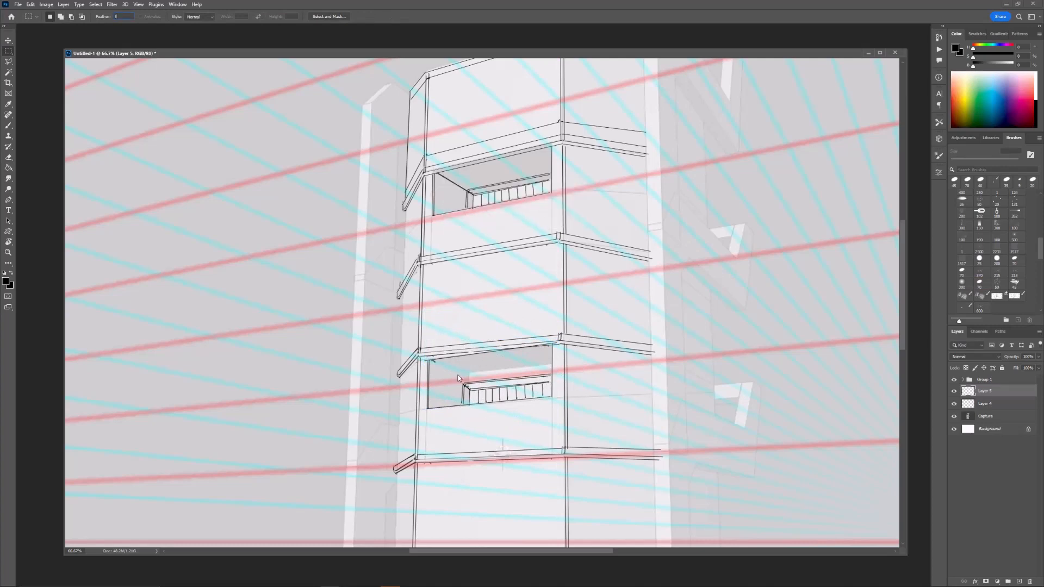
pyautogui.press('l')
pyautogui.click(461, 373)
pyautogui.click(459, 403)
pyautogui.click(551, 397)
pyautogui.hotkey('ctrl', 't')
pyautogui.moveTo(507, 375); pyautogui.dragTo(508, 367)
pyautogui.press('Return')
pyautogui.hotkey('ctrl', 'd')
# Step: Redraw the lower recess's diagonal ceiling edge and lengthen the railing bars down to the sill
pyautogui.press('b')
pyautogui.click(429, 362)
pyautogui.keyDown('shift'); pyautogui.click(466, 375); pyautogui.keyUp('shift')
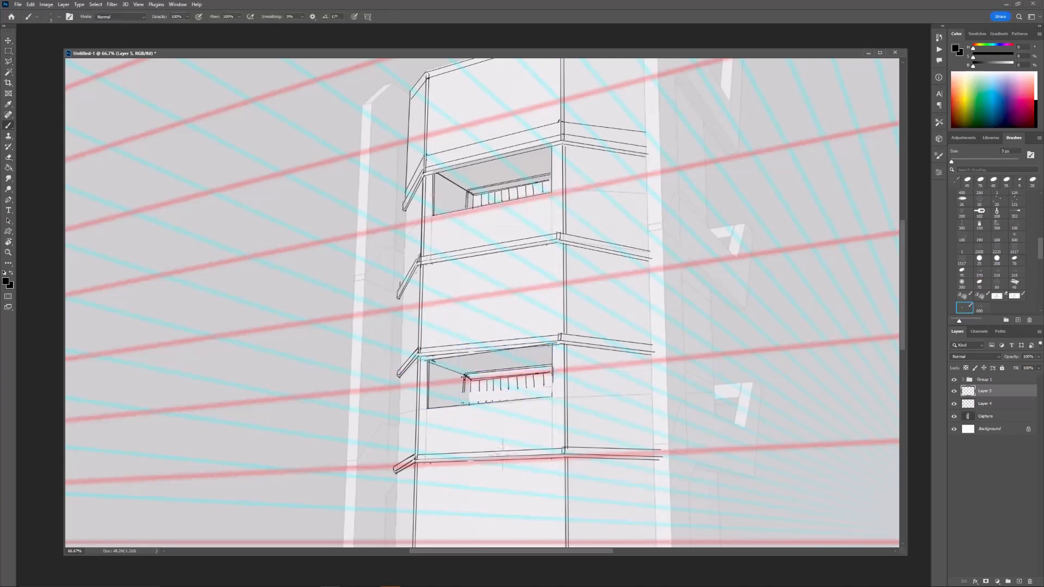
pyautogui.click(6, 179)
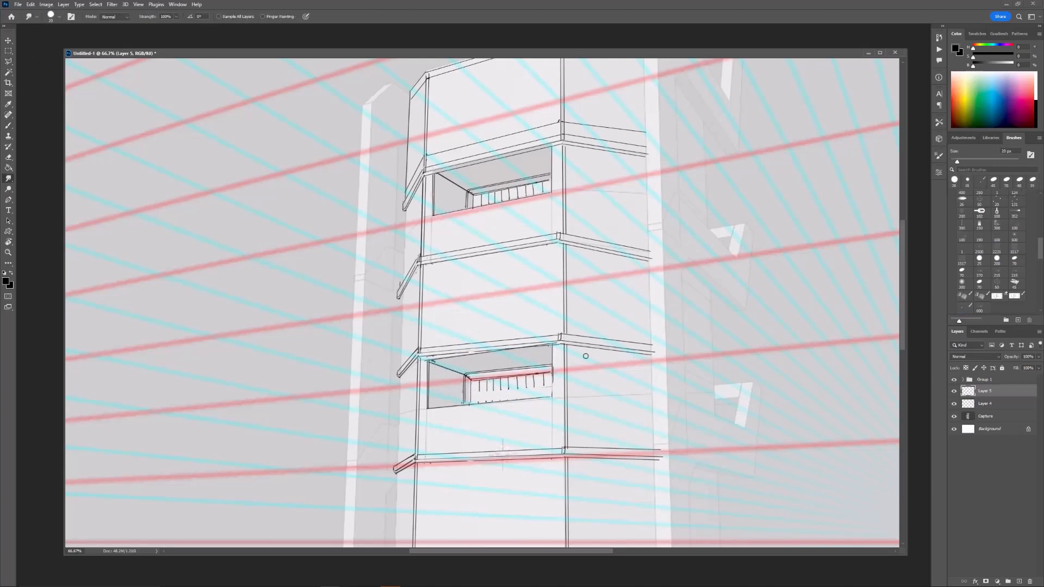
pyautogui.press('b')
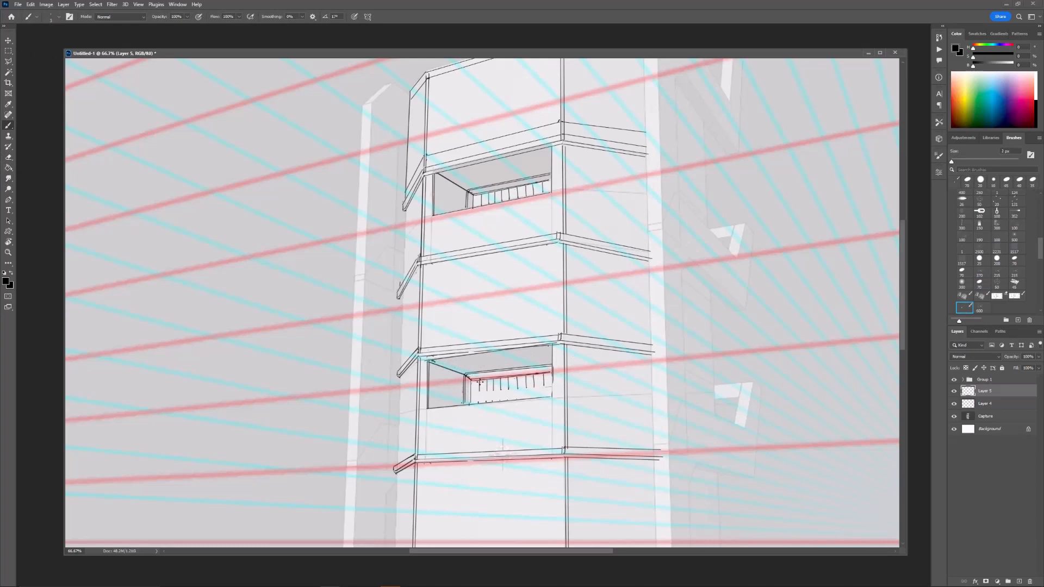
pyautogui.click(486, 380)
pyautogui.keyDown('shift'); pyautogui.click(487, 402); pyautogui.keyUp('shift')
pyautogui.click(493, 380)
pyautogui.keyDown('shift'); pyautogui.click(493, 401); pyautogui.keyUp('shift')
pyautogui.click(517, 376)
pyautogui.keyDown('shift'); pyautogui.click(517, 400); pyautogui.keyUp('shift')
pyautogui.press('e')
pyautogui.hotkey('ctrl', '-')
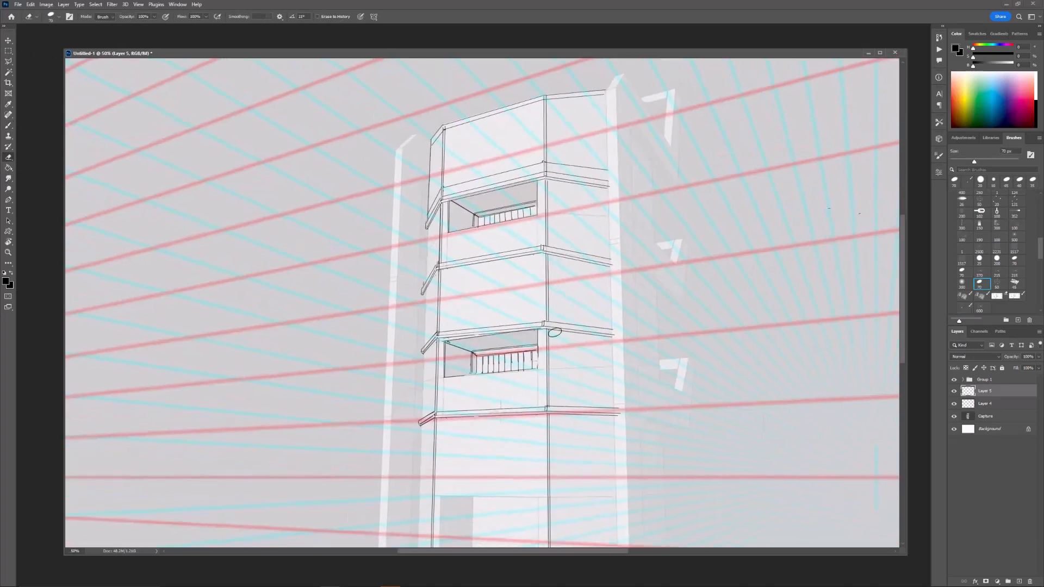
pyautogui.moveTo(514, 344); pyautogui.dragTo(515, 319)
# Step: Draw the low base strip along the ground-floor entrance's side and back walls, plus the vertical inner corner line
pyautogui.press('b')
pyautogui.scroll(-3, 451, 407)
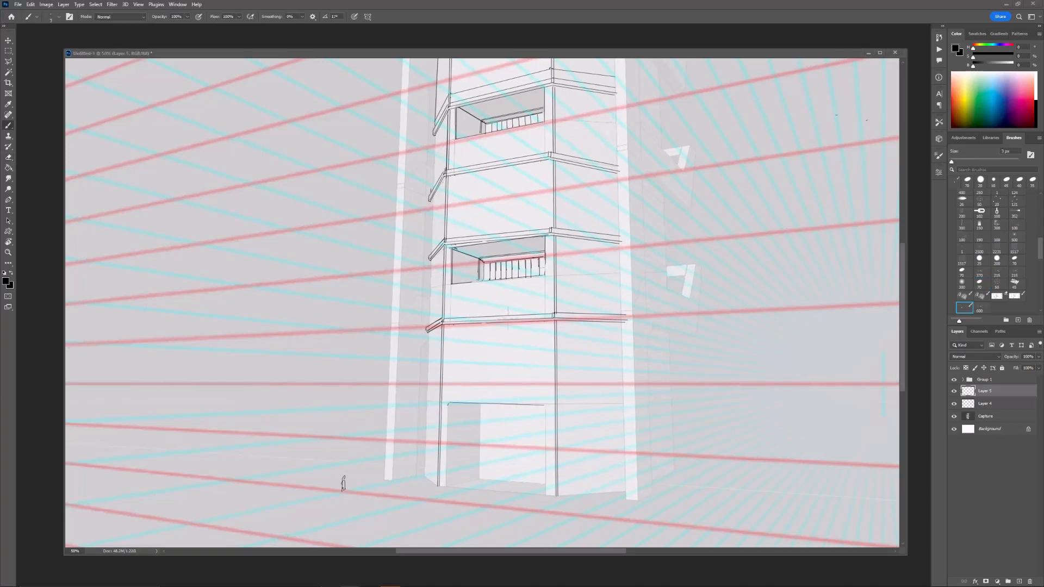
pyautogui.moveTo(474, 425); pyautogui.dragTo(446, 354)
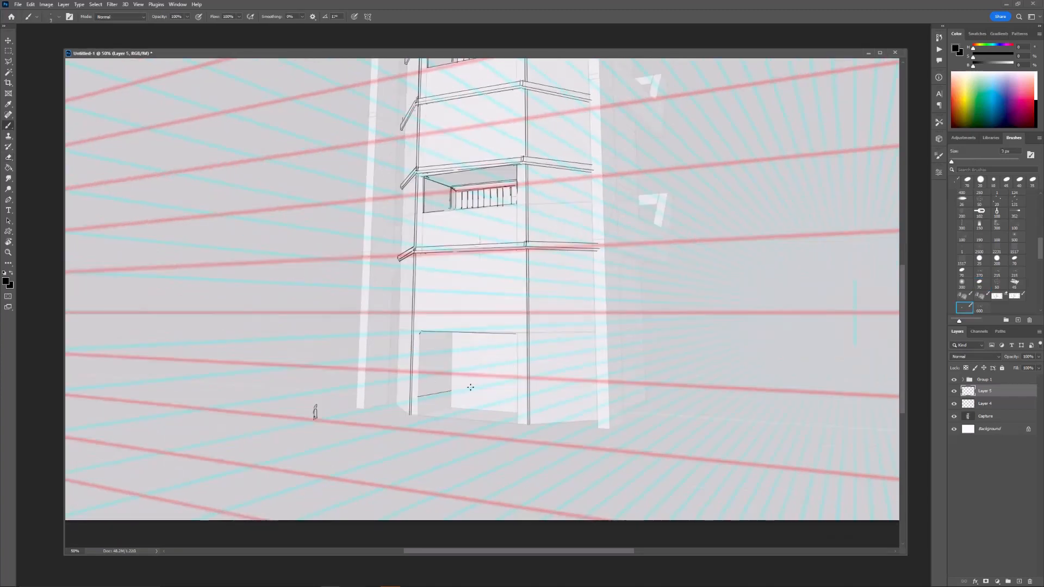
pyautogui.keyDown('shift'); pyautogui.click(518, 392); pyautogui.keyUp('shift')
pyautogui.hotkey('ctrl', '+')
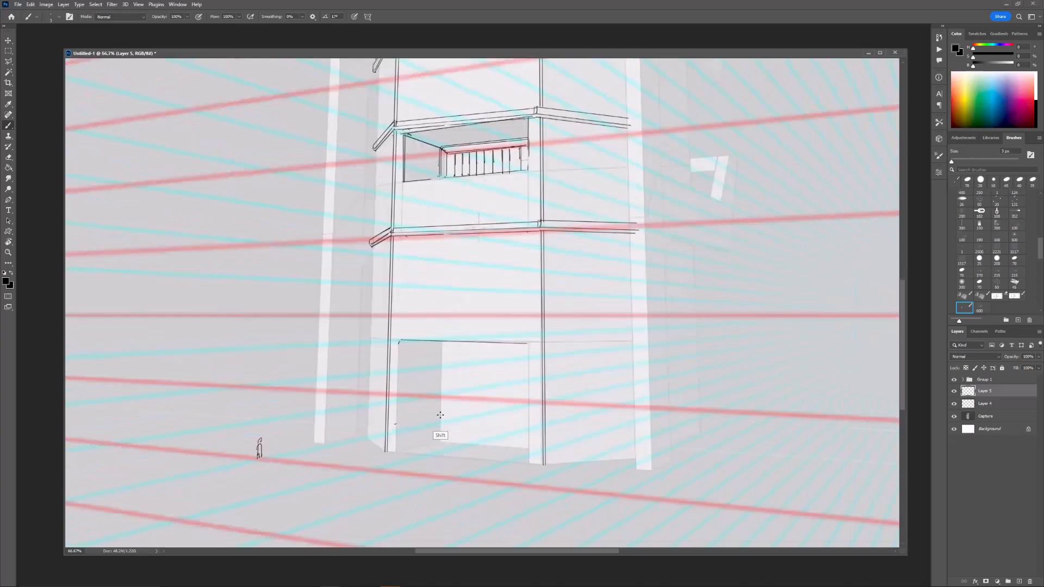
pyautogui.keyDown('shift'); pyautogui.click(442, 412); pyautogui.keyUp('shift')
pyautogui.keyDown('shift'); pyautogui.click(528, 448); pyautogui.keyUp('shift')
pyautogui.click(441, 441)
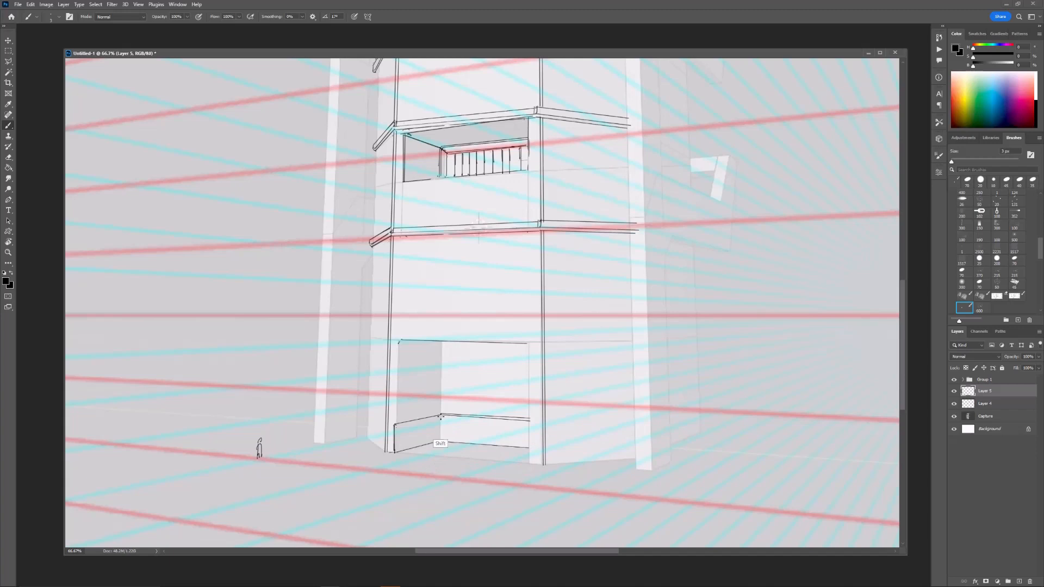
pyautogui.keyDown('shift'); pyautogui.click(441, 416); pyautogui.keyUp('shift')
pyautogui.moveTo(470, 292); pyautogui.dragTo(467, 303)
pyautogui.click(436, 422)
pyautogui.keyDown('shift'); pyautogui.click(438, 354); pyautogui.keyUp('shift')
pyautogui.moveTo(439, 354); pyautogui.dragTo(440, 422)
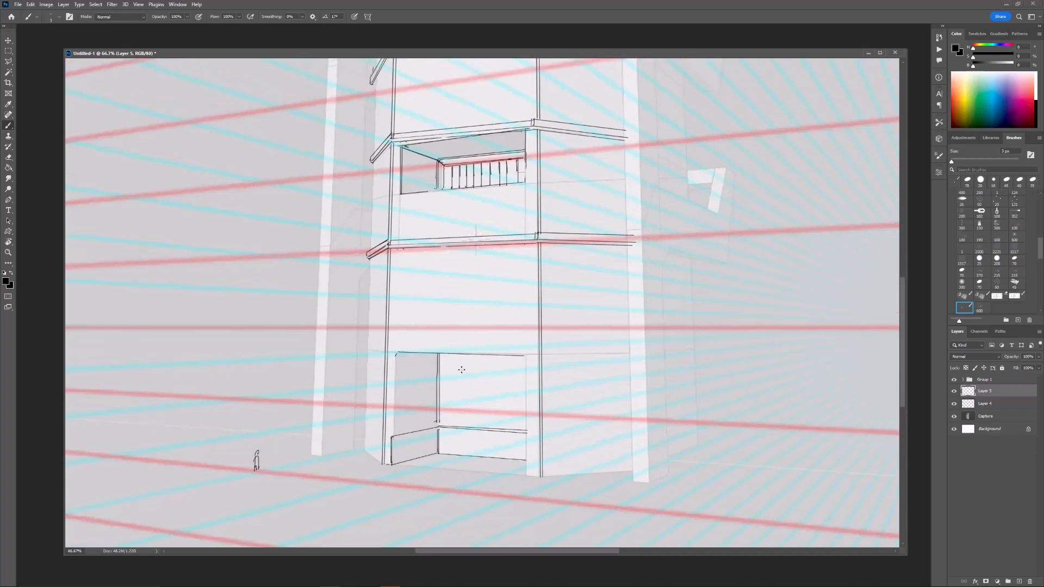
# Step: Add a parallel line above the base strip on the entrance's back wall and two vertical panel lines above it
pyautogui.click(438, 417)
pyautogui.keyDown('shift'); pyautogui.click(527, 423); pyautogui.keyUp('shift')
pyautogui.click(461, 416)
pyautogui.keyDown('shift'); pyautogui.click(462, 356); pyautogui.keyUp('shift')
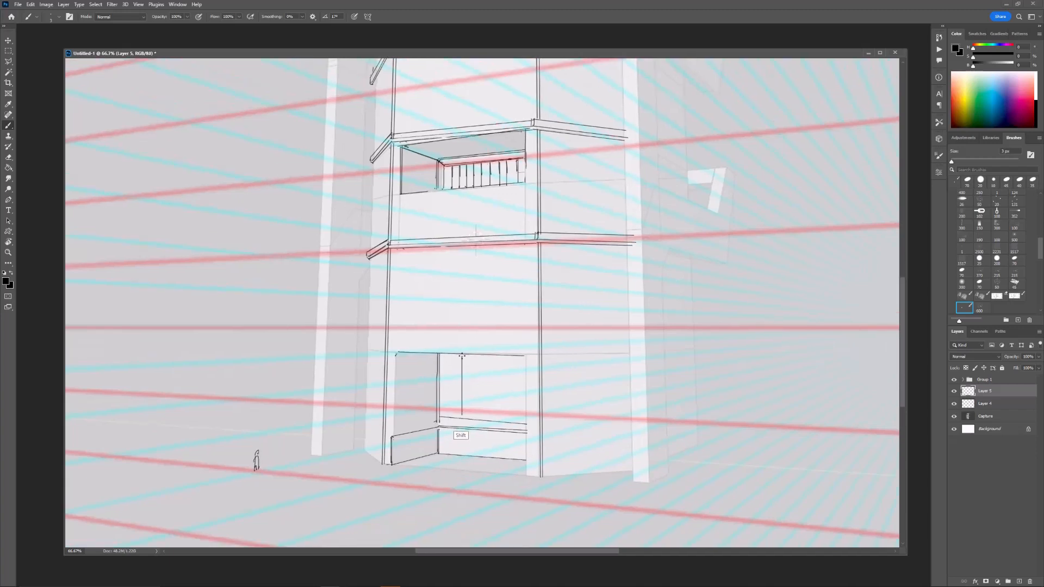
pyautogui.click(500, 356)
pyautogui.keyDown('shift'); pyautogui.click(500, 419); pyautogui.keyUp('shift')
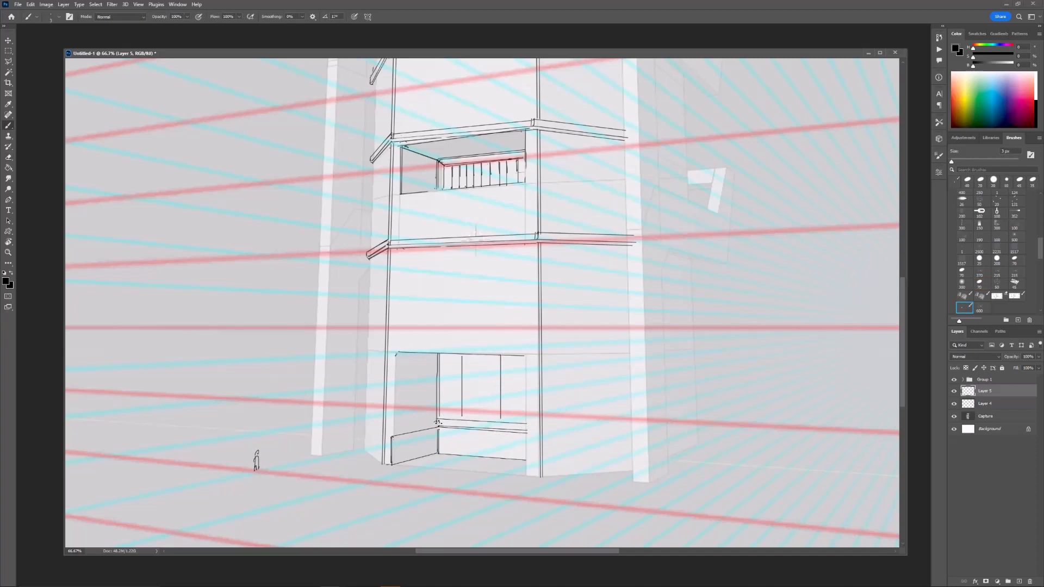
# Step: Draw the upper and lower horizontal lines on the entrance's side wall and trace the opening's left vertical edge
pyautogui.click(396, 366)
pyautogui.keyDown('shift'); pyautogui.click(436, 367); pyautogui.keyUp('shift')
pyautogui.click(392, 431)
pyautogui.keyDown('shift'); pyautogui.click(437, 422); pyautogui.keyUp('shift')
pyautogui.click(396, 354)
pyautogui.keyDown('shift'); pyautogui.click(394, 435); pyautogui.keyUp('shift')
pyautogui.hotkey('ctrl', 'z')
pyautogui.click(396, 355)
pyautogui.keyDown('shift'); pyautogui.click(393, 436); pyautogui.keyUp('shift')
# Step: Outline the entrance frame with a header line that has angled corners and the opening's right vertical edge
pyautogui.moveTo(574, 258); pyautogui.dragTo(571, 273)
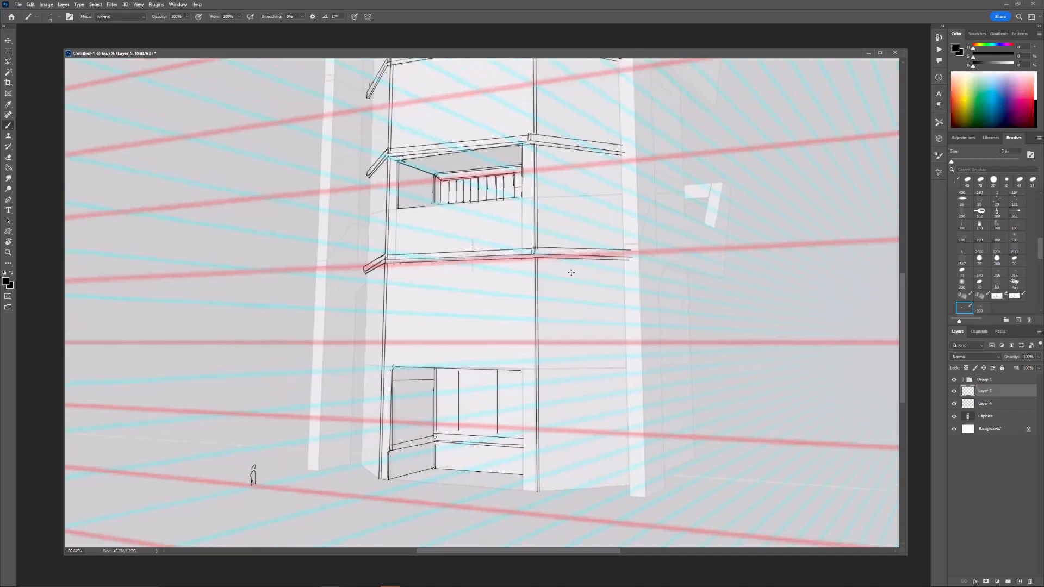
pyautogui.keyDown('shift'); pyautogui.click(535, 361); pyautogui.keyUp('shift')
pyautogui.hotkey('ctrl', 'z')
pyautogui.moveTo(536, 365); pyautogui.dragTo(522, 372)
pyautogui.keyDown('shift'); pyautogui.click(388, 358); pyautogui.keyUp('shift')
pyautogui.keyDown('shift'); pyautogui.click(523, 492); pyautogui.keyUp('shift')
pyautogui.moveTo(532, 470); pyautogui.dragTo(527, 429)
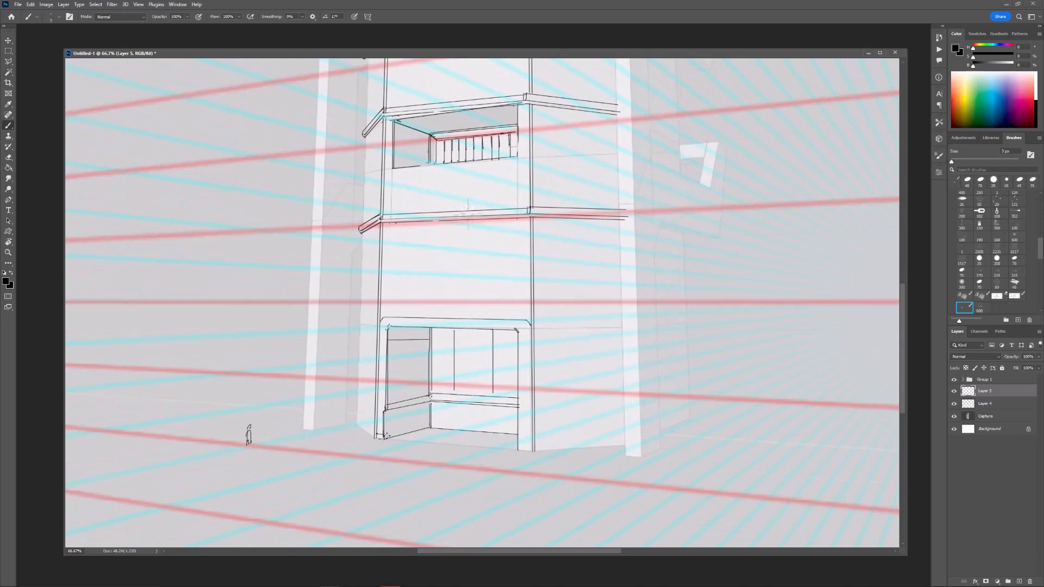
# Step: Draw the base ledge lines around the tower's foot on both sides and clean up the short segment at far right
pyautogui.moveTo(375, 435); pyautogui.dragTo(354, 419)
pyautogui.moveTo(533, 446); pyautogui.dragTo(484, 463)
pyautogui.moveTo(485, 458)
pyautogui.mouseDown()
pyautogui.moveTo(577, 447)
pyautogui.moveTo(574, 457)
pyautogui.mouseUp()
pyautogui.hotkey('ctrl', 'z')
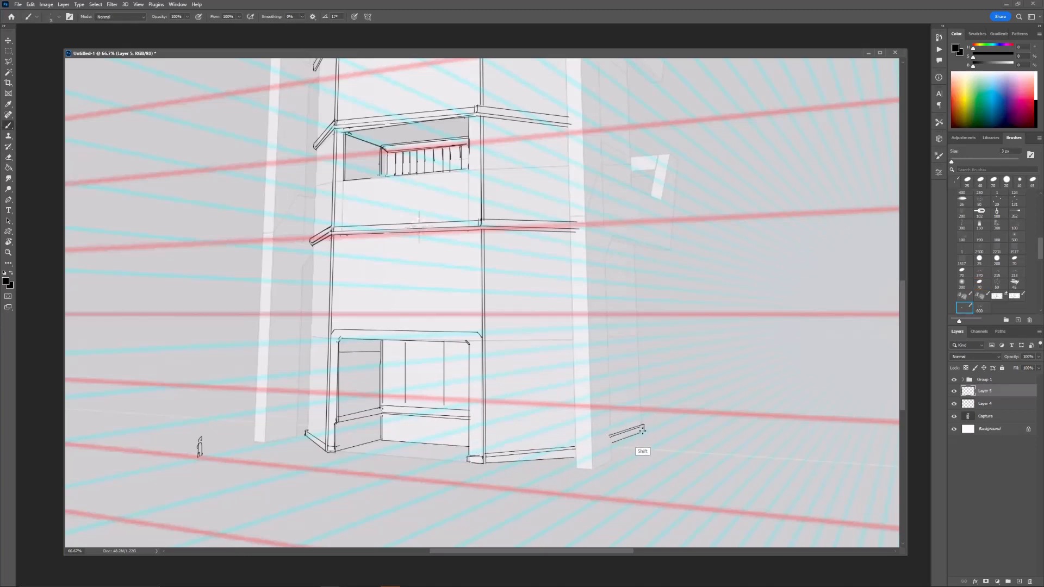
pyautogui.moveTo(660, 291); pyautogui.dragTo(647, 329)
pyautogui.press('e')
pyautogui.moveTo(624, 472); pyautogui.dragTo(631, 469)
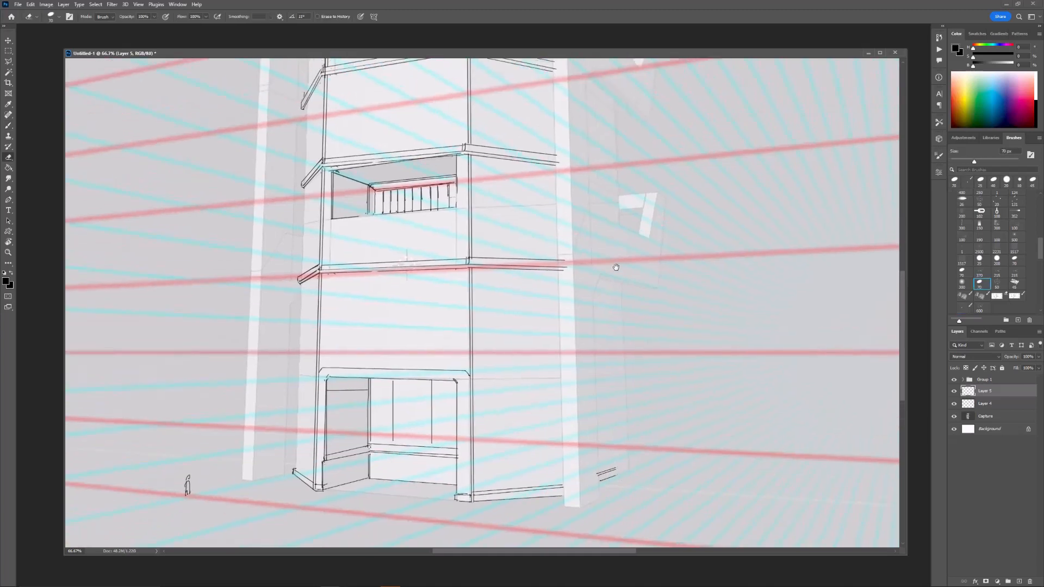
# Step: Draw the slanted top and the long vertical edge of the structure right of the tower, down to the ground
pyautogui.press('b')
pyautogui.click(624, 284)
pyautogui.keyDown('shift'); pyautogui.click(607, 329); pyautogui.keyUp('shift')
pyautogui.hotkey('ctrl', 'z')
pyautogui.keyDown('shift'); pyautogui.click(606, 329); pyautogui.keyUp('shift')
pyautogui.click(609, 327)
pyautogui.hotkey('ctrl', 'z')
pyautogui.keyDown('shift'); pyautogui.click(610, 469); pyautogui.keyUp('shift')
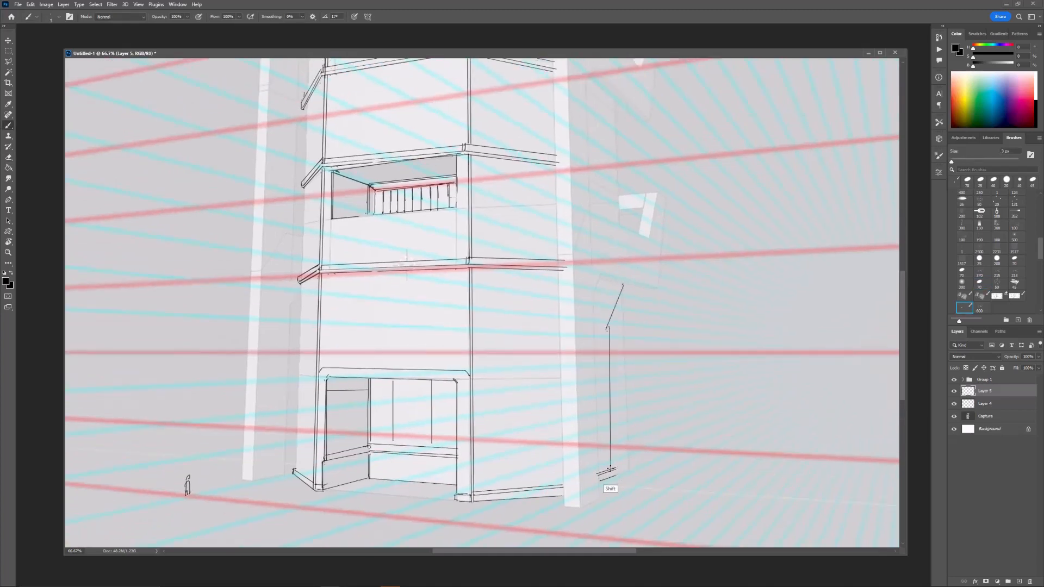
pyautogui.hotkey('ctrl', 'z')
pyautogui.keyDown('shift'); pyautogui.click(610, 469); pyautogui.keyUp('shift')
pyautogui.hotkey('ctrl', '-')
pyautogui.hotkey('ctrl', 'z')
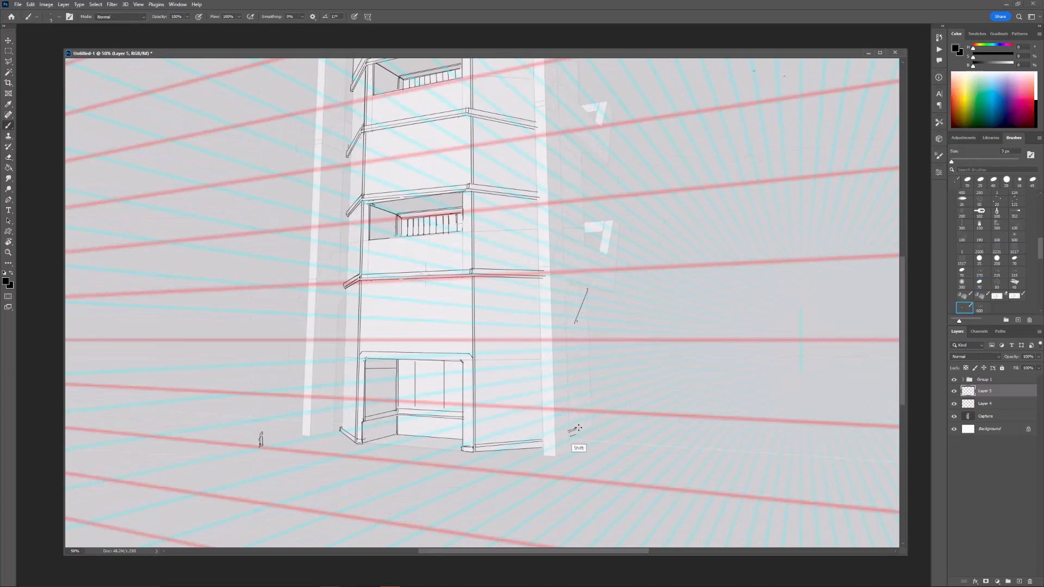
pyautogui.keyDown('shift'); pyautogui.click(578, 429); pyautogui.keyUp('shift')
pyautogui.hscroll(1, 598, 326)
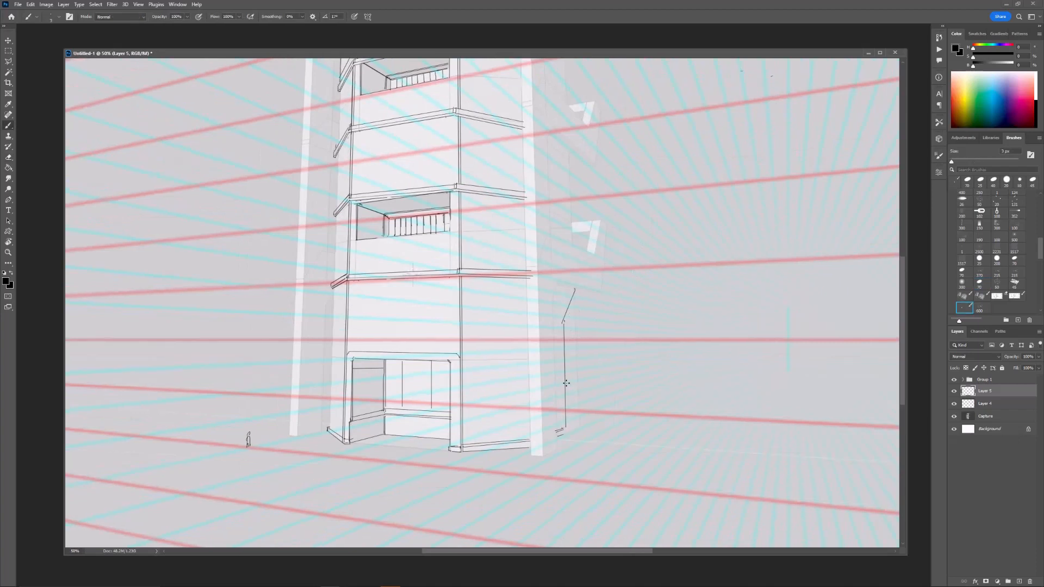
# Step: Draw a box-shaped block in perspective against the foot of the right-hand structure
pyautogui.keyDown('shift'); pyautogui.click(603, 376); pyautogui.keyUp('shift')
pyautogui.click(580, 381)
pyautogui.keyDown('shift'); pyautogui.click(582, 430); pyautogui.keyUp('shift')
pyautogui.keyDown('shift'); pyautogui.click(604, 416); pyautogui.keyUp('shift')
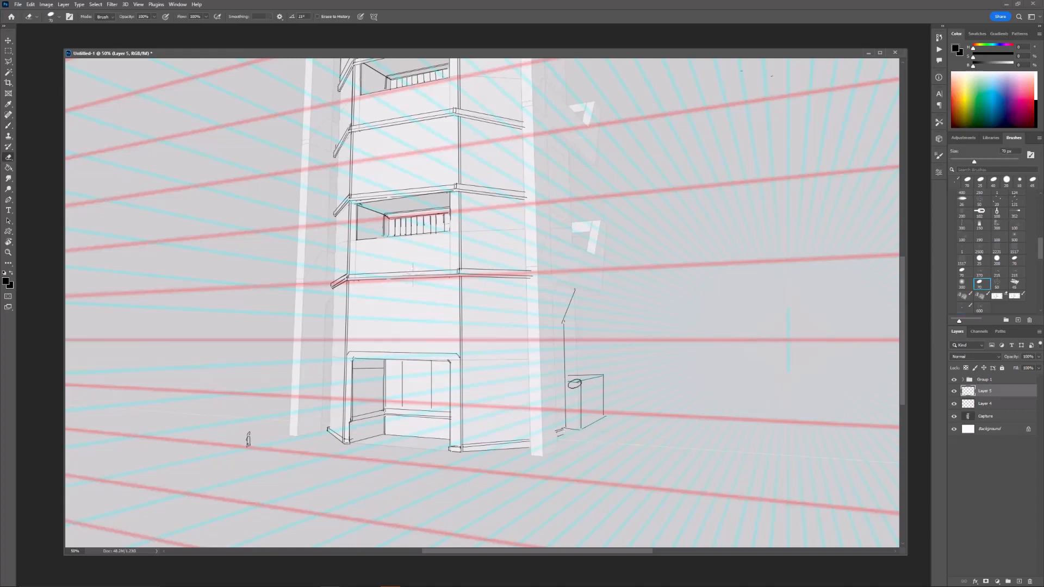
# Step: Erase the overlap at the block's top corner and redraw the structure's outer vertical edge down to the ground
pyautogui.scroll(2, 563, 350)
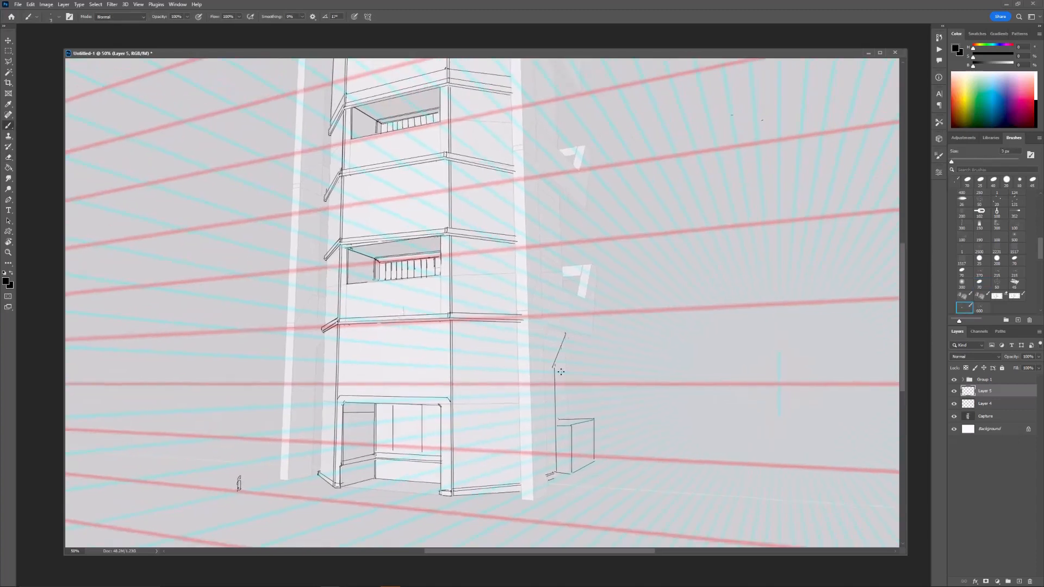
pyautogui.press('e')
pyautogui.moveTo(554, 420); pyautogui.dragTo(560, 418)
pyautogui.press('b')
pyautogui.click(554, 367)
pyautogui.keyDown('shift'); pyautogui.click(556, 472); pyautogui.keyUp('shift')
pyautogui.moveTo(578, 329); pyautogui.dragTo(571, 349)
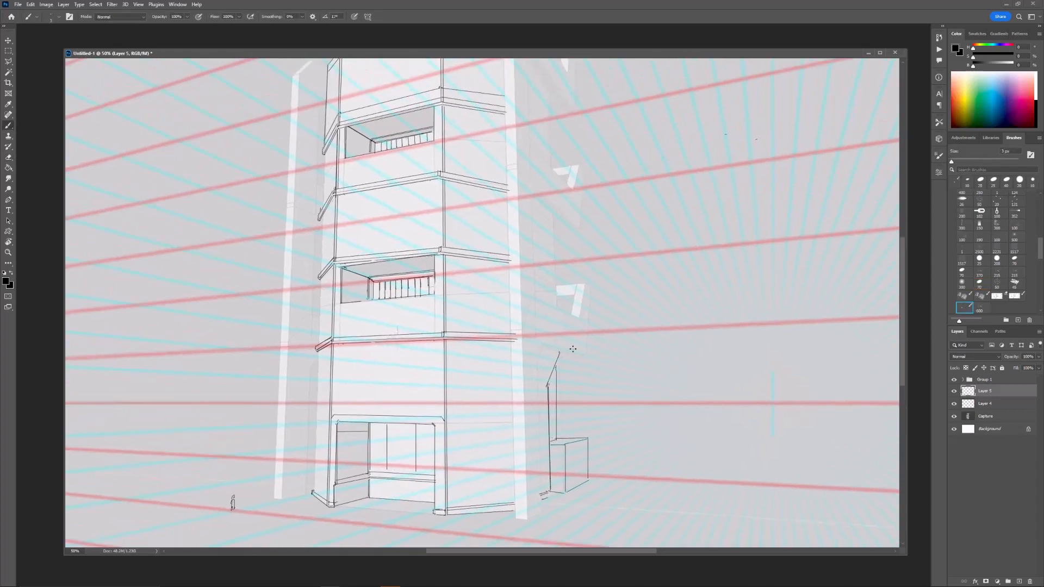
# Step: Erase and redraw the block's front vertical corner with a heavier line
pyautogui.press('e')
pyautogui.moveTo(565, 466); pyautogui.dragTo(566, 451)
pyautogui.press('b')
pyautogui.click(564, 445)
pyautogui.keyDown('shift'); pyautogui.click(565, 492); pyautogui.keyUp('shift')
pyautogui.press('e')
pyautogui.press('b')
pyautogui.hotkey('ctrl', '-')
pyautogui.hotkey('ctrl', '+')
pyautogui.moveTo(633, 359); pyautogui.dragTo(606, 354)
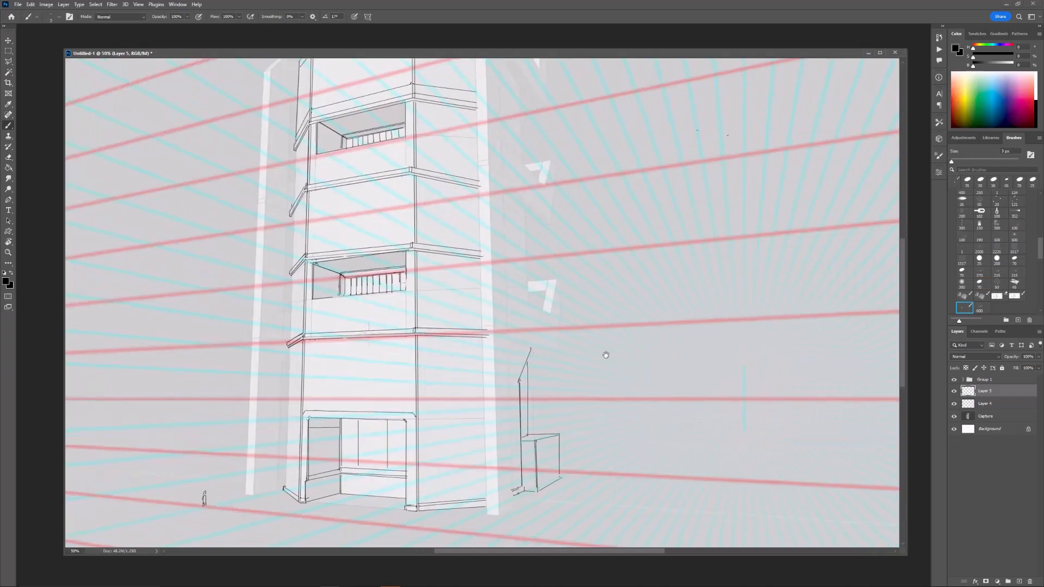
# Step: Clean up and redraw the right-hand structure's inner vertical edge down to the block, with a small box on the block's top
pyautogui.press('e')
pyautogui.moveTo(529, 433)
pyautogui.mouseDown()
pyautogui.moveTo(530, 376)
pyautogui.moveTo(528, 435)
pyautogui.mouseUp()
pyautogui.press('b')
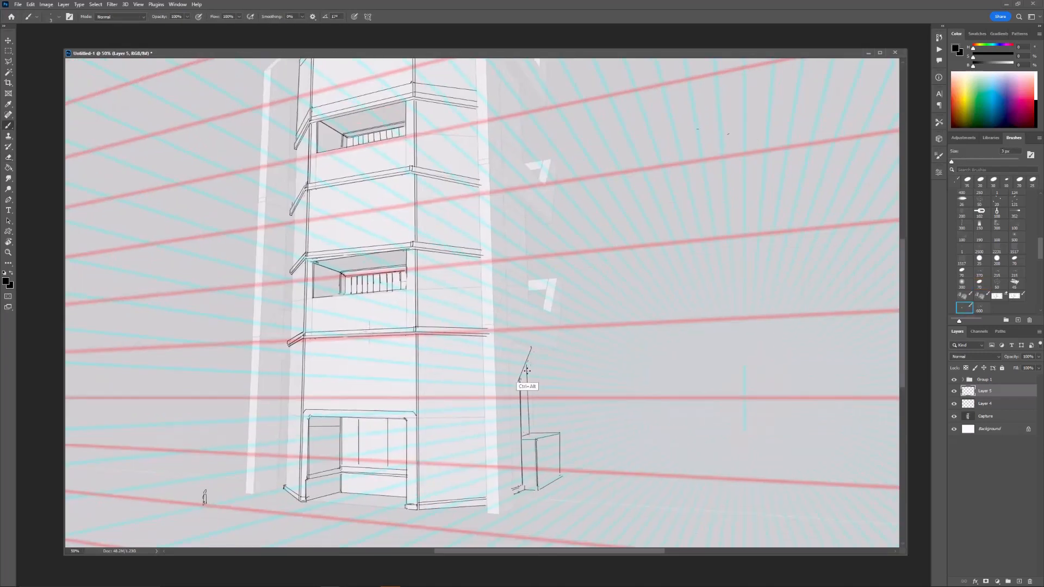
pyautogui.hotkey('ctrl', 'alt', 'z')
pyautogui.click(527, 363)
pyautogui.keyDown('shift'); pyautogui.click(529, 433); pyautogui.keyUp('shift')
pyautogui.hotkey('ctrl', '-')
pyautogui.moveTo(399, 368); pyautogui.dragTo(421, 367)
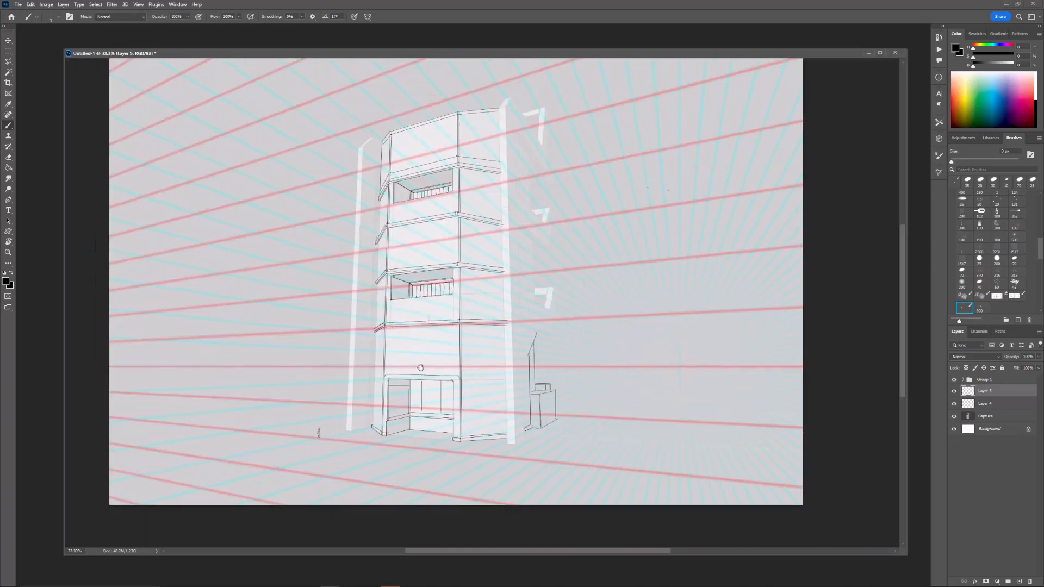
# Step: Draw the tower's left outer edge from the lowest ledge to the ground and touch up the nearby entrance corner
pyautogui.hotkey('ctrl', '+')
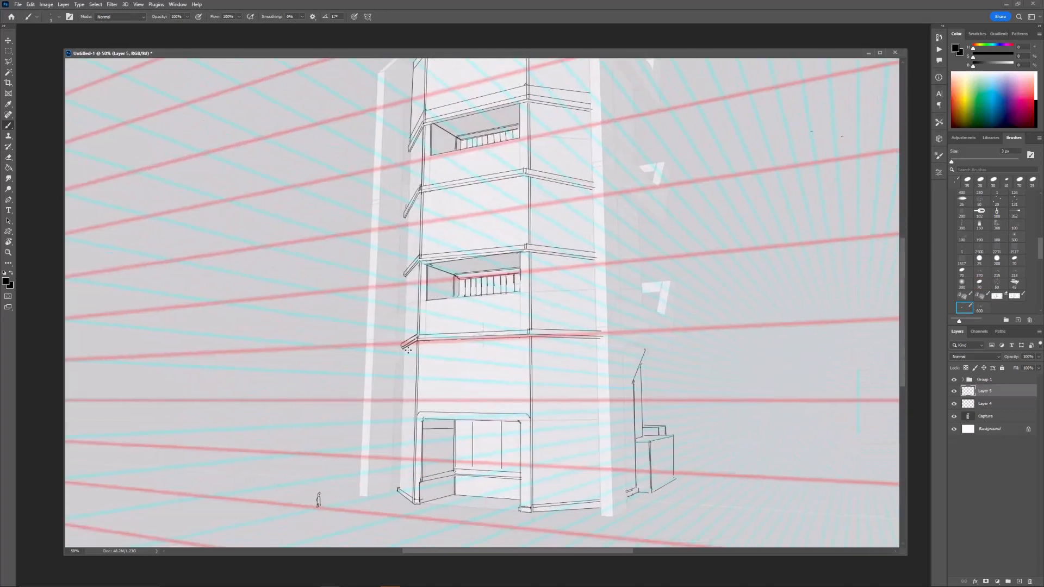
pyautogui.moveTo(545, 312); pyautogui.dragTo(539, 371)
pyautogui.moveTo(462, 498); pyautogui.dragTo(439, 368)
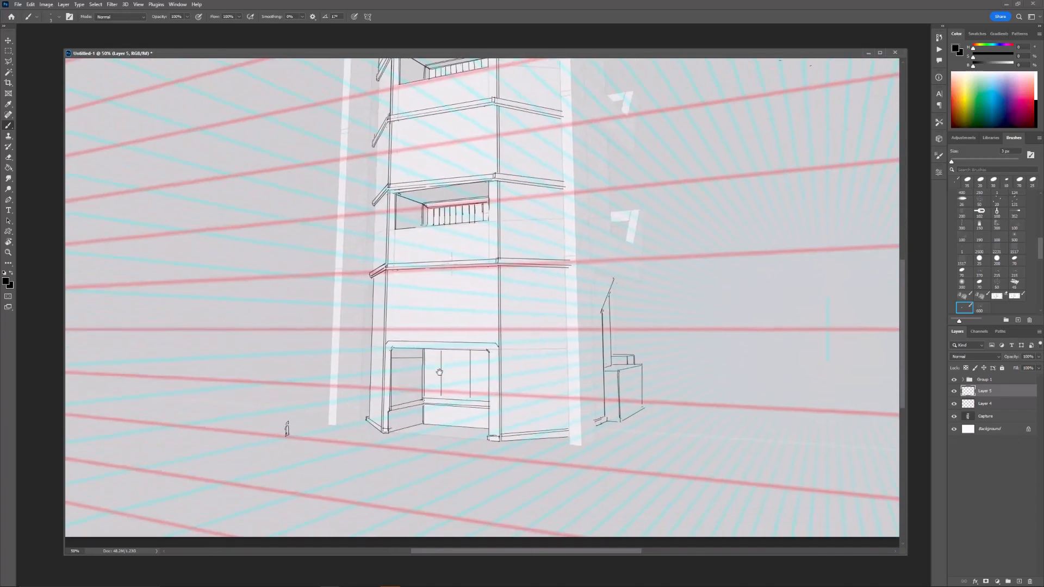
pyautogui.hotkey('ctrl', '+')
pyautogui.moveTo(405, 442); pyautogui.dragTo(404, 412)
pyautogui.keyDown('shift'); pyautogui.click(405, 433); pyautogui.keyUp('shift')
pyautogui.hotkey('ctrl', '-')
pyautogui.hotkey('ctrl', '-')
pyautogui.moveTo(479, 337); pyautogui.dragTo(463, 377)
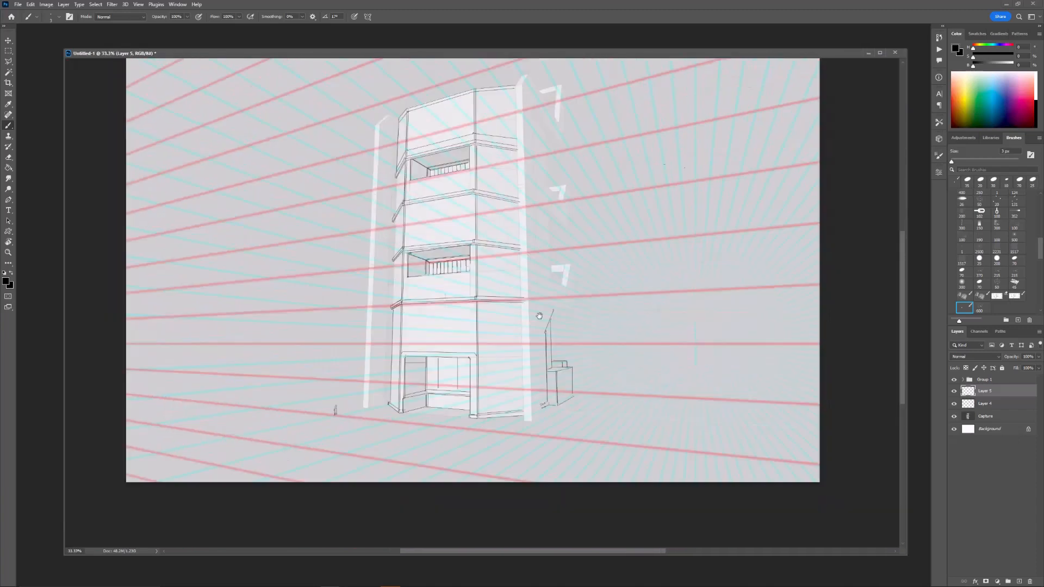
# Step: Merge the Layer 5 linework down into Layer 4
pyautogui.hotkey('ctrl', '+')
pyautogui.hotkey('ctrl', '+')
pyautogui.click(493, 399)
pyautogui.hotkey('ctrl', 'e')
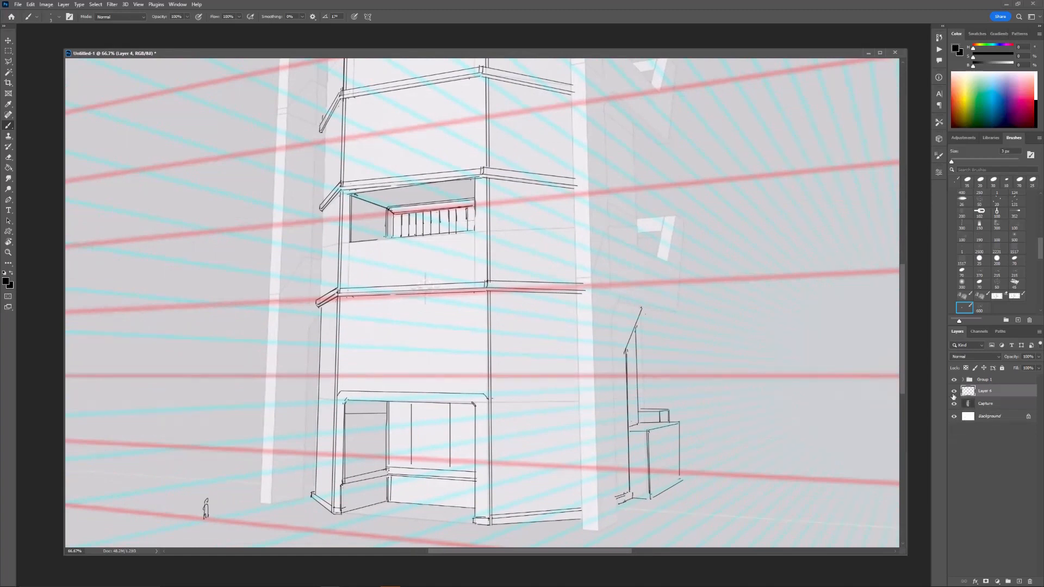
# Step: Duplicate the right part of the lowest ledge onto a new layer and transform it into place level with the entrance header
pyautogui.press('l')
pyautogui.moveTo(478, 277)
pyautogui.mouseDown()
pyautogui.moveTo(479, 297)
pyautogui.moveTo(492, 277)
pyautogui.moveTo(478, 278)
pyautogui.mouseUp()
pyautogui.hotkey('ctrl', 'j')
pyautogui.hotkey('ctrl', 't')
pyautogui.moveTo(562, 288)
pyautogui.mouseDown()
pyautogui.moveTo(571, 393)
pyautogui.moveTo(593, 393)
pyautogui.mouseUp()
pyautogui.rightClick(562, 401)
pyautogui.click(575, 431)
pyautogui.press('Return')
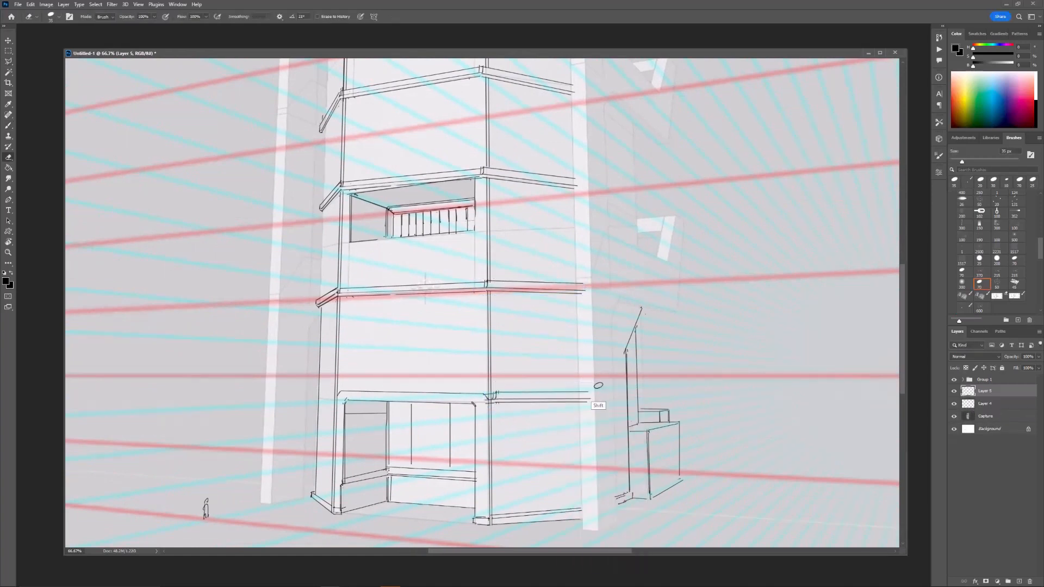
# Step: Duplicate a piece of the ledge linework onto a new layer, transform it into the entrance ledge's left end, and touch up the corner
pyautogui.moveTo(342, 280)
pyautogui.mouseDown()
pyautogui.moveTo(438, 286)
pyautogui.moveTo(402, 325)
pyautogui.moveTo(429, 403)
pyautogui.moveTo(310, 415)
pyautogui.moveTo(435, 408)
pyautogui.mouseUp()
pyautogui.hotkey('ctrl', 'j')
pyautogui.hotkey('ctrl', 't')
pyautogui.rightClick(421, 384)
pyautogui.click(434, 419)
pyautogui.press('Return')
pyautogui.press('b')
pyautogui.moveTo(620, 363); pyautogui.dragTo(568, 369)
pyautogui.press('e')
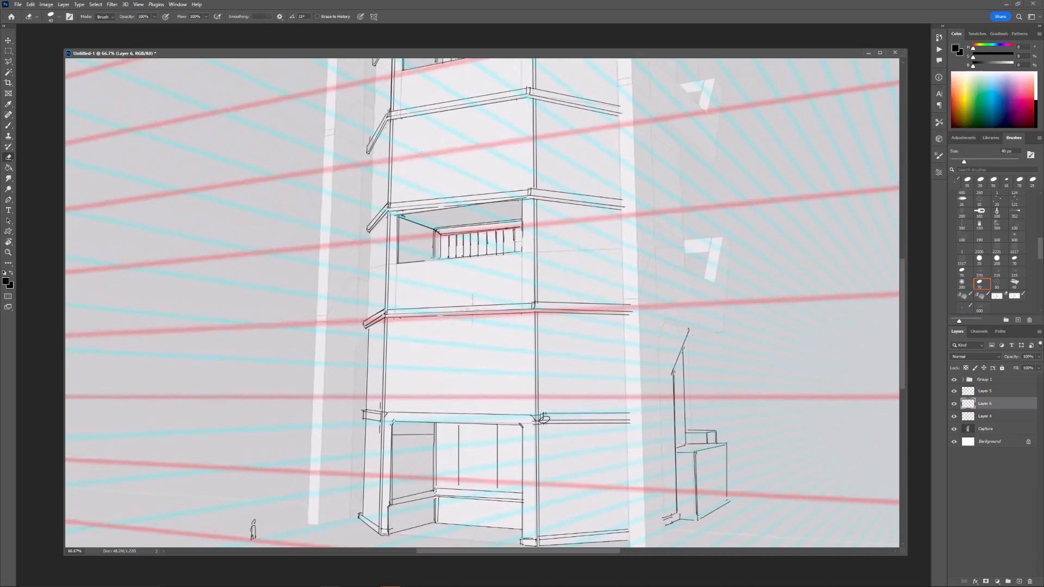
# Step: Merge the Layer 6 and Layer 5 linework down into Layer 4
pyautogui.hotkey('ctrl', 'e')
pyautogui.click(999, 393)
pyautogui.hotkey('ctrl', 'e')
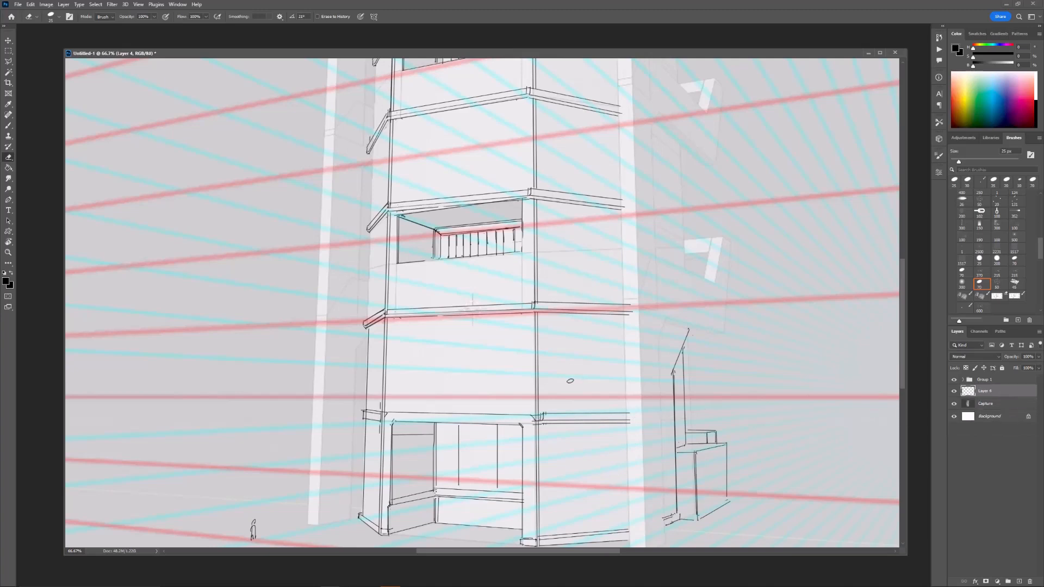
# Step: Erase and redraw the entrance-level ledge's right-hand lines as straight strokes, from the tower corner to the light vertical fin
pyautogui.click(541, 421)
pyautogui.keyDown('shift'); pyautogui.click(632, 420); pyautogui.keyUp('shift')
pyautogui.press('b')
pyautogui.click(539, 417)
pyautogui.keyDown('shift'); pyautogui.click(629, 416); pyautogui.keyUp('shift')
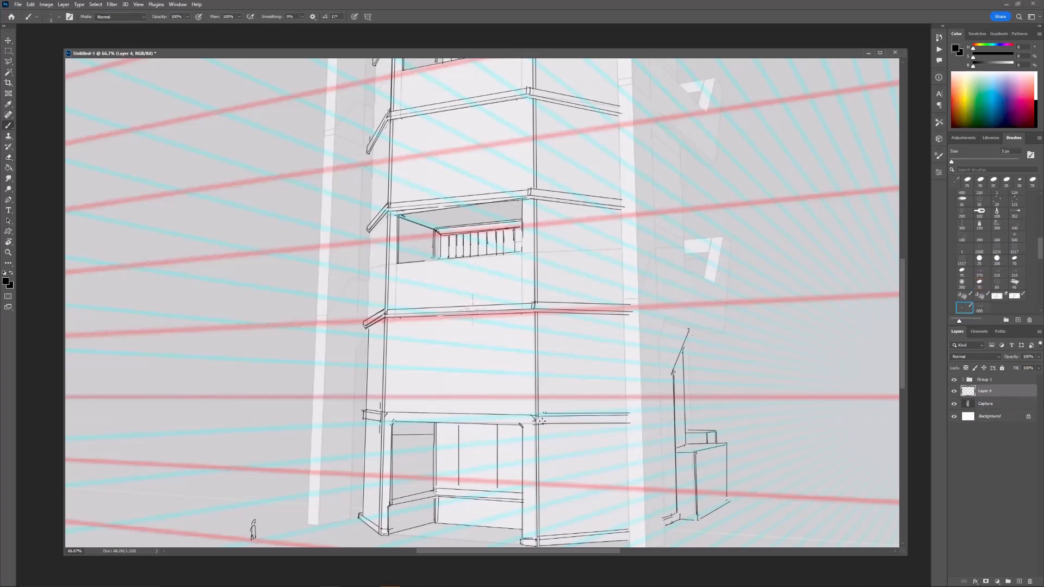
pyautogui.press('e')
pyautogui.click(547, 412)
pyautogui.keyDown('shift'); pyautogui.click(630, 412); pyautogui.keyUp('shift')
pyautogui.press('b')
pyautogui.click(538, 416)
pyautogui.keyDown('shift'); pyautogui.click(628, 414); pyautogui.keyUp('shift')
pyautogui.moveTo(629, 377); pyautogui.dragTo(534, 382)
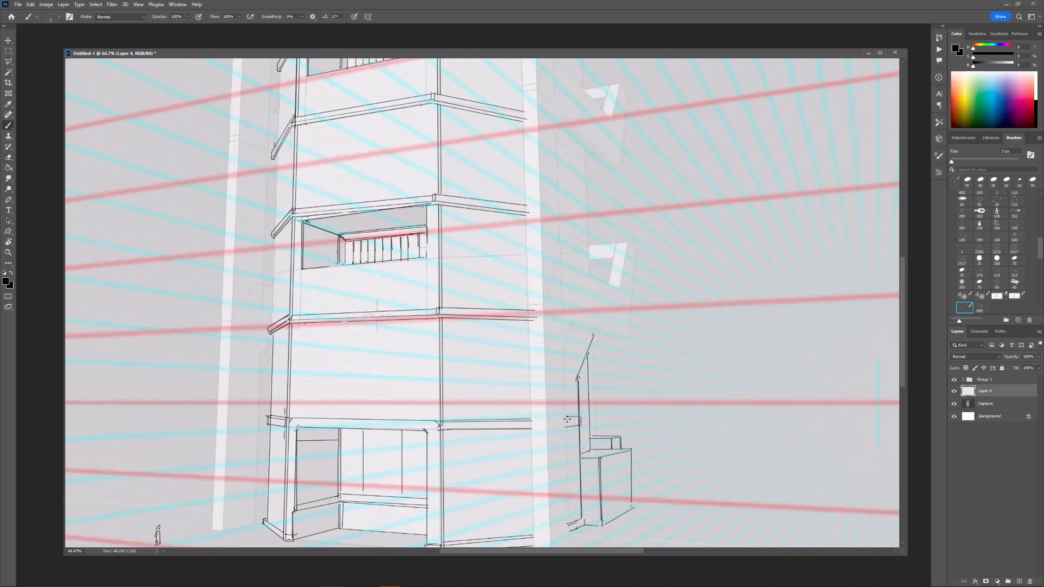
# Step: Flip the canvas horizontally to check the whole tower drawing, then flip it back
pyautogui.press('e')
pyautogui.keyDown('alt'); pyautogui.scroll(-1, 579, 401); pyautogui.keyUp('alt')
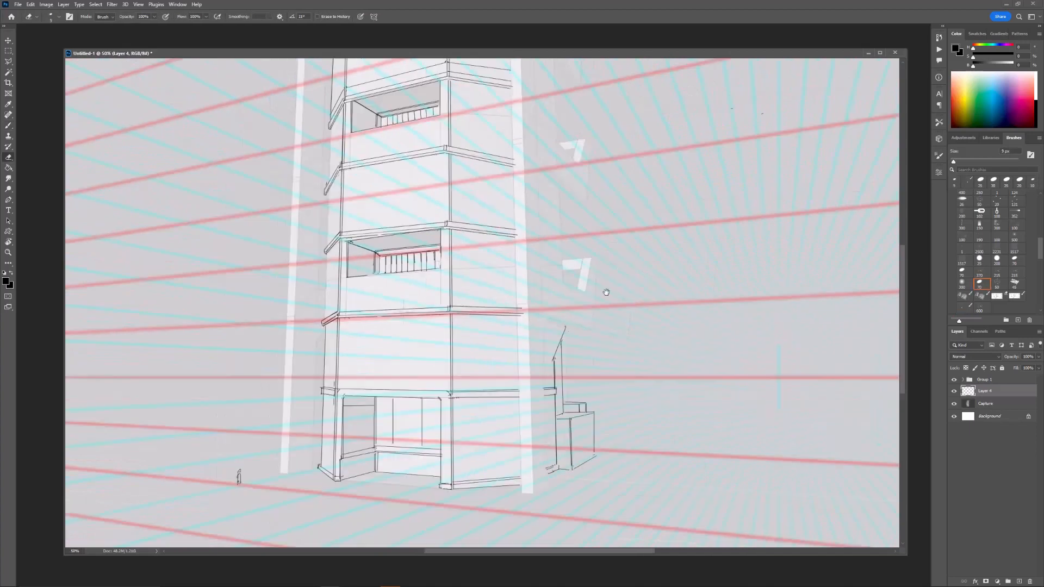
pyautogui.keyDown('alt'); pyautogui.scroll(-1, 472, 350); pyautogui.keyUp('alt')
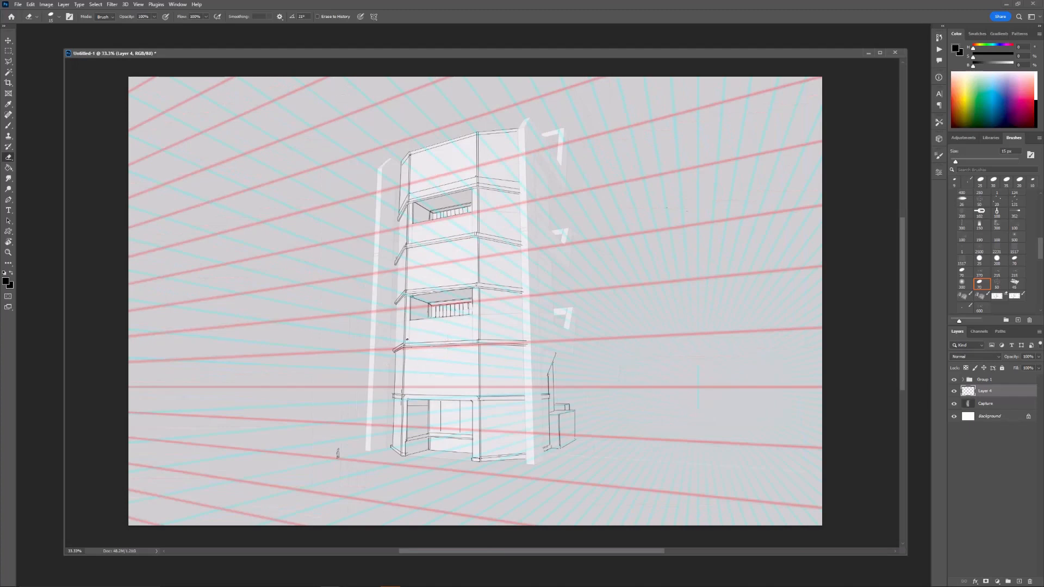
pyautogui.press('b')
pyautogui.hotkey('ctrl', 'shift', 'h')
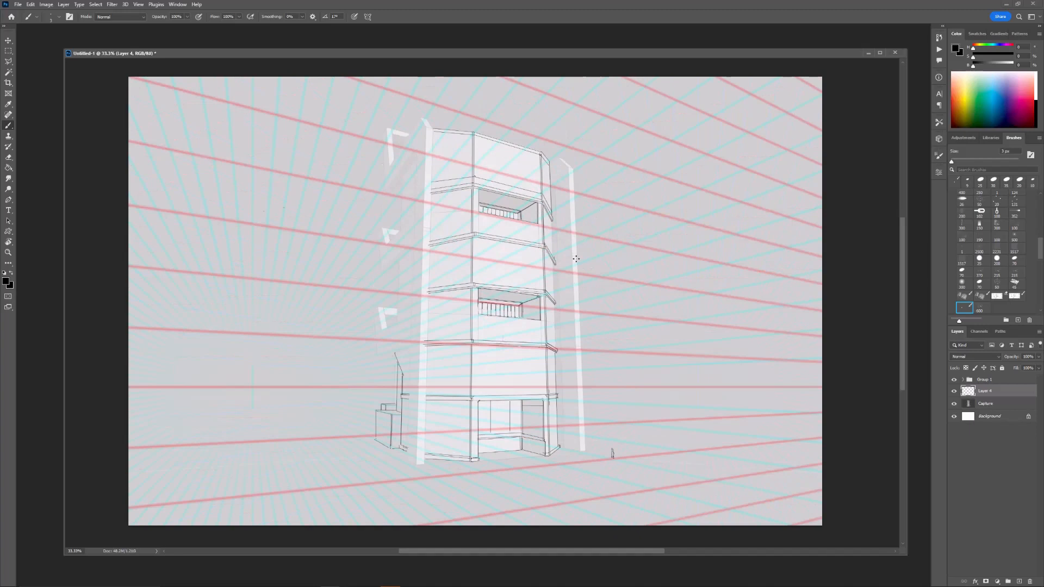
pyautogui.hotkey('ctrl', 'shift', 'h')
# Step: Draw the slanted top edge of the tower's right-hand fin and its left vertical edge down past the first ledge
pyautogui.hotkey('ctrl', '+')
pyautogui.moveTo(526, 117); pyautogui.dragTo(467, 255)
pyautogui.moveTo(473, 252)
pyautogui.mouseDown()
pyautogui.moveTo(480, 174)
pyautogui.moveTo(467, 195)
pyautogui.mouseUp()
pyautogui.press('e')
pyautogui.press('b')
pyautogui.moveTo(522, 226); pyautogui.dragTo(506, 261)
pyautogui.keyDown('shift'); pyautogui.click(452, 378); pyautogui.keyUp('shift')
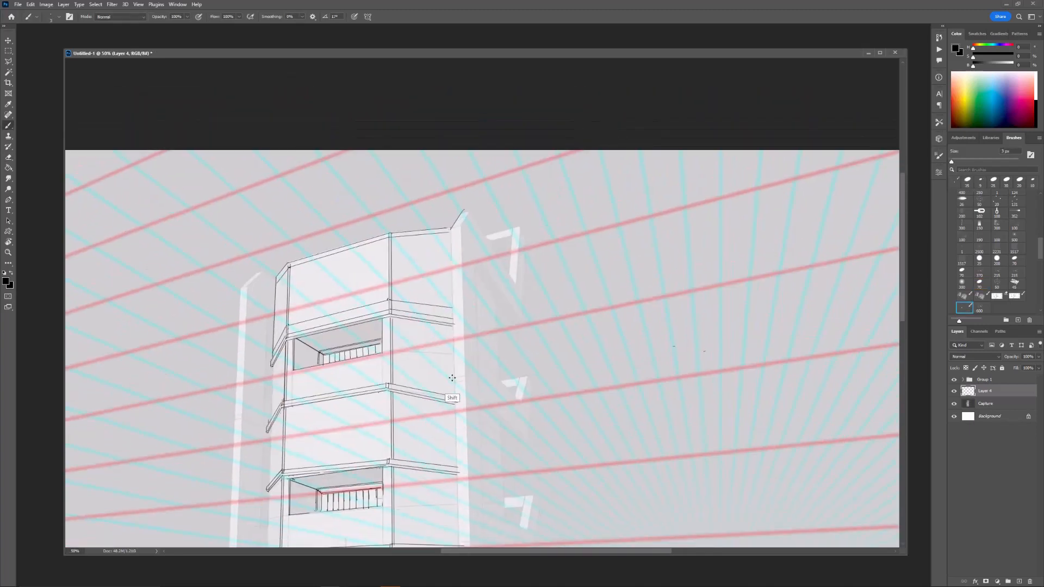
# Step: Draw the vertical edge behind the fin's upper part and the top bracket's lower diagonal edge
pyautogui.moveTo(486, 356); pyautogui.dragTo(472, 366)
pyautogui.moveTo(467, 272); pyautogui.dragTo(462, 279)
pyautogui.click(463, 277)
pyautogui.keyDown('shift'); pyautogui.click(462, 359); pyautogui.keyUp('shift')
pyautogui.click(468, 274)
pyautogui.keyDown('shift'); pyautogui.click(507, 335); pyautogui.keyUp('shift')
pyautogui.moveTo(526, 252); pyautogui.dragTo(523, 258)
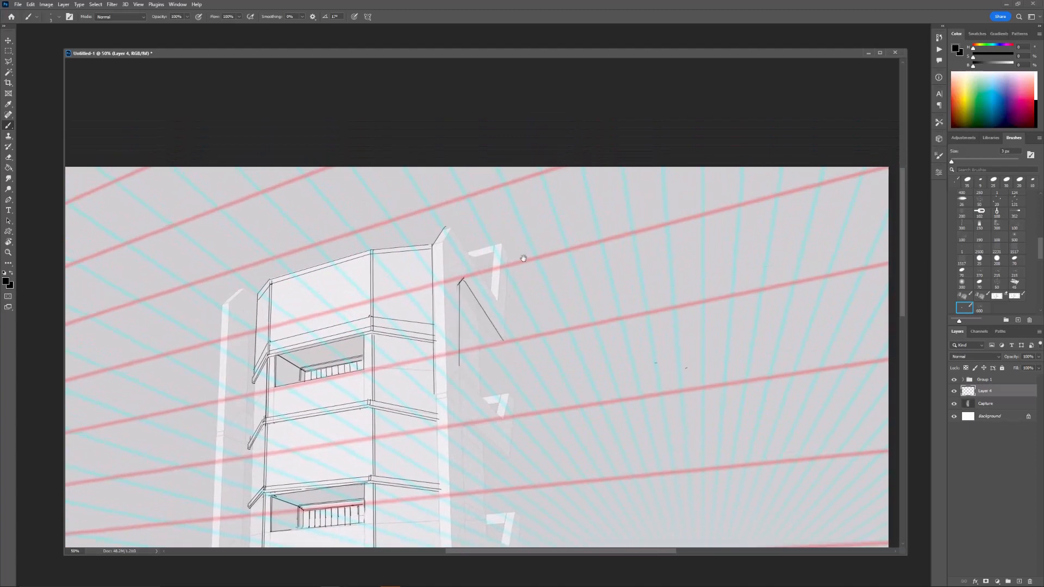
# Step: Outline the top bracket's upright tip and draw its upper diagonal from the fin's peak
pyautogui.keyDown('shift'); pyautogui.click(509, 251); pyautogui.keyUp('shift')
pyautogui.keyDown('shift'); pyautogui.click(501, 243); pyautogui.keyUp('shift')
pyautogui.keyDown('shift'); pyautogui.click(467, 251); pyautogui.keyUp('shift')
pyautogui.click(447, 226)
pyautogui.keyDown('shift'); pyautogui.click(499, 298); pyautogui.keyUp('shift')
# Step: Draw the upper fin segment's right vertical edge and close the segment along its base
pyautogui.moveTo(444, 454); pyautogui.dragTo(446, 411)
pyautogui.click(448, 345)
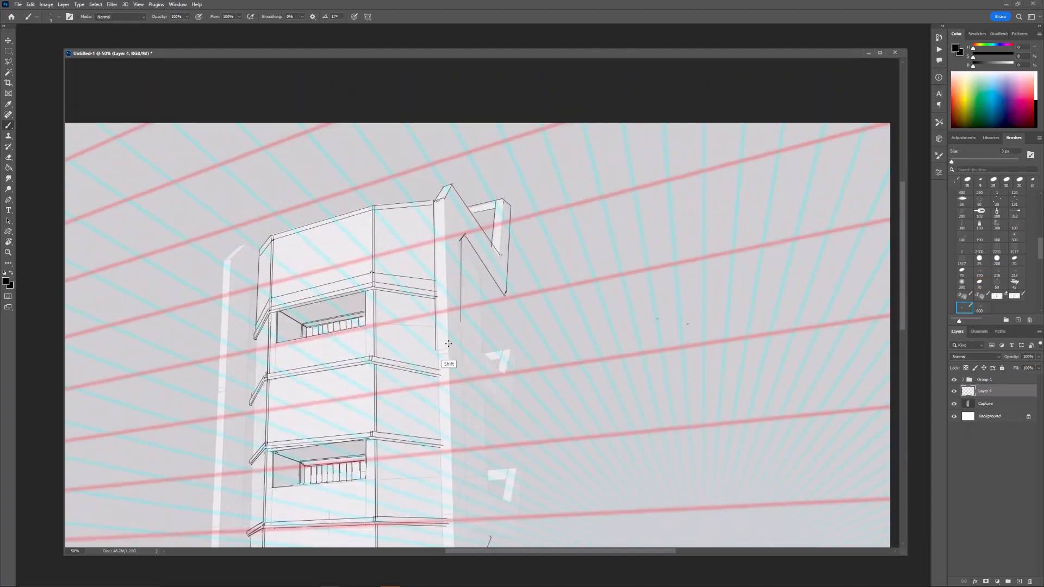
pyautogui.keyDown('shift'); pyautogui.click(444, 200); pyautogui.keyUp('shift')
pyautogui.keyDown('shift'); pyautogui.click(449, 347); pyautogui.keyUp('shift')
pyautogui.keyDown('shift'); pyautogui.click(435, 350); pyautogui.keyUp('shift')
# Step: Outline the second bracket with its upper diagonal, raised tip and double-lined lower diagonal
pyautogui.keyDown('shift'); pyautogui.click(505, 374); pyautogui.keyUp('shift')
pyautogui.moveTo(545, 333); pyautogui.dragTo(543, 314)
pyautogui.keyDown('shift'); pyautogui.click(509, 333); pyautogui.keyUp('shift')
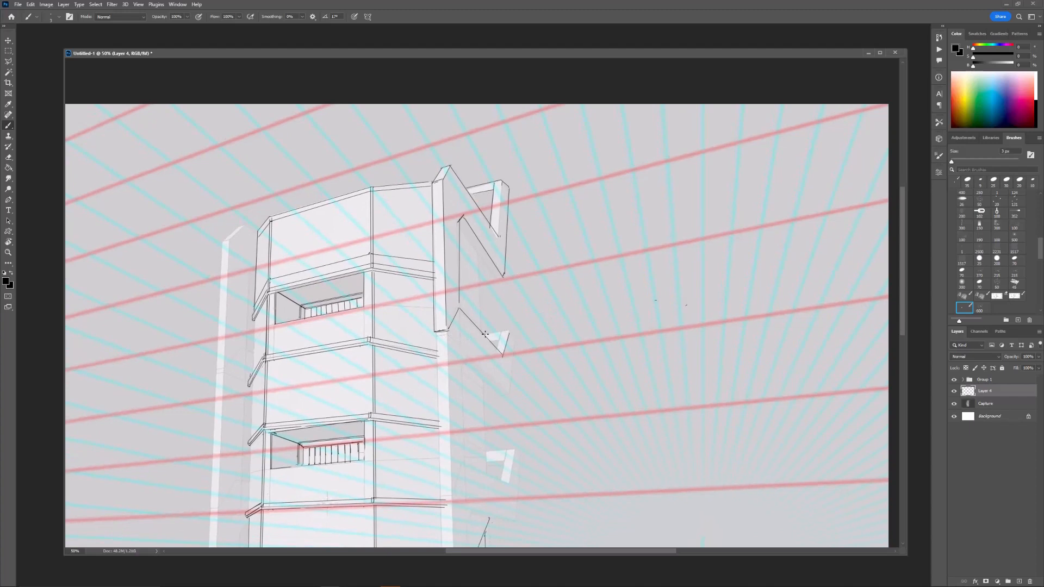
pyautogui.keyDown('shift'); pyautogui.click(510, 330); pyautogui.keyUp('shift')
pyautogui.keyDown('shift'); pyautogui.click(516, 335); pyautogui.keyUp('shift')
pyautogui.keyDown('shift'); pyautogui.click(510, 393); pyautogui.keyUp('shift')
pyautogui.keyDown('shift'); pyautogui.click(468, 357); pyautogui.keyUp('shift')
pyautogui.moveTo(510, 394); pyautogui.dragTo(462, 352)
pyautogui.keyDown('shift'); pyautogui.click(502, 396); pyautogui.keyUp('shift')
# Step: Draw both vertical edges of the middle fin segment and the rear vertical edge between the second and third brackets
pyautogui.moveTo(458, 309); pyautogui.dragTo(466, 298)
pyautogui.click(444, 273)
pyautogui.keyDown('shift'); pyautogui.click(449, 437); pyautogui.keyUp('shift')
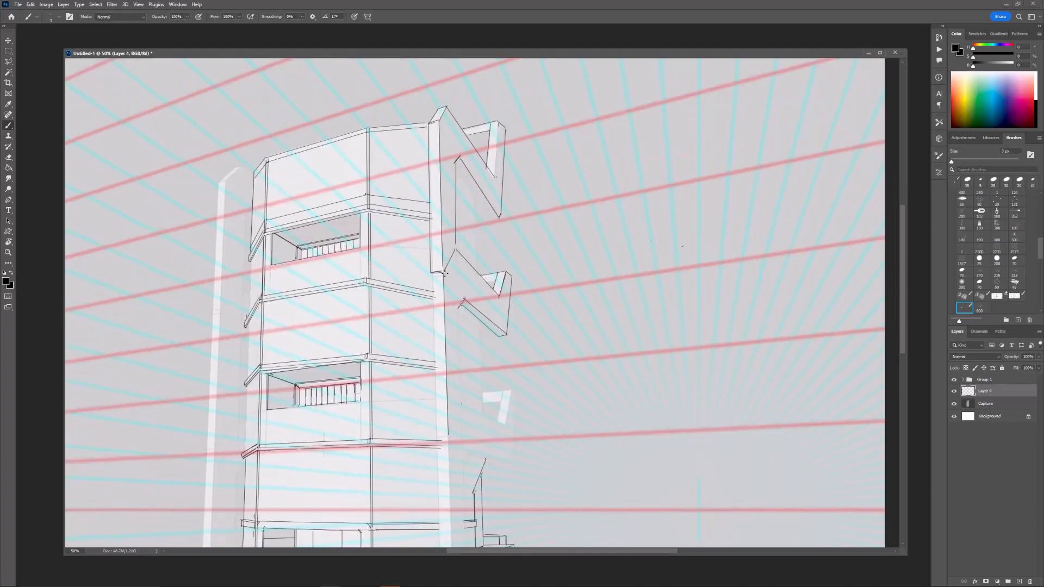
pyautogui.keyDown('shift'); pyautogui.click(445, 273); pyautogui.keyUp('shift')
pyautogui.click(433, 273)
pyautogui.keyDown('shift'); pyautogui.click(437, 438); pyautogui.keyUp('shift')
pyautogui.click(461, 309)
pyautogui.keyDown('shift'); pyautogui.click(463, 404); pyautogui.keyUp('shift')
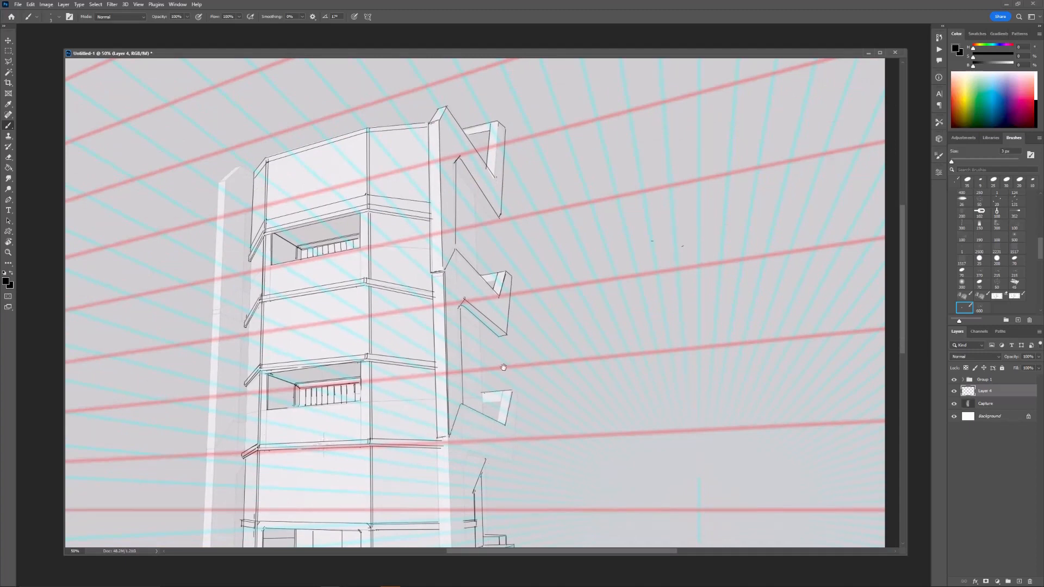
# Step: Add the inner edge of the top bracket's tip and a parallel thickness line along its lower diagonal
pyautogui.moveTo(537, 252); pyautogui.dragTo(526, 382)
pyautogui.click(487, 252)
pyautogui.keyDown('shift'); pyautogui.click(484, 307); pyautogui.keyUp('shift')
pyautogui.click(486, 348)
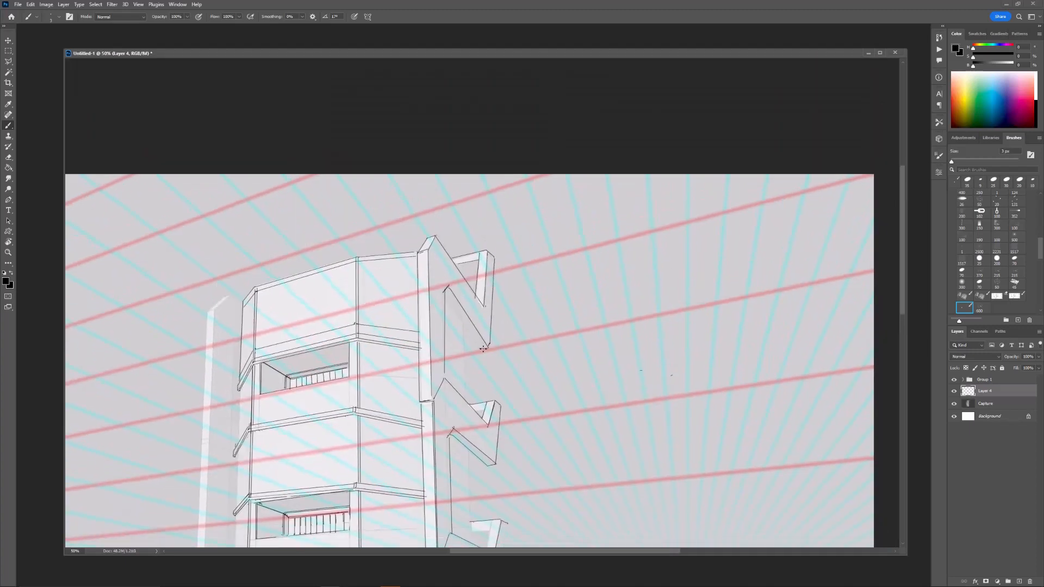
pyautogui.keyDown('shift'); pyautogui.click(446, 292); pyautogui.keyUp('shift')
# Step: Add short recess lines inside the third bracket's tip and draw the tip's outer vertical edge
pyautogui.hotkey('ctrl', '-')
pyautogui.hotkey('ctrl', '-')
pyautogui.hotkey('ctrl', '+')
pyautogui.scroll(-2, 496, 230)
pyautogui.hotkey('ctrl', '+')
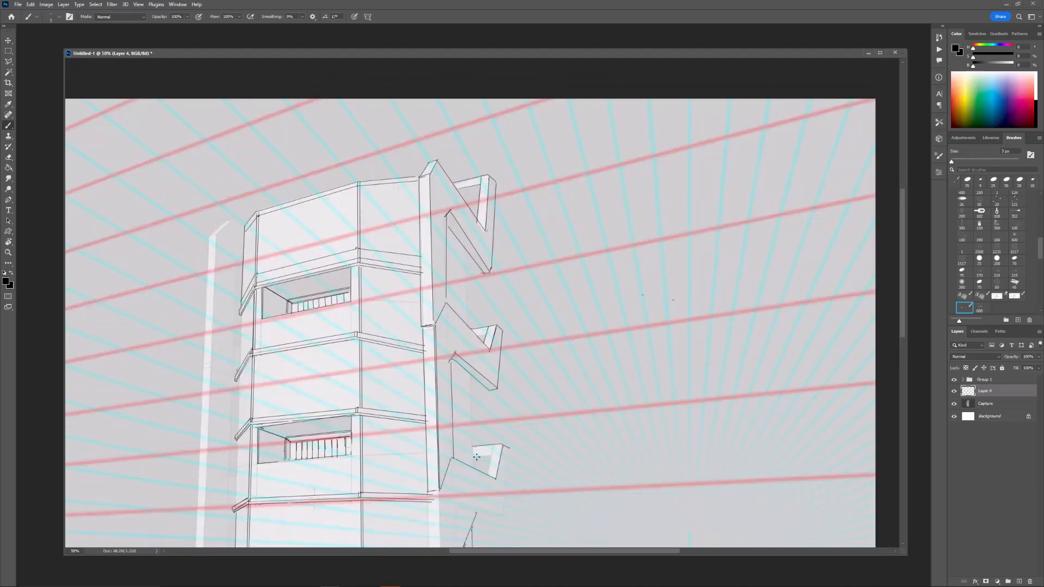
pyautogui.moveTo(474, 461); pyautogui.dragTo(489, 461)
pyautogui.moveTo(521, 412); pyautogui.dragTo(537, 354)
pyautogui.click(524, 390)
pyautogui.keyDown('shift'); pyautogui.click(520, 457); pyautogui.keyUp('shift')
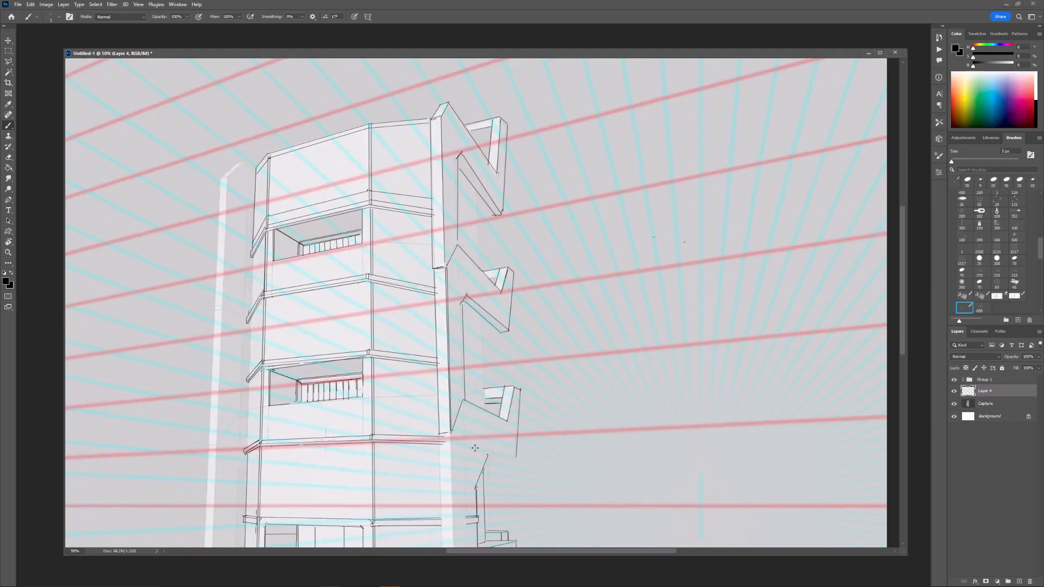
# Step: Draw the third bracket's underside as a double line running back toward the fin
pyautogui.keyDown('shift'); pyautogui.click(475, 446); pyautogui.keyUp('shift')
pyautogui.moveTo(475, 446); pyautogui.dragTo(479, 377)
pyautogui.keyDown('shift'); pyautogui.click(514, 410); pyautogui.keyUp('shift')
pyautogui.hotkey('ctrl', 'z')
pyautogui.click(475, 402)
pyautogui.keyDown('shift'); pyautogui.click(516, 410); pyautogui.keyUp('shift')
# Step: Draw the lowest fin segment's front and rear vertical edges from the third bracket down to the ground
pyautogui.click(470, 372)
pyautogui.keyDown('shift'); pyautogui.click(474, 524); pyautogui.keyUp('shift')
pyautogui.click(455, 342)
pyautogui.keyDown('shift'); pyautogui.click(459, 533); pyautogui.keyUp('shift')
pyautogui.click(456, 342)
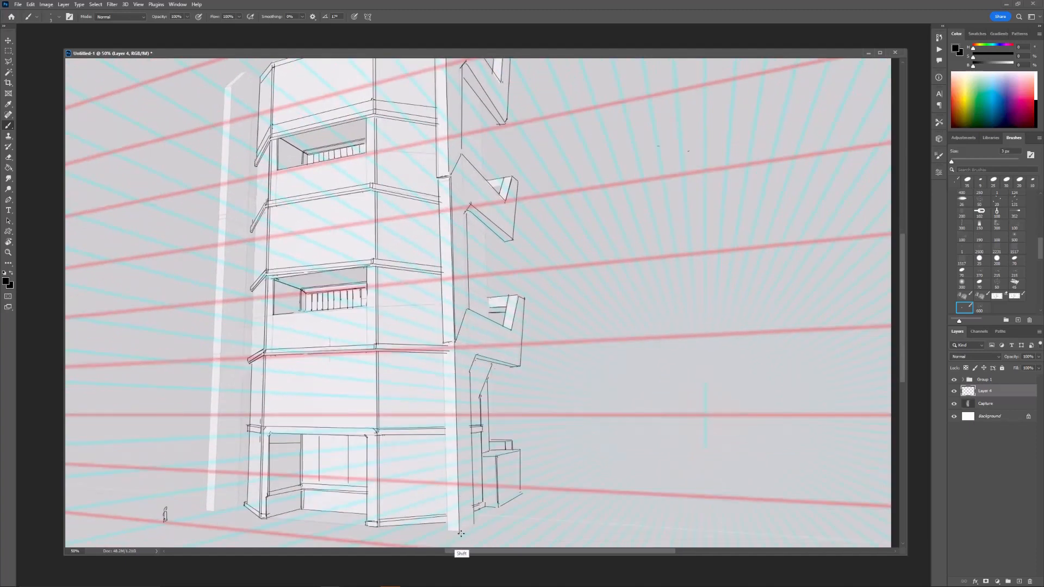
pyautogui.keyDown('shift'); pyautogui.click(460, 533); pyautogui.keyUp('shift')
pyautogui.click(449, 531)
pyautogui.keyDown('shift'); pyautogui.click(446, 348); pyautogui.keyUp('shift')
pyautogui.press('e')
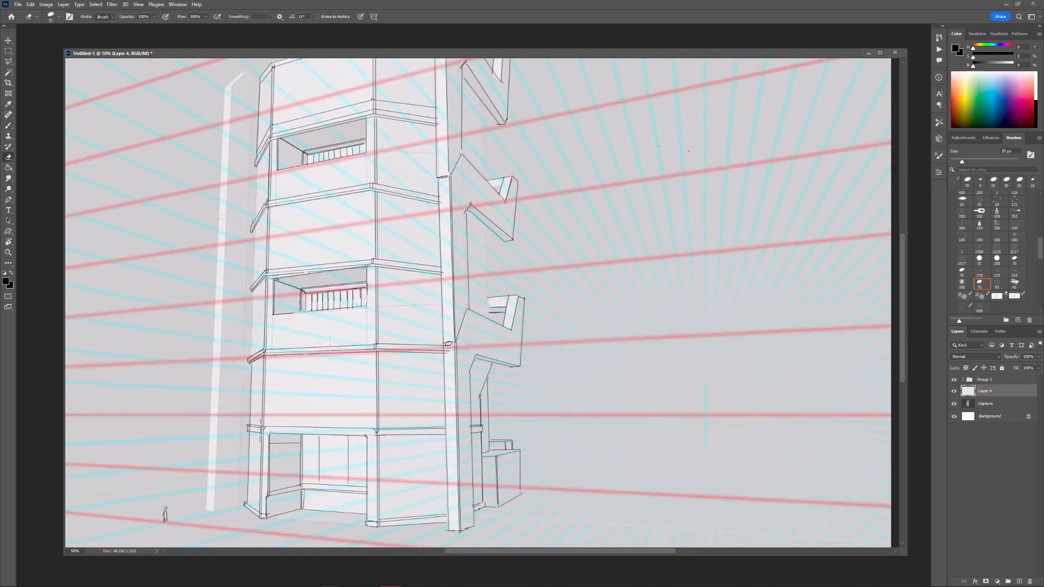
# Step: Enlarge the eraser and remove the lowest fin segment's vertical edges
pyautogui.hotkey('ctrl', '-')
pyautogui.moveTo(482, 213); pyautogui.dragTo(488, 154)
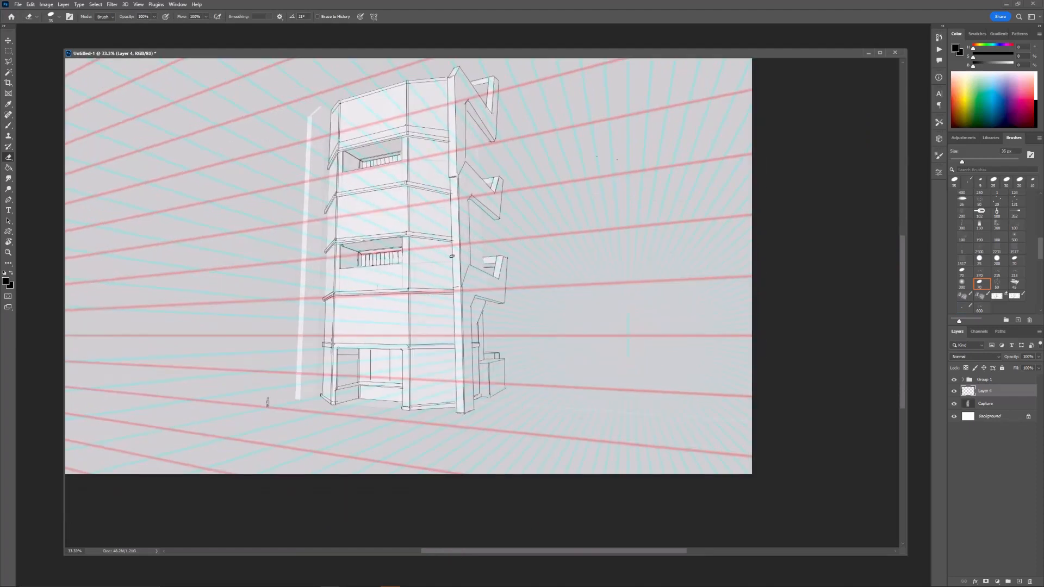
pyautogui.moveTo(443, 241); pyautogui.dragTo(444, 261)
pyautogui.press(']')
pyautogui.press(']')
pyautogui.press(']')
pyautogui.press(']')
pyautogui.press(']')
pyautogui.press(']')
pyautogui.press(']')
pyautogui.moveTo(460, 320)
pyautogui.mouseDown()
pyautogui.moveTo(461, 430)
pyautogui.moveTo(466, 326)
pyautogui.mouseUp()
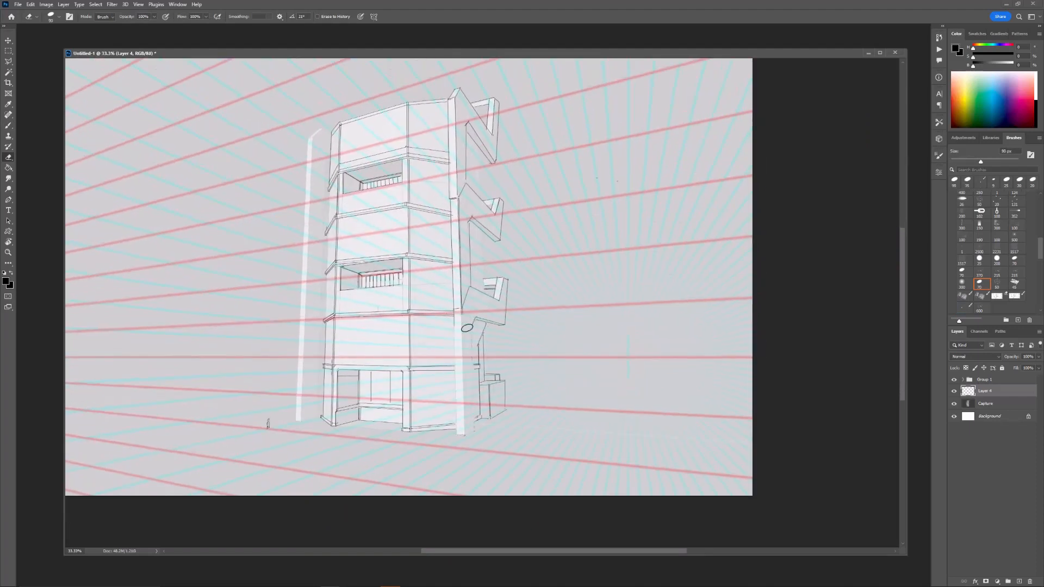
# Step: Try to redraw the lowest fin segment with a slanted joint below the third bracket and new vertical edges to the ground
pyautogui.press('b')
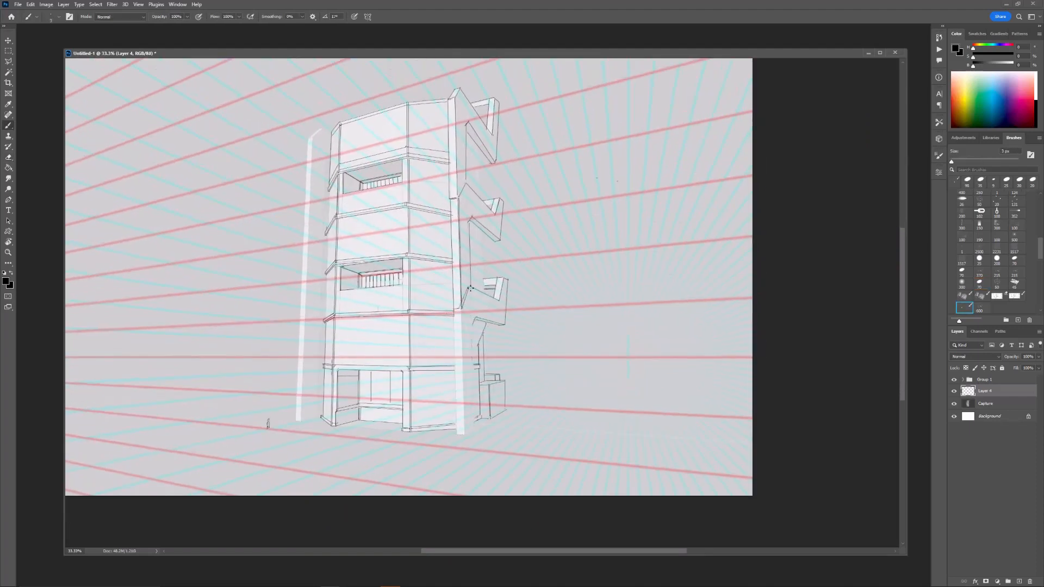
pyautogui.press('e')
pyautogui.press('[')
pyautogui.press('[')
pyautogui.press('[')
pyautogui.press('[')
pyautogui.press('[')
pyautogui.moveTo(472, 288); pyautogui.dragTo(453, 326)
pyautogui.press('b')
pyautogui.press('e')
pyautogui.press('b')
pyautogui.press('e')
pyautogui.press('b')
pyautogui.keyDown('shift'); pyautogui.click(455, 429); pyautogui.keyUp('shift')
pyautogui.click(472, 326)
pyautogui.keyDown('shift'); pyautogui.click(475, 425); pyautogui.keyUp('shift')
pyautogui.keyDown('alt'); pyautogui.scroll(1, 454, 433); pyautogui.keyUp('alt')
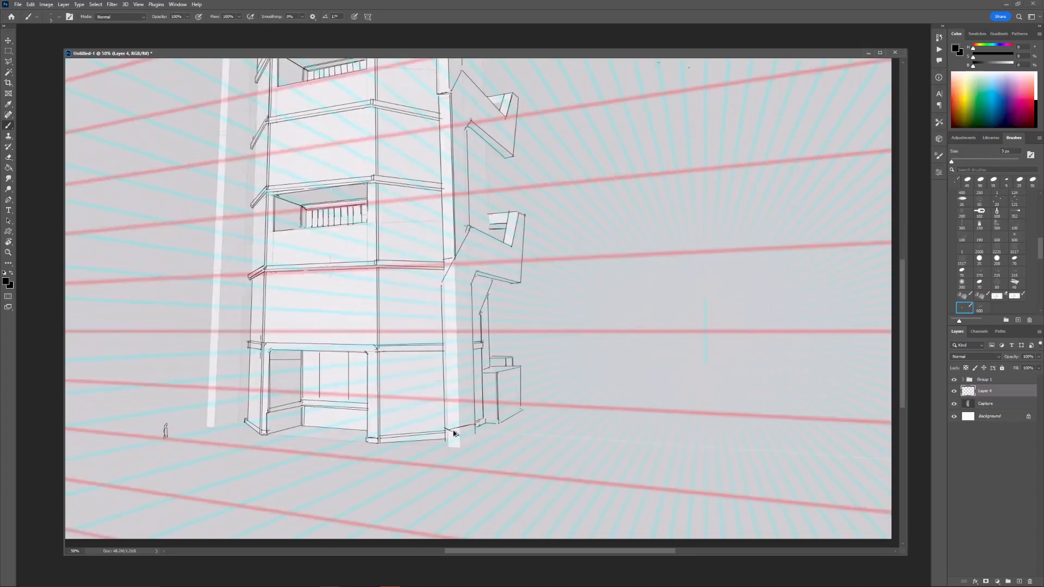
pyautogui.moveTo(482, 423); pyautogui.dragTo(483, 448)
pyautogui.hotkey('ctrl', '-')
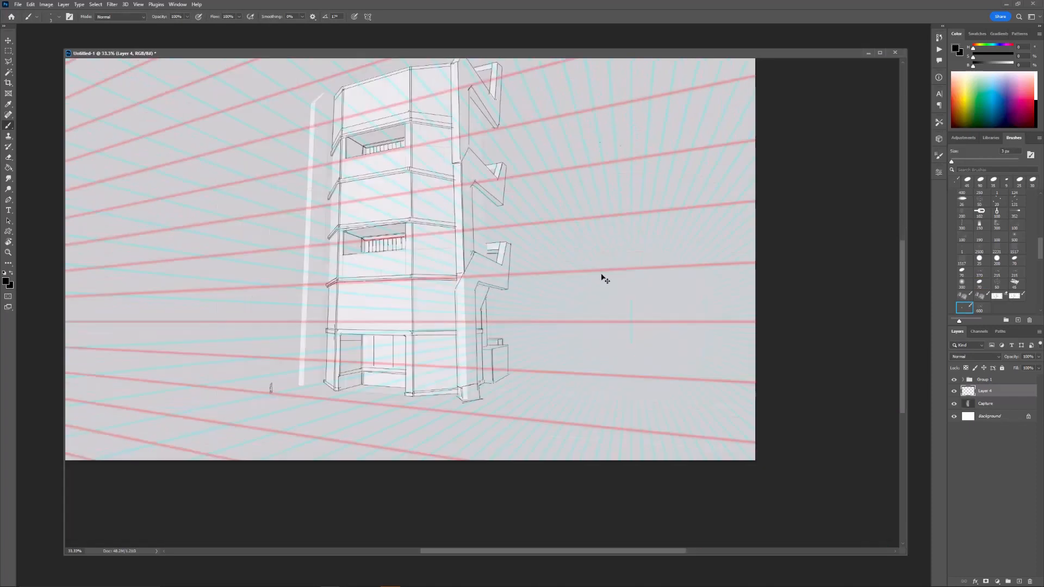
# Step: Undo the erasing and redrawing of the lowest fin segment
pyautogui.hotkey('ctrl', 'alt', 'z')
pyautogui.hotkey('ctrl', 'alt', 'z')
pyautogui.hotkey('ctrl', 'alt', 'z')
pyautogui.hotkey('ctrl', 'alt', 'z')
pyautogui.hotkey('ctrl', 'alt', 'z')
pyautogui.hotkey('ctrl', 'alt', 'z')
pyautogui.hotkey('ctrl', 'alt', 'z')
pyautogui.hotkey('ctrl', 'alt', 'z')
pyautogui.hotkey('ctrl', 'alt', 'z')
pyautogui.hotkey('ctrl', 'alt', 'z')
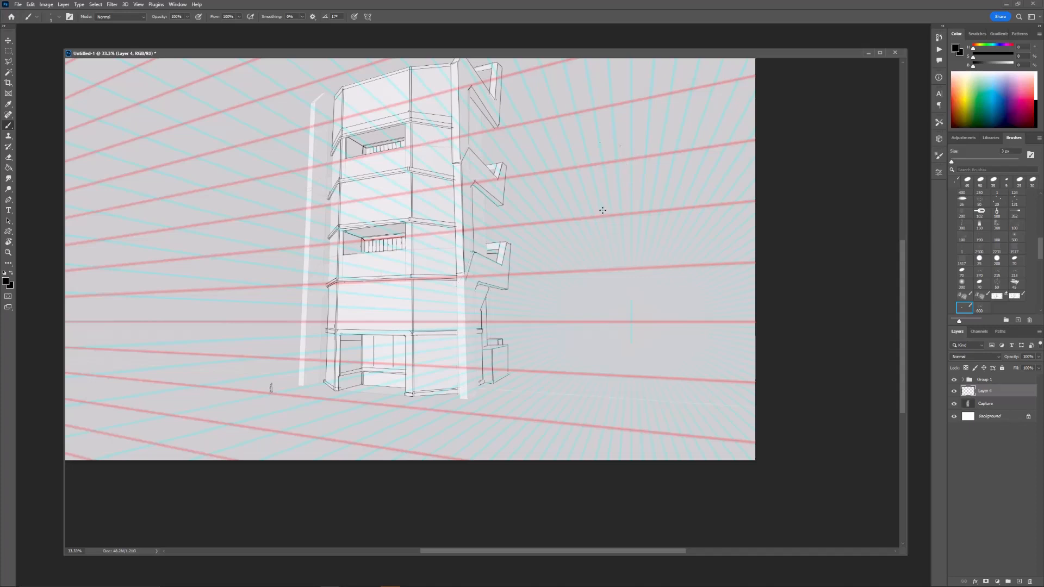
# Step: Erase the small box and upper part of the block beside the right-hand structure, and redraw the block with a lower top
pyautogui.moveTo(482, 320); pyautogui.dragTo(469, 296)
pyautogui.keyDown('alt'); pyautogui.scroll(2, 469, 295); pyautogui.keyUp('alt')
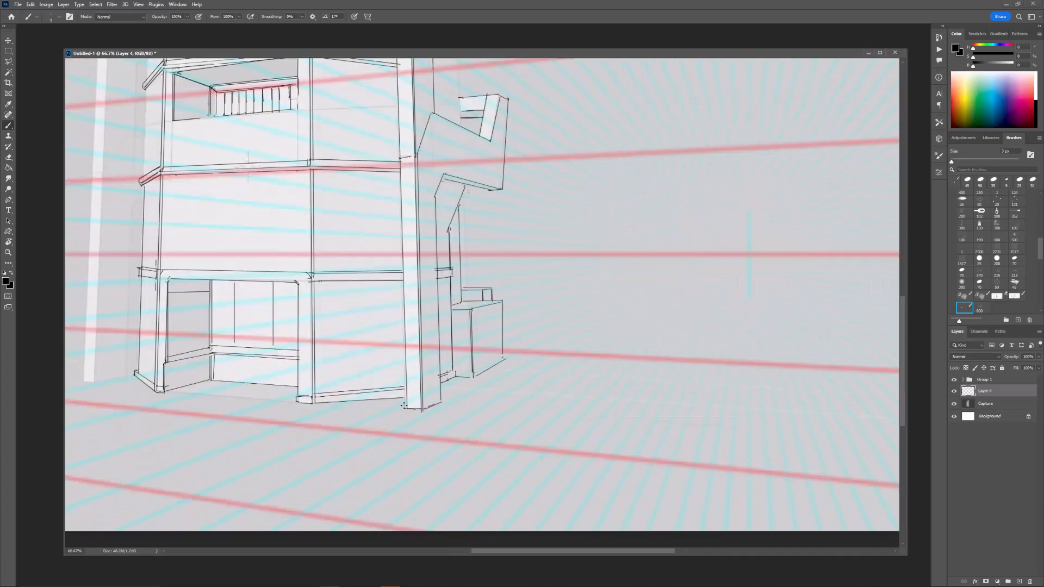
pyautogui.moveTo(505, 325); pyautogui.dragTo(518, 375)
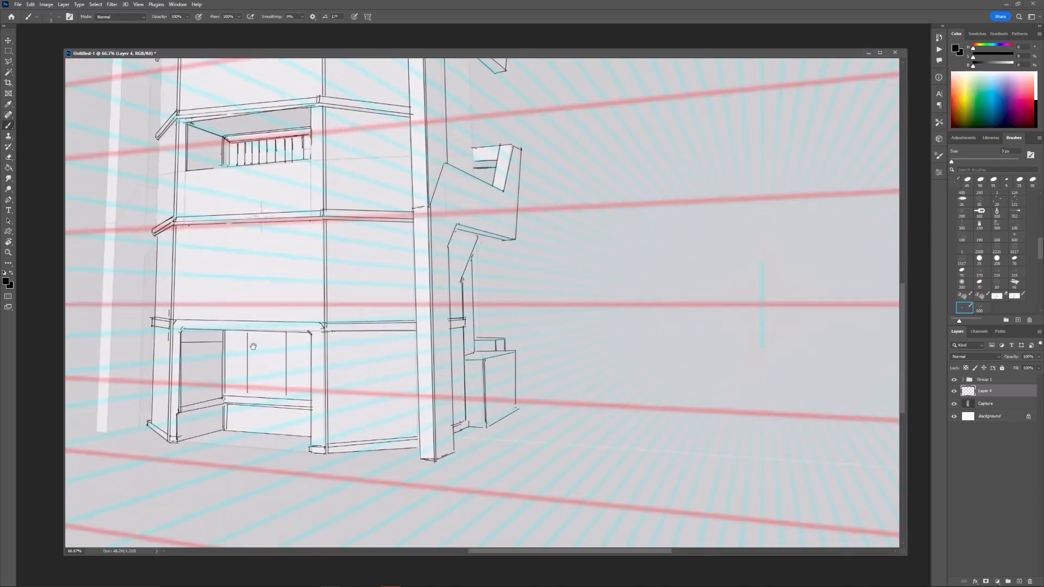
pyautogui.moveTo(315, 282); pyautogui.dragTo(320, 392)
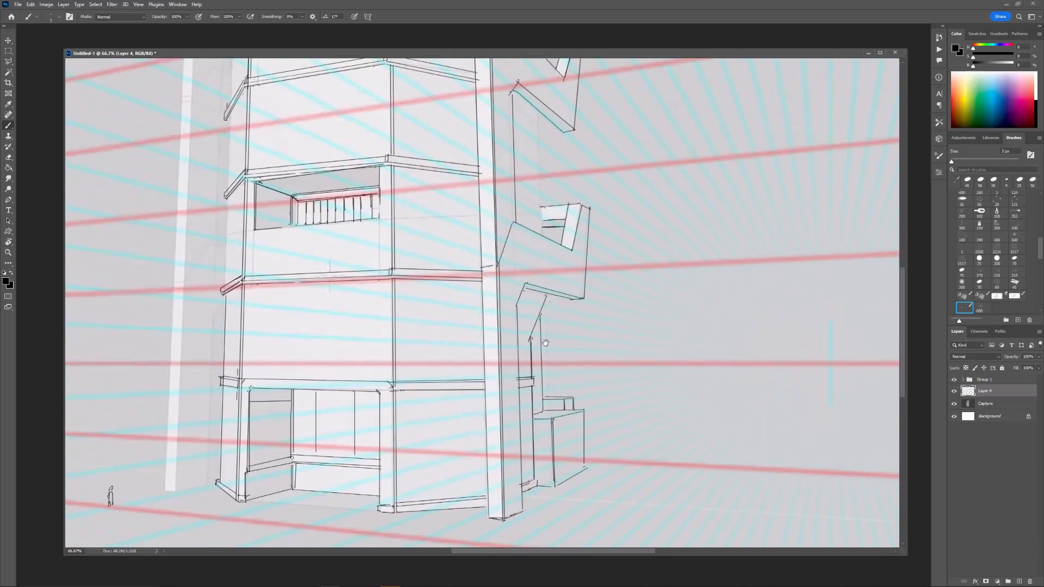
pyautogui.hotkey('ctrl', '-')
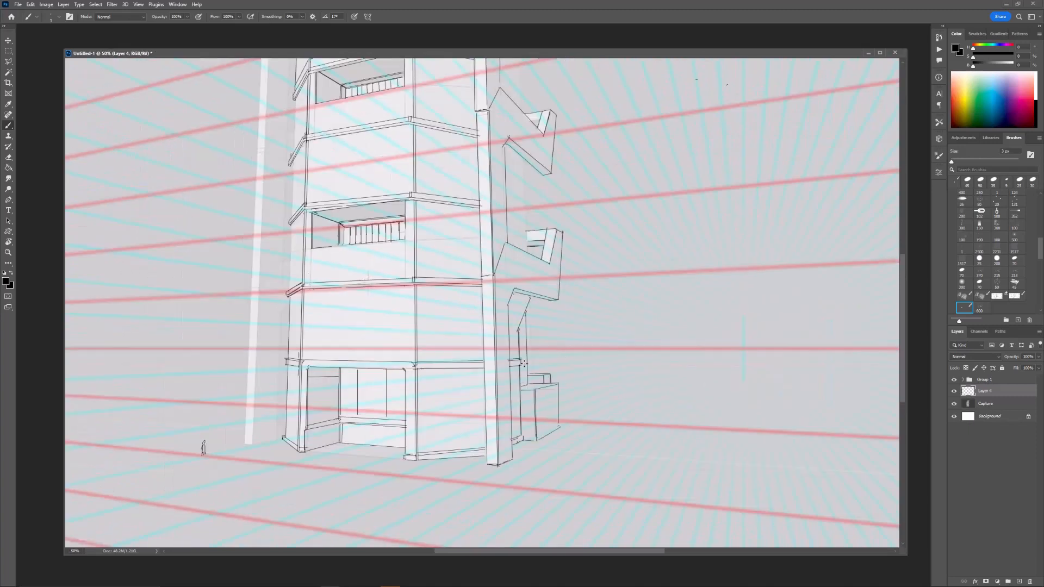
pyautogui.press('e')
pyautogui.moveTo(536, 412)
pyautogui.mouseDown()
pyautogui.moveTo(545, 381)
pyautogui.moveTo(536, 421)
pyautogui.mouseUp()
pyautogui.press('b')
pyautogui.hotkey('ctrl', 'alt', 'z')
pyautogui.keyDown('shift'); pyautogui.click(529, 409); pyautogui.keyUp('shift')
pyautogui.press('e')
pyautogui.moveTo(527, 392); pyautogui.dragTo(534, 374)
pyautogui.press('b')
pyautogui.hotkey('ctrl', '+')
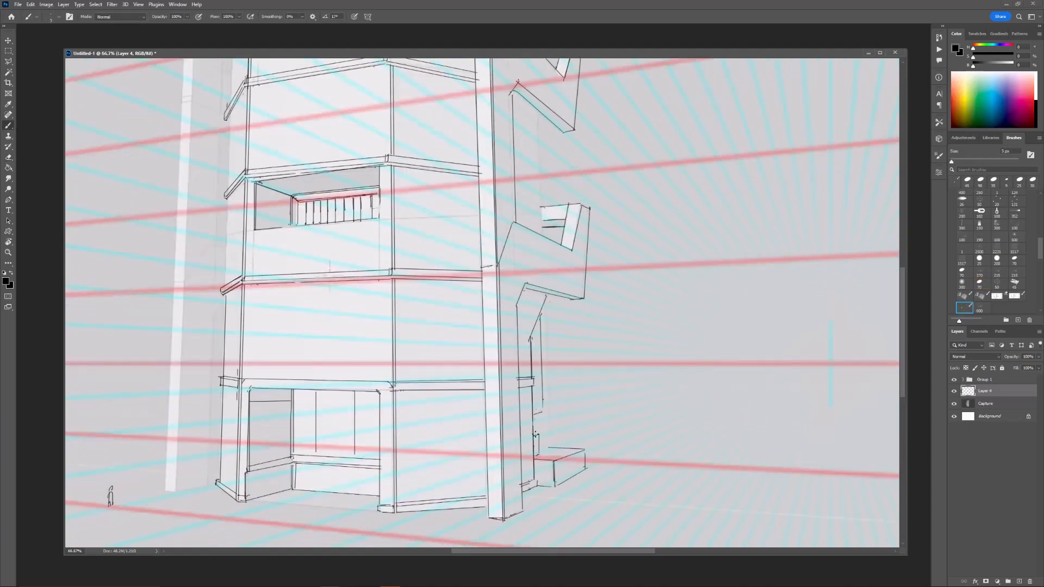
# Step: Draw a small stepped outline between the right-hand structure's inner edge and the lowered block
pyautogui.keyDown('alt'); pyautogui.scroll(1, 540, 449); pyautogui.keyUp('alt')
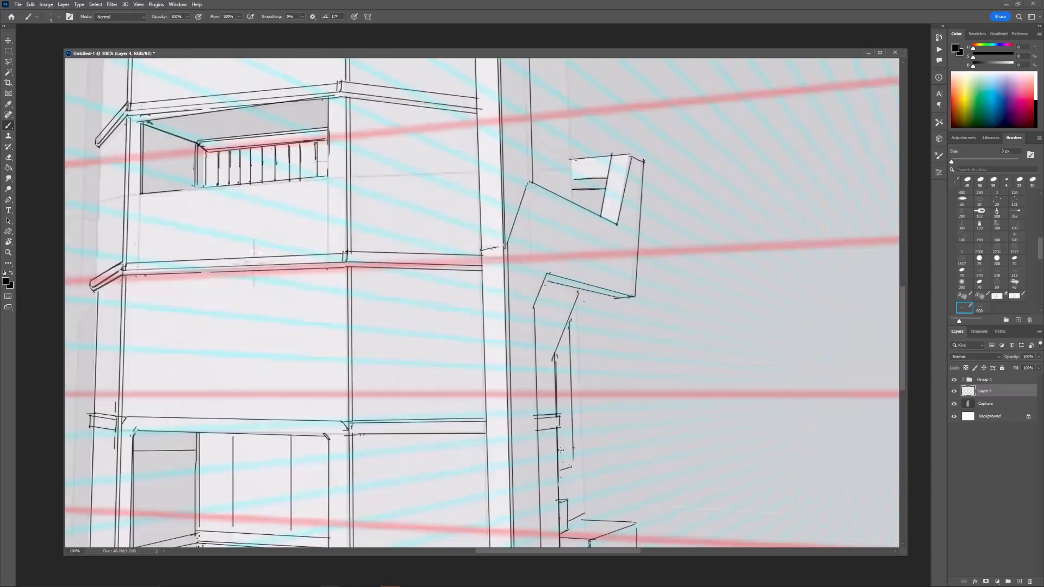
pyautogui.moveTo(532, 411); pyautogui.dragTo(532, 440)
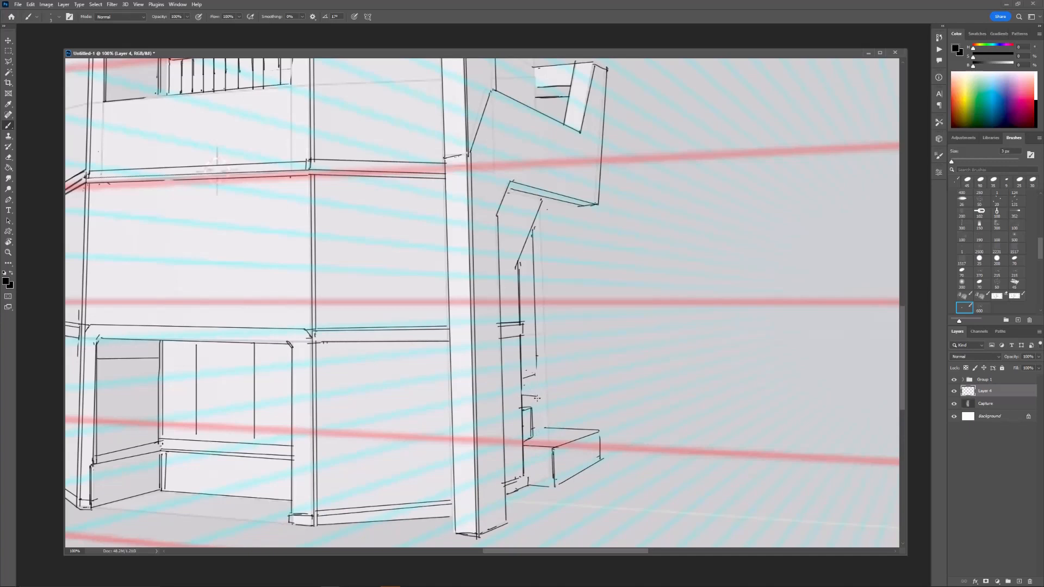
pyautogui.moveTo(538, 398)
pyautogui.mouseDown()
pyautogui.moveTo(539, 431)
pyautogui.moveTo(549, 425)
pyautogui.mouseUp()
pyautogui.hotkey('ctrl', '-')
pyautogui.hotkey('ctrl', '-')
pyautogui.hotkey('ctrl', '-')
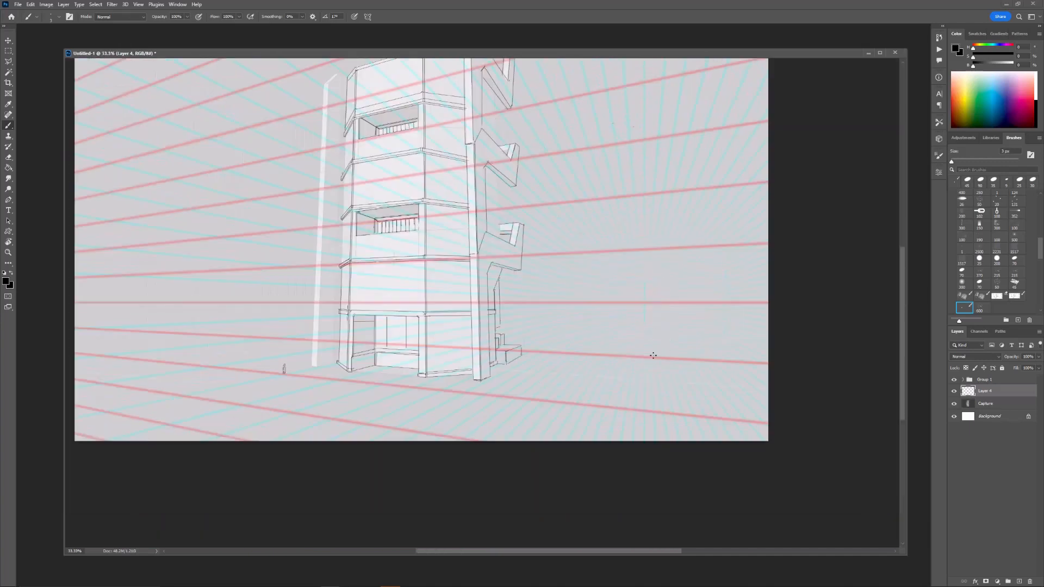
# Step: Undo the last stroke and redraw the top edge of the small stepped outline above the right-hand block
pyautogui.hotkey('ctrl', '+')
pyautogui.hotkey('ctrl', '+')
pyautogui.hotkey('ctrl', '+')
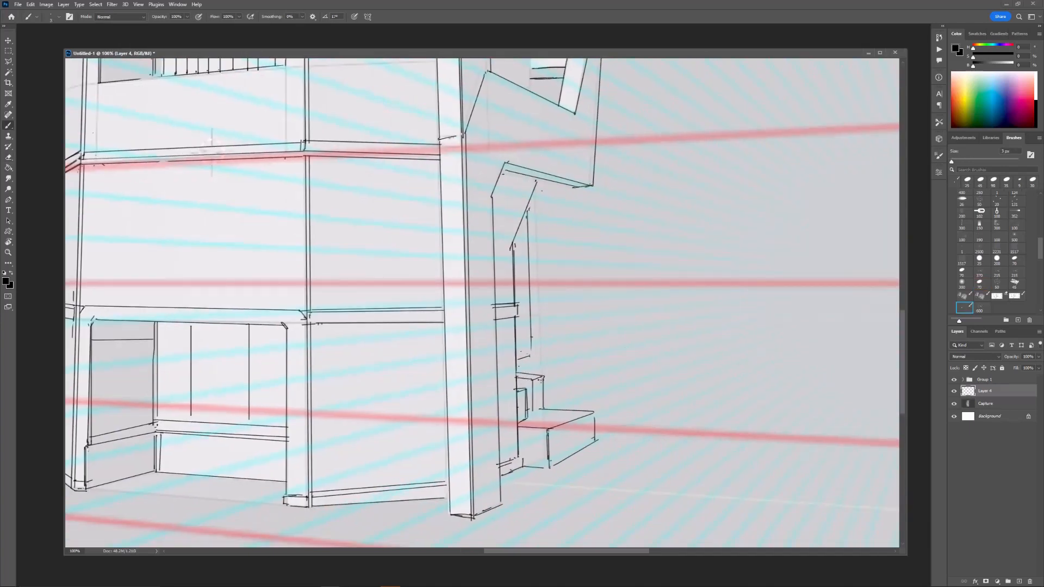
pyautogui.hotkey('ctrl', 'z')
pyautogui.moveTo(515, 375)
pyautogui.mouseDown()
pyautogui.moveTo(545, 375)
pyautogui.moveTo(533, 380)
pyautogui.mouseUp()
pyautogui.press('e')
pyautogui.press('b')
pyautogui.moveTo(564, 447)
pyautogui.mouseDown()
pyautogui.moveTo(550, 440)
pyautogui.moveTo(534, 456)
pyautogui.mouseUp()
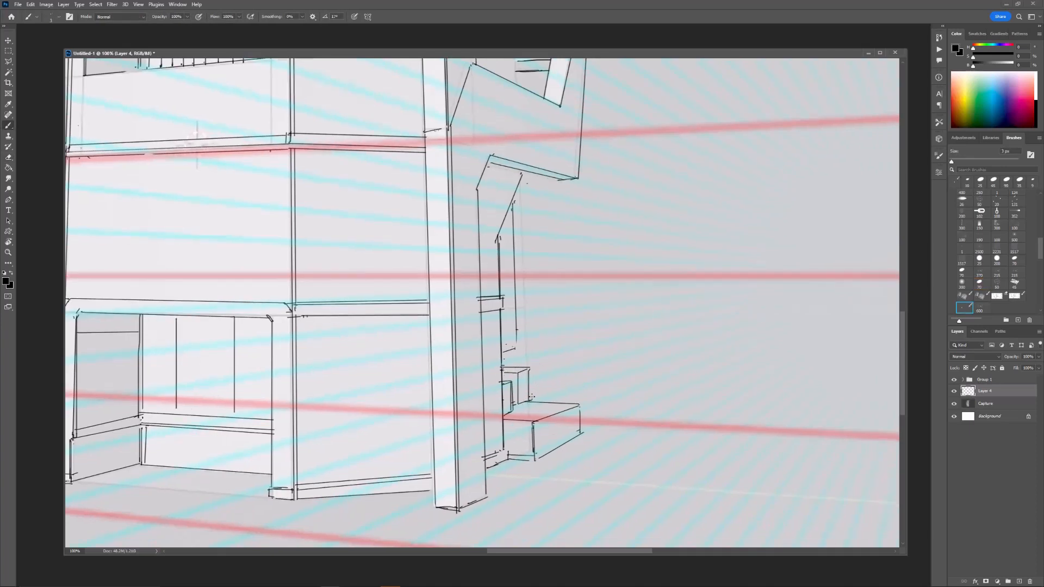
# Step: Duplicate the scale figure onto its own layer and place the copy beside the right-hand block
pyautogui.hotkey('ctrl', '-')
pyautogui.hotkey('ctrl', '+')
pyautogui.hotkey('ctrl', '-')
pyautogui.moveTo(588, 256); pyautogui.dragTo(604, 257)
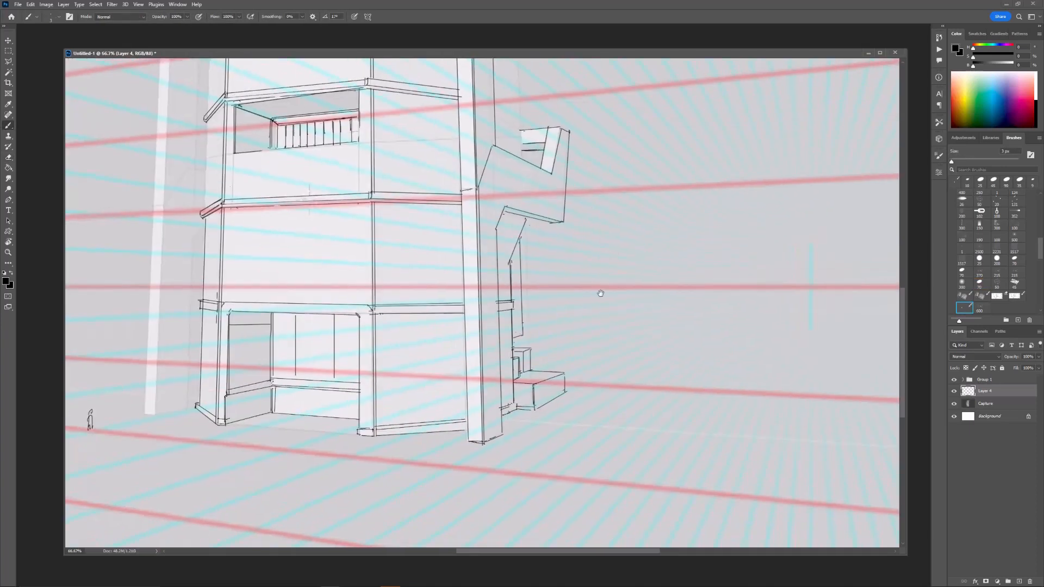
pyautogui.moveTo(600, 293); pyautogui.dragTo(599, 321)
pyautogui.hotkey('ctrl', '-')
pyautogui.hotkey('ctrl', '-')
pyautogui.hotkey('ctrl', '+')
pyautogui.press('m')
pyautogui.moveTo(159, 387); pyautogui.dragTo(214, 448)
pyautogui.hotkey('ctrl', 'j')
pyautogui.hotkey('ctrl', 't')
pyautogui.hotkey('ctrl', '+')
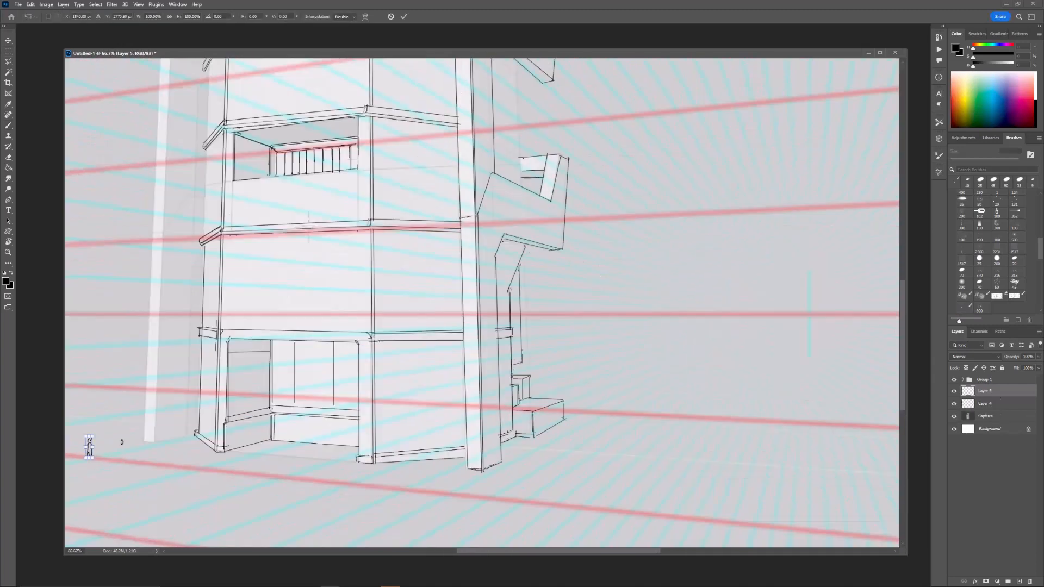
pyautogui.moveTo(90, 447); pyautogui.dragTo(588, 411)
pyautogui.press('Return')
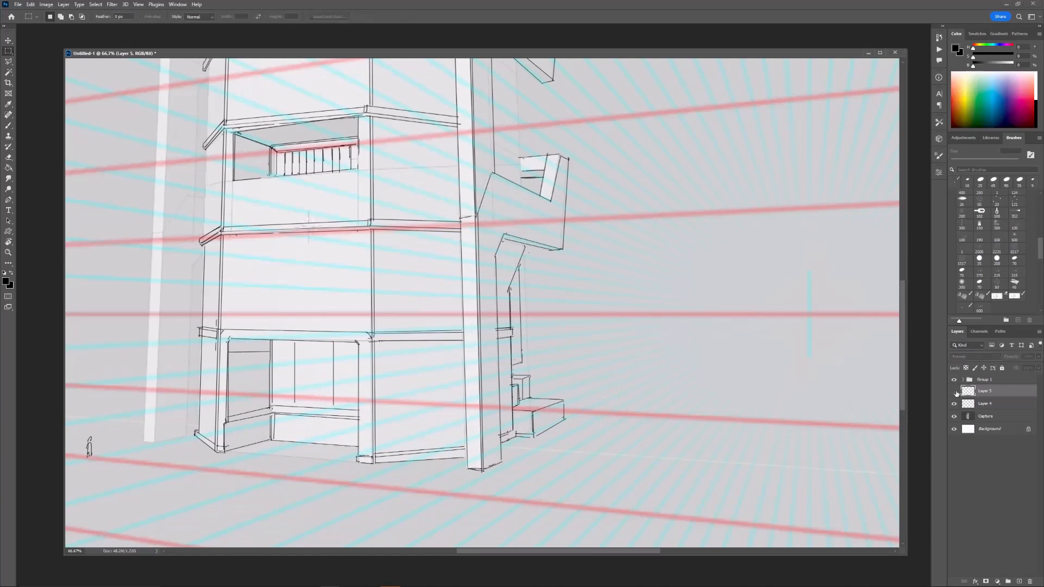
# Step: Try to shrink the copied scale figure beside the right-hand block
pyautogui.hotkey('ctrl', '-')
pyautogui.hotkey('ctrl', '-')
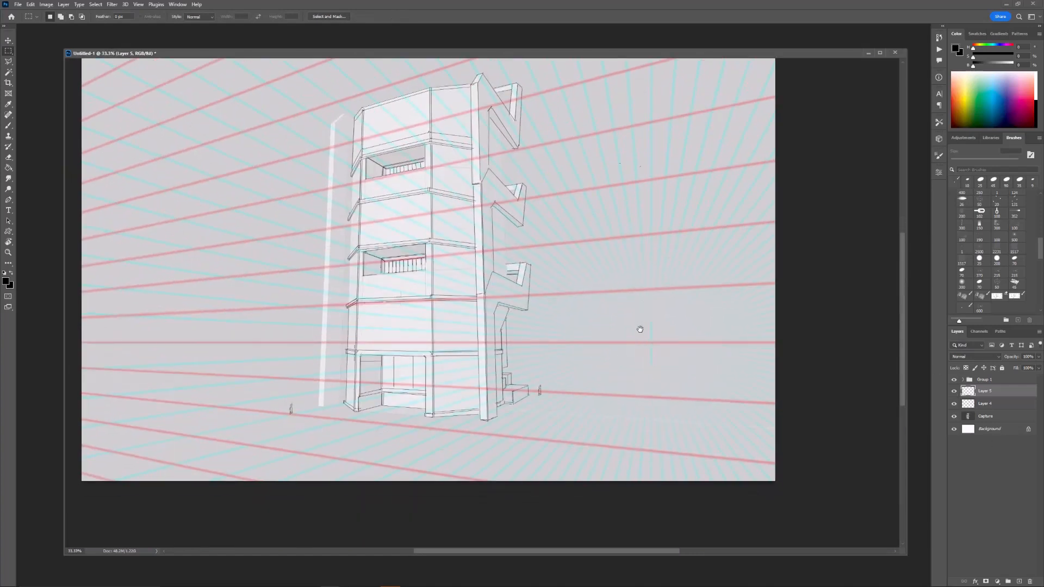
pyautogui.hotkey('ctrl', '+')
pyautogui.hotkey('ctrl', '+')
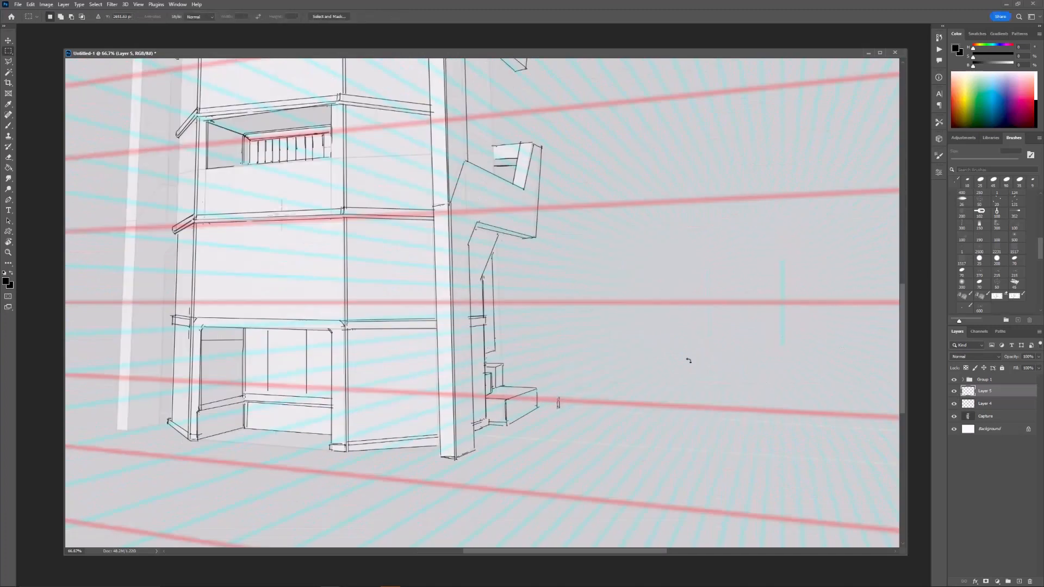
pyautogui.hotkey('ctrl', 't')
pyautogui.hotkey('ctrl', '+')
pyautogui.hotkey('ctrl', '+')
pyautogui.moveTo(638, 496); pyautogui.dragTo(659, 491)
pyautogui.moveTo(656, 495); pyautogui.dragTo(658, 354)
pyautogui.press('Return')
pyautogui.hotkey('ctrl', '-')
pyautogui.hotkey('ctrl', '-')
pyautogui.hotkey('ctrl', '-')
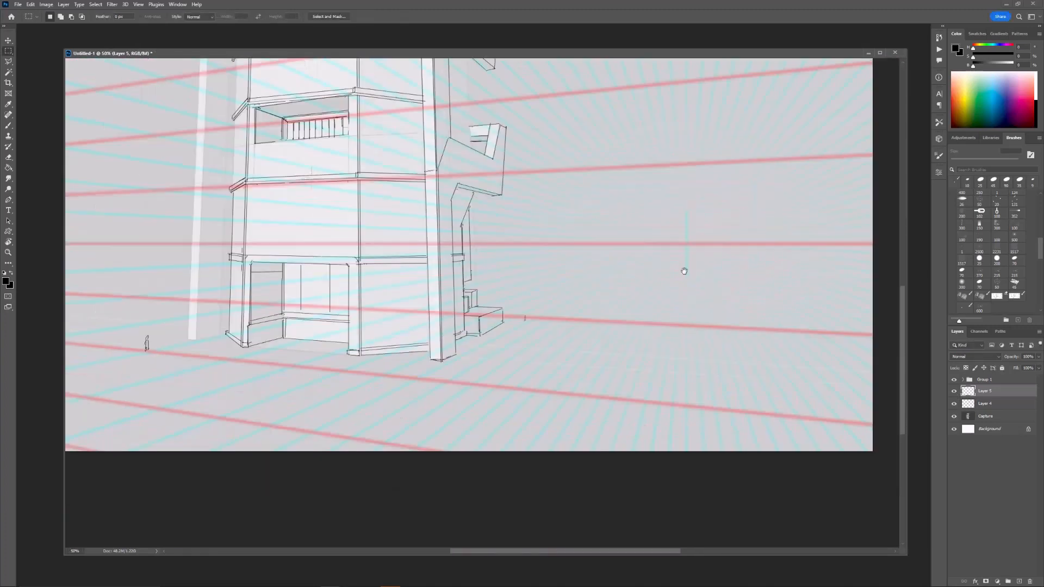
pyautogui.moveTo(685, 271); pyautogui.dragTo(691, 325)
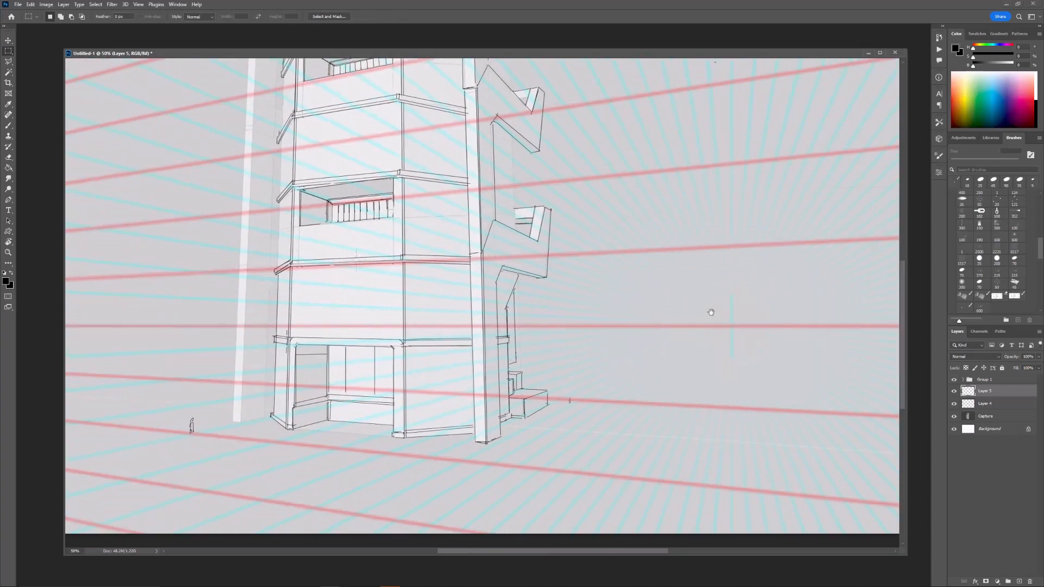
# Step: Lock the perspective grid group Group 1 and select Layer 5, which holds the copied figure
pyautogui.hotkey('ctrl', '+')
pyautogui.keyDown('ctrl'); pyautogui.click(592, 430); pyautogui.keyUp('ctrl')
pyautogui.click(1004, 380)
pyautogui.click(1002, 368)
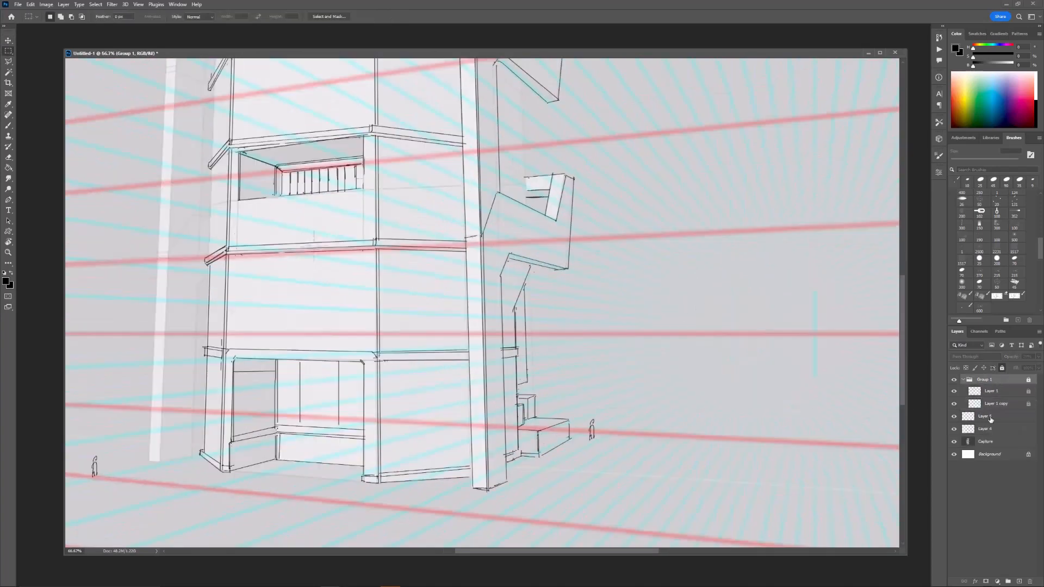
pyautogui.click(991, 417)
pyautogui.click(953, 429)
pyautogui.moveTo(561, 328); pyautogui.dragTo(684, 325)
pyautogui.moveTo(523, 369); pyautogui.dragTo(597, 347)
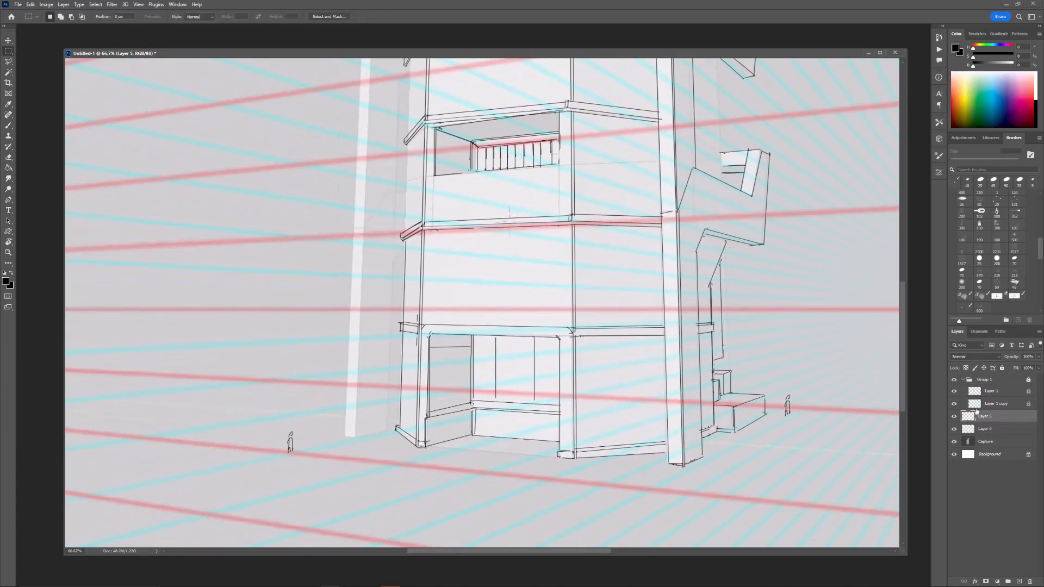
# Step: Move the copied figure to the left of the tower at a smaller size, in place of the original figure
pyautogui.hotkey('ctrl', 't')
pyautogui.moveTo(776, 372)
pyautogui.mouseDown()
pyautogui.moveTo(809, 434)
pyautogui.moveTo(504, 421)
pyautogui.moveTo(512, 433)
pyautogui.moveTo(289, 434)
pyautogui.moveTo(290, 451)
pyautogui.mouseUp()
pyautogui.press('Return')
pyautogui.hotkey('ctrl', 'd')
pyautogui.hotkey('ctrl', 't')
pyautogui.press('Return')
pyautogui.press('v')
pyautogui.press('b')
pyautogui.press('e')
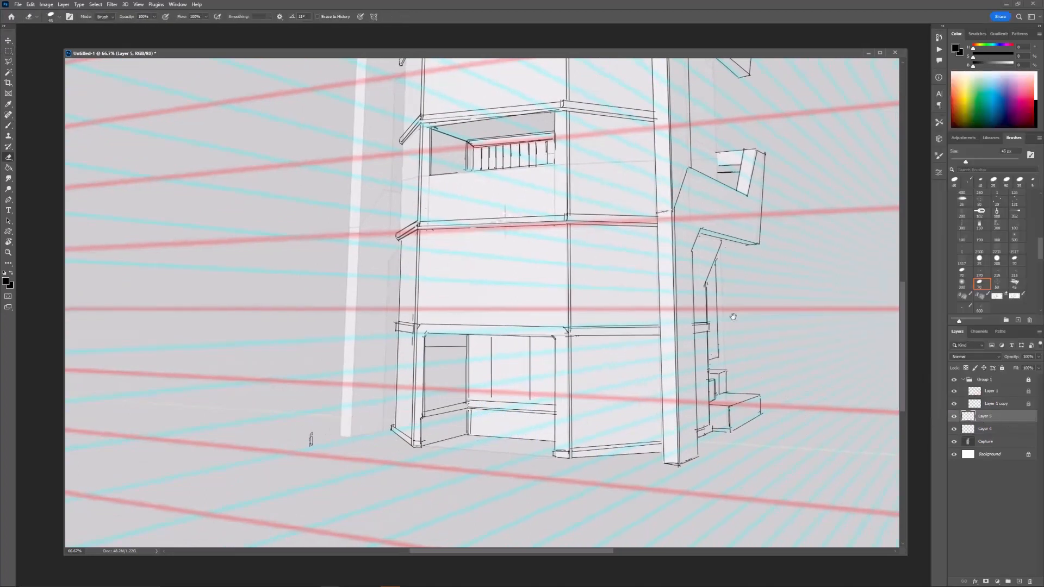
# Step: On Layer 4, draw the second vertical edges behind the fin between the first, second and third brackets
pyautogui.moveTo(733, 313); pyautogui.dragTo(669, 340)
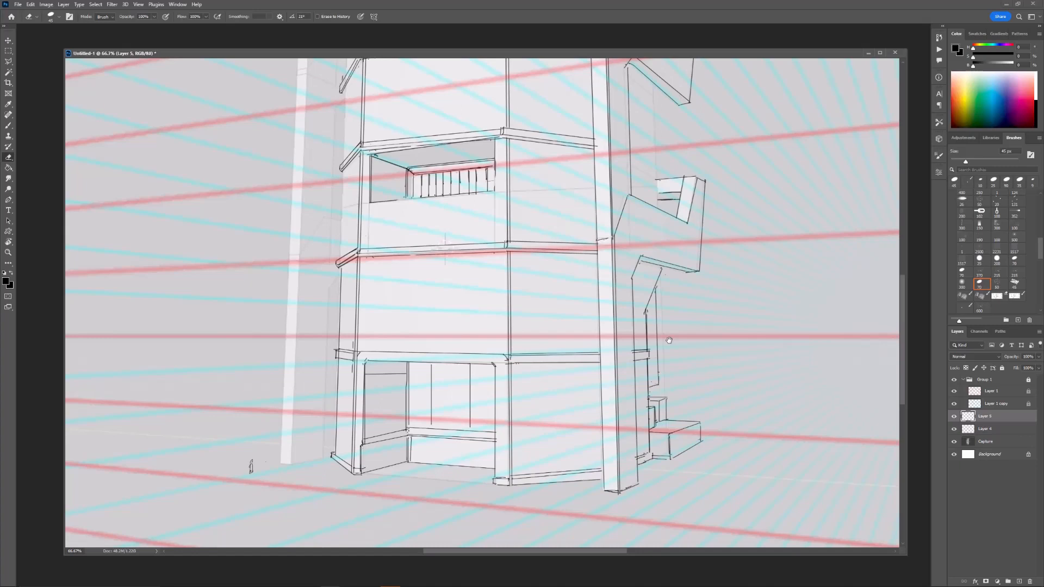
pyautogui.moveTo(452, 213); pyautogui.dragTo(485, 345)
pyautogui.hotkey('ctrl', '-')
pyautogui.hotkey('ctrl', '-')
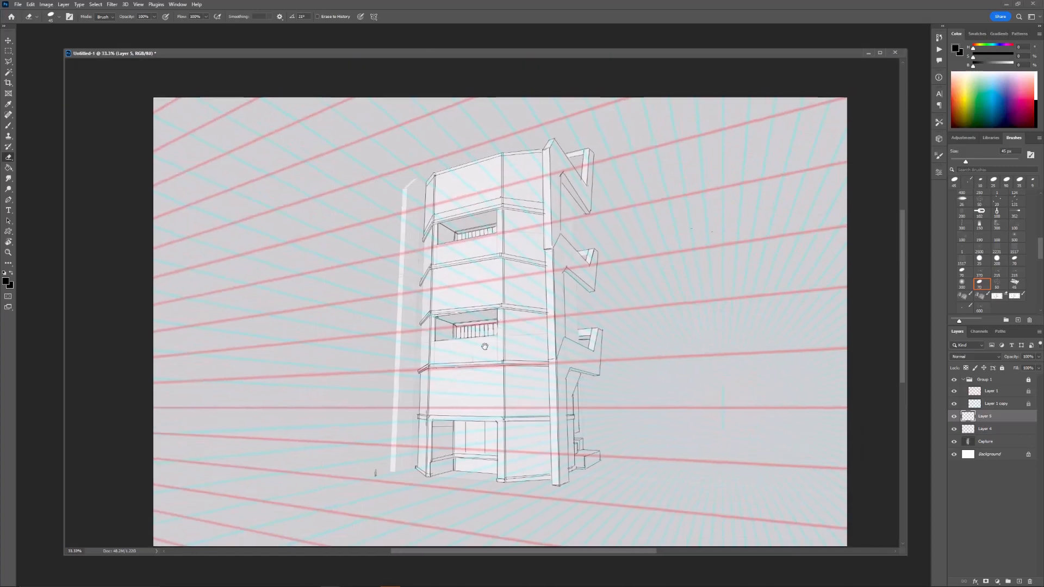
pyautogui.hotkey('ctrl', '+')
pyautogui.click(985, 430)
pyautogui.hotkey('ctrl', '+')
pyautogui.moveTo(726, 122); pyautogui.dragTo(607, 288)
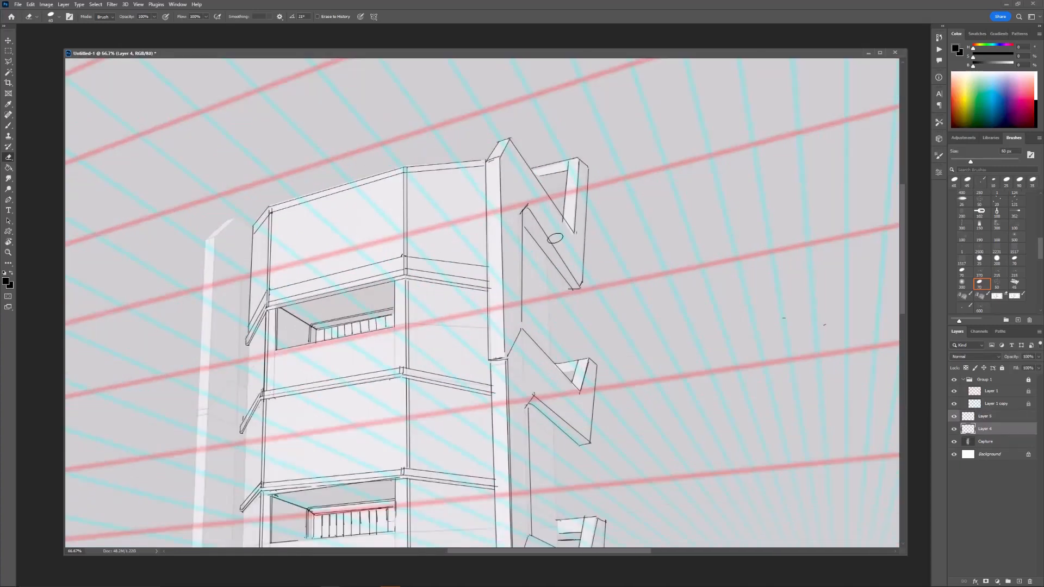
pyautogui.press('b')
pyautogui.moveTo(548, 355); pyautogui.dragTo(543, 256)
pyautogui.moveTo(539, 165); pyautogui.dragTo(544, 263)
pyautogui.moveTo(540, 380); pyautogui.dragTo(540, 280)
pyautogui.moveTo(547, 231); pyautogui.dragTo(551, 353)
pyautogui.hotkey('ctrl', '-')
pyautogui.moveTo(549, 202); pyautogui.dragTo(556, 263)
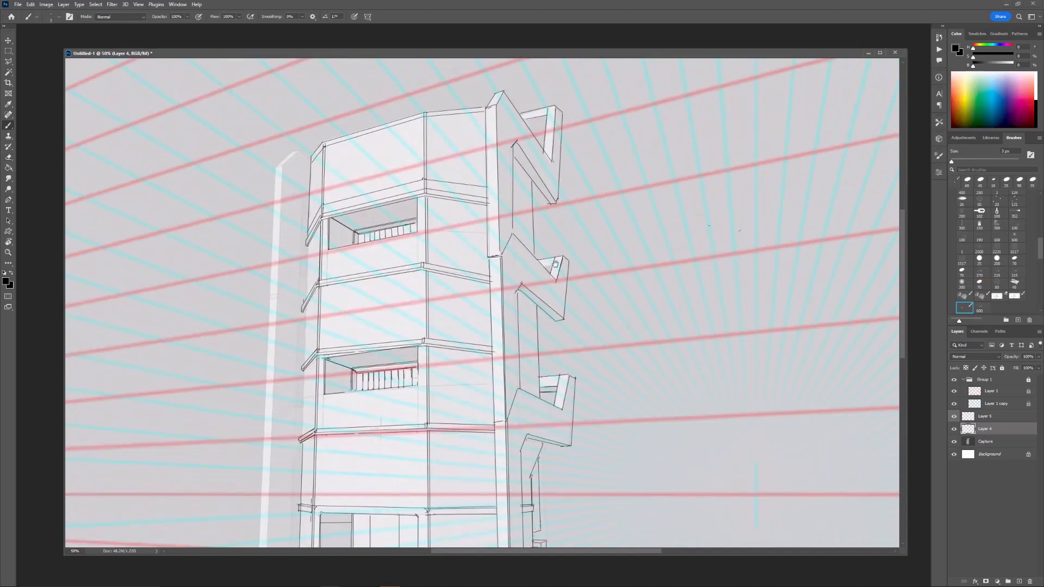
pyautogui.moveTo(547, 227); pyautogui.dragTo(555, 256)
# Step: Outline the pointed top of the left-hand column and draw its inner vertical edge down to the ground
pyautogui.moveTo(494, 192)
pyautogui.mouseDown()
pyautogui.moveTo(538, 264)
pyautogui.moveTo(612, 328)
pyautogui.mouseUp()
pyautogui.hotkey('ctrl', '+')
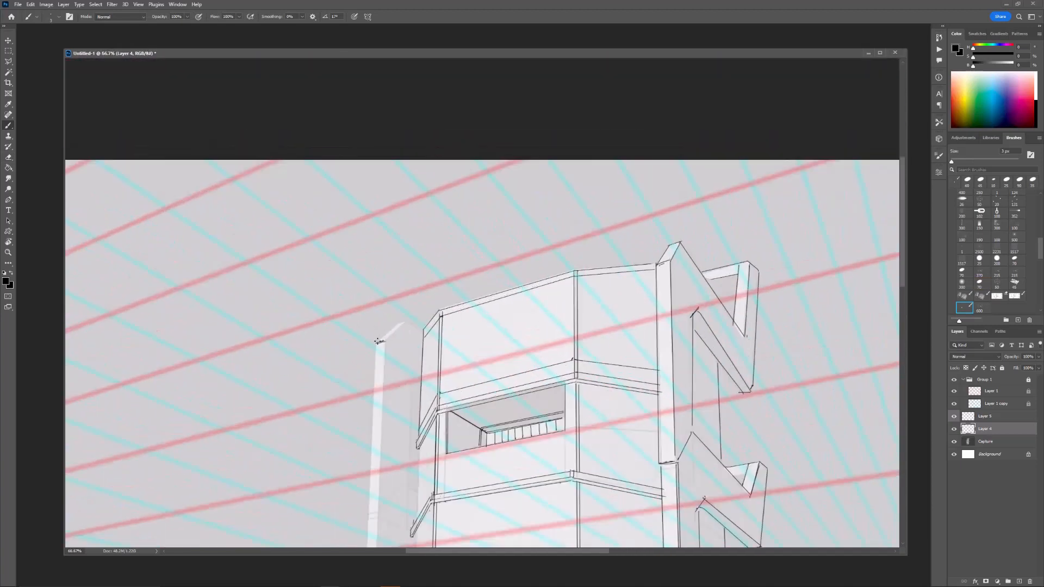
pyautogui.scroll(-8, 381, 484)
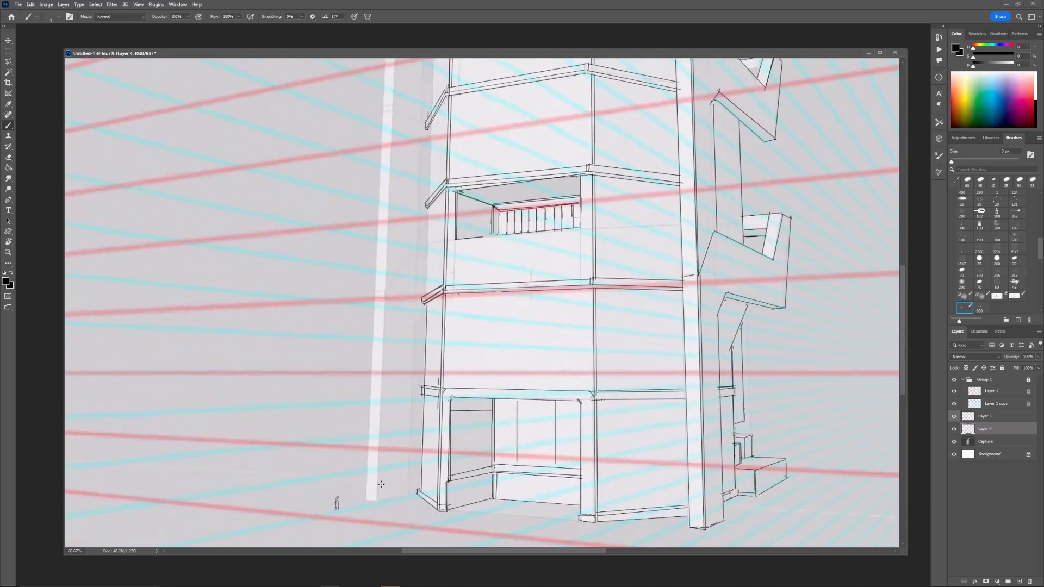
pyautogui.keyDown('shift'); pyautogui.click(375, 503); pyautogui.keyUp('shift')
pyautogui.moveTo(390, 143)
pyautogui.mouseDown()
pyautogui.moveTo(382, 298)
pyautogui.moveTo(386, 134)
pyautogui.mouseUp()
pyautogui.keyDown('shift'); pyautogui.click(372, 493); pyautogui.keyUp('shift')
pyautogui.hotkey('ctrl', '-')
# Step: Draw the outer vertical edge of the left-hand column from its top corner to the ground
pyautogui.moveTo(424, 68); pyautogui.dragTo(435, 211)
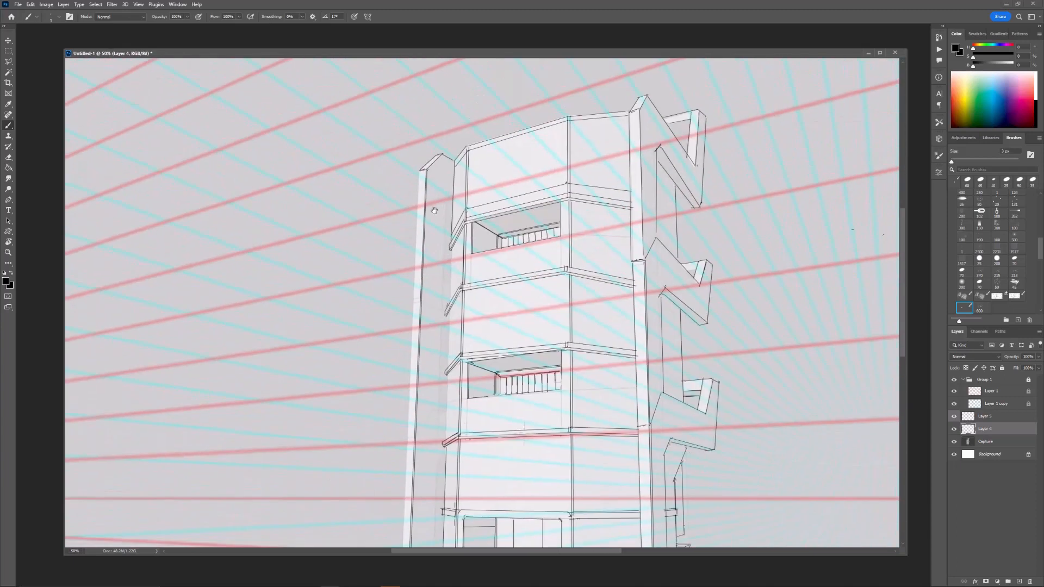
pyautogui.click(419, 171)
pyautogui.moveTo(406, 458); pyautogui.dragTo(403, 343)
pyautogui.keyDown('shift'); pyautogui.click(399, 480); pyautogui.keyUp('shift')
pyautogui.moveTo(556, 203)
pyautogui.mouseDown()
pyautogui.moveTo(553, 303)
pyautogui.moveTo(585, 447)
pyautogui.mouseUp()
# Step: Draw the upper recessed panel edge between the left-hand column and the tower, with slanted top and bottom ends
pyautogui.hotkey('ctrl', '+')
pyautogui.hotkey('ctrl', '+')
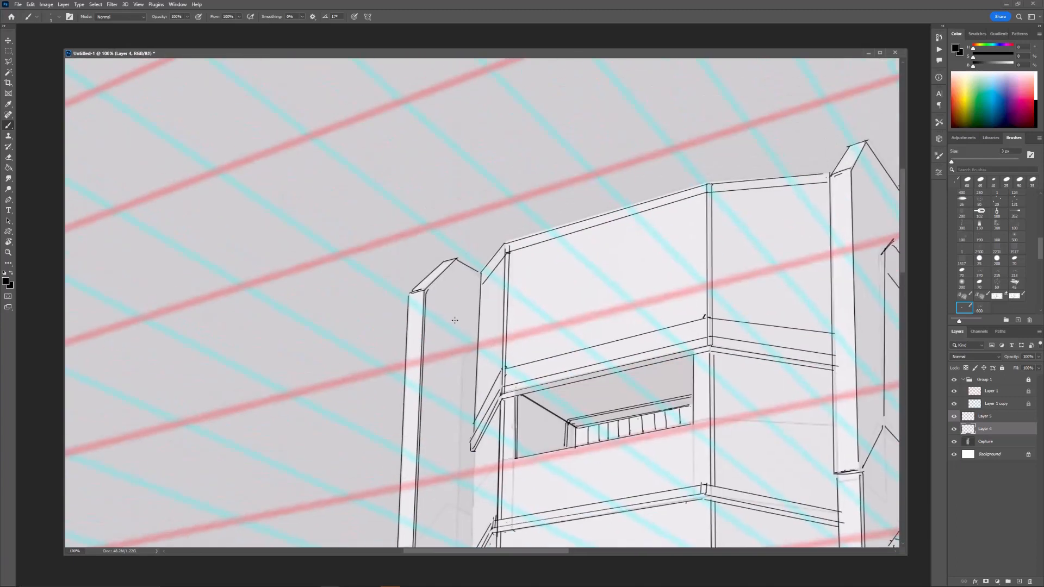
pyautogui.click(464, 357)
pyautogui.moveTo(466, 426); pyautogui.dragTo(484, 203)
pyautogui.hotkey('ctrl', '-')
pyautogui.keyDown('shift'); pyautogui.click(471, 388); pyautogui.keyUp('shift')
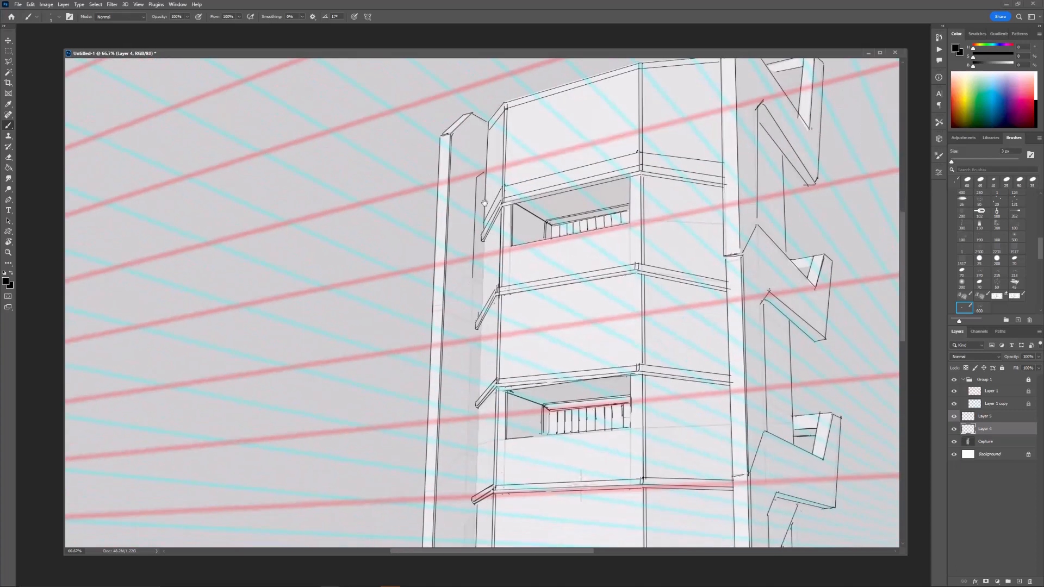
pyautogui.moveTo(499, 280); pyautogui.dragTo(492, 360)
pyautogui.hotkey('ctrl', '+')
pyautogui.scroll(-3, 474, 310)
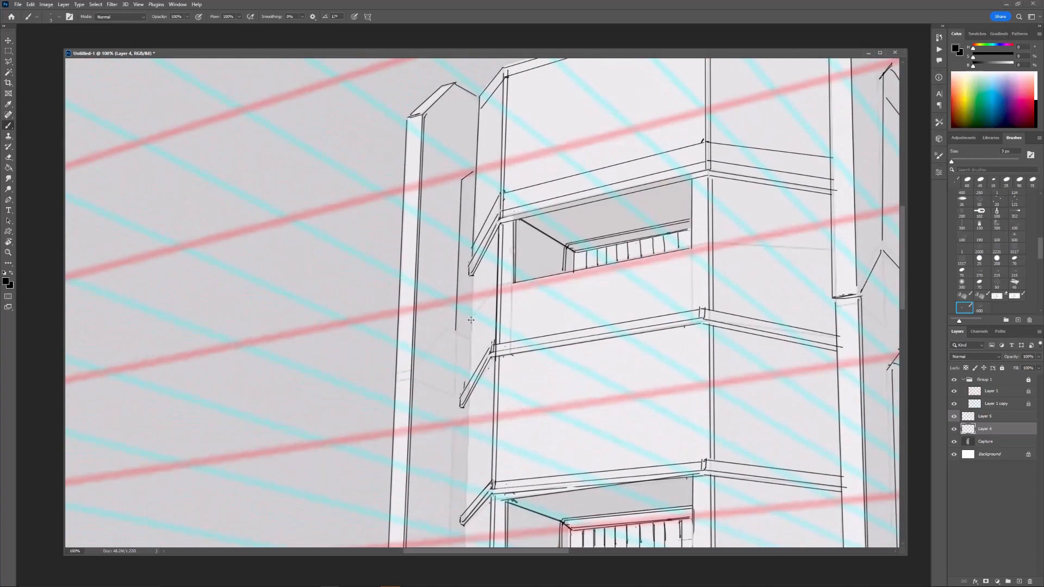
pyautogui.scroll(-3, 468, 348)
pyautogui.moveTo(456, 330)
pyautogui.mouseDown()
pyautogui.moveTo(470, 339)
pyautogui.moveTo(455, 373)
pyautogui.mouseUp()
# Step: Draw the middle recessed panel edge behind the left-hand column, with a slanted top and a short closing line below
pyautogui.hotkey('ctrl', '-')
pyautogui.moveTo(449, 443); pyautogui.dragTo(445, 332)
pyautogui.hotkey('ctrl', '+')
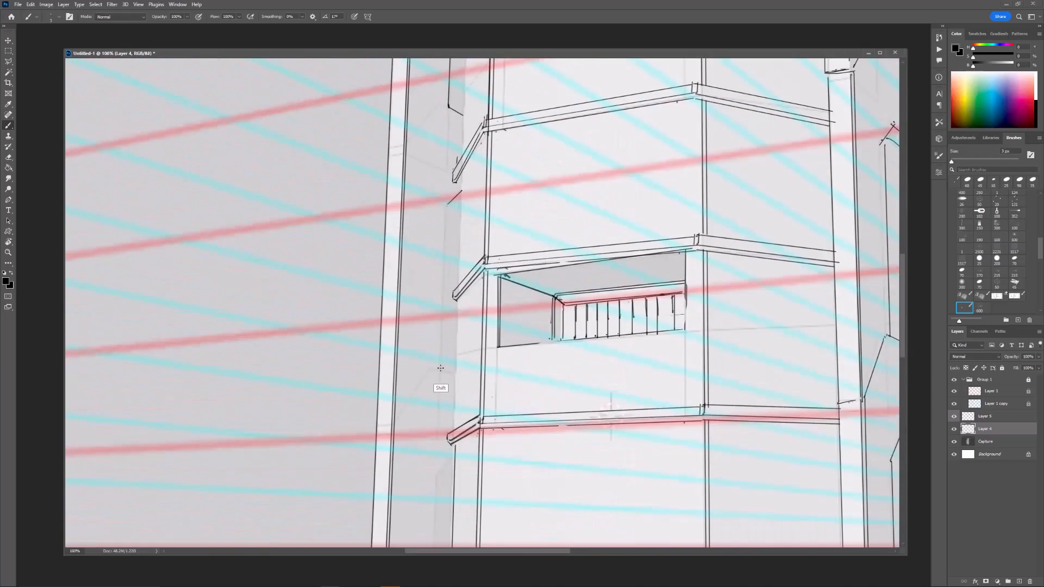
pyautogui.keyDown('shift'); pyautogui.click(441, 370); pyautogui.keyUp('shift')
pyautogui.moveTo(441, 370); pyautogui.dragTo(457, 373)
# Step: Draw the lowest recessed panel edge behind the left-hand column from its slanted top down to the ground
pyautogui.moveTo(453, 479)
pyautogui.mouseDown()
pyautogui.moveTo(485, 405)
pyautogui.moveTo(483, 337)
pyautogui.mouseUp()
pyautogui.moveTo(488, 311)
pyautogui.mouseDown()
pyautogui.moveTo(471, 334)
pyautogui.moveTo(467, 275)
pyautogui.mouseUp()
pyautogui.hotkey('ctrl', 'z')
pyautogui.hotkey('ctrl', '-')
pyautogui.keyDown('shift'); pyautogui.click(466, 434); pyautogui.keyUp('shift')
pyautogui.moveTo(514, 136); pyautogui.dragTo(467, 416)
pyautogui.hotkey('ctrl', '-')
pyautogui.moveTo(503, 258); pyautogui.dragTo(542, 393)
# Step: Add the inner bevel line along the slanted top of the left-hand column
pyautogui.hotkey('ctrl', '+')
pyautogui.hotkey('ctrl', '+')
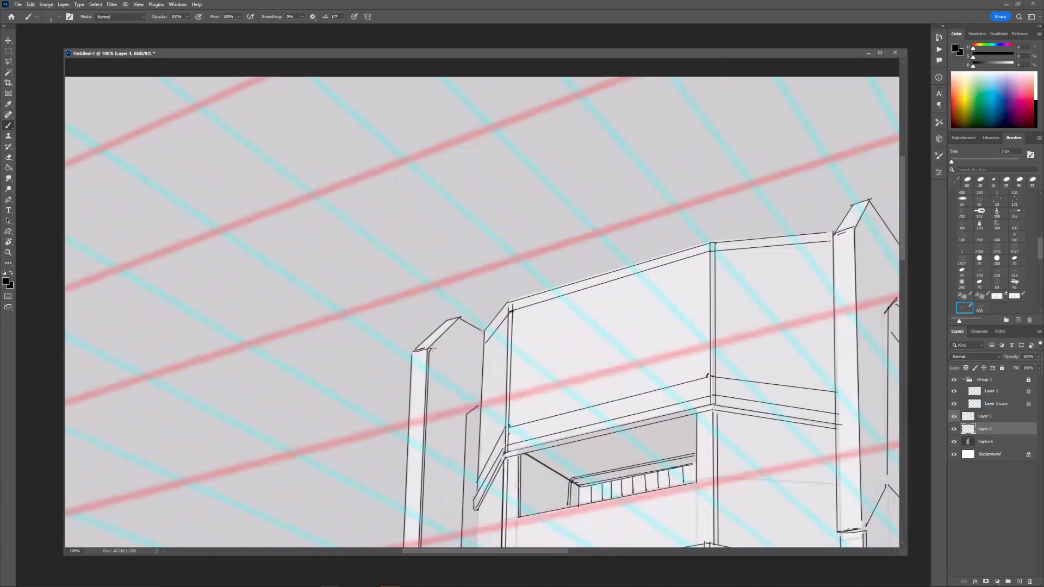
pyautogui.click(430, 350)
pyautogui.keyDown('shift'); pyautogui.click(459, 321); pyautogui.keyUp('shift')
pyautogui.hotkey('ctrl', '-')
pyautogui.hotkey('ctrl', '-')
pyautogui.moveTo(655, 429); pyautogui.dragTo(602, 315)
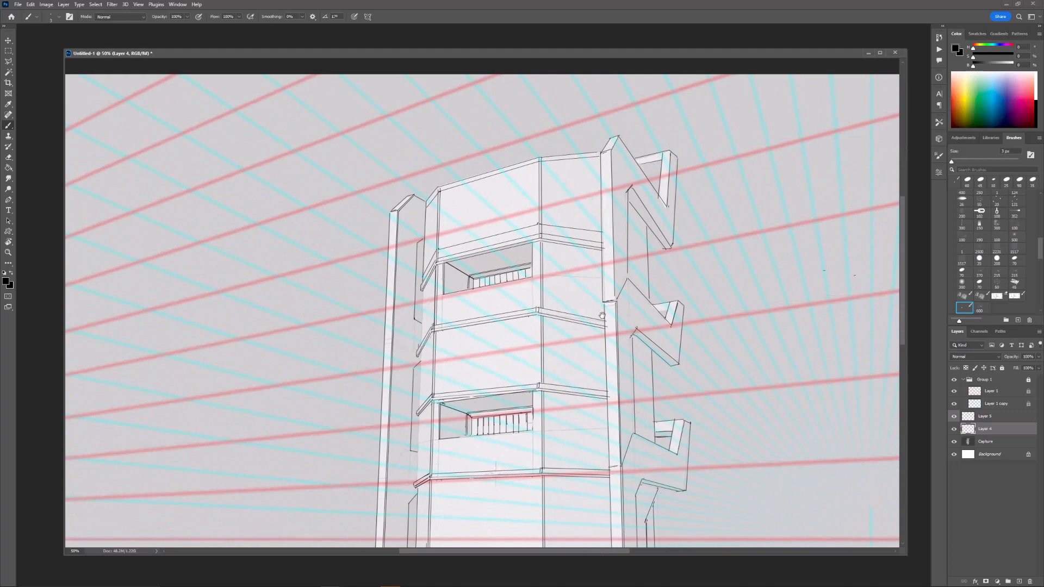
# Step: Trace a polygonal selection around the ledge directly above the lower window recess
pyautogui.hotkey('ctrl', '+')
pyautogui.moveTo(566, 387)
pyautogui.mouseDown()
pyautogui.moveTo(632, 324)
pyautogui.moveTo(609, 318)
pyautogui.mouseUp()
pyautogui.hotkey('ctrl', '+')
pyautogui.press('e')
pyautogui.press('l')
pyautogui.click(441, 387)
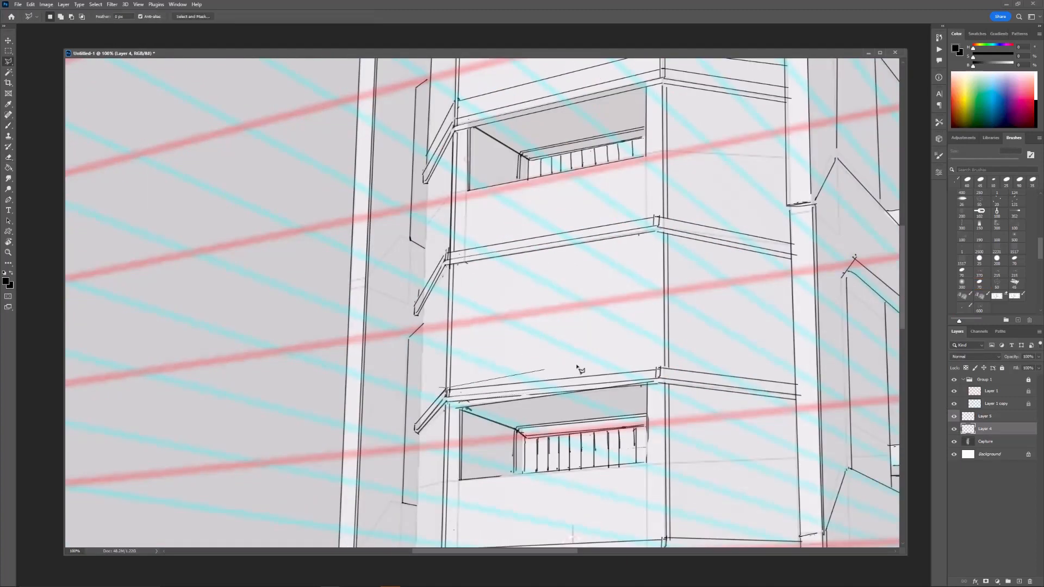
pyautogui.click(655, 365)
pyautogui.click(661, 384)
pyautogui.click(446, 404)
pyautogui.click(434, 424)
pyautogui.click(441, 390)
# Step: Draw a low horizontal line across the right and left ground-floor faces beside the entrance
pyautogui.hotkey('ctrl', '-')
pyautogui.hotkey('ctrl', '-')
pyautogui.moveTo(676, 374); pyautogui.dragTo(681, 317)
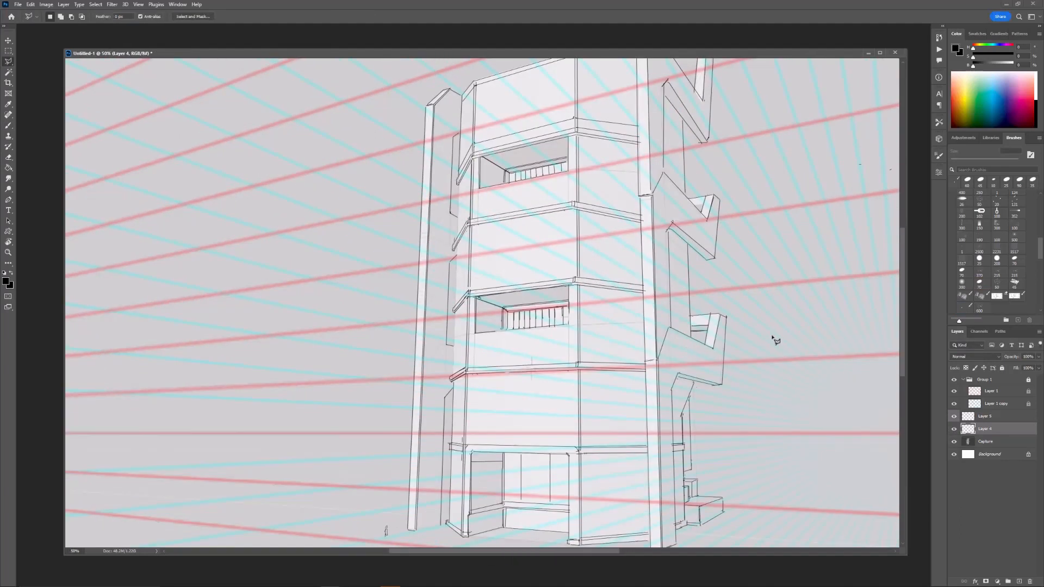
pyautogui.press('b')
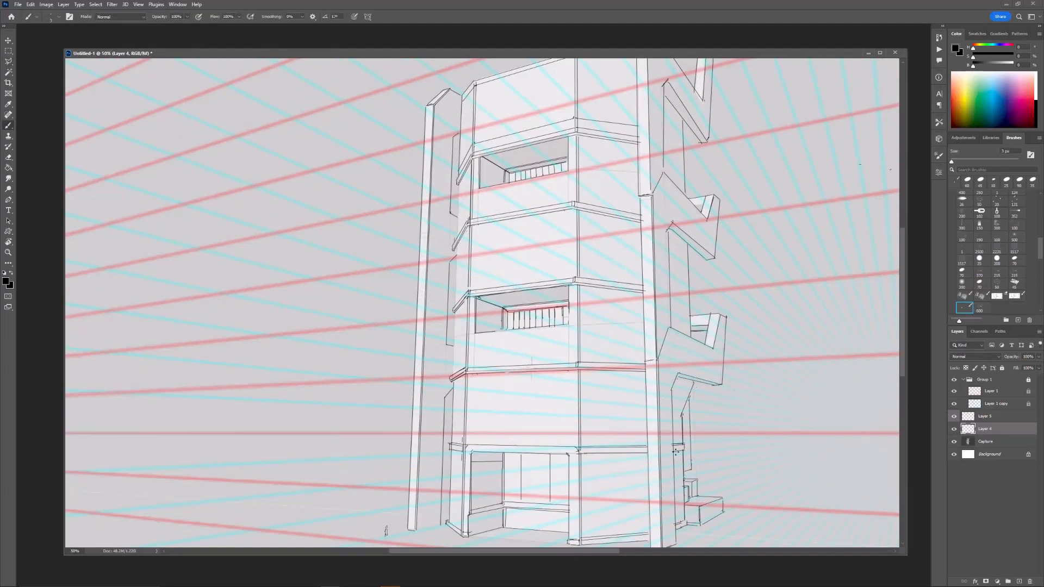
pyautogui.moveTo(518, 490); pyautogui.dragTo(509, 468)
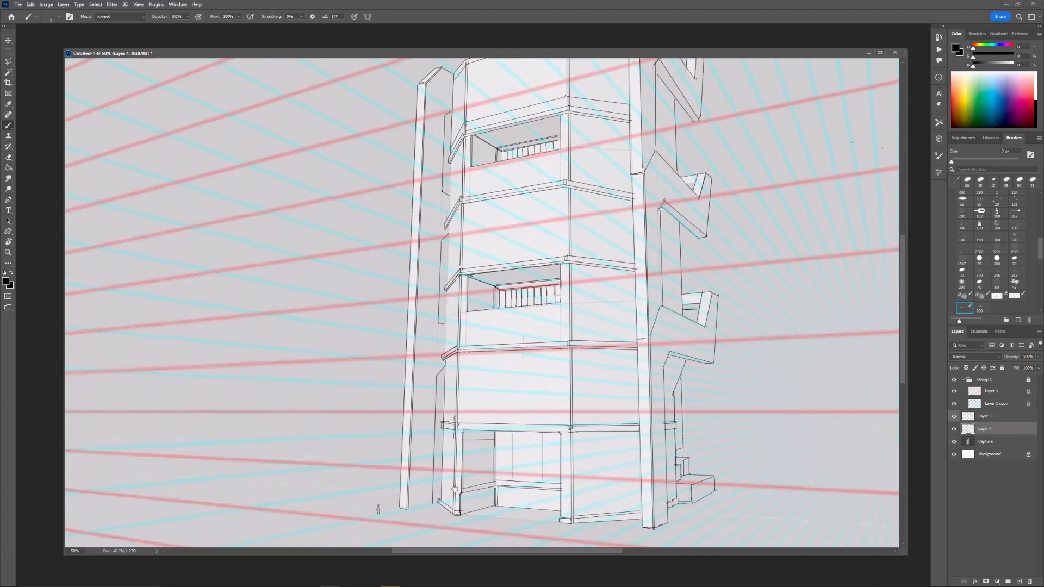
pyautogui.moveTo(732, 416)
pyautogui.mouseDown()
pyautogui.moveTo(596, 416)
pyautogui.moveTo(589, 396)
pyautogui.mouseUp()
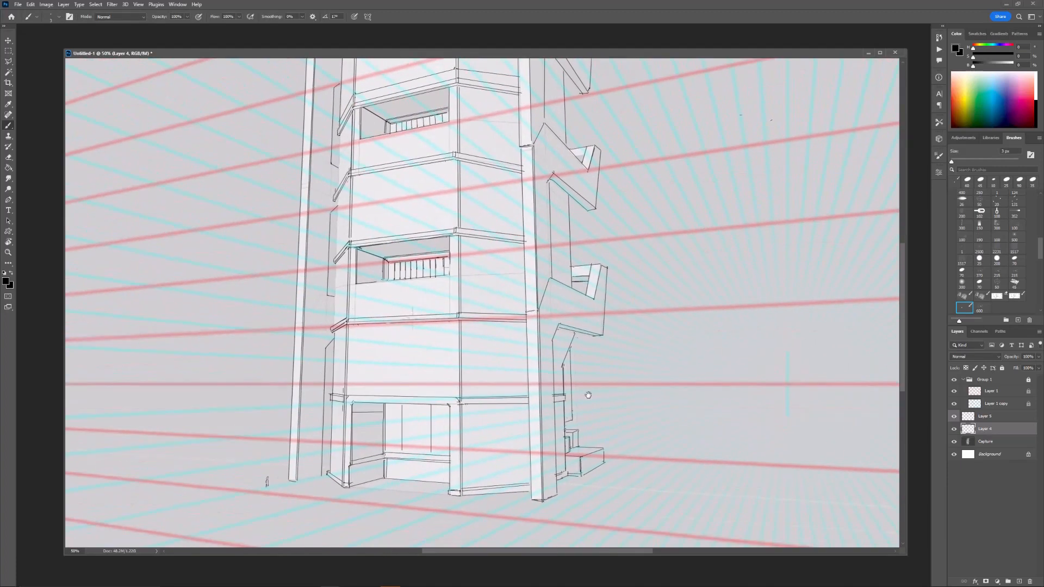
pyautogui.keyDown('ctrl'); pyautogui.click(471, 464); pyautogui.keyUp('ctrl')
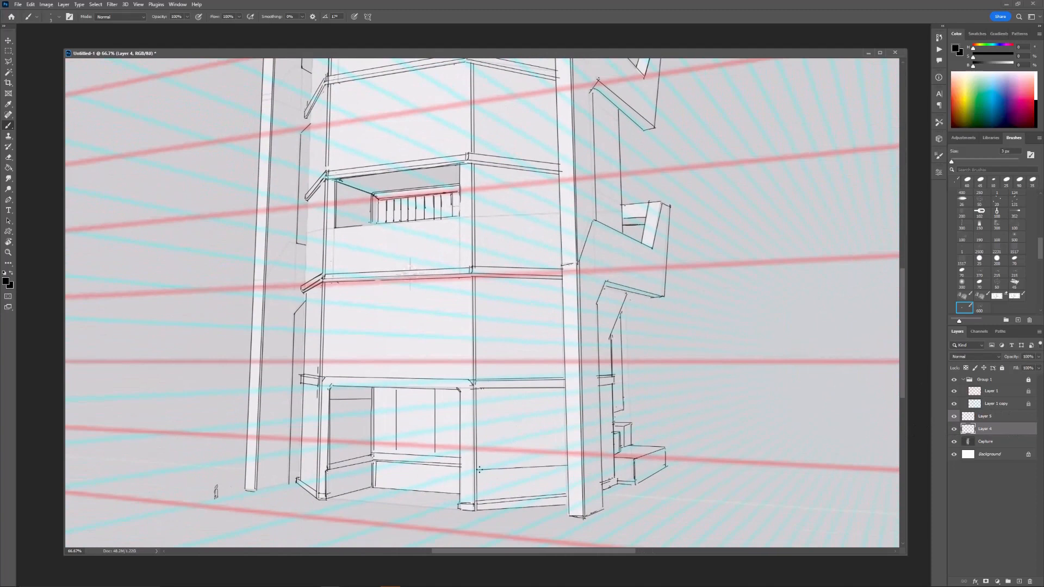
pyautogui.moveTo(565, 465); pyautogui.dragTo(479, 471)
pyautogui.moveTo(301, 478)
pyautogui.mouseDown()
pyautogui.moveTo(458, 473)
pyautogui.moveTo(473, 457)
pyautogui.mouseUp()
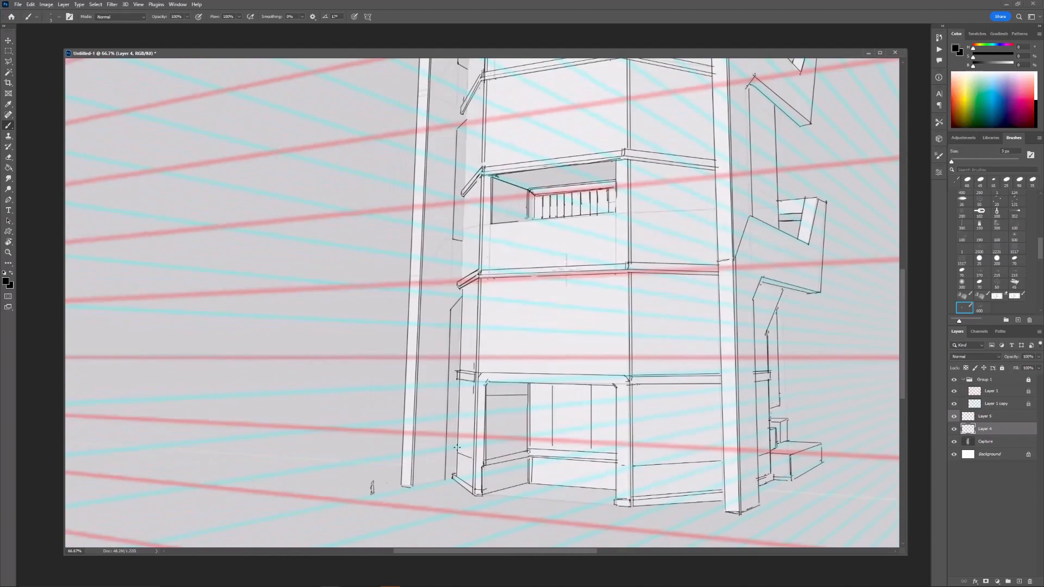
pyautogui.moveTo(699, 357); pyautogui.dragTo(587, 354)
pyautogui.moveTo(352, 430); pyautogui.dragTo(474, 441)
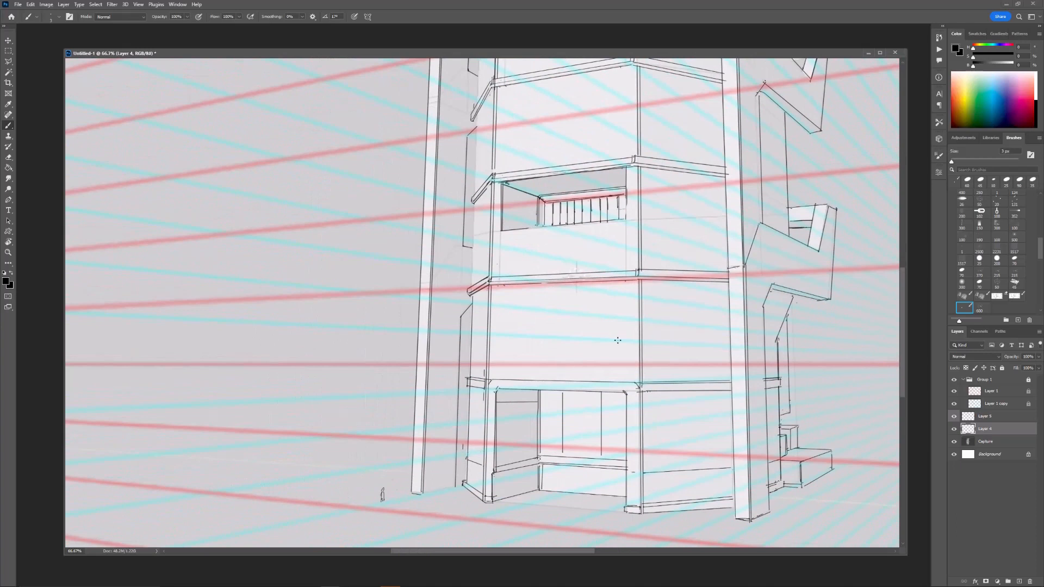
pyautogui.moveTo(806, 376); pyautogui.dragTo(673, 415)
pyautogui.hotkey('ctrl', '-')
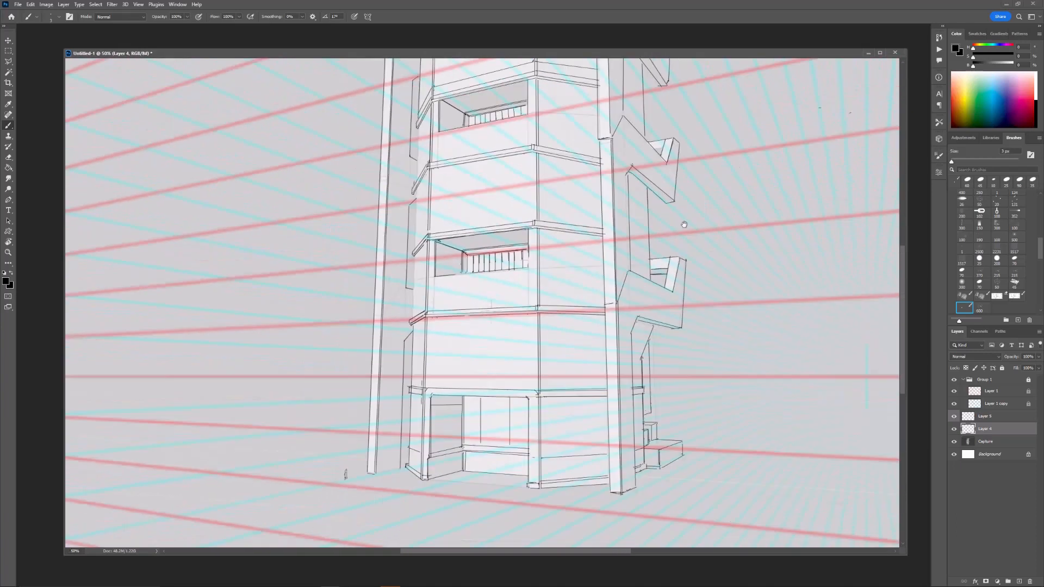
# Step: Draw a joint across the left-hand column near the lower window, slanting up to the recessed panel's bottom end
pyautogui.keyDown('space'); pyautogui.moveTo(683, 226); pyautogui.dragTo(687, 250); pyautogui.keyUp('space')
pyautogui.hotkey('ctrl', '+')
pyautogui.moveTo(358, 349)
pyautogui.mouseDown()
pyautogui.moveTo(381, 317)
pyautogui.moveTo(401, 318)
pyautogui.mouseUp()
pyautogui.moveTo(346, 350); pyautogui.dragTo(354, 349)
pyautogui.keyDown('space'); pyautogui.moveTo(373, 309); pyautogui.dragTo(406, 450); pyautogui.keyUp('space')
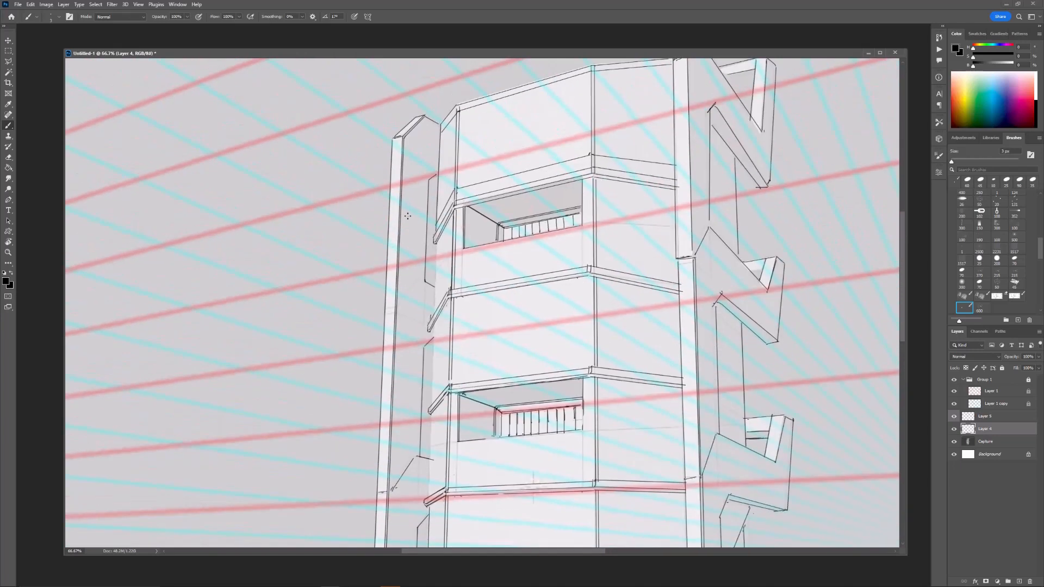
# Step: Draw a joint across the left-hand column near the upper window, slanting up to the recessed panel's lower end
pyautogui.moveTo(420, 280); pyautogui.dragTo(397, 309)
pyautogui.hotkey('ctrl', '-')
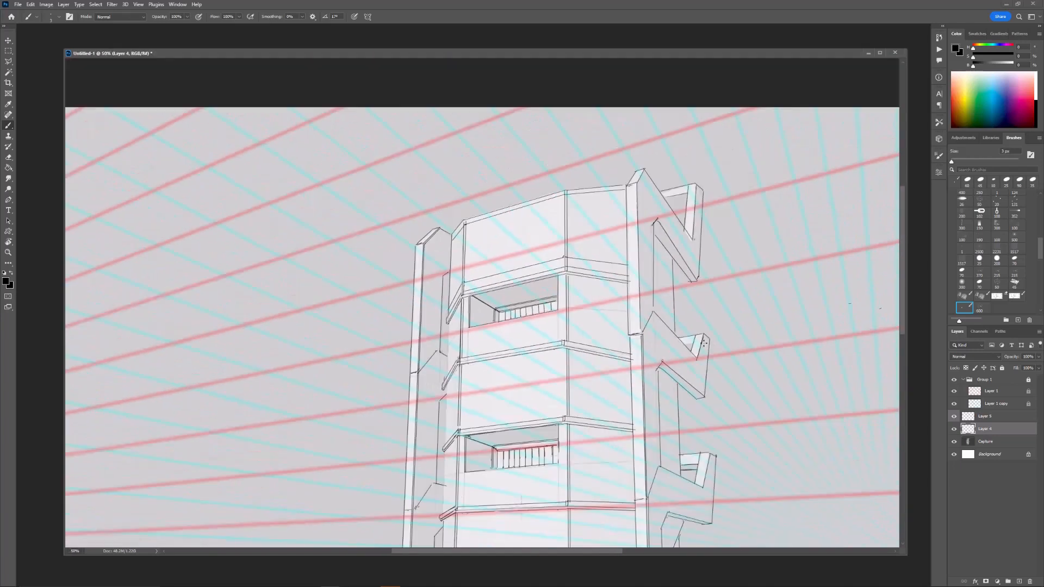
pyautogui.keyDown('space'); pyautogui.moveTo(712, 351); pyautogui.dragTo(666, 313); pyautogui.keyUp('space')
pyautogui.scroll(3, 666, 313)
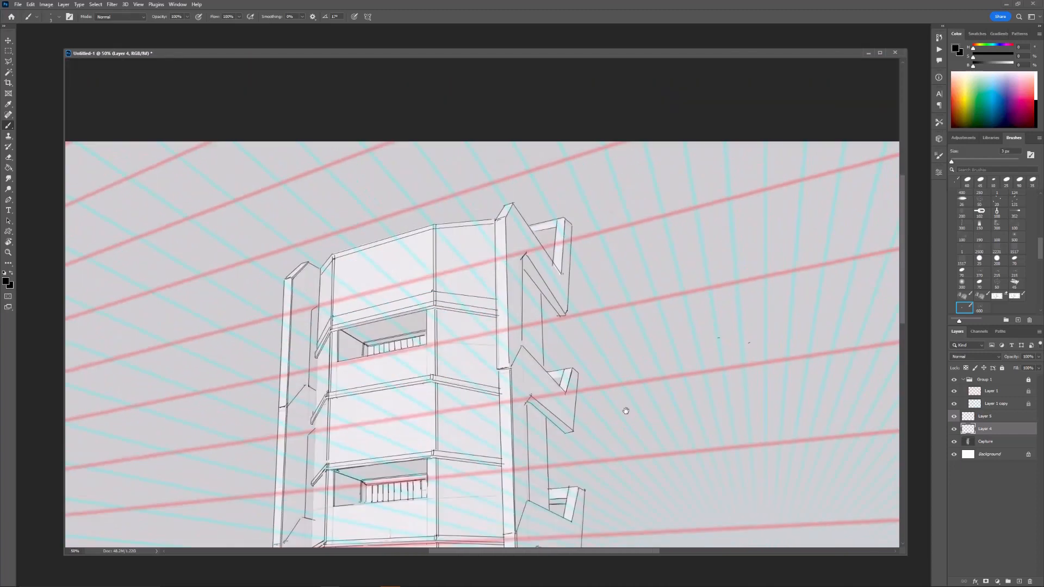
# Step: Add short inner edge lines inside the top and middle brackets on the tower's right-hand side
pyautogui.keyDown('alt'); pyautogui.scroll(2, 625, 410); pyautogui.keyUp('alt')
pyautogui.moveTo(510, 316); pyautogui.dragTo(535, 310)
pyautogui.moveTo(536, 284); pyautogui.dragTo(496, 293)
pyautogui.hotkey('ctrl', '-')
pyautogui.hotkey('ctrl', '-')
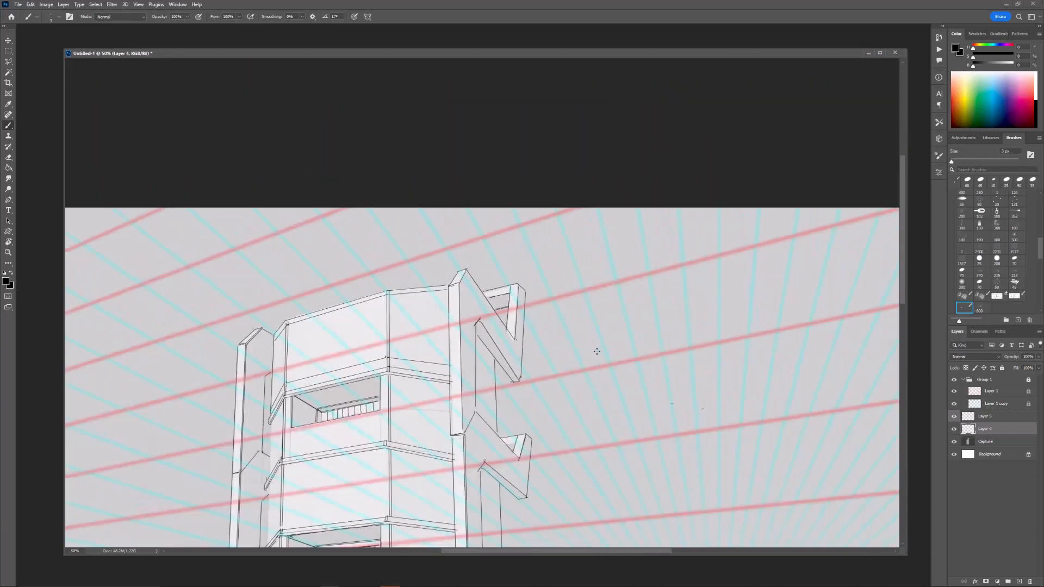
pyautogui.keyDown('space'); pyautogui.moveTo(596, 350); pyautogui.dragTo(589, 198); pyautogui.keyUp('space')
pyautogui.hotkey('ctrl', '+')
pyautogui.hotkey('ctrl', '+')
pyautogui.moveTo(531, 280); pyautogui.dragTo(514, 282)
pyautogui.keyDown('space'); pyautogui.moveTo(552, 467); pyautogui.dragTo(546, 294); pyautogui.keyUp('space')
pyautogui.hotkey('ctrl', '-')
pyautogui.keyDown('space'); pyautogui.moveTo(523, 478); pyautogui.dragTo(531, 315); pyautogui.keyUp('space')
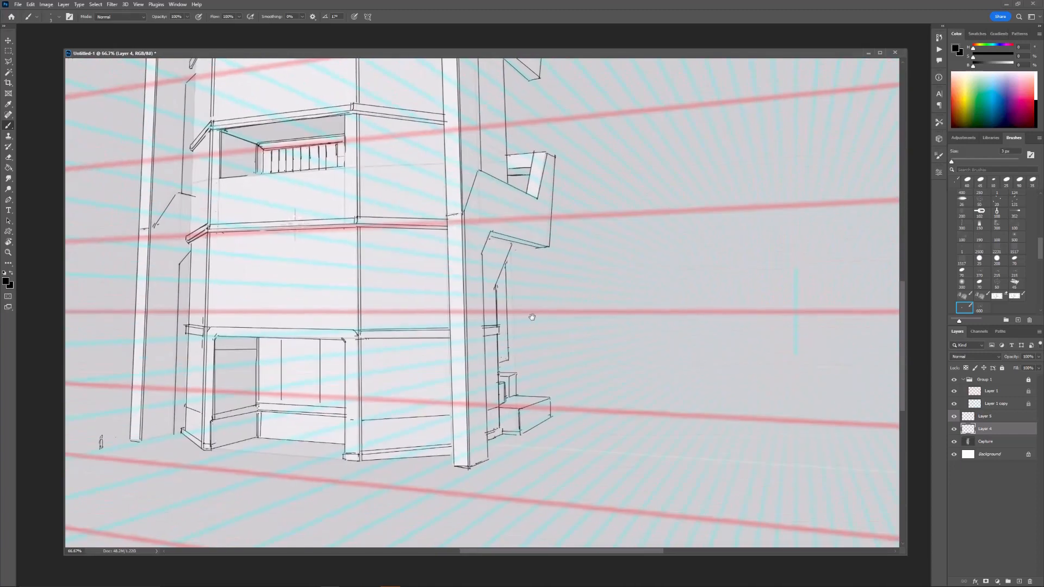
pyautogui.keyDown('space'); pyautogui.moveTo(409, 348); pyautogui.dragTo(506, 391); pyautogui.keyUp('space')
pyautogui.hotkey('ctrl', '-')
pyautogui.hotkey('ctrl', '-')
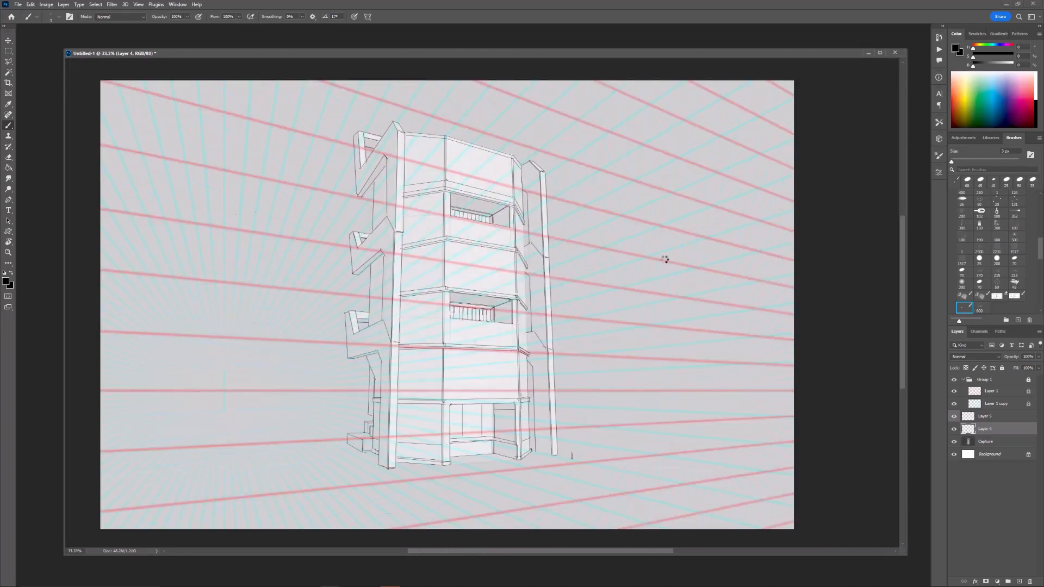
# Step: On a new layer, outline the ground slab around the tower's base in perspective, with a small chamfer at the front corner
pyautogui.click(1019, 581)
pyautogui.moveTo(313, 448); pyautogui.dragTo(380, 484)
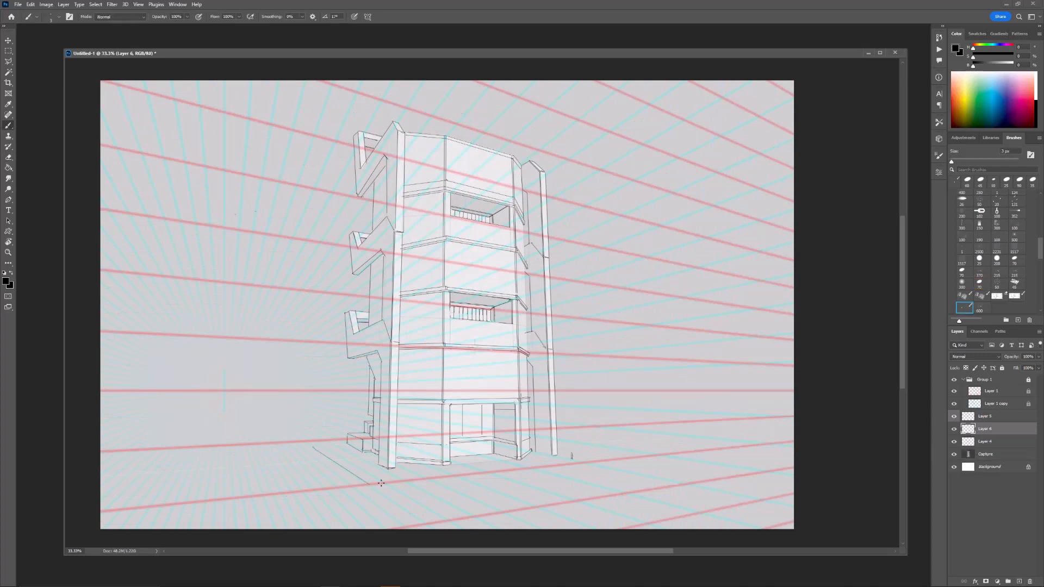
pyautogui.keyDown('shift'); pyautogui.click(607, 460); pyautogui.keyUp('shift')
pyautogui.keyDown('shift'); pyautogui.click(645, 456); pyautogui.keyUp('shift')
# Step: Add parallel edges outside and inside the slab outline to give it a lower thickness edge and an inner border
pyautogui.keyDown('alt'); pyautogui.scroll(1, 375, 424); pyautogui.keyUp('alt')
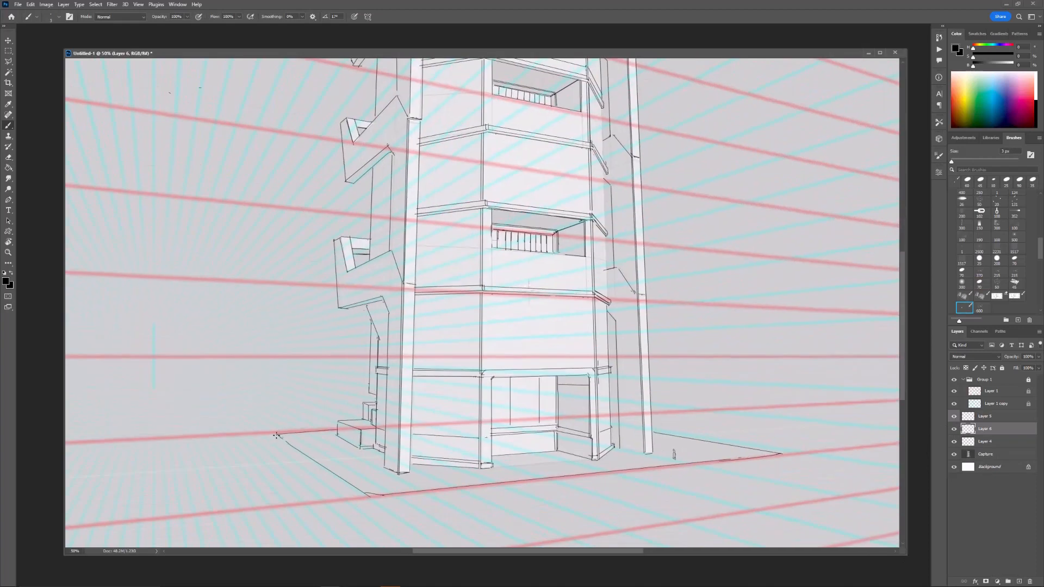
pyautogui.keyDown('shift'); pyautogui.click(375, 499); pyautogui.keyUp('shift')
pyautogui.keyDown('shift'); pyautogui.click(787, 456); pyautogui.keyUp('shift')
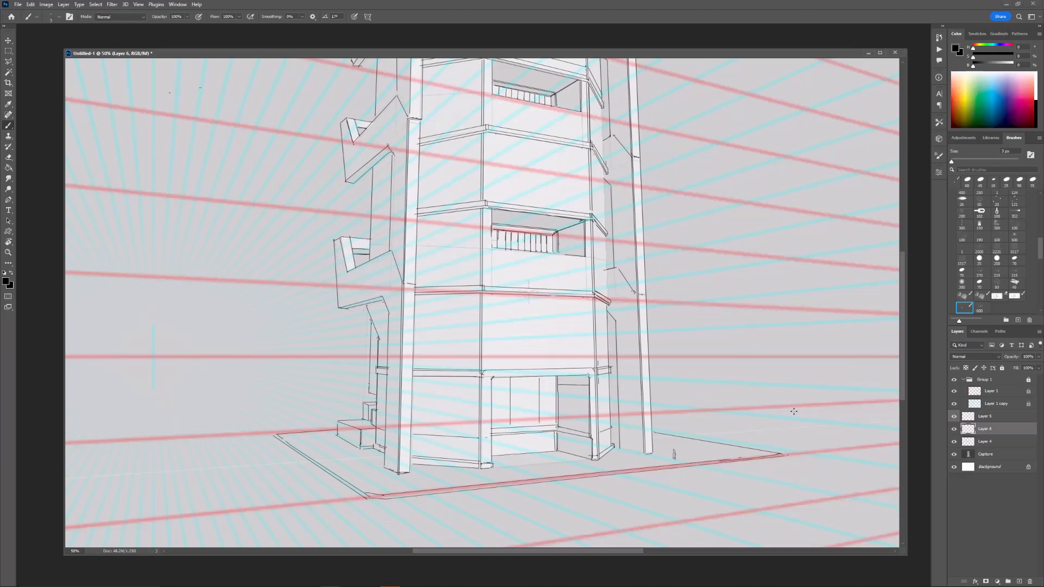
pyautogui.keyDown('shift'); pyautogui.click(339, 428); pyautogui.keyUp('shift')
pyautogui.keyDown('shift'); pyautogui.click(369, 493); pyautogui.keyUp('shift')
pyautogui.keyDown('shift'); pyautogui.click(389, 490); pyautogui.keyUp('shift')
pyautogui.keyDown('shift'); pyautogui.click(764, 453); pyautogui.keyUp('shift')
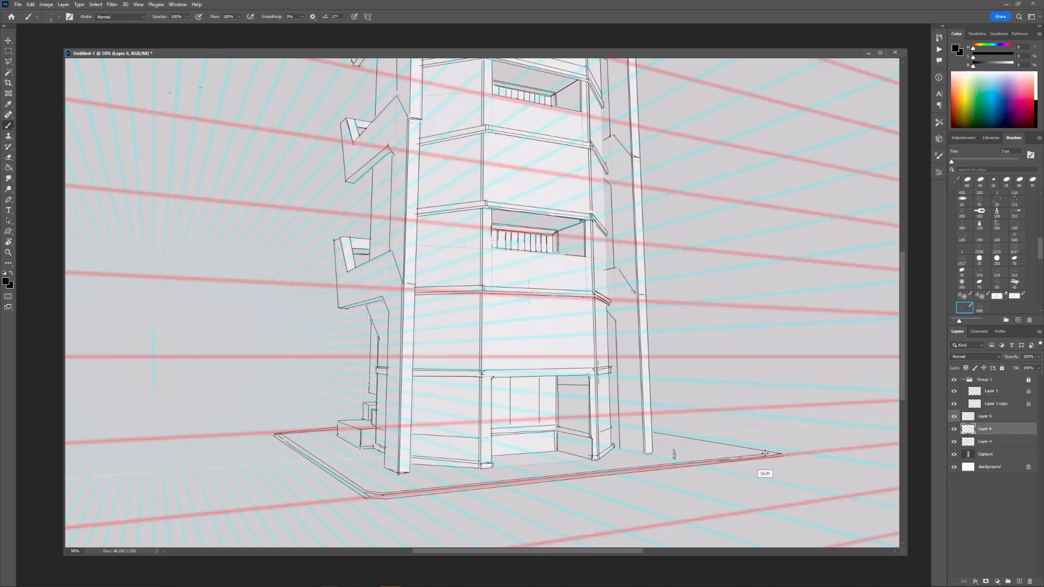
pyautogui.keyDown('shift'); pyautogui.click(653, 433); pyautogui.keyUp('shift')
pyautogui.moveTo(332, 436); pyautogui.dragTo(360, 452)
# Step: Flip the canvas horizontally to return the tower to its original orientation
pyautogui.hotkey('ctrl', '-')
pyautogui.moveTo(664, 366); pyautogui.dragTo(652, 382)
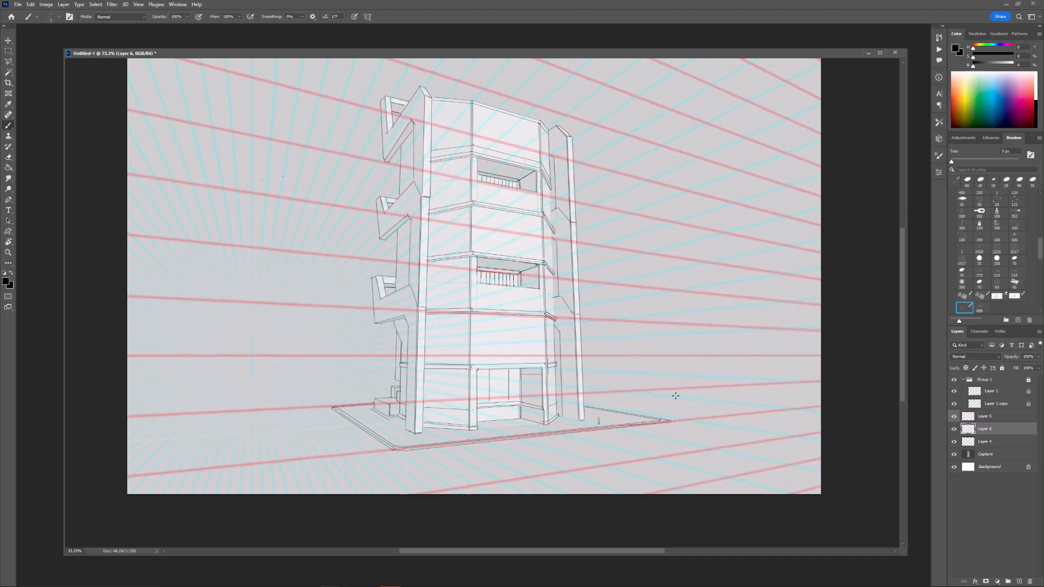
pyautogui.hotkey('ctrl', '+')
pyautogui.moveTo(385, 373); pyautogui.dragTo(425, 373)
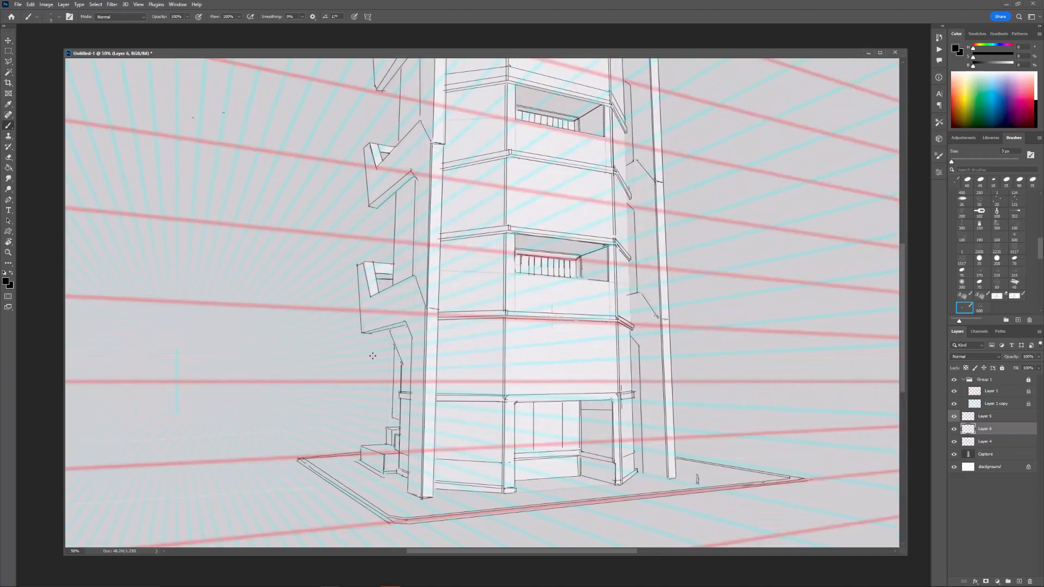
pyautogui.hotkey('ctrl', '-')
pyautogui.moveTo(716, 302); pyautogui.dragTo(723, 291)
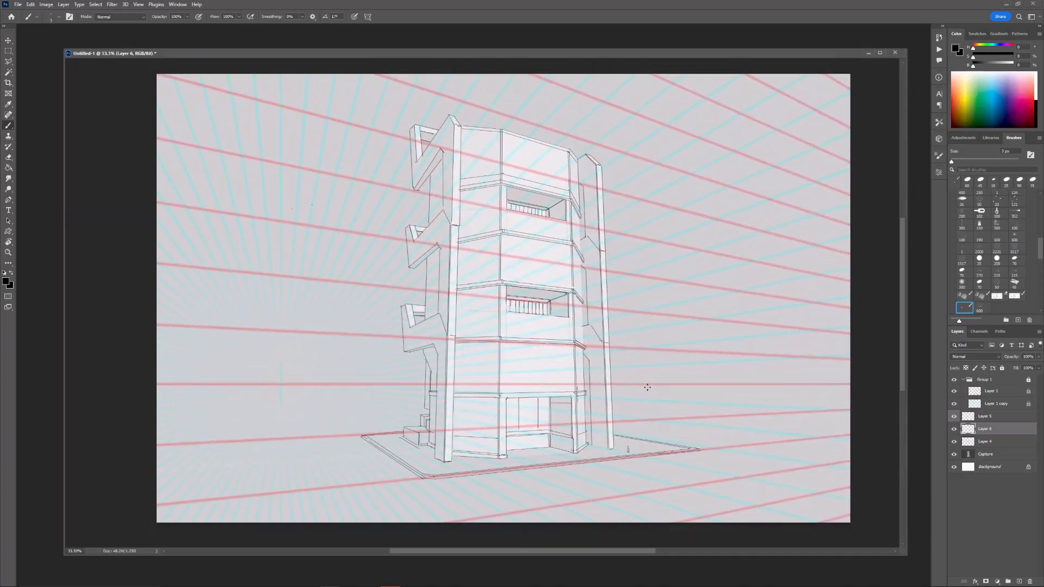
pyautogui.hotkey('ctrl', 'shift', 'h')
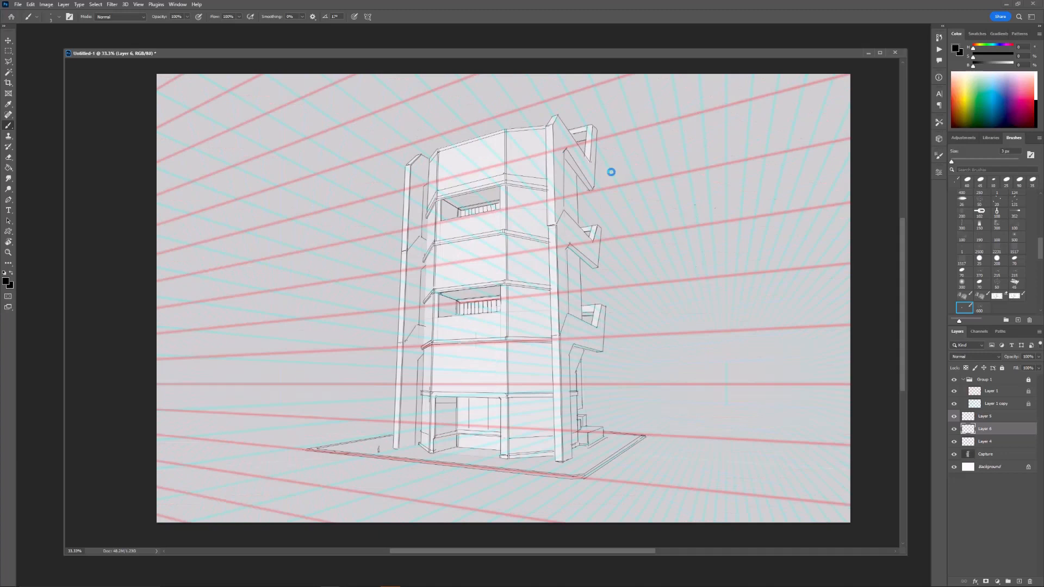
pyautogui.hotkey('ctrl', 'Tab')
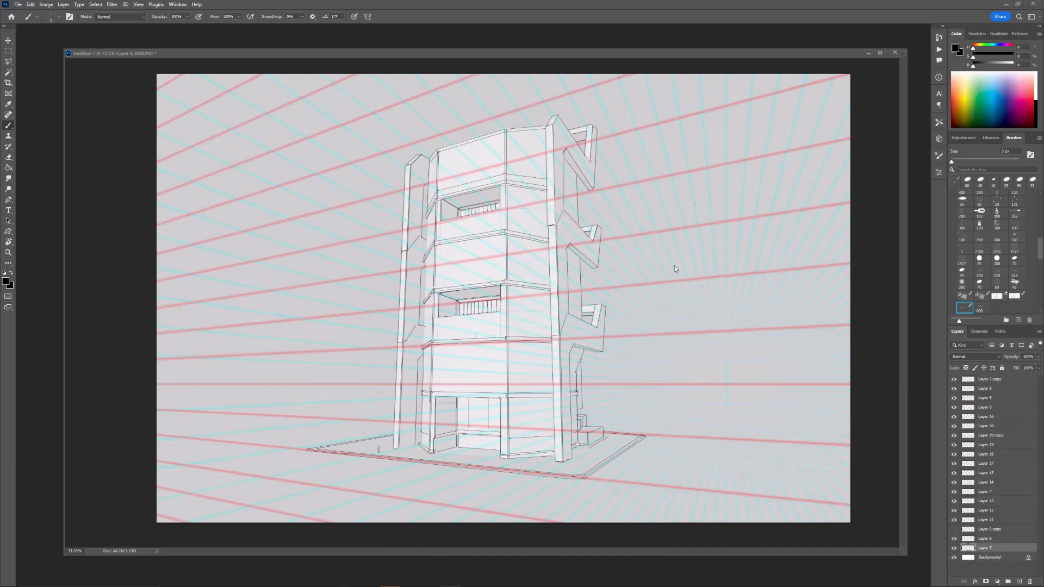
pyautogui.click(580, 289)
# Step: Draw a bevelled corner at the entrance-side end of the low horizontal line on the right ground-floor face
pyautogui.hotkey('ctrl', '+')
pyautogui.moveTo(578, 424); pyautogui.dragTo(556, 326)
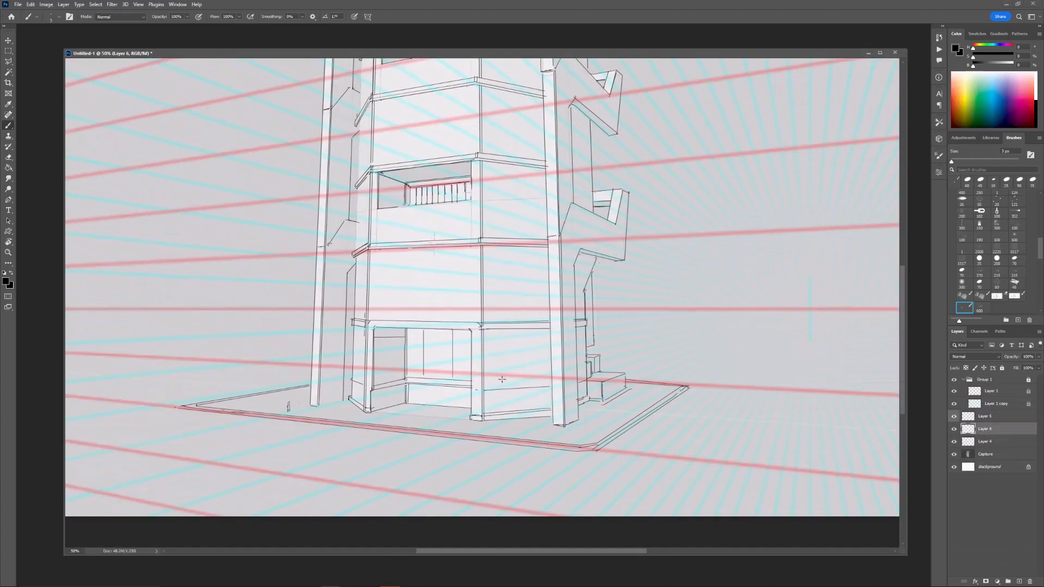
pyautogui.moveTo(514, 375); pyautogui.dragTo(451, 354)
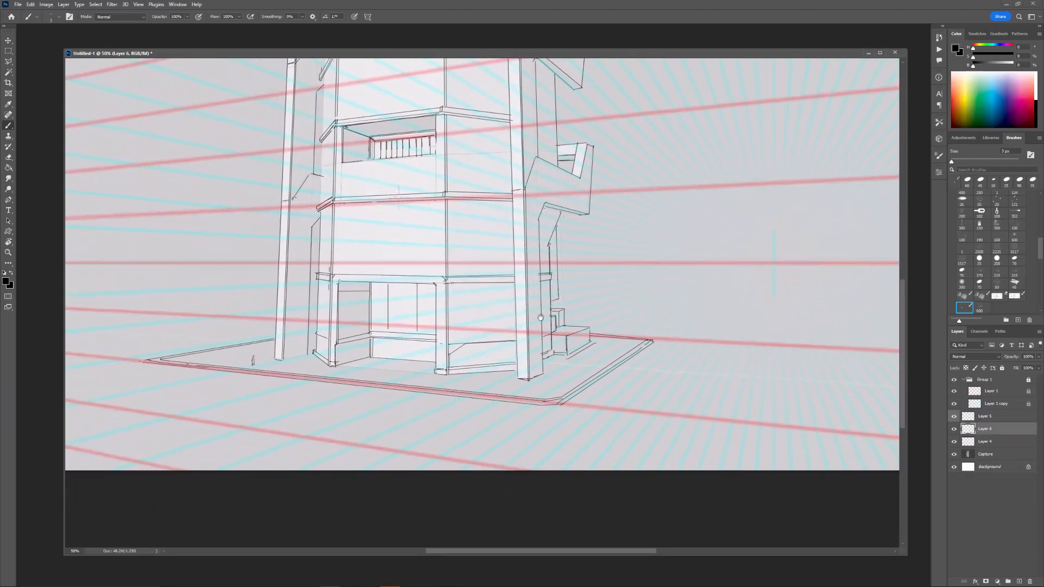
pyautogui.moveTo(541, 317); pyautogui.dragTo(555, 317)
pyautogui.hotkey('ctrl', '+')
pyautogui.moveTo(478, 370); pyautogui.dragTo(434, 373)
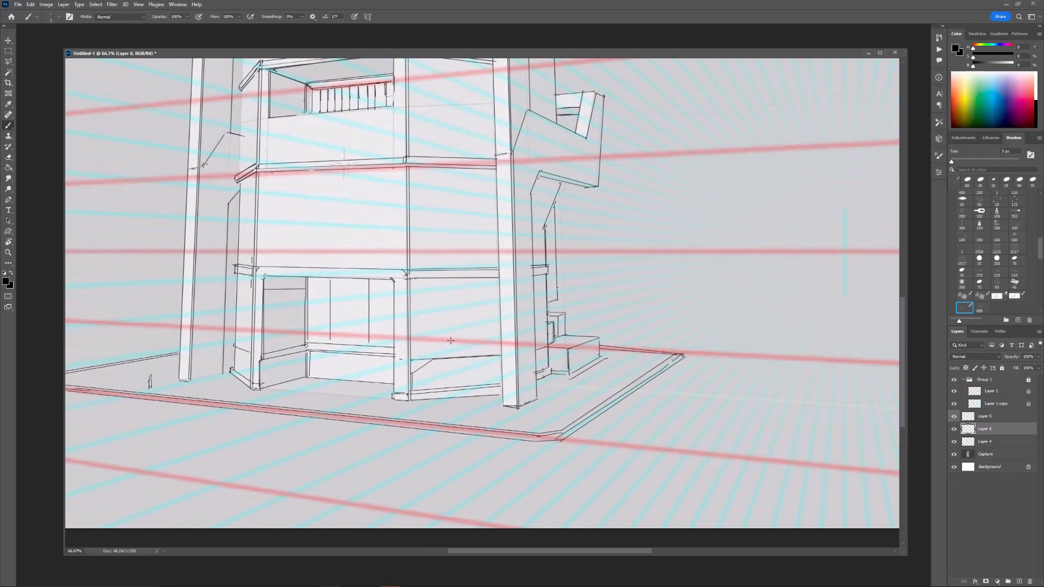
pyautogui.hotkey('ctrl', '+')
# Step: Draw a second line below the bevelled edge, running in perspective from the corner pillar to the fin
pyautogui.hotkey('ctrl', 'z')
pyautogui.moveTo(510, 400); pyautogui.dragTo(379, 410)
pyautogui.hotkey('ctrl', 'z')
pyautogui.hotkey('ctrl', 'z')
pyautogui.hotkey('ctrl', 'z')
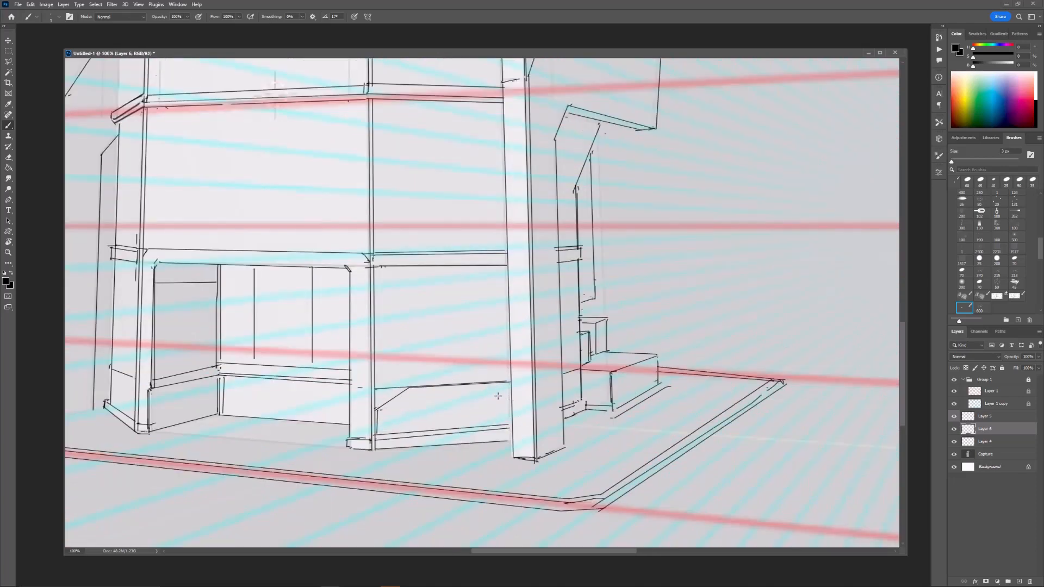
pyautogui.moveTo(510, 395); pyautogui.dragTo(379, 410)
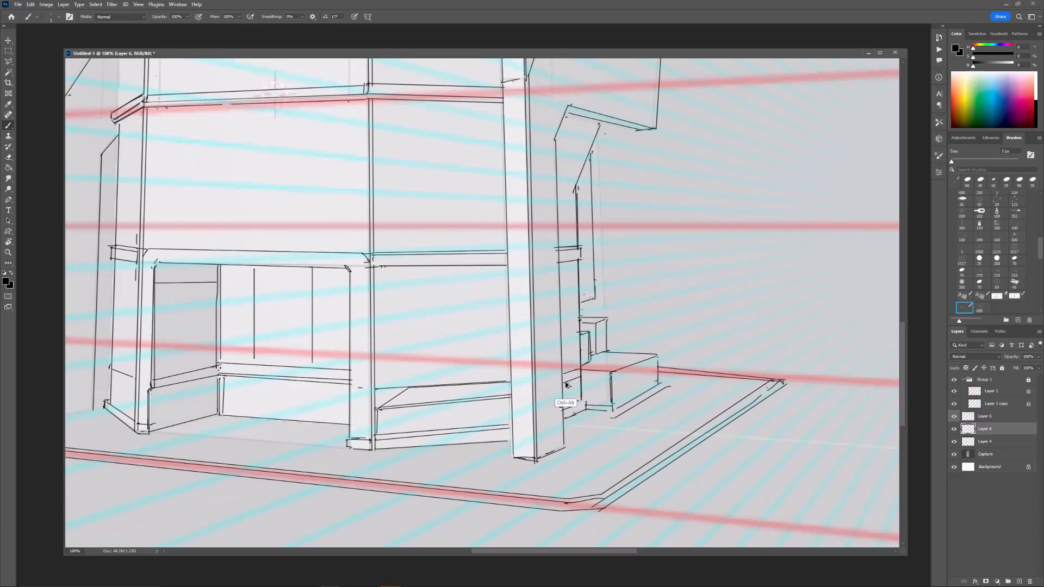
# Step: Create a new layer and draw vertical bars across the low panel between the corner pillar and the fin
pyautogui.hotkey('ctrl', 'shift', 'alt', 'n')
pyautogui.press('e')
pyautogui.press('b')
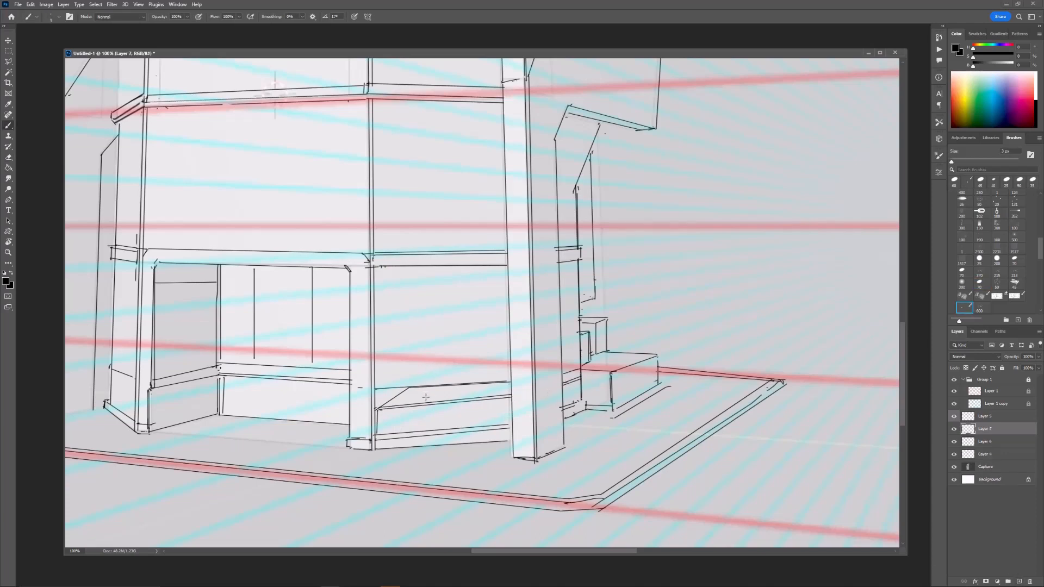
pyautogui.moveTo(438, 394)
pyautogui.mouseDown()
pyautogui.moveTo(445, 379)
pyautogui.moveTo(430, 418)
pyautogui.moveTo(439, 401)
pyautogui.moveTo(425, 392)
pyautogui.mouseUp()
pyautogui.moveTo(461, 404)
pyautogui.mouseDown()
pyautogui.moveTo(446, 397)
pyautogui.moveTo(444, 409)
pyautogui.moveTo(445, 389)
pyautogui.mouseUp()
pyautogui.moveTo(475, 372)
pyautogui.mouseDown()
pyautogui.moveTo(432, 374)
pyautogui.moveTo(427, 417)
pyautogui.moveTo(394, 419)
pyautogui.mouseUp()
# Step: Clean up the ends of the low panel's vertical bars with a smaller eraser
pyautogui.press('e')
pyautogui.press('[')
pyautogui.press('[')
pyautogui.press('[')
pyautogui.press('[')
pyautogui.press('[')
pyautogui.press('[')
pyautogui.press('[')
pyautogui.press('[')
pyautogui.press('[')
pyautogui.press('[')
pyautogui.press('b')
pyautogui.hotkey('ctrl', '-')
pyautogui.hotkey('ctrl', '-')
pyautogui.hotkey('ctrl', '+')
pyautogui.hotkey('ctrl', '+')
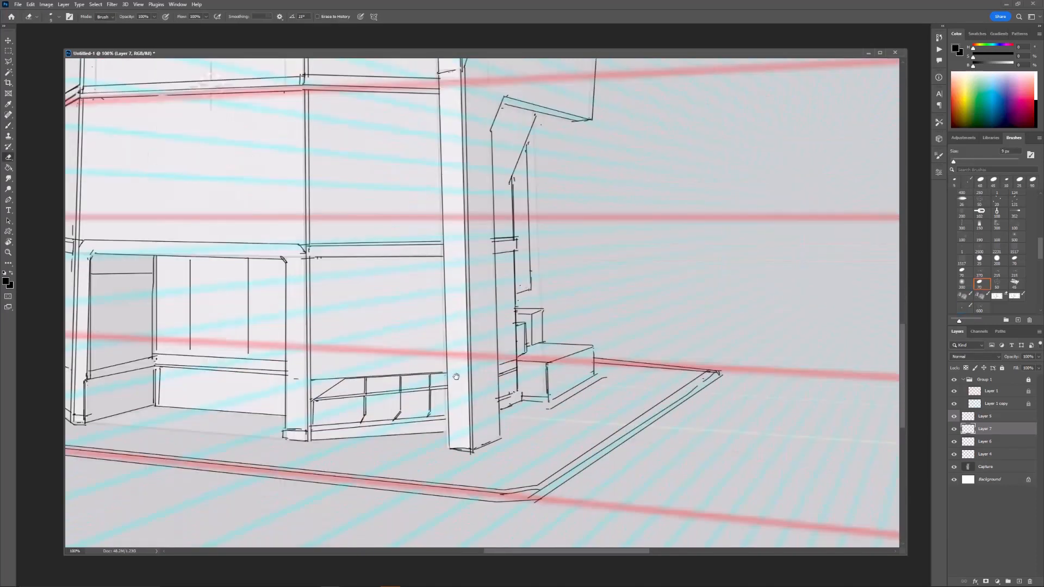
pyautogui.moveTo(456, 376)
pyautogui.mouseDown()
pyautogui.moveTo(569, 379)
pyautogui.moveTo(451, 403)
pyautogui.mouseUp()
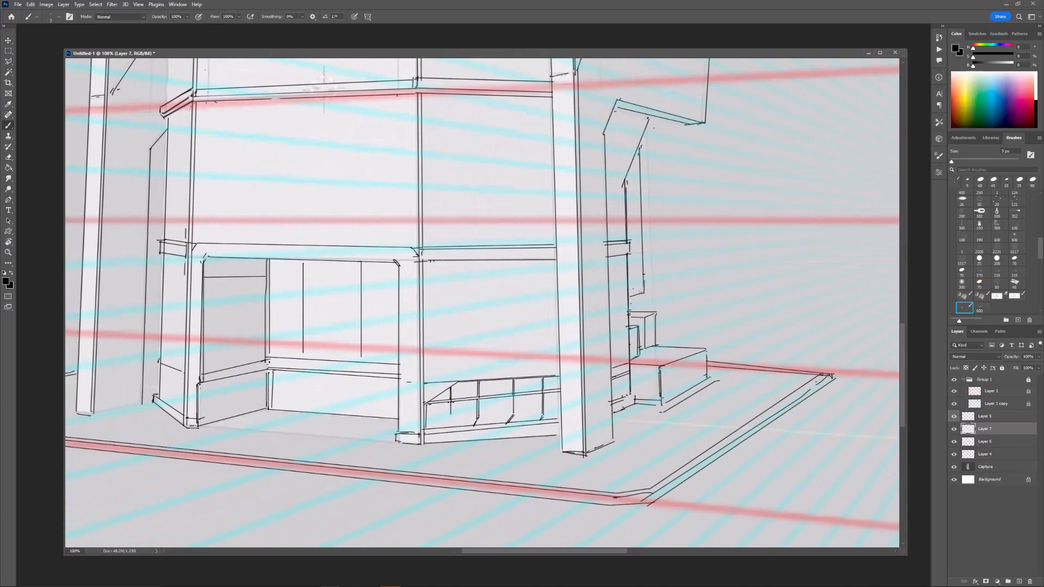
# Step: Erase the uneven bar near the panel's bevelled end and redraw it as a straight vertical
pyautogui.hotkey('ctrl', '-')
pyautogui.hotkey('ctrl', '-')
pyautogui.hotkey('ctrl', '-')
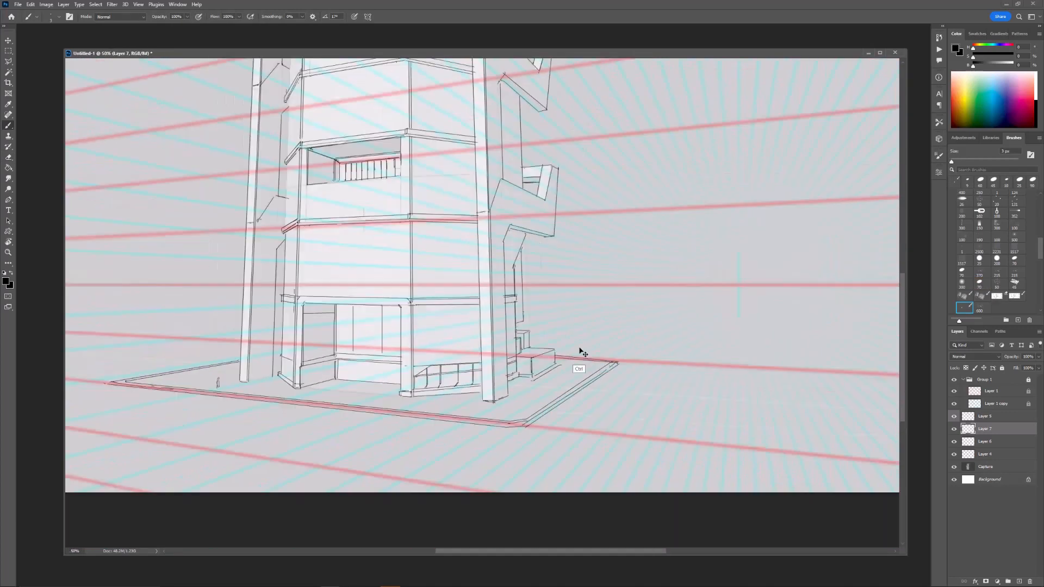
pyautogui.hotkey('ctrl', '+')
pyautogui.hotkey('ctrl', '+')
pyautogui.hotkey('ctrl', '+')
pyautogui.hotkey('ctrl', '-')
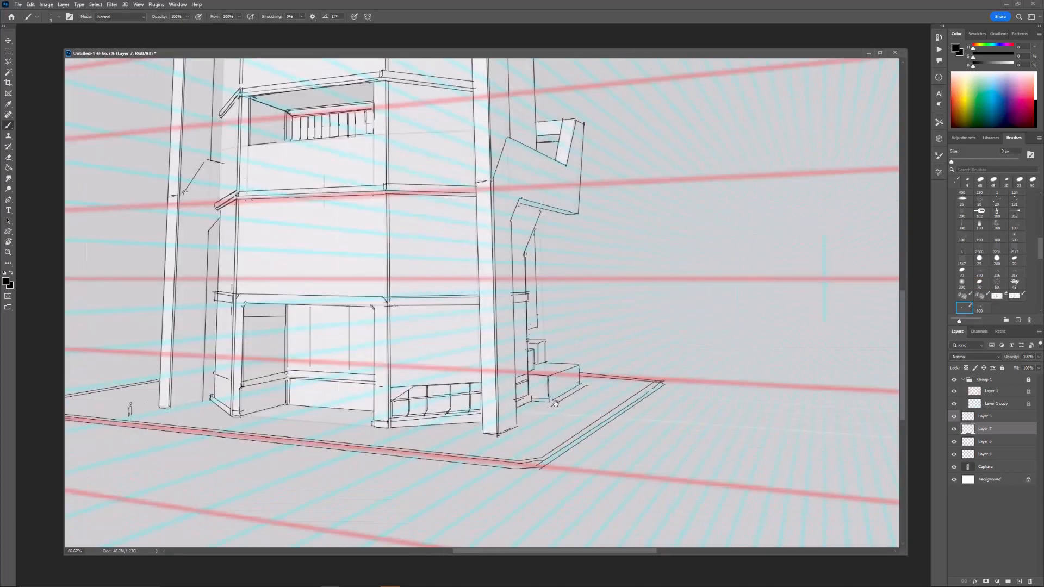
pyautogui.moveTo(536, 339); pyautogui.dragTo(523, 332)
pyautogui.hotkey('ctrl', '+')
pyautogui.press('m')
pyautogui.click(373, 411)
pyautogui.press('Return')
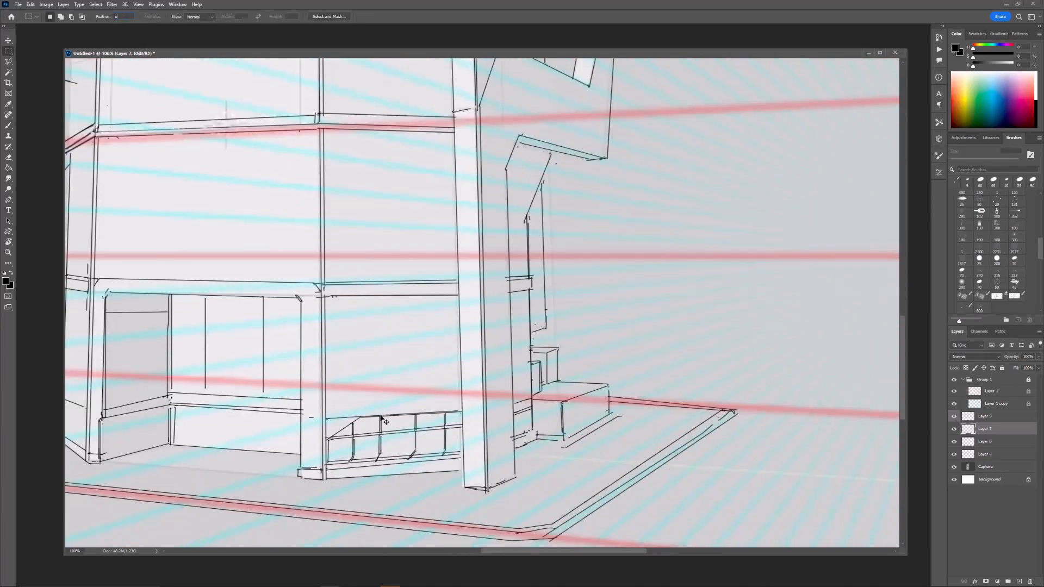
pyautogui.click(376, 439)
pyautogui.press('Return')
pyautogui.press('Return')
pyautogui.press('Return')
pyautogui.press('Return')
pyautogui.press('Return')
pyautogui.press('e')
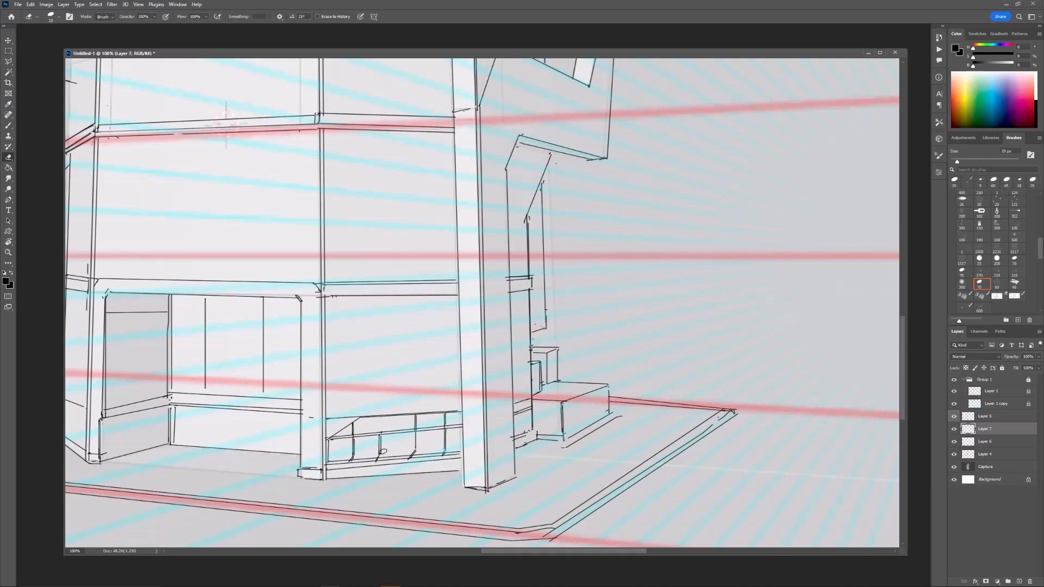
pyautogui.press('b')
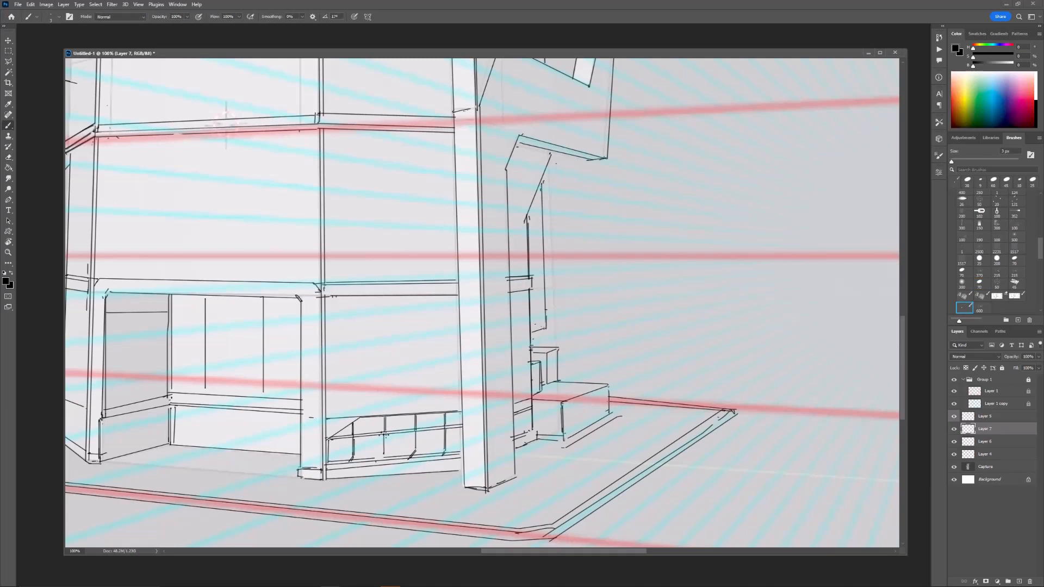
pyautogui.moveTo(385, 435); pyautogui.dragTo(385, 455)
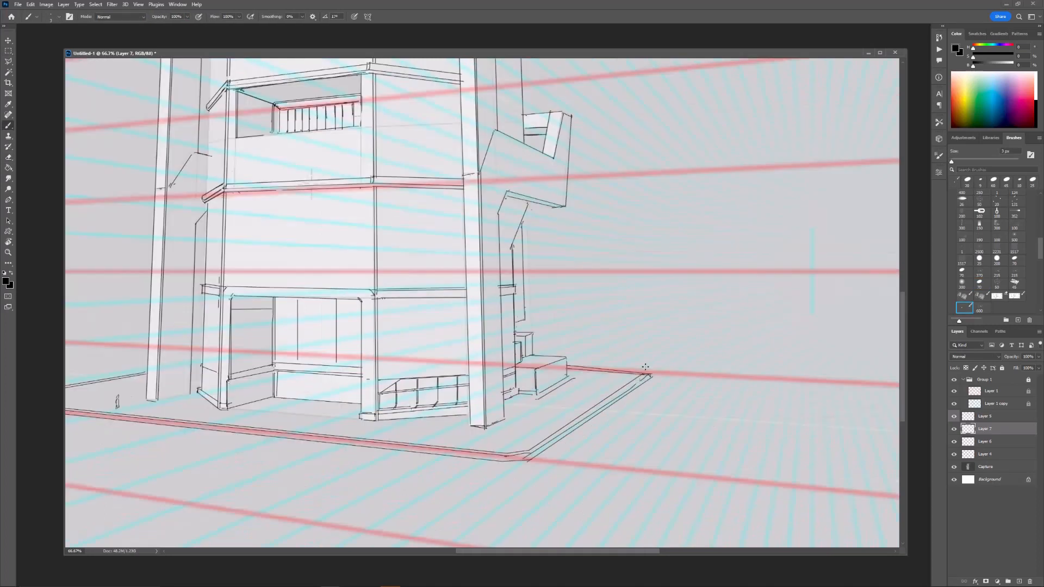
# Step: Touch up the remaining panel bars and continue the bar pattern on the far side of the fin
pyautogui.press('e')
pyautogui.press('b')
pyautogui.moveTo(416, 436)
pyautogui.mouseDown()
pyautogui.moveTo(415, 456)
pyautogui.moveTo(372, 474)
pyautogui.mouseUp()
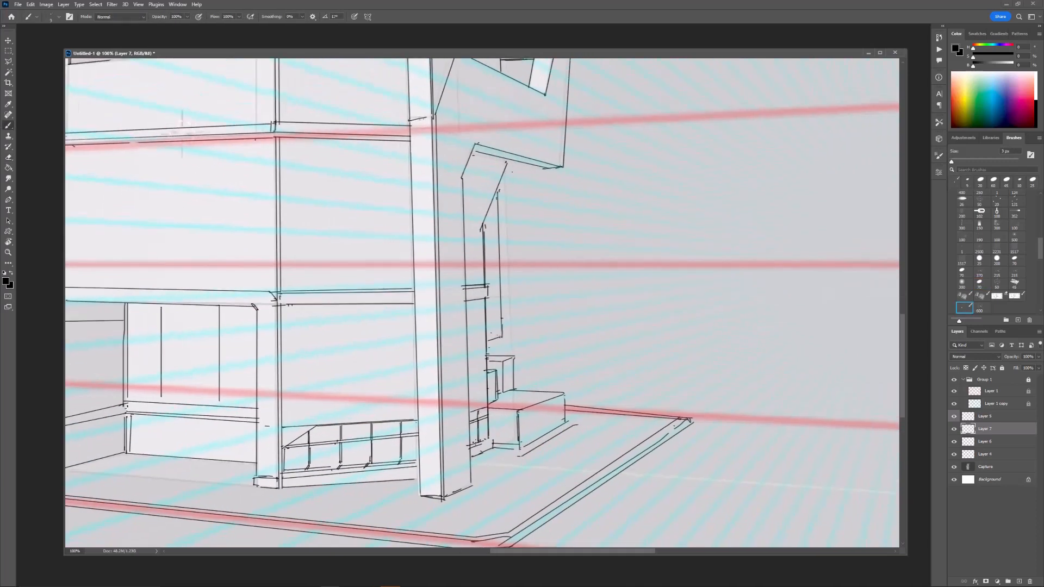
pyautogui.hotkey('ctrl', '-')
pyautogui.press('e')
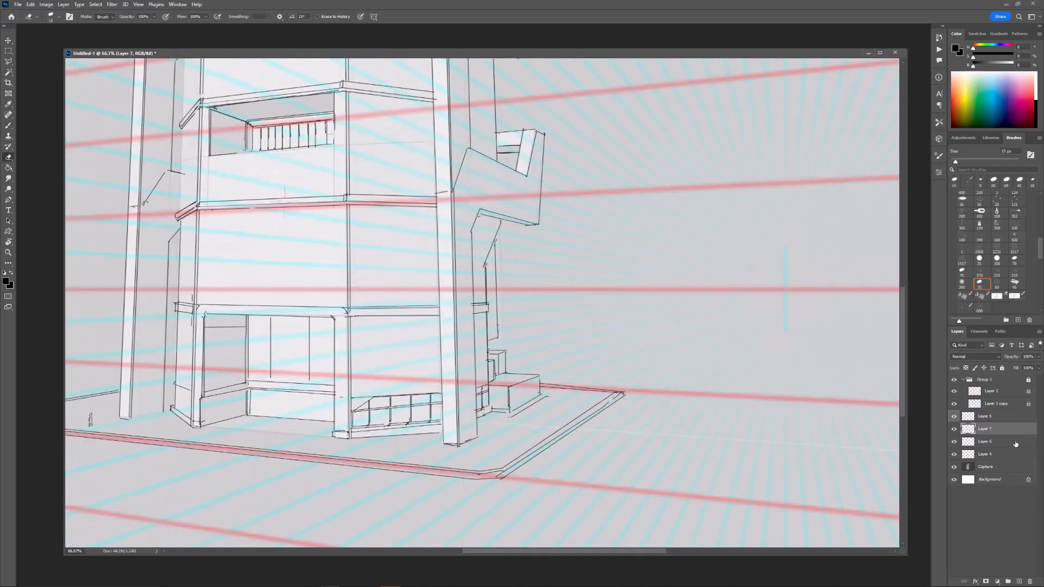
# Step: Move Layer 6 below Layer 4 and copy its lassoed low-panel lines onto a new layer
pyautogui.moveTo(982, 442); pyautogui.dragTo(981, 461)
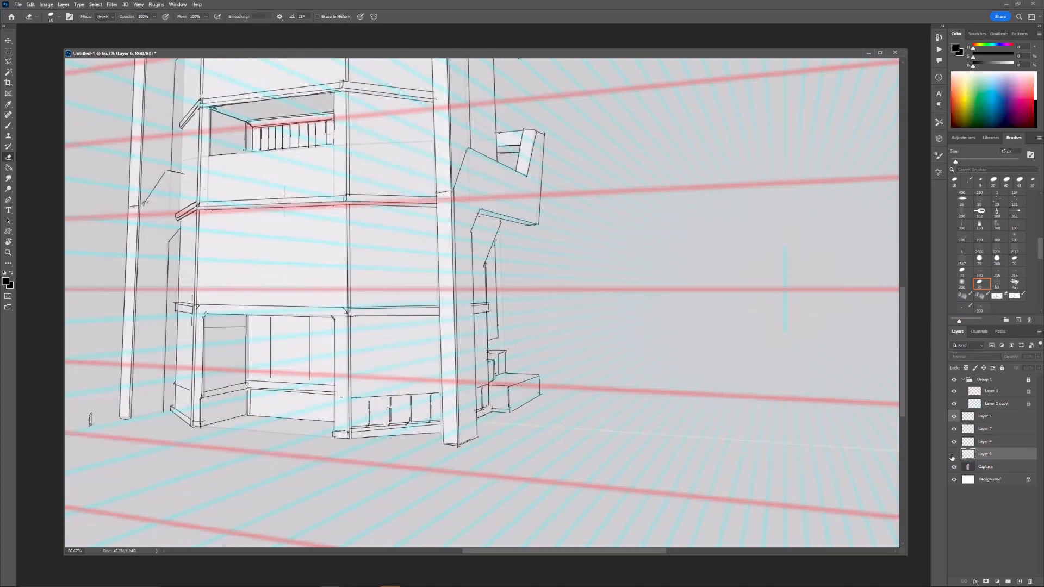
pyautogui.press('l')
pyautogui.click(330, 394)
pyautogui.click(455, 363)
pyautogui.click(511, 375)
pyautogui.click(462, 462)
pyautogui.doubleClick(334, 438)
pyautogui.hotkey('ctrl', 'j')
# Step: Erase the low-panel lines from Layer 6 and merge the copied lines into Layer 4
pyautogui.click(990, 471)
pyautogui.press('e')
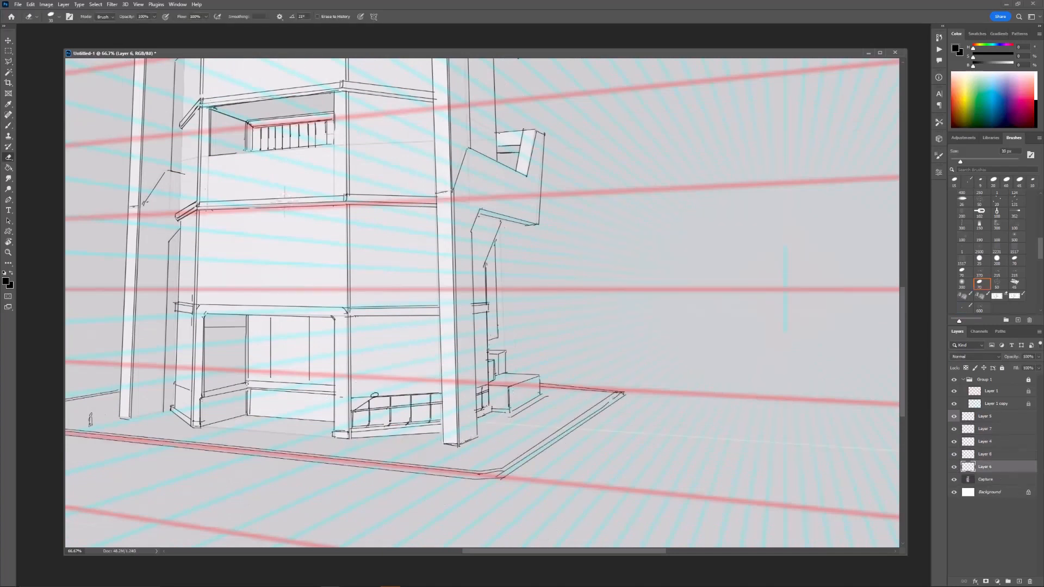
pyautogui.click(339, 402)
pyautogui.keyDown('ctrl'); pyautogui.click(984, 442); pyautogui.keyUp('ctrl')
pyautogui.hotkey('ctrl', 'e')
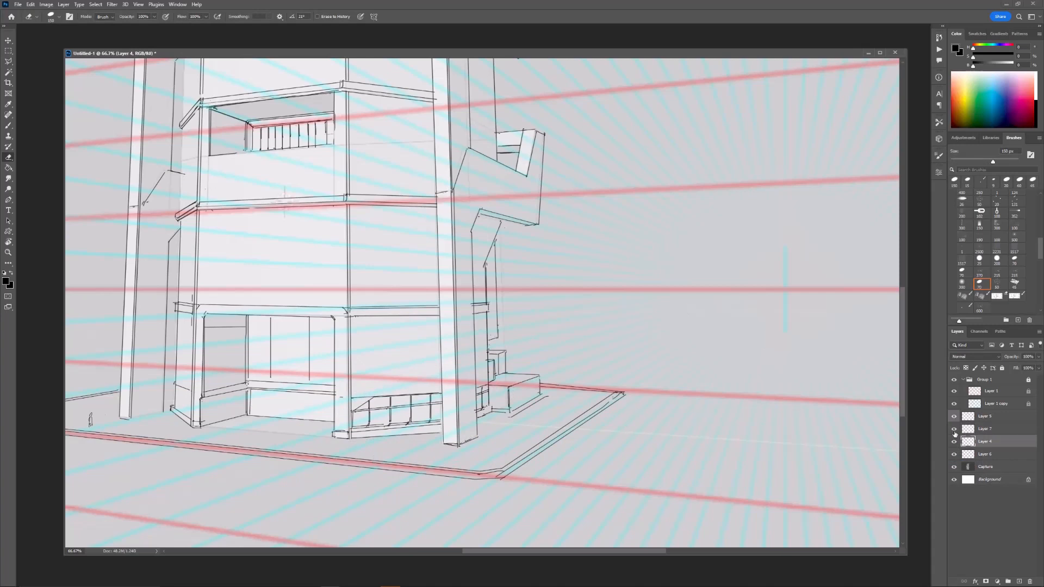
# Step: On Layer 4, erase the vertical wall edge behind the fin and redraw it straight down to the side steps
pyautogui.click(996, 431)
pyautogui.click(972, 445)
pyautogui.press('[')
pyautogui.press('[')
pyautogui.press('[')
pyautogui.press('[')
pyautogui.press('[')
pyautogui.press('[')
pyautogui.press('[')
pyautogui.press('[')
pyautogui.press('[')
pyautogui.press('[')
pyautogui.press('[')
pyautogui.click(489, 316)
pyautogui.keyDown('shift'); pyautogui.click(490, 380); pyautogui.keyUp('shift')
pyautogui.press('b')
pyautogui.click(490, 319)
pyautogui.keyDown('shift'); pyautogui.click(490, 379); pyautogui.keyUp('shift')
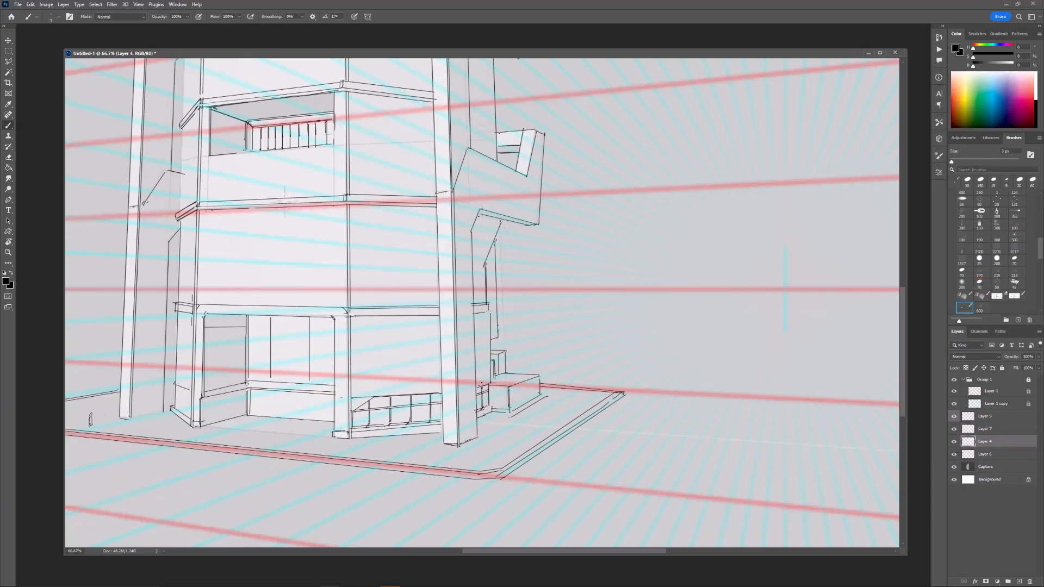
# Step: Redraw the low panel's top edge as a straight line from the corner pillar to the fin
pyautogui.click(351, 397)
pyautogui.keyDown('shift'); pyautogui.click(441, 393); pyautogui.keyUp('shift')
pyautogui.moveTo(388, 343); pyautogui.dragTo(541, 379)
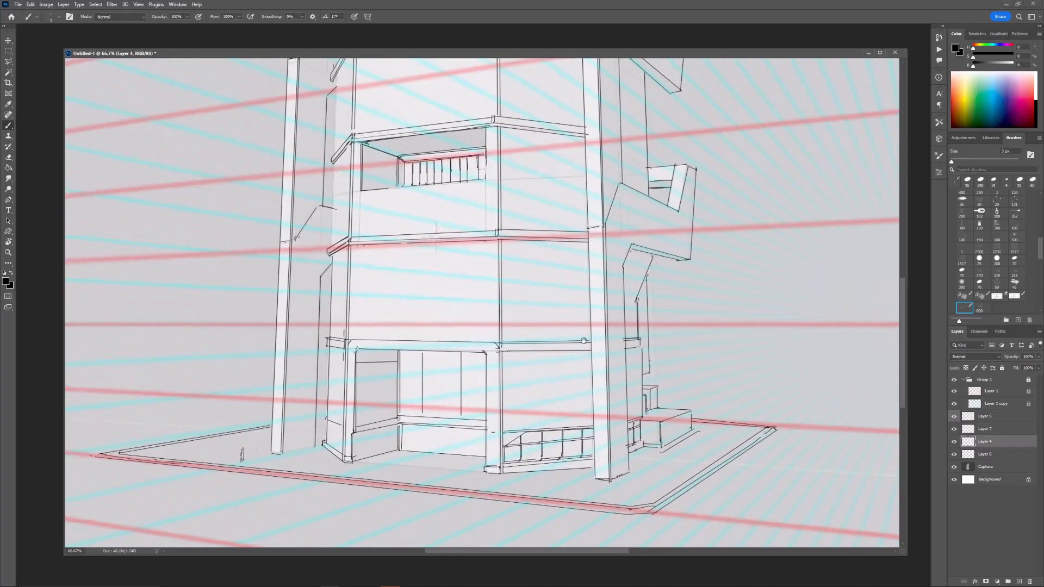
# Step: Clean up the lower part of the tower's narrow left face and redraw the sloping band line above its base
pyautogui.moveTo(574, 337); pyautogui.dragTo(449, 344)
pyautogui.click(955, 444)
pyautogui.click(956, 444)
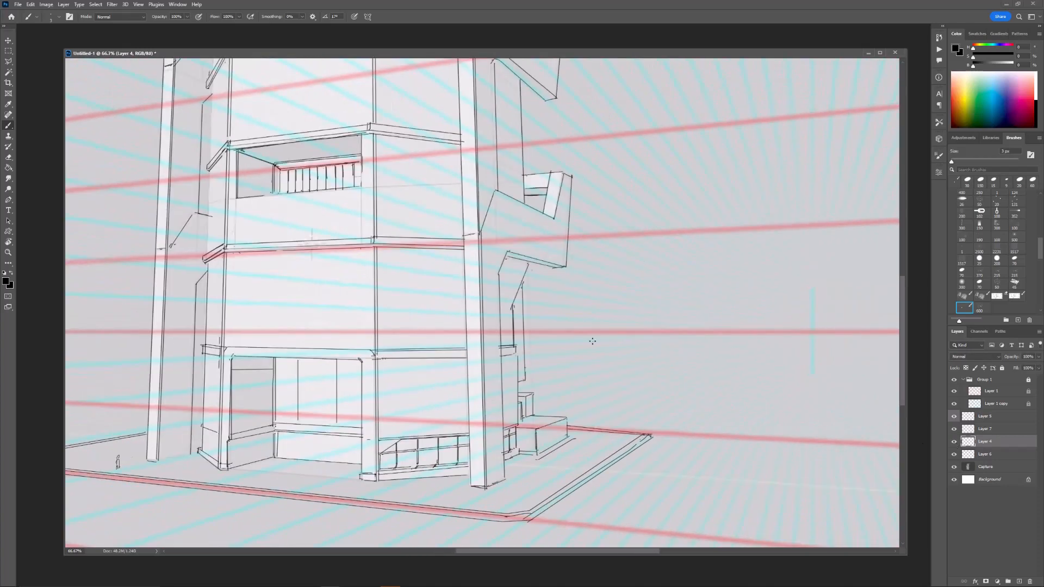
pyautogui.moveTo(338, 339)
pyautogui.mouseDown()
pyautogui.moveTo(391, 325)
pyautogui.moveTo(604, 360)
pyautogui.mouseUp()
pyautogui.hotkey('ctrl', '+')
pyautogui.hotkey('ctrl', '+')
pyautogui.press('e')
pyautogui.moveTo(457, 498); pyautogui.dragTo(458, 512)
pyautogui.moveTo(469, 319); pyautogui.dragTo(473, 463)
pyautogui.hotkey('ctrl', '-')
pyautogui.hotkey('ctrl', '-')
pyautogui.hotkey('ctrl', '+')
pyautogui.moveTo(478, 275); pyautogui.dragTo(483, 392)
pyautogui.press('b')
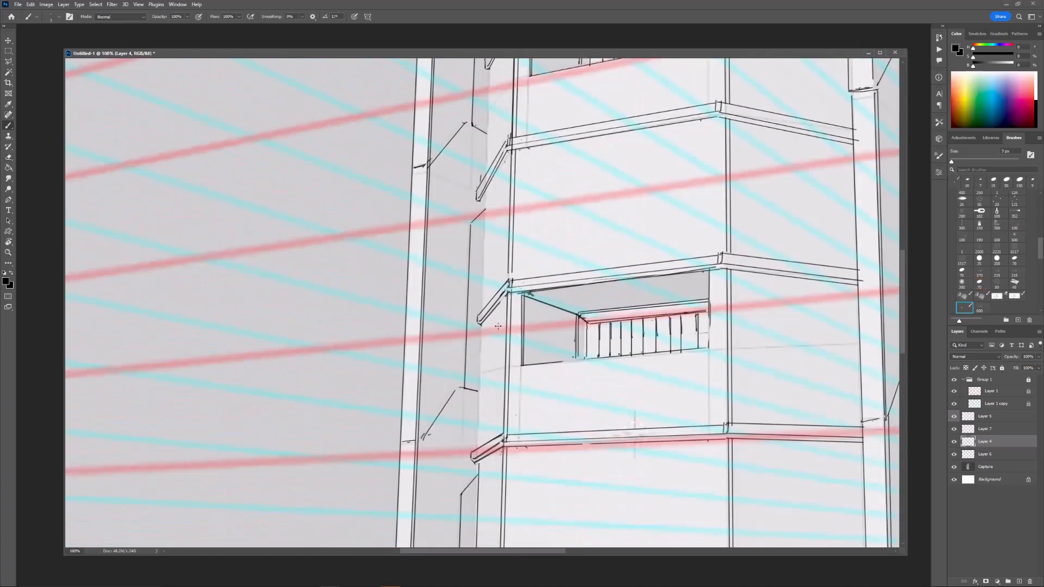
pyautogui.moveTo(568, 489); pyautogui.dragTo(551, 245)
pyautogui.moveTo(469, 464)
pyautogui.mouseDown()
pyautogui.moveTo(475, 430)
pyautogui.moveTo(460, 427)
pyautogui.mouseUp()
pyautogui.press('e')
pyautogui.press('b')
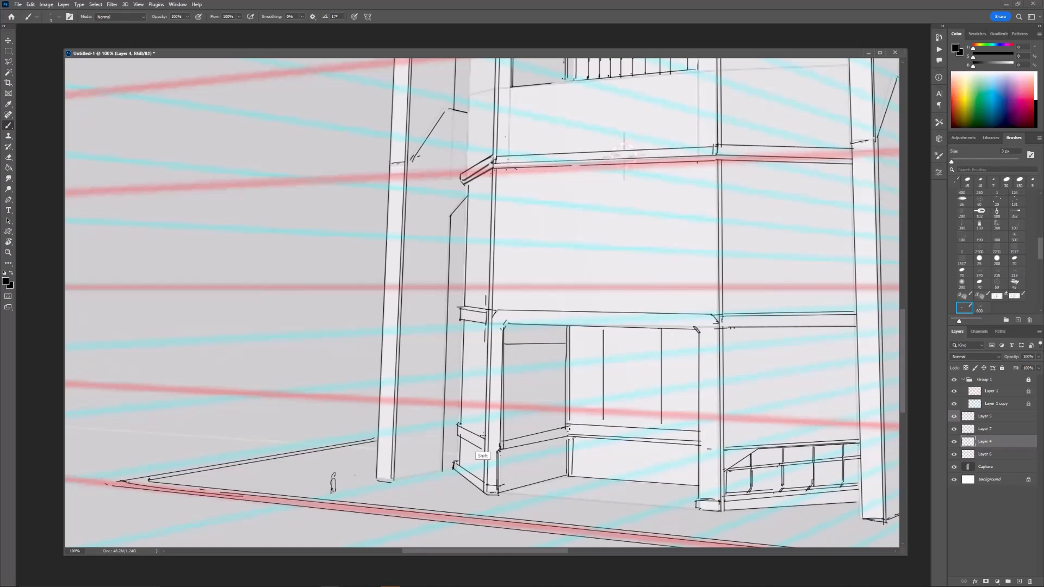
# Step: Draw the small barred low panel with its slanted top corner on the base of the tower's narrow left face
pyautogui.hotkey('ctrl', '-')
pyautogui.hotkey('ctrl', '-')
pyautogui.moveTo(722, 325); pyautogui.dragTo(664, 338)
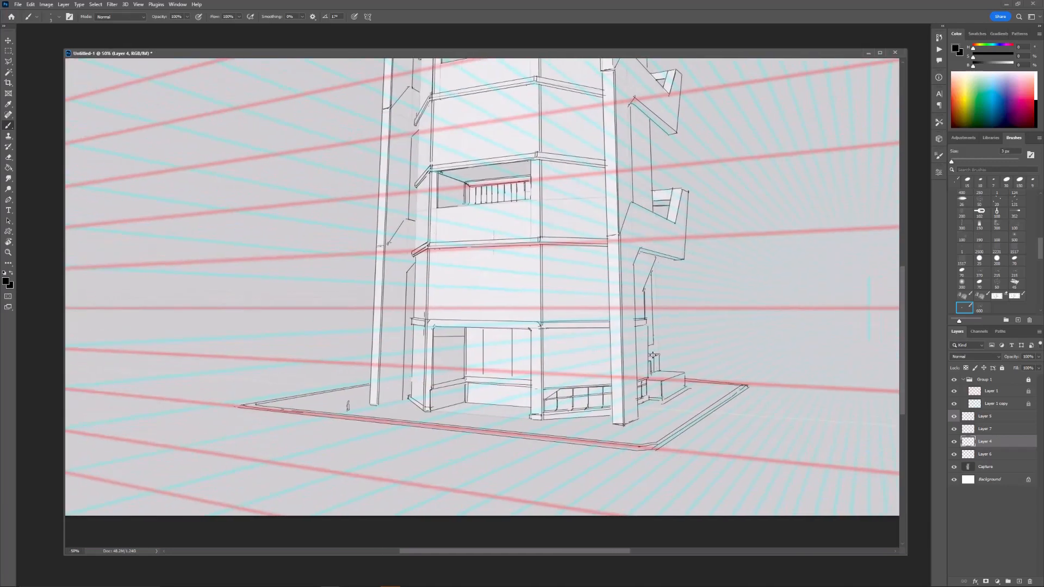
pyautogui.hotkey('ctrl', '+')
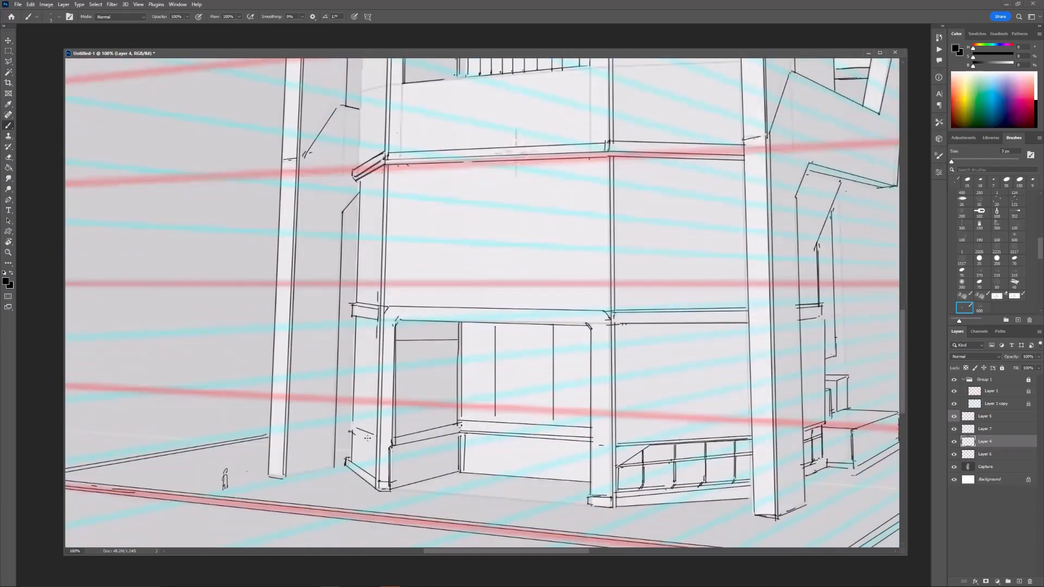
pyautogui.moveTo(368, 439); pyautogui.dragTo(374, 449)
pyautogui.moveTo(375, 449)
pyautogui.mouseDown()
pyautogui.moveTo(373, 478)
pyautogui.moveTo(377, 455)
pyautogui.moveTo(434, 439)
pyautogui.mouseUp()
pyautogui.hotkey('ctrl', 'z')
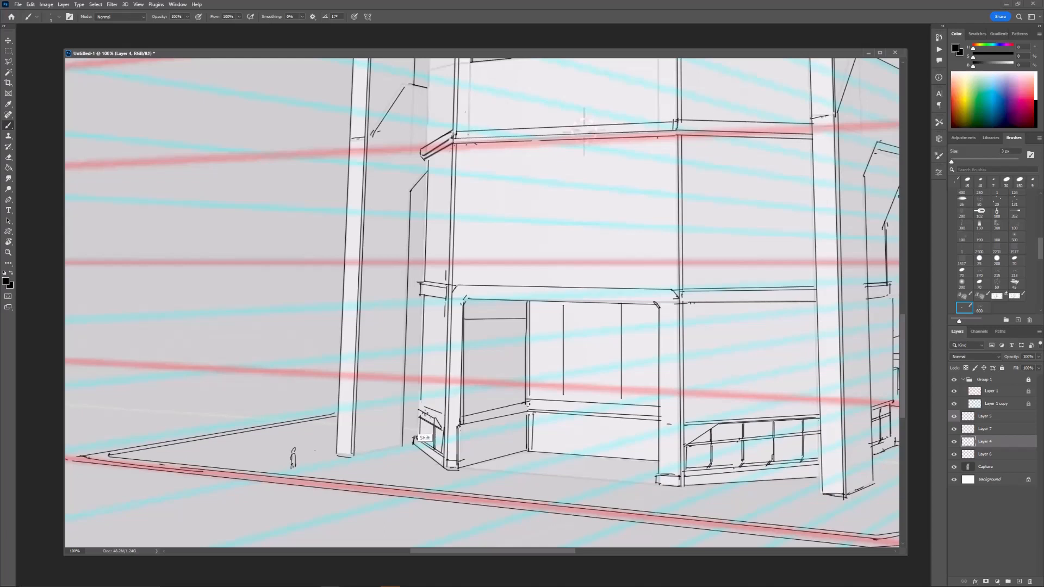
pyautogui.moveTo(425, 416); pyautogui.dragTo(426, 445)
# Step: Try scaling the pasted horizontal panel linework down to fit the low wall inside the entrance
pyautogui.hotkey('ctrl', '-')
pyautogui.hotkey('ctrl', '-')
pyautogui.moveTo(696, 289); pyautogui.dragTo(667, 319)
pyautogui.hotkey('ctrl', '+')
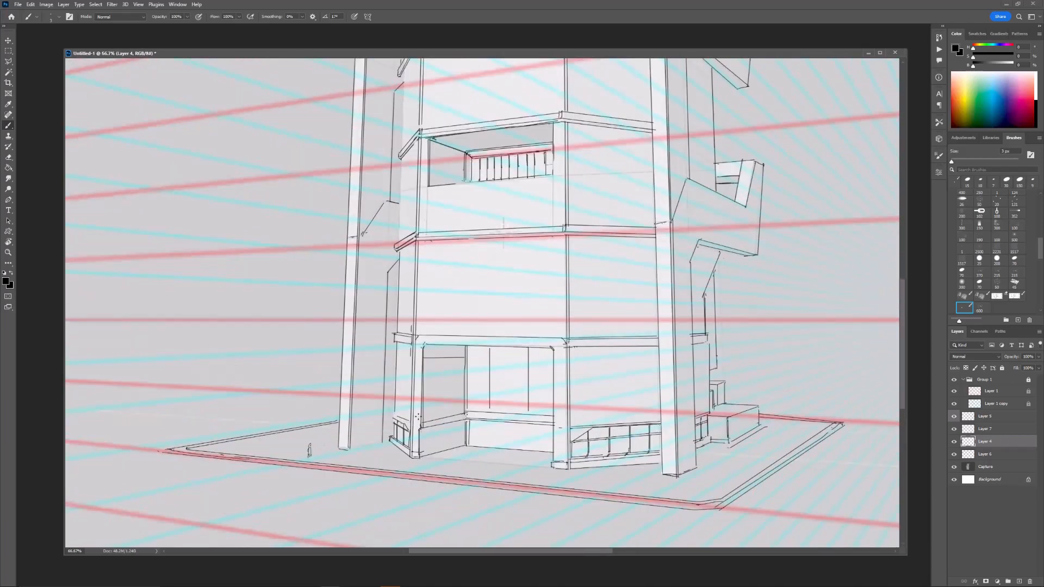
pyautogui.moveTo(542, 275); pyautogui.dragTo(487, 289)
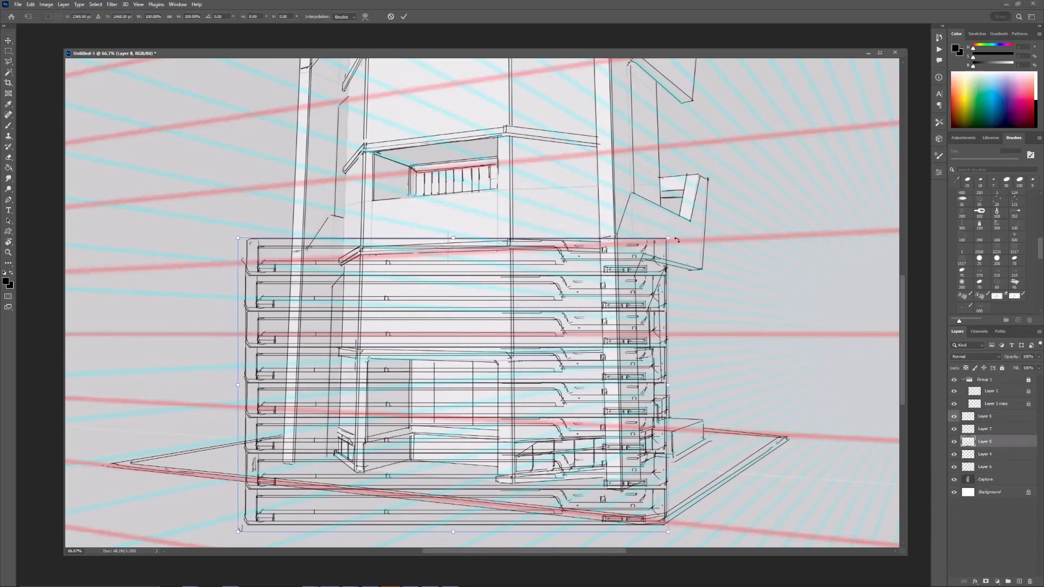
pyautogui.moveTo(670, 238); pyautogui.dragTo(360, 449)
pyautogui.moveTo(304, 523); pyautogui.dragTo(441, 430)
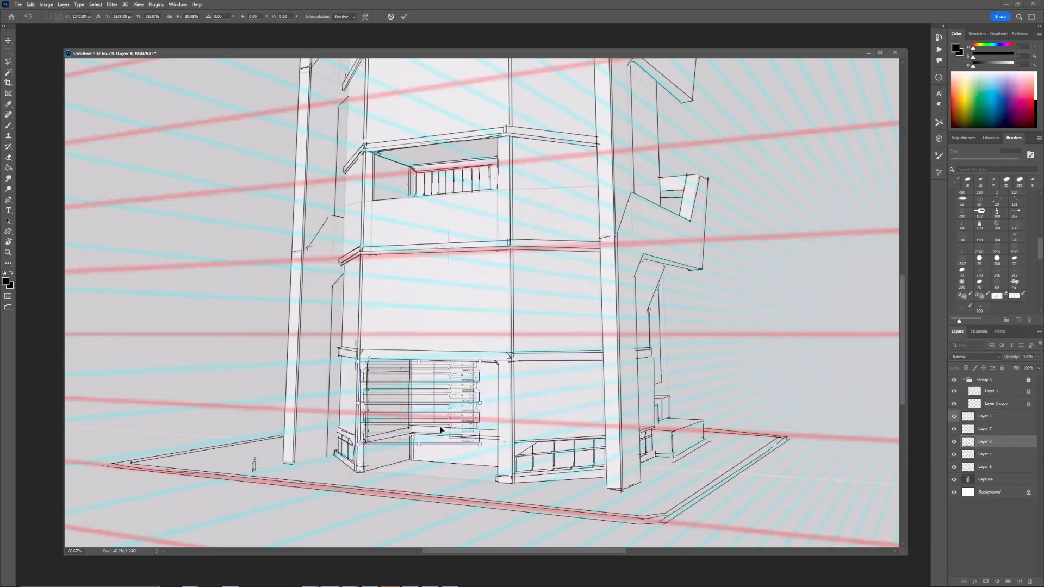
pyautogui.moveTo(424, 389); pyautogui.dragTo(478, 418)
pyautogui.moveTo(534, 389); pyautogui.dragTo(462, 440)
pyautogui.hotkey('ctrl', '+')
pyautogui.moveTo(444, 455); pyautogui.dragTo(531, 292)
pyautogui.hotkey('ctrl', '+')
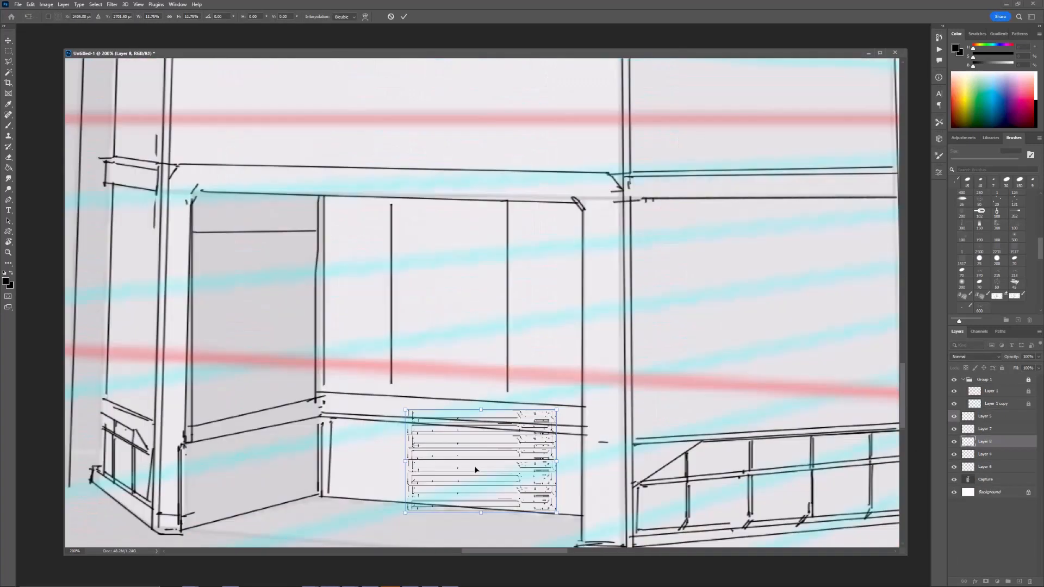
# Step: Try skewing the pasted panel linework to the entrance wall's perspective, and delete it
pyautogui.moveTo(477, 471); pyautogui.dragTo(459, 464)
pyautogui.keyDown('ctrl'); pyautogui.moveTo(540, 455); pyautogui.dragTo(539, 471); pyautogui.keyUp('ctrl')
pyautogui.moveTo(464, 410); pyautogui.dragTo(464, 423)
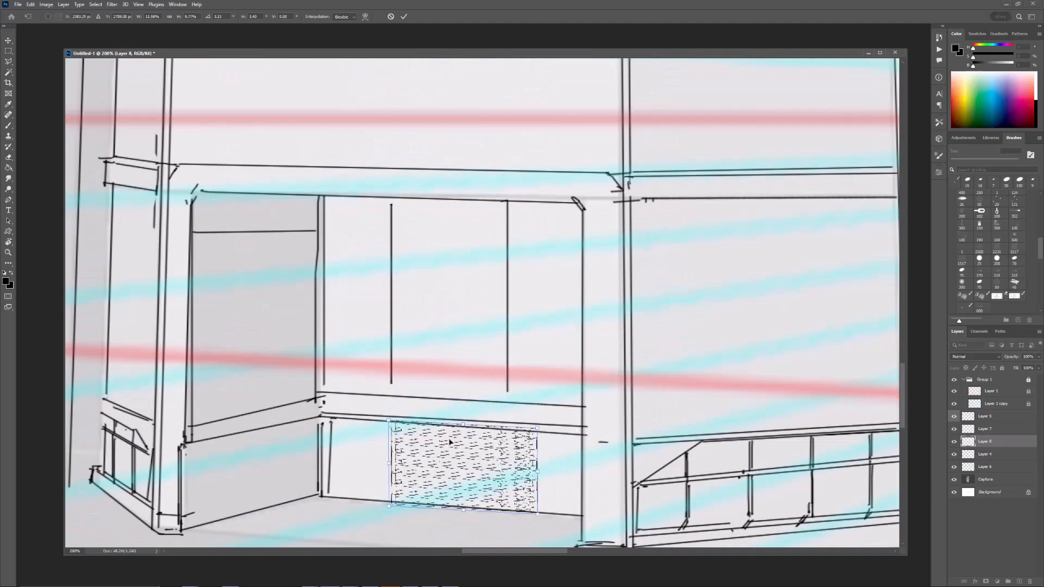
pyautogui.keyDown('ctrl'); pyautogui.moveTo(388, 458); pyautogui.dragTo(423, 463); pyautogui.keyUp('ctrl')
pyautogui.keyDown('ctrl'); pyautogui.moveTo(538, 472); pyautogui.dragTo(516, 468); pyautogui.keyUp('ctrl')
pyautogui.press('Return')
pyautogui.hotkey('ctrl', '-')
pyautogui.hotkey('ctrl', '-')
pyautogui.hotkey('ctrl', '-')
pyautogui.hotkey('ctrl', '-')
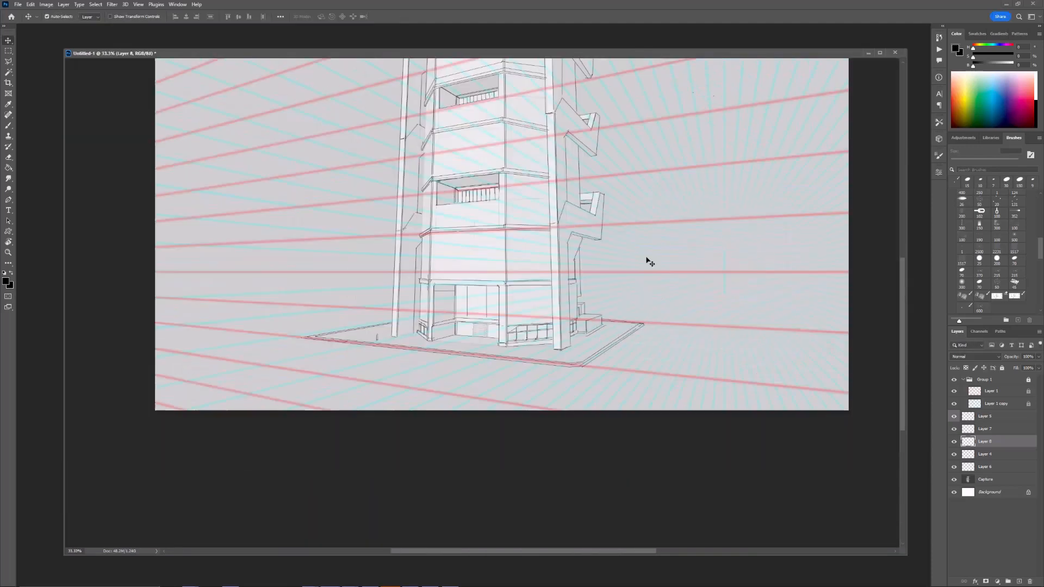
pyautogui.moveTo(657, 212); pyautogui.dragTo(633, 324)
pyautogui.press('Delete')
# Step: On a new layer, draw a straight perspective line across the low wall beneath the entrance's back counter
pyautogui.hotkey('ctrl', '+')
pyautogui.moveTo(440, 415); pyautogui.dragTo(462, 356)
pyautogui.click(1019, 581)
pyautogui.press('e')
pyautogui.hotkey('ctrl', '+')
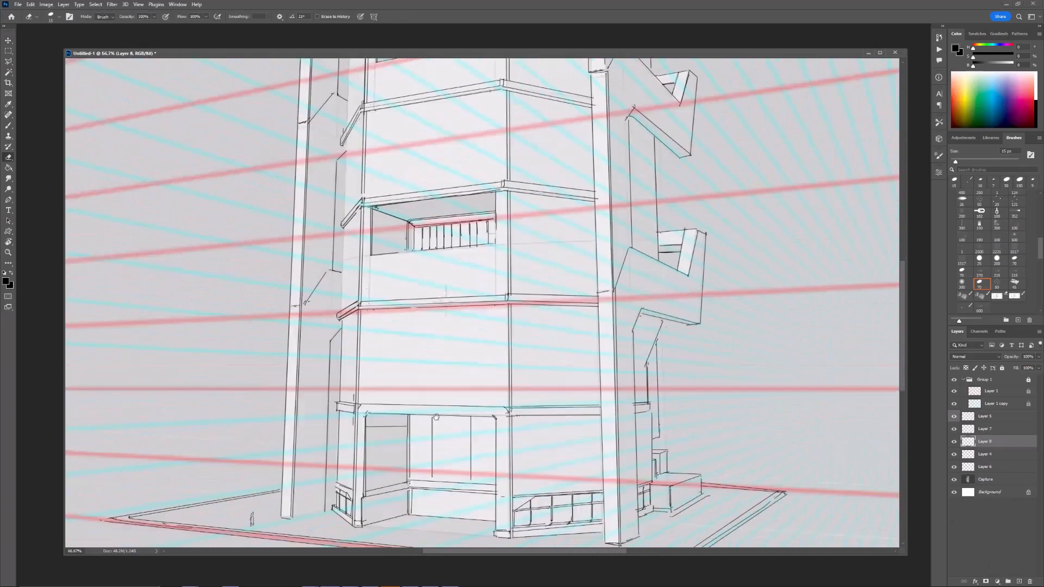
pyautogui.moveTo(450, 498); pyautogui.dragTo(458, 423)
pyautogui.press('b')
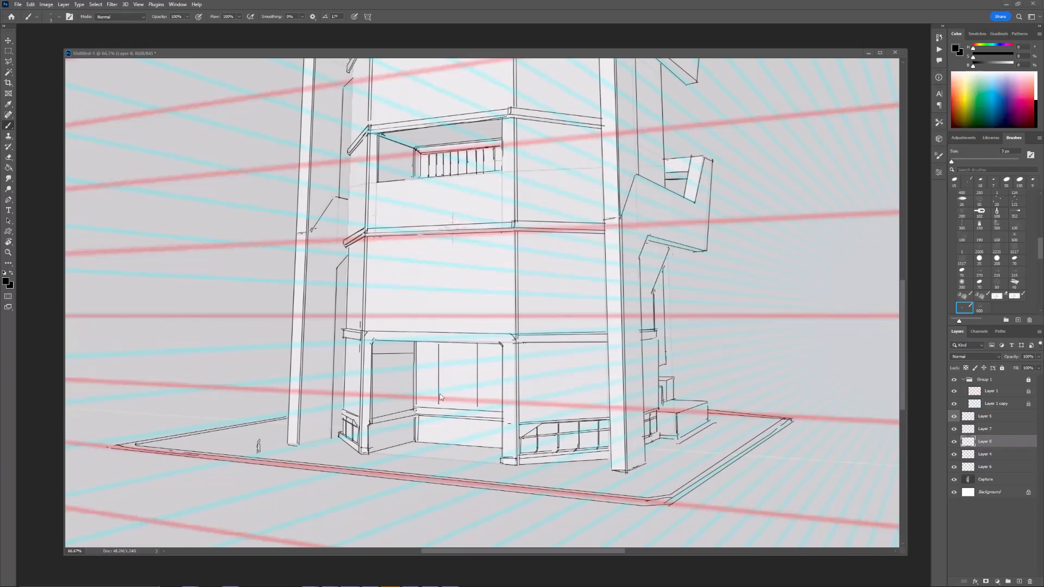
pyautogui.hotkey('ctrl', '+')
pyautogui.moveTo(441, 398); pyautogui.dragTo(441, 335)
pyautogui.click(387, 424)
pyautogui.keyDown('shift'); pyautogui.click(512, 431); pyautogui.keyUp('shift')
pyautogui.hotkey('ctrl', 'z')
pyautogui.click(385, 423)
pyautogui.keyDown('shift'); pyautogui.click(512, 429); pyautogui.keyUp('shift')
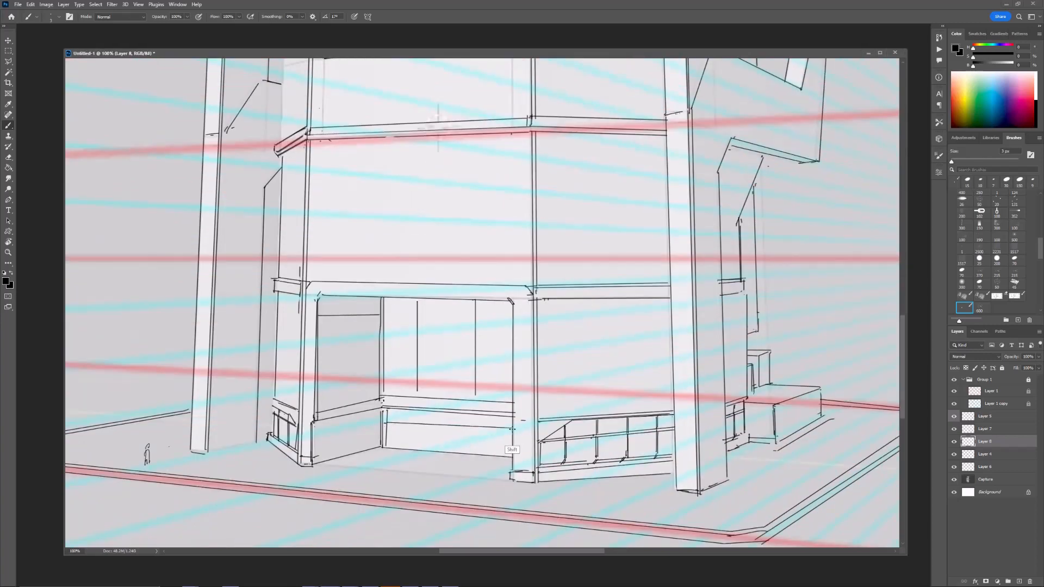
pyautogui.hotkey('ctrl', 'z')
pyautogui.click(387, 423)
pyautogui.keyDown('shift'); pyautogui.click(510, 432); pyautogui.keyUp('shift')
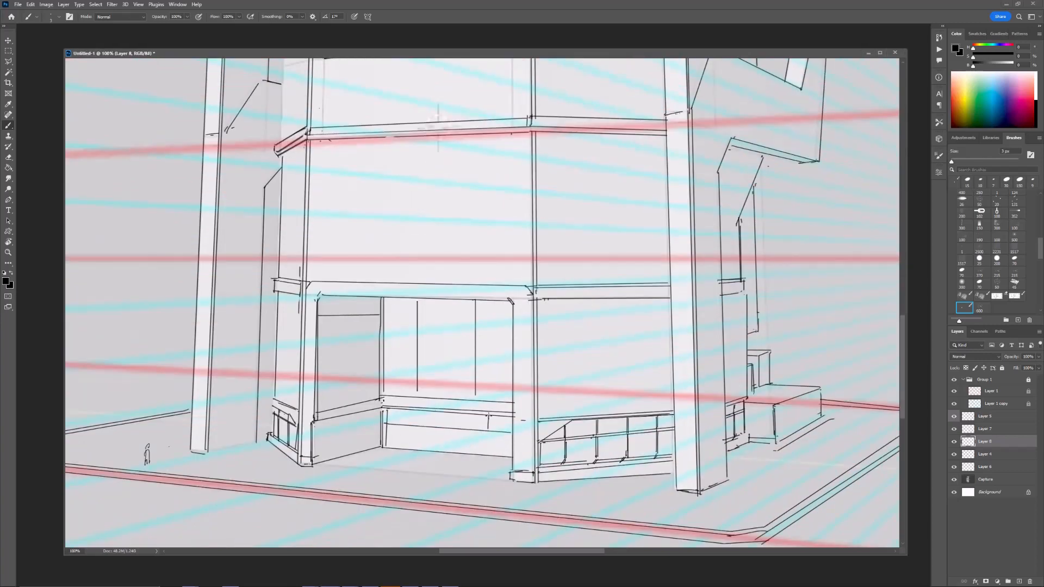
# Step: Draw stepped recess lines, short vertical dividers and a chamfered panel on the low wall beneath the back counter
pyautogui.click(434, 434)
pyautogui.keyDown('shift'); pyautogui.click(465, 437); pyautogui.keyUp('shift')
pyautogui.keyDown('shift'); pyautogui.click(466, 455); pyautogui.keyUp('shift')
pyautogui.moveTo(416, 451); pyautogui.dragTo(416, 427)
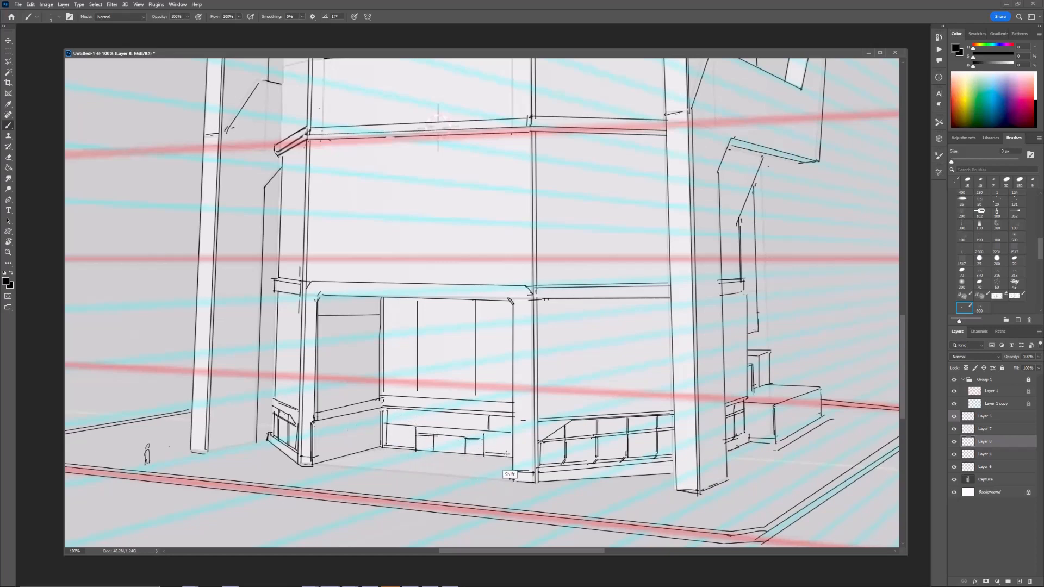
pyautogui.moveTo(411, 433); pyautogui.dragTo(411, 445)
pyautogui.moveTo(374, 357); pyautogui.dragTo(388, 363)
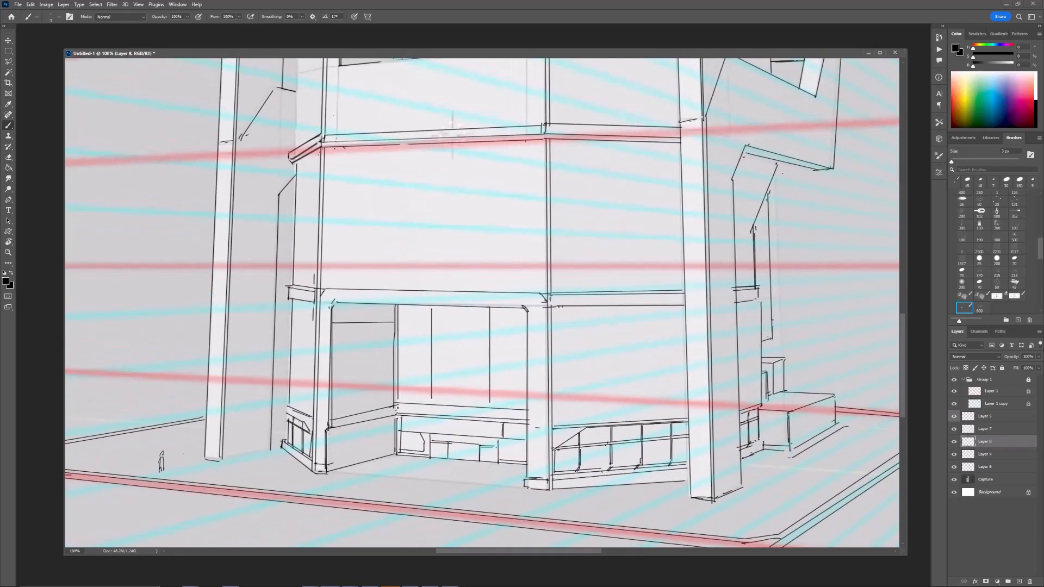
# Step: Draw the boxed counter end on the entrance's left inner wall and merge the detail layers down into Layer 6
pyautogui.click(326, 429)
pyautogui.keyDown('shift'); pyautogui.click(342, 430); pyautogui.keyUp('shift')
pyautogui.moveTo(342, 430); pyautogui.dragTo(342, 444)
pyautogui.click(327, 443)
pyautogui.keyDown('shift'); pyautogui.click(342, 444); pyautogui.keyUp('shift')
pyautogui.press('e')
pyautogui.hotkey('ctrl', 'e')
pyautogui.hotkey('ctrl', 'e')
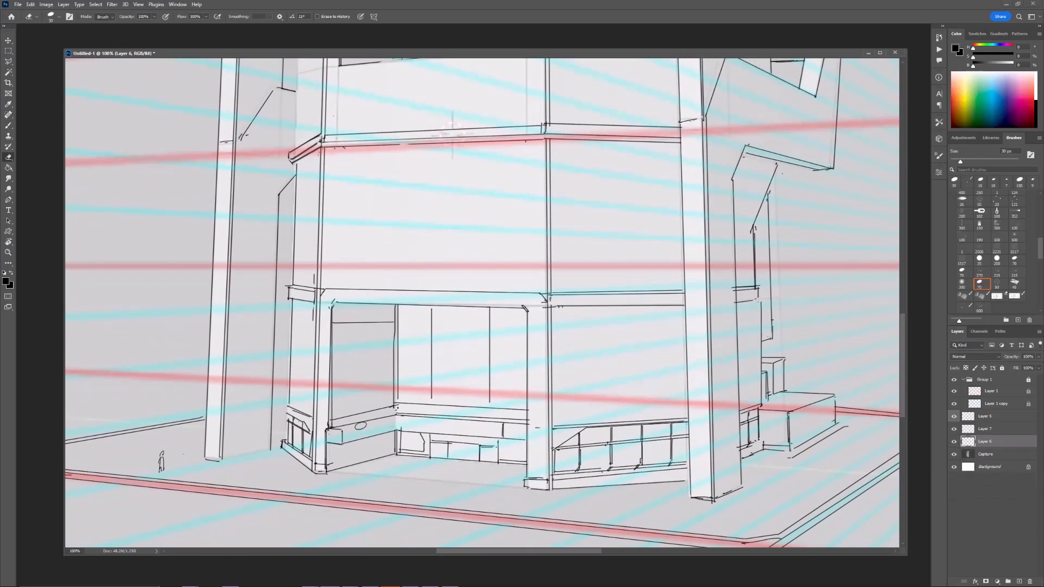
# Step: Extend the counter's edges along the left inner wall to the back corner and add vertical dividers beneath it
pyautogui.press('b')
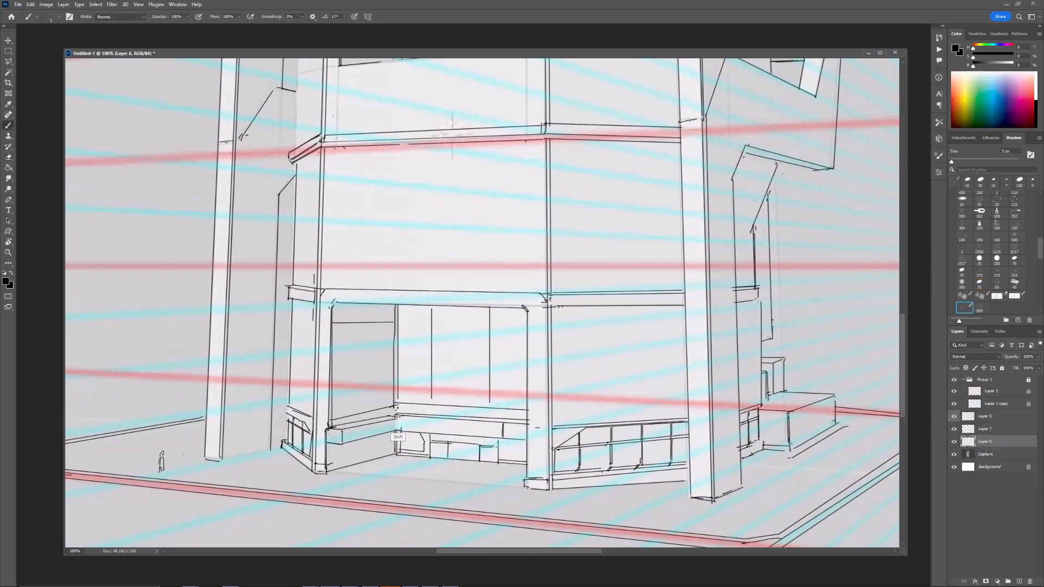
pyautogui.moveTo(398, 417)
pyautogui.mouseDown()
pyautogui.moveTo(398, 430)
pyautogui.moveTo(358, 463)
pyautogui.moveTo(377, 459)
pyautogui.mouseUp()
pyautogui.press('e')
pyautogui.press('b')
pyautogui.keyDown('shift'); pyautogui.click(396, 452); pyautogui.keyUp('shift')
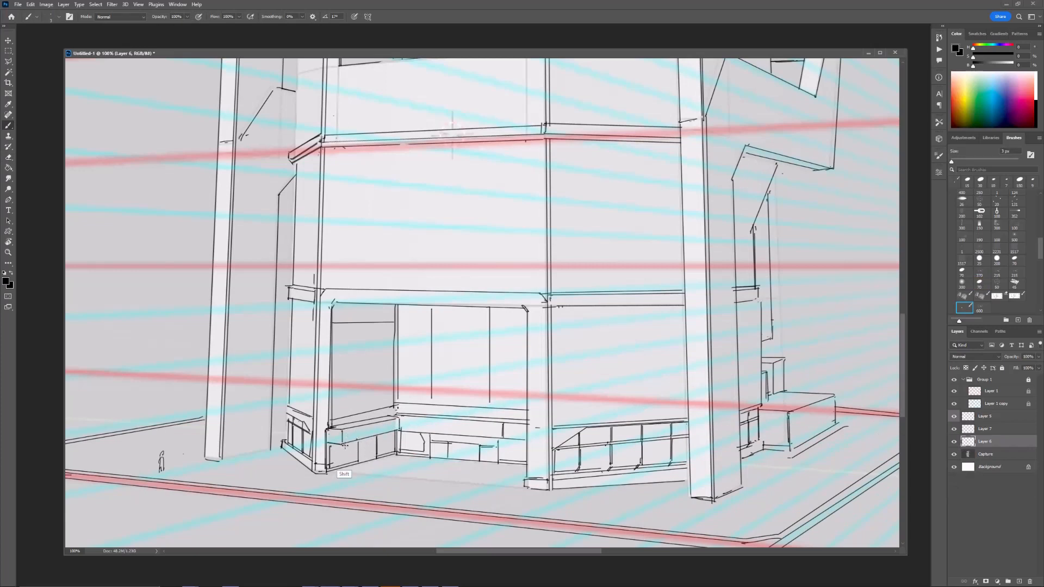
pyautogui.moveTo(344, 442); pyautogui.dragTo(345, 465)
pyautogui.moveTo(389, 430)
pyautogui.mouseDown()
pyautogui.moveTo(388, 454)
pyautogui.moveTo(375, 459)
pyautogui.mouseUp()
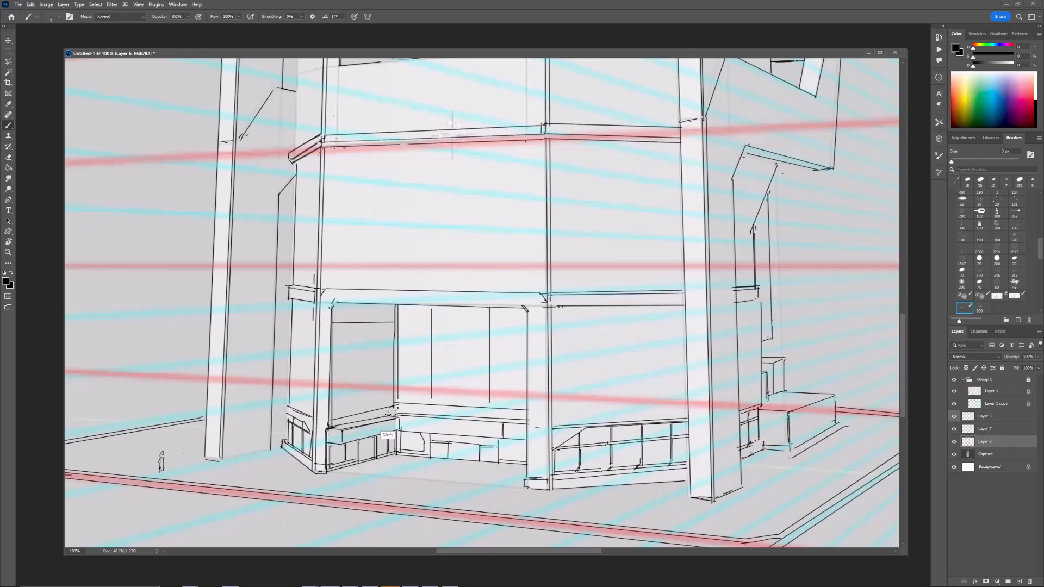
# Step: Add frame lines beside the vertical dividers on the entrance's back wall and straighten the counter edge below them
pyautogui.moveTo(426, 320)
pyautogui.mouseDown()
pyautogui.moveTo(415, 333)
pyautogui.moveTo(422, 408)
pyautogui.mouseUp()
pyautogui.moveTo(479, 325)
pyautogui.mouseDown()
pyautogui.moveTo(479, 422)
pyautogui.moveTo(493, 423)
pyautogui.mouseUp()
pyautogui.press('e')
pyautogui.moveTo(500, 423); pyautogui.dragTo(370, 417)
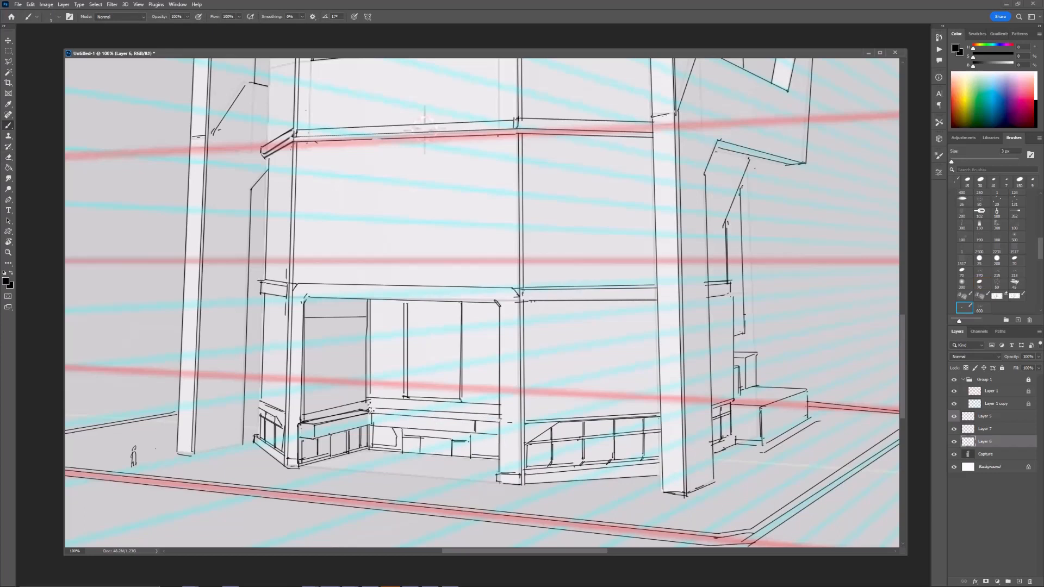
pyautogui.keyDown('shift'); pyautogui.click(505, 433); pyautogui.keyUp('shift')
# Step: Erase the entrance's right jamb line and redraw it as one straight line from the lintel to the pillar base
pyautogui.press('e')
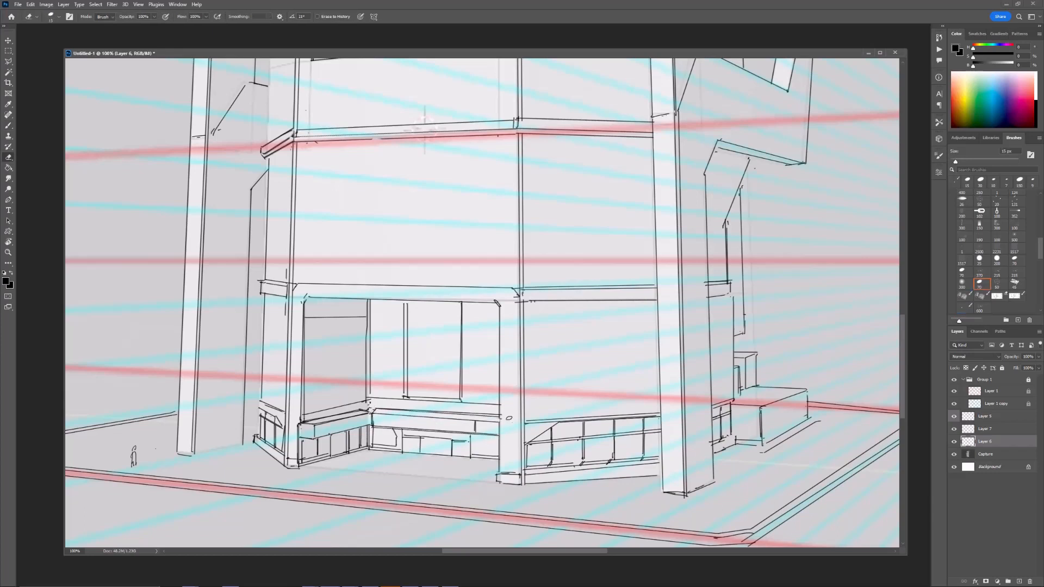
pyautogui.click(499, 308)
pyautogui.keyDown('shift'); pyautogui.click(500, 474); pyautogui.keyUp('shift')
pyautogui.press('b')
pyautogui.click(499, 308)
pyautogui.keyDown('shift'); pyautogui.click(500, 476); pyautogui.keyUp('shift')
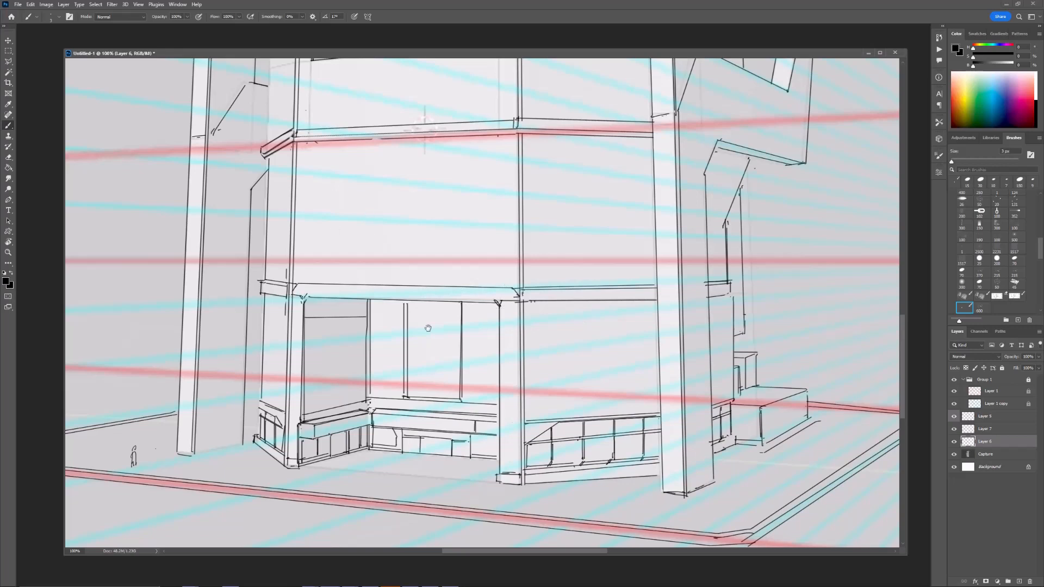
# Step: Draw a straight vertical panel line on the right wall from the ledge down to the barred low panel
pyautogui.moveTo(649, 359); pyautogui.dragTo(537, 366)
pyautogui.click(487, 309)
pyautogui.keyDown('shift'); pyautogui.click(488, 422); pyautogui.keyUp('shift')
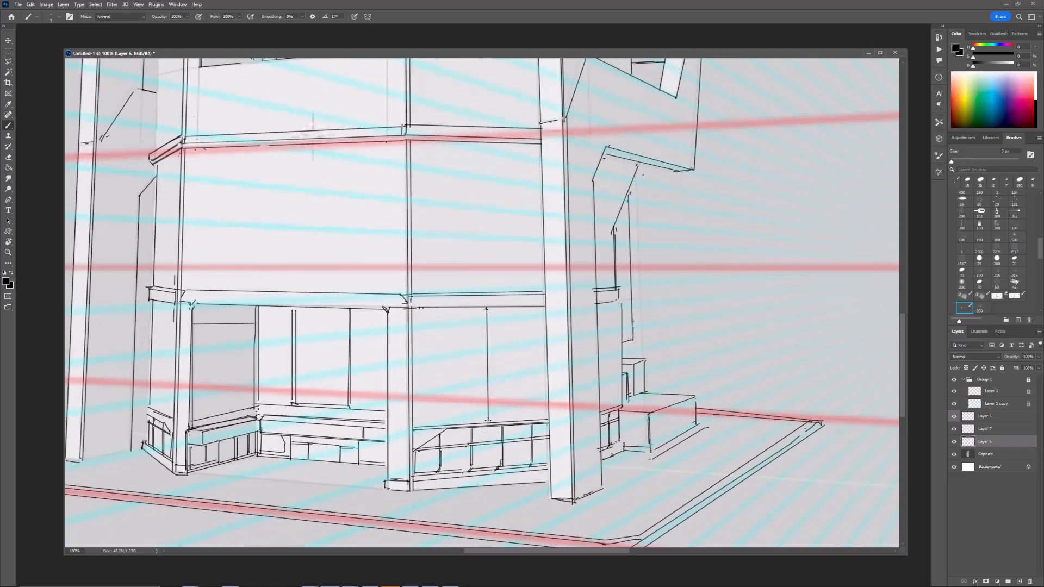
# Step: On a new layer, draw a small rectangular box projecting from the wall between the left column and the tower
pyautogui.moveTo(368, 286)
pyautogui.mouseDown()
pyautogui.moveTo(505, 292)
pyautogui.moveTo(362, 285)
pyautogui.mouseUp()
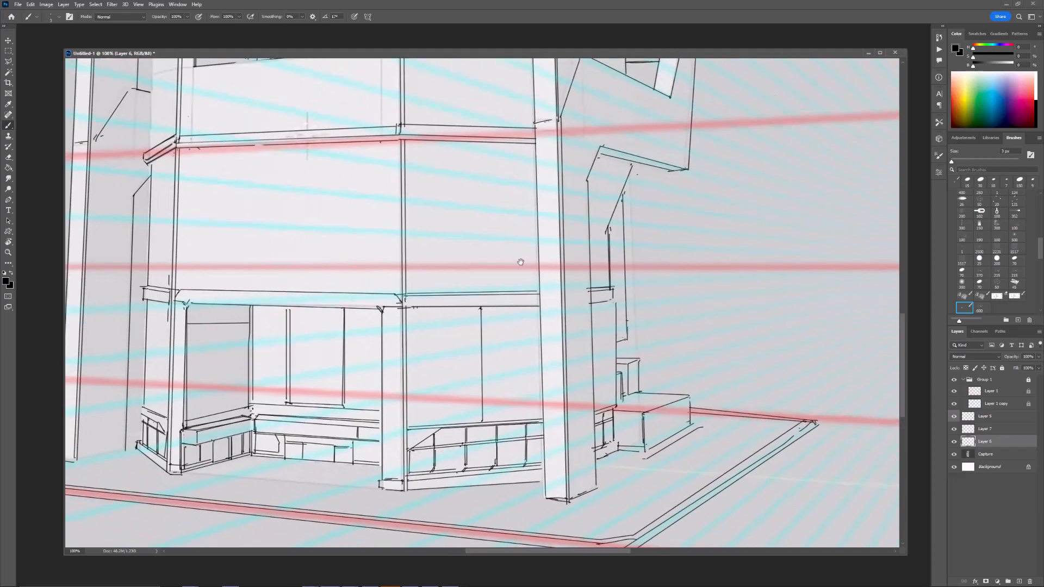
pyautogui.moveTo(520, 263); pyautogui.dragTo(522, 282)
pyautogui.hotkey('ctrl', '-')
pyautogui.moveTo(172, 424); pyautogui.dragTo(203, 487)
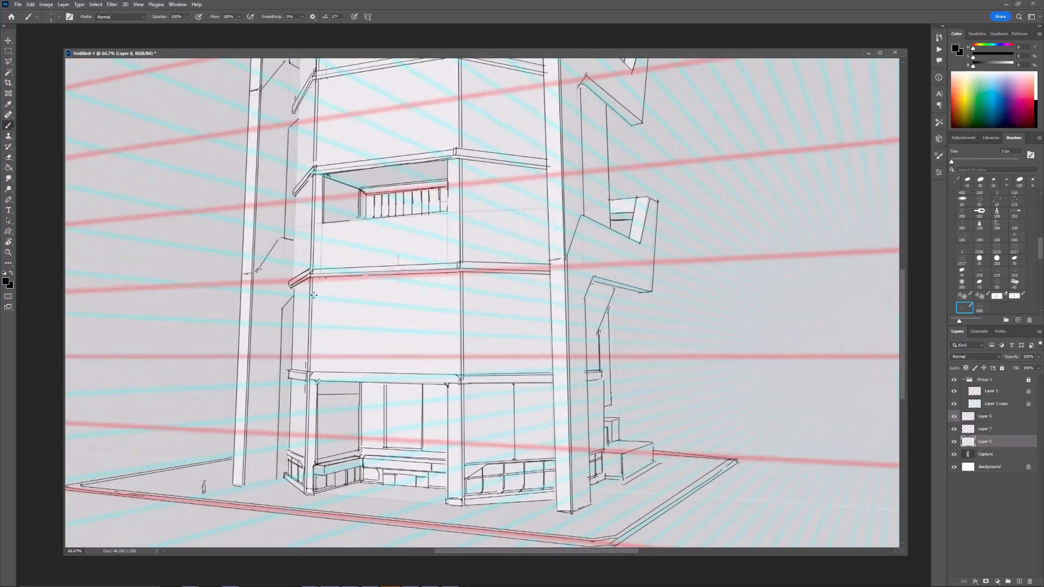
pyautogui.hotkey('ctrl', '+')
pyautogui.moveTo(220, 403); pyautogui.dragTo(458, 397)
pyautogui.moveTo(432, 509); pyautogui.dragTo(453, 397)
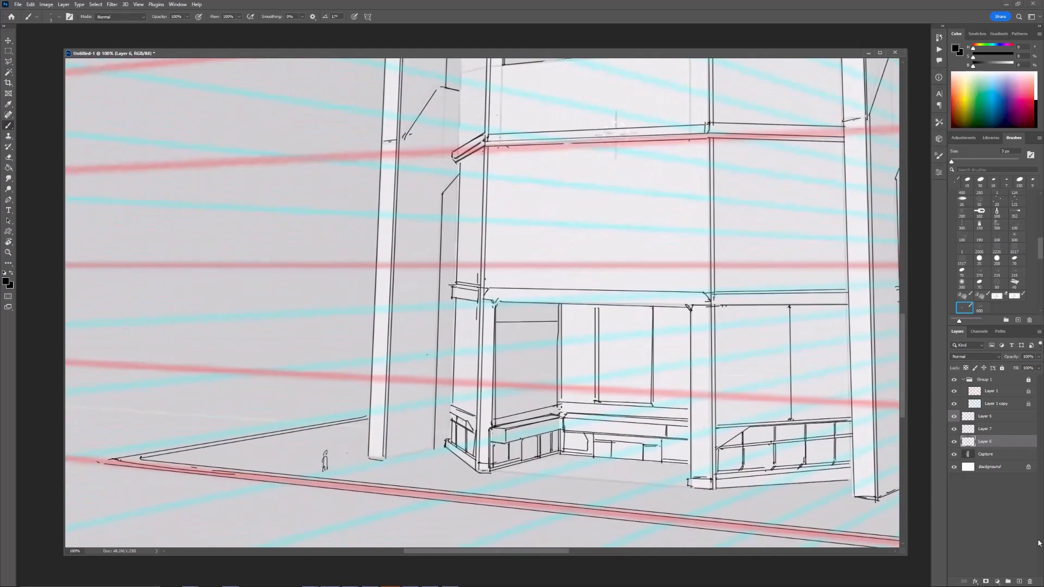
pyautogui.click(1019, 581)
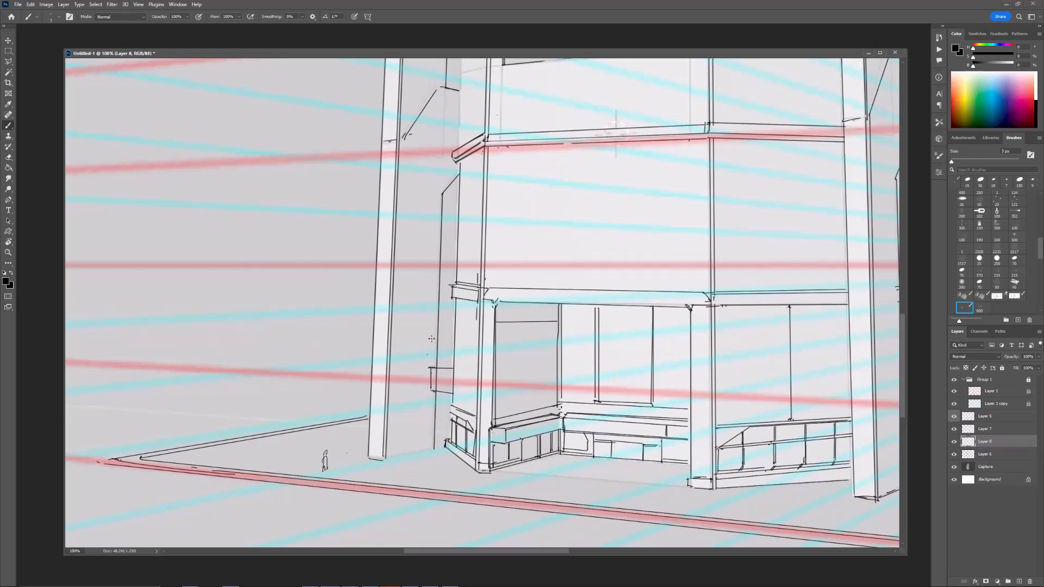
pyautogui.press('e')
pyautogui.press('b')
pyautogui.moveTo(447, 355); pyautogui.dragTo(437, 380)
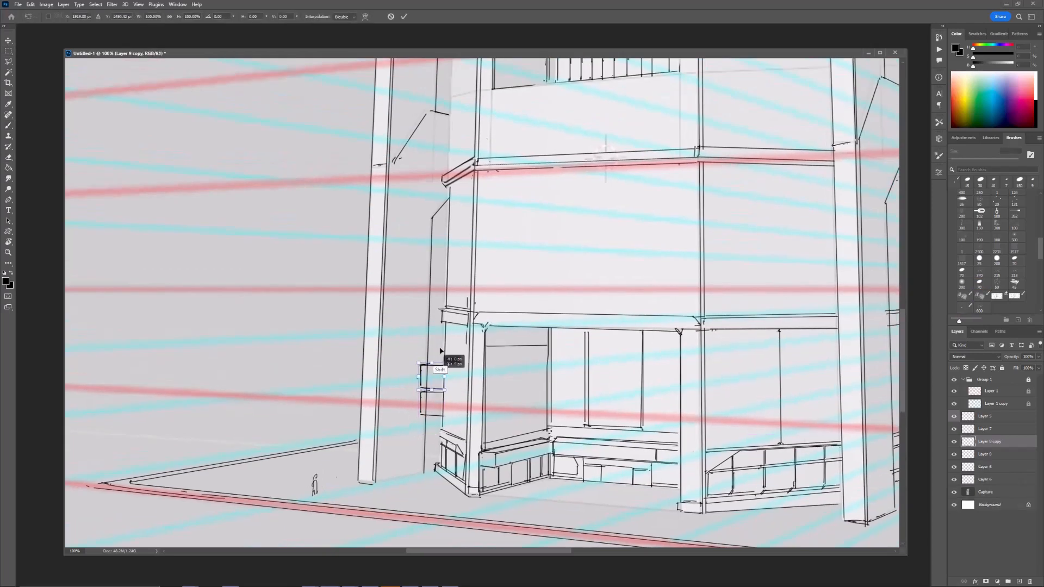
# Step: Stack two copies of the small box above the original and distort the middle copy to follow the perspective
pyautogui.hotkey('ctrl', '+')
pyautogui.keyDown('ctrl'); pyautogui.rightClick(452, 341); pyautogui.keyUp('ctrl')
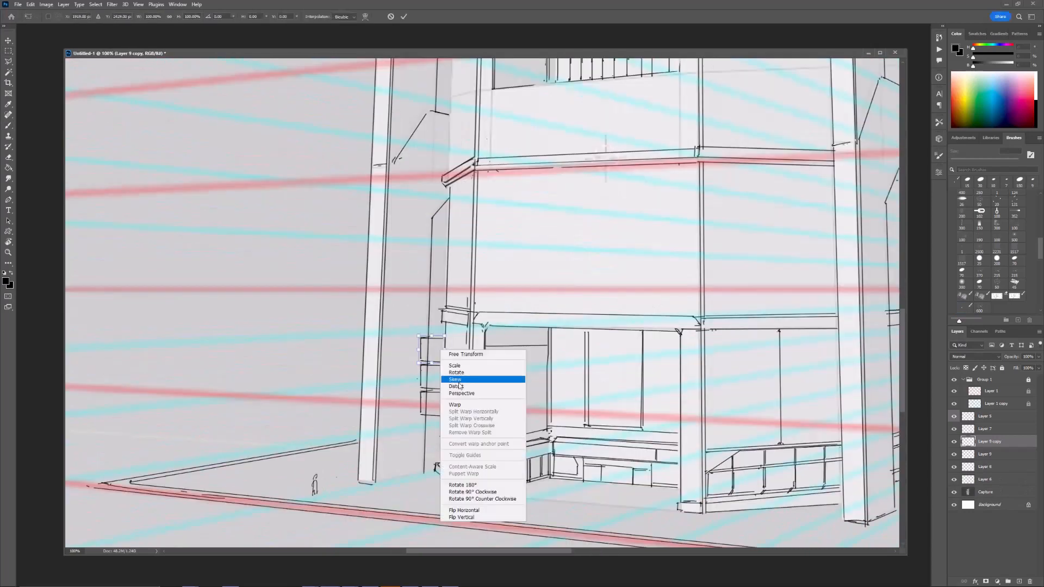
pyautogui.click(462, 379)
pyautogui.hotkey('ctrl', '+')
pyautogui.hotkey('ctrl', 't')
pyautogui.rightClick(369, 274)
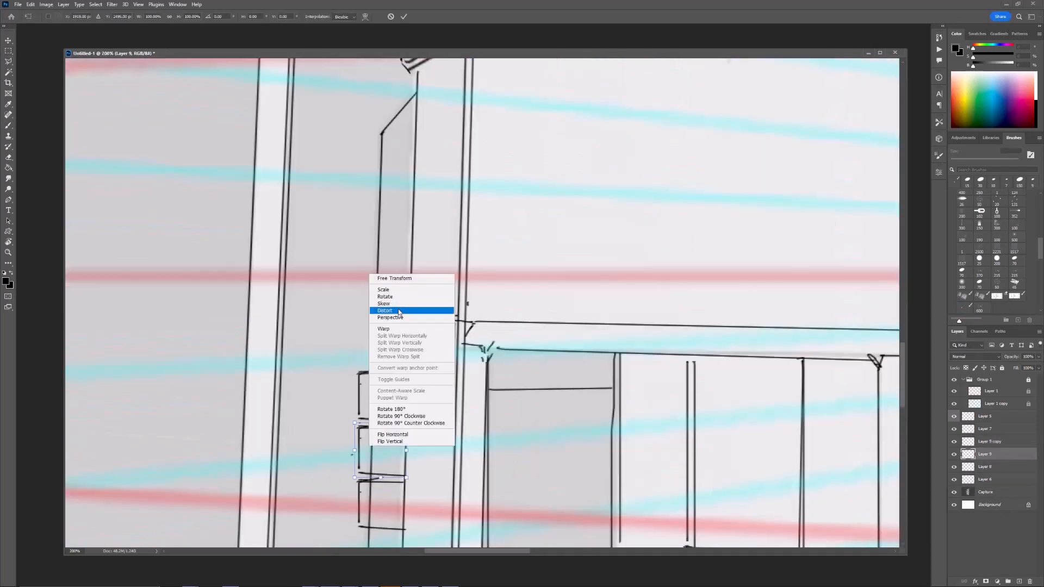
pyautogui.click(398, 310)
pyautogui.moveTo(408, 455); pyautogui.dragTo(409, 448)
pyautogui.press('Return')
# Step: Merge the box copies into Layer 8 and distort the combined stack to match the wall's perspective
pyautogui.hotkey('ctrl', '-')
pyautogui.hotkey('ctrl', '-')
pyautogui.moveTo(531, 357); pyautogui.dragTo(536, 347)
pyautogui.hotkey('ctrl', 'e')
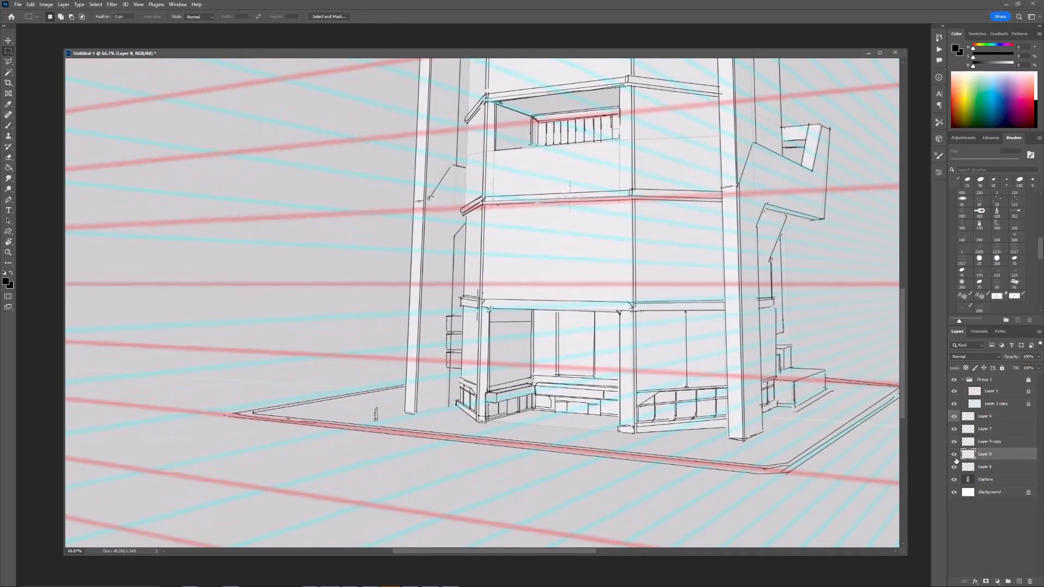
pyautogui.hotkey('ctrl', '+')
pyautogui.click(964, 444)
pyautogui.press('Delete')
pyautogui.hotkey('ctrl', 't')
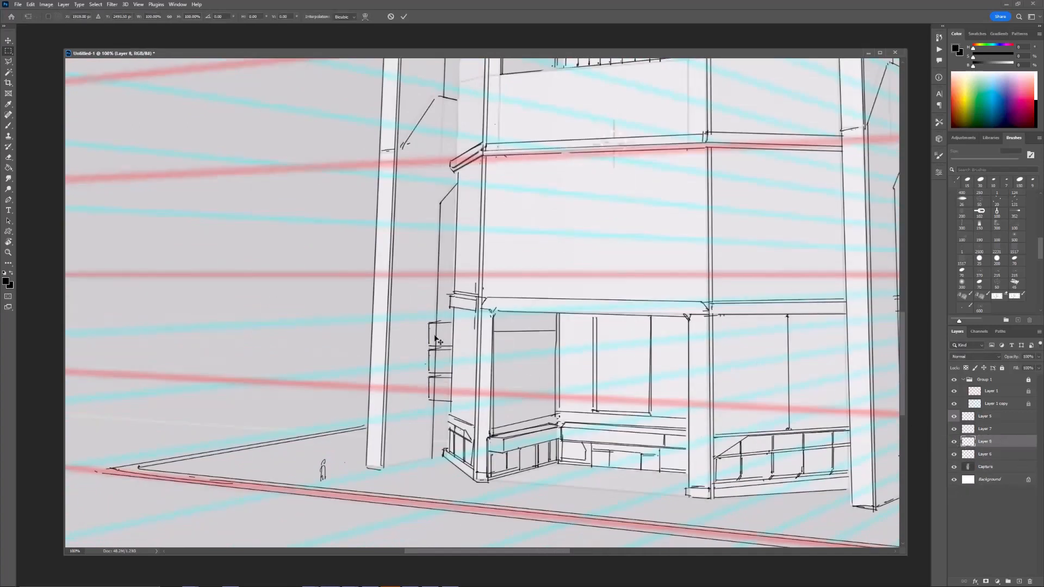
pyautogui.rightClick(436, 337)
pyautogui.click(461, 373)
pyautogui.moveTo(427, 403); pyautogui.dragTo(424, 399)
# Step: Erase overlapping lines around the three stacked boxes and redraw their edges cleanly against the tower wall
pyautogui.press('e')
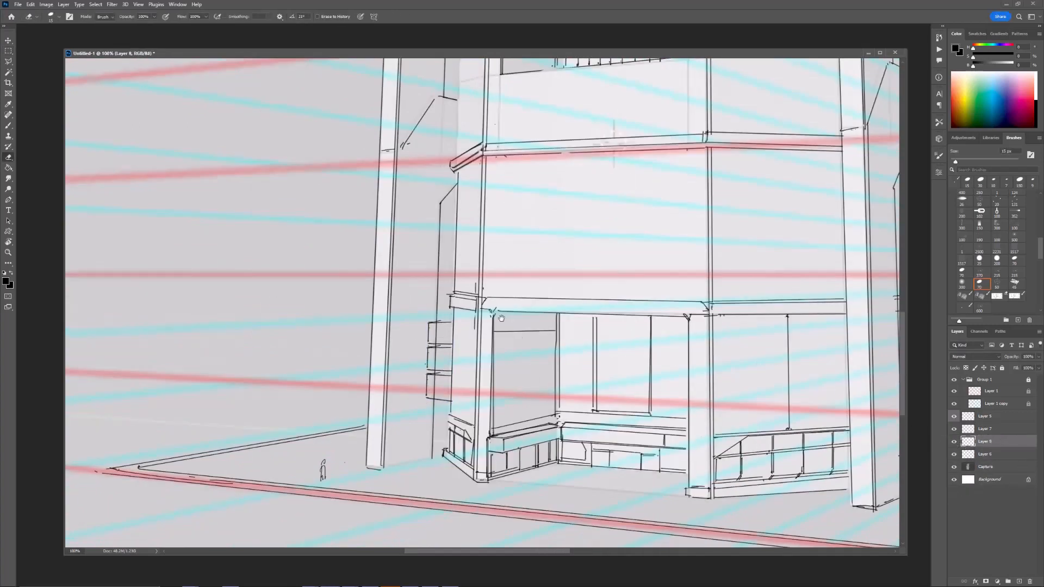
pyautogui.moveTo(502, 319); pyautogui.dragTo(471, 341)
pyautogui.moveTo(400, 341); pyautogui.dragTo(404, 341)
pyautogui.press('b')
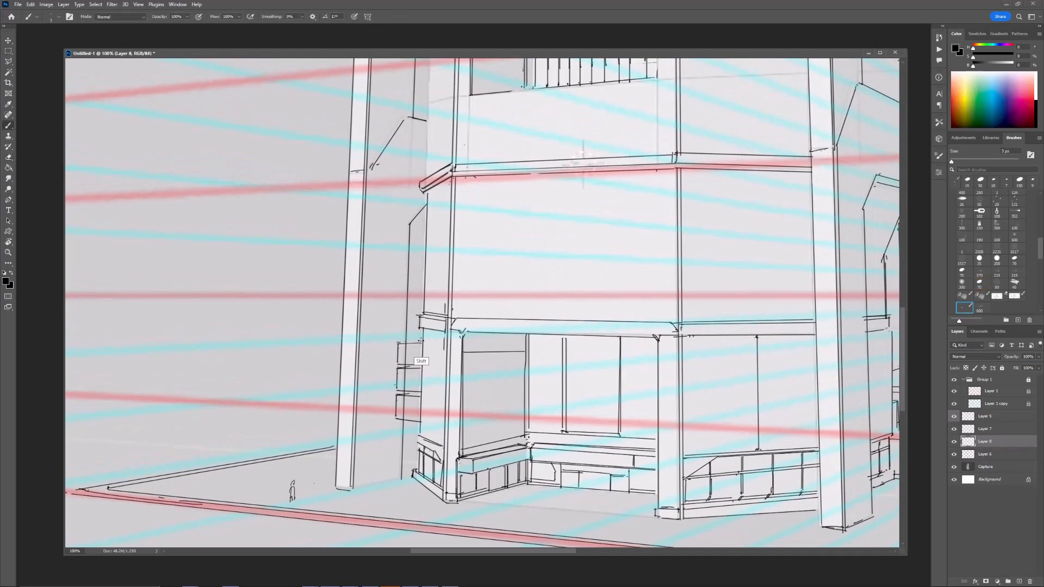
pyautogui.keyDown('alt'); pyautogui.scroll(-1, 407, 402); pyautogui.keyUp('alt')
pyautogui.keyDown('alt'); pyautogui.scroll(1, 343, 344); pyautogui.keyUp('alt')
pyautogui.press('e')
pyautogui.moveTo(441, 422); pyautogui.dragTo(432, 424)
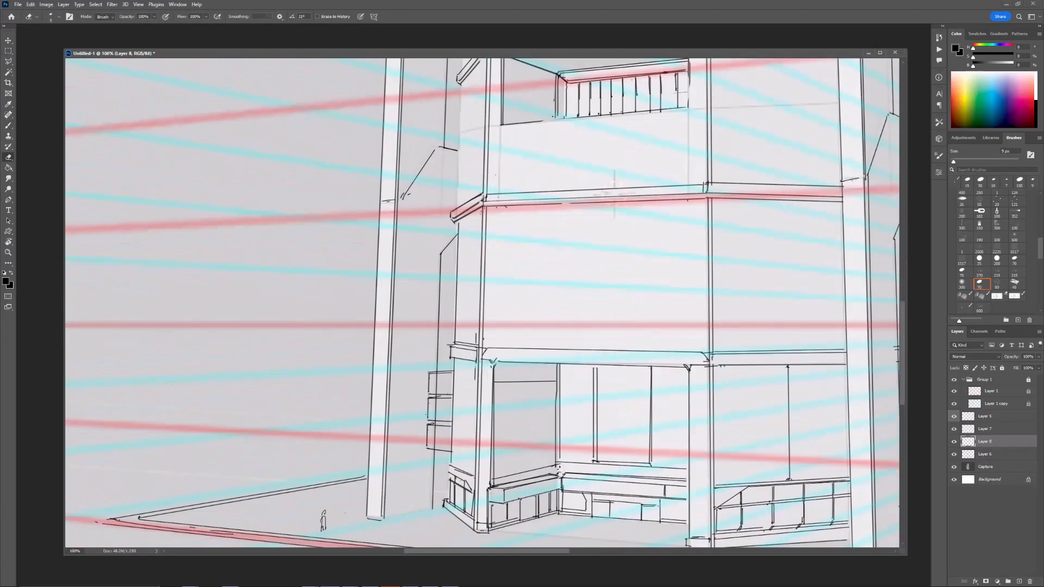
pyautogui.press('b')
pyautogui.keyDown('alt'); pyautogui.scroll(-1, 443, 468); pyautogui.keyUp('alt')
pyautogui.keyDown('alt'); pyautogui.scroll(1, 452, 382); pyautogui.keyUp('alt')
pyautogui.press('e')
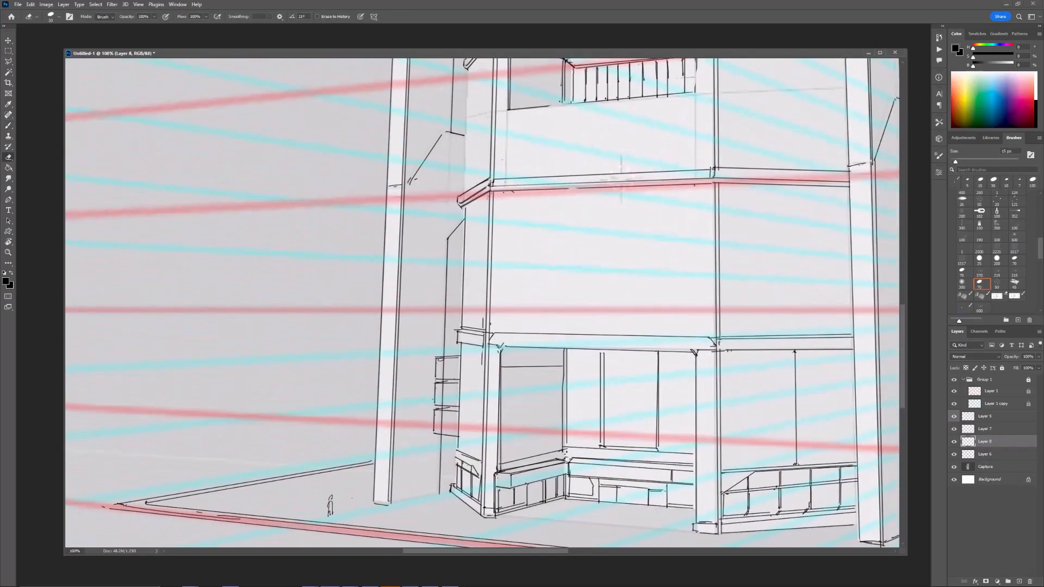
pyautogui.keyDown('alt'); pyautogui.scroll(-1, 434, 360); pyautogui.keyUp('alt')
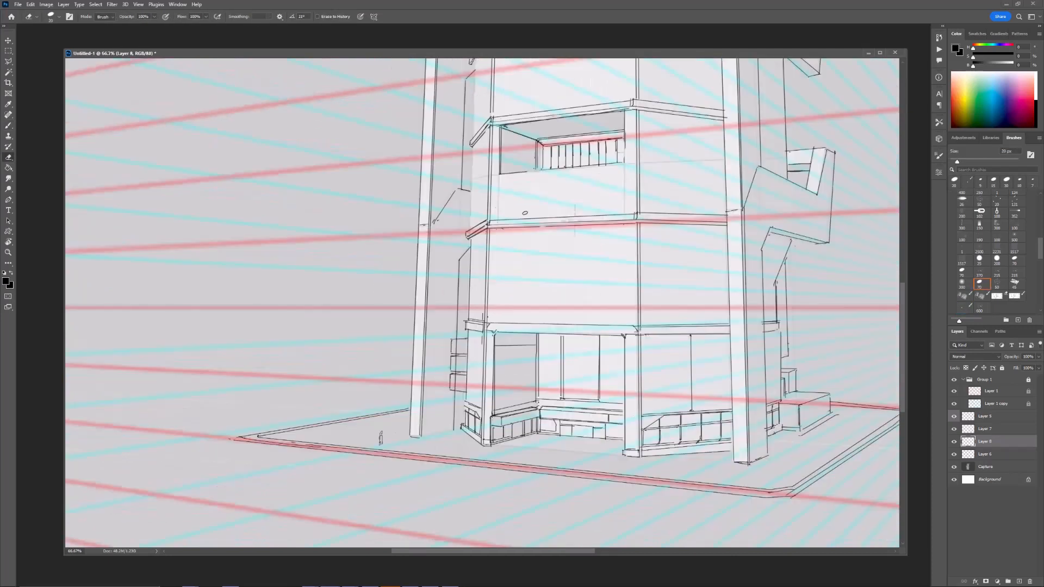
# Step: Draw straight lines for the narrow vertical panel on the tower's left side wall, above the stacked boxes
pyautogui.keyDown('alt'); pyautogui.scroll(1, 443, 402); pyautogui.keyUp('alt')
pyautogui.press('b')
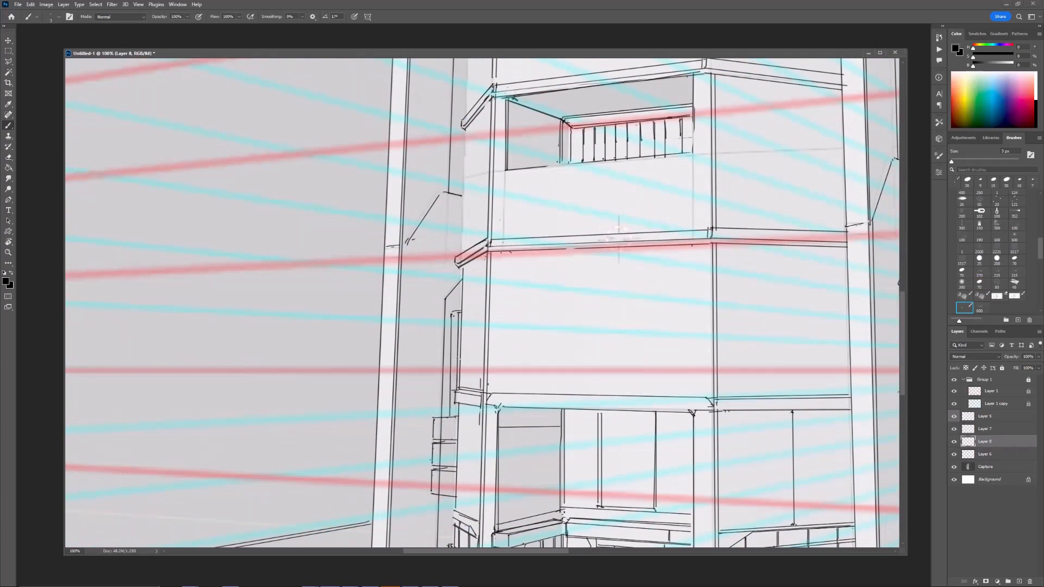
pyautogui.keyDown('shift'); pyautogui.click(452, 415); pyautogui.keyUp('shift')
pyautogui.hotkey('ctrl', '-')
pyautogui.hotkey('ctrl', '-')
# Step: Bring in the pipe sketch from the other document and scale it down onto the side wall behind the right column
pyautogui.moveTo(697, 260)
pyautogui.mouseDown()
pyautogui.moveTo(689, 272)
pyautogui.moveTo(699, 304)
pyautogui.mouseUp()
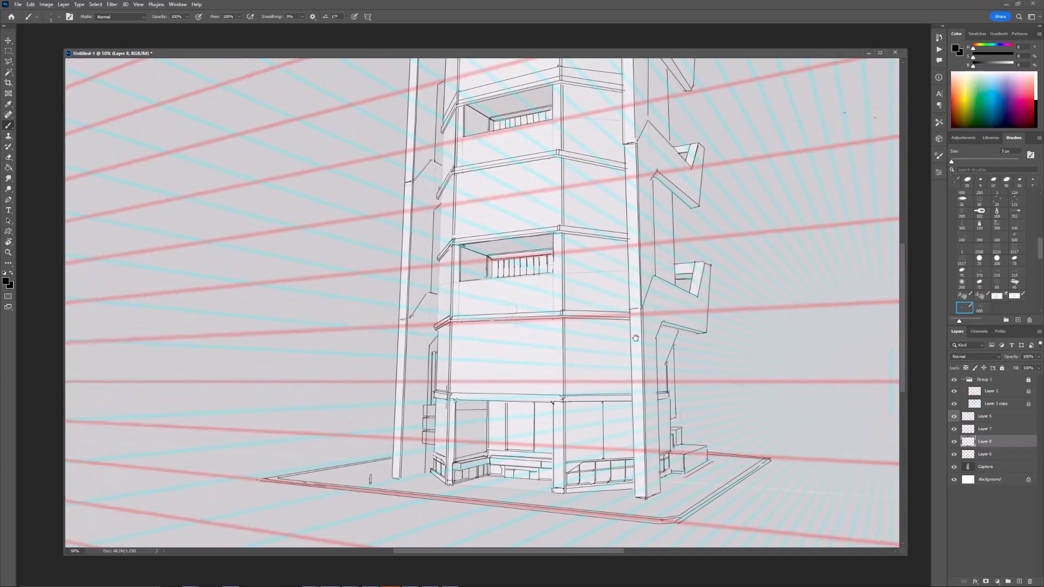
pyautogui.moveTo(571, 259); pyautogui.dragTo(554, 251)
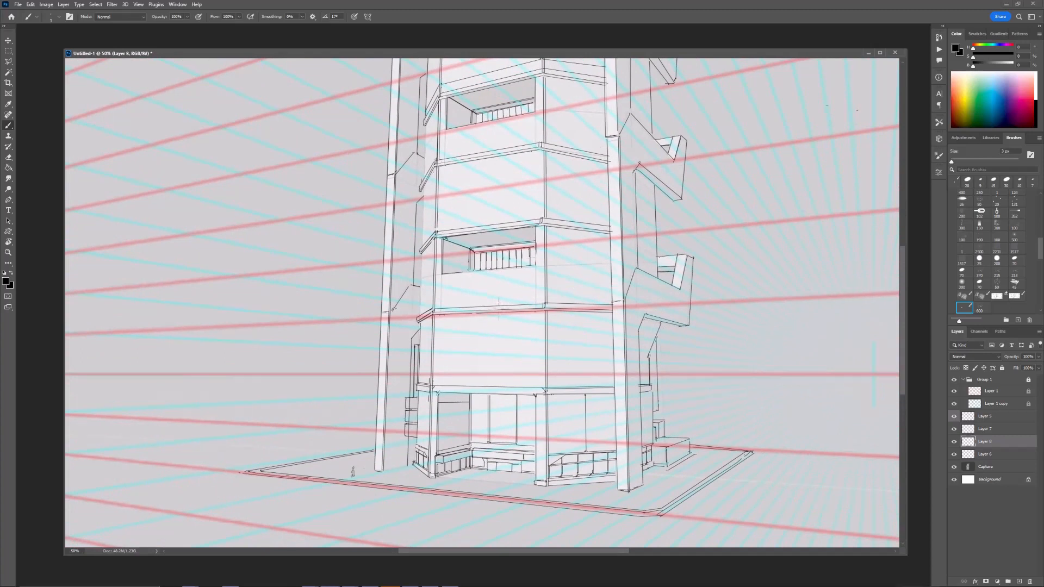
pyautogui.moveTo(665, 363); pyautogui.dragTo(643, 364)
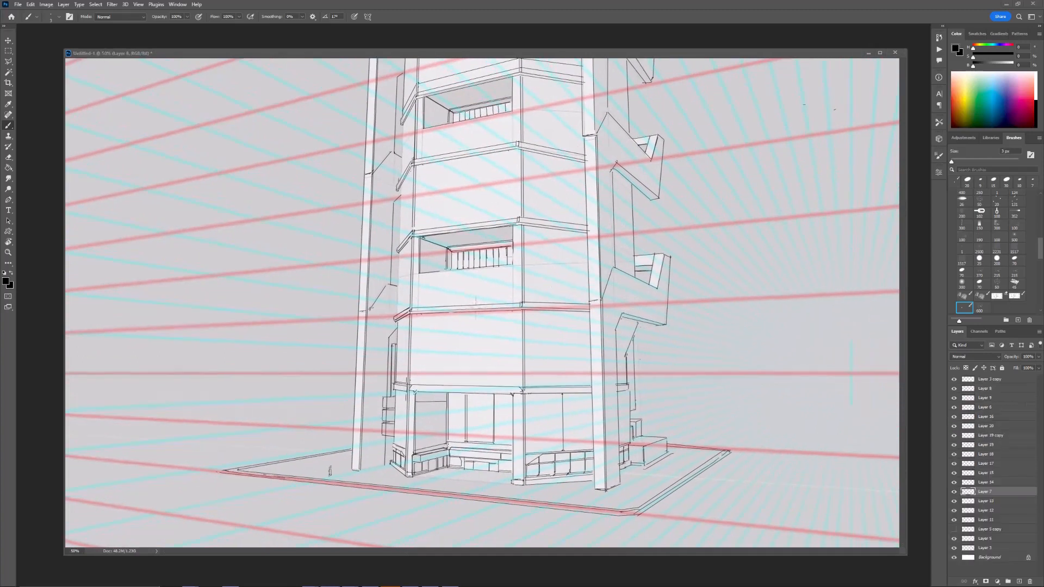
pyautogui.press('v')
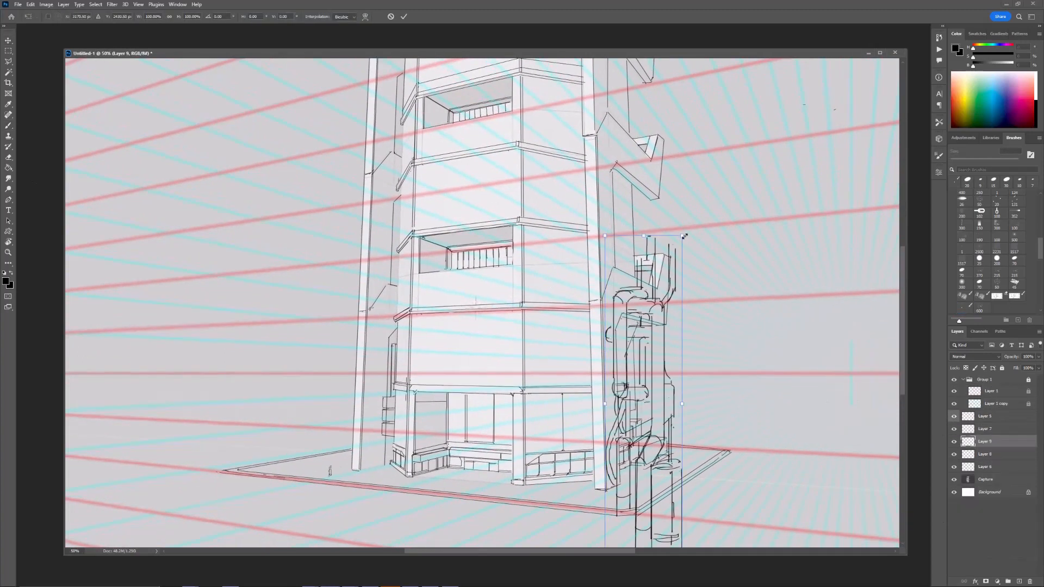
pyautogui.moveTo(677, 235)
pyautogui.mouseDown()
pyautogui.moveTo(637, 334)
pyautogui.moveTo(650, 360)
pyautogui.moveTo(626, 392)
pyautogui.mouseUp()
pyautogui.press('Return')
pyautogui.moveTo(679, 362)
pyautogui.mouseDown()
pyautogui.moveTo(551, 316)
pyautogui.moveTo(507, 341)
pyautogui.mouseUp()
pyautogui.hotkey('ctrl', '+')
pyautogui.hotkey('ctrl', 't')
pyautogui.press('Return')
pyautogui.hotkey('ctrl', '-')
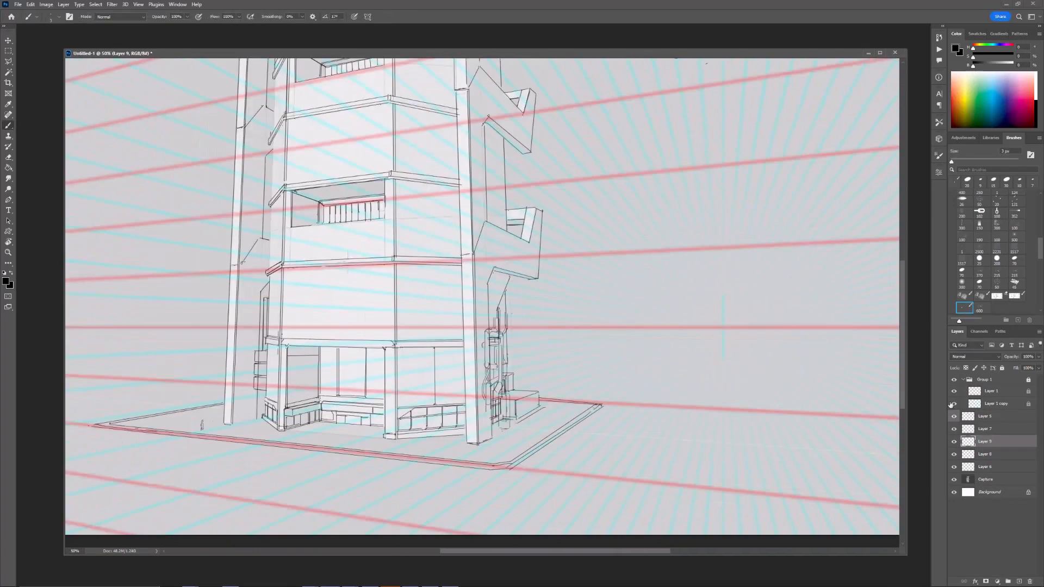
# Step: Duplicate the side-wall pipes, merge the copy down, and erase the parts overlapping the right column
pyautogui.hotkey('ctrl', 'j')
pyautogui.hotkey('ctrl', 'e')
pyautogui.hotkey('ctrl', '-')
pyautogui.moveTo(625, 318); pyautogui.dragTo(630, 335)
pyautogui.hotkey('ctrl', '+')
pyautogui.press('e')
pyautogui.keyDown('shift'); pyautogui.moveTo(492, 348); pyautogui.dragTo(491, 443); pyautogui.keyUp('shift')
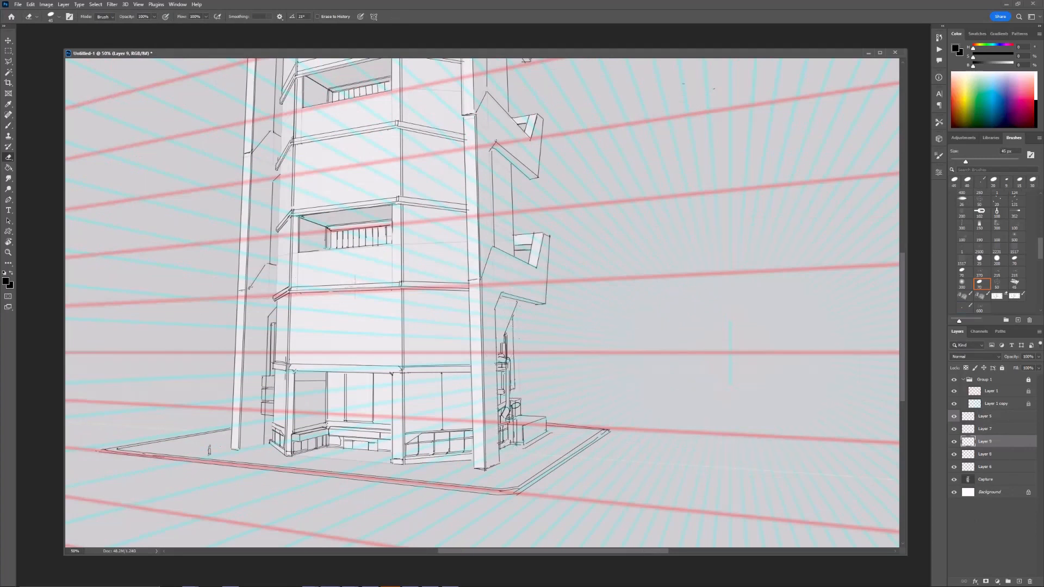
# Step: Add another copy of the pipe sketch, flip it horizontally and scale it down onto the wall between the ledges beside the right column
pyautogui.moveTo(722, 202); pyautogui.dragTo(764, 239)
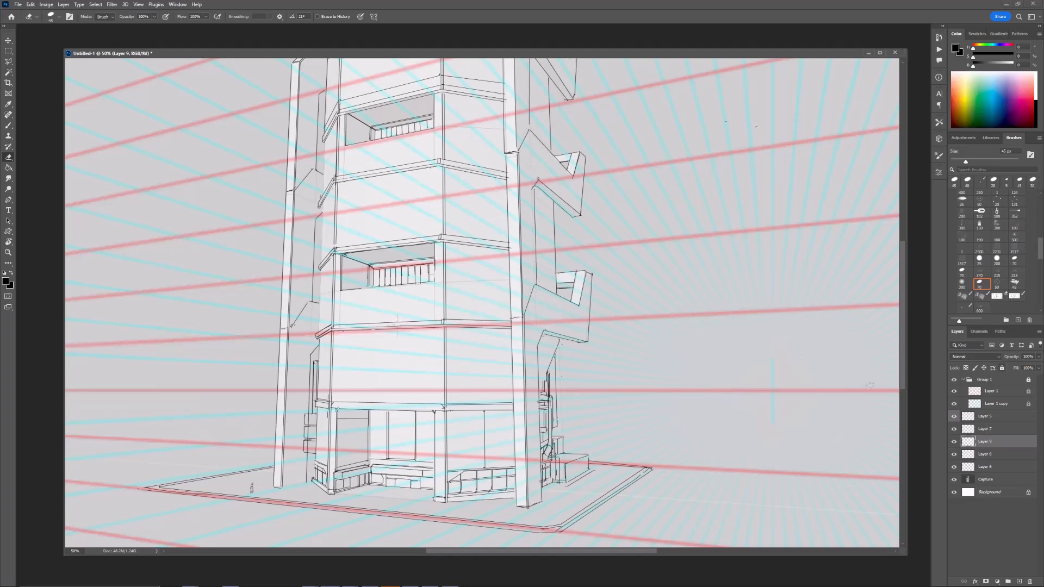
pyautogui.moveTo(1011, 513); pyautogui.dragTo(548, 350)
pyautogui.hotkey('ctrl', 't')
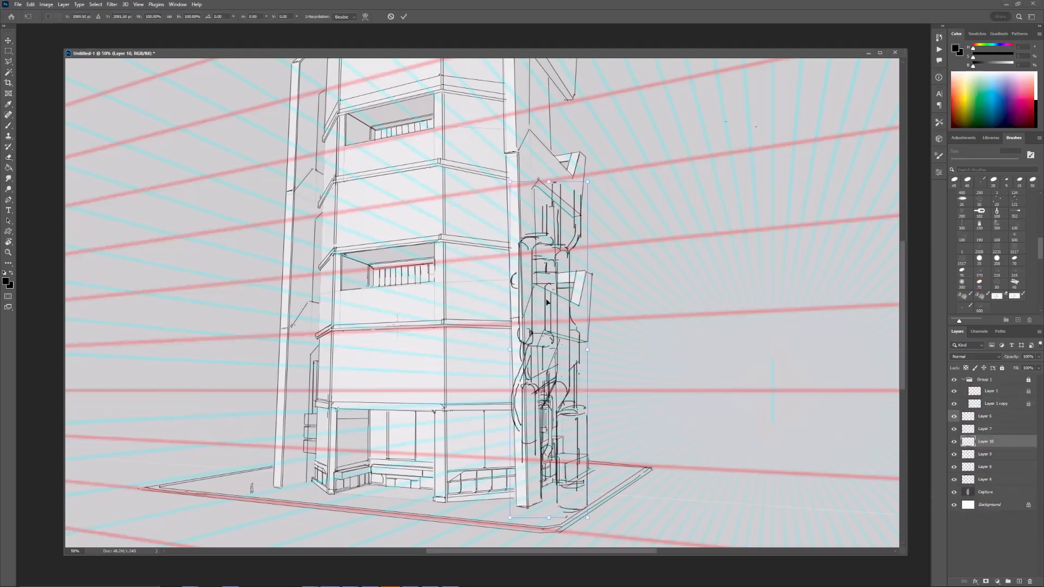
pyautogui.rightClick(558, 285)
pyautogui.click(602, 445)
pyautogui.moveTo(588, 182); pyautogui.dragTo(544, 370)
pyautogui.moveTo(531, 425); pyautogui.dragTo(510, 355)
pyautogui.moveTo(521, 299); pyautogui.dragTo(512, 345)
pyautogui.moveTo(524, 397); pyautogui.dragTo(507, 348)
pyautogui.press('Return')
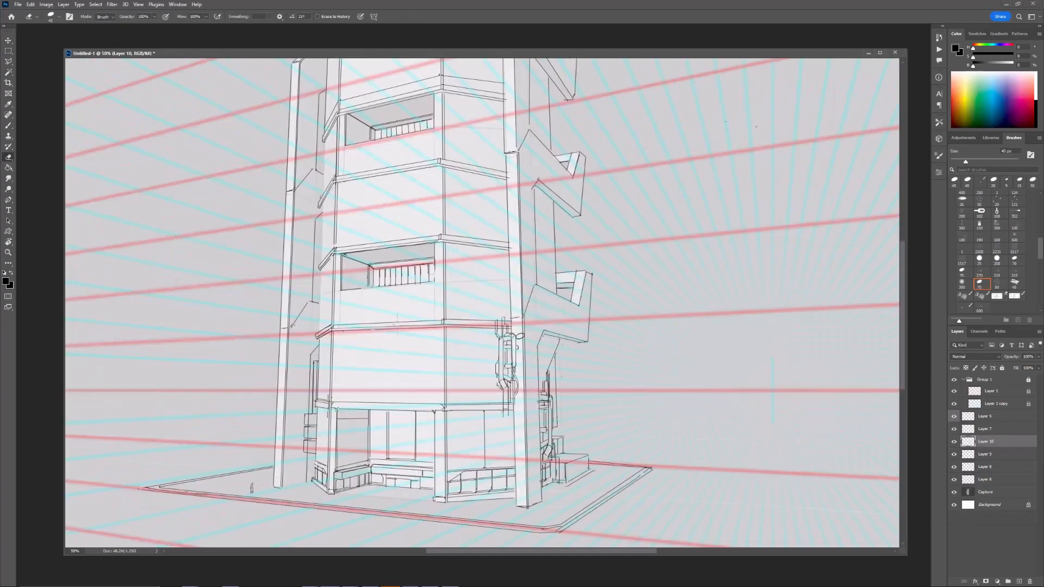
# Step: Erase the new pipes' ends overlapping the ledges and column, and touch up their outlines with the brush
pyautogui.press('b')
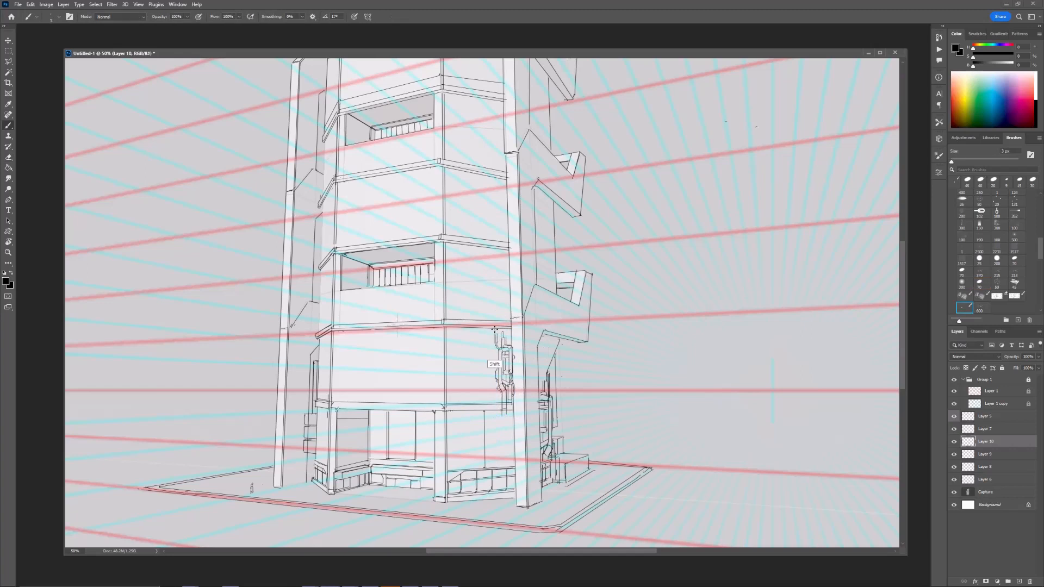
pyautogui.moveTo(494, 329); pyautogui.dragTo(483, 313)
pyautogui.press('e')
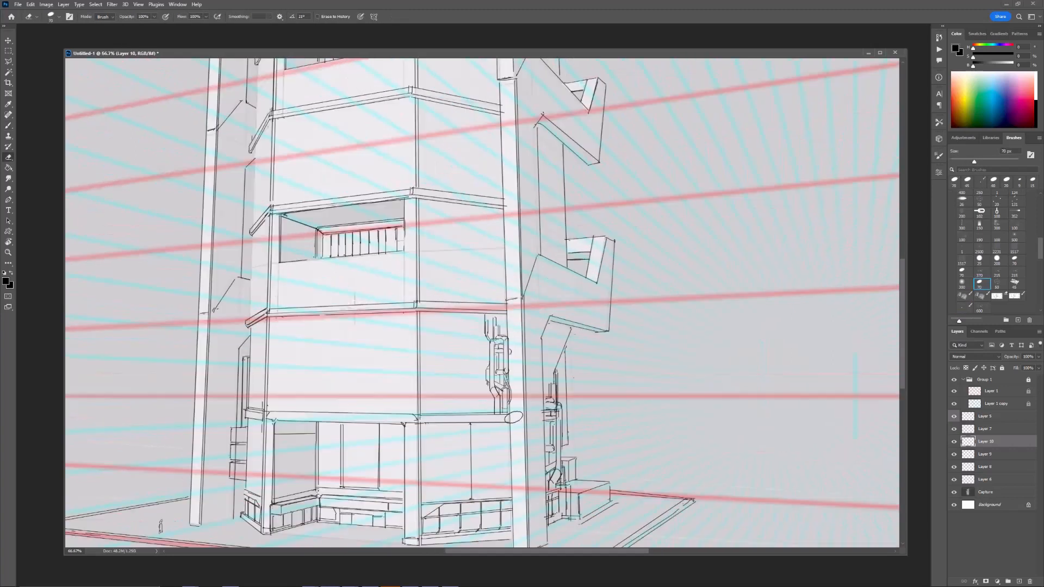
pyautogui.press('b')
pyautogui.keyDown('alt'); pyautogui.scroll(2, 476, 403); pyautogui.keyUp('alt')
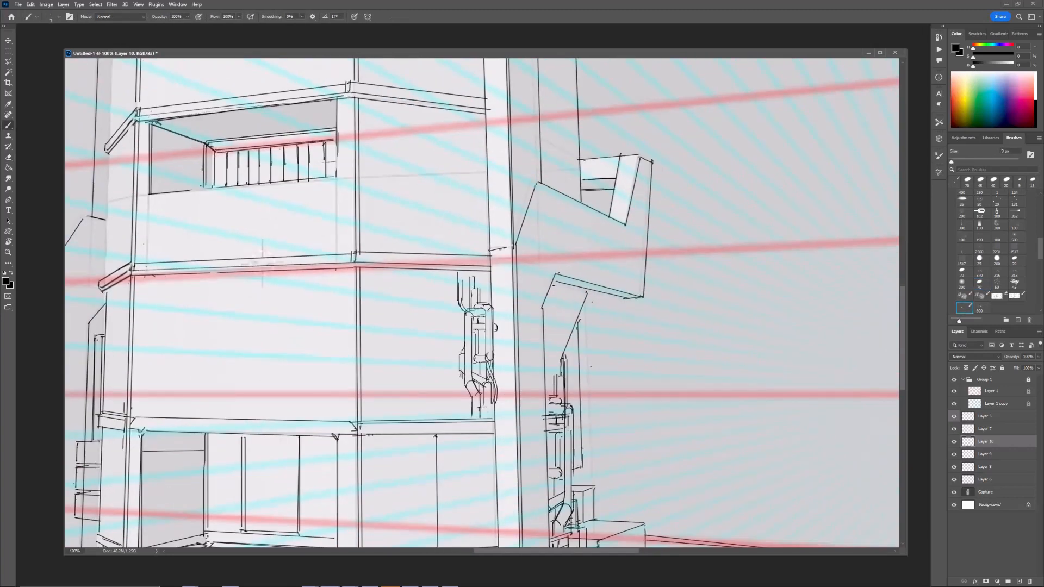
pyautogui.press('e')
pyautogui.moveTo(461, 374); pyautogui.dragTo(454, 375)
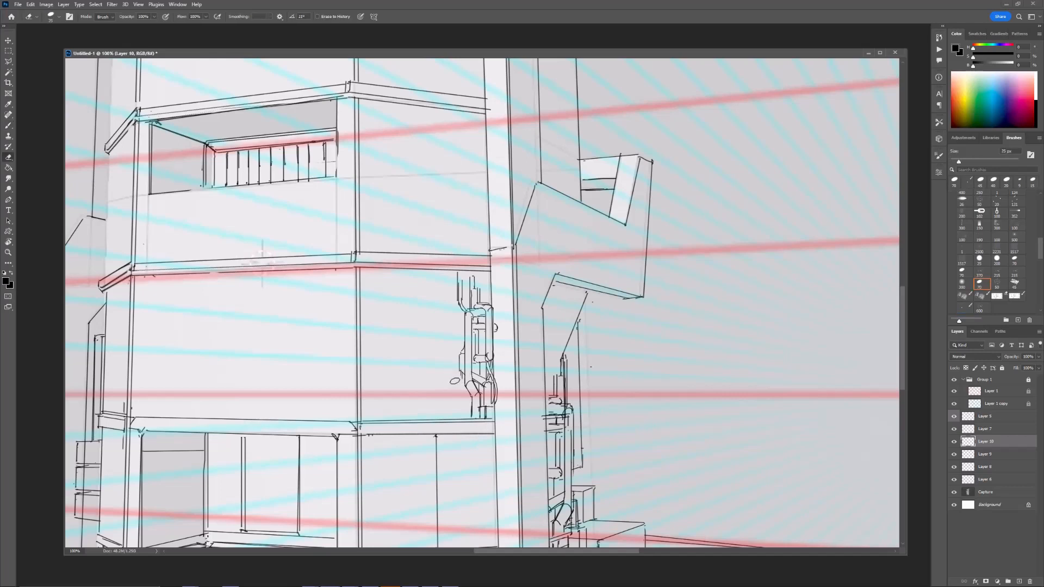
pyautogui.press('b')
pyautogui.moveTo(479, 280); pyautogui.dragTo(469, 328)
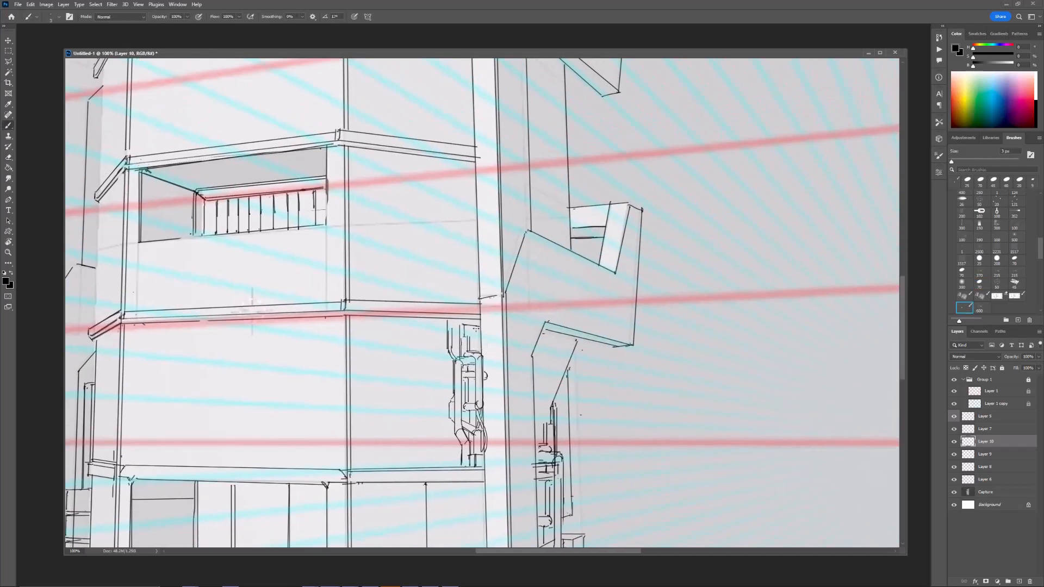
# Step: Place the horizontal pipe sketch on a new layer, scaled down along the ledge above the ground floor
pyautogui.keyDown('alt'); pyautogui.scroll(-3, 544, 226); pyautogui.keyUp('alt')
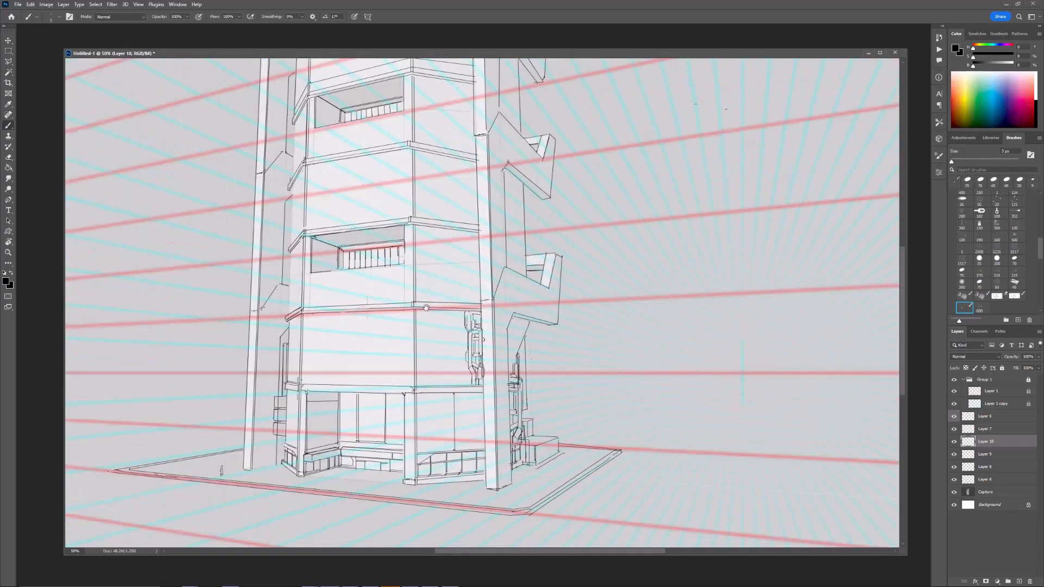
pyautogui.keyDown('alt'); pyautogui.scroll(2, 521, 334); pyautogui.keyUp('alt')
pyautogui.keyDown('alt'); pyautogui.scroll(-1, 481, 297); pyautogui.keyUp('alt')
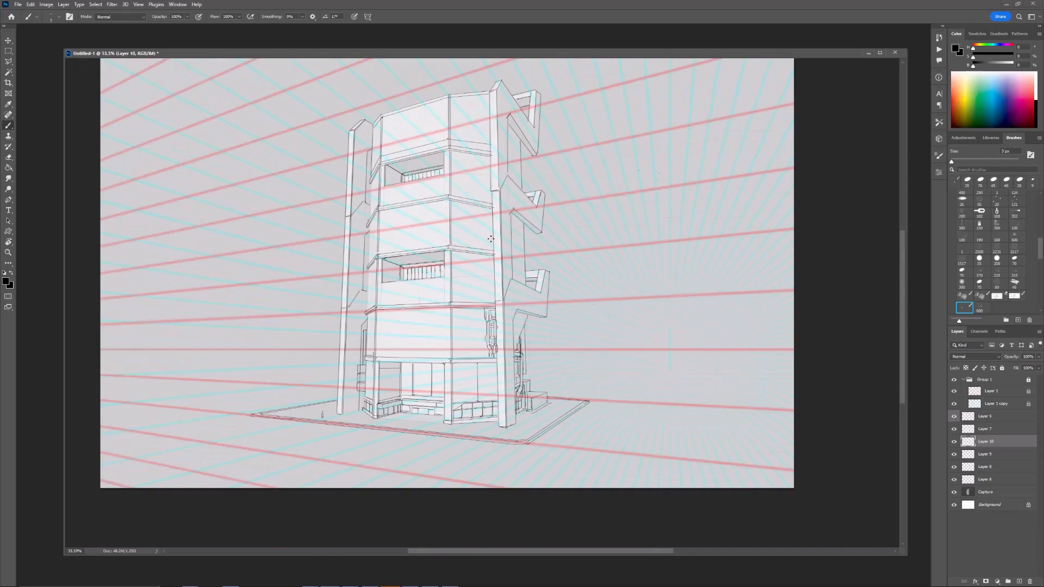
pyautogui.keyDown('alt'); pyautogui.scroll(1, 554, 298); pyautogui.keyUp('alt')
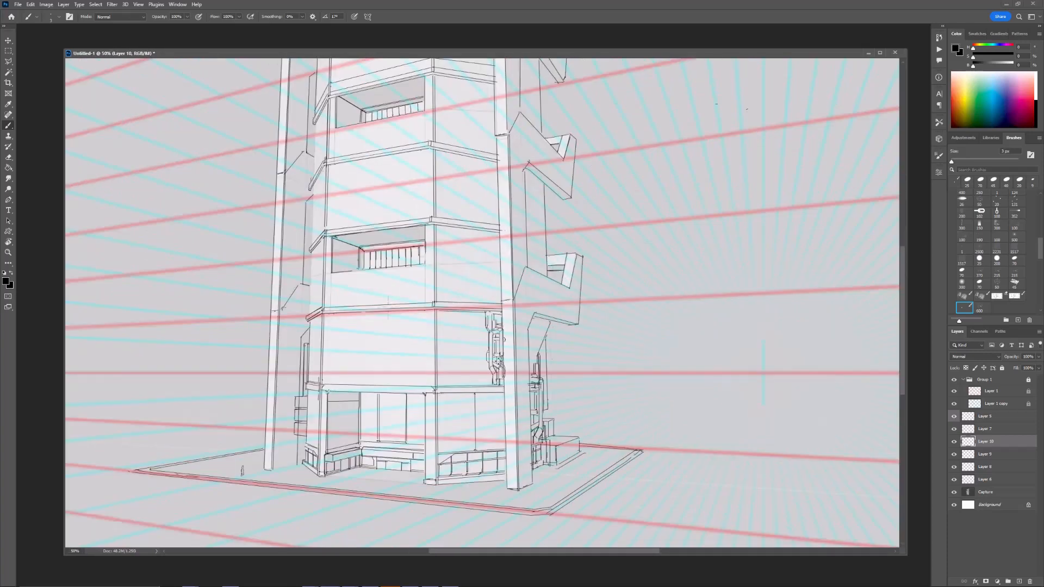
pyautogui.press('e')
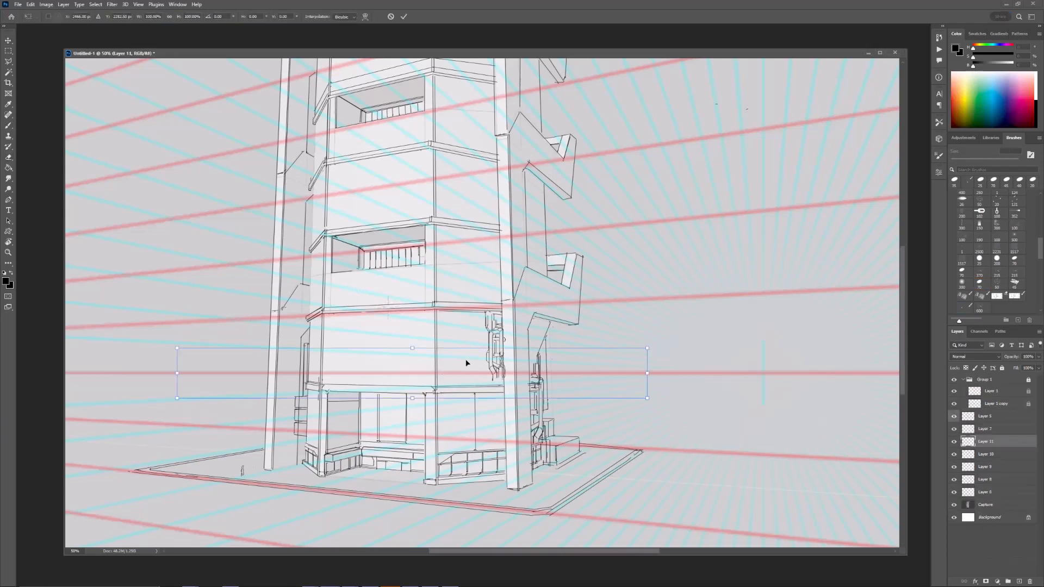
pyautogui.moveTo(642, 349); pyautogui.dragTo(367, 379)
pyautogui.moveTo(347, 385); pyautogui.dragTo(490, 380)
pyautogui.moveTo(510, 373); pyautogui.dragTo(433, 380)
pyautogui.moveTo(413, 385); pyautogui.dragTo(483, 380)
pyautogui.press('Return')
# Step: Adjust the horizontal pipe so it runs along the ledge from the tower's left corner to the vertical pipes
pyautogui.hotkey('ctrl', '-')
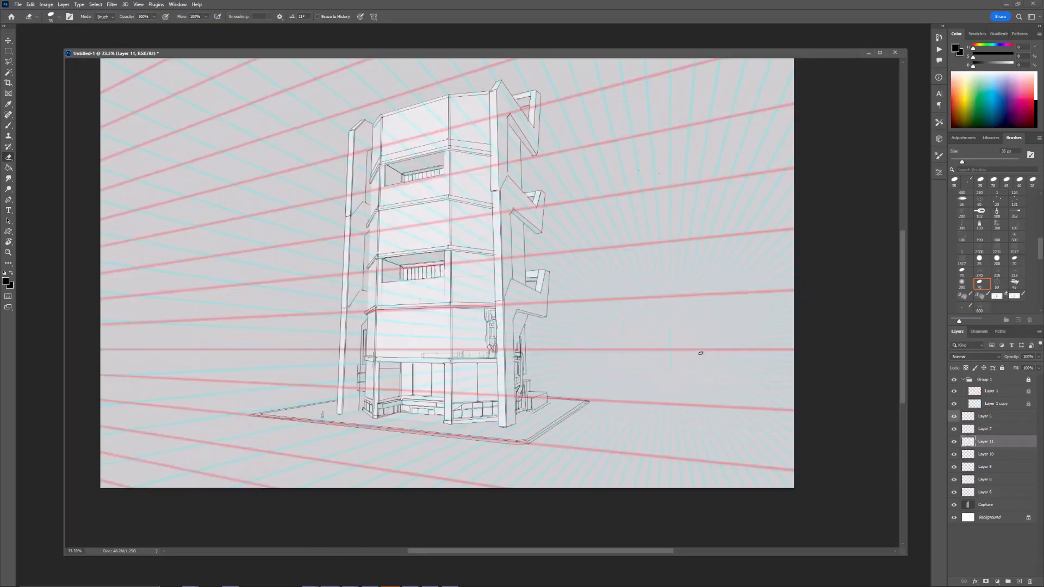
pyautogui.hotkey('ctrl', '+')
pyautogui.hotkey('ctrl', '+')
pyautogui.moveTo(388, 397)
pyautogui.mouseDown()
pyautogui.moveTo(541, 386)
pyautogui.moveTo(416, 396)
pyautogui.mouseUp()
pyautogui.click(8, 178)
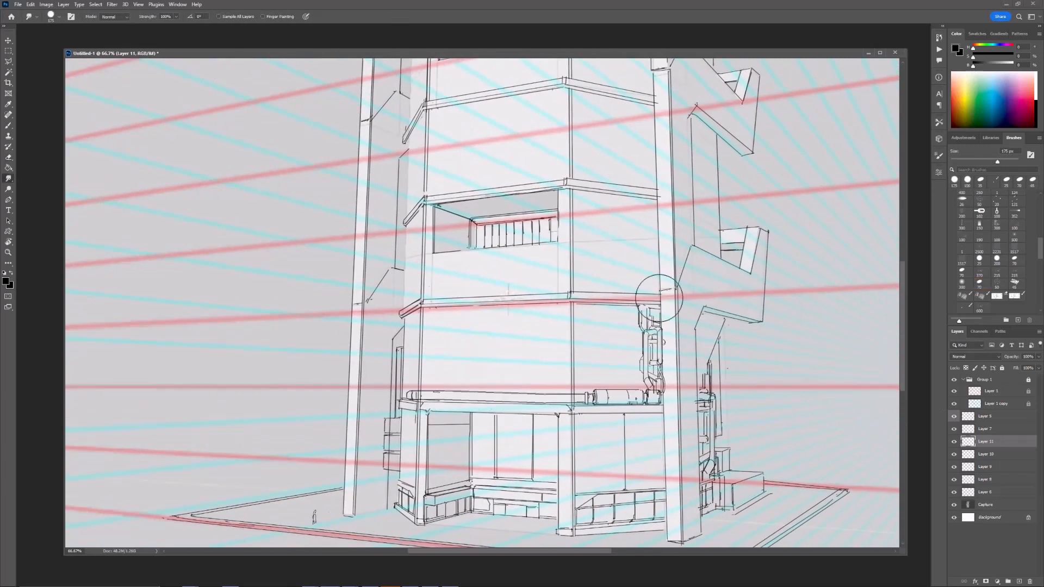
pyautogui.press('b')
pyautogui.hotkey('ctrl', '-')
pyautogui.moveTo(653, 306); pyautogui.dragTo(641, 328)
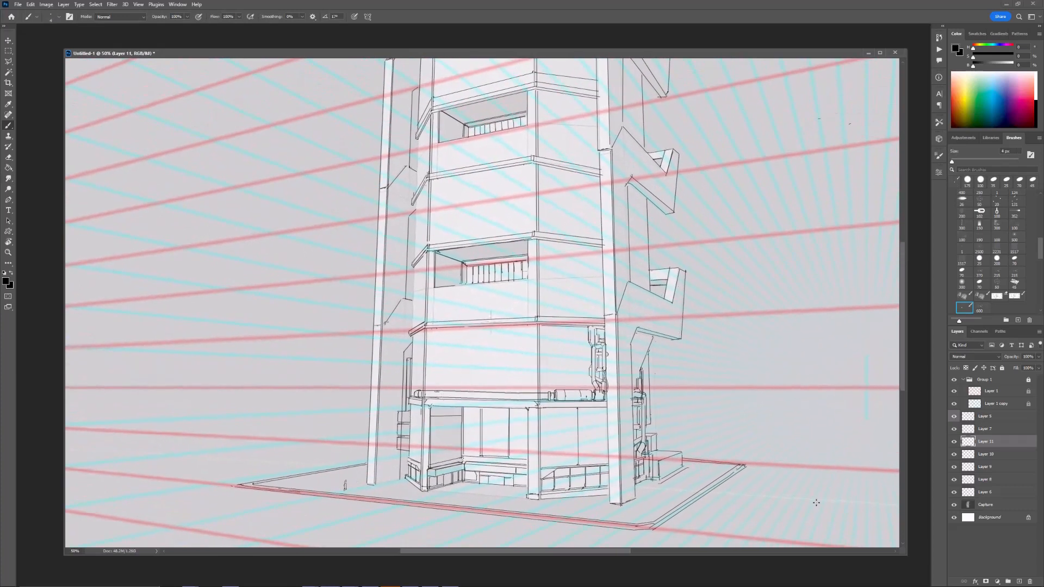
# Step: Duplicate the small post on Layer 5 and place the copy beside it at the platform's left end
pyautogui.moveTo(816, 503); pyautogui.dragTo(772, 491)
pyautogui.click(986, 416)
pyautogui.hotkey('ctrl', '+')
pyautogui.hotkey('ctrl', '+')
pyautogui.hotkey('ctrl', 'j')
pyautogui.moveTo(217, 522)
pyautogui.mouseDown()
pyautogui.moveTo(317, 398)
pyautogui.moveTo(325, 525)
pyautogui.mouseUp()
pyautogui.hotkey('ctrl', 't')
pyautogui.press('Return')
pyautogui.hotkey('ctrl', '-')
pyautogui.hotkey('ctrl', '-')
# Step: Move the copied pair of posts to the platform's front edge at the foot of the right column
pyautogui.moveTo(727, 251); pyautogui.dragTo(613, 289)
pyautogui.hotkey('ctrl', 't')
pyautogui.moveTo(282, 454); pyautogui.dragTo(529, 470)
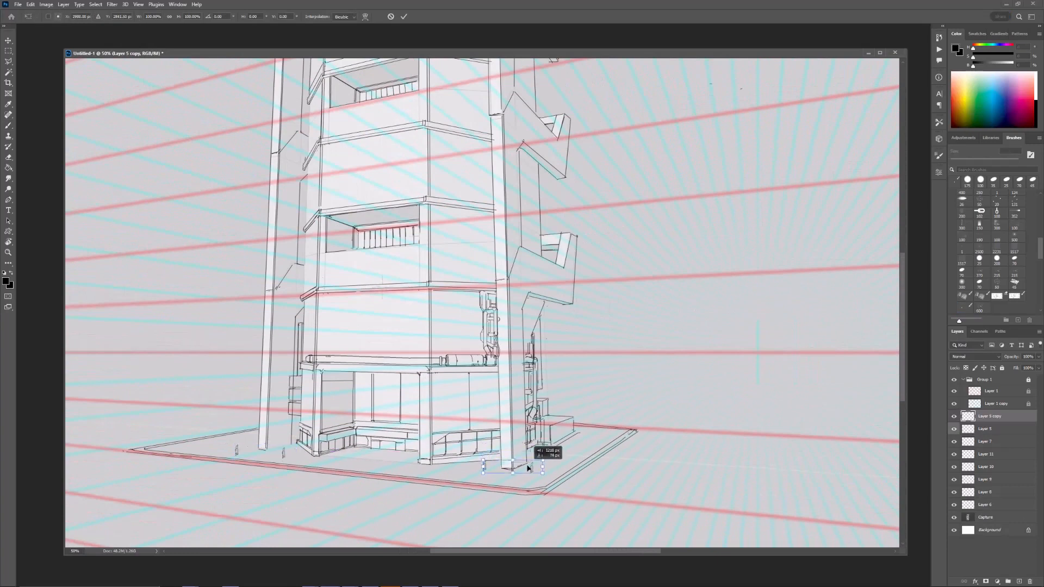
pyautogui.press('Return')
pyautogui.hotkey('ctrl', '-')
pyautogui.moveTo(588, 248); pyautogui.dragTo(599, 290)
pyautogui.hotkey('ctrl', '+')
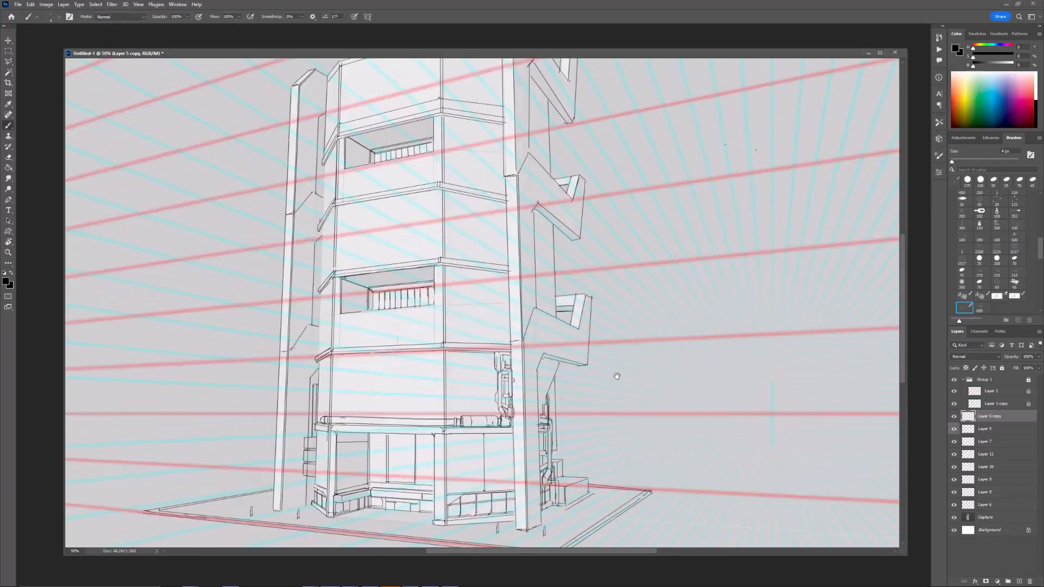
# Step: Duplicate the pair of posts onto the platform's rear right edge and adjust the spacing between the two
pyautogui.moveTo(618, 373); pyautogui.dragTo(605, 329)
pyautogui.hotkey('ctrl', 'j')
pyautogui.hotkey('ctrl', 't')
pyautogui.moveTo(526, 487); pyautogui.dragTo(637, 436)
pyautogui.press('Return')
pyautogui.press('m')
pyautogui.moveTo(617, 408); pyautogui.dragTo(612, 452)
pyautogui.hotkey('ctrl', 't')
pyautogui.press('Return')
pyautogui.hotkey('ctrl', '-')
pyautogui.moveTo(668, 373); pyautogui.dragTo(671, 373)
pyautogui.hotkey('ctrl', '+')
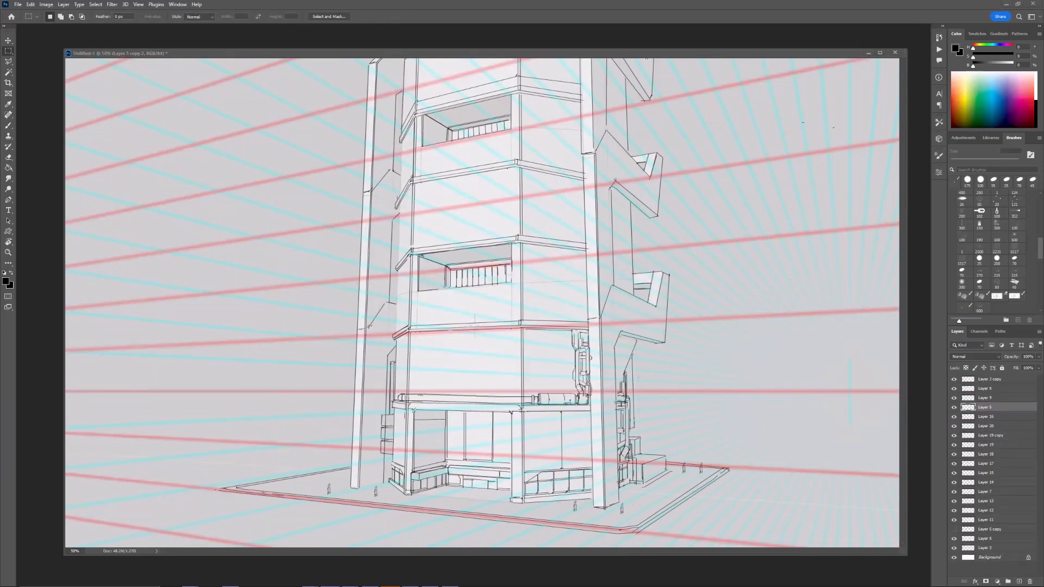
# Step: Bring the pipe-frame sketch in from the other document and scale it upright over the tower's right face beside the column
pyautogui.press('v')
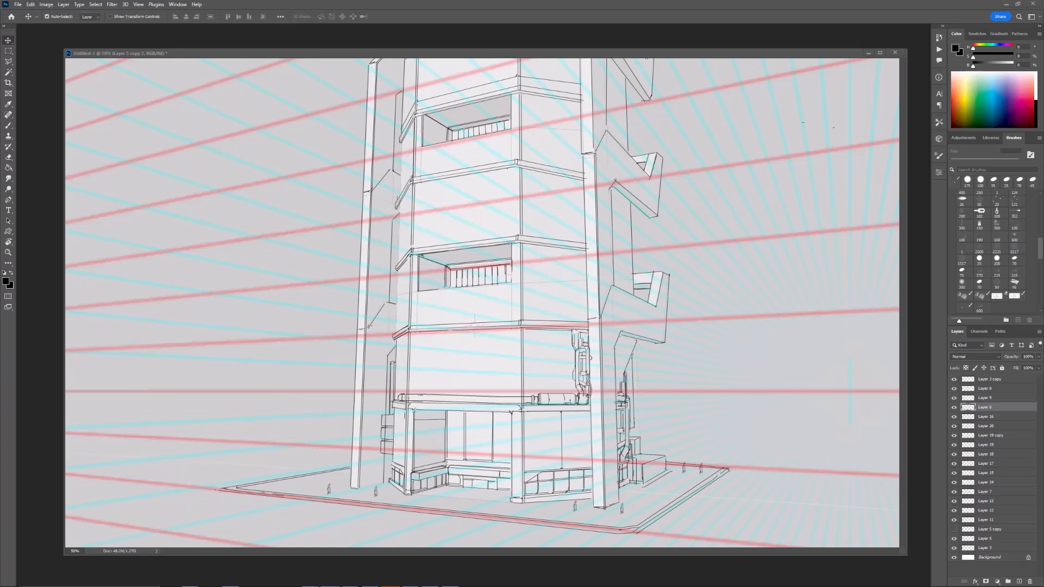
pyautogui.click(985, 398)
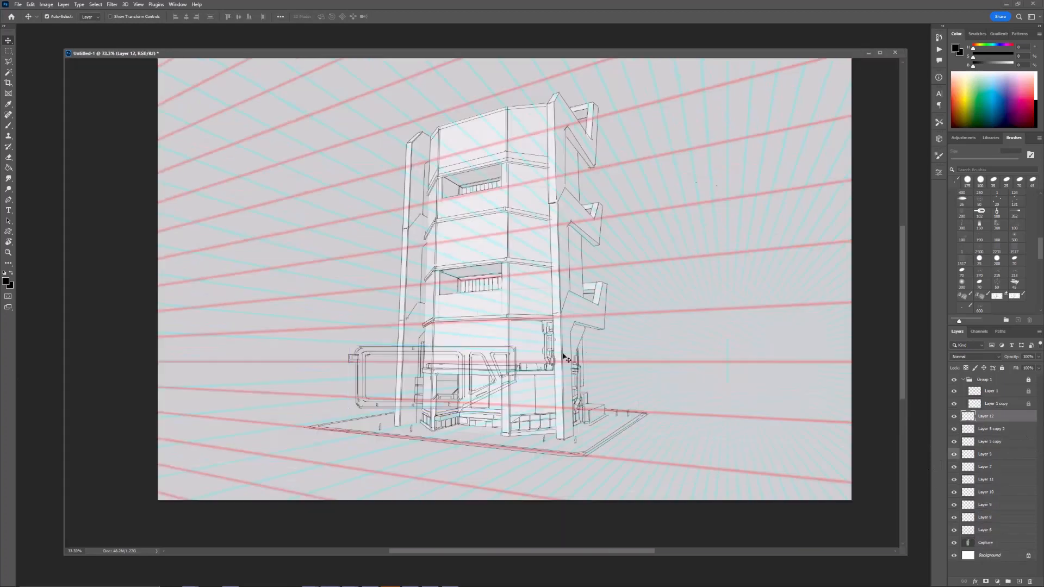
pyautogui.moveTo(544, 353); pyautogui.dragTo(412, 337)
pyautogui.press('Return')
pyautogui.hotkey('ctrl', '+')
pyautogui.hotkey('ctrl', 't')
pyautogui.keyDown('shift'); pyautogui.moveTo(463, 412); pyautogui.dragTo(446, 408); pyautogui.keyUp('shift')
pyautogui.keyDown('shift'); pyautogui.moveTo(434, 320); pyautogui.dragTo(466, 444); pyautogui.keyUp('shift')
pyautogui.press('Return')
# Step: Undo the last change to the pipe frame and skew it to follow the perspective of the right face
pyautogui.hotkey('ctrl', '+')
pyautogui.hotkey('ctrl', 'z')
pyautogui.hotkey('ctrl', 't')
pyautogui.hotkey('ctrl', '-')
pyautogui.hotkey('ctrl', '-')
pyautogui.hotkey('ctrl', '+')
pyautogui.rightClick(472, 394)
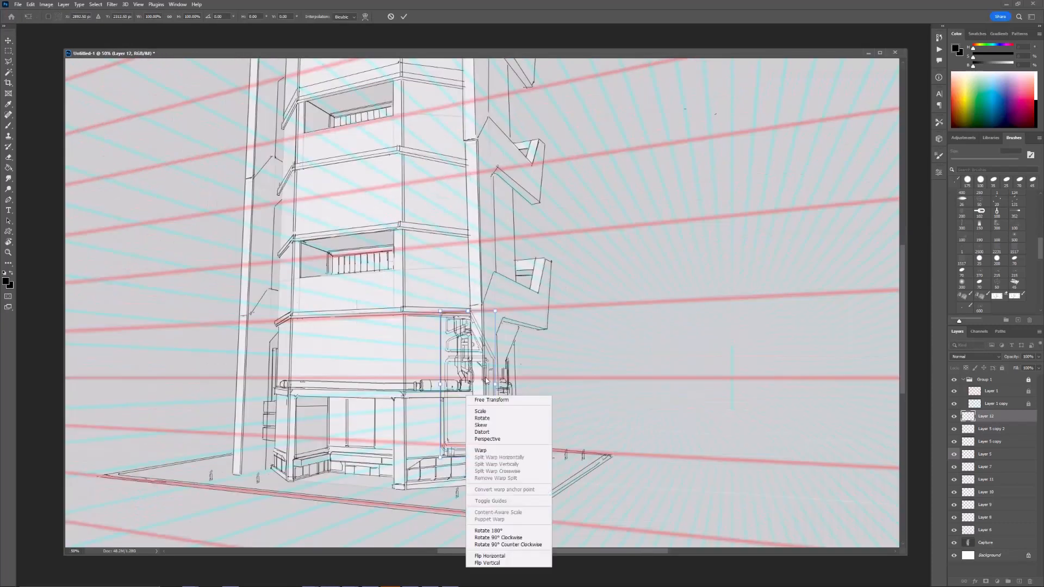
pyautogui.click(482, 426)
pyautogui.moveTo(495, 384); pyautogui.dragTo(493, 379)
pyautogui.moveTo(469, 456); pyautogui.dragTo(466, 456)
pyautogui.press('Return')
# Step: Erase the upper part of the pipe frame above the ground-floor ledge with a much larger eraser
pyautogui.press('e')
pyautogui.press(']')
pyautogui.press(']')
pyautogui.press(']')
pyautogui.press(']')
pyautogui.press(']')
pyautogui.press(']')
pyautogui.press(']')
pyautogui.press(']')
pyautogui.press(']')
pyautogui.press(']')
pyautogui.press(']')
pyautogui.press(']')
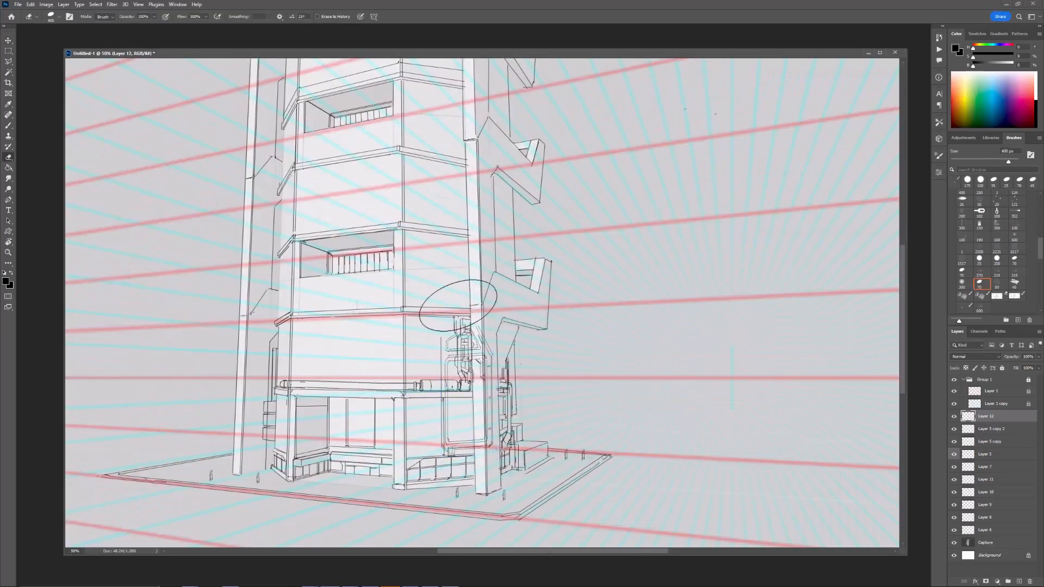
pyautogui.moveTo(458, 308); pyautogui.dragTo(480, 360)
# Step: Erase the frame's remaining excess around the right column with a smaller eraser, keeping only the vertical pipe on the ground-floor wall
pyautogui.press('[')
pyautogui.press('[')
pyautogui.press('[')
pyautogui.press('[')
pyautogui.press('[')
pyautogui.press('[')
pyautogui.press('[')
pyautogui.moveTo(493, 394); pyautogui.dragTo(496, 437)
pyautogui.hotkey('ctrl', 't')
pyautogui.press('Return')
pyautogui.press('[')
pyautogui.press('[')
pyautogui.press('[')
pyautogui.press('[')
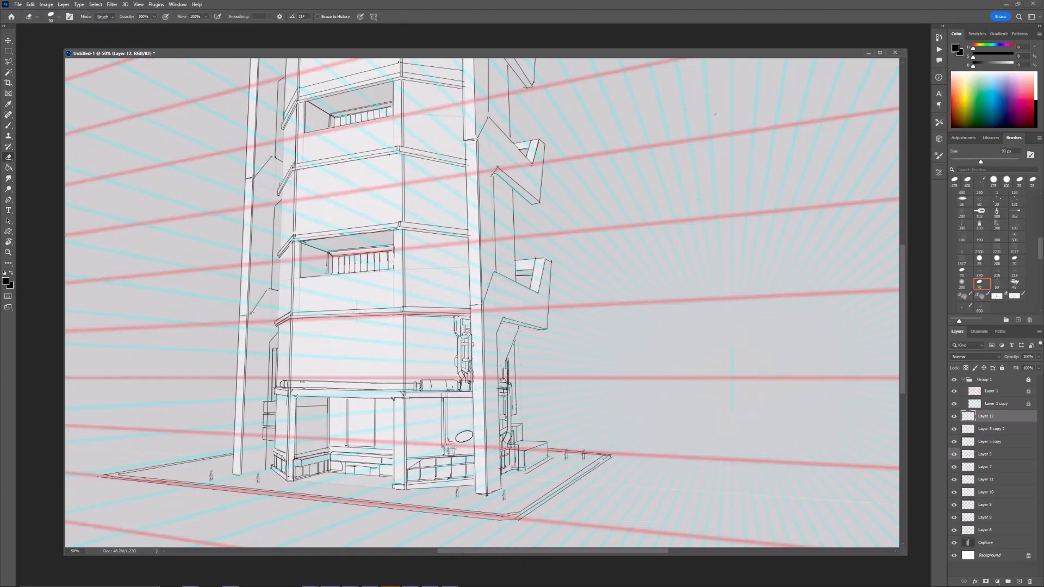
pyautogui.hotkey('ctrl', '-')
pyautogui.hotkey('ctrl', '+')
pyautogui.press('b')
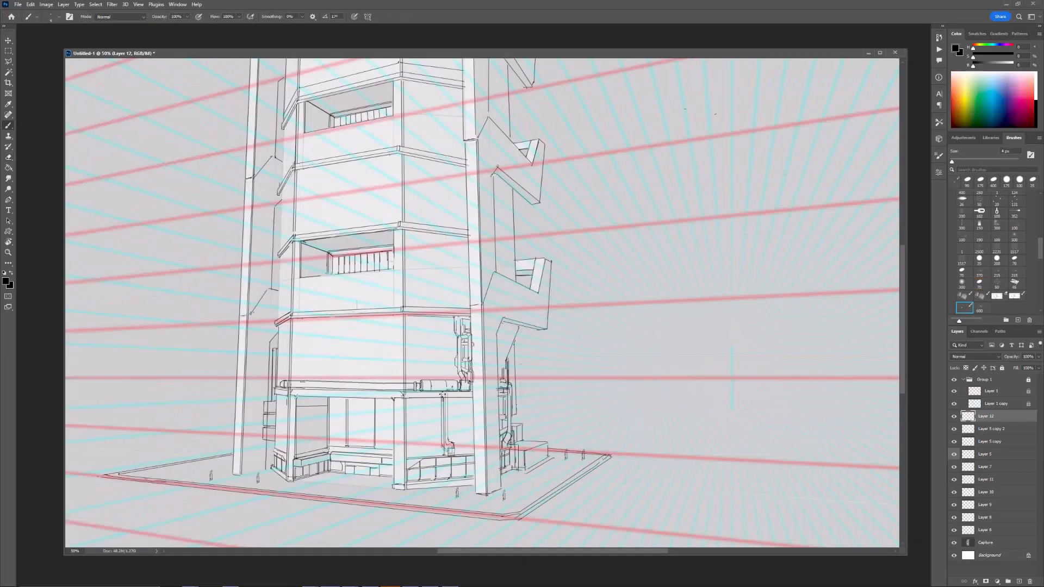
# Step: Touch up the vertical ground-floor pipe with a straight brush line
pyautogui.hotkey('ctrl', '+')
pyautogui.moveTo(447, 337)
pyautogui.keyDown('shift'); pyautogui.mouseDown()
pyautogui.moveTo(448, 414)
pyautogui.moveTo(462, 321)
pyautogui.mouseUp(); pyautogui.keyUp('shift')
pyautogui.hotkey('ctrl', '-')
pyautogui.press('e')
pyautogui.moveTo(524, 271); pyautogui.dragTo(640, 298)
# Step: Duplicate the vertical ground-floor pipe, transform the copy and merge it down into Layer 12
pyautogui.hotkey('ctrl', 'j')
pyautogui.hotkey('ctrl', 't')
pyautogui.moveTo(578, 384); pyautogui.dragTo(543, 383)
pyautogui.press('Return')
pyautogui.hotkey('ctrl', '-')
pyautogui.hotkey('ctrl', 'e')
pyautogui.hotkey('ctrl', '+')
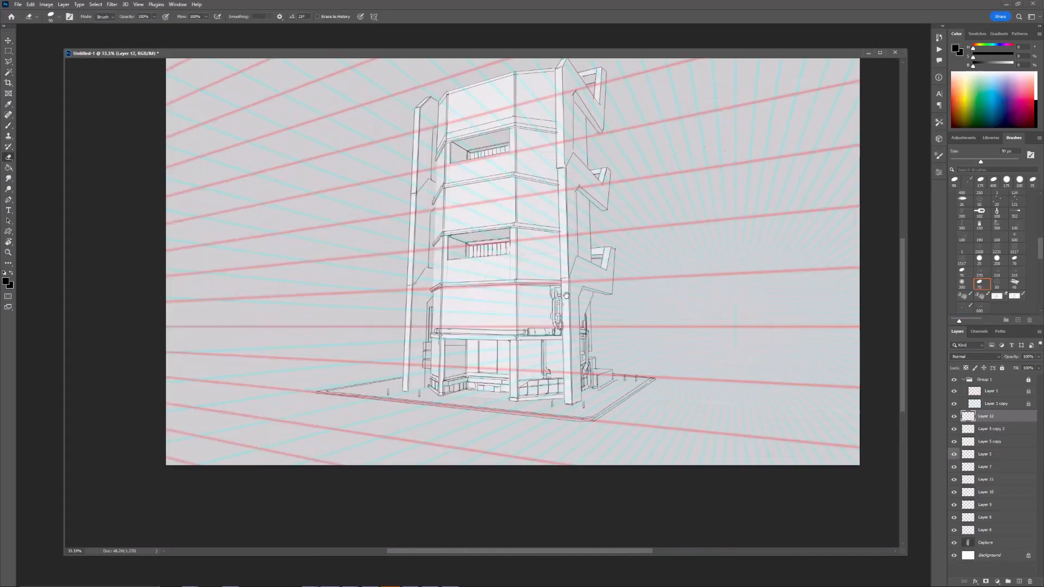
# Step: Unlock the perspective grid group, lower its opacity and lock it again
pyautogui.press('b')
pyautogui.moveTo(578, 266); pyautogui.dragTo(582, 292)
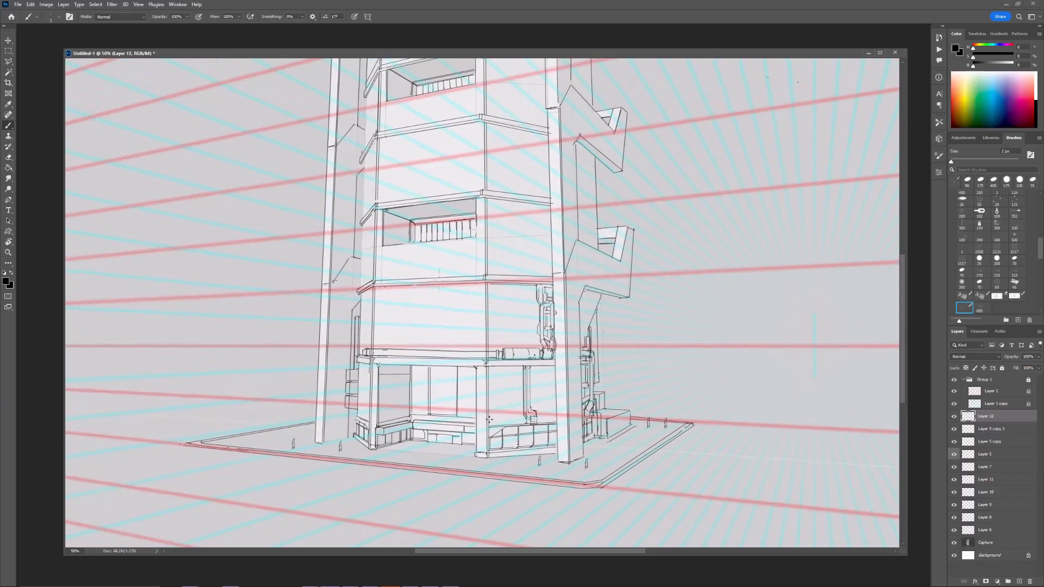
pyautogui.moveTo(600, 361); pyautogui.dragTo(569, 368)
pyautogui.click(1002, 381)
pyautogui.click(1002, 369)
pyautogui.moveTo(1017, 358); pyautogui.dragTo(1019, 358)
pyautogui.click(1003, 369)
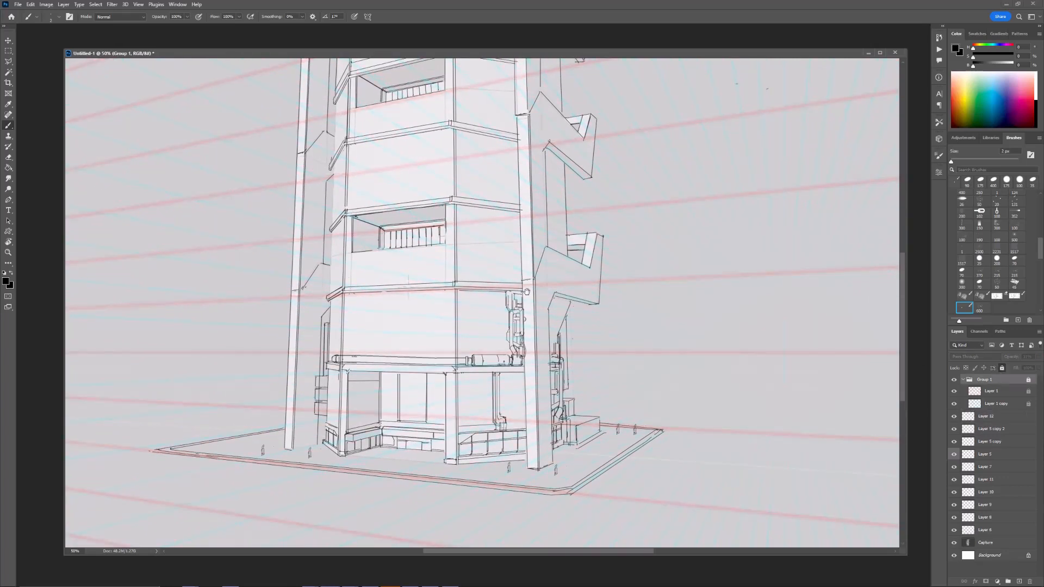
# Step: Lock the Capture layer against accidental selection and editing
pyautogui.moveTo(526, 292); pyautogui.dragTo(574, 313)
pyautogui.moveTo(435, 325); pyautogui.dragTo(472, 342)
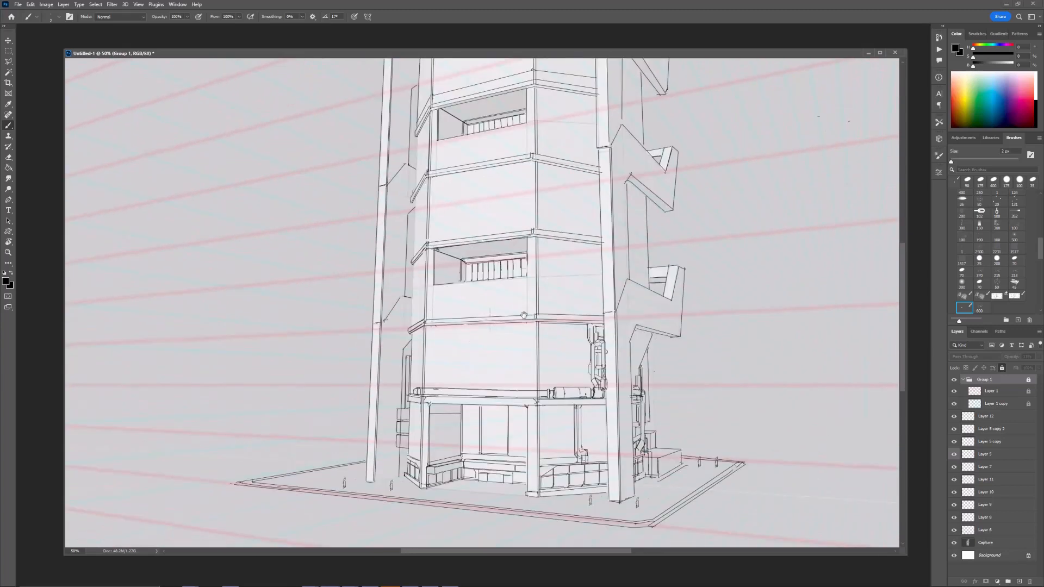
pyautogui.hotkey('ctrl', '+')
pyautogui.moveTo(411, 397); pyautogui.dragTo(455, 306)
pyautogui.hotkey('ctrl', '+')
pyautogui.keyDown('ctrl'); pyautogui.click(385, 432); pyautogui.keyUp('ctrl')
pyautogui.hotkey('ctrl', '-')
pyautogui.click(1003, 370)
pyautogui.hotkey('ctrl', '+')
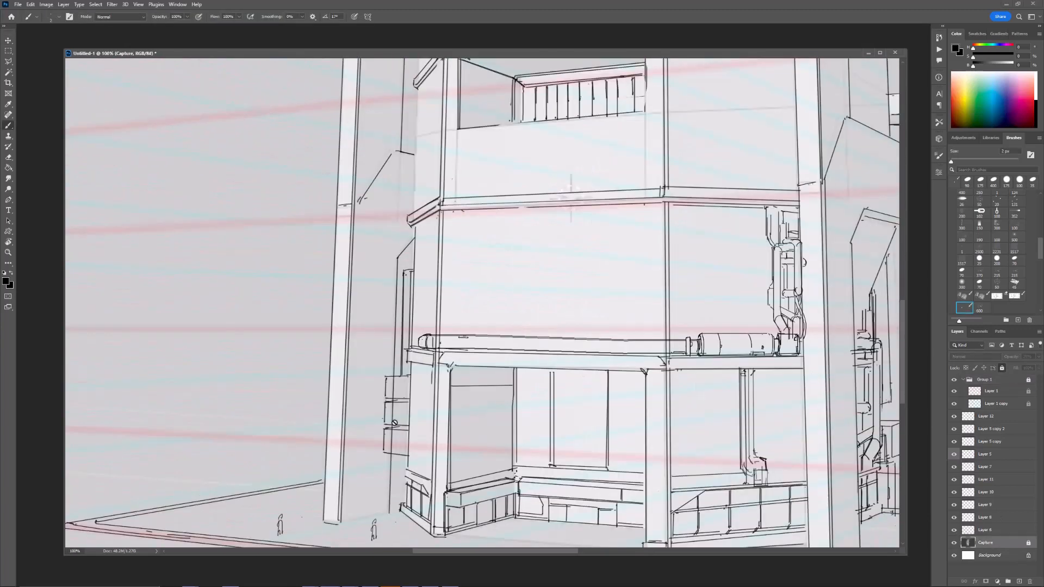
# Step: Duplicate the stacked wall boxes behind the left column and place the copy higher up on the column's outer side
pyautogui.keyDown('ctrl'); pyautogui.click(384, 430); pyautogui.keyUp('ctrl')
pyautogui.hotkey('ctrl', '-')
pyautogui.hotkey('ctrl', 'j')
pyautogui.press('e')
pyautogui.moveTo(576, 288); pyautogui.dragTo(587, 358)
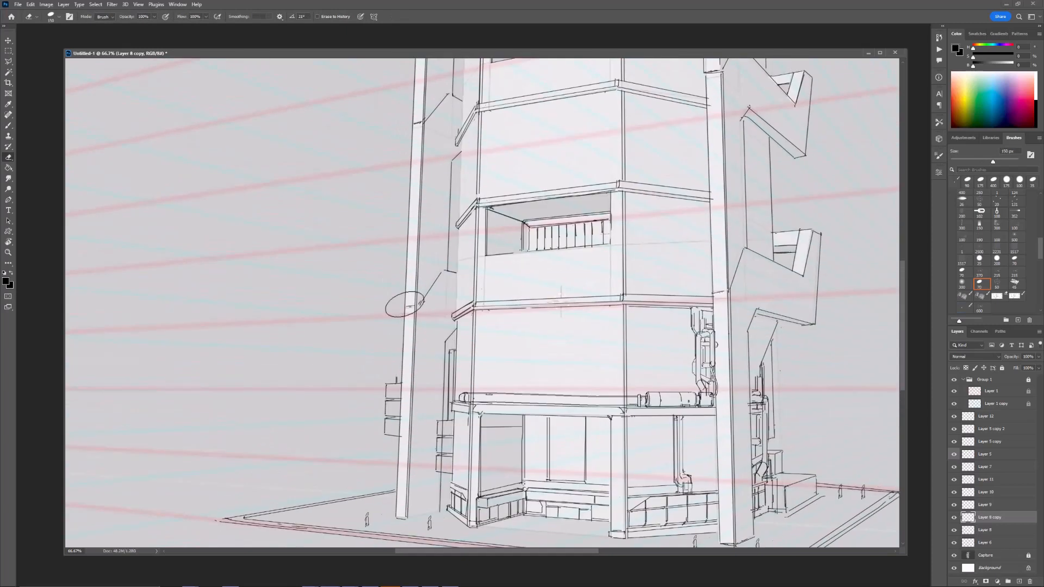
pyautogui.hotkey('ctrl', '+')
pyautogui.hotkey('ctrl', 't')
pyautogui.moveTo(412, 375); pyautogui.dragTo(417, 224)
pyautogui.press('Return')
# Step: Skew the copied box stack to follow the perspective, and clean up its lines with the brush and a small eraser
pyautogui.hotkey('ctrl', '-')
pyautogui.hotkey('ctrl', '-')
pyautogui.hotkey('ctrl', '-')
pyautogui.hotkey('ctrl', '-')
pyautogui.hotkey('ctrl', '+')
pyautogui.hotkey('ctrl', '+')
pyautogui.hotkey('ctrl', '+')
pyautogui.hotkey('ctrl', 't')
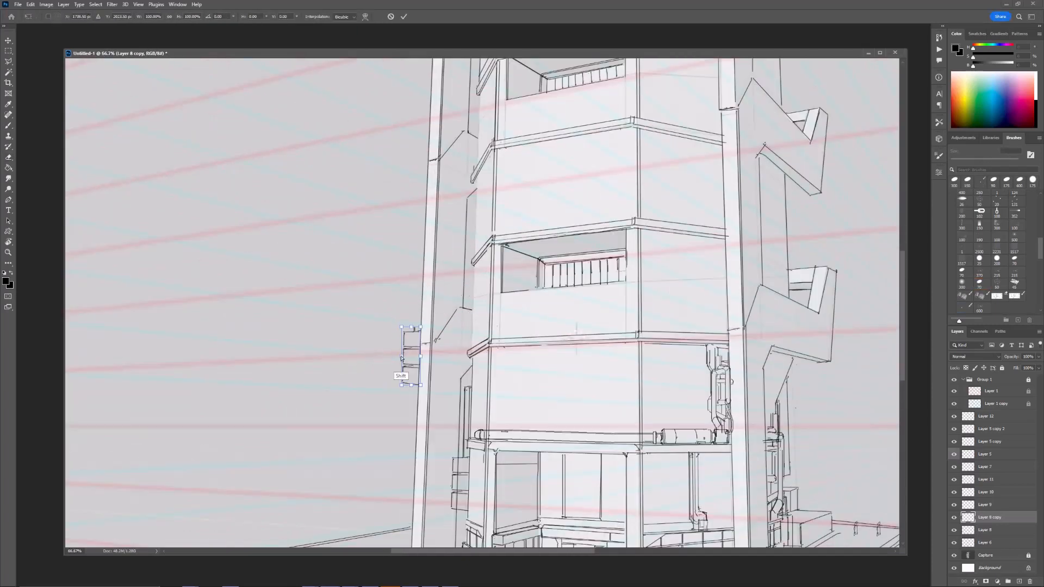
pyautogui.keyDown('ctrl'); pyautogui.keyDown('shift'); pyautogui.moveTo(402, 357); pyautogui.dragTo(402, 363); pyautogui.keyUp('shift'); pyautogui.keyUp('ctrl')
pyautogui.press('Return')
pyautogui.press('b')
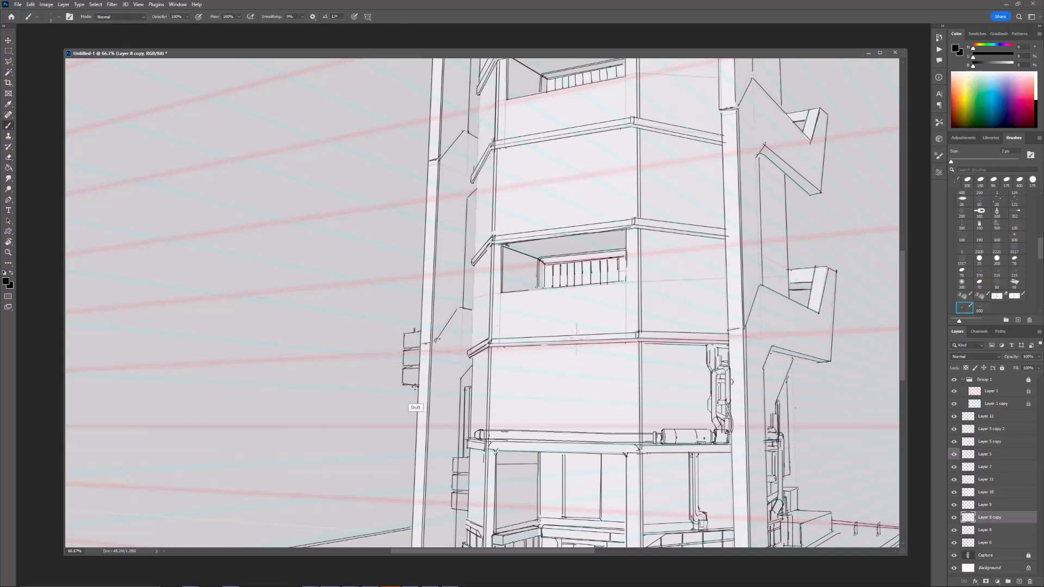
pyautogui.press('e')
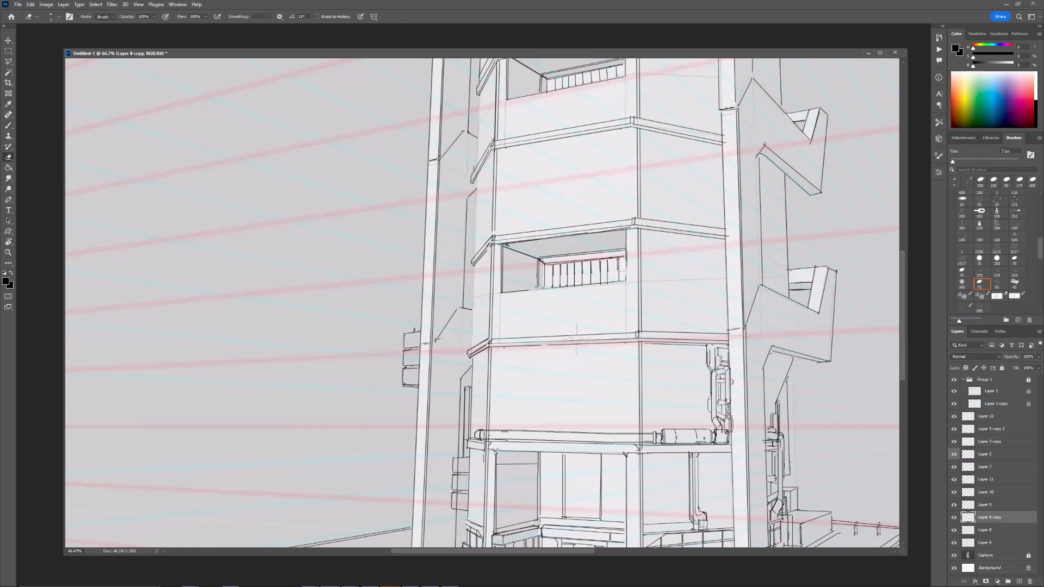
pyautogui.press('[')
pyautogui.press('[')
pyautogui.press('[')
pyautogui.hotkey('ctrl', '-')
pyautogui.hotkey('ctrl', '-')
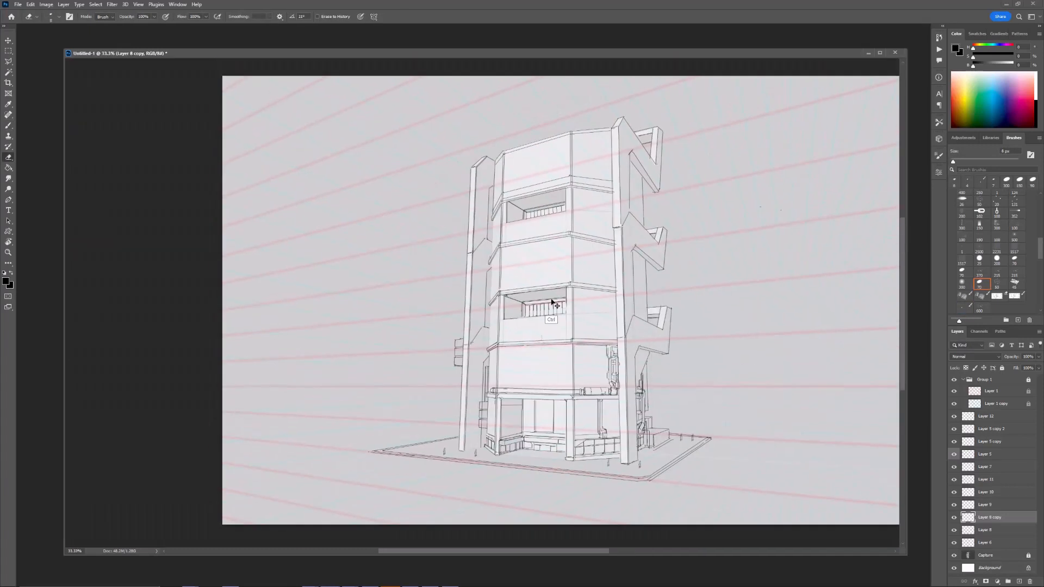
# Step: Duplicate the box stack again and place the new copy directly above it on the left column's outer side
pyautogui.hotkey('ctrl', '=')
pyautogui.hotkey('ctrl', '=')
pyautogui.hotkey('ctrl', 'j')
pyautogui.hotkey('ctrl', 't')
pyautogui.moveTo(439, 397); pyautogui.dragTo(438, 330)
pyautogui.press('Return')
pyautogui.hotkey('ctrl', '-')
pyautogui.hotkey('ctrl', '-')
pyautogui.hotkey('ctrl', '-')
pyautogui.press('r')
pyautogui.press('e')
pyautogui.hotkey('ctrl', '=')
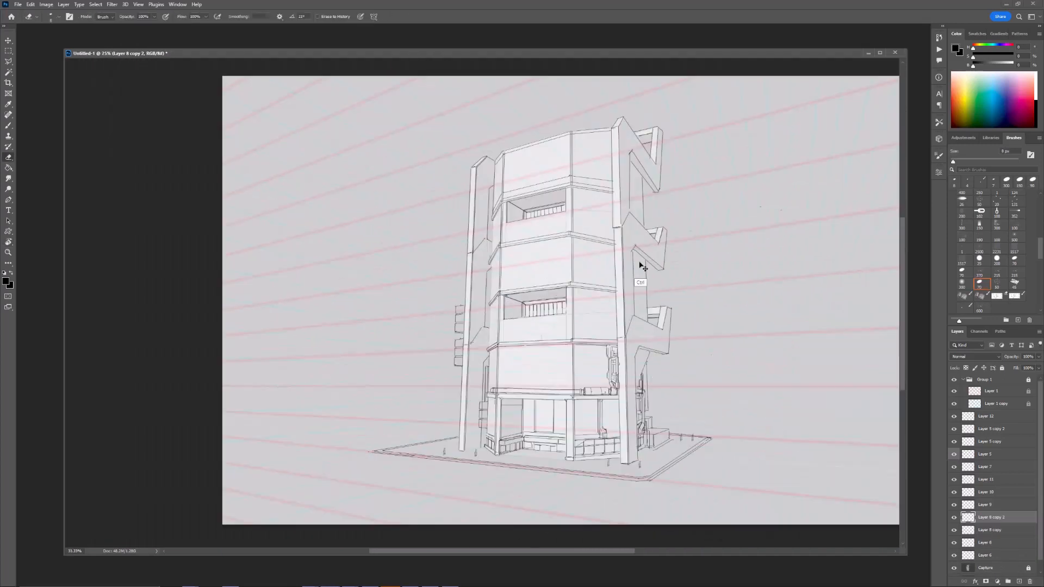
# Step: Duplicate the pipe cluster on Layer 10 and transform the copy to fit beneath the right column's lowest overhanging bracket
pyautogui.moveTo(678, 319); pyautogui.dragTo(543, 277)
pyautogui.hotkey('ctrl', '=')
pyautogui.hotkey('ctrl', '=')
pyautogui.press('b')
pyautogui.keyDown('ctrl'); pyautogui.click(510, 391); pyautogui.keyUp('ctrl')
pyautogui.hotkey('ctrl', 'j')
pyautogui.hotkey('ctrl', 't')
pyautogui.moveTo(509, 368); pyautogui.dragTo(581, 420)
pyautogui.moveTo(568, 452); pyautogui.dragTo(602, 381)
pyautogui.rightClick(569, 364)
pyautogui.click(593, 517)
pyautogui.press('Return')
# Step: Resize the pipe copy beneath the bracket and trim its overlapping lines with the eraser
pyautogui.hotkey('ctrl', '=')
pyautogui.moveTo(625, 450); pyautogui.dragTo(575, 443)
pyautogui.hotkey('ctrl', 't')
pyautogui.keyDown('shift'); pyautogui.moveTo(605, 477); pyautogui.dragTo(607, 519); pyautogui.keyUp('shift')
pyautogui.moveTo(632, 437); pyautogui.dragTo(631, 439)
pyautogui.press('Return')
pyautogui.press('e')
pyautogui.scroll(-2, 609, 424)
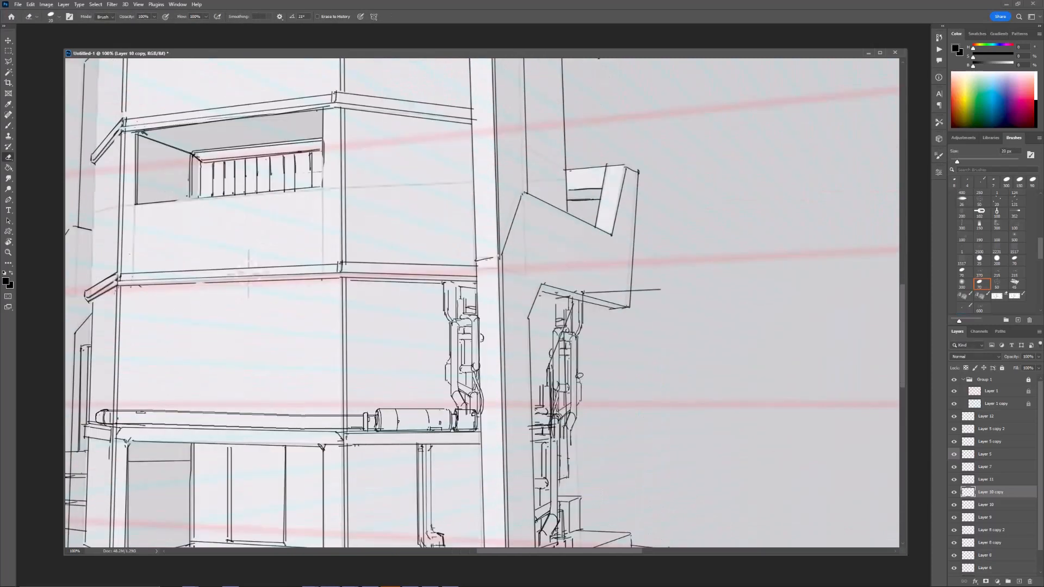
pyautogui.press('b')
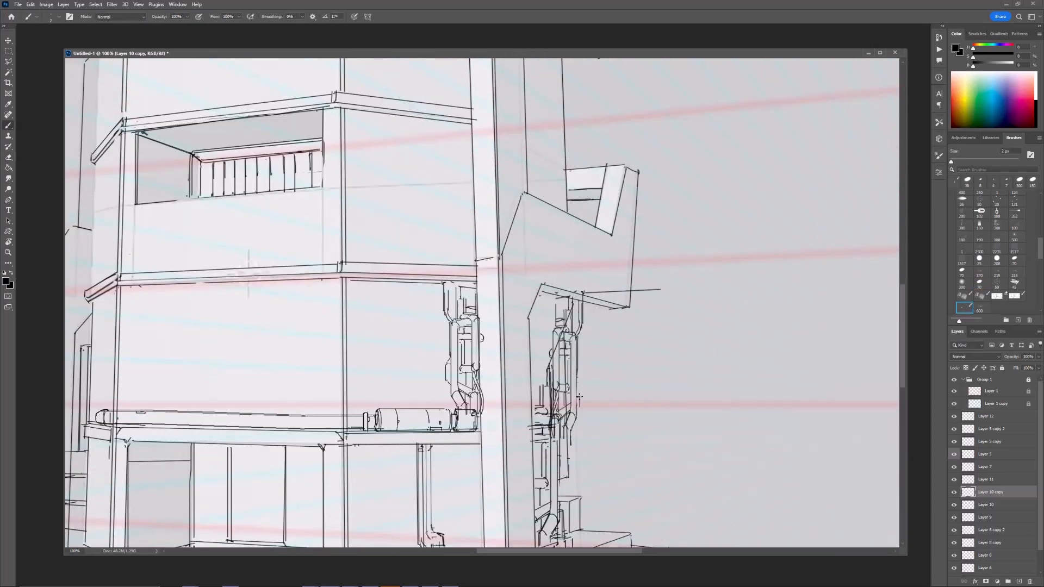
# Step: Distort the upper and lower edges of the pipe copy to match the perspective lines
pyautogui.hotkey('ctrl', '-')
pyautogui.hotkey('ctrl', '-')
pyautogui.moveTo(618, 311); pyautogui.dragTo(577, 319)
pyautogui.hotkey('ctrl', '=')
pyautogui.hotkey('ctrl', 't')
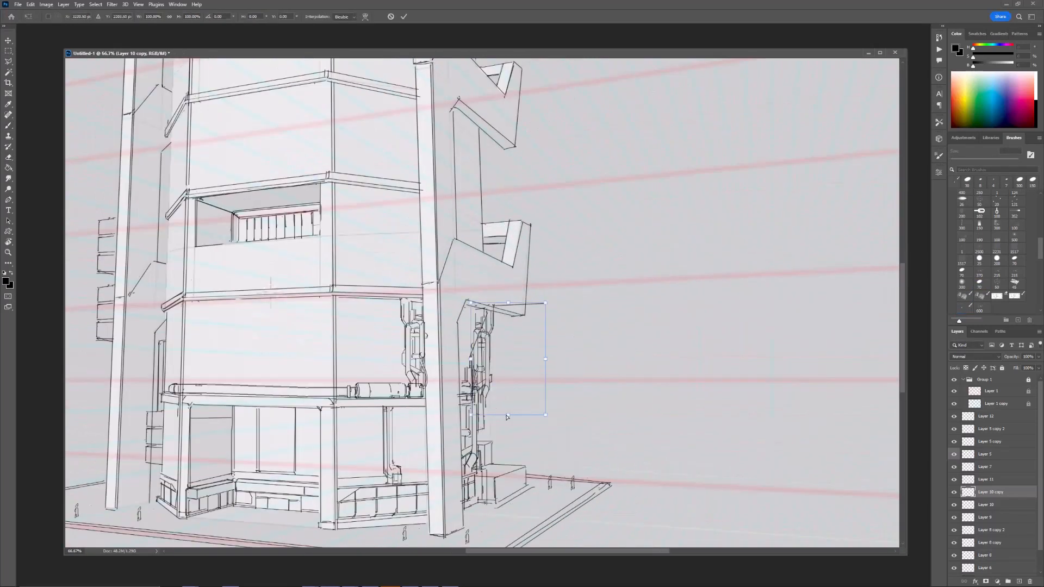
pyautogui.keyDown('ctrl'); pyautogui.moveTo(506, 418); pyautogui.dragTo(509, 414); pyautogui.keyUp('ctrl')
pyautogui.keyDown('ctrl'); pyautogui.moveTo(509, 304); pyautogui.dragTo(514, 310); pyautogui.keyUp('ctrl')
pyautogui.press('Return')
# Step: Draw a small fitting under the bracket and rework the pipe copy's outline by alternating brush and eraser
pyautogui.press('e')
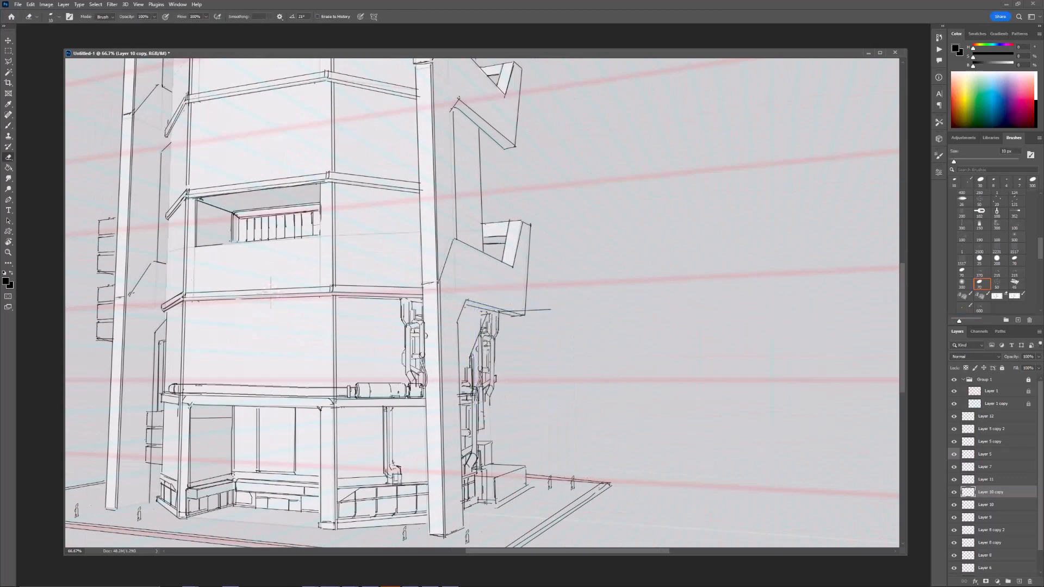
pyautogui.press('b')
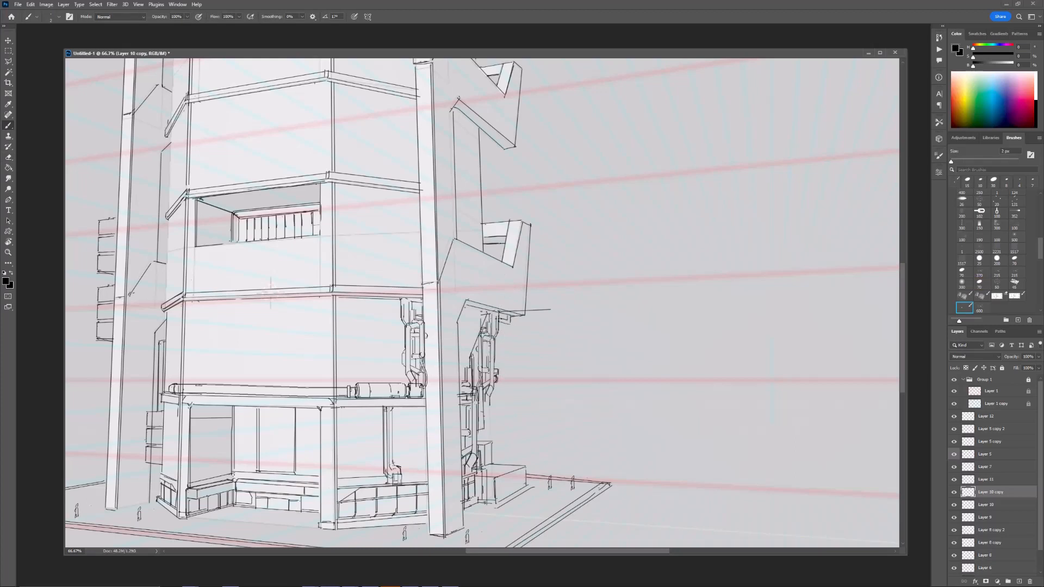
pyautogui.moveTo(492, 411); pyautogui.dragTo(500, 354)
pyautogui.press('e')
pyautogui.press('b')
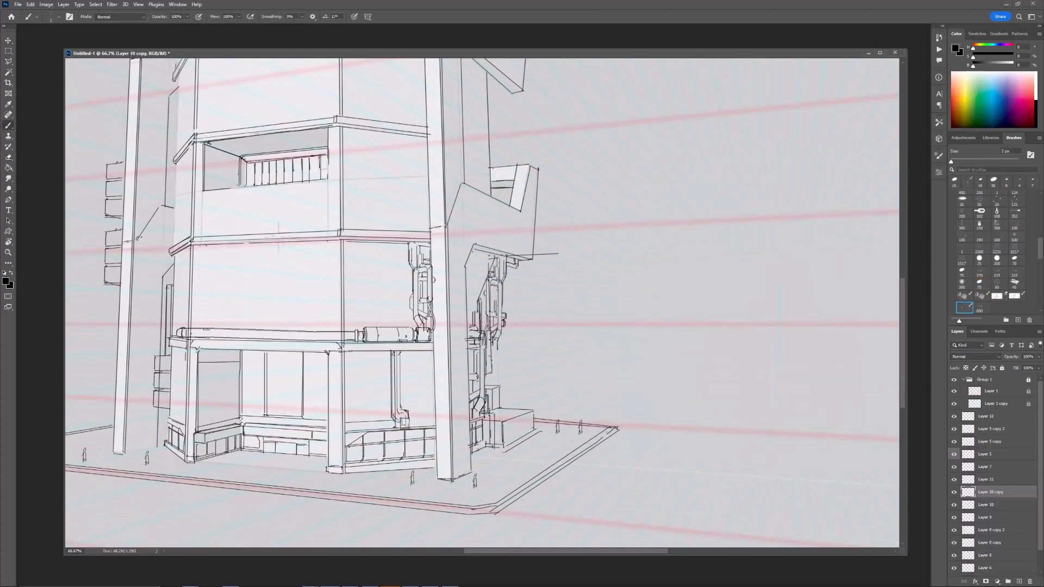
pyautogui.press('e')
pyautogui.press('b')
pyautogui.press('e')
# Step: Refine the outer pipe's joints and lower section with brush strokes and small erasures
pyautogui.hotkey('ctrl', '-')
pyautogui.hotkey('ctrl', '-')
pyautogui.moveTo(497, 365); pyautogui.dragTo(521, 331)
pyautogui.hotkey('ctrl', '+')
pyautogui.hotkey('ctrl', '+')
pyautogui.press('e')
pyautogui.moveTo(501, 308); pyautogui.dragTo(499, 313)
pyautogui.press('b')
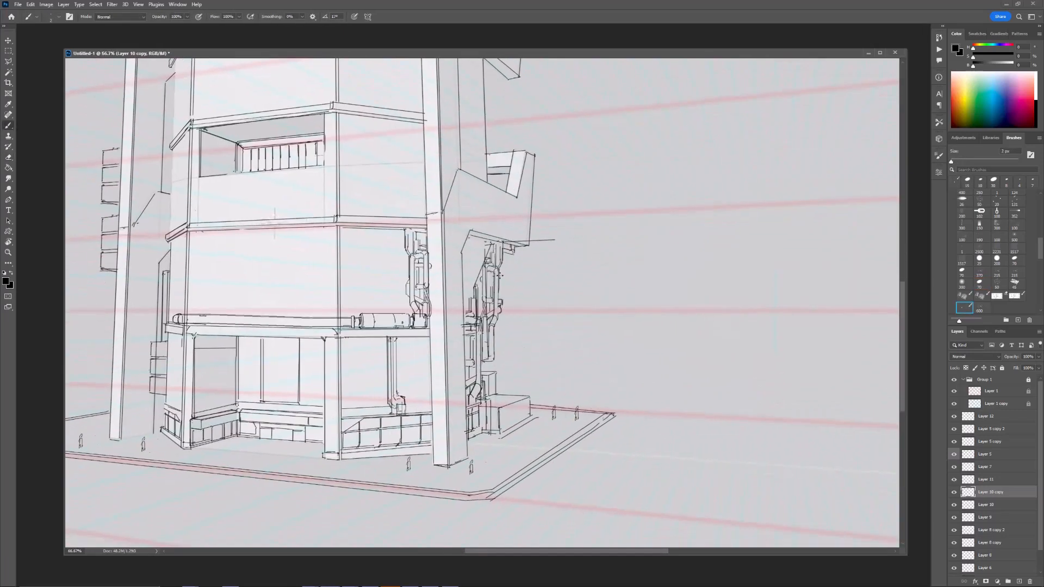
pyautogui.press('e')
pyautogui.press('b')
pyautogui.hotkey('ctrl', '-')
pyautogui.moveTo(558, 289)
pyautogui.mouseDown()
pyautogui.moveTo(566, 329)
pyautogui.moveTo(514, 287)
pyautogui.moveTo(526, 328)
pyautogui.moveTo(522, 288)
pyautogui.mouseUp()
pyautogui.hotkey('ctrl', '+')
pyautogui.hotkey('ctrl', '-')
pyautogui.hotkey('ctrl', '+')
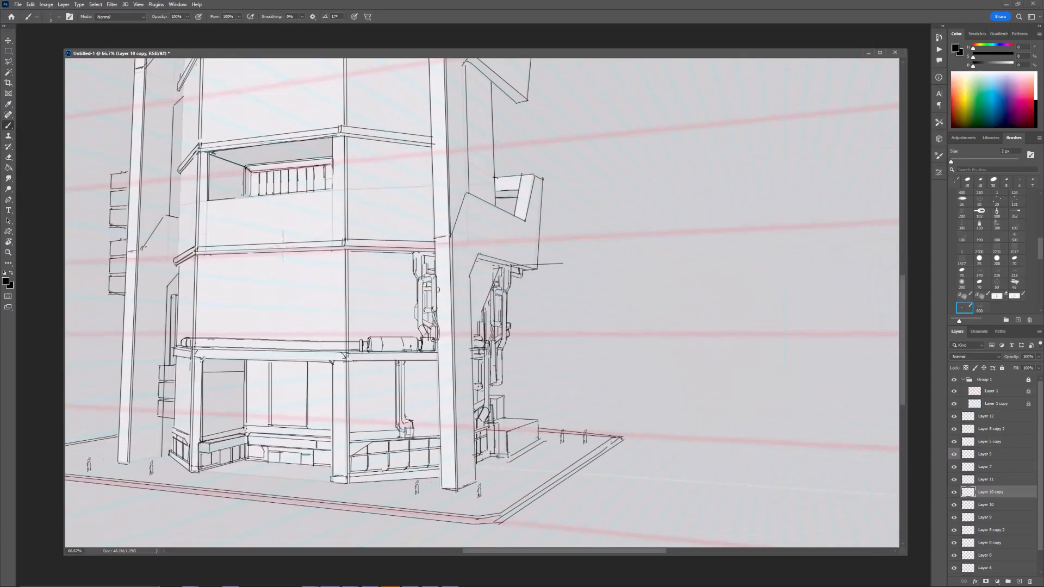
# Step: Merge Layer 10 copy with Layer 10
pyautogui.hotkey('ctrl', '+')
pyautogui.click(958, 480)
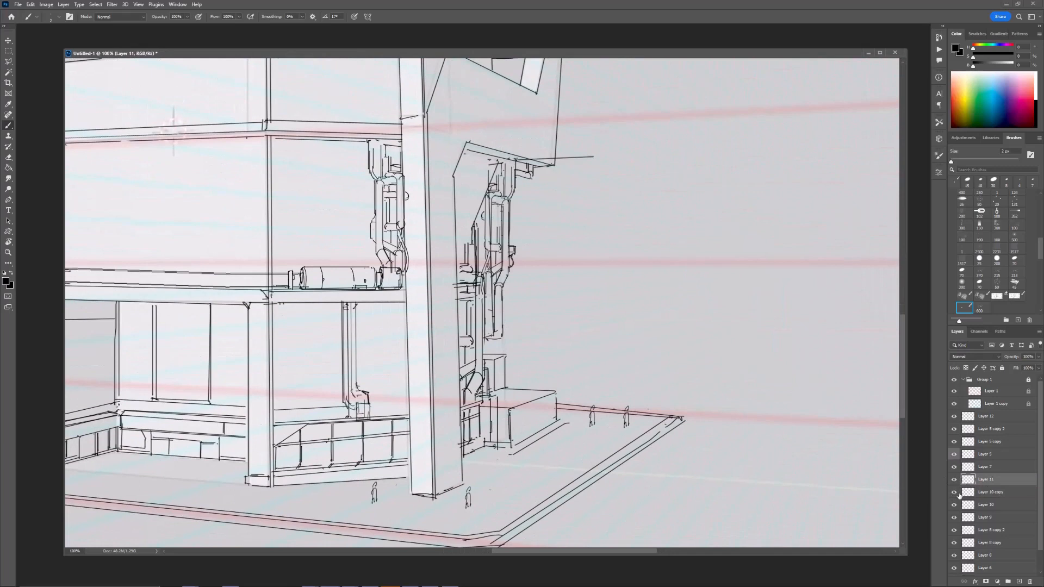
pyautogui.click(984, 506)
pyautogui.moveTo(982, 500); pyautogui.dragTo(982, 511)
pyautogui.hotkey('ctrl', 'e')
# Step: Check Layer 9 by toggling its visibility, and clean up the pipe bend near the ground behind the right column
pyautogui.click(954, 505)
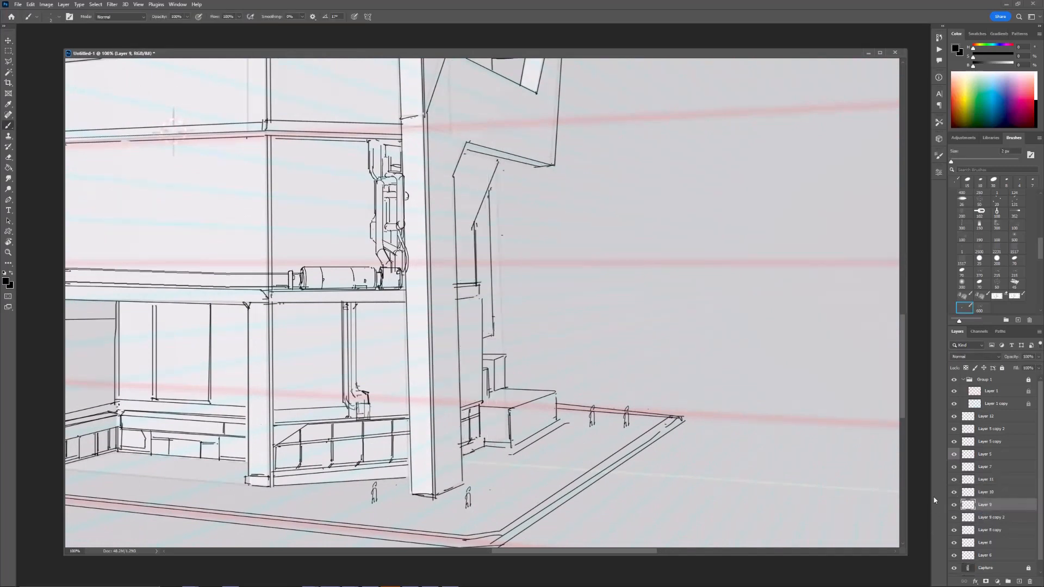
pyautogui.click(954, 505)
pyautogui.press('e')
pyautogui.moveTo(466, 388); pyautogui.dragTo(484, 377)
pyautogui.press('b')
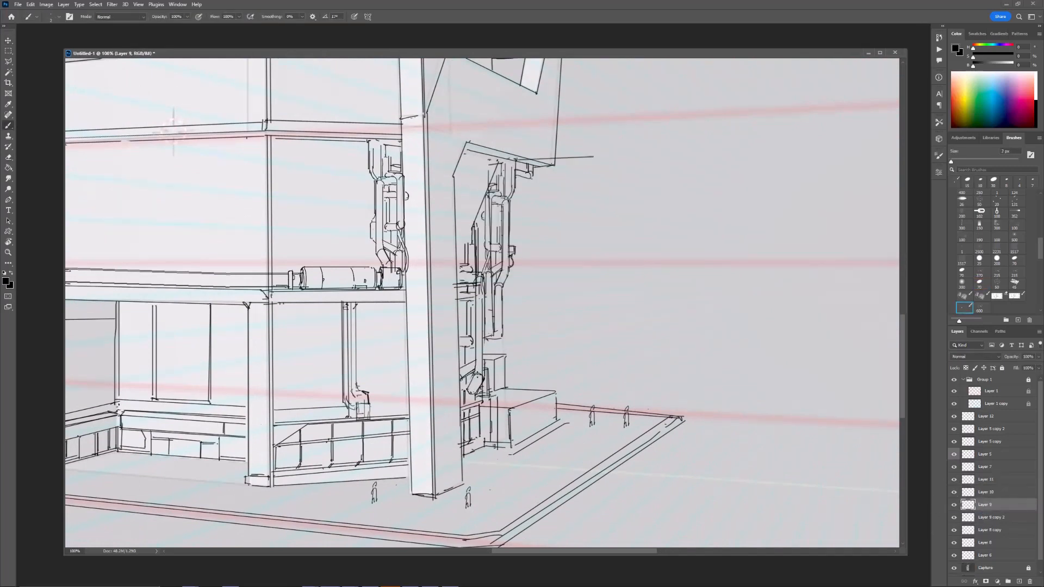
# Step: Bring the double circle from the other document into the tower drawing, and scale it into a narrow ellipse near the right-hand pipes
pyautogui.hotkey('ctrl', '-')
pyautogui.moveTo(595, 257); pyautogui.dragTo(652, 317)
pyautogui.hotkey('ctrl', '-')
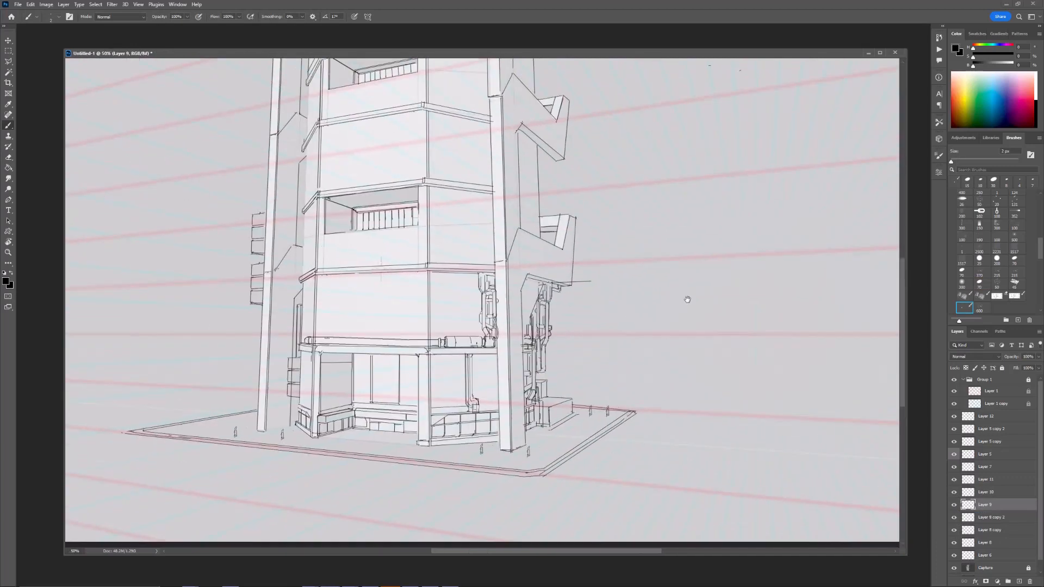
pyautogui.moveTo(493, 291); pyautogui.dragTo(517, 361)
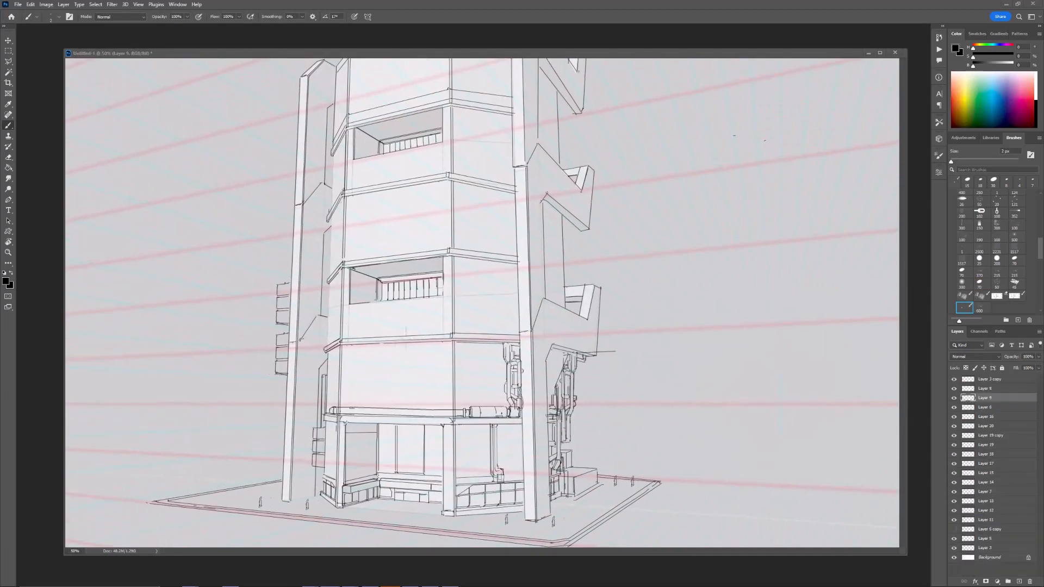
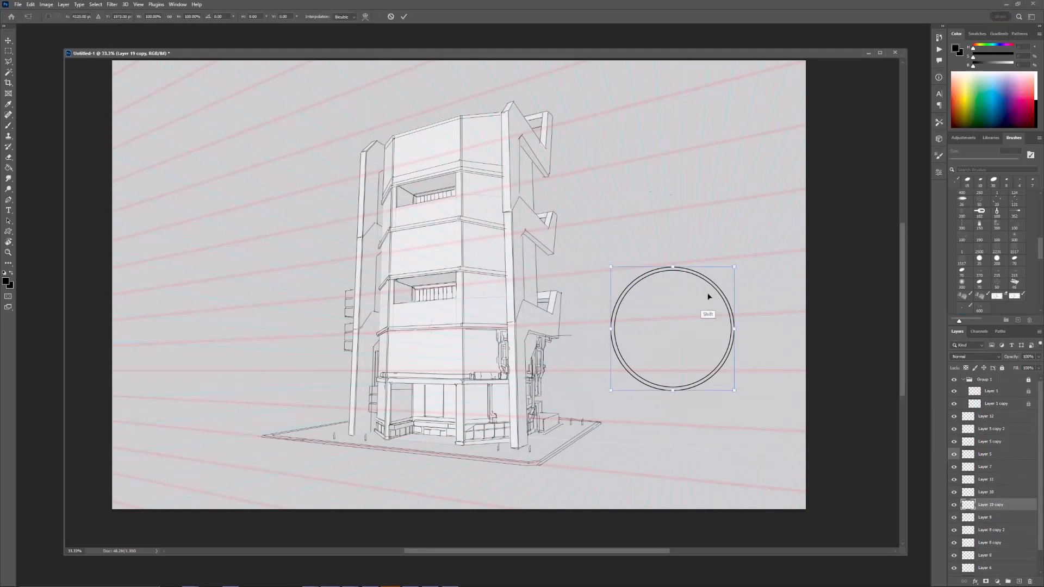
pyautogui.keyDown('shift'); pyautogui.moveTo(734, 267); pyautogui.dragTo(578, 364); pyautogui.keyUp('shift')
pyautogui.hotkey('ctrl', '+')
pyautogui.hotkey('ctrl', '+')
pyautogui.moveTo(628, 420)
pyautogui.mouseDown()
pyautogui.moveTo(466, 366)
pyautogui.moveTo(511, 365)
pyautogui.mouseUp()
pyautogui.press('Return')
# Step: Draw two straight cylinder edges from the ellipse and place a slightly taller copy of it at their far end
pyautogui.press('b')
pyautogui.hotkey('ctrl', '+')
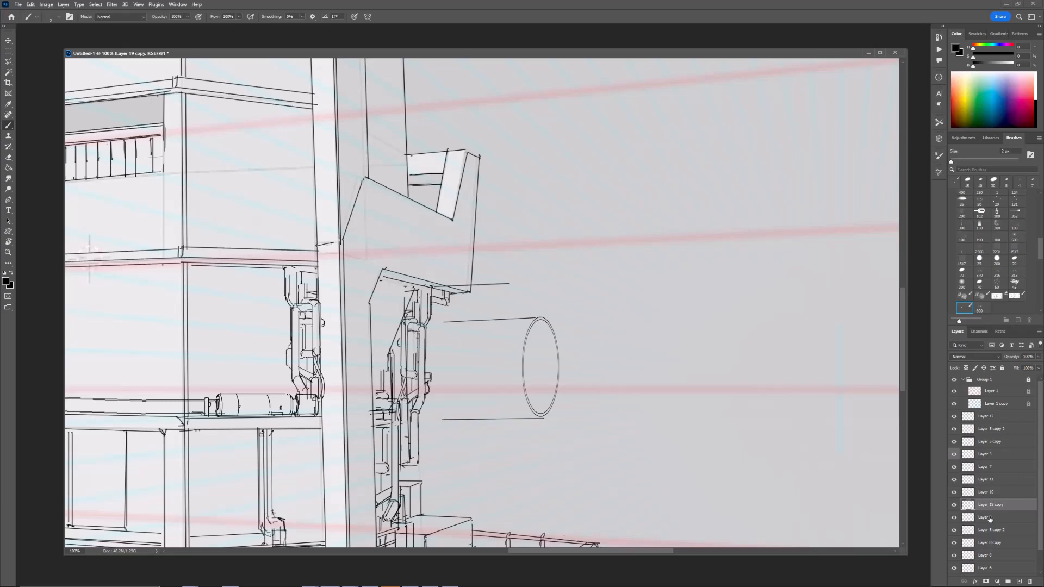
pyautogui.press('m')
pyautogui.moveTo(517, 308); pyautogui.dragTo(592, 431)
pyautogui.hotkey('ctrl', 'j')
pyautogui.hotkey('ctrl', 't')
pyautogui.moveTo(545, 362); pyautogui.dragTo(447, 362)
pyautogui.keyDown('shift'); pyautogui.moveTo(441, 420); pyautogui.dragTo(441, 423); pyautogui.keyUp('shift')
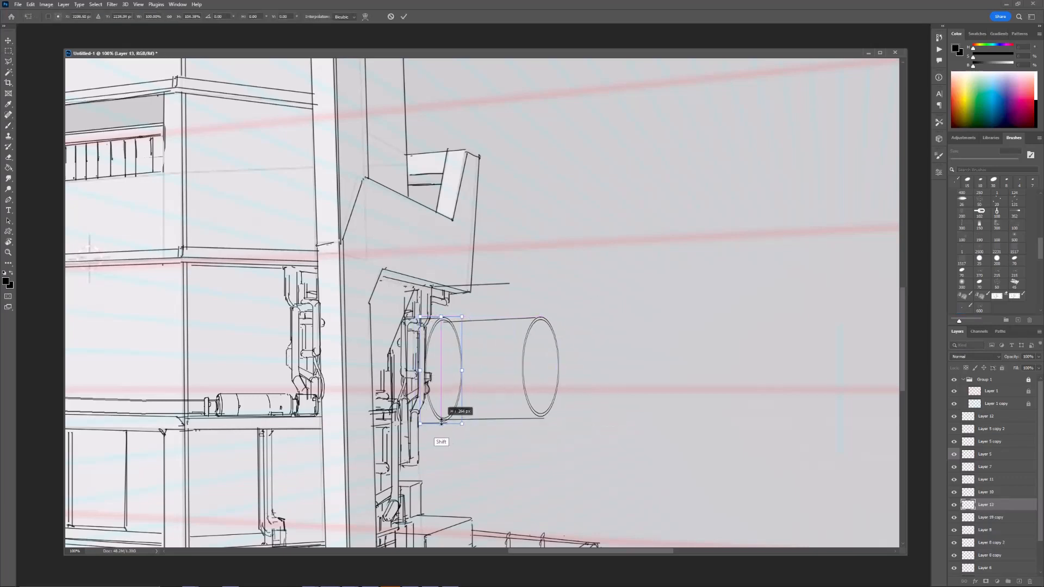
pyautogui.press('Return')
# Step: Erase the far ellipse's hidden half, copy the remaining arc near the cylinder's front as a rim, and merge everything into Layer 19 copy
pyautogui.press('e')
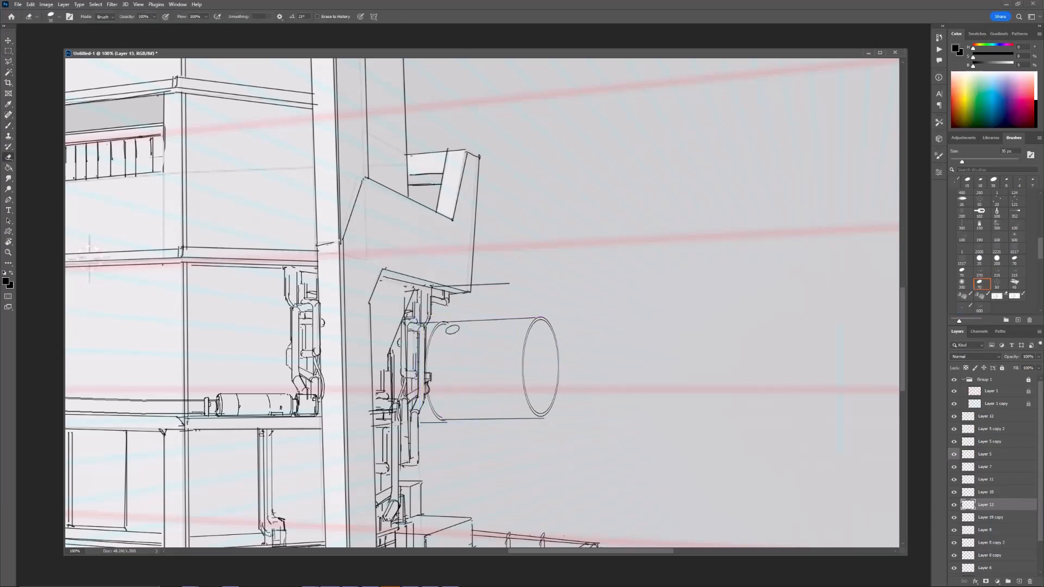
pyautogui.hotkey('ctrl', 'j')
pyautogui.hotkey('ctrl', 't')
pyautogui.keyDown('shift'); pyautogui.moveTo(443, 357); pyautogui.dragTo(517, 316); pyautogui.keyUp('shift')
pyautogui.moveTo(505, 377)
pyautogui.keyDown('shift'); pyautogui.mouseDown()
pyautogui.moveTo(525, 385)
pyautogui.moveTo(507, 368)
pyautogui.mouseUp(); pyautogui.keyUp('shift')
pyautogui.press('Return')
pyautogui.hotkey('ctrl', '-')
pyautogui.hotkey('ctrl', '-')
pyautogui.hotkey('ctrl', '-')
pyautogui.hotkey('ctrl', 'e')
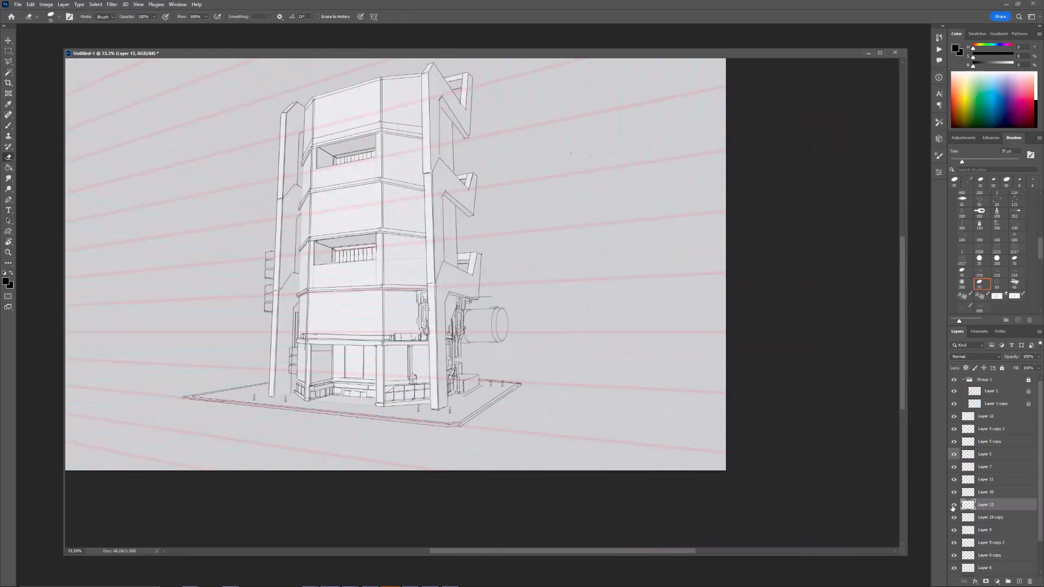
pyautogui.hotkey('ctrl', 'e')
# Step: Move the cylinder into the empty space well away from the tower and touch up its outline
pyautogui.hotkey('ctrl', '+')
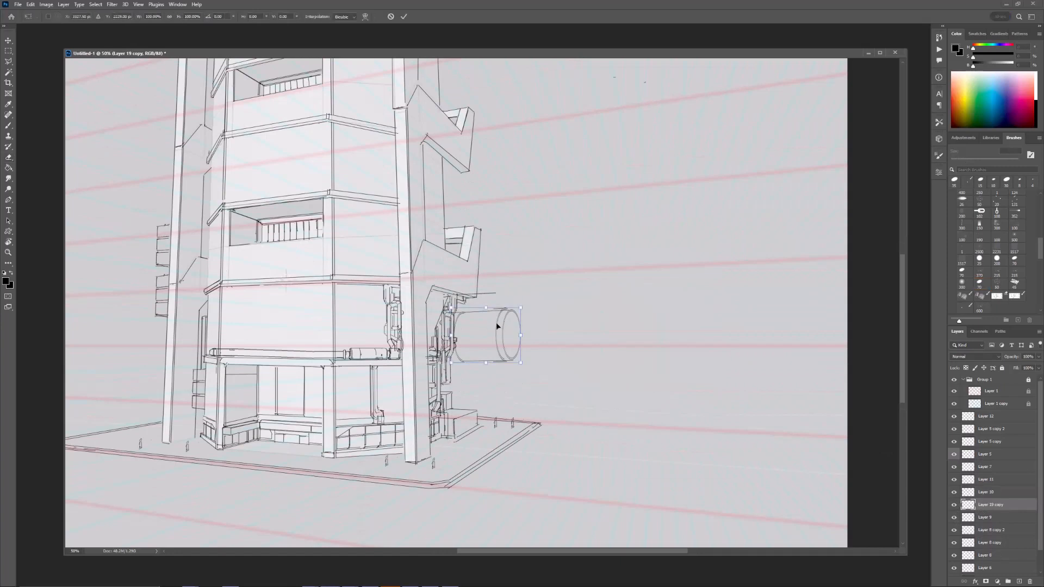
pyautogui.keyDown('ctrl'); pyautogui.moveTo(490, 307); pyautogui.dragTo(721, 297); pyautogui.keyUp('ctrl')
pyautogui.press('b')
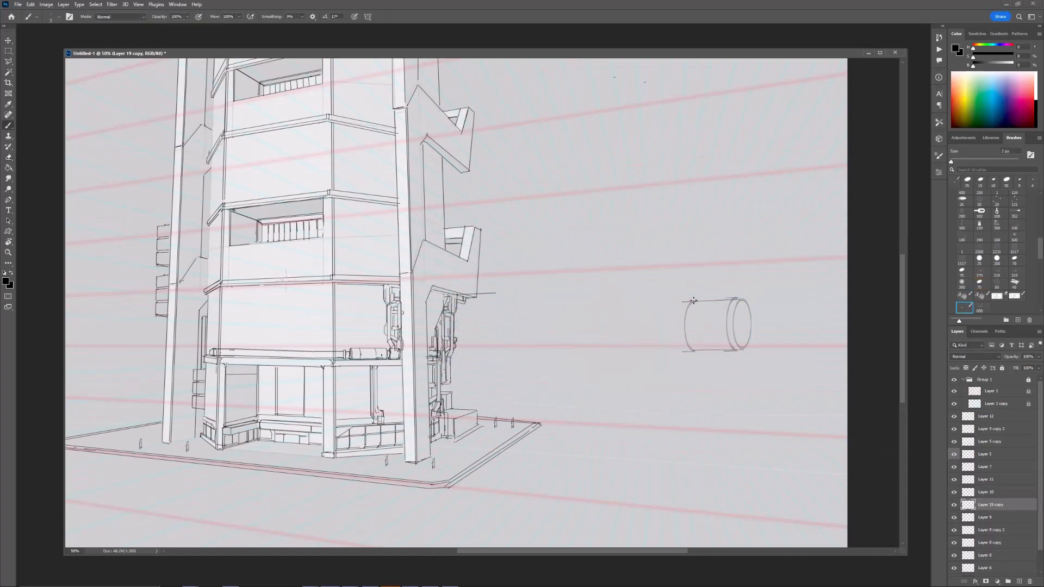
pyautogui.moveTo(764, 261); pyautogui.dragTo(715, 259)
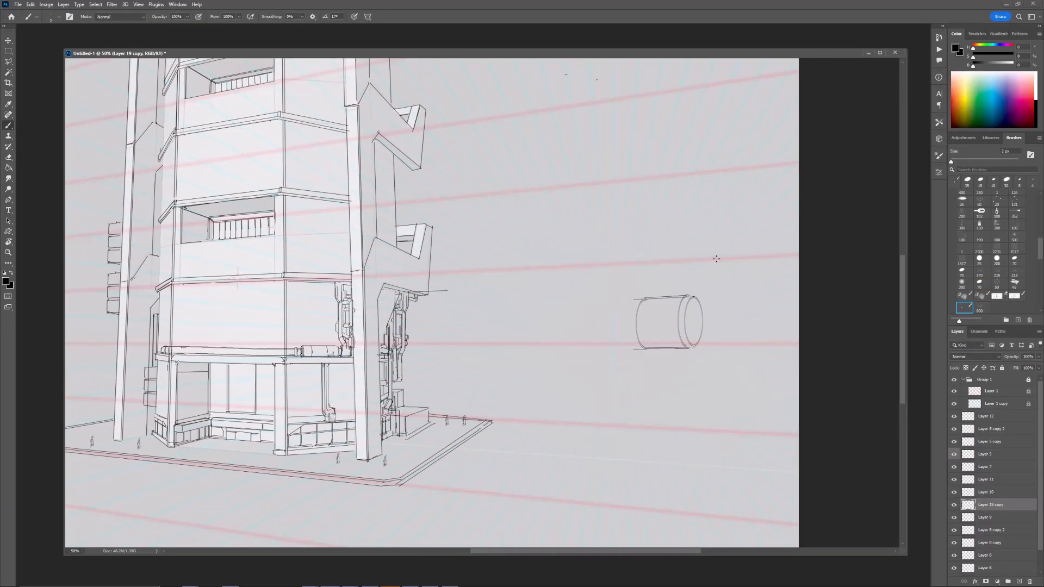
# Step: Duplicate the cylinder and place a scaled-down copy against the pipes beneath the right-hand bracket
pyautogui.hotkey('ctrl', 'j')
pyautogui.hotkey('ctrl', 't')
pyautogui.moveTo(644, 326); pyautogui.dragTo(385, 338)
pyautogui.moveTo(444, 363); pyautogui.dragTo(424, 336)
pyautogui.press('Return')
pyautogui.moveTo(508, 247); pyautogui.dragTo(571, 249)
pyautogui.hotkey('ctrl', '+')
# Step: Adjust the small cylinder's size and position so it joins the outer pipe beneath the bracket
pyautogui.hotkey('ctrl', 't')
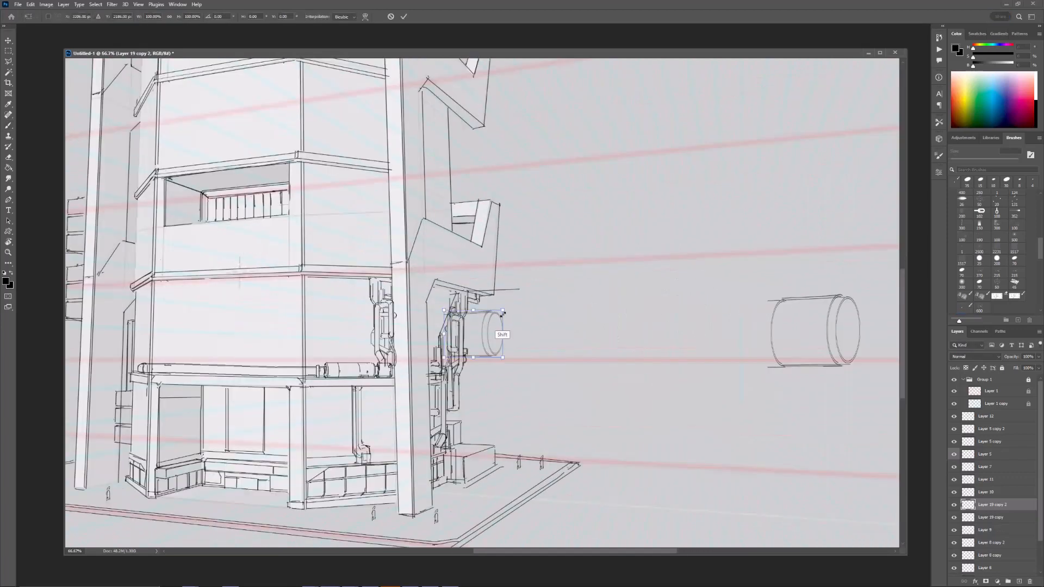
pyautogui.moveTo(486, 335); pyautogui.dragTo(493, 314)
pyautogui.press('Return')
pyautogui.hotkey('ctrl', '-')
pyautogui.hotkey('ctrl', '+')
pyautogui.hotkey('ctrl', '+')
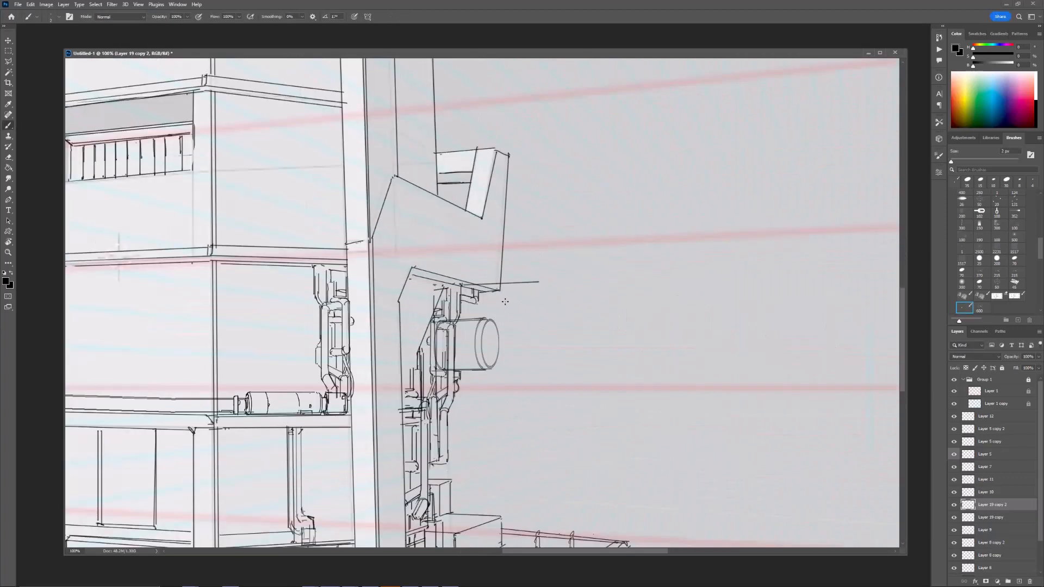
# Step: Duplicate the mounted cylinder and place a smaller copy below it against the outer pipe beneath the lower right-hand bracket
pyautogui.hotkey('ctrl', '-')
pyautogui.hotkey('ctrl', 'j')
pyautogui.press('e')
pyautogui.hotkey('ctrl', '-')
pyautogui.hotkey('ctrl', '-')
pyautogui.hotkey('ctrl', '-')
pyautogui.moveTo(457, 320)
pyautogui.mouseDown()
pyautogui.moveTo(456, 342)
pyautogui.moveTo(489, 346)
pyautogui.mouseUp()
pyautogui.hotkey('ctrl', '+')
pyautogui.hotkey('ctrl', '+')
pyautogui.hotkey('ctrl', 'j')
pyautogui.hotkey('ctrl', 't')
pyautogui.press('Return')
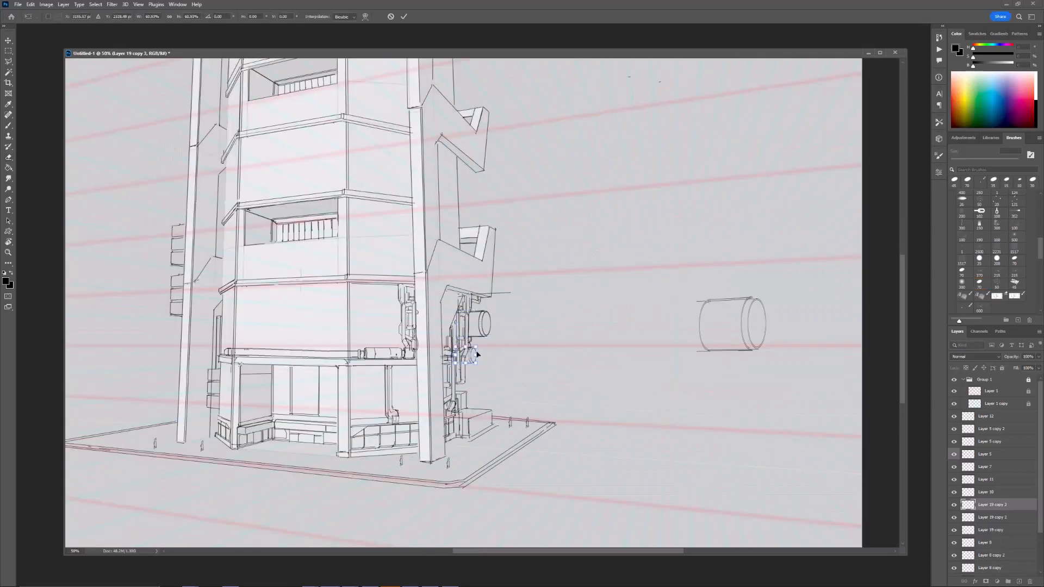
pyautogui.press('e')
pyautogui.hotkey('ctrl', '-')
pyautogui.hotkey('ctrl', '-')
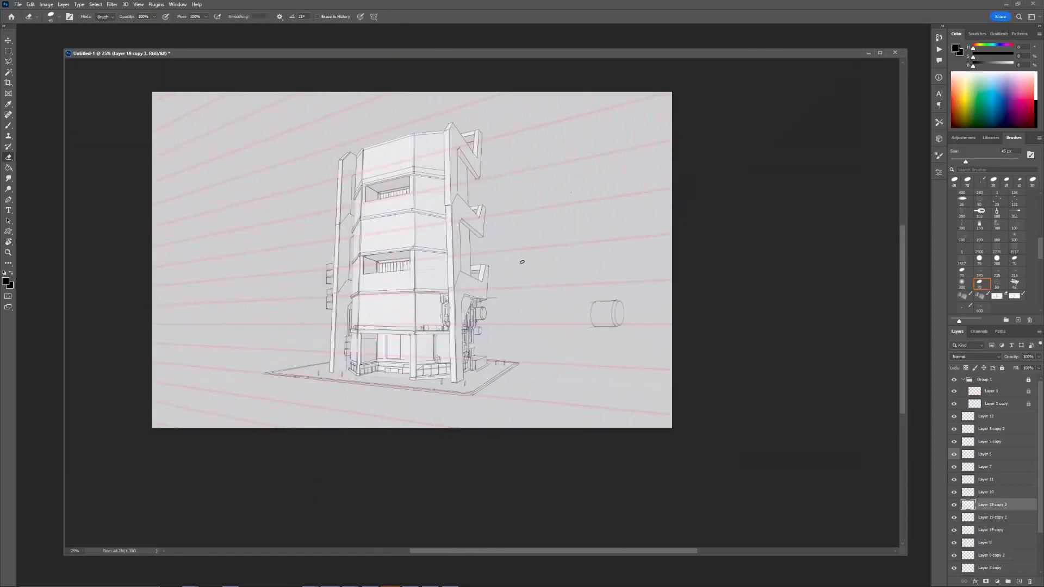
# Step: Darken the straight side edges of the two cylinders mounted beneath the lower bracket
pyautogui.hotkey('ctrl', '+')
pyautogui.hotkey('ctrl', '+')
pyautogui.hotkey('ctrl', '+')
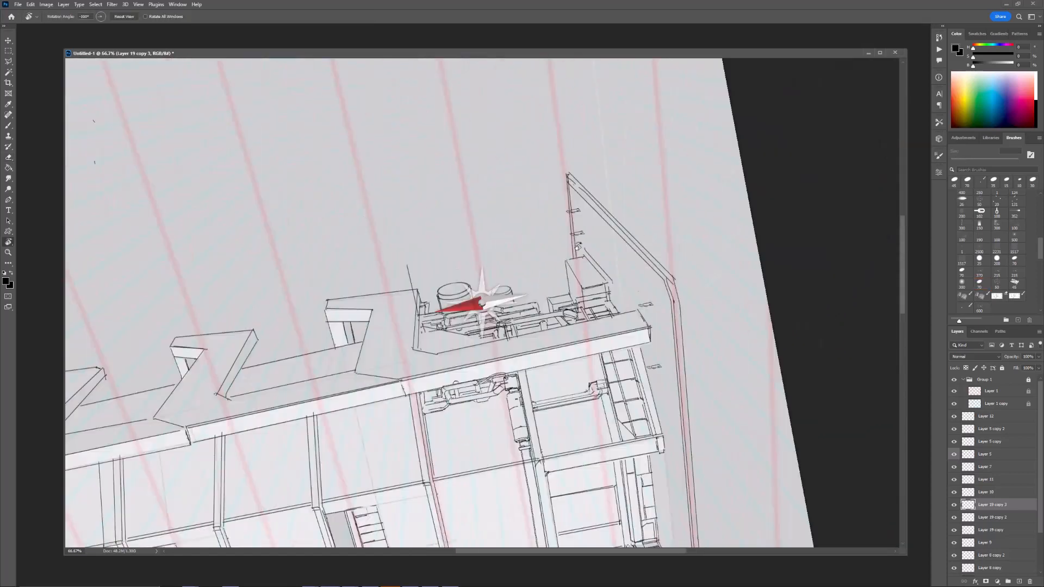
pyautogui.press('b')
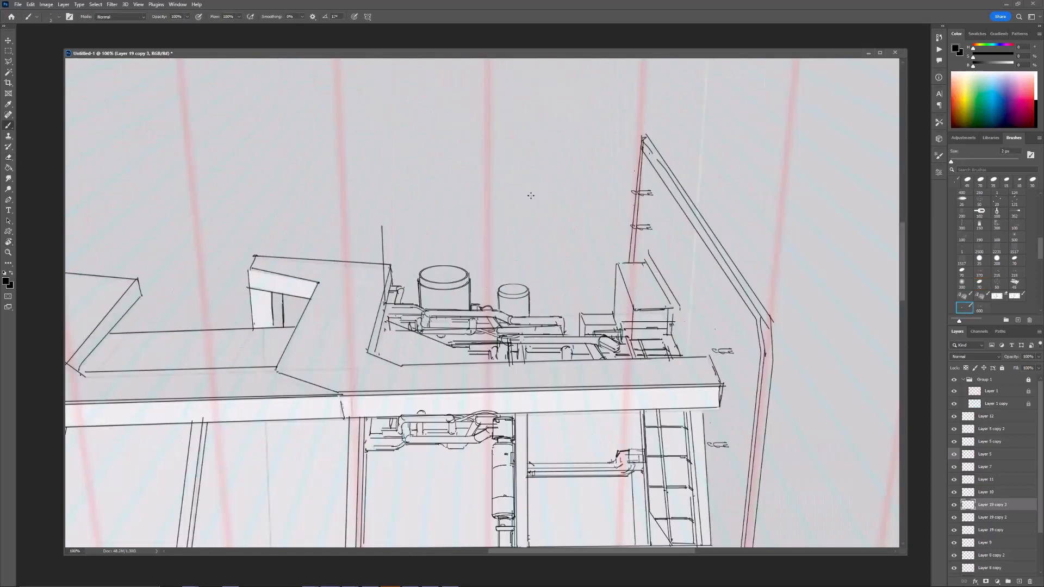
pyautogui.hotkey('ctrl', '+')
pyautogui.hotkey('ctrl', '-')
pyautogui.hotkey('ctrl', '-')
pyautogui.hotkey('ctrl', '-')
pyautogui.press('r')
pyautogui.moveTo(490, 234)
pyautogui.mouseDown()
pyautogui.moveTo(508, 238)
pyautogui.moveTo(550, 320)
pyautogui.mouseUp()
pyautogui.hotkey('ctrl', '+')
pyautogui.hotkey('ctrl', '+')
pyautogui.hotkey('ctrl', '+')
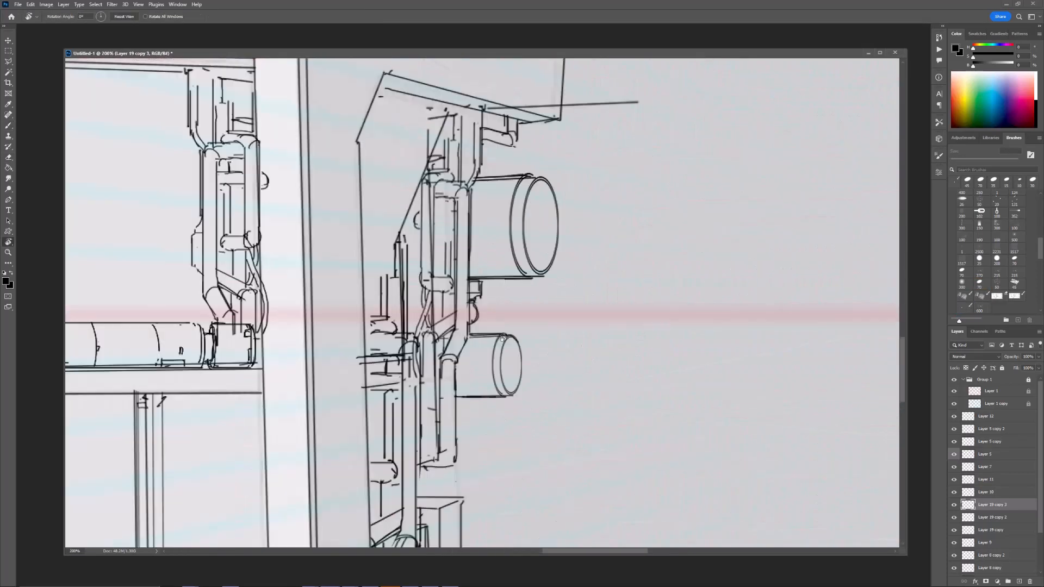
# Step: Add detail lines inside the front faces of the two mounted cylinders
pyautogui.press('b')
pyautogui.moveTo(497, 367); pyautogui.dragTo(510, 340)
pyautogui.hotkey('ctrl', '-')
pyautogui.hotkey('ctrl', '-')
pyautogui.hotkey('ctrl', '-')
pyautogui.hotkey('ctrl', '+')
pyautogui.hotkey('ctrl', '+')
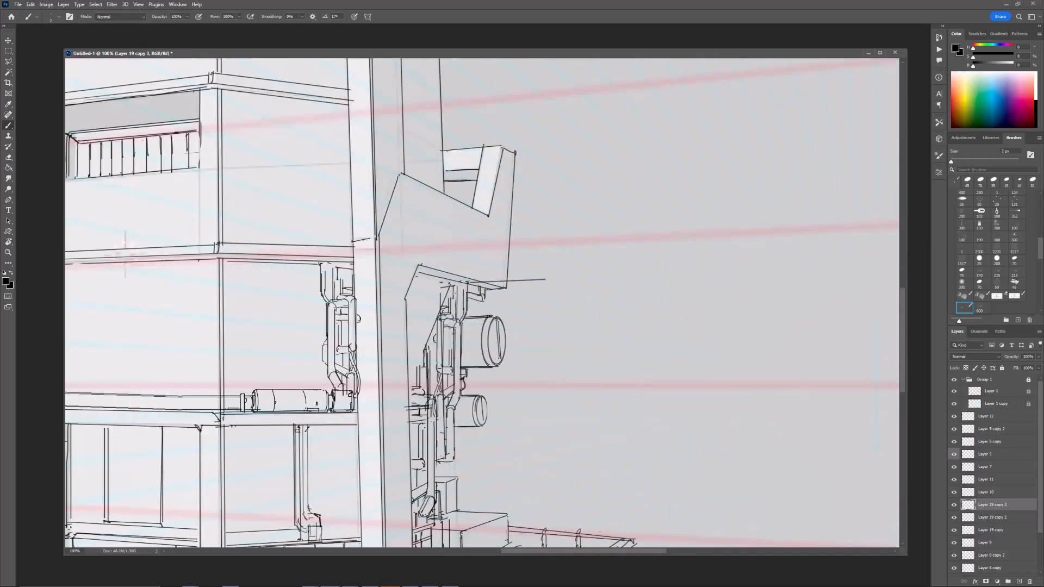
# Step: Look over the whole tower, from its base to the upper floors, to check the added cylinders in context
pyautogui.hotkey('ctrl', '-')
pyautogui.hotkey('ctrl', '-')
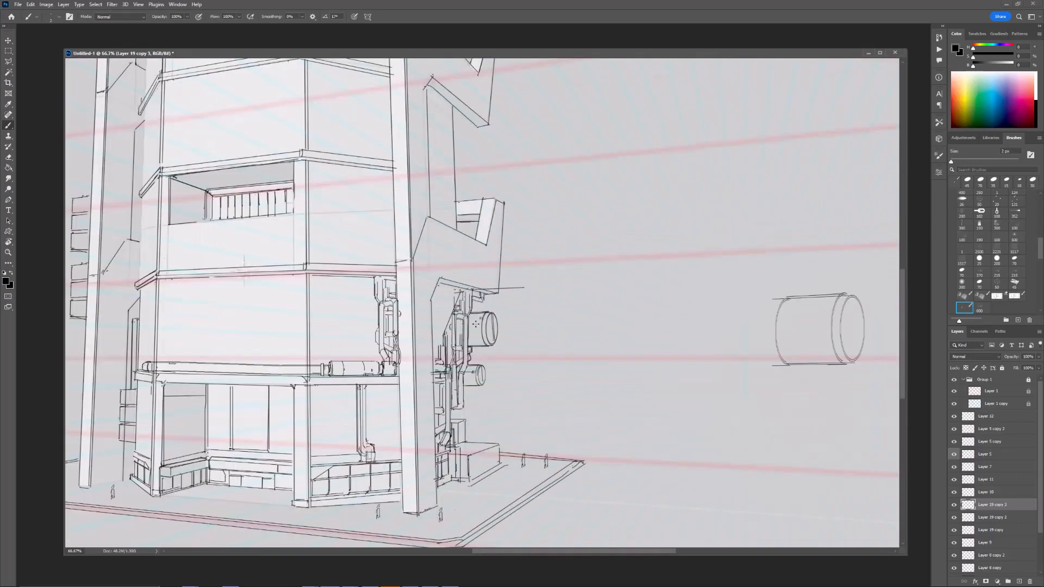
pyautogui.moveTo(509, 236); pyautogui.dragTo(562, 240)
pyautogui.hotkey('ctrl', '-')
pyautogui.moveTo(300, 124); pyautogui.dragTo(310, 221)
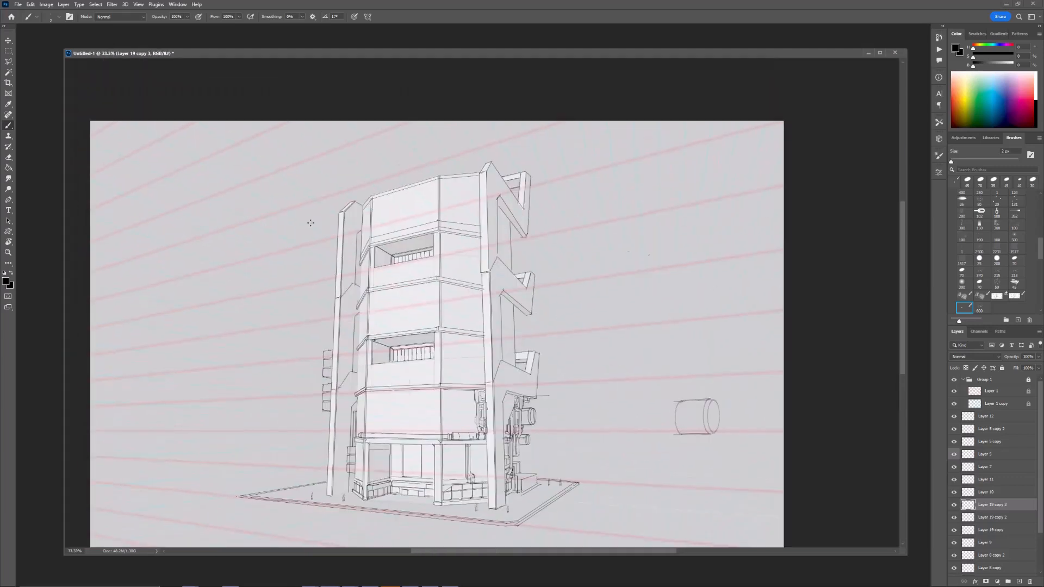
pyautogui.hotkey('ctrl', '+')
pyautogui.moveTo(344, 343); pyautogui.dragTo(543, 302)
pyautogui.moveTo(662, 321); pyautogui.dragTo(578, 216)
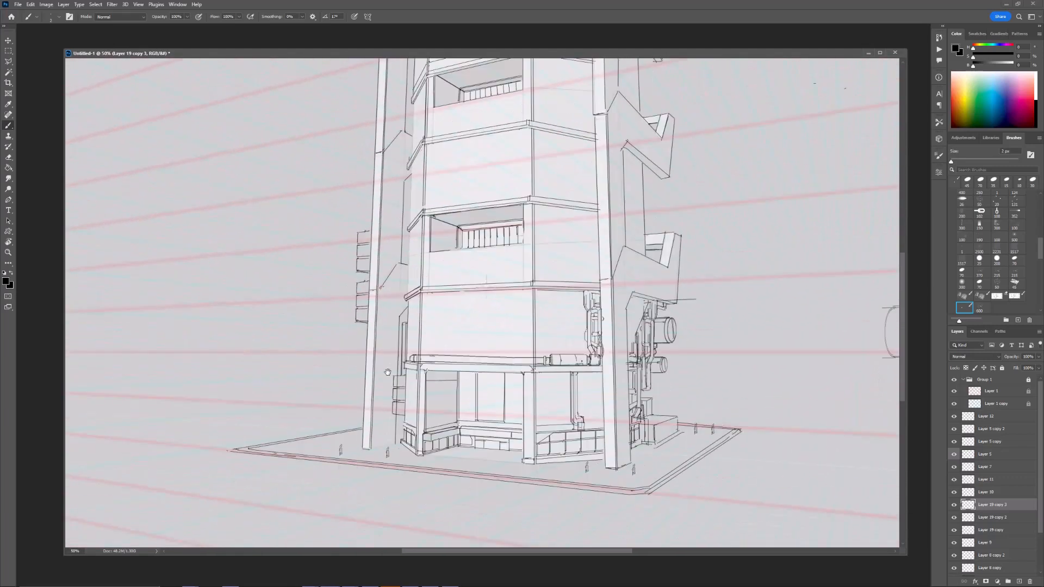
pyautogui.moveTo(597, 426); pyautogui.dragTo(505, 436)
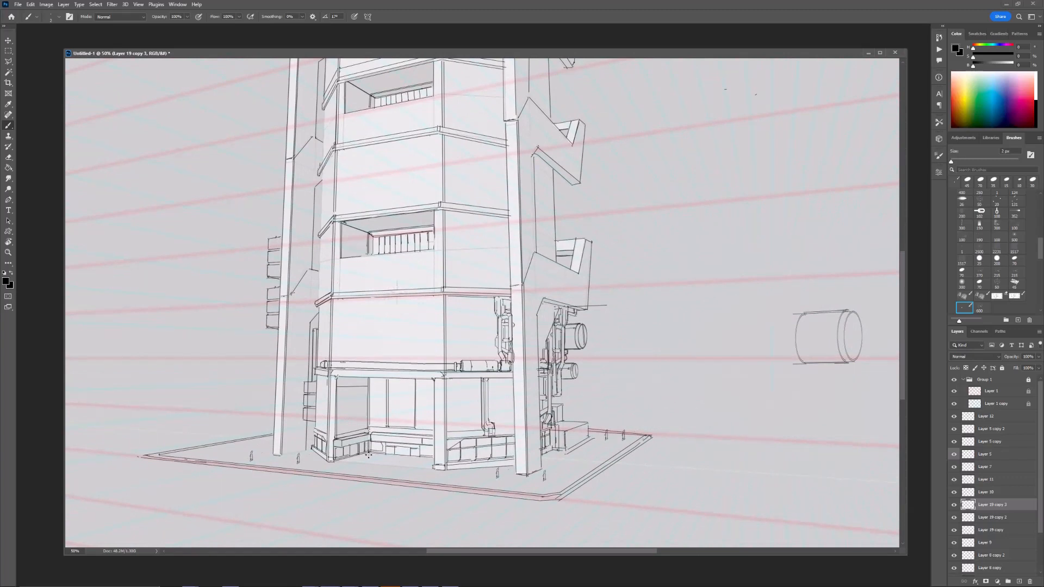
pyautogui.moveTo(624, 266); pyautogui.dragTo(611, 312)
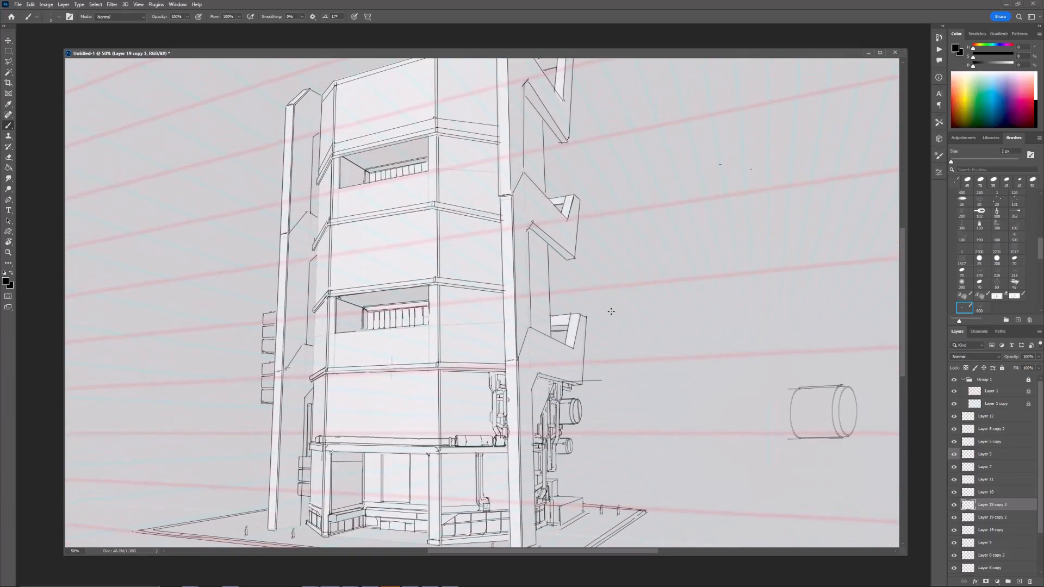
# Step: Duplicate the Layer 9 pipes from under the lower bracket and place the copy beneath the middle bracket
pyautogui.hotkey('ctrl', '+')
pyautogui.keyDown('ctrl'); pyautogui.click(488, 391); pyautogui.keyUp('ctrl')
pyautogui.hotkey('ctrl', '-')
pyautogui.keyDown('ctrl'); pyautogui.keyDown('alt'); pyautogui.moveTo(488, 384); pyautogui.dragTo(485, 243); pyautogui.keyUp('alt'); pyautogui.keyUp('ctrl')
pyautogui.moveTo(542, 199); pyautogui.dragTo(567, 325)
pyautogui.hotkey('ctrl', '+')
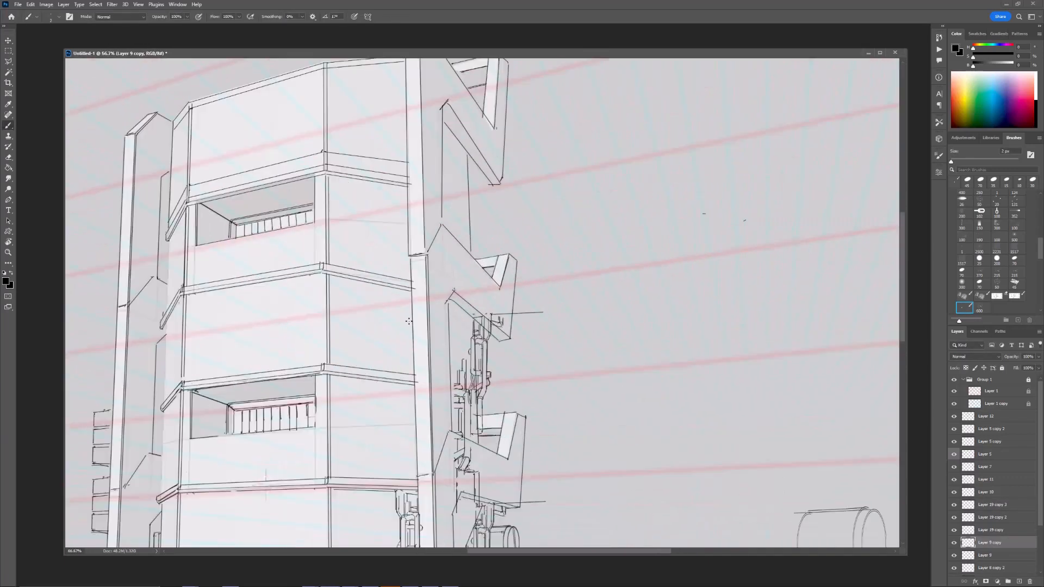
# Step: Erase the parts of the copied pipes that run across and below the lower bracket
pyautogui.press('r')
pyautogui.hotkey('ctrl', 'z')
pyautogui.press(']')
pyautogui.press(']')
pyautogui.press(']')
pyautogui.press(']')
pyautogui.press(']')
pyautogui.press(']')
pyautogui.keyDown('shift'); pyautogui.moveTo(487, 396); pyautogui.dragTo(477, 446); pyautogui.keyUp('shift')
pyautogui.hotkey('ctrl', '-')
pyautogui.moveTo(538, 315); pyautogui.dragTo(539, 294)
pyautogui.hotkey('ctrl', '+')
pyautogui.press('e')
pyautogui.moveTo(485, 322); pyautogui.dragTo(480, 374)
pyautogui.hotkey('ctrl', '-')
pyautogui.moveTo(522, 338); pyautogui.dragTo(519, 299)
pyautogui.hotkey('ctrl', '+')
# Step: Select the lower inner section of the copied pipes and move it up into the recess beneath the middle bracket
pyautogui.press('m')
pyautogui.moveTo(444, 328); pyautogui.dragTo(471, 438)
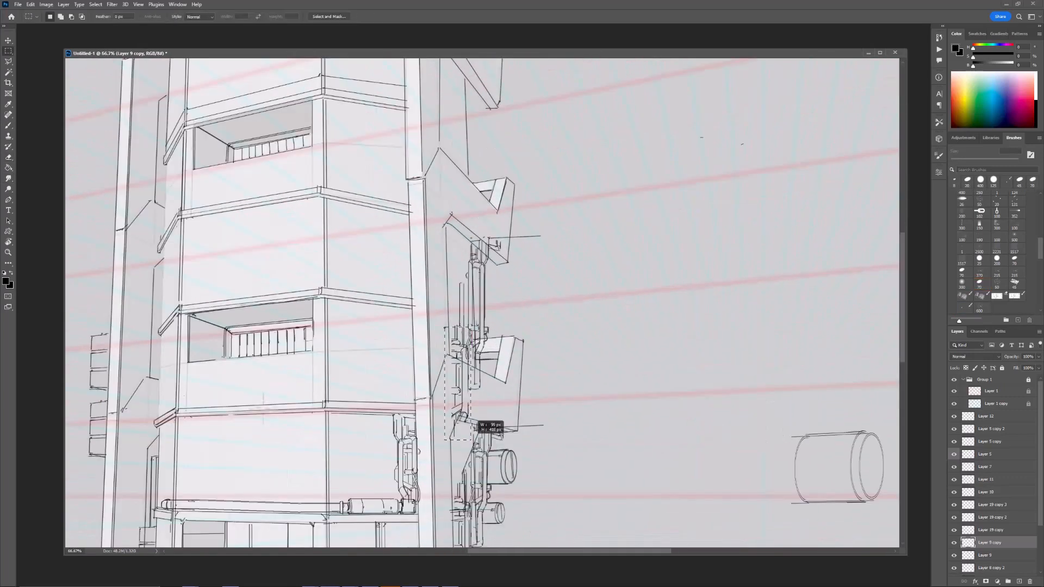
pyautogui.hotkey('ctrl', 't')
pyautogui.moveTo(463, 367); pyautogui.dragTo(462, 259)
pyautogui.press('Return')
pyautogui.hotkey('ctrl', 'd')
pyautogui.press('e')
pyautogui.hotkey('ctrl', '-')
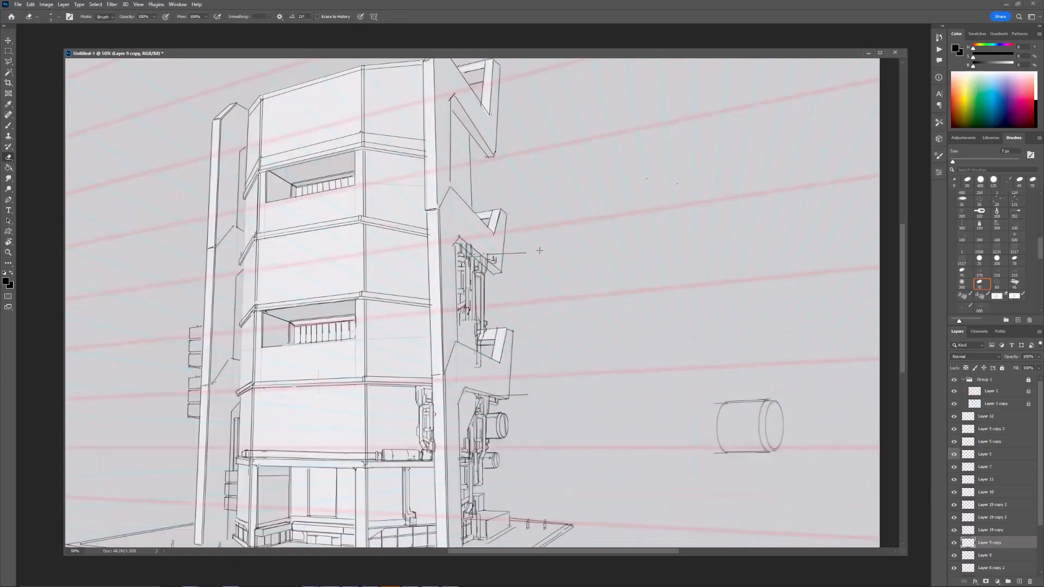
# Step: Clean up stray ends of the copied pipes and nudge them slightly outward beneath the middle bracket
pyautogui.moveTo(538, 250); pyautogui.dragTo(533, 281)
pyautogui.hotkey('ctrl', '+')
pyautogui.hotkey('ctrl', '-')
pyautogui.hotkey('ctrl', '-')
pyautogui.hotkey('ctrl', '+')
pyautogui.hotkey('ctrl', '+')
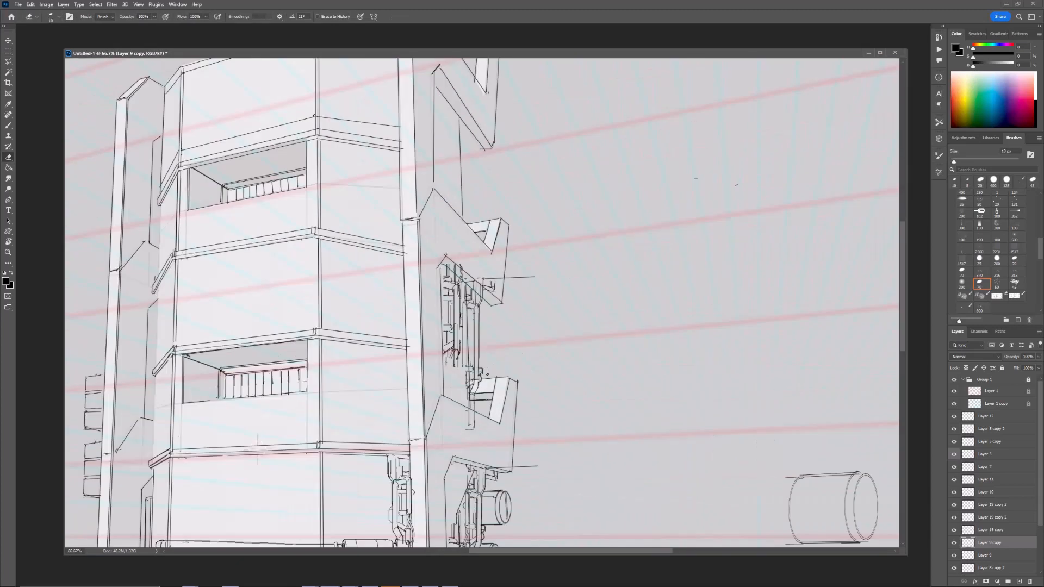
pyautogui.hotkey('ctrl', 't')
pyautogui.moveTo(497, 311); pyautogui.dragTo(501, 310)
pyautogui.press('Return')
pyautogui.hotkey('ctrl', '-')
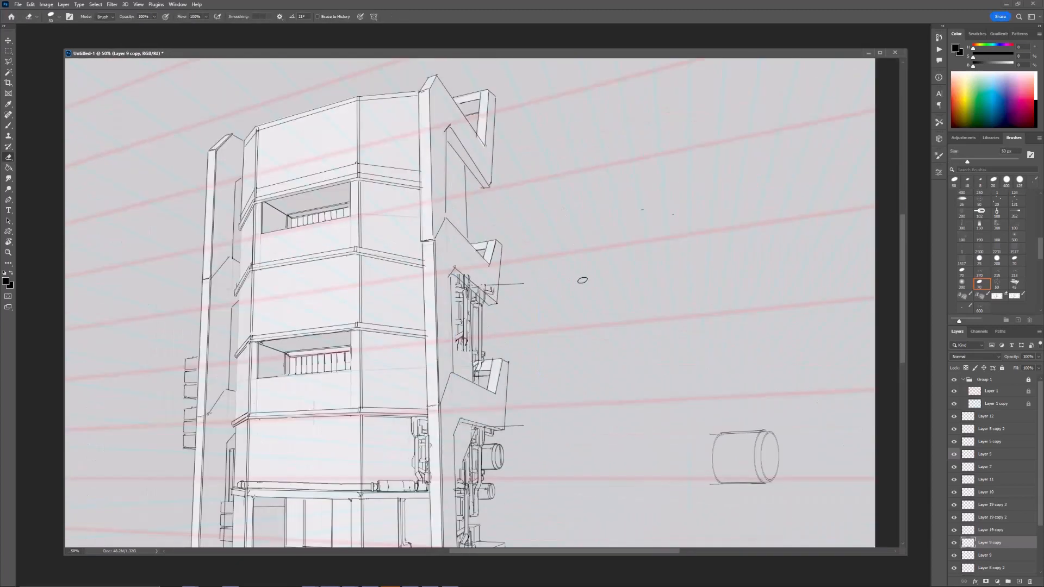
# Step: Draw a small box on new Layer 13 at the foot of the copied pipes, just above the lower bracket
pyautogui.press('b')
pyautogui.hotkey('ctrl', '+')
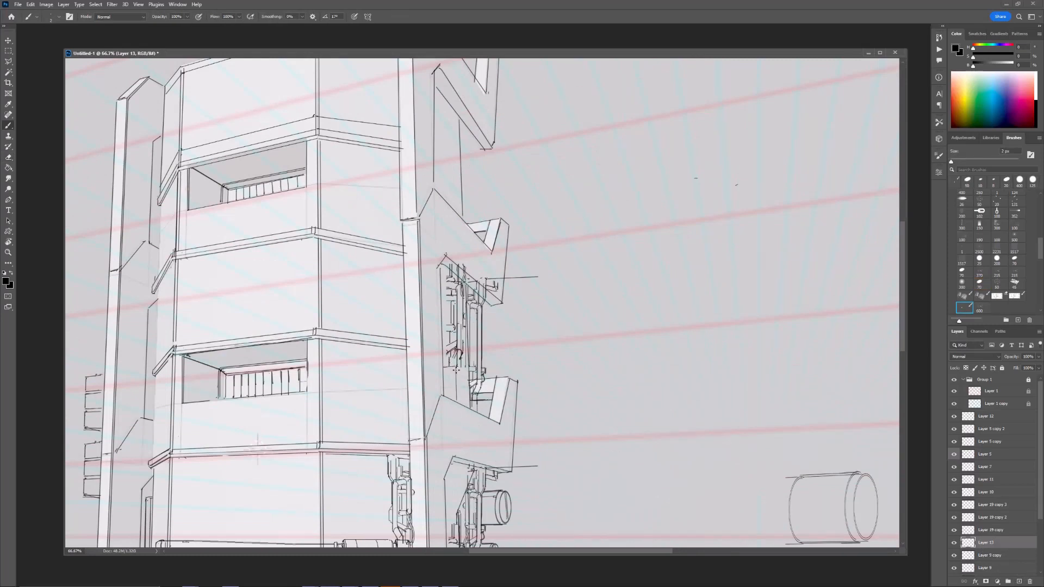
pyautogui.hotkey('ctrl', '-')
pyautogui.hotkey('ctrl', '-')
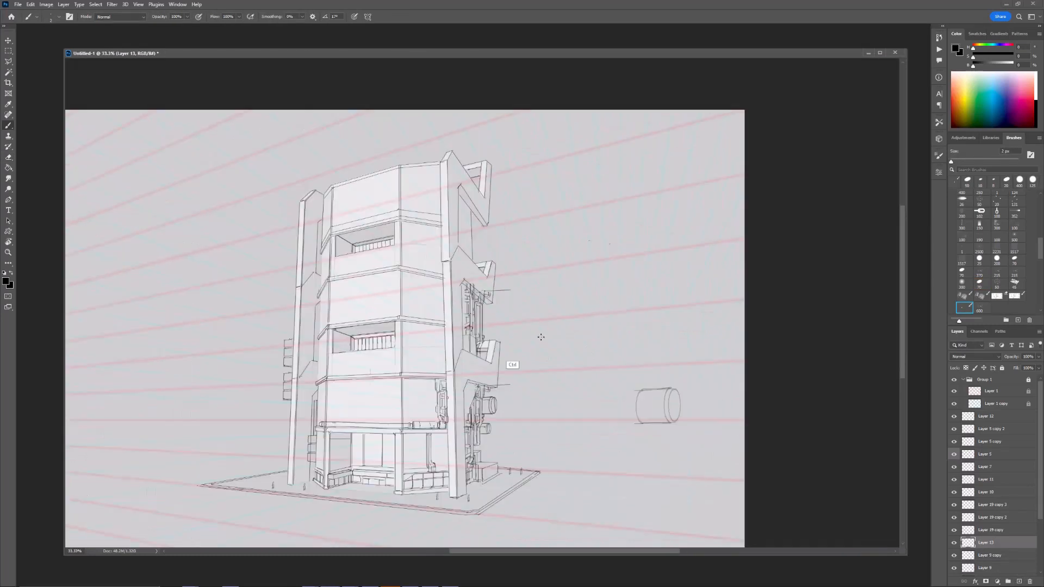
pyautogui.hotkey('ctrl', '+')
pyautogui.hotkey('ctrl', '+')
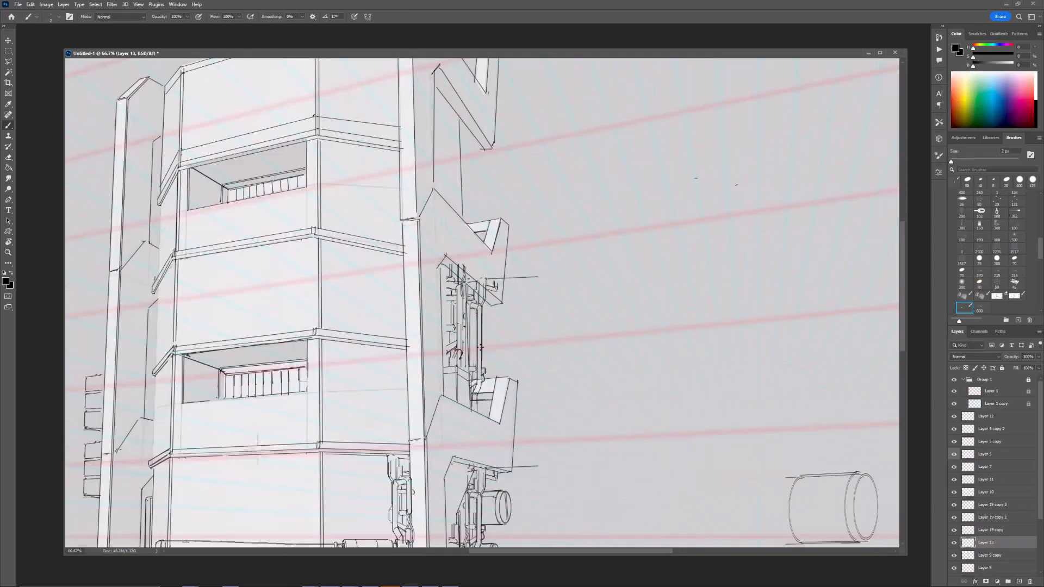
pyautogui.hotkey('ctrl', '-')
pyautogui.hotkey('ctrl', '-')
pyautogui.hotkey('ctrl', '+')
pyautogui.hotkey('ctrl', '+')
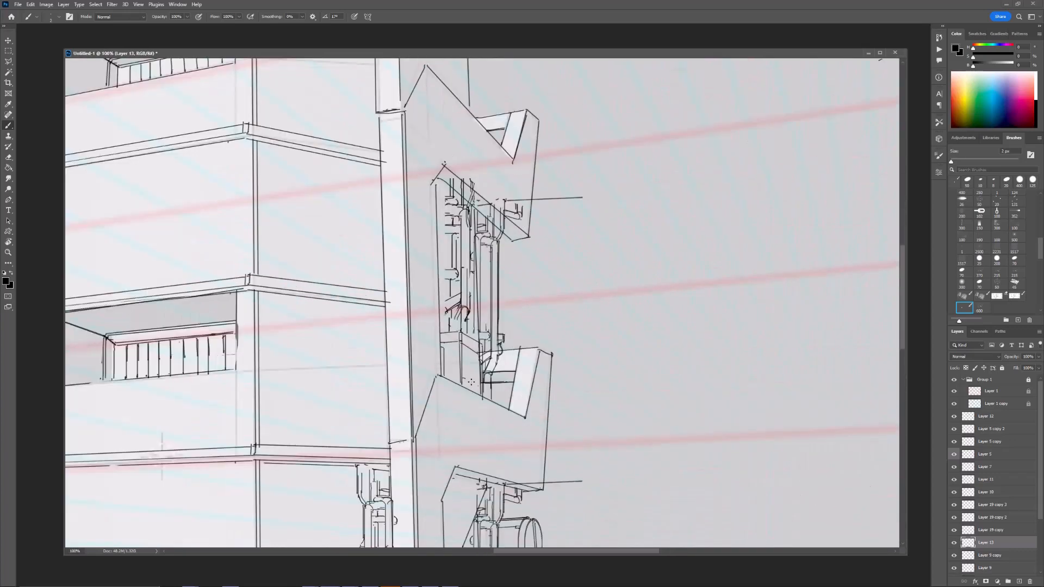
# Step: Erase the pipe lines on Layer 9 copy that overlap the underside of the middle bracket
pyautogui.hotkey('ctrl', '-')
pyautogui.moveTo(499, 223); pyautogui.dragTo(533, 316)
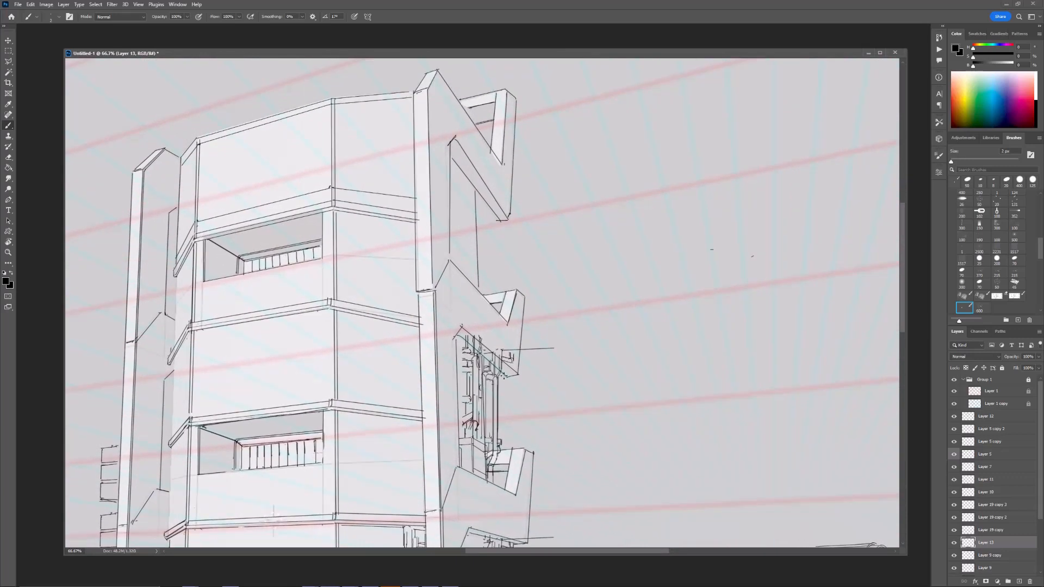
pyautogui.hotkey('ctrl', '-')
pyautogui.hotkey('ctrl', '-')
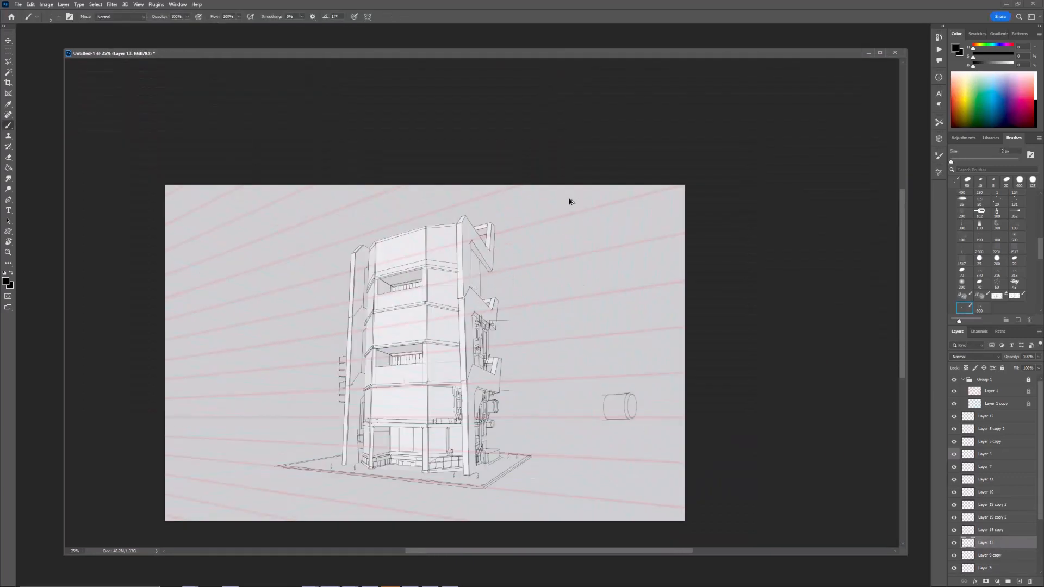
pyautogui.press('e')
pyautogui.hotkey('ctrl', '+')
pyautogui.click(983, 555)
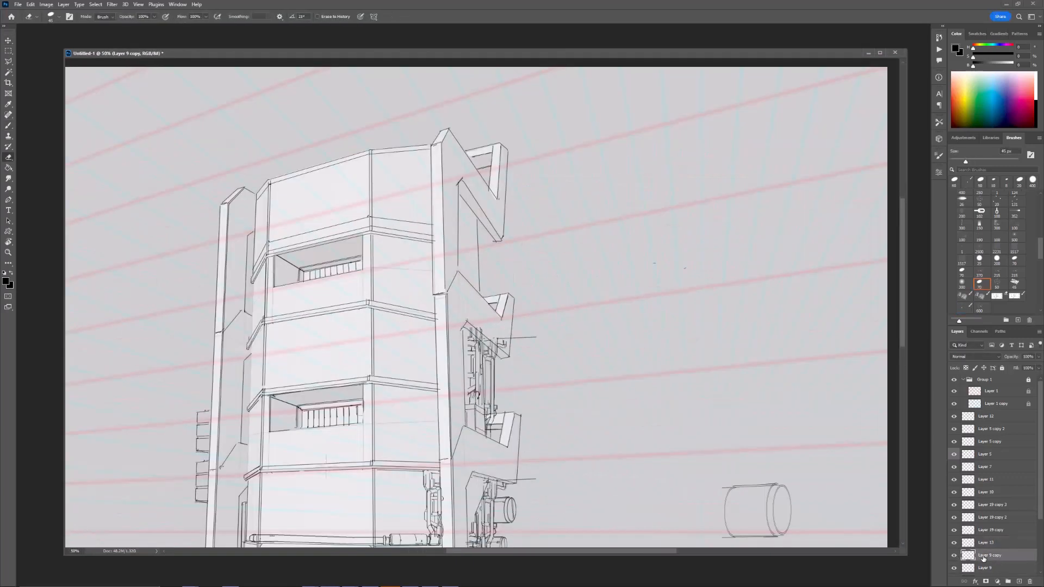
pyautogui.hotkey('ctrl', '-')
pyautogui.hotkey('ctrl', '-')
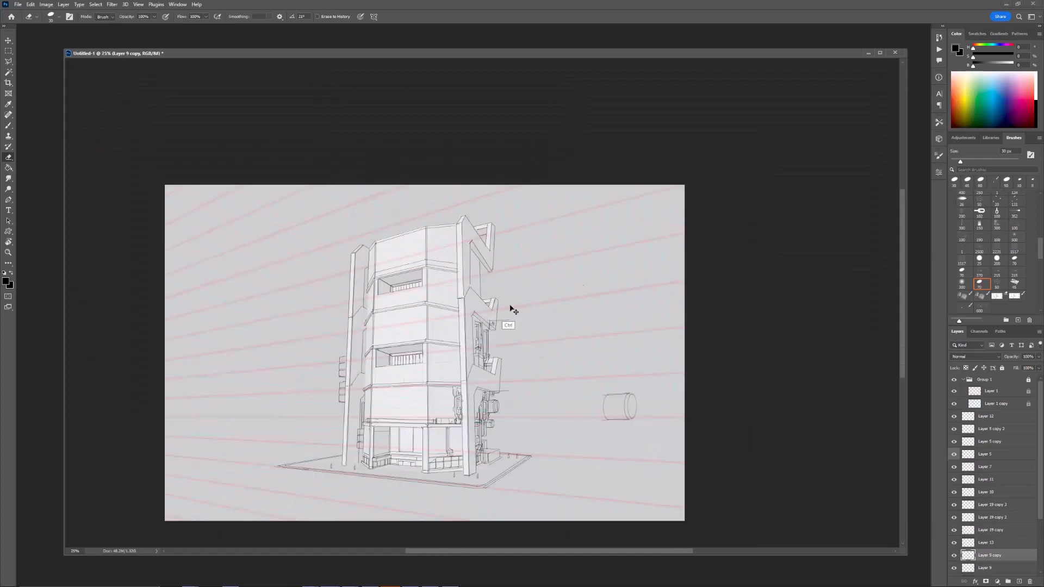
# Step: Flip the canvas horizontally and draw a small angled housing on the outer pipe beneath the middle bracket
pyautogui.hotkey('ctrl', 'shift', 'h')
pyautogui.moveTo(382, 307)
pyautogui.mouseDown()
pyautogui.moveTo(484, 294)
pyautogui.moveTo(489, 324)
pyautogui.mouseUp()
pyautogui.hotkey('ctrl', '+')
pyautogui.hotkey('ctrl', '+')
pyautogui.press('b')
pyautogui.hotkey('ctrl', '+')
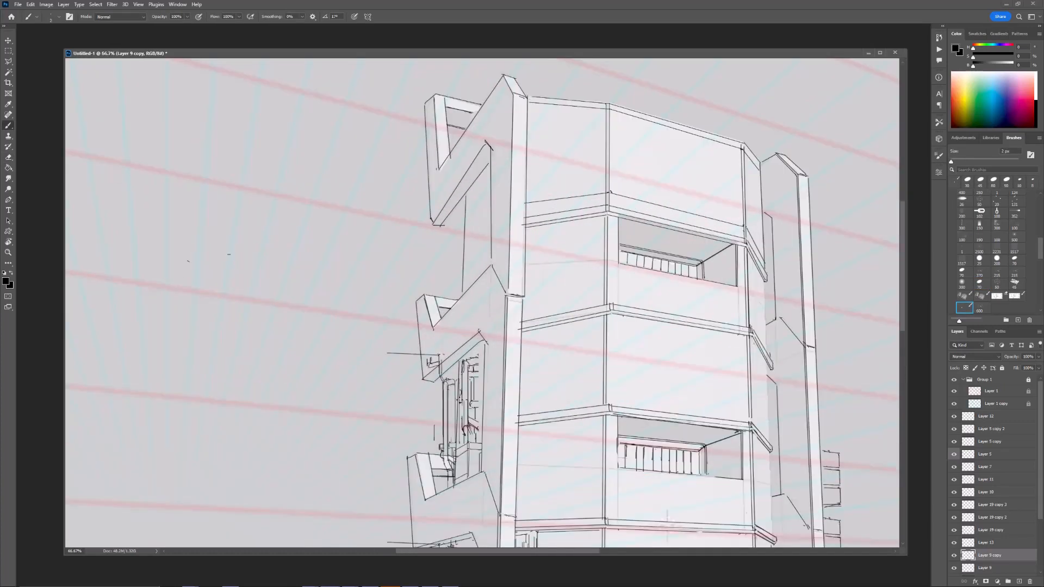
pyautogui.moveTo(442, 434); pyautogui.dragTo(434, 440)
pyautogui.moveTo(436, 436); pyautogui.dragTo(468, 332)
pyautogui.hotkey('ctrl', '+')
pyautogui.hotkey('ctrl', '+')
pyautogui.moveTo(435, 402); pyautogui.dragTo(460, 399)
pyautogui.hotkey('ctrl', '-')
pyautogui.hotkey('ctrl', '-')
pyautogui.hotkey('ctrl', '-')
pyautogui.hotkey('ctrl', '+')
pyautogui.hotkey('ctrl', '+')
pyautogui.hotkey('ctrl', '+')
pyautogui.click(477, 312)
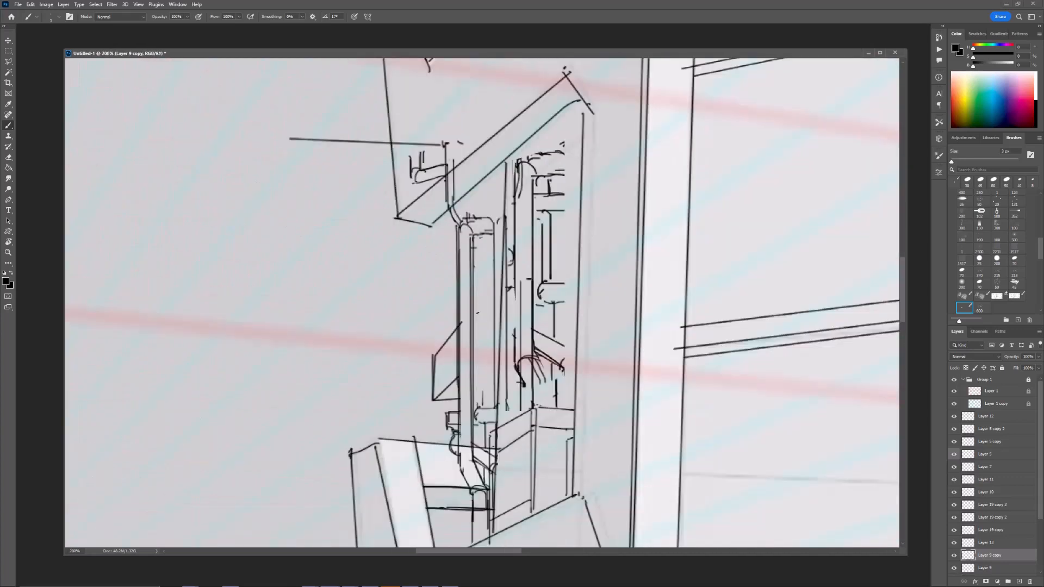
# Step: Flip the canvas back to its original orientation
pyautogui.hotkey('ctrl', '-')
pyautogui.hotkey('ctrl', '-')
pyautogui.hotkey('ctrl', '-')
pyautogui.hotkey('ctrl', '-')
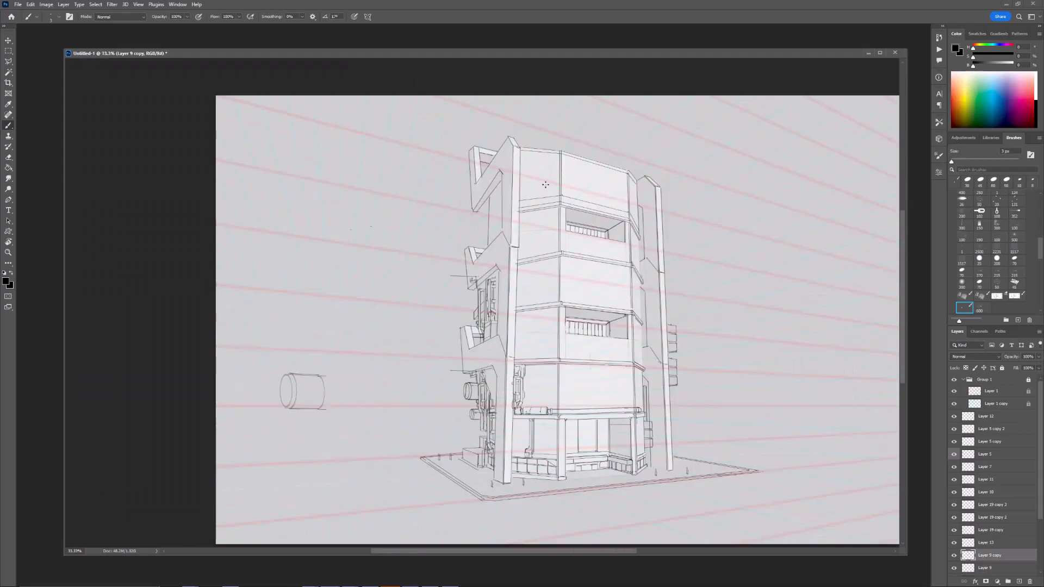
pyautogui.hotkey('ctrl', 'shift', 'h')
pyautogui.moveTo(718, 236); pyautogui.dragTo(631, 252)
pyautogui.hotkey('ctrl', '+')
# Step: Select the horizontal line and pipe stub under the middle bracket and rotate them to follow the perspective guides
pyautogui.press('e')
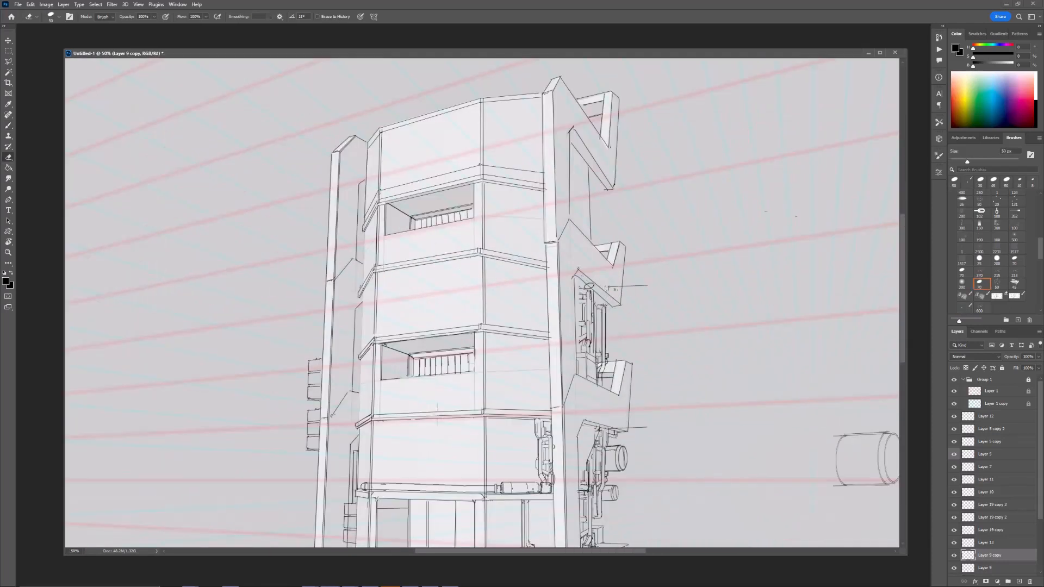
pyautogui.moveTo(639, 299); pyautogui.dragTo(621, 255)
pyautogui.press('m')
pyautogui.moveTo(578, 221); pyautogui.dragTo(646, 253)
pyautogui.hotkey('ctrl', 't')
pyautogui.moveTo(625, 243); pyautogui.dragTo(625, 259)
pyautogui.moveTo(665, 242); pyautogui.dragTo(619, 255)
pyautogui.moveTo(648, 221); pyautogui.dragTo(612, 260)
pyautogui.moveTo(654, 230); pyautogui.dragTo(608, 220)
pyautogui.press('Return')
pyautogui.hotkey('ctrl', 'd')
# Step: Examine the pipes, brackets and lower floors along the tower's right-hand side
pyautogui.hotkey('ctrl', '-')
pyautogui.hotkey('ctrl', '+')
pyautogui.press('b')
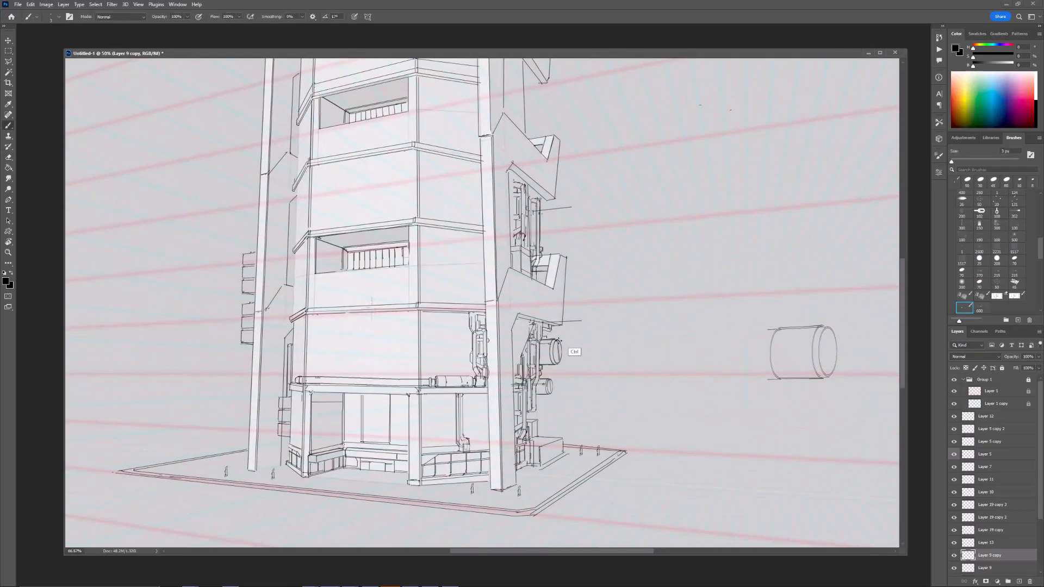
pyautogui.hotkey('ctrl', '+')
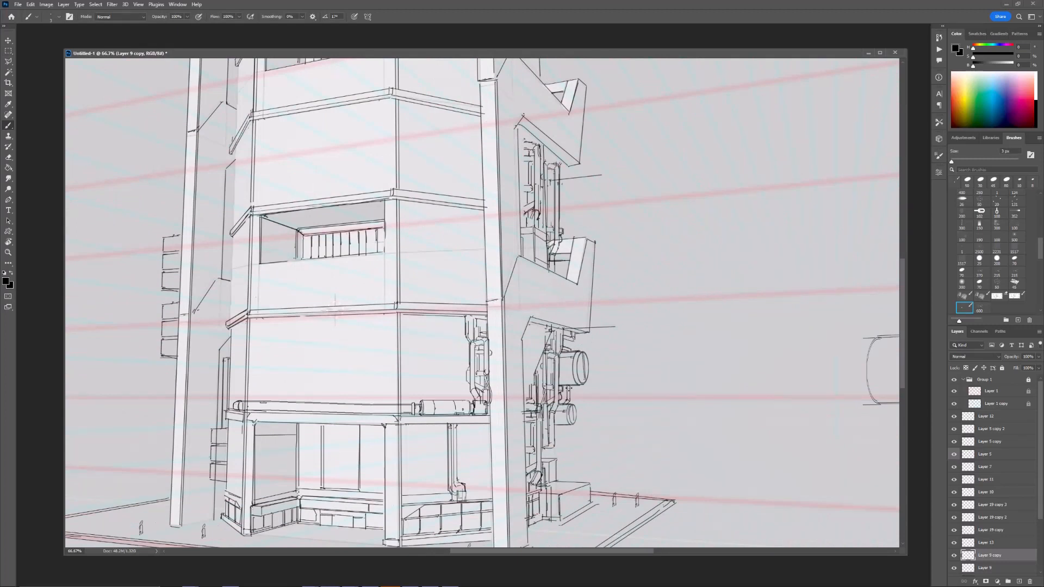
pyautogui.hotkey('ctrl', '-')
pyautogui.moveTo(585, 171); pyautogui.dragTo(581, 201)
pyautogui.moveTo(584, 349); pyautogui.dragTo(577, 310)
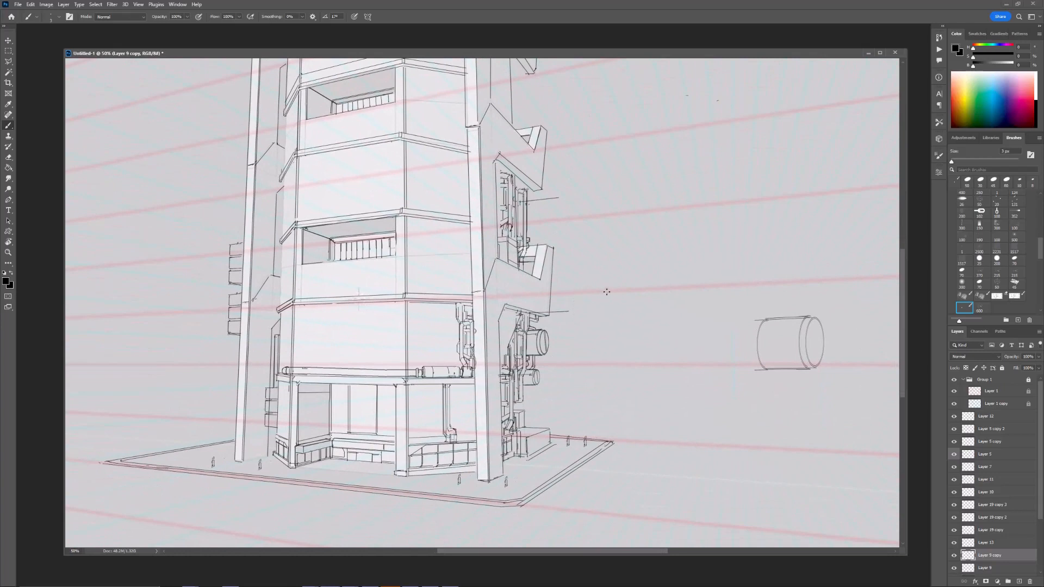
pyautogui.moveTo(572, 252); pyautogui.dragTo(630, 352)
pyautogui.moveTo(578, 309); pyautogui.dragTo(576, 267)
pyautogui.moveTo(486, 412); pyautogui.dragTo(493, 371)
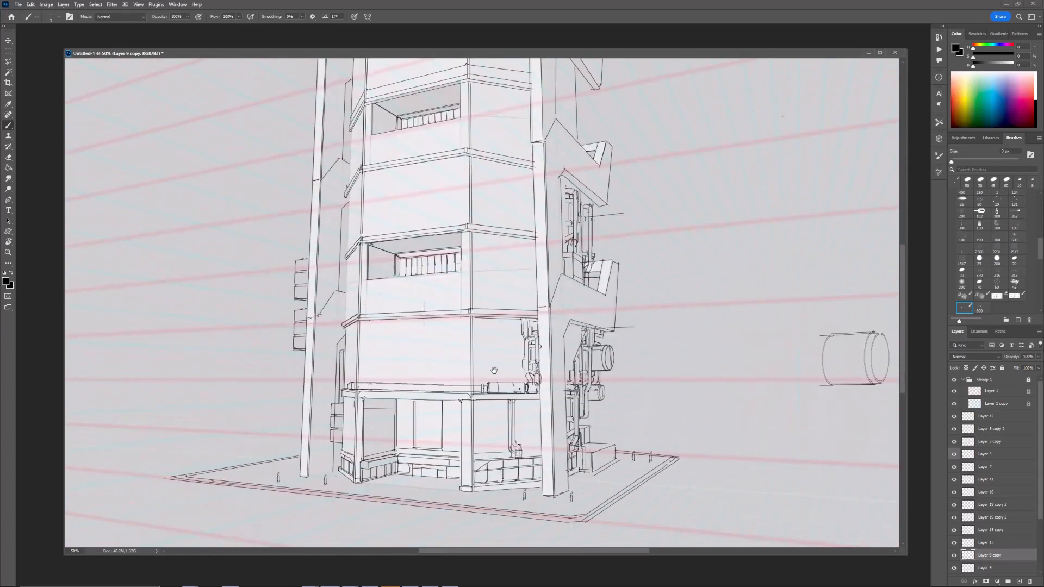
# Step: Duplicate the long horizontal pipe, move the copy into the ground-floor recess, flip it horizontally and shrink it to fit
pyautogui.hotkey('ctrl', '+')
pyautogui.keyDown('ctrl'); pyautogui.click(491, 416); pyautogui.keyUp('ctrl')
pyautogui.hotkey('ctrl', 'j')
pyautogui.hotkey('ctrl', 't')
pyautogui.moveTo(505, 416); pyautogui.dragTo(541, 423)
pyautogui.press('Return')
pyautogui.hotkey('ctrl', 't')
pyautogui.rightClick(419, 425)
pyautogui.click(448, 414)
pyautogui.keyDown('shift'); pyautogui.moveTo(563, 419); pyautogui.dragTo(476, 426); pyautogui.keyUp('shift')
pyautogui.moveTo(457, 427); pyautogui.dragTo(455, 422)
pyautogui.press('Return')
# Step: Skew the copied pipe to match the perspective of the recess's back wall and seat it on the ledge
pyautogui.hotkey('ctrl', '+')
pyautogui.hotkey('ctrl', 't')
pyautogui.rightClick(475, 370)
pyautogui.click(488, 407)
pyautogui.moveTo(540, 377); pyautogui.dragTo(545, 389)
pyautogui.hotkey('ctrl', 'z')
pyautogui.moveTo(453, 378); pyautogui.dragTo(451, 373)
pyautogui.press('Return')
pyautogui.hotkey('ctrl', '-')
pyautogui.hotkey('ctrl', '+')
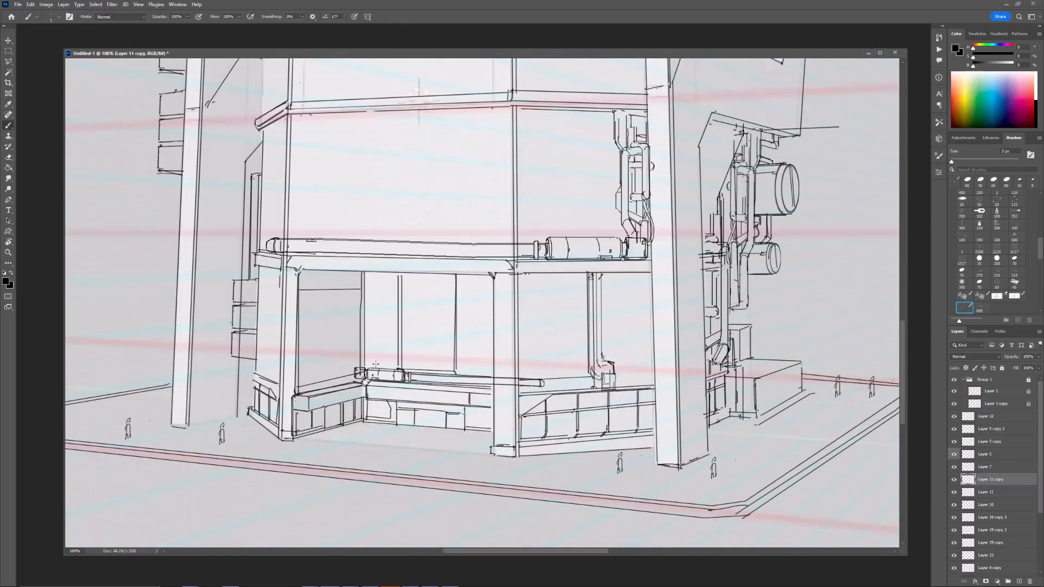
# Step: Erase the copied pipe where it crosses the front column and draw a thin connecting pipe along the recess's side ledge
pyautogui.press('e')
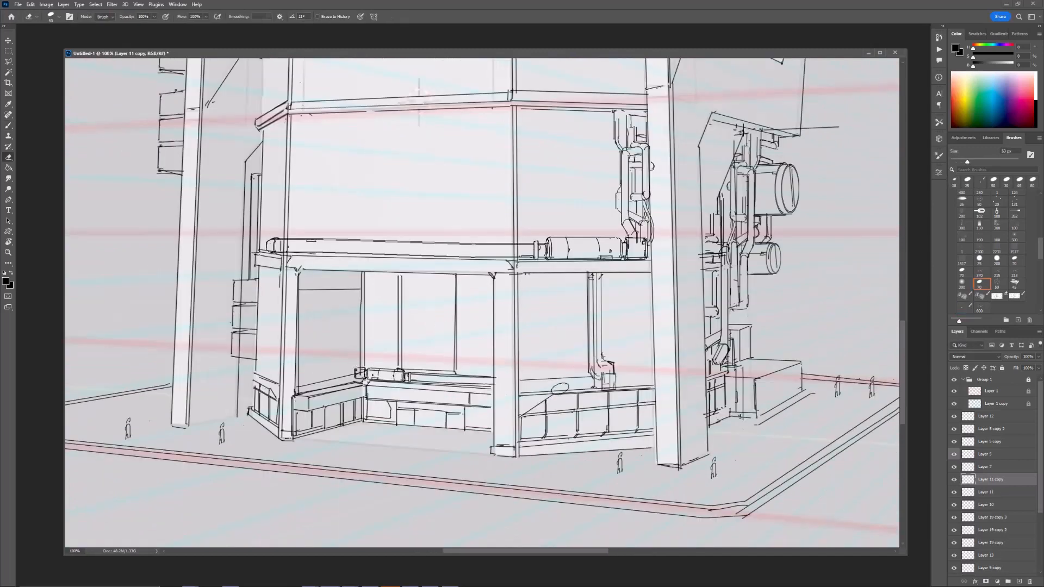
pyautogui.press('b')
pyautogui.hotkey('ctrl', '+')
pyautogui.moveTo(258, 382); pyautogui.dragTo(428, 367)
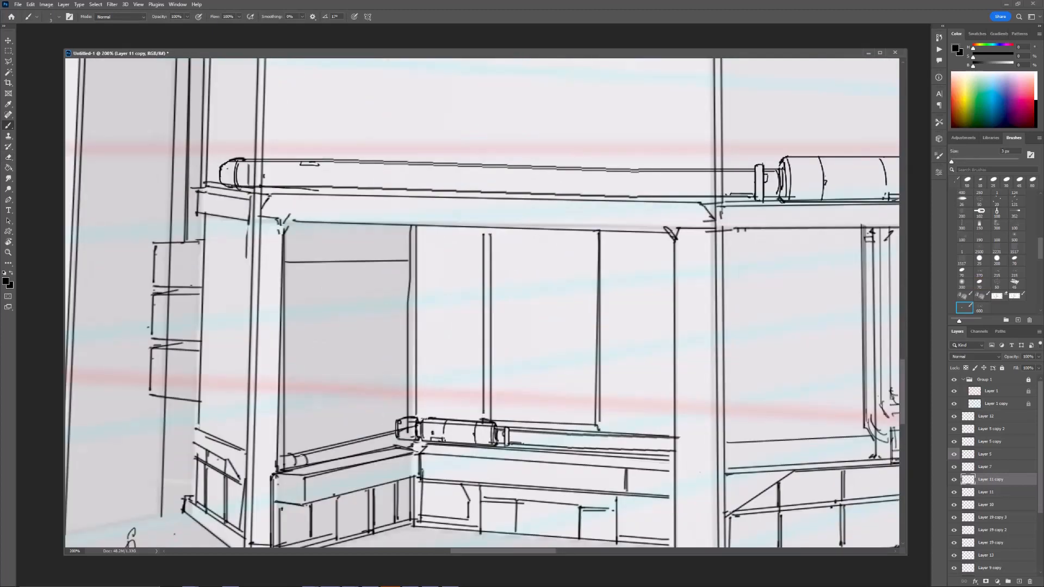
pyautogui.hotkey('ctrl', '-')
pyautogui.hotkey('ctrl', '-')
pyautogui.hotkey('ctrl', '+')
pyautogui.hotkey('ctrl', '+')
pyautogui.hotkey('ctrl', '-')
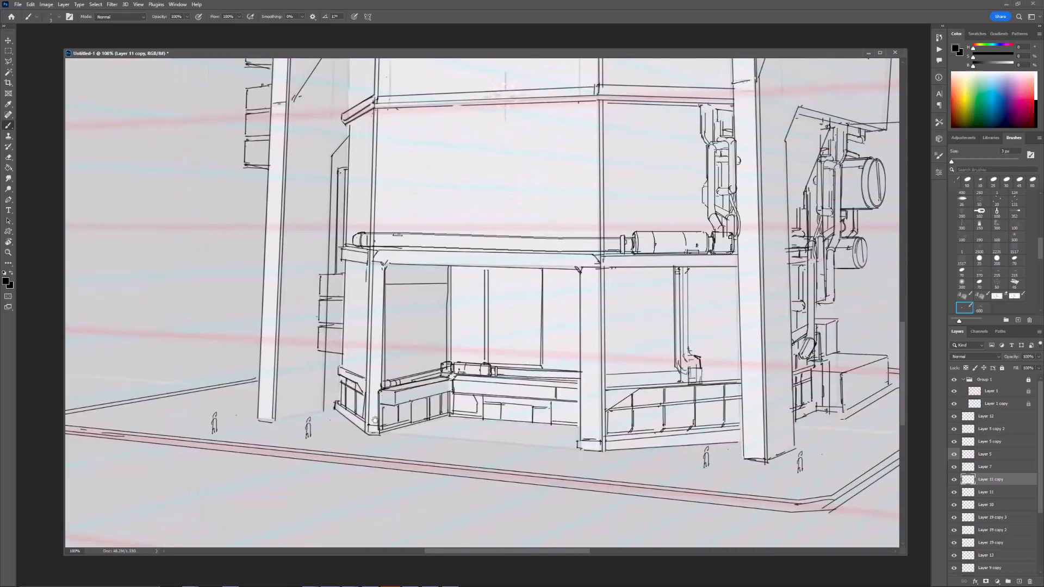
# Step: Erase the underlying wall and ledge lines showing through the recess pipe on the base drawing's layer
pyautogui.moveTo(534, 339); pyautogui.dragTo(525, 367)
pyautogui.hotkey('ctrl', '+')
pyautogui.keyDown('ctrl'); pyautogui.click(433, 439); pyautogui.keyUp('ctrl')
pyautogui.press('e')
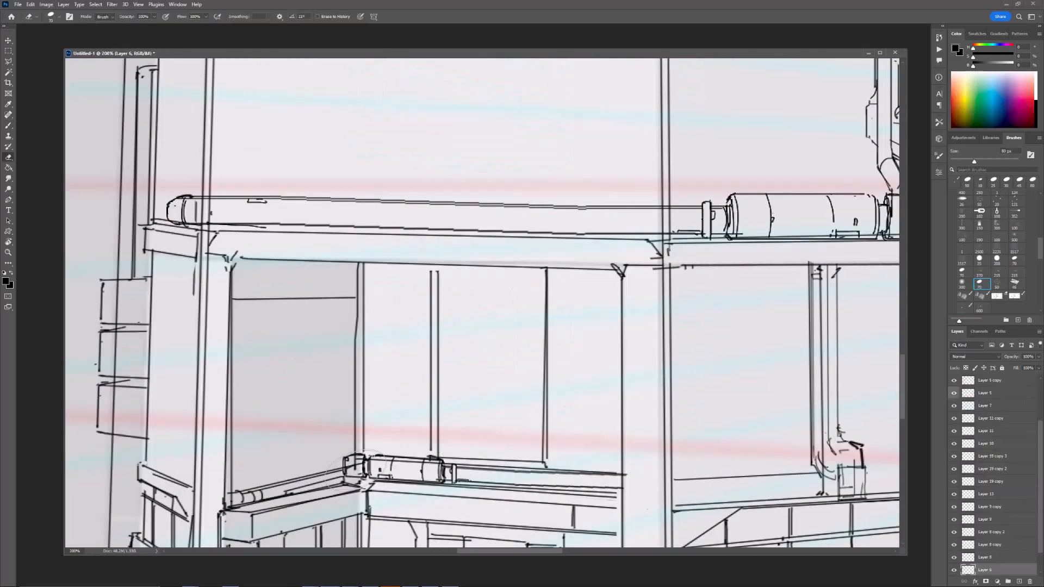
pyautogui.moveTo(354, 464); pyautogui.dragTo(609, 483)
pyautogui.hotkey('ctrl', '-')
pyautogui.hotkey('ctrl', '-')
pyautogui.hotkey('ctrl', '-')
pyautogui.moveTo(577, 372); pyautogui.dragTo(569, 432)
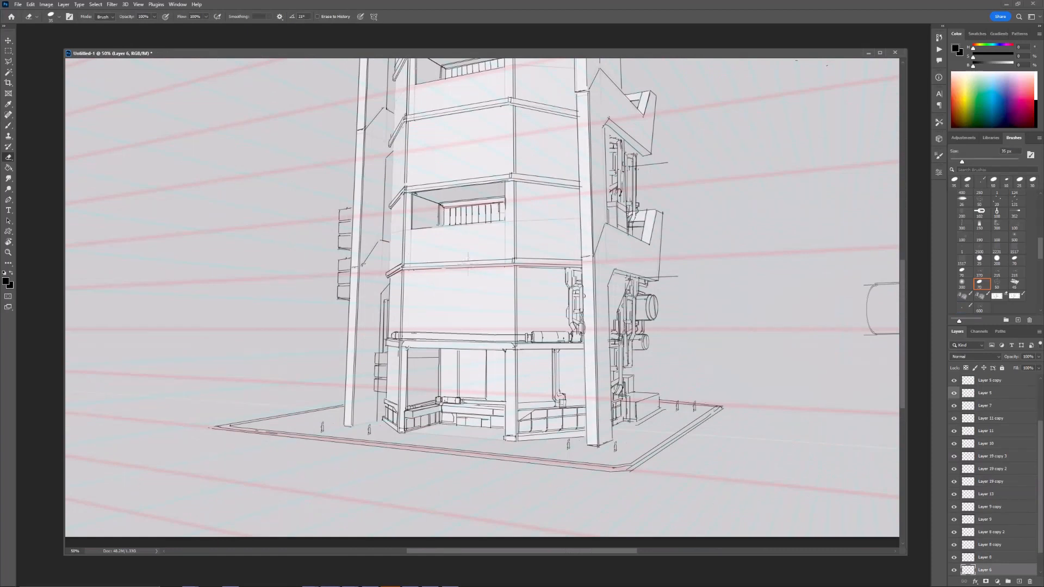
# Step: Copy the round slatted grille from the other document into the tower drawing and scale it down over the ground-floor recess
pyautogui.hotkey('ctrl', 'Tab')
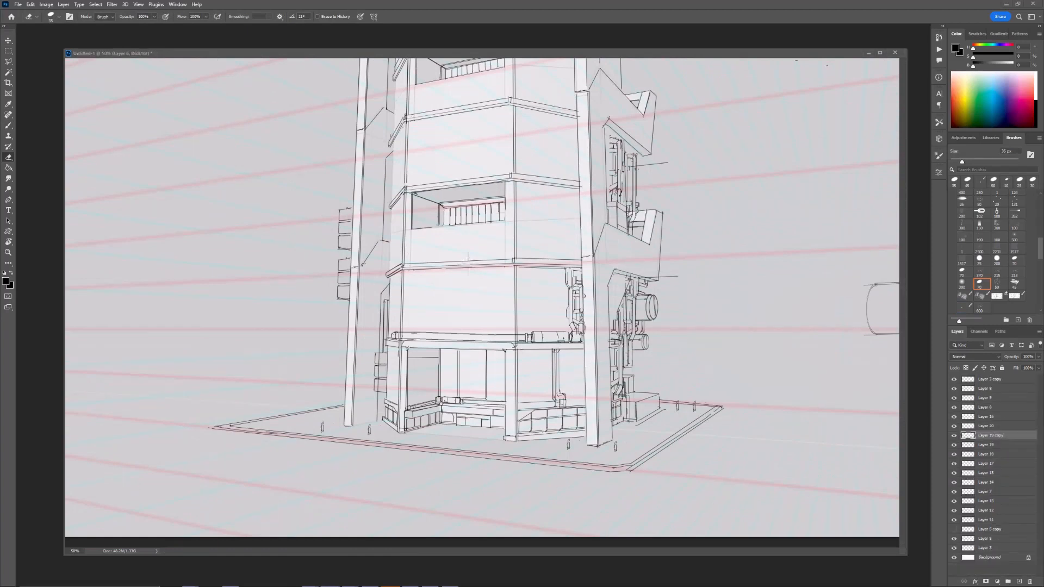
pyautogui.keyDown('ctrl'); pyautogui.moveTo(1043, 294); pyautogui.dragTo(249, 336); pyautogui.keyUp('ctrl')
pyautogui.hotkey('ctrl', 't')
pyautogui.moveTo(341, 243); pyautogui.dragTo(223, 364)
pyautogui.moveTo(201, 384)
pyautogui.mouseDown()
pyautogui.moveTo(475, 372)
pyautogui.moveTo(462, 391)
pyautogui.moveTo(483, 330)
pyautogui.moveTo(462, 356)
pyautogui.moveTo(448, 333)
pyautogui.mouseUp()
pyautogui.press('Return')
# Step: Position the round grille on the recess's back wall and skew it to follow the perspective
pyautogui.hotkey('ctrl', '-')
pyautogui.hotkey('ctrl', '-')
pyautogui.hotkey('ctrl', '+')
pyautogui.hotkey('ctrl', '+')
pyautogui.hotkey('ctrl', '+')
pyautogui.hotkey('ctrl', '+')
pyautogui.hotkey('ctrl', '+')
pyautogui.hotkey('ctrl', 't')
pyautogui.moveTo(417, 376); pyautogui.dragTo(410, 380)
pyautogui.rightClick(416, 385)
pyautogui.click(435, 427)
pyautogui.press('Return')
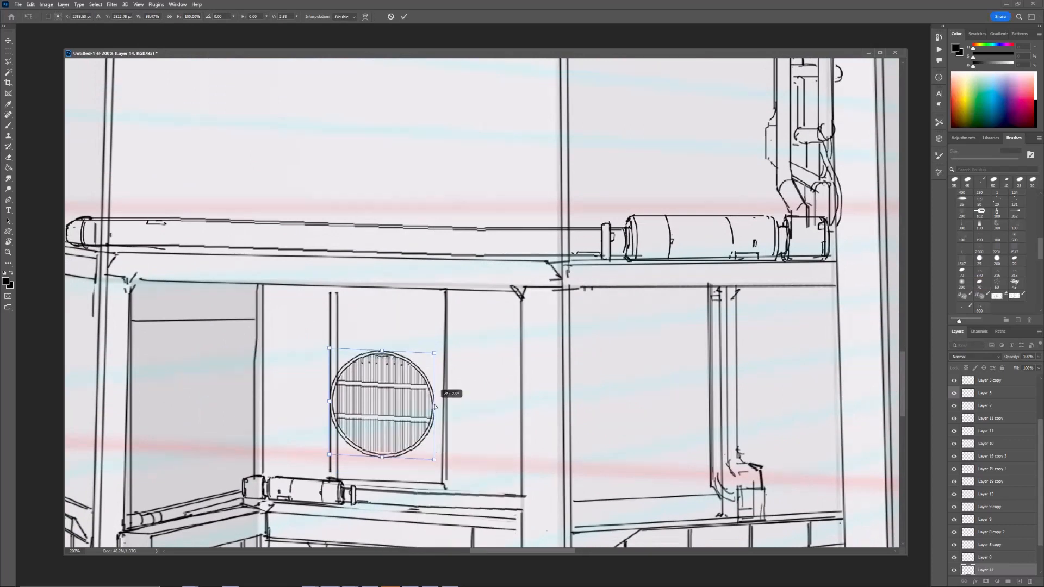
# Step: Copy the circular ring from the other document into the tower drawing and shrink it over the round grille
pyautogui.hotkey('ctrl', '-')
pyautogui.hotkey('ctrl', '-')
pyautogui.hotkey('ctrl', '+')
pyautogui.hotkey('ctrl', '+')
pyautogui.hotkey('ctrl', '-')
pyautogui.hotkey('ctrl', '-')
pyautogui.moveTo(717, 255); pyautogui.dragTo(678, 316)
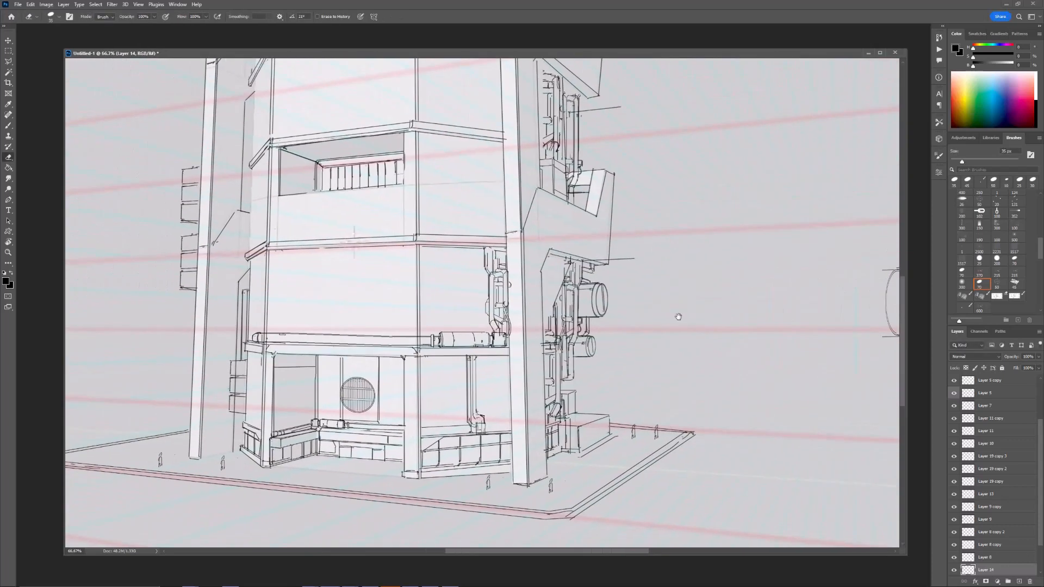
pyautogui.click(1, 179)
pyautogui.keyDown('ctrl'); pyautogui.click(1, 180); pyautogui.keyUp('ctrl')
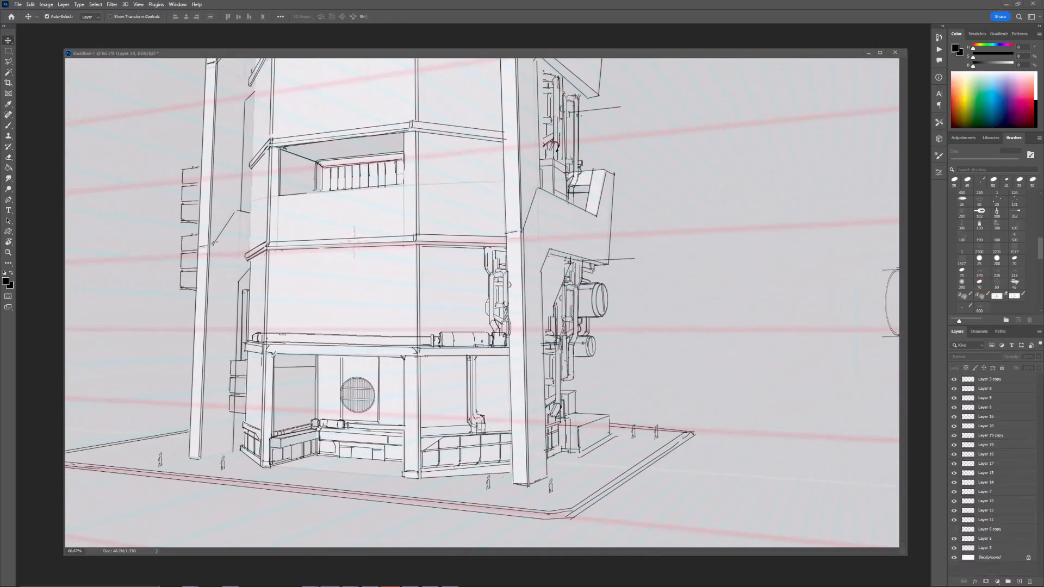
pyautogui.moveTo(1012, 433); pyautogui.dragTo(647, 411)
pyautogui.hotkey('ctrl', 't')
pyautogui.moveTo(647, 410); pyautogui.dragTo(375, 401)
pyautogui.moveTo(499, 276); pyautogui.dragTo(309, 467)
pyautogui.moveTo(297, 477); pyautogui.dragTo(482, 328)
pyautogui.press('Return')
# Step: Move and resize the ring so it forms an outer rim around the grille
pyautogui.hotkey('ctrl', '+')
pyautogui.hotkey('ctrl', '+')
pyautogui.hotkey('ctrl', 't')
pyautogui.moveTo(450, 381); pyautogui.dragTo(464, 365)
pyautogui.press('Return')
pyautogui.hotkey('ctrl', 't')
pyautogui.moveTo(495, 317); pyautogui.dragTo(476, 353)
pyautogui.press('Return')
pyautogui.press('e')
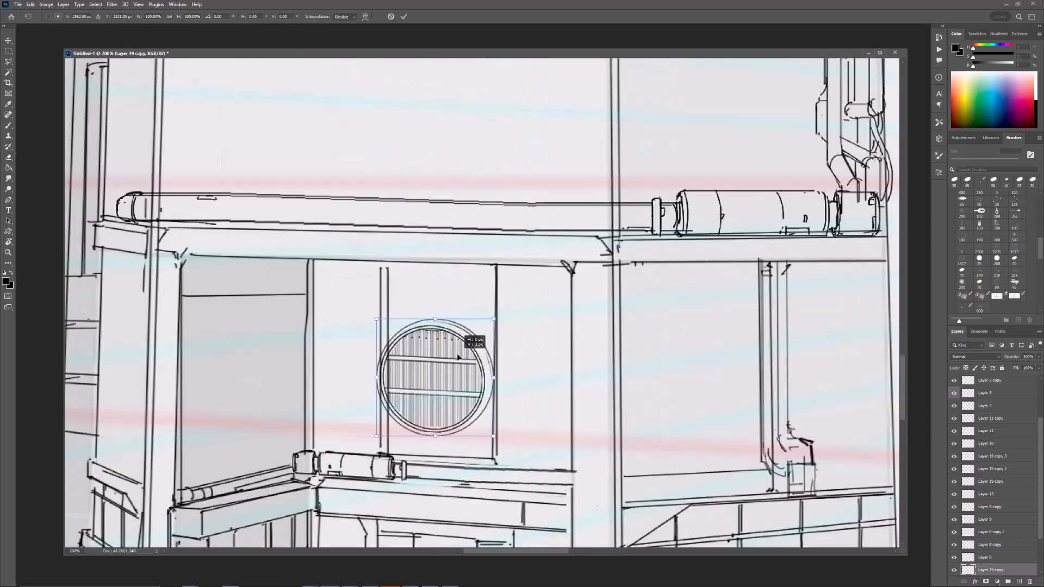
# Step: Merge the ring's layer with the round grille's layer
pyautogui.scroll(-1, 1042, 482)
pyautogui.click(954, 556)
pyautogui.click(954, 556)
pyautogui.hotkey('ctrl', 'e')
pyautogui.click(987, 557)
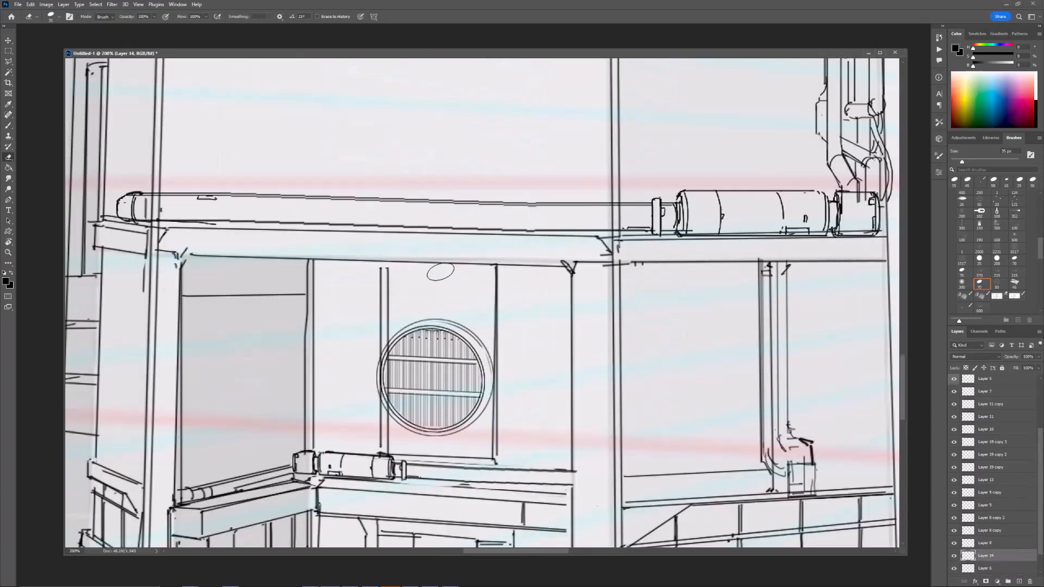
# Step: Shrink the merged round vent and set it slightly lower on the recess's back wall
pyautogui.hotkey('ctrl', 't')
pyautogui.moveTo(455, 358); pyautogui.dragTo(458, 372)
pyautogui.moveTo(495, 328); pyautogui.dragTo(483, 345)
pyautogui.moveTo(459, 369); pyautogui.dragTo(464, 370)
pyautogui.hotkey('ctrl', '-')
pyautogui.hotkey('ctrl', '-')
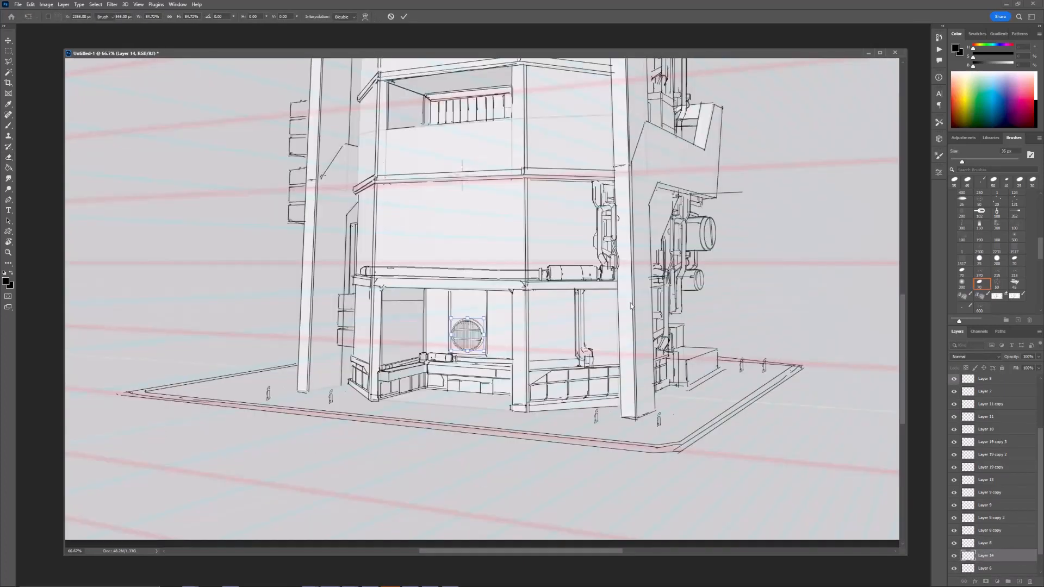
pyautogui.press('Return')
# Step: Draw a square housing with rounded corners around the round vent
pyautogui.hotkey('ctrl', '+')
pyautogui.hotkey('ctrl', '+')
pyautogui.press('b')
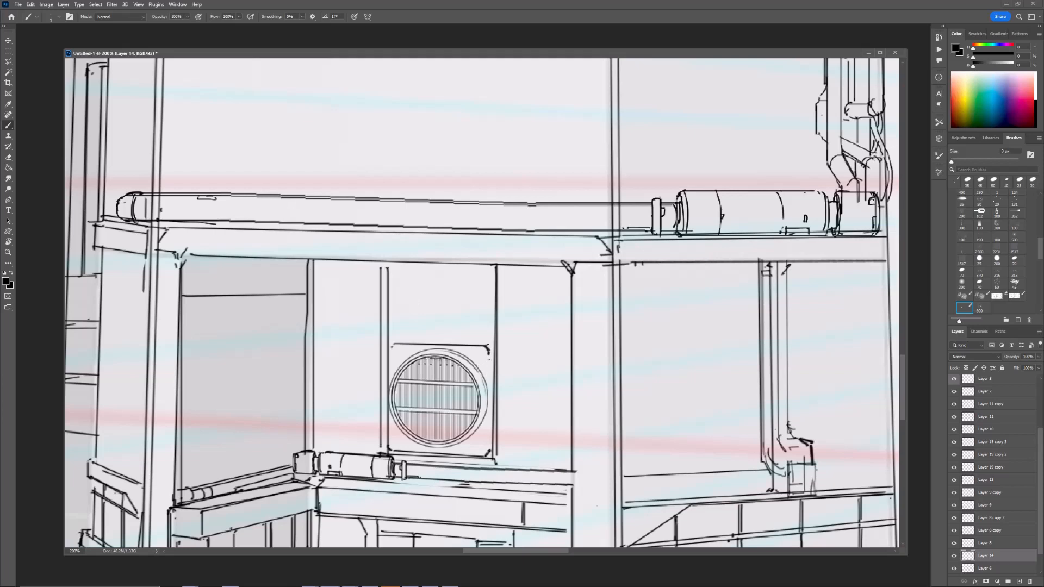
pyautogui.moveTo(496, 352); pyautogui.dragTo(494, 455)
# Step: Draw two small mounting tabs on the vent housing's upper edge and erase stray lines around them
pyautogui.moveTo(409, 348); pyautogui.dragTo(415, 374)
pyautogui.hotkey('ctrl', 'z')
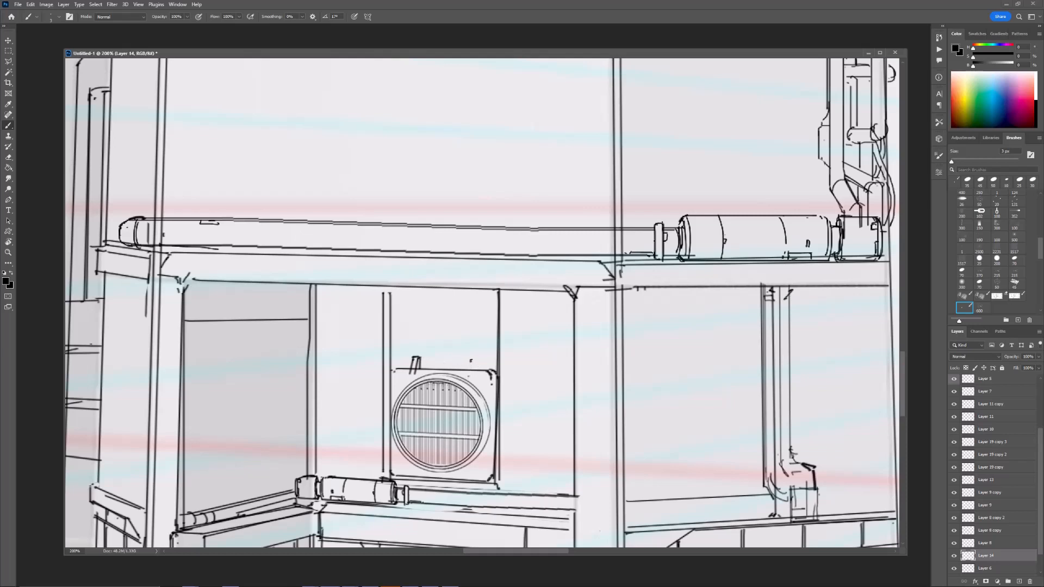
pyautogui.moveTo(471, 374); pyautogui.dragTo(477, 375)
pyautogui.press('e')
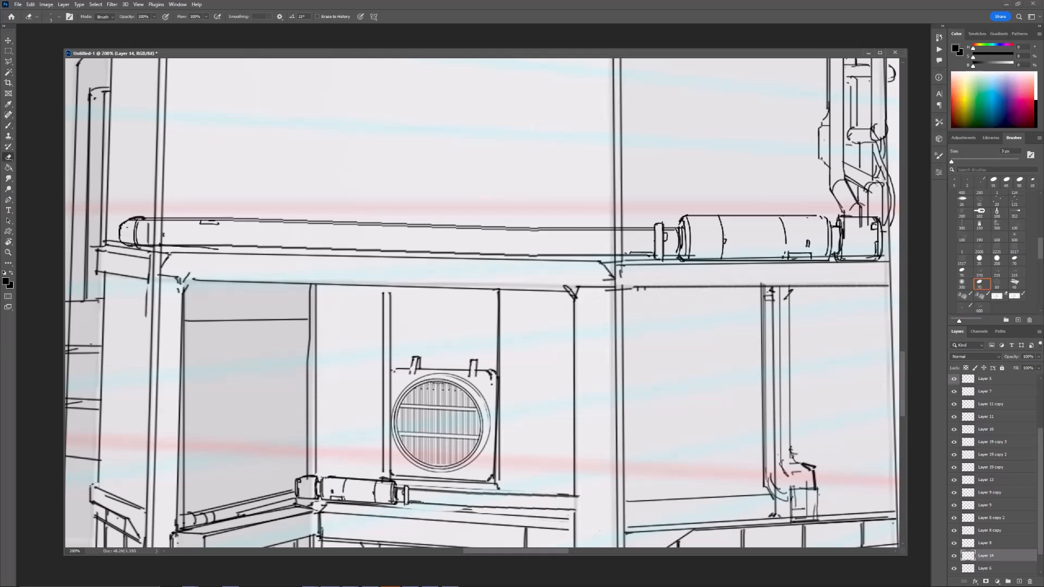
pyautogui.hotkey('ctrl', '-')
pyautogui.hotkey('ctrl', '-')
pyautogui.hotkey('ctrl', '+')
pyautogui.hotkey('ctrl', '+')
pyautogui.press('b')
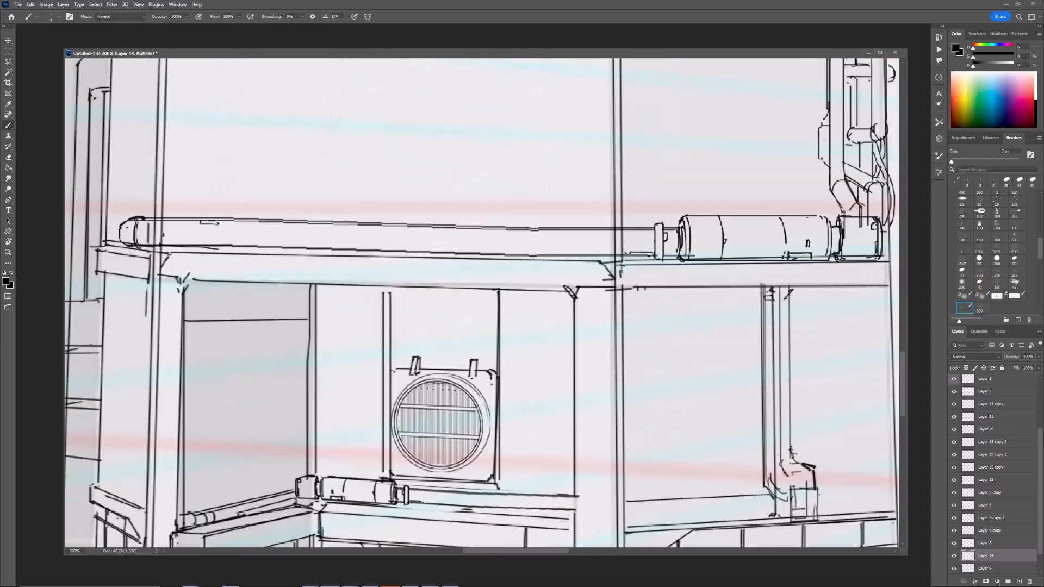
# Step: Draw the vent housing's side and lower edges as straight lines and clean up the overlapping strokes
pyautogui.moveTo(502, 416); pyautogui.dragTo(497, 416)
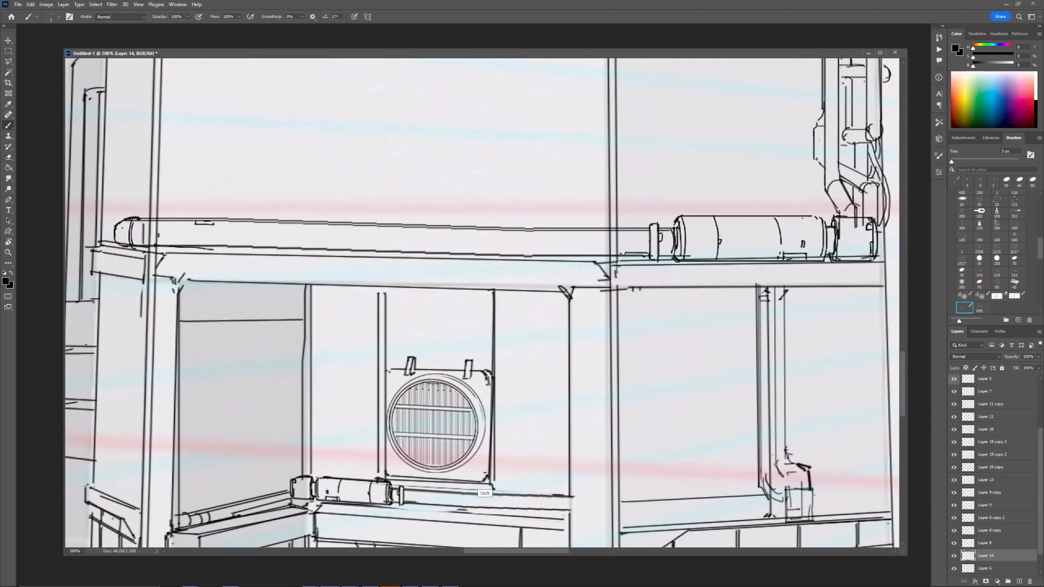
pyautogui.keyDown('shift'); pyautogui.click(484, 477); pyautogui.keyUp('shift')
pyautogui.hotkey('ctrl', 'z')
pyautogui.click(491, 384)
pyautogui.keyDown('shift'); pyautogui.click(487, 474); pyautogui.keyUp('shift')
pyautogui.keyDown('shift'); pyautogui.click(384, 475); pyautogui.keyUp('shift')
pyautogui.press('e')
pyautogui.hotkey('ctrl', '-')
pyautogui.hotkey('ctrl', '+')
pyautogui.moveTo(399, 468); pyautogui.dragTo(438, 368)
# Step: Draw two small mounting tabs on the vent housing's lower edge
pyautogui.press('b')
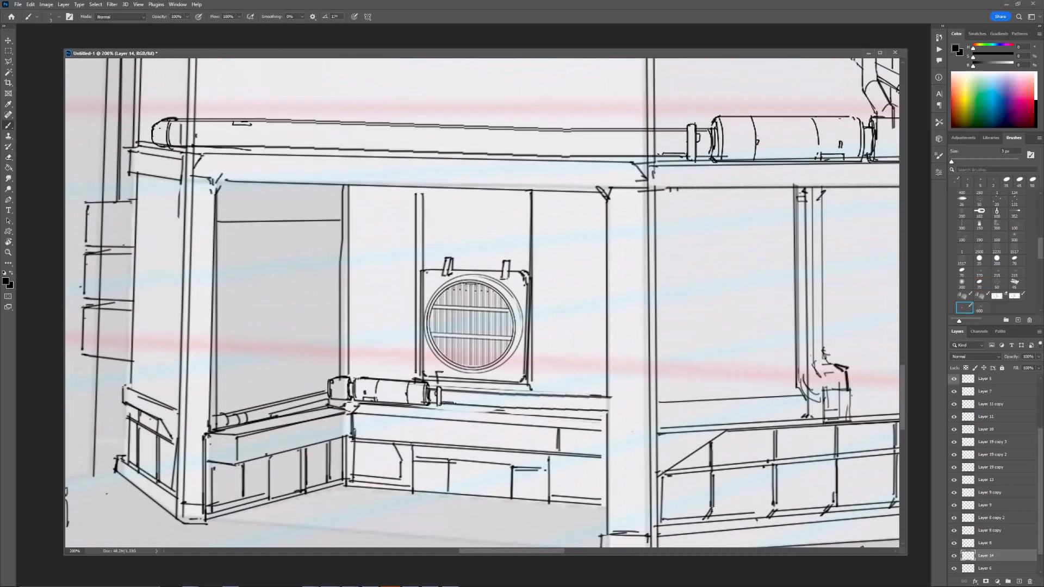
pyautogui.hotkey('ctrl', '-')
pyautogui.hotkey('ctrl', '+')
pyautogui.moveTo(503, 376); pyautogui.dragTo(507, 388)
pyautogui.hotkey('ctrl', '-')
pyautogui.hotkey('ctrl', '+')
pyautogui.moveTo(509, 322); pyautogui.dragTo(497, 360)
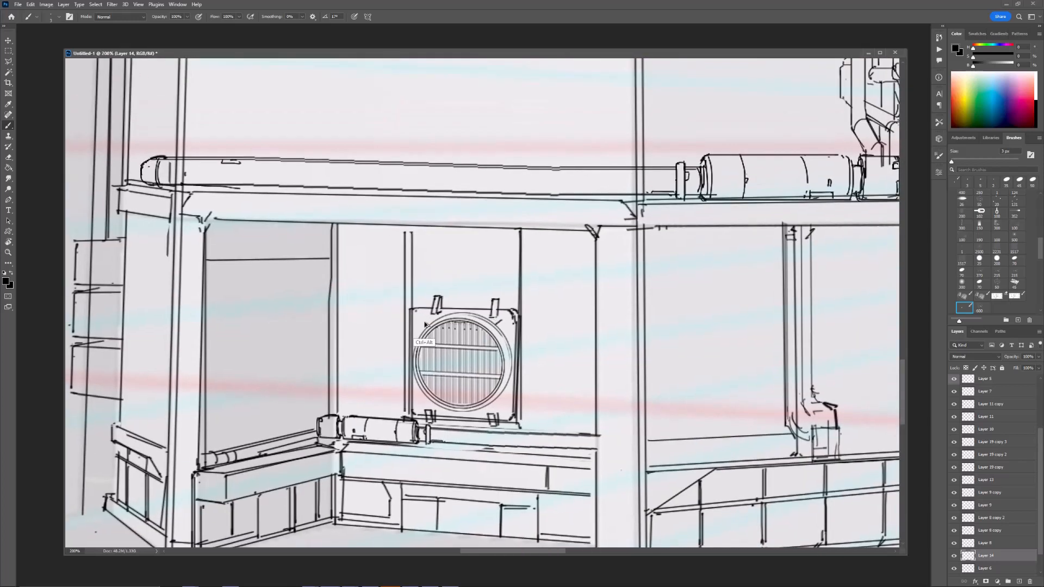
# Step: Redraw the vent housing's upper edge with straight segments between the mounting tabs
pyautogui.moveTo(431, 319); pyautogui.dragTo(418, 332)
pyautogui.keyDown('shift'); pyautogui.click(432, 310); pyautogui.keyUp('shift')
pyautogui.click(441, 310)
pyautogui.keyDown('shift'); pyautogui.click(489, 311); pyautogui.keyUp('shift')
pyautogui.click(499, 311)
pyautogui.keyDown('shift'); pyautogui.click(513, 311); pyautogui.keyUp('shift')
# Step: Duplicate the finished vent unit and place the copy beside the original, toward the front column
pyautogui.hotkey('ctrl', '-')
pyautogui.hotkey('ctrl', '-')
pyautogui.moveTo(473, 333)
pyautogui.mouseDown()
pyautogui.moveTo(457, 344)
pyautogui.moveTo(514, 345)
pyautogui.mouseUp()
pyautogui.hotkey('ctrl', '+')
pyautogui.hotkey('ctrl', 'j')
pyautogui.hotkey('ctrl', 't')
pyautogui.press('Return')
pyautogui.press('b')
pyautogui.hotkey('ctrl', '-')
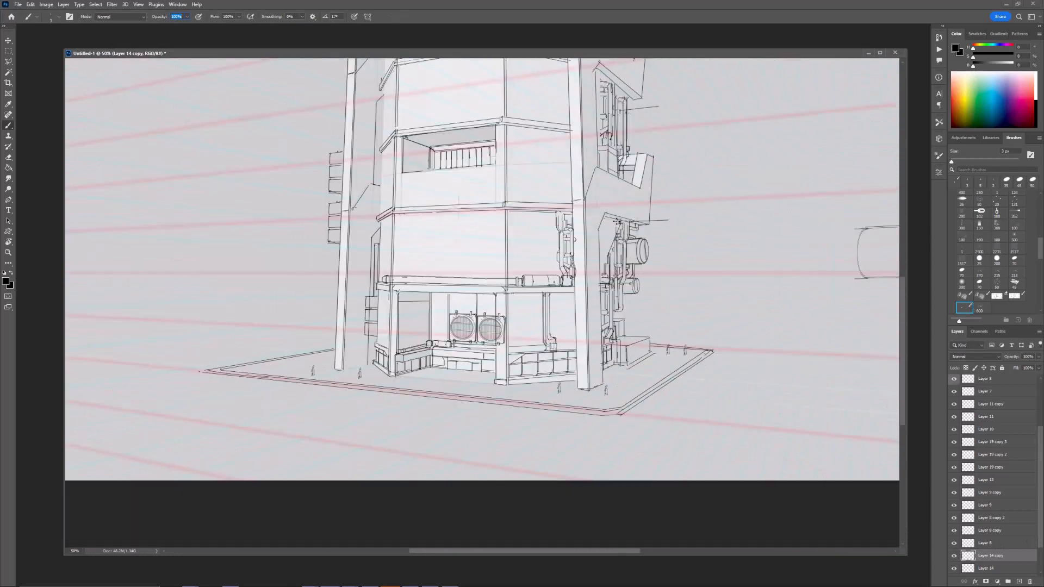
# Step: Nudge the copied vent unit sideways to adjust its spacing from the original
pyautogui.moveTo(617, 231); pyautogui.dragTo(628, 231)
pyautogui.hotkey('ctrl', '+')
pyautogui.hotkey('ctrl', '+')
pyautogui.hotkey('ctrl', '+')
pyautogui.hotkey('ctrl', 't')
pyautogui.moveTo(578, 345); pyautogui.dragTo(582, 345)
pyautogui.press('Return')
# Step: Duplicate the vent unit again and place the new copy on the original's other side to complete a row of three
pyautogui.hotkey('ctrl', 'j')
pyautogui.hotkey('ctrl', 't')
pyautogui.moveTo(603, 382); pyautogui.dragTo(373, 378)
pyautogui.press('Return')
# Step: Examine the row of round vents in relation to the whole tower and its lower floors
pyautogui.hotkey('ctrl', '-')
pyautogui.hotkey('ctrl', '-')
pyautogui.hotkey('ctrl', '-')
pyautogui.hotkey('ctrl', '-')
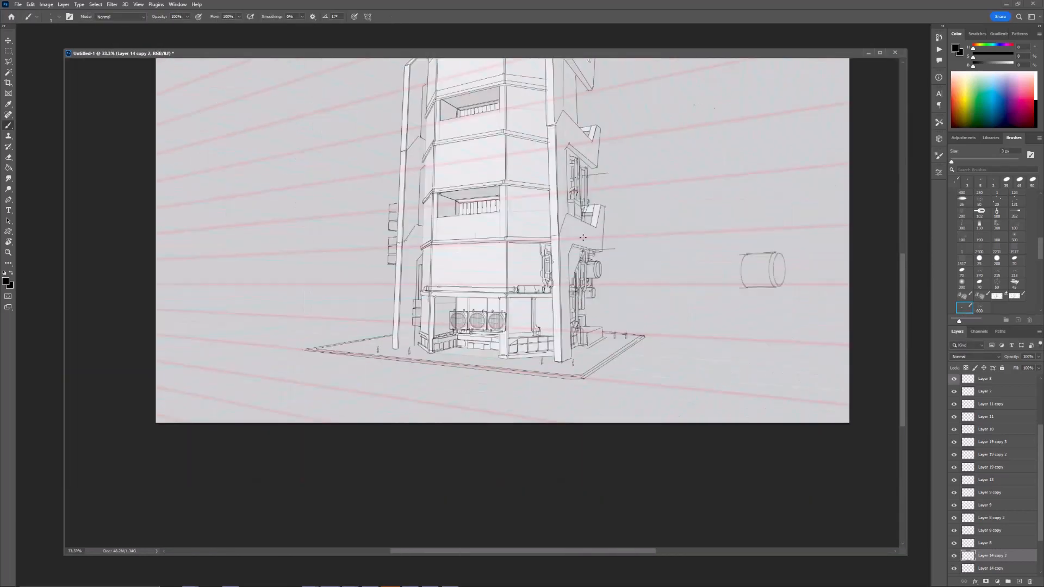
pyautogui.press('r')
pyautogui.moveTo(558, 282); pyautogui.dragTo(556, 366)
pyautogui.press('Escape')
pyautogui.hotkey('ctrl', '+')
pyautogui.hotkey('ctrl', '+')
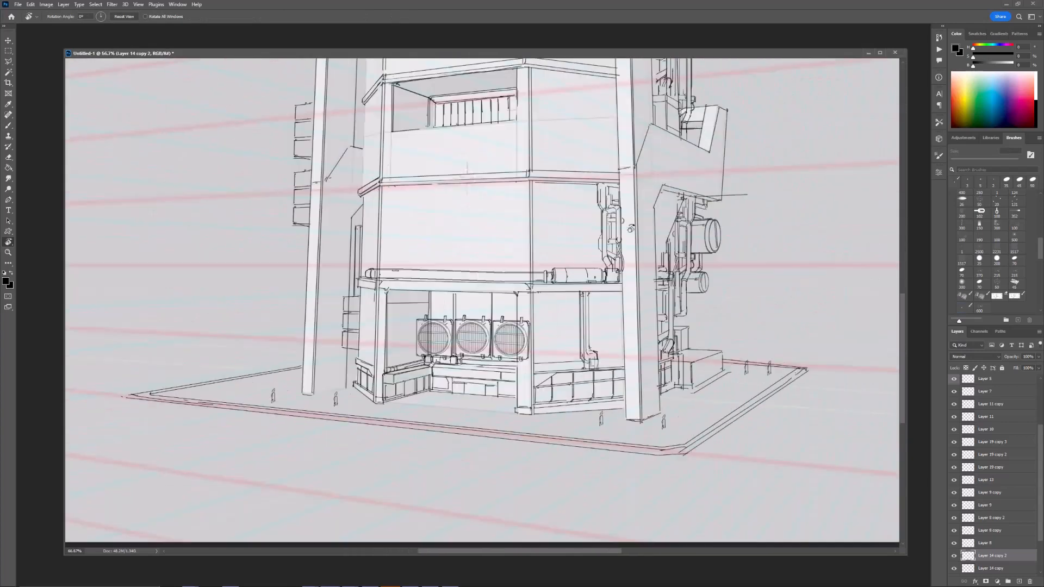
# Step: Move the middle and front-column vent units closer to the first vent so the row has tighter spacing
pyautogui.hotkey('ctrl', '+')
pyautogui.hotkey('ctrl', '+')
pyautogui.keyDown('ctrl'); pyautogui.click(410, 371); pyautogui.keyUp('ctrl')
pyautogui.hotkey('ctrl', 't')
pyautogui.moveTo(467, 384); pyautogui.dragTo(454, 392)
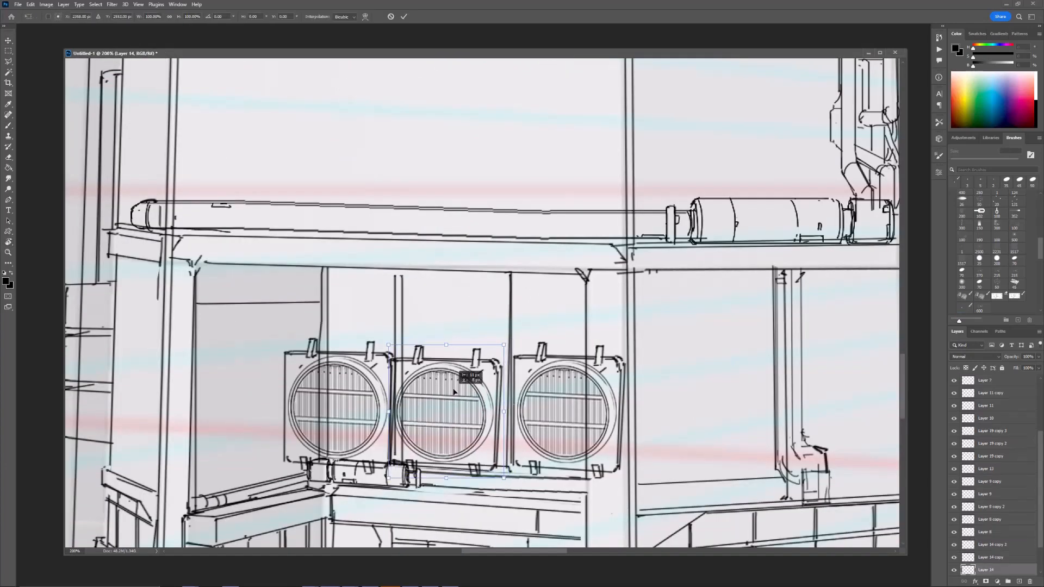
pyautogui.press('Return')
pyautogui.keyDown('ctrl'); pyautogui.click(536, 375); pyautogui.keyUp('ctrl')
pyautogui.hotkey('ctrl', 't')
pyautogui.moveTo(535, 375); pyautogui.dragTo(529, 383)
pyautogui.press('Return')
# Step: Enlarge the middle vent and the vent nearest the front column slightly so the three units progress in perspective
pyautogui.keyDown('ctrl'); pyautogui.click(486, 408); pyautogui.keyUp('ctrl')
pyautogui.hotkey('ctrl', 't')
pyautogui.keyDown('shift'); pyautogui.moveTo(505, 481); pyautogui.dragTo(510, 489); pyautogui.keyUp('shift')
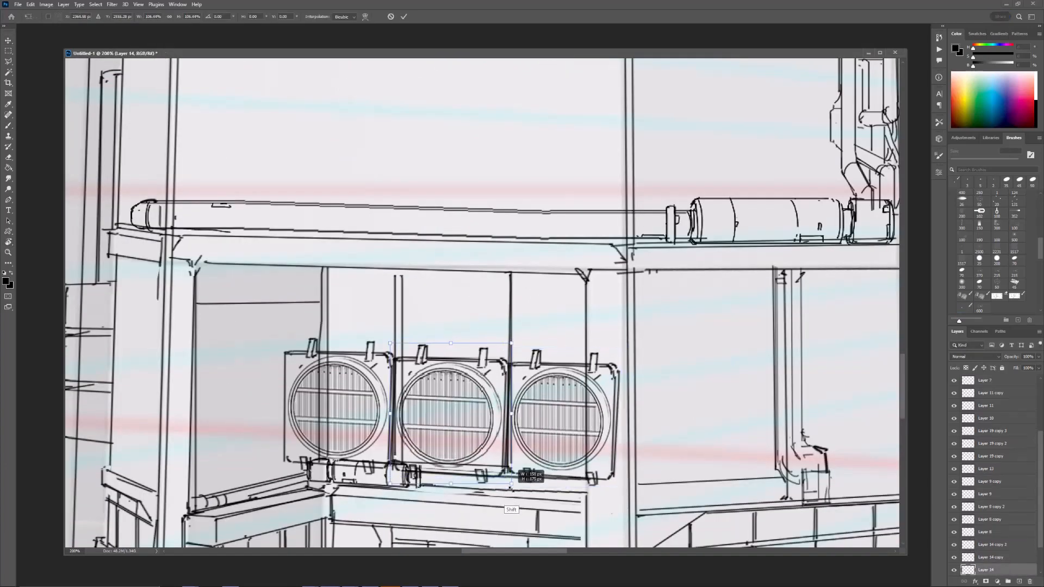
pyautogui.press('Return')
pyautogui.keyDown('ctrl'); pyautogui.click(577, 435); pyautogui.keyUp('ctrl')
pyautogui.hotkey('ctrl', 't')
pyautogui.keyDown('shift'); pyautogui.moveTo(620, 486); pyautogui.dragTo(624, 491); pyautogui.keyUp('shift')
pyautogui.moveTo(609, 423); pyautogui.dragTo(611, 424)
pyautogui.press('Return')
pyautogui.hotkey('ctrl', '-')
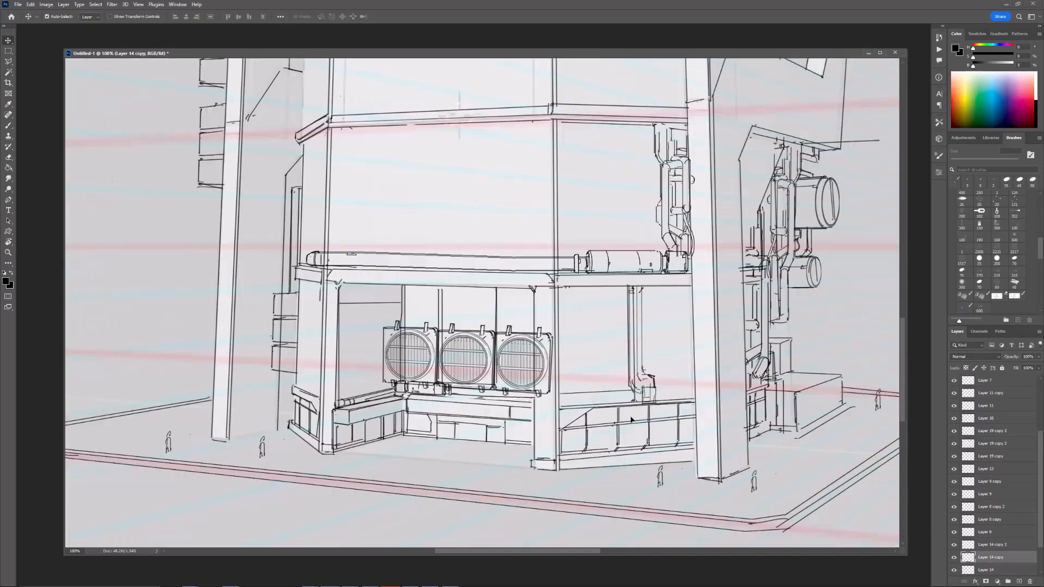
# Step: Merge the three round vent layers into a single layer
pyautogui.hotkey('ctrl', '-')
pyautogui.scroll(-2, 1031, 451)
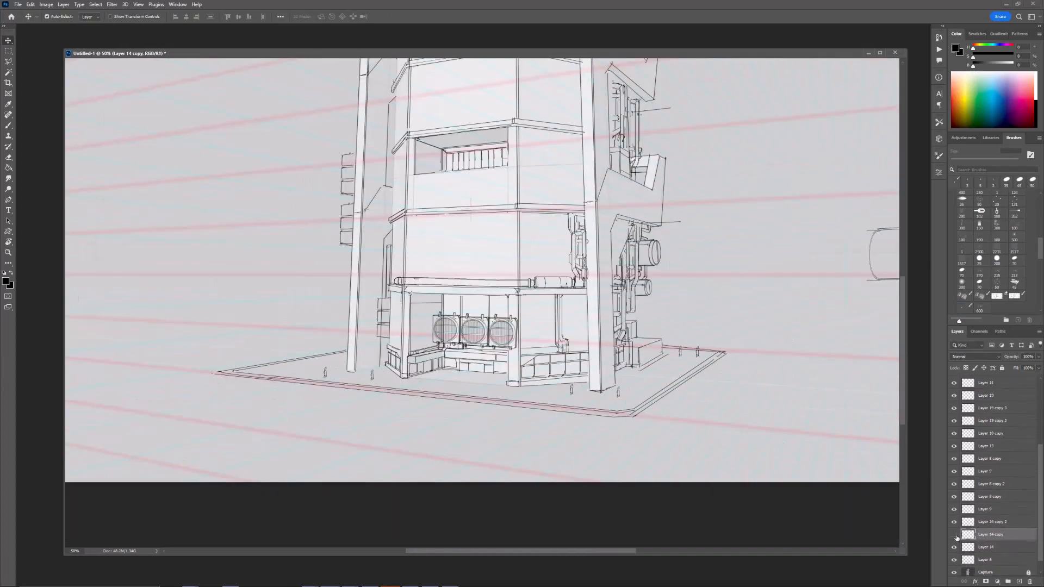
pyautogui.click(999, 522)
pyautogui.hotkey('ctrl', 'e')
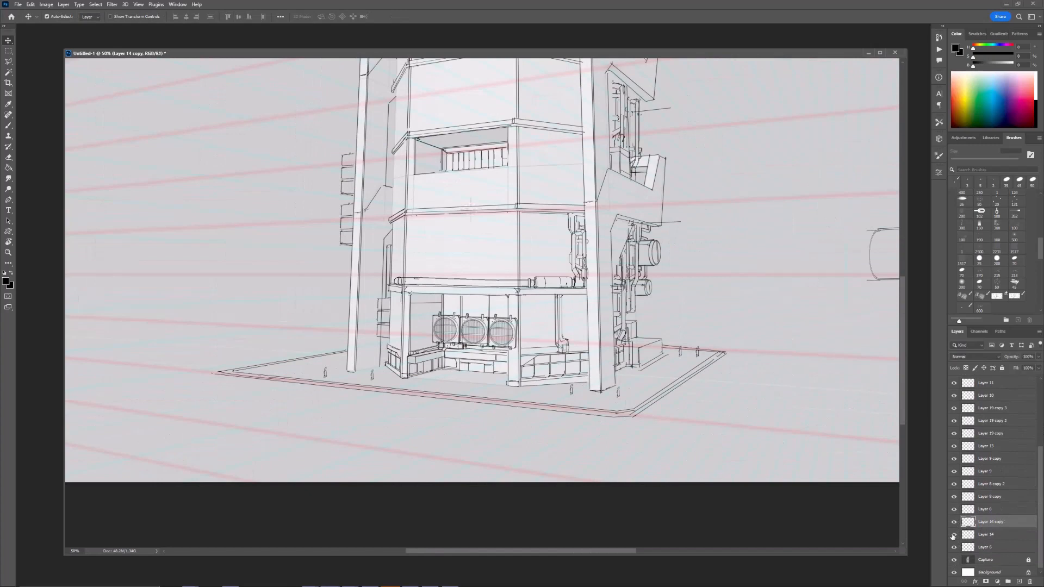
pyautogui.hotkey('ctrl', 'e')
# Step: Scale down and reposition the merged vent row so it fits between the bay's inner corner and the front column
pyautogui.hotkey('ctrl', '+')
pyautogui.hotkey('ctrl', '+')
pyautogui.hotkey('ctrl', 't')
pyautogui.moveTo(529, 348); pyautogui.dragTo(536, 331)
pyautogui.moveTo(520, 364)
pyautogui.mouseDown()
pyautogui.moveTo(515, 338)
pyautogui.moveTo(514, 367)
pyautogui.mouseUp()
pyautogui.keyDown('shift'); pyautogui.moveTo(533, 366); pyautogui.dragTo(535, 369); pyautogui.keyUp('shift')
pyautogui.moveTo(521, 367); pyautogui.dragTo(536, 337)
pyautogui.moveTo(522, 360); pyautogui.dragTo(520, 361)
pyautogui.press('Return')
pyautogui.hotkey('ctrl', '-')
pyautogui.hotkey('ctrl', '-')
pyautogui.hotkey('ctrl', '-')
pyautogui.press('r')
pyautogui.moveTo(569, 252)
pyautogui.mouseDown()
pyautogui.moveTo(539, 386)
pyautogui.moveTo(577, 272)
pyautogui.mouseUp()
pyautogui.press('Escape')
# Step: Add a layer mask to Layer 6 and erase the building lines showing through the round vents
pyautogui.hotkey('ctrl', '+')
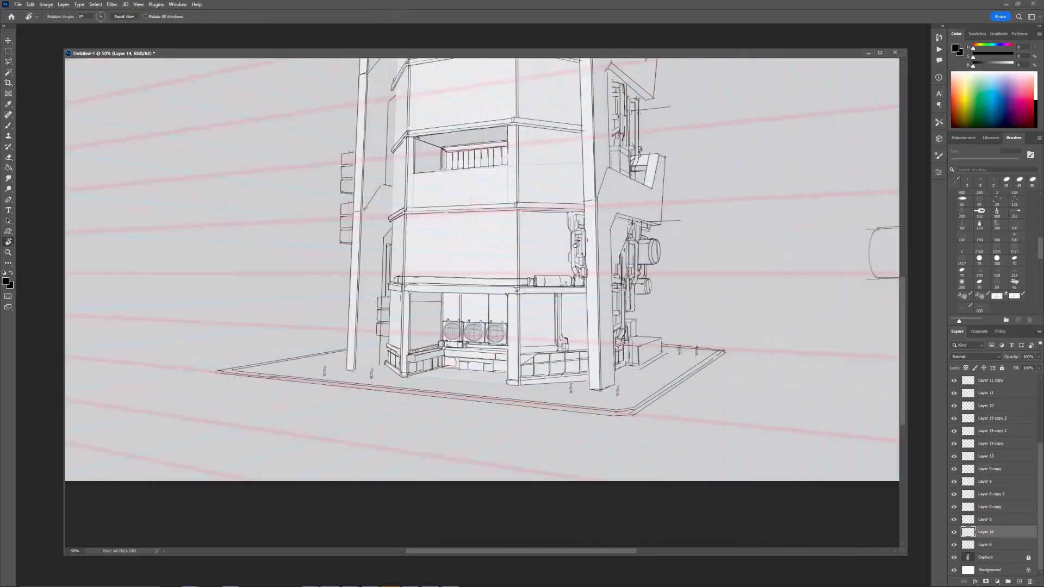
pyautogui.hotkey('ctrl', '+')
pyautogui.hotkey('ctrl', '+')
pyautogui.press('v')
pyautogui.click(955, 545)
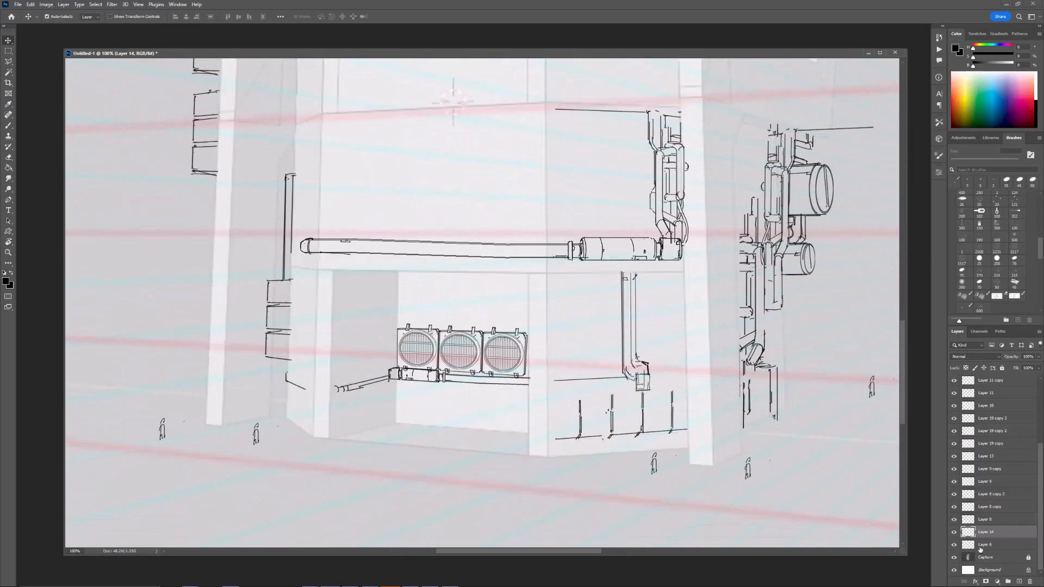
pyautogui.click(954, 546)
pyautogui.click(985, 546)
pyautogui.press('e')
pyautogui.click(985, 581)
pyautogui.moveTo(434, 361); pyautogui.dragTo(432, 340)
pyautogui.press(']')
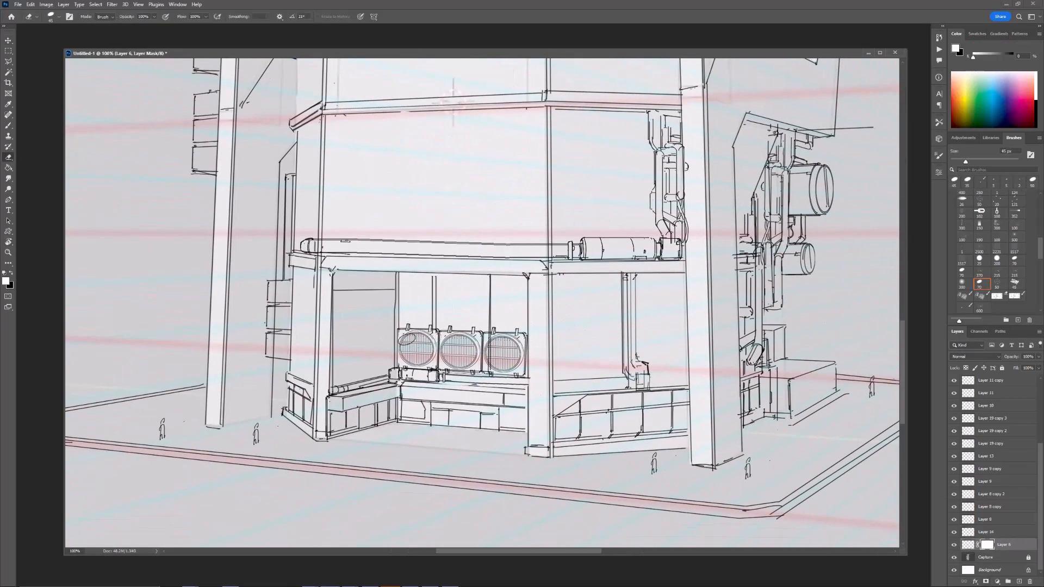
pyautogui.hotkey('ctrl', '-')
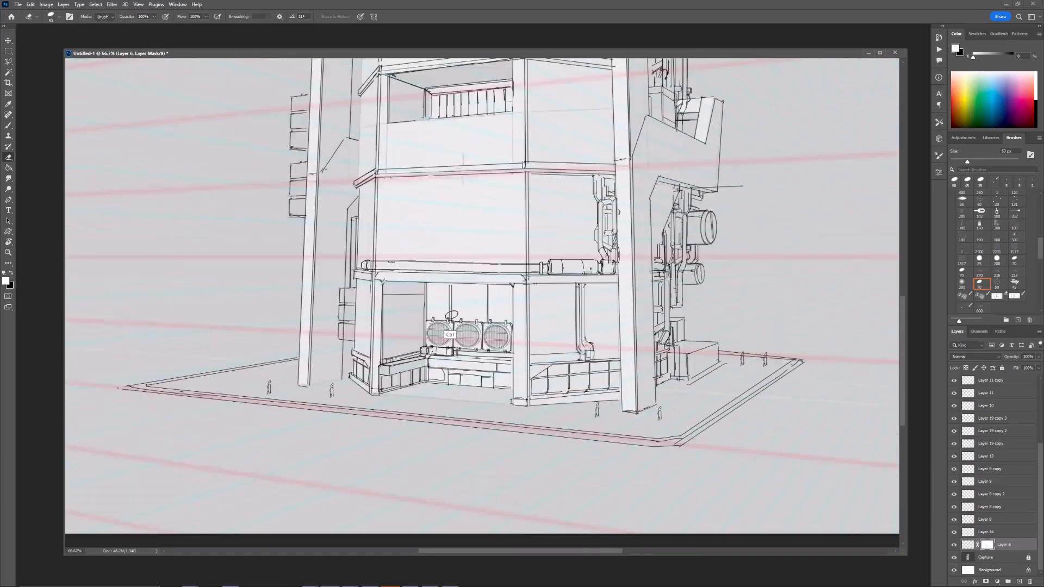
# Step: Draw a thin rail line along the top edge of the three vents on a new layer above Layer 14
pyautogui.click(993, 533)
pyautogui.hotkey('ctrl', '+')
pyautogui.hotkey('ctrl', '+')
pyautogui.hotkey('ctrl', 'alt', 'shift', 'n')
pyautogui.press('b')
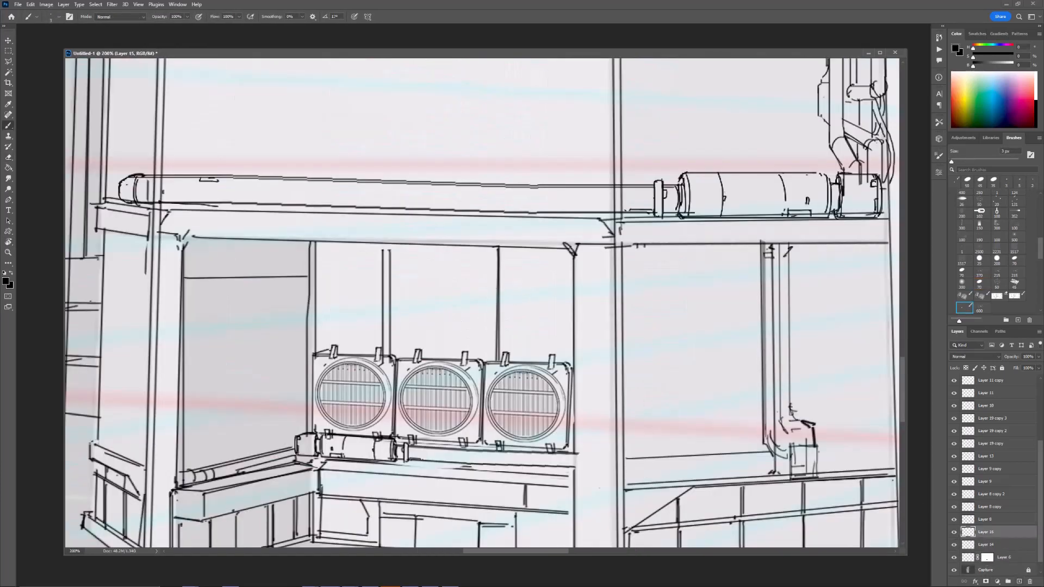
pyautogui.moveTo(329, 351); pyautogui.dragTo(570, 359)
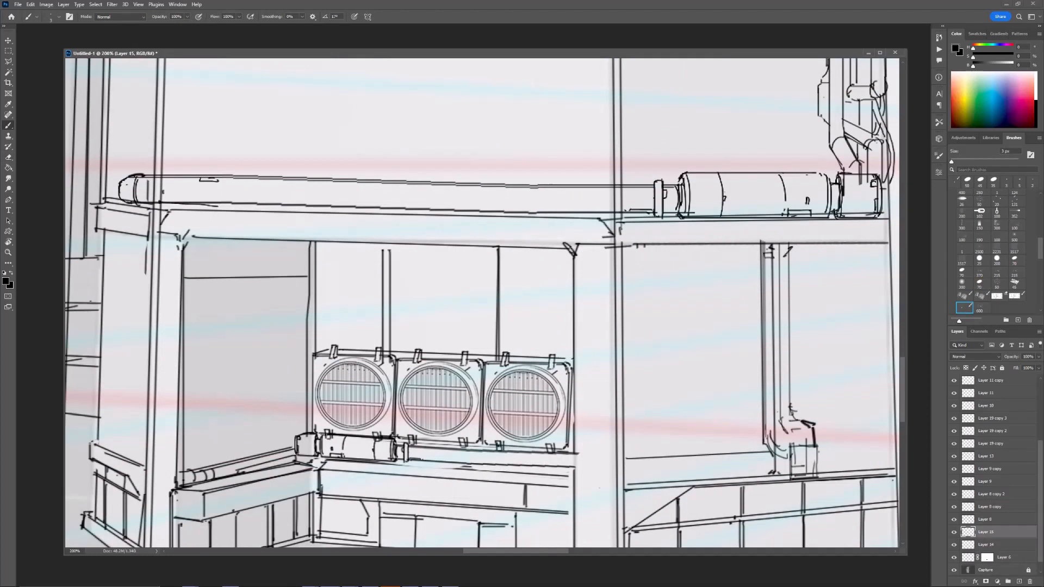
# Step: Erase the rail line where it crosses the vents' upper clips, and merge it into the vent layer
pyautogui.hotkey('ctrl', '-')
pyautogui.hotkey('ctrl', '+')
pyautogui.press('e')
pyautogui.moveTo(327, 348)
pyautogui.mouseDown()
pyautogui.moveTo(319, 346)
pyautogui.moveTo(338, 350)
pyautogui.mouseUp()
pyautogui.press('b')
pyautogui.click(954, 532)
pyautogui.click(955, 532)
pyautogui.press('e')
pyautogui.moveTo(337, 347); pyautogui.dragTo(333, 352)
pyautogui.moveTo(380, 348); pyautogui.dragTo(417, 355)
pyautogui.moveTo(465, 348); pyautogui.dragTo(464, 357)
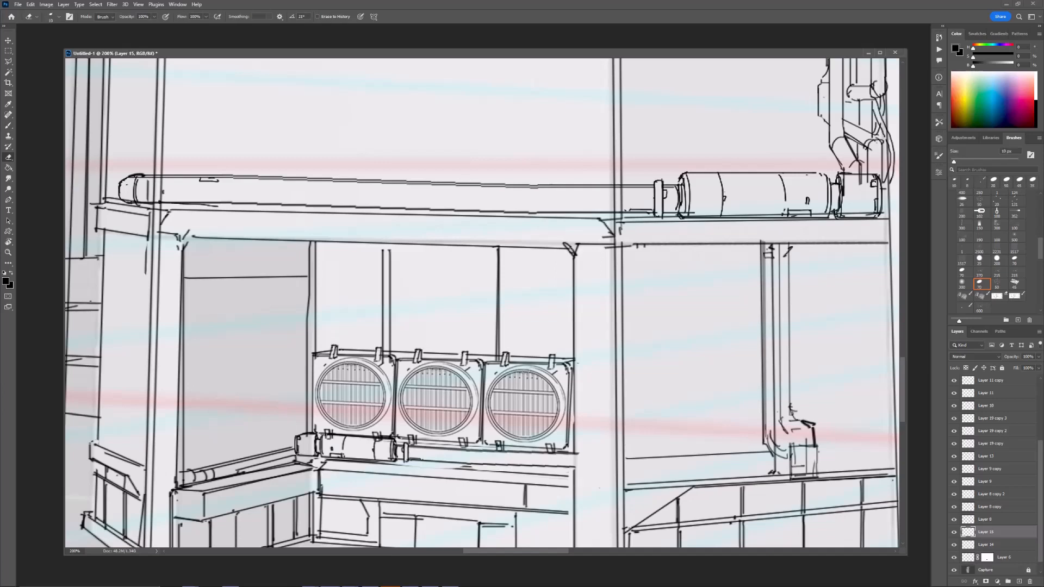
pyautogui.hotkey('ctrl', '-')
pyautogui.hotkey('ctrl', '-')
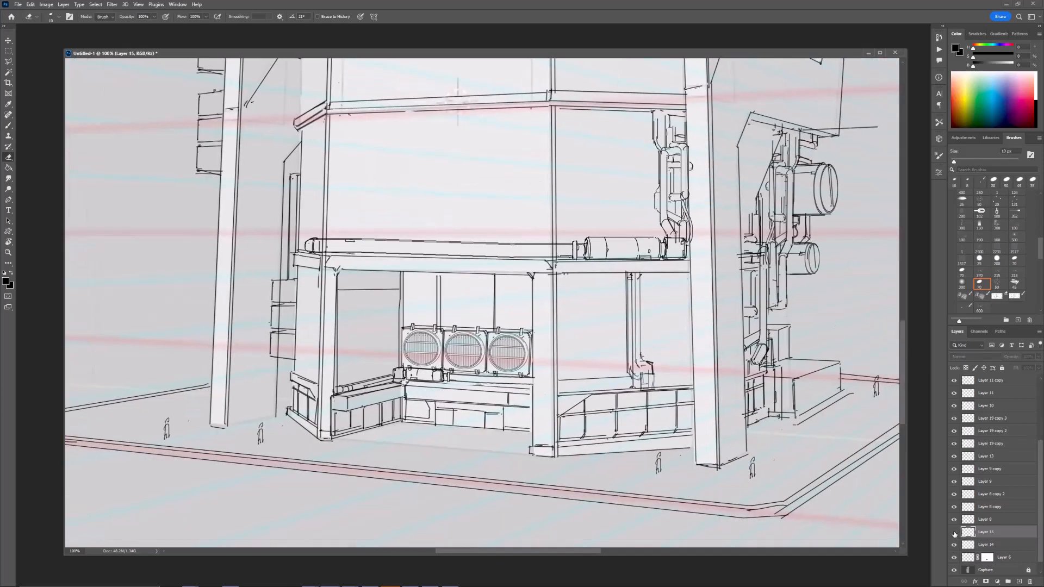
pyautogui.hotkey('ctrl', 'e')
pyautogui.hotkey('ctrl', '+')
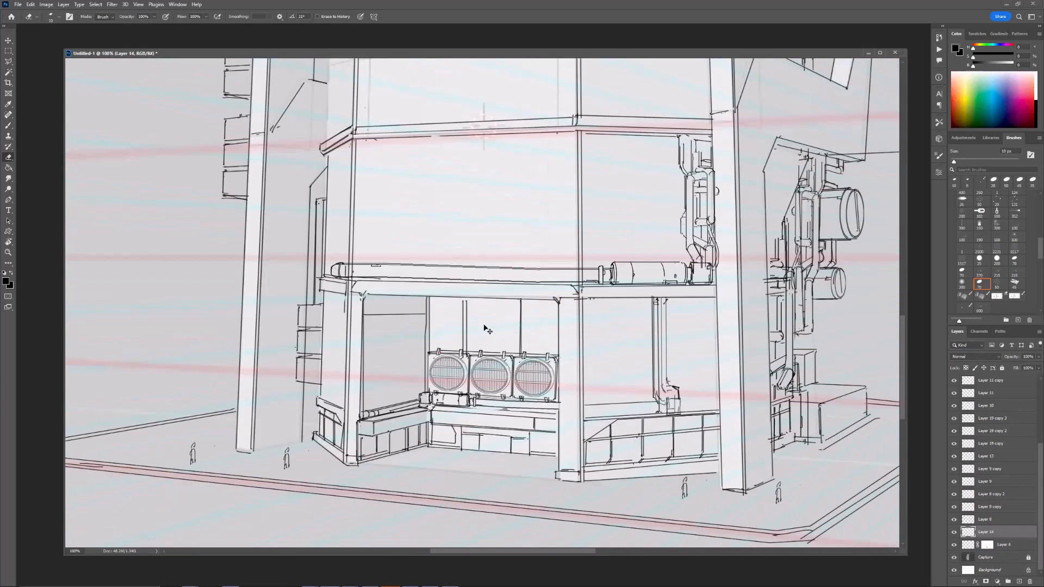
# Step: Clean up and redraw the edges of the low side ledge beneath the small pipe on Layer 6
pyautogui.press('b')
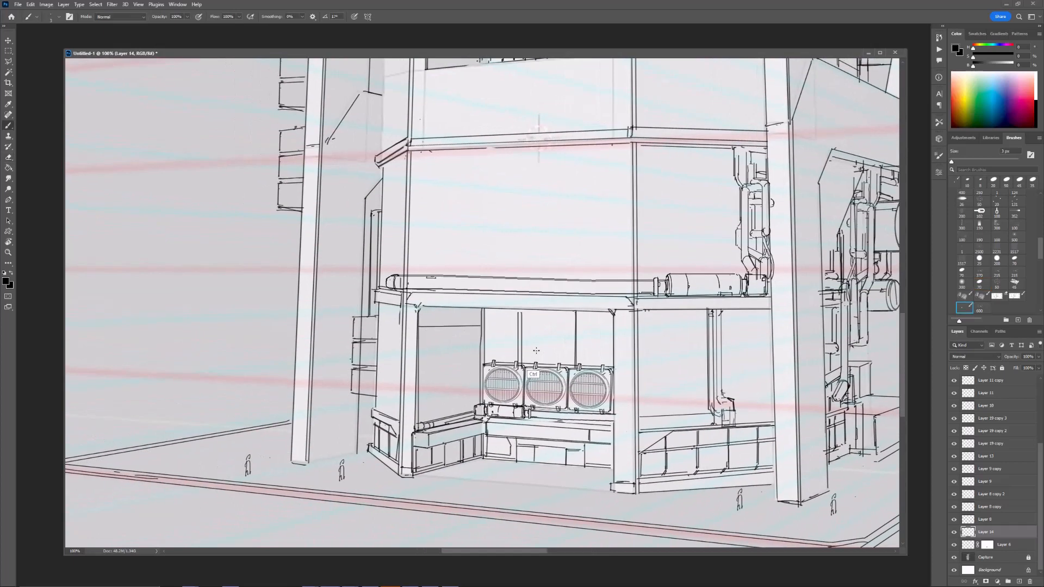
pyautogui.hotkey('ctrl', '+')
pyautogui.moveTo(492, 506); pyautogui.dragTo(505, 400)
pyautogui.press('e')
pyautogui.hotkey('alt', '[')
pyautogui.moveTo(511, 447); pyautogui.dragTo(504, 444)
pyautogui.hotkey('ctrl', '-')
pyautogui.press('b')
pyautogui.moveTo(437, 394); pyautogui.dragTo(468, 381)
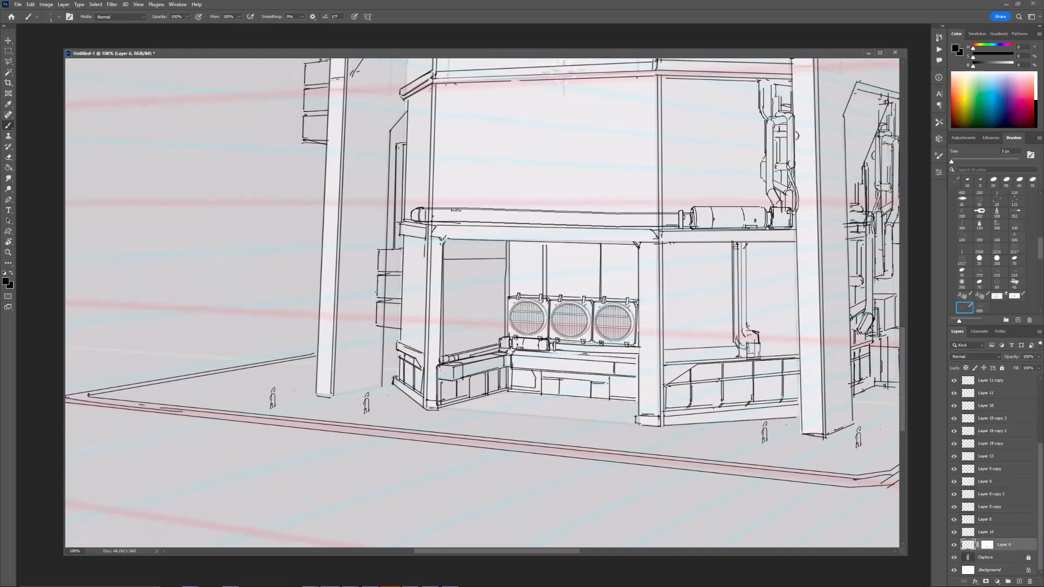
# Step: Erase old panel lines on the low back wall below the vents with a larger eraser
pyautogui.hotkey('ctrl', '+')
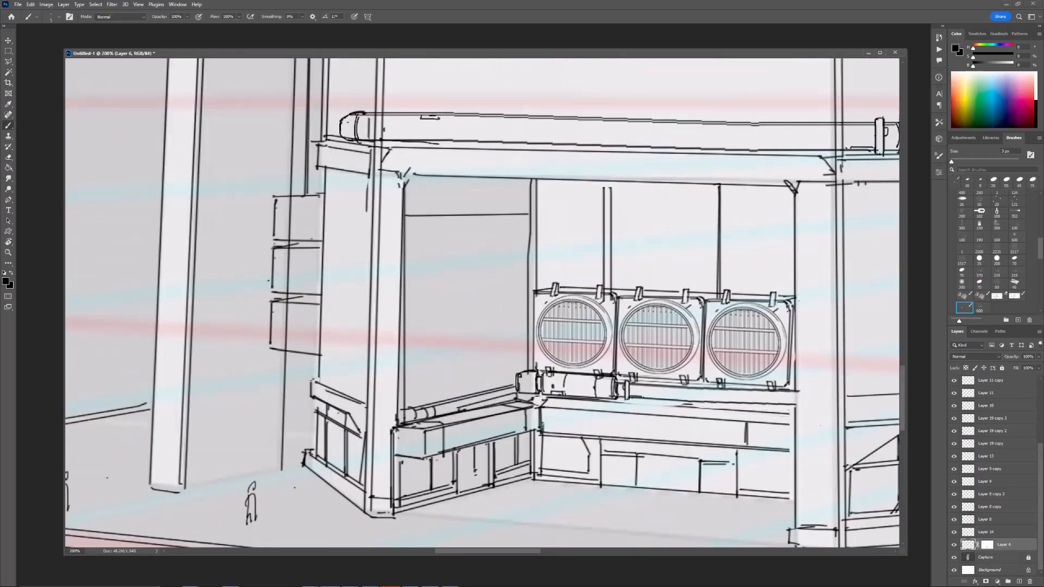
pyautogui.hotkey('ctrl', '-')
pyautogui.press('e')
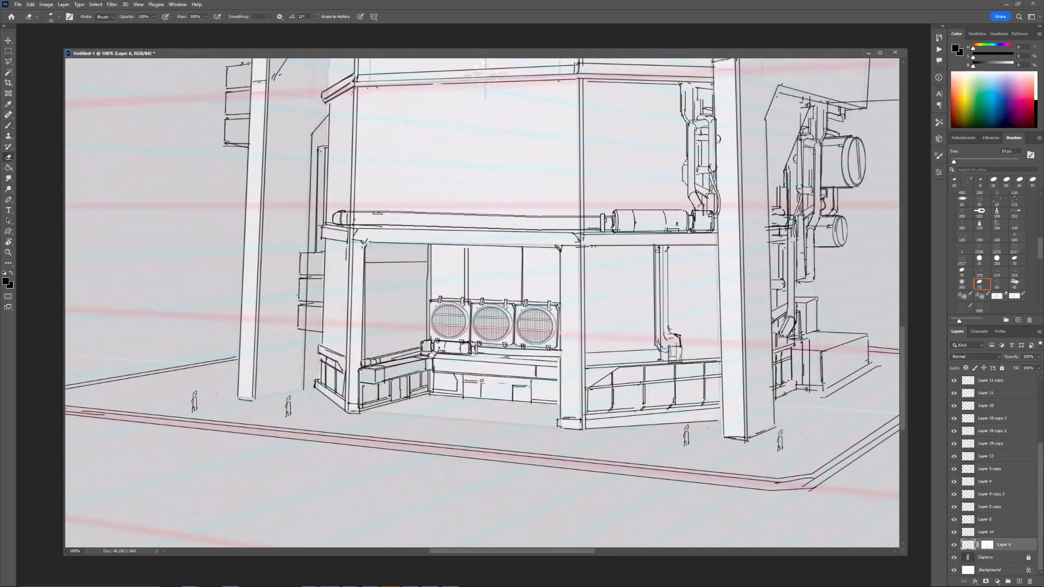
pyautogui.press(']')
pyautogui.press(']')
pyautogui.press(']')
pyautogui.press(']')
pyautogui.moveTo(481, 382)
pyautogui.mouseDown()
pyautogui.moveTo(467, 382)
pyautogui.moveTo(532, 381)
pyautogui.moveTo(482, 396)
pyautogui.moveTo(513, 401)
pyautogui.moveTo(478, 399)
pyautogui.mouseUp()
# Step: Redraw the panel divisions on the low back wall below the vents and add a small detail line near the front column
pyautogui.press('b')
pyautogui.press('e')
pyautogui.press('b')
pyautogui.press('e')
pyautogui.press('b')
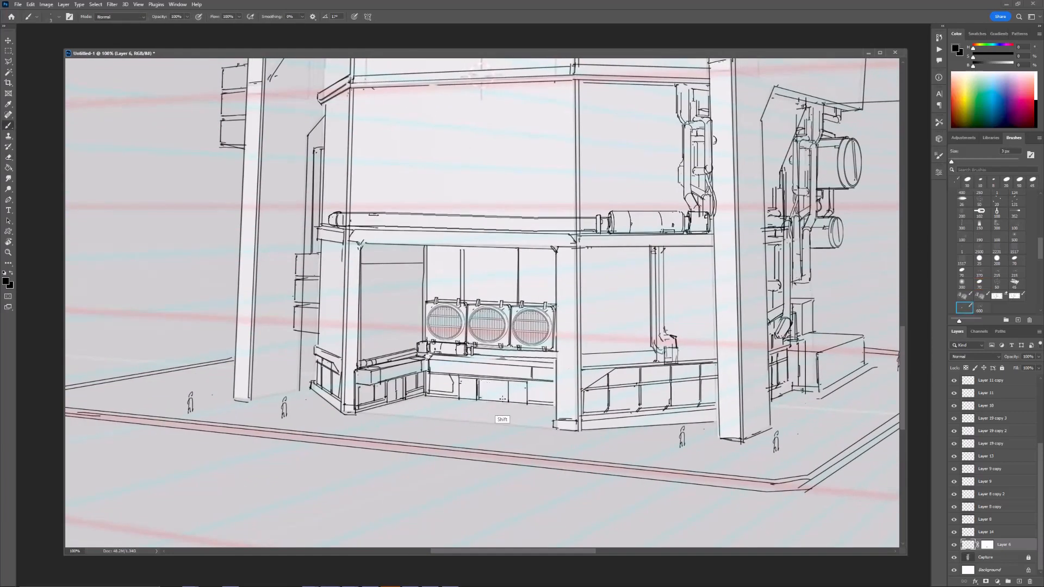
pyautogui.keyDown('shift'); pyautogui.click(509, 400); pyautogui.keyUp('shift')
pyautogui.hotkey('ctrl', '-')
pyautogui.hotkey('ctrl', '-')
pyautogui.hotkey('ctrl', '+')
pyautogui.hotkey('ctrl', '+')
pyautogui.hotkey('ctrl', '+')
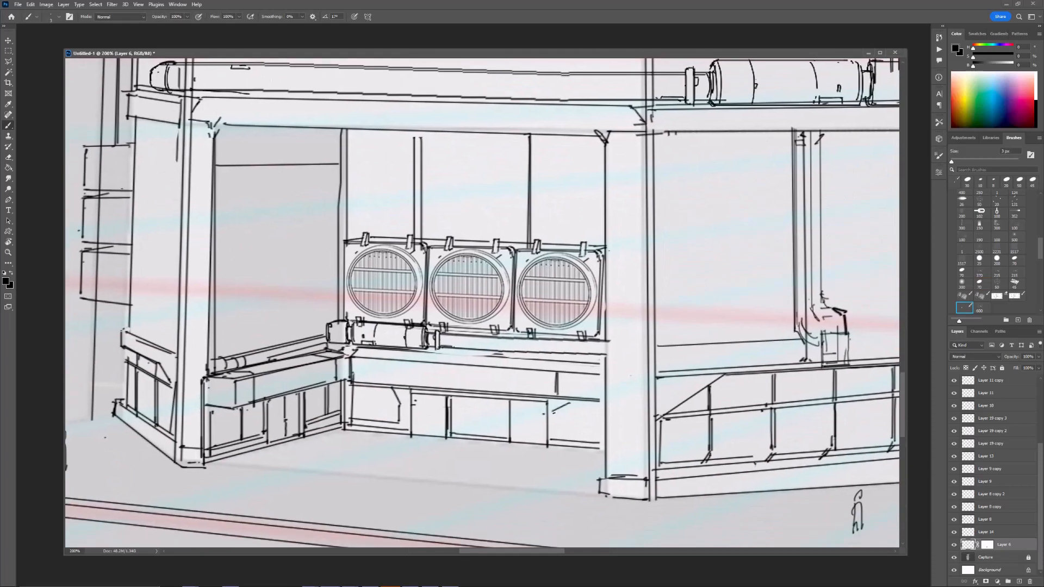
pyautogui.moveTo(552, 413); pyautogui.dragTo(554, 435)
pyautogui.hotkey('ctrl', '-')
pyautogui.hotkey('ctrl', '-')
pyautogui.hotkey('ctrl', '-')
pyautogui.moveTo(686, 219); pyautogui.dragTo(672, 322)
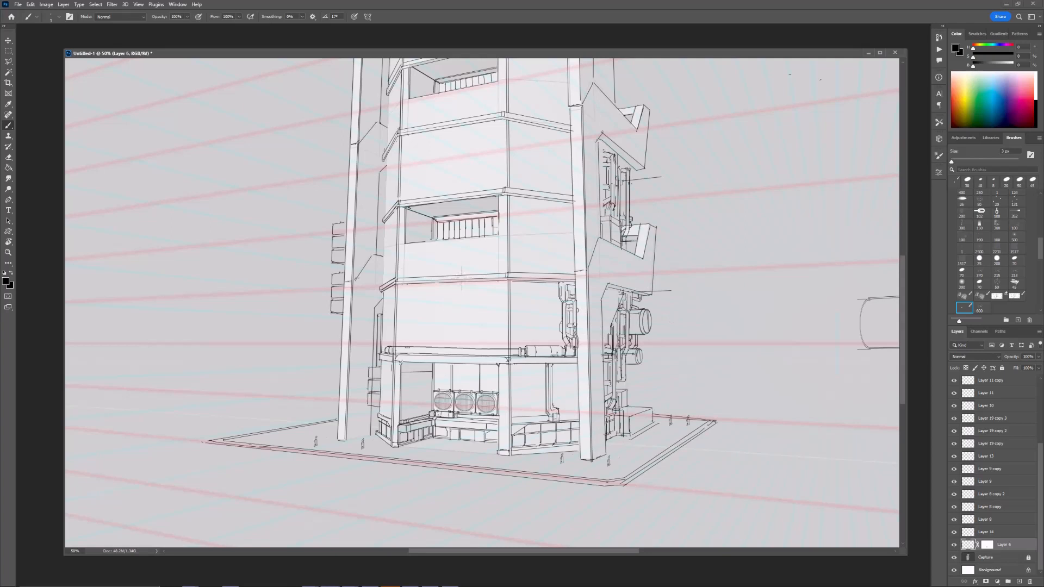
pyautogui.moveTo(672, 272); pyautogui.dragTo(674, 311)
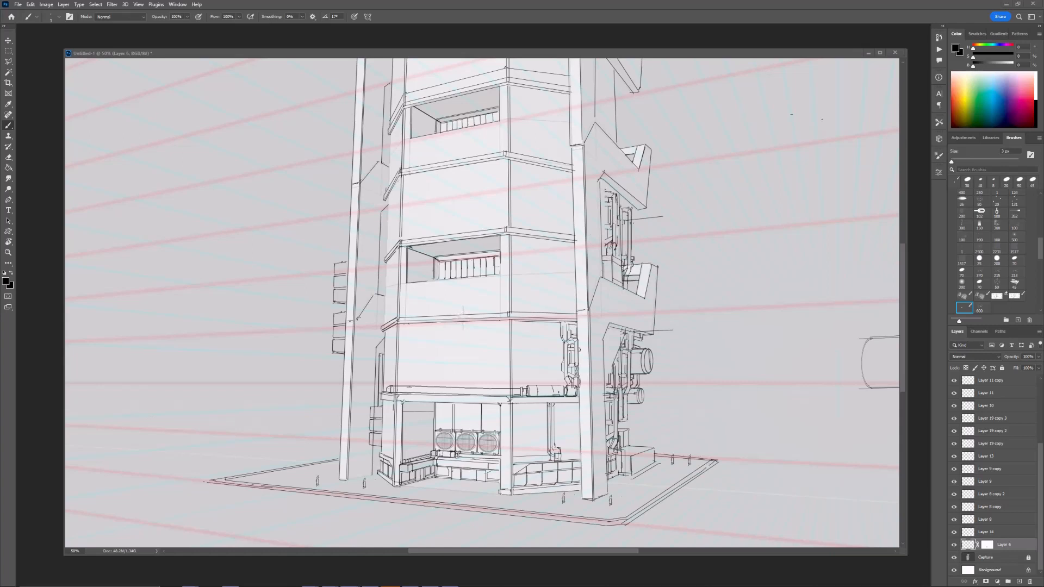
# Step: Erase the column lines that show through the long horizontal pipe, using Layer 6's mask
pyautogui.click(987, 545)
pyautogui.press('e')
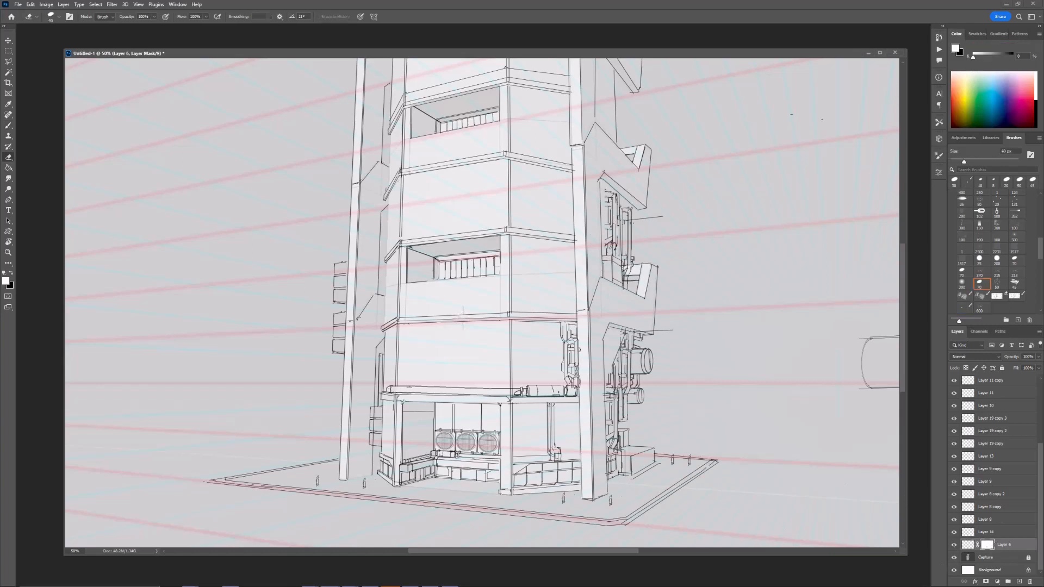
pyautogui.keyDown('alt'); pyautogui.scroll(-2, 480, 391); pyautogui.keyUp('alt')
pyautogui.keyDown('alt'); pyautogui.scroll(2, 485, 376); pyautogui.keyUp('alt')
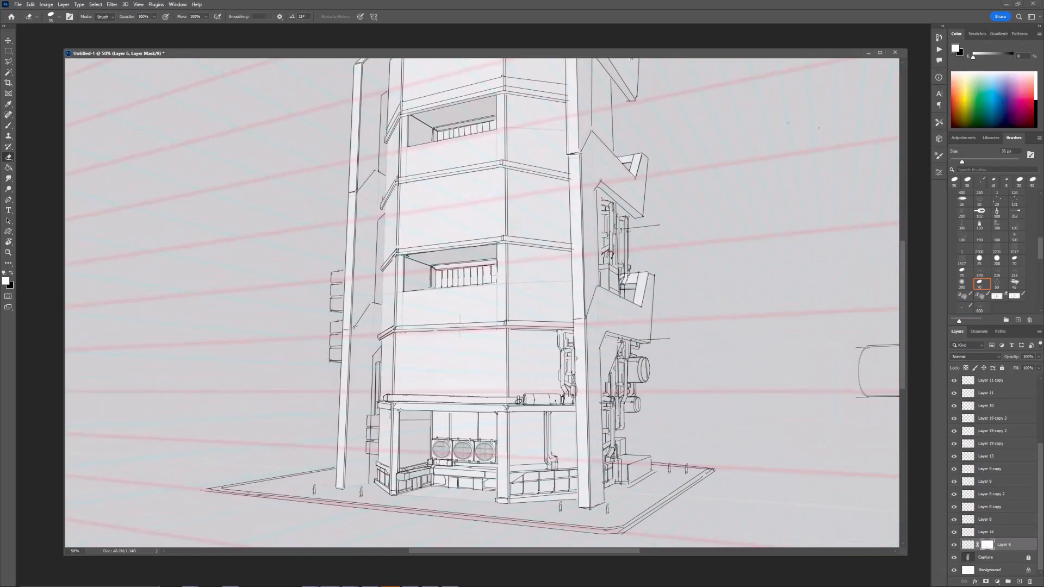
pyautogui.hotkey('ctrl', '+')
pyautogui.hotkey('ctrl', '+')
pyautogui.moveTo(618, 463); pyautogui.dragTo(608, 350)
pyautogui.hotkey('ctrl', '+')
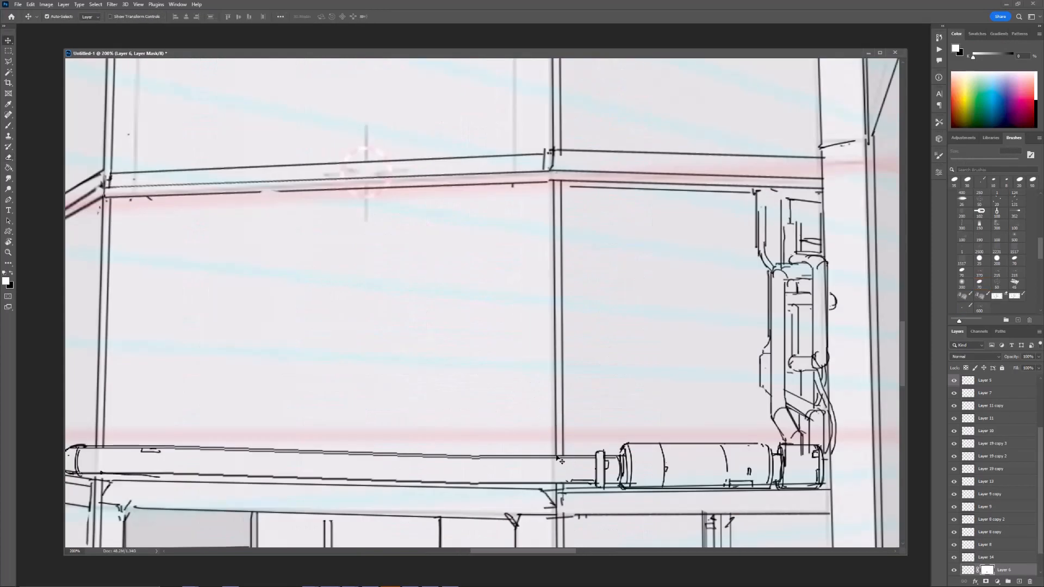
pyautogui.press('b')
pyautogui.hotkey('ctrl', '-')
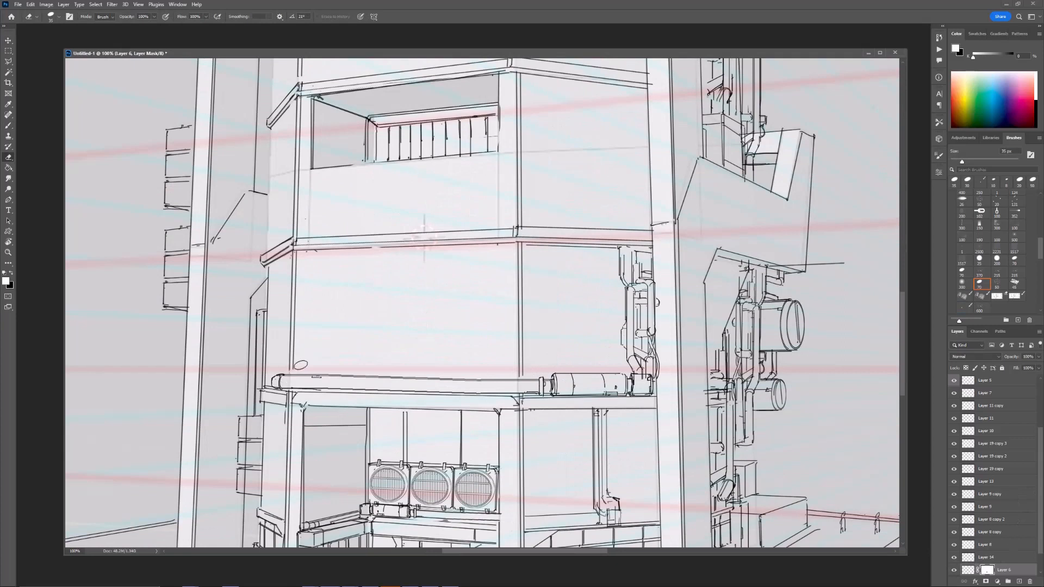
# Step: Draw a straight line just above the long horizontal pipe on a new layer, stepping it up over the cylinder
pyautogui.hotkey('ctrl', 'alt', 'shift', 'n')
pyautogui.press('e')
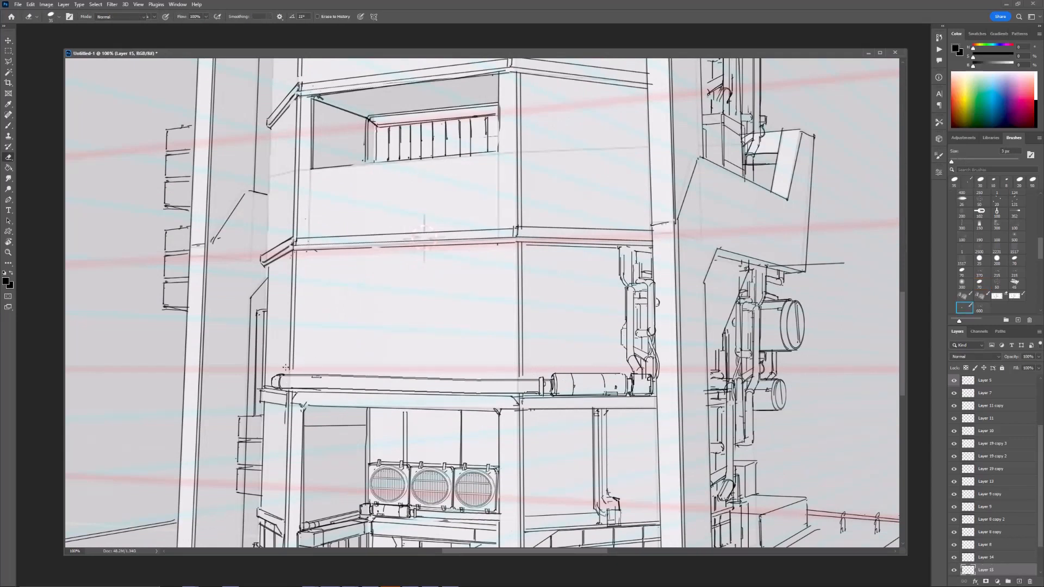
pyautogui.press('b')
pyautogui.click(289, 372)
pyautogui.keyDown('shift'); pyautogui.click(521, 378); pyautogui.keyUp('shift')
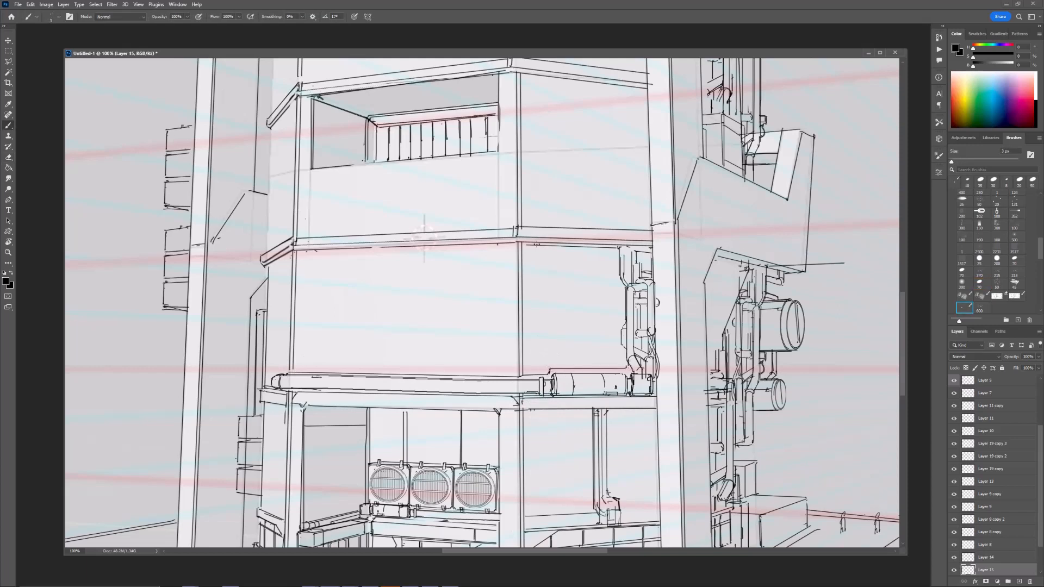
pyautogui.hotkey('ctrl', '-')
pyautogui.moveTo(560, 315); pyautogui.dragTo(533, 295)
pyautogui.hotkey('ctrl', '+')
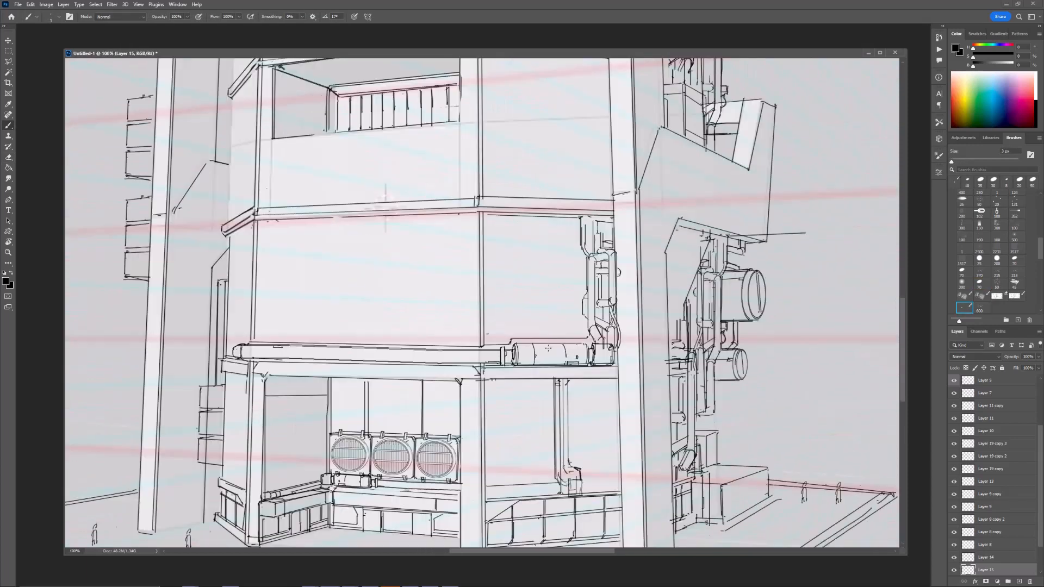
# Step: Erase the lines overlapping the cylinder and the pipe's end fitting with a 25 px eraser
pyautogui.press('e')
pyautogui.press(']')
pyautogui.press(']')
pyautogui.press(']')
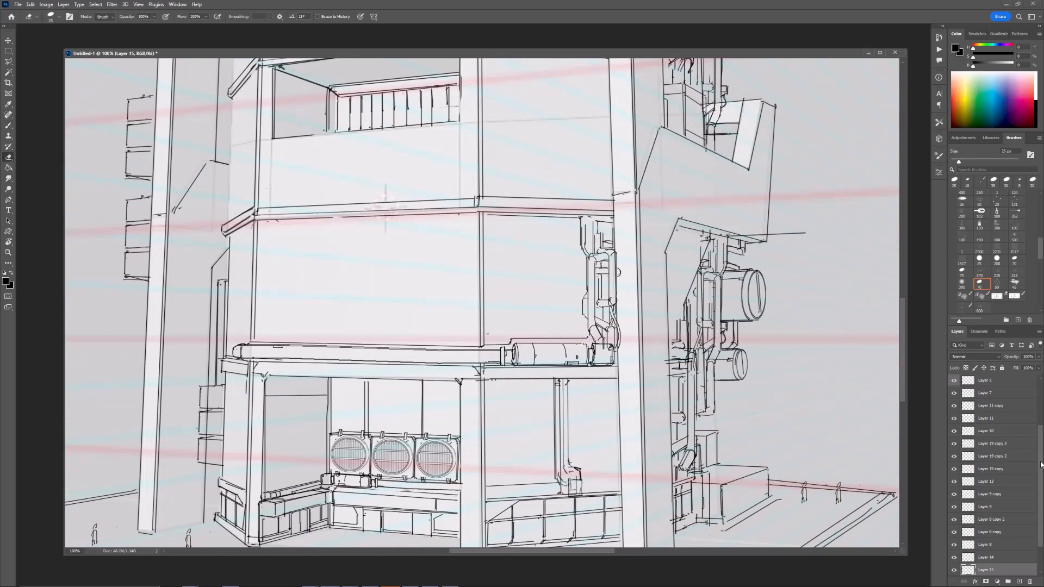
pyautogui.moveTo(1041, 465); pyautogui.dragTo(1041, 489)
pyautogui.hotkey('ctrl', '+')
pyautogui.moveTo(555, 419); pyautogui.dragTo(714, 418)
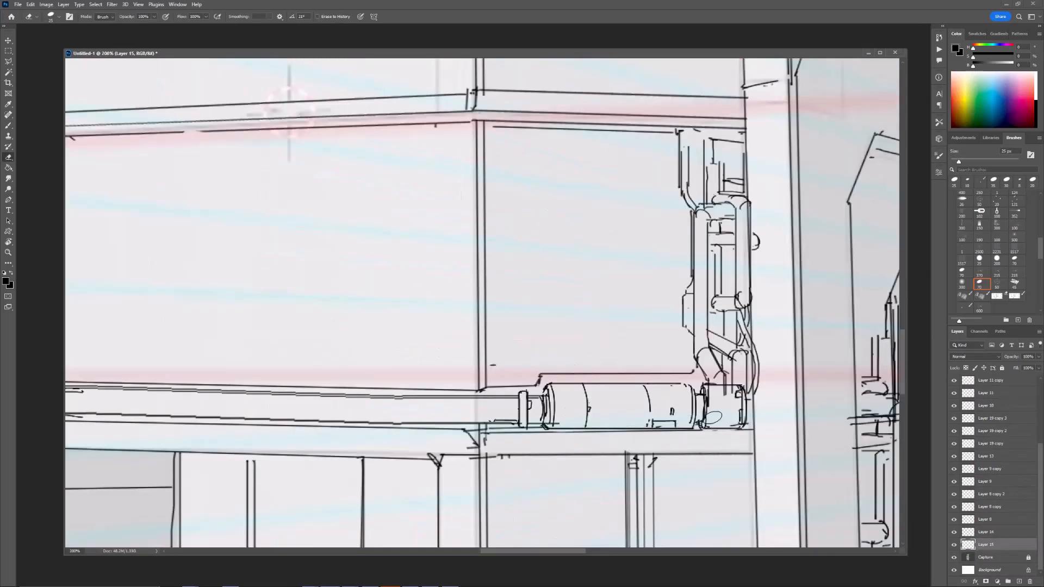
pyautogui.press('b')
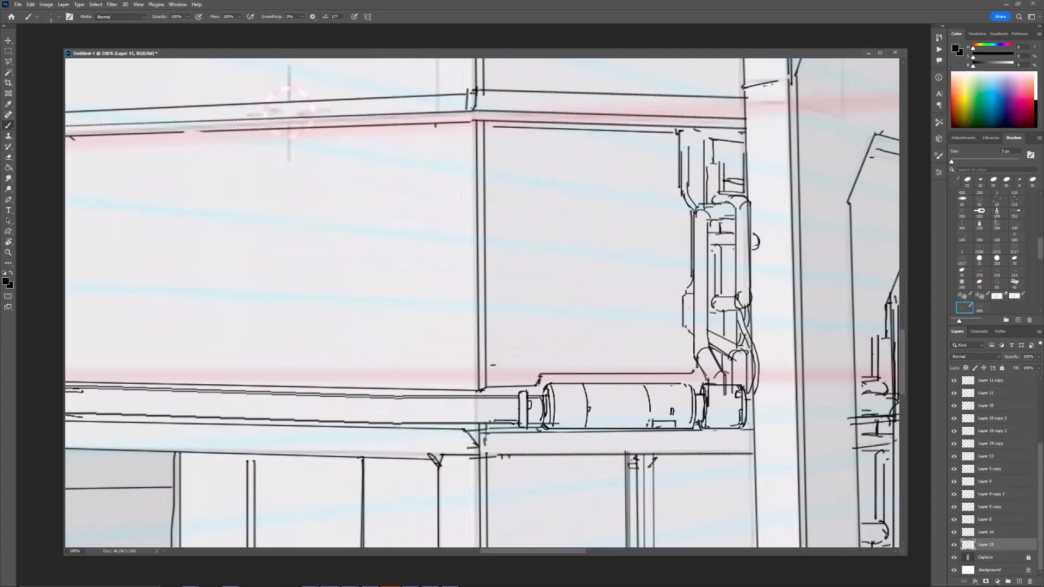
# Step: Draw a straight line along the beam below the cylinder, between the front column and the outer pillar
pyautogui.hotkey('ctrl', '-')
pyautogui.hotkey('ctrl', '-')
pyautogui.moveTo(656, 312); pyautogui.dragTo(630, 318)
pyautogui.hotkey('ctrl', '+')
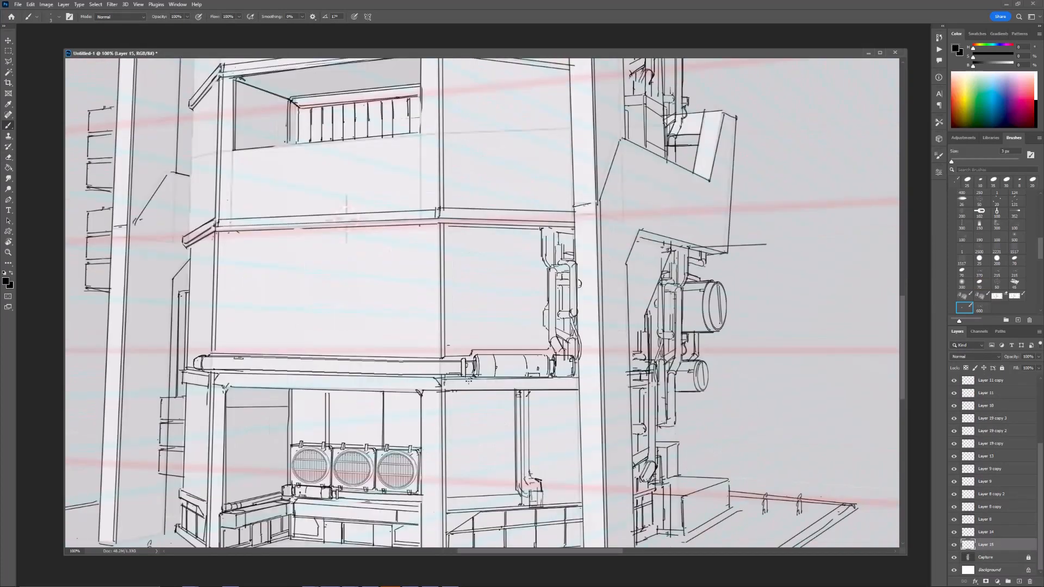
pyautogui.click(476, 386)
pyautogui.keyDown('shift'); pyautogui.click(567, 387); pyautogui.keyUp('shift')
pyautogui.hotkey('ctrl', '-')
pyautogui.hotkey('ctrl', '-')
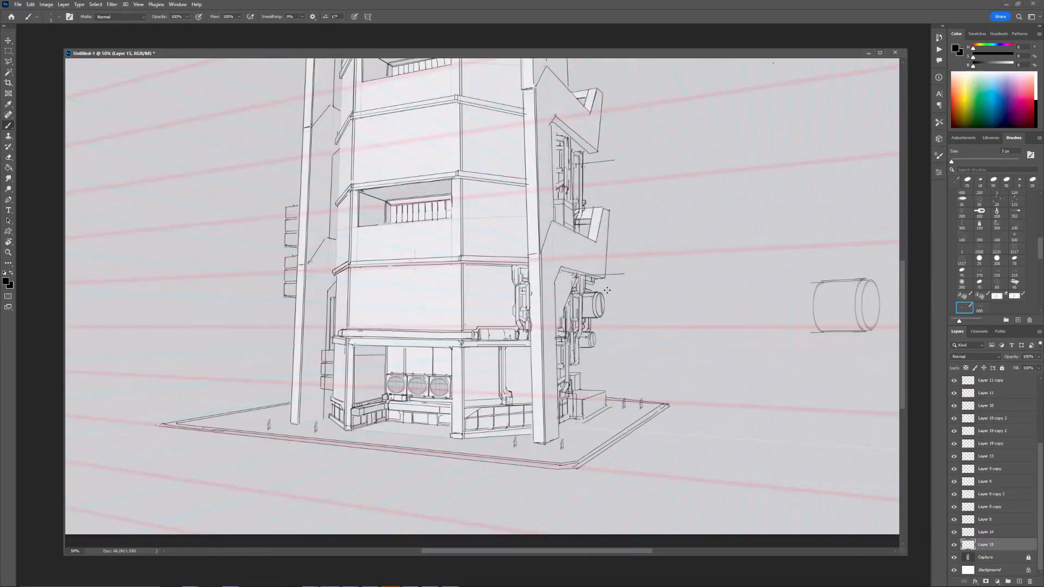
pyautogui.moveTo(610, 361); pyautogui.dragTo(637, 392)
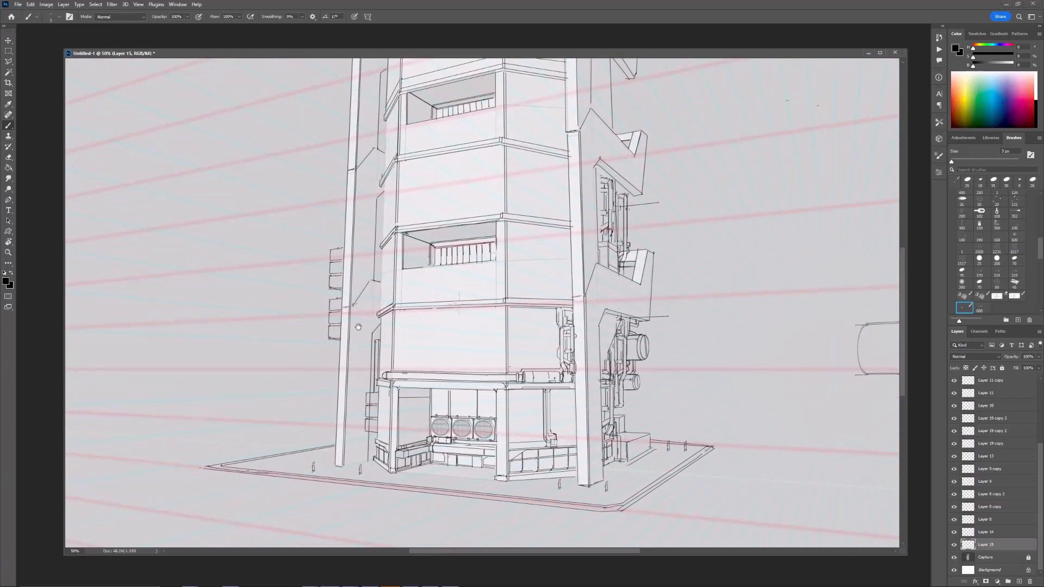
# Step: Erase the stray lines at the long pipe's far end and merge Layer 15 and Layer 14 into Layer 8
pyautogui.hotkey('ctrl', '+')
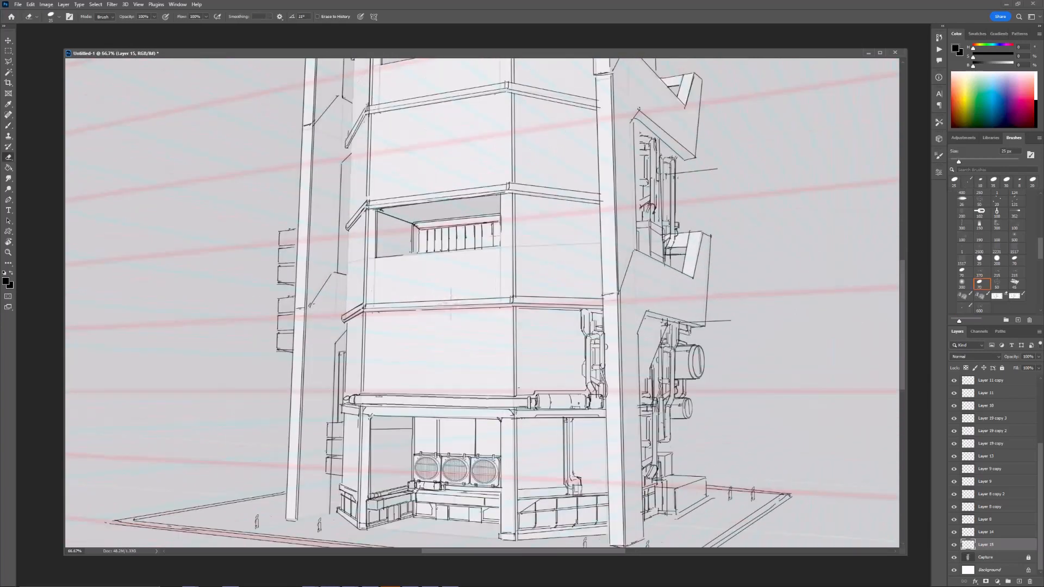
pyautogui.press('e')
pyautogui.press('b')
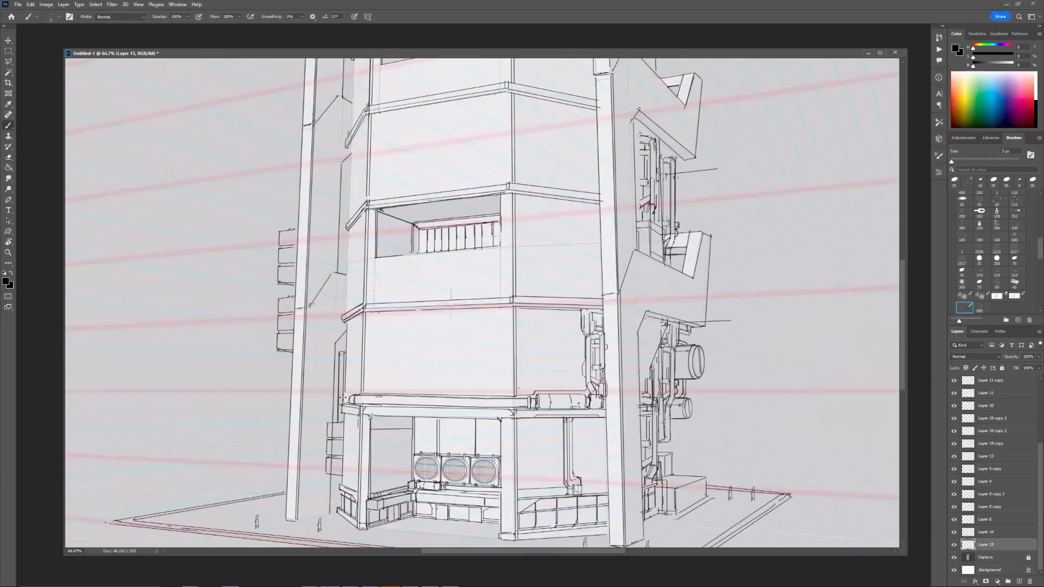
pyautogui.keyDown('ctrl'); pyautogui.click(344, 399); pyautogui.keyUp('ctrl')
pyautogui.press('e')
pyautogui.moveTo(343, 394); pyautogui.dragTo(343, 403)
pyautogui.click(976, 542)
pyautogui.keyDown('shift'); pyautogui.click(980, 523); pyautogui.keyUp('shift')
pyautogui.hotkey('ctrl', 'e')
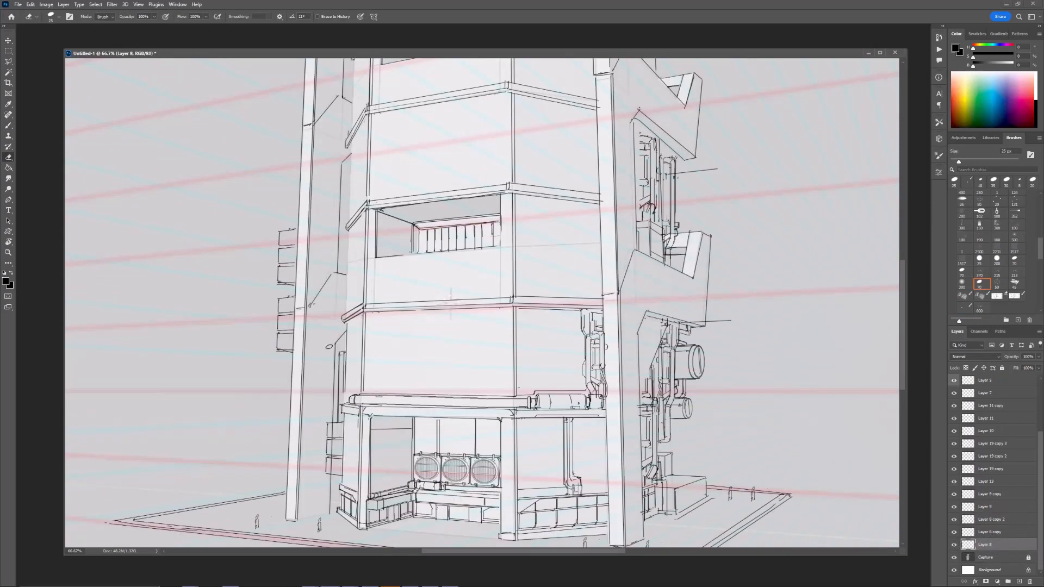
# Step: Draw a small box in perspective on the left corner of the ledge below the lower window opening
pyautogui.press('b')
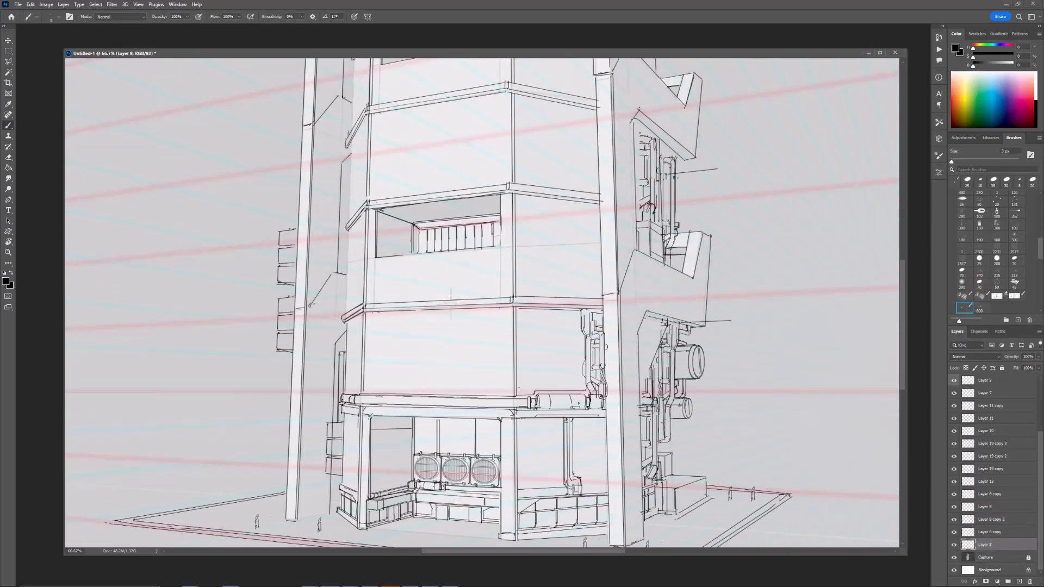
pyautogui.hotkey('ctrl', '-')
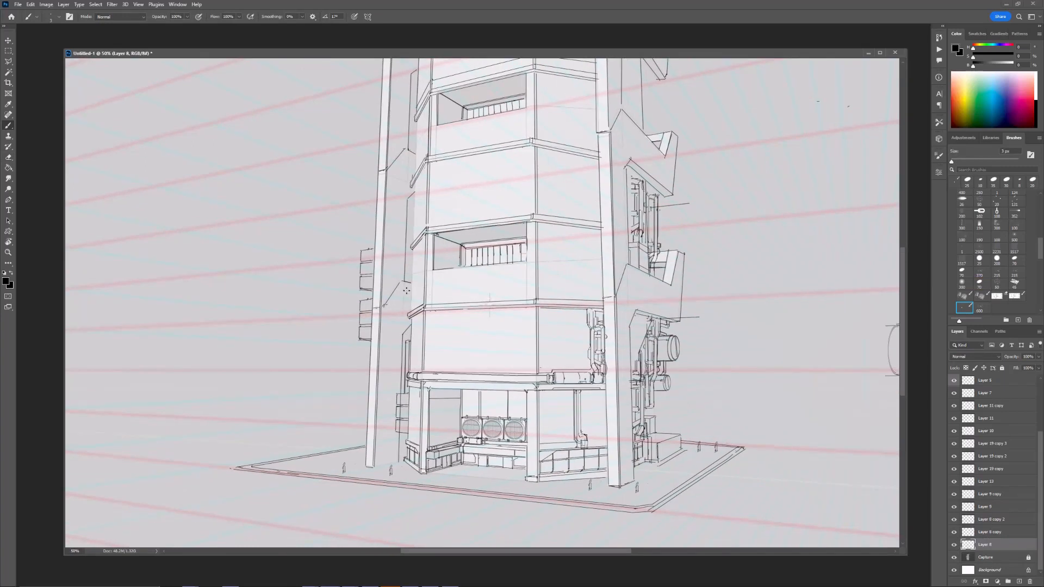
pyautogui.moveTo(396, 246); pyautogui.dragTo(412, 288)
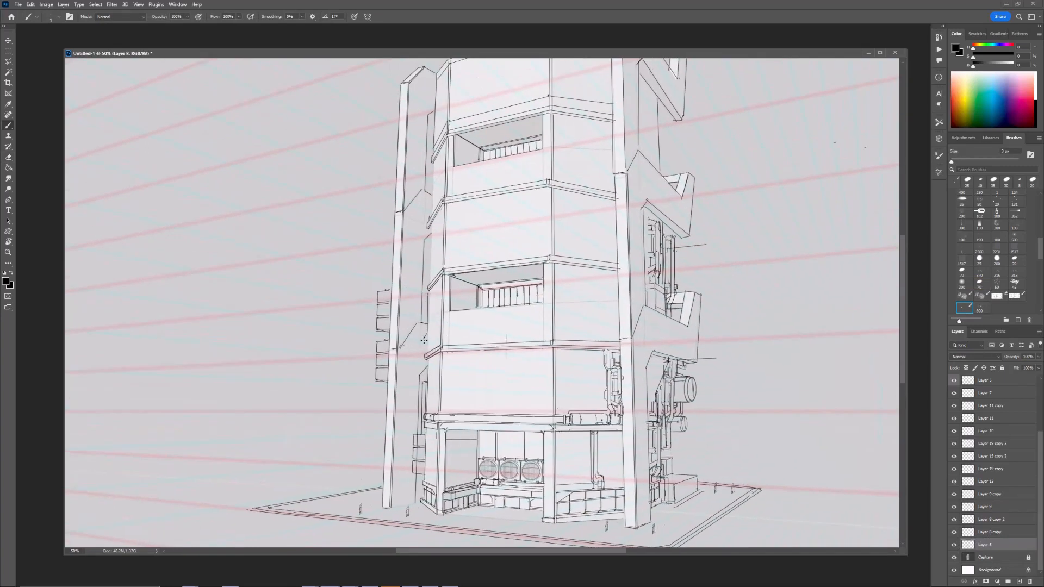
pyautogui.press('shift')
pyautogui.hotkey('ctrl', '+')
pyautogui.hotkey('ctrl', '+')
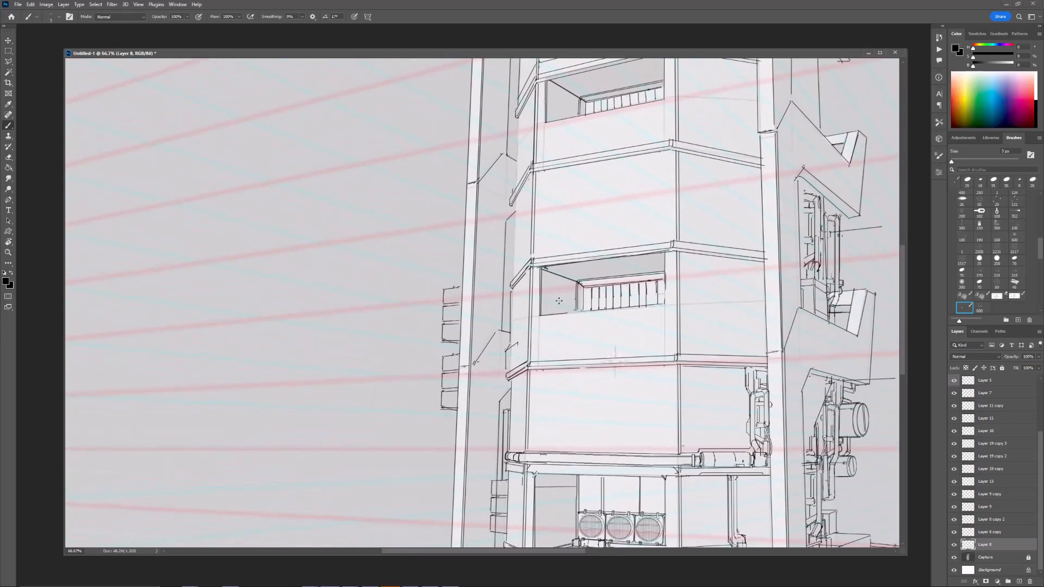
pyautogui.hotkey('ctrl', 'z')
pyautogui.moveTo(466, 369)
pyautogui.mouseDown()
pyautogui.moveTo(487, 351)
pyautogui.moveTo(488, 384)
pyautogui.mouseUp()
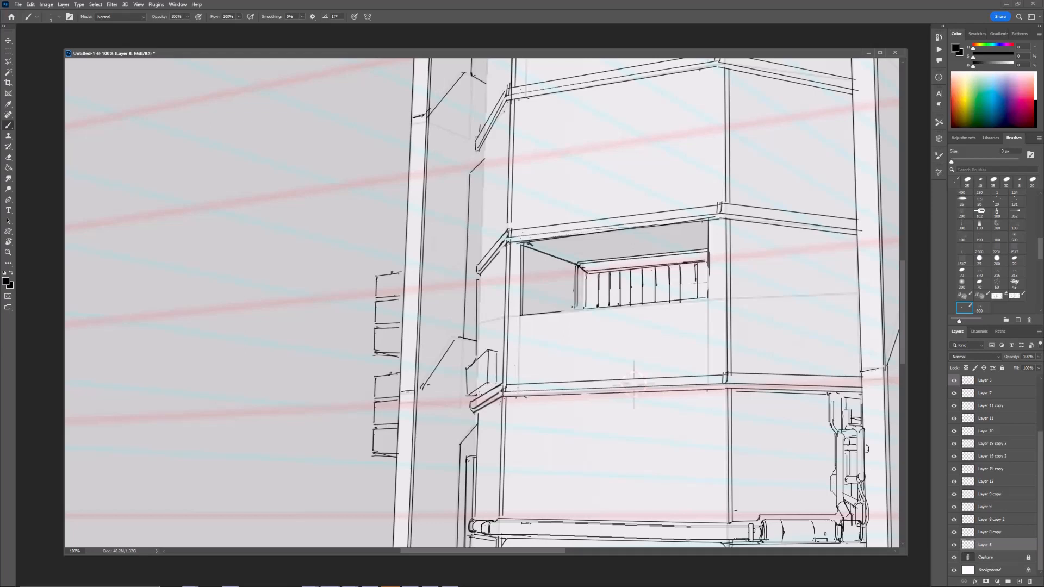
# Step: Clean up the small box's lower corner and redraw its side edge down to the ledge
pyautogui.press('e')
pyautogui.press('b')
pyautogui.moveTo(465, 393)
pyautogui.mouseDown()
pyautogui.moveTo(465, 366)
pyautogui.moveTo(467, 396)
pyautogui.mouseUp()
pyautogui.hotkey('ctrl', '-')
pyautogui.hotkey('ctrl', '-')
pyautogui.hotkey('ctrl', '+')
pyautogui.hotkey('ctrl', '+')
pyautogui.press('e')
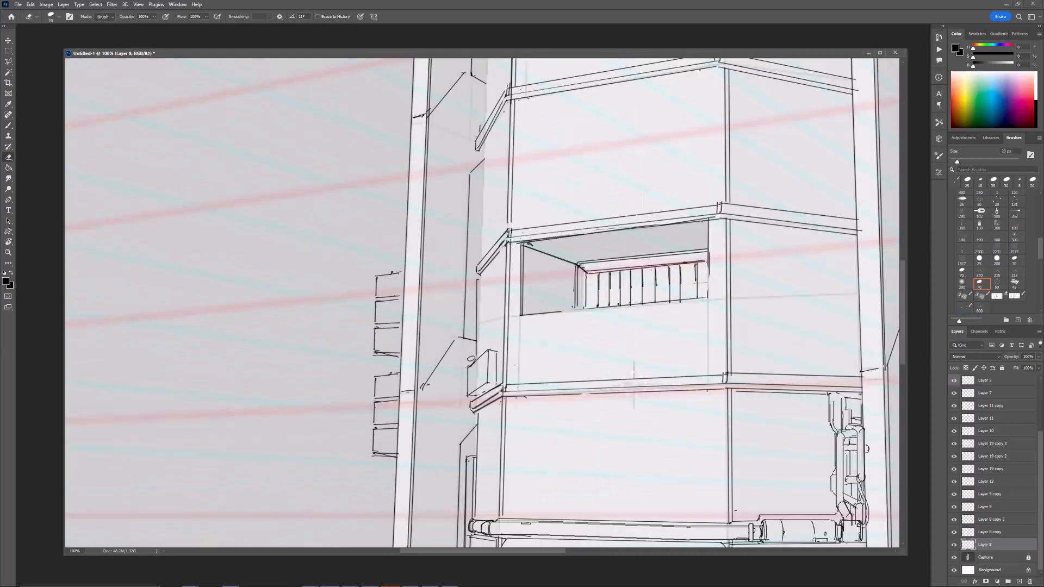
pyautogui.press('b')
pyautogui.moveTo(497, 379); pyautogui.dragTo(497, 352)
pyautogui.moveTo(510, 377); pyautogui.dragTo(473, 371)
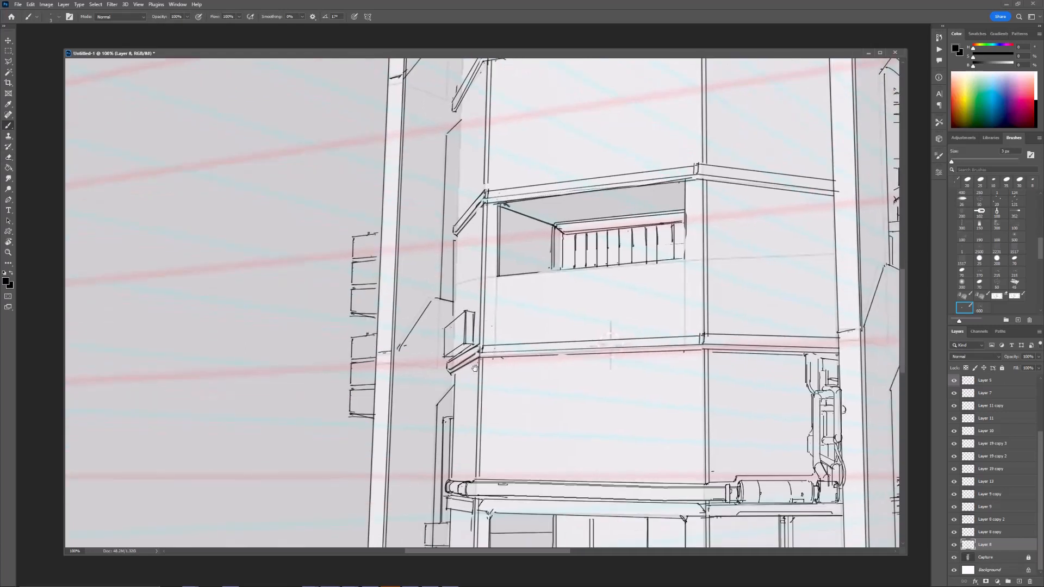
# Step: Draw a straight line along the top of the ledge from the small box, and a vertical line down the narrow side wall below
pyautogui.moveTo(498, 327); pyautogui.dragTo(475, 350)
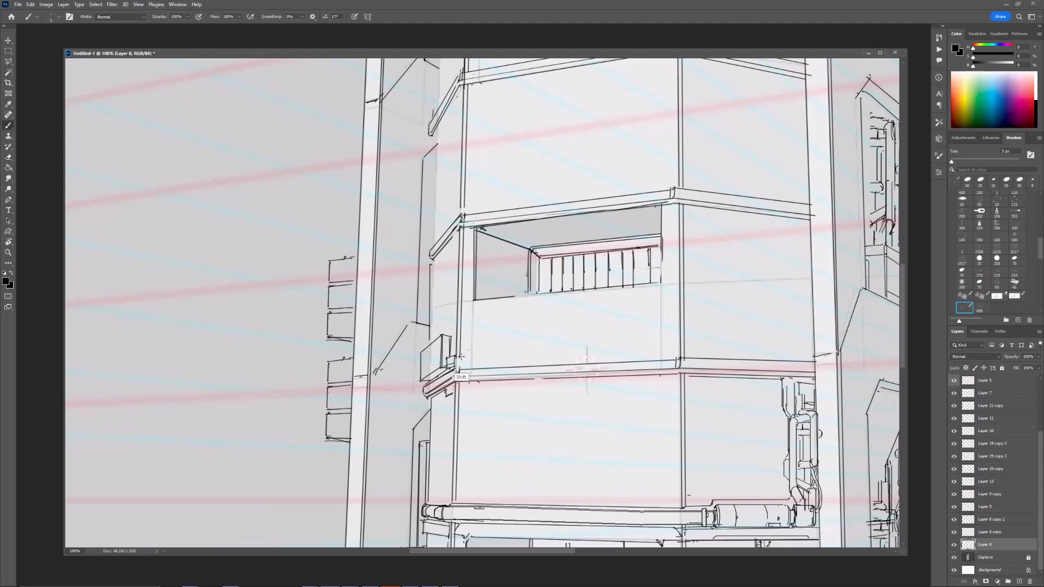
pyautogui.click(463, 364)
pyautogui.keyDown('shift'); pyautogui.click(638, 357); pyautogui.keyUp('shift')
pyautogui.hotkey('ctrl', '-')
pyautogui.hotkey('ctrl', '-')
pyautogui.moveTo(641, 270)
pyautogui.mouseDown()
pyautogui.moveTo(650, 299)
pyautogui.moveTo(652, 265)
pyautogui.mouseUp()
pyautogui.hotkey('ctrl', '+')
pyautogui.moveTo(476, 365); pyautogui.dragTo(472, 438)
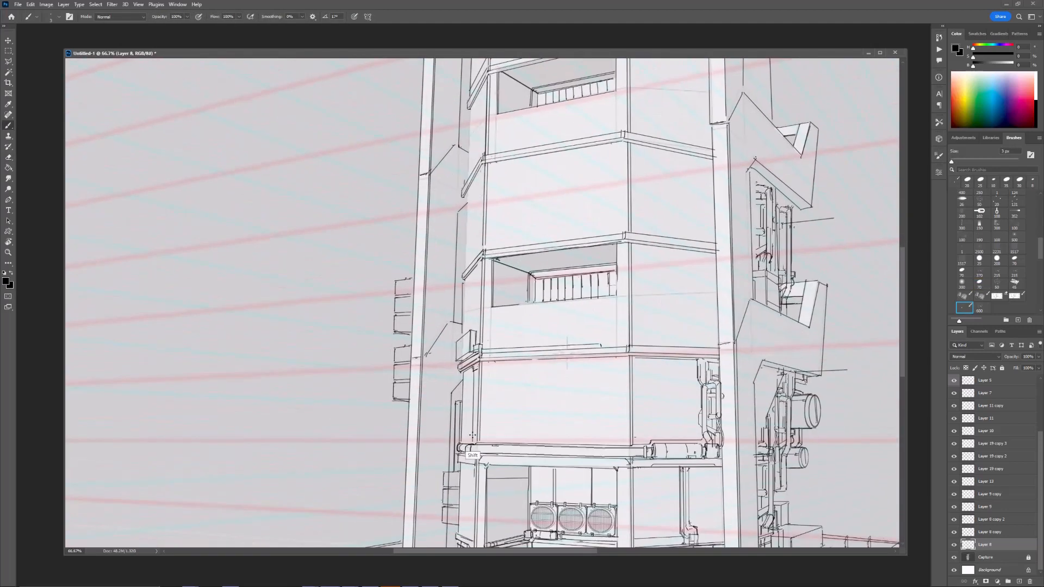
pyautogui.hotkey('ctrl', '-')
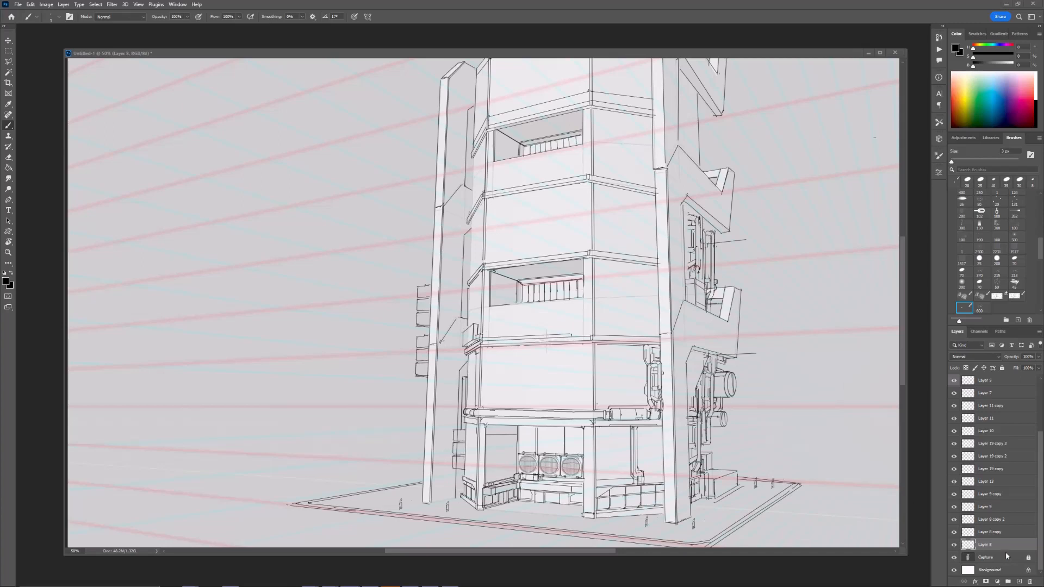
# Step: Draw a triangular bracket on a new layer, projecting from the lower outer side of the left pillar
pyautogui.click(1019, 582)
pyautogui.moveTo(390, 301); pyautogui.dragTo(424, 302)
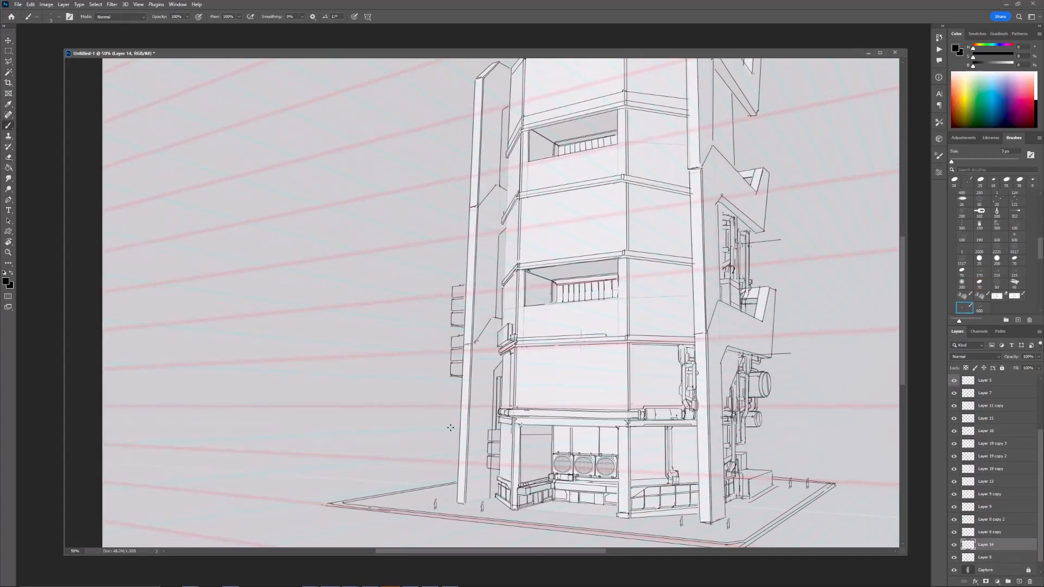
pyautogui.moveTo(448, 407); pyautogui.dragTo(459, 462)
pyautogui.hotkey('ctrl', '+')
pyautogui.moveTo(450, 408)
pyautogui.mouseDown()
pyautogui.moveTo(460, 458)
pyautogui.moveTo(441, 357)
pyautogui.moveTo(454, 449)
pyautogui.mouseUp()
pyautogui.press('e')
pyautogui.press('b')
pyautogui.click(439, 414)
pyautogui.keyDown('shift'); pyautogui.click(452, 464); pyautogui.keyUp('shift')
pyautogui.click(439, 413)
pyautogui.keyDown('shift'); pyautogui.click(452, 413); pyautogui.keyUp('shift')
pyautogui.click(440, 415)
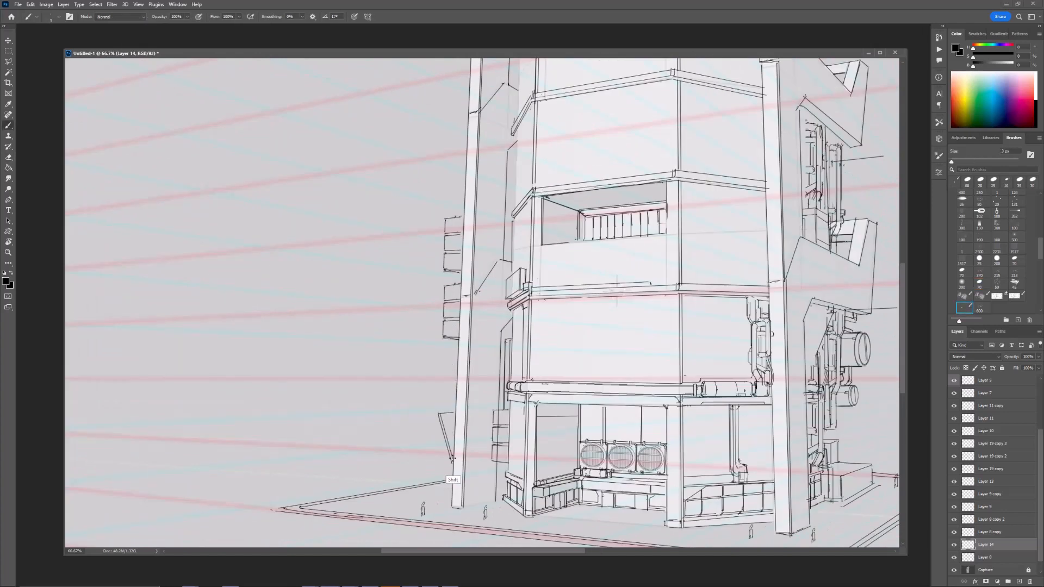
pyautogui.hotkey('ctrl', '-')
pyautogui.hotkey('ctrl', '+')
# Step: Add a short inner top line and a parallel inner diagonal to give the triangular bracket thickness
pyautogui.moveTo(428, 410); pyautogui.dragTo(431, 354)
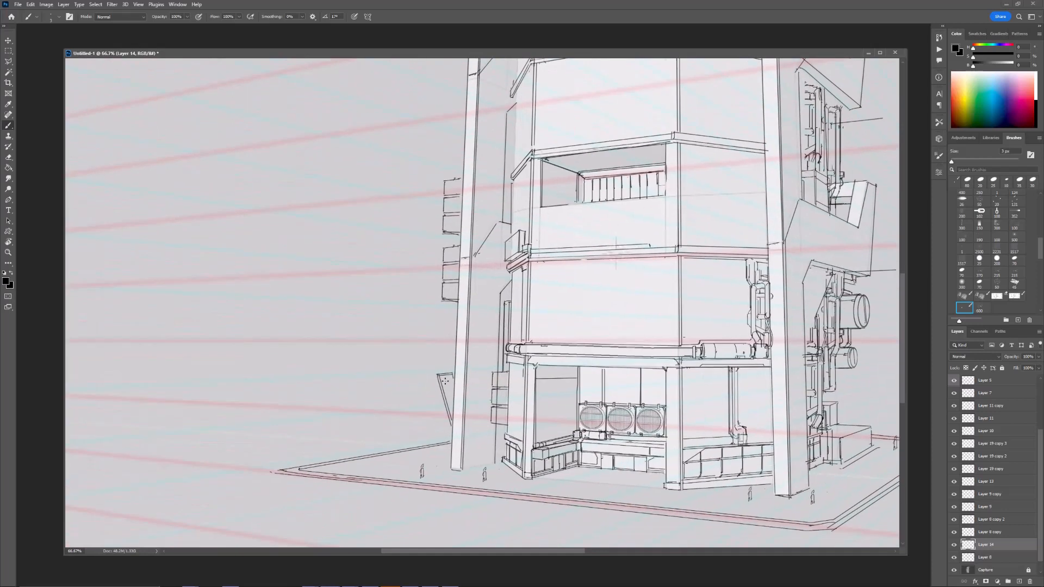
pyautogui.hotkey('ctrl', '-')
pyautogui.hotkey('ctrl', '-')
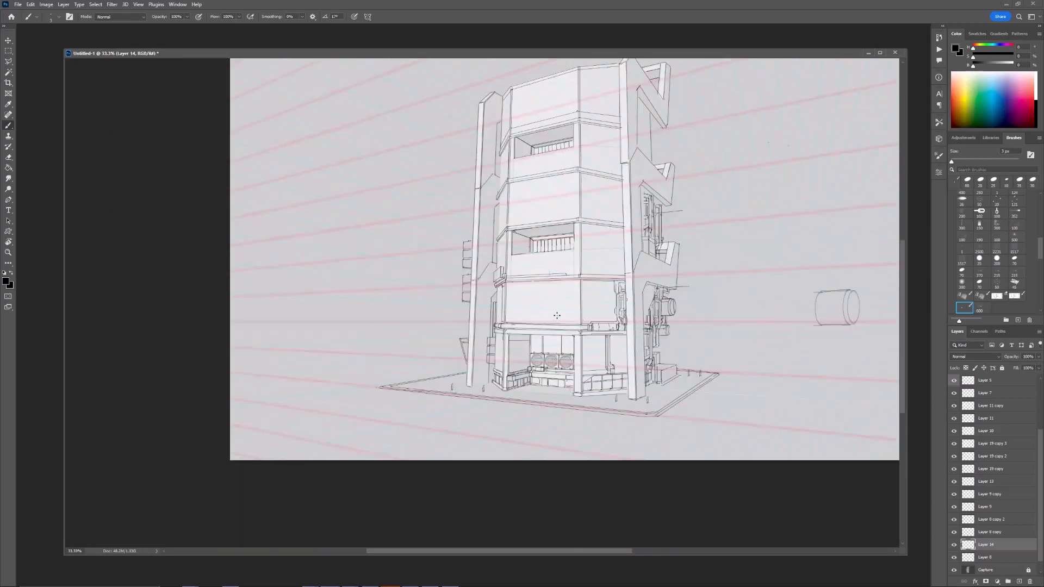
pyautogui.hotkey('ctrl', '+')
pyautogui.hotkey('ctrl', '+')
pyautogui.hotkey('ctrl', '+')
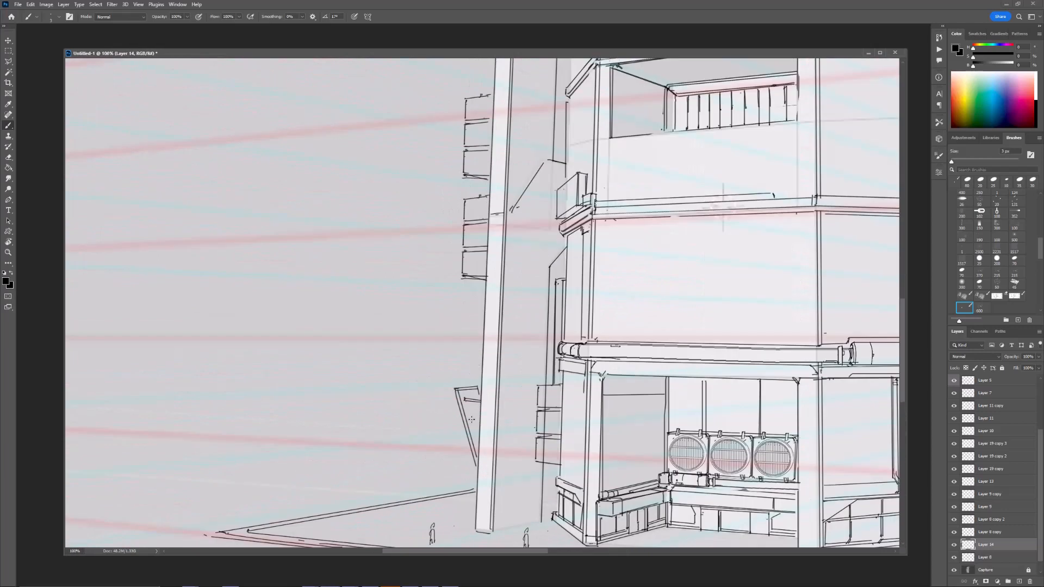
pyautogui.keyDown('shift'); pyautogui.click(478, 438); pyautogui.keyUp('shift')
pyautogui.hotkey('ctrl', '-')
pyautogui.hotkey('ctrl', '-')
pyautogui.hotkey('ctrl', '-')
pyautogui.hotkey('ctrl', '+')
pyautogui.hotkey('ctrl', '+')
pyautogui.hotkey('ctrl', '+')
pyautogui.hotkey('ctrl', '-')
pyautogui.hotkey('ctrl', '-')
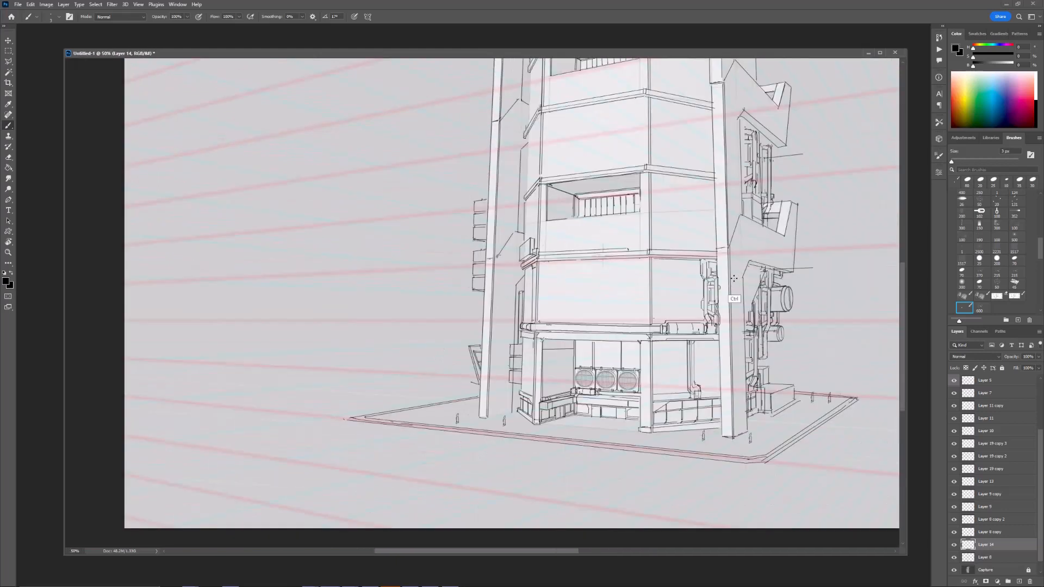
# Step: Draw a brace inside the triangular bracket and a small ledge at its lower end against the pillar
pyautogui.hotkey('ctrl', '+')
pyautogui.hotkey('ctrl', '+')
pyautogui.hotkey('ctrl', '+')
pyautogui.hotkey('ctrl', 'z')
pyautogui.moveTo(476, 433)
pyautogui.mouseDown()
pyautogui.moveTo(516, 436)
pyautogui.moveTo(494, 430)
pyautogui.mouseUp()
pyautogui.hotkey('ctrl', '-')
pyautogui.hotkey('ctrl', '-')
pyautogui.hotkey('ctrl', '+')
pyautogui.moveTo(508, 344)
pyautogui.mouseDown()
pyautogui.moveTo(496, 323)
pyautogui.moveTo(487, 360)
pyautogui.mouseUp()
pyautogui.moveTo(533, 300)
pyautogui.mouseDown()
pyautogui.moveTo(536, 308)
pyautogui.moveTo(537, 220)
pyautogui.moveTo(516, 310)
pyautogui.mouseUp()
pyautogui.hotkey('ctrl', '+')
pyautogui.hotkey('ctrl', '-')
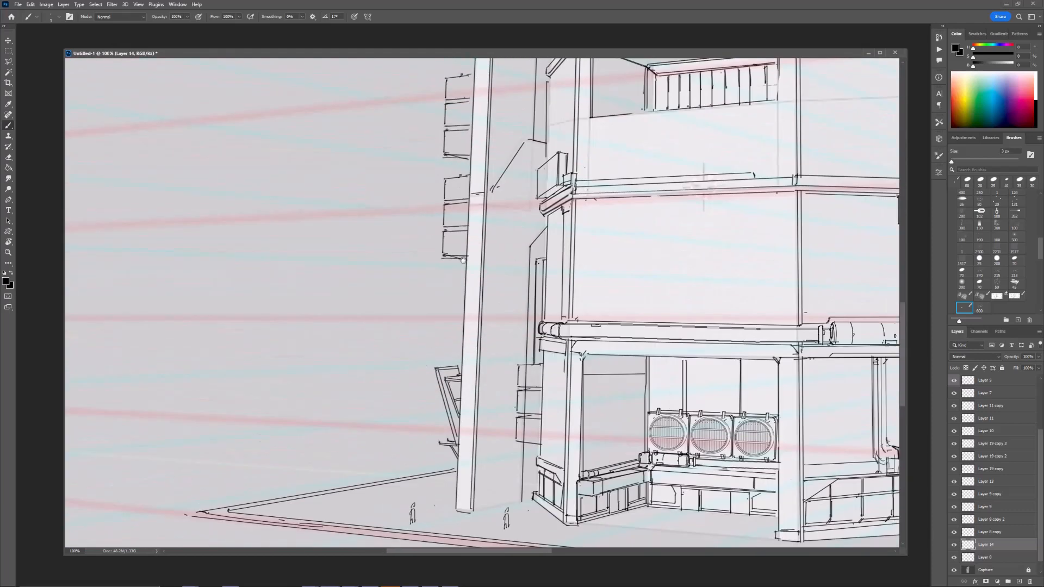
pyautogui.moveTo(462, 362); pyautogui.dragTo(408, 358)
pyautogui.hotkey('ctrl', '-')
pyautogui.hotkey('ctrl', 'z')
# Step: Check the whole tower's proportions by mirroring the canvas horizontally and back
pyautogui.moveTo(740, 317)
pyautogui.mouseDown()
pyautogui.moveTo(646, 309)
pyautogui.moveTo(575, 324)
pyautogui.mouseUp()
pyautogui.moveTo(513, 182); pyautogui.dragTo(539, 282)
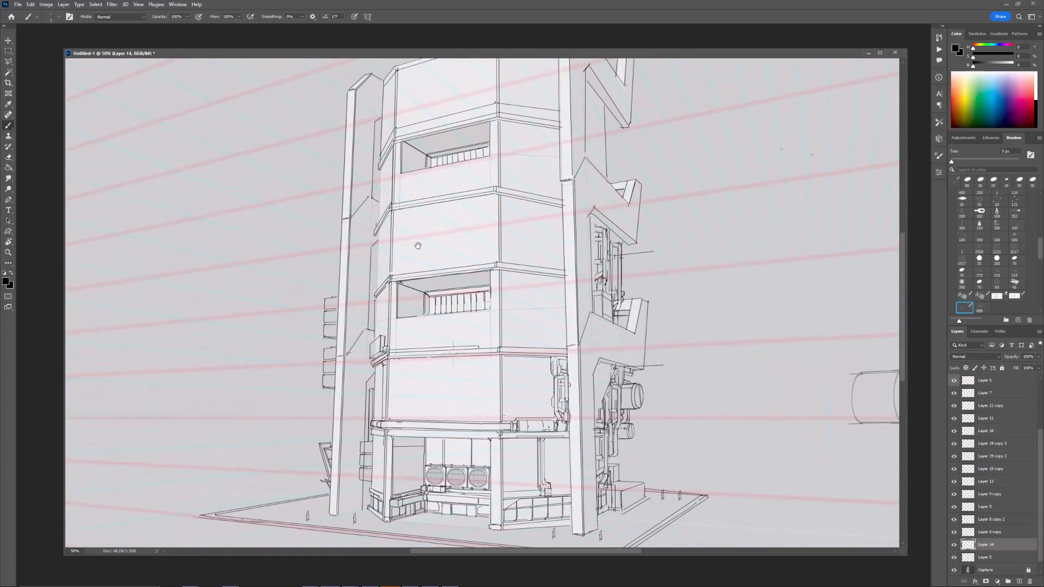
pyautogui.hotkey('ctrl', '-')
pyautogui.hotkey('ctrl', 'shift', 'h')
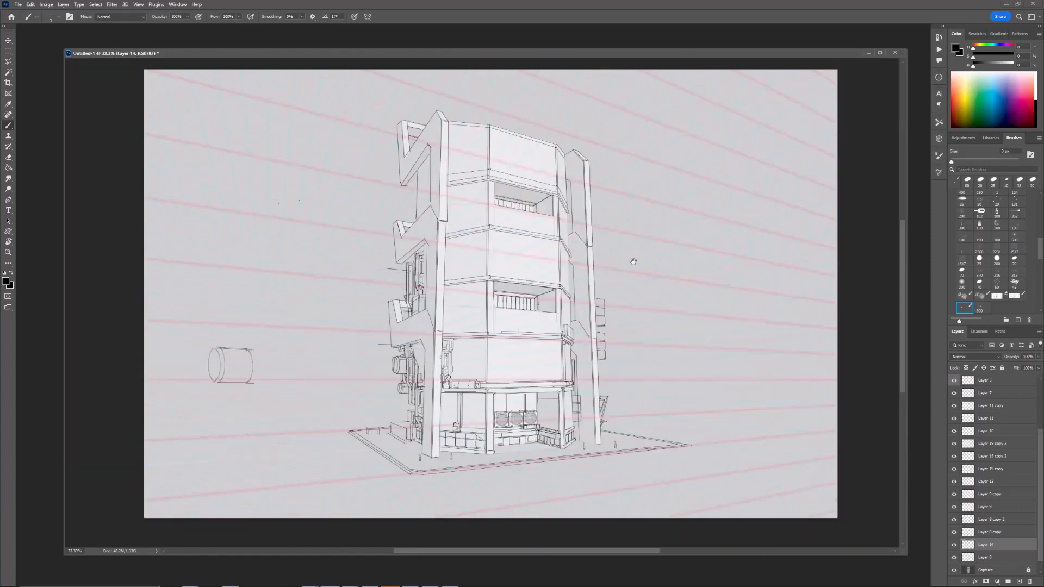
pyautogui.moveTo(634, 261); pyautogui.dragTo(627, 287)
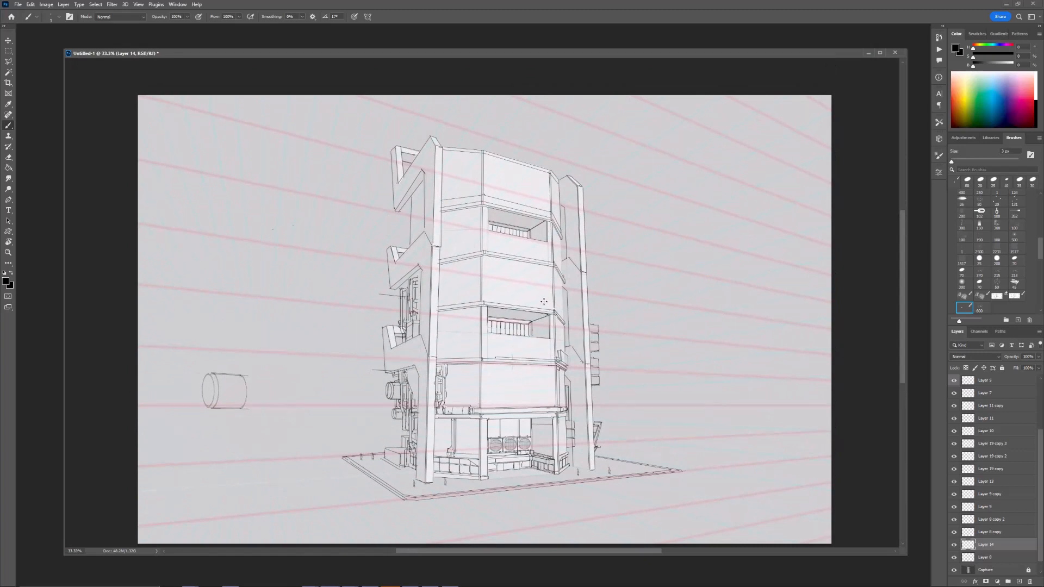
pyautogui.hotkey('ctrl', '+')
pyautogui.moveTo(504, 358); pyautogui.dragTo(493, 319)
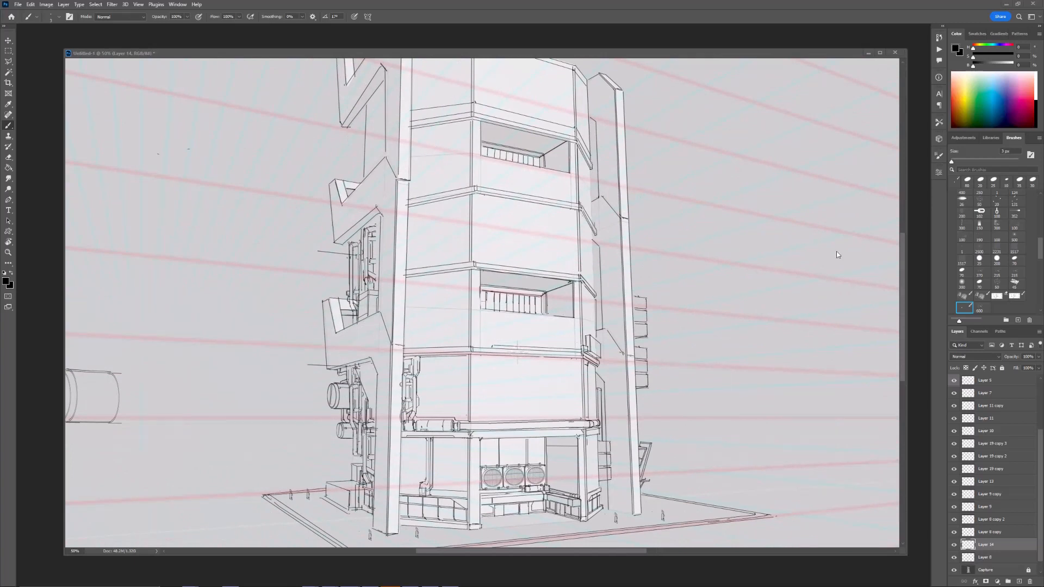
pyautogui.hotkey('ctrl', '-')
pyautogui.hotkey('ctrl', '+')
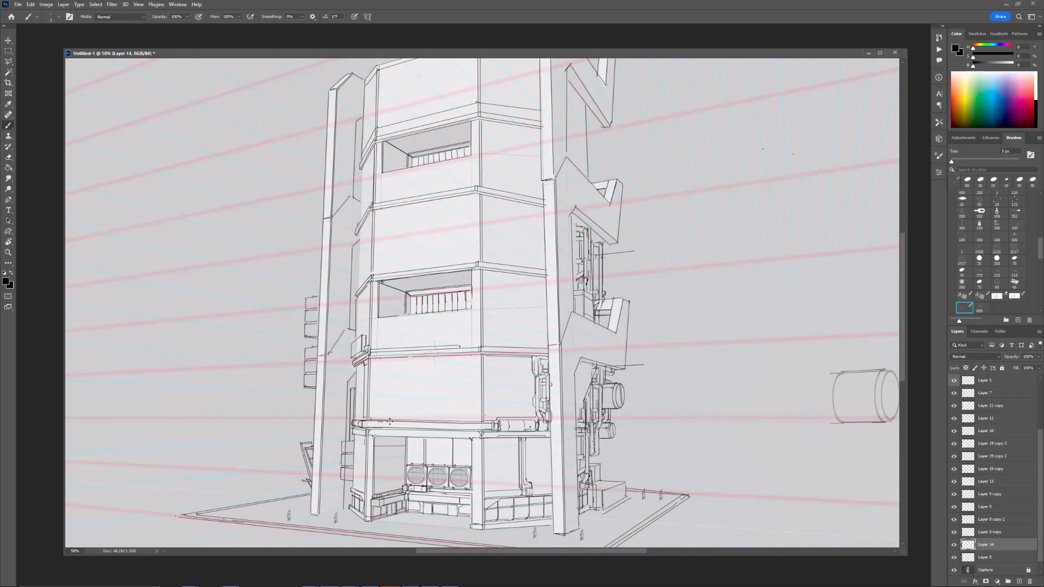
pyautogui.hotkey('ctrl', '-')
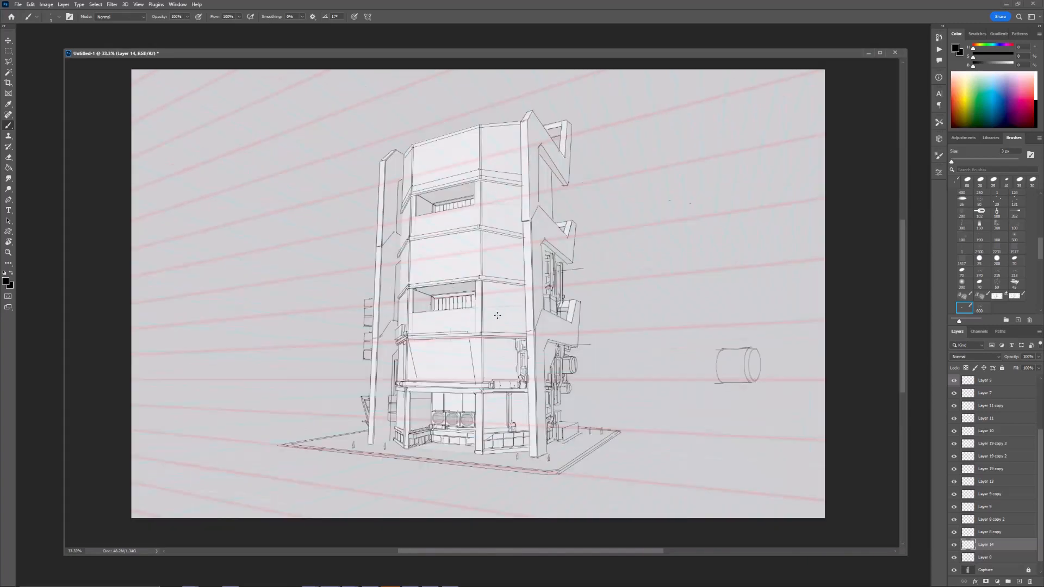
pyautogui.hotkey('ctrl', '+')
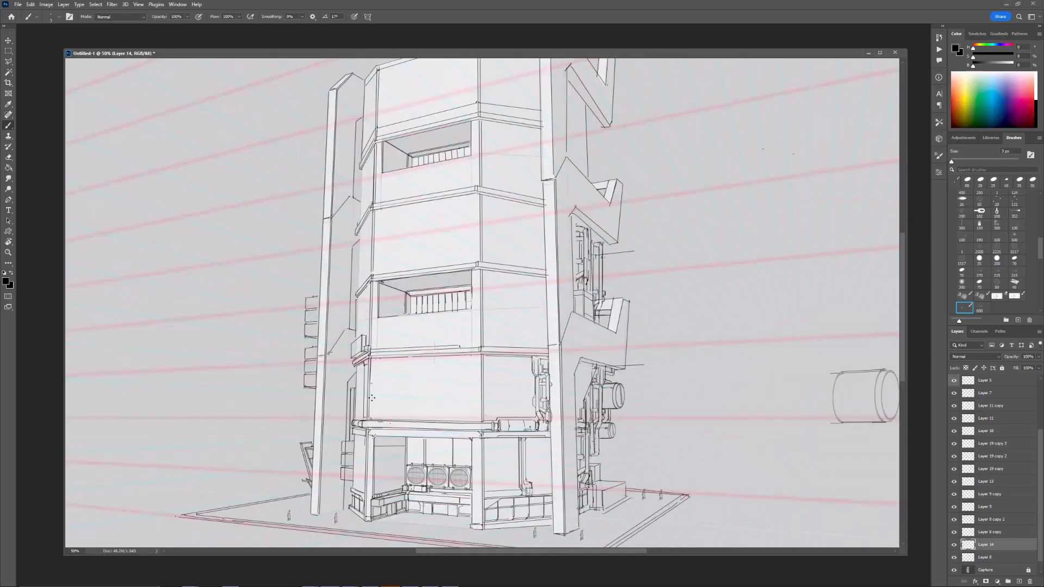
# Step: Draw the left side and bottom edge of a rectangular panel on the front wall above the long pipe
pyautogui.keyDown('shift'); pyautogui.click(465, 399); pyautogui.keyUp('shift')
pyautogui.keyDown('shift'); pyautogui.click(471, 399); pyautogui.keyUp('shift')
pyautogui.press('e')
pyautogui.moveTo(372, 383); pyautogui.dragTo(372, 398)
pyautogui.press('b')
pyautogui.moveTo(377, 358); pyautogui.dragTo(375, 398)
pyautogui.keyDown('shift'); pyautogui.click(472, 399); pyautogui.keyUp('shift')
# Step: Draw slanted lines from the panel's two bottom corners down to the long pipe
pyautogui.click(375, 399)
pyautogui.keyDown('shift'); pyautogui.click(389, 420); pyautogui.keyUp('shift')
pyautogui.moveTo(469, 399); pyautogui.dragTo(475, 422)
pyautogui.press('e')
pyautogui.press('b')
pyautogui.moveTo(378, 401); pyautogui.dragTo(386, 420)
pyautogui.hotkey('ctrl', '-')
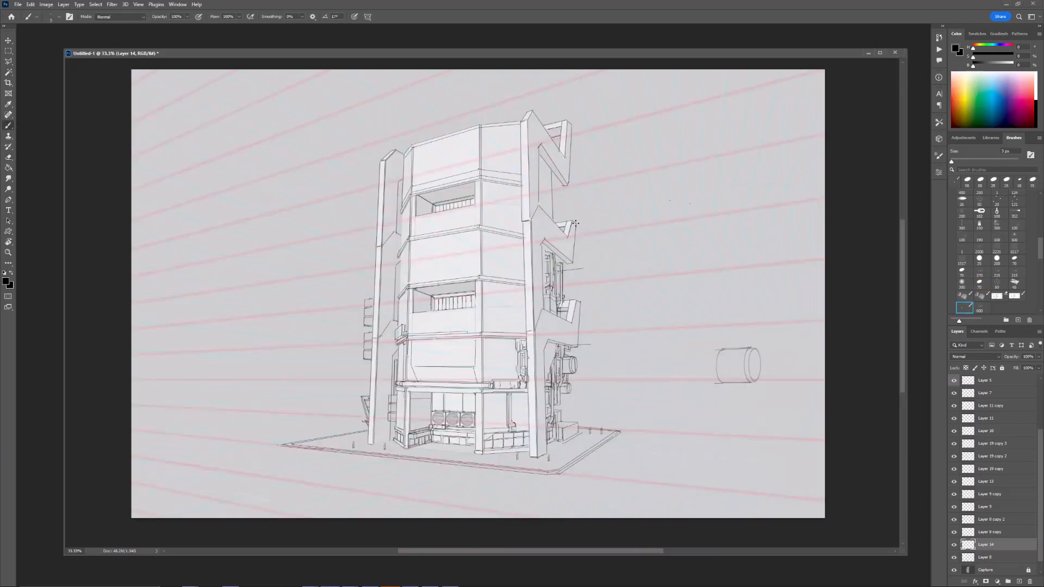
# Step: Clean up the panel's right edge and add a straight top edge just under the ledge
pyautogui.hotkey('ctrl', '+')
pyautogui.press('e')
pyautogui.moveTo(469, 356); pyautogui.dragTo(468, 401)
pyautogui.press('b')
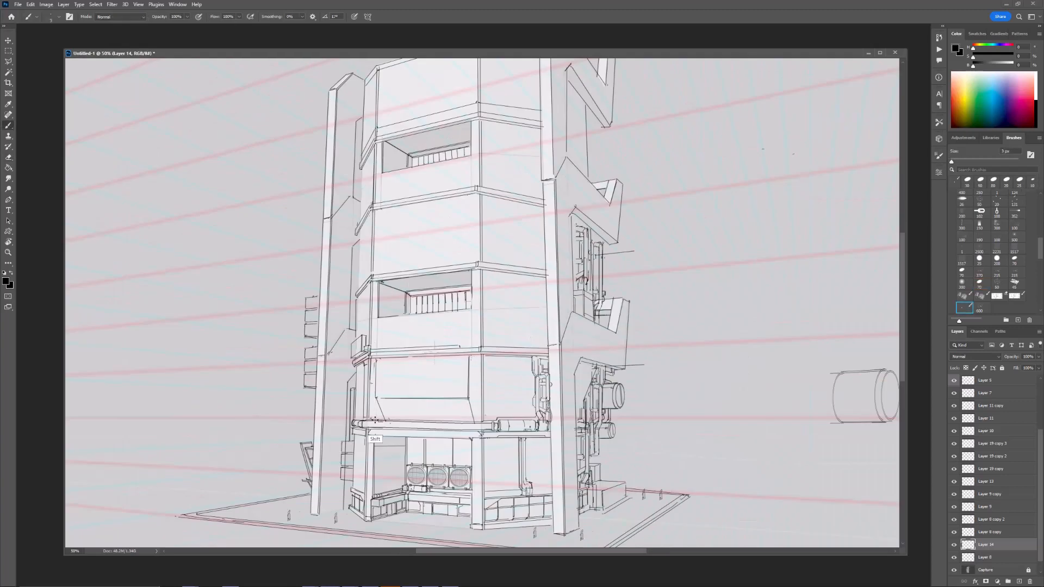
pyautogui.hotkey('ctrl', '-')
pyautogui.hotkey('ctrl', '+')
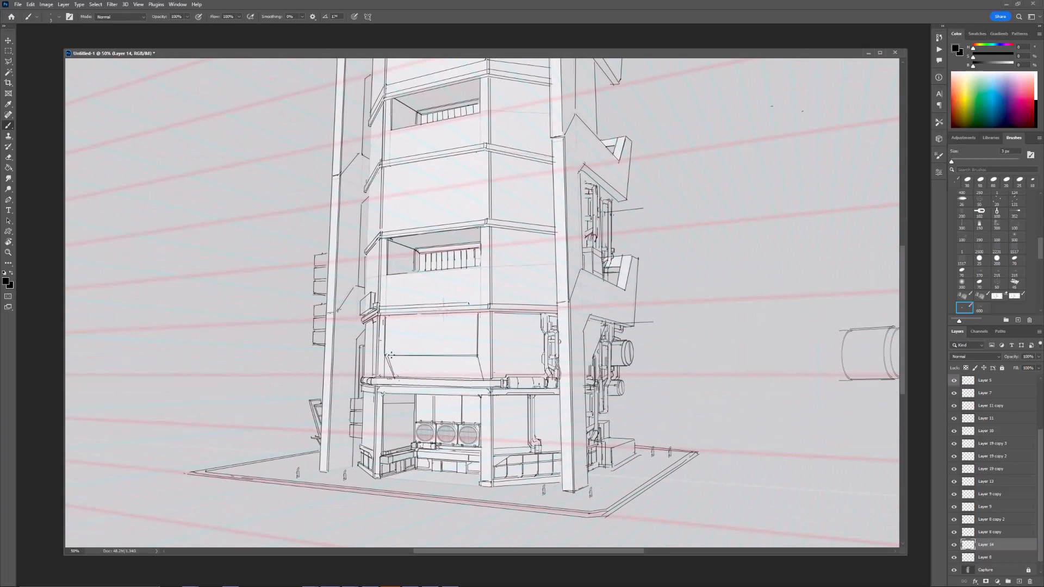
pyautogui.keyDown('shift'); pyautogui.click(476, 319); pyautogui.keyUp('shift')
pyautogui.keyDown('shift'); pyautogui.click(386, 322); pyautogui.keyUp('shift')
pyautogui.keyDown('shift'); pyautogui.click(479, 362); pyautogui.keyUp('shift')
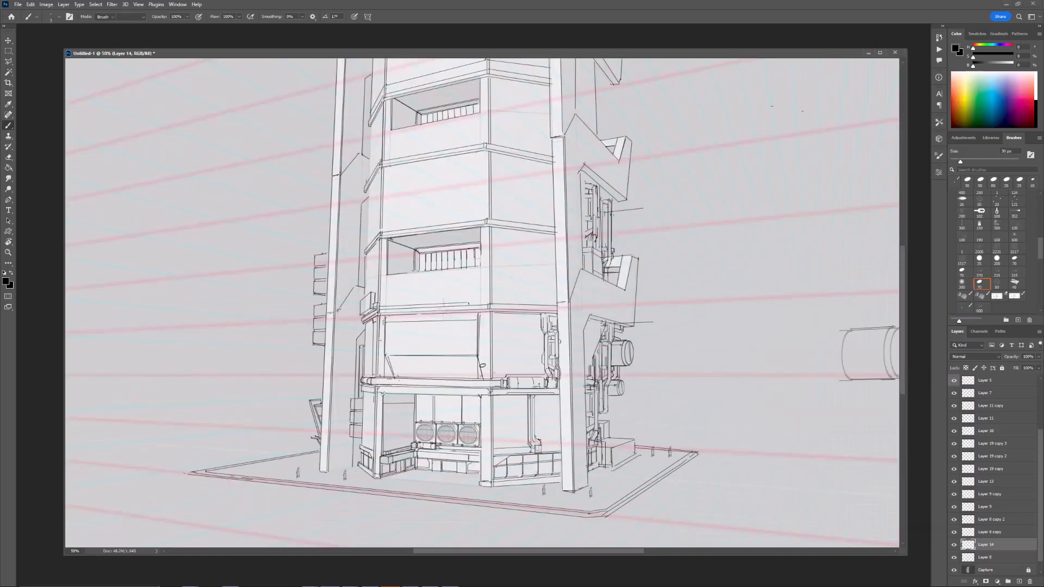
# Step: Erase the slanted line at the panel's right corner and redraw its outer left edge straight down to the long pipe
pyautogui.press('e')
pyautogui.hotkey('ctrl', '-')
pyautogui.hotkey('ctrl', '+')
pyautogui.press('b')
pyautogui.moveTo(386, 323); pyautogui.dragTo(387, 381)
pyautogui.hotkey('ctrl', 'z')
pyautogui.click(385, 322)
pyautogui.keyDown('shift'); pyautogui.click(387, 378); pyautogui.keyUp('shift')
pyautogui.press('e')
pyautogui.moveTo(393, 371); pyautogui.dragTo(391, 369)
pyautogui.press('b')
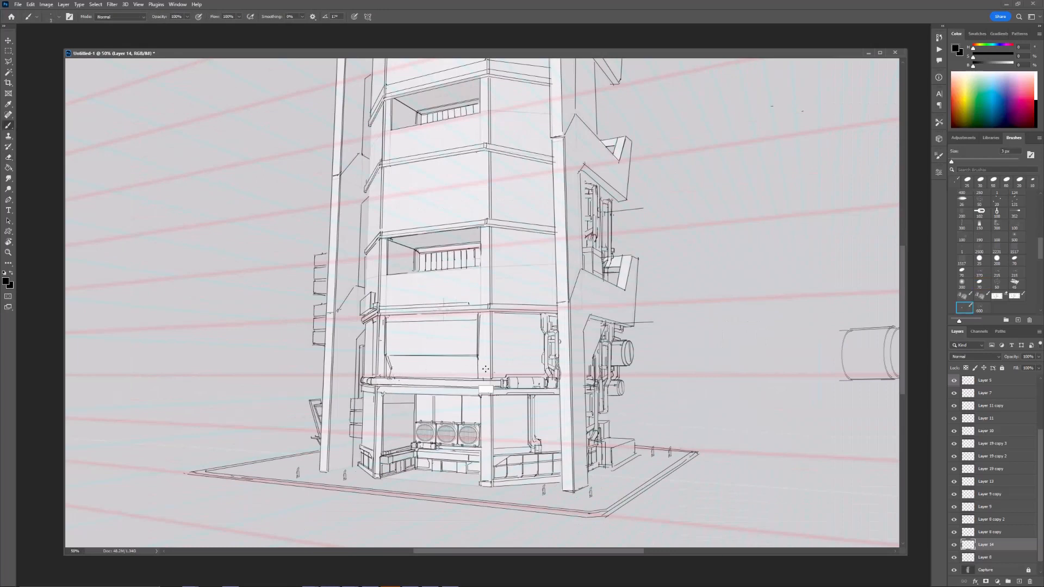
# Step: Draw a straight horizontal line across the wall between the panel's bottom edge and the long pipe
pyautogui.keyDown('shift'); pyautogui.click(477, 369); pyautogui.keyUp('shift')
pyautogui.hotkey('ctrl', 'z')
pyautogui.click(478, 369)
pyautogui.keyDown('shift'); pyautogui.click(392, 367); pyautogui.keyUp('shift')
pyautogui.hotkey('ctrl', '-')
pyautogui.press('r')
pyautogui.moveTo(579, 333); pyautogui.dragTo(554, 374)
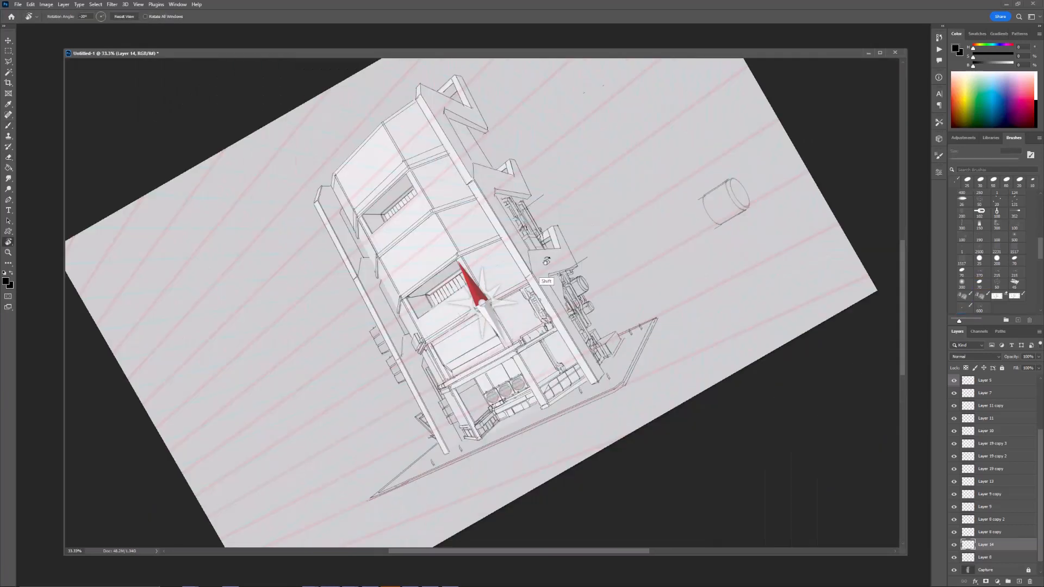
pyautogui.press('Escape')
# Step: Redraw the line below the panel with a small step near its right end, and add a small dot above it
pyautogui.hotkey('ctrl', '+')
pyautogui.press('b')
pyautogui.moveTo(392, 368); pyautogui.dragTo(453, 367)
pyautogui.hotkey('ctrl', '-')
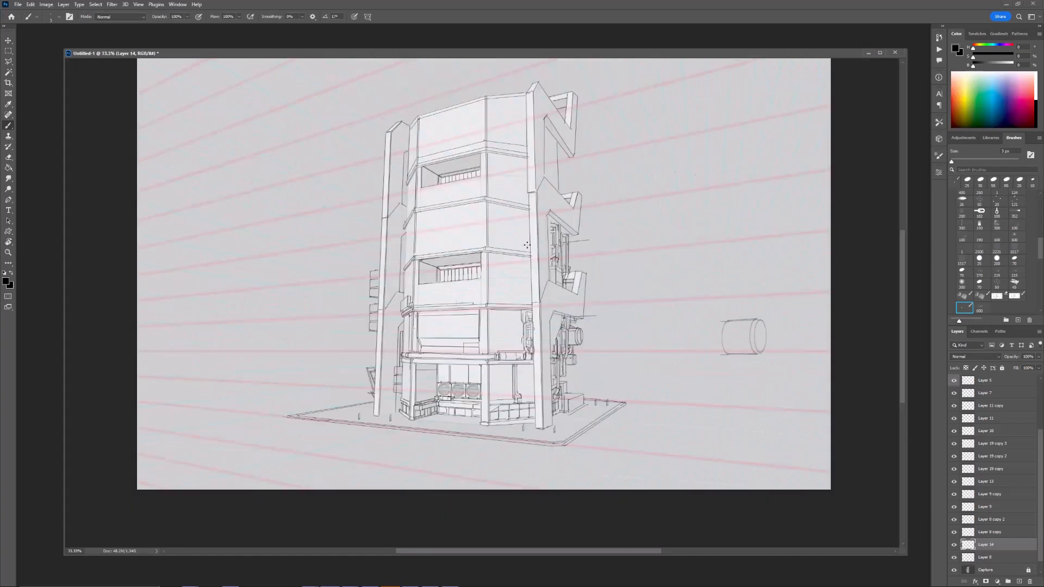
pyautogui.hotkey('ctrl', '+')
pyautogui.hotkey('ctrl', '+')
pyautogui.moveTo(465, 387)
pyautogui.mouseDown()
pyautogui.moveTo(476, 386)
pyautogui.moveTo(465, 403)
pyautogui.moveTo(465, 388)
pyautogui.mouseUp()
pyautogui.press('e')
pyautogui.press('b')
pyautogui.hotkey('ctrl', '-')
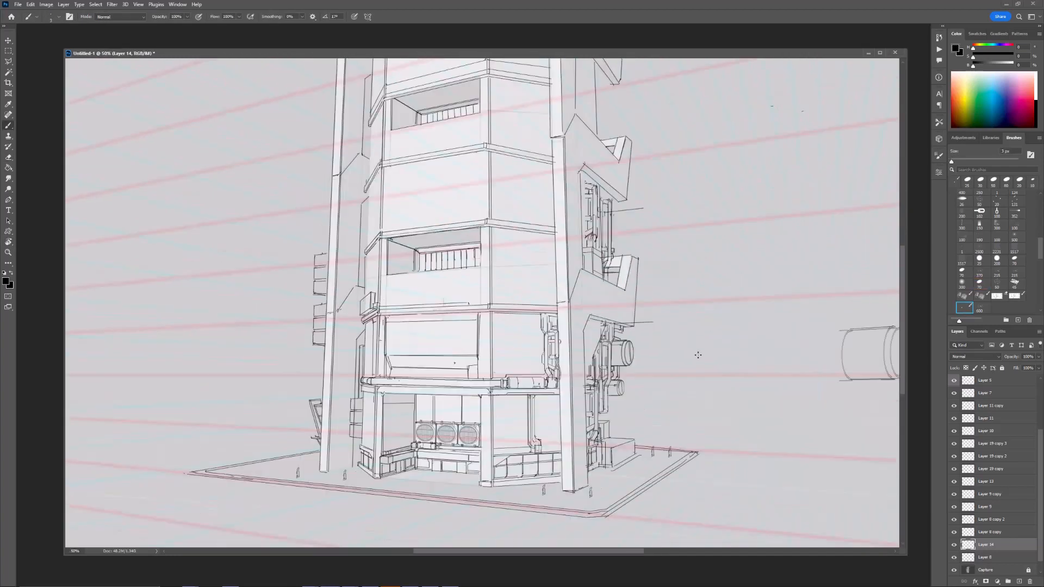
# Step: Draw a frame along the bottom edge of the lower balcony opening, with a small notch at its right end
pyautogui.press('e')
pyautogui.press('b')
pyautogui.hotkey('ctrl', '-')
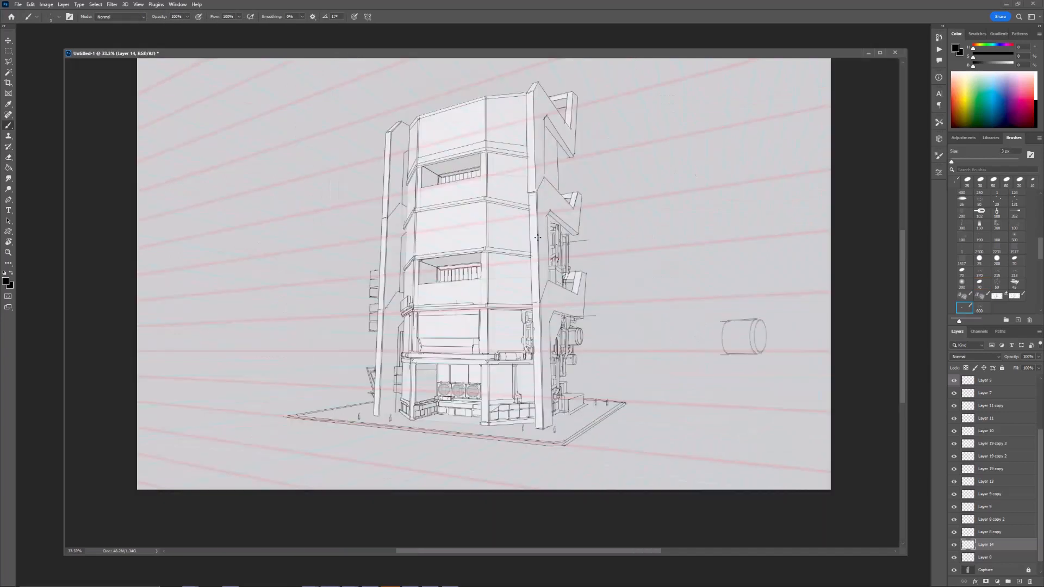
pyautogui.hotkey('ctrl', '+')
pyautogui.hotkey('ctrl', '+')
pyautogui.moveTo(499, 186); pyautogui.dragTo(490, 243)
pyautogui.moveTo(495, 368); pyautogui.dragTo(497, 348)
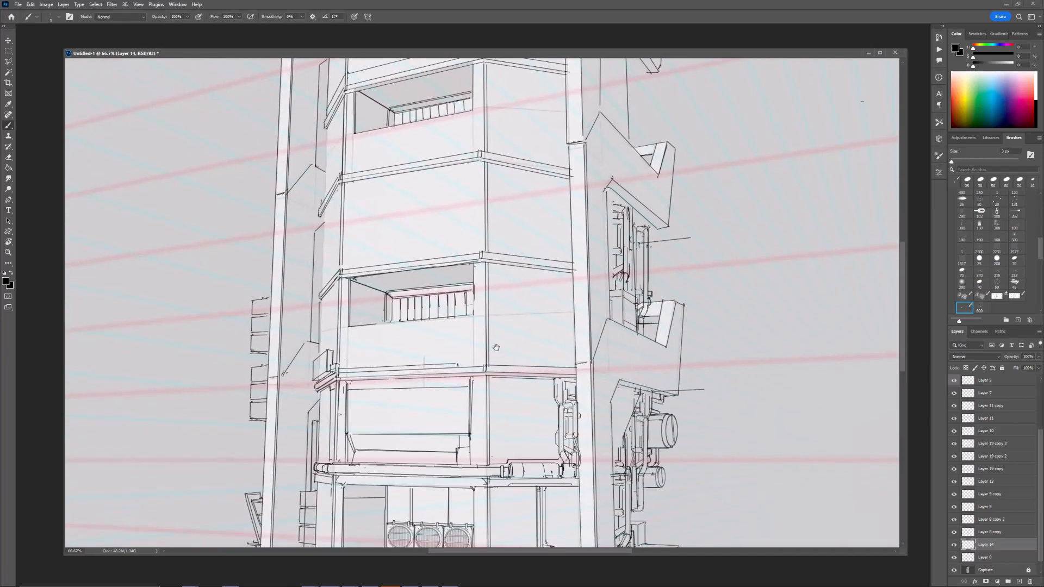
pyautogui.moveTo(349, 331); pyautogui.dragTo(469, 323)
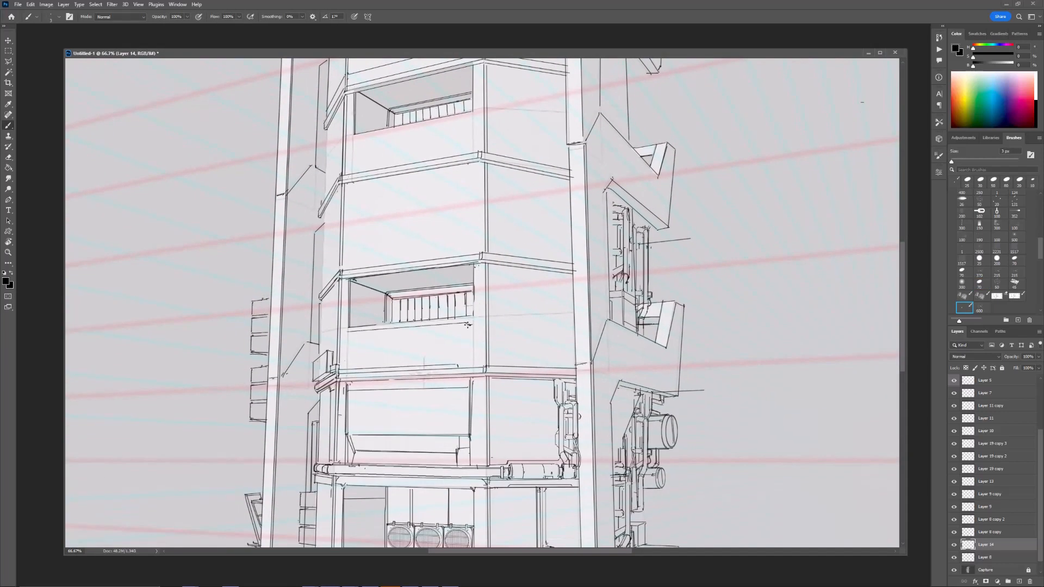
pyautogui.hotkey('ctrl', '+')
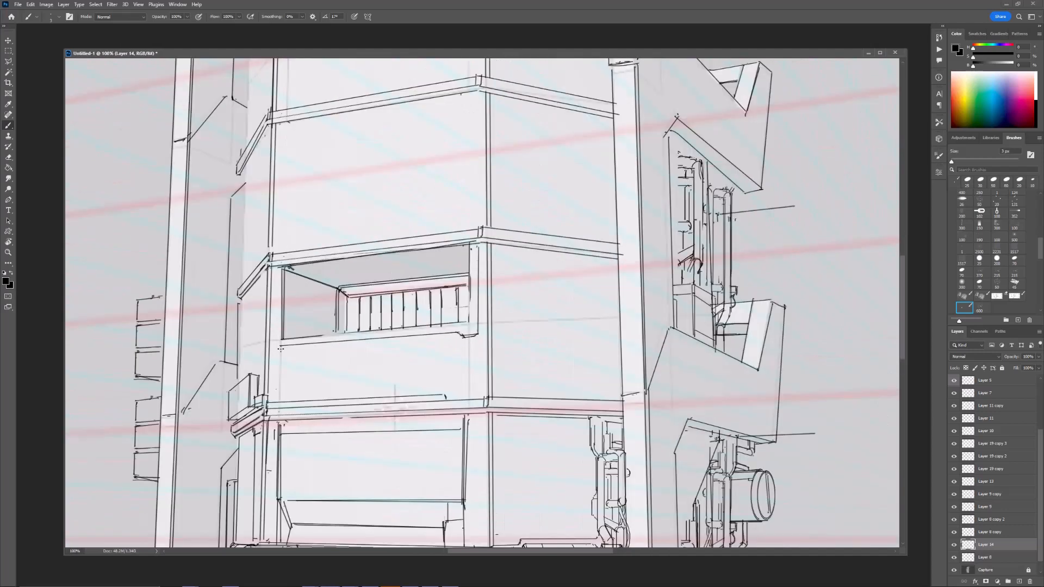
pyautogui.hotkey('ctrl', '-')
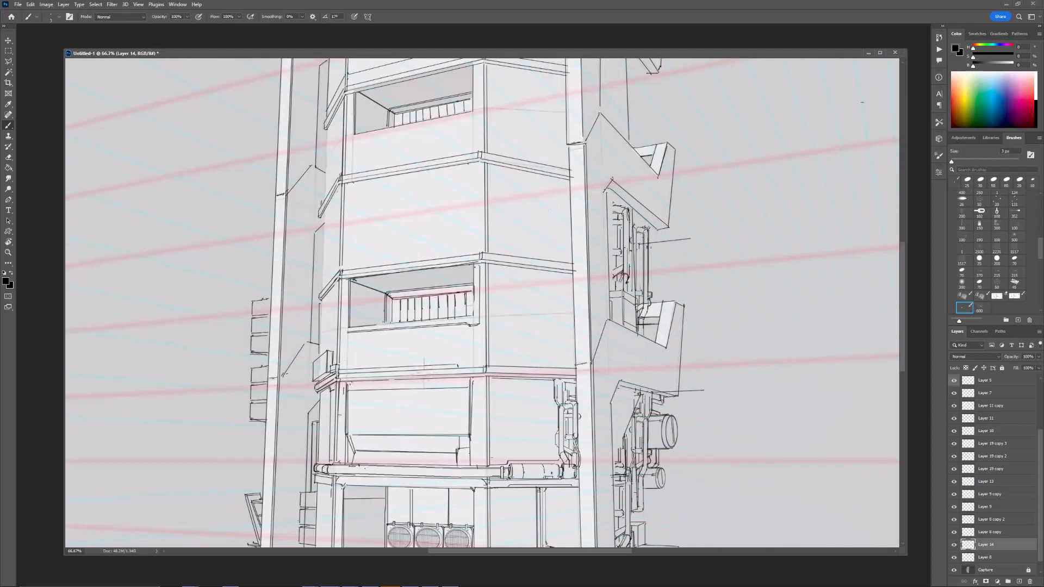
# Step: Draw a narrow vertical bar hanging beneath the lower balcony opening near its right end
pyautogui.moveTo(493, 335)
pyautogui.mouseDown()
pyautogui.moveTo(424, 353)
pyautogui.moveTo(405, 388)
pyautogui.mouseUp()
pyautogui.hotkey('ctrl', '-')
pyautogui.hotkey('ctrl', '-')
pyautogui.hotkey('ctrl', '-')
pyautogui.hotkey('ctrl', '+')
pyautogui.hotkey('ctrl', '+')
pyautogui.hotkey('ctrl', '+')
pyautogui.hotkey('ctrl', '+')
pyautogui.moveTo(395, 385); pyautogui.dragTo(405, 387)
pyautogui.moveTo(404, 345); pyautogui.dragTo(404, 387)
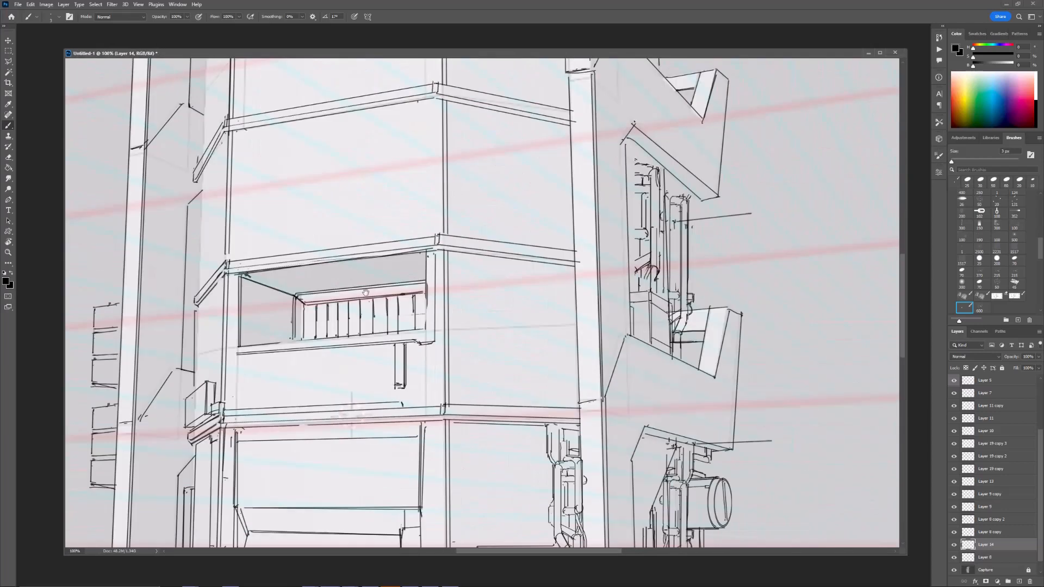
pyautogui.moveTo(334, 317); pyautogui.dragTo(385, 330)
pyautogui.hotkey('ctrl', '-')
pyautogui.hotkey('ctrl', '-')
pyautogui.hotkey('ctrl', '-')
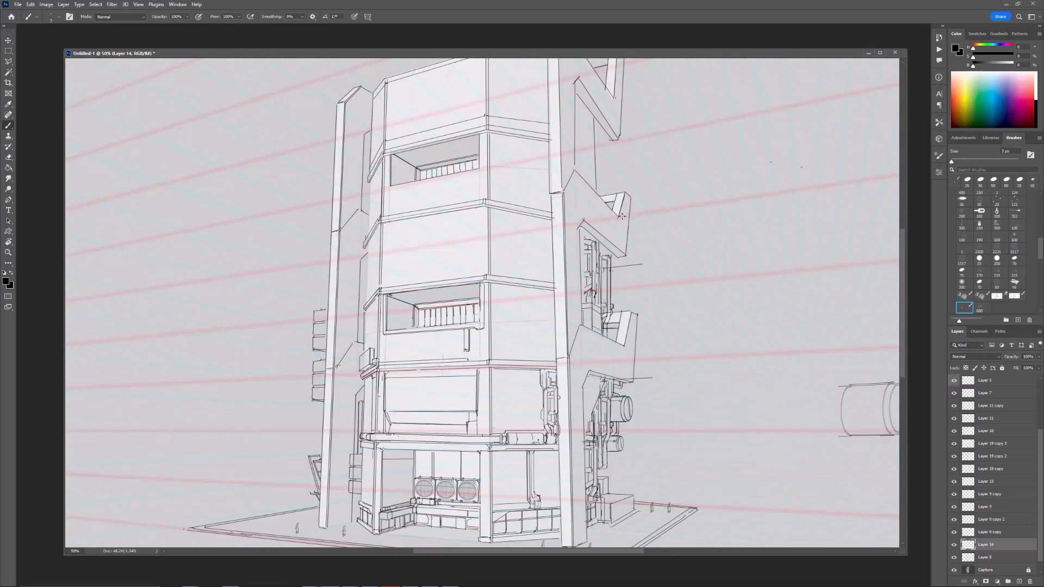
# Step: Erase the overlapping lines along the right inner edge of the lower balcony opening on the layer that holds them
pyautogui.hotkey('ctrl', '+')
pyautogui.hotkey('ctrl', '+')
pyautogui.hotkey('ctrl', '+')
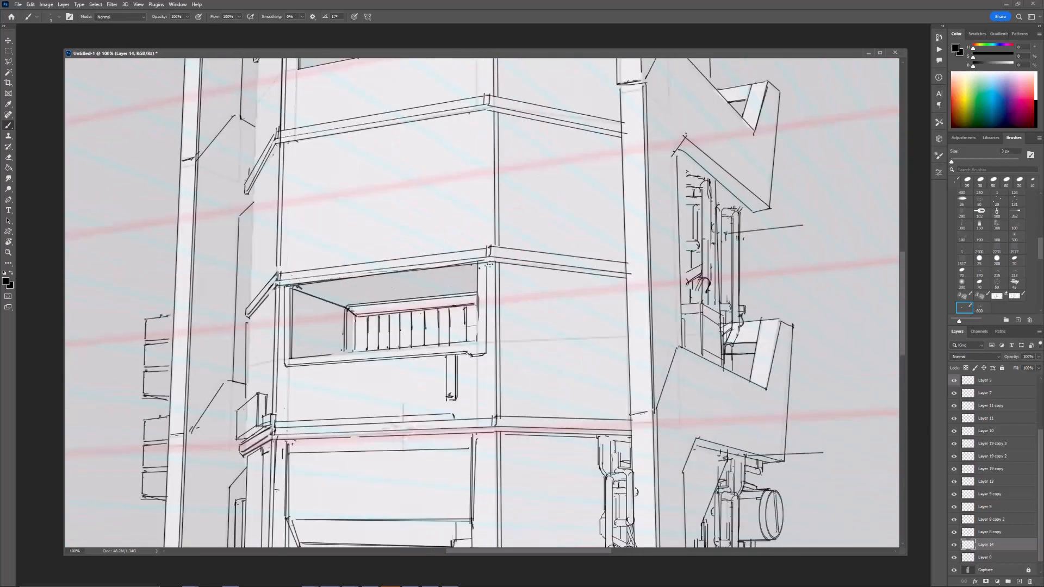
pyautogui.press('e')
pyautogui.keyDown('ctrl'); pyautogui.click(478, 299); pyautogui.keyUp('ctrl')
pyautogui.moveTo(479, 269); pyautogui.dragTo(477, 342)
pyautogui.press('b')
pyautogui.hotkey('ctrl', '-')
pyautogui.hotkey('ctrl', '-')
pyautogui.hotkey('ctrl', '+')
pyautogui.hotkey('ctrl', '+')
pyautogui.press('e')
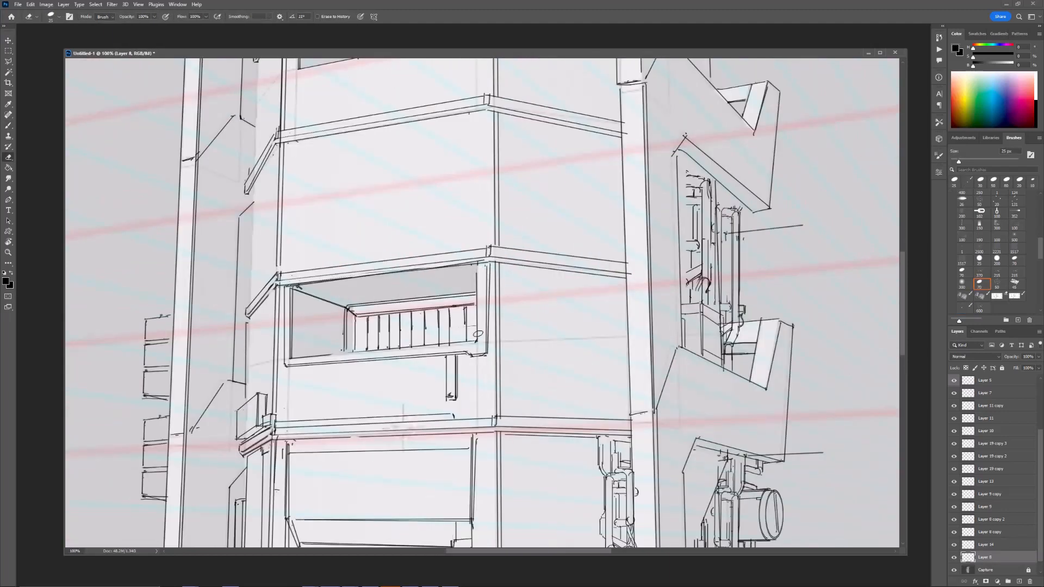
# Step: Redraw the right inner edge of the lower balcony opening as a straight vertical line
pyautogui.press('b')
pyautogui.moveTo(478, 273)
pyautogui.mouseDown()
pyautogui.moveTo(478, 345)
pyautogui.moveTo(447, 397)
pyautogui.mouseUp()
pyautogui.hotkey('ctrl', '-')
pyautogui.hotkey('ctrl', '-')
pyautogui.hotkey('ctrl', '+')
pyautogui.hotkey('ctrl', '+')
pyautogui.hotkey('ctrl', '-')
pyautogui.hotkey('ctrl', '+')
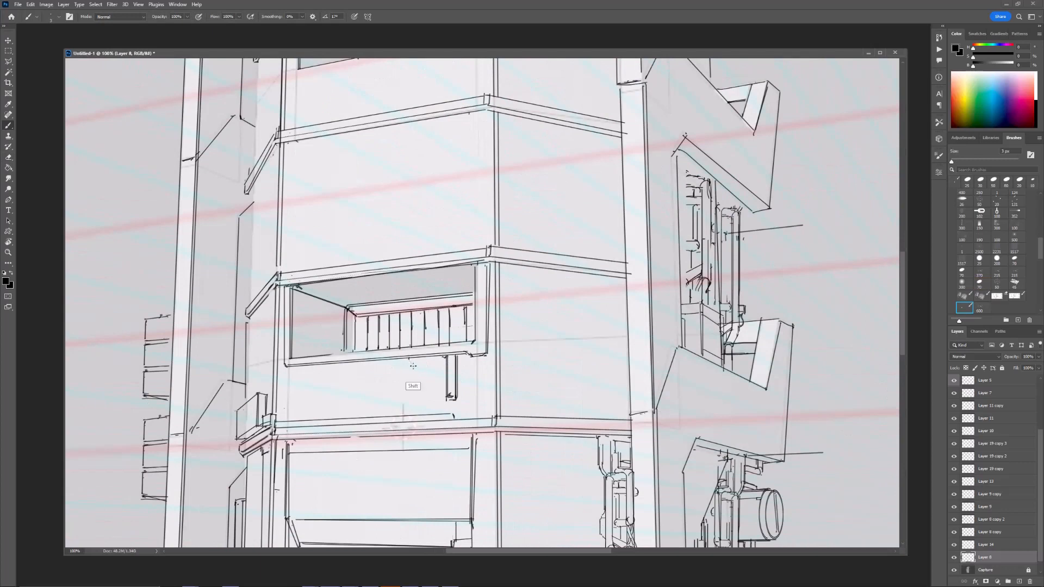
# Step: Add a small flat ledge under the balcony frame, just left of the hanging bar
pyautogui.hotkey('ctrl', '-')
pyautogui.hotkey('ctrl', '-')
pyautogui.press('r')
pyautogui.click(581, 265)
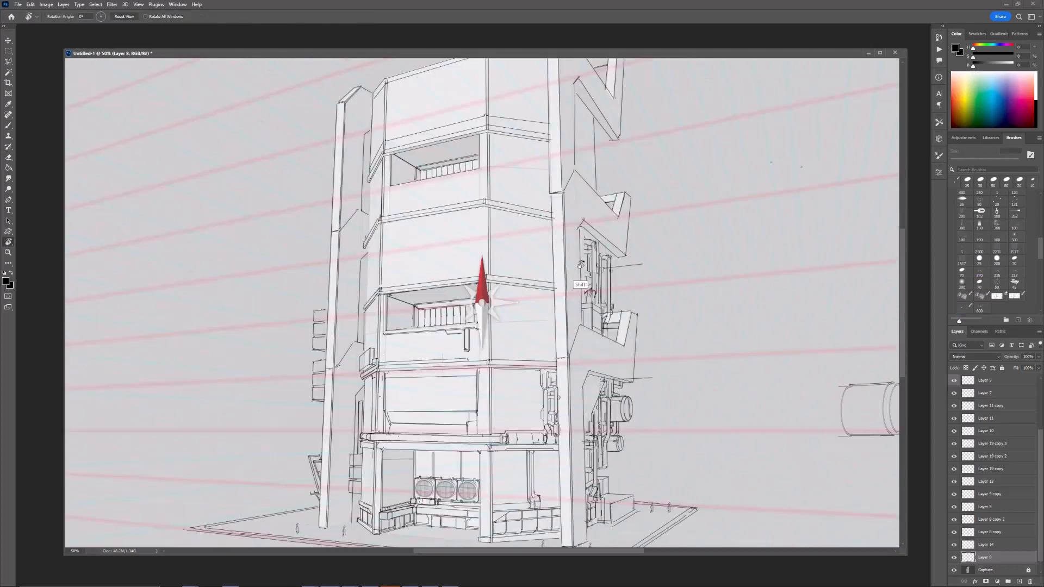
pyautogui.hotkey('ctrl', '+')
pyautogui.hotkey('ctrl', '+')
pyautogui.press('b')
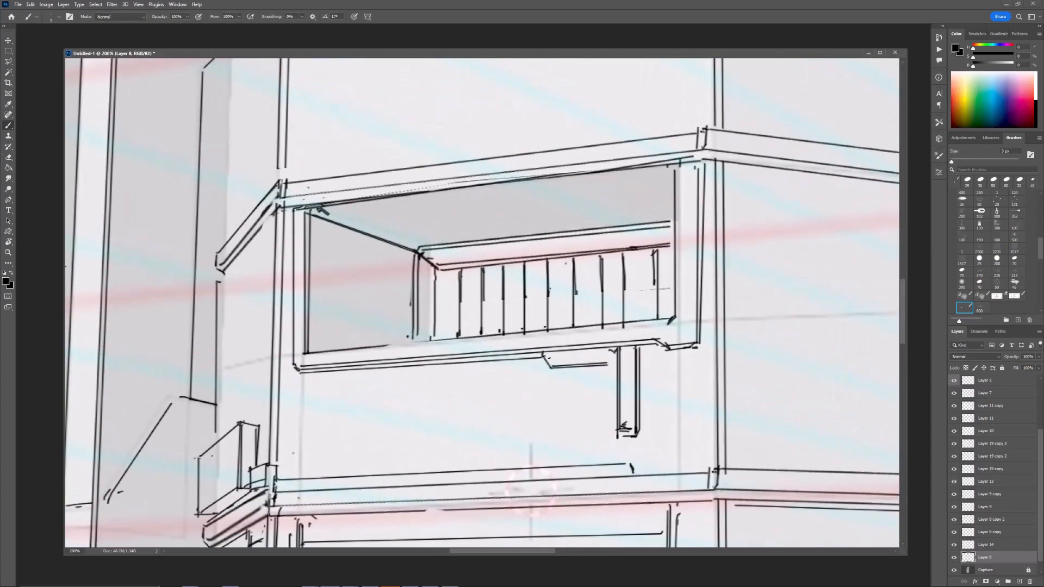
pyautogui.hotkey('ctrl', '-')
pyautogui.press('e')
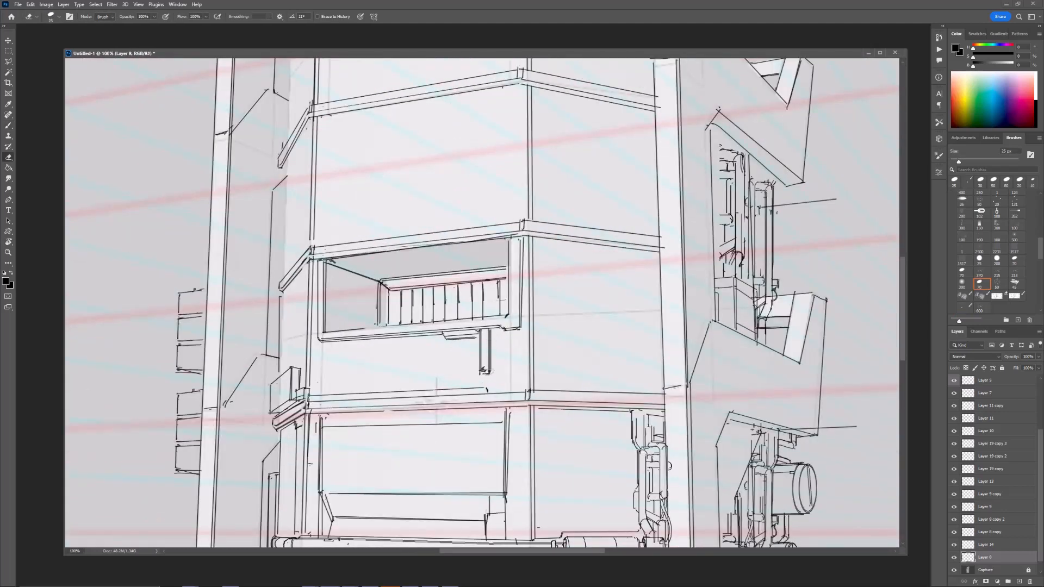
# Step: Merge Layer 8 copy, Layer 14 and Layer 8 into one layer
pyautogui.hotkey('alt', ']')
pyautogui.click(985, 531)
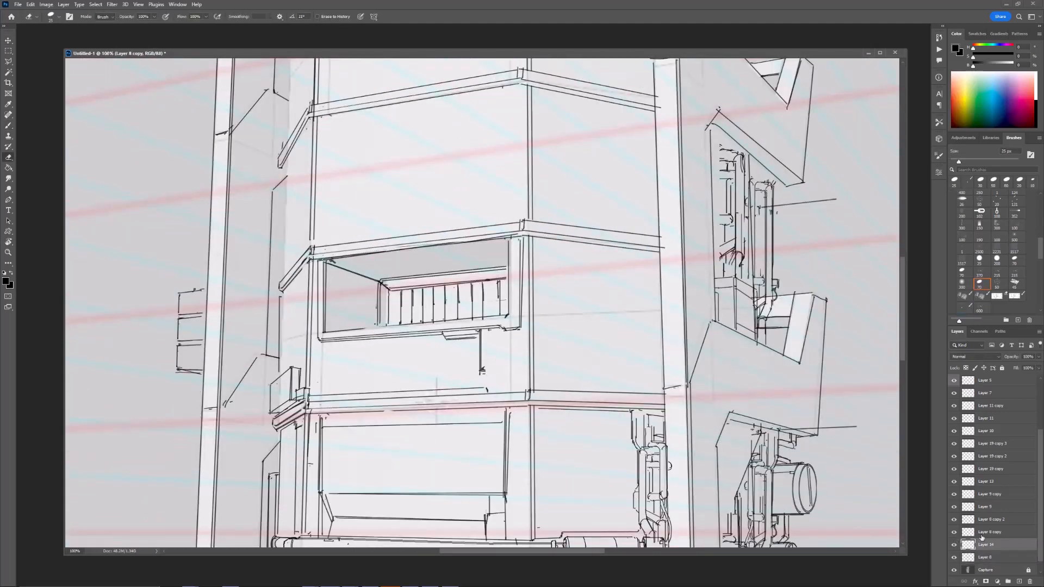
pyautogui.keyDown('shift'); pyautogui.click(978, 556); pyautogui.keyUp('shift')
pyautogui.hotkey('ctrl', 'e')
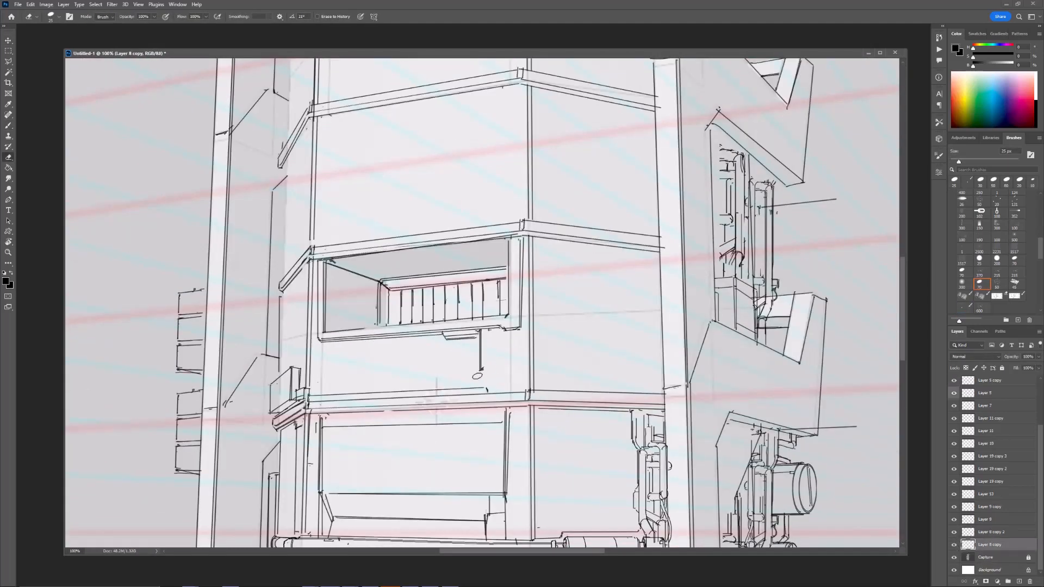
# Step: Redraw the hanging bar's right side, erase its lower part and close the shortened bar with a bottom edge
pyautogui.press('b')
pyautogui.moveTo(485, 330); pyautogui.dragTo(485, 371)
pyautogui.press('e')
pyautogui.moveTo(483, 360); pyautogui.dragTo(482, 370)
pyautogui.press('b')
pyautogui.moveTo(479, 354); pyautogui.dragTo(486, 354)
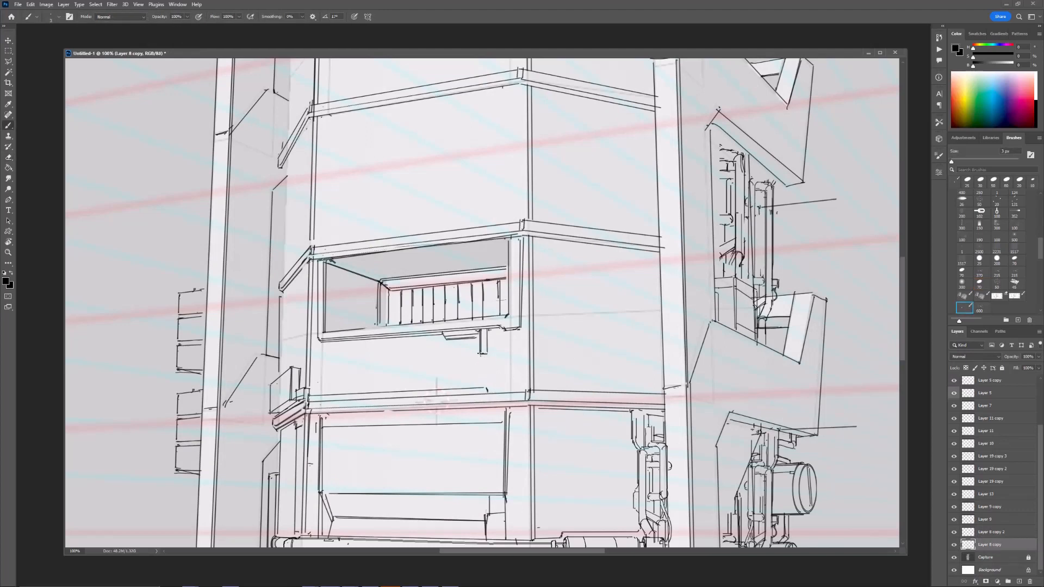
# Step: Draw the vertical edges of a wall box on the right facade, starting beneath the ledge level with the lower balcony
pyautogui.hotkey('ctrl', '-')
pyautogui.hotkey('ctrl', '-')
pyautogui.hotkey('ctrl', '-')
pyautogui.press('r')
pyautogui.moveTo(530, 227)
pyautogui.mouseDown()
pyautogui.moveTo(578, 266)
pyautogui.moveTo(570, 284)
pyautogui.mouseUp()
pyautogui.hotkey('ctrl', '+')
pyautogui.hotkey('ctrl', '+')
pyautogui.press('b')
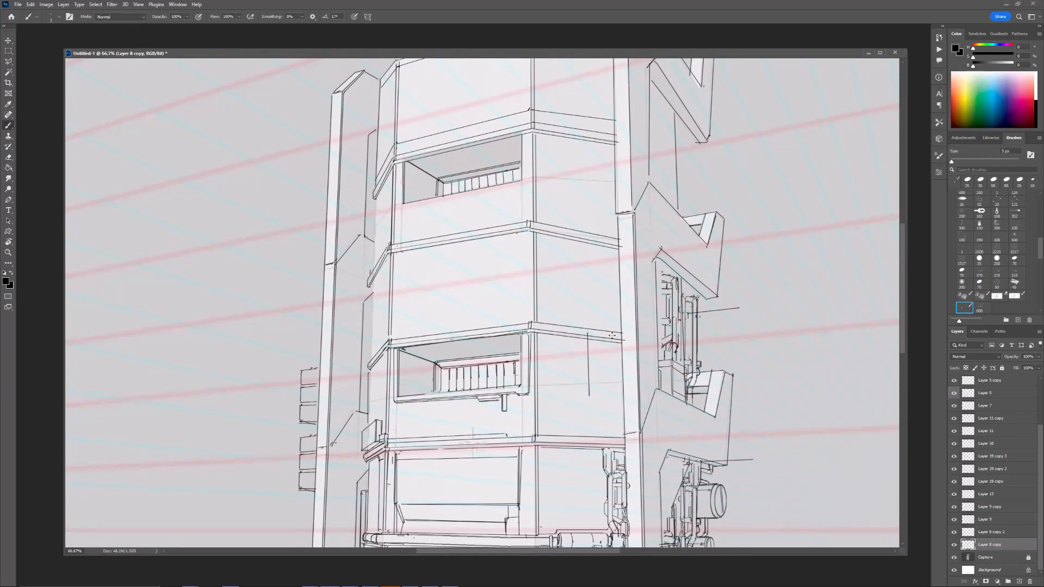
pyautogui.moveTo(612, 335); pyautogui.dragTo(592, 309)
pyautogui.hotkey('ctrl', 'z')
pyautogui.moveTo(557, 379)
pyautogui.mouseDown()
pyautogui.moveTo(554, 304)
pyautogui.moveTo(566, 374)
pyautogui.mouseUp()
pyautogui.press('e')
pyautogui.press('b')
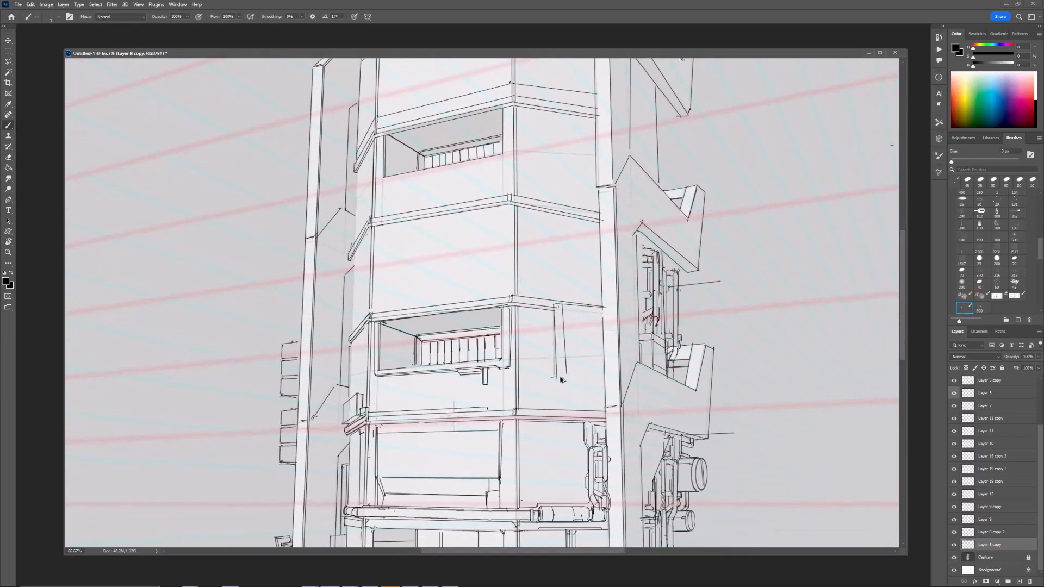
# Step: Refine the wall box's narrow side face and draw its slanted top and outer vertical edge beside the pillar
pyautogui.press('e')
pyautogui.press('b')
pyautogui.moveTo(555, 301)
pyautogui.mouseDown()
pyautogui.moveTo(568, 303)
pyautogui.moveTo(566, 374)
pyautogui.mouseUp()
pyautogui.press('e')
pyautogui.press('b')
pyautogui.keyDown('shift'); pyautogui.click(565, 374); pyautogui.keyUp('shift')
pyautogui.moveTo(568, 305); pyautogui.dragTo(608, 326)
pyautogui.keyDown('shift'); pyautogui.click(610, 386); pyautogui.keyUp('shift')
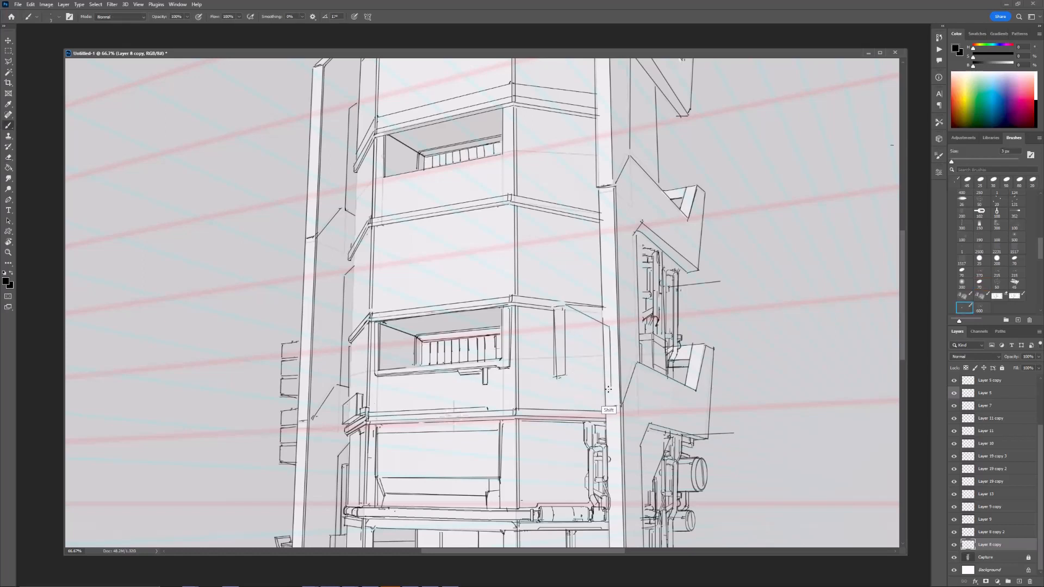
# Step: Straighten the wall box's outer edge along the pillar and draw its bottom edge back to the narrow side face
pyautogui.hotkey('ctrl', '-')
pyautogui.keyDown('alt'); pyautogui.scroll(1, 658, 287); pyautogui.keyUp('alt')
pyautogui.keyDown('shift'); pyautogui.click(551, 379); pyautogui.keyUp('shift')
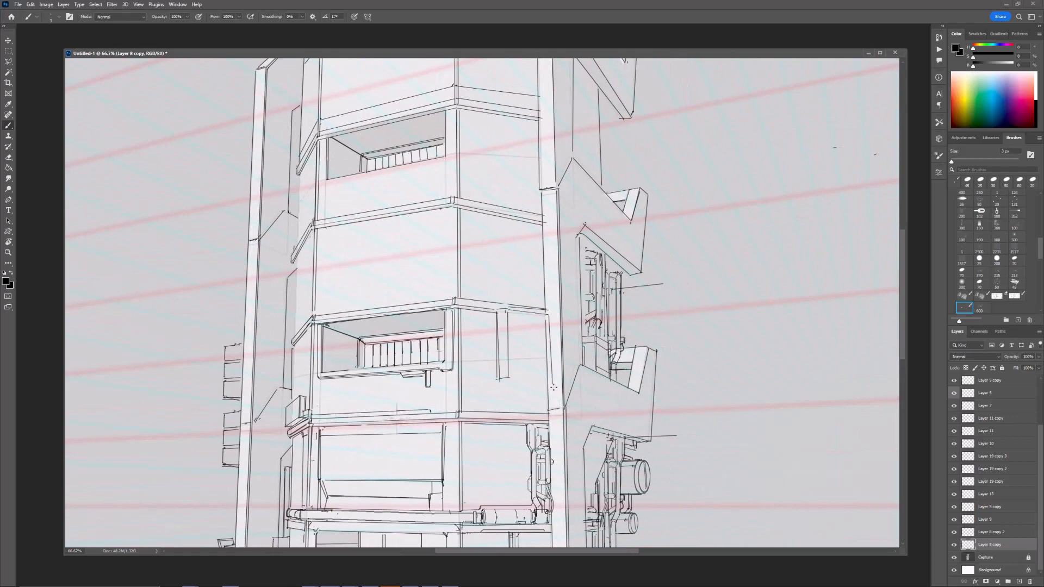
pyautogui.keyDown('shift'); pyautogui.click(501, 380); pyautogui.keyUp('shift')
pyautogui.keyDown('alt'); pyautogui.scroll(-2, 663, 282); pyautogui.keyUp('alt')
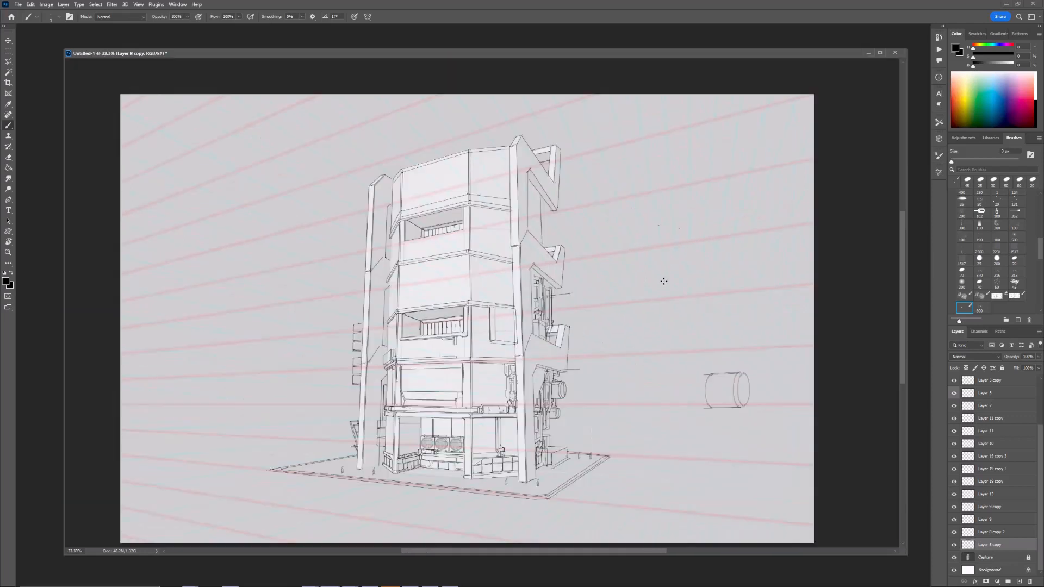
# Step: Flip the canvas horizontally and narrow the upper stack of boxes outside the slim rear pillar
pyautogui.hotkey('ctrl', 'shift', 'h')
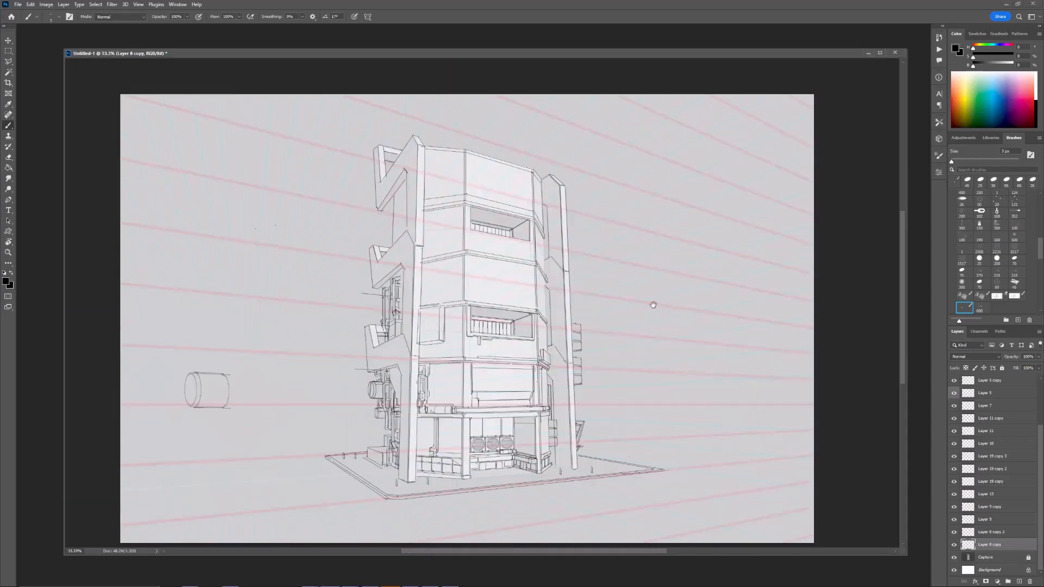
pyautogui.moveTo(678, 367); pyautogui.dragTo(621, 369)
pyautogui.hotkey('ctrl', '+')
pyautogui.hotkey('ctrl', '+')
pyautogui.keyDown('ctrl'); pyautogui.click(564, 376); pyautogui.keyUp('ctrl')
pyautogui.hotkey('ctrl', 't')
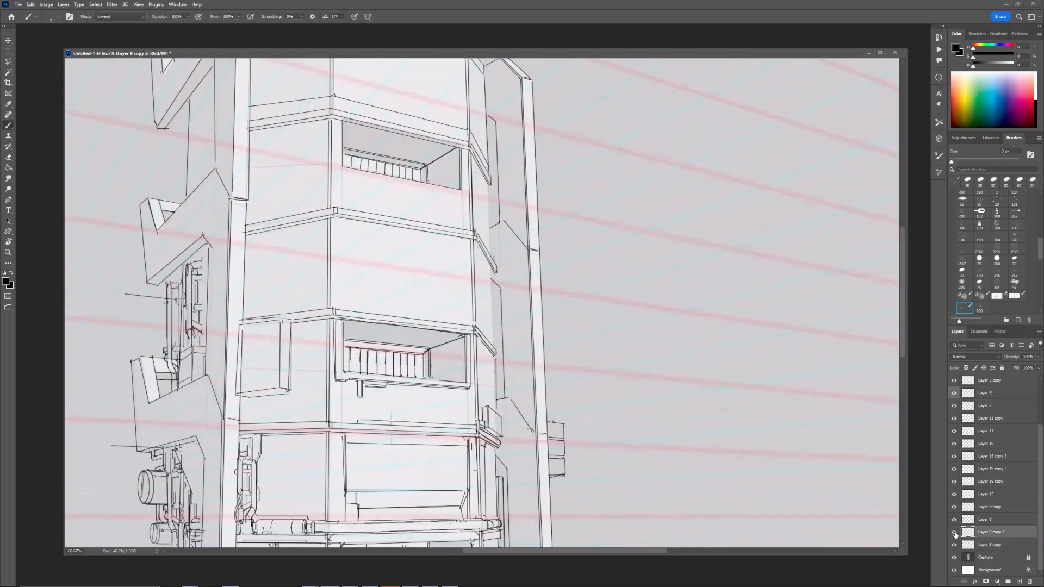
pyautogui.moveTo(556, 379)
pyautogui.keyDown('shift'); pyautogui.mouseDown()
pyautogui.moveTo(545, 380)
pyautogui.moveTo(566, 342)
pyautogui.mouseUp(); pyautogui.keyUp('shift')
pyautogui.press('Return')
pyautogui.press('e')
pyautogui.hotkey('ctrl', '-')
pyautogui.hotkey('ctrl', '-')
pyautogui.hotkey('ctrl', '+')
# Step: Narrow the lower stack of boxes outside the slim pillar on the Layer 8 copy layer and clear the selection
pyautogui.click(990, 545)
pyautogui.hotkey('ctrl', '+')
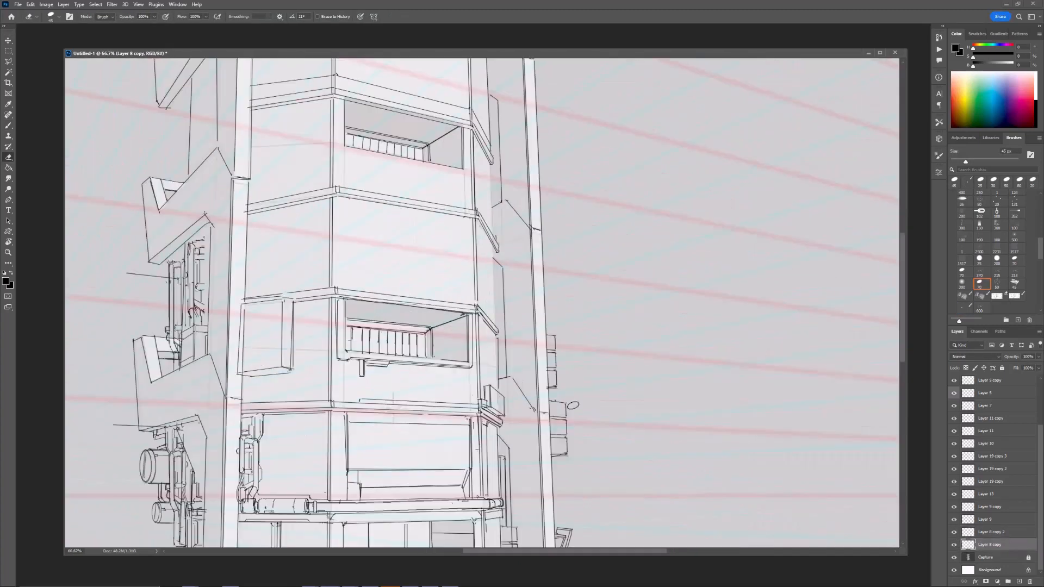
pyautogui.hotkey('ctrl', 't')
pyautogui.keyDown('shift'); pyautogui.moveTo(577, 428); pyautogui.dragTo(566, 430); pyautogui.keyUp('shift')
pyautogui.press('Return')
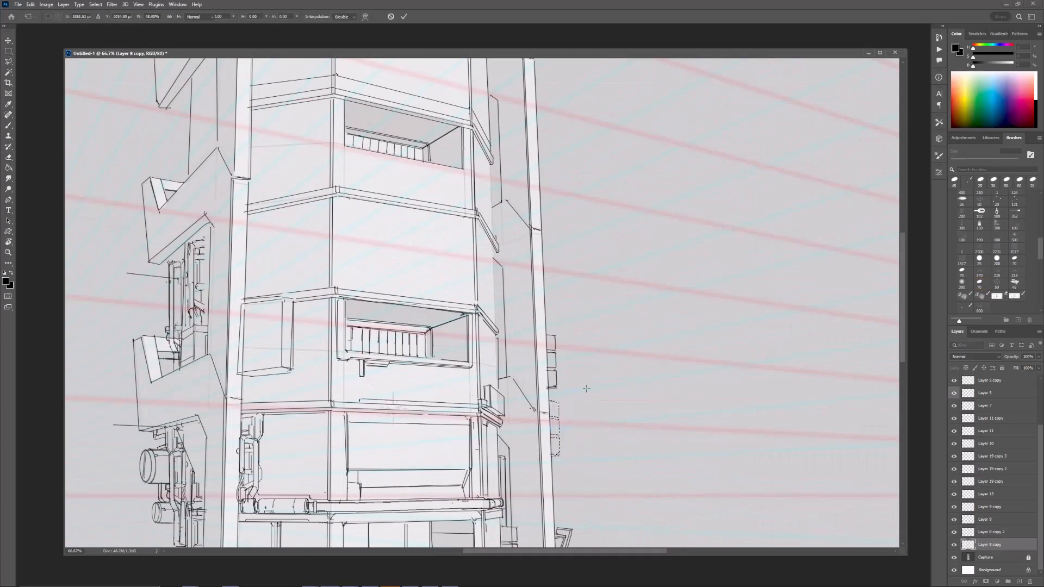
pyautogui.hotkey('ctrl', 'd')
# Step: Examine the mirrored tower drawing as a whole, checking its proportions and the side boxes
pyautogui.hotkey('ctrl', '-')
pyautogui.hotkey('ctrl', '-')
pyautogui.moveTo(613, 310); pyautogui.dragTo(616, 348)
pyautogui.hotkey('ctrl', '+')
pyautogui.press('e')
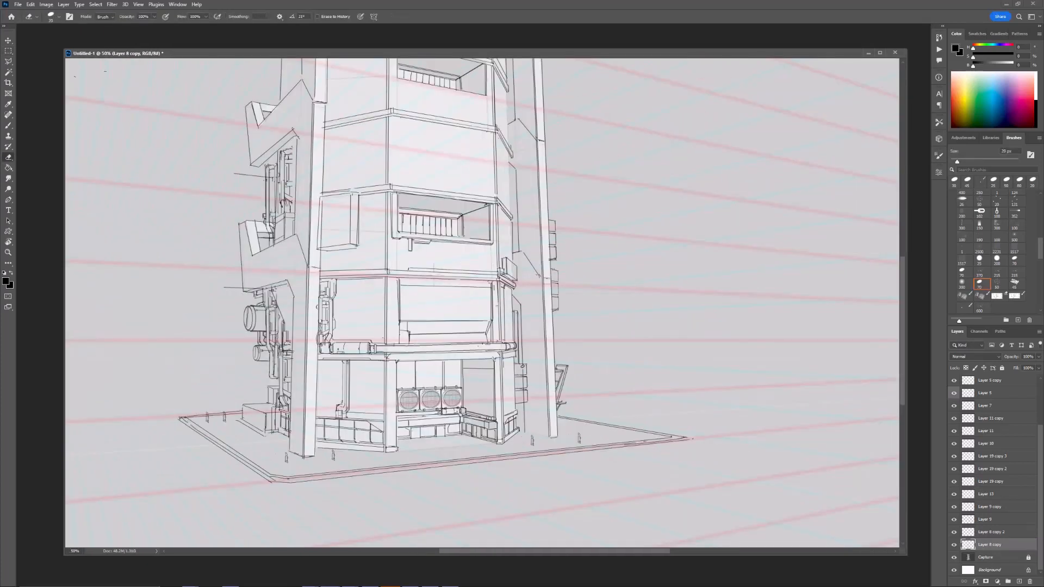
pyautogui.hotkey('ctrl', '-')
pyautogui.moveTo(527, 388); pyautogui.dragTo(543, 372)
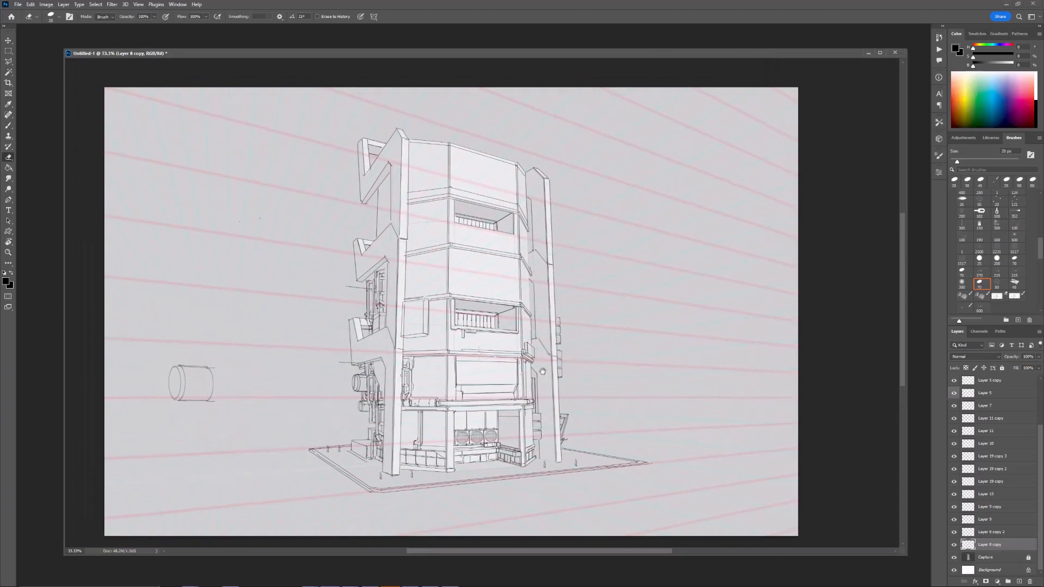
pyautogui.hotkey('ctrl', '+')
pyautogui.moveTo(703, 441); pyautogui.dragTo(725, 349)
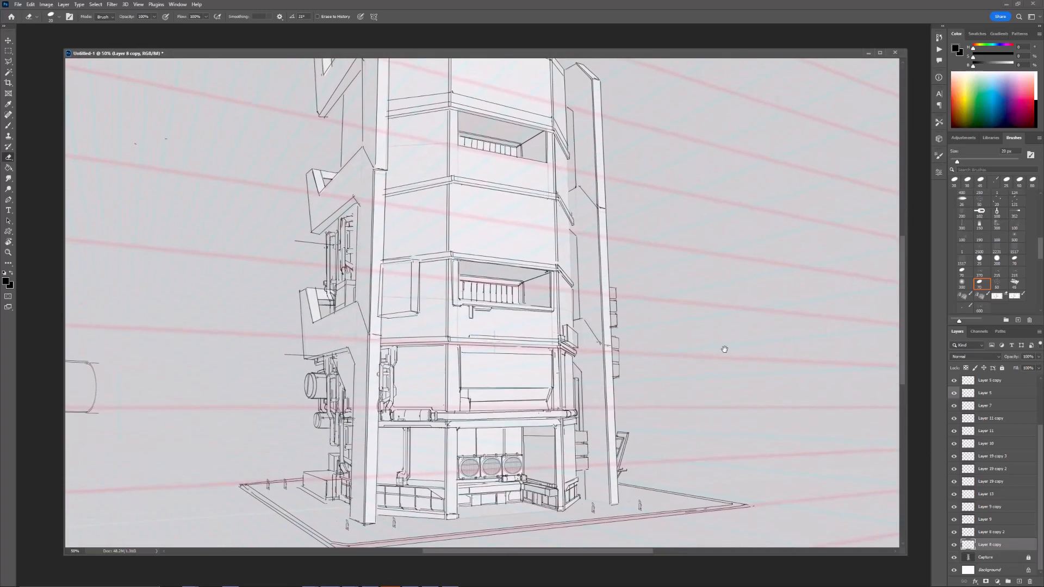
# Step: Erase the pipe cluster's lines in a straight strip along the near pillar's edge on the pipe layer
pyautogui.moveTo(404, 372); pyautogui.dragTo(484, 365)
pyautogui.hotkey('ctrl', '+')
pyautogui.hotkey('ctrl', '+')
pyautogui.keyDown('ctrl'); pyautogui.click(441, 339); pyautogui.keyUp('ctrl')
pyautogui.keyDown('shift'); pyautogui.click(436, 530); pyautogui.keyUp('shift')
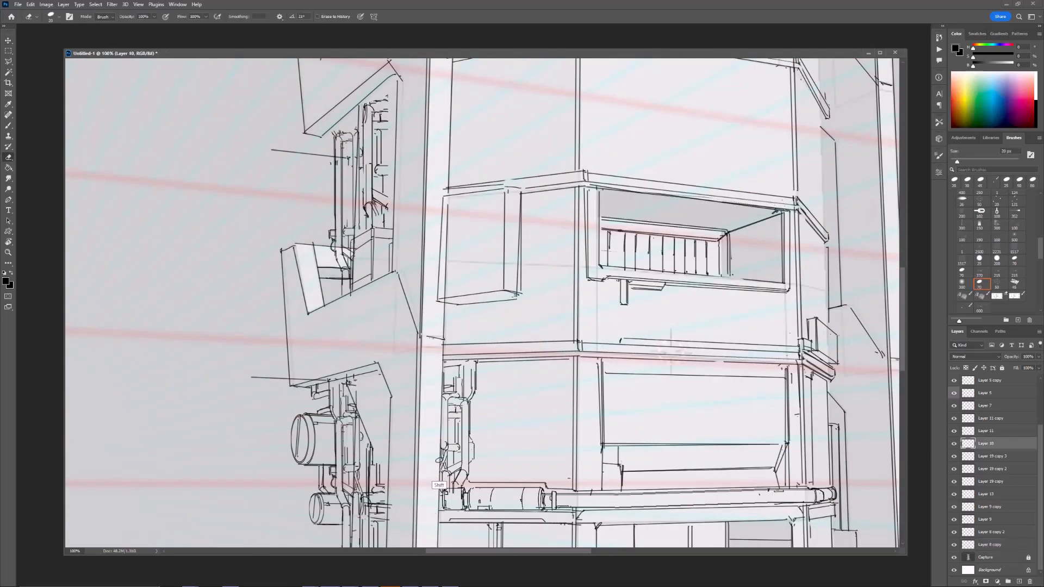
# Step: On the Layer 8 copy layer, draw a short vertical bar beneath the wall box near the pillar
pyautogui.hotkey('ctrl', '-')
pyautogui.hotkey('ctrl', '-')
pyautogui.moveTo(752, 303); pyautogui.dragTo(697, 332)
pyautogui.hotkey('ctrl', '+')
pyautogui.moveTo(397, 243)
pyautogui.mouseDown()
pyautogui.moveTo(444, 259)
pyautogui.moveTo(448, 435)
pyautogui.mouseUp()
pyautogui.hotkey('ctrl', '+')
pyautogui.keyDown('ctrl'); pyautogui.click(451, 305); pyautogui.keyUp('ctrl')
pyautogui.hotkey('ctrl', '-')
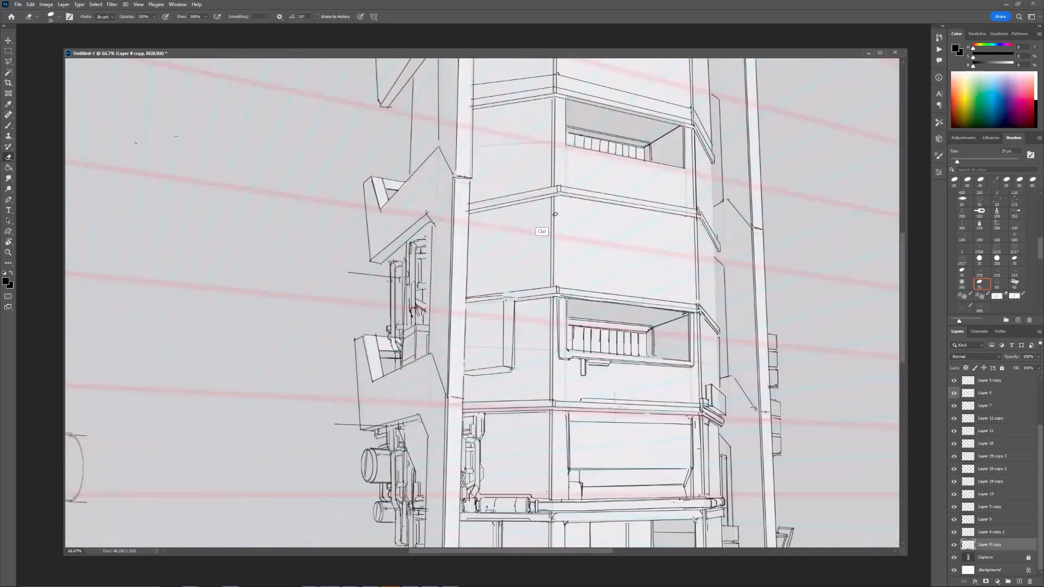
pyautogui.moveTo(474, 387)
pyautogui.mouseDown()
pyautogui.moveTo(433, 374)
pyautogui.moveTo(434, 361)
pyautogui.mouseUp()
pyautogui.press('b')
pyautogui.press('e')
pyautogui.press('b')
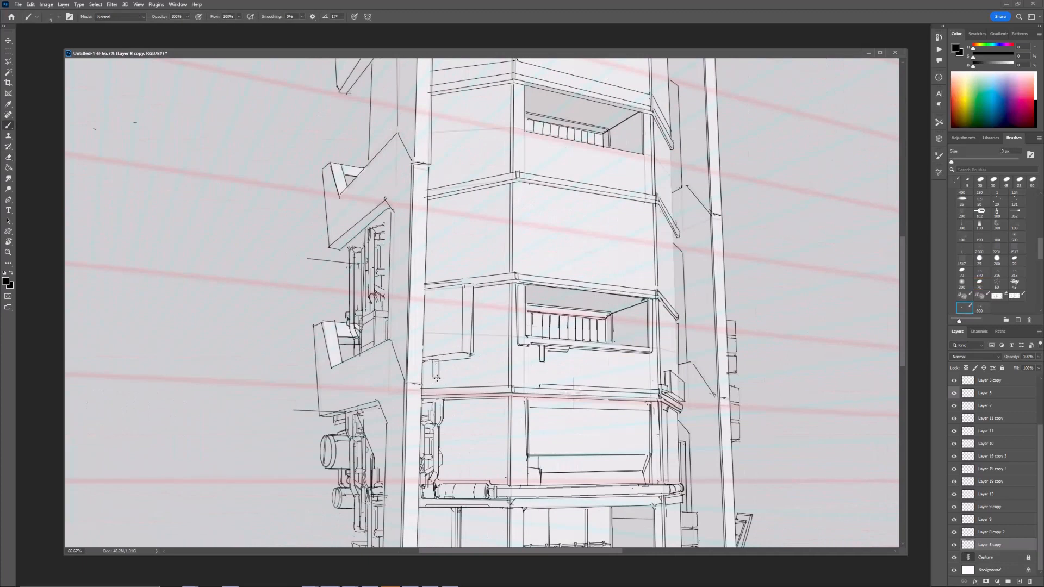
# Step: Undo the last stroke and rework the bar under the wall box into a small block with a closed bottom edge
pyautogui.hotkey('ctrl', 'z')
pyautogui.press('e')
pyautogui.press('b')
pyautogui.press('e')
pyautogui.press('b')
pyautogui.moveTo(424, 379); pyautogui.dragTo(433, 378)
pyautogui.press('e')
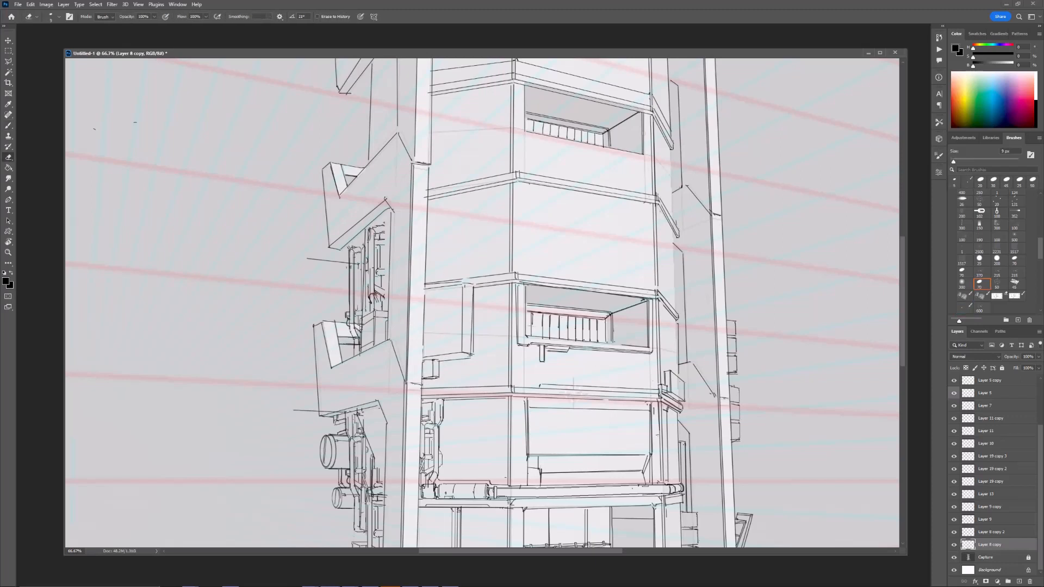
# Step: Redraw the straight vertical edge between the wall box's front and its narrow side face
pyautogui.press('b')
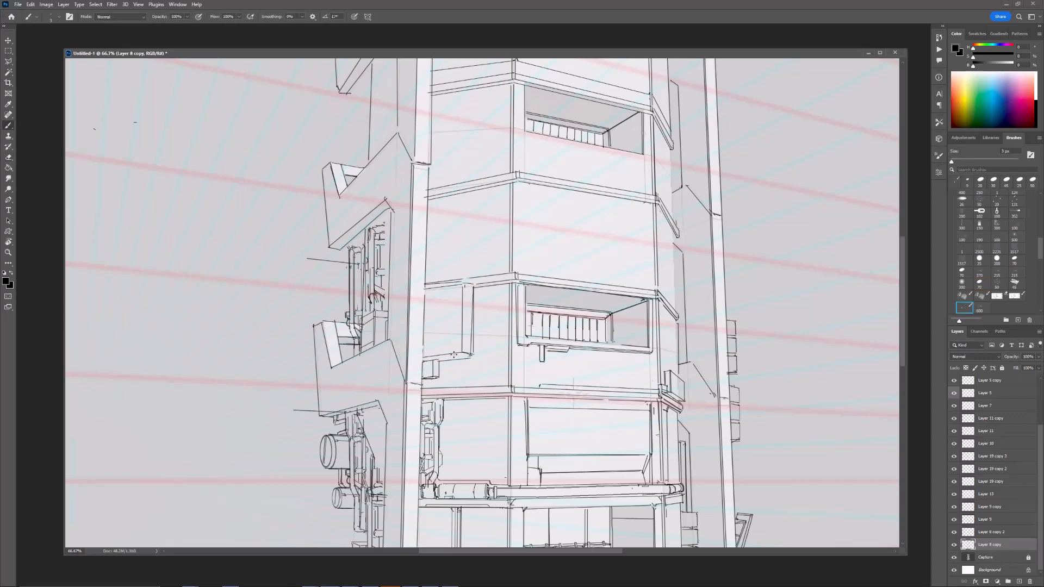
pyautogui.press('e')
pyautogui.press('b')
pyautogui.moveTo(485, 247); pyautogui.dragTo(476, 271)
pyautogui.hotkey('ctrl', '-')
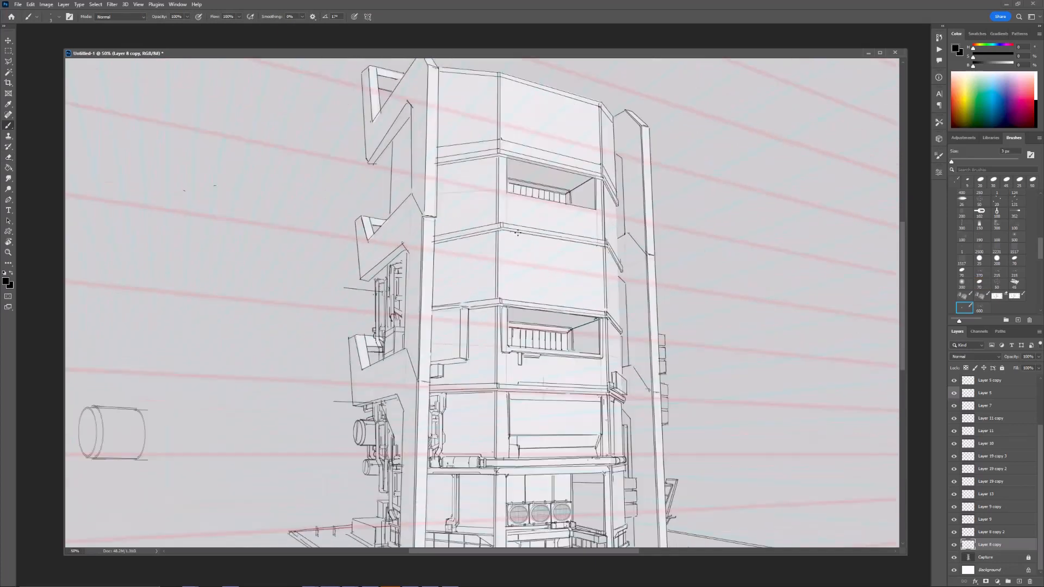
pyautogui.hotkey('ctrl', '+')
pyautogui.press('e')
pyautogui.press('b')
pyautogui.moveTo(454, 312); pyautogui.dragTo(455, 376)
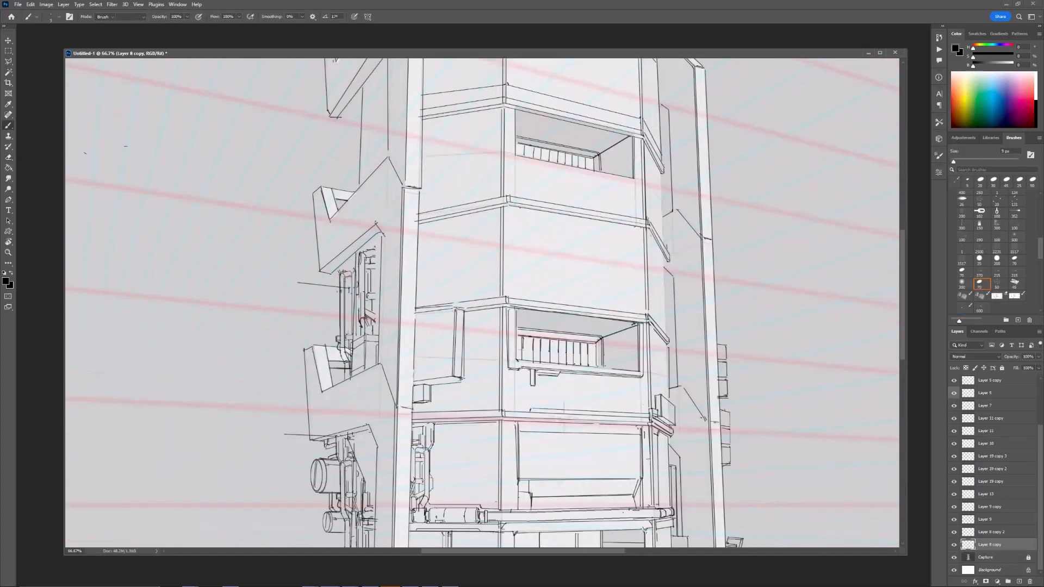
# Step: Draw the bottom and outer side edges of the wall box frame near the pillar, with a short inner line at its lower corner
pyautogui.press('e')
pyautogui.press('b')
pyautogui.moveTo(433, 387); pyautogui.dragTo(464, 381)
pyautogui.moveTo(466, 310); pyautogui.dragTo(464, 383)
pyautogui.hotkey('ctrl', '-')
pyautogui.hotkey('ctrl', '+')
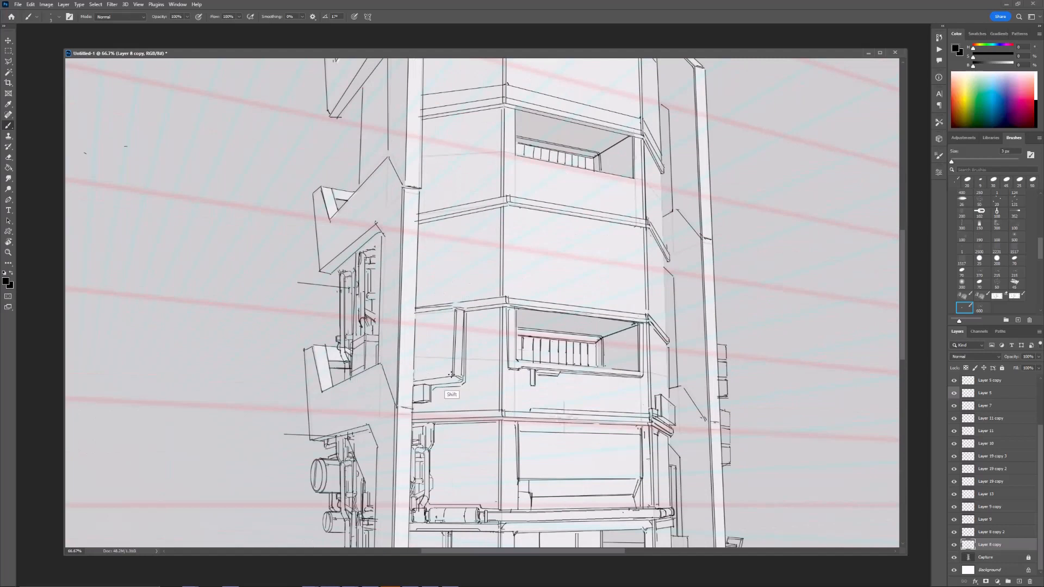
pyautogui.keyDown('shift'); pyautogui.click(452, 375); pyautogui.keyUp('shift')
pyautogui.hotkey('ctrl', '-')
pyautogui.hotkey('ctrl', '-')
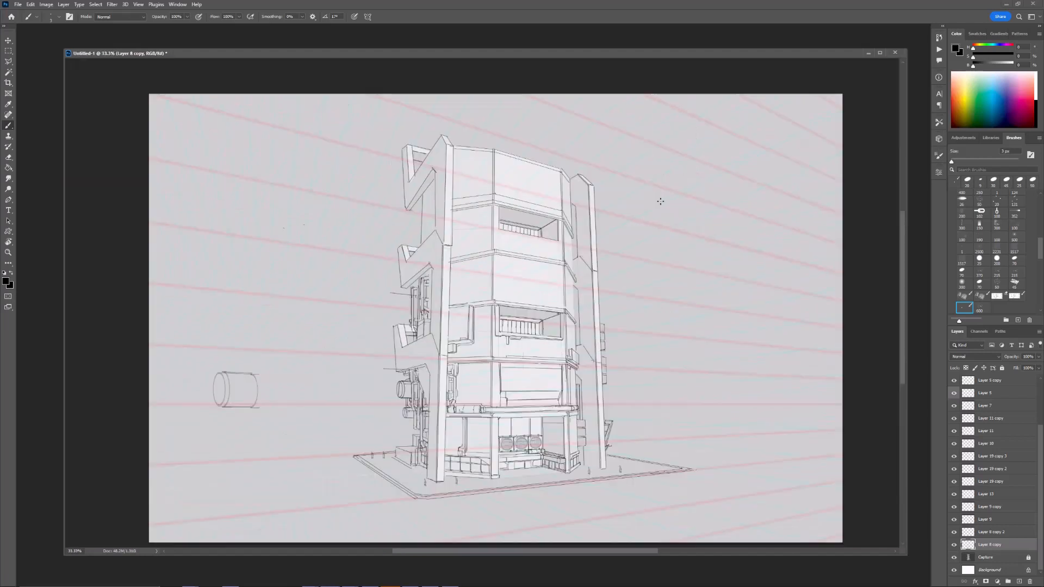
# Step: Try scaling down the row of slanted bars and placing it over the lower balcony opening
pyautogui.hotkey('ctrl', '+')
pyautogui.moveTo(499, 284)
pyautogui.mouseDown()
pyautogui.moveTo(496, 331)
pyautogui.moveTo(496, 276)
pyautogui.mouseUp()
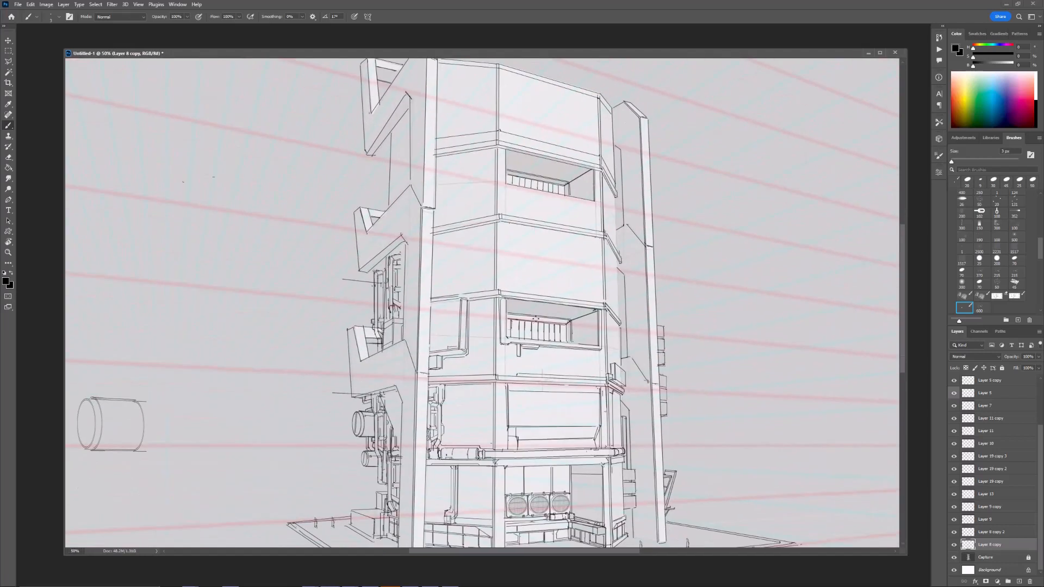
pyautogui.moveTo(598, 259); pyautogui.dragTo(588, 297)
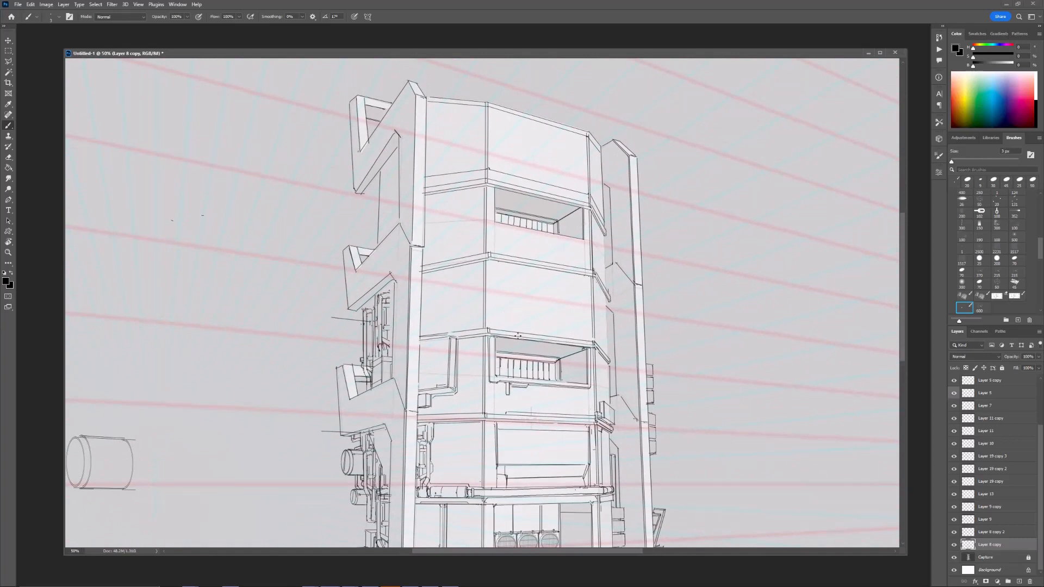
pyautogui.moveTo(518, 335); pyautogui.dragTo(468, 285)
pyautogui.hotkey('ctrl', '+')
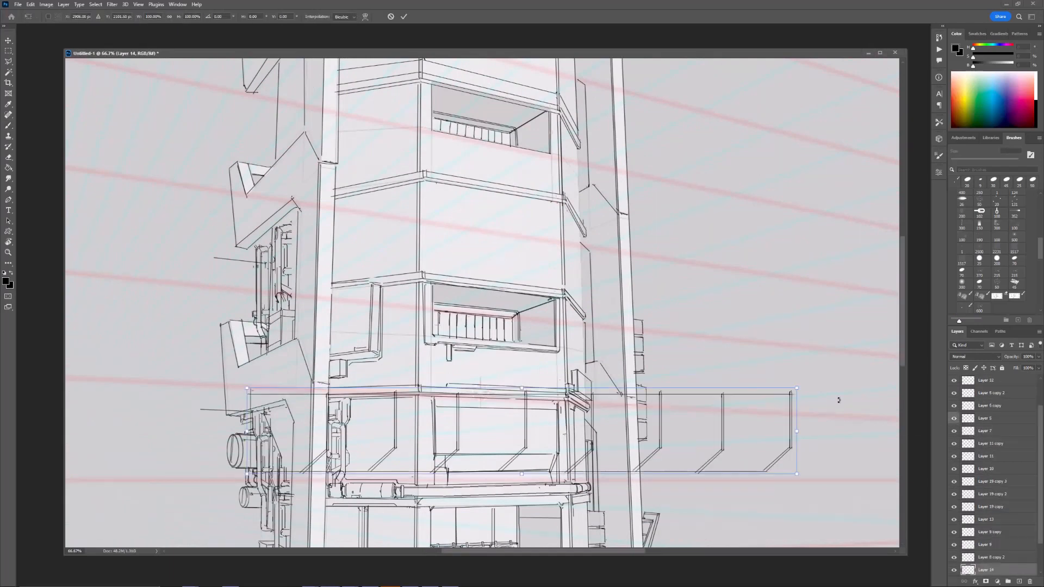
pyautogui.moveTo(799, 387); pyautogui.dragTo(499, 320)
pyautogui.hotkey('ctrl', '-')
pyautogui.hotkey('ctrl', '-')
pyautogui.hotkey('ctrl', '+')
pyautogui.hotkey('ctrl', '+')
pyautogui.moveTo(526, 334); pyautogui.dragTo(574, 333)
pyautogui.press('Return')
# Step: Try duplicating and merging the slanted-bar layer, and undo the merge
pyautogui.hotkey('ctrl', 'j')
pyautogui.hotkey('ctrl', 't')
pyautogui.press('Escape')
pyautogui.hotkey('ctrl', 't')
pyautogui.rightClick(566, 328)
pyautogui.click(592, 364)
pyautogui.press('Escape')
pyautogui.hotkey('ctrl', 'e')
pyautogui.hotkey('ctrl', 't')
pyautogui.press('Escape')
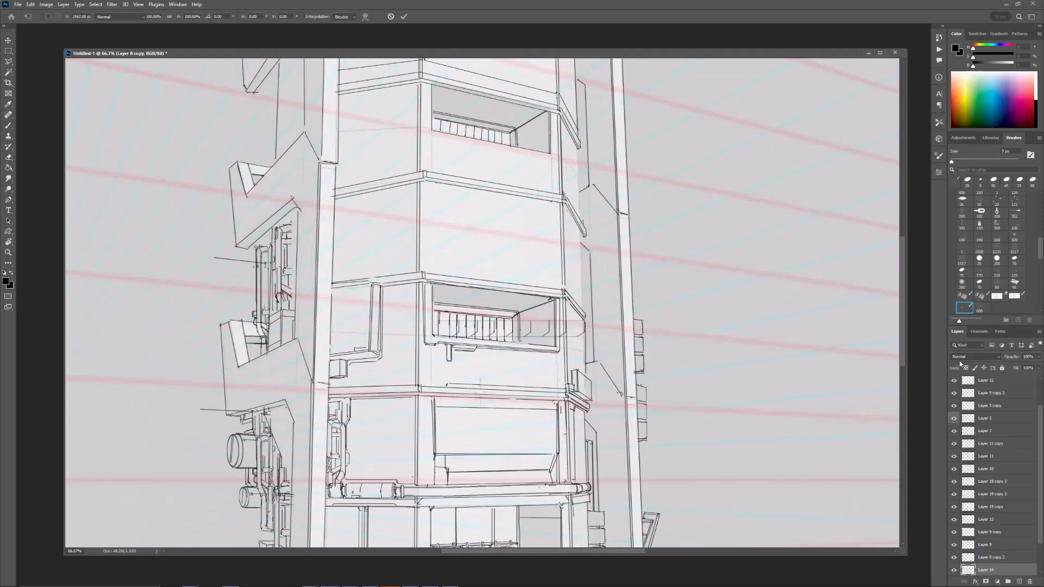
pyautogui.hotkey('ctrl', 'z')
pyautogui.click(953, 570)
pyautogui.click(953, 571)
pyautogui.hotkey('ctrl', 't')
pyautogui.press('Escape')
pyautogui.hotkey('ctrl', 'e')
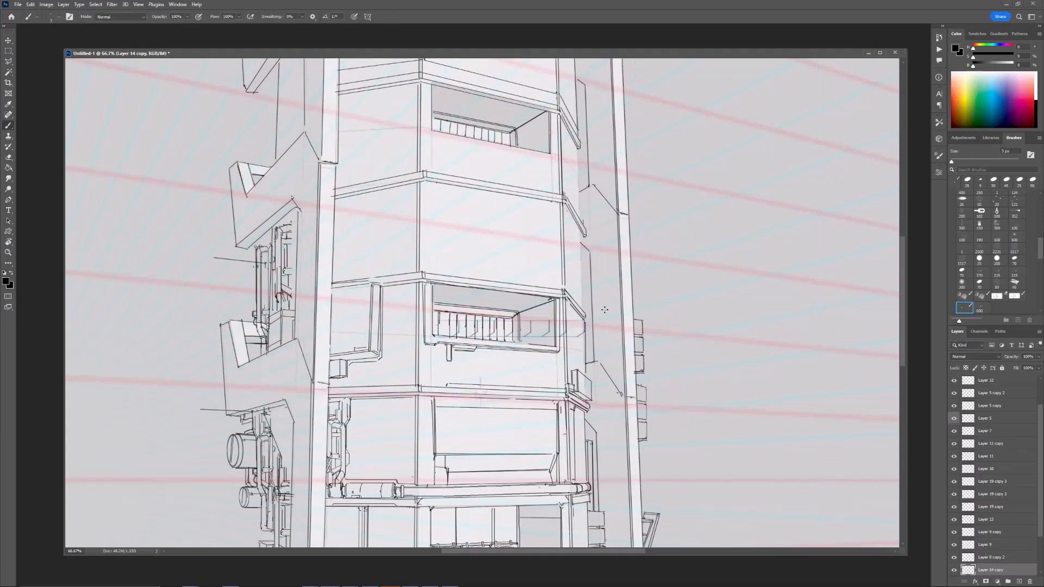
pyautogui.hotkey('ctrl', 'z')
# Step: Try reversing, rotating and moving the small bar row so it lines up with the lower balcony's railing
pyautogui.hotkey('ctrl', 't')
pyautogui.rightClick(564, 328)
pyautogui.click(584, 364)
pyautogui.moveTo(585, 328); pyautogui.dragTo(476, 327)
pyautogui.moveTo(485, 335)
pyautogui.mouseDown()
pyautogui.moveTo(485, 323)
pyautogui.moveTo(443, 304)
pyautogui.moveTo(528, 284)
pyautogui.moveTo(517, 314)
pyautogui.mouseUp()
pyautogui.press('Return')
pyautogui.hotkey('ctrl', '-')
pyautogui.hotkey('ctrl', '-')
pyautogui.hotkey('ctrl', '+')
pyautogui.hotkey('ctrl', '+')
pyautogui.hotkey('ctrl', 't')
pyautogui.keyDown('shift'); pyautogui.moveTo(501, 318); pyautogui.dragTo(501, 336); pyautogui.keyUp('shift')
pyautogui.moveTo(533, 289); pyautogui.dragTo(535, 292)
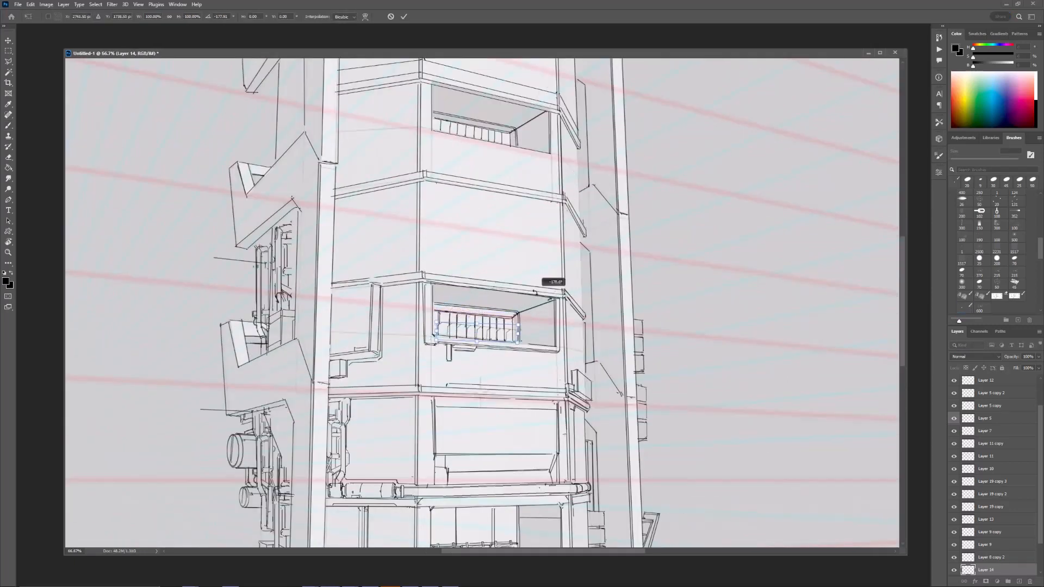
pyautogui.press('Return')
# Step: Try squashing the bar row's height to fit the railing, and delete its layer
pyautogui.hotkey('ctrl', '-')
pyautogui.hotkey('ctrl', '-')
pyautogui.hotkey('ctrl', '+')
pyautogui.hotkey('ctrl', '+')
pyautogui.hotkey('ctrl', '+')
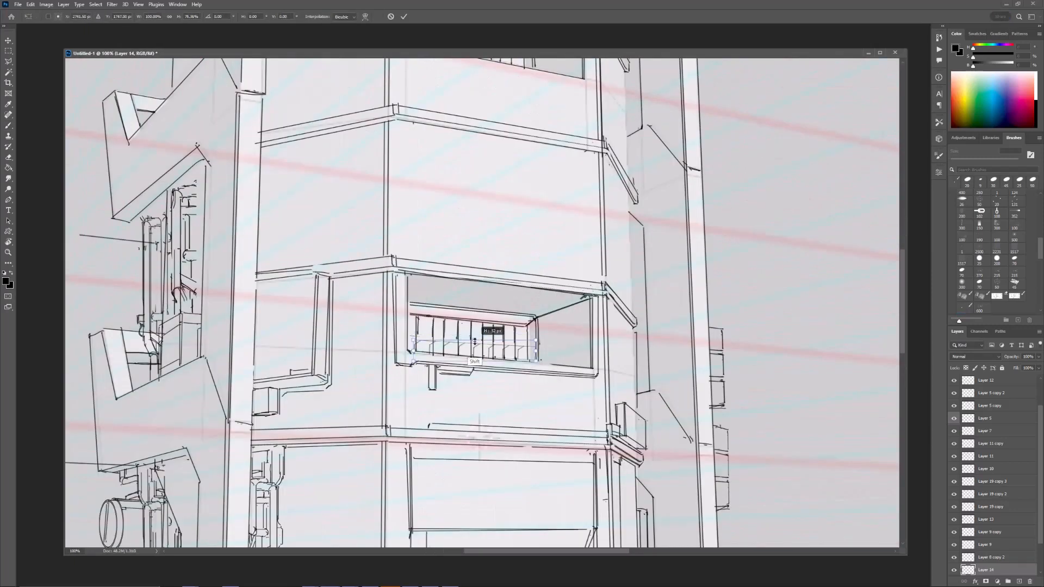
pyautogui.hotkey('ctrl', '-')
pyautogui.hotkey('ctrl', '-')
pyautogui.hotkey('ctrl', '-')
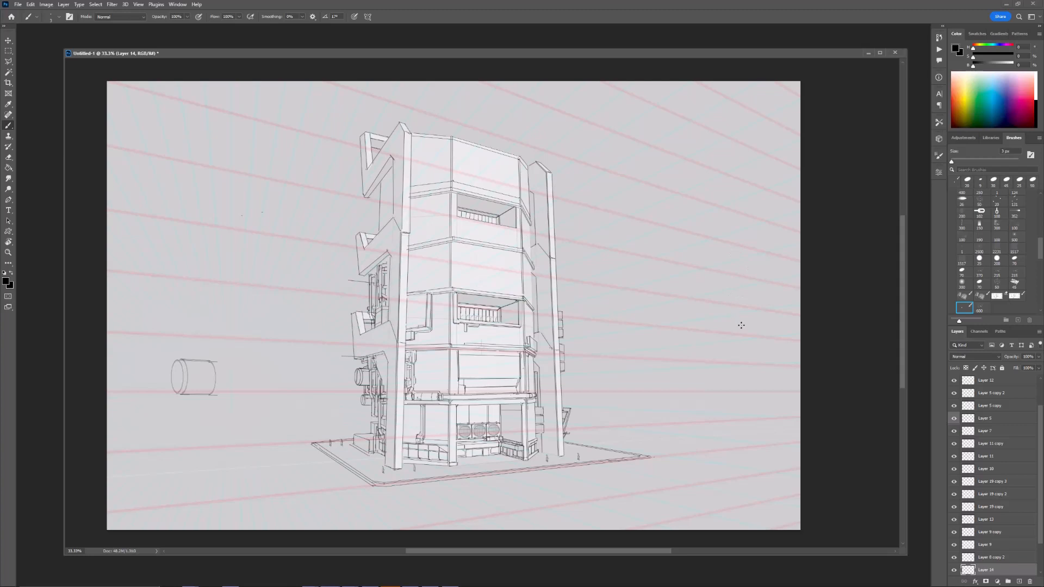
pyautogui.hotkey('ctrl', '+')
pyautogui.hotkey('ctrl', '+')
pyautogui.hotkey('ctrl', '+')
pyautogui.press('Delete')
# Step: On the Layer 8 copy layer, clean up the lower balcony's back corner and draw perspective ledge lines on the recess's side wall
pyautogui.press('v')
pyautogui.press('e')
pyautogui.press('b')
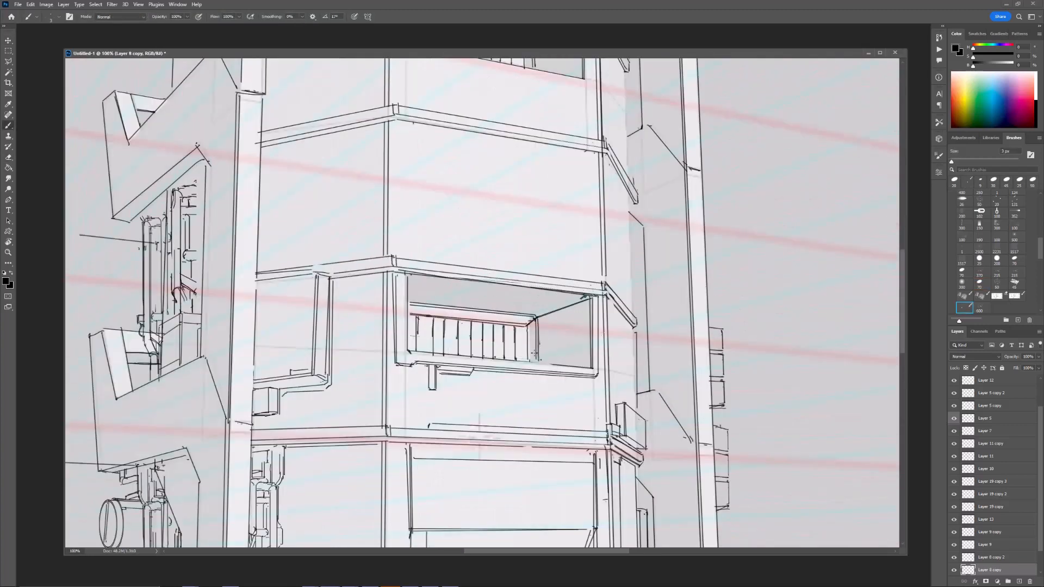
pyautogui.press('e')
pyautogui.press('b')
pyautogui.moveTo(538, 321)
pyautogui.mouseDown()
pyautogui.moveTo(535, 352)
pyautogui.moveTo(591, 345)
pyautogui.mouseUp()
pyautogui.hotkey('ctrl', 'z')
pyautogui.press('e')
pyautogui.press('b')
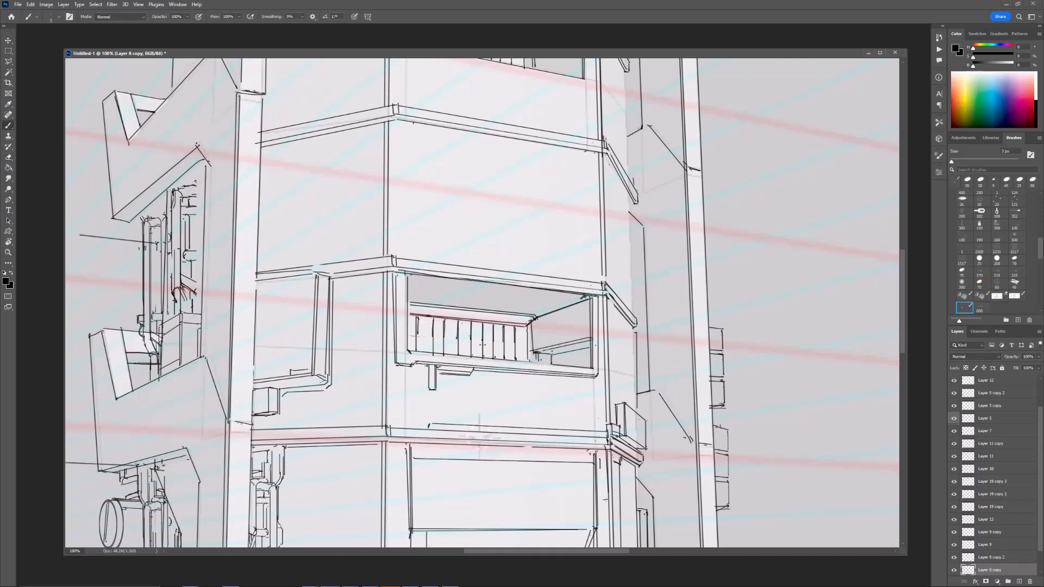
# Step: Draw two parallel ledge lines along the base of the lower balcony's railing
pyautogui.press('e')
pyautogui.press('b')
pyautogui.moveTo(527, 356); pyautogui.dragTo(422, 344)
pyautogui.moveTo(528, 360); pyautogui.dragTo(423, 349)
pyautogui.press('shift')
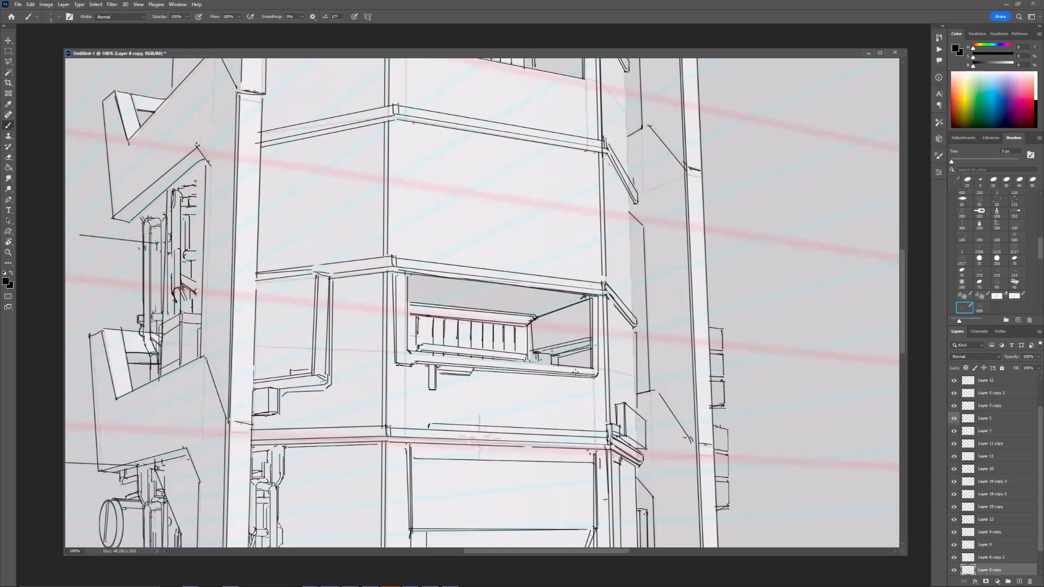
# Step: Examine the lower balcony's recess and ledge lines up close and against the whole tower
pyautogui.hotkey('ctrl', '-')
pyautogui.hotkey('ctrl', '-')
pyautogui.hotkey('ctrl', '-')
pyautogui.hotkey('ctrl', '-')
pyautogui.hotkey('ctrl', '+')
pyautogui.hotkey('ctrl', '+')
pyautogui.hotkey('ctrl', '+')
pyautogui.hotkey('ctrl', '+')
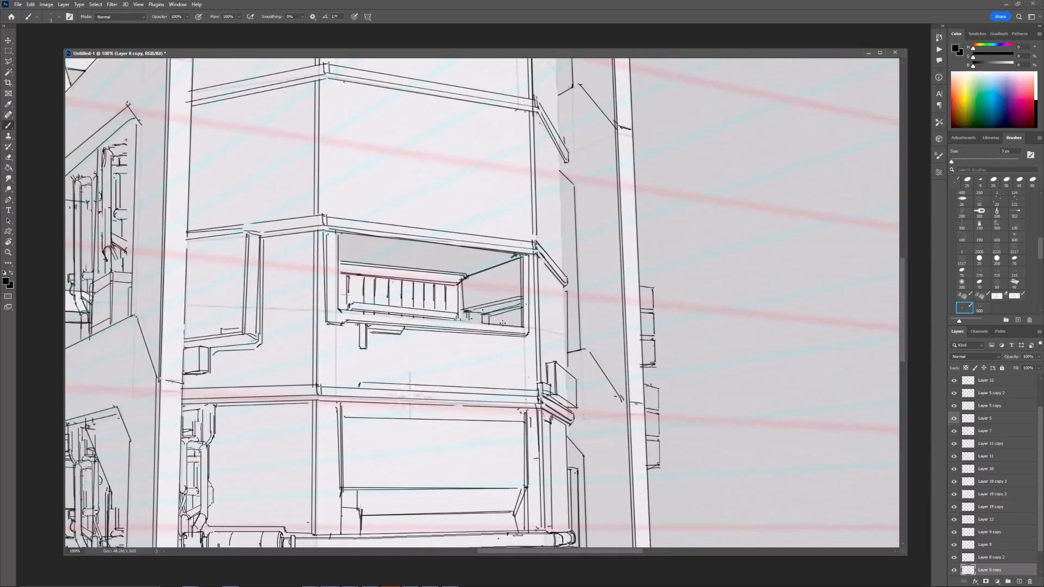
pyautogui.hotkey('ctrl', '-')
pyautogui.hotkey('ctrl', '-')
pyautogui.hotkey('ctrl', '-')
pyautogui.hotkey('ctrl', '-')
pyautogui.hotkey('ctrl', '+')
pyautogui.hotkey('ctrl', '+')
pyautogui.hotkey('ctrl', '+')
pyautogui.hotkey('ctrl', '+')
pyautogui.hotkey('ctrl', '-')
pyautogui.hotkey('ctrl', '-')
pyautogui.hotkey('ctrl', '-')
pyautogui.hotkey('ctrl', '+')
pyautogui.hotkey('ctrl', '+')
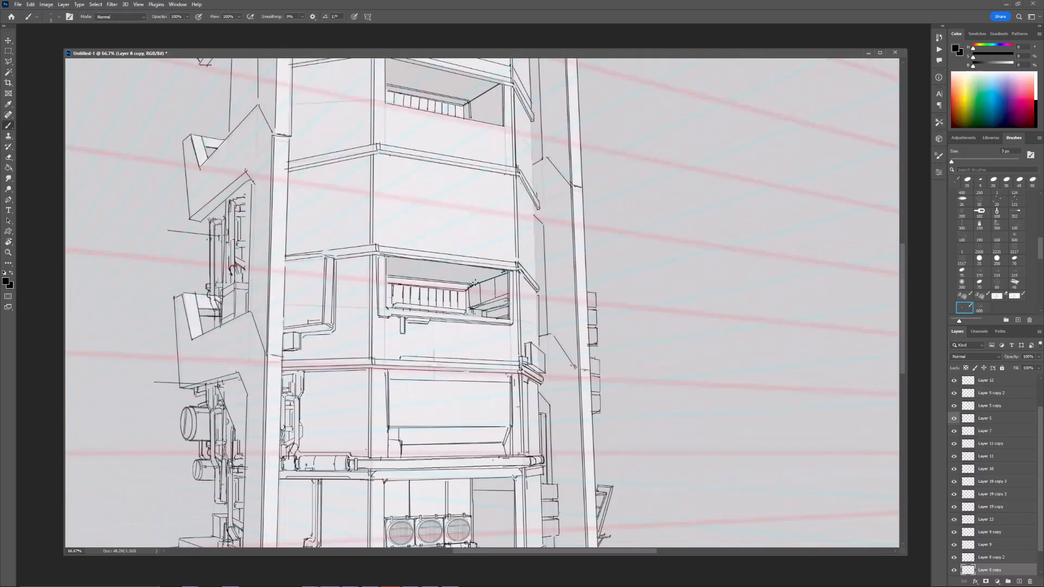
# Step: Flip the canvas horizontally to judge the tower in mirror view
pyautogui.hotkey('ctrl', '-')
pyautogui.moveTo(624, 230); pyautogui.dragTo(629, 215)
pyautogui.hotkey('ctrl', 'shift', 'h')
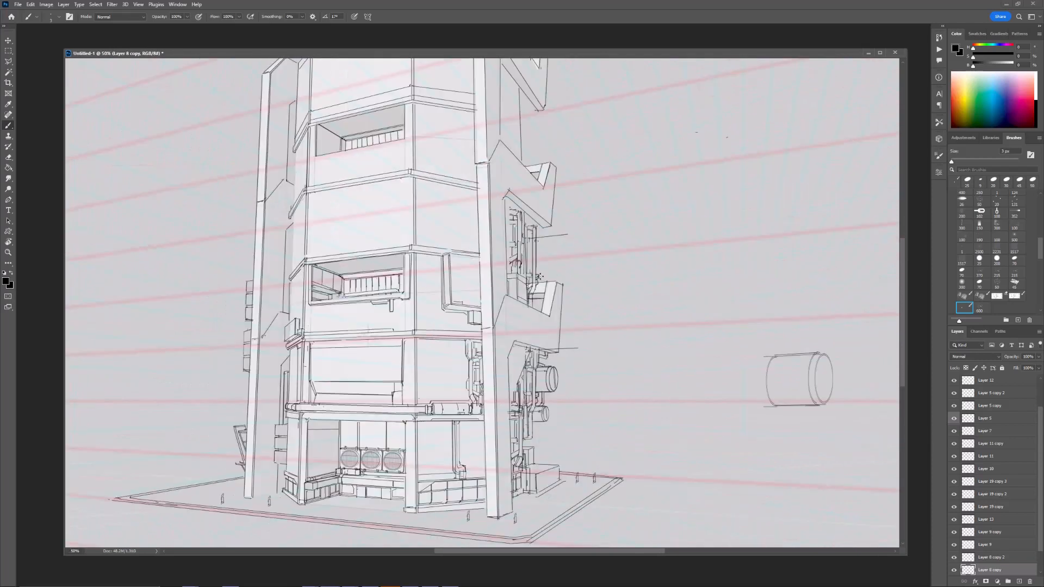
pyautogui.moveTo(546, 271); pyautogui.dragTo(609, 308)
pyautogui.moveTo(398, 468); pyautogui.dragTo(412, 430)
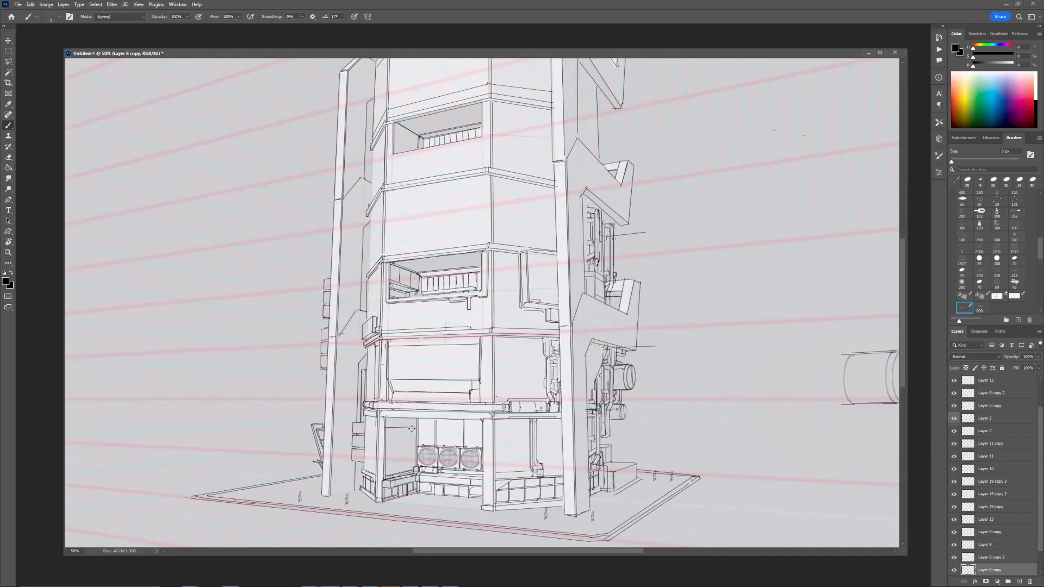
# Step: Add a new empty layer above the Layer 8 copy layer and switch to the Eraser
pyautogui.click(1019, 582)
pyautogui.press('e')
pyautogui.hotkey('ctrl', '+')
pyautogui.moveTo(615, 290); pyautogui.dragTo(659, 214)
pyautogui.hotkey('ctrl', '-')
pyautogui.hotkey('ctrl', '-')
pyautogui.moveTo(470, 239); pyautogui.dragTo(466, 303)
pyautogui.hotkey('ctrl', '+')
pyautogui.hotkey('ctrl', '+')
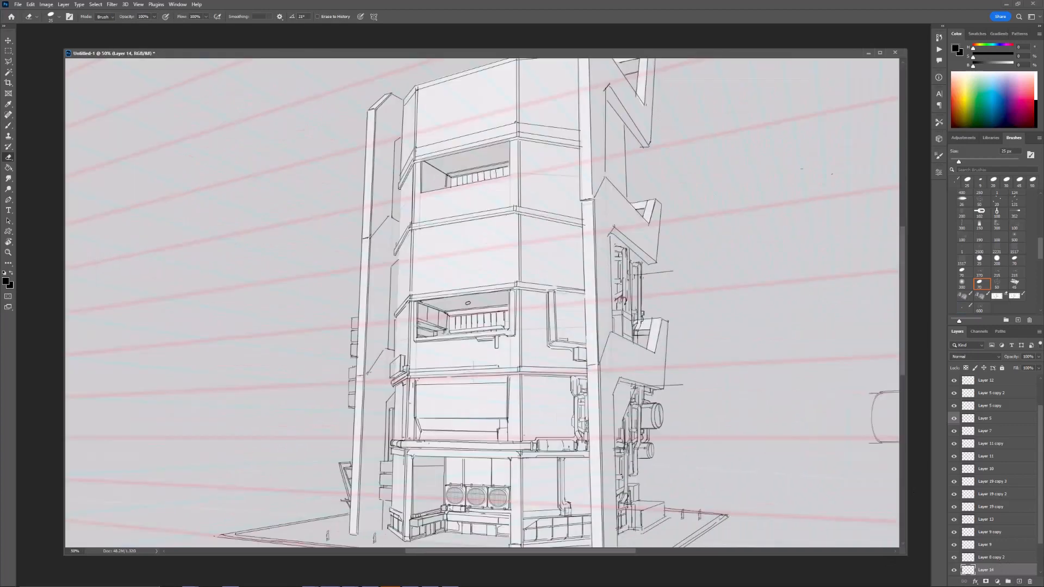
# Step: Hide Layer 5 and the Layer 19 copy layer holding the loose cylinder sketch
pyautogui.hotkey('alt', ']')
pyautogui.hotkey('ctrl', '-')
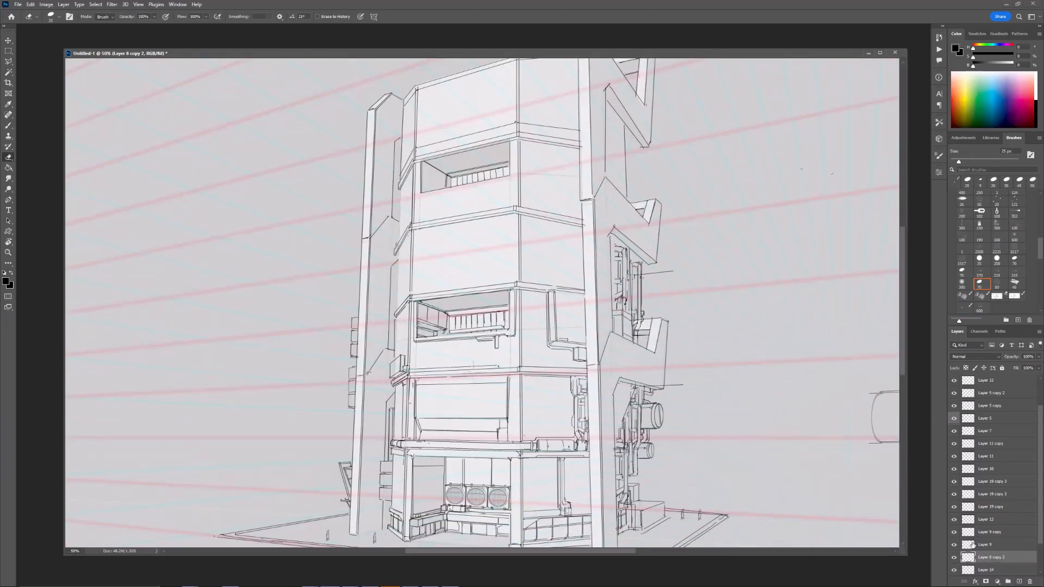
pyautogui.moveTo(815, 426); pyautogui.dragTo(589, 420)
pyautogui.click(954, 418)
pyautogui.hotkey('ctrl', '+')
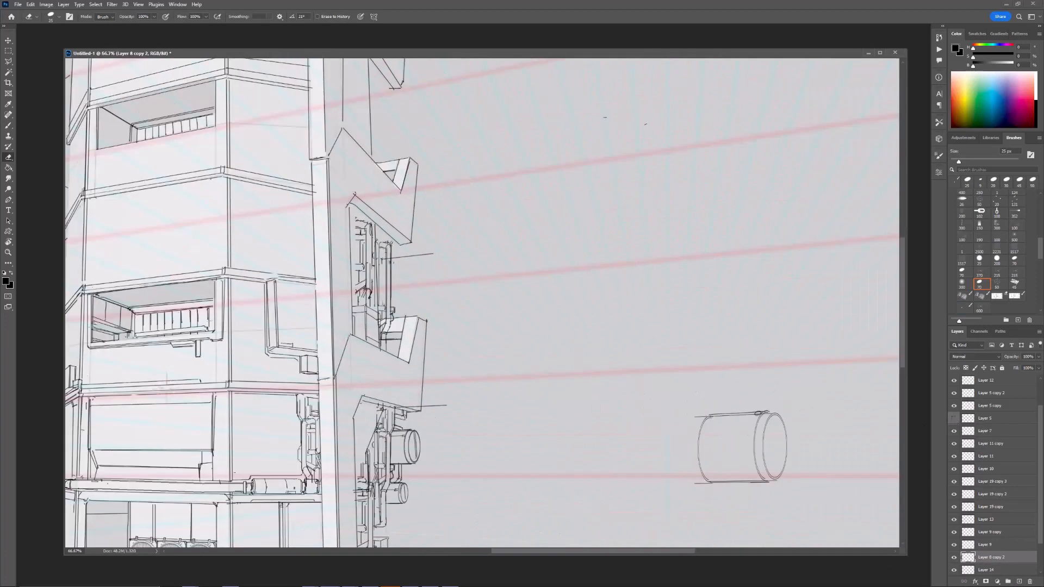
pyautogui.click(982, 506)
pyautogui.rightClick(976, 506)
pyautogui.click(981, 501)
pyautogui.hotkey('ctrl', '-')
pyautogui.moveTo(1001, 506); pyautogui.dragTo(1006, 428)
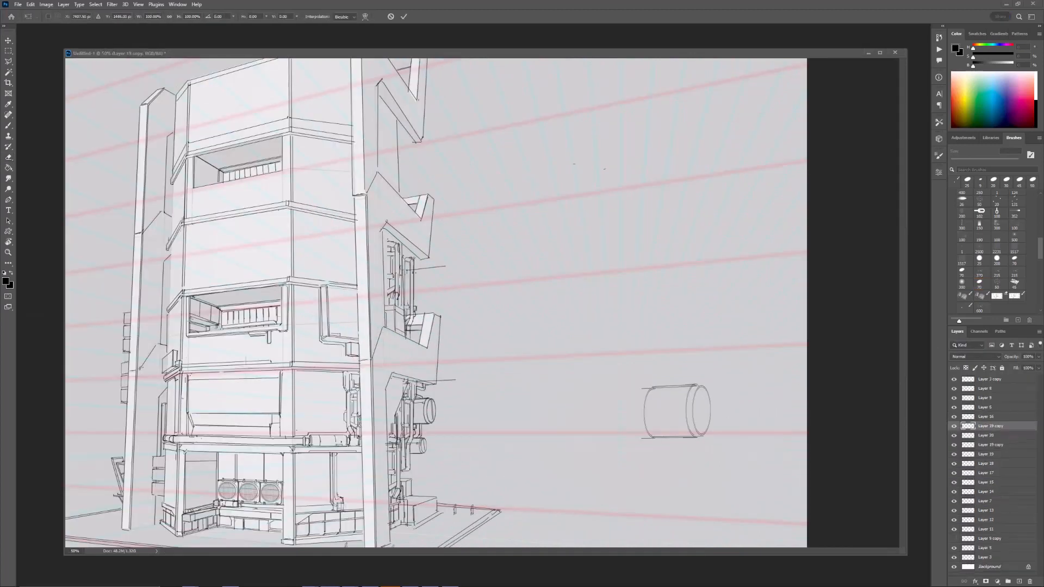
pyautogui.click(955, 427)
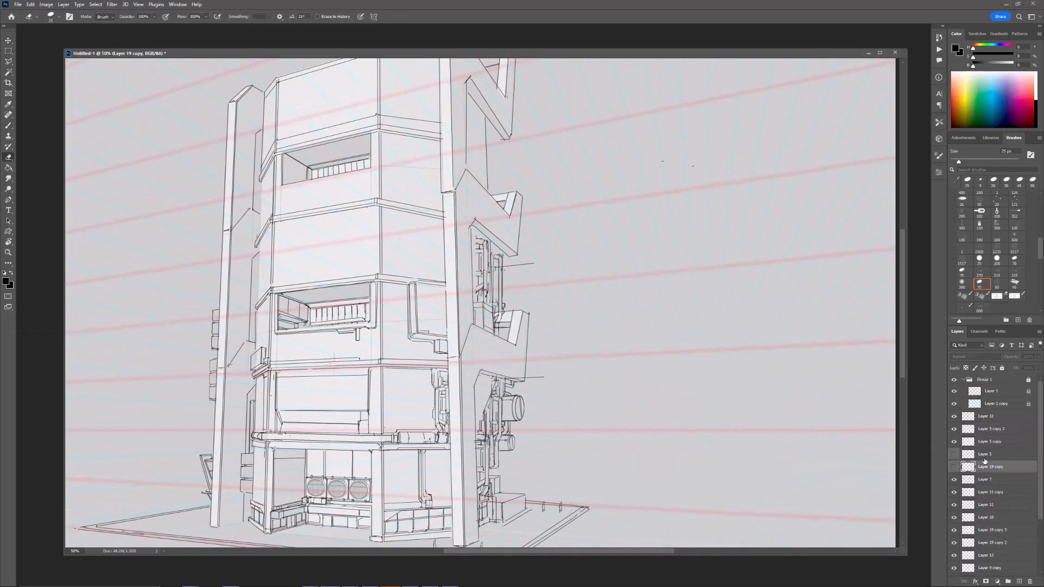
# Step: Merge the visible line layers into Layer 12 and move the hidden Layer 5 and Layer 19 copy out of Group 1
pyautogui.doubleClick(986, 454)
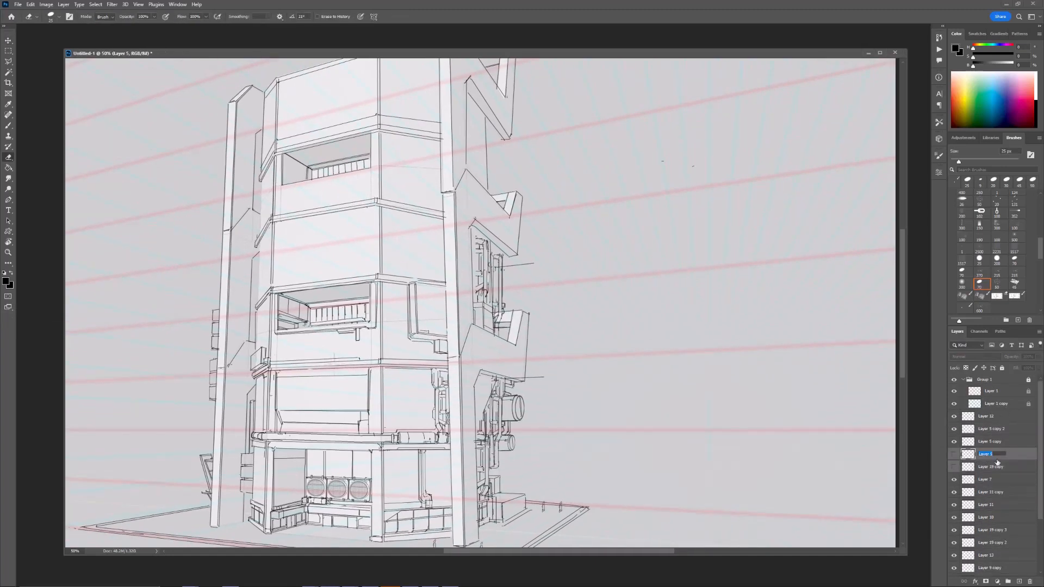
pyautogui.press('Return')
pyautogui.moveTo(998, 464); pyautogui.dragTo(977, 416)
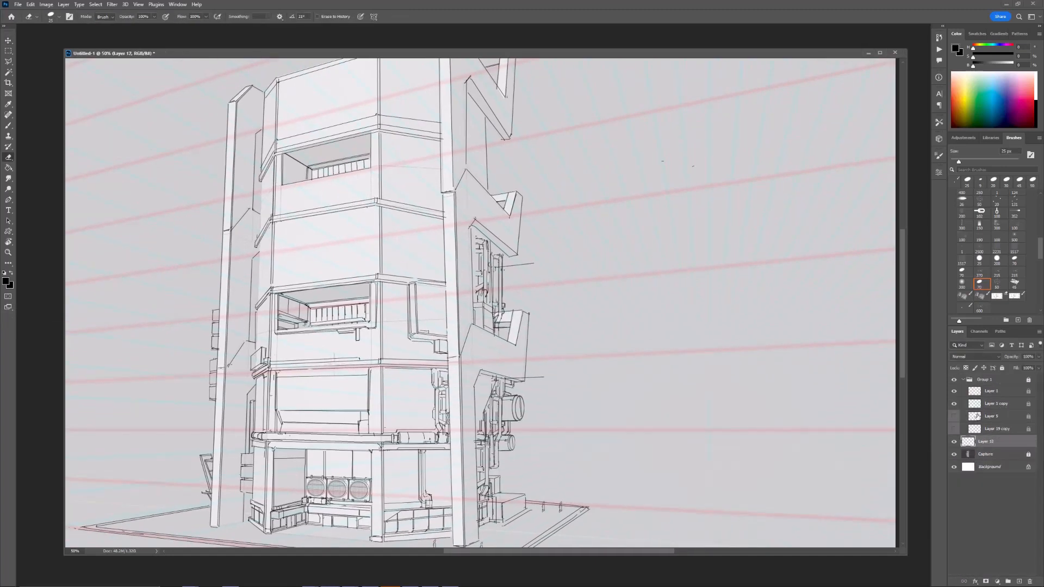
pyautogui.click(977, 417)
pyautogui.keyDown('shift'); pyautogui.click(991, 430); pyautogui.keyUp('shift')
pyautogui.moveTo(990, 430); pyautogui.dragTo(994, 437)
pyautogui.click(988, 442)
pyautogui.hotkey('ctrl', '-')
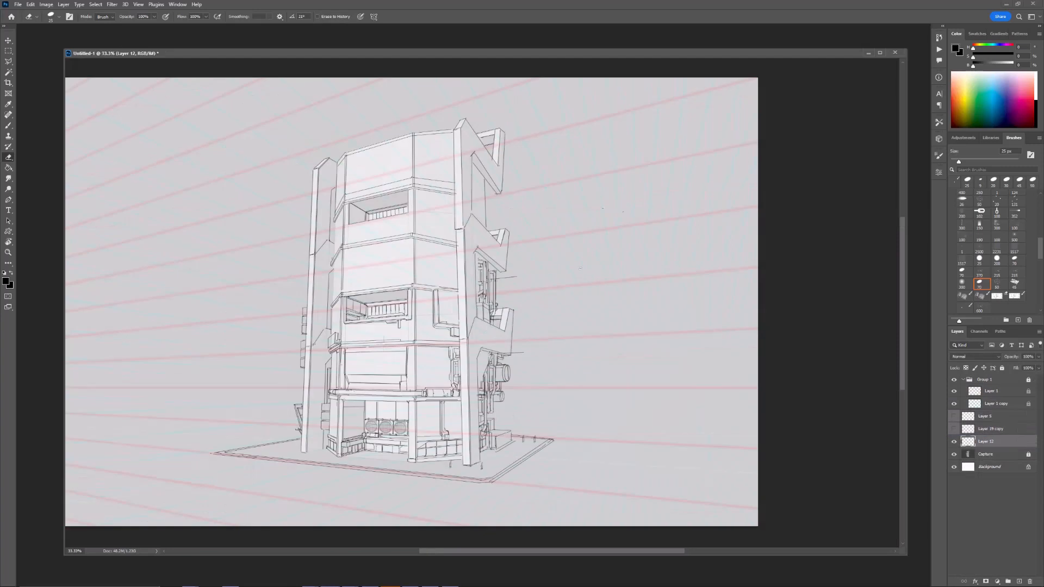
# Step: Select the lower balcony with the lasso, copy it to a new layer and move the copy up over the upper balcony
pyautogui.moveTo(566, 268); pyautogui.dragTo(573, 275)
pyautogui.moveTo(424, 280); pyautogui.dragTo(467, 281)
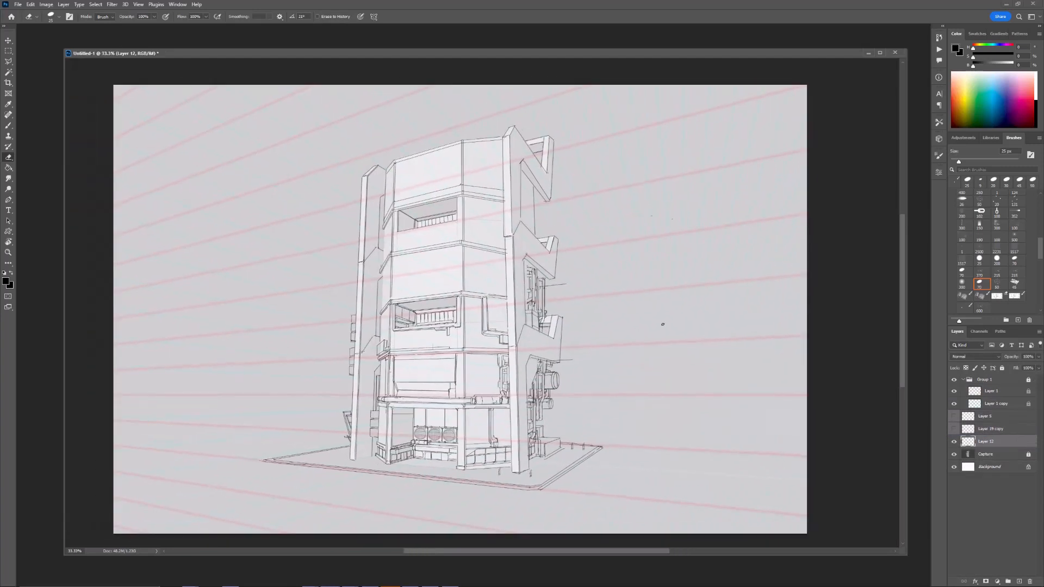
pyautogui.hotkey('ctrl', '+')
pyautogui.press('l')
pyautogui.click(452, 290)
pyautogui.doubleClick(351, 356)
pyautogui.hotkey('ctrl', 'j')
pyautogui.hotkey('ctrl', 't')
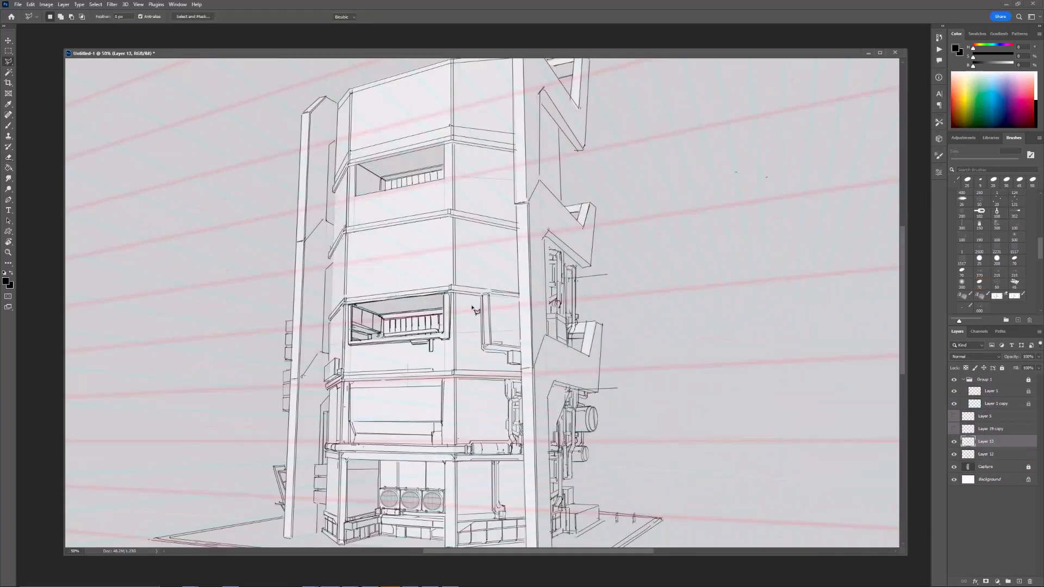
pyautogui.moveTo(426, 322)
pyautogui.mouseDown()
pyautogui.moveTo(429, 175)
pyautogui.moveTo(441, 305)
pyautogui.mouseUp()
pyautogui.press('Return')
# Step: Outline the upper balcony's opening inside the copied frame with the lasso and delete the overlapping lines there
pyautogui.hotkey('ctrl', '+')
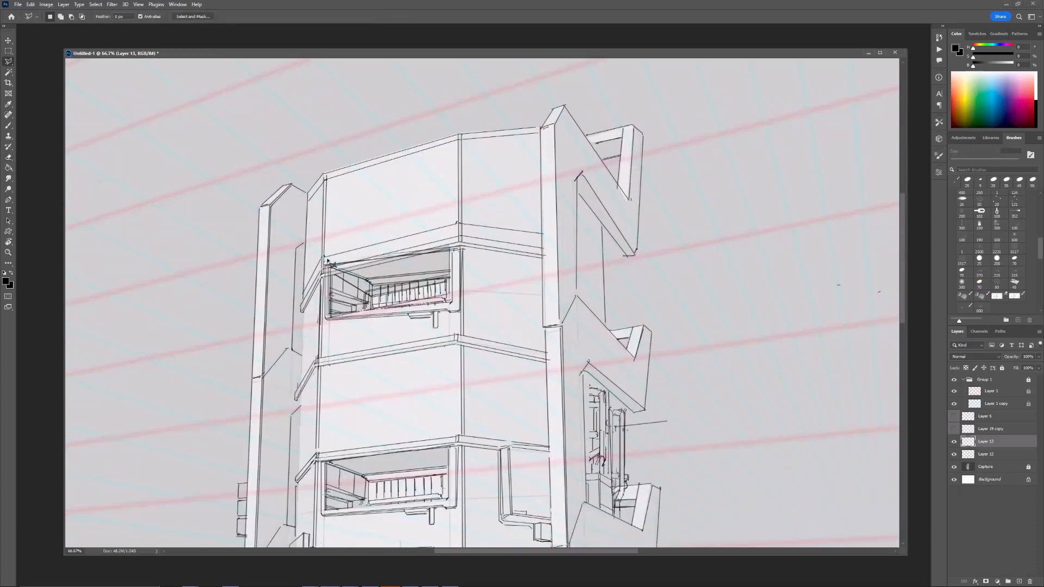
pyautogui.click(330, 317)
pyautogui.click(457, 300)
pyautogui.click(456, 248)
pyautogui.click(328, 261)
pyautogui.press('Delete')
# Step: Distort the copied balcony so its frame fits the perspective of the upper floor's opening, and apply the transform
pyautogui.hotkey('ctrl', '-')
pyautogui.hotkey('ctrl', '-')
pyautogui.hotkey('ctrl', '+')
pyautogui.hotkey('ctrl', 't')
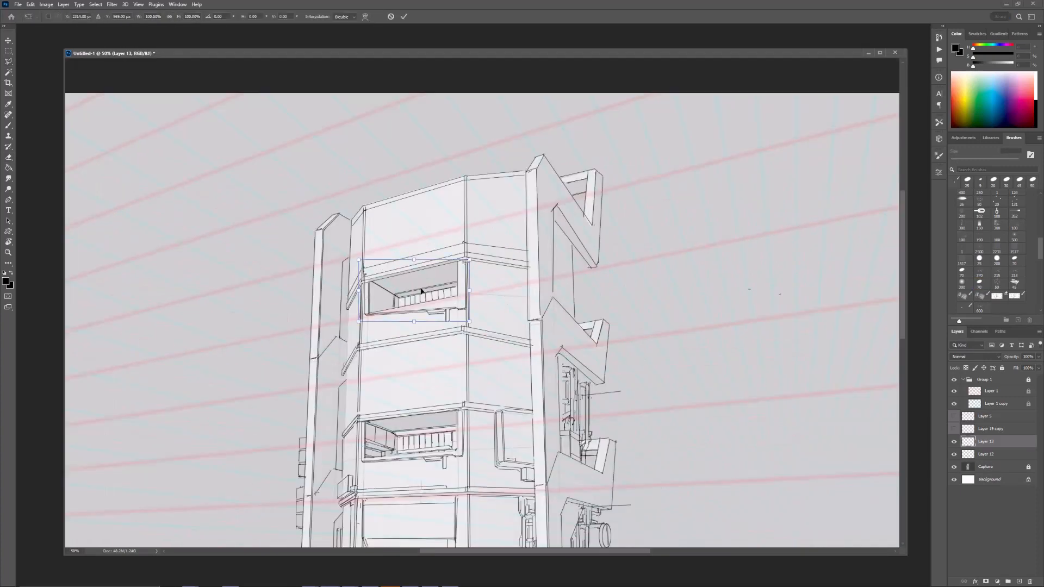
pyautogui.rightClick(410, 289)
pyautogui.click(425, 332)
pyautogui.moveTo(469, 291); pyautogui.dragTo(466, 285)
pyautogui.moveTo(359, 290); pyautogui.dragTo(362, 296)
pyautogui.moveTo(411, 262); pyautogui.dragTo(411, 260)
pyautogui.moveTo(466, 284); pyautogui.dragTo(466, 282)
pyautogui.press('Return')
pyautogui.hotkey('ctrl', '-')
pyautogui.moveTo(621, 304); pyautogui.dragTo(631, 270)
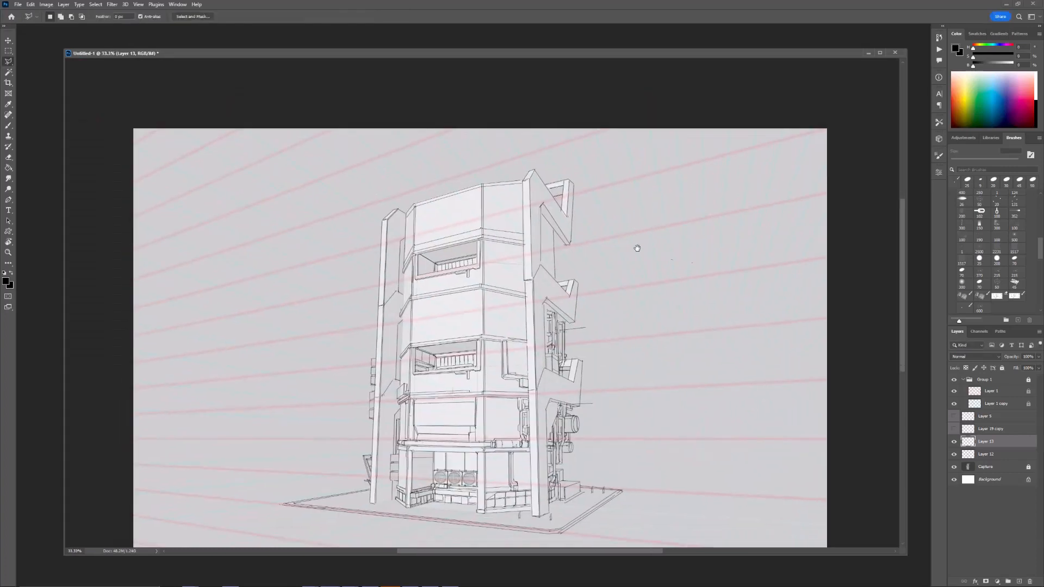
# Step: Add a new layer above the balcony copy and make Layer 12 the active layer for line edits
pyautogui.press('b')
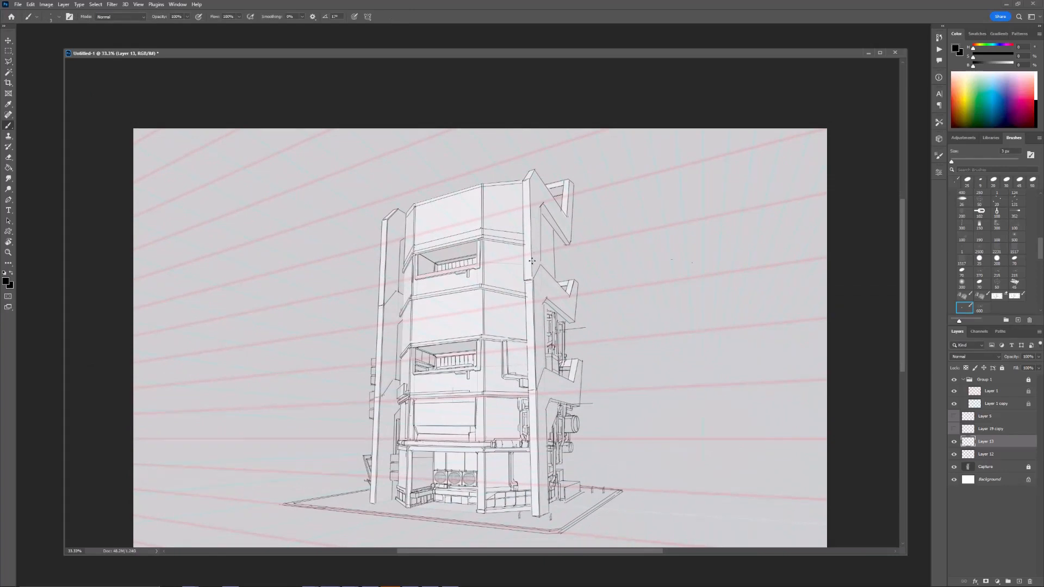
pyautogui.hotkey('ctrl', '+')
pyautogui.click(1020, 582)
pyautogui.press('e')
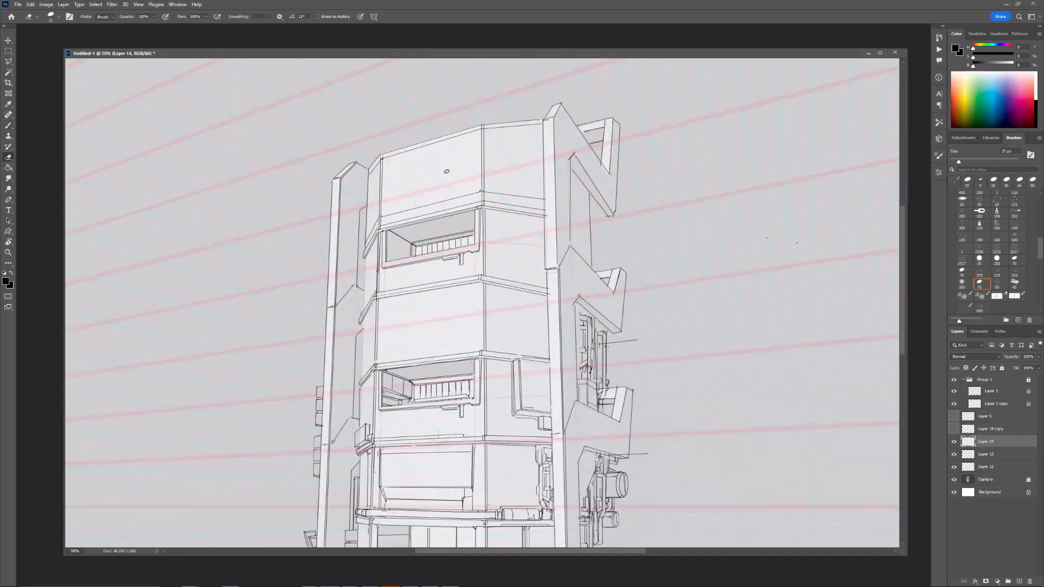
pyautogui.moveTo(448, 171); pyautogui.dragTo(464, 224)
pyautogui.hotkey('ctrl', '+')
pyautogui.moveTo(393, 258); pyautogui.dragTo(405, 214)
pyautogui.press('v')
pyautogui.click(380, 330)
pyautogui.press('e')
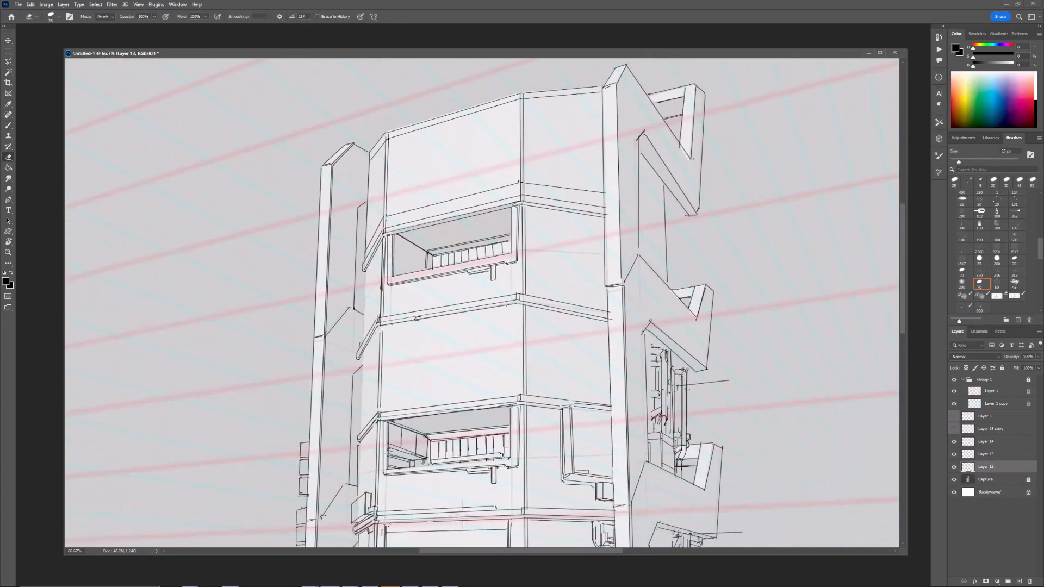
# Step: Draw straight underside edges below the ledge between the two balconies, across the tower's front and right faces
pyautogui.press('b')
pyautogui.click(522, 314)
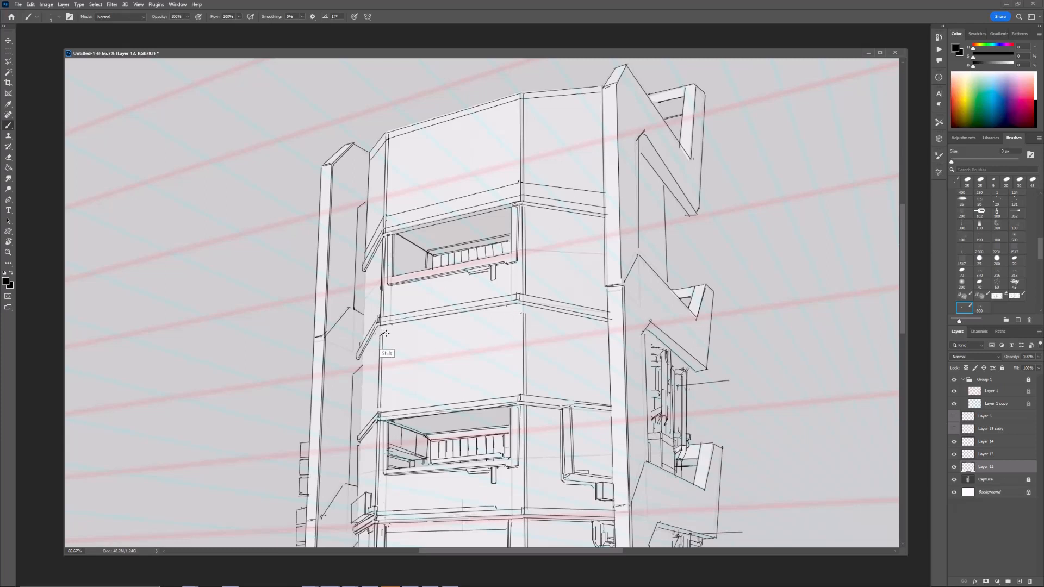
pyautogui.keyDown('shift'); pyautogui.click(382, 335); pyautogui.keyUp('shift')
pyautogui.click(524, 314)
pyautogui.keyDown('shift'); pyautogui.click(608, 328); pyautogui.keyUp('shift')
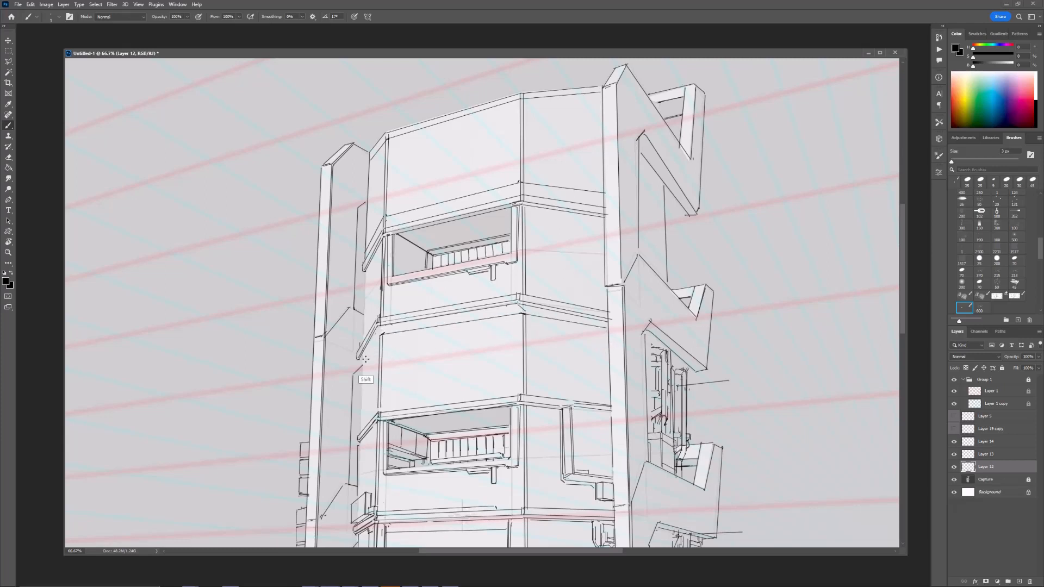
pyautogui.hotkey('ctrl', '-')
pyautogui.hotkey('ctrl', '-')
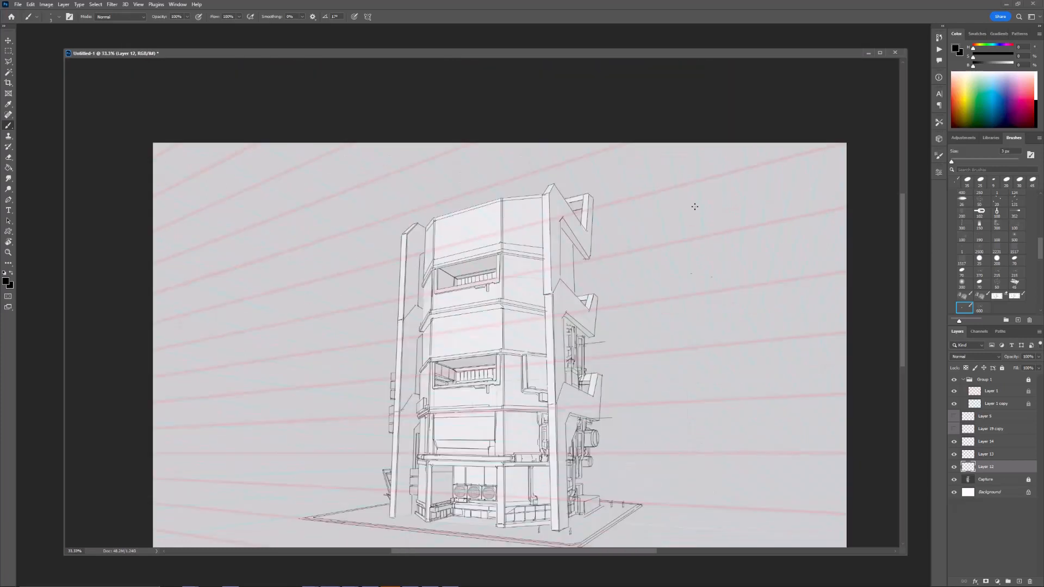
# Step: Extend the middle ledge's underside line around the left corner and across the front face, checking Layer 12's visibility
pyautogui.keyDown('alt'); pyautogui.scroll(2, 419, 217); pyautogui.keyUp('alt')
pyautogui.press('e')
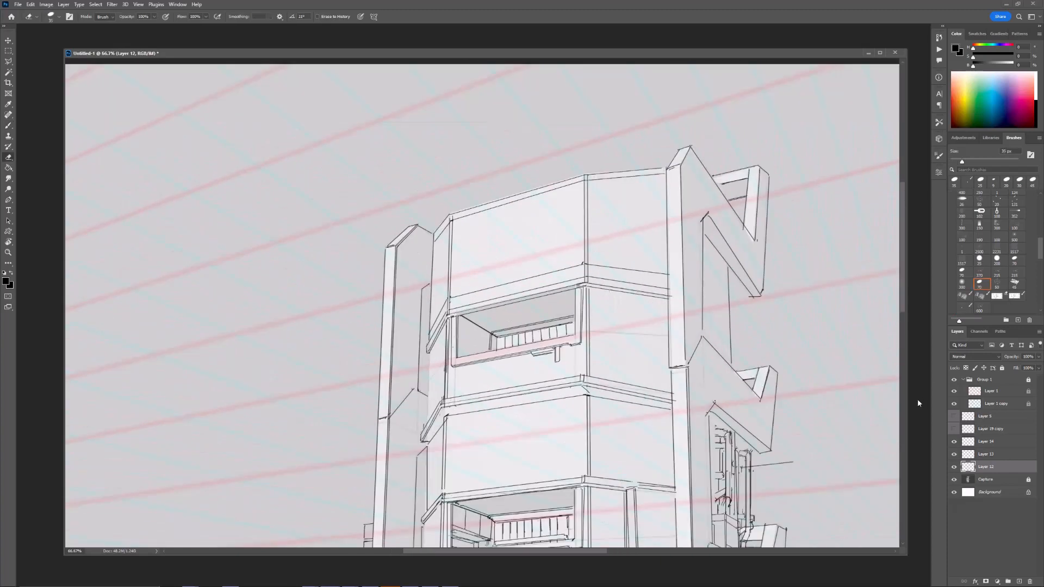
pyautogui.hotkey('ctrl', '-')
pyautogui.hotkey('ctrl', '-')
pyautogui.moveTo(678, 333); pyautogui.dragTo(674, 301)
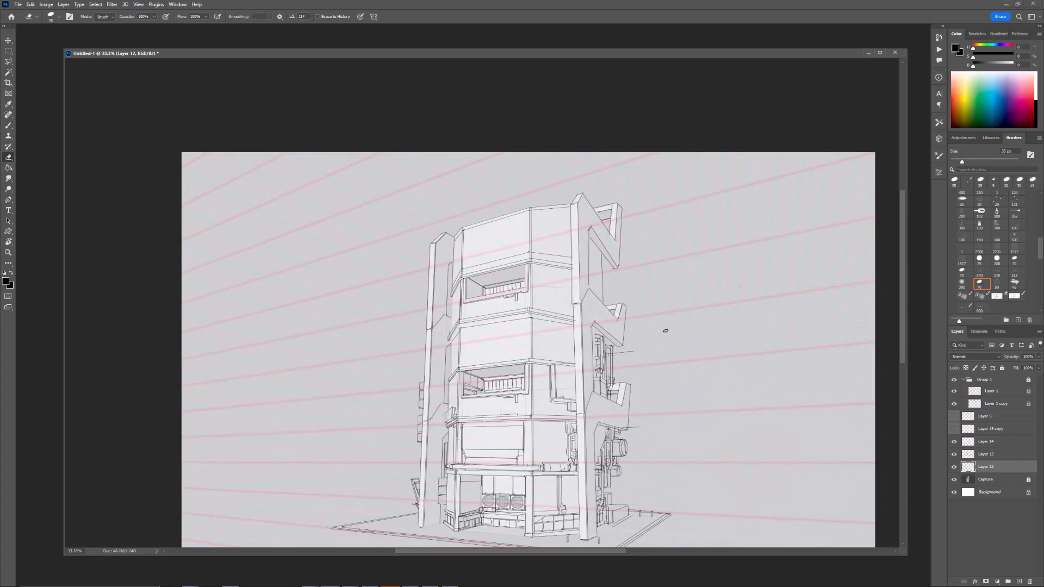
pyautogui.hotkey('ctrl', '+')
pyautogui.hotkey('ctrl', '+')
pyautogui.moveTo(462, 306)
pyautogui.mouseDown()
pyautogui.moveTo(470, 322)
pyautogui.moveTo(462, 360)
pyautogui.mouseUp()
pyautogui.press('b')
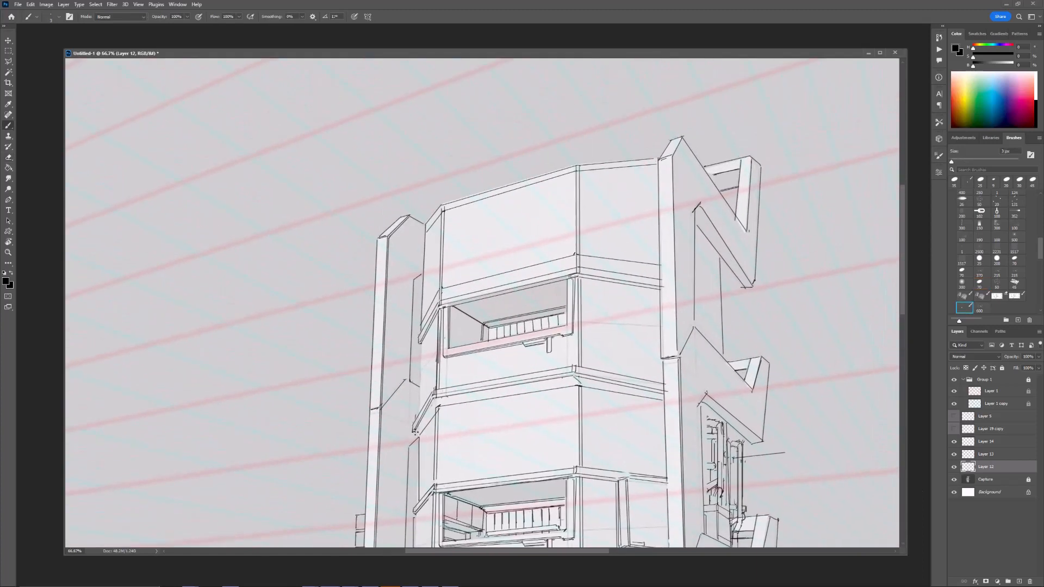
pyautogui.click(420, 434)
pyautogui.keyDown('shift'); pyautogui.click(437, 408); pyautogui.keyUp('shift')
pyautogui.keyDown('shift'); pyautogui.click(580, 386); pyautogui.keyUp('shift')
pyautogui.moveTo(600, 307); pyautogui.dragTo(604, 326)
pyautogui.click(954, 466)
pyautogui.click(954, 467)
# Step: Lasso the ledge above the upper balcony on Layer 12, enlarge it slightly outward, shift it up and left, and deselect
pyautogui.hotkey('ctrl', '+')
pyautogui.press('l')
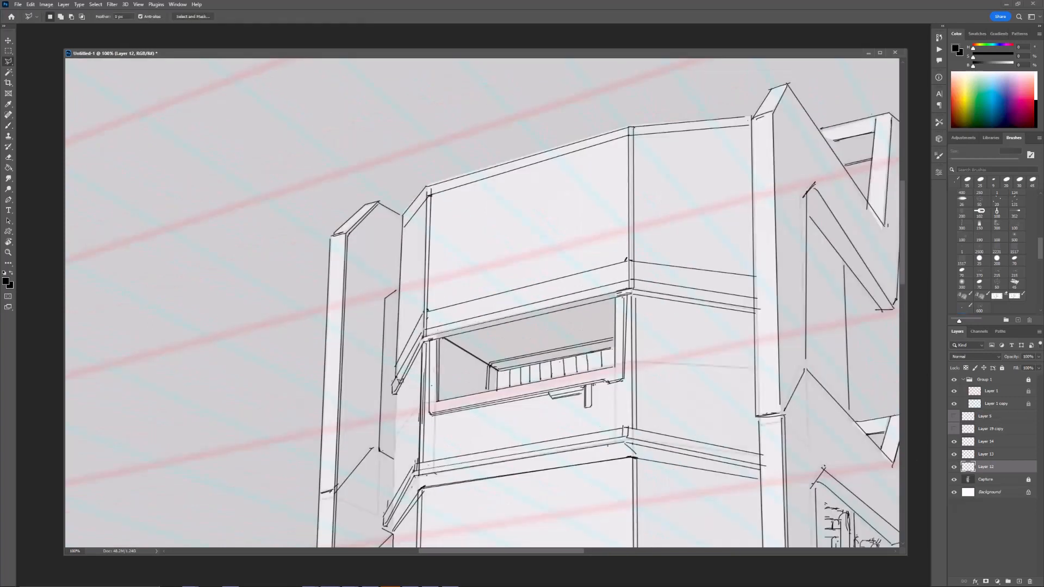
pyautogui.click(394, 410)
pyautogui.click(426, 339)
pyautogui.click(631, 297)
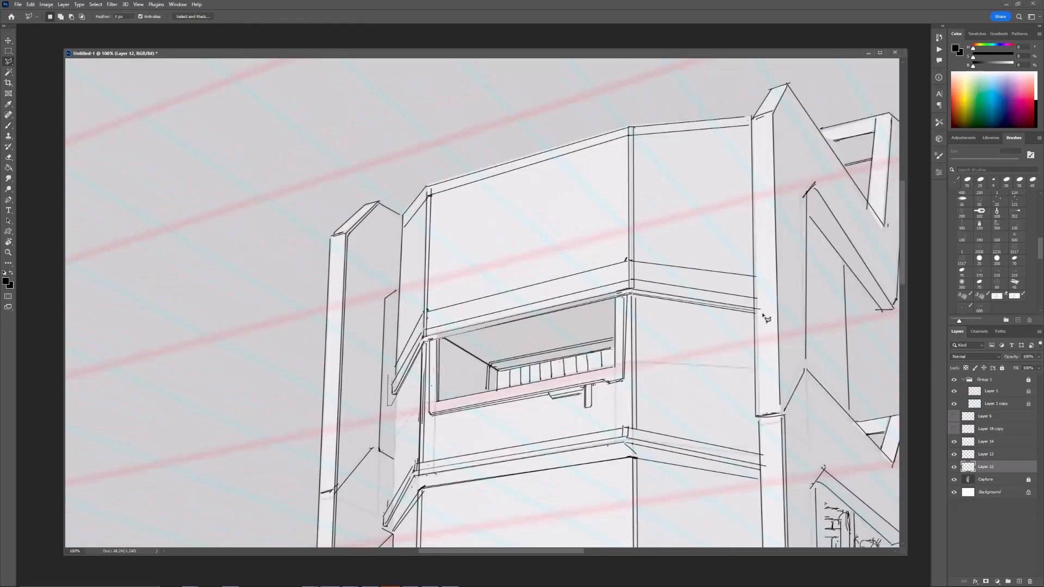
pyautogui.click(757, 311)
pyautogui.click(753, 246)
pyautogui.click(612, 255)
pyautogui.click(423, 309)
pyautogui.click(392, 407)
pyautogui.hotkey('ctrl', 't')
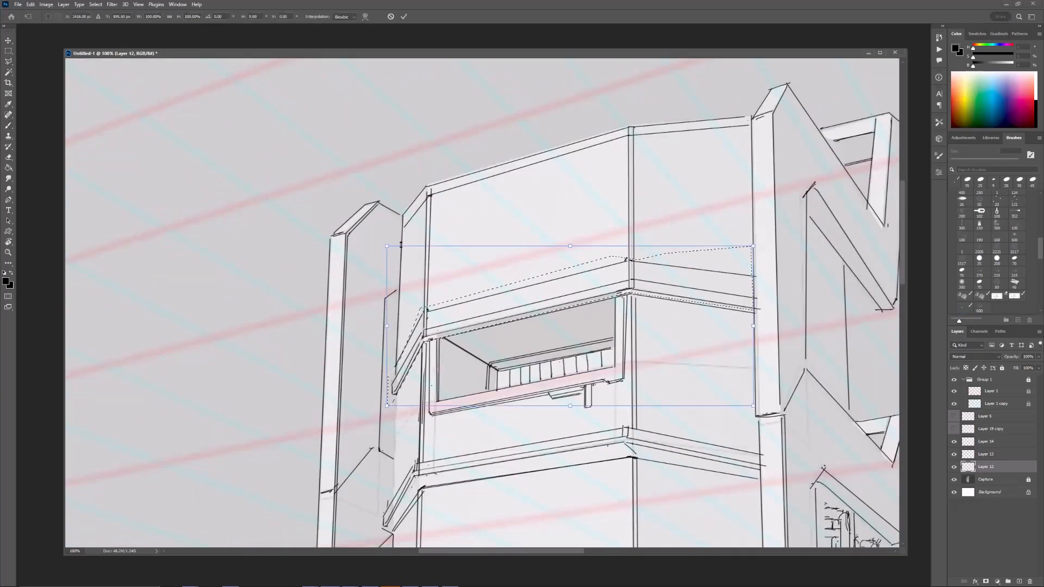
pyautogui.moveTo(388, 246)
pyautogui.mouseDown()
pyautogui.moveTo(366, 235)
pyautogui.moveTo(378, 243)
pyautogui.mouseUp()
pyautogui.moveTo(472, 297); pyautogui.dragTo(473, 294)
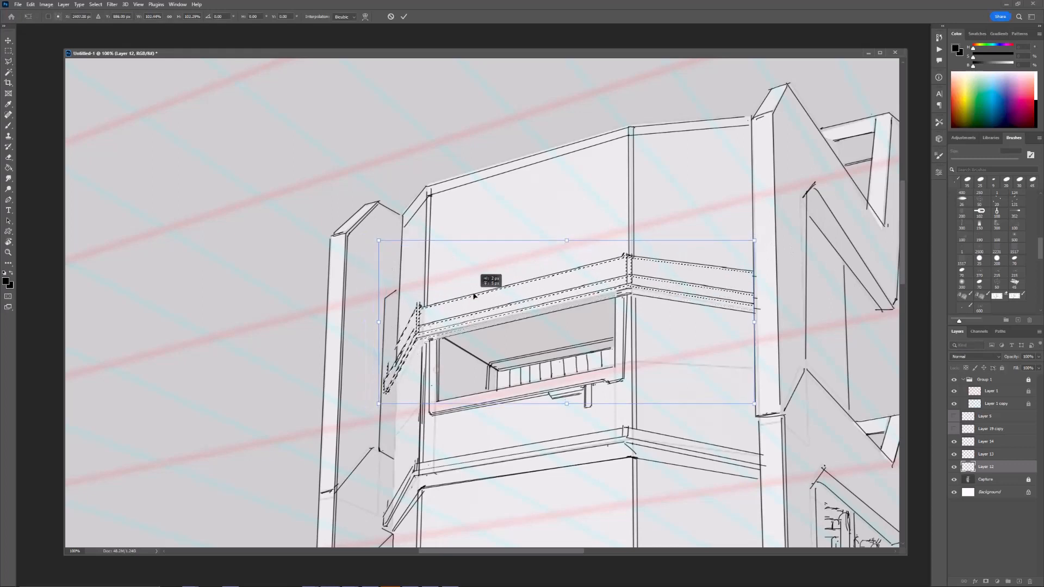
pyautogui.keyDown('alt'); pyautogui.scroll(-1, 474, 295); pyautogui.keyUp('alt')
pyautogui.moveTo(414, 261); pyautogui.dragTo(409, 259)
pyautogui.press('Return')
pyautogui.hotkey('ctrl', 'd')
# Step: Draw the wall edge beneath the upper ledge's left end and the slanted top edge of its parapet
pyautogui.press('e')
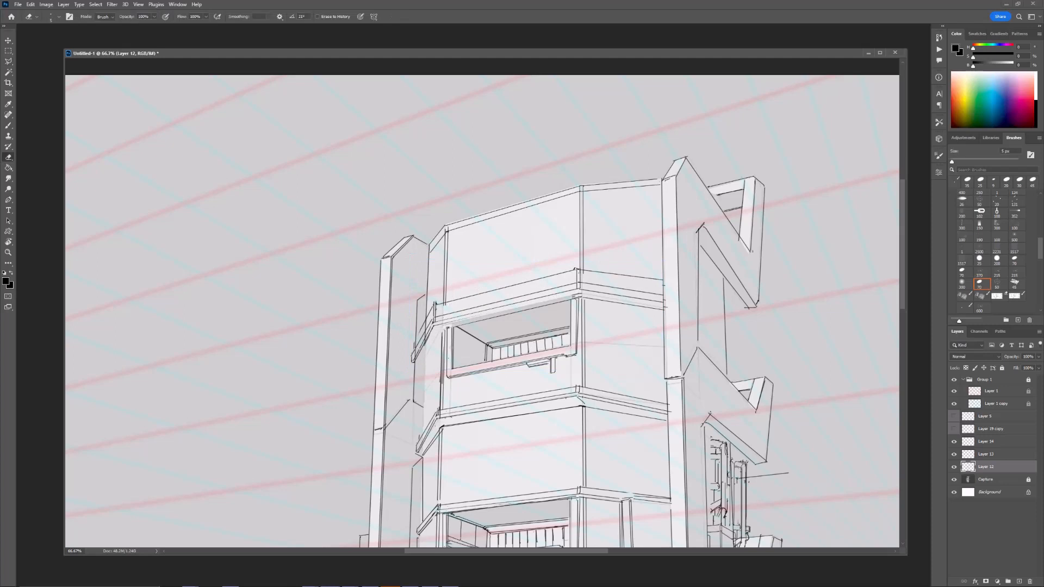
pyautogui.keyDown('alt'); pyautogui.scroll(1, 481, 302); pyautogui.keyUp('alt')
pyautogui.press('b')
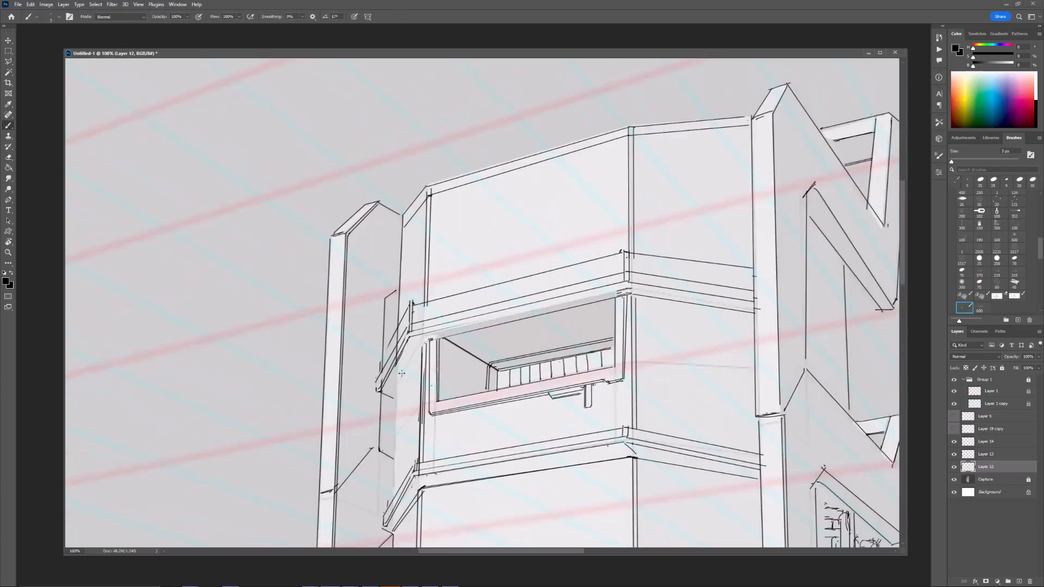
pyautogui.keyDown('shift'); pyautogui.click(397, 377); pyautogui.keyUp('shift')
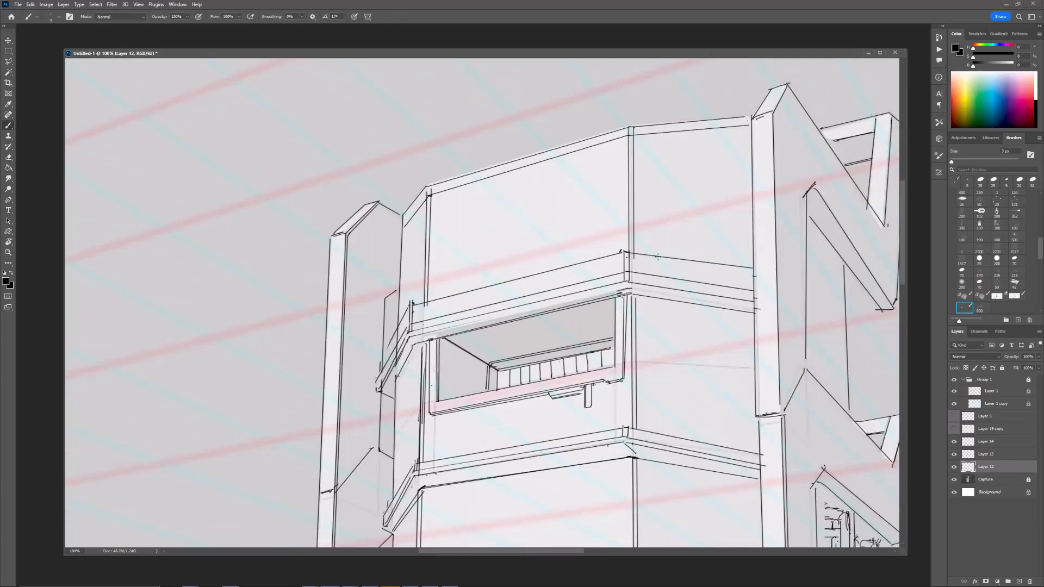
pyautogui.press('e')
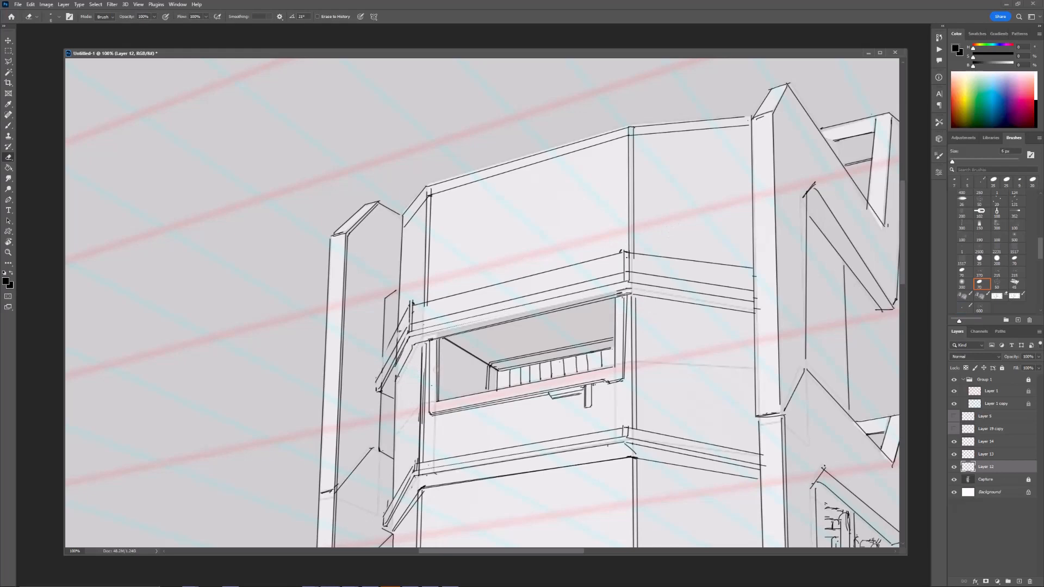
pyautogui.press('b')
pyautogui.click(378, 369)
pyautogui.keyDown('shift'); pyautogui.click(410, 306); pyautogui.keyUp('shift')
pyautogui.hotkey('ctrl', '-')
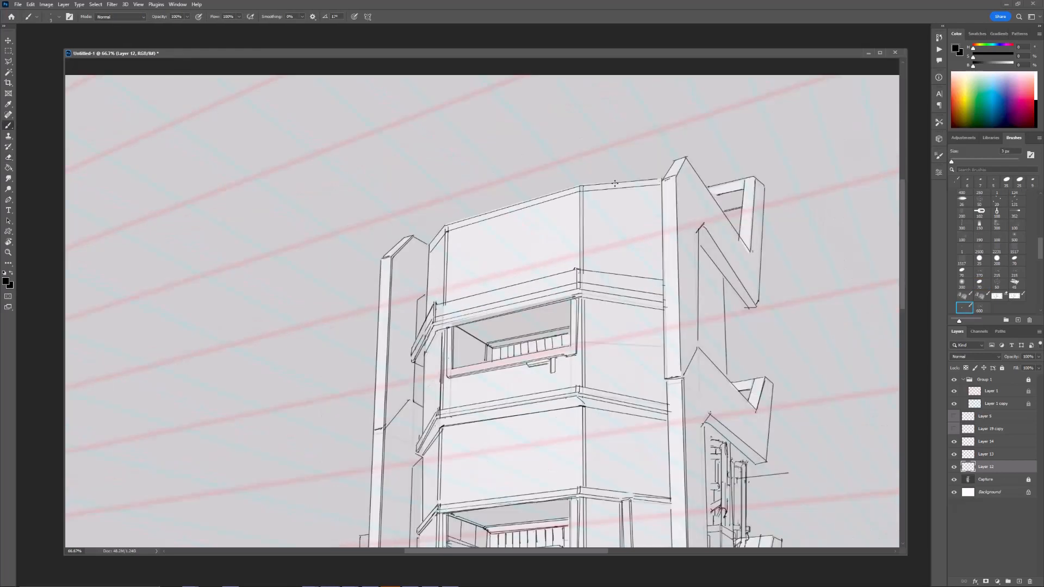
# Step: Try erasing the upper ledge's left corner and redrawing its slanted side as a thinner band of parallel edges
pyautogui.hotkey('ctrl', '+')
pyautogui.press('e')
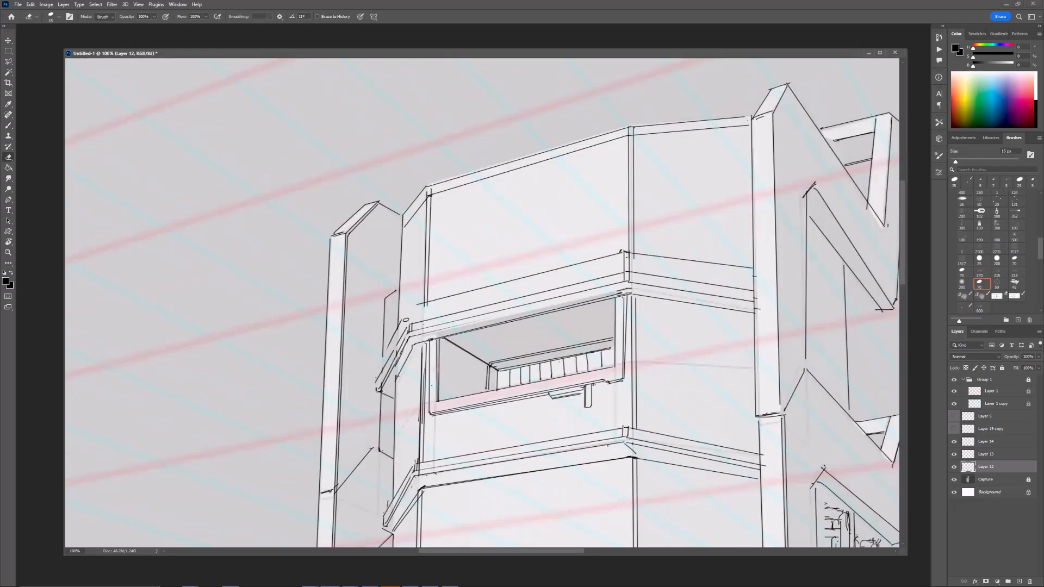
pyautogui.moveTo(397, 350); pyautogui.dragTo(381, 382)
pyautogui.press('b')
pyautogui.click(409, 325)
pyautogui.keyDown('shift'); pyautogui.click(376, 384); pyautogui.keyUp('shift')
pyautogui.click(412, 332)
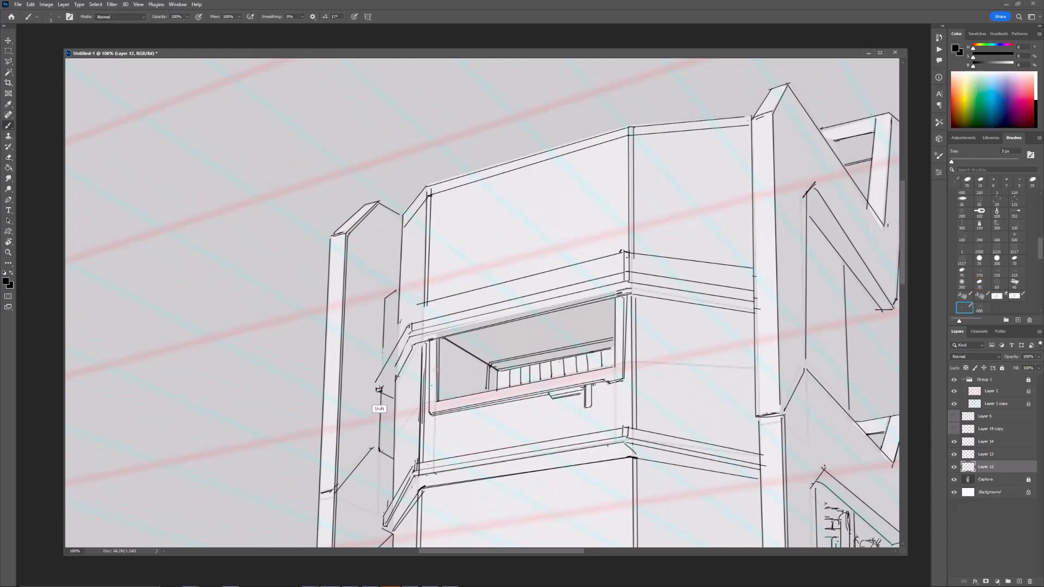
pyautogui.keyDown('shift'); pyautogui.click(378, 390); pyautogui.keyUp('shift')
pyautogui.click(411, 337)
pyautogui.keyDown('shift'); pyautogui.click(379, 390); pyautogui.keyUp('shift')
pyautogui.press('e')
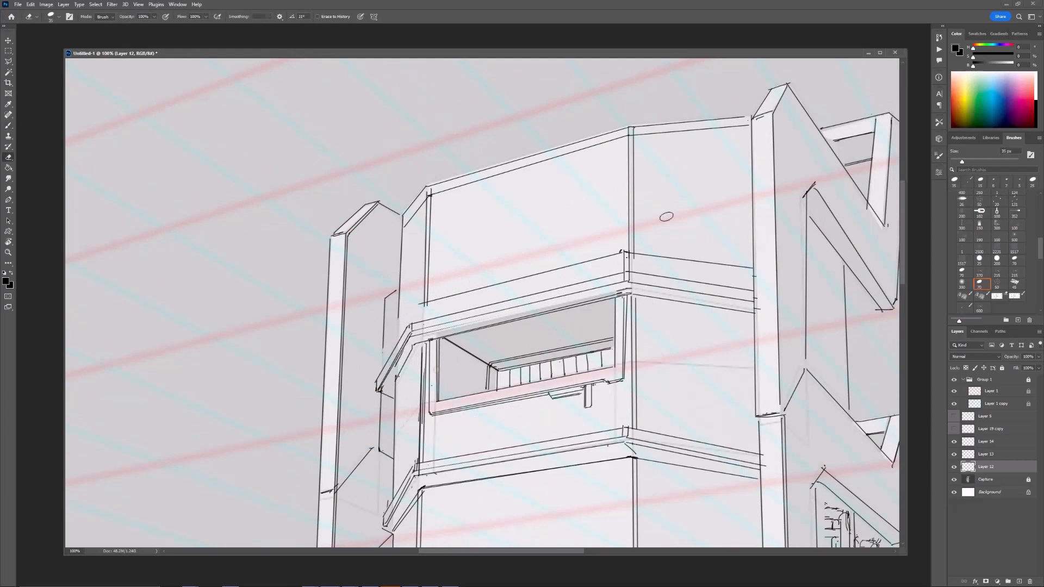
# Step: Flip the canvas horizontally and try erasing the parapet line above the upper balcony's ledge
pyautogui.hotkey('ctrl', '-')
pyautogui.hotkey('ctrl', '-')
pyautogui.hotkey('ctrl', 'shift', 'h')
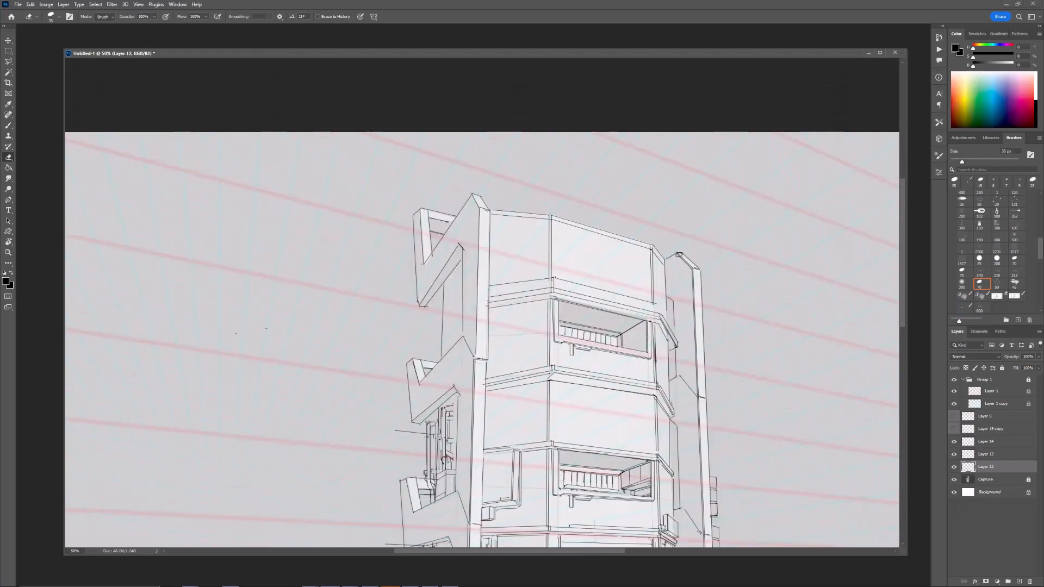
pyautogui.hotkey('ctrl', '+')
pyautogui.moveTo(679, 345)
pyautogui.mouseDown()
pyautogui.moveTo(651, 315)
pyautogui.moveTo(590, 333)
pyautogui.mouseUp()
pyautogui.click(328, 291)
pyautogui.keyDown('shift'); pyautogui.click(393, 283); pyautogui.keyUp('shift')
pyautogui.click(412, 282)
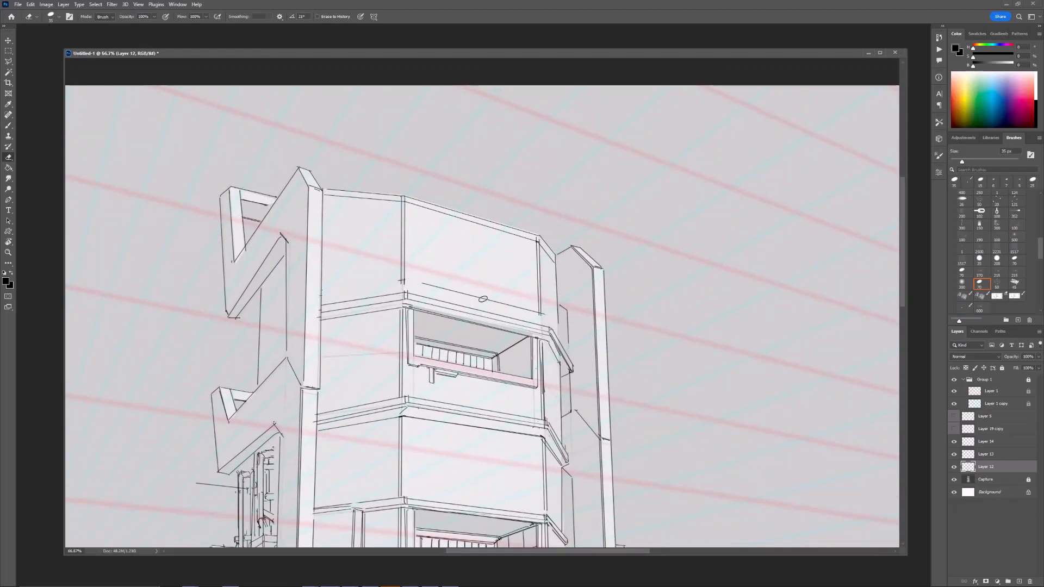
pyautogui.keyDown('shift'); pyautogui.click(532, 312); pyautogui.keyUp('shift')
# Step: Reduce the eraser size and redraw the upper ledge's top edge on the narrow face beside the tall fin
pyautogui.press('[')
pyautogui.press('[')
pyautogui.press('[')
pyautogui.press('[')
pyautogui.press('b')
pyautogui.click(323, 302)
pyautogui.keyDown('shift'); pyautogui.click(404, 293); pyautogui.keyUp('shift')
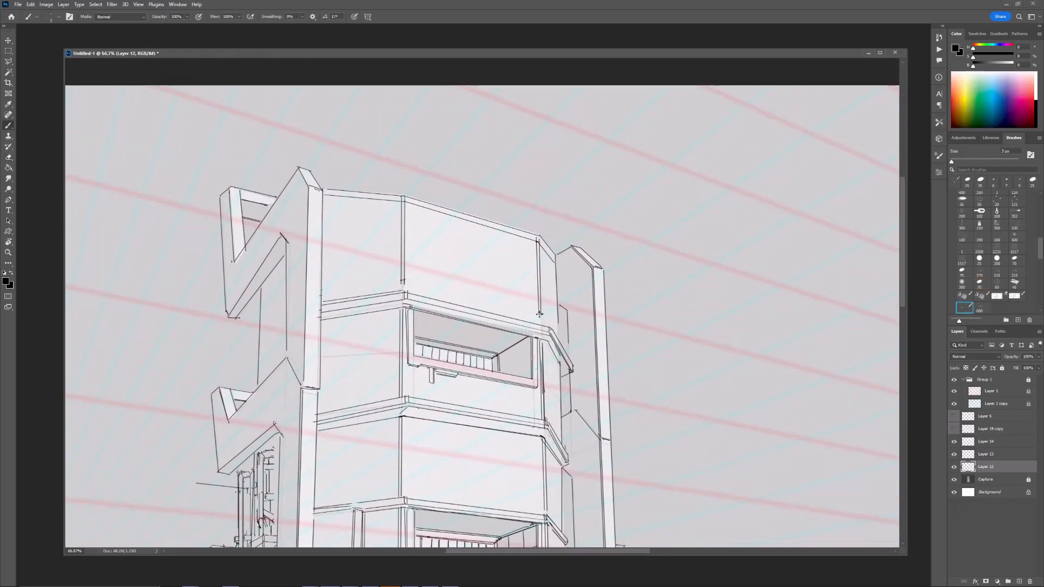
pyautogui.hotkey('ctrl', '-')
pyautogui.moveTo(558, 324); pyautogui.dragTo(490, 308)
pyautogui.hotkey('ctrl', '+')
pyautogui.hotkey('ctrl', '+')
pyautogui.press('e')
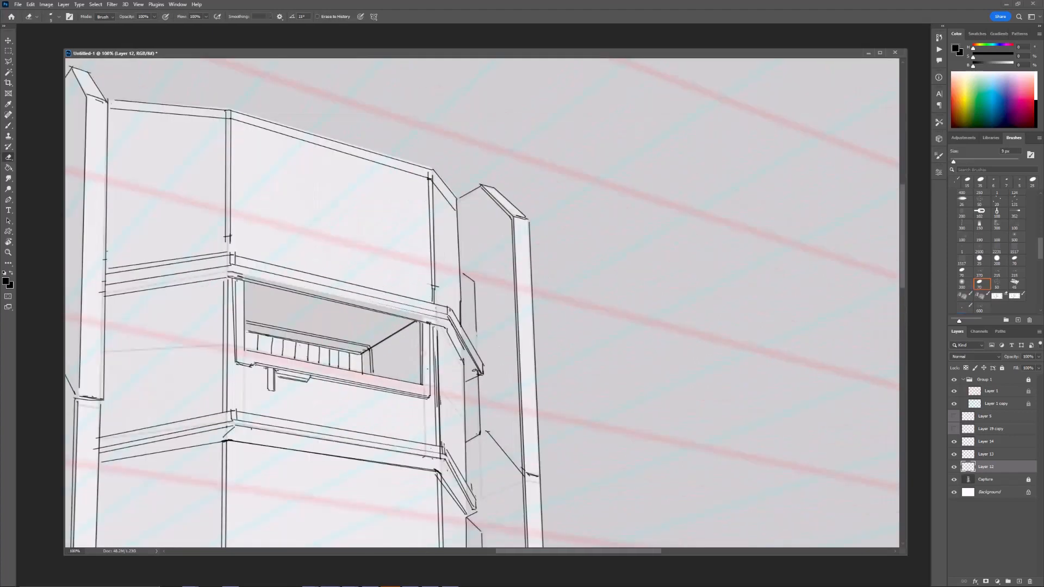
# Step: Review the flipped tower's upper ledge and overall proportions at several zoom levels
pyautogui.hotkey('ctrl', '-')
pyautogui.hotkey('ctrl', '-')
pyautogui.hotkey('ctrl', '+')
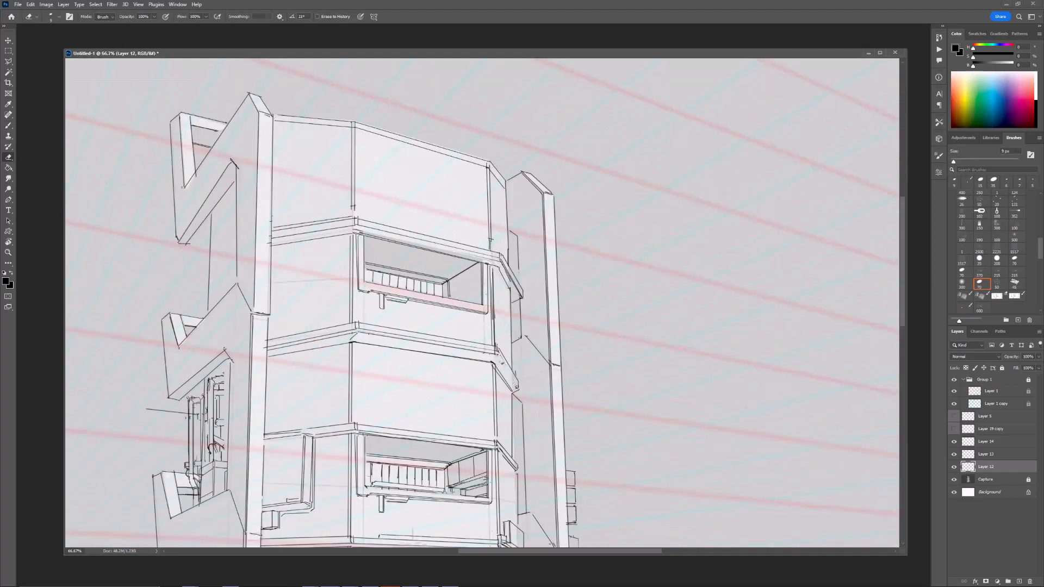
pyautogui.press('b')
pyautogui.press('e')
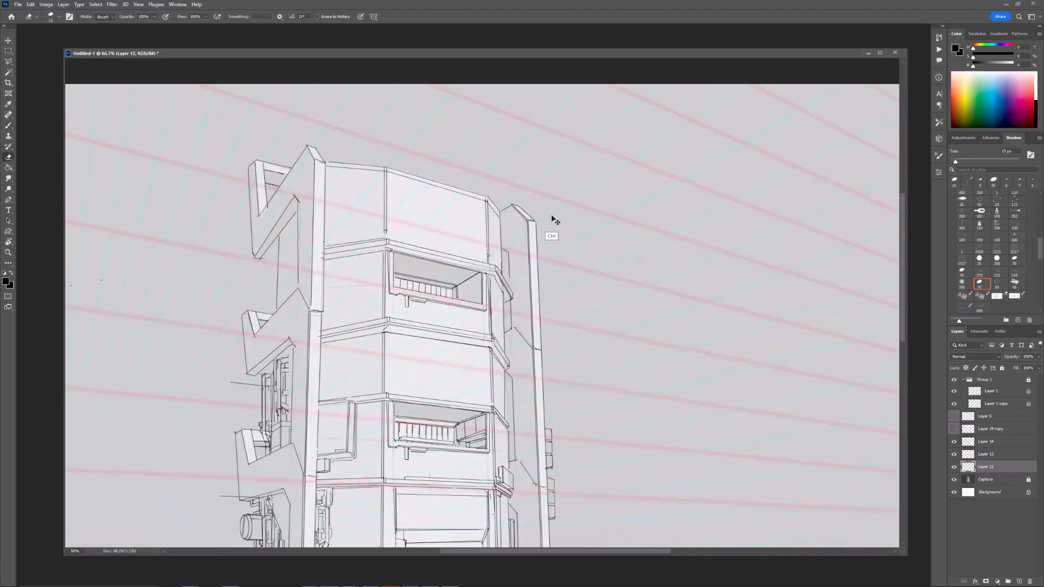
pyautogui.hotkey('ctrl', '-')
pyautogui.hotkey('ctrl', '-')
pyautogui.hotkey('ctrl', '-')
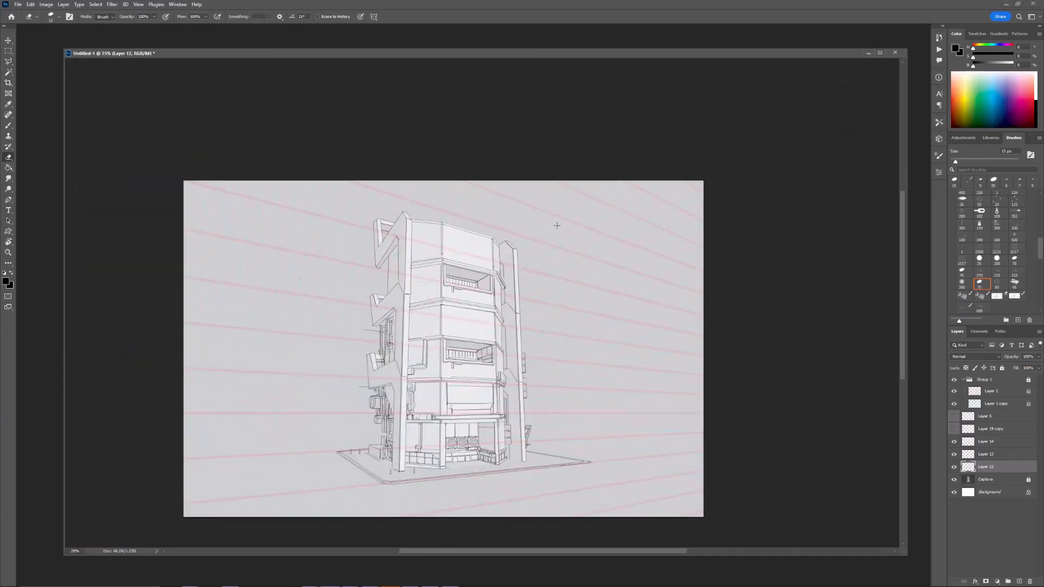
pyautogui.hotkey('ctrl', '+')
pyautogui.hotkey('ctrl', '+')
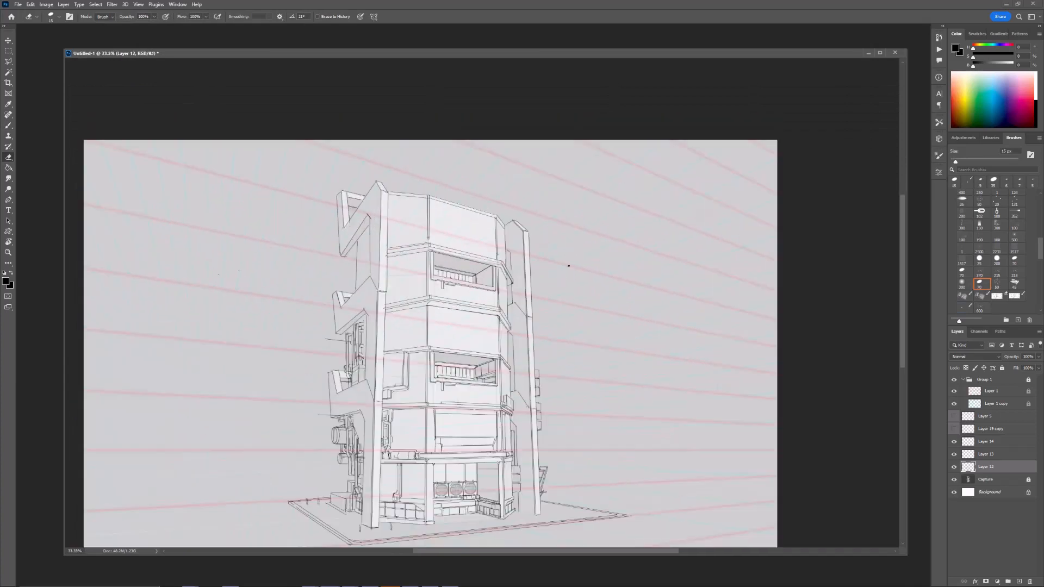
pyautogui.moveTo(604, 292); pyautogui.dragTo(587, 323)
pyautogui.hotkey('ctrl', '+')
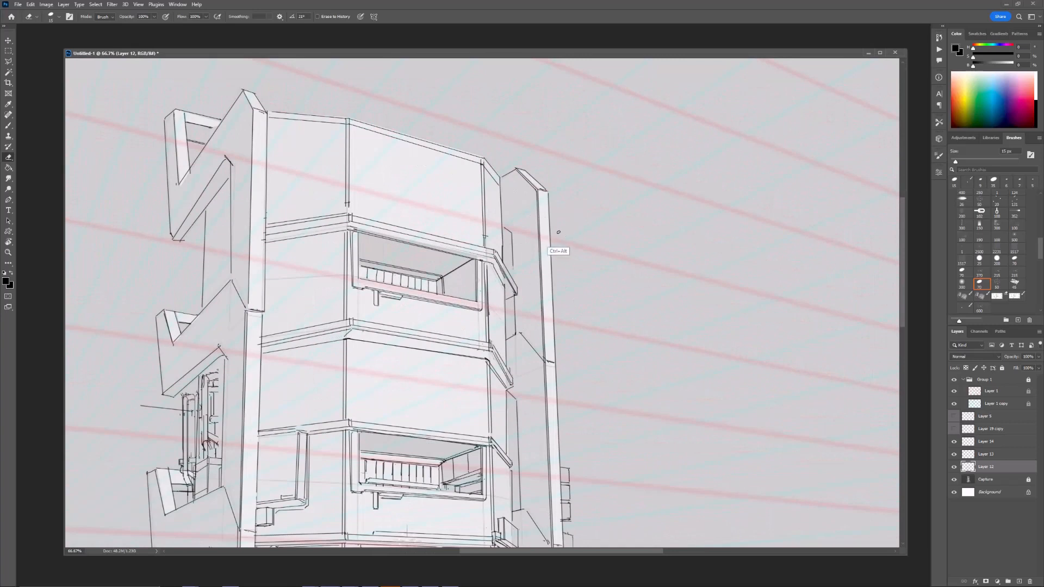
# Step: Undo the recent upper ledge edits and the canvas flip, bringing back the parapet lines
pyautogui.hotkey('ctrl', 'z')
pyautogui.hotkey('ctrl', 'z')
pyautogui.hotkey('ctrl', 'z')
pyautogui.hotkey('ctrl', 'z')
pyautogui.hotkey('ctrl', 'z')
pyautogui.hotkey('ctrl', 'z')
pyautogui.hotkey('ctrl', 'z')
pyautogui.hotkey('ctrl', 'z')
pyautogui.moveTo(464, 223)
pyautogui.mouseDown()
pyautogui.moveTo(556, 224)
pyautogui.moveTo(606, 239)
pyautogui.mouseUp()
pyautogui.hotkey('ctrl', 'z')
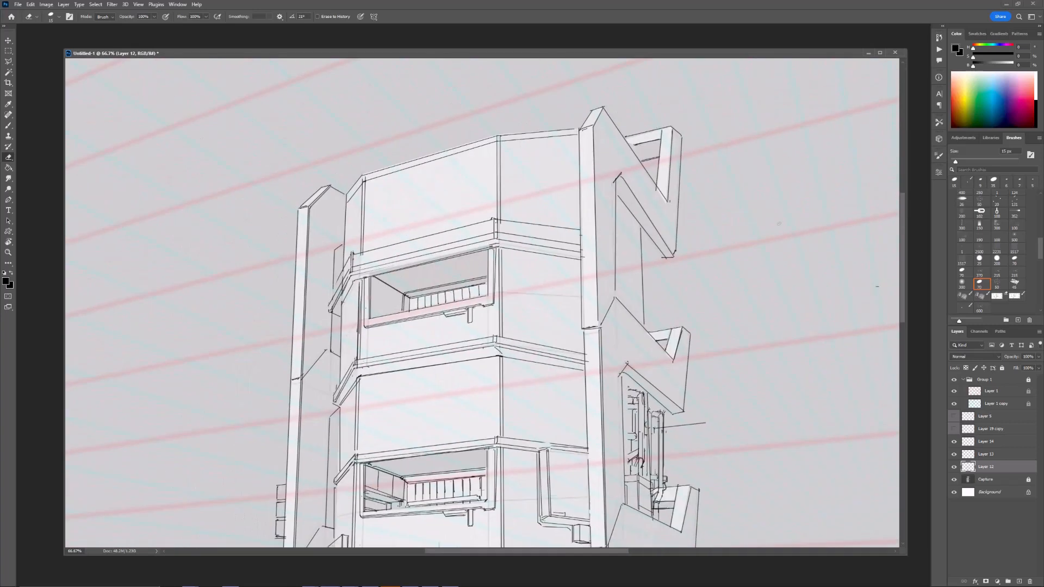
# Step: Redraw the slanted parapet edge of the upper balcony's ledge on the narrow face beside the tall fin
pyautogui.hotkey('ctrl', '-')
pyautogui.moveTo(759, 183); pyautogui.dragTo(778, 163)
pyautogui.hotkey('ctrl', '+')
pyautogui.hotkey('ctrl', '+')
pyautogui.moveTo(316, 228); pyautogui.dragTo(395, 299)
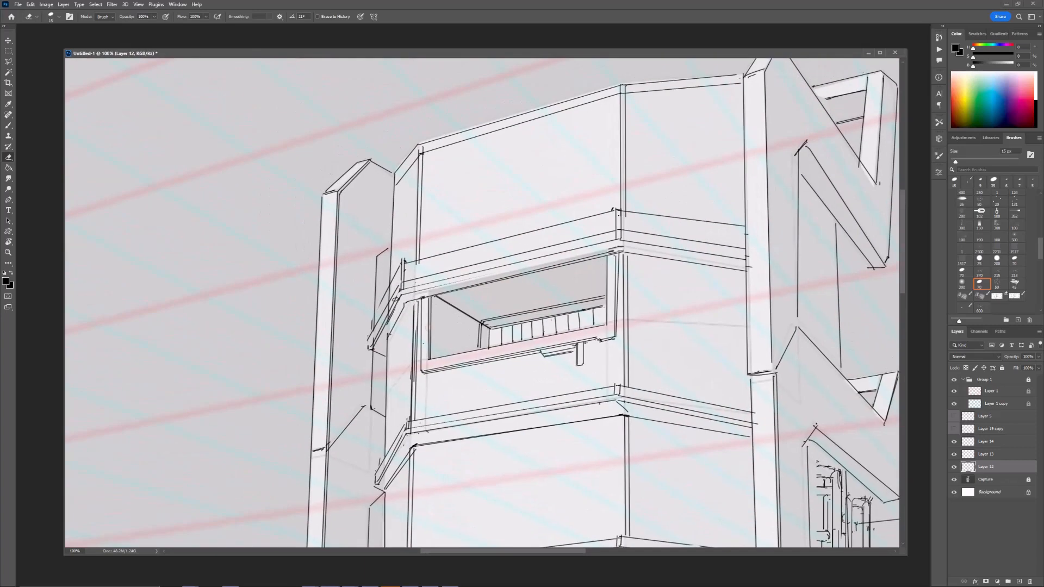
pyautogui.press('b')
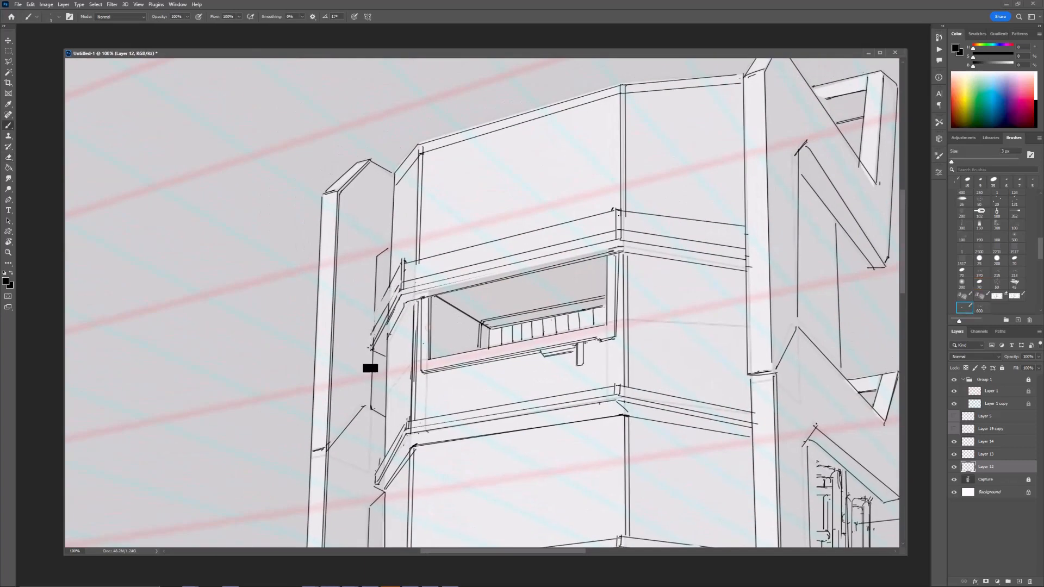
pyautogui.moveTo(404, 294)
pyautogui.mouseDown()
pyautogui.moveTo(371, 350)
pyautogui.moveTo(396, 272)
pyautogui.mouseUp()
pyautogui.press('e')
pyautogui.press('b')
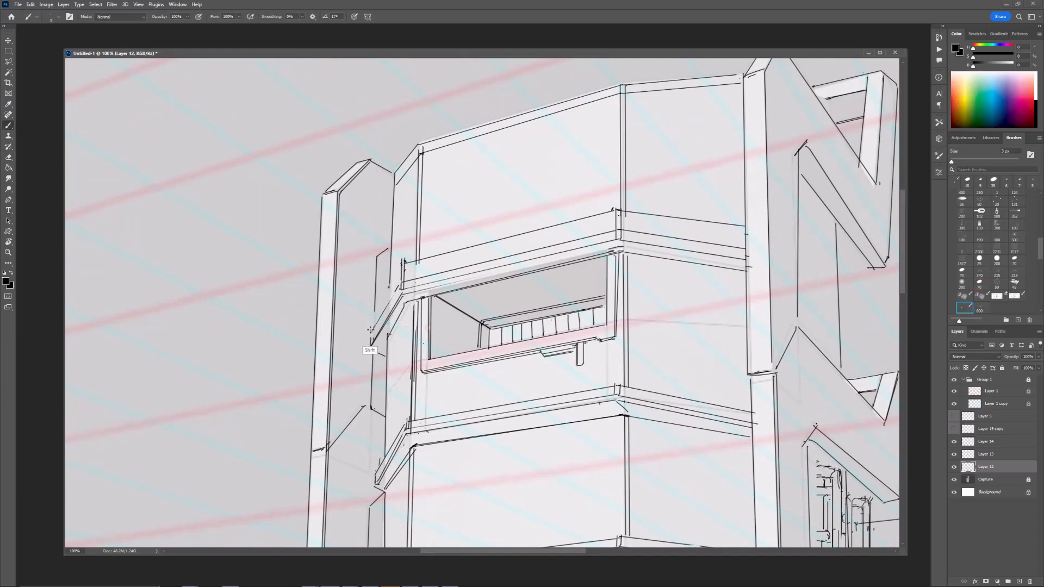
pyautogui.hotkey('ctrl', 'z')
pyautogui.moveTo(372, 333); pyautogui.dragTo(400, 270)
# Step: Erase the stray lines at the outer end of the upper ledge's slanted side
pyautogui.hotkey('ctrl', '-')
pyautogui.hotkey('ctrl', '+')
pyautogui.moveTo(488, 350); pyautogui.dragTo(543, 308)
pyautogui.press('e')
pyautogui.moveTo(461, 393); pyautogui.dragTo(456, 401)
pyautogui.moveTo(434, 452)
pyautogui.mouseDown()
pyautogui.moveTo(444, 455)
pyautogui.moveTo(460, 400)
pyautogui.mouseUp()
pyautogui.press('b')
pyautogui.hotkey('ctrl', '-')
pyautogui.hotkey('ctrl', '-')
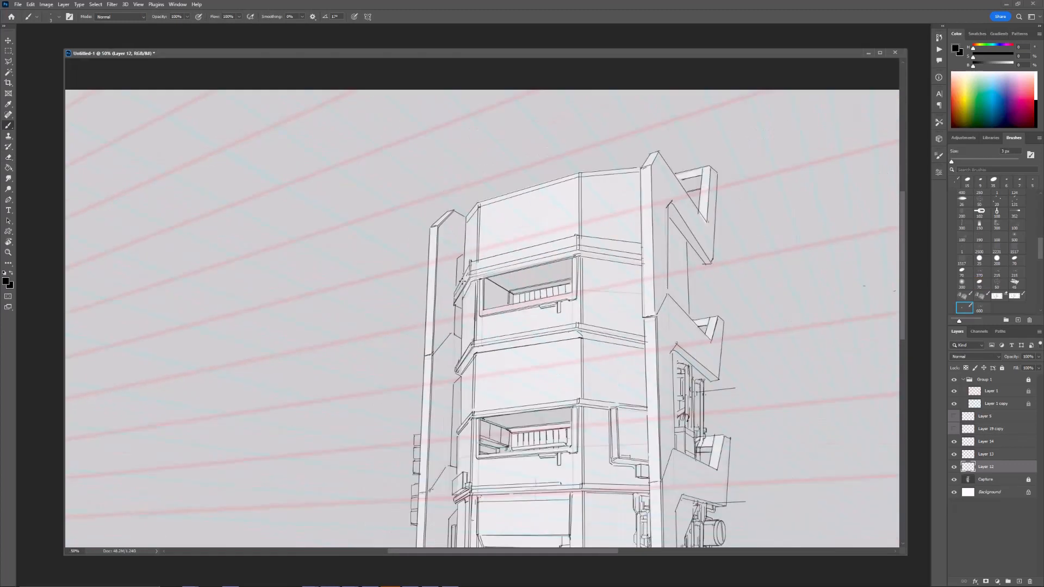
# Step: Examine the tower's balconies, ledges and overall proportions from the top floors down to the base
pyautogui.moveTo(684, 248); pyautogui.dragTo(665, 229)
pyautogui.moveTo(609, 351); pyautogui.dragTo(606, 310)
pyautogui.moveTo(516, 369); pyautogui.dragTo(506, 317)
pyautogui.hotkey('ctrl', '+')
pyautogui.hotkey('ctrl', '+')
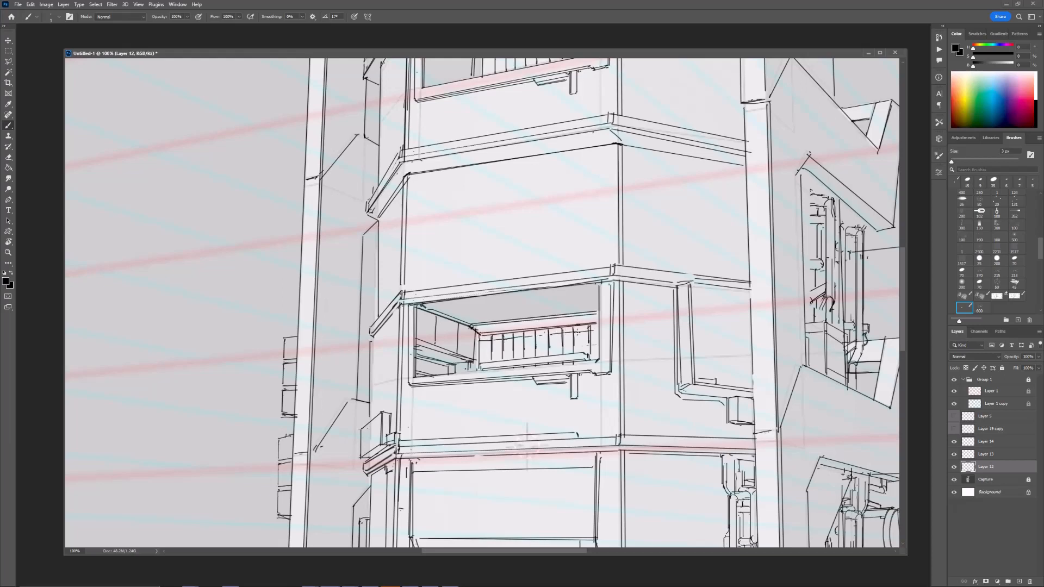
pyautogui.hotkey('ctrl', '-')
pyautogui.hotkey('ctrl', '-')
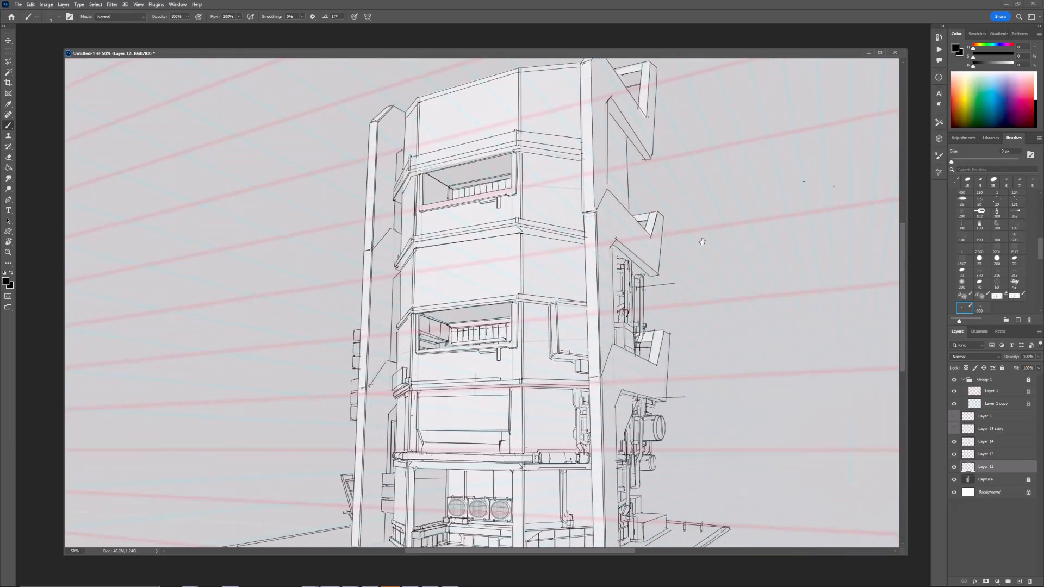
pyautogui.moveTo(702, 242); pyautogui.dragTo(690, 293)
# Step: Add a new empty layer for further tower line work
pyautogui.hotkey('ctrl', 'shift', 'alt', 'n')
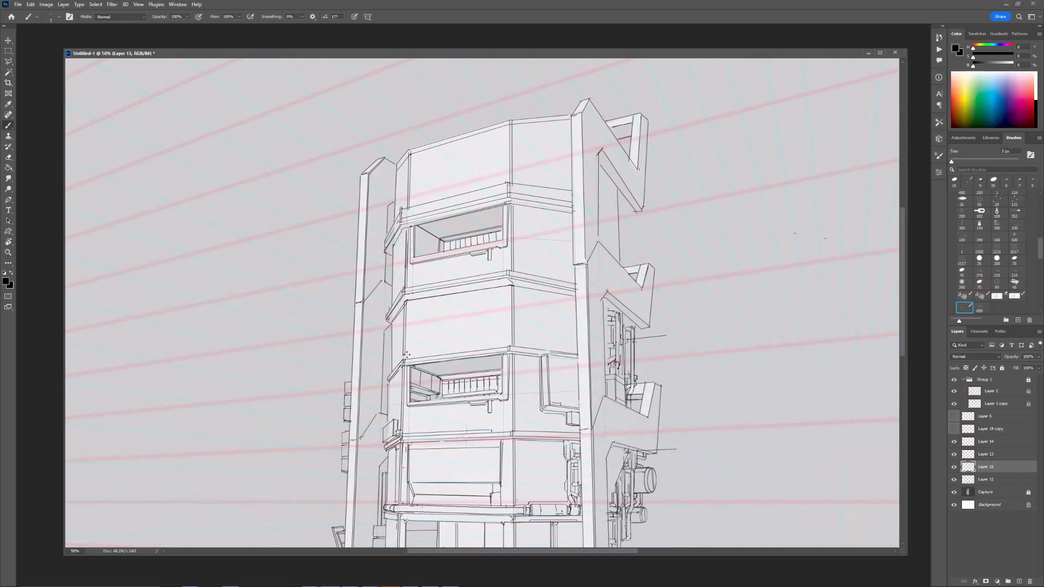
pyautogui.hotkey('ctrl', '-')
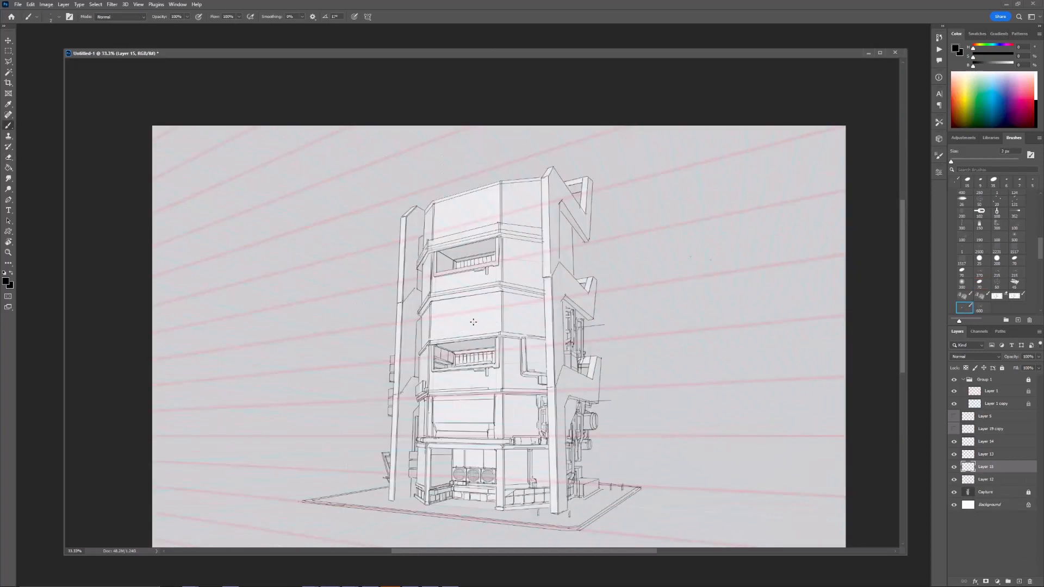
pyautogui.moveTo(567, 296); pyautogui.dragTo(561, 256)
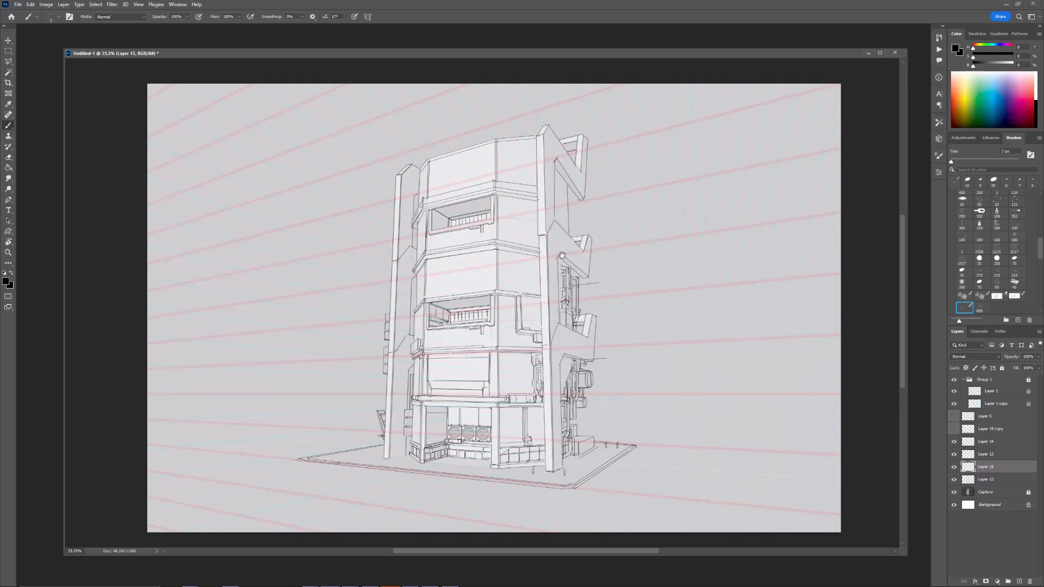
# Step: Select the cylindrical machinery under the lowest side bracket on Layer 12 and copy it to a new layer
pyautogui.hotkey('ctrl', '+')
pyautogui.hotkey('ctrl', '+')
pyautogui.hotkey('ctrl', '+')
pyautogui.click(986, 480)
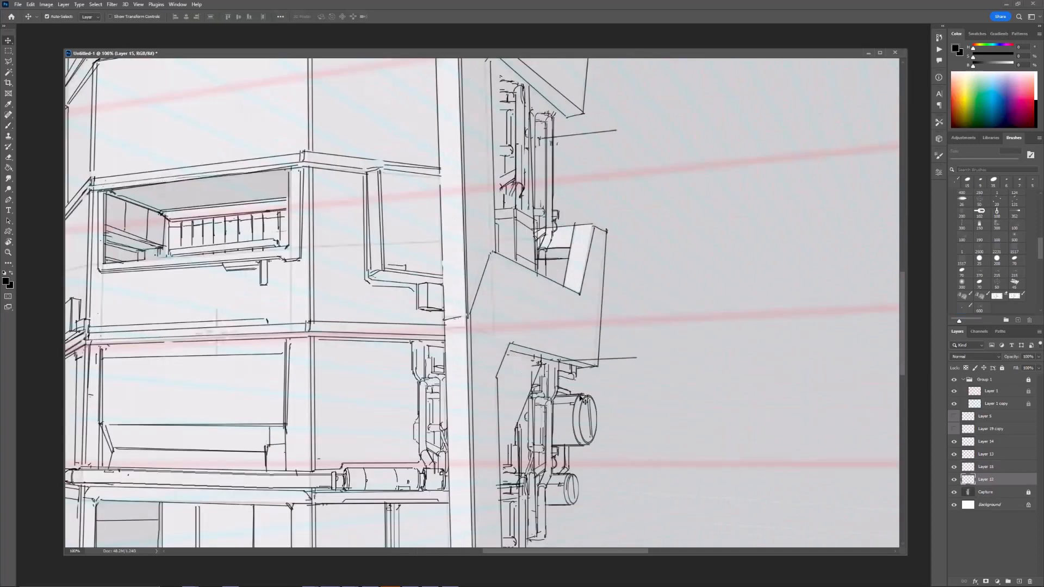
pyautogui.hotkey('ctrl', '-')
pyautogui.click(955, 480)
pyautogui.click(954, 480)
pyautogui.hotkey('ctrl', '+')
pyautogui.press('l')
pyautogui.moveTo(561, 400)
pyautogui.keyDown('alt'); pyautogui.mouseDown()
pyautogui.moveTo(546, 516)
pyautogui.moveTo(569, 272)
pyautogui.mouseUp(); pyautogui.keyUp('alt')
pyautogui.hotkey('ctrl', 'j')
# Step: Try moving the copied machinery up into the recess beneath the top side bracket
pyautogui.hotkey('ctrl', '-')
pyautogui.hotkey('ctrl', '-')
pyautogui.hotkey('ctrl', 't')
pyautogui.moveTo(568, 273); pyautogui.dragTo(568, 452)
pyautogui.moveTo(568, 452)
pyautogui.mouseDown()
pyautogui.moveTo(574, 400)
pyautogui.moveTo(533, 278)
pyautogui.moveTo(546, 293)
pyautogui.moveTo(530, 282)
pyautogui.mouseUp()
pyautogui.press('Return')
pyautogui.hotkey('ctrl', '-')
pyautogui.hotkey('ctrl', '-')
pyautogui.hotkey('ctrl', '+')
pyautogui.hotkey('ctrl', '+')
pyautogui.hotkey('ctrl', '+')
# Step: Shift the machinery copy closer to the tall fin, just under the top bracket
pyautogui.hotkey('ctrl', 't')
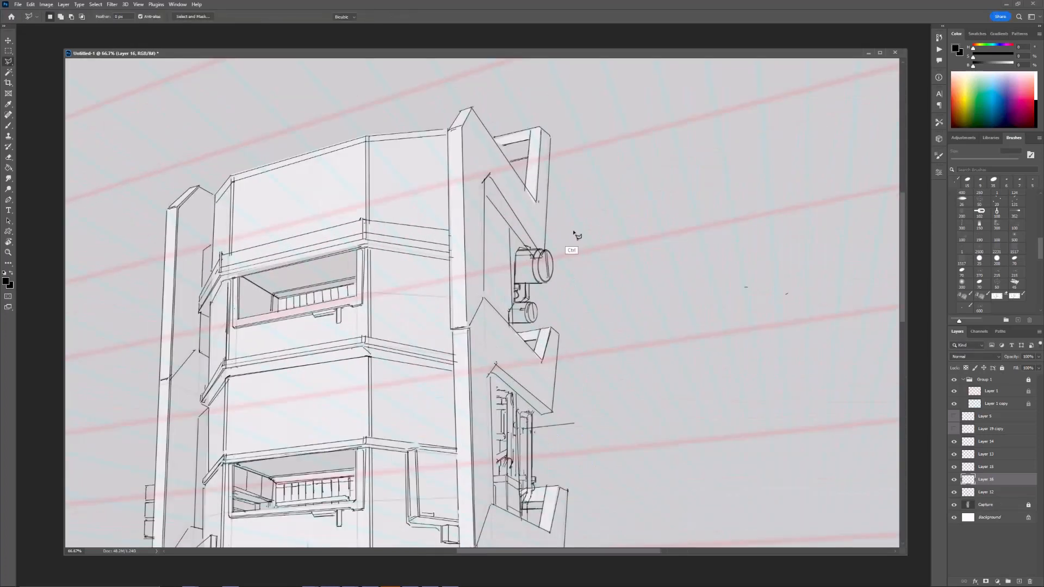
pyautogui.moveTo(565, 244); pyautogui.dragTo(563, 243)
pyautogui.moveTo(543, 275)
pyautogui.mouseDown()
pyautogui.moveTo(512, 244)
pyautogui.moveTo(540, 243)
pyautogui.moveTo(543, 258)
pyautogui.mouseUp()
pyautogui.press('Return')
pyautogui.hotkey('ctrl', '-')
pyautogui.hotkey('ctrl', '-')
pyautogui.hotkey('ctrl', '-')
pyautogui.hotkey('ctrl', '+')
pyautogui.hotkey('ctrl', '+')
pyautogui.hotkey('ctrl', '+')
# Step: Skew the machinery copy slightly and erase its inner edge beside the tall fin using a larger eraser
pyautogui.hotkey('ctrl', 't')
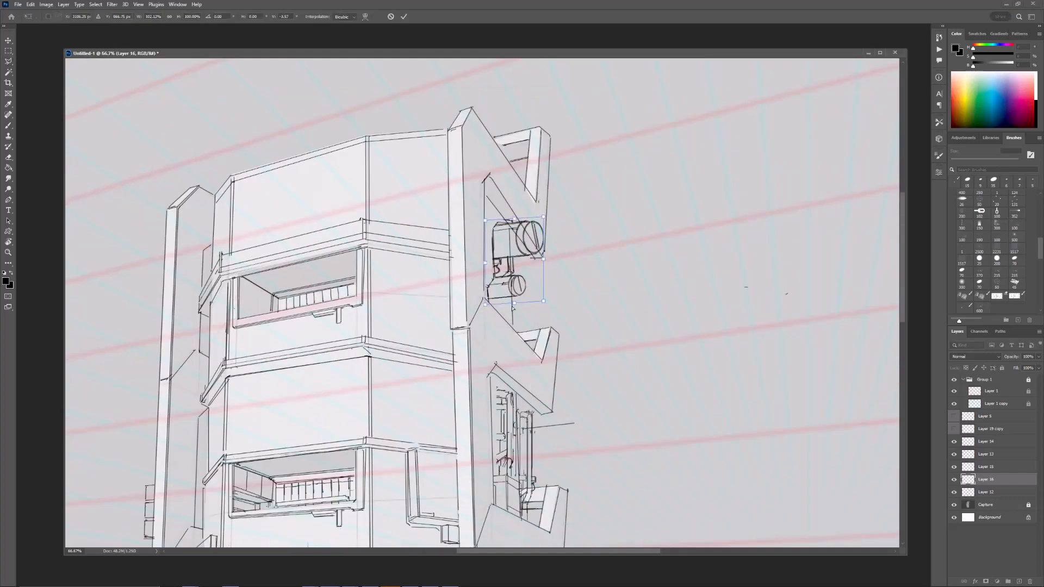
pyautogui.keyDown('ctrl'); pyautogui.moveTo(513, 303); pyautogui.dragTo(519, 302); pyautogui.keyUp('ctrl')
pyautogui.press('Return')
pyautogui.press('e')
pyautogui.press(']')
pyautogui.press(']')
pyautogui.press(']')
pyautogui.press(']')
pyautogui.press(']')
pyautogui.press(']')
pyautogui.press(']')
pyautogui.moveTo(494, 235); pyautogui.dragTo(492, 273)
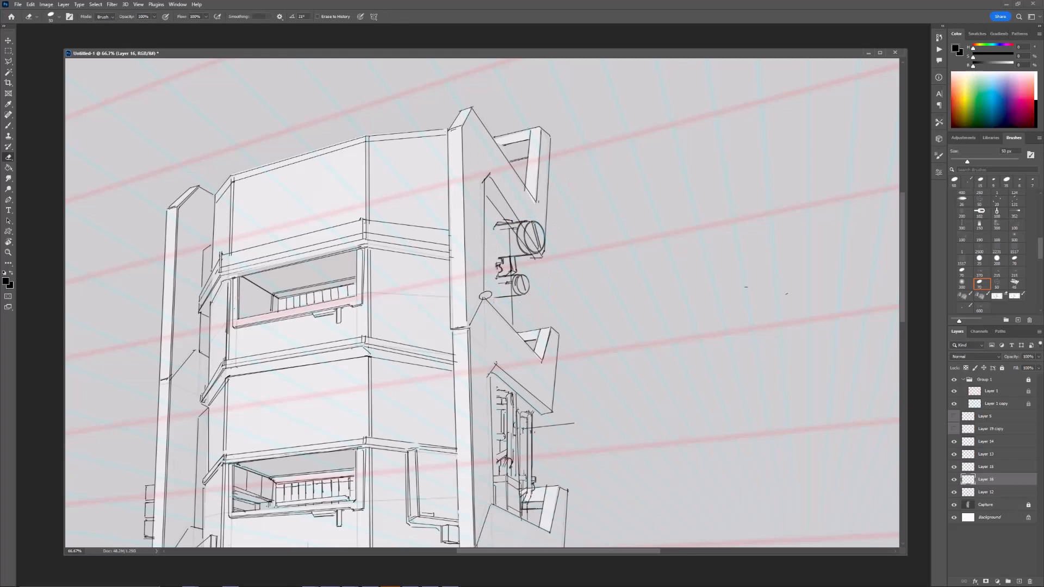
# Step: Delete the layer holding the copied machinery
pyautogui.hotkey('ctrl', '-')
pyautogui.hotkey('ctrl', '-')
pyautogui.moveTo(588, 234); pyautogui.dragTo(589, 205)
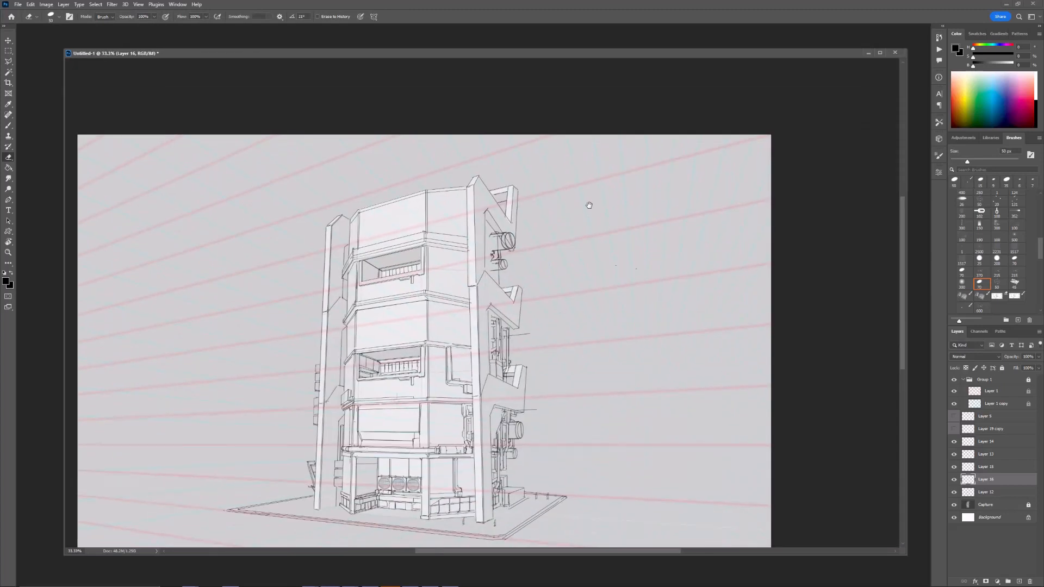
pyautogui.press('Delete')
# Step: Show the hidden cylinder on Layer 19 copy, duplicate it and move the duplicate to the top side bracket
pyautogui.click(954, 429)
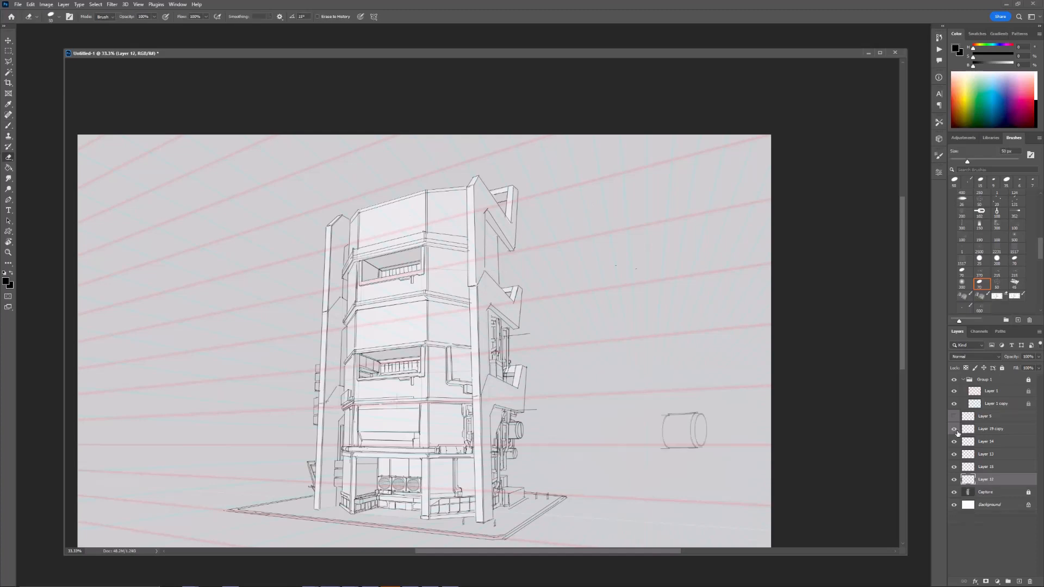
pyautogui.click(965, 433)
pyautogui.hotkey('ctrl', 'j')
pyautogui.hotkey('ctrl', 't')
pyautogui.moveTo(688, 426); pyautogui.dragTo(504, 237)
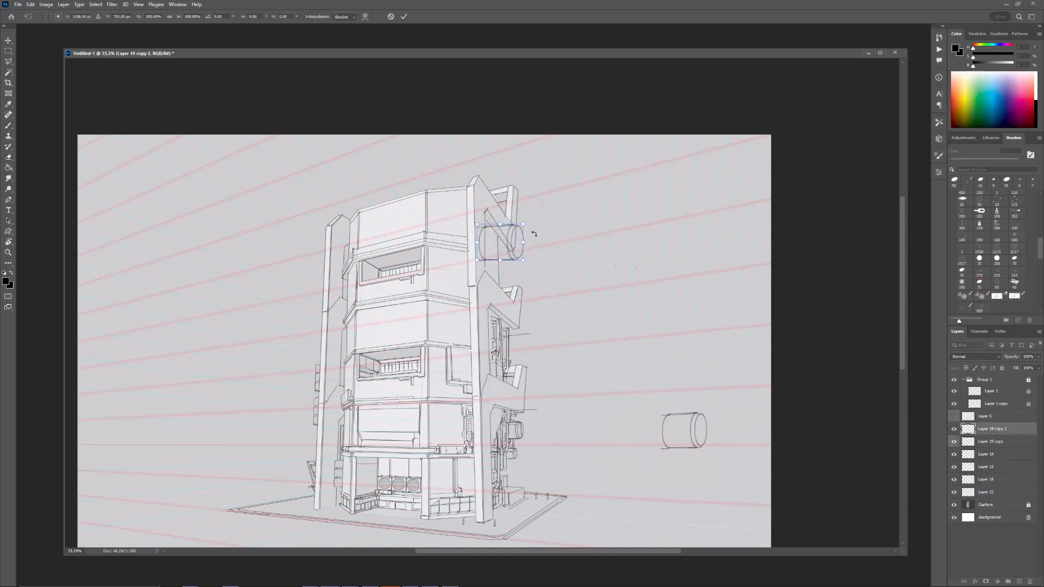
# Step: Scale down the duplicated cylinder and fit it into the recess behind the top side bracket
pyautogui.hotkey('ctrl', '+')
pyautogui.moveTo(561, 190); pyautogui.dragTo(562, 188)
pyautogui.moveTo(546, 185); pyautogui.dragTo(533, 194)
pyautogui.moveTo(557, 196); pyautogui.dragTo(555, 191)
pyautogui.moveTo(520, 209)
pyautogui.mouseDown()
pyautogui.moveTo(539, 191)
pyautogui.moveTo(530, 197)
pyautogui.mouseUp()
pyautogui.moveTo(516, 211); pyautogui.dragTo(503, 294)
pyautogui.press('Return')
pyautogui.hotkey('ctrl', '-')
pyautogui.hotkey('ctrl', '+')
pyautogui.hotkey('ctrl', '+')
pyautogui.hotkey('ctrl', 't')
pyautogui.moveTo(571, 254); pyautogui.dragTo(531, 334)
pyautogui.press('Return')
# Step: Duplicate the fitted cylinder, shrink the copy and place it just below the first one
pyautogui.hotkey('ctrl', 'j')
pyautogui.hotkey('ctrl', 't')
pyautogui.keyDown('shift'); pyautogui.moveTo(548, 314); pyautogui.dragTo(527, 332); pyautogui.keyUp('shift')
pyautogui.moveTo(511, 337); pyautogui.dragTo(514, 300)
pyautogui.keyDown('shift'); pyautogui.moveTo(528, 297); pyautogui.dragTo(521, 309); pyautogui.keyUp('shift')
pyautogui.press('Return')
pyautogui.hotkey('ctrl', '-')
pyautogui.hotkey('ctrl', '-')
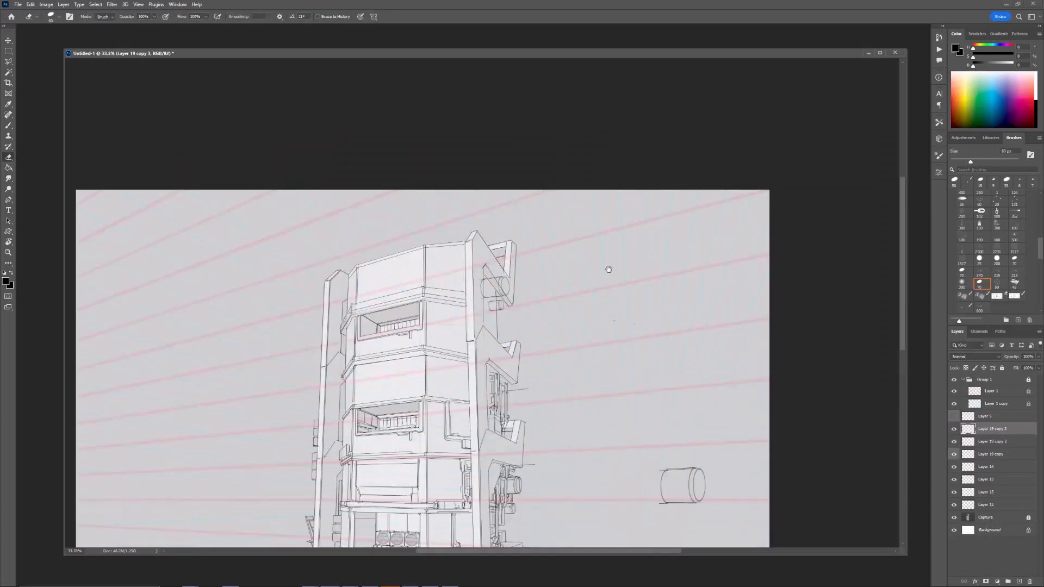
pyautogui.moveTo(609, 267); pyautogui.dragTo(614, 236)
# Step: Duplicate the small cylinder, enlarge the copy and place it lower, at the top of the second bracket
pyautogui.hotkey('ctrl', '+')
pyautogui.hotkey('ctrl', '+')
pyautogui.hotkey('ctrl', 'j')
pyautogui.hotkey('ctrl', 't')
pyautogui.moveTo(525, 242); pyautogui.dragTo(540, 285)
pyautogui.moveTo(531, 303); pyautogui.dragTo(533, 310)
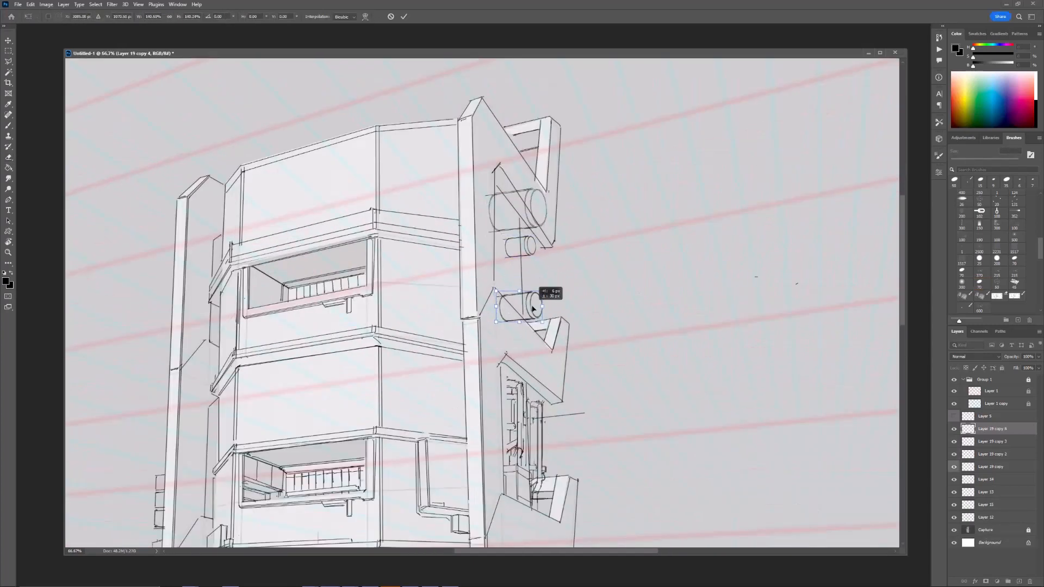
pyautogui.press('Return')
# Step: Select the small middle cylinder, scale it down and reposition it between the two larger ones
pyautogui.keyDown('ctrl'); pyautogui.click(533, 251); pyautogui.keyUp('ctrl')
pyautogui.hotkey('ctrl', '+')
pyautogui.hotkey('ctrl', 't')
pyautogui.keyDown('shift'); pyautogui.moveTo(563, 203); pyautogui.dragTo(552, 210); pyautogui.keyUp('shift')
pyautogui.moveTo(537, 222); pyautogui.dragTo(540, 305)
pyautogui.press('Return')
# Step: Nudge the small middle cylinder into line with the cylinders above and below it
pyautogui.hotkey('ctrl', '-')
pyautogui.hotkey('ctrl', '-')
pyautogui.hotkey('ctrl', '-')
pyautogui.hotkey('ctrl', '-')
pyautogui.hotkey('ctrl', '+')
pyautogui.hotkey('ctrl', '+')
pyautogui.hotkey('ctrl', '+')
pyautogui.hotkey('ctrl', '+')
pyautogui.moveTo(514, 276)
pyautogui.mouseDown()
pyautogui.moveTo(507, 282)
pyautogui.moveTo(529, 280)
pyautogui.mouseUp()
pyautogui.press('Return')
pyautogui.press('v')
pyautogui.click(484, 375)
pyautogui.click(483, 374)
pyautogui.press('b')
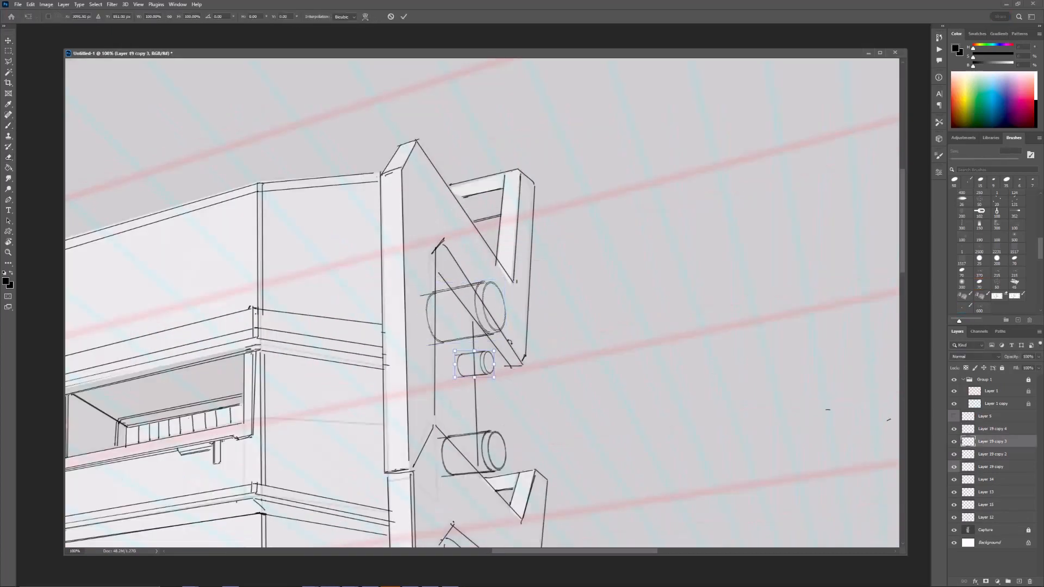
# Step: Flip the canvas horizontally and frame the whole tower
pyautogui.keyDown('alt'); pyautogui.scroll(-3, 482, 190); pyautogui.keyUp('alt')
pyautogui.hotkey('ctrl', 'shift', 'h')
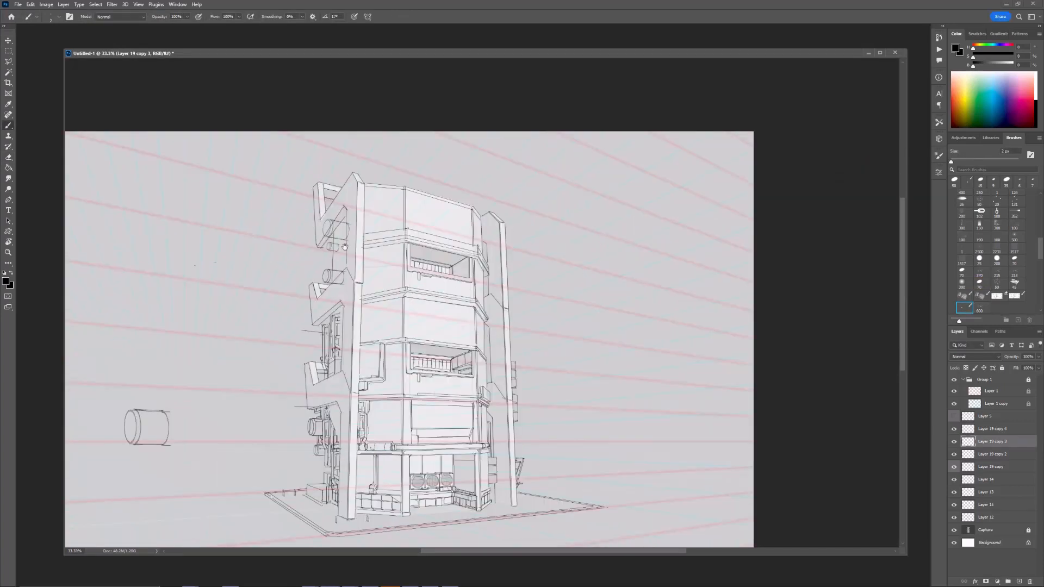
pyautogui.moveTo(344, 247); pyautogui.dragTo(429, 233)
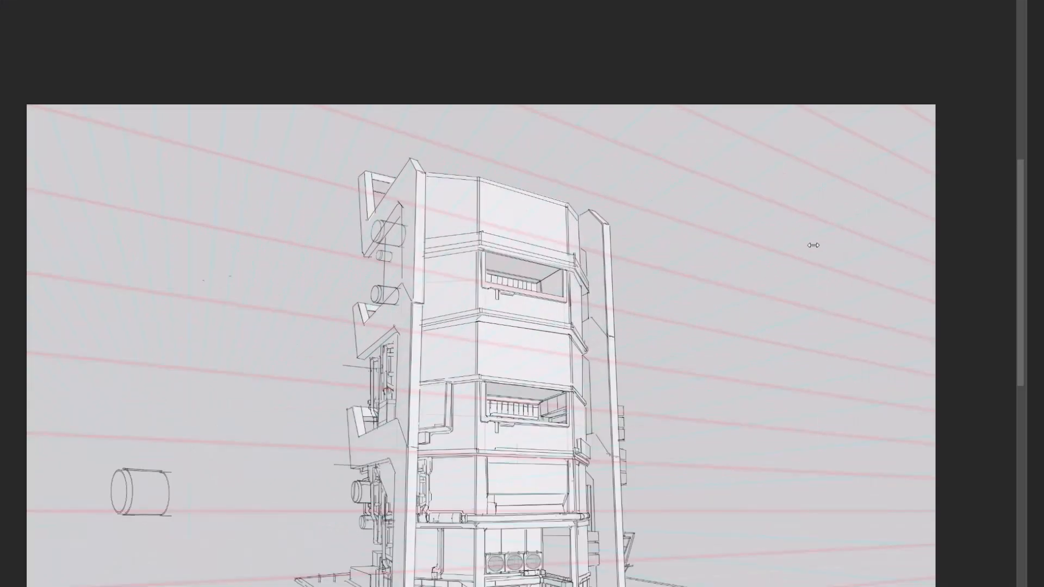
pyautogui.moveTo(638, 328); pyautogui.dragTo(689, 189)
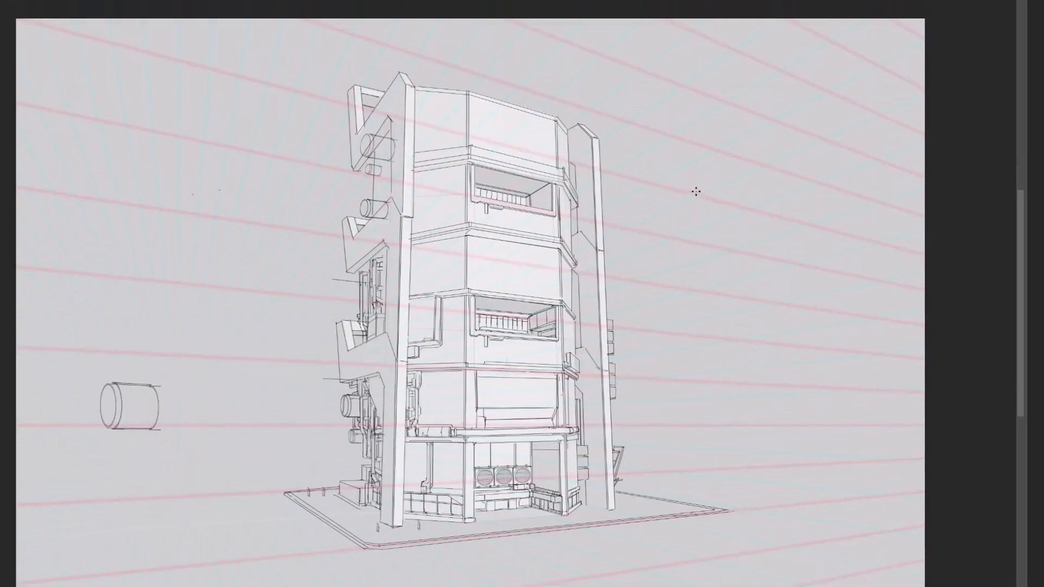
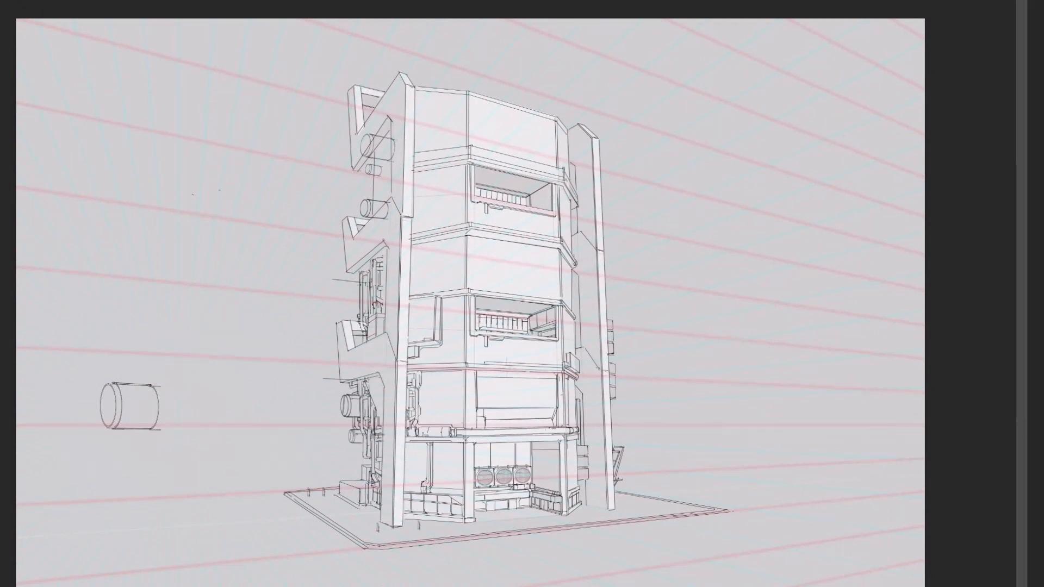
# Step: Paste the panelled railing strip and lengthen it with a duplicate merged end to end
pyautogui.hotkey('ctrl', 'v')
pyautogui.keyDown('alt'); pyautogui.keyDown('shift'); pyautogui.moveTo(317, 191); pyautogui.dragTo(649, 205); pyautogui.keyUp('shift'); pyautogui.keyUp('alt')
pyautogui.hotkey('ctrl', 'e')
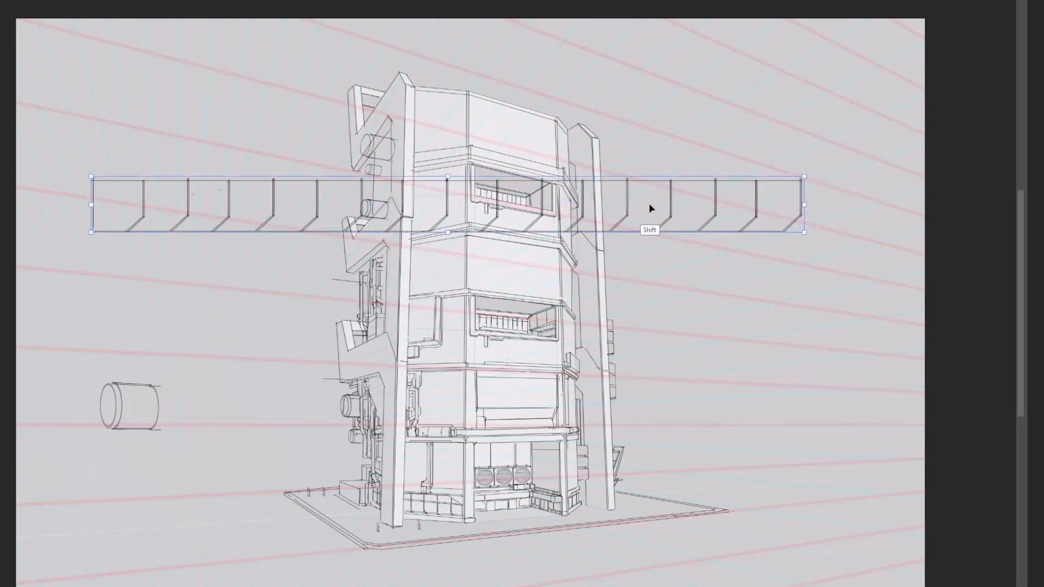
# Step: Shrink the railing strip, duplicate it and try fitting the smaller copy below the lower balcony
pyautogui.keyDown('shift'); pyautogui.moveTo(802, 176); pyautogui.dragTo(473, 192); pyautogui.keyUp('shift')
pyautogui.moveTo(396, 211); pyautogui.dragTo(698, 95)
pyautogui.keyDown('alt'); pyautogui.moveTo(678, 95); pyautogui.dragTo(694, 277); pyautogui.keyUp('alt')
pyautogui.moveTo(789, 258); pyautogui.dragTo(688, 373)
pyautogui.hotkey('ctrl', '+')
pyautogui.moveTo(687, 373); pyautogui.dragTo(625, 265)
pyautogui.moveTo(625, 265); pyautogui.dragTo(624, 333)
pyautogui.moveTo(698, 321); pyautogui.dragTo(646, 304)
pyautogui.moveTo(586, 340); pyautogui.dragTo(602, 254)
pyautogui.press('Return')
pyautogui.hotkey('ctrl', 't')
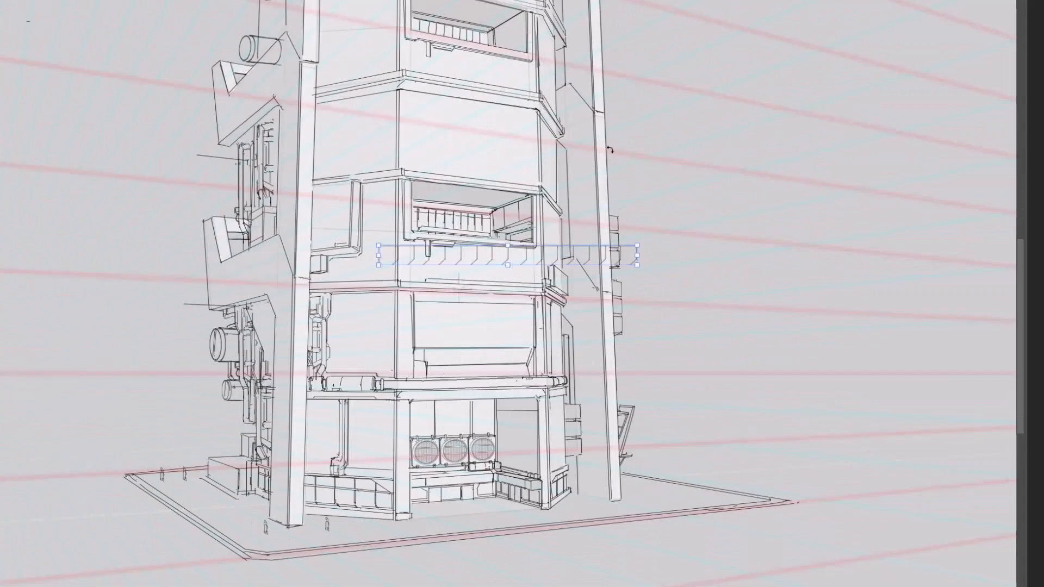
# Step: Delete both pasted railing strips from the drawing
pyautogui.press('Return')
pyautogui.press('Delete')
pyautogui.hotkey('ctrl', '-')
pyautogui.moveTo(659, 135); pyautogui.dragTo(666, 216)
pyautogui.press('Delete')
pyautogui.hotkey('ctrl', '+')
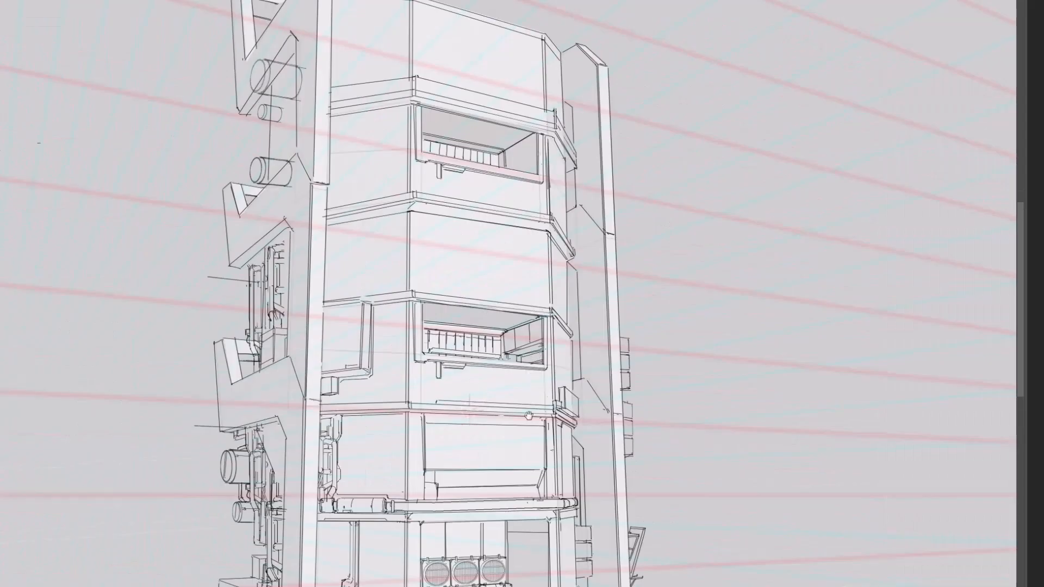
# Step: Flip the canvas horizontally to check the tower's upper floors and base
pyautogui.moveTo(528, 416); pyautogui.dragTo(526, 371)
pyautogui.hotkey('ctrl', '+')
pyautogui.moveTo(412, 473); pyautogui.dragTo(376, 522)
pyautogui.hotkey('ctrl', '-')
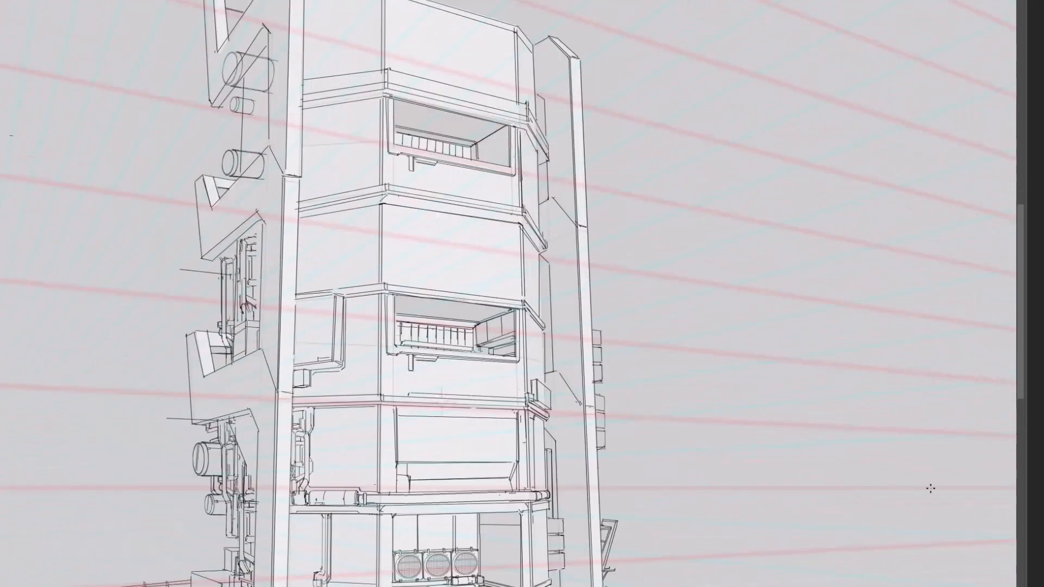
pyautogui.hotkey('ctrl', '-')
pyautogui.hotkey('ctrl', 'h')
pyautogui.moveTo(601, 338); pyautogui.dragTo(622, 308)
pyautogui.hotkey('ctrl', '+')
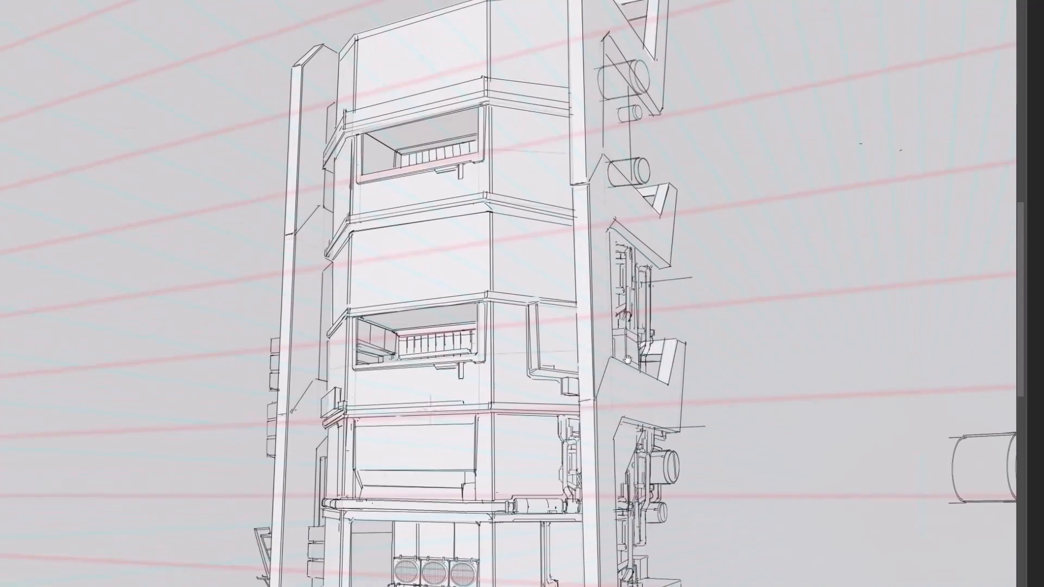
pyautogui.moveTo(533, 458); pyautogui.dragTo(520, 403)
pyautogui.moveTo(600, 418); pyautogui.dragTo(595, 404)
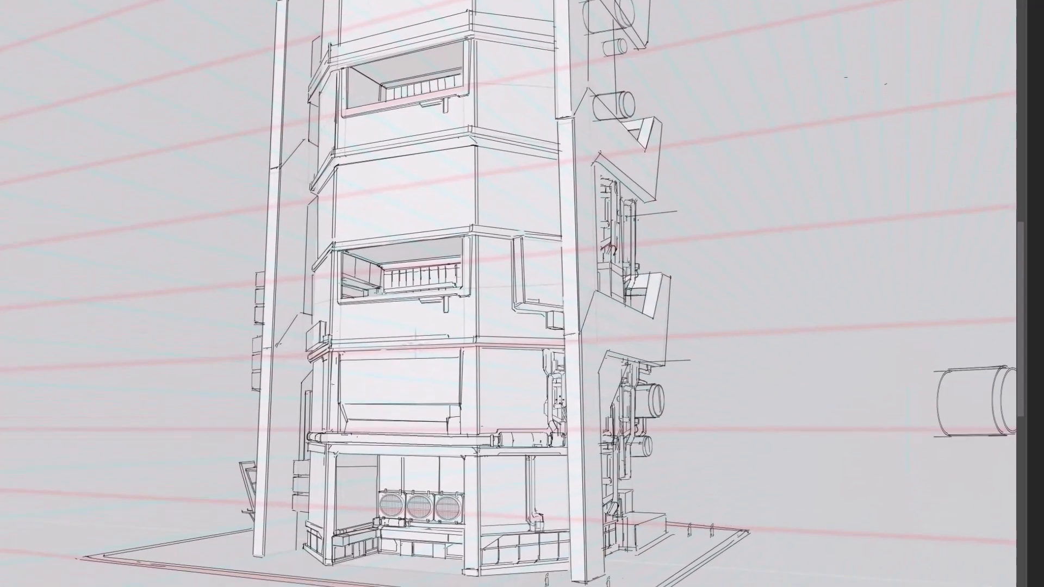
pyautogui.moveTo(551, 370); pyautogui.dragTo(541, 418)
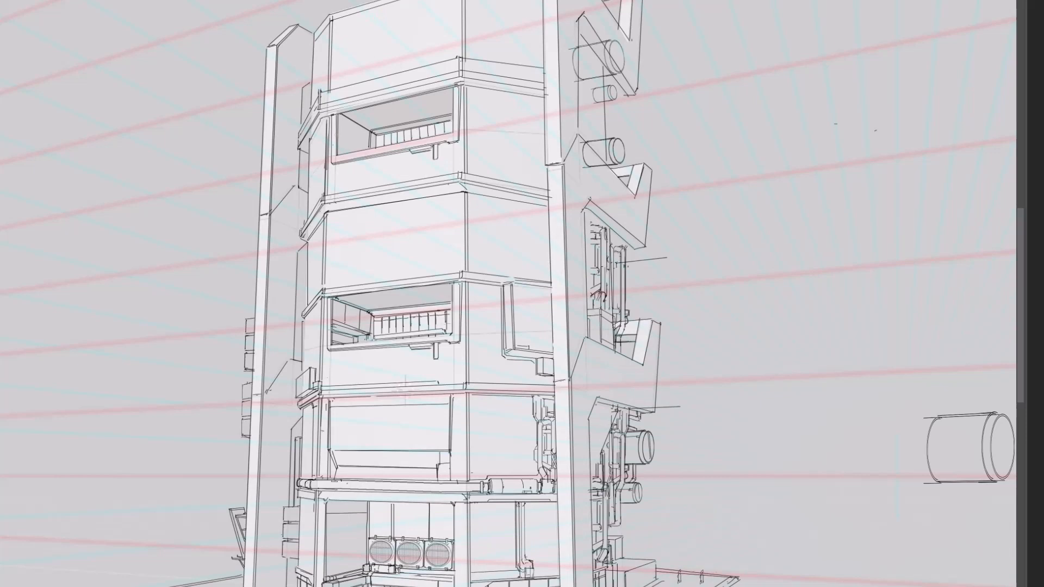
# Step: Erase the bracket lines crossing the top bracket's cylinders and the cylinder ends hidden behind the bracket
pyautogui.moveTo(577, 107); pyautogui.dragTo(544, 353)
pyautogui.hotkey('ctrl', '+')
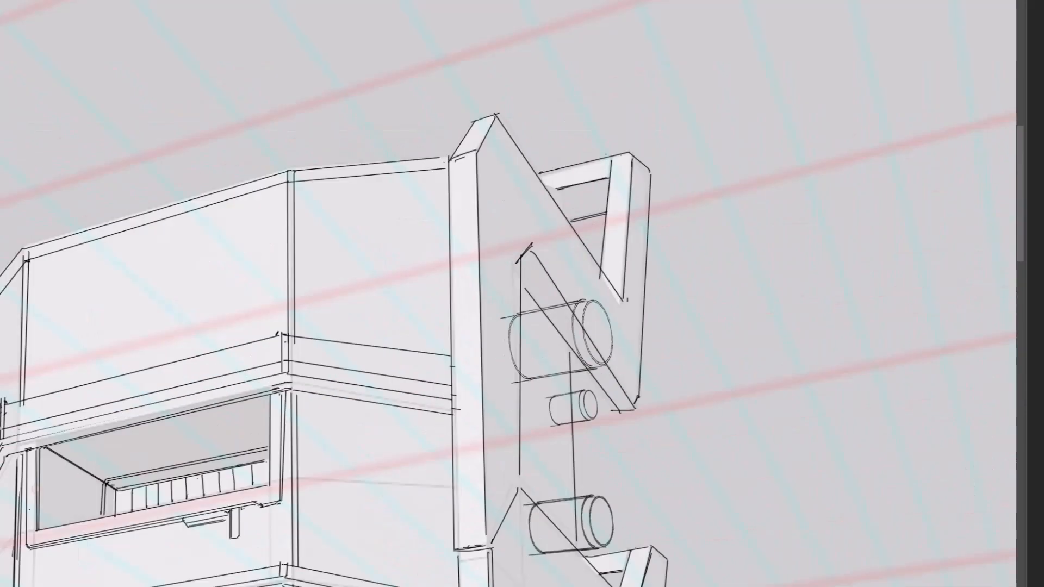
pyautogui.moveTo(708, 441); pyautogui.dragTo(685, 391)
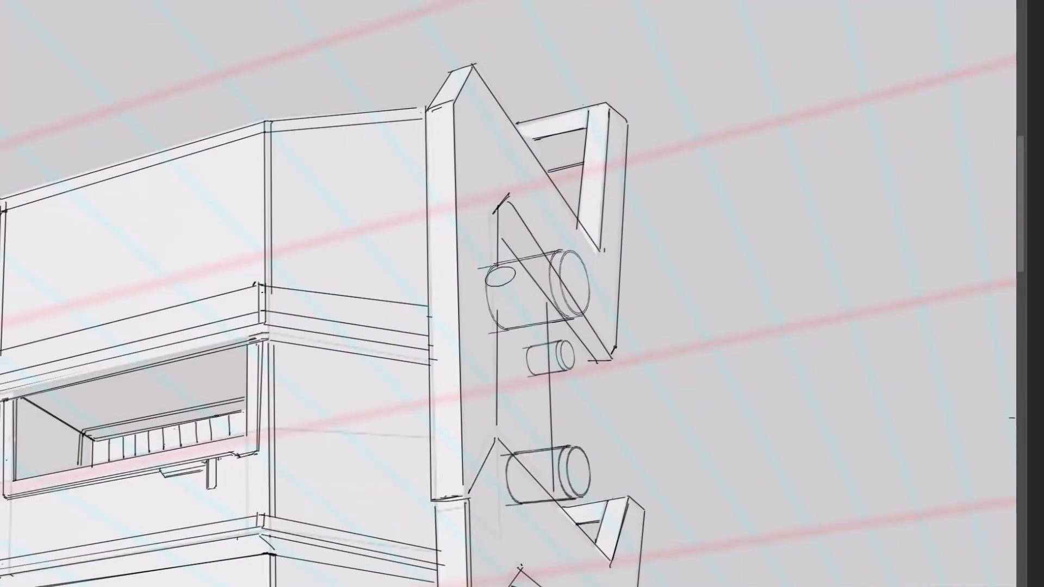
pyautogui.moveTo(553, 272); pyautogui.dragTo(549, 264)
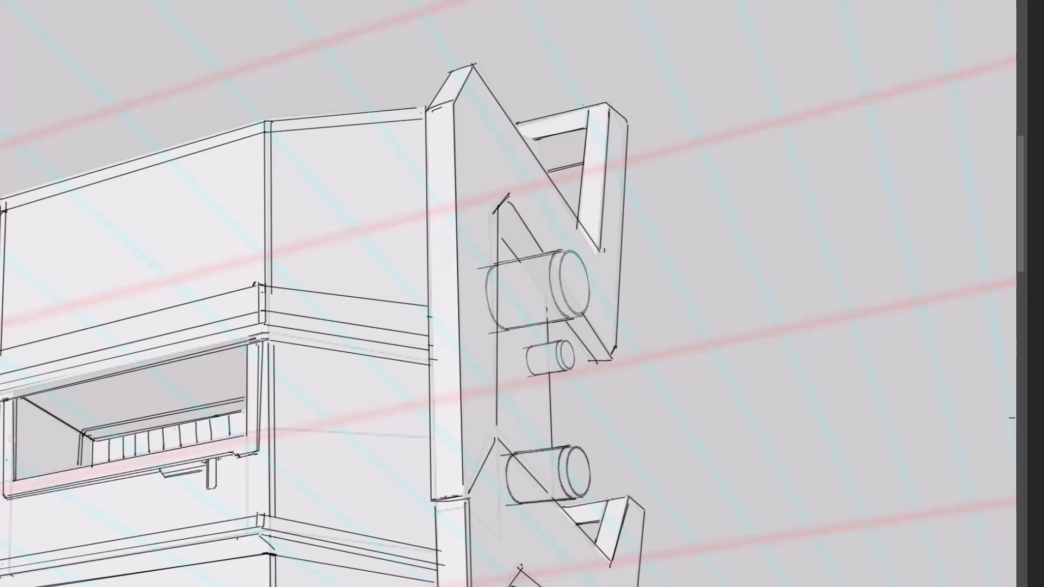
pyautogui.moveTo(493, 456); pyautogui.dragTo(539, 501)
pyautogui.moveTo(483, 329); pyautogui.dragTo(480, 265)
# Step: Reuse the pipe cluster by placing a copy of it in the opening of the top side bracket
pyautogui.hotkey('ctrl', '-')
pyautogui.hotkey('ctrl', '-')
pyautogui.hotkey('ctrl', '-')
pyautogui.moveTo(646, 365); pyautogui.dragTo(620, 247)
pyautogui.hotkey('ctrl', '+')
pyautogui.hotkey('ctrl', '+')
pyautogui.moveTo(549, 327); pyautogui.dragTo(544, 386)
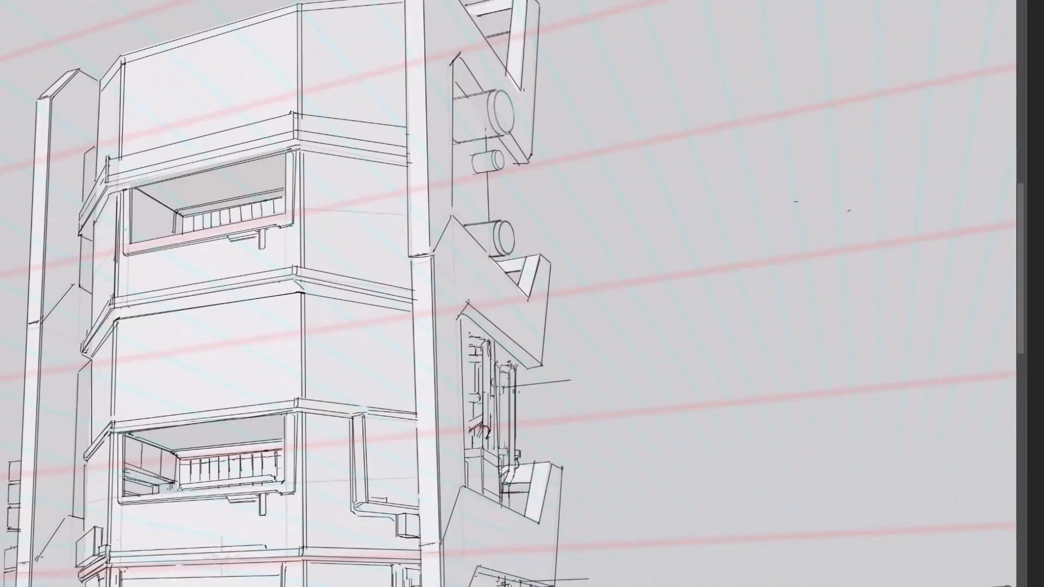
pyautogui.moveTo(507, 279); pyautogui.dragTo(525, 80)
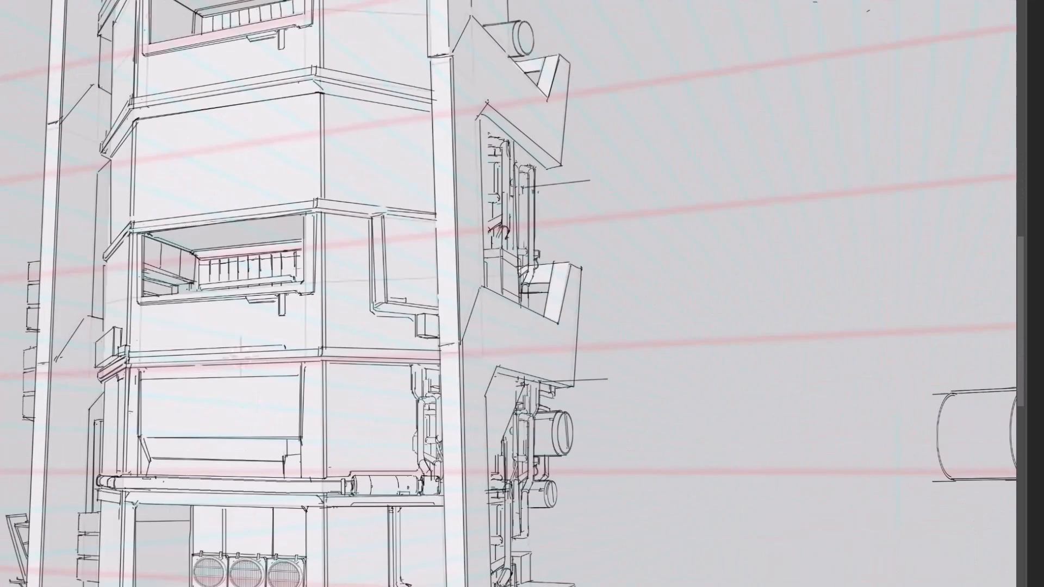
pyautogui.hotkey('ctrl', '-')
pyautogui.moveTo(538, 87)
pyautogui.mouseDown()
pyautogui.moveTo(522, 274)
pyautogui.moveTo(473, 178)
pyautogui.moveTo(491, 281)
pyautogui.mouseUp()
pyautogui.hotkey('ctrl', '+')
pyautogui.hotkey('ctrl', 't')
pyautogui.moveTo(517, 215)
pyautogui.mouseDown()
pyautogui.moveTo(468, 287)
pyautogui.moveTo(468, 412)
pyautogui.mouseUp()
pyautogui.press('Return')
# Step: Flip the copied pipe cluster and nudge it against the cylinders in the top bracket
pyautogui.hotkey('ctrl', '-')
pyautogui.hotkey('ctrl', 't')
pyautogui.rightClick(476, 328)
pyautogui.click(508, 536)
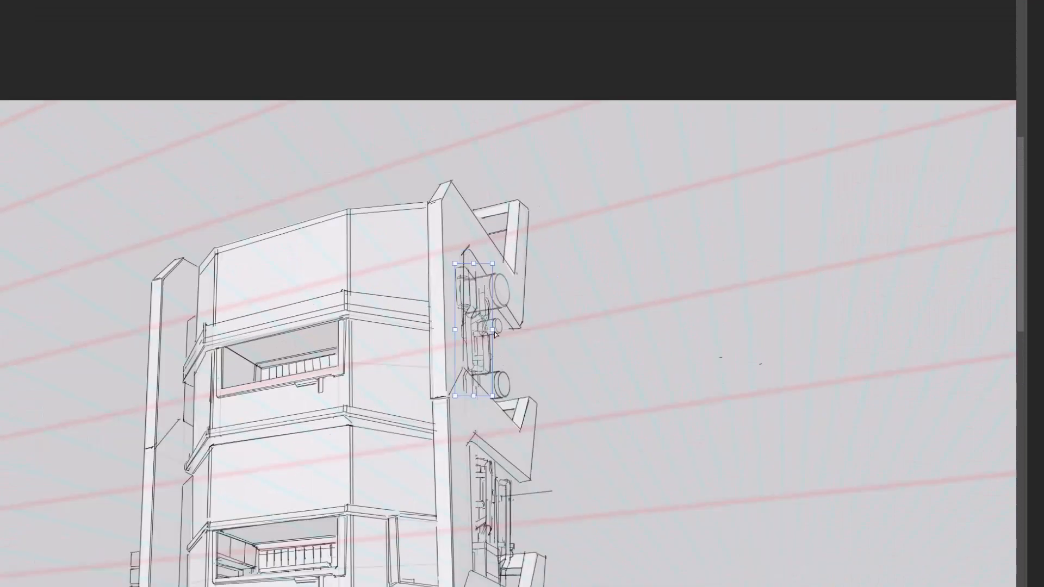
pyautogui.moveTo(480, 321); pyautogui.dragTo(483, 329)
pyautogui.press('Return')
# Step: Erase the parts of the pipe cluster that overlap the top bracket's edges and its cylinders
pyautogui.hotkey('ctrl', '+')
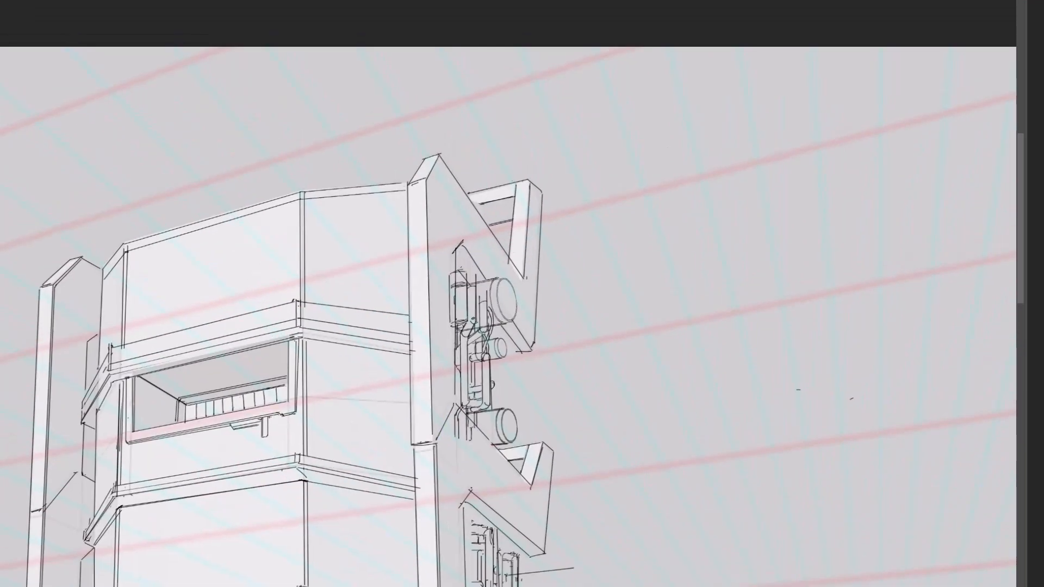
pyautogui.hotkey('ctrl', '-')
pyautogui.hotkey('ctrl', '+')
pyautogui.moveTo(449, 326); pyautogui.dragTo(452, 263)
pyautogui.moveTo(455, 411); pyautogui.dragTo(472, 438)
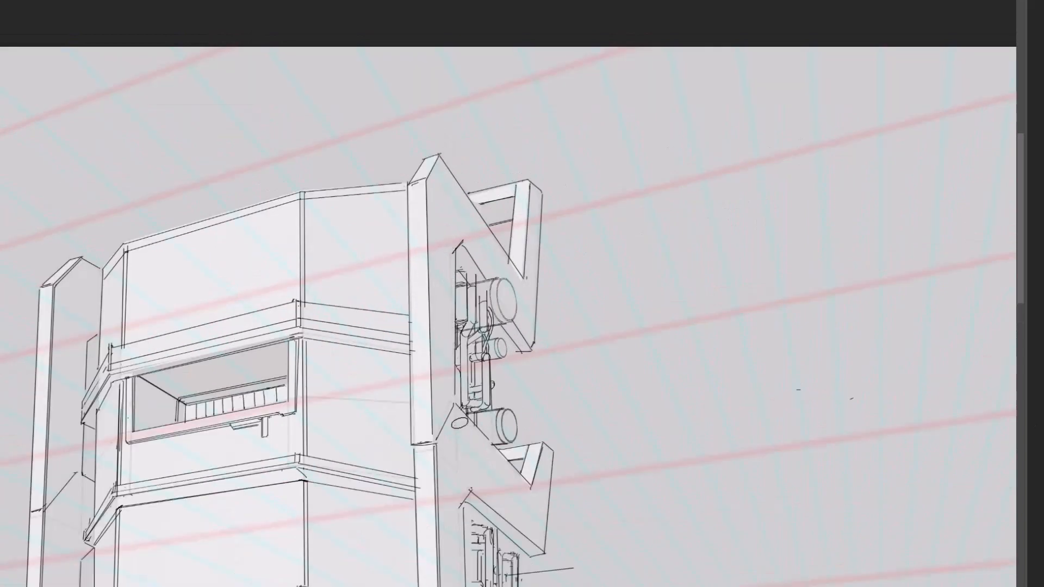
pyautogui.hotkey('ctrl', '+')
pyautogui.moveTo(538, 349)
pyautogui.mouseDown()
pyautogui.moveTo(527, 384)
pyautogui.moveTo(442, 383)
pyautogui.mouseUp()
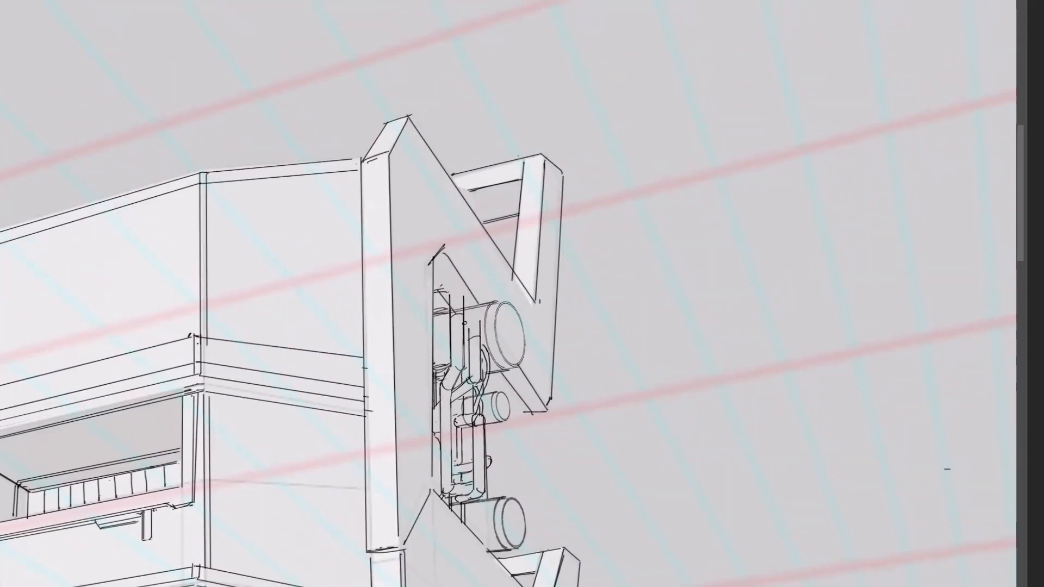
pyautogui.moveTo(453, 311); pyautogui.dragTo(463, 315)
pyautogui.moveTo(475, 419)
pyautogui.mouseDown()
pyautogui.moveTo(468, 362)
pyautogui.moveTo(480, 353)
pyautogui.mouseUp()
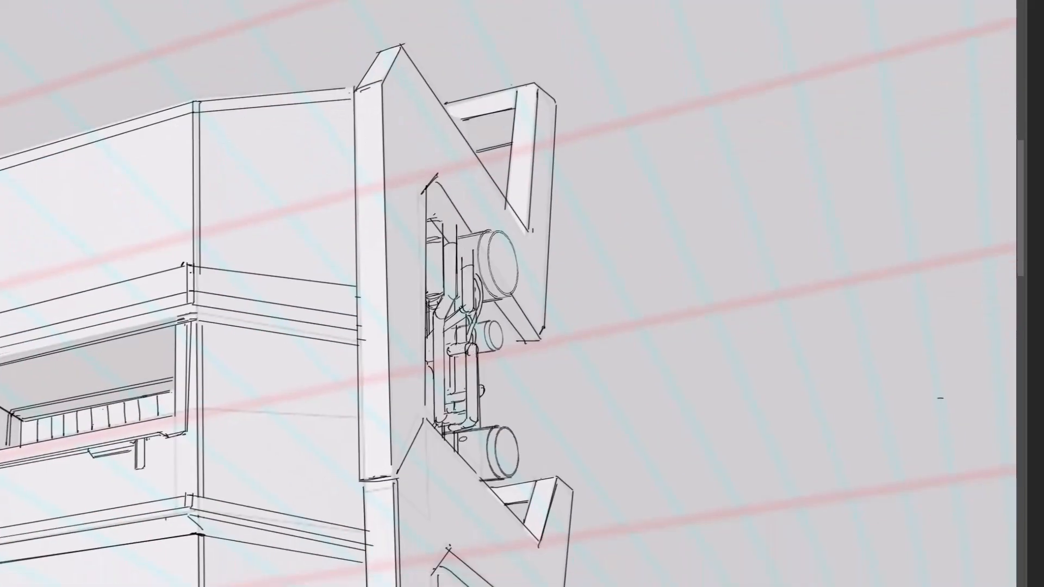
pyautogui.moveTo(445, 430); pyautogui.dragTo(470, 428)
# Step: Draw a small box cap on the upper corner of the framed panel beside the lower balcony
pyautogui.hotkey('ctrl', '-')
pyautogui.hotkey('ctrl', '-')
pyautogui.moveTo(533, 427)
pyautogui.mouseDown()
pyautogui.moveTo(544, 366)
pyautogui.moveTo(701, 313)
pyautogui.mouseUp()
pyautogui.moveTo(665, 466); pyautogui.dragTo(678, 413)
pyautogui.hotkey('ctrl', '+')
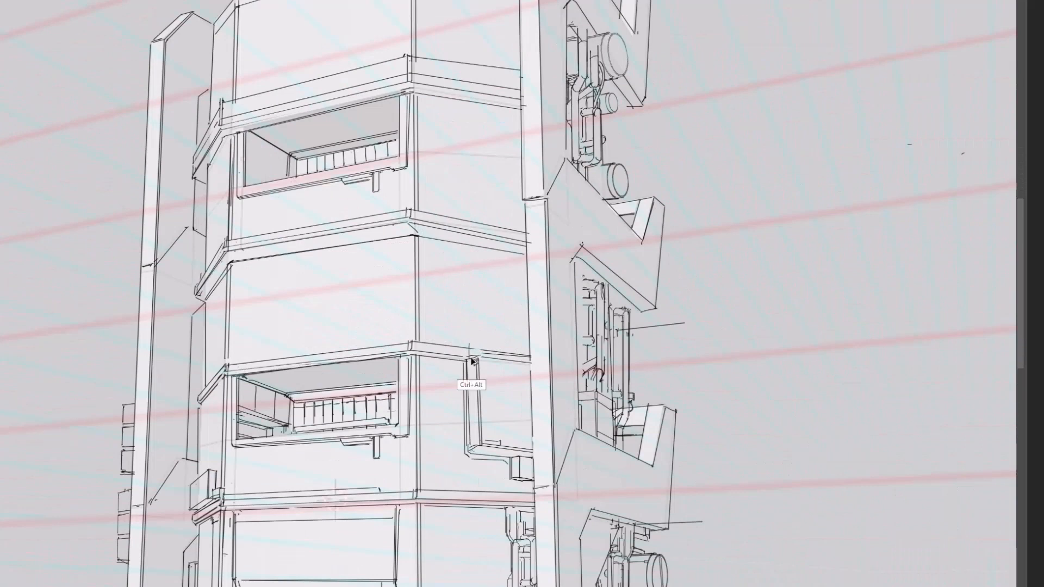
pyautogui.moveTo(486, 349); pyautogui.dragTo(503, 356)
pyautogui.press('b')
pyautogui.moveTo(479, 344); pyautogui.dragTo(501, 347)
pyautogui.moveTo(500, 347); pyautogui.dragTo(501, 360)
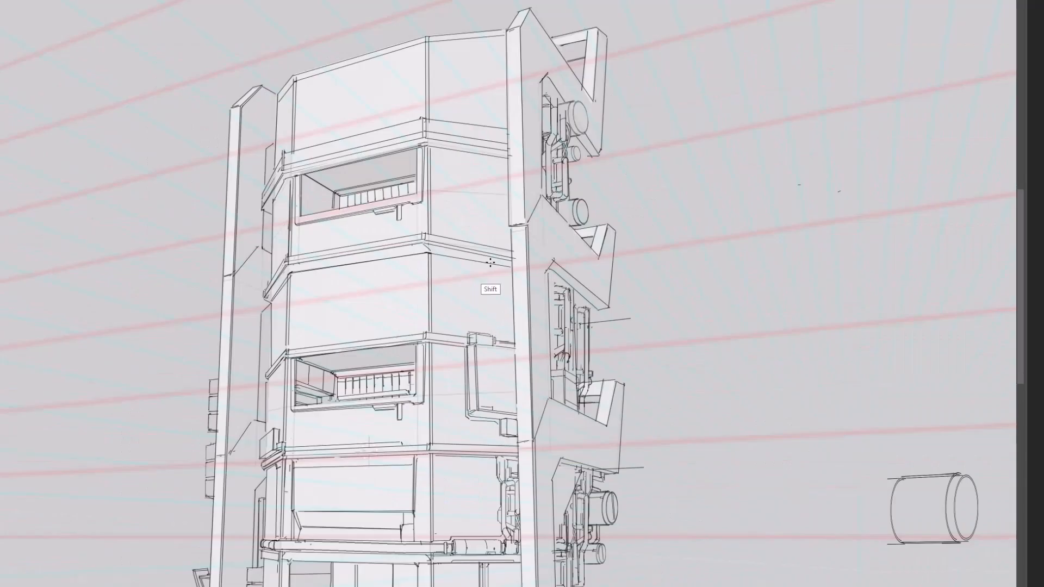
# Step: Draw vertical seam lines down the side wall of the two upper storeys near the tall pillar
pyautogui.keyDown('shift'); pyautogui.moveTo(493, 266); pyautogui.dragTo(493, 334); pyautogui.keyUp('shift')
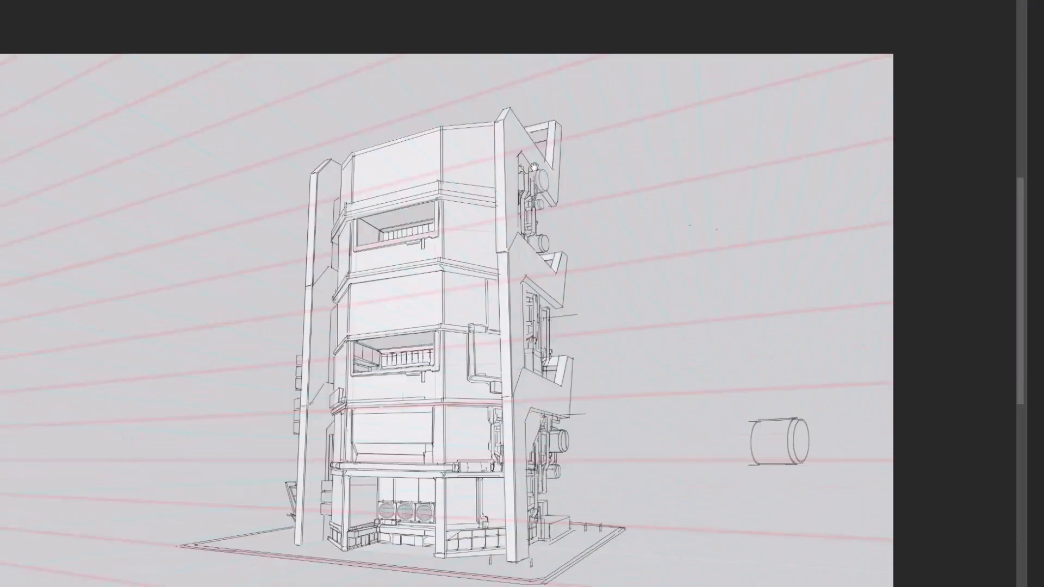
pyautogui.keyDown('shift'); pyautogui.moveTo(497, 339); pyautogui.dragTo(501, 265); pyautogui.keyUp('shift')
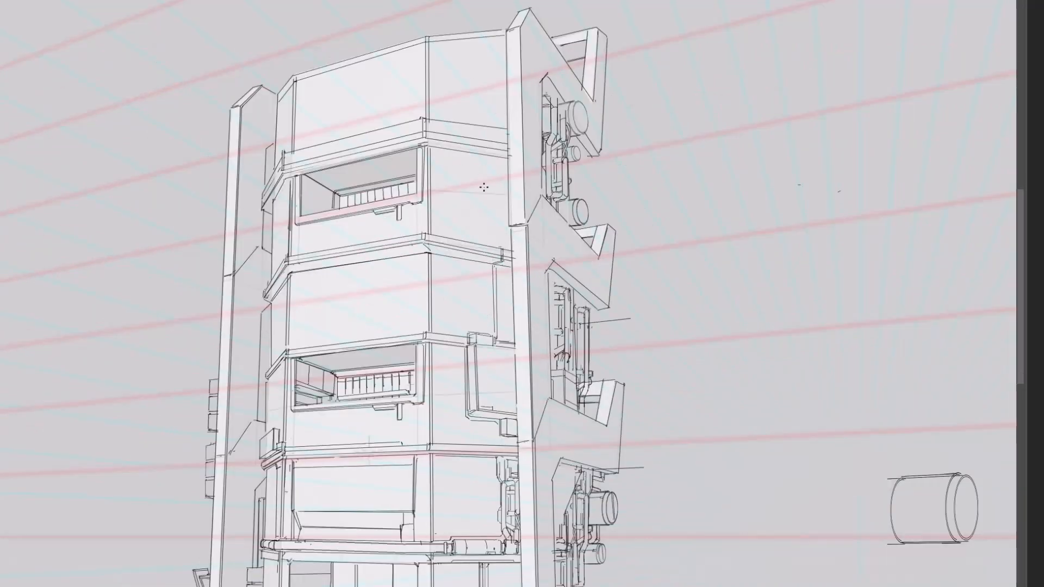
pyautogui.keyDown('shift'); pyautogui.moveTo(493, 157); pyautogui.dragTo(494, 249); pyautogui.keyUp('shift')
pyautogui.hotkey('ctrl', 'z')
pyautogui.hotkey('ctrl', '-')
pyautogui.moveTo(507, 67)
pyautogui.mouseDown()
pyautogui.moveTo(513, 50)
pyautogui.moveTo(532, 46)
pyautogui.mouseUp()
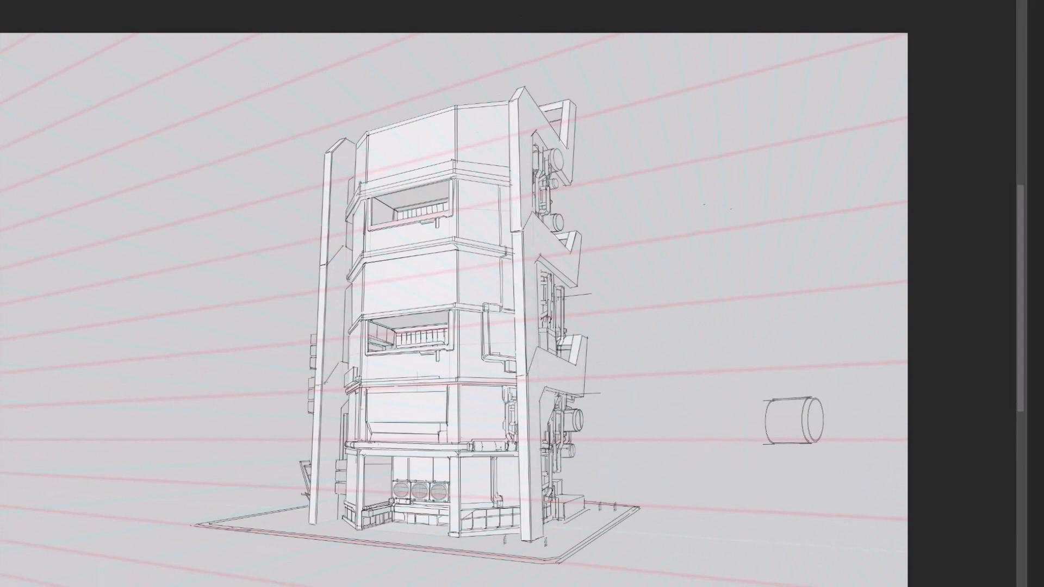
# Step: Delete the spare reference cylinder standing beside the tower
pyautogui.hotkey('ctrl', '+')
pyautogui.moveTo(600, 113); pyautogui.dragTo(519, 364)
pyautogui.hotkey('ctrl', '+')
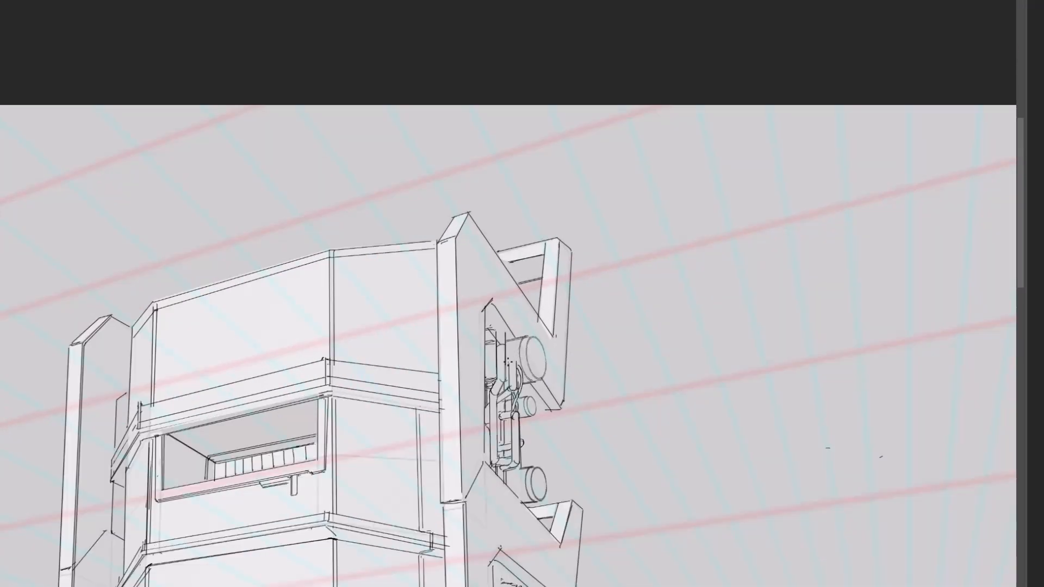
pyautogui.hotkey('ctrl', '-')
pyautogui.moveTo(786, 519); pyautogui.dragTo(808, 364)
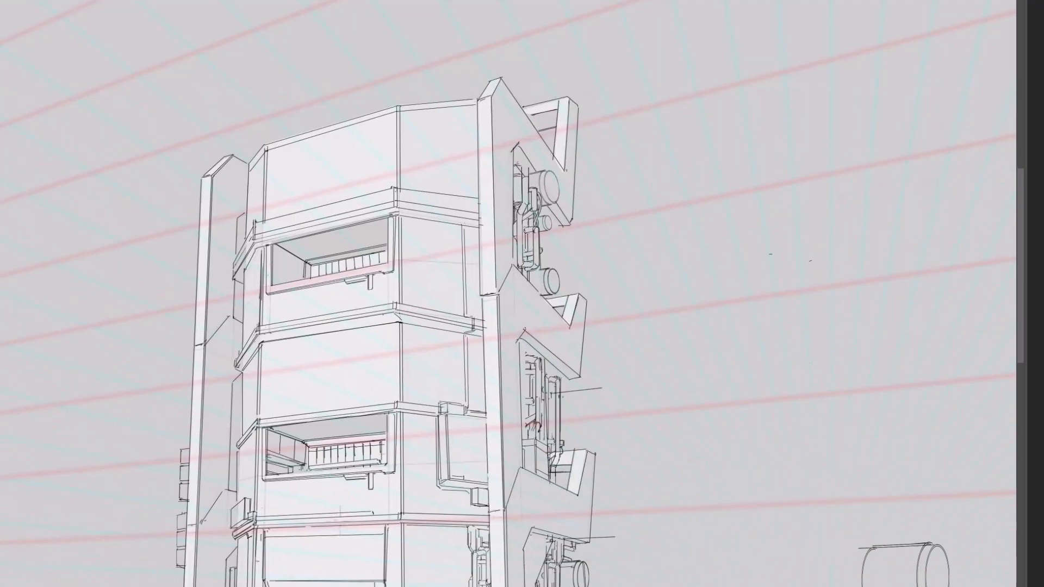
pyautogui.hotkey('ctrl', '-')
pyautogui.press('Delete')
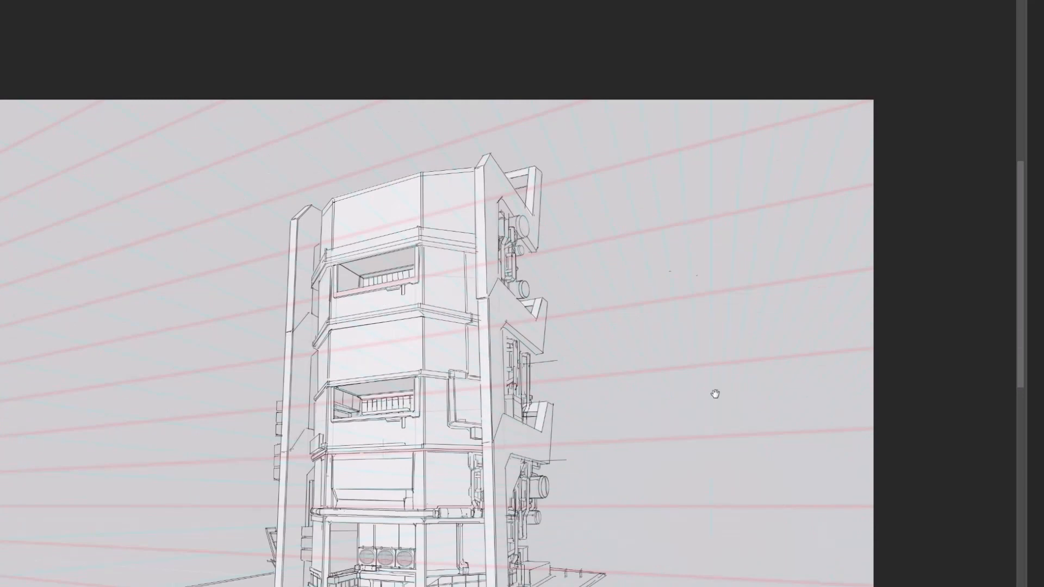
pyautogui.moveTo(716, 394); pyautogui.dragTo(743, 361)
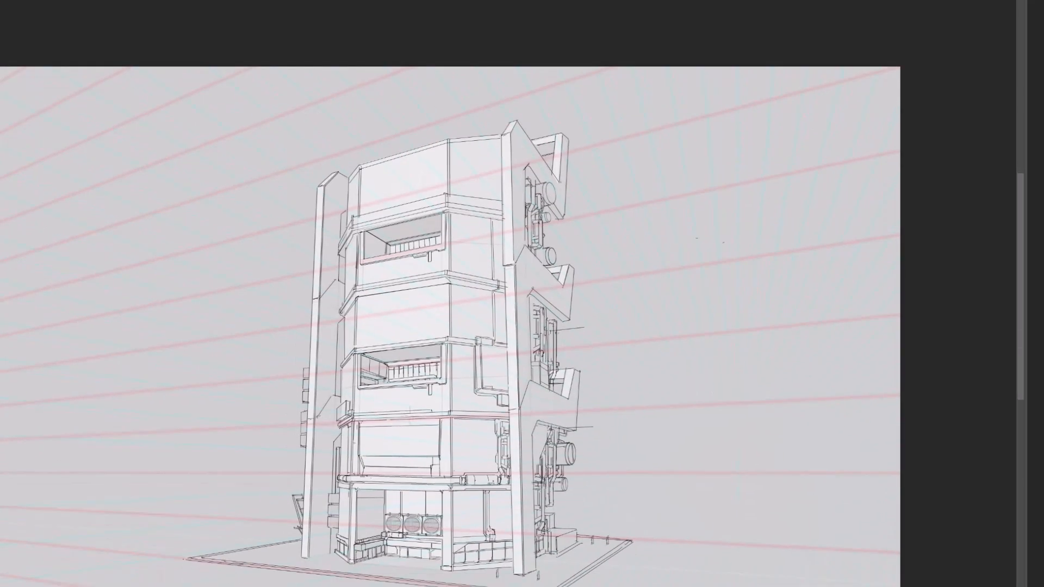
# Step: Lower the opacity of the tower's line work to 50%
pyautogui.press('5')
pyautogui.moveTo(598, 380)
pyautogui.mouseDown()
pyautogui.moveTo(686, 298)
pyautogui.moveTo(675, 352)
pyautogui.mouseUp()
pyautogui.hotkey('ctrl', '+')
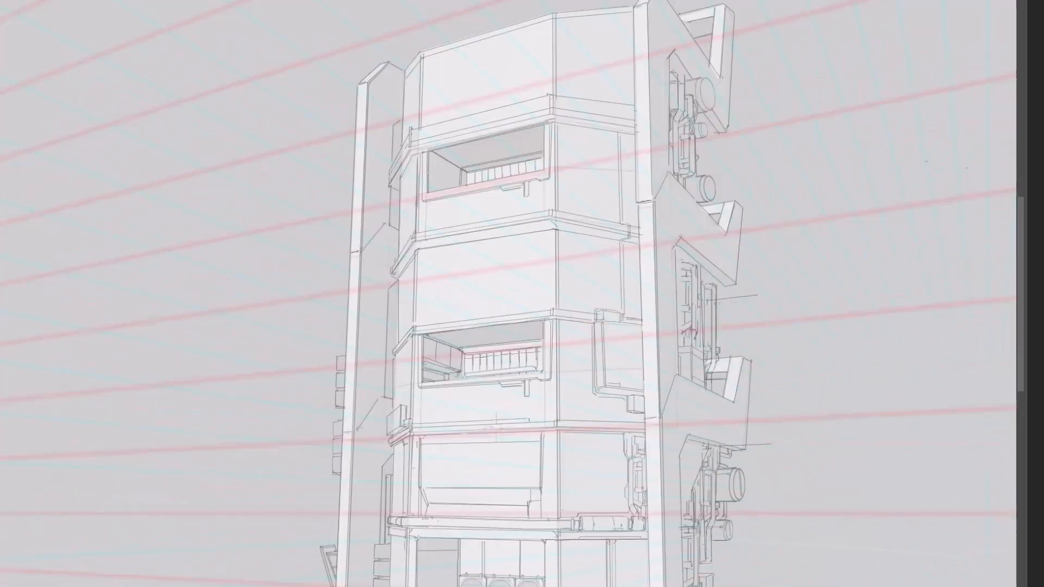
pyautogui.hotkey('ctrl', '+')
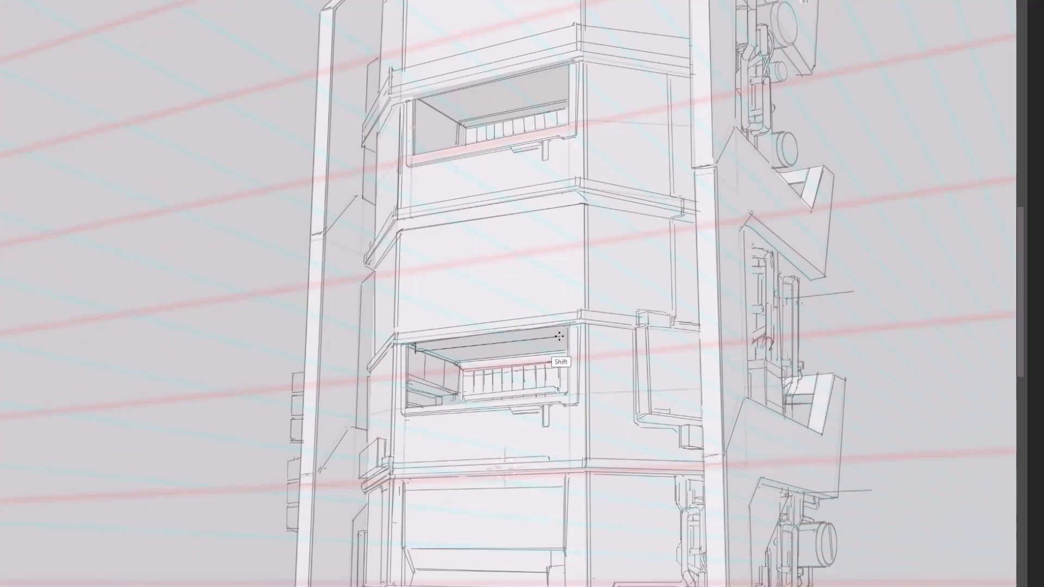
# Step: Sketch a long rectangular panel in perspective over the ledge above the lower balcony
pyautogui.hotkey('ctrl', '+')
pyautogui.moveTo(388, 337)
pyautogui.mouseDown()
pyautogui.moveTo(387, 380)
pyautogui.moveTo(485, 325)
pyautogui.mouseUp()
pyautogui.hotkey('ctrl', 'z')
pyautogui.moveTo(386, 371)
pyautogui.keyDown('shift'); pyautogui.mouseDown()
pyautogui.moveTo(478, 358)
pyautogui.moveTo(392, 381)
pyautogui.moveTo(480, 362)
pyautogui.mouseUp(); pyautogui.keyUp('shift')
pyautogui.press('e')
pyautogui.press('b')
pyautogui.hotkey('ctrl', '-')
# Step: Draw a small thin rectangle beside the long panel on the lower balcony's upper ledge
pyautogui.moveTo(478, 327)
pyautogui.keyDown('shift'); pyautogui.mouseDown()
pyautogui.moveTo(479, 363)
pyautogui.moveTo(459, 353)
pyautogui.mouseUp(); pyautogui.keyUp('shift')
pyautogui.hotkey('ctrl', '+')
pyautogui.keyDown('shift'); pyautogui.moveTo(458, 354); pyautogui.dragTo(485, 340); pyautogui.keyUp('shift')
pyautogui.hotkey('ctrl', 'z')
pyautogui.moveTo(484, 339); pyautogui.dragTo(485, 350)
pyautogui.moveTo(496, 325); pyautogui.dragTo(463, 330)
# Step: Draw a narrow upright block across the ledge above the lower balcony
pyautogui.moveTo(460, 338); pyautogui.dragTo(460, 373)
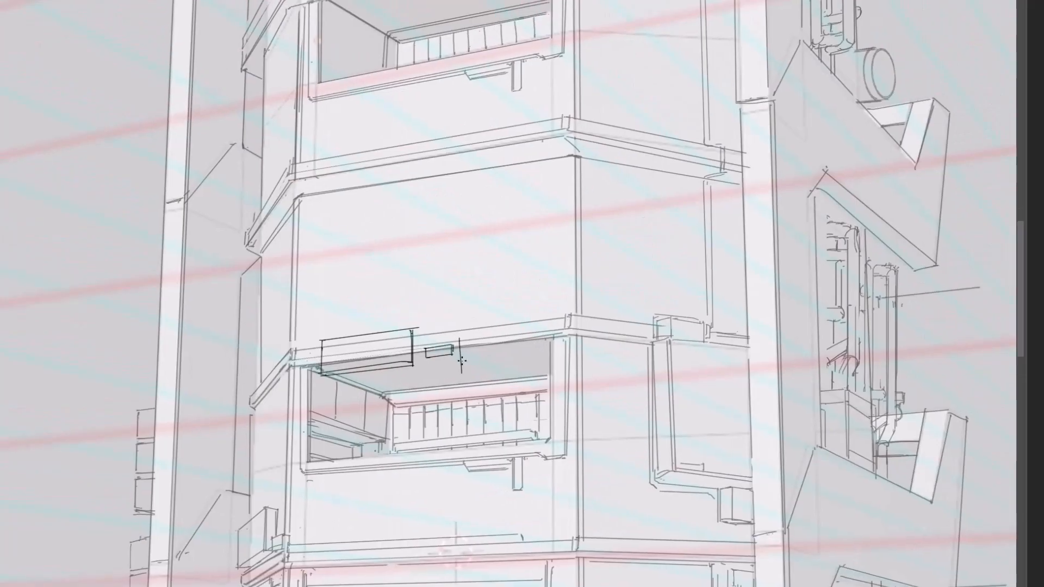
pyautogui.moveTo(473, 319); pyautogui.dragTo(473, 365)
pyautogui.moveTo(459, 367); pyautogui.dragTo(472, 366)
pyautogui.hotkey('ctrl', '-')
# Step: Draw a thin strip divided into short segments from the upright block to the balcony's far corner
pyautogui.moveTo(473, 320)
pyautogui.mouseDown()
pyautogui.moveTo(474, 366)
pyautogui.moveTo(479, 327)
pyautogui.moveTo(564, 322)
pyautogui.mouseUp()
pyautogui.hotkey('ctrl', '+')
pyautogui.moveTo(482, 319)
pyautogui.mouseDown()
pyautogui.moveTo(555, 312)
pyautogui.moveTo(558, 324)
pyautogui.mouseUp()
pyautogui.moveTo(498, 315)
pyautogui.mouseDown()
pyautogui.moveTo(497, 329)
pyautogui.moveTo(474, 321)
pyautogui.moveTo(483, 328)
pyautogui.mouseUp()
pyautogui.hotkey('ctrl', '-')
pyautogui.hotkey('ctrl', '-')
pyautogui.hotkey('ctrl', '+')
# Step: Transform the new ledge details slightly to fit above the lower balcony and check them against the tower
pyautogui.hotkey('ctrl', 't')
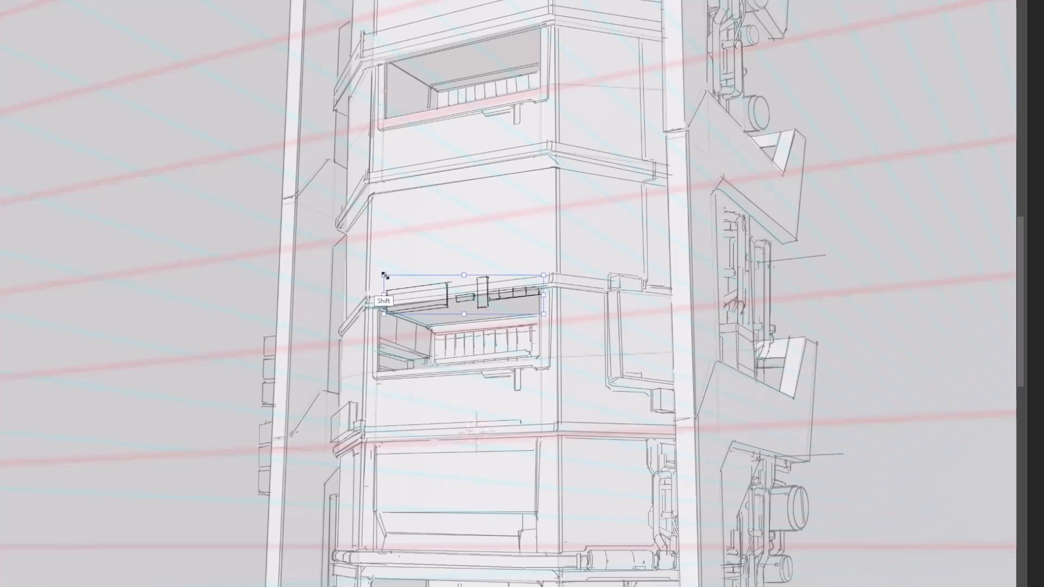
pyautogui.moveTo(384, 277); pyautogui.dragTo(380, 275)
pyautogui.press('Return')
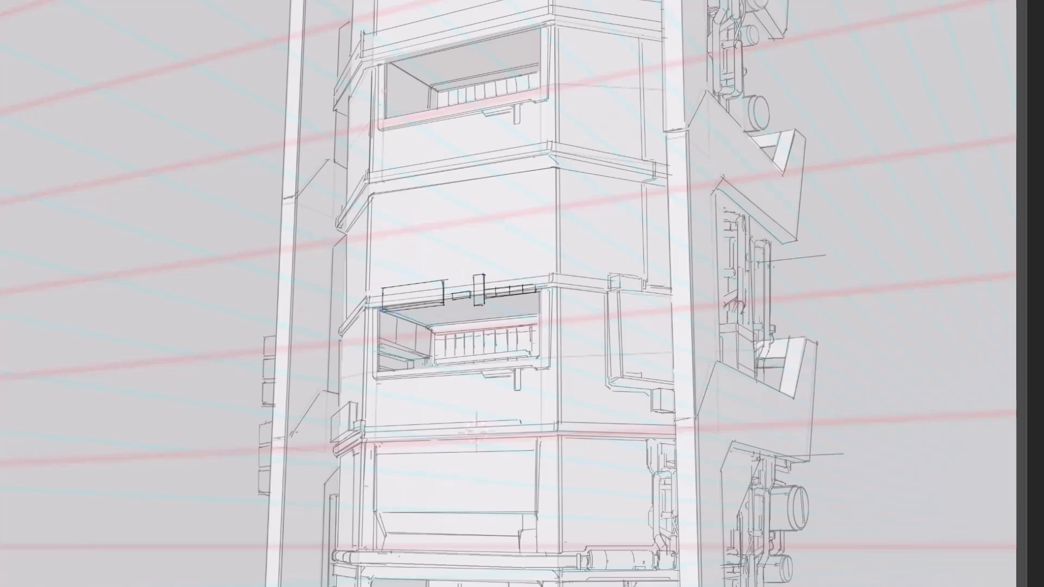
pyautogui.hotkey('ctrl', '-')
pyautogui.moveTo(814, 300); pyautogui.dragTo(818, 256)
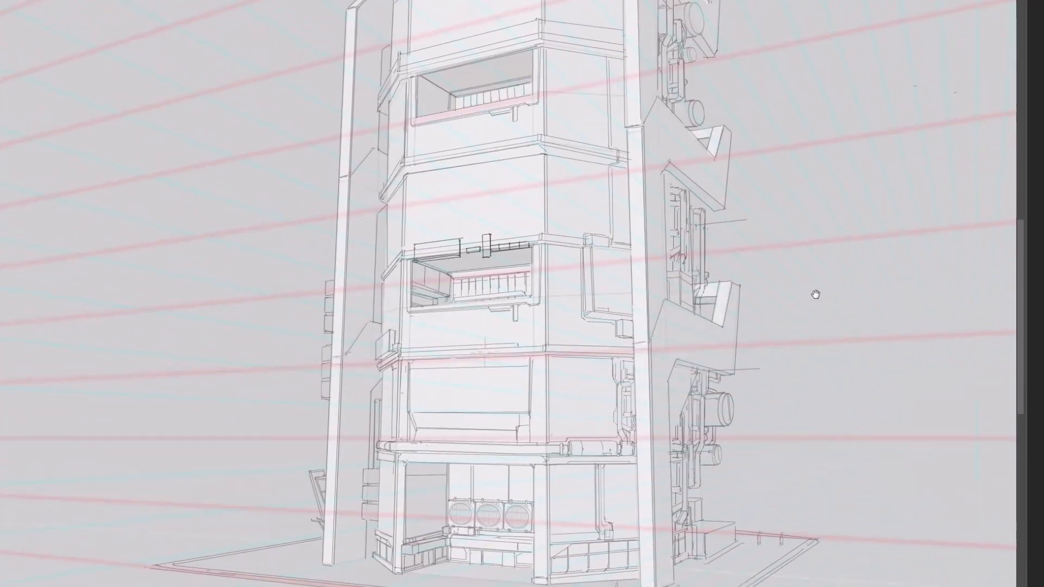
pyautogui.moveTo(816, 294); pyautogui.dragTo(808, 306)
pyautogui.scroll(3, 729, 261)
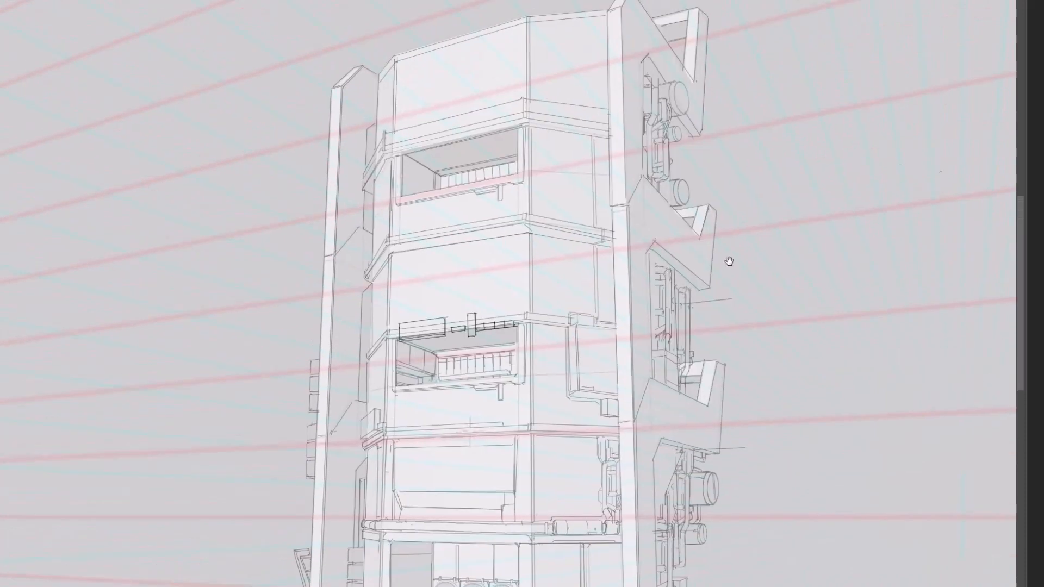
pyautogui.moveTo(459, 314); pyautogui.dragTo(477, 301)
pyautogui.hotkey('ctrl', '+')
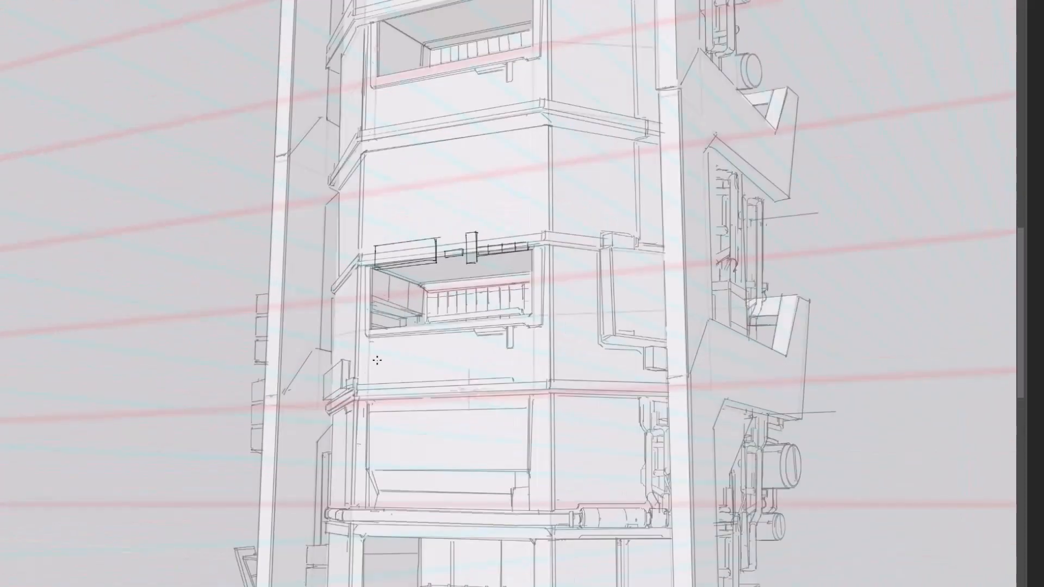
pyautogui.moveTo(384, 443); pyautogui.dragTo(385, 356)
pyautogui.press('e')
pyautogui.press('b')
pyautogui.keyDown('shift'); pyautogui.moveTo(386, 414); pyautogui.dragTo(386, 356); pyautogui.keyUp('shift')
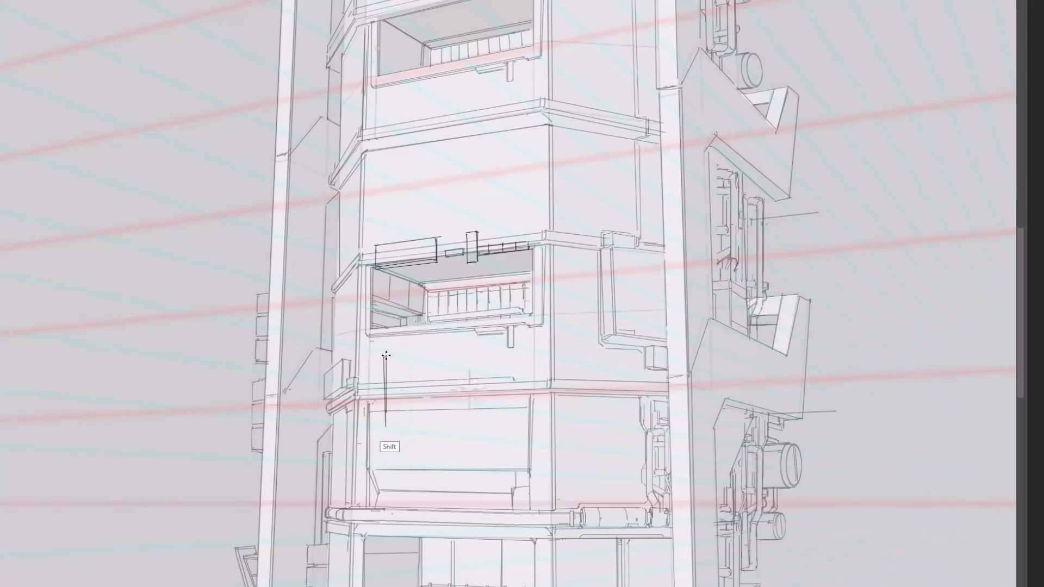
pyautogui.hotkey('ctrl', 'z')
pyautogui.hotkey('ctrl', 'z')
# Step: Draw a narrow vertical panel with a thin side face across the ledge below the lower balcony
pyautogui.keyDown('shift'); pyautogui.moveTo(379, 431); pyautogui.dragTo(382, 356); pyautogui.keyUp('shift')
pyautogui.moveTo(379, 432); pyautogui.dragTo(382, 431)
pyautogui.moveTo(382, 431)
pyautogui.keyDown('shift'); pyautogui.mouseDown()
pyautogui.moveTo(381, 357)
pyautogui.moveTo(396, 363)
pyautogui.mouseUp(); pyautogui.keyUp('shift')
pyautogui.moveTo(397, 379)
pyautogui.keyDown('shift'); pyautogui.mouseDown()
pyautogui.moveTo(398, 366)
pyautogui.moveTo(398, 433)
pyautogui.mouseUp(); pyautogui.keyUp('shift')
pyautogui.moveTo(383, 432); pyautogui.dragTo(398, 433)
pyautogui.moveTo(382, 429); pyautogui.dragTo(397, 431)
pyautogui.hotkey('ctrl', '-')
pyautogui.hotkey('ctrl', '+')
pyautogui.hotkey('ctrl', '+')
pyautogui.keyDown('shift'); pyautogui.moveTo(362, 391); pyautogui.dragTo(362, 496); pyautogui.keyUp('shift')
# Step: Add small angled mounts beside the vertical panel and give it a slanted lower edge
pyautogui.moveTo(376, 405)
pyautogui.mouseDown()
pyautogui.moveTo(368, 390)
pyautogui.moveTo(356, 399)
pyautogui.mouseUp()
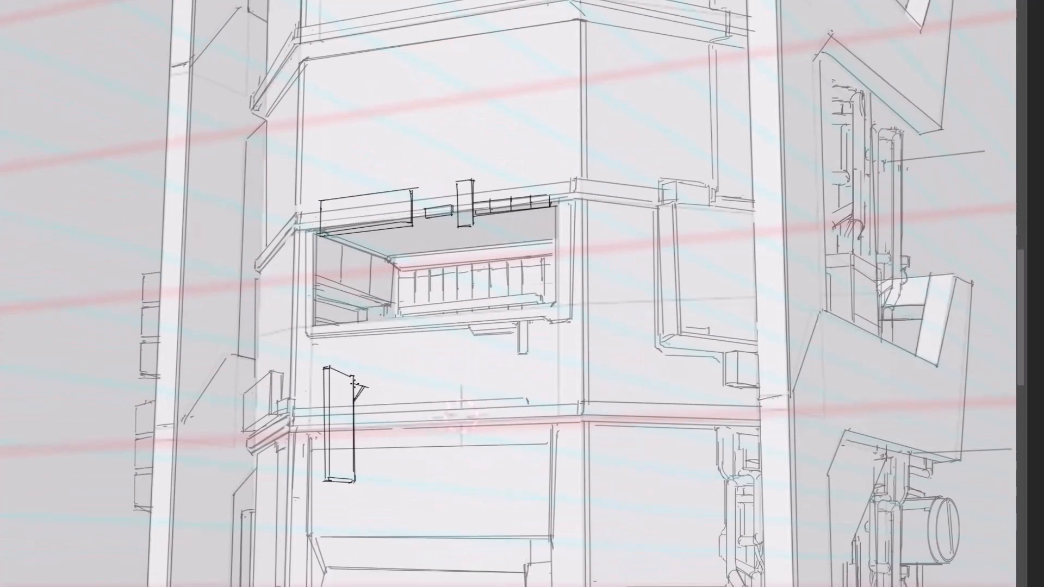
pyautogui.moveTo(356, 477); pyautogui.dragTo(367, 478)
pyautogui.hotkey('ctrl', '-')
pyautogui.hotkey('ctrl', '-')
pyautogui.hotkey('ctrl', '+')
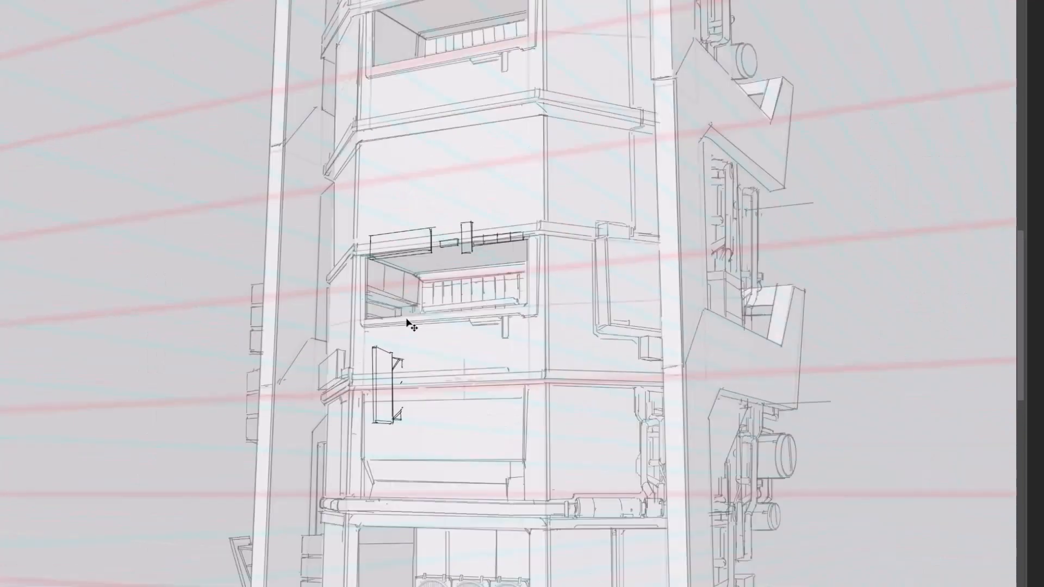
pyautogui.press('b')
pyautogui.moveTo(378, 425)
pyautogui.mouseDown()
pyautogui.moveTo(376, 438)
pyautogui.moveTo(393, 429)
pyautogui.mouseUp()
pyautogui.moveTo(559, 287); pyautogui.dragTo(549, 284)
pyautogui.scroll(-2, 549, 285)
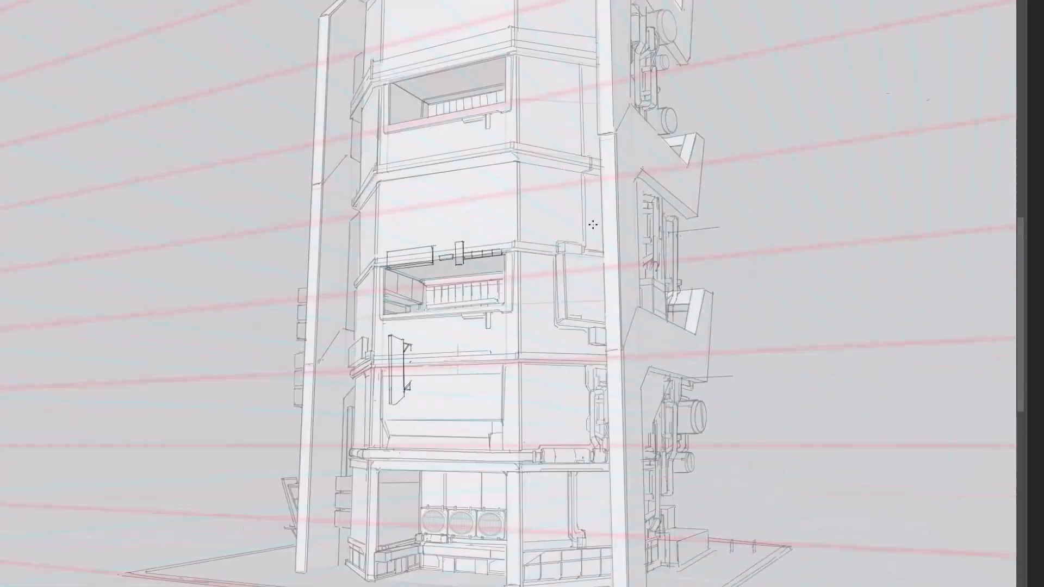
# Step: Draw receding ceiling lines and a small hanging box inside the lower balcony's recess
pyautogui.scroll(2, 451, 391)
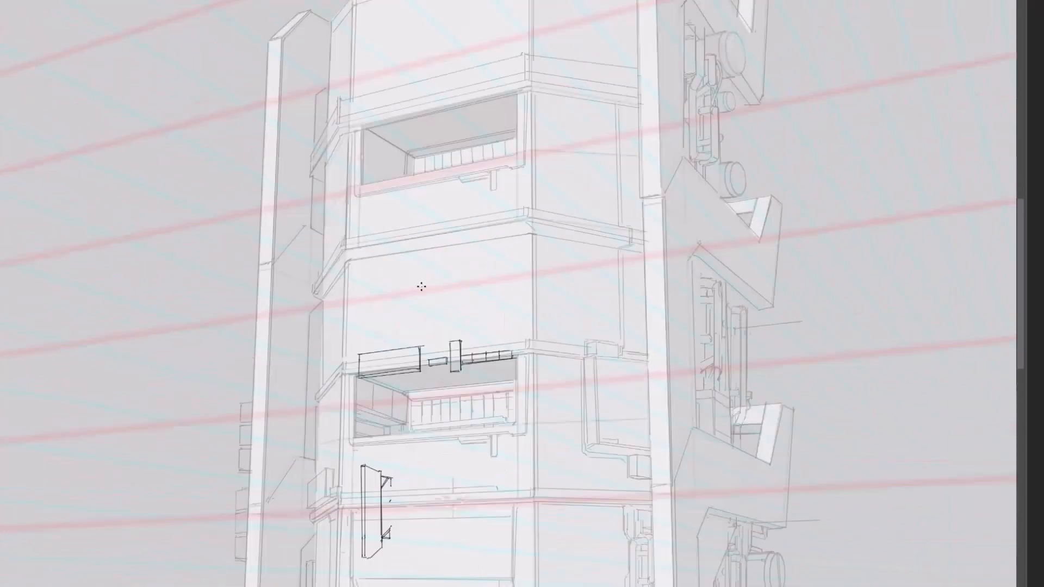
pyautogui.hotkey('ctrl', '+')
pyautogui.moveTo(325, 393); pyautogui.dragTo(326, 390)
pyautogui.hotkey('ctrl', 'z')
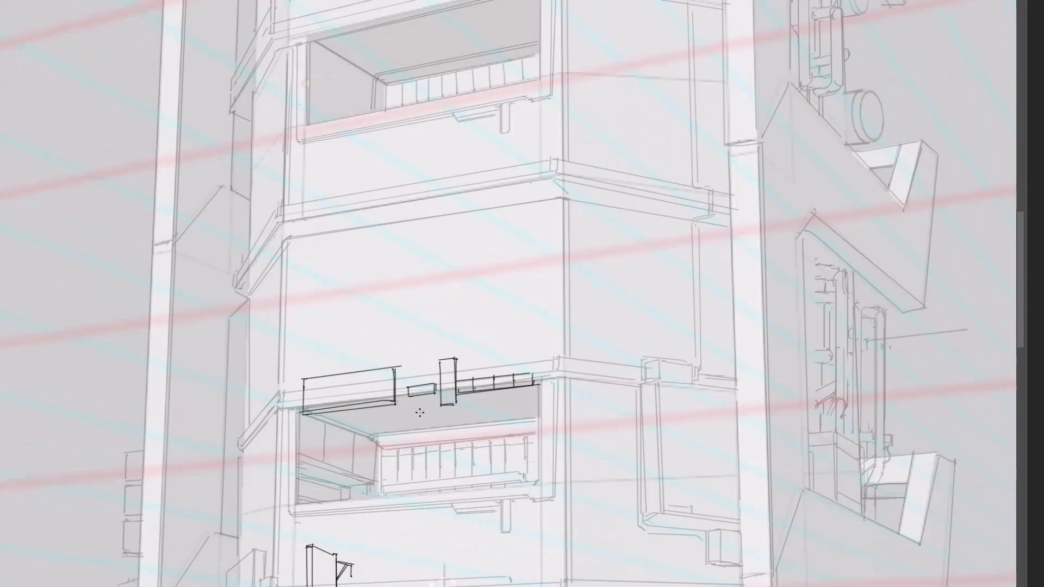
pyautogui.moveTo(399, 402); pyautogui.dragTo(464, 427)
pyautogui.moveTo(487, 393); pyautogui.dragTo(546, 417)
pyautogui.moveTo(327, 414); pyautogui.dragTo(374, 433)
pyautogui.moveTo(374, 434)
pyautogui.mouseDown()
pyautogui.moveTo(467, 422)
pyautogui.moveTo(389, 445)
pyautogui.mouseUp()
pyautogui.hotkey('ctrl', 'z')
pyautogui.hotkey('ctrl', '-')
pyautogui.hotkey('ctrl', '-')
pyautogui.hotkey('ctrl', '+')
pyautogui.hotkey('ctrl', '+')
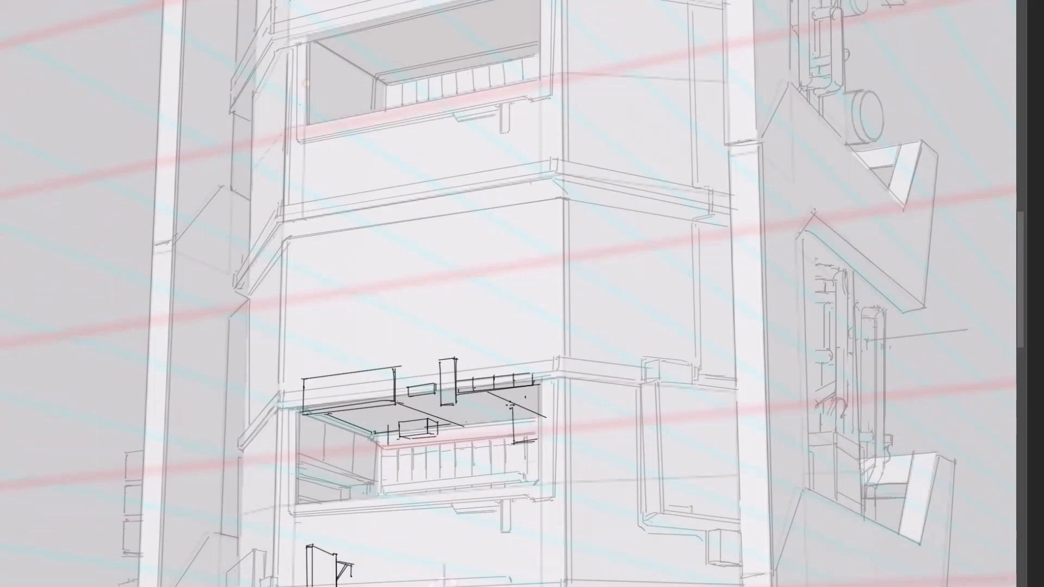
# Step: Clean up the fixture at the far end of the lower balcony's recess and extend it with a short vertical support
pyautogui.moveTo(512, 405); pyautogui.dragTo(540, 401)
pyautogui.press('e')
pyautogui.moveTo(543, 415)
pyautogui.mouseDown()
pyautogui.moveTo(525, 410)
pyautogui.moveTo(539, 446)
pyautogui.moveTo(534, 436)
pyautogui.mouseUp()
pyautogui.moveTo(528, 427); pyautogui.dragTo(529, 466)
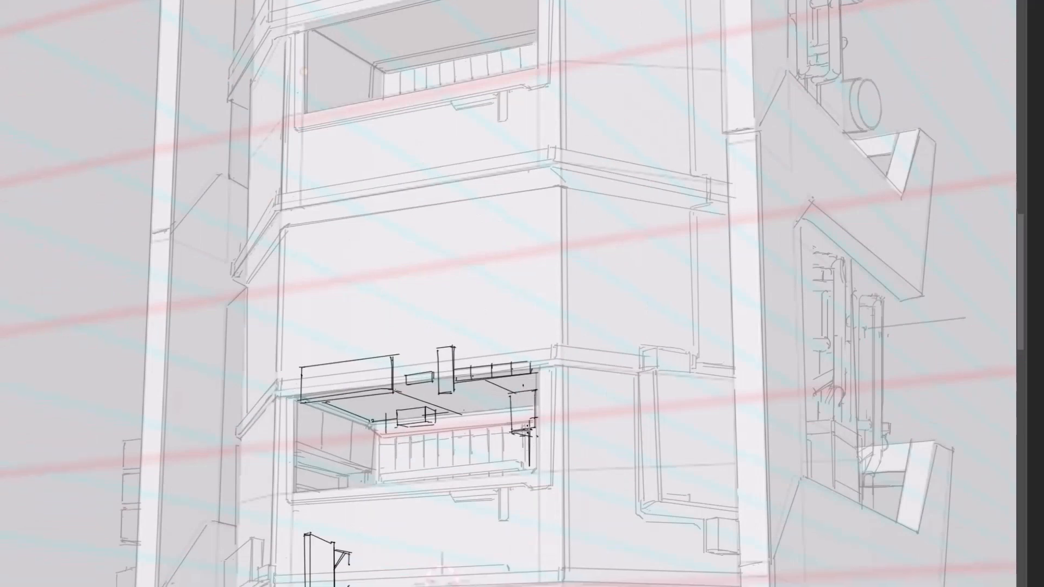
pyautogui.hotkey('ctrl', '-')
pyautogui.hotkey('ctrl', '-')
pyautogui.moveTo(552, 417); pyautogui.dragTo(576, 343)
pyautogui.hotkey('ctrl', '+')
pyautogui.hotkey('ctrl', '+')
pyautogui.moveTo(491, 276); pyautogui.dragTo(492, 328)
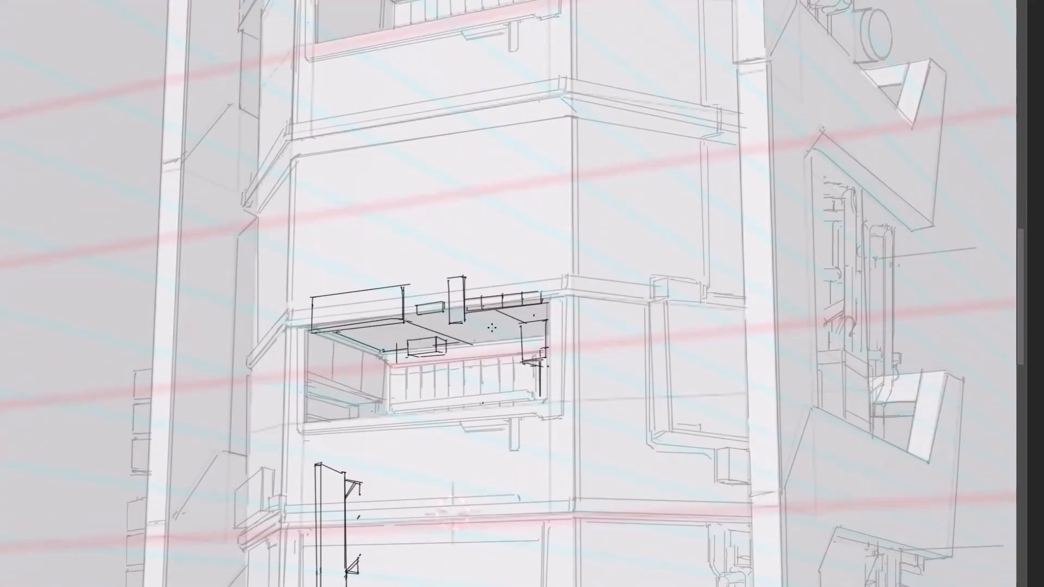
# Step: Give the hanging box depth and add a small bracket and pipe end beside it on the lower balcony's ceiling
pyautogui.moveTo(405, 367); pyautogui.dragTo(434, 388)
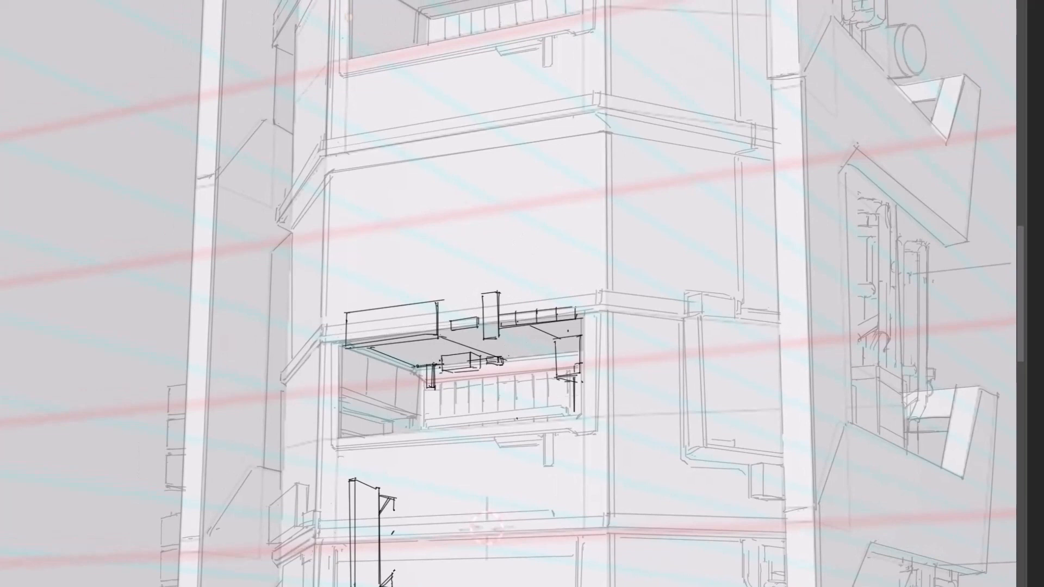
pyautogui.hotkey('ctrl', '-')
pyautogui.moveTo(379, 317); pyautogui.dragTo(392, 333)
pyautogui.moveTo(399, 372); pyautogui.dragTo(451, 390)
pyautogui.hotkey('ctrl', '+')
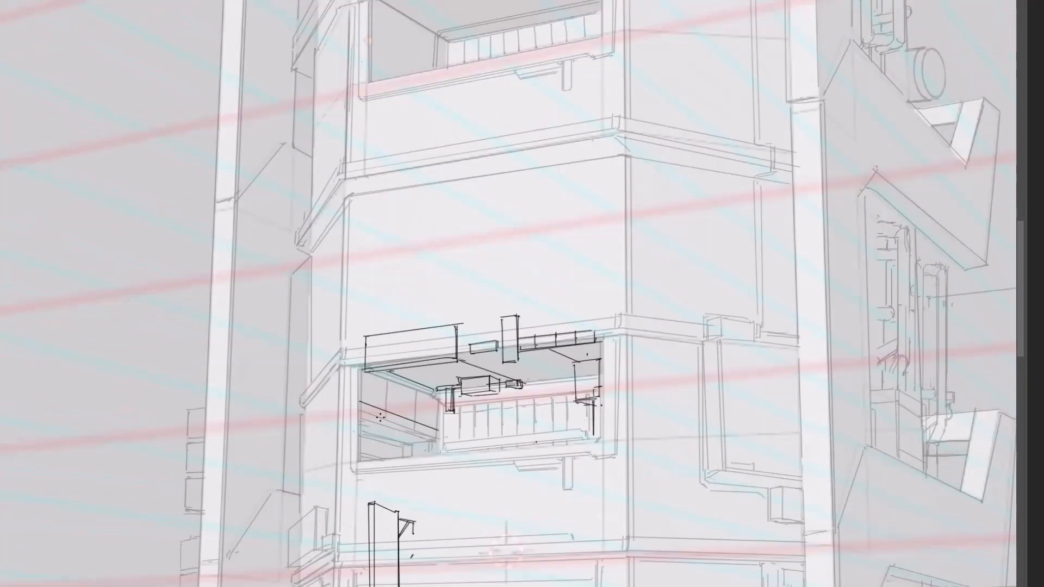
# Step: Divide the lower balcony's inner side wall with vertical lines and add small boxes along its rail
pyautogui.moveTo(388, 383)
pyautogui.mouseDown()
pyautogui.moveTo(386, 416)
pyautogui.moveTo(416, 431)
pyautogui.moveTo(411, 442)
pyautogui.mouseUp()
pyautogui.moveTo(321, 394); pyautogui.dragTo(314, 361)
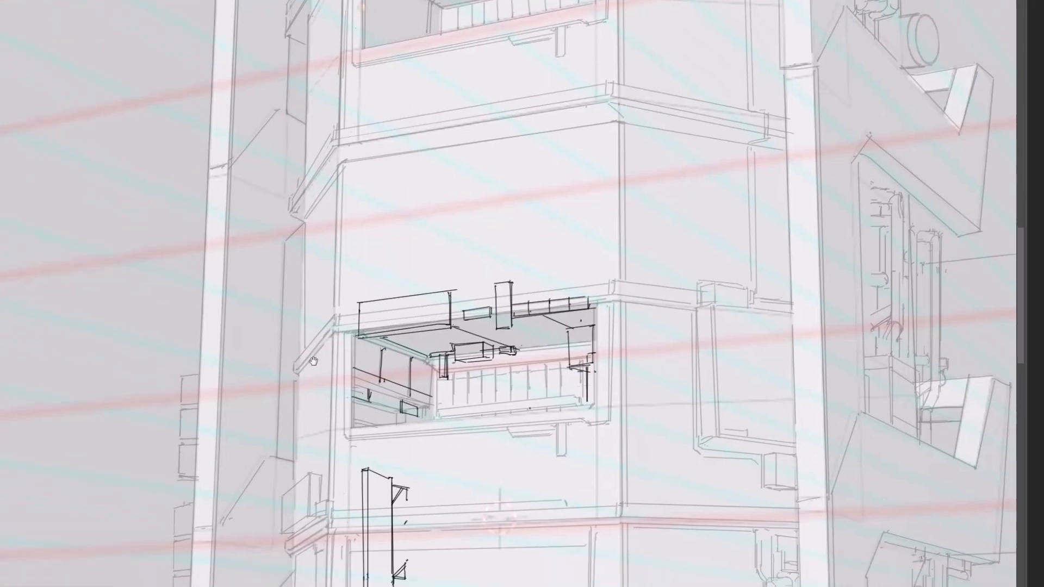
pyautogui.moveTo(370, 314); pyautogui.dragTo(370, 392)
pyautogui.moveTo(406, 310); pyautogui.dragTo(411, 365)
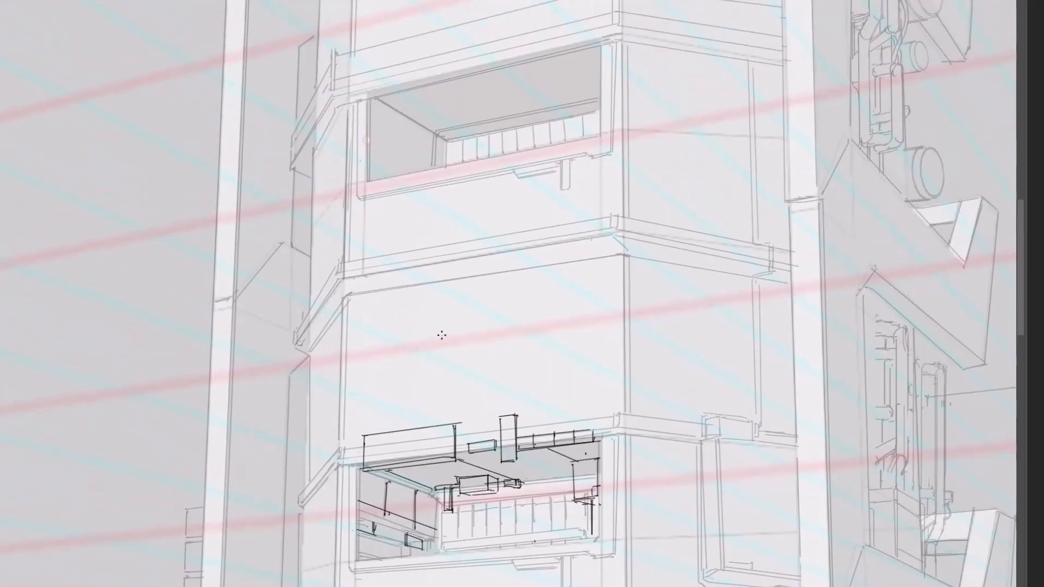
# Step: Draw a large rectangular panel with a thin side edge and a narrow base strip on the wall above the lower balcony
pyautogui.moveTo(370, 328)
pyautogui.mouseDown()
pyautogui.moveTo(372, 412)
pyautogui.moveTo(577, 389)
pyautogui.mouseUp()
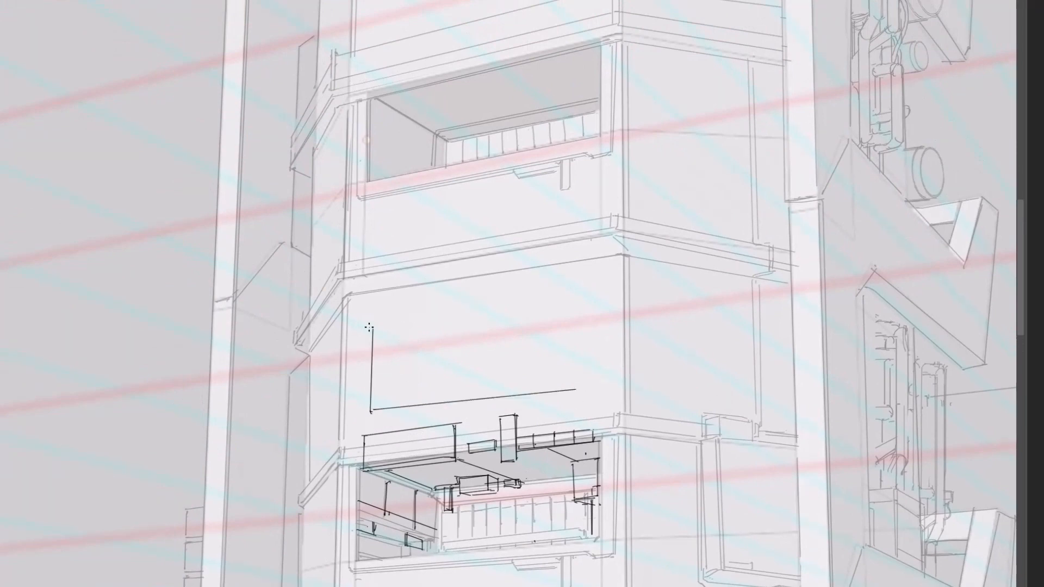
pyautogui.hotkey('ctrl', 'z')
pyautogui.moveTo(367, 322)
pyautogui.mouseDown()
pyautogui.moveTo(369, 414)
pyautogui.moveTo(579, 292)
pyautogui.mouseUp()
pyautogui.moveTo(581, 290); pyautogui.dragTo(589, 384)
pyautogui.moveTo(582, 294); pyautogui.dragTo(589, 390)
pyautogui.moveTo(573, 390); pyautogui.dragTo(589, 390)
pyautogui.moveTo(367, 322); pyautogui.dragTo(368, 412)
pyautogui.moveTo(588, 395)
pyautogui.mouseDown()
pyautogui.moveTo(359, 418)
pyautogui.moveTo(596, 394)
pyautogui.mouseUp()
pyautogui.hotkey('ctrl', '-')
pyautogui.hotkey('ctrl', '+')
pyautogui.hotkey('ctrl', 'alt', 'z')
pyautogui.moveTo(364, 413); pyautogui.dragTo(594, 389)
pyautogui.hotkey('ctrl', '-')
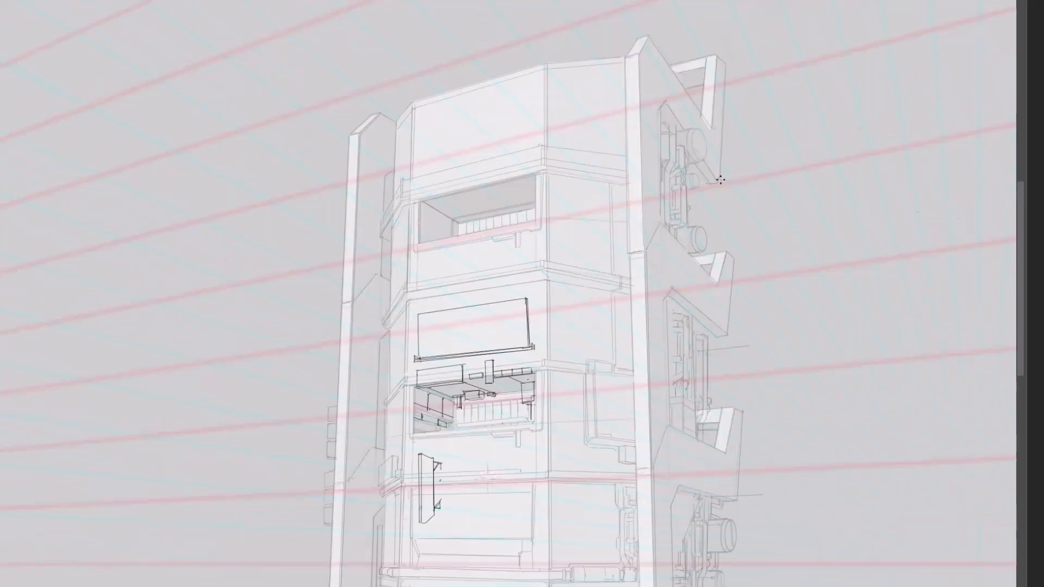
# Step: Add small side mounts to the large panel, flip the canvas horizontally and draw an outer frame line around the panel
pyautogui.hotkey('ctrl', '+')
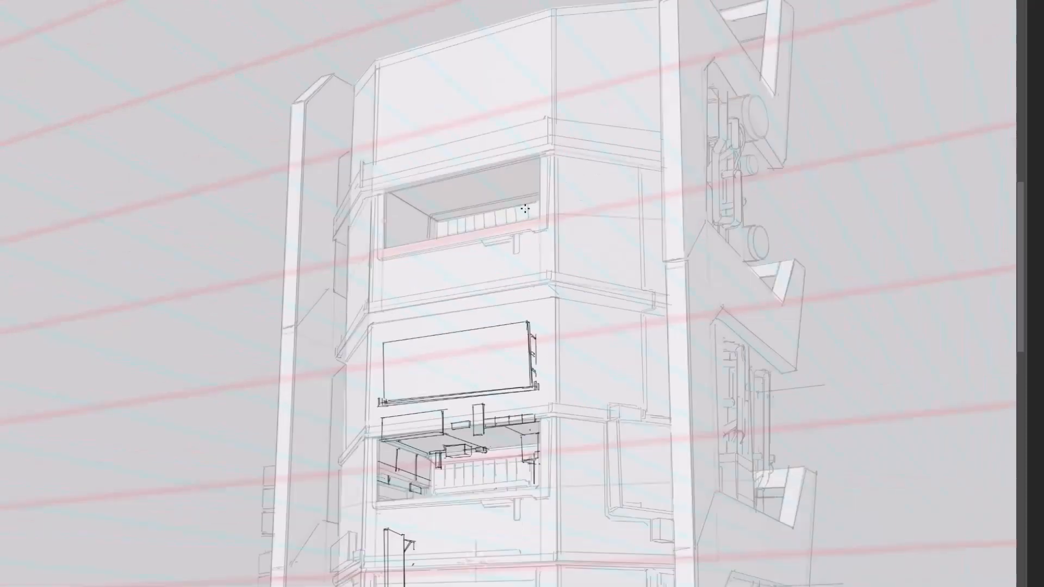
pyautogui.moveTo(386, 345)
pyautogui.mouseDown()
pyautogui.moveTo(384, 401)
pyautogui.moveTo(529, 381)
pyautogui.moveTo(563, 311)
pyautogui.mouseUp()
pyautogui.hotkey('ctrl', '-')
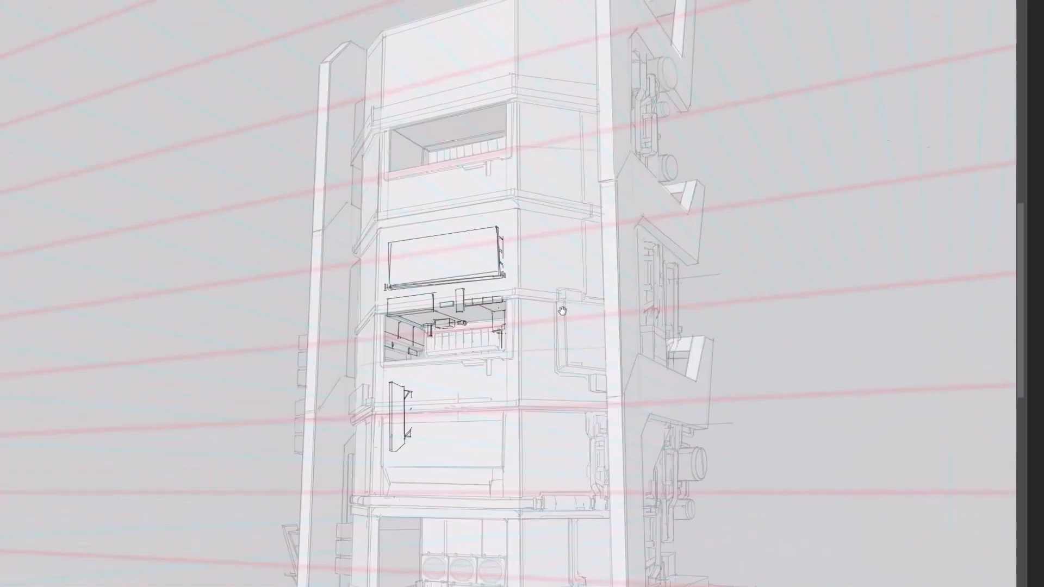
pyautogui.hotkey('ctrl', 'shift', 'h')
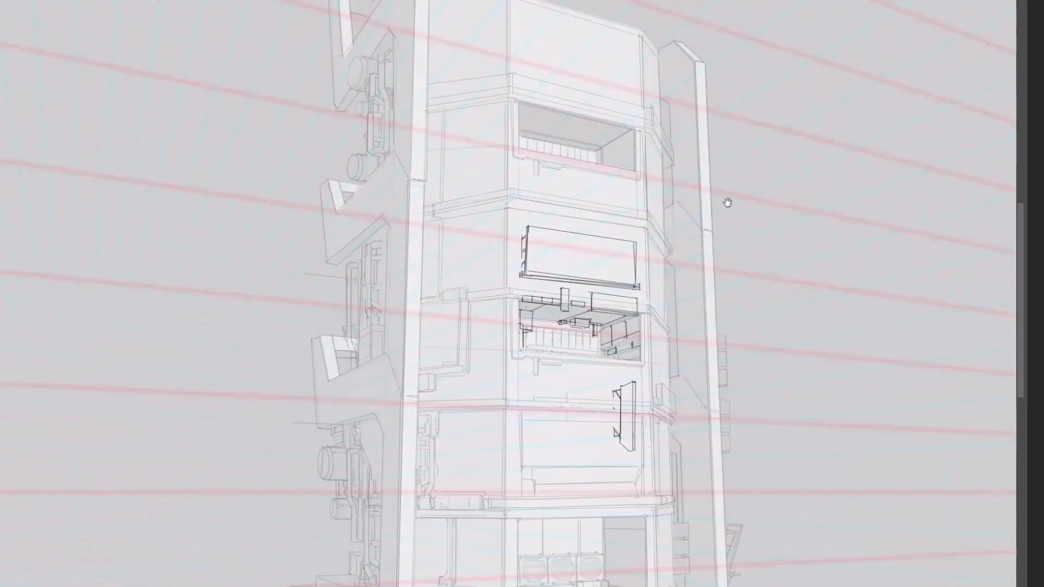
pyautogui.moveTo(748, 233); pyautogui.dragTo(704, 244)
pyautogui.moveTo(713, 386); pyautogui.dragTo(703, 356)
pyautogui.scroll(5, 542, 275)
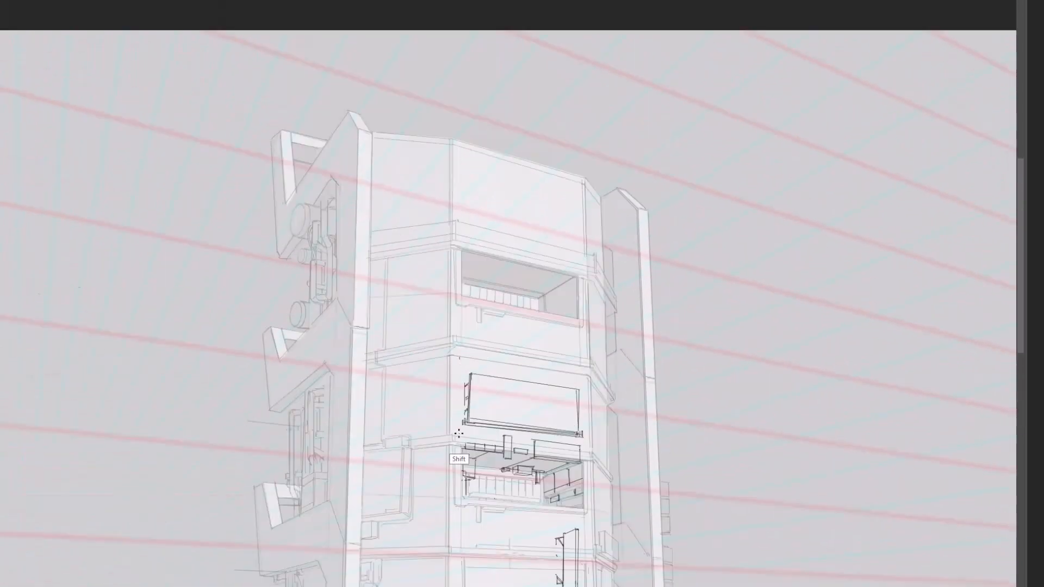
pyautogui.hotkey('ctrl', '-')
pyautogui.moveTo(625, 412); pyautogui.dragTo(605, 361)
pyautogui.hotkey('ctrl', '+')
pyautogui.moveTo(516, 182); pyautogui.dragTo(489, 251)
# Step: Duplicate the lower balcony's interior details into the upper balcony, shift part of them into place and erase stray lines
pyautogui.moveTo(391, 415); pyautogui.dragTo(532, 505)
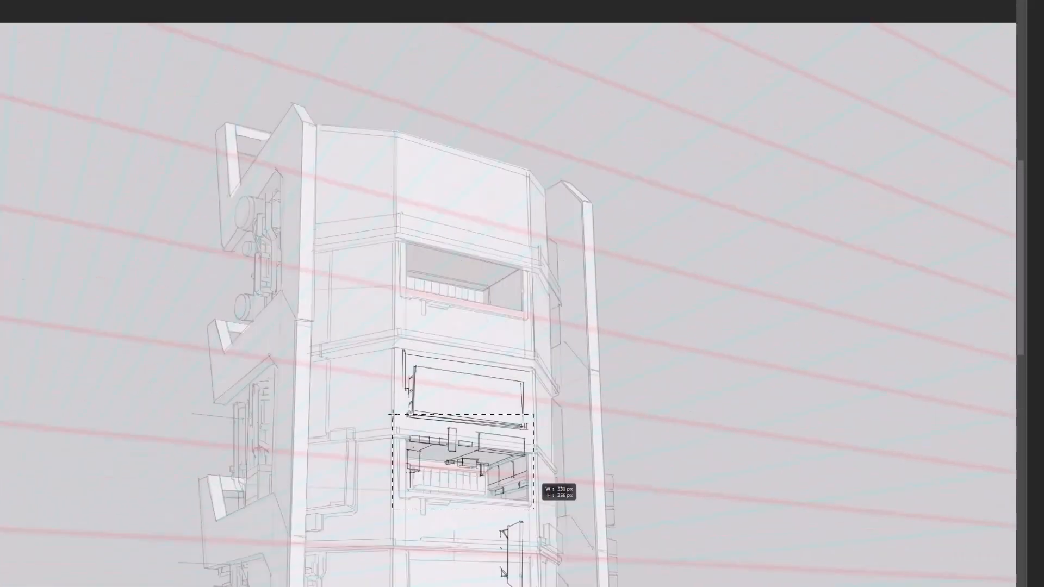
pyautogui.moveTo(499, 460)
pyautogui.keyDown('ctrl'); pyautogui.keyDown('alt'); pyautogui.mouseDown()
pyautogui.moveTo(505, 272)
pyautogui.moveTo(504, 282)
pyautogui.mouseUp(); pyautogui.keyUp('alt'); pyautogui.keyUp('ctrl')
pyautogui.moveTo(559, 203); pyautogui.dragTo(531, 252)
pyautogui.hotkey('ctrl', '+')
pyautogui.click(355, 356)
pyautogui.click(448, 311)
pyautogui.click(466, 349)
pyautogui.doubleClick(451, 408)
pyautogui.moveTo(462, 349)
pyautogui.keyDown('ctrl'); pyautogui.mouseDown()
pyautogui.moveTo(415, 315)
pyautogui.moveTo(415, 328)
pyautogui.mouseUp(); pyautogui.keyUp('ctrl')
pyautogui.hotkey('ctrl', 'd')
pyautogui.press('e')
pyautogui.moveTo(398, 365); pyautogui.dragTo(407, 355)
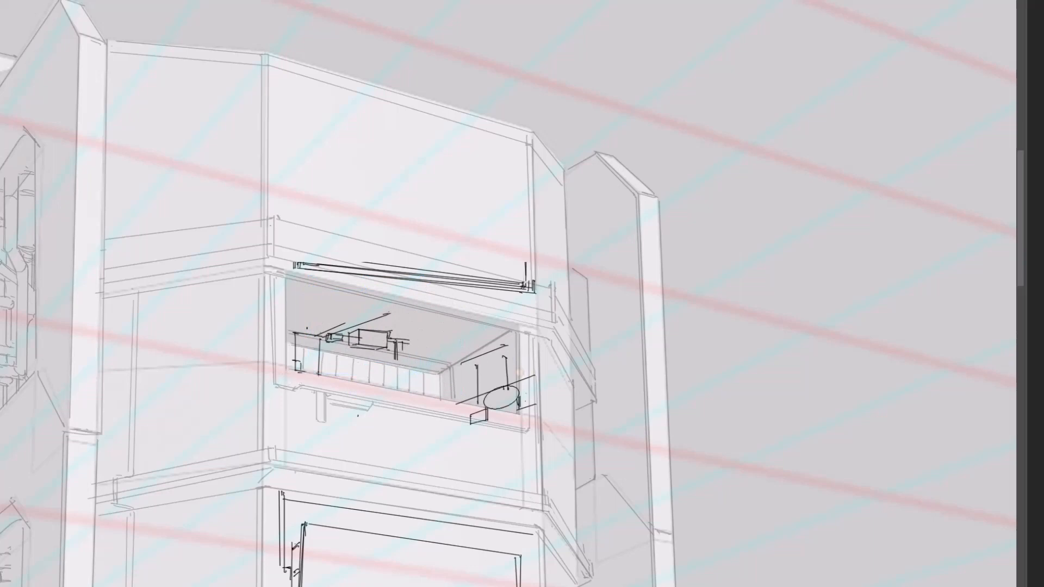
# Step: Select the copied side-wall details and transform them to fit the perspective of the upper balcony's inner wall
pyautogui.click(457, 337)
pyautogui.click(429, 451)
pyautogui.click(542, 450)
pyautogui.doubleClick(540, 314)
pyautogui.hotkey('ctrl', 't')
pyautogui.rightClick(510, 359)
pyautogui.click(559, 408)
pyautogui.moveTo(566, 379); pyautogui.dragTo(561, 343)
pyautogui.press('Return')
pyautogui.hotkey('ctrl', 'd')
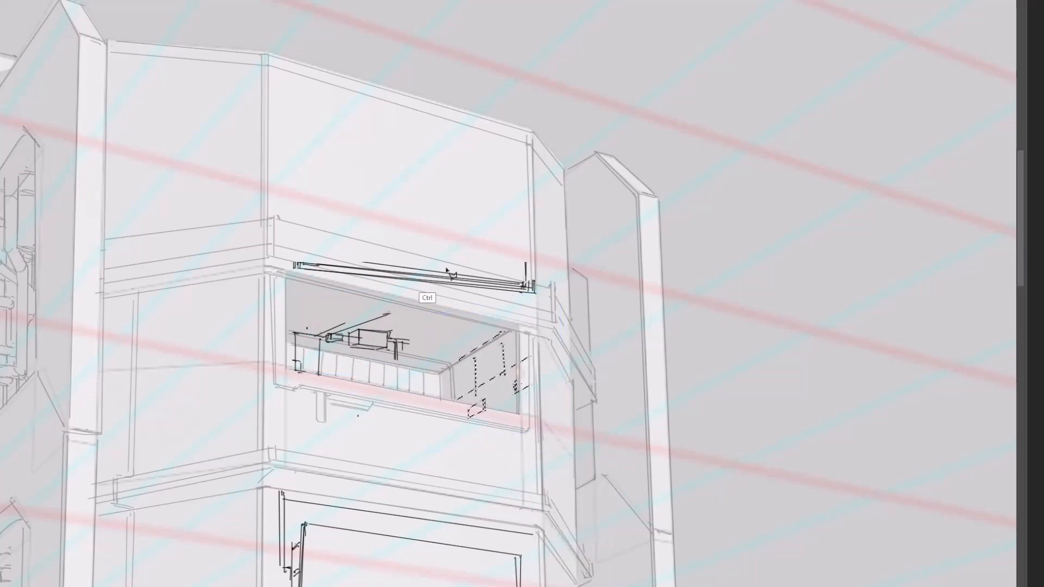
# Step: Redraw the side-wall divisions and rail boxes in the upper balcony and erase the overlapping lines
pyautogui.press('b')
pyautogui.keyDown('shift'); pyautogui.moveTo(471, 358); pyautogui.dragTo(475, 387); pyautogui.keyUp('shift')
pyautogui.press('e')
pyautogui.moveTo(535, 358); pyautogui.dragTo(527, 388)
pyautogui.moveTo(499, 380)
pyautogui.keyDown('shift'); pyautogui.mouseDown()
pyautogui.moveTo(499, 420)
pyautogui.moveTo(519, 384)
pyautogui.mouseUp(); pyautogui.keyUp('shift')
pyautogui.hotkey('ctrl', 'z')
pyautogui.moveTo(485, 407); pyautogui.dragTo(519, 387)
pyautogui.moveTo(501, 399); pyautogui.dragTo(517, 398)
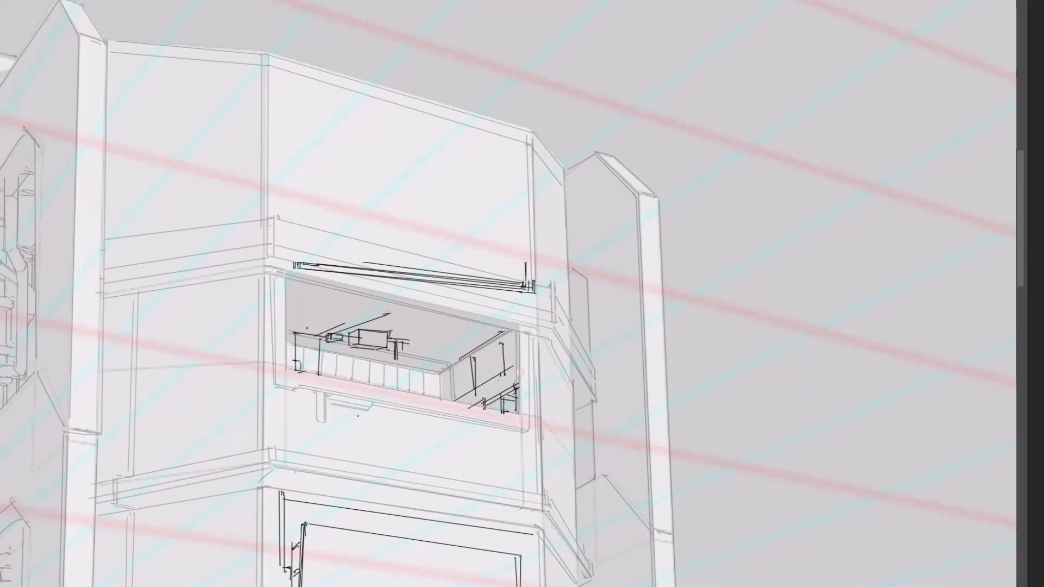
# Step: Draw two receding ceiling beams leading to the hanging box in the upper balcony
pyautogui.moveTo(464, 366); pyautogui.dragTo(495, 349)
pyautogui.hotkey('ctrl', 'z')
pyautogui.hotkey('ctrl', '-')
pyautogui.hotkey('ctrl', '-')
pyautogui.moveTo(538, 321)
pyautogui.mouseDown()
pyautogui.moveTo(552, 319)
pyautogui.moveTo(555, 336)
pyautogui.mouseUp()
pyautogui.hotkey('ctrl', '+')
pyautogui.hotkey('ctrl', '+')
pyautogui.moveTo(428, 354); pyautogui.dragTo(497, 377)
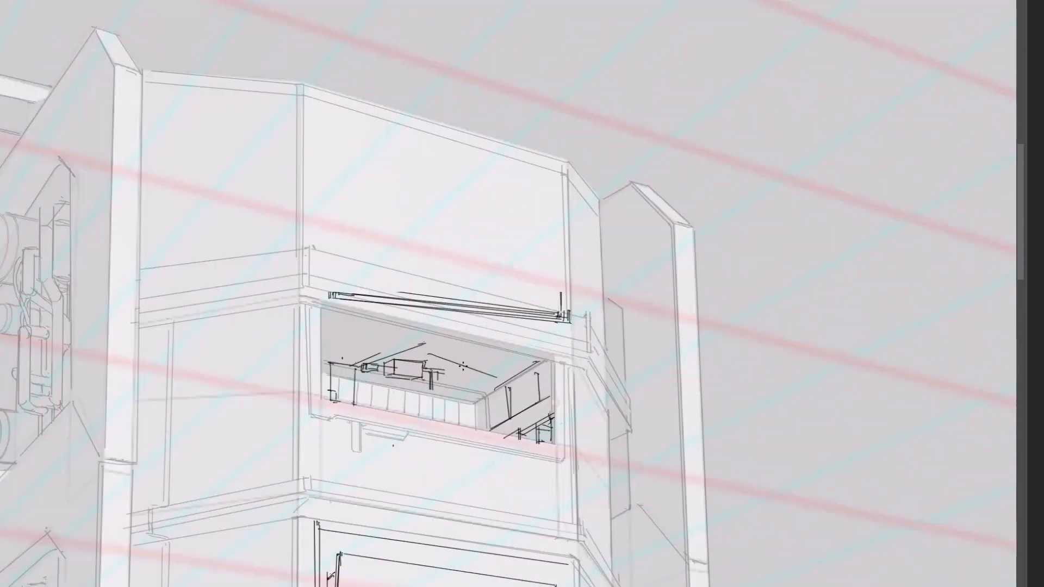
pyautogui.moveTo(424, 368); pyautogui.dragTo(455, 342)
pyautogui.press('e')
pyautogui.moveTo(424, 344)
pyautogui.mouseDown()
pyautogui.moveTo(375, 356)
pyautogui.moveTo(433, 326)
pyautogui.moveTo(430, 363)
pyautogui.mouseUp()
pyautogui.press('b')
pyautogui.moveTo(424, 366); pyautogui.dragTo(468, 339)
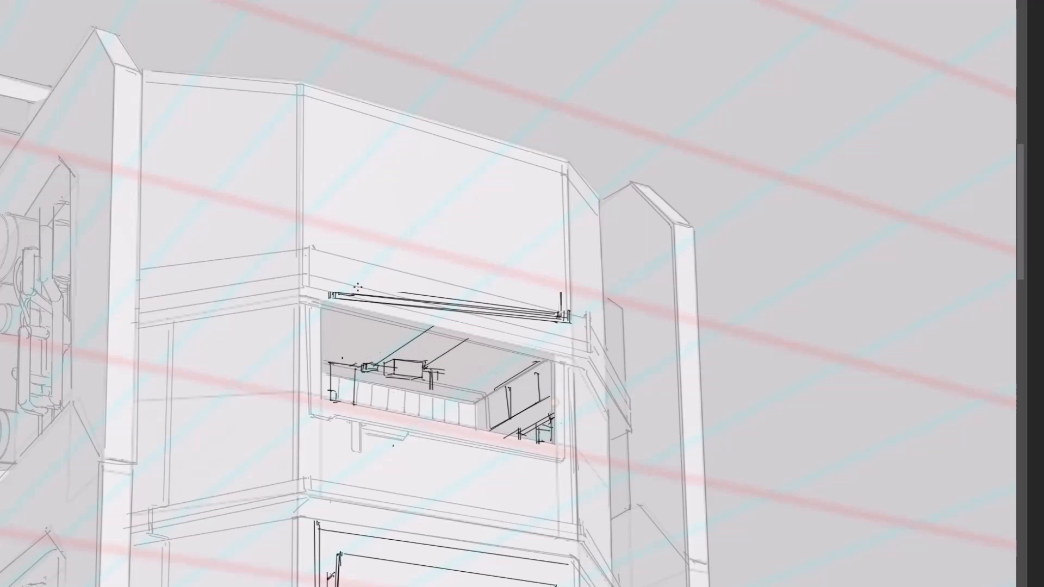
# Step: Erase the copied strip lines above the upper balcony and draw a short slanted strut at its front edge
pyautogui.moveTo(332, 294); pyautogui.dragTo(595, 316)
pyautogui.hotkey('ctrl', '-')
pyautogui.hotkey('ctrl', '+')
pyautogui.press('b')
pyautogui.moveTo(431, 324)
pyautogui.mouseDown()
pyautogui.moveTo(467, 338)
pyautogui.moveTo(426, 366)
pyautogui.moveTo(448, 302)
pyautogui.mouseUp()
pyautogui.hotkey('ctrl', '-')
pyautogui.hotkey('ctrl', '+')
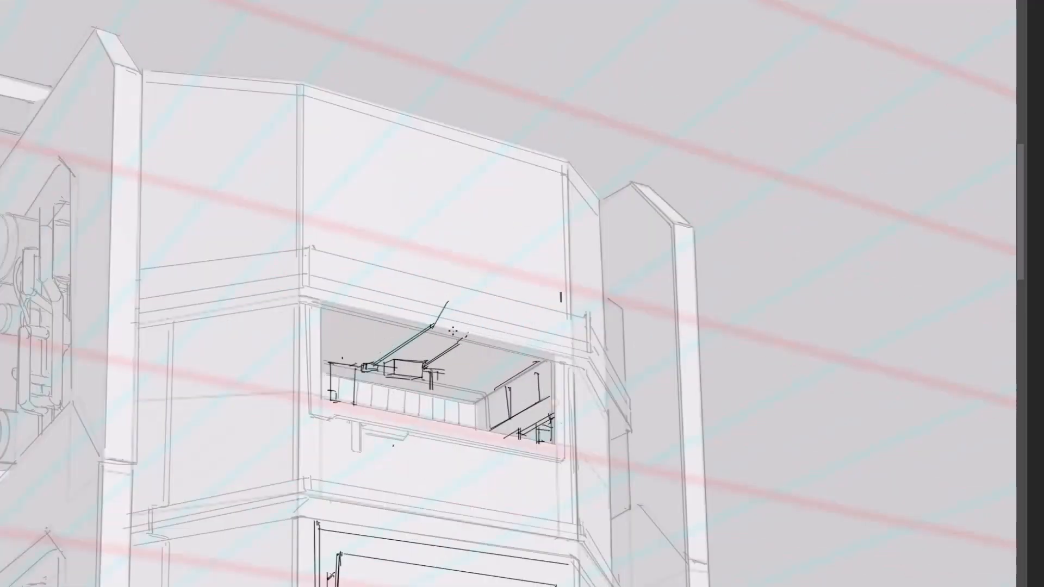
# Step: Draw a long thin ledge with closed ends along the upper edge of the upper balcony's opening
pyautogui.keyDown('shift'); pyautogui.click(578, 356); pyautogui.keyUp('shift')
pyautogui.moveTo(321, 294); pyautogui.dragTo(315, 306)
pyautogui.keyDown('shift'); pyautogui.click(578, 361); pyautogui.keyUp('shift')
pyautogui.moveTo(315, 306); pyautogui.dragTo(322, 303)
pyautogui.keyDown('shift'); pyautogui.click(573, 363); pyautogui.keyUp('shift')
pyautogui.moveTo(580, 355); pyautogui.dragTo(580, 363)
pyautogui.moveTo(466, 338)
pyautogui.mouseDown()
pyautogui.moveTo(485, 314)
pyautogui.moveTo(442, 315)
pyautogui.moveTo(428, 334)
pyautogui.mouseUp()
pyautogui.hotkey('ctrl', 'z')
# Step: Duplicate the slanted strut along the ledge into an evenly spaced row of six and transform the copies to fit
pyautogui.press('e')
pyautogui.moveTo(443, 310)
pyautogui.keyDown('ctrl'); pyautogui.keyDown('alt'); pyautogui.mouseDown()
pyautogui.moveTo(477, 319)
pyautogui.moveTo(440, 329)
pyautogui.mouseUp(); pyautogui.keyUp('alt'); pyautogui.keyUp('ctrl')
pyautogui.hotkey('ctrl', '-')
pyautogui.hotkey('ctrl', '-')
pyautogui.hotkey('ctrl', '+')
pyautogui.moveTo(456, 310)
pyautogui.keyDown('ctrl'); pyautogui.keyDown('alt'); pyautogui.mouseDown()
pyautogui.moveTo(501, 320)
pyautogui.moveTo(527, 313)
pyautogui.moveTo(441, 295)
pyautogui.mouseUp(); pyautogui.keyUp('alt'); pyautogui.keyUp('ctrl')
pyautogui.hotkey('ctrl', 't')
pyautogui.press('Return')
# Step: Return the canvas to its original orientation and duplicate the row of struts with a slight offset to give them thickness
pyautogui.hotkey('ctrl', '-')
pyautogui.hotkey('ctrl', '-')
pyautogui.moveTo(690, 280)
pyautogui.mouseDown()
pyautogui.moveTo(690, 254)
pyautogui.moveTo(751, 151)
pyautogui.mouseUp()
pyautogui.hotkey('ctrl', '+')
pyautogui.hotkey('ctrl', '+')
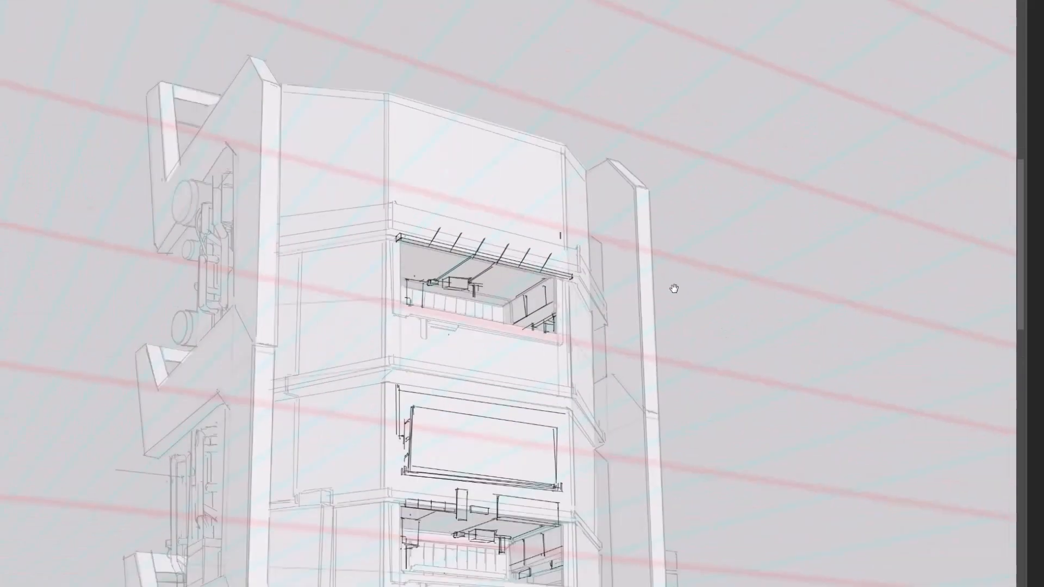
pyautogui.hotkey('ctrl', '-')
pyautogui.hotkey('ctrl', '-')
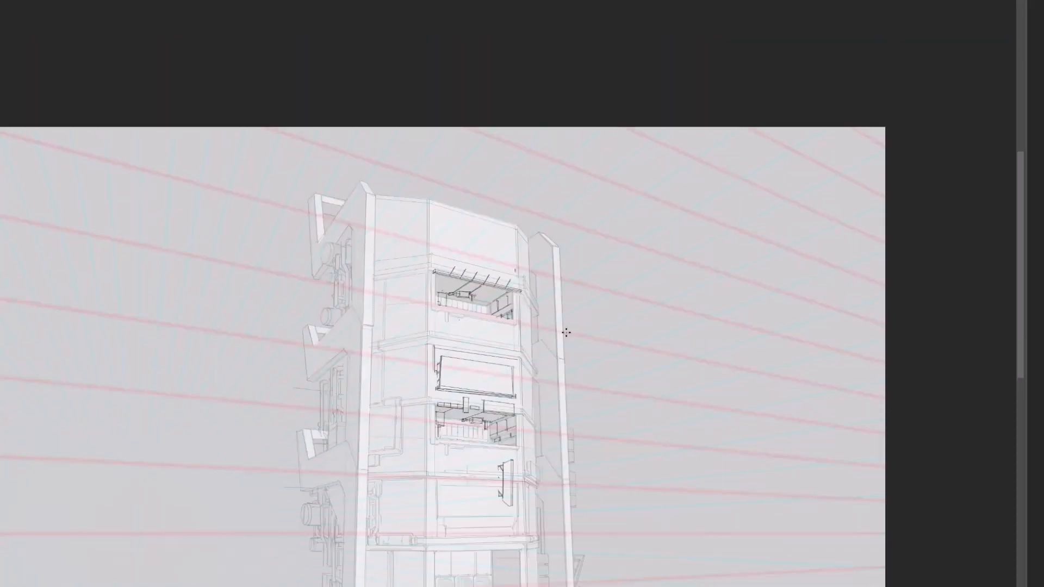
pyautogui.hotkey('ctrl', '+')
pyautogui.hotkey('ctrl', '+')
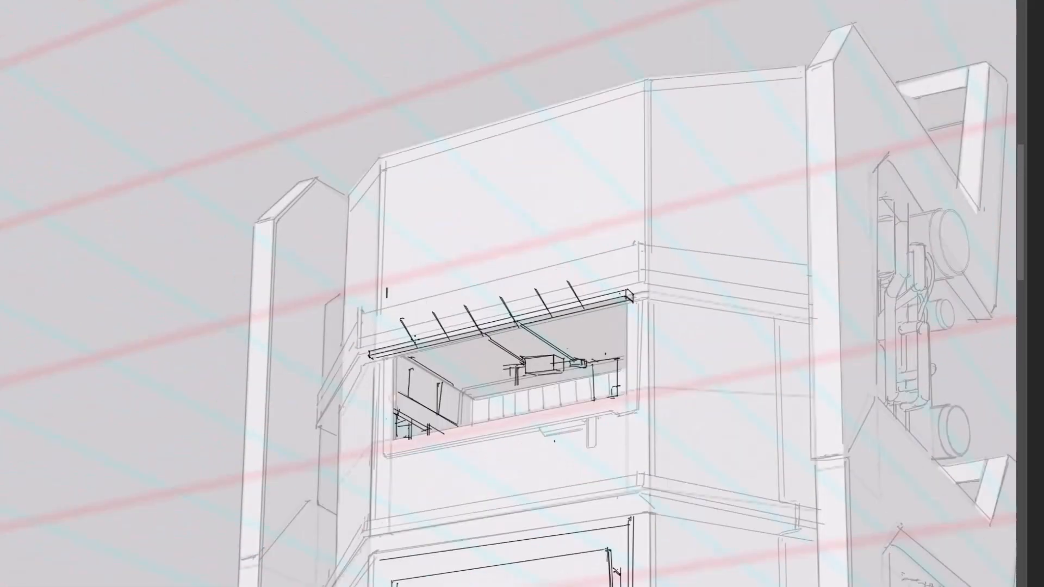
pyautogui.hotkey('ctrl', 'z')
pyautogui.keyDown('ctrl'); pyautogui.keyDown('alt'); pyautogui.moveTo(544, 297); pyautogui.dragTo(546, 295); pyautogui.keyUp('alt'); pyautogui.keyUp('ctrl')
pyautogui.press('b')
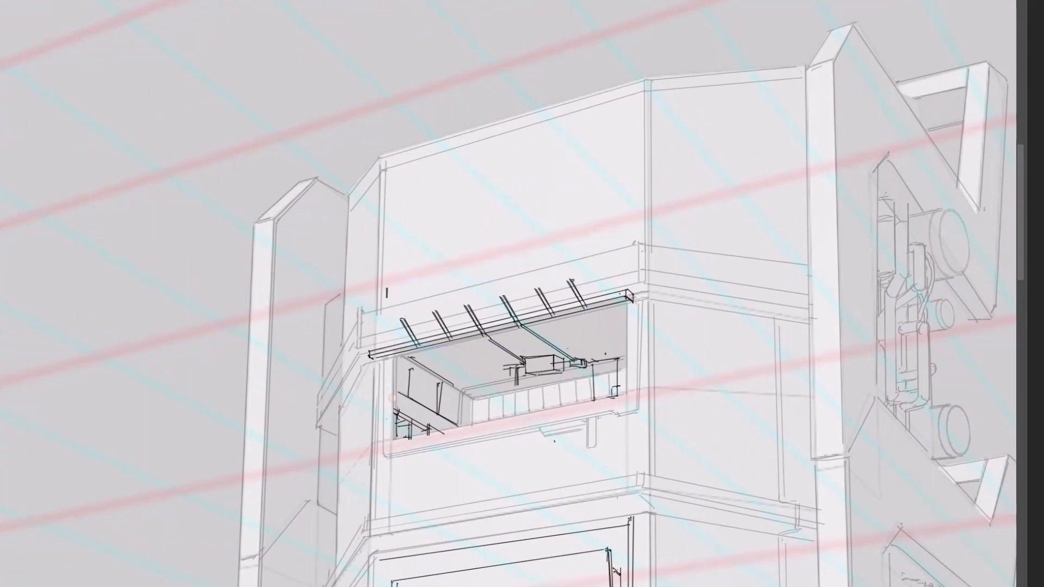
# Step: Close the ends of the struts and reinforce their side lines above the upper balcony's ledge
pyautogui.hotkey('ctrl', '-')
pyautogui.hotkey('ctrl', '-')
pyautogui.hotkey('ctrl', '+')
pyautogui.hotkey('ctrl', '+')
pyautogui.hotkey('ctrl', '-')
pyautogui.hotkey('ctrl', '+')
pyautogui.moveTo(681, 311); pyautogui.dragTo(611, 326)
pyautogui.hotkey('ctrl', '+')
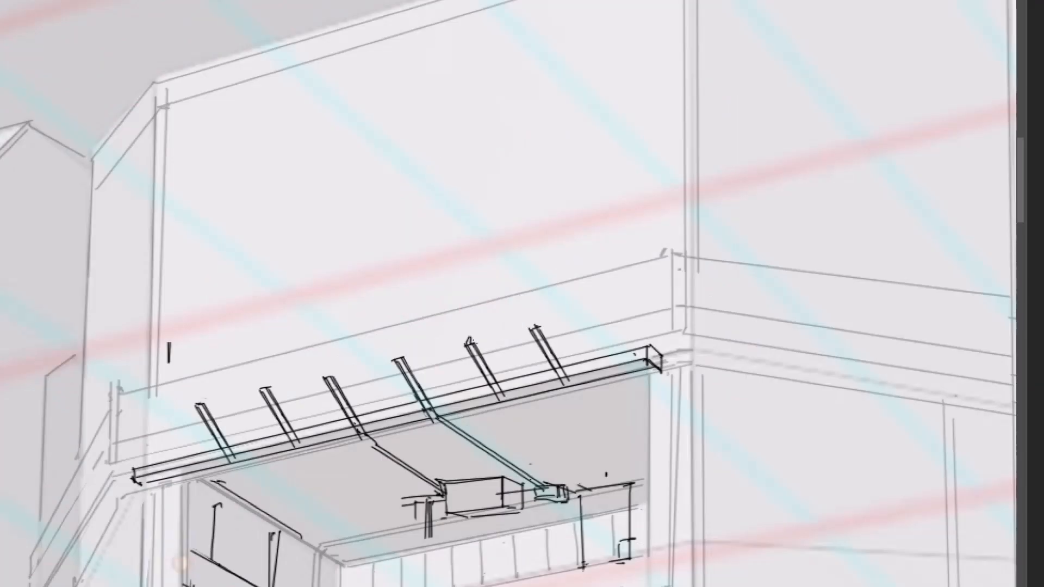
pyautogui.moveTo(474, 345); pyautogui.dragTo(504, 399)
pyautogui.moveTo(269, 385); pyautogui.dragTo(302, 439)
pyautogui.moveTo(207, 410); pyautogui.dragTo(237, 465)
pyautogui.hotkey('ctrl', '-')
pyautogui.hotkey('ctrl', '-')
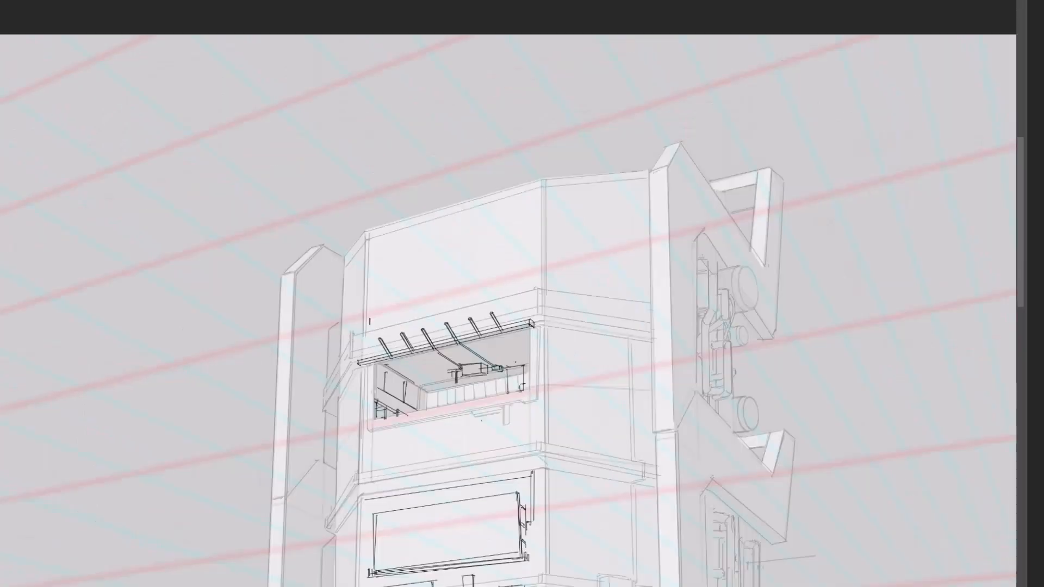
# Step: Draw additional parallel seams across the upper balcony's ceiling in line with the struts
pyautogui.hotkey('ctrl', '+')
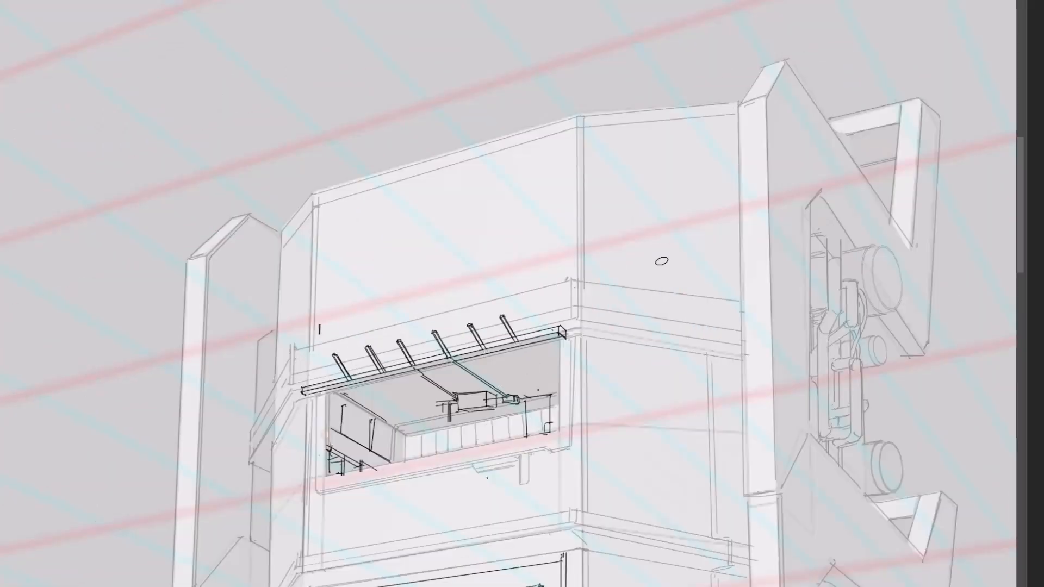
pyautogui.hotkey('ctrl', '+')
pyautogui.hotkey('ctrl', '-')
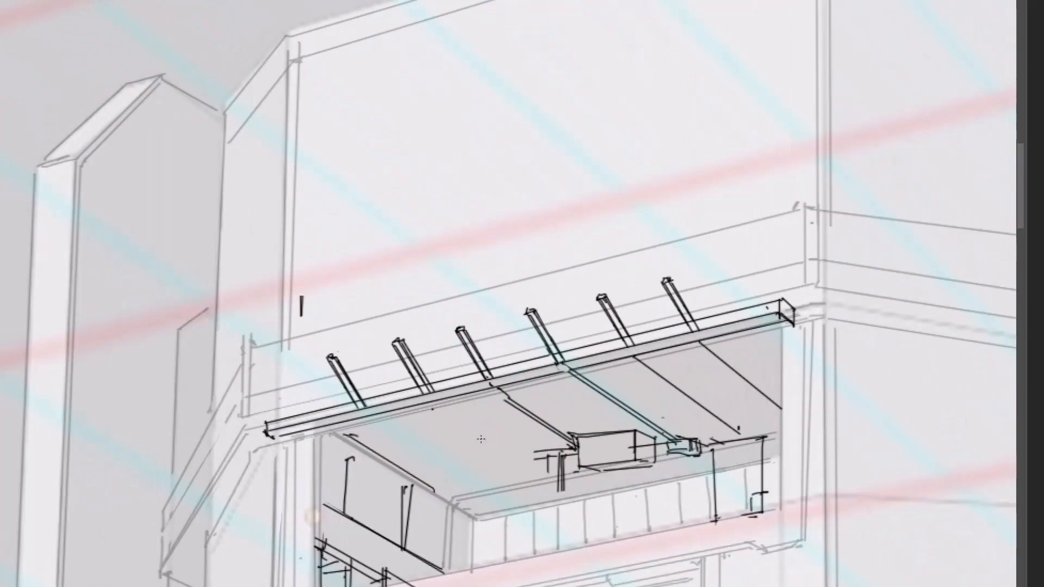
pyautogui.hotkey('ctrl', '-')
pyautogui.hotkey('ctrl', '+')
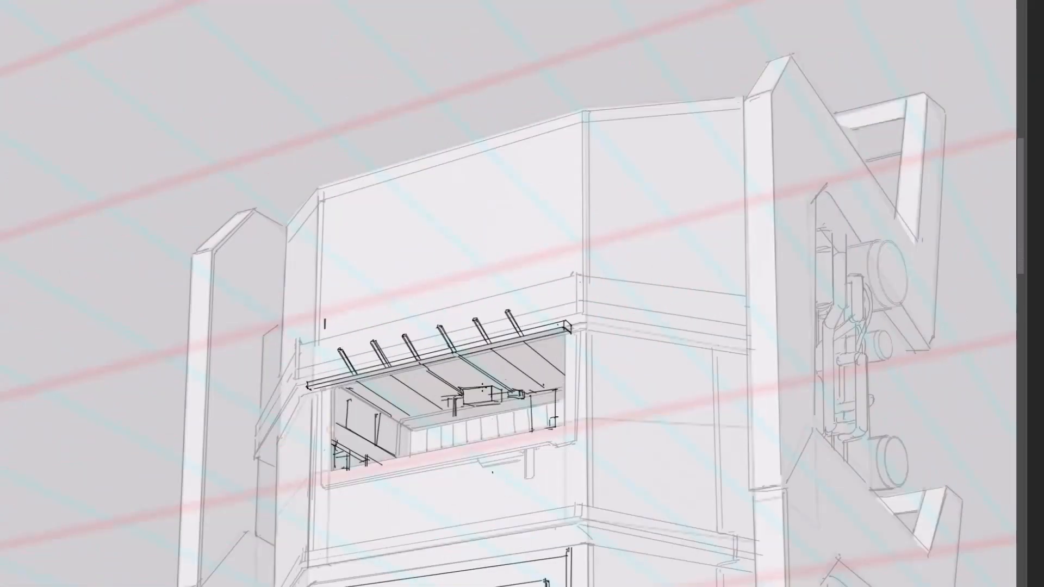
# Step: Add box and ledge details along the upper balcony's back wall and outline the railing with straight lines
pyautogui.keyDown('shift'); pyautogui.click(532, 403); pyautogui.keyUp('shift')
pyautogui.keyDown('shift'); pyautogui.click(523, 404); pyautogui.keyUp('shift')
pyautogui.moveTo(457, 414); pyautogui.dragTo(448, 421)
pyautogui.click(415, 407)
pyautogui.keyDown('shift'); pyautogui.click(415, 423); pyautogui.keyUp('shift')
pyautogui.keyDown('shift'); pyautogui.click(530, 427); pyautogui.keyUp('shift')
pyautogui.scroll(-3, 455, 248)
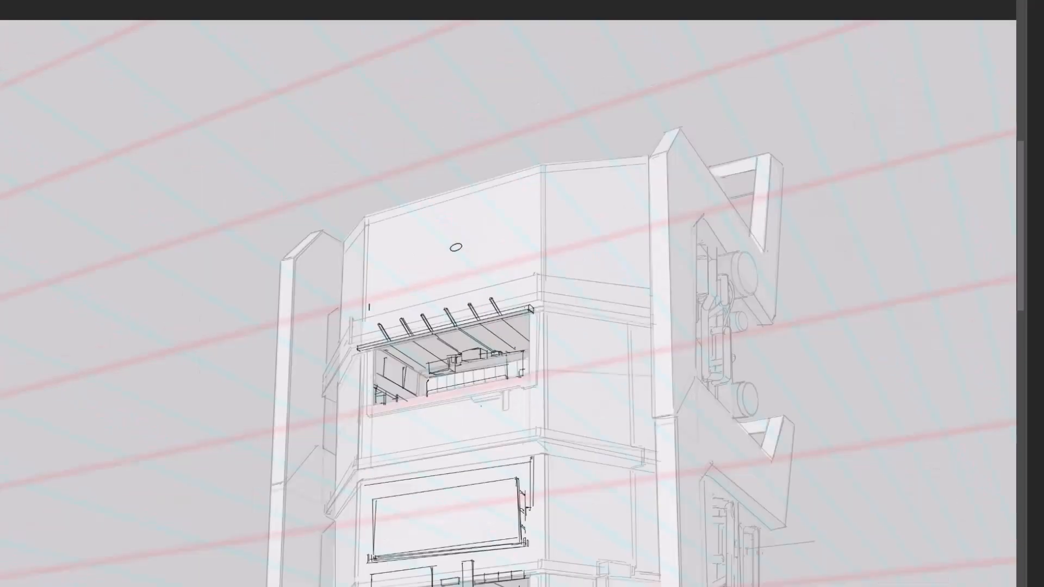
# Step: Draw overlapping rectangular panel details between the seams at the right end of the upper balcony's ceiling
pyautogui.hotkey('ctrl', '-')
pyautogui.hotkey('ctrl', '+')
pyautogui.hotkey('ctrl', '+')
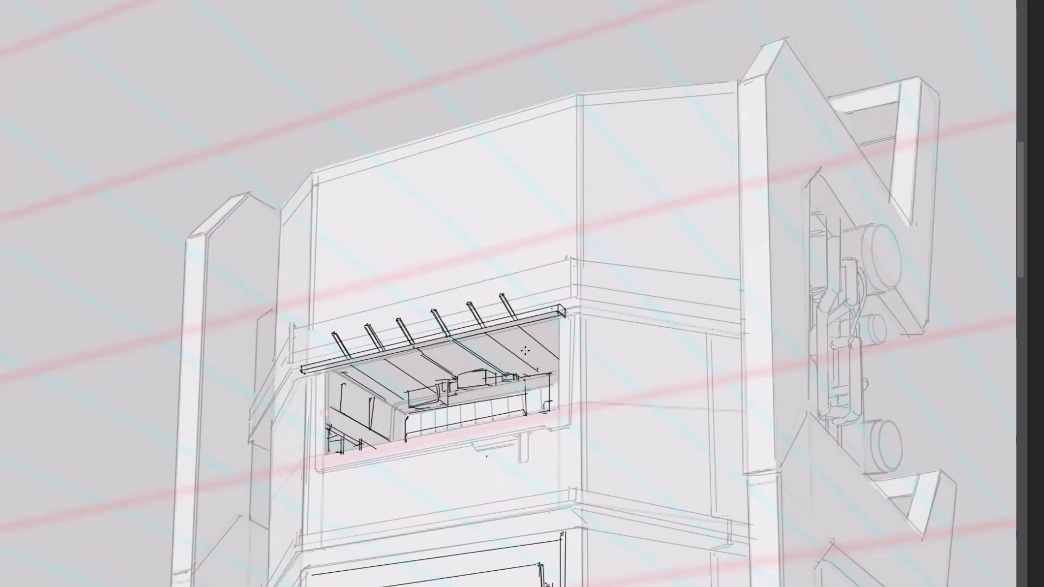
pyautogui.moveTo(521, 333); pyautogui.dragTo(558, 324)
pyautogui.moveTo(523, 354); pyautogui.dragTo(540, 360)
pyautogui.hotkey('ctrl', '-')
pyautogui.hotkey('ctrl', '+')
pyautogui.moveTo(480, 347)
pyautogui.mouseDown()
pyautogui.moveTo(513, 341)
pyautogui.moveTo(513, 330)
pyautogui.mouseUp()
pyautogui.moveTo(480, 337); pyautogui.dragTo(479, 348)
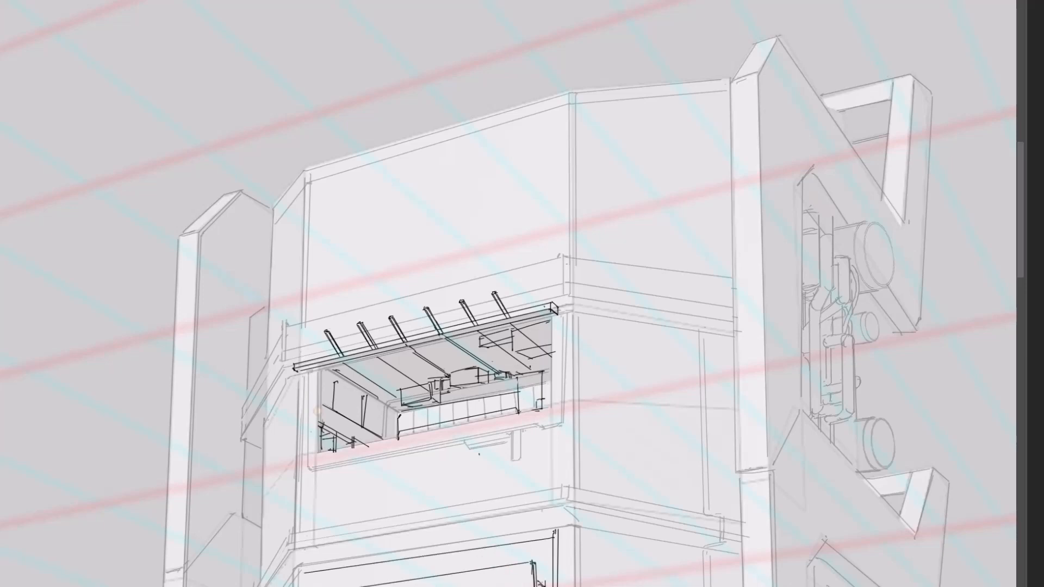
pyautogui.hotkey('ctrl', '-')
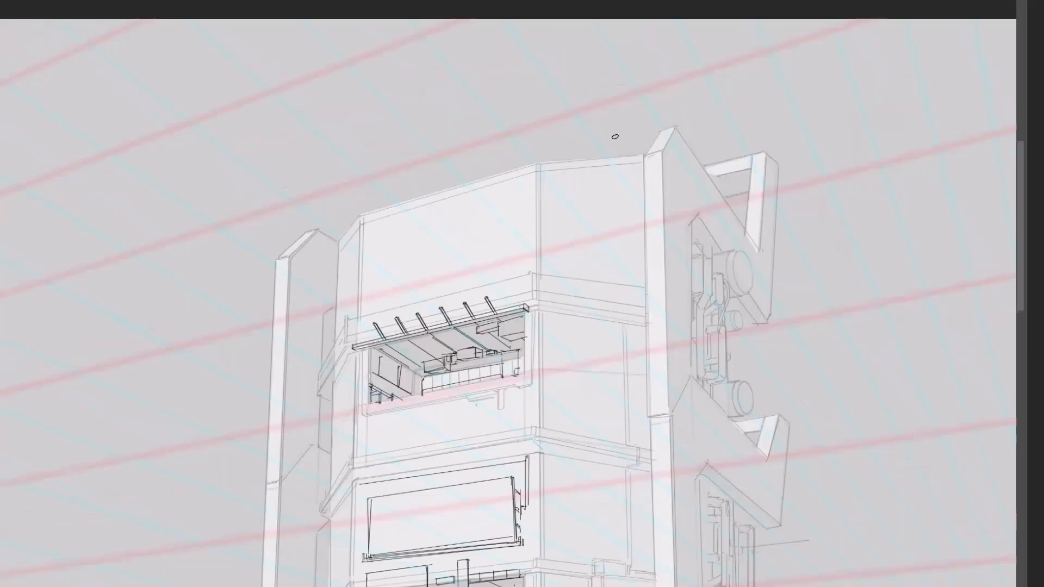
# Step: Remove the large rectangular panel from the wall of the middle floor, between the two balconies
pyautogui.moveTo(655, 401); pyautogui.dragTo(630, 167)
pyautogui.hotkey('ctrl', '-')
pyautogui.moveTo(564, 265); pyautogui.dragTo(566, 318)
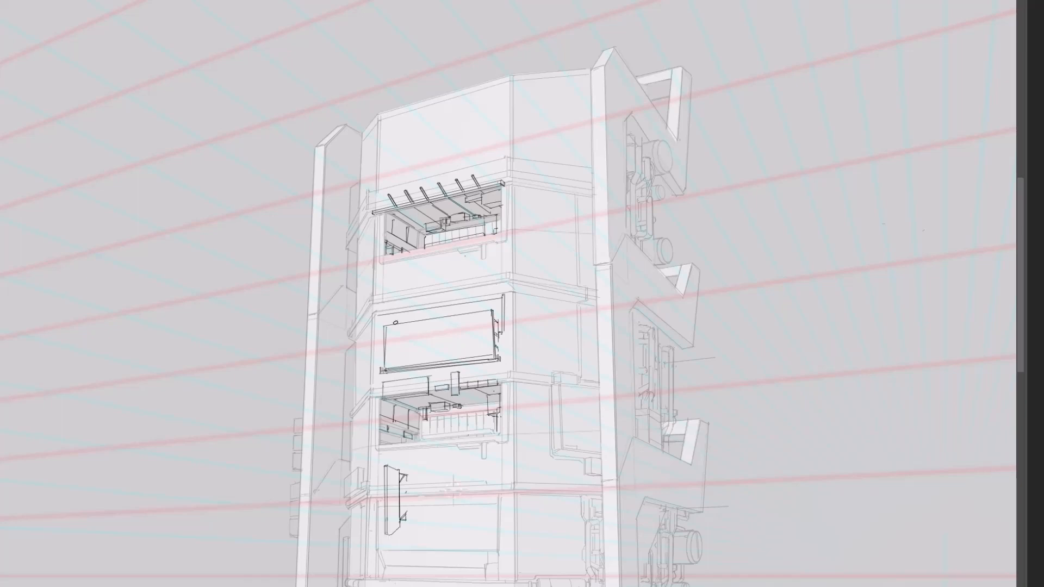
pyautogui.moveTo(385, 334)
pyautogui.mouseDown()
pyautogui.moveTo(395, 371)
pyautogui.moveTo(497, 360)
pyautogui.moveTo(478, 312)
pyautogui.moveTo(497, 370)
pyautogui.mouseUp()
pyautogui.press('b')
pyautogui.keyDown('alt'); pyautogui.scroll(1, 469, 308); pyautogui.keyUp('alt')
pyautogui.hotkey('ctrl', 'z')
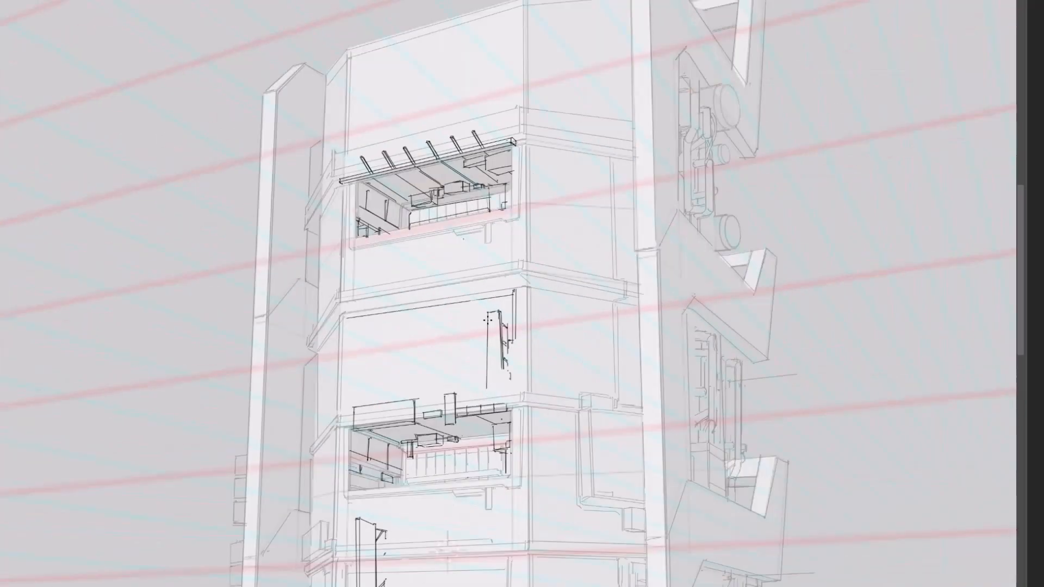
# Step: Draw a narrow vertical sign panel with a small base at the right end of the middle floor's wall
pyautogui.moveTo(486, 314)
pyautogui.mouseDown()
pyautogui.moveTo(489, 379)
pyautogui.moveTo(500, 377)
pyautogui.mouseUp()
pyautogui.moveTo(463, 239); pyautogui.dragTo(458, 247)
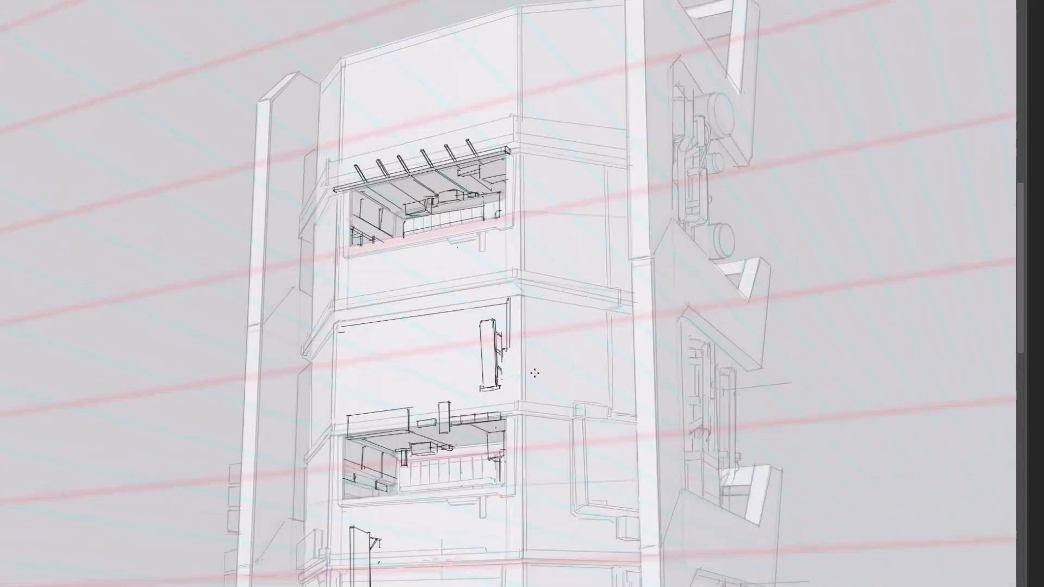
pyautogui.moveTo(509, 349)
pyautogui.mouseDown()
pyautogui.moveTo(508, 404)
pyautogui.moveTo(540, 376)
pyautogui.mouseUp()
pyautogui.hotkey('ctrl', '-')
pyautogui.hotkey('ctrl', '+')
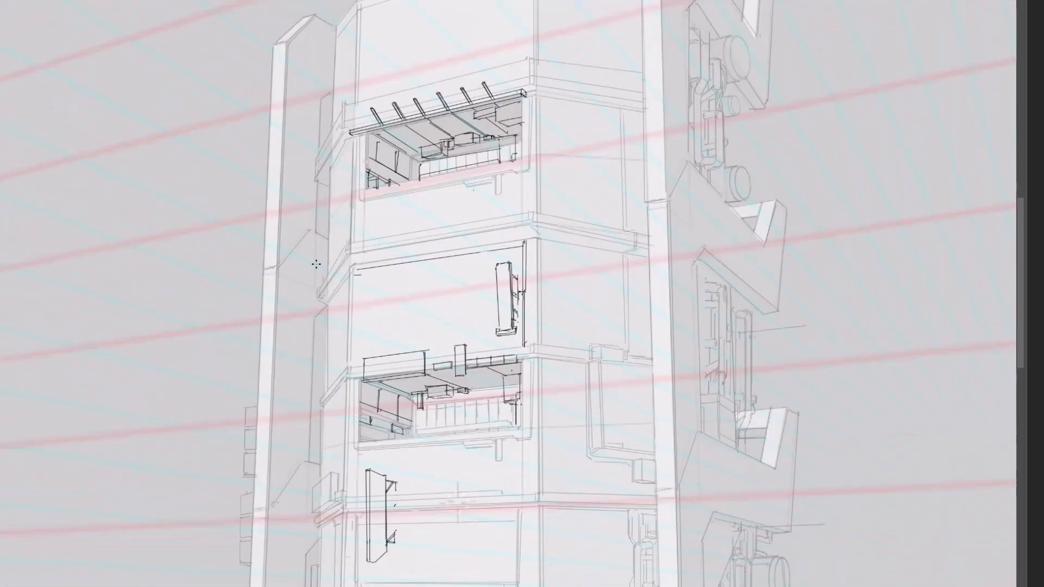
# Step: Outline a slanted sign panel with a thick edge, projecting from the tower's left side beside the middle floor
pyautogui.keyDown('shift'); pyautogui.moveTo(303, 338); pyautogui.dragTo(337, 281); pyautogui.keyUp('shift')
pyautogui.hotkey('ctrl', '-')
pyautogui.hotkey('ctrl', '-')
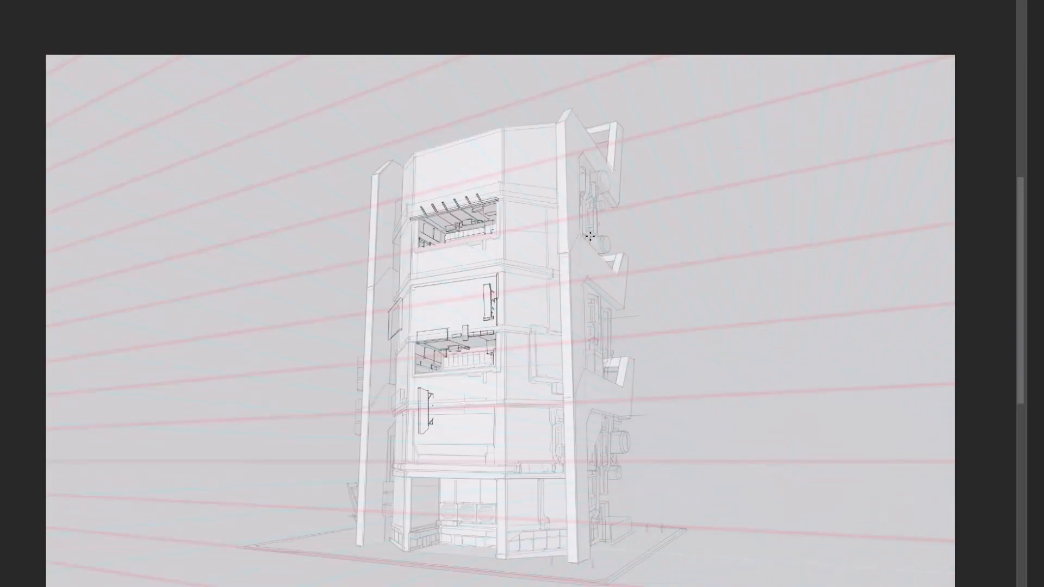
pyautogui.hotkey('ctrl', '+')
pyautogui.hotkey('ctrl', '+')
pyautogui.hotkey('ctrl', '+')
pyautogui.moveTo(377, 405); pyautogui.dragTo(413, 371)
pyautogui.moveTo(411, 278); pyautogui.dragTo(412, 370)
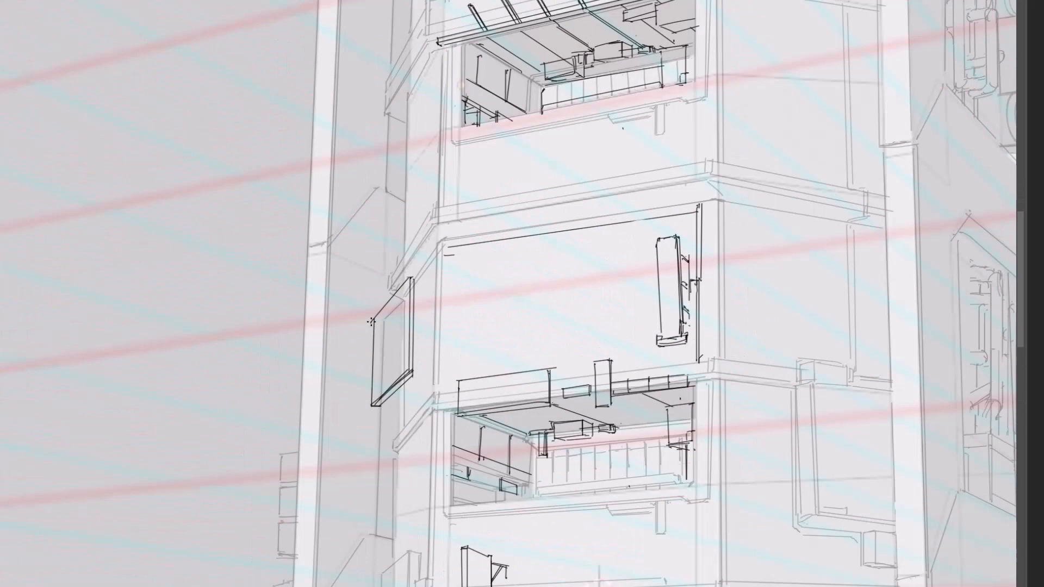
# Step: Add a rear support frame with diagonal bracing behind the slanted sign on the tower's left side
pyautogui.moveTo(408, 284); pyautogui.dragTo(404, 369)
pyautogui.moveTo(422, 283); pyautogui.dragTo(414, 305)
pyautogui.moveTo(424, 285); pyautogui.dragTo(421, 370)
pyautogui.keyDown('shift'); pyautogui.moveTo(425, 291); pyautogui.dragTo(422, 358); pyautogui.keyUp('shift')
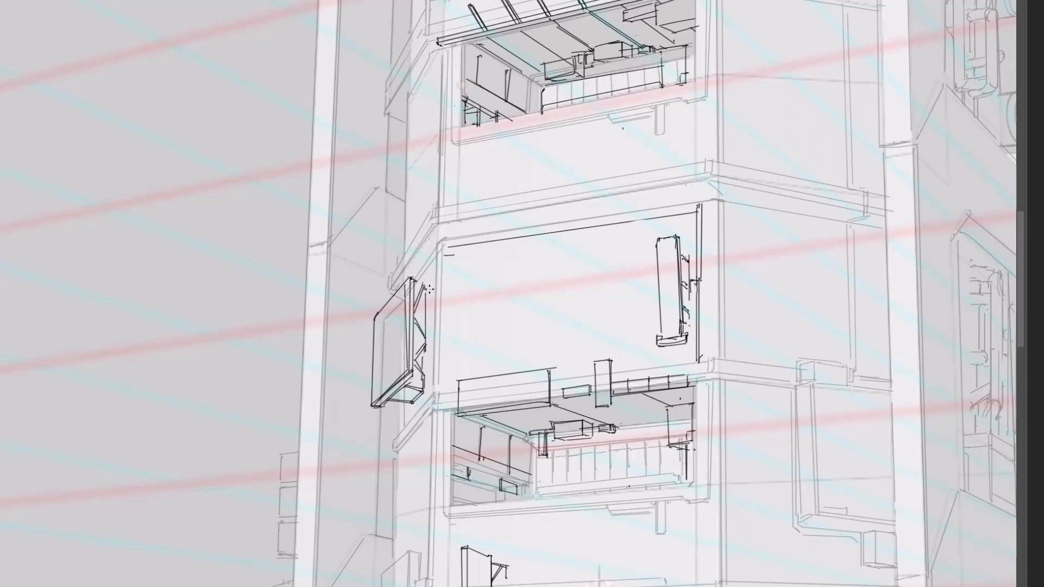
pyautogui.moveTo(428, 290); pyautogui.dragTo(425, 390)
pyautogui.hotkey('ctrl', '-')
pyautogui.moveTo(389, 354); pyautogui.dragTo(395, 296)
pyautogui.moveTo(406, 244); pyautogui.dragTo(445, 376)
pyautogui.hotkey('ctrl', '+')
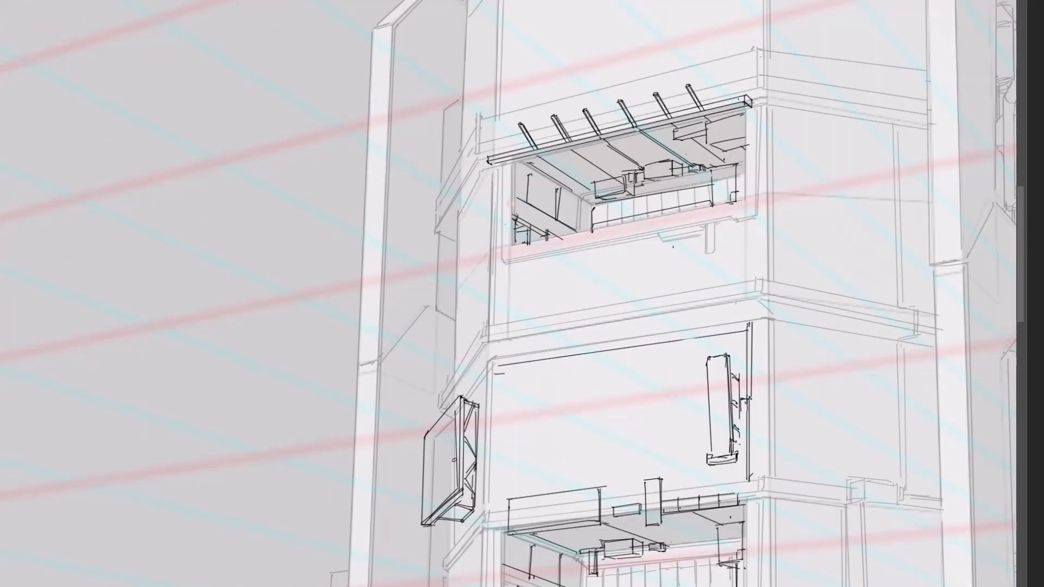
# Step: Undo the last strokes and redraw the lower edges of the slanted side sign with parallel lines
pyautogui.hotkey('ctrl', 'z')
pyautogui.hotkey('ctrl', 'z')
pyautogui.hotkey('ctrl', 'z')
pyautogui.moveTo(462, 493); pyautogui.dragTo(426, 524)
pyautogui.moveTo(467, 494); pyautogui.dragTo(429, 527)
pyautogui.hotkey('ctrl', '-')
pyautogui.hotkey('ctrl', '-')
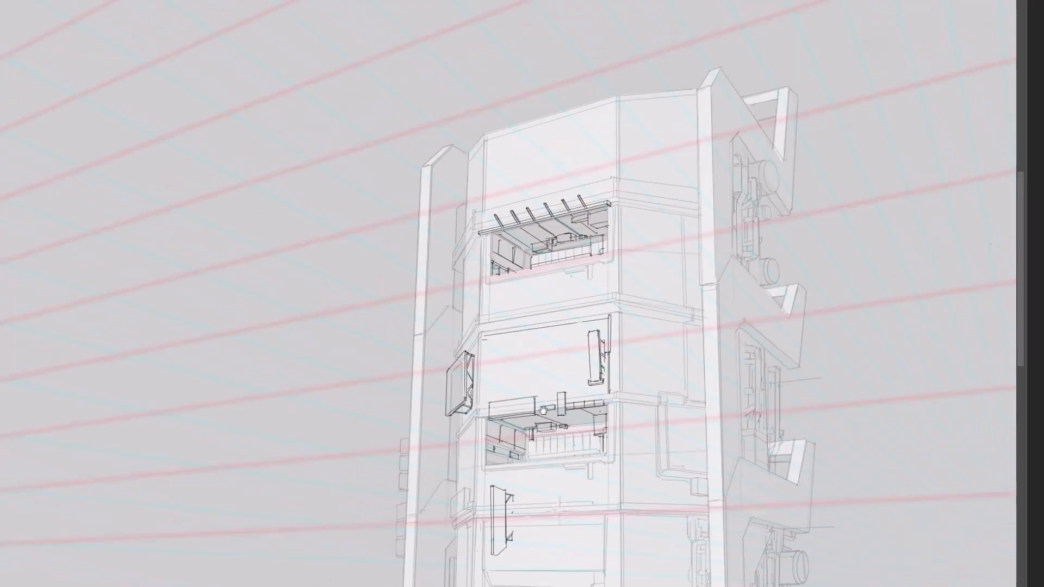
# Step: Select the tall vertical sign below the lower balcony, enlarge it slightly and shift it left toward the wall's edge
pyautogui.moveTo(544, 410); pyautogui.dragTo(549, 379)
pyautogui.moveTo(642, 564); pyautogui.dragTo(612, 467)
pyautogui.hotkey('ctrl', '+')
pyautogui.moveTo(448, 360); pyautogui.dragTo(510, 479)
pyautogui.hotkey('ctrl', 't')
pyautogui.moveTo(479, 478)
pyautogui.mouseDown()
pyautogui.moveTo(480, 509)
pyautogui.moveTo(488, 468)
pyautogui.mouseUp()
pyautogui.moveTo(483, 393); pyautogui.dragTo(489, 132)
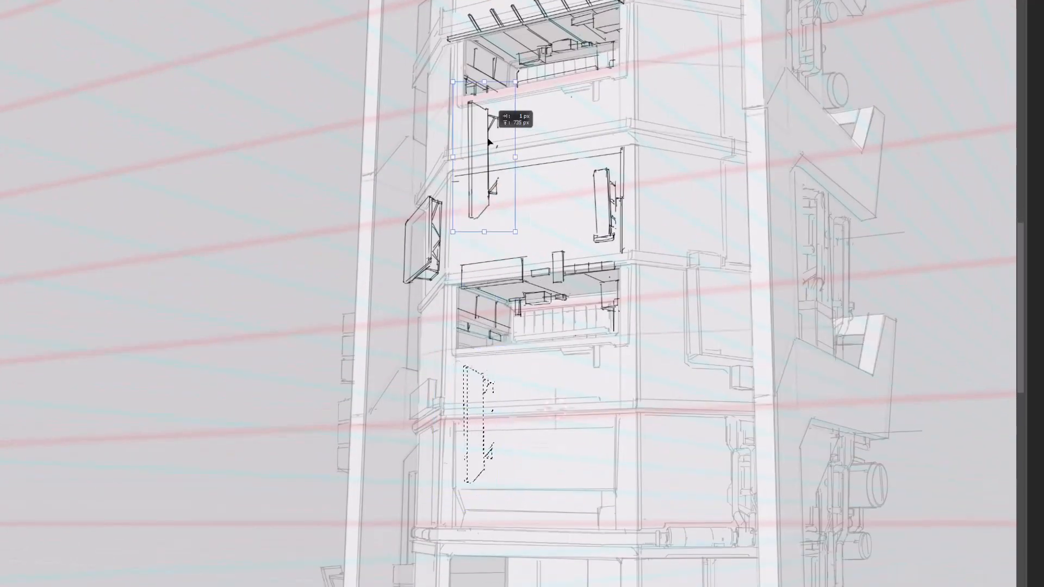
pyautogui.hotkey('ctrl', '-')
pyautogui.hotkey('ctrl', '-')
pyautogui.hotkey('ctrl', 'z')
pyautogui.hotkey('ctrl', '+')
pyautogui.moveTo(478, 334); pyautogui.dragTo(476, 328)
pyautogui.press('Return')
pyautogui.hotkey('ctrl', 'd')
pyautogui.hotkey('ctrl', '+')
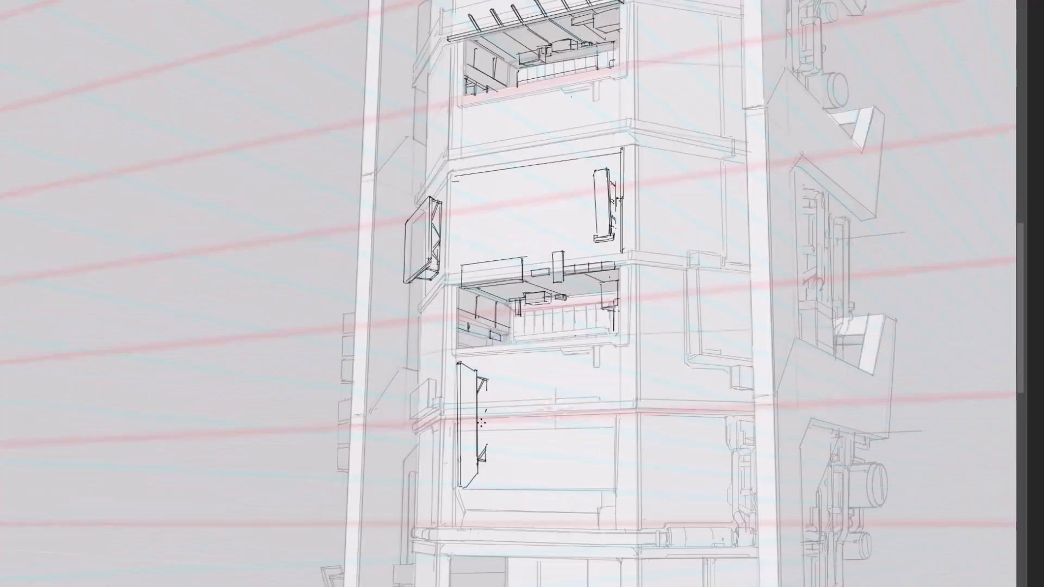
pyautogui.hotkey('ctrl', '+')
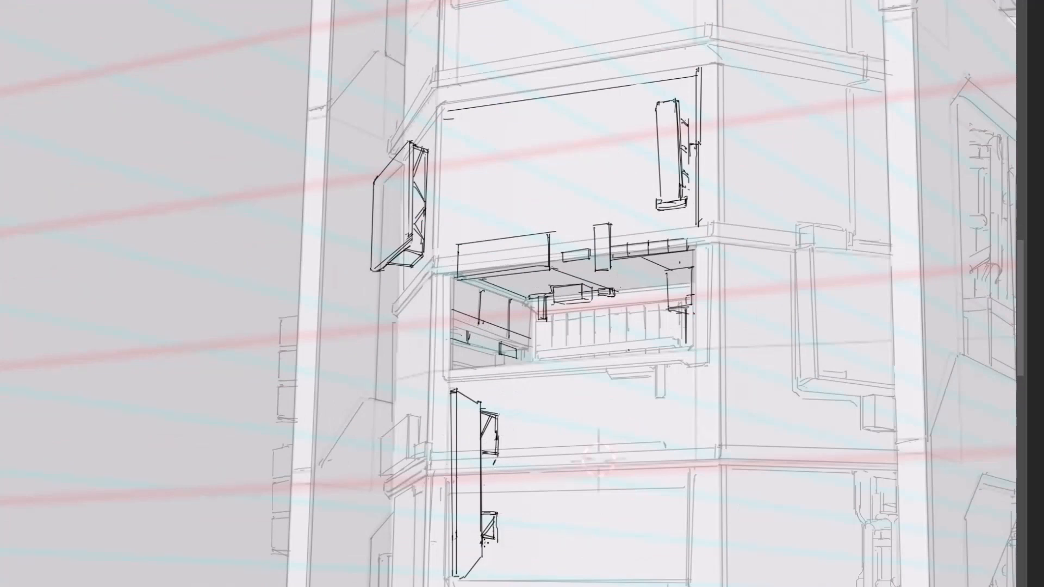
pyautogui.hotkey('ctrl', '-')
pyautogui.hotkey('ctrl', '-')
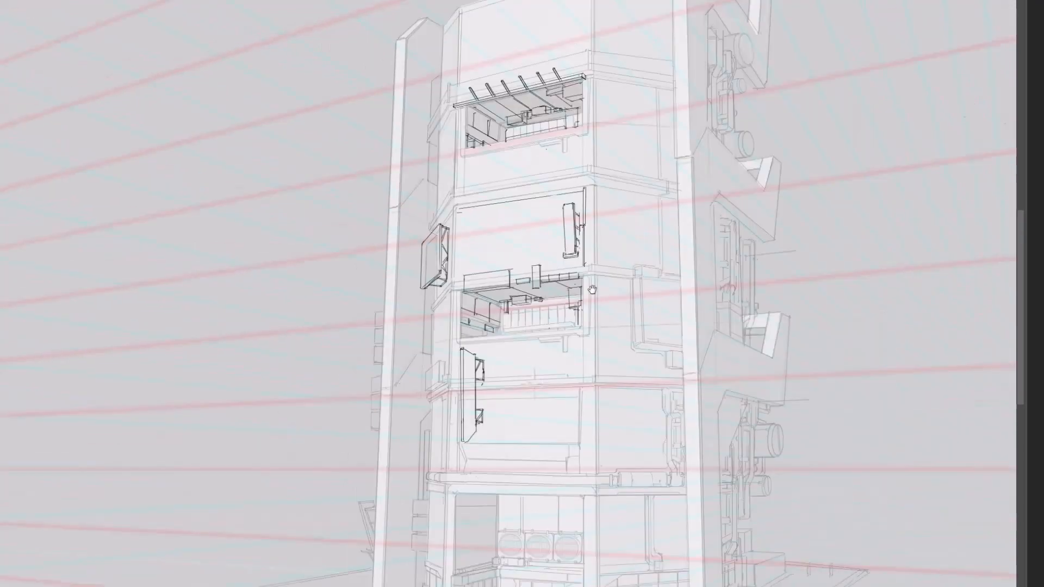
pyautogui.keyDown('space'); pyautogui.moveTo(610, 316); pyautogui.dragTo(607, 343); pyautogui.keyUp('space')
pyautogui.moveTo(373, 385); pyautogui.dragTo(376, 269)
pyautogui.hotkey('ctrl', 'z')
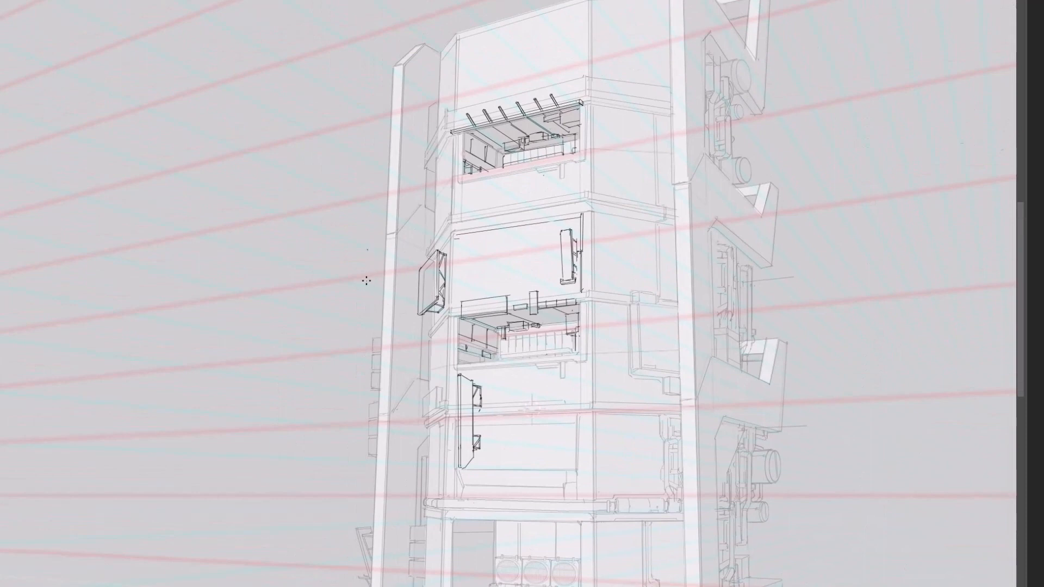
pyautogui.moveTo(366, 366); pyautogui.dragTo(367, 249)
pyautogui.hotkey('ctrl', '-')
pyautogui.hotkey('ctrl', '+')
pyautogui.hotkey('ctrl', 'z')
pyautogui.moveTo(363, 372); pyautogui.dragTo(364, 257)
pyautogui.moveTo(363, 257)
pyautogui.mouseDown()
pyautogui.moveTo(381, 252)
pyautogui.moveTo(367, 374)
pyautogui.moveTo(384, 371)
pyautogui.mouseUp()
pyautogui.hotkey('ctrl', 'z')
pyautogui.hotkey('ctrl', 'z')
# Step: Sketch the outline of a tall, narrow sign projecting from the outer edge of the rear pillar
pyautogui.moveTo(494, 259); pyautogui.dragTo(523, 298)
pyautogui.moveTo(412, 411); pyautogui.dragTo(418, 408)
pyautogui.hotkey('ctrl', '+')
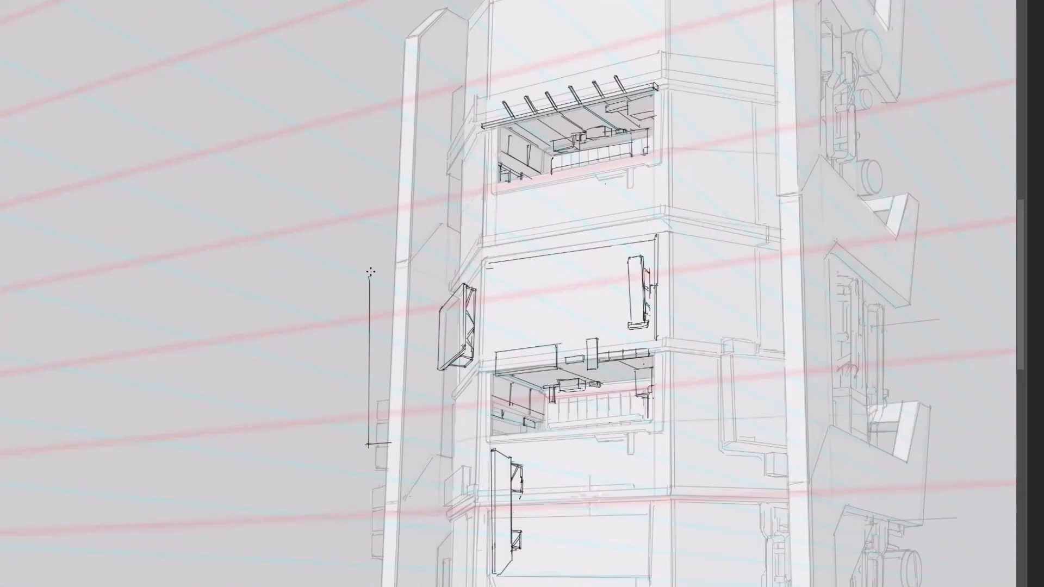
pyautogui.moveTo(369, 278)
pyautogui.mouseDown()
pyautogui.moveTo(400, 271)
pyautogui.moveTo(392, 443)
pyautogui.moveTo(368, 291)
pyautogui.mouseUp()
pyautogui.press('e')
pyautogui.press('b')
pyautogui.moveTo(366, 445)
pyautogui.mouseDown()
pyautogui.moveTo(368, 278)
pyautogui.moveTo(400, 273)
pyautogui.moveTo(416, 409)
pyautogui.moveTo(407, 412)
pyautogui.mouseUp()
pyautogui.hotkey('ctrl', 'z')
pyautogui.hotkey('ctrl', 'z')
pyautogui.hotkey('ctrl', '-')
pyautogui.hotkey('ctrl', 'z')
# Step: Move the sign outline straight up along the rear pillar to the upper floors
pyautogui.press('v')
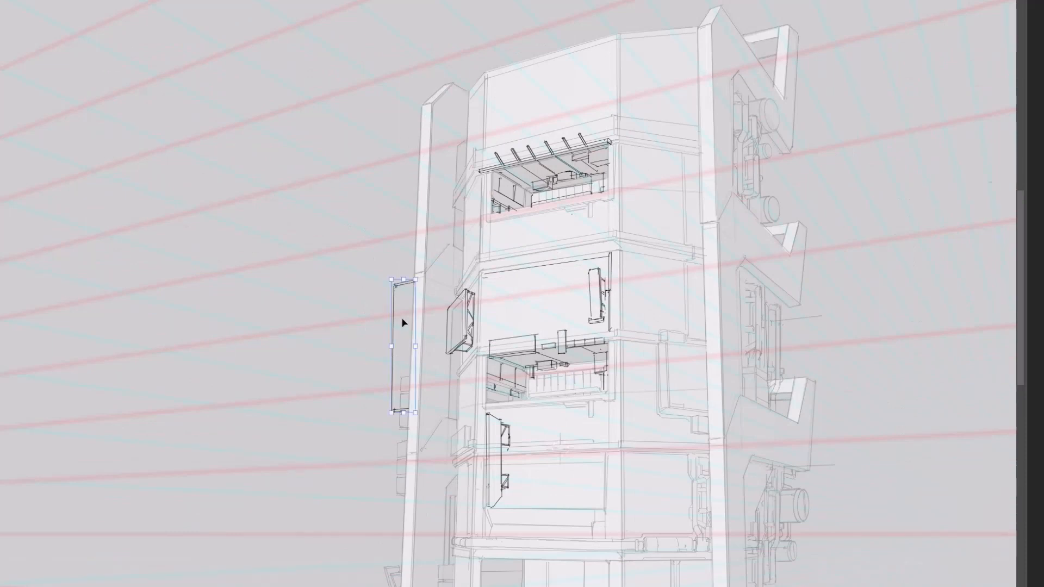
pyautogui.moveTo(402, 319)
pyautogui.mouseDown()
pyautogui.moveTo(401, 163)
pyautogui.moveTo(406, 176)
pyautogui.mouseUp()
pyautogui.hotkey('ctrl', '-')
pyautogui.hotkey('ctrl', '-')
pyautogui.hotkey('ctrl', '+')
pyautogui.hotkey('ctrl', '+')
pyautogui.press('b')
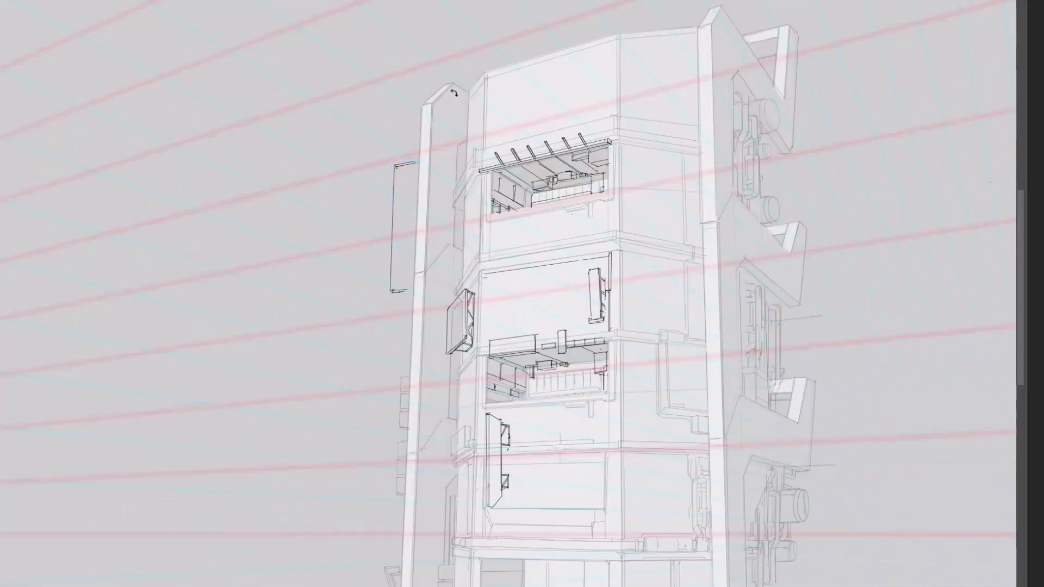
pyautogui.hotkey('ctrl', '-')
pyautogui.moveTo(374, 427)
pyautogui.mouseDown()
pyautogui.moveTo(378, 406)
pyautogui.moveTo(388, 512)
pyautogui.mouseUp()
pyautogui.hotkey('ctrl', '+')
pyautogui.hotkey('ctrl', 'z')
pyautogui.hotkey('ctrl', '+')
pyautogui.moveTo(352, 464)
pyautogui.mouseDown()
pyautogui.moveTo(401, 349)
pyautogui.moveTo(401, 469)
pyautogui.mouseUp()
pyautogui.hotkey('ctrl', '-')
pyautogui.moveTo(429, 337); pyautogui.dragTo(405, 414)
pyautogui.moveTo(401, 415)
pyautogui.mouseDown()
pyautogui.moveTo(411, 412)
pyautogui.moveTo(399, 422)
pyautogui.mouseUp()
pyautogui.hotkey('ctrl', 'z')
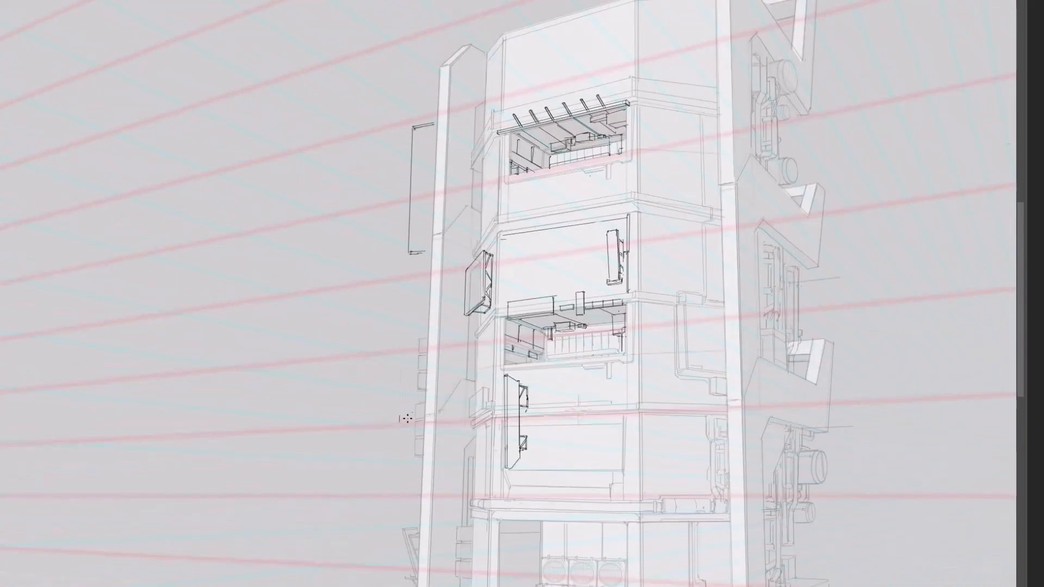
# Step: Select the upper sign outline, scale it down slightly with Free Transform, and deselect it
pyautogui.keyDown('shift'); pyautogui.click(400, 504); pyautogui.keyUp('shift')
pyautogui.moveTo(581, 292); pyautogui.dragTo(580, 358)
pyautogui.press('m')
pyautogui.moveTo(498, 362); pyautogui.dragTo(375, 156)
pyautogui.hotkey('ctrl', 't')
pyautogui.keyDown('shift'); pyautogui.moveTo(377, 156); pyautogui.dragTo(396, 173); pyautogui.keyUp('shift')
pyautogui.press('Return')
pyautogui.hotkey('ctrl', 'd')
# Step: Sketch the outer outline of a second tall sign lower down on the same pillar
pyautogui.moveTo(424, 468)
pyautogui.mouseDown()
pyautogui.moveTo(427, 343)
pyautogui.moveTo(442, 315)
pyautogui.mouseUp()
pyautogui.hotkey('ctrl', '+')
pyautogui.moveTo(397, 455); pyautogui.dragTo(401, 338)
pyautogui.moveTo(398, 298); pyautogui.dragTo(396, 452)
pyautogui.hotkey('ctrl', '-')
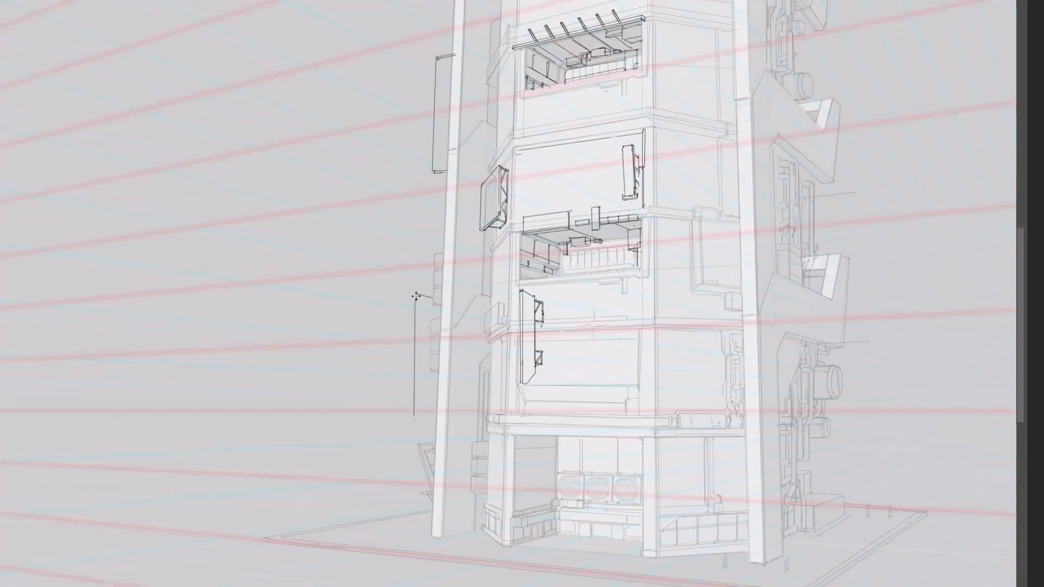
pyautogui.moveTo(417, 296)
pyautogui.mouseDown()
pyautogui.moveTo(416, 420)
pyautogui.moveTo(436, 419)
pyautogui.mouseUp()
pyautogui.hotkey('ctrl', '-')
# Step: Flip the canvas horizontally and add inner parallel frame edges to the lower sign
pyautogui.hotkey('ctrl', 'shift', 'h')
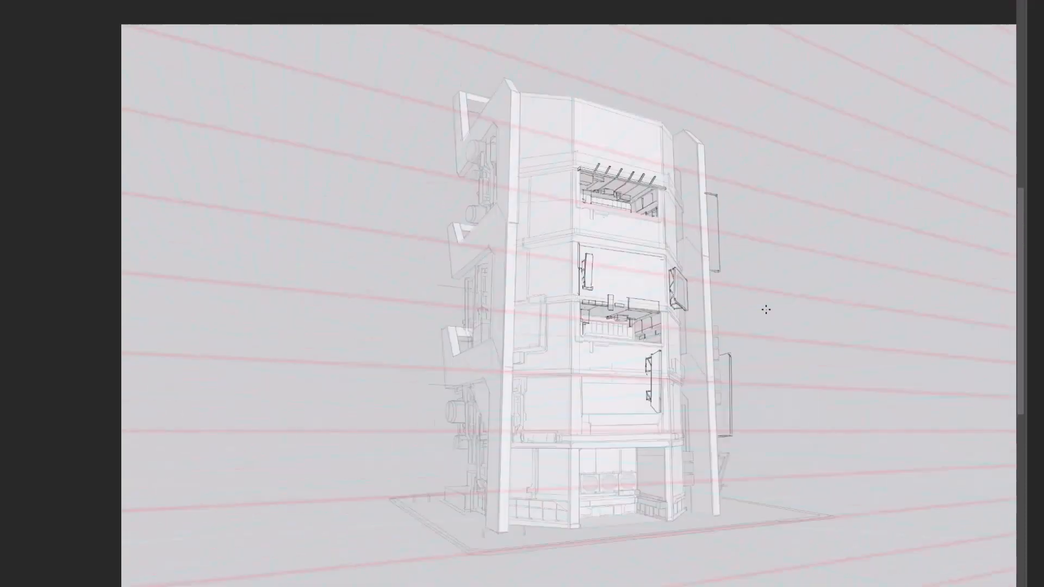
pyautogui.hotkey('ctrl', '+')
pyautogui.hotkey('ctrl', '+')
pyautogui.moveTo(765, 333)
pyautogui.mouseDown()
pyautogui.moveTo(501, 282)
pyautogui.moveTo(482, 301)
pyautogui.mouseUp()
pyautogui.hotkey('ctrl', '+')
pyautogui.click(483, 302)
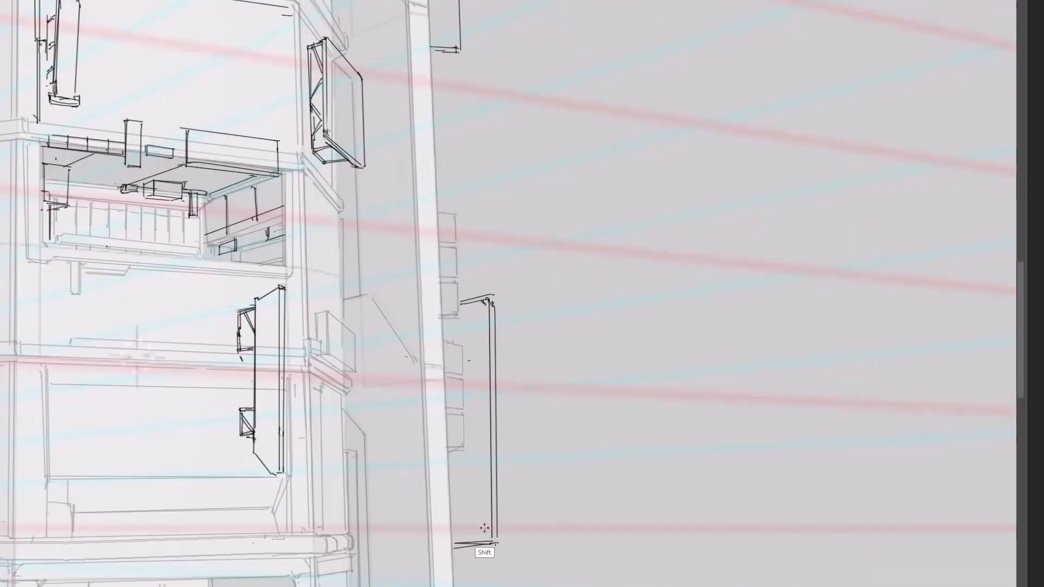
pyautogui.keyDown('shift'); pyautogui.click(486, 535); pyautogui.keyUp('shift')
pyautogui.moveTo(454, 542); pyautogui.dragTo(486, 536)
# Step: Draw diagonal corner braces and small rectangular panels inside the lower sign's frame
pyautogui.keyDown('shift'); pyautogui.click(458, 338); pyautogui.keyUp('shift')
pyautogui.moveTo(462, 344); pyautogui.dragTo(480, 315)
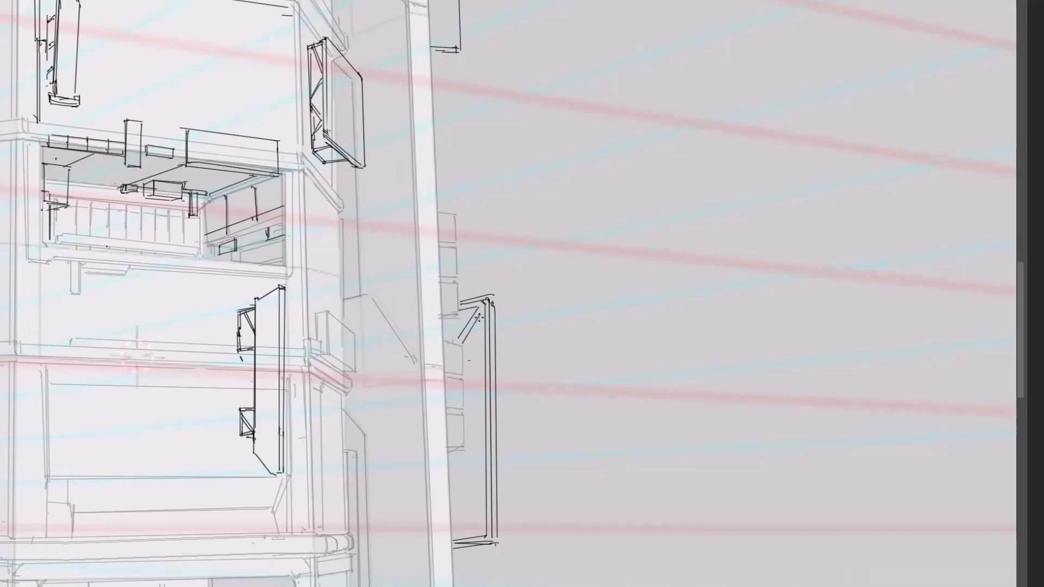
pyautogui.keyDown('shift'); pyautogui.click(480, 382); pyautogui.keyUp('shift')
pyautogui.click(469, 361)
pyautogui.moveTo(477, 392); pyautogui.dragTo(479, 425)
pyautogui.moveTo(458, 515)
pyautogui.mouseDown()
pyautogui.moveTo(480, 527)
pyautogui.moveTo(481, 484)
pyautogui.mouseUp()
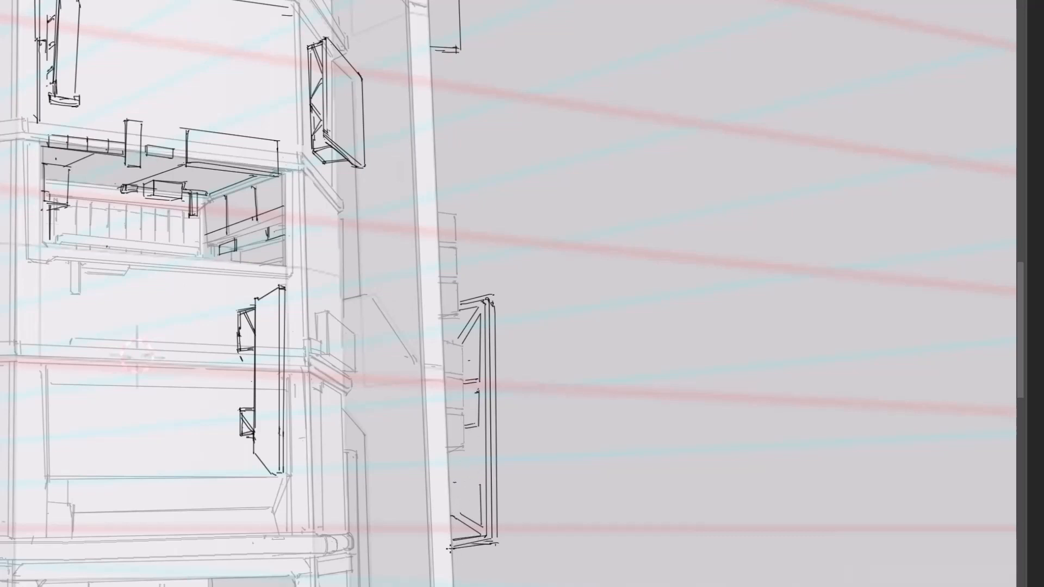
pyautogui.hotkey('ctrl', '-')
pyautogui.hotkey('ctrl', '-')
pyautogui.hotkey('ctrl', '+')
pyautogui.hotkey('ctrl', '+')
pyautogui.moveTo(470, 466); pyautogui.dragTo(493, 419)
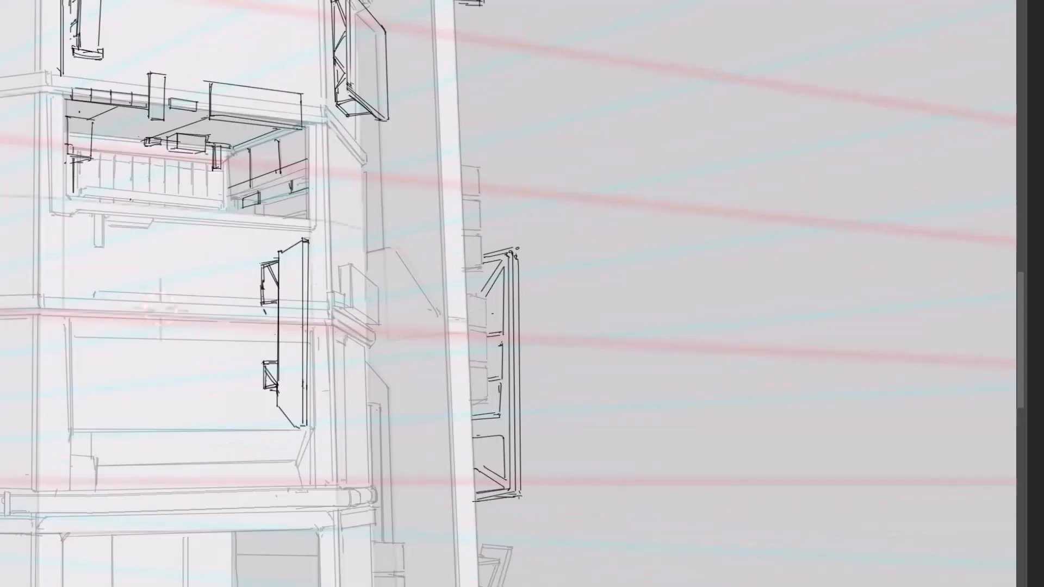
# Step: Finish the lower sign's inner panel and reinforce its outer vertical edge with another straight line
pyautogui.hotkey('ctrl', '-')
pyautogui.hotkey('ctrl', '-')
pyautogui.hotkey('ctrl', '+')
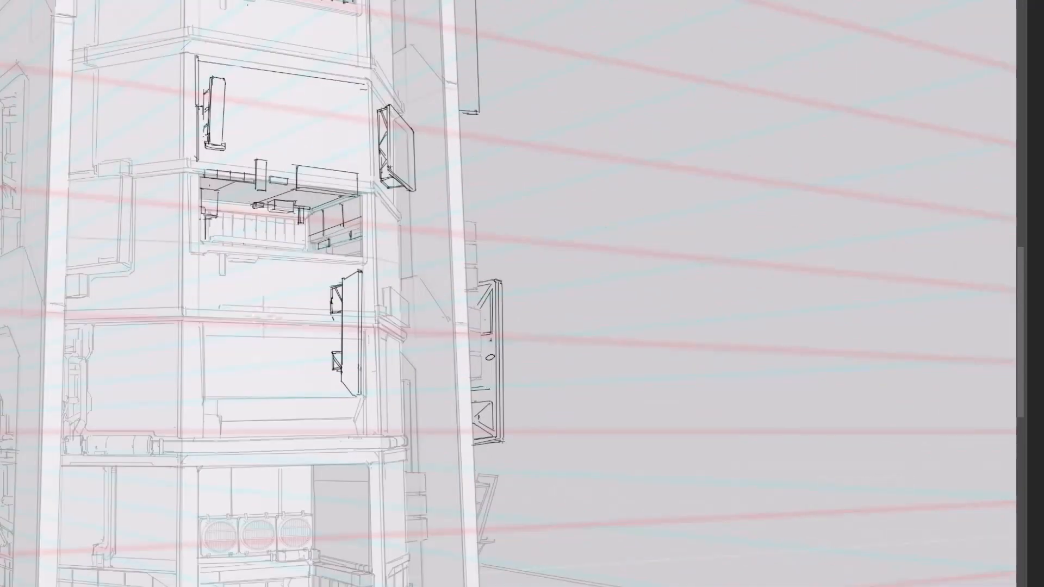
pyautogui.keyDown('shift'); pyautogui.click(490, 389); pyautogui.keyUp('shift')
pyautogui.hotkey('ctrl', '-')
pyautogui.hotkey('ctrl', '-')
pyautogui.hotkey('ctrl', '+')
pyautogui.hotkey('ctrl', '+')
pyautogui.click(507, 285)
pyautogui.keyDown('shift'); pyautogui.click(505, 442); pyautogui.keyUp('shift')
pyautogui.click(503, 283)
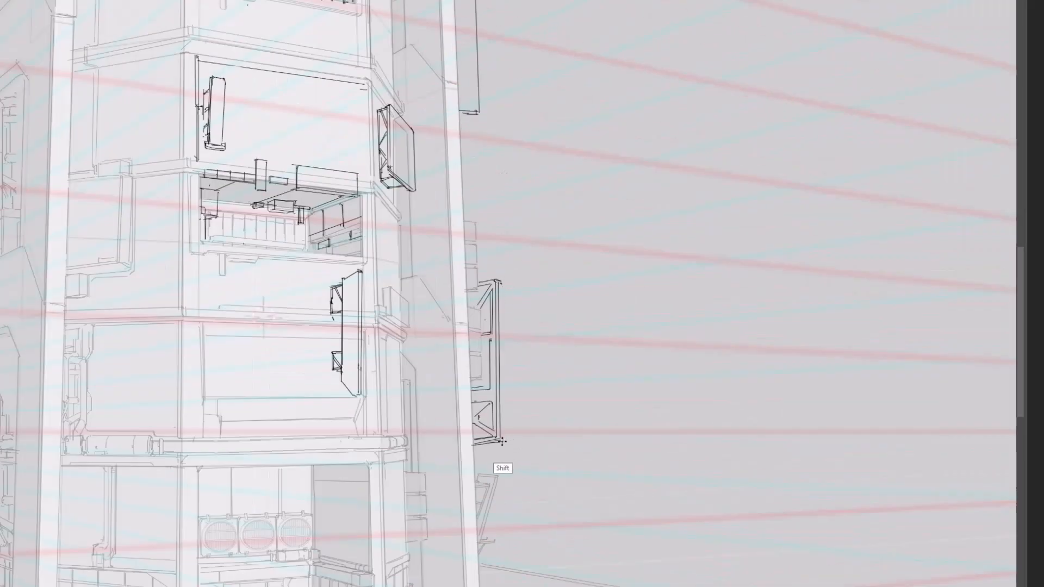
# Step: Add short detail strokes to the lower sign's frame and the bracing inside it
pyautogui.hotkey('ctrl', '-')
pyautogui.hotkey('ctrl', '+')
pyautogui.moveTo(484, 477)
pyautogui.mouseDown()
pyautogui.moveTo(501, 492)
pyautogui.moveTo(489, 497)
pyautogui.mouseUp()
pyautogui.click(502, 462)
pyautogui.keyDown('shift'); pyautogui.click(484, 474); pyautogui.keyUp('shift')
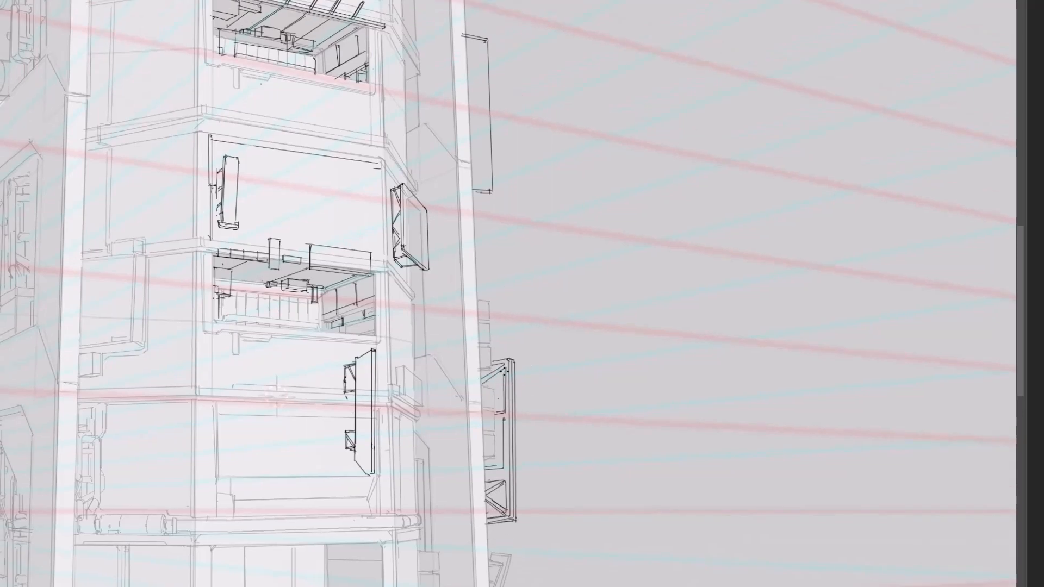
pyautogui.hotkey('ctrl', '-')
pyautogui.moveTo(543, 331); pyautogui.dragTo(556, 360)
pyautogui.hotkey('ctrl', '+')
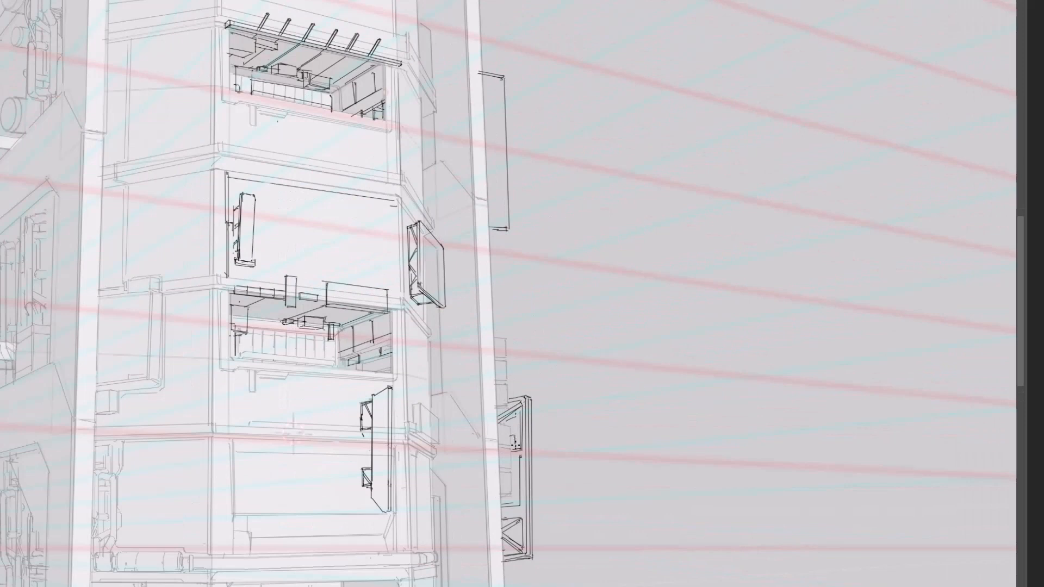
# Step: Clean up the upper sign's bottom corner and extend its top edge across the rear pillar
pyautogui.hotkey('ctrl', '-')
pyautogui.moveTo(583, 201); pyautogui.dragTo(596, 258)
pyautogui.hotkey('ctrl', '+')
pyautogui.hotkey('ctrl', '+')
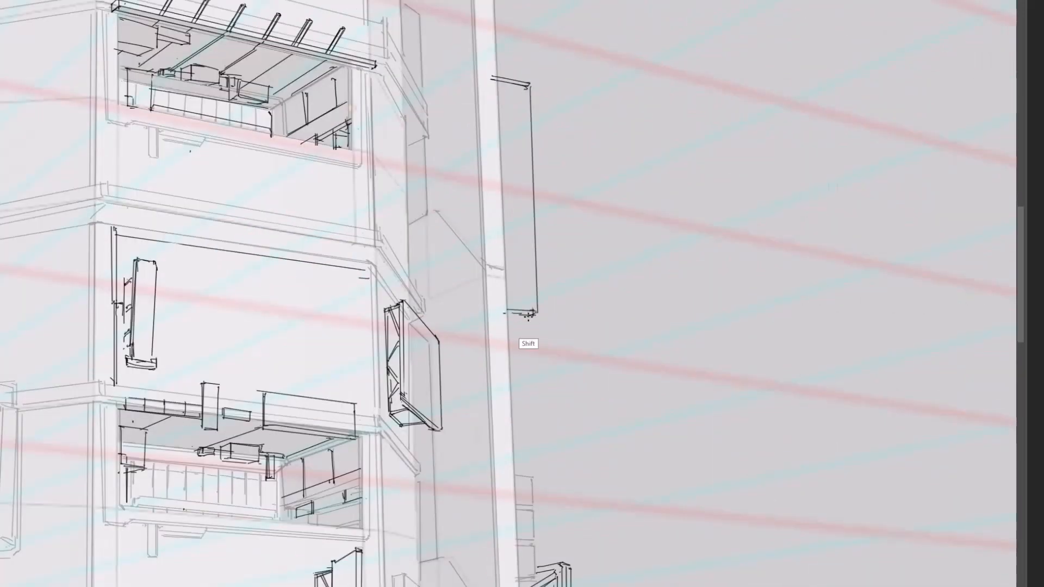
pyautogui.moveTo(510, 322); pyautogui.dragTo(534, 314)
pyautogui.hotkey('ctrl', '-')
pyautogui.hotkey('ctrl', '-')
pyautogui.hotkey('ctrl', '+')
pyautogui.hotkey('ctrl', '+')
pyautogui.hotkey('ctrl', '-')
pyautogui.hotkey('ctrl', 'z')
pyautogui.moveTo(466, 150)
pyautogui.mouseDown()
pyautogui.moveTo(471, 317)
pyautogui.moveTo(480, 313)
pyautogui.mouseUp()
pyautogui.hotkey('ctrl', '-')
pyautogui.hotkey('ctrl', '-')
pyautogui.moveTo(529, 237)
pyautogui.mouseDown()
pyautogui.moveTo(510, 242)
pyautogui.moveTo(527, 241)
pyautogui.mouseUp()
pyautogui.hotkey('ctrl', '+')
pyautogui.hotkey('ctrl', 'z')
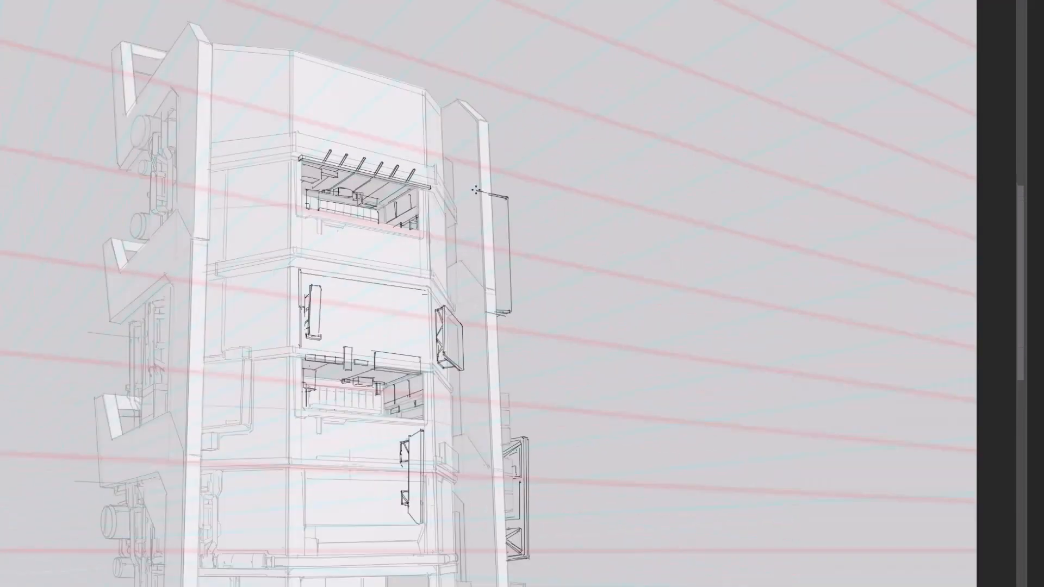
# Step: Close the upper sign into a full rectangle overlapping the pillar with bottom and inner side edges
pyautogui.keyDown('shift'); pyautogui.click(476, 310); pyautogui.keyUp('shift')
pyautogui.keyDown('shift'); pyautogui.click(506, 316); pyautogui.keyUp('shift')
pyautogui.keyDown('shift'); pyautogui.click(508, 315); pyautogui.keyUp('shift')
pyautogui.moveTo(474, 288)
pyautogui.mouseDown()
pyautogui.moveTo(474, 198)
pyautogui.moveTo(477, 308)
pyautogui.mouseUp()
pyautogui.moveTo(471, 192); pyautogui.dragTo(477, 310)
pyautogui.hotkey('ctrl', '-')
pyautogui.hotkey('ctrl', '+')
pyautogui.moveTo(482, 261)
pyautogui.mouseDown()
pyautogui.moveTo(503, 294)
pyautogui.moveTo(511, 275)
pyautogui.mouseUp()
pyautogui.moveTo(473, 202); pyautogui.dragTo(475, 247)
pyautogui.moveTo(472, 193); pyautogui.dragTo(476, 267)
# Step: Shift the selected upper sign slightly inward over the pillar, deselect it, and flip the canvas back
pyautogui.moveTo(458, 170); pyautogui.dragTo(529, 294)
pyautogui.keyDown('ctrl'); pyautogui.moveTo(504, 224); pyautogui.dragTo(496, 224); pyautogui.keyUp('ctrl')
pyautogui.hotkey('ctrl', 'd')
pyautogui.hotkey('ctrl', '-')
pyautogui.hotkey('ctrl', '-')
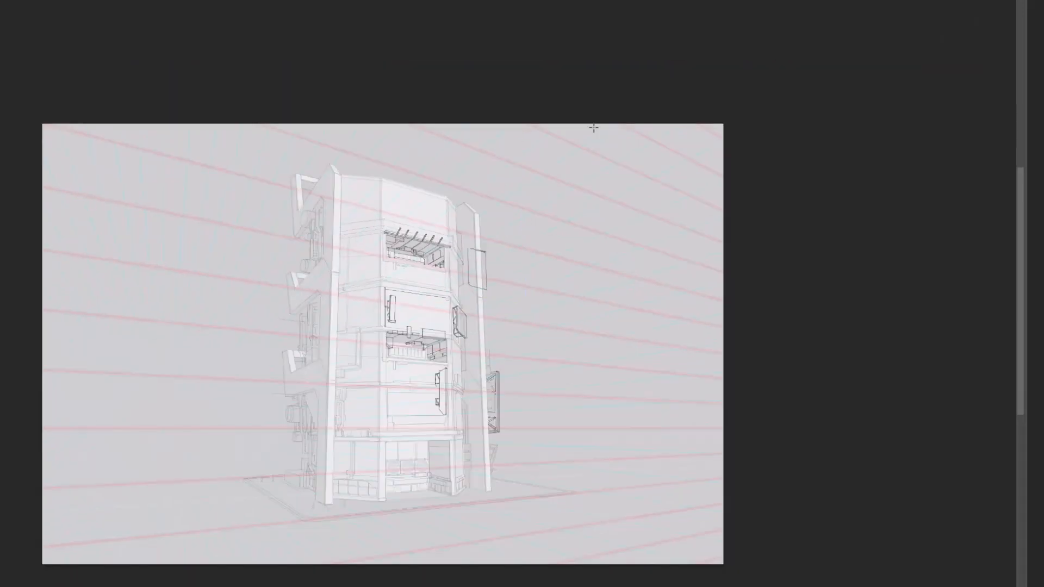
pyautogui.hotkey('ctrl', '+')
pyautogui.hotkey('ctrl', '+')
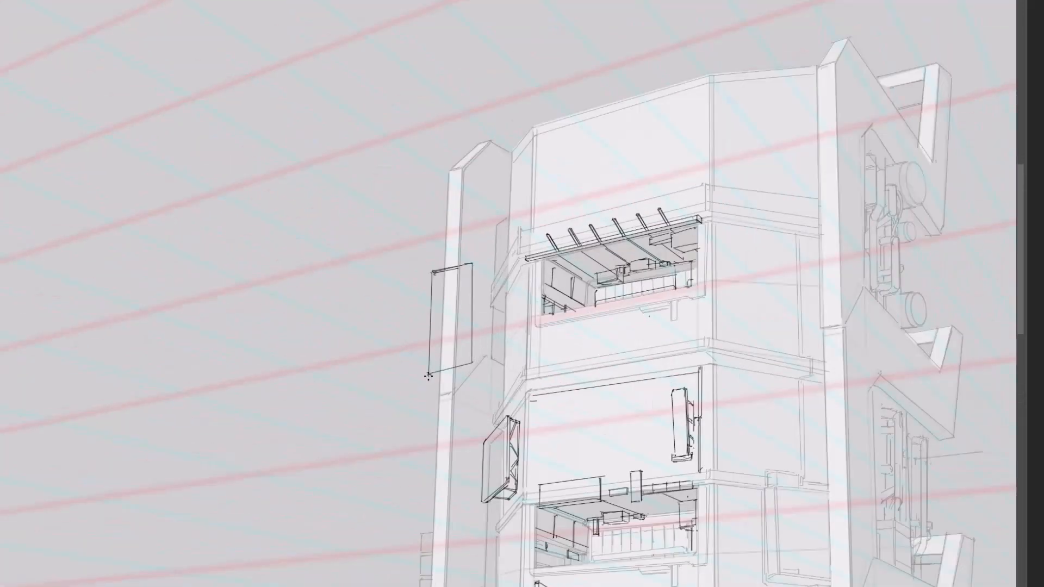
# Step: Give the upper sign thickness with a second vertical edge and short connecting corner strokes
pyautogui.moveTo(473, 263); pyautogui.dragTo(477, 265)
pyautogui.moveTo(472, 362); pyautogui.dragTo(475, 366)
pyautogui.moveTo(476, 265); pyautogui.dragTo(475, 366)
pyautogui.hotkey('ctrl', '-')
pyautogui.hotkey('ctrl', '-')
pyautogui.hotkey('ctrl', '+')
pyautogui.hotkey('ctrl', '+')
pyautogui.moveTo(433, 226); pyautogui.dragTo(450, 266)
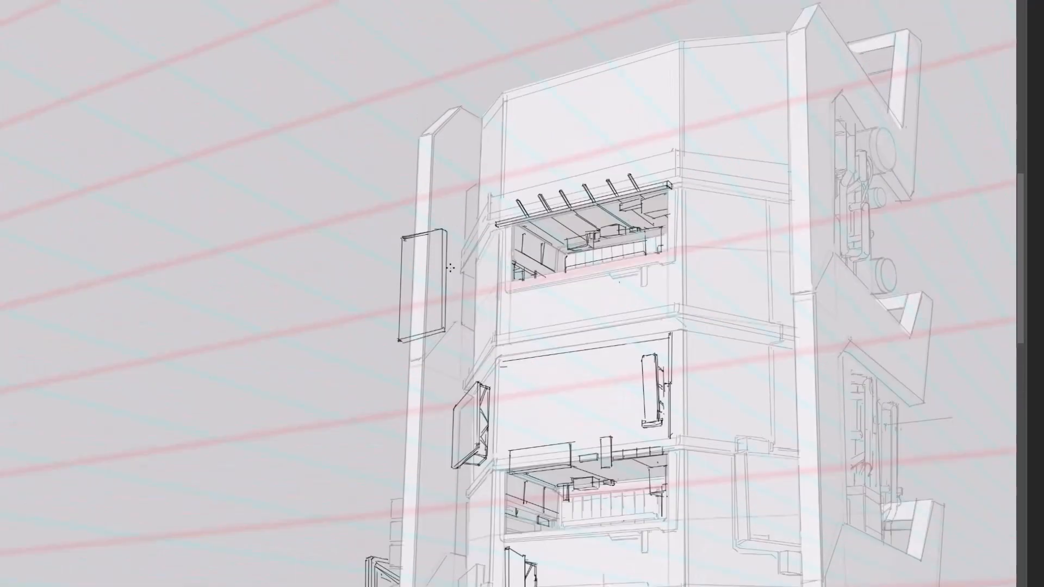
# Step: Add a ledge under the upper sign and three small support brackets along its inner side
pyautogui.moveTo(392, 342); pyautogui.dragTo(402, 346)
pyautogui.moveTo(401, 341); pyautogui.dragTo(449, 332)
pyautogui.moveTo(453, 328); pyautogui.dragTo(450, 332)
pyautogui.moveTo(445, 293); pyautogui.dragTo(452, 297)
pyautogui.hotkey('ctrl', '+')
pyautogui.hotkey('ctrl', '+')
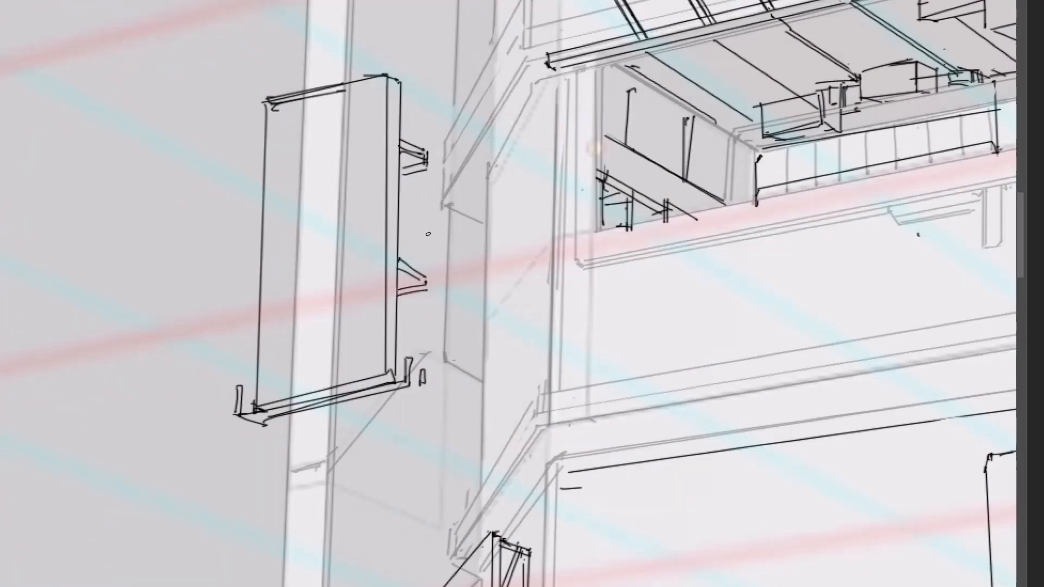
pyautogui.hotkey('ctrl', '-')
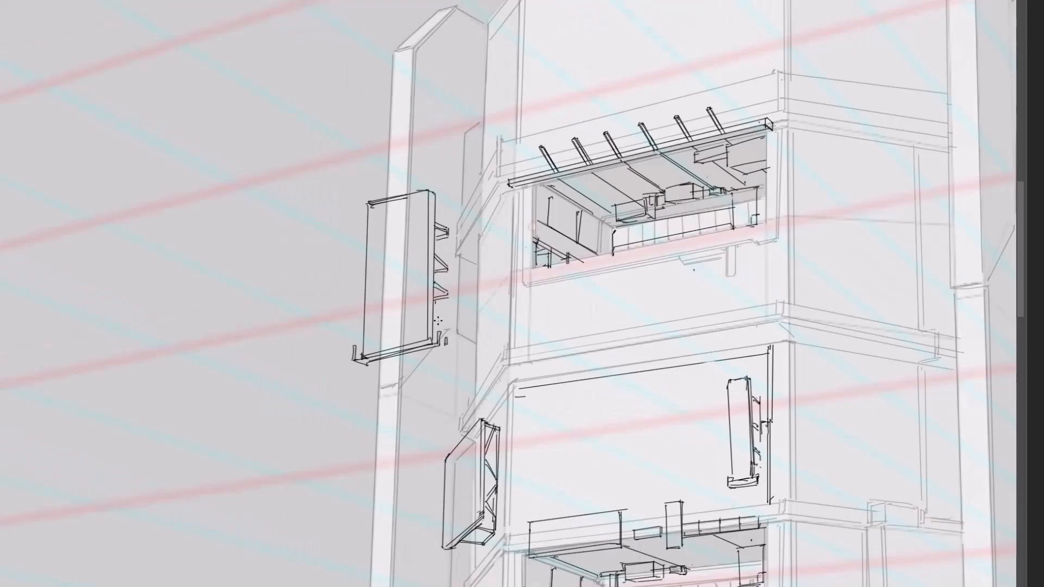
# Step: Sketch a small boxed sign on the pillar directly beneath the upper sign
pyautogui.hotkey('ctrl', '-')
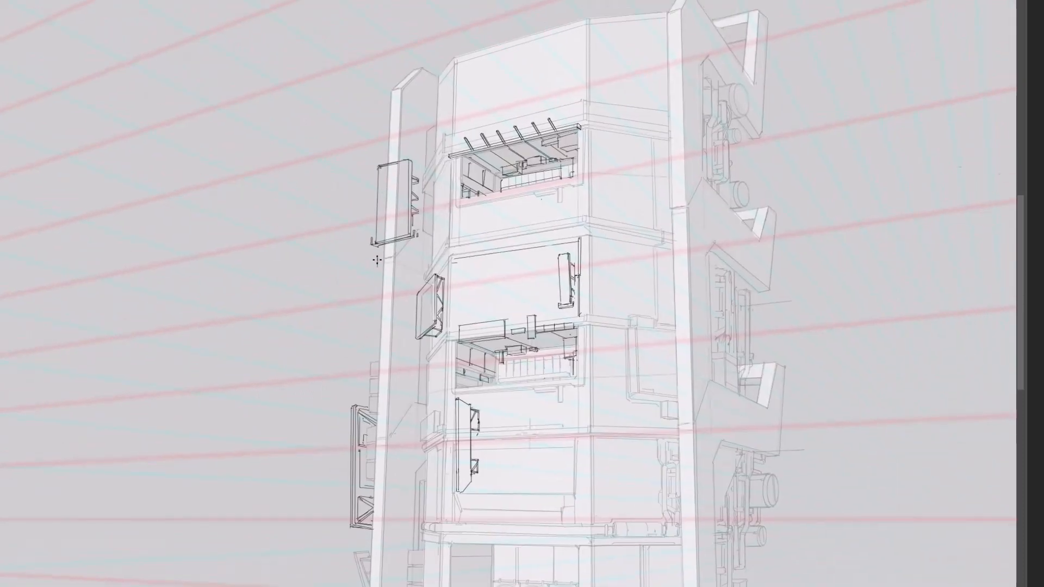
pyautogui.hotkey('ctrl', '-')
pyautogui.hotkey('ctrl', '+')
pyautogui.hotkey('ctrl', '+')
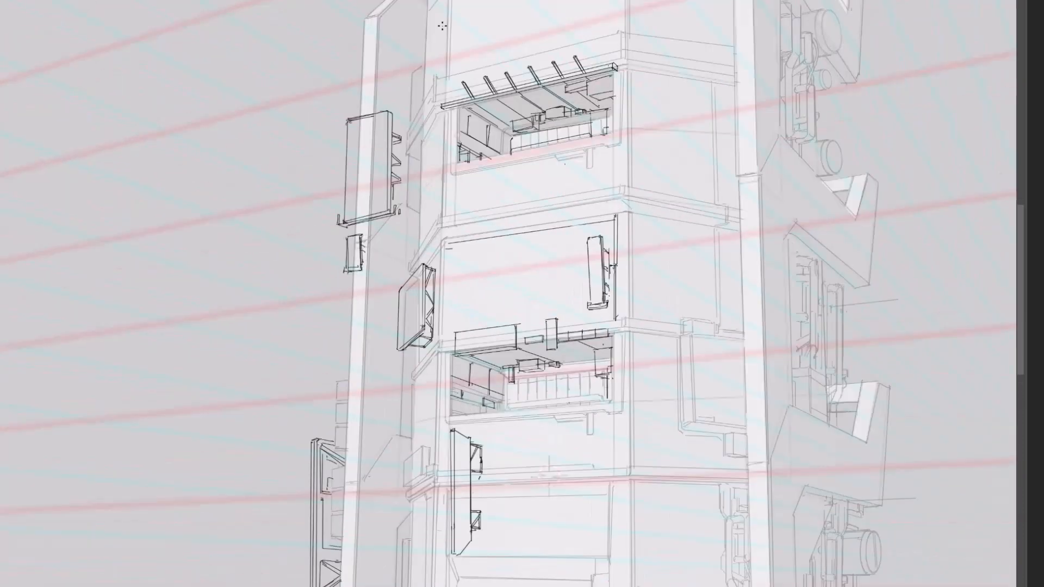
pyautogui.hotkey('ctrl', '-')
pyautogui.moveTo(740, 205); pyautogui.dragTo(617, 260)
pyautogui.moveTo(653, 363); pyautogui.dragTo(625, 317)
pyautogui.moveTo(629, 210); pyautogui.dragTo(629, 267)
pyautogui.moveTo(589, 297); pyautogui.dragTo(593, 401)
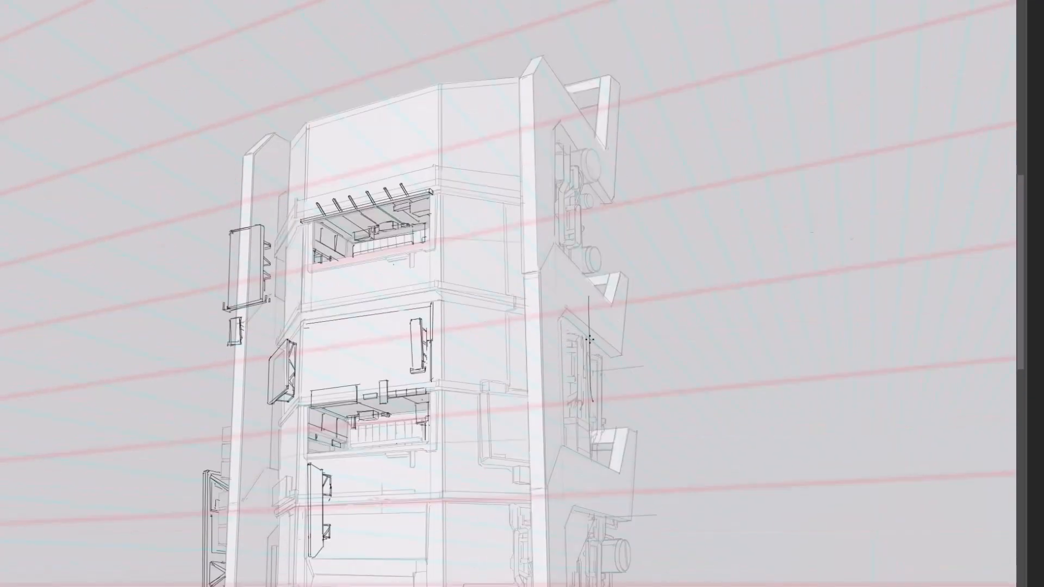
pyautogui.hotkey('ctrl', 'z')
pyautogui.moveTo(612, 447); pyautogui.dragTo(600, 297)
pyautogui.moveTo(574, 336); pyautogui.dragTo(577, 461)
pyautogui.hotkey('ctrl', '-')
pyautogui.hotkey('ctrl', 'z')
pyautogui.moveTo(517, 337)
pyautogui.mouseDown()
pyautogui.moveTo(518, 419)
pyautogui.moveTo(543, 334)
pyautogui.mouseUp()
pyautogui.moveTo(539, 321); pyautogui.dragTo(541, 436)
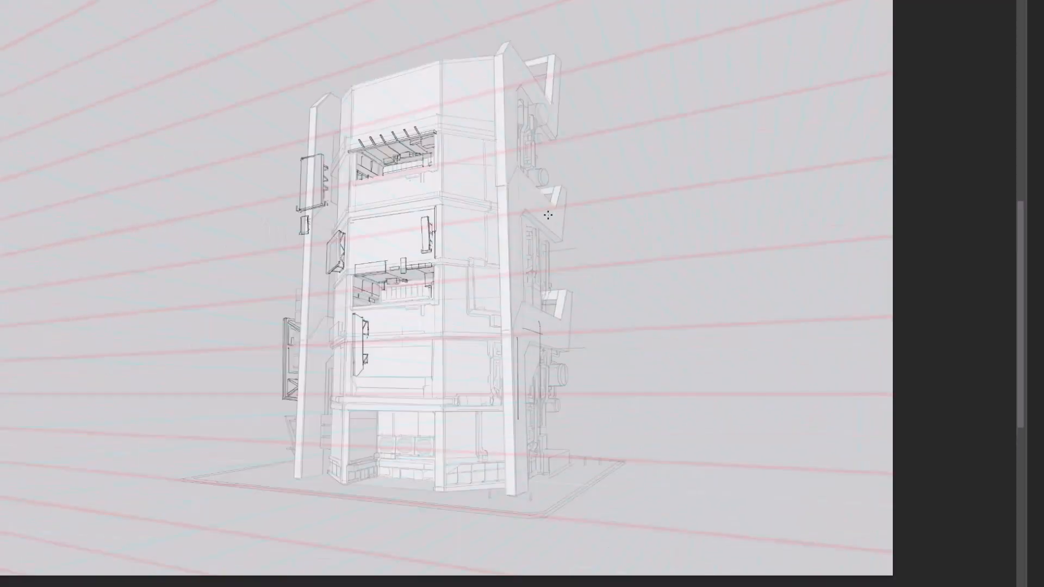
pyautogui.hotkey('ctrl', '+')
pyautogui.moveTo(571, 333)
pyautogui.mouseDown()
pyautogui.moveTo(489, 328)
pyautogui.moveTo(493, 482)
pyautogui.moveTo(519, 479)
pyautogui.mouseUp()
pyautogui.hotkey('ctrl', 'z')
pyautogui.moveTo(494, 481)
pyautogui.mouseDown()
pyautogui.moveTo(520, 476)
pyautogui.moveTo(488, 329)
pyautogui.moveTo(519, 477)
pyautogui.mouseUp()
pyautogui.hotkey('ctrl', '-')
pyautogui.hotkey('ctrl', '+')
pyautogui.press('b')
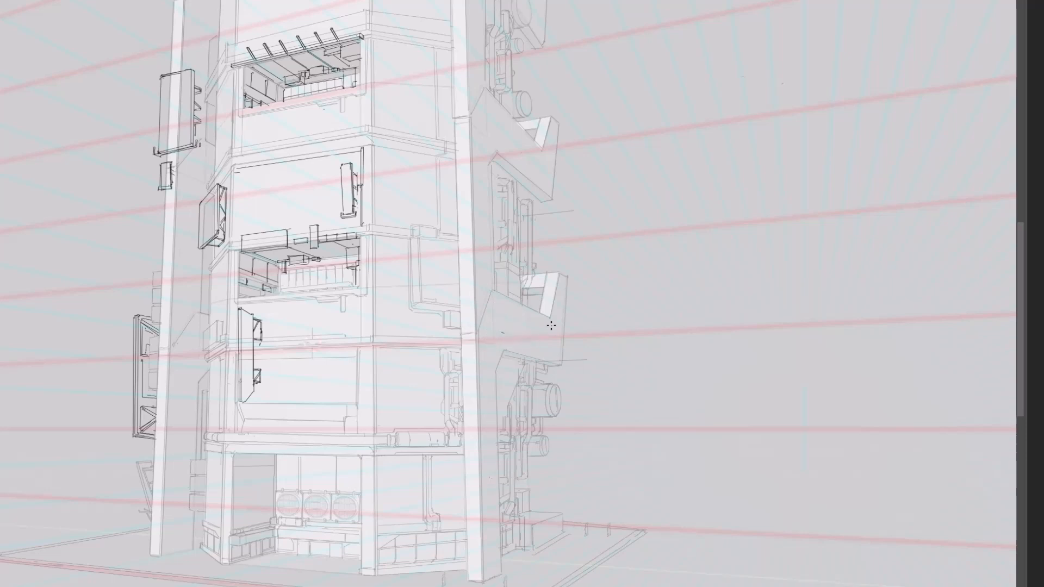
pyautogui.moveTo(506, 385); pyautogui.dragTo(507, 500)
pyautogui.hotkey('ctrl', 'z')
pyautogui.hotkey('ctrl', 'z')
# Step: Sketch a tall rectangular sign on the right pillar's side face near its base, and start a narrower sign outline beyond it
pyautogui.moveTo(486, 432); pyautogui.dragTo(490, 506)
pyautogui.moveTo(490, 505); pyautogui.dragTo(508, 503)
pyautogui.moveTo(509, 493); pyautogui.dragTo(512, 436)
pyautogui.hotkey('ctrl', '-')
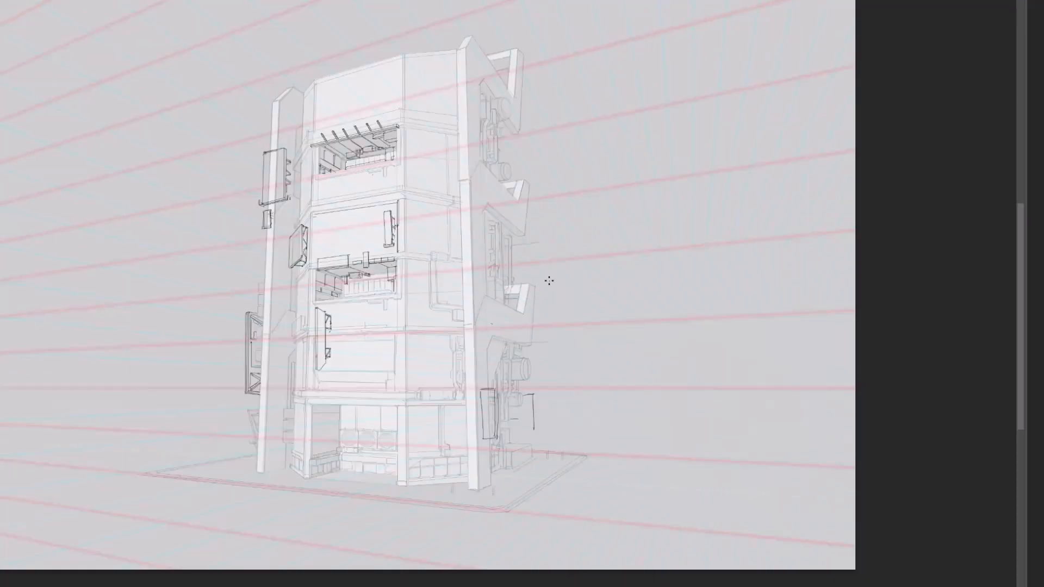
pyautogui.press('e')
pyautogui.moveTo(492, 413)
pyautogui.mouseDown()
pyautogui.moveTo(481, 368)
pyautogui.moveTo(489, 434)
pyautogui.mouseUp()
pyautogui.hotkey('ctrl', '+')
pyautogui.hotkey('ctrl', 'z')
pyautogui.hotkey('ctrl', 'z')
pyautogui.moveTo(471, 387); pyautogui.dragTo(470, 437)
pyautogui.moveTo(488, 388)
pyautogui.mouseDown()
pyautogui.moveTo(490, 421)
pyautogui.moveTo(540, 348)
pyautogui.mouseUp()
pyautogui.press('e')
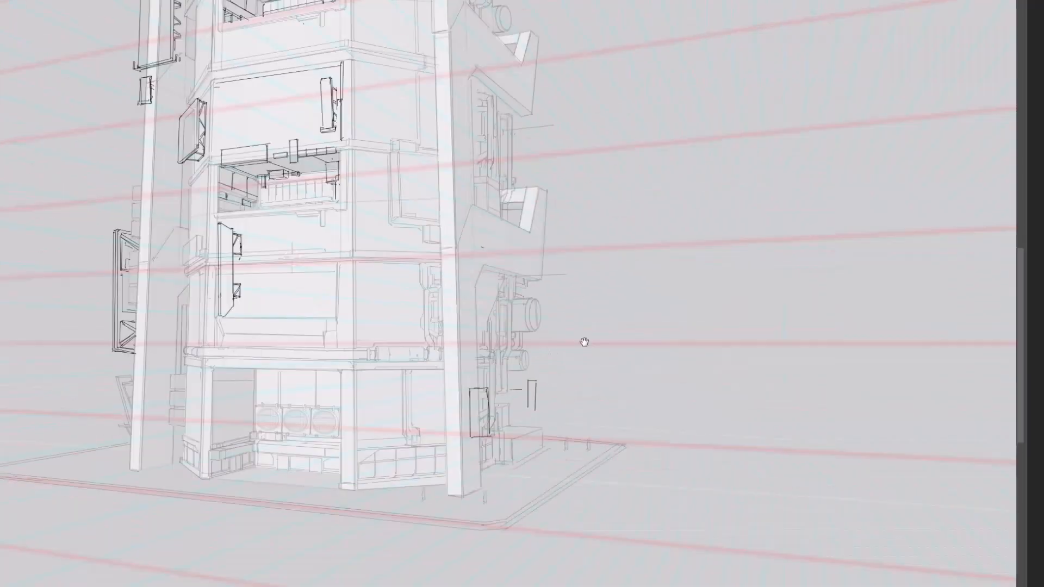
# Step: Complete the narrow outer sign's outline and tie it to the machinery behind the pillar with horizontal struts and a diagonal brace
pyautogui.hotkey('ctrl', '+')
pyautogui.moveTo(513, 408); pyautogui.dragTo(523, 416)
pyautogui.press('e')
pyautogui.moveTo(503, 439)
pyautogui.mouseDown()
pyautogui.moveTo(501, 420)
pyautogui.moveTo(493, 437)
pyautogui.mouseUp()
pyautogui.press('b')
pyautogui.moveTo(494, 404)
pyautogui.mouseDown()
pyautogui.moveTo(507, 405)
pyautogui.moveTo(509, 375)
pyautogui.mouseUp()
pyautogui.moveTo(465, 410)
pyautogui.mouseDown()
pyautogui.moveTo(482, 410)
pyautogui.moveTo(495, 438)
pyautogui.mouseUp()
pyautogui.hotkey('ctrl', '+')
pyautogui.moveTo(490, 462)
pyautogui.mouseDown()
pyautogui.moveTo(473, 433)
pyautogui.moveTo(457, 443)
pyautogui.mouseUp()
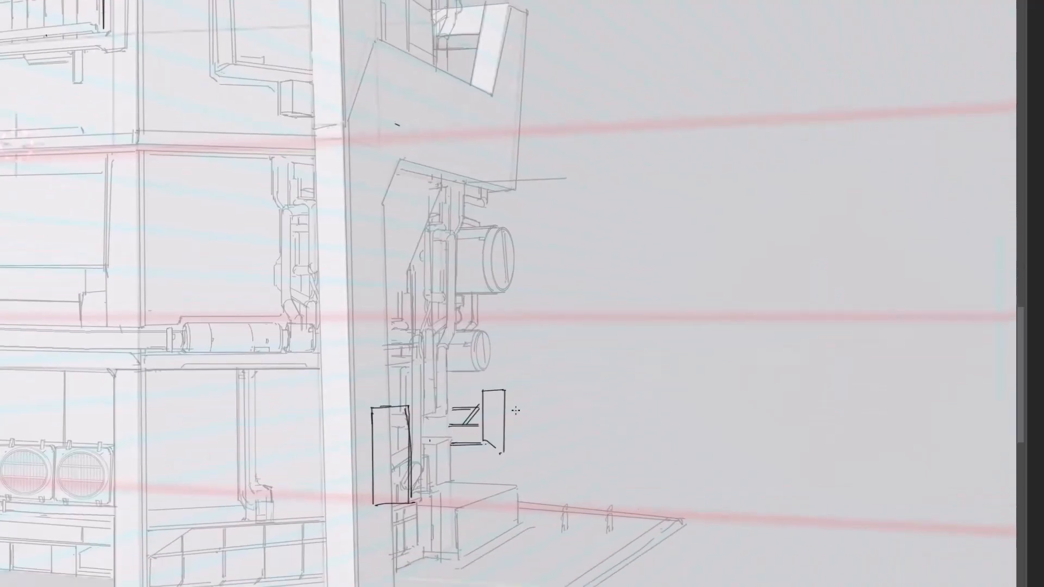
# Step: Join the outer sign's lower struts with a short upright and add a small boxed sign on an arm beneath it
pyautogui.hotkey('ctrl', '-')
pyautogui.hotkey('ctrl', '-')
pyautogui.hotkey('ctrl', '-')
pyautogui.moveTo(581, 380)
pyautogui.mouseDown()
pyautogui.moveTo(587, 424)
pyautogui.moveTo(586, 353)
pyautogui.mouseUp()
pyautogui.hotkey('ctrl', '+')
pyautogui.hotkey('ctrl', '+')
pyautogui.hotkey('ctrl', '+')
pyautogui.moveTo(472, 380)
pyautogui.mouseDown()
pyautogui.moveTo(464, 420)
pyautogui.moveTo(491, 425)
pyautogui.moveTo(463, 416)
pyautogui.mouseUp()
pyautogui.hotkey('ctrl', 'z')
pyautogui.moveTo(452, 418); pyautogui.dragTo(462, 419)
pyautogui.moveTo(473, 338); pyautogui.dragTo(470, 331)
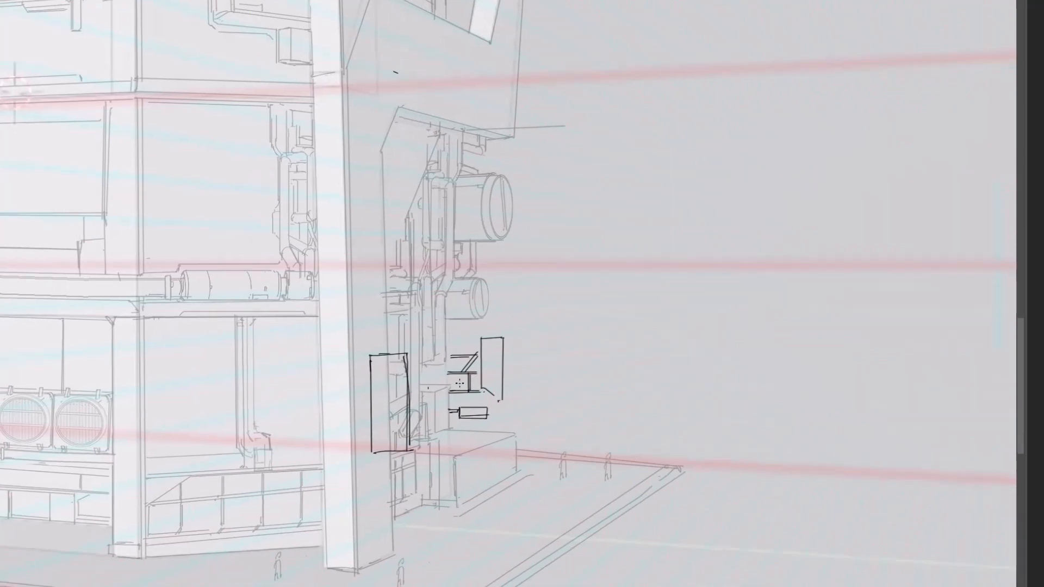
pyautogui.moveTo(459, 413); pyautogui.dragTo(449, 422)
pyautogui.hotkey('ctrl', '-')
pyautogui.moveTo(559, 384); pyautogui.dragTo(561, 396)
pyautogui.hotkey('ctrl', '+')
pyautogui.moveTo(418, 308); pyautogui.dragTo(545, 319)
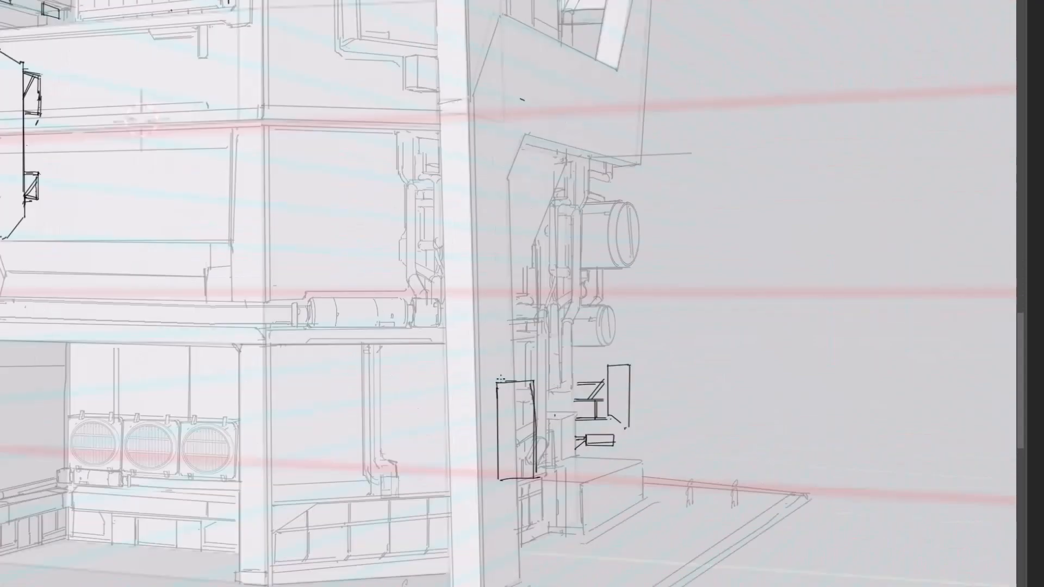
# Step: Give the tall pillar sign a second vertical edge, clean up its top and bottom corners, and add short mounting brackets
pyautogui.moveTo(538, 379); pyautogui.dragTo(538, 477)
pyautogui.moveTo(498, 382); pyautogui.dragTo(535, 379)
pyautogui.press('e')
pyautogui.moveTo(490, 482); pyautogui.dragTo(524, 484)
pyautogui.press('b')
pyautogui.moveTo(497, 475); pyautogui.dragTo(533, 478)
pyautogui.hotkey('ctrl', '-')
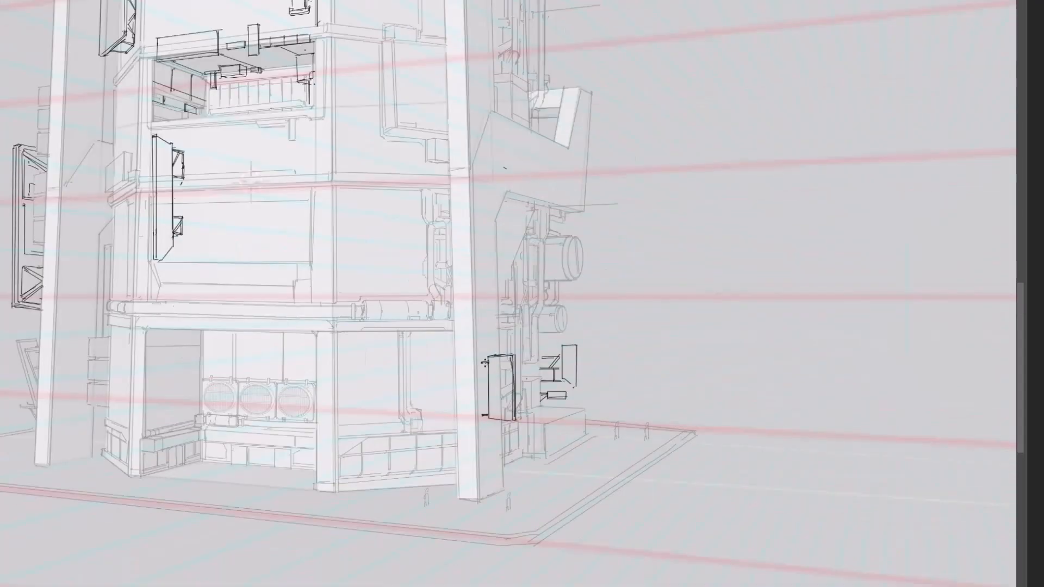
pyautogui.hotkey('ctrl', '-')
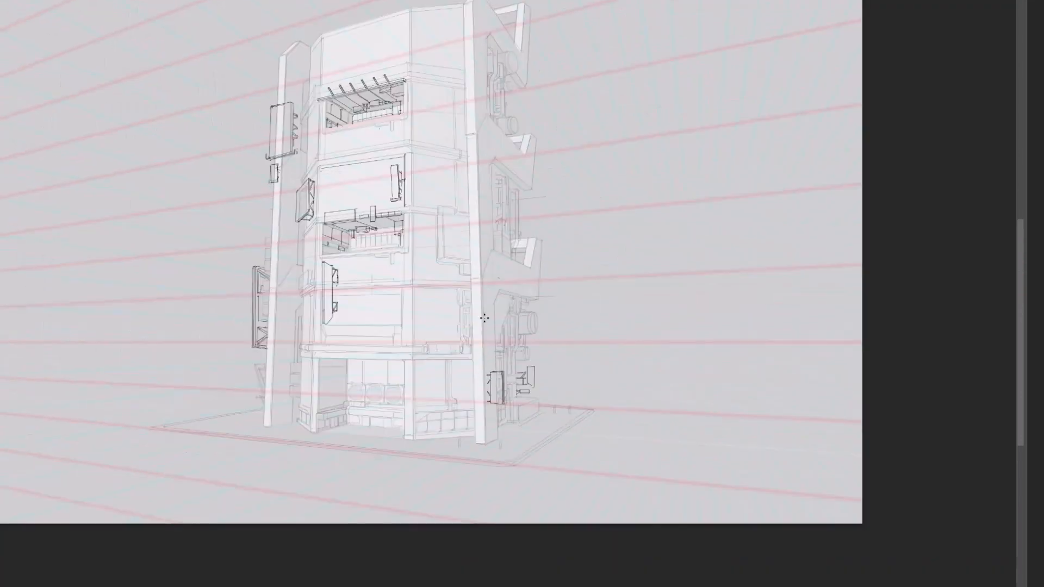
# Step: Outline a narrow hanging sign and a slanted awning panel across the top of the ground-floor opening
pyautogui.moveTo(324, 374); pyautogui.dragTo(407, 375)
pyautogui.hotkey('ctrl', '+')
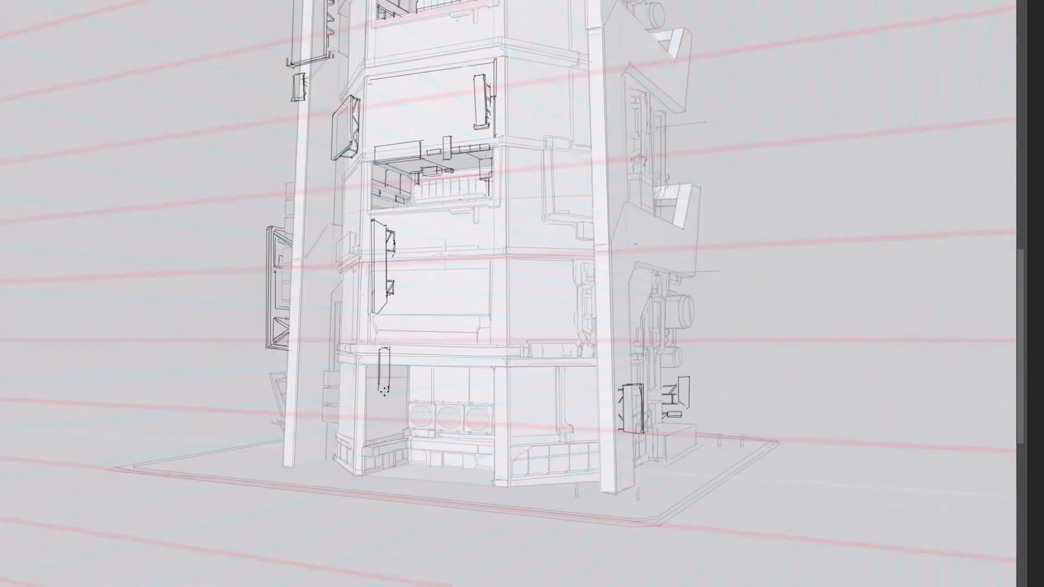
pyautogui.moveTo(426, 355); pyautogui.dragTo(393, 395)
pyautogui.moveTo(393, 372)
pyautogui.mouseDown()
pyautogui.moveTo(451, 372)
pyautogui.moveTo(393, 393)
pyautogui.moveTo(399, 400)
pyautogui.moveTo(460, 383)
pyautogui.moveTo(467, 402)
pyautogui.moveTo(400, 398)
pyautogui.mouseUp()
pyautogui.keyDown('shift'); pyautogui.moveTo(471, 404); pyautogui.dragTo(464, 385); pyautogui.keyUp('shift')
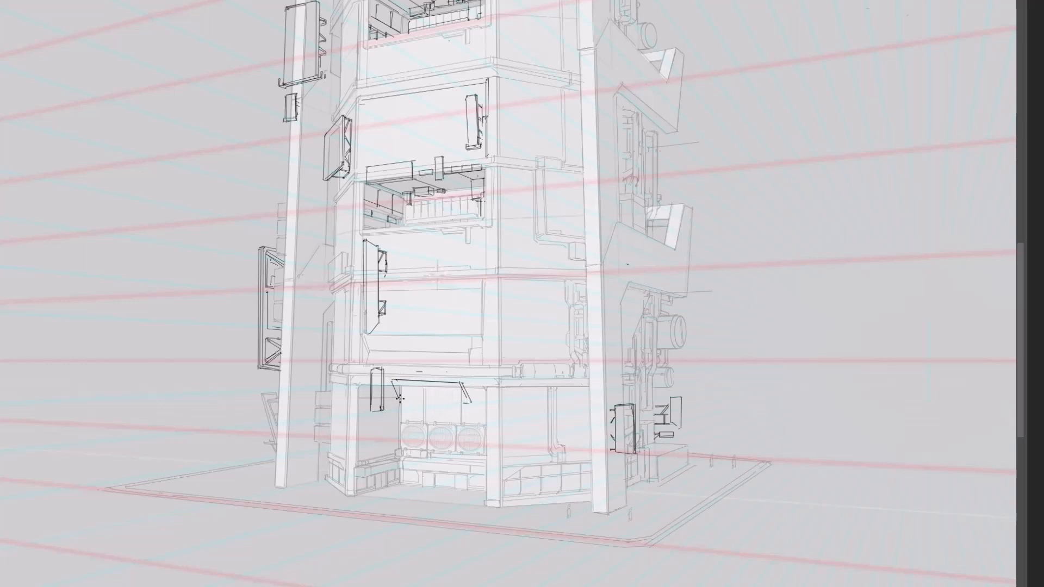
pyautogui.moveTo(400, 398); pyautogui.dragTo(470, 404)
pyautogui.hotkey('ctrl', '-')
pyautogui.hotkey('ctrl', '+')
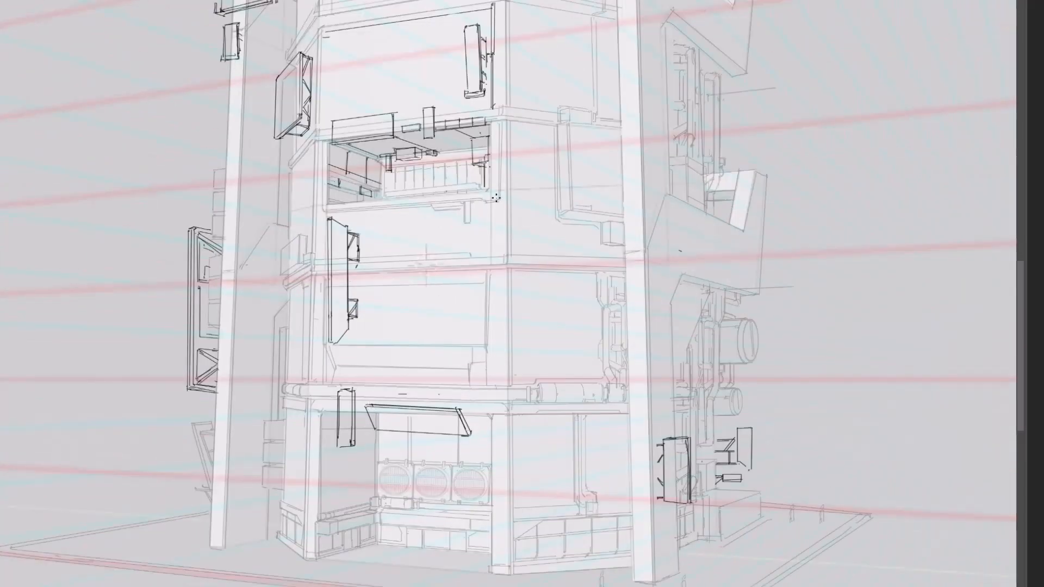
# Step: Close the ends of the hanging sign and sketch a vertical panel with a small box under it beside the central column
pyautogui.moveTo(337, 444); pyautogui.dragTo(353, 445)
pyautogui.moveTo(340, 387); pyautogui.dragTo(354, 387)
pyautogui.moveTo(483, 450)
pyautogui.mouseDown()
pyautogui.moveTo(499, 450)
pyautogui.moveTo(483, 494)
pyautogui.mouseUp()
pyautogui.moveTo(482, 491)
pyautogui.mouseDown()
pyautogui.moveTo(496, 492)
pyautogui.moveTo(471, 508)
pyautogui.moveTo(500, 499)
pyautogui.mouseUp()
pyautogui.moveTo(500, 500); pyautogui.dragTo(499, 510)
pyautogui.moveTo(470, 508); pyautogui.dragTo(499, 508)
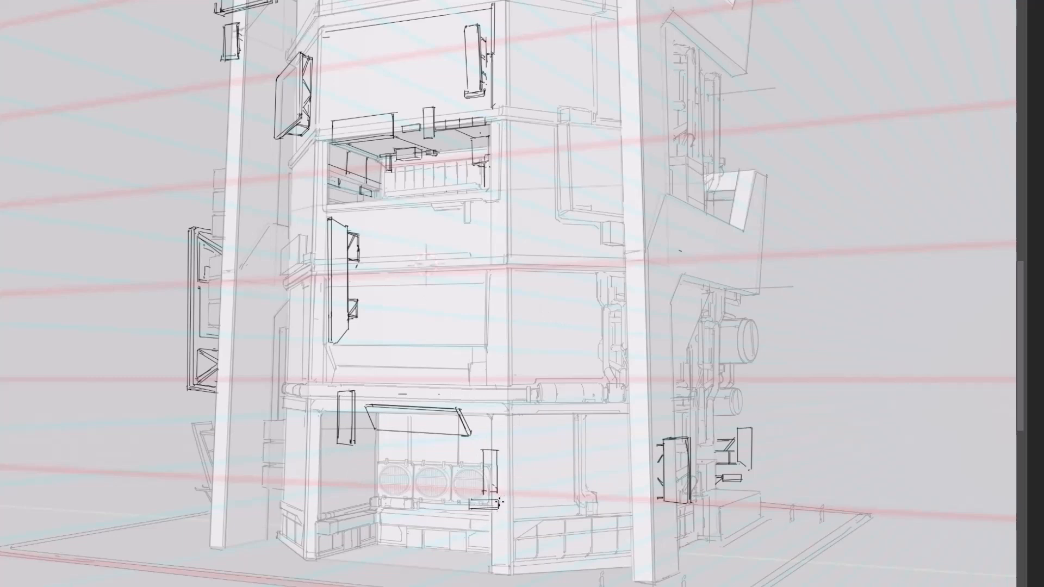
pyautogui.hotkey('ctrl', '-')
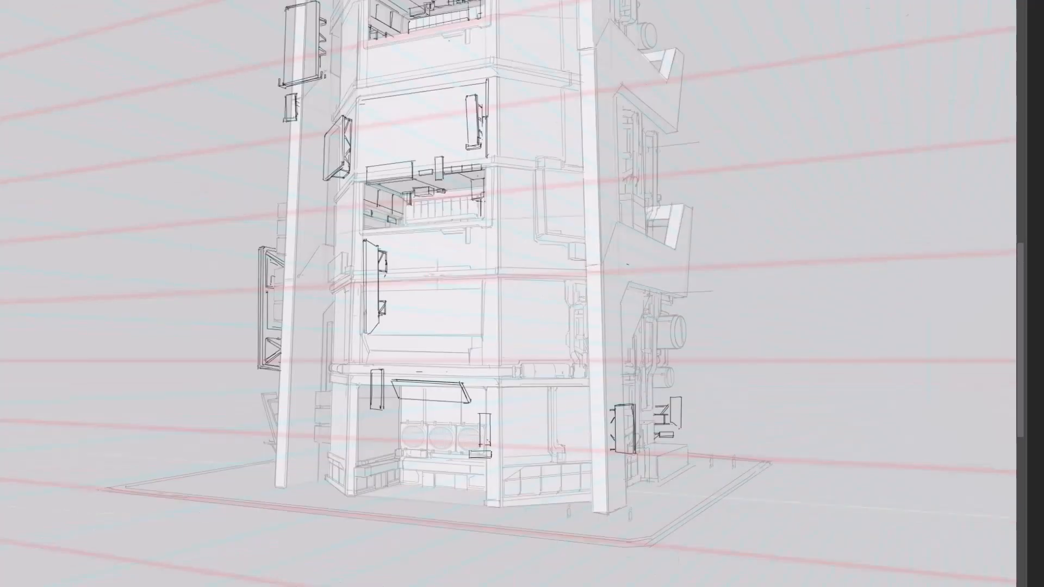
# Step: Sketch a small box just above the low ledge on the side wall of the ground-floor recess
pyautogui.hotkey('ctrl', '+')
pyautogui.hotkey('ctrl', '+')
pyautogui.moveTo(766, 199); pyautogui.dragTo(676, 463)
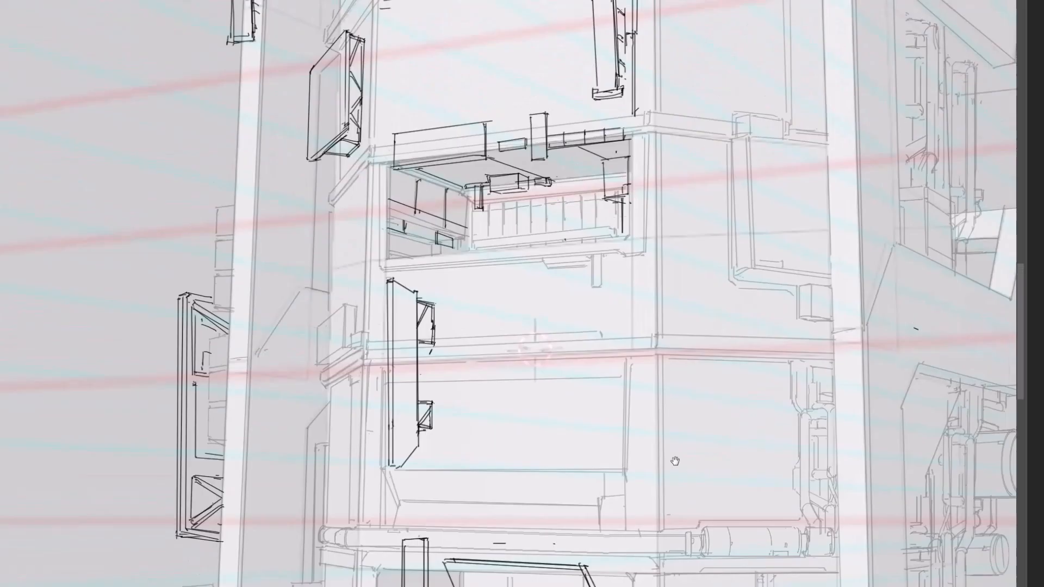
pyautogui.hotkey('ctrl', '-')
pyautogui.hotkey('ctrl', '-')
pyautogui.moveTo(420, 548); pyautogui.dragTo(434, 414)
pyautogui.hotkey('ctrl', '+')
pyautogui.hotkey('ctrl', '+')
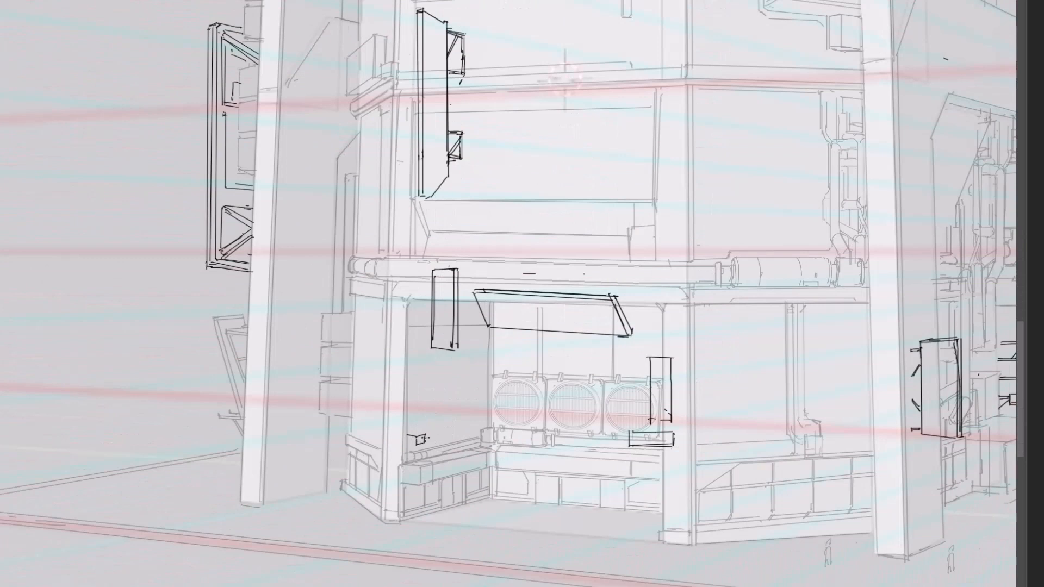
pyautogui.hotkey('ctrl', '-')
pyautogui.hotkey('ctrl', '-')
pyautogui.hotkey('ctrl', '+')
pyautogui.hotkey('ctrl', '+')
# Step: Duplicate the small box farther along the ledge inside the ground-floor recess and commit its placement
pyautogui.keyDown('ctrl'); pyautogui.keyDown('alt'); pyautogui.moveTo(420, 438); pyautogui.dragTo(461, 433); pyautogui.keyUp('alt'); pyautogui.keyUp('ctrl')
pyautogui.hotkey('ctrl', '-')
pyautogui.hotkey('ctrl', '-')
pyautogui.hotkey('ctrl', '+')
pyautogui.hotkey('ctrl', '+')
pyautogui.hotkey('ctrl', '+')
pyautogui.hotkey('ctrl', '+')
pyautogui.moveTo(460, 544); pyautogui.dragTo(452, 553)
pyautogui.press('Return')
pyautogui.hotkey('ctrl', '-')
pyautogui.hotkey('ctrl', '-')
pyautogui.hotkey('ctrl', '-')
pyautogui.hotkey('ctrl', '-')
pyautogui.moveTo(657, 329); pyautogui.dragTo(638, 321)
pyautogui.hotkey('ctrl', '+')
pyautogui.hotkey('ctrl', '+')
# Step: Select a ledge box and duplicate it once more to complete an evenly spaced row of three
pyautogui.scroll(2, 404, 406)
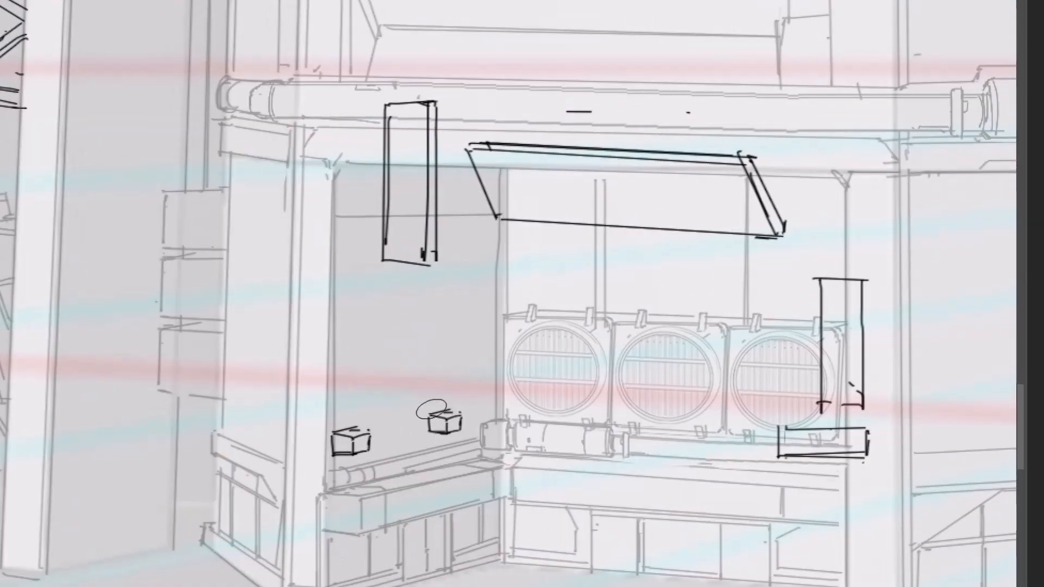
pyautogui.moveTo(432, 410); pyautogui.dragTo(463, 413)
pyautogui.scroll(-2, 427, 378)
pyautogui.hotkey('ctrl', '+')
pyautogui.hotkey('ctrl', '-')
pyautogui.hotkey('ctrl', '-')
pyautogui.hotkey('ctrl', '-')
pyautogui.hotkey('ctrl', '-')
pyautogui.hotkey('ctrl', '-')
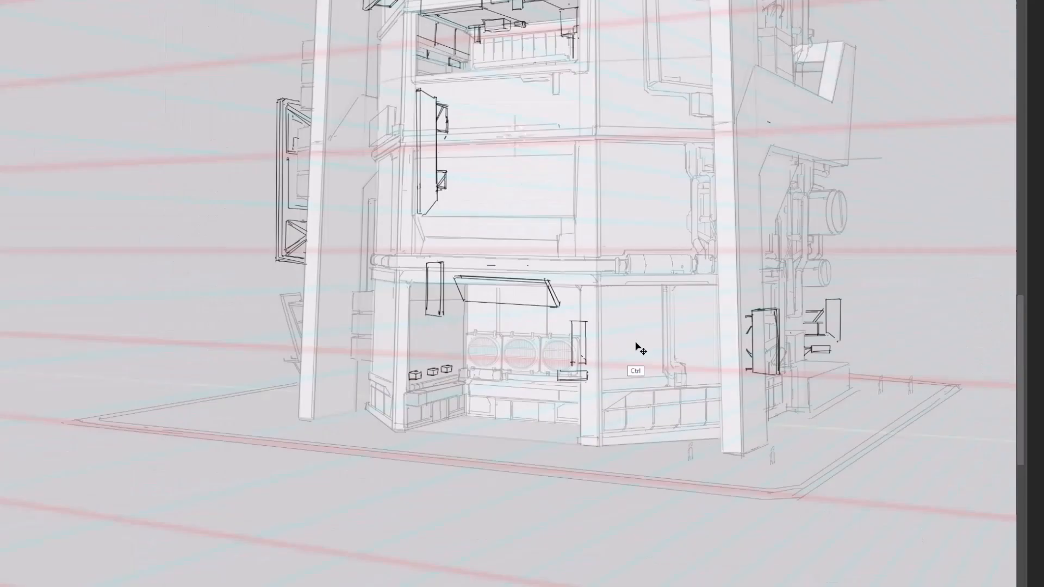
pyautogui.hotkey('ctrl', '+')
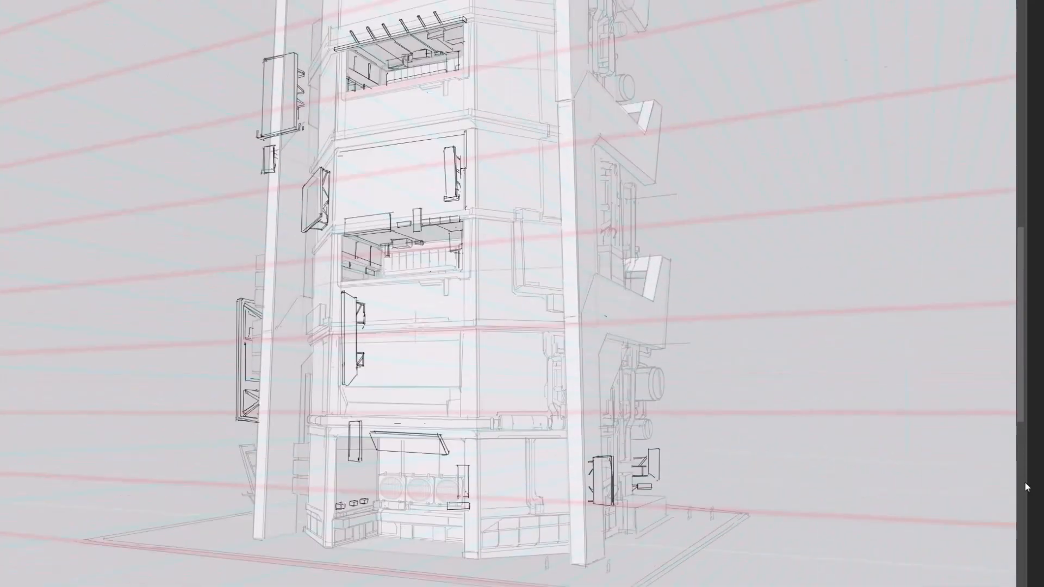
pyautogui.moveTo(322, 483); pyautogui.dragTo(374, 515)
pyautogui.keyDown('ctrl'); pyautogui.keyDown('alt'); pyautogui.moveTo(361, 504); pyautogui.dragTo(520, 407); pyautogui.keyUp('alt'); pyautogui.keyUp('ctrl')
pyautogui.hotkey('ctrl', 't')
pyautogui.rightClick(521, 409)
pyautogui.click(555, 586)
pyautogui.hotkey('ctrl', '+')
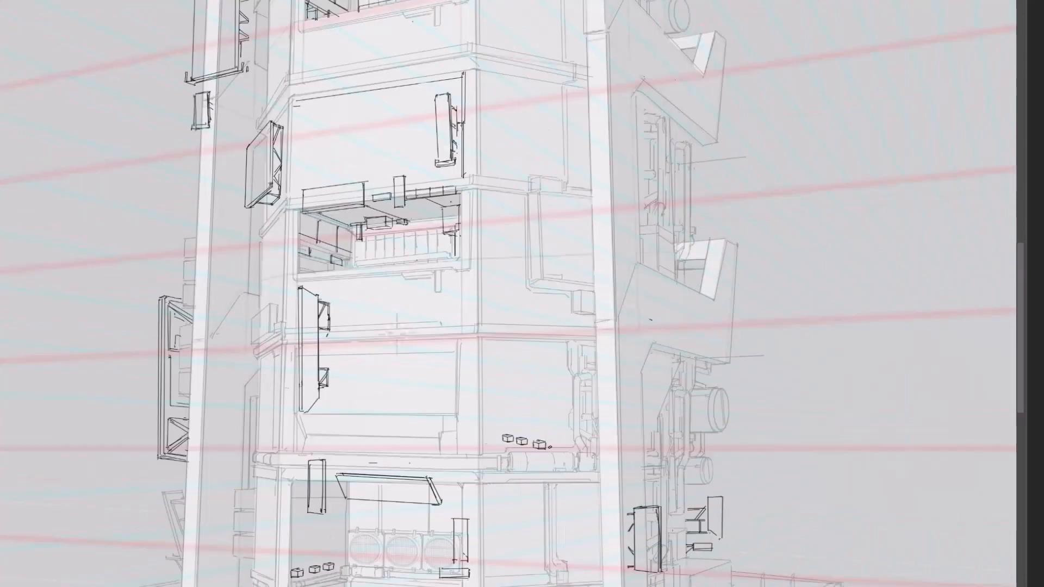
pyautogui.press('Delete')
# Step: Draw a small rectangular fixture with a doubled side edge low on the first upper-floor wall, just above the horizontal pipe
pyautogui.moveTo(585, 386); pyautogui.dragTo(557, 380)
pyautogui.moveTo(487, 426)
pyautogui.keyDown('shift'); pyautogui.mouseDown()
pyautogui.moveTo(499, 427)
pyautogui.moveTo(487, 433)
pyautogui.mouseUp(); pyautogui.keyUp('shift')
pyautogui.keyDown('shift'); pyautogui.moveTo(489, 433); pyautogui.dragTo(499, 433); pyautogui.keyUp('shift')
pyautogui.keyDown('shift'); pyautogui.moveTo(500, 426); pyautogui.dragTo(499, 433); pyautogui.keyUp('shift')
pyautogui.hotkey('ctrl', '+')
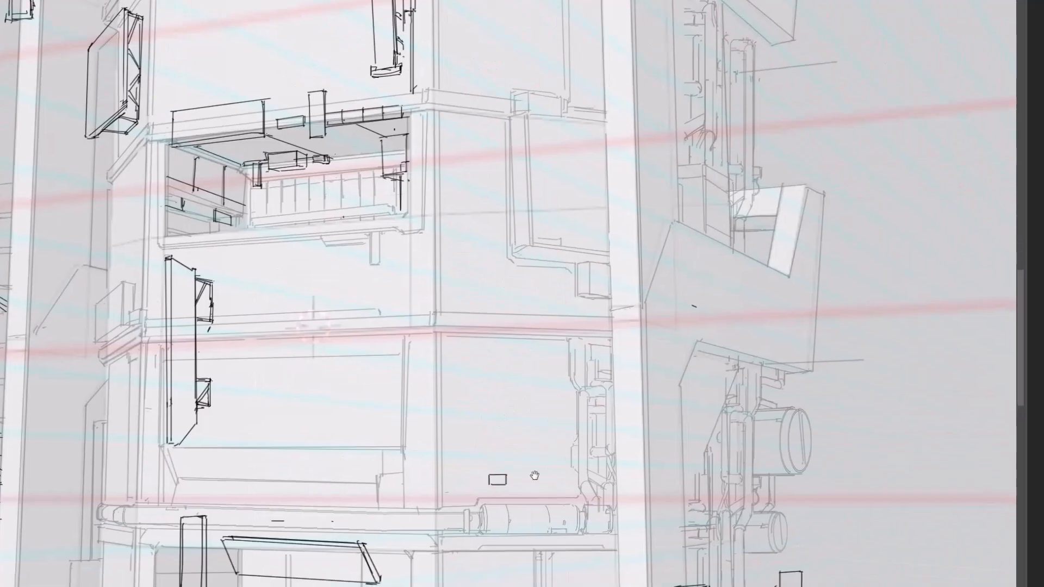
pyautogui.hotkey('ctrl', '+')
pyautogui.hotkey('ctrl', '+')
pyautogui.moveTo(533, 478); pyautogui.dragTo(538, 331)
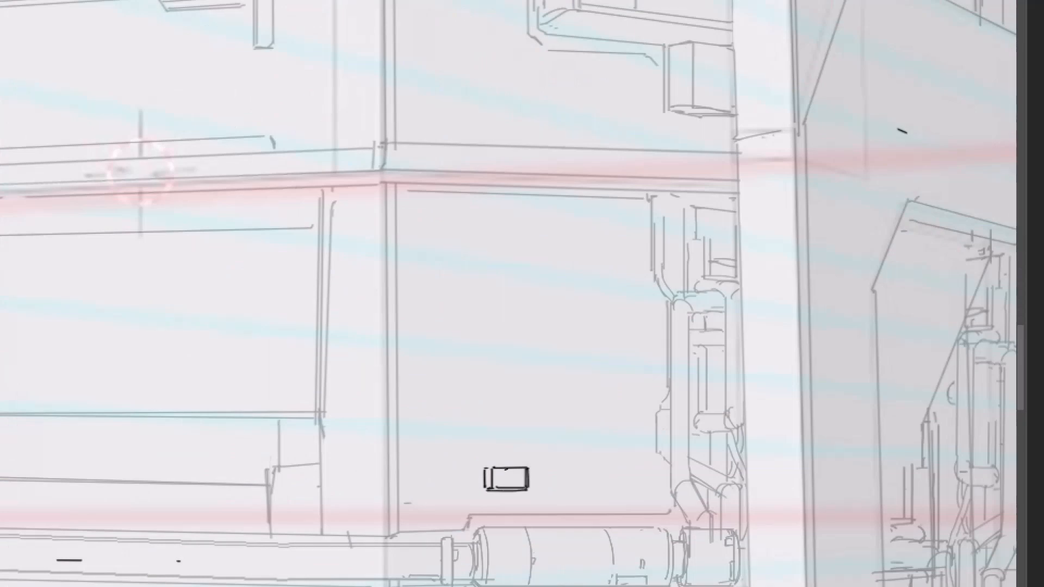
# Step: Fill in the inner detail of the small wall fixture above the horizontal pipe
pyautogui.hotkey('ctrl', '-')
pyautogui.hotkey('ctrl', '-')
pyautogui.hotkey('ctrl', '-')
pyautogui.moveTo(507, 469); pyautogui.dragTo(518, 481)
pyautogui.hotkey('ctrl', '+')
pyautogui.hotkey('ctrl', '+')
pyautogui.hotkey('ctrl', '+')
pyautogui.hotkey('ctrl', '-')
pyautogui.hotkey('ctrl', '-')
pyautogui.hotkey('ctrl', '-')
pyautogui.moveTo(671, 369); pyautogui.dragTo(626, 377)
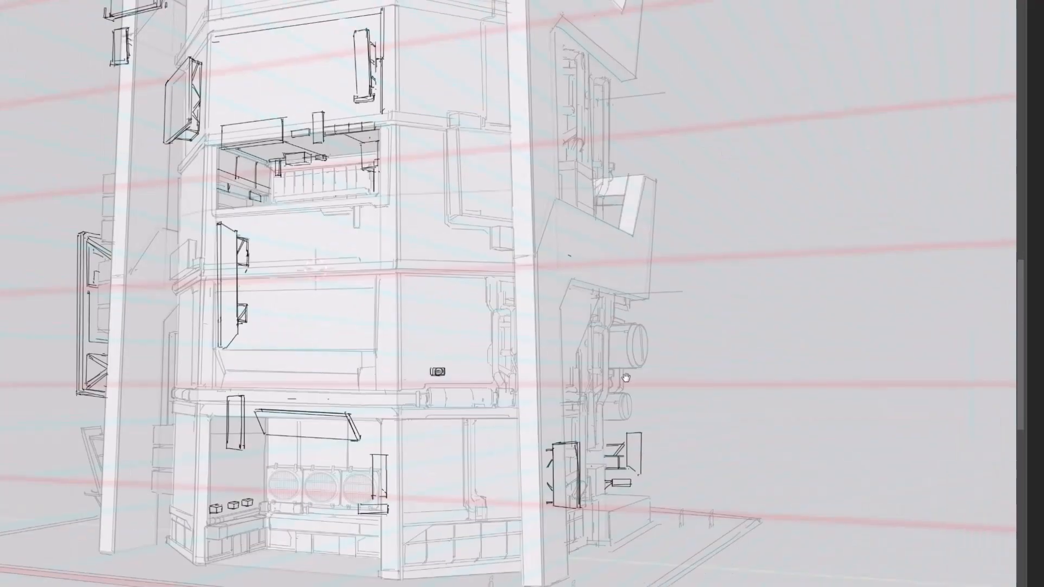
# Step: Duplicate the wall fixture sideways to form a row of three above the pipe, and deselect it
pyautogui.hotkey('ctrl', '+')
pyautogui.hotkey('ctrl', '+')
pyautogui.hotkey('ctrl', '+')
pyautogui.moveTo(349, 484); pyautogui.dragTo(398, 515)
pyautogui.keyDown('ctrl'); pyautogui.keyDown('alt'); pyautogui.moveTo(385, 499); pyautogui.dragTo(505, 499); pyautogui.keyUp('alt'); pyautogui.keyUp('ctrl')
pyautogui.hotkey('ctrl', 'z')
pyautogui.hotkey('ctrl', 'd')
pyautogui.hotkey('ctrl', '-')
pyautogui.hotkey('ctrl', '-')
pyautogui.hotkey('ctrl', '-')
pyautogui.moveTo(593, 315); pyautogui.dragTo(632, 360)
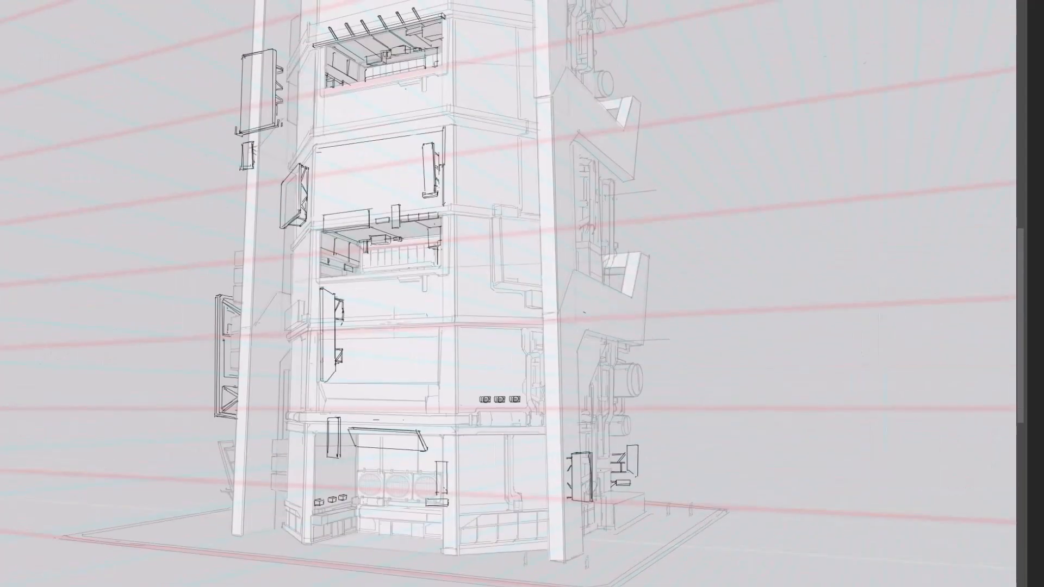
# Step: Duplicate the row of three wall fixtures up to the second upper-floor wall, just below the recessed frame
pyautogui.hotkey('ctrl', '+')
pyautogui.hotkey('ctrl', '+')
pyautogui.keyDown('ctrl'); pyautogui.moveTo(574, 510); pyautogui.dragTo(586, 518); pyautogui.keyUp('ctrl')
pyautogui.hotkey('ctrl', '-')
pyautogui.hotkey('ctrl', '-')
pyautogui.moveTo(715, 342); pyautogui.dragTo(716, 410)
pyautogui.hotkey('ctrl', '+')
pyautogui.keyDown('ctrl'); pyautogui.keyDown('alt'); pyautogui.moveTo(538, 530); pyautogui.dragTo(538, 387); pyautogui.keyUp('alt'); pyautogui.keyUp('ctrl')
pyautogui.hotkey('ctrl', '-')
pyautogui.hotkey('ctrl', '-')
pyautogui.moveTo(674, 262)
pyautogui.mouseDown()
pyautogui.moveTo(669, 299)
pyautogui.moveTo(657, 258)
pyautogui.mouseUp()
pyautogui.hotkey('ctrl', '+')
pyautogui.hotkey('ctrl', '+')
pyautogui.hotkey('ctrl', '+')
pyautogui.hotkey('ctrl', '+')
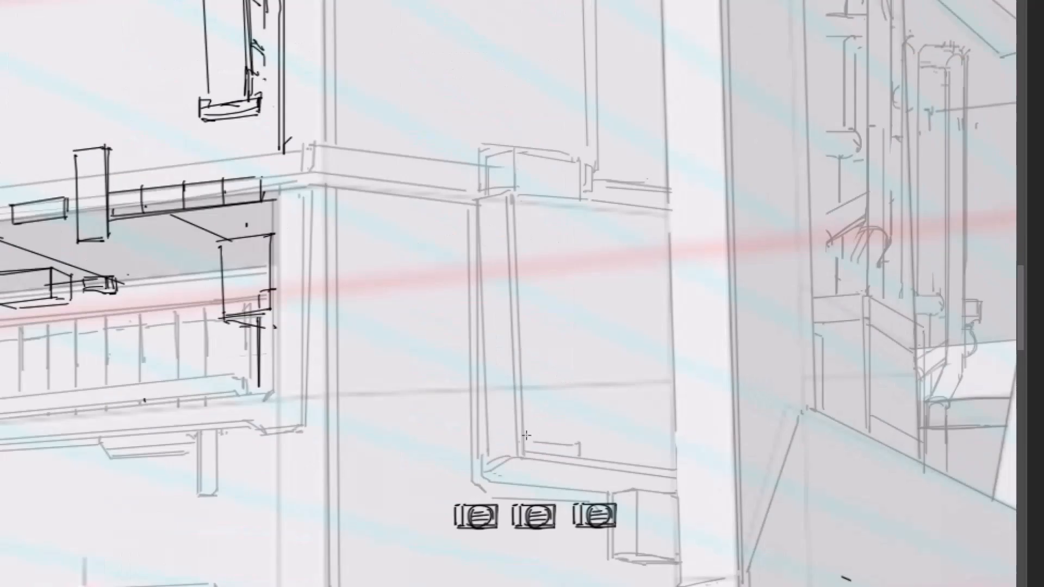
pyautogui.keyDown('ctrl'); pyautogui.moveTo(453, 517); pyautogui.dragTo(453, 508); pyautogui.keyUp('ctrl')
pyautogui.press('Return')
# Step: Duplicate the fixture row up to the third upper-floor wall and skew it to follow the perspective below the ledge
pyautogui.hotkey('ctrl', '-')
pyautogui.hotkey('ctrl', '-')
pyautogui.keyDown('ctrl'); pyautogui.keyDown('alt'); pyautogui.moveTo(517, 503); pyautogui.dragTo(511, 177); pyautogui.keyUp('alt'); pyautogui.keyUp('ctrl')
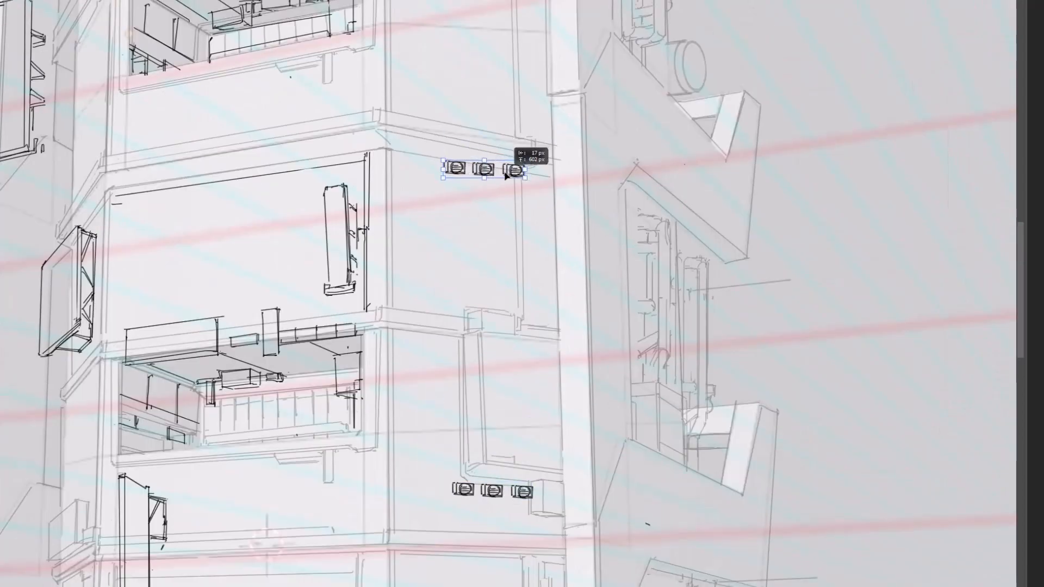
pyautogui.hotkey('ctrl', '+')
pyautogui.hotkey('ctrl', '+')
pyautogui.moveTo(526, 132)
pyautogui.mouseDown()
pyautogui.moveTo(542, 241)
pyautogui.moveTo(568, 276)
pyautogui.moveTo(522, 259)
pyautogui.mouseUp()
pyautogui.hotkey('ctrl', 't')
pyautogui.rightClick(548, 259)
pyautogui.click(583, 295)
pyautogui.press('Return')
# Step: Touch up the outlines of the skewed fixtures on the third upper-floor wall
pyautogui.press('e')
pyautogui.moveTo(468, 267)
pyautogui.mouseDown()
pyautogui.moveTo(465, 242)
pyautogui.moveTo(466, 269)
pyautogui.moveTo(526, 282)
pyautogui.mouseUp()
pyautogui.keyDown('shift'); pyautogui.click(467, 273); pyautogui.keyUp('shift')
pyautogui.moveTo(569, 290); pyautogui.dragTo(553, 288)
pyautogui.keyDown('shift'); pyautogui.click(526, 282); pyautogui.keyUp('shift')
pyautogui.hotkey('ctrl', 'z')
pyautogui.hotkey('ctrl', 'z')
pyautogui.moveTo(411, 241)
pyautogui.mouseDown()
pyautogui.moveTo(412, 265)
pyautogui.moveTo(452, 270)
pyautogui.mouseUp()
pyautogui.hotkey('ctrl', '-')
pyautogui.hotkey('ctrl', '-')
pyautogui.hotkey('ctrl', '-')
# Step: Duplicate the skewed fixture row up to the top-floor wall, adjust it beneath the ledge and deselect it
pyautogui.moveTo(527, 257); pyautogui.dragTo(558, 175)
pyautogui.moveTo(540, 311); pyautogui.dragTo(529, 473)
pyautogui.hotkey('ctrl', '+')
pyautogui.hotkey('ctrl', '+')
pyautogui.hotkey('ctrl', 'alt', 't')
pyautogui.moveTo(458, 334); pyautogui.dragTo(527, 125)
pyautogui.hotkey('ctrl', '-')
pyautogui.hotkey('ctrl', '-')
pyautogui.moveTo(565, 161); pyautogui.dragTo(556, 210)
pyautogui.press('Return')
pyautogui.hotkey('ctrl', 'd')
pyautogui.hotkey('ctrl', '-')
pyautogui.hotkey('ctrl', '-')
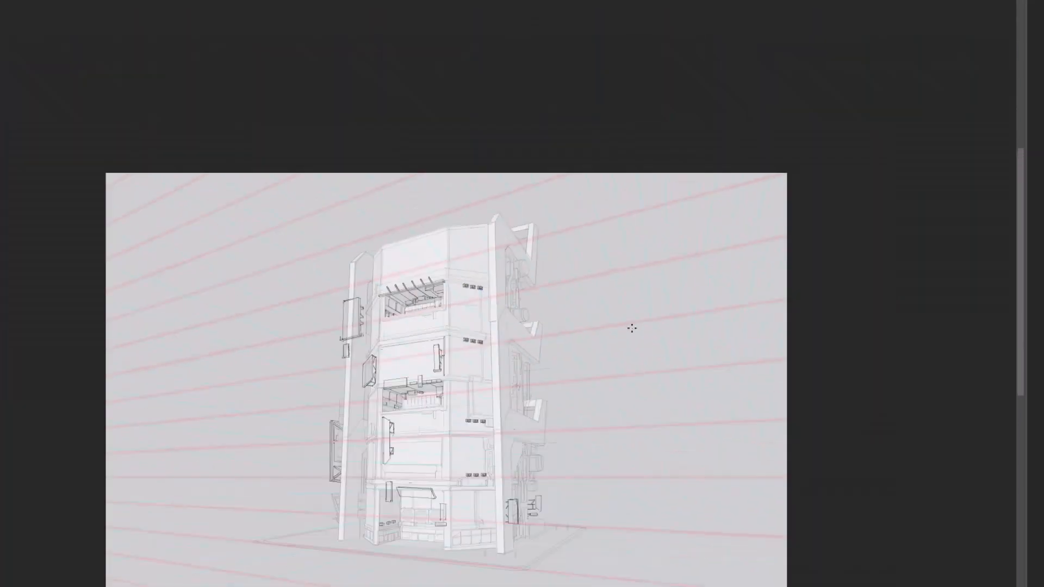
# Step: Draw a tilted rectangular panel with slanted dividers and a small bracket low on the inner face of the left pillar
pyautogui.hotkey('ctrl', '+')
pyautogui.moveTo(569, 506); pyautogui.dragTo(587, 428)
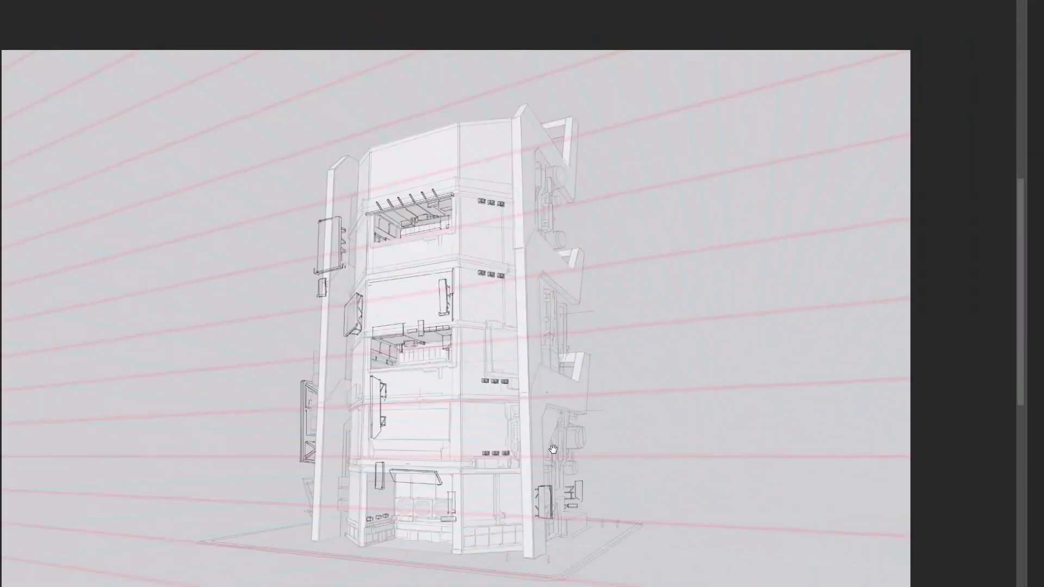
pyautogui.moveTo(681, 415); pyautogui.dragTo(793, 350)
pyautogui.hotkey('ctrl', '+')
pyautogui.hotkey('ctrl', '+')
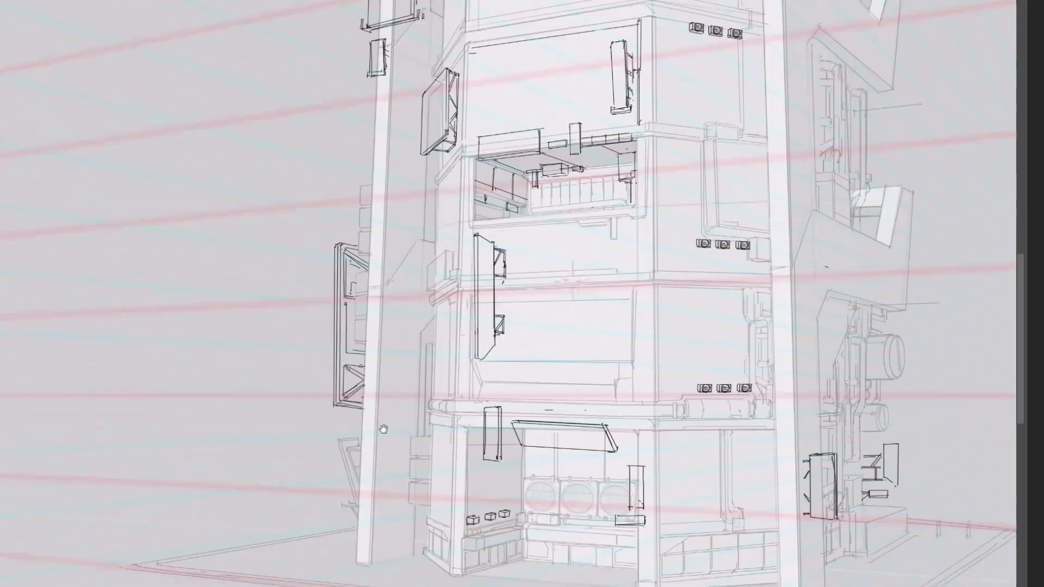
pyautogui.moveTo(384, 429); pyautogui.dragTo(391, 393)
pyautogui.hotkey('ctrl', '+')
pyautogui.moveTo(415, 466)
pyautogui.mouseDown()
pyautogui.moveTo(396, 492)
pyautogui.moveTo(407, 466)
pyautogui.moveTo(462, 457)
pyautogui.moveTo(417, 487)
pyautogui.moveTo(443, 480)
pyautogui.moveTo(437, 447)
pyautogui.mouseUp()
pyautogui.hotkey('ctrl', 'z')
pyautogui.keyDown('shift'); pyautogui.click(455, 457); pyautogui.keyUp('shift')
pyautogui.hotkey('ctrl', 'z')
pyautogui.keyDown('shift'); pyautogui.click(452, 478); pyautogui.keyUp('shift')
pyautogui.click(397, 489)
pyautogui.keyDown('shift'); pyautogui.click(452, 475); pyautogui.keyUp('shift')
pyautogui.hotkey('ctrl', 'z')
pyautogui.keyDown('shift'); pyautogui.click(452, 477); pyautogui.keyUp('shift')
pyautogui.hotkey('ctrl', '+')
pyautogui.hotkey('ctrl', '-')
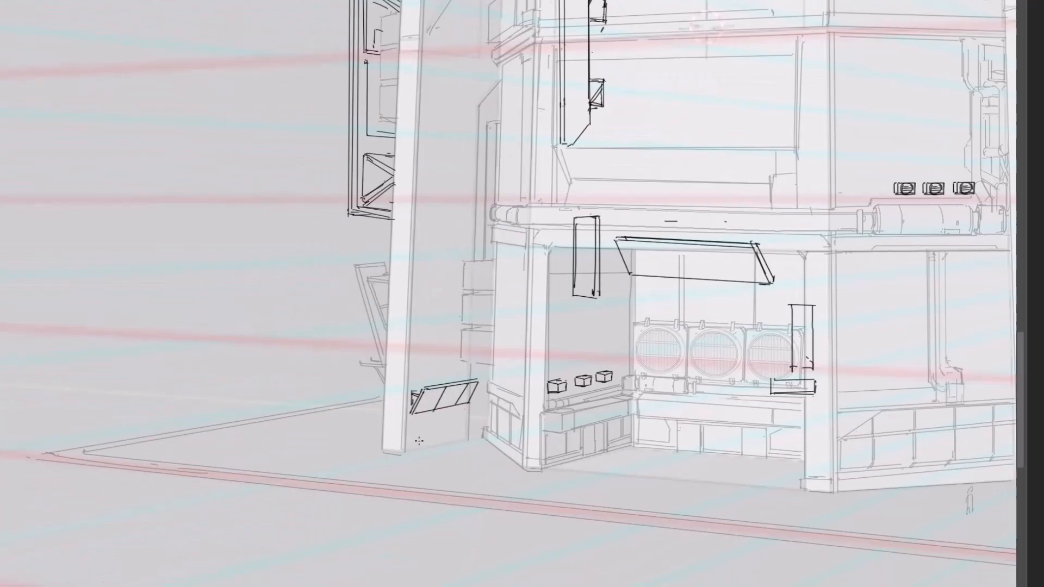
# Step: Draw a long low box with a smaller block at its end on the ground against the left pillar's inner face
pyautogui.hotkey('ctrl', '+')
pyautogui.moveTo(398, 433); pyautogui.dragTo(539, 407)
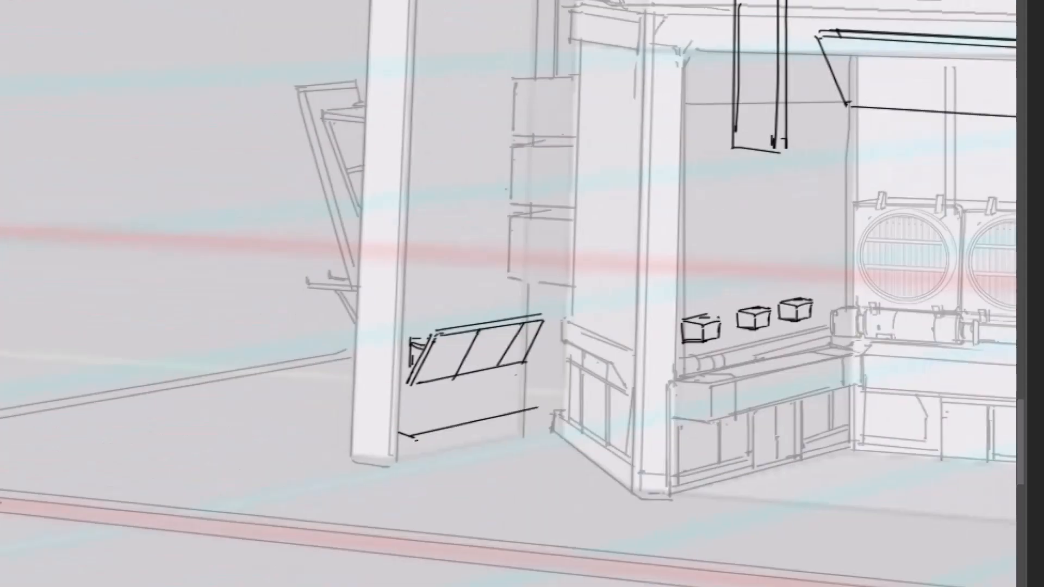
pyautogui.moveTo(400, 431); pyautogui.dragTo(527, 402)
pyautogui.moveTo(442, 421); pyautogui.dragTo(462, 425)
pyautogui.moveTo(462, 424); pyautogui.dragTo(464, 450)
pyautogui.hotkey('ctrl', 'z')
pyautogui.moveTo(418, 464); pyautogui.dragTo(465, 450)
pyautogui.moveTo(465, 437)
pyautogui.mouseDown()
pyautogui.moveTo(482, 433)
pyautogui.moveTo(482, 444)
pyautogui.mouseUp()
pyautogui.moveTo(536, 406); pyautogui.dragTo(477, 418)
# Step: Draw the visible part of a matching low block on the outer side of the left pillar's foot
pyautogui.moveTo(339, 430); pyautogui.dragTo(338, 462)
pyautogui.hotkey('ctrl', 'z')
pyautogui.moveTo(339, 432); pyautogui.dragTo(338, 455)
pyautogui.moveTo(340, 431); pyautogui.dragTo(344, 428)
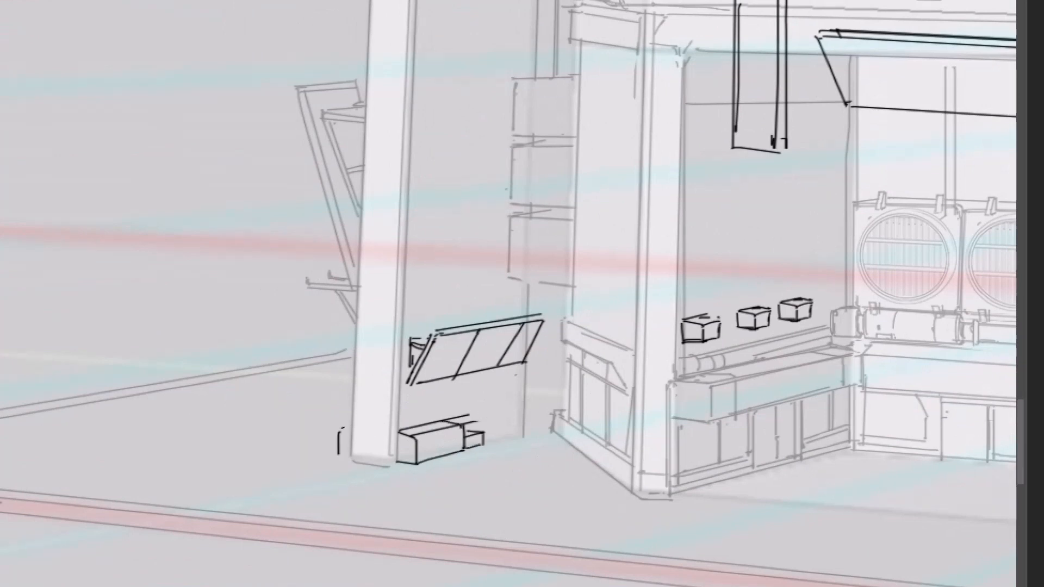
pyautogui.hotkey('ctrl', '-')
pyautogui.hotkey('ctrl', '-')
pyautogui.hotkey('ctrl', '-')
pyautogui.hotkey('ctrl', '+')
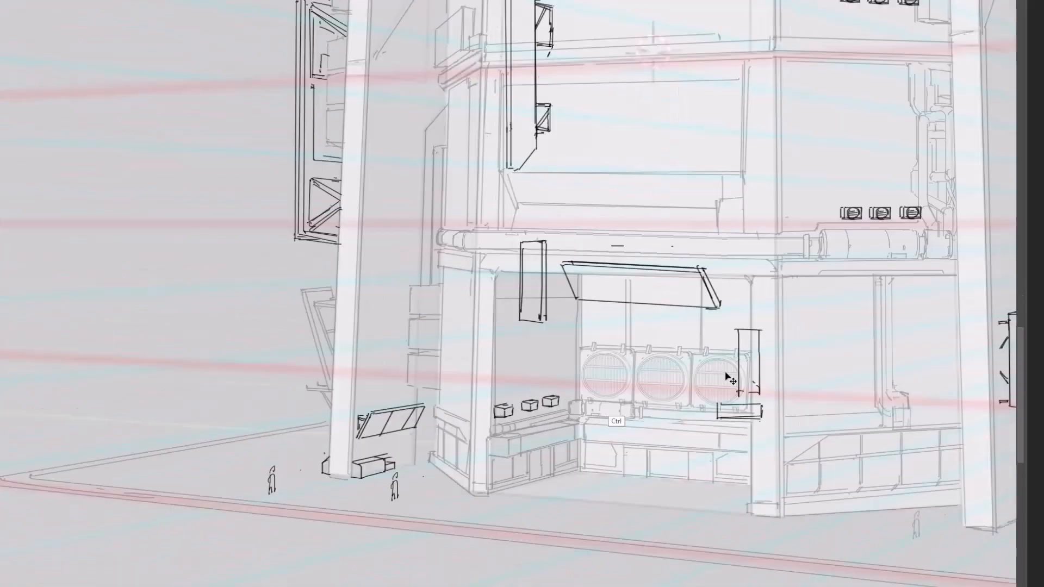
# Step: Add a small block at the rear edge of the left pillar's foot
pyautogui.hotkey('ctrl', '-')
pyautogui.moveTo(688, 372); pyautogui.dragTo(688, 384)
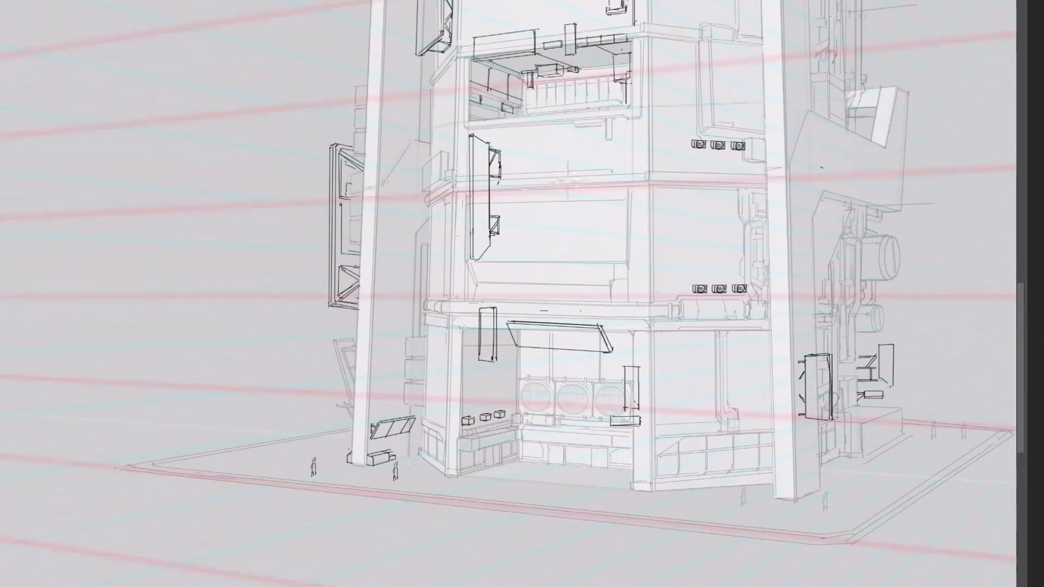
pyautogui.moveTo(688, 385); pyautogui.dragTo(587, 501)
pyautogui.hotkey('ctrl', '-')
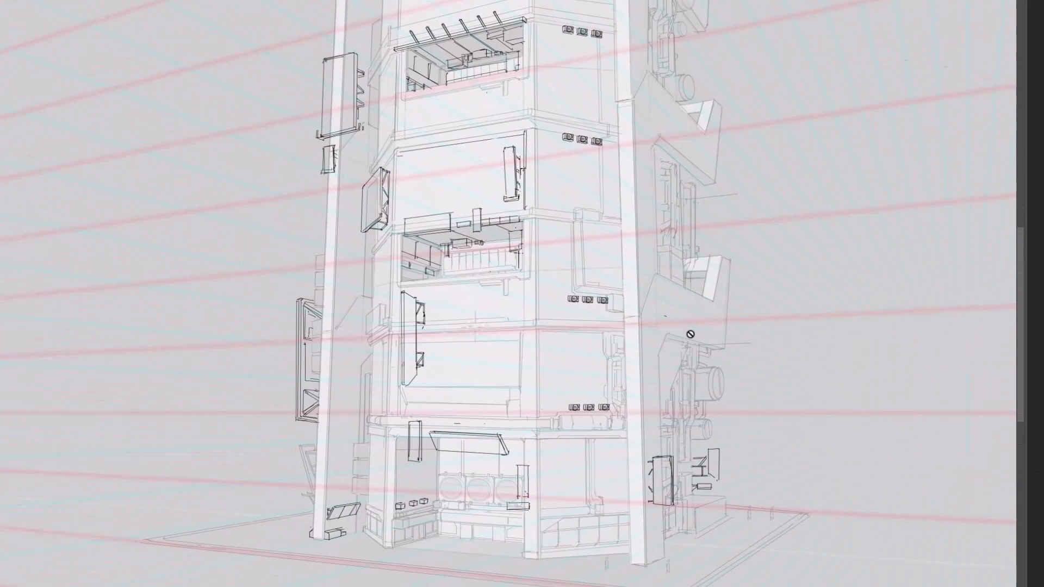
pyautogui.hotkey('ctrl', '+')
pyautogui.hotkey('ctrl', '+')
pyautogui.hotkey('ctrl', '+')
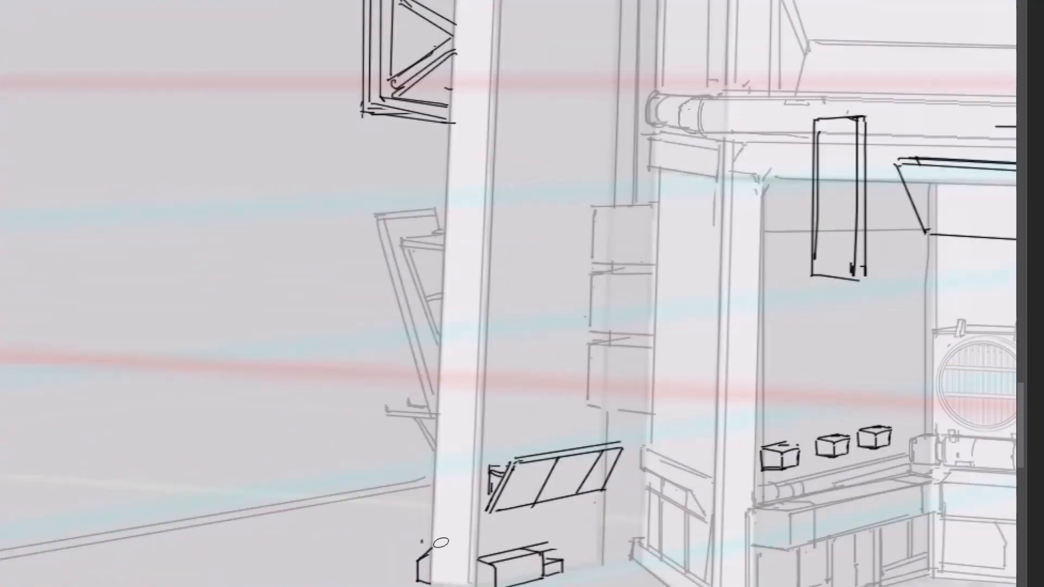
pyautogui.moveTo(440, 543); pyautogui.dragTo(337, 521)
pyautogui.moveTo(566, 439); pyautogui.dragTo(528, 434)
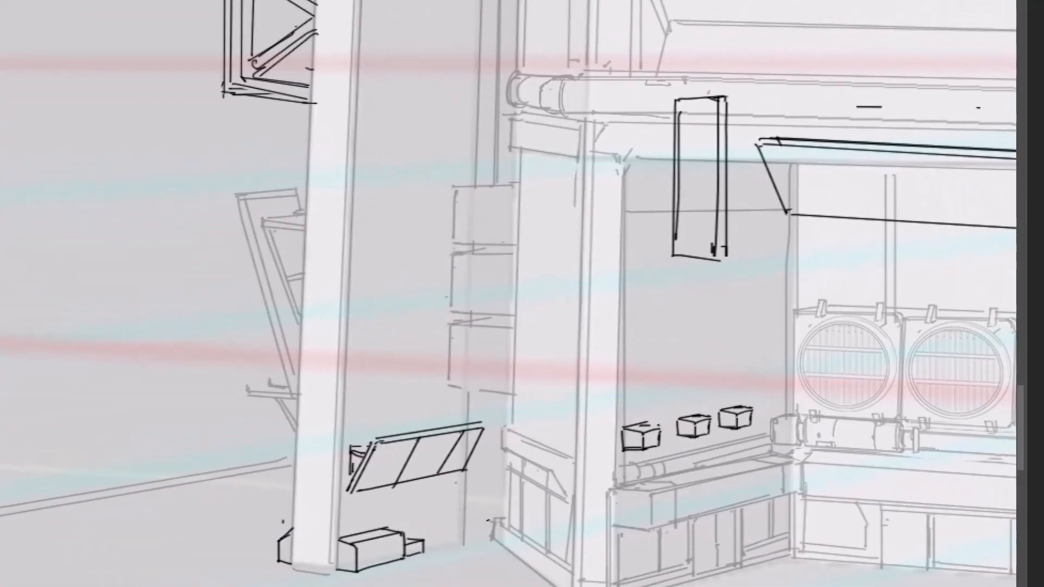
pyautogui.hotkey('ctrl', '-')
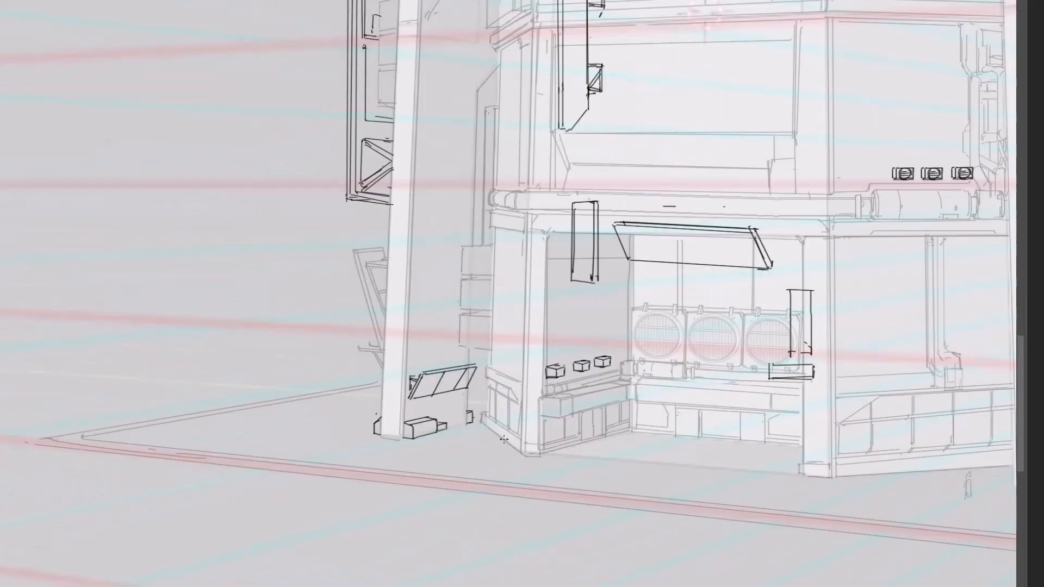
pyautogui.moveTo(483, 428); pyautogui.dragTo(452, 515)
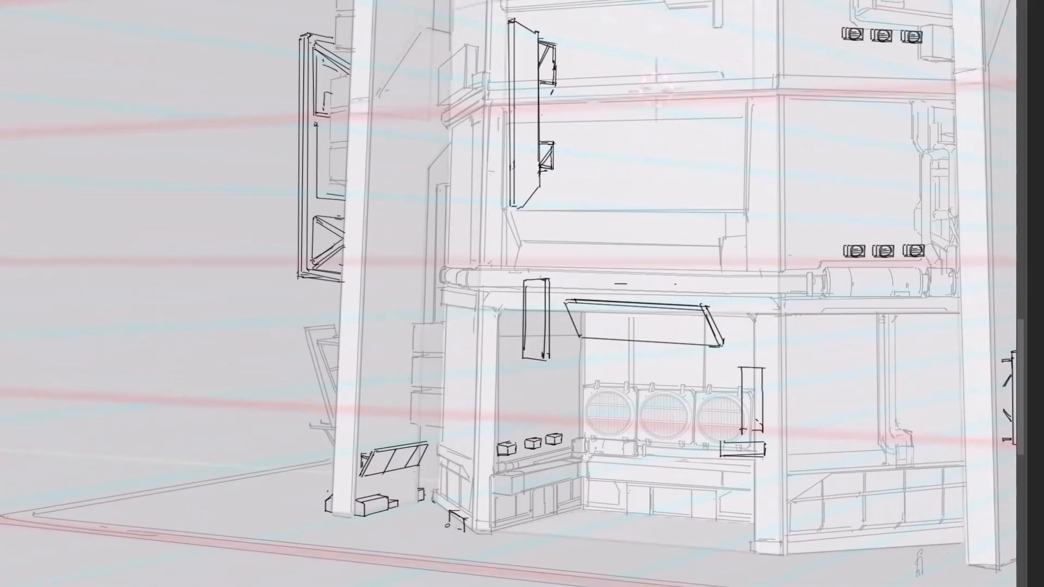
# Step: Draw a small foreshortened box on the ground at the foot of the corner column left of the entrance recess
pyautogui.hotkey('ctrl', 'z')
pyautogui.moveTo(449, 523); pyautogui.dragTo(466, 534)
pyautogui.moveTo(457, 513); pyautogui.dragTo(470, 519)
pyautogui.hotkey('ctrl', '-')
pyautogui.moveTo(801, 353); pyautogui.dragTo(627, 391)
pyautogui.hotkey('ctrl', '+')
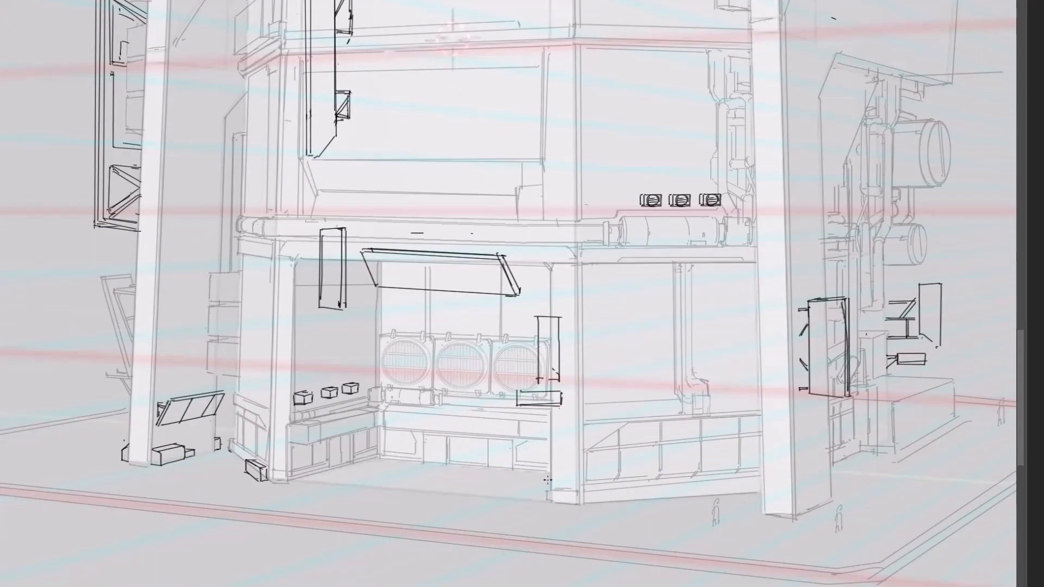
# Step: Draw a long low box on the ground beside the base of the column right of the entrance recess
pyautogui.moveTo(601, 498); pyautogui.dragTo(601, 511)
pyautogui.moveTo(600, 498); pyautogui.dragTo(642, 495)
pyautogui.hotkey('ctrl', '-')
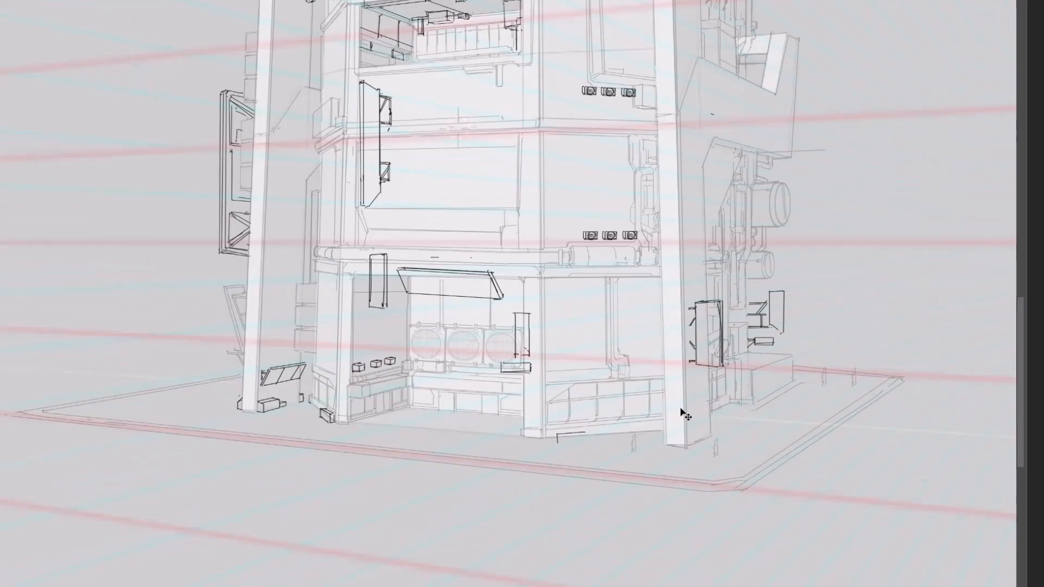
pyautogui.moveTo(683, 412); pyautogui.dragTo(628, 380)
pyautogui.hotkey('ctrl', '+')
pyautogui.moveTo(518, 462); pyautogui.dragTo(514, 444)
pyautogui.moveTo(510, 445); pyautogui.dragTo(510, 458)
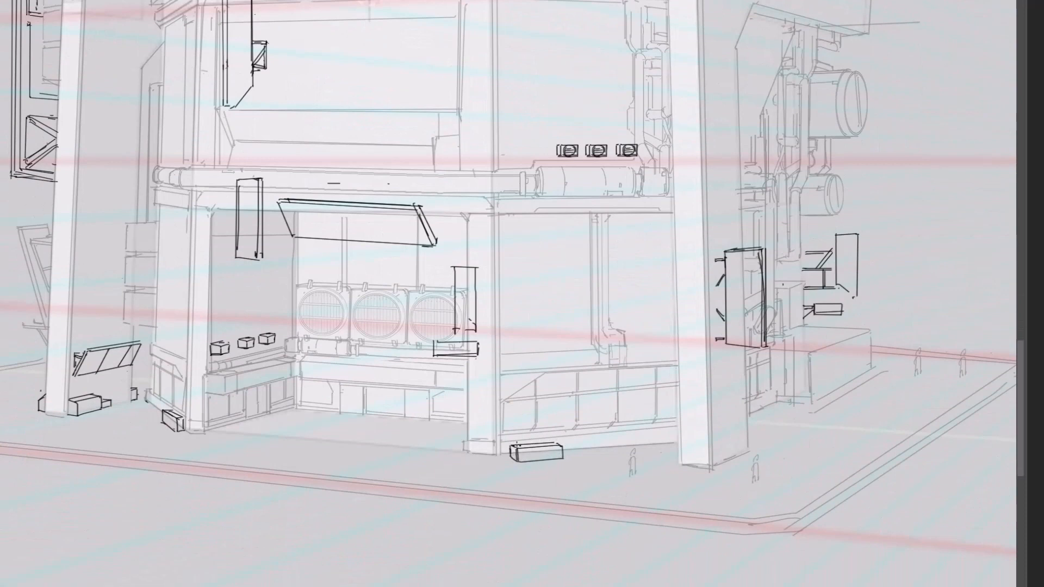
# Step: Draw low boxes on the ground around the foot of the right pillar
pyautogui.hotkey('ctrl', '-')
pyautogui.moveTo(583, 402)
pyautogui.mouseDown()
pyautogui.moveTo(578, 481)
pyautogui.moveTo(587, 466)
pyautogui.mouseUp()
pyautogui.moveTo(636, 411); pyautogui.dragTo(587, 387)
pyautogui.hotkey('ctrl', '+')
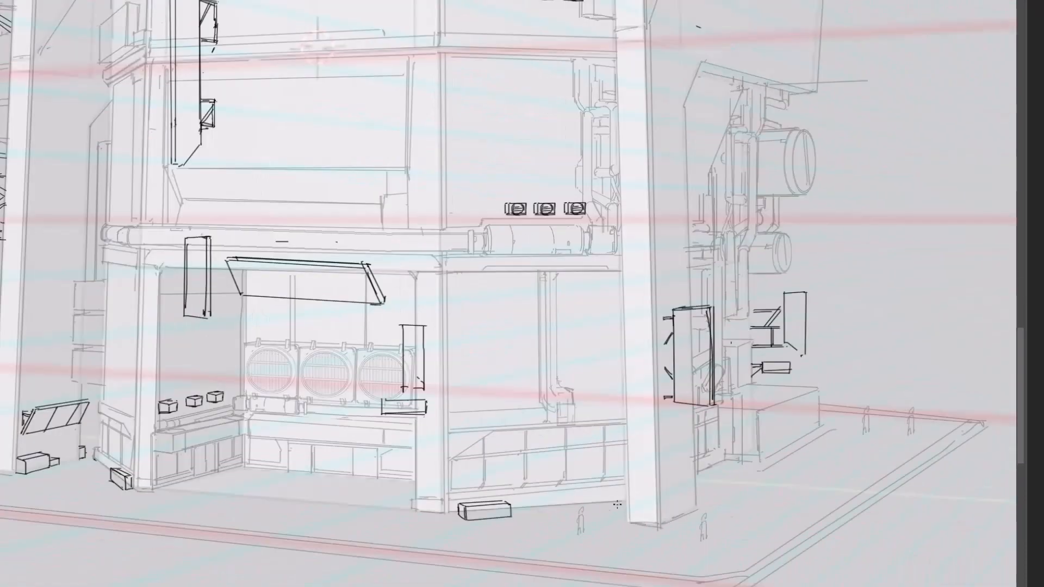
pyautogui.moveTo(615, 499)
pyautogui.mouseDown()
pyautogui.moveTo(583, 471)
pyautogui.moveTo(582, 489)
pyautogui.mouseUp()
pyautogui.moveTo(582, 489)
pyautogui.mouseDown()
pyautogui.moveTo(595, 491)
pyautogui.moveTo(591, 475)
pyautogui.mouseUp()
pyautogui.hotkey('ctrl', 'z')
pyautogui.moveTo(591, 472)
pyautogui.mouseDown()
pyautogui.moveTo(578, 477)
pyautogui.moveTo(609, 503)
pyautogui.moveTo(642, 485)
pyautogui.mouseUp()
pyautogui.moveTo(644, 484)
pyautogui.mouseDown()
pyautogui.moveTo(668, 468)
pyautogui.moveTo(633, 479)
pyautogui.moveTo(635, 489)
pyautogui.moveTo(668, 463)
pyautogui.mouseUp()
pyautogui.hotkey('ctrl', 'z')
pyautogui.hotkey('ctrl', 'z')
pyautogui.hotkey('ctrl', '-')
pyautogui.moveTo(750, 340); pyautogui.dragTo(751, 518)
pyautogui.moveTo(722, 368); pyautogui.dragTo(690, 405)
pyautogui.hotkey('ctrl', '-')
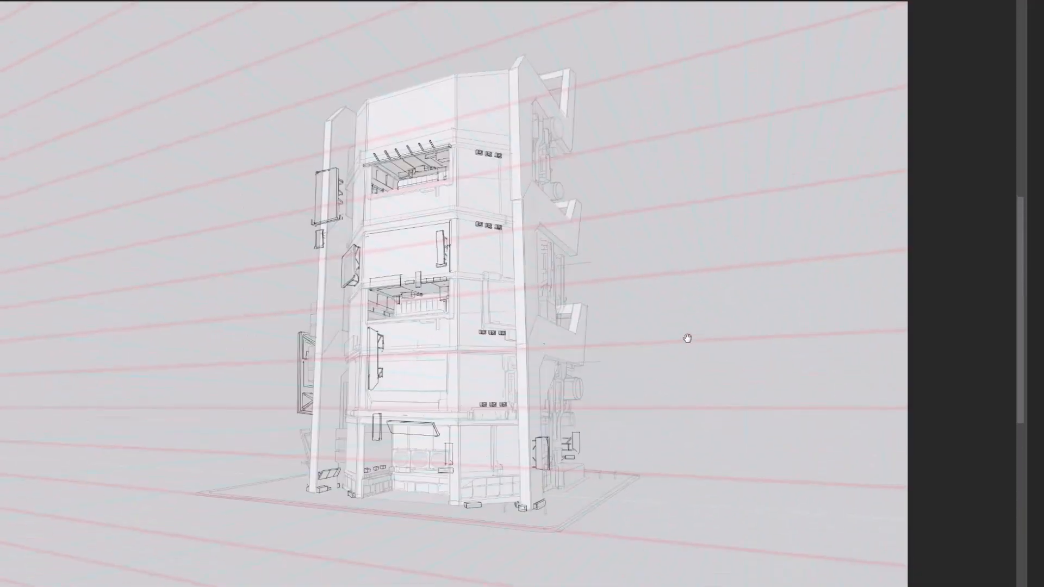
# Step: Add a triangular support bracket at the right end of the awning over the entrance recess
pyautogui.moveTo(475, 418); pyautogui.dragTo(509, 311)
pyautogui.hotkey('ctrl', '+')
pyautogui.hotkey('ctrl', '+')
pyautogui.hotkey('ctrl', '+')
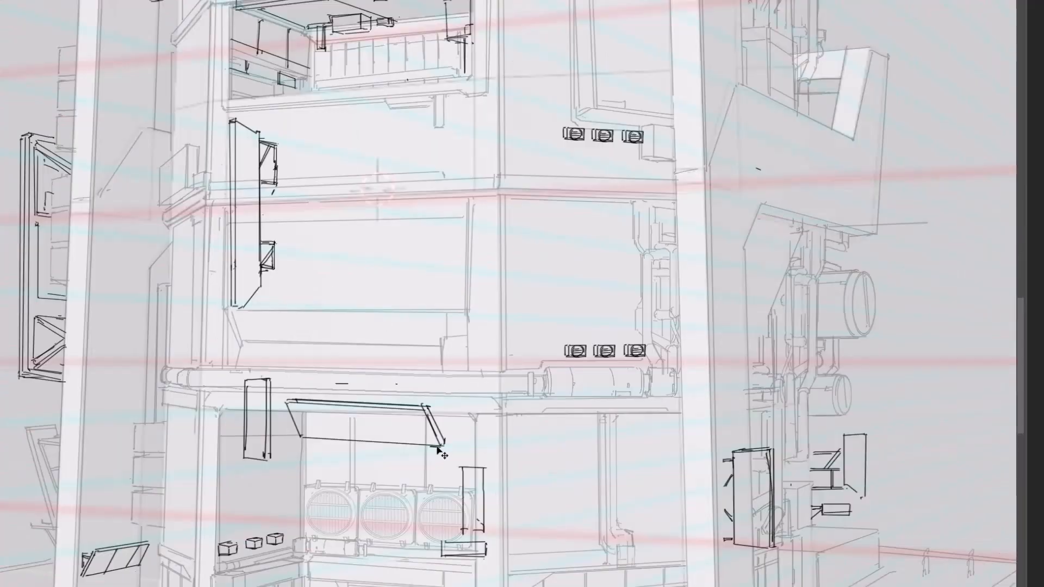
pyautogui.hotkey('ctrl', '-')
pyautogui.hotkey('ctrl', '-')
pyautogui.hotkey('ctrl', '+')
pyautogui.hotkey('ctrl', '+')
pyautogui.moveTo(444, 414); pyautogui.dragTo(441, 431)
pyautogui.hotkey('ctrl', '-')
pyautogui.hotkey('ctrl', '-')
pyautogui.hotkey('ctrl', '+')
pyautogui.hotkey('ctrl', '+')
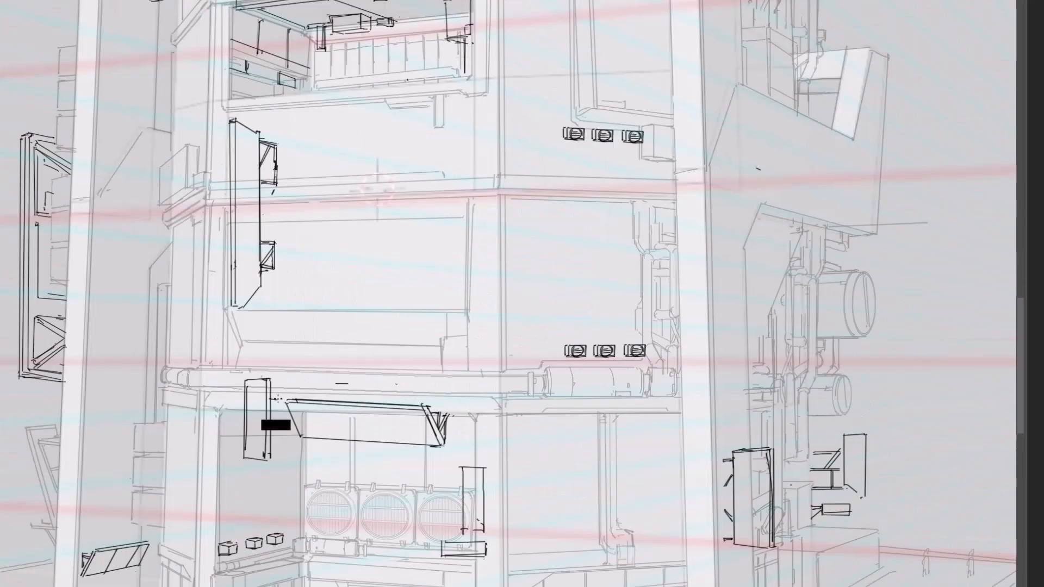
# Step: Add a small mounting bracket to the side of the vertical sign beside the awning
pyautogui.moveTo(271, 397); pyautogui.dragTo(281, 407)
pyautogui.hotkey('ctrl', '-')
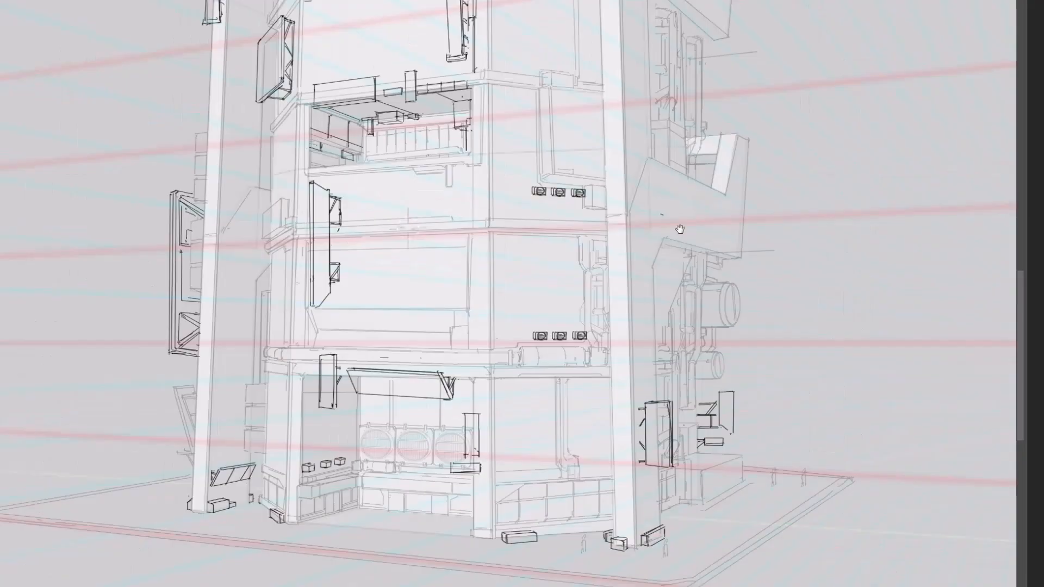
pyautogui.moveTo(680, 229); pyautogui.dragTo(614, 237)
# Step: Duplicate the row of three fixtures down to the ground-floor wall, just above the panelled base
pyautogui.hotkey('ctrl', '+')
pyautogui.hotkey('ctrl', '+')
pyautogui.hotkey('ctrl', '+')
pyautogui.hotkey('ctrl', '-')
pyautogui.hotkey('ctrl', '-')
pyautogui.keyDown('ctrl'); pyautogui.keyDown('alt'); pyautogui.moveTo(533, 362); pyautogui.dragTo(491, 573); pyautogui.keyUp('alt'); pyautogui.keyUp('ctrl')
pyautogui.hotkey('ctrl', '-')
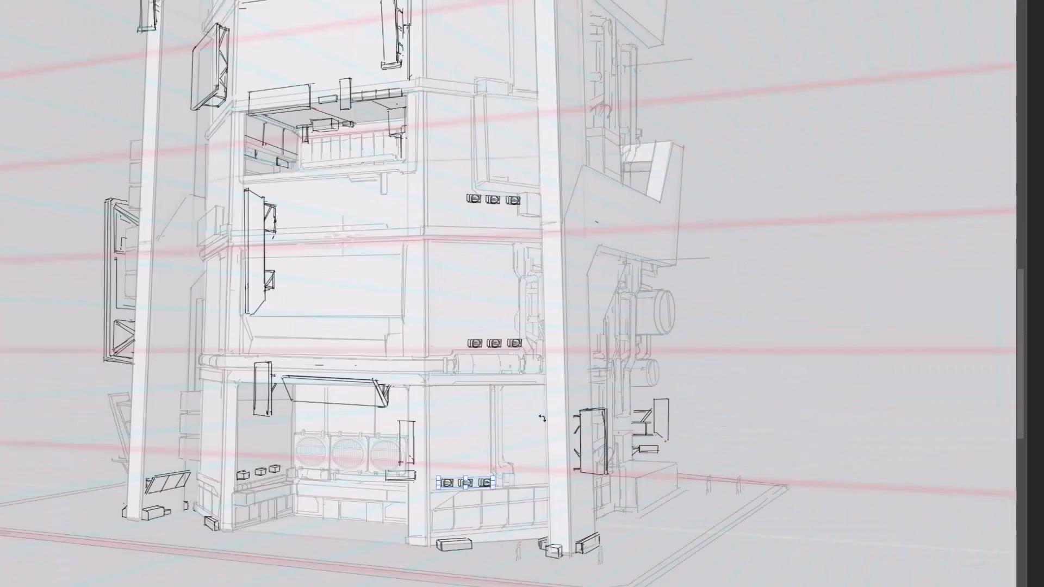
pyautogui.press('Return')
pyautogui.hotkey('ctrl', '-')
pyautogui.hotkey('ctrl', '+')
pyautogui.moveTo(506, 403); pyautogui.dragTo(514, 323)
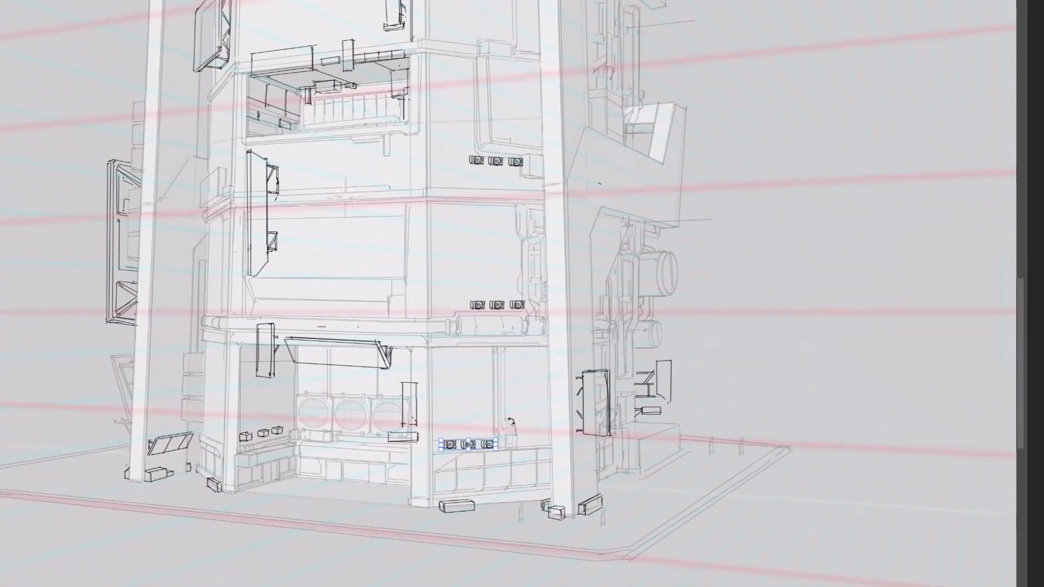
pyautogui.moveTo(487, 252); pyautogui.dragTo(519, 409)
pyautogui.keyDown('ctrl'); pyautogui.moveTo(539, 326); pyautogui.dragTo(505, 324); pyautogui.keyUp('ctrl')
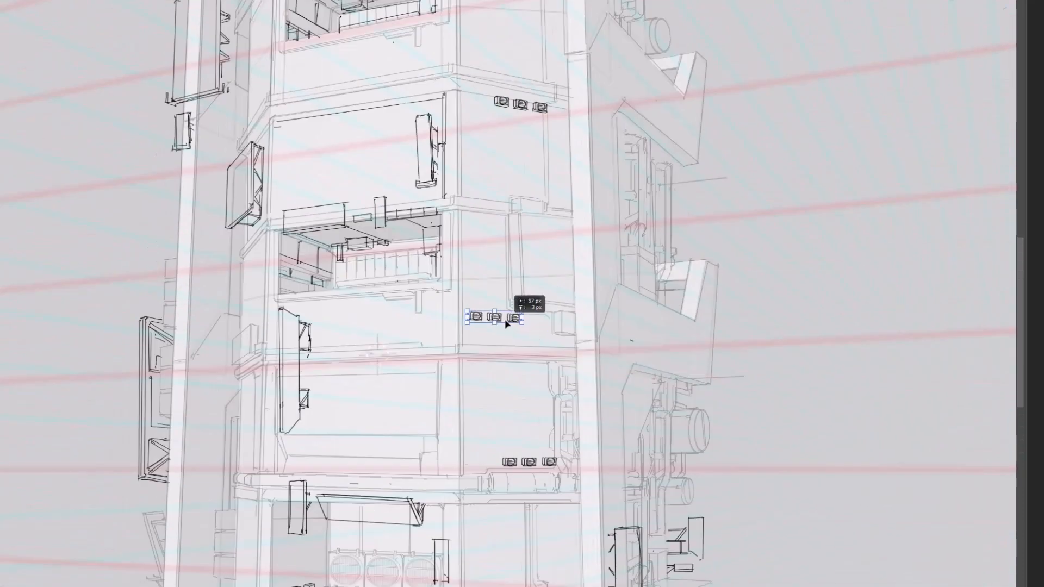
pyautogui.hotkey('ctrl', '-')
pyautogui.hotkey('ctrl', '-')
pyautogui.hotkey('ctrl', 'z')
# Step: Transform the ground-floor row of three fixtures, skewing its end slightly to follow the wall's perspective
pyautogui.moveTo(510, 454); pyautogui.dragTo(471, 331)
pyautogui.hotkey('ctrl', '+')
pyautogui.hotkey('ctrl', '+')
pyautogui.hotkey('ctrl', '+')
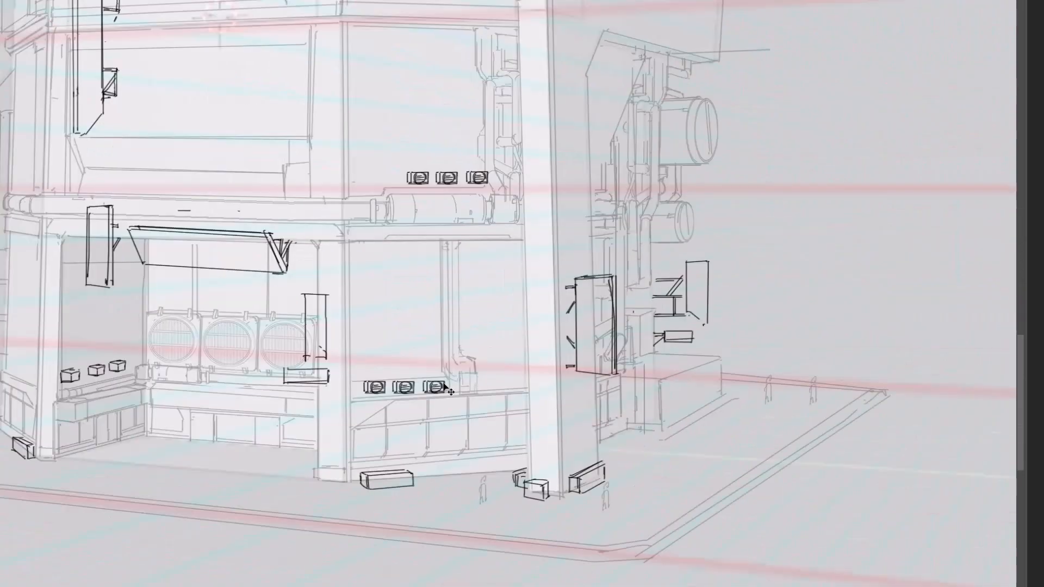
pyautogui.hotkey('ctrl', 't')
pyautogui.keyDown('ctrl'); pyautogui.moveTo(364, 387); pyautogui.dragTo(363, 390); pyautogui.keyUp('ctrl')
pyautogui.press('Return')
pyautogui.hotkey('ctrl', '-')
pyautogui.hotkey('ctrl', '-')
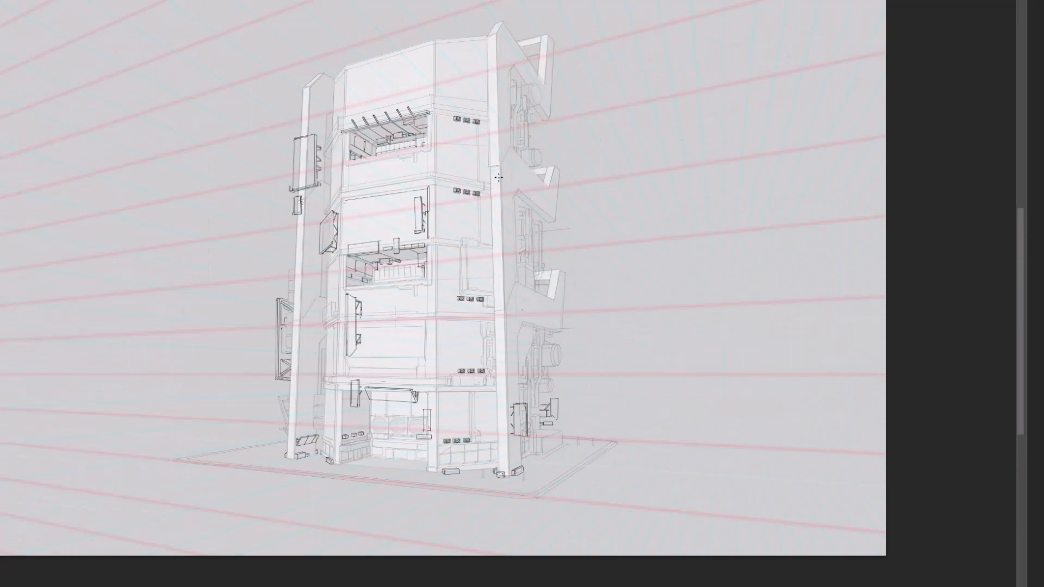
# Step: Flip the canvas horizontally to work on the mirrored building
pyautogui.hotkey('ctrl', 'shift', 'h')
pyautogui.hotkey('ctrl', '+')
pyautogui.hotkey('ctrl', '+')
pyautogui.hotkey('ctrl', '+')
pyautogui.hotkey('ctrl', '-')
pyautogui.hotkey('ctrl', '-')
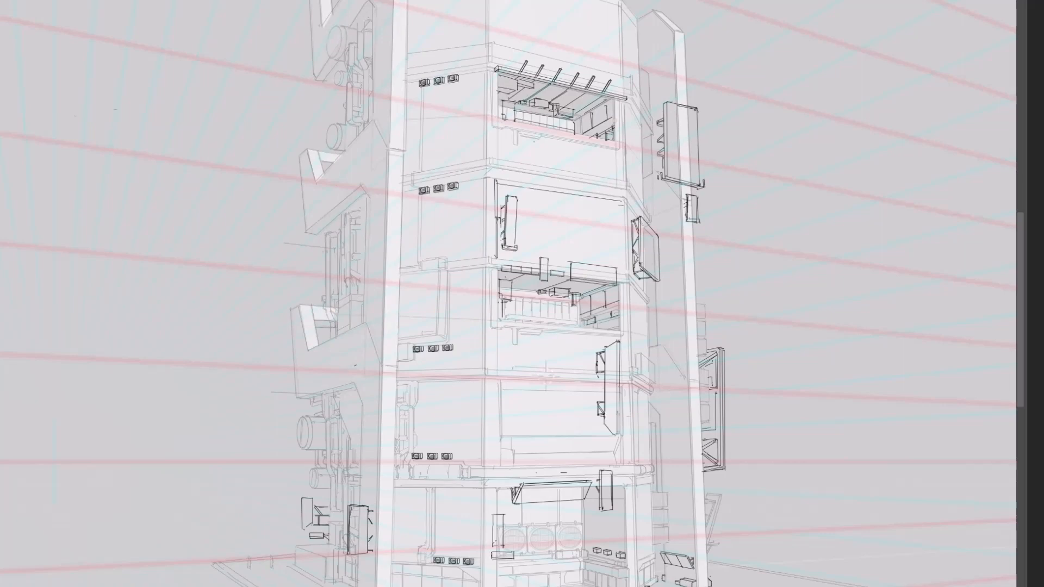
# Step: Copy the wall fixtures as a pair to the upper corner of the side wall one storey above the ground floor
pyautogui.moveTo(438, 435)
pyautogui.mouseDown()
pyautogui.moveTo(461, 484)
pyautogui.moveTo(477, 420)
pyautogui.moveTo(515, 409)
pyautogui.mouseUp()
pyautogui.hotkey('ctrl', '+')
pyautogui.hotkey('ctrl', '-')
pyautogui.hotkey('ctrl', '+')
pyautogui.hotkey('ctrl', '+')
pyautogui.press('Delete')
pyautogui.moveTo(502, 399)
pyautogui.keyDown('ctrl'); pyautogui.keyDown('alt'); pyautogui.mouseDown()
pyautogui.moveTo(466, 399)
pyautogui.moveTo(475, 399)
pyautogui.mouseUp(); pyautogui.keyUp('alt'); pyautogui.keyUp('ctrl')
pyautogui.hotkey('ctrl', '-')
pyautogui.hotkey('ctrl', '-')
pyautogui.hotkey('ctrl', '-')
pyautogui.hotkey('ctrl', '+')
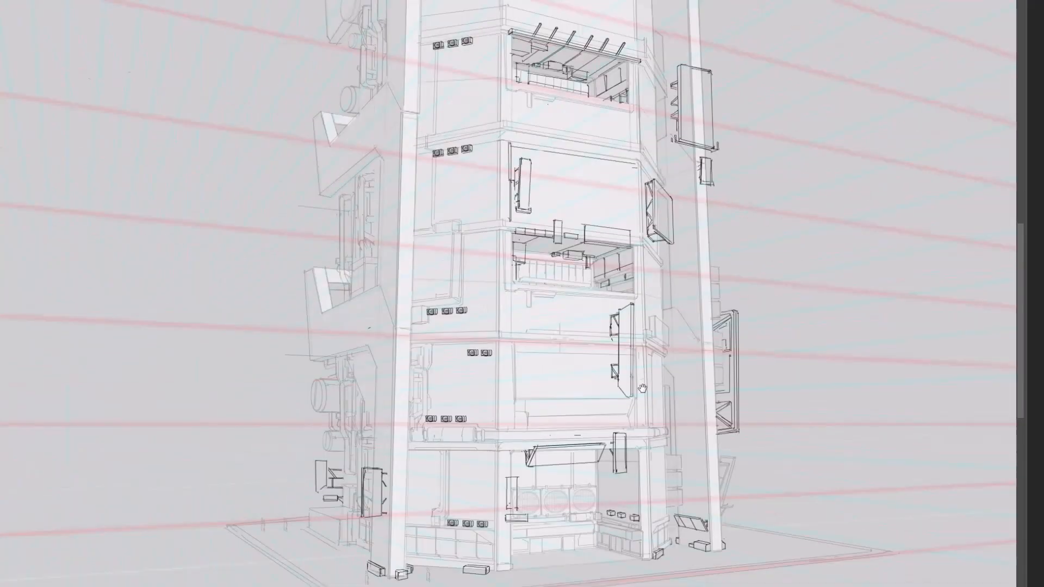
# Step: Duplicate the fixture pair onto the lower corner of the neighbouring front panel, beside the foot of the long vertical sign
pyautogui.moveTo(643, 389); pyautogui.dragTo(575, 324)
pyautogui.hotkey('ctrl', '+')
pyautogui.moveTo(338, 264); pyautogui.dragTo(435, 319)
pyautogui.moveTo(383, 282)
pyautogui.keyDown('ctrl'); pyautogui.keyDown('alt'); pyautogui.mouseDown()
pyautogui.moveTo(568, 368)
pyautogui.moveTo(569, 357)
pyautogui.mouseUp(); pyautogui.keyUp('alt'); pyautogui.keyUp('ctrl')
pyautogui.hotkey('ctrl', '-')
pyautogui.hotkey('ctrl', '-')
pyautogui.hotkey('ctrl', '+')
pyautogui.hotkey('ctrl', '+')
pyautogui.hotkey('ctrl', '+')
pyautogui.keyDown('ctrl'); pyautogui.moveTo(513, 446); pyautogui.dragTo(488, 410); pyautogui.keyUp('ctrl')
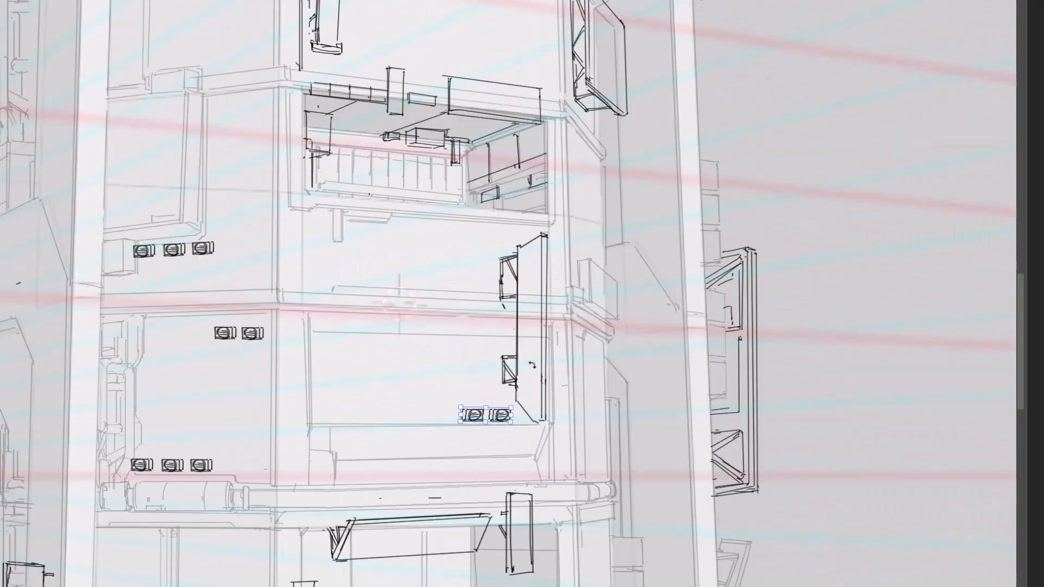
# Step: Copy the fixture pair up to the lower corner of the large front panel between the two balcony recesses, and deselect it
pyautogui.hotkey('ctrl', '-')
pyautogui.hotkey('ctrl', '-')
pyautogui.hotkey('ctrl', '+')
pyautogui.moveTo(537, 303); pyautogui.dragTo(546, 418)
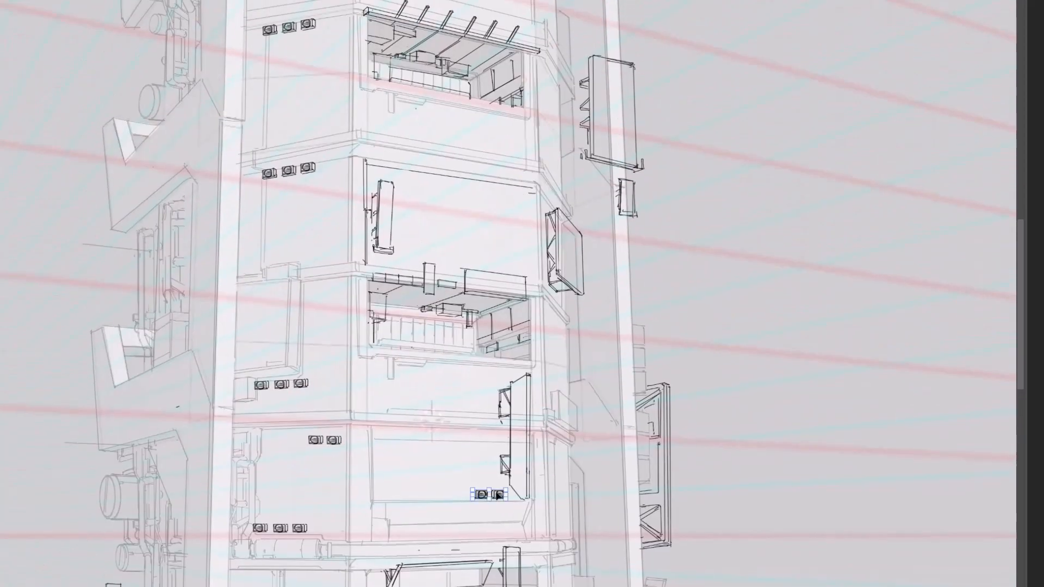
pyautogui.keyDown('ctrl'); pyautogui.moveTo(497, 495); pyautogui.dragTo(499, 267); pyautogui.keyUp('ctrl')
pyautogui.hotkey('ctrl', '-')
pyautogui.hotkey('ctrl', '-')
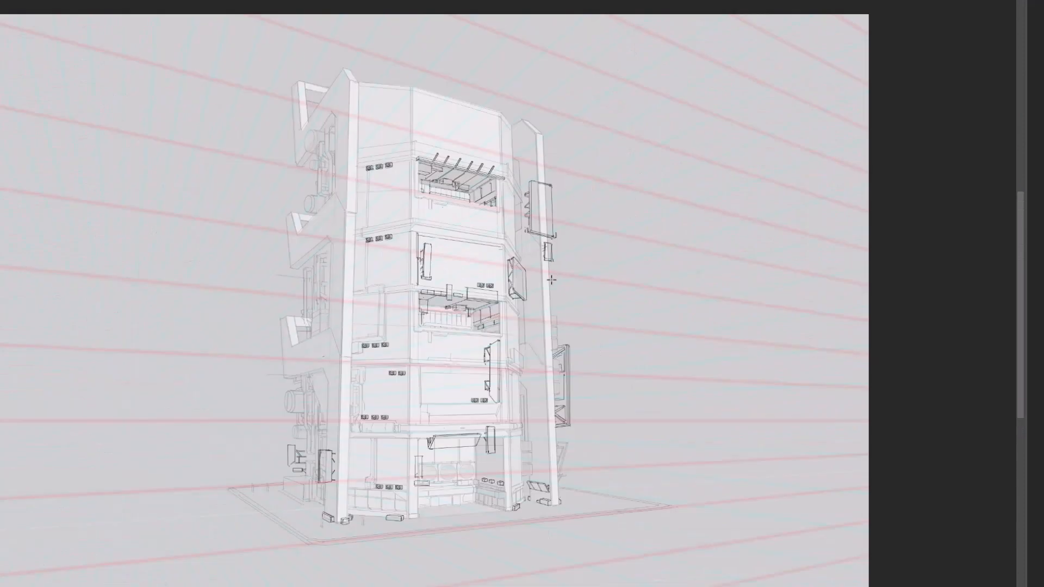
pyautogui.hotkey('ctrl', '+')
pyautogui.hotkey('ctrl', '+')
pyautogui.hotkey('ctrl', '+')
pyautogui.hotkey('ctrl', 'd')
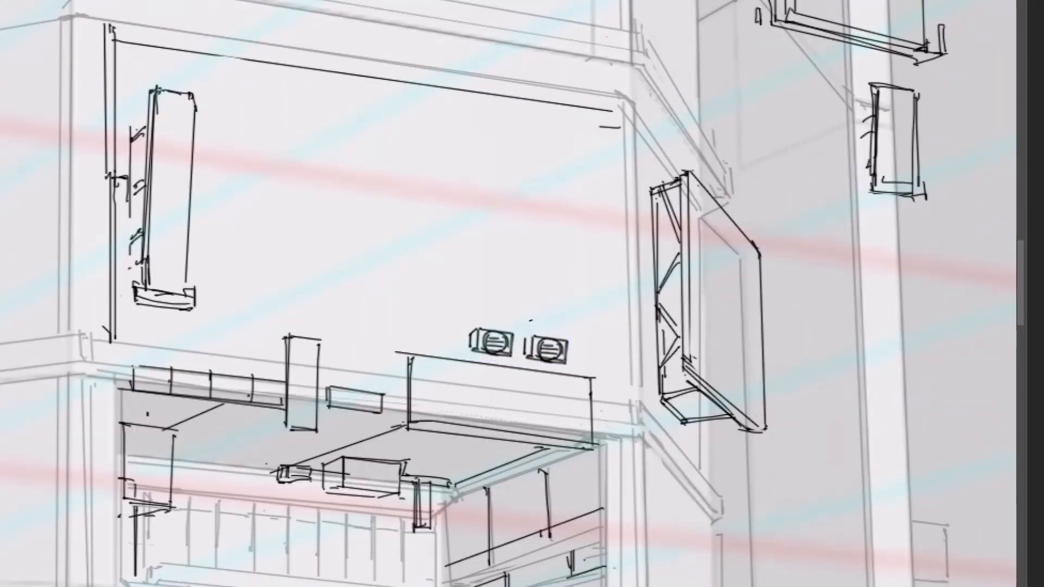
# Step: Duplicate the fixture pair up to the top storey's front wall, above the awning with diagonal struts
pyautogui.hotkey('ctrl', '-')
pyautogui.hotkey('ctrl', '-')
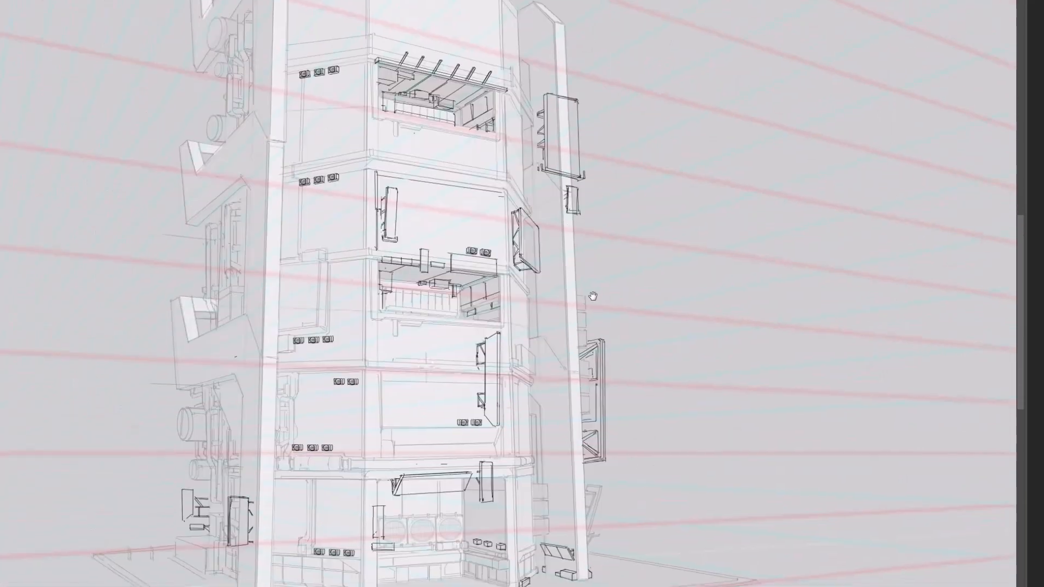
pyautogui.hotkey('ctrl', '+')
pyautogui.keyDown('ctrl'); pyautogui.keyDown('alt'); pyautogui.moveTo(490, 390); pyautogui.dragTo(486, 128); pyautogui.keyUp('alt'); pyautogui.keyUp('ctrl')
pyautogui.hotkey('ctrl', '-')
pyautogui.hotkey('ctrl', '-')
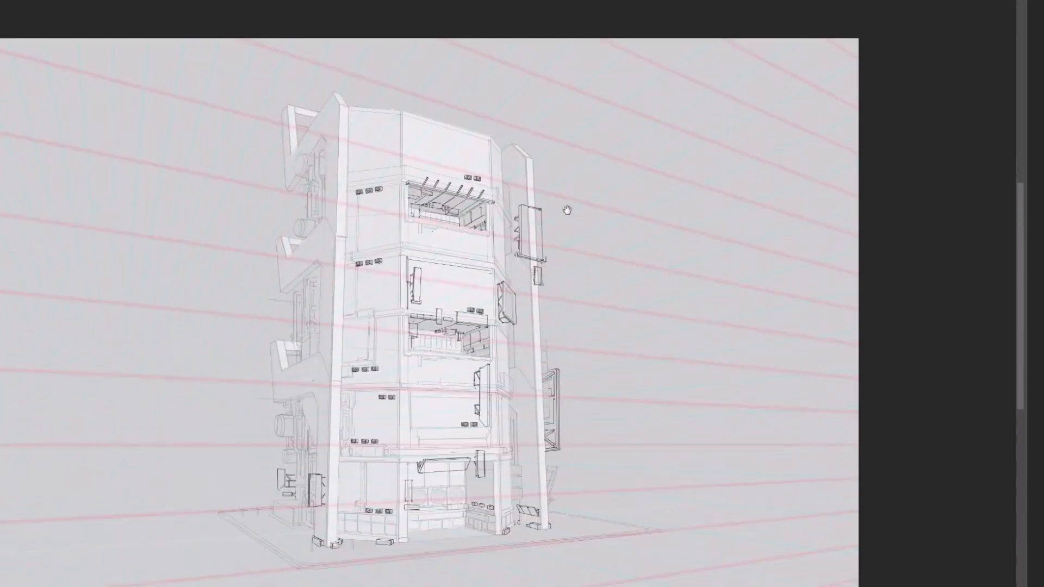
# Step: Transform the fixture pair above the top awning so that it slopes with the wall's perspective
pyautogui.moveTo(566, 212); pyautogui.dragTo(564, 311)
pyautogui.hotkey('ctrl', '+')
pyautogui.hotkey('ctrl', '+')
pyautogui.hotkey('ctrl', '+')
pyautogui.hotkey('ctrl', 't')
pyautogui.rightClick(488, 143)
pyautogui.click(513, 192)
pyautogui.moveTo(528, 142); pyautogui.dragTo(530, 149)
pyautogui.press('Return')
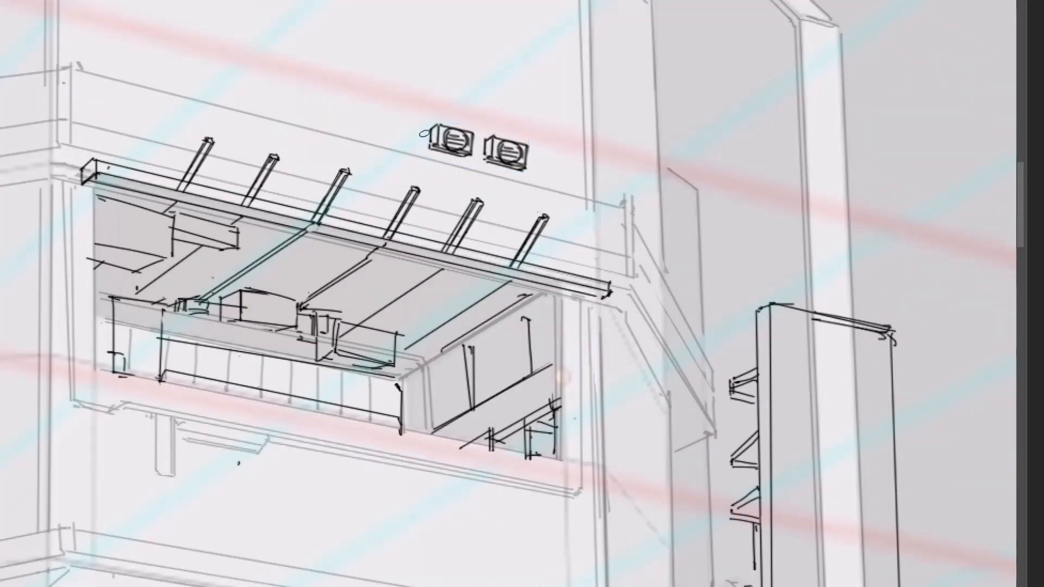
pyautogui.hotkey('ctrl', '-')
pyautogui.hotkey('ctrl', '-')
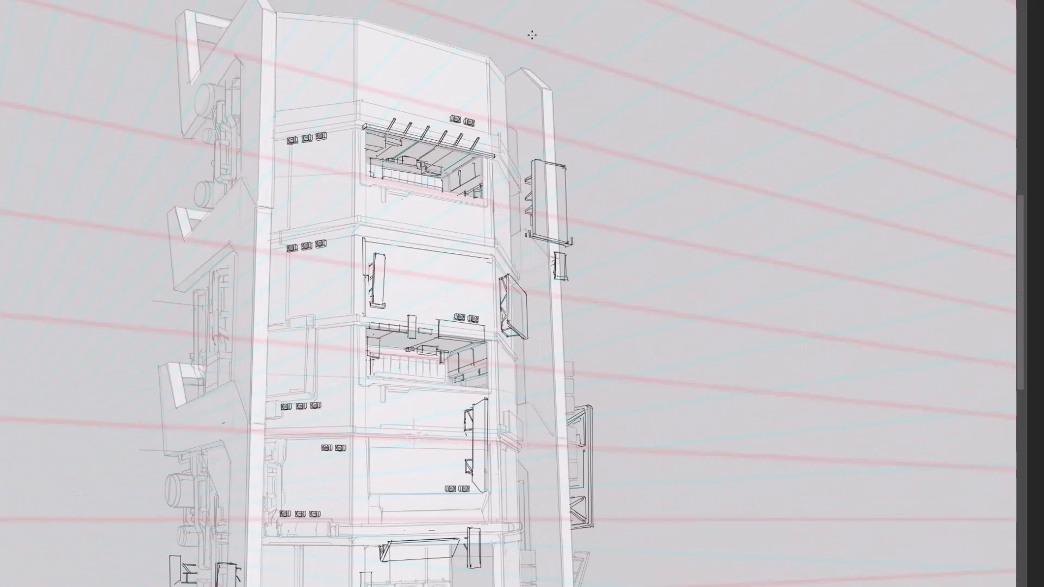
# Step: Review the whole building and flip the canvas back horizontally
pyautogui.hotkey('ctrl', '-')
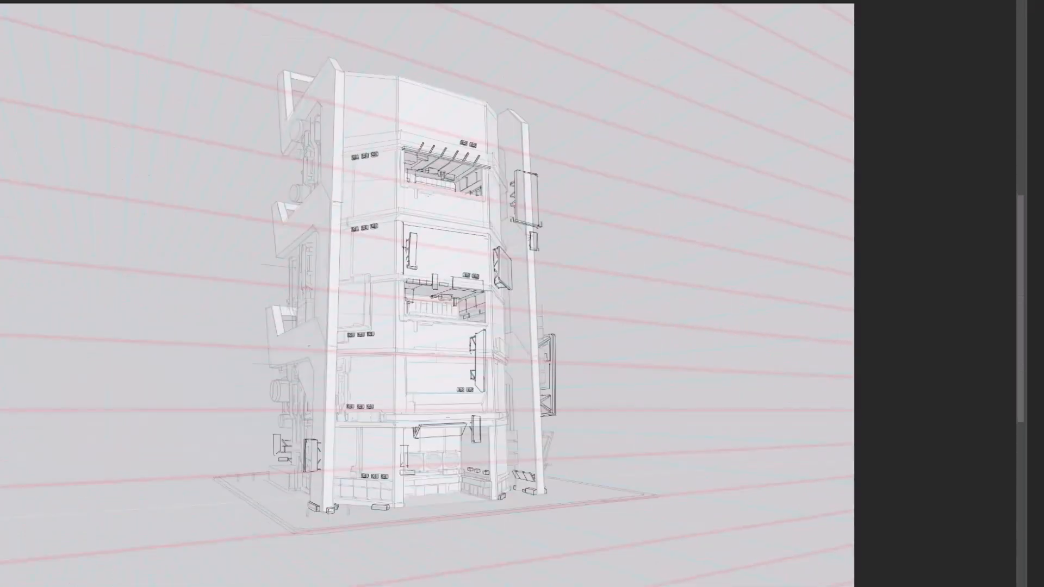
pyautogui.moveTo(422, 398); pyautogui.dragTo(494, 379)
pyautogui.moveTo(510, 479); pyautogui.dragTo(513, 459)
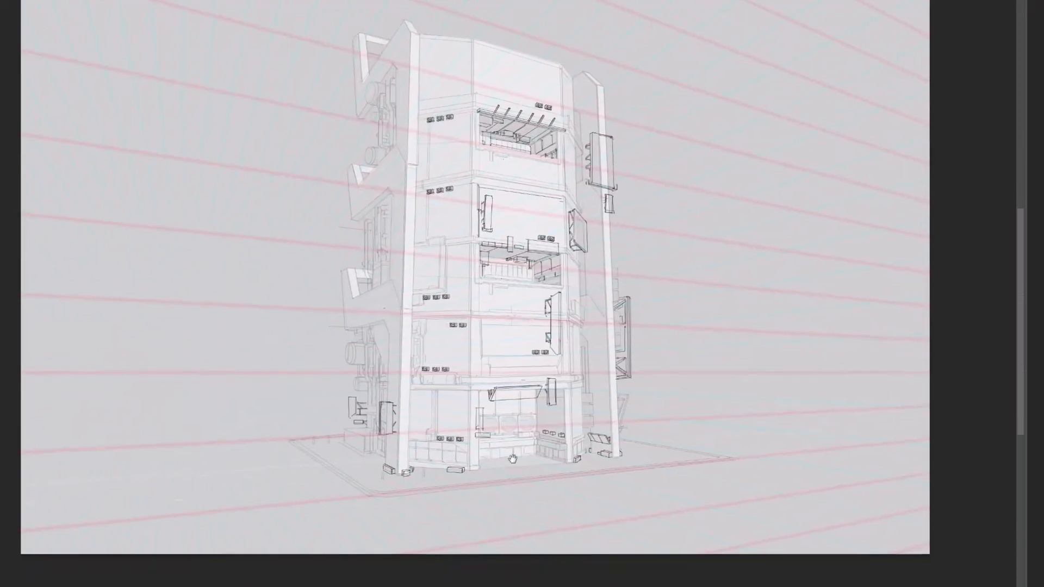
pyautogui.moveTo(778, 379); pyautogui.dragTo(696, 377)
pyautogui.moveTo(617, 395); pyautogui.dragTo(618, 342)
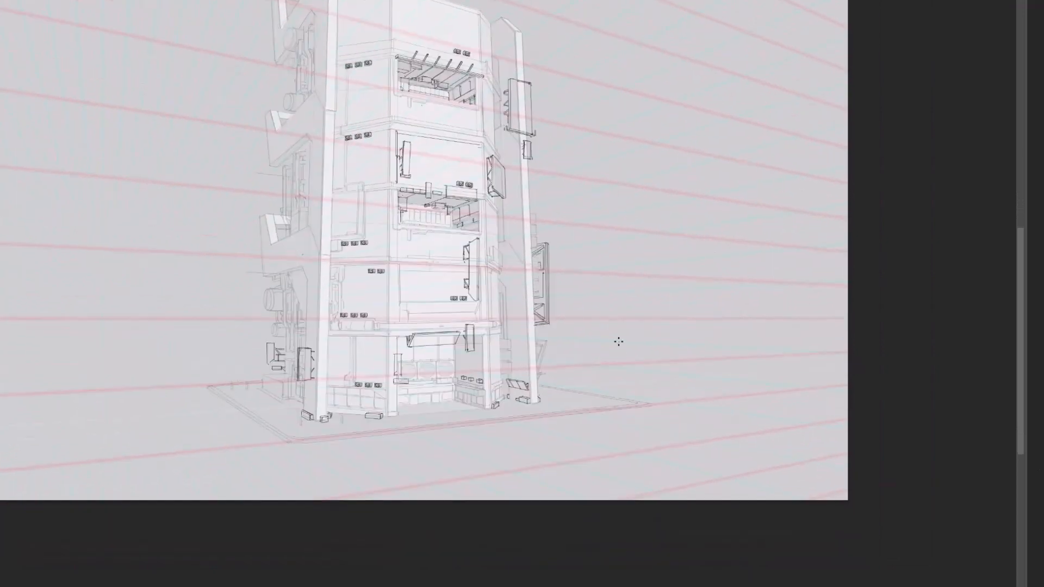
pyautogui.moveTo(593, 200); pyautogui.dragTo(613, 331)
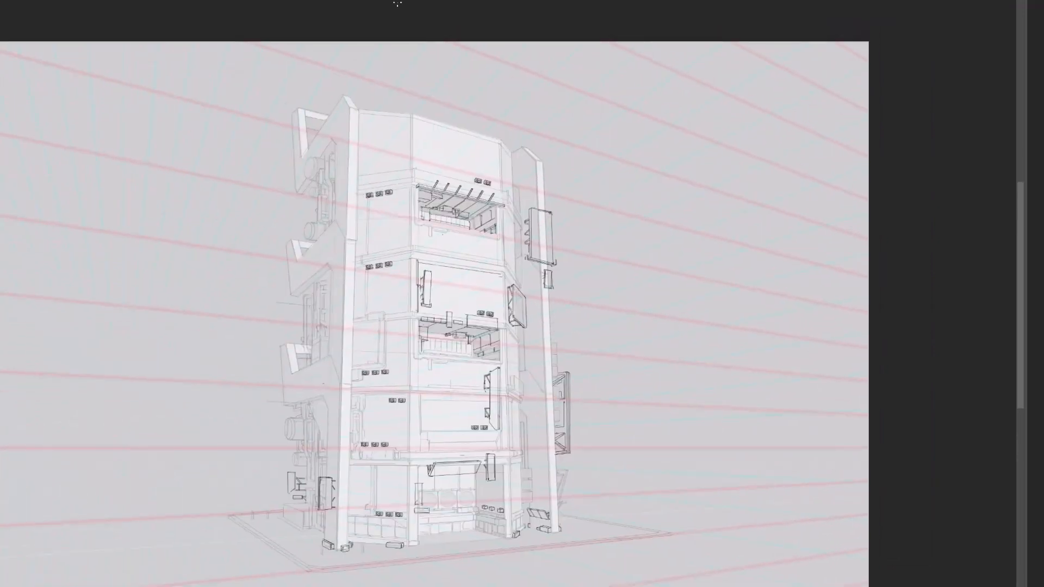
pyautogui.hotkey('ctrl', 'shift', 'h')
pyautogui.moveTo(565, 157); pyautogui.dragTo(589, 138)
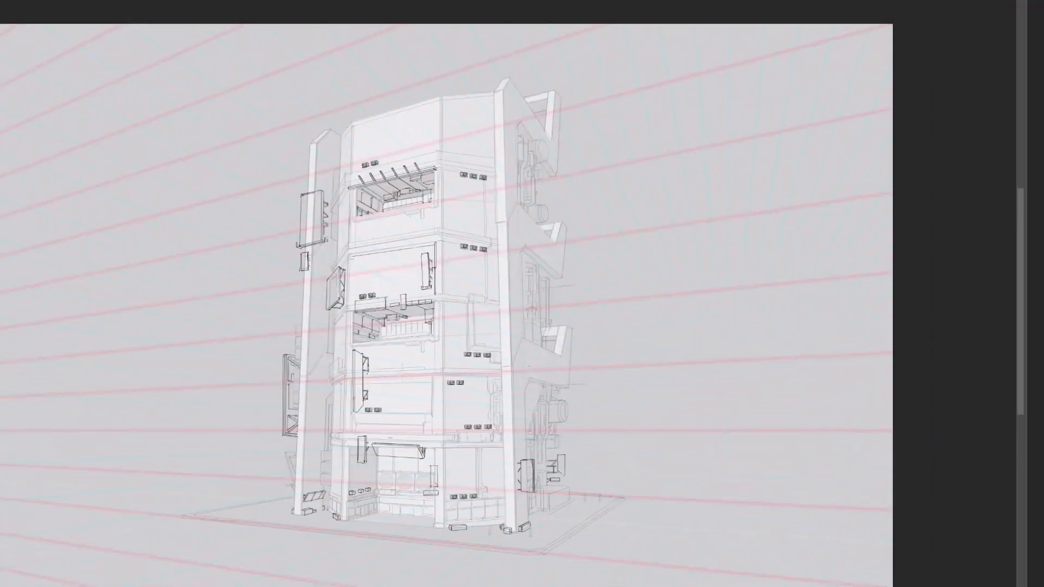
# Step: Draw a low box with a small block at its end on the front edge of the building's roof
pyautogui.hotkey('ctrl', '+')
pyautogui.hotkey('ctrl', '+')
pyautogui.moveTo(585, 235); pyautogui.dragTo(662, 500)
pyautogui.moveTo(382, 238)
pyautogui.mouseDown()
pyautogui.moveTo(382, 248)
pyautogui.moveTo(428, 224)
pyautogui.mouseUp()
pyautogui.moveTo(428, 224); pyautogui.dragTo(438, 232)
pyautogui.hotkey('ctrl', '+')
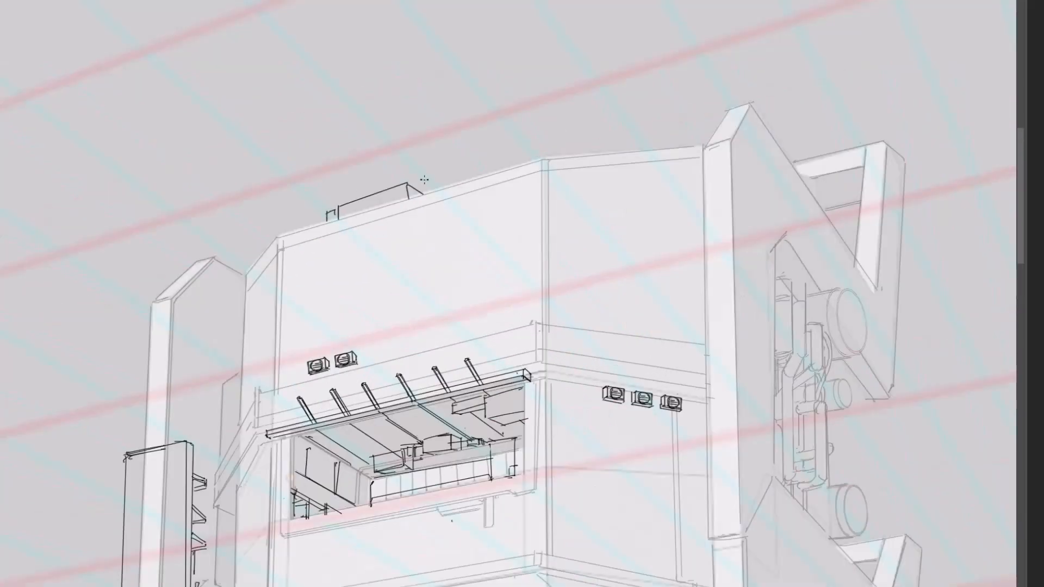
pyautogui.moveTo(350, 200)
pyautogui.mouseDown()
pyautogui.moveTo(407, 183)
pyautogui.moveTo(341, 204)
pyautogui.mouseUp()
# Step: Draw a small box midway along the roof's front edge and a larger box at the roof corner
pyautogui.moveTo(459, 176); pyautogui.dragTo(506, 155)
pyautogui.keyDown('shift'); pyautogui.click(568, 135); pyautogui.keyUp('shift')
pyautogui.keyDown('shift'); pyautogui.click(569, 157); pyautogui.keyUp('shift')
pyautogui.moveTo(568, 136); pyautogui.dragTo(587, 155)
pyautogui.hotkey('ctrl', '-')
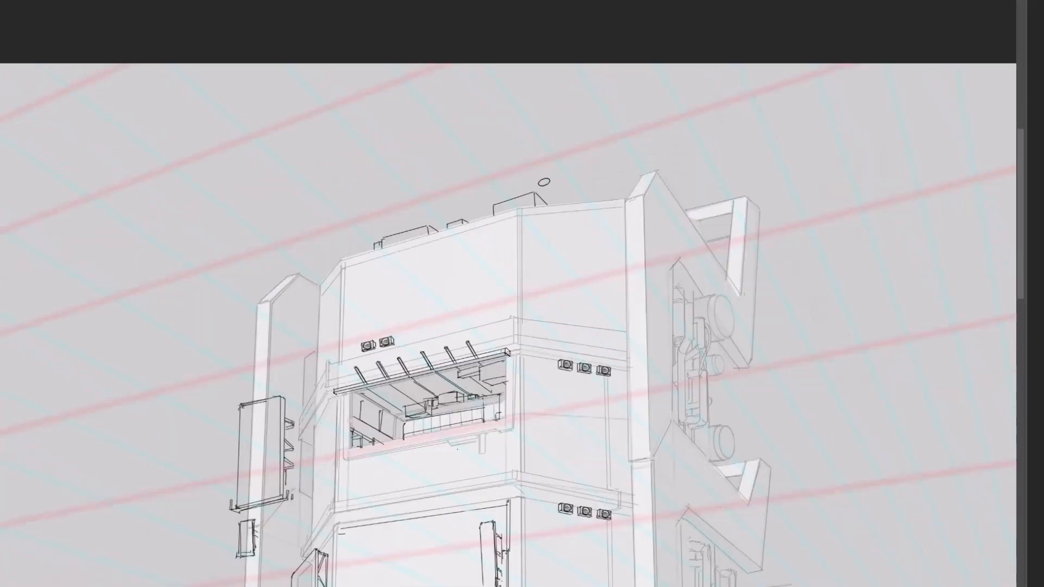
# Step: Add a short round-topped vent beside the larger box at the roof corner
pyautogui.hotkey('ctrl', '+')
pyautogui.moveTo(506, 169)
pyautogui.mouseDown()
pyautogui.moveTo(511, 154)
pyautogui.moveTo(498, 142)
pyautogui.mouseUp()
pyautogui.moveTo(501, 136)
pyautogui.mouseDown()
pyautogui.moveTo(511, 132)
pyautogui.moveTo(523, 149)
pyautogui.moveTo(564, 139)
pyautogui.mouseUp()
pyautogui.hotkey('ctrl', '-')
pyautogui.hotkey('ctrl', '-')
pyautogui.hotkey('ctrl', '+')
pyautogui.hotkey('ctrl', '+')
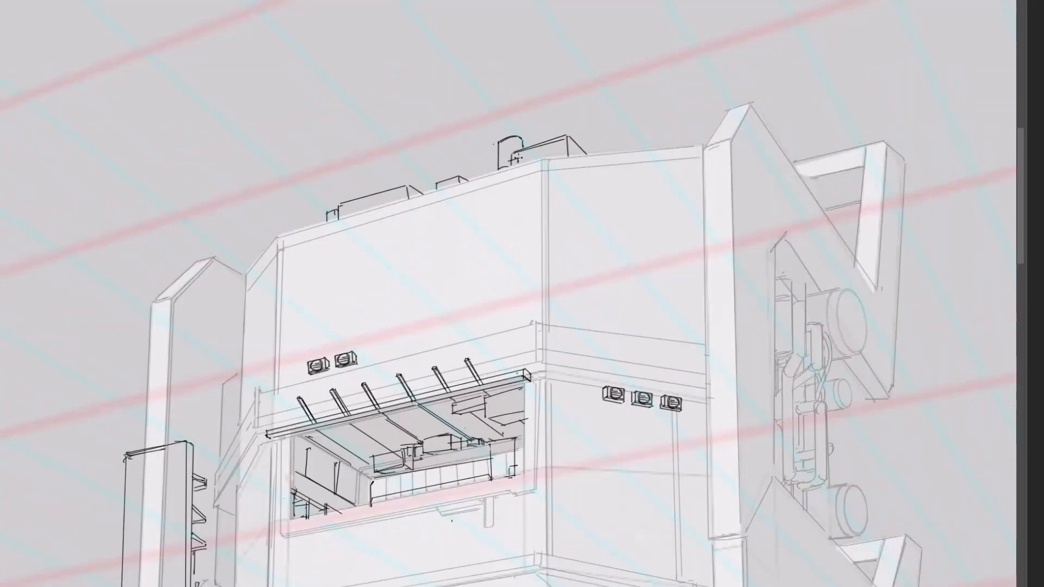
pyautogui.hotkey('ctrl', '-')
pyautogui.hotkey('ctrl', '-')
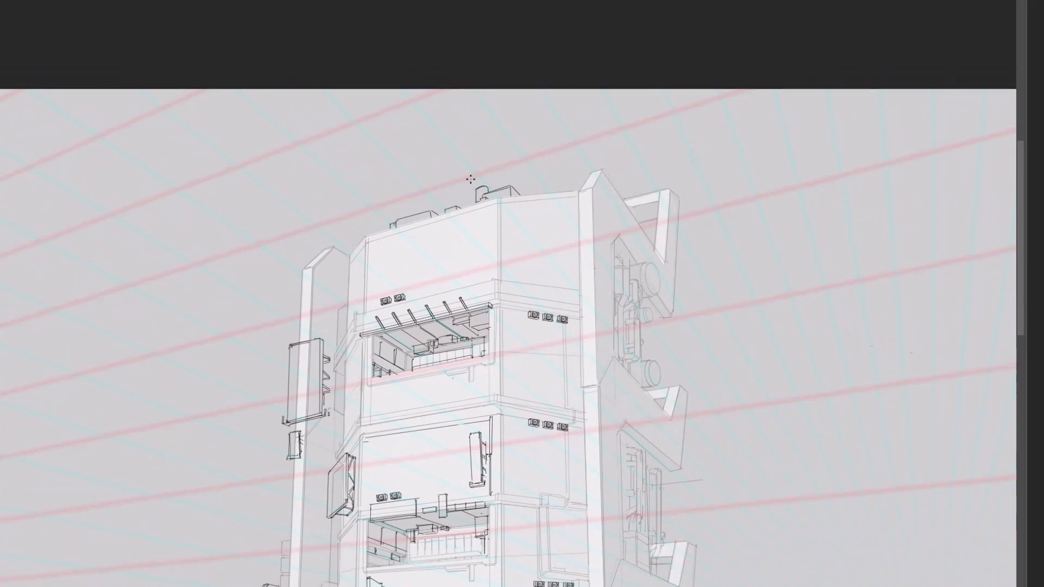
# Step: Draw a long thin double-lined bar above the roof boxes, following the perspective guides
pyautogui.hotkey('ctrl', '-')
pyautogui.hotkey('ctrl', '+')
pyautogui.hotkey('ctrl', '+')
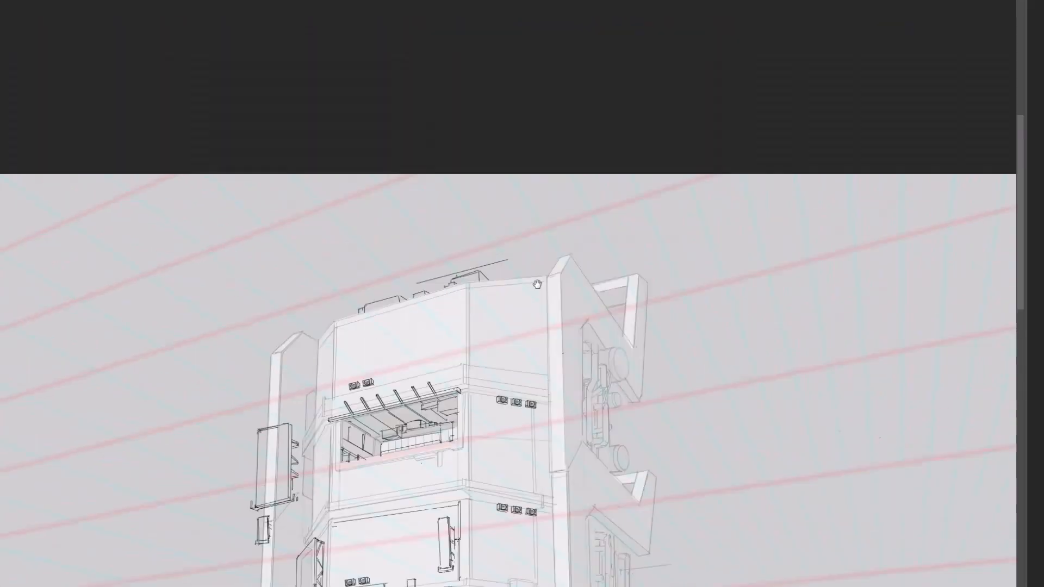
pyautogui.keyDown('shift'); pyautogui.click(519, 238); pyautogui.keyUp('shift')
pyautogui.keyDown('shift'); pyautogui.click(405, 266); pyautogui.keyUp('shift')
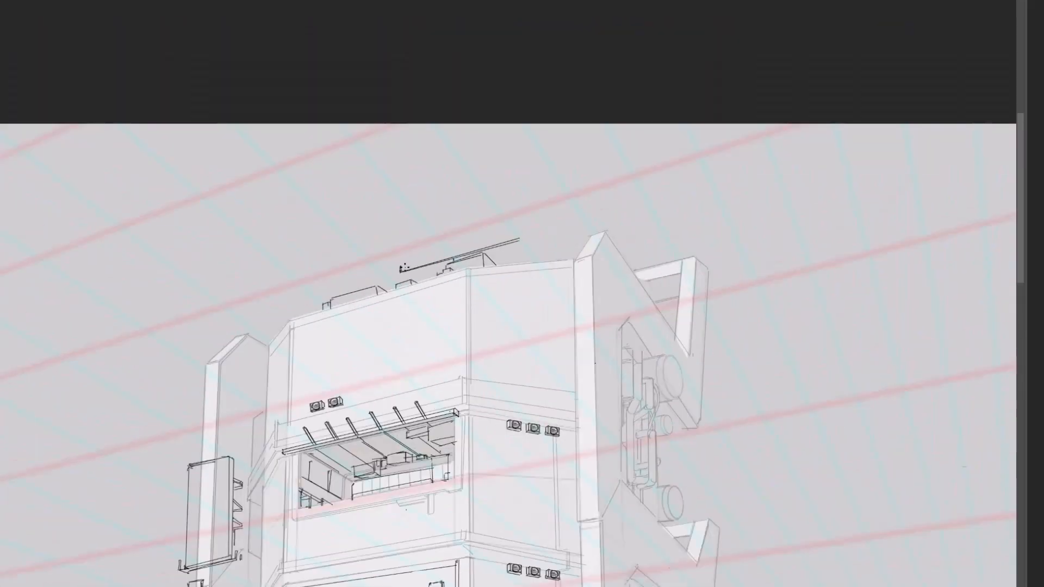
# Step: Lasso the long roof bar and transform it to a steeper tilt, then clear the selection
pyautogui.press('l')
pyautogui.moveTo(374, 266)
pyautogui.mouseDown()
pyautogui.moveTo(466, 255)
pyautogui.moveTo(375, 275)
pyautogui.mouseUp()
pyautogui.hotkey('ctrl', 't')
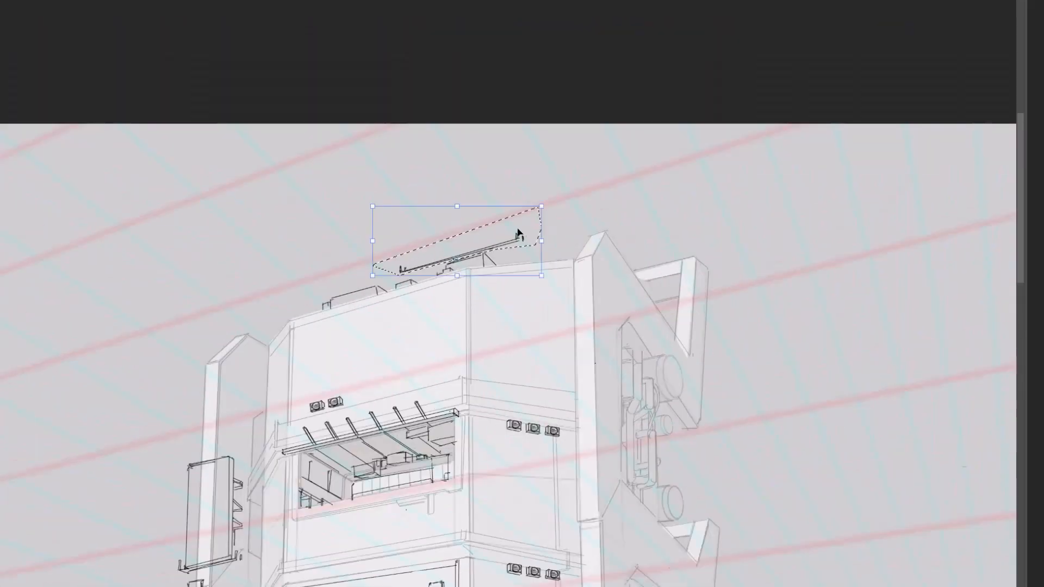
pyautogui.keyDown('ctrl'); pyautogui.moveTo(543, 241); pyautogui.dragTo(544, 232); pyautogui.keyUp('ctrl')
pyautogui.press('Return')
pyautogui.hotkey('ctrl', 'd')
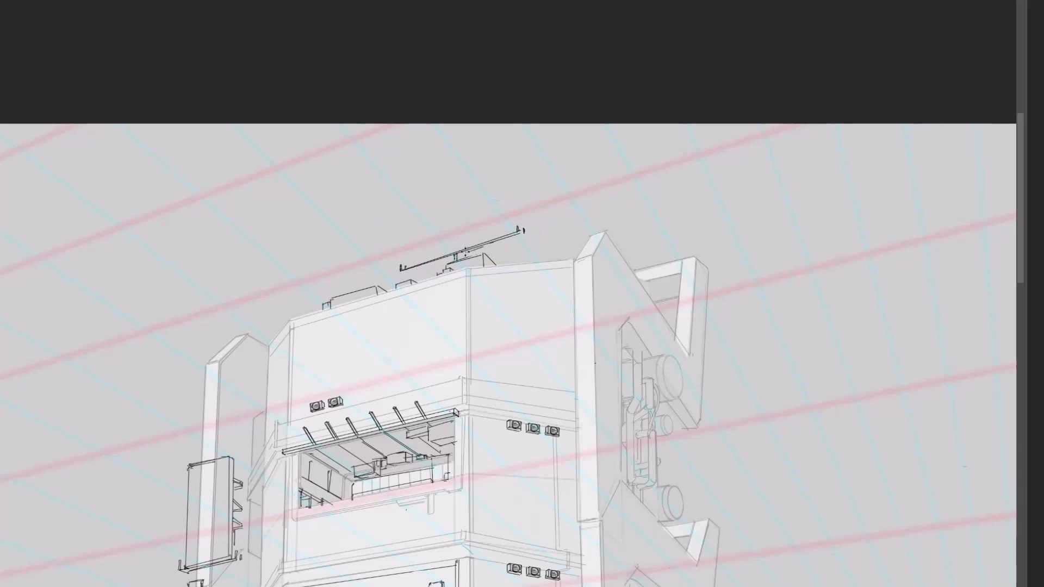
# Step: Add short support posts and an underside line beneath the roof bar, above the corner box
pyautogui.hotkey('ctrl', '-')
pyautogui.hotkey('ctrl', '+')
pyautogui.hotkey('ctrl', '+')
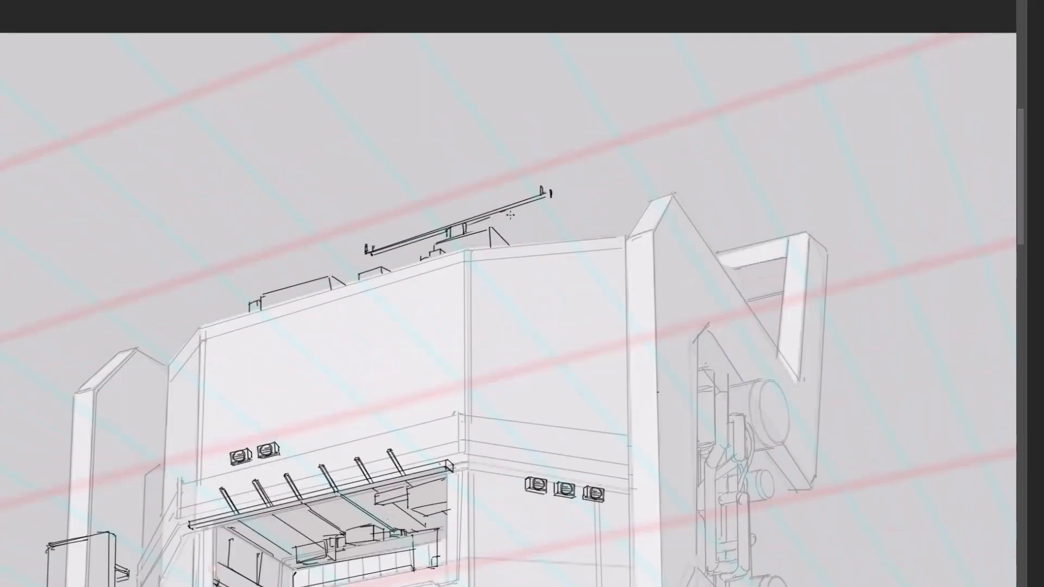
pyautogui.hotkey('ctrl', '-')
pyautogui.hotkey('ctrl', '-')
pyautogui.moveTo(628, 188)
pyautogui.mouseDown()
pyautogui.moveTo(597, 158)
pyautogui.moveTo(614, 160)
pyautogui.mouseUp()
pyautogui.moveTo(450, 231); pyautogui.dragTo(454, 199)
# Step: Draw the front face of a low box on the entrance recess floor, against the back wall
pyautogui.hotkey('ctrl', '+')
pyautogui.moveTo(476, 337)
pyautogui.mouseDown()
pyautogui.moveTo(500, 240)
pyautogui.moveTo(499, 99)
pyautogui.mouseUp()
pyautogui.hotkey('ctrl', '+')
pyautogui.hotkey('ctrl', '+')
pyautogui.moveTo(409, 403); pyautogui.dragTo(482, 295)
pyautogui.hotkey('ctrl', '+')
pyautogui.hotkey('ctrl', '+')
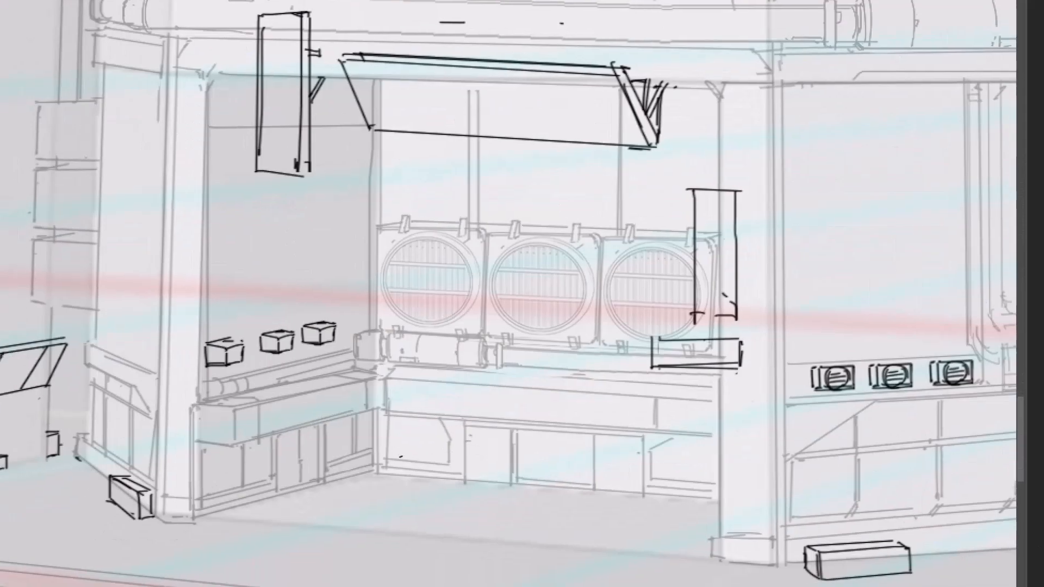
pyautogui.moveTo(398, 483)
pyautogui.mouseDown()
pyautogui.moveTo(398, 464)
pyautogui.moveTo(450, 489)
pyautogui.mouseUp()
pyautogui.keyDown('shift'); pyautogui.click(452, 467); pyautogui.keyUp('shift')
pyautogui.keyDown('shift'); pyautogui.click(449, 488); pyautogui.keyUp('shift')
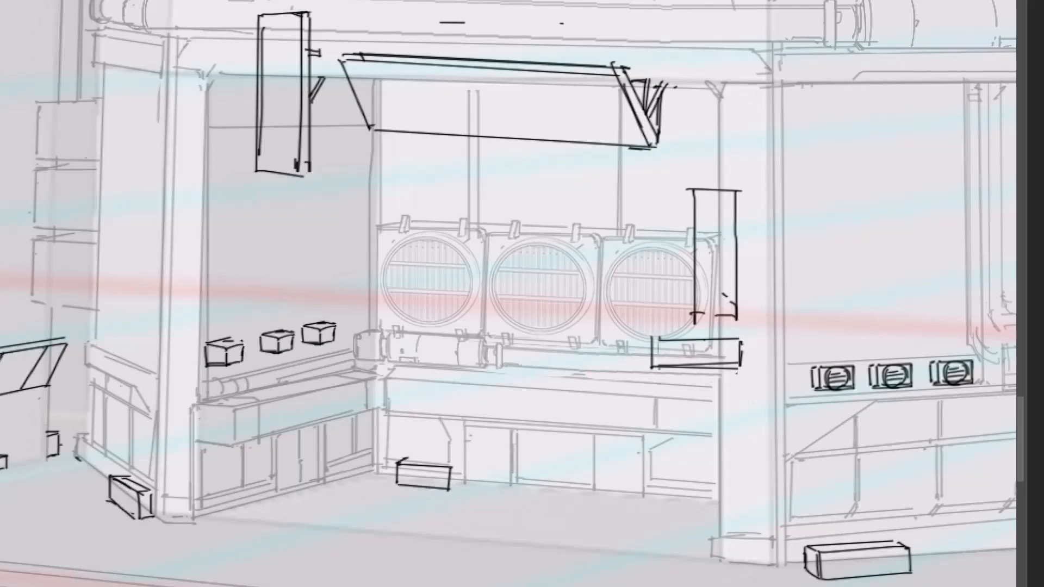
# Step: Complete the low box in the entrance recess with its side face and redrawn bottom edge
pyautogui.moveTo(405, 458); pyautogui.dragTo(456, 464)
pyautogui.hotkey('ctrl', 'z')
pyautogui.moveTo(395, 484); pyautogui.dragTo(450, 489)
pyautogui.hotkey('ctrl', 'z')
pyautogui.keyDown('shift'); pyautogui.click(448, 485); pyautogui.keyUp('shift')
pyautogui.moveTo(397, 484); pyautogui.dragTo(450, 490)
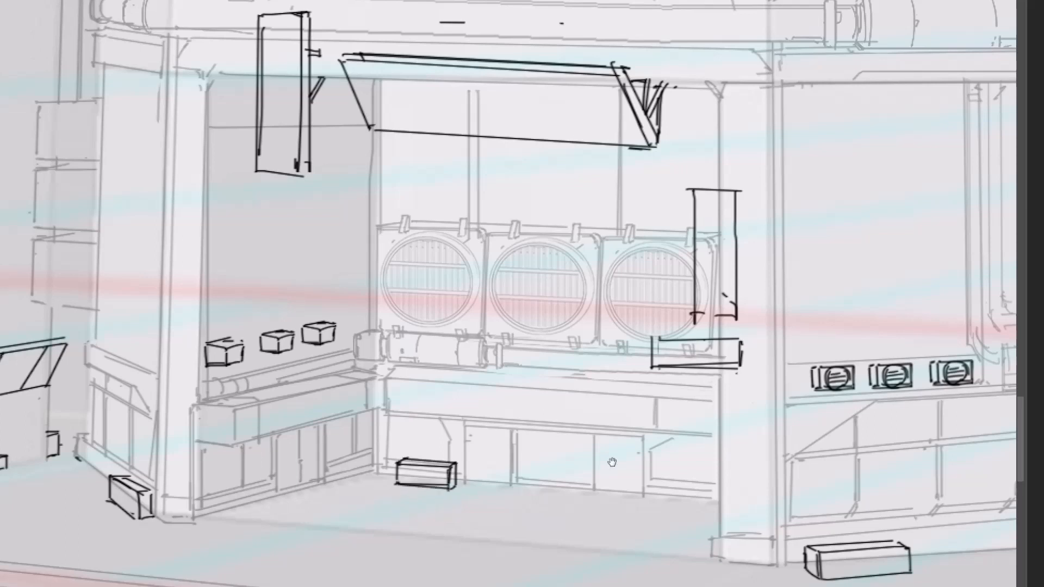
# Step: Draw a smaller box beside the low box in the recess and another at the foot of the middle pillar
pyautogui.moveTo(612, 461); pyautogui.dragTo(480, 430)
pyautogui.moveTo(347, 460); pyautogui.dragTo(361, 458)
pyautogui.moveTo(343, 439); pyautogui.dragTo(366, 438)
pyautogui.hotkey('ctrl', '-')
pyautogui.hotkey('ctrl', '-')
pyautogui.hotkey('ctrl', '-')
pyautogui.hotkey('ctrl', '-')
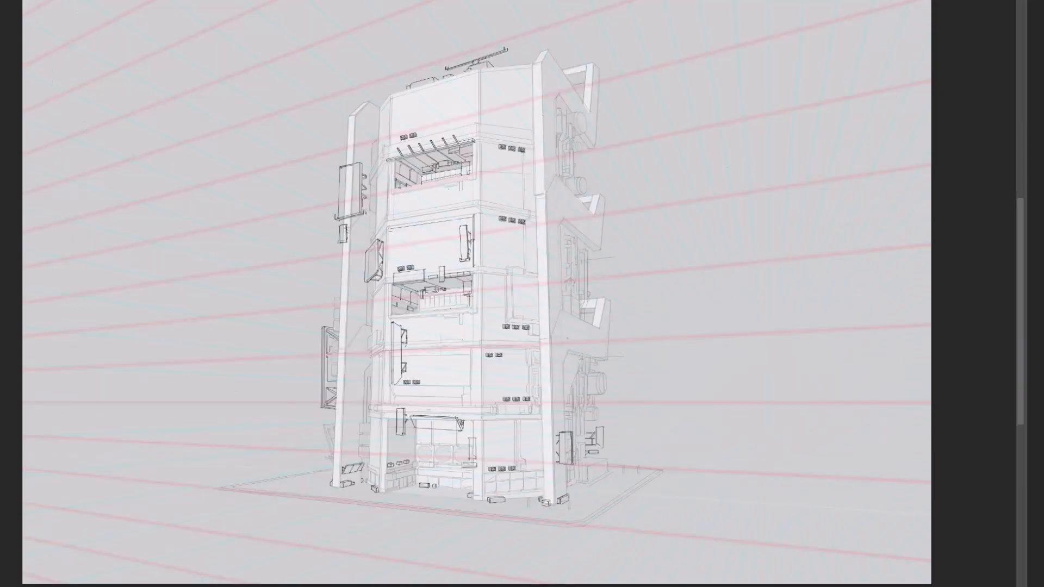
# Step: Inspect the whole building and the ground-floor walls around the entrance recess
pyautogui.moveTo(798, 227); pyautogui.dragTo(746, 222)
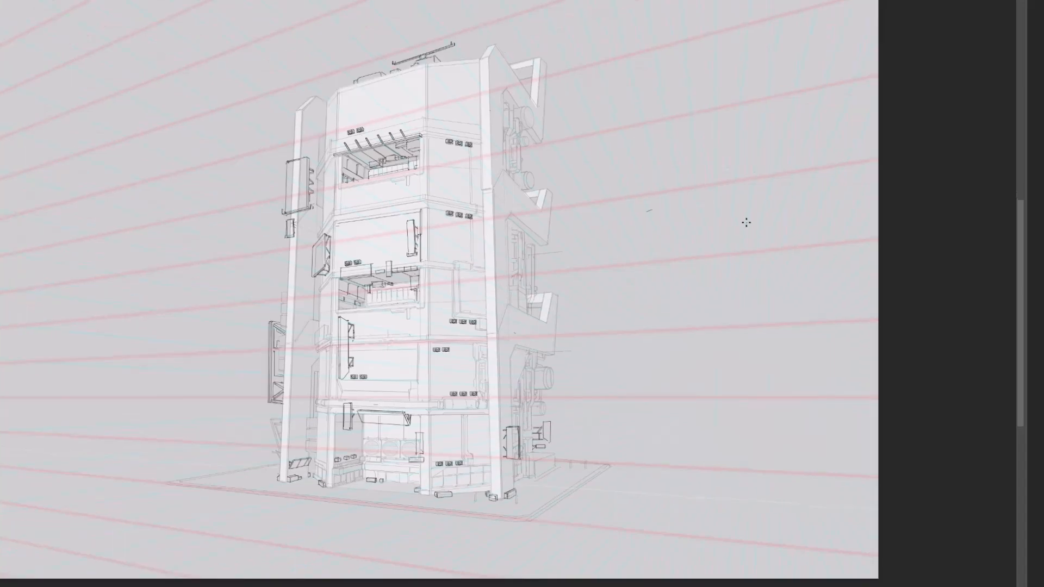
pyautogui.hotkey('ctrl', '+')
pyautogui.hotkey('ctrl', '+')
pyautogui.moveTo(392, 508); pyautogui.dragTo(478, 277)
pyautogui.moveTo(574, 379); pyautogui.dragTo(421, 339)
pyautogui.hotkey('ctrl', '+')
pyautogui.moveTo(176, 342); pyautogui.dragTo(464, 315)
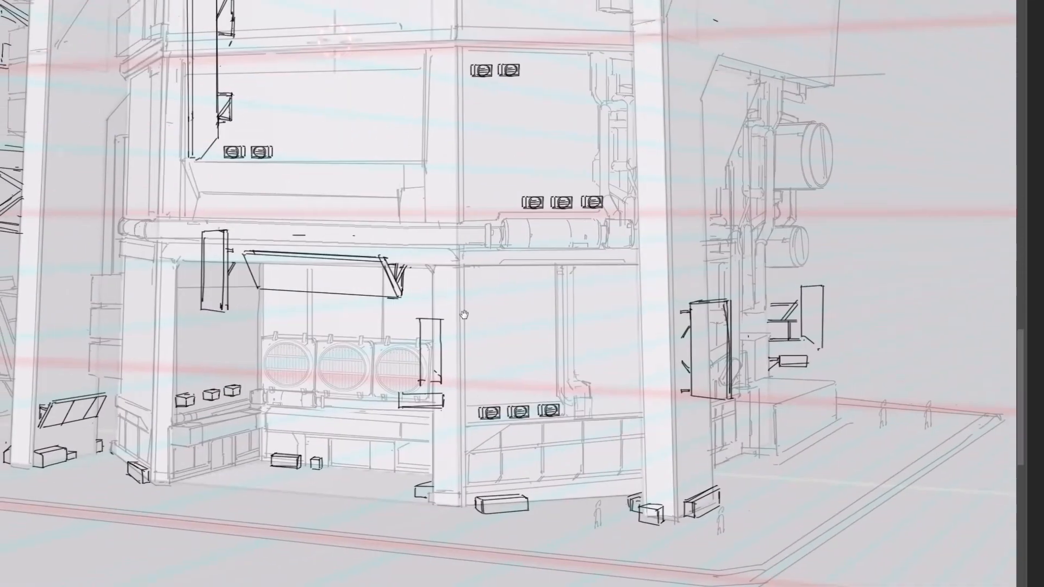
pyautogui.hotkey('ctrl', '+')
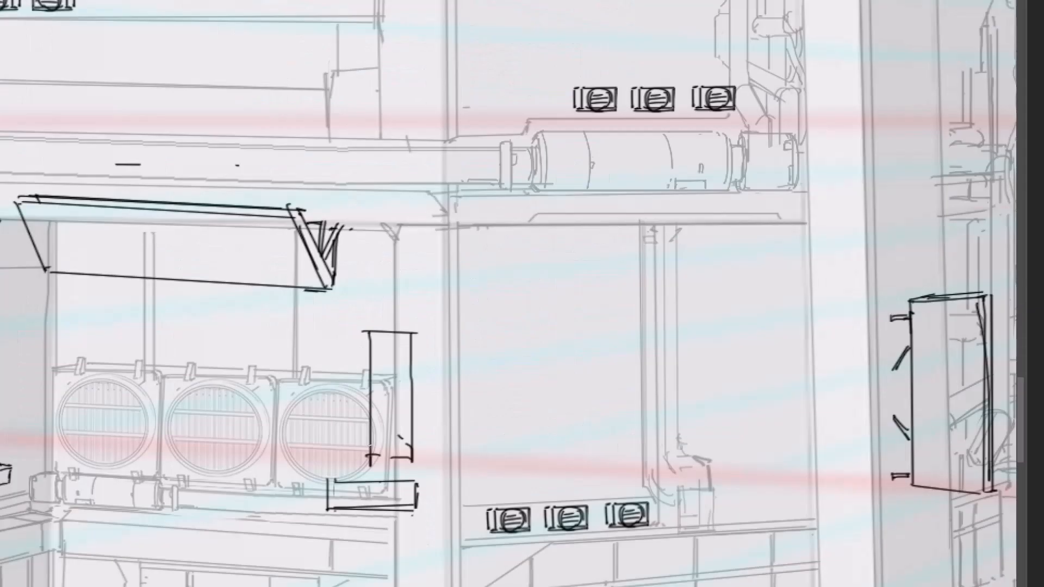
# Step: Complete the narrow vertical sign on the middle pillar with its lower corner and a line for its side thickness
pyautogui.moveTo(366, 468); pyautogui.dragTo(371, 465)
pyautogui.moveTo(425, 334); pyautogui.dragTo(432, 329)
pyautogui.moveTo(397, 430)
pyautogui.mouseDown()
pyautogui.moveTo(406, 444)
pyautogui.moveTo(400, 460)
pyautogui.moveTo(412, 460)
pyautogui.mouseUp()
pyautogui.moveTo(418, 331); pyautogui.dragTo(418, 464)
# Step: Select the awning above the entrance recess and distort it, lowering its left side slightly to fit the perspective
pyautogui.hotkey('ctrl', '-')
pyautogui.hotkey('ctrl', '-')
pyautogui.moveTo(480, 258)
pyautogui.mouseDown()
pyautogui.moveTo(523, 319)
pyautogui.moveTo(545, 312)
pyautogui.mouseUp()
pyautogui.hotkey('ctrl', '+')
pyautogui.hotkey('ctrl', '+')
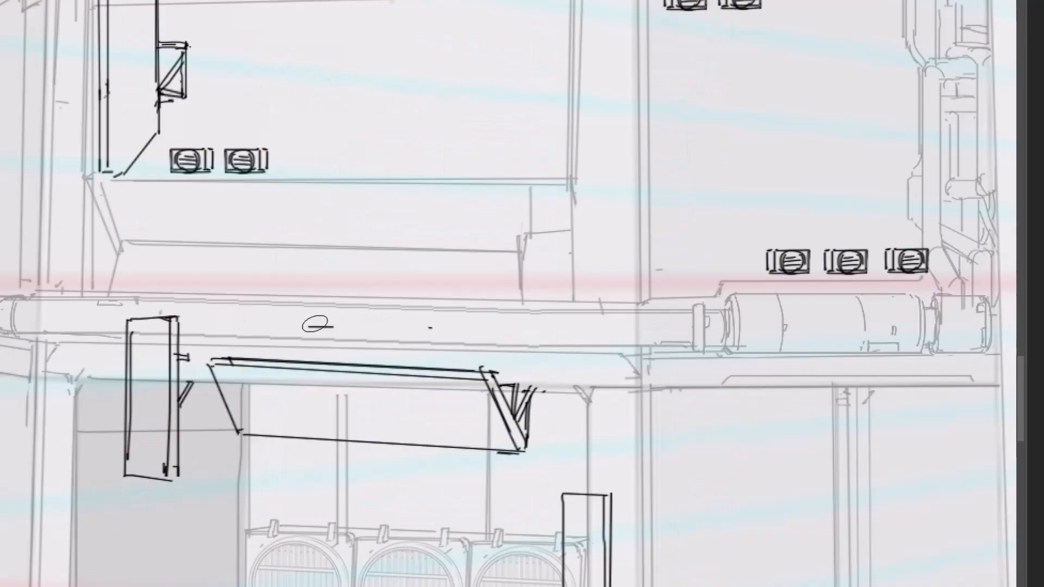
pyautogui.moveTo(214, 329)
pyautogui.mouseDown()
pyautogui.moveTo(213, 435)
pyautogui.moveTo(234, 343)
pyautogui.moveTo(245, 336)
pyautogui.mouseUp()
pyautogui.hotkey('ctrl', 't')
pyautogui.rightClick(292, 355)
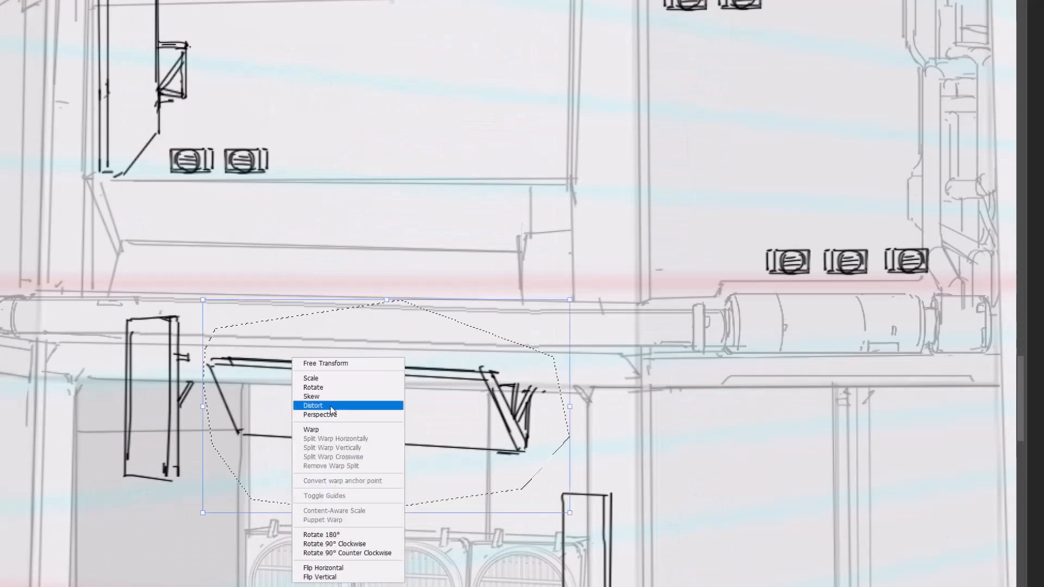
pyautogui.click(331, 405)
pyautogui.moveTo(204, 406); pyautogui.dragTo(204, 419)
pyautogui.press('Return')
pyautogui.hotkey('ctrl', 'd')
# Step: Complete the bracketed sign at the far right of the ground floor with a doubled outer edge and a slanted bottom edge
pyautogui.hotkey('ctrl', '-')
pyautogui.hotkey('ctrl', '-')
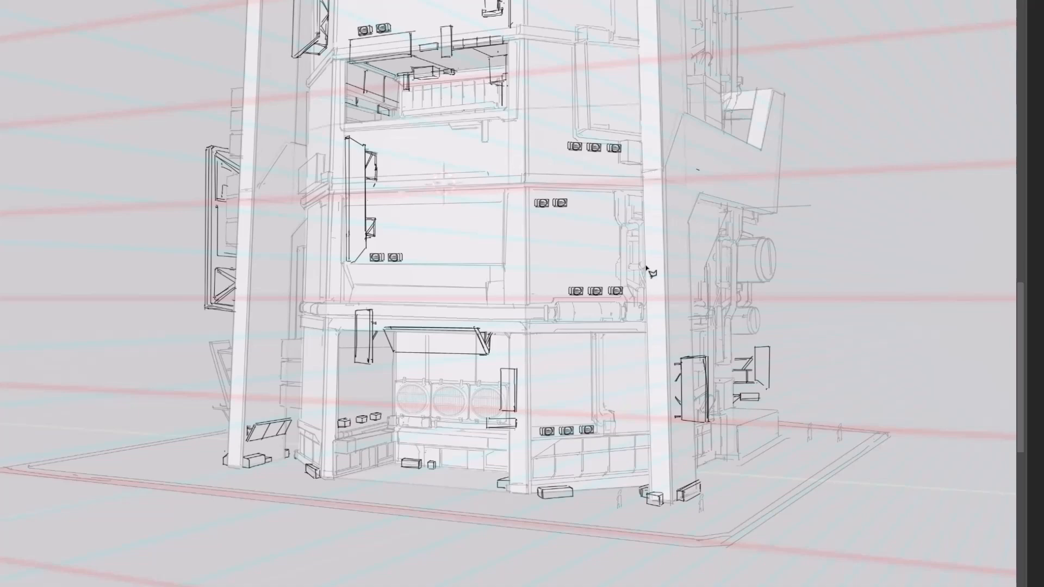
pyautogui.click(745, 304)
pyautogui.press('Escape')
pyautogui.moveTo(617, 222)
pyautogui.mouseDown()
pyautogui.moveTo(611, 333)
pyautogui.moveTo(554, 335)
pyautogui.mouseUp()
pyautogui.keyDown('ctrl'); pyautogui.click(703, 446); pyautogui.keyUp('ctrl')
pyautogui.hotkey('ctrl', 'z')
pyautogui.keyDown('ctrl'); pyautogui.click(470, 306); pyautogui.keyUp('ctrl')
pyautogui.click(543, 396)
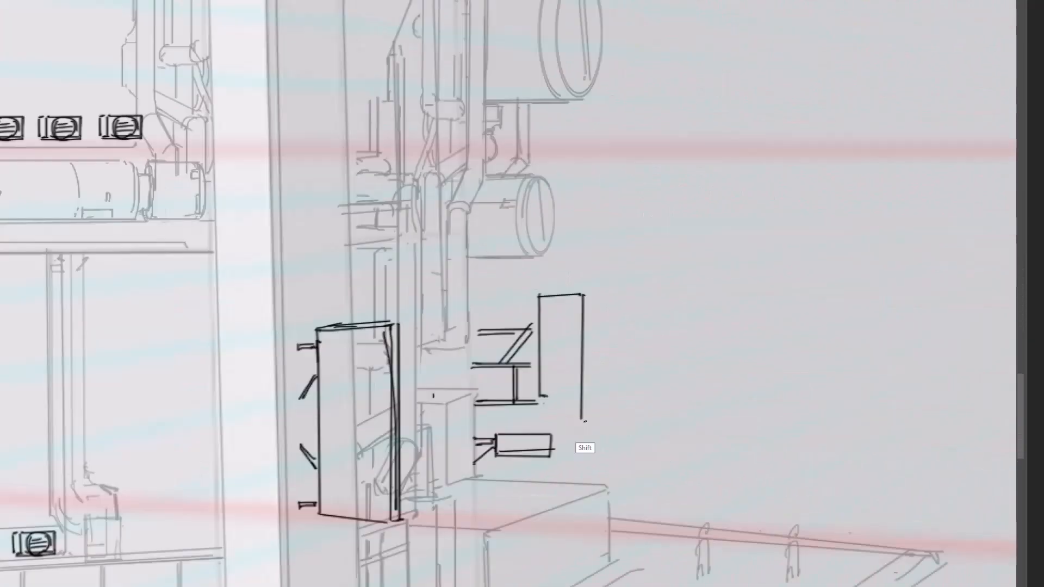
pyautogui.keyDown('shift'); pyautogui.click(582, 420); pyautogui.keyUp('shift')
pyautogui.click(586, 295)
pyautogui.keyDown('shift'); pyautogui.click(585, 421); pyautogui.keyUp('shift')
pyautogui.hotkey('ctrl', '-')
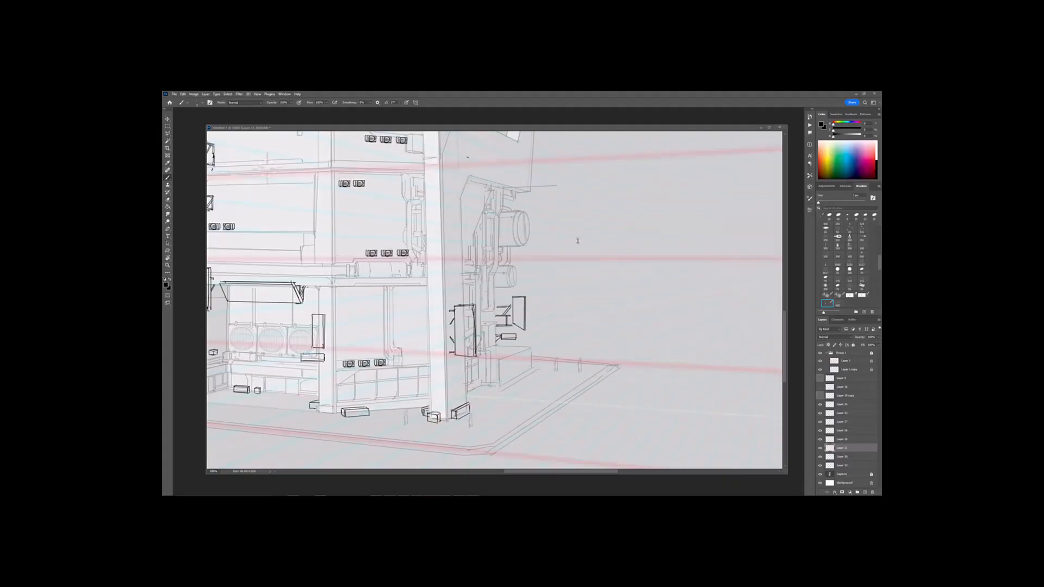
pyautogui.hotkey('ctrl', '+')
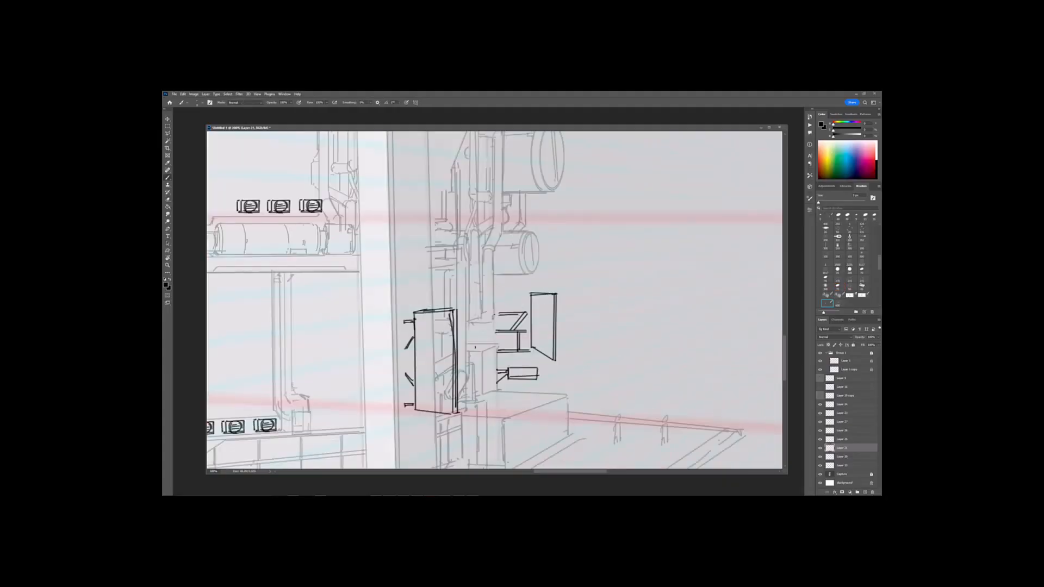
# Step: Inspect the whole building and toggle layer visibility to check what the individual line layers contain
pyautogui.hotkey('ctrl', '-')
pyautogui.hotkey('ctrl', '-')
pyautogui.hotkey('ctrl', '-')
pyautogui.hotkey('ctrl', '-')
pyautogui.moveTo(544, 218)
pyautogui.mouseDown()
pyautogui.moveTo(547, 275)
pyautogui.moveTo(558, 280)
pyautogui.mouseUp()
pyautogui.hotkey('ctrl', '+')
pyautogui.press('e')
pyautogui.click(822, 466)
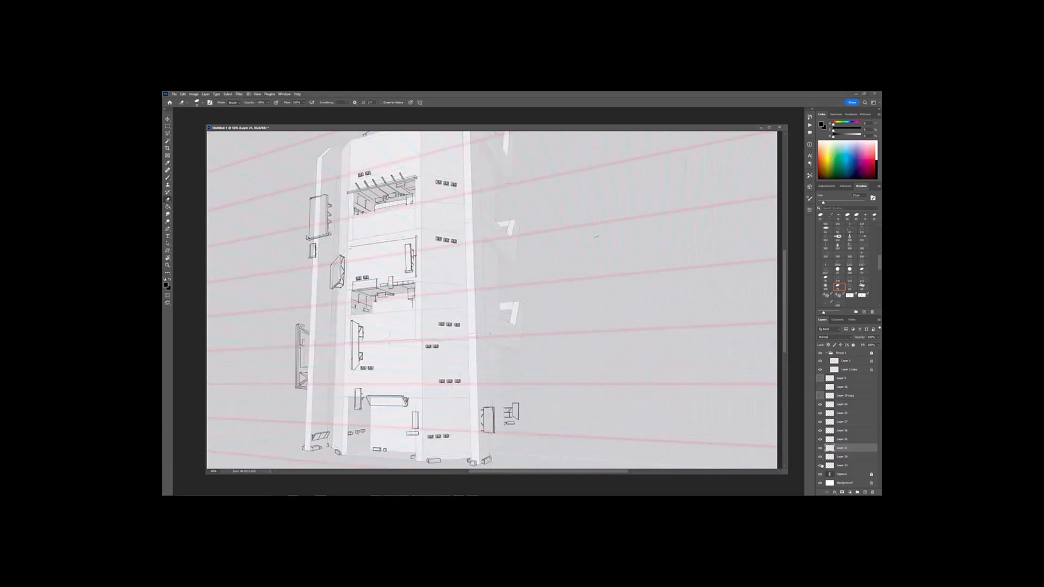
pyautogui.click(821, 466)
pyautogui.click(837, 422)
pyautogui.moveTo(606, 228); pyautogui.dragTo(607, 291)
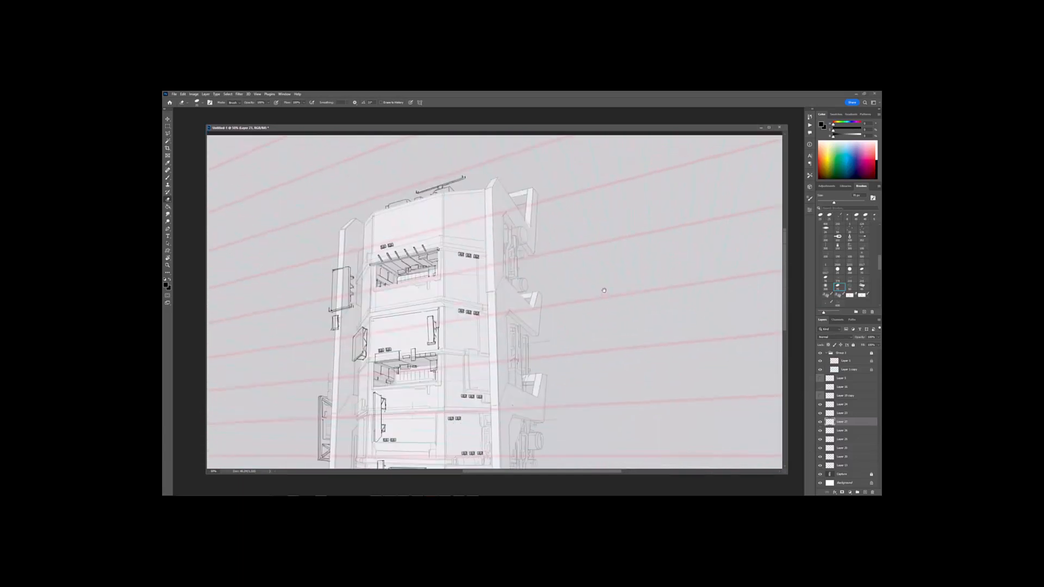
pyautogui.hotkey('ctrl', '-')
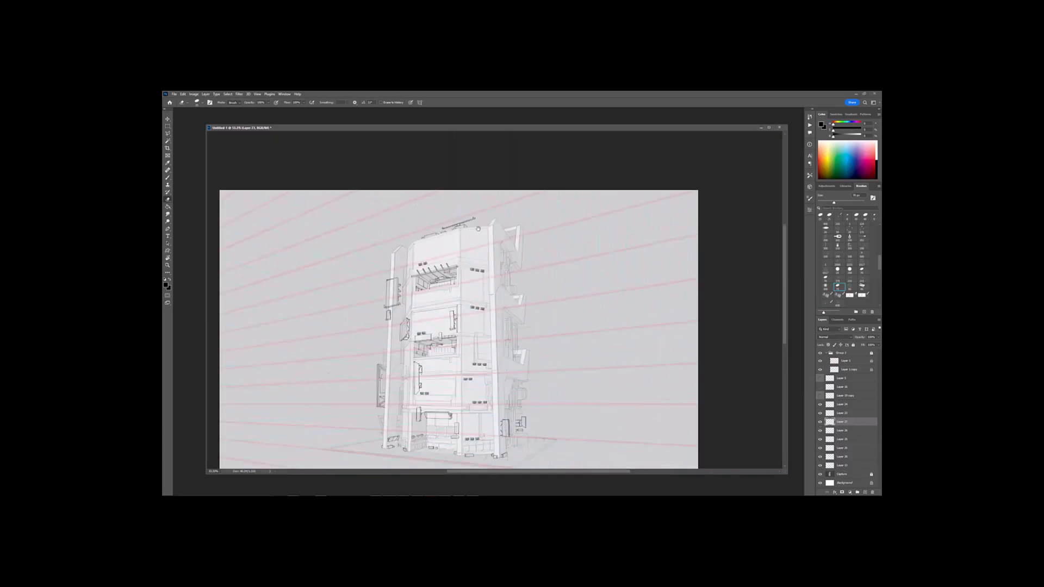
pyautogui.moveTo(478, 229); pyautogui.dragTo(483, 260)
pyautogui.hotkey('ctrl', '+')
pyautogui.moveTo(418, 259); pyautogui.dragTo(516, 177)
pyautogui.hotkey('ctrl', '-')
pyautogui.click(820, 424)
pyautogui.click(821, 423)
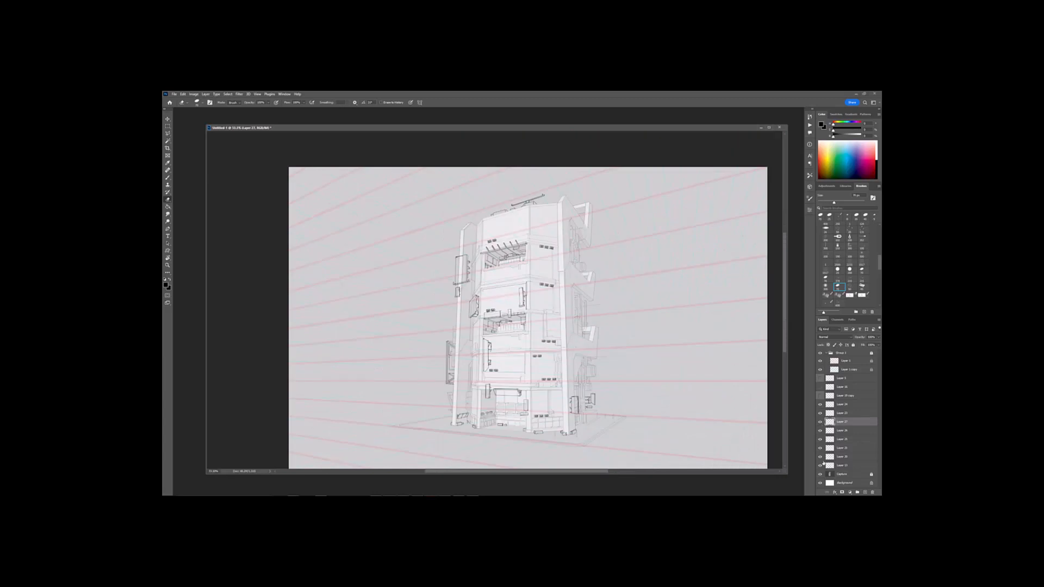
# Step: Merge the separate layers of added exterior details into one layer and check its content by toggling its visibility
pyautogui.keyDown('shift'); pyautogui.click(832, 457); pyautogui.keyUp('shift')
pyautogui.hotkey('ctrl', 'e')
pyautogui.click(835, 414)
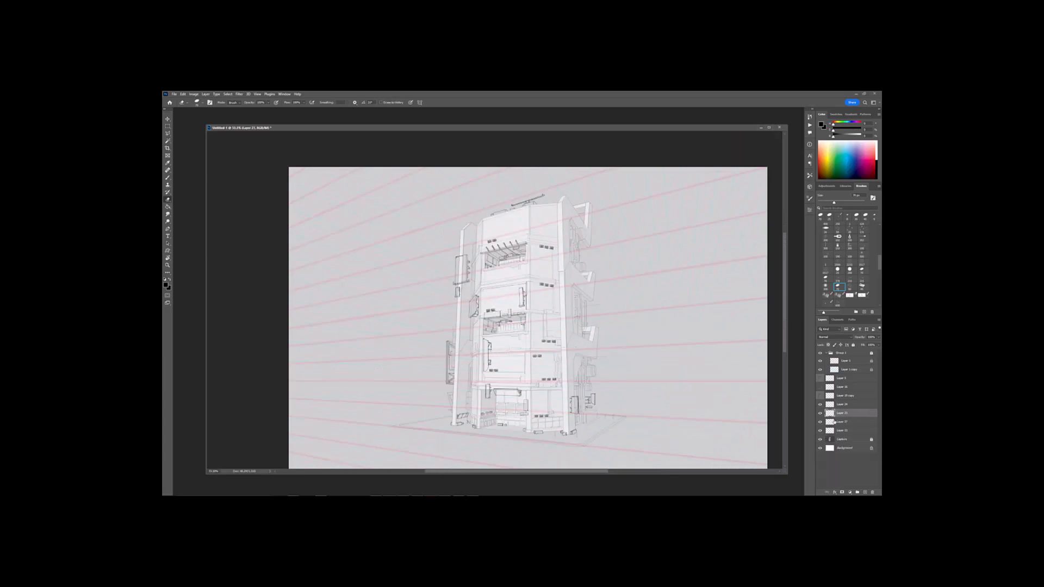
pyautogui.hotkey('ctrl', 'e')
pyautogui.click(821, 414)
pyautogui.click(821, 415)
# Step: Add a layer mask to Layer 12, which holds the base line drawing of the building
pyautogui.hotkey('ctrl', '+')
pyautogui.moveTo(631, 321); pyautogui.dragTo(600, 308)
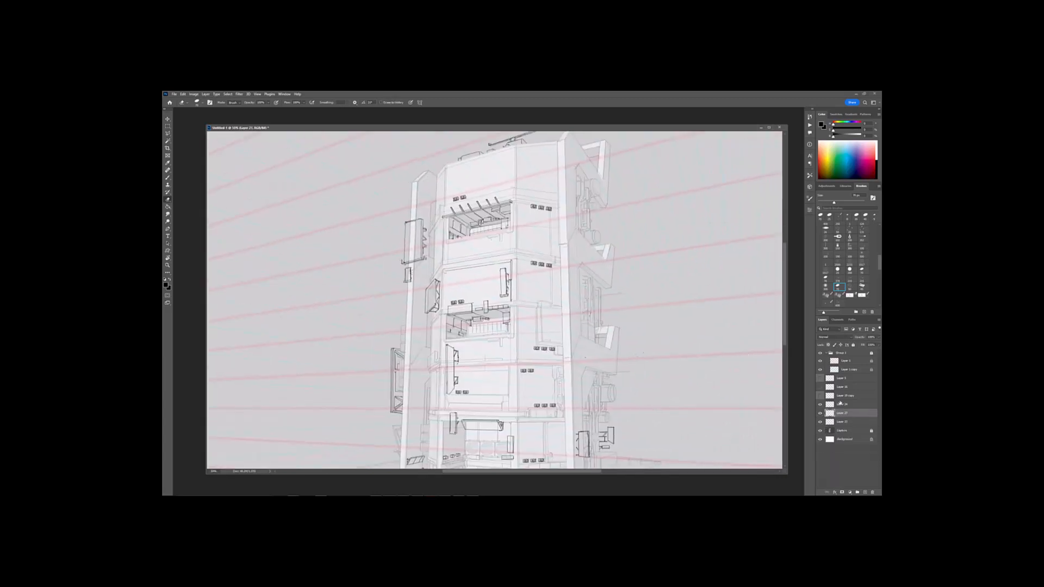
pyautogui.click(841, 405)
pyautogui.click(841, 423)
pyautogui.click(842, 492)
# Step: Mask out base lines behind the added signs and fixtures on the upper floors, using a smaller eraser
pyautogui.hotkey('ctrl', '+')
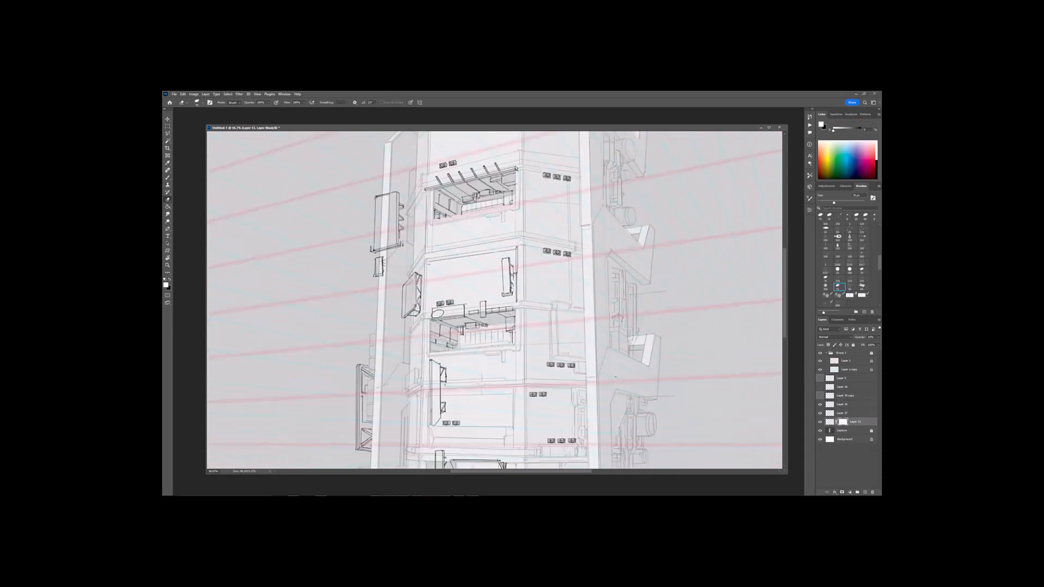
pyautogui.moveTo(407, 288); pyautogui.dragTo(418, 375)
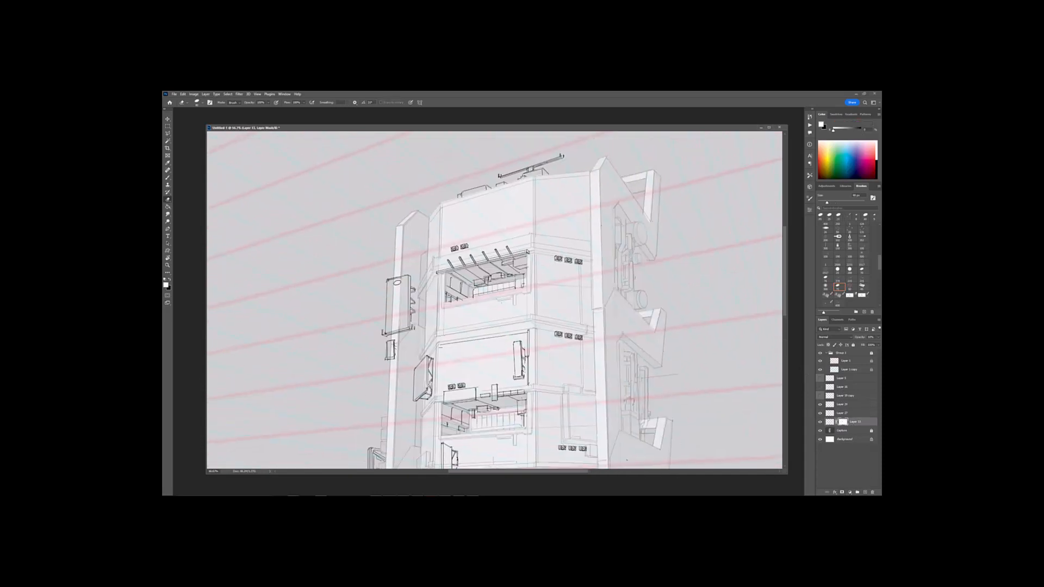
pyautogui.press('[')
pyautogui.press('[')
pyautogui.press('[')
pyautogui.press('[')
pyautogui.press('[')
pyautogui.press('[')
pyautogui.press('[')
pyautogui.press('[')
pyautogui.press('[')
pyautogui.moveTo(450, 264); pyautogui.dragTo(417, 316)
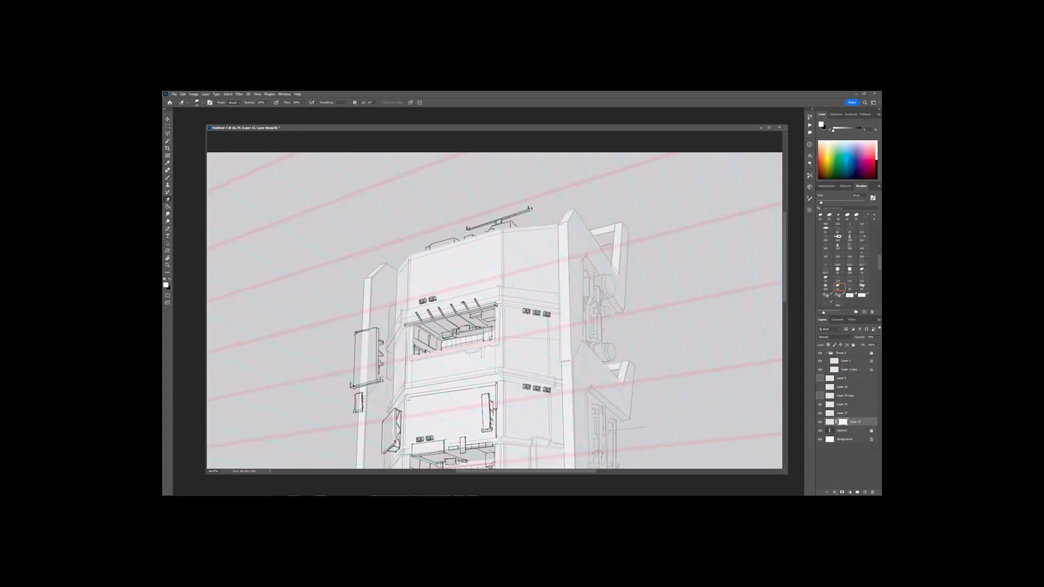
pyautogui.moveTo(470, 355); pyautogui.dragTo(462, 390)
# Step: Mask out base lines behind the added details on the lower and middle floors, using a larger eraser
pyautogui.moveTo(576, 440)
pyautogui.mouseDown()
pyautogui.moveTo(546, 354)
pyautogui.moveTo(553, 210)
pyautogui.mouseUp()
pyautogui.moveTo(484, 406); pyautogui.dragTo(495, 299)
pyautogui.press(']')
pyautogui.press(']')
pyautogui.press(']')
pyautogui.press(']')
pyautogui.press(']')
pyautogui.press(']')
pyautogui.press(']')
pyautogui.press(']')
pyautogui.press(']')
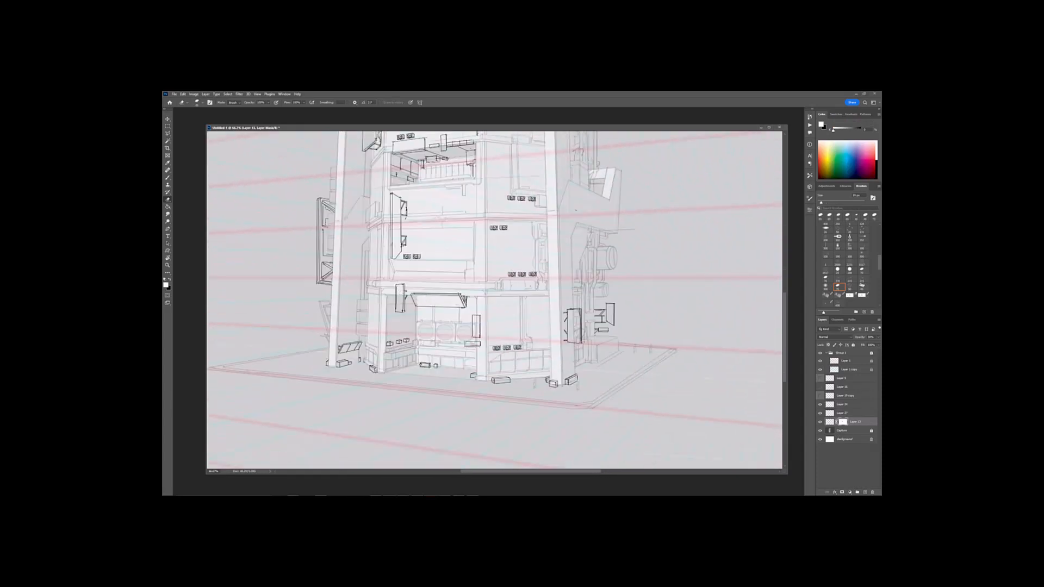
pyautogui.moveTo(576, 210)
pyautogui.mouseDown()
pyautogui.moveTo(509, 203)
pyautogui.moveTo(498, 235)
pyautogui.mouseUp()
pyautogui.moveTo(532, 334); pyautogui.dragTo(546, 456)
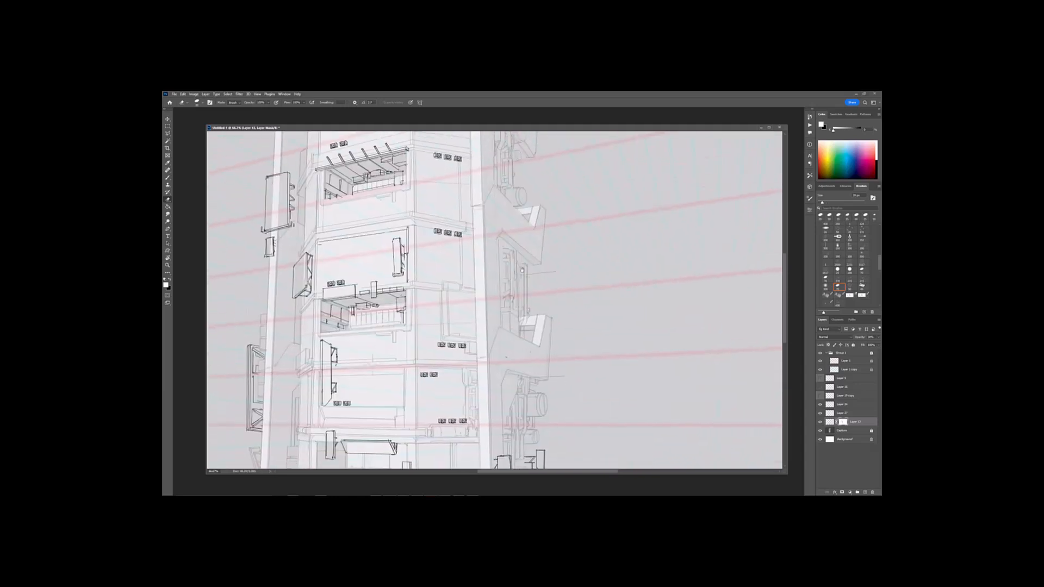
pyautogui.moveTo(368, 179)
pyautogui.mouseDown()
pyautogui.moveTo(425, 327)
pyautogui.moveTo(478, 295)
pyautogui.mouseUp()
pyautogui.press('[')
pyautogui.press(']')
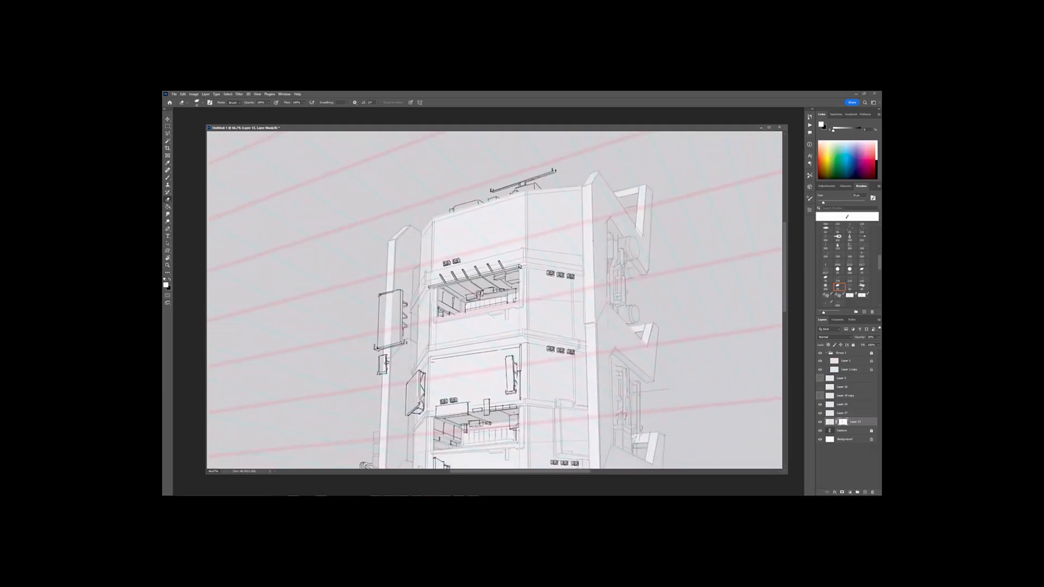
# Step: Lower the opacity of the Capture layer to fade the grey background render
pyautogui.click(854, 431)
pyautogui.moveTo(863, 339); pyautogui.dragTo(858, 339)
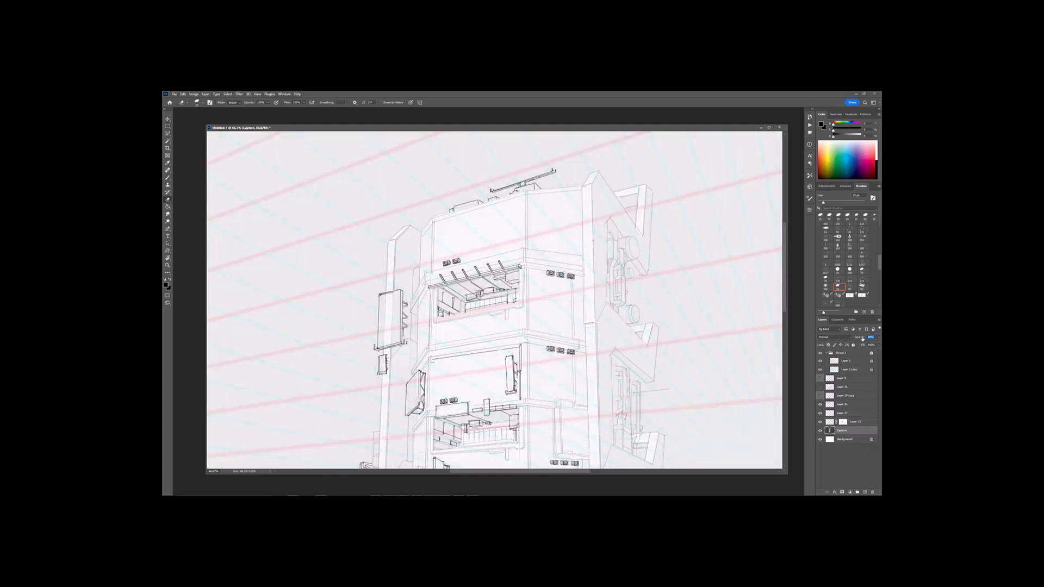
pyautogui.moveTo(674, 401); pyautogui.dragTo(668, 374)
pyautogui.moveTo(858, 339); pyautogui.dragTo(862, 338)
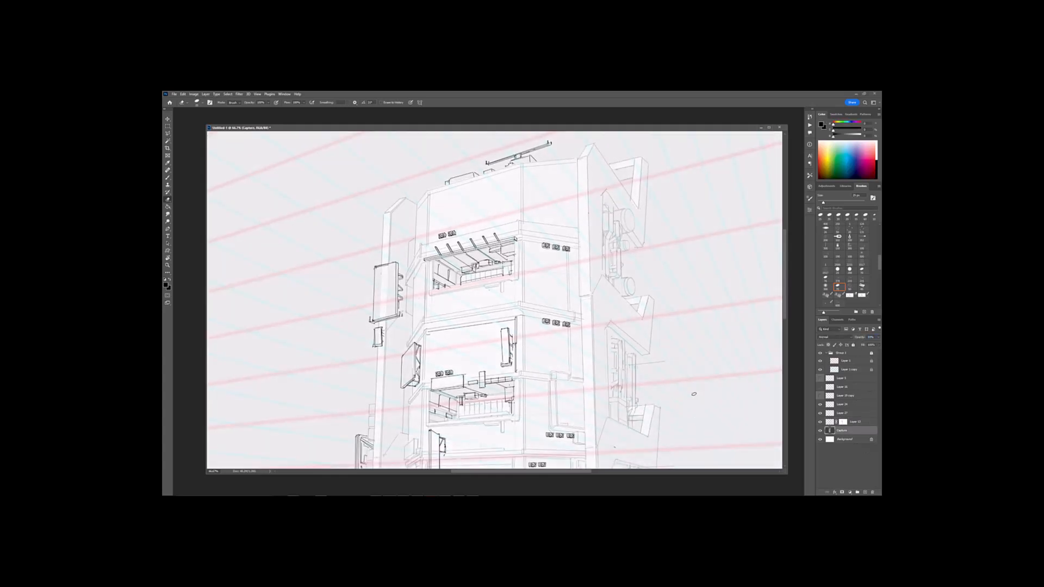
# Step: Copy the tall bracketed sign on the upper left pillar from the merged details layer to a new layer
pyautogui.hotkey('ctrl', '-')
pyautogui.moveTo(694, 413); pyautogui.dragTo(688, 355)
pyautogui.hotkey('ctrl', '-')
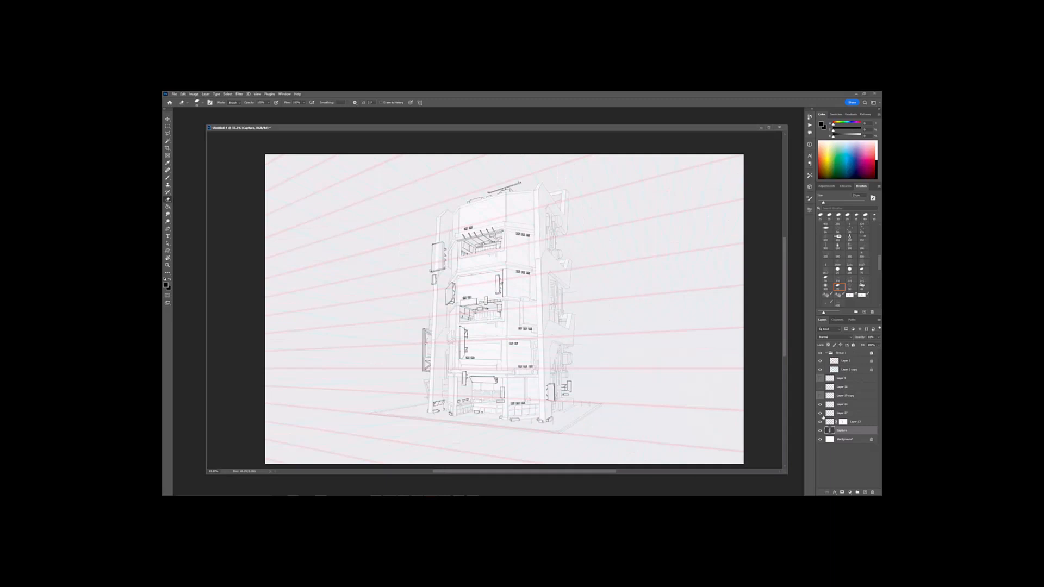
pyautogui.click(820, 413)
pyautogui.click(820, 414)
pyautogui.click(832, 414)
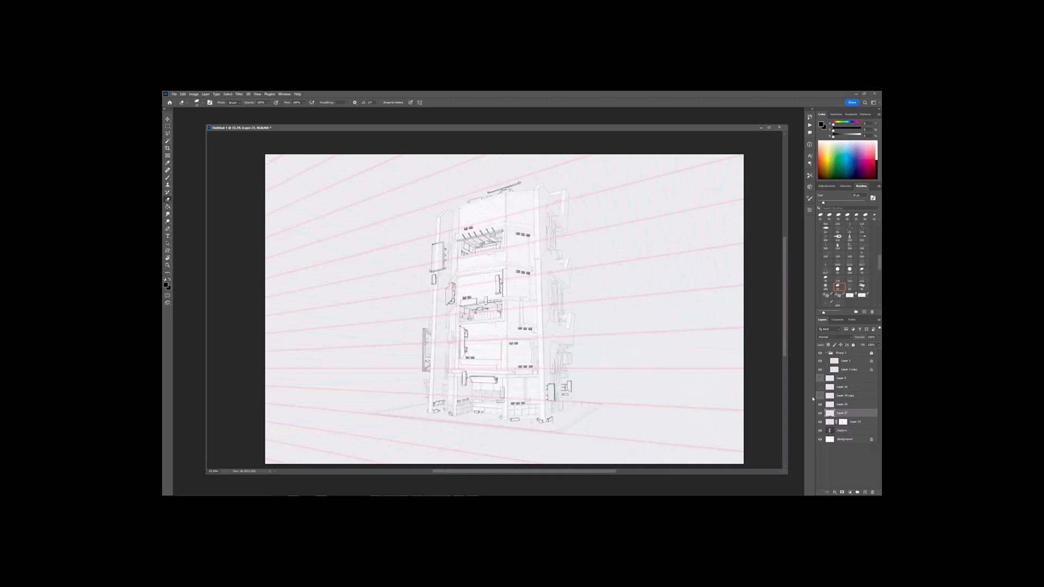
pyautogui.press('m')
pyautogui.moveTo(420, 226); pyautogui.dragTo(454, 286)
pyautogui.hotkey('ctrl', 'j')
# Step: Move the sign copy up to the top floor beside the roof antenna and enlarge it
pyautogui.hotkey('ctrl', 't')
pyautogui.moveTo(442, 252)
pyautogui.mouseDown()
pyautogui.moveTo(500, 194)
pyautogui.moveTo(523, 225)
pyautogui.moveTo(502, 250)
pyautogui.moveTo(490, 228)
pyautogui.mouseUp()
pyautogui.press('Return')
pyautogui.hotkey('ctrl', 't')
pyautogui.press('Return')
# Step: Rework the left edge of the sign copy on the top floor with a small Smudge brush
pyautogui.hotkey('ctrl', '+')
pyautogui.click(167, 214)
pyautogui.hotkey('ctrl', '+')
pyautogui.press('[')
pyautogui.press('[')
pyautogui.press('[')
pyautogui.press('[')
pyautogui.press('[')
pyautogui.press('[')
pyautogui.press('[')
pyautogui.press('[')
pyautogui.press('[')
pyautogui.press('[')
pyautogui.press('[')
pyautogui.hotkey('ctrl', 'z')
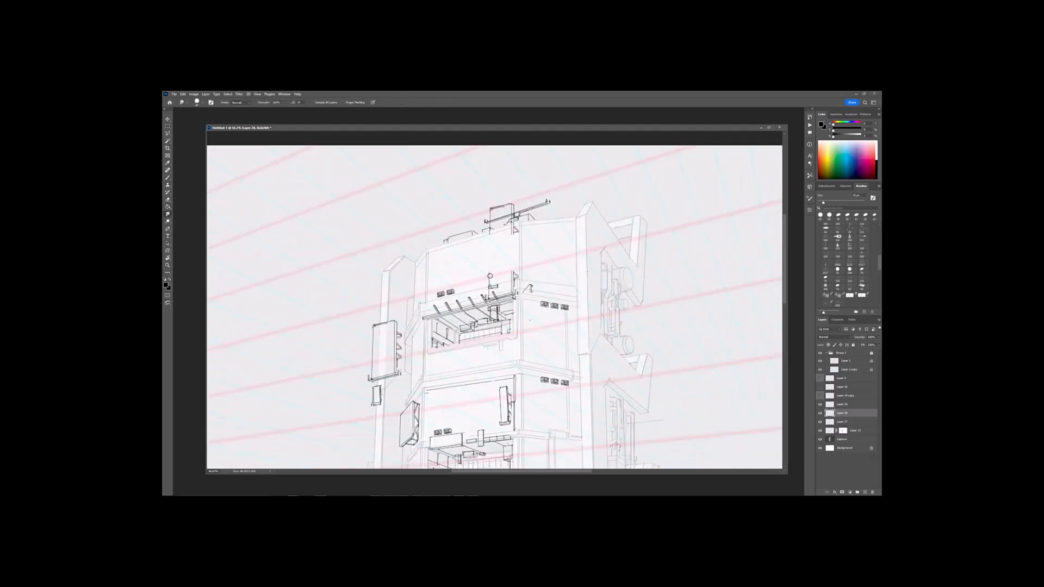
pyautogui.moveTo(491, 273); pyautogui.dragTo(490, 227)
pyautogui.hotkey('ctrl', 'z')
pyautogui.moveTo(490, 294); pyautogui.dragTo(490, 210)
# Step: Erase the brackets and stray fragments around the sign copy on the top floor
pyautogui.hotkey('ctrl', '-')
pyautogui.press('e')
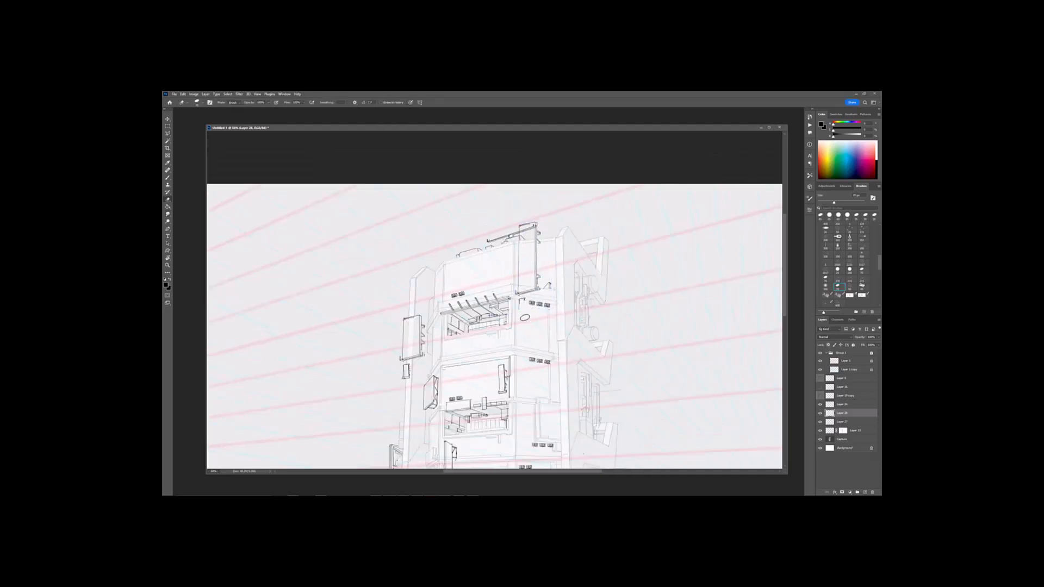
pyautogui.hotkey('ctrl', '-')
pyautogui.hotkey('ctrl', '-')
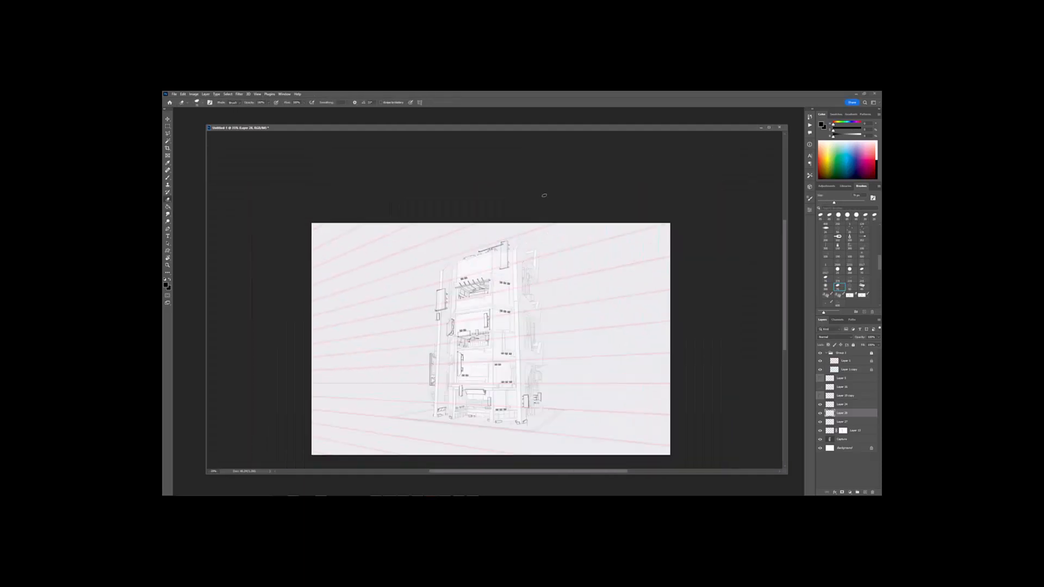
pyautogui.hotkey('ctrl', '+')
pyautogui.hotkey('ctrl', '+')
pyautogui.hotkey('ctrl', '-')
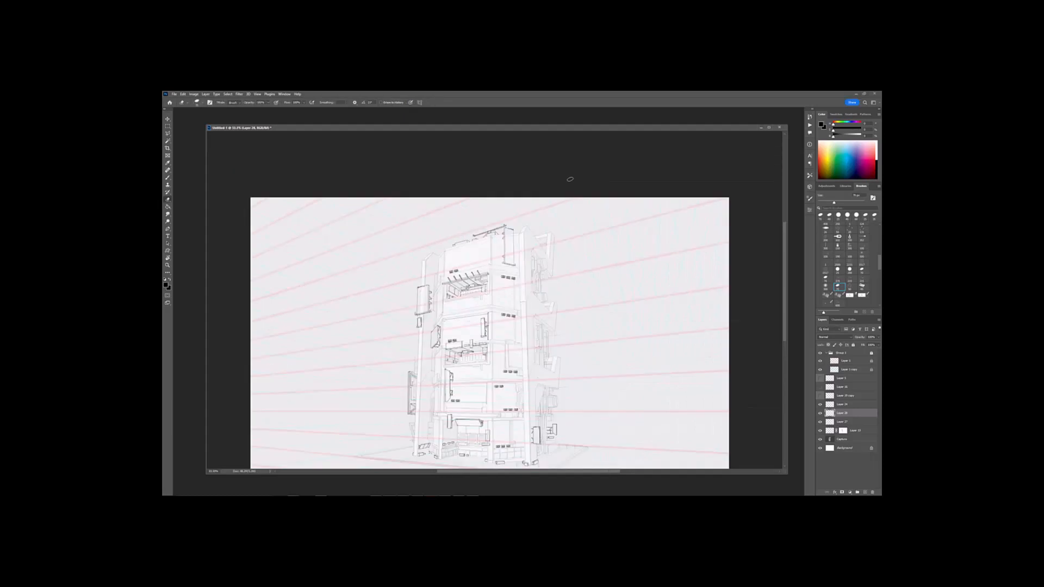
pyautogui.hotkey('ctrl', '+')
pyautogui.hotkey('ctrl', '-')
pyautogui.hotkey('ctrl', '+')
# Step: Skew the sign copy to follow the perspective of the top floor's right-hand face
pyautogui.hotkey('ctrl', 't')
pyautogui.rightClick(503, 277)
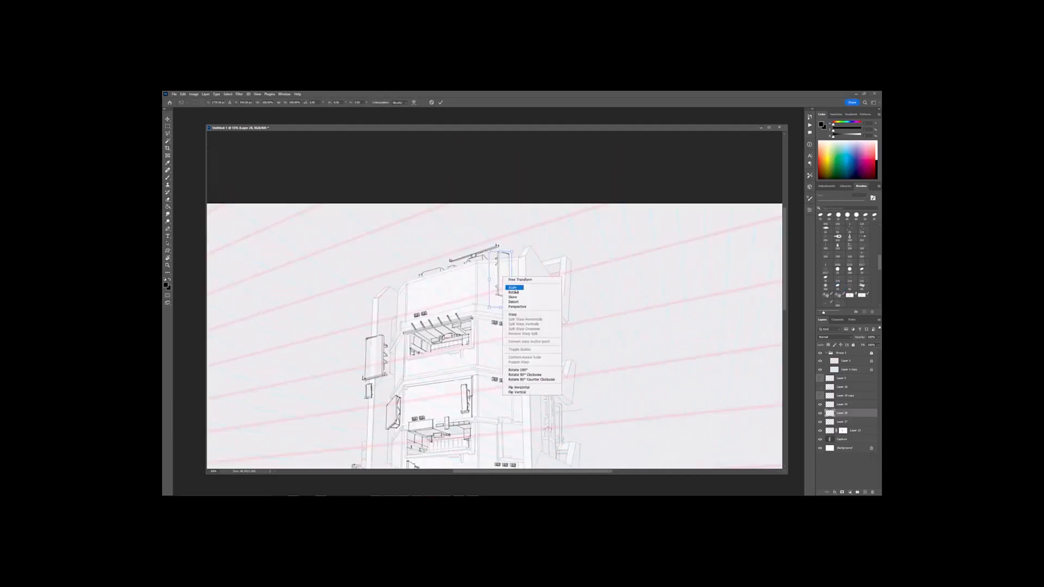
pyautogui.click(514, 297)
pyautogui.moveTo(512, 279)
pyautogui.mouseDown()
pyautogui.moveTo(499, 307)
pyautogui.moveTo(527, 266)
pyautogui.mouseUp()
pyautogui.press('Return')
pyautogui.hotkey('ctrl', '-')
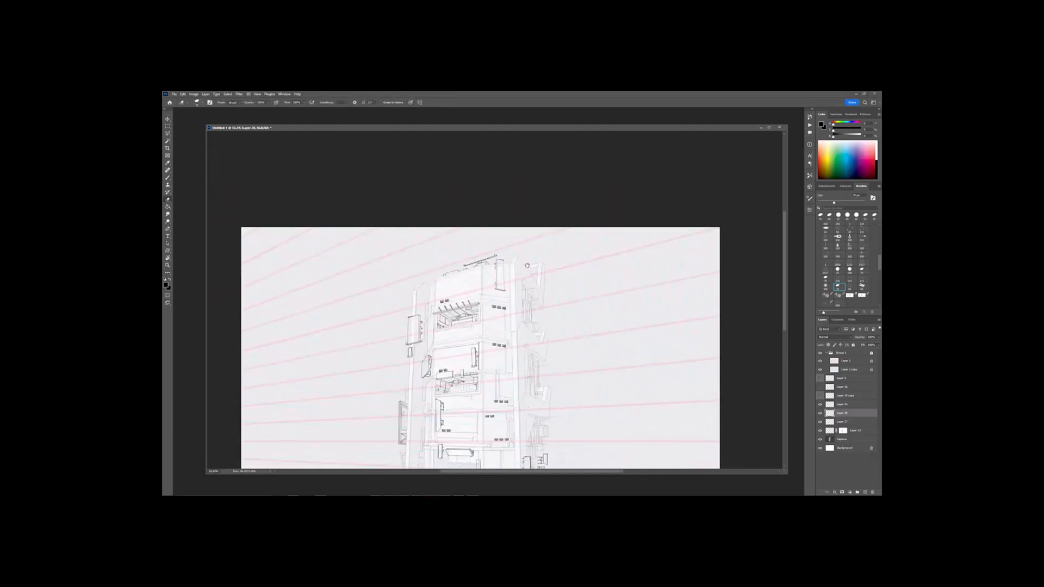
pyautogui.hotkey('ctrl', '+')
# Step: Draw a narrow vertical sign with a small box beneath it on the right pillar at ground-floor height
pyautogui.press('b')
pyautogui.hotkey('ctrl', '-')
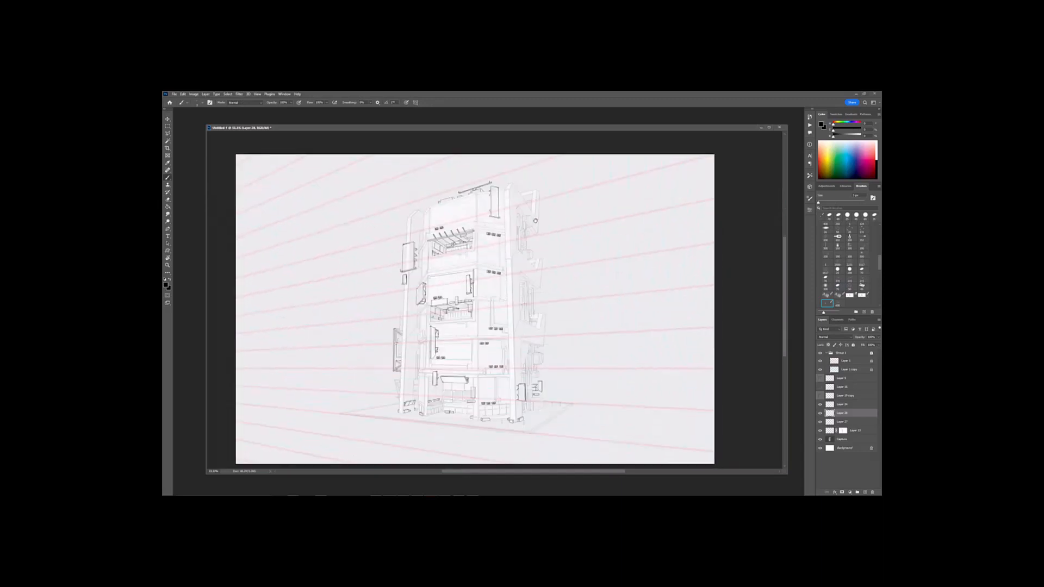
pyautogui.moveTo(532, 157); pyautogui.dragTo(534, 189)
pyautogui.hotkey('ctrl', '+')
pyautogui.hotkey('ctrl', '+')
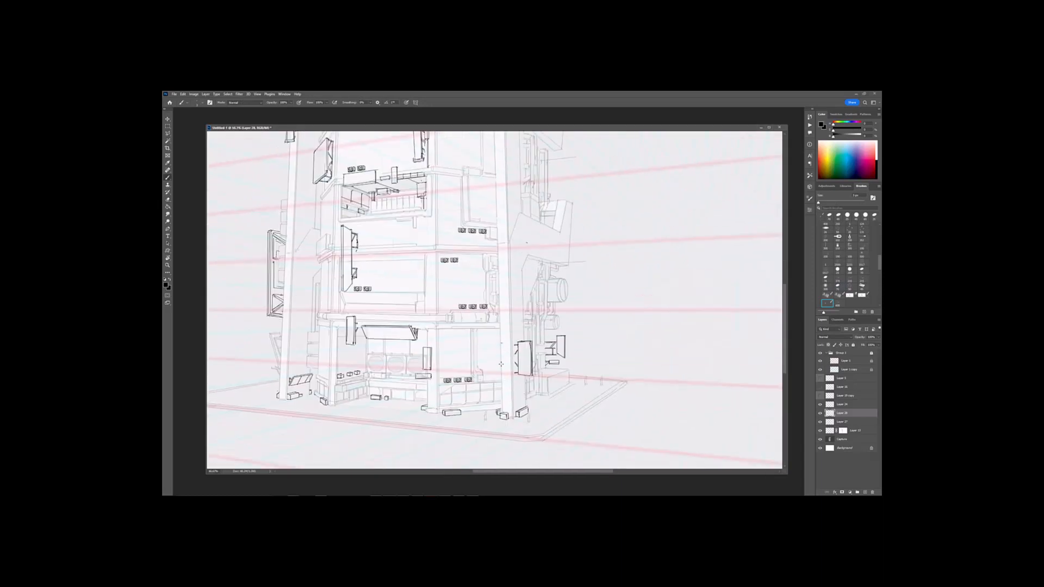
pyautogui.hotkey('ctrl', 'z')
pyautogui.hotkey('ctrl', 'z')
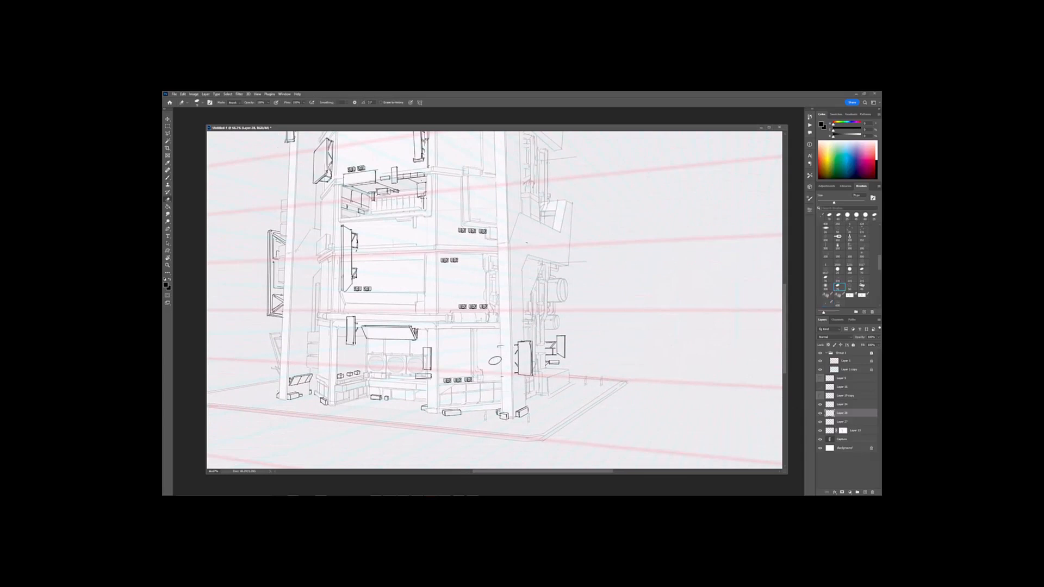
pyautogui.moveTo(498, 344); pyautogui.dragTo(498, 361)
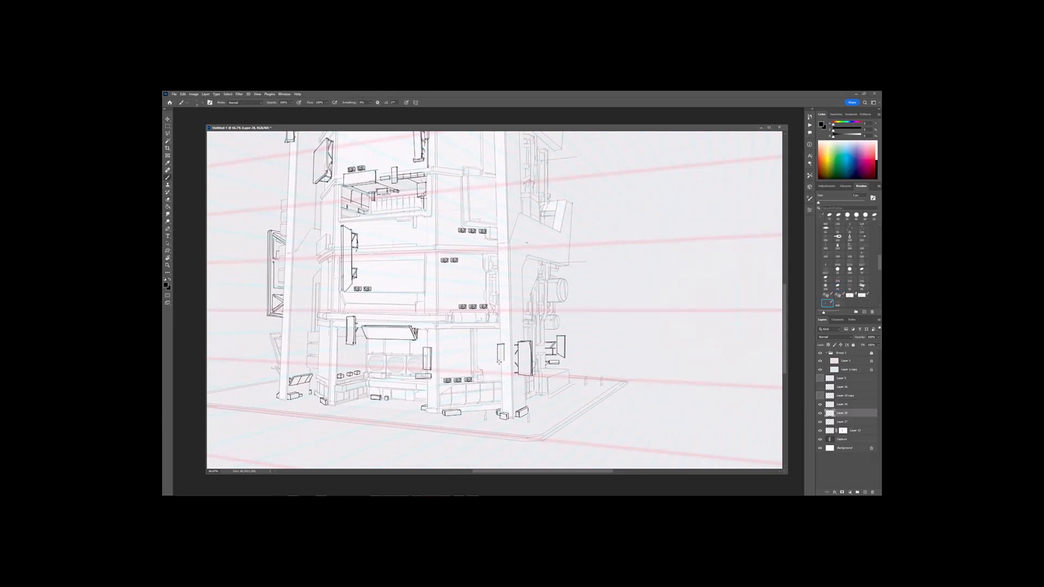
pyautogui.keyDown('alt'); pyautogui.scroll(1, 510, 347); pyautogui.keyUp('alt')
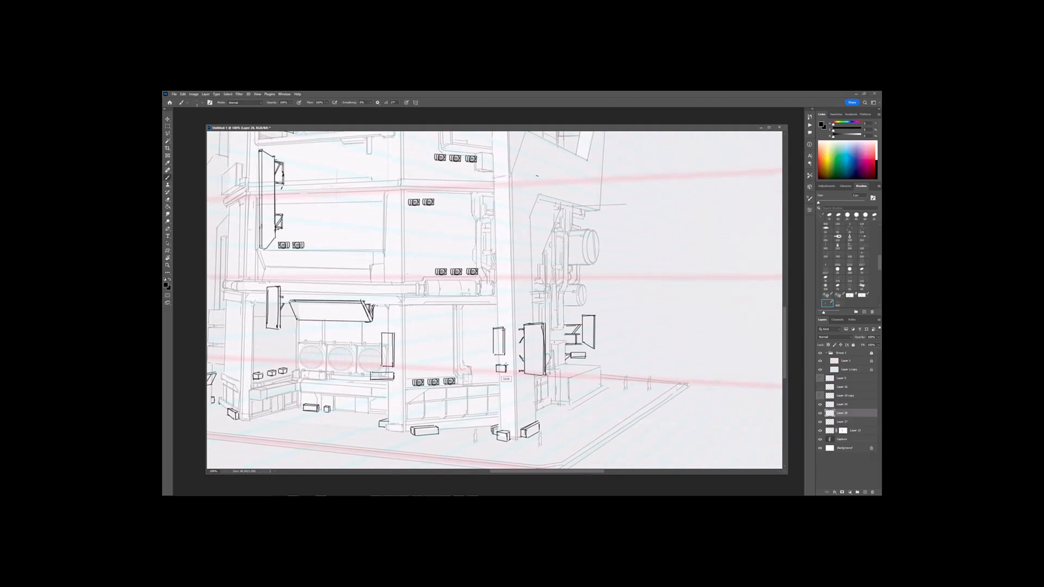
# Step: Inspect the lower floors and the whole building to judge the balance of the added details
pyautogui.hotkey('ctrl', '-')
pyautogui.hotkey('ctrl', '-')
pyautogui.hotkey('ctrl', '-')
pyautogui.hotkey('ctrl', '+')
pyautogui.hotkey('ctrl', '+')
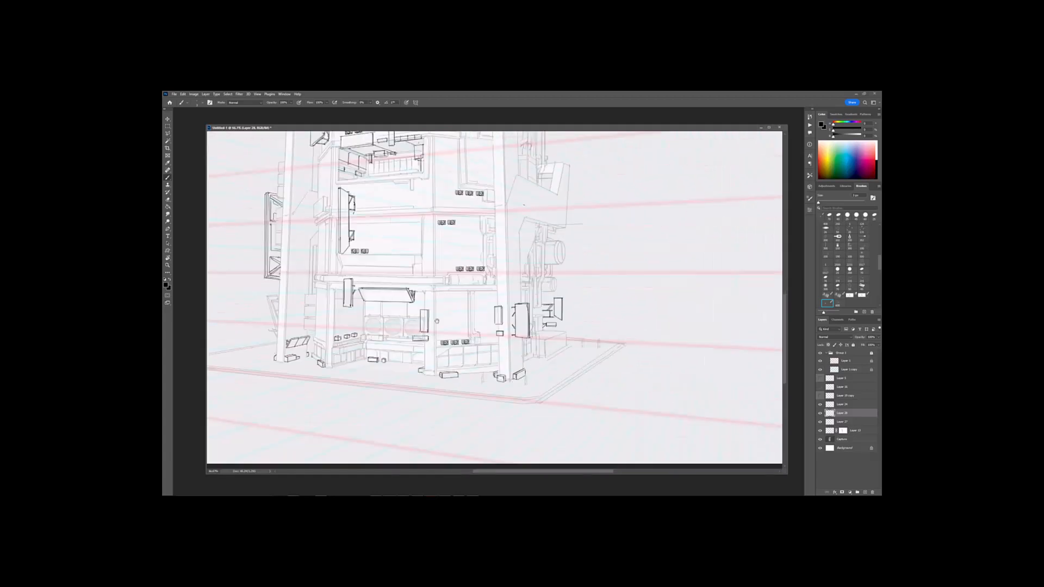
pyautogui.moveTo(437, 321); pyautogui.dragTo(479, 347)
pyautogui.hotkey('ctrl', '-')
pyautogui.moveTo(611, 252); pyautogui.dragTo(625, 303)
pyautogui.moveTo(483, 271); pyautogui.dragTo(573, 267)
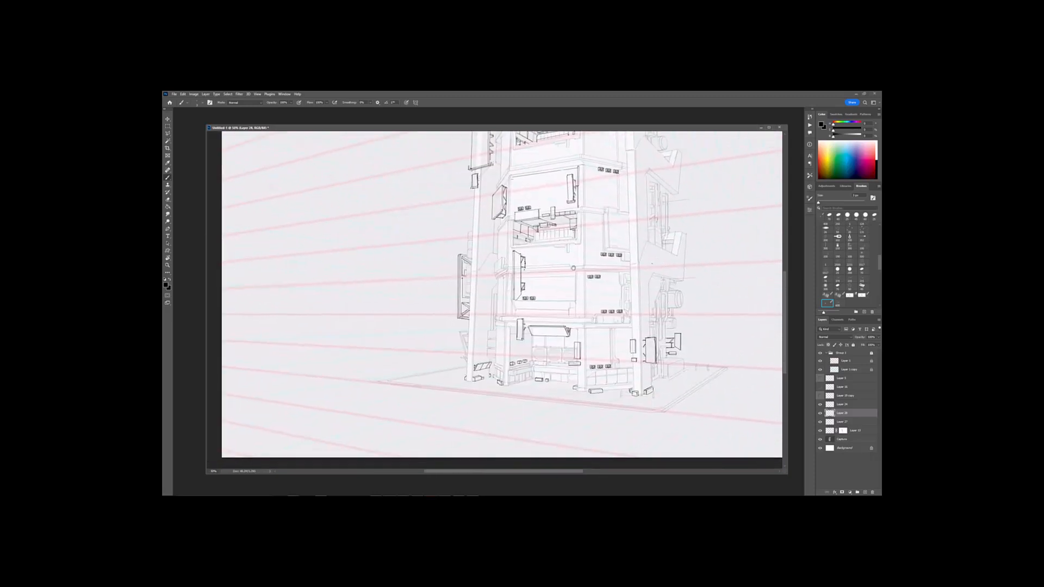
# Step: Draw a narrow vertical sign beside the left pillar at ground-floor height
pyautogui.hotkey('ctrl', '+')
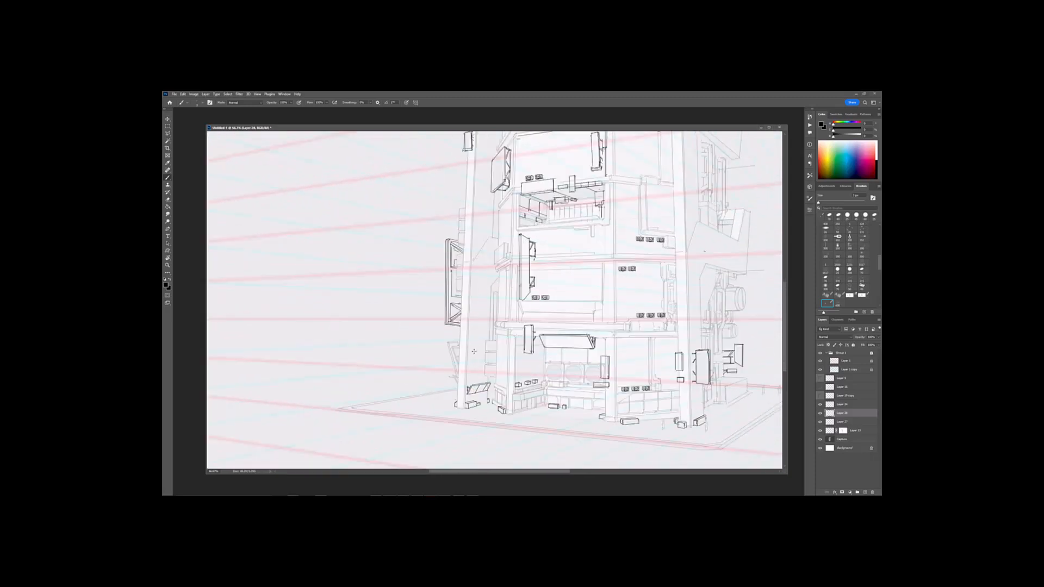
pyautogui.moveTo(478, 348); pyautogui.dragTo(477, 377)
pyautogui.hotkey('ctrl', '-')
pyautogui.moveTo(667, 238); pyautogui.dragTo(623, 268)
pyautogui.hotkey('ctrl', '-')
pyautogui.moveTo(556, 172); pyautogui.dragTo(538, 380)
pyautogui.hotkey('ctrl', '+')
pyautogui.hotkey('ctrl', '+')
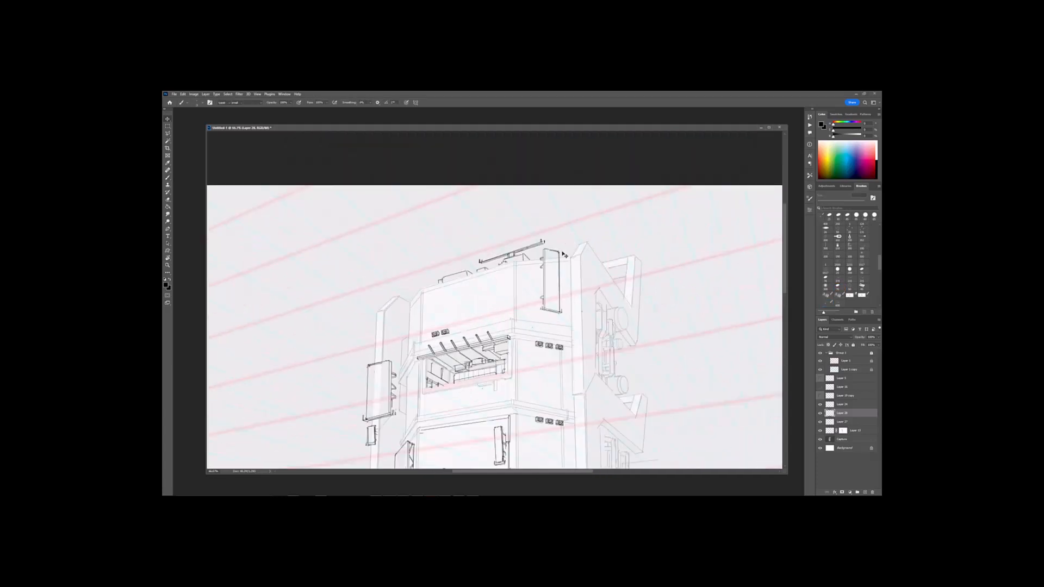
pyautogui.click(842, 439)
pyautogui.press('m')
pyautogui.moveTo(539, 245); pyautogui.dragTo(567, 326)
pyautogui.hotkey('ctrl', 'j')
pyautogui.hotkey('ctrl', 't')
pyautogui.hotkey('ctrl', 'alt', 'z')
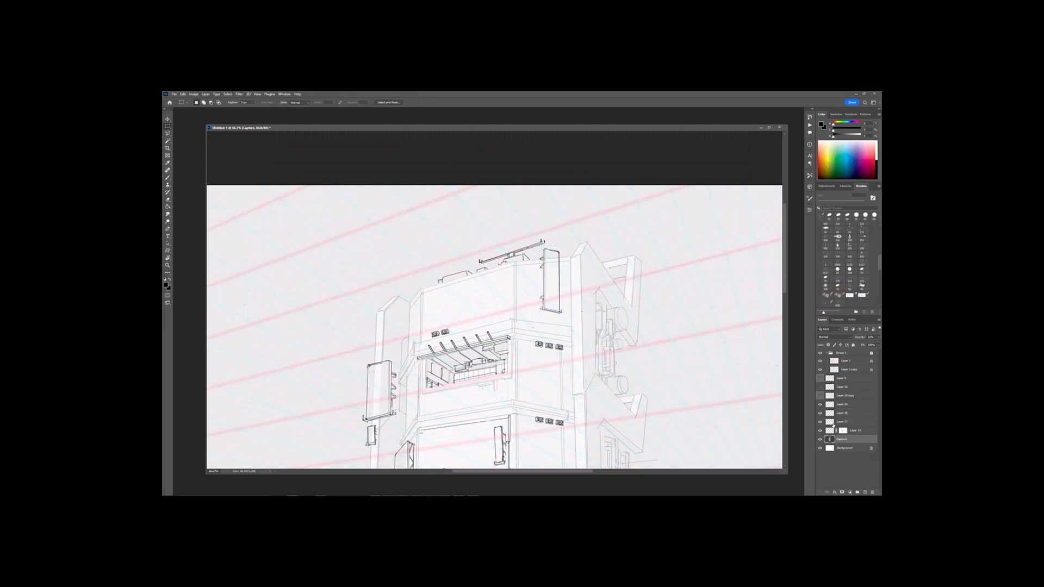
pyautogui.click(820, 422)
pyautogui.click(820, 422)
pyautogui.click(842, 422)
pyautogui.click(842, 414)
pyautogui.hotkey('ctrl', 'j')
pyautogui.hotkey('ctrl', 't')
pyautogui.hotkey('ctrl', 'alt', 'z')
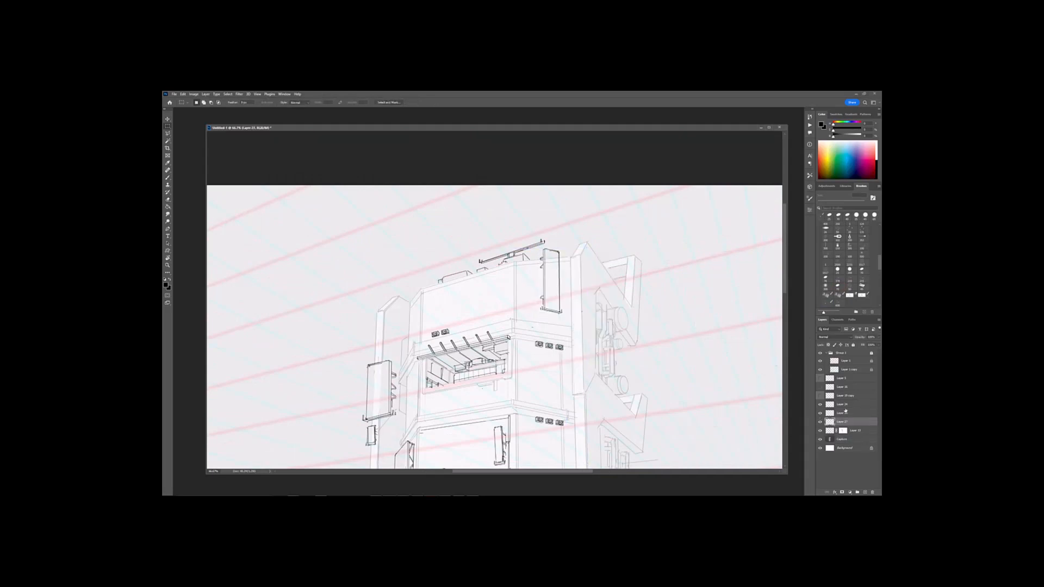
# Step: Copy the top floor's tall right-hand sign to a new layer, place it at the floor's left edge, and scale and skew it smaller
pyautogui.moveTo(538, 247); pyautogui.dragTo(565, 317)
pyautogui.hotkey('ctrl', 'j')
pyautogui.hotkey('ctrl', 't')
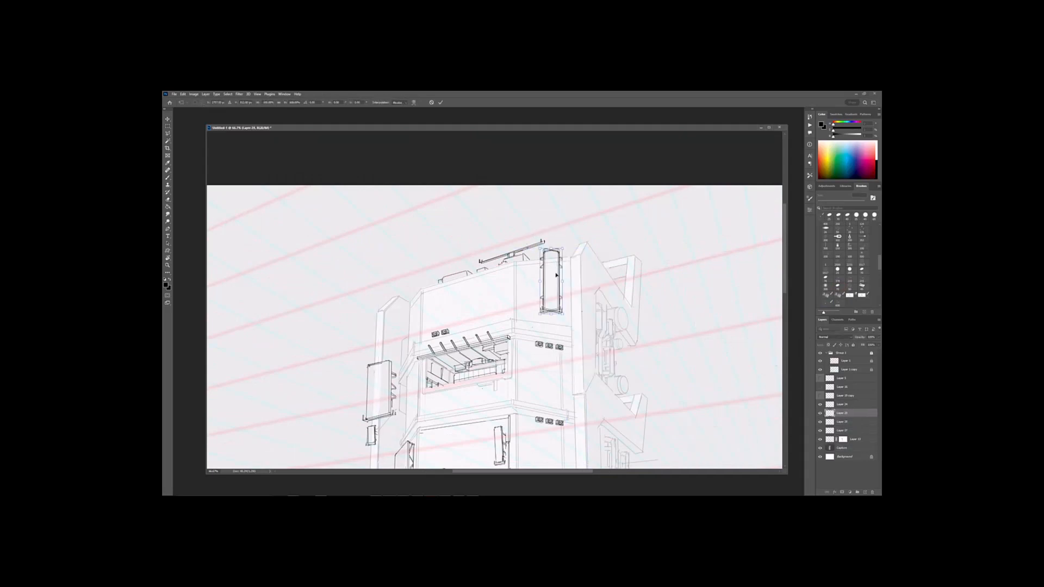
pyautogui.moveTo(560, 263); pyautogui.dragTo(406, 277)
pyautogui.press('Return')
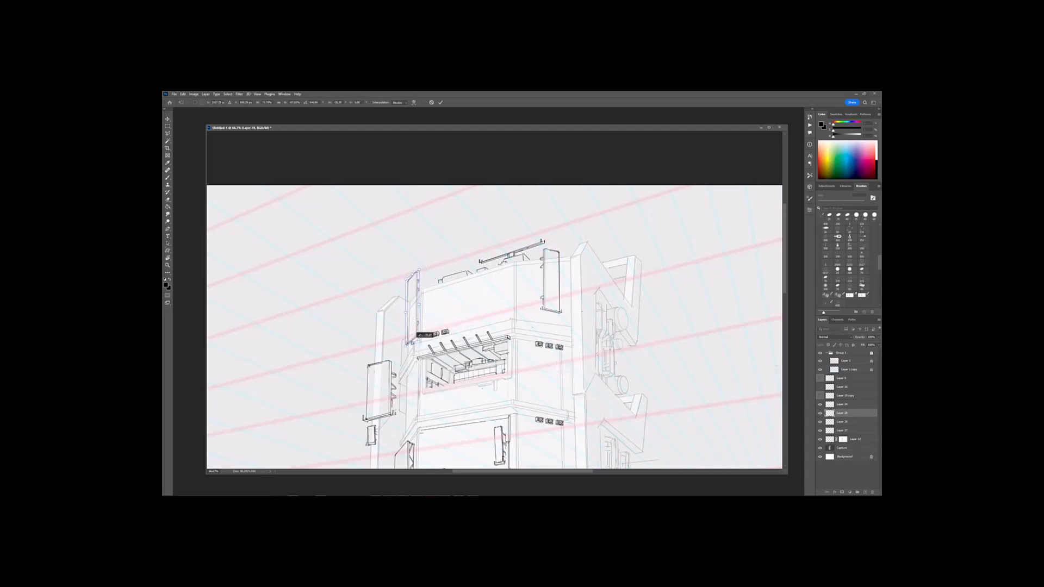
pyautogui.hotkey('ctrl', '-')
pyautogui.hotkey('ctrl', '+')
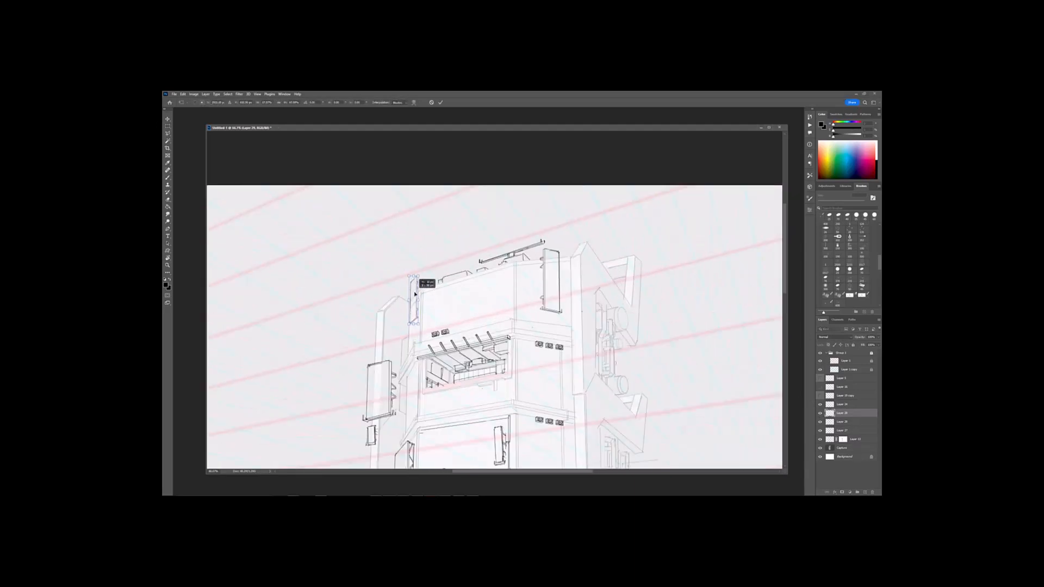
pyautogui.hotkey('ctrl', 't')
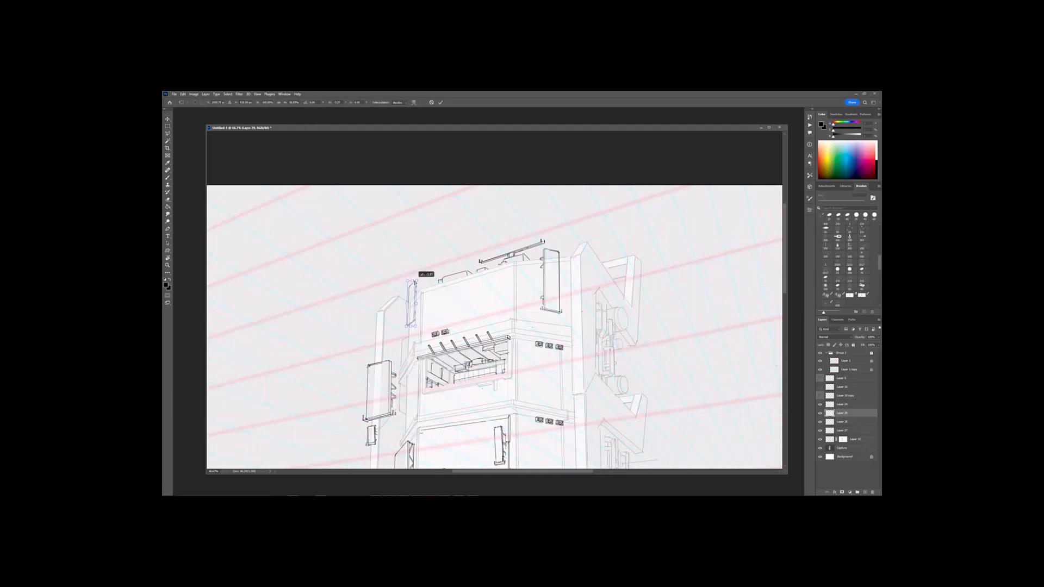
pyautogui.press('Return')
# Step: Refine the shape of the sign copy at the top floor's left edge so it follows the side wall's perspective
pyautogui.hotkey('ctrl', '-')
pyautogui.hotkey('ctrl', '+')
pyautogui.hotkey('ctrl', '+')
pyautogui.hotkey('ctrl', '+')
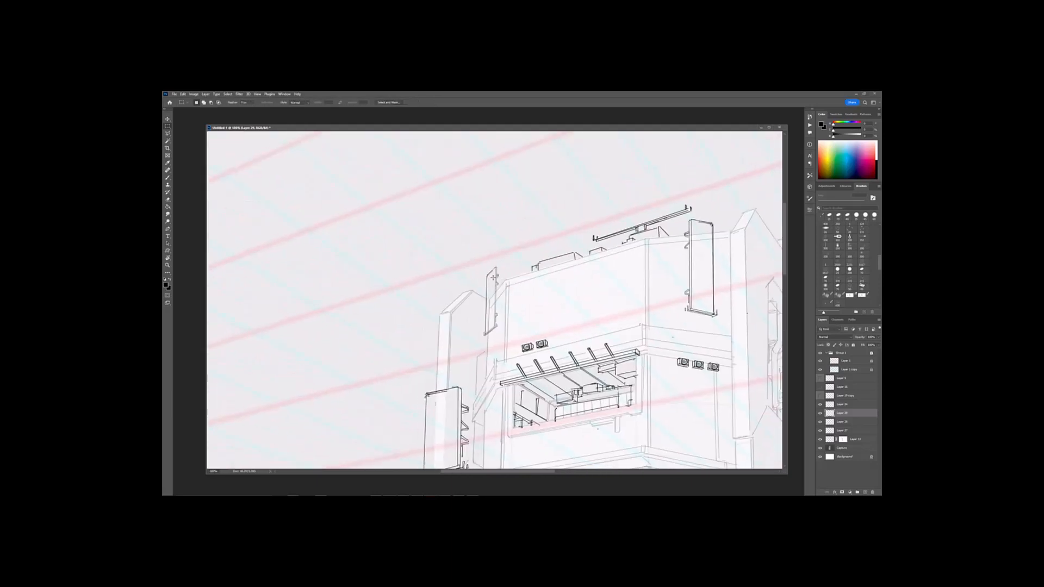
pyautogui.press('e')
pyautogui.press('b')
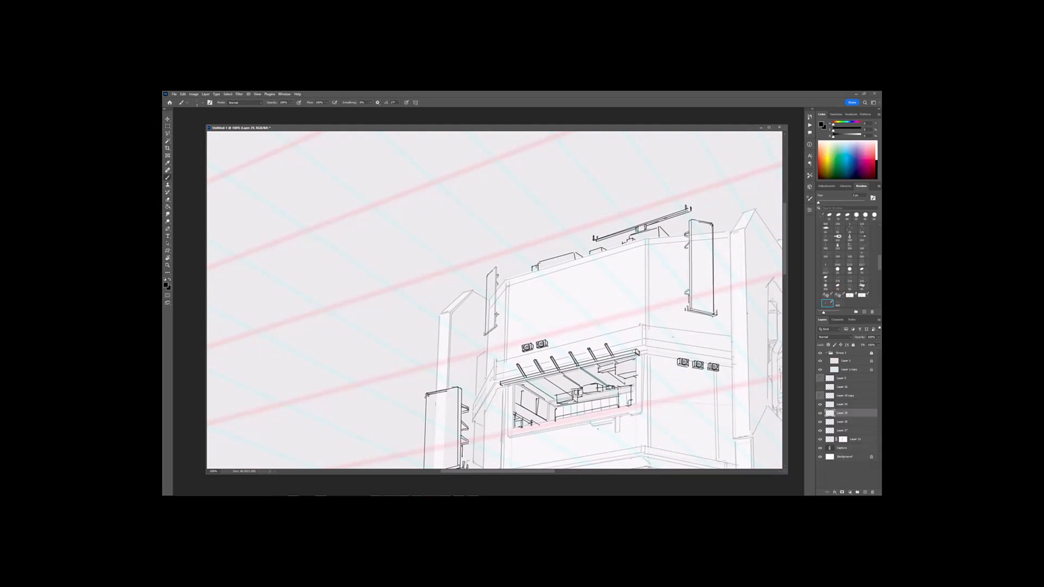
pyautogui.hotkey('ctrl', 't')
pyautogui.rightClick(490, 322)
pyautogui.click(502, 347)
pyautogui.moveTo(498, 336); pyautogui.dragTo(497, 332)
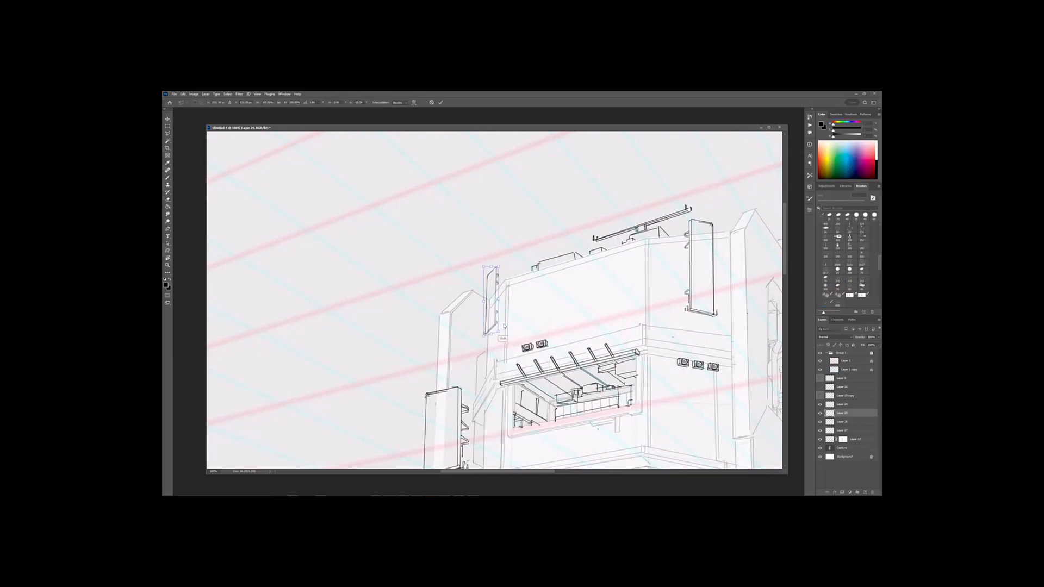
pyautogui.press('Return')
# Step: Draw a small slanted sign with a wall bracket directly beneath the sign copy at the top floor's left edge
pyautogui.hotkey('ctrl', '-')
pyautogui.hotkey('ctrl', '-')
pyautogui.moveTo(576, 279); pyautogui.dragTo(575, 270)
pyautogui.hotkey('ctrl', '+')
pyautogui.hotkey('ctrl', '+')
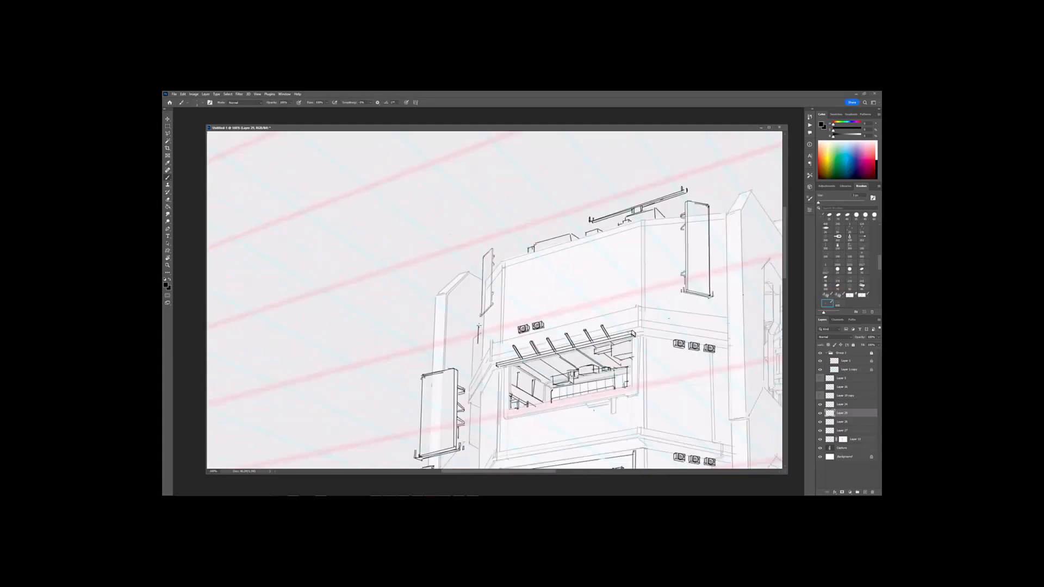
pyautogui.press('e')
pyautogui.moveTo(492, 334); pyautogui.dragTo(491, 329)
pyautogui.press('b')
pyautogui.press('e')
pyautogui.press('b')
pyautogui.hotkey('ctrl', '-')
pyautogui.hotkey('ctrl', '-')
pyautogui.hotkey('ctrl', '+')
pyautogui.hotkey('ctrl', '+')
pyautogui.hotkey('ctrl', '+')
pyautogui.moveTo(482, 330); pyautogui.dragTo(516, 285)
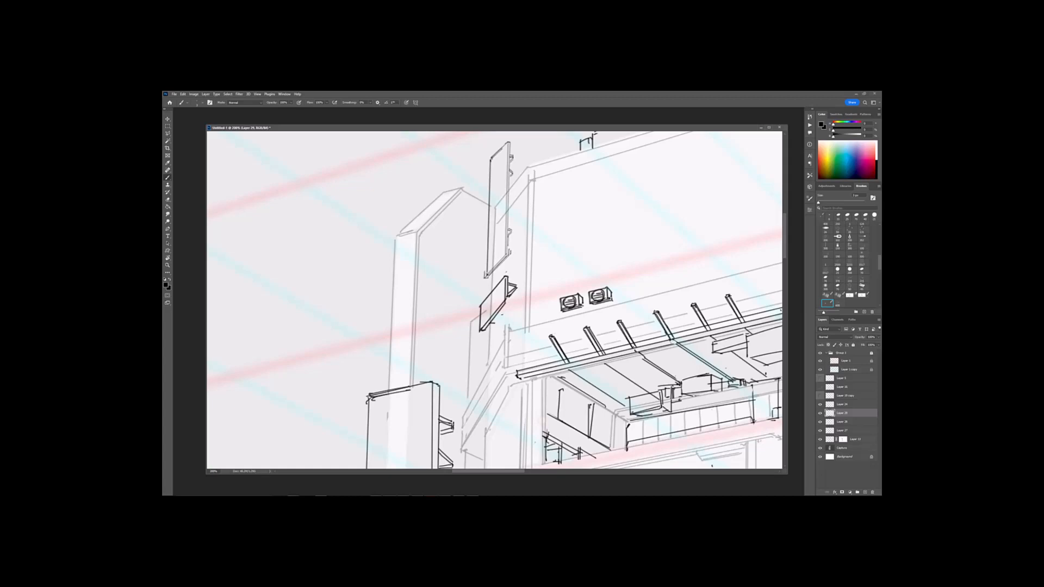
pyautogui.hotkey('ctrl', '-')
pyautogui.hotkey('ctrl', '-')
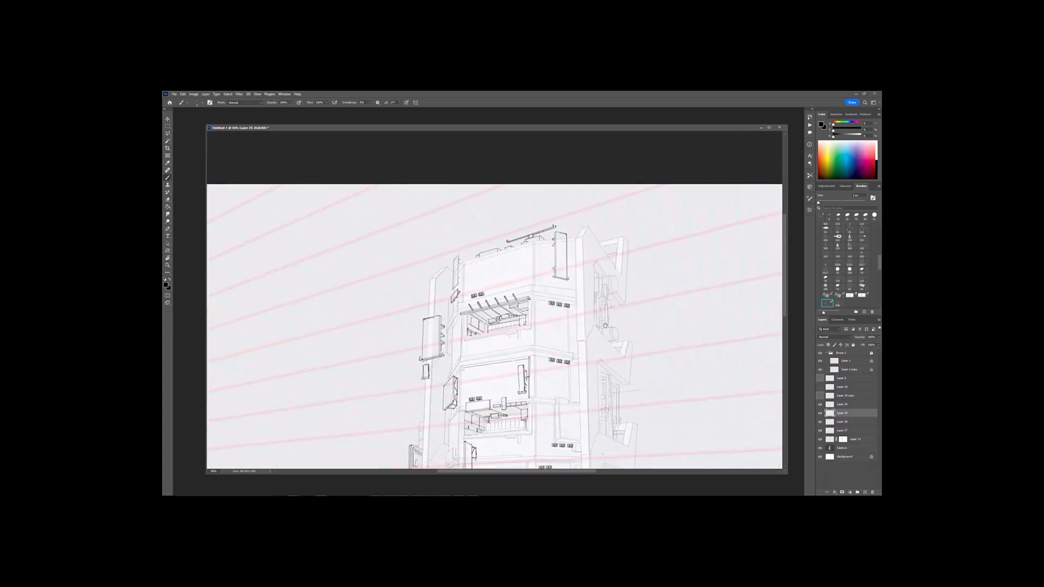
# Step: Try vertical panel lines across the middle floor's front wall, between the hanging signs
pyautogui.scroll(-1, 615, 315)
pyautogui.hotkey('ctrl', '-')
pyautogui.press('e')
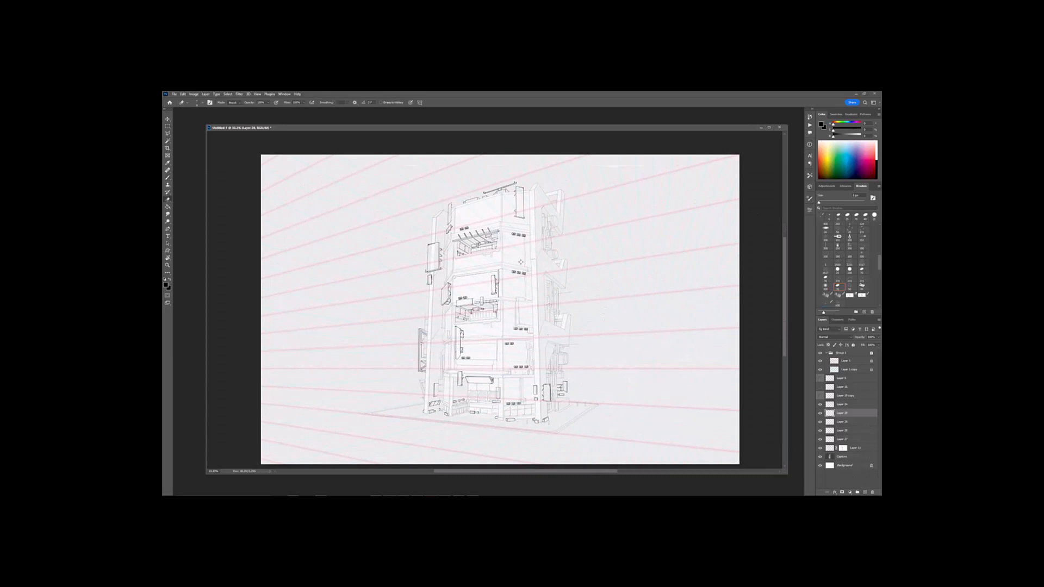
pyautogui.hotkey('ctrl', '+')
pyautogui.hotkey('ctrl', '+')
pyautogui.press('b')
pyautogui.moveTo(453, 281); pyautogui.dragTo(453, 324)
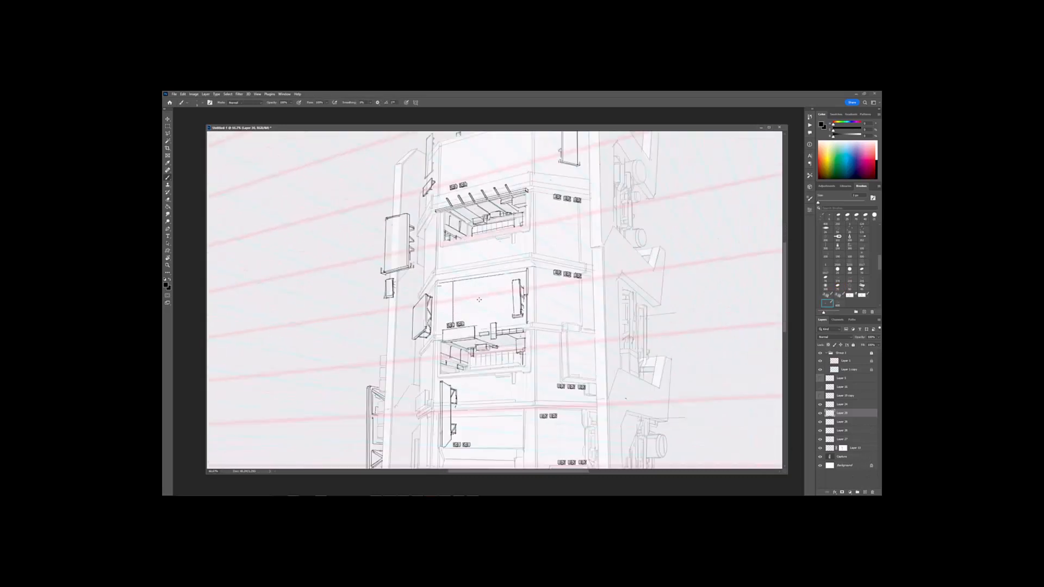
pyautogui.keyDown('shift'); pyautogui.moveTo(472, 279); pyautogui.dragTo(472, 322); pyautogui.keyUp('shift')
pyautogui.moveTo(492, 274)
pyautogui.keyDown('shift'); pyautogui.mouseDown()
pyautogui.moveTo(492, 323)
pyautogui.moveTo(510, 328)
pyautogui.mouseUp(); pyautogui.keyUp('shift')
pyautogui.hotkey('ctrl', '-')
pyautogui.hotkey('ctrl', '-')
pyautogui.hotkey('ctrl', '-')
pyautogui.moveTo(548, 255); pyautogui.dragTo(567, 309)
pyautogui.press('r')
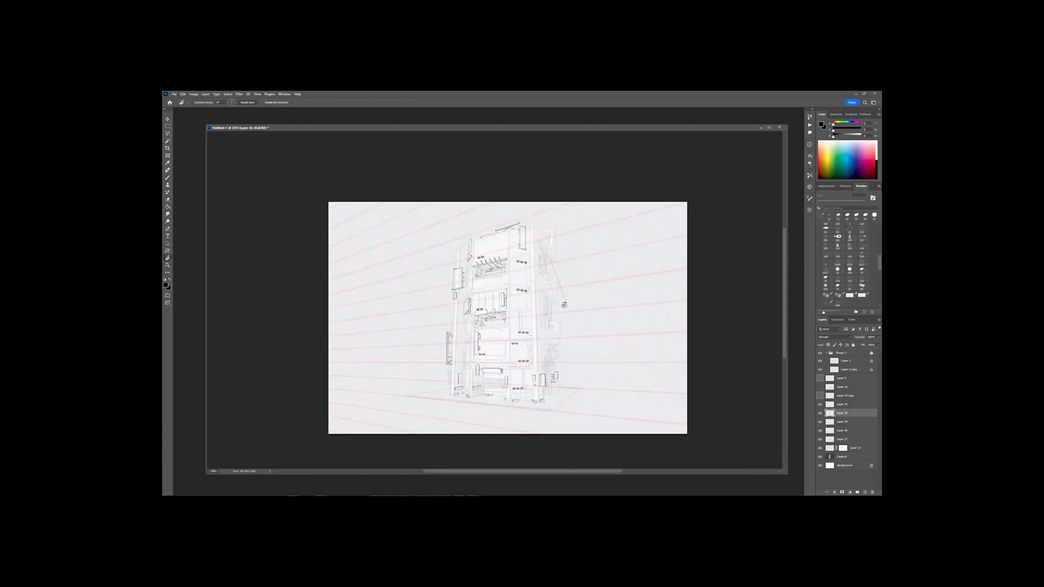
# Step: Erase the trial vertical lines from the middle floor's front wall
pyautogui.hotkey('ctrl', '+')
pyautogui.hotkey('ctrl', '+')
pyautogui.hotkey('ctrl', '-')
pyautogui.hotkey('ctrl', '-')
pyautogui.hotkey('ctrl', '+')
pyautogui.press('e')
pyautogui.hotkey('ctrl', '+')
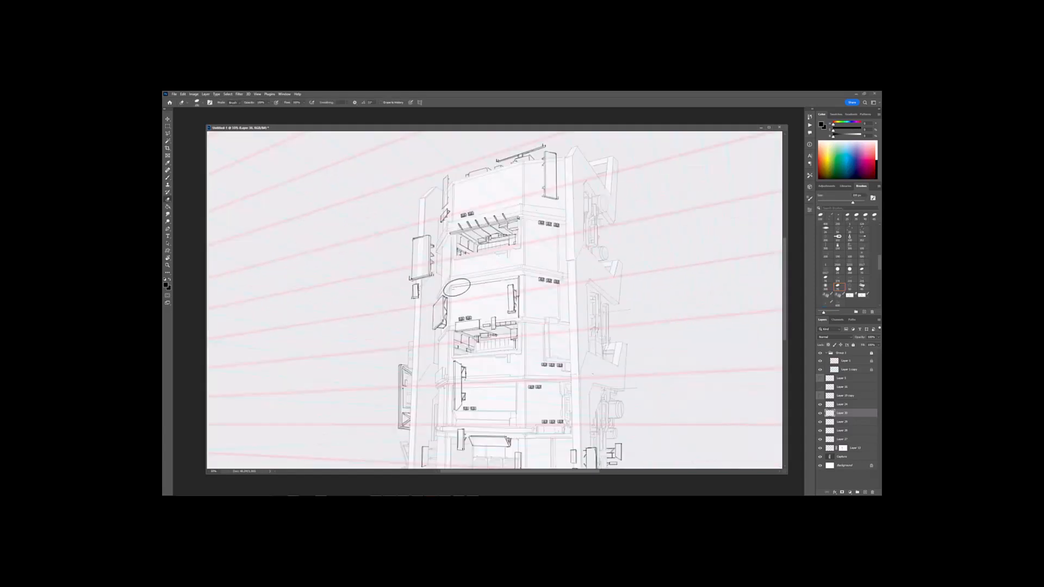
pyautogui.press('b')
pyautogui.hotkey('ctrl', '+')
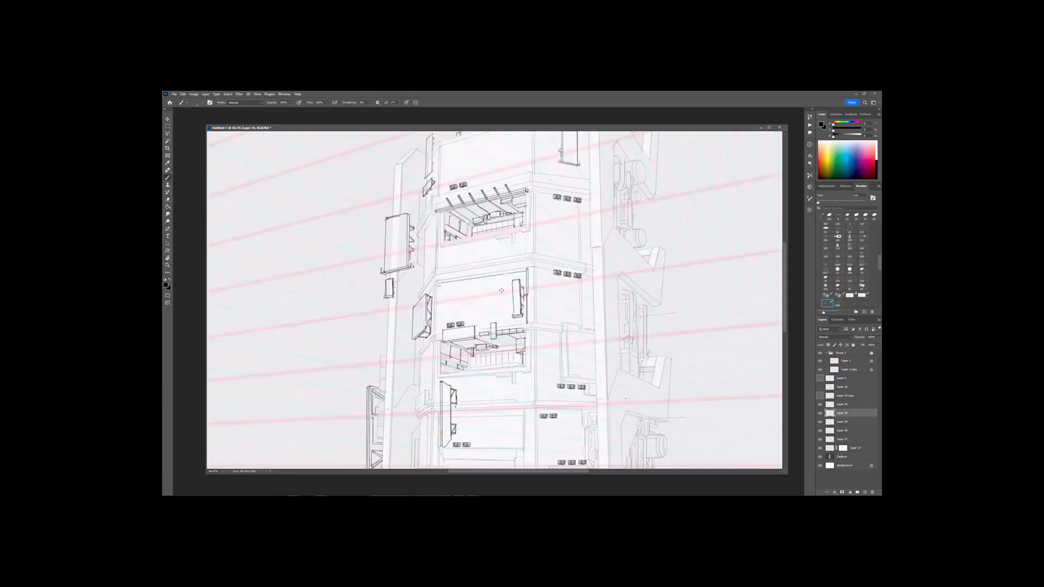
# Step: Try a perspective line across the middle floor's front and right faces, and duplicate it at a shifted position
pyautogui.keyDown('shift'); pyautogui.click(515, 291); pyautogui.keyUp('shift')
pyautogui.hotkey('ctrl', 'z')
pyautogui.click(440, 303)
pyautogui.keyDown('shift'); pyautogui.click(527, 290); pyautogui.keyUp('shift')
pyautogui.keyDown('shift'); pyautogui.click(593, 302); pyautogui.keyUp('shift')
pyautogui.hotkey('ctrl', '-')
pyautogui.hotkey('ctrl', '-')
pyautogui.hotkey('ctrl', '+')
pyautogui.hotkey('ctrl', '+')
pyautogui.hotkey('ctrl', 'j')
pyautogui.hotkey('ctrl', 't')
pyautogui.moveTo(562, 294)
pyautogui.mouseDown()
pyautogui.moveTo(563, 316)
pyautogui.moveTo(520, 288)
pyautogui.mouseUp()
pyautogui.press('Return')
# Step: Compare the trial line layers on the middle floor and delete the surplus layer
pyautogui.hotkey('ctrl', '-')
pyautogui.hotkey('ctrl', '-')
pyautogui.hotkey('ctrl', '-')
pyautogui.press('e')
pyautogui.press(']')
pyautogui.press(']')
pyautogui.press(']')
pyautogui.press(']')
pyautogui.press(']')
pyautogui.click(830, 407)
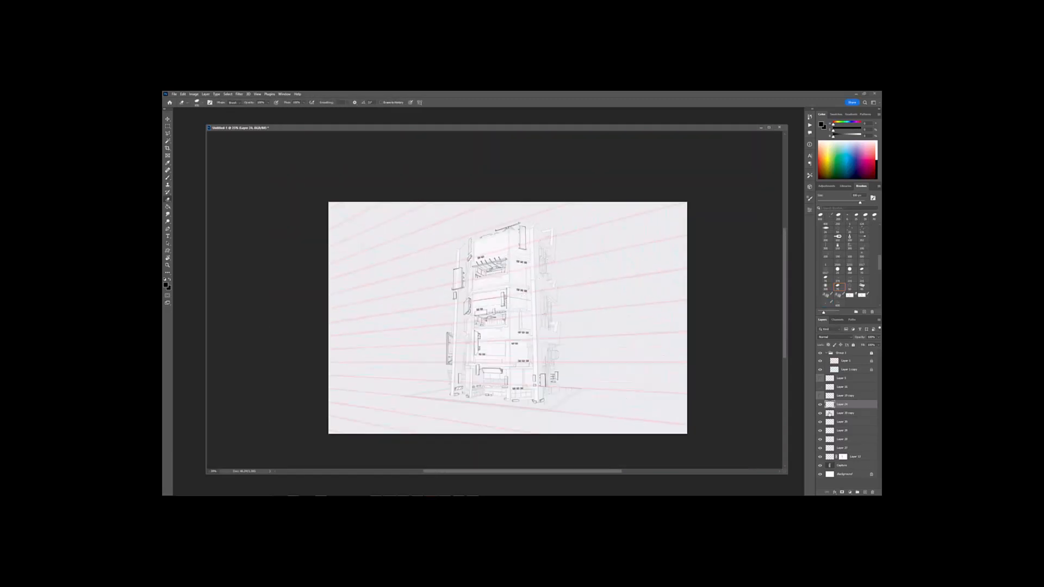
pyautogui.click(830, 414)
pyautogui.click(820, 414)
pyautogui.click(820, 414)
pyautogui.click(830, 423)
pyautogui.press('Delete')
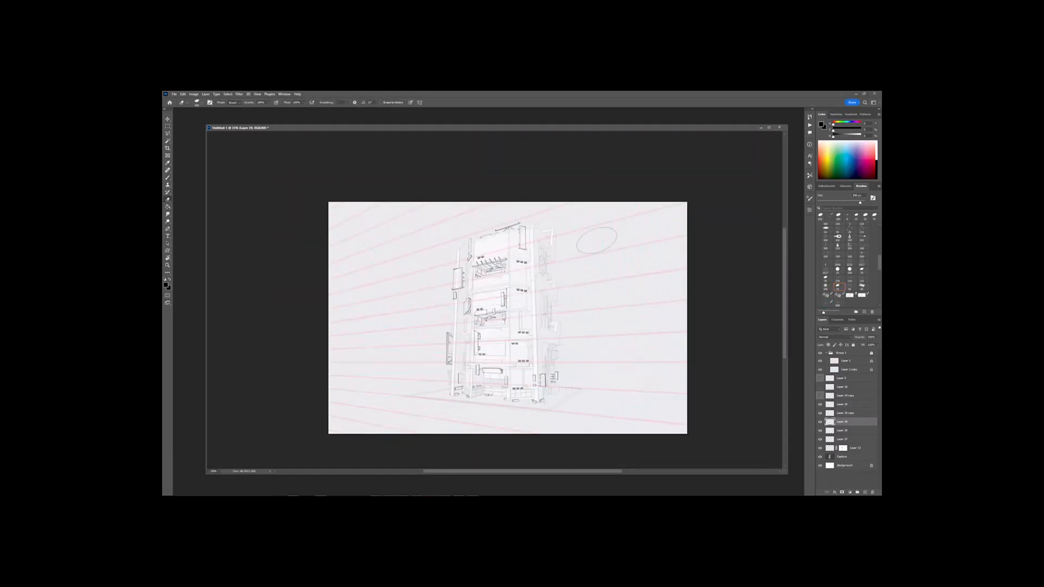
# Step: Draw two vertical panel lines dividing the middle floor's front wall above the balcony
pyautogui.hotkey('ctrl', '+')
pyautogui.press('b')
pyautogui.moveTo(466, 287); pyautogui.dragTo(468, 318)
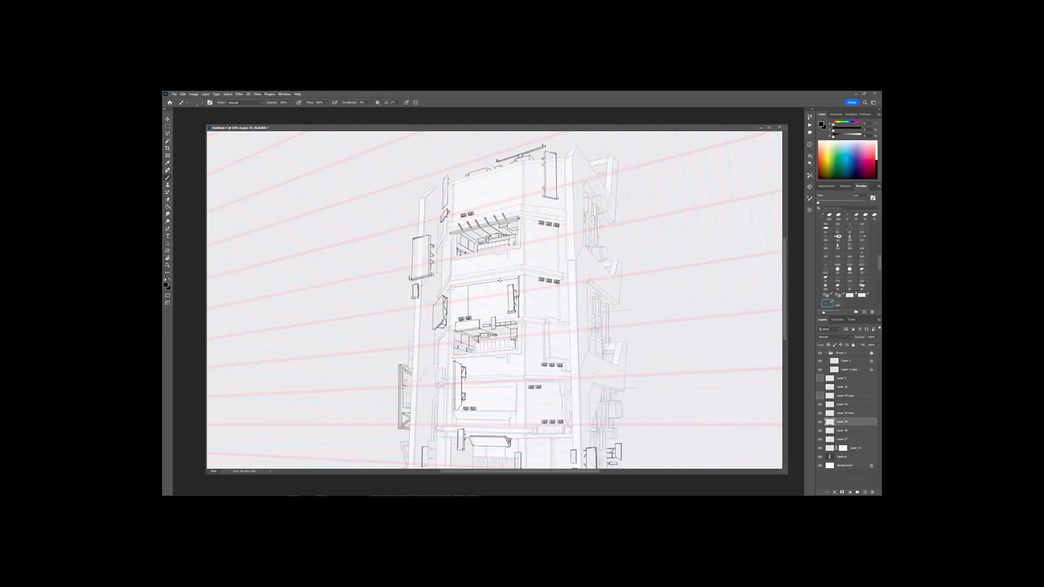
pyautogui.moveTo(499, 282); pyautogui.dragTo(500, 320)
pyautogui.hotkey('ctrl', '-')
pyautogui.hotkey('ctrl', '+')
pyautogui.hotkey('ctrl', '+')
pyautogui.press('e')
pyautogui.press('b')
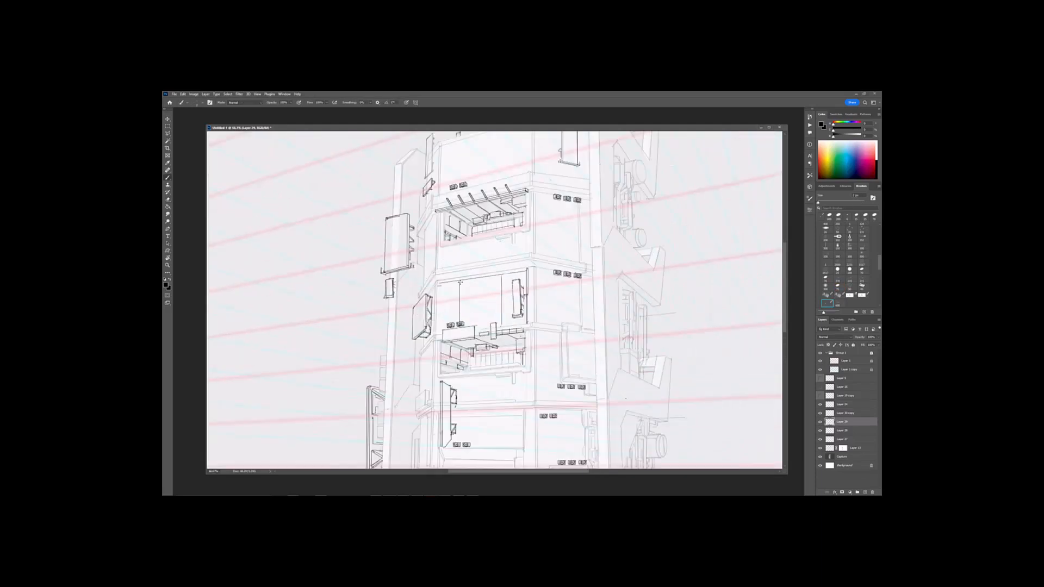
pyautogui.moveTo(460, 281); pyautogui.dragTo(460, 321)
pyautogui.hotkey('ctrl', '-')
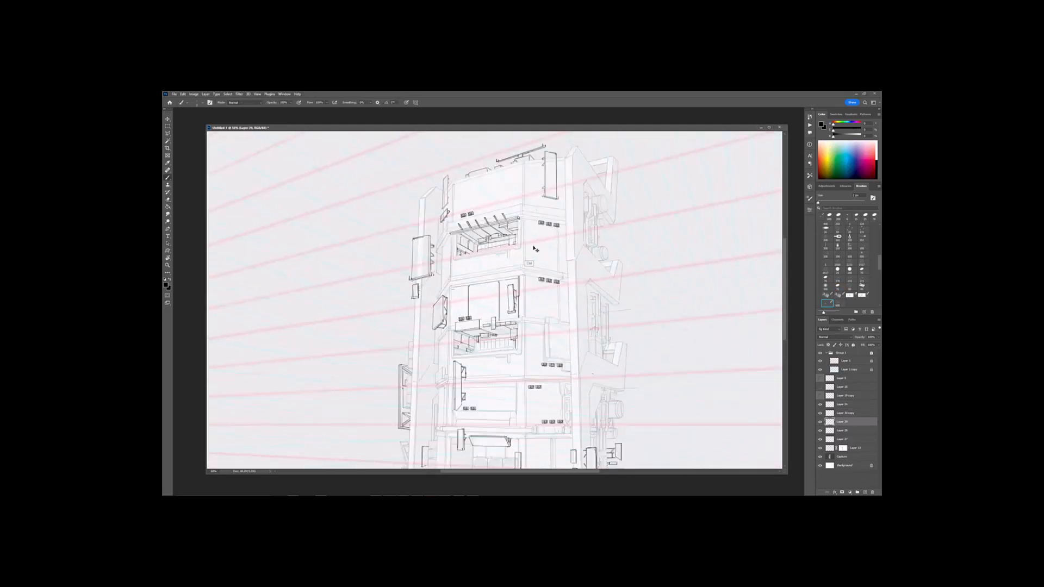
# Step: Draw two vertical panel lines on the top floor's front wall above the awning
pyautogui.moveTo(491, 237)
pyautogui.mouseDown()
pyautogui.moveTo(489, 268)
pyautogui.moveTo(486, 247)
pyautogui.moveTo(466, 266)
pyautogui.mouseUp()
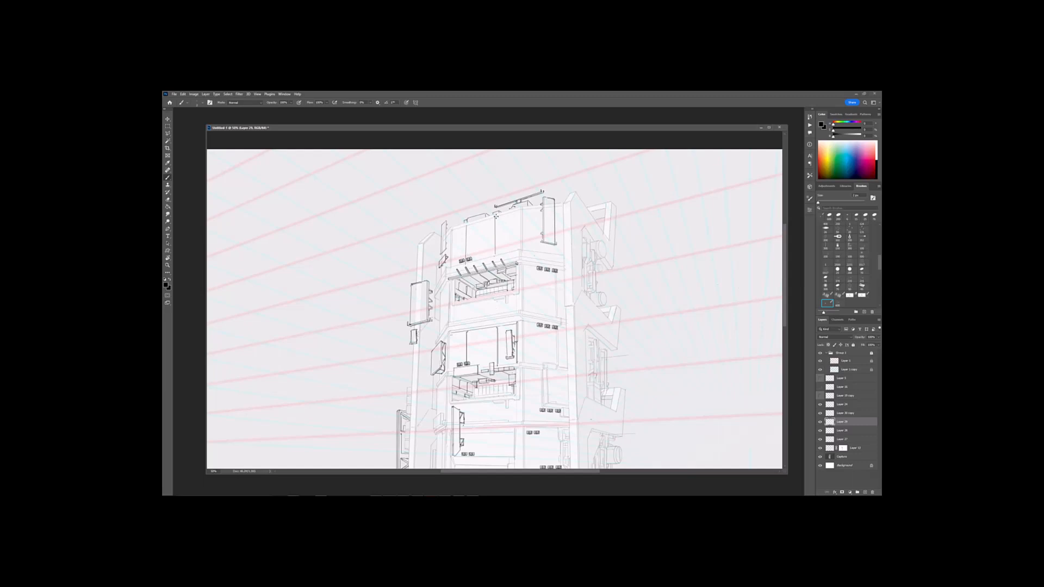
pyautogui.moveTo(496, 217); pyautogui.dragTo(497, 253)
pyautogui.hotkey('ctrl', '-')
pyautogui.hotkey('ctrl', '-')
pyautogui.hotkey('ctrl', '+')
pyautogui.hotkey('ctrl', '+')
# Step: Draw short vertical panel lines on the front wall of the floor just above the ground floor
pyautogui.moveTo(483, 423); pyautogui.dragTo(488, 330)
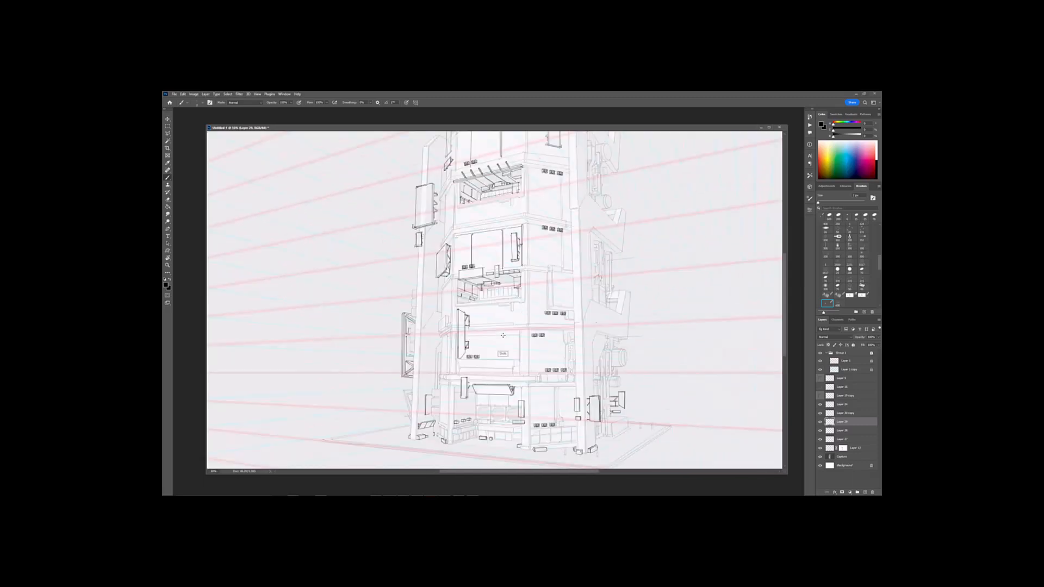
pyautogui.hotkey('ctrl', '-')
pyautogui.hotkey('ctrl', '-')
pyautogui.hotkey('ctrl', '+')
pyautogui.hotkey('ctrl', '+')
pyautogui.hotkey('ctrl', '-')
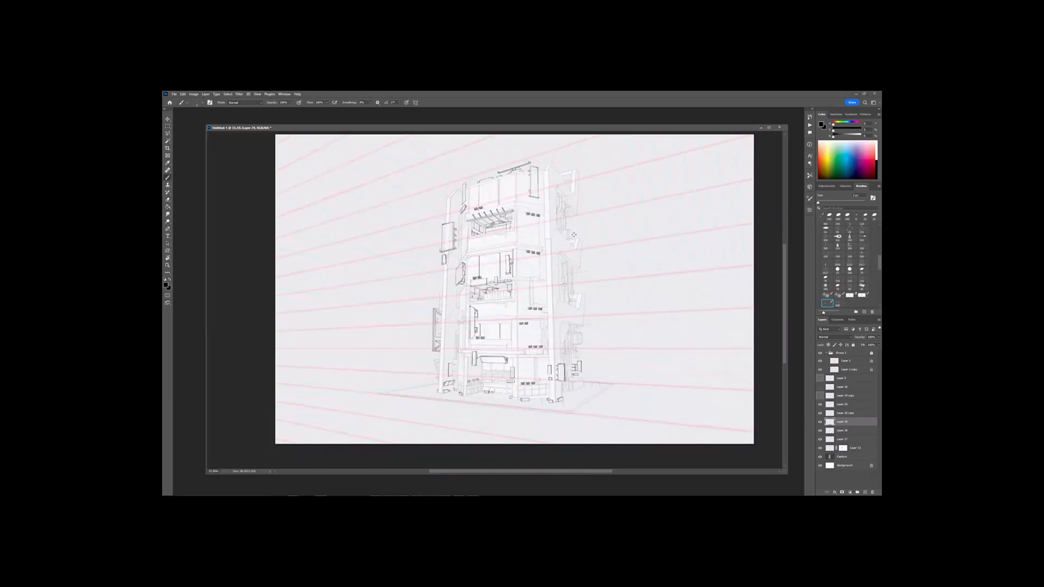
pyautogui.hotkey('ctrl', '+')
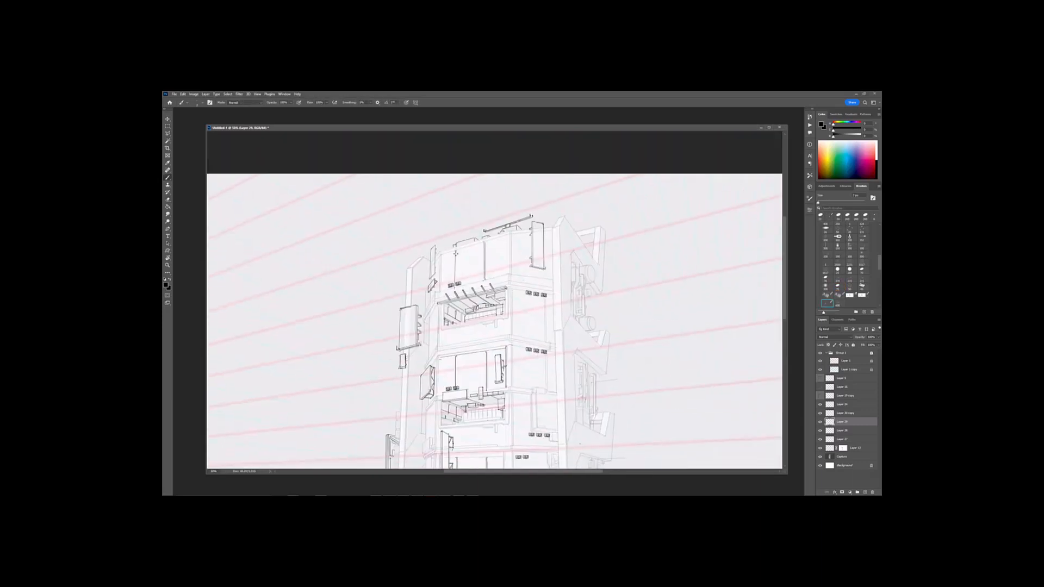
pyautogui.hotkey('ctrl', '-')
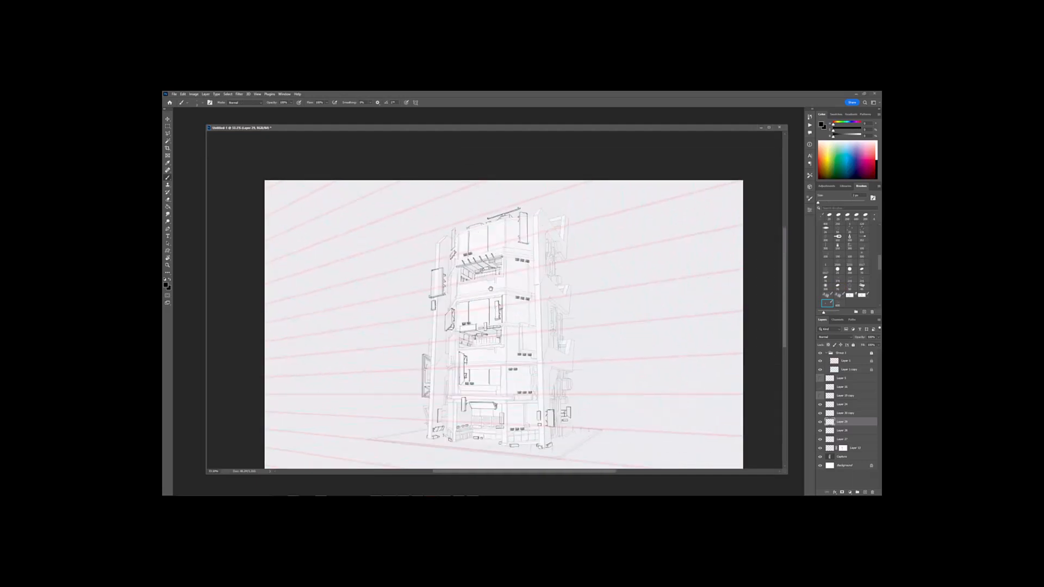
# Step: Erase on the base linework layer's mask to clean up the building lines around the added details
pyautogui.click(843, 449)
pyautogui.hotkey('ctrl', '+')
pyautogui.press('e')
pyautogui.hotkey('ctrl', '-')
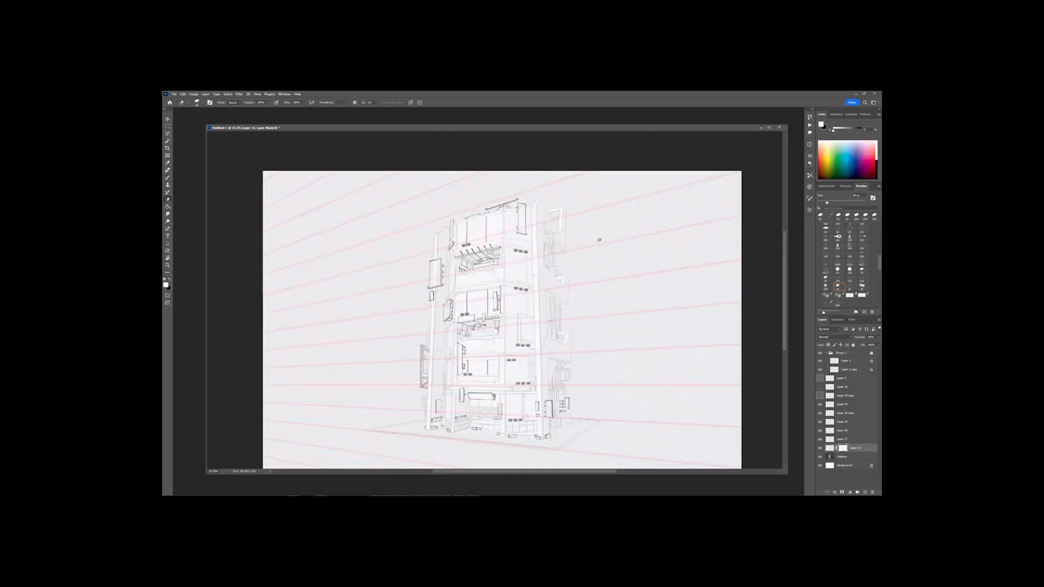
pyautogui.moveTo(521, 378); pyautogui.dragTo(519, 368)
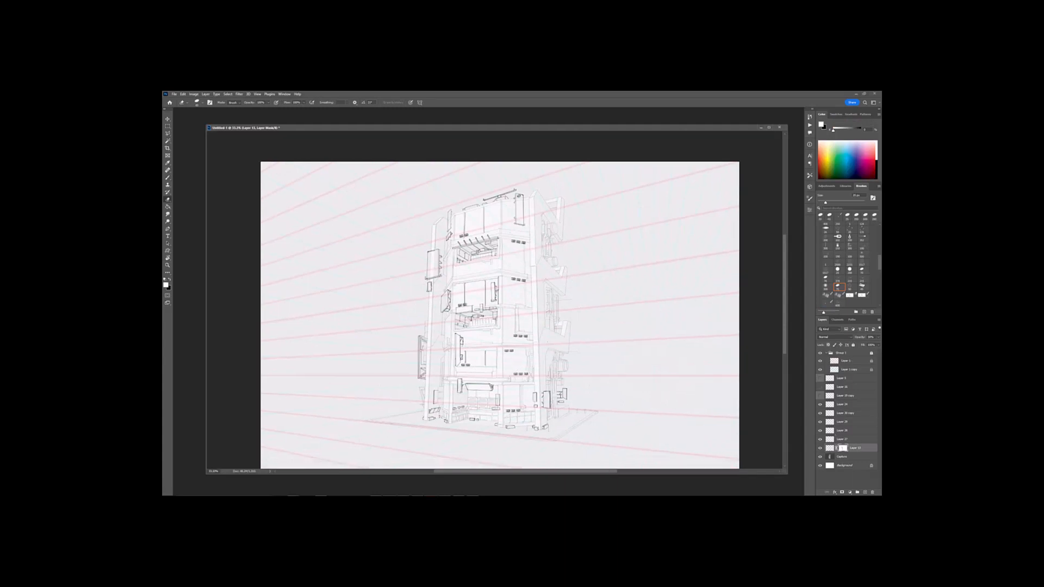
pyautogui.moveTo(522, 348); pyautogui.dragTo(513, 328)
# Step: Raise the base linework layer to full opacity and flip the canvas view horizontally to check the top of the building
pyautogui.click(830, 448)
pyautogui.moveTo(859, 337); pyautogui.dragTo(880, 337)
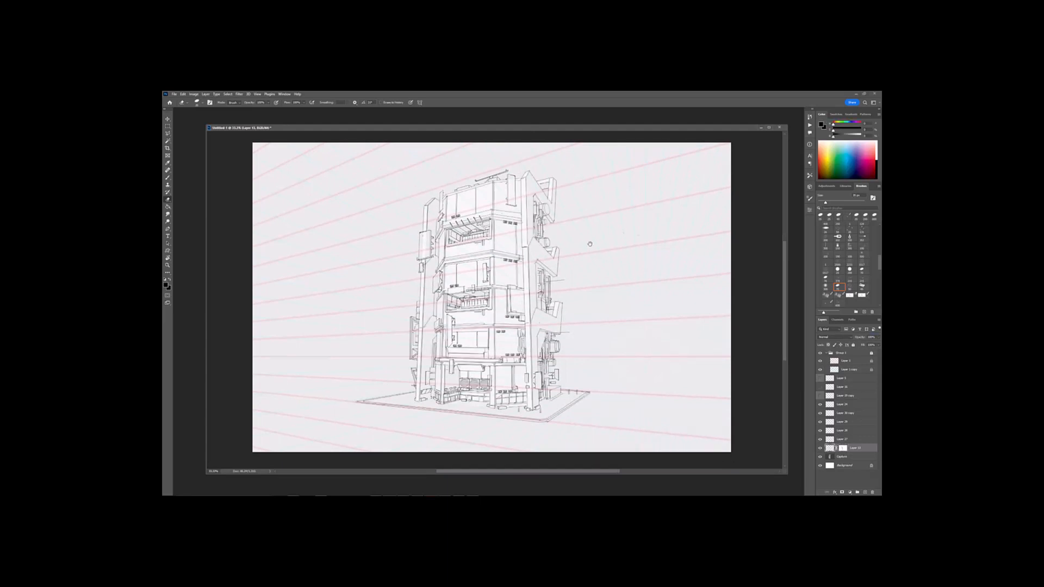
pyautogui.moveTo(590, 242); pyautogui.dragTo(596, 257)
pyautogui.hotkey('ctrl', 'shift', 'h')
pyautogui.moveTo(617, 291); pyautogui.dragTo(609, 287)
pyautogui.moveTo(475, 232); pyautogui.dragTo(527, 328)
pyautogui.hotkey('ctrl', '+')
pyautogui.hotkey('ctrl', '+')
pyautogui.hotkey('ctrl', '+')
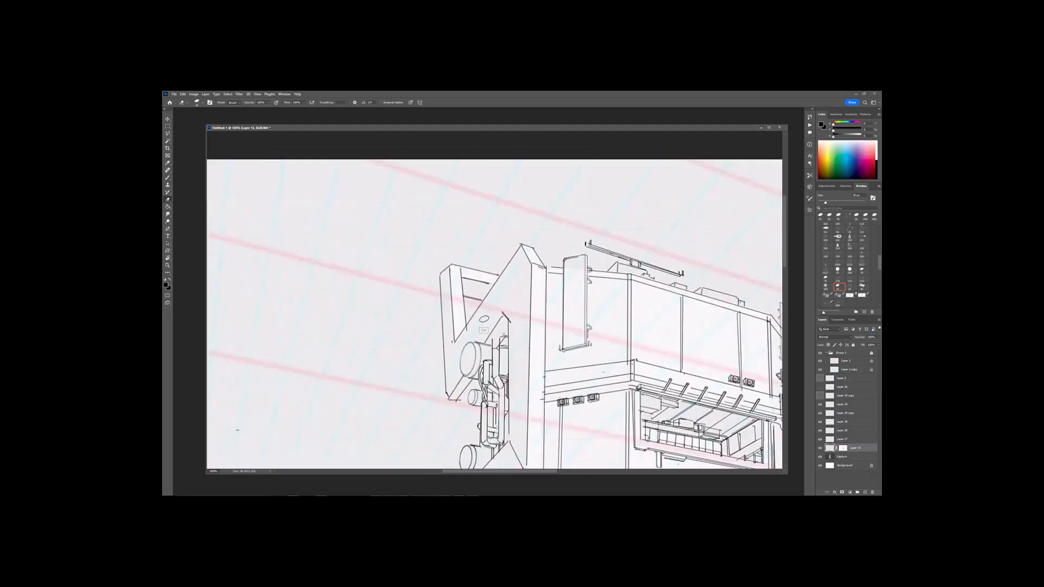
# Step: Clean up the linework around the side bracket near the top of the building
pyautogui.press('b')
pyautogui.press('e')
pyautogui.hotkey('ctrl', '-')
pyautogui.hotkey('ctrl', '-')
pyautogui.hotkey('ctrl', '+')
pyautogui.hotkey('ctrl', '+')
pyautogui.moveTo(468, 404); pyautogui.dragTo(493, 292)
pyautogui.press('b')
pyautogui.hotkey('ctrl', '-')
pyautogui.hotkey('ctrl', '+')
pyautogui.press('e')
pyautogui.press('b')
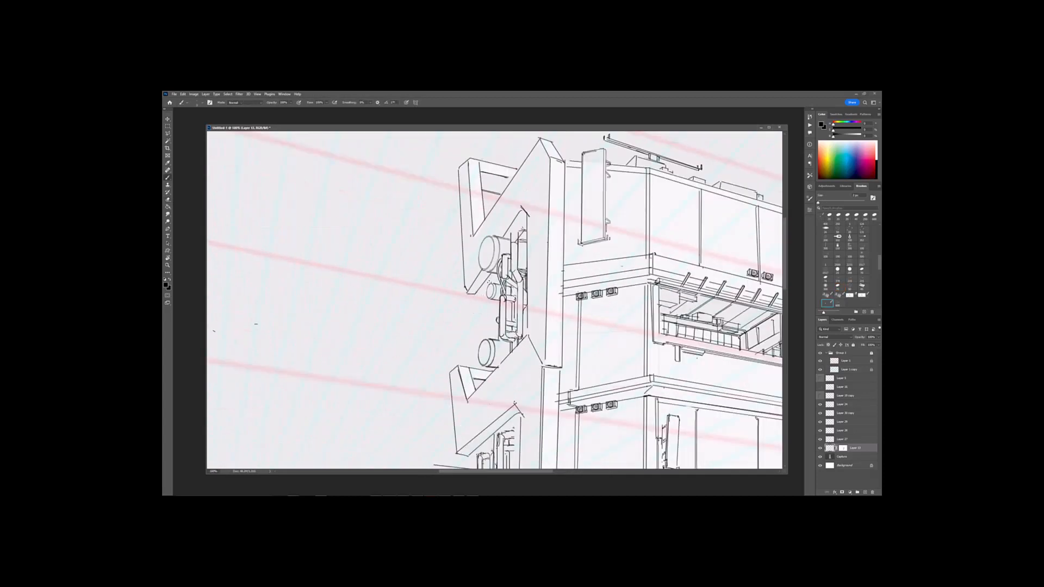
# Step: Draw inset edge lines along the underside of the middle side bracket
pyautogui.hotkey('ctrl', '-')
pyautogui.hotkey('ctrl', '-')
pyautogui.hotkey('ctrl', '+')
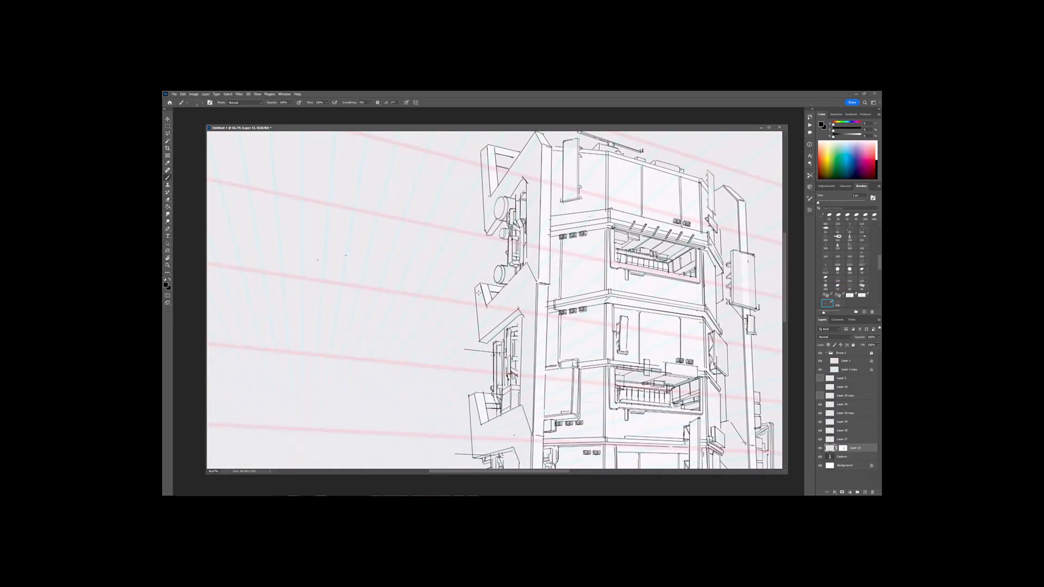
pyautogui.moveTo(478, 290)
pyautogui.mouseDown()
pyautogui.moveTo(482, 332)
pyautogui.moveTo(519, 304)
pyautogui.mouseUp()
pyautogui.hotkey('ctrl', 'z')
pyautogui.moveTo(482, 333)
pyautogui.mouseDown()
pyautogui.moveTo(520, 303)
pyautogui.moveTo(523, 311)
pyautogui.mouseUp()
pyautogui.press('e')
pyautogui.press('b')
pyautogui.moveTo(524, 416); pyautogui.dragTo(531, 311)
pyautogui.keyDown('shift'); pyautogui.click(529, 314); pyautogui.keyUp('shift')
pyautogui.keyDown('shift'); pyautogui.click(538, 334); pyautogui.keyUp('shift')
pyautogui.hotkey('ctrl', '-')
pyautogui.hotkey('ctrl', '-')
pyautogui.hotkey('ctrl', '+')
pyautogui.hotkey('ctrl', '+')
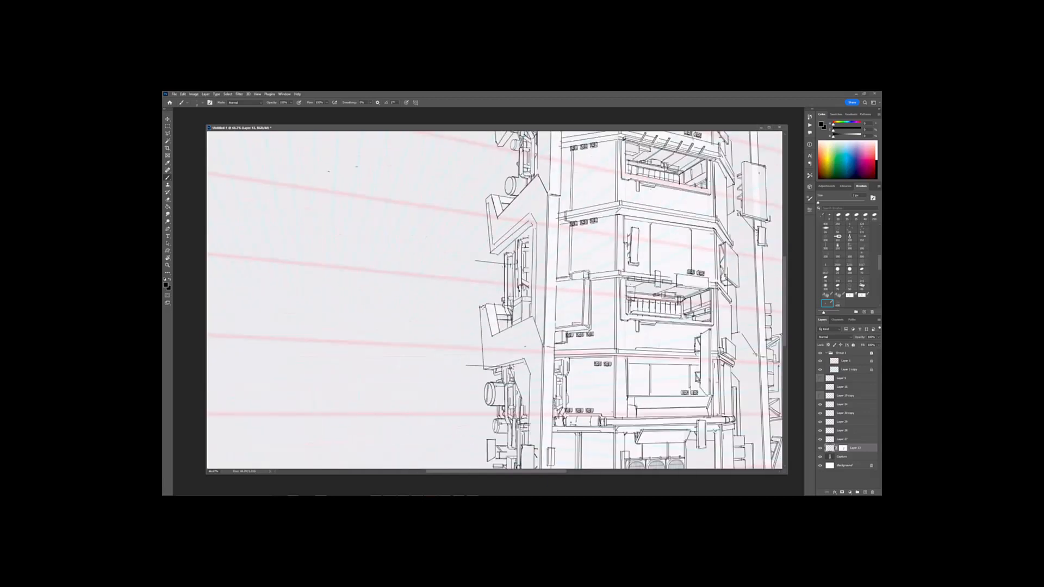
# Step: Draw matching inset edge lines on the underside of the lowest side bracket
pyautogui.press('e')
pyautogui.press('b')
pyautogui.keyDown('shift'); pyautogui.click(485, 369); pyautogui.keyUp('shift')
pyautogui.keyDown('shift'); pyautogui.click(526, 358); pyautogui.keyUp('shift')
pyautogui.keyDown('shift'); pyautogui.click(532, 374); pyautogui.keyUp('shift')
pyautogui.moveTo(532, 374); pyautogui.dragTo(528, 330)
pyautogui.hotkey('ctrl', '-')
pyautogui.hotkey('ctrl', '-')
pyautogui.moveTo(529, 248); pyautogui.dragTo(478, 263)
pyautogui.hotkey('ctrl', '+')
pyautogui.hotkey('ctrl', '-')
pyautogui.press('r')
pyautogui.hotkey('ctrl', '+')
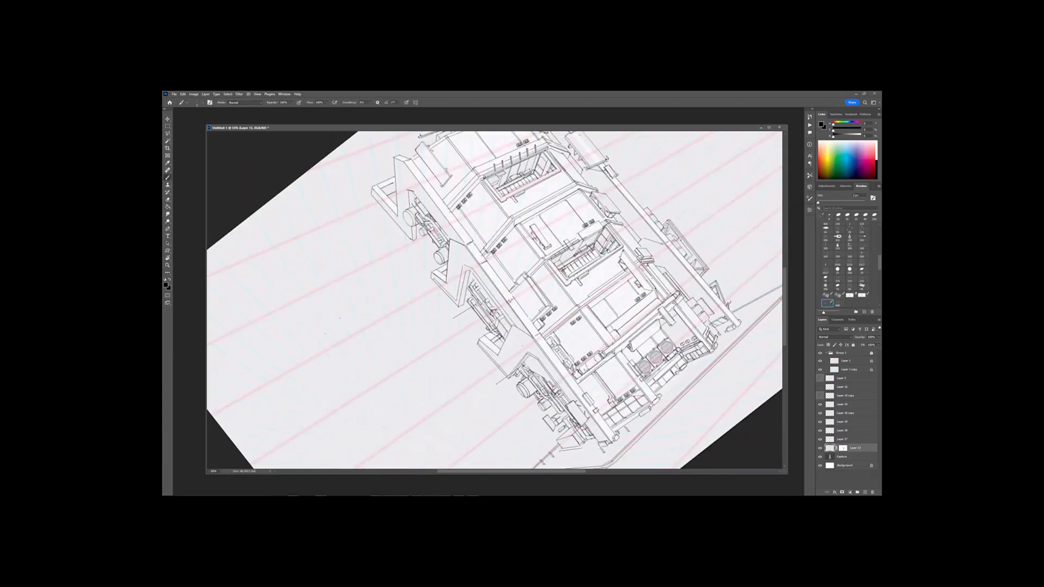
pyautogui.hotkey('ctrl', '-')
pyautogui.hotkey('ctrl', '+')
pyautogui.moveTo(534, 339)
pyautogui.mouseDown()
pyautogui.moveTo(478, 270)
pyautogui.moveTo(501, 267)
pyautogui.mouseUp()
pyautogui.press('r')
pyautogui.press('e')
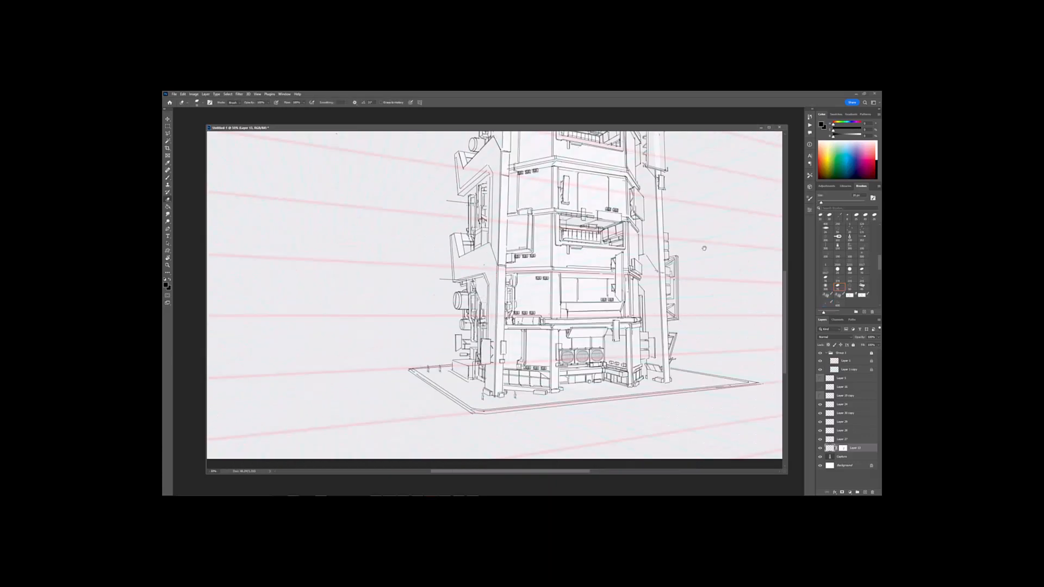
# Step: Lower the opacity of the perspective guide group and flip the canvas view horizontally
pyautogui.click(849, 353)
pyautogui.hotkey('ctrl', '-')
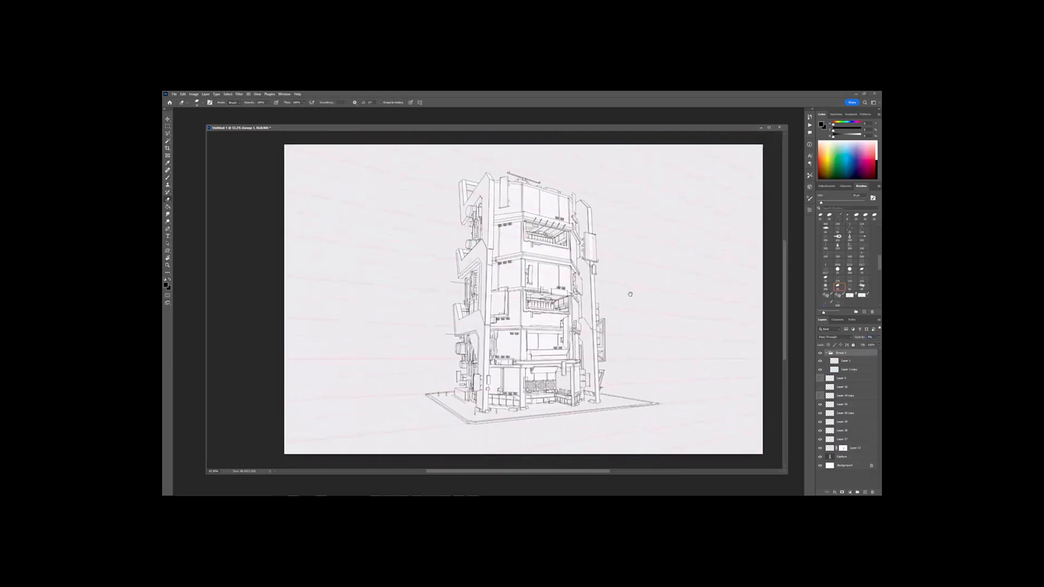
pyautogui.hotkey('ctrl', 'shift', 'h')
pyautogui.moveTo(611, 338); pyautogui.dragTo(599, 305)
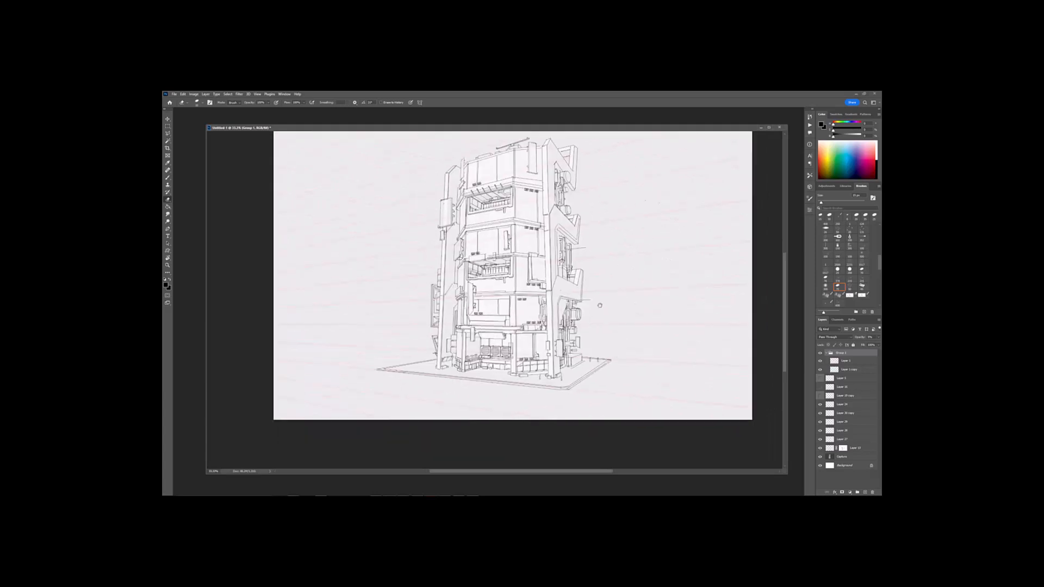
pyautogui.moveTo(550, 247); pyautogui.dragTo(565, 276)
pyautogui.hotkey('ctrl', '+')
pyautogui.moveTo(565, 328); pyautogui.dragTo(549, 310)
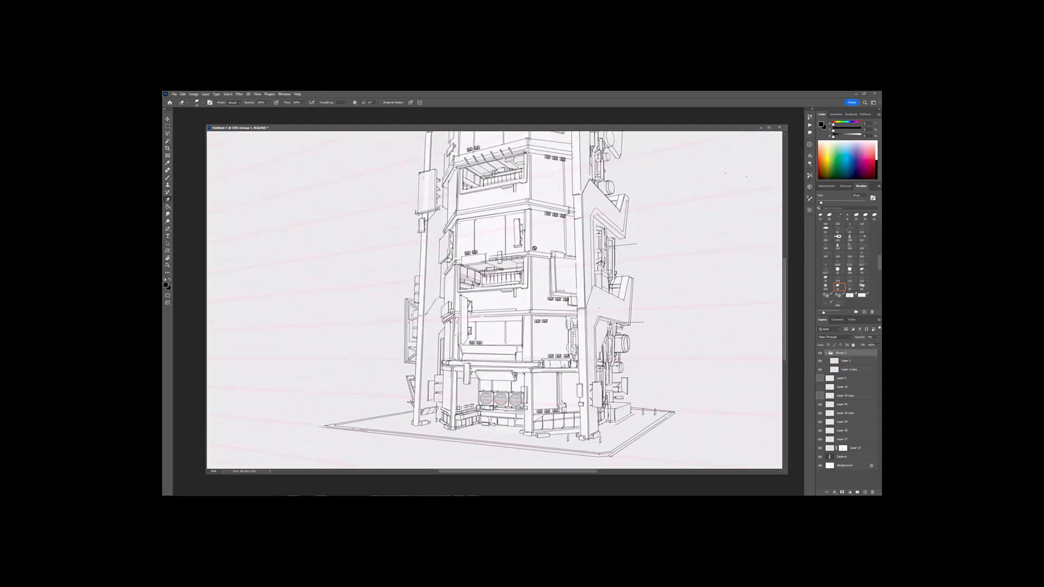
# Step: Touch up the facade lines around the lower balcony using the base linework layer and its mask
pyautogui.hotkey('ctrl', '+')
pyautogui.press('m')
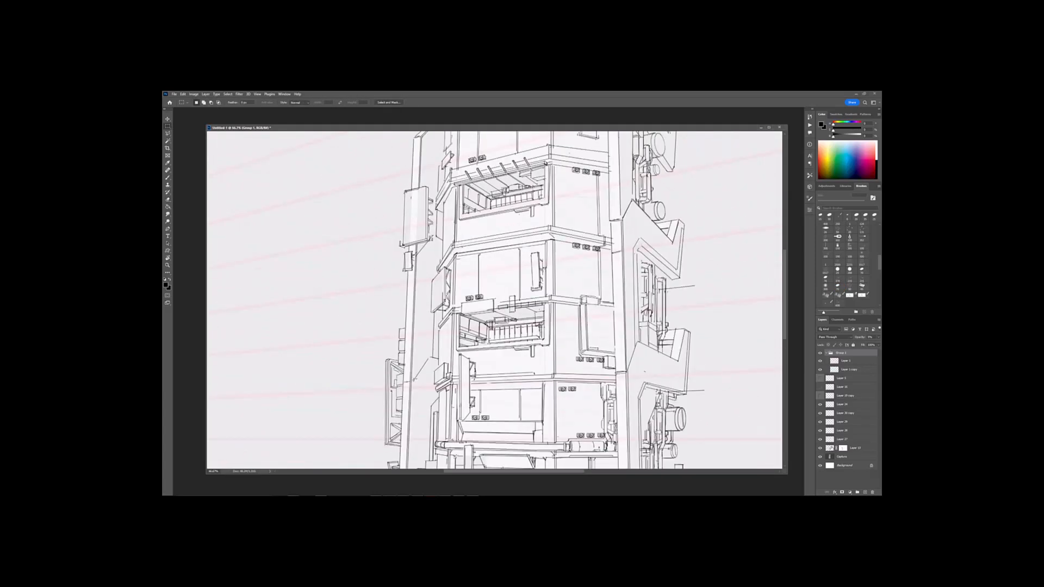
pyautogui.click(843, 448)
pyautogui.press('e')
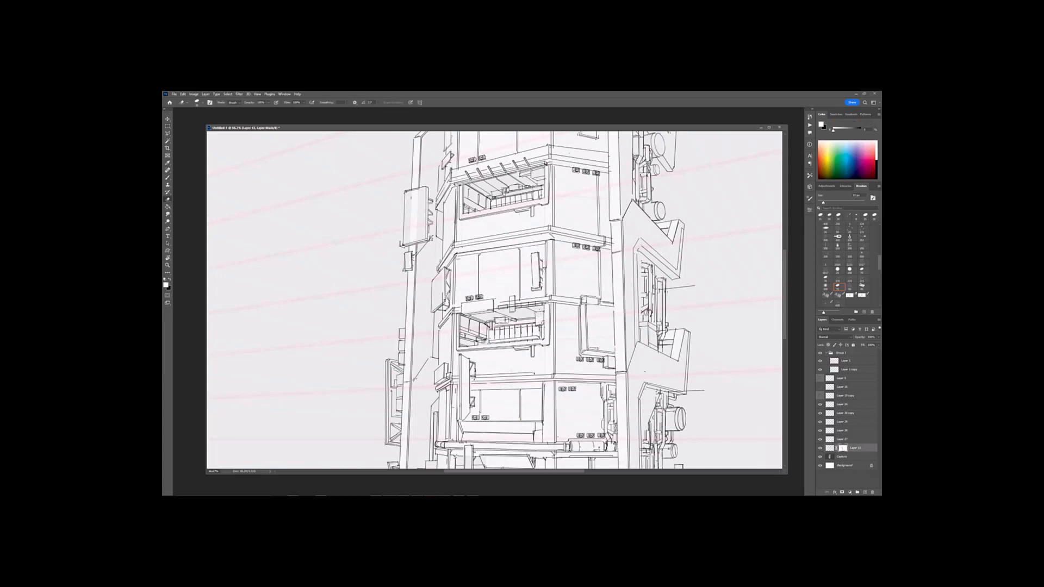
pyautogui.moveTo(549, 326); pyautogui.dragTo(542, 284)
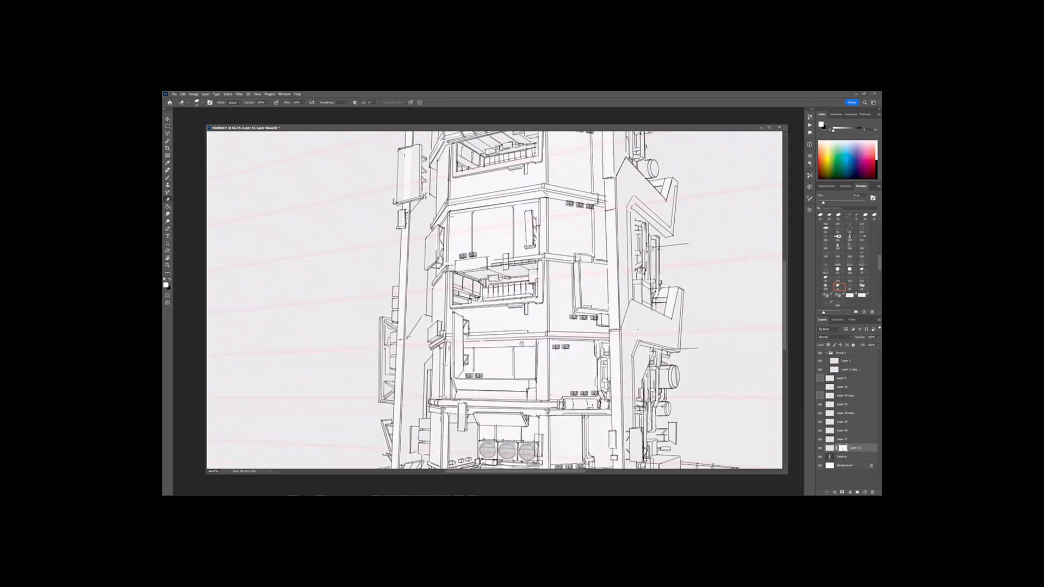
pyautogui.click(820, 450)
pyautogui.press('b')
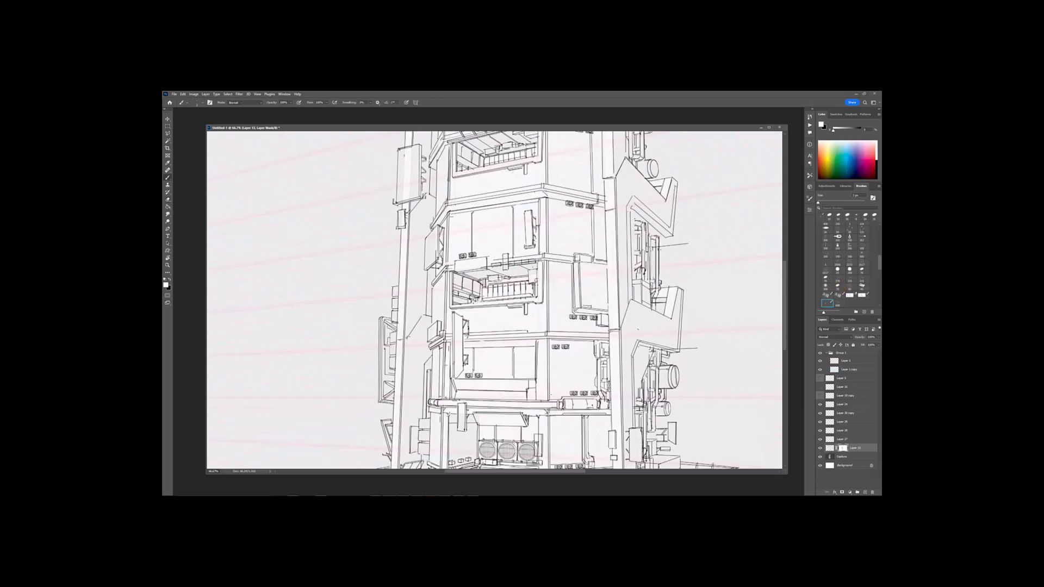
pyautogui.click(830, 448)
pyautogui.moveTo(471, 303); pyautogui.dragTo(533, 298)
pyautogui.hotkey('ctrl', '-')
pyautogui.hotkey('ctrl', '-')
pyautogui.hotkey('ctrl', '+')
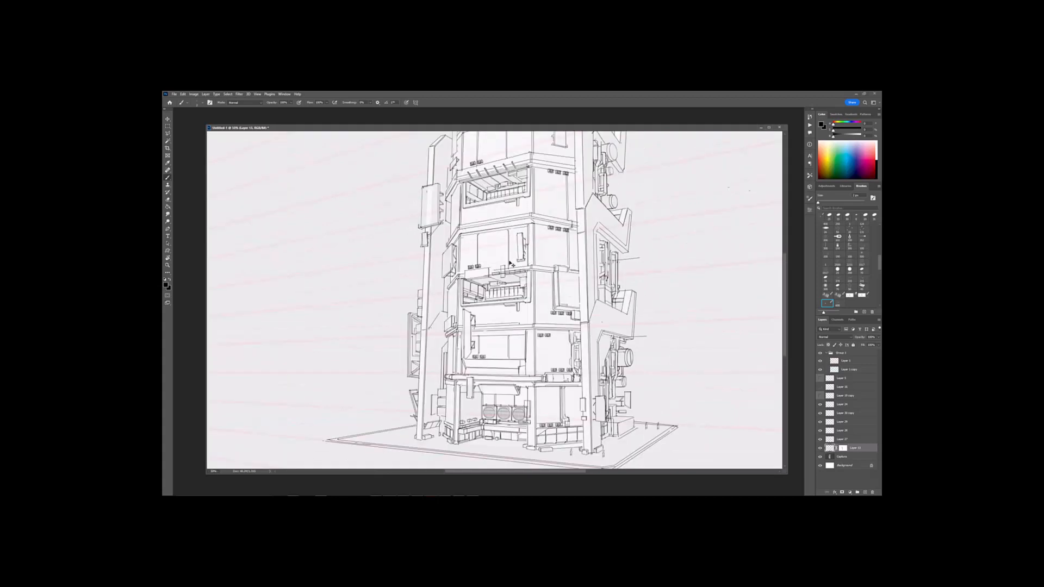
# Step: Bring the street lamp drawing over from the other document, scale it down and place it near the left corner of the building's plot
pyautogui.hotkey('ctrl', '+')
pyautogui.hotkey('ctrl', '-')
pyautogui.hotkey('ctrl', '-')
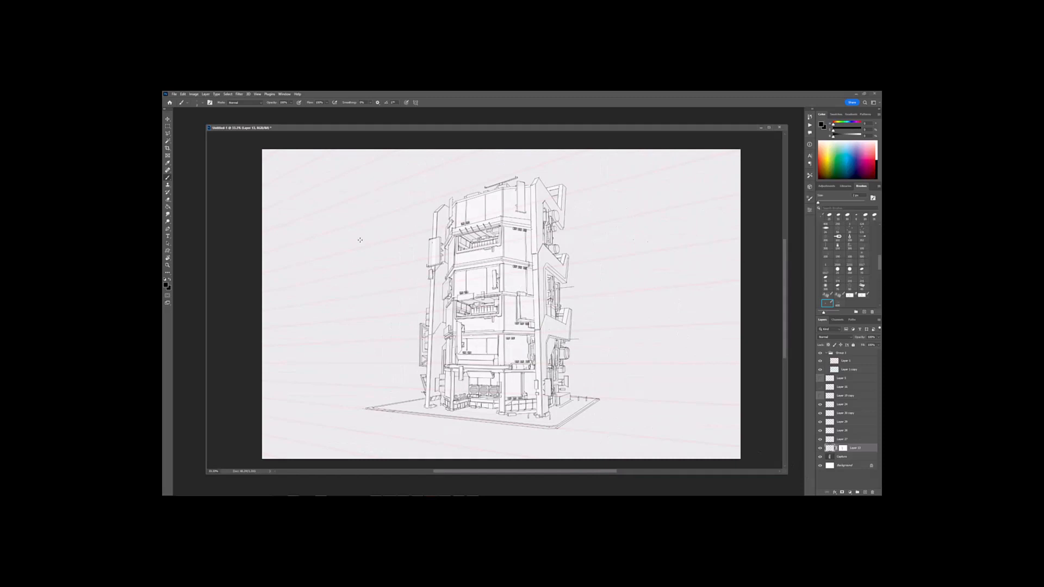
pyautogui.hotkey('ctrl', 'Tab')
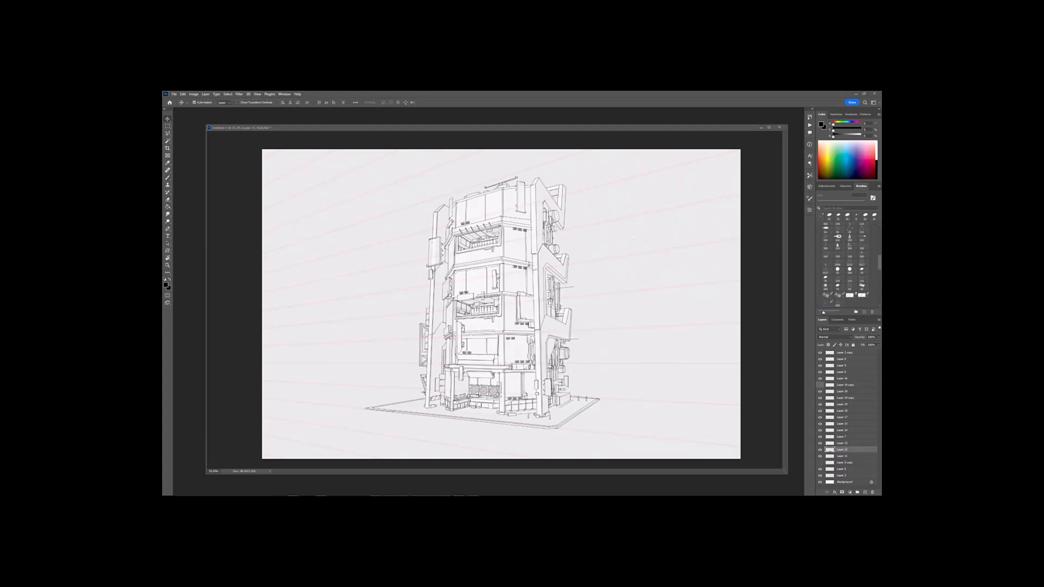
pyautogui.keyDown('ctrl'); pyautogui.click(842, 450); pyautogui.keyUp('ctrl')
pyautogui.keyDown('ctrl'); pyautogui.click(842, 444); pyautogui.keyUp('ctrl')
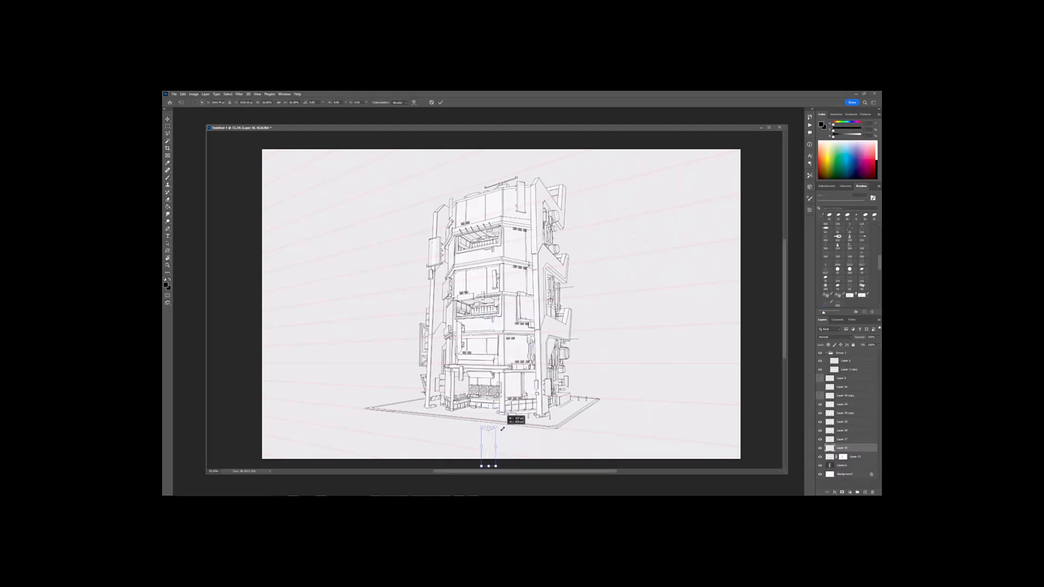
pyautogui.moveTo(489, 435)
pyautogui.mouseDown()
pyautogui.moveTo(410, 386)
pyautogui.moveTo(376, 401)
pyautogui.mouseUp()
pyautogui.press('Return')
pyautogui.keyDown('alt'); pyautogui.scroll(-1, 403, 390); pyautogui.keyUp('alt')
pyautogui.keyDown('alt'); pyautogui.scroll(2, 464, 363); pyautogui.keyUp('alt')
pyautogui.hotkey('ctrl', 't')
pyautogui.moveTo(372, 412); pyautogui.dragTo(385, 409)
pyautogui.press('Return')
pyautogui.keyDown('alt'); pyautogui.scroll(-1, 494, 300); pyautogui.keyUp('alt')
pyautogui.keyDown('alt'); pyautogui.scroll(1, 363, 432); pyautogui.keyUp('alt')
pyautogui.keyDown('alt'); pyautogui.scroll(1, 401, 374); pyautogui.keyUp('alt')
# Step: Skew the street lamp to match the perspective of the building's plot
pyautogui.hotkey('ctrl', 't')
pyautogui.rightClick(466, 331)
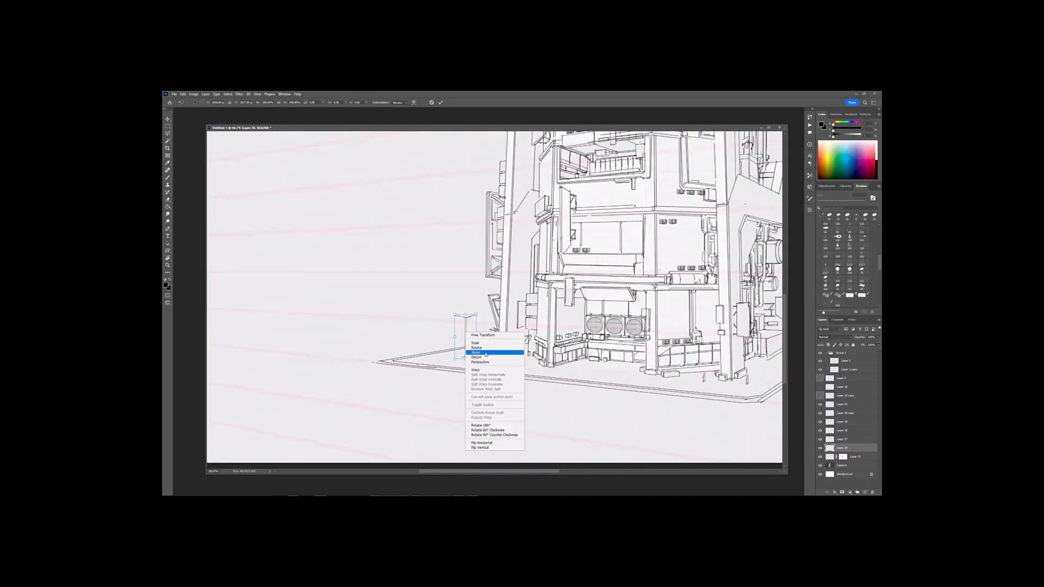
pyautogui.click(479, 352)
pyautogui.moveTo(475, 337); pyautogui.dragTo(455, 363)
pyautogui.moveTo(466, 314); pyautogui.dragTo(467, 319)
pyautogui.press('Return')
pyautogui.keyDown('alt'); pyautogui.scroll(-2, 460, 337); pyautogui.keyUp('alt')
pyautogui.keyDown('alt'); pyautogui.scroll(1, 425, 372); pyautogui.keyUp('alt')
pyautogui.keyDown('alt'); pyautogui.scroll(1, 425, 372); pyautogui.keyUp('alt')
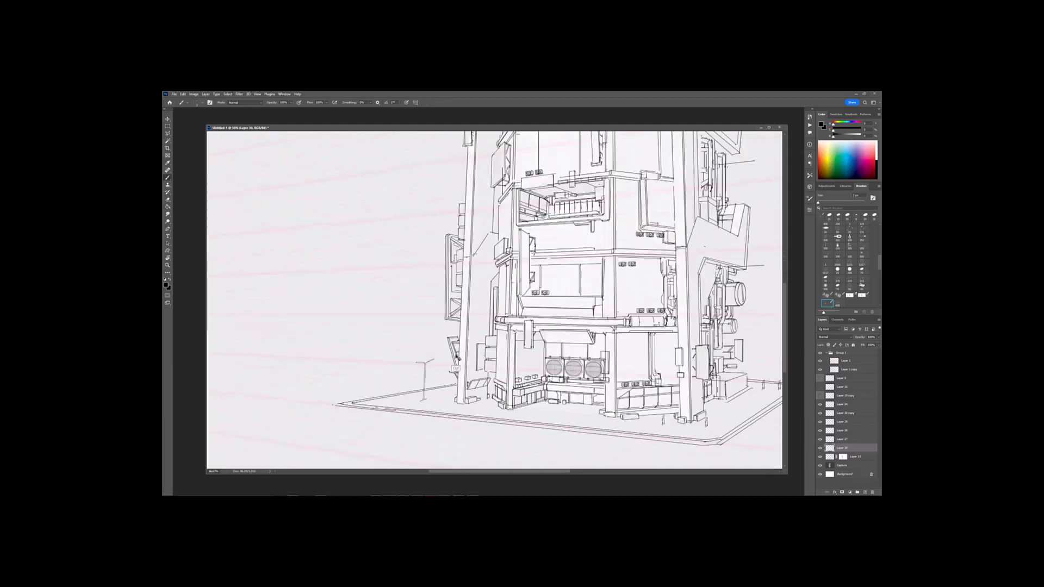
# Step: Adjust the street lamp's size and position on the plot with another free transform
pyautogui.hotkey('ctrl', 't')
pyautogui.moveTo(426, 404); pyautogui.dragTo(426, 375)
pyautogui.press('Return')
pyautogui.hotkey('ctrl', 't')
pyautogui.press('Return')
pyautogui.keyDown('alt'); pyautogui.scroll(-1, 427, 376); pyautogui.keyUp('alt')
# Step: Duplicate the street lamp and transform the copy near the plot's right corner
pyautogui.moveTo(342, 381); pyautogui.dragTo(516, 335)
pyautogui.hotkey('ctrl', 'j')
pyautogui.hotkey('ctrl', 't')
pyautogui.rightClick(402, 385)
pyautogui.click(413, 377)
pyautogui.press('Return')
pyautogui.hotkey('ctrl', 't')
pyautogui.rightClick(576, 376)
pyautogui.click(584, 397)
pyautogui.press('Return')
# Step: Reshape the copied street lamp to fit the perspective and check both lamps against the whole building
pyautogui.hotkey('ctrl', '-')
pyautogui.hotkey('ctrl', '-')
pyautogui.hotkey('ctrl', '+')
pyautogui.hotkey('ctrl', '+')
pyautogui.hotkey('ctrl', '+')
pyautogui.hotkey('ctrl', 't')
pyautogui.rightClick(521, 341)
pyautogui.click(529, 363)
pyautogui.press('Return')
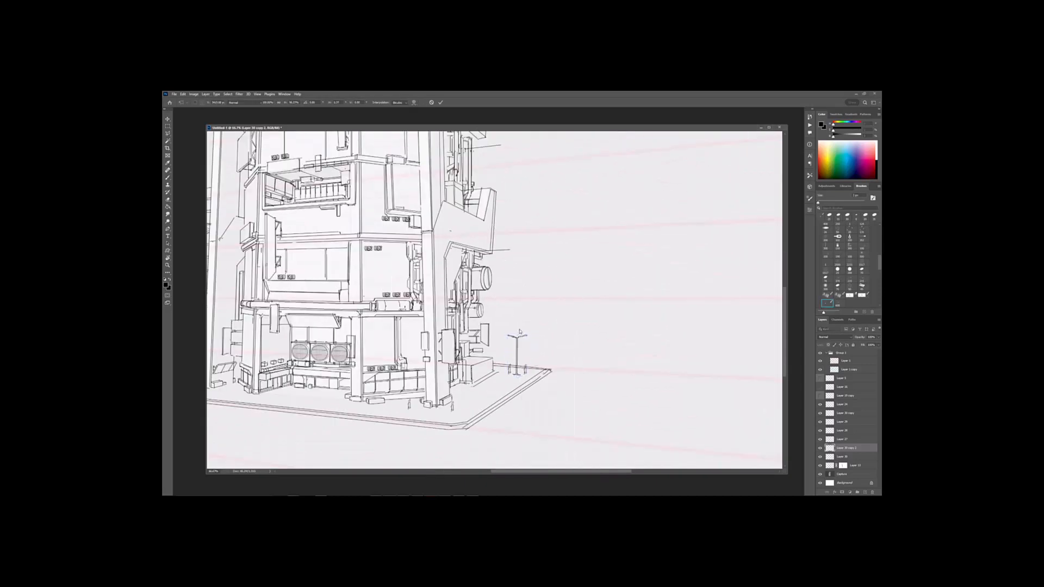
pyautogui.hotkey('ctrl', '-')
pyautogui.hotkey('ctrl', '-')
pyautogui.hotkey('ctrl', '-')
pyautogui.hotkey('ctrl', '+')
pyautogui.hotkey('ctrl', '+')
pyautogui.hotkey('ctrl', '+')
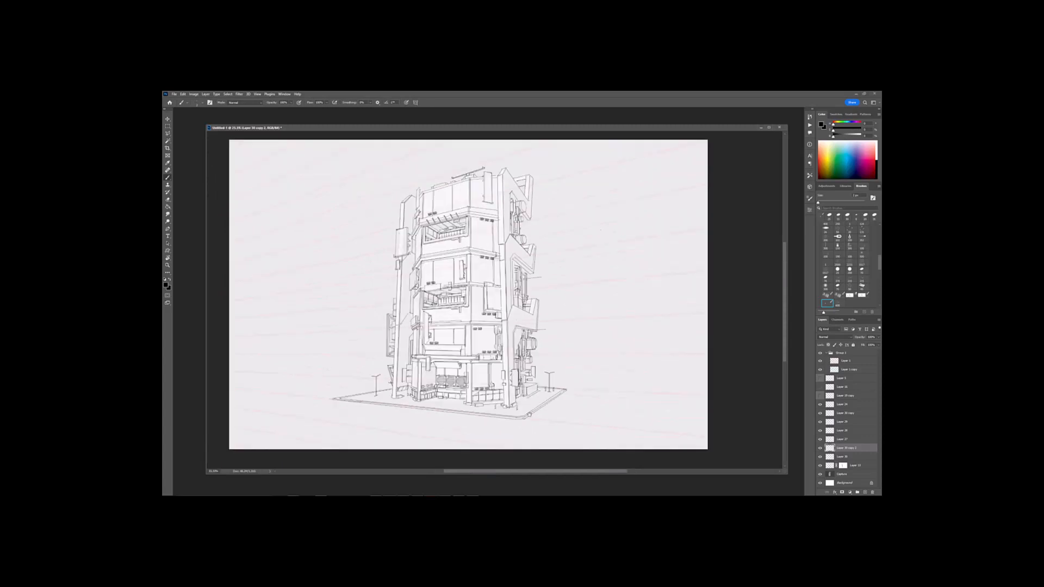
# Step: Erase the small posts beside the right street lamp and the front pillar from the base linework layer
pyautogui.click(822, 466)
pyautogui.doubleClick(820, 467)
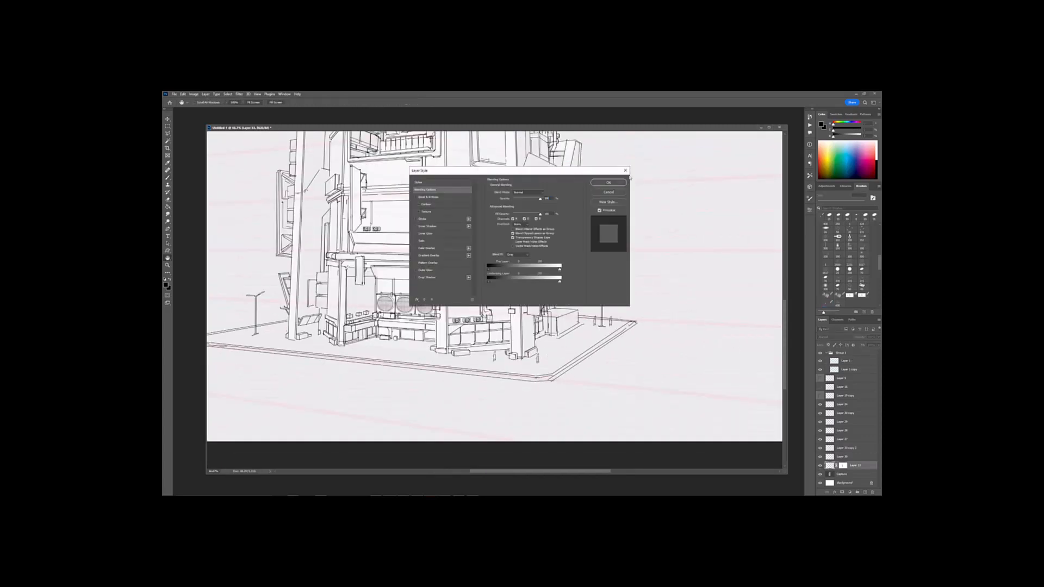
pyautogui.press('Escape')
pyautogui.click(820, 458)
pyautogui.click(820, 457)
pyautogui.click(820, 466)
pyautogui.click(820, 466)
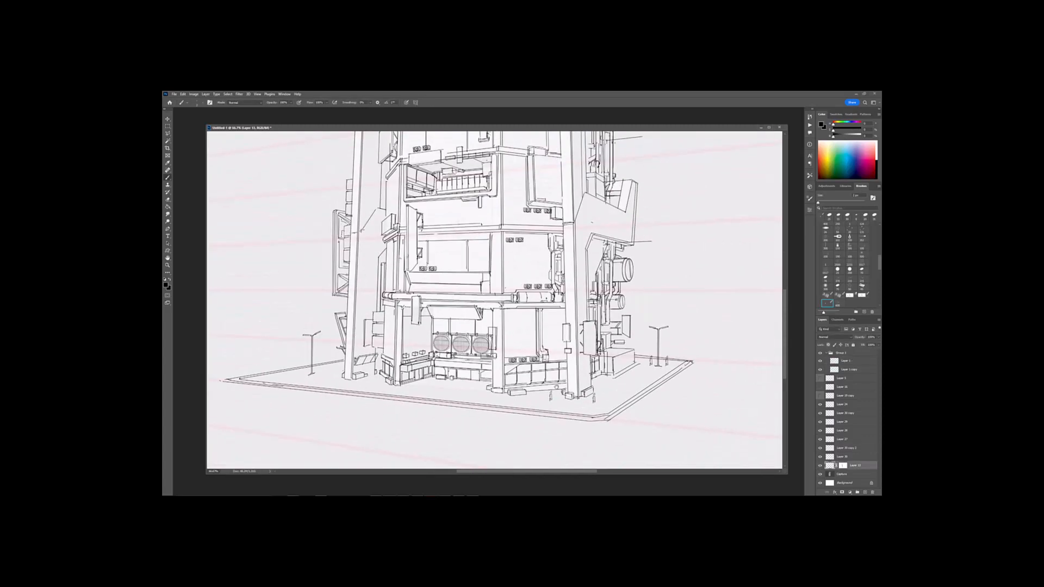
pyautogui.press('l')
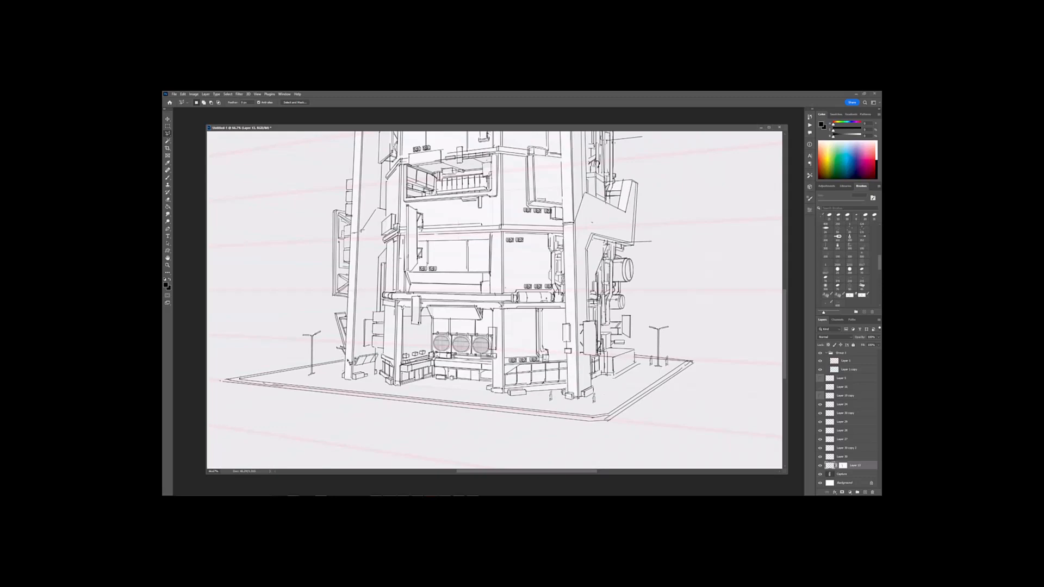
pyautogui.press('b')
pyautogui.press('e')
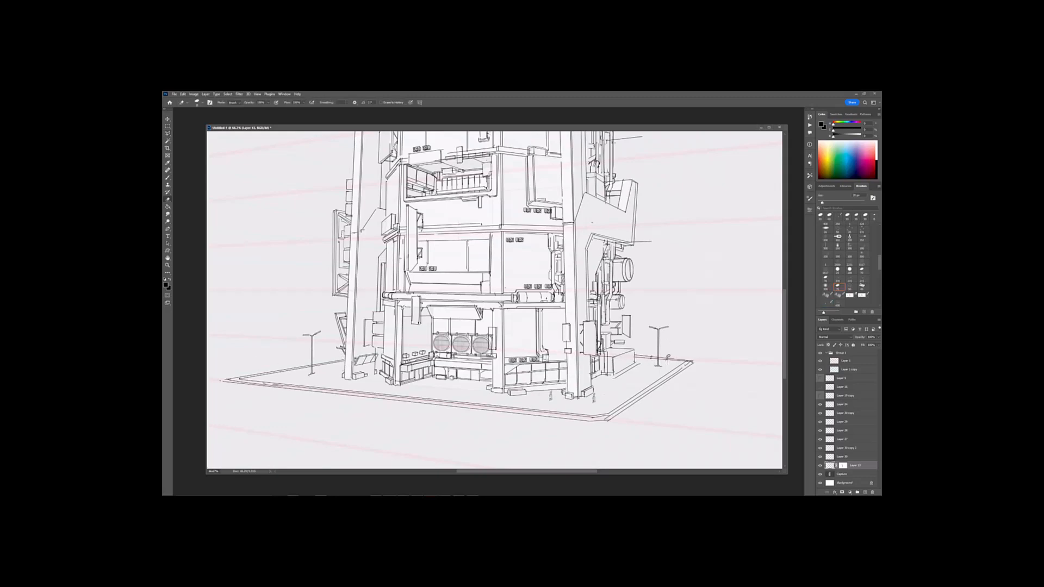
pyautogui.hotkey('ctrl', '-')
pyautogui.hotkey('ctrl', '-')
pyautogui.moveTo(638, 286); pyautogui.dragTo(641, 307)
pyautogui.hotkey('ctrl', '+')
# Step: Add a new layer above the base linework and draw short division lines across the plot's curb
pyautogui.click(865, 493)
pyautogui.press('b')
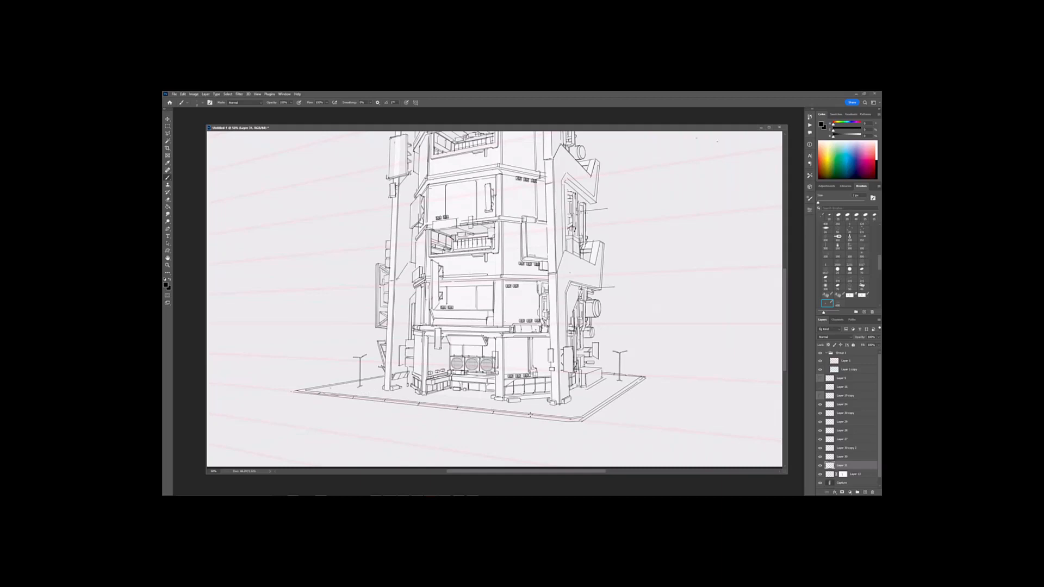
pyautogui.hscroll(2, 568, 419)
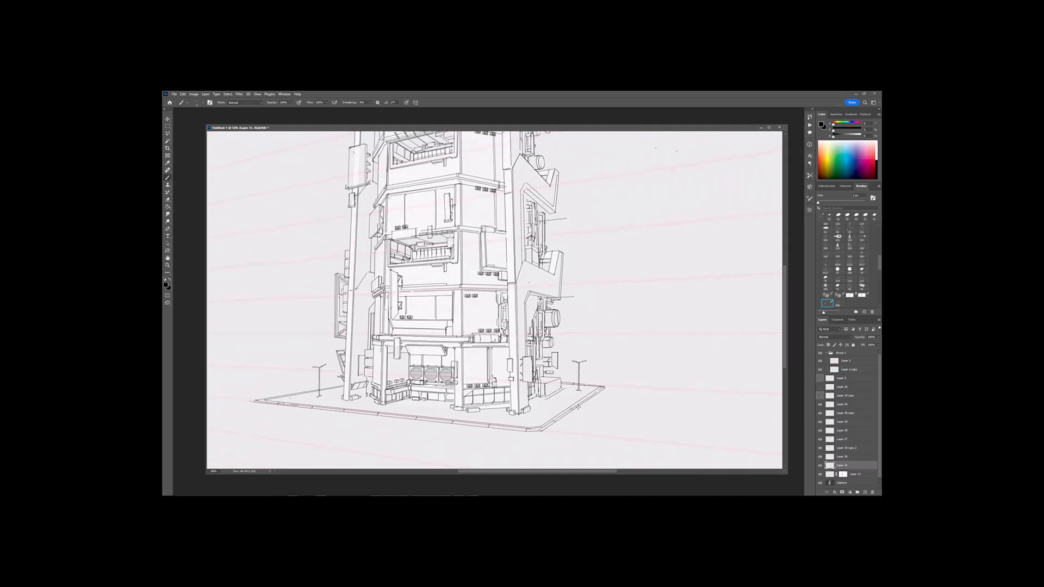
pyautogui.hotkey('ctrl', '-')
pyautogui.hotkey('ctrl', '-')
pyautogui.hotkey('ctrl', '+')
pyautogui.hotkey('ctrl', '+')
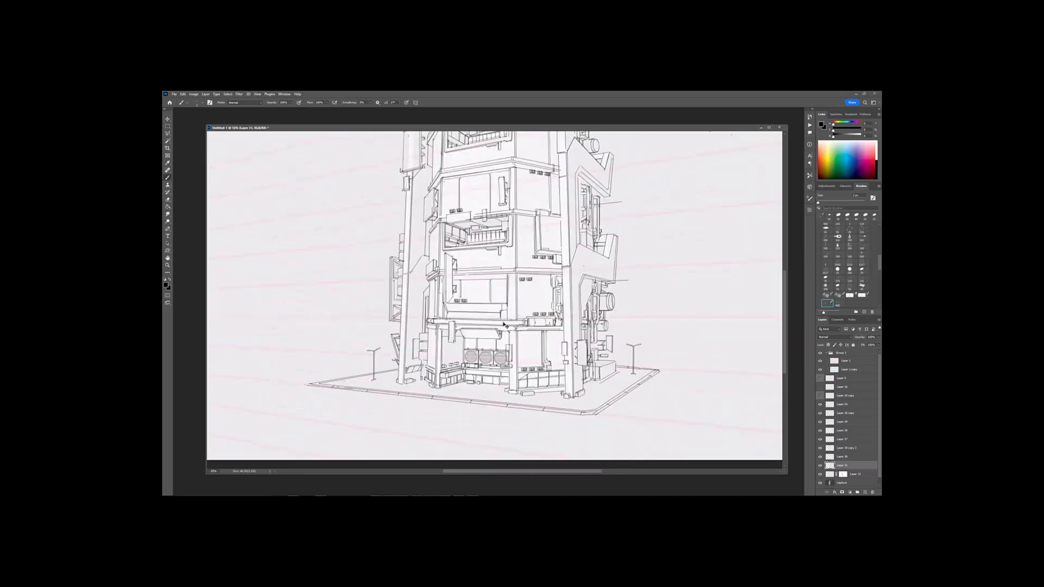
# Step: Draw straight ground lines around the front-left pillar bases and along the foot of the recessed ground-floor wall
pyautogui.hotkey('ctrl', '+')
pyautogui.keyDown('shift'); pyautogui.moveTo(360, 413); pyautogui.dragTo(375, 413); pyautogui.keyUp('shift')
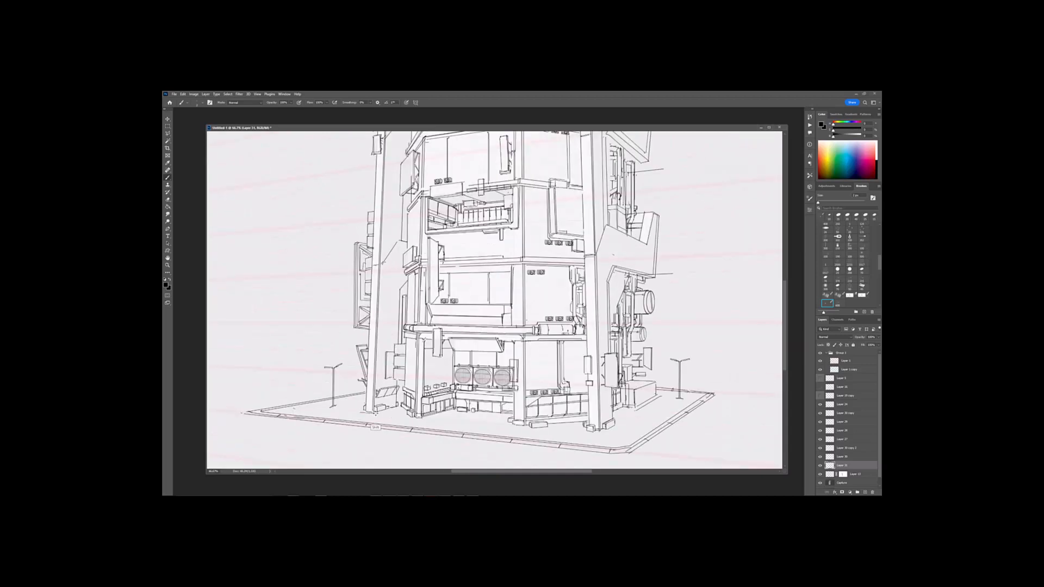
pyautogui.keyDown('shift'); pyautogui.click(402, 408); pyautogui.keyUp('shift')
pyautogui.keyDown('shift'); pyautogui.click(412, 418); pyautogui.keyUp('shift')
pyautogui.keyDown('shift'); pyautogui.click(457, 409); pyautogui.keyUp('shift')
pyautogui.keyDown('ctrl'); pyautogui.click(485, 371); pyautogui.keyUp('ctrl')
pyautogui.click(483, 365)
pyautogui.keyDown('shift'); pyautogui.click(532, 370); pyautogui.keyUp('shift')
pyautogui.hotkey('ctrl', 'z')
pyautogui.click(483, 365)
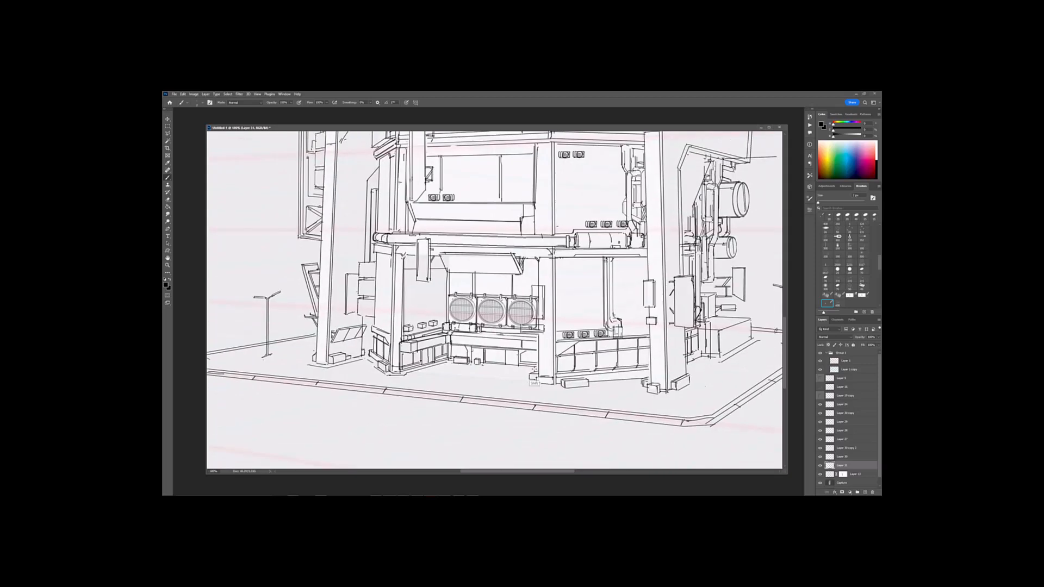
pyautogui.keyDown('shift'); pyautogui.click(536, 370); pyautogui.keyUp('shift')
# Step: Draw a straight line along the ledge beneath the three round fans on the ground floor
pyautogui.hotkey('ctrl', '+')
pyautogui.moveTo(494, 404)
pyautogui.mouseDown()
pyautogui.moveTo(482, 359)
pyautogui.moveTo(481, 378)
pyautogui.mouseUp()
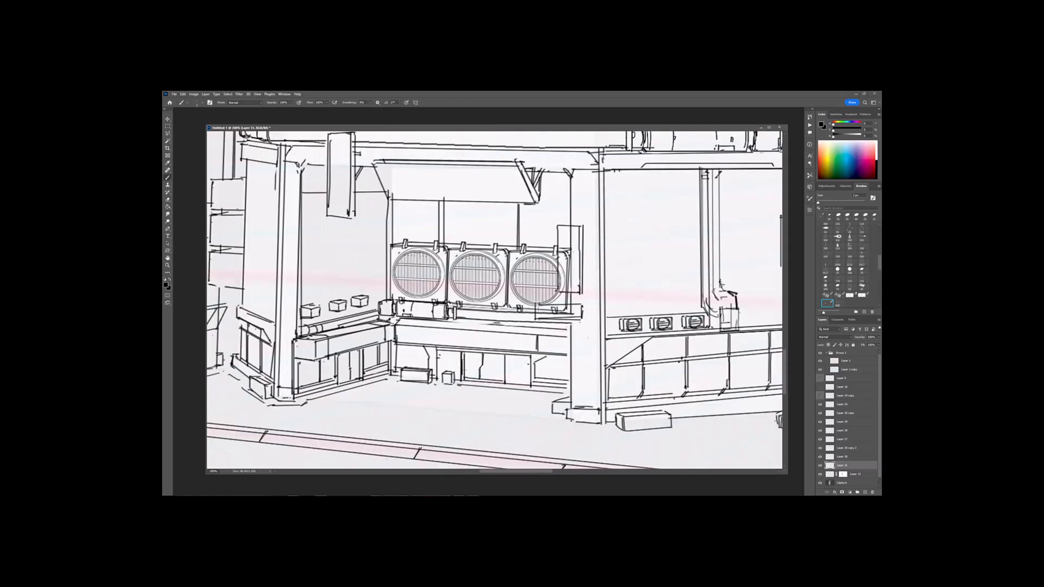
pyautogui.click(407, 340)
pyautogui.keyDown('shift'); pyautogui.click(537, 350); pyautogui.keyUp('shift')
pyautogui.hotkey('ctrl', '-')
pyautogui.hotkey('ctrl', '+')
pyautogui.moveTo(568, 317); pyautogui.dragTo(527, 326)
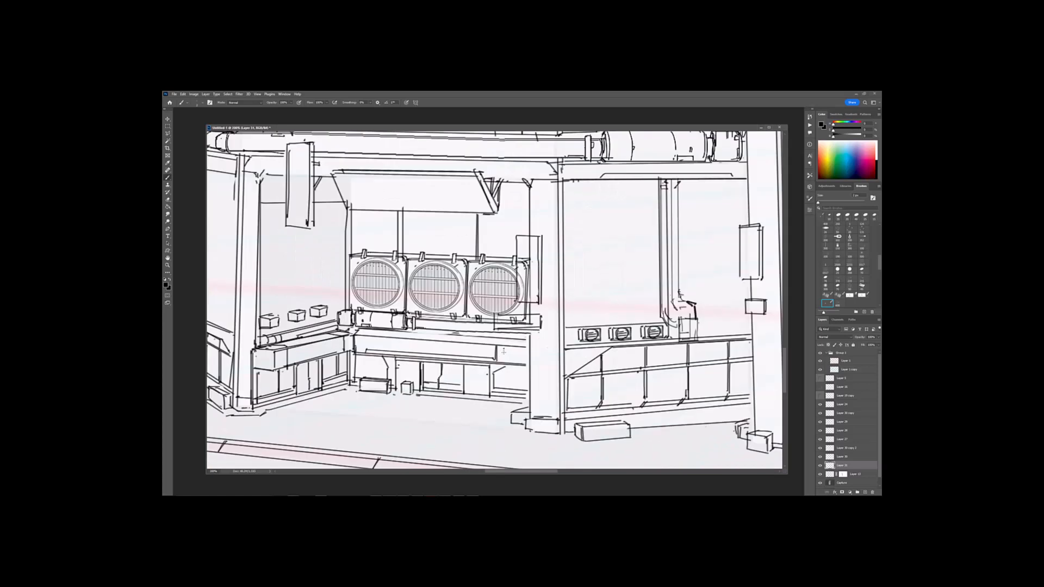
# Step: Select the base linework layer and erase stray line ends along the awning above the three round fans
pyautogui.hotkey('ctrl', '-')
pyautogui.hotkey('ctrl', '+')
pyautogui.moveTo(498, 341); pyautogui.dragTo(526, 343)
pyautogui.hotkey('ctrl', '-')
pyautogui.hotkey('ctrl', '-')
pyautogui.hotkey('ctrl', '+')
pyautogui.hotkey('ctrl', '+')
pyautogui.moveTo(378, 186); pyautogui.dragTo(482, 346)
pyautogui.press('e')
pyautogui.hotkey('alt', '[')
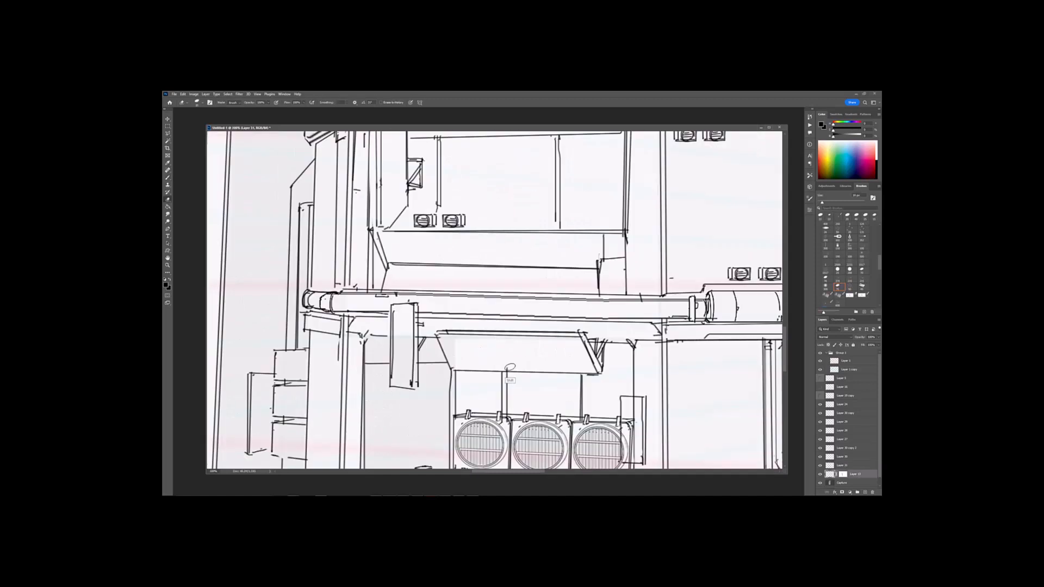
pyautogui.hotkey('ctrl', '-')
pyautogui.hotkey('ctrl', '-')
pyautogui.hotkey('ctrl', '+')
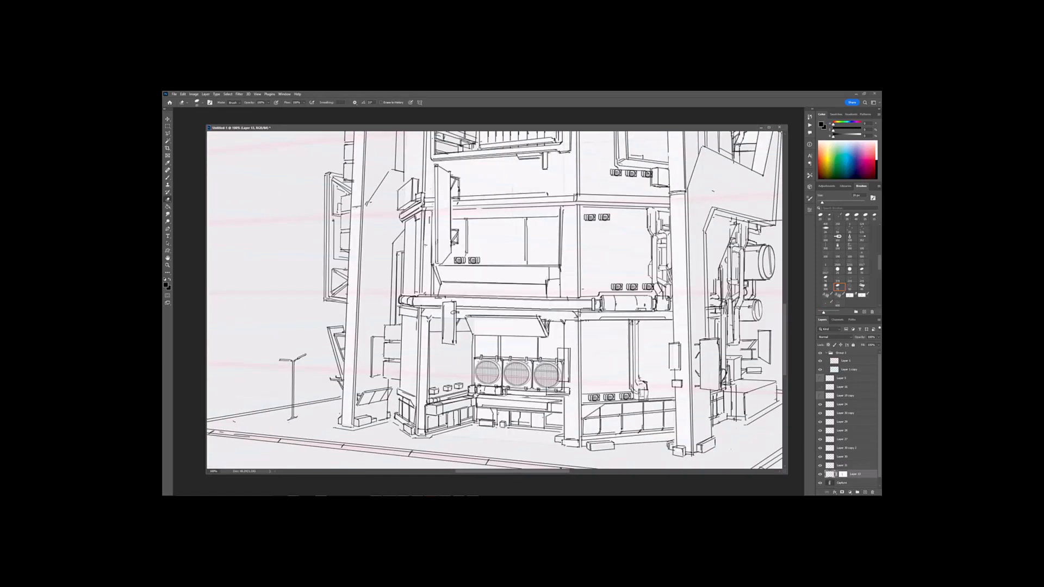
# Step: Lock Group 1 containing Layer 1 and Layer 1 copy
pyautogui.hotkey('ctrl', '-')
pyautogui.moveTo(457, 337); pyautogui.dragTo(454, 314)
pyautogui.press('b')
pyautogui.hotkey('ctrl', '-')
pyautogui.click(846, 361)
pyautogui.moveTo(487, 386)
pyautogui.mouseDown()
pyautogui.moveTo(467, 453)
pyautogui.moveTo(473, 336)
pyautogui.moveTo(504, 344)
pyautogui.mouseUp()
pyautogui.click(842, 353)
pyautogui.click(854, 345)
# Step: Select the curb division layer and draw an inner border line parallel to the curb along the plot's front and right sides
pyautogui.hotkey('ctrl', '+')
pyautogui.keyDown('ctrl'); pyautogui.click(487, 348); pyautogui.keyUp('ctrl')
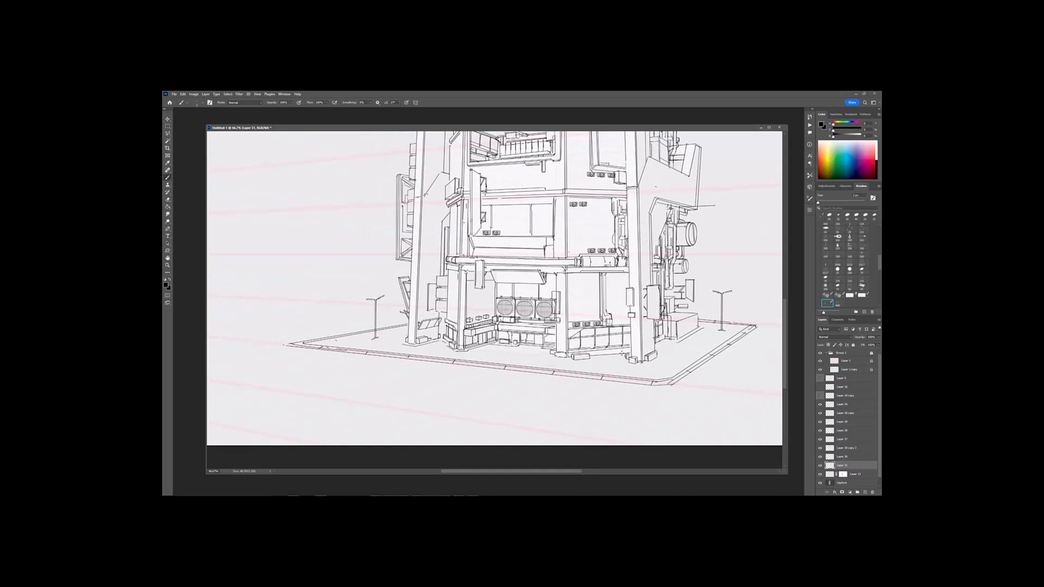
pyautogui.hotkey('ctrl', '+')
pyautogui.moveTo(384, 376); pyautogui.dragTo(419, 383)
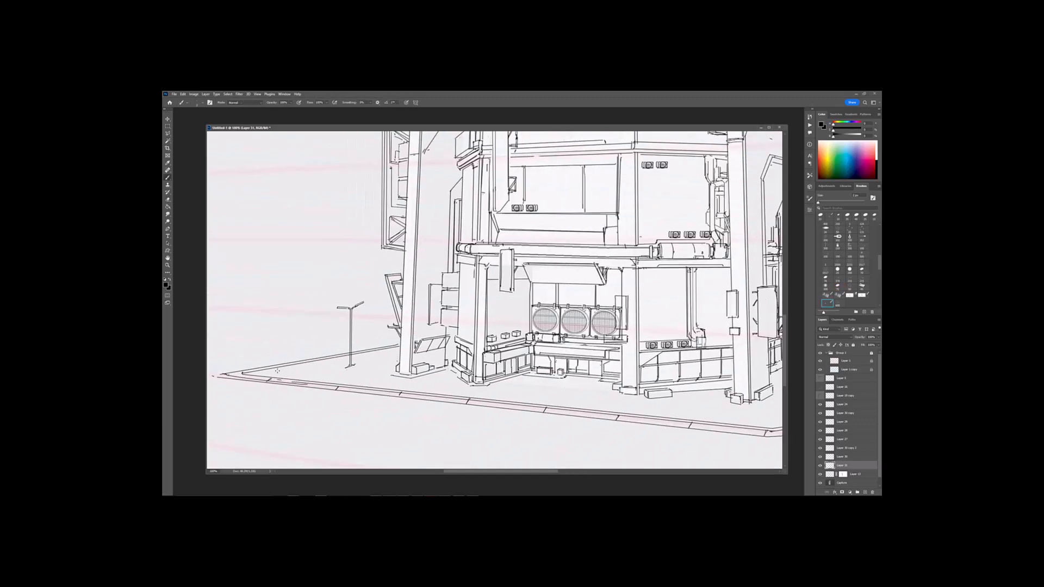
pyautogui.click(270, 373)
pyautogui.moveTo(762, 436)
pyautogui.mouseDown()
pyautogui.moveTo(690, 418)
pyautogui.moveTo(565, 416)
pyautogui.mouseUp()
pyautogui.keyDown('shift'); pyautogui.click(692, 404); pyautogui.keyUp('shift')
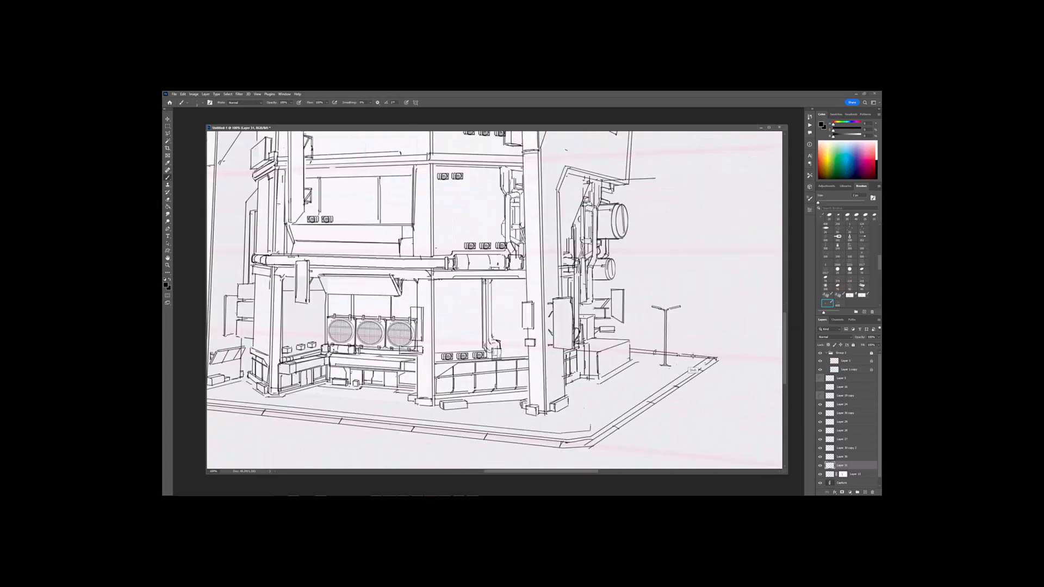
pyautogui.hotkey('ctrl', '-')
pyautogui.hotkey('ctrl', '-')
pyautogui.hotkey('ctrl', '+')
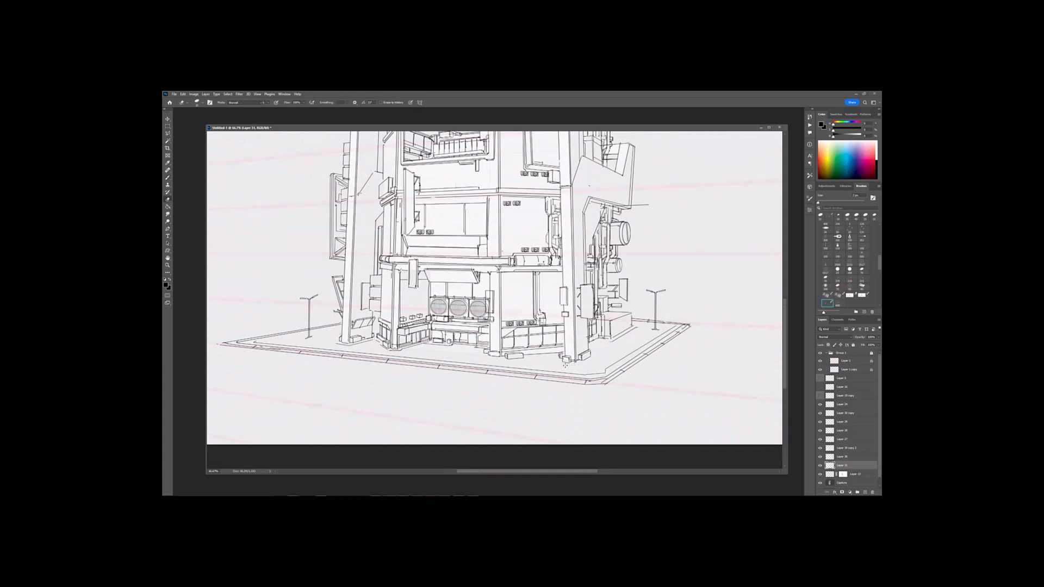
# Step: Draw a ground line in front of the right pillar's base and back along the building's right side
pyautogui.moveTo(548, 364)
pyautogui.mouseDown()
pyautogui.moveTo(579, 367)
pyautogui.moveTo(522, 383)
pyautogui.mouseUp()
pyautogui.hotkey('ctrl', '-')
pyautogui.hotkey('ctrl', '+')
pyautogui.hotkey('ctrl', '+')
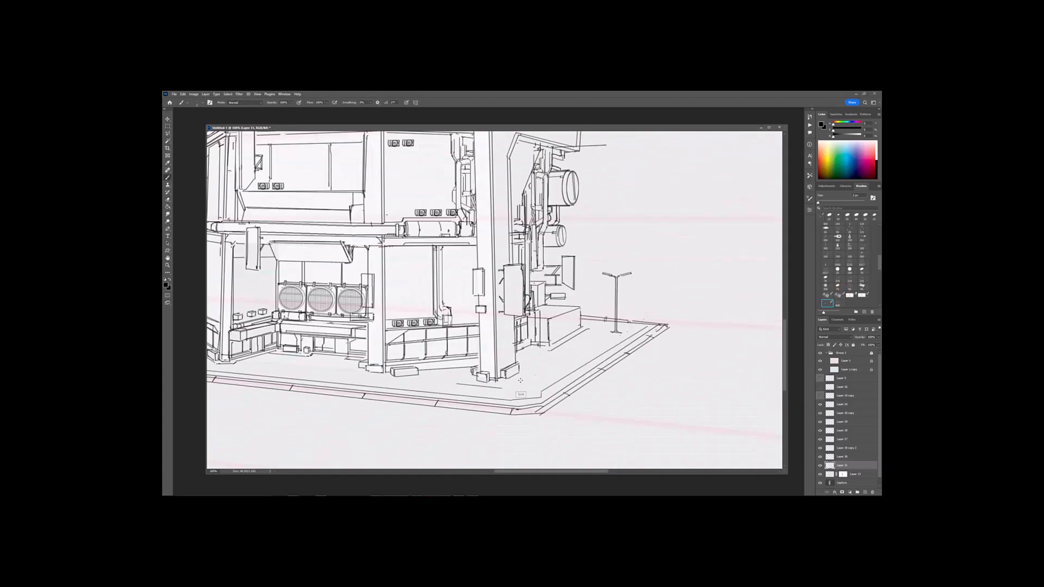
pyautogui.keyDown('shift'); pyautogui.click(520, 381); pyautogui.keyUp('shift')
pyautogui.keyDown('shift'); pyautogui.click(604, 323); pyautogui.keyUp('shift')
pyautogui.hotkey('ctrl', '-')
pyautogui.moveTo(509, 381); pyautogui.dragTo(599, 374)
pyautogui.hotkey('ctrl', '+')
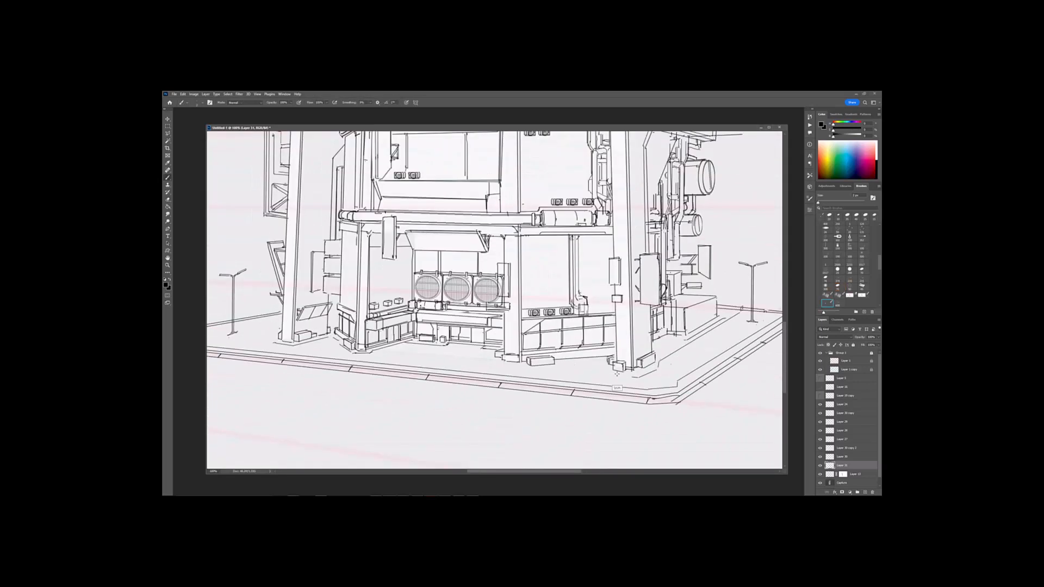
# Step: Draw an angled ground line in front of the middle pillar's base, parallel to the curb
pyautogui.hotkey('ctrl', '-')
pyautogui.hotkey('ctrl', '-')
pyautogui.hotkey('ctrl', '-')
pyautogui.moveTo(503, 365); pyautogui.dragTo(521, 373)
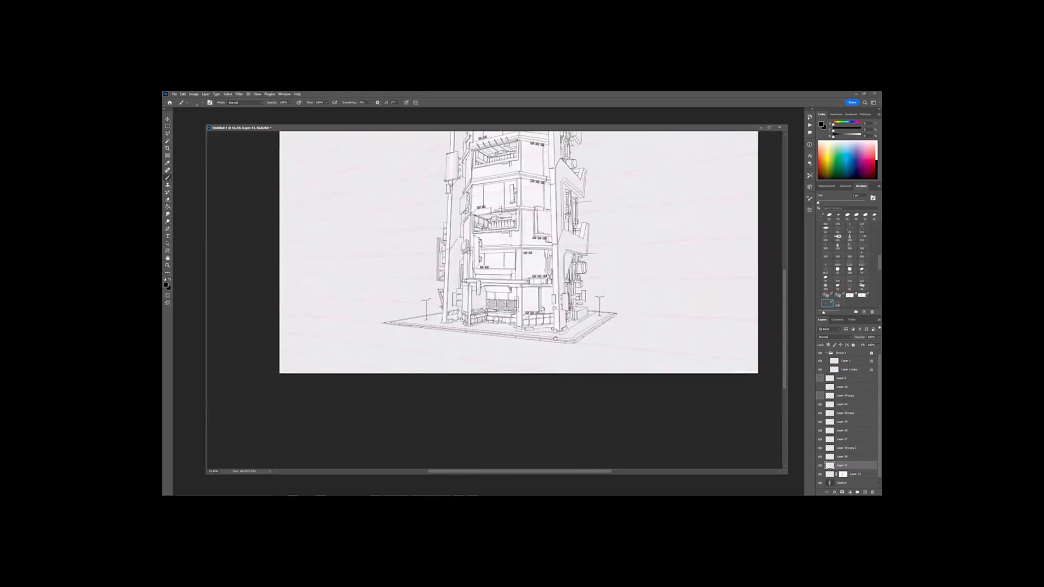
pyautogui.hotkey('ctrl', '+')
pyautogui.hotkey('ctrl', '+')
pyautogui.hotkey('ctrl', '+')
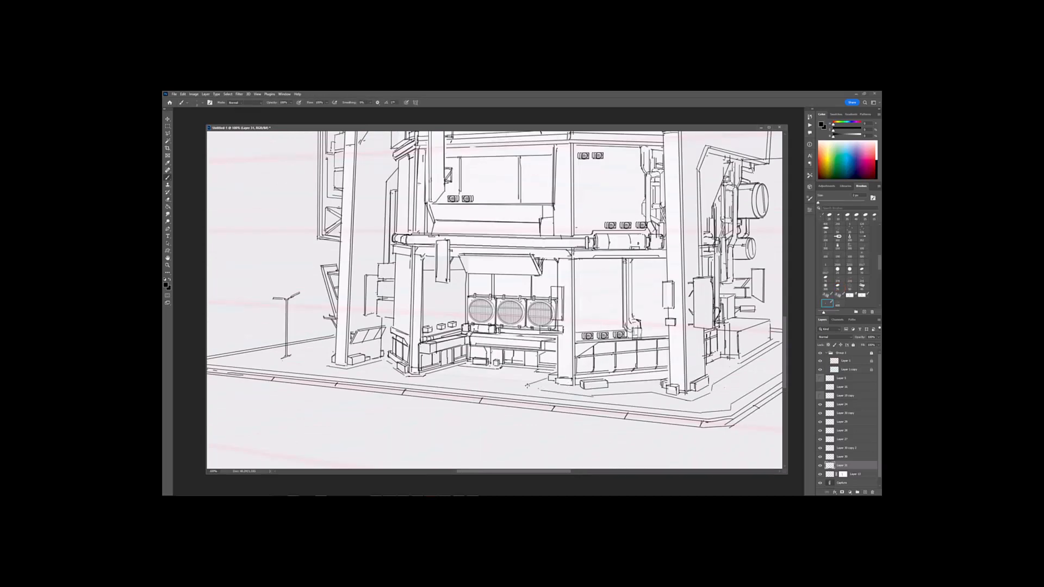
pyautogui.hotkey('ctrl', '-')
pyautogui.hotkey('ctrl', '+')
pyautogui.keyDown('shift'); pyautogui.click(526, 387); pyautogui.keyUp('shift')
pyautogui.moveTo(523, 354); pyautogui.dragTo(588, 354)
# Step: Complete the ground outline between the middle and right pillars and connect it around the right pillar's outer side
pyautogui.hotkey('ctrl', '-')
pyautogui.hotkey('ctrl', '-')
pyautogui.hotkey('ctrl', '+')
pyautogui.hotkey('ctrl', '+')
pyautogui.moveTo(675, 385); pyautogui.dragTo(516, 358)
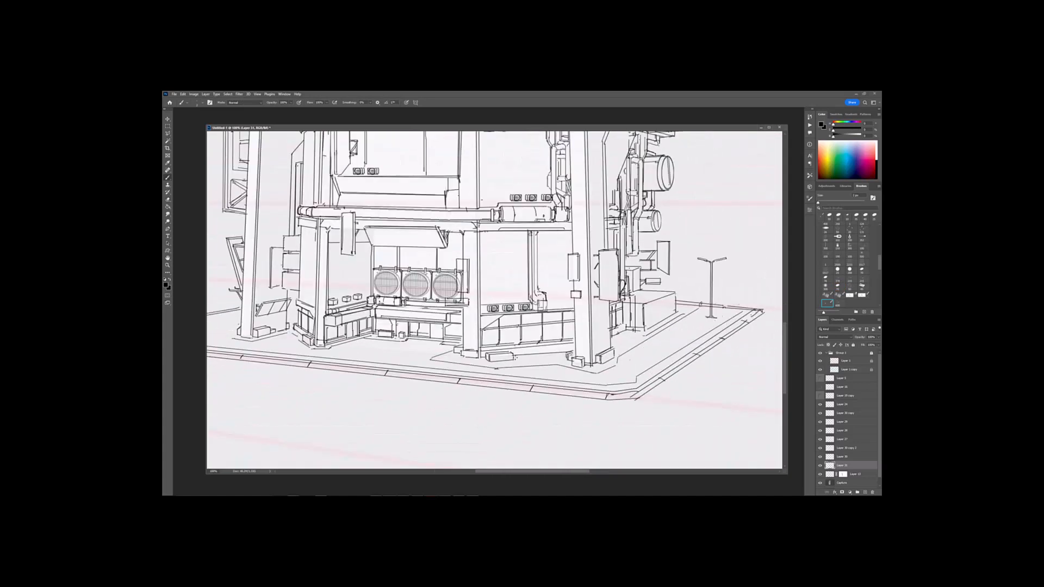
pyautogui.keyDown('shift'); pyautogui.click(517, 359); pyautogui.keyUp('shift')
pyautogui.moveTo(610, 335); pyautogui.dragTo(547, 356)
pyautogui.click(548, 358)
pyautogui.keyDown('shift'); pyautogui.click(566, 352); pyautogui.keyUp('shift')
pyautogui.keyDown('shift'); pyautogui.click(581, 356); pyautogui.keyUp('shift')
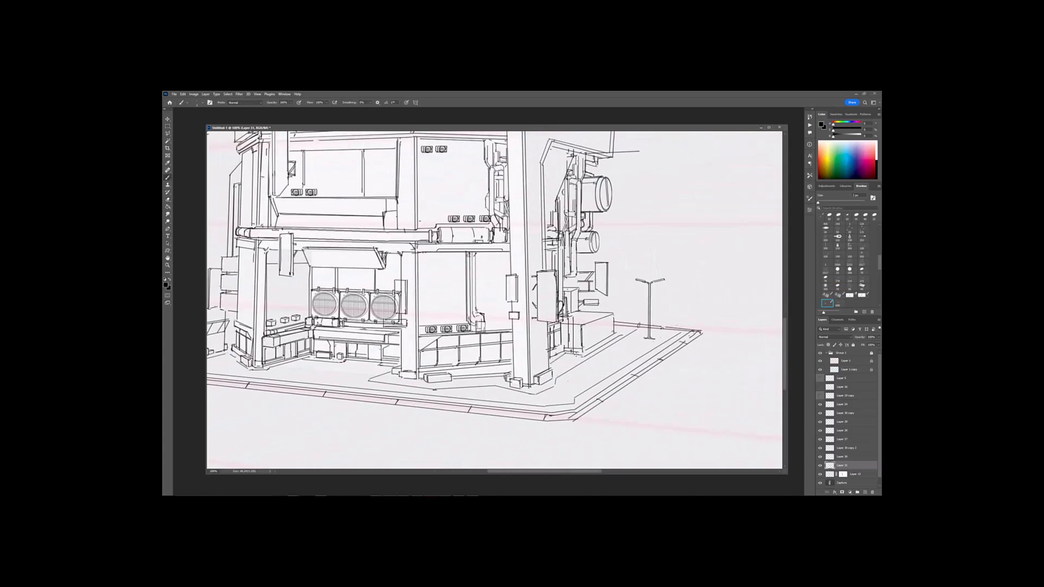
# Step: Select the base linework layer and erase stray marks beside the right pillar and the building's right side
pyautogui.hotkey('ctrl', '-')
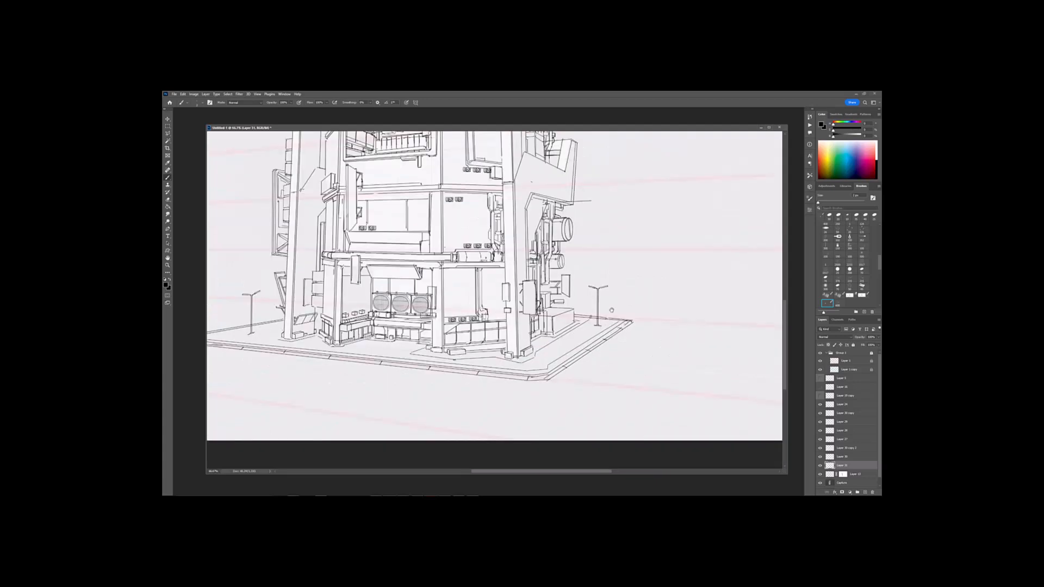
pyautogui.hotkey('ctrl', '+')
pyautogui.moveTo(573, 322); pyautogui.dragTo(542, 354)
pyautogui.press('e')
pyautogui.keyDown('ctrl'); pyautogui.click(535, 377); pyautogui.keyUp('ctrl')
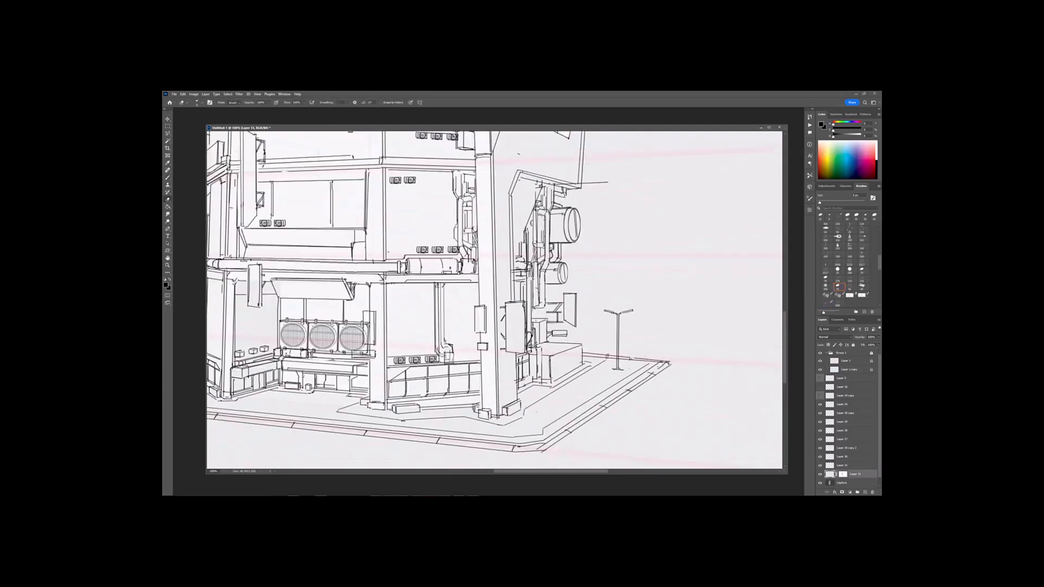
pyautogui.press('b')
pyautogui.scroll(2, 495, 299)
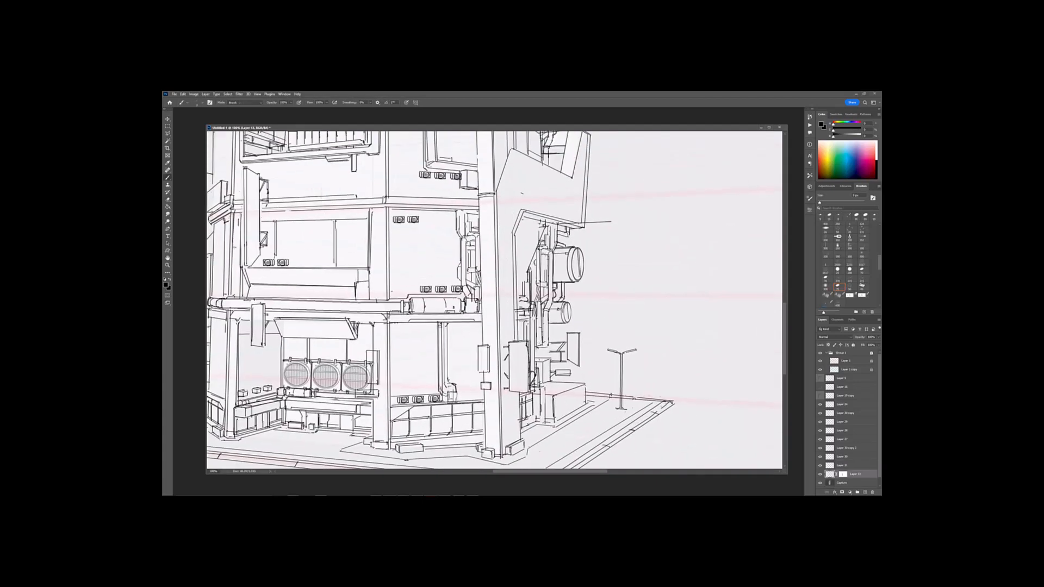
pyautogui.press('e')
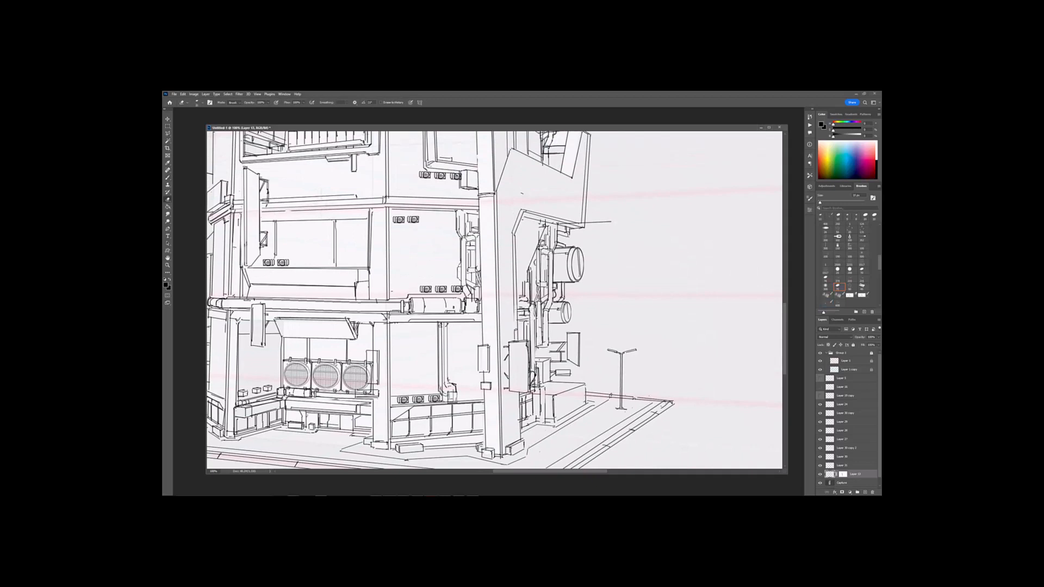
pyautogui.hotkey('ctrl', '-')
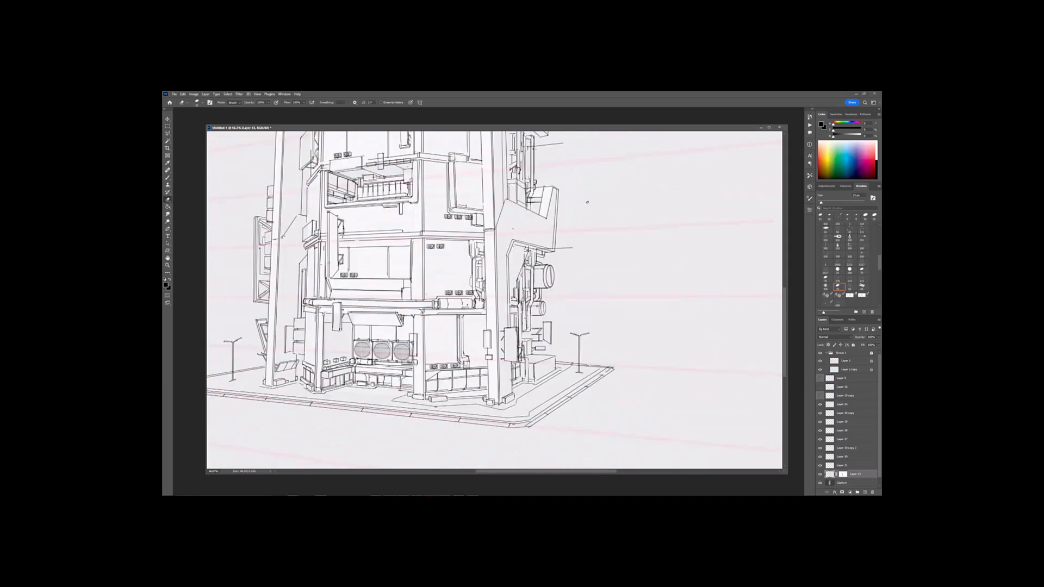
pyautogui.moveTo(588, 201); pyautogui.dragTo(579, 184)
pyautogui.hotkey('ctrl', '+')
pyautogui.press('b')
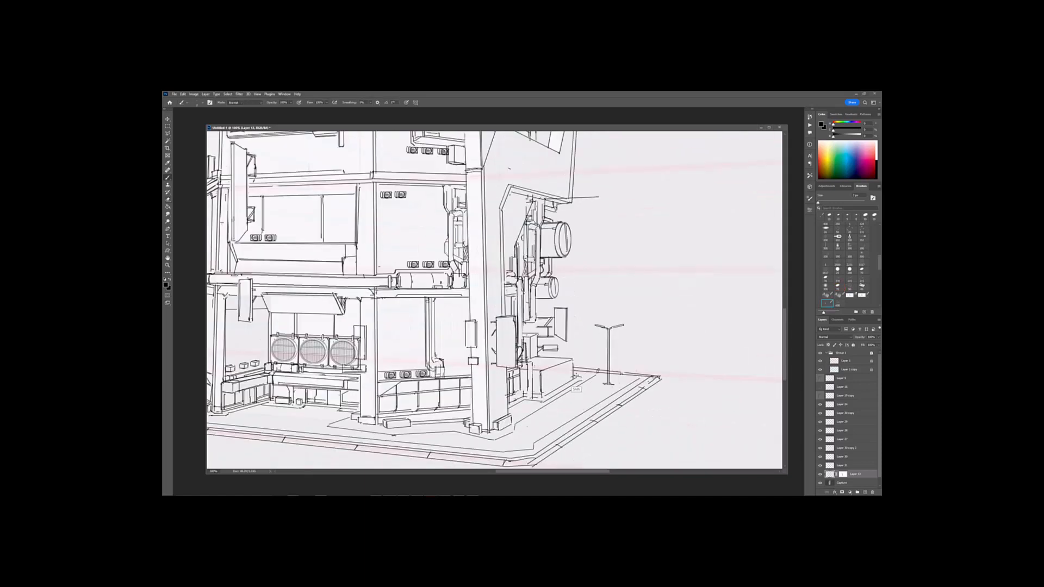
# Step: Draw new straight edges on the low block behind the right pillar
pyautogui.keyDown('shift'); pyautogui.click(575, 375); pyautogui.keyUp('shift')
pyautogui.moveTo(550, 373); pyautogui.dragTo(558, 379)
pyautogui.hotkey('ctrl', '-')
pyautogui.hotkey('ctrl', '-')
pyautogui.moveTo(590, 282); pyautogui.dragTo(569, 284)
pyautogui.hotkey('ctrl', '+')
pyautogui.hotkey('ctrl', '+')
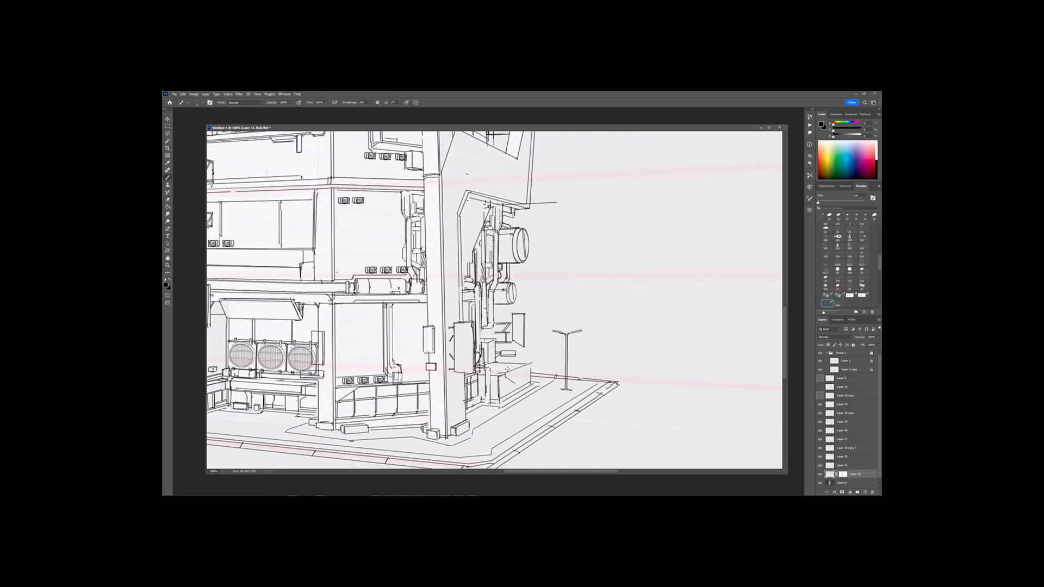
pyautogui.moveTo(498, 374); pyautogui.dragTo(525, 364)
pyautogui.press('e')
# Step: Reshape the low block behind the right pillar by erasing its old edges and drawing a sloped face
pyautogui.press('b')
pyautogui.press('e')
pyautogui.moveTo(499, 363)
pyautogui.mouseDown()
pyautogui.moveTo(532, 362)
pyautogui.moveTo(505, 372)
pyautogui.moveTo(533, 363)
pyautogui.moveTo(479, 408)
pyautogui.mouseUp()
pyautogui.press('b')
pyautogui.press('e')
pyautogui.press('b')
pyautogui.press('e')
pyautogui.press('b')
pyautogui.press('e')
pyautogui.press('b')
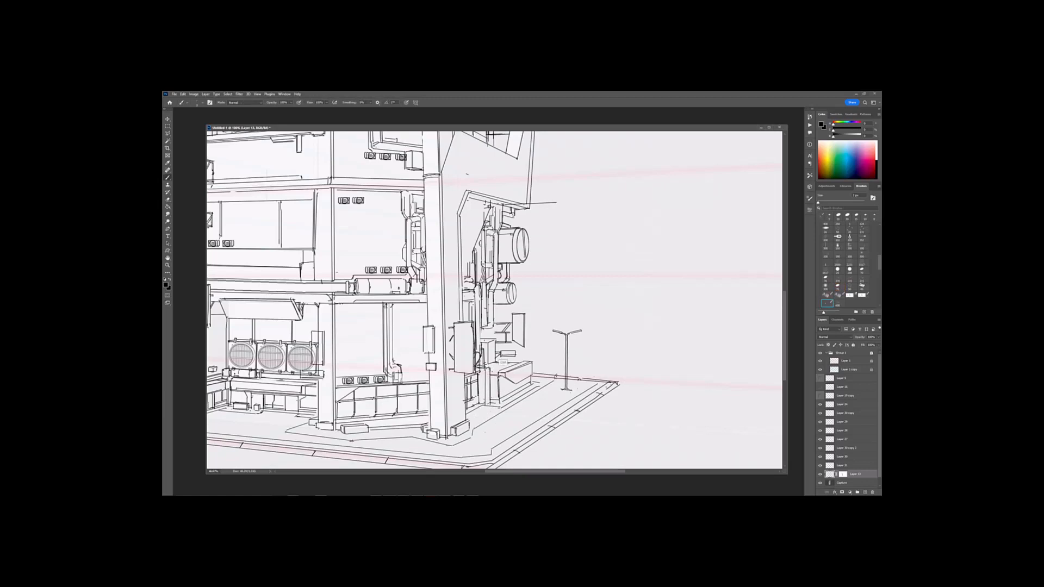
pyautogui.press('e')
pyautogui.press('b')
# Step: Add short detail lines to the reshaped block and the fittings just above it
pyautogui.hotkey('ctrl', '-')
pyautogui.hotkey('ctrl', '+')
pyautogui.hotkey('ctrl', '+')
pyautogui.moveTo(467, 366); pyautogui.dragTo(527, 367)
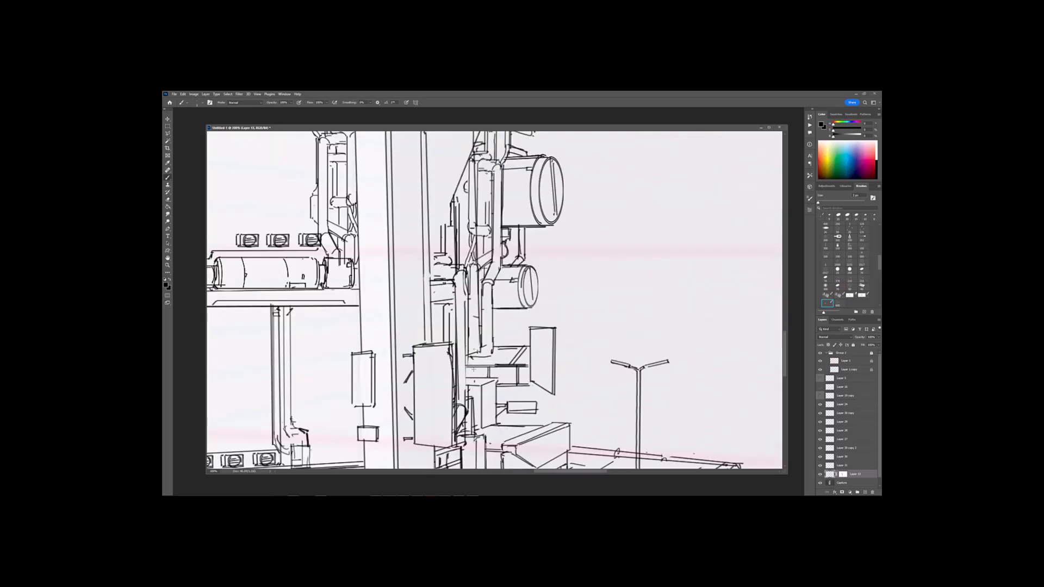
pyautogui.hotkey('ctrl', '-')
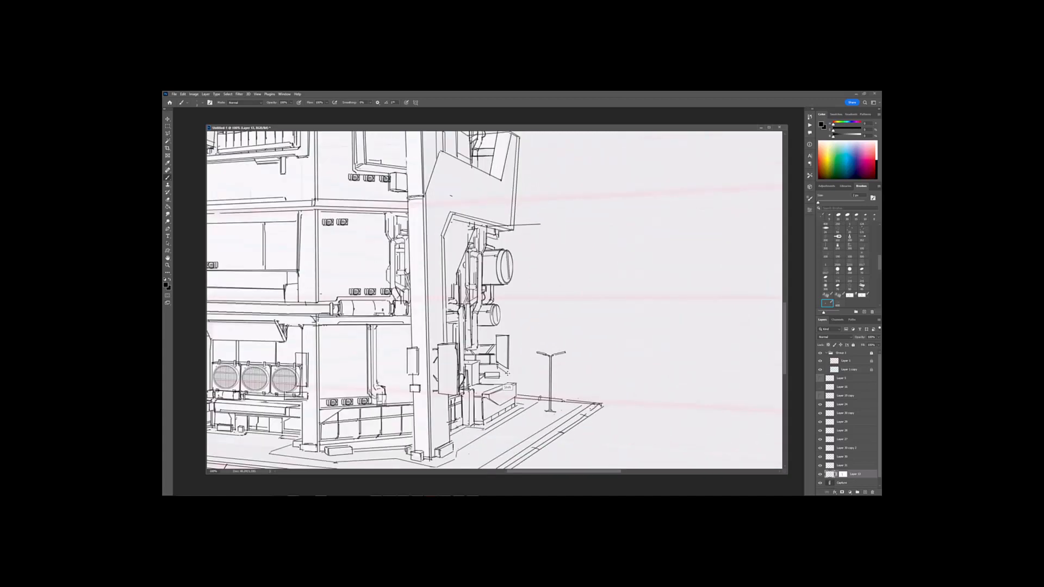
pyautogui.press('e')
pyautogui.hotkey('ctrl', '-')
pyautogui.hotkey('ctrl', '-')
pyautogui.hotkey('ctrl', '-')
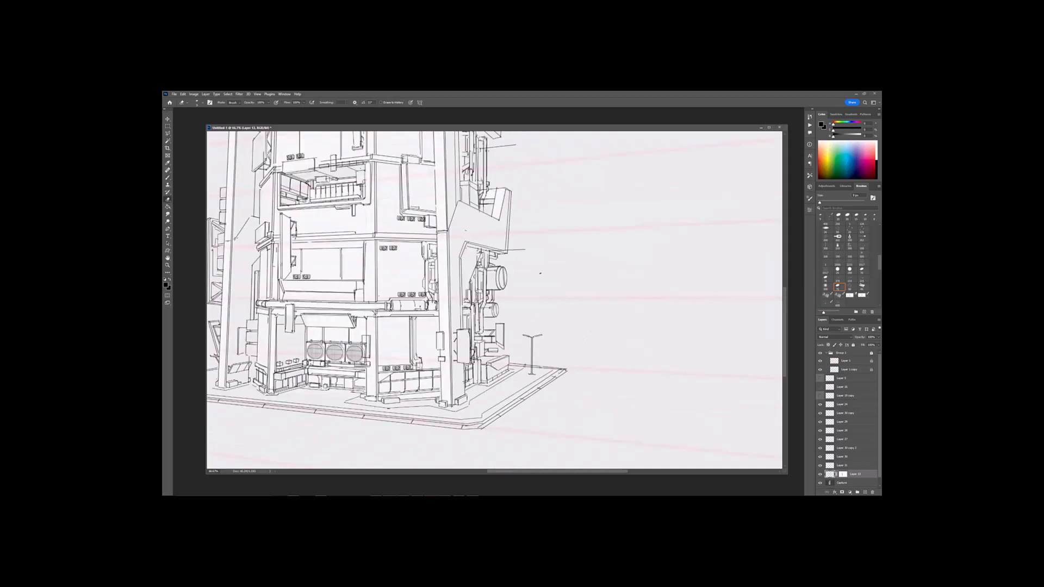
pyautogui.moveTo(521, 299)
pyautogui.mouseDown()
pyautogui.moveTo(526, 317)
pyautogui.moveTo(525, 290)
pyautogui.mouseUp()
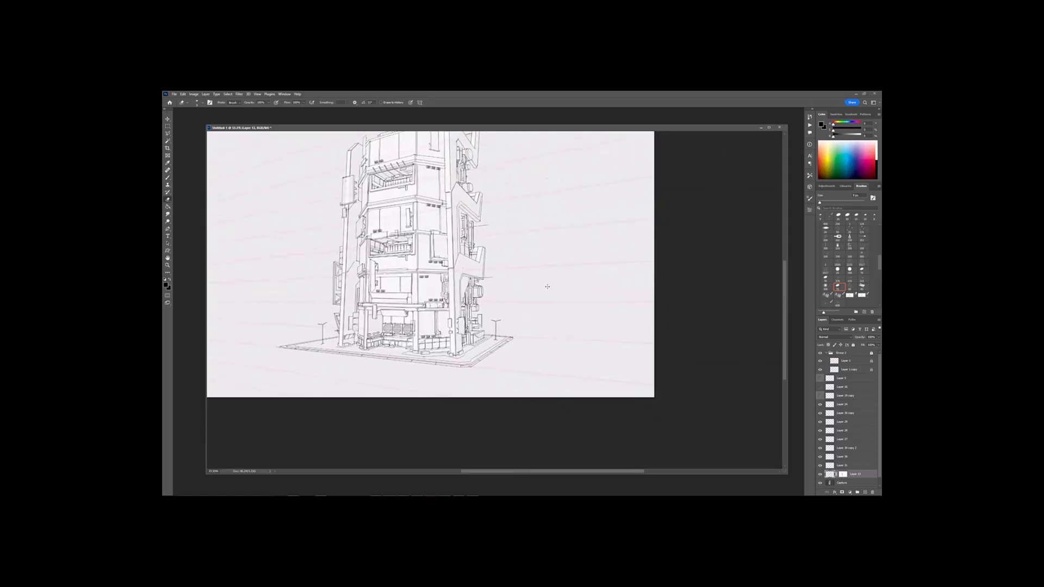
# Step: Select the ground line layer and erase the angled line in front of the middle pillar's base
pyautogui.hotkey('ctrl', '+')
pyautogui.hotkey('ctrl', '+')
pyautogui.hotkey('ctrl', '+')
pyautogui.click(830, 465)
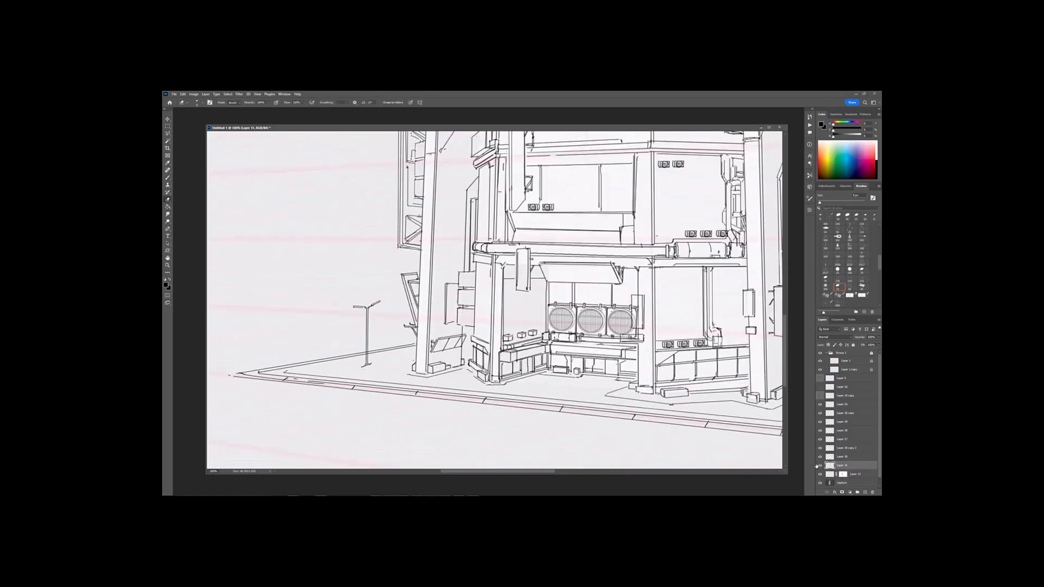
pyautogui.press('b')
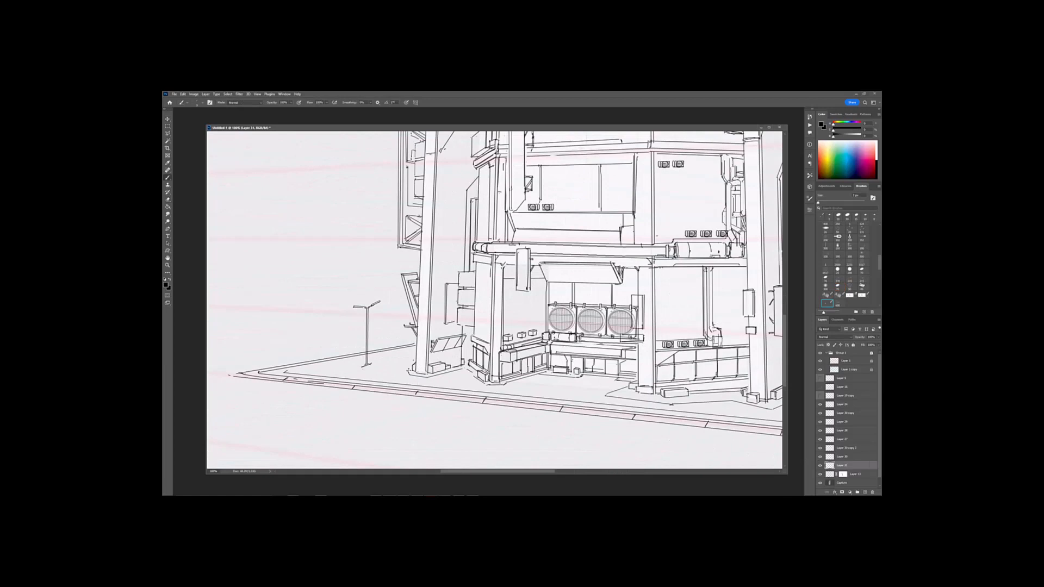
pyautogui.hotkey('ctrl', '-')
pyautogui.hotkey('ctrl', '+')
pyautogui.moveTo(626, 380); pyautogui.dragTo(526, 357)
pyautogui.press('e')
pyautogui.click(464, 362)
pyautogui.keyDown('shift'); pyautogui.click(546, 372); pyautogui.keyUp('shift')
# Step: Redraw short ground edges close around the middle pillar's base
pyautogui.press('b')
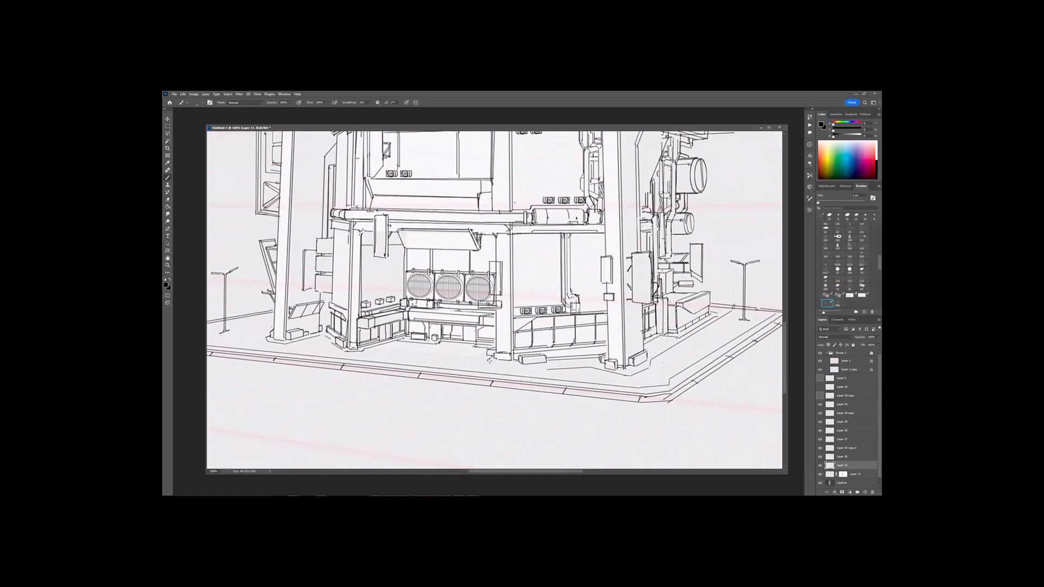
pyautogui.press('e')
pyautogui.press('b')
pyautogui.moveTo(430, 366); pyautogui.dragTo(630, 395)
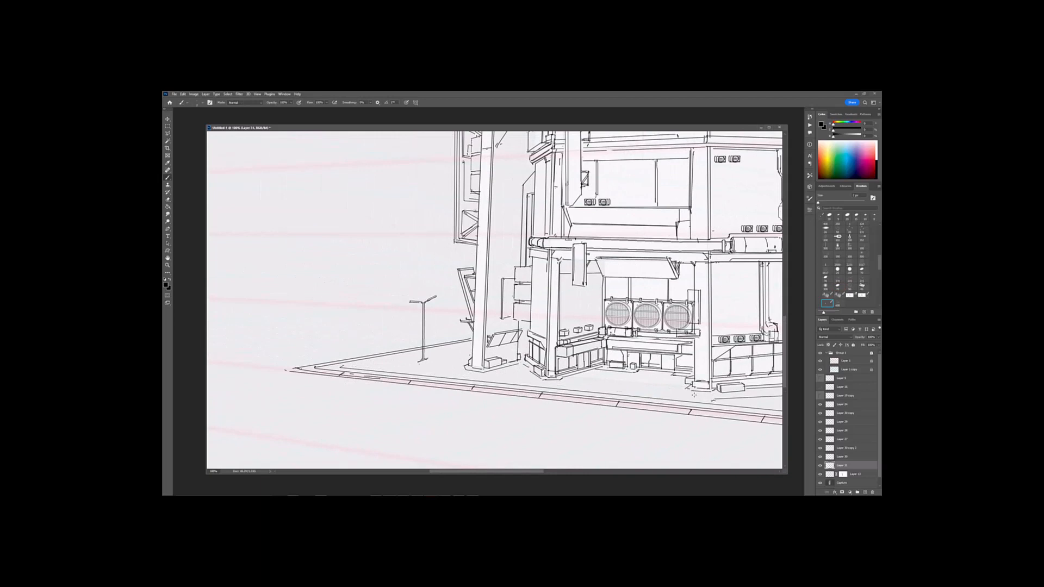
# Step: Select the awning's layer and draw short division lines across the awning above the round fans
pyautogui.hotkey('ctrl', '-')
pyautogui.hotkey('ctrl', '-')
pyautogui.hotkey('ctrl', '-')
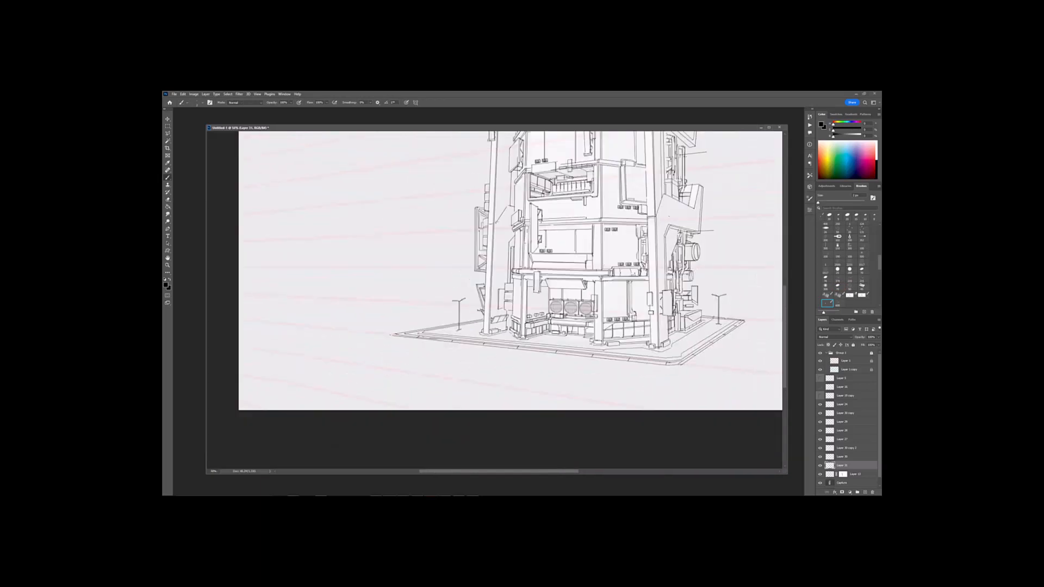
pyautogui.moveTo(690, 286); pyautogui.dragTo(615, 273)
pyautogui.hotkey('ctrl', '+')
pyautogui.hotkey('ctrl', '+')
pyautogui.hotkey('ctrl', '-')
pyautogui.hotkey('ctrl', '-')
pyautogui.hotkey('ctrl', '+')
pyautogui.hotkey('ctrl', '+')
pyautogui.hotkey('ctrl', '+')
pyautogui.keyDown('ctrl'); pyautogui.click(428, 393); pyautogui.keyUp('ctrl')
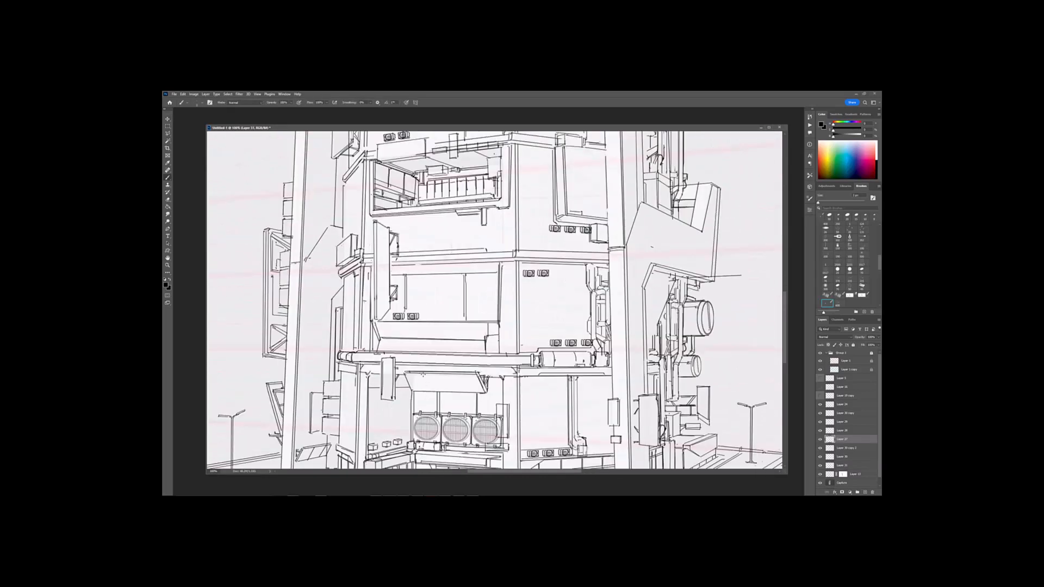
pyautogui.hotkey('ctrl', '-')
pyautogui.hotkey('ctrl', '-')
pyautogui.hotkey('ctrl', '+')
pyautogui.hotkey('ctrl', '+')
pyautogui.moveTo(426, 375); pyautogui.dragTo(432, 393)
pyautogui.hotkey('ctrl', '-')
pyautogui.hotkey('ctrl', '-')
# Step: Select the base linework layer and erase the construction line sticking out beneath the lowest angled bracket on the right
pyautogui.moveTo(650, 255)
pyautogui.mouseDown()
pyautogui.moveTo(595, 299)
pyautogui.moveTo(583, 265)
pyautogui.mouseUp()
pyautogui.hotkey('ctrl', '+')
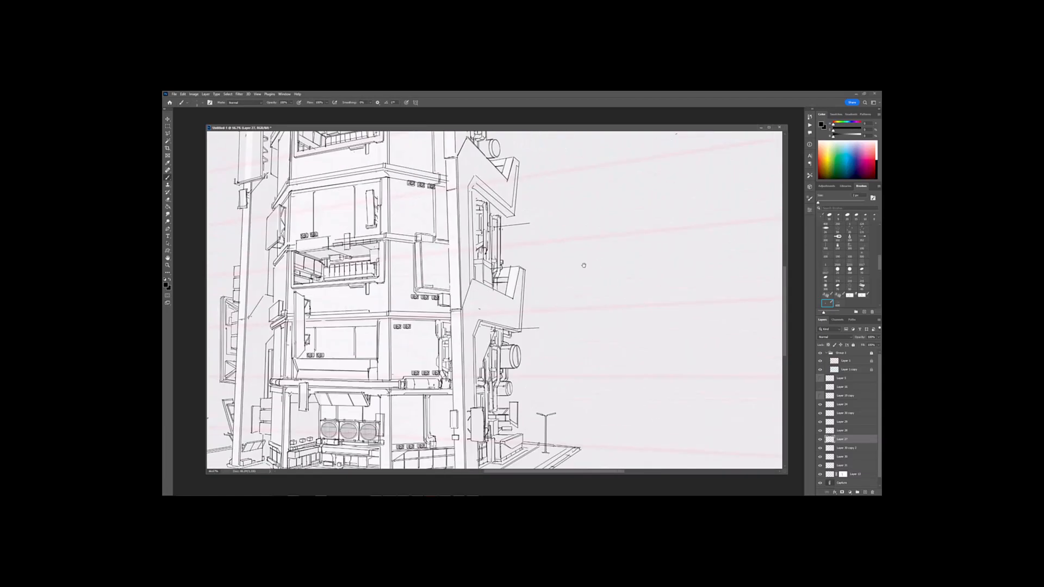
pyautogui.hotkey('ctrl', '+')
pyautogui.press('e')
pyautogui.keyDown('ctrl'); pyautogui.click(512, 344); pyautogui.keyUp('ctrl')
pyautogui.hotkey('ctrl', 'z')
pyautogui.press('b')
pyautogui.keyDown('ctrl'); pyautogui.click(556, 342); pyautogui.keyUp('ctrl')
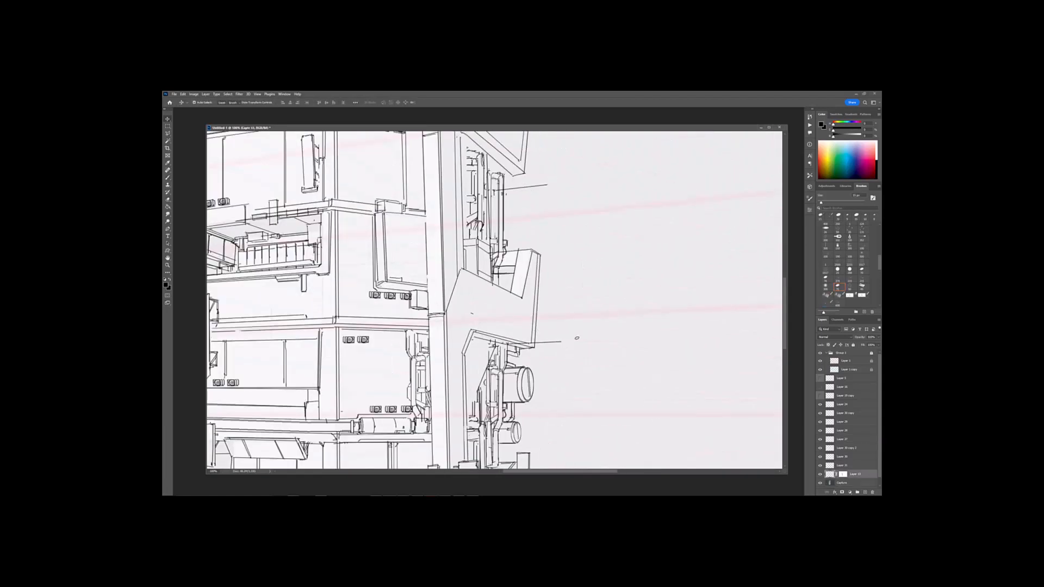
pyautogui.press('e')
pyautogui.click(820, 474)
pyautogui.click(820, 474)
pyautogui.press('[')
pyautogui.press('[')
pyautogui.moveTo(558, 342)
pyautogui.mouseDown()
pyautogui.moveTo(520, 345)
pyautogui.moveTo(517, 354)
pyautogui.mouseUp()
pyautogui.press('b')
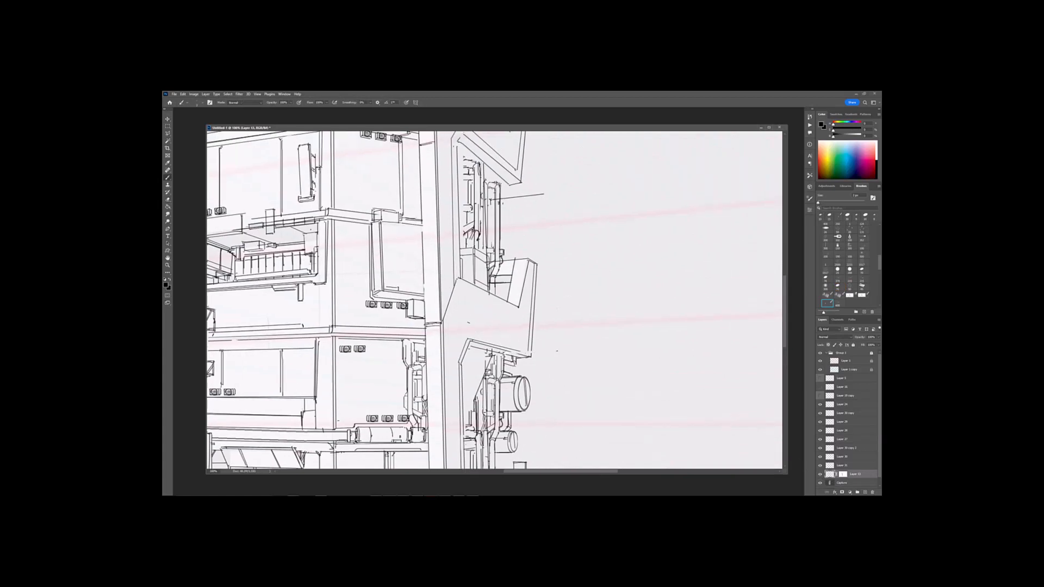
# Step: Erase the remaining construction line beside the next bracket up and switch to the other open document
pyautogui.hotkey('ctrl', '-')
pyautogui.press('e')
pyautogui.hotkey('ctrl', '-')
pyautogui.hotkey('ctrl', '-')
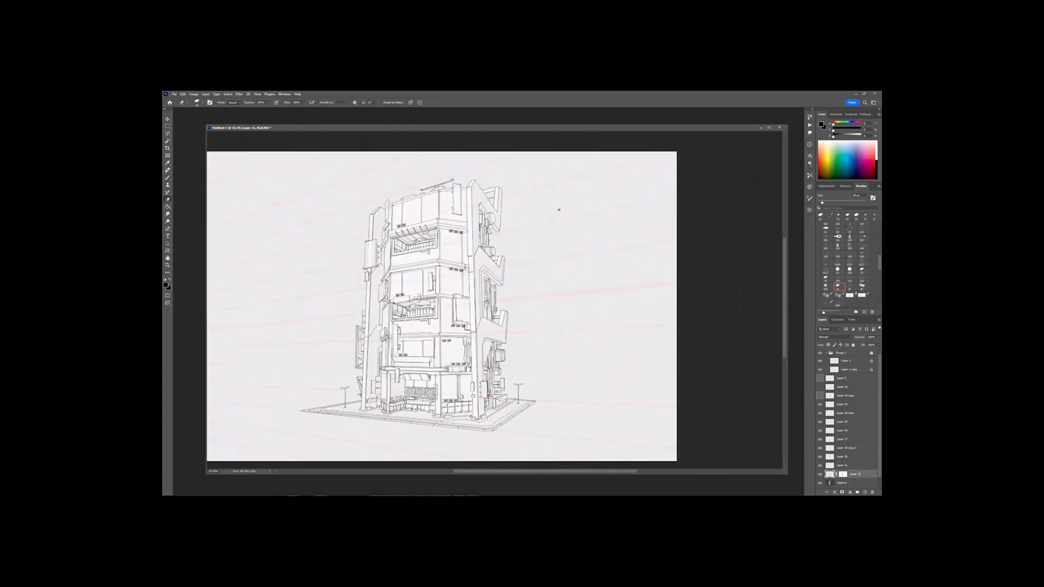
pyautogui.hotkey('ctrl', 'Tab')
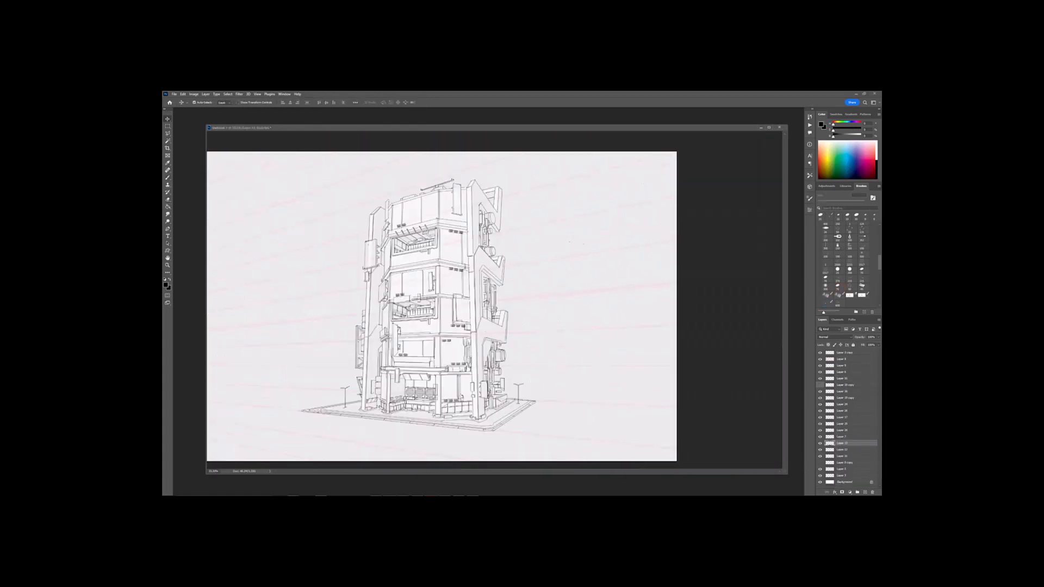
# Step: Select the thin antenna's layer, scale it down, place it beneath the lowest angled bracket on the building's right side and reshape it
pyautogui.click(843, 418)
pyautogui.keyDown('ctrl'); pyautogui.rightClick(589, 379); pyautogui.keyUp('ctrl')
pyautogui.click(611, 387)
pyautogui.hotkey('ctrl', 't')
pyautogui.keyDown('shift'); pyautogui.moveTo(615, 296); pyautogui.dragTo(578, 263); pyautogui.keyUp('shift')
pyautogui.hotkey('ctrl', '+')
pyautogui.hotkey('ctrl', '+')
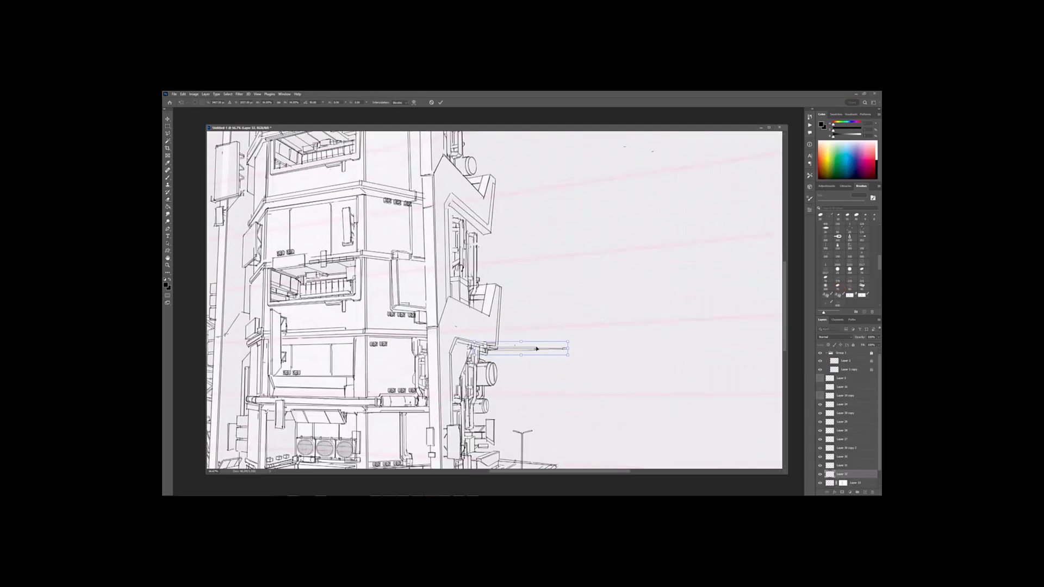
pyautogui.moveTo(536, 349); pyautogui.dragTo(528, 354)
pyautogui.rightClick(518, 352)
pyautogui.click(528, 376)
pyautogui.press('Return')
# Step: Transform the antenna beneath the lowest bracket once more to fit it to the wall's perspective
pyautogui.hotkey('ctrl', '-')
pyautogui.hotkey('ctrl', '-')
pyautogui.hotkey('ctrl', '+')
pyautogui.hotkey('ctrl', '+')
pyautogui.hotkey('ctrl', 't')
pyautogui.rightClick(516, 355)
pyautogui.click(528, 380)
pyautogui.press('Return')
pyautogui.hotkey('ctrl', '-')
pyautogui.moveTo(556, 303); pyautogui.dragTo(555, 319)
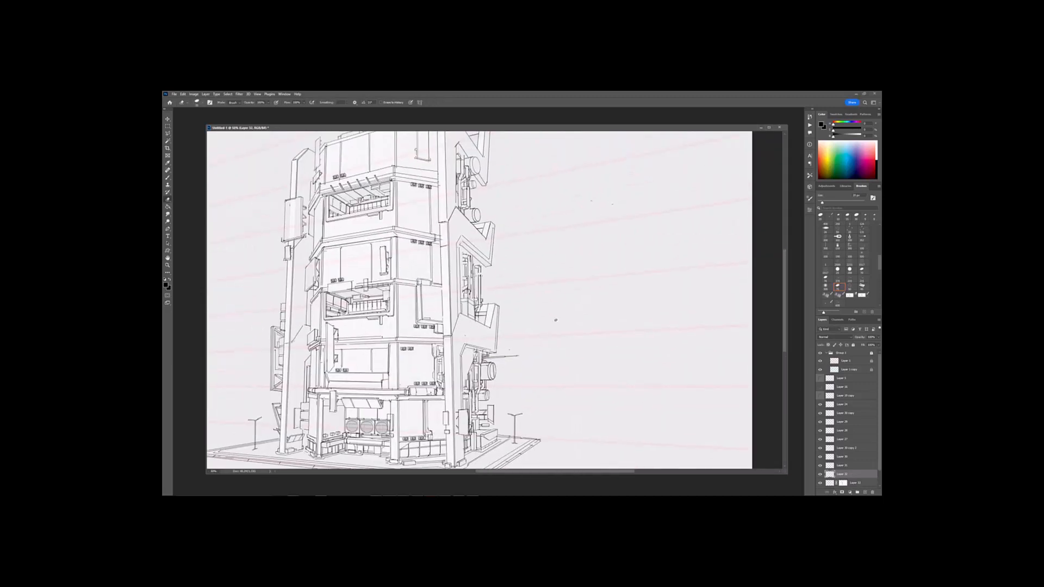
# Step: Duplicate the antenna and place the copy just below the original at the lowest bracket
pyautogui.hotkey('ctrl', '+')
pyautogui.hotkey('ctrl', 'j')
pyautogui.hotkey('ctrl', 't')
pyautogui.moveTo(528, 374); pyautogui.dragTo(514, 377)
pyautogui.moveTo(506, 379); pyautogui.dragTo(506, 384)
pyautogui.press('Return')
pyautogui.hotkey('ctrl', '-')
pyautogui.hotkey('ctrl', '-')
pyautogui.hotkey('ctrl', '-')
pyautogui.hotkey('ctrl', '+')
pyautogui.hotkey('ctrl', '+')
pyautogui.hotkey('ctrl', '+')
pyautogui.hotkey('ctrl', '+')
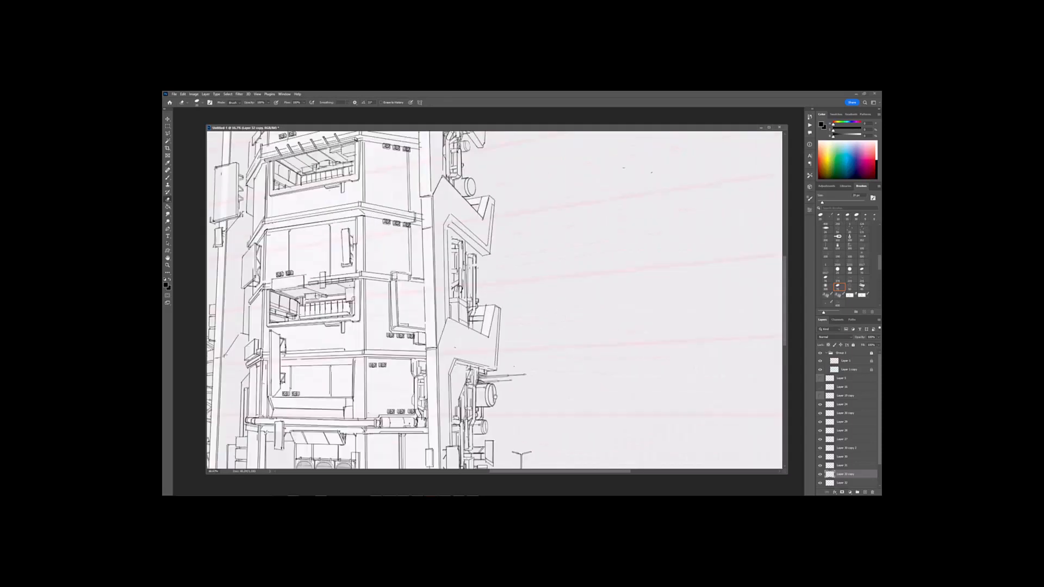
# Step: Adjust the antenna copy's transform and merge it down into the original antenna layer
pyautogui.hotkey('ctrl', 't')
pyautogui.moveTo(513, 427); pyautogui.dragTo(604, 314)
pyautogui.press('Return')
pyautogui.hotkey('ctrl', '-')
pyautogui.hotkey('ctrl', '-')
pyautogui.hotkey('ctrl', '-')
pyautogui.hotkey('ctrl', '-')
pyautogui.hotkey('ctrl', 'e')
# Step: Transform the merged pair of antennas to refine its fit beneath the lowest bracket
pyautogui.hotkey('ctrl', '+')
pyautogui.hotkey('ctrl', '+')
pyautogui.hotkey('ctrl', '+')
pyautogui.hotkey('ctrl', 't')
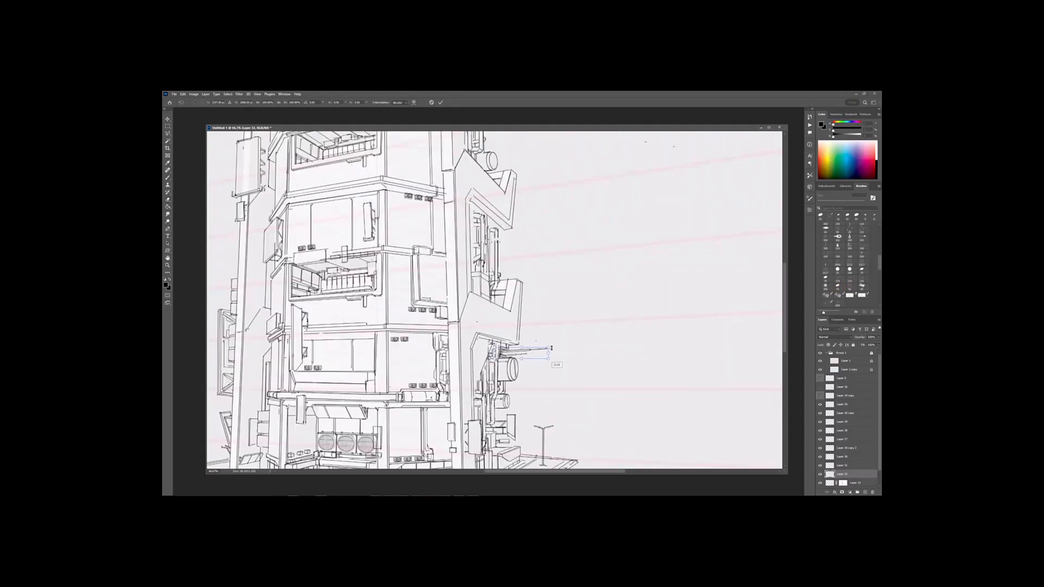
pyautogui.moveTo(553, 356); pyautogui.dragTo(527, 251)
pyautogui.press('Return')
pyautogui.hotkey('ctrl', '-')
pyautogui.hotkey('ctrl', '-')
pyautogui.hotkey('ctrl', '+')
# Step: Duplicate the antenna pair and position the copy beneath the middle bracket one level up
pyautogui.hotkey('ctrl', 'j')
pyautogui.hotkey('ctrl', 't')
pyautogui.hotkey('ctrl', '-')
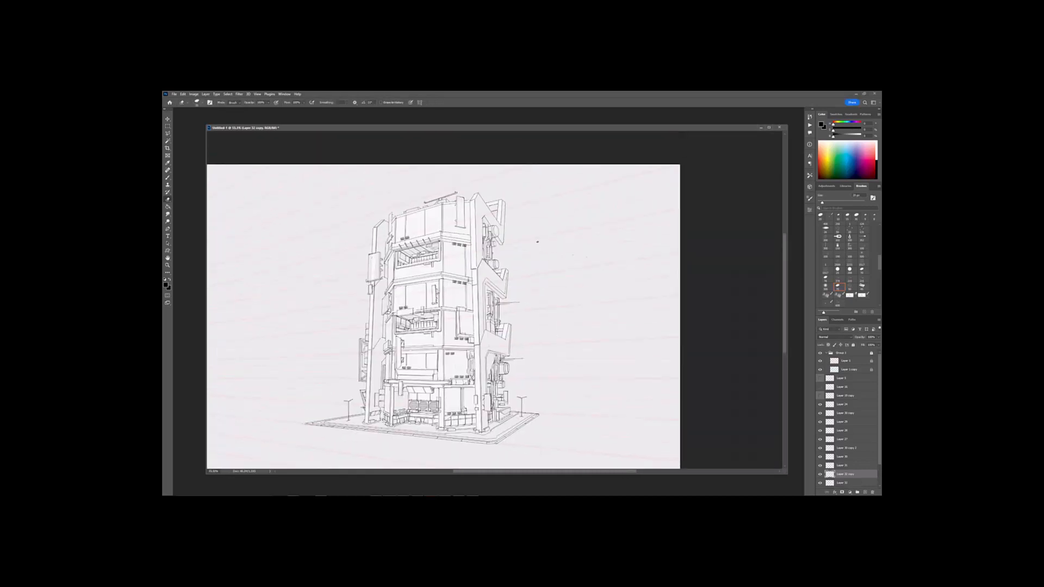
pyautogui.hotkey('ctrl', '+')
pyautogui.hotkey('ctrl', '+')
pyautogui.moveTo(542, 303); pyautogui.dragTo(546, 303)
pyautogui.press('Return')
pyautogui.hotkey('ctrl', '-')
pyautogui.hotkey('ctrl', '-')
pyautogui.hotkey('ctrl', '+')
pyautogui.hotkey('ctrl', '+')
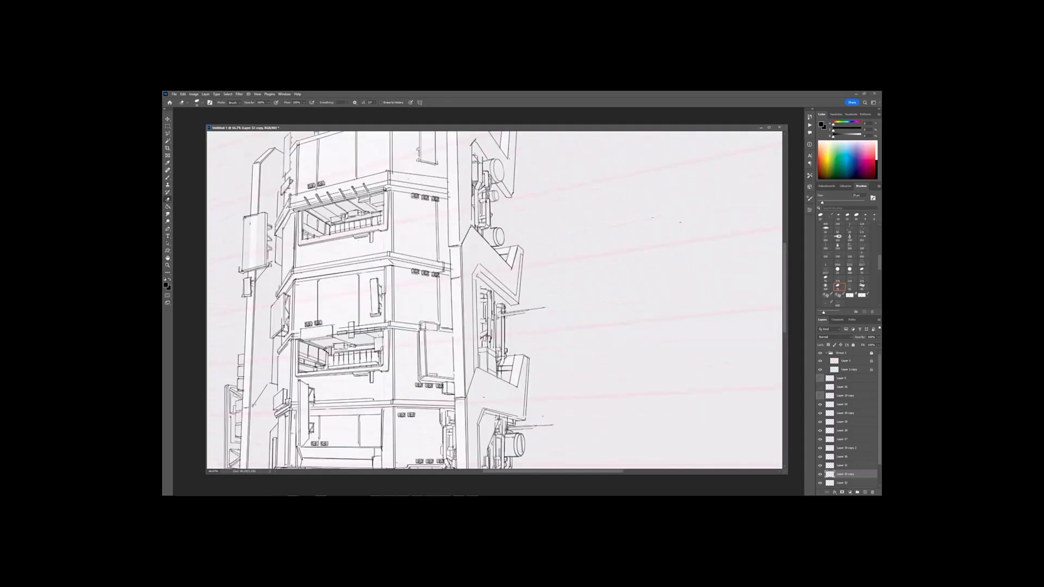
# Step: Undo the last change, then duplicate the antennas again and fit the copy beneath the topmost bracket
pyautogui.hotkey('ctrl', 'z')
pyautogui.hotkey('ctrl', '-')
pyautogui.hotkey('ctrl', '-')
pyautogui.hotkey('ctrl', '+')
pyautogui.hotkey('ctrl', 'j')
pyautogui.hotkey('ctrl', 't')
pyautogui.moveTo(526, 349); pyautogui.dragTo(513, 267)
pyautogui.moveTo(532, 280)
pyautogui.mouseDown()
pyautogui.moveTo(556, 234)
pyautogui.moveTo(557, 259)
pyautogui.moveTo(540, 268)
pyautogui.mouseUp()
pyautogui.press('Return')
# Step: Duplicate the upper antennas once more and enlarge the eraser brush
pyautogui.hotkey('ctrl', '-')
pyautogui.hotkey('ctrl', '+')
pyautogui.hotkey('ctrl', 'j')
pyautogui.hotkey('ctrl', 't')
pyautogui.press('Return')
pyautogui.press(']')
pyautogui.press(']')
pyautogui.press(']')
pyautogui.press(']')
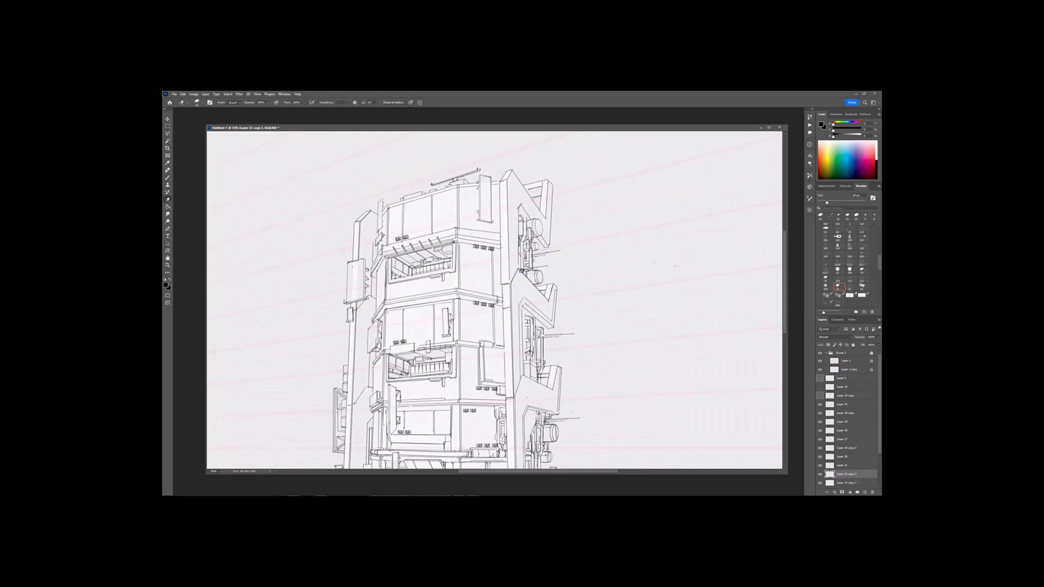
# Step: Make another duplicate of the antenna layer and transform it into place along the building's upper right side
pyautogui.hotkey('ctrl', '-')
pyautogui.moveTo(580, 295); pyautogui.dragTo(578, 277)
pyautogui.hotkey('ctrl', '+')
pyautogui.hotkey('ctrl', 'j')
pyautogui.hotkey('ctrl', 't')
pyautogui.moveTo(539, 243)
pyautogui.mouseDown()
pyautogui.moveTo(539, 320)
pyautogui.moveTo(558, 307)
pyautogui.mouseUp()
pyautogui.press('Return')
pyautogui.hotkey('ctrl', '-')
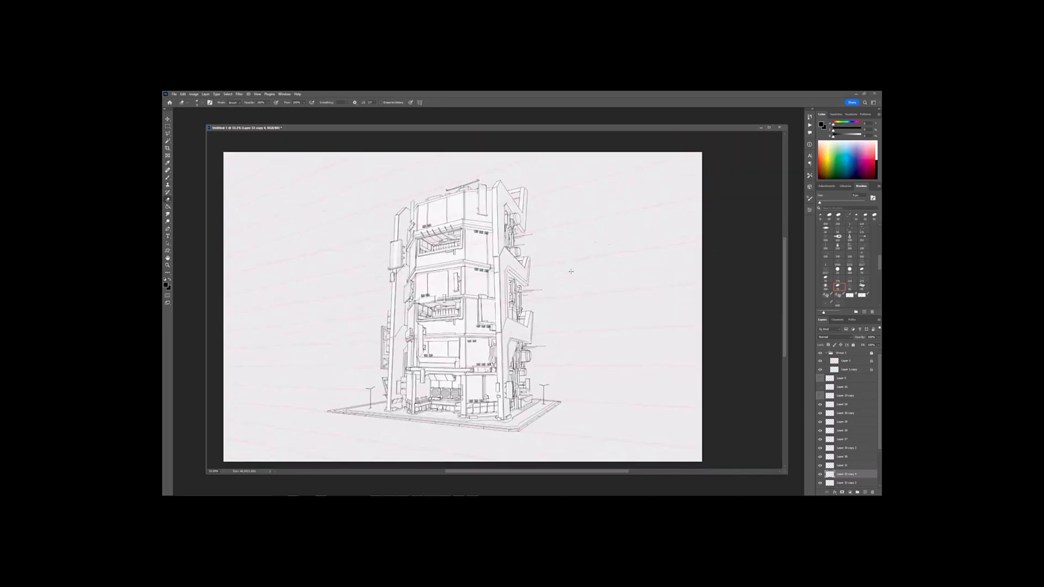
pyautogui.scroll(1, 646, 143)
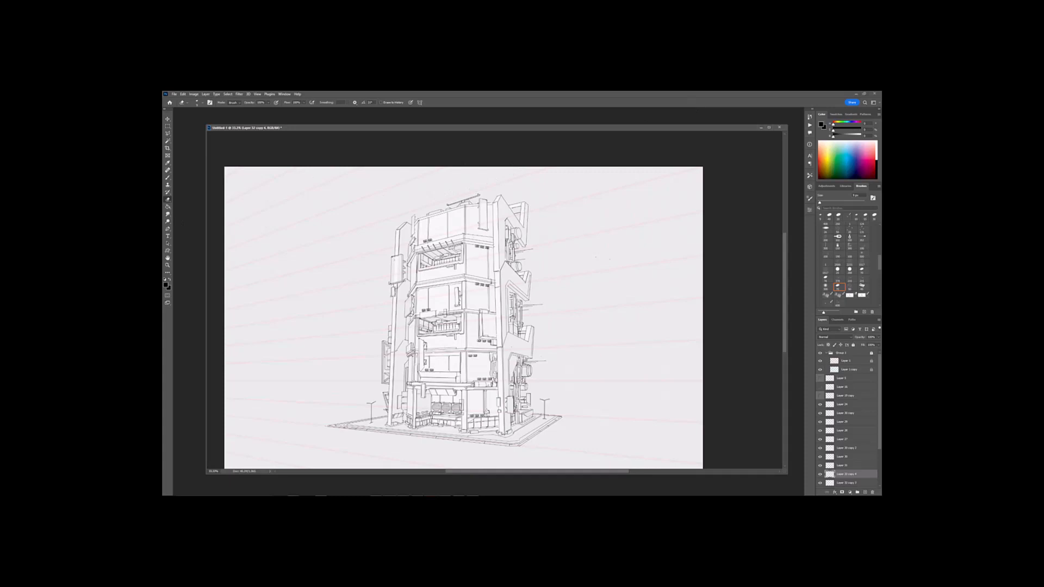
# Step: Select the left street lamp's layer and add parallel lines that thicken its post and arms
pyautogui.hotkey('ctrl', '+')
pyautogui.moveTo(372, 403)
pyautogui.mouseDown()
pyautogui.moveTo(420, 336)
pyautogui.moveTo(488, 314)
pyautogui.mouseUp()
pyautogui.hotkey('ctrl', '+')
pyautogui.hotkey('ctrl', '+')
pyautogui.hotkey('ctrl', '+')
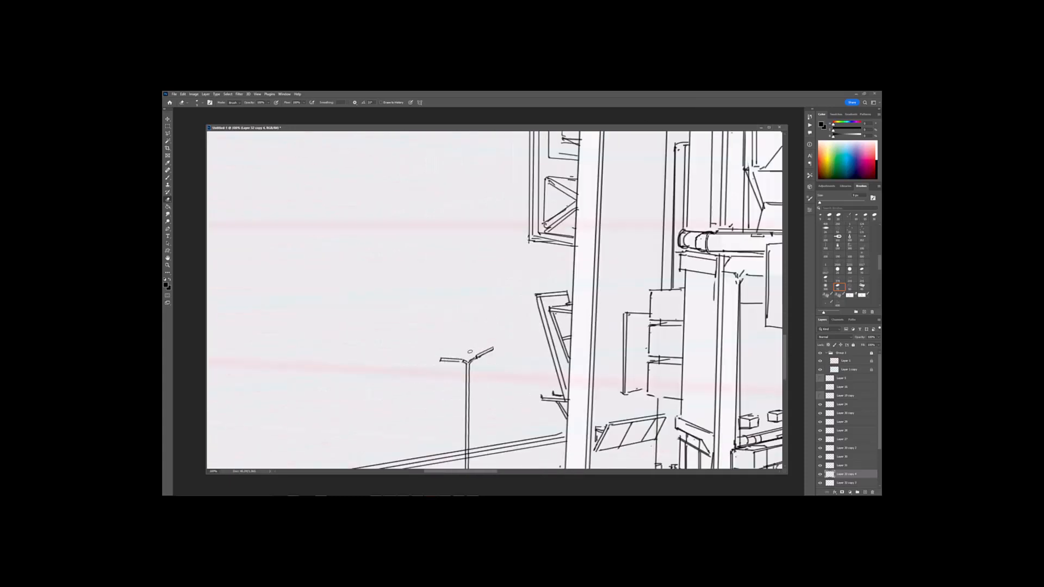
pyautogui.press('b')
pyautogui.keyDown('ctrl'); pyautogui.click(468, 357); pyautogui.keyUp('ctrl')
pyautogui.moveTo(468, 357); pyautogui.dragTo(484, 332)
pyautogui.moveTo(486, 444); pyautogui.dragTo(486, 333)
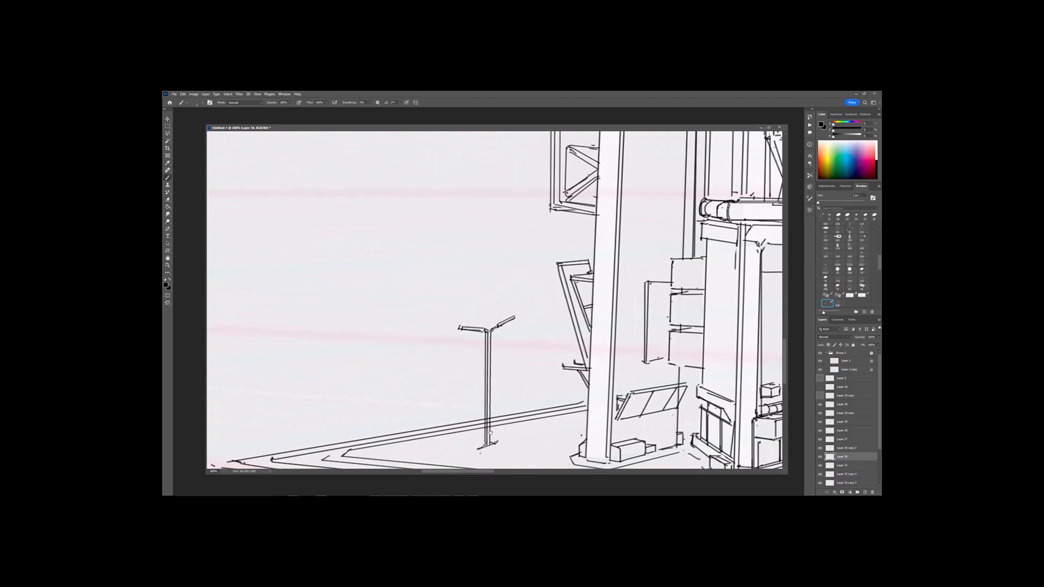
pyautogui.moveTo(488, 381); pyautogui.dragTo(486, 345)
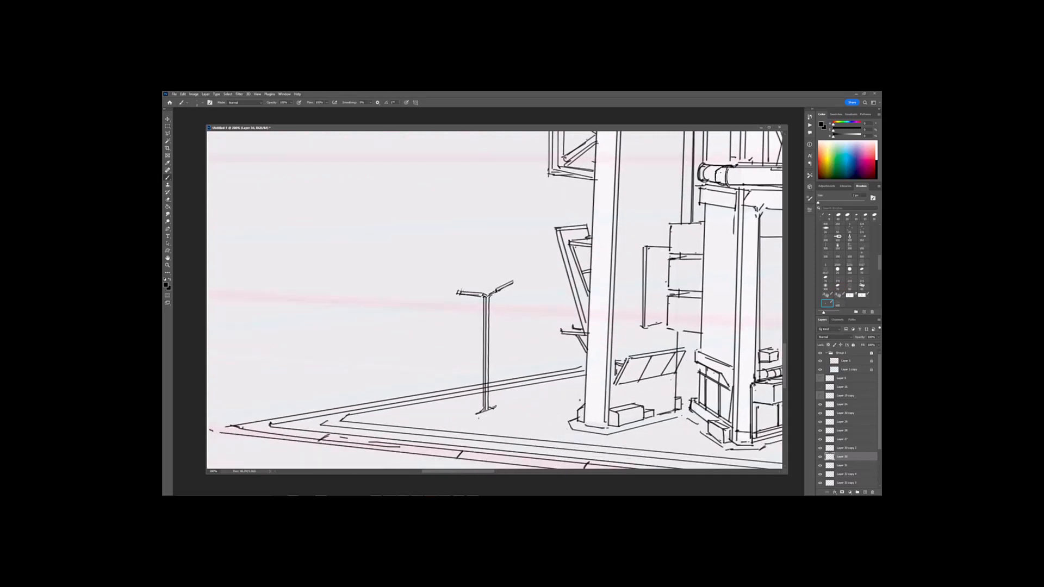
pyautogui.moveTo(458, 292); pyautogui.dragTo(483, 288)
# Step: Clean up the foot of the left street lamp and try short straight base edges around it
pyautogui.press('e')
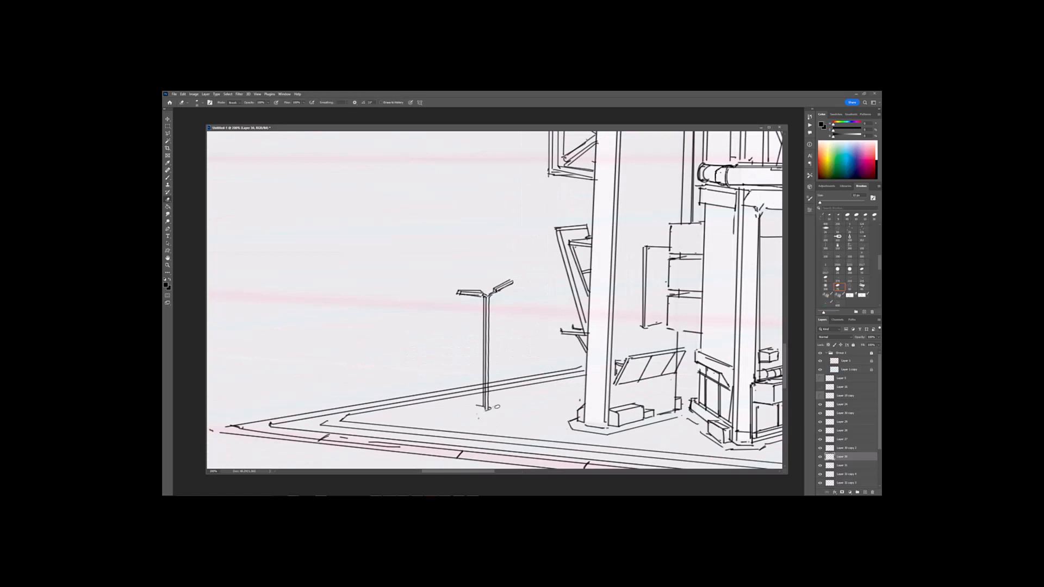
pyautogui.press('b')
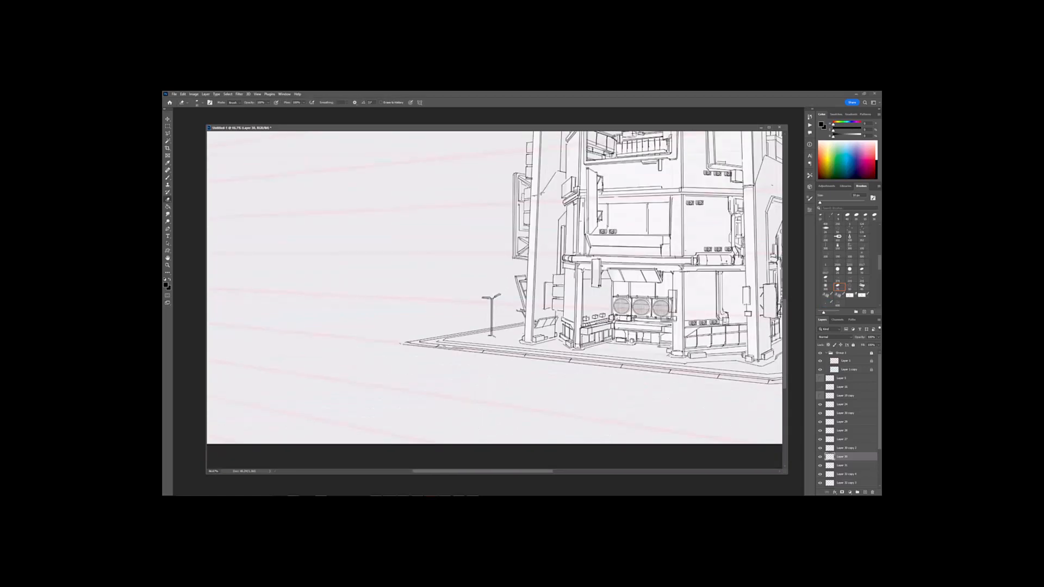
pyautogui.press('b')
pyautogui.keyDown('shift'); pyautogui.click(496, 419); pyautogui.keyUp('shift')
pyautogui.hotkey('ctrl', 'z')
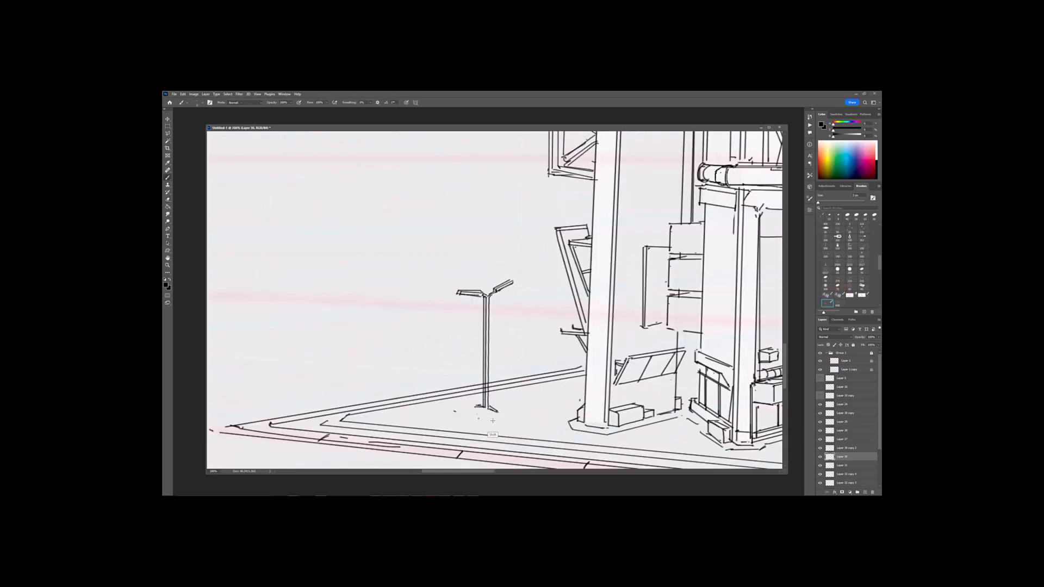
pyautogui.keyDown('shift'); pyautogui.click(496, 417); pyautogui.keyUp('shift')
pyautogui.moveTo(514, 410)
pyautogui.mouseDown()
pyautogui.moveTo(452, 415)
pyautogui.moveTo(472, 413)
pyautogui.mouseUp()
pyautogui.keyDown('shift'); pyautogui.click(589, 388); pyautogui.keyUp('shift')
pyautogui.hotkey('ctrl', 'z')
pyautogui.press('e')
pyautogui.hotkey('ctrl', '-')
pyautogui.hotkey('ctrl', '-')
pyautogui.hotkey('ctrl', '+')
pyautogui.hotkey('ctrl', '+')
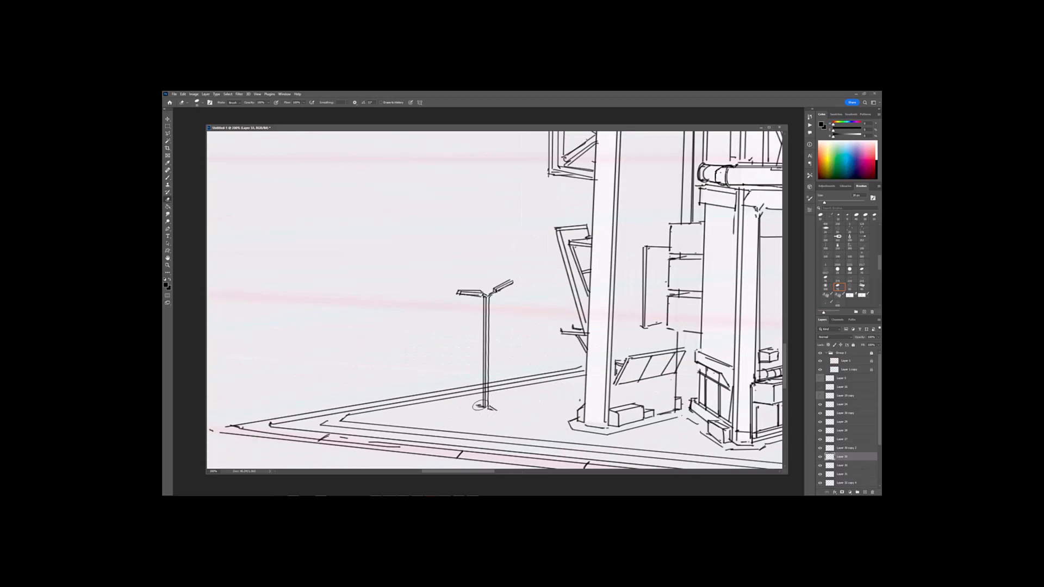
# Step: Redraw the straight edges around the left lamp's foot as an angular outline on the ground
pyautogui.press('b')
pyautogui.hotkey('ctrl', 'z')
pyautogui.click(465, 408)
pyautogui.keyDown('shift'); pyautogui.click(494, 414); pyautogui.keyUp('shift')
pyautogui.hotkey('ctrl', 'z')
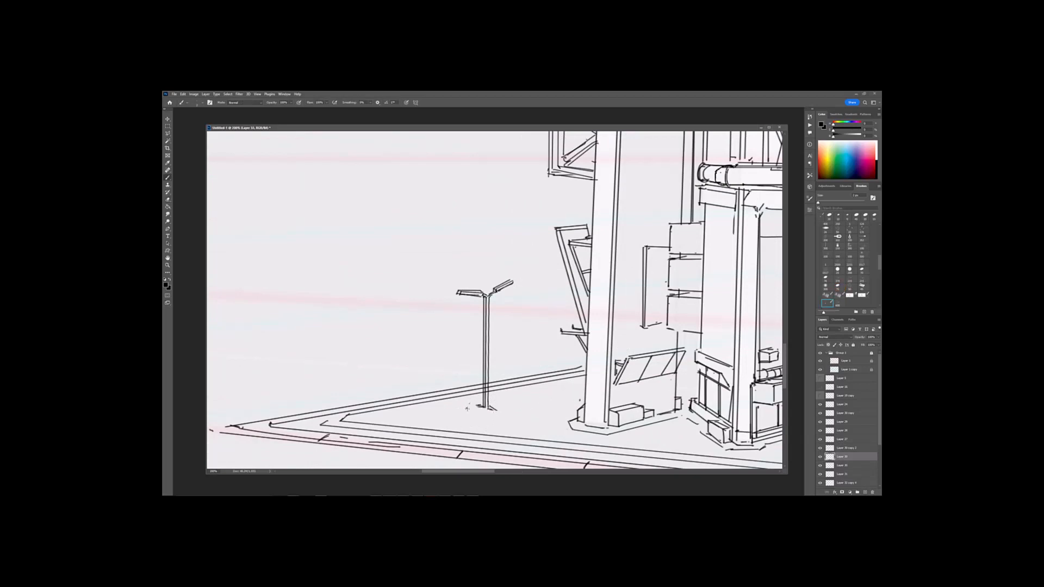
pyautogui.keyDown('shift'); pyautogui.click(495, 414); pyautogui.keyUp('shift')
pyautogui.hotkey('ctrl', 'z')
pyautogui.keyDown('shift'); pyautogui.click(493, 414); pyautogui.keyUp('shift')
pyautogui.moveTo(466, 406); pyautogui.dragTo(492, 401)
pyautogui.press('e')
pyautogui.press('b')
pyautogui.hotkey('ctrl', '-')
pyautogui.hotkey('ctrl', '-')
pyautogui.hotkey('ctrl', '-')
pyautogui.moveTo(443, 367)
pyautogui.mouseDown()
pyautogui.moveTo(366, 392)
pyautogui.moveTo(547, 342)
pyautogui.mouseUp()
pyautogui.hotkey('ctrl', '+')
pyautogui.hotkey('ctrl', '+')
pyautogui.hotkey('ctrl', '+')
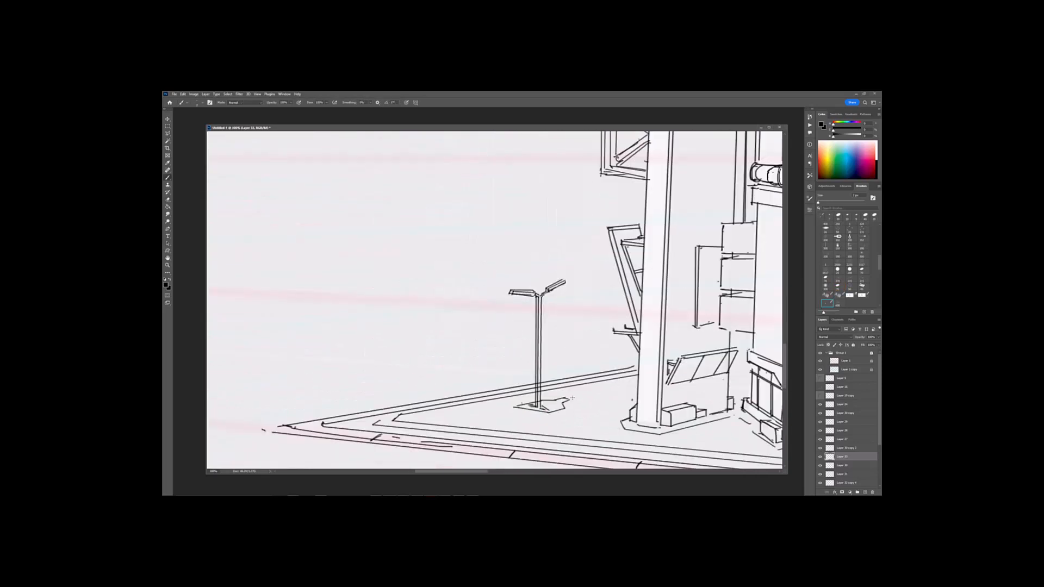
# Step: Add further short strokes to the ground outline beside the left lamp's foot
pyautogui.moveTo(653, 405); pyautogui.dragTo(614, 382)
pyautogui.press('e')
pyautogui.press('b')
pyautogui.moveTo(514, 390)
pyautogui.mouseDown()
pyautogui.moveTo(525, 380)
pyautogui.moveTo(513, 379)
pyautogui.moveTo(527, 381)
pyautogui.mouseUp()
pyautogui.keyDown('shift'); pyautogui.click(509, 390); pyautogui.keyUp('shift')
pyautogui.press('e')
pyautogui.press('b')
pyautogui.hotkey('ctrl', '-')
pyautogui.hotkey('ctrl', '-')
pyautogui.moveTo(712, 327)
pyautogui.mouseDown()
pyautogui.moveTo(605, 379)
pyautogui.moveTo(712, 393)
pyautogui.mouseUp()
pyautogui.hotkey('ctrl', '+')
pyautogui.hotkey('ctrl', '+')
# Step: Erase stray strokes at the left lamp's foot and select the lamp's own layer
pyautogui.press('e')
pyautogui.moveTo(520, 453)
pyautogui.mouseDown()
pyautogui.moveTo(521, 390)
pyautogui.moveTo(500, 409)
pyautogui.mouseUp()
pyautogui.keyDown('ctrl'); pyautogui.click(503, 404); pyautogui.keyUp('ctrl')
pyautogui.press('b')
pyautogui.hotkey('ctrl', '-')
pyautogui.hotkey('ctrl', '-')
pyautogui.moveTo(715, 381); pyautogui.dragTo(493, 408)
pyautogui.moveTo(643, 382); pyautogui.dragTo(568, 370)
pyautogui.hotkey('ctrl', '+')
pyautogui.hotkey('ctrl', '-')
pyautogui.hotkey('ctrl', '-')
pyautogui.moveTo(551, 432); pyautogui.dragTo(524, 387)
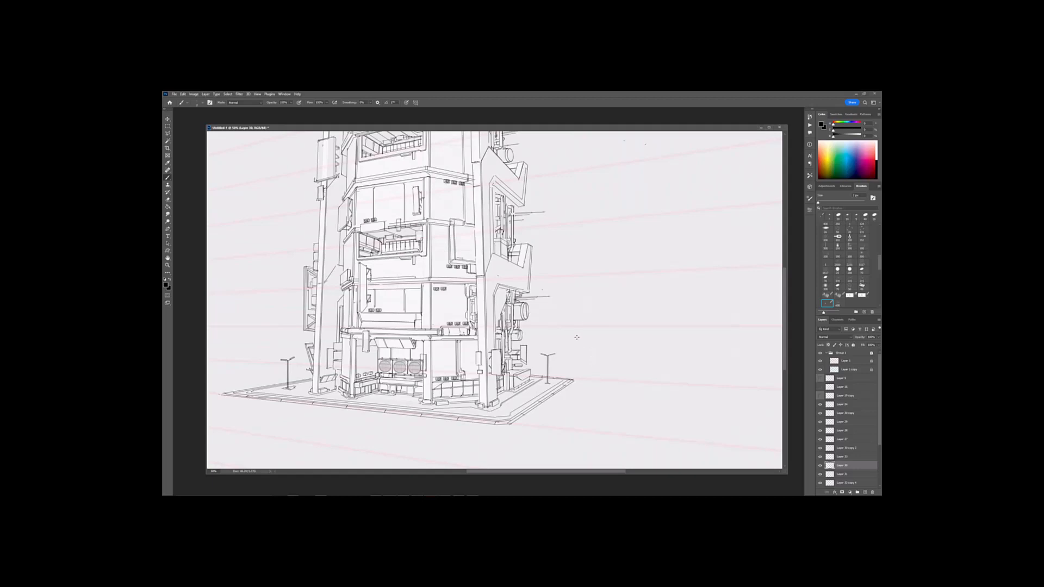
# Step: Erase stray strokes around the foot of the right street lamp on its own layer
pyautogui.hotkey('ctrl', '+')
pyautogui.hotkey('ctrl', '+')
pyautogui.moveTo(610, 425)
pyautogui.keyDown('space'); pyautogui.mouseDown()
pyautogui.moveTo(574, 346)
pyautogui.moveTo(505, 294)
pyautogui.mouseUp(); pyautogui.keyUp('space')
pyautogui.hotkey('ctrl', '+')
pyautogui.hotkey('ctrl', '+')
pyautogui.keyDown('ctrl'); pyautogui.click(497, 406); pyautogui.keyUp('ctrl')
pyautogui.press('e')
pyautogui.moveTo(491, 407)
pyautogui.mouseDown()
pyautogui.moveTo(482, 406)
pyautogui.moveTo(490, 418)
pyautogui.mouseUp()
pyautogui.press('b')
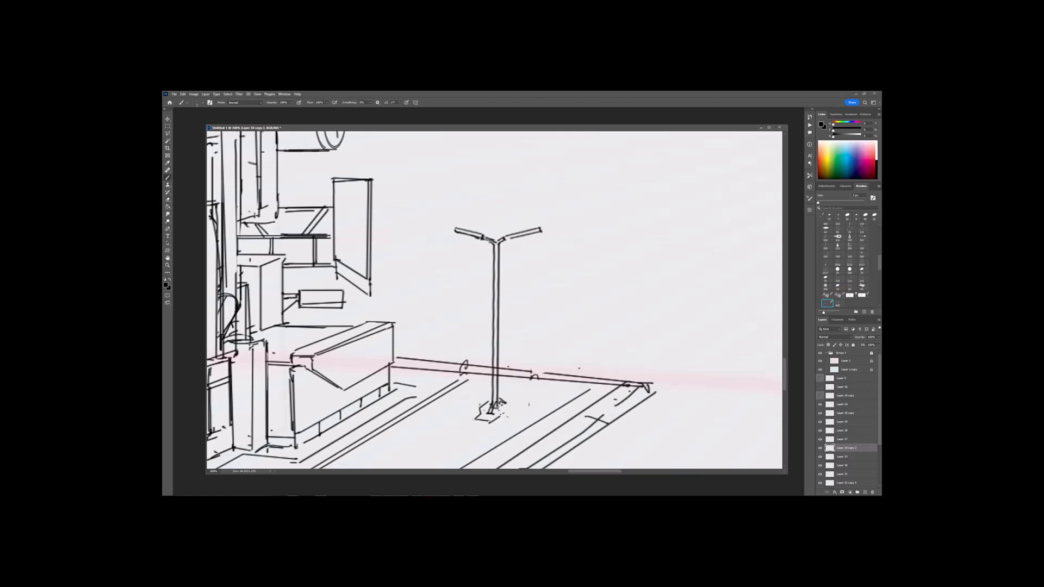
pyautogui.press('e')
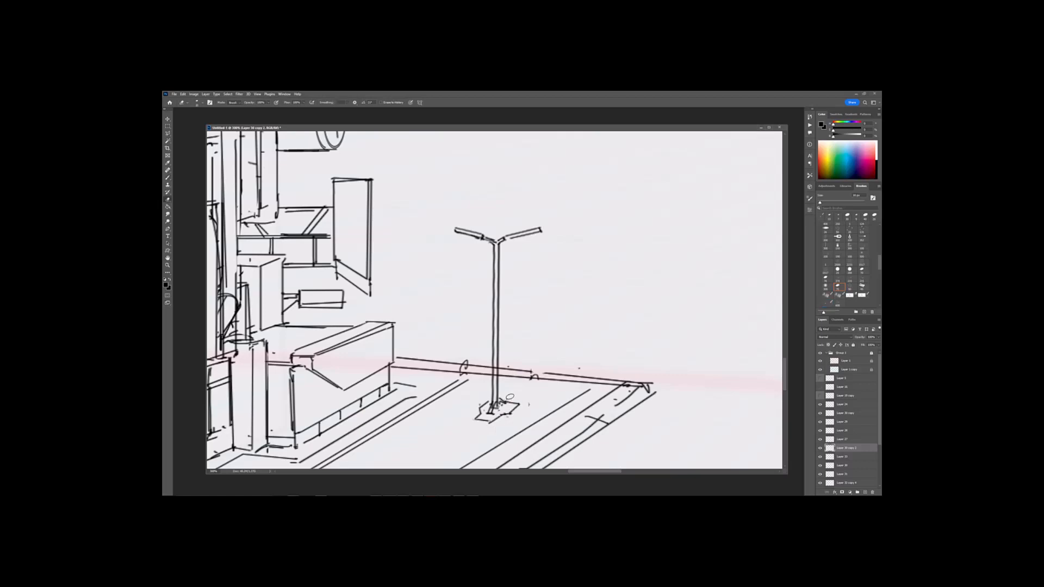
# Step: Touch up the left street lamp's foot with a short stroke on its layer and add a new layer
pyautogui.hotkey('ctrl', '-')
pyautogui.hotkey('ctrl', '-')
pyautogui.hotkey('ctrl', '-')
pyautogui.moveTo(555, 299); pyautogui.dragTo(644, 287)
pyautogui.hotkey('ctrl', '-')
pyautogui.hotkey('ctrl', '-')
pyautogui.moveTo(644, 231); pyautogui.dragTo(642, 290)
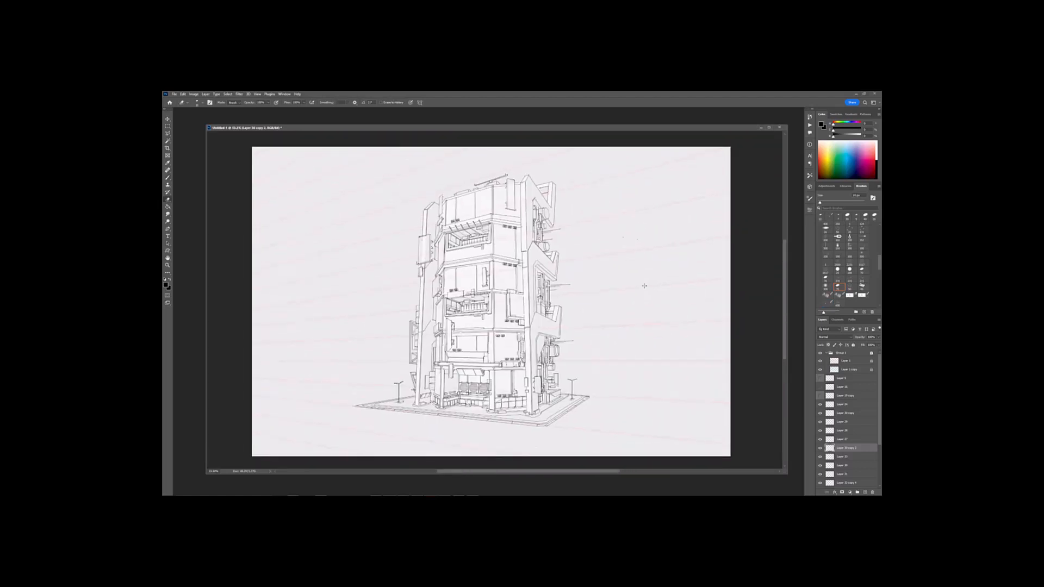
pyautogui.moveTo(612, 241); pyautogui.dragTo(611, 249)
pyautogui.hotkey('ctrl', '+')
pyautogui.moveTo(452, 383); pyautogui.dragTo(439, 283)
pyautogui.hotkey('ctrl', '+')
pyautogui.moveTo(292, 420); pyautogui.dragTo(479, 400)
pyautogui.hotkey('ctrl', '+')
pyautogui.press('b')
pyautogui.hotkey('alt', '[')
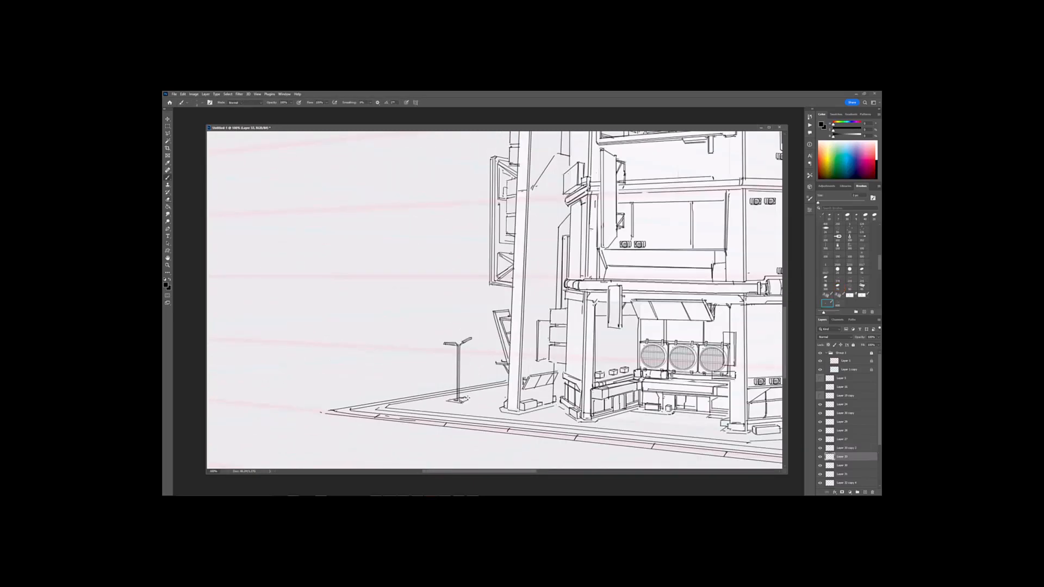
pyautogui.moveTo(464, 404); pyautogui.dragTo(471, 396)
pyautogui.hotkey('ctrl', '-')
pyautogui.hotkey('ctrl', '-')
pyautogui.moveTo(517, 327); pyautogui.dragTo(467, 330)
pyautogui.click(865, 492)
pyautogui.moveTo(615, 233); pyautogui.dragTo(608, 265)
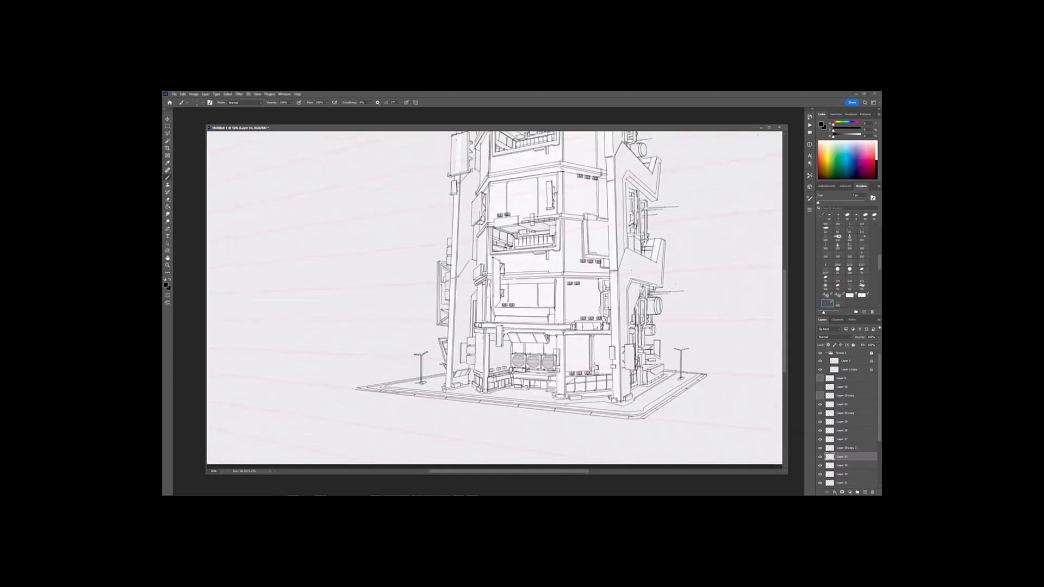
pyautogui.hotkey('ctrl', '-')
pyautogui.moveTo(670, 190); pyautogui.dragTo(645, 230)
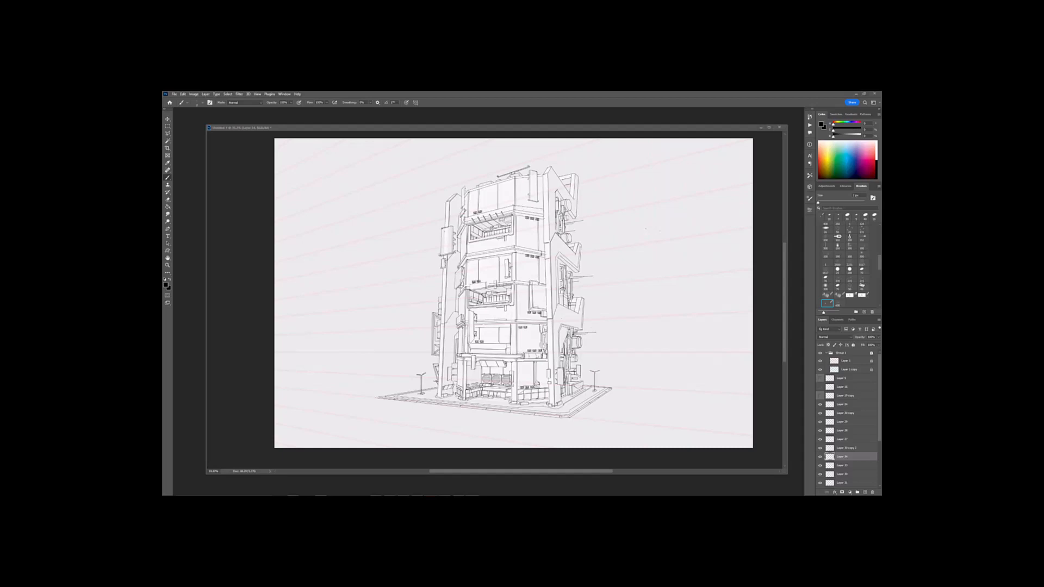
# Step: Copy a small rectangular sign panel to a new layer and place it beyond the tower's right side
pyautogui.click(600, 262)
pyautogui.keyDown('space'); pyautogui.moveTo(506, 244); pyautogui.dragTo(501, 269); pyautogui.keyUp('space')
pyautogui.hotkey('ctrl', '+')
pyautogui.moveTo(411, 227); pyautogui.dragTo(664, 306)
pyautogui.click(834, 440)
pyautogui.press('m')
pyautogui.hotkey('ctrl', 'j')
pyautogui.hotkey('ctrl', 't')
pyautogui.moveTo(701, 282); pyautogui.dragTo(611, 273)
pyautogui.moveTo(592, 272); pyautogui.dragTo(588, 310)
pyautogui.press('Return')
pyautogui.hotkey('ctrl', 't')
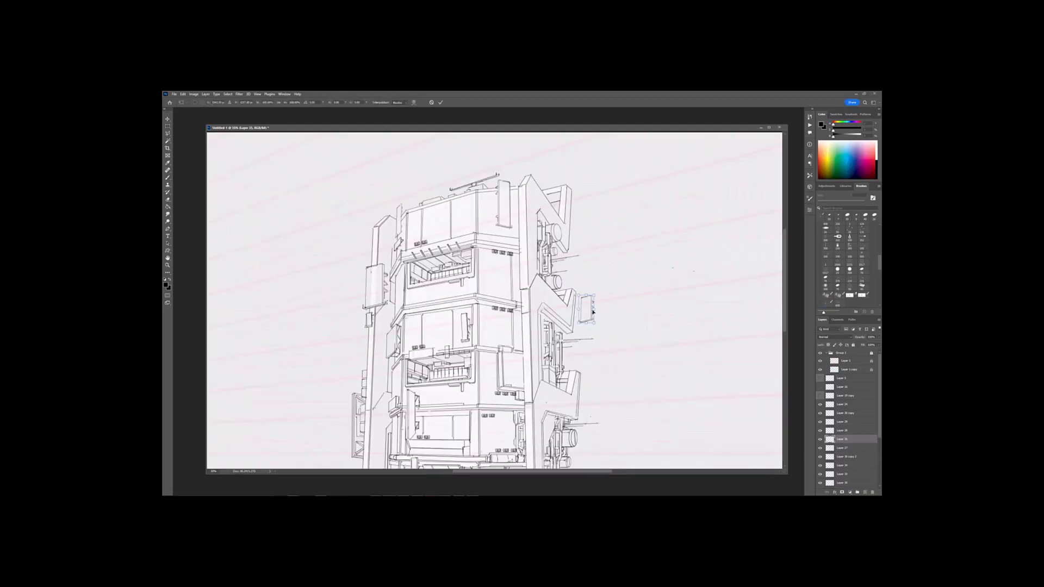
pyautogui.press('Return')
pyautogui.press('e')
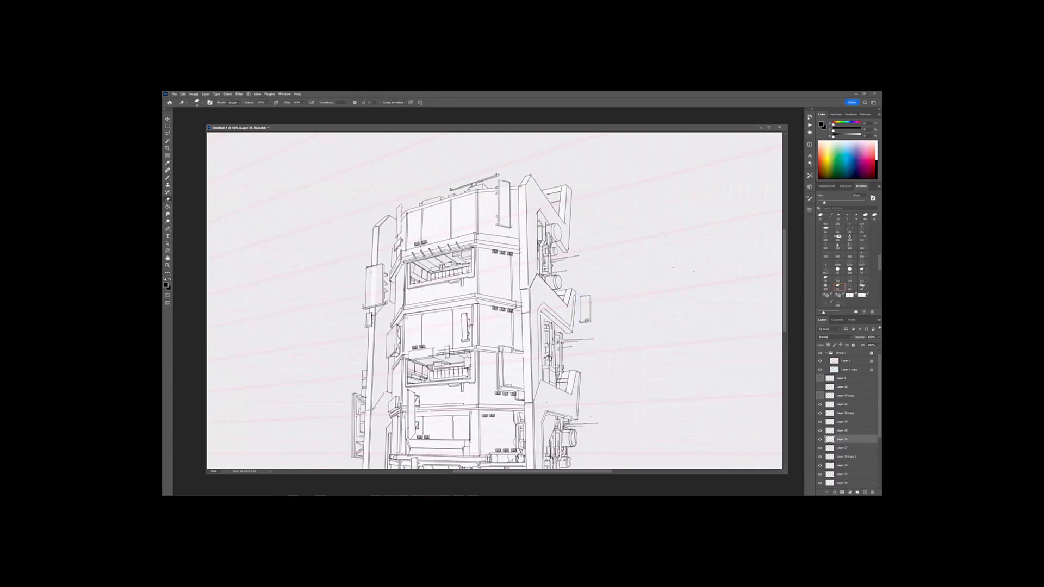
# Step: Move the copied panel closer to the projecting bracket on the tower's right side
pyautogui.hotkey('ctrl', 't')
pyautogui.moveTo(591, 309); pyautogui.dragTo(545, 320)
pyautogui.press('Return')
pyautogui.hotkey('ctrl', '-')
pyautogui.hotkey('ctrl', '+')
pyautogui.hotkey('ctrl', '+')
# Step: Draw short connecting lines between the copied panel and the tower, and fine-tune the panel with a free transform
pyautogui.press('b')
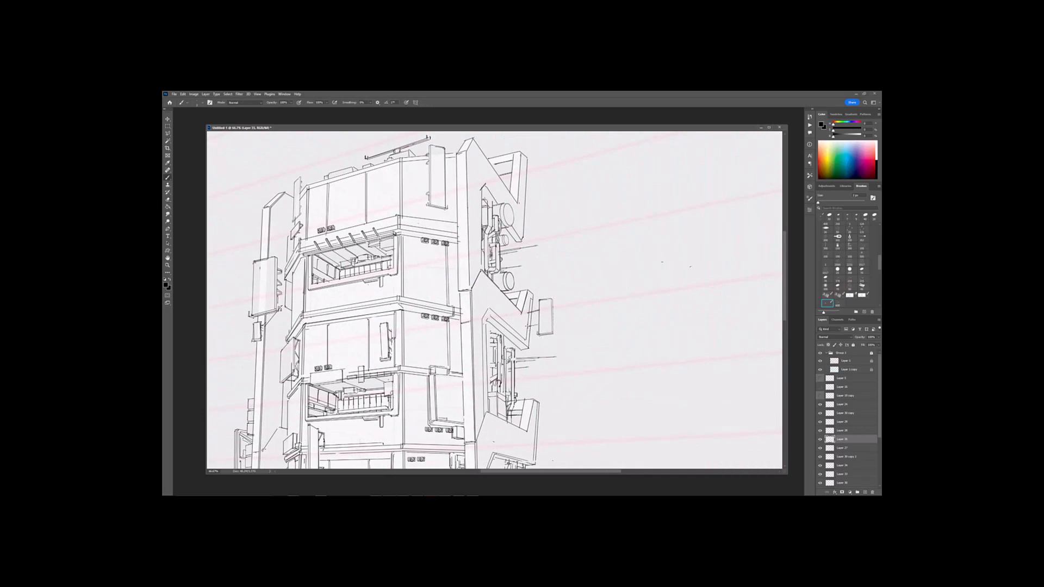
pyautogui.moveTo(528, 327); pyautogui.dragTo(539, 324)
pyautogui.hotkey('ctrl', '-')
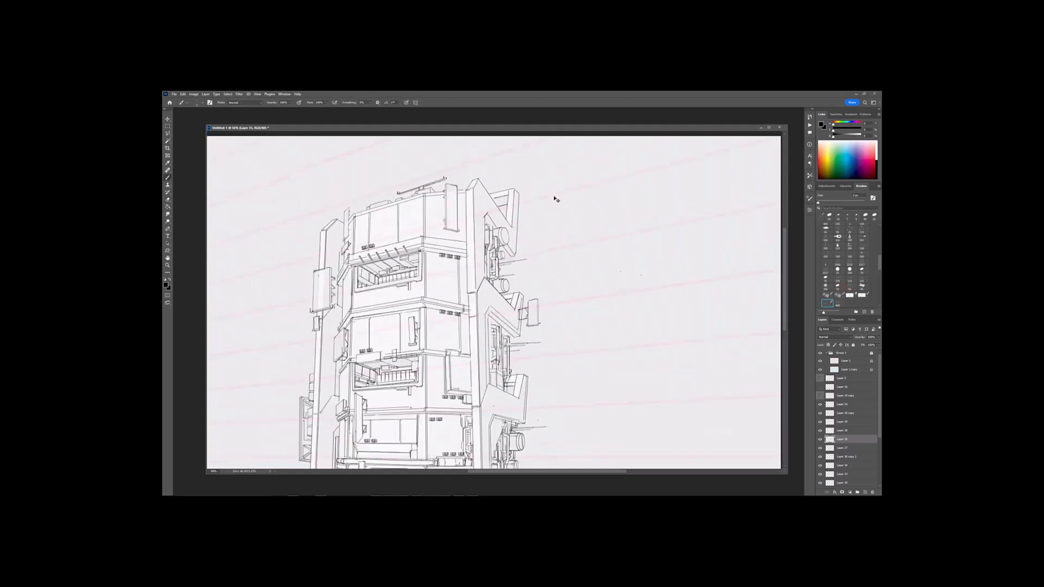
pyautogui.hotkey('ctrl', 't')
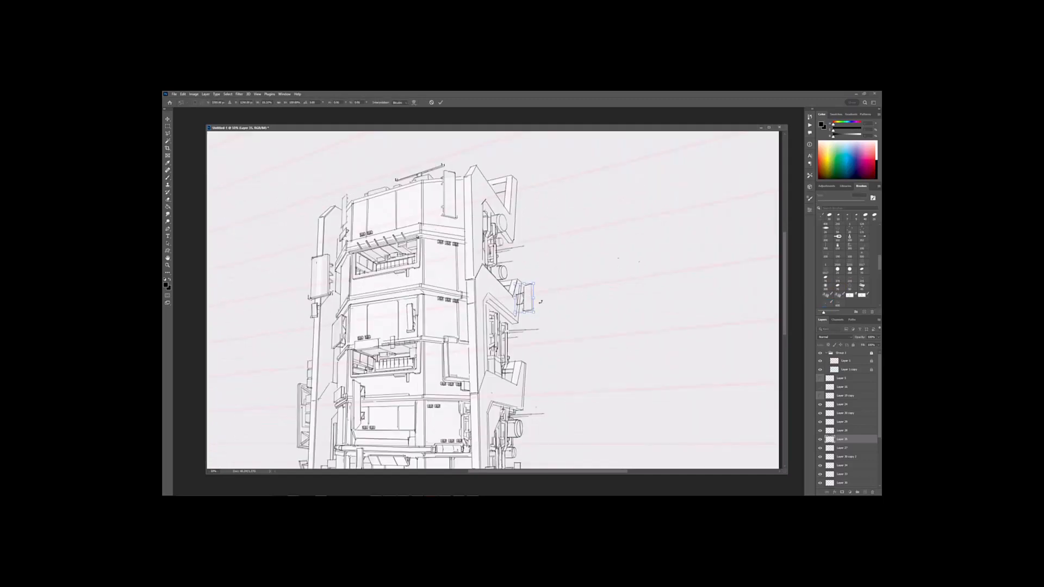
pyautogui.press('Return')
pyautogui.hotkey('ctrl', '+')
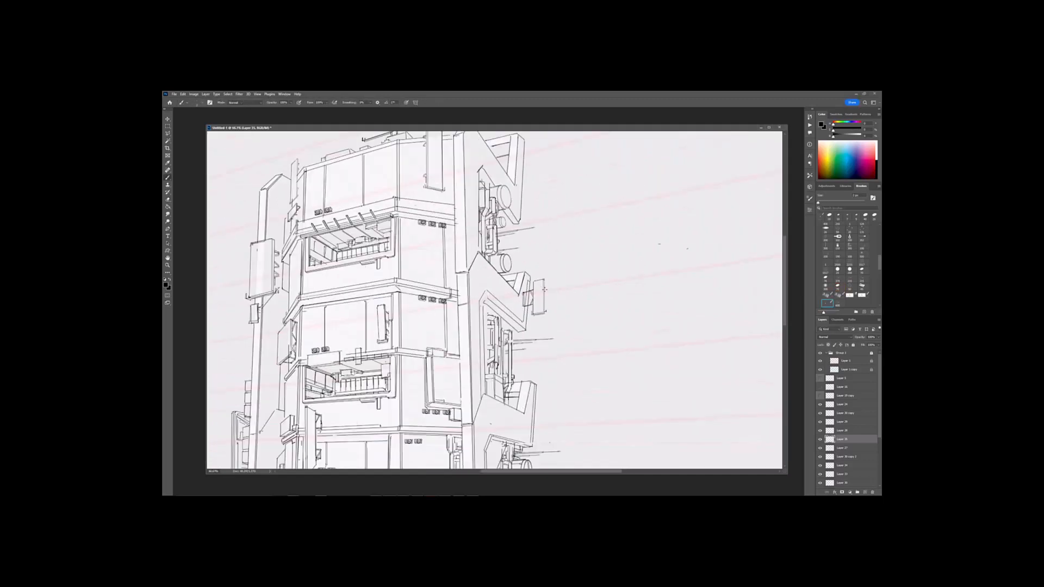
# Step: Select an existing line layer of the building and draw a short straight vertical line on it
pyautogui.keyDown('ctrl'); pyautogui.click(526, 294); pyautogui.keyUp('ctrl')
pyautogui.press('e')
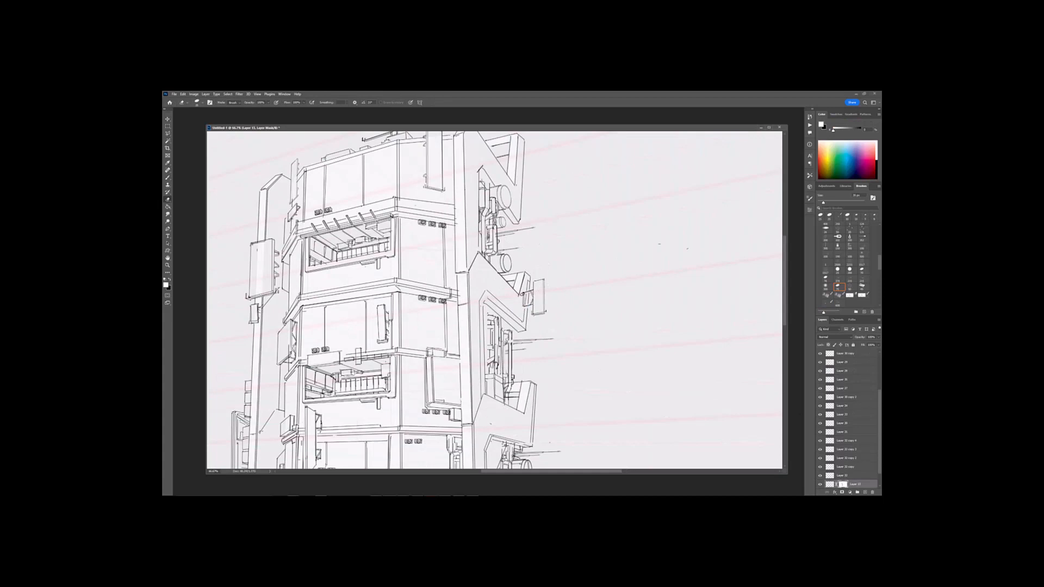
pyautogui.hotkey('ctrl', '-')
pyautogui.hotkey('ctrl', '-')
pyautogui.moveTo(517, 270)
pyautogui.mouseDown()
pyautogui.moveTo(520, 283)
pyautogui.moveTo(524, 265)
pyautogui.moveTo(592, 270)
pyautogui.moveTo(617, 294)
pyautogui.moveTo(599, 264)
pyautogui.mouseUp()
pyautogui.hotkey('ctrl', '+')
pyautogui.hotkey('ctrl', '+')
pyautogui.press('b')
pyautogui.keyDown('ctrl'); pyautogui.click(458, 307); pyautogui.keyUp('ctrl')
pyautogui.click(457, 307)
pyautogui.keyDown('shift'); pyautogui.click(454, 360); pyautogui.keyUp('shift')
pyautogui.hotkey('ctrl', '-')
pyautogui.hotkey('ctrl', '-')
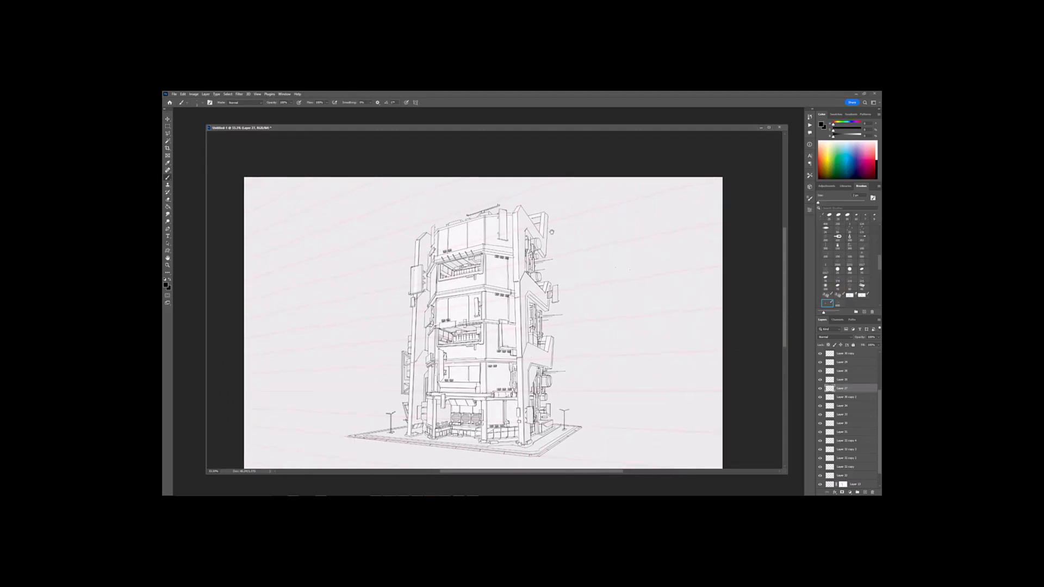
pyautogui.hotkey('ctrl', '+')
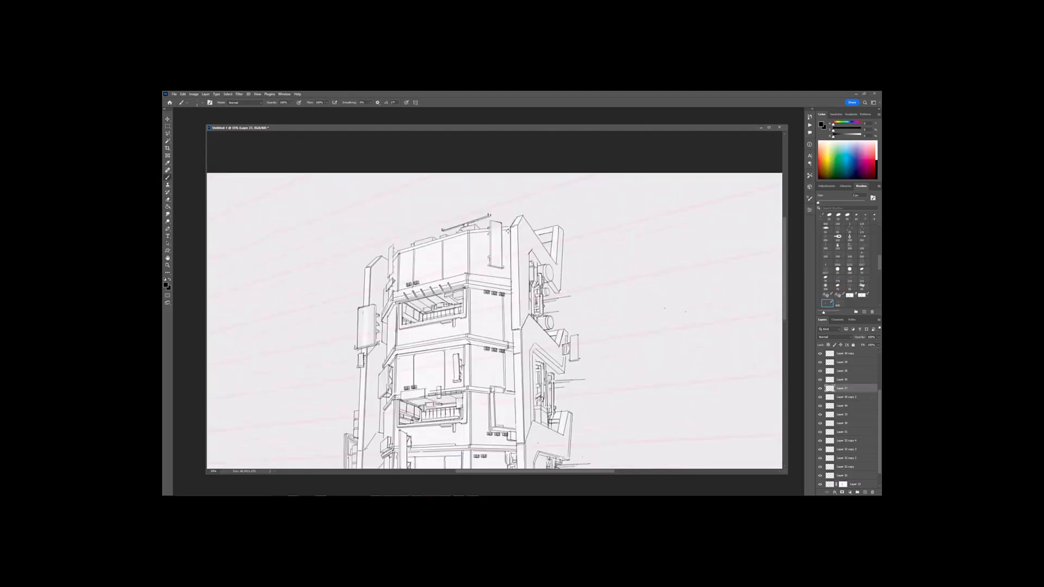
pyautogui.hotkey('ctrl', '-')
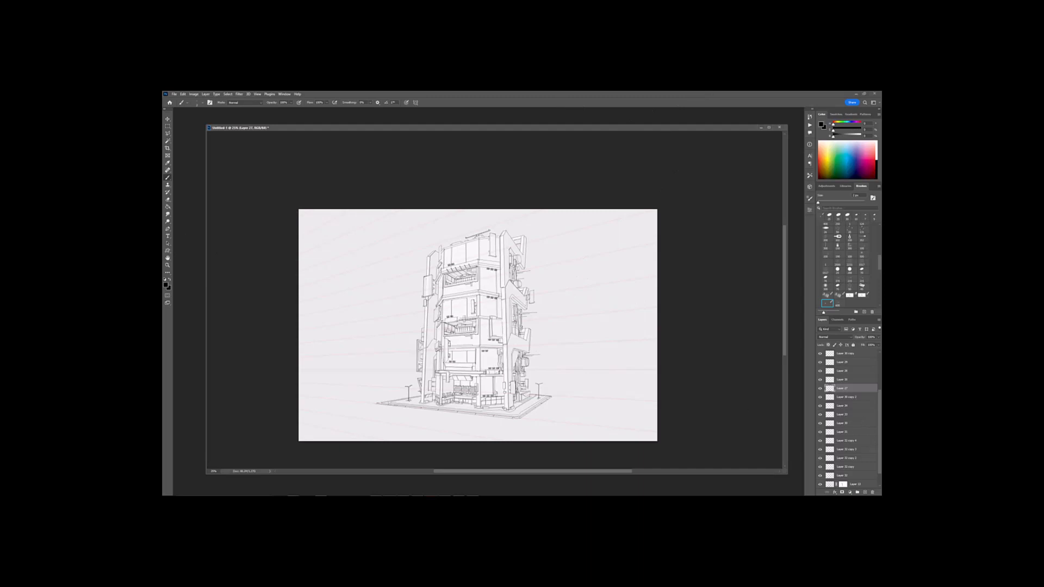
# Step: Paste the smoke plume line art as a new layer, scale it down and place it beside the tower's lower right side
pyautogui.hotkey('ctrl', 'Tab')
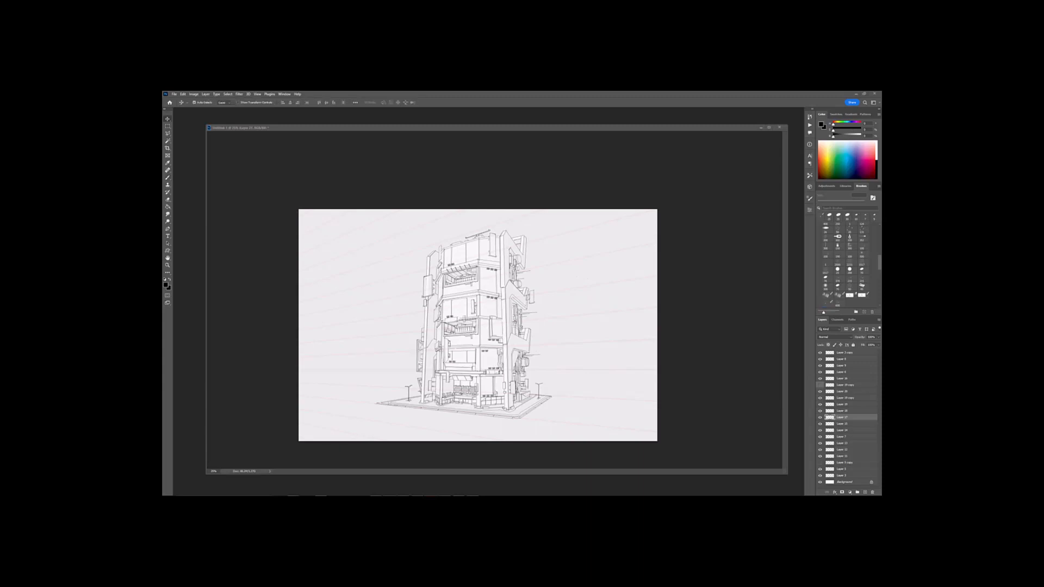
pyautogui.hotkey('ctrl', 'Tab')
pyautogui.hotkey('ctrl', 'Tab')
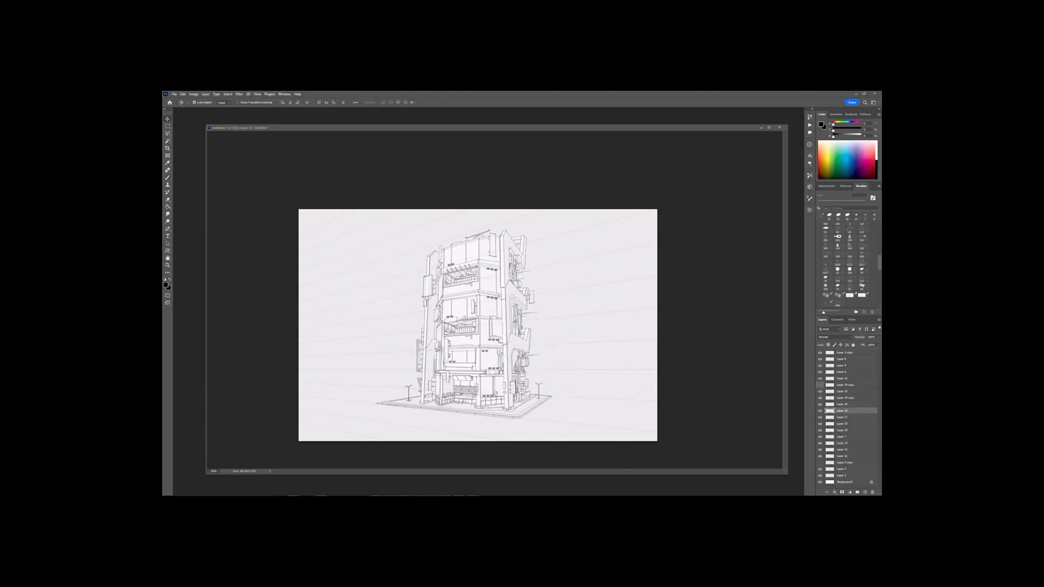
pyautogui.hotkey('ctrl', 'Tab')
pyautogui.hotkey('ctrl', 'v')
pyautogui.hotkey('ctrl', 't')
pyautogui.moveTo(489, 311); pyautogui.dragTo(567, 373)
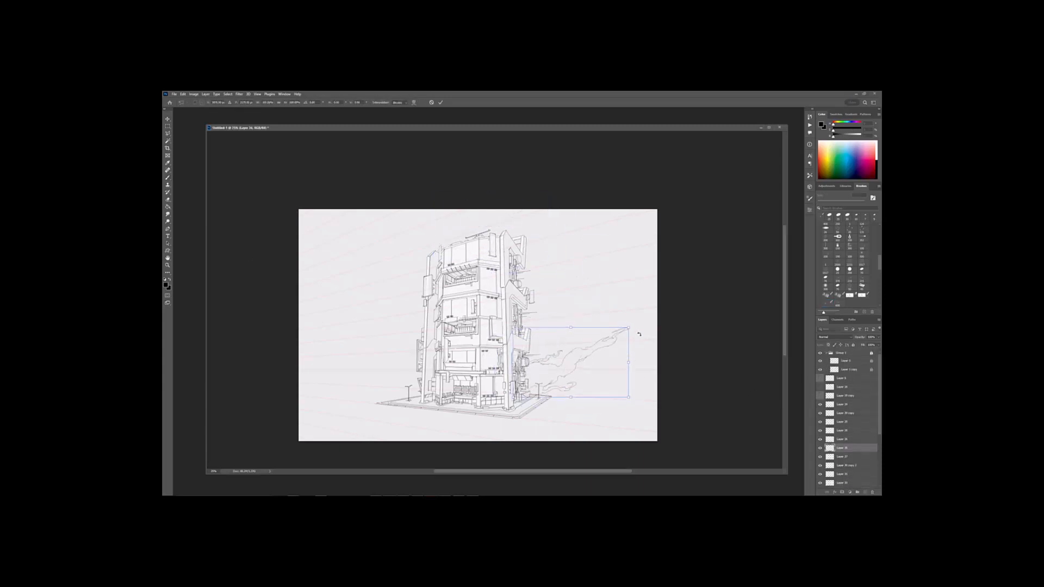
pyautogui.moveTo(632, 327); pyautogui.dragTo(591, 355)
pyautogui.moveTo(567, 373); pyautogui.dragTo(577, 342)
pyautogui.press('Return')
# Step: Shrink the smoke plume further and fit its base against the pipes on the tower's right side
pyautogui.moveTo(616, 266); pyautogui.dragTo(601, 266)
pyautogui.hotkey('ctrl', '+')
pyautogui.hotkey('ctrl', 't')
pyautogui.moveTo(602, 332); pyautogui.dragTo(587, 341)
pyautogui.press('Return')
pyautogui.hotkey('ctrl', 't')
pyautogui.moveTo(546, 372); pyautogui.dragTo(544, 368)
pyautogui.moveTo(589, 336); pyautogui.dragTo(552, 356)
pyautogui.moveTo(542, 368); pyautogui.dragTo(544, 302)
pyautogui.press('Return')
pyautogui.hotkey('ctrl', '+')
pyautogui.hotkey('ctrl', 't')
pyautogui.press('Return')
# Step: Duplicate the smoke plume, make the copy smaller and place it higher on the tower's right side
pyautogui.hotkey('ctrl', 'j')
pyautogui.hotkey('ctrl', 't')
pyautogui.moveTo(572, 281); pyautogui.dragTo(538, 300)
pyautogui.moveTo(562, 276); pyautogui.dragTo(432, 178)
pyautogui.press('Return')
pyautogui.hotkey('ctrl', '-')
pyautogui.hotkey('ctrl', '-')
pyautogui.hotkey('ctrl', '+')
pyautogui.hotkey('ctrl', '+')
pyautogui.hotkey('ctrl', '-')
pyautogui.hotkey('ctrl', '+')
# Step: Duplicate the smoke plume again and position the copy above the left part of the roof
pyautogui.hotkey('ctrl', 'j')
pyautogui.hotkey('ctrl', 't')
pyautogui.moveTo(436, 180); pyautogui.dragTo(435, 177)
pyautogui.moveTo(412, 207); pyautogui.dragTo(418, 195)
pyautogui.press('Return')
pyautogui.hotkey('ctrl', '-')
pyautogui.hotkey('ctrl', '+')
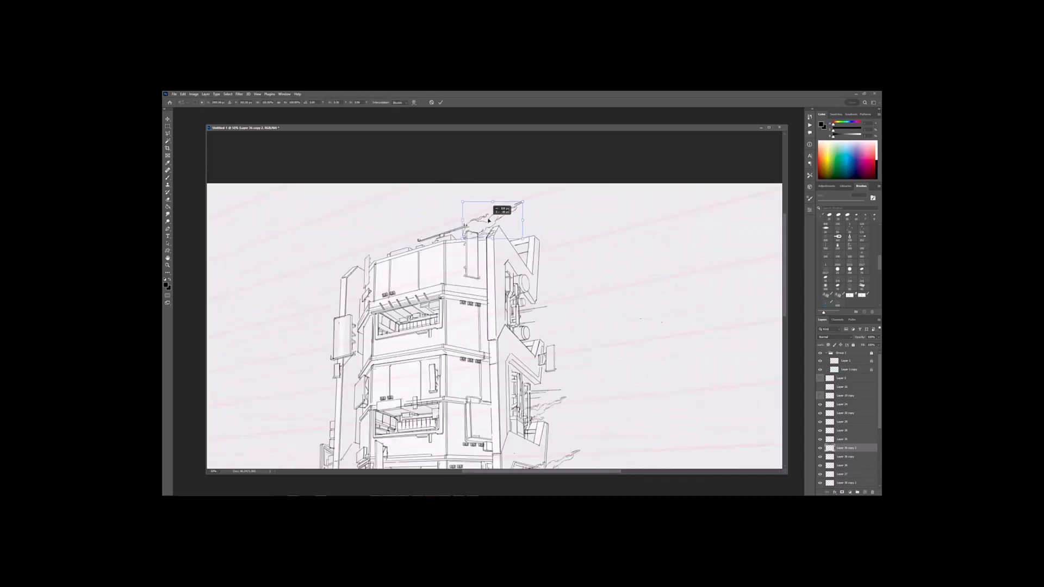
pyautogui.hotkey('ctrl', '-')
pyautogui.moveTo(521, 198); pyautogui.dragTo(525, 189)
pyautogui.hotkey('ctrl', 't')
pyautogui.moveTo(497, 233); pyautogui.dragTo(472, 237)
pyautogui.press('Return')
pyautogui.hotkey('ctrl', '-')
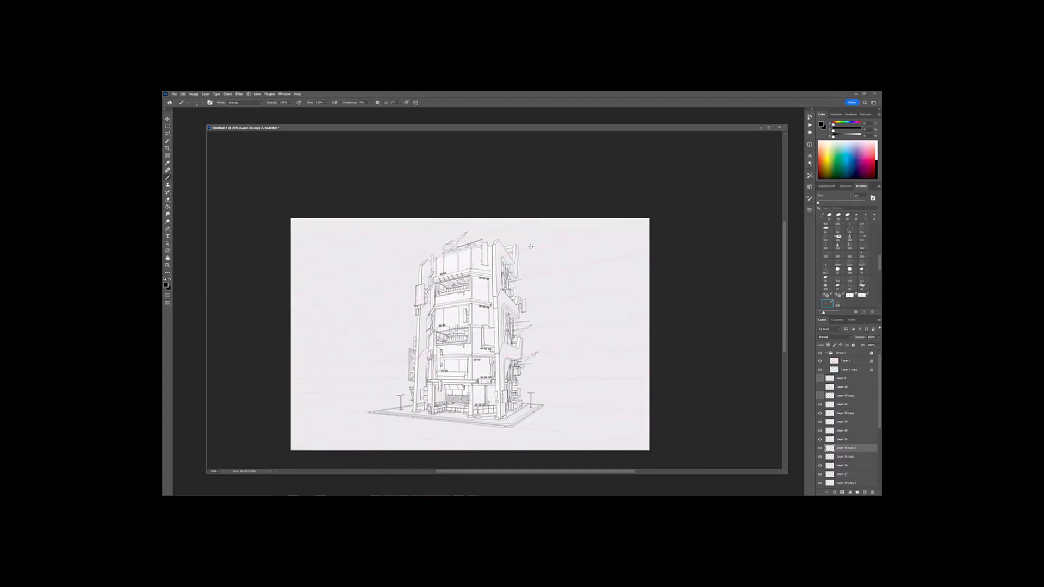
# Step: Duplicate the rooftop smoke plume and place a reshaped copy farther right along the roof
pyautogui.hotkey('ctrl', '+')
pyautogui.hotkey('ctrl', '+')
pyautogui.hotkey('ctrl', '+')
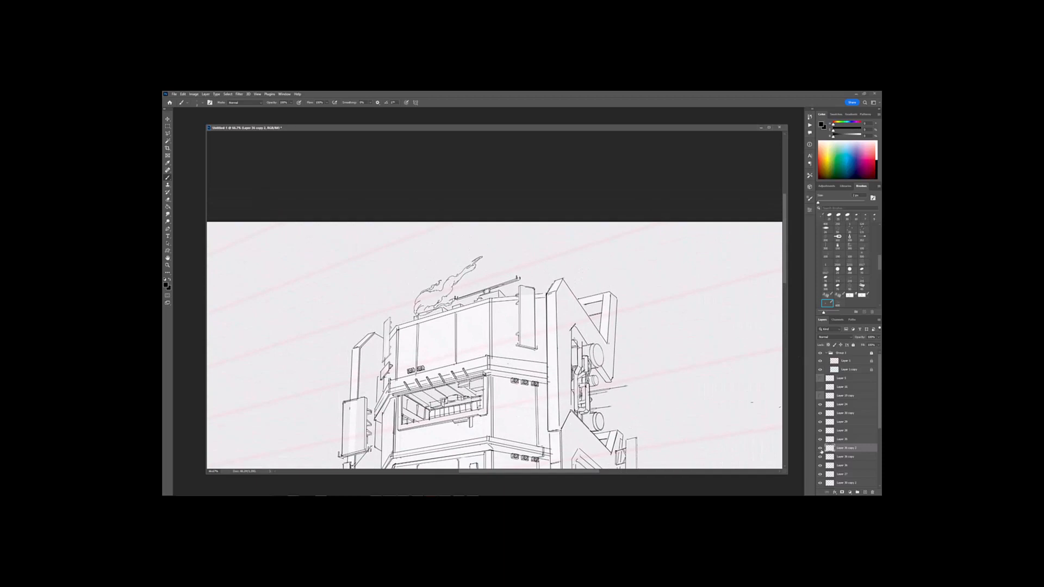
pyautogui.hotkey('ctrl', 'alt', 't')
pyautogui.moveTo(422, 282); pyautogui.dragTo(528, 271)
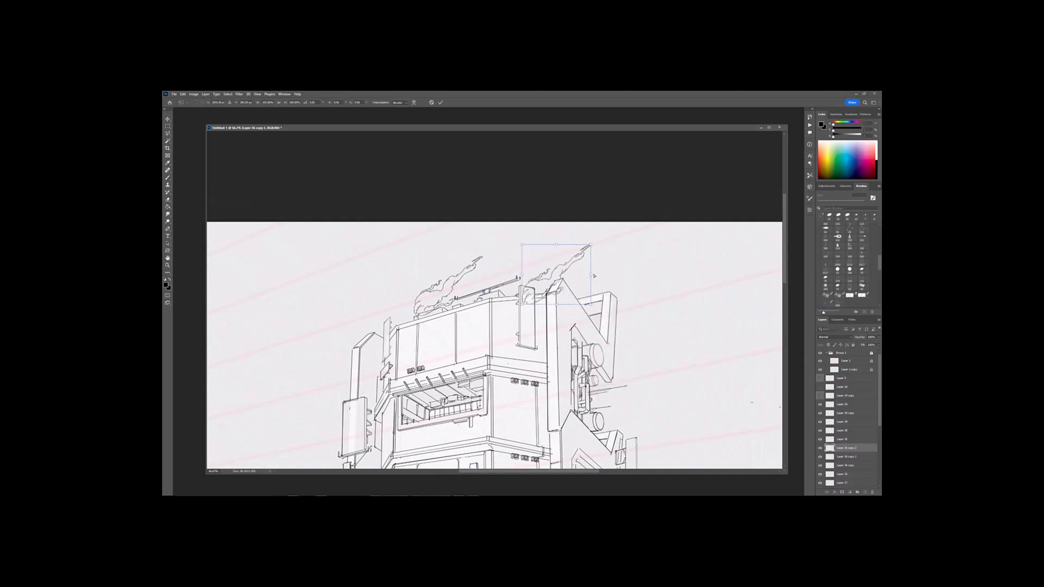
pyautogui.keyDown('ctrl'); pyautogui.moveTo(592, 275); pyautogui.dragTo(524, 290); pyautogui.keyUp('ctrl')
pyautogui.press('Return')
pyautogui.hotkey('ctrl', '-')
pyautogui.hotkey('ctrl', '-')
pyautogui.press('b')
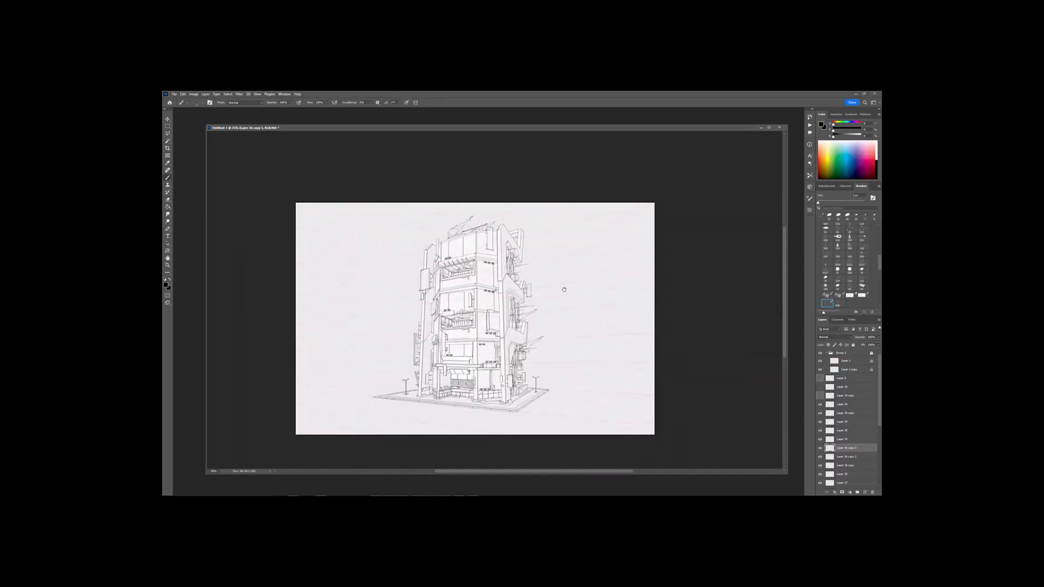
# Step: Duplicate the original smoke plume and place the copy by the ground-floor equipment near the right street lamp
pyautogui.click(840, 466)
pyautogui.click(838, 476)
pyautogui.hotkey('ctrl', 'j')
pyautogui.hotkey('ctrl', 't')
pyautogui.moveTo(516, 370)
pyautogui.mouseDown()
pyautogui.moveTo(510, 304)
pyautogui.moveTo(519, 368)
pyautogui.mouseUp()
pyautogui.hotkey('ctrl', '+')
pyautogui.hotkey('ctrl', '+')
pyautogui.moveTo(535, 331)
pyautogui.mouseDown()
pyautogui.moveTo(521, 336)
pyautogui.moveTo(531, 320)
pyautogui.mouseUp()
pyautogui.press('Return')
# Step: Reshape the ground-floor smoke plume with a transform option so it fits behind the equipment
pyautogui.moveTo(536, 328); pyautogui.dragTo(514, 313)
pyautogui.hotkey('ctrl', '+')
pyautogui.hotkey('ctrl', '+')
pyautogui.hotkey('ctrl', 't')
pyautogui.rightClick(506, 299)
pyautogui.click(515, 327)
pyautogui.moveTo(449, 301); pyautogui.dragTo(456, 295)
pyautogui.press('Return')
pyautogui.hotkey('ctrl', '-')
pyautogui.moveTo(535, 274); pyautogui.dragTo(540, 313)
pyautogui.hotkey('ctrl', '-')
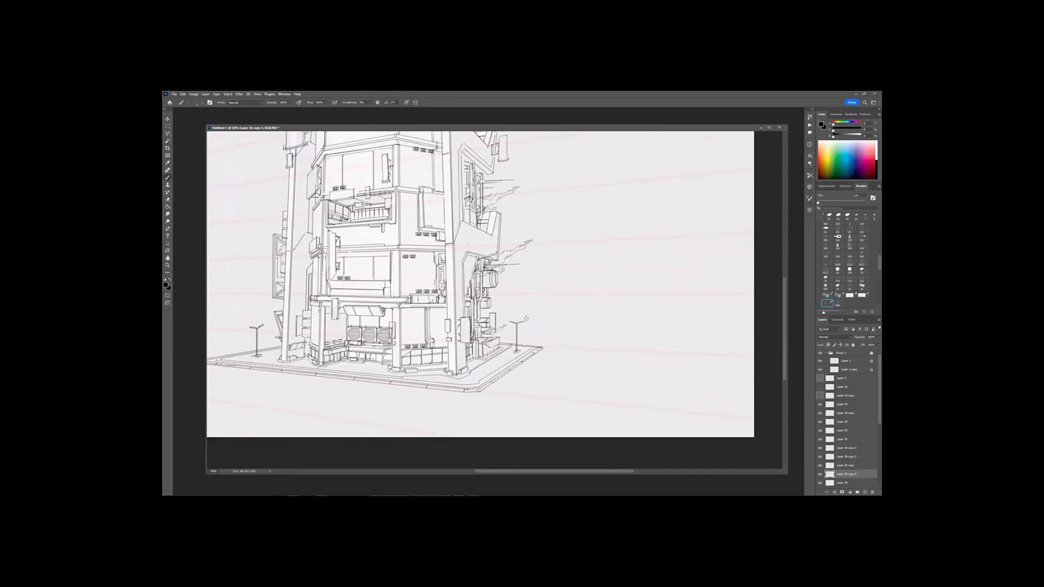
# Step: Nudge the ground-floor smoke plume into its final position and flip the whole canvas horizontally
pyautogui.hotkey('ctrl', '+')
pyautogui.hotkey('ctrl', 't')
pyautogui.moveTo(513, 346); pyautogui.dragTo(511, 349)
pyautogui.press('Return')
pyautogui.hotkey('ctrl', '-')
pyautogui.moveTo(531, 281); pyautogui.dragTo(531, 292)
pyautogui.hotkey('ctrl', '-')
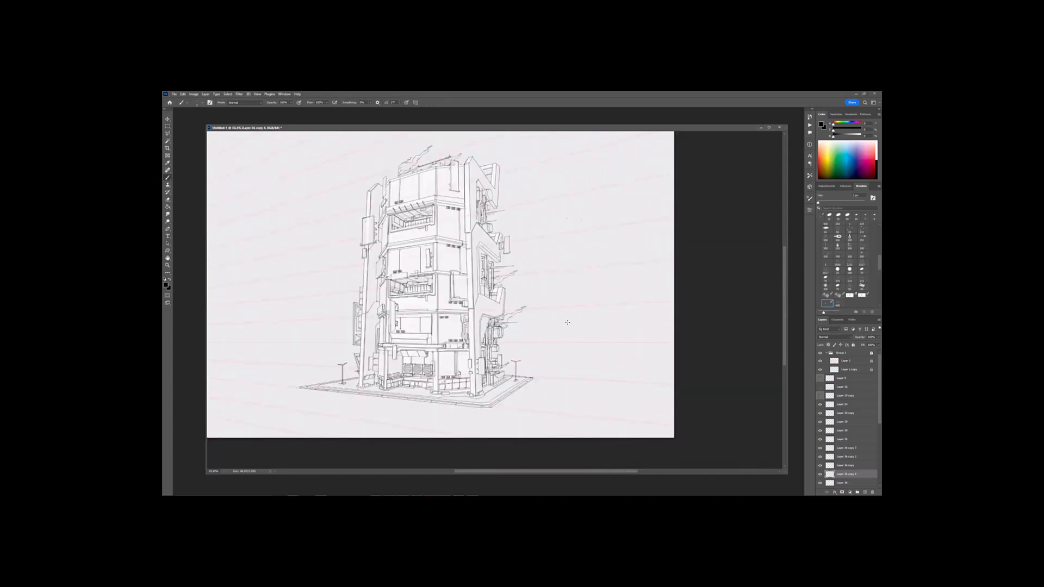
pyautogui.hotkey('ctrl', 'shift', 'h')
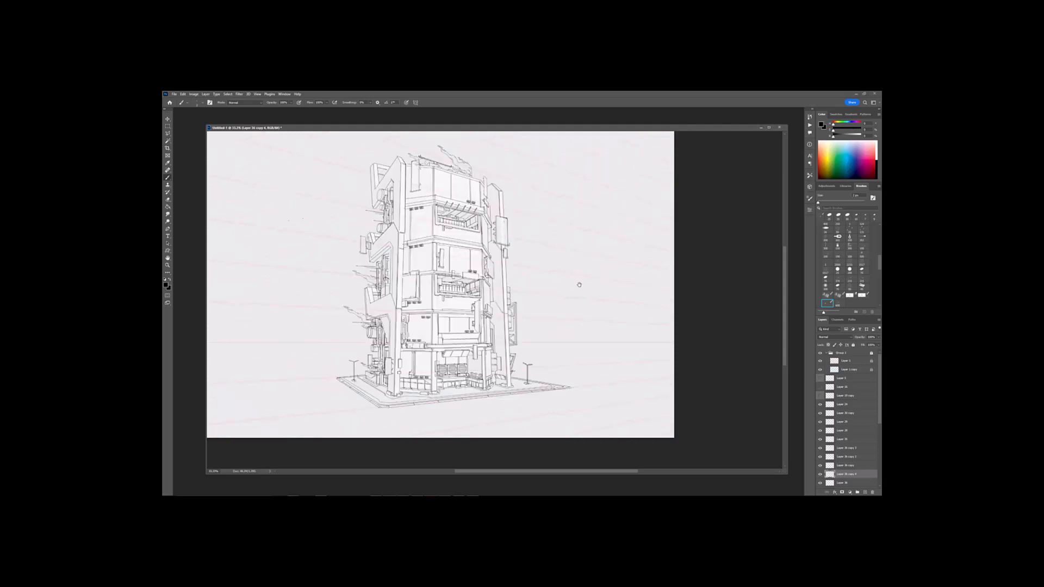
# Step: Duplicate the large rooftop smoke plume and place a rotated, resized copy behind the slanted tower at the roof's left corner
pyautogui.moveTo(547, 282); pyautogui.dragTo(583, 384)
pyautogui.hotkey('ctrl', '+')
pyautogui.hotkey('ctrl', '+')
pyautogui.press('v')
pyautogui.keyDown('ctrl'); pyautogui.click(493, 231); pyautogui.keyUp('ctrl')
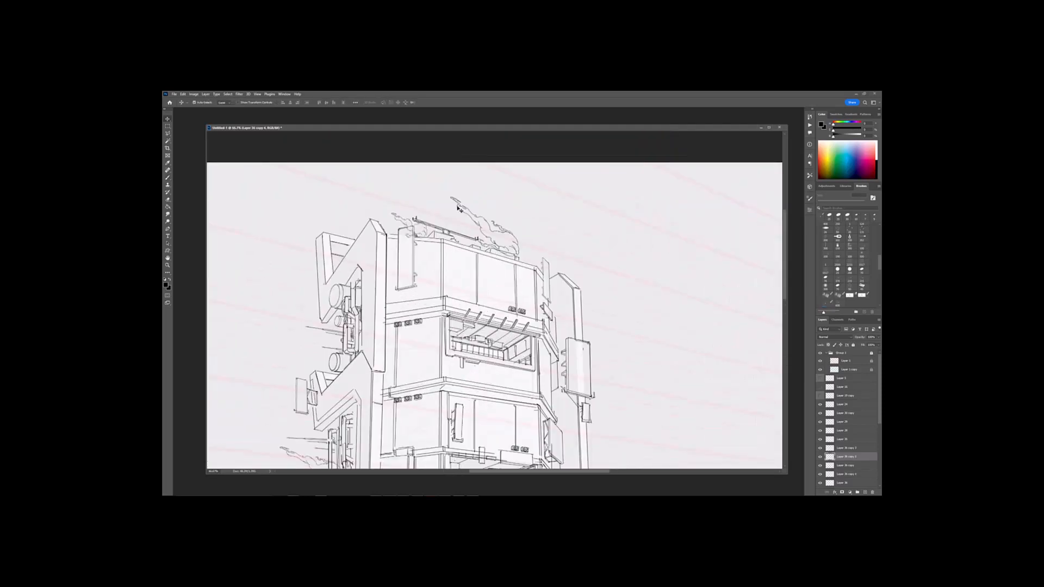
pyautogui.hotkey('ctrl', 'j')
pyautogui.hotkey('ctrl', 't')
pyautogui.moveTo(490, 231); pyautogui.dragTo(365, 211)
pyautogui.moveTo(395, 179); pyautogui.dragTo(403, 184)
pyautogui.moveTo(379, 207); pyautogui.dragTo(378, 210)
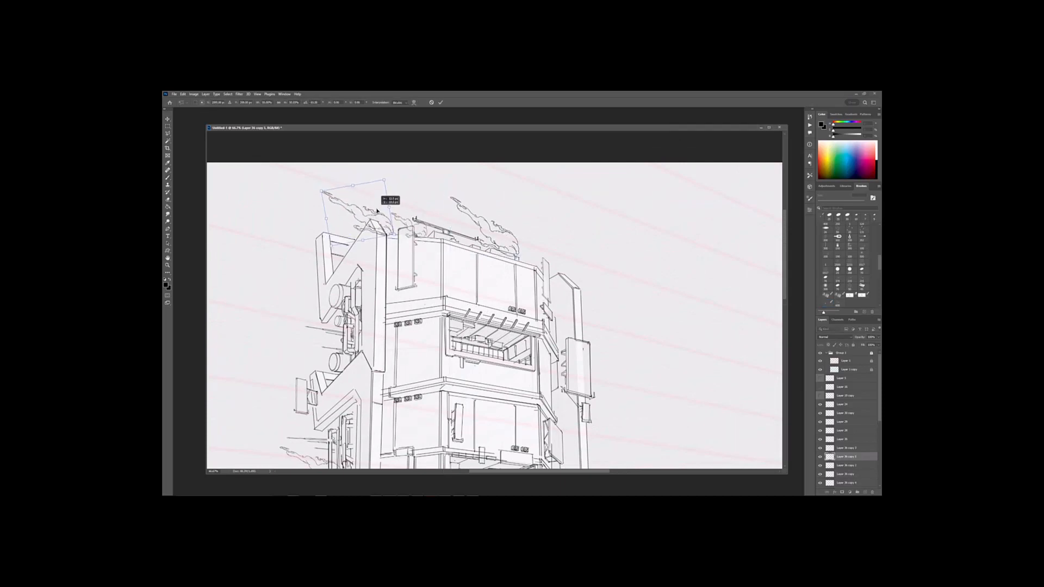
pyautogui.press('Return')
pyautogui.hotkey('ctrl', '-')
pyautogui.hotkey('ctrl', '-')
pyautogui.moveTo(488, 291); pyautogui.dragTo(486, 246)
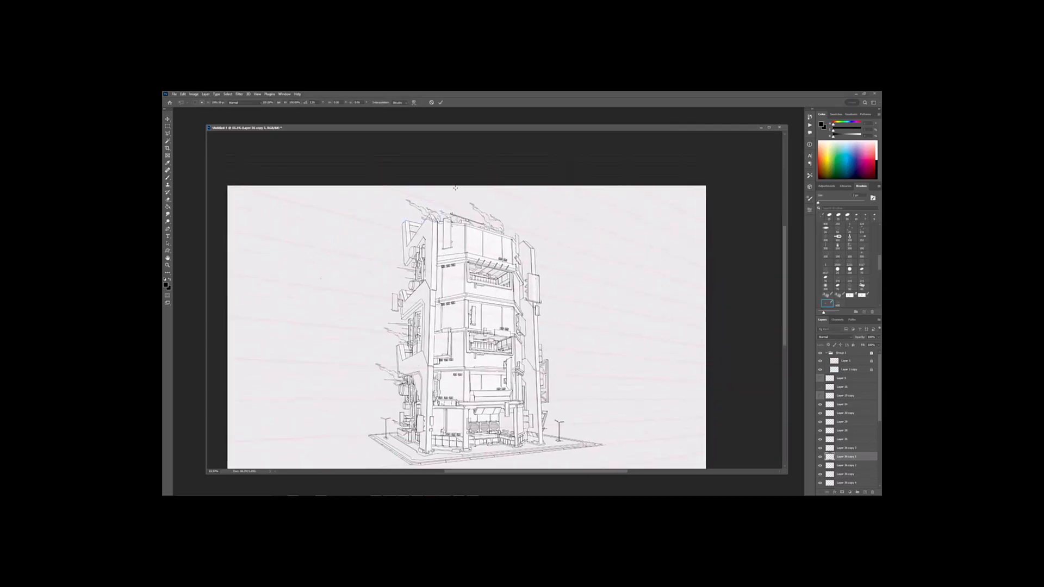
# Step: Select parts of the left-corner smoke plume and move, rotate and resize them to vary its shape from the original
pyautogui.hotkey('ctrl', '+')
pyautogui.hotkey('ctrl', '+')
pyautogui.hotkey('ctrl', '+')
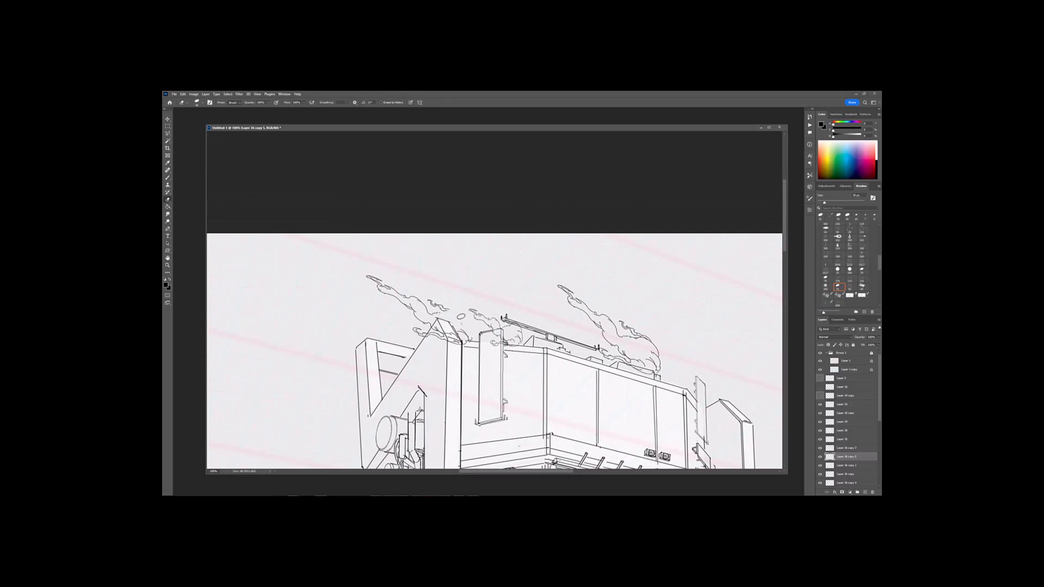
pyautogui.moveTo(461, 317)
pyautogui.mouseDown()
pyautogui.moveTo(429, 275)
pyautogui.moveTo(467, 303)
pyautogui.mouseUp()
pyautogui.press('l')
pyautogui.hotkey('ctrl', 't')
pyautogui.moveTo(477, 317); pyautogui.dragTo(468, 310)
pyautogui.moveTo(461, 300); pyautogui.dragTo(468, 273)
pyautogui.press('Return')
pyautogui.moveTo(425, 312)
pyautogui.mouseDown()
pyautogui.moveTo(464, 327)
pyautogui.moveTo(409, 311)
pyautogui.mouseUp()
pyautogui.hotkey('ctrl', 't')
pyautogui.moveTo(450, 325)
pyautogui.mouseDown()
pyautogui.moveTo(415, 307)
pyautogui.moveTo(425, 308)
pyautogui.moveTo(420, 318)
pyautogui.mouseUp()
pyautogui.press('Return')
pyautogui.hotkey('ctrl', 'd')
# Step: Erase and redraw the outline of the left-corner plume, including its lower wisp beside the slanted tower
pyautogui.press('e')
pyautogui.press('b')
pyautogui.moveTo(426, 322); pyautogui.dragTo(416, 322)
pyautogui.hotkey('ctrl', '-')
pyautogui.hotkey('ctrl', '+')
pyautogui.press('e')
pyautogui.press('b')
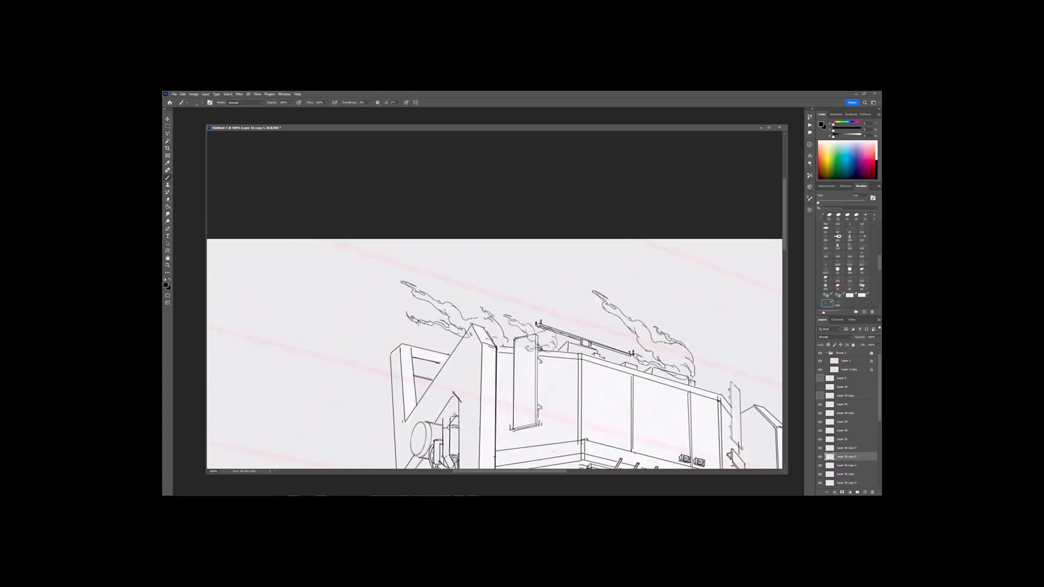
# Step: Touch up the remaining lines of the left-corner plume and merge its layer with the one below
pyautogui.press('e')
pyautogui.moveTo(541, 315); pyautogui.dragTo(465, 302)
pyautogui.press('b')
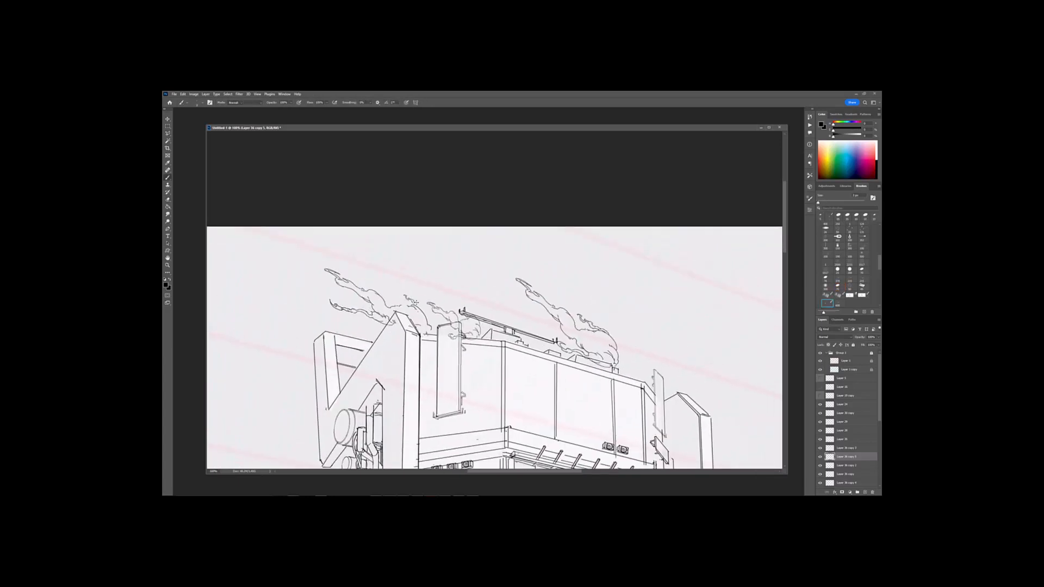
pyautogui.press('e')
pyautogui.press('b')
pyautogui.moveTo(505, 316); pyautogui.dragTo(496, 319)
pyautogui.hotkey('ctrl', 'e')
# Step: Draw an extra upper wisp on the right rooftop plume and erase part of its outline, undoing the last stroke
pyautogui.moveTo(562, 349)
pyautogui.mouseDown()
pyautogui.moveTo(496, 340)
pyautogui.moveTo(538, 327)
pyautogui.mouseUp()
pyautogui.press('e')
pyautogui.press('b')
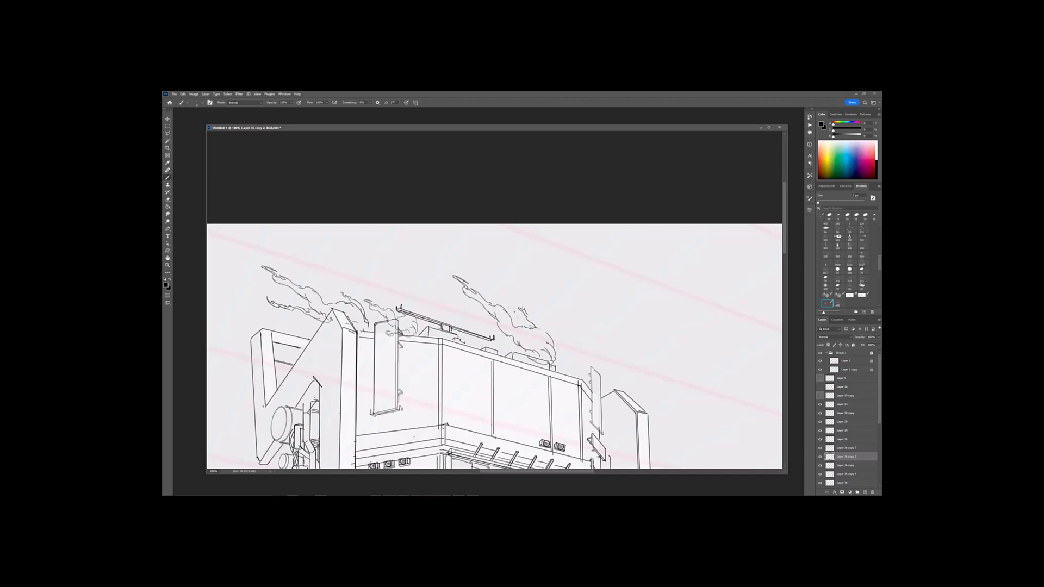
pyautogui.moveTo(530, 314)
pyautogui.mouseDown()
pyautogui.moveTo(552, 336)
pyautogui.moveTo(520, 314)
pyautogui.mouseUp()
pyautogui.press('e')
pyautogui.moveTo(465, 278); pyautogui.dragTo(433, 282)
pyautogui.press('b')
pyautogui.hotkey('ctrl', 'z')
# Step: Rework the tip of the right rooftop plume with the canvas rotated, and restore the upright view
pyautogui.hotkey('ctrl', '-')
pyautogui.press('r')
pyautogui.moveTo(449, 219); pyautogui.dragTo(403, 288)
pyautogui.hotkey('ctrl', '-')
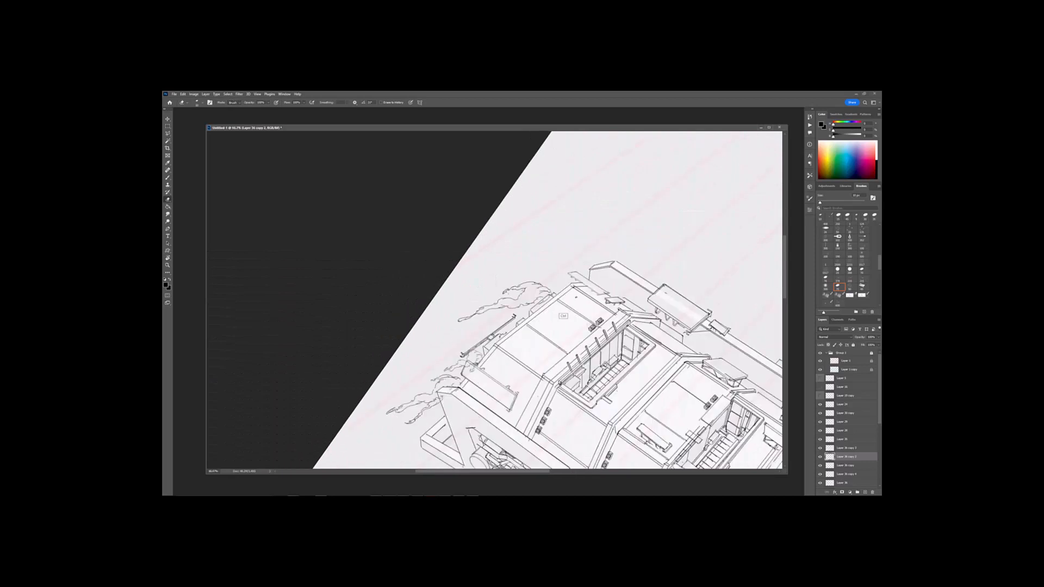
pyautogui.press('Escape')
pyautogui.press('b')
pyautogui.hotkey('ctrl', '+')
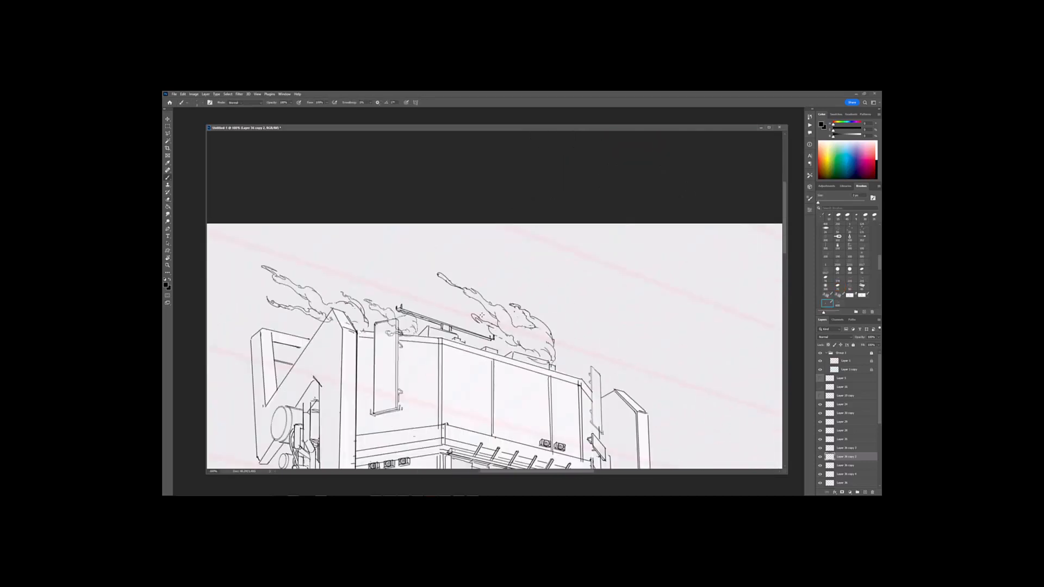
# Step: Add a lower wisp to the right rooftop plume, alternating brush strokes with erasing to clean its outline
pyautogui.press('e')
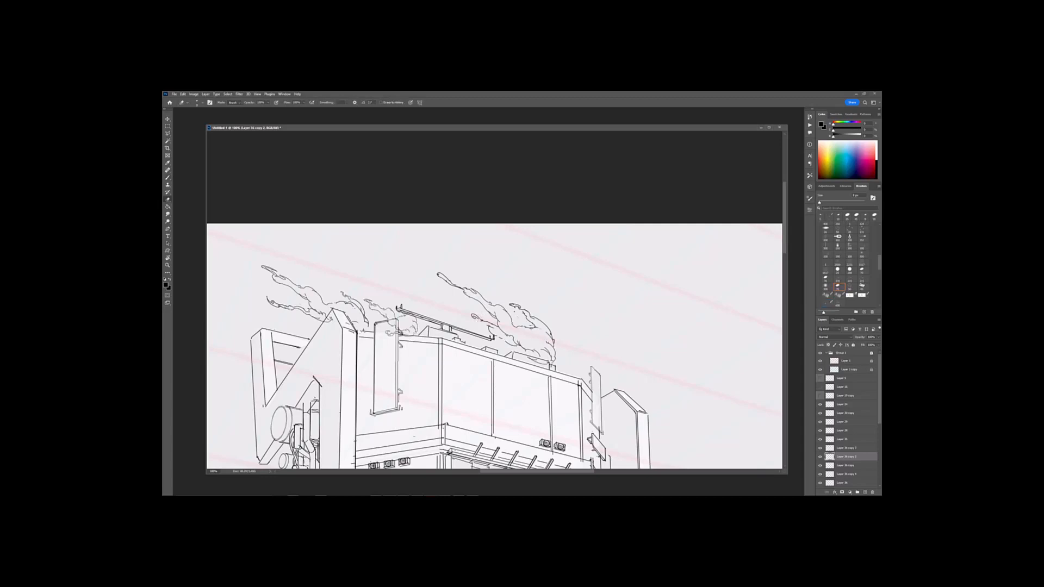
pyautogui.press('b')
pyautogui.press('e')
pyautogui.press('b')
pyautogui.press('e')
pyautogui.press('b')
pyautogui.press('e')
# Step: Draw finer contour lines inside the right rooftop plume and around its lower wisp
pyautogui.hotkey('ctrl', '-')
pyautogui.hotkey('ctrl', '-')
pyautogui.hotkey('ctrl', '-')
pyautogui.hotkey('ctrl', '-')
pyautogui.hotkey('ctrl', '+')
pyautogui.hotkey('ctrl', '+')
pyautogui.hotkey('ctrl', '+')
pyautogui.hotkey('ctrl', '+')
pyautogui.hotkey('ctrl', '+')
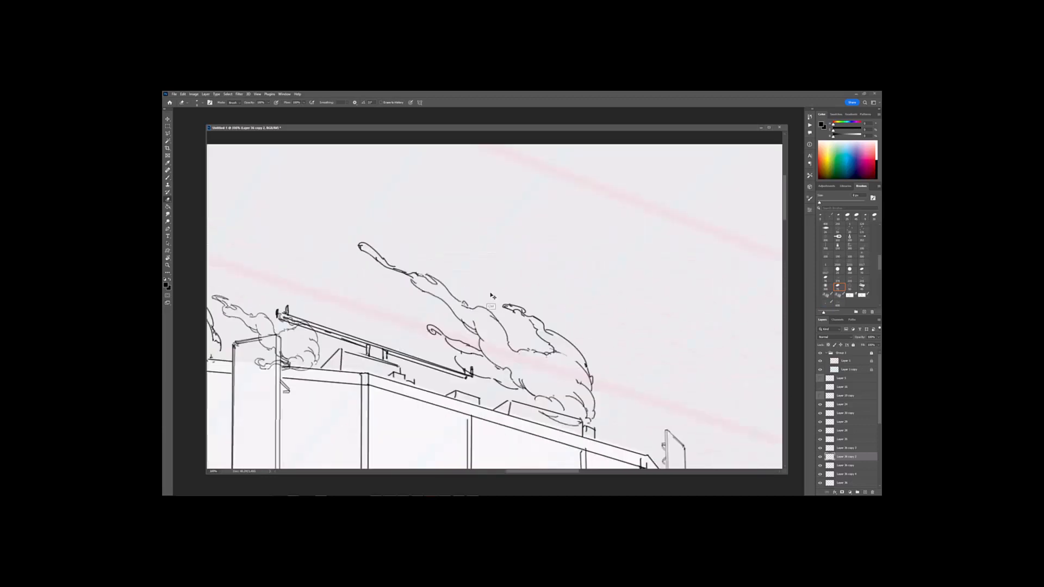
pyautogui.press('b')
pyautogui.moveTo(503, 328); pyautogui.dragTo(525, 337)
pyautogui.hotkey('ctrl', '-')
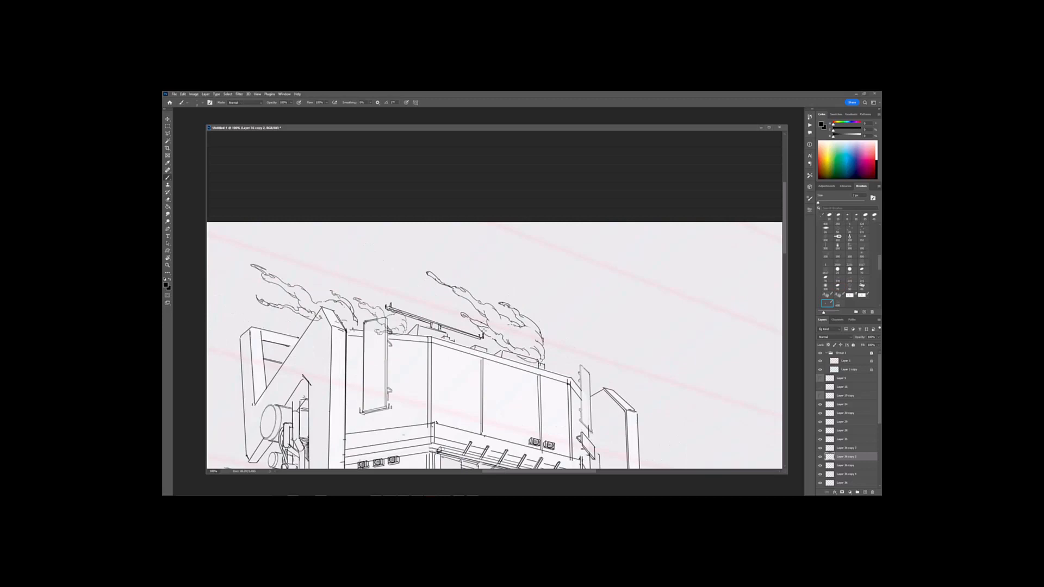
pyautogui.hotkey('ctrl', '-')
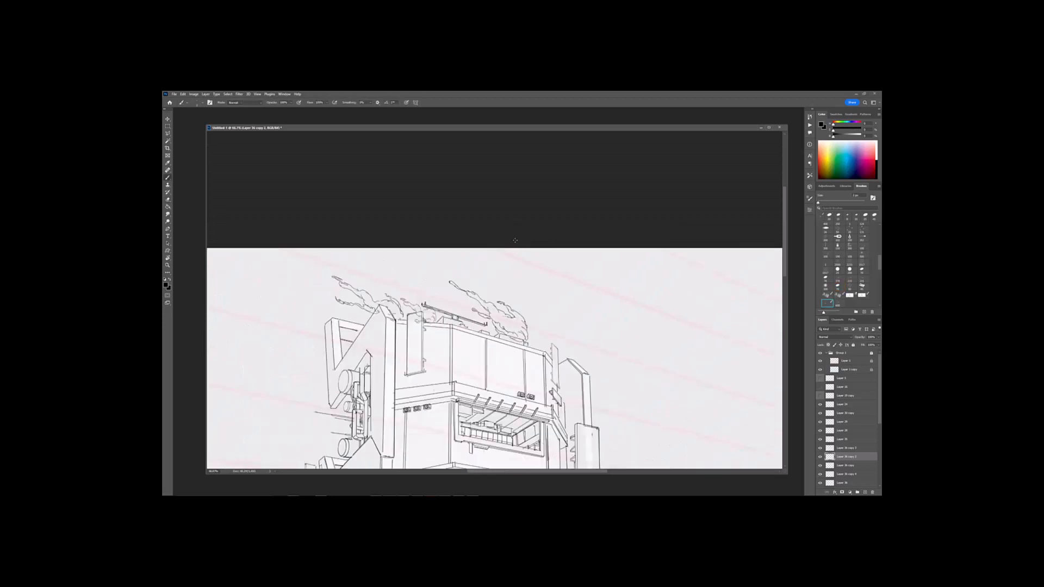
# Step: Select the layer of the small middle rooftop plume and refine its lines beside the roof sign panel
pyautogui.moveTo(515, 237); pyautogui.dragTo(574, 256)
pyautogui.hotkey('ctrl', '+')
pyautogui.press('e')
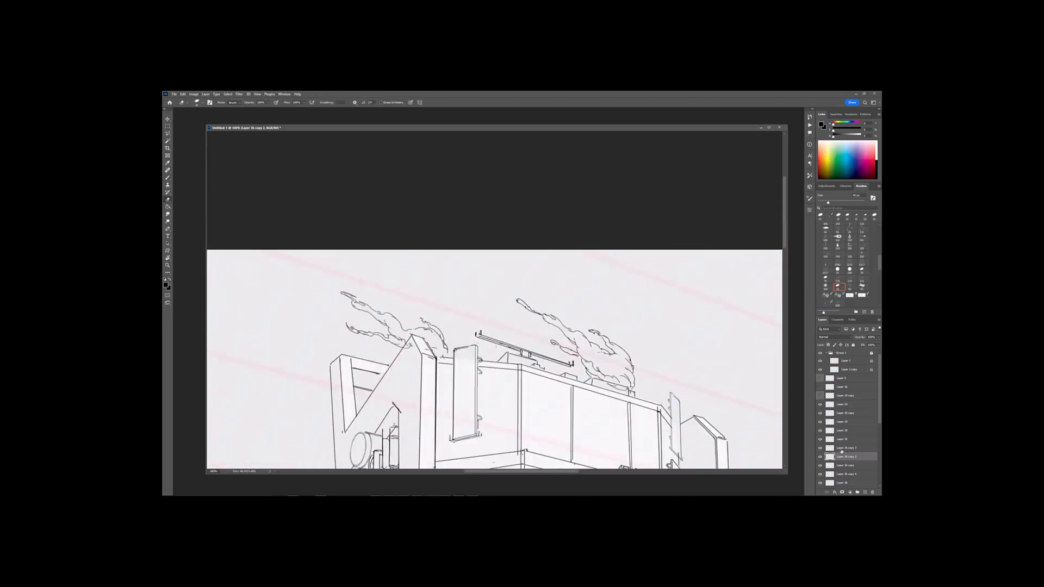
pyautogui.click(846, 448)
pyautogui.press('b')
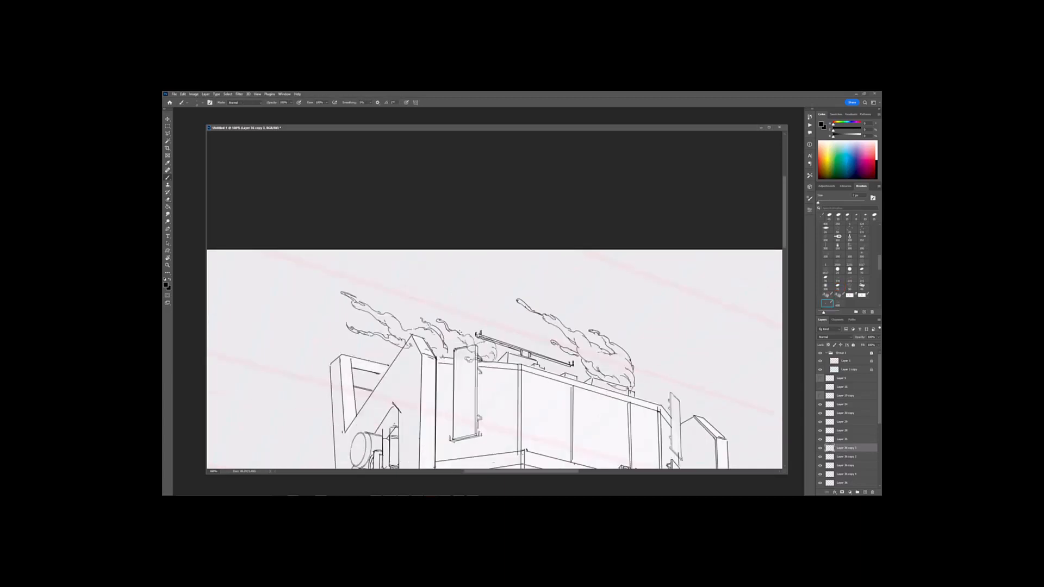
pyautogui.press('e')
pyautogui.keyDown('alt'); pyautogui.scroll(-2, 472, 290); pyautogui.keyUp('alt')
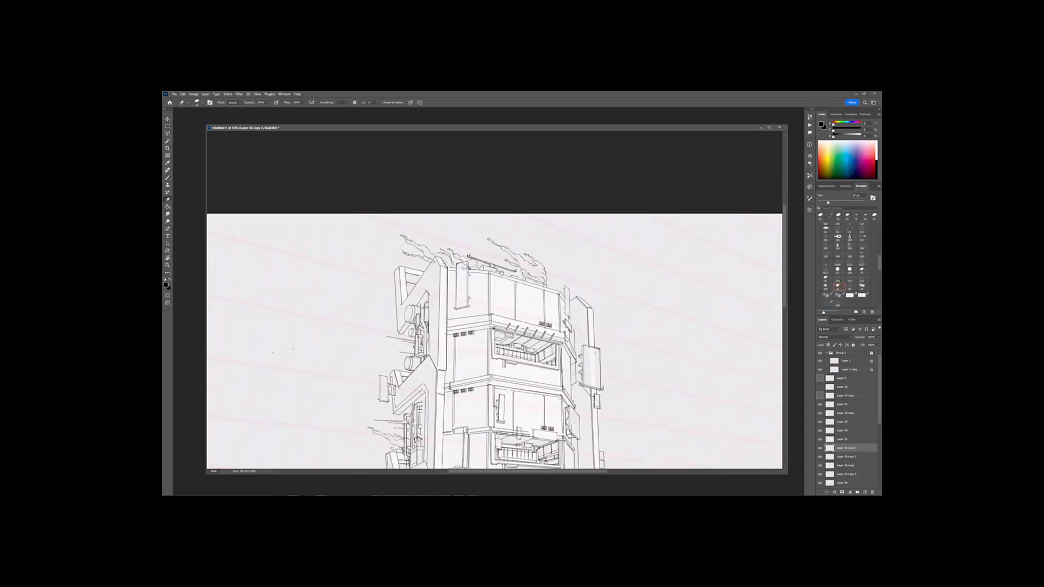
# Step: Flip the whole canvas horizontally and check the rooftop plumes against the full building
pyautogui.hotkey('ctrl', 'shift', 'h')
pyautogui.moveTo(659, 301)
pyautogui.mouseDown()
pyautogui.moveTo(641, 310)
pyautogui.moveTo(645, 325)
pyautogui.mouseUp()
pyautogui.hotkey('ctrl', '+')
pyautogui.press('b')
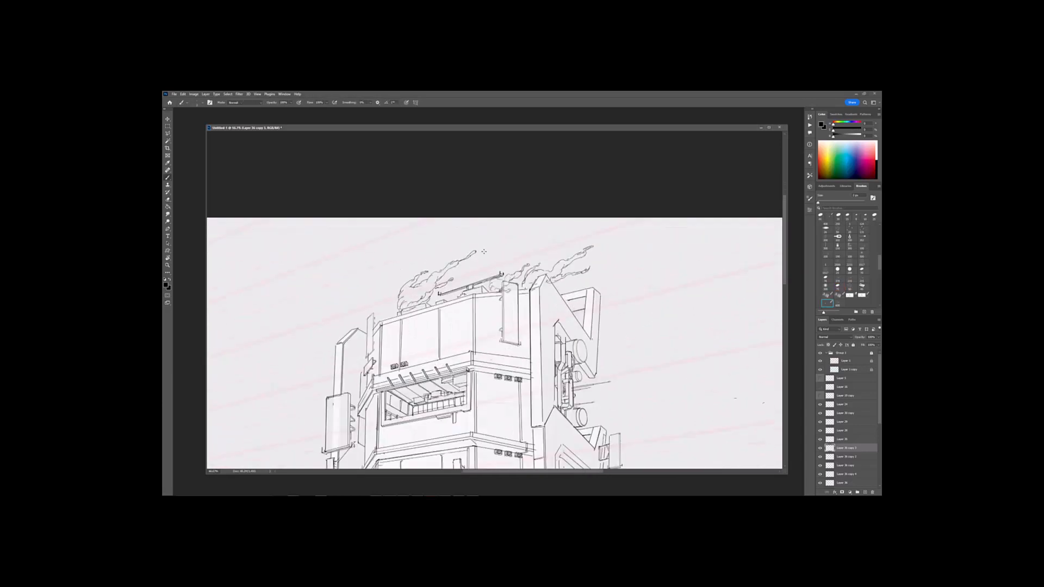
pyautogui.hotkey('ctrl', '-')
pyautogui.hotkey('ctrl', '-')
pyautogui.moveTo(611, 364); pyautogui.dragTo(557, 308)
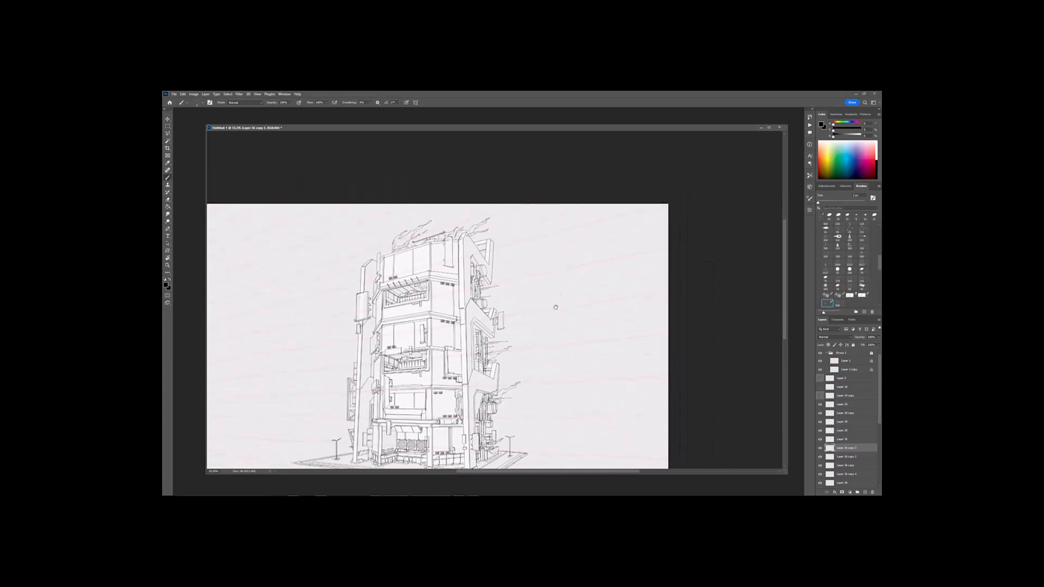
# Step: Select the layer of the plume behind the slanted tower and erase the plume's lower wisp
pyautogui.hotkey('ctrl', '+')
pyautogui.moveTo(561, 217); pyautogui.dragTo(579, 332)
pyautogui.press('e')
pyautogui.hotkey('ctrl', '+')
pyautogui.keyDown('ctrl'); pyautogui.click(479, 315); pyautogui.keyUp('ctrl')
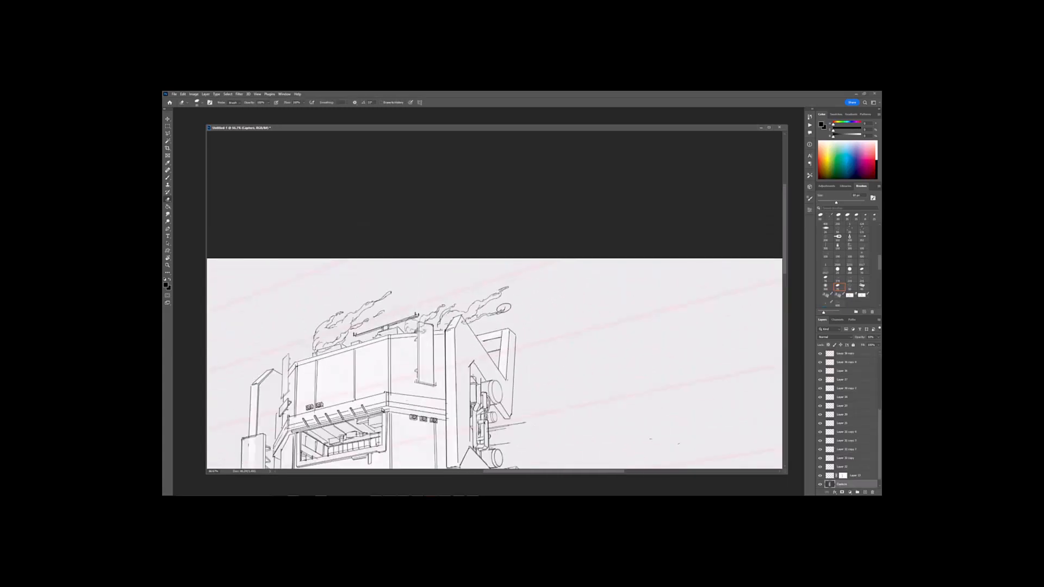
pyautogui.hotkey('ctrl', '+')
pyautogui.keyDown('ctrl'); pyautogui.click(512, 311); pyautogui.keyUp('ctrl')
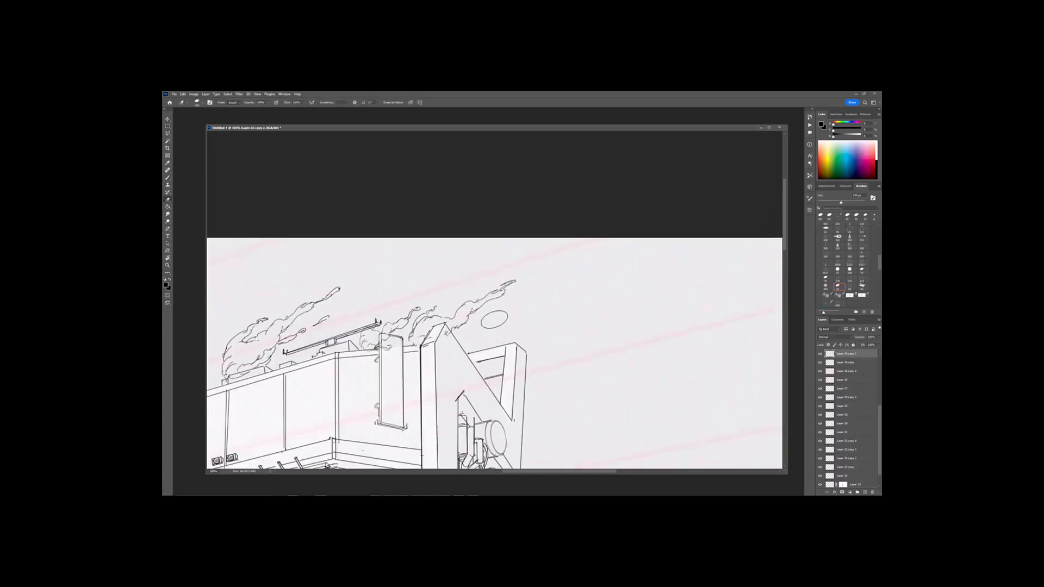
# Step: Select the smoke plume beside the lower-floor equipment and reshape it with a transform option
pyautogui.hotkey('ctrl', '-')
pyautogui.hotkey('ctrl', '-')
pyautogui.hotkey('ctrl', '-')
pyautogui.moveTo(597, 286); pyautogui.dragTo(603, 260)
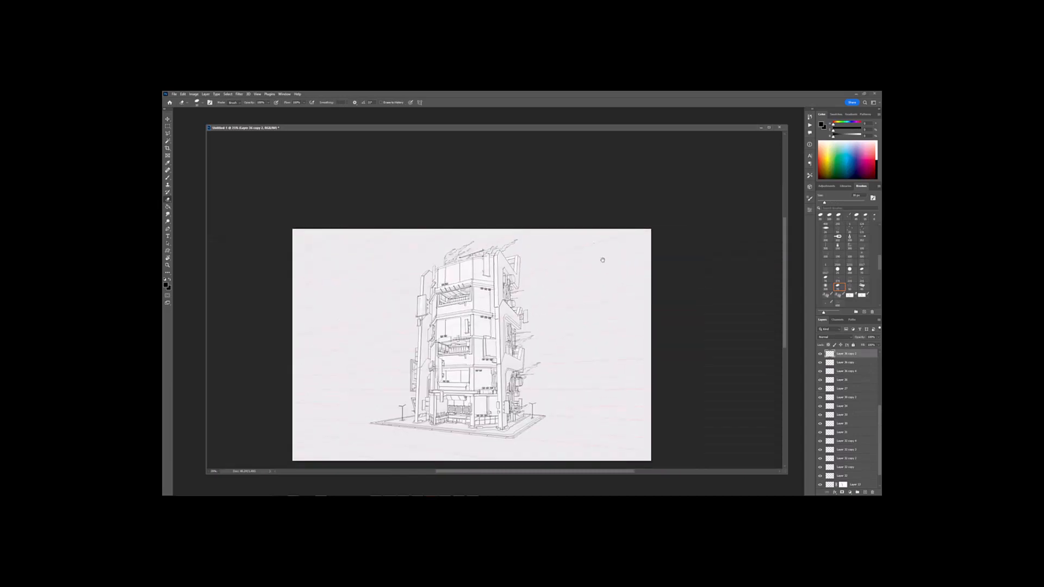
pyautogui.moveTo(551, 320); pyautogui.dragTo(531, 296)
pyautogui.hotkey('ctrl', '+')
pyautogui.hotkey('ctrl', '+')
pyautogui.moveTo(542, 344); pyautogui.dragTo(511, 284)
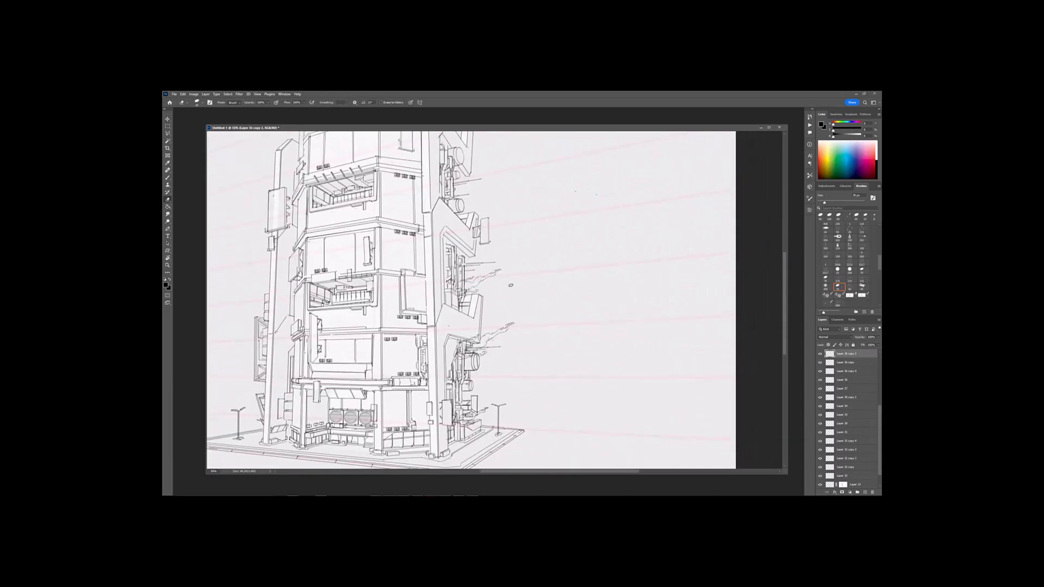
pyautogui.hotkey('ctrl', '+')
pyautogui.keyDown('ctrl'); pyautogui.click(513, 340); pyautogui.keyUp('ctrl')
pyautogui.hotkey('ctrl', '-')
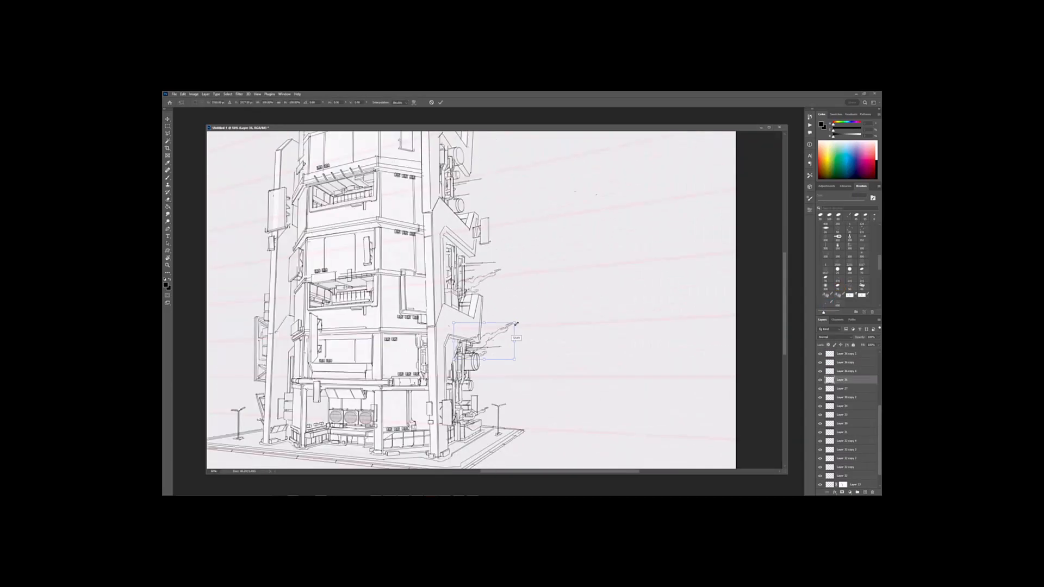
pyautogui.hotkey('ctrl', 't')
pyautogui.rightClick(519, 328)
pyautogui.moveTo(553, 305); pyautogui.dragTo(536, 320)
pyautogui.click(535, 349)
pyautogui.moveTo(541, 364); pyautogui.dragTo(505, 336)
pyautogui.press('Return')
# Step: Transform the lower-floor plume again so it becomes larger and reaches farther out from the building
pyautogui.hotkey('ctrl', '-')
pyautogui.hotkey('ctrl', '-')
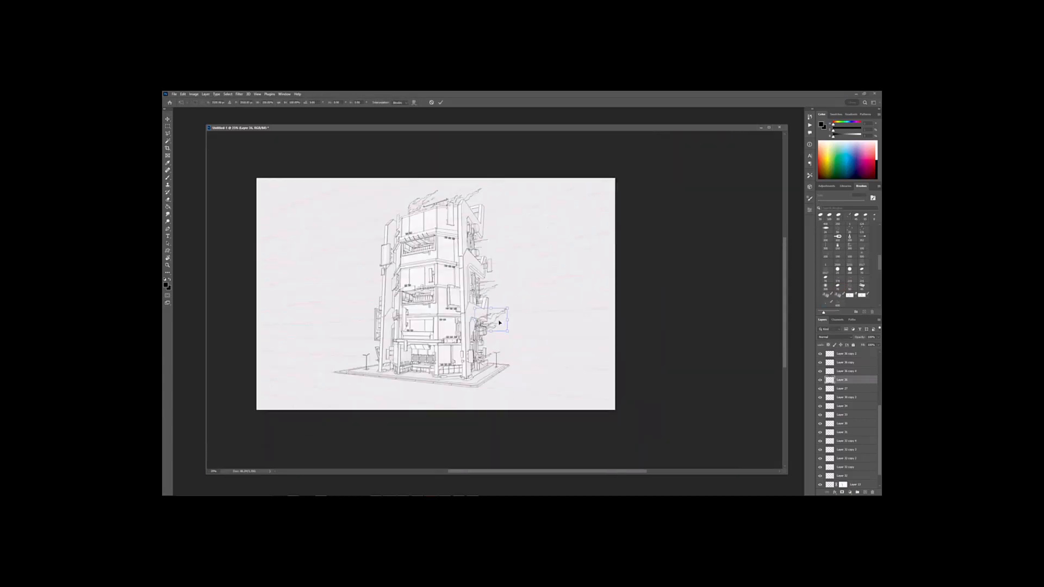
pyautogui.hotkey('ctrl', 't')
pyautogui.press('Return')
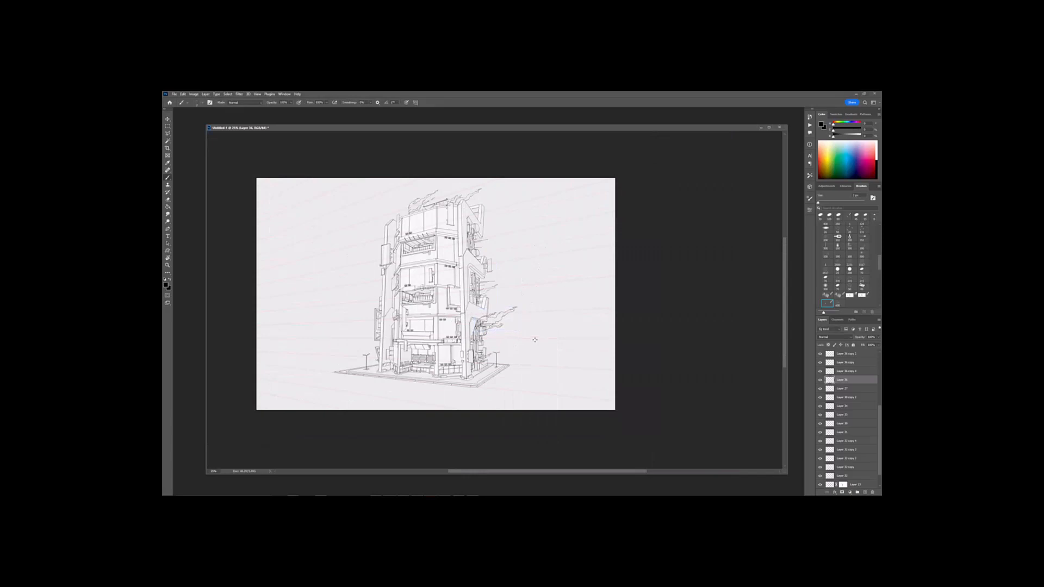
# Step: Add a layer mask to the lower-floor plume and mask out its lines where they overlap the building
pyautogui.hotkey('ctrl', '+')
pyautogui.hotkey('ctrl', '+')
pyautogui.click(842, 493)
pyautogui.press('e')
pyautogui.moveTo(491, 323)
pyautogui.mouseDown()
pyautogui.moveTo(479, 327)
pyautogui.moveTo(489, 351)
pyautogui.mouseUp()
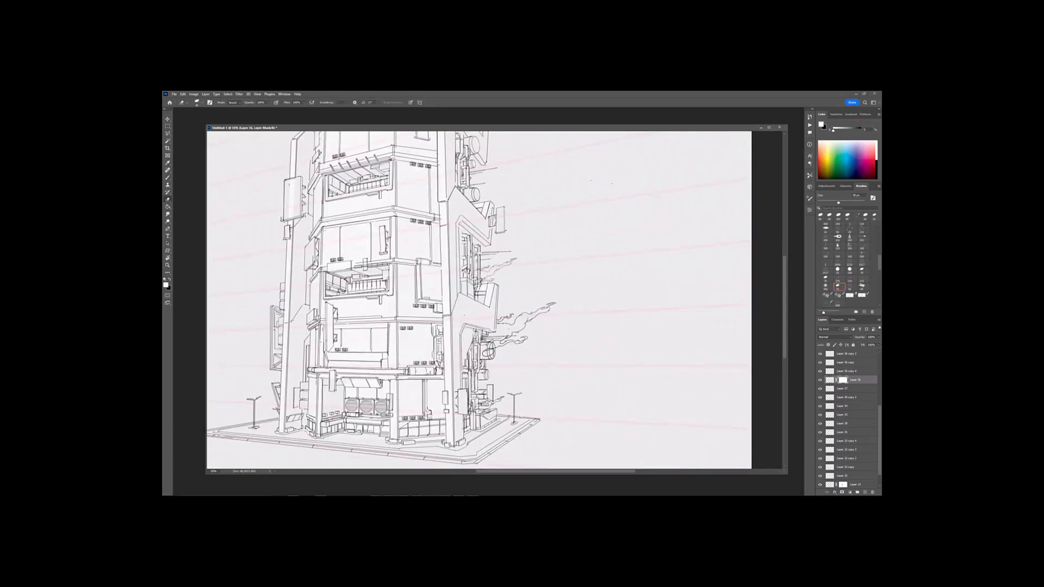
pyautogui.hotkey('ctrl', '-')
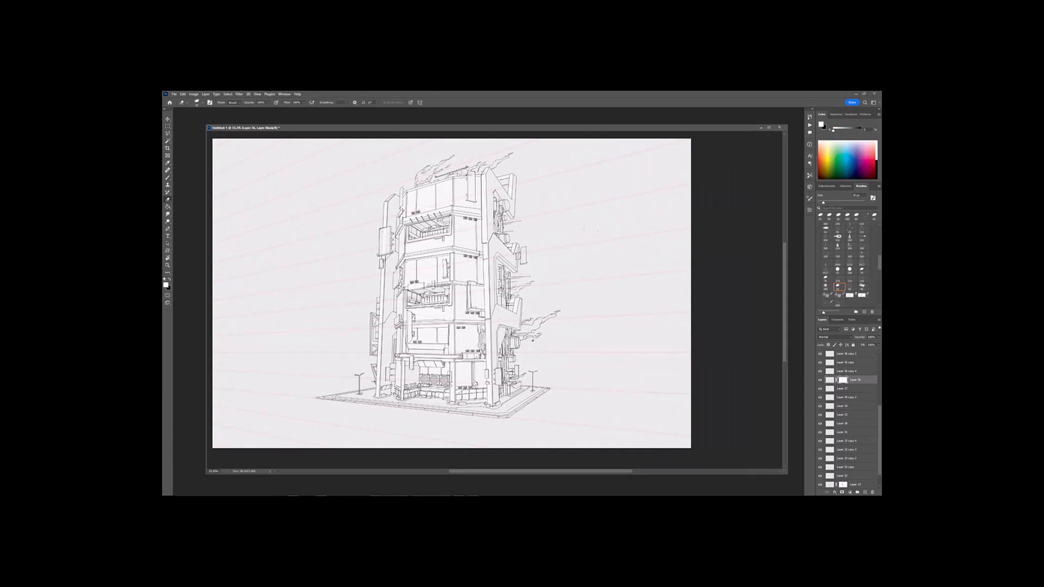
pyautogui.hotkey('ctrl', '+')
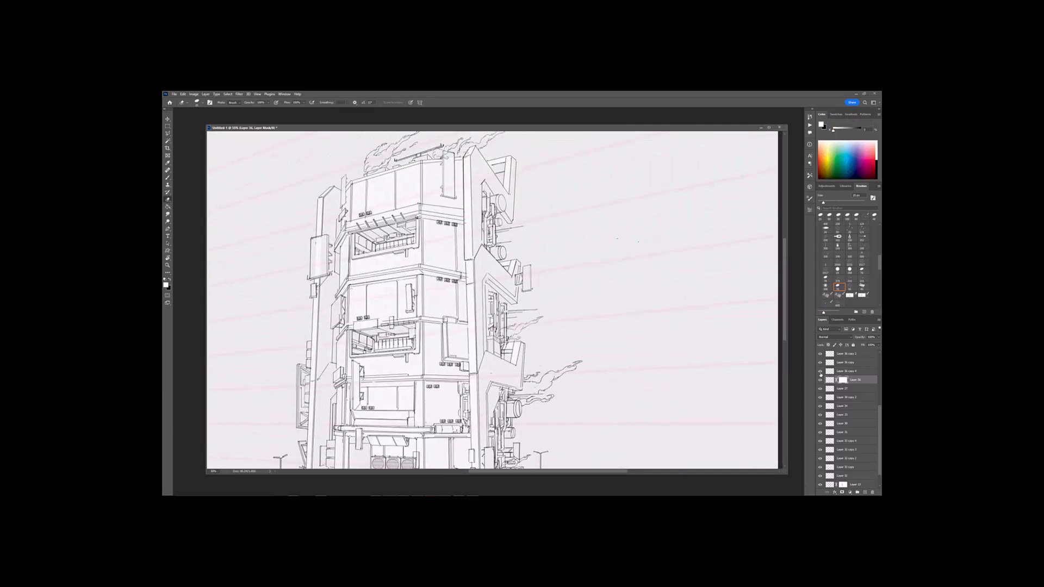
# Step: Select the smaller mid-level plume, add a layer mask to it and mask out its lines over the building
pyautogui.moveTo(573, 417); pyautogui.dragTo(575, 321)
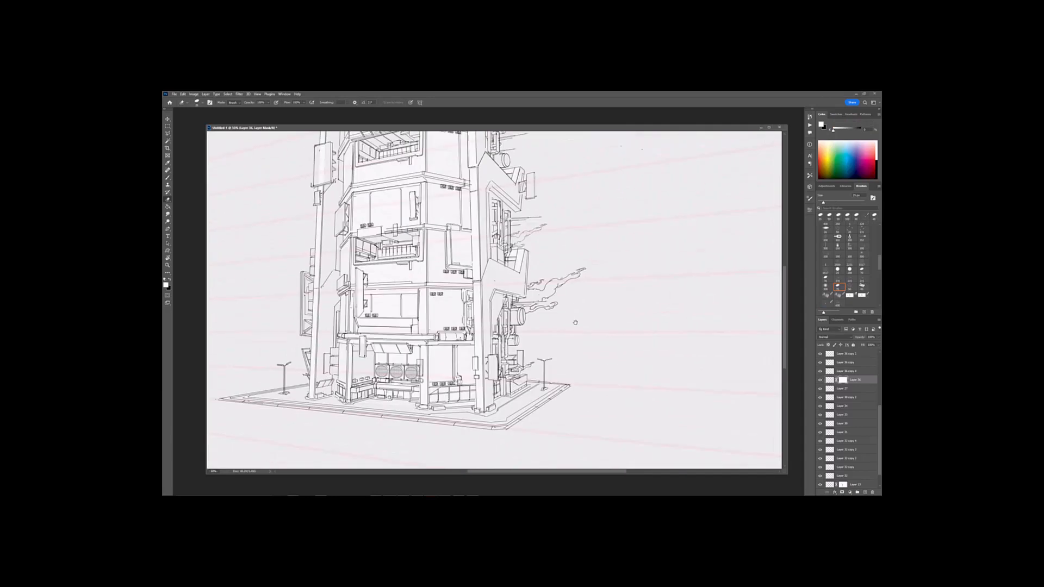
pyautogui.hotkey('ctrl', '+')
pyautogui.moveTo(556, 224); pyautogui.dragTo(532, 326)
pyautogui.hotkey('ctrl', '+')
pyautogui.press('v')
pyautogui.click(555, 307)
pyautogui.press('e')
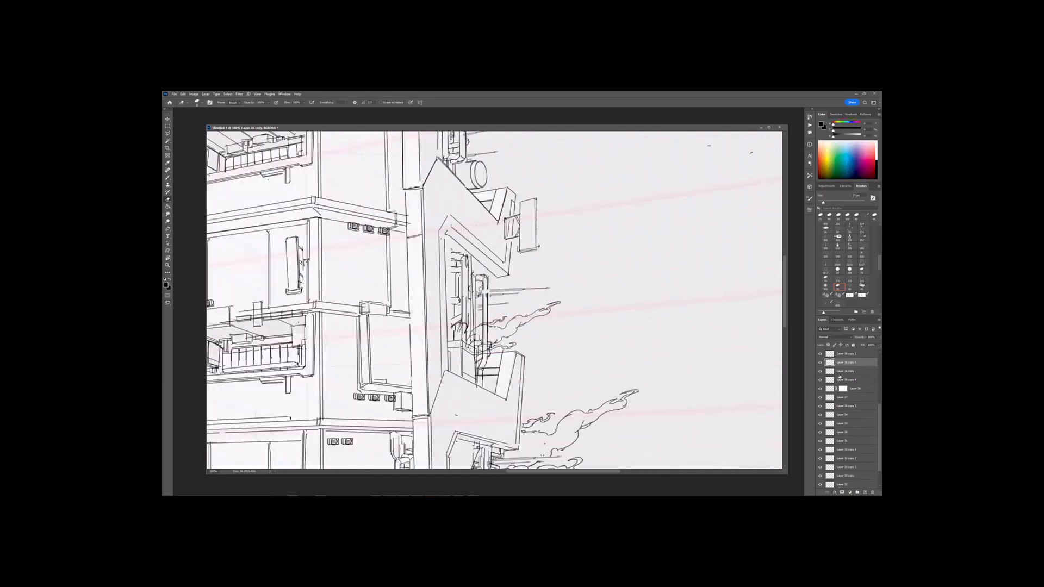
pyautogui.click(842, 492)
pyautogui.moveTo(474, 318); pyautogui.dragTo(471, 348)
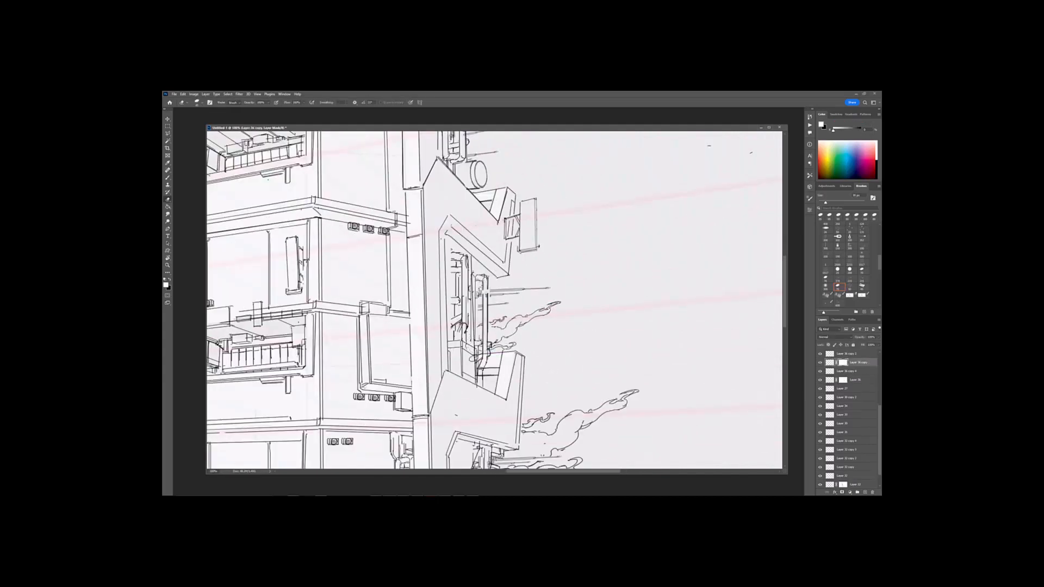
pyautogui.hotkey('ctrl', '-')
pyautogui.hotkey('ctrl', '-')
pyautogui.moveTo(547, 279); pyautogui.dragTo(548, 287)
pyautogui.hotkey('ctrl', '+')
pyautogui.hotkey('ctrl', '+')
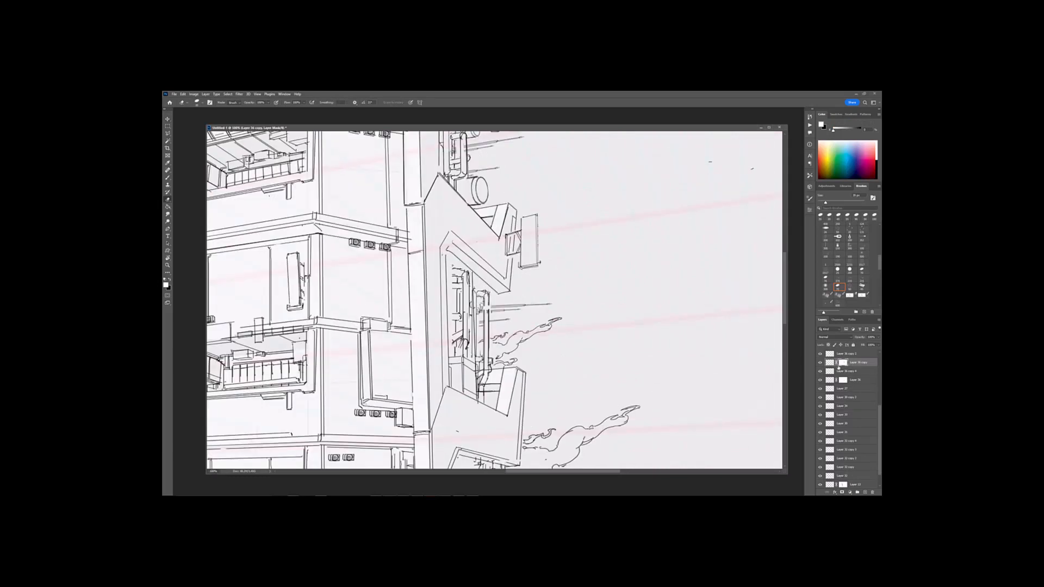
pyautogui.moveTo(519, 365)
pyautogui.mouseDown()
pyautogui.moveTo(498, 362)
pyautogui.moveTo(522, 350)
pyautogui.moveTo(511, 331)
pyautogui.moveTo(525, 349)
pyautogui.moveTo(551, 319)
pyautogui.mouseUp()
pyautogui.hotkey('ctrl', 't')
pyautogui.press('Escape')
# Step: Target the mid-level plume's artwork instead of its mask and reshape it with two successive transforms
pyautogui.click(829, 362)
pyautogui.hotkey('ctrl', 't')
pyautogui.rightClick(531, 341)
pyautogui.click(544, 380)
pyautogui.press('Return')
pyautogui.hotkey('ctrl', 't')
pyautogui.rightClick(547, 328)
pyautogui.click(559, 365)
pyautogui.press('Return')
# Step: Redraw the mid-level plume's outline and lower wisp, and check the result against the whole building
pyautogui.press('b')
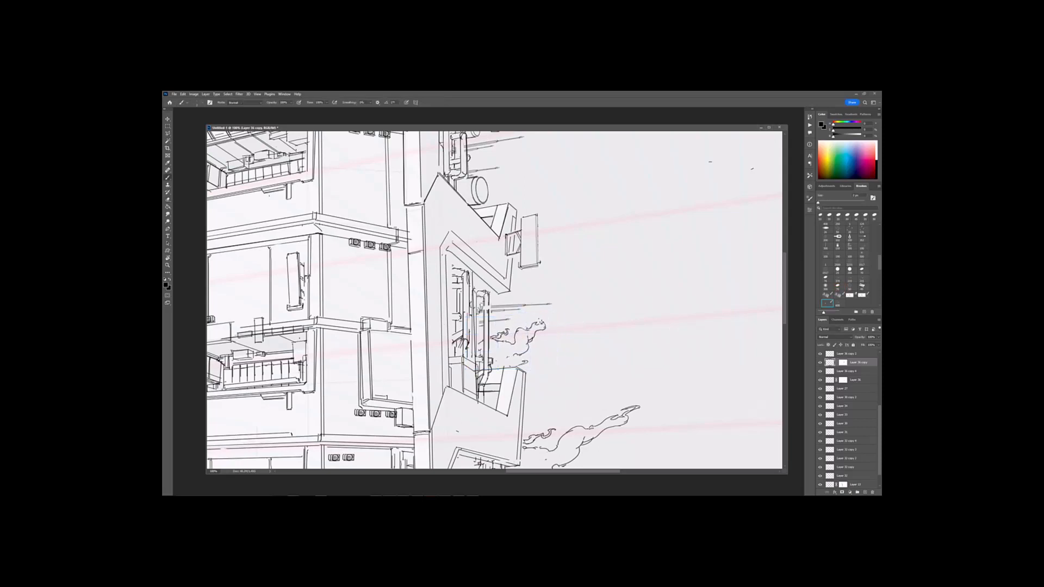
pyautogui.keyDown('alt'); pyautogui.scroll(-1, 486, 308); pyautogui.keyUp('alt')
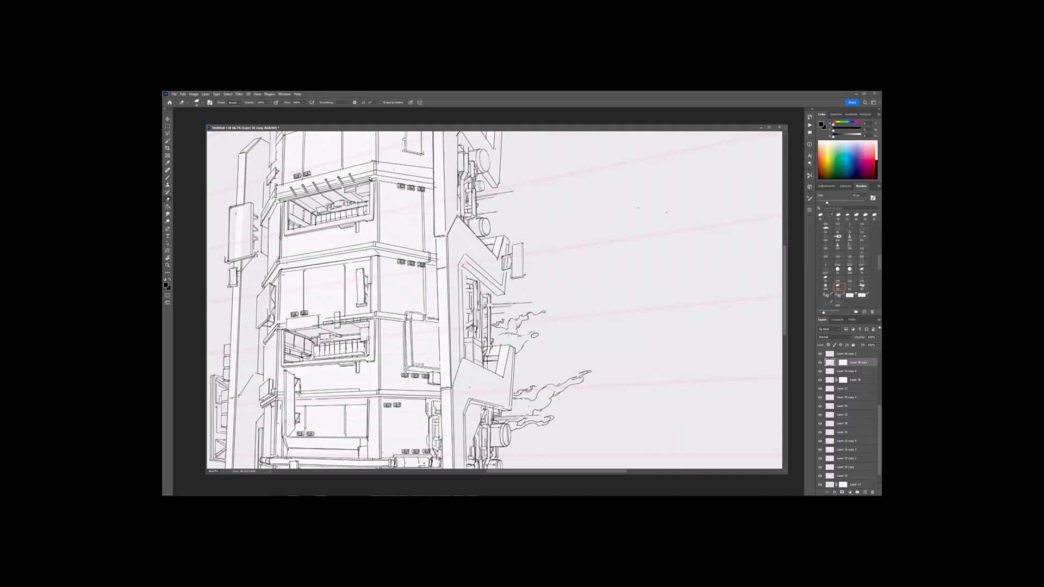
pyautogui.hotkey('ctrl', '-')
pyautogui.hotkey('ctrl', '-')
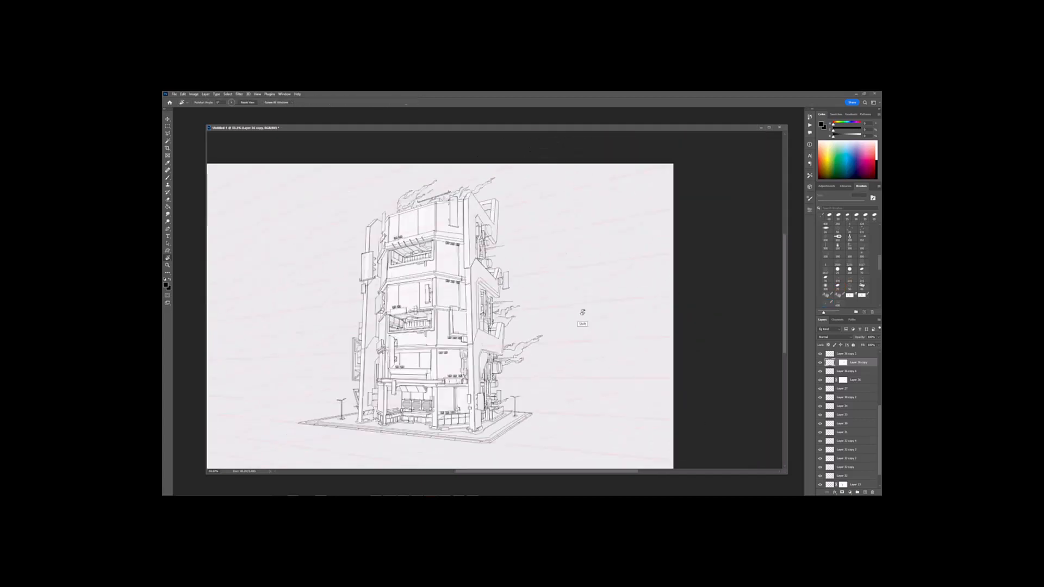
# Step: Inspect the mid-level and lower plumes up close and against the whole building, toggling the mid-level plume's visibility
pyautogui.hotkey('ctrl', '+')
pyautogui.hotkey('ctrl', '+')
pyautogui.press('e')
pyautogui.press('b')
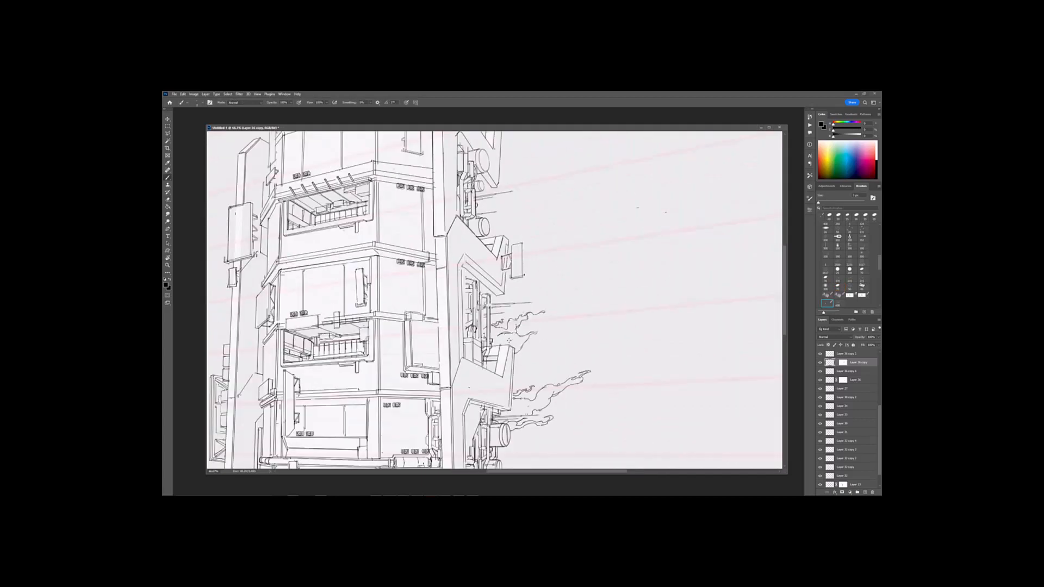
pyautogui.hotkey('ctrl', '-')
pyautogui.hotkey('ctrl', '-')
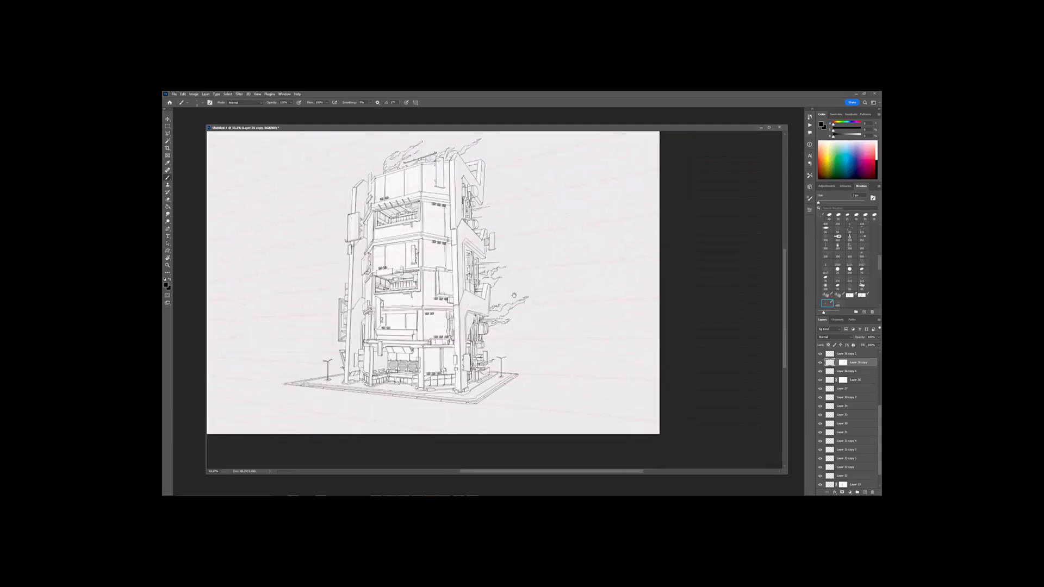
pyautogui.hotkey('ctrl', '+')
pyautogui.hotkey('ctrl', '+')
pyautogui.hotkey('ctrl', '+')
pyautogui.click(820, 362)
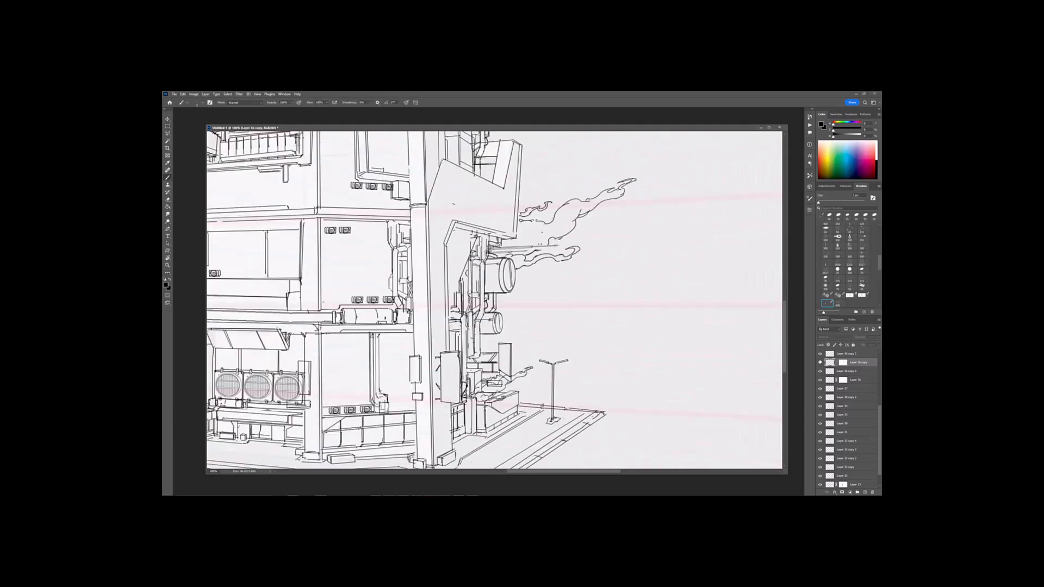
pyautogui.click(820, 362)
pyautogui.hotkey('ctrl', '+')
pyautogui.moveTo(489, 359); pyautogui.dragTo(510, 293)
pyautogui.hotkey('ctrl', '-')
# Step: Select the masked bottom line-art layer together with the run of layers above it and merge them into one layer
pyautogui.click(849, 371)
pyautogui.click(843, 484)
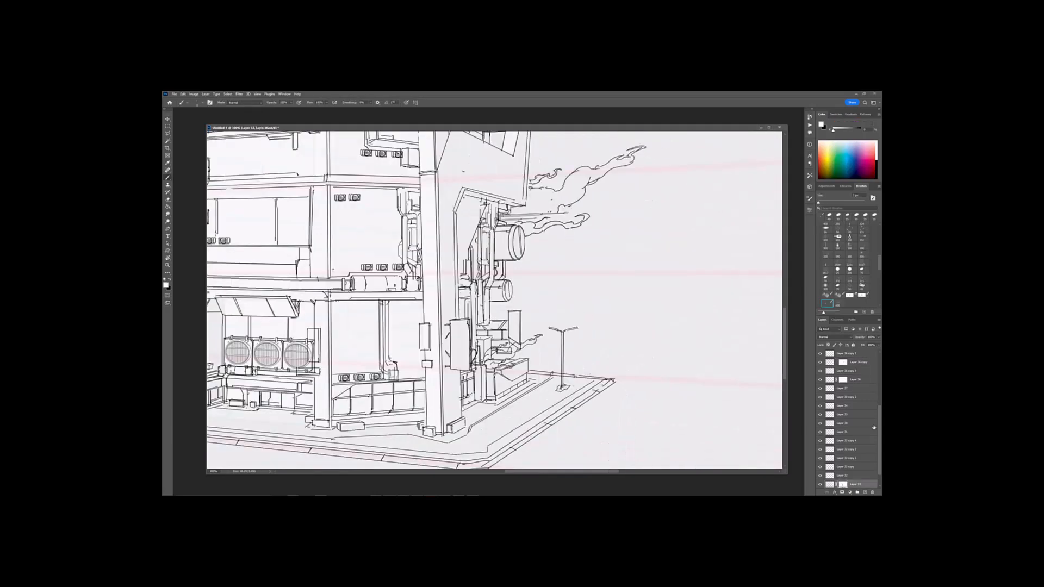
pyautogui.scroll(-2, 874, 428)
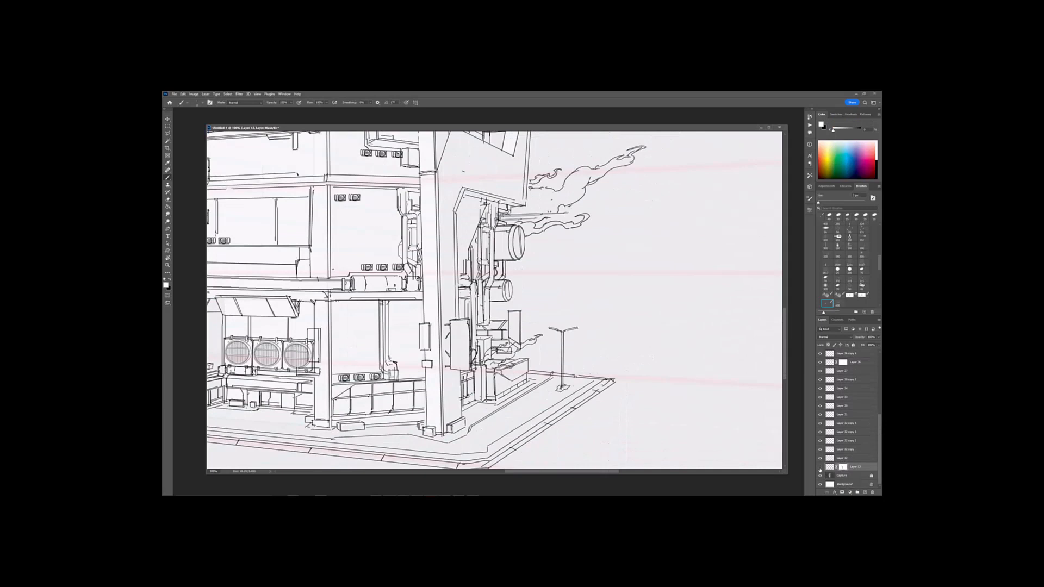
pyautogui.keyDown('shift'); pyautogui.click(828, 399); pyautogui.keyUp('shift')
pyautogui.hotkey('ctrl', '-')
pyautogui.hotkey('ctrl', '-')
pyautogui.hotkey('ctrl', 'e')
pyautogui.hotkey('ctrl', '-')
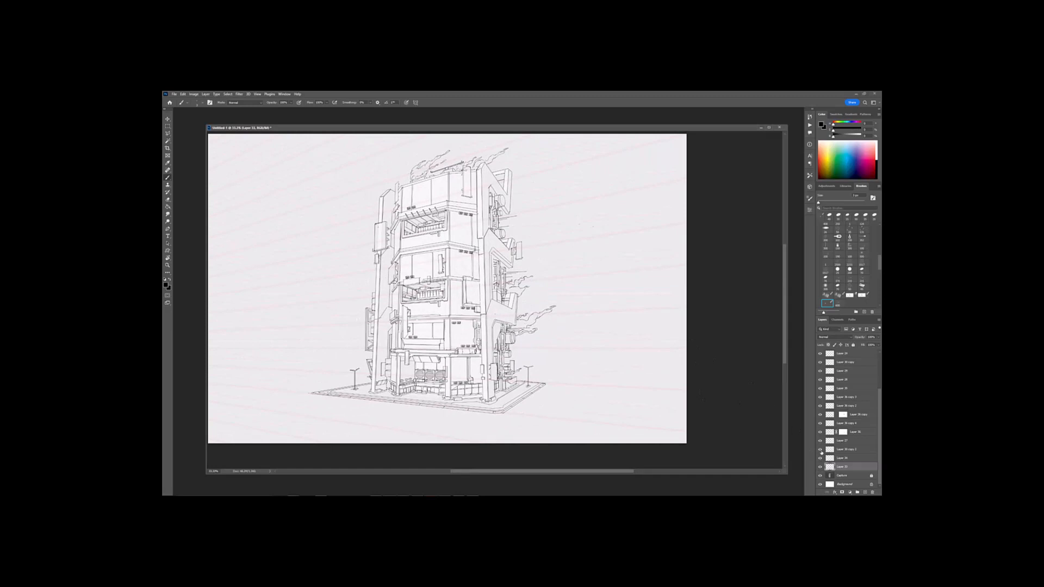
# Step: Check the neighbouring layers' contents and merge the line-art layer directly above the merged building layer down into it
pyautogui.doubleClick(825, 442)
pyautogui.press('Escape')
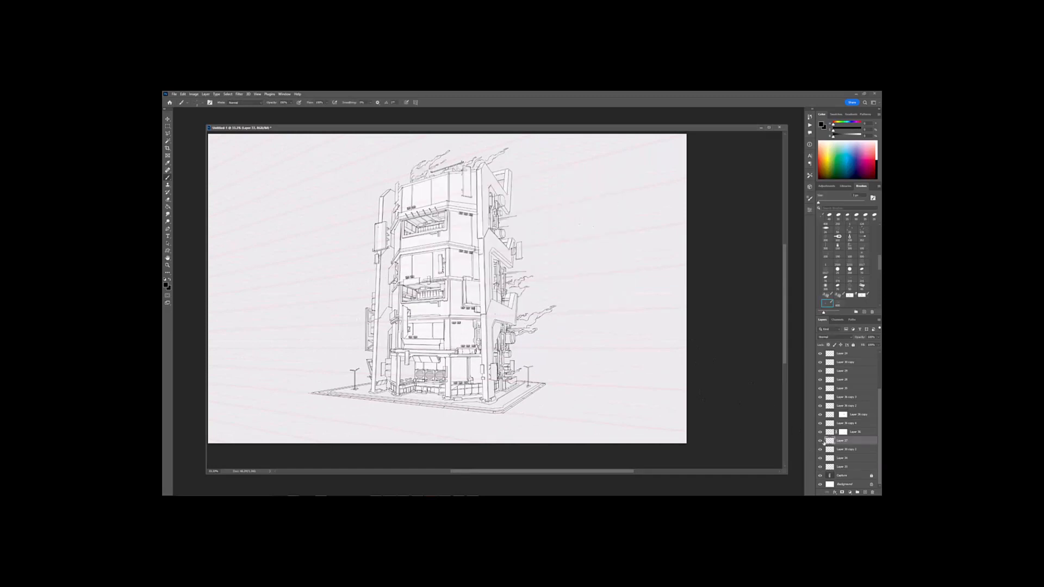
pyautogui.click(821, 442)
pyautogui.click(820, 442)
pyautogui.click(839, 449)
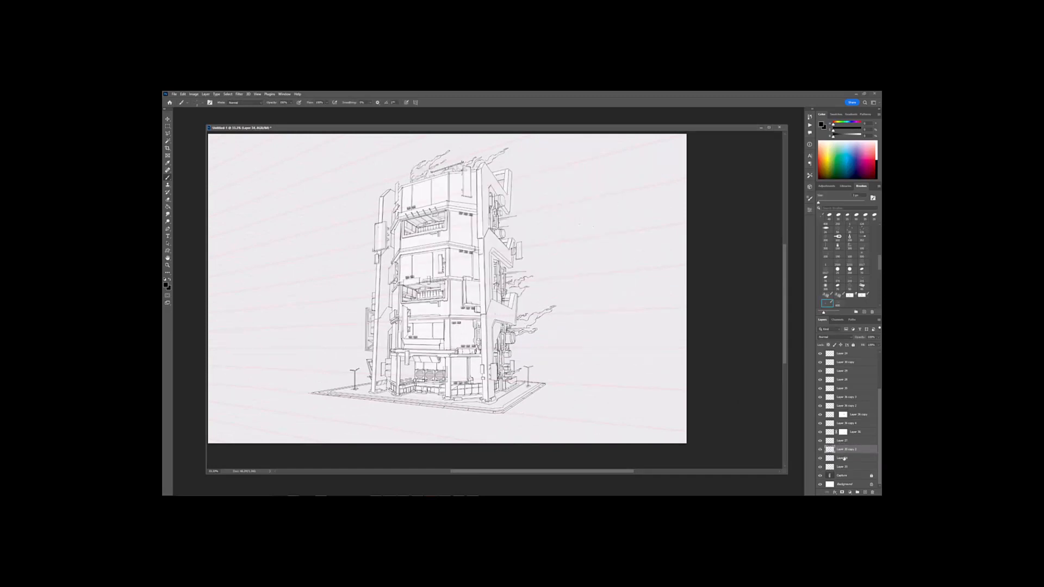
pyautogui.click(845, 459)
pyautogui.hotkey('ctrl', 'e')
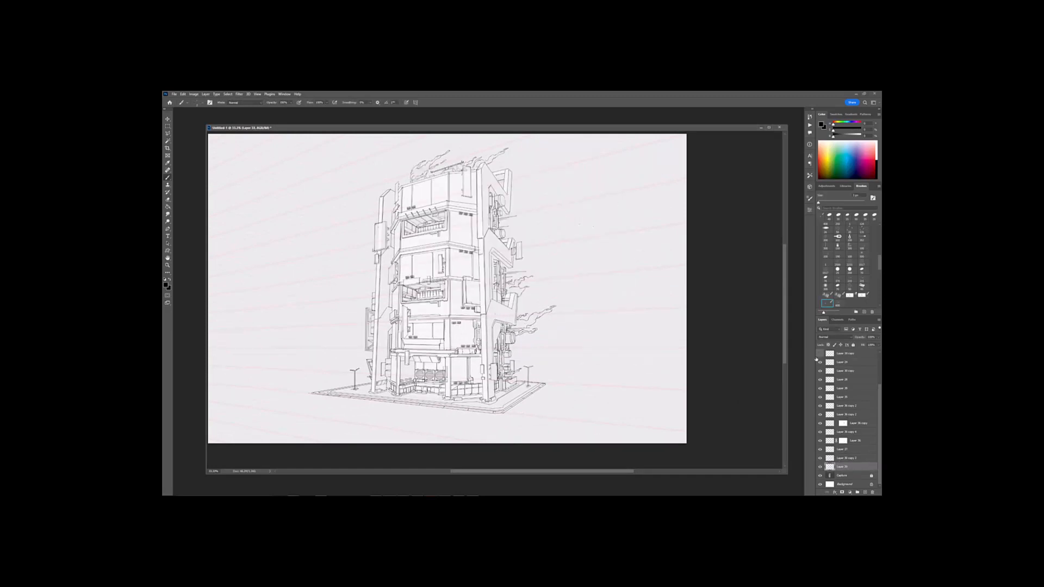
# Step: Move the line-art layers from above the plume layers to the bottom of the stack and merge them with the building linework
pyautogui.click(820, 459)
pyautogui.click(846, 457)
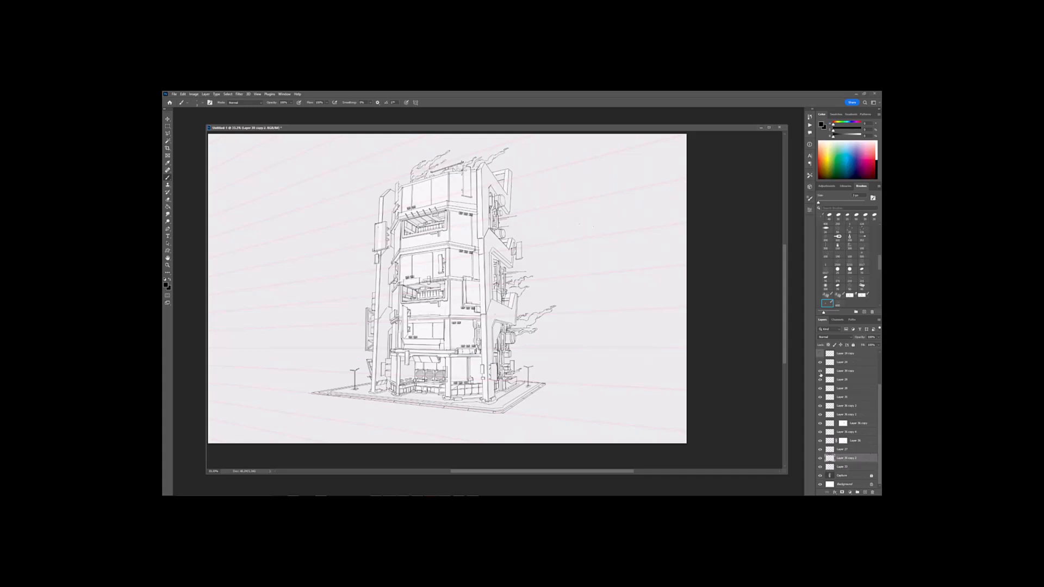
pyautogui.click(843, 363)
pyautogui.click(820, 415)
pyautogui.click(820, 414)
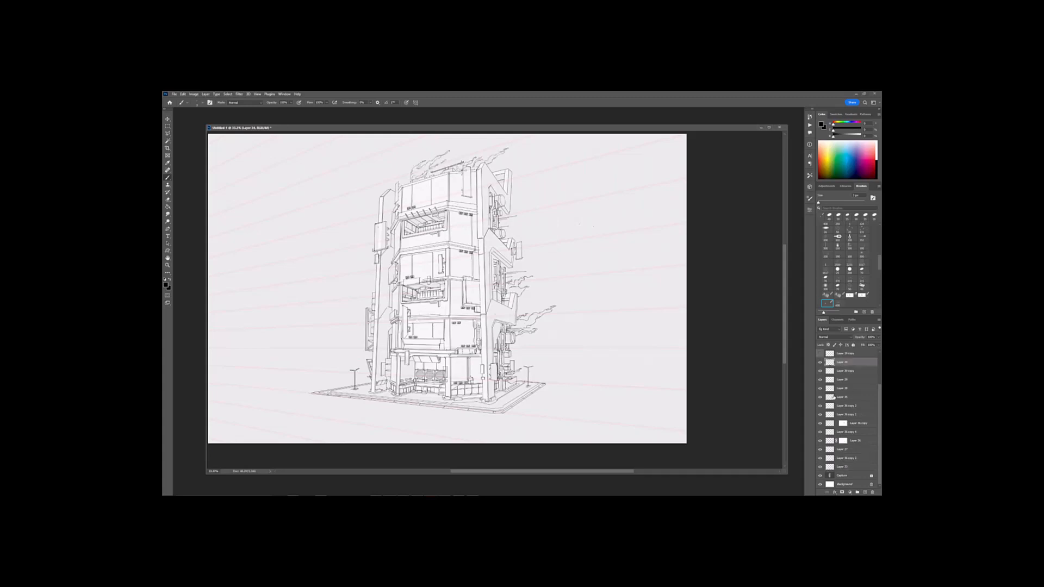
pyautogui.keyDown('shift'); pyautogui.click(844, 397); pyautogui.keyUp('shift')
pyautogui.moveTo(843, 370); pyautogui.dragTo(843, 464)
pyautogui.click(843, 466)
pyautogui.keyDown('shift'); pyautogui.click(844, 433); pyautogui.keyUp('shift')
pyautogui.hotkey('ctrl', 'e')
pyautogui.click(820, 467)
pyautogui.click(820, 467)
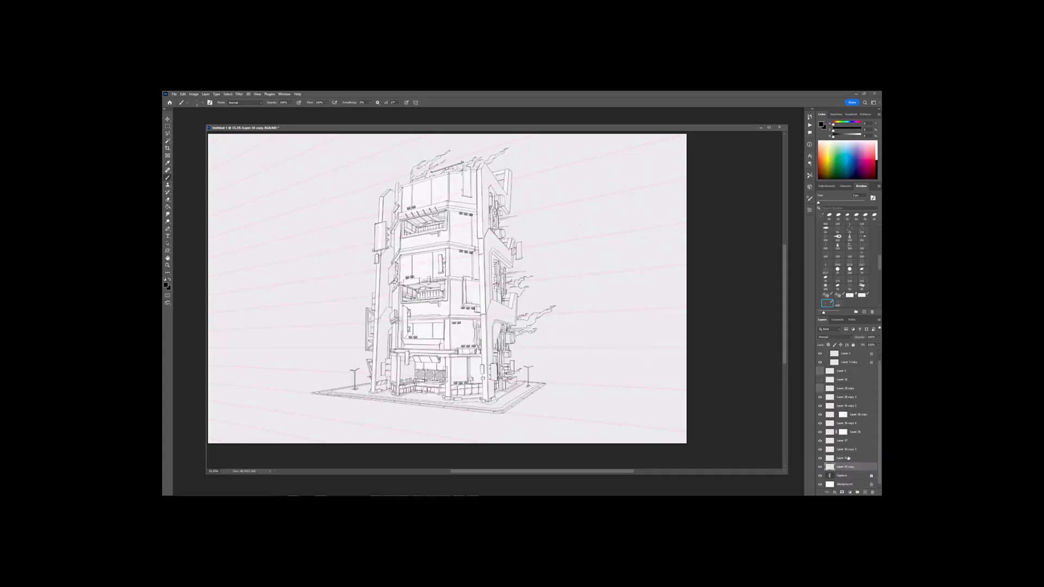
# Step: Add a layer mask to the merged bottom line-art layer and enlarge the eraser
pyautogui.click(846, 458)
pyautogui.click(833, 468)
pyautogui.hotkey('ctrl', '+')
pyautogui.moveTo(410, 270); pyautogui.dragTo(524, 293)
pyautogui.press('e')
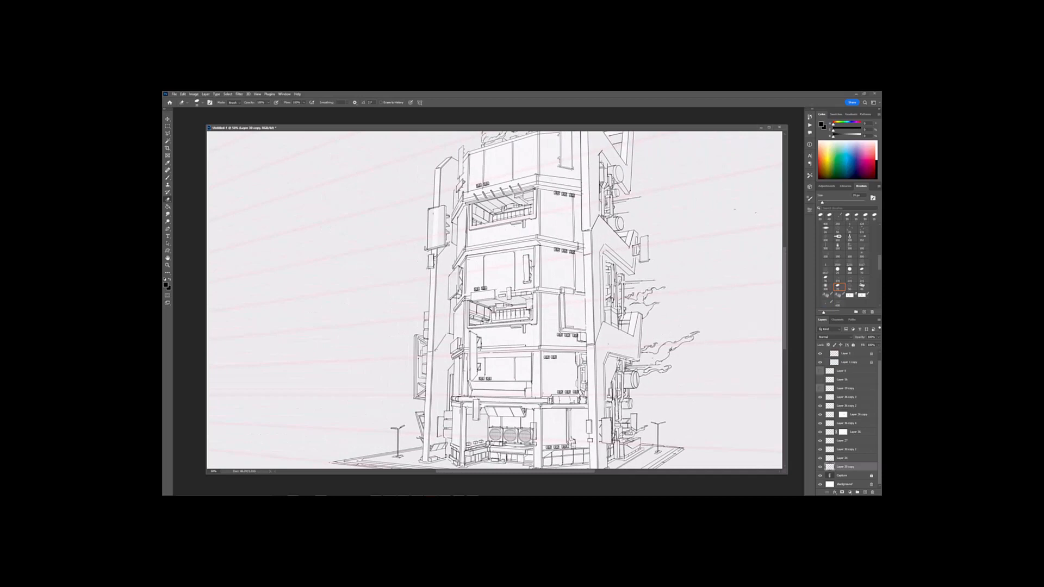
pyautogui.moveTo(670, 349); pyautogui.dragTo(636, 335)
pyautogui.moveTo(697, 391); pyautogui.dragTo(665, 366)
pyautogui.click(843, 492)
pyautogui.press(']')
pyautogui.press(']')
pyautogui.press(']')
pyautogui.press(']')
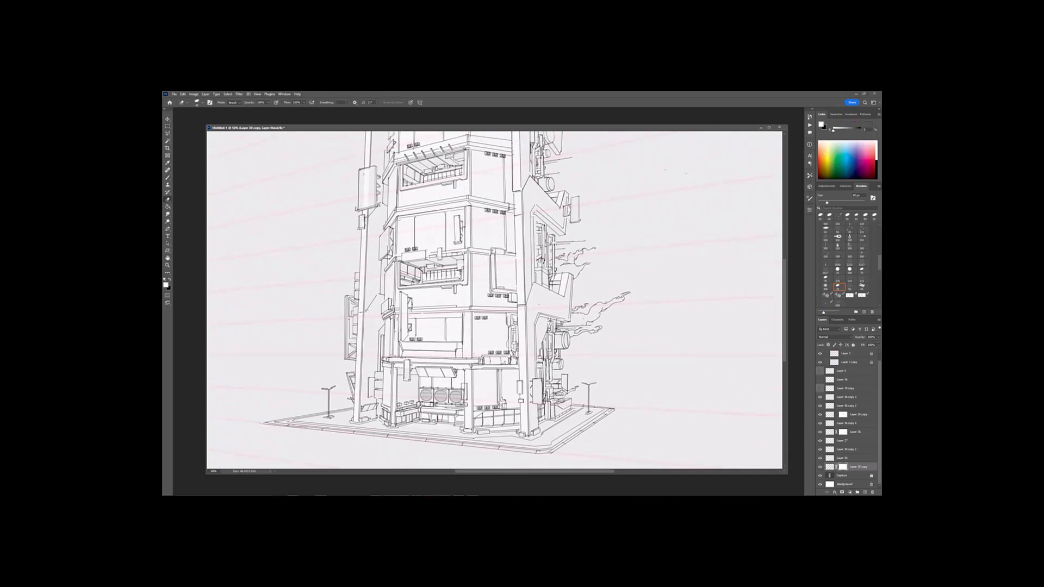
pyautogui.hotkey('ctrl', '-')
pyautogui.moveTo(599, 329); pyautogui.dragTo(563, 304)
pyautogui.hotkey('ctrl', '+')
pyautogui.hotkey('ctrl', '+')
pyautogui.hotkey('ctrl', '+')
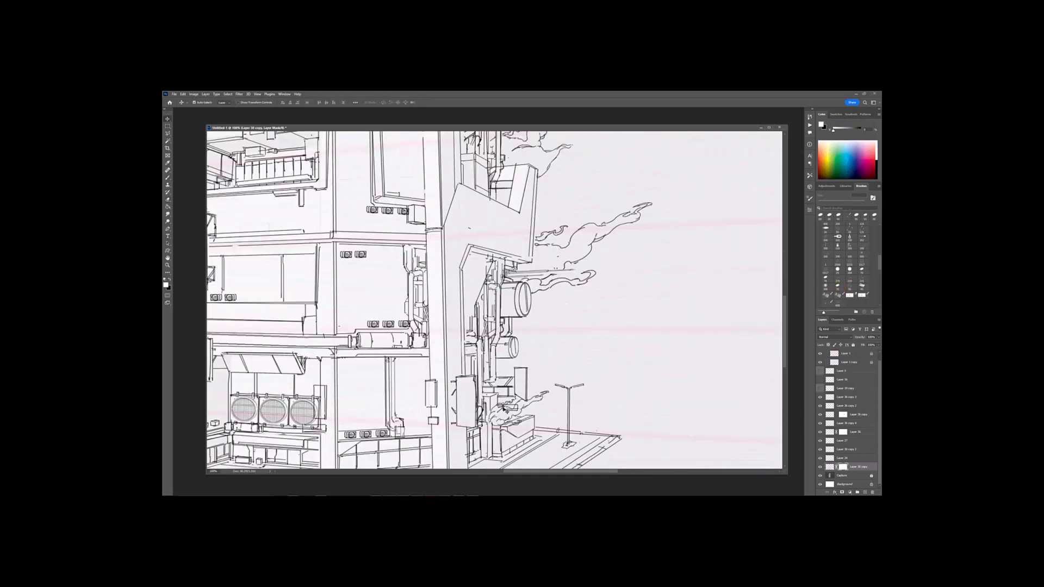
# Step: Add a layer mask to the unmasked layer directly below the masked plume layer and check the whole building
pyautogui.click(830, 442)
pyautogui.click(842, 492)
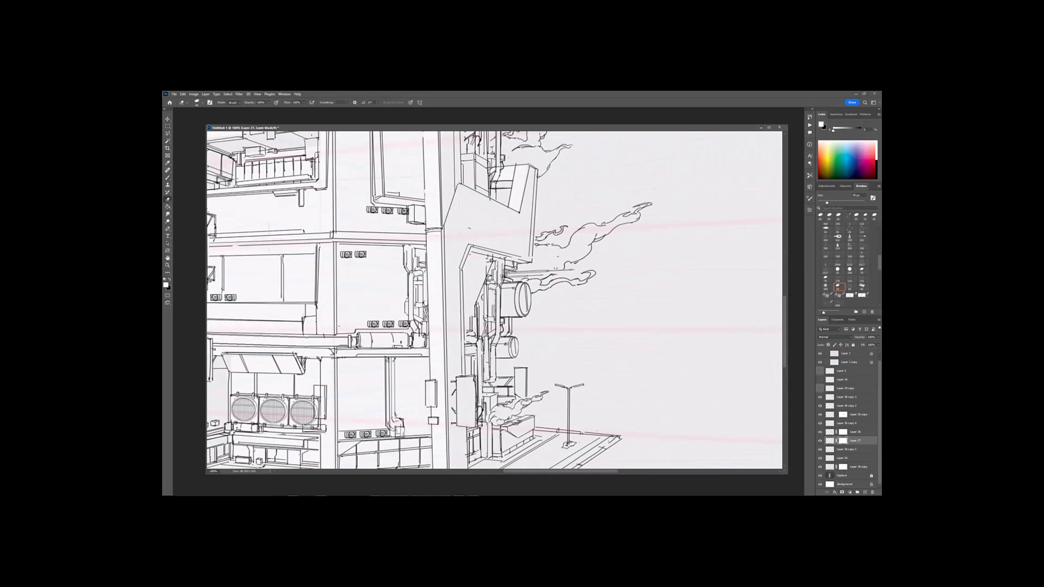
pyautogui.hotkey('ctrl', '-')
pyautogui.hotkey('ctrl', '-')
pyautogui.hotkey('ctrl', '-')
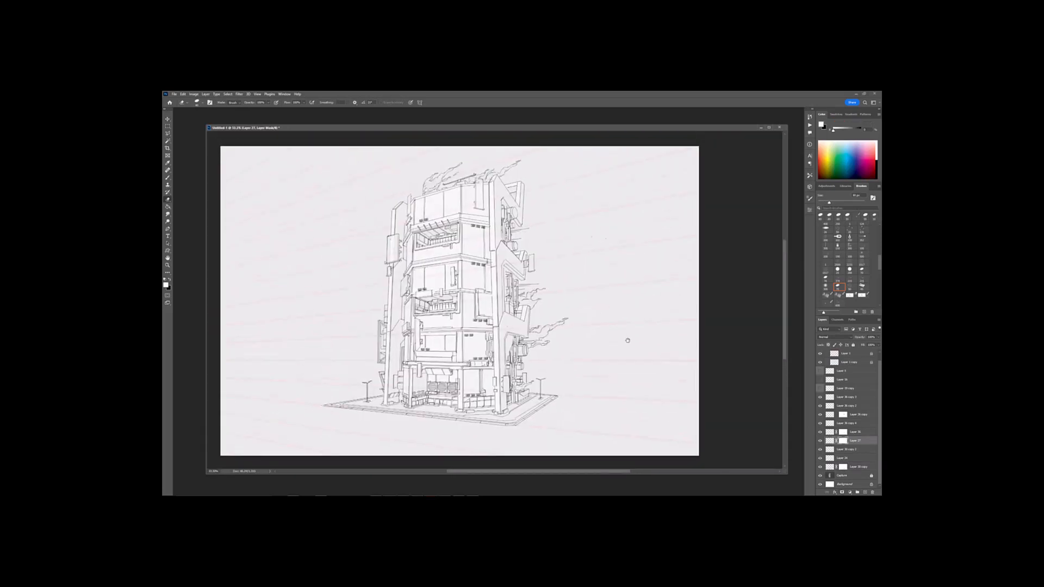
pyautogui.moveTo(570, 368); pyautogui.dragTo(574, 354)
pyautogui.press('b')
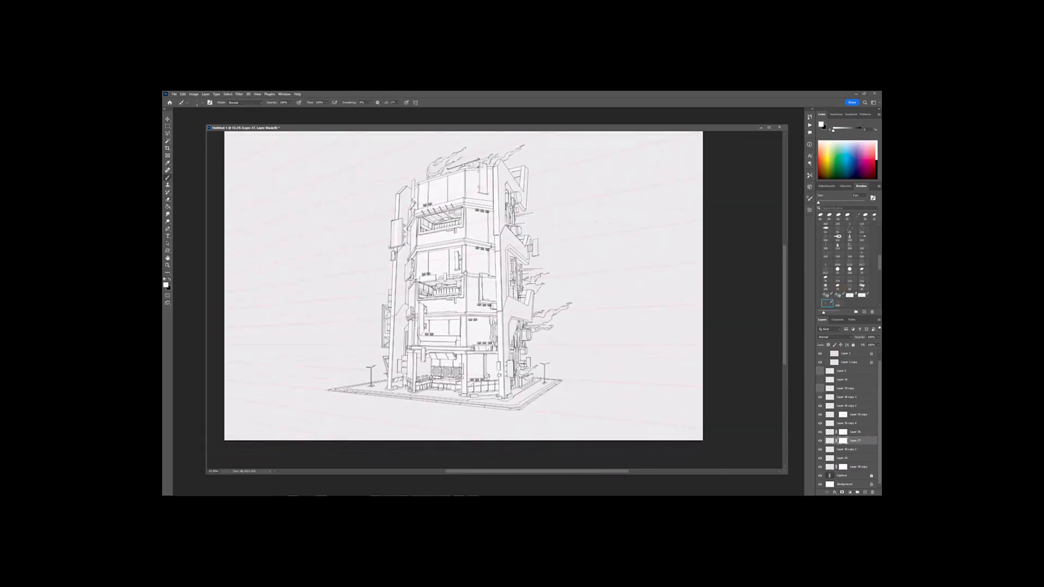
pyautogui.moveTo(466, 273); pyautogui.dragTo(519, 284)
pyautogui.moveTo(610, 272); pyautogui.dragTo(570, 287)
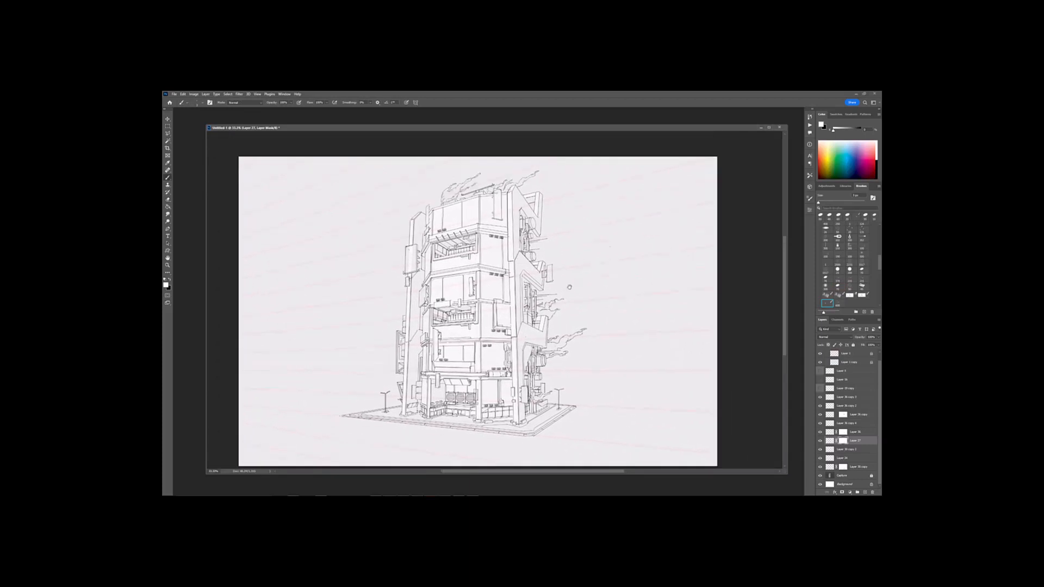
# Step: Identify the layers holding the smoke plumes and merge the masked and unmasked ones into a single smoke layer
pyautogui.hotkey('ctrl', '+')
pyautogui.hotkey('ctrl', '+')
pyautogui.press('v')
pyautogui.click(591, 325)
pyautogui.press('b')
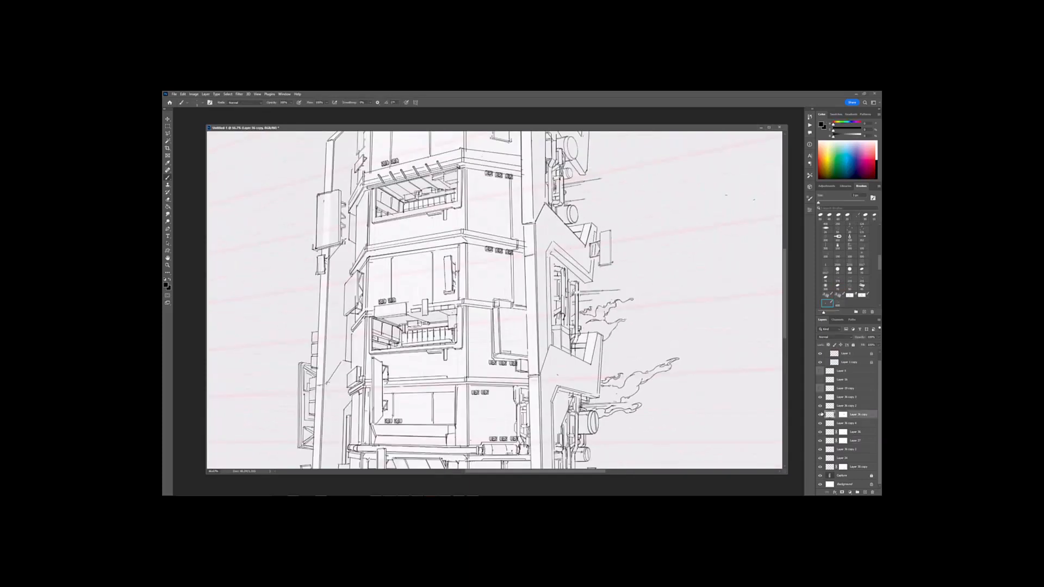
pyautogui.click(824, 397)
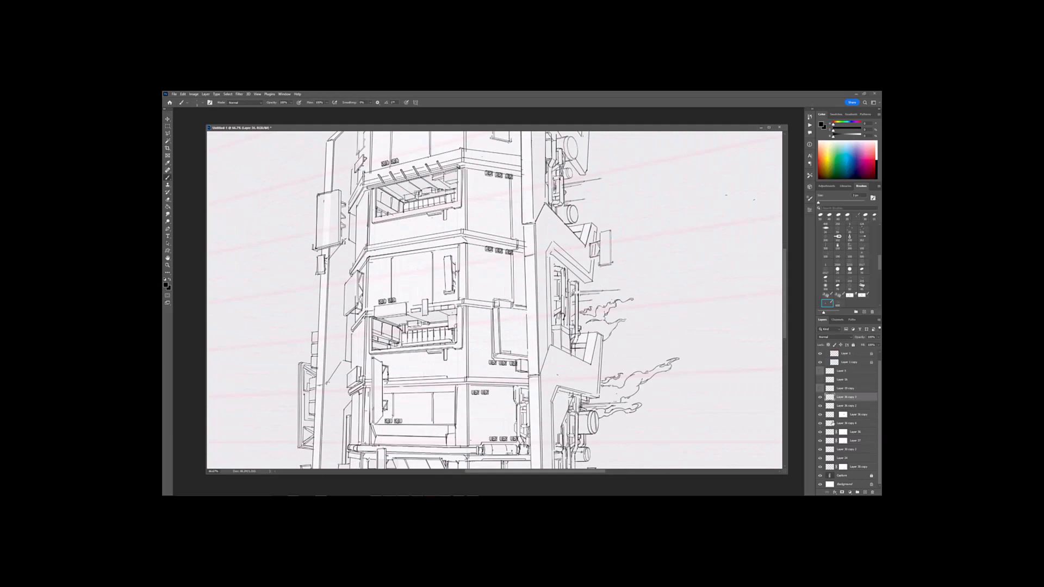
pyautogui.click(833, 431)
pyautogui.hotkey('ctrl', '-')
pyautogui.hotkey('ctrl', '-')
pyautogui.keyDown('shift'); pyautogui.click(833, 407); pyautogui.keyUp('shift')
pyautogui.hotkey('ctrl', 'e')
pyautogui.click(822, 414)
pyautogui.click(822, 415)
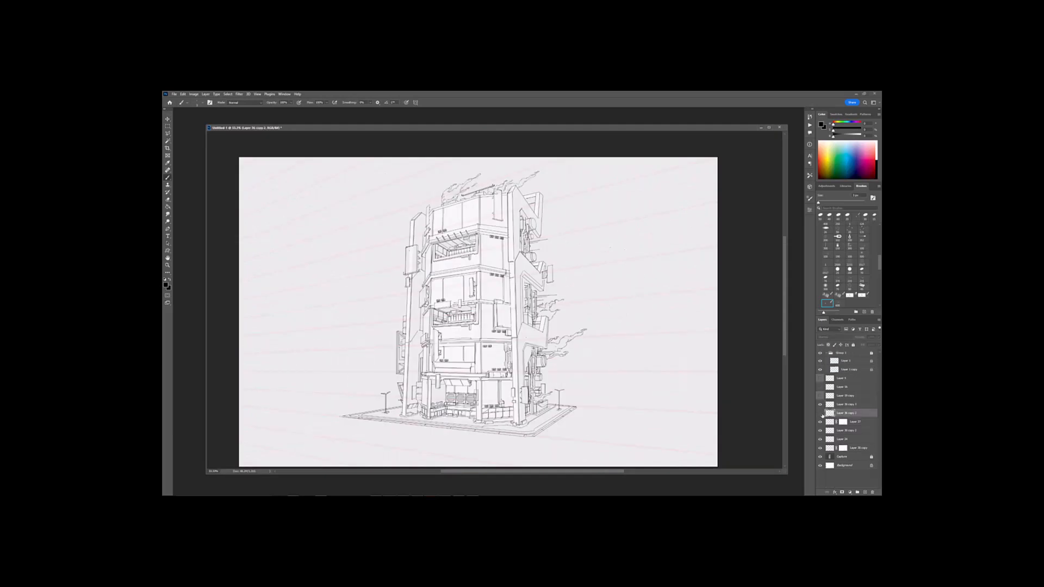
pyautogui.click(826, 406)
pyautogui.hotkey('ctrl', 'e')
# Step: Add a layer mask to the merged smoke layer and reduce the eraser size for work around the rooftop plumes
pyautogui.scroll(5, 702, 313)
pyautogui.hotkey('ctrl', '+')
pyautogui.hotkey('ctrl', '+')
pyautogui.hotkey('ctrl', '+')
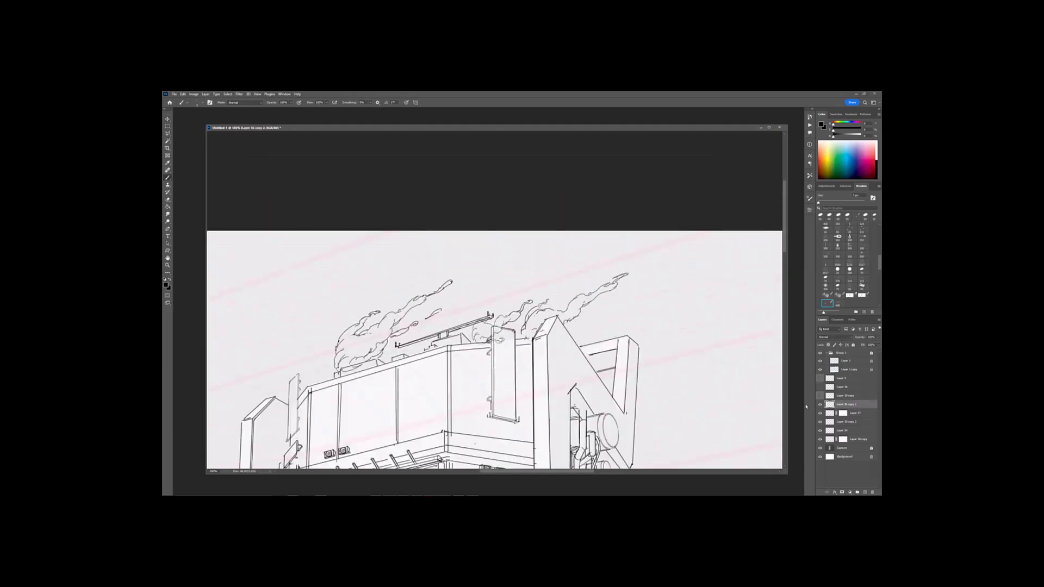
pyautogui.press('e')
pyautogui.click(841, 492)
pyautogui.press('[')
pyautogui.press('[')
pyautogui.press('[')
pyautogui.moveTo(499, 333)
pyautogui.mouseDown()
pyautogui.moveTo(498, 342)
pyautogui.moveTo(504, 263)
pyautogui.mouseUp()
pyautogui.hotkey('ctrl', '-')
pyautogui.hotkey('ctrl', '-')
pyautogui.hotkey('ctrl', '-')
# Step: Copy the lower-floor plume from the smoke artwork onto its own layer and move the copy toward the building's left side
pyautogui.click(830, 405)
pyautogui.press('m')
pyautogui.moveTo(589, 365); pyautogui.dragTo(587, 348)
pyautogui.moveTo(547, 348); pyautogui.dragTo(615, 402)
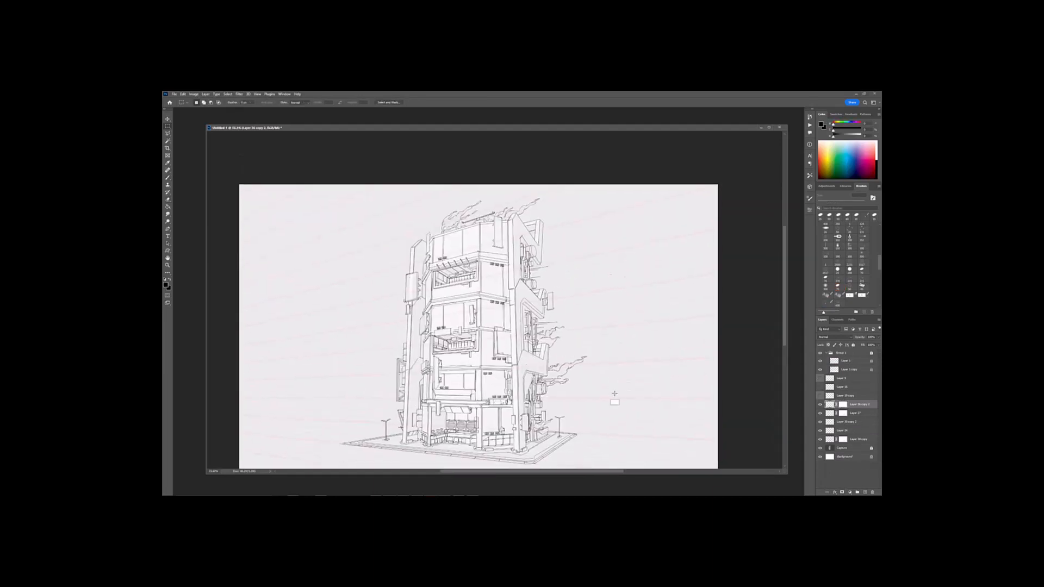
pyautogui.hotkey('ctrl', 'j')
pyautogui.hotkey('ctrl', 't')
pyautogui.moveTo(569, 373)
pyautogui.mouseDown()
pyautogui.moveTo(397, 428)
pyautogui.moveTo(478, 359)
pyautogui.moveTo(503, 376)
pyautogui.mouseUp()
pyautogui.press('Return')
pyautogui.hotkey('ctrl', '-')
# Step: Position the copied plume beside the left street lamp and scale it down near the ground
pyautogui.hotkey('ctrl', '+')
pyautogui.hotkey('ctrl', '+')
pyautogui.hotkey('ctrl', '+')
pyautogui.hotkey('ctrl', 't')
pyautogui.press('Return')
pyautogui.hotkey('ctrl', '+')
pyautogui.moveTo(497, 430); pyautogui.dragTo(509, 374)
pyautogui.press('e')
pyautogui.hotkey('ctrl', 't')
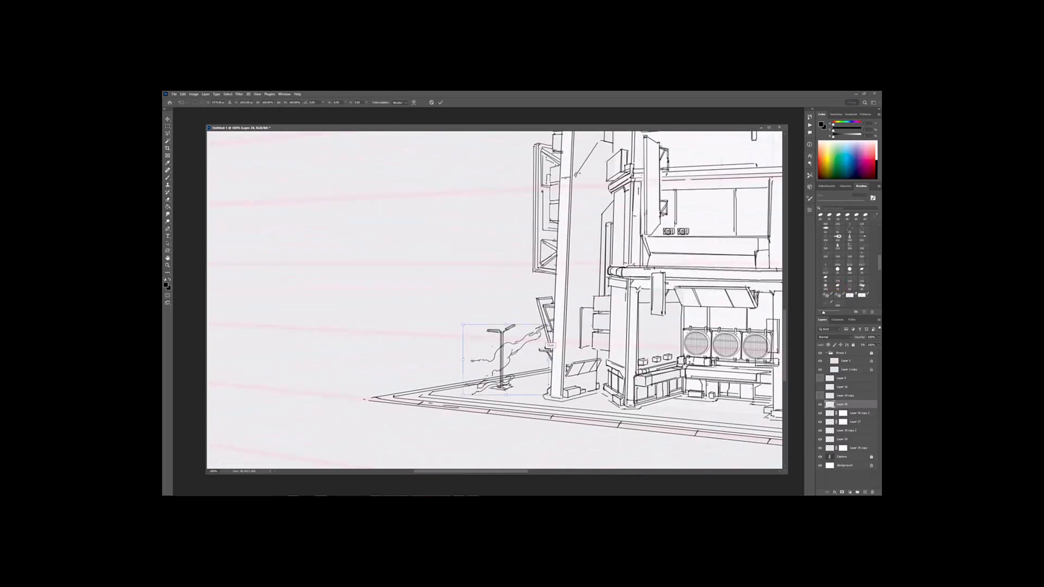
pyautogui.moveTo(550, 325); pyautogui.dragTo(510, 353)
pyautogui.press('Return')
pyautogui.hotkey('ctrl', '-')
pyautogui.press(']')
pyautogui.press(']')
pyautogui.press(']')
pyautogui.hotkey('ctrl', '+')
pyautogui.press('b')
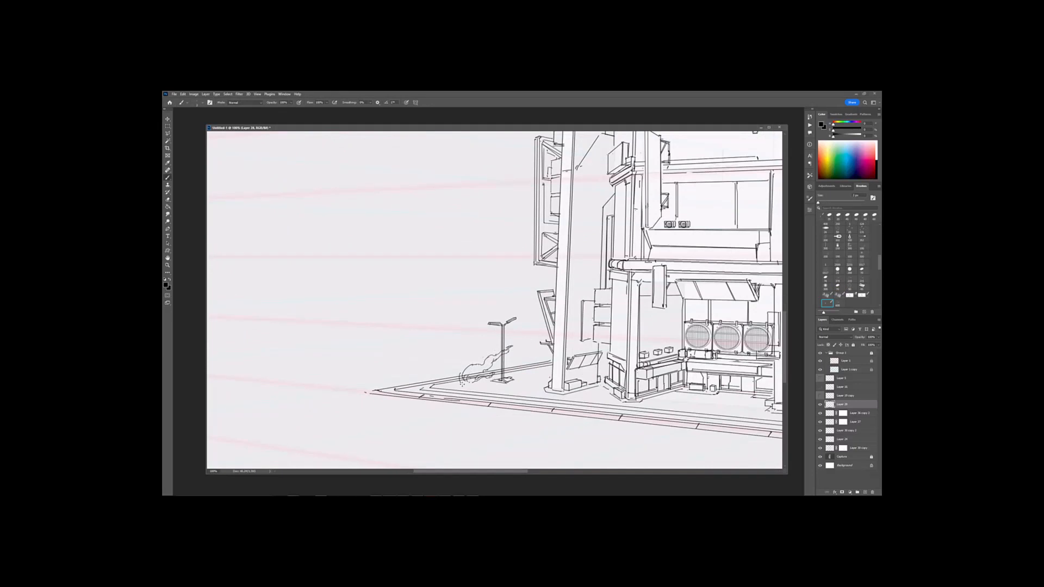
# Step: Reshape the small plume beside the left street lamp with several successive transforms
pyautogui.moveTo(505, 356); pyautogui.dragTo(438, 375)
pyautogui.hotkey('ctrl', 't')
pyautogui.rightClick(475, 370)
pyautogui.click(492, 382)
pyautogui.rightClick(471, 370)
pyautogui.click(497, 396)
pyautogui.press('Return')
pyautogui.hotkey('ctrl', 't')
pyautogui.press('Return')
pyautogui.hotkey('ctrl', '-')
pyautogui.hotkey('ctrl', 't')
pyautogui.press('Return')
# Step: Duplicate the small ground-level plume and place the copy at the base of the left column
pyautogui.hotkey('ctrl', 'j')
pyautogui.hotkey('ctrl', 't')
pyautogui.press('Return')
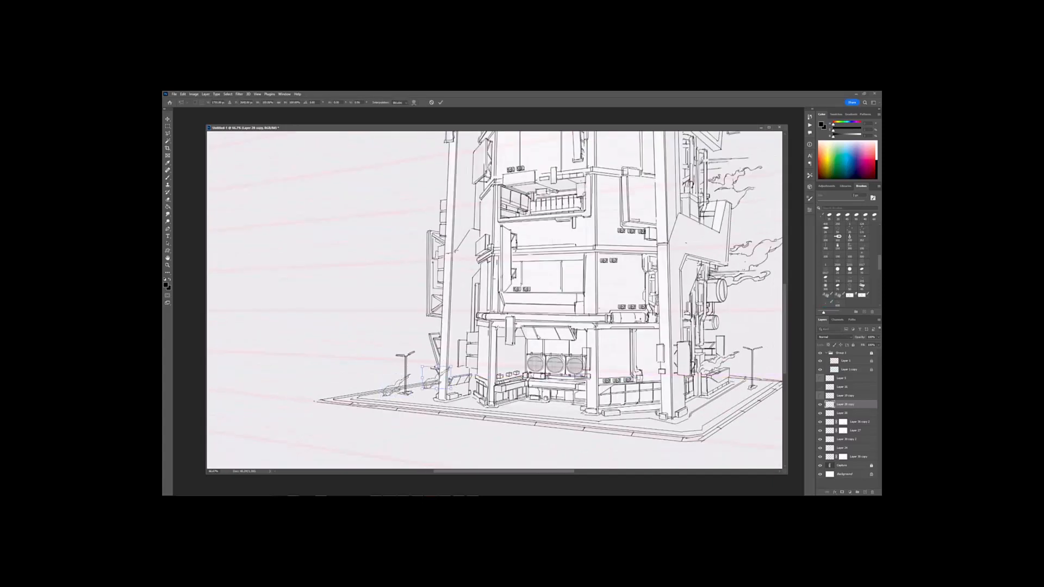
# Step: Check the duplicated ground-level plume against the whole building and fine-tune it with another transform
pyautogui.hotkey('ctrl', '-')
pyautogui.hotkey('ctrl', '-')
pyautogui.press('b')
pyautogui.moveTo(615, 336); pyautogui.dragTo(619, 315)
pyautogui.hotkey('ctrl', '+')
pyautogui.hotkey('ctrl', 't')
pyautogui.moveTo(590, 371); pyautogui.dragTo(591, 375)
pyautogui.press('Return')
pyautogui.hotkey('ctrl', '-')
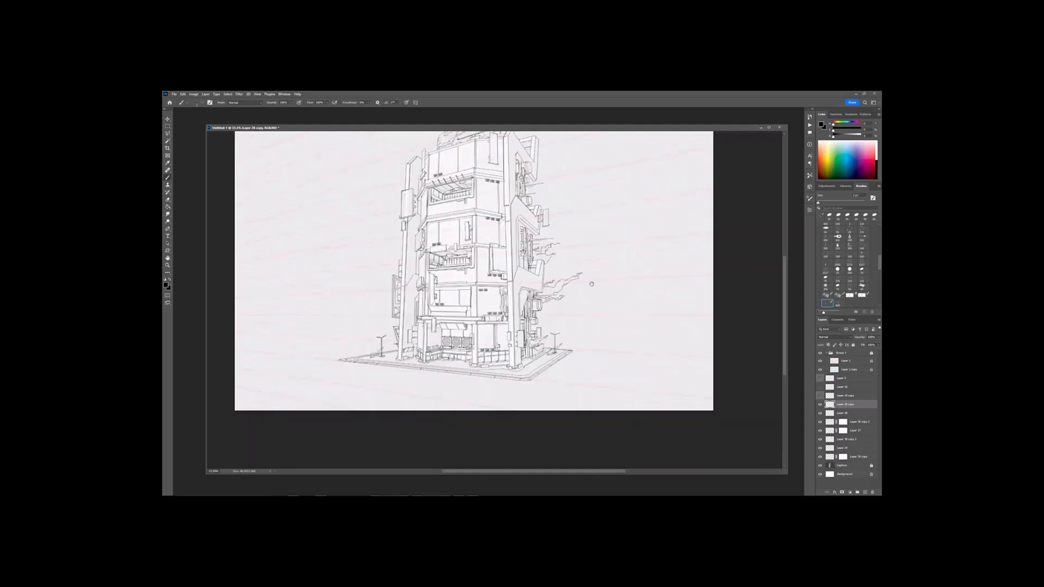
# Step: Select the merged smoke layer, lasso the mid-level plume and adjust it with a free transform
pyautogui.moveTo(643, 270)
pyautogui.mouseDown()
pyautogui.moveTo(662, 317)
pyautogui.moveTo(654, 287)
pyautogui.moveTo(615, 294)
pyautogui.moveTo(565, 349)
pyautogui.mouseUp()
pyautogui.hotkey('ctrl', '+')
pyautogui.hotkey('ctrl', '+')
pyautogui.keyDown('ctrl'); pyautogui.click(585, 311); pyautogui.keyUp('ctrl')
pyautogui.click(820, 422)
pyautogui.click(820, 422)
pyautogui.press('e')
pyautogui.press('b')
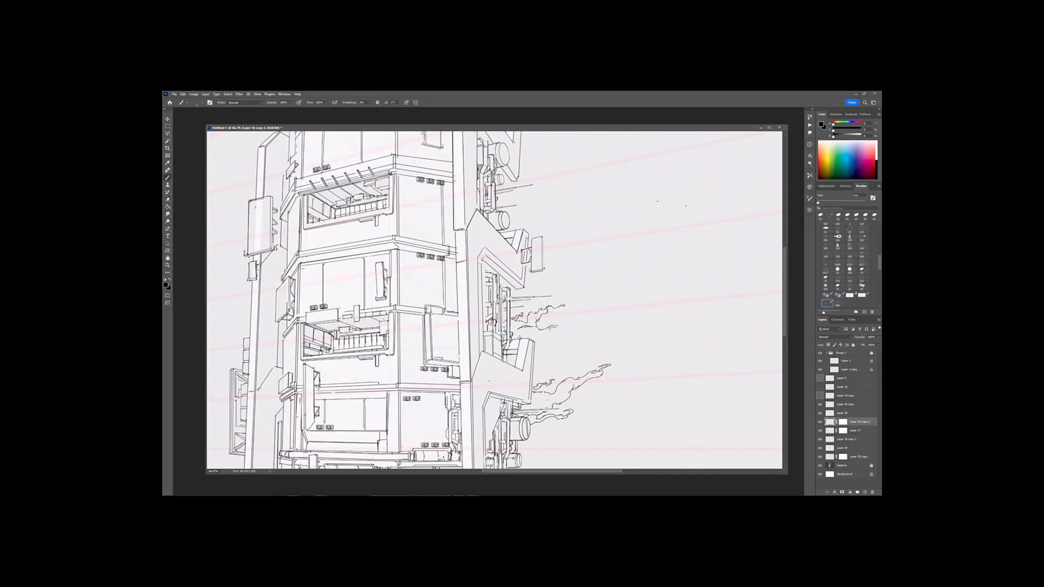
pyautogui.press('l')
pyautogui.moveTo(515, 293); pyautogui.dragTo(489, 356)
pyautogui.hotkey('ctrl', 't')
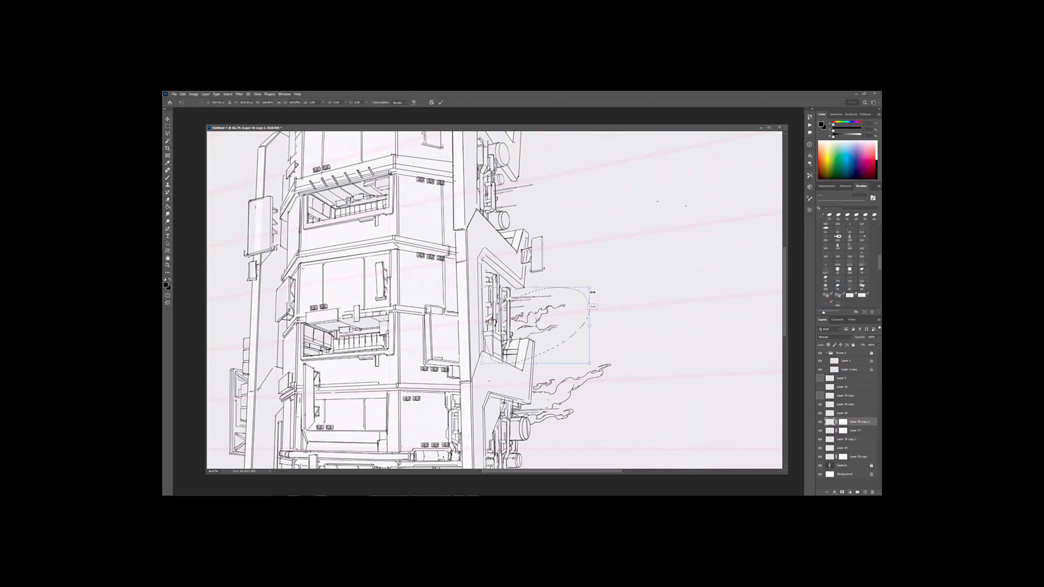
pyautogui.press('Return')
# Step: Lasso the left rooftop smoke plume and resize it with a free transform
pyautogui.keyDown('alt'); pyautogui.scroll(-2, 594, 261); pyautogui.keyUp('alt')
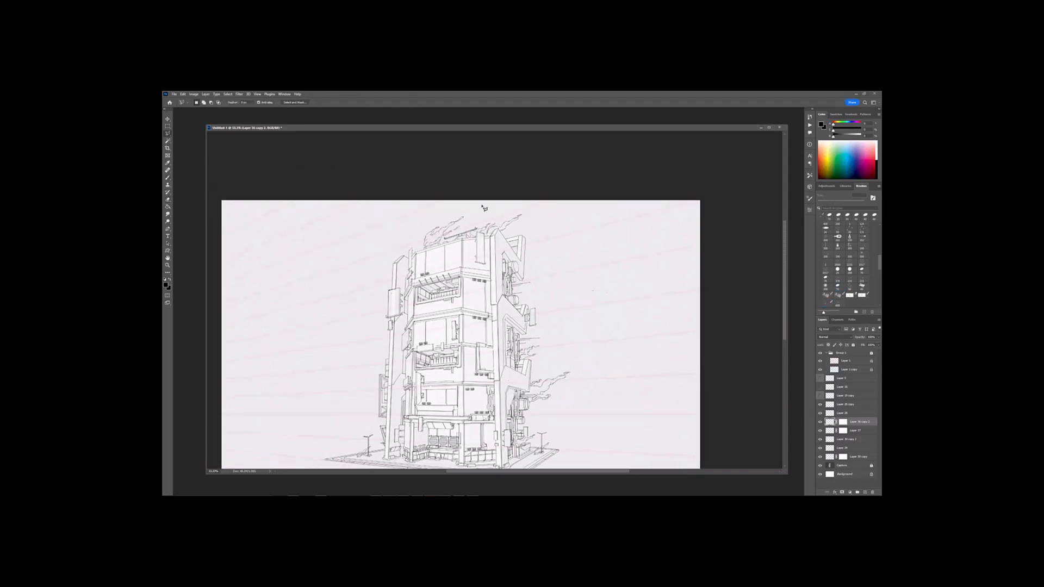
pyautogui.moveTo(475, 214)
pyautogui.mouseDown()
pyautogui.moveTo(405, 231)
pyautogui.moveTo(450, 226)
pyautogui.mouseUp()
pyautogui.hotkey('ctrl', 't')
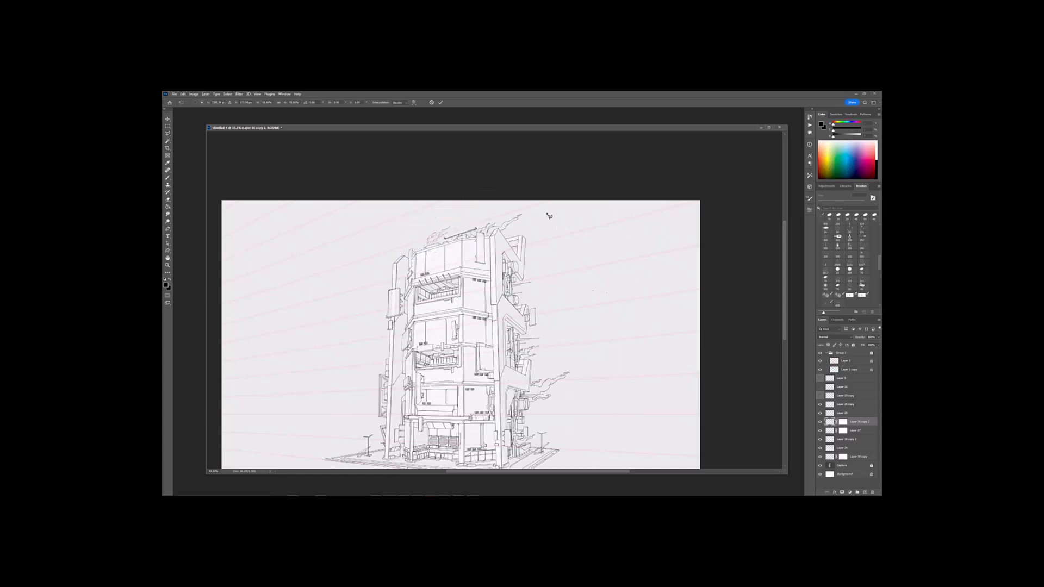
pyautogui.press('Return')
# Step: Lasso the lower plume on the building's right side, shift it slightly with a free transform and deselect
pyautogui.moveTo(547, 287); pyautogui.dragTo(535, 261)
pyautogui.keyDown('alt'); pyautogui.scroll(1, 536, 263); pyautogui.keyUp('alt')
pyautogui.moveTo(612, 313)
pyautogui.mouseDown()
pyautogui.moveTo(620, 318)
pyautogui.moveTo(608, 327)
pyautogui.mouseUp()
pyautogui.hotkey('ctrl', 't')
pyautogui.moveTo(582, 352); pyautogui.dragTo(576, 354)
pyautogui.press('Return')
pyautogui.hotkey('ctrl', 'd')
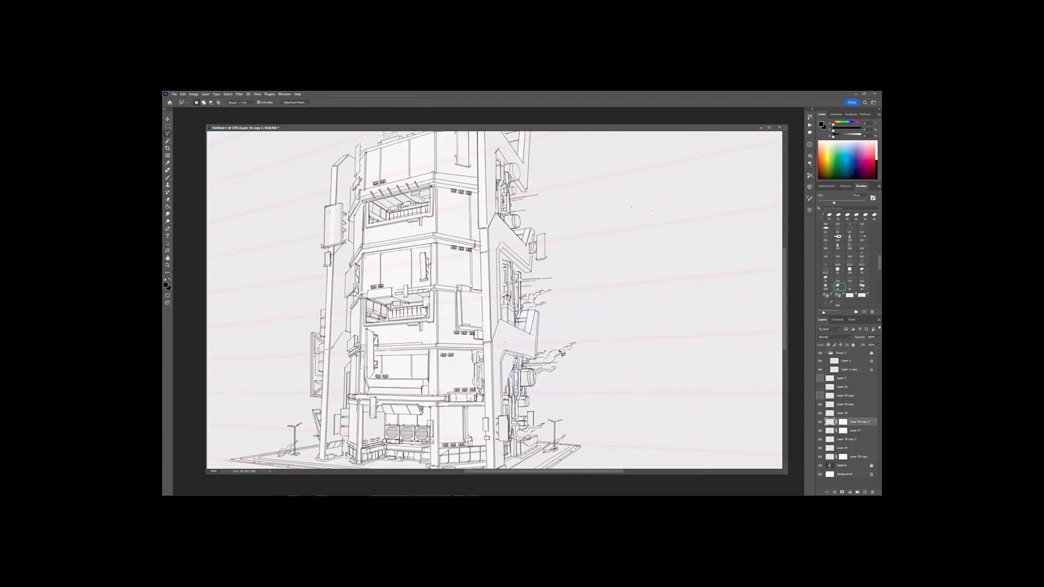
# Step: Lasso the rooftop smoke beside the right tower, reposition it with a free transform and deselect
pyautogui.press('e')
pyautogui.hotkey('ctrl', '-')
pyautogui.hotkey('ctrl', '-')
pyautogui.moveTo(618, 260); pyautogui.dragTo(592, 352)
pyautogui.hotkey('ctrl', '+')
pyautogui.hotkey('ctrl', '+')
pyautogui.moveTo(550, 259)
pyautogui.mouseDown()
pyautogui.moveTo(540, 296)
pyautogui.moveTo(486, 323)
pyautogui.mouseUp()
pyautogui.hotkey('ctrl', '+')
pyautogui.press('l')
pyautogui.hotkey('ctrl', 't')
pyautogui.moveTo(582, 267); pyautogui.dragTo(538, 309)
pyautogui.press('Return')
pyautogui.hotkey('ctrl', 'd')
# Step: Target the smoke layer's mask for erasing and check the plumes against the whole building
pyautogui.press('e')
pyautogui.click(843, 422)
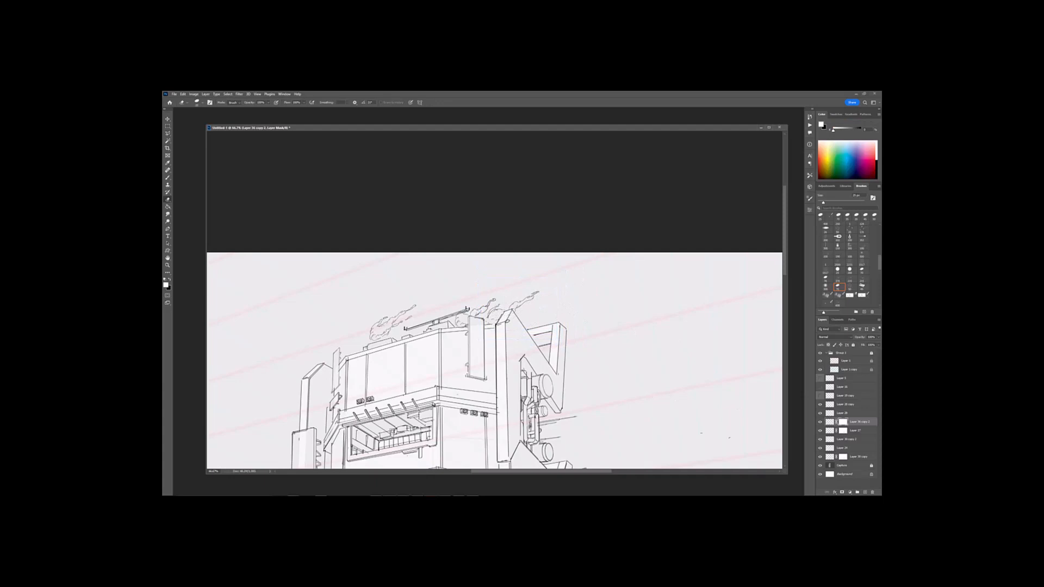
pyautogui.hotkey('ctrl', '-')
pyautogui.hotkey('ctrl', '-')
pyautogui.moveTo(519, 351); pyautogui.dragTo(531, 253)
pyautogui.moveTo(514, 370); pyautogui.dragTo(535, 347)
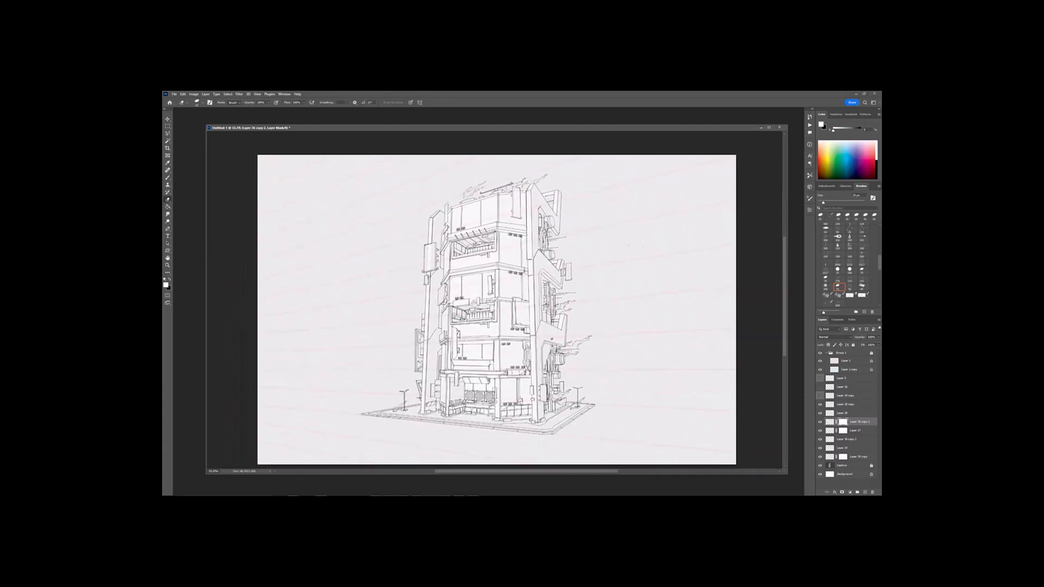
pyautogui.moveTo(531, 289); pyautogui.dragTo(535, 295)
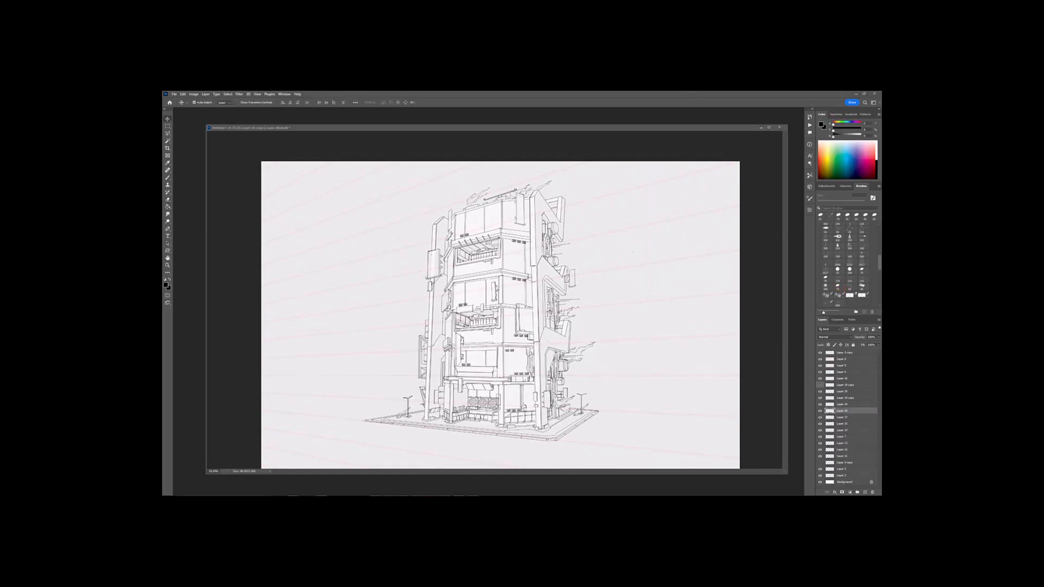
# Step: Group the three smoke layers and check what the layers below the group contain
pyautogui.hotkey('alt', '.')
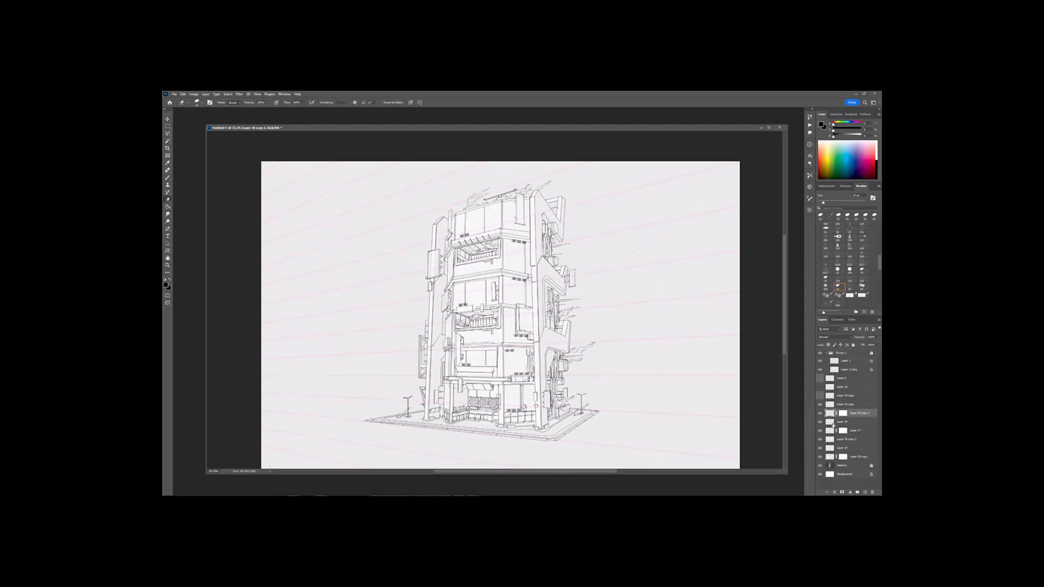
pyautogui.hotkey('ctrl', 'g')
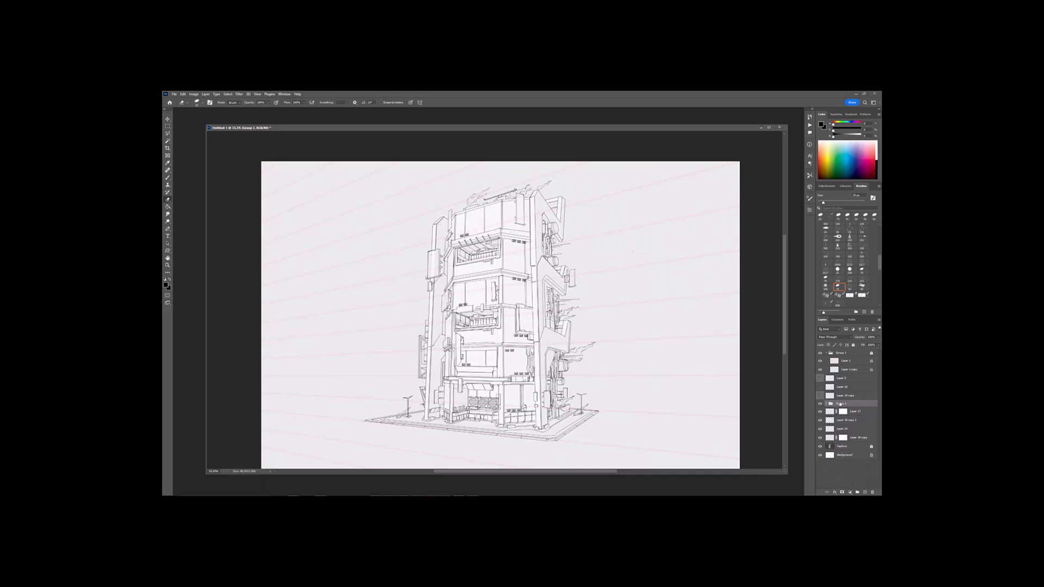
pyautogui.click(829, 413)
pyautogui.click(820, 420)
pyautogui.click(820, 420)
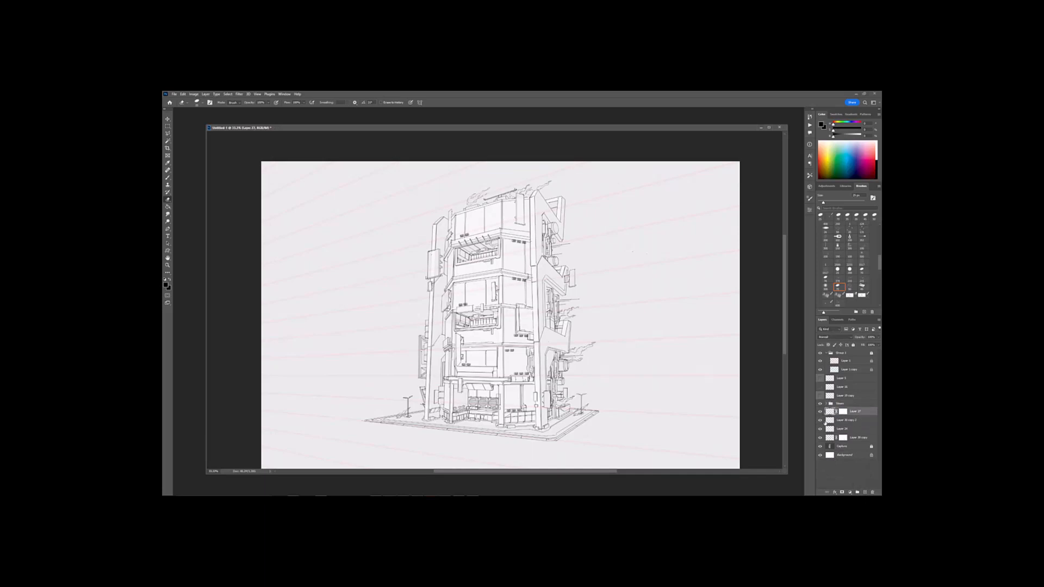
# Step: Identify the lowest masked smoke layer by toggling its visibility, and target its mask around the ground floor
pyautogui.click(820, 438)
pyautogui.click(820, 438)
pyautogui.click(831, 438)
pyautogui.hotkey('ctrl', '+')
pyautogui.moveTo(557, 399); pyautogui.dragTo(635, 257)
pyautogui.hotkey('ctrl', '+')
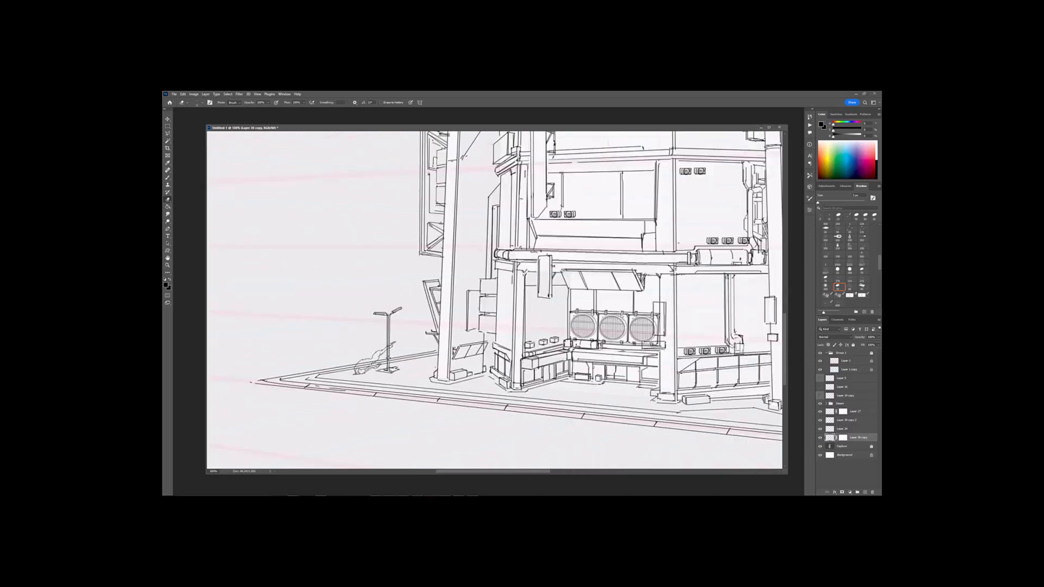
pyautogui.keyDown('alt'); pyautogui.scroll(1, 392, 341); pyautogui.keyUp('alt')
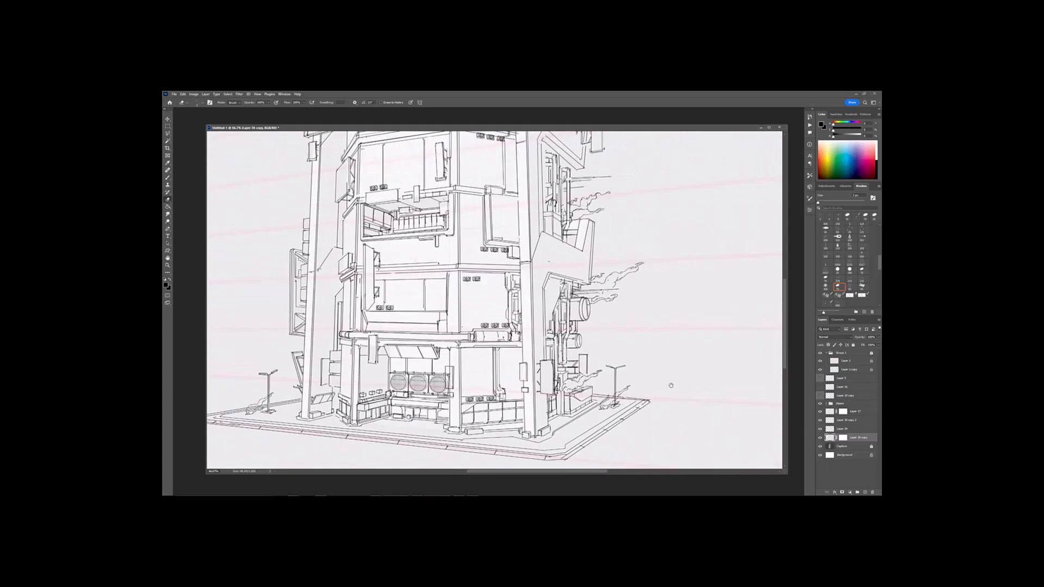
pyautogui.click(843, 438)
pyautogui.moveTo(651, 362); pyautogui.dragTo(661, 387)
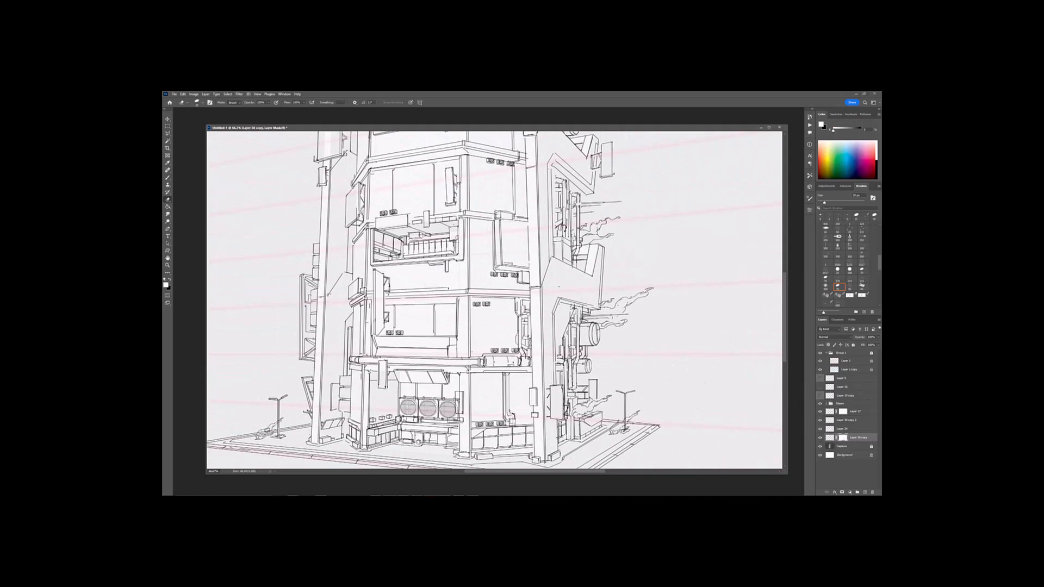
pyautogui.hotkey('ctrl', '-')
pyautogui.moveTo(348, 403); pyautogui.dragTo(480, 371)
pyautogui.hotkey('ctrl', '+')
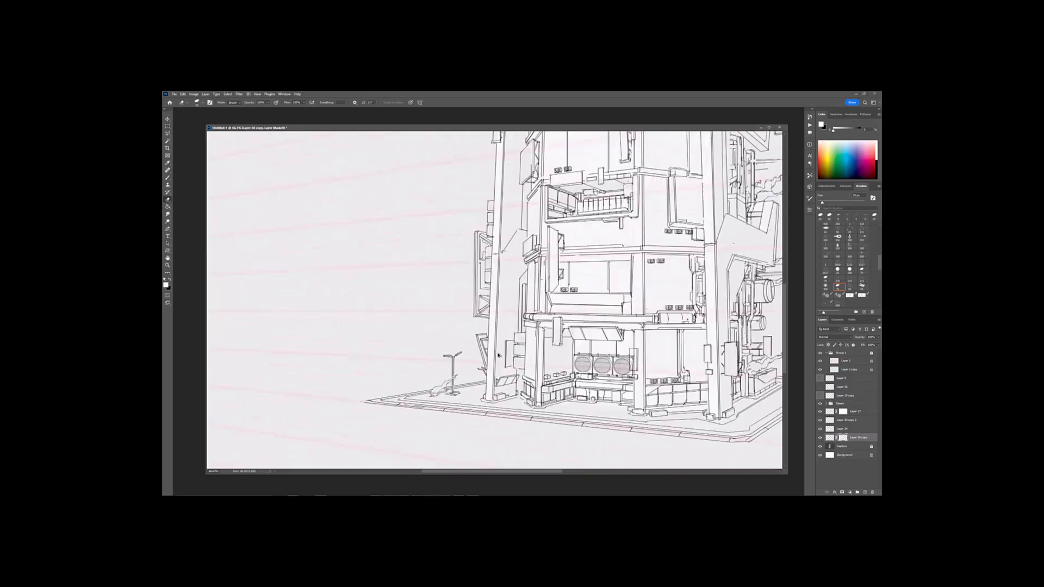
# Step: Reduce the eraser size and clean up the small plume beside the left street lamp
pyautogui.hotkey('ctrl', '+')
pyautogui.hotkey('ctrl', '+')
pyautogui.moveTo(418, 463); pyautogui.dragTo(453, 361)
pyautogui.press('[')
pyautogui.press('[')
pyautogui.press('[')
pyautogui.press('[')
pyautogui.press('[')
pyautogui.press('[')
pyautogui.press('[')
pyautogui.keyDown('ctrl'); pyautogui.click(409, 433); pyautogui.keyUp('ctrl')
pyautogui.moveTo(412, 425); pyautogui.dragTo(410, 437)
pyautogui.hotkey('ctrl', '-')
pyautogui.hotkey('ctrl', '-')
pyautogui.moveTo(668, 348); pyautogui.dragTo(399, 385)
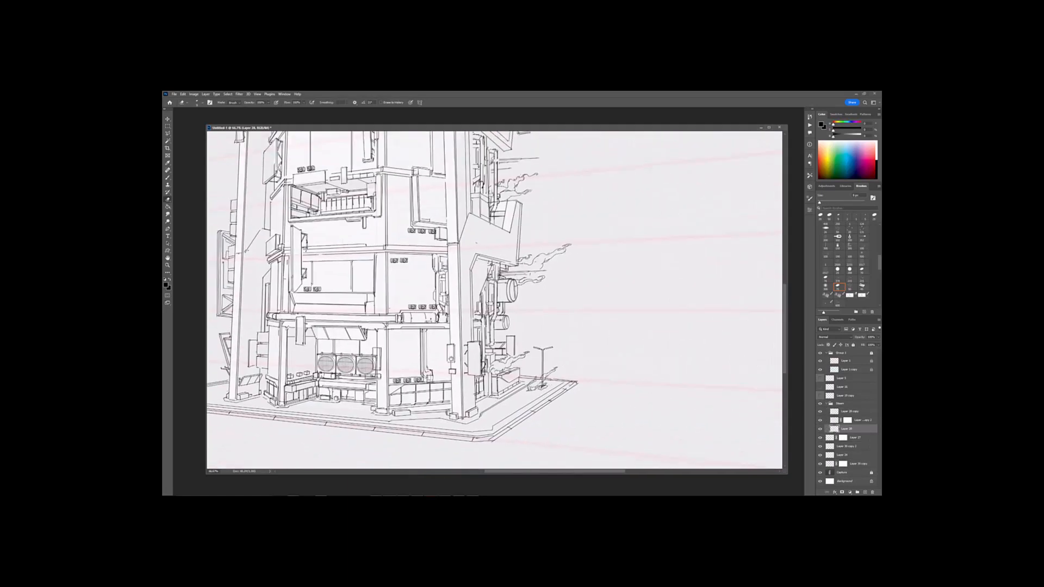
# Step: Touch up the ground-level plume beside the right street lamp with the brush and eraser
pyautogui.moveTo(607, 392)
pyautogui.mouseDown()
pyautogui.moveTo(659, 404)
pyautogui.moveTo(592, 376)
pyautogui.moveTo(600, 364)
pyautogui.mouseUp()
pyautogui.press('b')
pyautogui.keyDown('ctrl'); pyautogui.click(616, 388); pyautogui.keyUp('ctrl')
pyautogui.keyDown('ctrl'); pyautogui.click(605, 387); pyautogui.keyUp('ctrl')
pyautogui.hotkey('ctrl', '+')
pyautogui.press('e')
pyautogui.hotkey('ctrl', '-')
pyautogui.hotkey('ctrl', '-')
pyautogui.keyDown('ctrl'); pyautogui.click(567, 376); pyautogui.keyUp('ctrl')
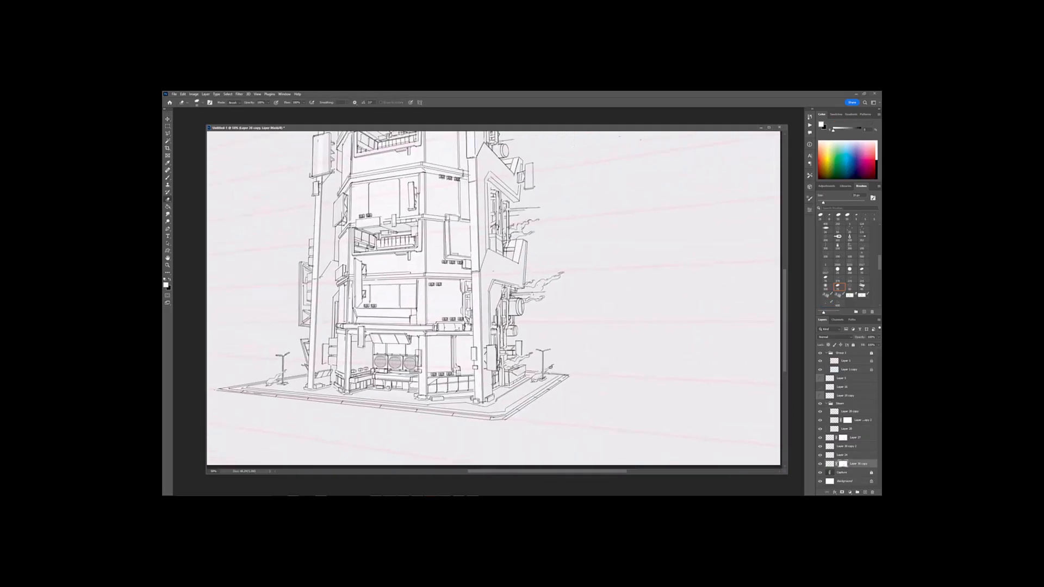
# Step: Collapse the smoke group, merge the plain and masked layers at the bottom of the stack, and check the remaining masked layer
pyautogui.hotkey('ctrl', '-')
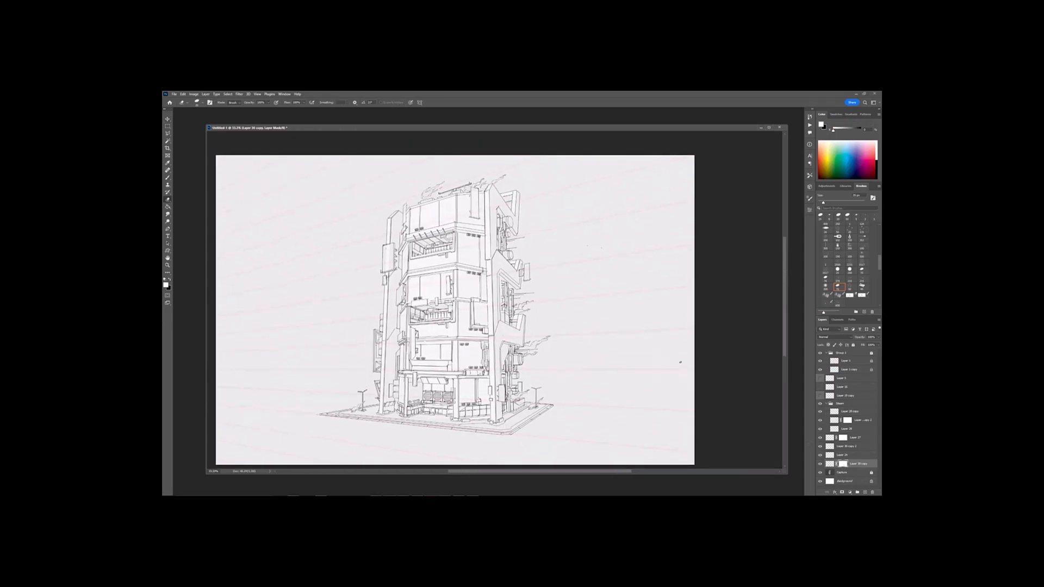
pyautogui.moveTo(640, 358); pyautogui.dragTo(661, 363)
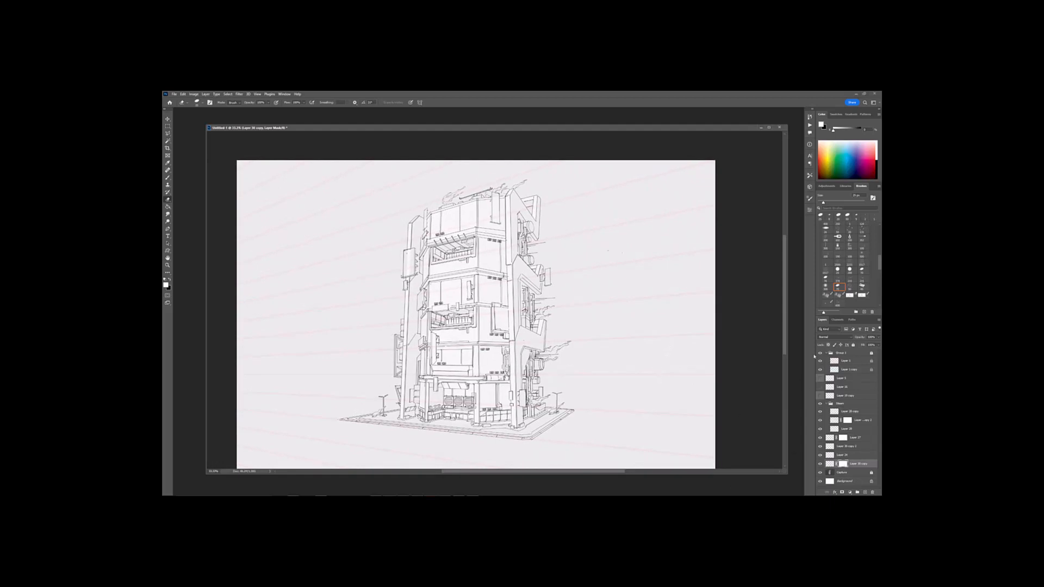
pyautogui.click(827, 405)
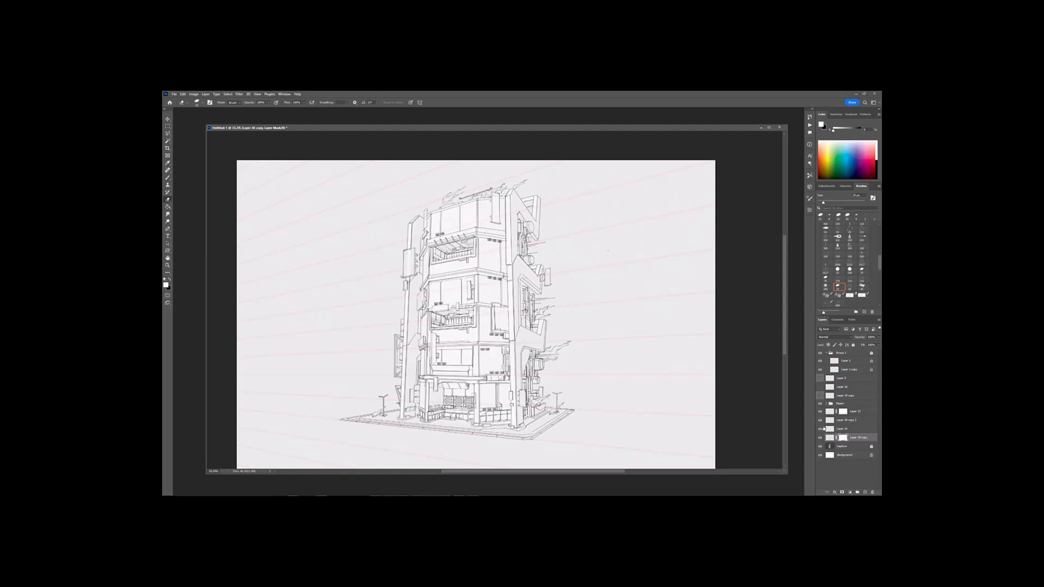
pyautogui.click(825, 431)
pyautogui.click(820, 421)
pyautogui.click(833, 421)
pyautogui.hotkey('ctrl', 'e')
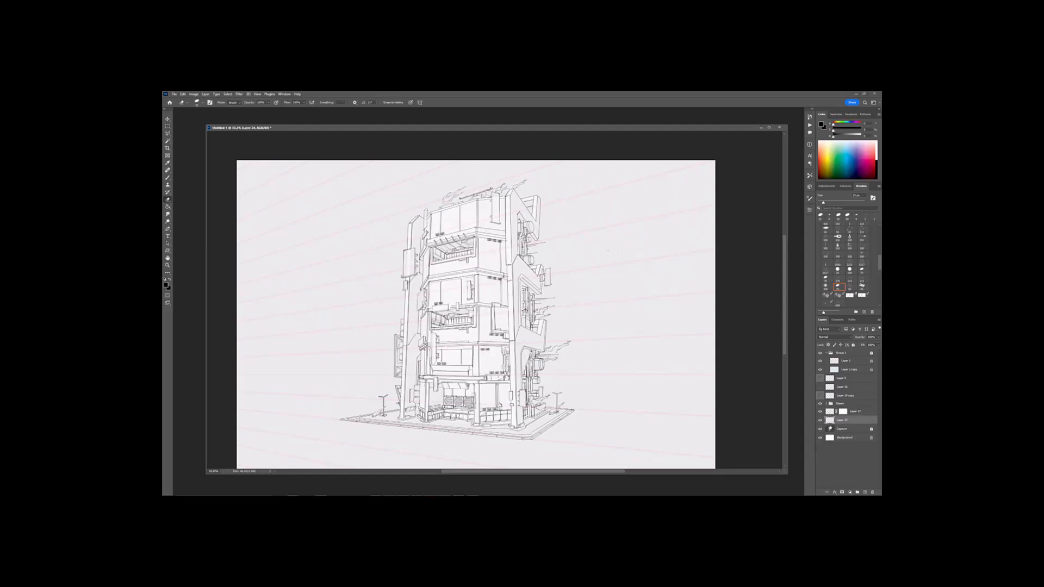
pyautogui.click(820, 413)
pyautogui.click(820, 413)
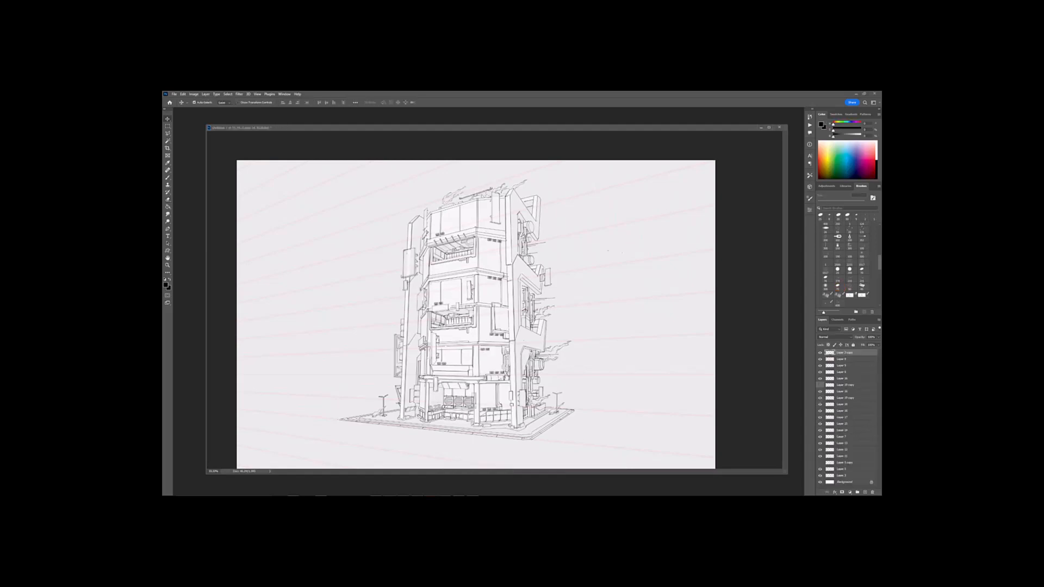
# Step: Bring the tall panel layer from the other document into the drawing and place it over the front facade
pyautogui.press('e')
pyautogui.press('Return')
pyautogui.press('e')
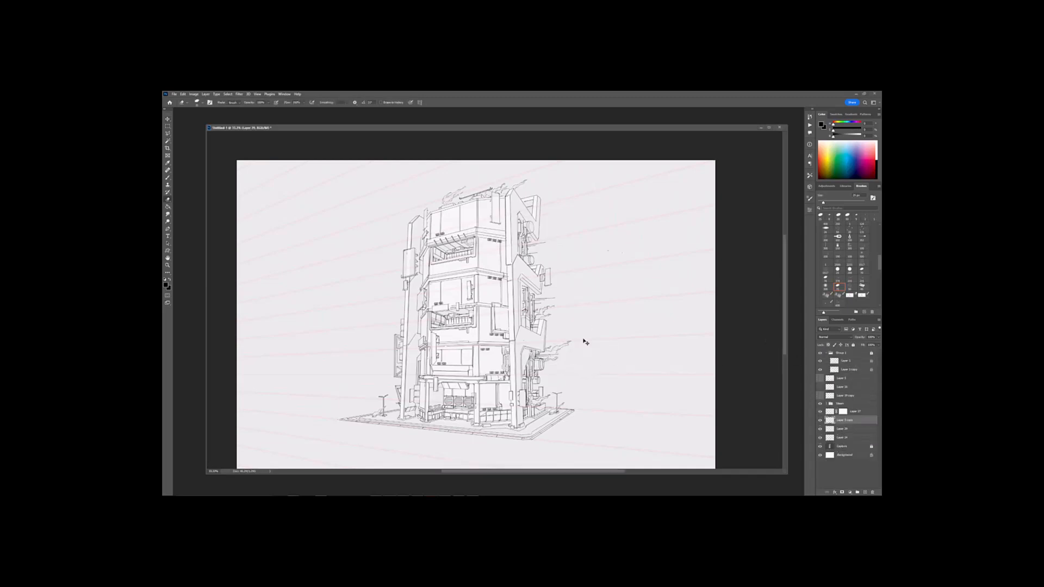
pyautogui.hotkey('ctrl', 't')
pyautogui.moveTo(582, 343); pyautogui.dragTo(454, 315)
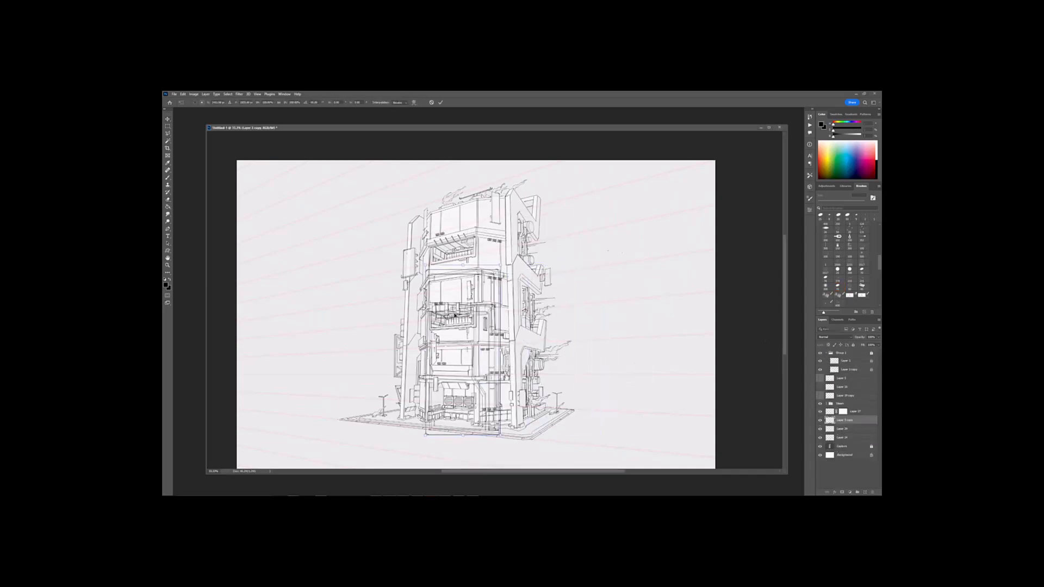
# Step: Shrink and reshape the imported panel with free transforms and move it down the front facade
pyautogui.keyDown('alt'); pyautogui.scroll(2, 408, 361); pyautogui.keyUp('alt')
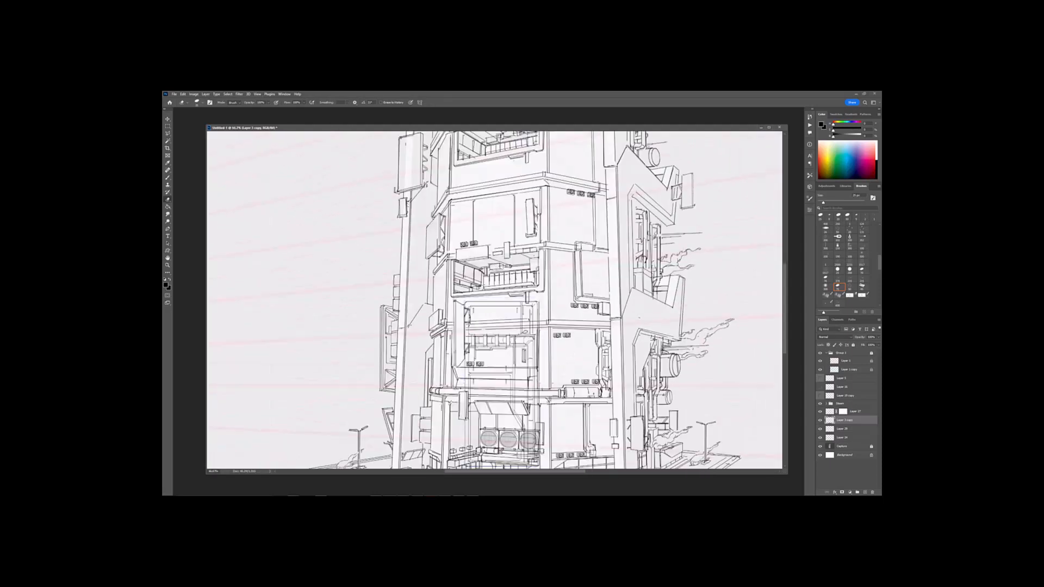
pyautogui.rightClick(530, 340)
pyautogui.click(547, 366)
pyautogui.moveTo(539, 382); pyautogui.dragTo(519, 356)
pyautogui.press('Return')
pyautogui.hotkey('ctrl', '-')
pyautogui.hotkey('ctrl', '-')
pyautogui.hotkey('ctrl', '+')
pyautogui.hotkey('ctrl', 't')
pyautogui.moveTo(530, 300); pyautogui.dragTo(497, 379)
pyautogui.press('Return')
# Step: Fit the imported panel into the ground-floor entrance bay with further free transforms
pyautogui.hotkey('ctrl', '-')
pyautogui.hotkey('ctrl', '+')
pyautogui.hotkey('ctrl', '+')
pyautogui.hotkey('ctrl', 't')
pyautogui.press('Return')
pyautogui.hotkey('ctrl', '-')
pyautogui.hotkey('ctrl', 't')
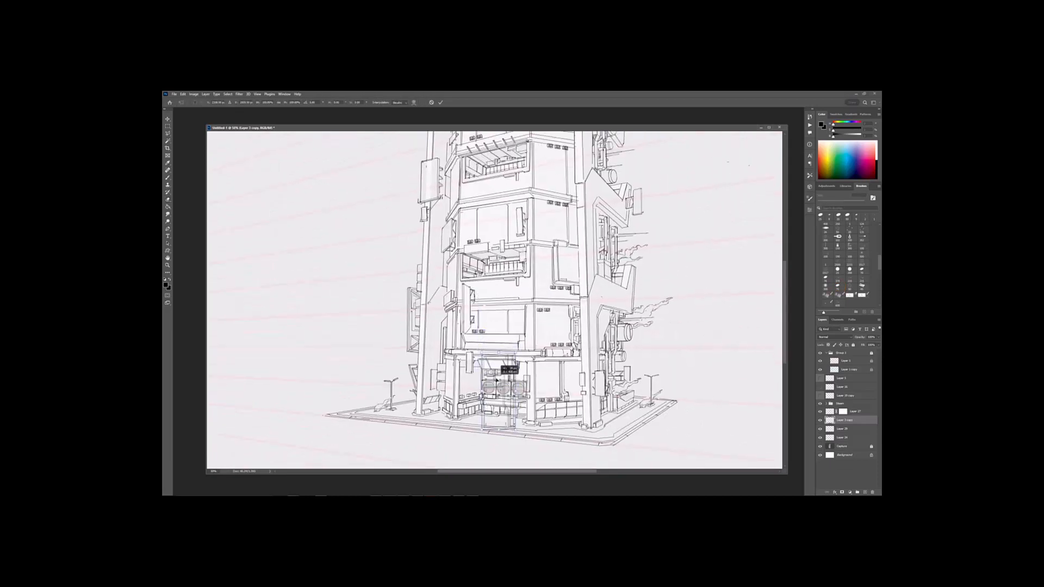
pyautogui.press('Return')
# Step: Adjust the panel's shape to the perspective of the entrance bay with another free transform
pyautogui.hotkey('ctrl', '-')
pyautogui.hotkey('ctrl', '+')
pyautogui.moveTo(546, 273); pyautogui.dragTo(546, 197)
pyautogui.hotkey('ctrl', '+')
pyautogui.hotkey('ctrl', 't')
pyautogui.rightClick(505, 305)
pyautogui.click(528, 335)
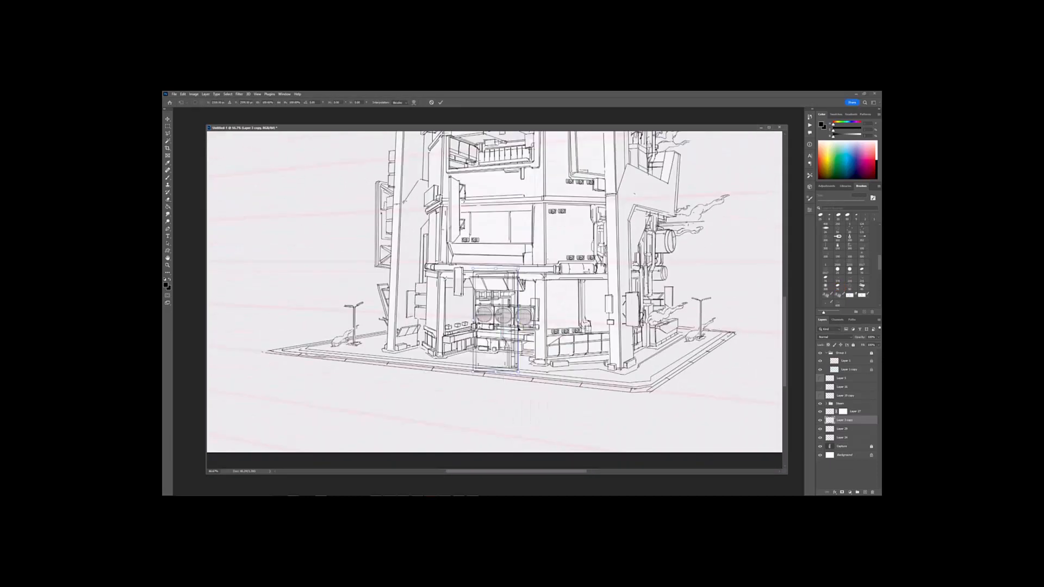
pyautogui.moveTo(519, 320); pyautogui.dragTo(519, 321)
pyautogui.moveTo(523, 320); pyautogui.dragTo(504, 308)
pyautogui.press('Return')
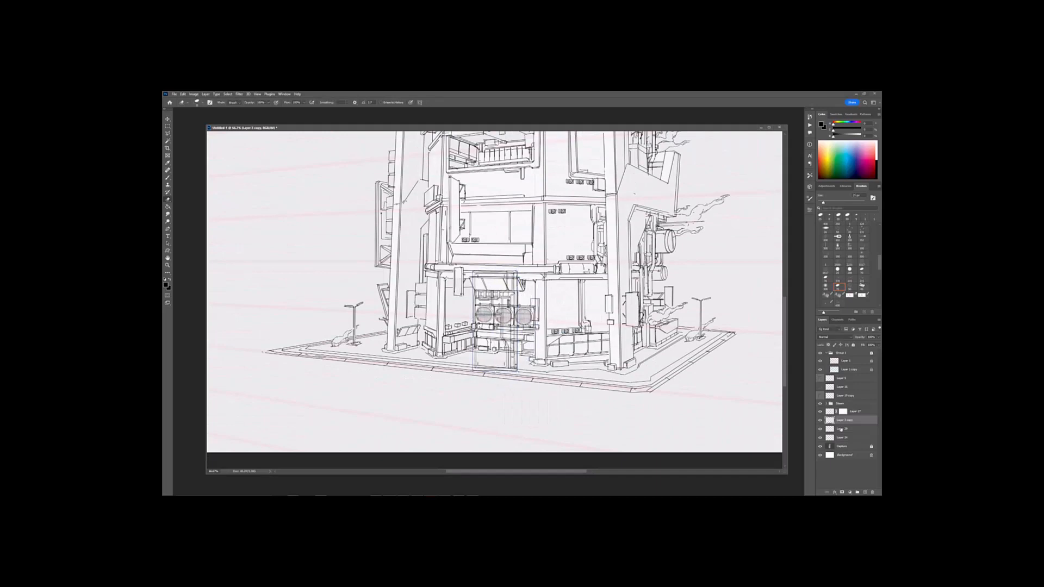
# Step: Move the imported panel's layer above the smoke group and select the group
pyautogui.click(850, 429)
pyautogui.keyDown('shift'); pyautogui.click(851, 439); pyautogui.keyUp('shift')
pyautogui.moveTo(834, 422); pyautogui.dragTo(836, 400)
pyautogui.click(848, 412)
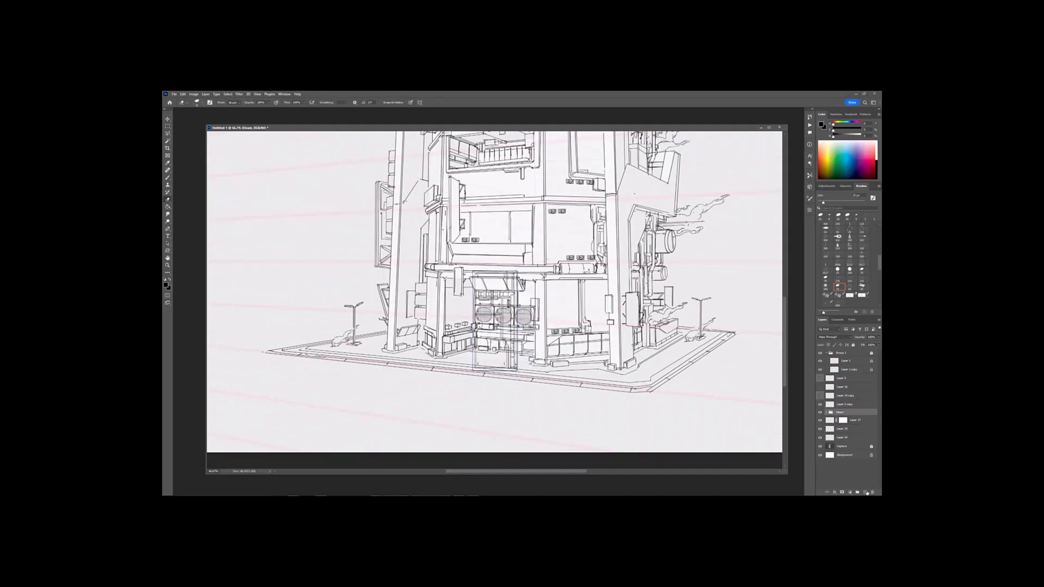
# Step: Add a white-filled layer beneath the panel, lower its opacity to fade the building, and reselect the panel layer
pyautogui.click(865, 492)
pyautogui.click(876, 147)
pyautogui.press('g')
pyautogui.click(521, 344)
pyautogui.moveTo(863, 337); pyautogui.dragTo(857, 337)
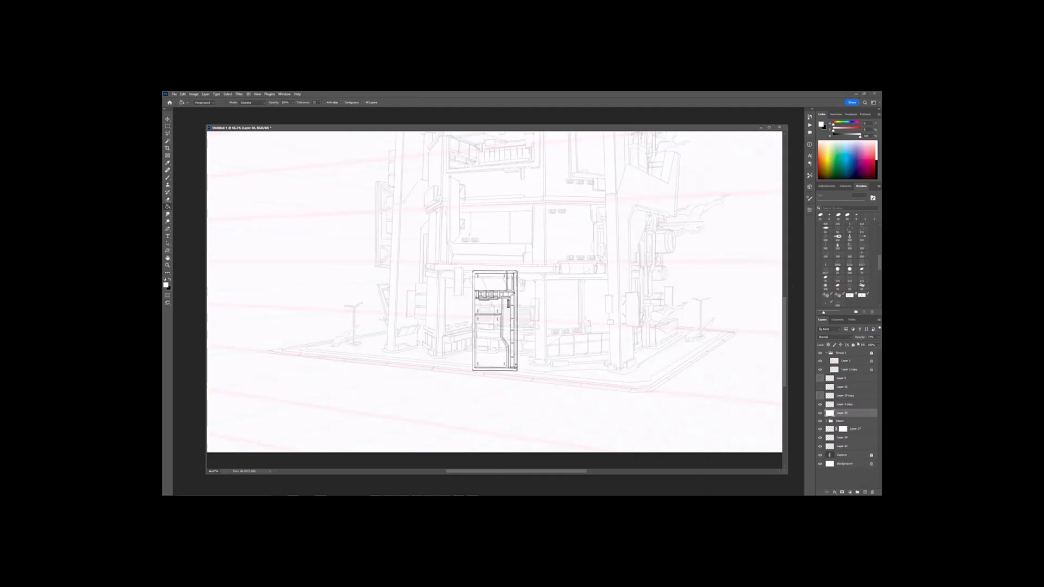
pyautogui.click(844, 404)
pyautogui.moveTo(521, 300); pyautogui.dragTo(516, 324)
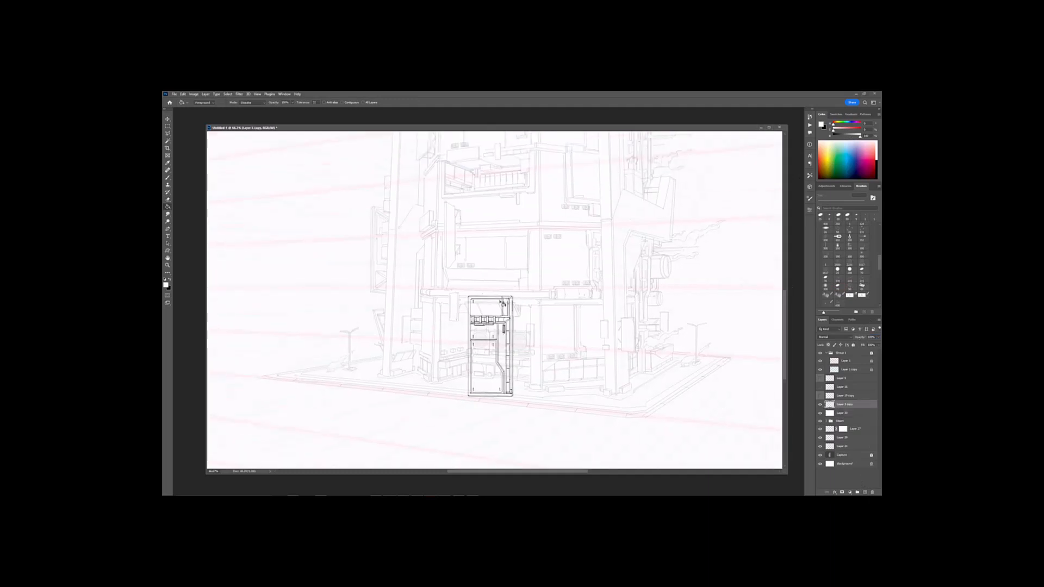
# Step: Copy the panel's upper pipe section to its own layer and hide the source panel
pyautogui.press('l')
pyautogui.hotkey('ctrl', 'j')
pyautogui.click(820, 413)
pyautogui.hotkey('ctrl', 't')
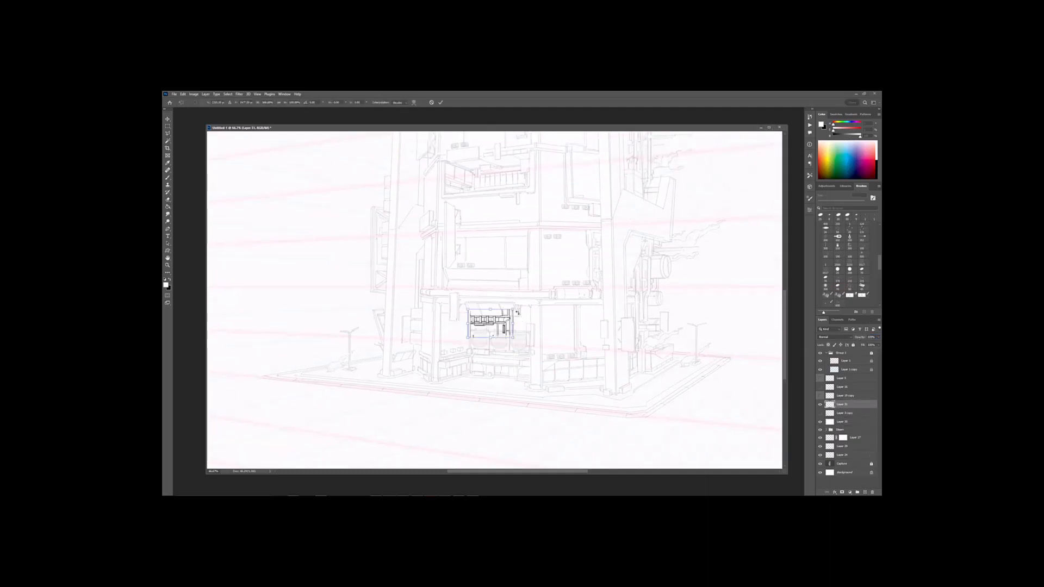
pyautogui.press('Escape')
# Step: Erase the surplus frame lines around the copied pipe section and switch the foreground colour to black
pyautogui.press('e')
pyautogui.moveTo(505, 312)
pyautogui.mouseDown()
pyautogui.moveTo(521, 312)
pyautogui.moveTo(489, 343)
pyautogui.moveTo(512, 335)
pyautogui.mouseUp()
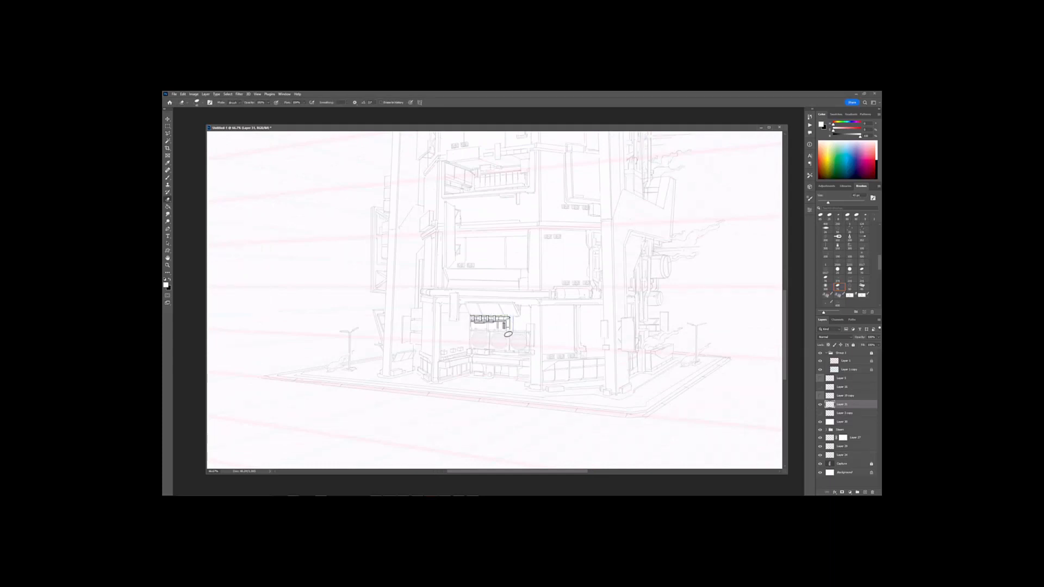
pyautogui.hotkey('ctrl', '+')
pyautogui.press('b')
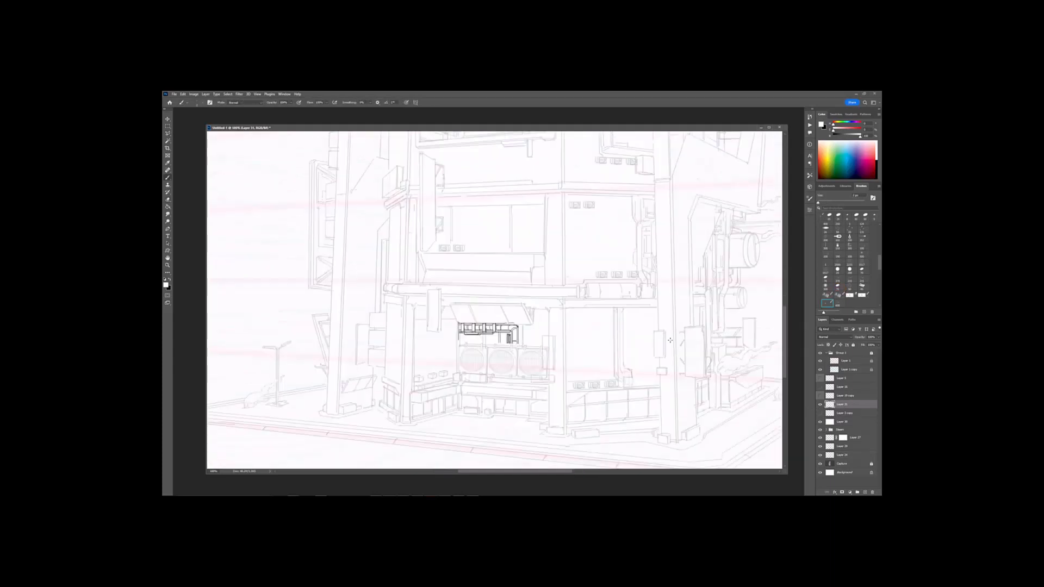
pyautogui.press('x')
pyautogui.press('e')
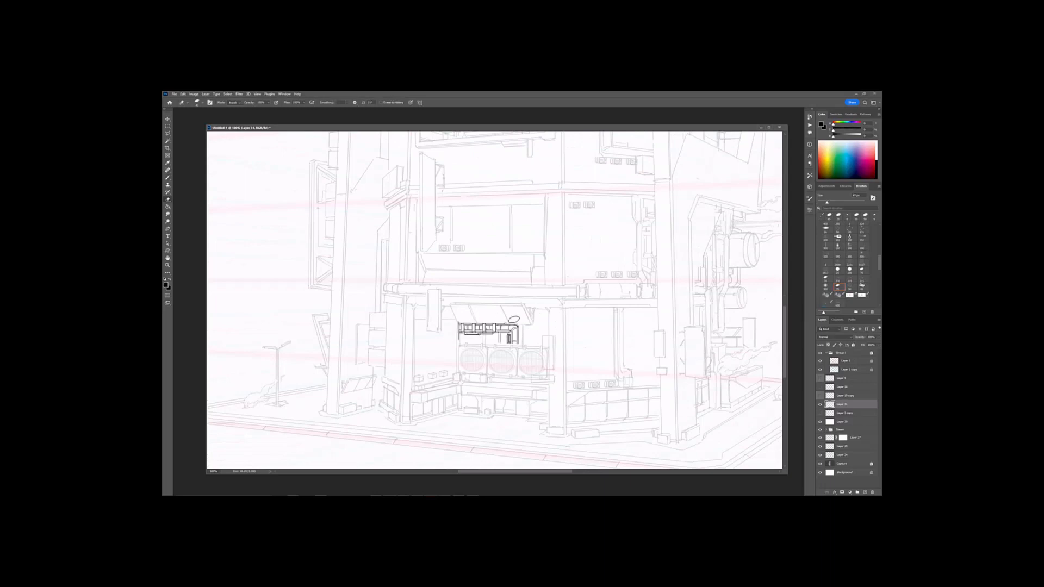
# Step: Duplicate the pipe strip and place the copy beside the original above the three fans
pyautogui.hotkey('ctrl', '-')
pyautogui.hotkey('ctrl', '+')
pyautogui.hotkey('ctrl', 'j')
pyautogui.hotkey('ctrl', 't')
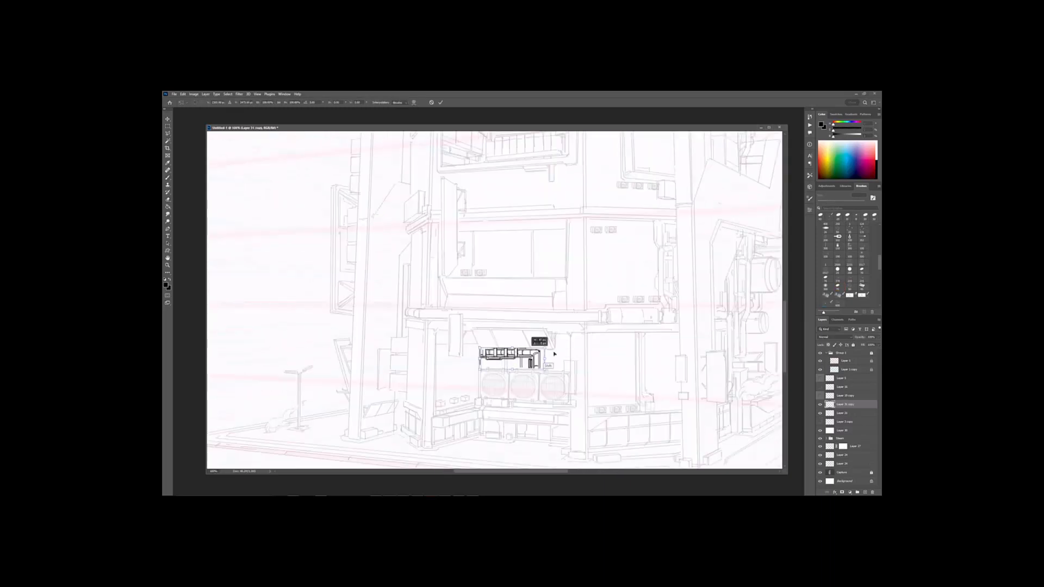
pyautogui.moveTo(517, 352); pyautogui.dragTo(549, 353)
pyautogui.press('Return')
pyautogui.press('e')
pyautogui.hotkey('alt', '[')
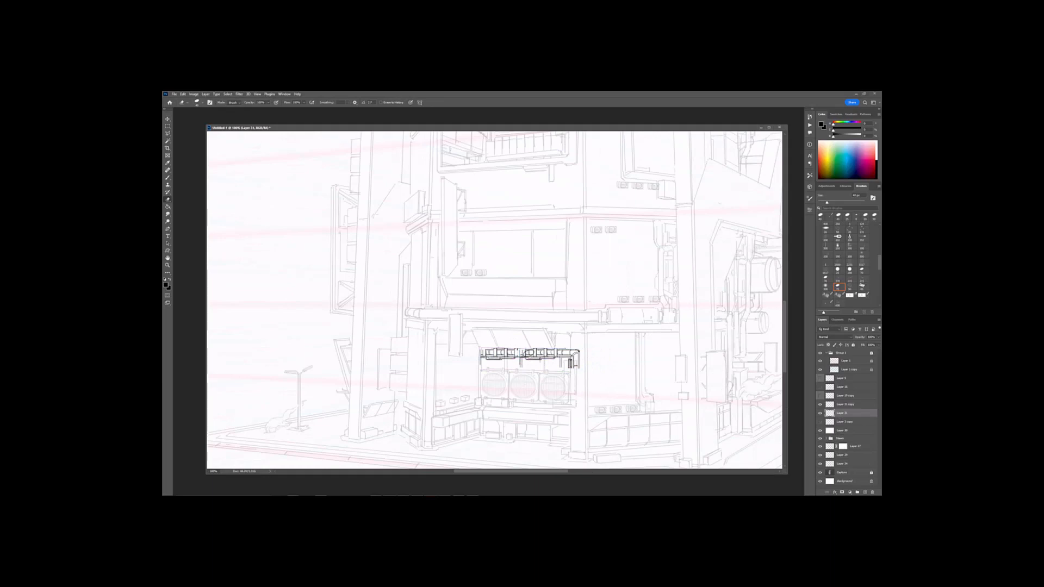
# Step: Nudge the duplicated pipe strip left to join the first one, and reselect the original strip's layer
pyautogui.click(843, 405)
pyautogui.hotkey('ctrl', 't')
pyautogui.moveTo(567, 359); pyautogui.dragTo(559, 359)
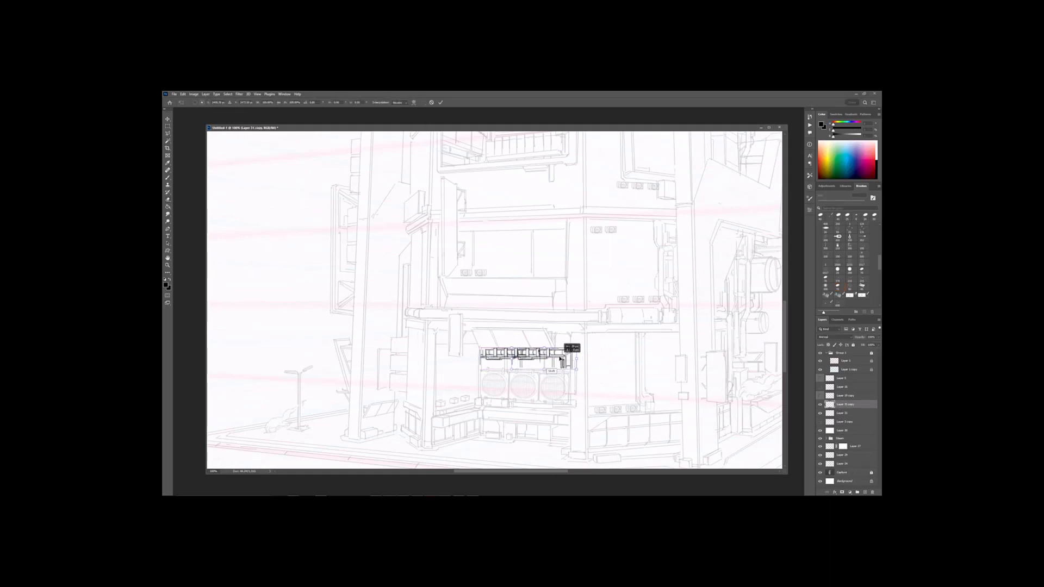
pyautogui.press('Return')
pyautogui.click(843, 414)
pyautogui.hotkey('ctrl', '-')
pyautogui.moveTo(602, 287); pyautogui.dragTo(591, 294)
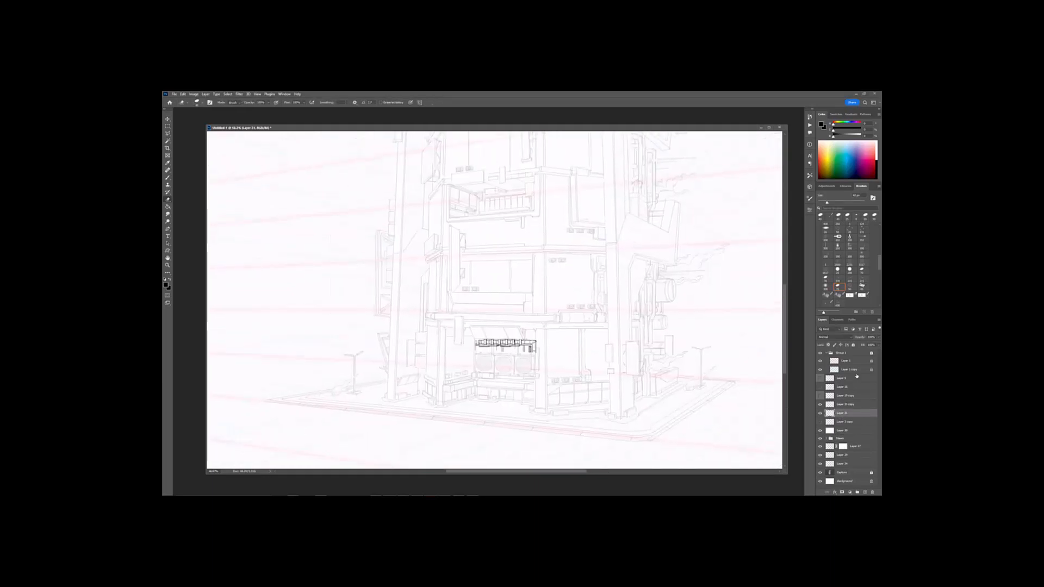
# Step: Merge the two pipe strips into one layer, erase stray lines at its right end and adjust its fit
pyautogui.click(844, 404)
pyautogui.hotkey('ctrl', 'e')
pyautogui.hotkey('ctrl', '+')
pyautogui.moveTo(561, 357); pyautogui.dragTo(563, 367)
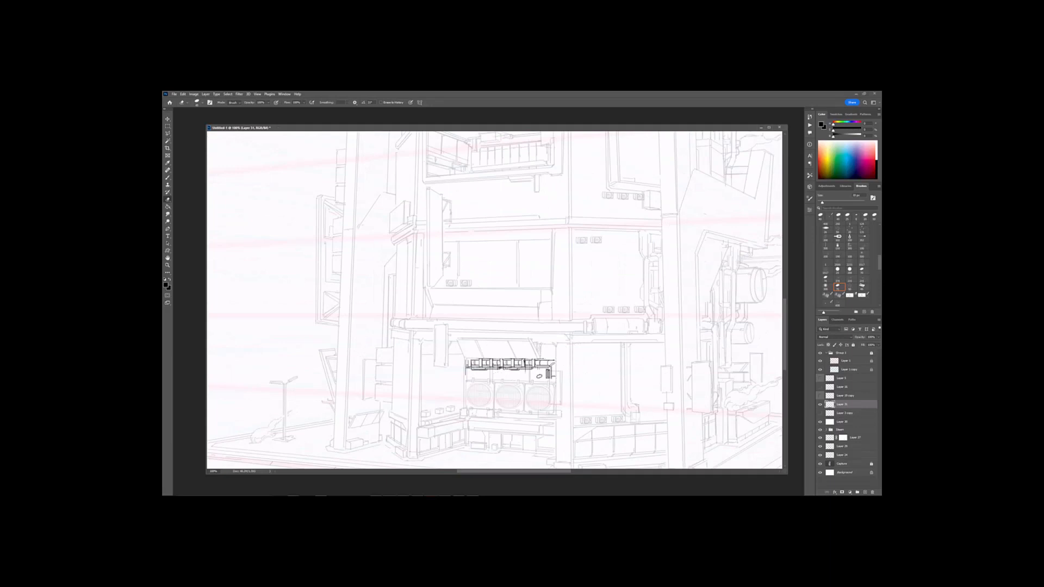
pyautogui.hotkey('ctrl', 't')
pyautogui.hotkey('ctrl', '-')
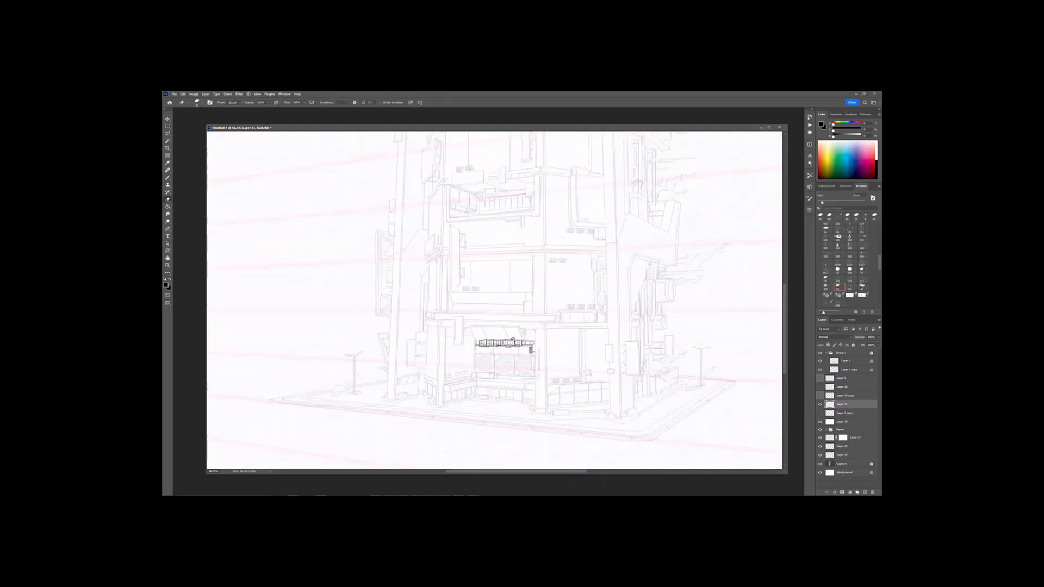
# Step: Finish fitting the merged pipe strip above the three fans with a slight transform and add a layer mask to its layer
pyautogui.hotkey('ctrl', '+')
pyautogui.keyDown('shift'); pyautogui.moveTo(511, 357); pyautogui.dragTo(512, 356); pyautogui.keyUp('shift')
pyautogui.press('Return')
pyautogui.click(842, 493)
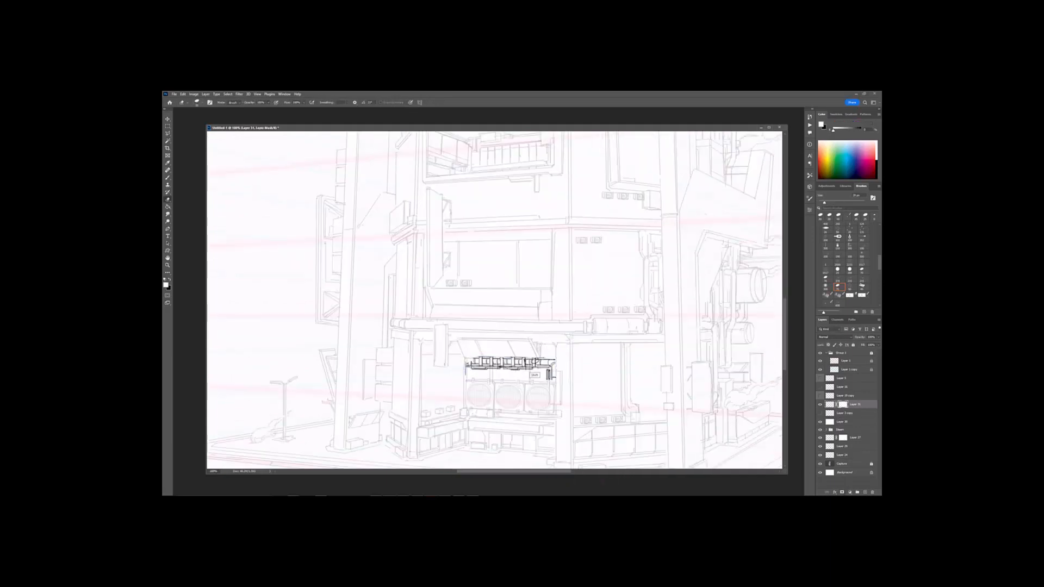
# Step: Duplicate the ground-floor railing detail layer and apply the layer mask on the copy
pyautogui.keyDown('shift'); pyautogui.click(529, 358); pyautogui.keyUp('shift')
pyautogui.hotkey('ctrl', '-')
pyautogui.moveTo(580, 328); pyautogui.dragTo(581, 322)
pyautogui.click(830, 404)
pyautogui.hotkey('ctrl', 'j')
pyautogui.hotkey('ctrl', 't')
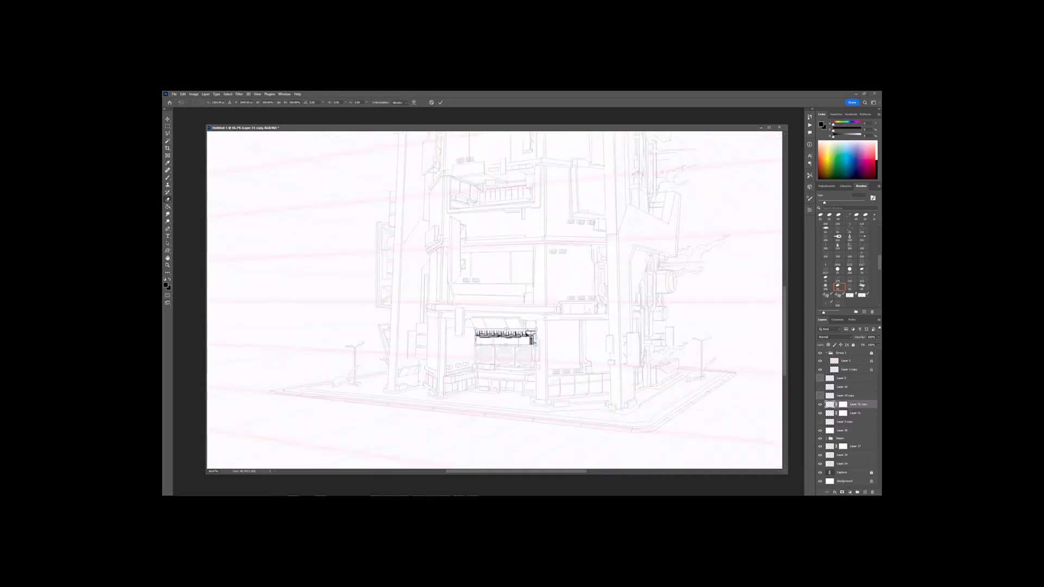
pyautogui.press('Return')
pyautogui.moveTo(506, 336); pyautogui.dragTo(548, 293)
pyautogui.rightClick(843, 405)
pyautogui.click(850, 422)
# Step: Move the copied railing strip up the tower and transform it to fit the middle balcony
pyautogui.hotkey('ctrl', 't')
pyautogui.moveTo(580, 292); pyautogui.dragTo(459, 401)
pyautogui.hotkey('ctrl', '-')
pyautogui.moveTo(459, 368); pyautogui.dragTo(453, 364)
pyautogui.moveTo(472, 344); pyautogui.dragTo(493, 329)
pyautogui.moveTo(537, 312); pyautogui.dragTo(528, 378)
pyautogui.moveTo(501, 388); pyautogui.dragTo(511, 333)
pyautogui.press('Return')
pyautogui.hotkey('ctrl', '-')
pyautogui.hotkey('ctrl', '+')
pyautogui.hotkey('ctrl', '+')
pyautogui.hotkey('ctrl', '+')
pyautogui.hotkey('ctrl', 't')
pyautogui.press('Return')
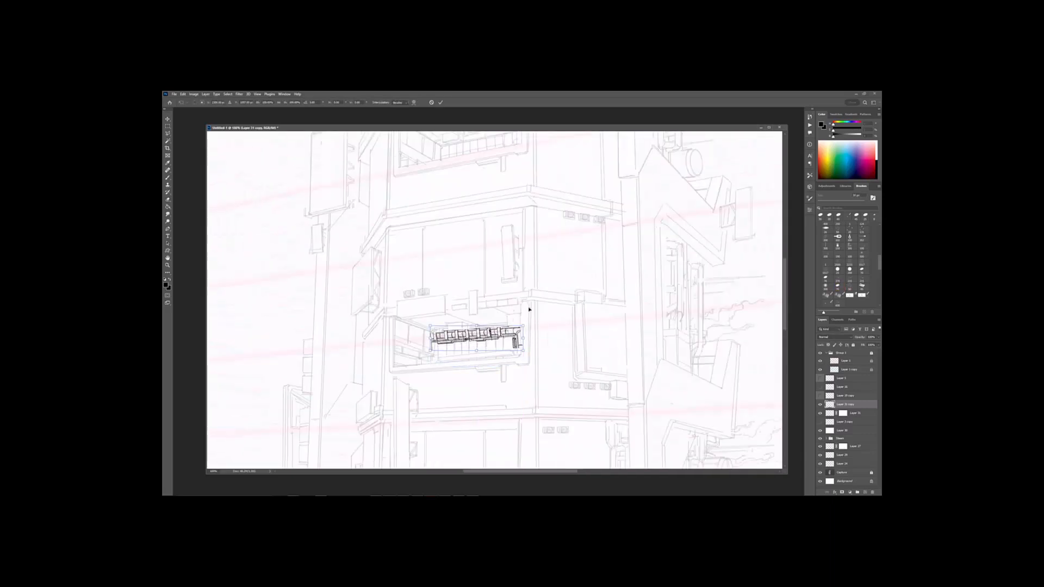
# Step: Reposition the railing strip copy along the tower's front to align it with the balcony openings
pyautogui.hotkey('ctrl', '-')
pyautogui.hotkey('ctrl', 't')
pyautogui.moveTo(500, 376); pyautogui.dragTo(507, 247)
pyautogui.press('Return')
pyautogui.hotkey('ctrl', '-')
pyautogui.hotkey('ctrl', '-')
pyautogui.hotkey('ctrl', '+')
pyautogui.hotkey('ctrl', 't')
pyautogui.moveTo(500, 255)
pyautogui.mouseDown()
pyautogui.moveTo(489, 271)
pyautogui.moveTo(501, 264)
pyautogui.mouseUp()
pyautogui.moveTo(522, 259); pyautogui.dragTo(505, 358)
pyautogui.press('Return')
pyautogui.hotkey('ctrl', '-')
pyautogui.hotkey('ctrl', '+')
# Step: Duplicate the railing strip and skew it so both the middle and upper balconies carry one
pyautogui.hotkey('ctrl', 'j')
pyautogui.hotkey('ctrl', 't')
pyautogui.press('Return')
pyautogui.hotkey('ctrl', '-')
pyautogui.hotkey('ctrl', '-')
pyautogui.hotkey('ctrl', '+')
pyautogui.hotkey('ctrl', '+')
pyautogui.hotkey('ctrl', 't')
pyautogui.press('Return')
pyautogui.hotkey('ctrl', 't')
pyautogui.rightClick(491, 361)
pyautogui.click(501, 386)
pyautogui.press('Return')
pyautogui.press('e')
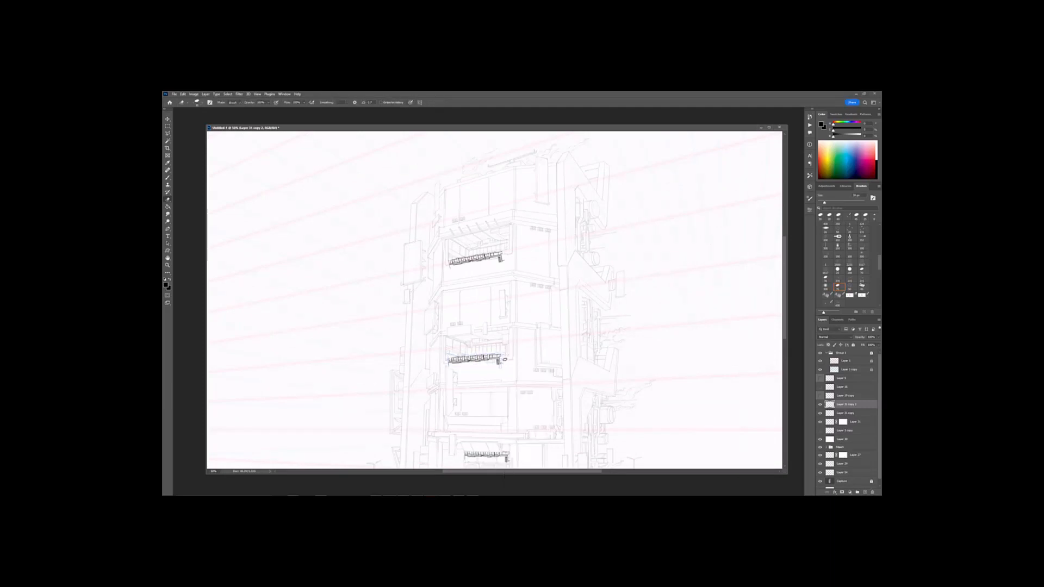
pyautogui.moveTo(507, 223); pyautogui.dragTo(506, 250)
pyautogui.hotkey('ctrl', '+')
pyautogui.moveTo(462, 286); pyautogui.dragTo(485, 328)
pyautogui.keyDown('ctrl'); pyautogui.click(486, 327); pyautogui.keyUp('ctrl')
pyautogui.hotkey('ctrl', 't')
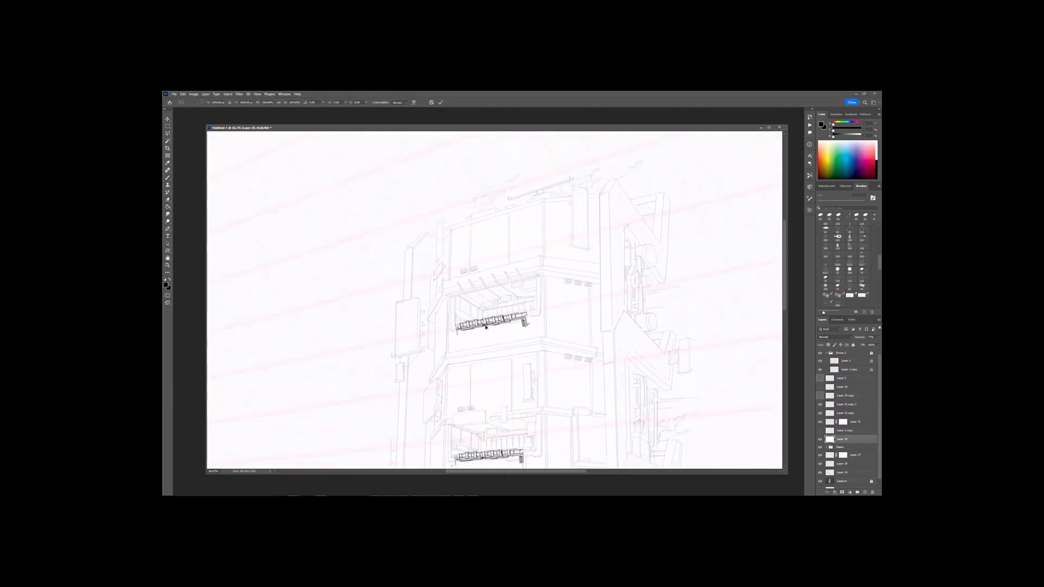
pyautogui.press('Escape')
# Step: Skew the upper balcony's railing strip to follow the balcony's perspective
pyautogui.hotkey('ctrl', '-')
pyautogui.keyDown('ctrl'); pyautogui.click(517, 317); pyautogui.keyUp('ctrl')
pyautogui.keyDown('ctrl'); pyautogui.click(516, 317); pyautogui.keyUp('ctrl')
pyautogui.hotkey('ctrl', '+')
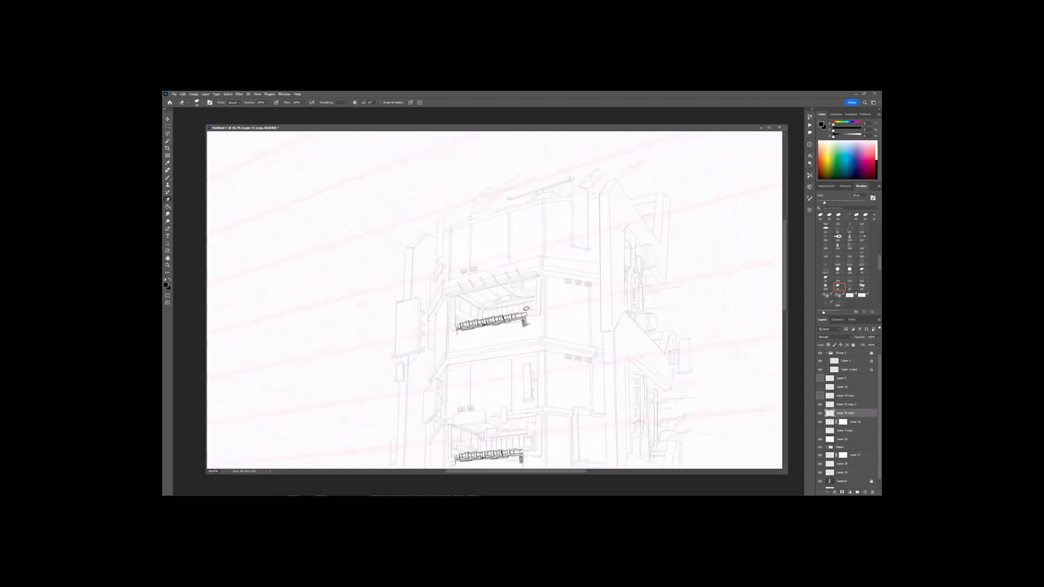
pyautogui.hotkey('ctrl', 't')
pyautogui.rightClick(516, 321)
pyautogui.click(525, 342)
pyautogui.moveTo(492, 335); pyautogui.dragTo(494, 310)
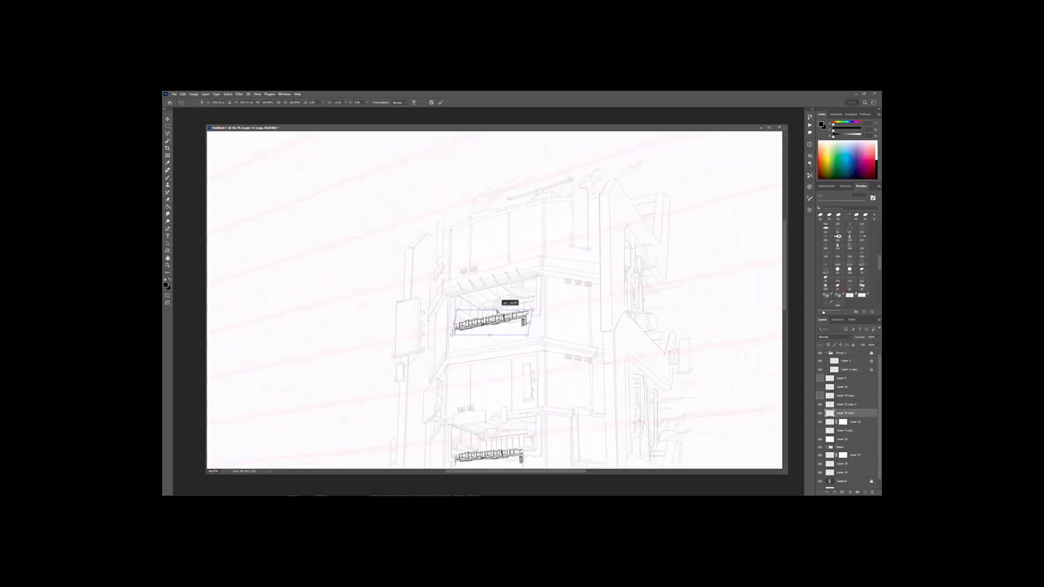
pyautogui.press('Return')
pyautogui.hotkey('ctrl', '-')
pyautogui.moveTo(525, 274); pyautogui.dragTo(523, 240)
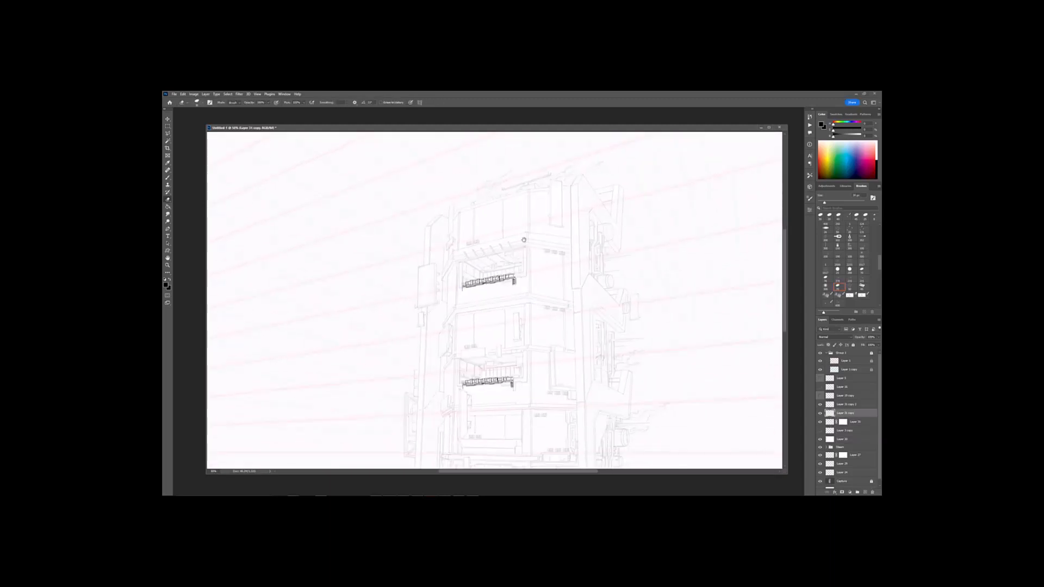
# Step: Bring back the full-strength line art and add a layer mask to the lowest line-art layer
pyautogui.moveTo(547, 372); pyautogui.dragTo(542, 280)
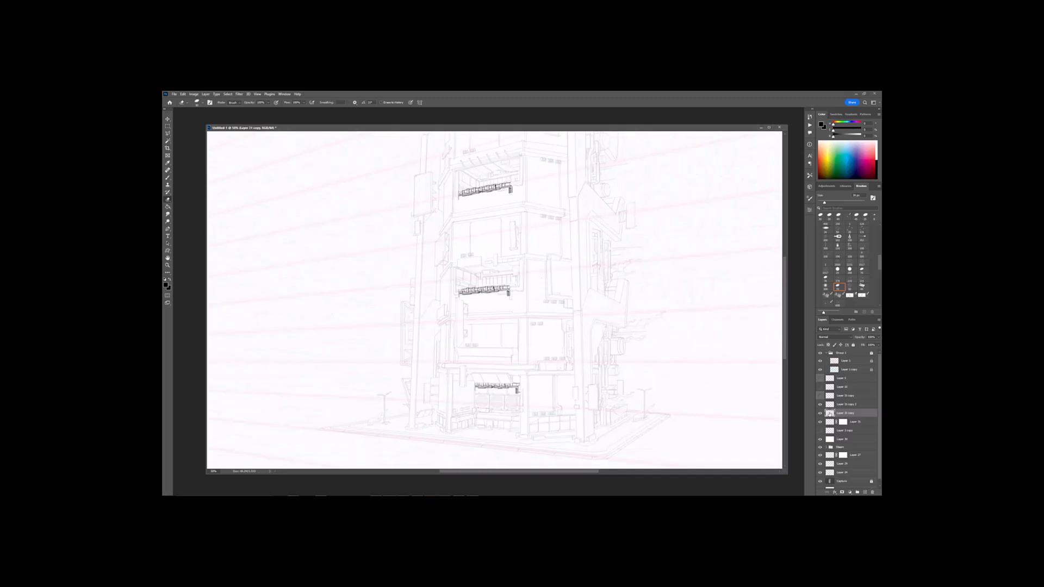
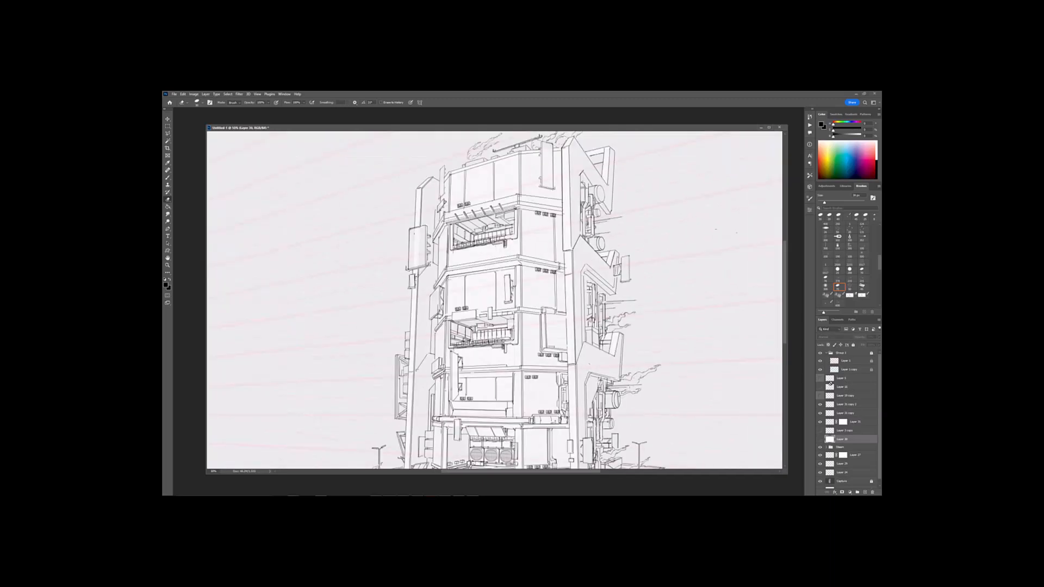
pyautogui.click(830, 455)
pyautogui.click(852, 473)
pyautogui.click(842, 492)
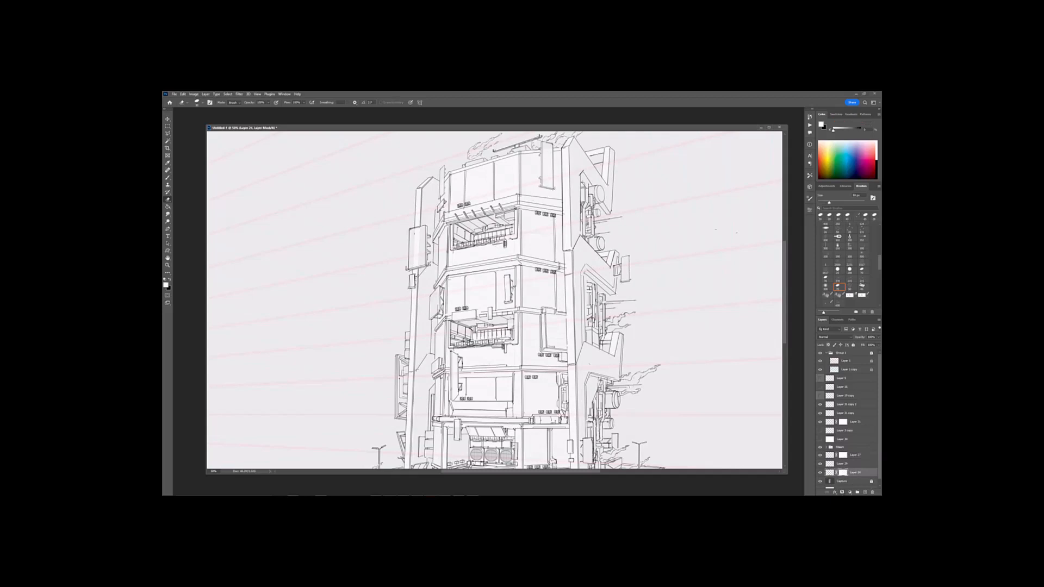
pyautogui.hotkey('ctrl', '-')
pyautogui.moveTo(505, 326); pyautogui.dragTo(489, 288)
pyautogui.hotkey('ctrl', '+')
pyautogui.hotkey('ctrl', '-')
pyautogui.hotkey('ctrl', '+')
pyautogui.hotkey('ctrl', '+')
pyautogui.moveTo(477, 182); pyautogui.dragTo(470, 296)
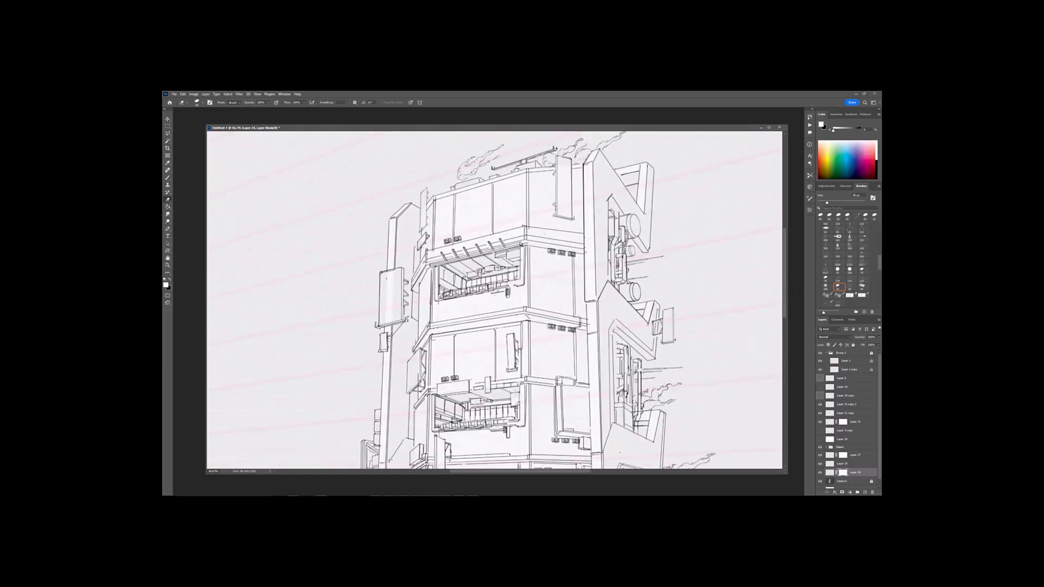
pyautogui.hotkey('ctrl', '+')
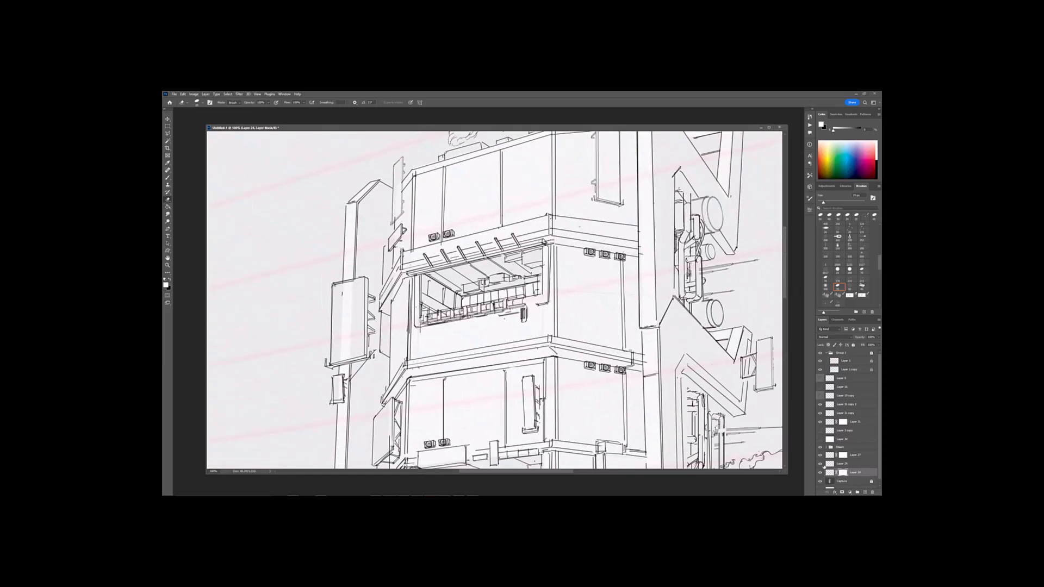
# Step: Try to reorder and merge the lower line-art layers
pyautogui.click(841, 464)
pyautogui.moveTo(842, 464); pyautogui.dragTo(842, 452)
pyautogui.click(854, 464)
pyautogui.hotkey('ctrl', 'e')
pyautogui.click(526, 243)
pyautogui.hotkey('ctrl', '-')
pyautogui.hotkey('ctrl', '-')
pyautogui.hotkey('ctrl', '-')
pyautogui.moveTo(522, 313); pyautogui.dragTo(517, 298)
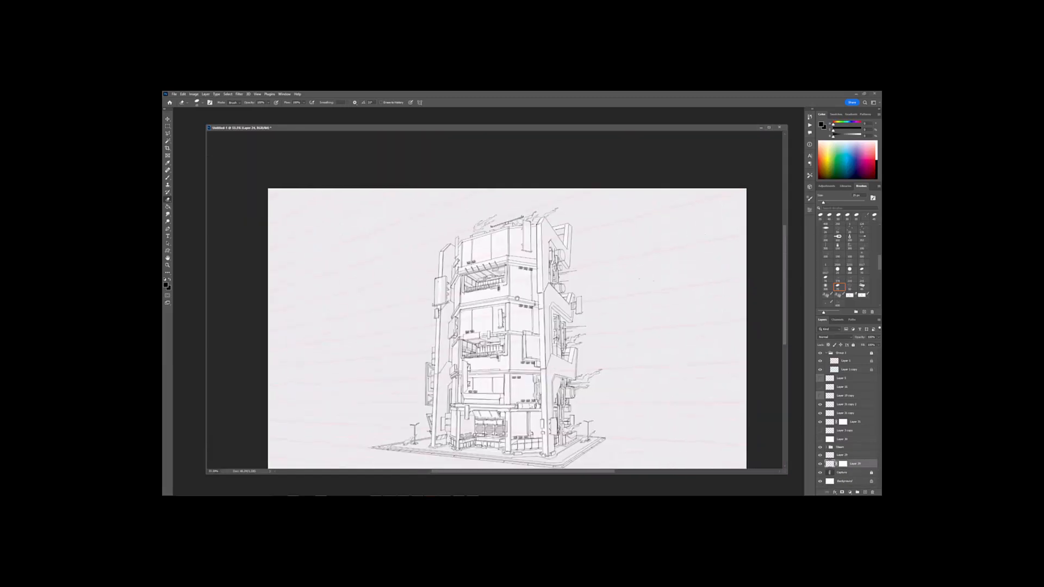
pyautogui.hotkey('ctrl', 'z')
pyautogui.hotkey('ctrl', '+')
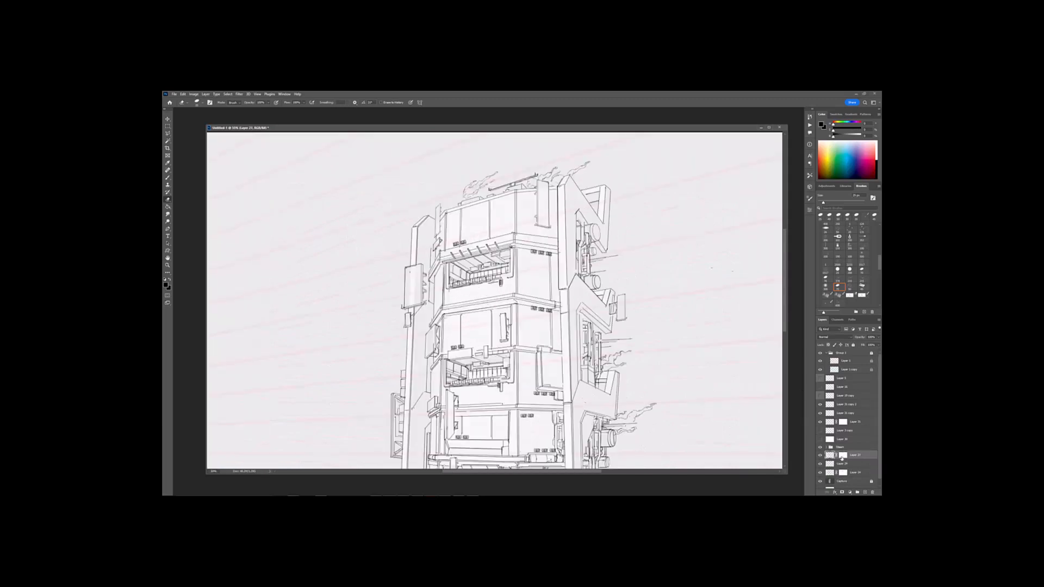
# Step: Select the mask of the line-art layer directly beneath the group and enlarge the eraser
pyautogui.click(843, 456)
pyautogui.press(']')
pyautogui.press(']')
pyautogui.press(']')
pyautogui.press(']')
pyautogui.moveTo(500, 283); pyautogui.dragTo(491, 247)
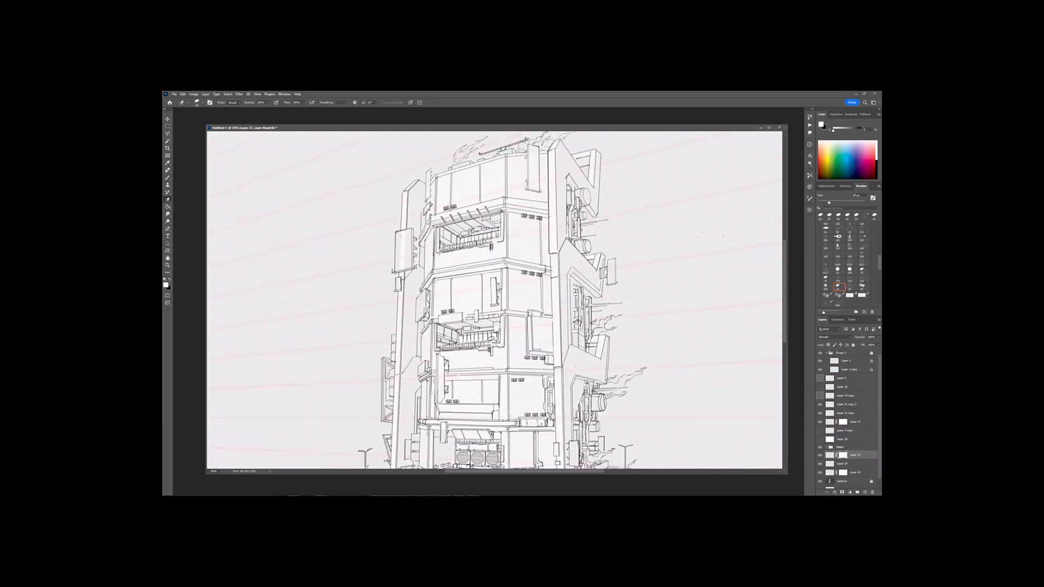
pyautogui.moveTo(626, 326); pyautogui.dragTo(630, 291)
# Step: Move the masked line-art layer down one place and merge it with the masked layer beneath it
pyautogui.moveTo(856, 456); pyautogui.dragTo(856, 467)
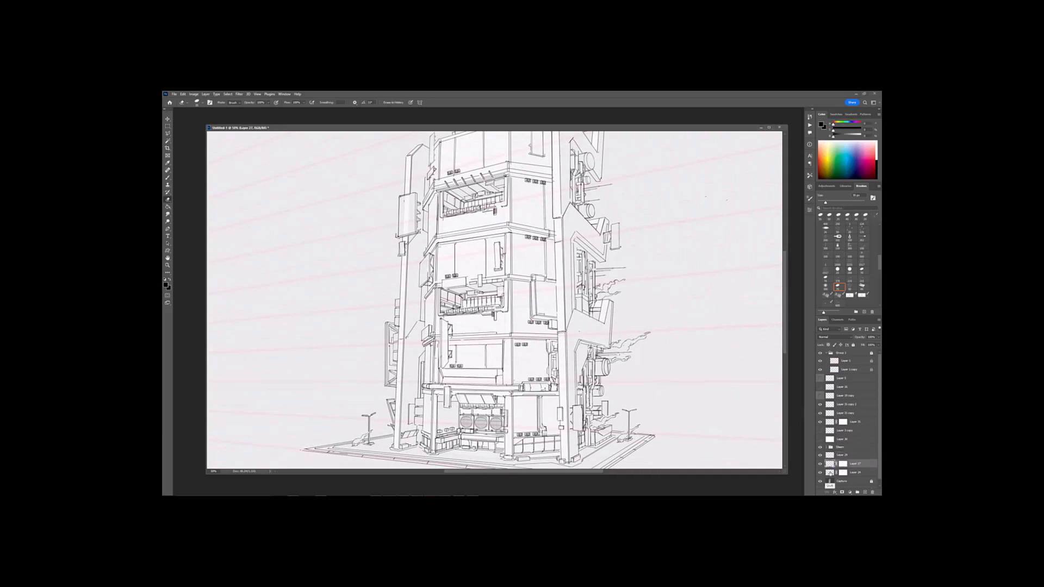
pyautogui.keyDown('shift'); pyautogui.click(856, 473); pyautogui.keyUp('shift')
pyautogui.hotkey('ctrl', 'e')
pyautogui.moveTo(698, 382); pyautogui.dragTo(700, 424)
# Step: Merge the three railing strip layers into one and move it directly beneath the layer group
pyautogui.click(820, 422)
pyautogui.click(820, 421)
pyautogui.keyDown('shift'); pyautogui.click(855, 414); pyautogui.keyUp('shift')
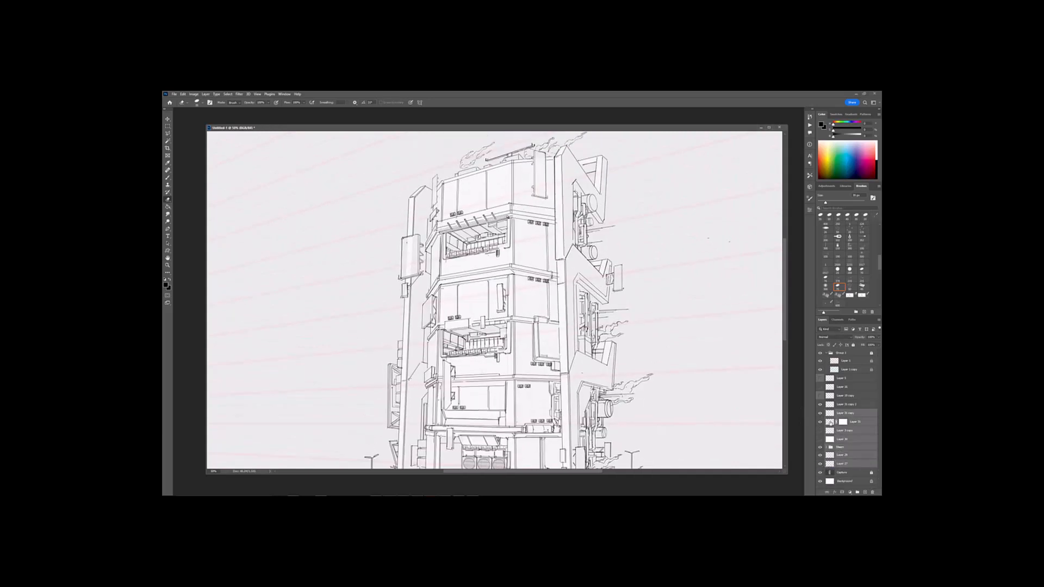
pyautogui.click(855, 422)
pyautogui.keyDown('shift'); pyautogui.click(855, 414); pyautogui.keyUp('shift')
pyautogui.hotkey('ctrl', 'e')
pyautogui.click(856, 405)
pyautogui.hotkey('ctrl', 'e')
pyautogui.moveTo(855, 405); pyautogui.dragTo(856, 434)
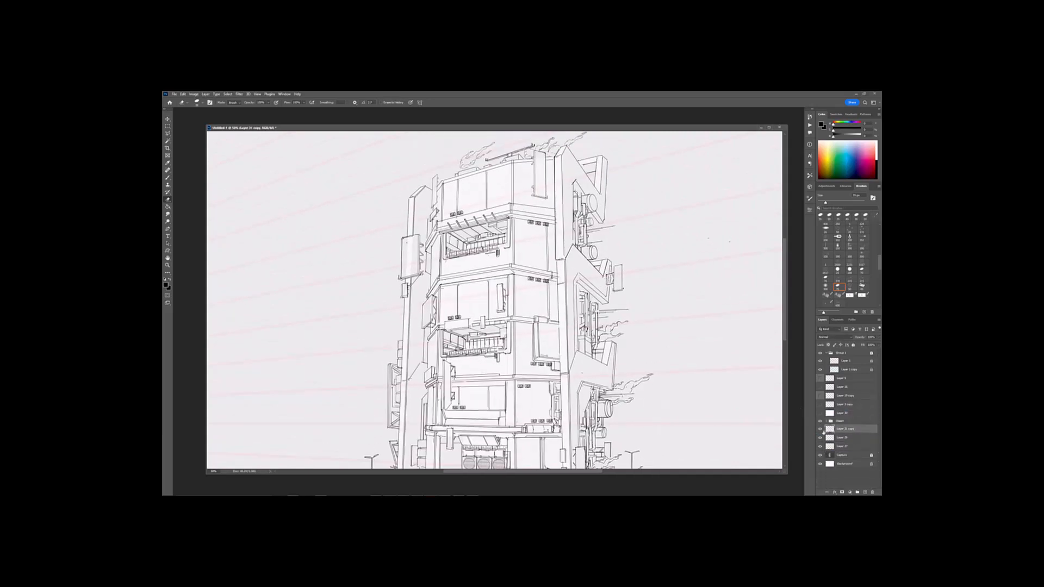
pyautogui.moveTo(657, 388); pyautogui.dragTo(660, 368)
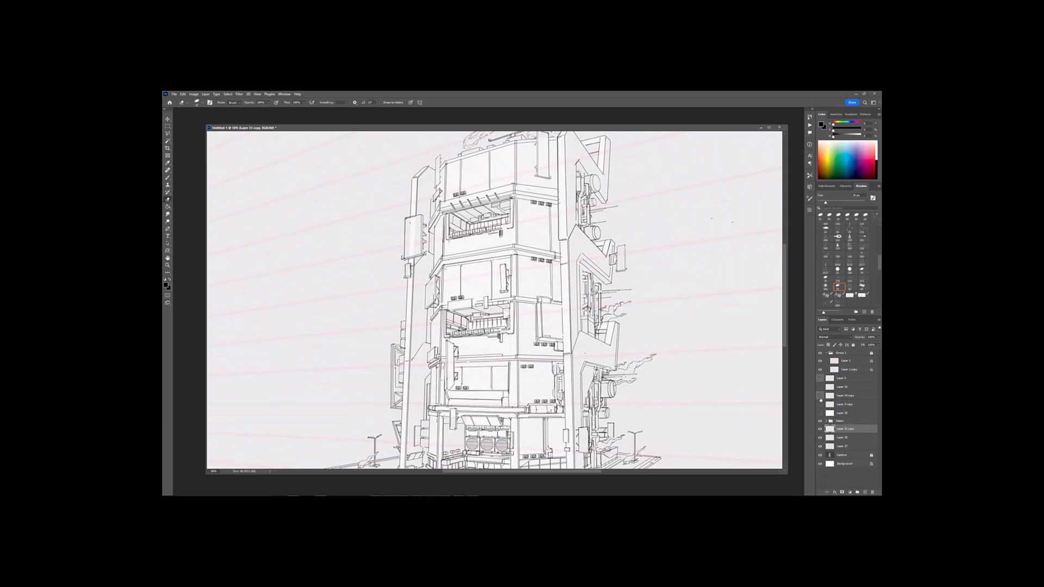
# Step: Copy the wall panel detail from the hidden detail layer onto its own new layer, keeping the source hidden
pyautogui.hotkey('ctrl', '-')
pyautogui.click(845, 405)
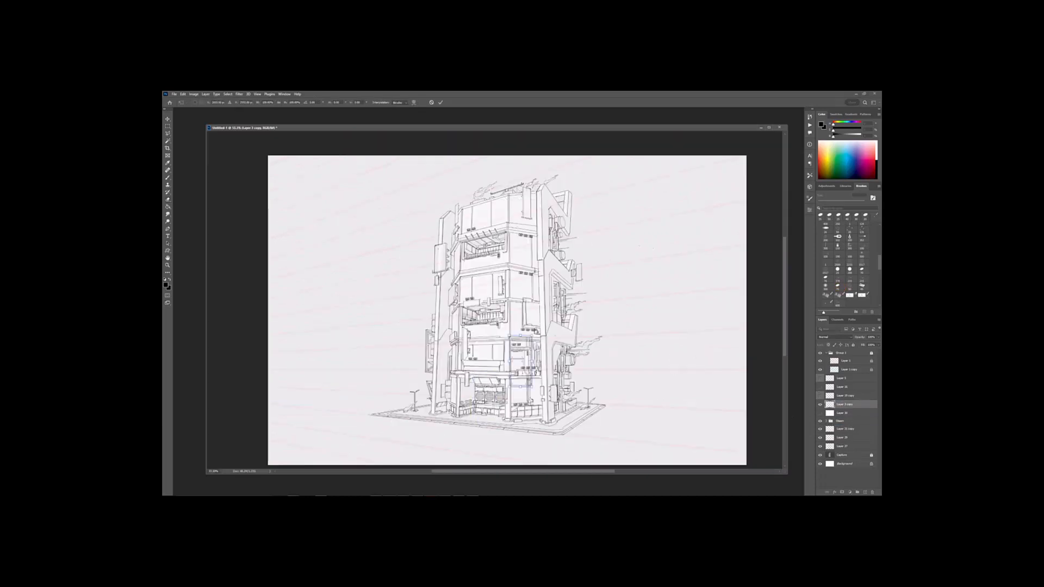
pyautogui.hotkey('ctrl', '+')
pyautogui.hotkey('ctrl', '+')
pyautogui.press('l')
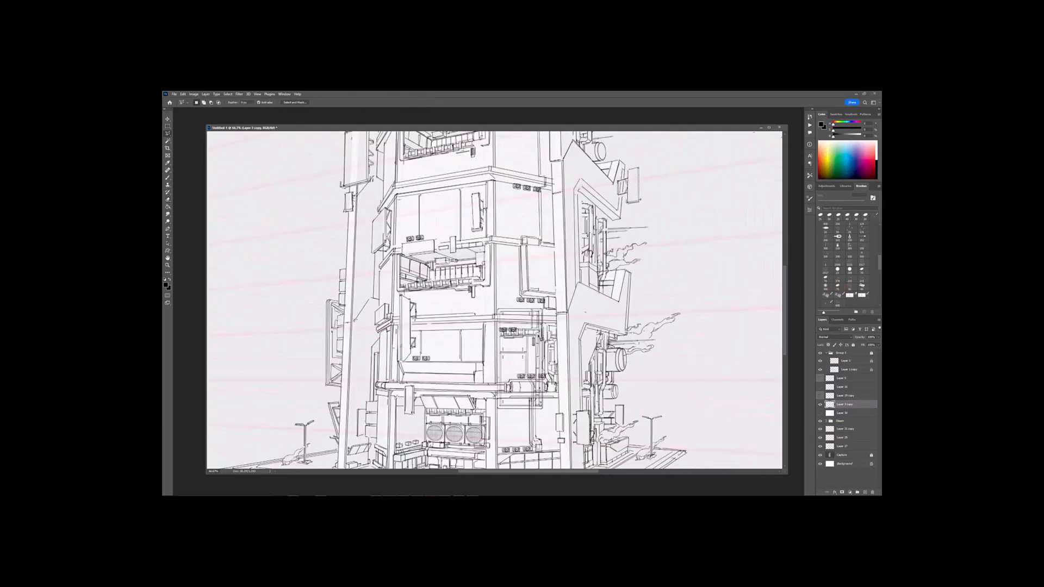
pyautogui.hotkey('ctrl', 'j')
pyautogui.hotkey('ctrl', 't')
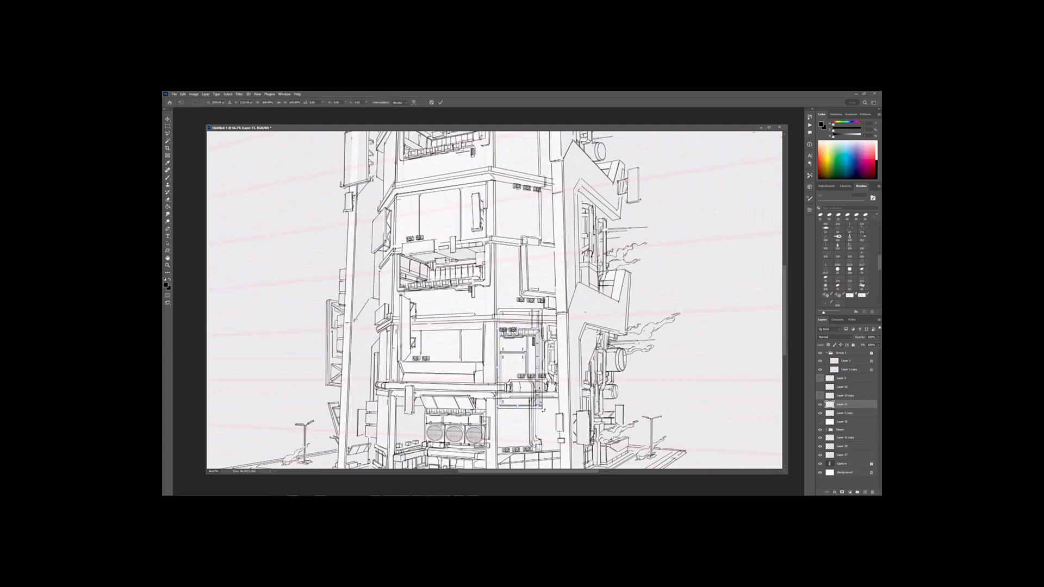
pyautogui.press('Return')
pyautogui.click(820, 413)
# Step: Move the copied panel detail onto the right-hand wall of the floor above the entrance
pyautogui.click(846, 422)
pyautogui.click(846, 405)
pyautogui.hotkey('ctrl', 't')
pyautogui.moveTo(527, 364)
pyautogui.mouseDown()
pyautogui.moveTo(525, 352)
pyautogui.moveTo(535, 357)
pyautogui.mouseUp()
pyautogui.press('Return')
pyautogui.hotkey('ctrl', '-')
pyautogui.hotkey('ctrl', '-')
pyautogui.hotkey('ctrl', '-')
pyautogui.hotkey('ctrl', '-')
pyautogui.hotkey('ctrl', '+')
pyautogui.hotkey('ctrl', '+')
pyautogui.hotkey('ctrl', '+')
pyautogui.hotkey('ctrl', '+')
# Step: Shorten the panel detail vertically so it fits within that floor's right-hand wall
pyautogui.hotkey('ctrl', 't')
pyautogui.keyDown('shift'); pyautogui.moveTo(518, 393); pyautogui.dragTo(520, 371); pyautogui.keyUp('shift')
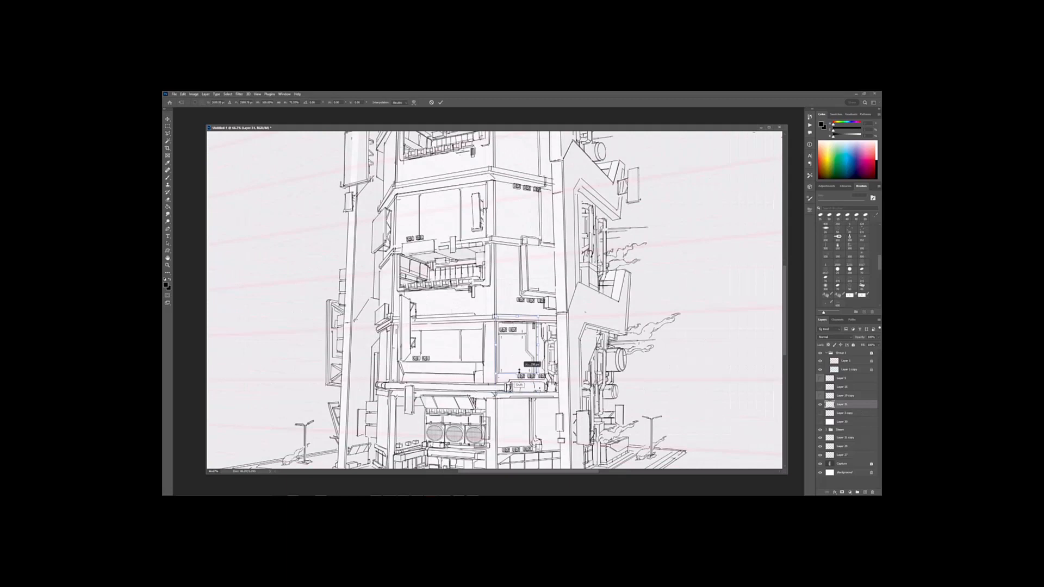
pyautogui.hotkey('ctrl', '-')
pyautogui.hotkey('ctrl', '-')
pyautogui.hotkey('ctrl', '+')
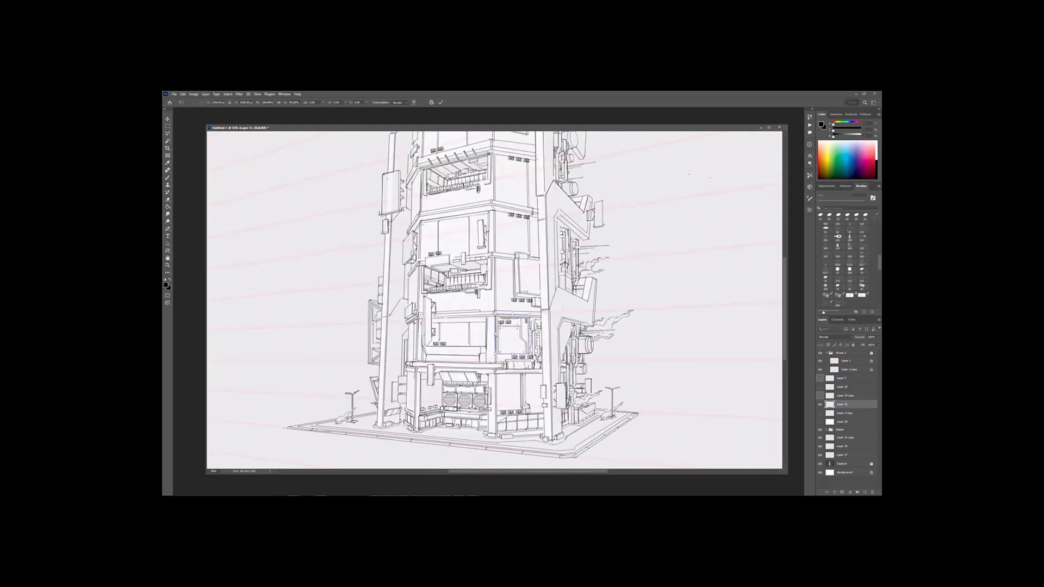
pyautogui.press('Return')
pyautogui.hotkey('ctrl', '-')
pyautogui.hotkey('ctrl', '+')
pyautogui.hotkey('ctrl', '+')
pyautogui.press('b')
pyautogui.hotkey('ctrl', '-')
pyautogui.hotkey('ctrl', '-')
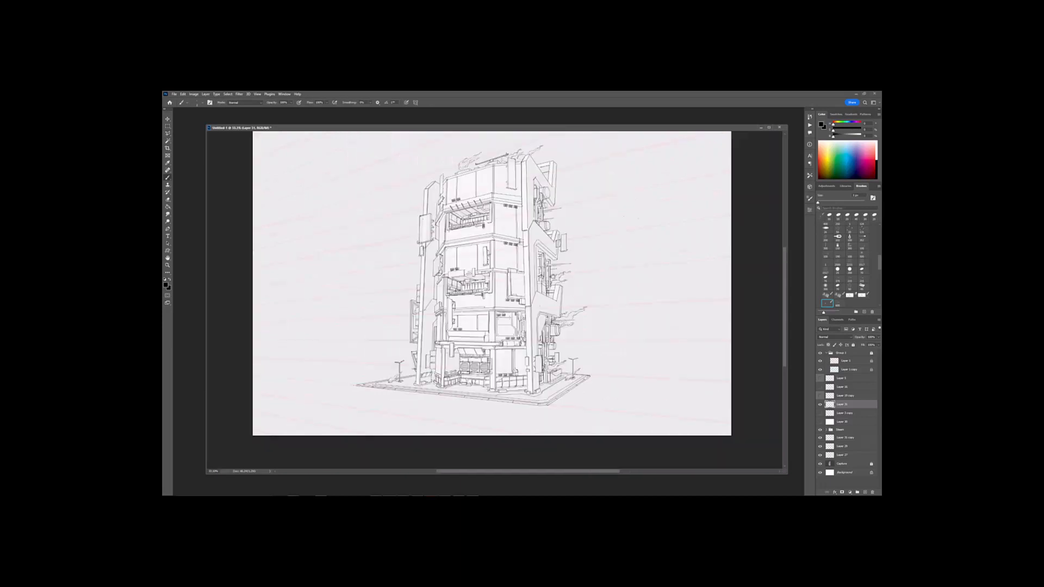
# Step: Duplicate the panel detail onto the wall beside the middle balcony and narrow it to fit
pyautogui.hotkey('ctrl', '+')
pyautogui.hotkey('ctrl', 'j')
pyautogui.hotkey('ctrl', 't')
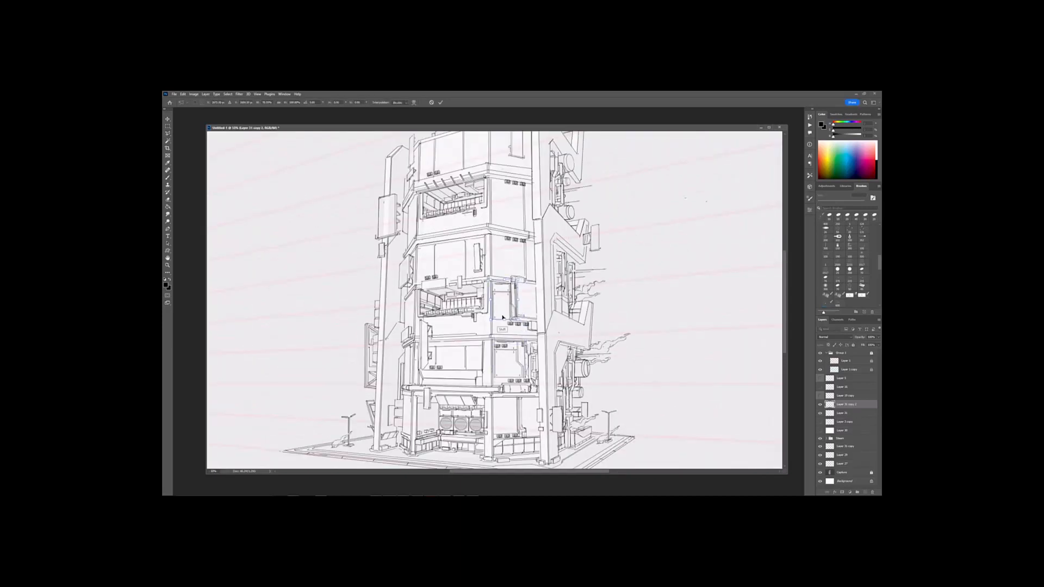
pyautogui.moveTo(503, 317); pyautogui.dragTo(503, 281)
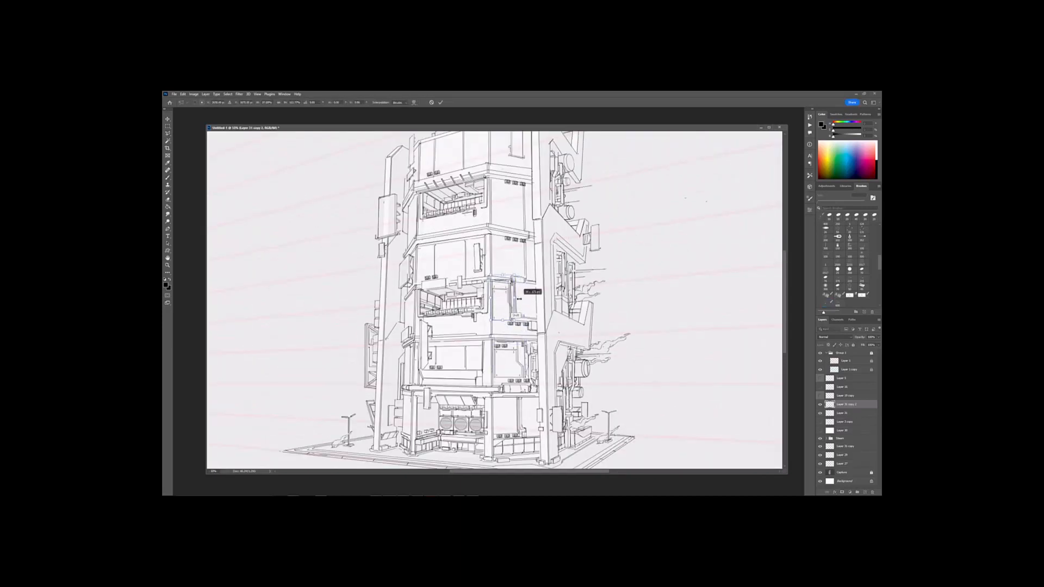
pyautogui.hotkey('ctrl', '-')
pyautogui.hotkey('ctrl', '+')
pyautogui.hotkey('ctrl', '+')
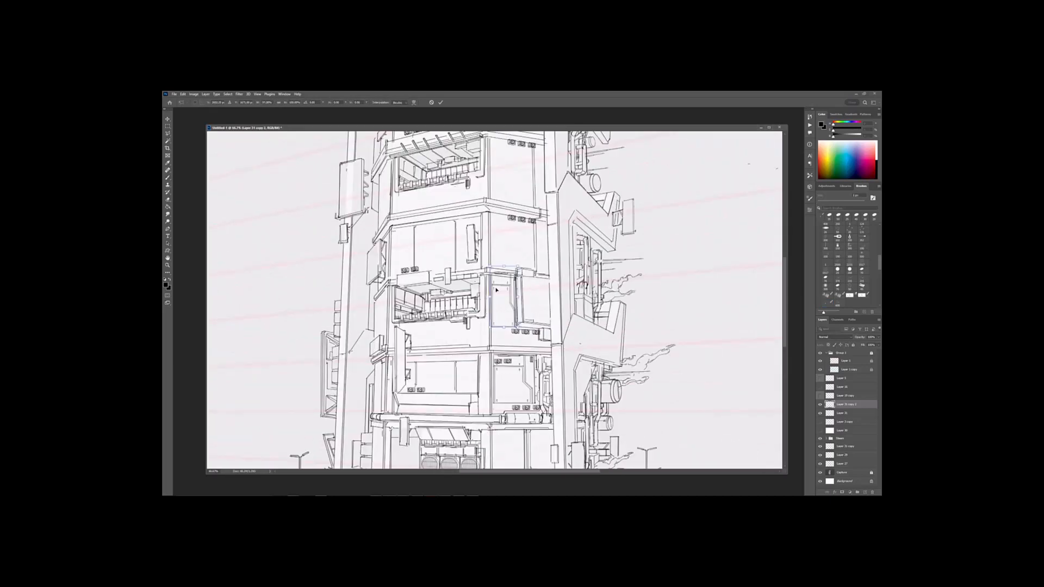
pyautogui.press('Return')
# Step: Stretch the narrowed panel detail downward to fill the wall beside the middle balcony
pyautogui.hotkey('ctrl', 't')
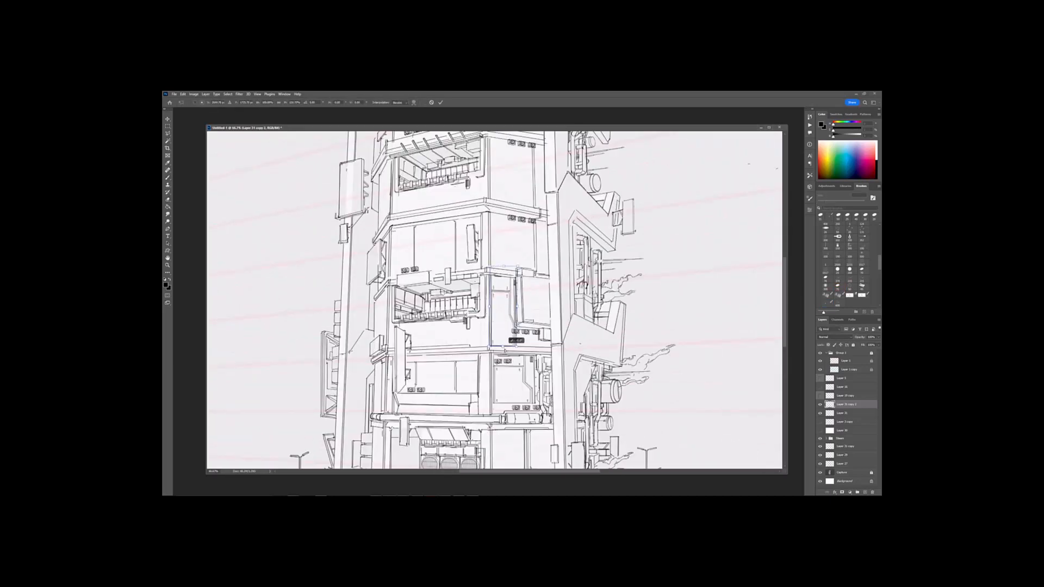
pyautogui.press('Return')
pyautogui.hotkey('ctrl', '-')
pyautogui.hotkey('ctrl', '-')
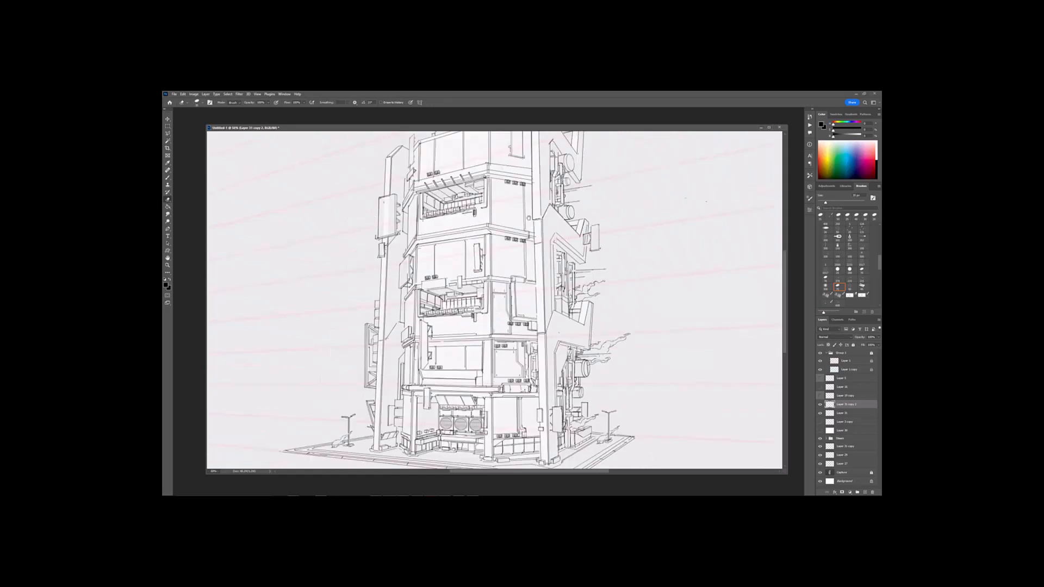
# Step: Duplicate the panel detail onto the wall beside the ground-floor entrance and reshape it to fit there
pyautogui.hotkey('ctrl', '+')
pyautogui.hotkey('ctrl', 'j')
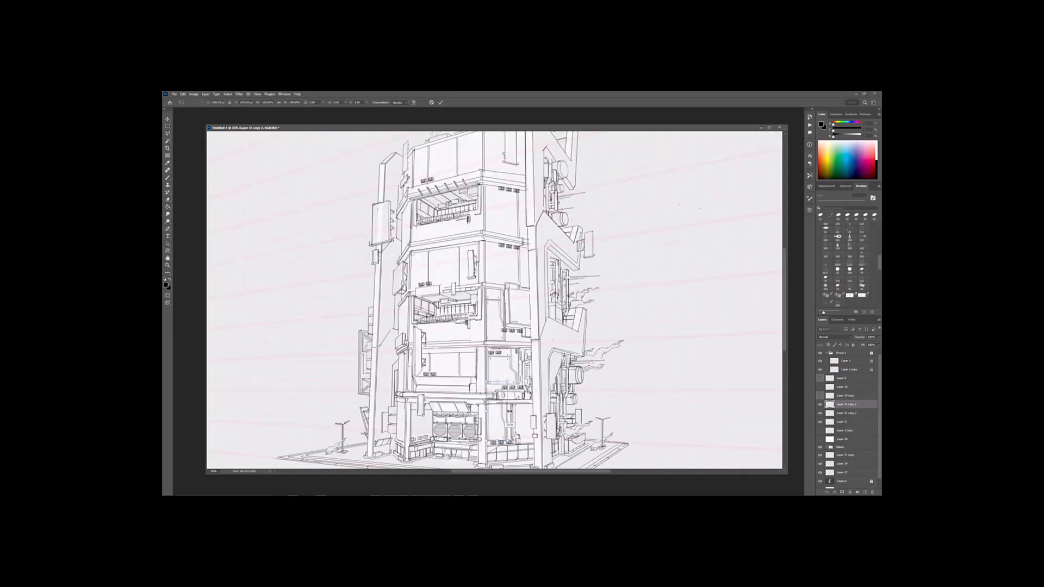
pyautogui.hotkey('ctrl', 't')
pyautogui.rightClick(509, 384)
pyautogui.moveTo(512, 415); pyautogui.dragTo(494, 357)
pyautogui.click(520, 292)
pyautogui.press('Return')
pyautogui.hotkey('ctrl', '-')
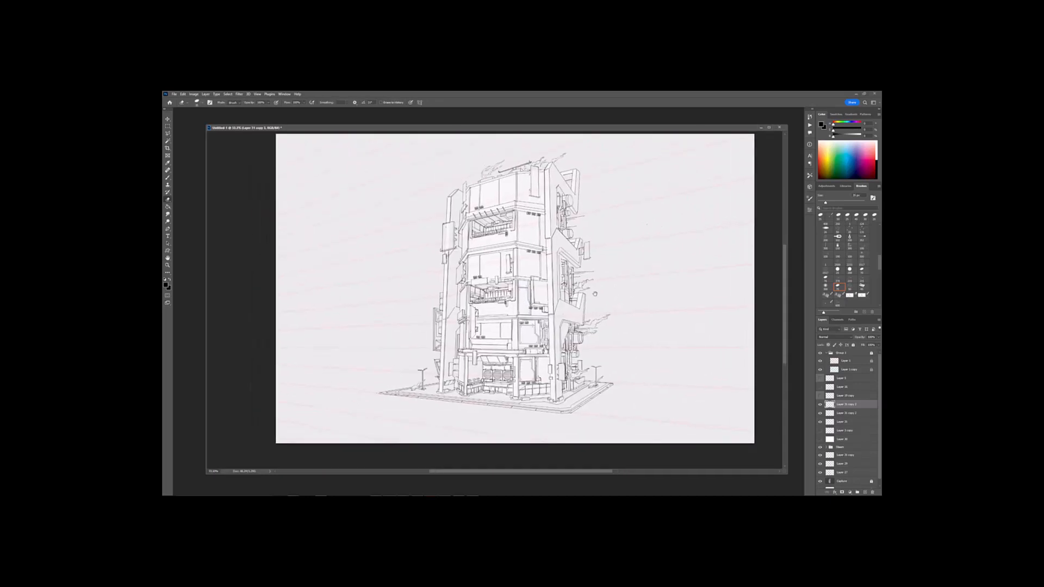
# Step: Show the hidden layer holding the master wall panel and move the panel onto the blank canvas beside the tower
pyautogui.click(844, 425)
pyautogui.click(820, 431)
pyautogui.click(844, 431)
pyautogui.hotkey('ctrl', 't')
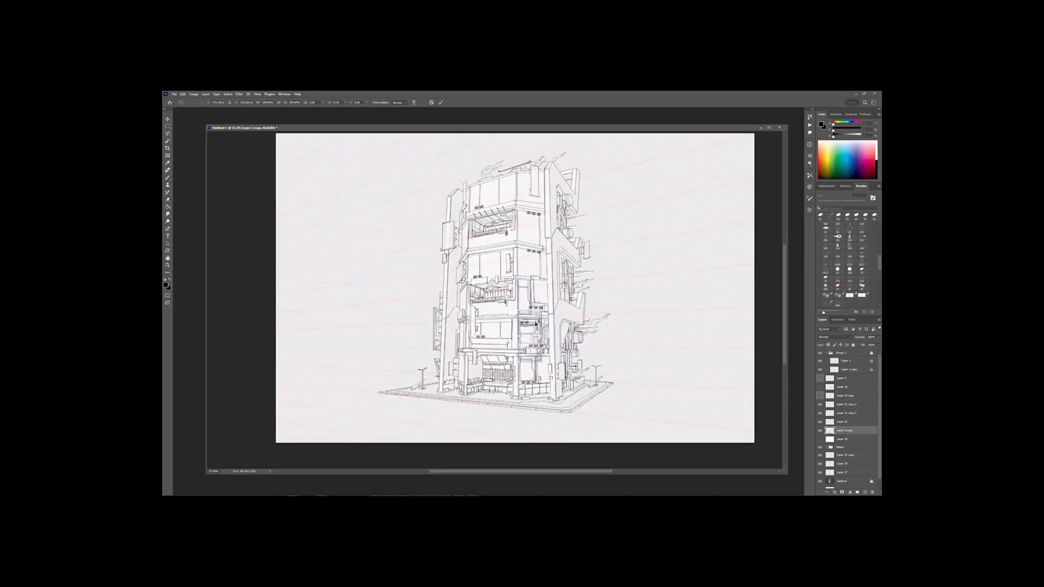
pyautogui.moveTo(531, 337); pyautogui.dragTo(668, 382)
# Step: Copy the master panel to a new layer and fit it onto the right-hand wall of the floor above the middle balcony
pyautogui.hotkey('ctrl', '+')
pyautogui.press('m')
pyautogui.hotkey('ctrl', 'j')
pyautogui.hotkey('ctrl', 't')
pyautogui.moveTo(656, 338); pyautogui.dragTo(494, 264)
pyautogui.moveTo(493, 264); pyautogui.dragTo(510, 279)
pyautogui.rightClick(496, 283)
pyautogui.click(506, 304)
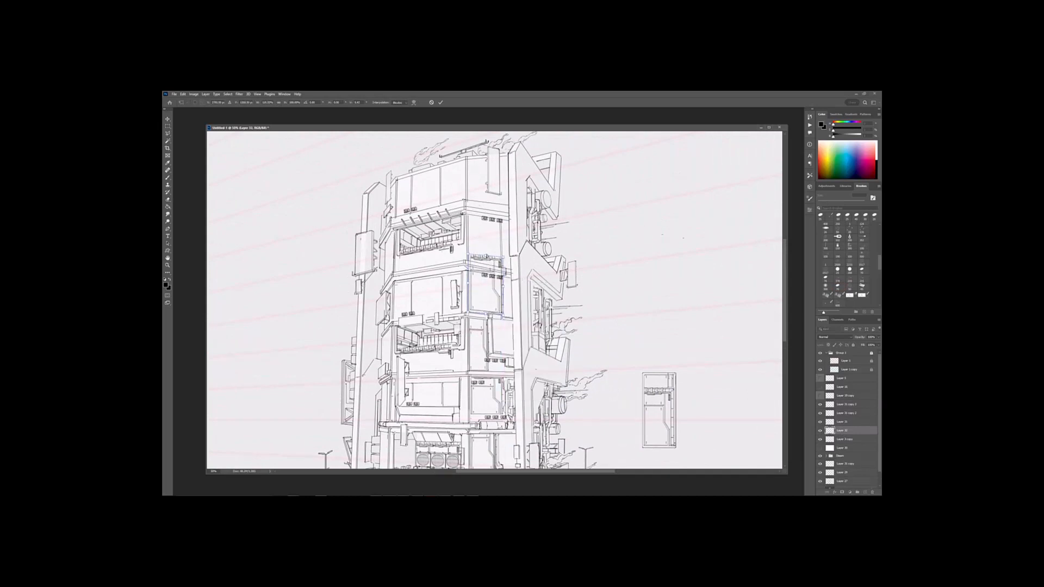
pyautogui.press('Return')
# Step: Shorten the copied panel so it fits between the ledges of the floor above the middle balcony
pyautogui.hotkey('ctrl', 't')
pyautogui.rightClick(486, 286)
pyautogui.click(502, 311)
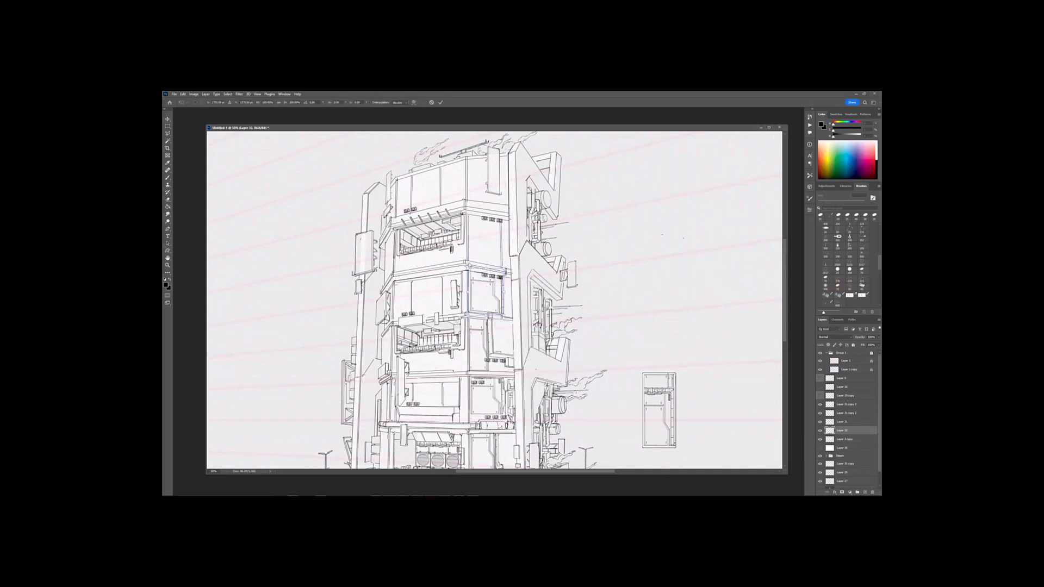
pyautogui.press('Return')
# Step: Duplicate that panel onto the wall beside the upper balcony and reshape it to match the wall's perspective
pyautogui.hotkey('ctrl', 'j')
pyautogui.moveTo(490, 272)
pyautogui.mouseDown()
pyautogui.moveTo(491, 313)
pyautogui.moveTo(487, 273)
pyautogui.moveTo(503, 250)
pyautogui.moveTo(505, 279)
pyautogui.mouseUp()
pyautogui.hotkey('ctrl', 't')
pyautogui.press('Return')
pyautogui.hotkey('ctrl', '-')
pyautogui.hotkey('ctrl', '+')
pyautogui.hotkey('ctrl', 't')
pyautogui.rightClick(495, 270)
pyautogui.click(508, 298)
pyautogui.press('Return')
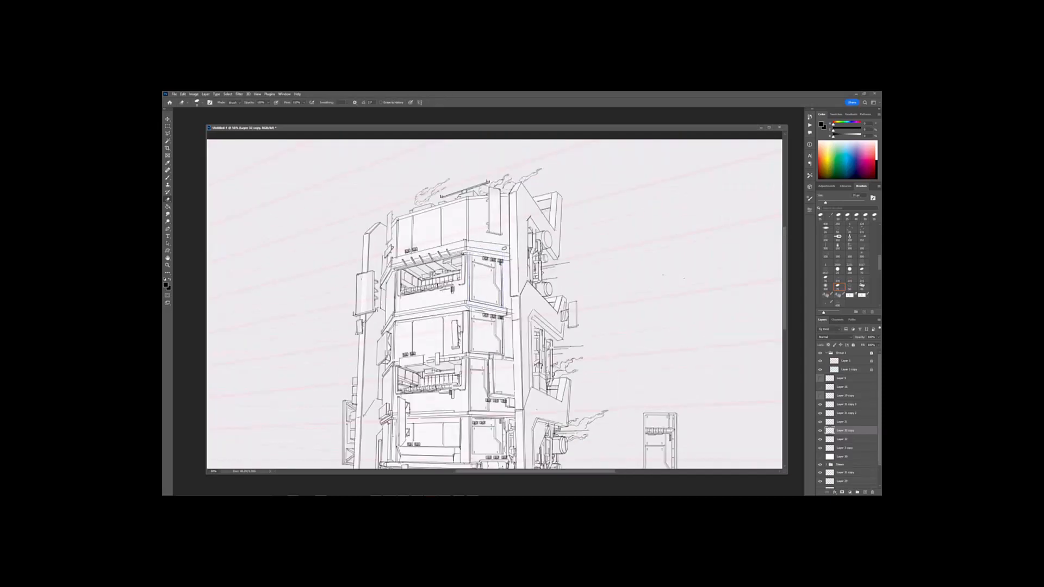
# Step: Flip the canvas view horizontally to check the tower drawing in mirror image
pyautogui.press('b')
pyautogui.hotkey('ctrl', '-')
pyautogui.hotkey('ctrl', '+')
pyautogui.hotkey('ctrl', '+')
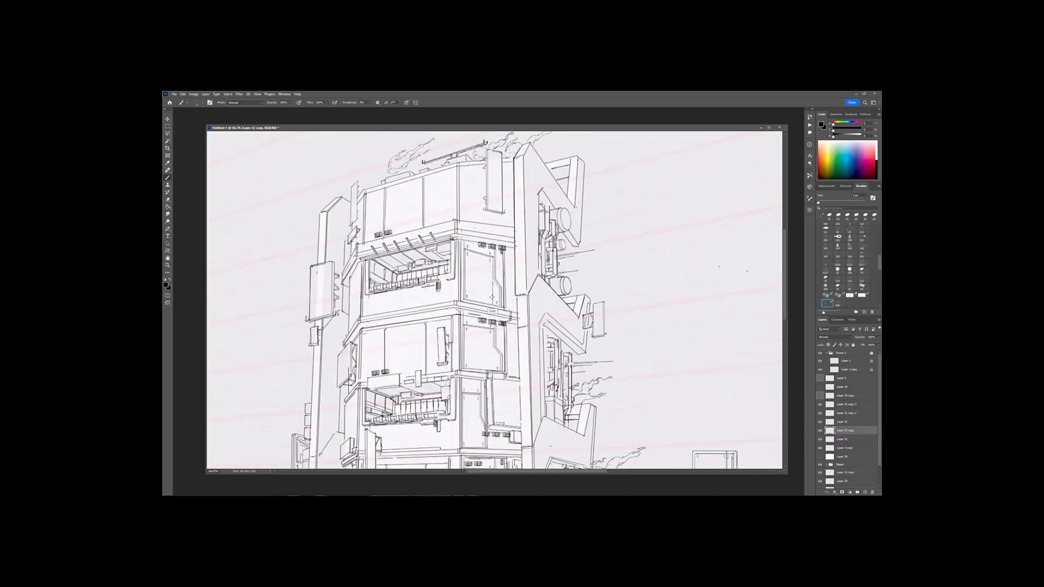
pyautogui.hotkey('ctrl', '-')
pyautogui.hotkey('ctrl', '-')
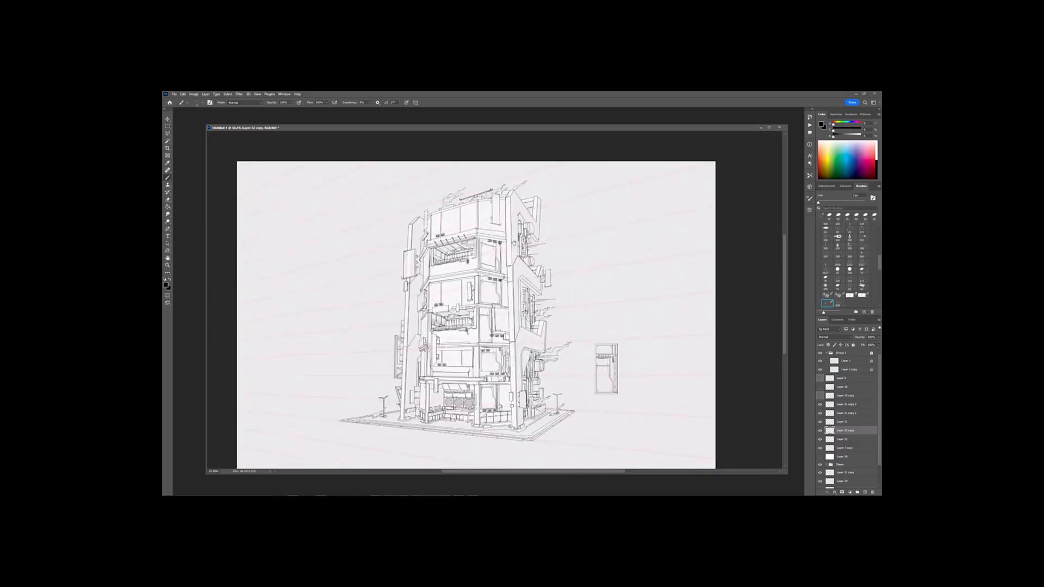
pyautogui.hotkey('ctrl', 'shift', 'h')
pyautogui.moveTo(508, 223); pyautogui.dragTo(526, 211)
pyautogui.hotkey('ctrl', '+')
pyautogui.moveTo(713, 364); pyautogui.dragTo(732, 341)
# Step: Check the panel copy layers by toggling their visibility and merge them into a single layer
pyautogui.click(820, 439)
pyautogui.click(820, 438)
pyautogui.hotkey('ctrl', '-')
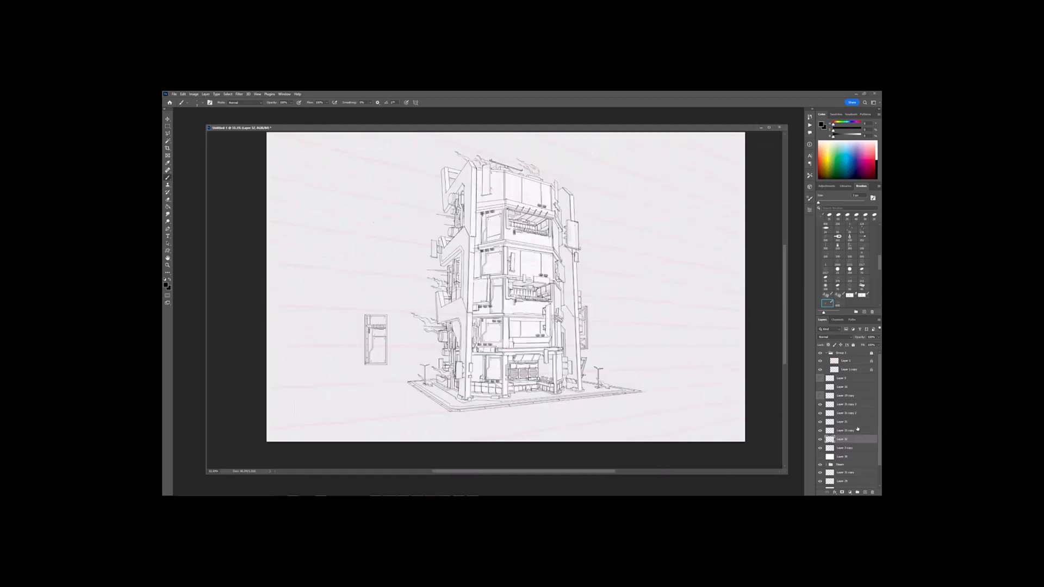
pyautogui.click(842, 422)
pyautogui.hotkey('ctrl', 'e')
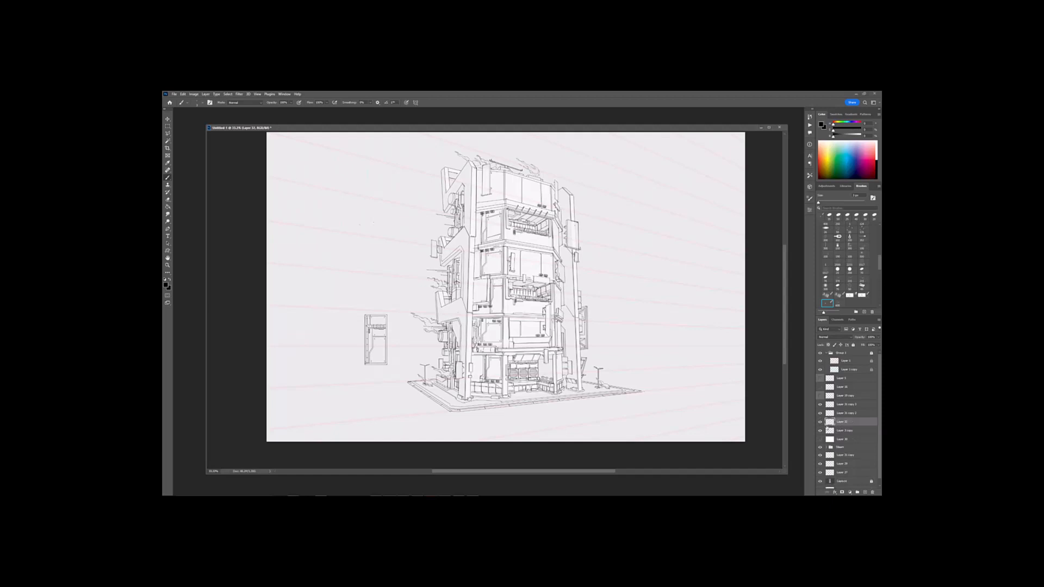
pyautogui.click(820, 423)
pyautogui.click(820, 422)
pyautogui.click(847, 414)
pyautogui.hotkey('ctrl', 'e')
# Step: Examine the fitted wall panels from the upper floors down to the base, both close up and from afar
pyautogui.hotkey('ctrl', '+')
pyautogui.hotkey('ctrl', '+')
pyautogui.press('e')
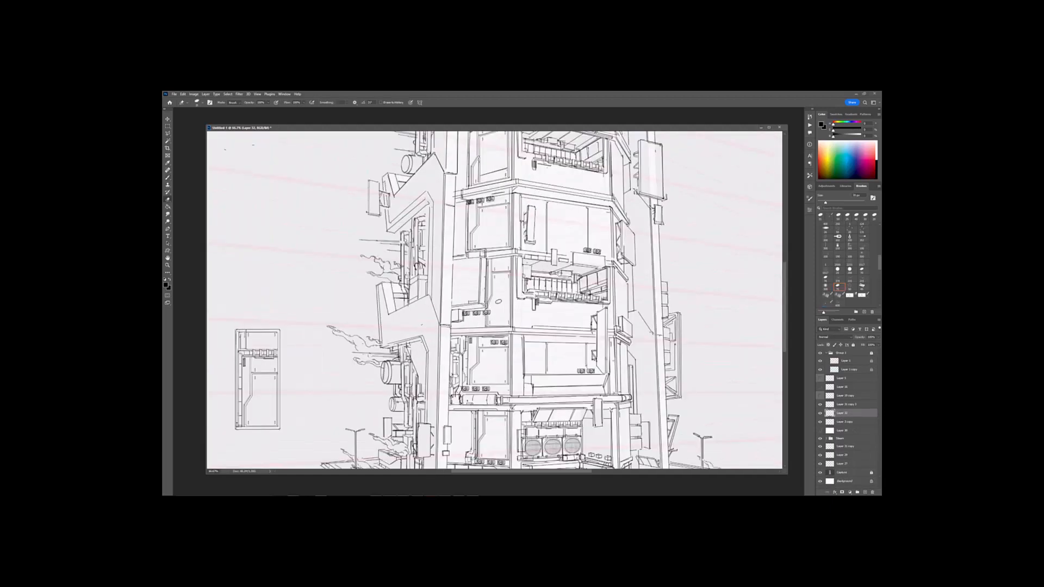
pyautogui.hotkey('ctrl', '-')
pyautogui.hotkey('ctrl', '-')
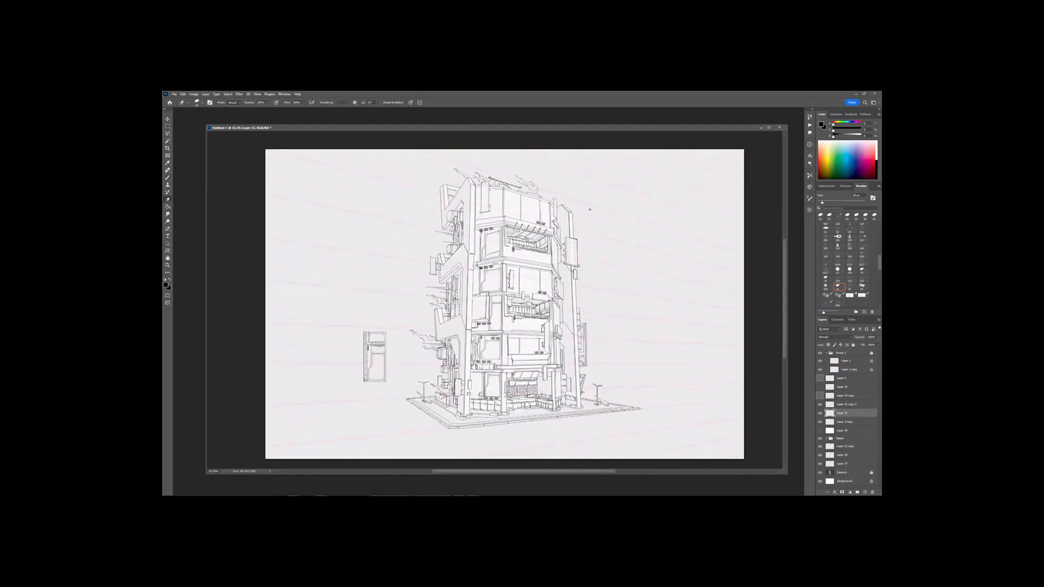
pyautogui.hotkey('ctrl', '+')
pyautogui.hotkey('ctrl', '+')
pyautogui.press('b')
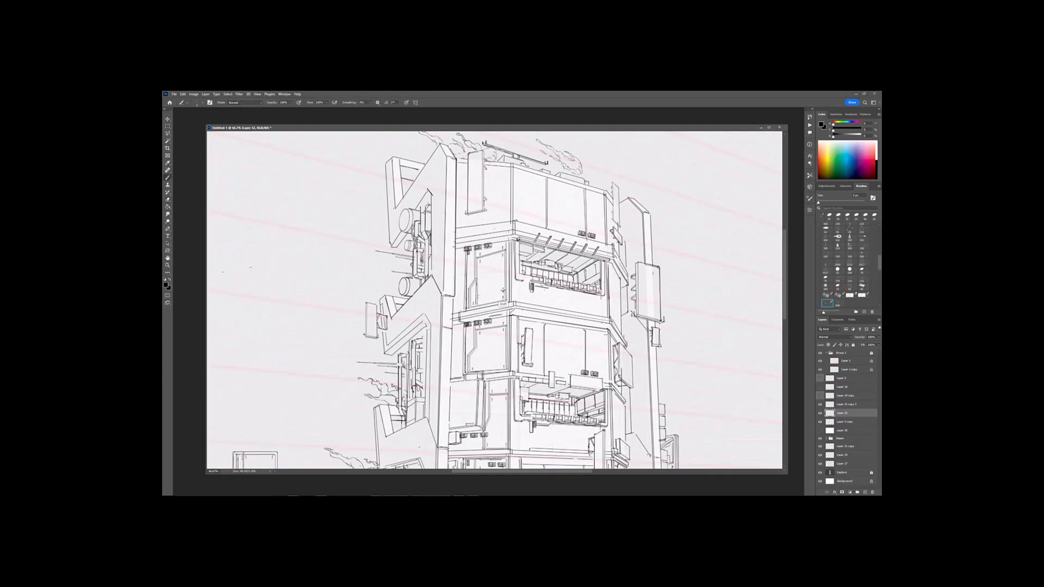
pyautogui.hotkey('ctrl', '-')
pyautogui.moveTo(487, 376); pyautogui.dragTo(473, 243)
pyautogui.hotkey('ctrl', '+')
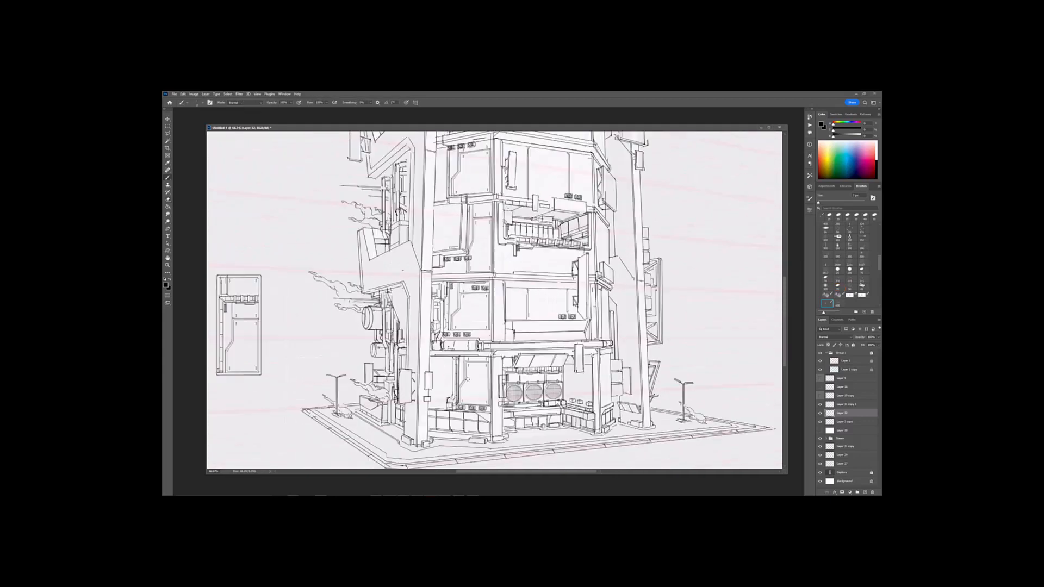
pyautogui.hotkey('ctrl', '-')
pyautogui.hotkey('ctrl', '-')
pyautogui.hotkey('ctrl', '+')
pyautogui.hotkey('ctrl', '+')
pyautogui.hotkey('ctrl', '-')
pyautogui.moveTo(486, 320); pyautogui.dragTo(483, 360)
pyautogui.hotkey('ctrl', '+')
pyautogui.hotkey('ctrl', '-')
pyautogui.hotkey('ctrl', '-')
pyautogui.hotkey('ctrl', '-')
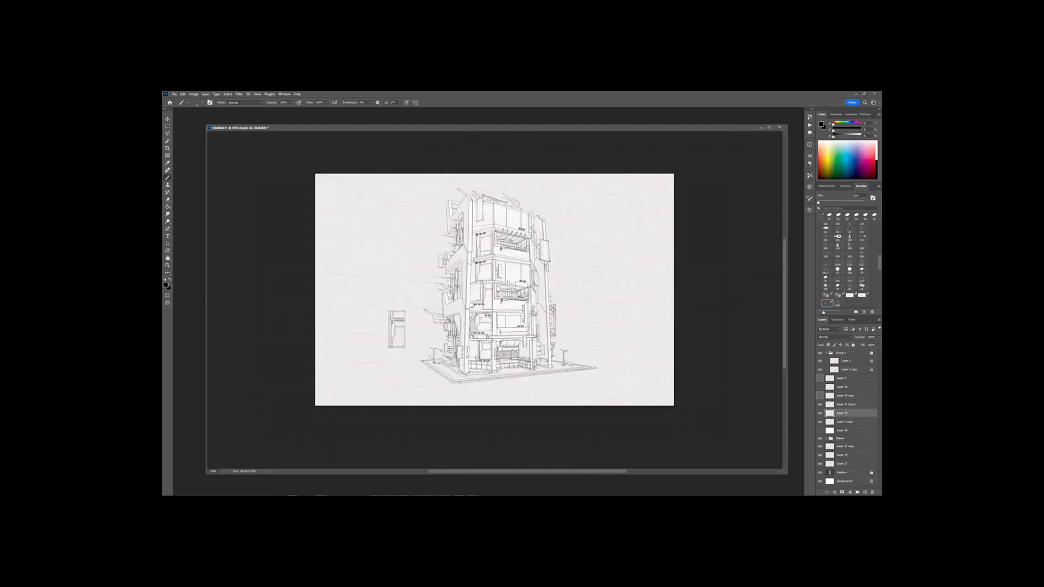
pyautogui.hotkey('ctrl', '+')
pyautogui.hotkey('ctrl', '+')
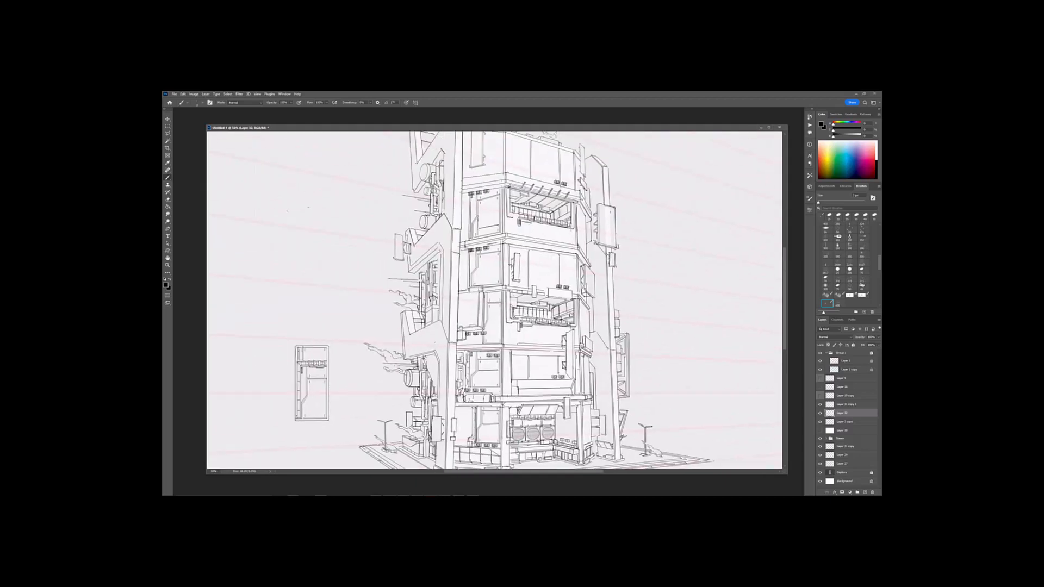
pyautogui.moveTo(456, 431); pyautogui.dragTo(458, 289)
pyautogui.hotkey('ctrl', '-')
pyautogui.moveTo(456, 375); pyautogui.dragTo(462, 361)
pyautogui.hotkey('ctrl', '+')
pyautogui.hotkey('ctrl', '+')
pyautogui.moveTo(446, 405); pyautogui.dragTo(473, 352)
pyautogui.hotkey('ctrl', '-')
pyautogui.hotkey('ctrl', '-')
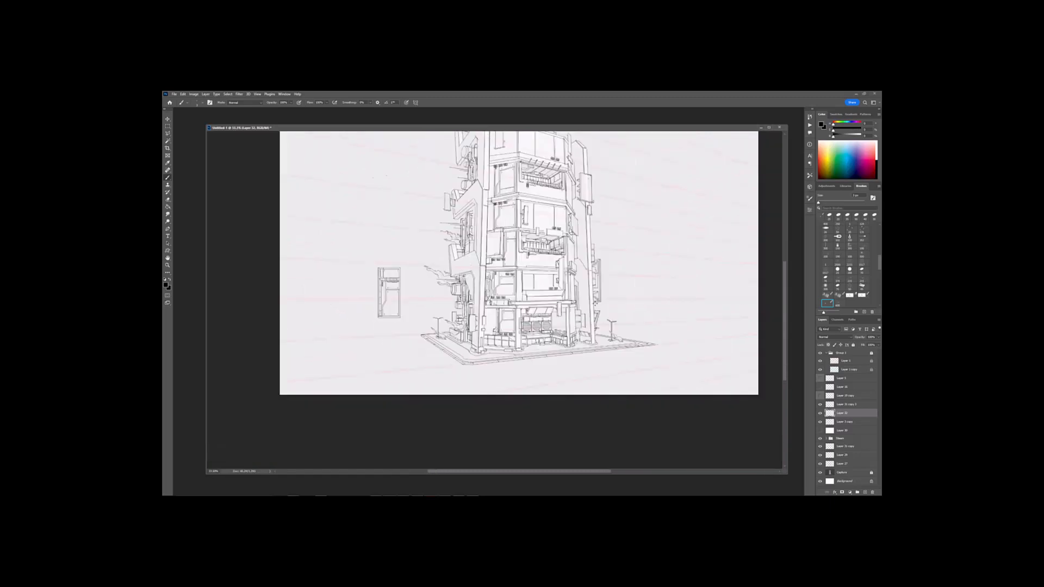
# Step: Examine which layers hold the linework around the entrance fans by isolating and picking individual layers
pyautogui.moveTo(613, 280)
pyautogui.mouseDown()
pyautogui.moveTo(597, 296)
pyautogui.moveTo(588, 261)
pyautogui.mouseUp()
pyautogui.hotkey('ctrl', '+')
pyautogui.hotkey('ctrl', '+')
pyautogui.hotkey('ctrl', '+')
pyautogui.press('e')
pyautogui.click(843, 464)
pyautogui.click(820, 464)
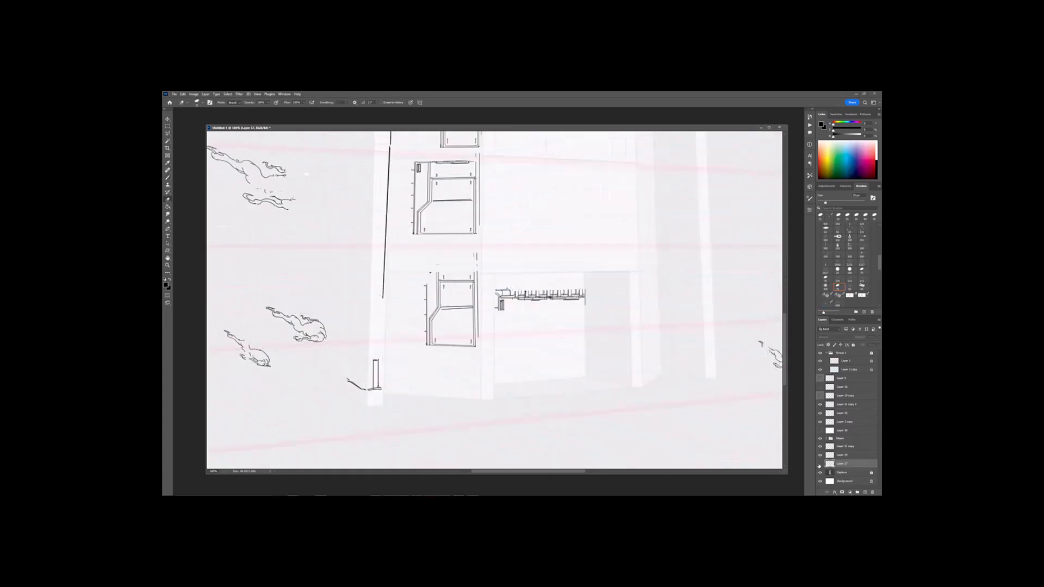
pyautogui.click(820, 464)
pyautogui.press('[')
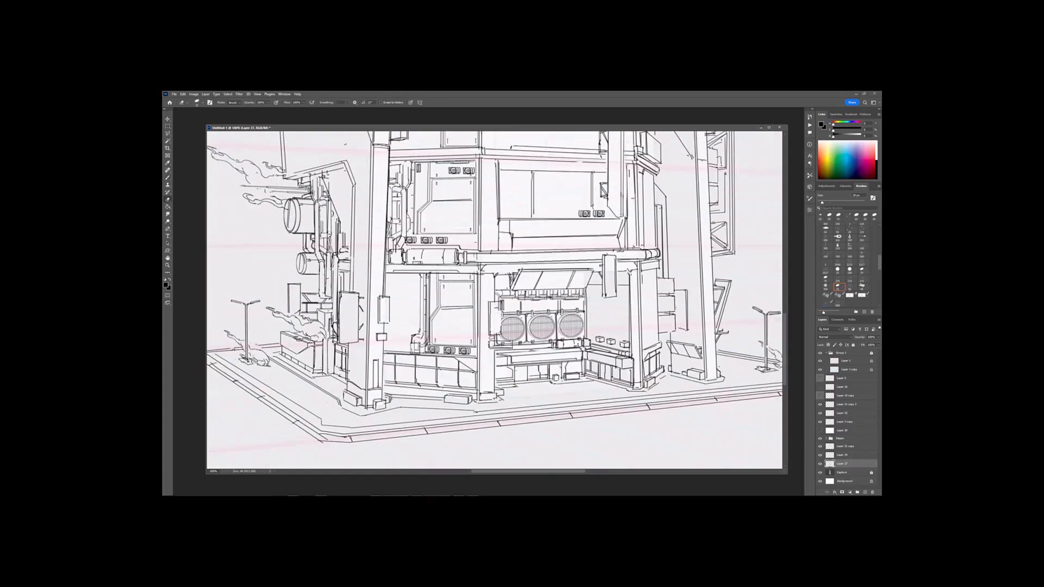
pyautogui.press('[')
pyautogui.hotkey('ctrl', '+')
pyautogui.keyDown('ctrl'); pyautogui.click(501, 314); pyautogui.keyUp('ctrl')
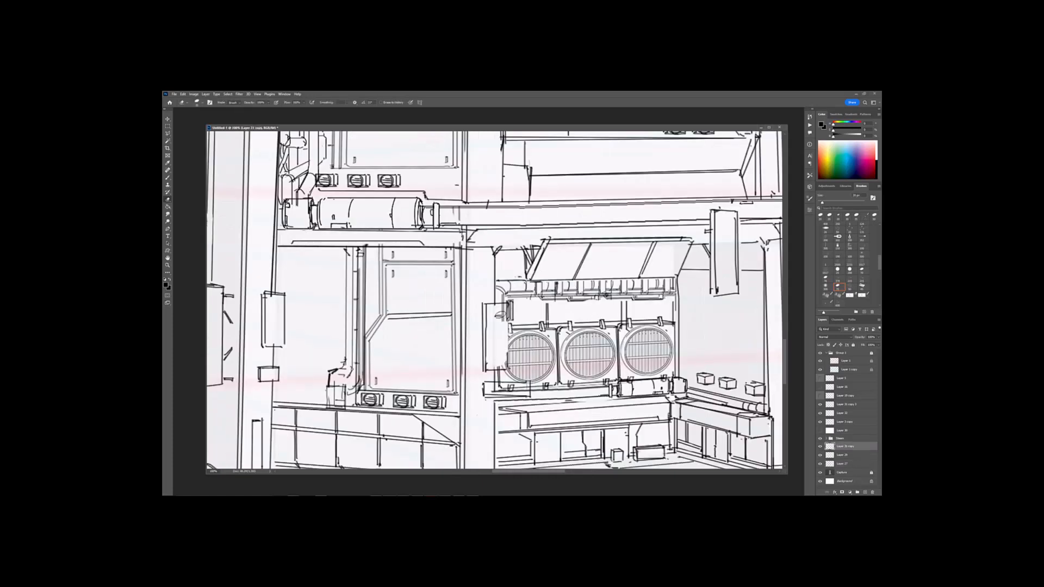
pyautogui.click(840, 464)
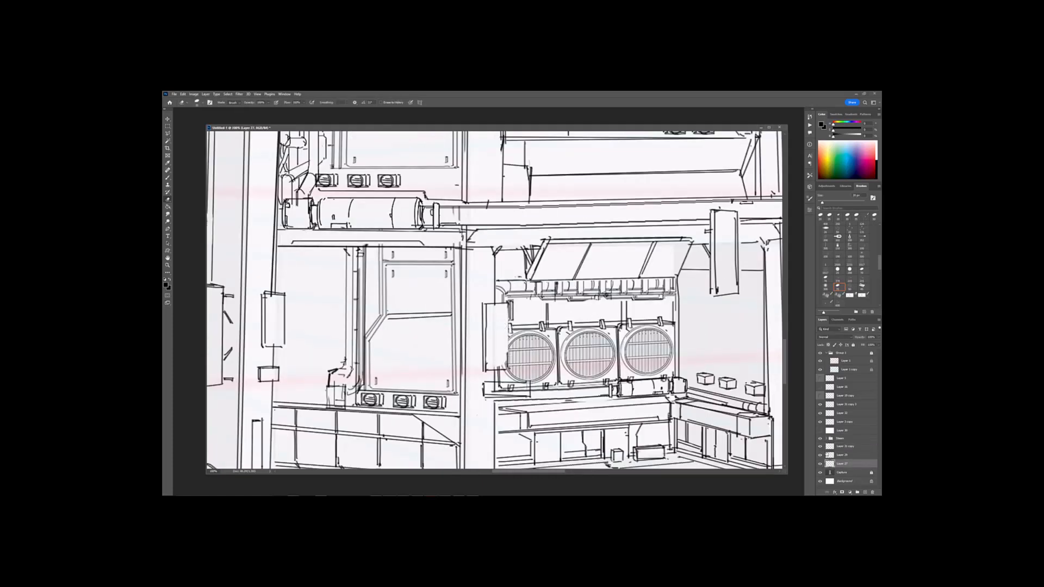
# Step: Move the entrance railing copy's layer directly above the main line-art layer and merge the two
pyautogui.hotkey('ctrl', 'z')
pyautogui.click(834, 455)
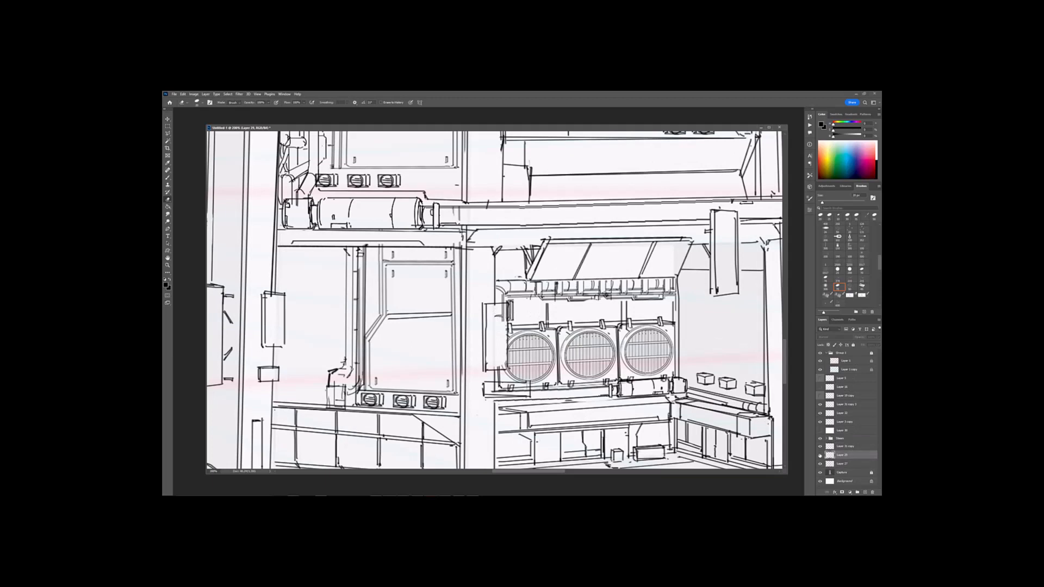
pyautogui.click(820, 447)
pyautogui.click(820, 446)
pyautogui.click(833, 447)
pyautogui.moveTo(833, 447); pyautogui.dragTo(831, 459)
pyautogui.hotkey('ctrl', 'e')
# Step: Erase stray overlapping lines around the small sign beside the entrance fans with a smaller eraser
pyautogui.keyDown('shift'); pyautogui.click(499, 370); pyautogui.keyUp('shift')
pyautogui.hotkey('ctrl', '-')
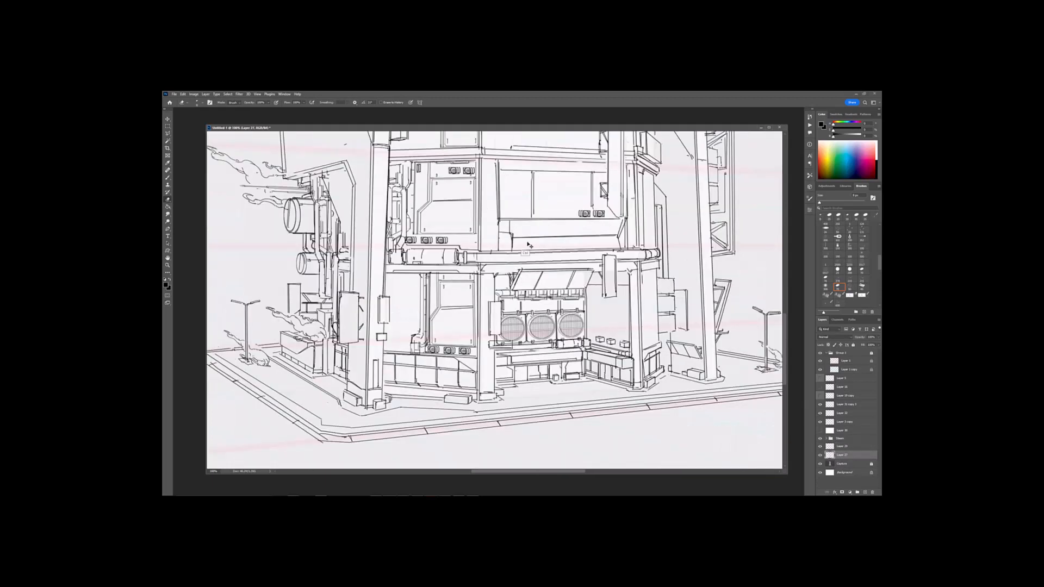
pyautogui.press('[')
pyautogui.press('[')
pyautogui.press('[')
pyautogui.press('[')
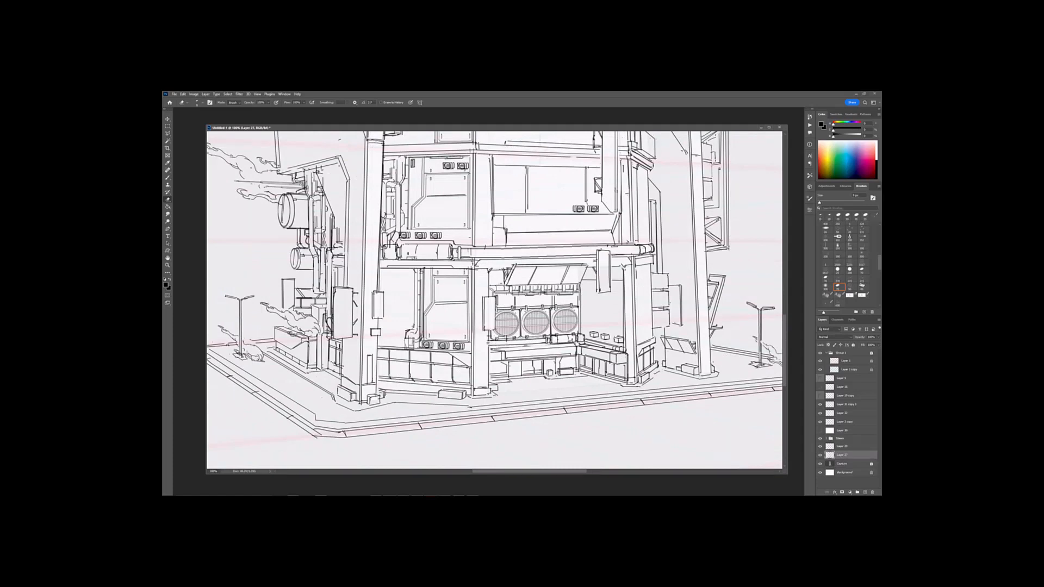
pyautogui.press('b')
pyautogui.press('e')
pyautogui.moveTo(489, 329)
pyautogui.mouseDown()
pyautogui.moveTo(488, 354)
pyautogui.moveTo(488, 345)
pyautogui.mouseUp()
pyautogui.hotkey('ctrl', '-')
pyautogui.hotkey('ctrl', '+')
pyautogui.press('b')
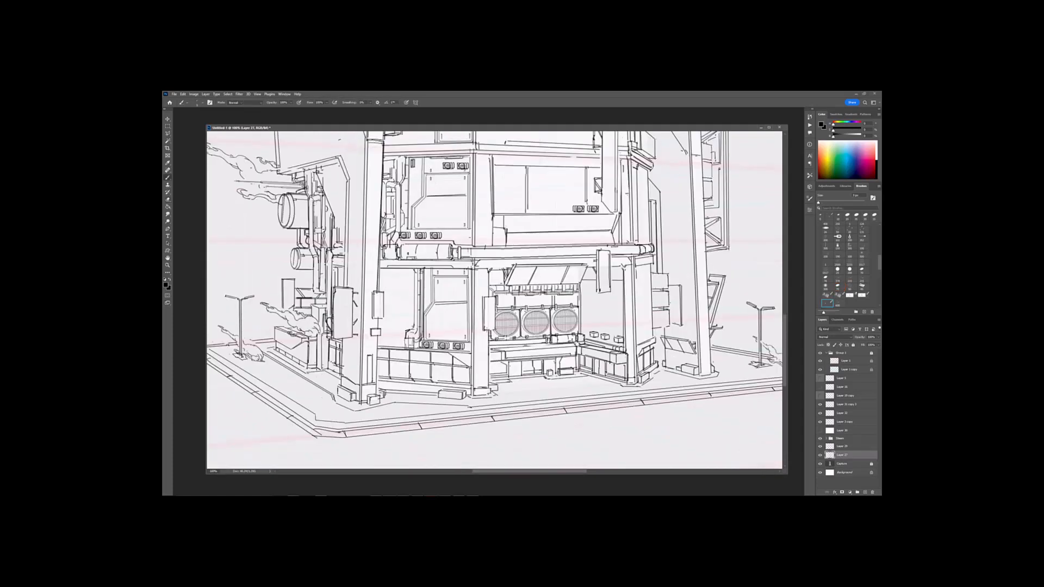
# Step: Copy the master panel to a new layer and place it, scaled down, on the recessed wall beside the entrance fans
pyautogui.hotkey('ctrl', '-')
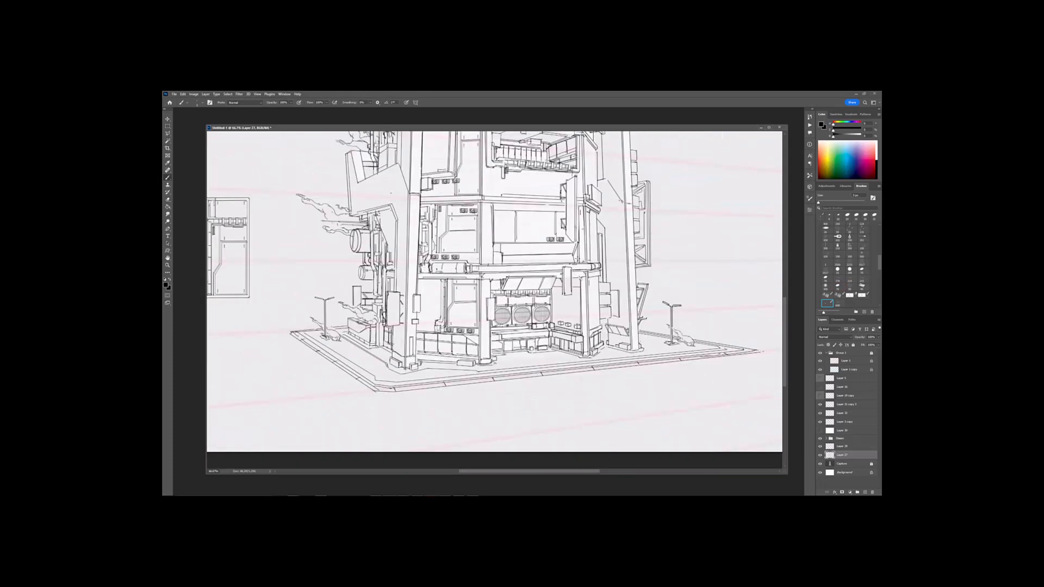
pyautogui.moveTo(488, 411); pyautogui.dragTo(437, 442)
pyautogui.hotkey('ctrl', '+')
pyautogui.hotkey('ctrl', '-')
pyautogui.hotkey('ctrl', '-')
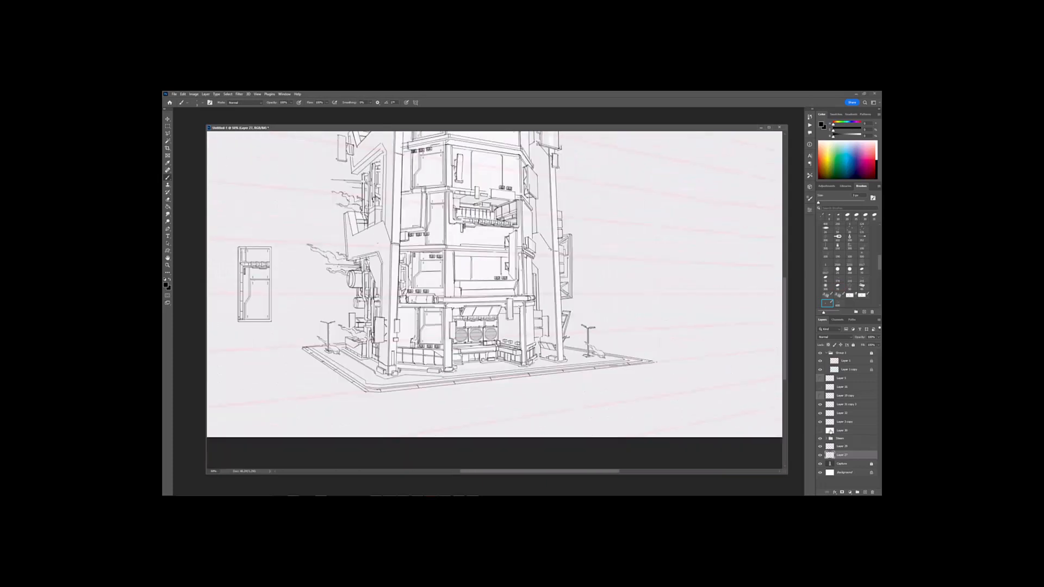
pyautogui.click(845, 397)
pyautogui.moveTo(489, 304); pyautogui.dragTo(526, 322)
pyautogui.click(837, 424)
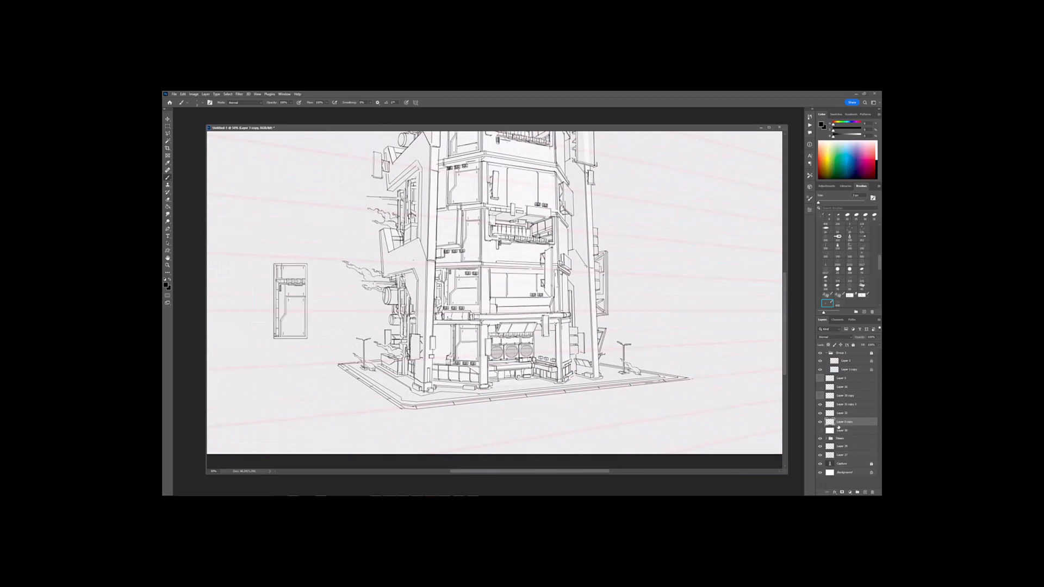
pyautogui.press('m')
pyautogui.moveTo(319, 353); pyautogui.dragTo(319, 354)
pyautogui.hotkey('ctrl', 'j')
pyautogui.hotkey('ctrl', 't')
pyautogui.moveTo(300, 304); pyautogui.dragTo(554, 326)
pyautogui.moveTo(546, 306)
pyautogui.mouseDown()
pyautogui.moveTo(555, 342)
pyautogui.moveTo(516, 314)
pyautogui.moveTo(503, 333)
pyautogui.moveTo(530, 313)
pyautogui.moveTo(501, 316)
pyautogui.mouseUp()
pyautogui.press('Return')
# Step: Reshape the copied panel to follow the perspective of the recessed entrance wall
pyautogui.hotkey('ctrl', '-')
pyautogui.hotkey('ctrl', '+')
pyautogui.hotkey('ctrl', '+')
pyautogui.hotkey('ctrl', 't')
pyautogui.rightClick(513, 320)
pyautogui.click(523, 340)
pyautogui.press('Return')
pyautogui.press('e')
pyautogui.hotkey('ctrl', '+')
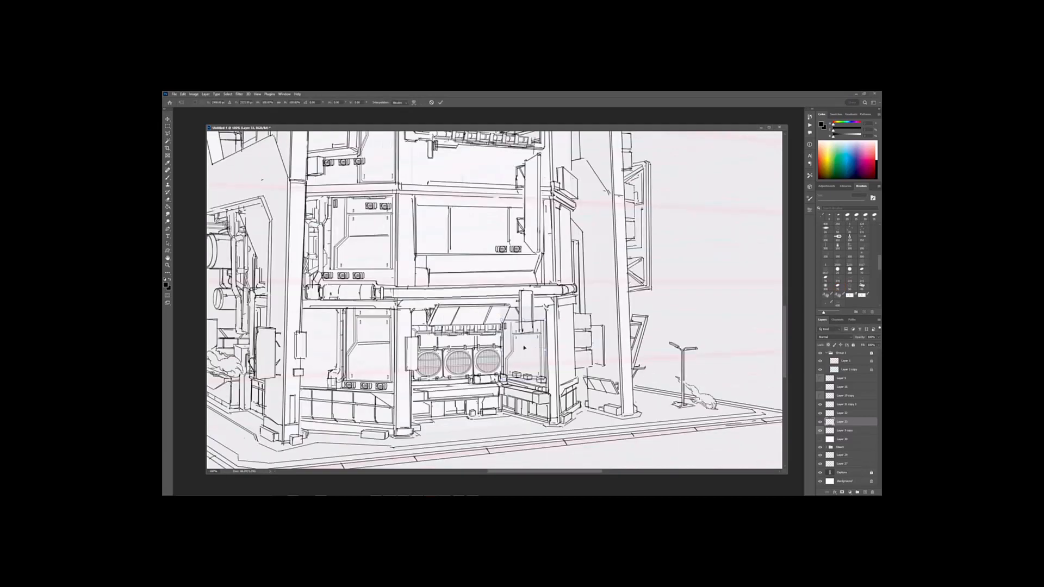
# Step: Stretch the panel to fill the recessed wall between the entrance fans and the corner post
pyautogui.hotkey('ctrl', 't')
pyautogui.moveTo(501, 381); pyautogui.dragTo(502, 380)
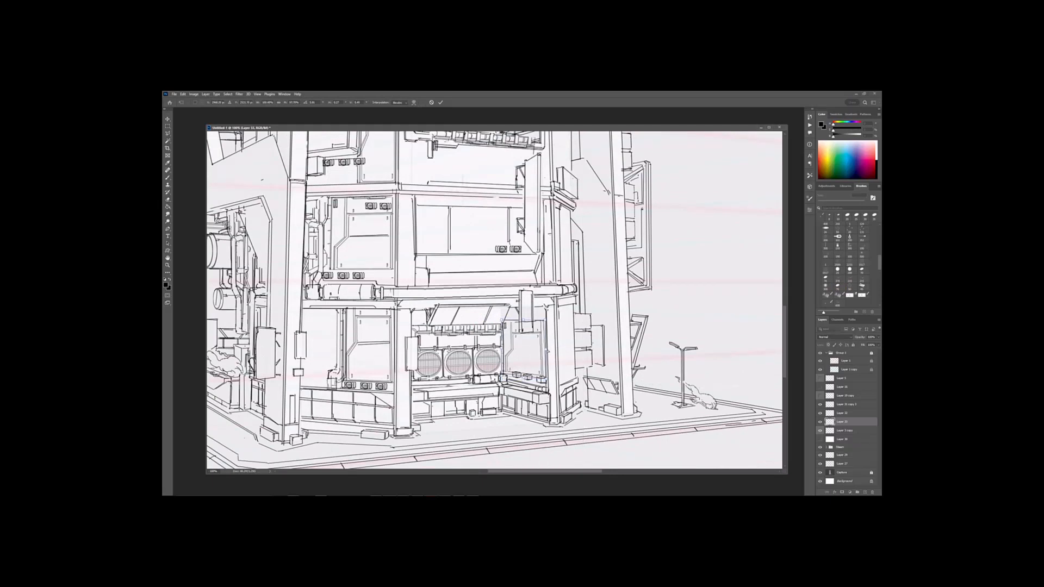
pyautogui.moveTo(545, 352); pyautogui.dragTo(547, 322)
pyautogui.press('Return')
pyautogui.hotkey('ctrl', '-')
pyautogui.hotkey('ctrl', '-')
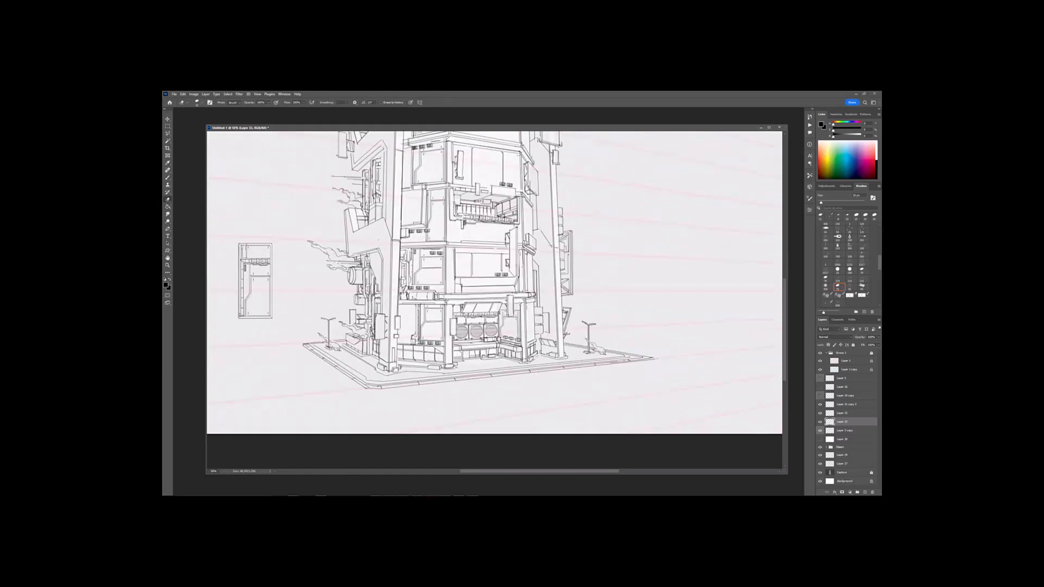
# Step: Erase the parts of the entrance panel that overlap the boxes and the corner post in front of it
pyautogui.hotkey('ctrl', '+')
pyautogui.hotkey('ctrl', '+')
pyautogui.hotkey('ctrl', '+')
pyautogui.hotkey('ctrl', '-')
pyautogui.moveTo(552, 388); pyautogui.dragTo(542, 378)
pyautogui.moveTo(548, 339); pyautogui.dragTo(552, 364)
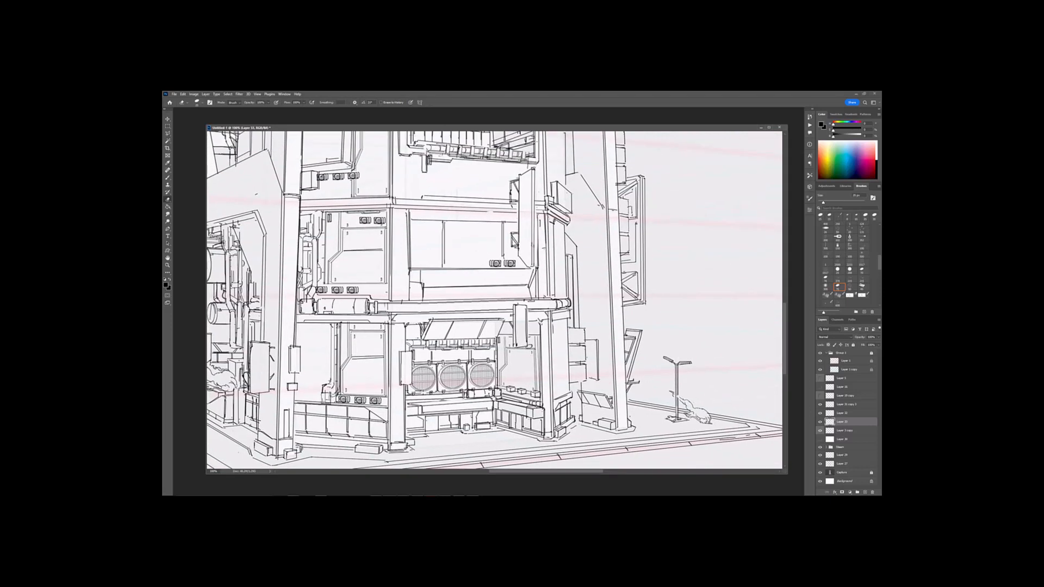
# Step: Touch up lines on the main line layer with a smaller brush and flip the canvas horizontally
pyautogui.keyDown('ctrl'); pyautogui.click(513, 303); pyautogui.keyUp('ctrl')
pyautogui.press('[')
pyautogui.press('[')
pyautogui.press('[')
pyautogui.press('[')
pyautogui.press('b')
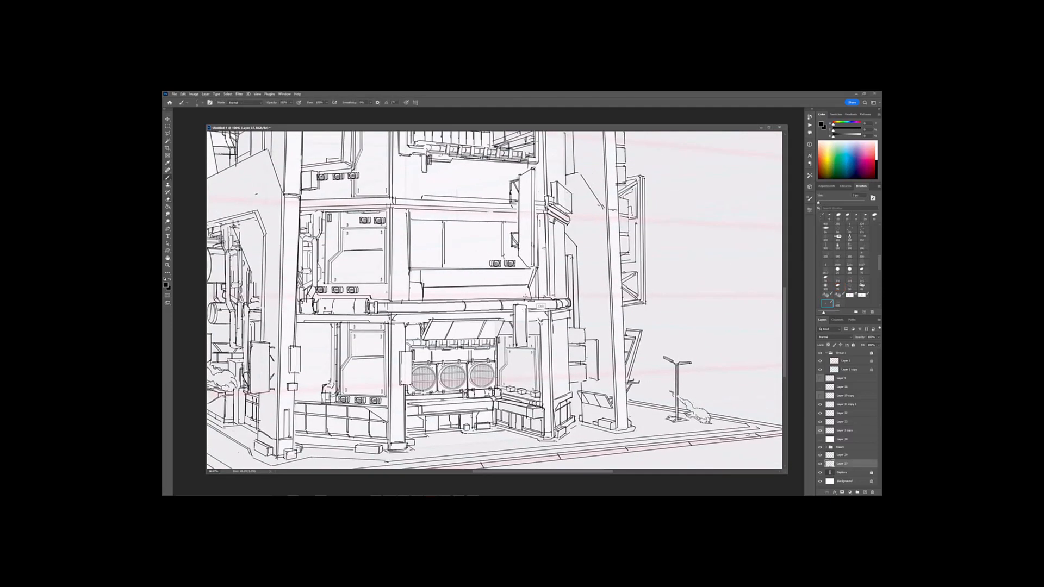
pyautogui.moveTo(405, 309); pyautogui.dragTo(451, 337)
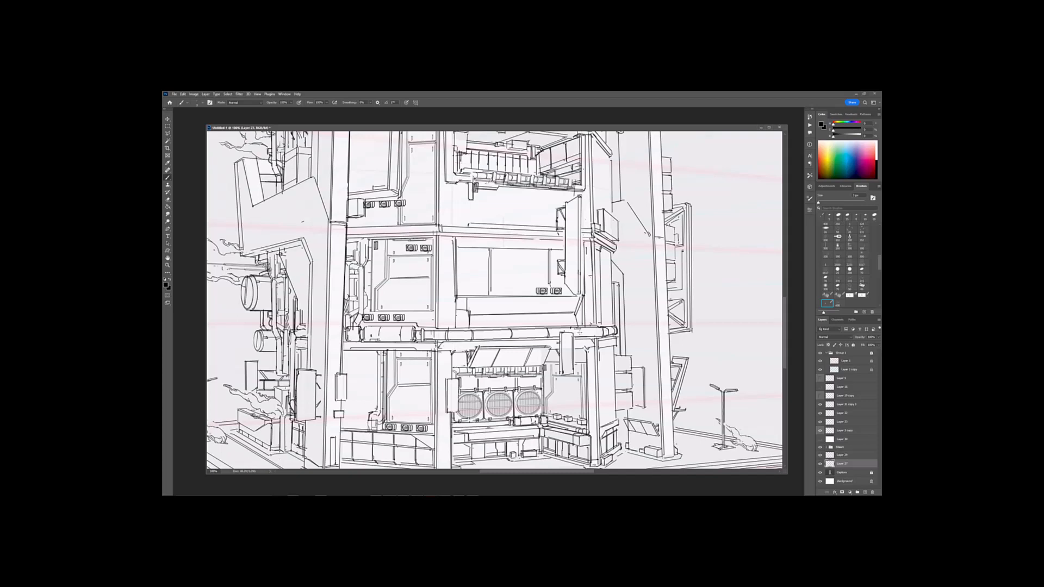
pyautogui.hotkey('ctrl', '-')
pyautogui.moveTo(607, 265); pyautogui.dragTo(604, 292)
pyautogui.hotkey('ctrl', '-')
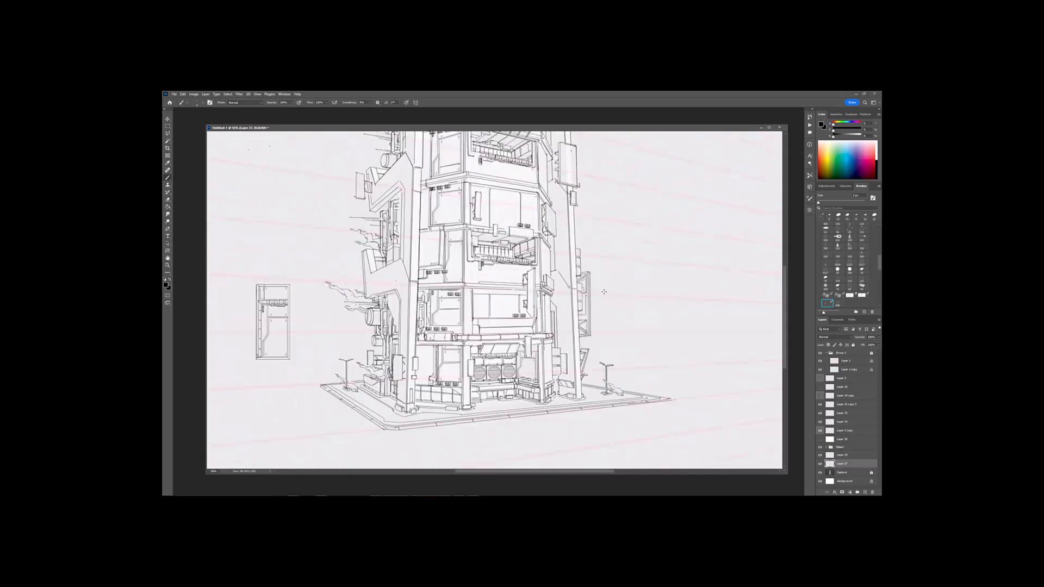
pyautogui.hotkey('ctrl', 'shift', 'h')
pyautogui.moveTo(621, 243); pyautogui.dragTo(666, 265)
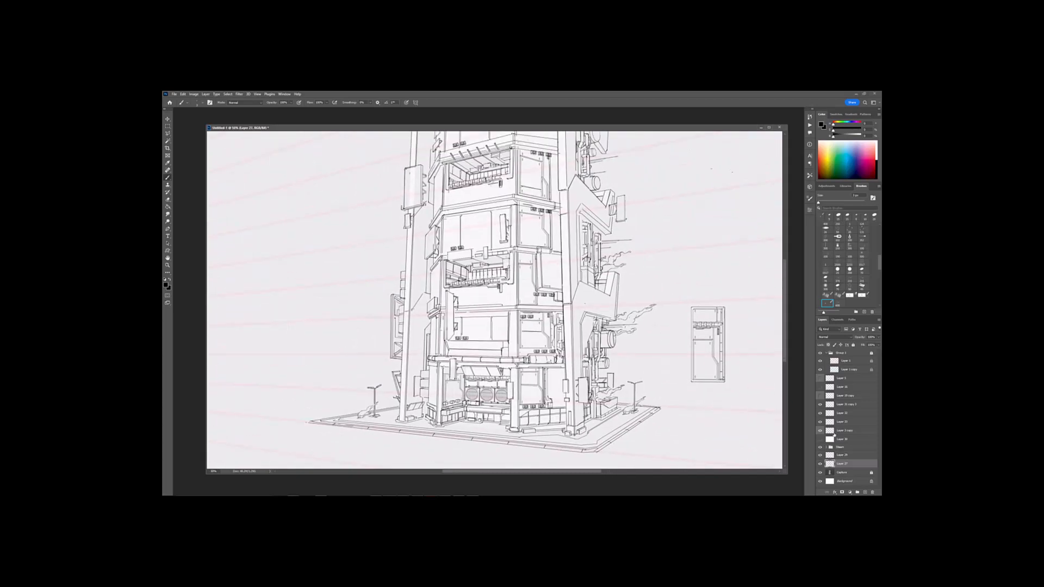
# Step: Copy the lower section of the master panel to a new layer and rotate it onto the wall below the middle balcony
pyautogui.click(834, 432)
pyautogui.press('l')
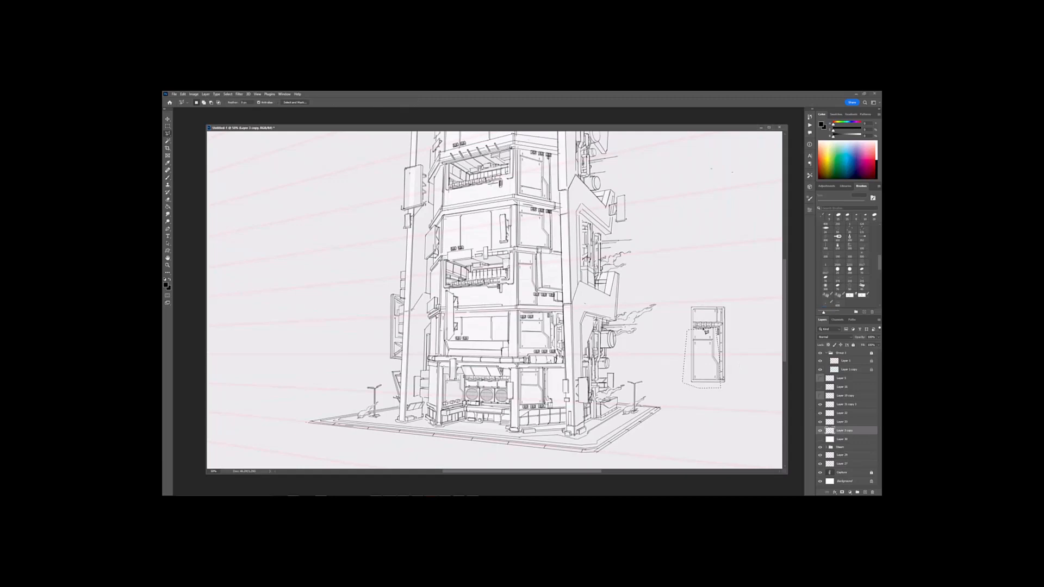
pyautogui.hotkey('ctrl', 'j')
pyautogui.hotkey('ctrl', 't')
pyautogui.moveTo(709, 339); pyautogui.dragTo(510, 306)
pyautogui.moveTo(529, 348); pyautogui.dragTo(532, 301)
pyautogui.moveTo(504, 322); pyautogui.dragTo(455, 299)
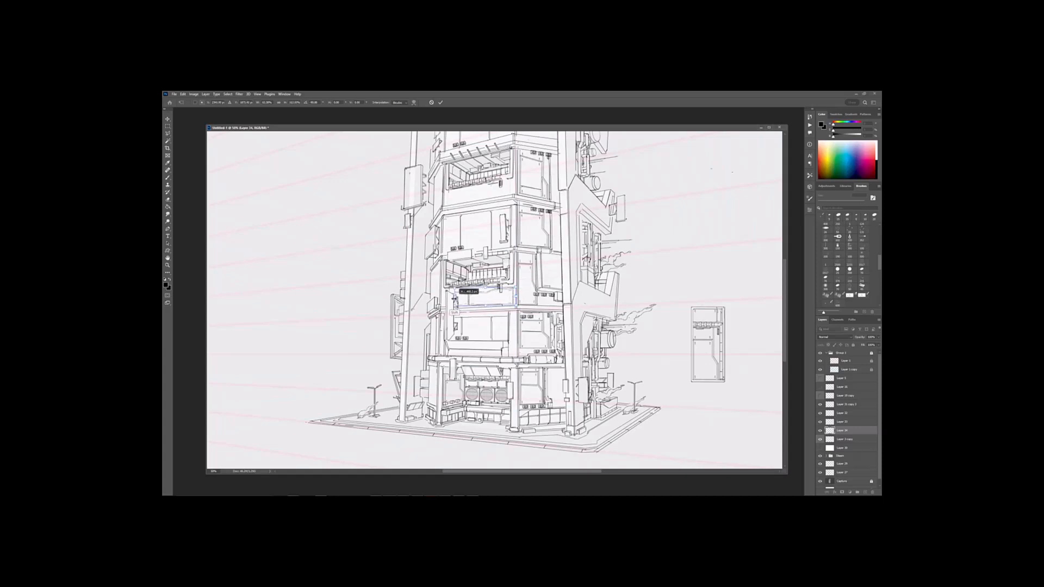
pyautogui.hotkey('ctrl', '-')
pyautogui.hotkey('ctrl', '=')
pyautogui.press('Return')
# Step: Stretch the rotated panel to fit the wall between the middle balcony and the floor ledge
pyautogui.hotkey('ctrl', '-')
pyautogui.hotkey('ctrl', '-')
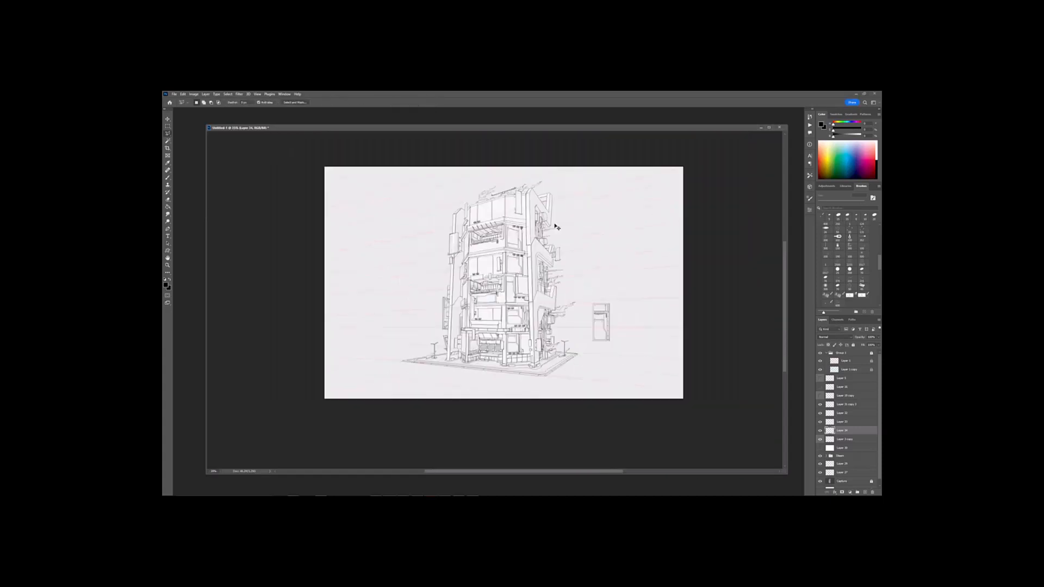
pyautogui.hotkey('ctrl', '=')
pyautogui.hotkey('ctrl', '=')
pyautogui.hotkey('ctrl', '=')
pyautogui.hotkey('ctrl', 't')
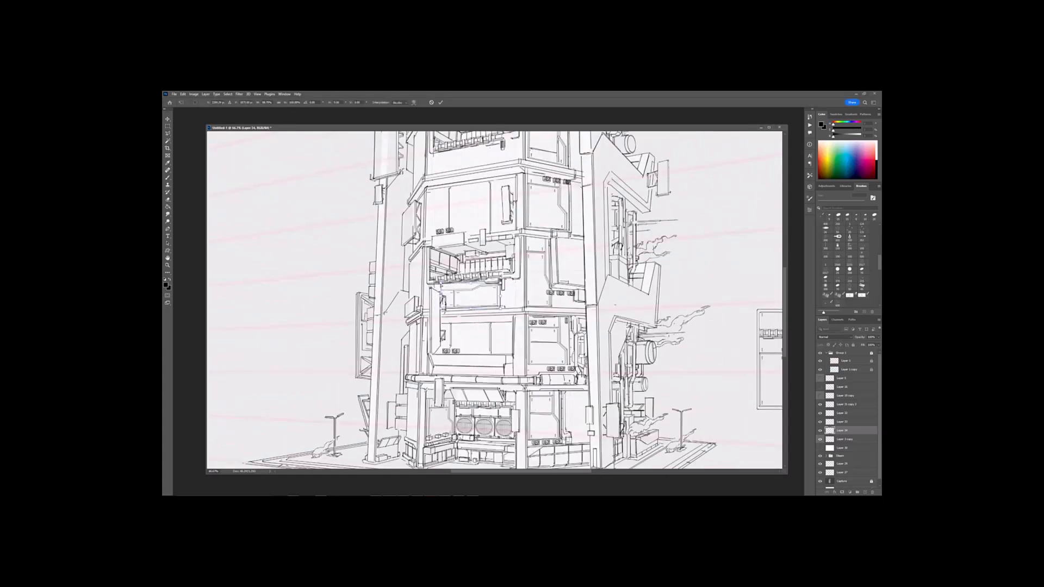
pyautogui.keyDown('ctrl'); pyautogui.moveTo(441, 296); pyautogui.dragTo(485, 373); pyautogui.keyUp('ctrl')
pyautogui.press('Return')
# Step: Duplicate the panel below the middle balcony and reshape the copy to fit the wall next to it
pyautogui.hotkey('ctrl', 'j')
pyautogui.hotkey('ctrl', 't')
pyautogui.moveTo(485, 345); pyautogui.dragTo(430, 353)
pyautogui.rightClick(478, 352)
pyautogui.click(484, 354)
pyautogui.rightClick(482, 349)
pyautogui.click(492, 375)
pyautogui.moveTo(503, 349); pyautogui.dragTo(506, 355)
pyautogui.press('Return')
# Step: Clean up the duplicated panel and merge it into the original panel's layer
pyautogui.hotkey('ctrl', '-')
pyautogui.hotkey('ctrl', '-')
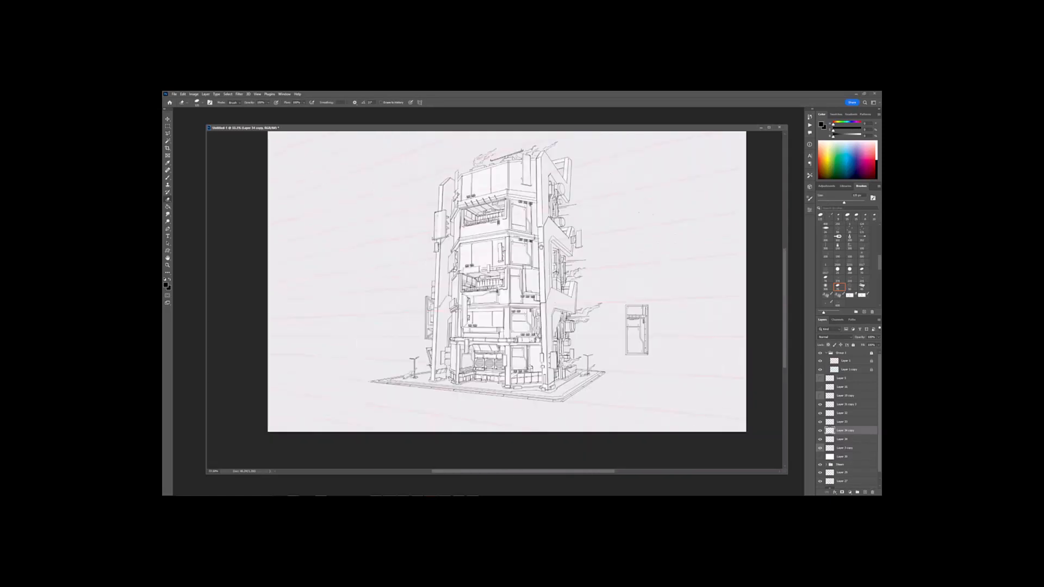
pyautogui.hotkey('ctrl', '+')
pyautogui.hotkey('ctrl', 'e')
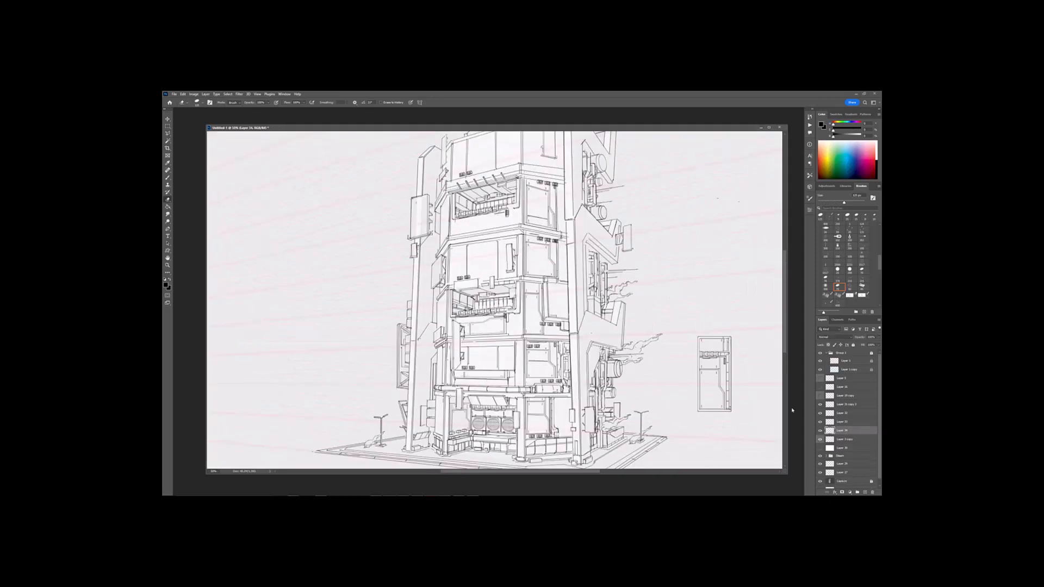
# Step: Examine the tower's middle and upper floors, comparing the detailed walls with the plain ones
pyautogui.press('b')
pyautogui.hotkey('ctrl', '+')
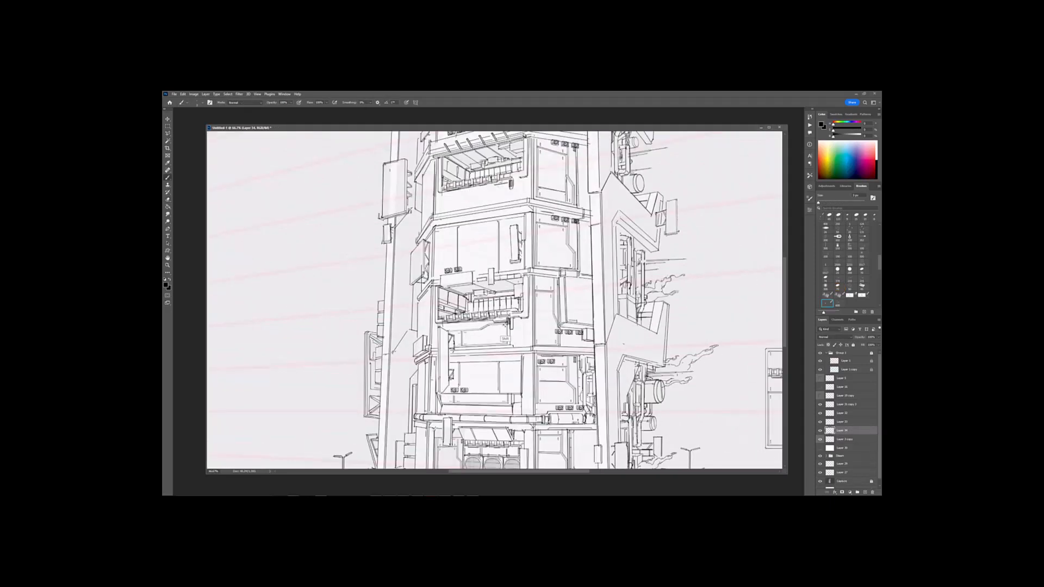
pyautogui.hotkey('ctrl', '-')
pyautogui.hotkey('ctrl', '-')
pyautogui.moveTo(515, 320); pyautogui.dragTo(507, 358)
pyautogui.hotkey('ctrl', '+')
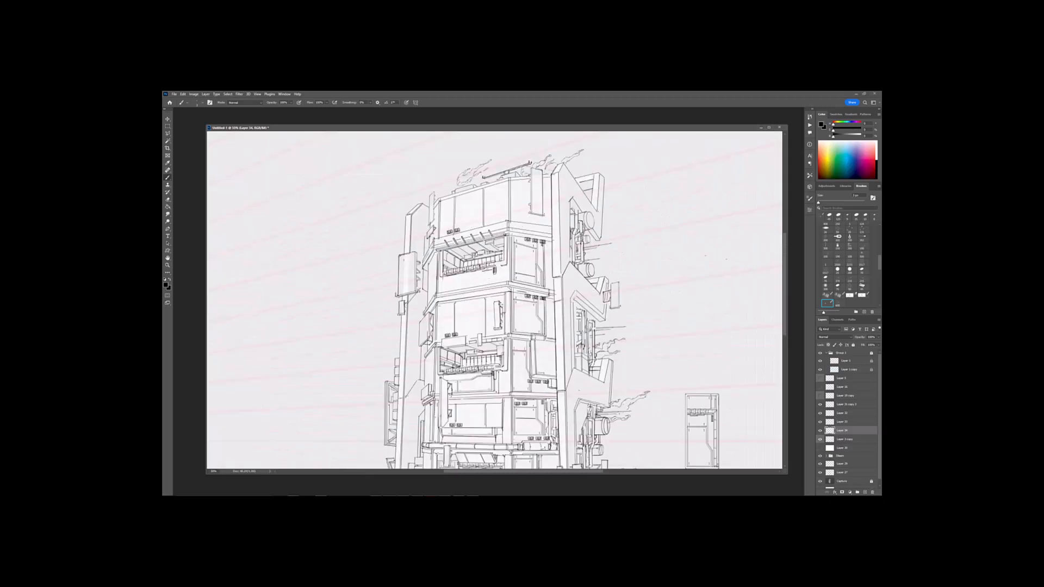
pyautogui.hotkey('ctrl', '+')
pyautogui.moveTo(493, 302); pyautogui.dragTo(494, 339)
pyautogui.hotkey('ctrl', '-')
pyautogui.hotkey('ctrl', '-')
pyautogui.hotkey('ctrl', '+')
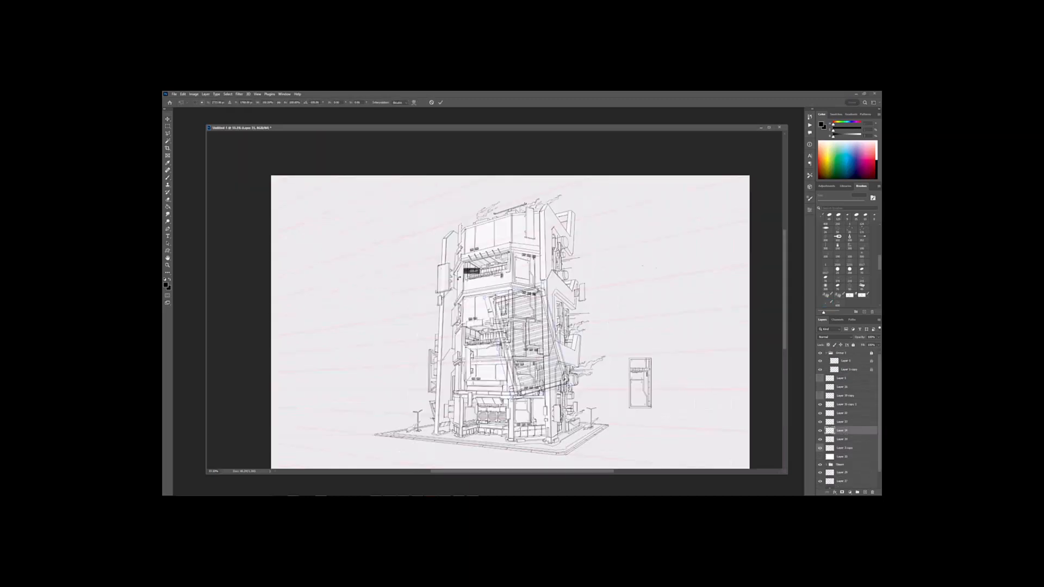
# Step: Scale down the striped vent grille and place it on the top floor's front wall
pyautogui.keyDown('shift'); pyautogui.moveTo(459, 278); pyautogui.dragTo(493, 316); pyautogui.keyUp('shift')
pyautogui.hotkey('ctrl', '+')
pyautogui.moveTo(480, 363); pyautogui.dragTo(501, 252)
pyautogui.moveTo(492, 228); pyautogui.dragTo(515, 325)
pyautogui.moveTo(539, 287); pyautogui.dragTo(510, 334)
pyautogui.moveTo(501, 346)
pyautogui.mouseDown()
pyautogui.moveTo(553, 256)
pyautogui.moveTo(583, 248)
pyautogui.mouseUp()
pyautogui.press('Return')
# Step: Distort the vent grille to follow the perspective of the top floor's front wall
pyautogui.hotkey('ctrl', '+')
pyautogui.hotkey('ctrl', 't')
pyautogui.rightClick(578, 237)
pyautogui.click(589, 262)
pyautogui.rightClick(575, 237)
pyautogui.click(586, 264)
pyautogui.hotkey('ctrl', '-')
pyautogui.hotkey('ctrl', '-')
pyautogui.hotkey('ctrl', '+')
pyautogui.moveTo(532, 270); pyautogui.dragTo(521, 238)
pyautogui.press('Return')
# Step: Fine-tune the shape of the vent grille near the upper corner of the top floor's wall
pyautogui.hotkey('ctrl', '-')
pyautogui.hotkey('ctrl', '-')
pyautogui.hotkey('ctrl', '+')
pyautogui.hotkey('ctrl', '+')
pyautogui.hotkey('ctrl', '+')
pyautogui.hotkey('ctrl', 't')
pyautogui.rightClick(505, 251)
pyautogui.click(516, 277)
pyautogui.moveTo(522, 261); pyautogui.dragTo(522, 260)
pyautogui.press('Return')
pyautogui.hotkey('ctrl', '-')
pyautogui.hotkey('ctrl', '-')
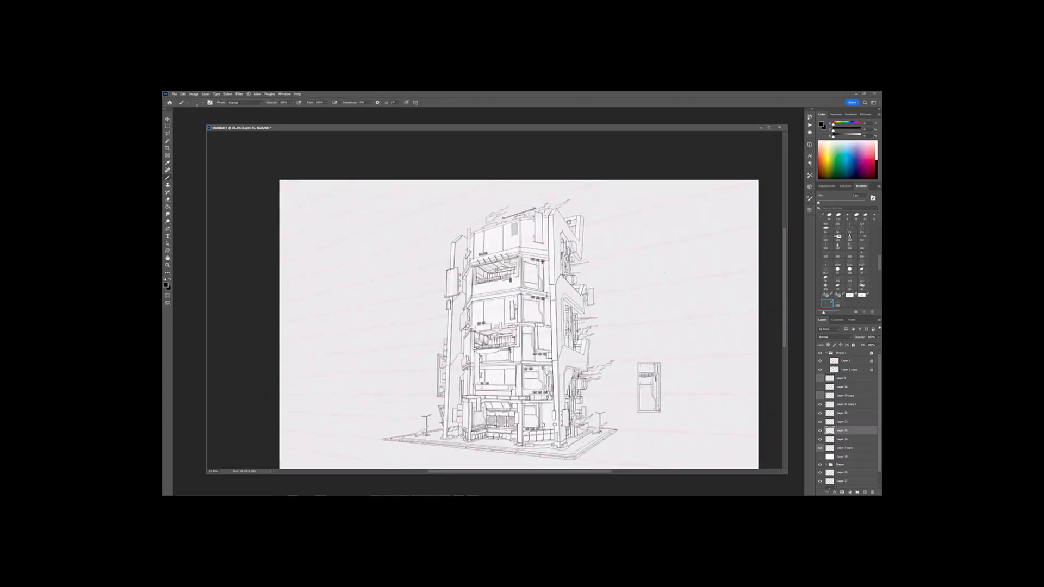
# Step: Retouch the edges of the tall corner post on the main line layer with the brush and eraser
pyautogui.moveTo(647, 271); pyautogui.dragTo(606, 286)
pyautogui.hotkey('ctrl', '+')
pyautogui.moveTo(526, 250); pyautogui.dragTo(526, 288)
pyautogui.hotkey('ctrl', '+')
pyautogui.hotkey('ctrl', '+')
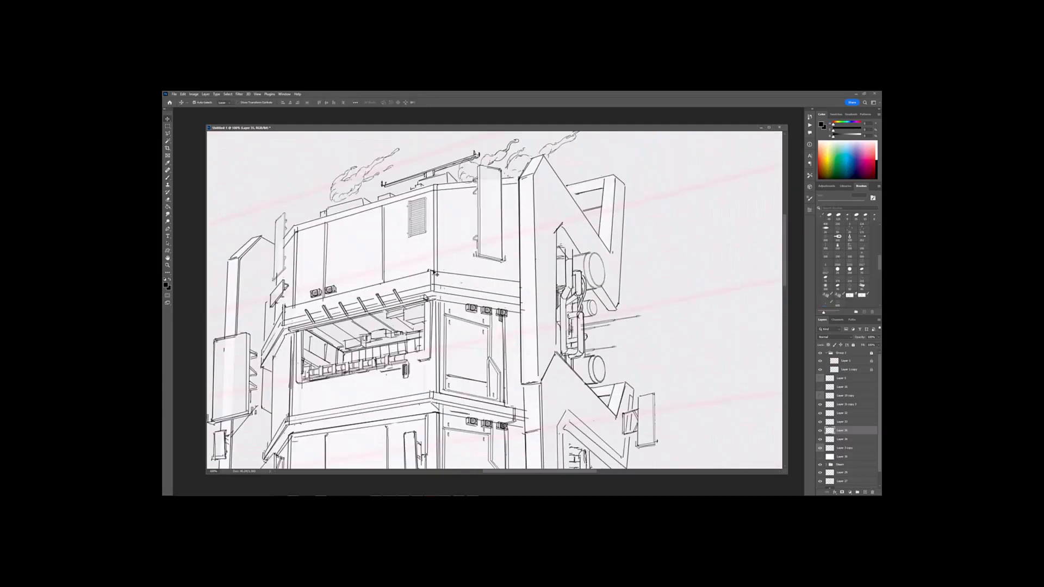
pyautogui.keyDown('ctrl'); pyautogui.click(525, 289); pyautogui.keyUp('ctrl')
pyautogui.press('e')
pyautogui.press('b')
pyautogui.hotkey('ctrl', '-')
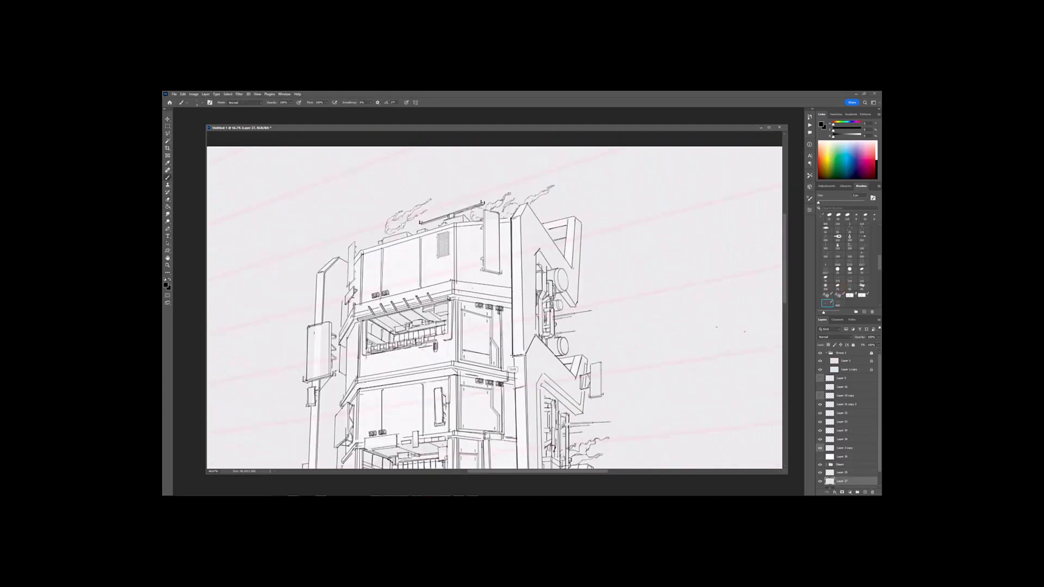
pyautogui.moveTo(551, 448); pyautogui.dragTo(560, 356)
pyautogui.keyDown('shift'); pyautogui.click(527, 414); pyautogui.keyUp('shift')
pyautogui.press('e')
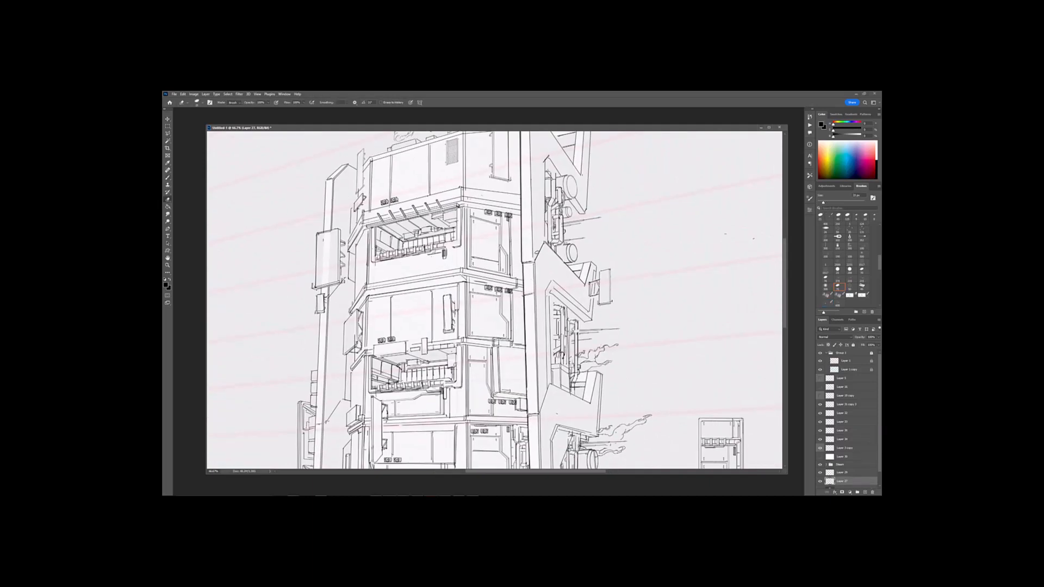
# Step: Examine the whole tower to judge the corner post and the spread of detail across the floors
pyautogui.hotkey('ctrl', '-')
pyautogui.hotkey('ctrl', '-')
pyautogui.moveTo(522, 432); pyautogui.dragTo(518, 383)
pyautogui.hotkey('ctrl', '+')
pyautogui.press('b')
pyautogui.moveTo(379, 250); pyautogui.dragTo(440, 318)
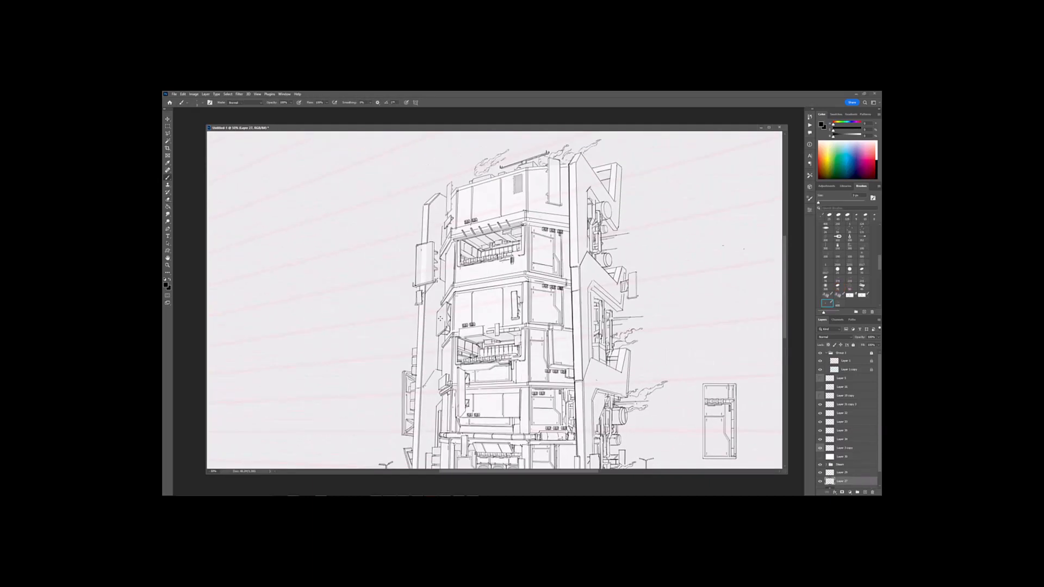
pyautogui.hotkey('ctrl', '-')
pyautogui.moveTo(617, 265); pyautogui.dragTo(615, 277)
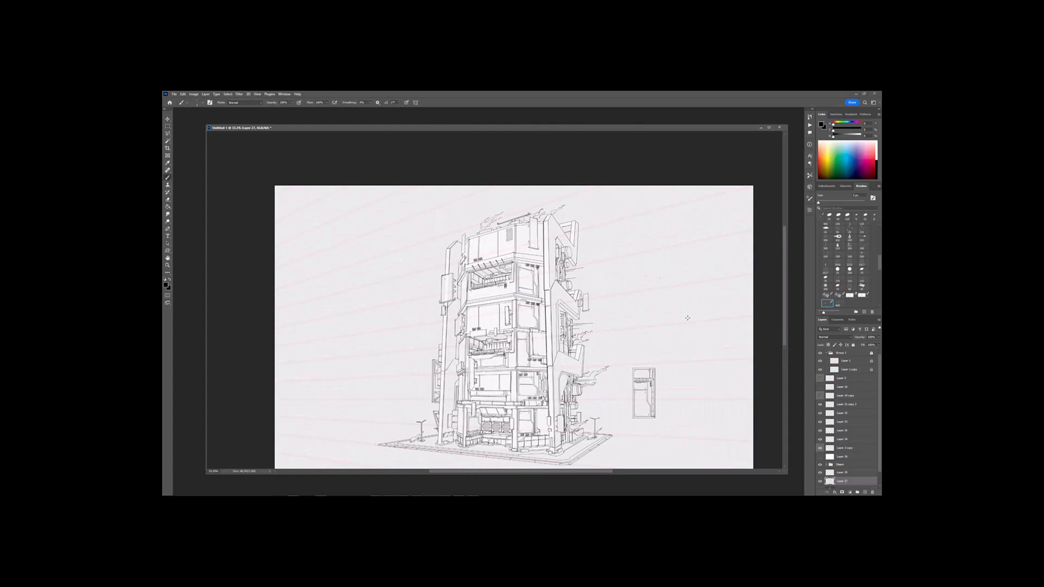
# Step: Copy the lower section of the master panel to a new layer and rotate it onto the wall below the top balcony
pyautogui.moveTo(687, 318); pyautogui.dragTo(655, 272)
pyautogui.hotkey('ctrl', '+')
pyautogui.keyDown('ctrl'); pyautogui.click(652, 356); pyautogui.keyUp('ctrl')
pyautogui.press('l')
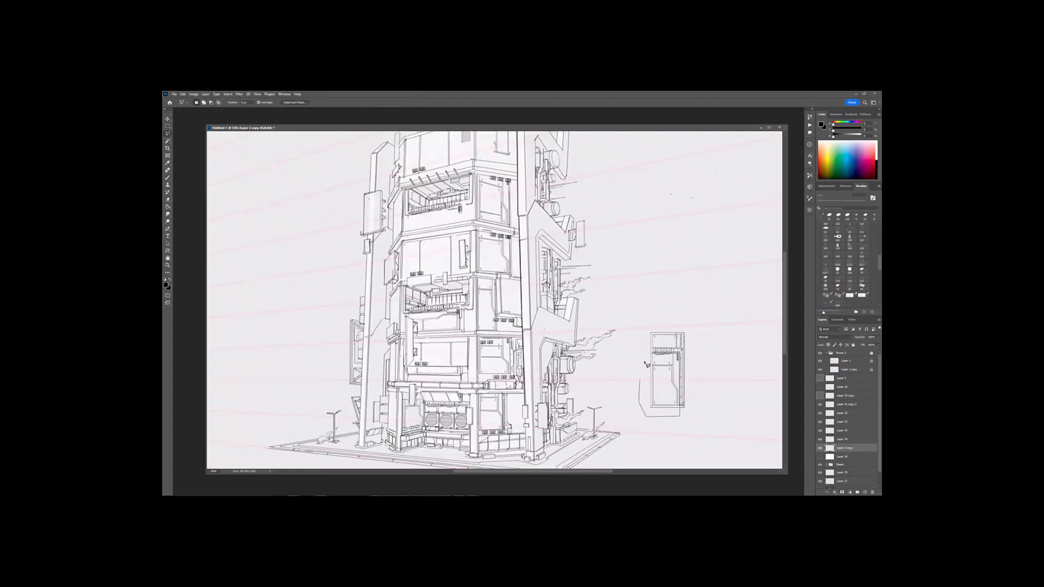
pyautogui.click(653, 355)
pyautogui.hotkey('ctrl', 'j')
pyautogui.hotkey('ctrl', 't')
pyautogui.moveTo(666, 381); pyautogui.dragTo(472, 266)
pyautogui.moveTo(471, 266)
pyautogui.mouseDown()
pyautogui.moveTo(498, 373)
pyautogui.moveTo(529, 382)
pyautogui.moveTo(460, 317)
pyautogui.mouseUp()
# Step: Distort the rotated panel to follow the perspective of the wall below the top balcony
pyautogui.keyDown('ctrl'); pyautogui.moveTo(491, 301); pyautogui.dragTo(477, 317); pyautogui.keyUp('ctrl')
pyautogui.moveTo(466, 320)
pyautogui.mouseDown()
pyautogui.moveTo(453, 319)
pyautogui.moveTo(475, 324)
pyautogui.mouseUp()
pyautogui.rightClick(455, 321)
pyautogui.click(466, 346)
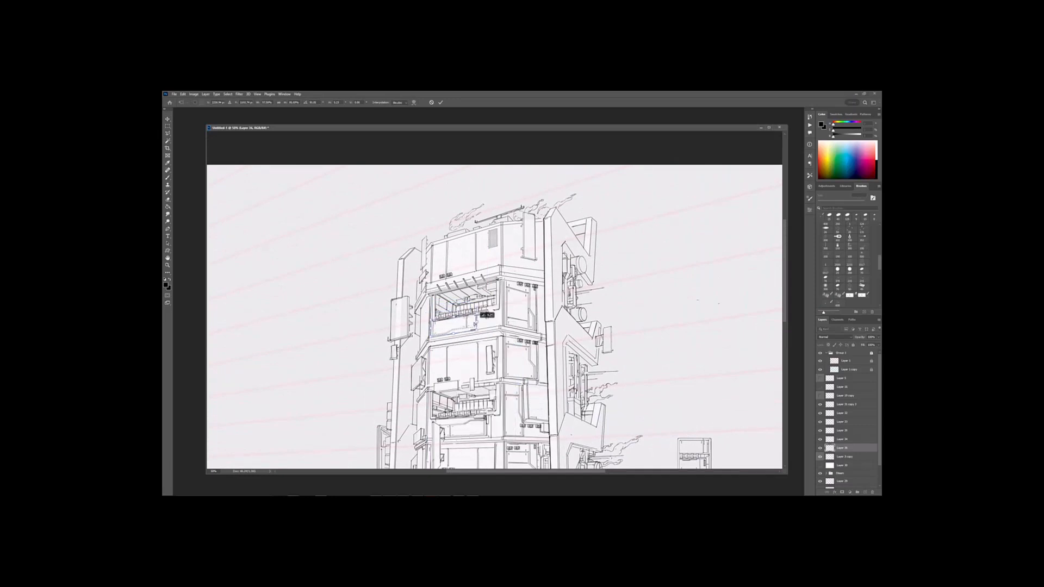
pyautogui.press('Return')
pyautogui.hotkey('ctrl', '-')
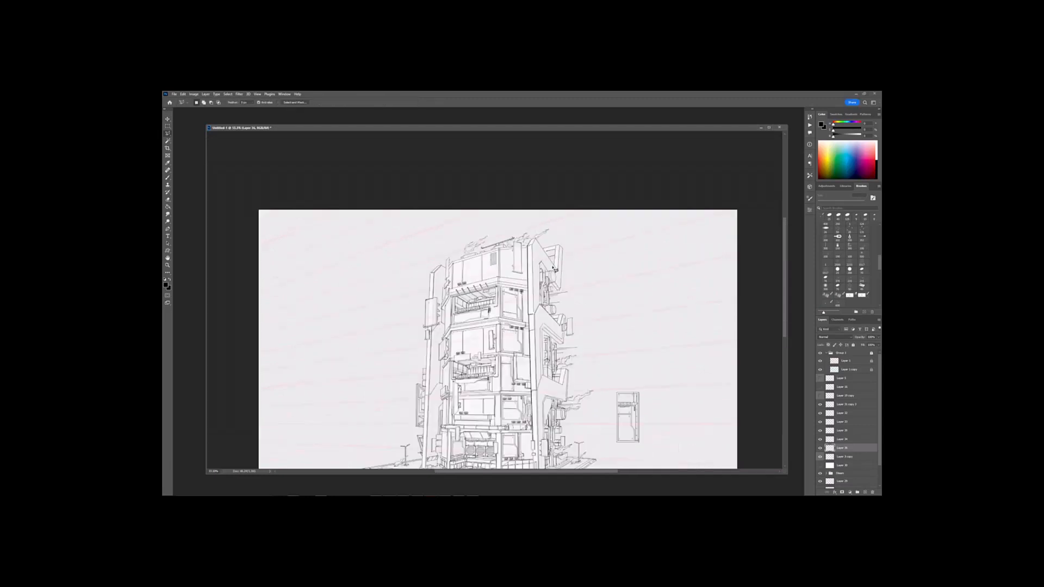
# Step: Refit the panel's corners between the top balcony and the ledge beneath it
pyautogui.hotkey('ctrl', '+')
pyautogui.hotkey('ctrl', '+')
pyautogui.hotkey('ctrl', 't')
pyautogui.moveTo(487, 331); pyautogui.dragTo(471, 337)
pyautogui.rightClick(470, 325)
pyautogui.click(481, 351)
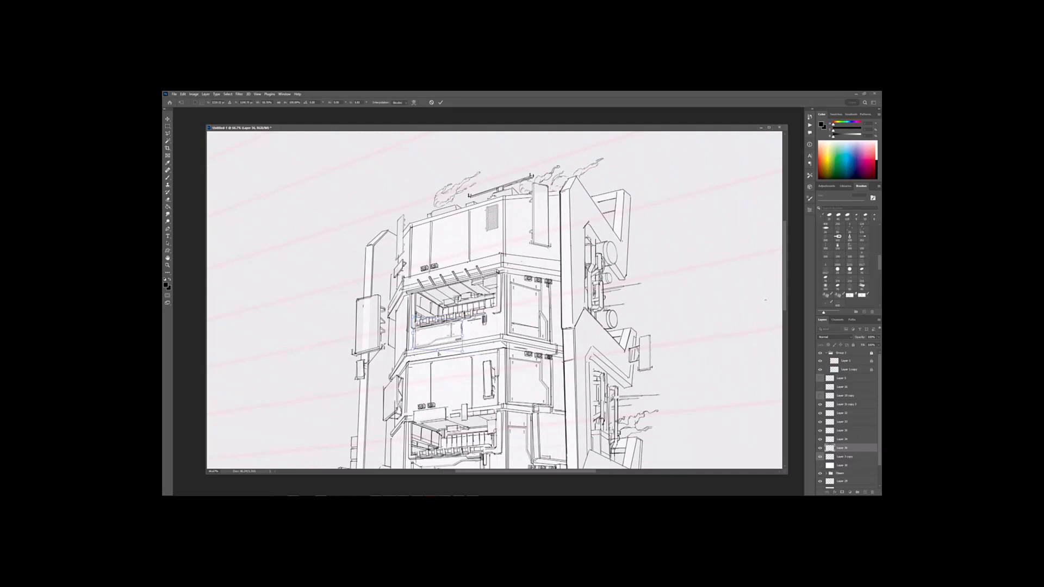
pyautogui.press('Return')
# Step: Erase stray panel lines below the top balcony and draw extra seams on the same wall
pyautogui.hotkey('ctrl', '-')
pyautogui.hotkey('ctrl', '-')
pyautogui.hotkey('ctrl', '+')
pyautogui.hotkey('ctrl', '+')
pyautogui.press('e')
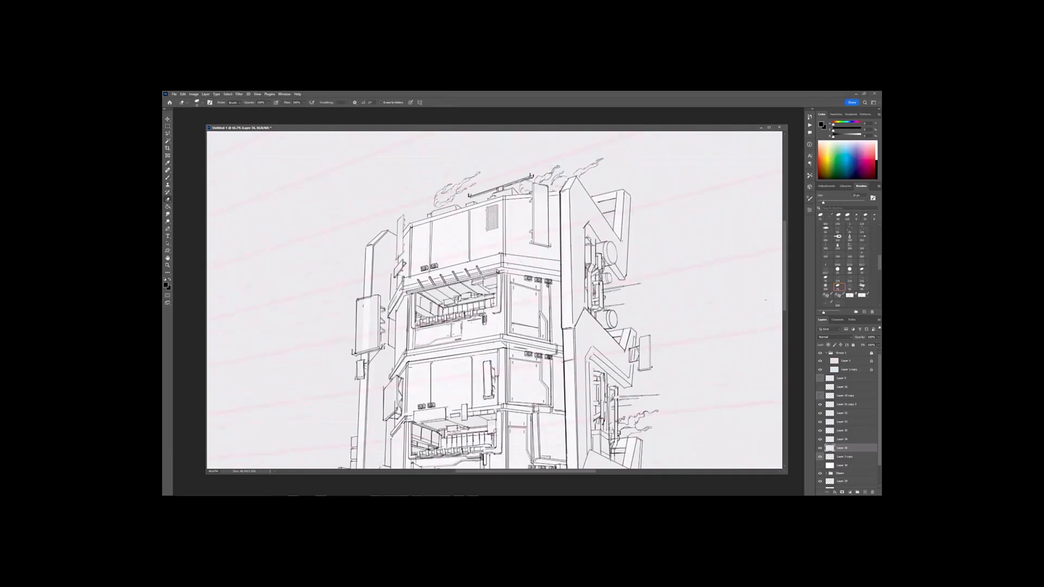
pyautogui.press('b')
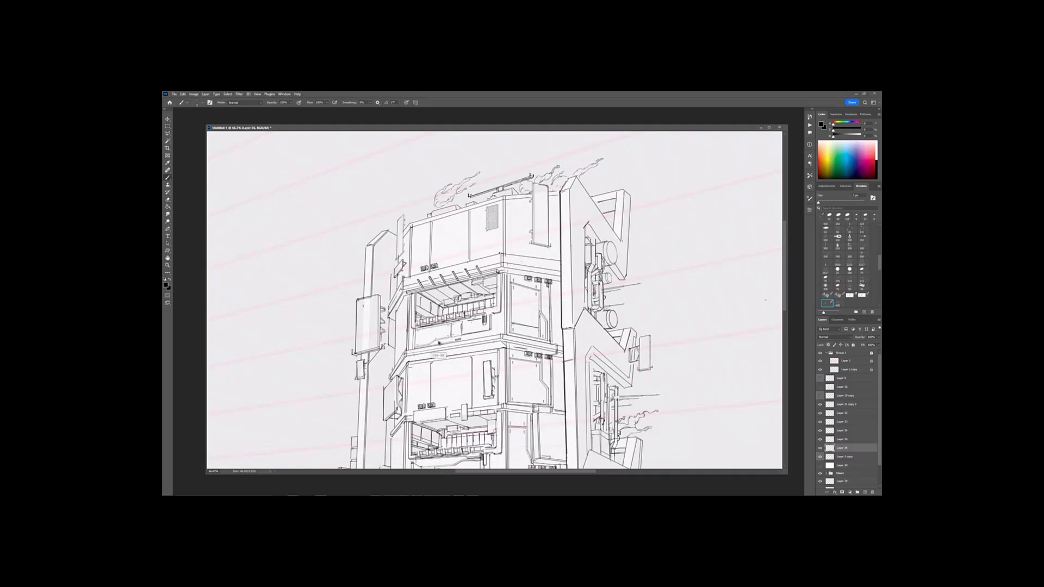
pyautogui.hotkey('ctrl', '-')
pyautogui.moveTo(475, 334); pyautogui.dragTo(510, 321)
pyautogui.hotkey('ctrl', '+')
pyautogui.hotkey('ctrl', '+')
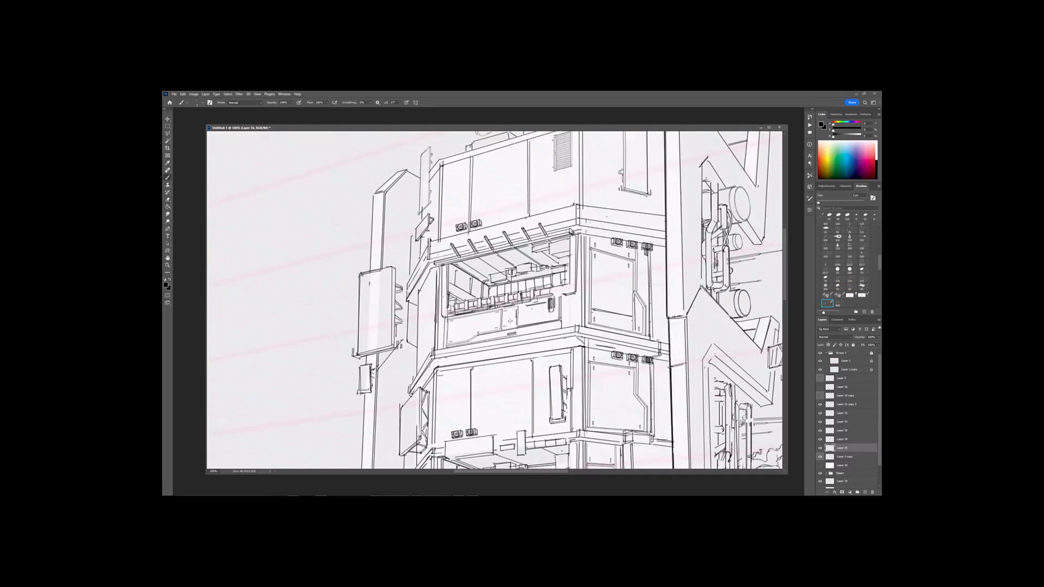
# Step: Copy the master panel's lower section to a new layer and scale it onto the front wall between the two balconies
pyautogui.hotkey('ctrl', '-')
pyautogui.hotkey('ctrl', '-')
pyautogui.moveTo(697, 347); pyautogui.dragTo(652, 278)
pyautogui.press('m')
pyautogui.keyDown('ctrl'); pyautogui.click(688, 372); pyautogui.keyUp('ctrl')
pyautogui.hotkey('ctrl', 'j')
pyautogui.moveTo(676, 366)
pyautogui.mouseDown()
pyautogui.moveTo(696, 375)
pyautogui.moveTo(472, 298)
pyautogui.moveTo(491, 316)
pyautogui.moveTo(467, 286)
pyautogui.moveTo(492, 339)
pyautogui.mouseUp()
pyautogui.hotkey('ctrl', 't')
pyautogui.keyDown('shift'); pyautogui.moveTo(490, 272); pyautogui.dragTo(472, 303); pyautogui.keyUp('shift')
# Step: Distort the panel to match the front wall's perspective between the balconies and erase its overlapping edges
pyautogui.rightClick(475, 294)
pyautogui.click(499, 325)
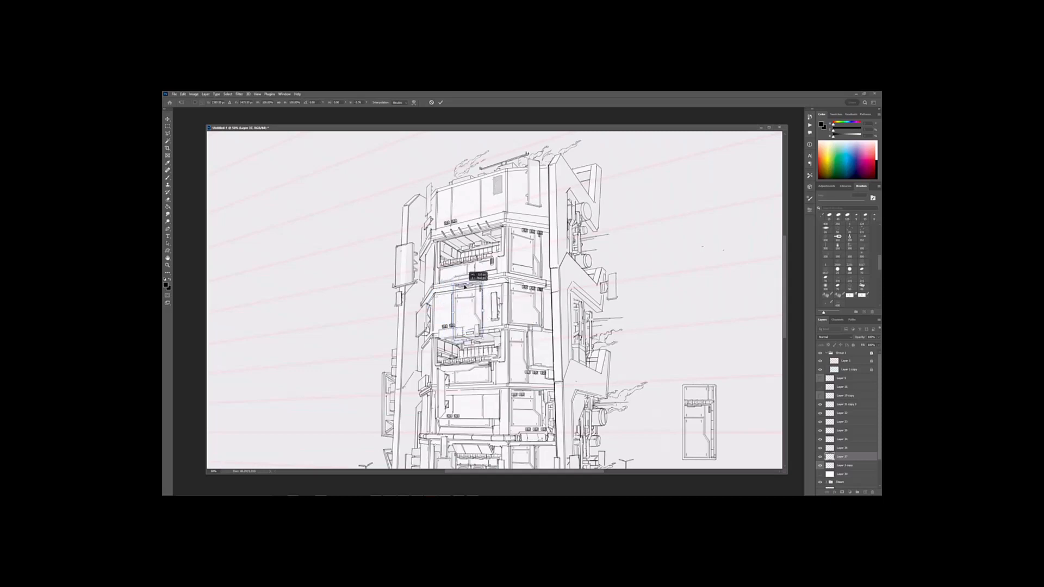
pyautogui.rightClick(471, 295)
pyautogui.click(488, 320)
pyautogui.moveTo(467, 277)
pyautogui.mouseDown()
pyautogui.moveTo(483, 310)
pyautogui.moveTo(471, 283)
pyautogui.mouseUp()
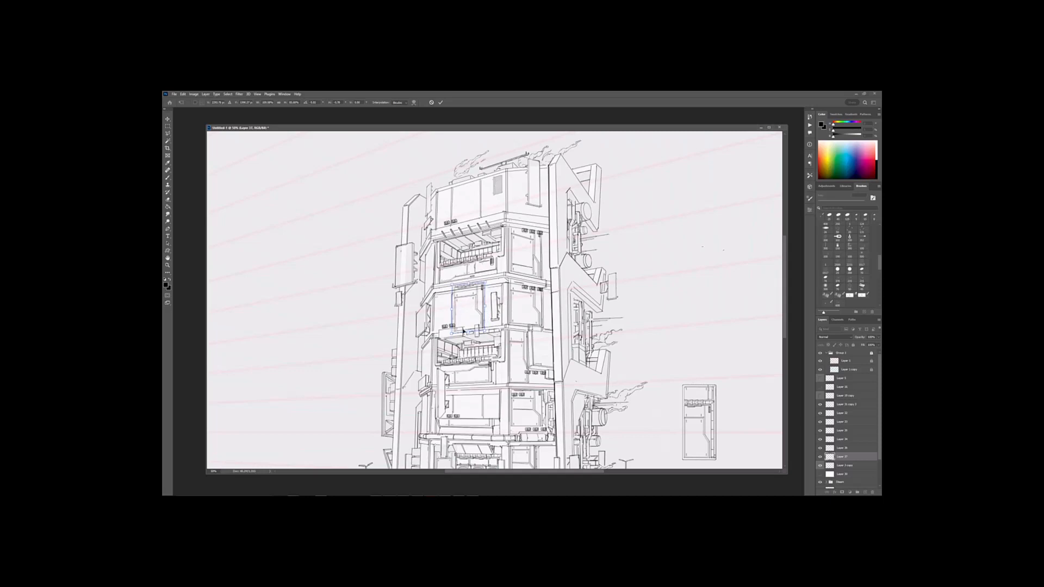
pyautogui.press('Return')
pyautogui.press('e')
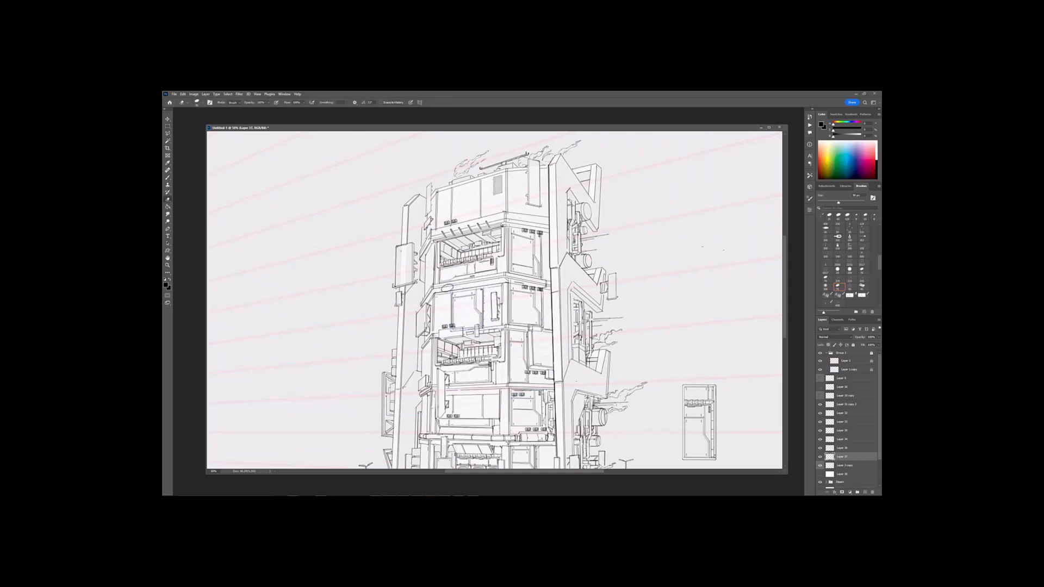
# Step: Copy a section of the fitted front wall panel to a new layer and position it on the same wall
pyautogui.press('m')
pyautogui.hotkey('ctrl', 'j')
pyautogui.moveTo(474, 310)
pyautogui.mouseDown()
pyautogui.moveTo(484, 329)
pyautogui.moveTo(459, 303)
pyautogui.moveTo(482, 320)
pyautogui.mouseUp()
pyautogui.hotkey('ctrl', 't')
pyautogui.press('Return')
pyautogui.press('e')
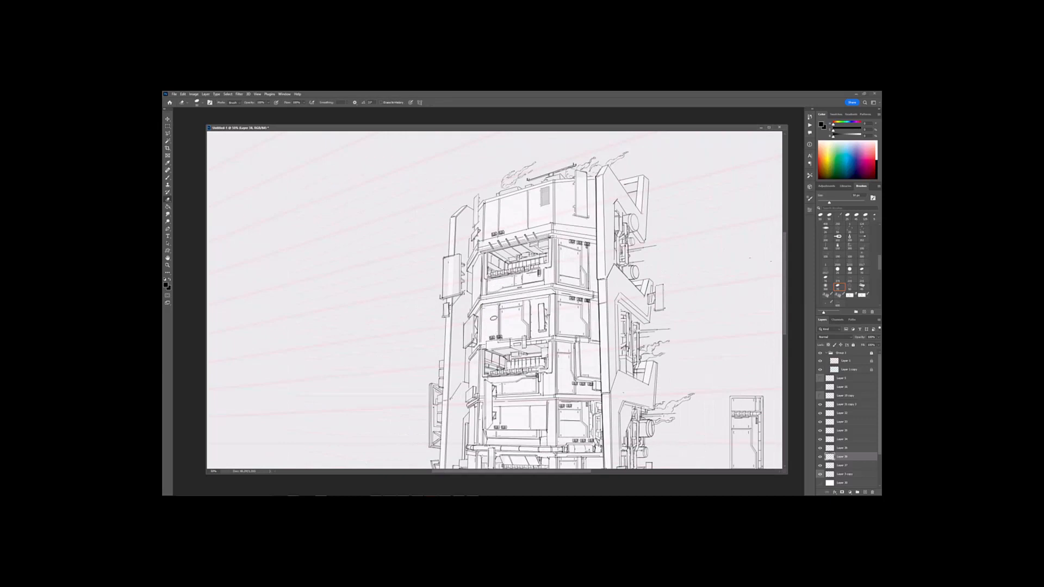
# Step: Merge the fitted panel section down and copy a small detail of the upper front wall panel to a new layer
pyautogui.hotkey('ctrl', 'e')
pyautogui.hotkey('ctrl', '-')
pyautogui.moveTo(498, 337)
pyautogui.mouseDown()
pyautogui.moveTo(490, 316)
pyautogui.moveTo(471, 348)
pyautogui.mouseUp()
pyautogui.hotkey('ctrl', '+')
pyautogui.hotkey('ctrl', '+')
pyautogui.hotkey('ctrl', '+')
pyautogui.hotkey('ctrl', '+')
pyautogui.press('b')
pyautogui.press('l')
pyautogui.hotkey('ctrl', 'j')
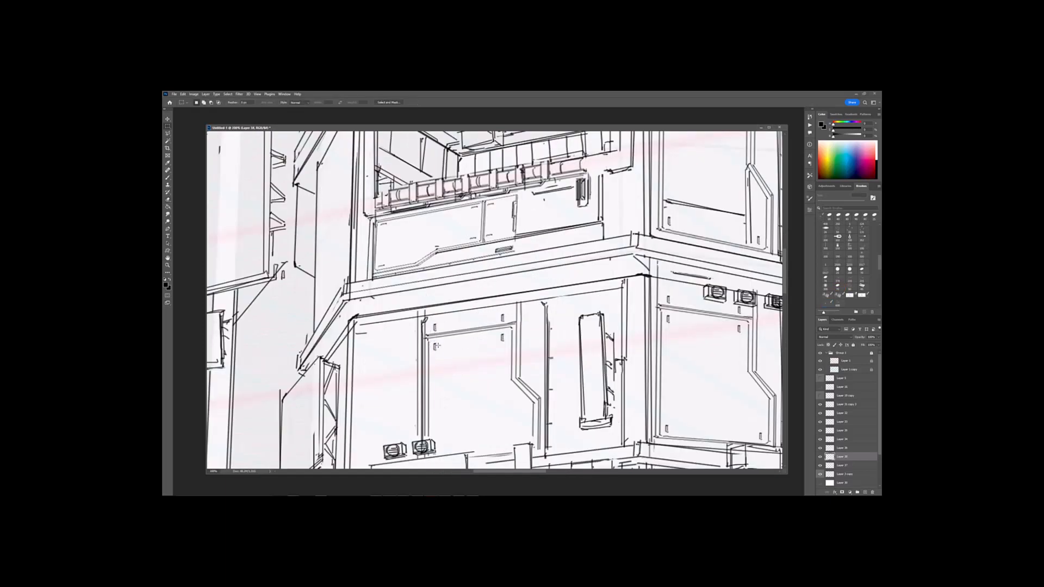
# Step: Position the copied detail on the lower front wall and touch up the lines around it
pyautogui.hotkey('ctrl', 't')
pyautogui.hotkey('ctrl', '-')
pyautogui.hotkey('ctrl', '-')
pyautogui.moveTo(485, 398); pyautogui.dragTo(501, 331)
pyautogui.press('Return')
pyautogui.press('e')
pyautogui.hotkey('ctrl', '+')
pyautogui.press('b')
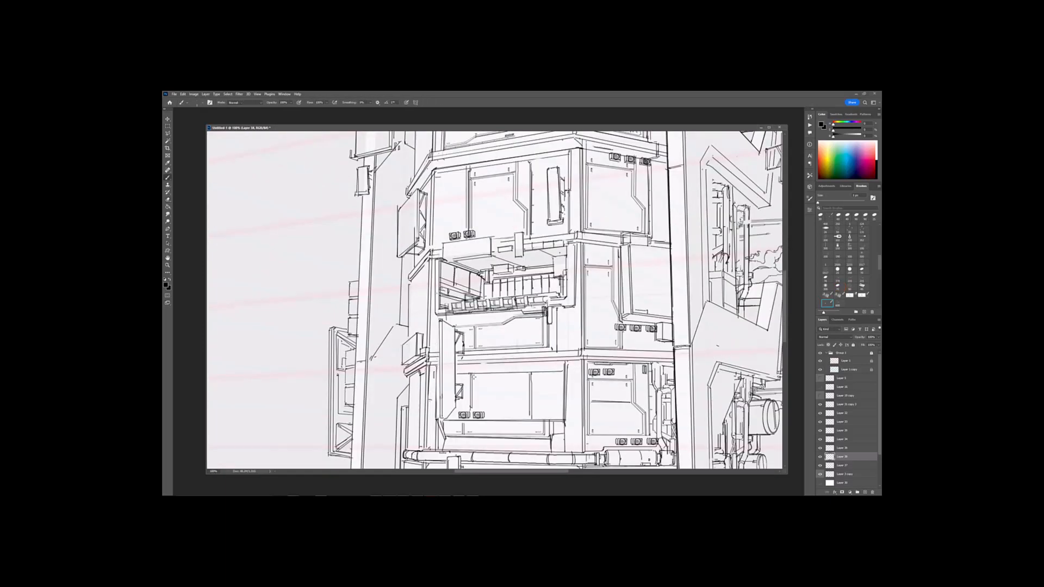
pyautogui.moveTo(522, 377); pyautogui.dragTo(498, 346)
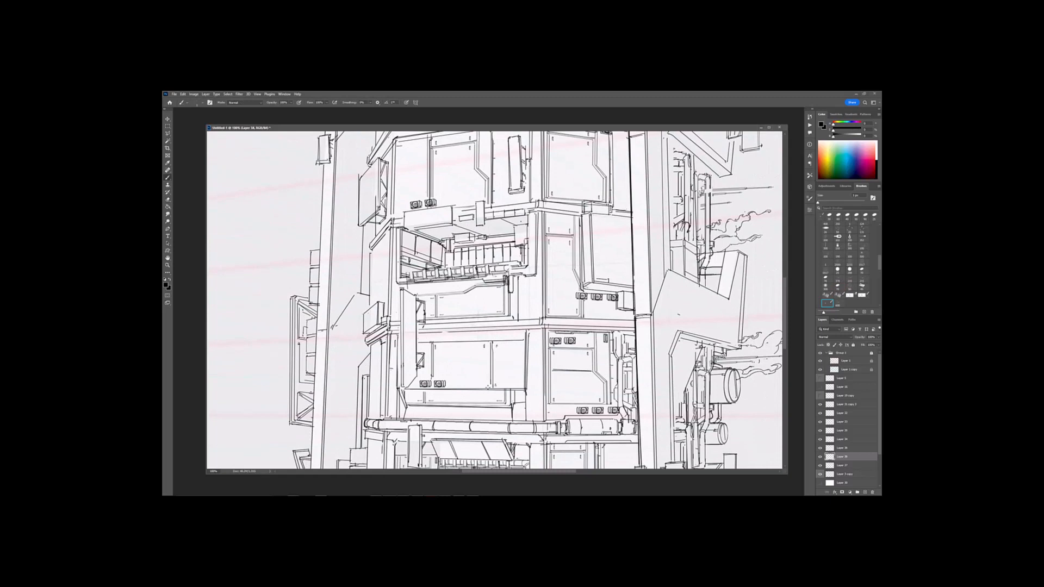
# Step: Examine the panel detail on the tower's upper floors and roof section
pyautogui.hotkey('ctrl', '-')
pyautogui.hotkey('ctrl', '-')
pyautogui.hotkey('ctrl', '-')
pyautogui.moveTo(623, 320); pyautogui.dragTo(616, 305)
pyautogui.moveTo(653, 191); pyautogui.dragTo(643, 221)
pyautogui.moveTo(506, 257); pyautogui.dragTo(518, 326)
pyautogui.hotkey('ctrl', '+')
pyautogui.hotkey('ctrl', '+')
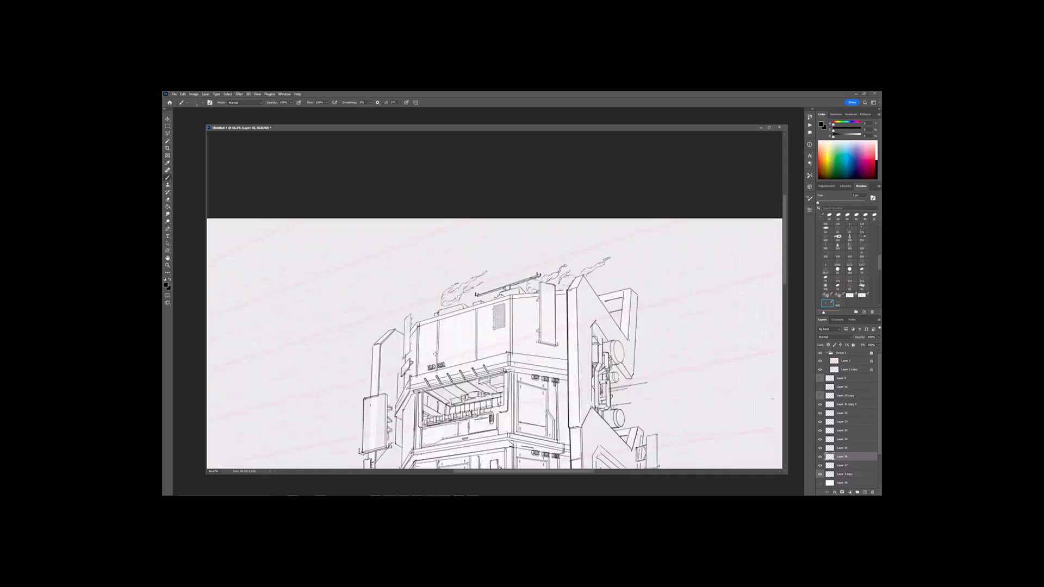
pyautogui.moveTo(436, 323); pyautogui.dragTo(476, 303)
pyautogui.hotkey('ctrl', '+')
pyautogui.hotkey('ctrl', '-')
pyautogui.hotkey('ctrl', '-')
pyautogui.hotkey('ctrl', '-')
pyautogui.hotkey('ctrl', '+')
pyautogui.hotkey('ctrl', '+')
pyautogui.hotkey('ctrl', '+')
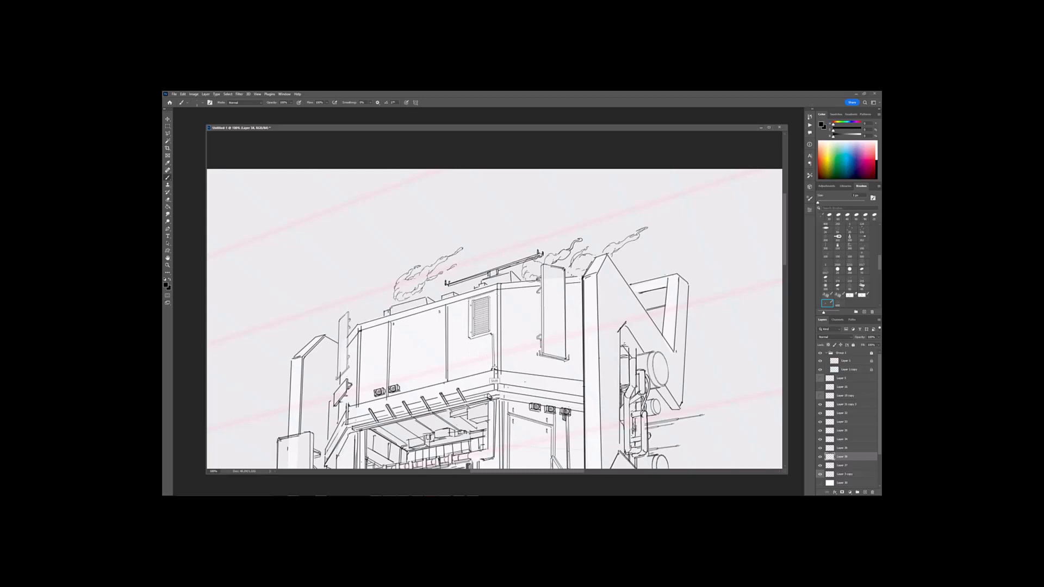
# Step: Hide the layer holding the master panel beside the tower
pyautogui.hotkey('ctrl', '-')
pyautogui.hotkey('ctrl', '-')
pyautogui.hotkey('ctrl', '-')
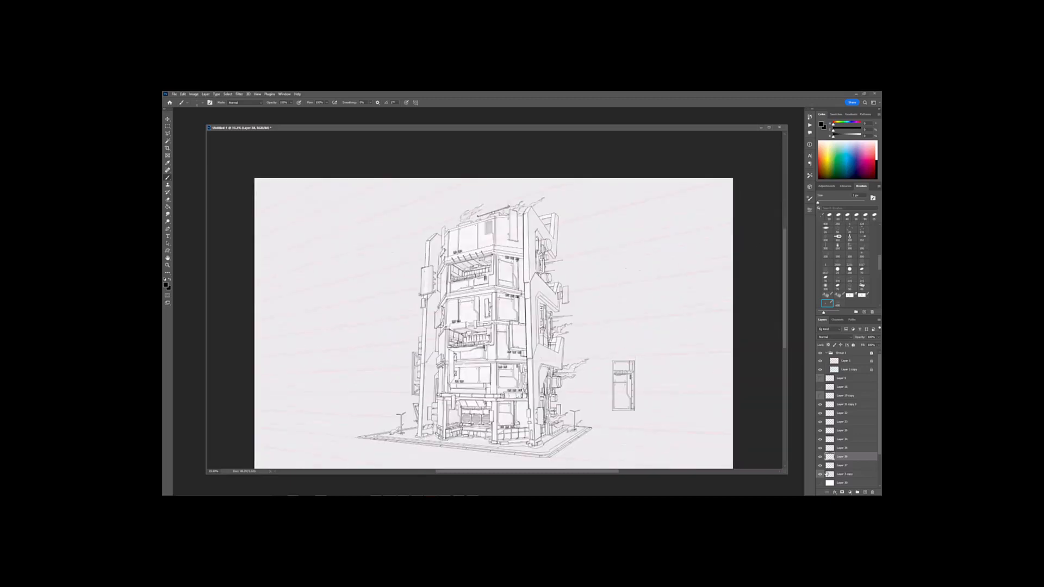
pyautogui.click(821, 474)
pyautogui.hotkey('ctrl', '+')
pyautogui.hotkey('ctrl', '+')
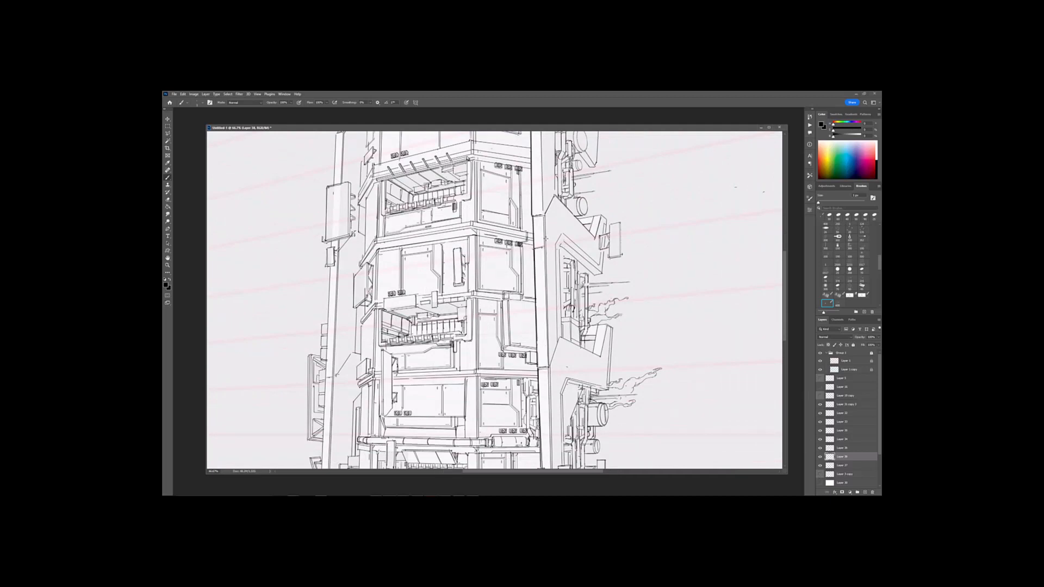
# Step: Inspect the tower's walls from the middle floors down to the ground floor and up to the roof
pyautogui.moveTo(543, 248); pyautogui.dragTo(548, 367)
pyautogui.moveTo(540, 217); pyautogui.dragTo(534, 293)
pyautogui.moveTo(526, 156)
pyautogui.mouseDown()
pyautogui.moveTo(528, 293)
pyautogui.moveTo(542, 139)
pyautogui.mouseUp()
pyautogui.hotkey('ctrl', '-')
pyautogui.hotkey('ctrl', '-')
pyautogui.hotkey('ctrl', '+')
pyautogui.hotkey('ctrl', '+')
pyautogui.moveTo(533, 419); pyautogui.dragTo(499, 207)
pyautogui.moveTo(512, 394); pyautogui.dragTo(508, 234)
pyautogui.hotkey('ctrl', '-')
pyautogui.hotkey('ctrl', '-')
pyautogui.moveTo(508, 234)
pyautogui.mouseDown()
pyautogui.moveTo(532, 355)
pyautogui.moveTo(589, 325)
pyautogui.mouseUp()
pyautogui.hotkey('ctrl', '+')
pyautogui.hotkey('ctrl', '+')
pyautogui.moveTo(571, 348); pyautogui.dragTo(577, 276)
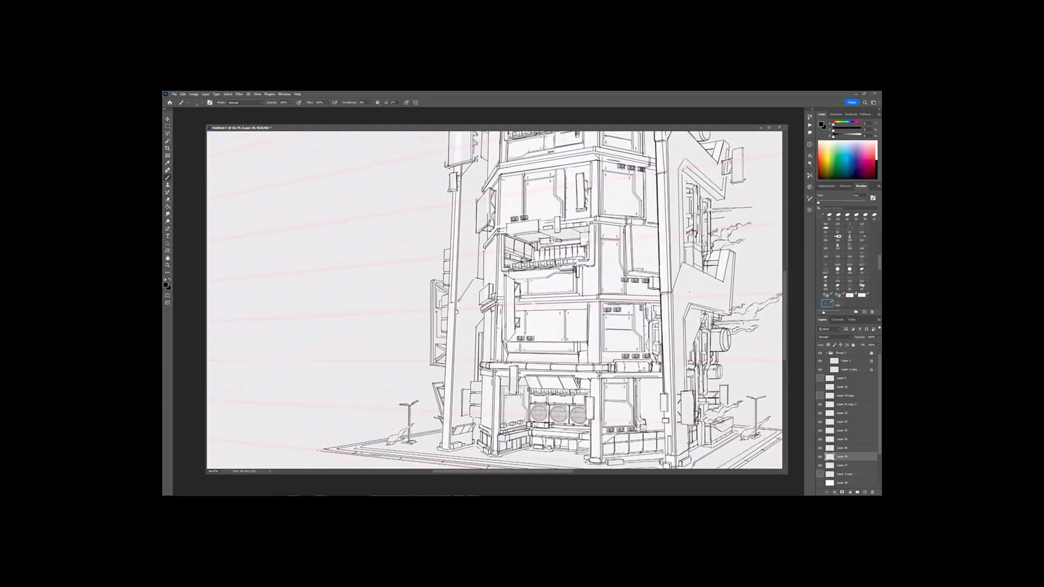
pyautogui.hotkey('ctrl', '-')
pyautogui.hotkey('ctrl', '-')
pyautogui.moveTo(471, 219); pyautogui.dragTo(482, 330)
pyautogui.hotkey('ctrl', '+')
pyautogui.hotkey('ctrl', '+')
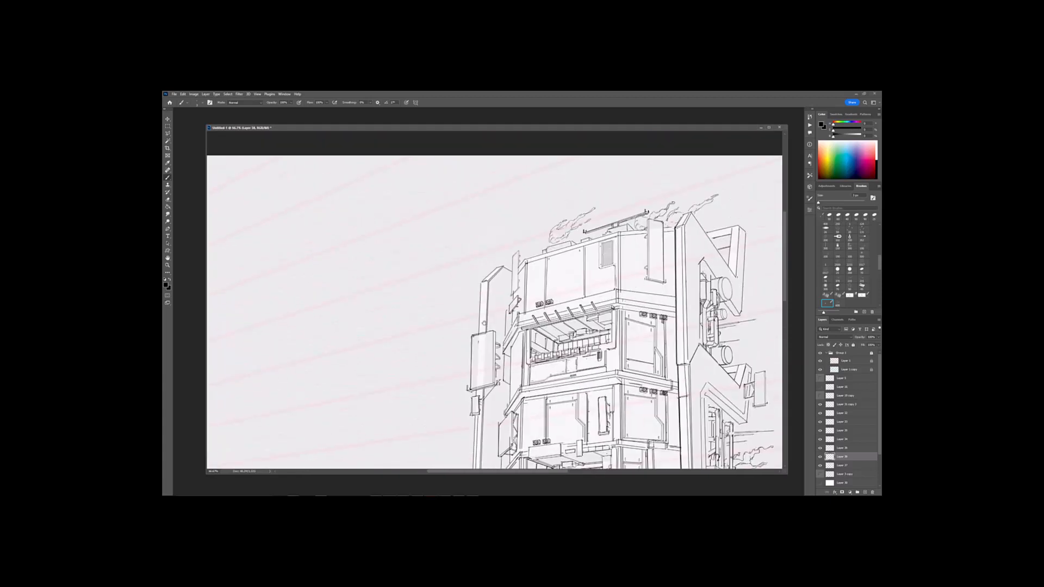
# Step: Compare the level of detail on the middle and lower floors with the tower as a whole
pyautogui.hotkey('ctrl', '-')
pyautogui.hotkey('ctrl', '-')
pyautogui.hotkey('ctrl', '-')
pyautogui.moveTo(634, 303); pyautogui.dragTo(618, 250)
pyautogui.hotkey('ctrl', '+')
pyautogui.moveTo(509, 383); pyautogui.dragTo(503, 356)
pyautogui.hotkey('ctrl', '+')
pyautogui.hotkey('ctrl', '+')
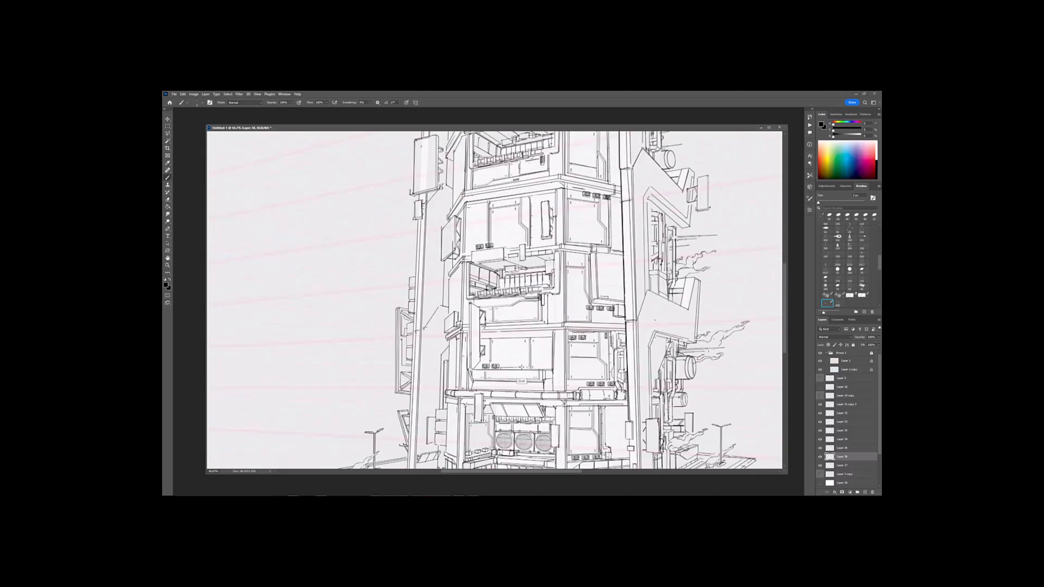
pyautogui.hotkey('ctrl', '-')
pyautogui.hotkey('ctrl', '+')
pyautogui.hotkey('ctrl', '+')
pyautogui.hotkey('ctrl', '-')
pyautogui.hotkey('ctrl', '-')
pyautogui.hotkey('ctrl', '-')
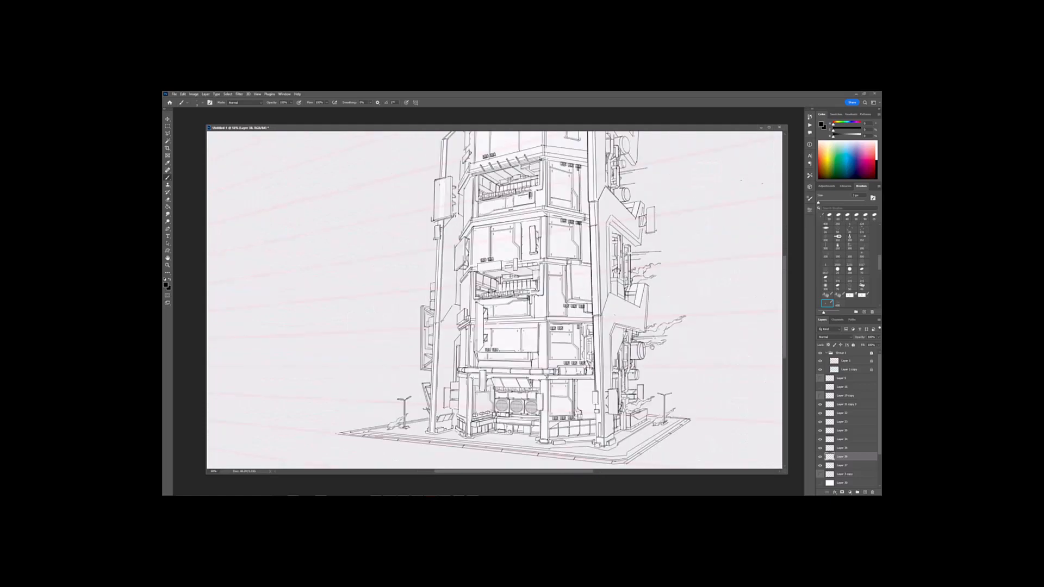
# Step: Flip the canvas horizontally and touch up lines on the tower's upper floors
pyautogui.hotkey('ctrl', 'shift', 'h')
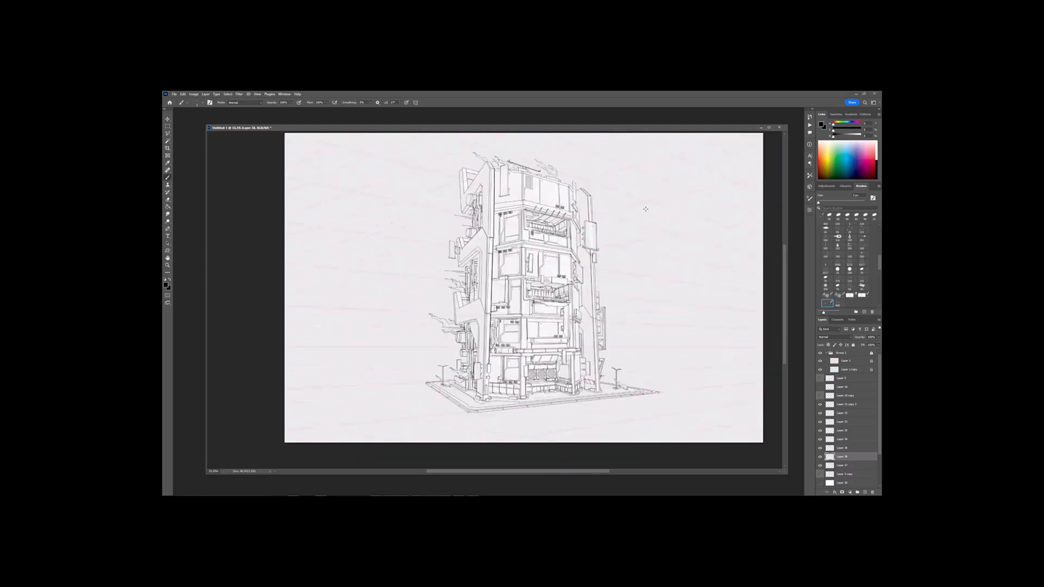
pyautogui.moveTo(653, 230); pyautogui.dragTo(626, 279)
pyautogui.hotkey('ctrl', '+')
pyautogui.hotkey('ctrl', '+')
pyautogui.moveTo(470, 211)
pyautogui.mouseDown()
pyautogui.moveTo(485, 297)
pyautogui.moveTo(468, 166)
pyautogui.moveTo(494, 262)
pyautogui.mouseUp()
pyautogui.press('e')
pyautogui.hotkey('ctrl', '-')
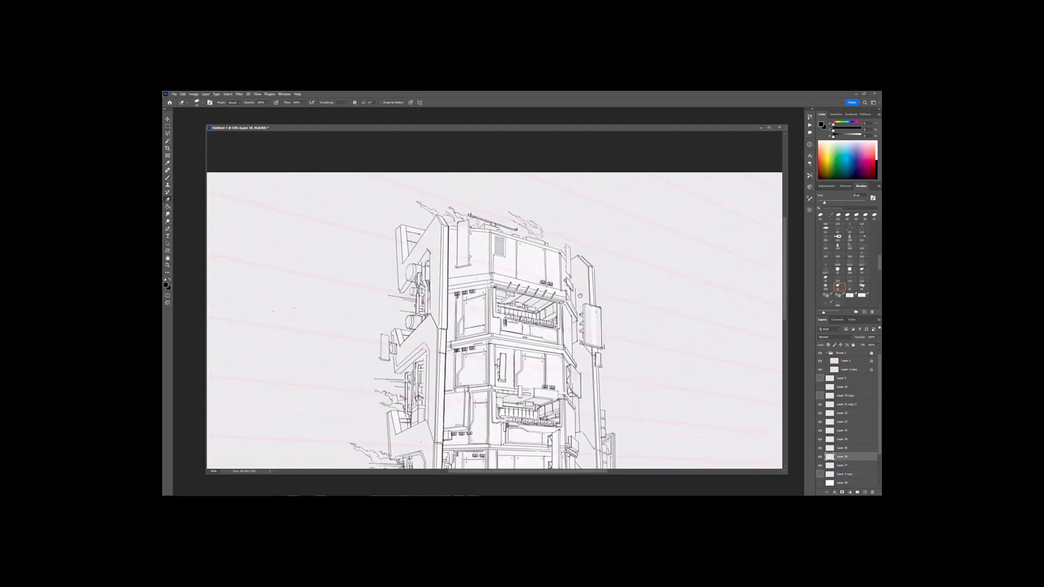
pyautogui.hotkey('ctrl', '+')
pyautogui.press('b')
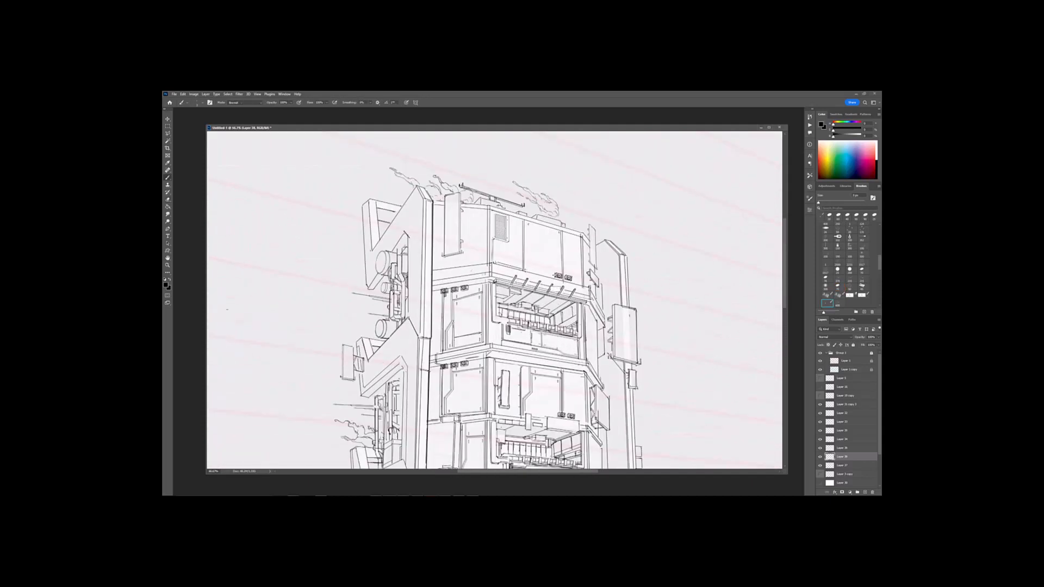
pyautogui.hotkey('ctrl', '-')
pyautogui.hotkey('ctrl', '+')
pyautogui.moveTo(491, 287)
pyautogui.mouseDown()
pyautogui.moveTo(525, 307)
pyautogui.moveTo(480, 299)
pyautogui.mouseUp()
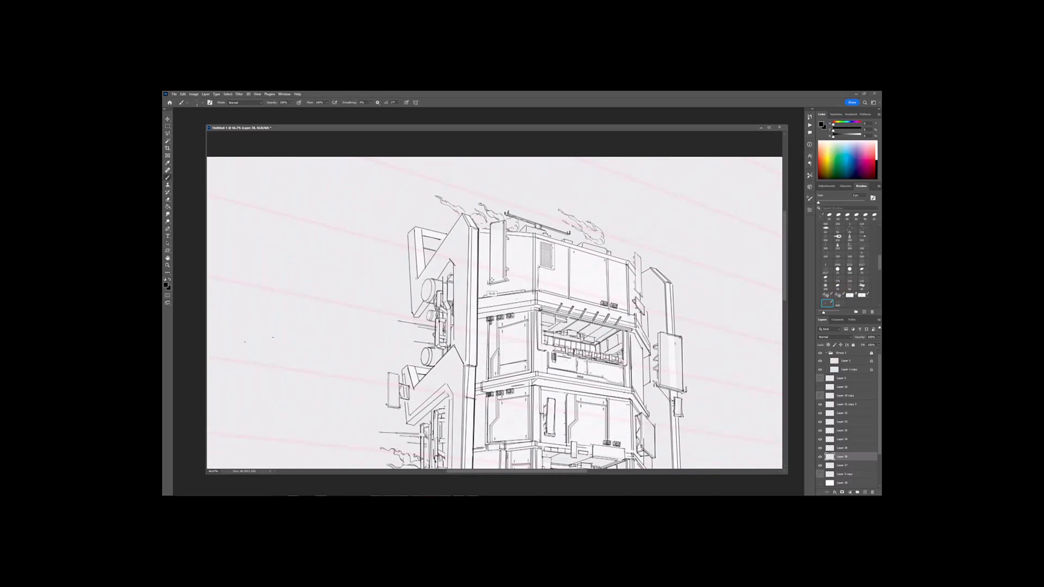
pyautogui.keyDown('shift'); pyautogui.click(491, 281); pyautogui.keyUp('shift')
# Step: Check the mirrored tower as a whole and flip the canvas back to its original orientation
pyautogui.hotkey('ctrl', '-')
pyautogui.hotkey('ctrl', '-')
pyautogui.moveTo(492, 280); pyautogui.dragTo(475, 229)
pyautogui.hotkey('ctrl', '+')
pyautogui.moveTo(477, 187); pyautogui.dragTo(480, 246)
pyautogui.hotkey('ctrl', '+')
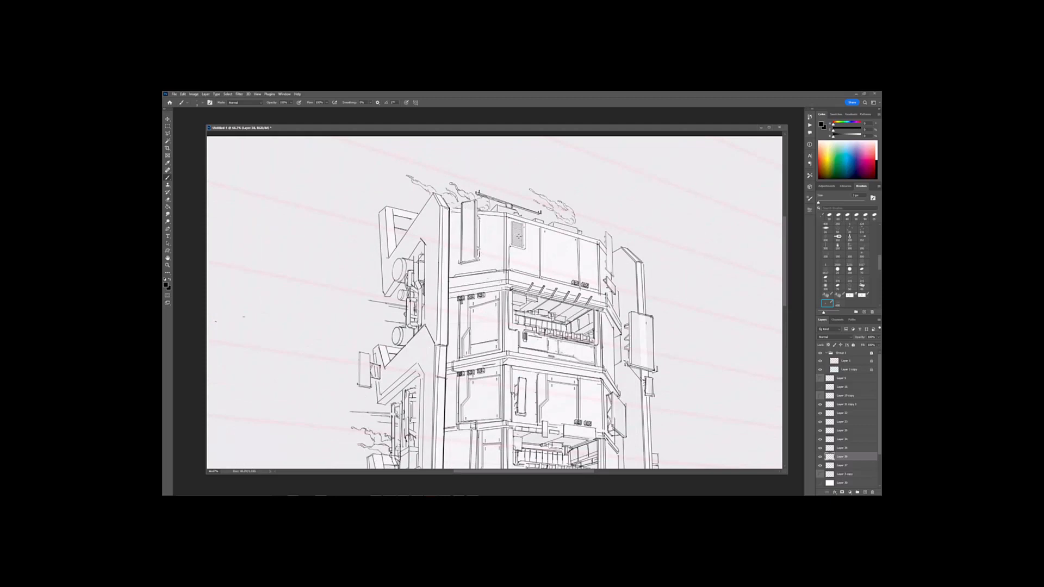
pyautogui.hotkey('ctrl', '-')
pyautogui.hotkey('ctrl', '-')
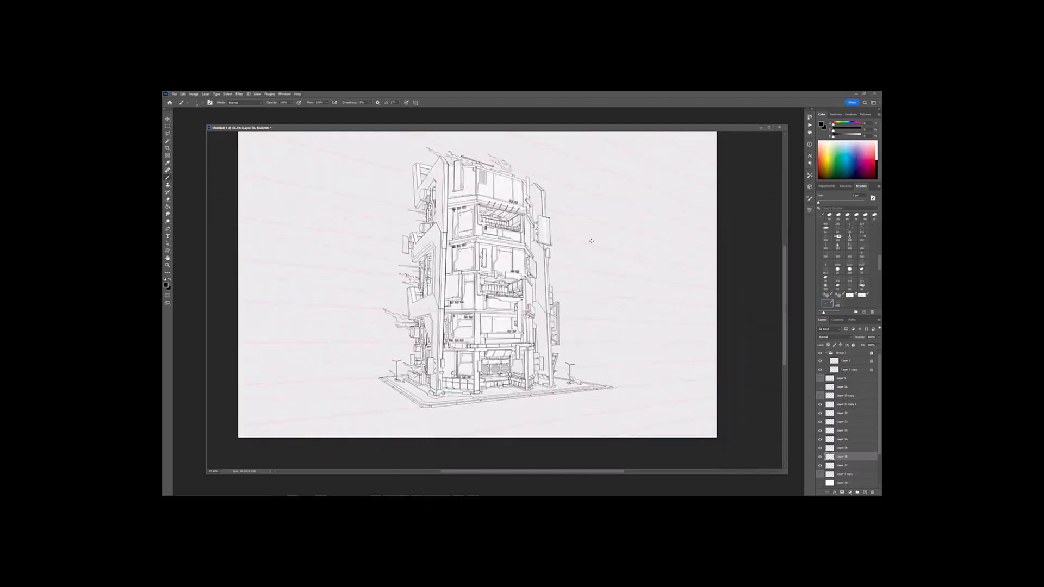
pyautogui.moveTo(568, 207); pyautogui.dragTo(597, 234)
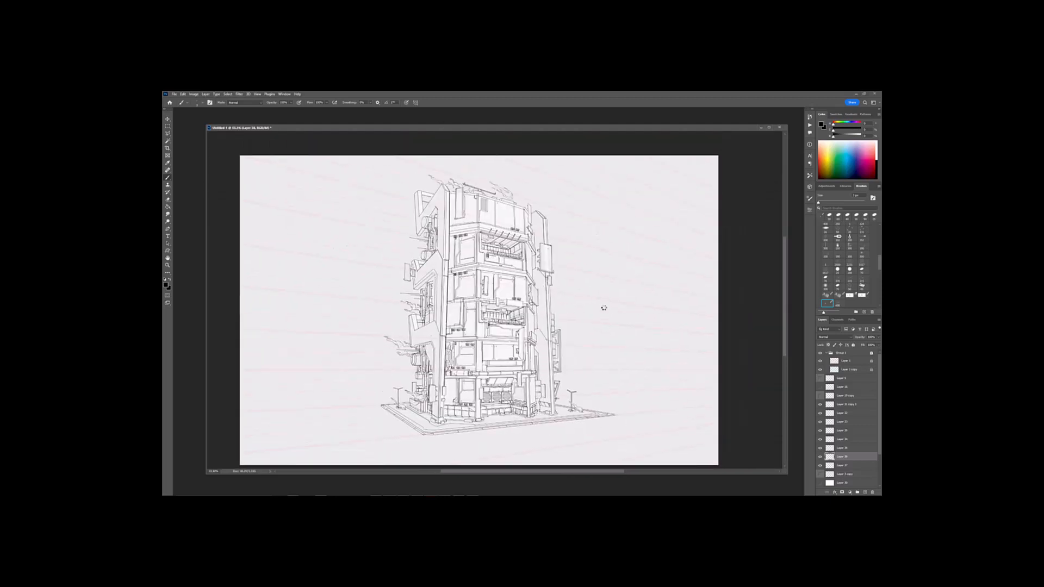
pyautogui.moveTo(626, 311); pyautogui.dragTo(642, 315)
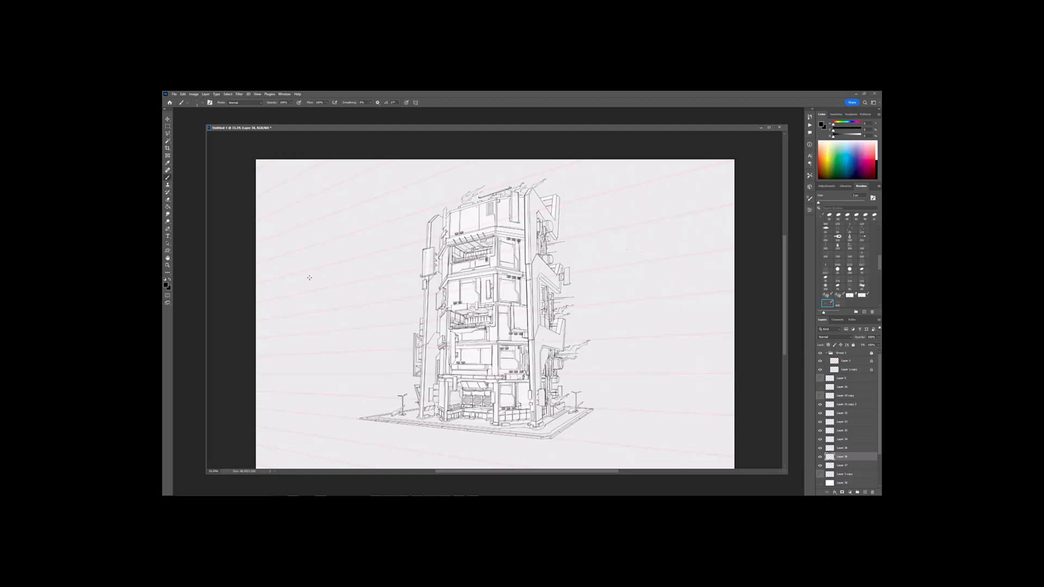
# Step: Switch to the asset sheet document and show the area around the smoke drawing at its right edge
pyautogui.moveTo(163, 158); pyautogui.dragTo(410, 135)
pyautogui.moveTo(621, 382); pyautogui.dragTo(783, 455)
pyautogui.hotkey('ctrl', '-')
pyautogui.hotkey('ctrl', '-')
pyautogui.hotkey('ctrl', '-')
pyautogui.hotkey('ctrl', '-')
pyautogui.moveTo(632, 295); pyautogui.dragTo(538, 293)
pyautogui.hotkey('ctrl', '+')
pyautogui.hotkey('ctrl', '+')
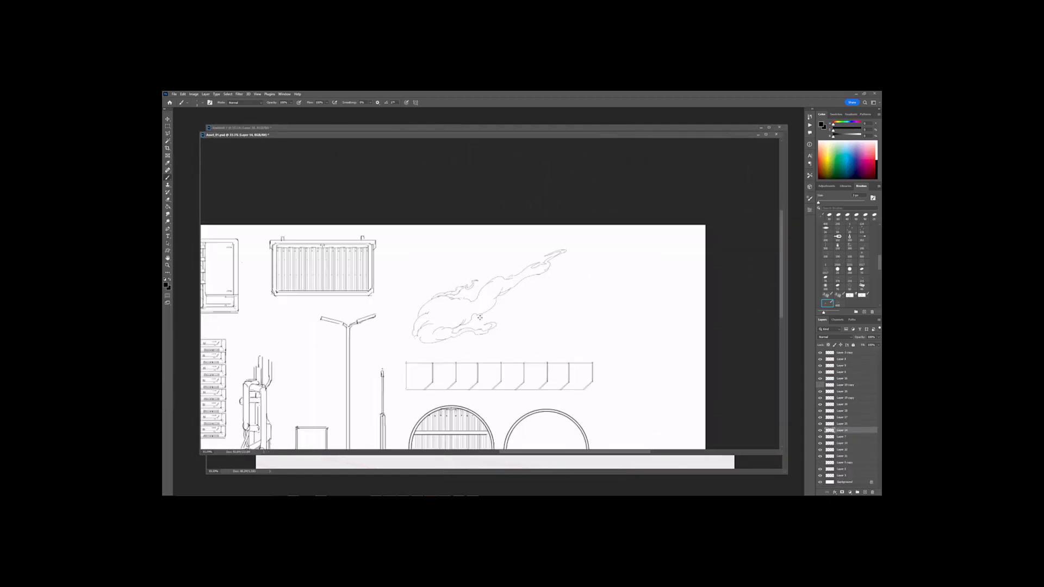
# Step: Extend the asset sheet's canvas beyond its right edge with the Crop tool
pyautogui.moveTo(461, 324); pyautogui.dragTo(447, 327)
pyautogui.press('v')
pyautogui.press('c')
pyautogui.hotkey('ctrl', '-')
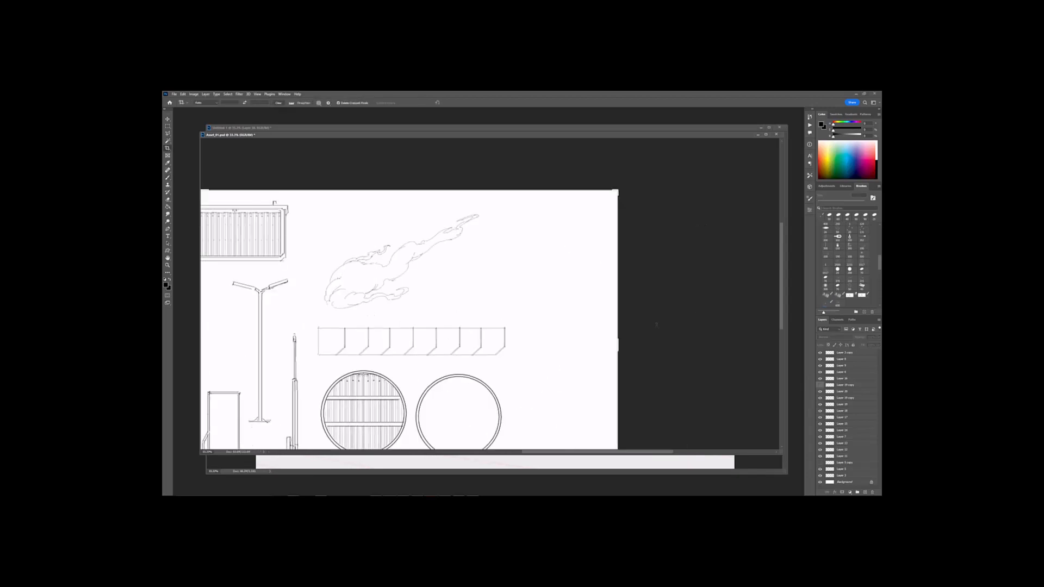
pyautogui.moveTo(586, 332); pyautogui.dragTo(664, 326)
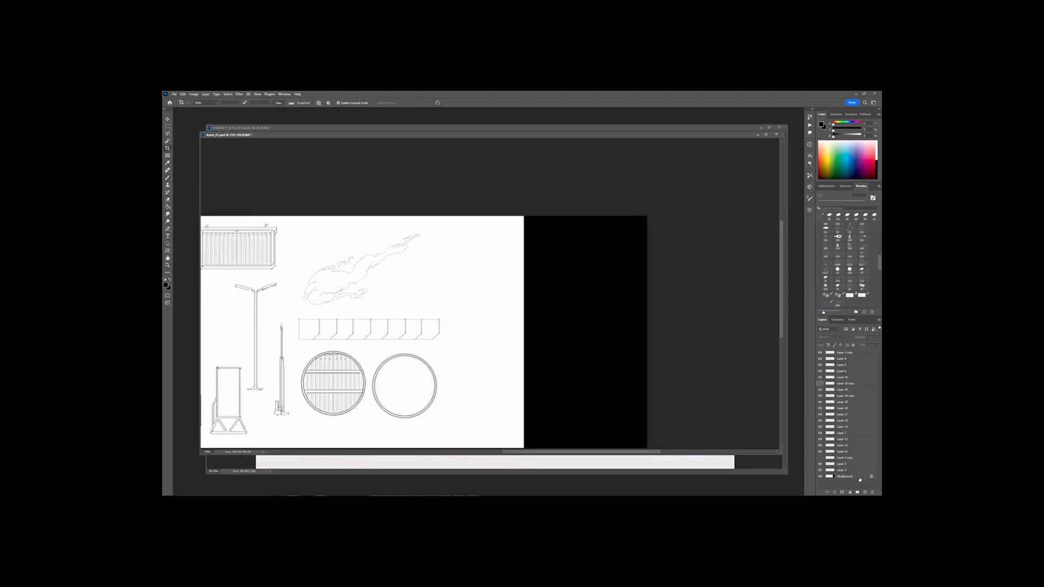
# Step: Adjust the Background layer's lightness so the added canvas area turns white
pyautogui.click(859, 479)
pyautogui.hotkey('ctrl', 'u')
pyautogui.moveTo(651, 207); pyautogui.dragTo(680, 205)
pyautogui.press('Return')
pyautogui.click(207, 103)
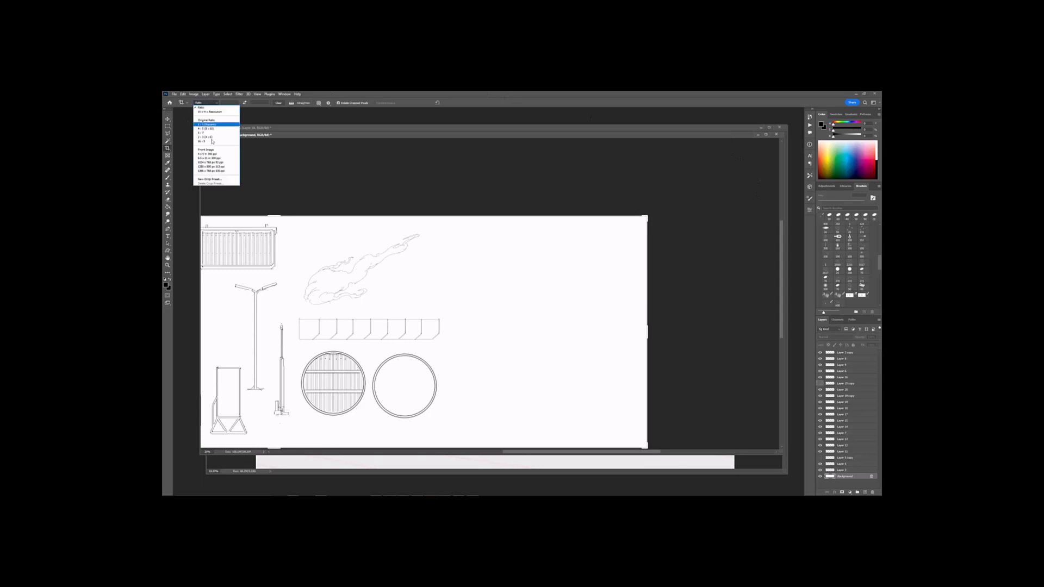
pyautogui.click(207, 107)
# Step: Add the two-line text "FOUNDATION GROUP" in an expanded italic sci-fi font on the empty area beside the smoke drawing
pyautogui.press('t')
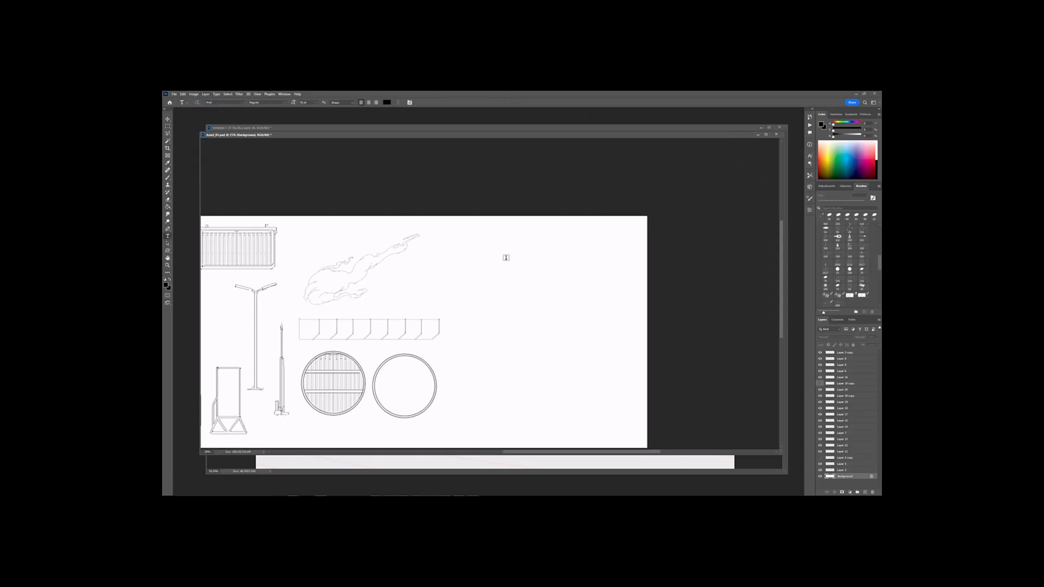
pyautogui.click(505, 260)
pyautogui.click(493, 267)
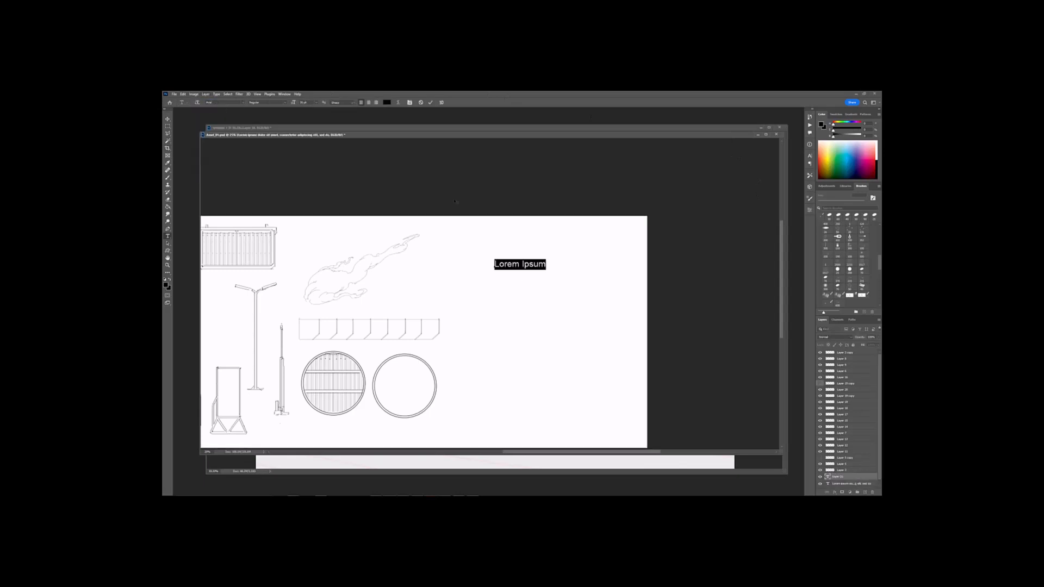
pyautogui.click(244, 103)
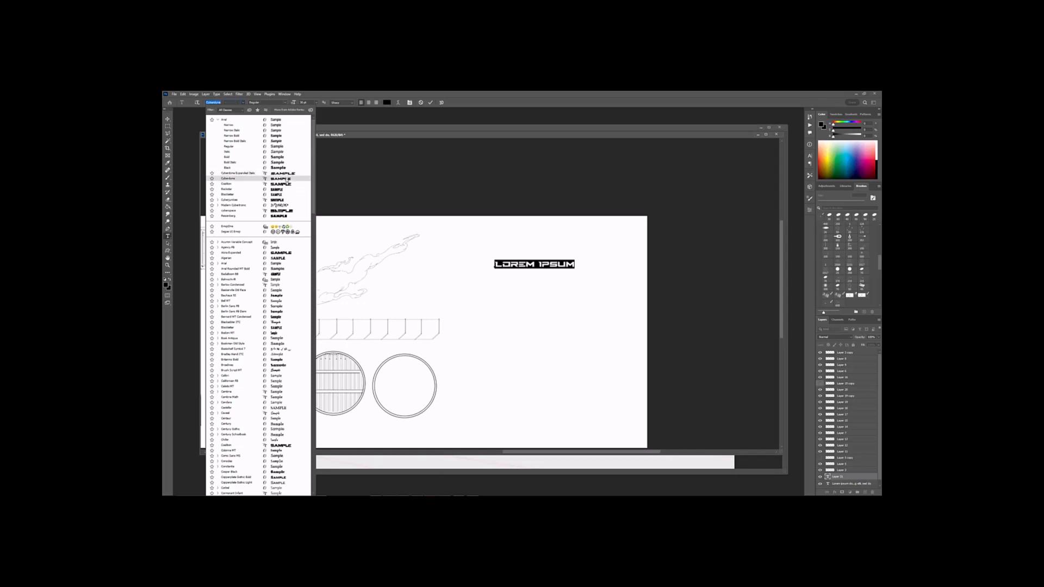
pyautogui.click(288, 173)
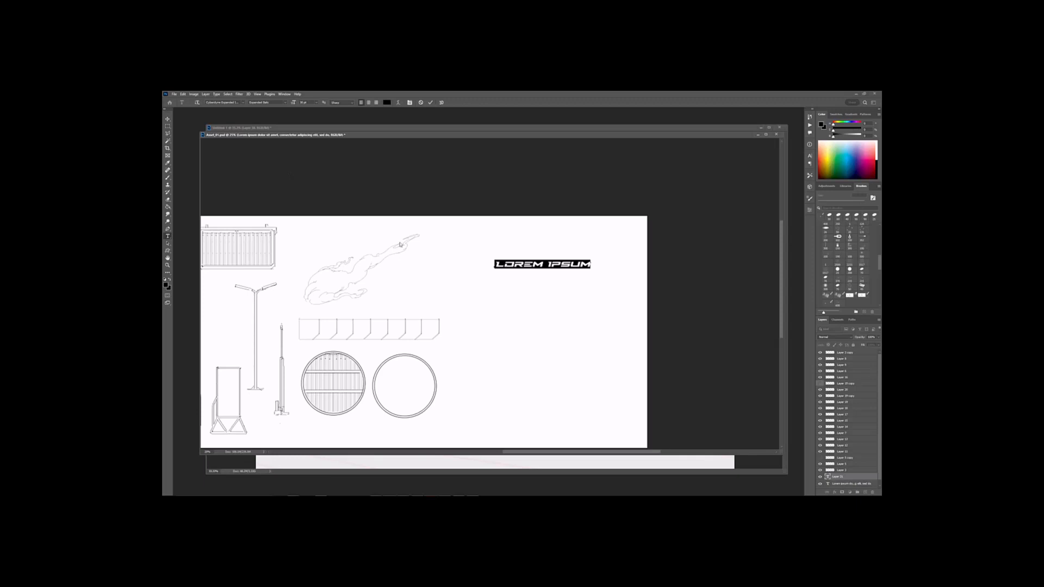
pyautogui.write('FOUN')
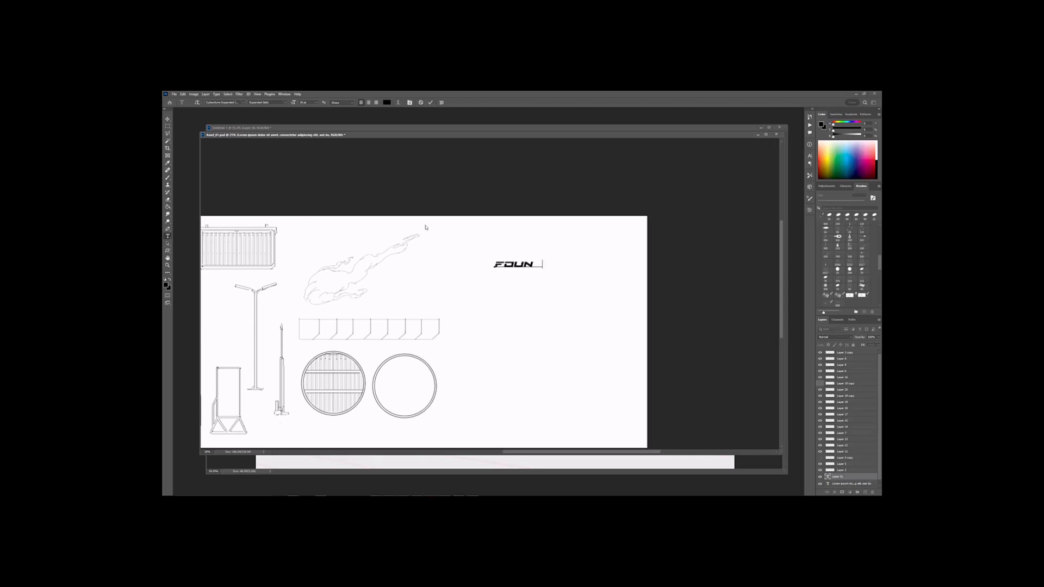
pyautogui.write('DATION')
pyautogui.press('Return')
pyautogui.write('GROUP')
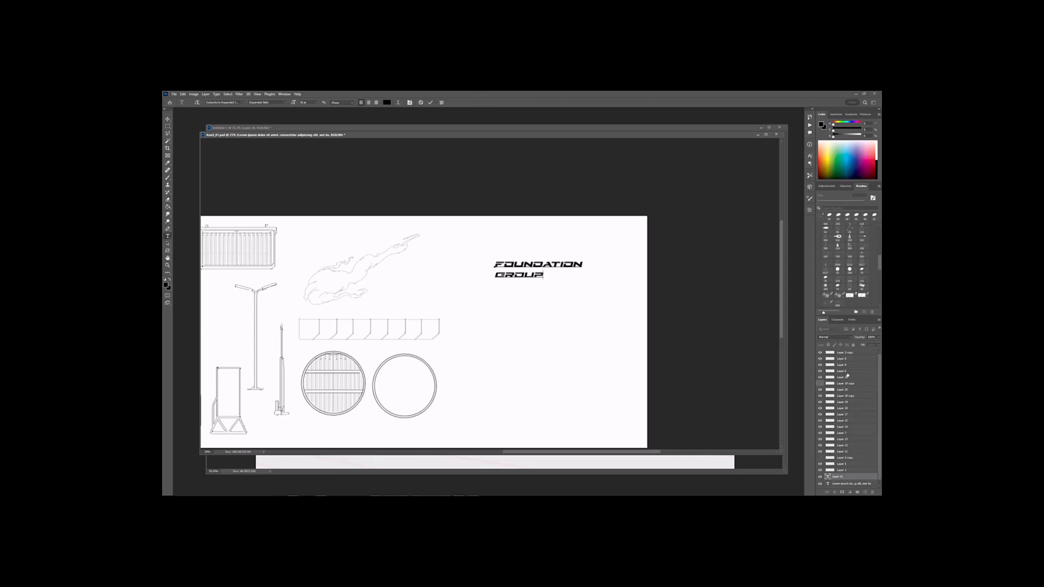
pyautogui.click(850, 477)
pyautogui.moveTo(669, 259); pyautogui.dragTo(635, 256)
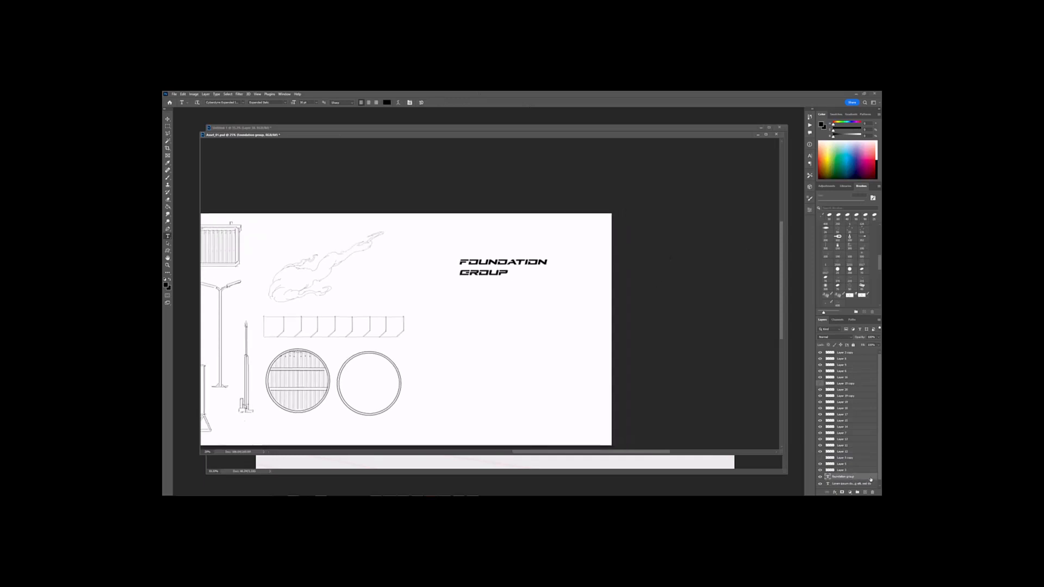
# Step: Add the text "RED DUST" in a bold upright sci-fi font below the FOUNDATION GROUP text
pyautogui.click(455, 329)
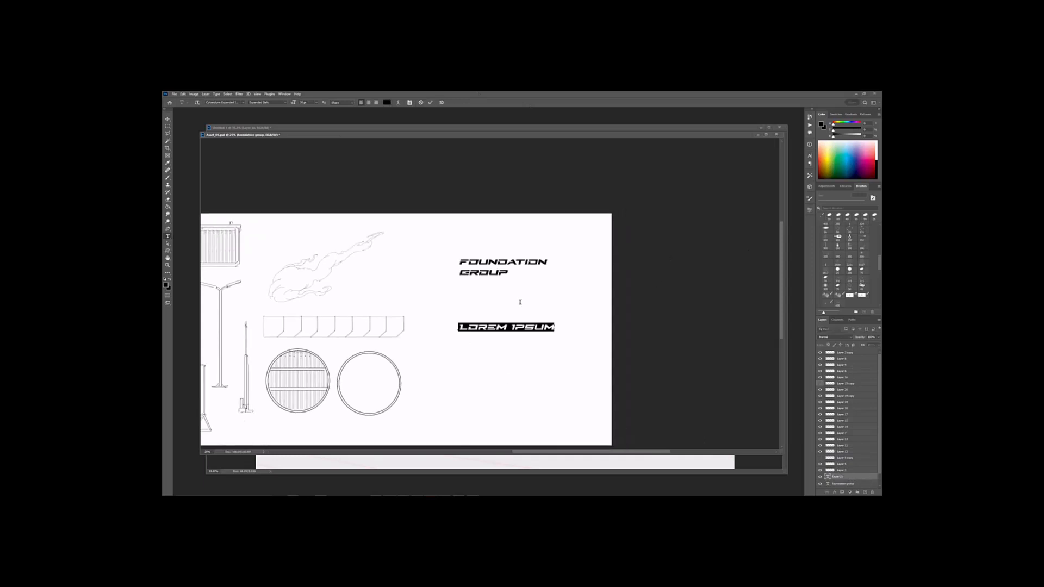
pyautogui.click(241, 103)
pyautogui.click(255, 167)
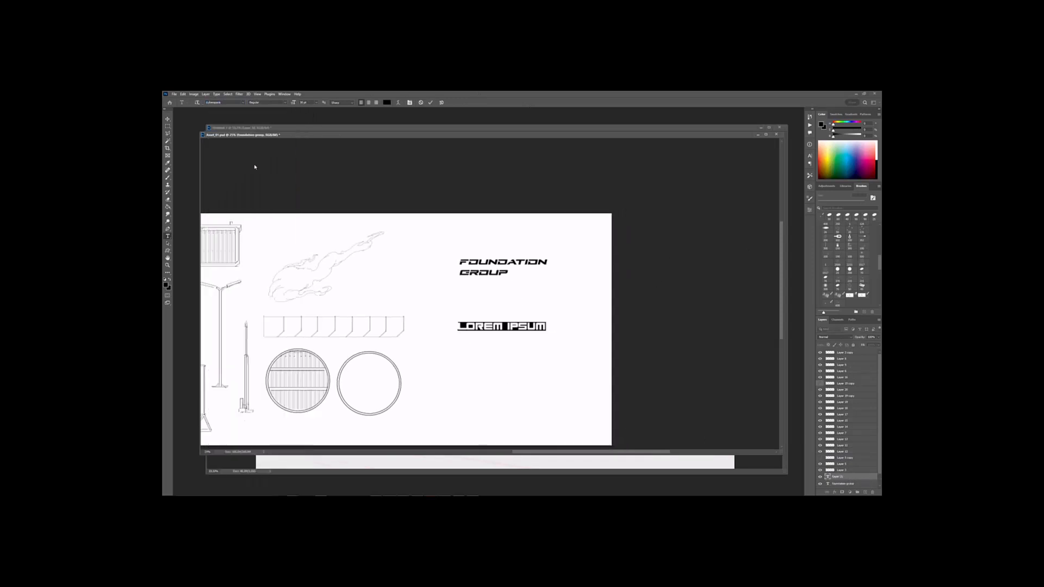
pyautogui.write('RE')
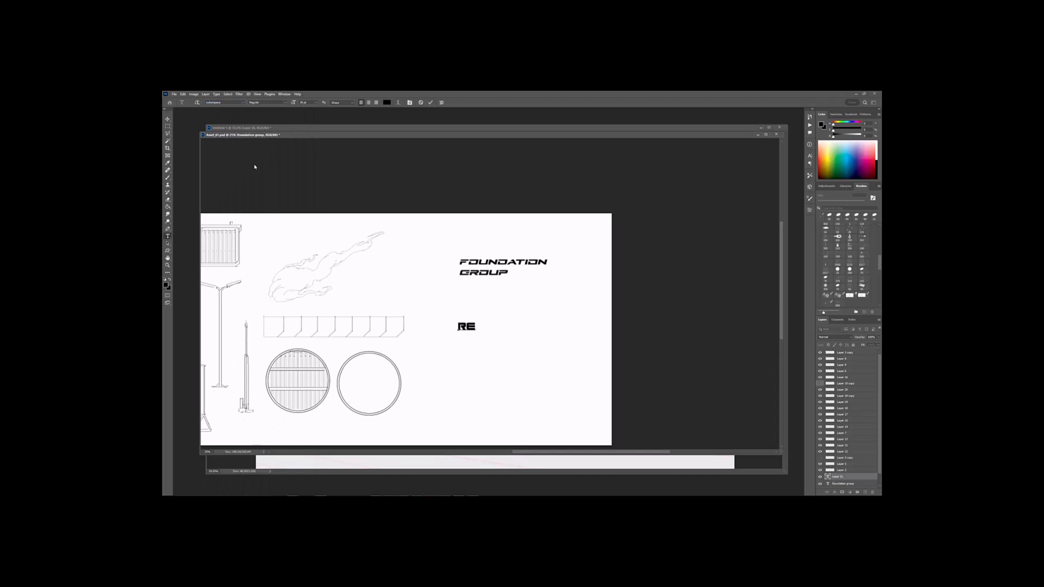
pyautogui.write('D DUST')
# Step: Add the text "STAR MIST" in a wide, expanded Super Bold font below the RED DUST text
pyautogui.click(866, 492)
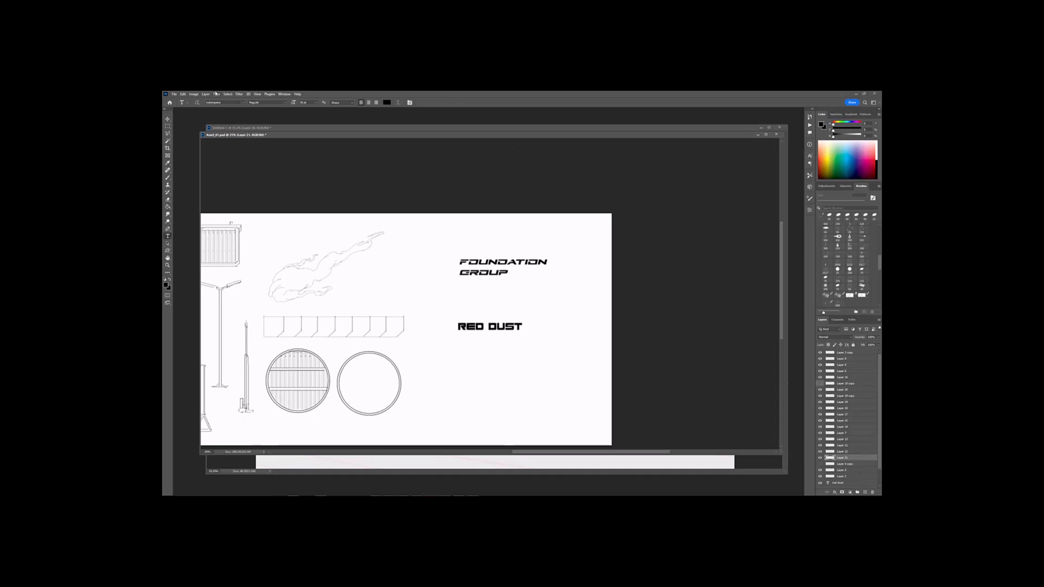
pyautogui.click(244, 102)
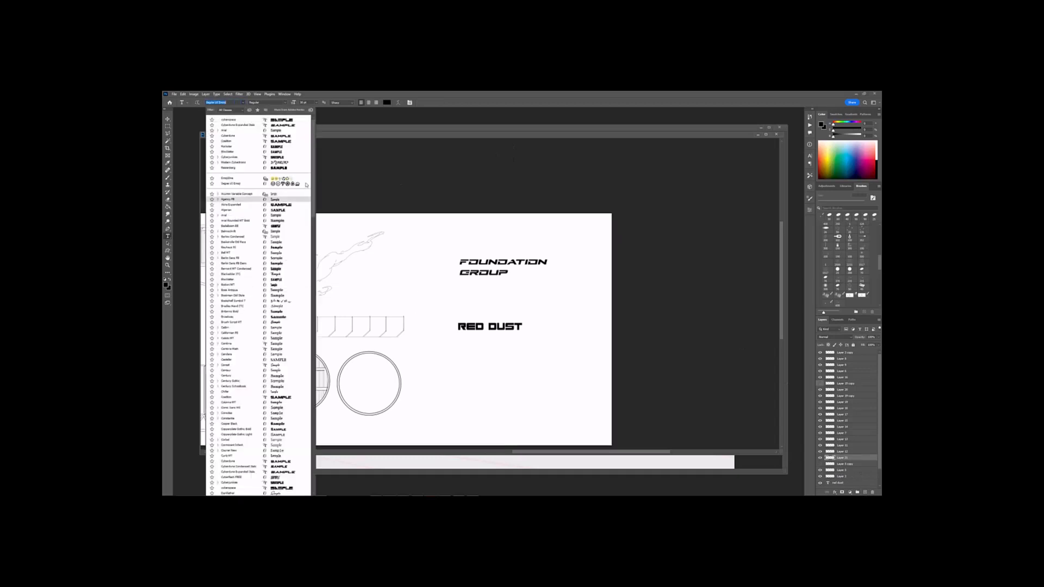
pyautogui.click(291, 153)
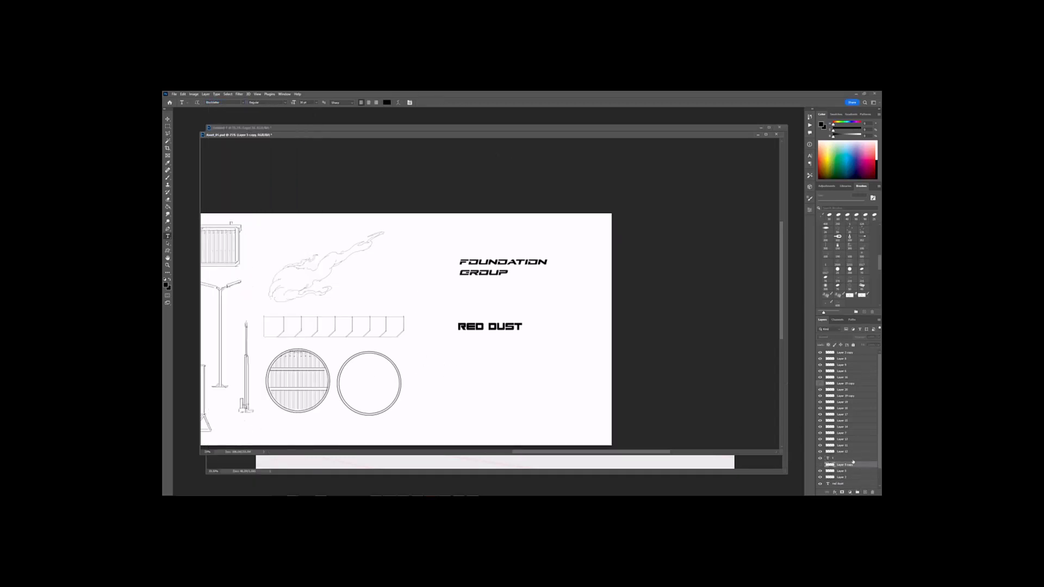
pyautogui.click(476, 381)
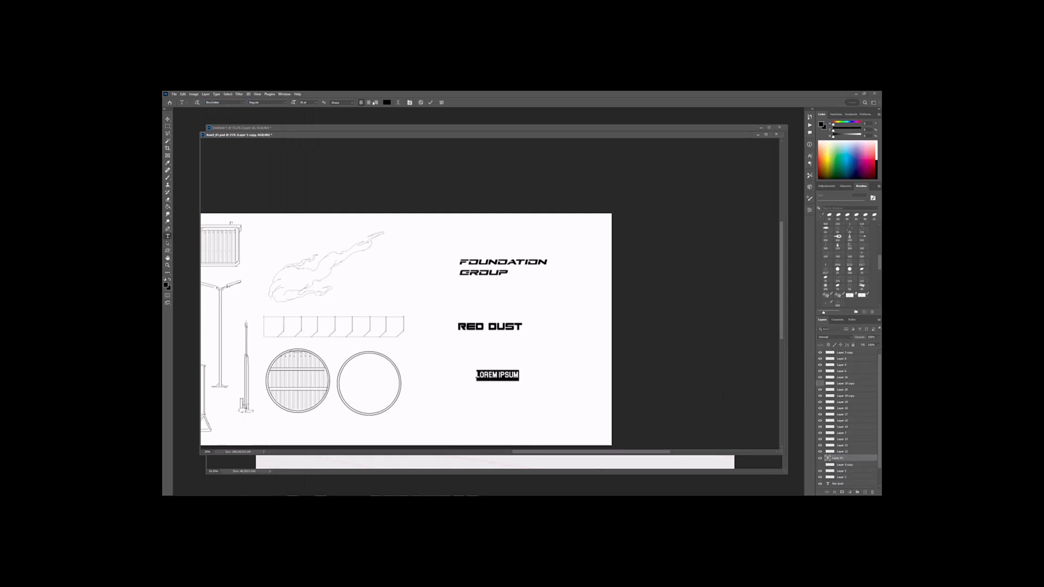
pyautogui.click(244, 102)
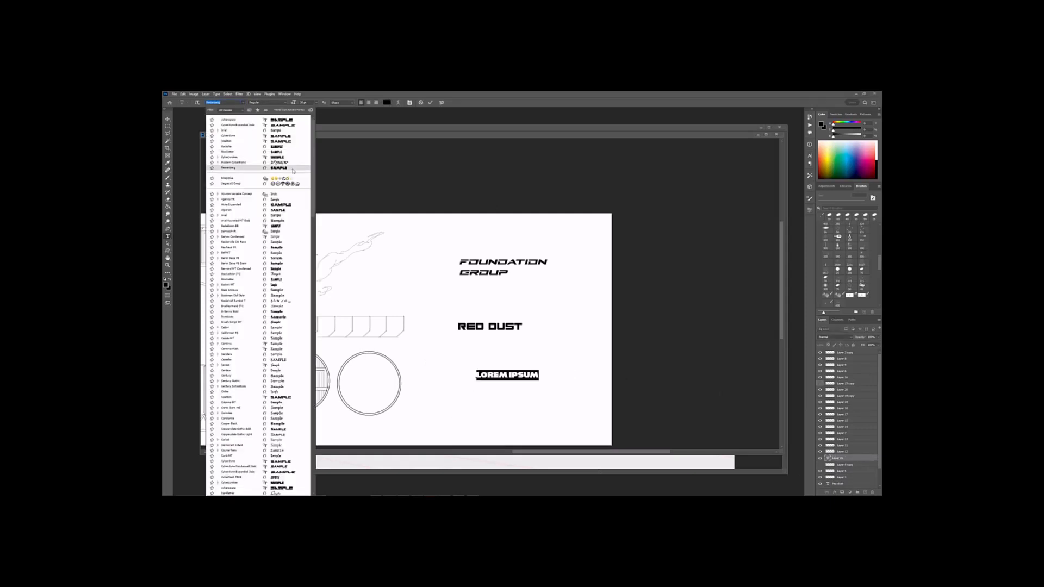
pyautogui.press('Escape')
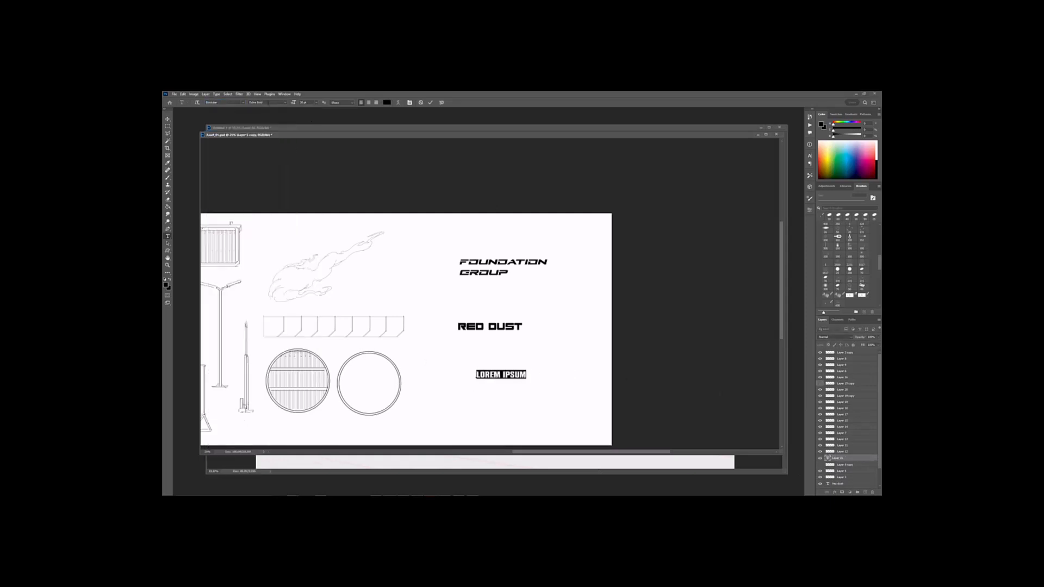
pyautogui.click(243, 103)
pyautogui.click(282, 205)
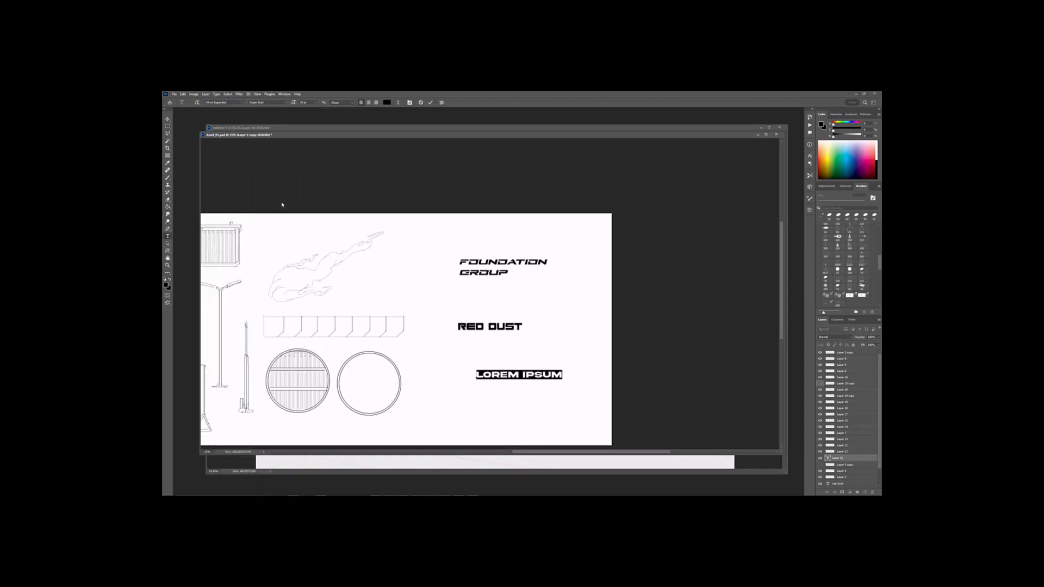
pyautogui.write('STAR MIST')
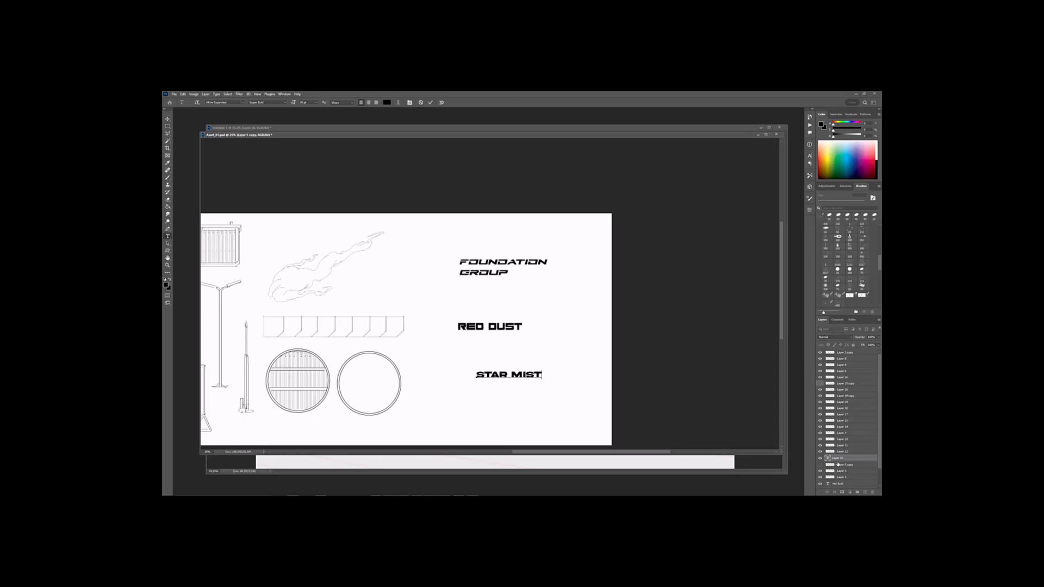
pyautogui.click(689, 384)
# Step: Add the text "GREY RIDGE" between RED DUST and STAR MIST, using the same sci-fi font as RED DUST
pyautogui.click(498, 350)
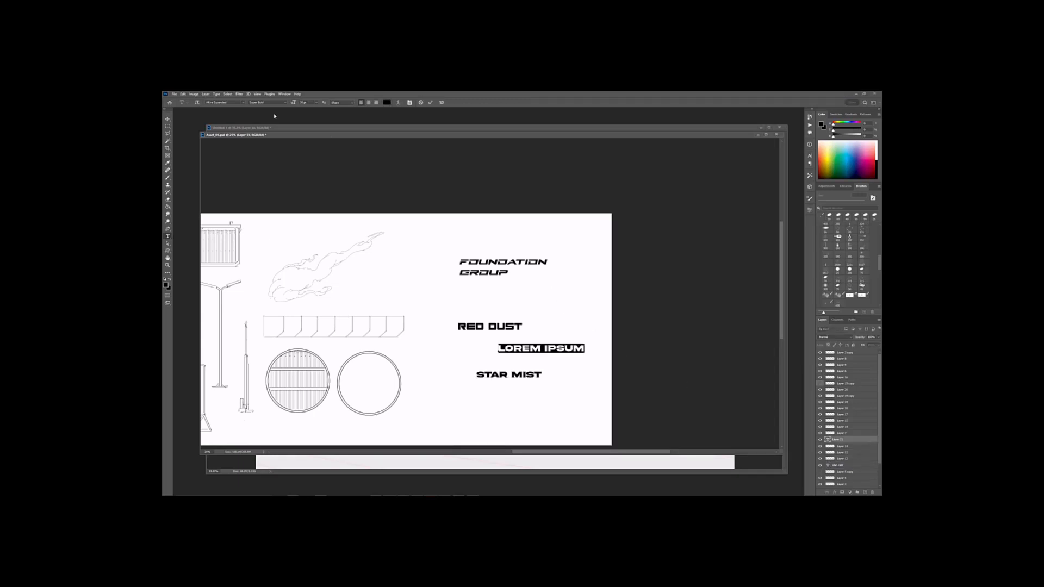
pyautogui.click(243, 103)
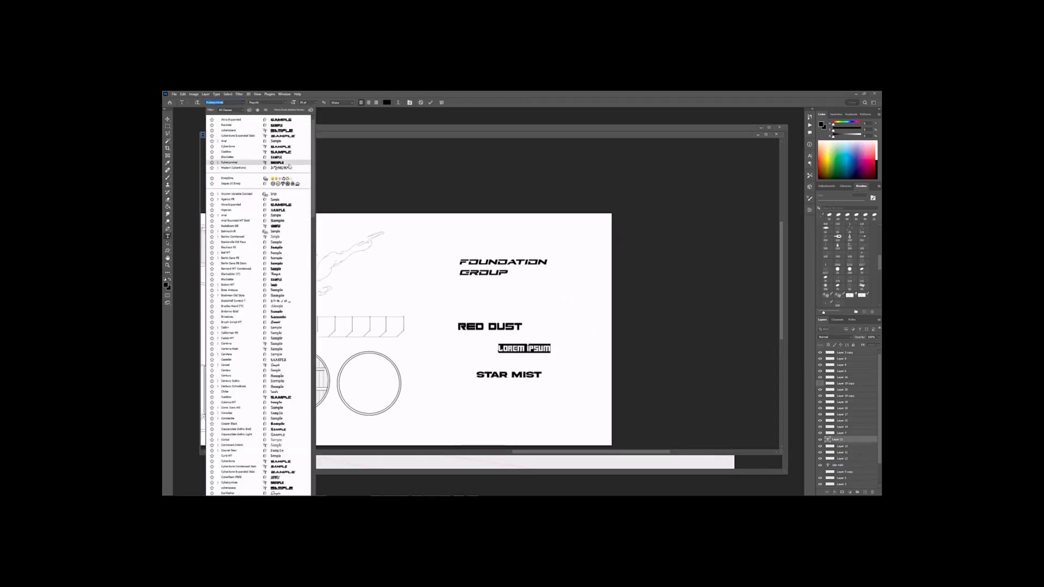
pyautogui.click(297, 132)
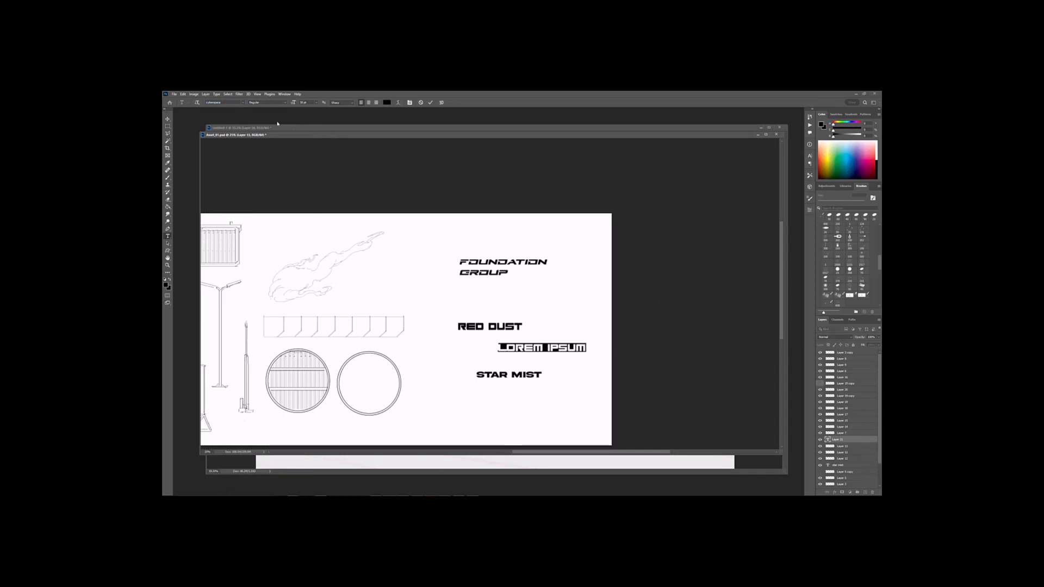
pyautogui.write('GREY R')
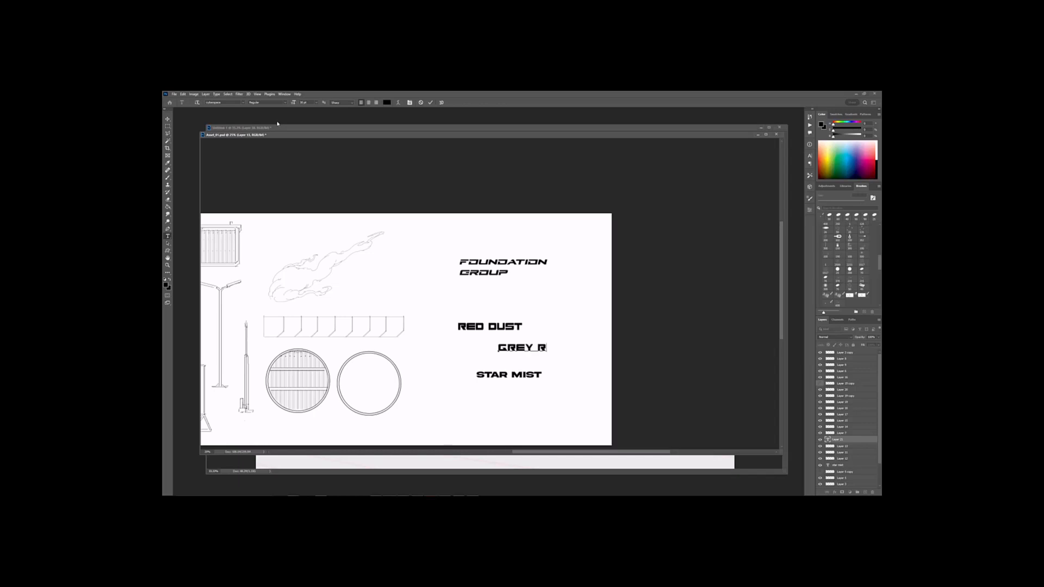
pyautogui.write('IDGE')
pyautogui.hotkey('ctrl', 'Return')
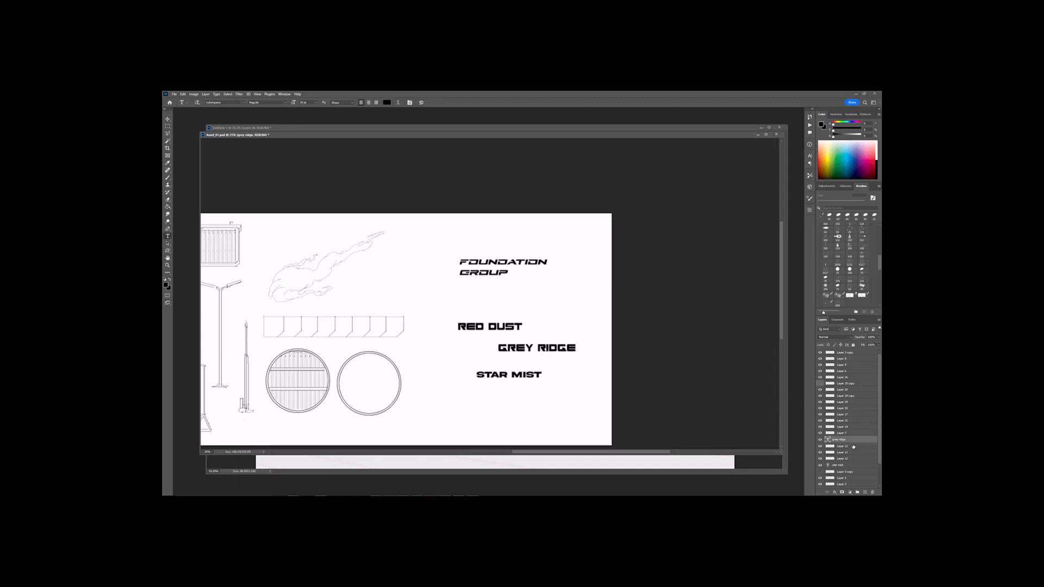
# Step: Enlarge the FOUNDATION GROUP text proportionally with Free Transform
pyautogui.keyDown('ctrl'); pyautogui.click(506, 263); pyautogui.keyUp('ctrl')
pyautogui.hotkey('ctrl', 't')
pyautogui.moveTo(548, 257)
pyautogui.mouseDown()
pyautogui.moveTo(597, 245)
pyautogui.moveTo(543, 276)
pyautogui.mouseUp()
pyautogui.press('Return')
# Step: Rasterize the FOUNDATION GROUP and RED DUST text layers by merging each one with a new empty layer
pyautogui.scroll(-2, 845, 439)
pyautogui.click(865, 492)
pyautogui.hotkey('ctrl', 'e')
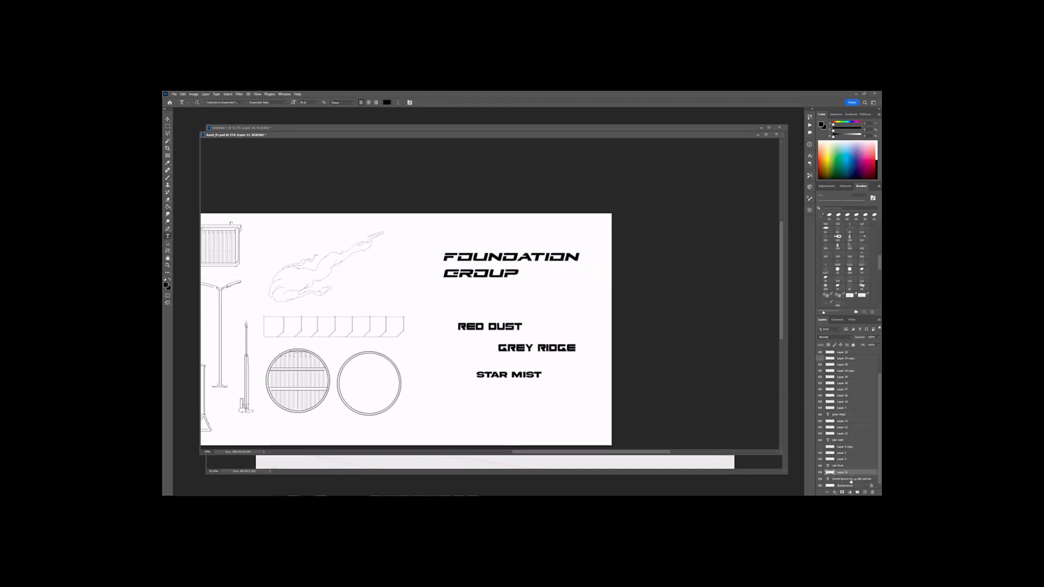
pyautogui.click(852, 480)
pyautogui.click(865, 492)
pyautogui.hotkey('ctrl', 'e')
pyautogui.click(844, 466)
pyautogui.click(865, 492)
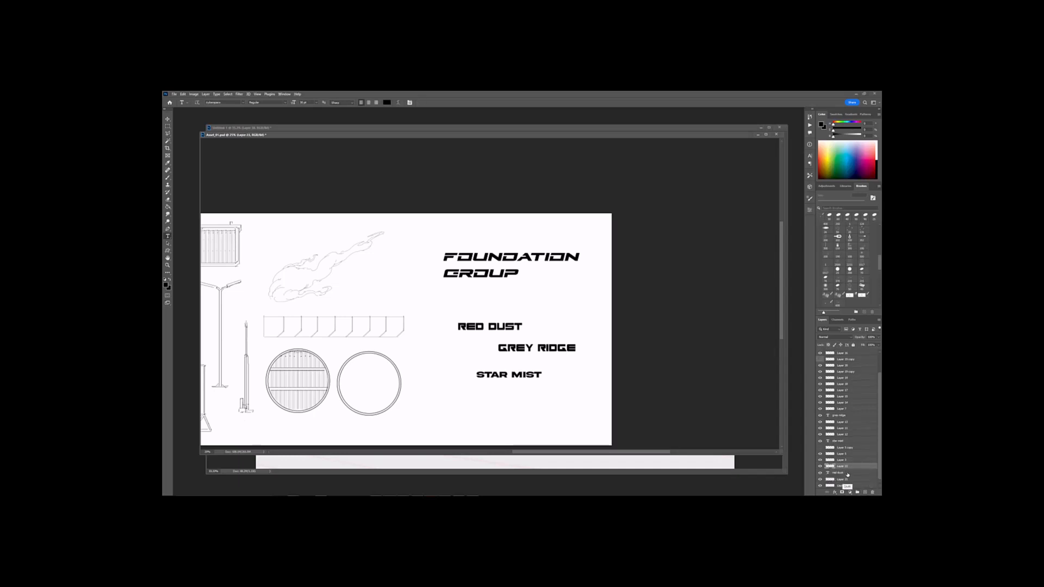
pyautogui.hotkey('ctrl', 'e')
# Step: Enlarge the RED DUST lettering and move it up toward FOUNDATION GROUP
pyautogui.click(820, 467)
pyautogui.click(820, 468)
pyautogui.hotkey('ctrl', 't')
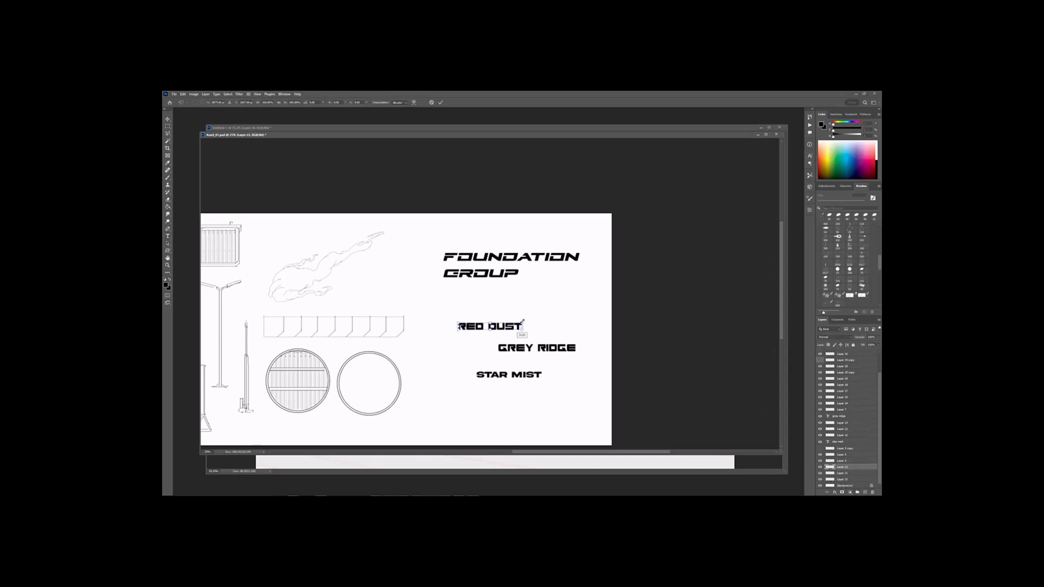
pyautogui.moveTo(522, 330); pyautogui.dragTo(548, 334)
pyautogui.moveTo(524, 327); pyautogui.dragTo(514, 314)
pyautogui.press('Return')
# Step: Shift the FOUNDATION GROUP lettering slightly toward the smoke drawing and down closer to RED DUST
pyautogui.keyDown('ctrl'); pyautogui.click(517, 272); pyautogui.keyUp('ctrl')
pyautogui.hotkey('ctrl', 't')
pyautogui.moveTo(520, 273); pyautogui.dragTo(505, 280)
pyautogui.press('Return')
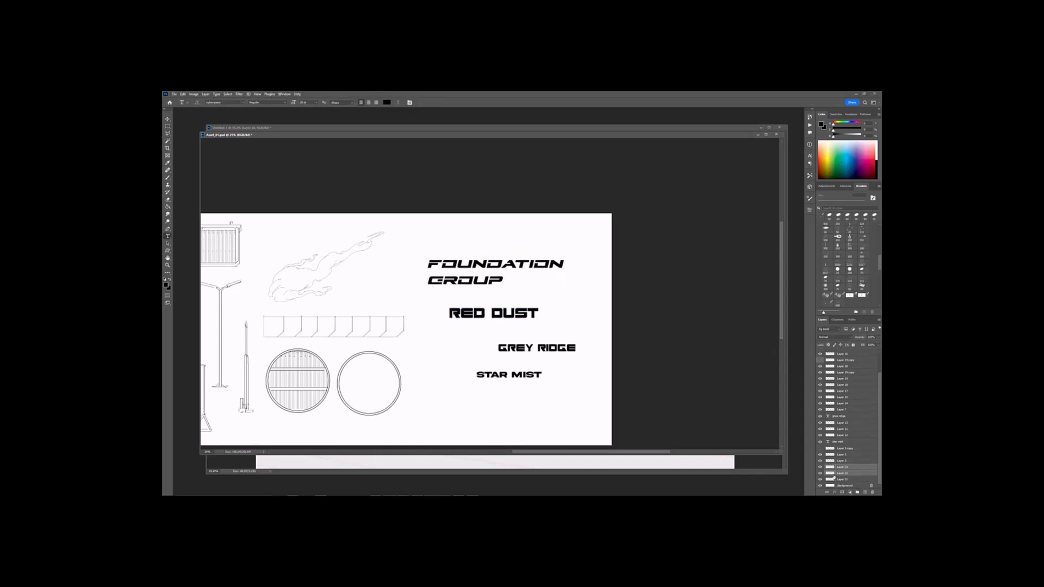
# Step: Load the FOUNDATION GROUP letters as a selection, hide the solid lettering, and stroke the selection in black on a new layer
pyautogui.click(820, 473)
pyautogui.click(865, 492)
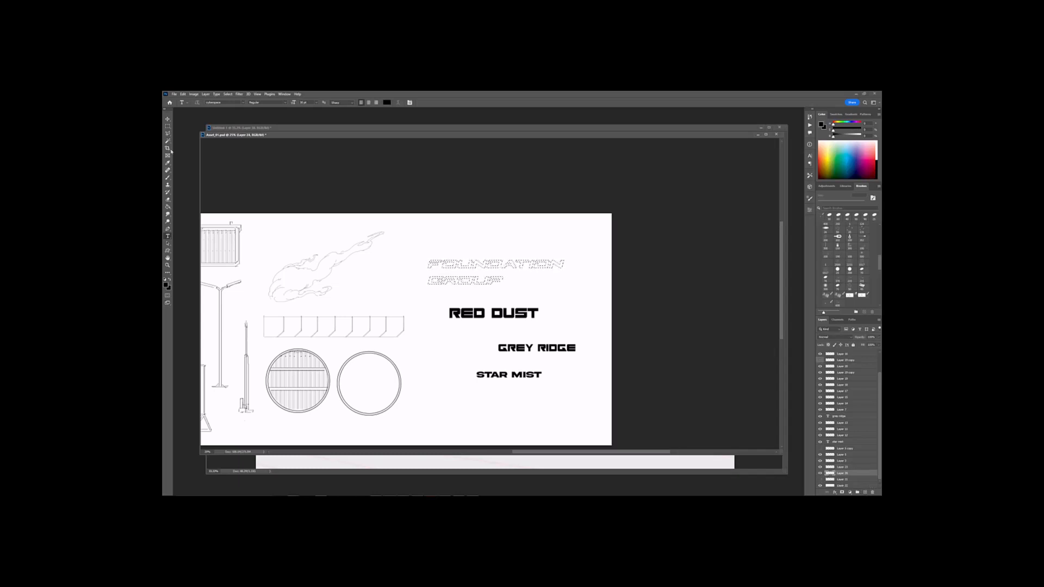
pyautogui.click(167, 126)
pyautogui.click(167, 141)
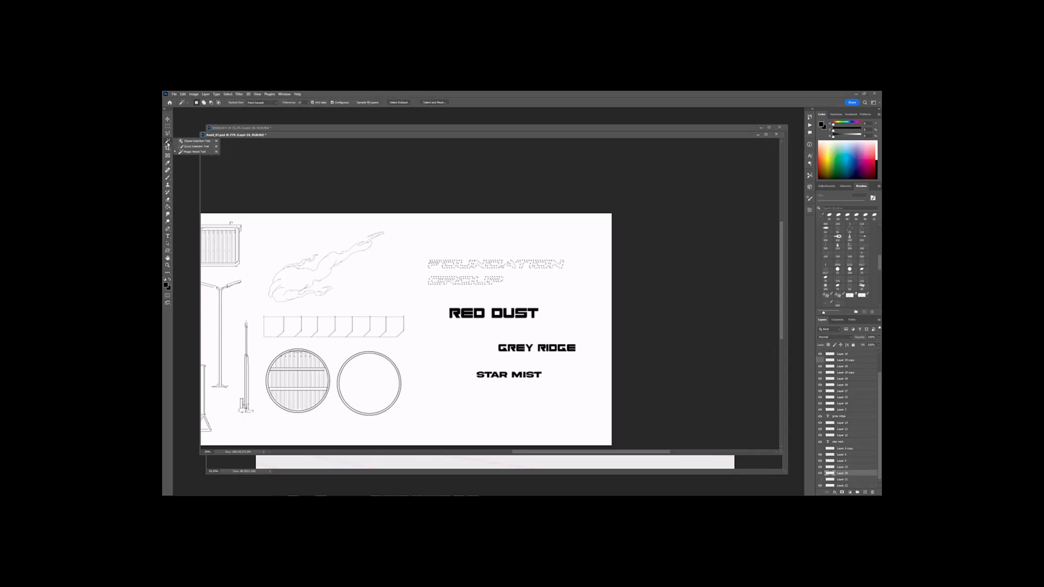
pyautogui.click(547, 274)
pyautogui.hotkey('ctrl', 'z')
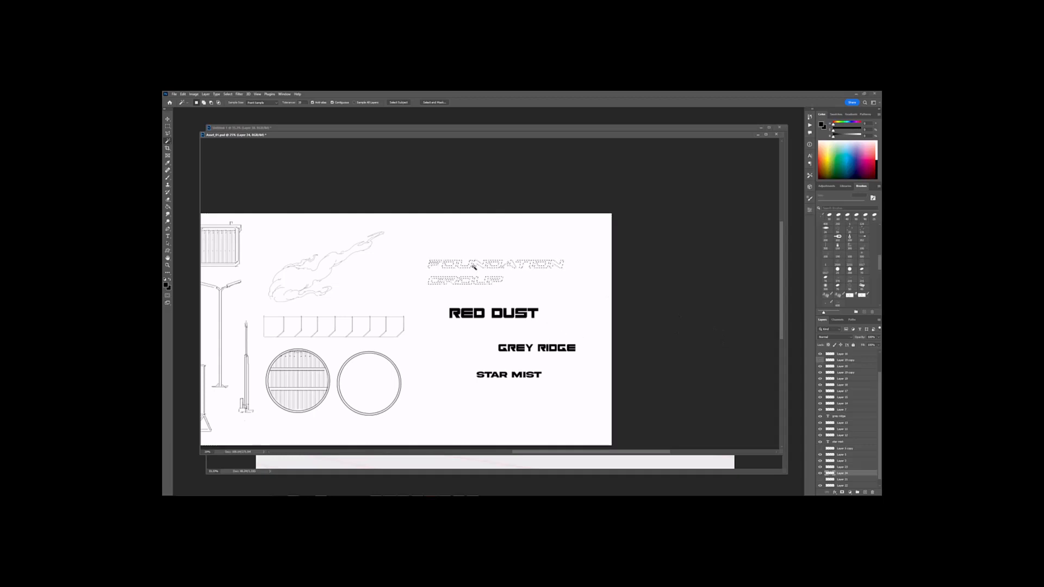
pyautogui.click(168, 126)
pyautogui.rightClick(484, 270)
pyautogui.click(496, 342)
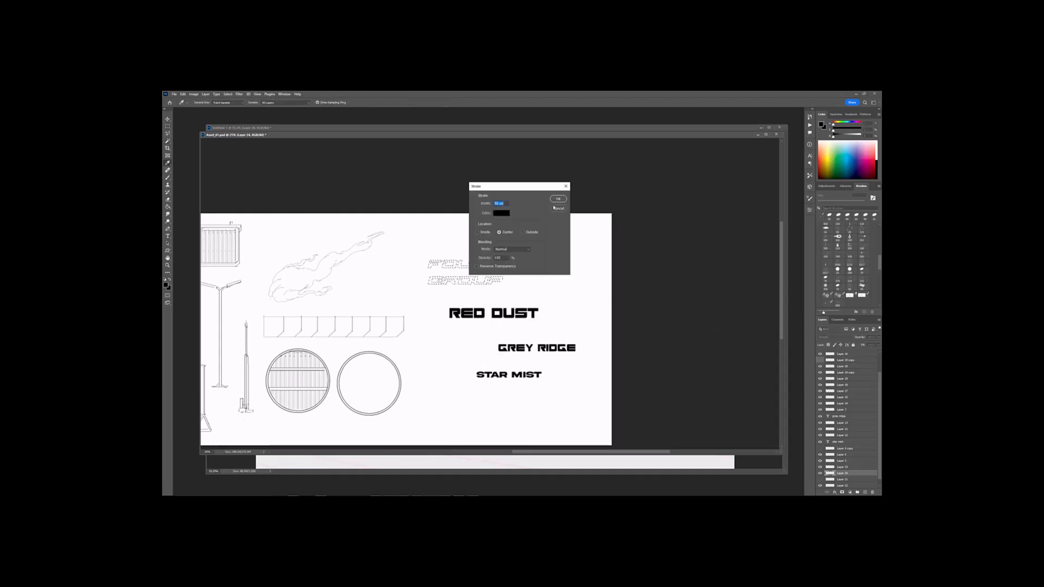
pyautogui.click(566, 202)
# Step: Replace the solid RED DUST lettering with a black stroke outline on a new layer, hiding the original
pyautogui.hotkey('alt', ']')
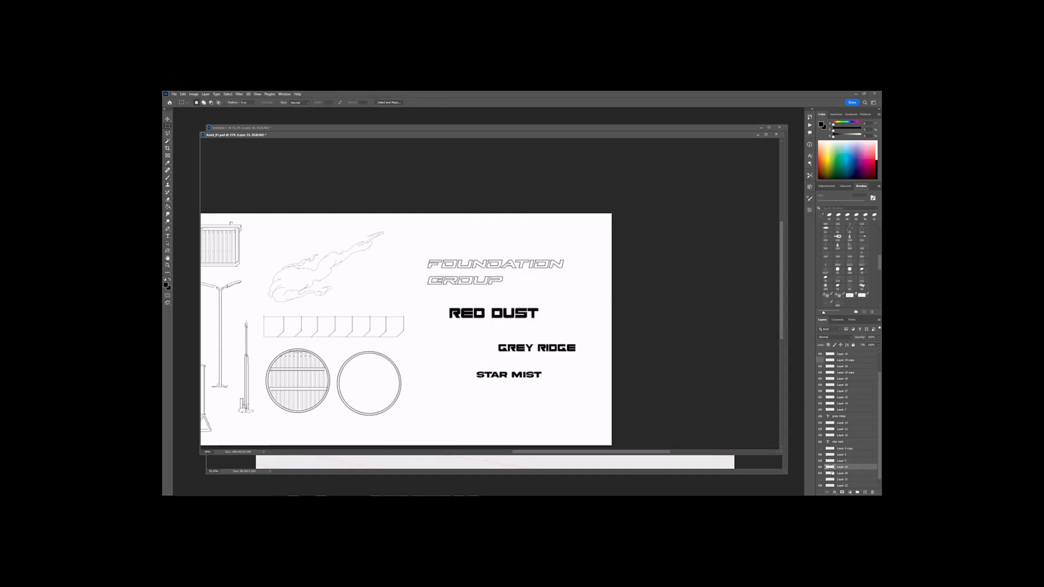
pyautogui.click(820, 467)
pyautogui.click(865, 492)
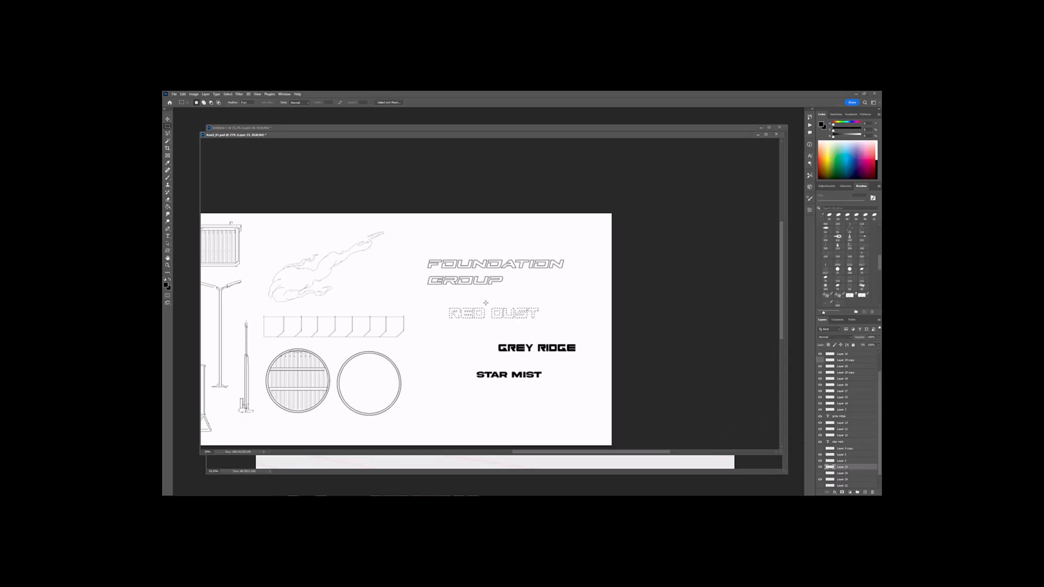
pyautogui.rightClick(485, 311)
pyautogui.click(496, 384)
pyautogui.click(558, 200)
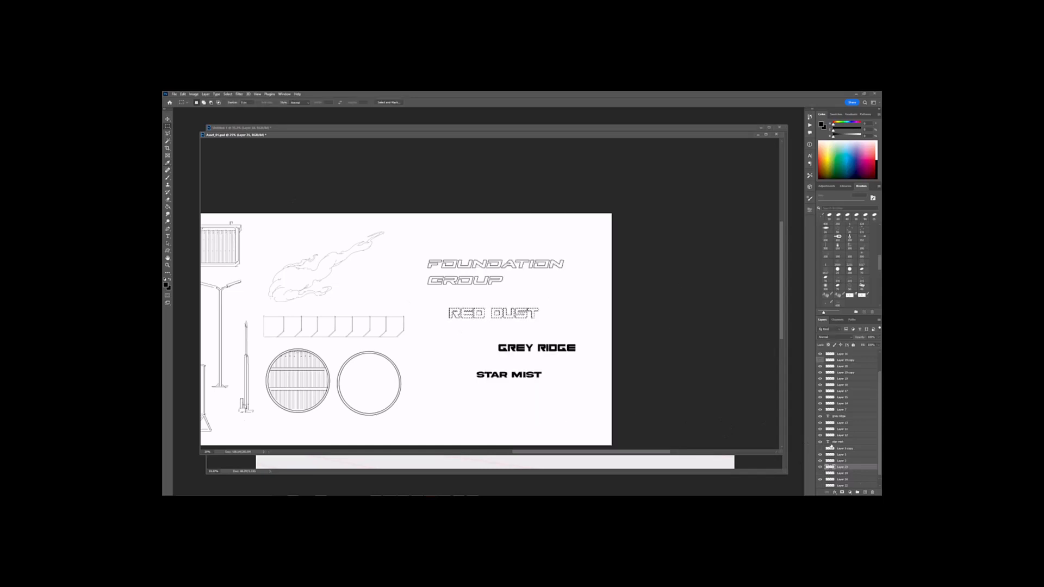
# Step: Rasterize the GREY RIDGE text layer by merging it with a new empty layer
pyautogui.keyDown('ctrl'); pyautogui.click(574, 348); pyautogui.keyUp('ctrl')
pyautogui.keyDown('ctrl'); pyautogui.click(840, 418); pyautogui.keyUp('ctrl')
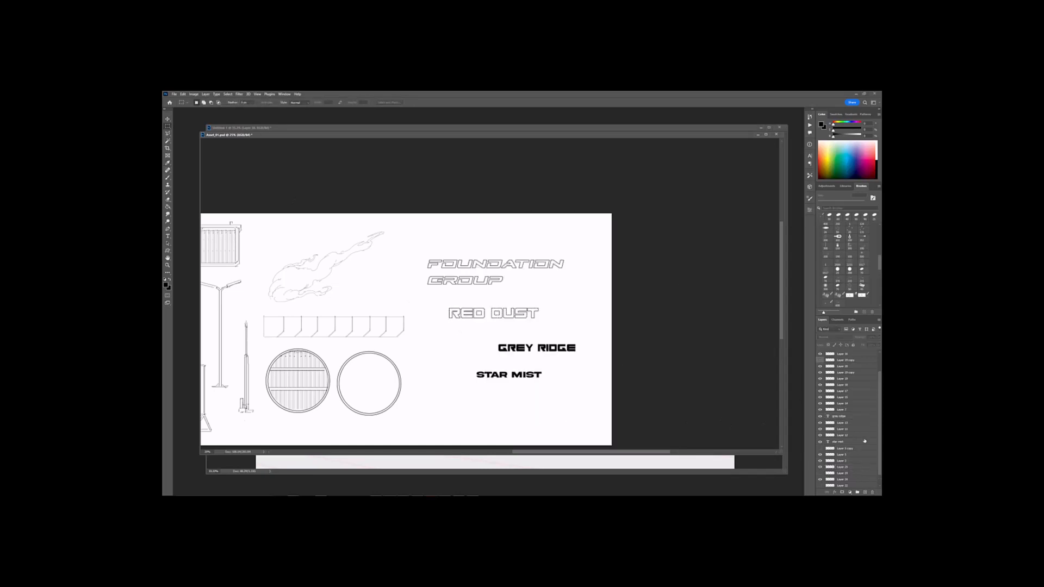
pyautogui.click(837, 418)
pyautogui.keyDown('ctrl'); pyautogui.click(669, 381); pyautogui.keyUp('ctrl')
pyautogui.click(840, 417)
pyautogui.click(865, 492)
pyautogui.hotkey('ctrl', 'e')
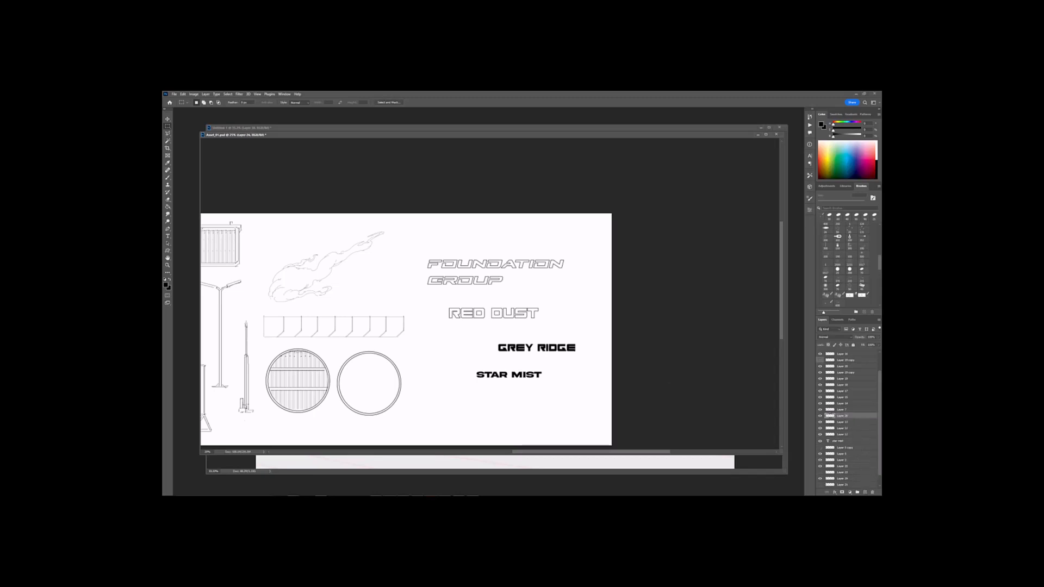
# Step: Hide the solid GREY RIDGE lettering, stroke its letter selection on a new layer, and deselect
pyautogui.keyDown('ctrl'); pyautogui.click(831, 416); pyautogui.keyUp('ctrl')
pyautogui.click(820, 417)
pyautogui.click(865, 492)
pyautogui.rightClick(528, 347)
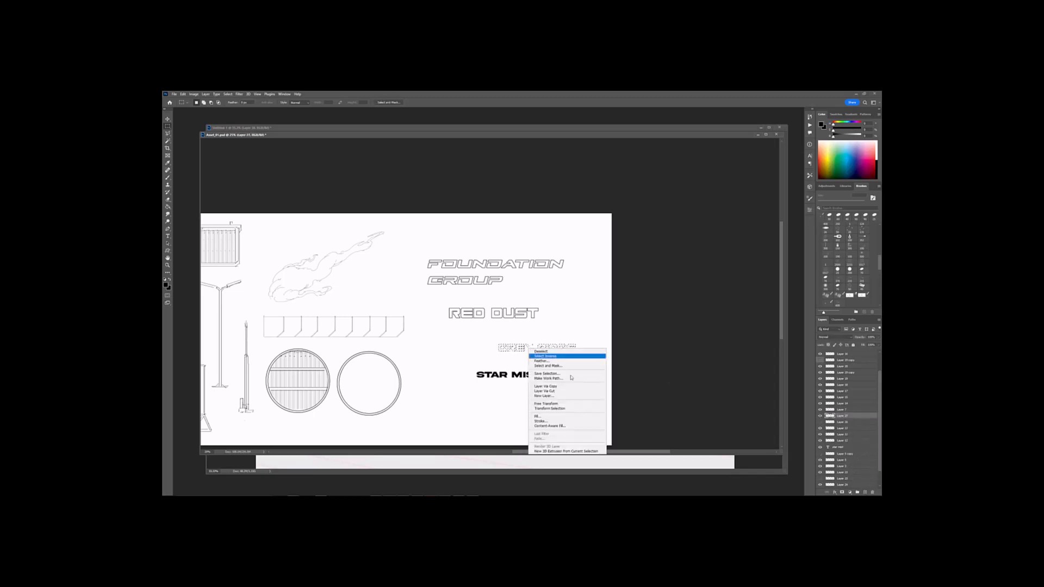
pyautogui.click(555, 419)
pyautogui.press('Return')
pyautogui.hotkey('ctrl', 'd')
# Step: Stroke the STAR MIST letter shapes on a new layer and hide the solid text layer
pyautogui.click(839, 447)
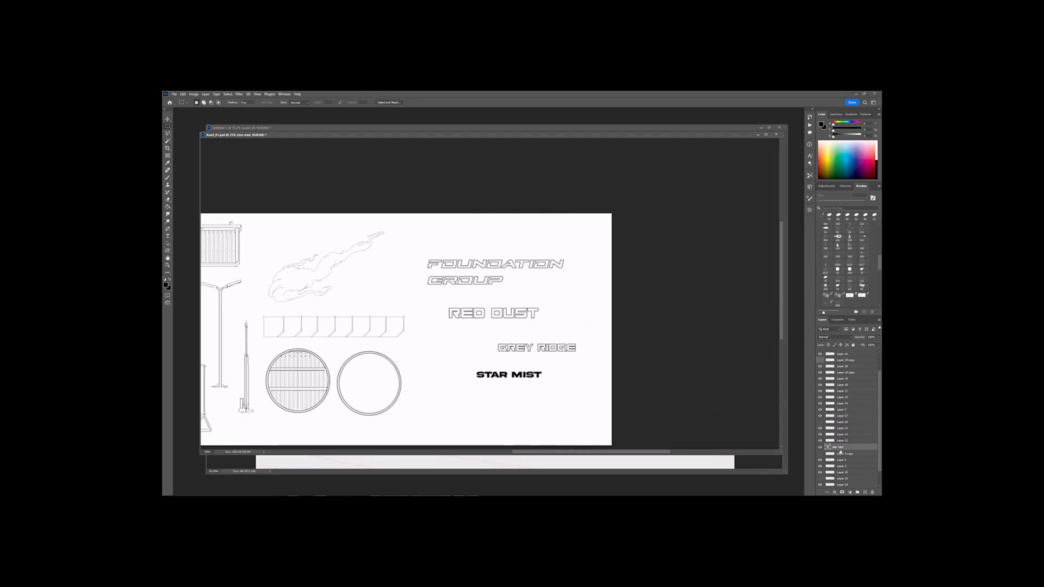
pyautogui.click(865, 492)
pyautogui.rightClick(534, 369)
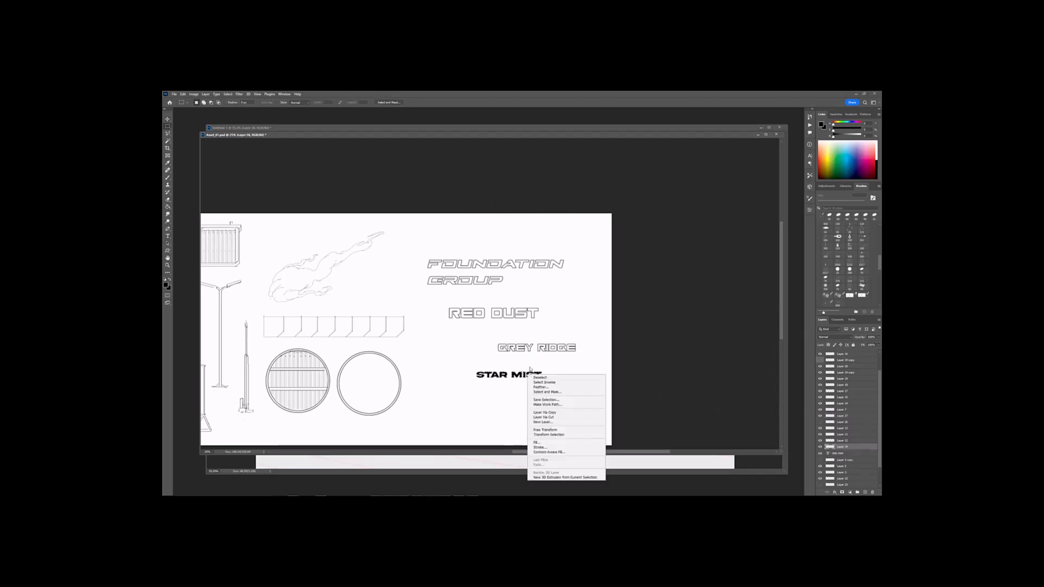
pyautogui.click(554, 444)
pyautogui.click(559, 199)
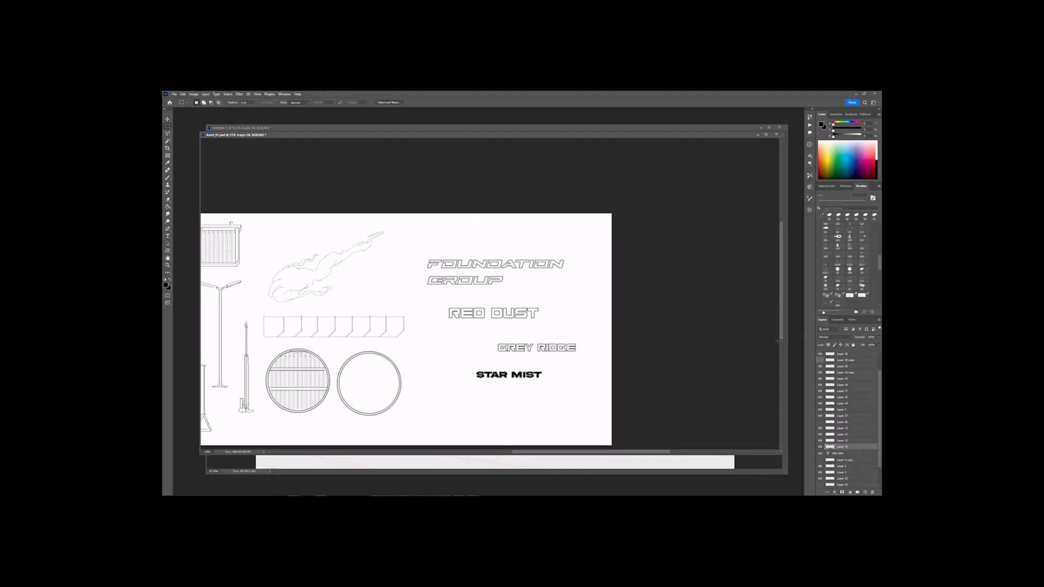
pyautogui.hotkey('ctrl', '+')
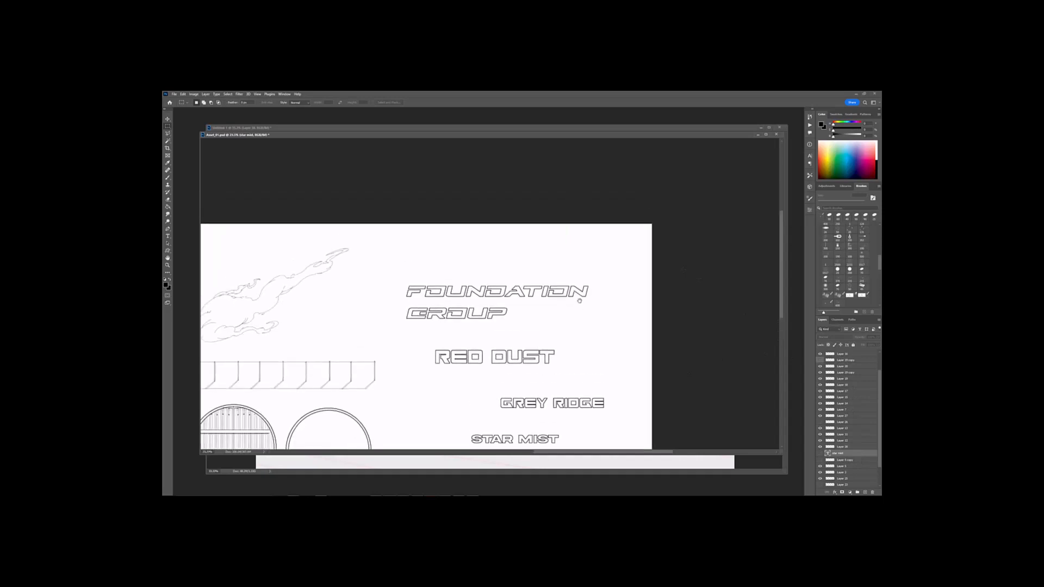
# Step: Shrink the asset sheet view and move its window aside to uncover the tower drawing
pyautogui.hotkey('ctrl', '-')
pyautogui.hotkey('ctrl', '-')
pyautogui.hotkey('ctrl', '-')
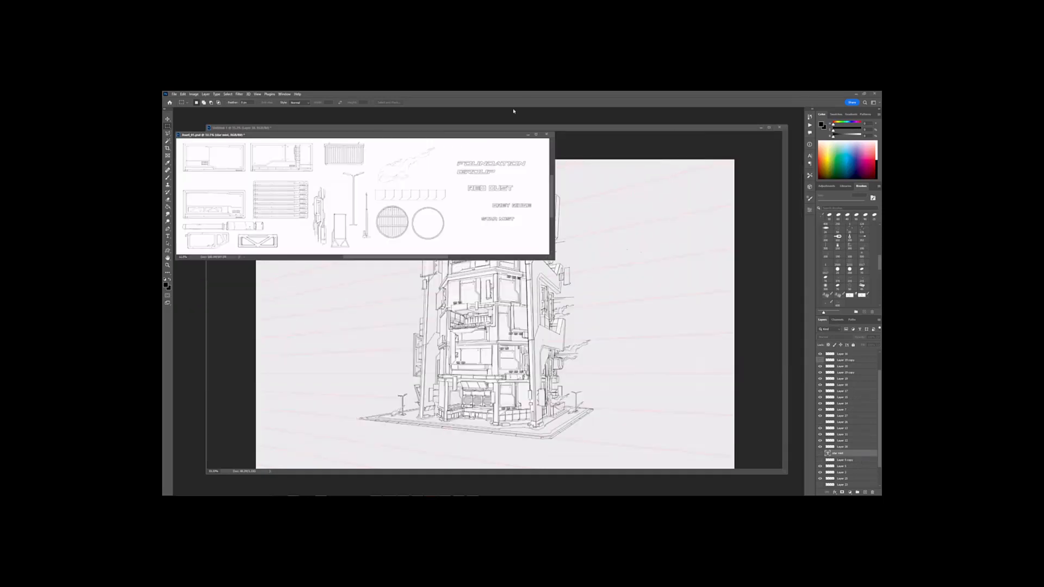
pyautogui.moveTo(500, 134); pyautogui.dragTo(98, 168)
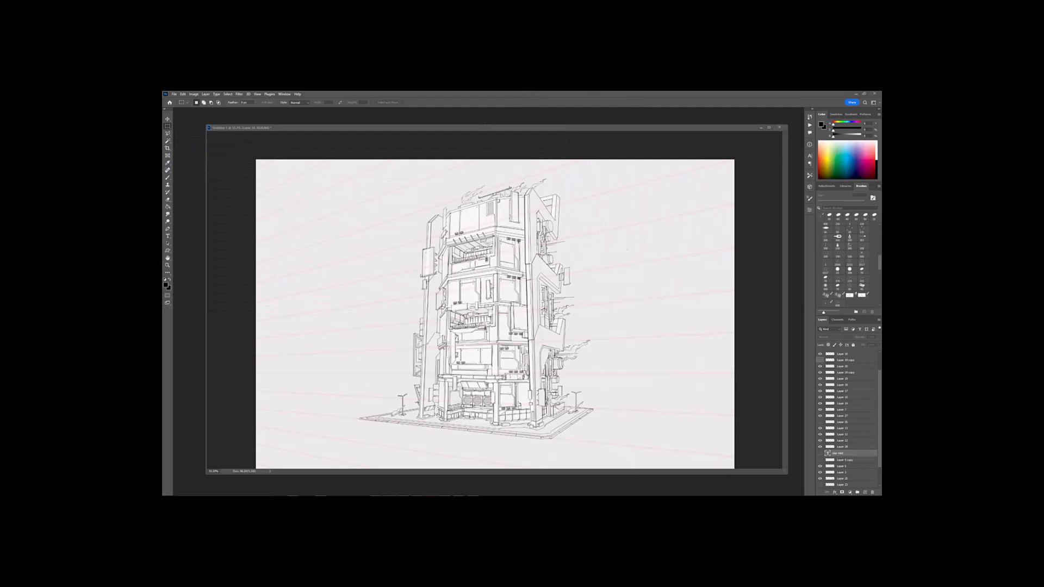
# Step: Copy the outlined FOUNDATION GROUP lettering from the asset sheet into the tower drawing and adjust it with Free Transform
pyautogui.press('v')
pyautogui.click(843, 484)
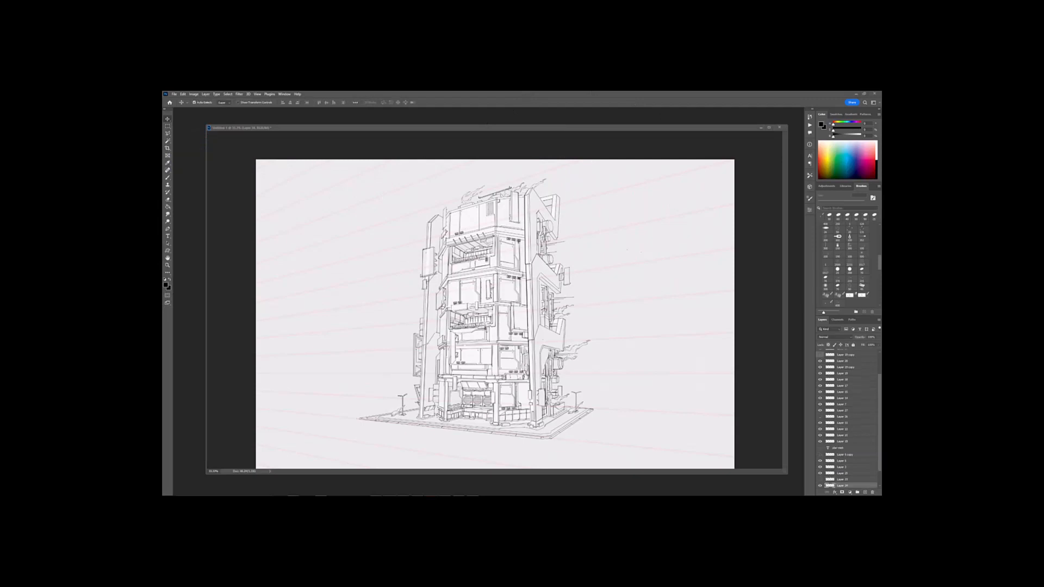
pyautogui.moveTo(843, 485); pyautogui.dragTo(473, 275)
pyautogui.hotkey('ctrl', 't')
pyautogui.moveTo(460, 286); pyautogui.dragTo(506, 284)
pyautogui.press('Return')
pyautogui.hotkey('ctrl', '+')
pyautogui.hotkey('ctrl', '+')
# Step: Transform the FOUNDATION GROUP lettering to slant with the roof's perspective and place it on the tower's rooftop sign frame
pyautogui.hotkey('ctrl', 't')
pyautogui.rightClick(504, 282)
pyautogui.click(515, 311)
pyautogui.moveTo(574, 289); pyautogui.dragTo(511, 263)
pyautogui.moveTo(470, 262); pyautogui.dragTo(470, 272)
pyautogui.moveTo(474, 283); pyautogui.dragTo(490, 313)
pyautogui.press('Return')
pyautogui.hotkey('ctrl', '+')
pyautogui.keyDown('ctrl'); pyautogui.moveTo(493, 316); pyautogui.dragTo(489, 314); pyautogui.keyUp('ctrl')
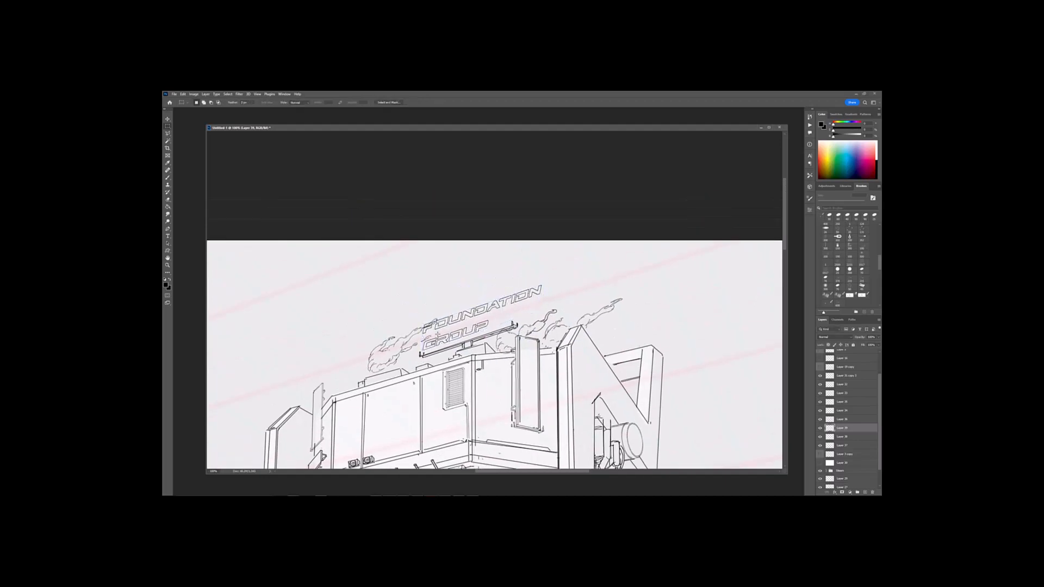
# Step: Lasso the word GROUP in the rooftop lettering, centre it beneath FOUNDATION, and adjust the whole sign's position above the roof frame
pyautogui.press('l')
pyautogui.click(498, 308)
pyautogui.click(490, 313)
pyautogui.click(413, 342)
pyautogui.click(395, 351)
pyautogui.click(403, 375)
pyautogui.click(449, 363)
pyautogui.click(508, 319)
pyautogui.hotkey('ctrl', 't')
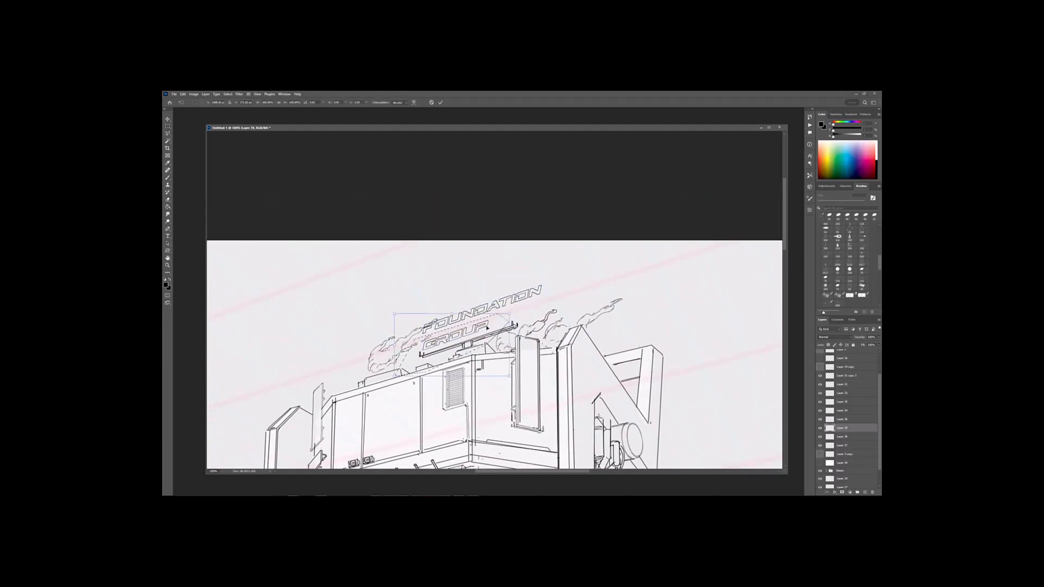
pyautogui.moveTo(468, 336); pyautogui.dragTo(486, 329)
pyautogui.moveTo(534, 306)
pyautogui.mouseDown()
pyautogui.moveTo(505, 314)
pyautogui.moveTo(538, 317)
pyautogui.mouseUp()
pyautogui.press('Return')
pyautogui.hotkey('ctrl', 'd')
pyautogui.hotkey('ctrl', 't')
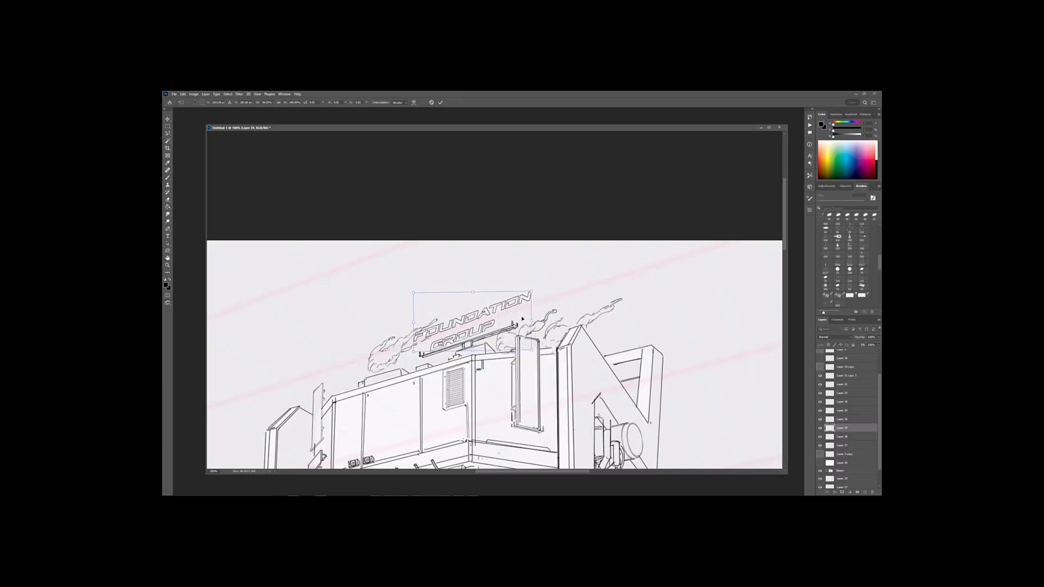
pyautogui.press('Return')
pyautogui.hotkey('ctrl', 'd')
# Step: Select the word GROUP again and skew it to follow the perspective of FOUNDATION above the roof frame
pyautogui.press('l')
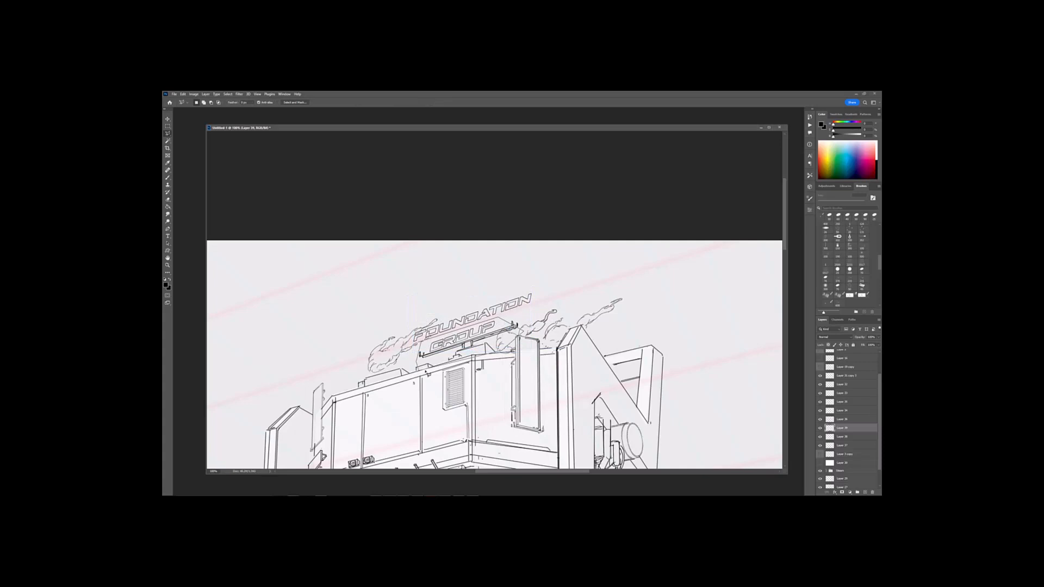
pyautogui.hotkey('ctrl', 't')
pyautogui.rightClick(505, 330)
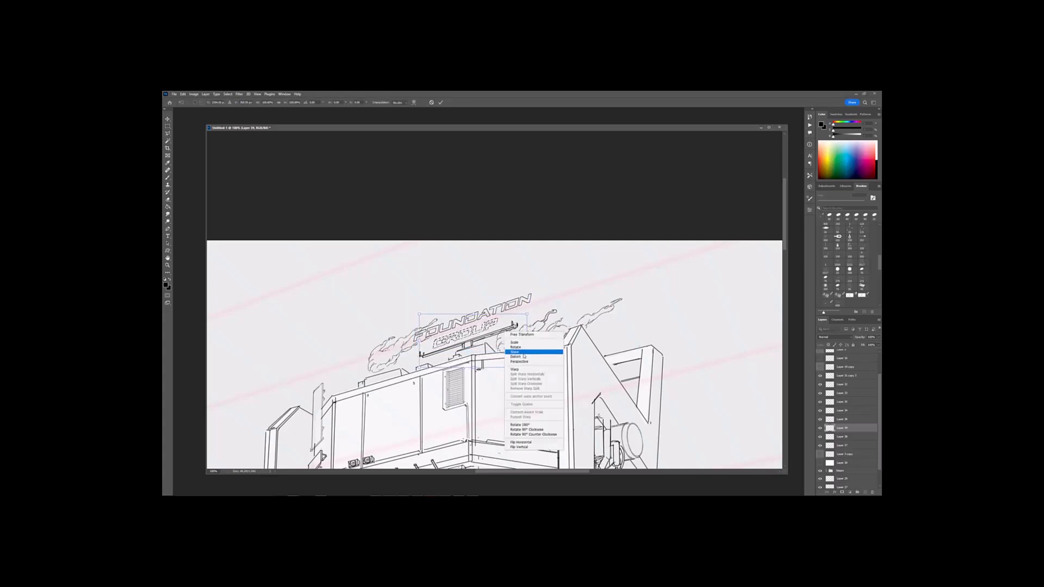
pyautogui.click(517, 352)
pyautogui.moveTo(527, 341); pyautogui.dragTo(519, 336)
pyautogui.press('Return')
pyautogui.hotkey('ctrl', 'd')
# Step: Bring the outlined RED DUST lettering into the tower drawing and scale it down over the ground-floor shopfront
pyautogui.hotkey('ctrl', '-')
pyautogui.hotkey('ctrl', '-')
pyautogui.hotkey('ctrl', '-')
pyautogui.hotkey('ctrl', '-')
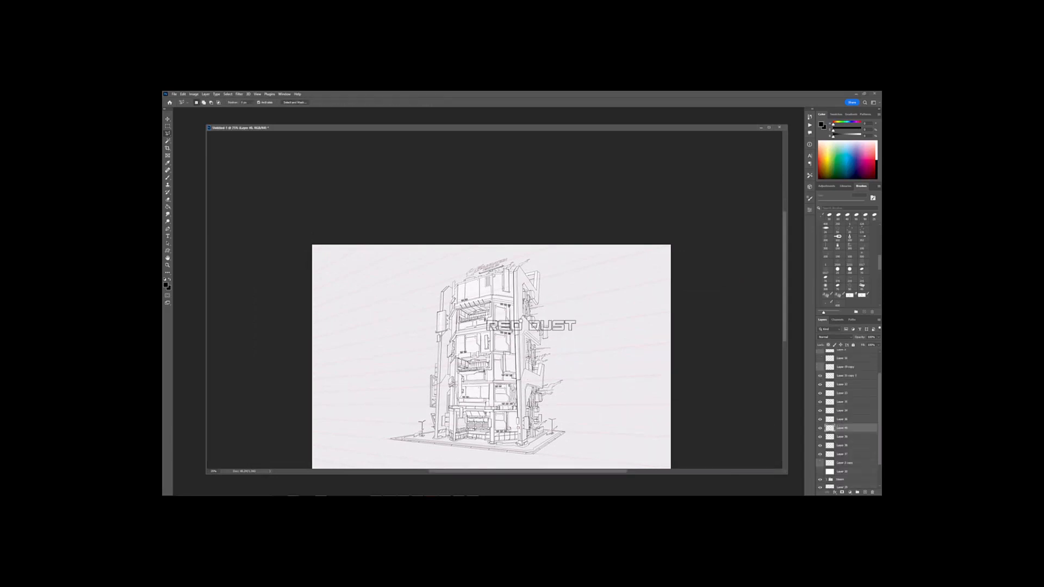
pyautogui.hotkey('ctrl', '+')
pyautogui.moveTo(576, 322); pyautogui.dragTo(510, 320)
pyautogui.hotkey('ctrl', 't')
pyautogui.hotkey('ctrl', '+')
pyautogui.hotkey('ctrl', '+')
pyautogui.press('Return')
pyautogui.hotkey('ctrl', '-')
pyautogui.hotkey('ctrl', '+')
pyautogui.hotkey('ctrl', '+')
pyautogui.hotkey('ctrl', '+')
# Step: Move the RED DUST lettering onto the strip below the three round fans and slant it to match the facade's perspective
pyautogui.hotkey('ctrl', 't')
pyautogui.moveTo(544, 255); pyautogui.dragTo(552, 352)
pyautogui.rightClick(525, 340)
pyautogui.click(535, 364)
pyautogui.press('Return')
pyautogui.hotkey('ctrl', '-')
pyautogui.hotkey('ctrl', '-')
pyautogui.hotkey('ctrl', '-')
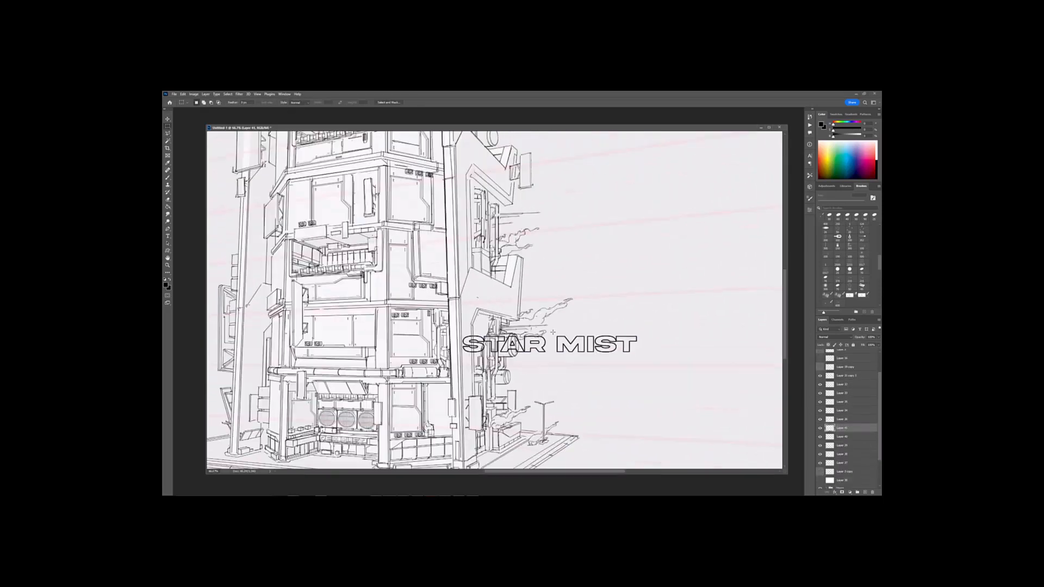
# Step: Stack the outlined STAR MIST lettering in two lines and scale it onto the ground-floor panel beside the fans
pyautogui.moveTo(504, 355); pyautogui.dragTo(509, 309)
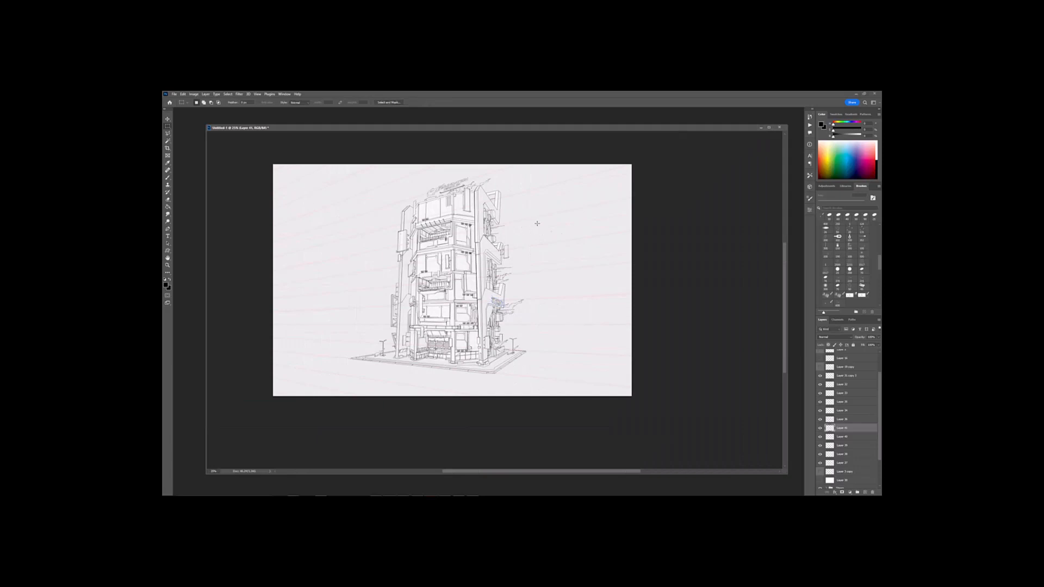
pyautogui.keyDown('alt'); pyautogui.scroll(2, 495, 302); pyautogui.keyUp('alt')
pyautogui.moveTo(495, 302); pyautogui.dragTo(450, 358)
pyautogui.moveTo(451, 358); pyautogui.dragTo(536, 353)
pyautogui.moveTo(558, 318); pyautogui.dragTo(555, 347)
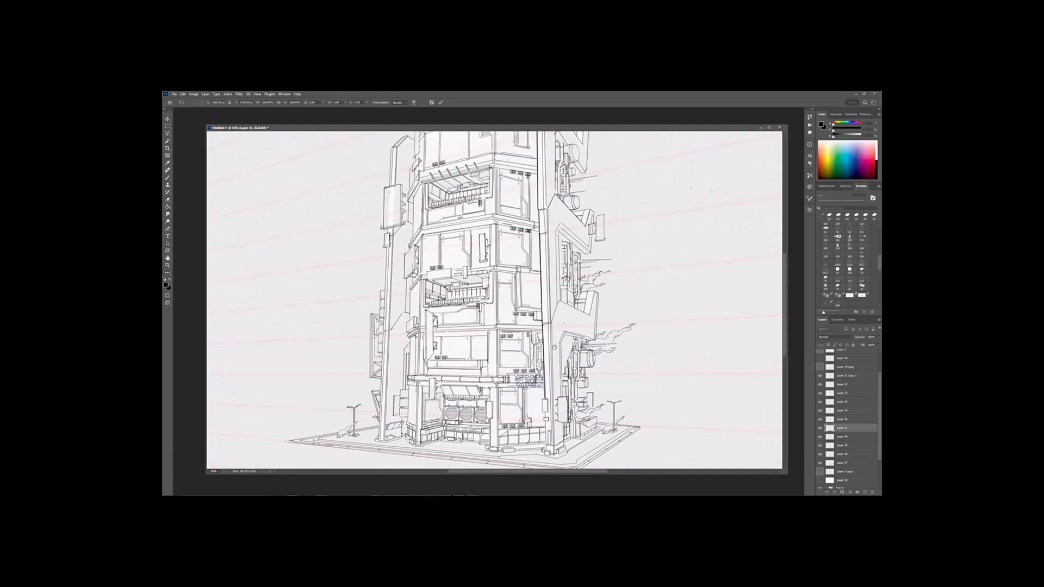
pyautogui.moveTo(535, 384); pyautogui.dragTo(603, 397)
pyautogui.moveTo(604, 398); pyautogui.dragTo(456, 361)
pyautogui.hotkey('ctrl', '+')
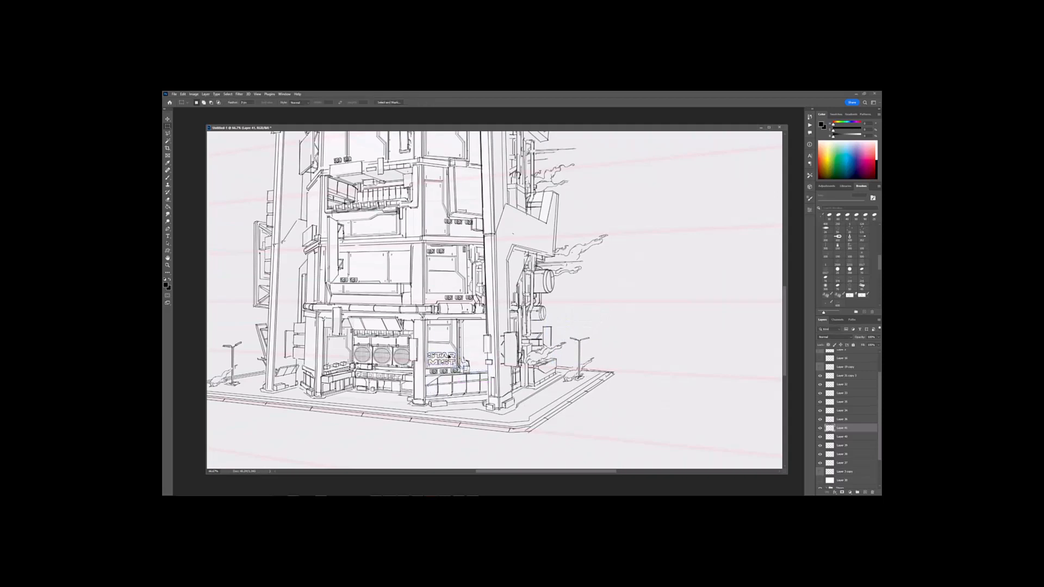
pyautogui.hotkey('ctrl', '+')
pyautogui.keyDown('shift'); pyautogui.moveTo(603, 312); pyautogui.dragTo(598, 315); pyautogui.keyUp('shift')
pyautogui.moveTo(590, 323); pyautogui.dragTo(593, 322)
pyautogui.press('Return')
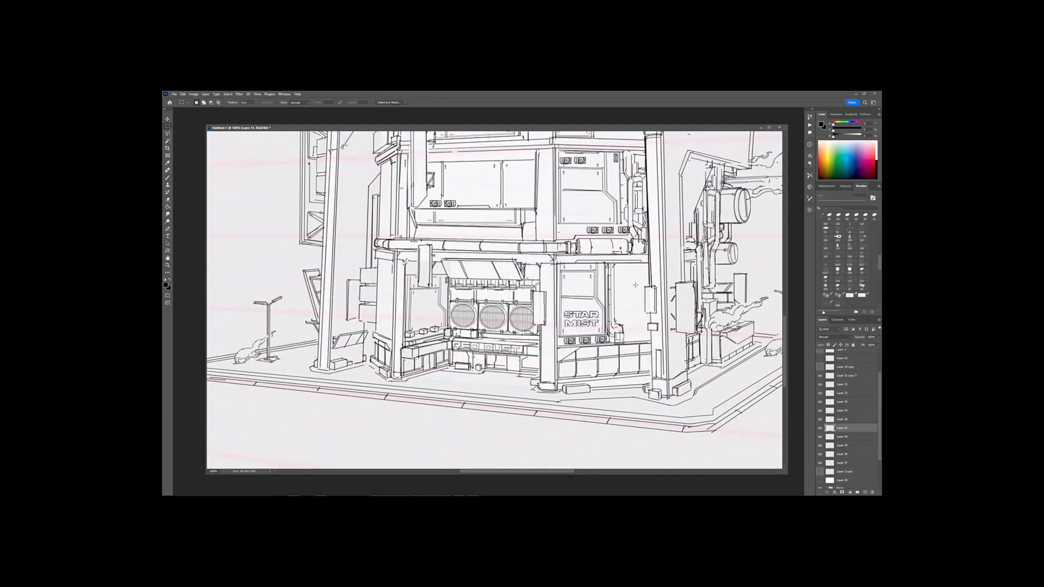
# Step: Transform the STAR MIST lettering to follow the perspective of its ground-floor wall panel
pyautogui.hotkey('ctrl', '-')
pyautogui.hotkey('ctrl', '-')
pyautogui.moveTo(619, 286); pyautogui.dragTo(597, 314)
pyautogui.hotkey('ctrl', '+')
pyautogui.hotkey('ctrl', '+')
pyautogui.moveTo(552, 378); pyautogui.dragTo(551, 326)
pyautogui.hotkey('ctrl', 't')
pyautogui.rightClick(543, 325)
pyautogui.click(553, 351)
pyautogui.press('Return')
pyautogui.hotkey('ctrl', '-')
pyautogui.hotkey('ctrl', '-')
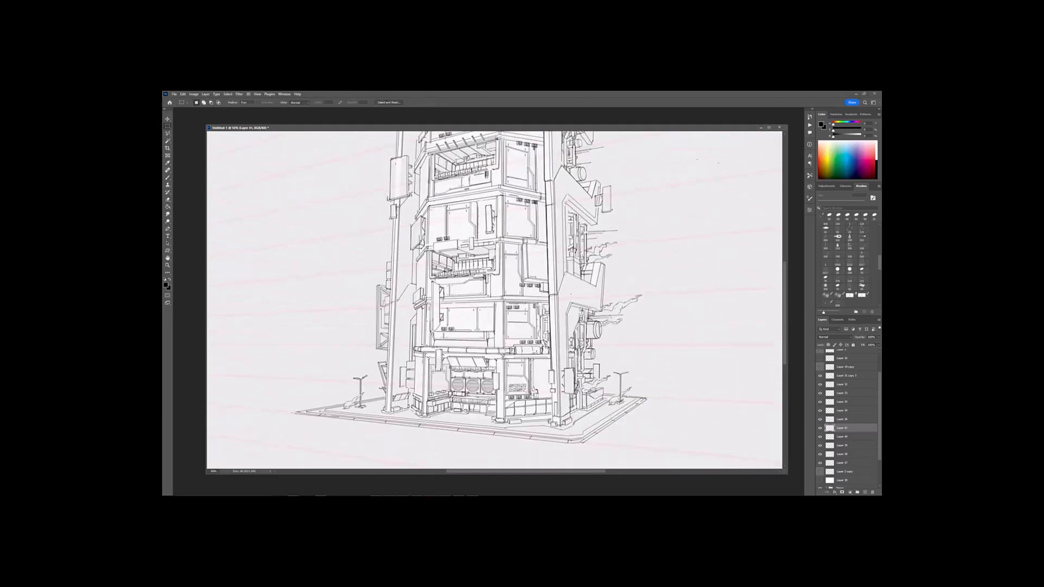
# Step: Copy the outlined GREY RIDGE lettering from the asset sheet and scale it onto the panel above the horizontal pipe
pyautogui.hotkey('ctrl', 'Tab')
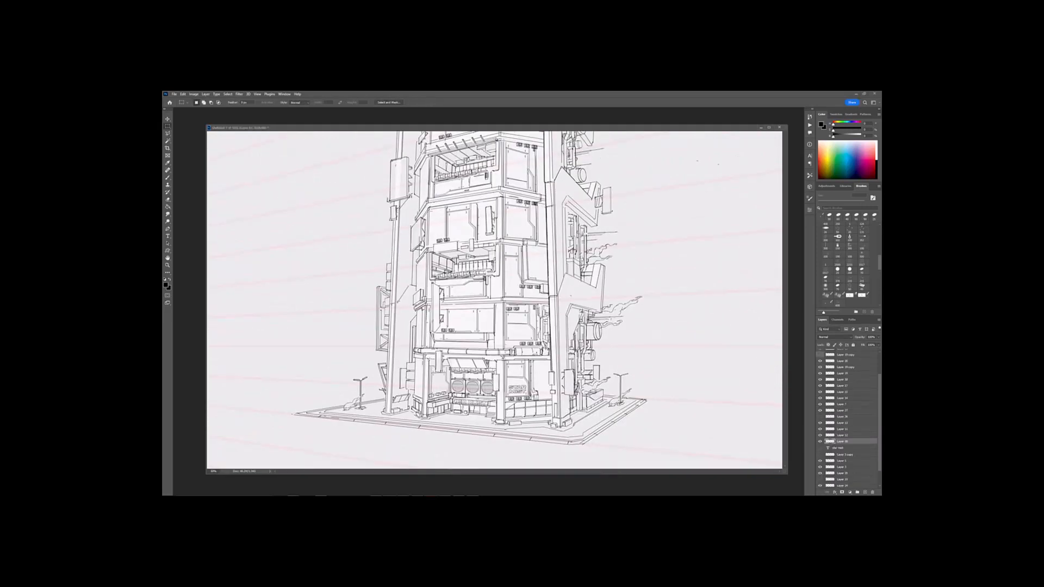
pyautogui.keyDown('ctrl'); pyautogui.moveTo(629, 429); pyautogui.dragTo(481, 373); pyautogui.keyUp('ctrl')
pyautogui.hotkey('ctrl', 't')
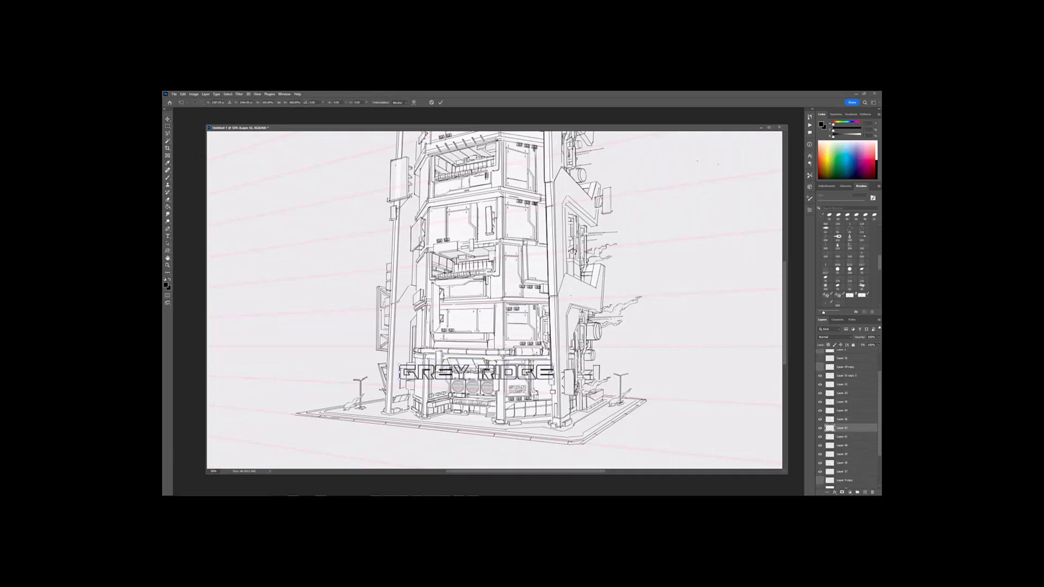
pyautogui.moveTo(554, 365); pyautogui.dragTo(464, 374)
pyautogui.moveTo(459, 377); pyautogui.dragTo(510, 362)
pyautogui.hotkey('ctrl', '+')
pyautogui.moveTo(505, 387); pyautogui.dragTo(539, 367)
pyautogui.press('Return')
pyautogui.hotkey('ctrl', '-')
pyautogui.hotkey('ctrl', '+')
pyautogui.hotkey('ctrl', '+')
pyautogui.hotkey('ctrl', 't')
pyautogui.moveTo(576, 403); pyautogui.dragTo(565, 339)
pyautogui.press('Return')
# Step: Transform the GREY RIDGE lettering to follow the perspective of the panel above the pipe
pyautogui.hotkey('ctrl', 't')
pyautogui.rightClick(545, 340)
pyautogui.click(564, 369)
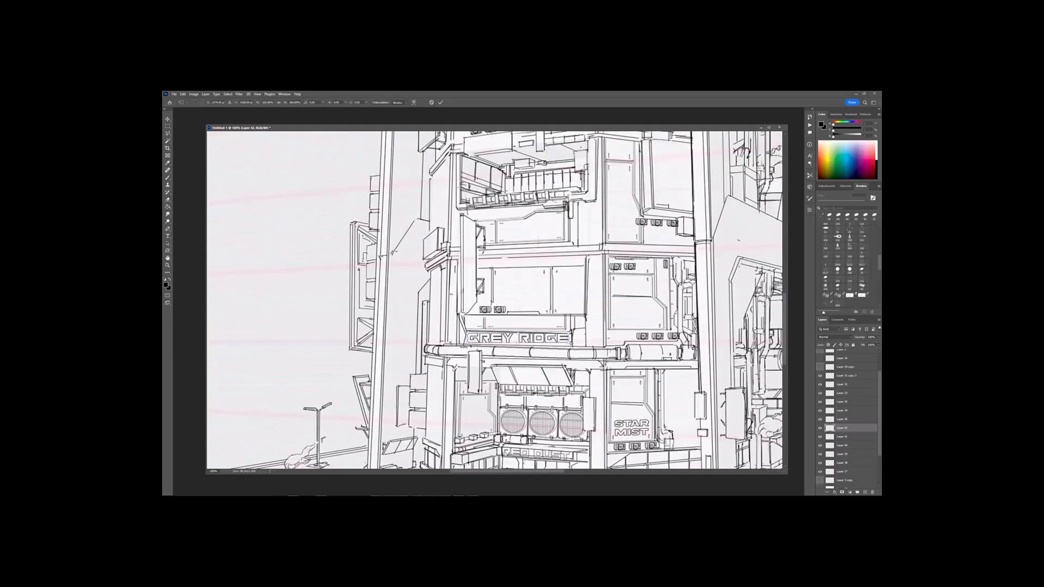
pyautogui.press('Return')
pyautogui.hotkey('ctrl', '0')
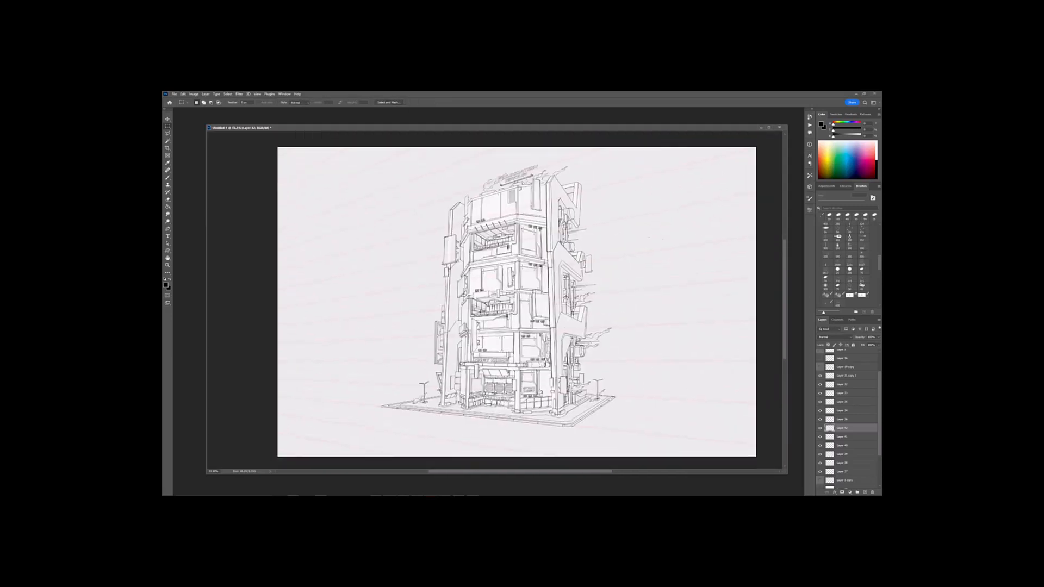
# Step: Mirror the canvas horizontally to examine the tower's composition, and flip it back
pyautogui.moveTo(550, 343); pyautogui.dragTo(555, 326)
pyautogui.moveTo(582, 184); pyautogui.dragTo(569, 253)
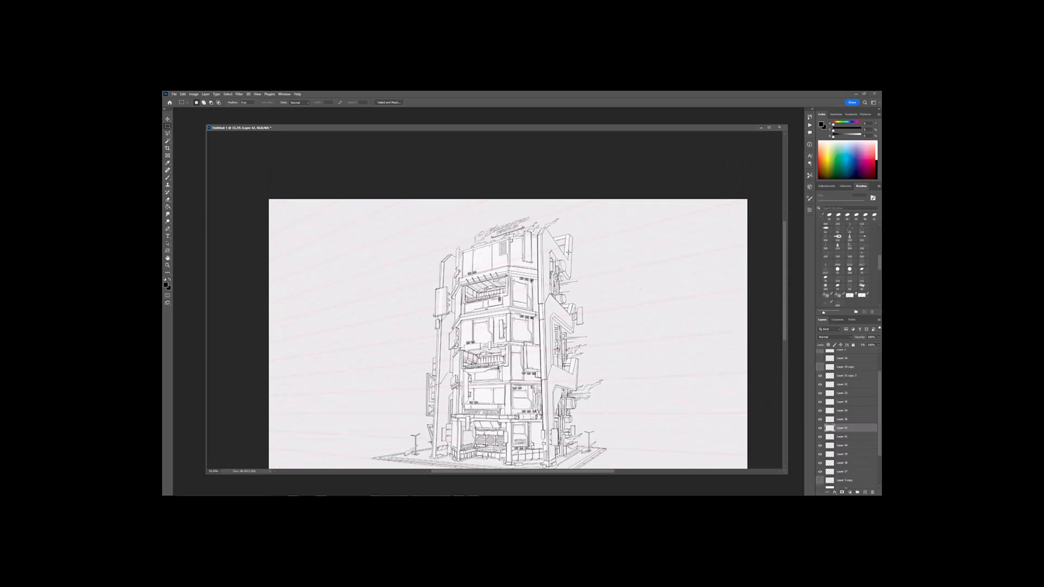
pyautogui.press('F2')
pyautogui.moveTo(613, 322); pyautogui.dragTo(597, 288)
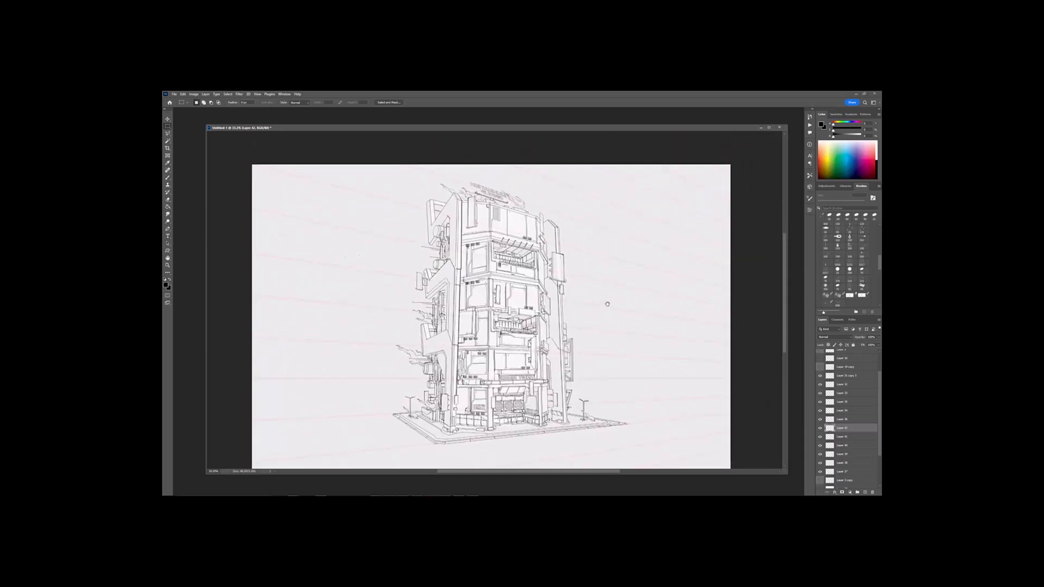
pyautogui.press('F2')
pyautogui.moveTo(415, 317); pyautogui.dragTo(474, 333)
# Step: Add straight brush lines as panel seams on the wall surface behind the tower's left-hand pillar
pyautogui.hotkey('ctrl', '+')
pyautogui.hotkey('ctrl', '+')
pyautogui.hotkey('ctrl', '+')
pyautogui.press('b')
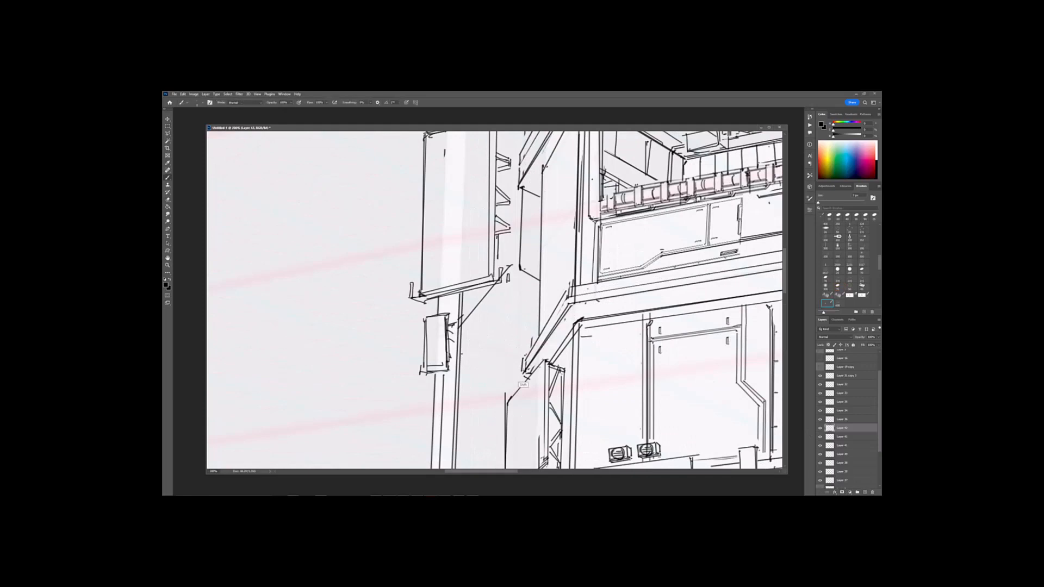
pyautogui.hotkey('ctrl', '-')
pyautogui.keyDown('shift'); pyautogui.click(507, 337); pyautogui.keyUp('shift')
pyautogui.moveTo(476, 396); pyautogui.dragTo(451, 324)
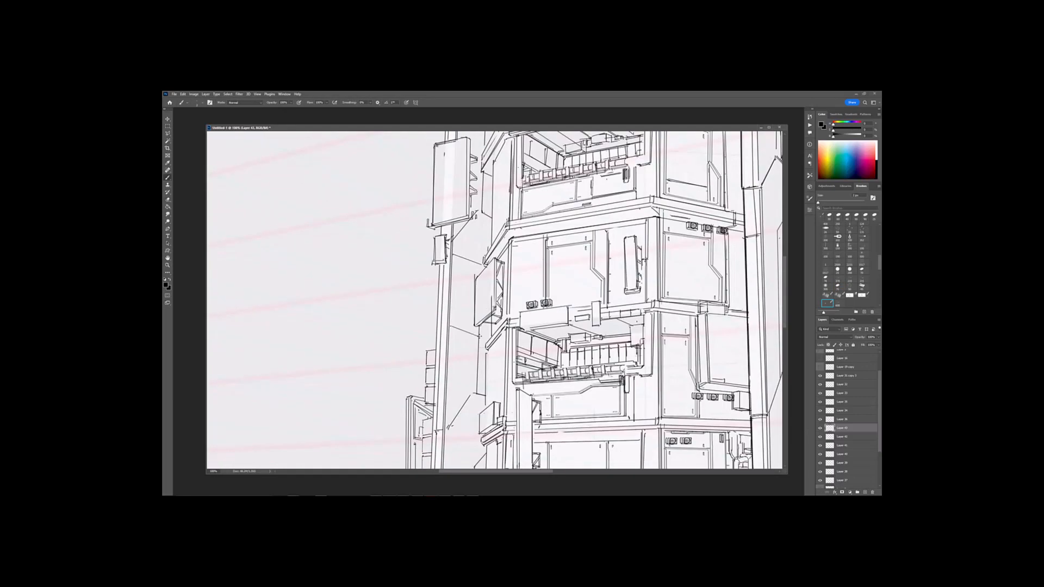
pyautogui.scroll(-5, 481, 341)
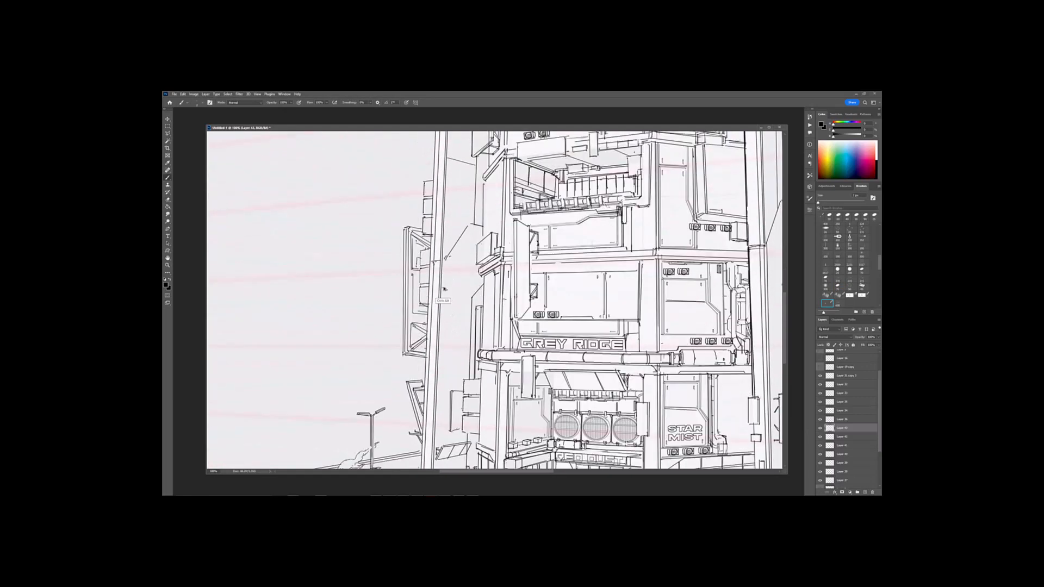
# Step: Examine the tower's right-hand pillar, brackets and side machinery, both close up and as a whole
pyautogui.hotkey('ctrl', '-')
pyautogui.hotkey('ctrl', '-')
pyautogui.hotkey('ctrl', '-')
pyautogui.moveTo(603, 312); pyautogui.dragTo(506, 358)
pyautogui.hotkey('ctrl', '+')
pyautogui.hotkey('ctrl', '+')
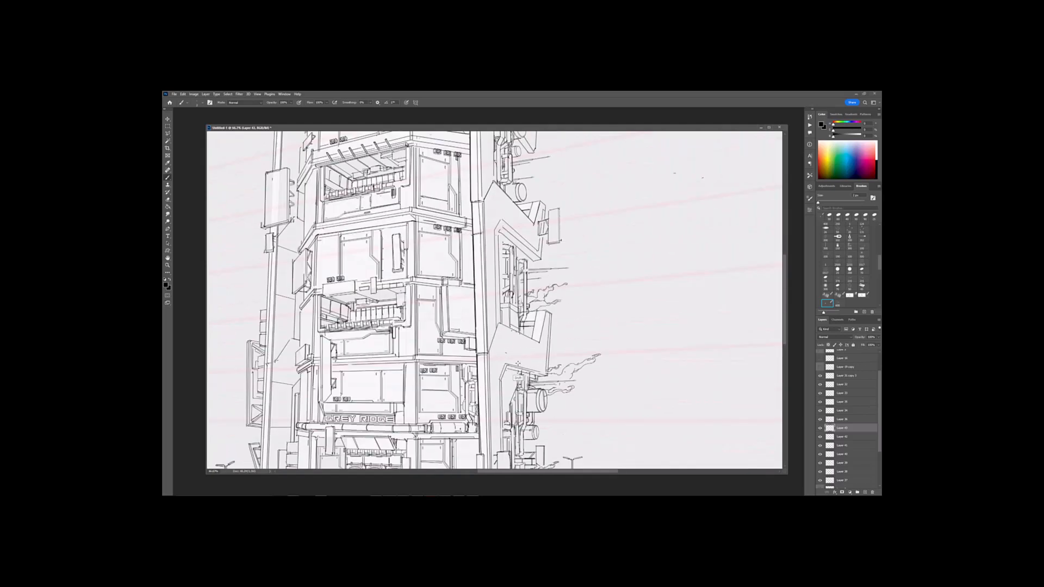
pyautogui.hotkey('ctrl', '-')
pyautogui.hotkey('ctrl', '-')
pyautogui.moveTo(536, 247); pyautogui.dragTo(533, 284)
pyautogui.hotkey('ctrl', '+')
pyautogui.hotkey('ctrl', '+')
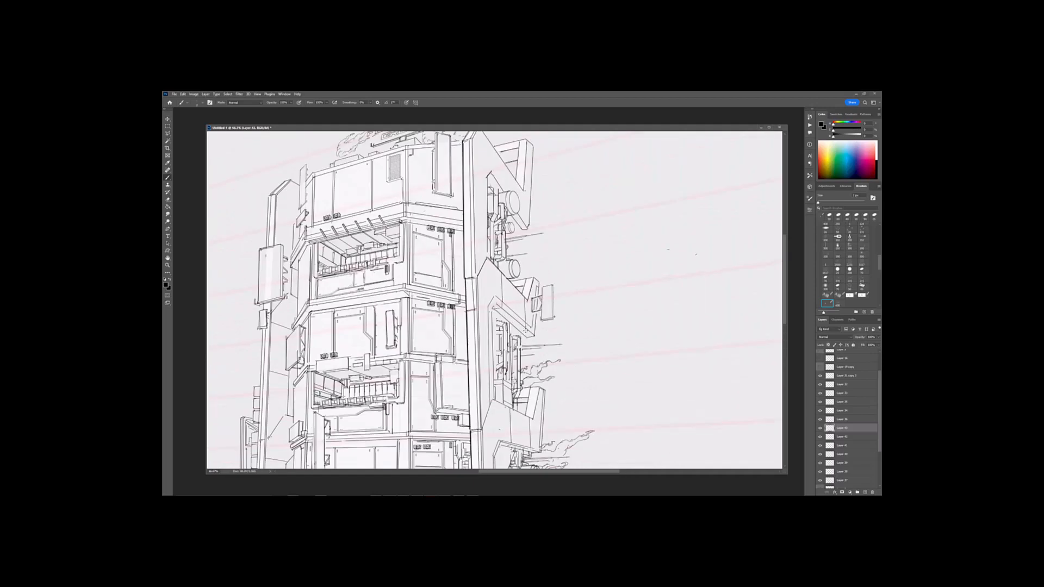
pyautogui.hotkey('ctrl', '-')
pyautogui.hotkey('ctrl', '-')
pyautogui.moveTo(517, 328); pyautogui.dragTo(509, 296)
pyautogui.hotkey('ctrl', '+')
pyautogui.hotkey('ctrl', '+')
pyautogui.moveTo(463, 374)
pyautogui.mouseDown()
pyautogui.moveTo(466, 347)
pyautogui.moveTo(472, 371)
pyautogui.mouseUp()
pyautogui.hotkey('ctrl', '+')
pyautogui.hotkey('ctrl', '-')
pyautogui.hotkey('ctrl', '-')
pyautogui.hotkey('ctrl', '+')
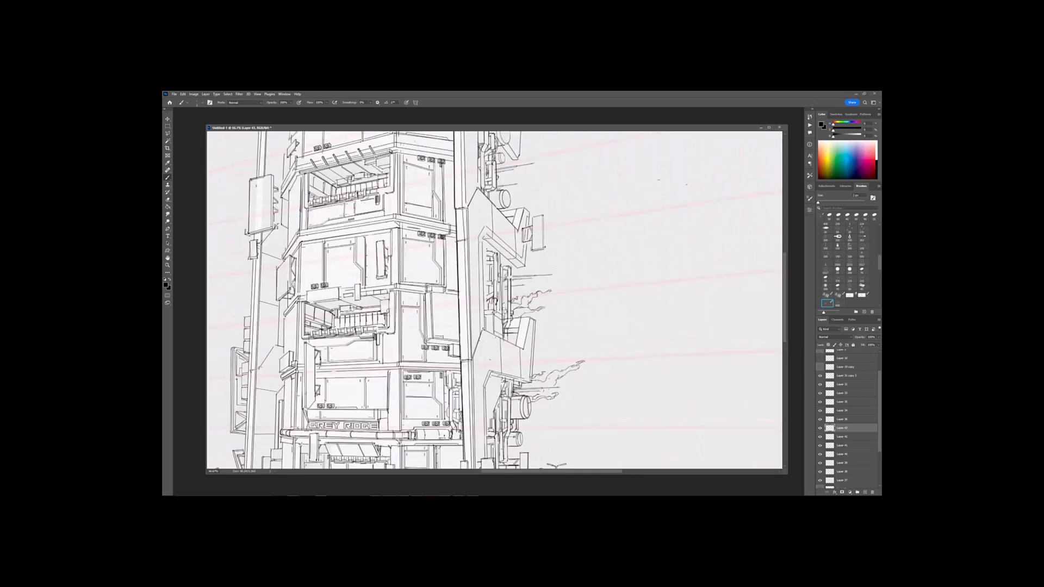
pyautogui.moveTo(513, 345)
pyautogui.mouseDown()
pyautogui.moveTo(508, 292)
pyautogui.moveTo(516, 325)
pyautogui.mouseUp()
pyautogui.hotkey('ctrl', '-')
pyautogui.hotkey('ctrl', '-')
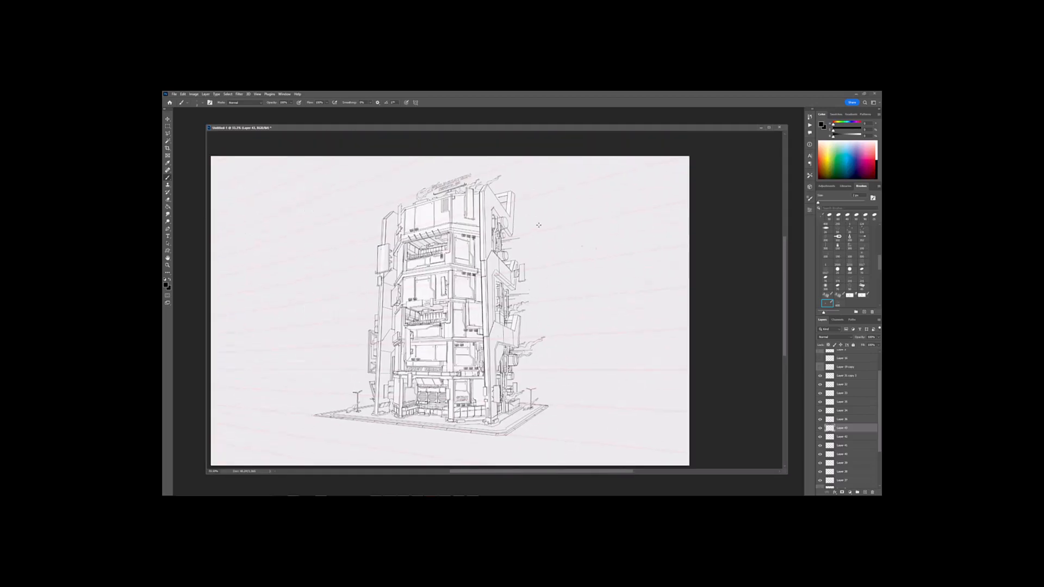
# Step: Select the FOUNDATION GROUP rooftop lettering, enlarge it proportionally and set it above the sign frame
pyautogui.moveTo(546, 207); pyautogui.dragTo(557, 296)
pyautogui.hotkey('ctrl', '+')
pyautogui.hotkey('ctrl', '+')
pyautogui.hotkey('ctrl', '+')
pyautogui.moveTo(484, 234); pyautogui.dragTo(542, 325)
pyautogui.hotkey('ctrl', '+')
pyautogui.keyDown('ctrl'); pyautogui.click(498, 278); pyautogui.keyUp('ctrl')
pyautogui.hotkey('ctrl', '-')
pyautogui.hotkey('ctrl', 't')
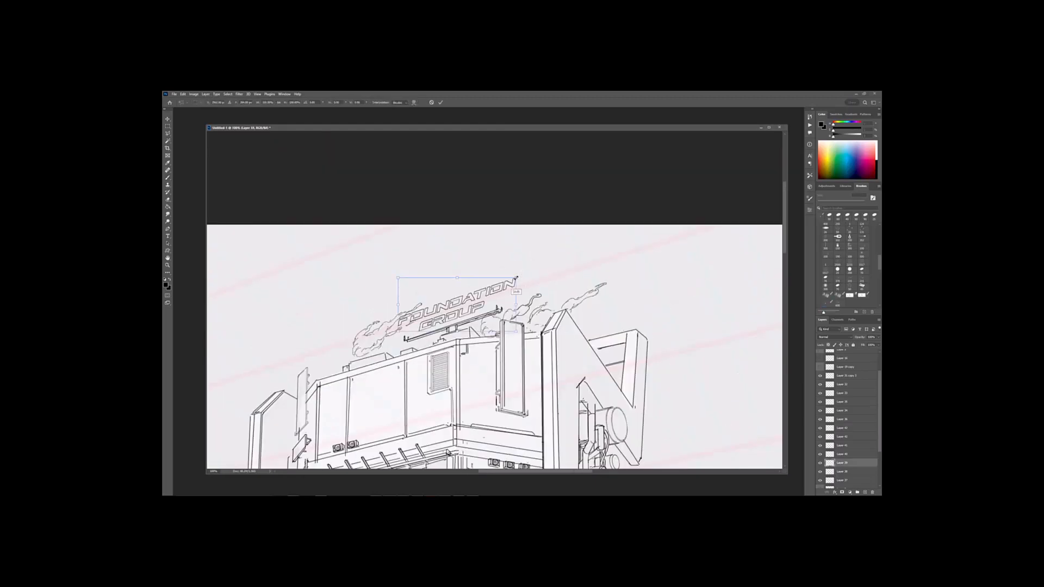
pyautogui.moveTo(516, 278)
pyautogui.keyDown('alt'); pyautogui.keyDown('shift'); pyautogui.mouseDown()
pyautogui.moveTo(538, 256)
pyautogui.moveTo(526, 277)
pyautogui.mouseUp(); pyautogui.keyUp('shift'); pyautogui.keyUp('alt')
pyautogui.keyDown('alt'); pyautogui.keyDown('shift'); pyautogui.moveTo(529, 266); pyautogui.dragTo(543, 258); pyautogui.keyUp('shift'); pyautogui.keyUp('alt')
pyautogui.moveTo(528, 272); pyautogui.dragTo(530, 271)
pyautogui.press('Return')
# Step: Add a layer mask to the smoke behind the rooftop sign and erase the smoke lines overlapping the FOUNDATION letters with a smaller eraser
pyautogui.hotkey('ctrl', '-')
pyautogui.hotkey('ctrl', '-')
pyautogui.hotkey('ctrl', '-')
pyautogui.moveTo(618, 339)
pyautogui.mouseDown()
pyautogui.moveTo(602, 243)
pyautogui.moveTo(614, 297)
pyautogui.mouseUp()
pyautogui.hotkey('ctrl', '+')
pyautogui.moveTo(549, 245); pyautogui.dragTo(588, 324)
pyautogui.hotkey('ctrl', '+')
pyautogui.hotkey('ctrl', '+')
pyautogui.hotkey('ctrl', '+')
pyautogui.press('e')
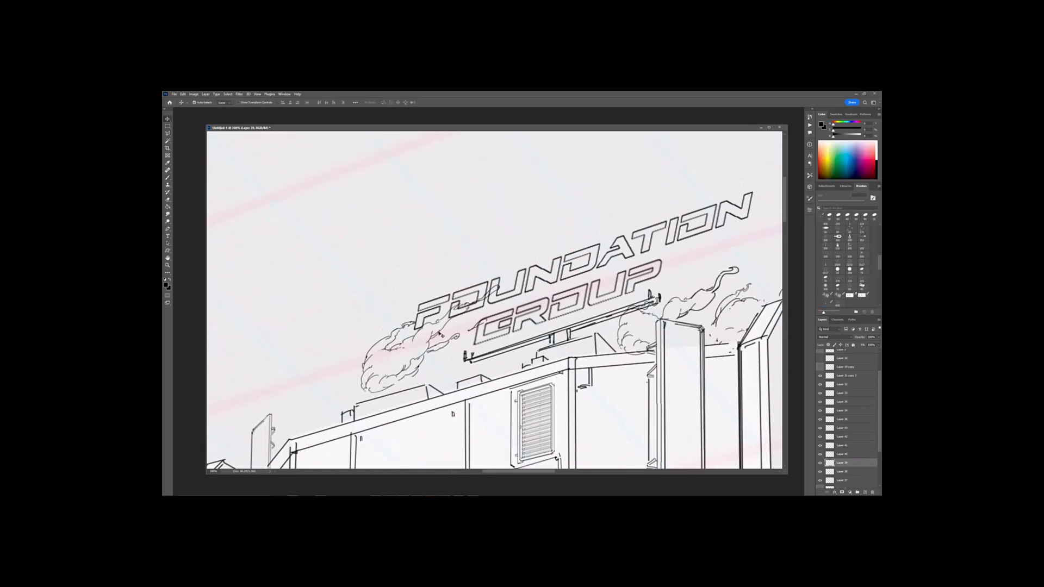
pyautogui.keyDown('ctrl'); pyautogui.click(446, 326); pyautogui.keyUp('ctrl')
pyautogui.click(847, 485)
pyautogui.press('[')
pyautogui.press('[')
pyautogui.moveTo(468, 306); pyautogui.dragTo(466, 308)
pyautogui.hotkey('ctrl', '-')
pyautogui.hotkey('ctrl', '-')
pyautogui.hotkey('ctrl', '-')
pyautogui.hotkey('ctrl', '-')
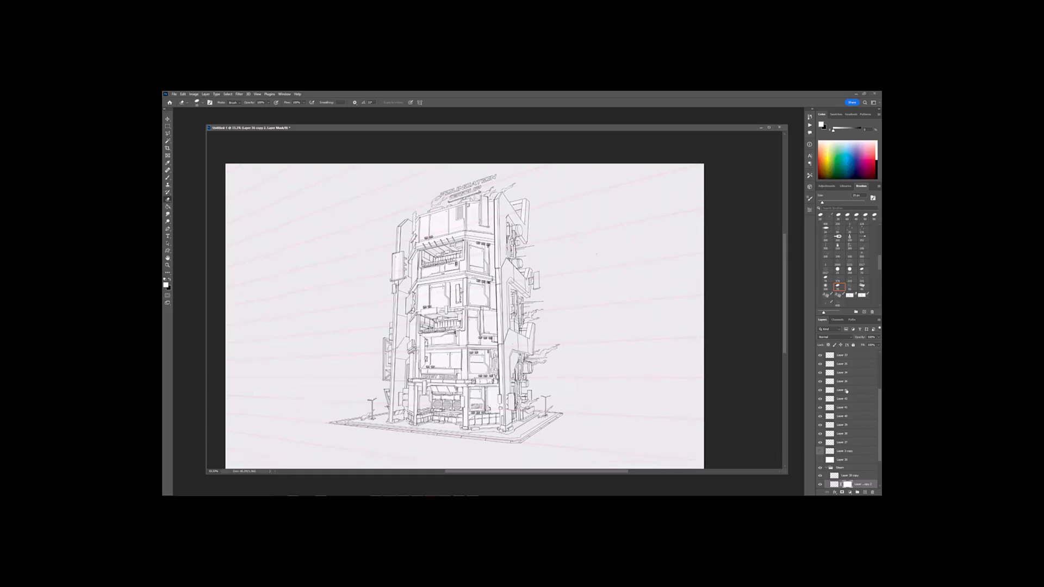
# Step: Select Layer 31 copy 3 and create a new empty layer above it
pyautogui.scroll(-4, 847, 391)
pyautogui.hotkey('ctrl', '-')
pyautogui.click(841, 439)
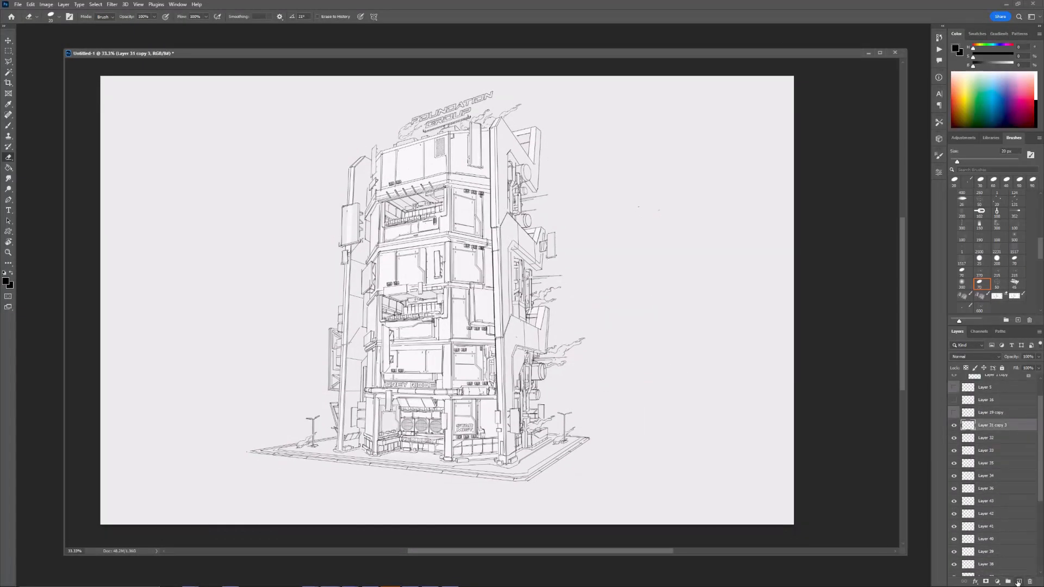
pyautogui.click(1018, 582)
# Step: Paint a thick black shadow strip with the brush down the facade edge beside the right-hand pillar, from roof to ground floor
pyautogui.hotkey('ctrl', '+')
pyautogui.press('b')
pyautogui.scroll(-1, 483, 302)
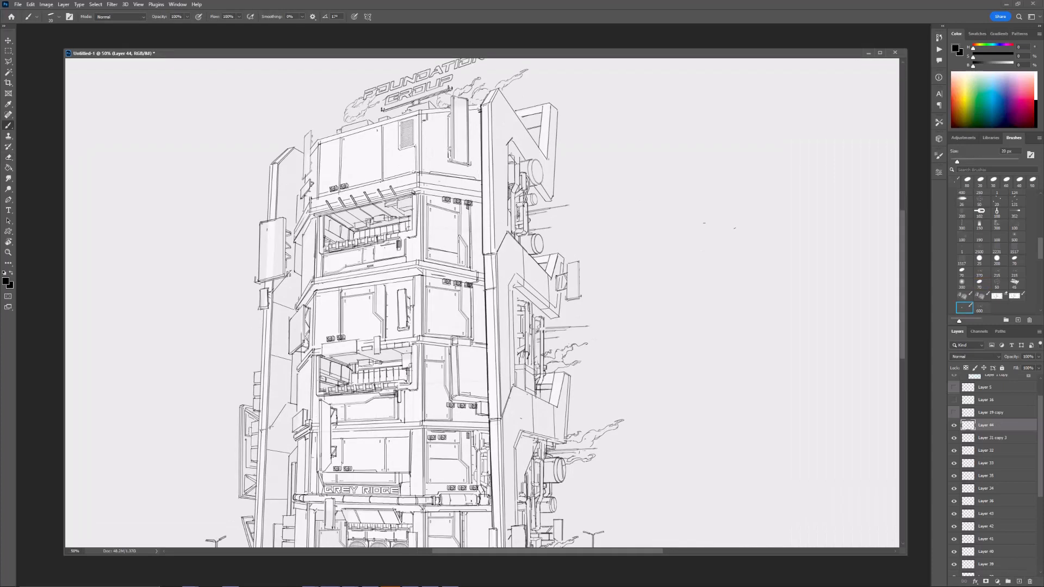
pyautogui.keyDown('shift'); pyautogui.moveTo(481, 281); pyautogui.dragTo(482, 112); pyautogui.keyUp('shift')
pyautogui.scroll(1, 482, 111)
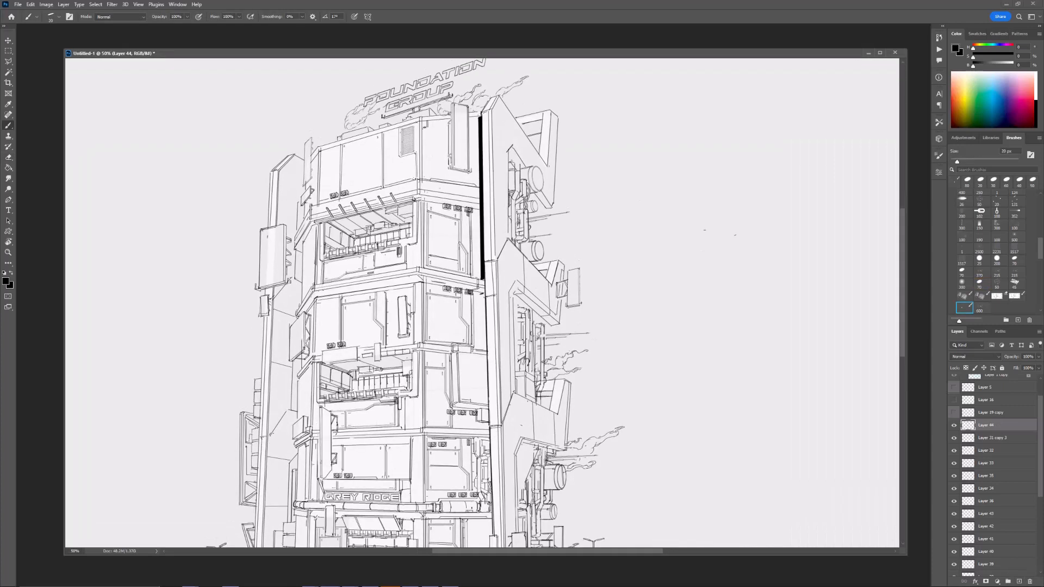
pyautogui.keyDown('shift'); pyautogui.moveTo(485, 353); pyautogui.dragTo(483, 294); pyautogui.keyUp('shift')
pyautogui.moveTo(489, 446); pyautogui.dragTo(485, 288)
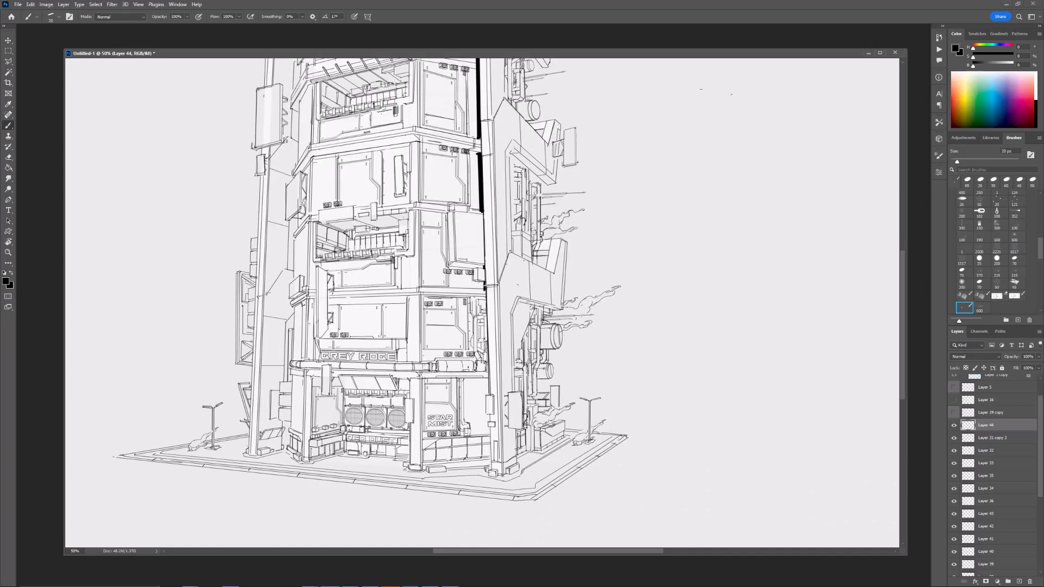
pyautogui.scroll(-3, 490, 337)
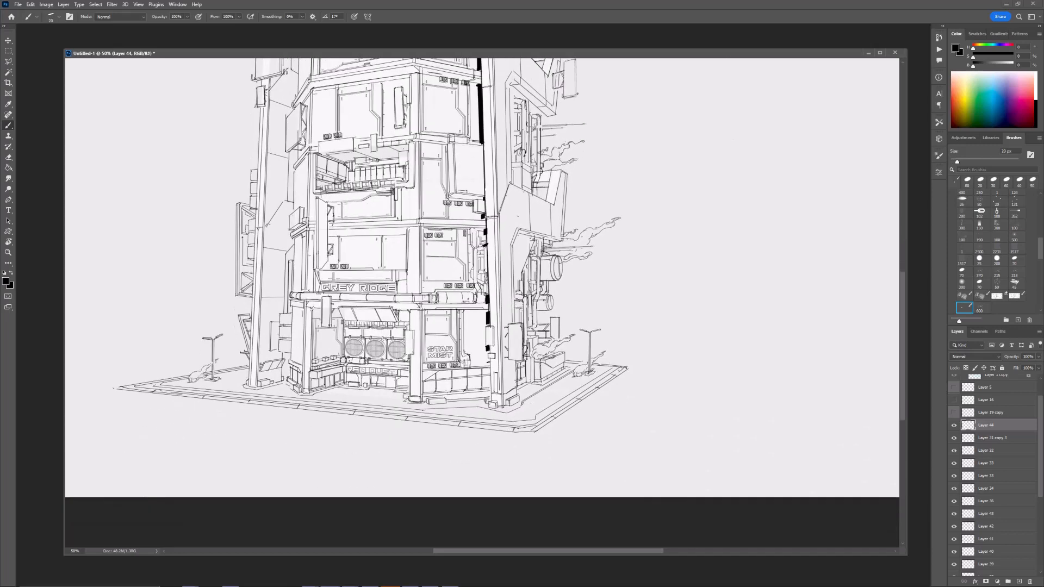
pyautogui.moveTo(484, 207); pyautogui.dragTo(508, 447)
# Step: Trim the black strip beside the right-hand pillar with a smaller eraser where it overlaps neighbouring details
pyautogui.press('e')
pyautogui.press('[')
pyautogui.press('[')
pyautogui.moveTo(497, 223); pyautogui.dragTo(496, 232)
pyautogui.press('[')
pyautogui.moveTo(436, 213)
pyautogui.mouseDown()
pyautogui.moveTo(527, 233)
pyautogui.moveTo(545, 217)
pyautogui.moveTo(525, 213)
pyautogui.mouseUp()
# Step: Paint a thick black shadow under the ledge at the left corner of the upper balcony level
pyautogui.hotkey('ctrl', '+')
pyautogui.press('b')
pyautogui.moveTo(401, 255)
pyautogui.mouseDown()
pyautogui.moveTo(388, 276)
pyautogui.moveTo(456, 271)
pyautogui.mouseUp()
pyautogui.press('[')
pyautogui.moveTo(457, 272)
pyautogui.mouseDown()
pyautogui.moveTo(456, 281)
pyautogui.moveTo(530, 257)
pyautogui.moveTo(528, 244)
pyautogui.mouseUp()
pyautogui.moveTo(482, 263)
pyautogui.mouseDown()
pyautogui.moveTo(496, 260)
pyautogui.moveTo(495, 241)
pyautogui.mouseUp()
pyautogui.hotkey('ctrl', 'z')
pyautogui.moveTo(480, 243)
pyautogui.mouseDown()
pyautogui.moveTo(497, 240)
pyautogui.moveTo(502, 277)
pyautogui.mouseUp()
pyautogui.hotkey('ctrl', '+')
pyautogui.hotkey('ctrl', 'z')
# Step: Thicken the interior edges of the upper balcony opening in black with a smaller brush
pyautogui.press('[')
pyautogui.press('[')
pyautogui.press('[')
pyautogui.moveTo(413, 282); pyautogui.dragTo(442, 282)
pyautogui.moveTo(356, 292); pyautogui.dragTo(401, 295)
pyautogui.hotkey('ctrl', '-')
pyautogui.hotkey('ctrl', '+')
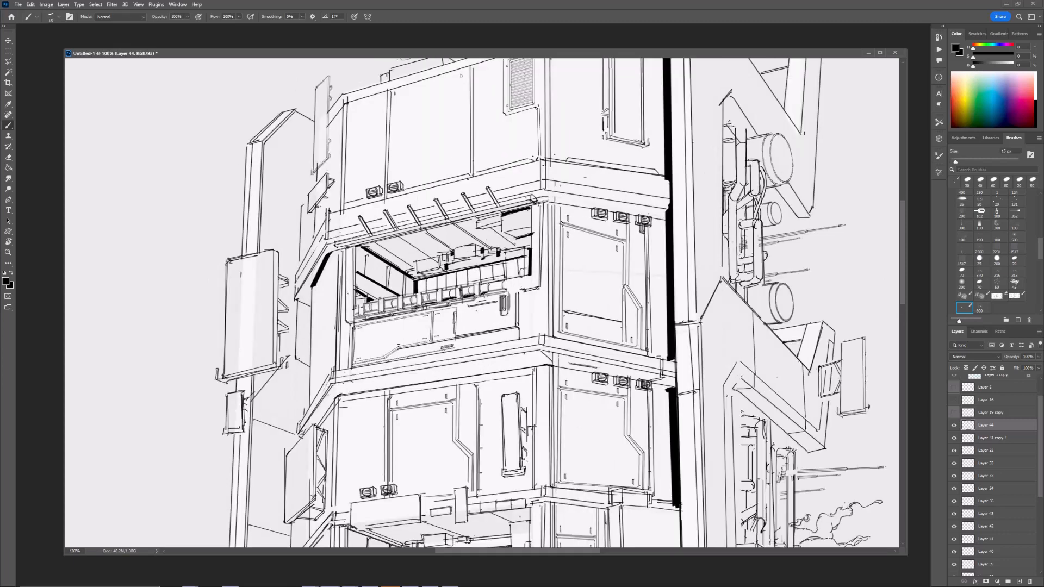
pyautogui.hotkey('ctrl', '-')
pyautogui.hotkey('ctrl', '-')
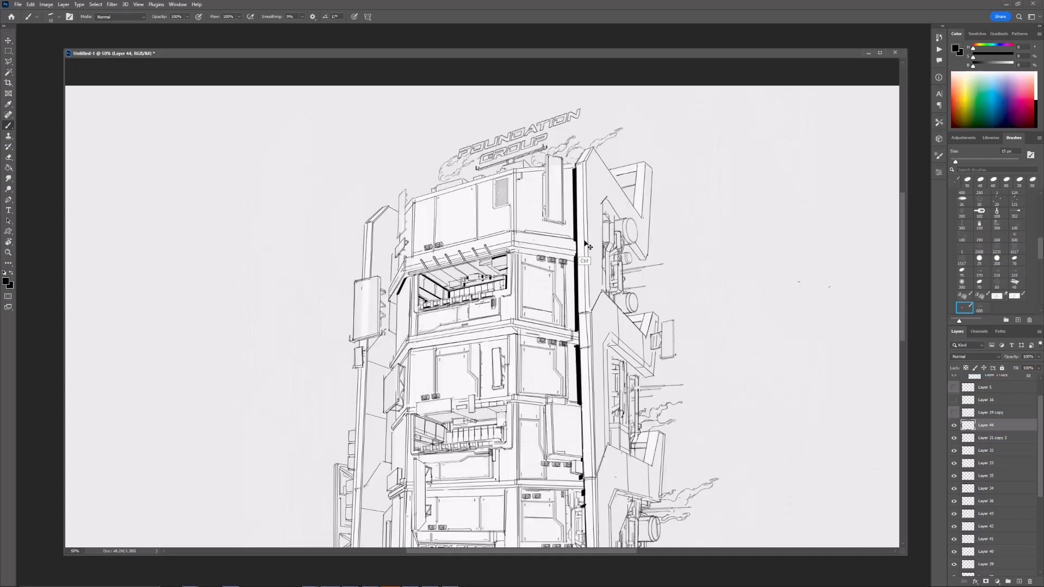
# Step: Add a thin black shadow under the ledge above the wall panel to the right of the upper balcony
pyautogui.hotkey('ctrl', '+')
pyautogui.hotkey('ctrl', '+')
pyautogui.hotkey('ctrl', '-')
pyautogui.moveTo(569, 375); pyautogui.dragTo(556, 345)
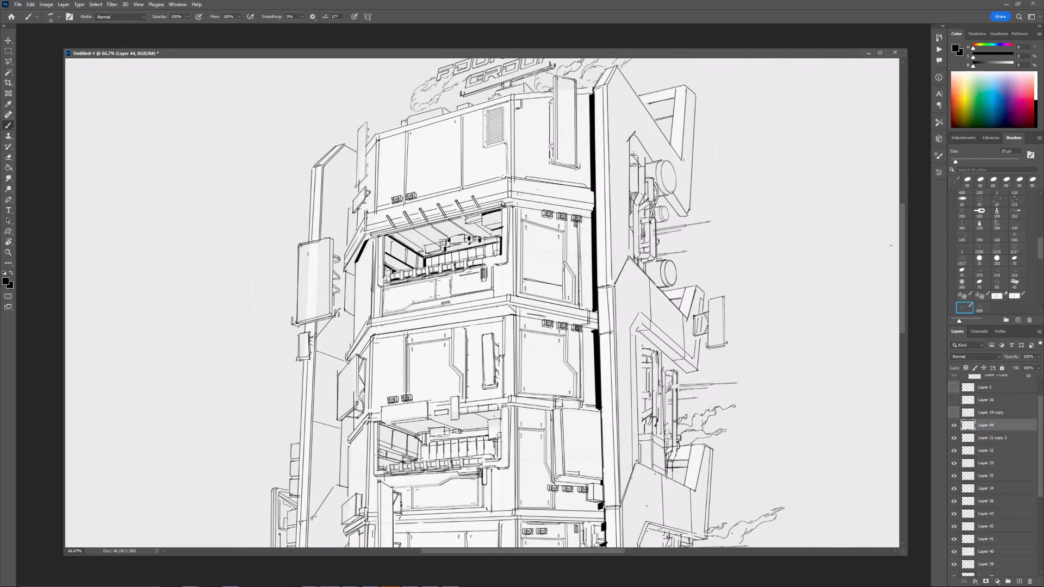
pyautogui.moveTo(511, 205); pyautogui.dragTo(542, 211)
pyautogui.moveTo(543, 272); pyautogui.dragTo(539, 276)
pyautogui.hotkey('ctrl', '+')
pyautogui.hotkey('ctrl', 'z')
pyautogui.press('[')
pyautogui.moveTo(462, 176); pyautogui.dragTo(504, 185)
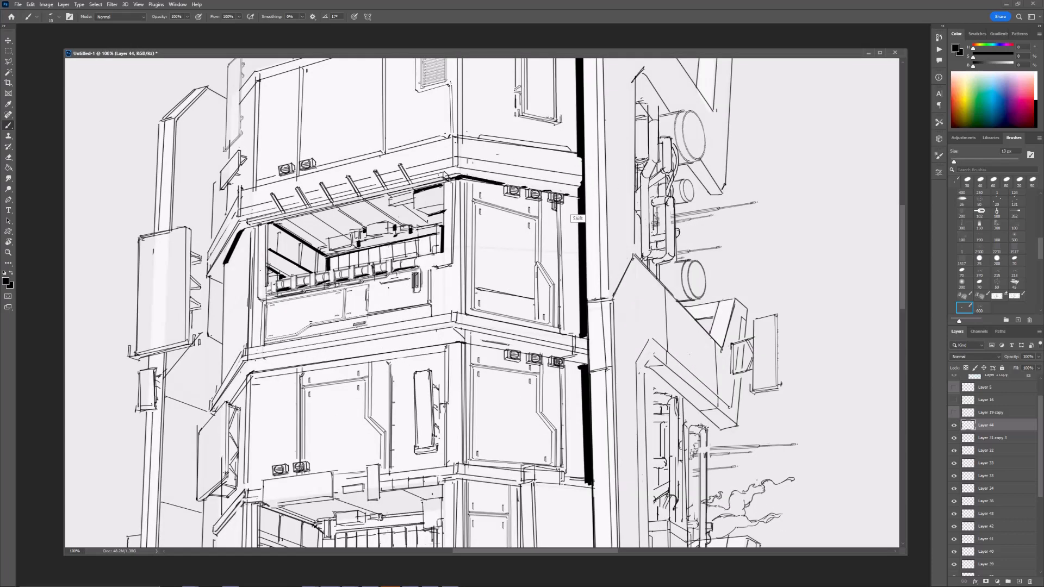
pyautogui.hotkey('ctrl', '-')
pyautogui.hotkey('ctrl', '-')
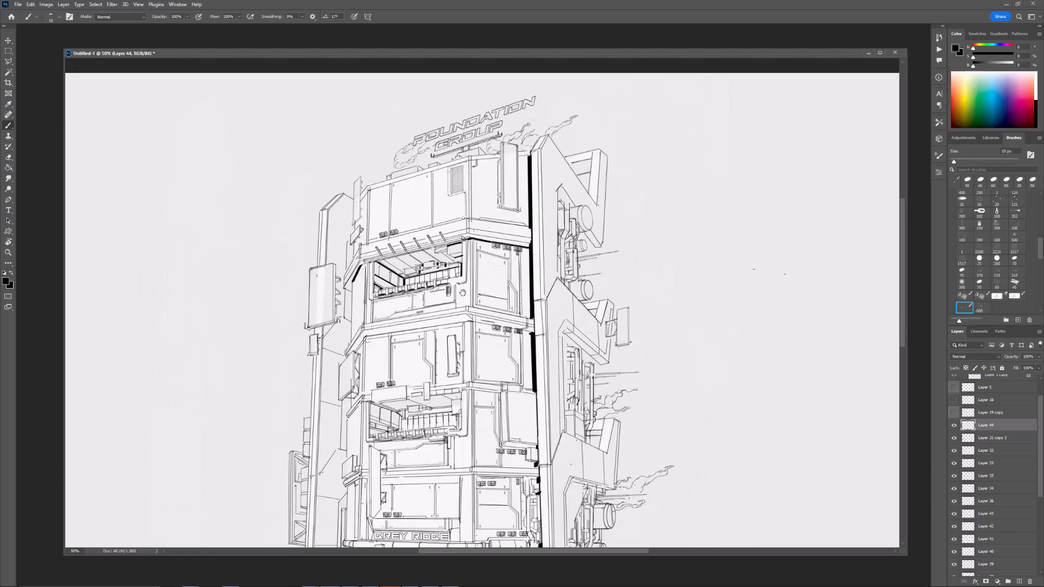
# Step: Paint a black shadow along the left edge of the projecting box on the facade's right side
pyautogui.hotkey('ctrl', '+')
pyautogui.moveTo(480, 304)
pyautogui.mouseDown()
pyautogui.moveTo(479, 267)
pyautogui.moveTo(496, 285)
pyautogui.mouseUp()
pyautogui.hotkey('ctrl', '-')
pyautogui.moveTo(503, 348)
pyautogui.mouseDown()
pyautogui.moveTo(491, 301)
pyautogui.moveTo(491, 385)
pyautogui.moveTo(525, 388)
pyautogui.mouseUp()
pyautogui.hotkey('ctrl', '+')
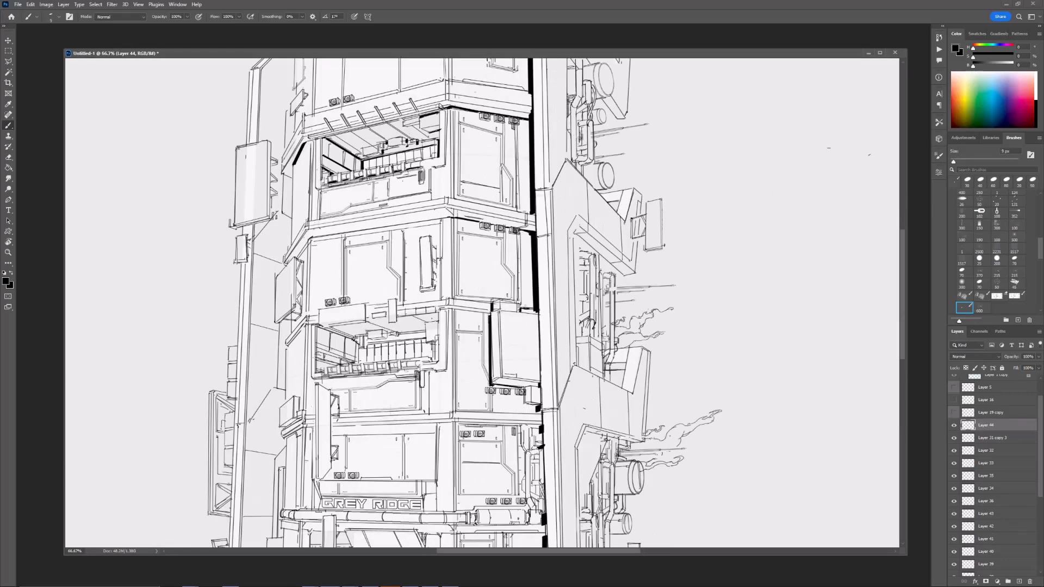
# Step: Paint a straight black line down the panel seam beside the narrow vertical sign below the upper balcony level
pyautogui.moveTo(381, 243); pyautogui.dragTo(423, 242)
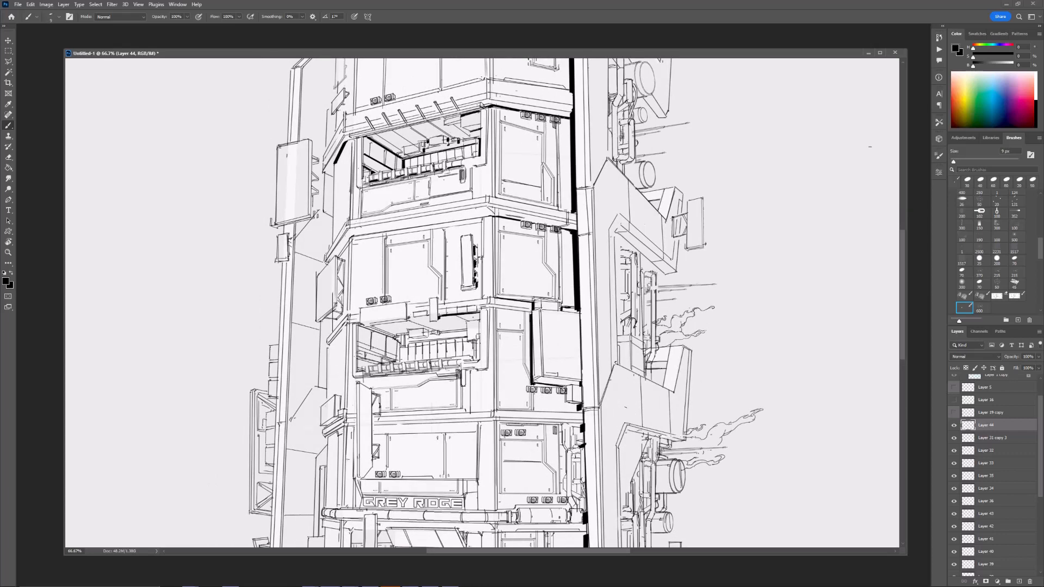
pyautogui.moveTo(479, 308); pyautogui.dragTo(518, 341)
pyautogui.click(483, 264)
pyautogui.keyDown('shift'); pyautogui.click(483, 335); pyautogui.keyUp('shift')
# Step: Paint a straight thick shadow under the ledge below the upper balcony level, continuing around its left corner with a larger brush
pyautogui.press(']')
pyautogui.press(']')
pyautogui.press(']')
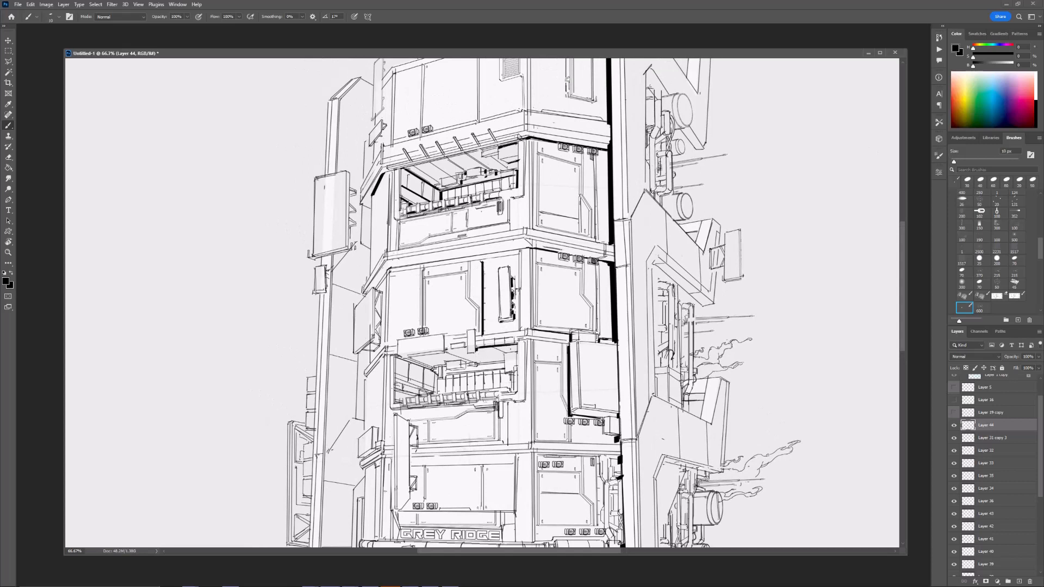
pyautogui.click(393, 270)
pyautogui.keyDown('shift'); pyautogui.click(521, 251); pyautogui.keyUp('shift')
pyautogui.hotkey('ctrl', 'z')
pyautogui.keyDown('shift'); pyautogui.click(528, 248); pyautogui.keyUp('shift')
pyautogui.keyDown('shift'); pyautogui.click(390, 269); pyautogui.keyUp('shift')
pyautogui.keyDown('shift'); pyautogui.click(376, 287); pyautogui.keyUp('shift')
# Step: Fill the gaps in the bracket behind the left-hand side sign with black using a smaller brush
pyautogui.press('[')
pyautogui.press('[')
pyautogui.moveTo(376, 291)
pyautogui.mouseDown()
pyautogui.moveTo(381, 314)
pyautogui.moveTo(452, 296)
pyautogui.moveTo(405, 294)
pyautogui.moveTo(429, 327)
pyautogui.moveTo(414, 214)
pyautogui.mouseUp()
pyautogui.hotkey('ctrl', '+')
pyautogui.hotkey('ctrl', '-')
# Step: Paint a straight thick black shadow under the ledge above the GREY RIDGE level with a larger brush
pyautogui.press(']')
pyautogui.keyDown('shift'); pyautogui.click(580, 307); pyautogui.keyUp('shift')
pyautogui.keyDown('shift'); pyautogui.click(668, 311); pyautogui.keyUp('shift')
pyautogui.hotkey('ctrl', '-')
pyautogui.hotkey('ctrl', '-')
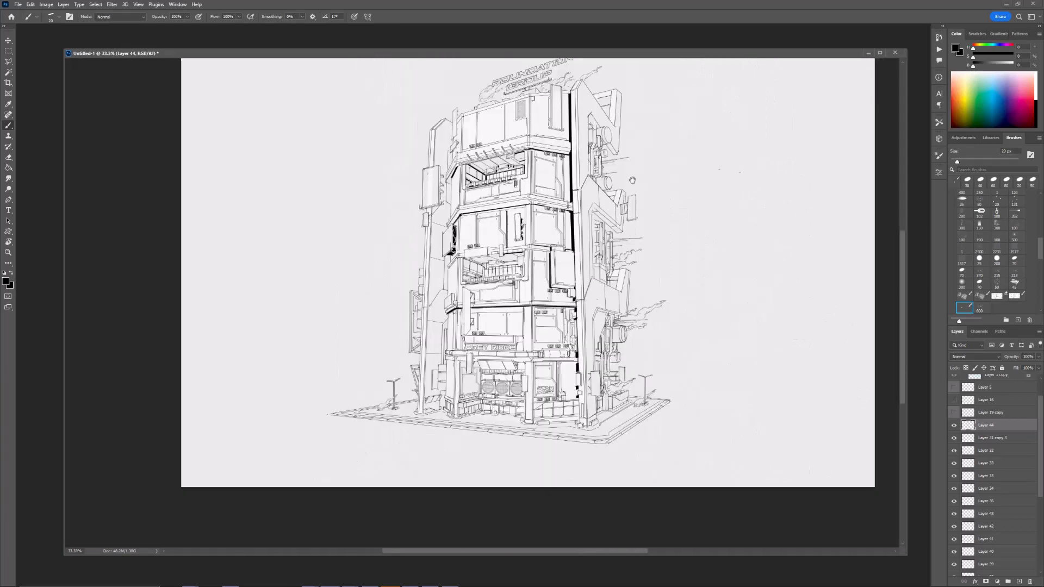
# Step: Add black shadows to the interior corners of the lower balcony opening with a smaller brush
pyautogui.moveTo(479, 272); pyautogui.dragTo(447, 305)
pyautogui.hotkey('ctrl', '+')
pyautogui.hotkey('ctrl', '+')
pyautogui.press('[')
pyautogui.moveTo(384, 316); pyautogui.dragTo(398, 322)
pyautogui.moveTo(402, 320); pyautogui.dragTo(390, 327)
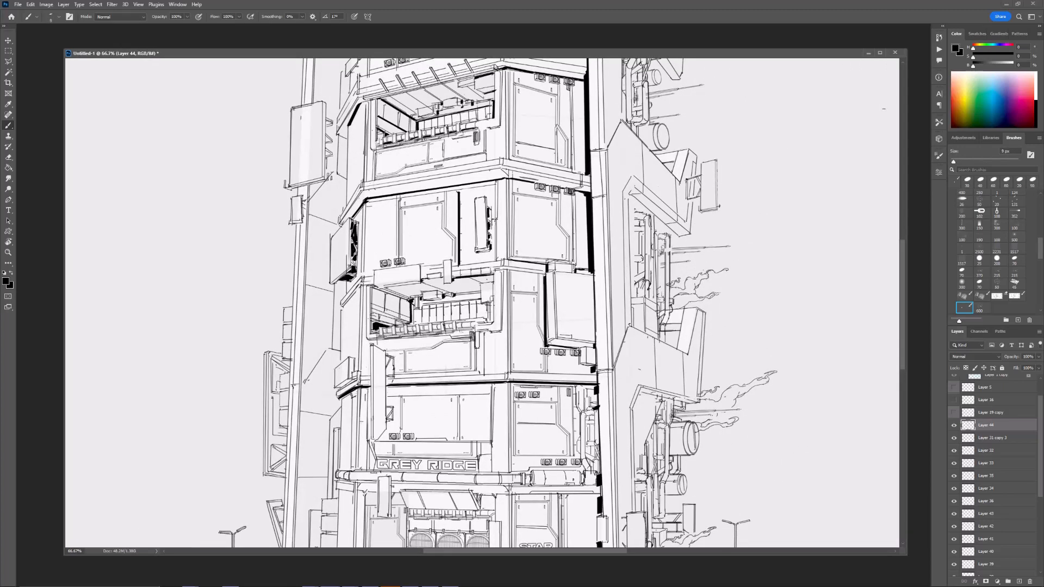
# Step: Fill the bracket gaps behind the tall vertical panel above GREY RIDGE with black and darken the panel's left edge
pyautogui.moveTo(416, 363)
pyautogui.mouseDown()
pyautogui.moveTo(408, 341)
pyautogui.moveTo(380, 386)
pyautogui.mouseUp()
pyautogui.press(']')
pyautogui.moveTo(386, 386); pyautogui.dragTo(389, 341)
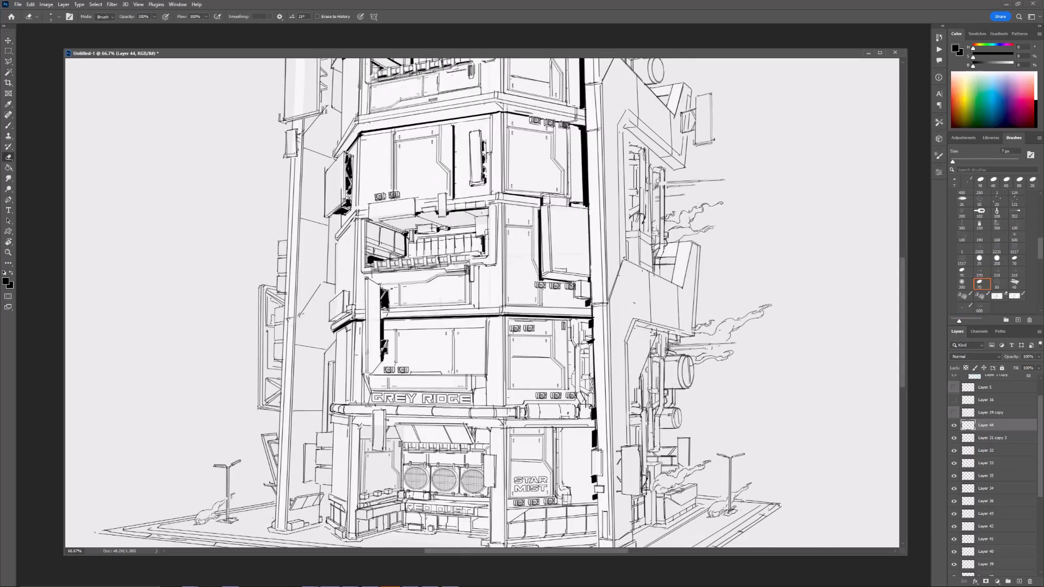
pyautogui.moveTo(365, 320); pyautogui.dragTo(365, 374)
pyautogui.hotkey('ctrl', '-')
pyautogui.moveTo(369, 380); pyautogui.dragTo(405, 349)
pyautogui.hotkey('ctrl', '+')
pyautogui.hotkey('ctrl', '+')
pyautogui.press('[')
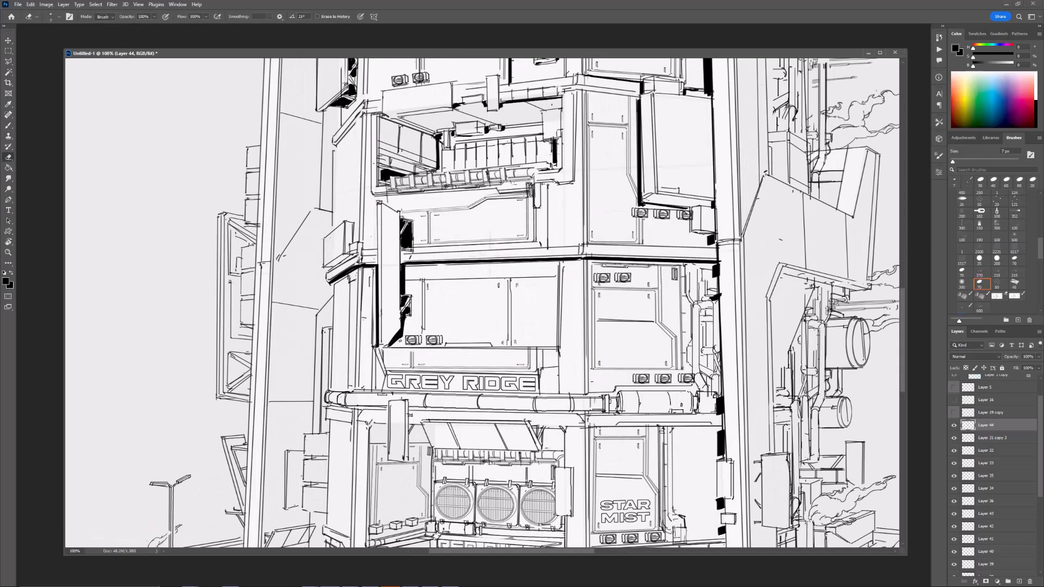
# Step: Refine the black shadow at the foot of the tall vertical panel above GREY RIDGE, trimming it with the eraser
pyautogui.press('e')
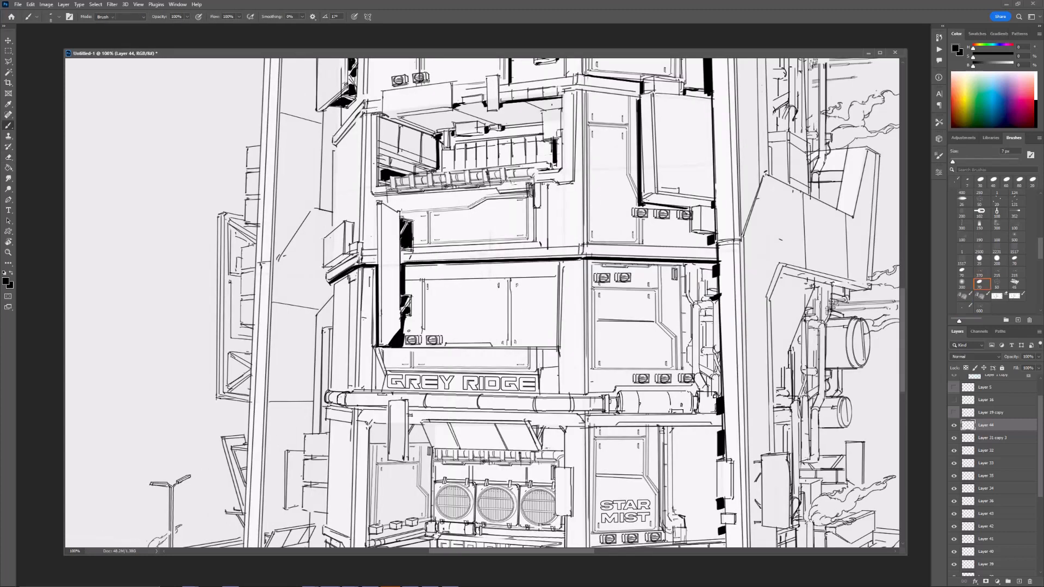
pyautogui.hotkey('ctrl', '-')
pyautogui.hotkey('ctrl', '-')
pyautogui.hotkey('ctrl', '+')
pyautogui.moveTo(426, 326); pyautogui.dragTo(423, 336)
pyautogui.moveTo(411, 281); pyautogui.dragTo(413, 332)
pyautogui.hotkey('ctrl', '-')
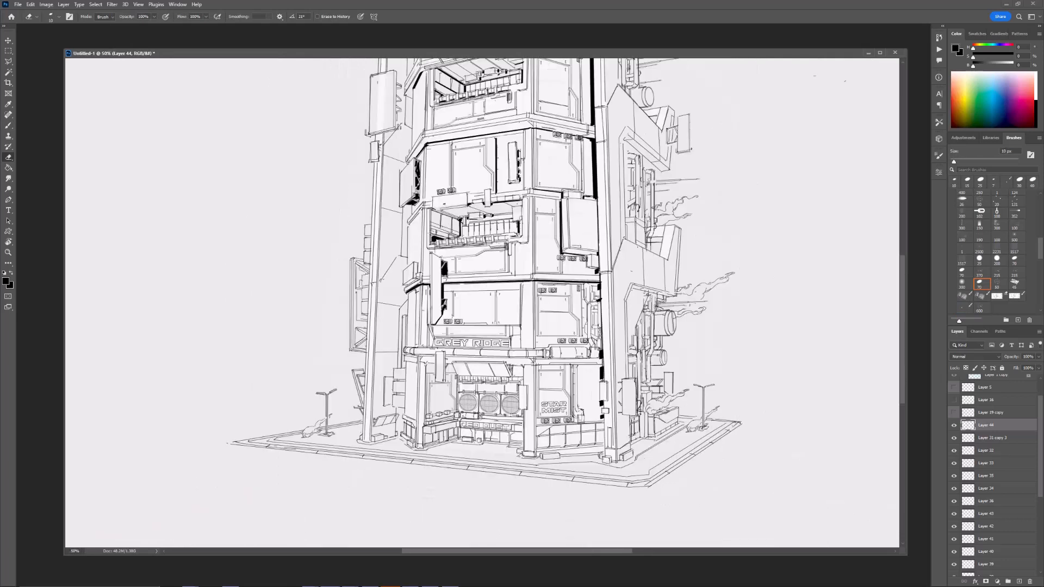
# Step: Paint black shadows in the recess at both ends of the GREY RIDGE sign
pyautogui.hotkey('ctrl', '-')
pyautogui.moveTo(471, 310)
pyautogui.mouseDown()
pyautogui.moveTo(466, 337)
pyautogui.moveTo(520, 288)
pyautogui.mouseUp()
pyautogui.hotkey('ctrl', '+')
pyautogui.hotkey('ctrl', '+')
pyautogui.hotkey('ctrl', '+')
pyautogui.press('b')
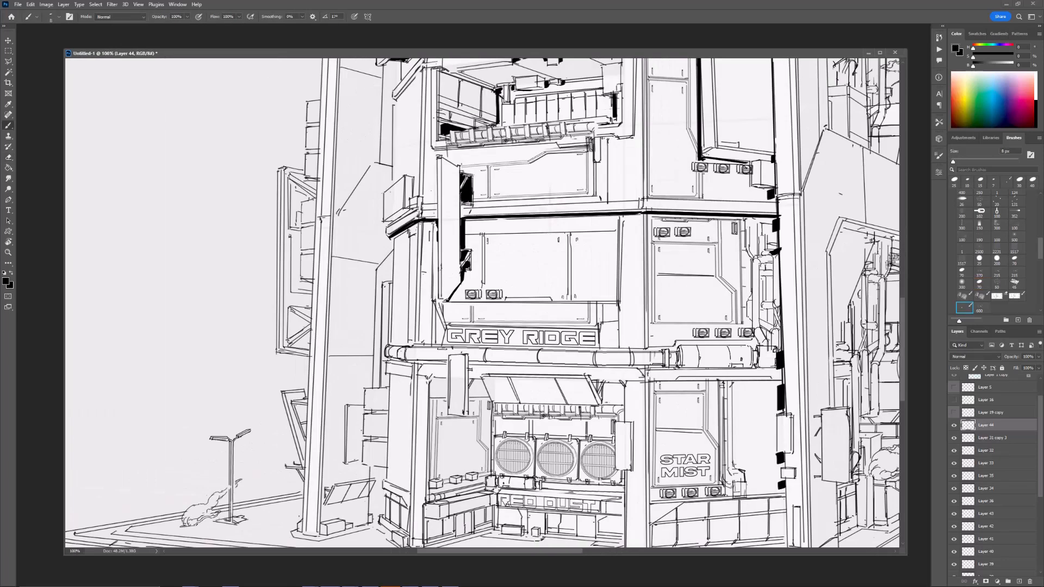
pyautogui.moveTo(437, 312); pyautogui.dragTo(445, 329)
pyautogui.hotkey('ctrl', '-')
pyautogui.hotkey('ctrl', '-')
pyautogui.hotkey('ctrl', '+')
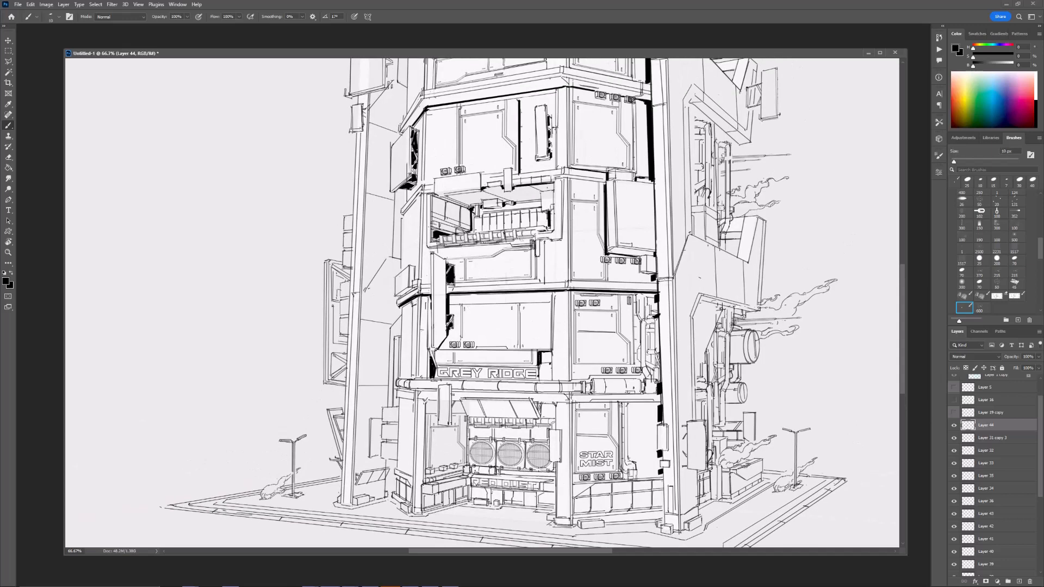
# Step: Paint black shadow lines above the GREY RIDGE recess and down the right edge of the large panel over it
pyautogui.moveTo(436, 350)
pyautogui.mouseDown()
pyautogui.moveTo(538, 352)
pyautogui.moveTo(536, 378)
pyautogui.moveTo(513, 352)
pyautogui.moveTo(513, 363)
pyautogui.mouseUp()
pyautogui.hotkey('ctrl', '-')
pyautogui.press('[')
pyautogui.moveTo(514, 298); pyautogui.dragTo(513, 341)
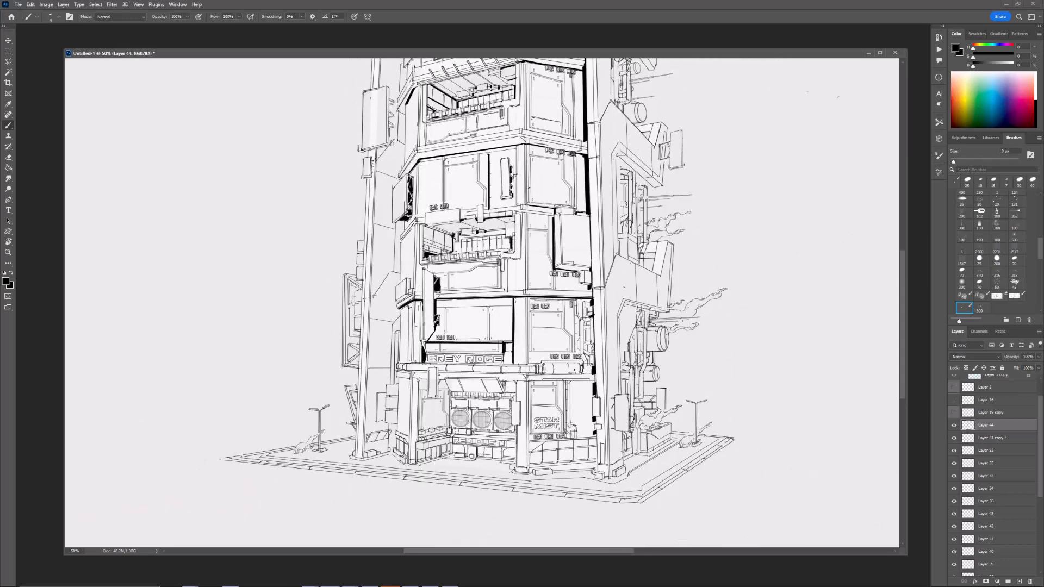
pyautogui.moveTo(565, 224); pyautogui.dragTo(567, 265)
pyautogui.moveTo(509, 301)
pyautogui.mouseDown()
pyautogui.moveTo(513, 363)
pyautogui.moveTo(534, 304)
pyautogui.moveTo(528, 356)
pyautogui.mouseUp()
# Step: Thicken the bottom and right edges of the panel framing the narrow vertical sign
pyautogui.hotkey('ctrl', '+')
pyautogui.press('e')
pyautogui.press('b')
pyautogui.moveTo(518, 356); pyautogui.dragTo(527, 356)
pyautogui.moveTo(527, 314); pyautogui.dragTo(527, 355)
# Step: Add a thin black line down the left edge of the panel beneath the upper balcony with a smaller brush
pyautogui.hotkey('ctrl', '-')
pyautogui.hotkey('ctrl', '+')
pyautogui.press('[')
pyautogui.moveTo(399, 293); pyautogui.dragTo(410, 289)
pyautogui.moveTo(407, 248); pyautogui.dragTo(407, 273)
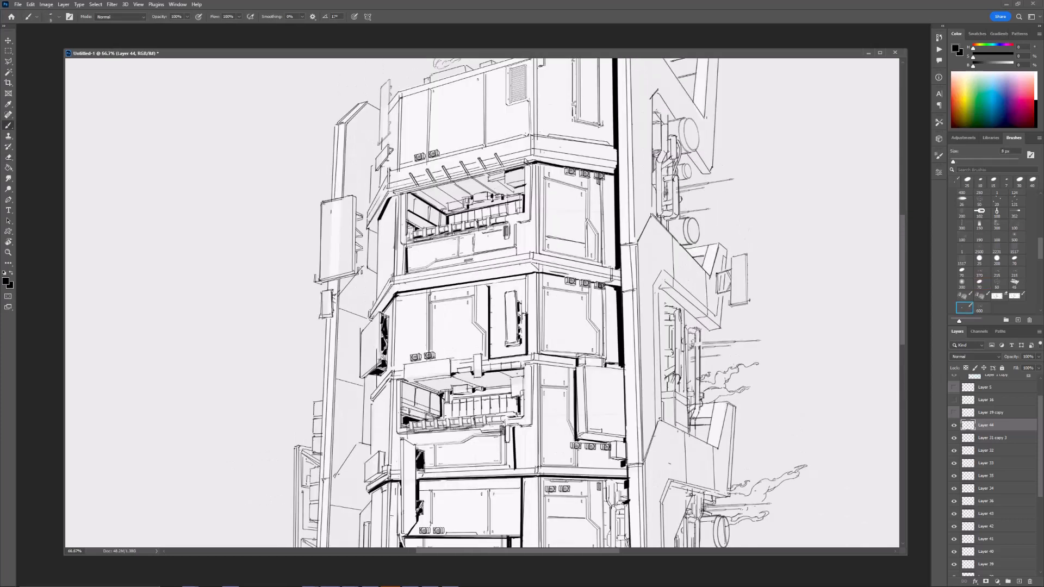
# Step: Thicken the edges of the inset wall panels on the facade's right-hand side in black
pyautogui.hotkey('ctrl', '-')
pyautogui.moveTo(482, 348); pyautogui.dragTo(476, 302)
pyautogui.hotkey('ctrl', '+')
pyautogui.moveTo(522, 348); pyautogui.dragTo(472, 292)
pyautogui.moveTo(530, 367)
pyautogui.mouseDown()
pyautogui.moveTo(530, 406)
pyautogui.moveTo(537, 312)
pyautogui.mouseUp()
pyautogui.moveTo(513, 419); pyautogui.dragTo(530, 388)
pyautogui.press(']')
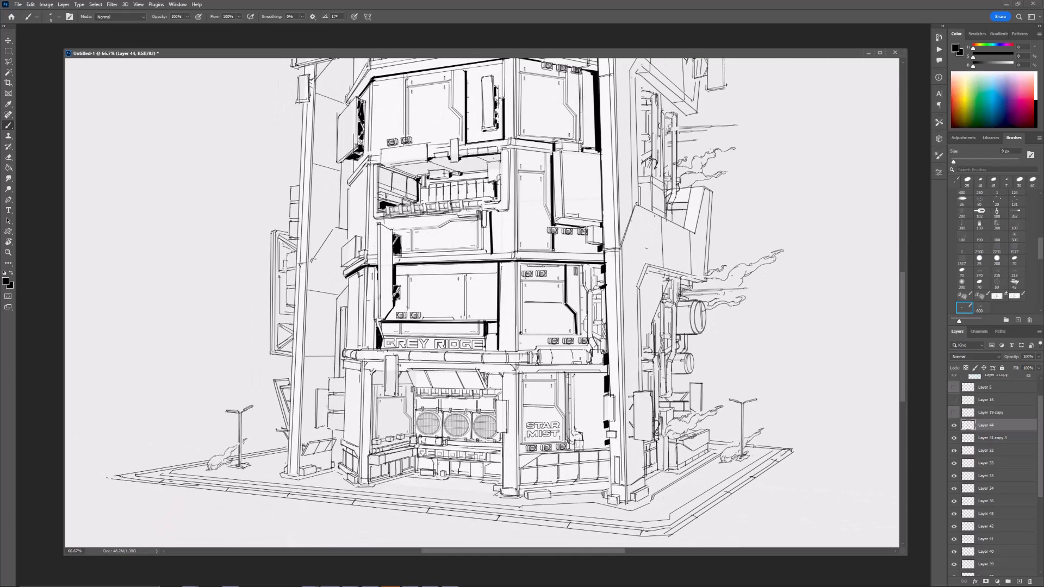
# Step: Paint a straight black shadow along the underside of the horizontal pipe below the GREY RIDGE sign
pyautogui.moveTo(400, 362)
pyautogui.mouseDown()
pyautogui.moveTo(514, 364)
pyautogui.moveTo(460, 364)
pyautogui.mouseUp()
pyautogui.moveTo(542, 241); pyautogui.dragTo(600, 240)
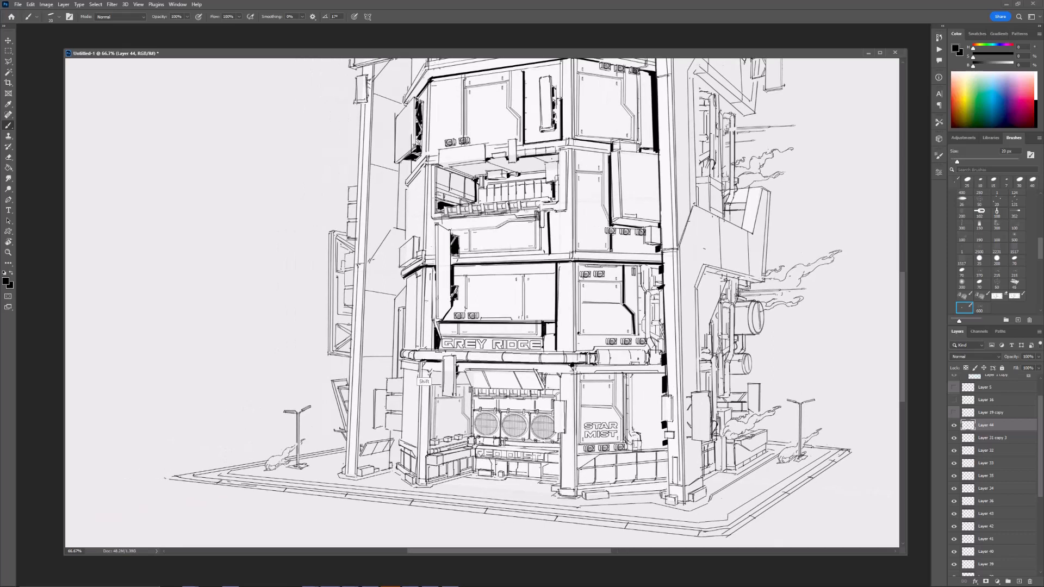
pyautogui.keyDown('shift'); pyautogui.click(559, 353); pyautogui.keyUp('shift')
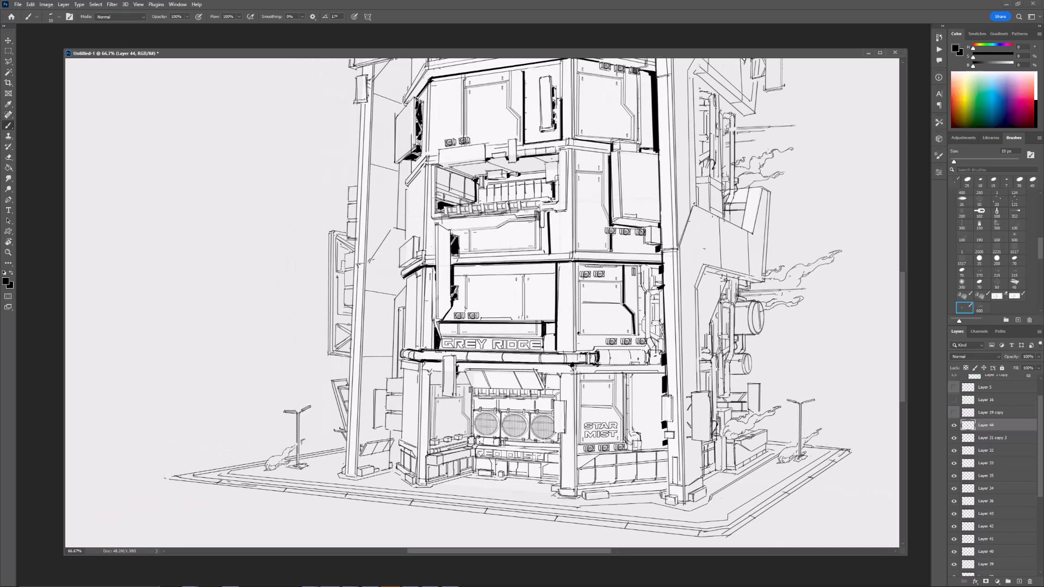
pyautogui.keyDown('shift'); pyautogui.click(649, 349); pyautogui.keyUp('shift')
pyautogui.hotkey('ctrl', '-')
pyautogui.moveTo(647, 351); pyautogui.dragTo(553, 372)
# Step: Paint black shadows among the small vertical pipes beside the right-hand pillar, adjusting the brush size, and clean up with the eraser
pyautogui.hotkey('ctrl', '+')
pyautogui.press(']')
pyautogui.moveTo(530, 331); pyautogui.dragTo(531, 347)
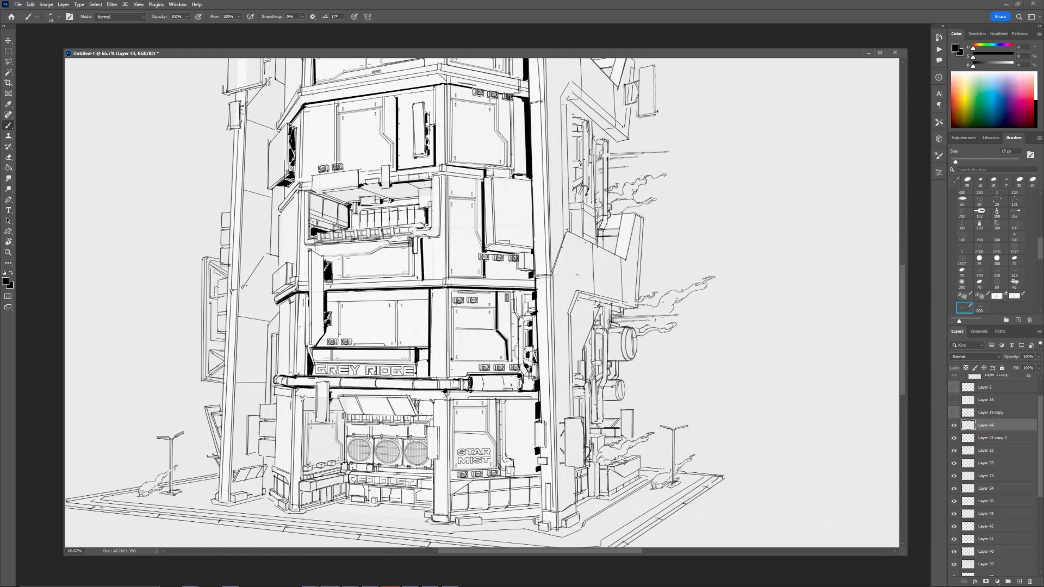
pyautogui.press('[')
pyautogui.press('[')
pyautogui.press(']')
pyautogui.press(']')
pyautogui.press('e')
pyautogui.moveTo(524, 295)
pyautogui.mouseDown()
pyautogui.moveTo(532, 294)
pyautogui.moveTo(490, 294)
pyautogui.moveTo(493, 236)
pyautogui.mouseUp()
pyautogui.hotkey('ctrl', '-')
pyautogui.hotkey('ctrl', '+')
# Step: Extend the black shadow strip beside the right-hand pillar down the ground-floor wall next to the STAR MIST panel
pyautogui.press('b')
pyautogui.moveTo(482, 370); pyautogui.dragTo(482, 390)
pyautogui.hotkey('ctrl', '-')
pyautogui.hotkey('ctrl', '-')
pyautogui.hotkey('ctrl', '-')
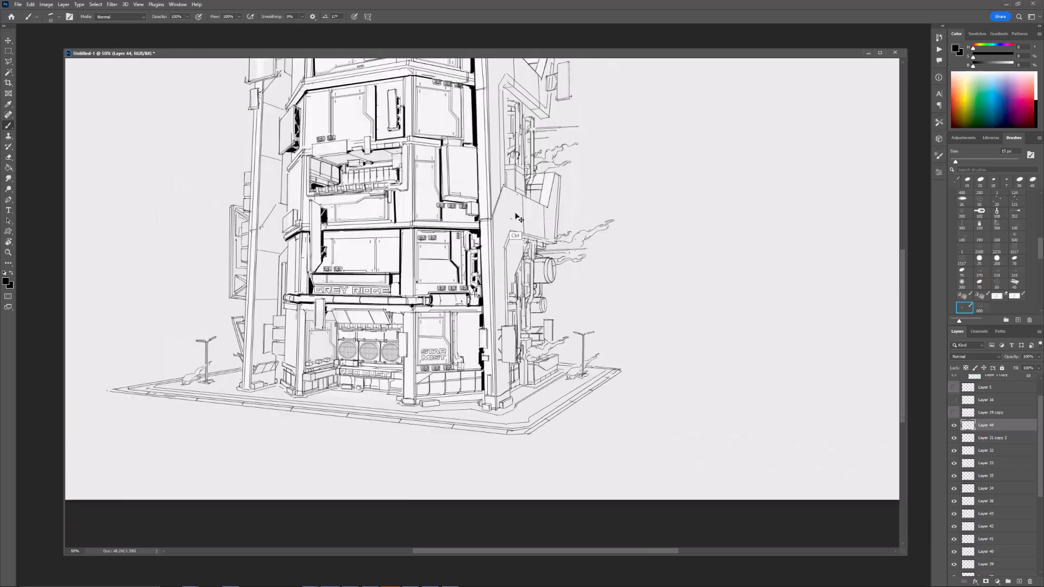
pyautogui.hotkey('ctrl', '+')
pyautogui.hotkey('ctrl', '+')
pyautogui.hotkey('ctrl', '+')
pyautogui.moveTo(577, 172); pyautogui.dragTo(511, 252)
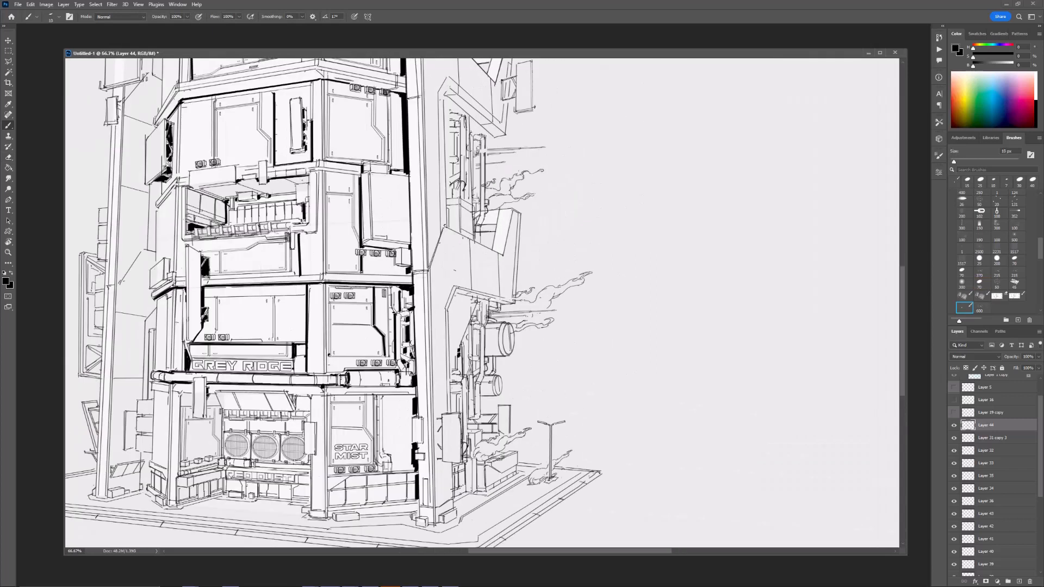
# Step: Paint a heavy black shadow under the angled overhang of the right-hand buttress and beside the pipes directly below it
pyautogui.moveTo(478, 283); pyautogui.dragTo(477, 311)
pyautogui.click(456, 324)
pyautogui.keyDown('shift'); pyautogui.click(448, 338); pyautogui.keyUp('shift')
pyautogui.click(455, 323)
pyautogui.keyDown('shift'); pyautogui.click(477, 329); pyautogui.keyUp('shift')
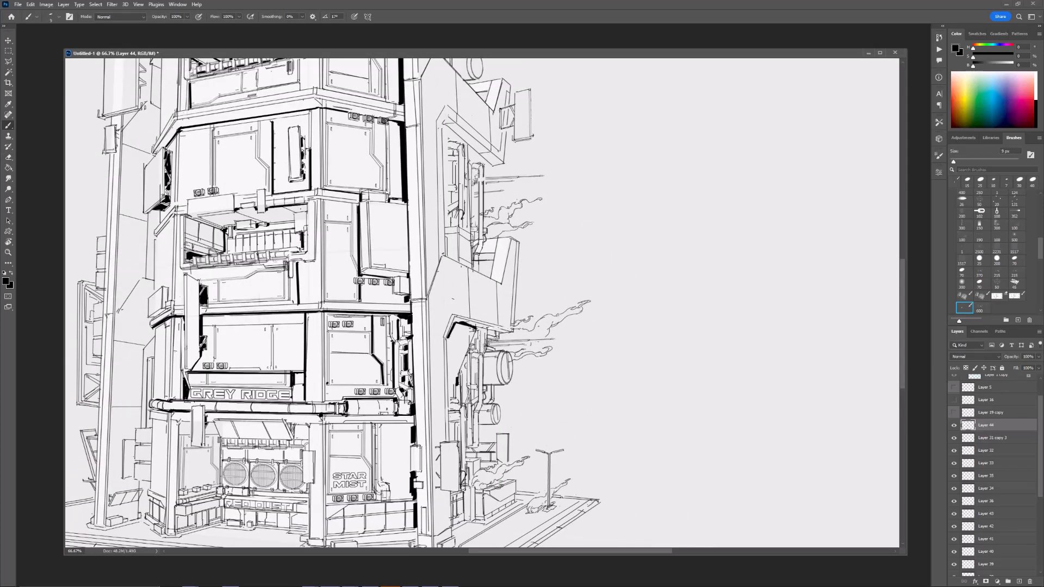
pyautogui.moveTo(466, 356); pyautogui.dragTo(465, 374)
pyautogui.moveTo(472, 370); pyautogui.dragTo(470, 336)
pyautogui.press(']')
pyautogui.press(']')
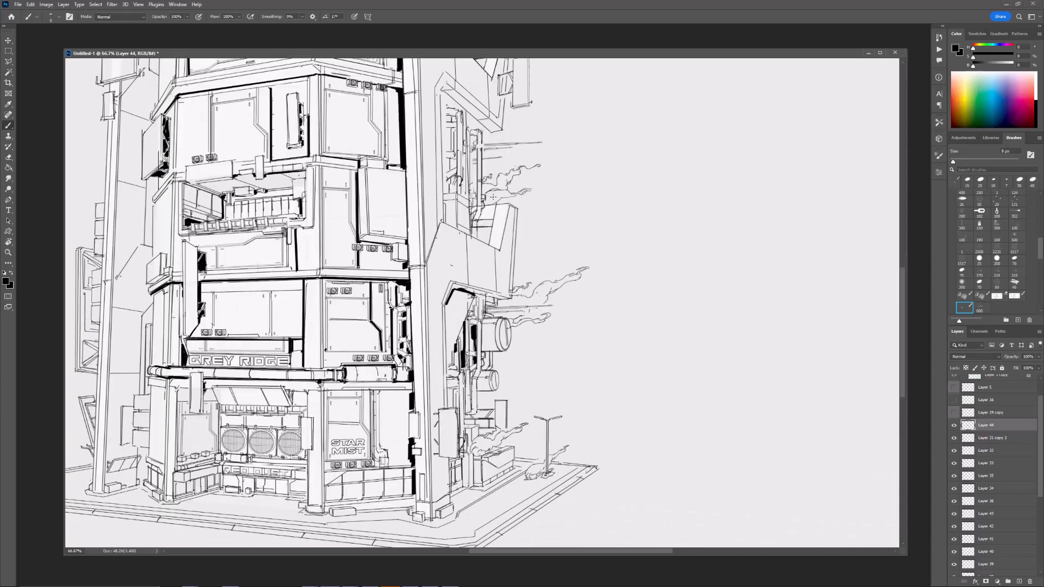
# Step: Fill the gaps between the vertical pipes beneath the right-hand buttress with black down to ground level, using larger brush sizes
pyautogui.moveTo(472, 411); pyautogui.dragTo(471, 377)
pyautogui.moveTo(461, 421); pyautogui.dragTo(460, 388)
pyautogui.press(']')
pyautogui.press(']')
pyautogui.press(']')
pyautogui.moveTo(449, 357); pyautogui.dragTo(467, 414)
pyautogui.moveTo(469, 412)
pyautogui.mouseDown()
pyautogui.moveTo(469, 376)
pyautogui.moveTo(475, 414)
pyautogui.moveTo(521, 372)
pyautogui.mouseUp()
pyautogui.hotkey('ctrl', '-')
pyautogui.hotkey('ctrl', '+')
pyautogui.moveTo(399, 366)
pyautogui.mouseDown()
pyautogui.moveTo(466, 363)
pyautogui.moveTo(464, 420)
pyautogui.moveTo(432, 483)
pyautogui.mouseUp()
pyautogui.moveTo(485, 296); pyautogui.dragTo(477, 374)
pyautogui.hotkey('ctrl', '-')
pyautogui.hotkey('ctrl', '-')
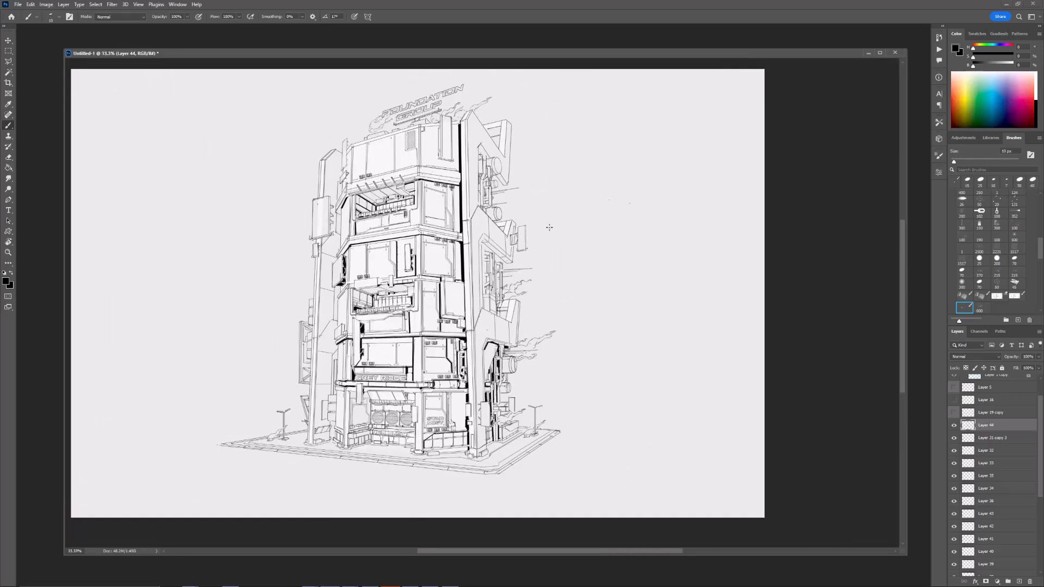
# Step: Flip the image horizontally and thicken the black edges around the ground-floor shopfront recess
pyautogui.hotkey('ctrl', 'shift', 'h')
pyautogui.hotkey('ctrl', '+')
pyautogui.moveTo(463, 430); pyautogui.dragTo(501, 305)
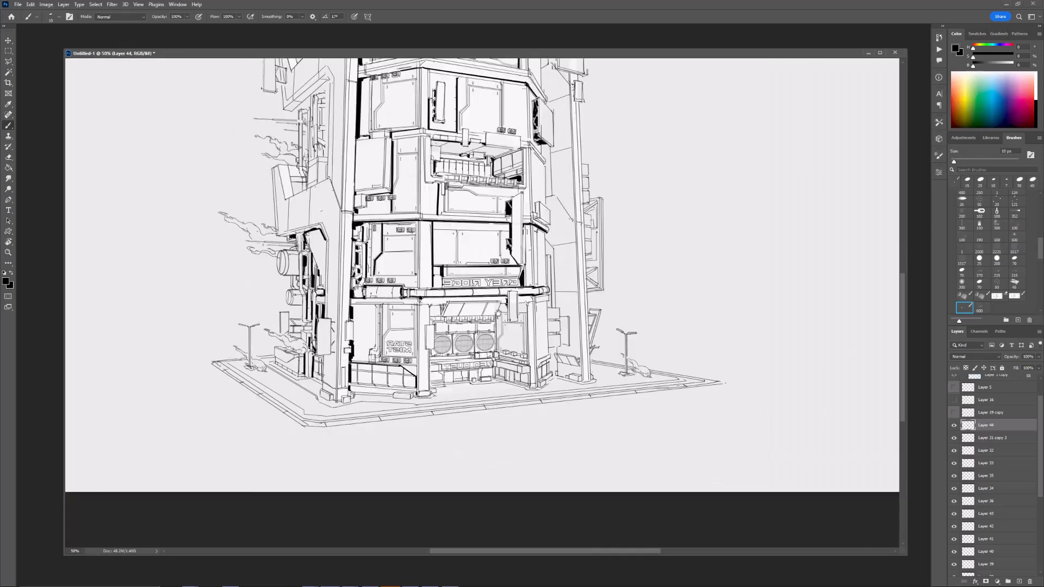
pyautogui.hotkey('ctrl', '+')
pyautogui.press('[')
pyautogui.press(']')
pyautogui.moveTo(416, 397)
pyautogui.mouseDown()
pyautogui.moveTo(495, 391)
pyautogui.moveTo(543, 401)
pyautogui.mouseUp()
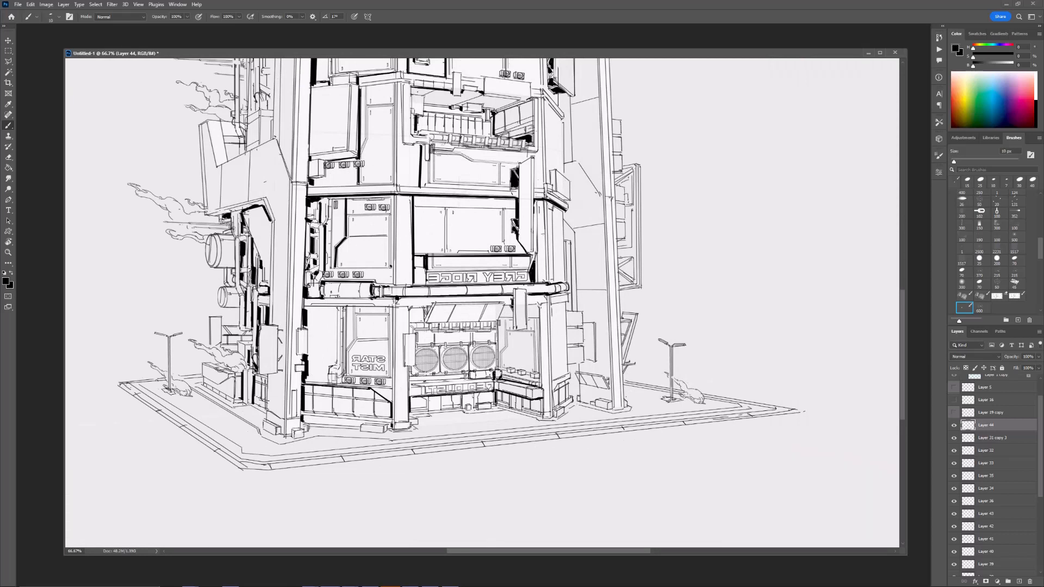
pyautogui.moveTo(411, 383); pyautogui.dragTo(460, 380)
pyautogui.press(']')
pyautogui.press(']')
# Step: Add black shadows around the three round fans and beneath the awning of the ground-floor shopfront
pyautogui.scroll(2, 482, 304)
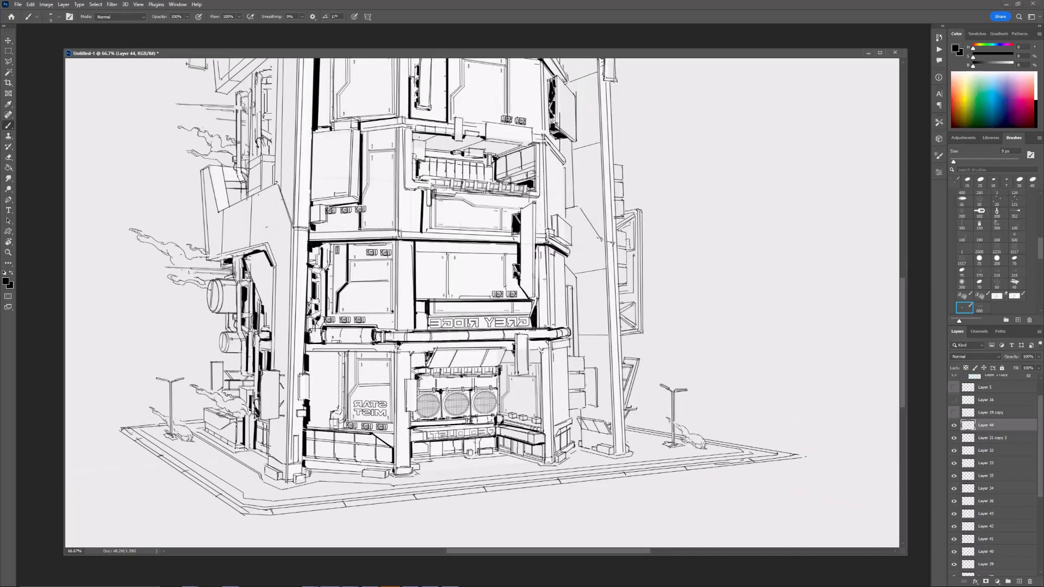
pyautogui.hotkey('ctrl', '-')
pyautogui.hotkey('ctrl', '+')
pyautogui.press('[')
pyautogui.moveTo(432, 368); pyautogui.dragTo(499, 367)
pyautogui.hotkey('ctrl', '-')
pyautogui.hotkey('ctrl', '-')
pyautogui.hotkey('ctrl', '+')
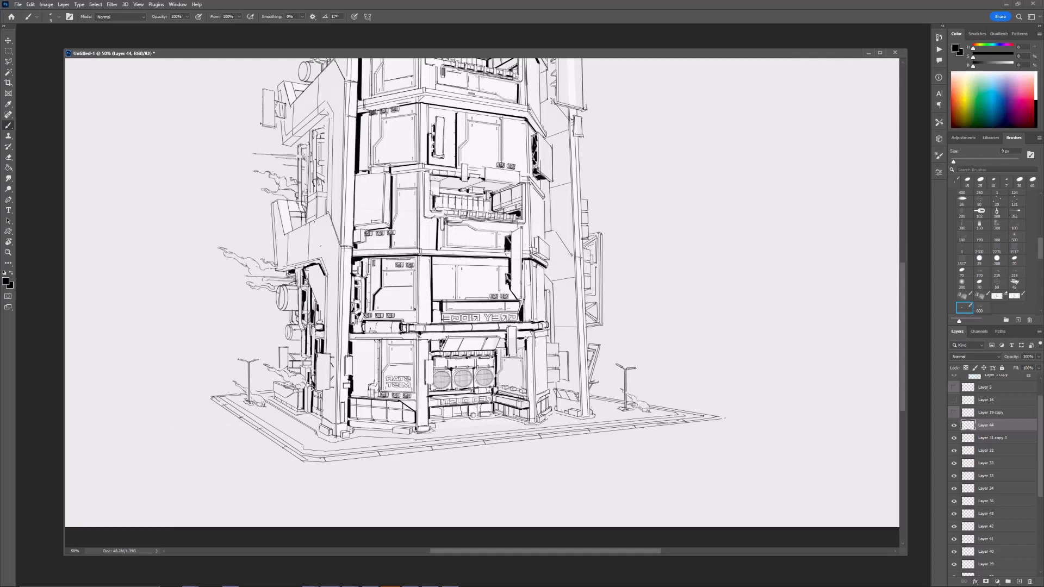
# Step: Strengthen the black lines along the low ground-floor wall beneath the STAR MIST panel and the shopfront
pyautogui.hotkey('ctrl', '-')
pyautogui.hotkey('ctrl', '+')
pyautogui.scroll(-2, 483, 302)
pyautogui.hotkey('ctrl', '+')
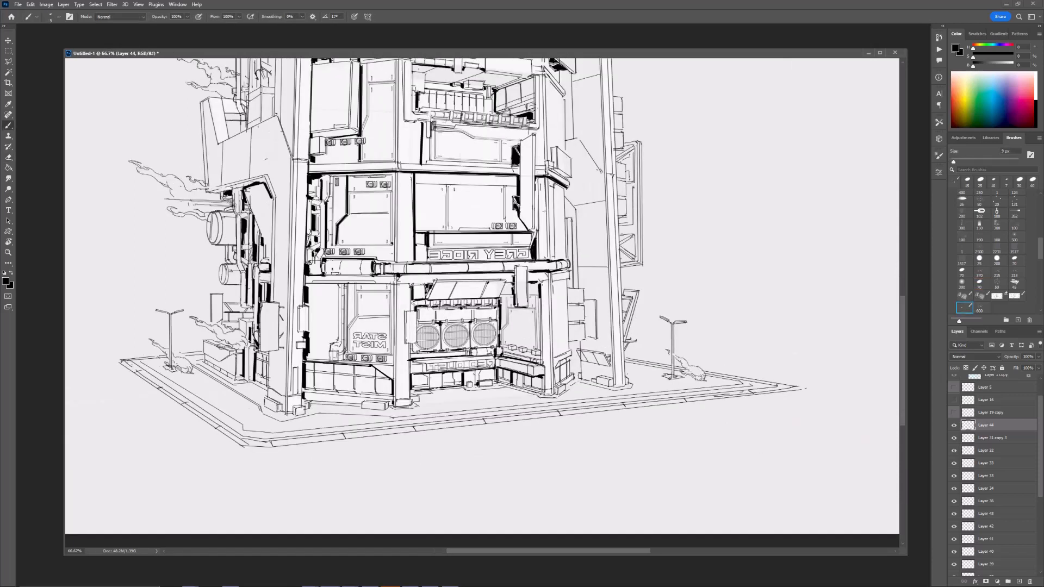
pyautogui.moveTo(312, 403); pyautogui.dragTo(363, 405)
pyautogui.hotkey('ctrl', '-')
pyautogui.hotkey('ctrl', '-')
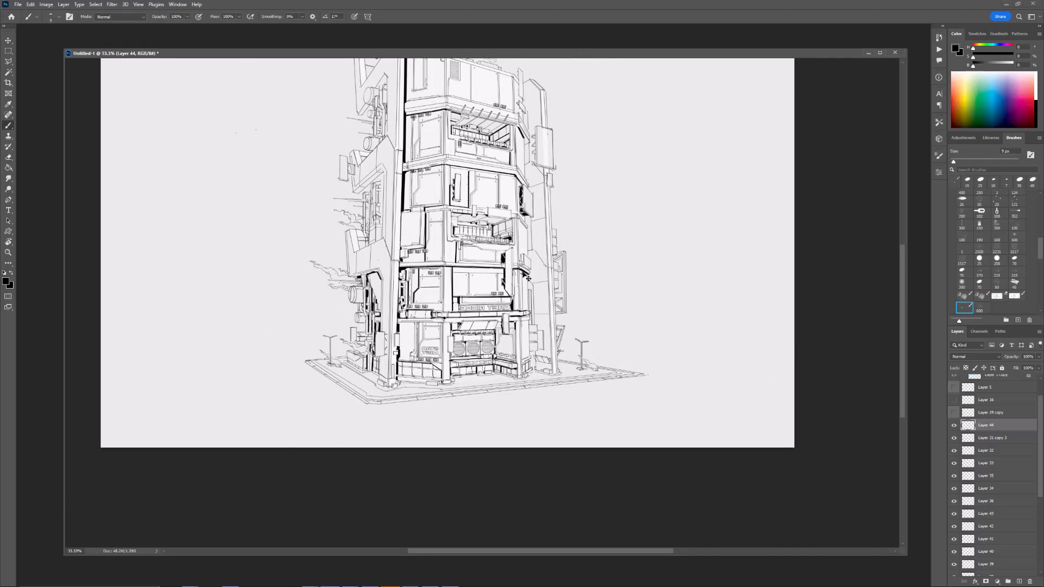
# Step: Flip the image back and paint a black shadow in the ground-floor gap behind the left-hand pillar with a larger brush
pyautogui.hotkey('ctrl', 'shift', 'h')
pyautogui.hotkey('ctrl', '+')
pyautogui.press(']')
pyautogui.moveTo(427, 367); pyautogui.dragTo(487, 367)
pyautogui.moveTo(462, 348); pyautogui.dragTo(533, 352)
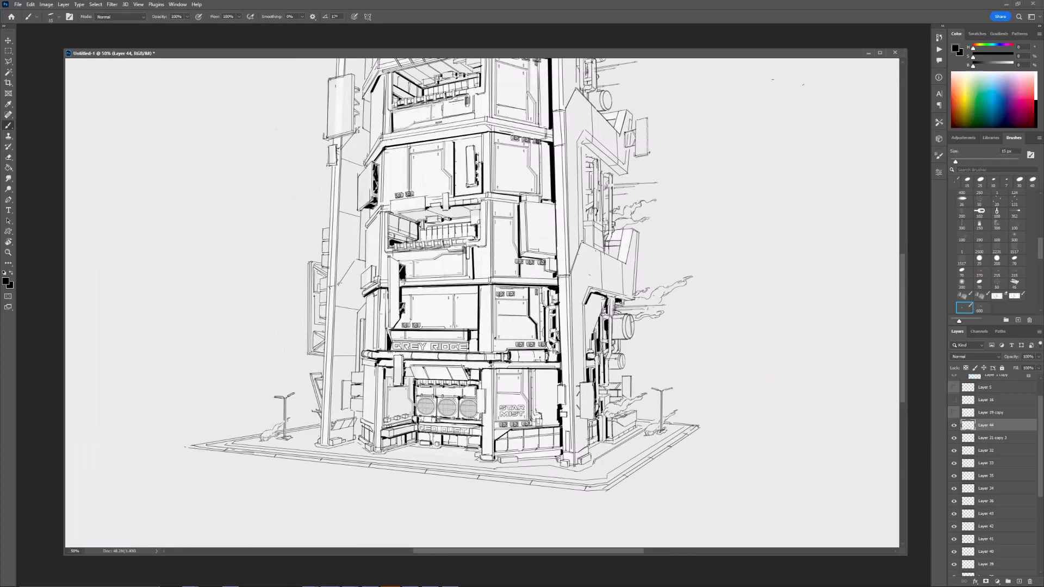
pyautogui.moveTo(356, 399)
pyautogui.mouseDown()
pyautogui.moveTo(399, 391)
pyautogui.moveTo(403, 420)
pyautogui.moveTo(408, 334)
pyautogui.moveTo(416, 402)
pyautogui.mouseUp()
pyautogui.hotkey('ctrl', '-')
pyautogui.hotkey('ctrl', '+')
pyautogui.press(']')
pyautogui.moveTo(418, 332)
pyautogui.mouseDown()
pyautogui.moveTo(417, 381)
pyautogui.moveTo(418, 350)
pyautogui.mouseUp()
# Step: Fill the gaps between the left-hand pillar and the upper floors with solid black vertical strips, trimming them with the eraser
pyautogui.press('e')
pyautogui.moveTo(420, 228)
pyautogui.mouseDown()
pyautogui.moveTo(418, 313)
pyautogui.moveTo(422, 285)
pyautogui.moveTo(441, 274)
pyautogui.moveTo(446, 306)
pyautogui.moveTo(412, 316)
pyautogui.mouseUp()
pyautogui.press('b')
pyautogui.hotkey('ctrl', '-')
pyautogui.hotkey('ctrl', '+')
pyautogui.hotkey('ctrl', '+')
pyautogui.press('[')
pyautogui.press('[')
pyautogui.moveTo(416, 302)
pyautogui.mouseDown()
pyautogui.moveTo(409, 324)
pyautogui.moveTo(412, 215)
pyautogui.moveTo(420, 229)
pyautogui.mouseUp()
pyautogui.press('e')
pyautogui.hotkey('ctrl', '-')
pyautogui.hotkey('ctrl', '-')
pyautogui.hotkey('ctrl', '+')
pyautogui.press('b')
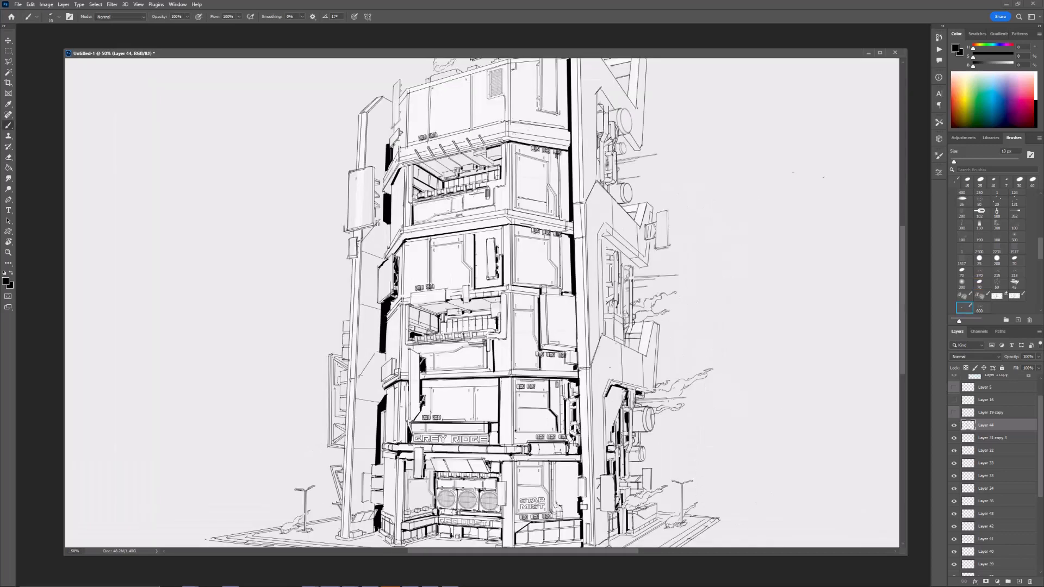
# Step: Thicken the black edges of the small box sign beneath the large billboard on the left-hand pillar
pyautogui.moveTo(380, 296)
pyautogui.mouseDown()
pyautogui.moveTo(379, 327)
pyautogui.moveTo(395, 339)
pyautogui.mouseUp()
pyautogui.press('e')
pyautogui.press('b')
pyautogui.press('[')
pyautogui.press('[')
pyautogui.hotkey('ctrl', '+')
pyautogui.press(']')
pyautogui.press(']')
pyautogui.press(']')
pyautogui.hotkey('ctrl', '-')
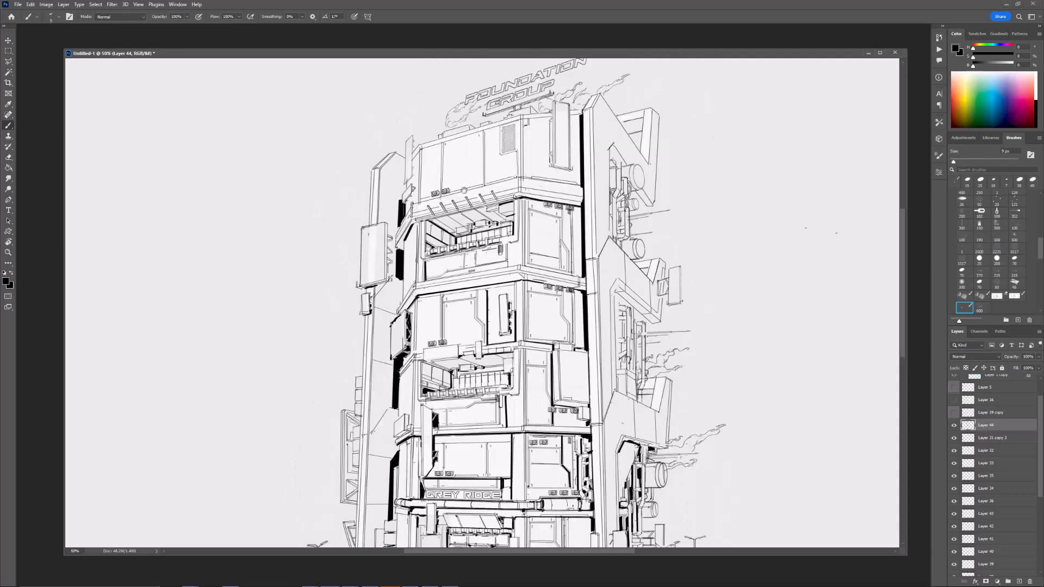
pyautogui.hotkey('ctrl', '+')
pyautogui.moveTo(361, 293); pyautogui.dragTo(368, 290)
pyautogui.hotkey('ctrl', '-')
# Step: Fill the openings of the truss frame attached outside the left-hand pillar with solid black
pyautogui.moveTo(347, 463)
pyautogui.mouseDown()
pyautogui.moveTo(344, 354)
pyautogui.moveTo(411, 314)
pyautogui.mouseUp()
pyautogui.hotkey('ctrl', '+')
pyautogui.moveTo(394, 390); pyautogui.dragTo(403, 401)
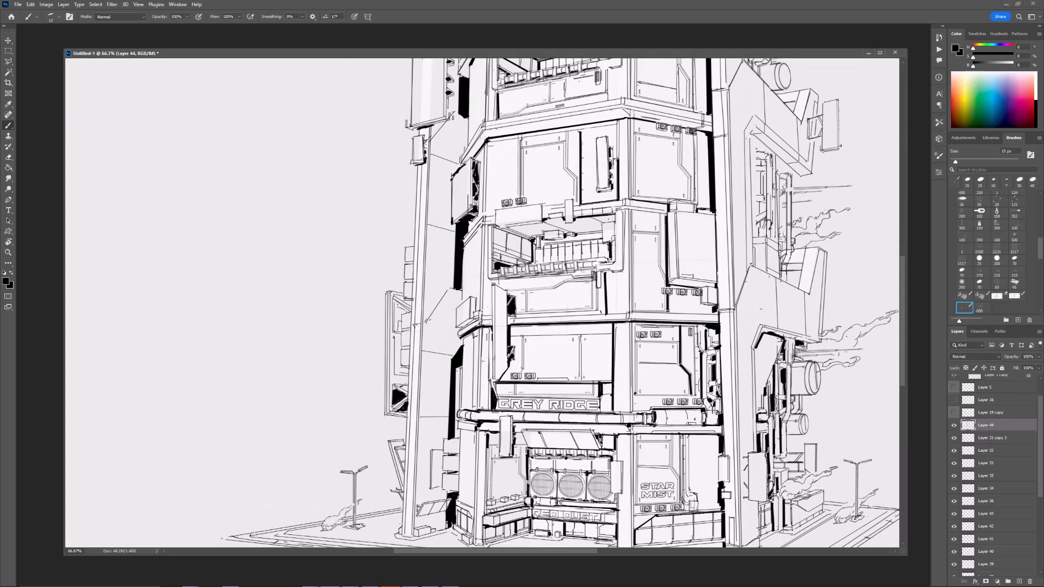
pyautogui.moveTo(399, 334); pyautogui.dragTo(400, 371)
pyautogui.moveTo(399, 371)
pyautogui.mouseDown()
pyautogui.moveTo(409, 371)
pyautogui.moveTo(409, 348)
pyautogui.mouseUp()
pyautogui.moveTo(396, 330); pyautogui.dragTo(409, 311)
pyautogui.press('e')
pyautogui.hotkey('ctrl', '-')
pyautogui.hotkey('ctrl', '-')
pyautogui.hotkey('ctrl', '+')
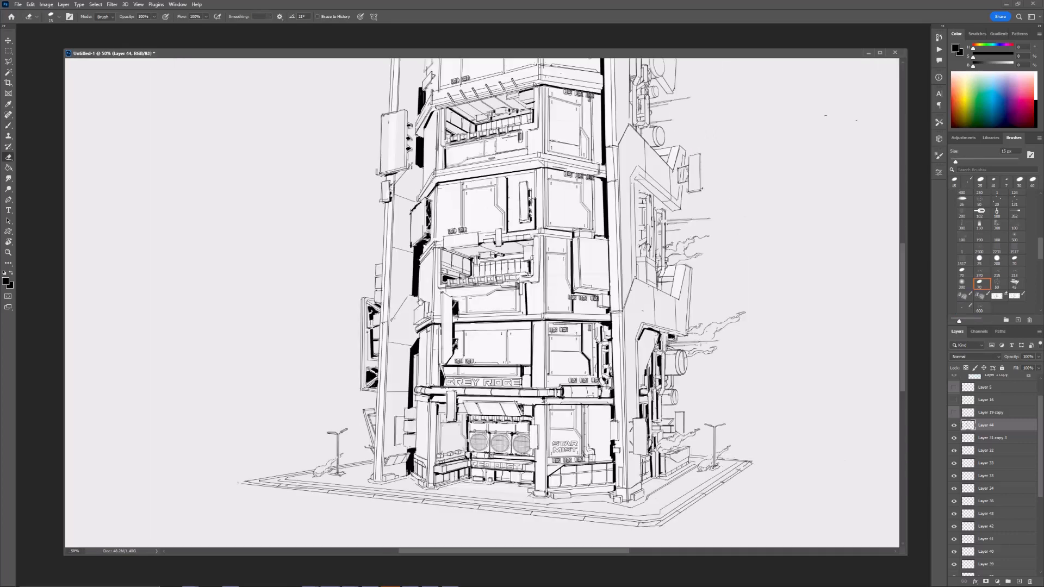
pyautogui.press('b')
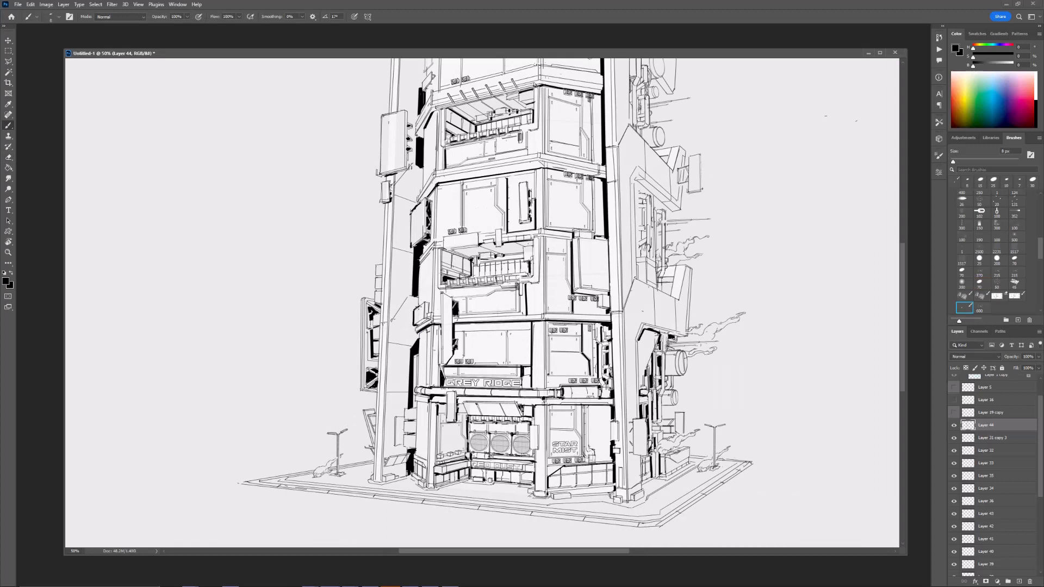
# Step: Touch up the black shadow strips between the left-hand pillar and the facade on the middle and upper floors
pyautogui.hotkey('ctrl', '-')
pyautogui.hotkey('ctrl', '+')
pyautogui.moveTo(419, 265); pyautogui.dragTo(416, 305)
pyautogui.hotkey('ctrl', '-')
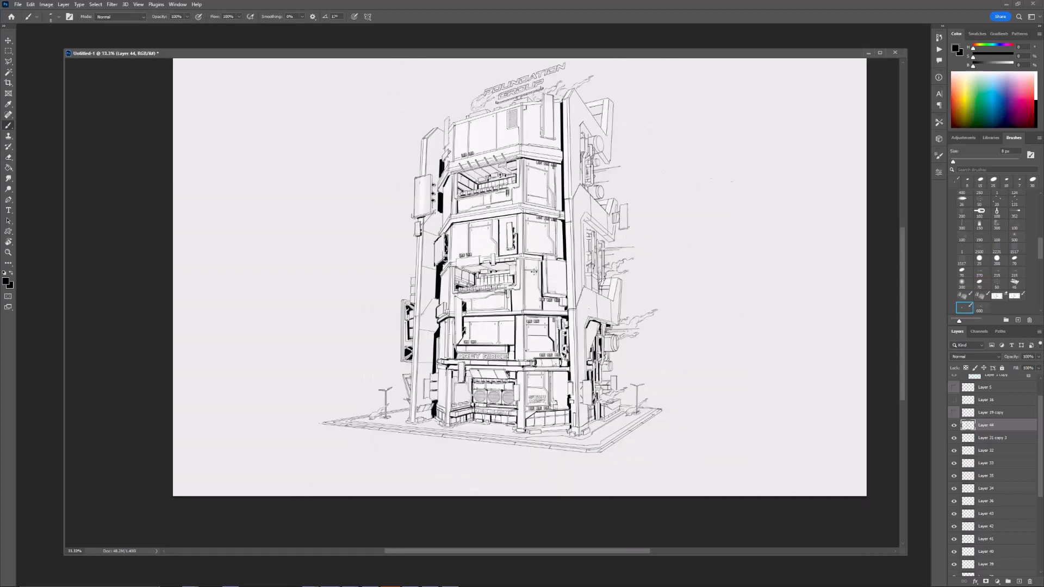
pyautogui.hotkey('ctrl', '+')
pyautogui.moveTo(419, 164)
pyautogui.mouseDown()
pyautogui.moveTo(421, 192)
pyautogui.moveTo(426, 160)
pyautogui.mouseUp()
pyautogui.hotkey('ctrl', '-')
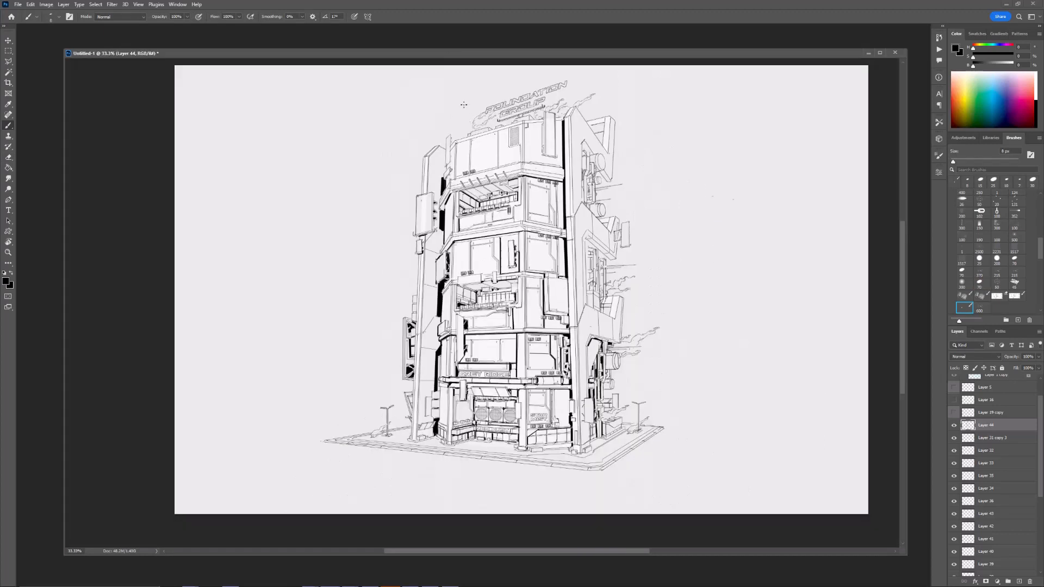
# Step: Flip the image horizontally again to check the shadows over the whole tower
pyautogui.hotkey('ctrl', 'shift', 'h')
pyautogui.moveTo(679, 174); pyautogui.dragTo(648, 194)
pyautogui.hotkey('ctrl', '+')
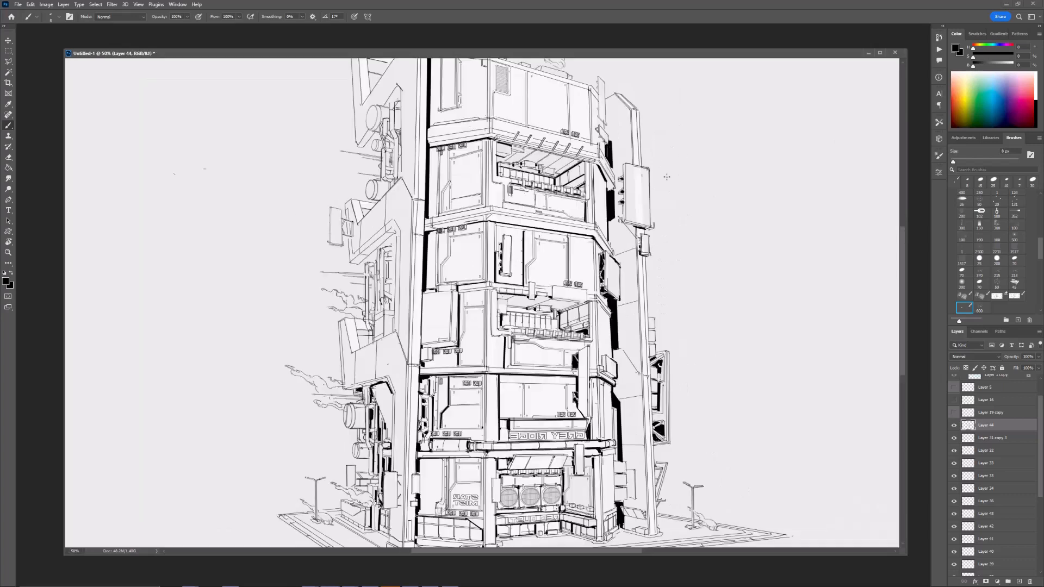
pyautogui.press('e')
pyautogui.moveTo(524, 233)
pyautogui.mouseDown()
pyautogui.moveTo(524, 276)
pyautogui.moveTo(469, 281)
pyautogui.mouseUp()
pyautogui.hotkey('ctrl', '-')
pyautogui.moveTo(463, 353); pyautogui.dragTo(463, 372)
pyautogui.moveTo(463, 363); pyautogui.dragTo(455, 424)
pyautogui.moveTo(438, 235); pyautogui.dragTo(424, 285)
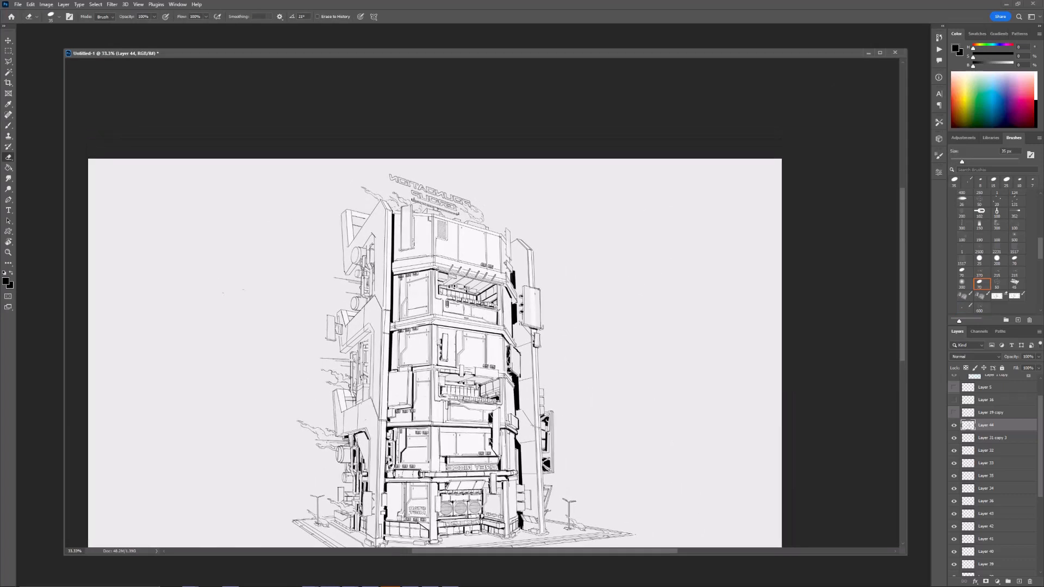
# Step: Fill the ceiling of the mid-tower balcony above the GREY RIDGE floor with black, rotating the canvas for the strokes
pyautogui.press('b')
pyautogui.keyDown('alt'); pyautogui.scroll(1, 455, 412); pyautogui.keyUp('alt')
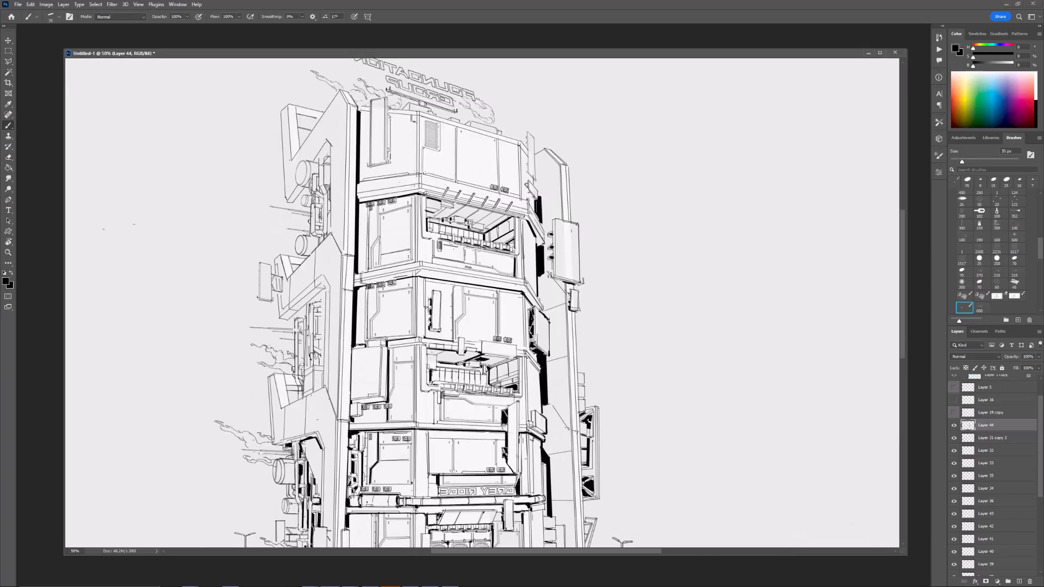
pyautogui.moveTo(473, 355); pyautogui.dragTo(500, 361)
pyautogui.hotkey('ctrl', '-')
pyautogui.press('r')
pyautogui.moveTo(571, 380); pyautogui.dragTo(583, 242)
pyautogui.hotkey('ctrl', '+')
pyautogui.hotkey('ctrl', '+')
pyautogui.press('[')
pyautogui.press('[')
pyautogui.press('[')
pyautogui.moveTo(546, 336)
pyautogui.mouseDown()
pyautogui.moveTo(531, 383)
pyautogui.moveTo(545, 358)
pyautogui.mouseUp()
pyautogui.hotkey('ctrl', '-')
pyautogui.hotkey('ctrl', '-')
pyautogui.press('r')
pyautogui.press('Escape')
pyautogui.hotkey('ctrl', '+')
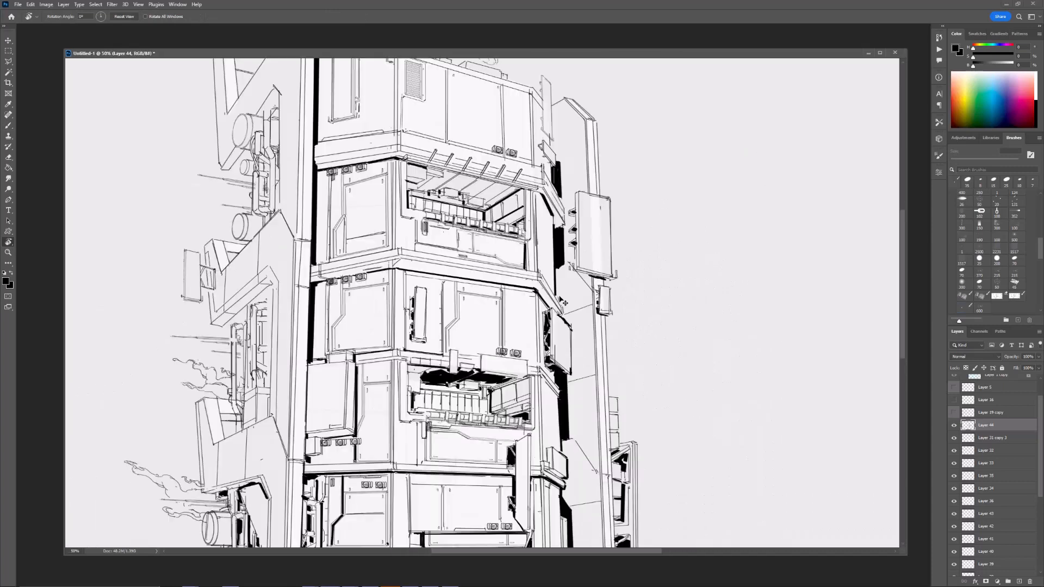
# Step: Extend the black ceiling shadow of the mid-tower balcony to its outer corner with a finer brush
pyautogui.press('b')
pyautogui.hotkey('ctrl', '+')
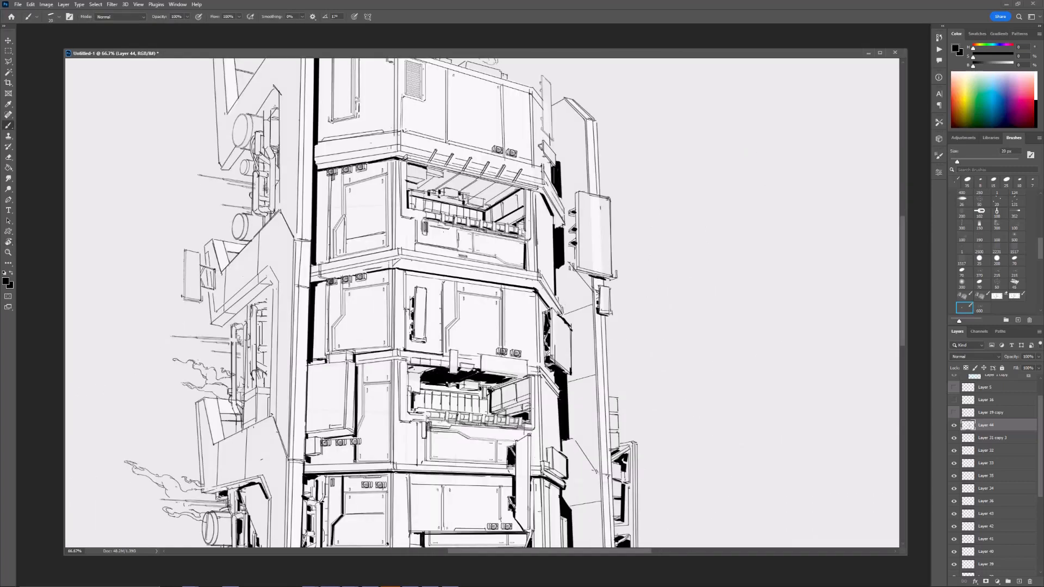
pyautogui.hotkey('ctrl', '-')
pyautogui.hotkey('ctrl', '+')
pyautogui.hotkey('ctrl', '+')
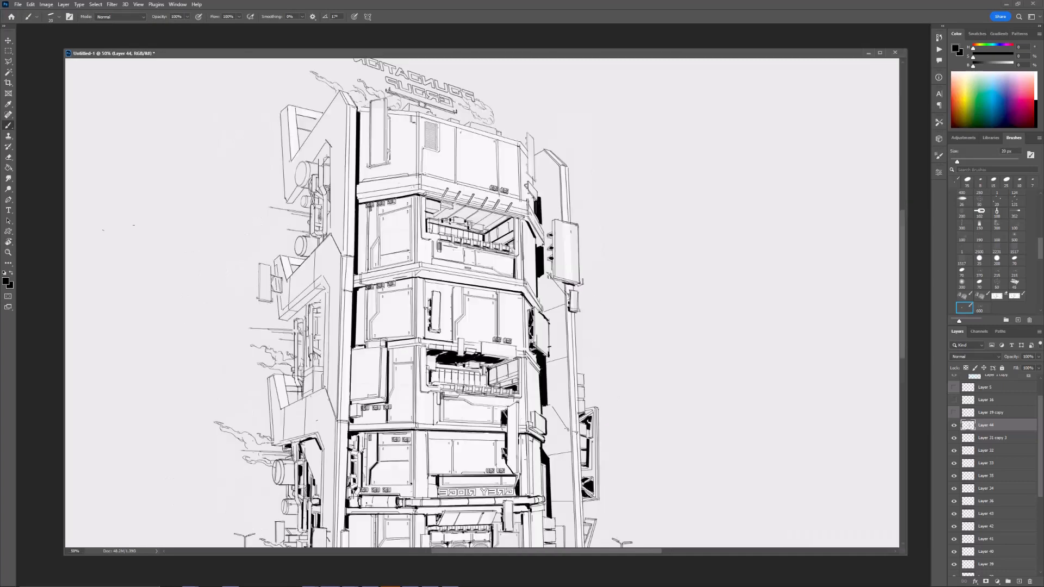
pyautogui.press('[')
pyautogui.moveTo(497, 357); pyautogui.dragTo(534, 345)
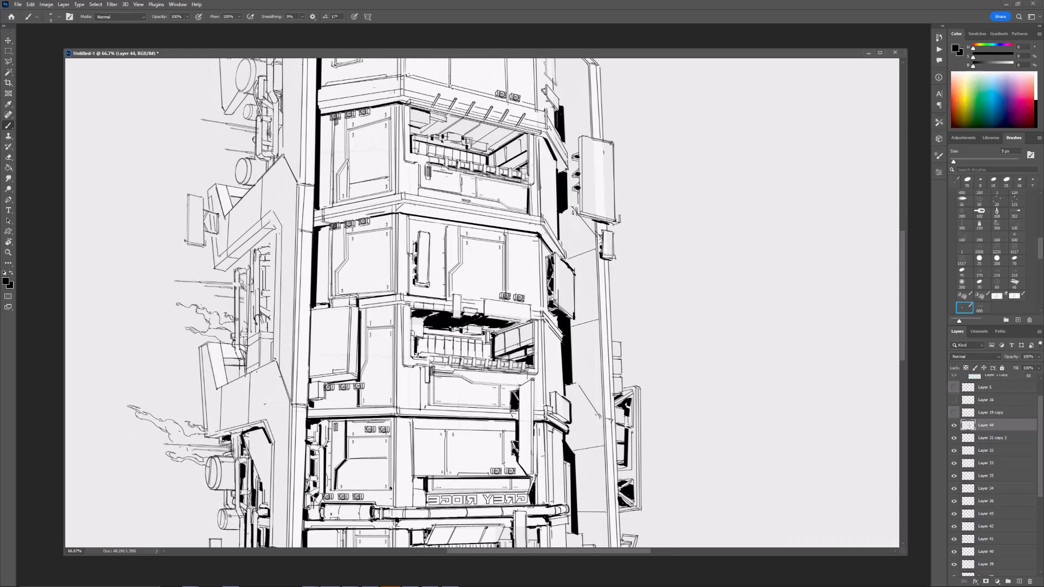
# Step: Paint black shadows in the recess behind the mid-tower balcony's railing
pyautogui.hotkey('ctrl', '-')
pyautogui.hotkey('ctrl', '-')
pyautogui.hotkey('ctrl', '+')
pyautogui.hotkey('ctrl', '+')
pyautogui.press(']')
pyautogui.moveTo(431, 395); pyautogui.dragTo(491, 403)
pyautogui.hotkey('ctrl', '-')
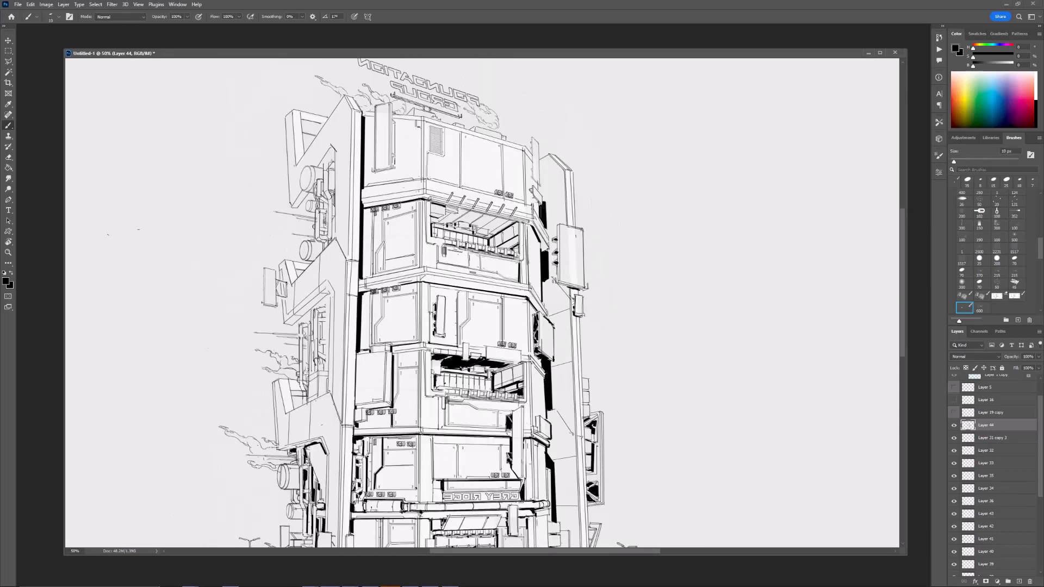
# Step: Darken the lower side wall inside the mid-tower balcony and tidy the shadow shapes with the eraser
pyautogui.hotkey('ctrl', '-')
pyautogui.hotkey('ctrl', '-')
pyautogui.hotkey('ctrl', '+')
pyautogui.hotkey('ctrl', '+')
pyautogui.press(']')
pyautogui.hotkey('ctrl', '+')
pyautogui.press(']')
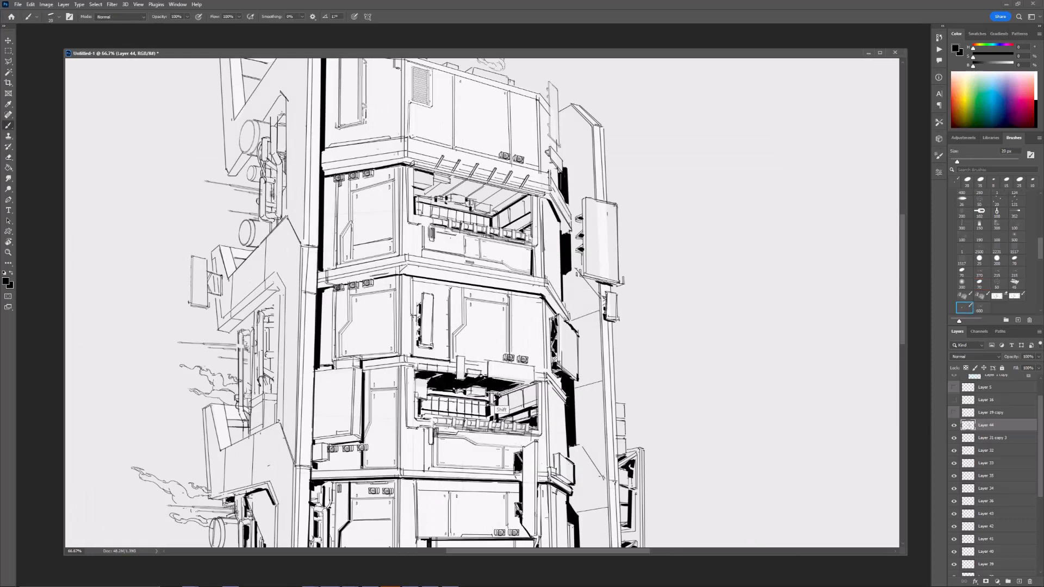
pyautogui.press('e')
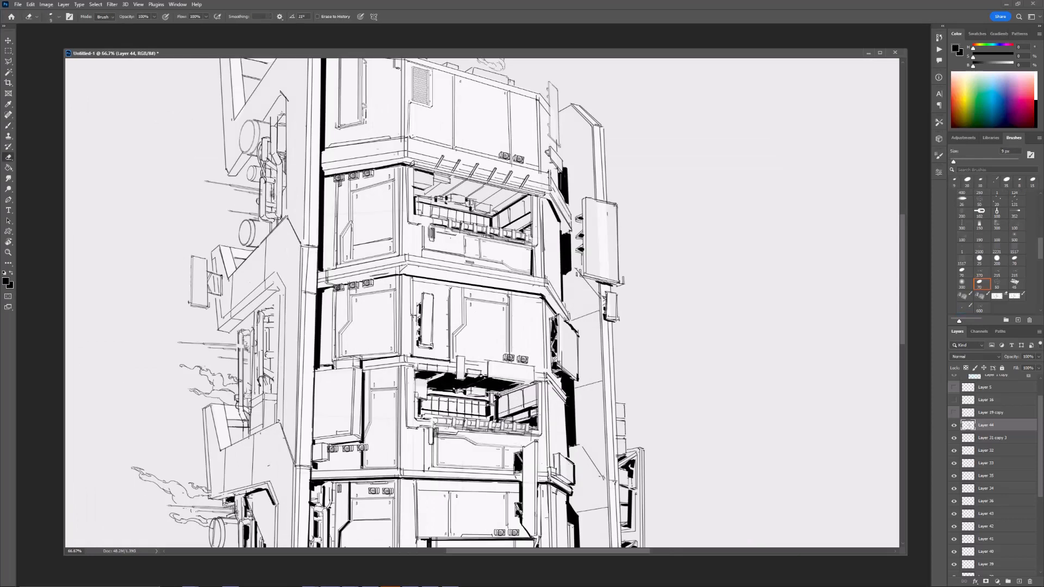
pyautogui.hotkey('ctrl', '-')
pyautogui.hotkey('ctrl', '-')
pyautogui.hotkey('ctrl', '+')
pyautogui.hotkey('ctrl', '+')
pyautogui.press('b')
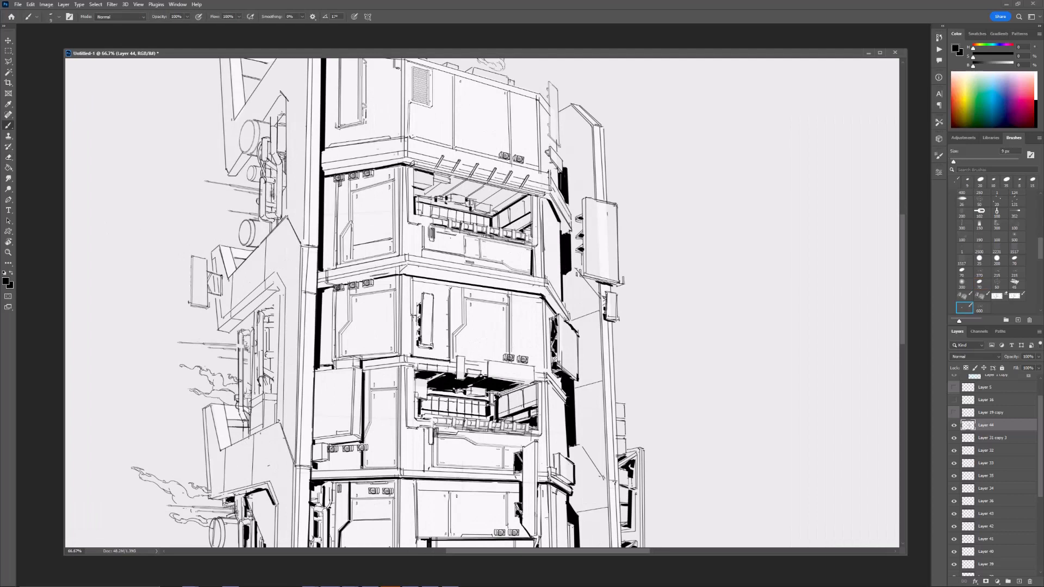
pyautogui.press('e')
pyautogui.hotkey('ctrl', '-')
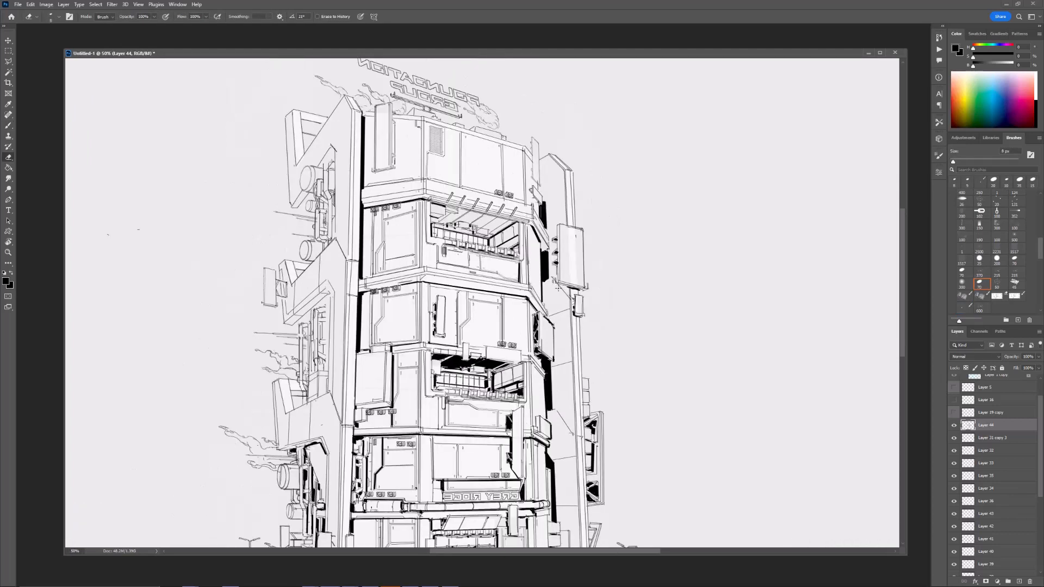
# Step: Add heavier black line weight beneath the awning above the ground-floor storefront's three round fans
pyautogui.hotkey('ctrl', '-')
pyautogui.keyDown('space'); pyautogui.moveTo(529, 266); pyautogui.dragTo(537, 185); pyautogui.keyUp('space')
pyautogui.hotkey('ctrl', '+')
pyautogui.hotkey('ctrl', '+')
pyautogui.press('b')
pyautogui.moveTo(432, 442)
pyautogui.mouseDown()
pyautogui.moveTo(432, 452)
pyautogui.moveTo(531, 445)
pyautogui.mouseUp()
pyautogui.moveTo(546, 436); pyautogui.dragTo(559, 440)
pyautogui.press('e')
pyautogui.hotkey('ctrl', '-')
pyautogui.hotkey('ctrl', '-')
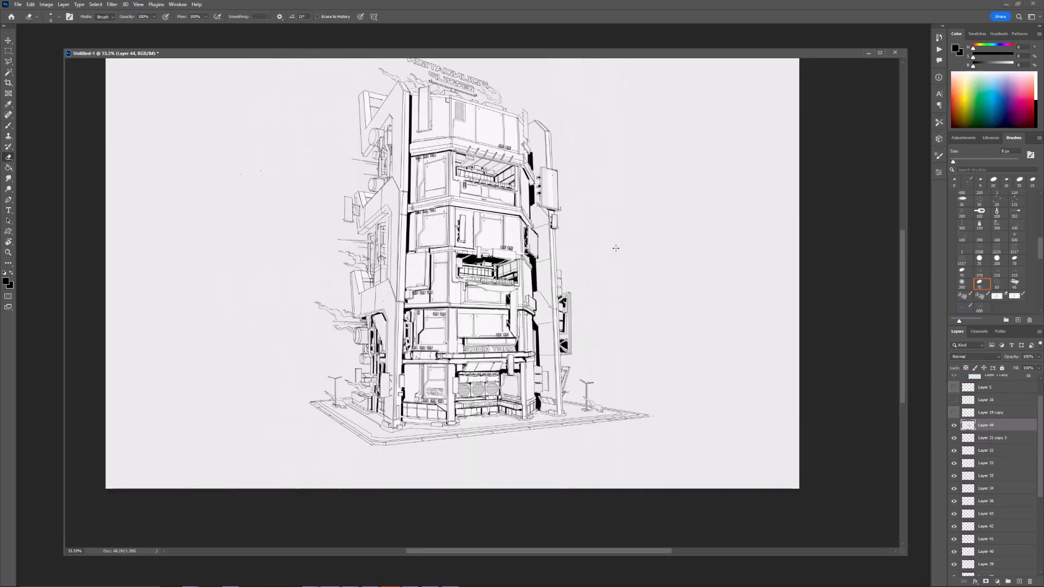
# Step: Fill the ceiling between the slanted louvres of the upper balcony with black
pyautogui.keyDown('space'); pyautogui.moveTo(615, 247); pyautogui.dragTo(616, 359); pyautogui.keyUp('space')
pyautogui.hotkey('ctrl', '+')
pyautogui.hotkey('ctrl', '+')
pyautogui.press('b')
pyautogui.moveTo(434, 249)
pyautogui.mouseDown()
pyautogui.moveTo(497, 240)
pyautogui.moveTo(471, 251)
pyautogui.moveTo(525, 250)
pyautogui.mouseUp()
pyautogui.hotkey('ctrl', '-')
pyautogui.hotkey('ctrl', '+')
pyautogui.press(']')
pyautogui.press('[')
pyautogui.moveTo(505, 262); pyautogui.dragTo(526, 252)
pyautogui.hotkey('ctrl', '-')
pyautogui.hotkey('ctrl', '-')
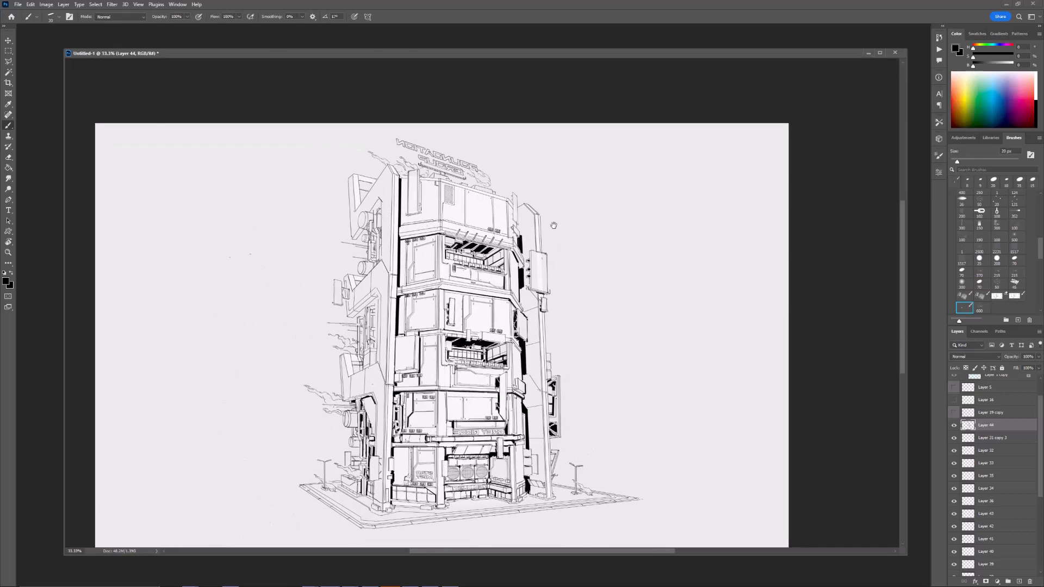
# Step: Darken the inner corner and side wall inside the upper balcony, then reduce the brush size
pyautogui.hotkey('ctrl', '+')
pyautogui.hotkey('ctrl', '+')
pyautogui.press('e')
pyautogui.press('b')
pyautogui.moveTo(468, 325); pyautogui.dragTo(488, 313)
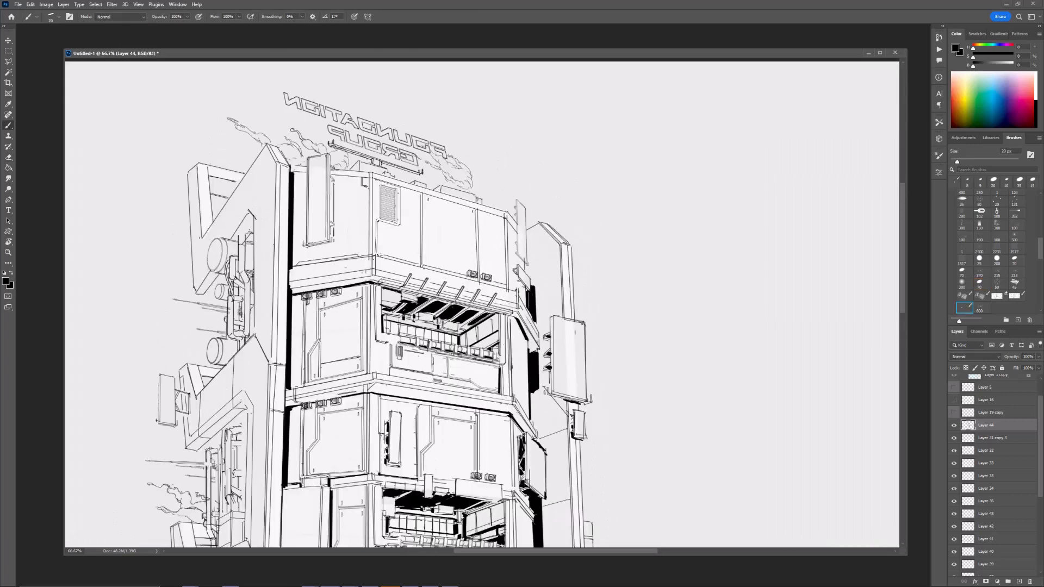
pyautogui.hotkey('ctrl', '-')
pyautogui.hotkey('ctrl', '-')
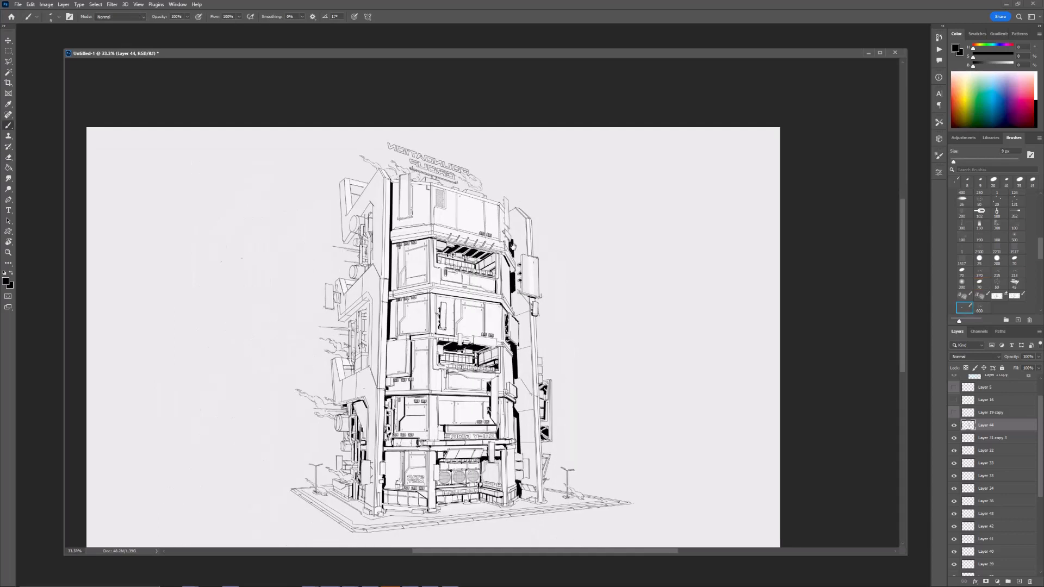
pyautogui.hotkey('ctrl', '-')
pyautogui.hotkey('ctrl', '+')
pyautogui.hotkey('ctrl', '+')
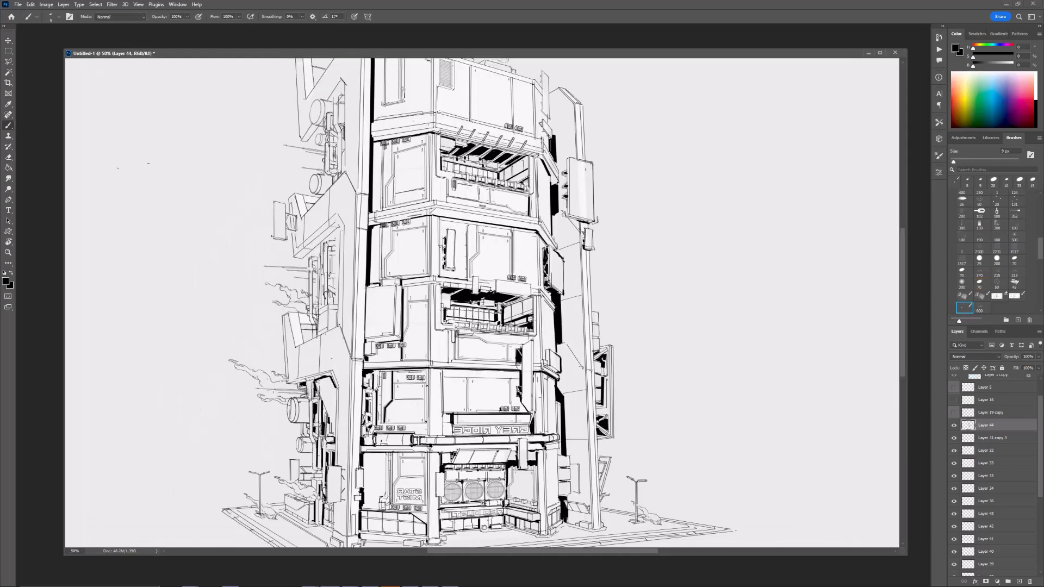
pyautogui.hotkey('ctrl', '-')
pyautogui.hotkey('ctrl', '+')
pyautogui.hotkey('ctrl', '-')
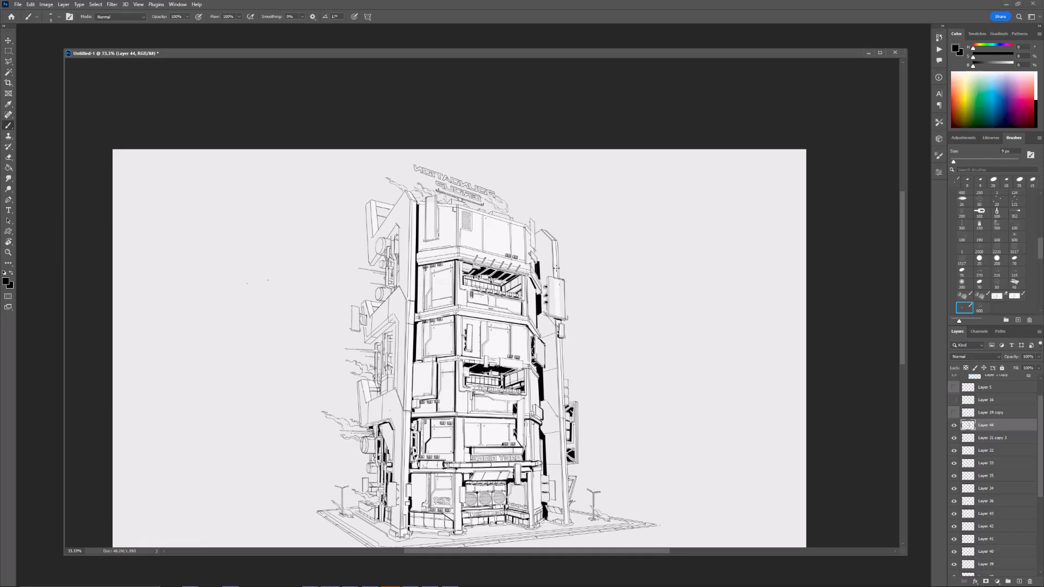
# Step: Flip the canvas horizontally and paint a black shadow beside the ground-floor storefront's hanging sign with a larger brush
pyautogui.hotkey('ctrl', 'shift', 'h')
pyautogui.hotkey('ctrl', '+')
pyautogui.hotkey('ctrl', '+')
pyautogui.press(']')
pyautogui.press(']')
pyautogui.press(']')
pyautogui.press(']')
pyautogui.press(']')
pyautogui.hotkey('ctrl', '-')
pyautogui.moveTo(436, 378)
pyautogui.mouseDown()
pyautogui.moveTo(445, 388)
pyautogui.moveTo(425, 386)
pyautogui.moveTo(430, 396)
pyautogui.mouseUp()
pyautogui.hotkey('ctrl', '+')
pyautogui.press('e')
pyautogui.press('b')
pyautogui.hotkey('ctrl', '-')
pyautogui.moveTo(550, 314); pyautogui.dragTo(547, 310)
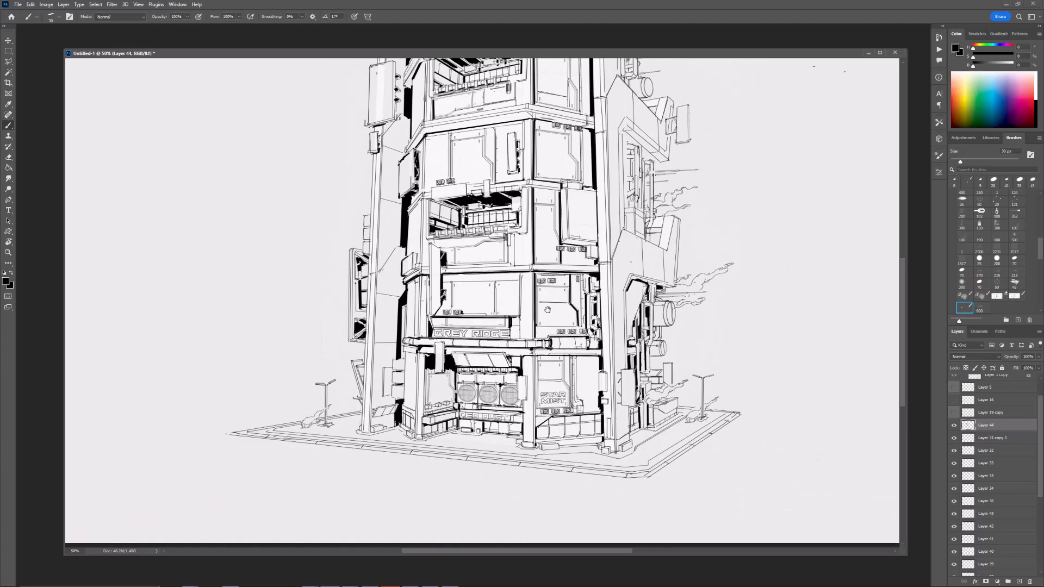
# Step: Paint black shadows behind the pipes in the upper recess on the tower's side face, refining with a 15 px brush
pyautogui.press('e')
pyautogui.hotkey('ctrl', '-')
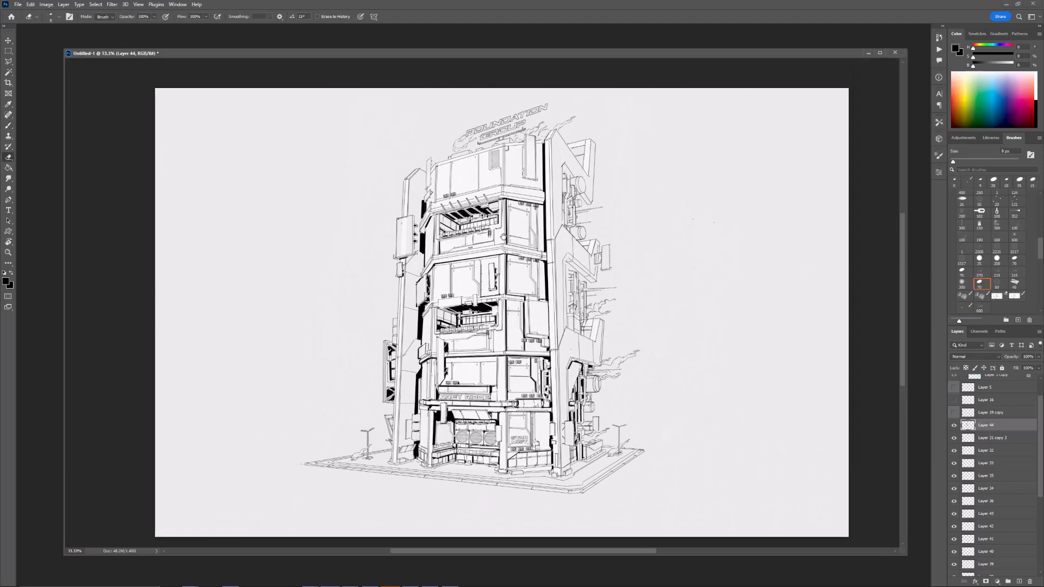
pyautogui.press('b')
pyautogui.hotkey('ctrl', '+')
pyautogui.hotkey('ctrl', '+')
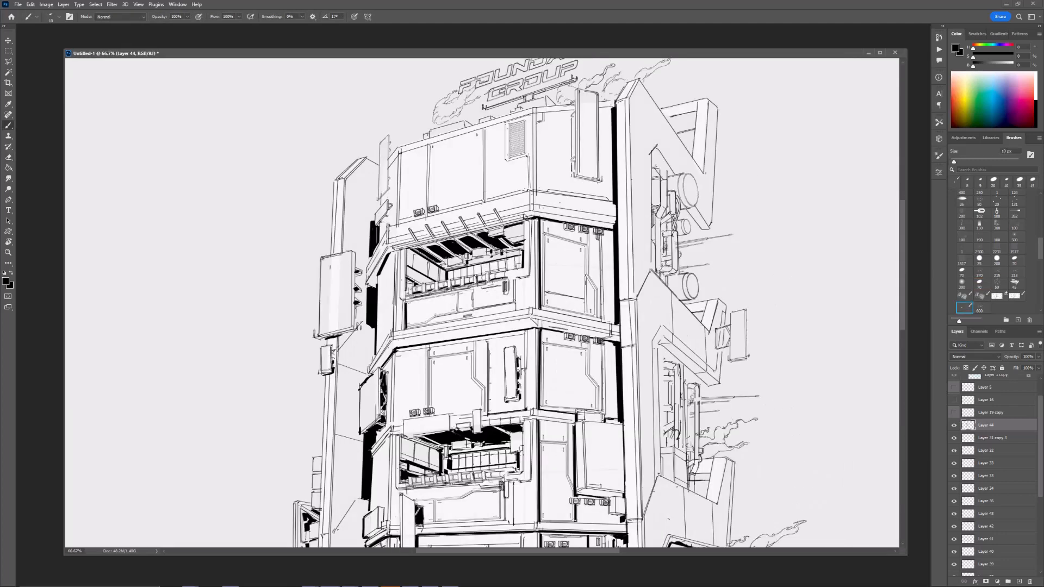
pyautogui.moveTo(601, 207); pyautogui.dragTo(594, 274)
pyautogui.press('[')
pyautogui.press('[')
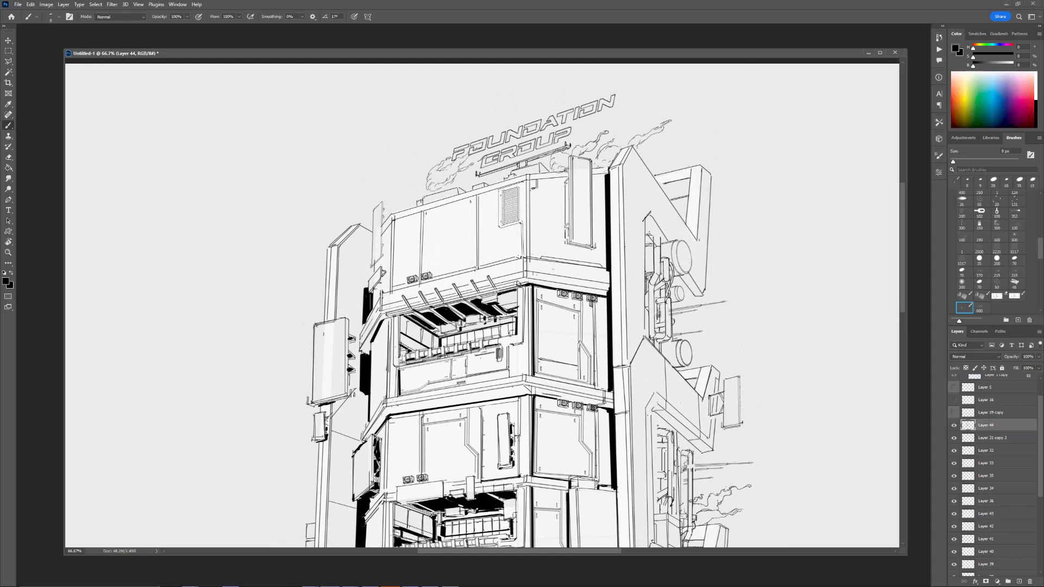
pyautogui.hotkey('ctrl', '-')
pyautogui.hotkey('ctrl', '-')
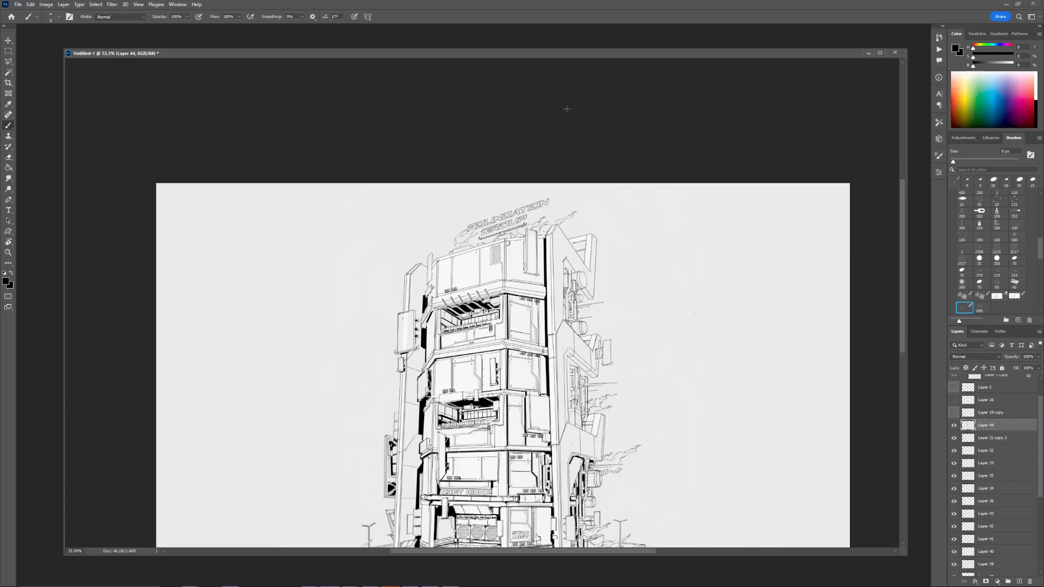
pyautogui.hotkey('ctrl', '+')
pyautogui.hotkey('ctrl', '+')
pyautogui.press(']')
pyautogui.press(']')
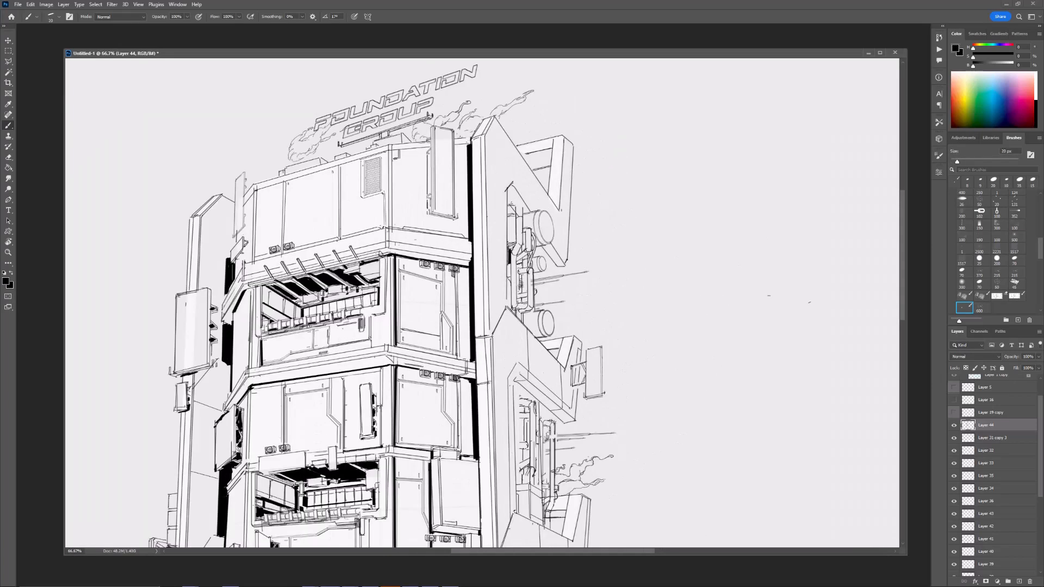
pyautogui.moveTo(519, 259); pyautogui.dragTo(520, 270)
pyautogui.moveTo(524, 274)
pyautogui.mouseDown()
pyautogui.moveTo(524, 290)
pyautogui.moveTo(522, 273)
pyautogui.mouseUp()
pyautogui.press('[')
pyautogui.moveTo(520, 272); pyautogui.dragTo(521, 279)
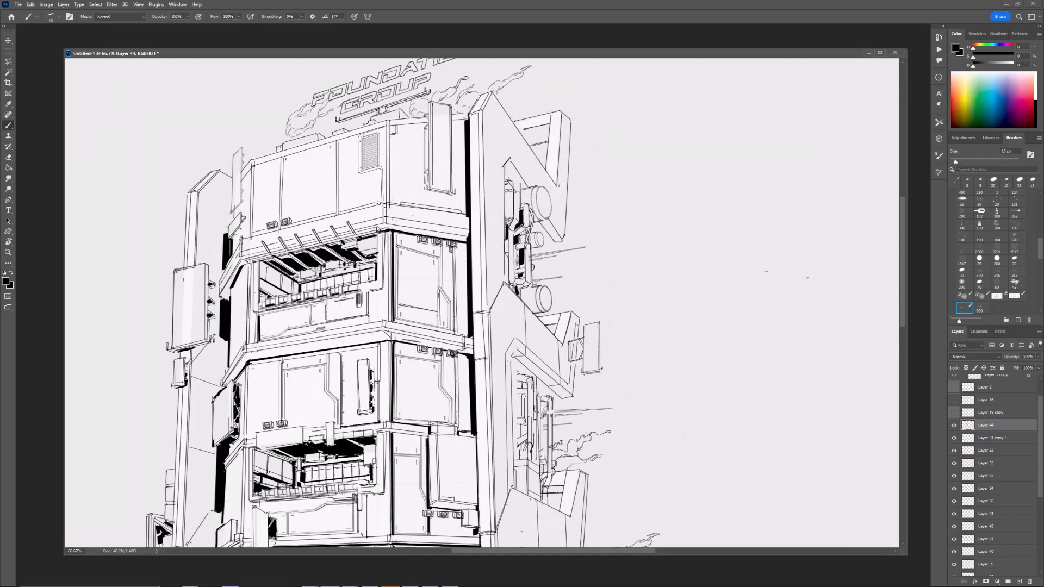
# Step: Fill the gaps behind the pipes in the middle recess on the tower's side face with black
pyautogui.hotkey('ctrl', '-')
pyautogui.moveTo(506, 185)
pyautogui.mouseDown()
pyautogui.moveTo(542, 195)
pyautogui.moveTo(551, 141)
pyautogui.mouseUp()
pyautogui.hotkey('ctrl', '-')
pyautogui.hotkey('ctrl', '+')
pyautogui.press(']')
pyautogui.hotkey('ctrl', '-')
pyautogui.hotkey('ctrl', '+')
pyautogui.press(']')
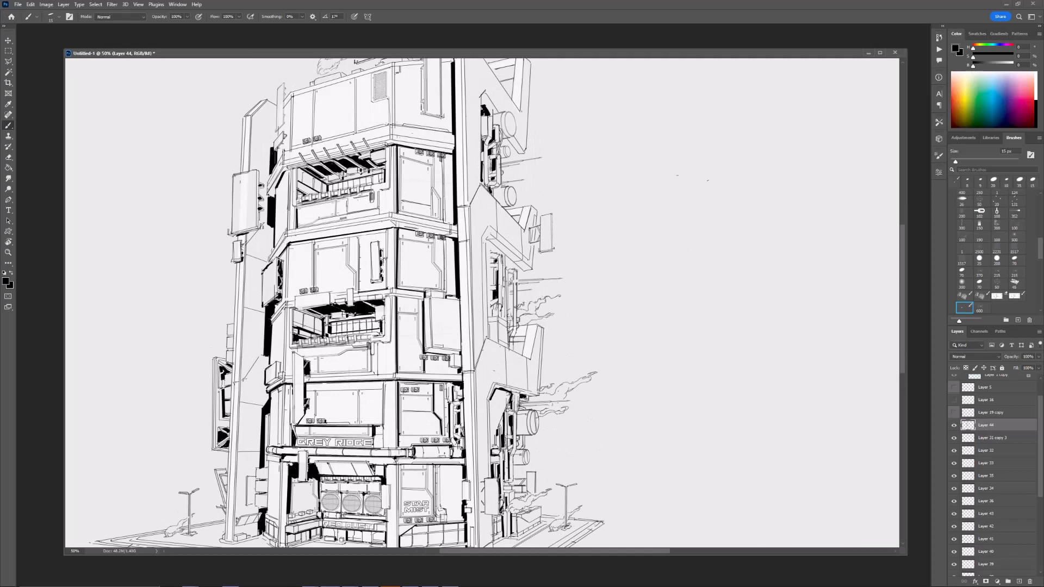
pyautogui.moveTo(489, 245); pyautogui.dragTo(490, 317)
pyautogui.press('[')
pyautogui.hotkey('ctrl', '-')
pyautogui.hotkey('ctrl', '+')
pyautogui.moveTo(542, 272)
pyautogui.mouseDown()
pyautogui.moveTo(528, 238)
pyautogui.moveTo(516, 280)
pyautogui.mouseUp()
pyautogui.press(']')
pyautogui.press(']')
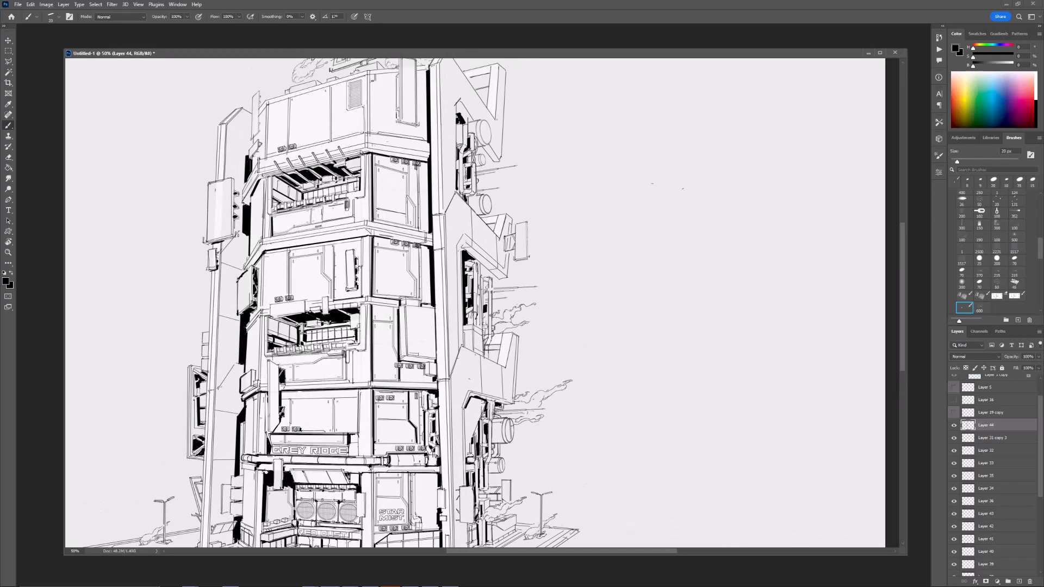
# Step: Deepen the black shadow behind the pipes in the street-level recess on the tower's side face
pyautogui.press('e')
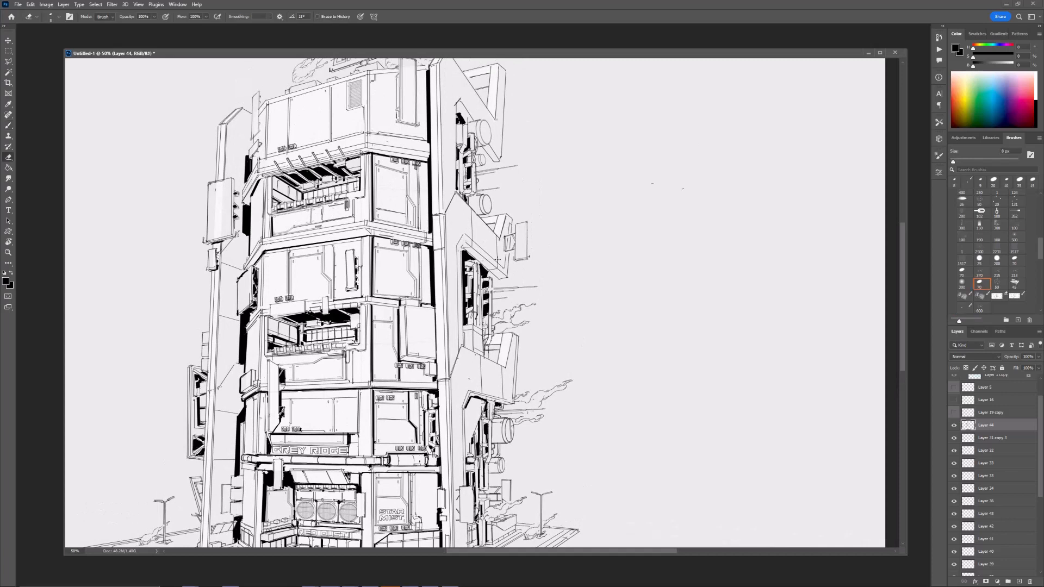
pyautogui.press(']')
pyautogui.press(']')
pyautogui.hotkey('ctrl', '-')
pyautogui.hotkey('ctrl', '-')
pyautogui.hotkey('ctrl', '+')
pyautogui.hotkey('ctrl', '+')
pyautogui.hotkey('ctrl', '+')
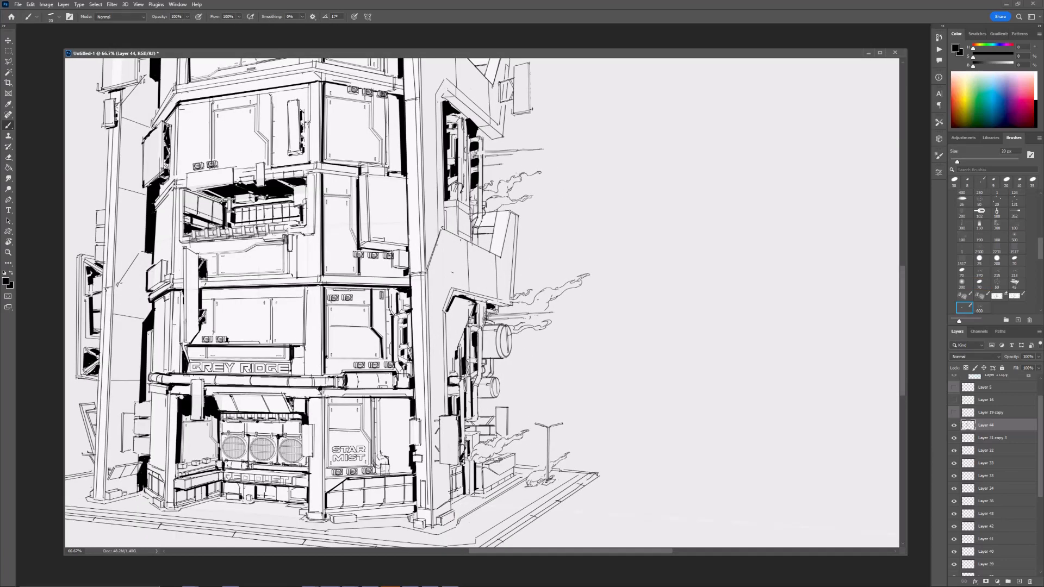
pyautogui.press('b')
pyautogui.moveTo(471, 459)
pyautogui.mouseDown()
pyautogui.moveTo(470, 494)
pyautogui.moveTo(491, 492)
pyautogui.moveTo(491, 429)
pyautogui.mouseUp()
pyautogui.hotkey('ctrl', '-')
pyautogui.hotkey('ctrl', '-')
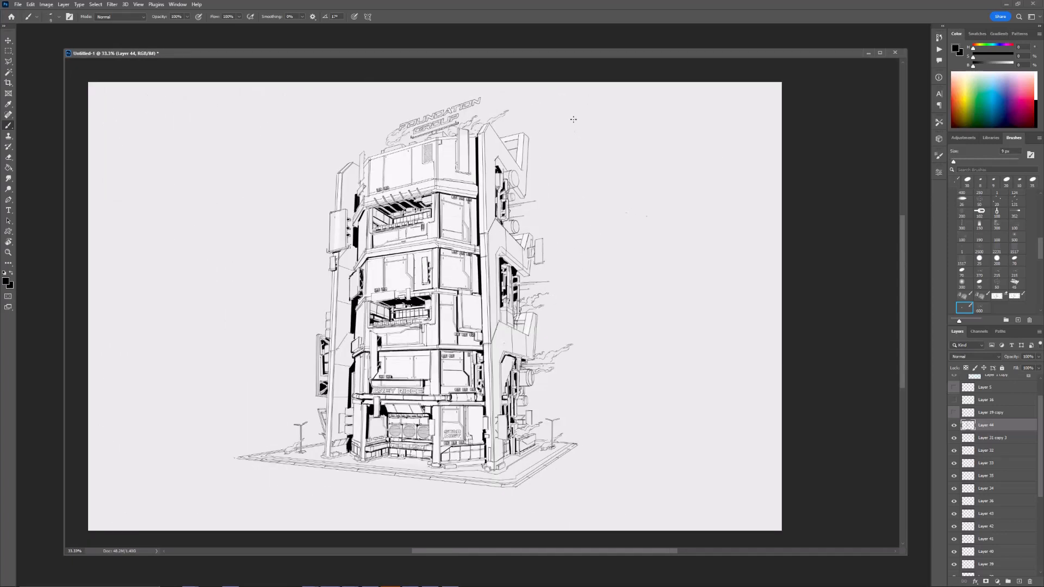
# Step: Paint a narrow black shadow along the edge of the tall vertical sign on the top floor
pyautogui.moveTo(549, 180); pyautogui.dragTo(546, 203)
pyautogui.hotkey('ctrl', '+')
pyautogui.hotkey('ctrl', '+')
pyautogui.press('[')
pyautogui.moveTo(474, 219); pyautogui.dragTo(474, 277)
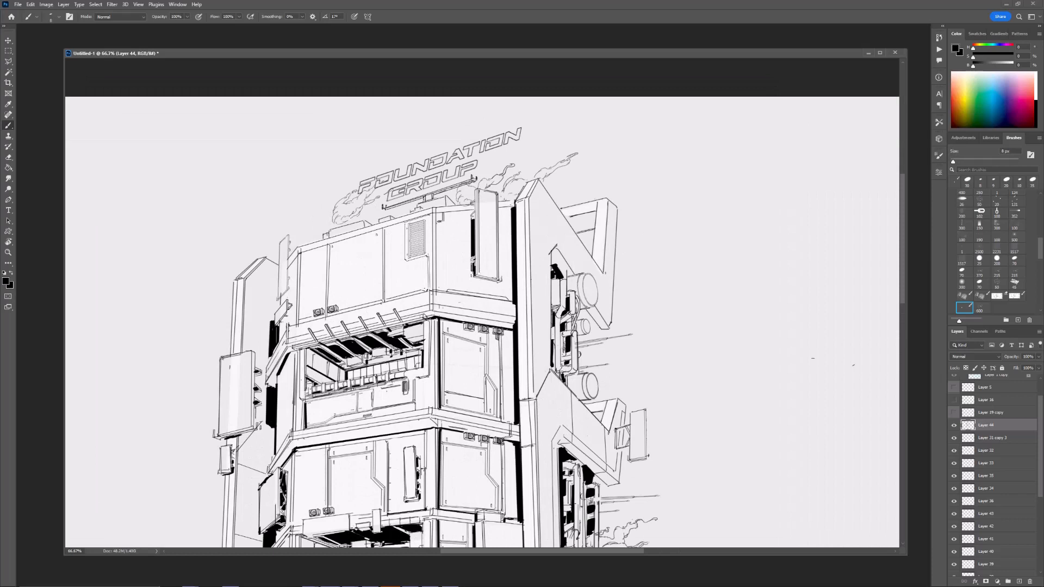
# Step: Draw straight heavy black lines beside the top floor's vent grille and corner seam, and darken the small notch near the roof edge
pyautogui.moveTo(422, 248); pyautogui.dragTo(480, 270)
pyautogui.hotkey('ctrl', '+')
pyautogui.click(456, 218)
pyautogui.keyDown('shift'); pyautogui.click(456, 271); pyautogui.keyUp('shift')
pyautogui.click(490, 267)
pyautogui.keyDown('shift'); pyautogui.click(492, 313); pyautogui.keyUp('shift')
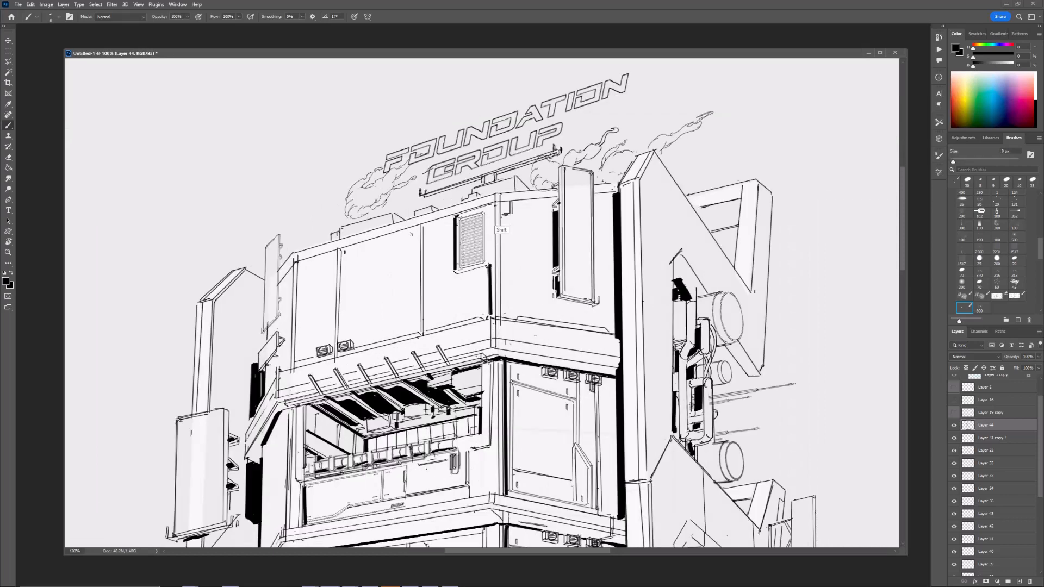
pyautogui.keyDown('shift'); pyautogui.click(495, 204); pyautogui.keyUp('shift')
pyautogui.moveTo(510, 202); pyautogui.dragTo(510, 207)
pyautogui.moveTo(503, 216); pyautogui.dragTo(510, 214)
# Step: Add short black shadows behind the thin sign at the far edge of the top floor
pyautogui.moveTo(279, 268); pyautogui.dragTo(280, 282)
pyautogui.moveTo(280, 284); pyautogui.dragTo(280, 292)
pyautogui.moveTo(293, 194); pyautogui.dragTo(412, 150)
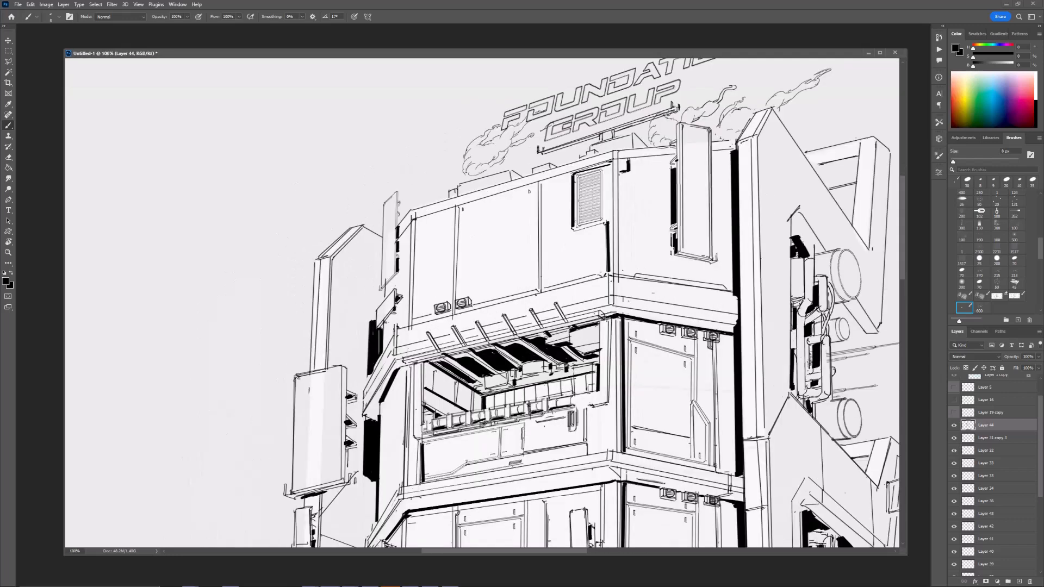
# Step: Select Layer 27 from the canvas and erase the stray lines beside the thin sign on the top floor
pyautogui.keyDown('ctrl'); pyautogui.click(399, 203); pyautogui.keyUp('ctrl')
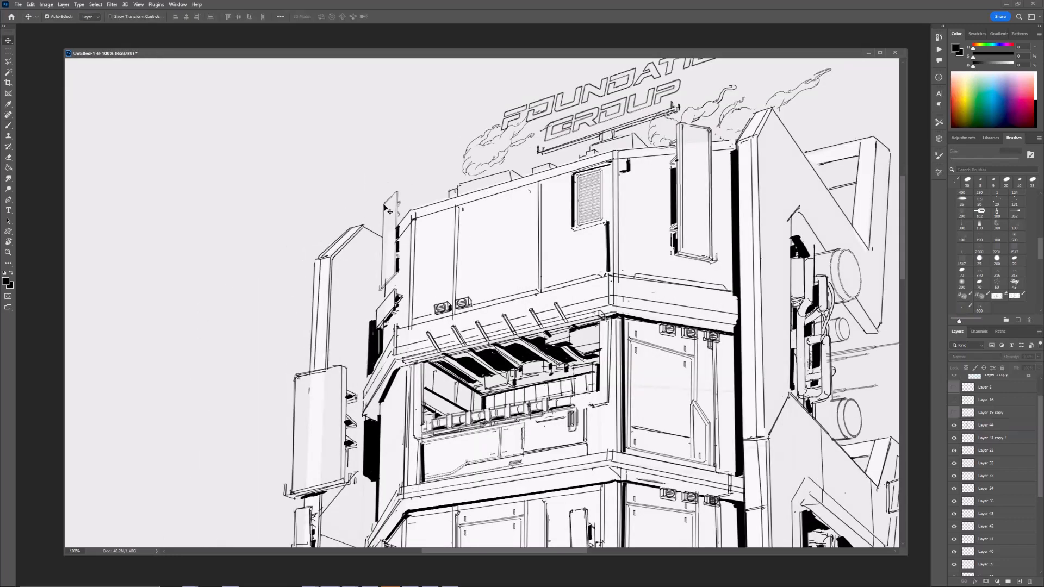
pyautogui.press('e')
pyautogui.moveTo(401, 200); pyautogui.dragTo(399, 214)
pyautogui.hotkey('ctrl', '-')
pyautogui.hotkey('ctrl', '-')
pyautogui.hotkey('ctrl', '+')
pyautogui.hotkey('ctrl', '-')
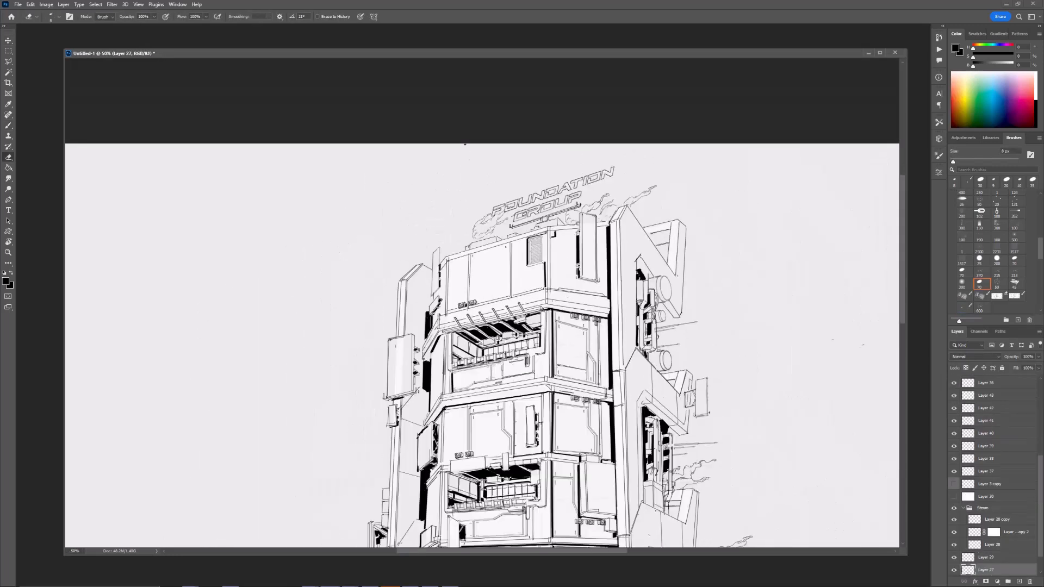
pyautogui.hotkey('ctrl', '-')
pyautogui.moveTo(627, 183); pyautogui.dragTo(607, 240)
pyautogui.hotkey('ctrl', '+')
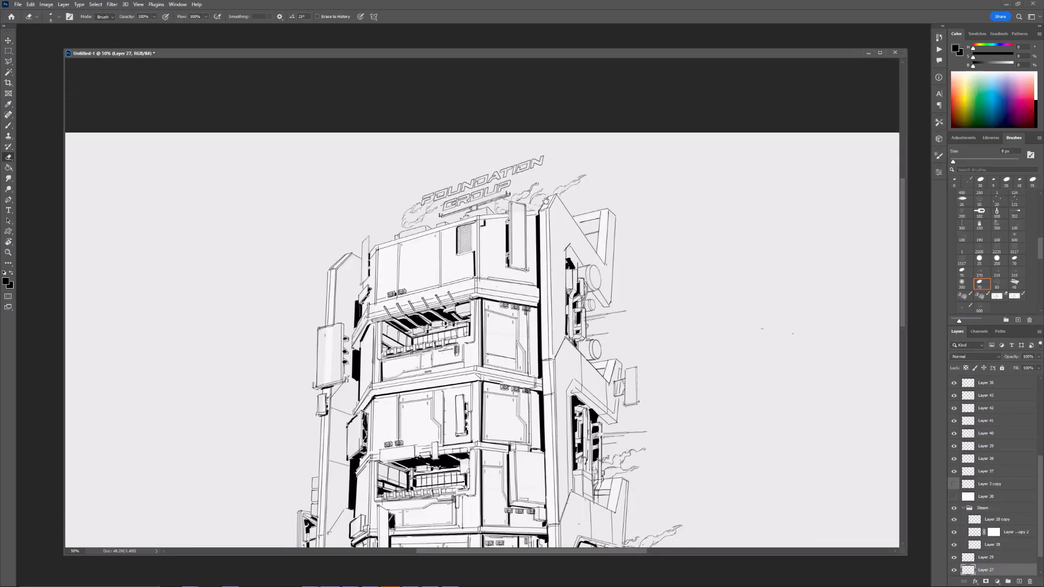
pyautogui.moveTo(550, 133); pyautogui.dragTo(550, 160)
pyautogui.moveTo(541, 275); pyautogui.dragTo(512, 180)
# Step: Select Layer 38 from the canvas and draw a thin line across the top of the rear pillar with a 3 px brush
pyautogui.keyDown('ctrl'); pyautogui.click(323, 188); pyautogui.keyUp('ctrl')
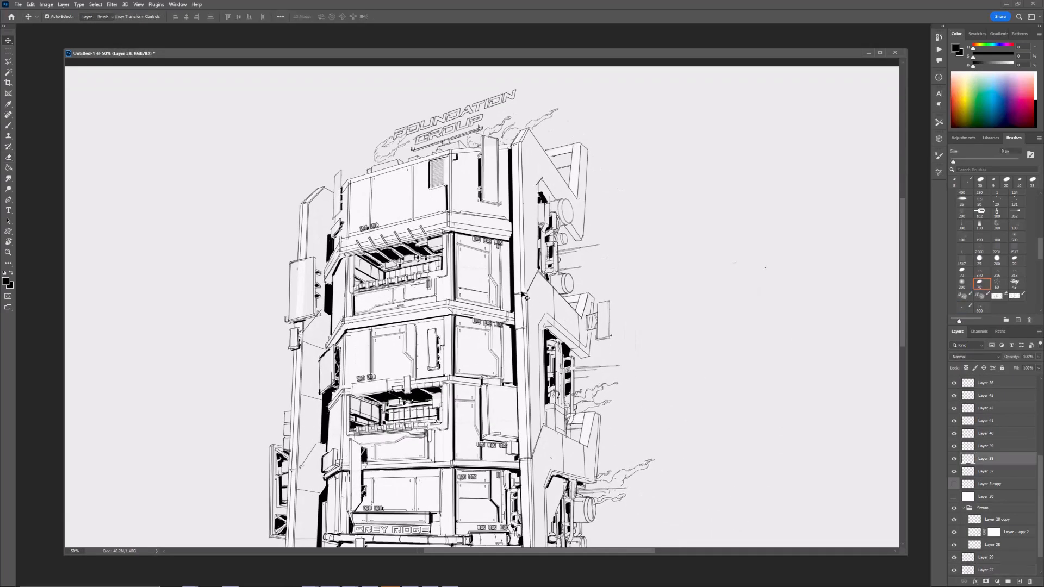
pyautogui.press('[')
pyautogui.press('[')
pyautogui.press('[')
pyautogui.moveTo(270, 184); pyautogui.dragTo(356, 229)
pyautogui.hotkey('ctrl', '+')
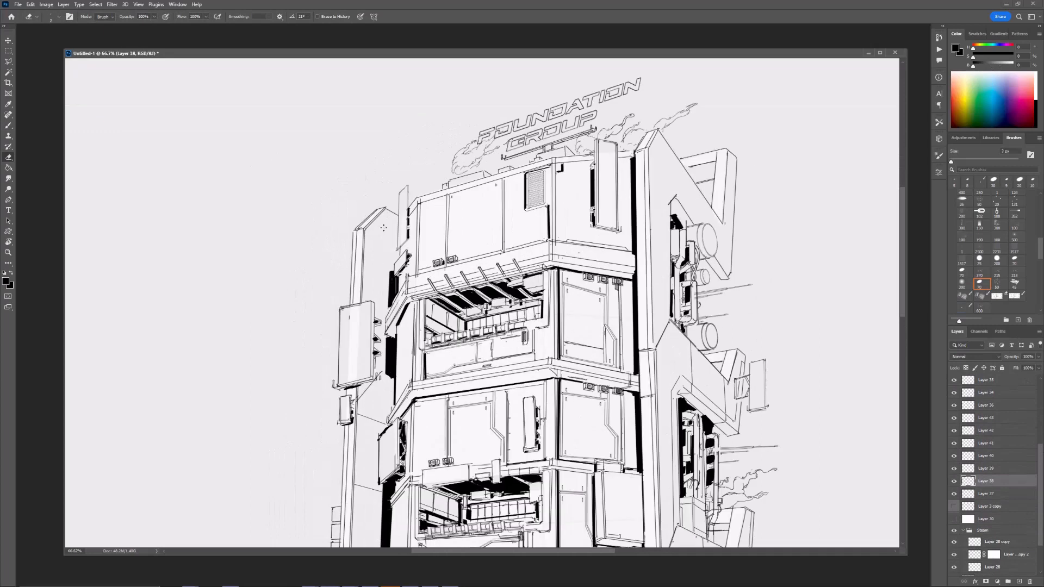
pyautogui.press('b')
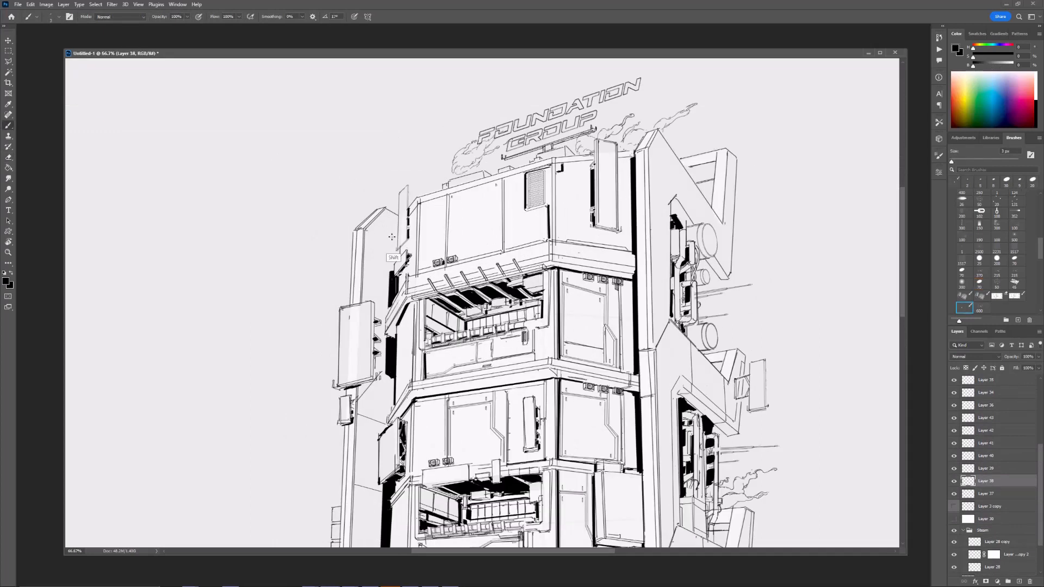
pyautogui.moveTo(368, 230); pyautogui.dragTo(398, 242)
# Step: Refine the thin edge lines of the angled brace at the tower's upper side, cleaning them with a 2 px eraser
pyautogui.moveTo(670, 150); pyautogui.dragTo(532, 165)
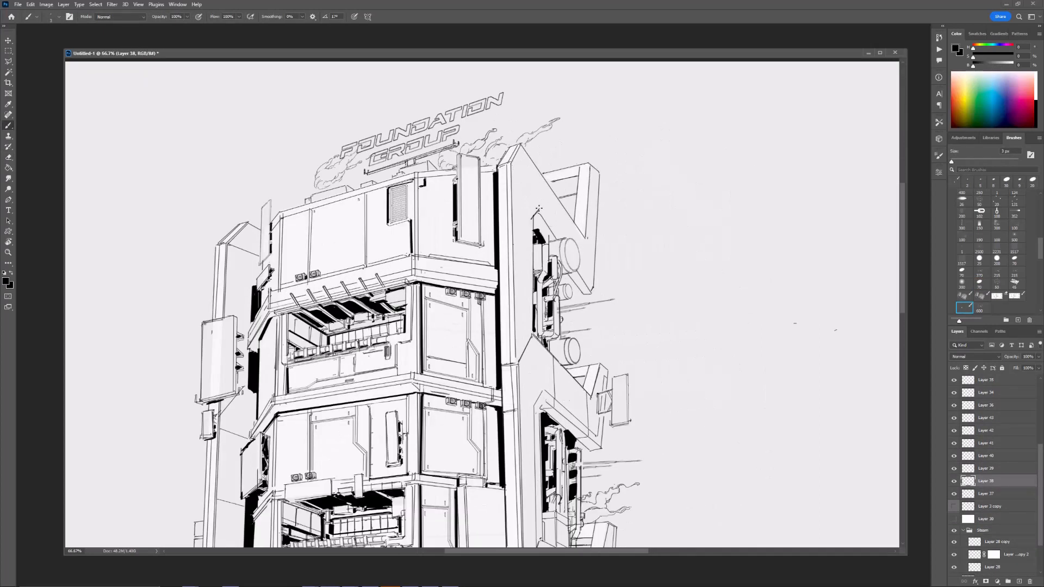
pyautogui.moveTo(586, 238)
pyautogui.mouseDown()
pyautogui.moveTo(521, 268)
pyautogui.moveTo(520, 313)
pyautogui.mouseUp()
pyautogui.moveTo(477, 241); pyautogui.dragTo(496, 270)
pyautogui.moveTo(528, 341); pyautogui.dragTo(501, 416)
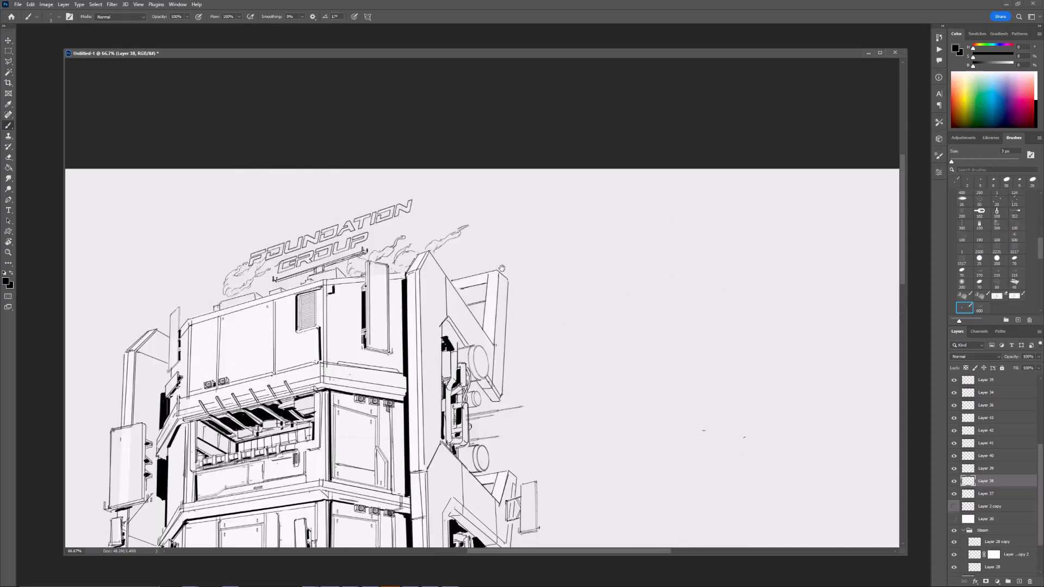
pyautogui.hotkey('ctrl', '+')
pyautogui.hotkey('ctrl', '-')
pyautogui.press('e')
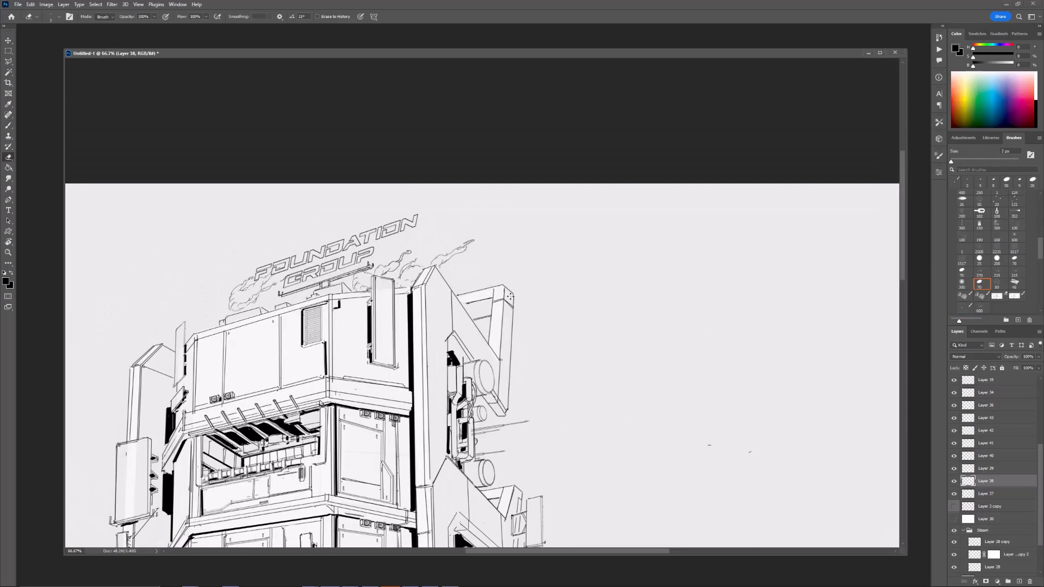
pyautogui.hotkey('ctrl', '+')
pyautogui.moveTo(521, 462); pyautogui.dragTo(527, 415)
pyautogui.press('b')
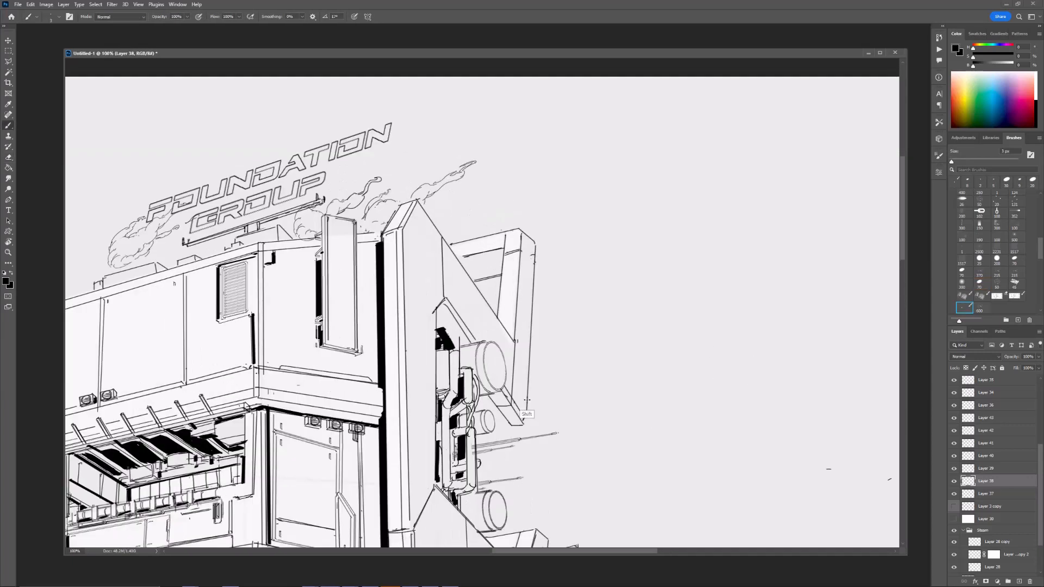
# Step: Draw a thin line along the inner edge of the upper side recess and tidy it with the eraser
pyautogui.hotkey('ctrl', '-')
pyautogui.hotkey('ctrl', '-')
pyautogui.hotkey('ctrl', '+')
pyautogui.moveTo(463, 296)
pyautogui.mouseDown()
pyautogui.moveTo(466, 328)
pyautogui.moveTo(466, 261)
pyautogui.mouseUp()
pyautogui.press('e')
pyautogui.hotkey('ctrl', '+')
pyautogui.press('b')
pyautogui.hotkey('ctrl', '-')
pyautogui.press('e')
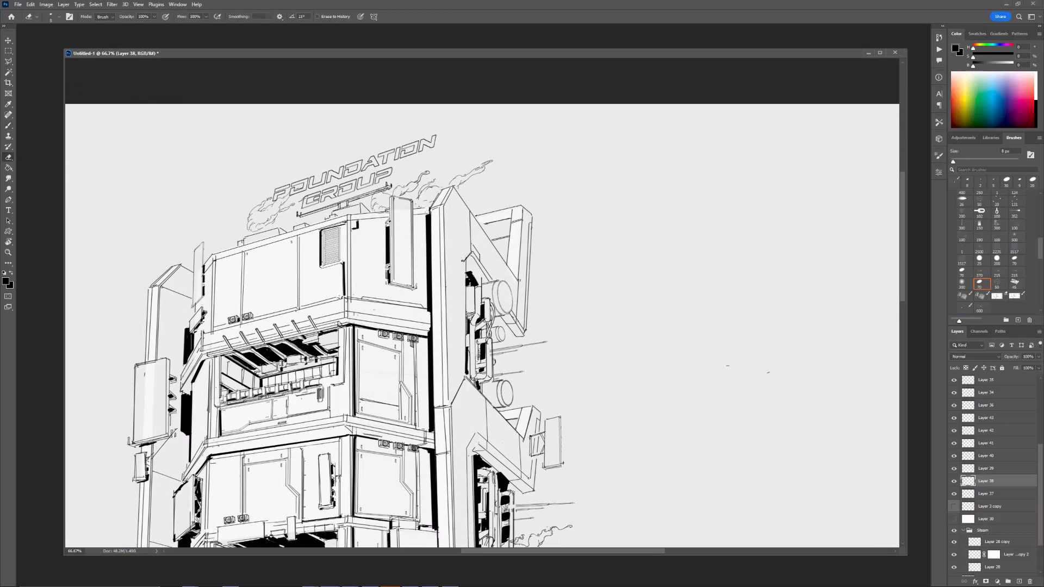
pyautogui.press('b')
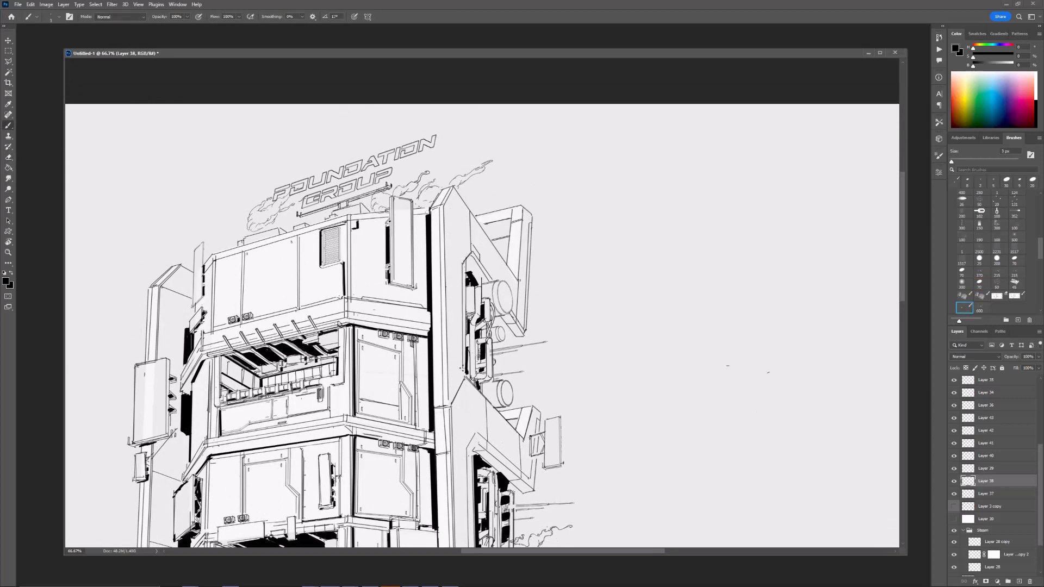
# Step: Add small tick marks near the corners of the large front panels on the top floor
pyautogui.hotkey('ctrl', '-')
pyautogui.hotkey('ctrl', '-')
pyautogui.hotkey('ctrl', '-')
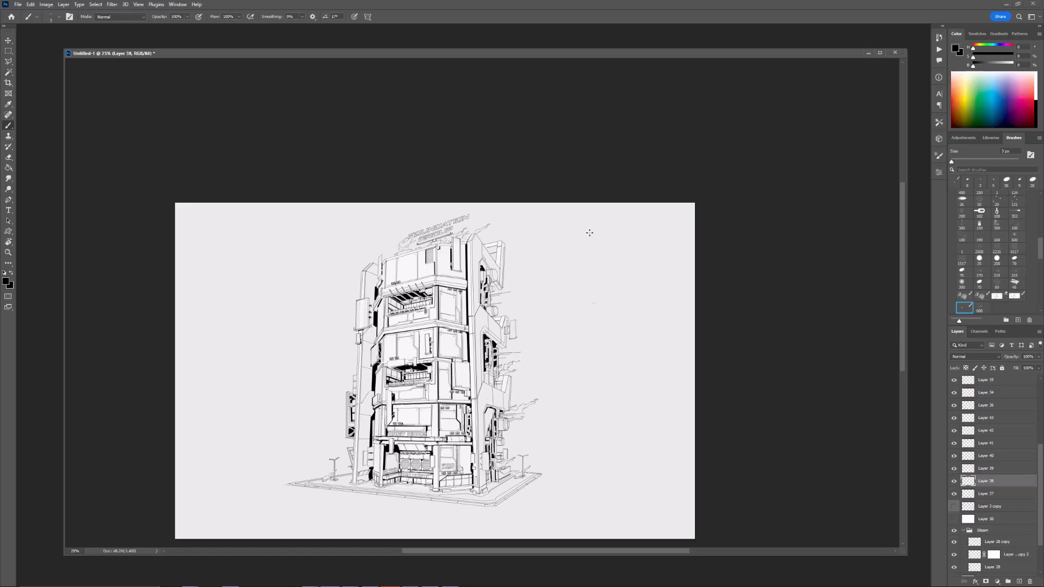
pyautogui.hotkey('ctrl', '+')
pyautogui.hotkey('ctrl', '+')
pyautogui.hotkey('ctrl', '+')
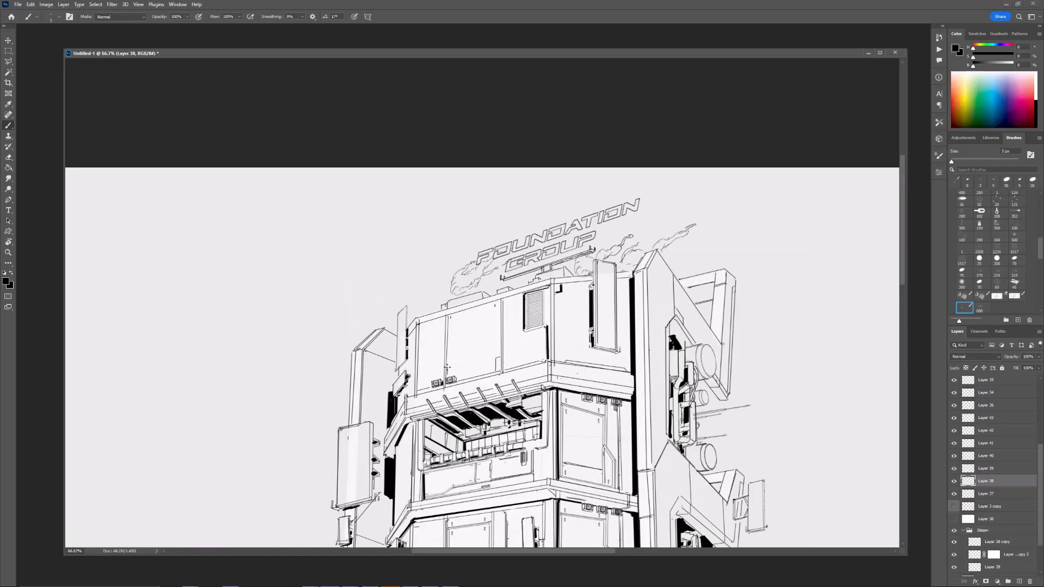
pyautogui.moveTo(420, 326); pyautogui.dragTo(440, 324)
pyautogui.moveTo(508, 361); pyautogui.dragTo(508, 370)
pyautogui.hotkey('ctrl', '-')
pyautogui.hotkey('ctrl', '+')
pyautogui.hotkey('ctrl', '+')
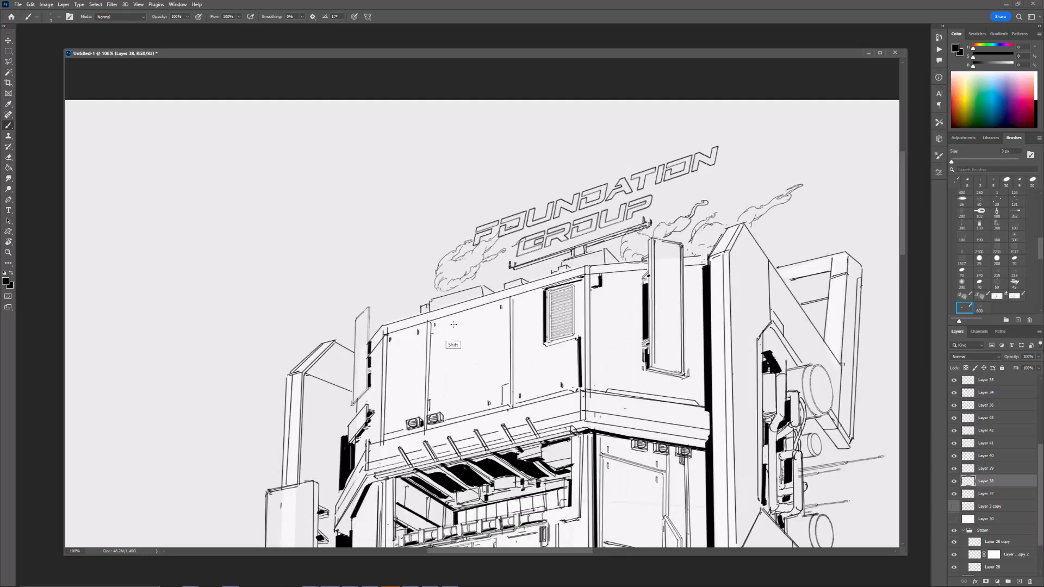
# Step: Draw a notched inner line along the upper edge of the middle front panel on the top floor
pyautogui.moveTo(432, 333); pyautogui.dragTo(450, 327)
pyautogui.press('e')
pyautogui.hotkey('ctrl', 'alt', 'z')
pyautogui.press('b')
pyautogui.moveTo(509, 309); pyautogui.dragTo(450, 328)
pyautogui.moveTo(451, 327); pyautogui.dragTo(449, 330)
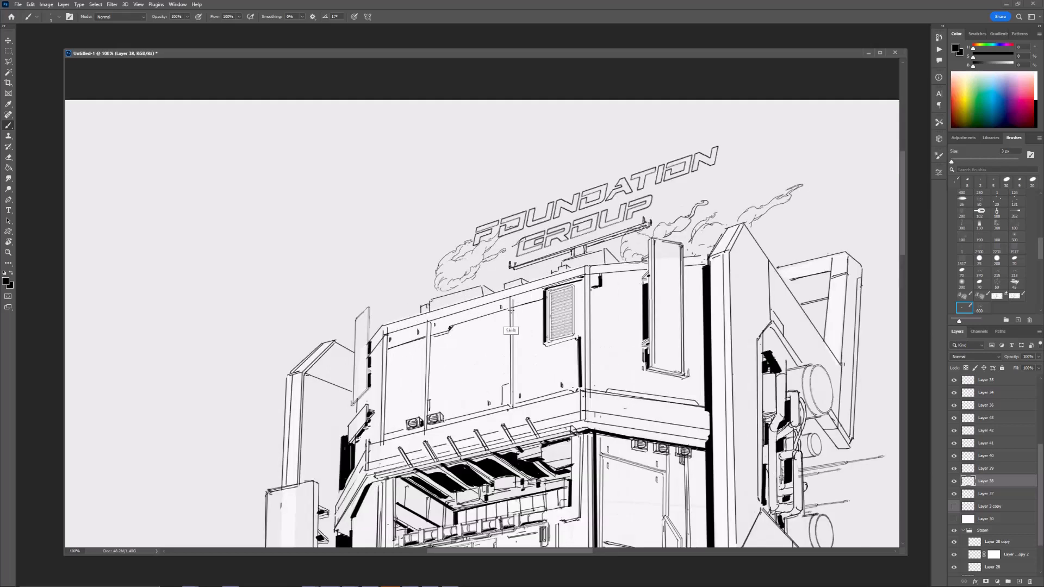
# Step: Draw a short notched panel line on the top floor's side face, beneath the thin vertical sign
pyautogui.keyDown('alt'); pyautogui.scroll(-2, 518, 309); pyautogui.keyUp('alt')
pyautogui.keyDown('alt'); pyautogui.scroll(1, 524, 277); pyautogui.keyUp('alt')
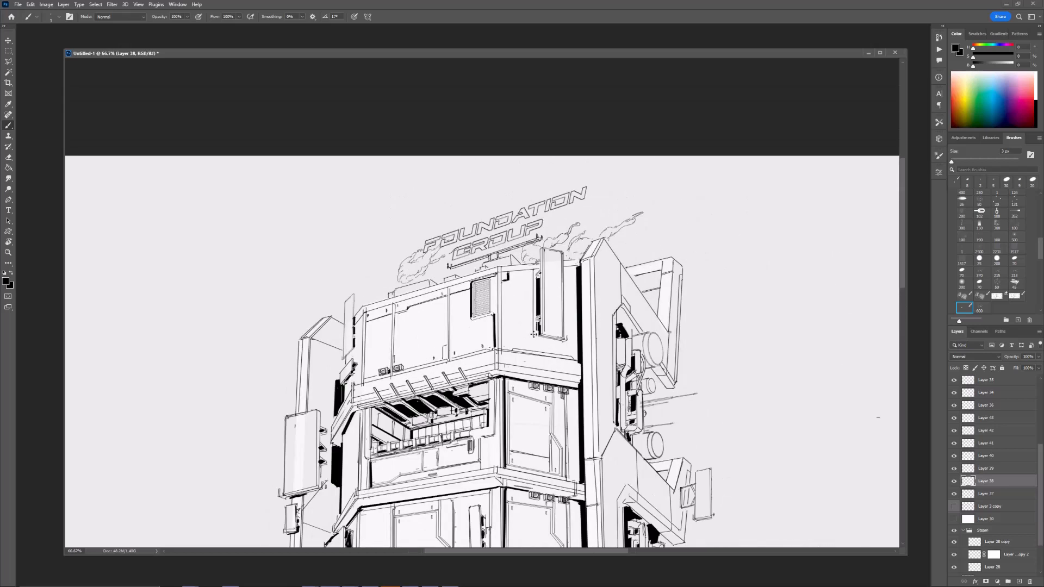
pyautogui.keyDown('alt'); pyautogui.scroll(-1, 528, 347); pyautogui.keyUp('alt')
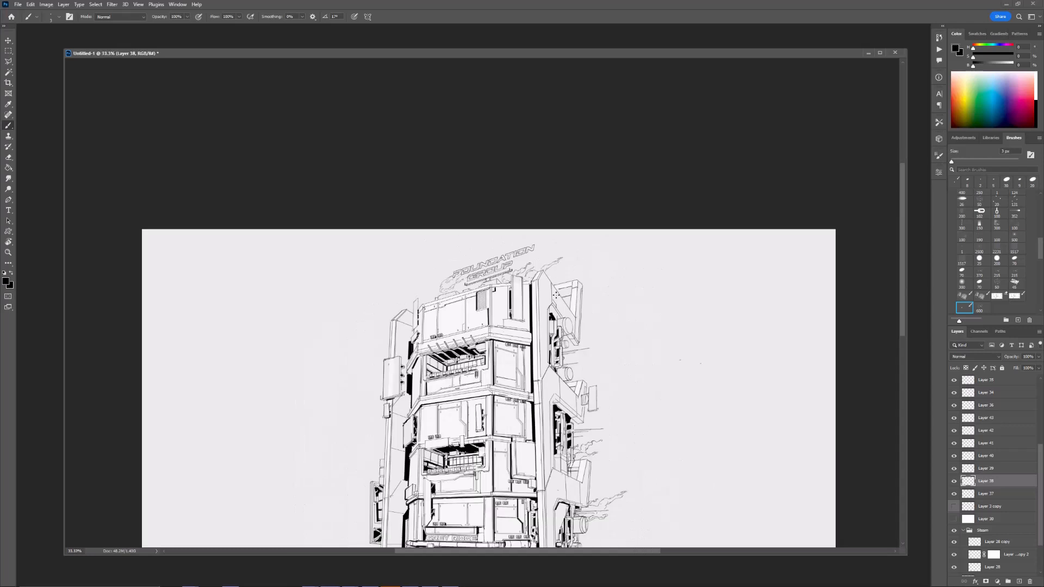
pyautogui.keyDown('alt'); pyautogui.scroll(1, 529, 346); pyautogui.keyUp('alt')
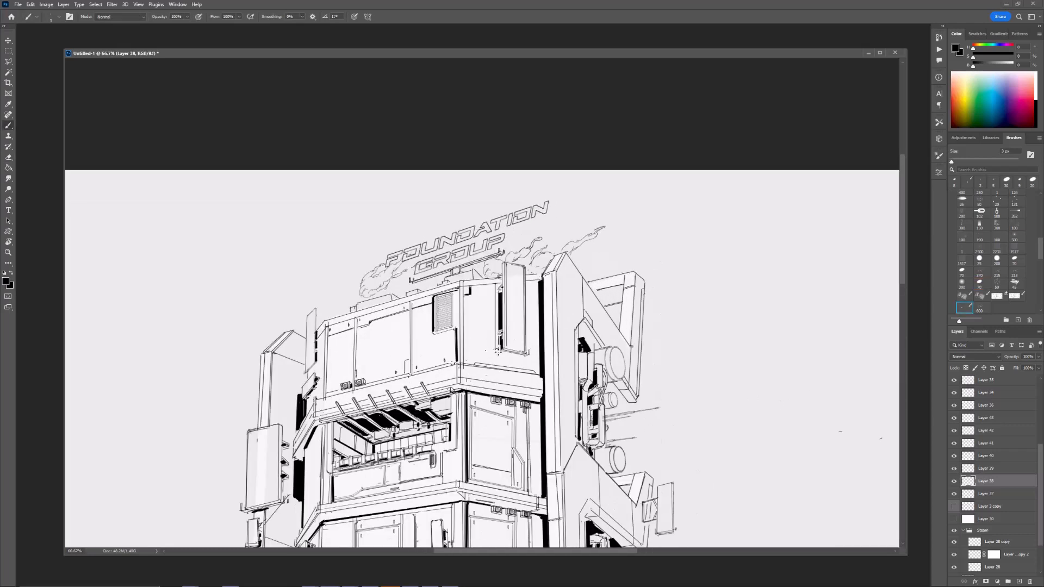
pyautogui.keyDown('alt'); pyautogui.scroll(1, 532, 277); pyautogui.keyUp('alt')
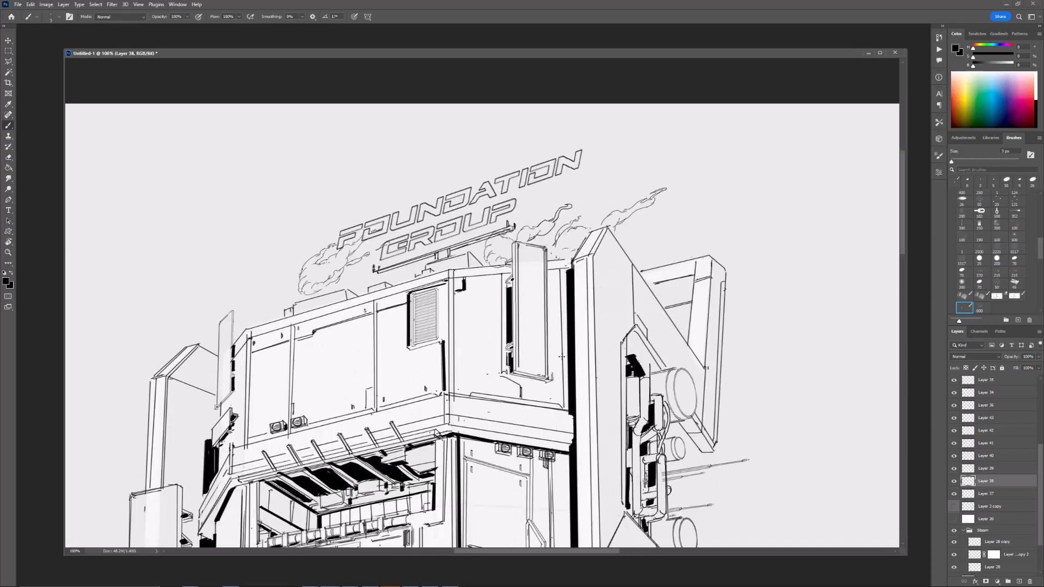
pyautogui.keyDown('alt'); pyautogui.scroll(-3, 580, 161); pyautogui.keyUp('alt')
pyautogui.moveTo(580, 160); pyautogui.dragTo(563, 221)
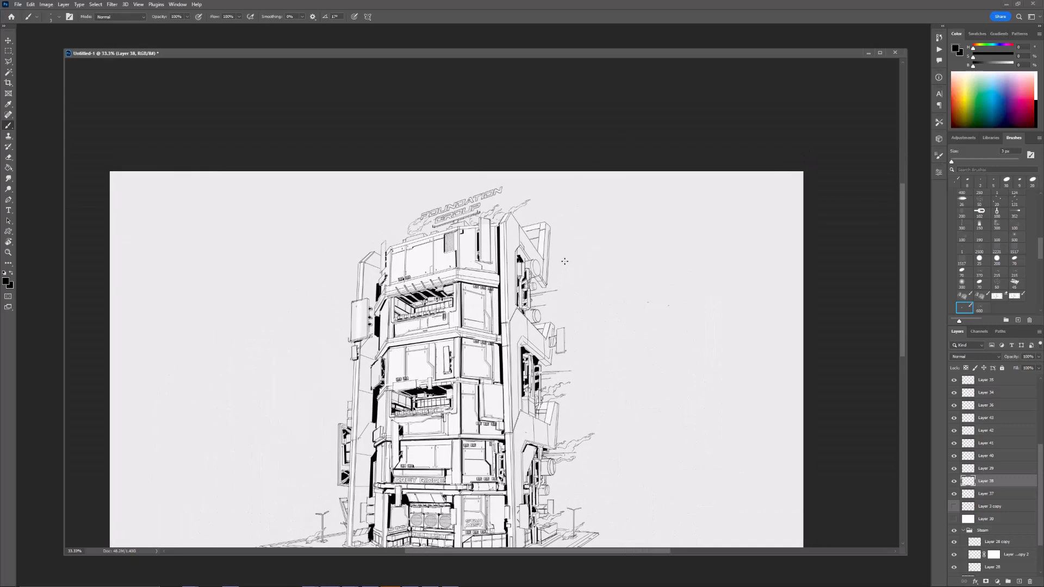
# Step: Draw a small framed rectangular panel inside the upper arm of the rear brace and tidy it with the eraser
pyautogui.keyDown('alt'); pyautogui.scroll(2, 487, 283); pyautogui.keyUp('alt')
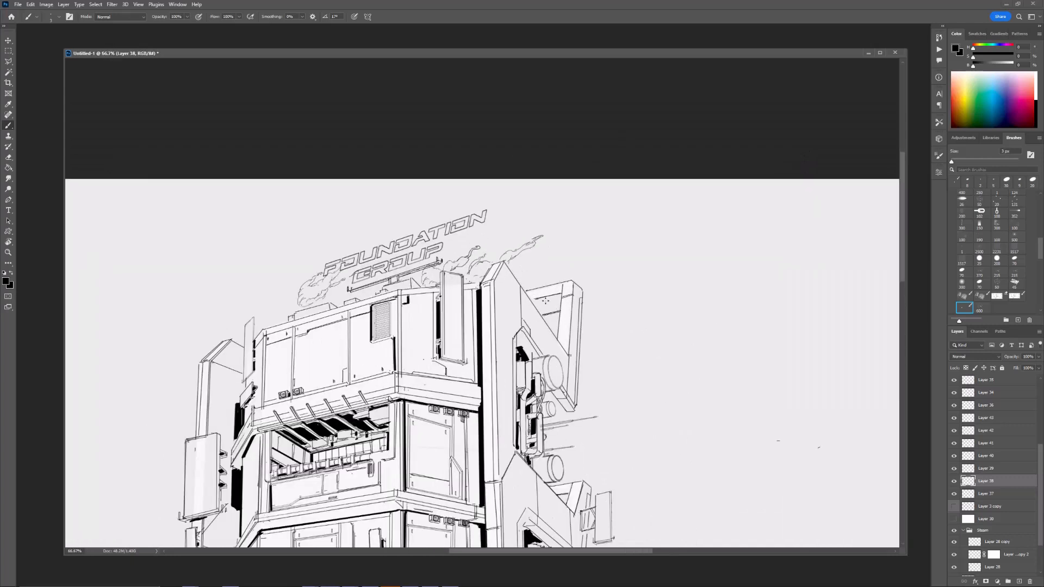
pyautogui.keyDown('alt'); pyautogui.scroll(-2, 551, 300); pyautogui.keyUp('alt')
pyautogui.keyDown('alt'); pyautogui.scroll(5, 569, 268); pyautogui.keyUp('alt')
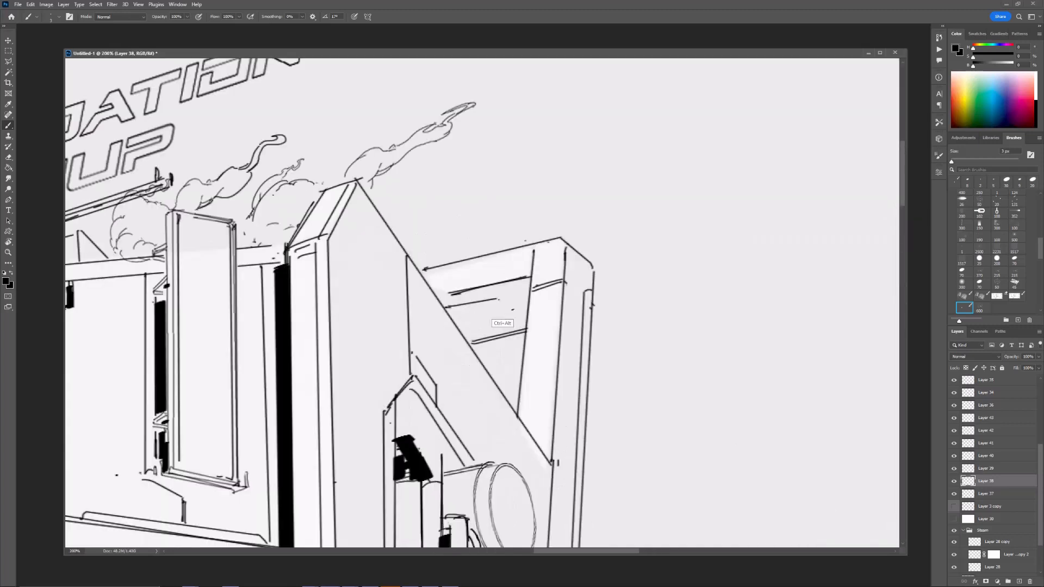
pyautogui.keyDown('alt'); pyautogui.scroll(-3, 511, 217); pyautogui.keyUp('alt')
pyautogui.keyDown('alt'); pyautogui.scroll(2, 510, 217); pyautogui.keyUp('alt')
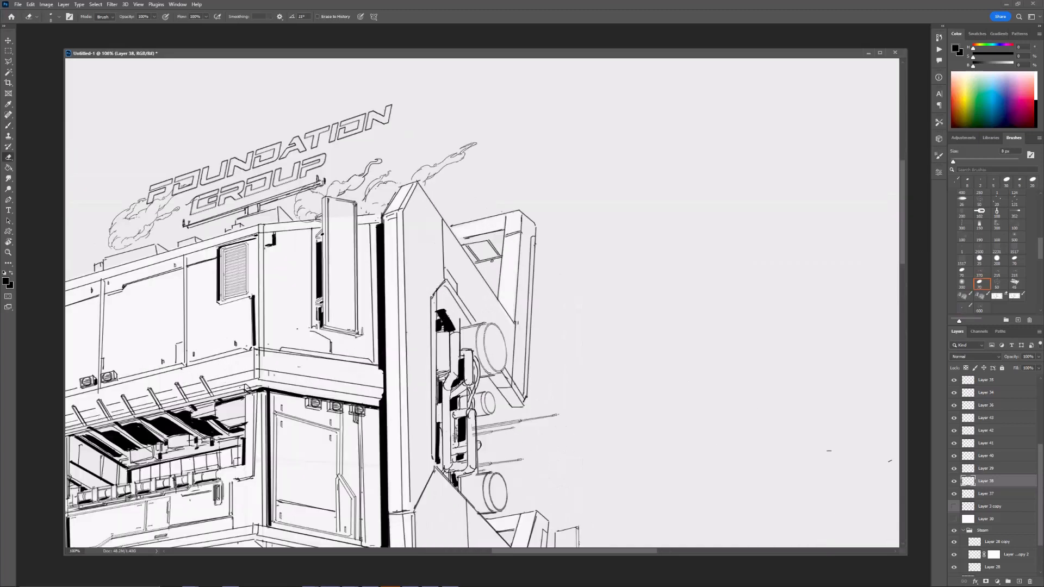
pyautogui.keyDown('alt'); pyautogui.scroll(-2, 510, 217); pyautogui.keyUp('alt')
pyautogui.moveTo(510, 217); pyautogui.dragTo(535, 135)
pyautogui.press('e')
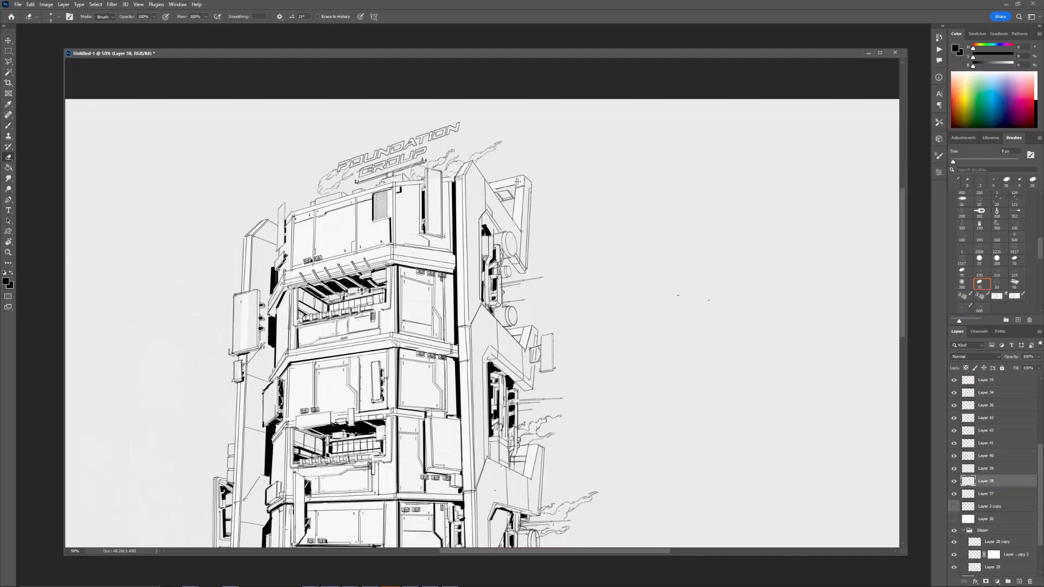
# Step: Extend the canvas upward with the Crop tool to add space above the rooftop sign
pyautogui.hotkey('ctrl', '-')
pyautogui.moveTo(552, 223); pyautogui.dragTo(546, 158)
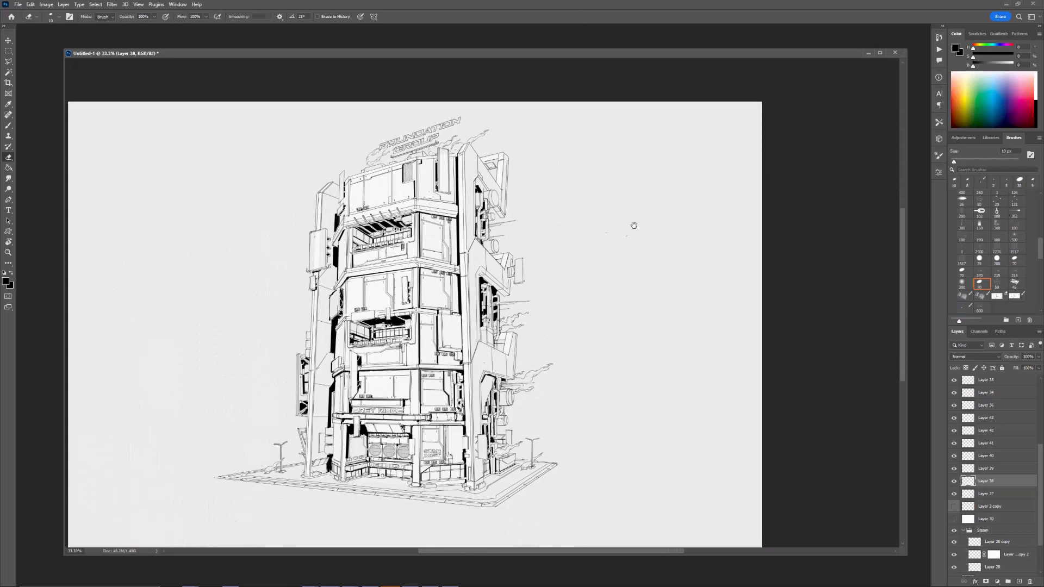
pyautogui.moveTo(634, 225)
pyautogui.mouseDown()
pyautogui.moveTo(677, 220)
pyautogui.moveTo(688, 198)
pyautogui.mouseUp()
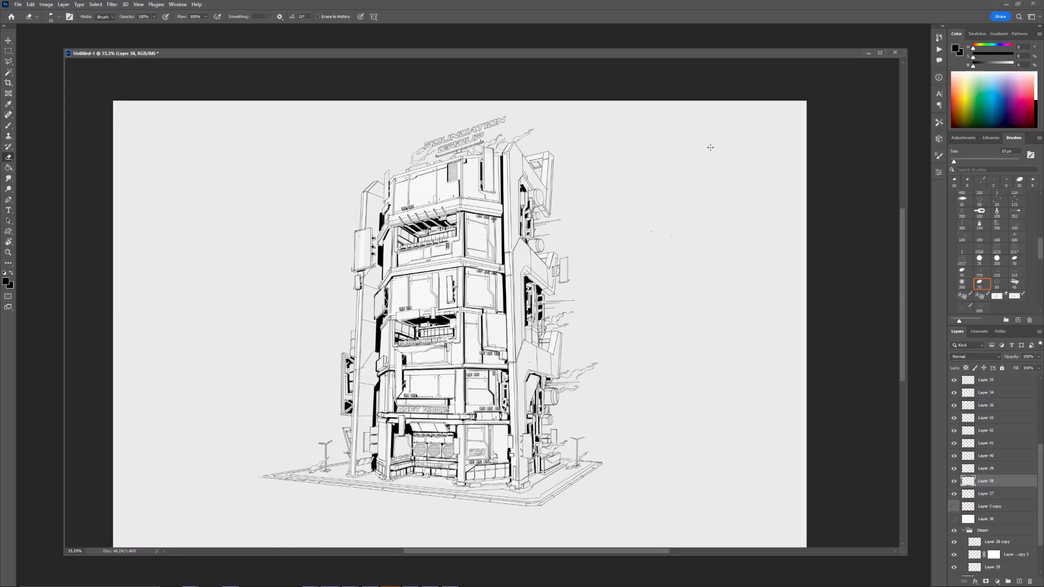
pyautogui.press('c')
pyautogui.moveTo(461, 101); pyautogui.dragTo(461, 87)
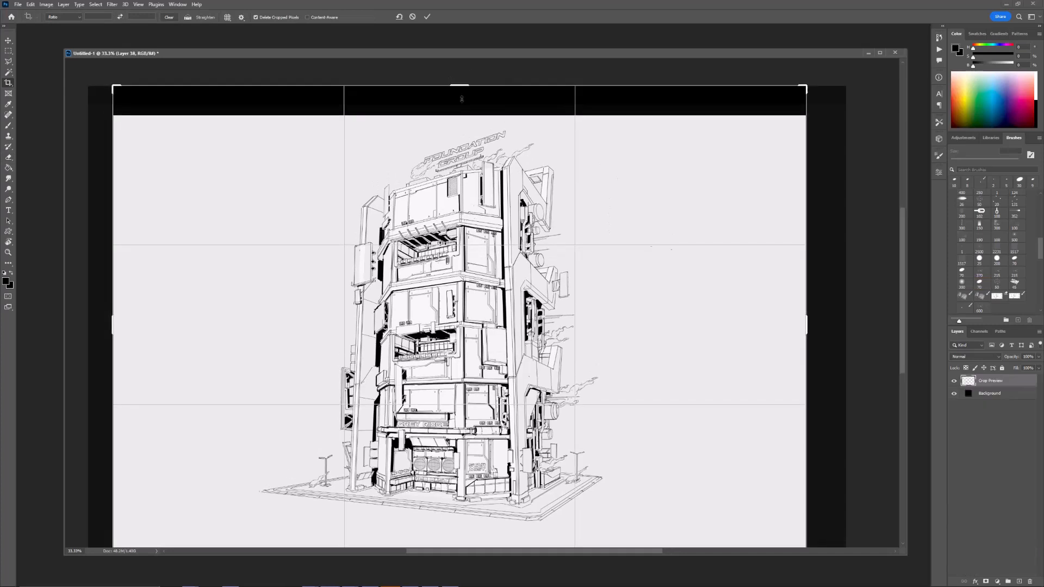
pyautogui.press('Return')
# Step: Raise the Background layer's lightness with Hue/Saturation until it is white, then toggle the Capture layer's visibility and select that layer
pyautogui.hotkey('ctrl', '-')
pyautogui.moveTo(1042, 471); pyautogui.dragTo(1042, 565)
pyautogui.click(985, 557)
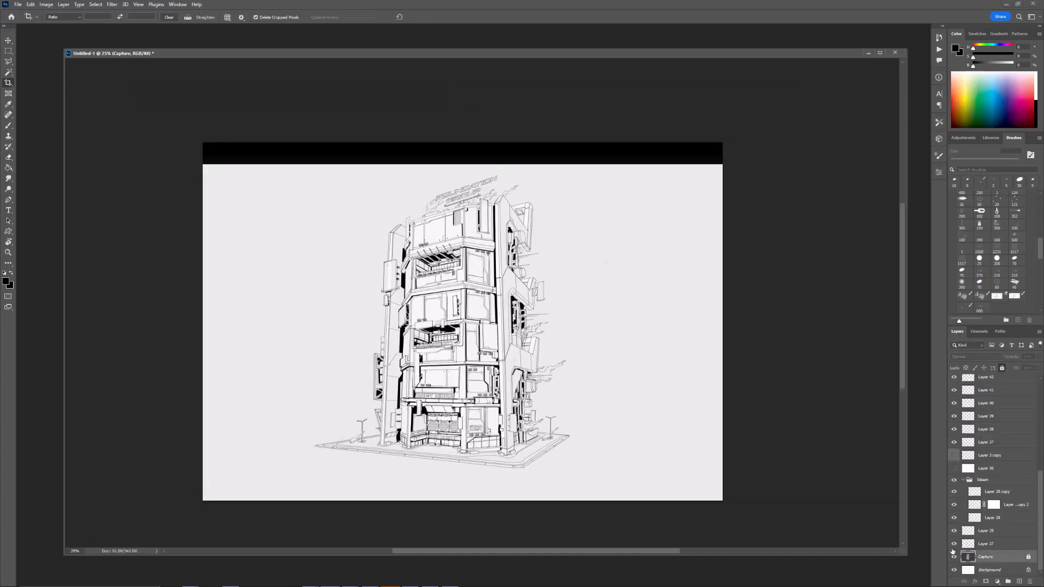
pyautogui.click(991, 570)
pyautogui.hotkey('ctrl', 'u')
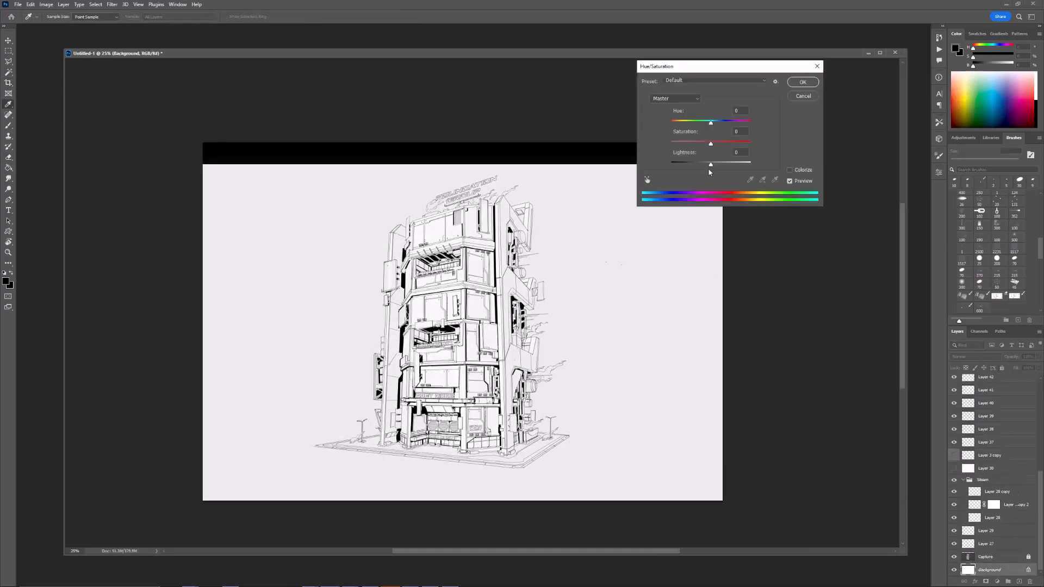
pyautogui.moveTo(711, 171); pyautogui.dragTo(772, 174)
pyautogui.press('Return')
pyautogui.click(955, 557)
pyautogui.click(986, 557)
# Step: Crop away the empty space on both sides of the tower
pyautogui.moveTo(723, 318); pyautogui.dragTo(704, 319)
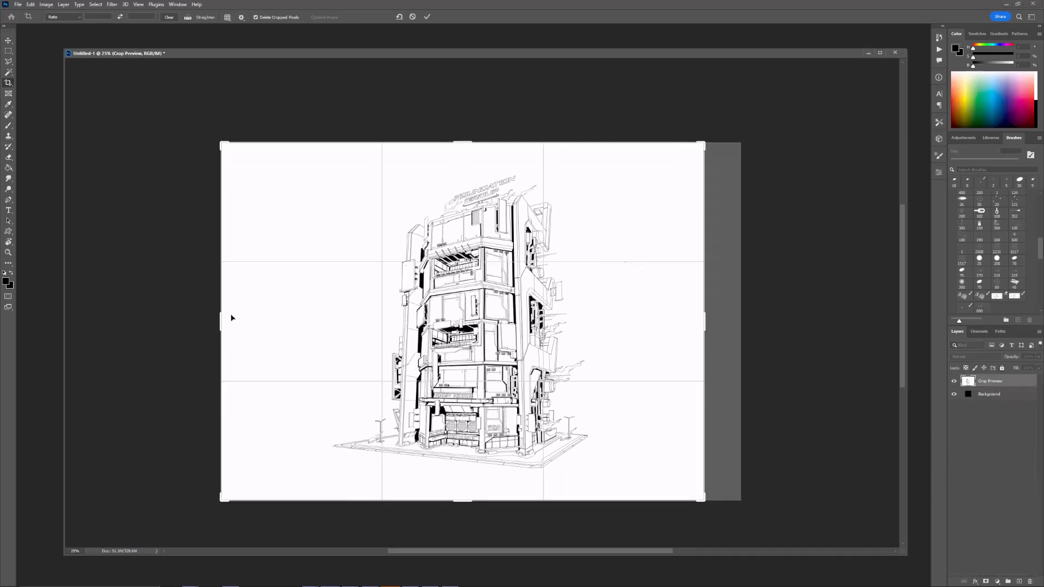
pyautogui.moveTo(222, 319); pyautogui.dragTo(247, 320)
pyautogui.moveTo(677, 326)
pyautogui.mouseDown()
pyautogui.moveTo(666, 329)
pyautogui.moveTo(687, 323)
pyautogui.moveTo(670, 322)
pyautogui.mouseUp()
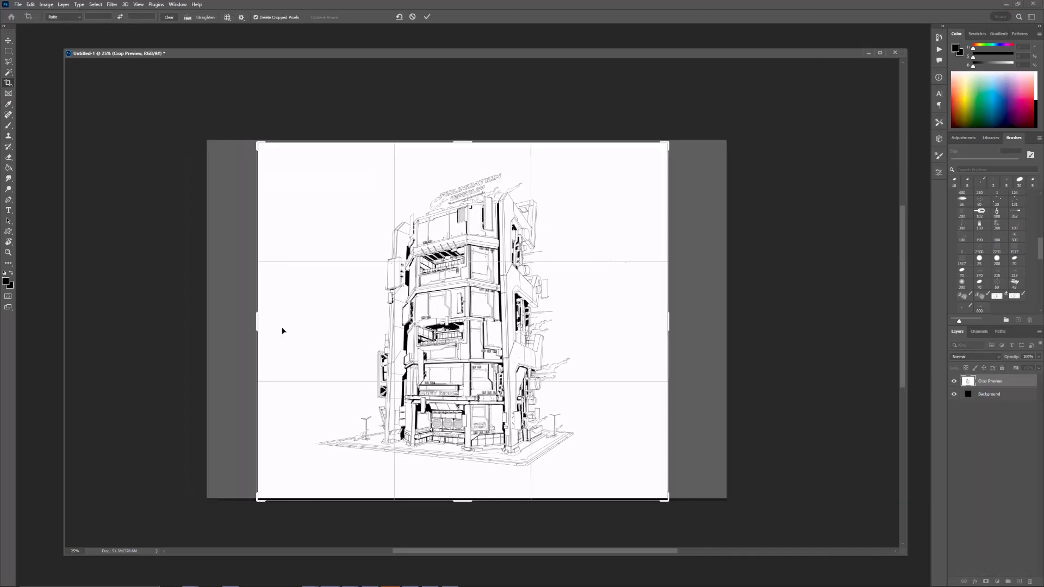
pyautogui.moveTo(257, 321); pyautogui.dragTo(261, 320)
pyautogui.press('Return')
pyautogui.moveTo(697, 254); pyautogui.dragTo(681, 229)
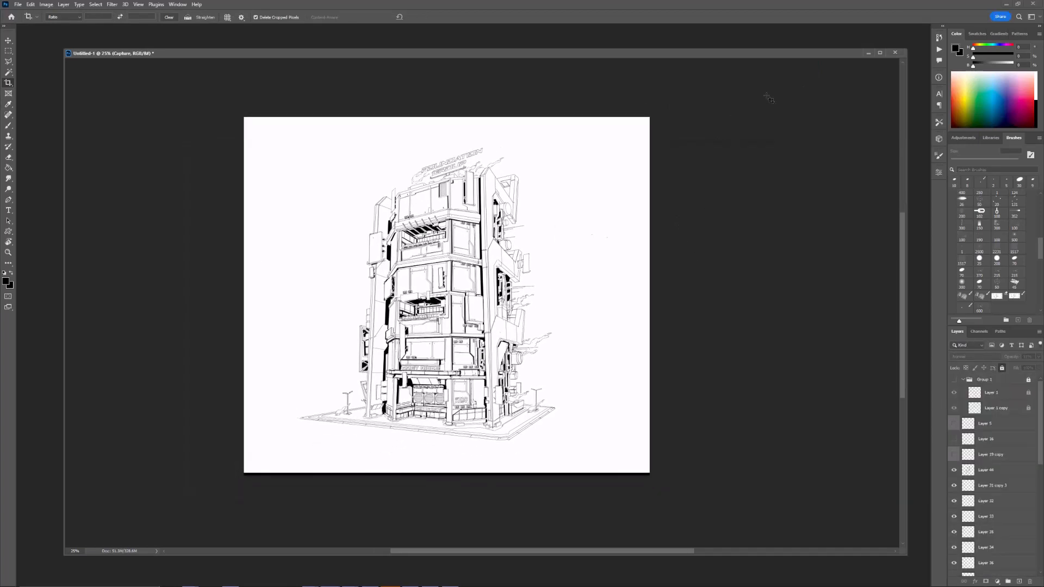
# Step: Shift the crop area slightly downward, then trim the black strip off the canvas's lower edge
pyautogui.click(593, 290)
pyautogui.moveTo(478, 300); pyautogui.dragTo(478, 293)
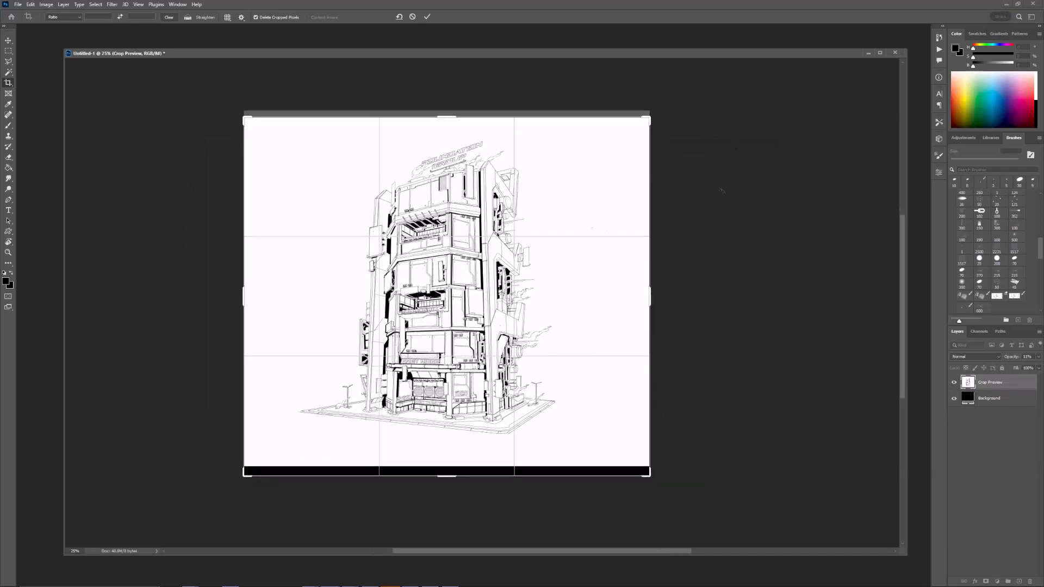
pyautogui.press('Return')
pyautogui.hotkey('ctrl', '+')
pyautogui.moveTo(670, 226); pyautogui.dragTo(683, 236)
pyautogui.hotkey('ctrl', '-')
pyautogui.click(452, 482)
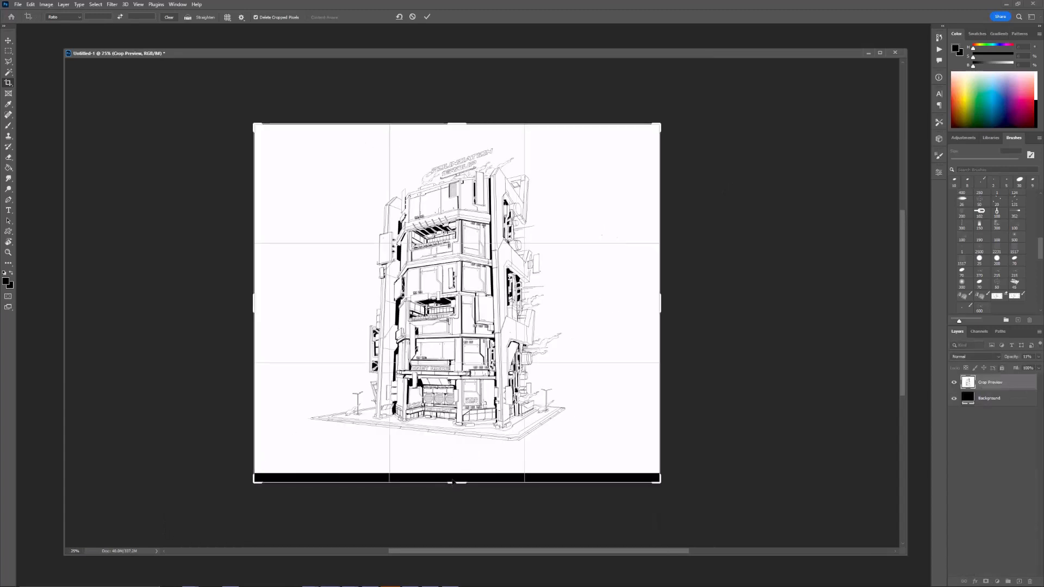
pyautogui.moveTo(452, 483); pyautogui.dragTo(452, 474)
pyautogui.press('Return')
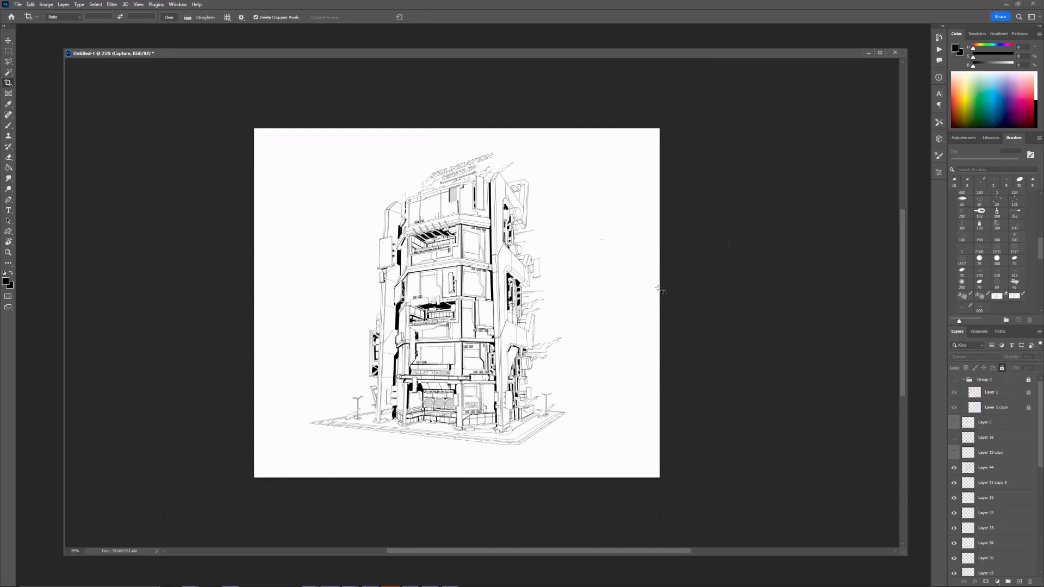
# Step: Crop both sides of the canvas again to a narrower portrait frame around the tower
pyautogui.click(659, 289)
pyautogui.moveTo(662, 298); pyautogui.dragTo(646, 299)
pyautogui.moveTo(261, 303); pyautogui.dragTo(284, 305)
pyautogui.moveTo(627, 297); pyautogui.dragTo(628, 291)
pyautogui.press('Return')
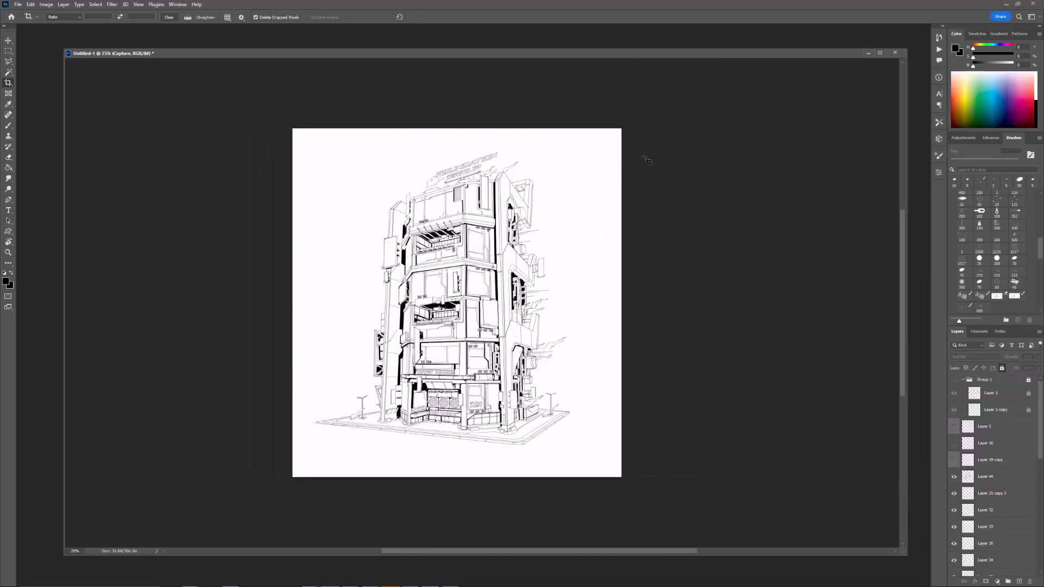
# Step: On a new layer above Layer 44, start a Polygonal Lasso outline past the street lamp to the tower's lower side sign
pyautogui.hotkey('ctrl', 'shift', 'h')
pyautogui.hotkey('ctrl', 'shift', 'h')
pyautogui.hotkey('ctrl', '+')
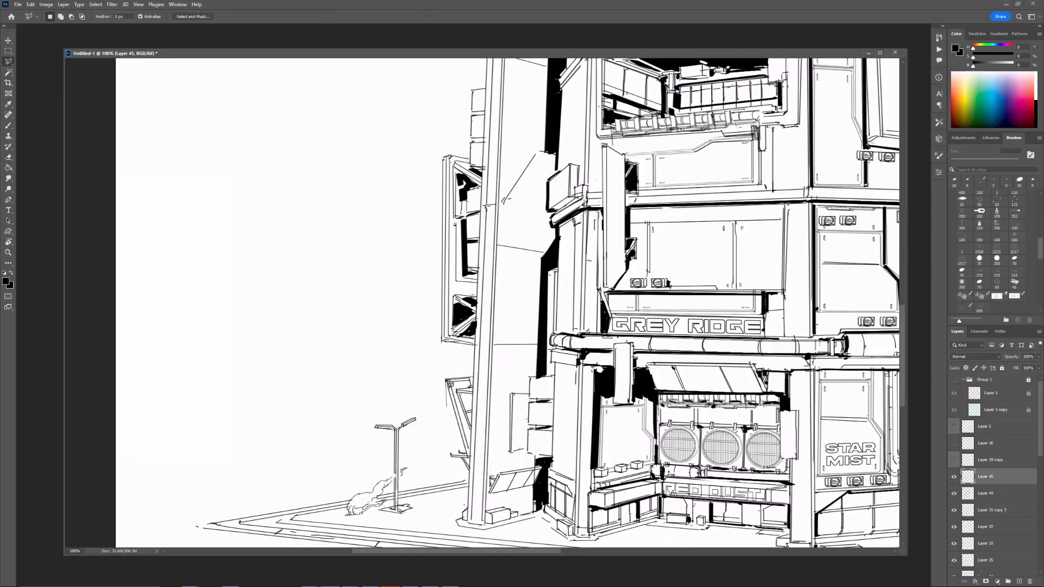
pyautogui.moveTo(340, 458); pyautogui.dragTo(338, 446)
pyautogui.moveTo(349, 500)
pyautogui.keyDown('alt'); pyautogui.mouseDown()
pyautogui.moveTo(390, 461)
pyautogui.moveTo(400, 409)
pyautogui.mouseUp(); pyautogui.keyUp('alt')
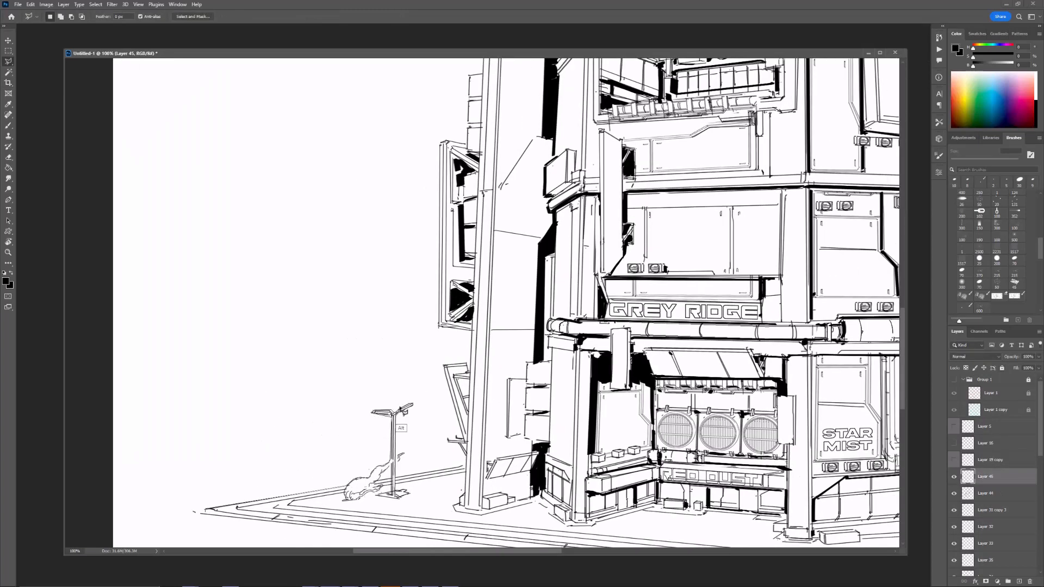
pyautogui.keyDown('alt'); pyautogui.moveTo(399, 456); pyautogui.dragTo(454, 441); pyautogui.keyUp('alt')
pyautogui.keyDown('alt'); pyautogui.click(466, 365); pyautogui.keyUp('alt')
pyautogui.keyDown('alt'); pyautogui.click(439, 326); pyautogui.keyUp('alt')
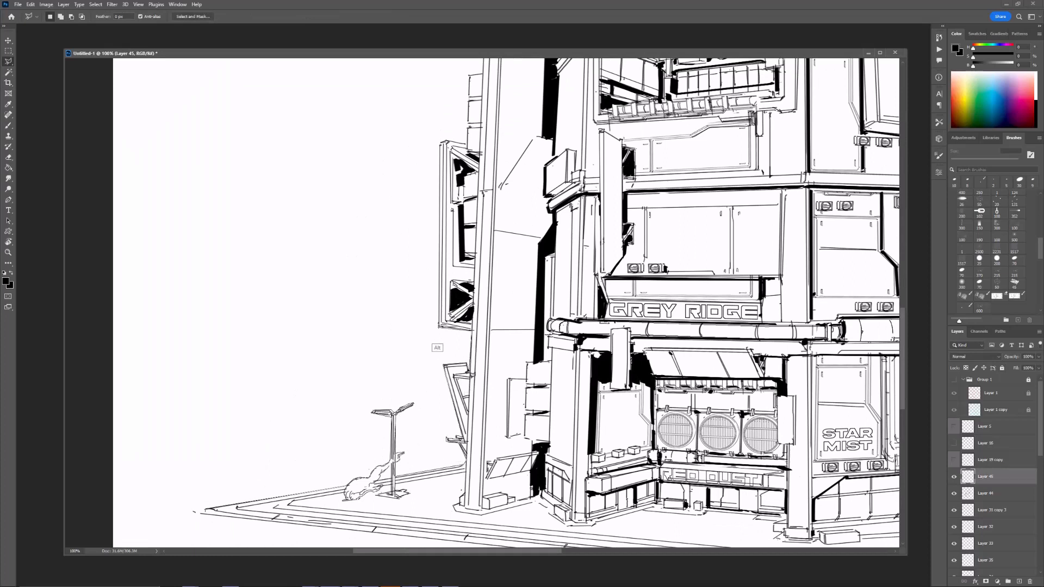
# Step: Continue the lasso outline up the rear pillar, past the side signs and over the roof to the smoke
pyautogui.scroll(7, 439, 327)
pyautogui.keyDown('alt'); pyautogui.click(446, 301); pyautogui.keyUp('alt')
pyautogui.scroll(1, 457, 288)
pyautogui.keyDown('alt'); pyautogui.click(468, 256); pyautogui.keyUp('alt')
pyautogui.keyDown('alt'); pyautogui.click(488, 136); pyautogui.keyUp('alt')
pyautogui.scroll(9, 487, 142)
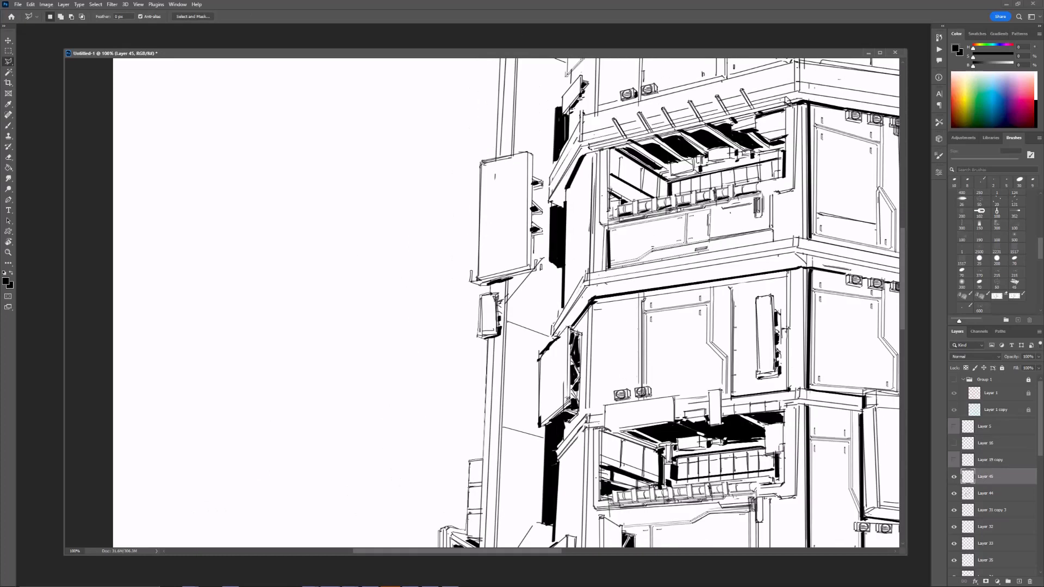
pyautogui.scroll(8, 473, 277)
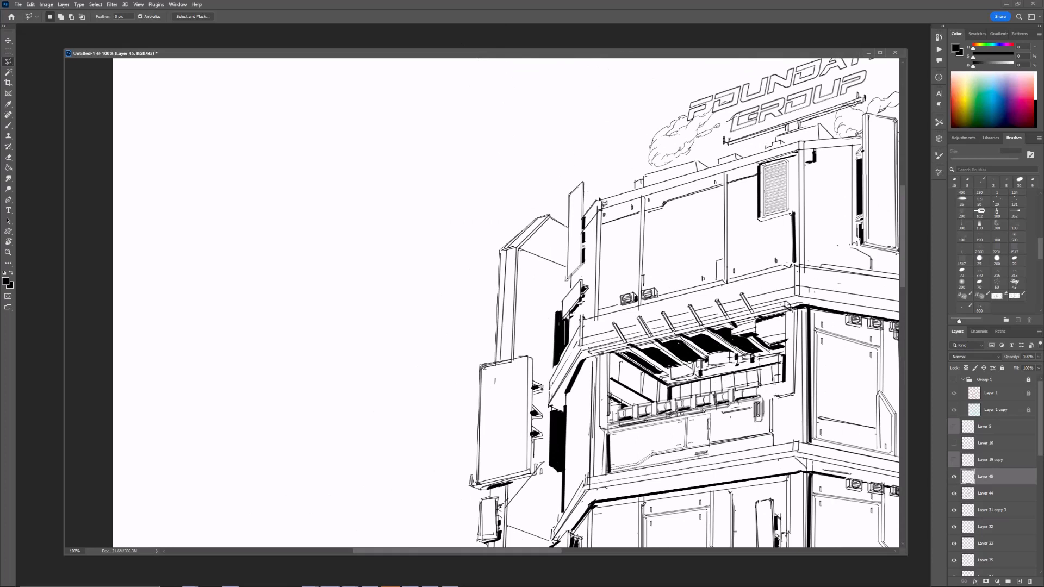
pyautogui.moveTo(634, 183)
pyautogui.mouseDown()
pyautogui.moveTo(505, 196)
pyautogui.moveTo(490, 401)
pyautogui.mouseUp()
pyautogui.keyDown('alt'); pyautogui.click(501, 396); pyautogui.keyUp('alt')
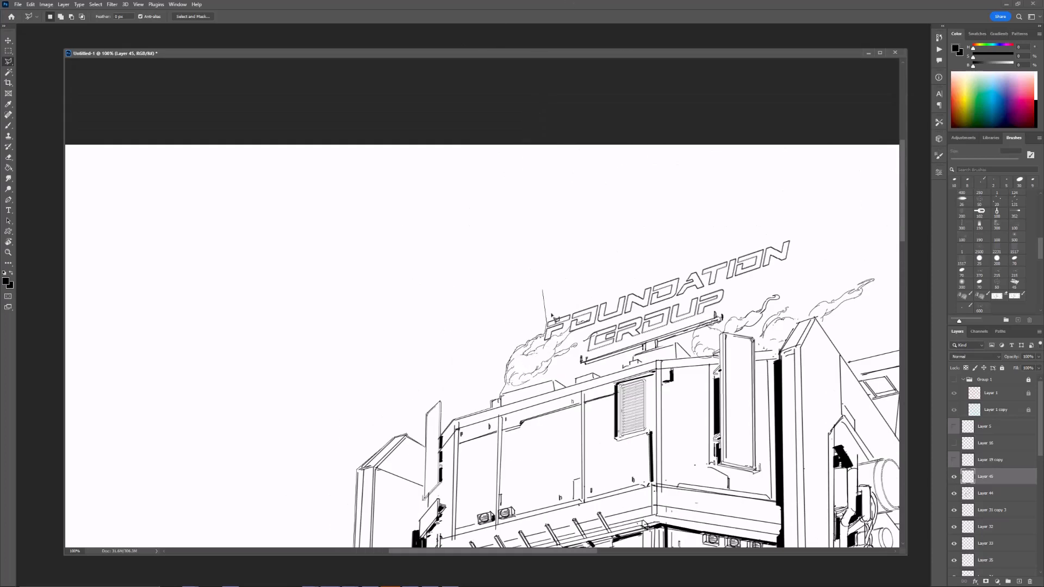
# Step: Extend the lasso outline around the FOUNDATION GROUP sign and its smoke and down the rear brace
pyautogui.keyDown('ctrl'); pyautogui.hscroll(4, 552, 317); pyautogui.keyUp('ctrl')
pyautogui.moveTo(615, 315)
pyautogui.keyDown('alt'); pyautogui.mouseDown()
pyautogui.moveTo(634, 329)
pyautogui.moveTo(672, 300)
pyautogui.moveTo(707, 314)
pyautogui.moveTo(761, 293)
pyautogui.mouseUp(); pyautogui.keyUp('alt')
pyautogui.keyDown('ctrl'); pyautogui.hscroll(8, 737, 375); pyautogui.keyUp('ctrl')
pyautogui.scroll(-5, 625, 345)
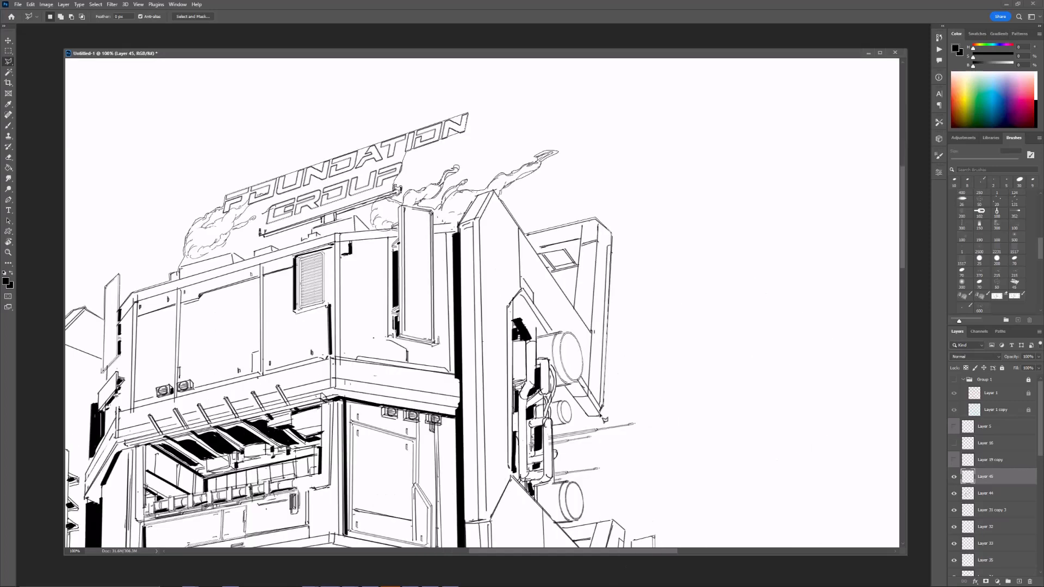
# Step: Close the lasso outline around the outer canvas area and fill the selected background with black
pyautogui.hotkey('ctrl', '-')
pyautogui.hotkey('ctrl', '-')
pyautogui.click(792, 361)
pyautogui.scroll(-15, 800, 205)
pyautogui.scroll(5, 145, 500)
pyautogui.click(165, 392)
pyautogui.click(213, 401)
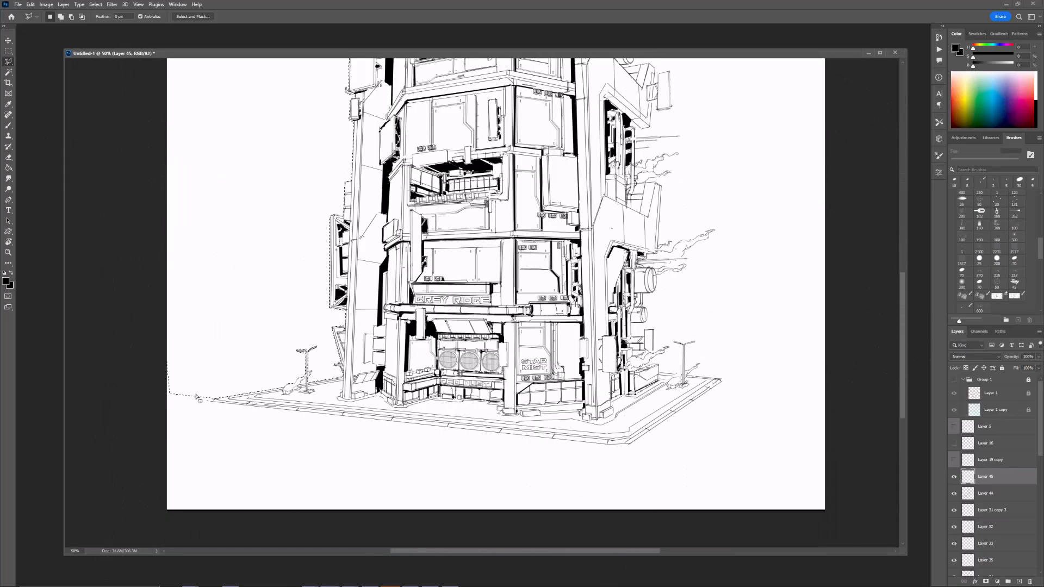
pyautogui.press('g')
pyautogui.click(201, 375)
# Step: Lasso the open gap inside the rear brace, fill it with black, and undo the extra fill
pyautogui.scroll(20, 555, 292)
pyautogui.hotkey('ctrl', '+')
pyautogui.hotkey('ctrl', '+')
pyautogui.press('l')
pyautogui.click(495, 234)
pyautogui.press('g')
pyautogui.click(488, 247)
pyautogui.click(479, 261)
pyautogui.hotkey('ctrl', 'z')
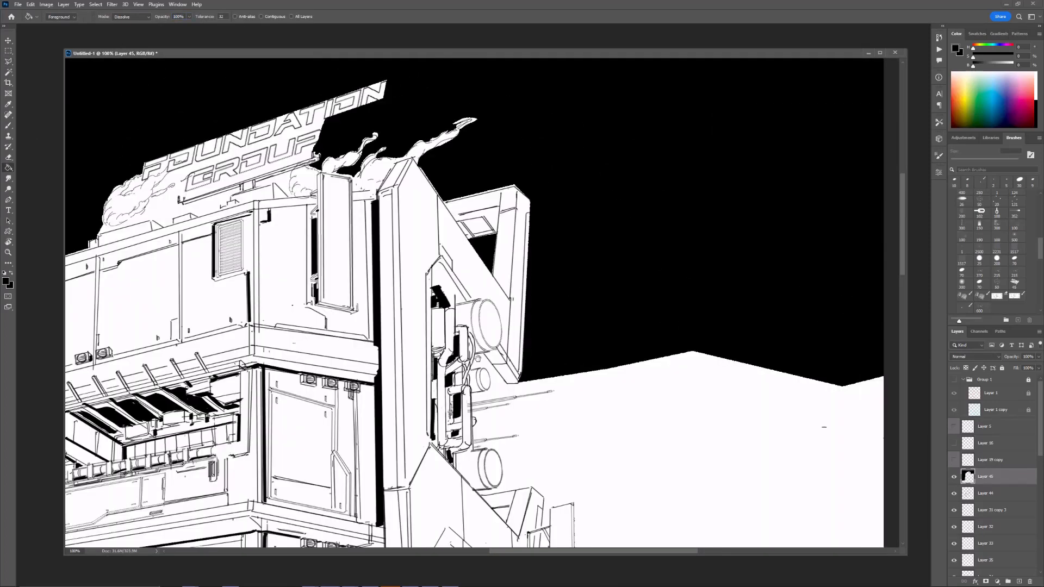
# Step: Start a new lasso outline at the rear brace's lower tip and trace down past the side sign to the second brace
pyautogui.hotkey('ctrl', '+')
pyautogui.press('l')
pyautogui.keyDown('alt'); pyautogui.moveTo(479, 305); pyautogui.dragTo(467, 375); pyautogui.keyUp('alt')
pyautogui.press('Escape')
pyautogui.click(558, 334)
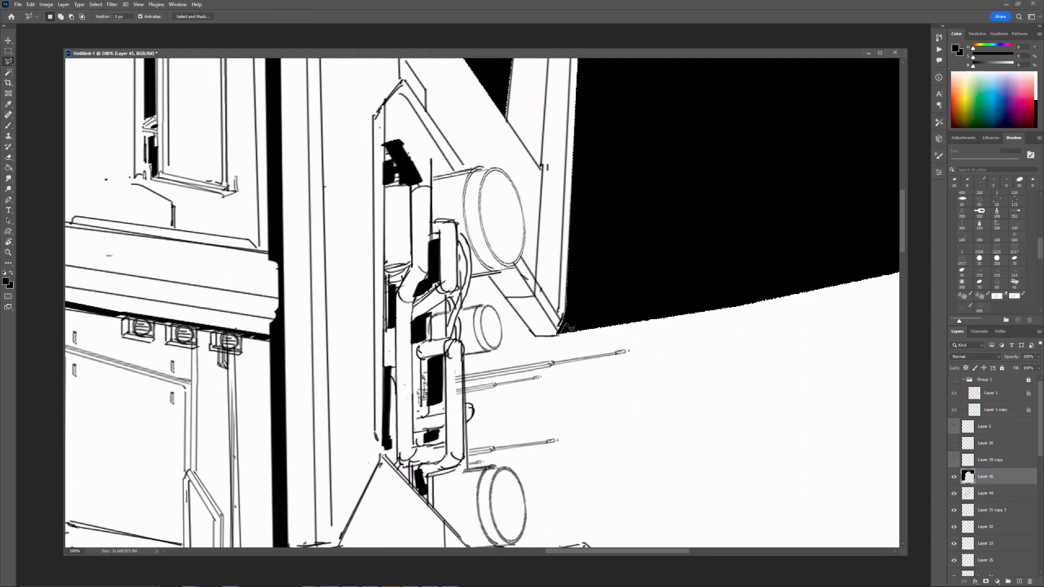
pyautogui.keyDown('alt'); pyautogui.scroll(-3, 544, 326); pyautogui.keyUp('alt')
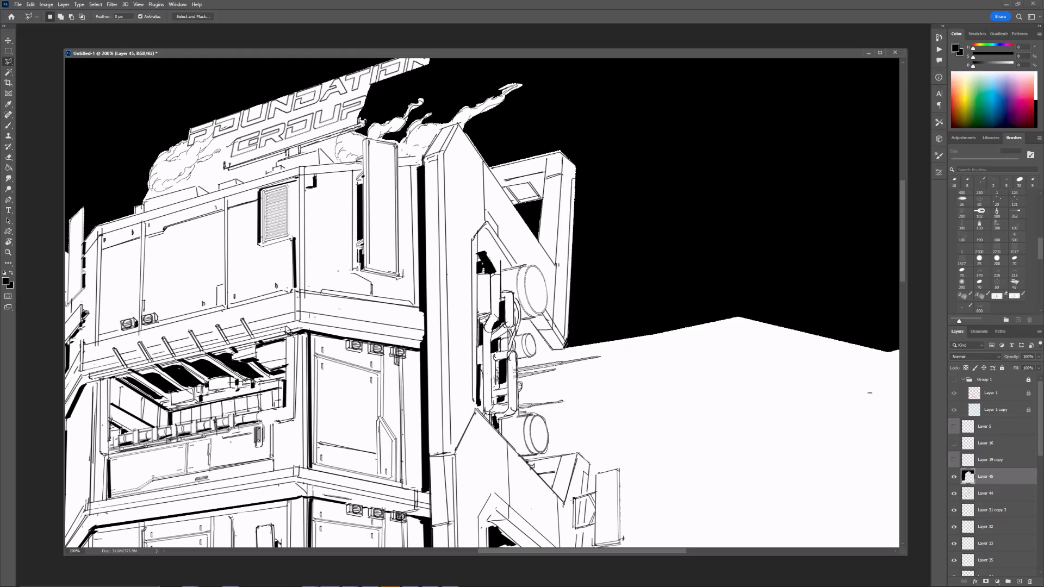
pyautogui.moveTo(624, 539); pyautogui.dragTo(583, 381)
pyautogui.keyDown('alt'); pyautogui.click(537, 418); pyautogui.keyUp('alt')
pyautogui.keyDown('alt'); pyautogui.click(507, 420); pyautogui.keyUp('alt')
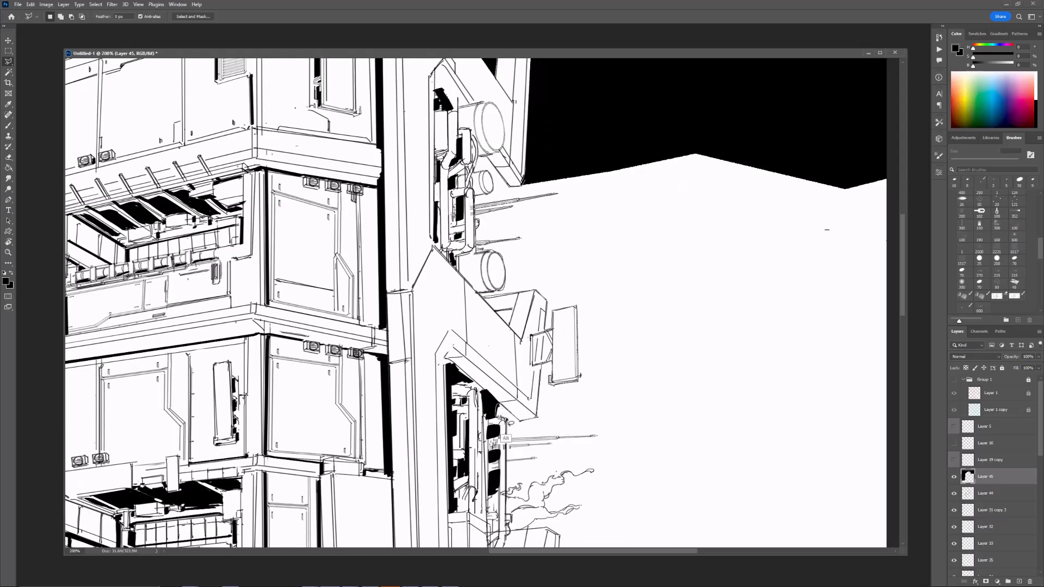
# Step: Continue the lasso outline around the thin antennas and smoke plumes behind the rear pillar, down to the third brace
pyautogui.moveTo(521, 439); pyautogui.dragTo(520, 429)
pyautogui.keyDown('alt'); pyautogui.click(597, 426); pyautogui.keyUp('alt')
pyautogui.keyDown('alt'); pyautogui.click(508, 433); pyautogui.keyUp('alt')
pyautogui.keyDown('alt'); pyautogui.click(551, 434); pyautogui.keyUp('alt')
pyautogui.keyDown('alt'); pyautogui.click(509, 437); pyautogui.keyUp('alt')
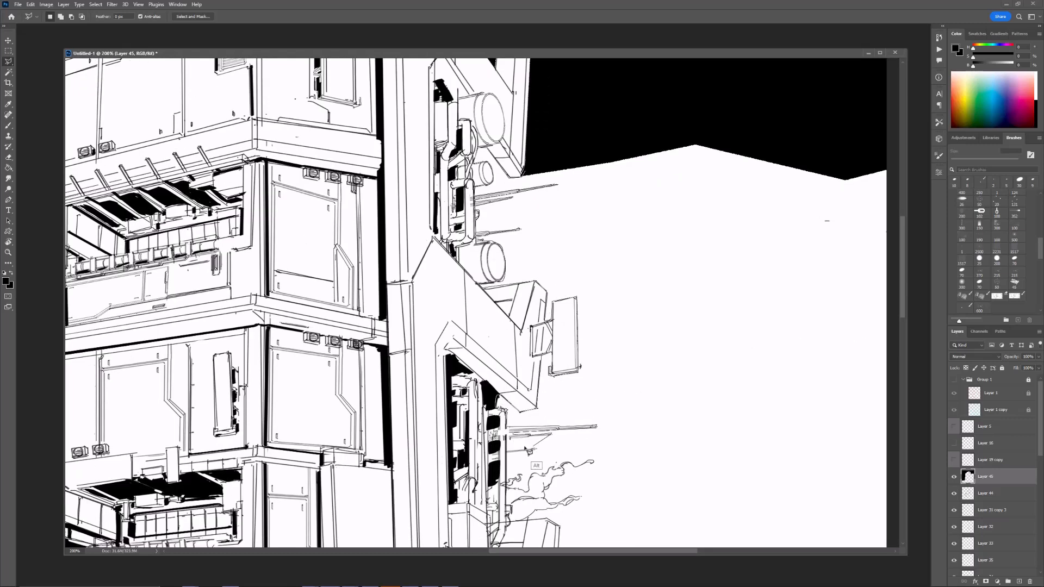
pyautogui.keyDown('alt'); pyautogui.click(506, 450); pyautogui.keyUp('alt')
pyautogui.moveTo(512, 493)
pyautogui.keyDown('alt'); pyautogui.mouseDown()
pyautogui.moveTo(541, 485)
pyautogui.moveTo(558, 503)
pyautogui.moveTo(528, 513)
pyautogui.mouseUp(); pyautogui.keyUp('alt')
pyautogui.keyDown('alt'); pyautogui.click(547, 347); pyautogui.keyUp('alt')
pyautogui.keyDown('alt'); pyautogui.click(560, 352); pyautogui.keyUp('alt')
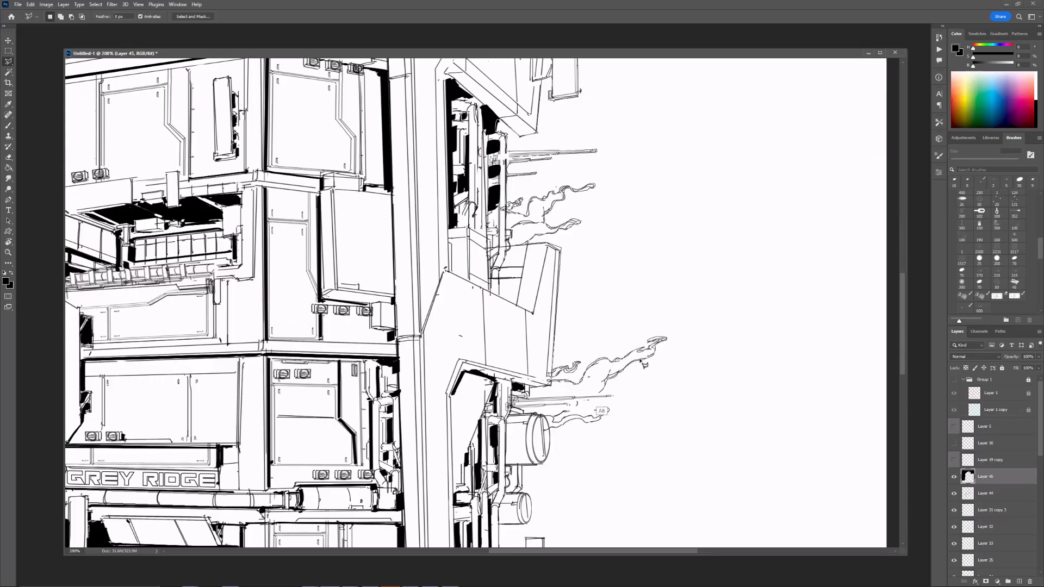
# Step: Extend the lasso outline around the lowest smoke plumes and round tanks, and out beyond the canvas edge
pyautogui.keyDown('alt'); pyautogui.moveTo(596, 408); pyautogui.dragTo(575, 417); pyautogui.keyUp('alt')
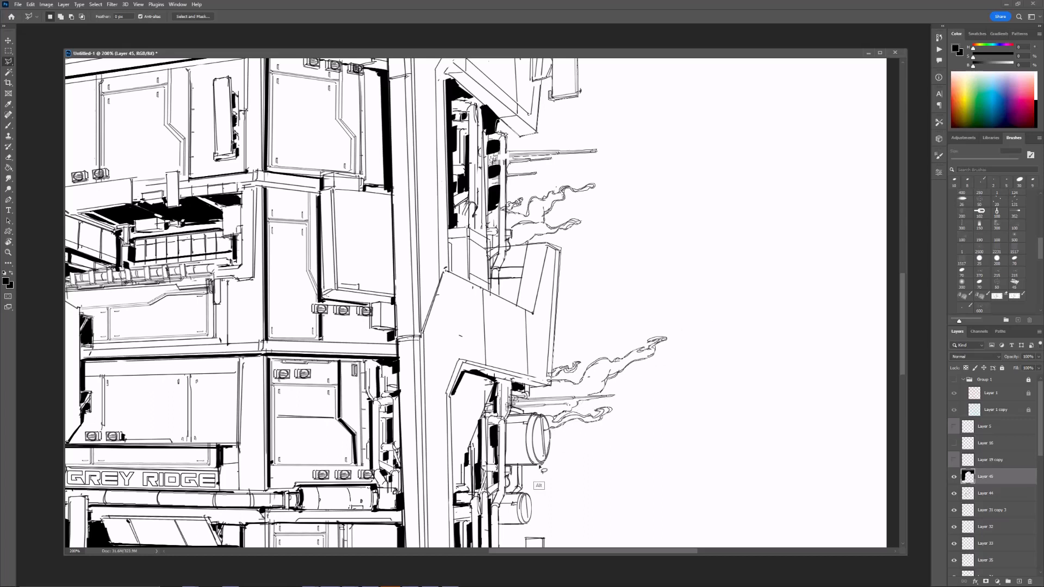
pyautogui.keyDown('alt'); pyautogui.moveTo(527, 471); pyautogui.dragTo(499, 536); pyautogui.keyUp('alt')
pyautogui.click(797, 478)
pyautogui.click(836, 180)
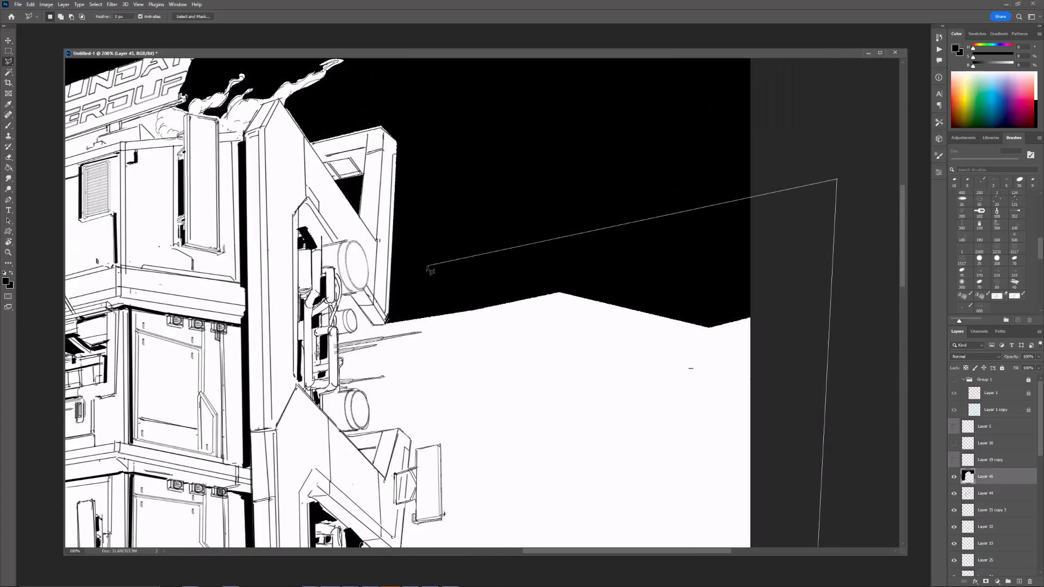
# Step: Close the lasso outline beside the tower's rear, fill the selected background with black, and deselect
pyautogui.doubleClick(427, 273)
pyautogui.hotkey('ctrl', '-')
pyautogui.hotkey('ctrl', '-')
pyautogui.hotkey('ctrl', '-')
pyautogui.press('g')
pyautogui.click(563, 375)
pyautogui.hotkey('ctrl', '+')
pyautogui.hotkey('ctrl', '+')
pyautogui.hotkey('ctrl', '+')
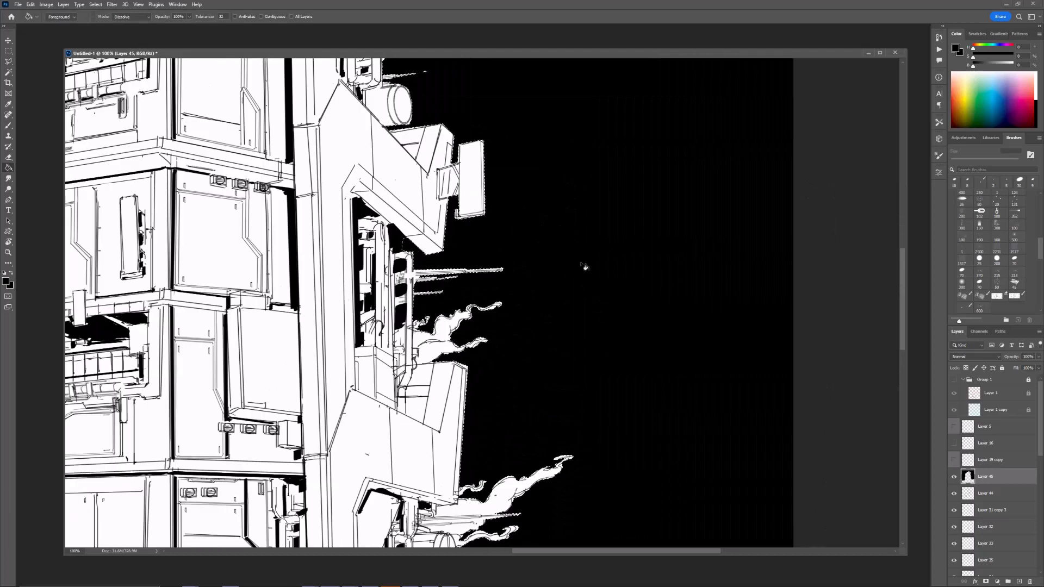
pyautogui.hotkey('ctrl', 'd')
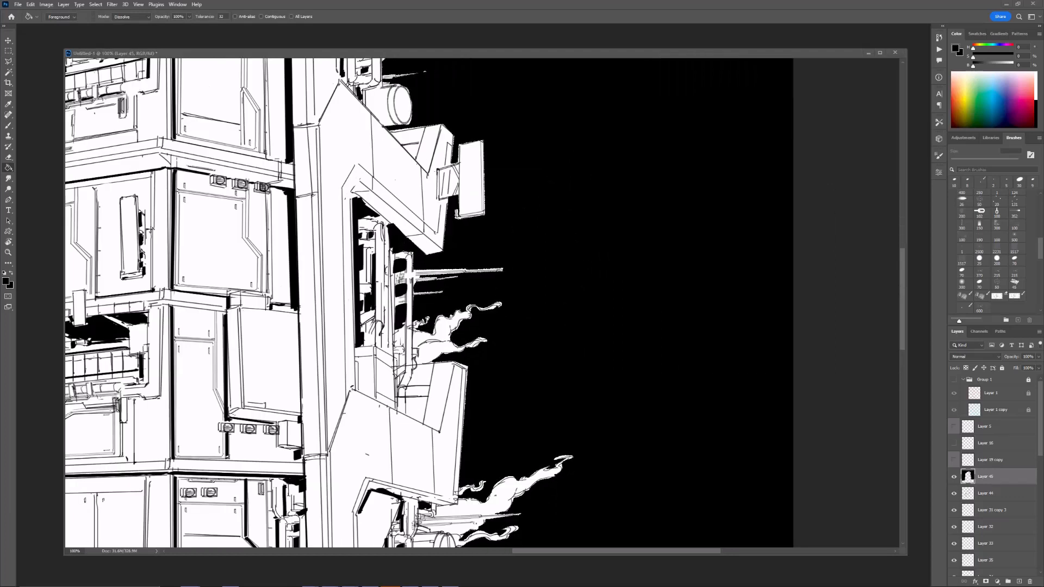
# Step: Enable anti-aliasing for the Paint Bucket and refill the background area behind the tower with black
pyautogui.click(235, 16)
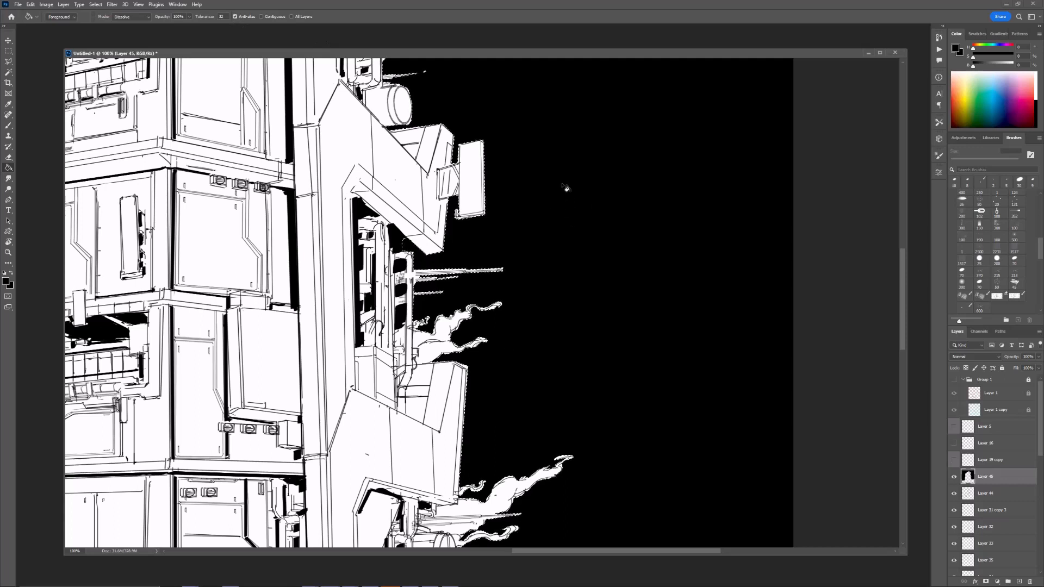
pyautogui.click(572, 232)
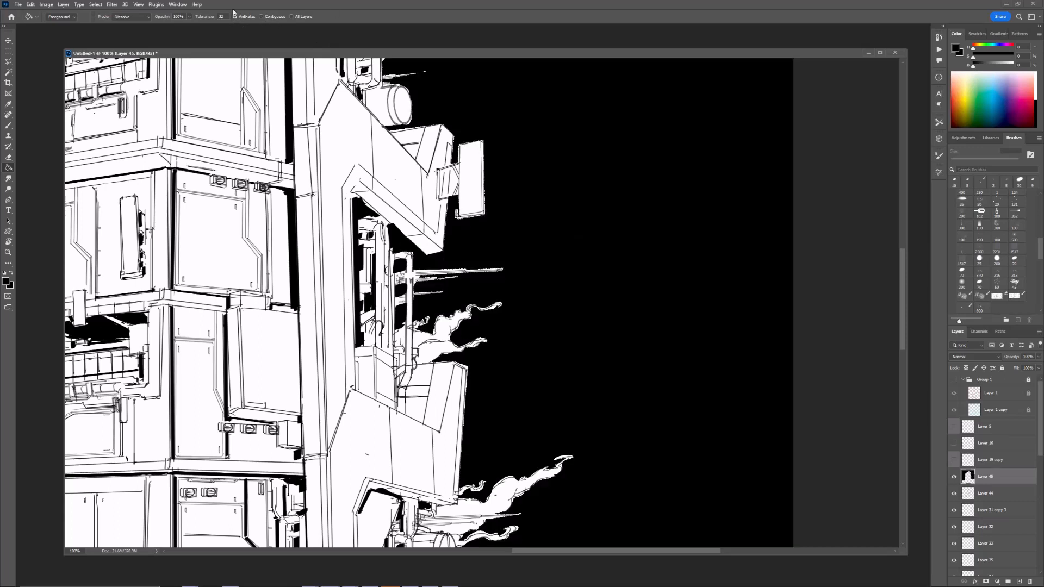
pyautogui.hotkey('ctrl', 'z')
pyautogui.click(627, 226)
pyautogui.moveTo(593, 489); pyautogui.dragTo(624, 200)
# Step: Lasso the remaining white background above the pavement's rear corner, around the street lamp and smoke, and fill it with black
pyautogui.press('l')
pyautogui.keyDown('alt'); pyautogui.click(437, 369); pyautogui.keyUp('alt')
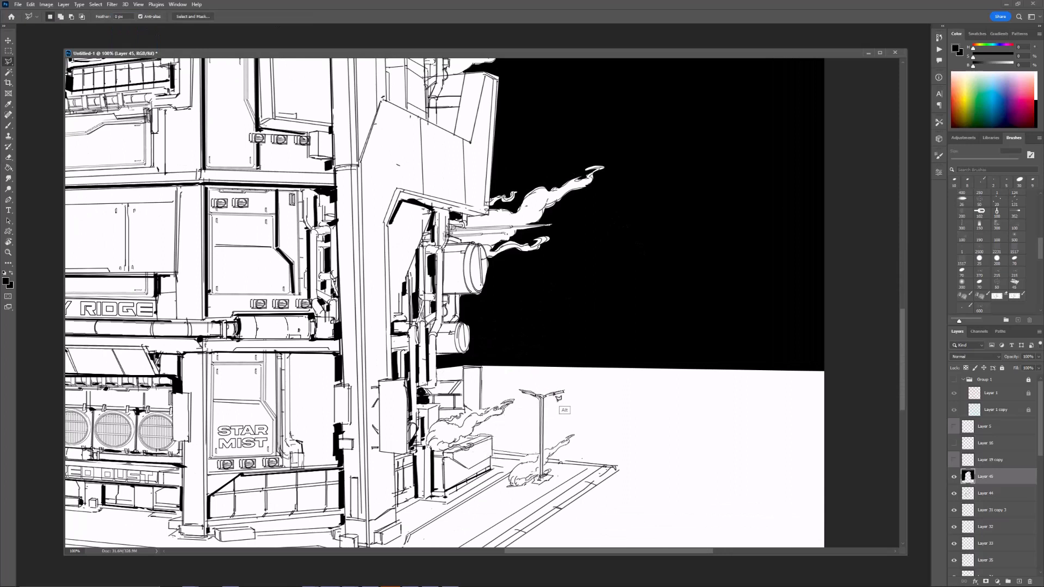
pyautogui.keyDown('alt'); pyautogui.click(619, 470); pyautogui.keyUp('alt')
pyautogui.keyDown('alt'); pyautogui.click(841, 480); pyautogui.keyUp('alt')
pyautogui.keyDown('alt'); pyautogui.click(735, 279); pyautogui.keyUp('alt')
pyautogui.press('g')
pyautogui.click(581, 401)
pyautogui.hotkey('ctrl', 'd')
# Step: Brush black over the thin white seam between the two background fills beside the tower's base
pyautogui.moveTo(561, 462); pyautogui.dragTo(648, 446)
pyautogui.press('b')
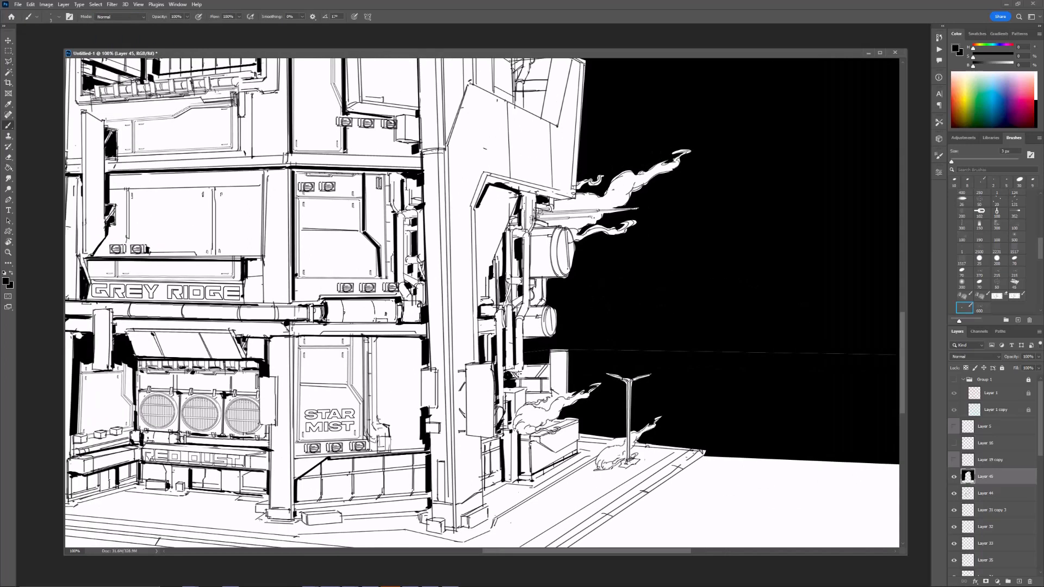
pyautogui.moveTo(576, 349); pyautogui.dragTo(896, 355)
pyautogui.hotkey('ctrl', '-')
pyautogui.moveTo(654, 245); pyautogui.dragTo(656, 291)
pyautogui.hotkey('ctrl', '+')
pyautogui.press('[')
pyautogui.press('[')
pyautogui.moveTo(562, 362)
pyautogui.mouseDown()
pyautogui.moveTo(537, 374)
pyautogui.moveTo(538, 385)
pyautogui.mouseUp()
pyautogui.moveTo(598, 375); pyautogui.dragTo(593, 314)
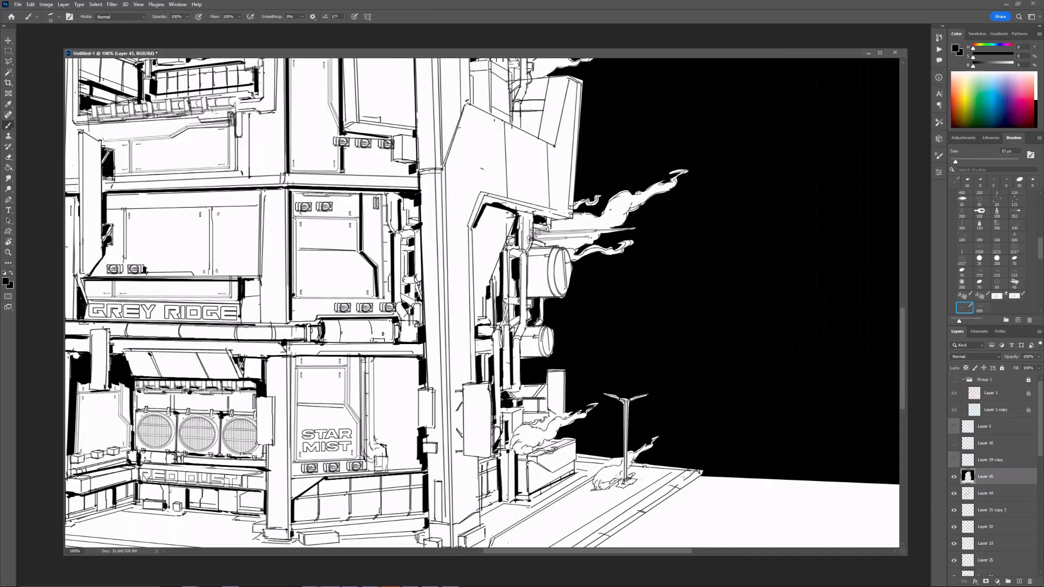
# Step: Touch up the black background with the Brush around the pipes and railings behind the base and along the tower's edges
pyautogui.press(']')
pyautogui.hotkey('ctrl', '-')
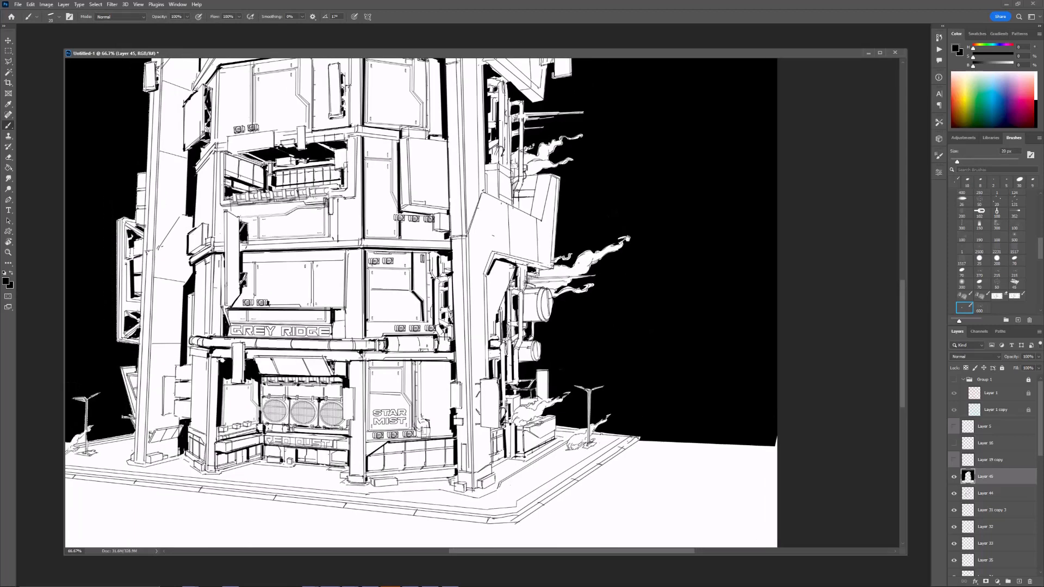
pyautogui.hotkey('ctrl', '+')
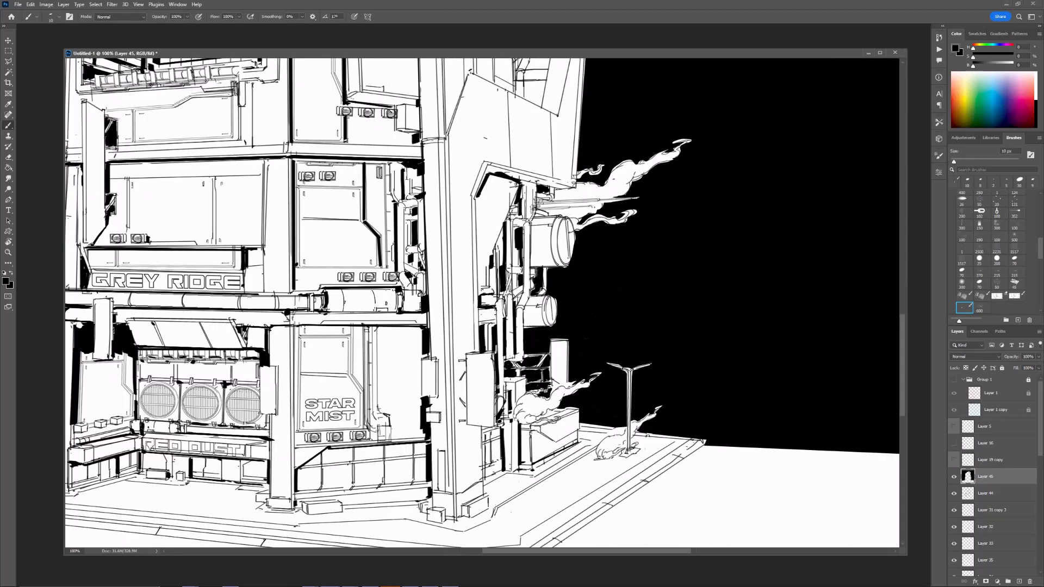
pyautogui.moveTo(580, 357); pyautogui.dragTo(542, 306)
pyautogui.hotkey('ctrl', '-')
pyautogui.moveTo(229, 354); pyautogui.dragTo(665, 412)
pyautogui.moveTo(368, 469); pyautogui.dragTo(306, 550)
pyautogui.press('[')
pyautogui.press('[')
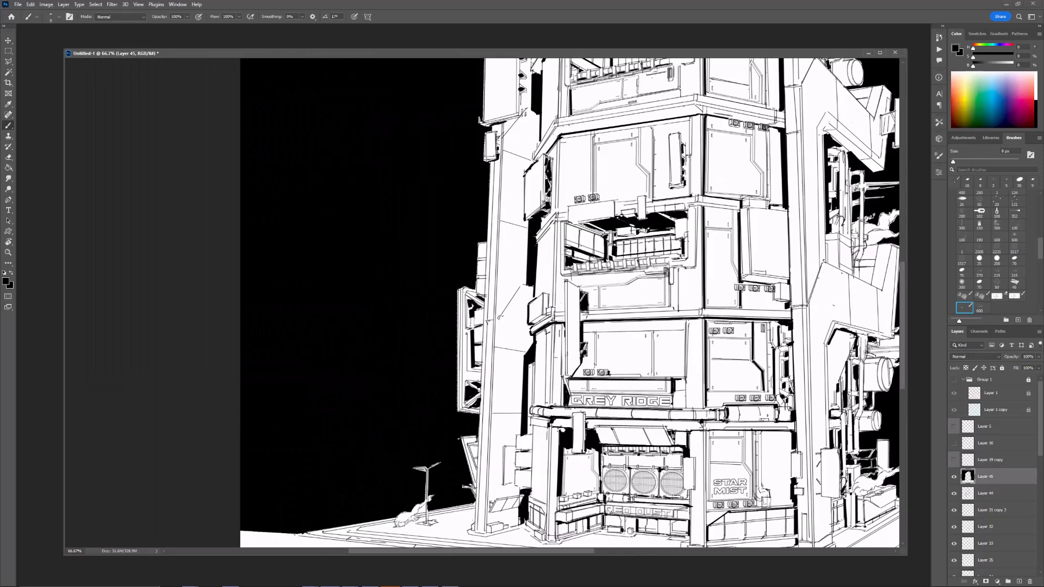
pyautogui.moveTo(495, 148)
pyautogui.mouseDown()
pyautogui.moveTo(406, 391)
pyautogui.moveTo(449, 317)
pyautogui.mouseUp()
pyautogui.press(']')
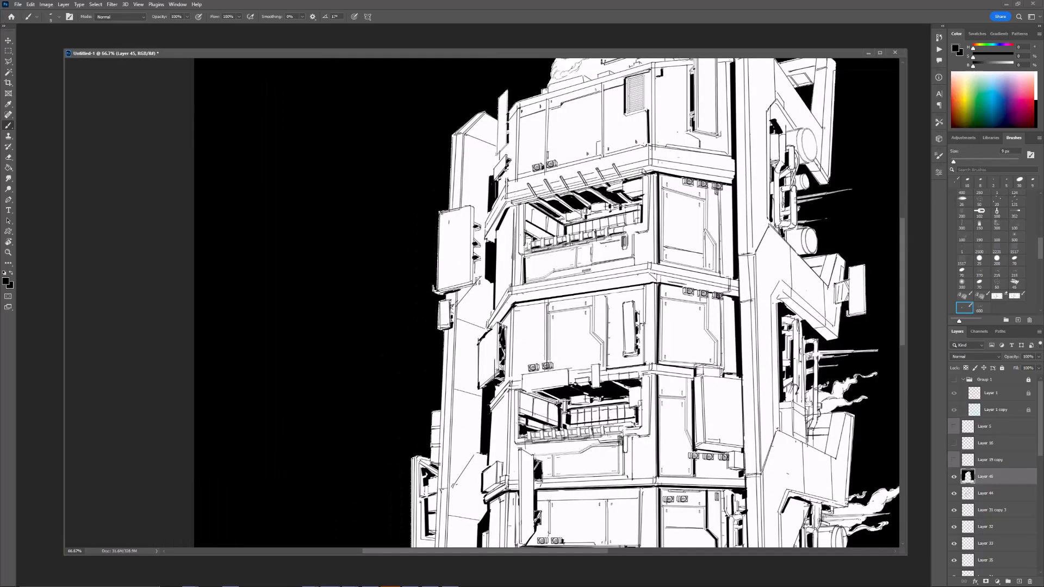
pyautogui.moveTo(898, 306); pyautogui.dragTo(642, 320)
# Step: Select the layer of the smoke and pipes behind the rear pillar and clean up stray lines with the Eraser
pyautogui.press('e')
pyautogui.hotkey('ctrl', '-')
pyautogui.hotkey('ctrl', '-')
pyautogui.moveTo(613, 372)
pyautogui.mouseDown()
pyautogui.moveTo(610, 350)
pyautogui.moveTo(590, 333)
pyautogui.mouseUp()
pyautogui.hotkey('ctrl', '+')
pyautogui.hotkey('ctrl', '+')
pyautogui.hotkey('ctrl', '+')
pyautogui.hotkey('ctrl', '+')
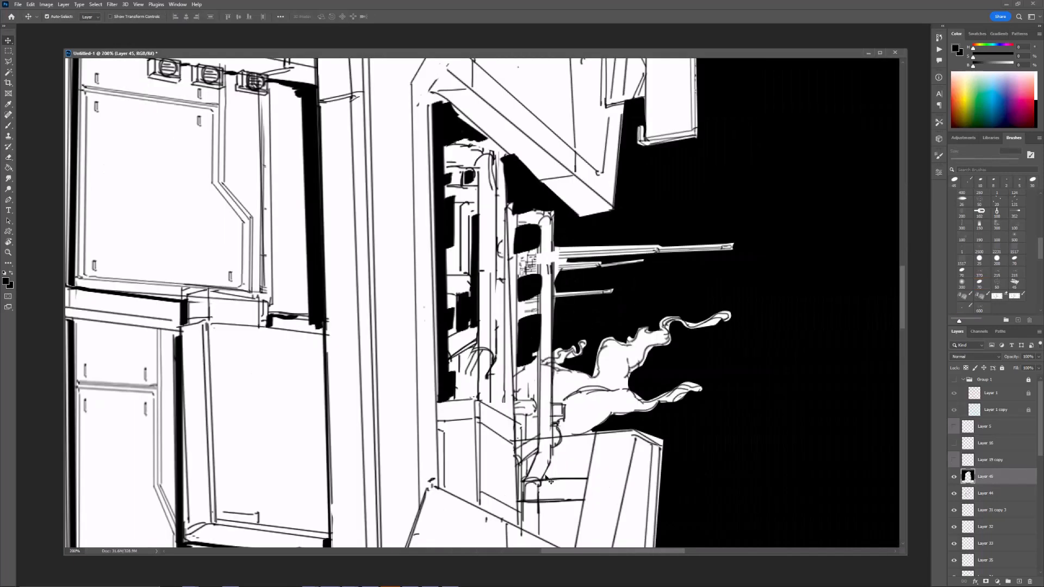
pyautogui.keyDown('ctrl'); pyautogui.click(545, 477); pyautogui.keyUp('ctrl')
pyautogui.moveTo(548, 430)
pyautogui.mouseDown()
pyautogui.moveTo(512, 402)
pyautogui.moveTo(506, 410)
pyautogui.mouseUp()
pyautogui.hotkey('ctrl', '-')
pyautogui.keyDown('ctrl'); pyautogui.click(596, 472); pyautogui.keyUp('ctrl')
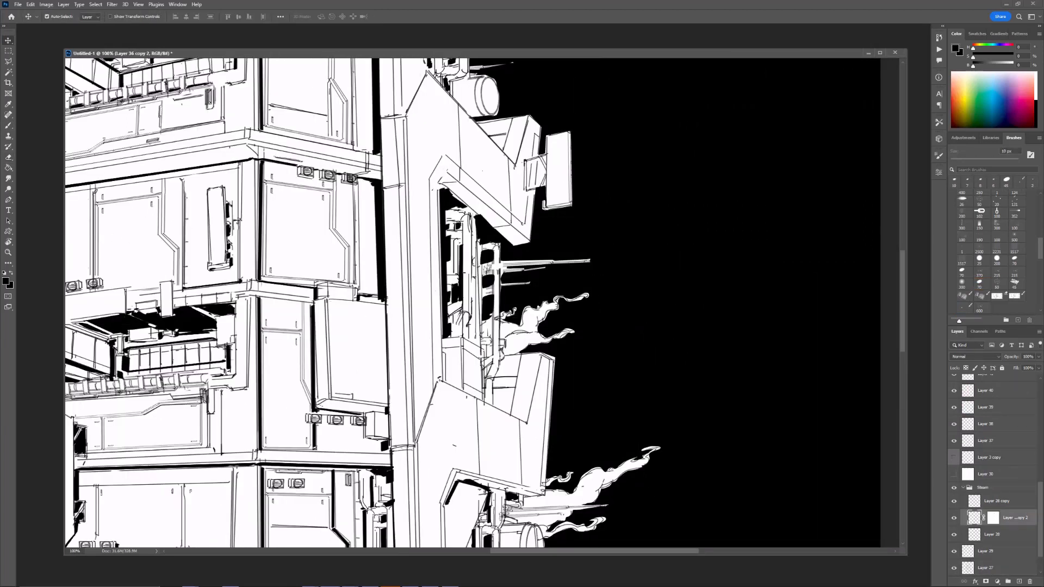
pyautogui.press(']')
pyautogui.press(']')
pyautogui.press(']')
# Step: Check the drawing with Group 1 shown, hide the group again, and reselect the black background layer, Layer 45
pyautogui.hotkey('ctrl', '-')
pyautogui.moveTo(470, 486); pyautogui.dragTo(537, 432)
pyautogui.hotkey('ctrl', '-')
pyautogui.moveTo(464, 403); pyautogui.dragTo(563, 329)
pyautogui.moveTo(1040, 517); pyautogui.dragTo(1040, 411)
pyautogui.click(954, 379)
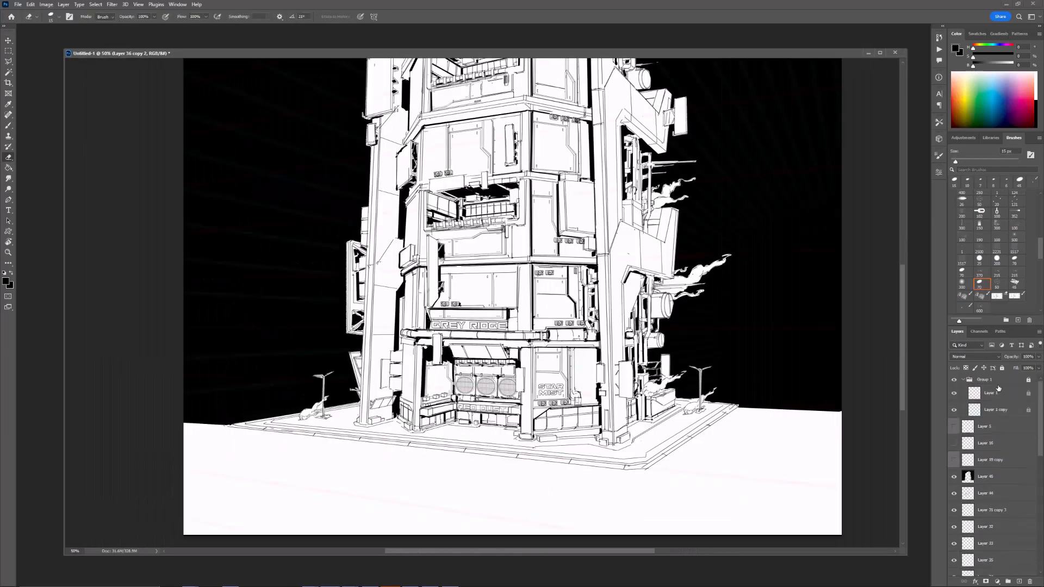
pyautogui.click(996, 381)
pyautogui.moveTo(1006, 358); pyautogui.dragTo(1016, 359)
pyautogui.click(954, 380)
pyautogui.keyDown('ctrl'); pyautogui.click(771, 397); pyautogui.keyUp('ctrl')
pyautogui.hotkey('ctrl', '-')
pyautogui.moveTo(680, 503); pyautogui.dragTo(625, 446)
pyautogui.press('l')
pyautogui.click(495, 409)
pyautogui.click(704, 432)
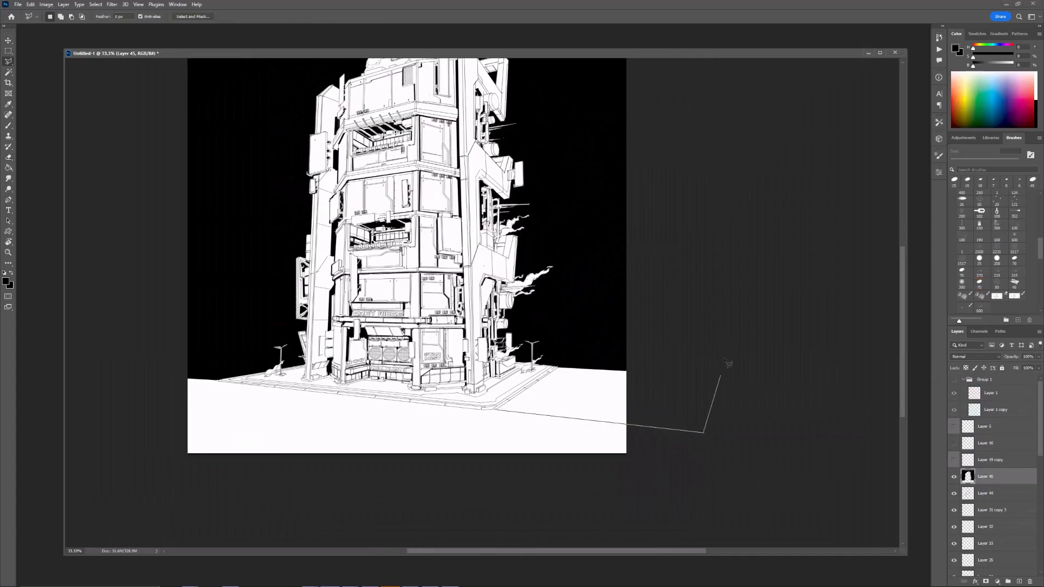
pyautogui.click(495, 410)
pyautogui.press('g')
pyautogui.hotkey('ctrl', '-')
pyautogui.hotkey('ctrl', 'z')
pyautogui.hotkey('ctrl', '+')
# Step: Paint black around and between the first letters of the FOUNDATION sign, from the F to the U, with a small brush
pyautogui.press('b')
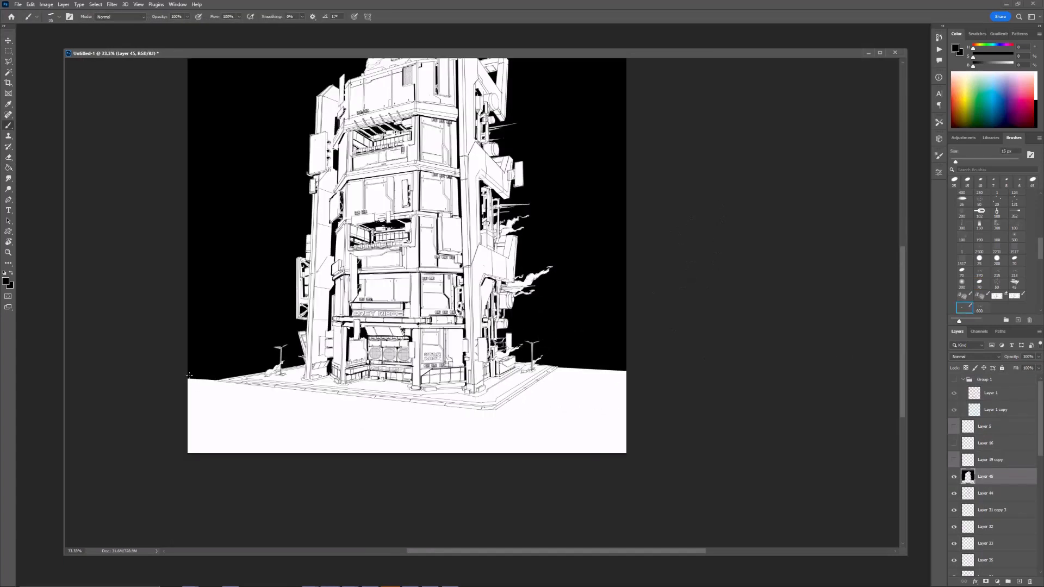
pyautogui.moveTo(716, 223)
pyautogui.mouseDown()
pyautogui.moveTo(771, 330)
pyautogui.moveTo(799, 492)
pyautogui.mouseUp()
pyautogui.hotkey('ctrl', '+')
pyautogui.hotkey('ctrl', '+')
pyautogui.hotkey('ctrl', '+')
pyautogui.hotkey('ctrl', '+')
pyautogui.press('l')
pyautogui.press('b')
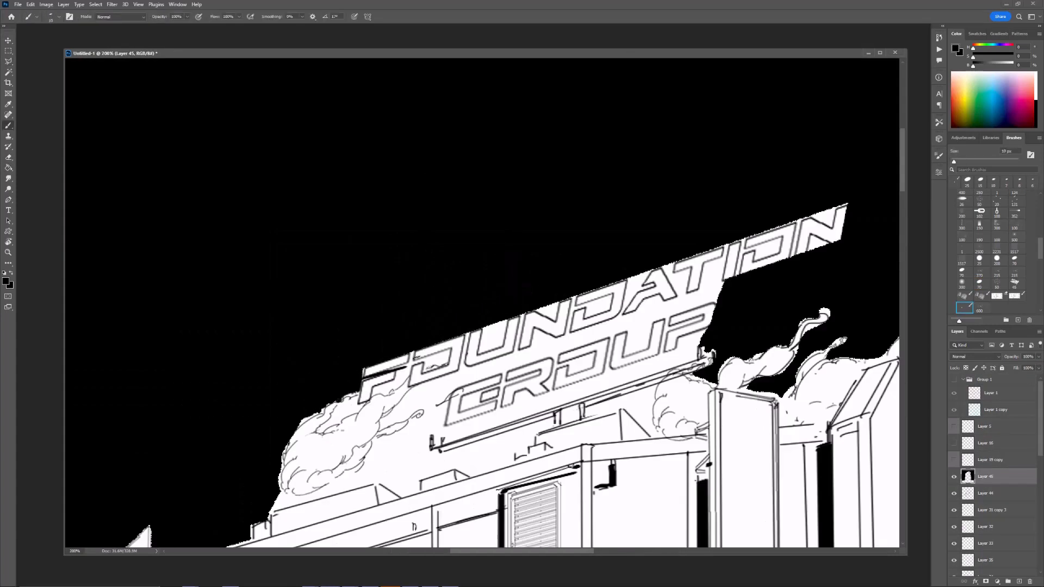
pyautogui.press('[')
pyautogui.moveTo(409, 354); pyautogui.dragTo(376, 392)
pyautogui.moveTo(467, 335); pyautogui.dragTo(459, 370)
pyautogui.press('[')
pyautogui.moveTo(486, 329)
pyautogui.mouseDown()
pyautogui.moveTo(503, 325)
pyautogui.moveTo(487, 348)
pyautogui.mouseUp()
pyautogui.moveTo(544, 332)
pyautogui.mouseDown()
pyautogui.moveTo(466, 353)
pyautogui.moveTo(491, 352)
pyautogui.moveTo(533, 322)
pyautogui.mouseUp()
# Step: Paint black around and between the remaining letters of FOUNDATION, varying the brush size for the narrow gaps
pyautogui.press(']')
pyautogui.press(']')
pyautogui.moveTo(557, 302)
pyautogui.mouseDown()
pyautogui.moveTo(546, 329)
pyautogui.moveTo(561, 310)
pyautogui.mouseUp()
pyautogui.moveTo(590, 289)
pyautogui.mouseDown()
pyautogui.moveTo(604, 315)
pyautogui.moveTo(625, 310)
pyautogui.mouseUp()
pyautogui.moveTo(642, 285); pyautogui.dragTo(644, 299)
pyautogui.press('[')
pyautogui.press('[')
pyautogui.moveTo(667, 261); pyautogui.dragTo(659, 297)
pyautogui.moveTo(770, 245)
pyautogui.mouseDown()
pyautogui.moveTo(664, 272)
pyautogui.moveTo(607, 305)
pyautogui.mouseUp()
pyautogui.moveTo(625, 296); pyautogui.dragTo(644, 288)
pyautogui.moveTo(626, 263); pyautogui.dragTo(645, 273)
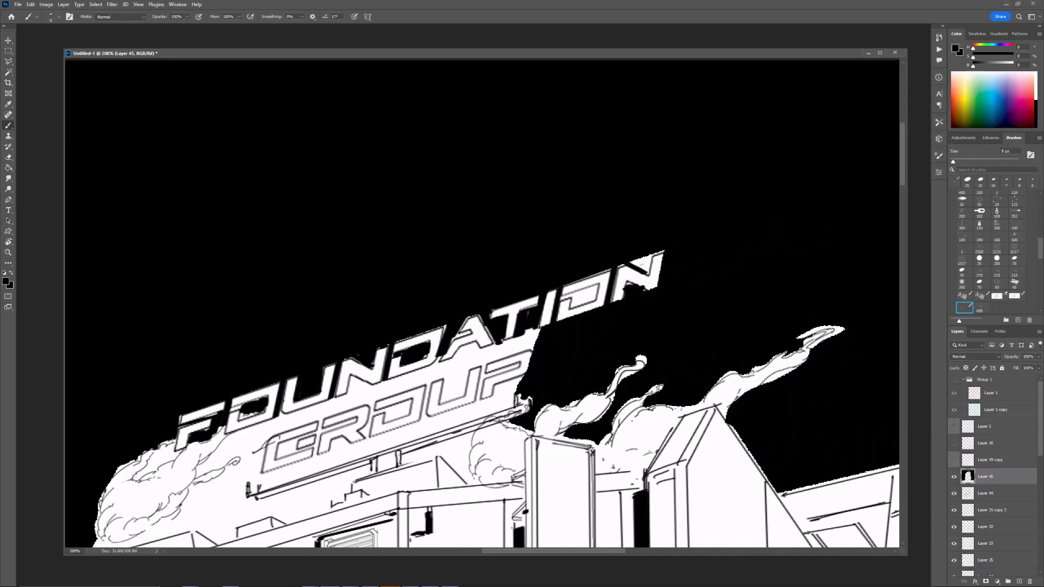
# Step: Paint black into the gap below the F, between the smoke cloud and the GROUP lettering
pyautogui.moveTo(337, 403); pyautogui.dragTo(555, 318)
pyautogui.press(']')
pyautogui.moveTo(435, 368); pyautogui.dragTo(416, 387)
pyautogui.moveTo(413, 403); pyautogui.dragTo(344, 462)
pyautogui.press(']')
pyautogui.moveTo(356, 457)
pyautogui.mouseDown()
pyautogui.moveTo(436, 435)
pyautogui.moveTo(381, 447)
pyautogui.mouseUp()
# Step: Lasso the open gap between the sign, the smoke cloud and the roof edge, fill it with black, and deselect
pyautogui.press('l')
pyautogui.moveTo(490, 359)
pyautogui.keyDown('alt'); pyautogui.mouseDown()
pyautogui.moveTo(530, 403)
pyautogui.moveTo(520, 435)
pyautogui.mouseUp(); pyautogui.keyUp('alt')
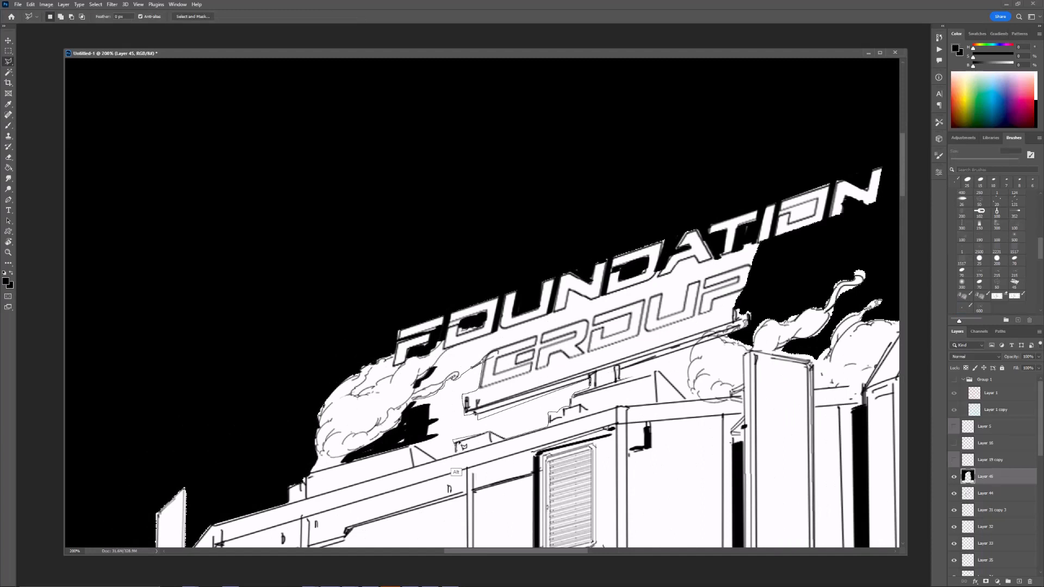
pyautogui.keyDown('alt'); pyautogui.moveTo(365, 451); pyautogui.dragTo(406, 419); pyautogui.keyUp('alt')
pyautogui.hotkey('alt', 'BackSpace')
pyautogui.hotkey('ctrl', 'd')
pyautogui.press('b')
pyautogui.hotkey('ctrl', '-')
pyautogui.hotkey('ctrl', '-')
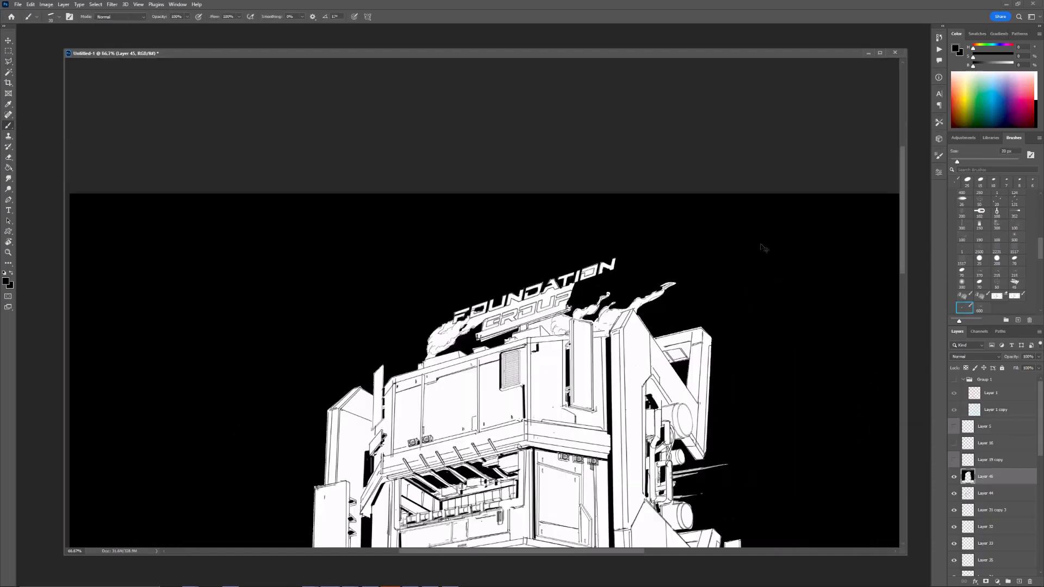
# Step: Refine the black background edges around the smoke plumes beside the sign and roof peak with the Brush
pyautogui.hotkey('ctrl', '+')
pyautogui.hotkey('ctrl', '+')
pyautogui.hotkey('ctrl', '-')
pyautogui.hotkey('ctrl', '+')
pyautogui.hotkey('ctrl', '+')
pyautogui.press('[')
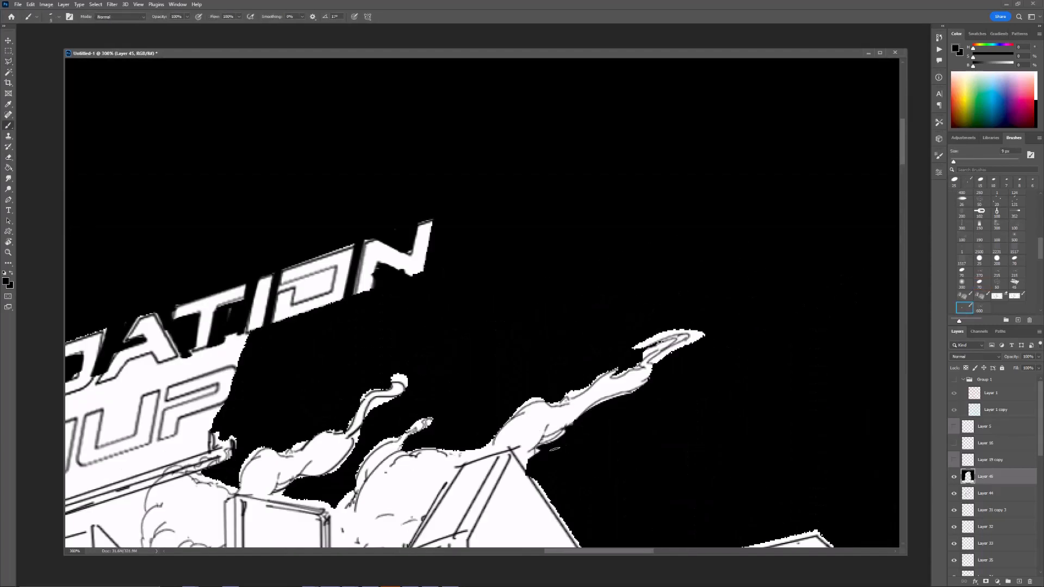
pyautogui.hotkey('ctrl', '-')
pyautogui.moveTo(706, 455); pyautogui.dragTo(733, 481)
pyautogui.press(']')
pyautogui.moveTo(705, 455)
pyautogui.mouseDown()
pyautogui.moveTo(647, 468)
pyautogui.moveTo(728, 476)
pyautogui.mouseUp()
pyautogui.hotkey('ctrl', '-')
pyautogui.hotkey('ctrl', '+')
pyautogui.moveTo(452, 389); pyautogui.dragTo(421, 419)
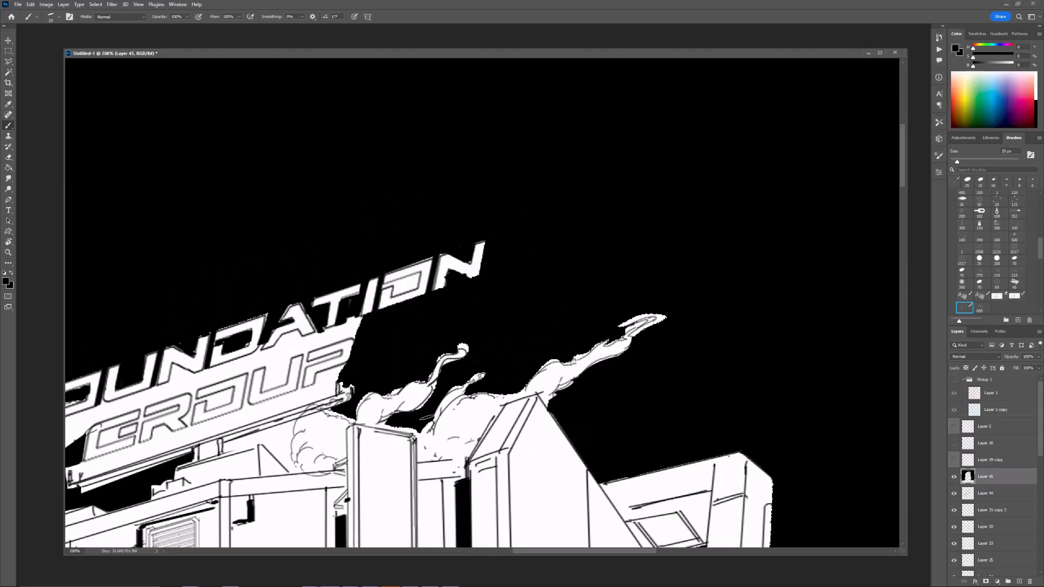
# Step: Touch up the black background with short Brush strokes around the smoke beside the roof peak and below the end of FOUNDATION
pyautogui.moveTo(490, 275); pyautogui.dragTo(609, 263)
pyautogui.moveTo(496, 411)
pyautogui.mouseDown()
pyautogui.moveTo(534, 421)
pyautogui.moveTo(551, 411)
pyautogui.mouseUp()
pyautogui.moveTo(533, 380)
pyautogui.mouseDown()
pyautogui.moveTo(634, 351)
pyautogui.moveTo(657, 354)
pyautogui.mouseUp()
pyautogui.moveTo(442, 410)
pyautogui.mouseDown()
pyautogui.moveTo(512, 386)
pyautogui.moveTo(505, 424)
pyautogui.mouseUp()
pyautogui.moveTo(480, 405); pyautogui.dragTo(517, 431)
pyautogui.moveTo(448, 411); pyautogui.dragTo(487, 395)
pyautogui.moveTo(456, 402); pyautogui.dragTo(502, 418)
# Step: Lasso the gap between the GROUP lettering and the sign's support beam, fill it with black, and deselect
pyautogui.moveTo(538, 343)
pyautogui.mouseDown()
pyautogui.moveTo(303, 421)
pyautogui.moveTo(293, 438)
pyautogui.moveTo(302, 421)
pyautogui.mouseUp()
pyautogui.press('l')
pyautogui.press('b')
pyautogui.moveTo(297, 428); pyautogui.dragTo(556, 346)
pyautogui.hotkey('ctrl', 'd')
pyautogui.moveTo(589, 282); pyautogui.dragTo(574, 295)
# Step: Lasso the band between the FOUNDATION and GROUP lettering, fill it with black, and deselect
pyautogui.press('l')
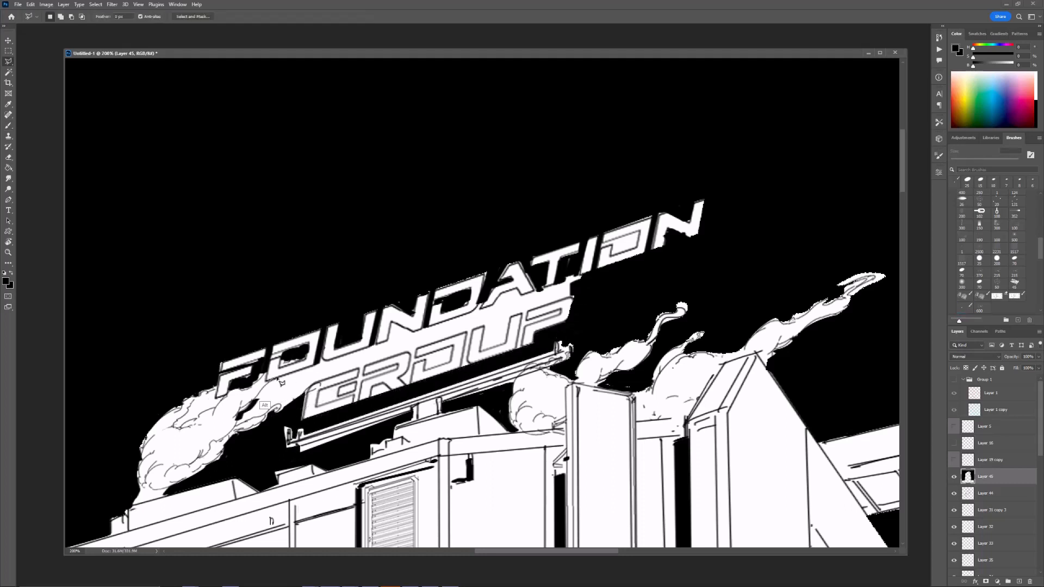
pyautogui.moveTo(256, 403)
pyautogui.keyDown('alt'); pyautogui.mouseDown()
pyautogui.moveTo(282, 412)
pyautogui.moveTo(577, 285)
pyautogui.mouseUp(); pyautogui.keyUp('alt')
pyautogui.keyDown('alt'); pyautogui.click(305, 388); pyautogui.keyUp('alt')
pyautogui.keyDown('alt'); pyautogui.click(576, 296); pyautogui.keyUp('alt')
pyautogui.keyDown('alt'); pyautogui.click(580, 279); pyautogui.keyUp('alt')
pyautogui.keyDown('alt'); pyautogui.click(268, 382); pyautogui.keyUp('alt')
pyautogui.press('b')
pyautogui.hotkey('ctrl', 'd')
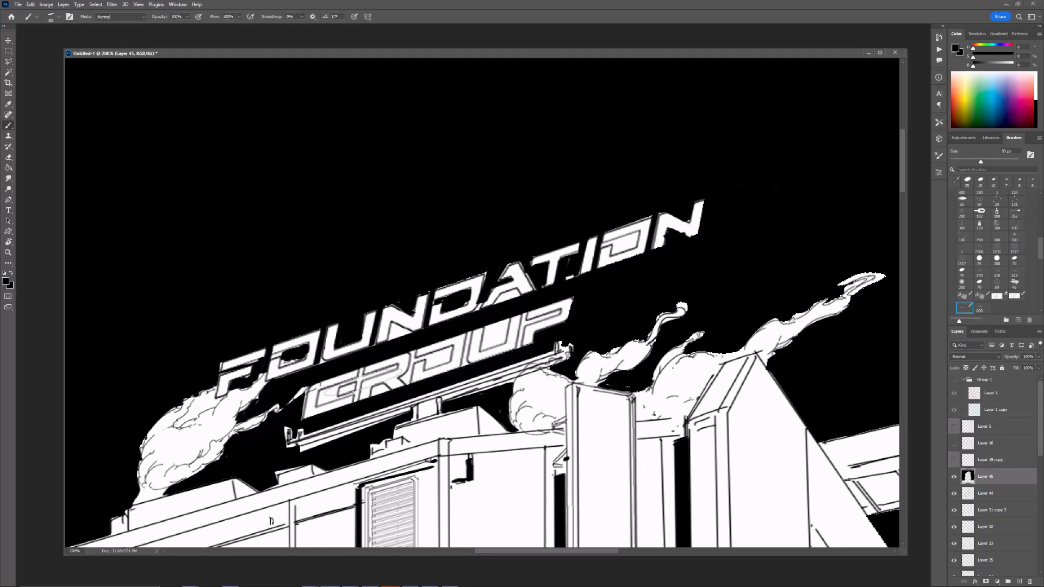
# Step: Paint black into the remaining gaps around and between the GROUP letters and along the underside of FOUNDATION
pyautogui.moveTo(324, 399)
pyautogui.mouseDown()
pyautogui.moveTo(354, 382)
pyautogui.moveTo(390, 386)
pyautogui.mouseUp()
pyautogui.moveTo(403, 385)
pyautogui.mouseDown()
pyautogui.moveTo(415, 351)
pyautogui.moveTo(458, 350)
pyautogui.moveTo(463, 365)
pyautogui.mouseUp()
pyautogui.moveTo(499, 322)
pyautogui.mouseDown()
pyautogui.moveTo(483, 350)
pyautogui.moveTo(510, 318)
pyautogui.mouseUp()
pyautogui.press('[')
pyautogui.moveTo(516, 346); pyautogui.dragTo(558, 313)
pyautogui.moveTo(414, 316)
pyautogui.mouseDown()
pyautogui.moveTo(516, 344)
pyautogui.moveTo(490, 368)
pyautogui.mouseUp()
pyautogui.press('e')
pyautogui.press('b')
pyautogui.moveTo(593, 326)
pyautogui.mouseDown()
pyautogui.moveTo(503, 348)
pyautogui.moveTo(532, 342)
pyautogui.mouseUp()
# Step: Touch up the black edges around the letter F and the adjoining smoke cloud with a small Brush
pyautogui.press('e')
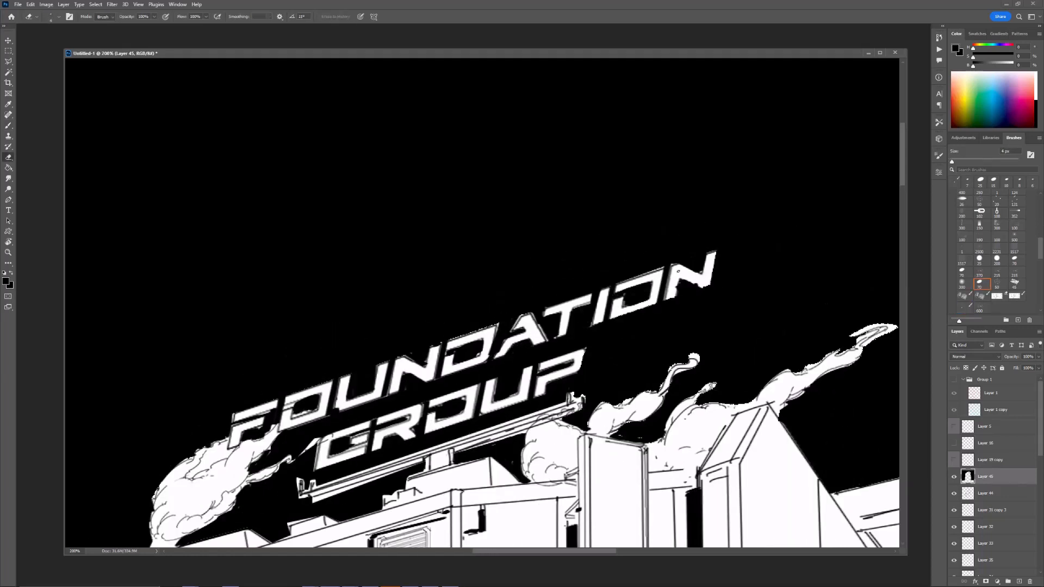
pyautogui.press('b')
pyautogui.moveTo(272, 409); pyautogui.dragTo(257, 414)
pyautogui.moveTo(274, 426); pyautogui.dragTo(266, 434)
pyautogui.moveTo(350, 440); pyautogui.dragTo(436, 285)
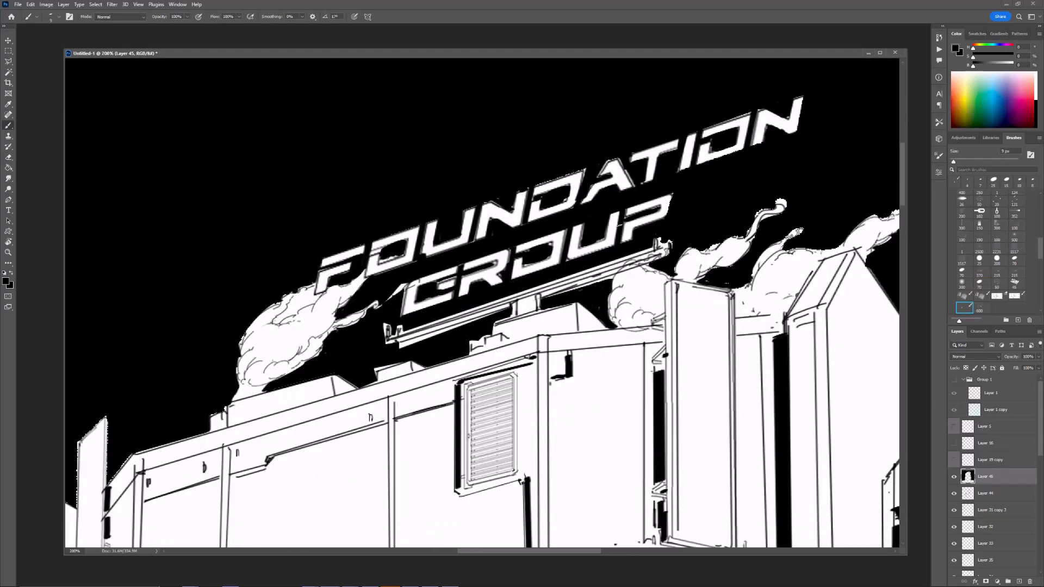
# Step: Save a copy of the whole drawing in Photoshop format as ES3DP_Refine_Shanty_01_v2_DS in the SCIFI_SHANTY_BUILDING folder
pyautogui.hotkey('ctrl', '-')
pyautogui.hotkey('ctrl', '-')
pyautogui.hotkey('ctrl', '-')
pyautogui.hotkey('ctrl', '-')
pyautogui.moveTo(753, 275); pyautogui.dragTo(769, 122)
pyautogui.moveTo(638, 318); pyautogui.dragTo(621, 276)
pyautogui.hotkey('ctrl', 'alt', 's')
pyautogui.click(863, 103)
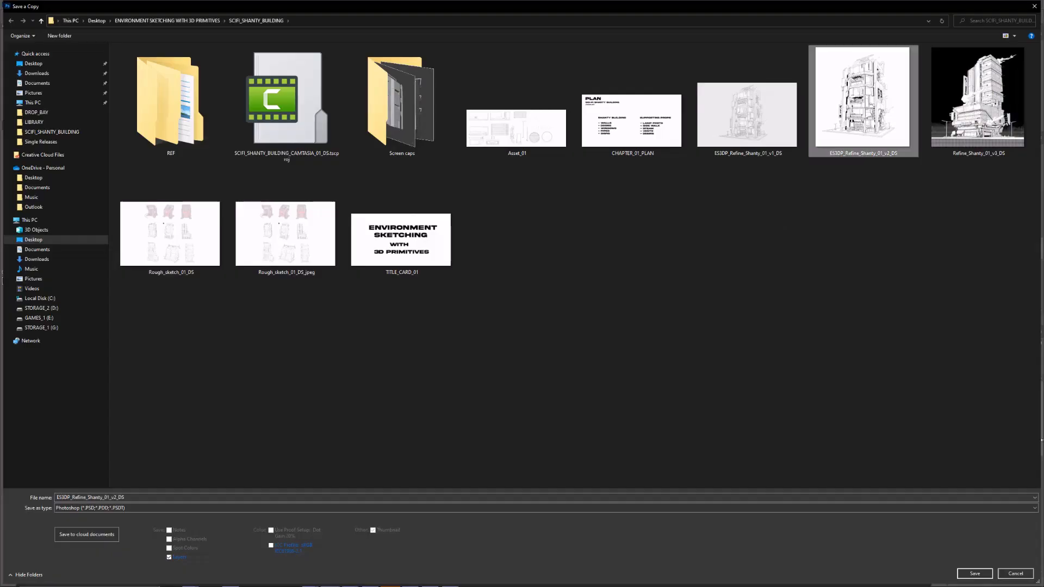
pyautogui.click(975, 574)
# Step: Rearrange the screen tone and tower document windows so that both are visible
pyautogui.click(980, 260)
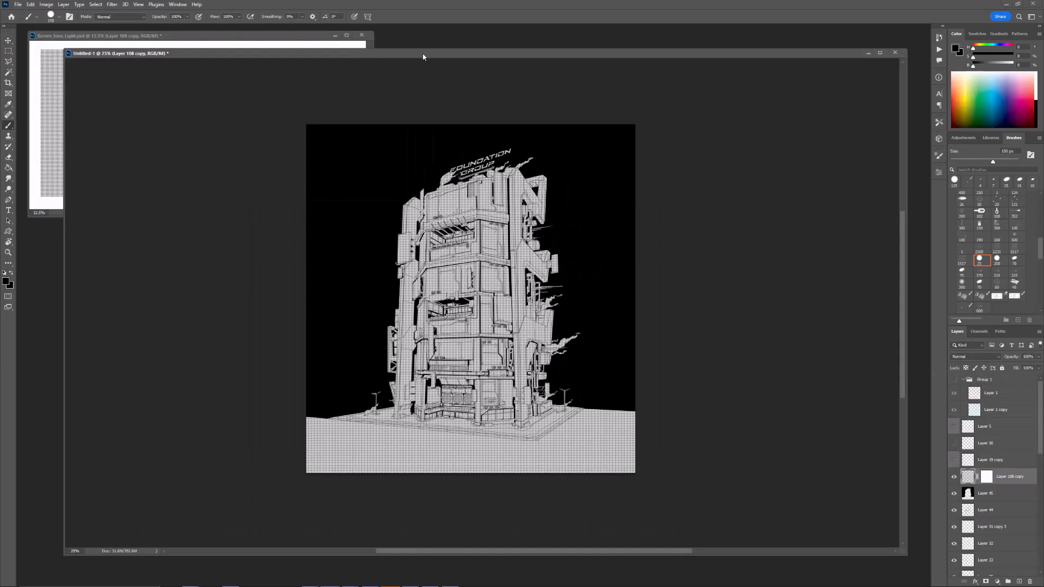
pyautogui.moveTo(368, 214); pyautogui.dragTo(486, 129)
pyautogui.keyDown('alt'); pyautogui.scroll(4, 457, 259); pyautogui.keyUp('alt')
pyautogui.keyDown('alt'); pyautogui.scroll(-4, 435, 252); pyautogui.keyUp('alt')
pyautogui.keyDown('alt'); pyautogui.scroll(1, 433, 112); pyautogui.keyUp('alt')
pyautogui.click(811, 286)
pyautogui.moveTo(740, 300); pyautogui.dragTo(713, 271)
# Step: Scale down the screen tone layer over the tower drawing with Free Transform
pyautogui.hotkey('ctrl', 't')
pyautogui.hotkey('ctrl', '-')
pyautogui.moveTo(705, 201); pyautogui.dragTo(559, 338)
pyautogui.moveTo(531, 438); pyautogui.dragTo(515, 361)
pyautogui.moveTo(543, 260); pyautogui.dragTo(470, 328)
pyautogui.press('Return')
# Step: Duplicate the screen tone layer to extend its pattern, merge both copies into one layer, and toggle its visibility to compare
pyautogui.moveTo(548, 504); pyautogui.dragTo(467, 348)
pyautogui.hotkey('ctrl', '-')
pyautogui.hotkey('ctrl', 'z')
pyautogui.hotkey('ctrl', '+')
pyautogui.hotkey('ctrl', '+')
pyautogui.moveTo(533, 269); pyautogui.dragTo(487, 303)
pyautogui.hotkey('ctrl', '-')
pyautogui.moveTo(543, 245); pyautogui.dragTo(603, 296)
pyautogui.hotkey('ctrl', 'j')
pyautogui.keyDown('shift'); pyautogui.click(1000, 492); pyautogui.keyUp('shift')
pyautogui.hotkey('ctrl', 'e')
pyautogui.click(954, 477)
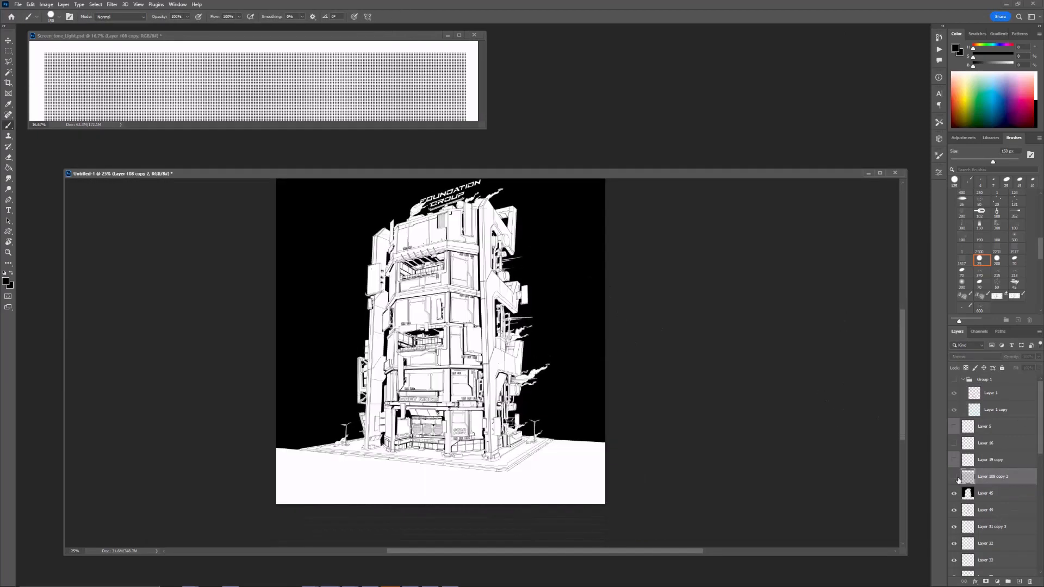
pyautogui.click(955, 476)
# Step: Enlarge the drawing window and adjust the merged screen tone layer with Free Transform to cover the whole canvas
pyautogui.moveTo(714, 344); pyautogui.dragTo(702, 382)
pyautogui.moveTo(665, 170); pyautogui.dragTo(652, 22)
pyautogui.moveTo(894, 408); pyautogui.dragTo(888, 581)
pyautogui.hotkey('ctrl', 't')
pyautogui.moveTo(639, 181); pyautogui.dragTo(685, 150)
pyautogui.press('Return')
# Step: Add a layer mask to the screen tone layer and fill the mask with black to hide the tone
pyautogui.click(986, 582)
pyautogui.press('g')
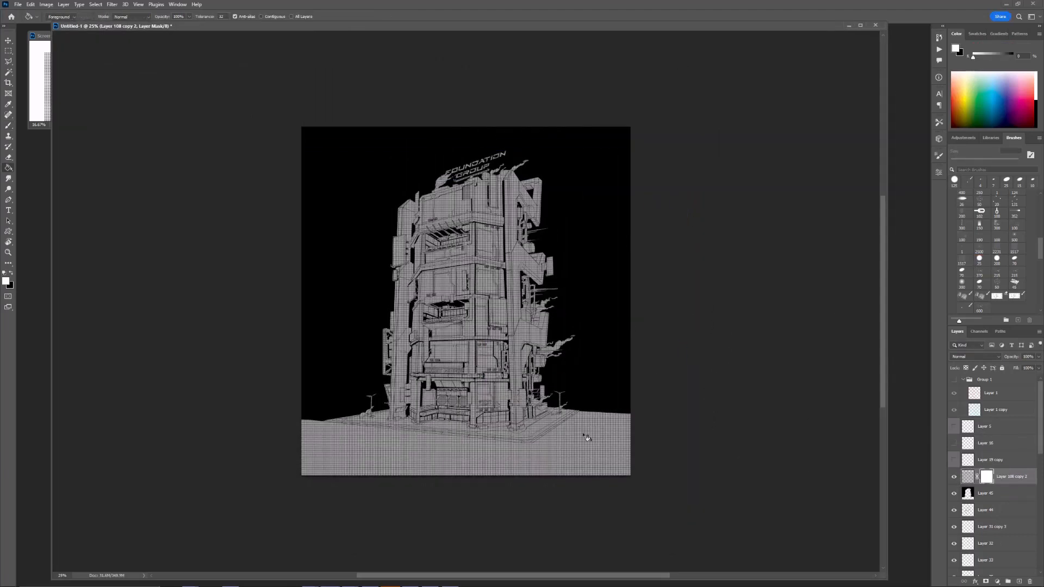
pyautogui.press('x')
pyautogui.click(585, 436)
# Step: Paint white on the tone layer's mask to reveal the tone across the ground, using straight strokes along the plaza edges
pyautogui.press('b')
pyautogui.press('x')
pyautogui.click(980, 284)
pyautogui.keyDown('shift'); pyautogui.click(527, 448); pyautogui.keyUp('shift')
pyautogui.keyDown('shift'); pyautogui.click(589, 412); pyautogui.keyUp('shift')
pyautogui.press(']')
pyautogui.press(']')
pyautogui.press(']')
pyautogui.press(']')
pyautogui.press(']')
pyautogui.press(']')
pyautogui.press(']')
pyautogui.press(']')
pyautogui.moveTo(304, 455)
pyautogui.mouseDown()
pyautogui.moveTo(305, 494)
pyautogui.moveTo(321, 462)
pyautogui.moveTo(503, 501)
pyautogui.mouseUp()
# Step: Add a layer mask to the black background on Layer 45 and erase its lower edge along a straight horizon
pyautogui.press('[')
pyautogui.press('[')
pyautogui.press('[')
pyautogui.press('[')
pyautogui.press('e')
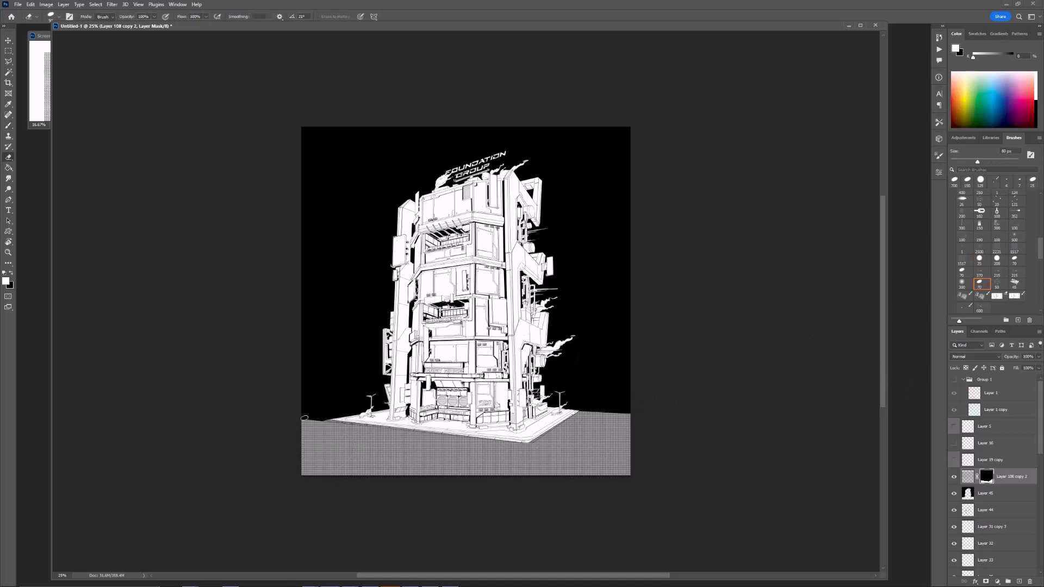
pyautogui.click(1001, 493)
pyautogui.click(986, 581)
pyautogui.press('[')
pyautogui.press('[')
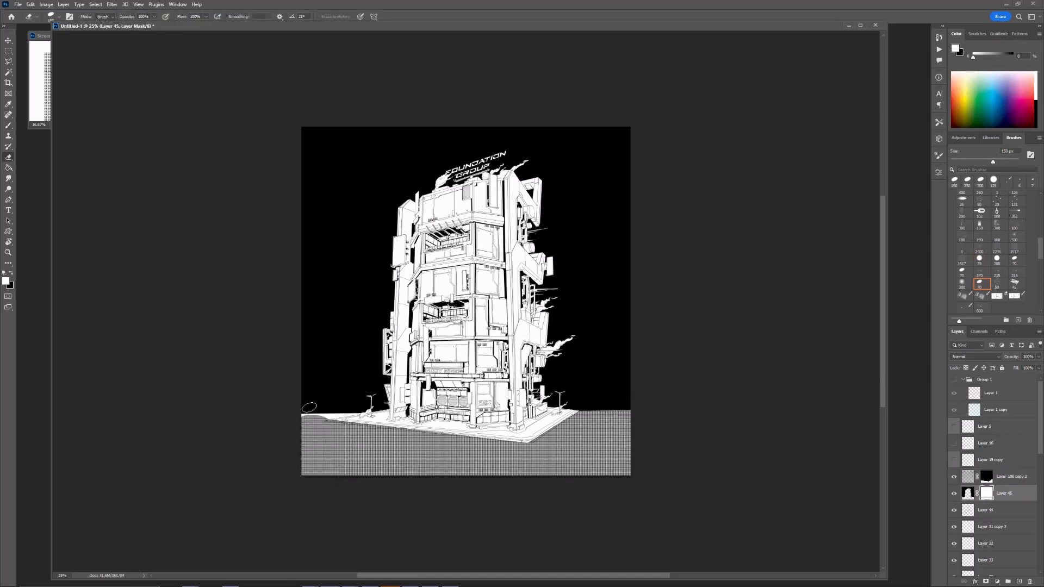
pyautogui.keyDown('shift'); pyautogui.moveTo(299, 411); pyautogui.dragTo(699, 406); pyautogui.keyUp('shift')
pyautogui.hotkey('ctrl', 'z')
pyautogui.press('[')
pyautogui.press('[')
# Step: Try to extend the ground tone up to the horizon beside the tower by painting its mask with a very large Brush
pyautogui.press(']')
pyautogui.press(']')
pyautogui.press(']')
pyautogui.press(']')
pyautogui.press(']')
pyautogui.press(']')
pyautogui.press(']')
pyautogui.press(']')
pyautogui.press(']')
pyautogui.click(987, 473)
pyautogui.press('b')
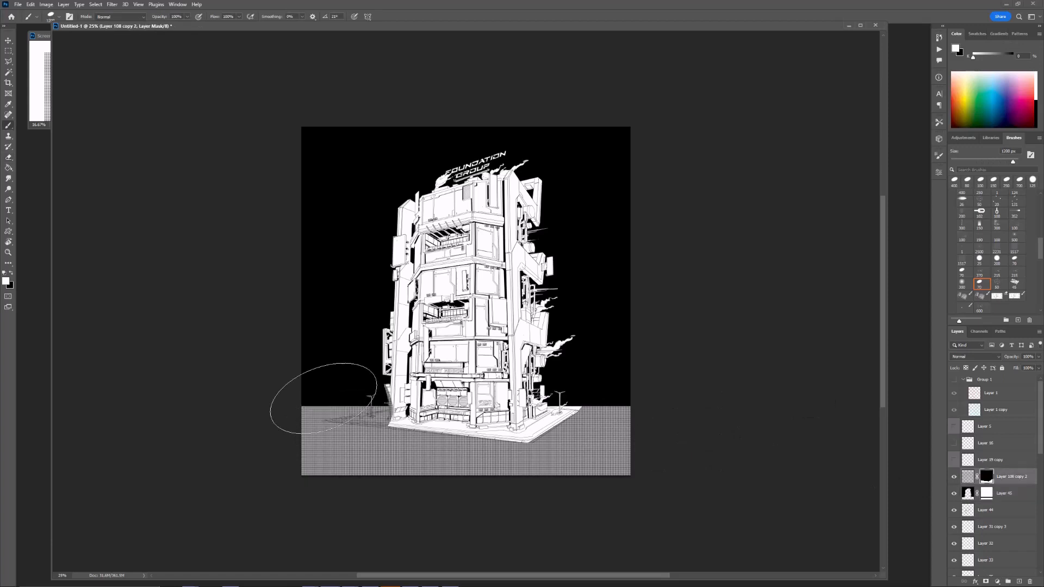
pyautogui.press('l')
pyautogui.keyDown('ctrl'); pyautogui.doubleClick(335, 402); pyautogui.keyUp('ctrl')
pyautogui.click(444, 408)
pyautogui.click(284, 391)
pyautogui.click(251, 401)
pyautogui.click(255, 432)
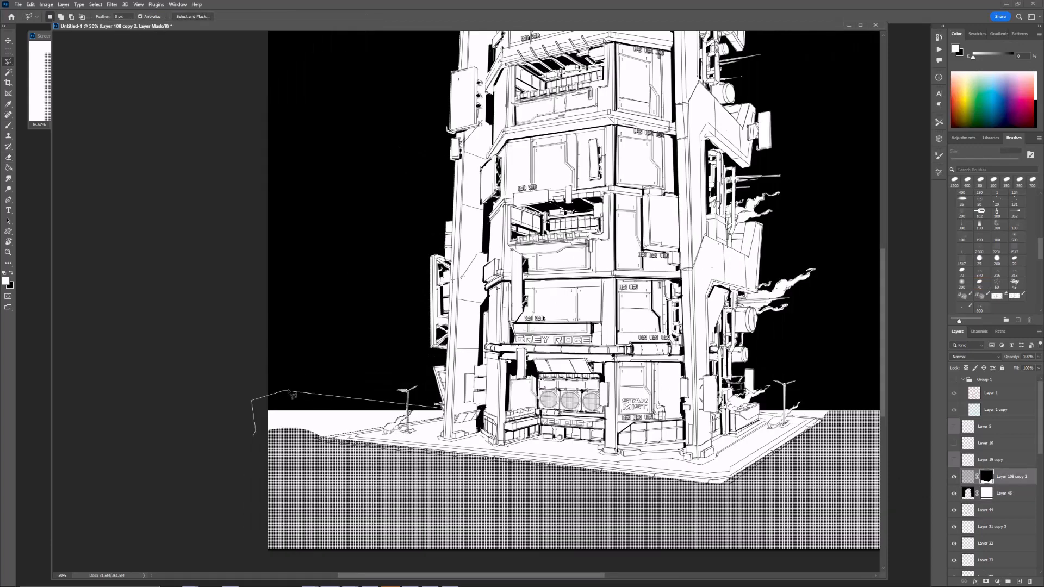
pyautogui.press('Escape')
pyautogui.press('super')
pyautogui.press('super')
pyautogui.press('b')
pyautogui.hotkey('ctrl', 'z')
pyautogui.hotkey('ctrl', 'z')
pyautogui.hotkey('ctrl', 'z')
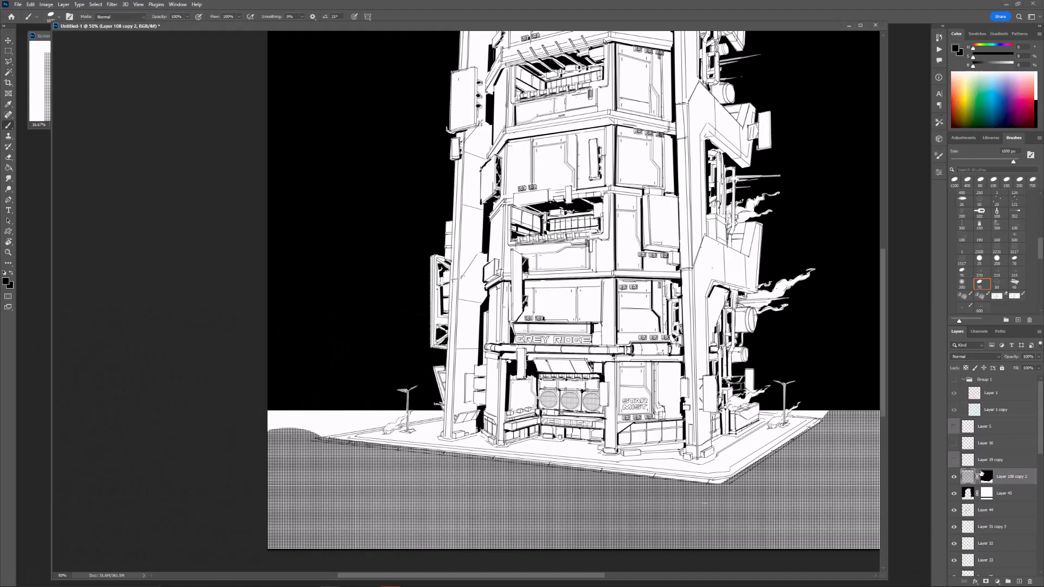
# Step: Rework the straight horizon strip on Layer 45's mask with the Eraser and toggle the layer's visibility to check it
pyautogui.click(985, 494)
pyautogui.press('e')
pyautogui.press('x')
pyautogui.hotkey('ctrl', '-')
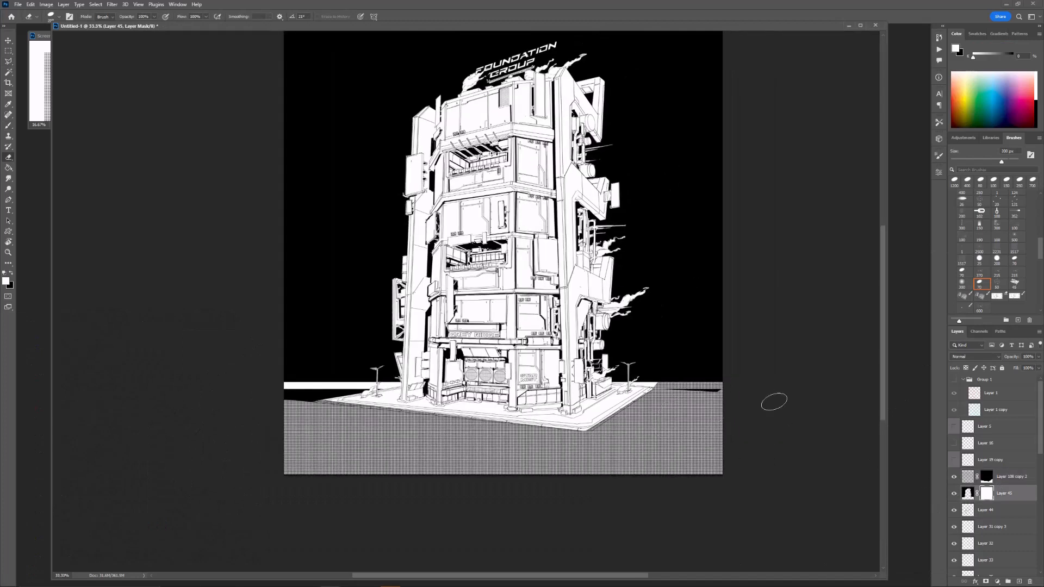
pyautogui.press('b')
pyautogui.click(954, 496)
pyautogui.click(954, 493)
# Step: Erase the leftover black patches below the horizon on both sides of the plaza with an enlarged Eraser
pyautogui.moveTo(192, 434); pyautogui.dragTo(531, 436)
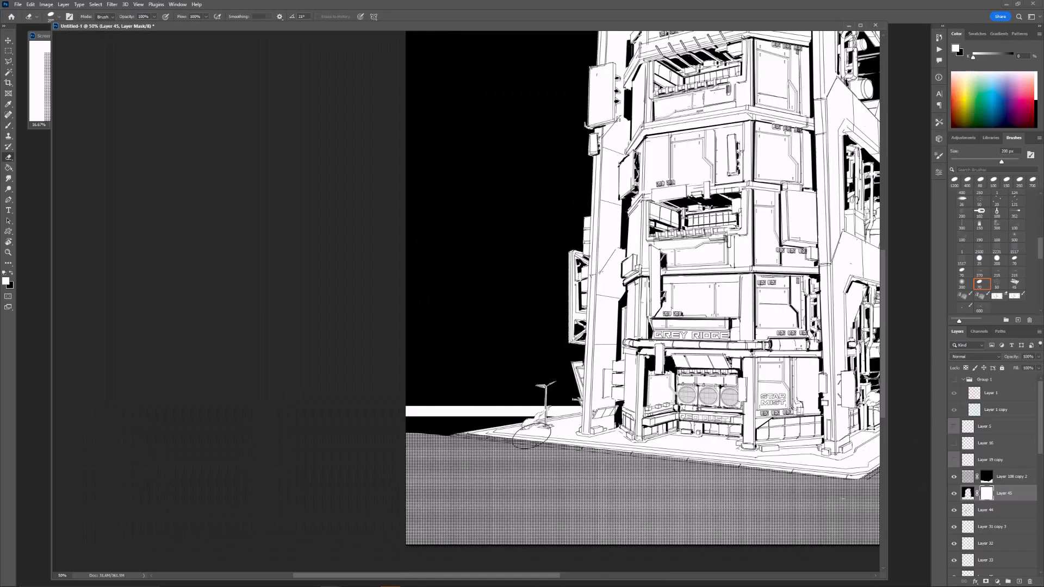
pyautogui.moveTo(576, 334); pyautogui.dragTo(443, 345)
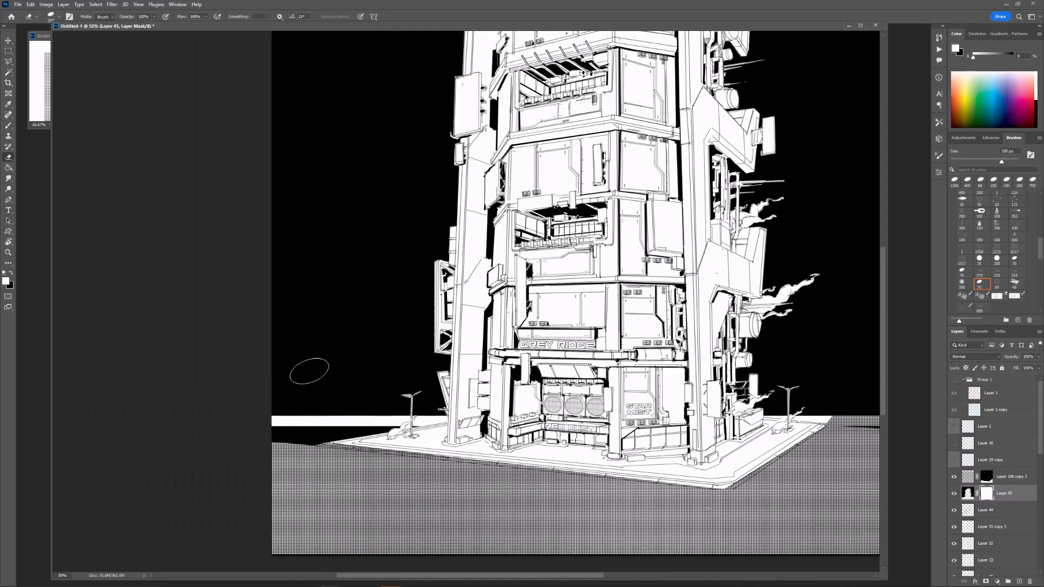
pyautogui.press(']')
pyautogui.press(']')
pyautogui.press(']')
pyautogui.press(']')
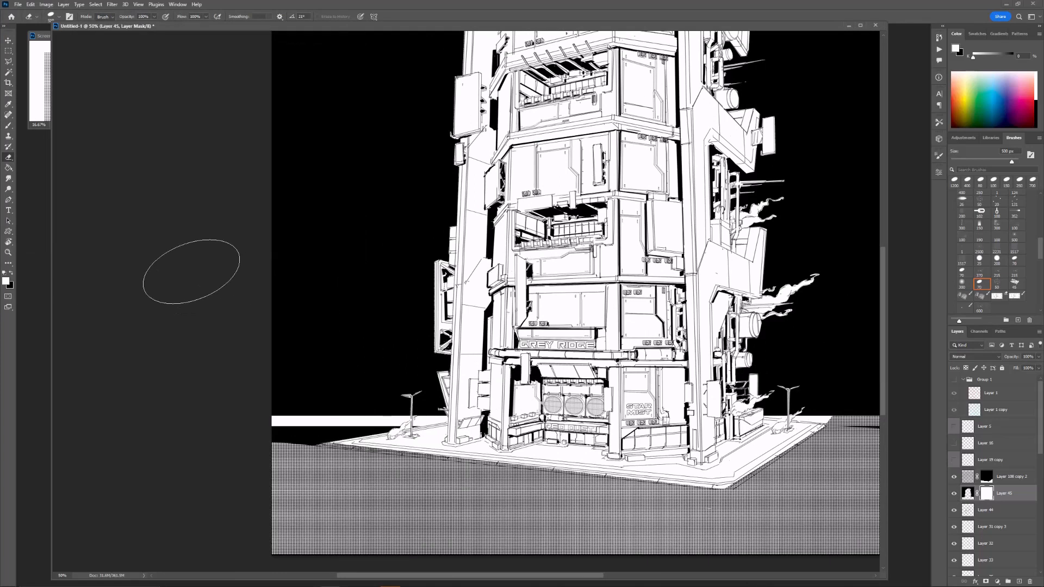
pyautogui.moveTo(261, 438); pyautogui.dragTo(375, 442)
pyautogui.hotkey('ctrl', '-')
pyautogui.hotkey('ctrl', '+')
pyautogui.moveTo(701, 435); pyautogui.dragTo(816, 428)
pyautogui.hotkey('ctrl', '-')
# Step: Paint on the screen tone layer's mask to extend the ground tone up to the horizon behind the plaza
pyautogui.click(987, 477)
pyautogui.press('v')
pyautogui.press('b')
pyautogui.keyDown('alt'); pyautogui.scroll(1, 360, 470); pyautogui.keyUp('alt')
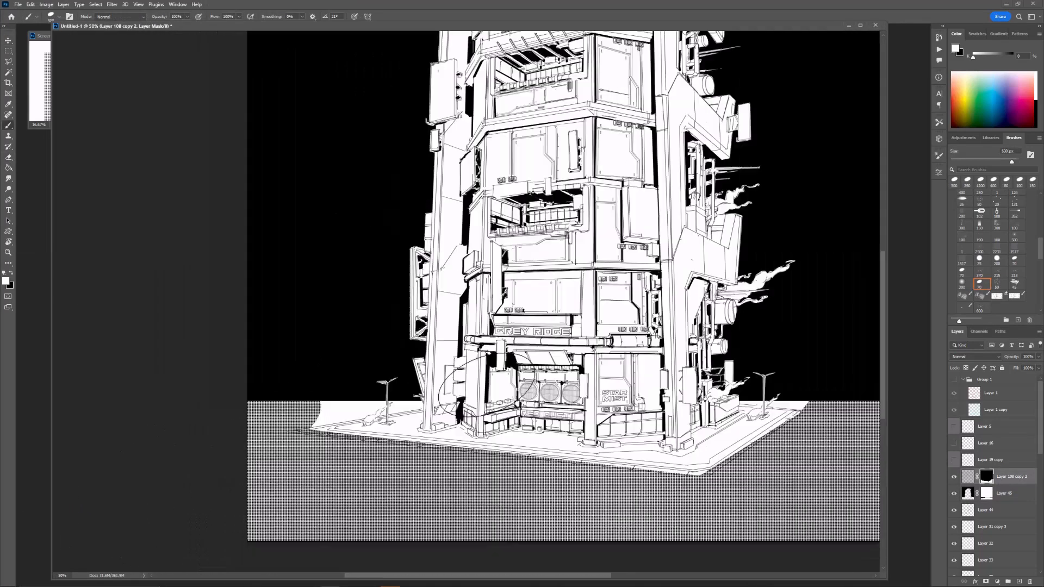
pyautogui.moveTo(788, 408); pyautogui.dragTo(559, 405)
pyautogui.moveTo(574, 401); pyautogui.dragTo(513, 400)
pyautogui.moveTo(381, 413); pyautogui.dragTo(483, 412)
# Step: Outline the plaza's left corner with the Lasso and mask the overlapping ground tone off the plaza
pyautogui.press('l')
pyautogui.click(165, 430)
pyautogui.click(198, 424)
pyautogui.press('e')
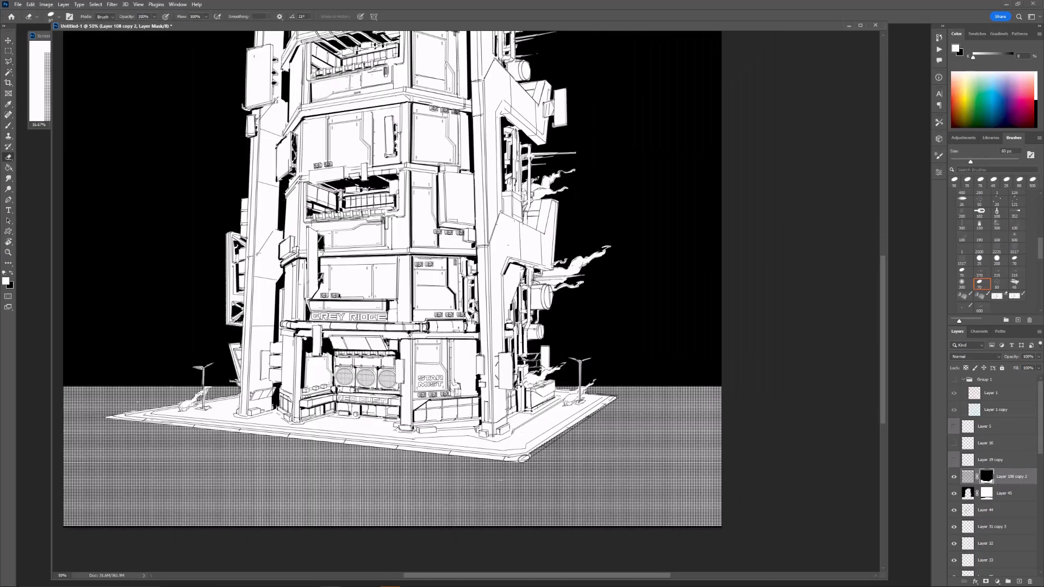
# Step: Copy another screen tone layer from the tone document into the tower drawing and invert its mask to hide the tone
pyautogui.hotkey('ctrl', '-')
pyautogui.click(40, 79)
pyautogui.moveTo(1005, 379); pyautogui.dragTo(493, 332)
pyautogui.hotkey('ctrl', '-')
pyautogui.click(987, 477)
pyautogui.press('b')
pyautogui.hotkey('ctrl', 'i')
# Step: Paint the new tone in through its mask along the upper shaded side of the right pillar, cleaning the edges with the Eraser
pyautogui.hotkey('ctrl', '+')
pyautogui.moveTo(629, 327); pyautogui.dragTo(601, 374)
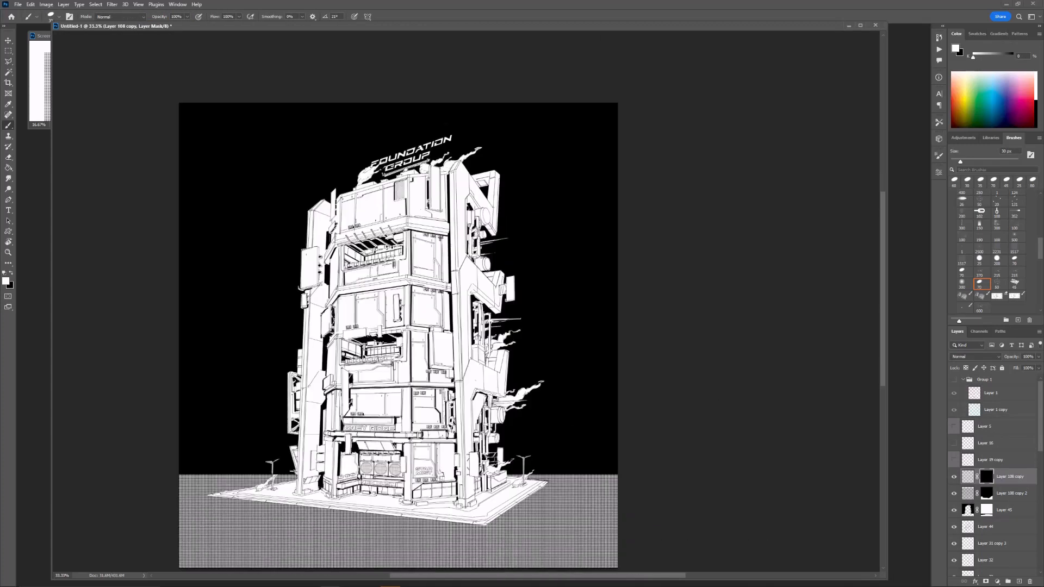
pyautogui.moveTo(461, 168); pyautogui.dragTo(471, 343)
pyautogui.hotkey('ctrl', '+')
pyautogui.moveTo(458, 223)
pyautogui.mouseDown()
pyautogui.moveTo(489, 274)
pyautogui.moveTo(503, 220)
pyautogui.moveTo(489, 234)
pyautogui.mouseUp()
pyautogui.press('e')
pyautogui.moveTo(517, 198); pyautogui.dragTo(506, 161)
pyautogui.hotkey('ctrl', '-')
pyautogui.moveTo(461, 239)
pyautogui.mouseDown()
pyautogui.moveTo(477, 251)
pyautogui.moveTo(448, 302)
pyautogui.moveTo(471, 275)
pyautogui.moveTo(470, 256)
pyautogui.mouseUp()
pyautogui.hotkey('ctrl', '+')
pyautogui.press('b')
pyautogui.press('[')
pyautogui.press('[')
pyautogui.press('[')
pyautogui.press('[')
pyautogui.press(']')
pyautogui.press(']')
pyautogui.press(']')
pyautogui.moveTo(434, 306); pyautogui.dragTo(443, 322)
pyautogui.hotkey('ctrl', '-')
pyautogui.click(981, 284)
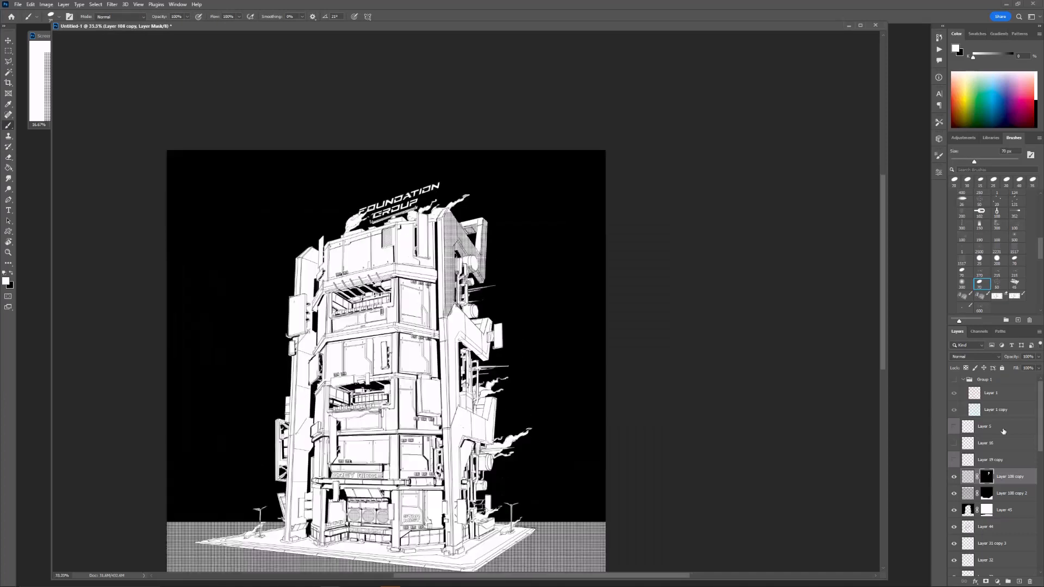
# Step: Lower the opacity of the new screen tone layer on the tower
pyautogui.click(968, 477)
pyautogui.moveTo(1019, 357); pyautogui.dragTo(1012, 359)
pyautogui.moveTo(659, 293); pyautogui.dragTo(693, 252)
# Step: Paint on the tone layer's mask to shade the right pillar's projecting brackets and trim the overspill with the Eraser
pyautogui.click(986, 477)
pyautogui.moveTo(488, 272)
pyautogui.mouseDown()
pyautogui.moveTo(487, 304)
pyautogui.moveTo(518, 306)
pyautogui.moveTo(507, 288)
pyautogui.mouseUp()
pyautogui.hotkey('ctrl', '+')
pyautogui.press('e')
pyautogui.press('b')
pyautogui.moveTo(501, 402)
pyautogui.mouseDown()
pyautogui.moveTo(468, 282)
pyautogui.moveTo(469, 416)
pyautogui.mouseUp()
pyautogui.press(']')
pyautogui.moveTo(480, 375)
pyautogui.mouseDown()
pyautogui.moveTo(483, 293)
pyautogui.moveTo(521, 317)
pyautogui.mouseUp()
pyautogui.press('[')
pyautogui.press('[')
pyautogui.press('e')
pyautogui.moveTo(517, 274)
pyautogui.mouseDown()
pyautogui.moveTo(504, 274)
pyautogui.moveTo(499, 371)
pyautogui.mouseUp()
pyautogui.hotkey('ctrl', '-')
pyautogui.press('b')
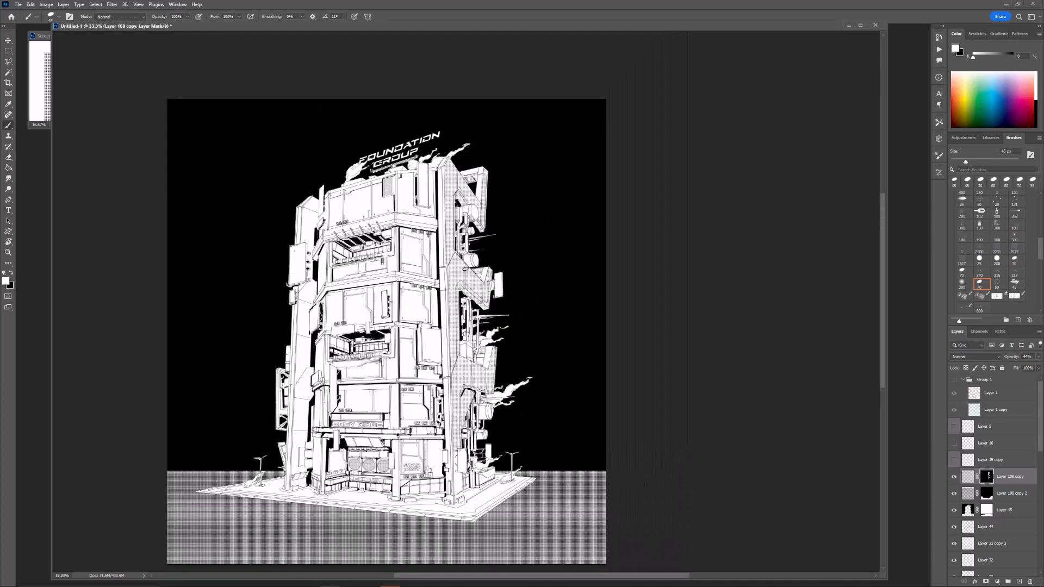
# Step: Extend the tone down the shaded side of the right pillar towards its base on the plaza
pyautogui.moveTo(444, 224); pyautogui.dragTo(439, 208)
pyautogui.moveTo(430, 155); pyautogui.dragTo(436, 364)
pyautogui.moveTo(423, 363); pyautogui.dragTo(439, 302)
pyautogui.moveTo(408, 320)
pyautogui.mouseDown()
pyautogui.moveTo(446, 356)
pyautogui.moveTo(447, 408)
pyautogui.mouseUp()
pyautogui.press(']')
pyautogui.press('e')
pyautogui.press('b')
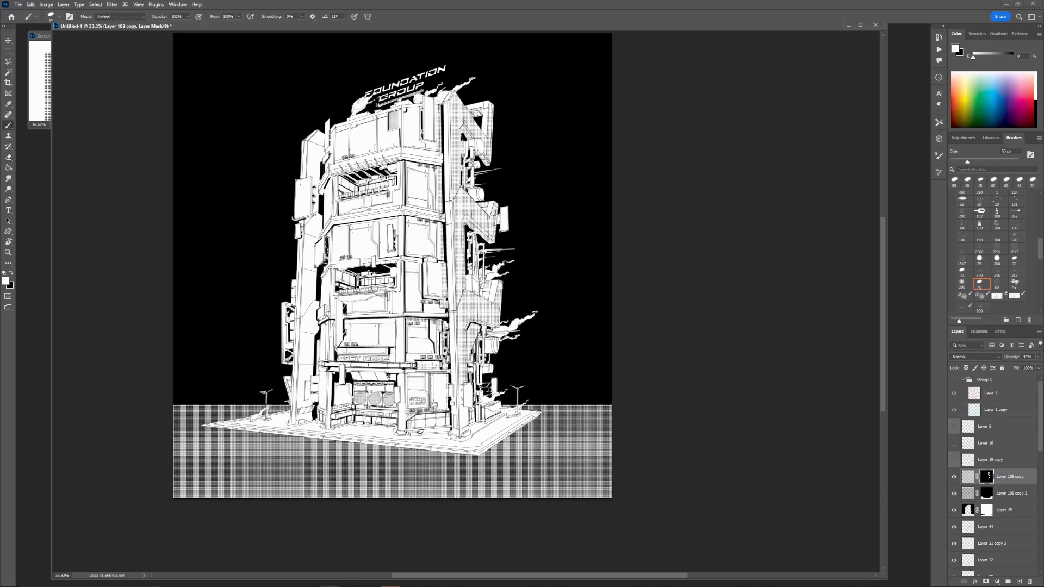
# Step: Shade the pipes and machinery behind the right pillar with a smaller brush on the tone layer's mask
pyautogui.press('[')
pyautogui.moveTo(487, 350); pyautogui.dragTo(495, 349)
pyautogui.press('[')
pyautogui.moveTo(473, 278); pyautogui.dragTo(478, 289)
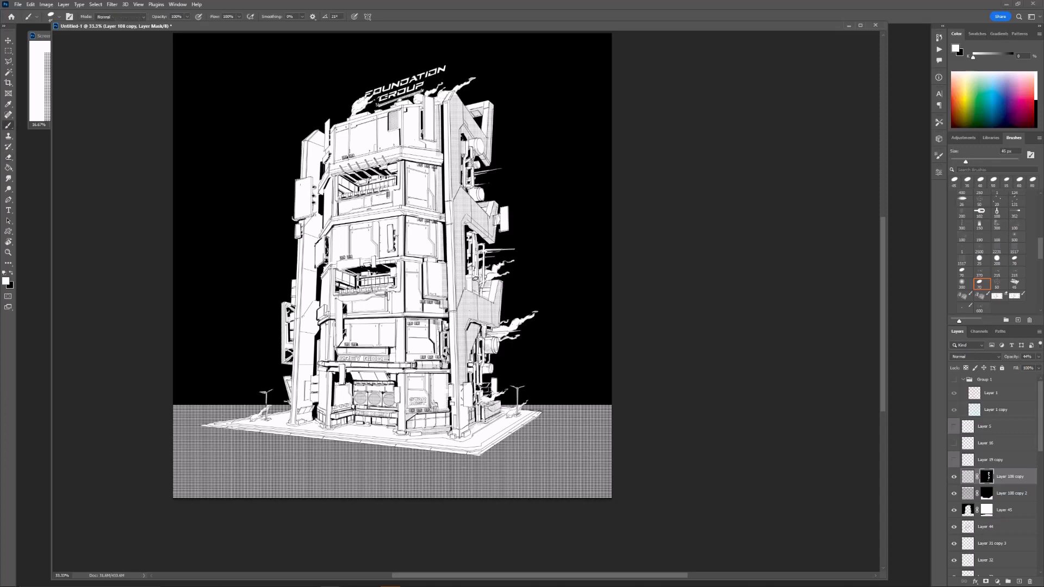
pyautogui.moveTo(468, 232)
pyautogui.mouseDown()
pyautogui.moveTo(475, 276)
pyautogui.moveTo(495, 281)
pyautogui.mouseUp()
pyautogui.press(']')
pyautogui.press('[')
pyautogui.moveTo(470, 192); pyautogui.dragTo(475, 239)
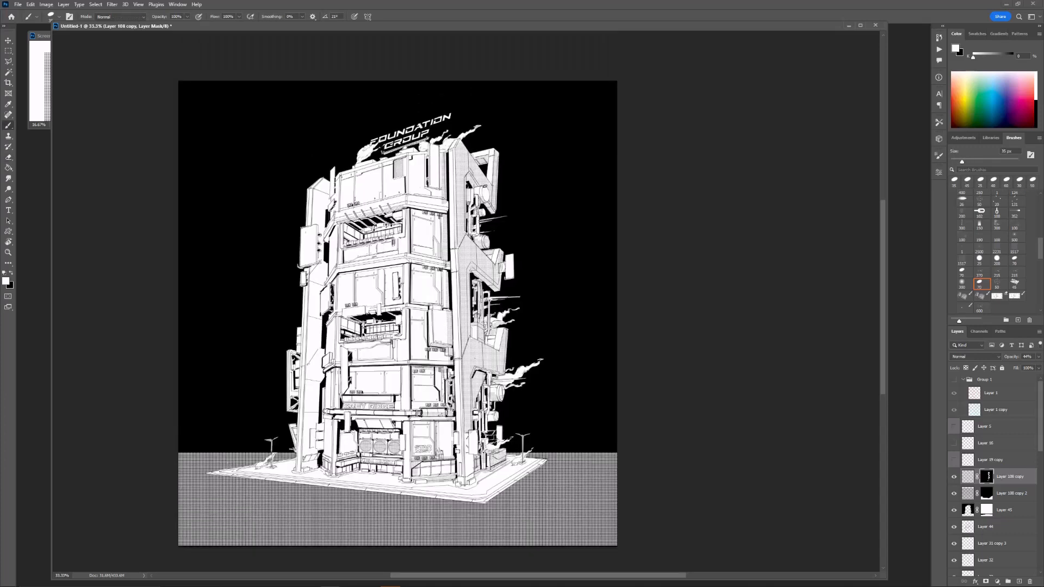
# Step: Paint tone over the left pillar from its top to its base, varying the brush size around adjoining details
pyautogui.press(']')
pyautogui.press(']')
pyautogui.press(']')
pyautogui.press(']')
pyautogui.moveTo(320, 188); pyautogui.dragTo(311, 418)
pyautogui.press(']')
pyautogui.press(']')
pyautogui.press(']')
pyautogui.press('[')
pyautogui.press('[')
pyautogui.moveTo(316, 369)
pyautogui.mouseDown()
pyautogui.moveTo(305, 460)
pyautogui.moveTo(315, 430)
pyautogui.moveTo(318, 449)
pyautogui.mouseUp()
pyautogui.press('[')
pyautogui.press('[')
pyautogui.press('[')
pyautogui.press('[')
pyautogui.moveTo(324, 388); pyautogui.dragTo(324, 411)
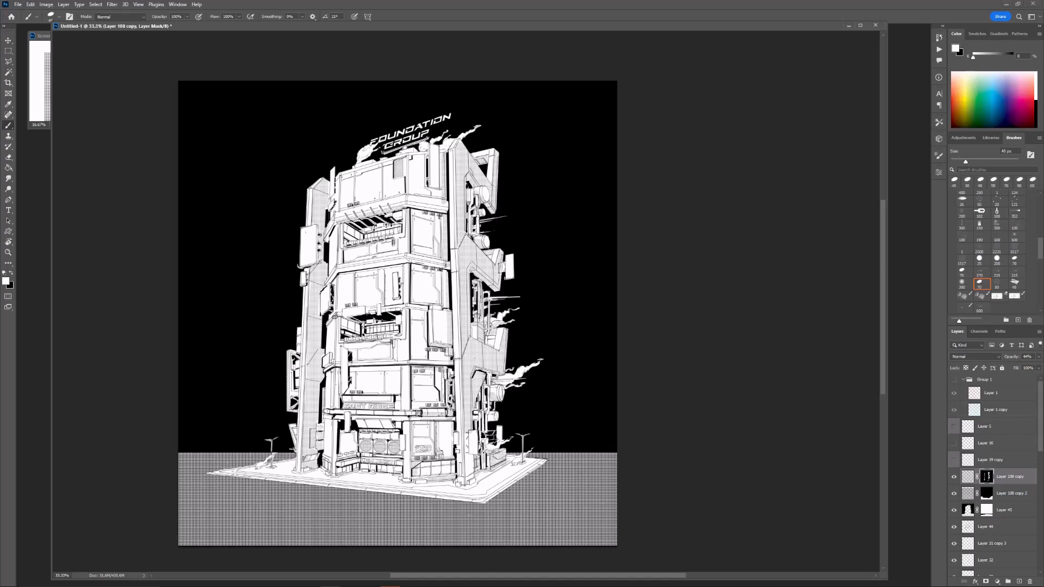
# Step: Shade the recessed ground-floor entrance around the three round fans with tone
pyautogui.press('[')
pyautogui.moveTo(348, 435); pyautogui.dragTo(345, 465)
pyautogui.press('e')
pyautogui.press('b')
pyautogui.moveTo(344, 416)
pyautogui.mouseDown()
pyautogui.moveTo(388, 465)
pyautogui.moveTo(340, 472)
pyautogui.mouseUp()
pyautogui.press('[')
pyautogui.press('[')
pyautogui.press('[')
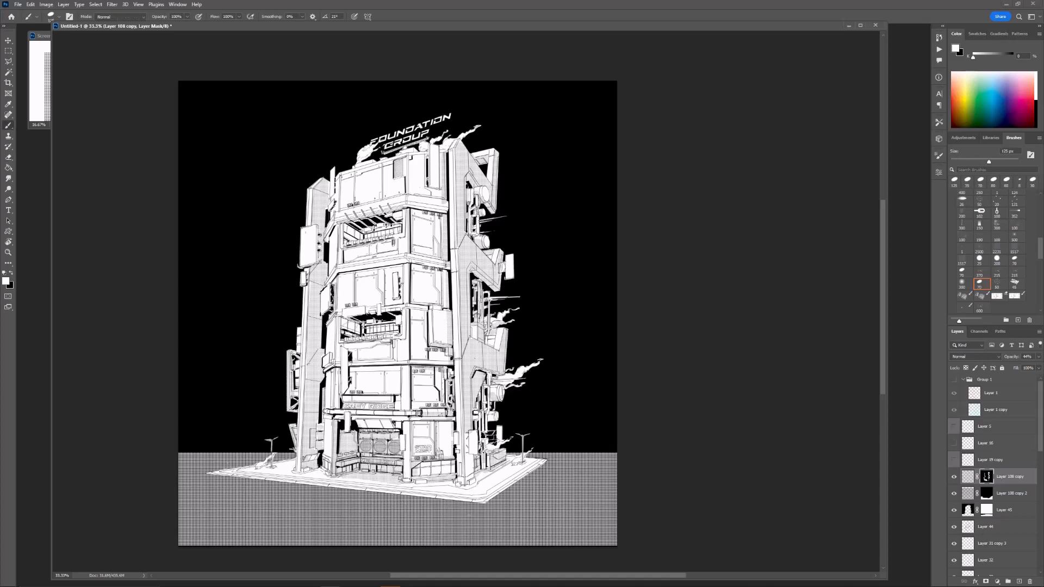
# Step: Paint tone beneath the overhanging ledges and sign band on the tower floors, switching to the Eraser for corrections
pyautogui.press('[')
pyautogui.press('[')
pyautogui.press('[')
pyautogui.press('[')
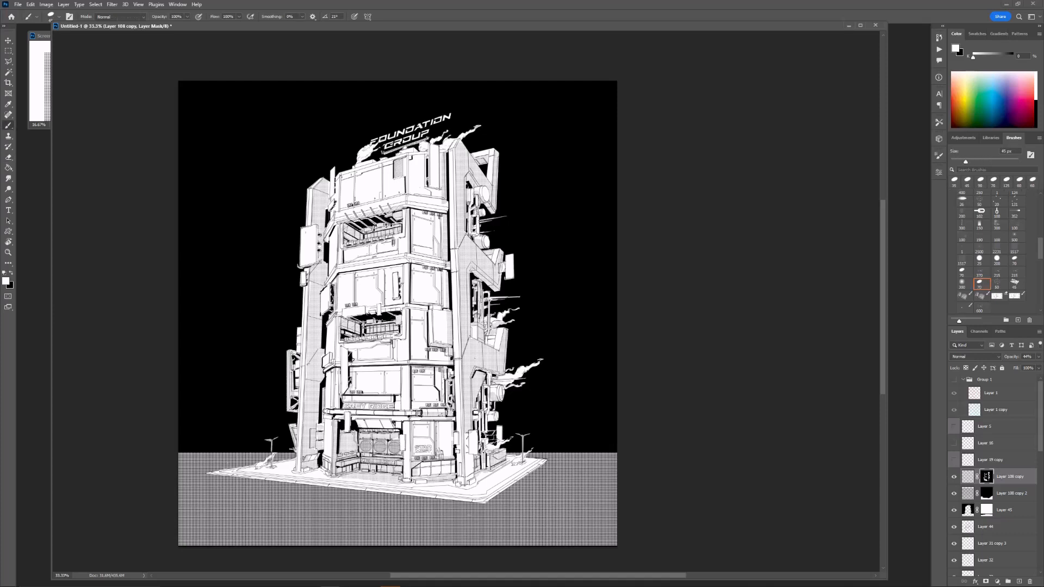
pyautogui.press(']')
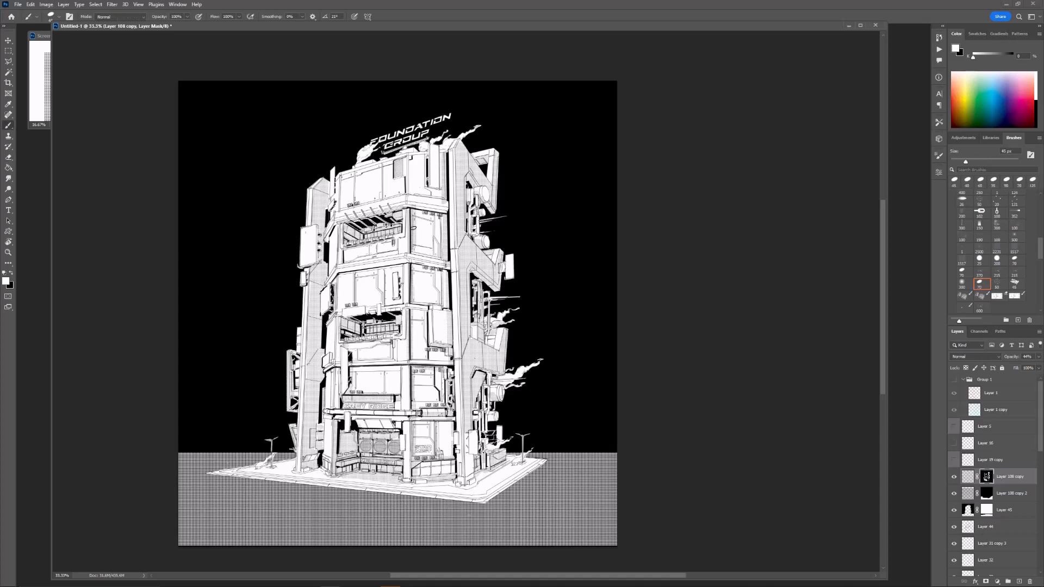
pyautogui.press(']')
pyautogui.moveTo(333, 277); pyautogui.dragTo(453, 267)
pyautogui.press('[')
pyautogui.press('[')
pyautogui.press('[')
pyautogui.press('[')
pyautogui.moveTo(425, 163)
pyautogui.mouseDown()
pyautogui.moveTo(408, 157)
pyautogui.moveTo(408, 167)
pyautogui.mouseUp()
pyautogui.moveTo(433, 422)
pyautogui.mouseDown()
pyautogui.moveTo(423, 355)
pyautogui.moveTo(424, 379)
pyautogui.mouseUp()
pyautogui.press('e')
pyautogui.press('b')
pyautogui.moveTo(328, 342); pyautogui.dragTo(382, 340)
pyautogui.press('e')
pyautogui.press('b')
pyautogui.press('[')
pyautogui.press(']')
# Step: Shade the lower right-hand wall panels of the tower on the tone layer's mask
pyautogui.moveTo(426, 389); pyautogui.dragTo(441, 409)
pyautogui.press('e')
pyautogui.press('b')
pyautogui.press(']')
pyautogui.press(']')
pyautogui.press(']')
pyautogui.click(441, 382)
pyautogui.press('[')
pyautogui.press('[')
pyautogui.press('[')
pyautogui.press('[')
pyautogui.moveTo(440, 361); pyautogui.dragTo(440, 378)
pyautogui.moveTo(505, 333); pyautogui.dragTo(487, 354)
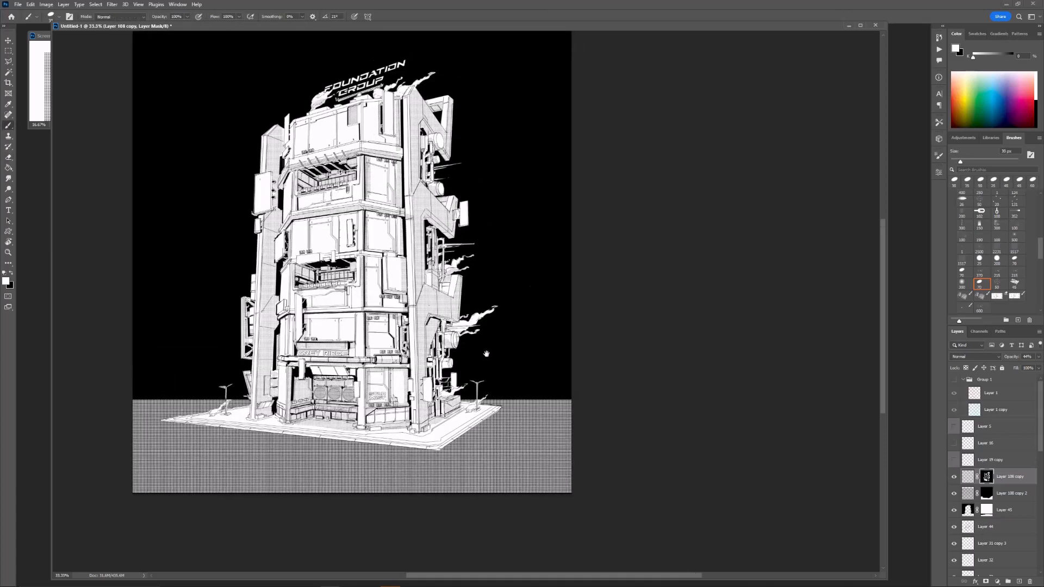
# Step: Paint tone along the plaza's right edge with an enlarged brush and shade the ground at the tower's base
pyautogui.press('e')
pyautogui.press('b')
pyautogui.press(']')
pyautogui.press(']')
pyautogui.press(']')
pyautogui.press(']')
pyautogui.press(']')
pyautogui.press(']')
pyautogui.moveTo(467, 411); pyautogui.dragTo(462, 415)
pyautogui.moveTo(437, 449); pyautogui.dragTo(499, 408)
pyautogui.press('[')
pyautogui.press('[')
pyautogui.press('[')
pyautogui.press('[')
pyautogui.moveTo(448, 416); pyautogui.dragTo(380, 427)
pyautogui.moveTo(348, 353); pyautogui.dragTo(359, 387)
pyautogui.press(']')
pyautogui.press(']')
pyautogui.hotkey('ctrl', 'z')
# Step: Shade the narrow left facets of the tower floor by floor with a small brush, working from the base upward
pyautogui.press('[')
pyautogui.press('[')
pyautogui.press('[')
pyautogui.press('[')
pyautogui.moveTo(305, 325); pyautogui.dragTo(304, 392)
pyautogui.moveTo(301, 297); pyautogui.dragTo(302, 342)
pyautogui.moveTo(301, 257); pyautogui.dragTo(300, 293)
pyautogui.moveTo(303, 218); pyautogui.dragTo(303, 247)
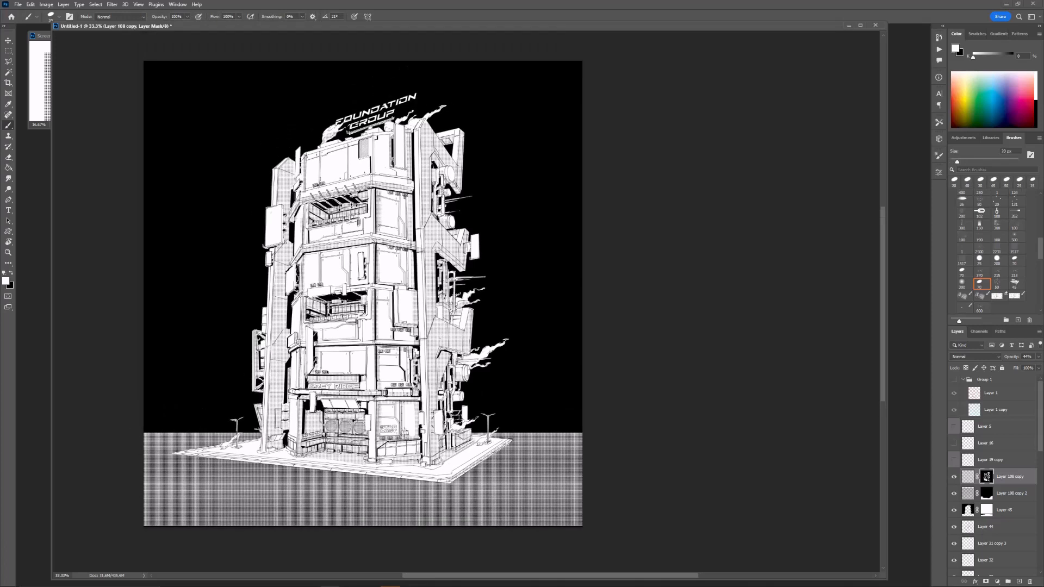
pyautogui.hotkey('ctrl', '+')
pyautogui.press('[')
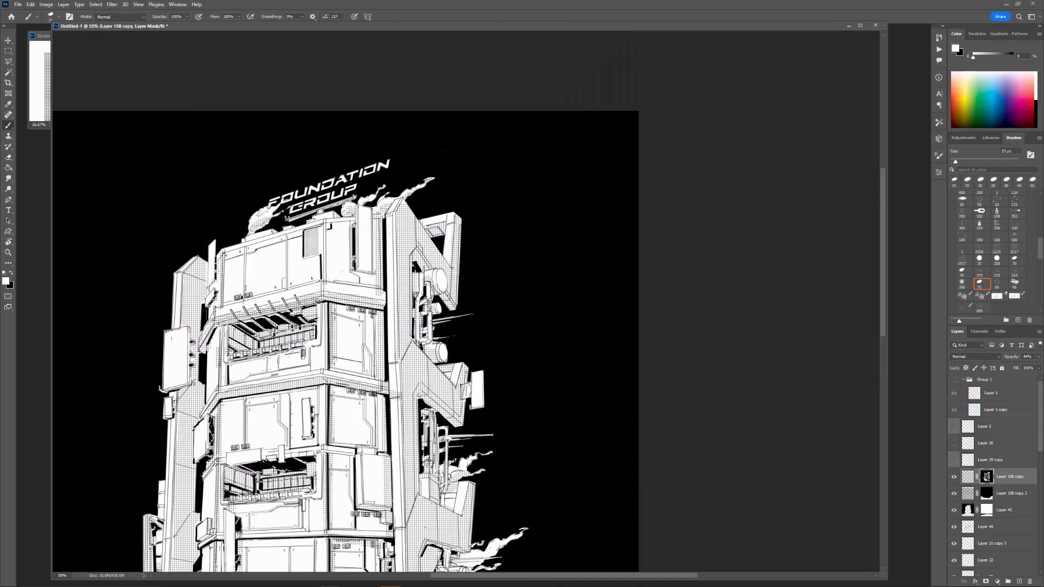
pyautogui.hotkey('ctrl', '-')
pyautogui.moveTo(320, 160); pyautogui.dragTo(306, 84)
# Step: Touch up the small wind turbine at the plaza's left corner with fine strokes on the background and ground tone masks
pyautogui.hotkey('ctrl', '+')
pyautogui.hotkey('ctrl', '+')
pyautogui.moveTo(136, 517); pyautogui.dragTo(394, 400)
pyautogui.click(1004, 510)
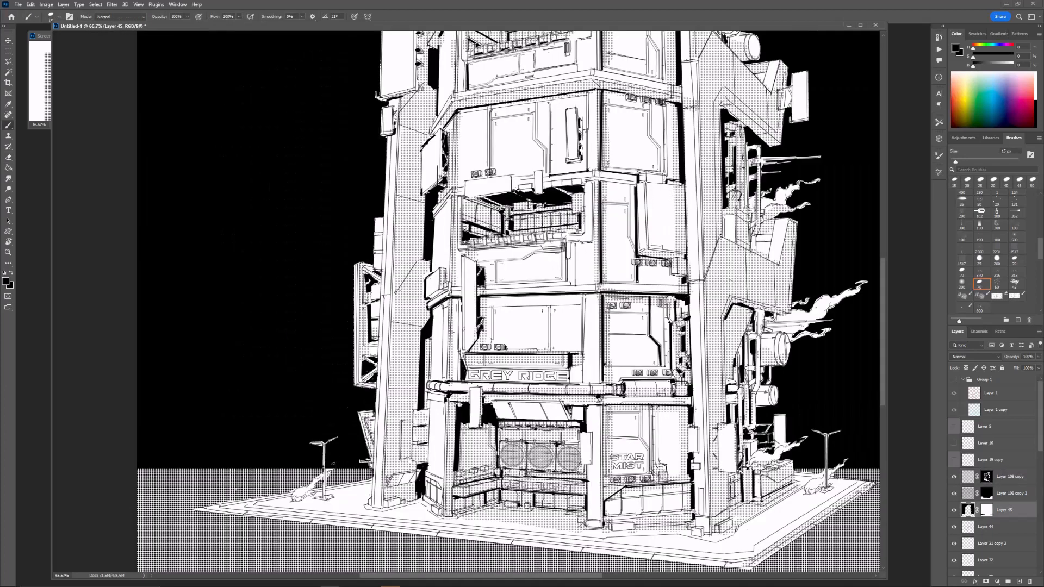
pyautogui.moveTo(327, 435); pyautogui.dragTo(373, 379)
pyautogui.hotkey('ctrl', '+')
pyautogui.click(987, 493)
pyautogui.click(986, 510)
pyautogui.keyDown('alt'); pyautogui.click(317, 440); pyautogui.keyUp('alt')
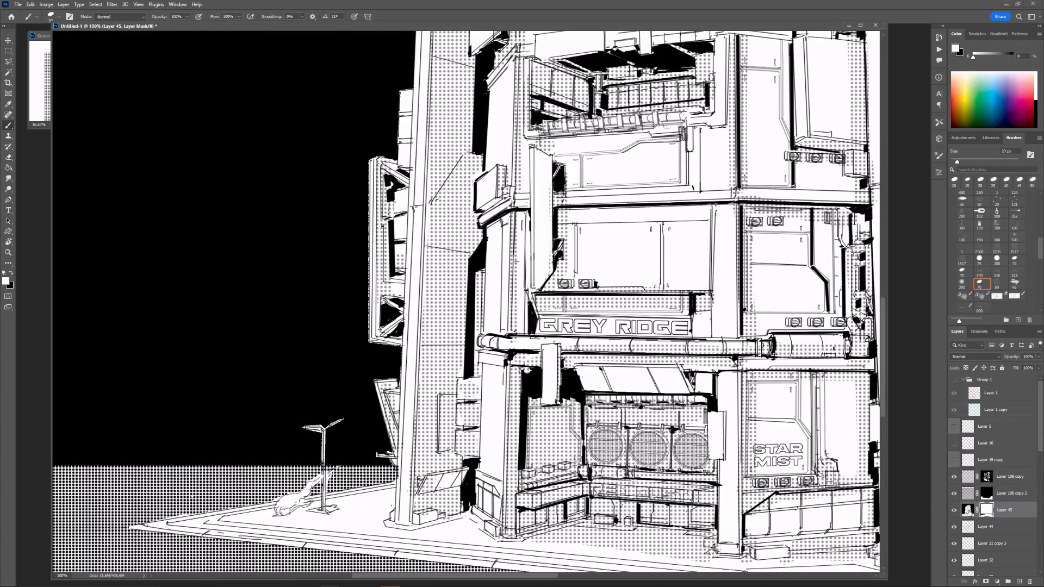
pyautogui.click(968, 510)
pyautogui.press('[')
pyautogui.press('[')
pyautogui.press('[')
pyautogui.press('[')
pyautogui.press('[')
pyautogui.press('[')
pyautogui.moveTo(321, 440); pyautogui.dragTo(322, 464)
pyautogui.hotkey('ctrl', 'z')
pyautogui.moveTo(323, 425); pyautogui.dragTo(305, 427)
pyautogui.keyDown('ctrl'); pyautogui.click(343, 473); pyautogui.keyUp('ctrl')
pyautogui.moveTo(323, 461); pyautogui.dragTo(322, 471)
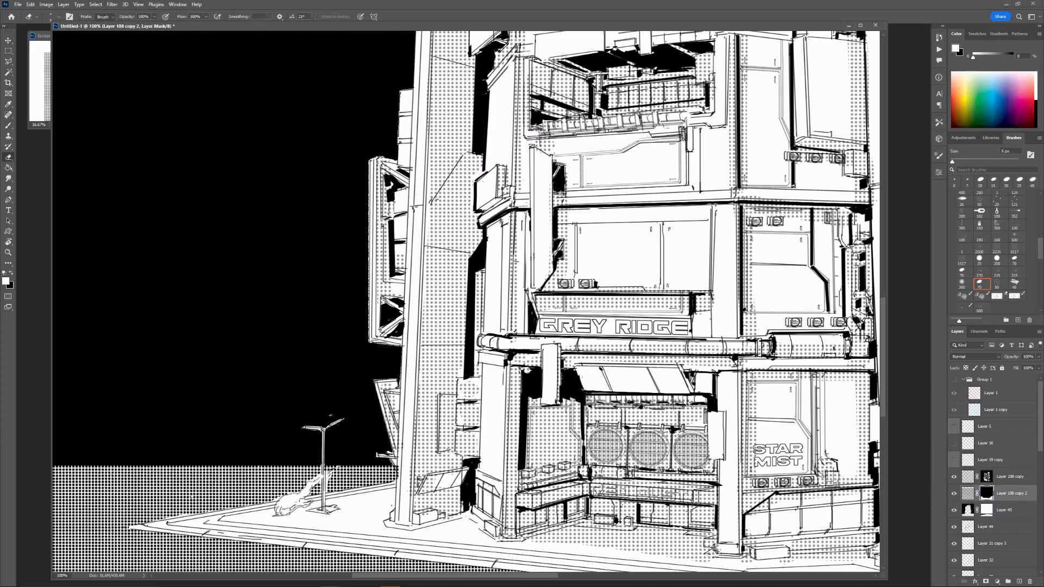
# Step: Inspect the tower's right-hand structures, rooftop and base at several zoom levels for areas that need touch-ups
pyautogui.hotkey('ctrl', '-')
pyautogui.moveTo(489, 326); pyautogui.dragTo(369, 354)
pyautogui.moveTo(681, 218); pyautogui.dragTo(461, 359)
pyautogui.hotkey('ctrl', '+')
pyautogui.hotkey('ctrl', '+')
pyautogui.press('l')
pyautogui.click(484, 460)
pyautogui.hotkey('ctrl', 'd')
pyautogui.hotkey('ctrl', '-')
pyautogui.click(968, 510)
pyautogui.press('b')
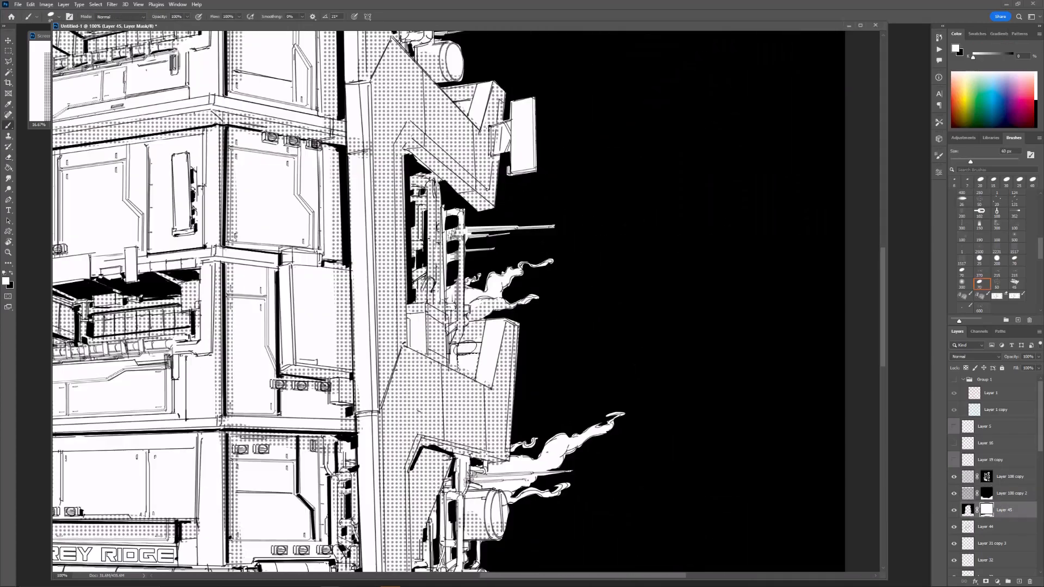
pyautogui.hotkey('ctrl', '-')
pyautogui.hotkey('ctrl', '-')
pyautogui.hotkey('ctrl', '+')
pyautogui.hotkey('ctrl', '+')
pyautogui.hotkey('ctrl', '-')
pyautogui.press('e')
pyautogui.hotkey('ctrl', '-')
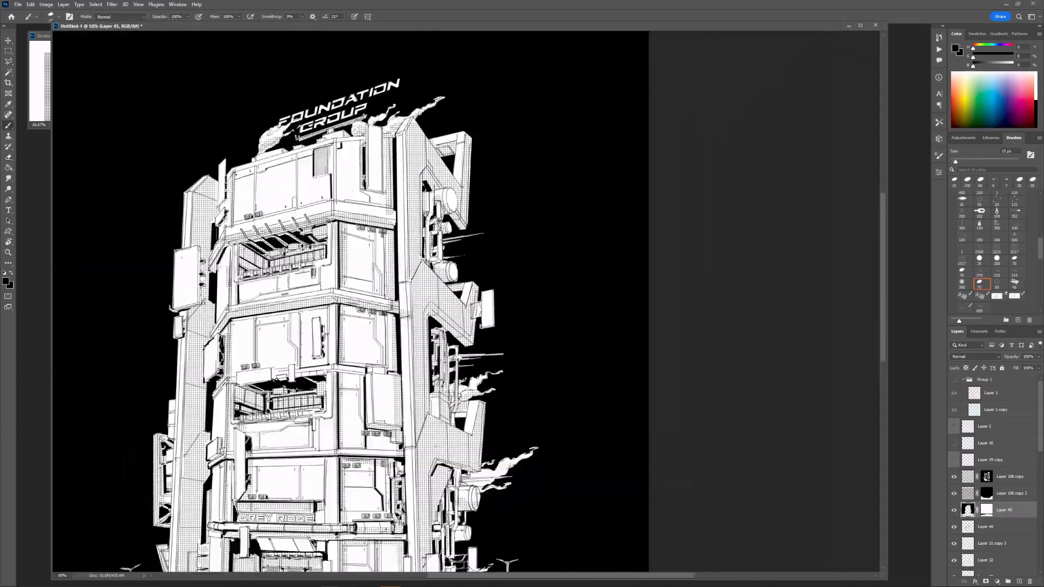
pyautogui.press(']')
pyautogui.press(']')
pyautogui.press(']')
pyautogui.press(']')
pyautogui.press(']')
pyautogui.press(']')
pyautogui.press(']')
pyautogui.hotkey('ctrl', '-')
pyautogui.moveTo(522, 371); pyautogui.dragTo(529, 297)
pyautogui.hotkey('ctrl', '+')
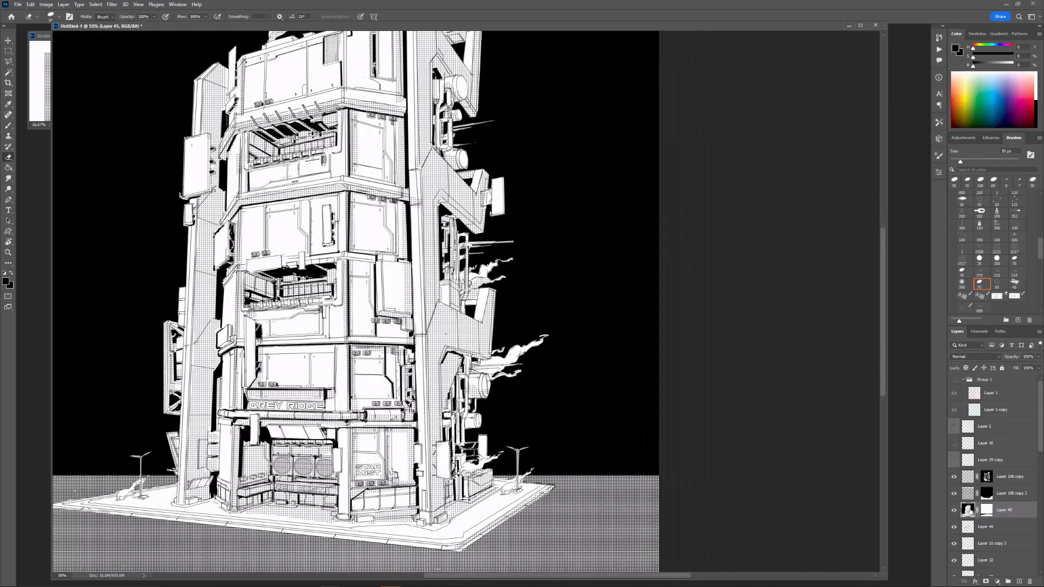
# Step: Add a short vertical black stroke on Layer 44 near the base of the right-hand pillar with a 9 px brush
pyautogui.scroll(-1, 968, 508)
pyautogui.click(968, 496)
pyautogui.press('b')
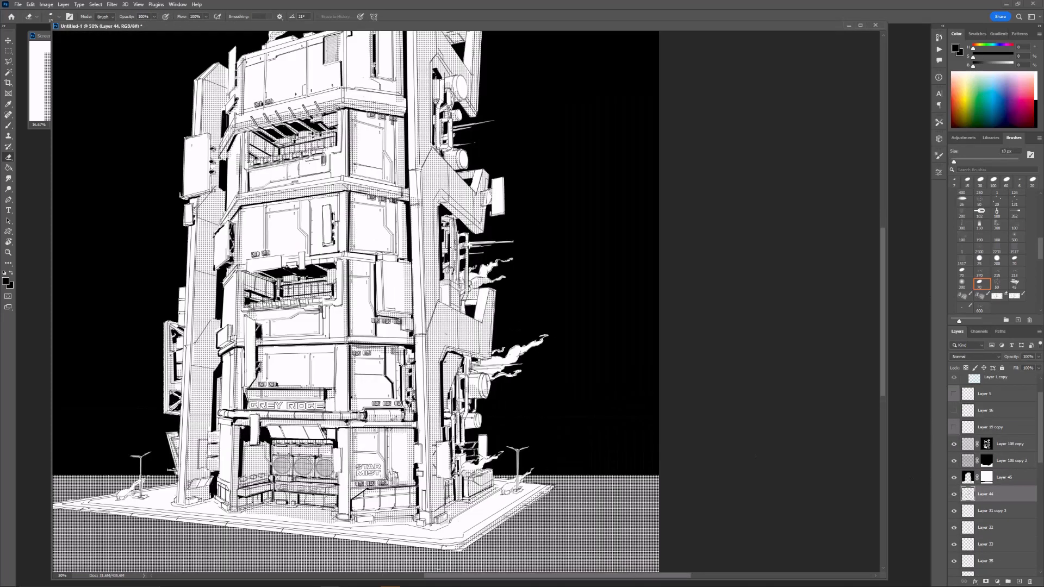
pyautogui.press('[')
pyautogui.press('[')
pyautogui.moveTo(435, 453); pyautogui.dragTo(435, 468)
pyautogui.hotkey('ctrl', '-')
pyautogui.moveTo(435, 337); pyautogui.dragTo(542, 434)
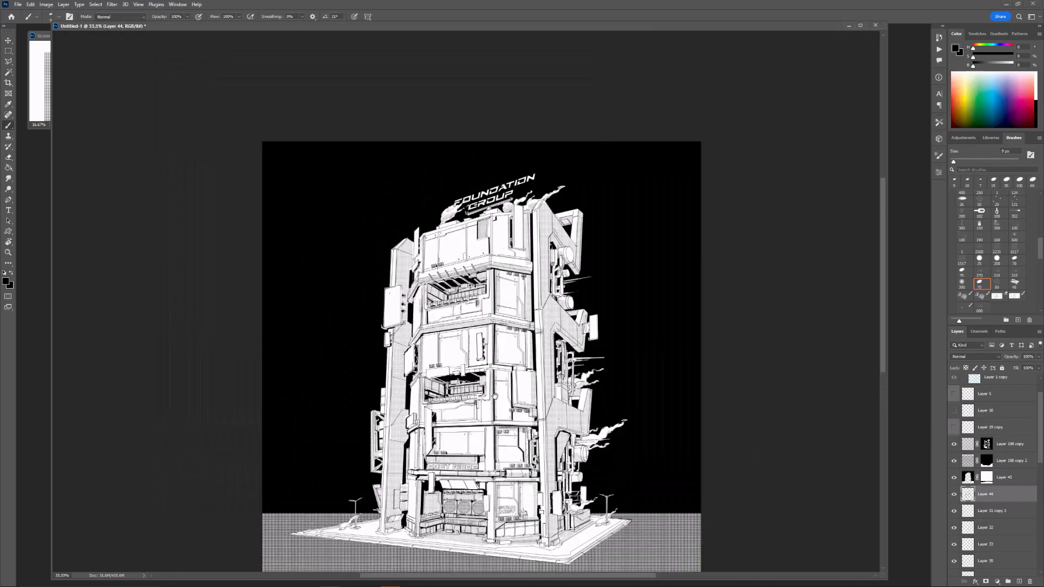
# Step: Erase a small patch of tone on the Layer 108 copy mask at the left facet beside the upper recess
pyautogui.hotkey('ctrl', '+')
pyautogui.click(987, 444)
pyautogui.press('e')
pyautogui.moveTo(395, 296); pyautogui.dragTo(397, 314)
pyautogui.moveTo(642, 413); pyautogui.dragTo(606, 303)
# Step: Review the whole tower from roof sign to plaza, close up and zoomed out, checking the balance of tone and black
pyautogui.click(970, 494)
pyautogui.press('b')
pyautogui.press(']')
pyautogui.press(']')
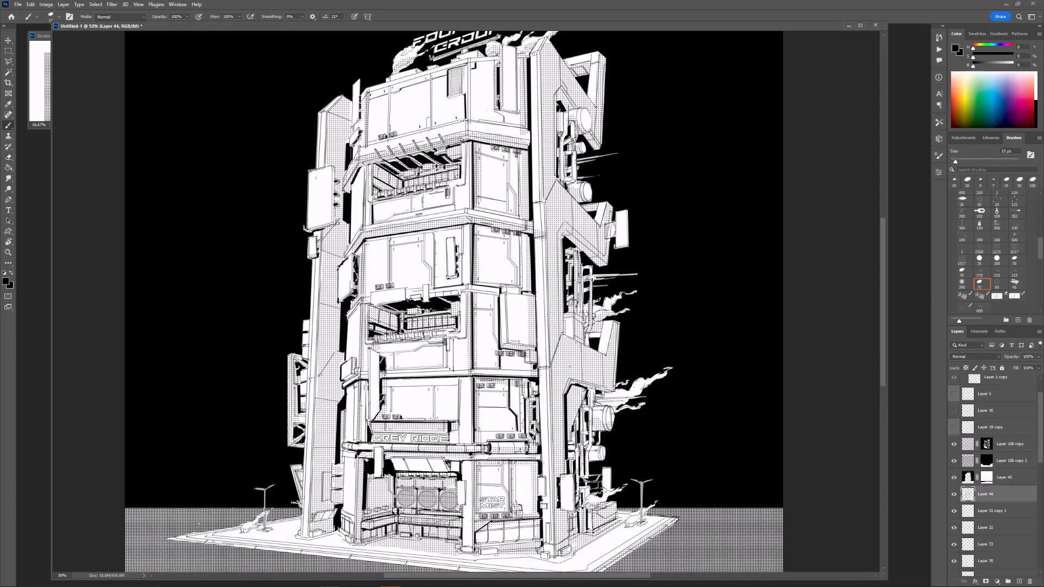
pyautogui.hotkey('ctrl', '-')
pyautogui.hotkey('ctrl', '+')
pyautogui.moveTo(579, 189); pyautogui.dragTo(531, 366)
pyautogui.press('e')
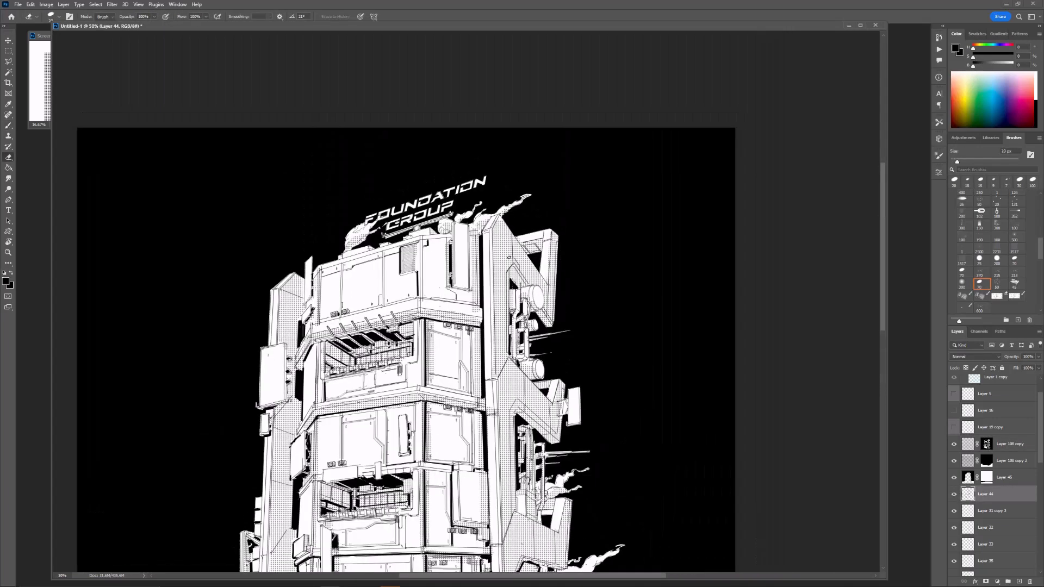
pyautogui.hotkey('ctrl', '-')
pyautogui.hotkey('ctrl', '+')
pyautogui.hotkey('ctrl', '+')
pyautogui.press('b')
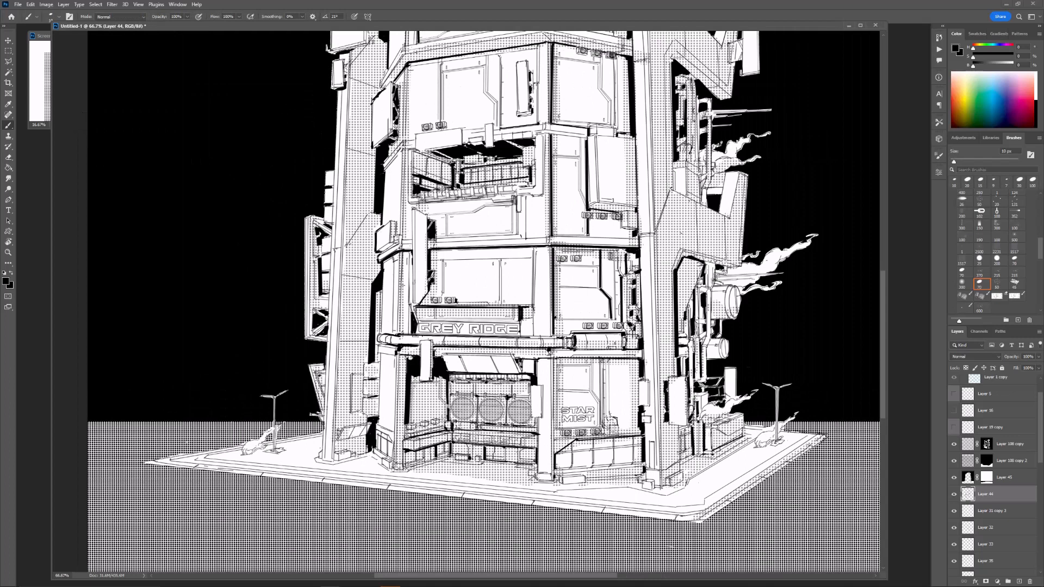
pyautogui.hotkey('ctrl', '-')
pyautogui.hotkey('ctrl', '-')
pyautogui.press('e')
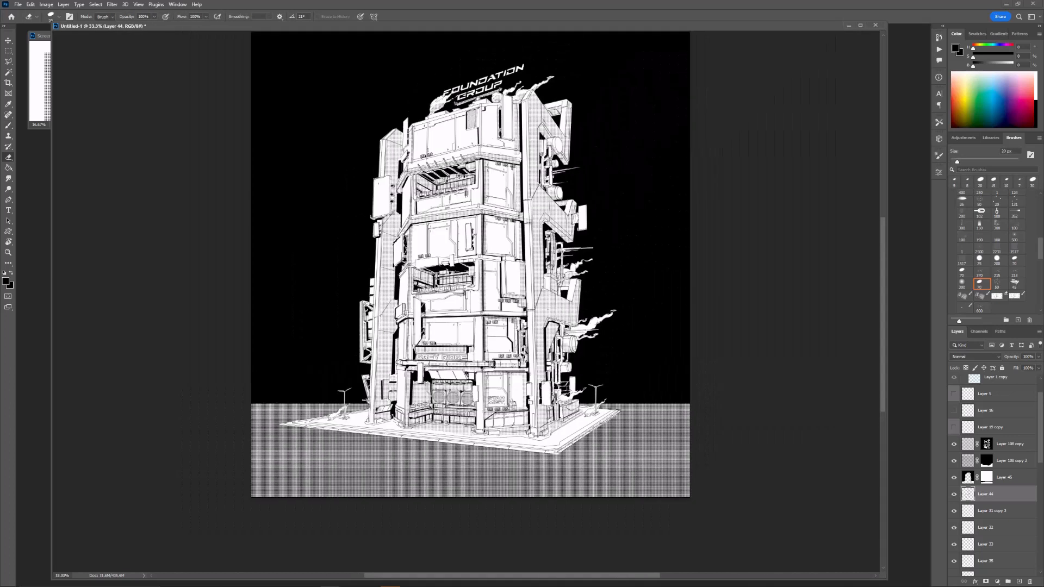
pyautogui.press(']')
pyautogui.press(']')
pyautogui.press(']')
pyautogui.hotkey('ctrl', '-')
pyautogui.hotkey('ctrl', '+')
pyautogui.moveTo(641, 319); pyautogui.dragTo(622, 314)
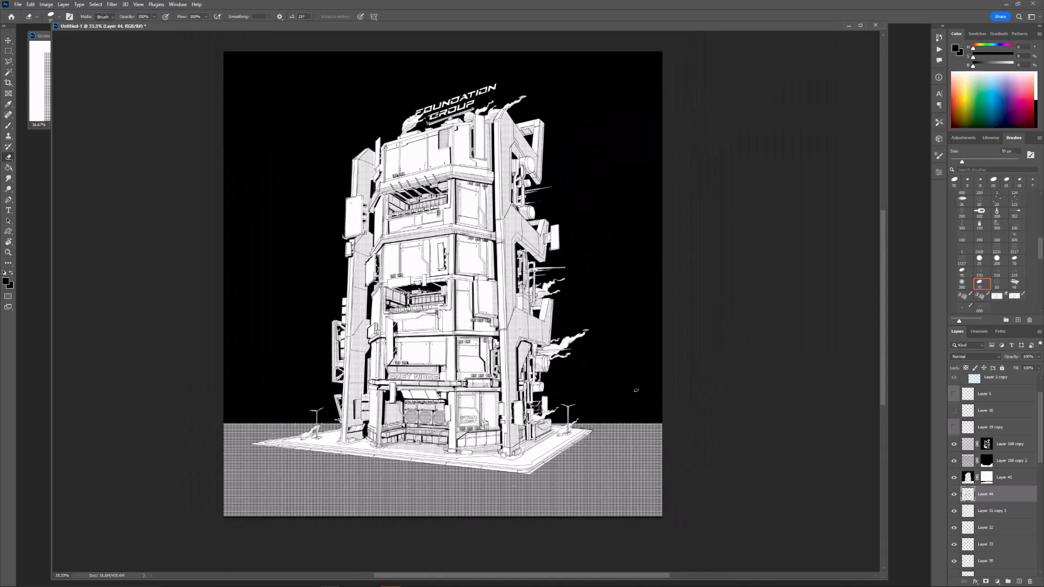
# Step: Try to fade the black background above the horizon to the tower's right with a textured eraser on the Layer 45 mask
pyautogui.click(987, 477)
pyautogui.scroll(-1, 980, 283)
pyautogui.click(981, 282)
pyautogui.moveTo(600, 418)
pyautogui.mouseDown()
pyautogui.moveTo(563, 411)
pyautogui.moveTo(642, 418)
pyautogui.mouseUp()
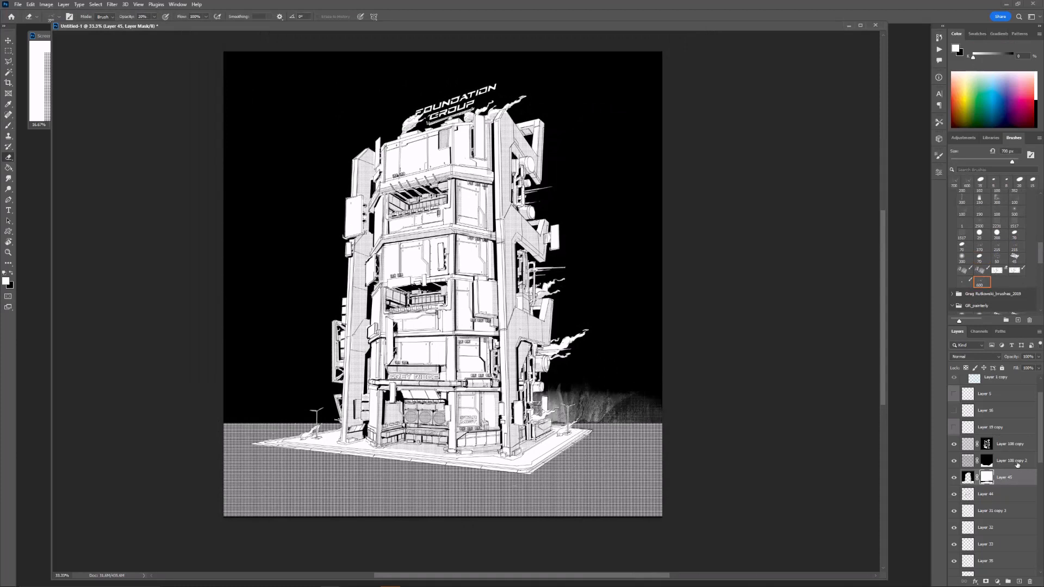
pyautogui.click(987, 461)
pyautogui.press('b')
pyautogui.hotkey('ctrl', 'z')
pyautogui.hotkey('ctrl', 'z')
pyautogui.hotkey('ctrl', 'z')
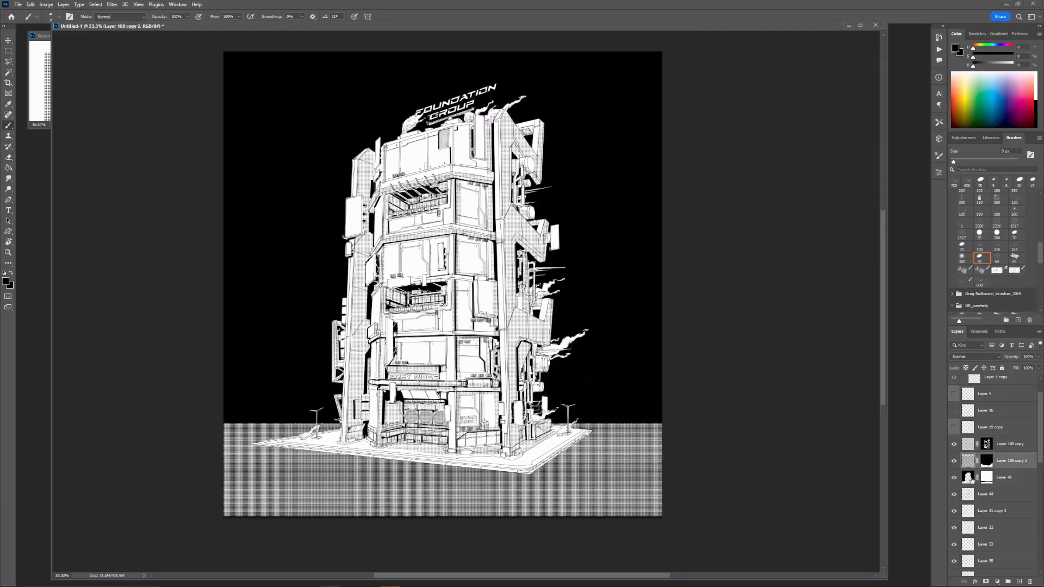
# Step: Load the black background's shape as a selection and extend the ground tone above the horizon on both sides with a 1300 px brush, then deselect
pyautogui.keyDown('ctrl'); pyautogui.click(969, 478); pyautogui.keyUp('ctrl')
pyautogui.click(987, 461)
pyautogui.press(']')
pyautogui.press(']')
pyautogui.press(']')
pyautogui.press(']')
pyautogui.press(']')
pyautogui.press(']')
pyautogui.press(']')
pyautogui.press(']')
pyautogui.press(']')
pyautogui.press(']')
pyautogui.press(']')
pyautogui.press(']')
pyautogui.press(']')
pyautogui.press(']')
pyautogui.press(']')
pyautogui.press(']')
pyautogui.press(']')
pyautogui.press(']')
pyautogui.press(']')
pyautogui.press(']')
pyautogui.press(']')
pyautogui.click(663, 419)
pyautogui.press(']')
pyautogui.press(']')
pyautogui.press(']')
pyautogui.press(']')
pyautogui.press(']')
pyautogui.press(']')
pyautogui.press(']')
pyautogui.press(']')
pyautogui.press(']')
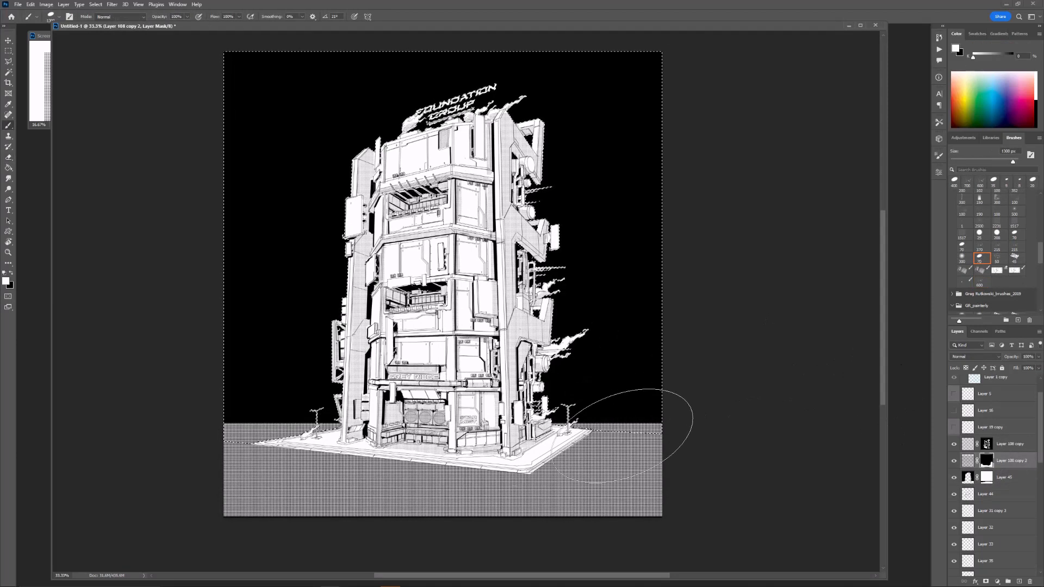
pyautogui.click(629, 436)
pyautogui.click(365, 435)
pyautogui.hotkey('ctrl', 'd')
# Step: Erase the black background along the horizon on both sides of the tower, using the Layer 45 mask
pyautogui.click(988, 481)
pyautogui.press('e')
pyautogui.moveTo(569, 416); pyautogui.dragTo(653, 416)
pyautogui.moveTo(326, 405)
pyautogui.mouseDown()
pyautogui.moveTo(239, 414)
pyautogui.moveTo(272, 430)
pyautogui.moveTo(318, 427)
pyautogui.mouseUp()
pyautogui.press('[')
pyautogui.press('[')
pyautogui.press('[')
pyautogui.press('8')
pyautogui.press(']')
pyautogui.moveTo(563, 427); pyautogui.dragTo(641, 428)
# Step: Widen the horizon fade on both sides of the tower with a large soft eraser on the Layer 45 mask
pyautogui.click(962, 258)
pyautogui.press(']')
pyautogui.press(']')
pyautogui.press(']')
pyautogui.press(']')
pyautogui.press(']')
pyautogui.press(']')
pyautogui.press(']')
pyautogui.moveTo(234, 416); pyautogui.dragTo(298, 415)
pyautogui.moveTo(571, 416); pyautogui.dragTo(649, 415)
pyautogui.press('b')
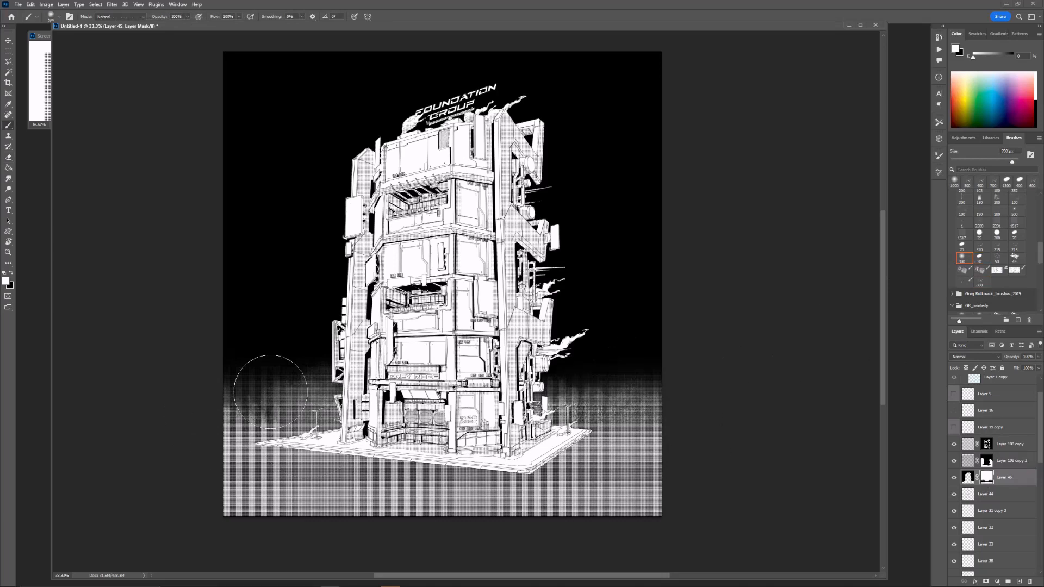
# Step: Lasso the sky above the horizon and brush black back over the fade on the Layer 45 mask with a 1300 px soft brush
pyautogui.press('l')
pyautogui.click(224, 423)
pyautogui.click(676, 423)
pyautogui.click(686, 164)
pyautogui.click(213, 185)
pyautogui.click(224, 424)
pyautogui.press('b')
pyautogui.moveTo(234, 392); pyautogui.dragTo(744, 399)
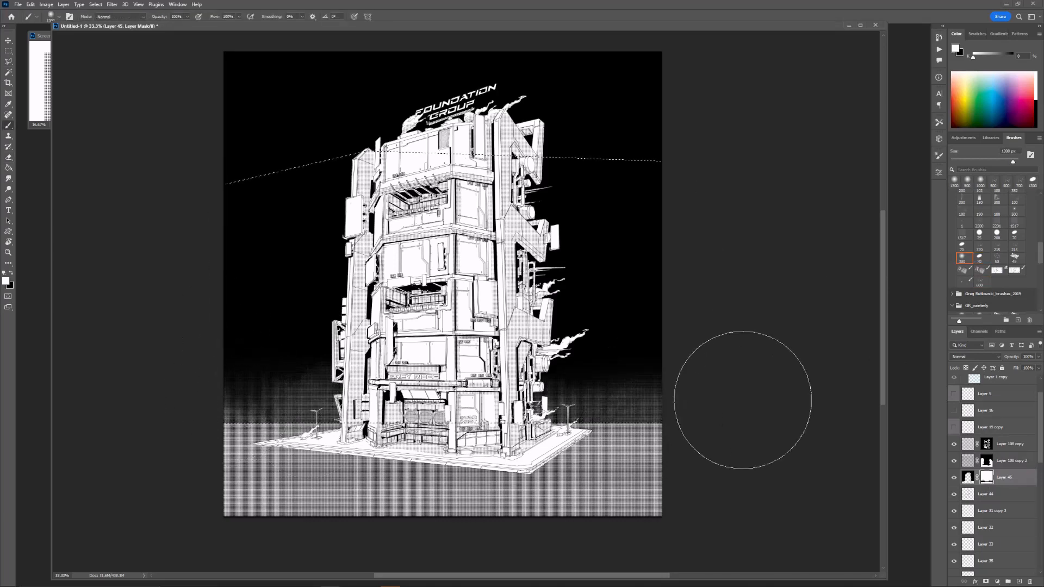
# Step: Deselect the lassoed sky area and show the whole artwork in full-screen mode
pyautogui.hotkey('ctrl', 'd')
pyautogui.hotkey('ctrl', '-')
pyautogui.hotkey('ctrl', '+')
pyautogui.moveTo(746, 200); pyautogui.dragTo(772, 215)
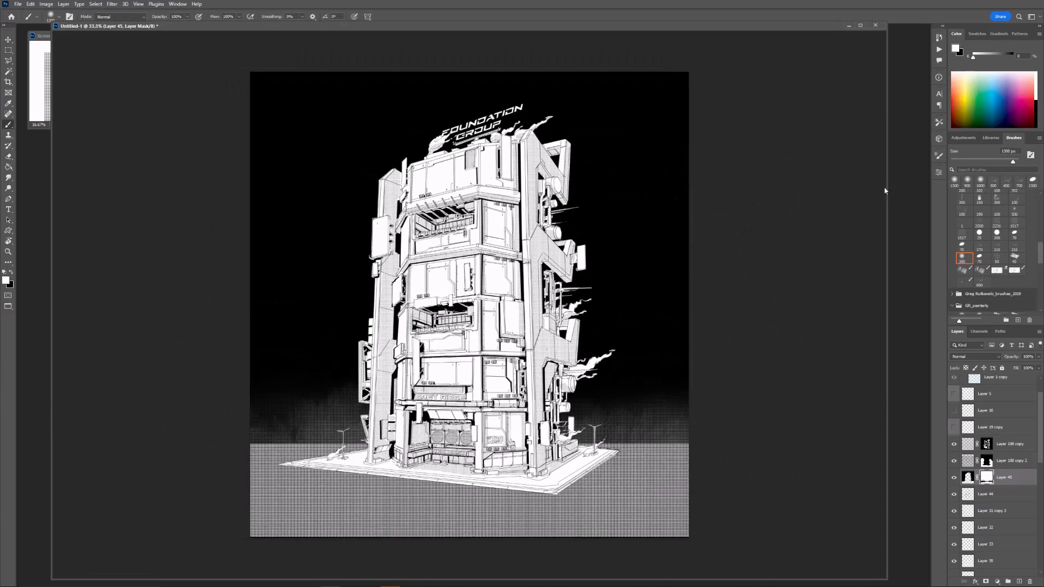
pyautogui.press('f')
pyautogui.press('f')
pyautogui.moveTo(954, 225); pyautogui.dragTo(930, 228)
# Step: Set the surround around the canvas to dark gray and centre the whole artwork in full-screen mode without the interface
pyautogui.rightClick(930, 227)
pyautogui.click(906, 273)
pyautogui.moveTo(946, 178); pyautogui.dragTo(928, 180)
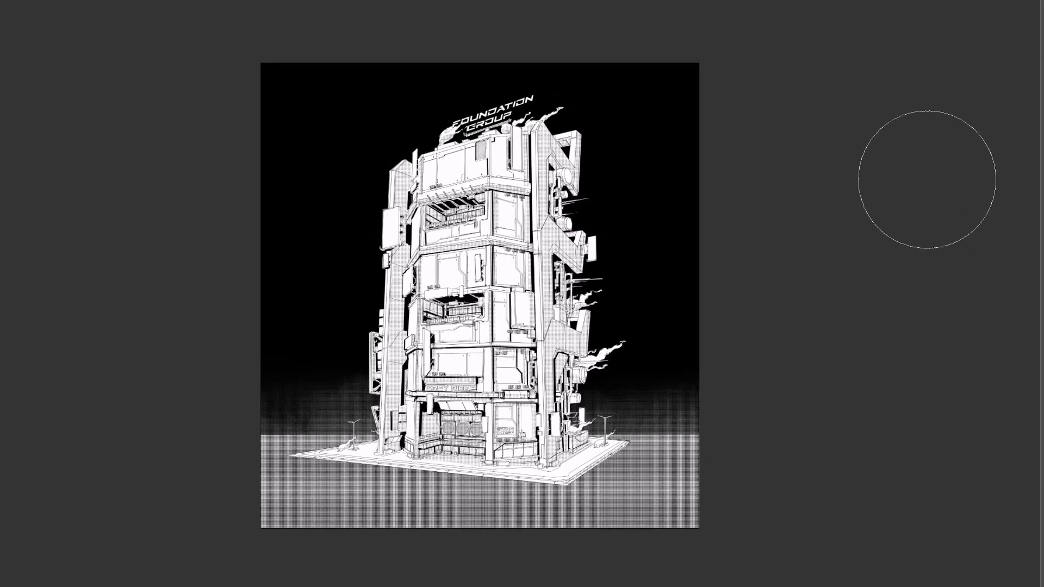
pyautogui.press('f')
pyautogui.press('f')
pyautogui.press('f')
pyautogui.moveTo(227, 243); pyautogui.dragTo(217, 239)
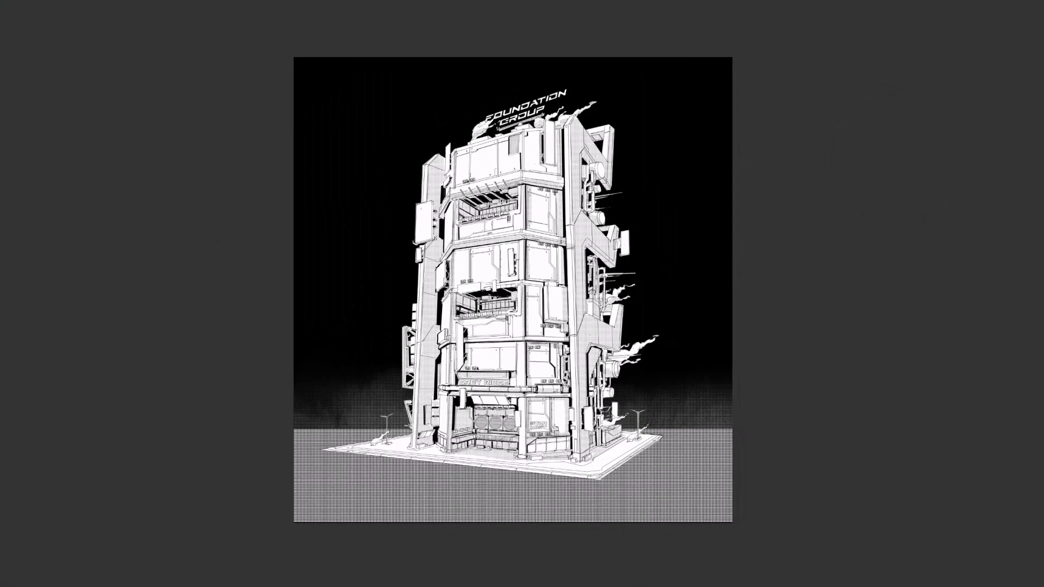